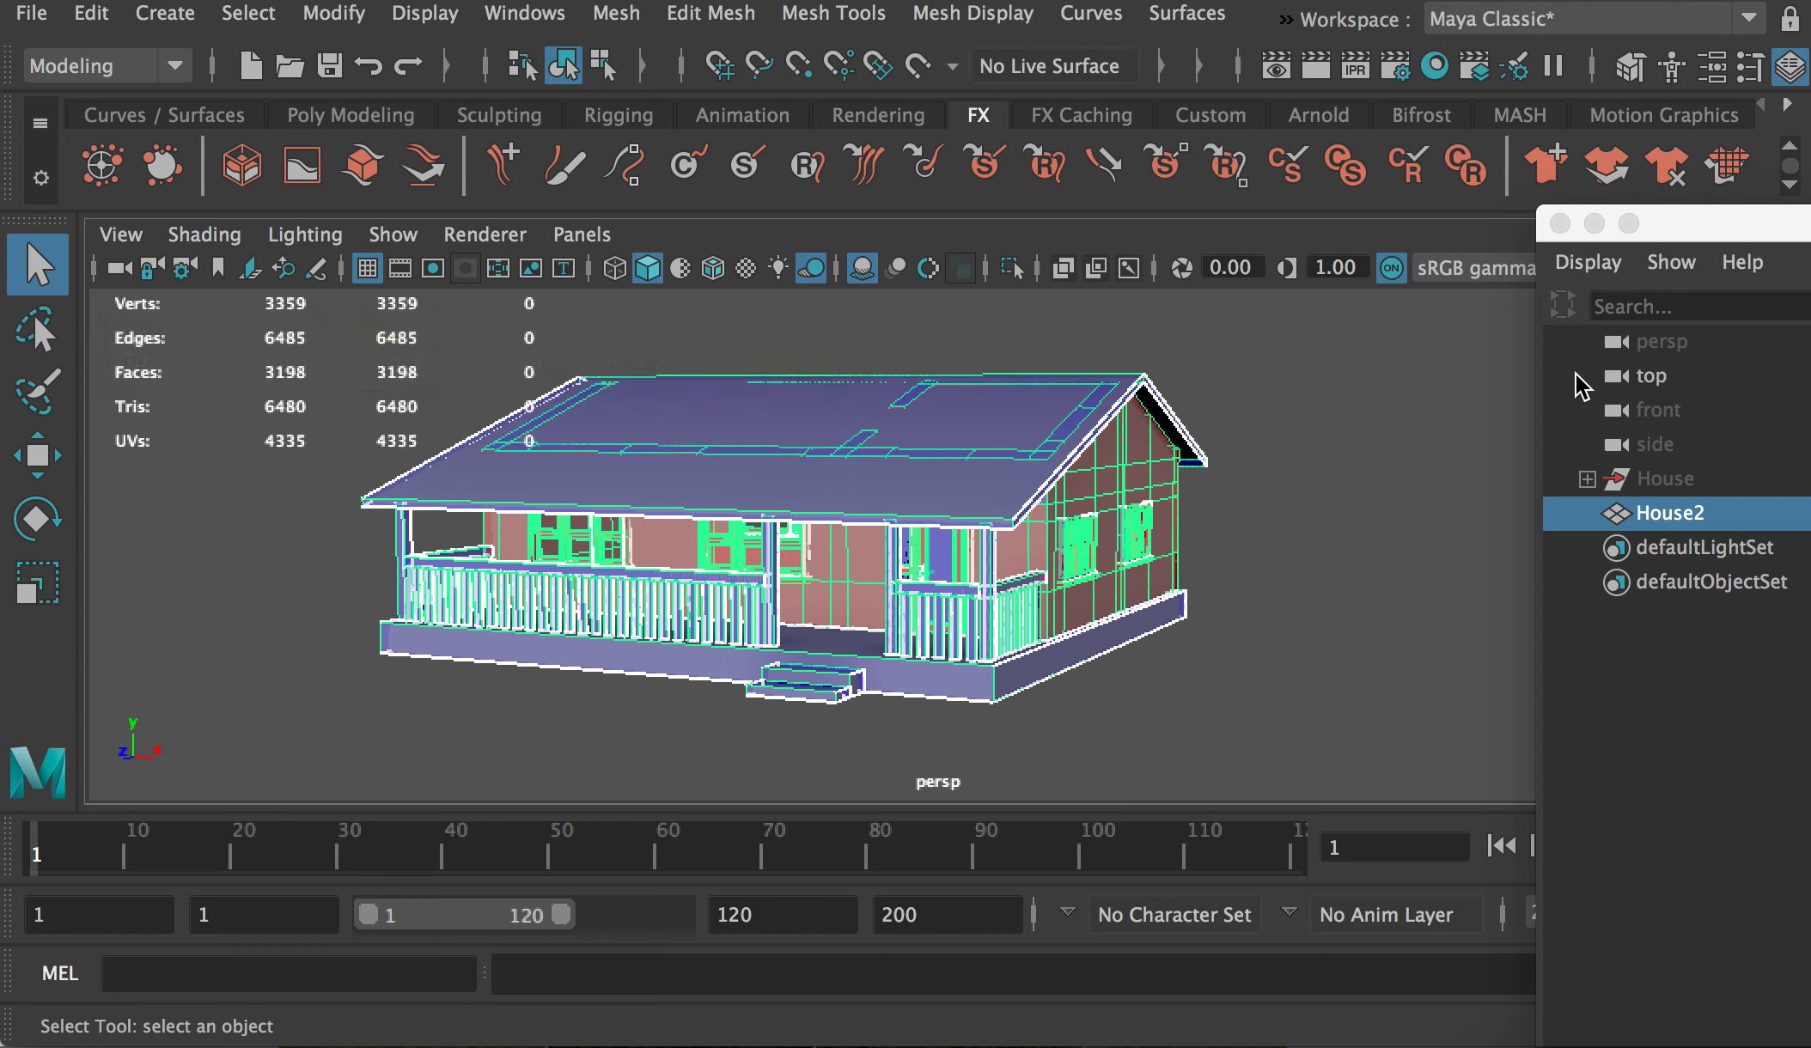
Step: Separate the combined House2 mesh into its individual parts and expand its hierarchy in the Outliner
{"action": "left_click_drag", "start_coordinate": [1685, 226], "coordinate": [1548, 229]}
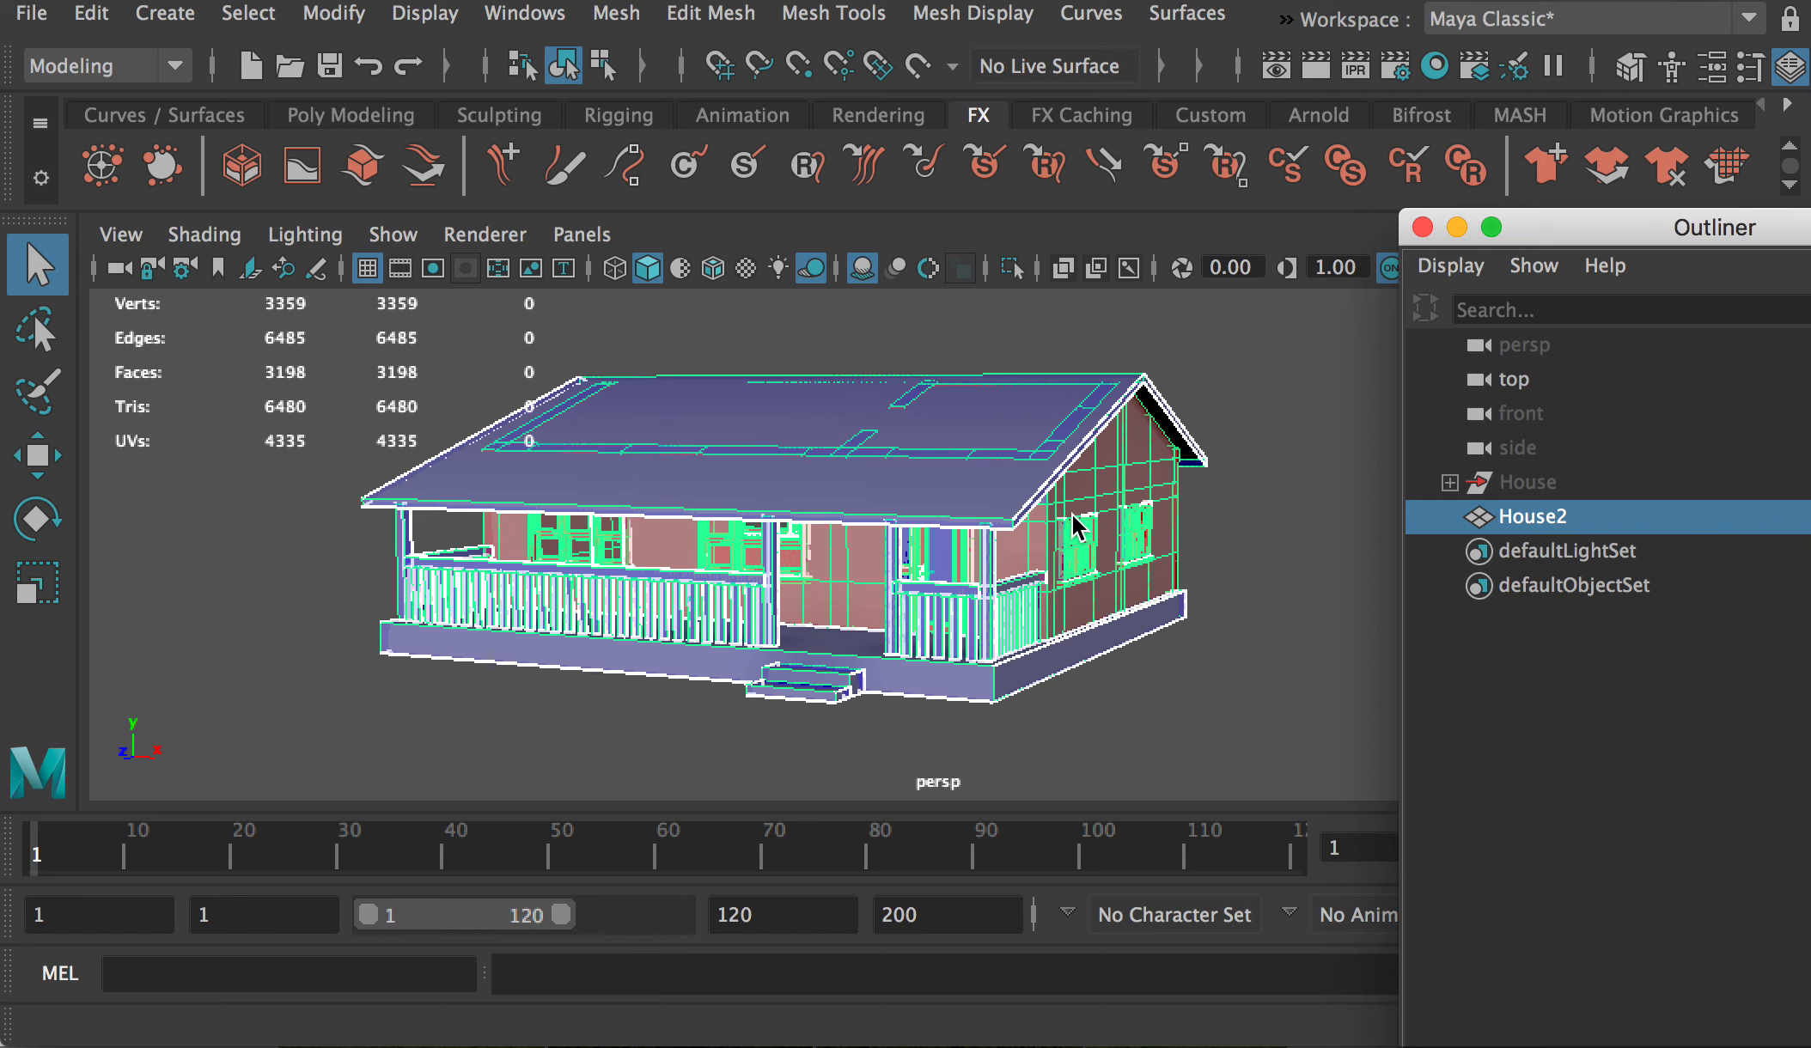
{"action": "left_click_drag", "start_coordinate": [1067, 523], "coordinate": [1185, 727], "text": "alt"}
{"action": "left_click", "coordinate": [1186, 726]}
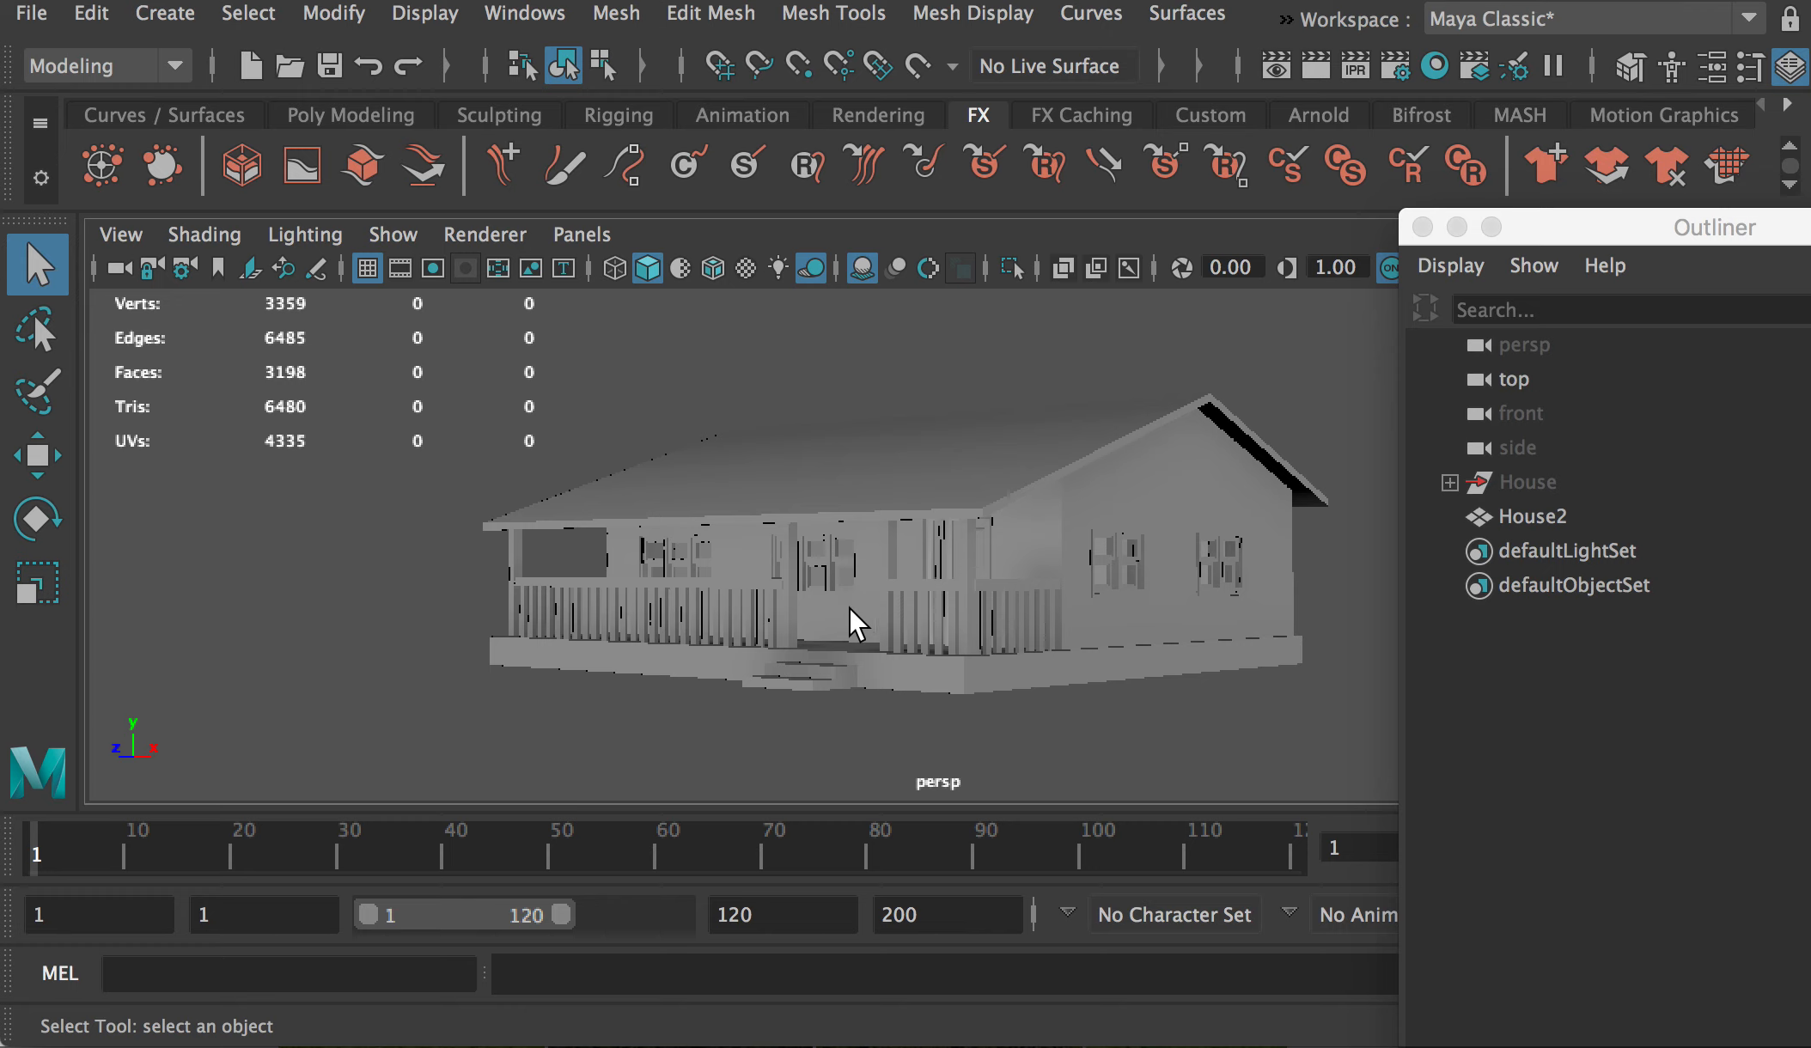
{"action": "mouse_move", "coordinate": [847, 611]}
{"action": "left_mouse_down", "text": "alt"}
{"action": "mouse_move", "coordinate": [842, 631]}
{"action": "mouse_move", "coordinate": [873, 634]}
{"action": "left_mouse_up", "text": "alt"}
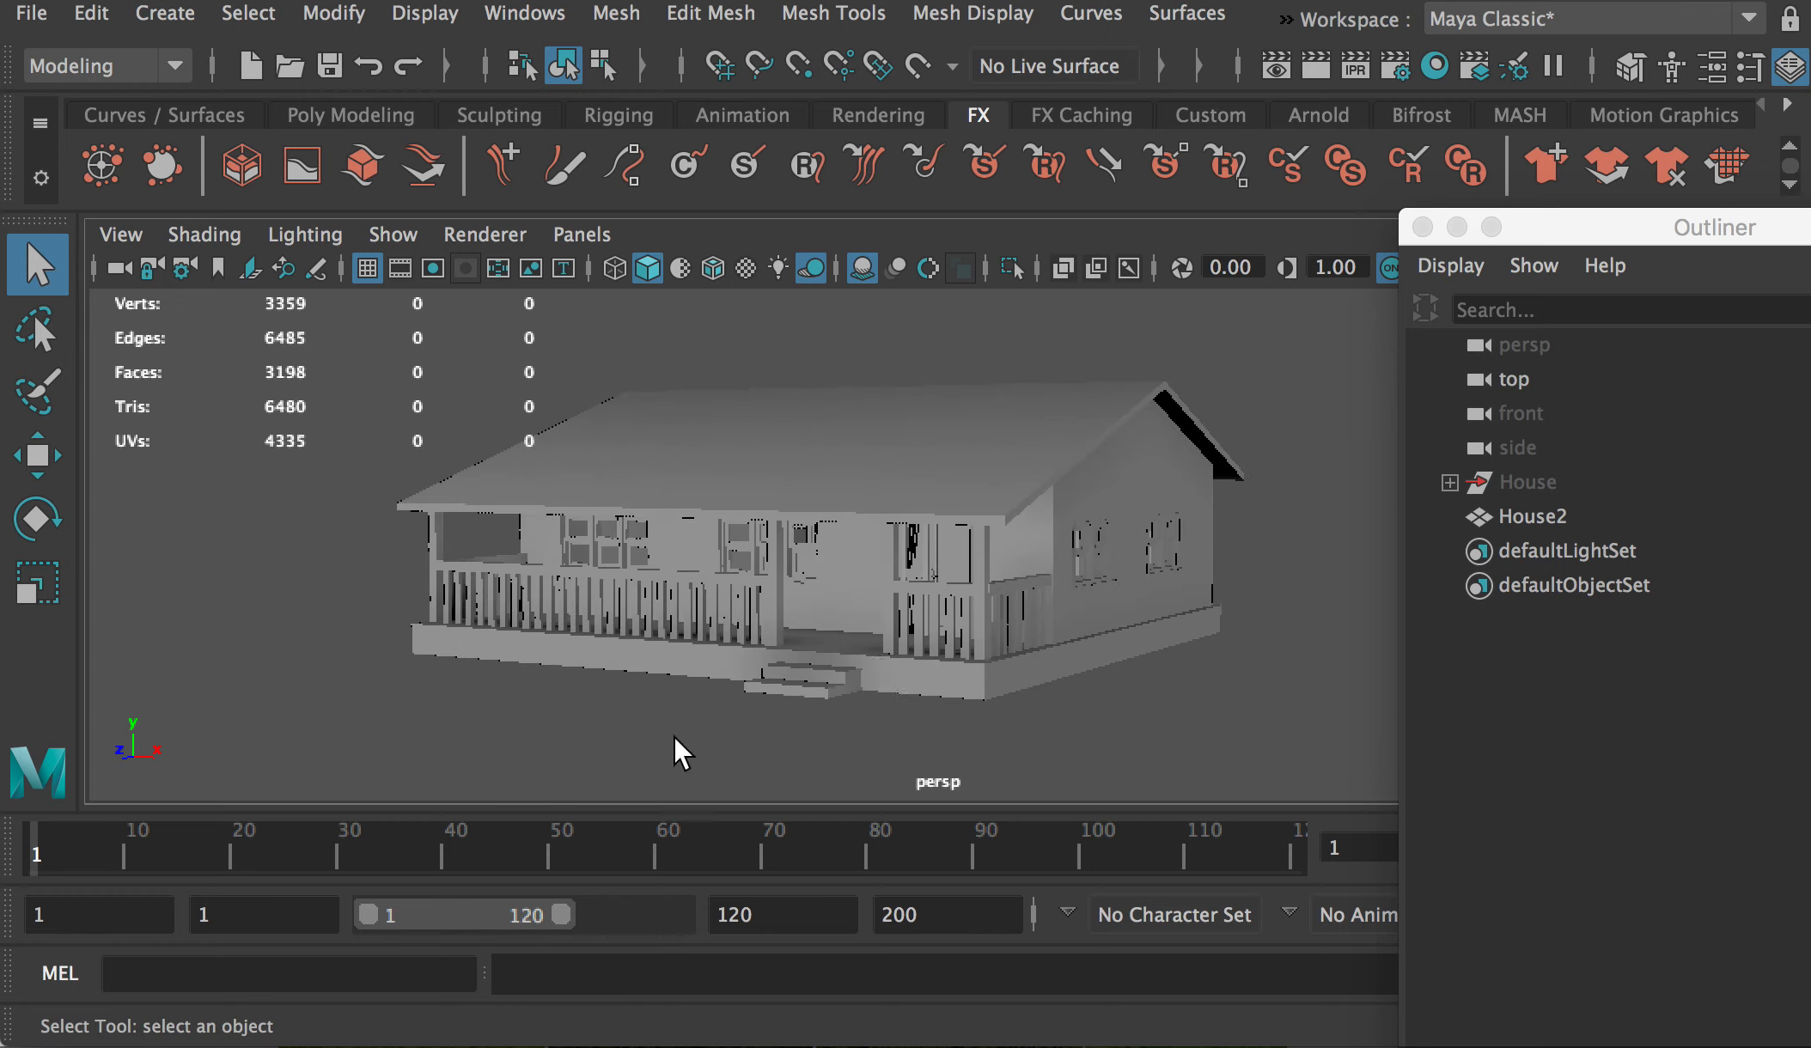
{"action": "left_click", "coordinate": [969, 433]}
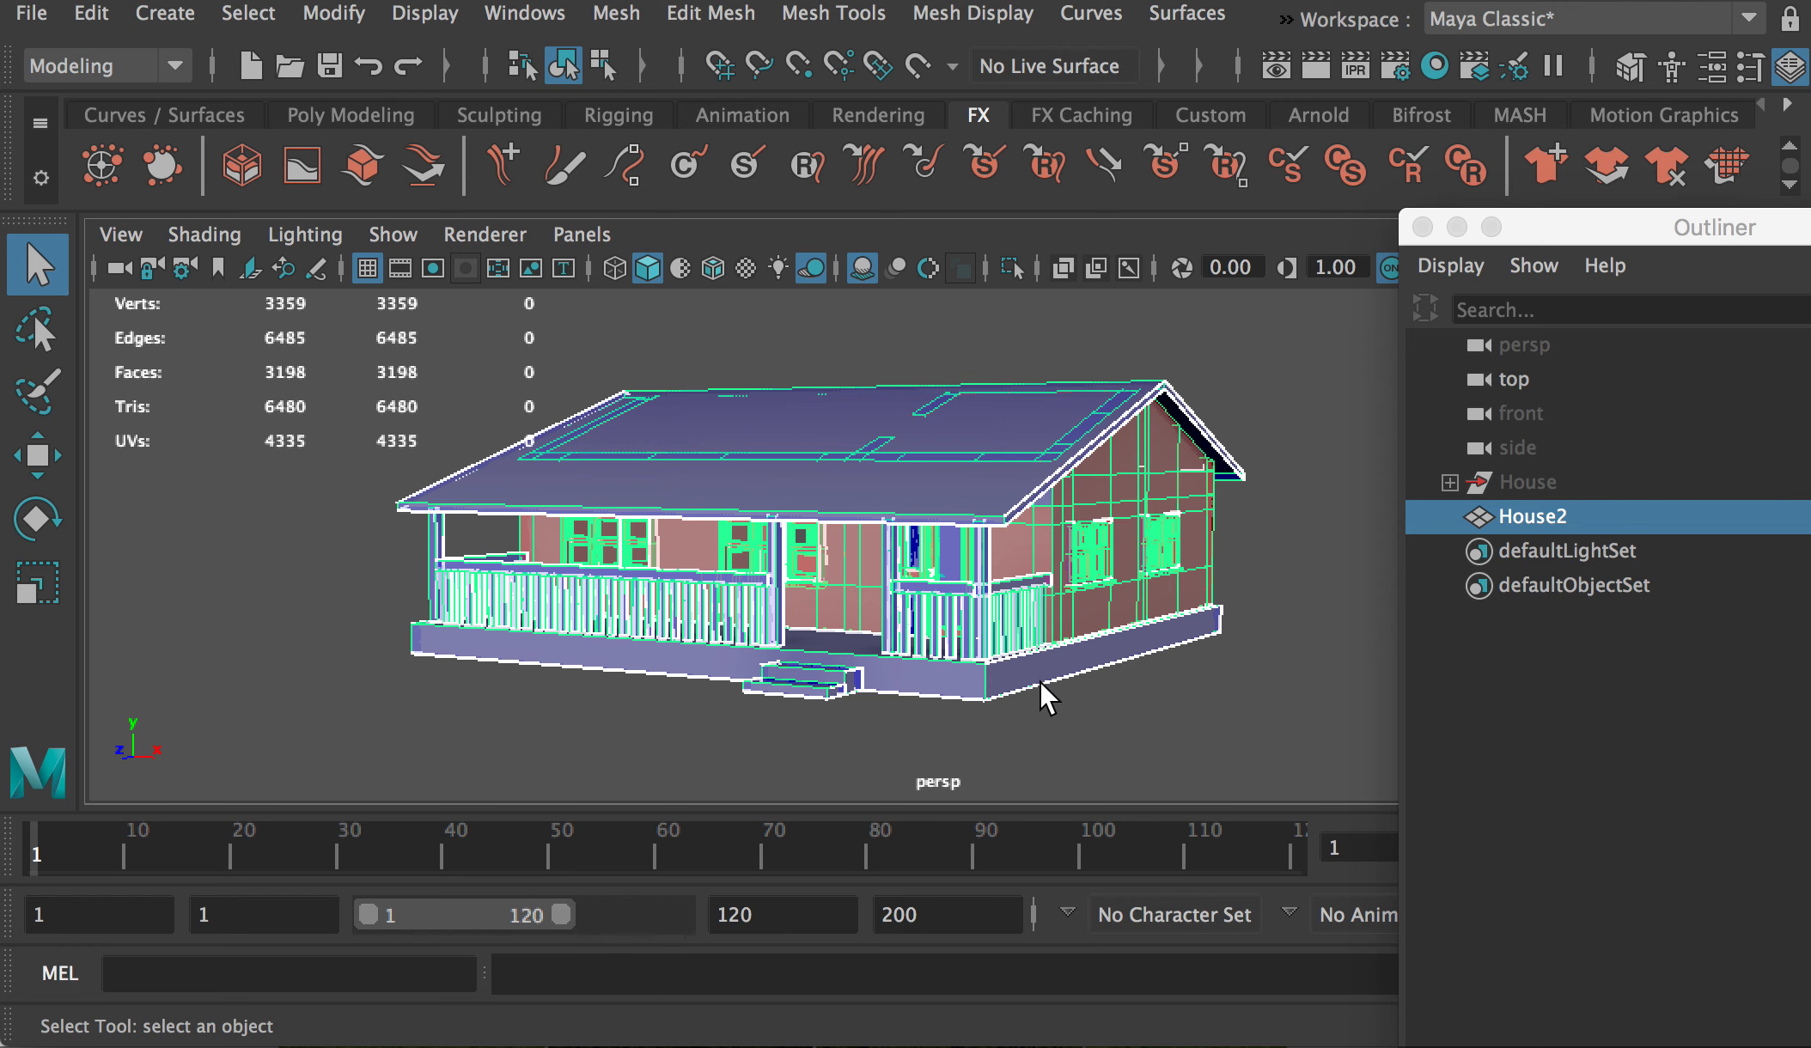
{"action": "left_click", "coordinate": [1080, 691]}
{"action": "left_click", "coordinate": [988, 665]}
{"action": "left_click_drag", "start_coordinate": [1502, 514], "coordinate": [1521, 521]}
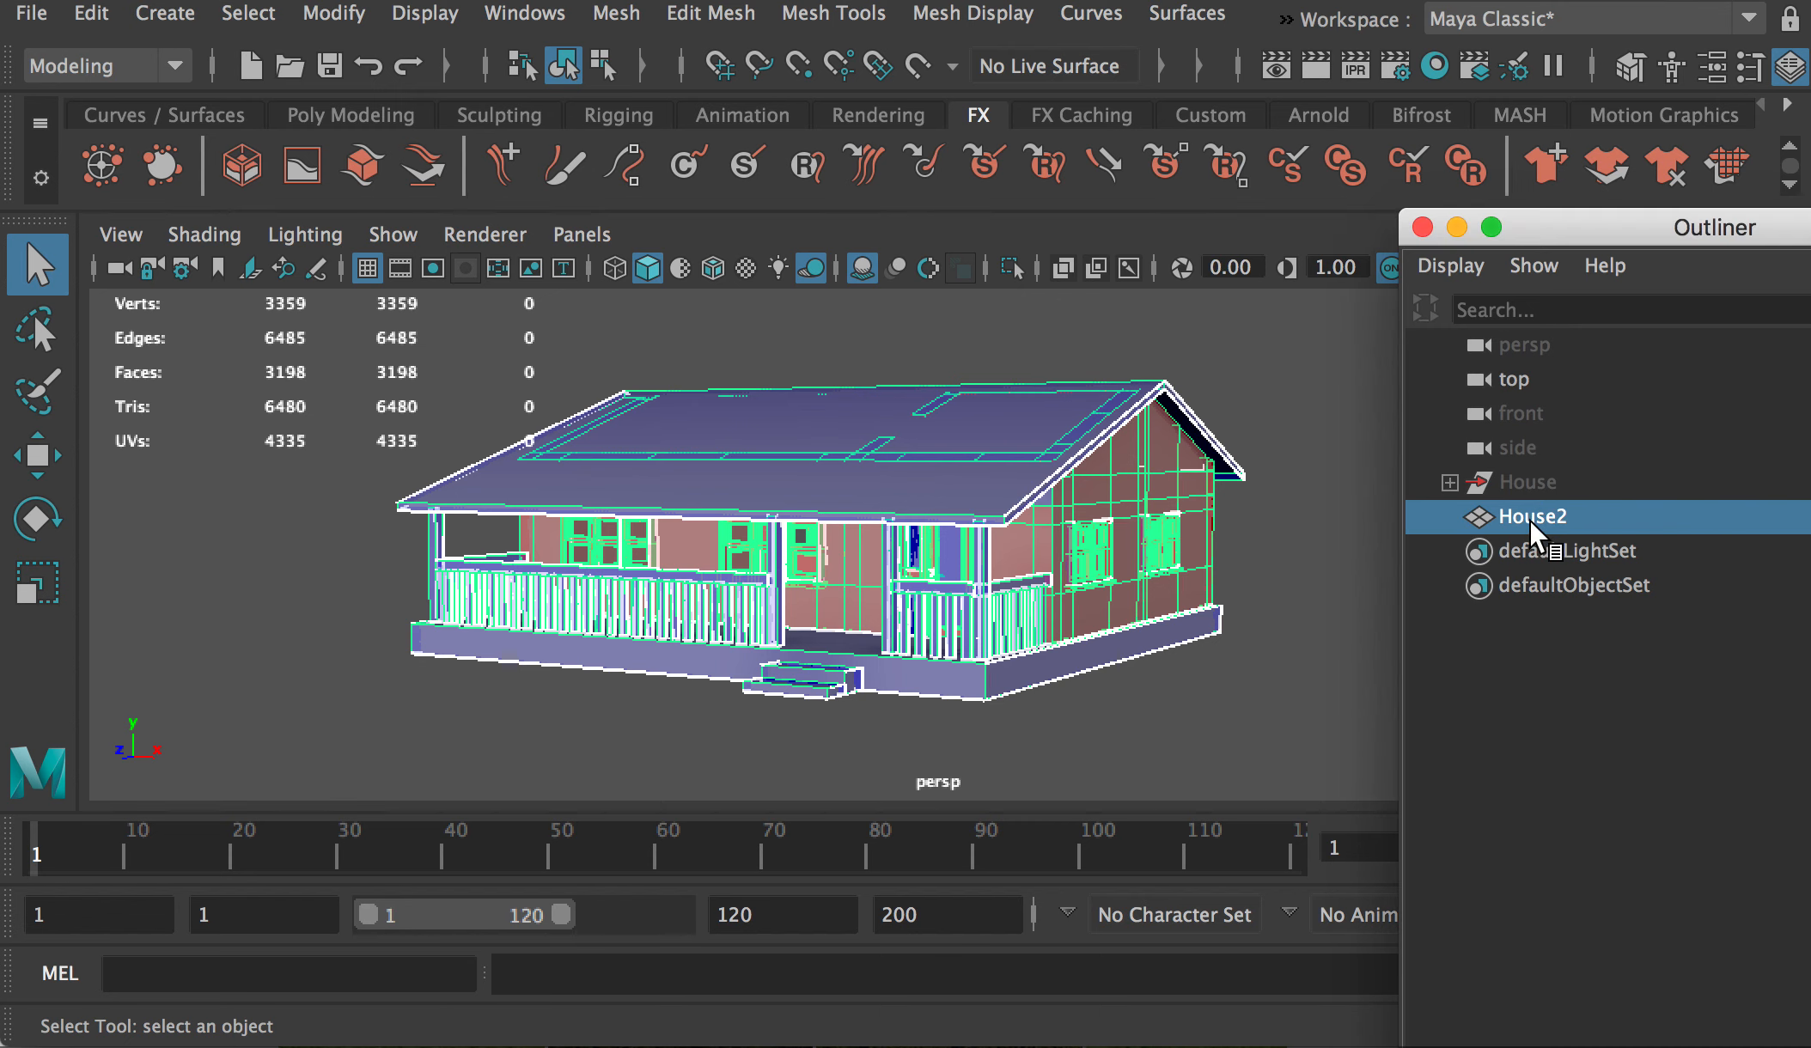
{"action": "left_click", "coordinate": [616, 13]}
{"action": "left_click", "coordinate": [701, 169]}
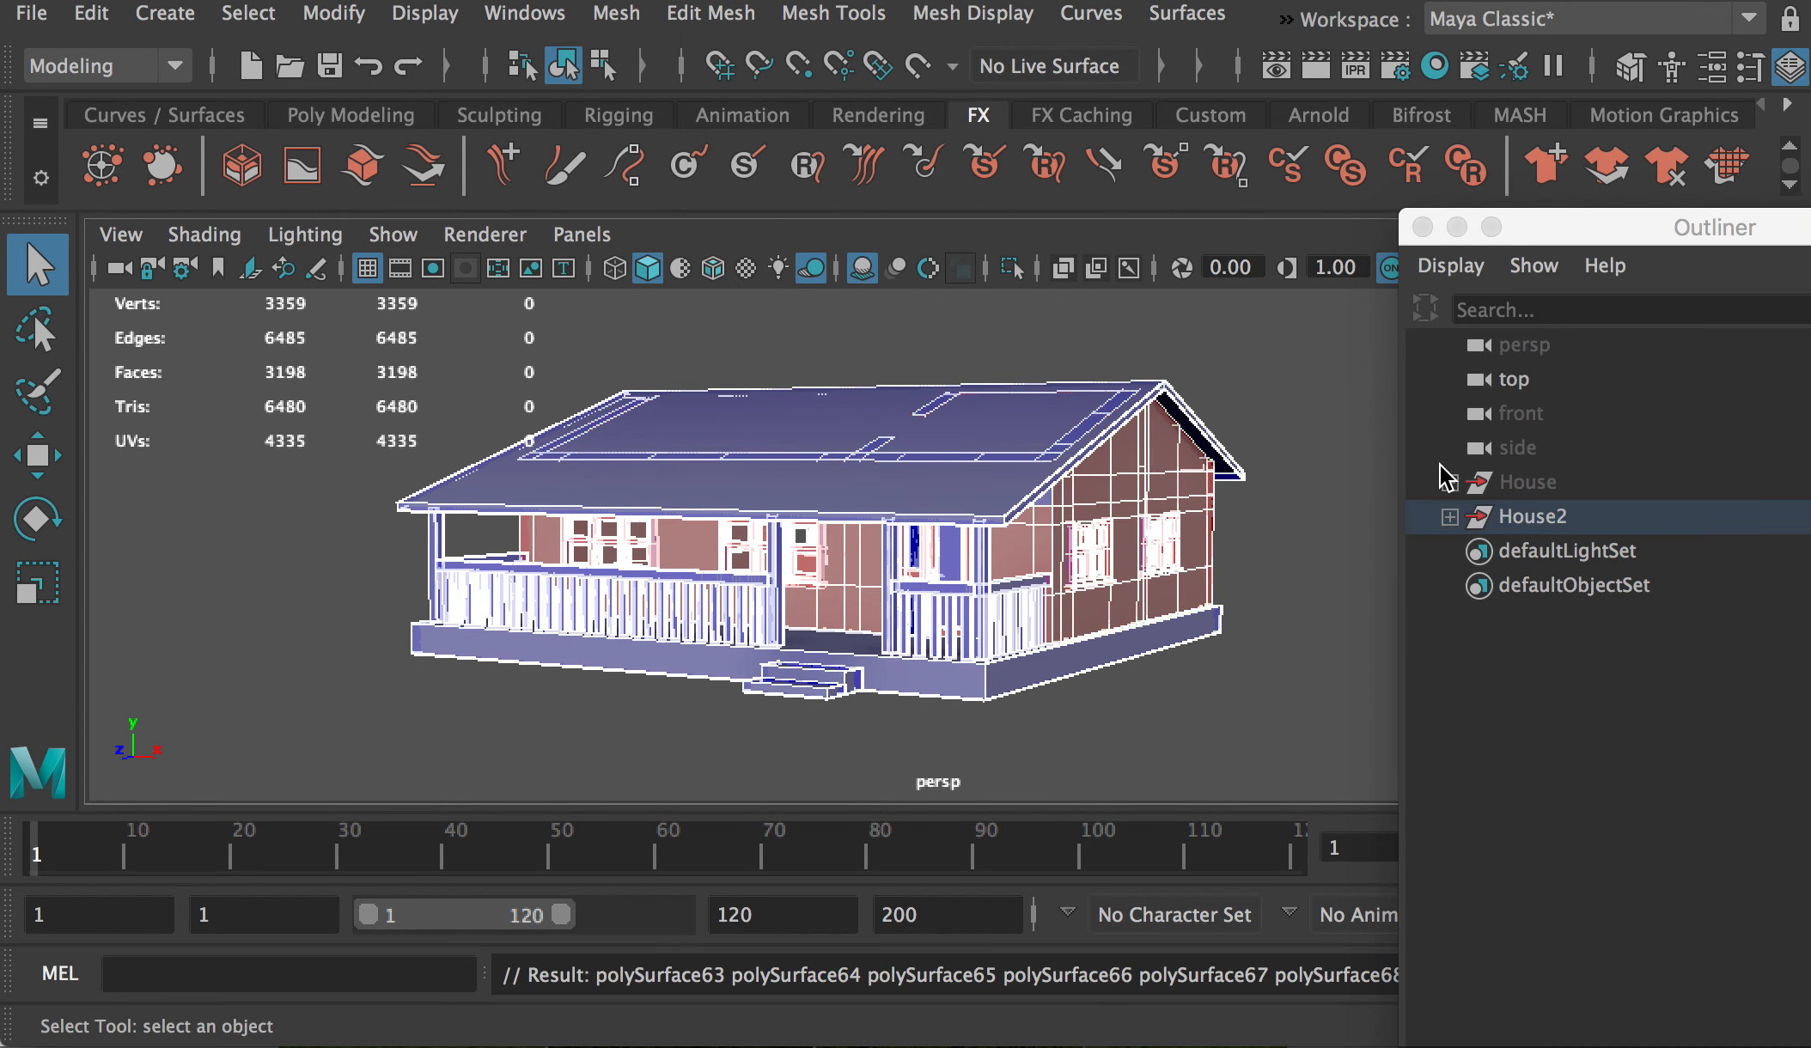
{"action": "left_click", "coordinate": [1450, 516]}
Step: Freeze transformations and delete the construction history on all separated House2 parts, polySurface63 through polySurface145
{"action": "left_click_drag", "start_coordinate": [1576, 230], "coordinate": [1131, 7]}
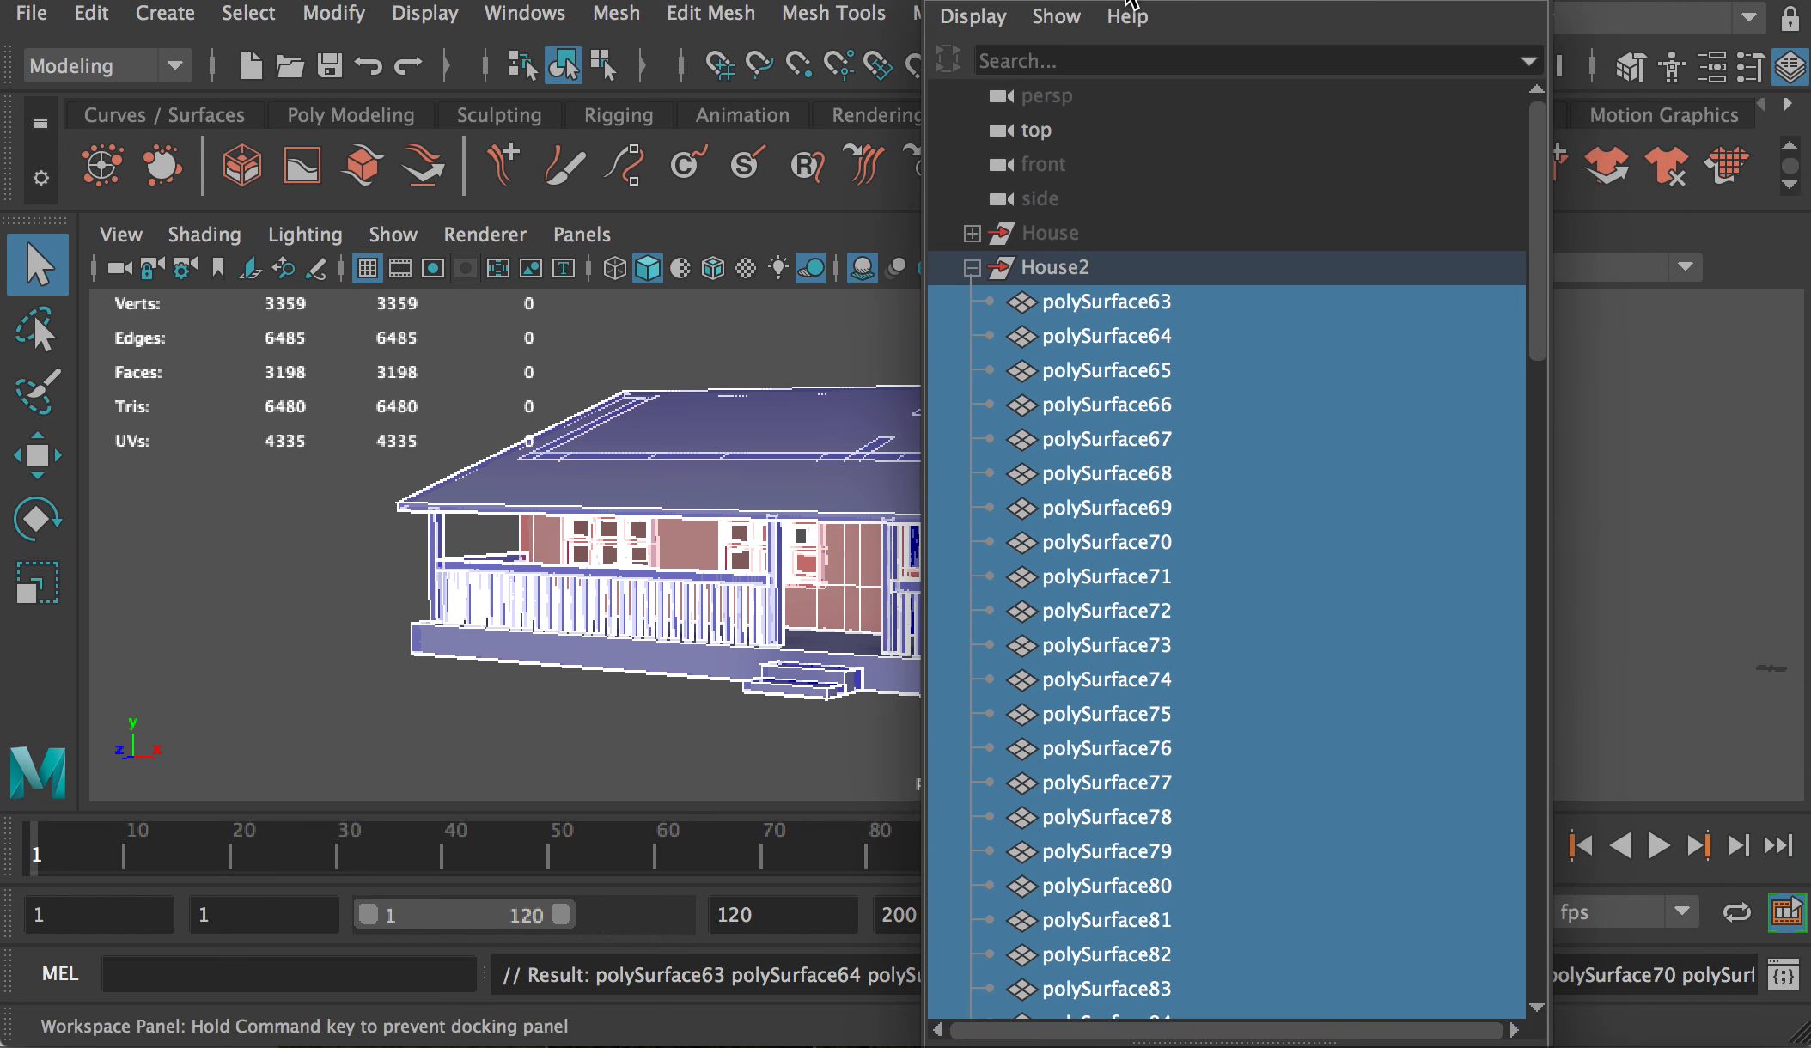
{"action": "left_click", "coordinate": [1097, 300]}
{"action": "scroll", "coordinate": [1106, 686], "scroll_direction": "down", "scroll_amount": 20}
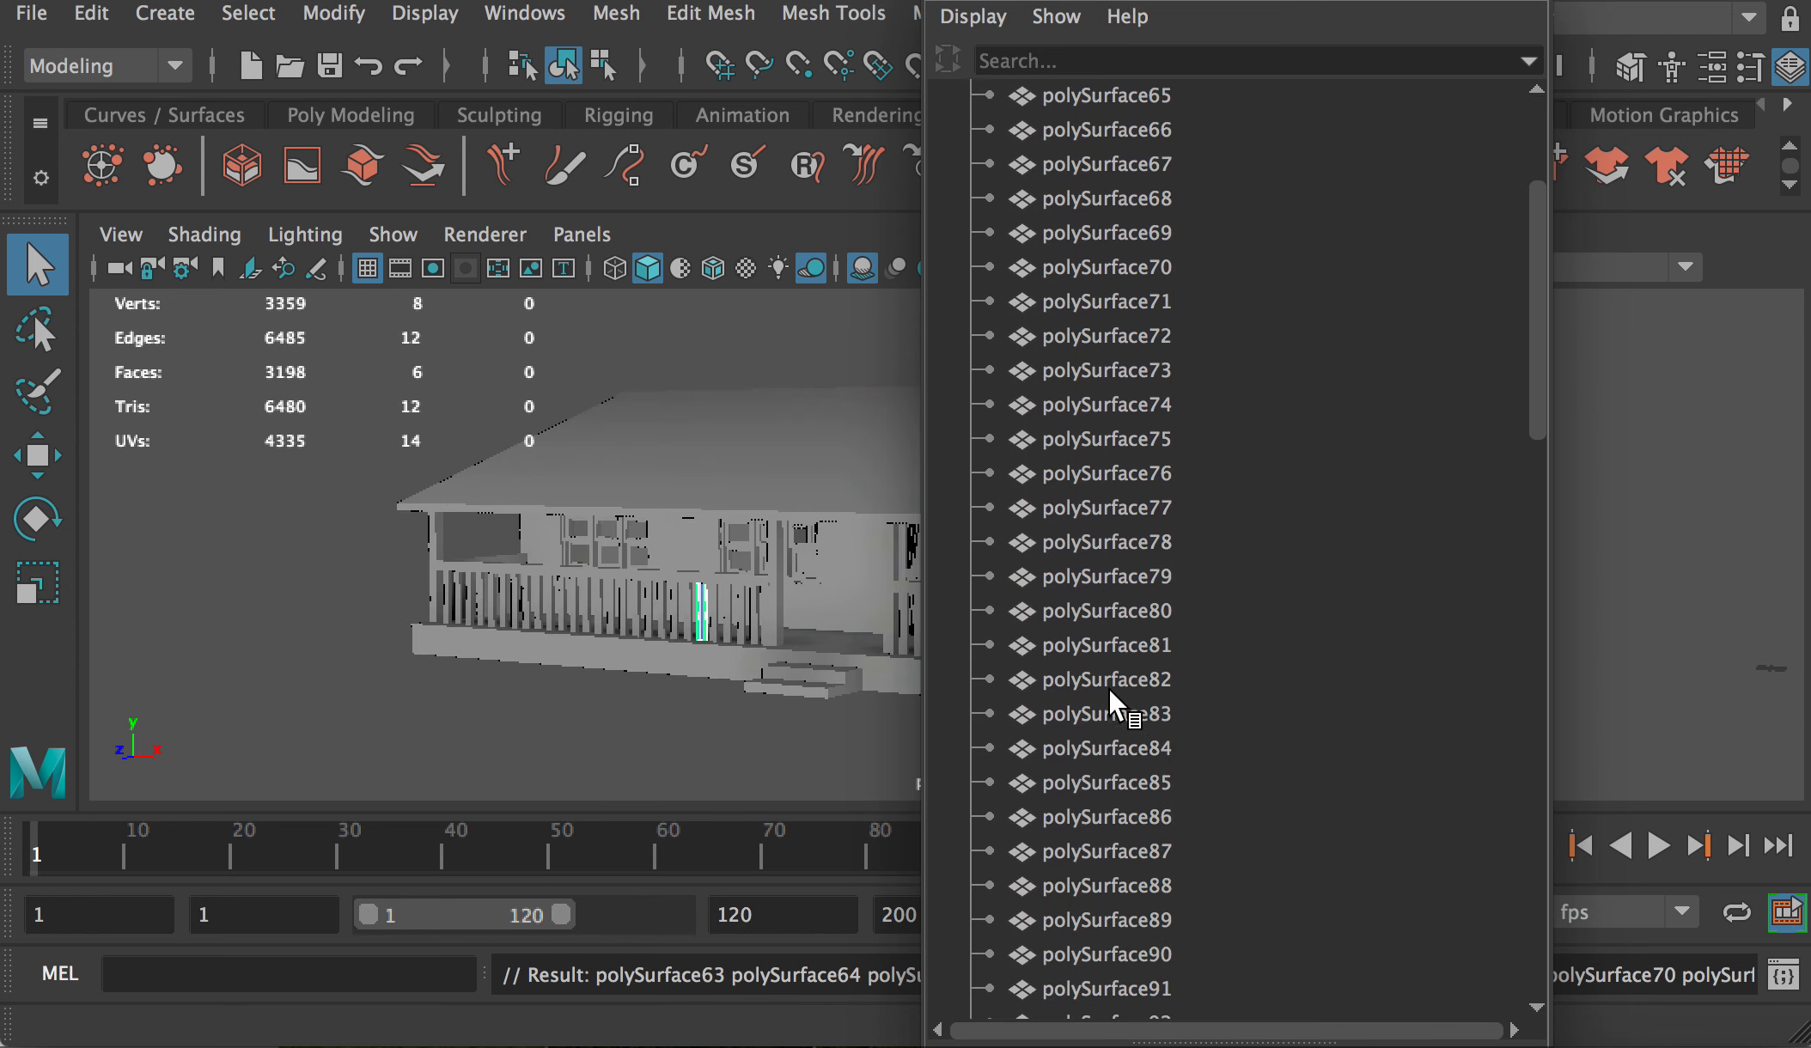
{"action": "left_click", "coordinate": [1100, 879], "text": "shift"}
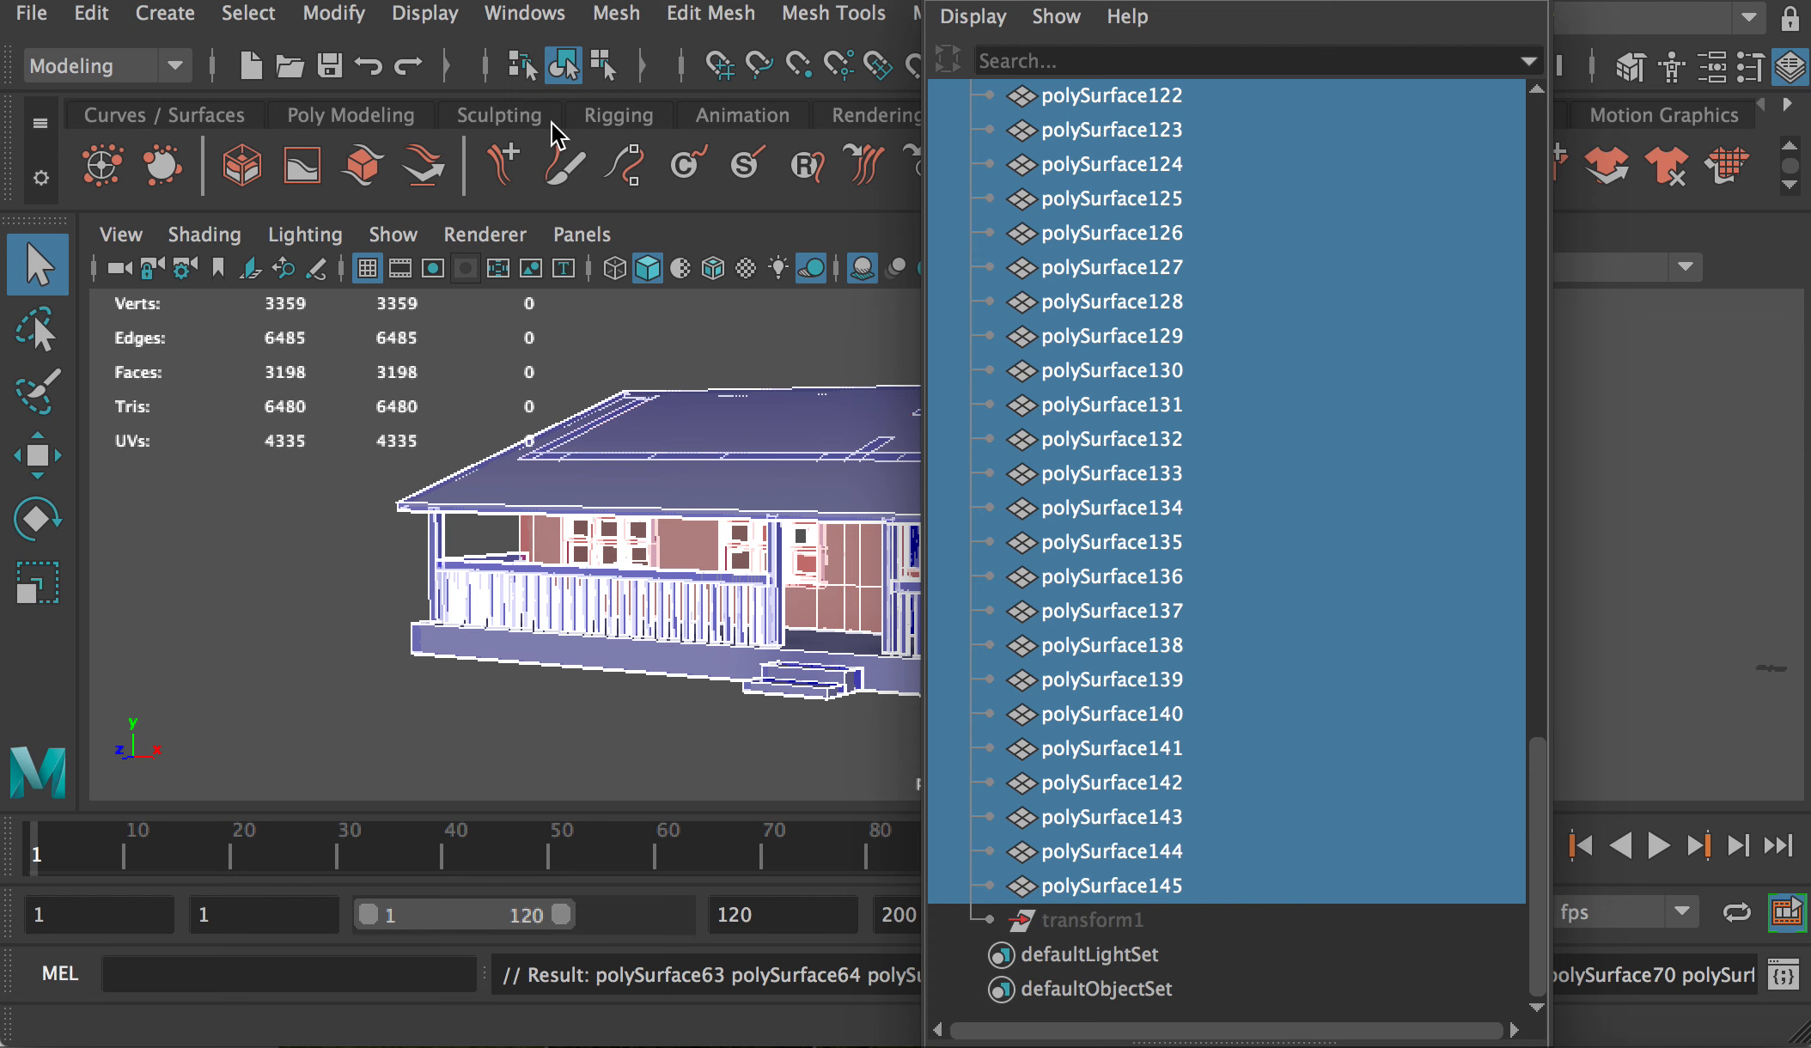
{"action": "left_click", "coordinate": [330, 15]}
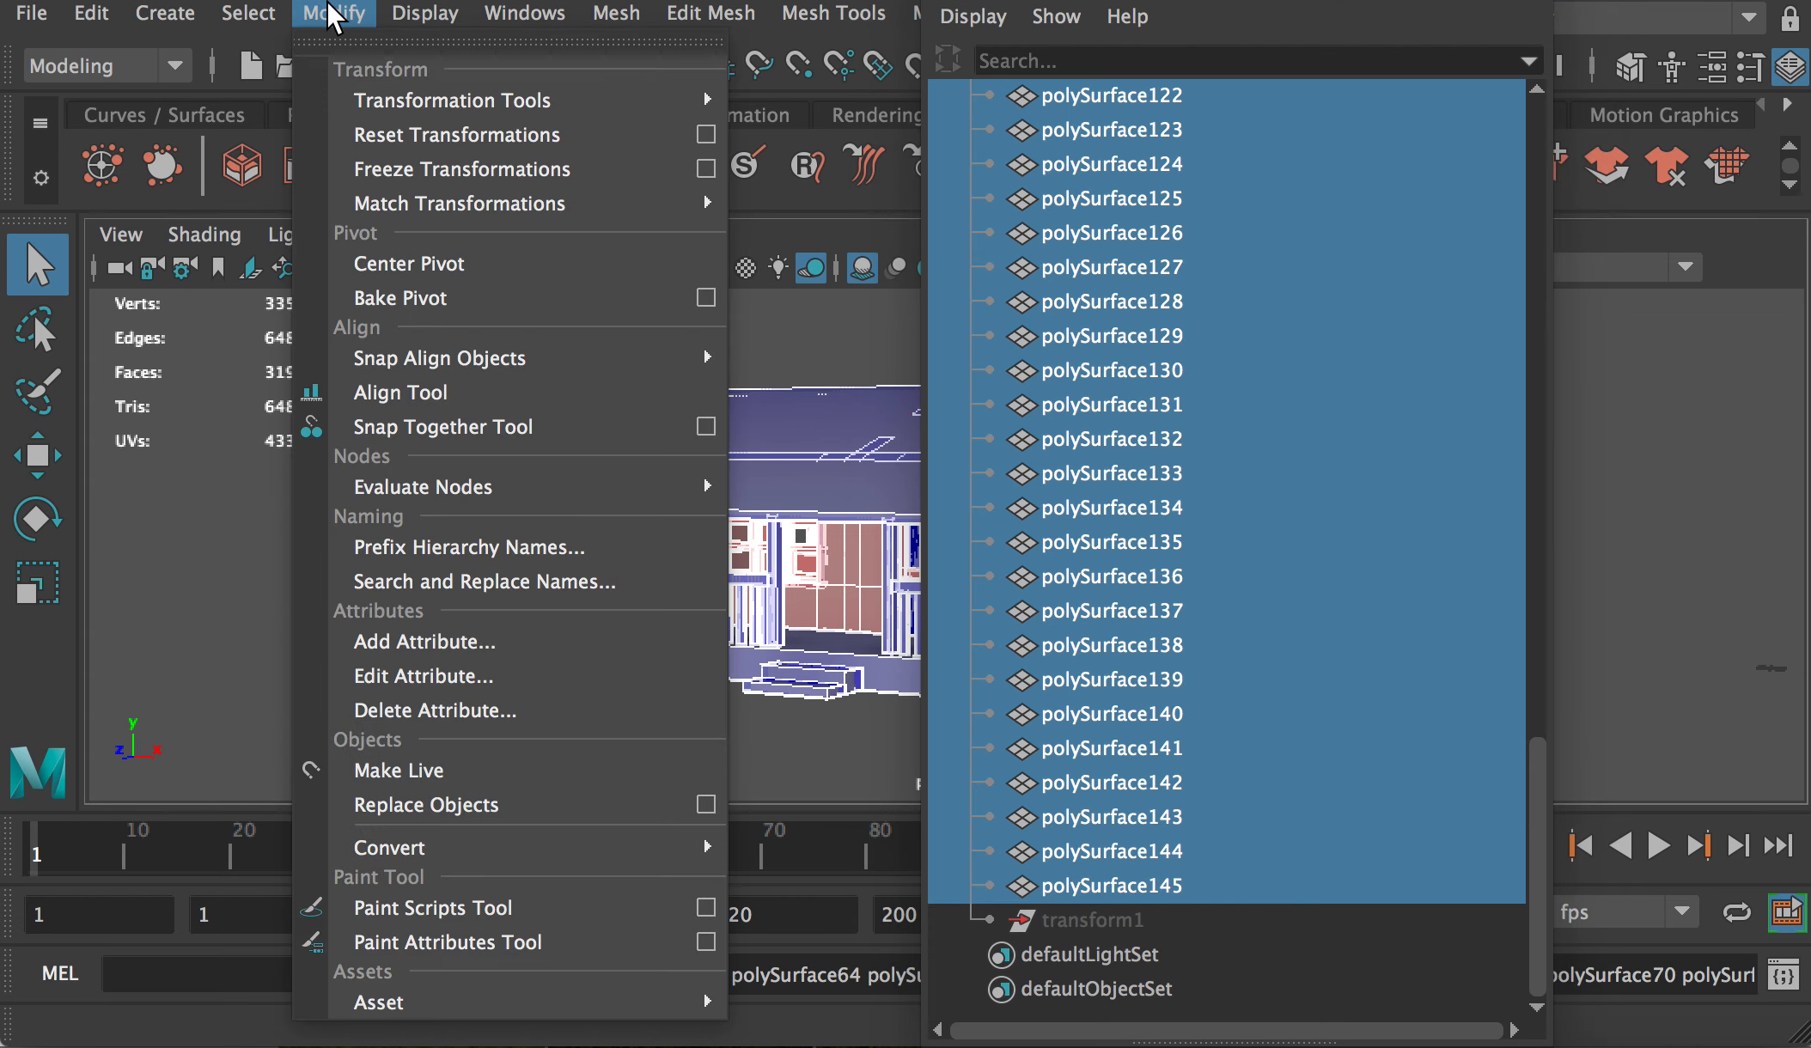
{"action": "left_click", "coordinate": [505, 170]}
{"action": "left_click", "coordinate": [105, 12]}
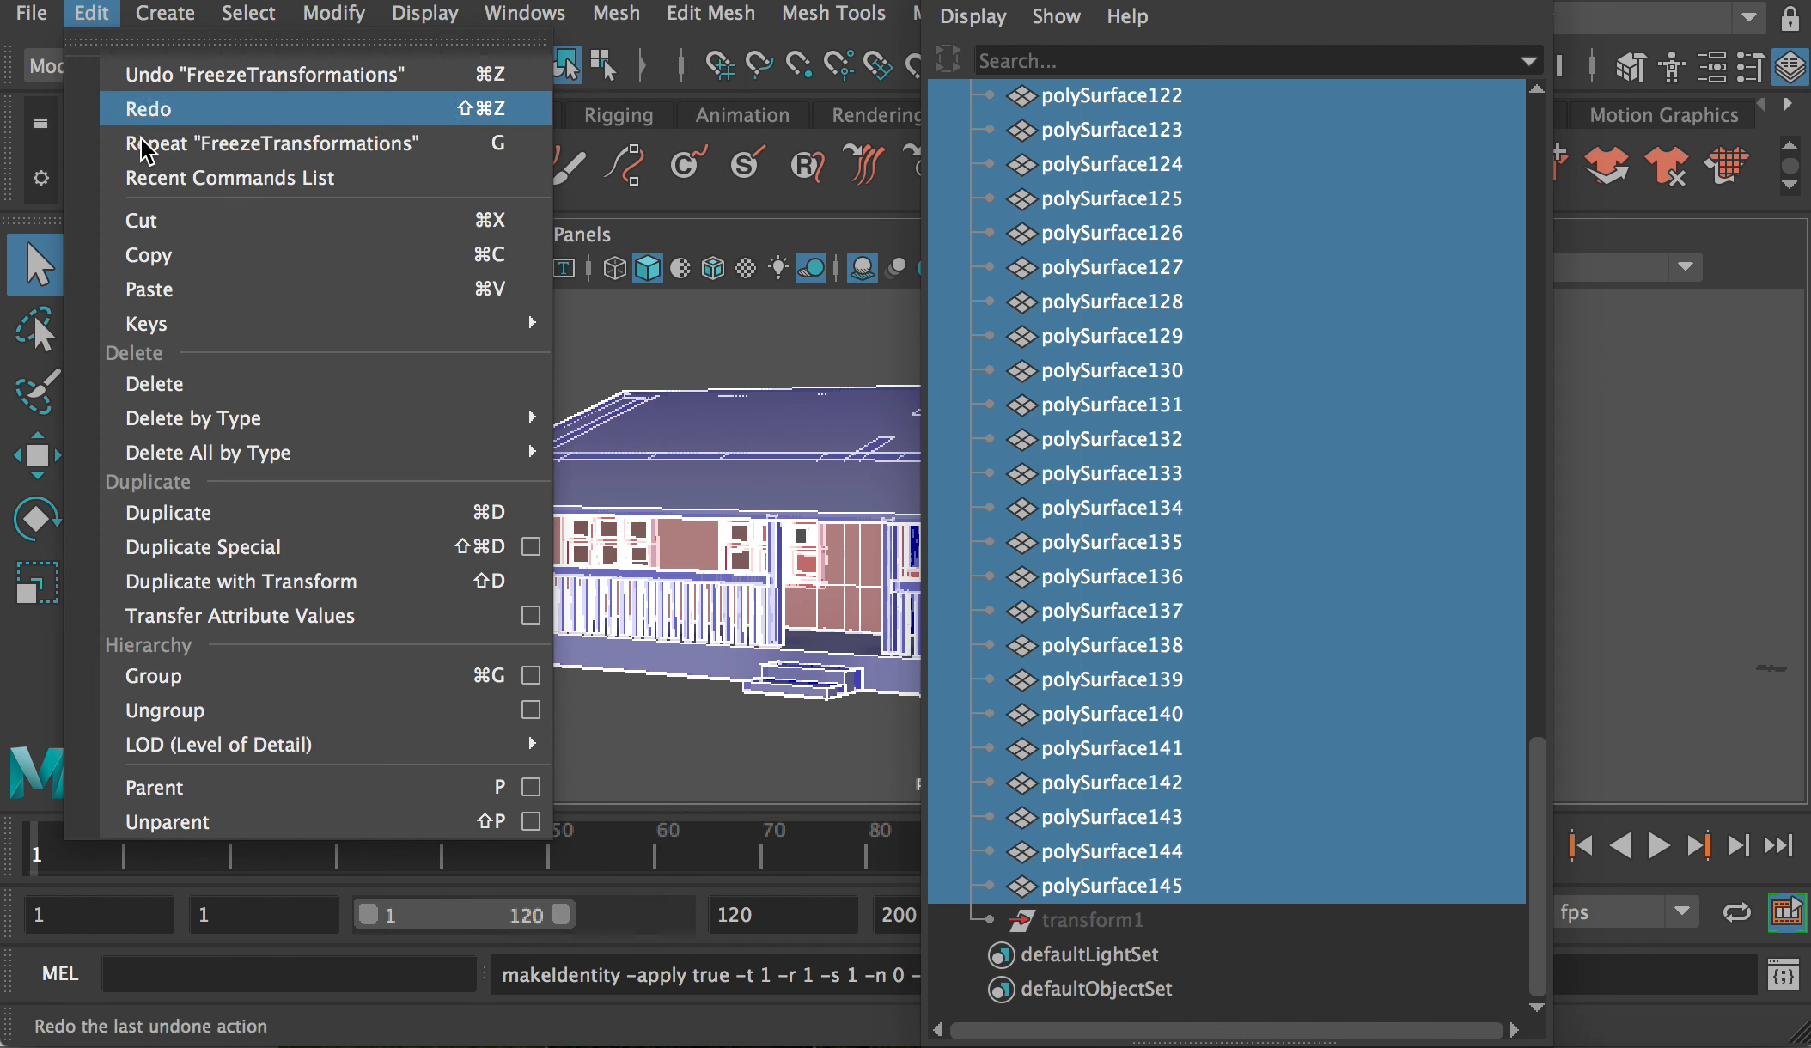
{"action": "left_click", "coordinate": [695, 446]}
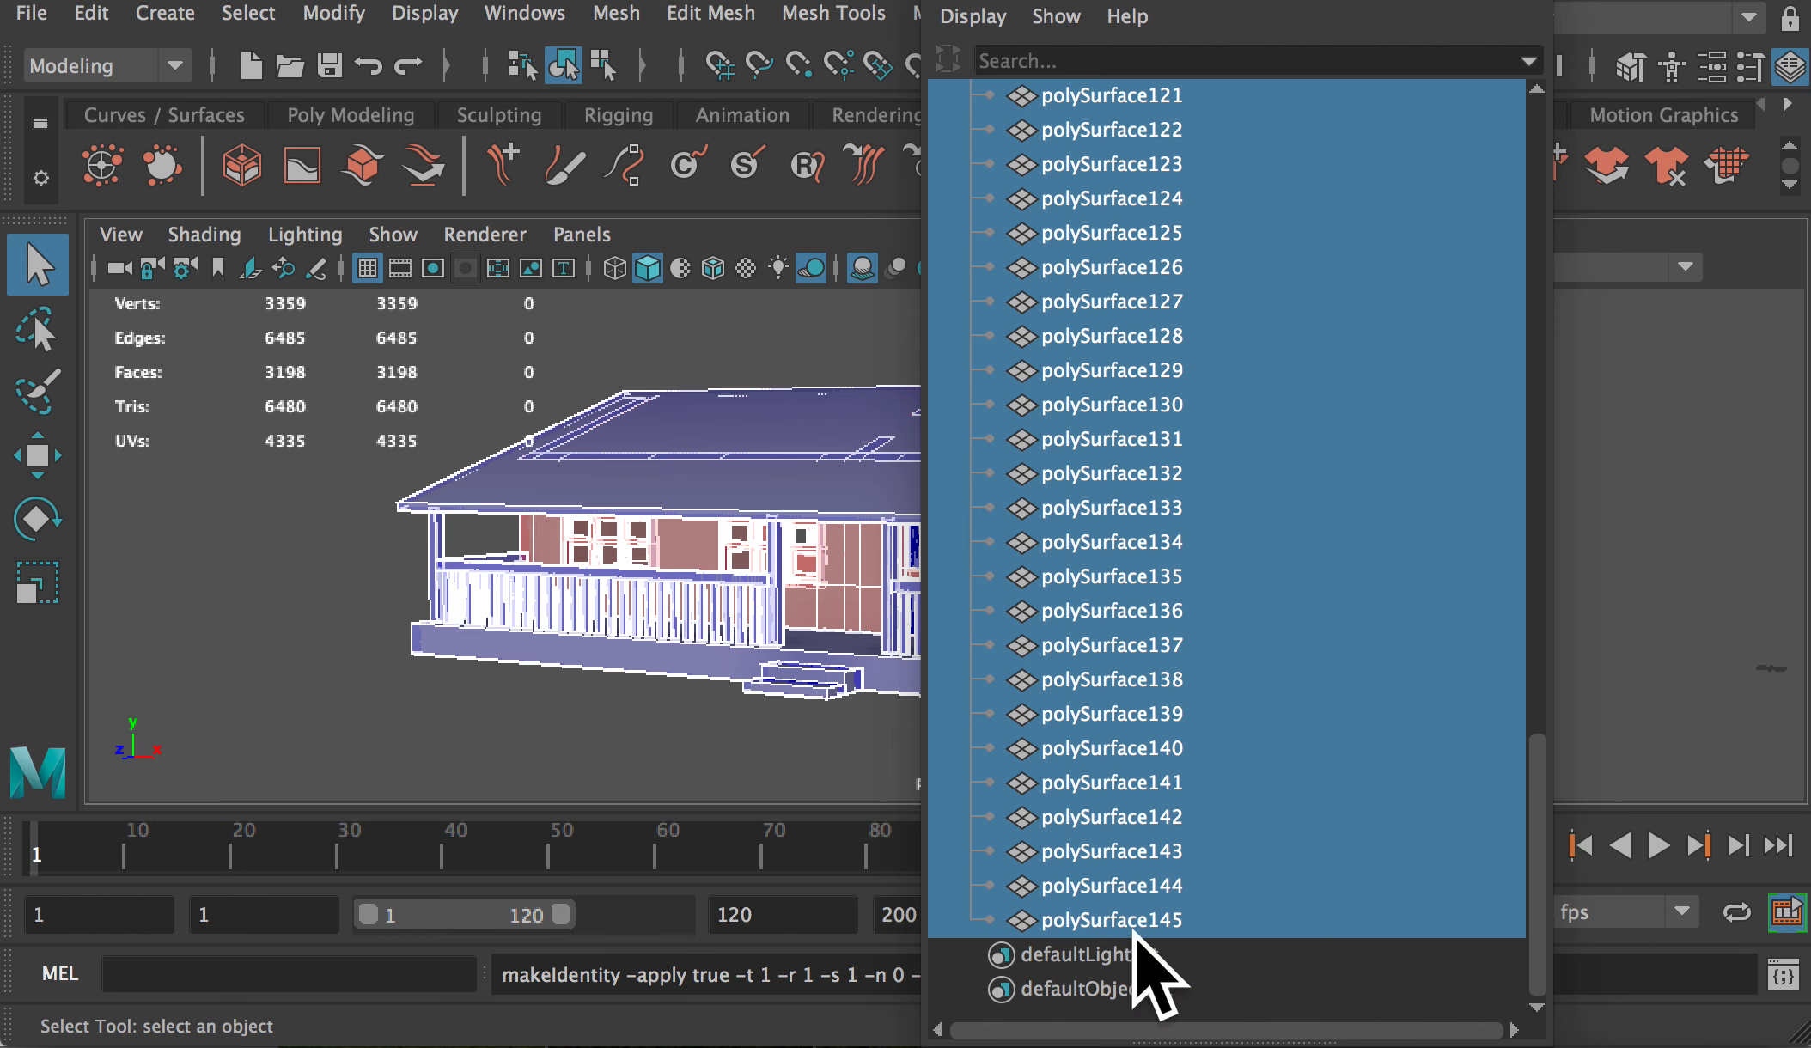
{"action": "scroll", "coordinate": [1105, 721], "scroll_direction": "up", "scroll_amount": 20}
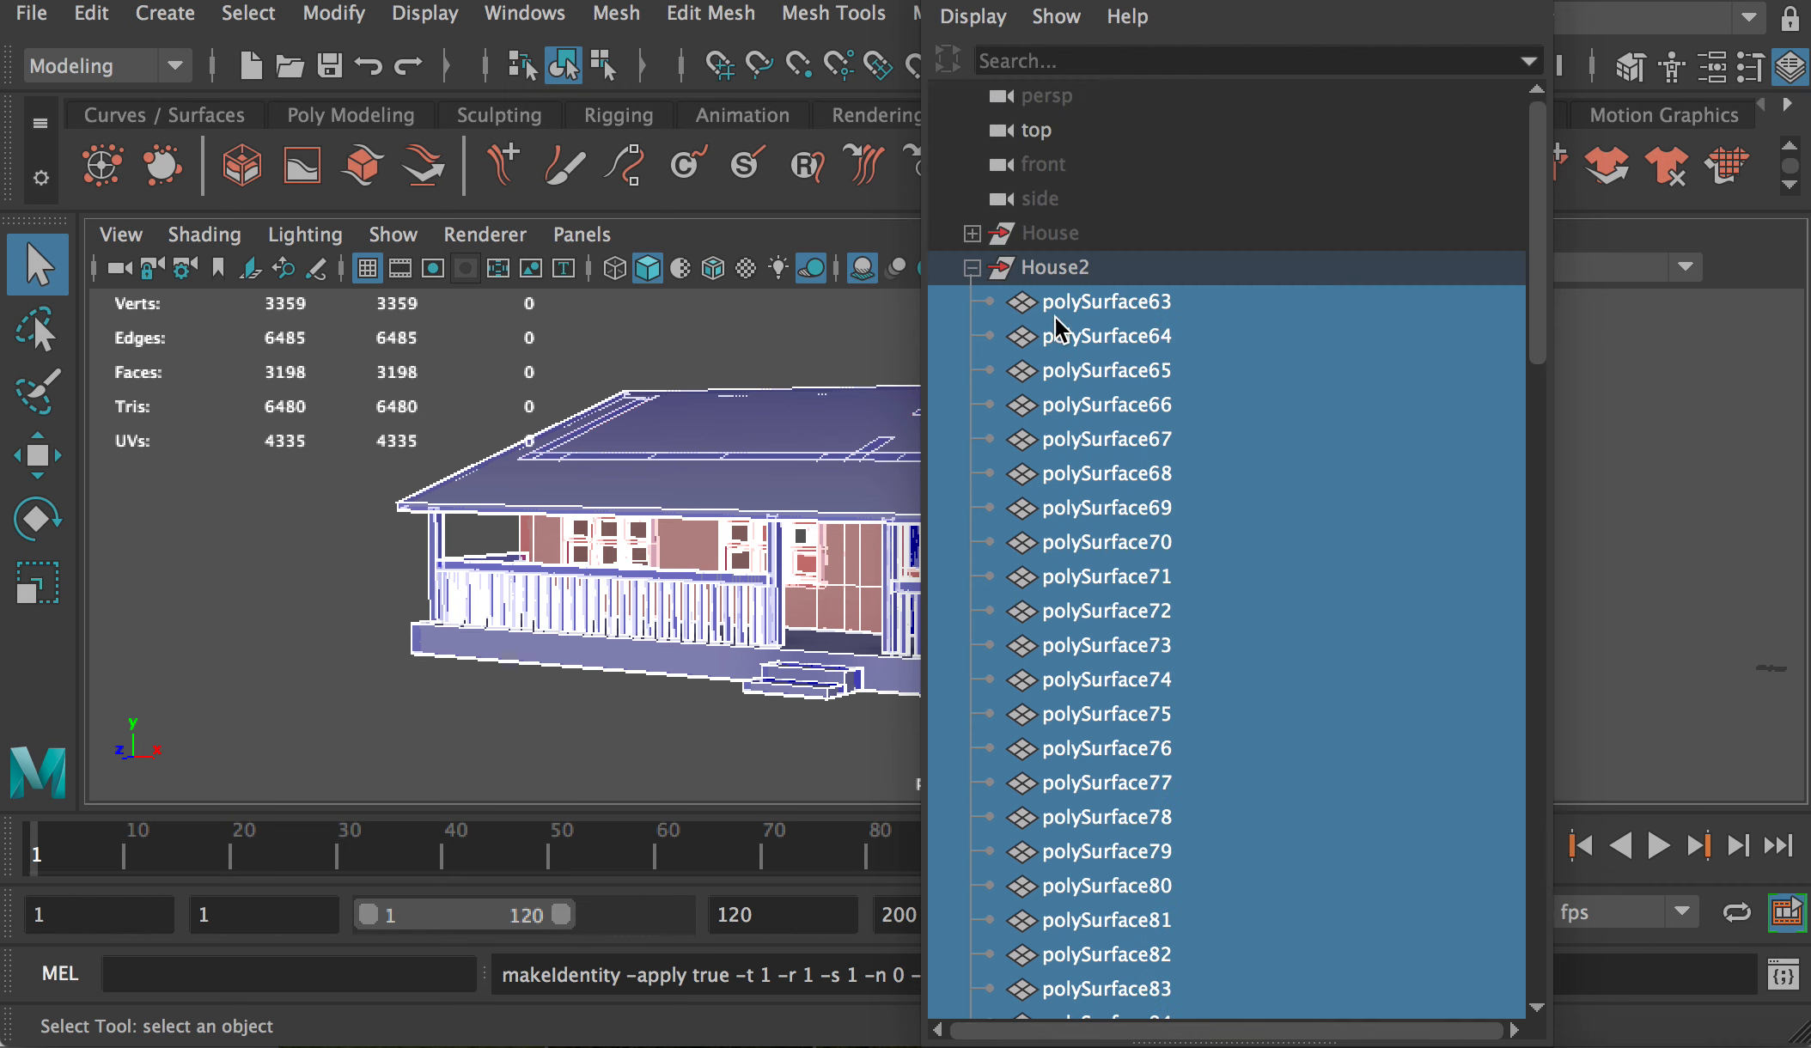
Step: Group the porch fence pieces of House2 and select the new group in the Outliner
{"action": "left_click_drag", "start_coordinate": [1070, 2], "coordinate": [1559, 135]}
{"action": "left_click_drag", "start_coordinate": [1142, 516], "coordinate": [1059, 616], "text": "alt"}
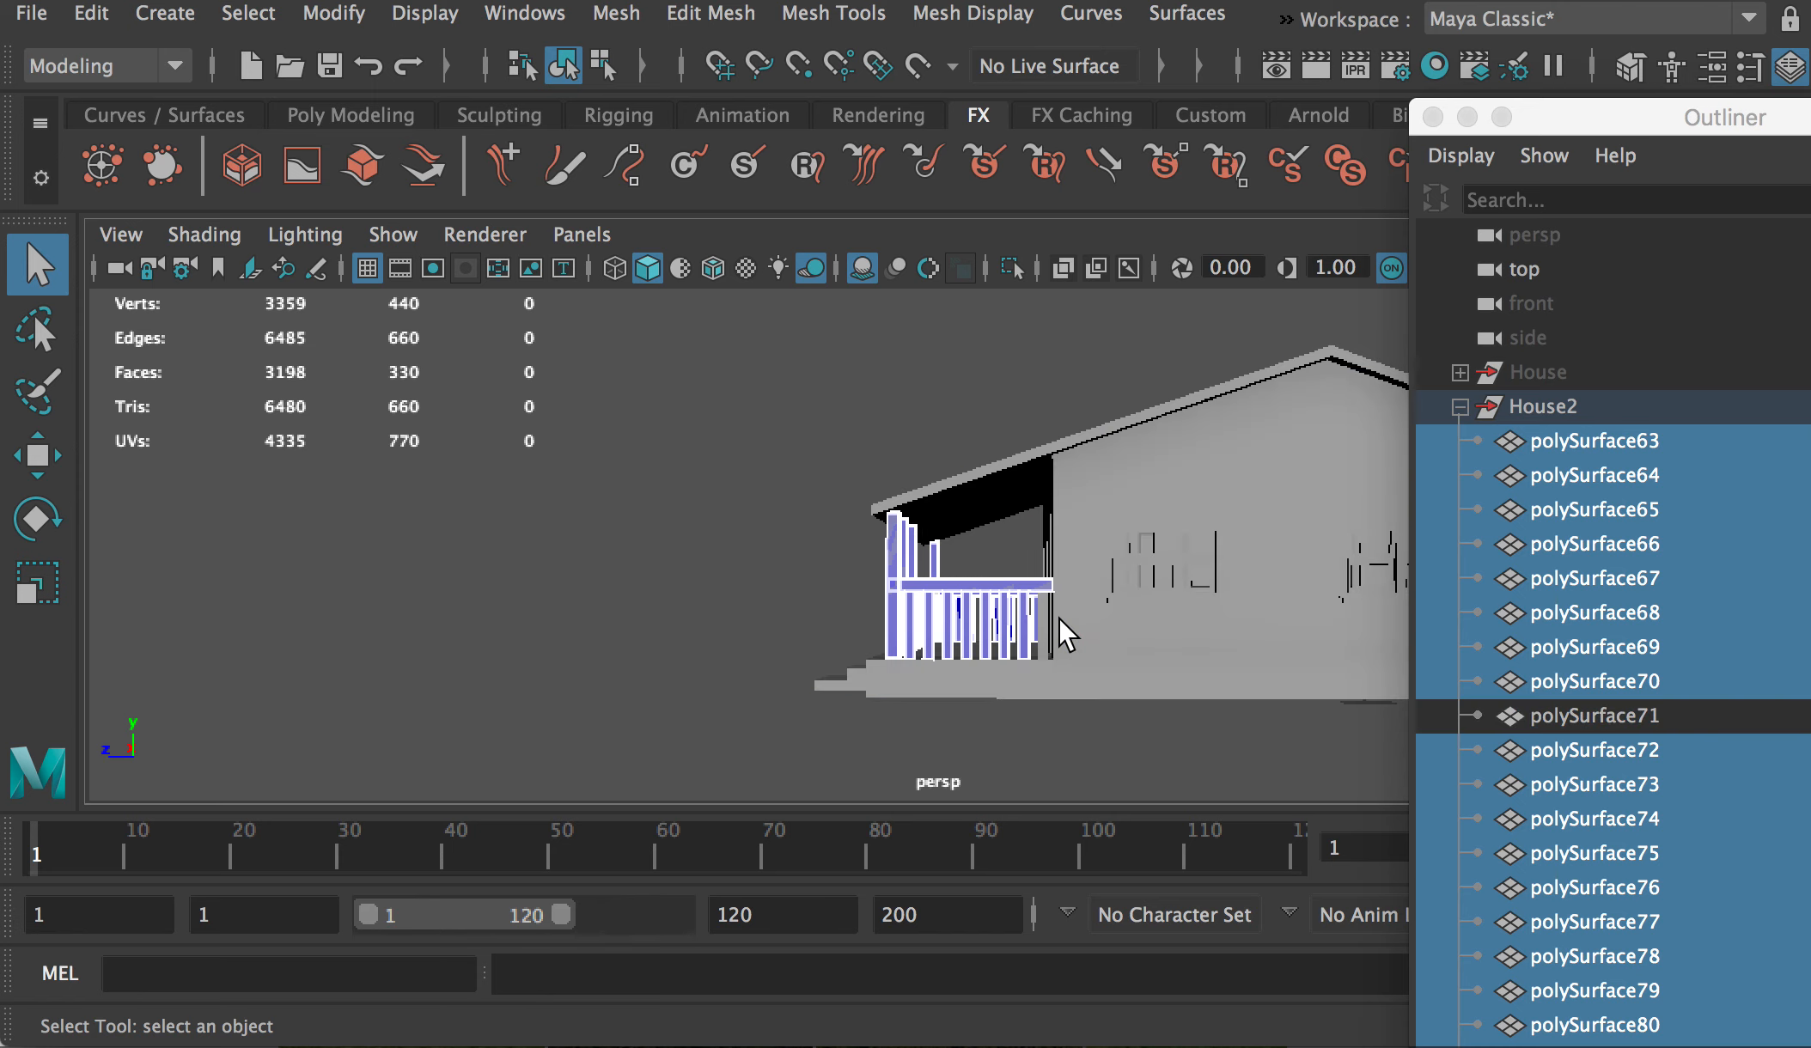
{"action": "key", "text": "super+g"}
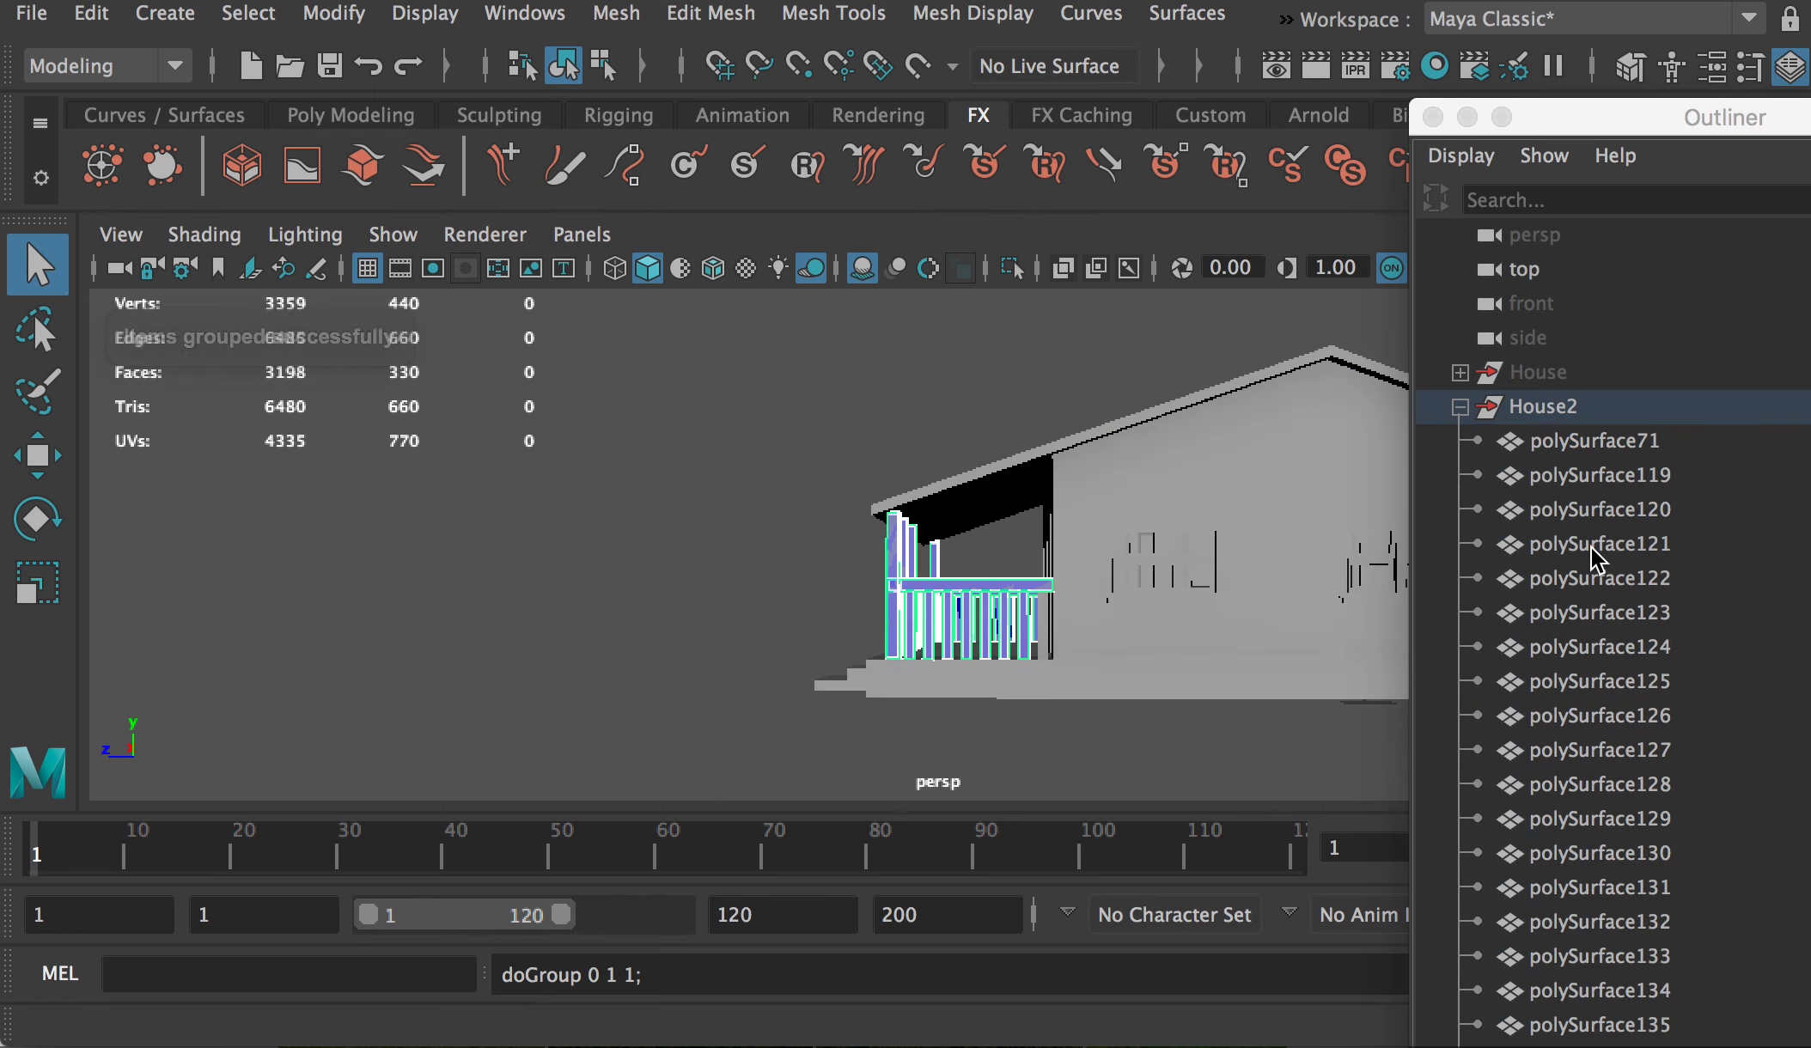
{"action": "left_click_drag", "start_coordinate": [1568, 118], "coordinate": [1352, 24]}
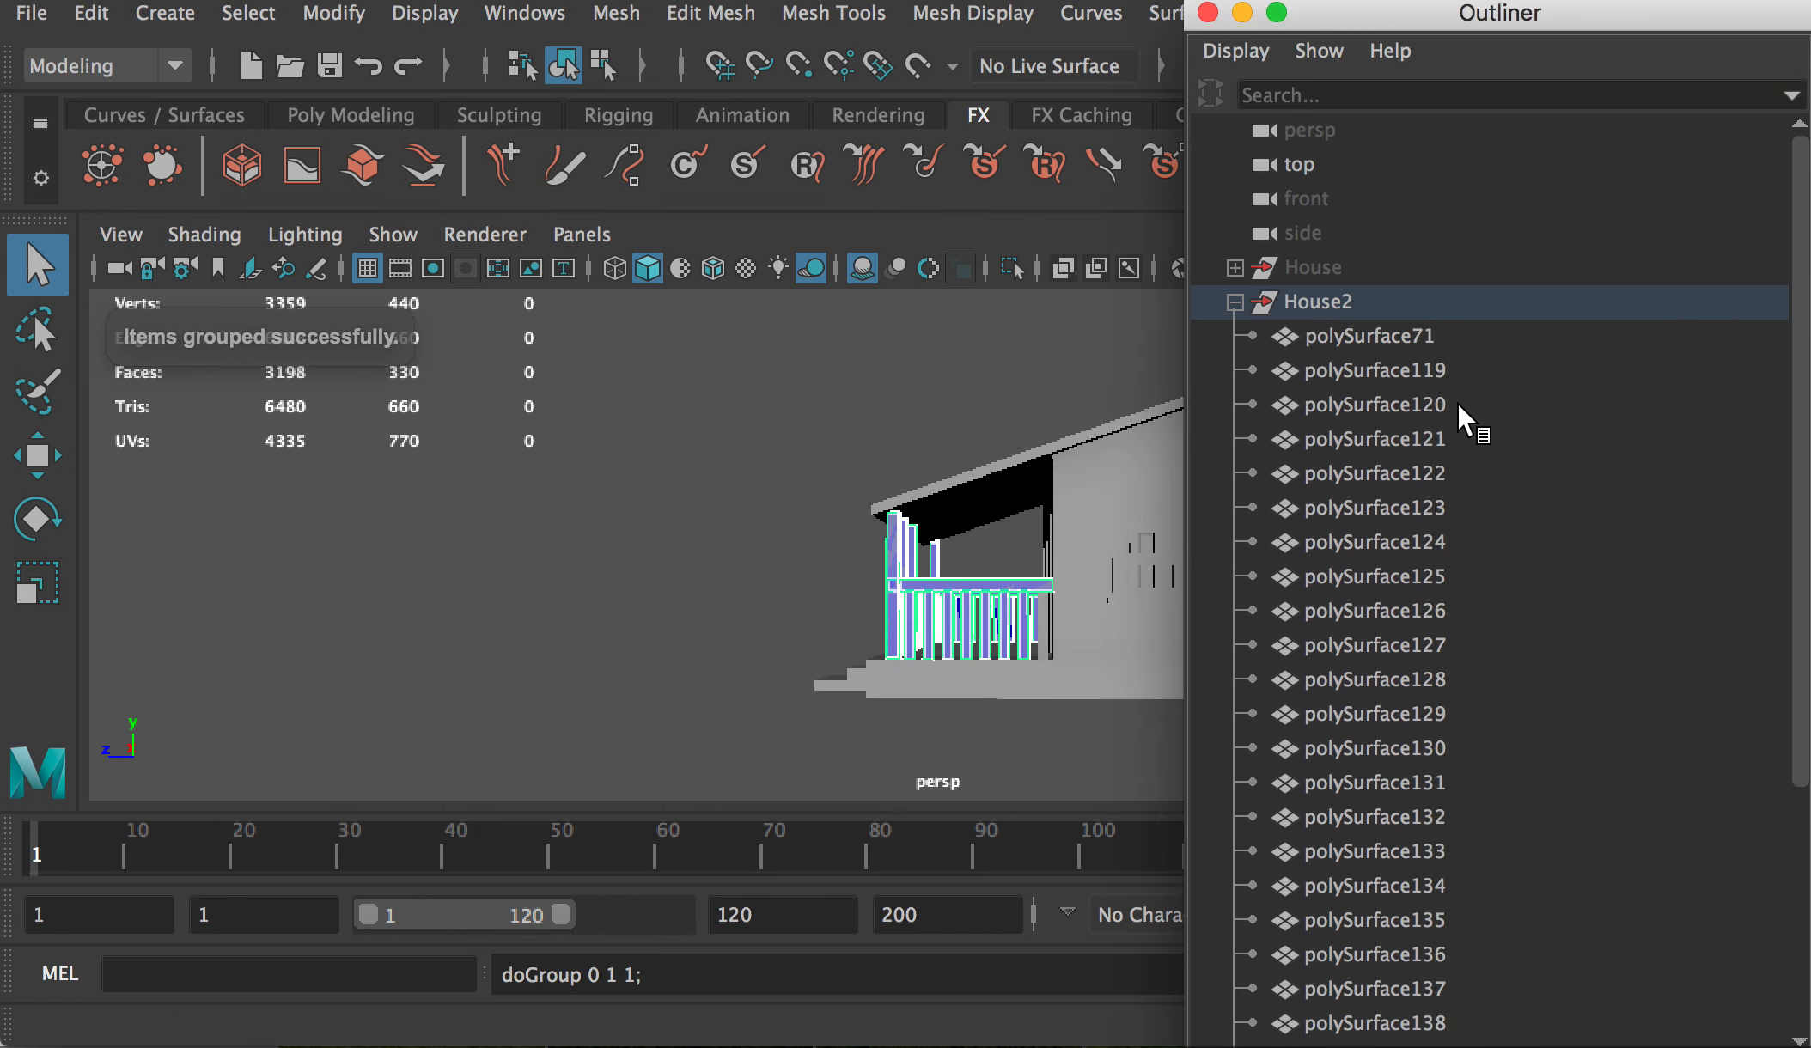
{"action": "scroll", "coordinate": [1457, 402], "scroll_direction": "down", "scroll_amount": 10}
{"action": "left_click", "coordinate": [1372, 924]}
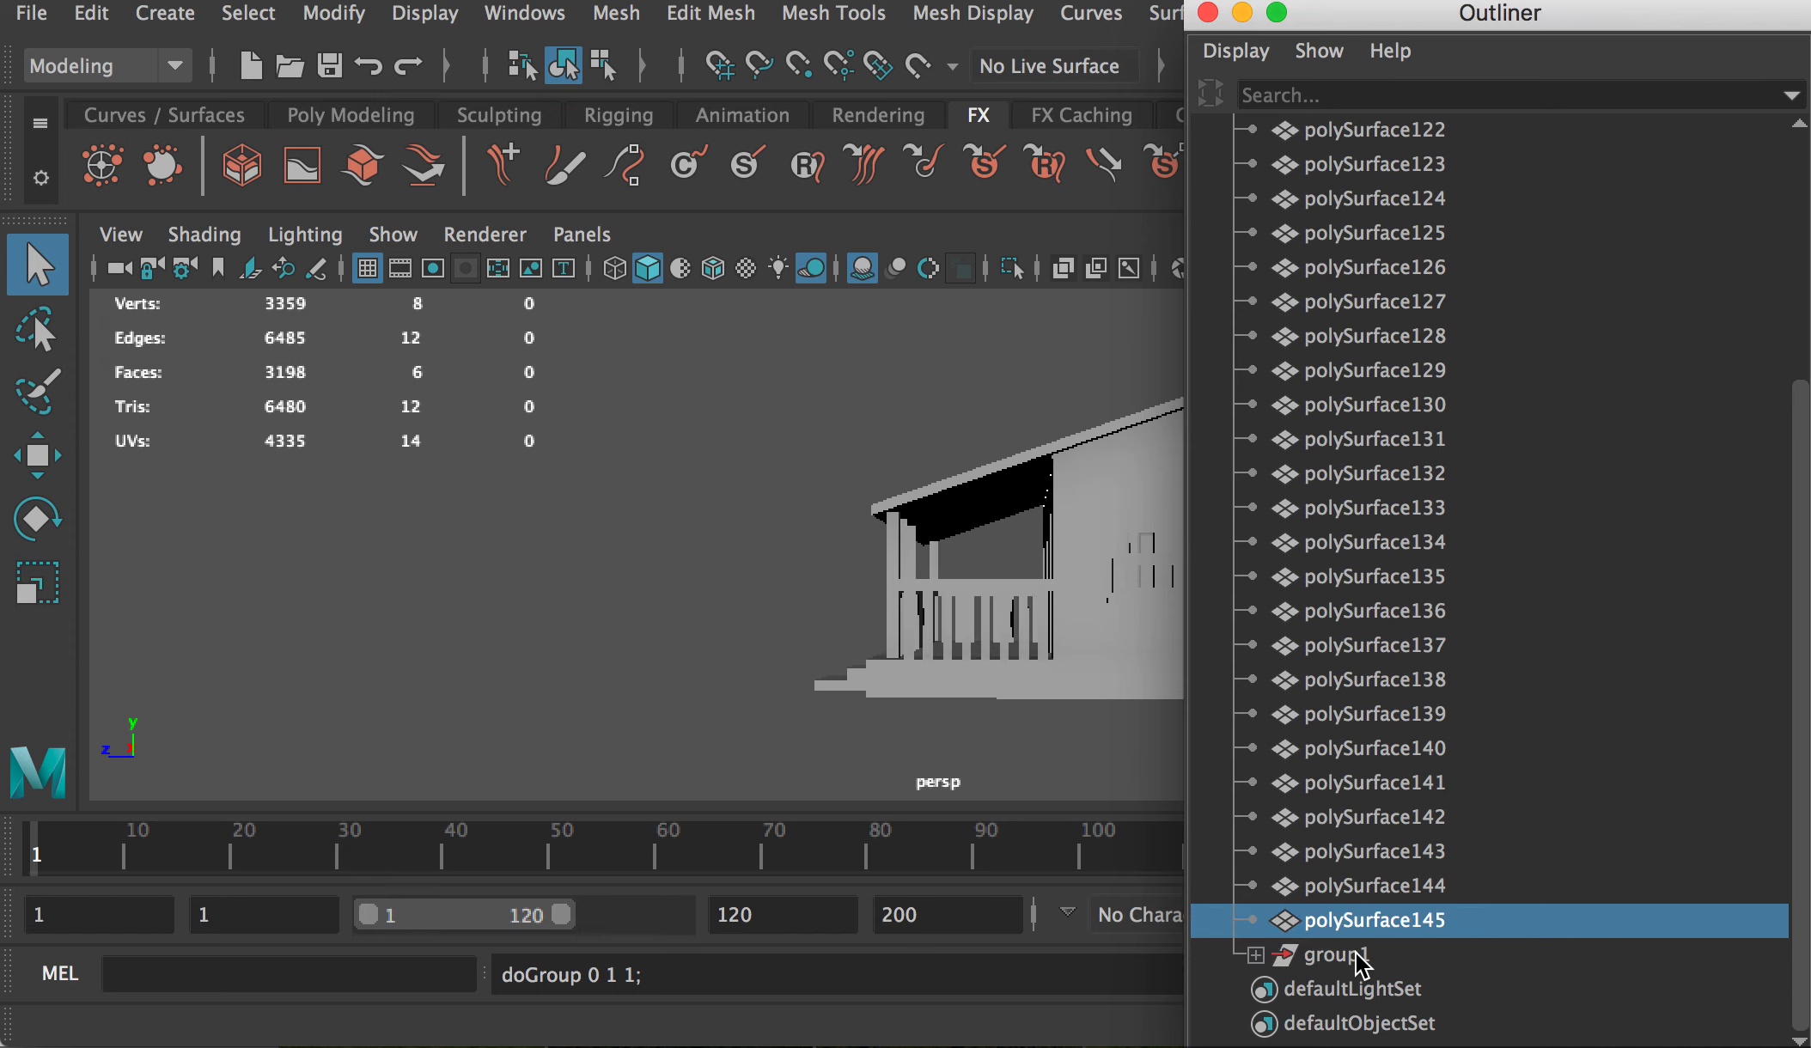
{"action": "left_click", "coordinate": [1353, 958]}
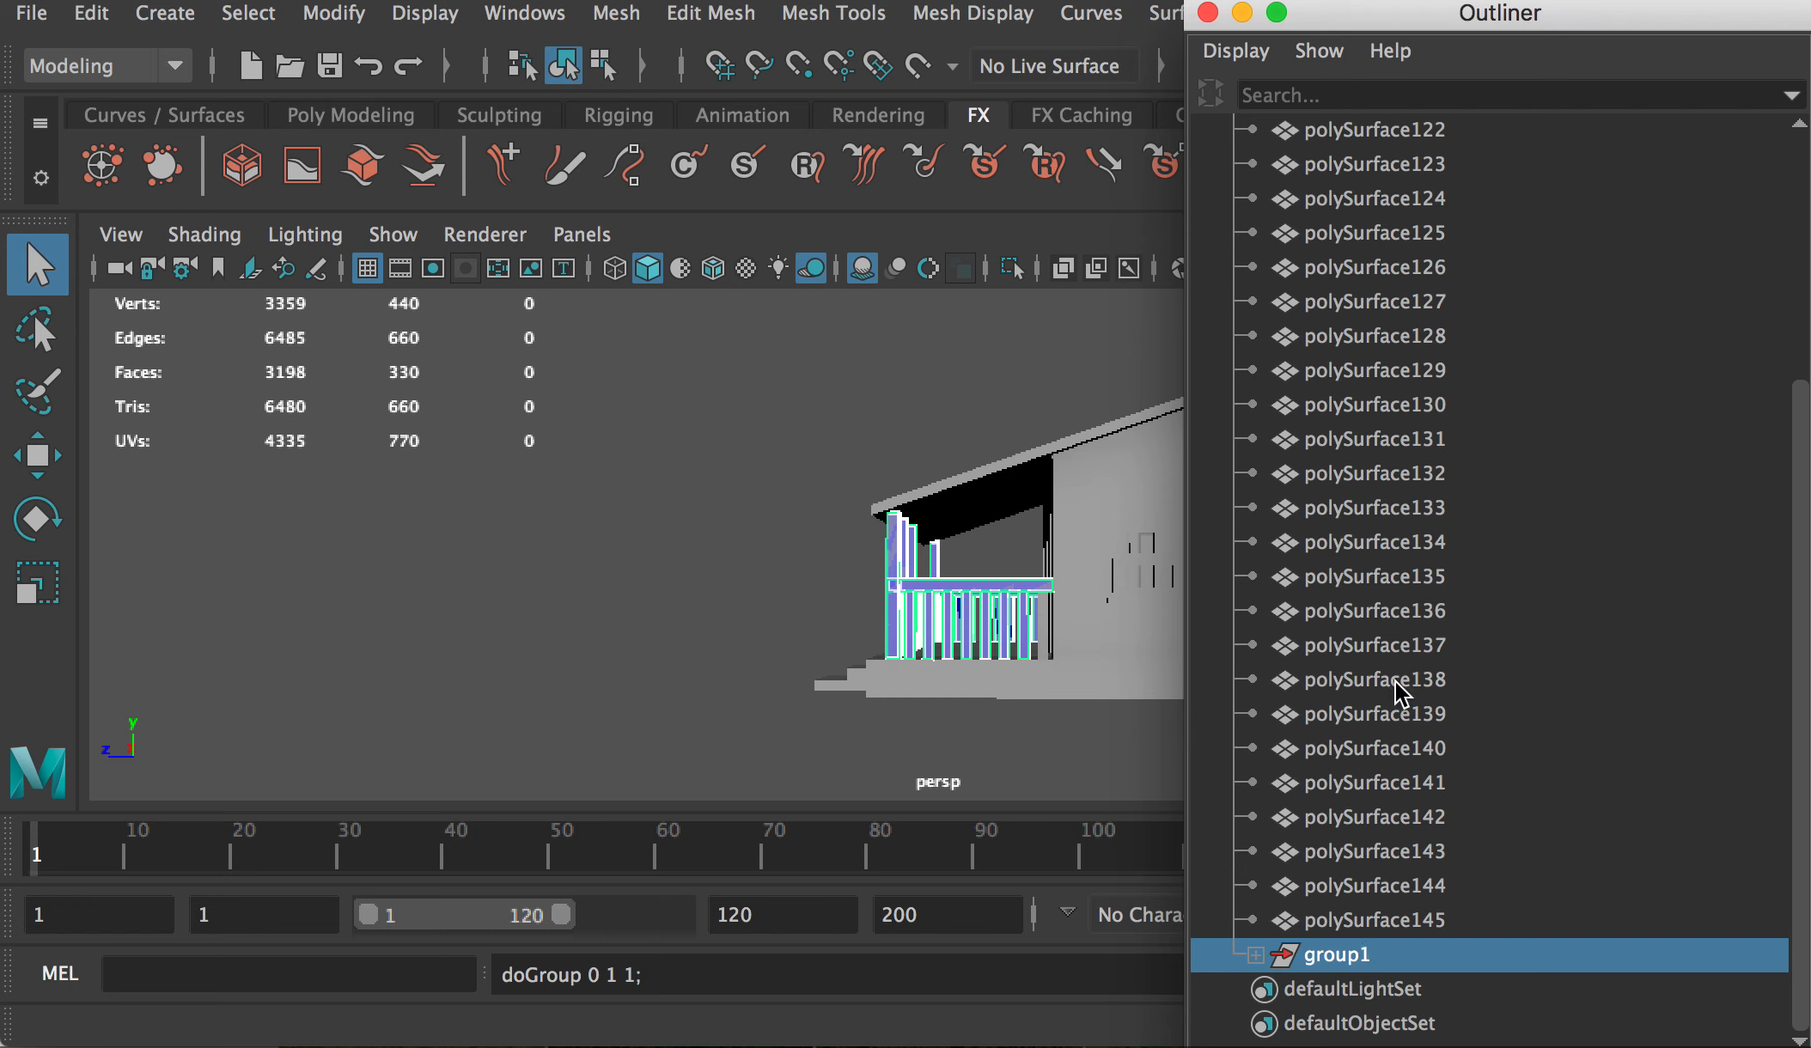
Step: Delete the whole House2 hierarchy from the scene
{"action": "scroll", "coordinate": [1374, 550], "scroll_direction": "up", "scroll_amount": 5}
{"action": "left_click", "coordinate": [1318, 305]}
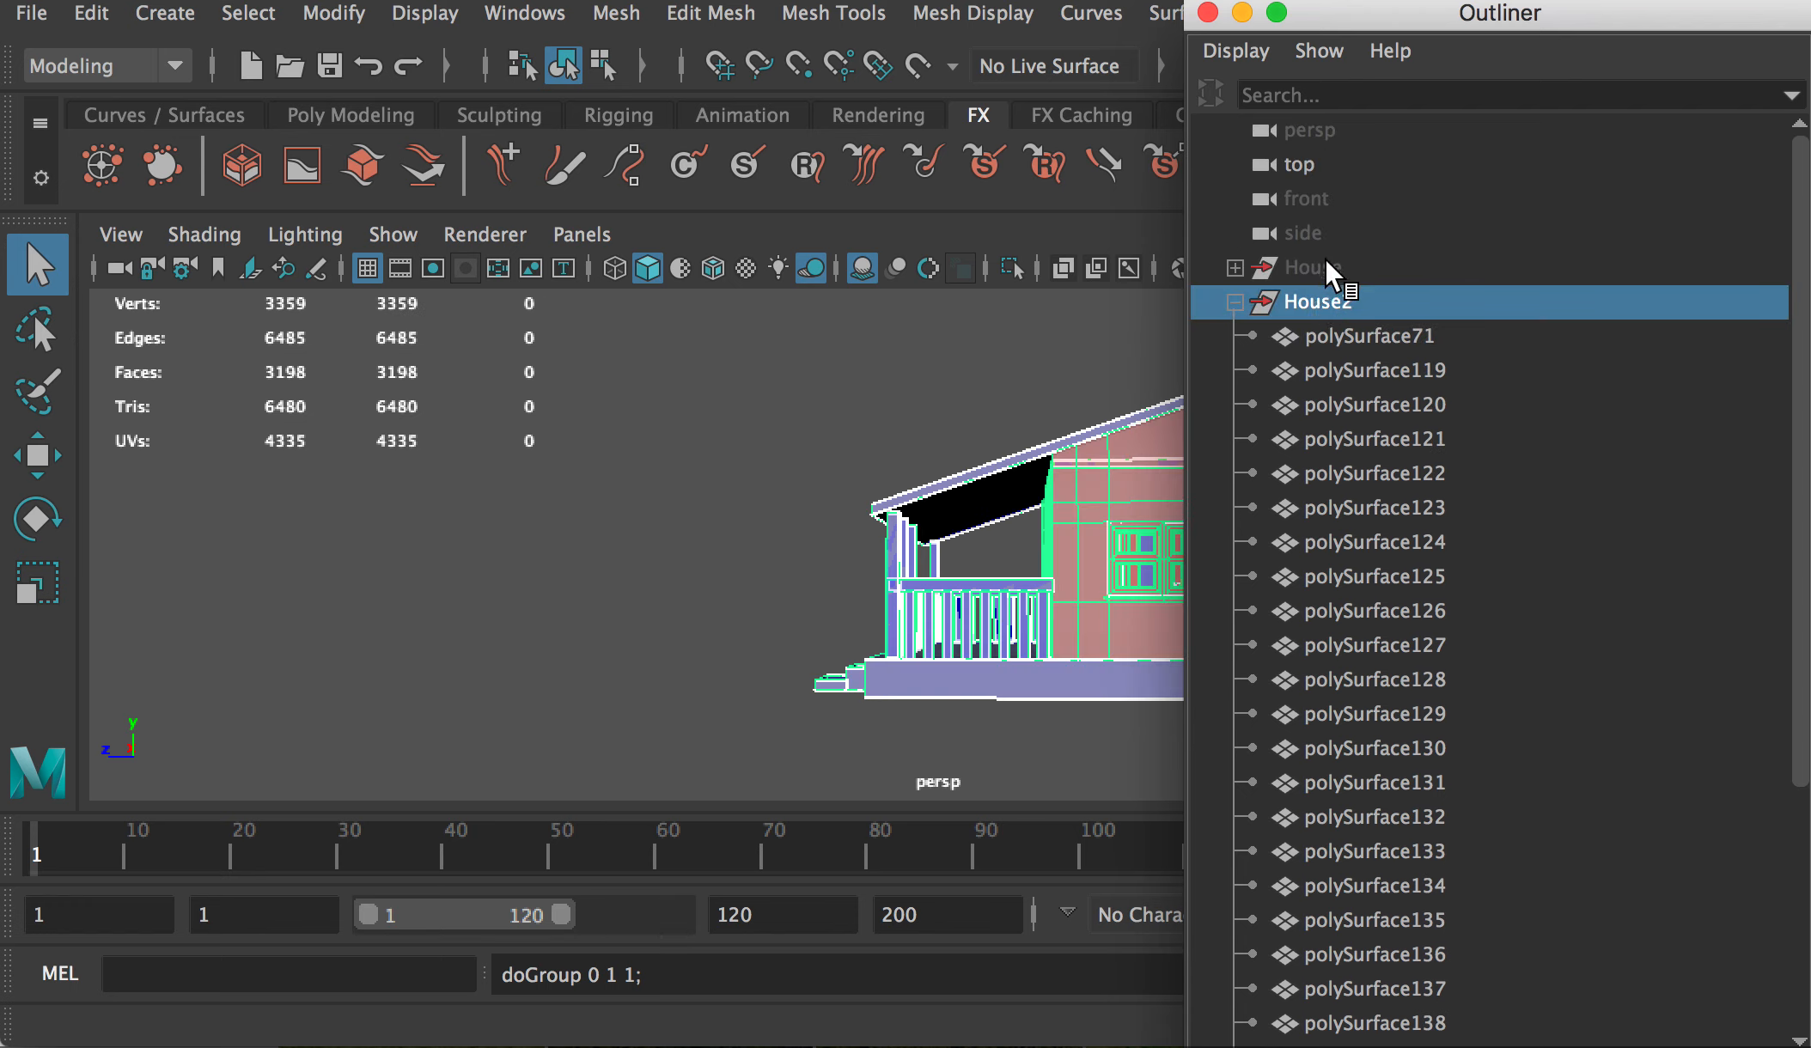
{"action": "key", "text": "Delete"}
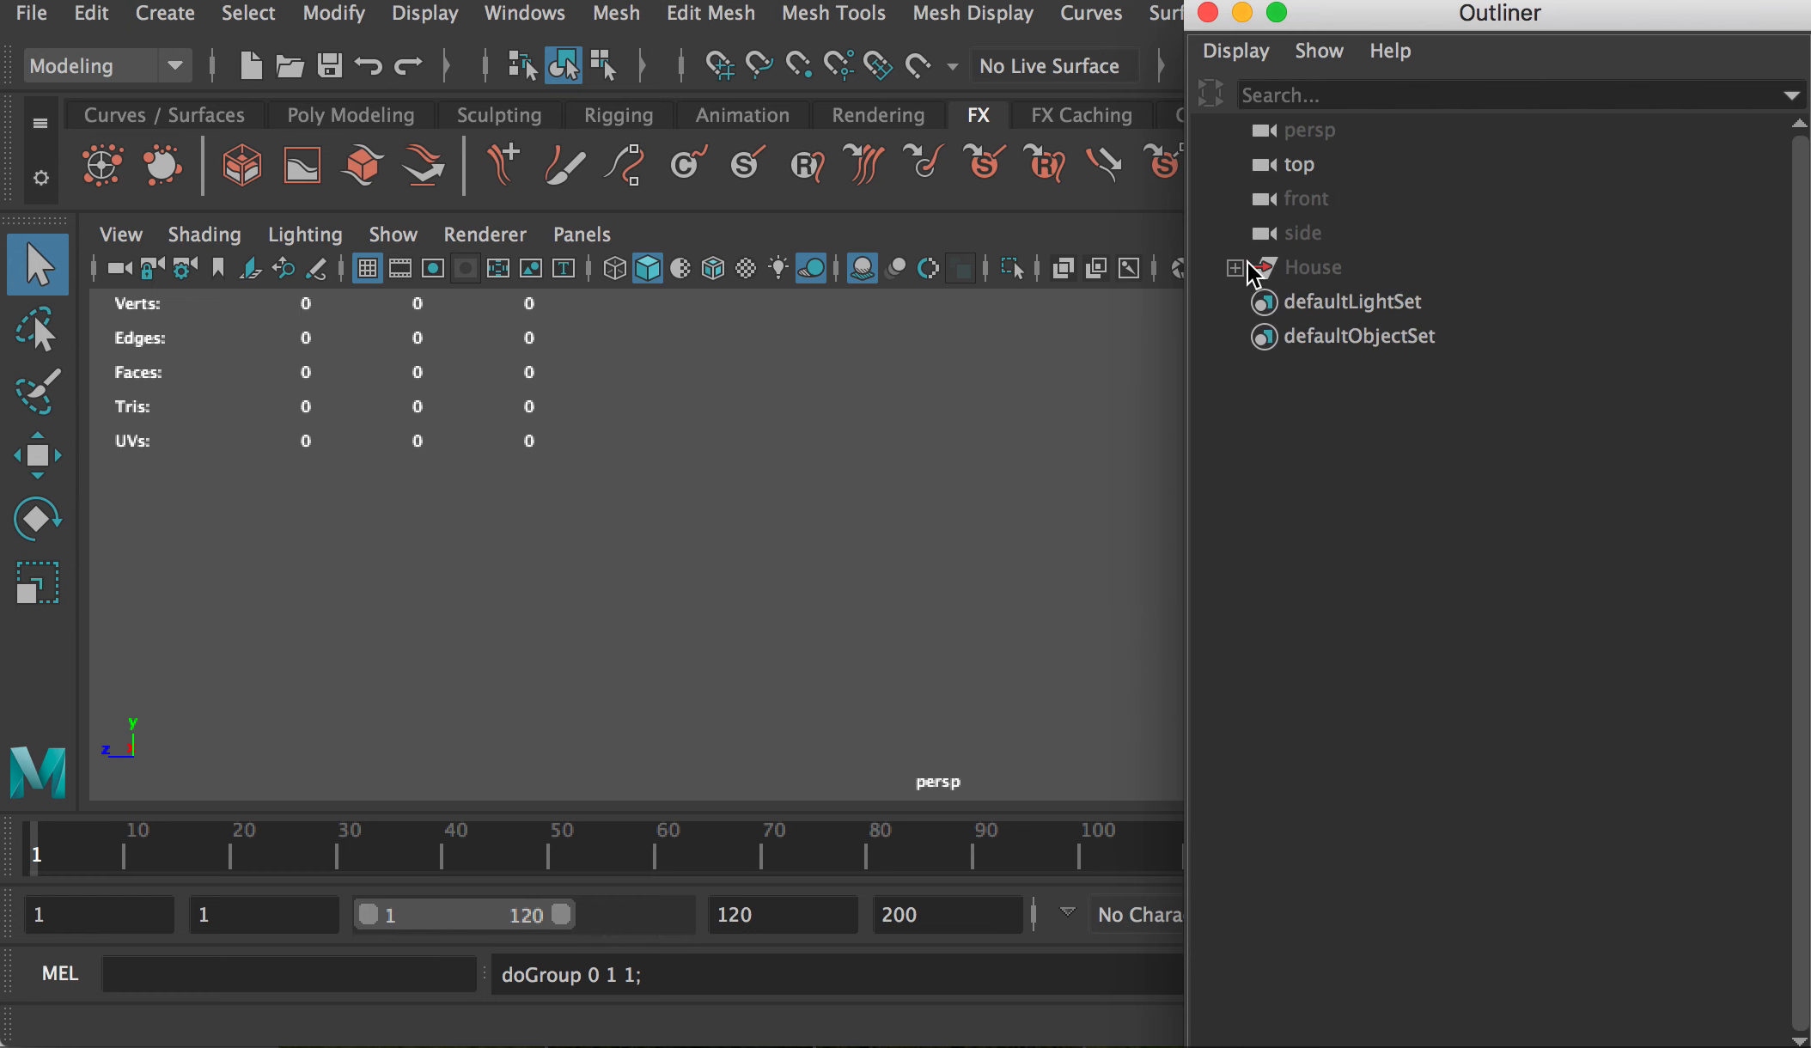
Step: Expand the hidden House group in the Outliner and make it visible
{"action": "left_click", "coordinate": [1235, 267]}
{"action": "left_click", "coordinate": [1315, 267]}
{"action": "key", "text": "shift+h"}
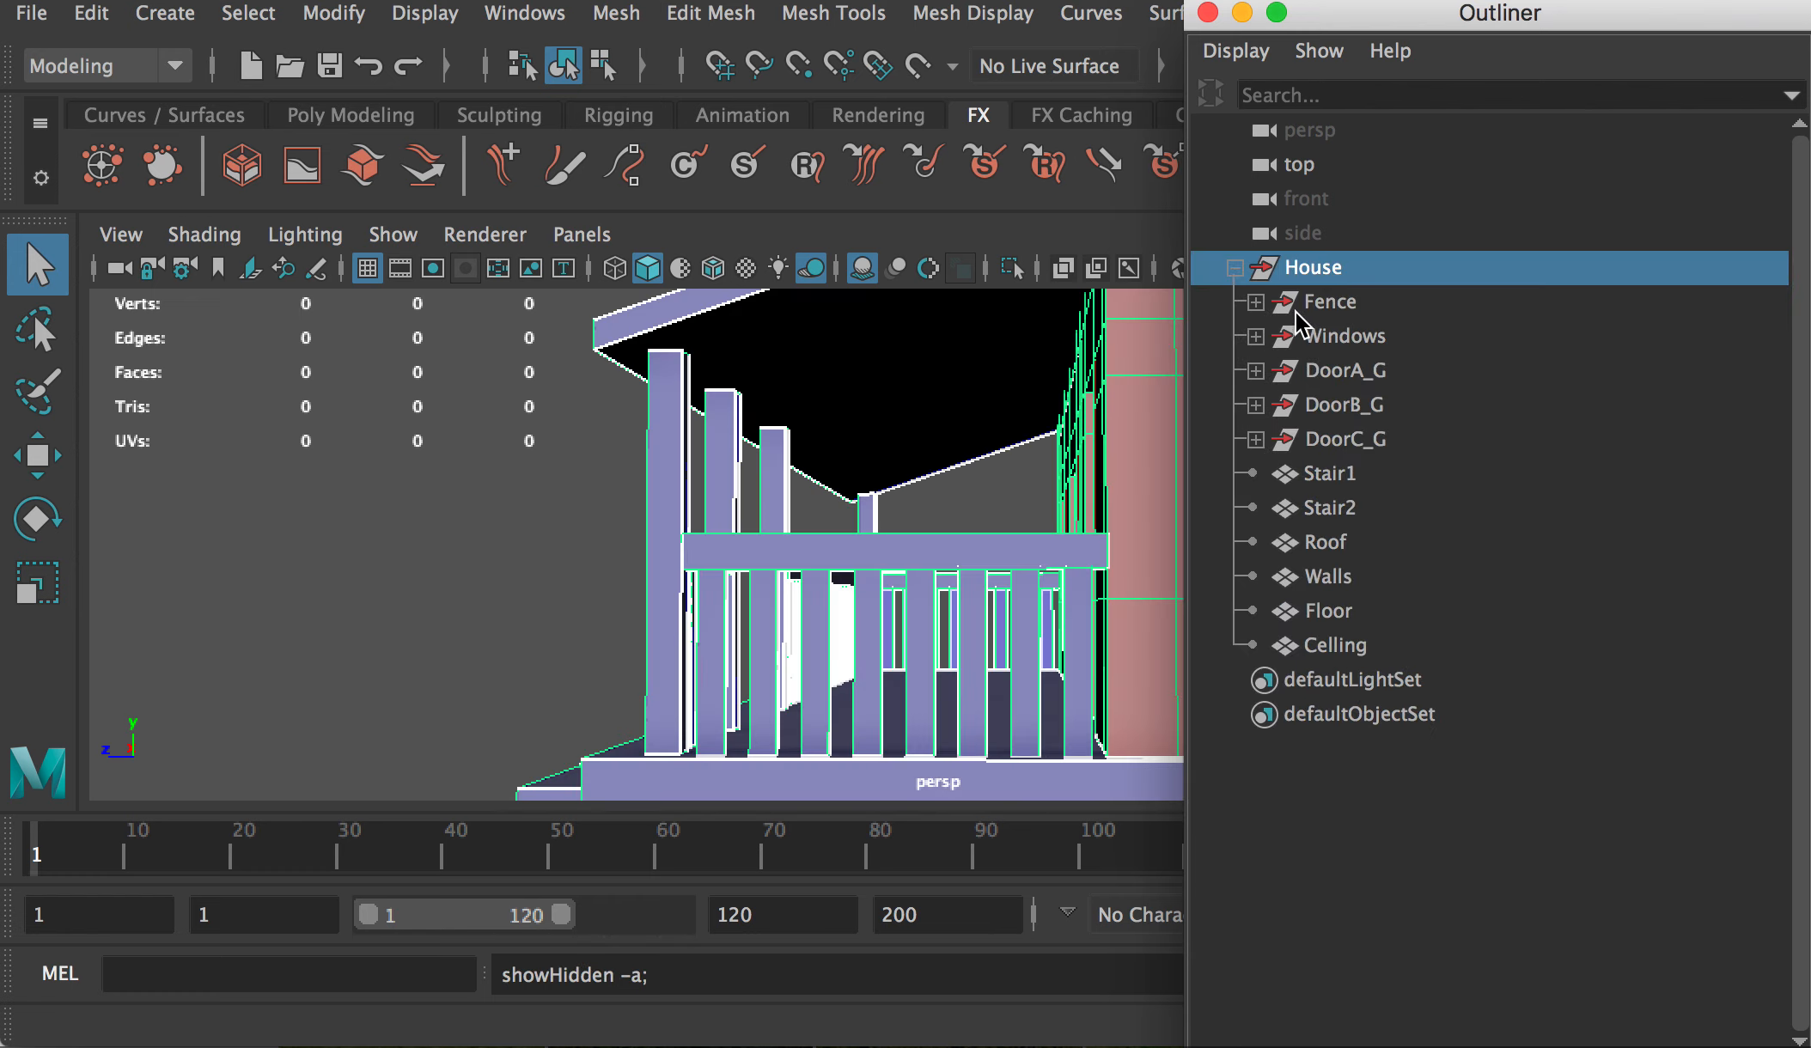
Step: Examine the Fence and Windows groups of the House hierarchy and where their parts sit on the model
{"action": "left_click", "coordinate": [1296, 309]}
{"action": "left_click", "coordinate": [1256, 303]}
{"action": "left_click", "coordinate": [1334, 335]}
{"action": "left_click", "coordinate": [1359, 381]}
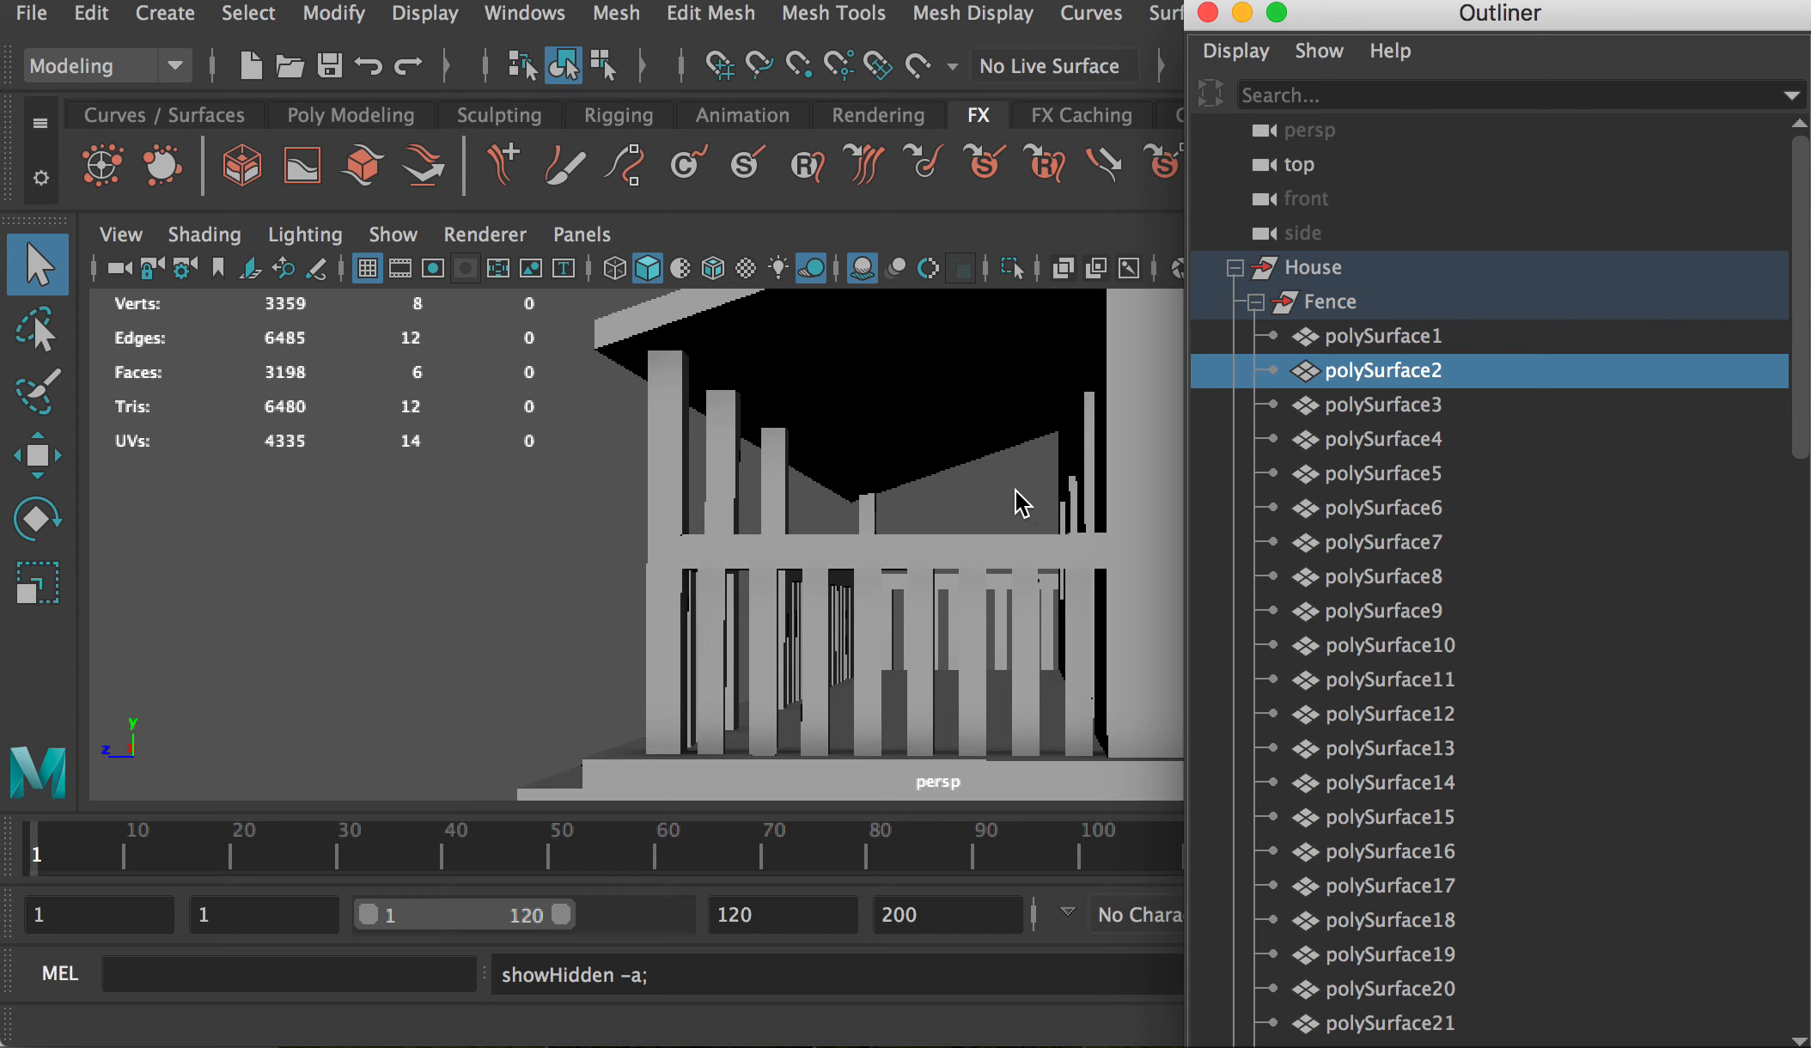
{"action": "left_click_drag", "start_coordinate": [1022, 500], "coordinate": [776, 460], "text": "alt"}
{"action": "right_click_drag", "start_coordinate": [776, 461], "coordinate": [859, 481], "text": "alt"}
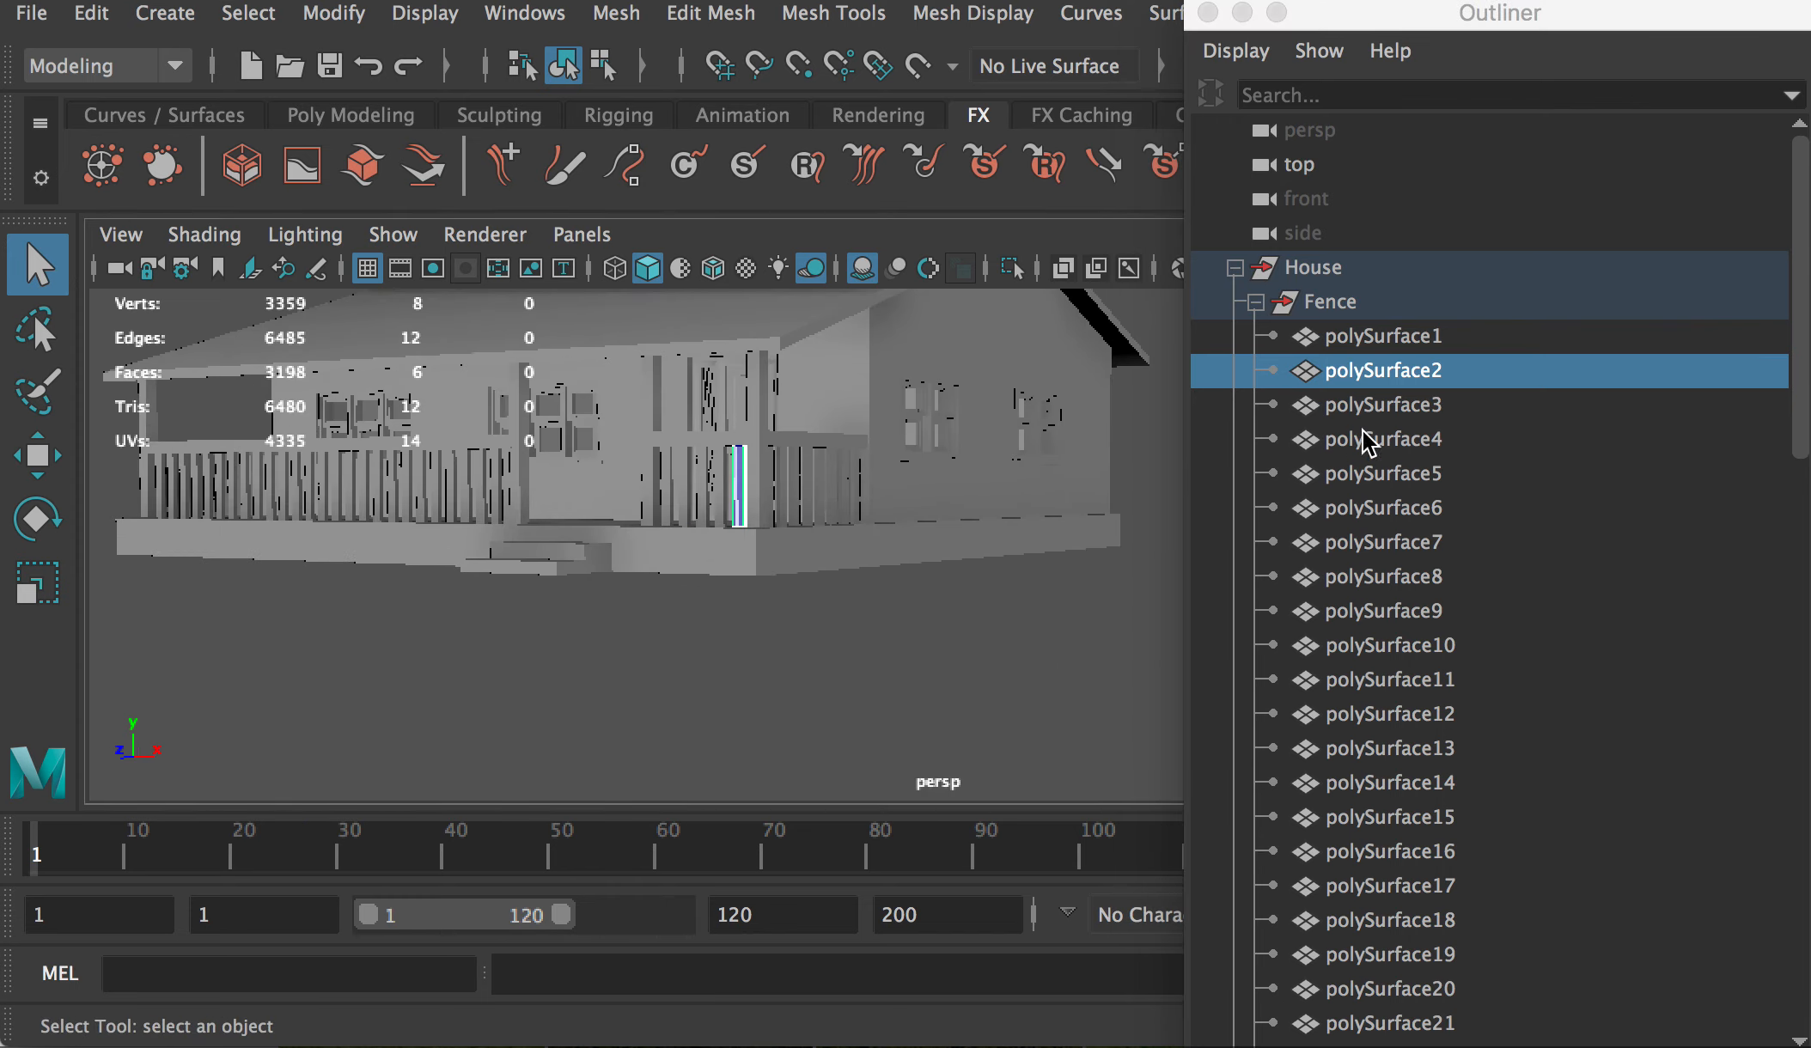
{"action": "left_click", "coordinate": [1341, 306]}
{"action": "left_click", "coordinate": [1255, 302]}
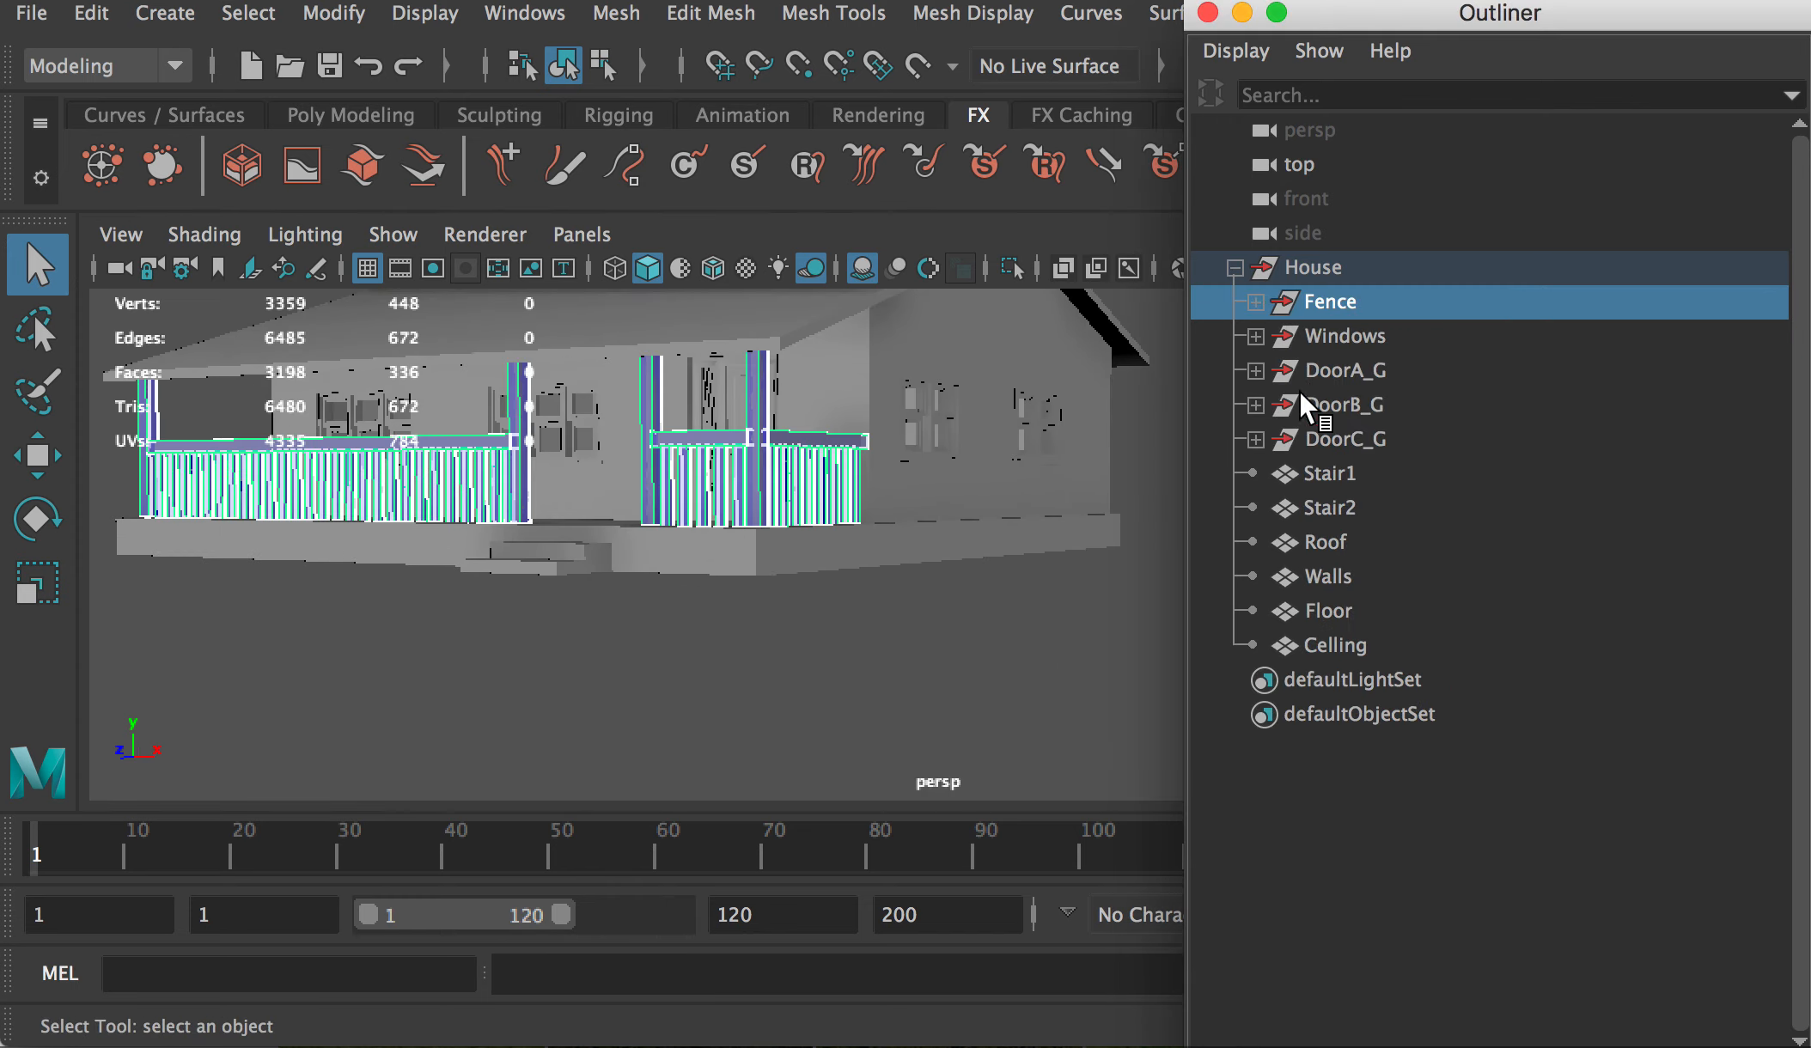
{"action": "left_click", "coordinate": [1327, 335]}
{"action": "left_click_drag", "start_coordinate": [880, 494], "coordinate": [988, 468], "text": "alt"}
{"action": "left_click", "coordinate": [1256, 336]}
{"action": "left_click", "coordinate": [1256, 336]}
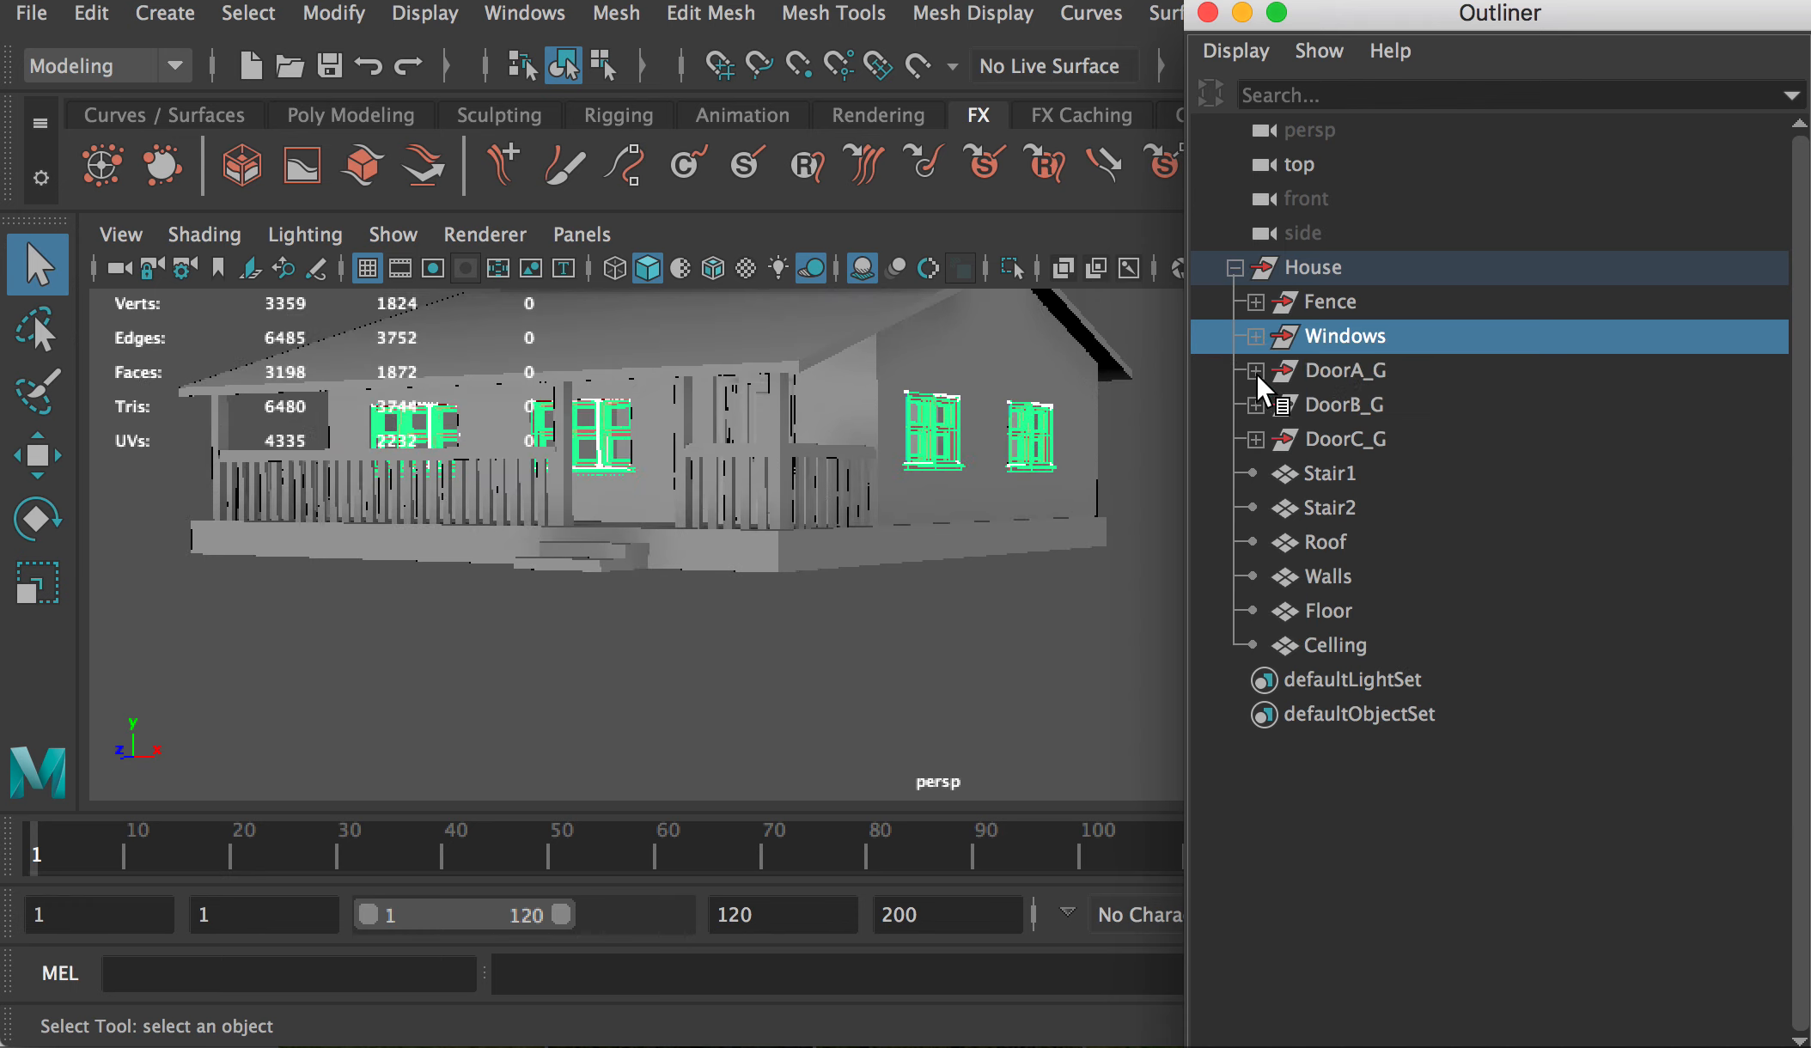
Step: Examine the named parts in the DoorA_G group, including both frames and both glass panes, on the house
{"action": "left_click", "coordinate": [1255, 371]}
{"action": "left_click", "coordinate": [1351, 404]}
{"action": "key", "text": "f"}
{"action": "left_click", "coordinate": [1417, 608]}
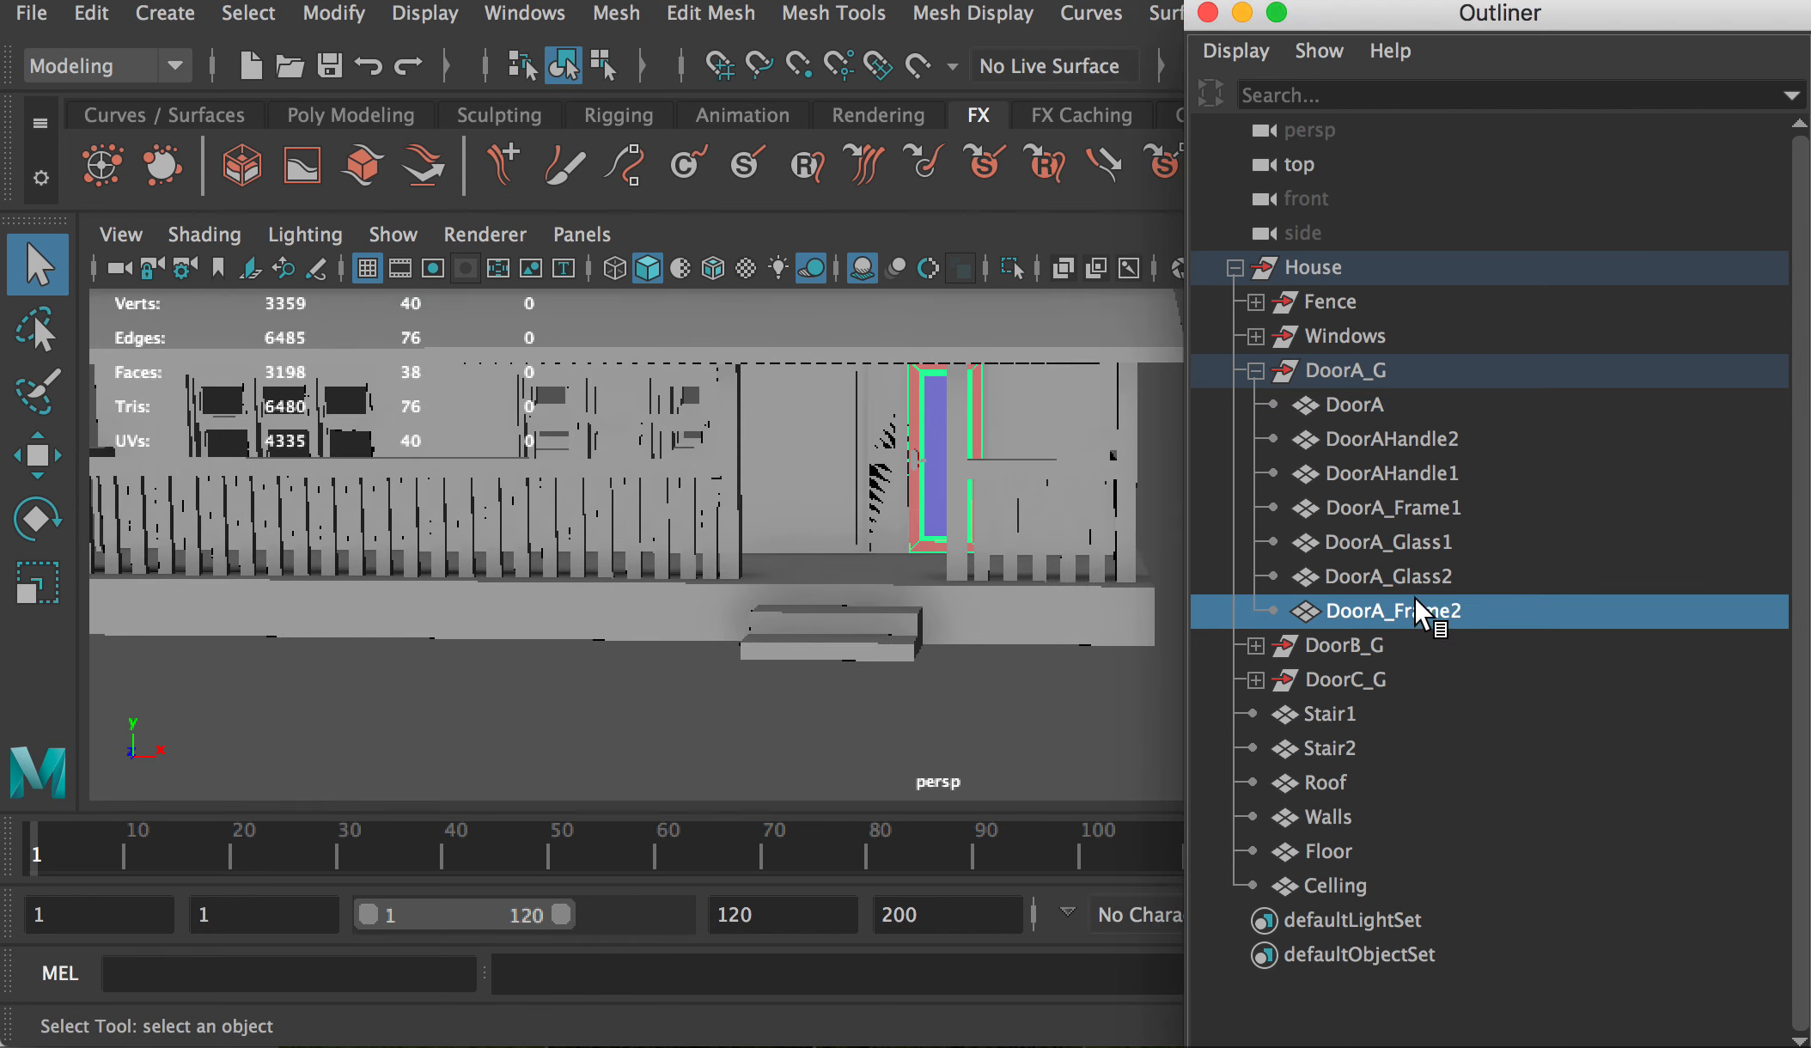
{"action": "left_click", "coordinate": [1412, 507], "text": "ctrl"}
{"action": "left_click", "coordinate": [1407, 574]}
{"action": "left_click", "coordinate": [1402, 539], "text": "ctrl"}
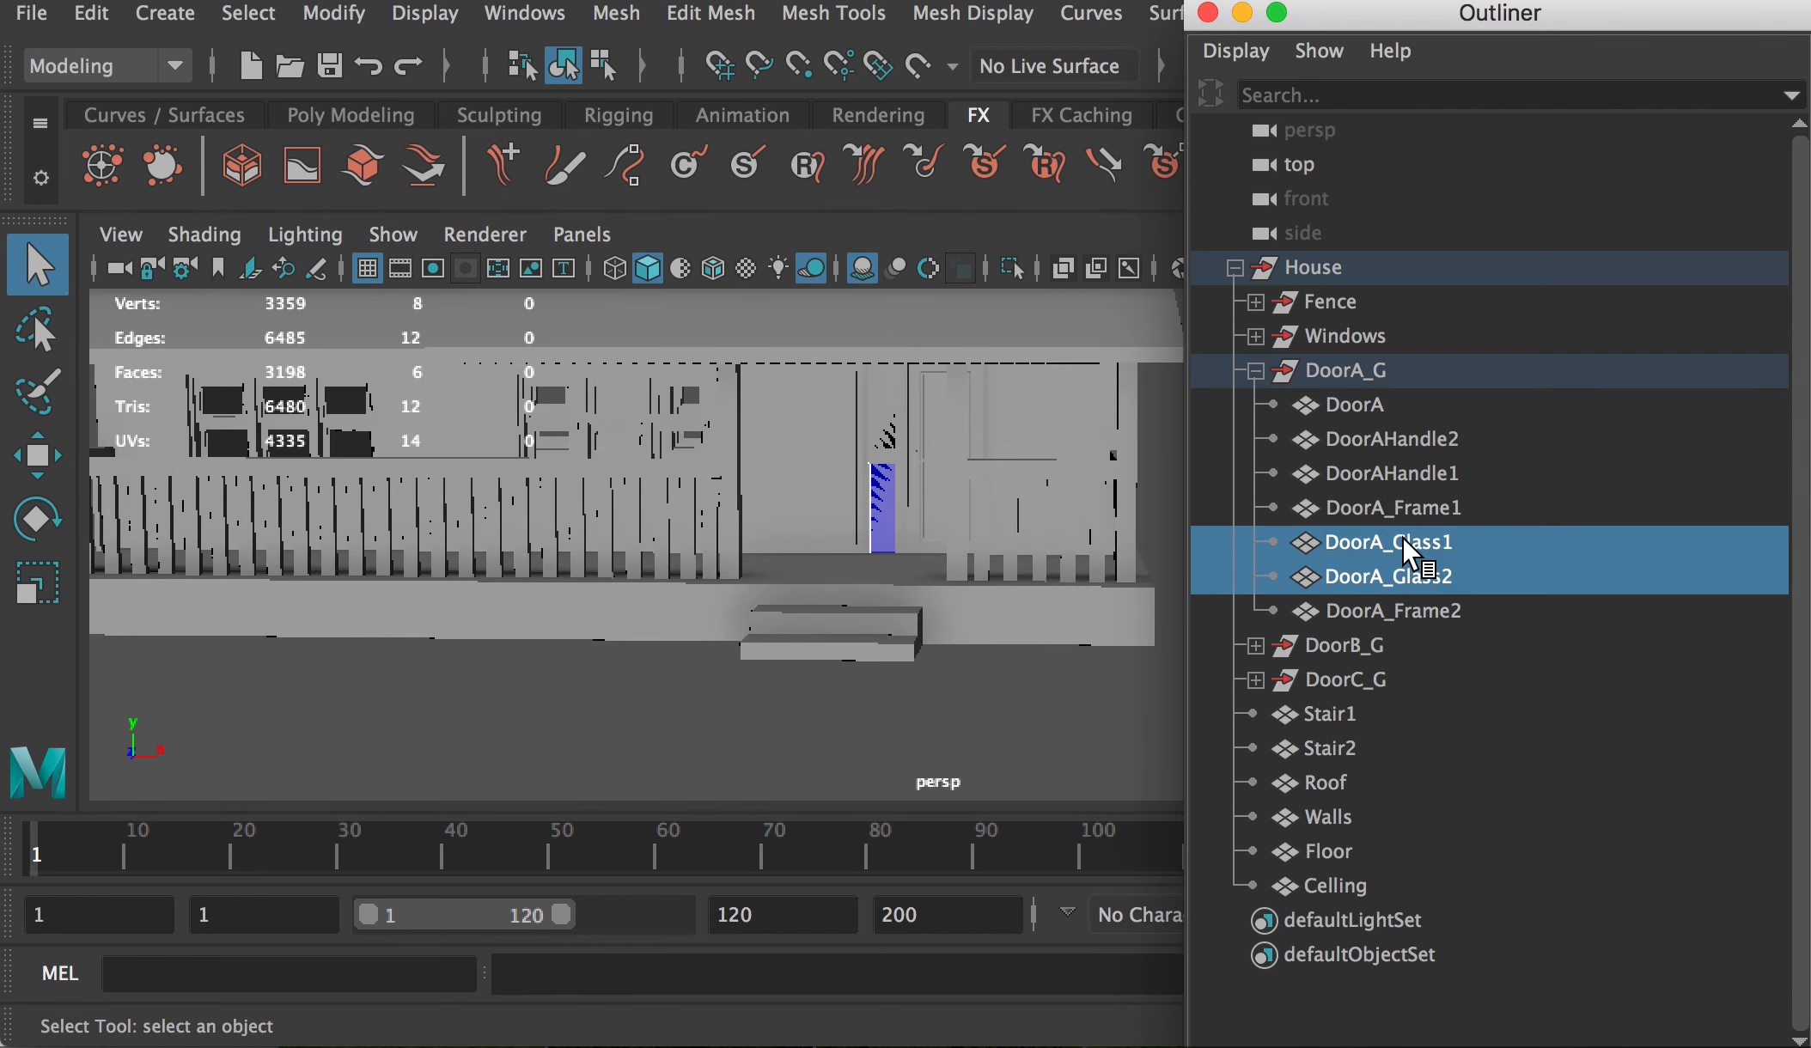
{"action": "left_click_drag", "start_coordinate": [1001, 471], "coordinate": [927, 501], "text": "alt"}
{"action": "scroll", "coordinate": [799, 413], "scroll_direction": "down", "scroll_amount": 5}
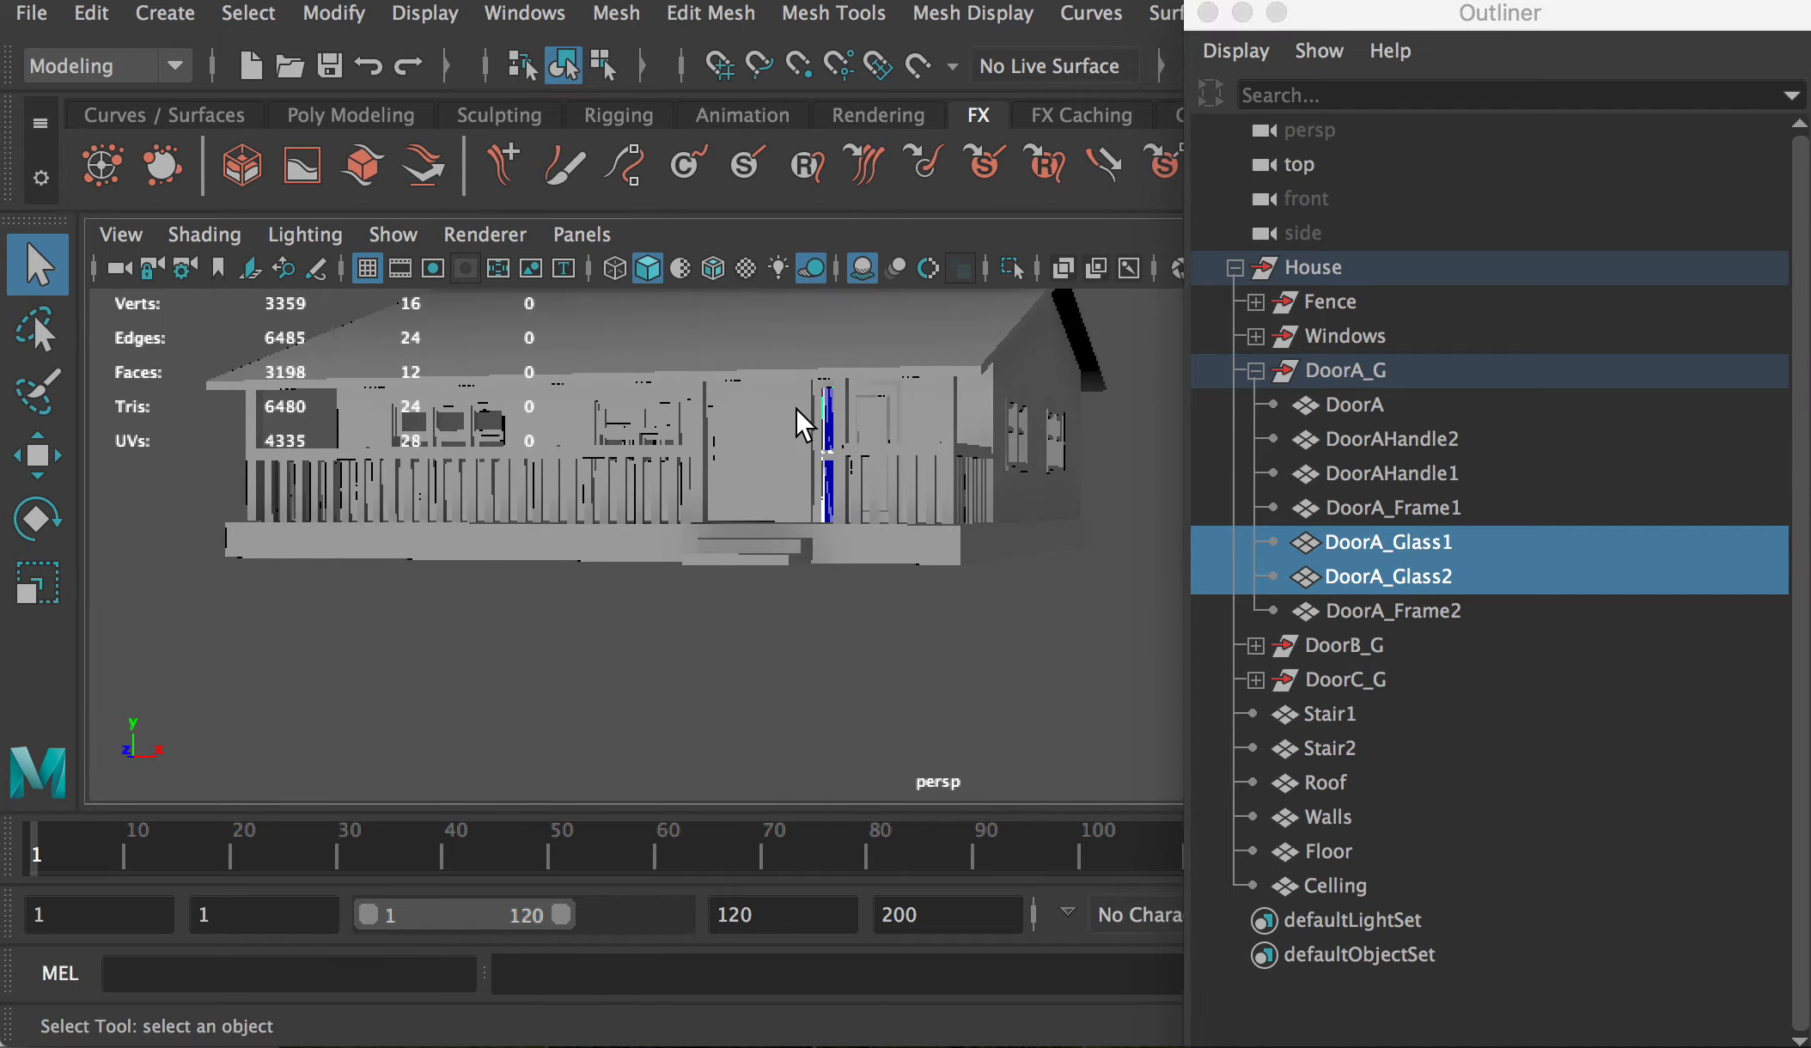
{"action": "middle_click_drag", "start_coordinate": [810, 421], "coordinate": [827, 531], "text": "alt"}
{"action": "left_click_drag", "start_coordinate": [859, 514], "coordinate": [529, 556], "text": "alt"}
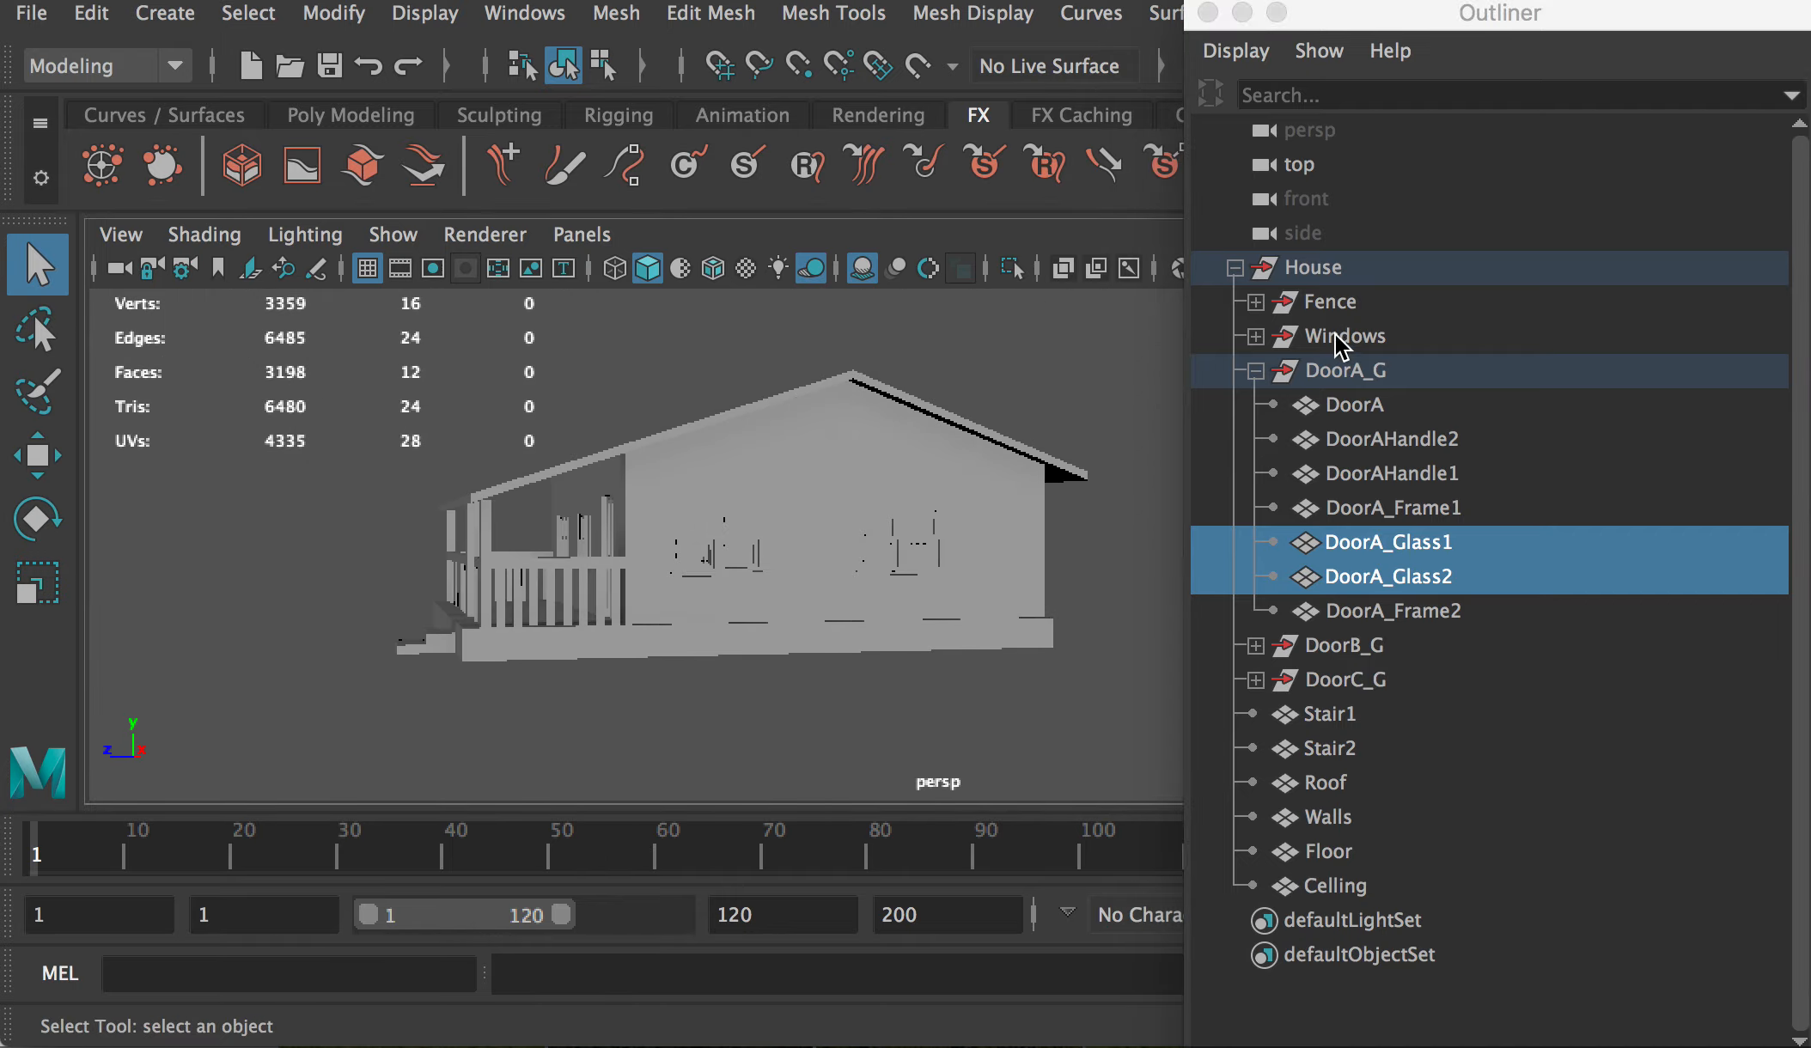
{"action": "left_click", "coordinate": [1255, 370]}
Step: Apply automatic UV mapping to all polySurface pieces in the Fence group and show the projection manipulator
{"action": "left_click", "coordinate": [1255, 301]}
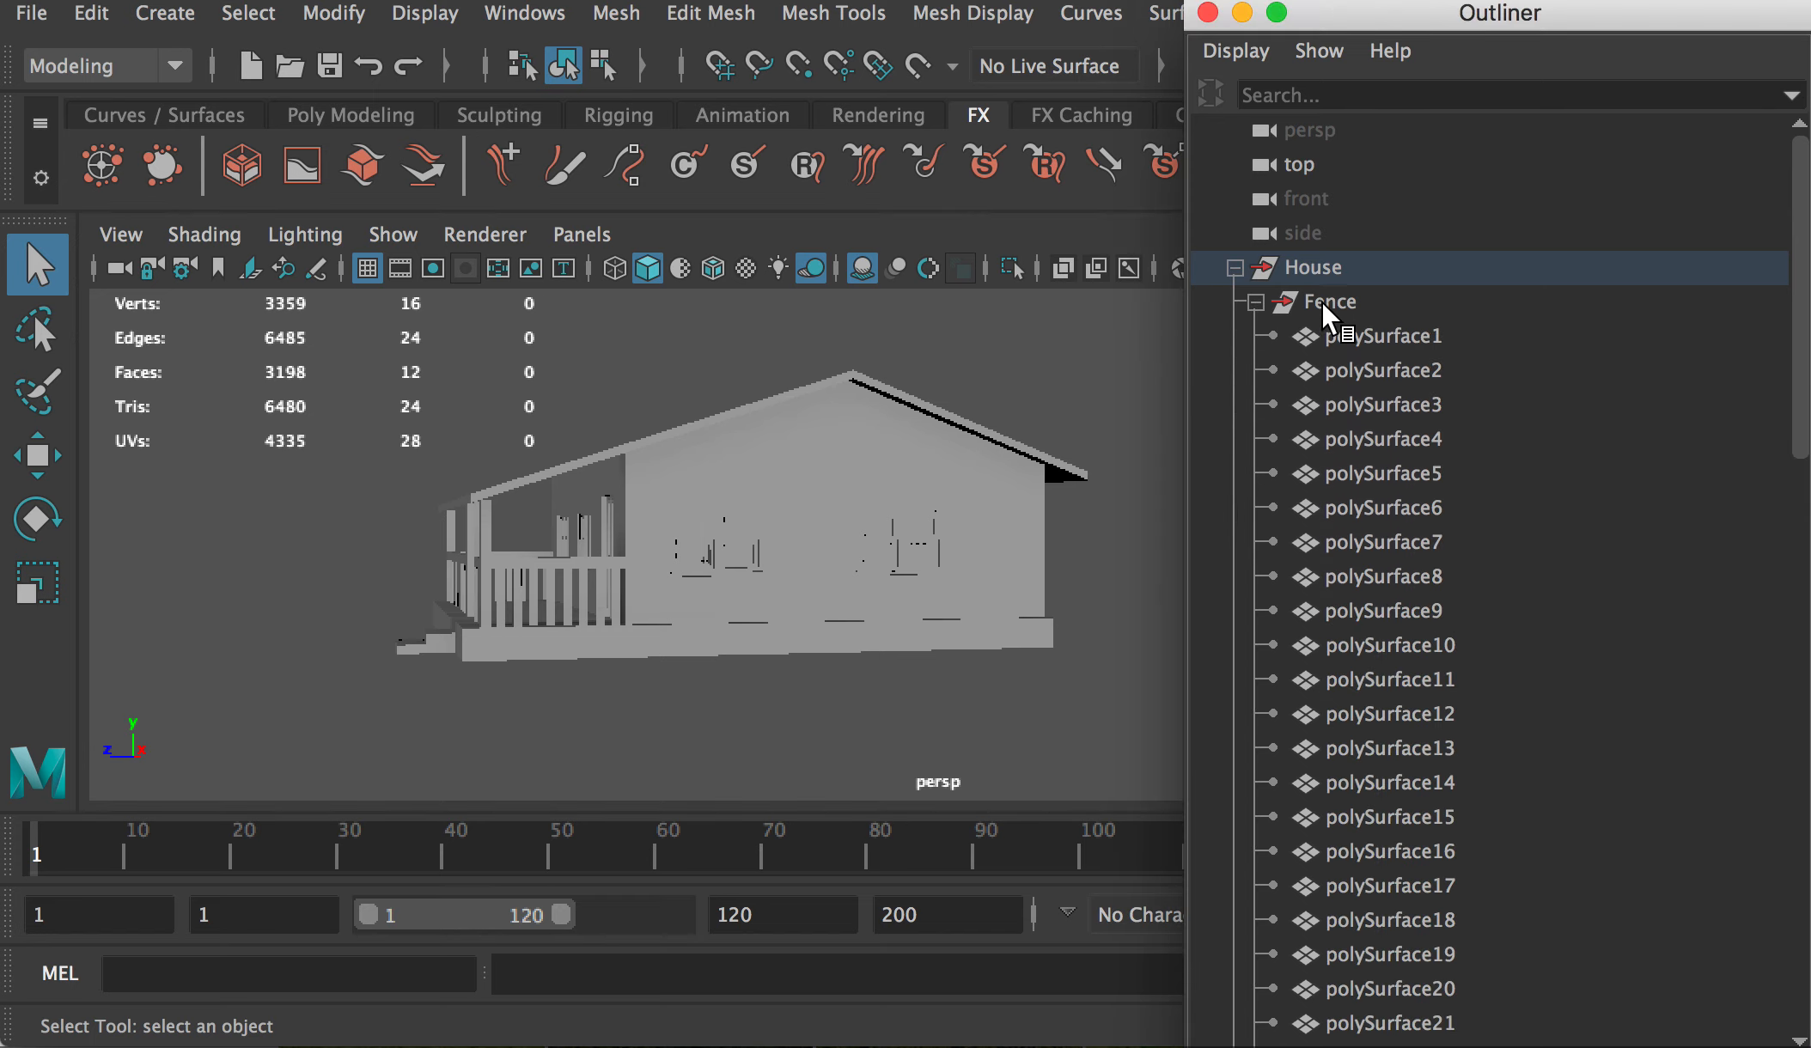
{"action": "left_click", "coordinate": [1340, 336]}
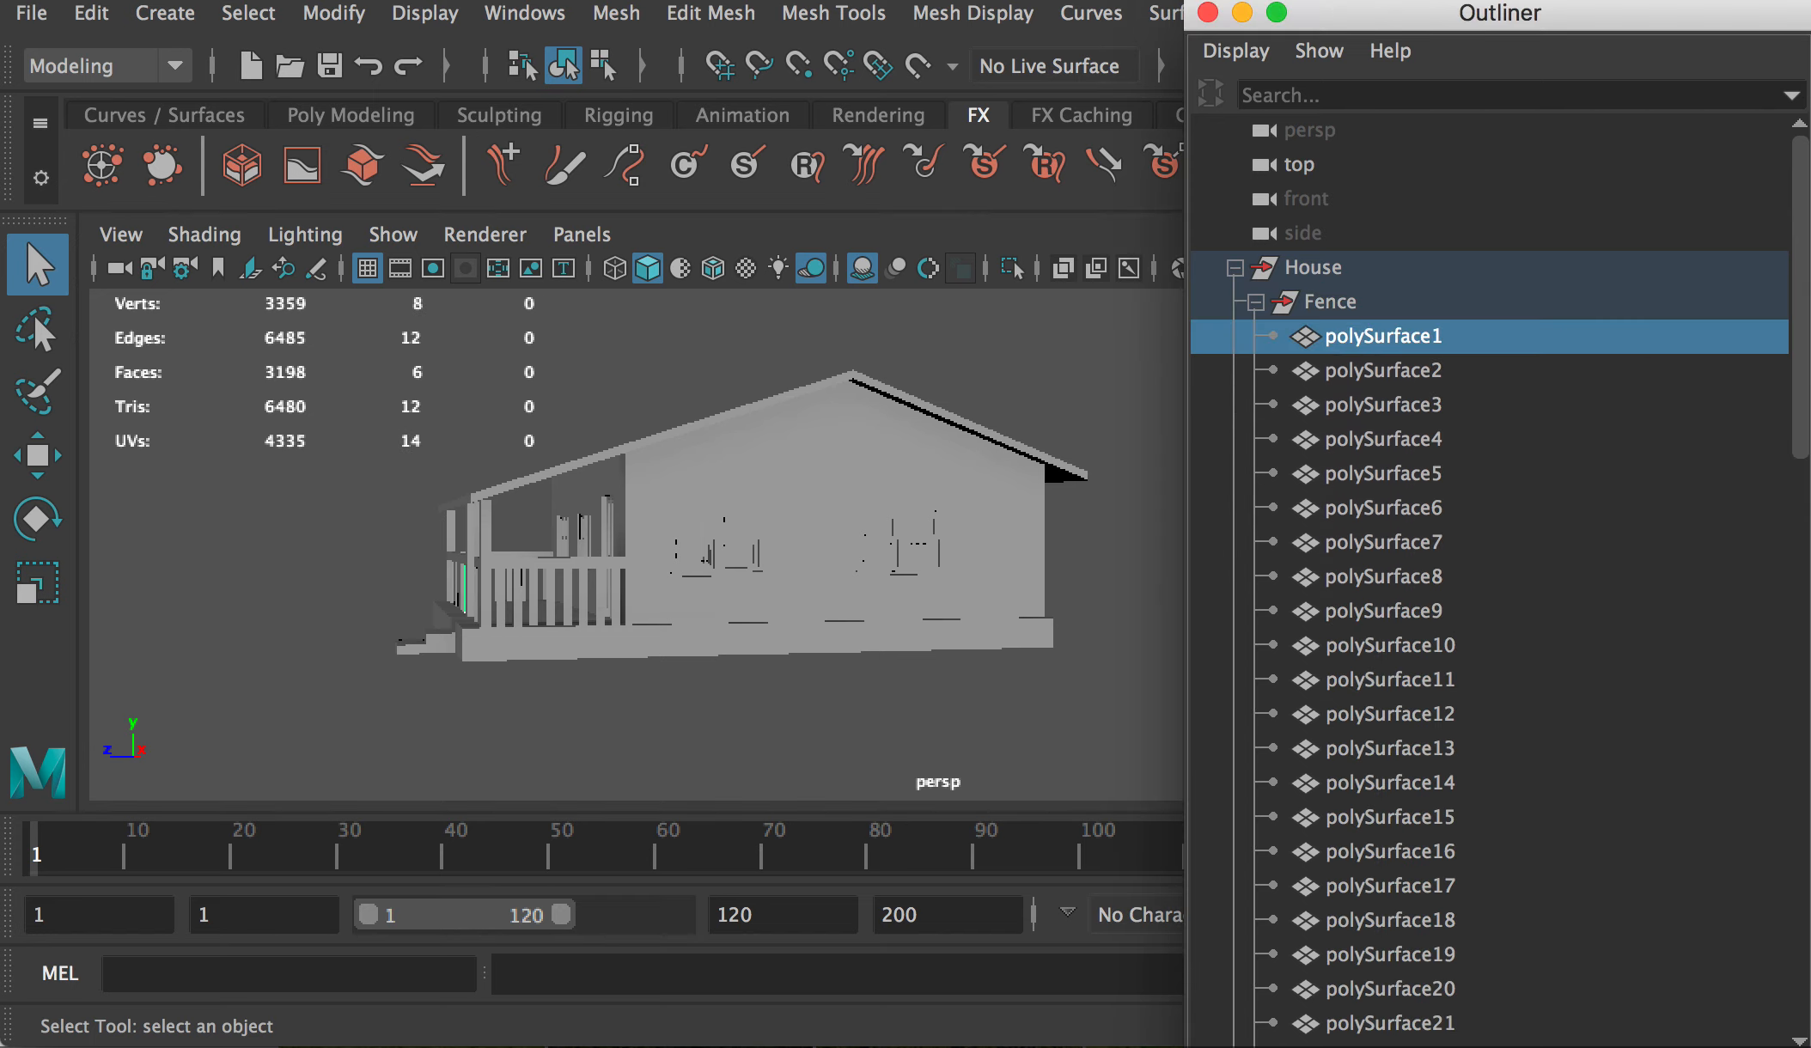
{"action": "left_click_drag", "start_coordinate": [1800, 275], "coordinate": [1752, 804]}
{"action": "left_click", "coordinate": [1301, 645], "text": "shift"}
{"action": "left_click_drag", "start_coordinate": [1801, 744], "coordinate": [1380, 335]}
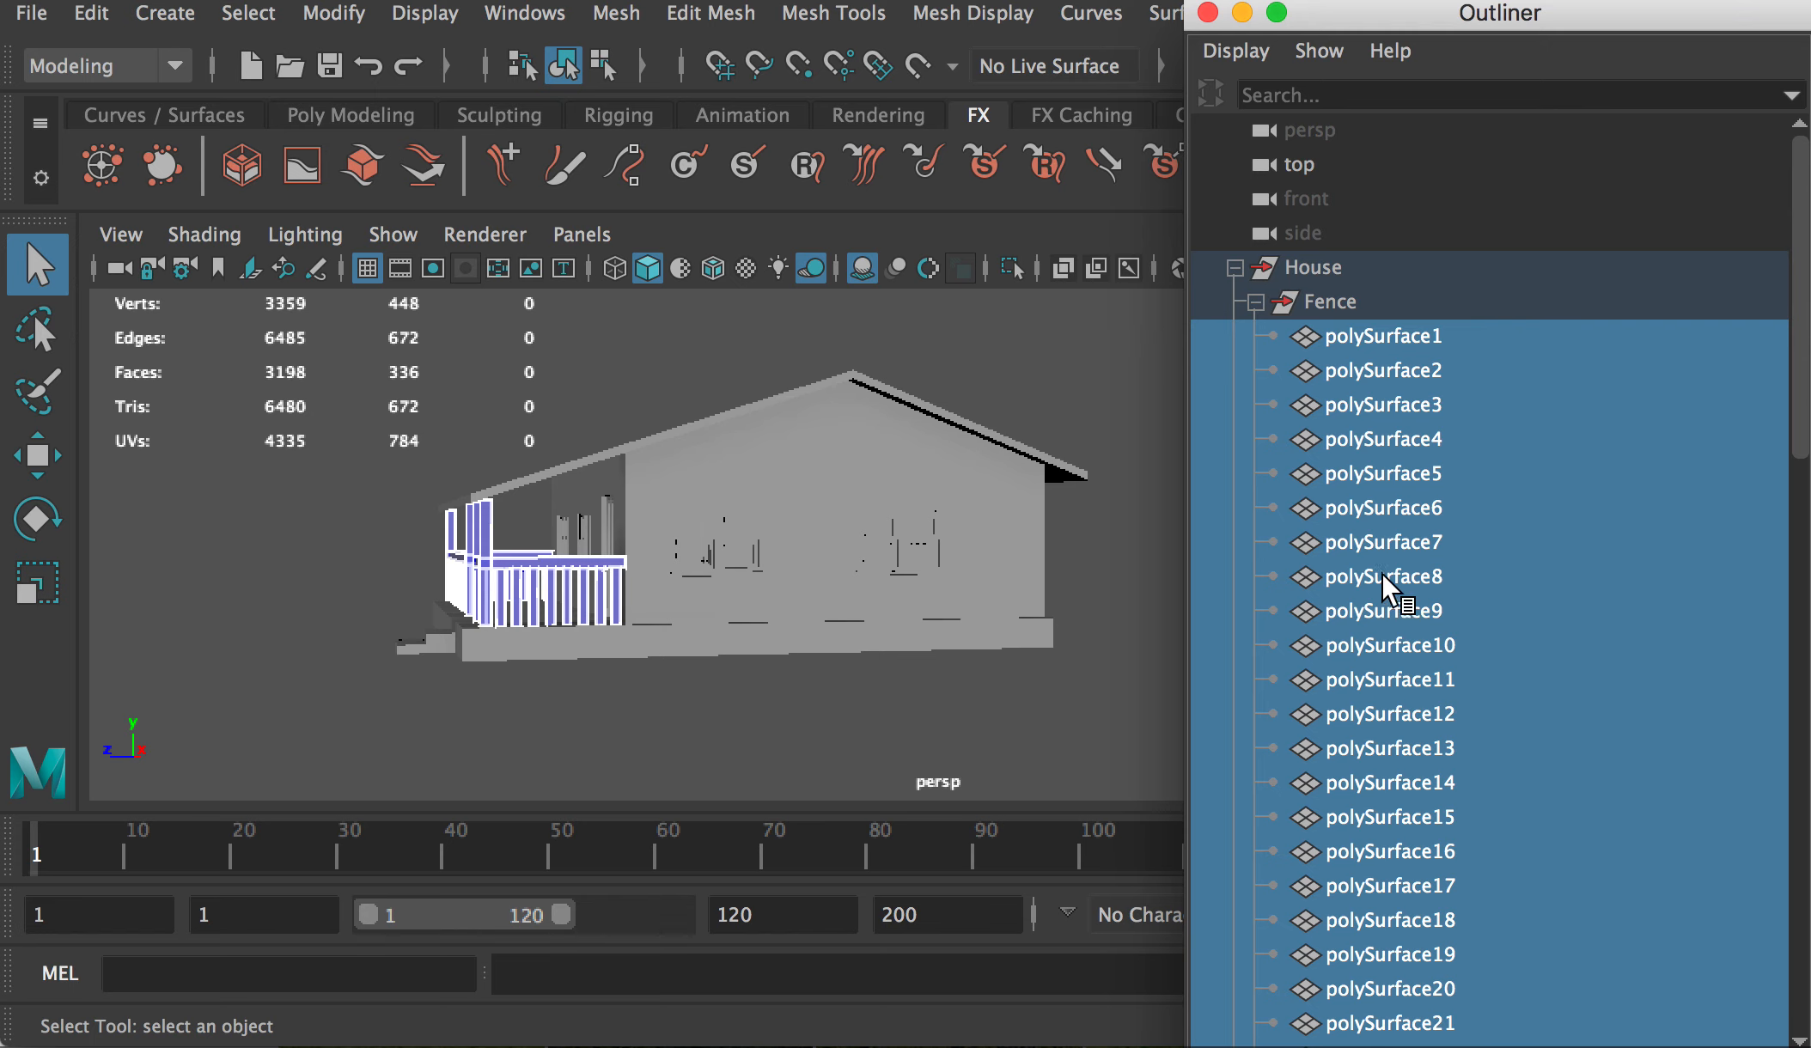
{"action": "left_click_drag", "start_coordinate": [836, 687], "coordinate": [689, 498], "text": "alt"}
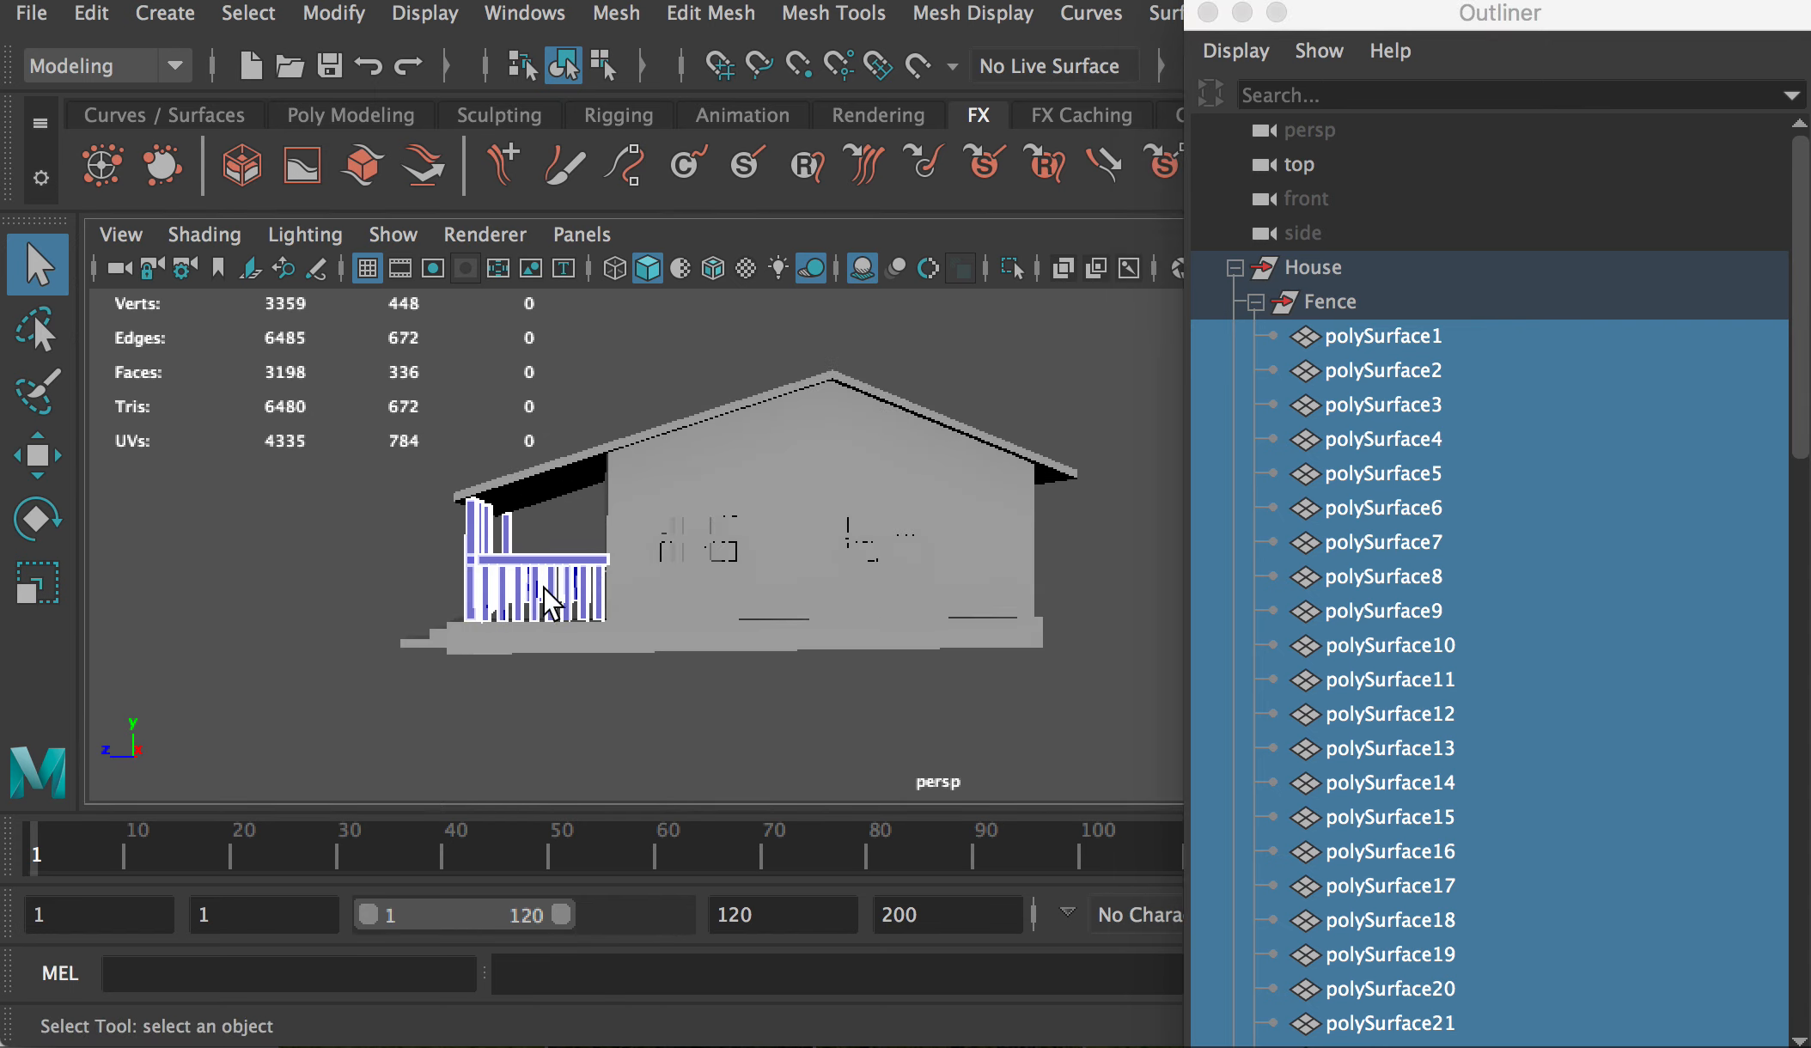
{"action": "left_click_drag", "start_coordinate": [1324, 9], "coordinate": [1236, 327]}
{"action": "left_click", "coordinate": [1289, 19]}
{"action": "mouse_move", "coordinate": [1374, 95]}
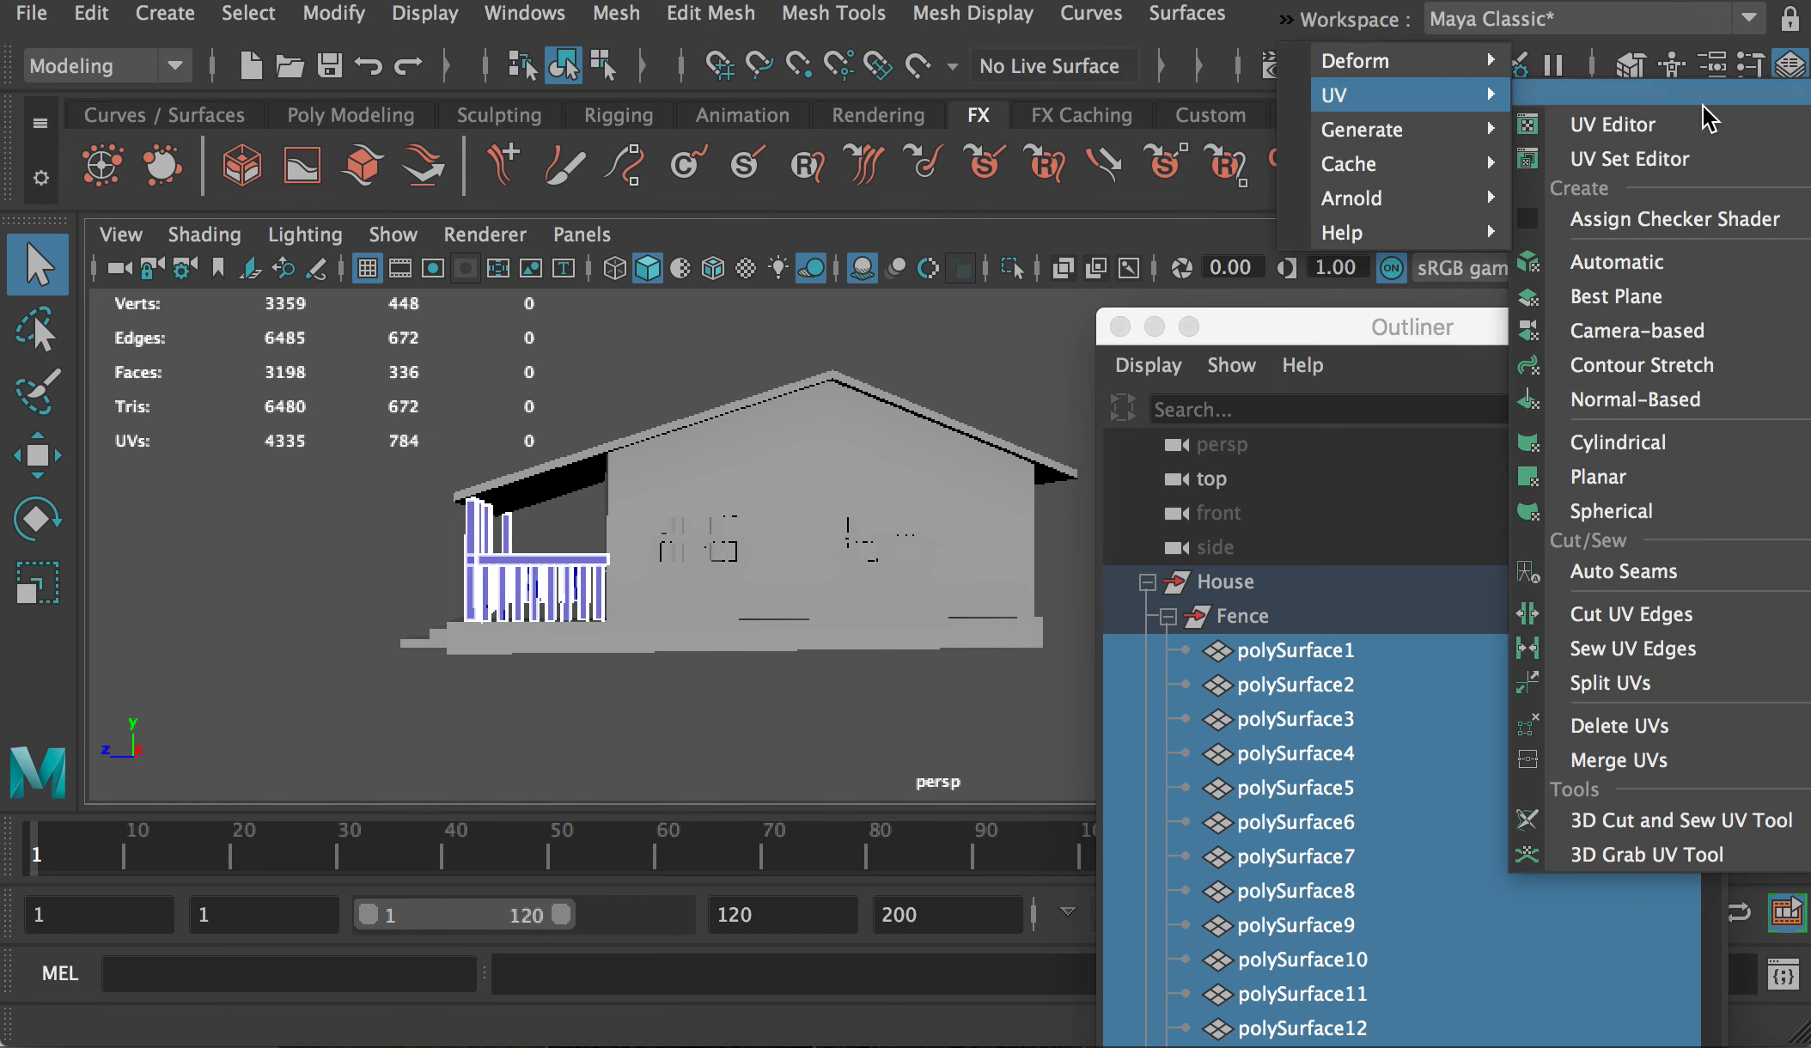
{"action": "left_click", "coordinate": [1640, 261]}
{"action": "left_click_drag", "start_coordinate": [558, 581], "coordinate": [516, 579], "text": "alt"}
{"action": "key", "text": "t"}
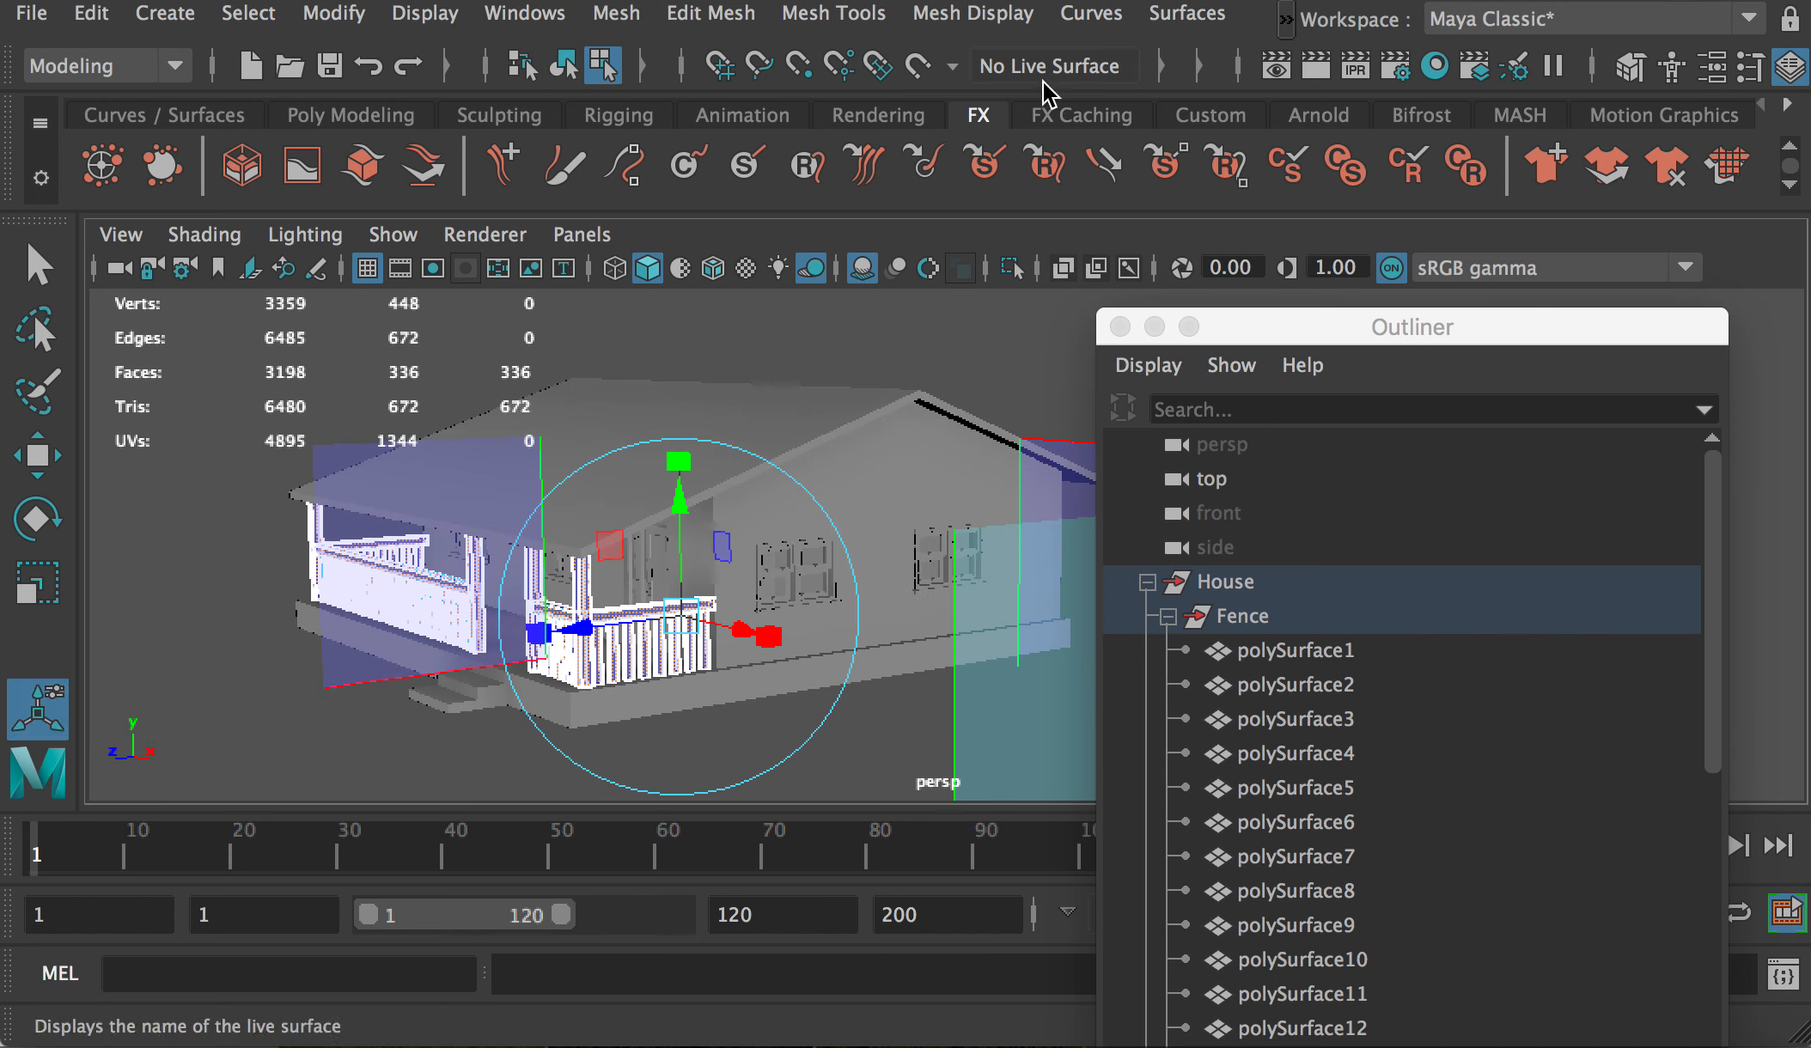
Step: Open the UV Editor for the fence pieces and arrange it as a floating, undocked window showing the whole UV layout
{"action": "left_click", "coordinate": [1287, 19]}
{"action": "mouse_move", "coordinate": [1460, 96]}
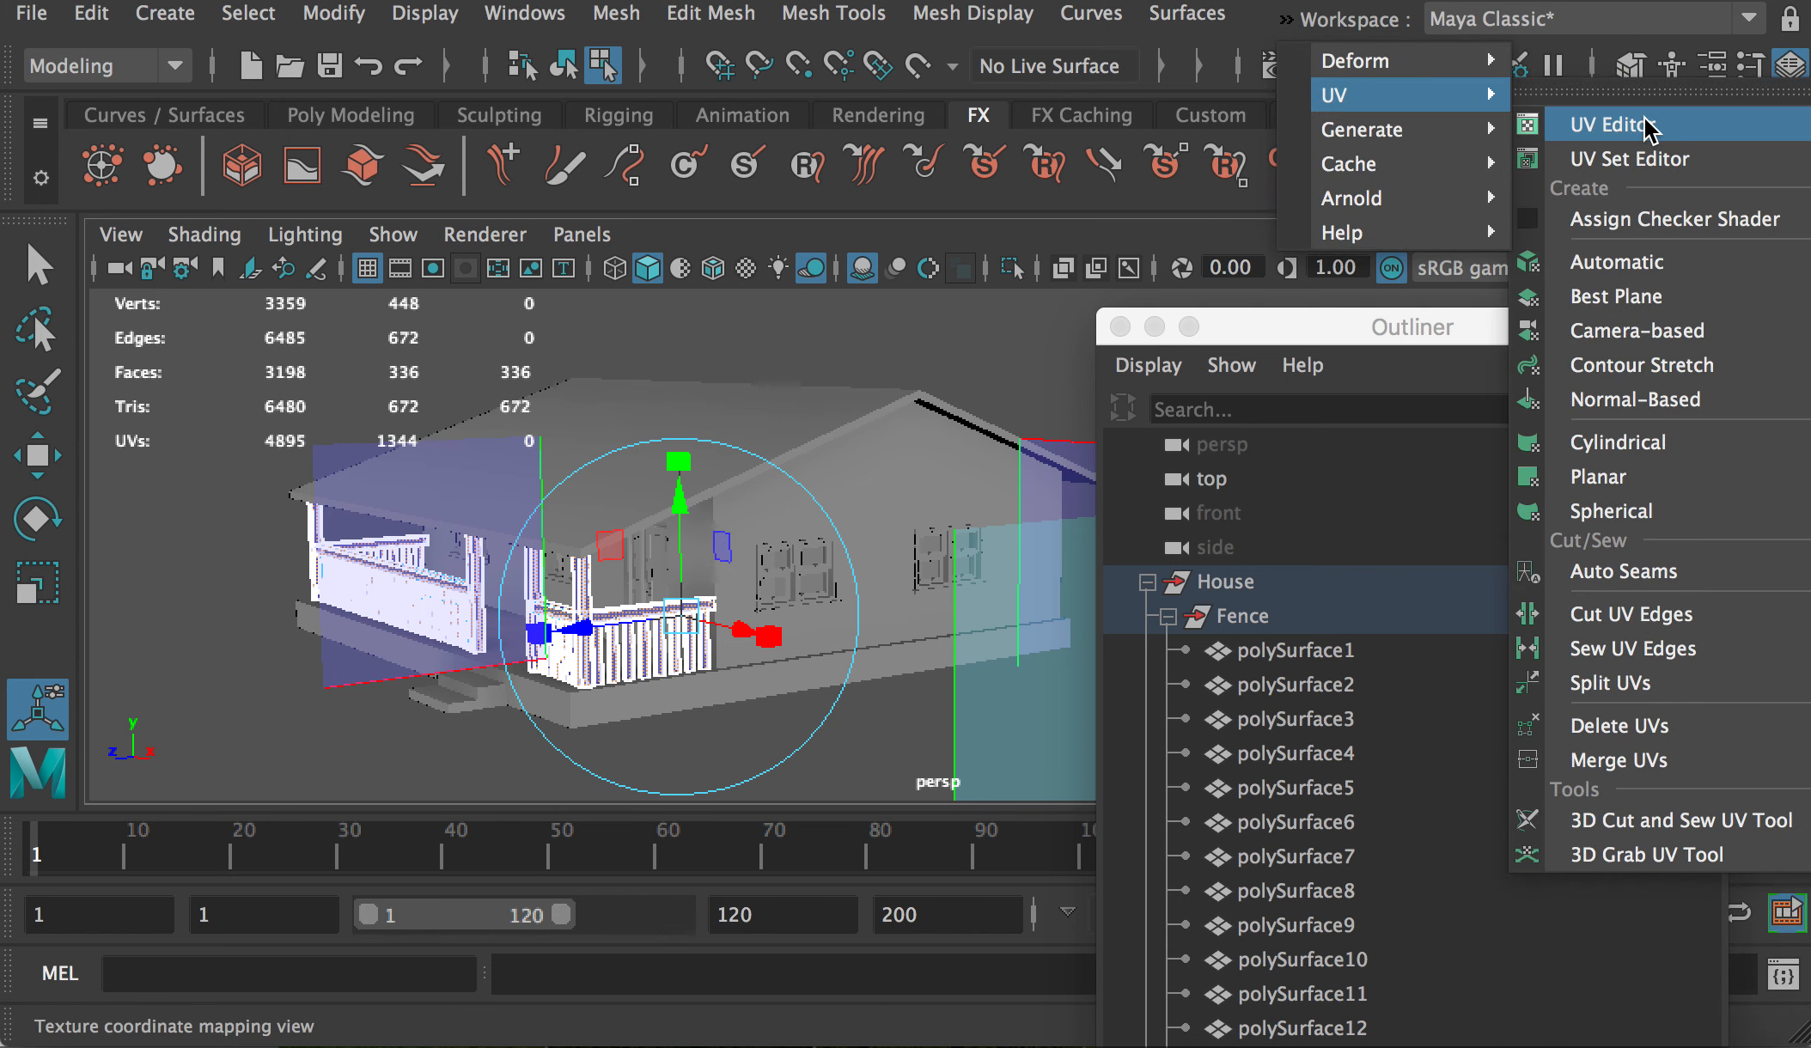
{"action": "left_click", "coordinate": [1593, 126]}
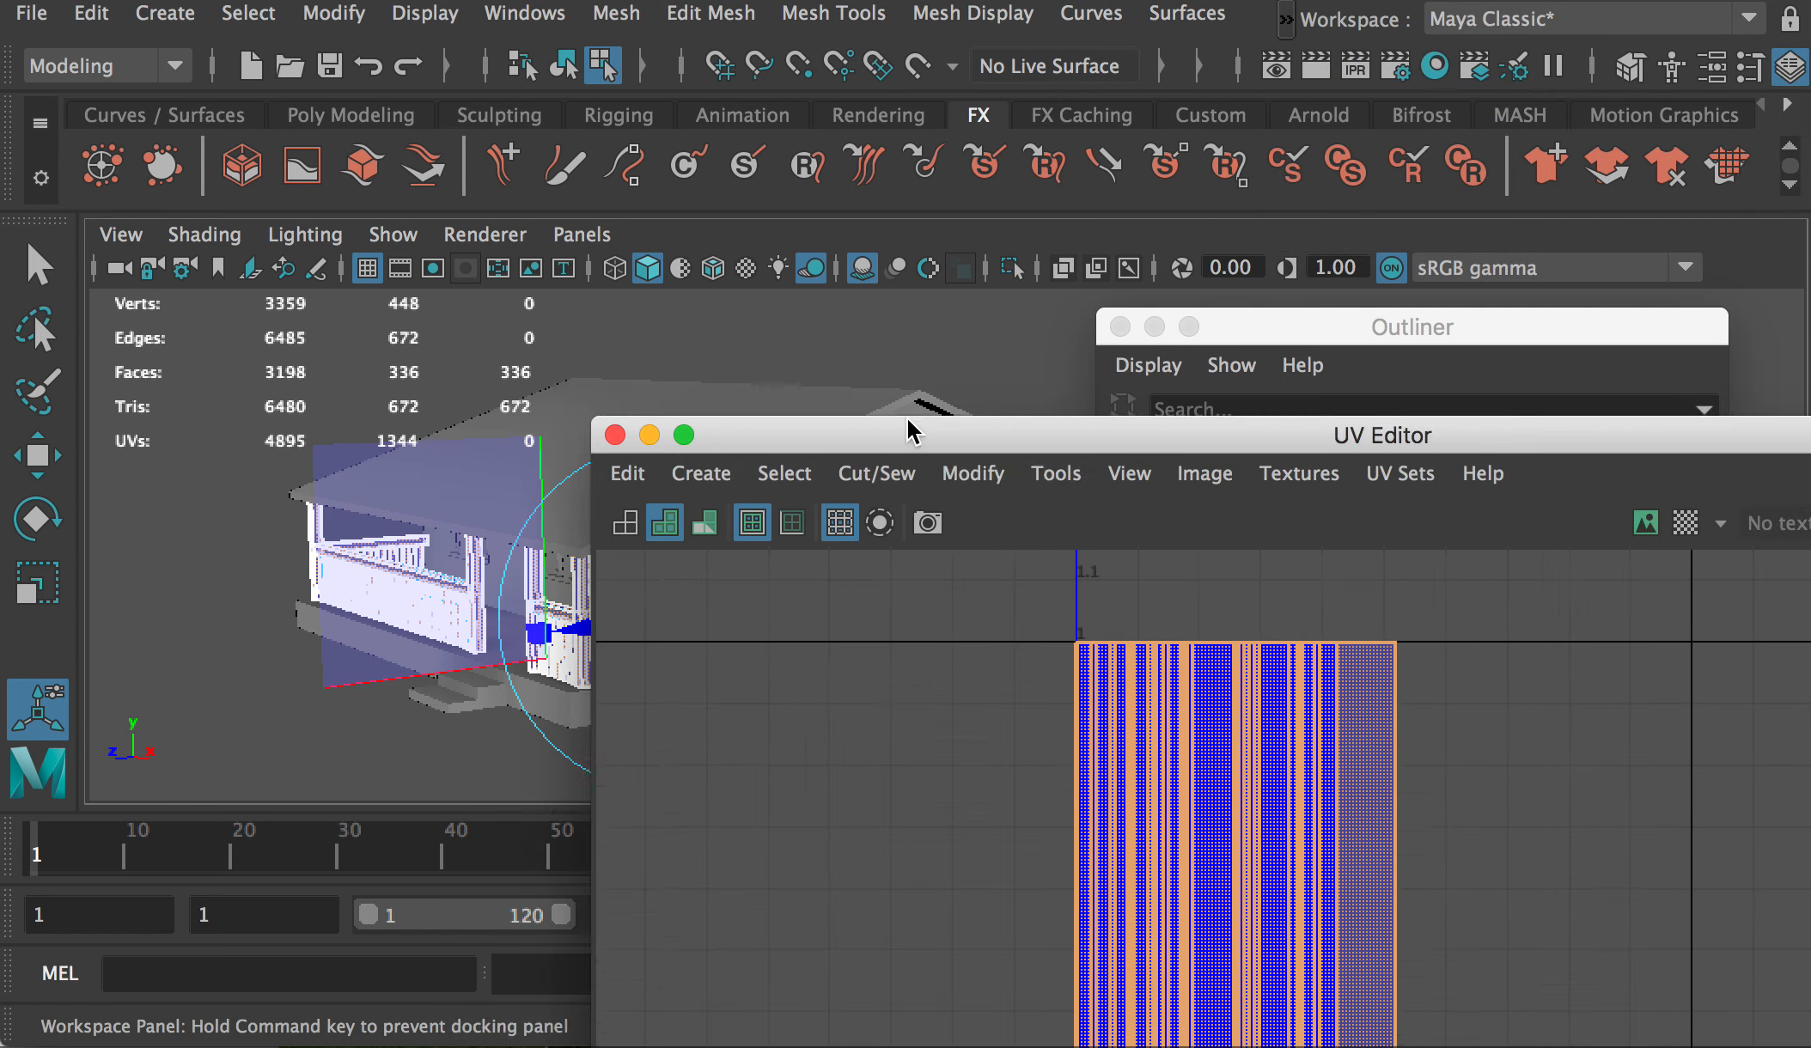
{"action": "left_click_drag", "start_coordinate": [910, 421], "coordinate": [626, 312]}
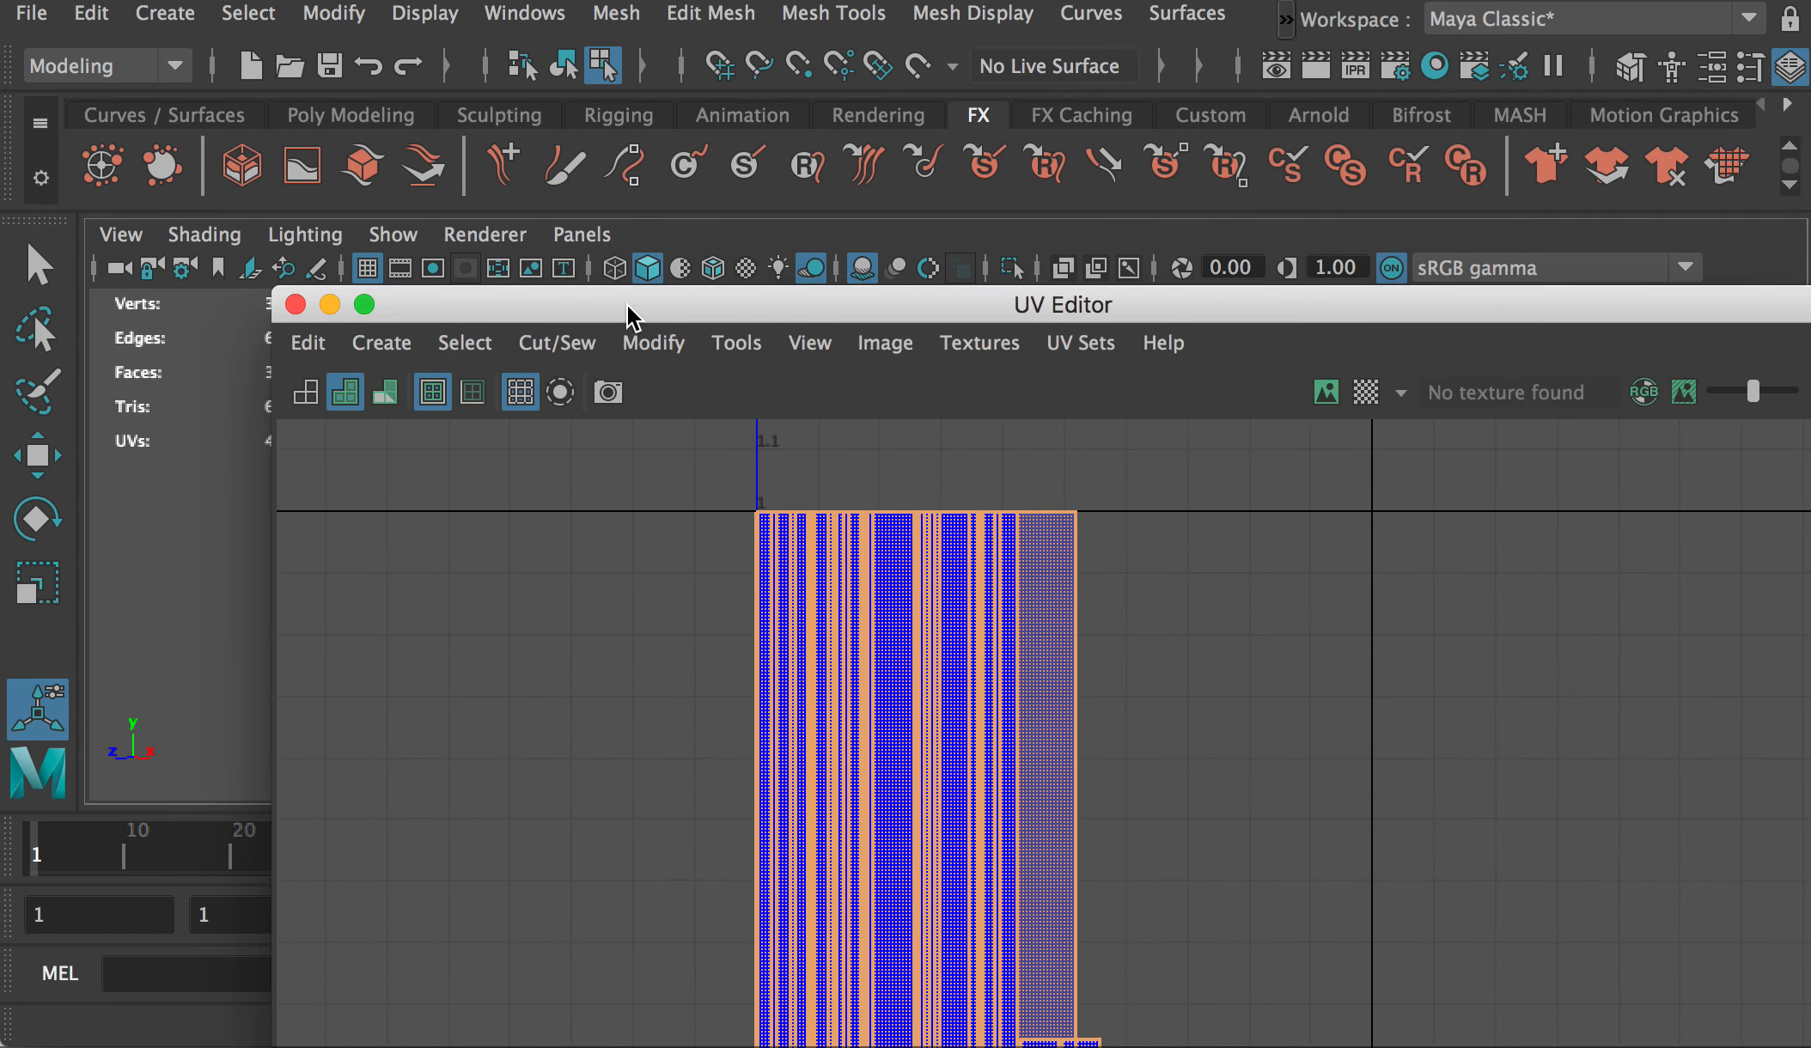
{"action": "left_click_drag", "start_coordinate": [741, 292], "coordinate": [642, 96]}
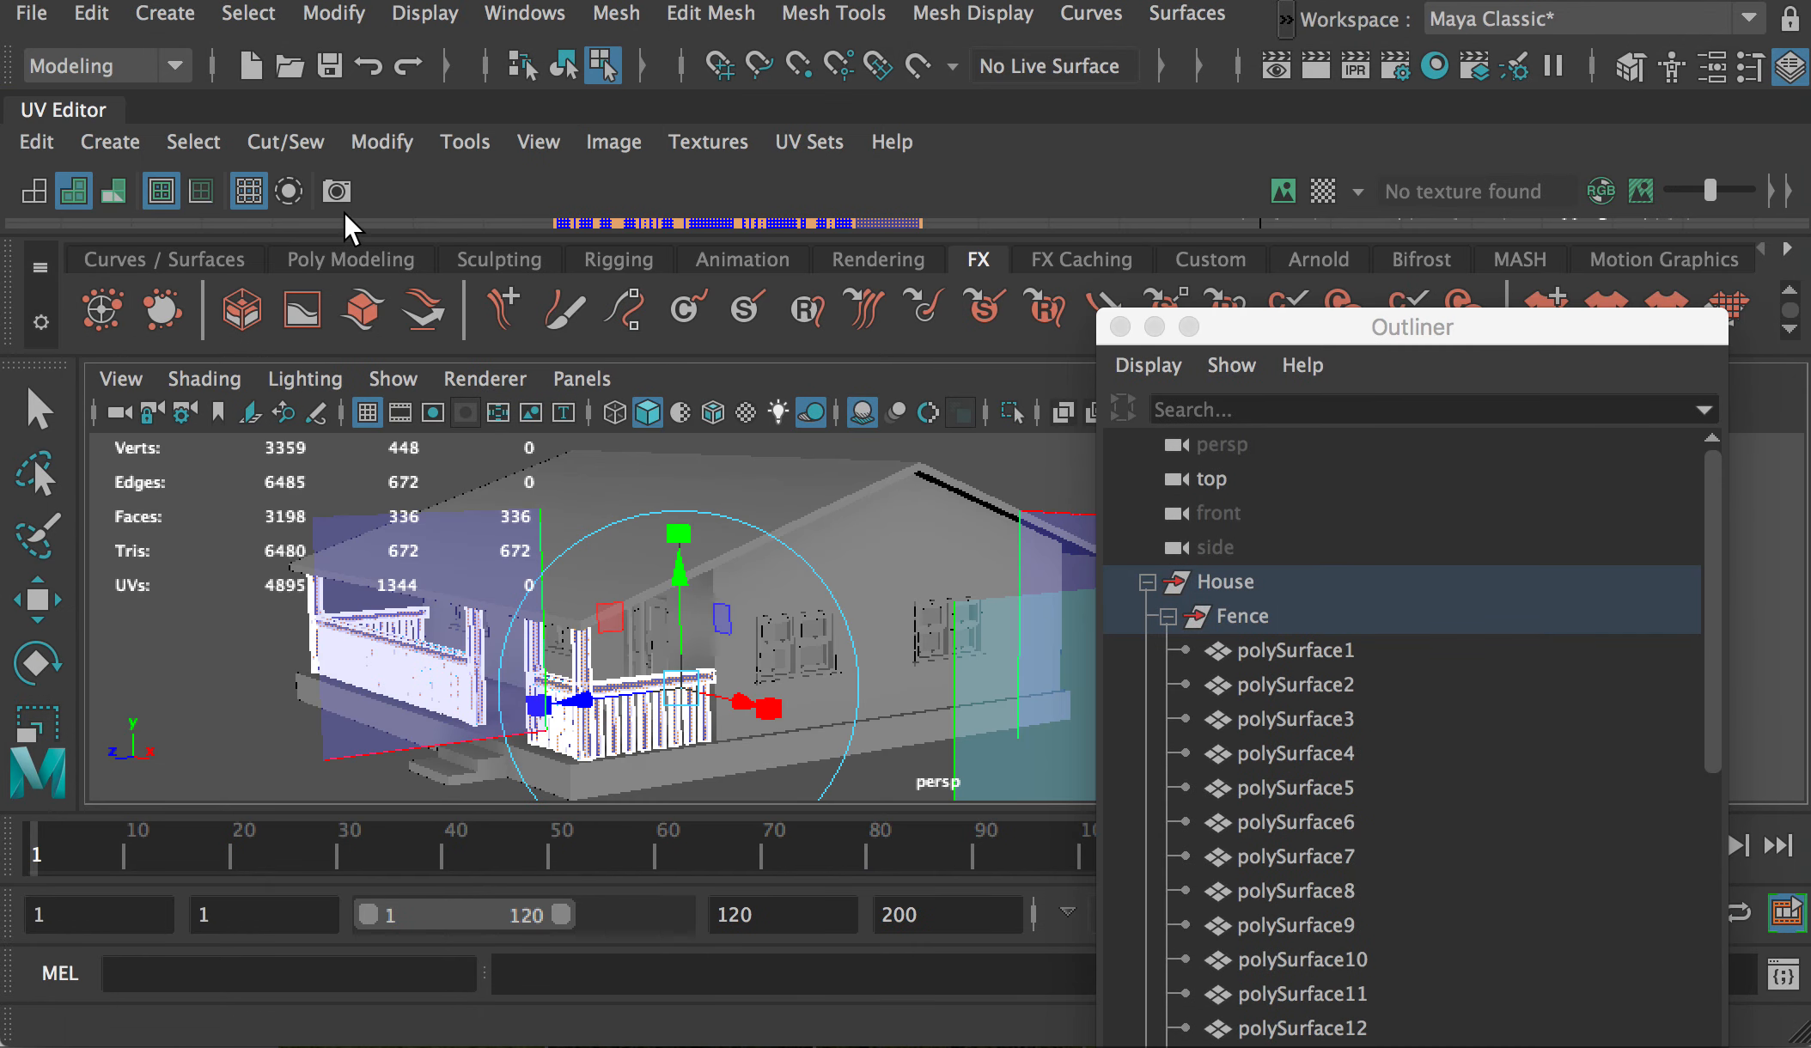
{"action": "left_click_drag", "start_coordinate": [79, 110], "coordinate": [363, 335]}
{"action": "left_click_drag", "start_coordinate": [743, 296], "coordinate": [793, 119]}
{"action": "right_click_drag", "start_coordinate": [1030, 400], "coordinate": [1147, 409]}
{"action": "left_click_drag", "start_coordinate": [696, 271], "coordinate": [1495, 970]}
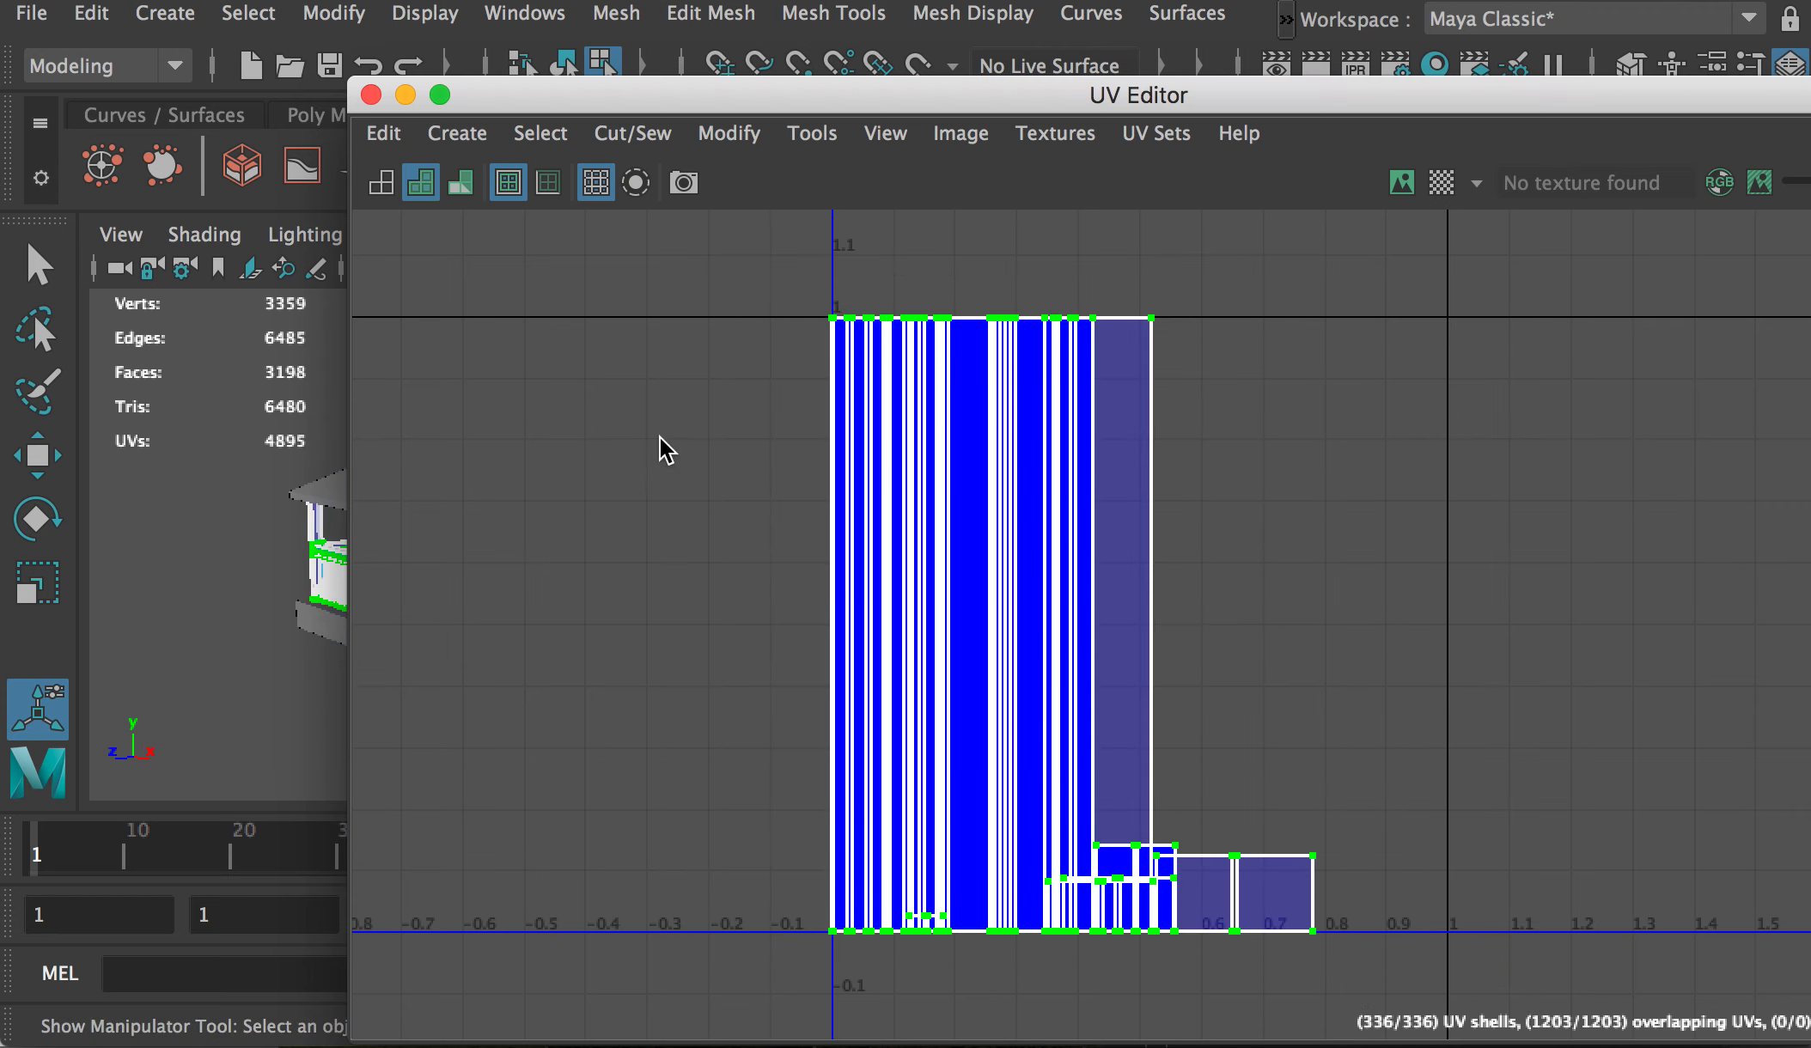
{"action": "right_click_drag", "start_coordinate": [659, 435], "coordinate": [392, 436], "text": "shift"}
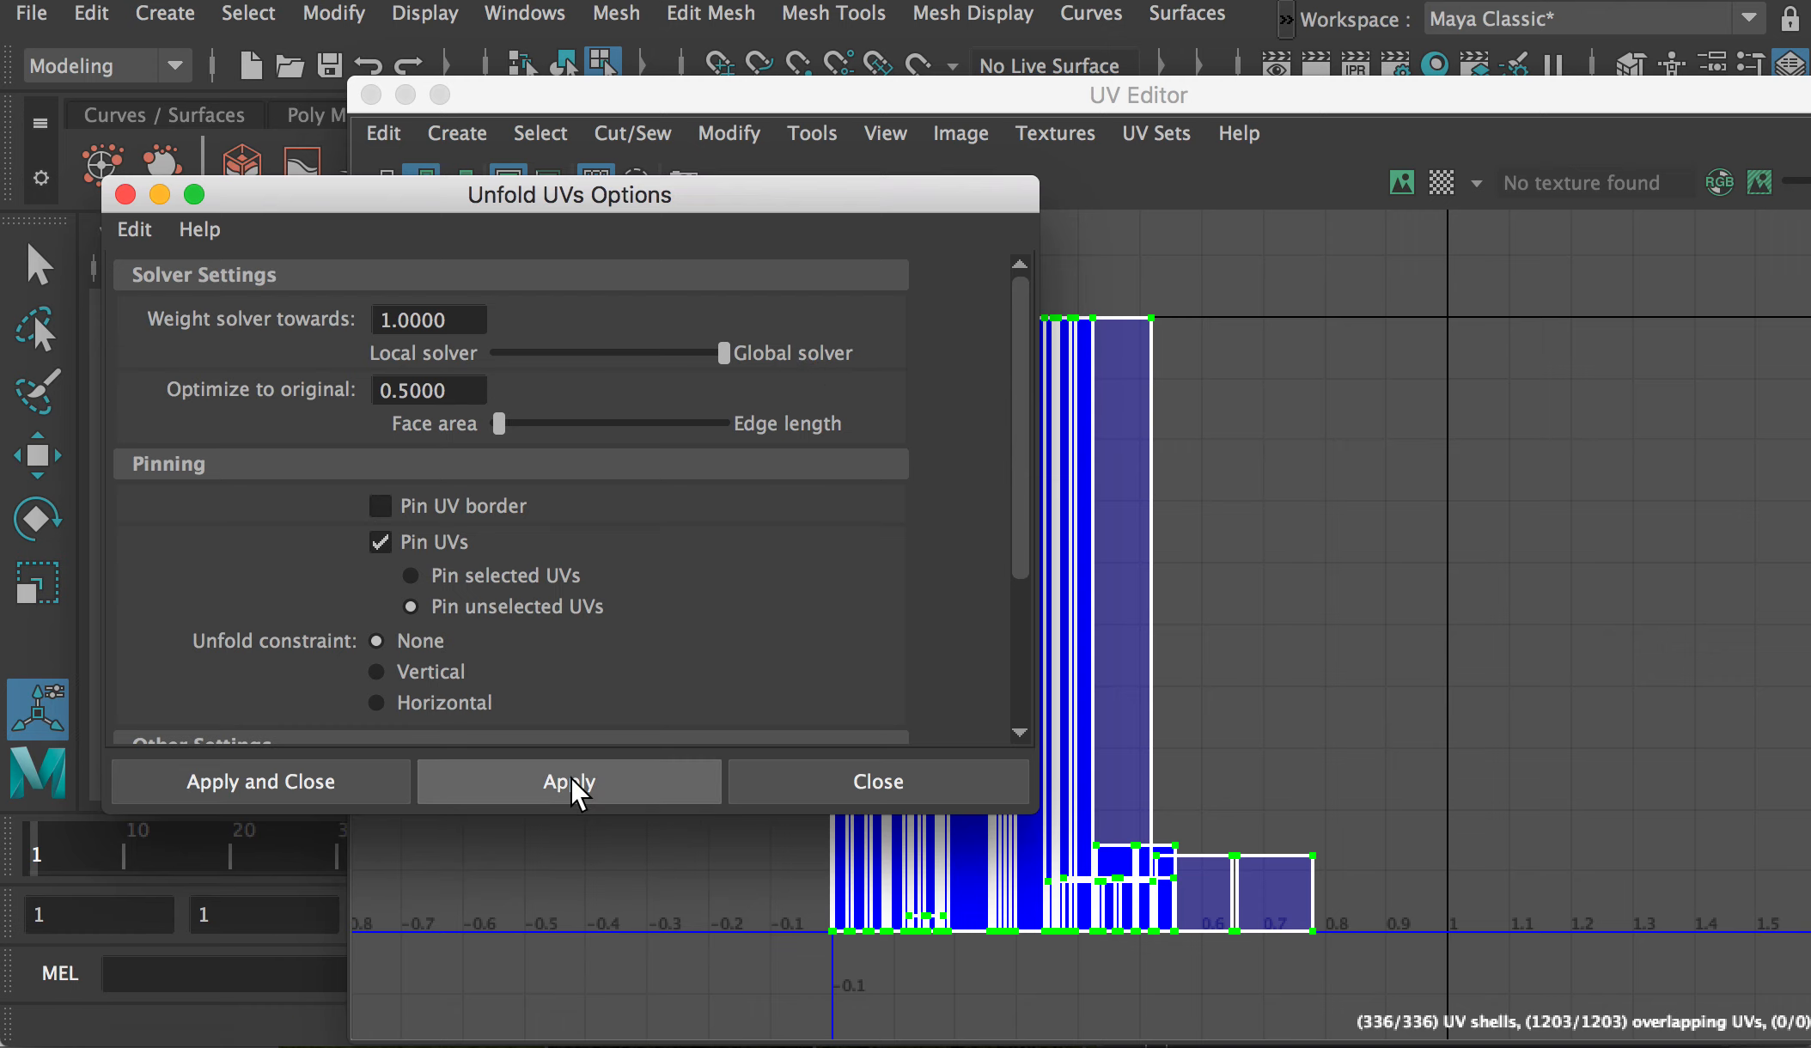
{"action": "left_click", "coordinate": [878, 782]}
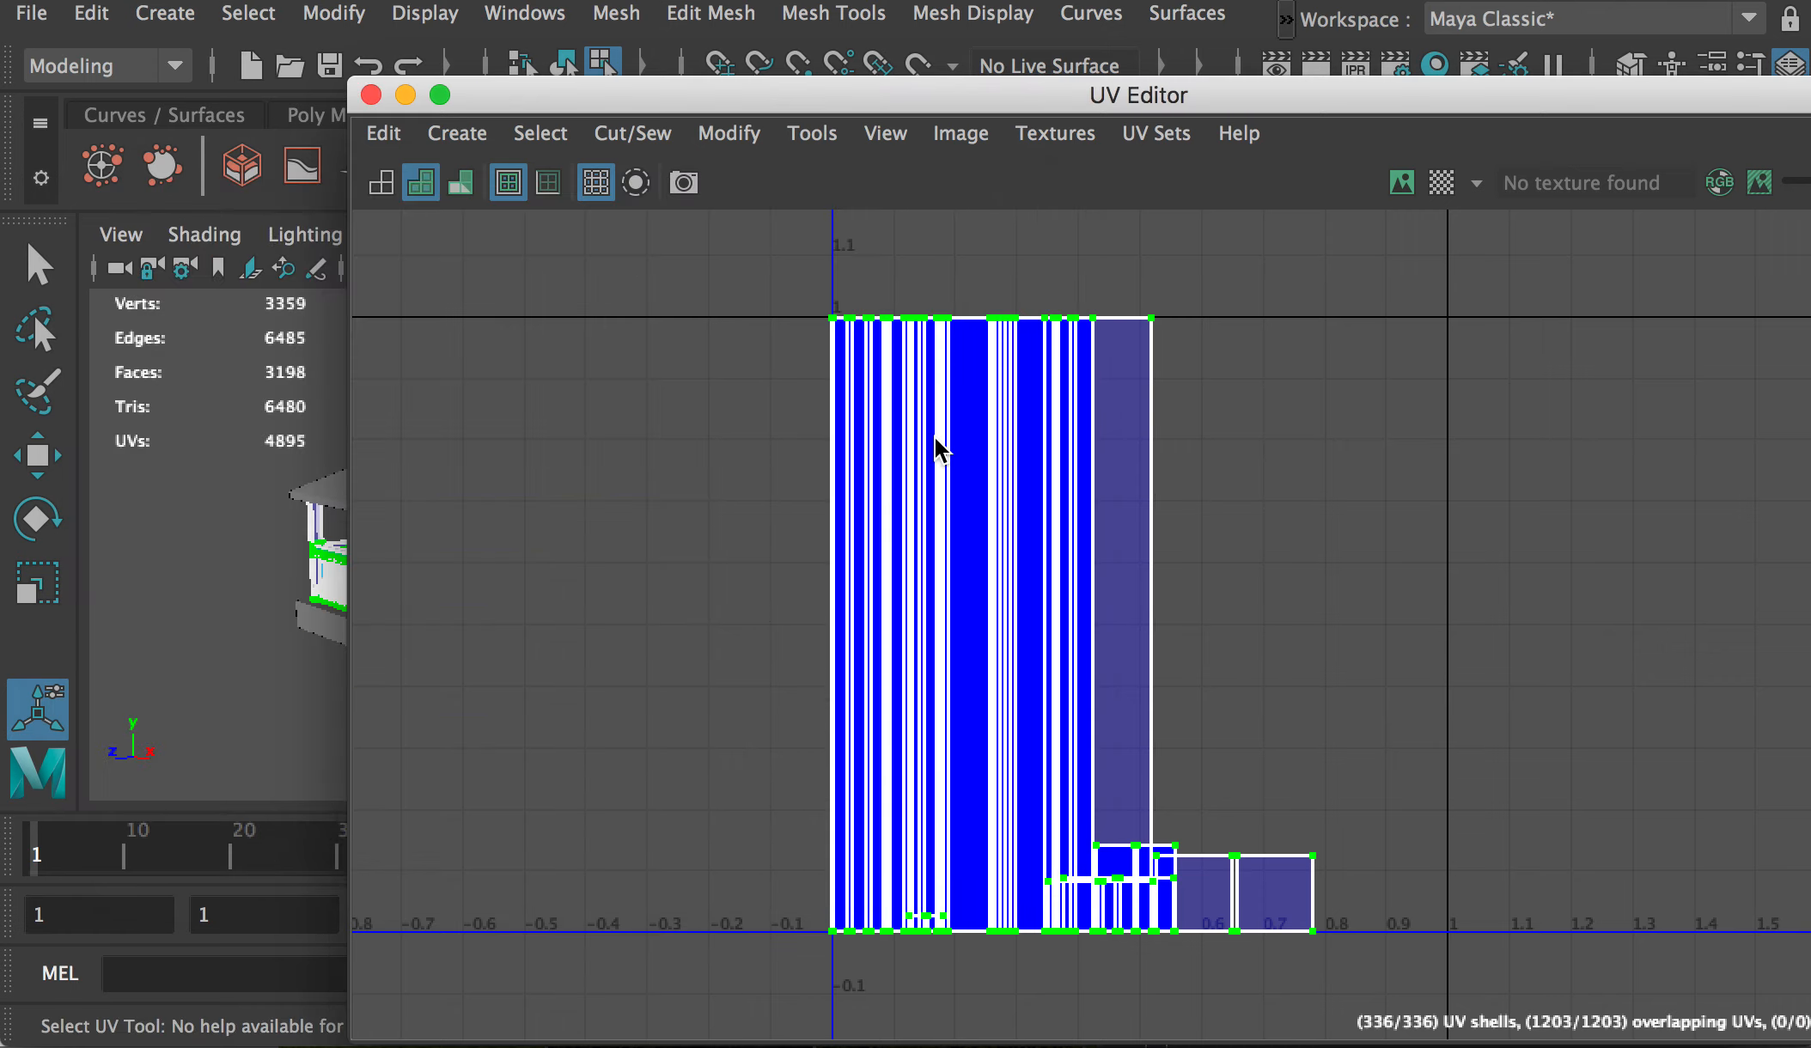
Step: Compare the fence's UV shells in the UV Editor with the fence pieces on the house model
{"action": "left_click_drag", "start_coordinate": [628, 107], "coordinate": [1439, 373]}
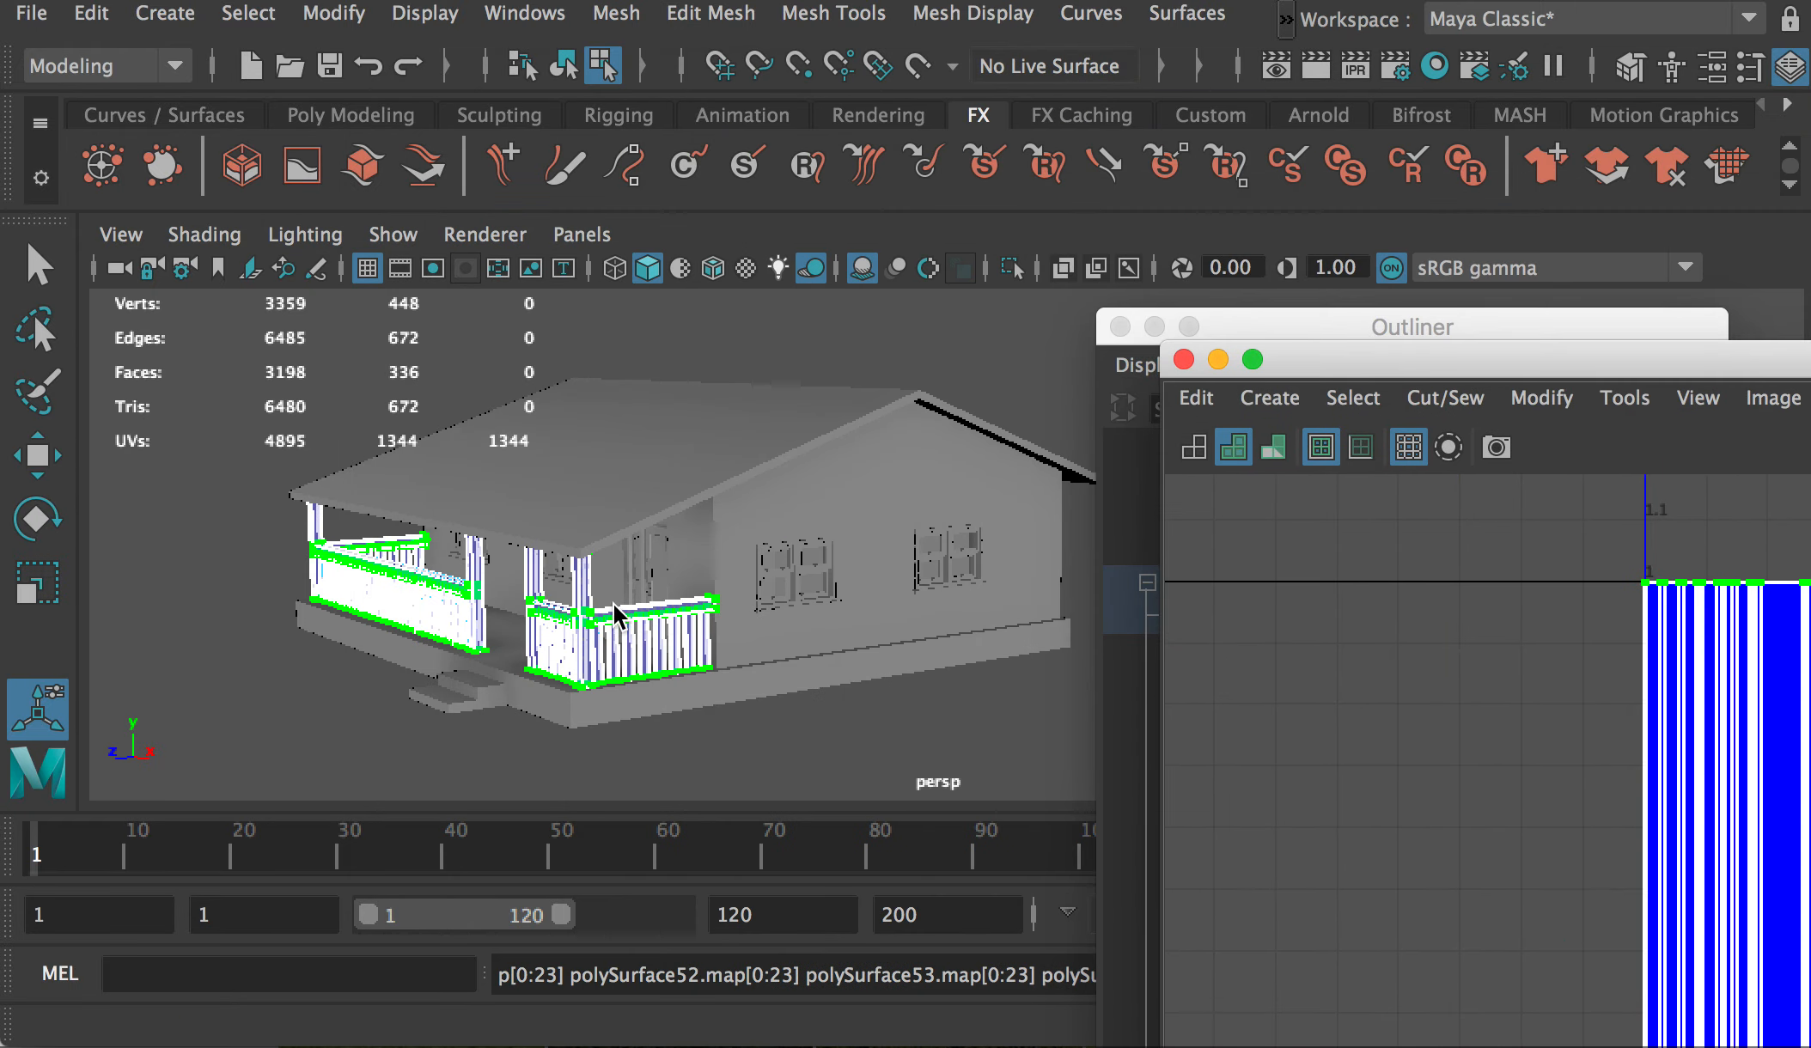
{"action": "left_click", "coordinate": [155, 737]}
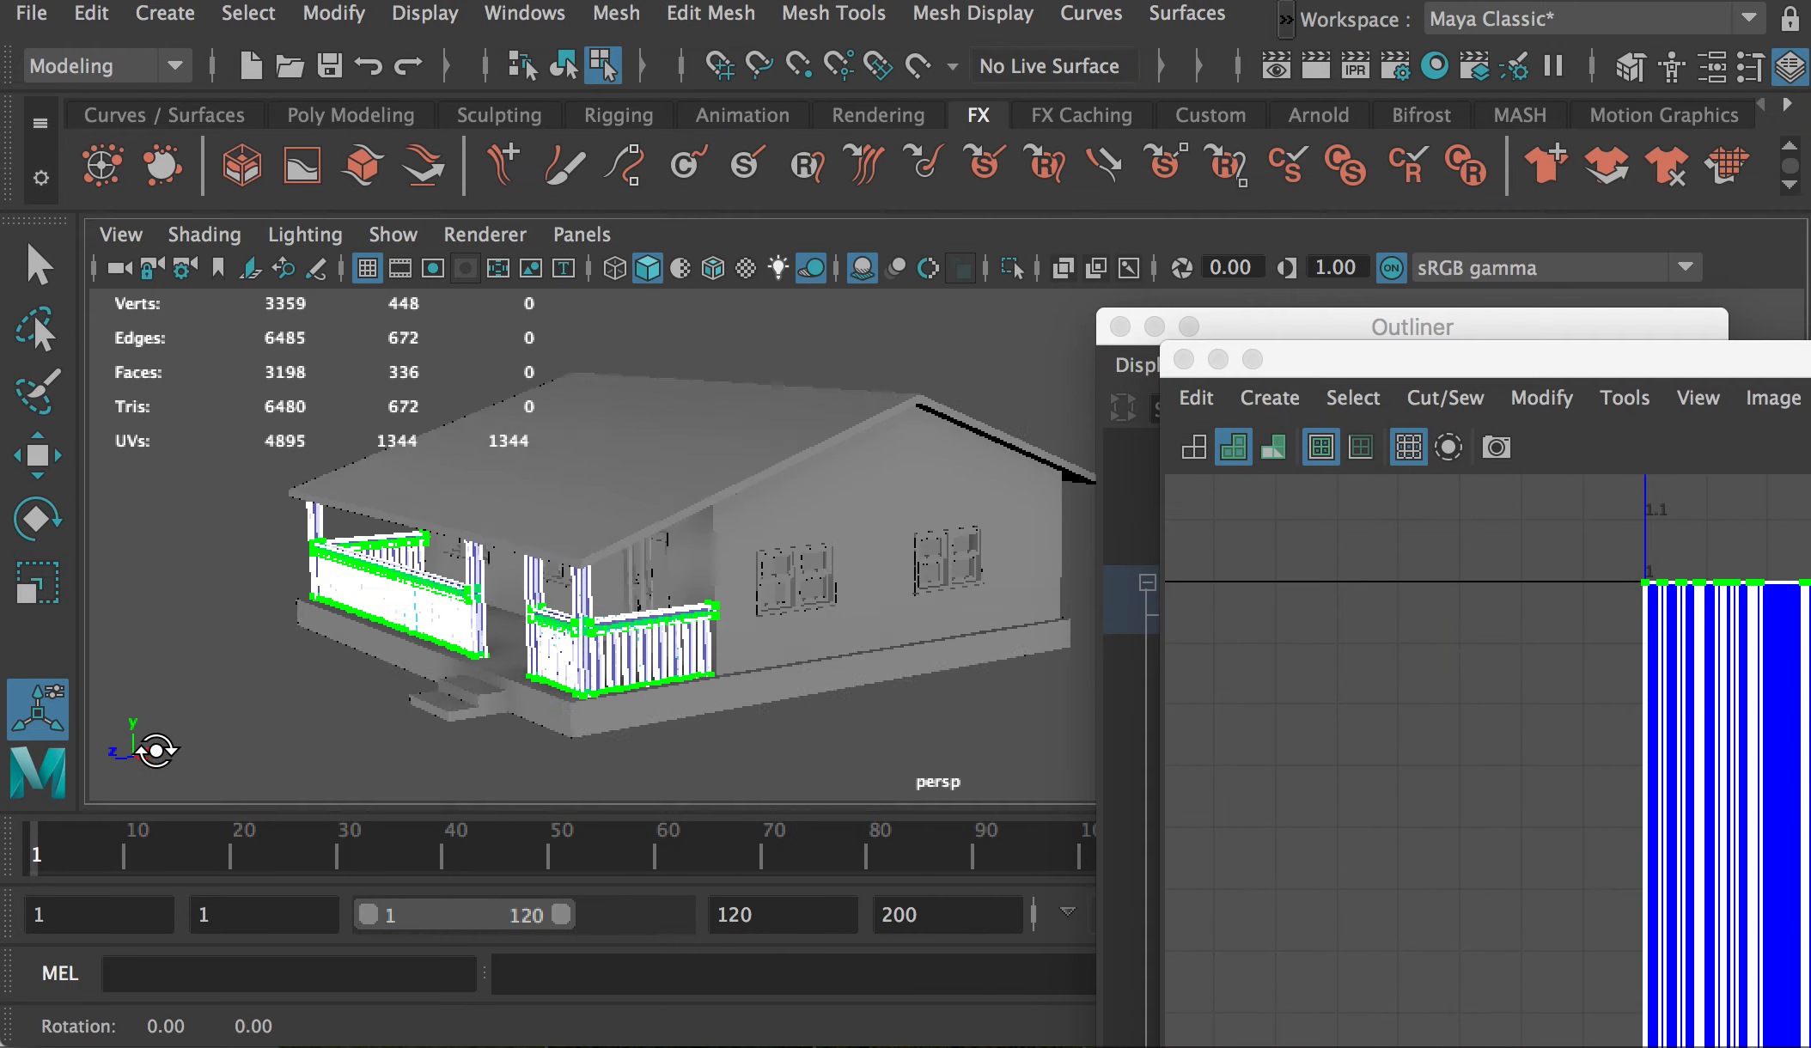
{"action": "left_click_drag", "start_coordinate": [155, 737], "coordinate": [114, 730], "text": "alt"}
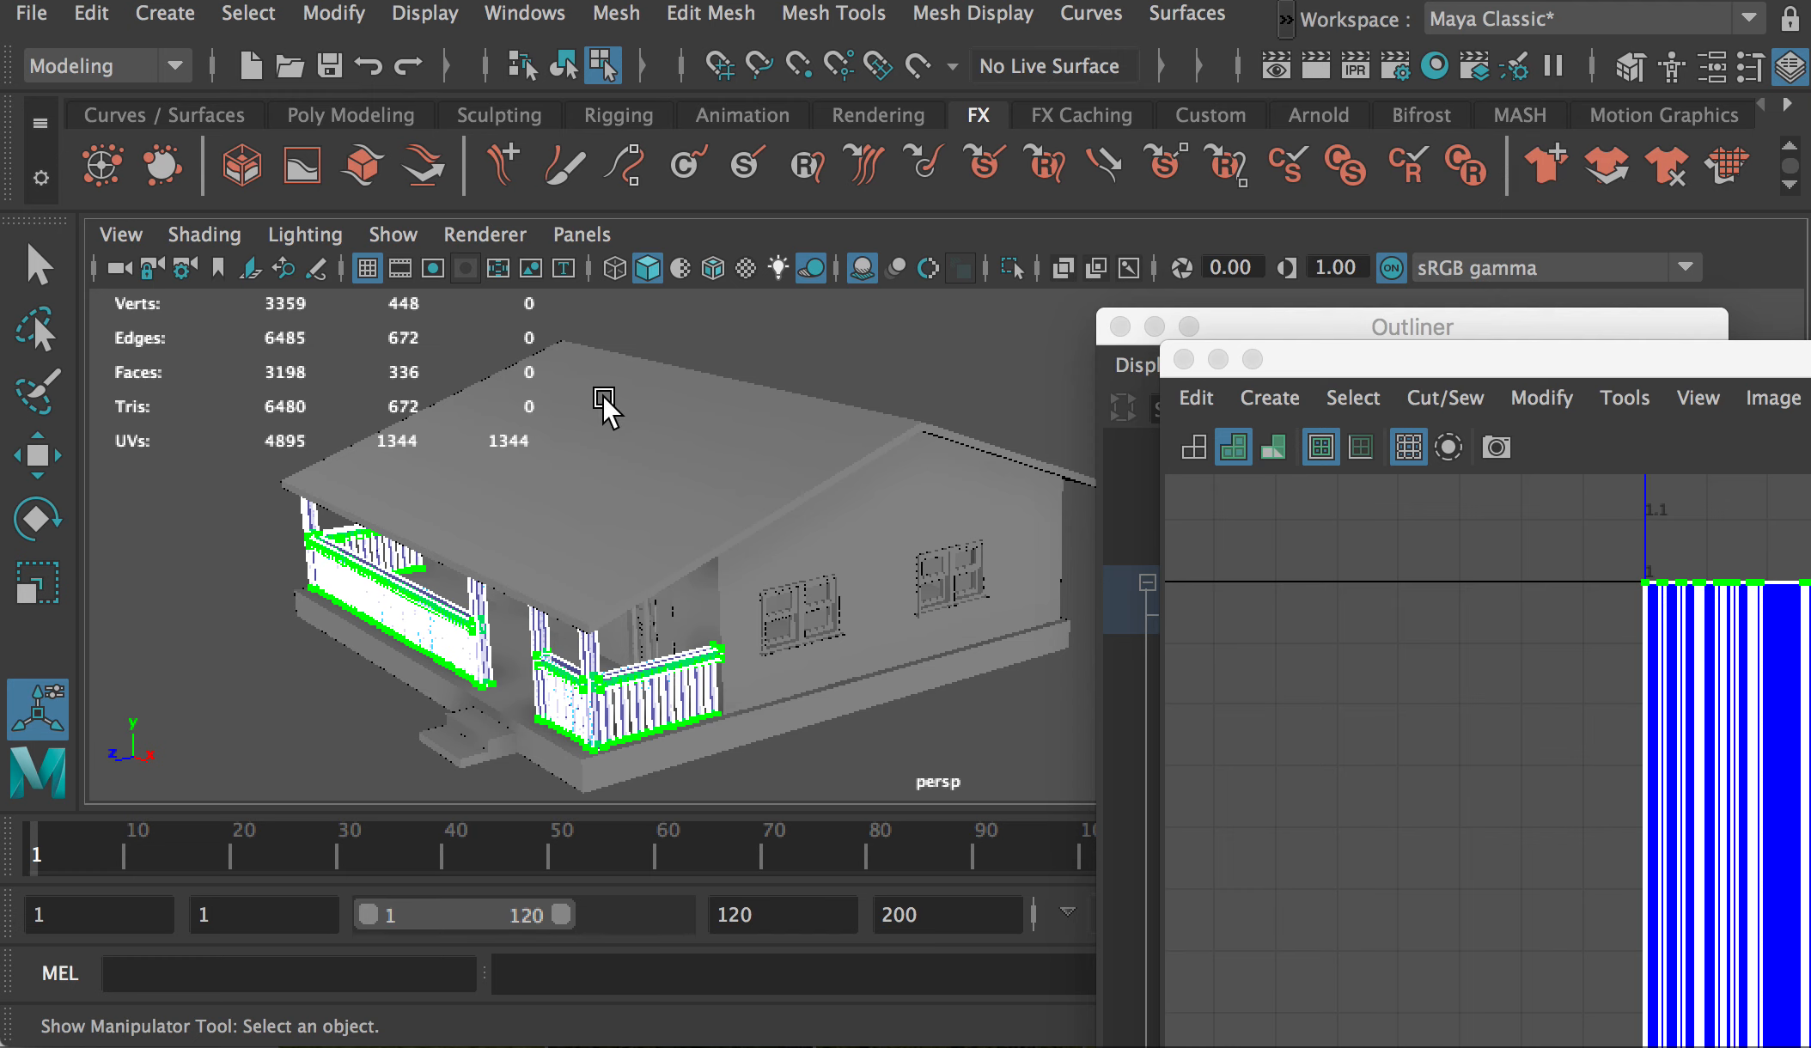
{"action": "left_click_drag", "start_coordinate": [1549, 352], "coordinate": [1055, 133]}
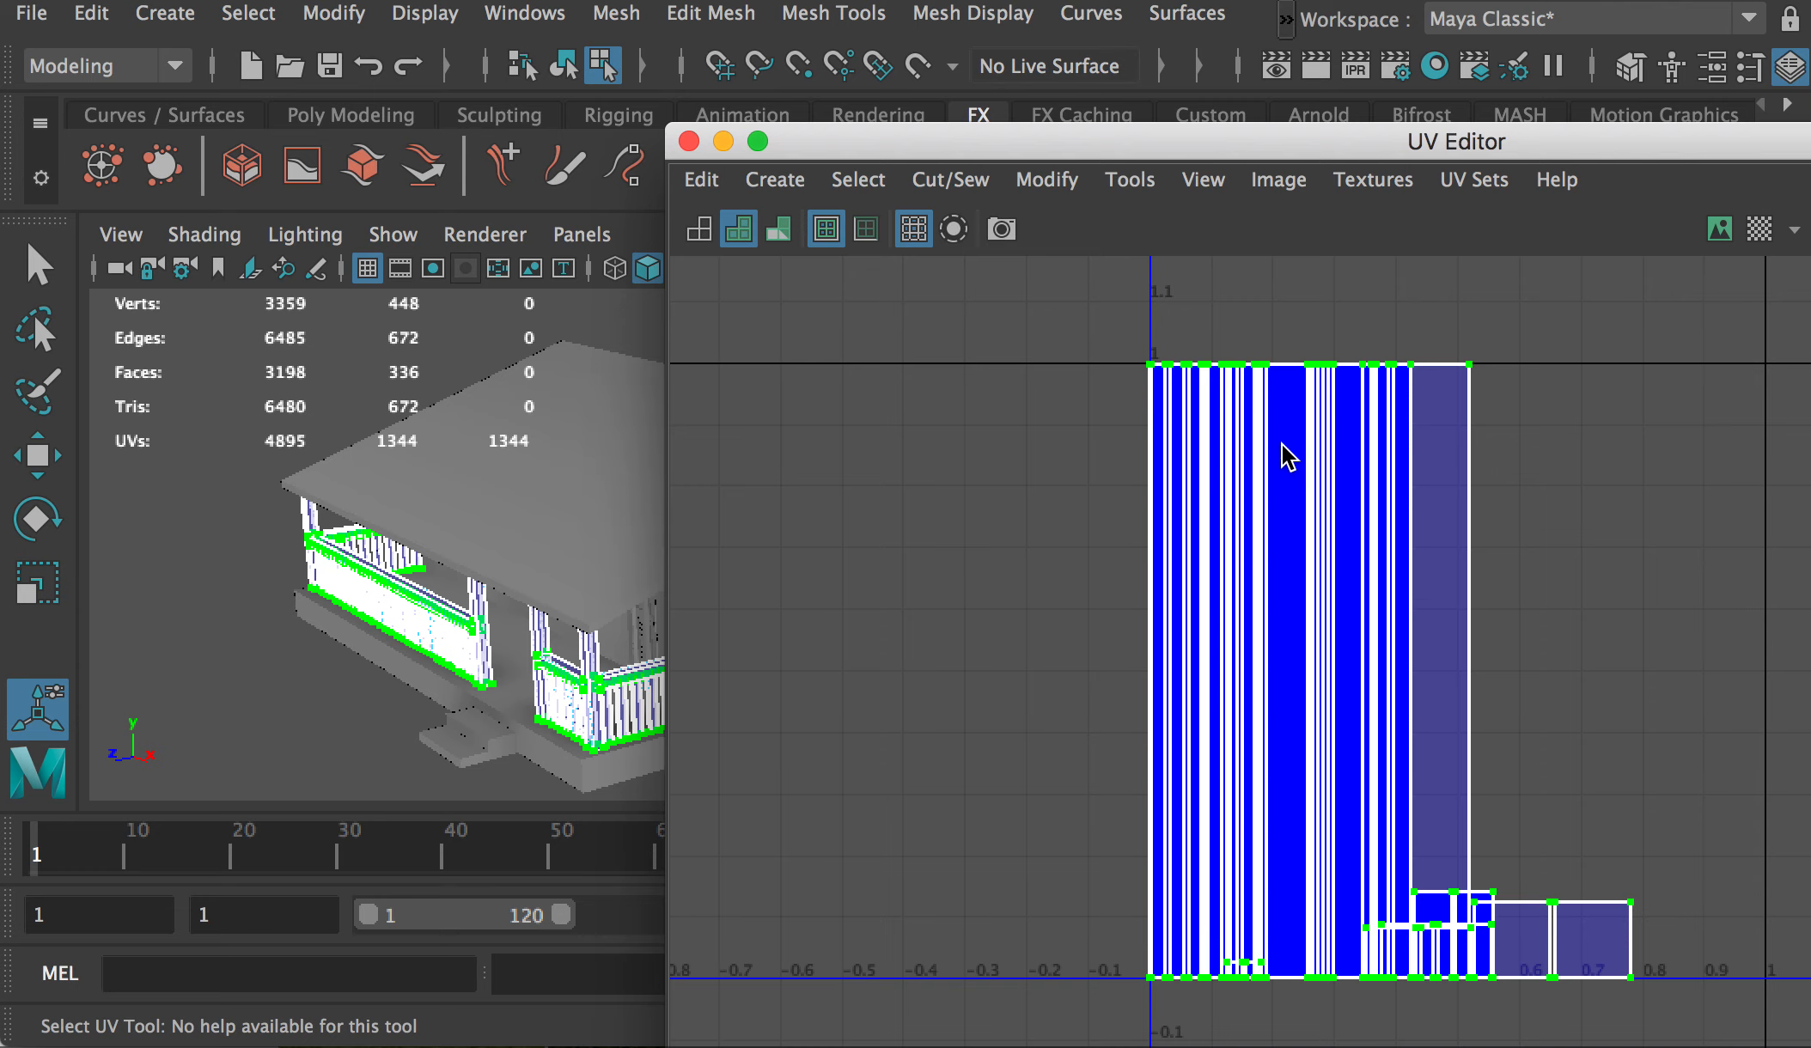
{"action": "left_click_drag", "start_coordinate": [1201, 147], "coordinate": [1102, 96]}
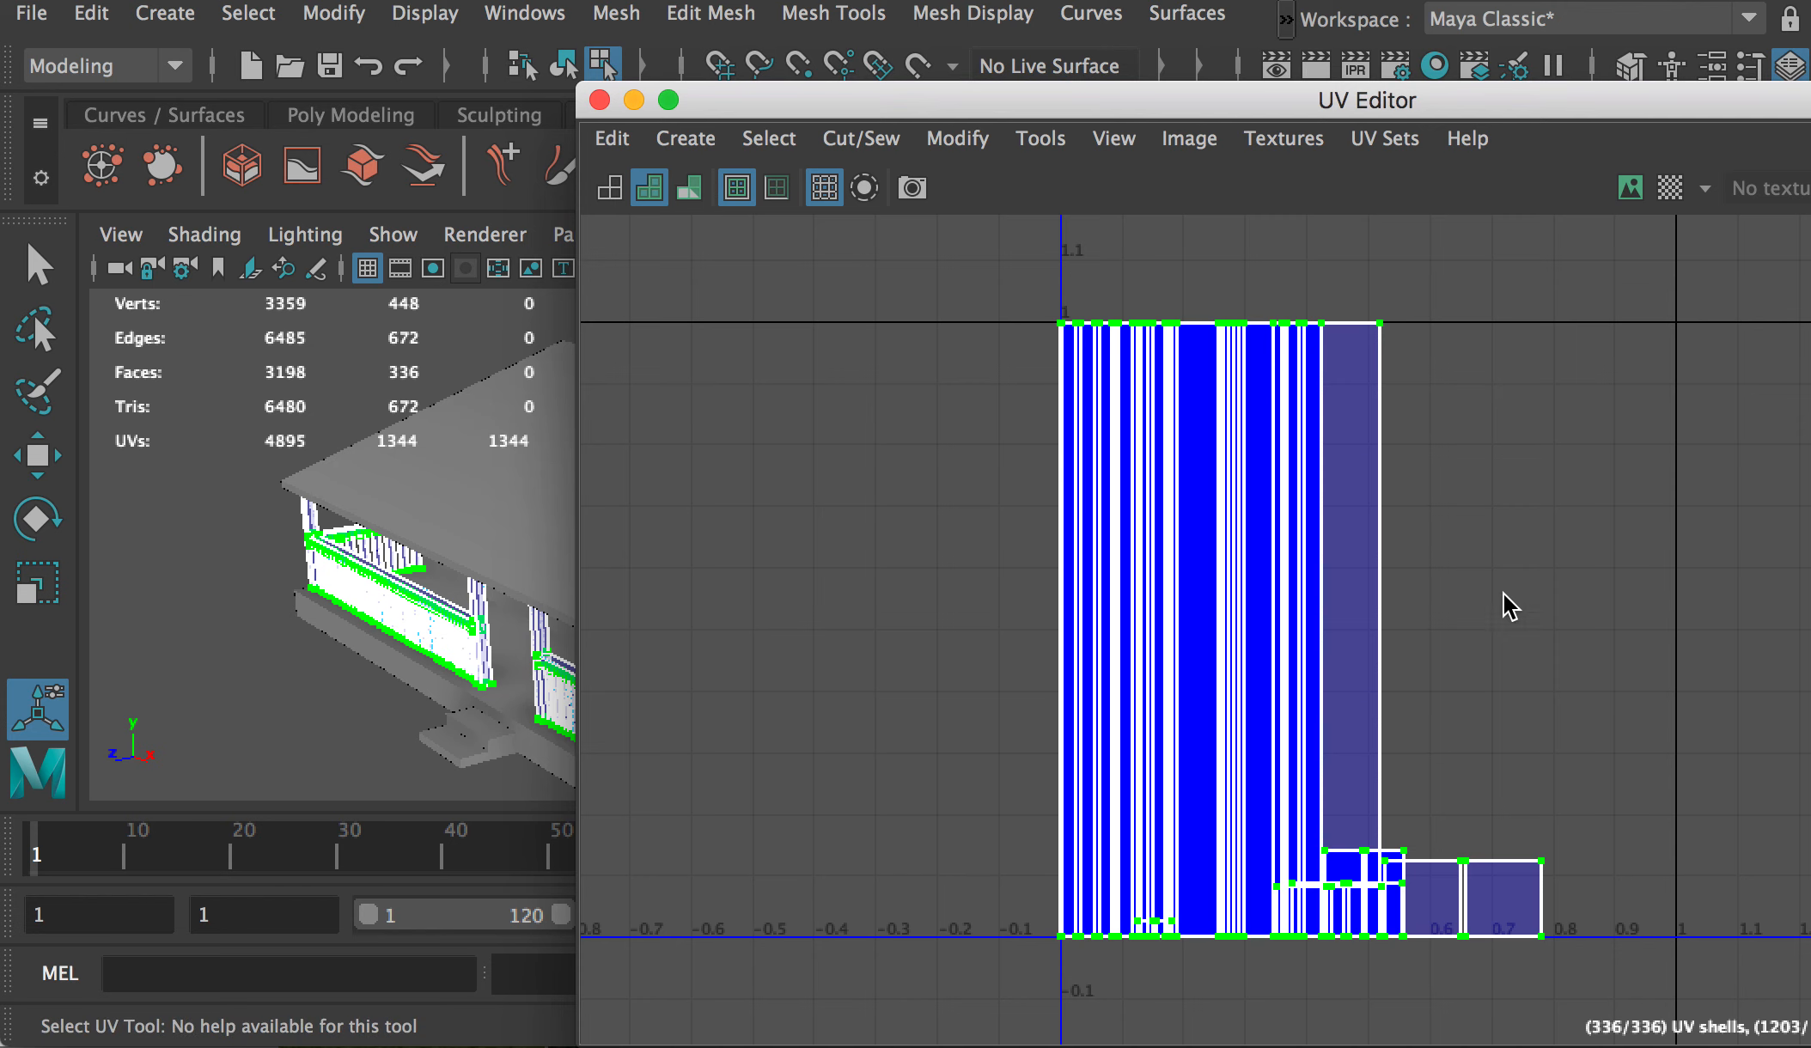
Step: Return to object selection and select all Fence pieces from polySurface1 through polySurface56 in the Outliner
{"action": "left_click_drag", "start_coordinate": [1350, 115], "coordinate": [1205, 734]}
{"action": "left_click_drag", "start_coordinate": [1272, 326], "coordinate": [1298, 148]}
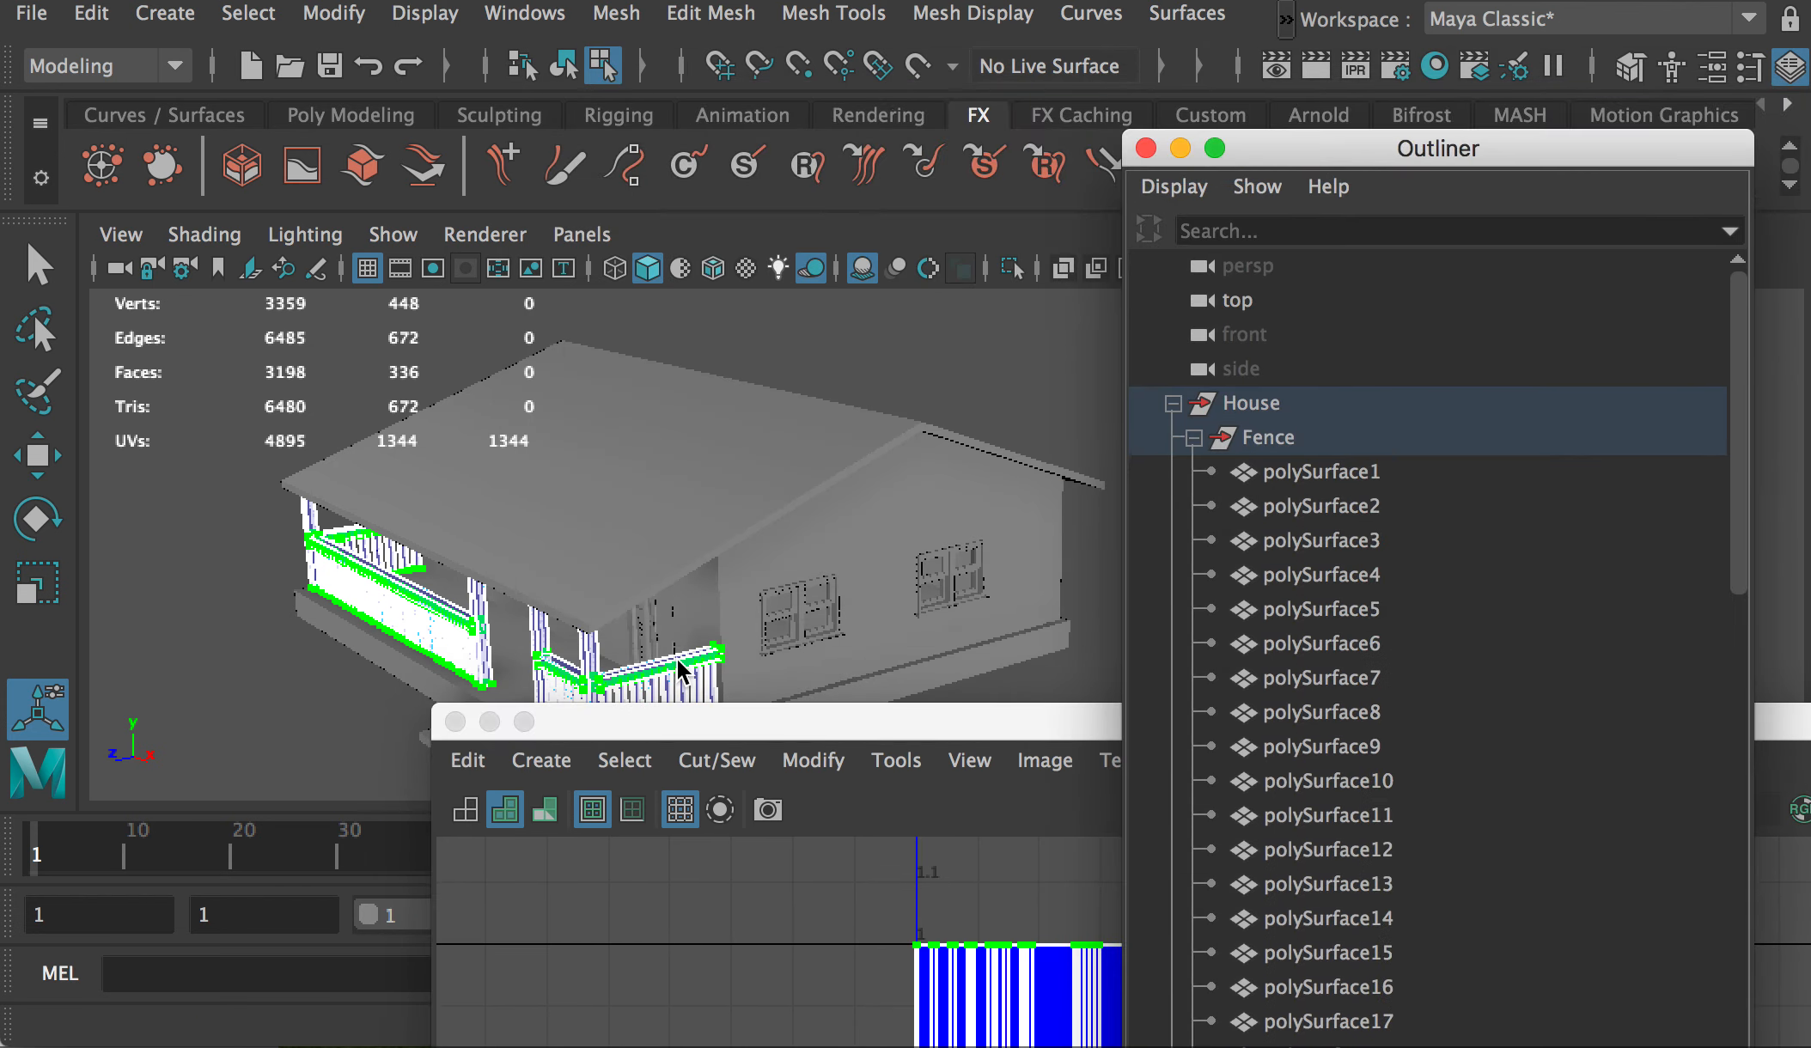
{"action": "right_click", "coordinate": [676, 526]}
{"action": "left_click", "coordinate": [835, 457]}
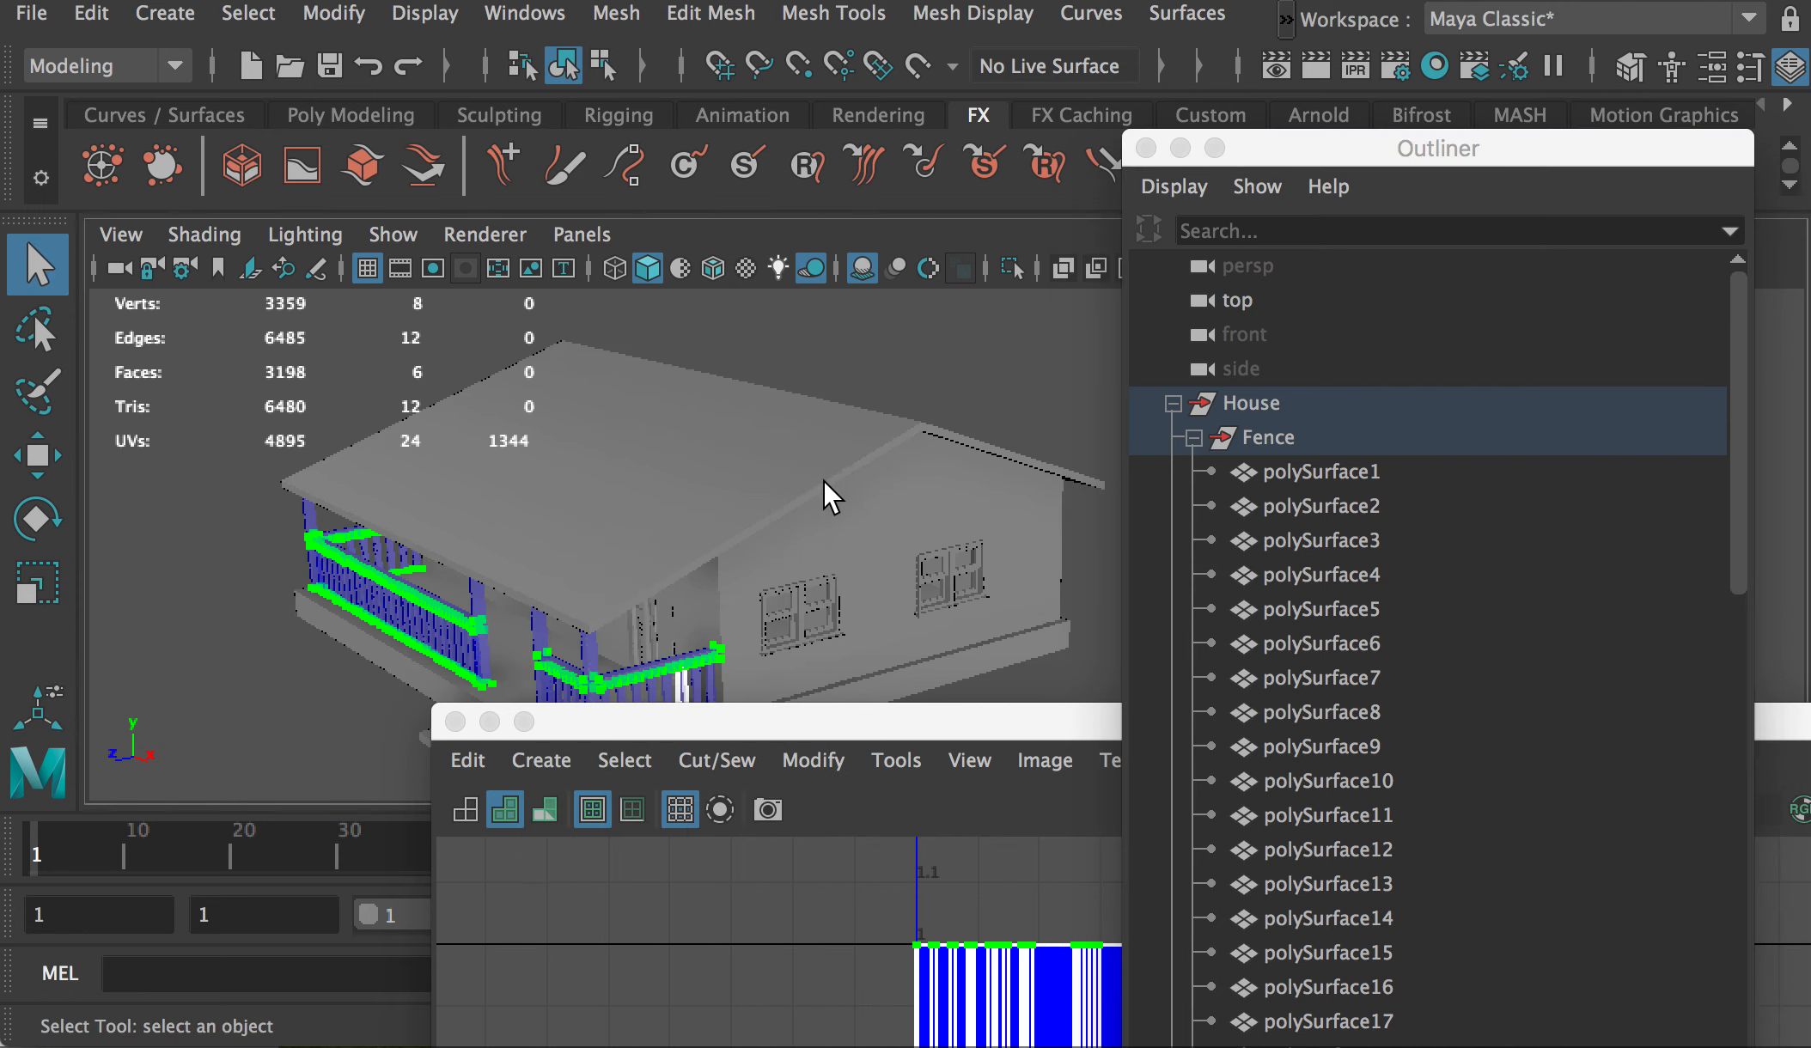
{"action": "left_click", "coordinate": [679, 658]}
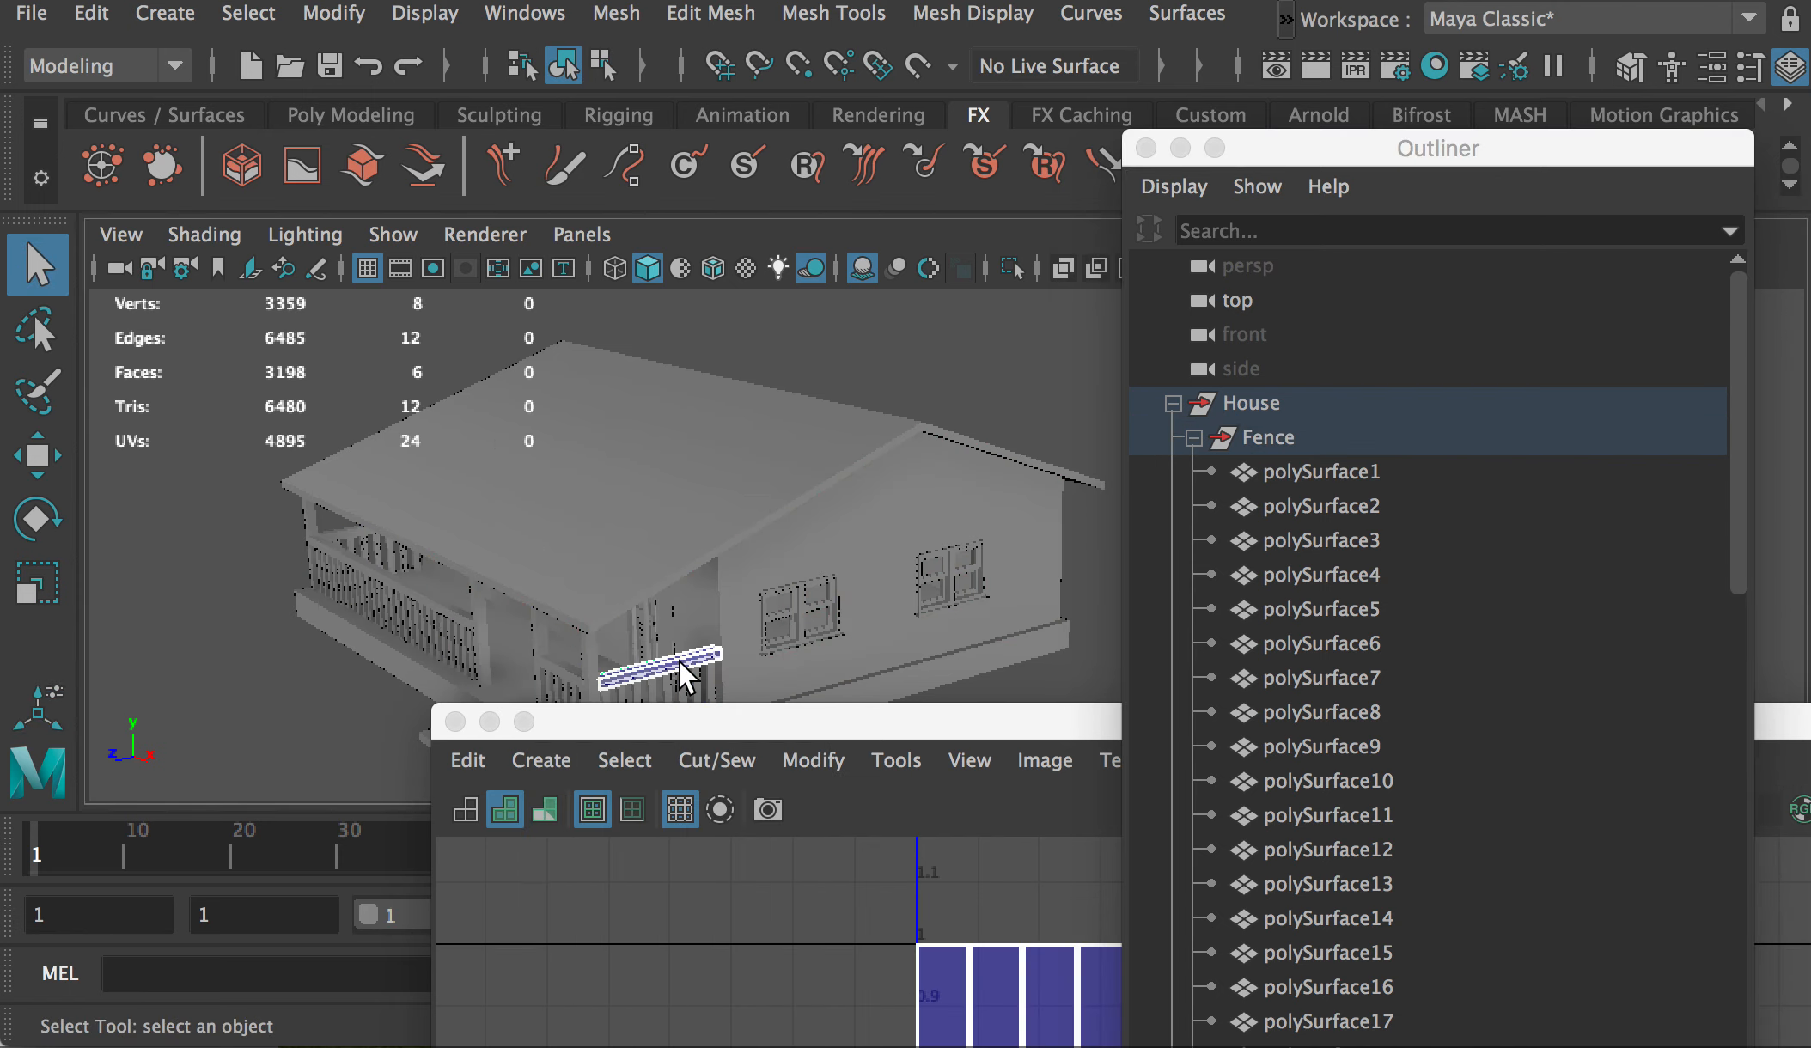
{"action": "left_click", "coordinate": [1288, 478]}
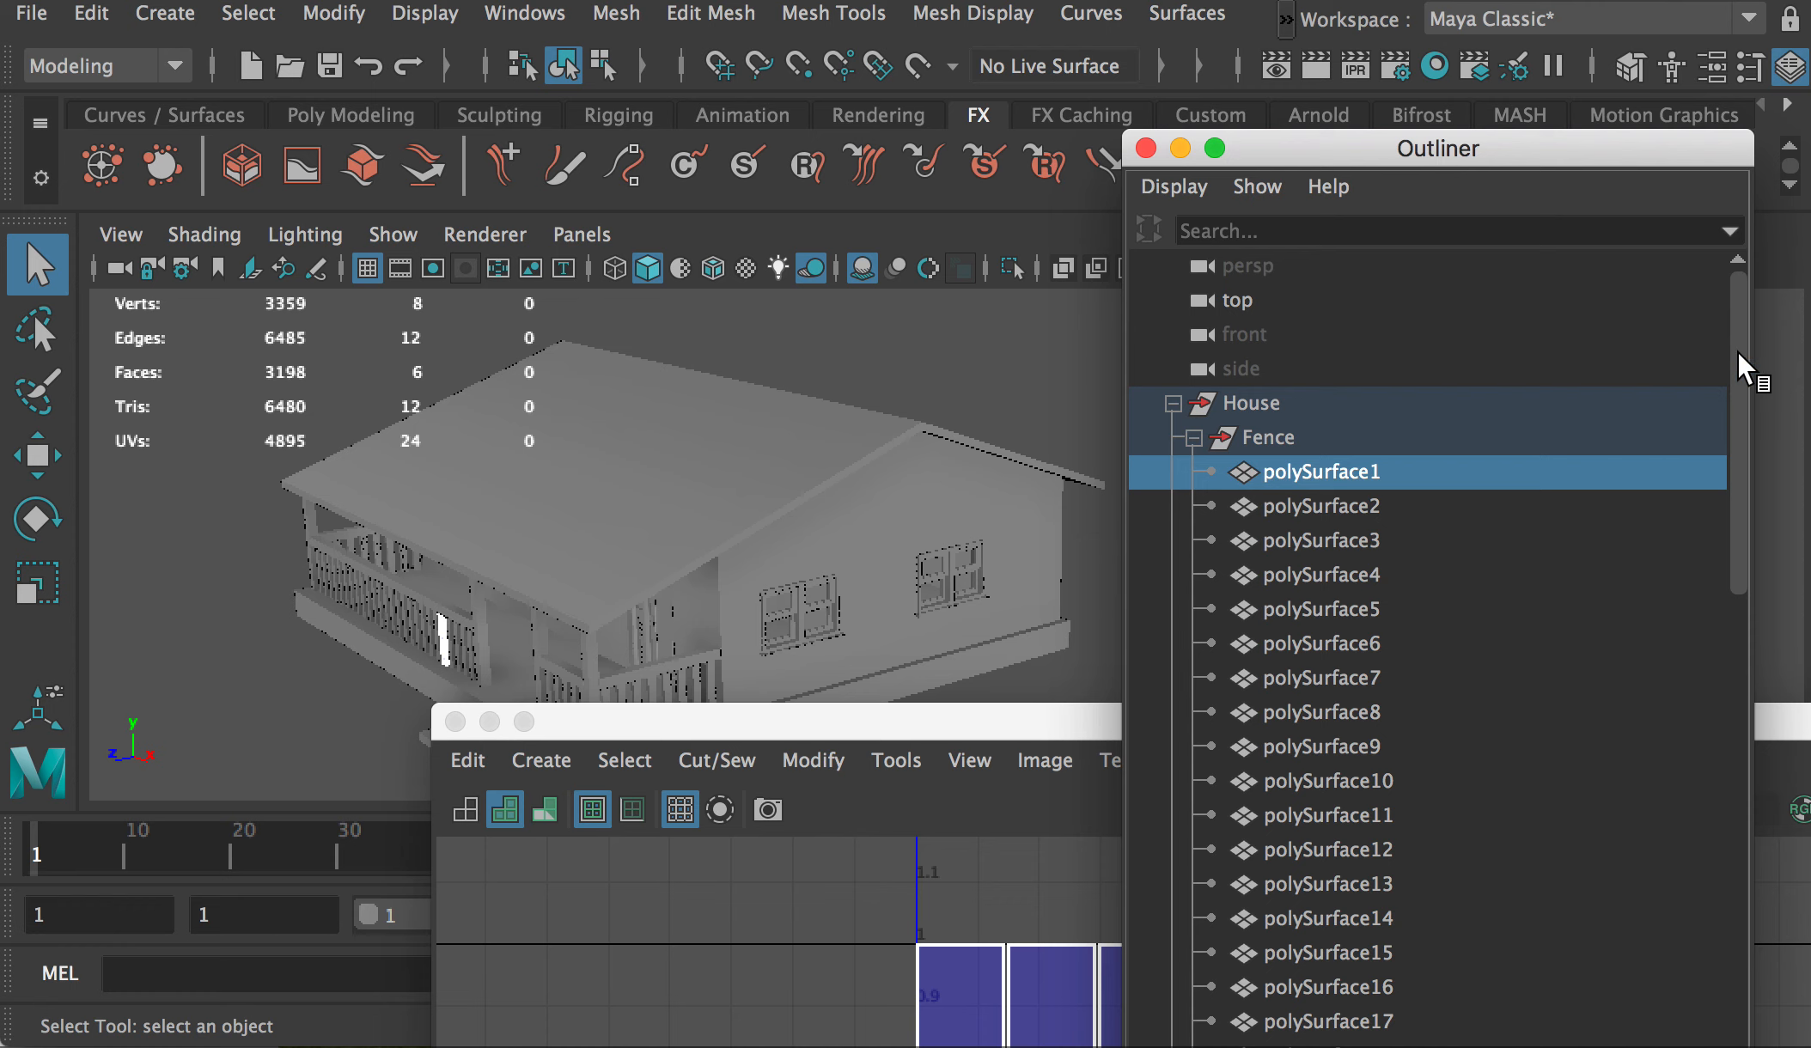
{"action": "left_click_drag", "start_coordinate": [1737, 350], "coordinate": [1714, 871]}
{"action": "left_click", "coordinate": [1322, 744], "text": "shift"}
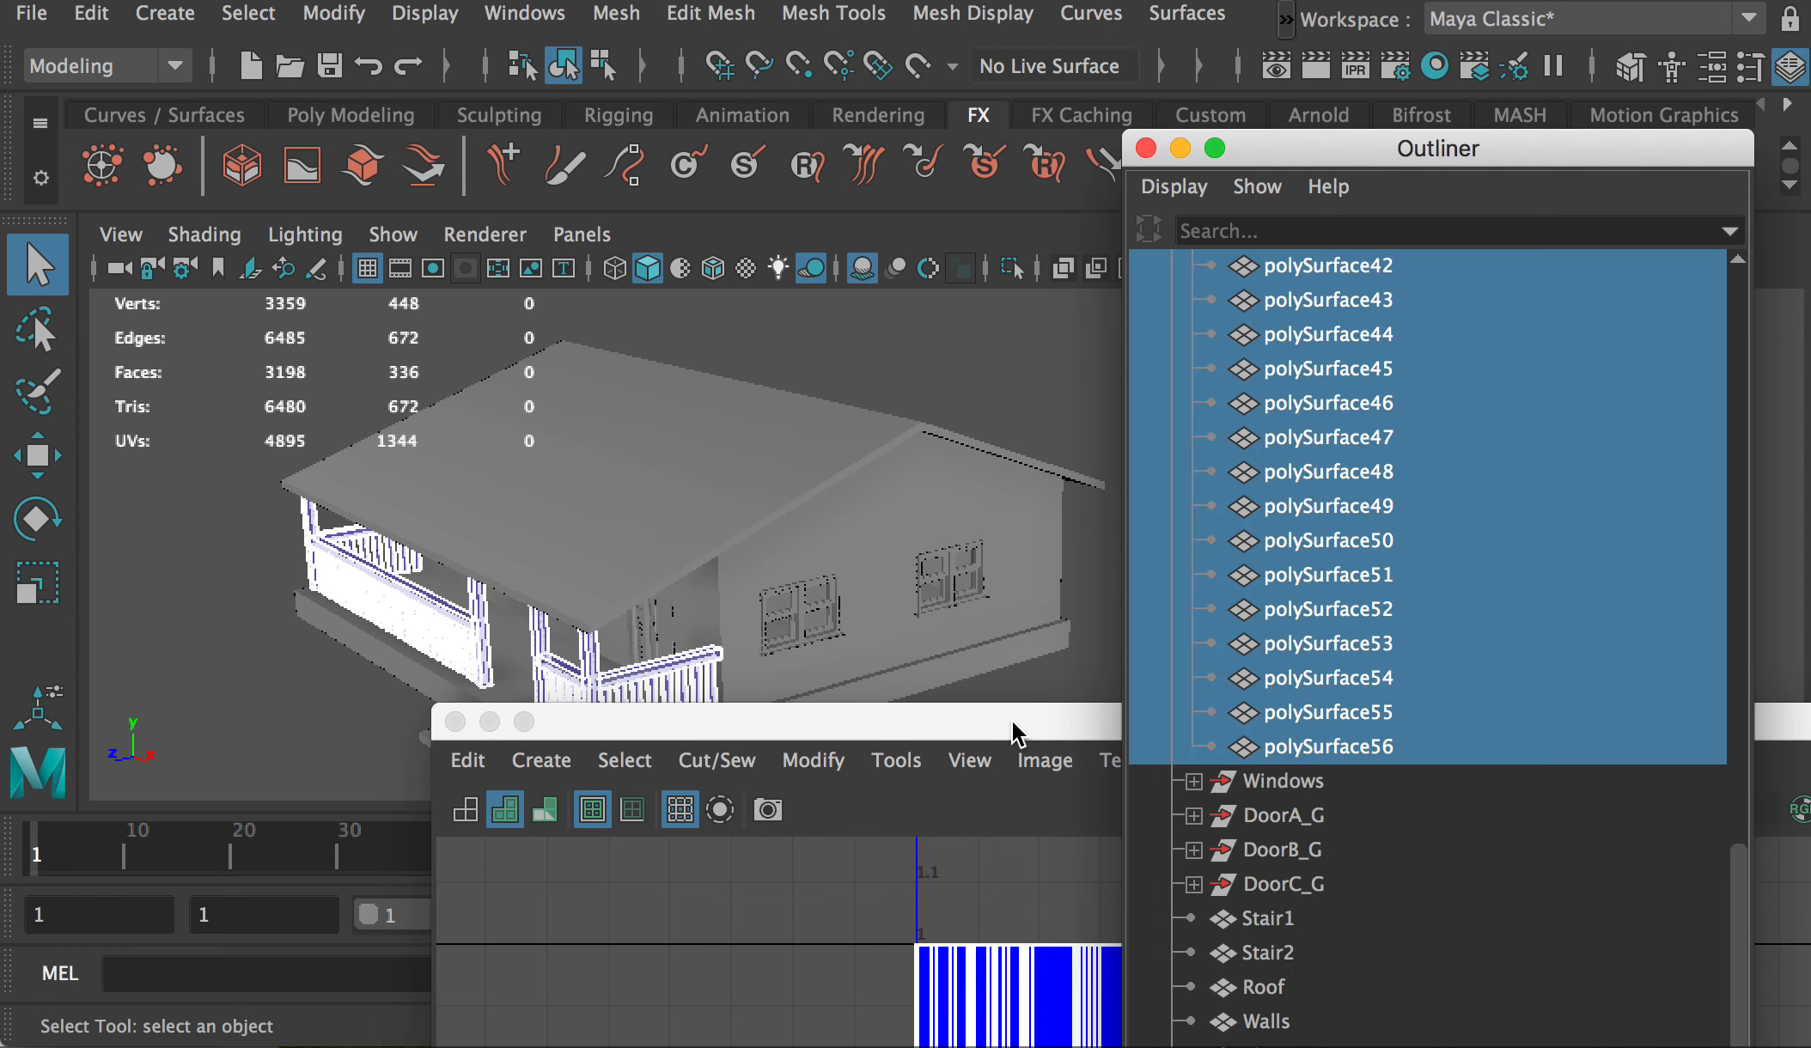
Step: Open the Layout UVs options for the selected fence pieces and reset them to their default settings
{"action": "left_click_drag", "start_coordinate": [1015, 719], "coordinate": [1132, 166]}
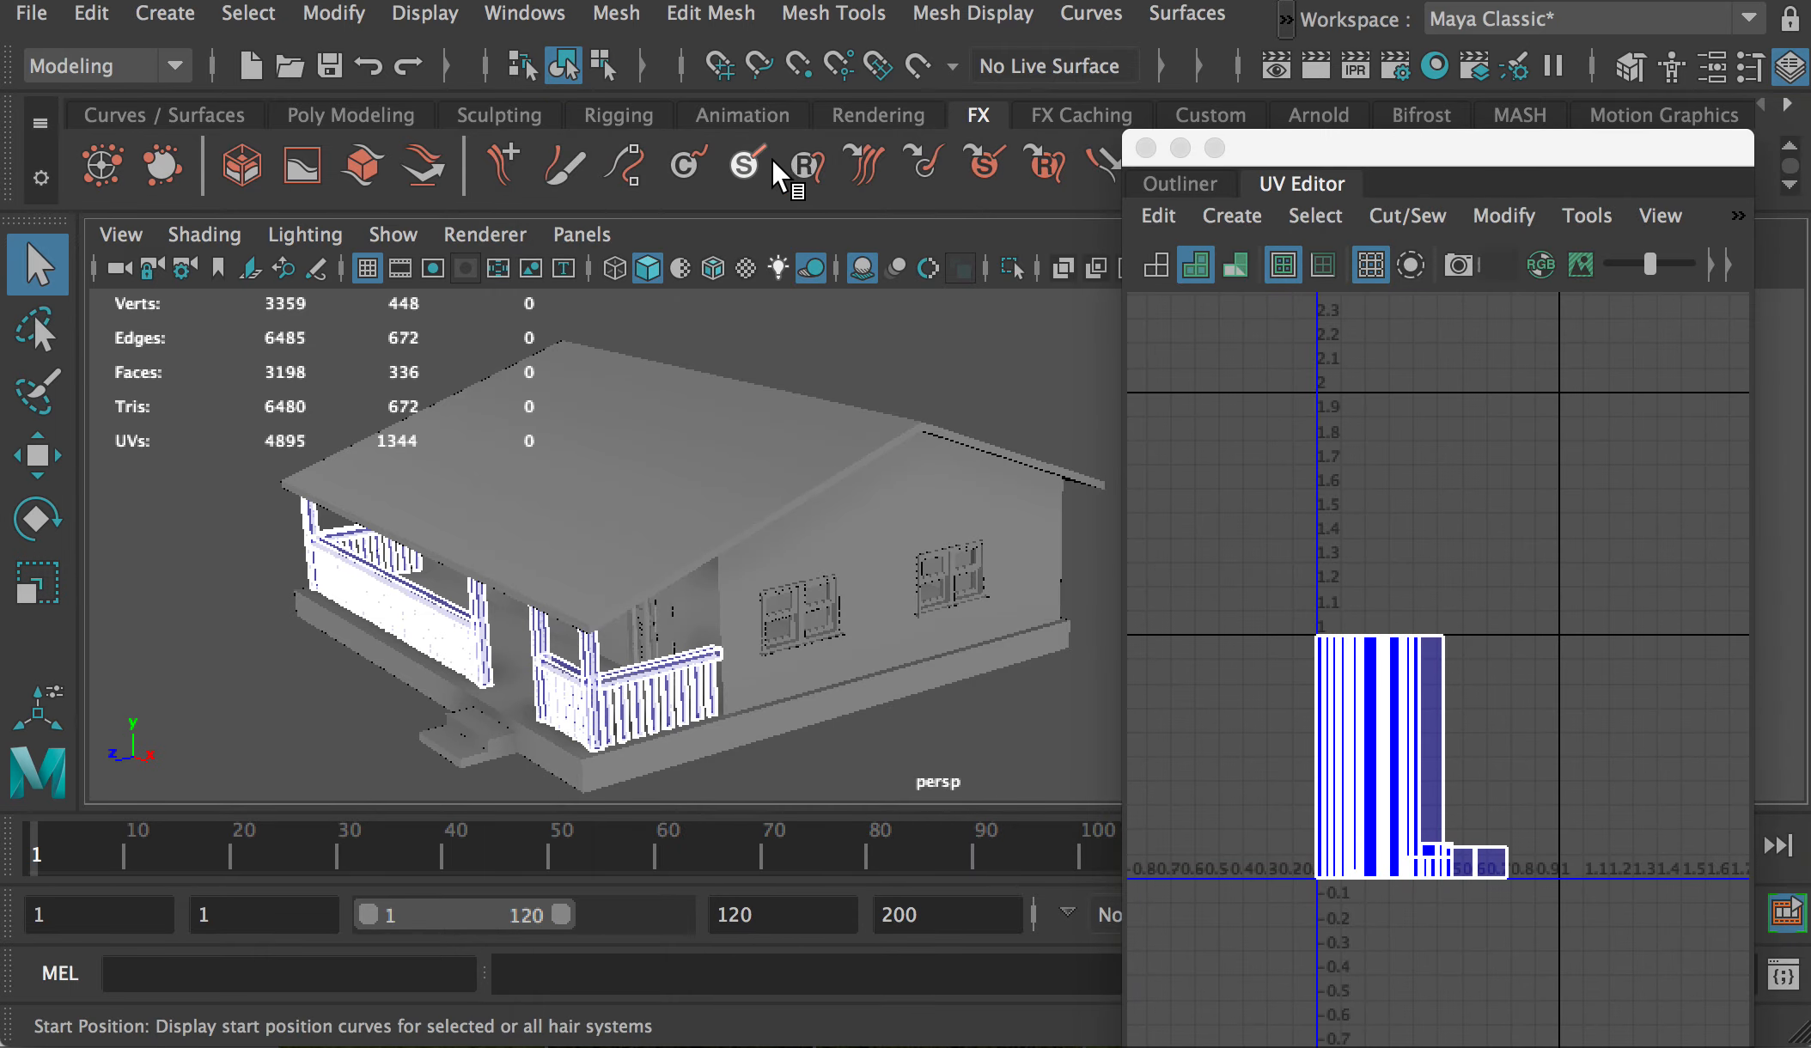
{"action": "left_click_drag", "start_coordinate": [1318, 183], "coordinate": [700, 238]}
{"action": "left_click", "coordinate": [816, 276]}
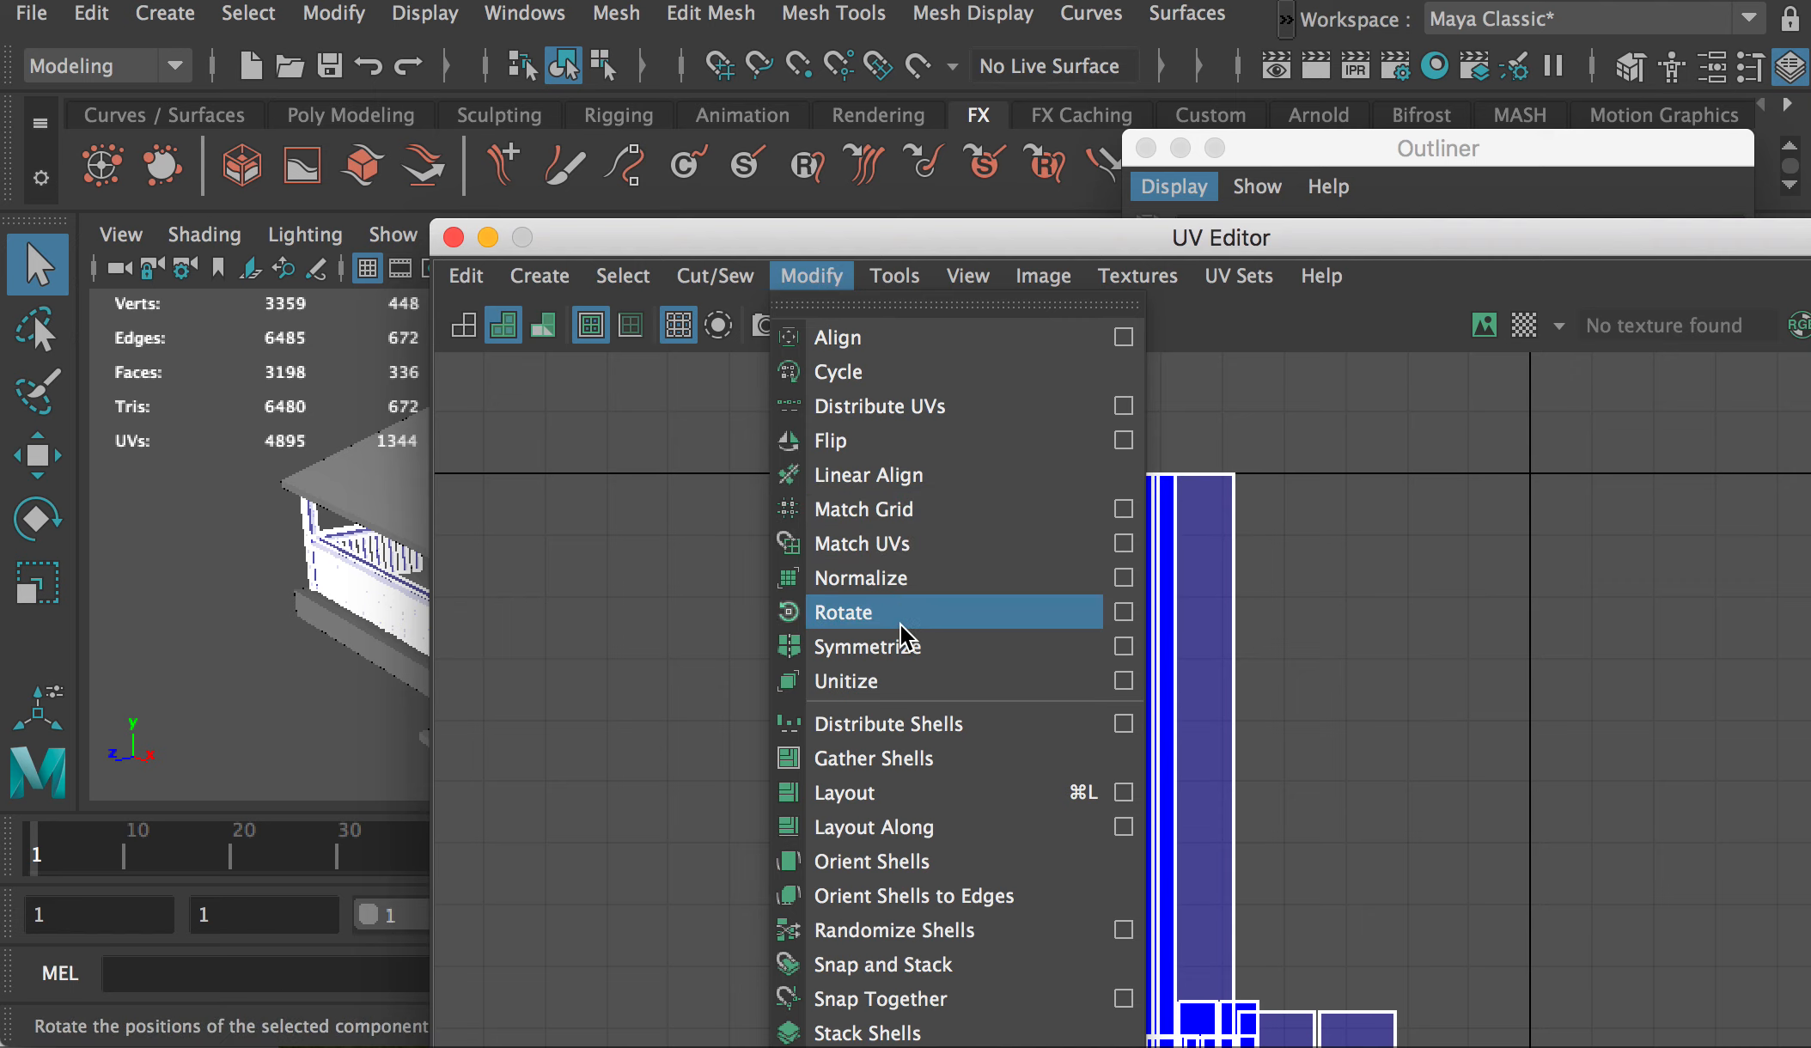
{"action": "left_click", "coordinate": [1123, 793]}
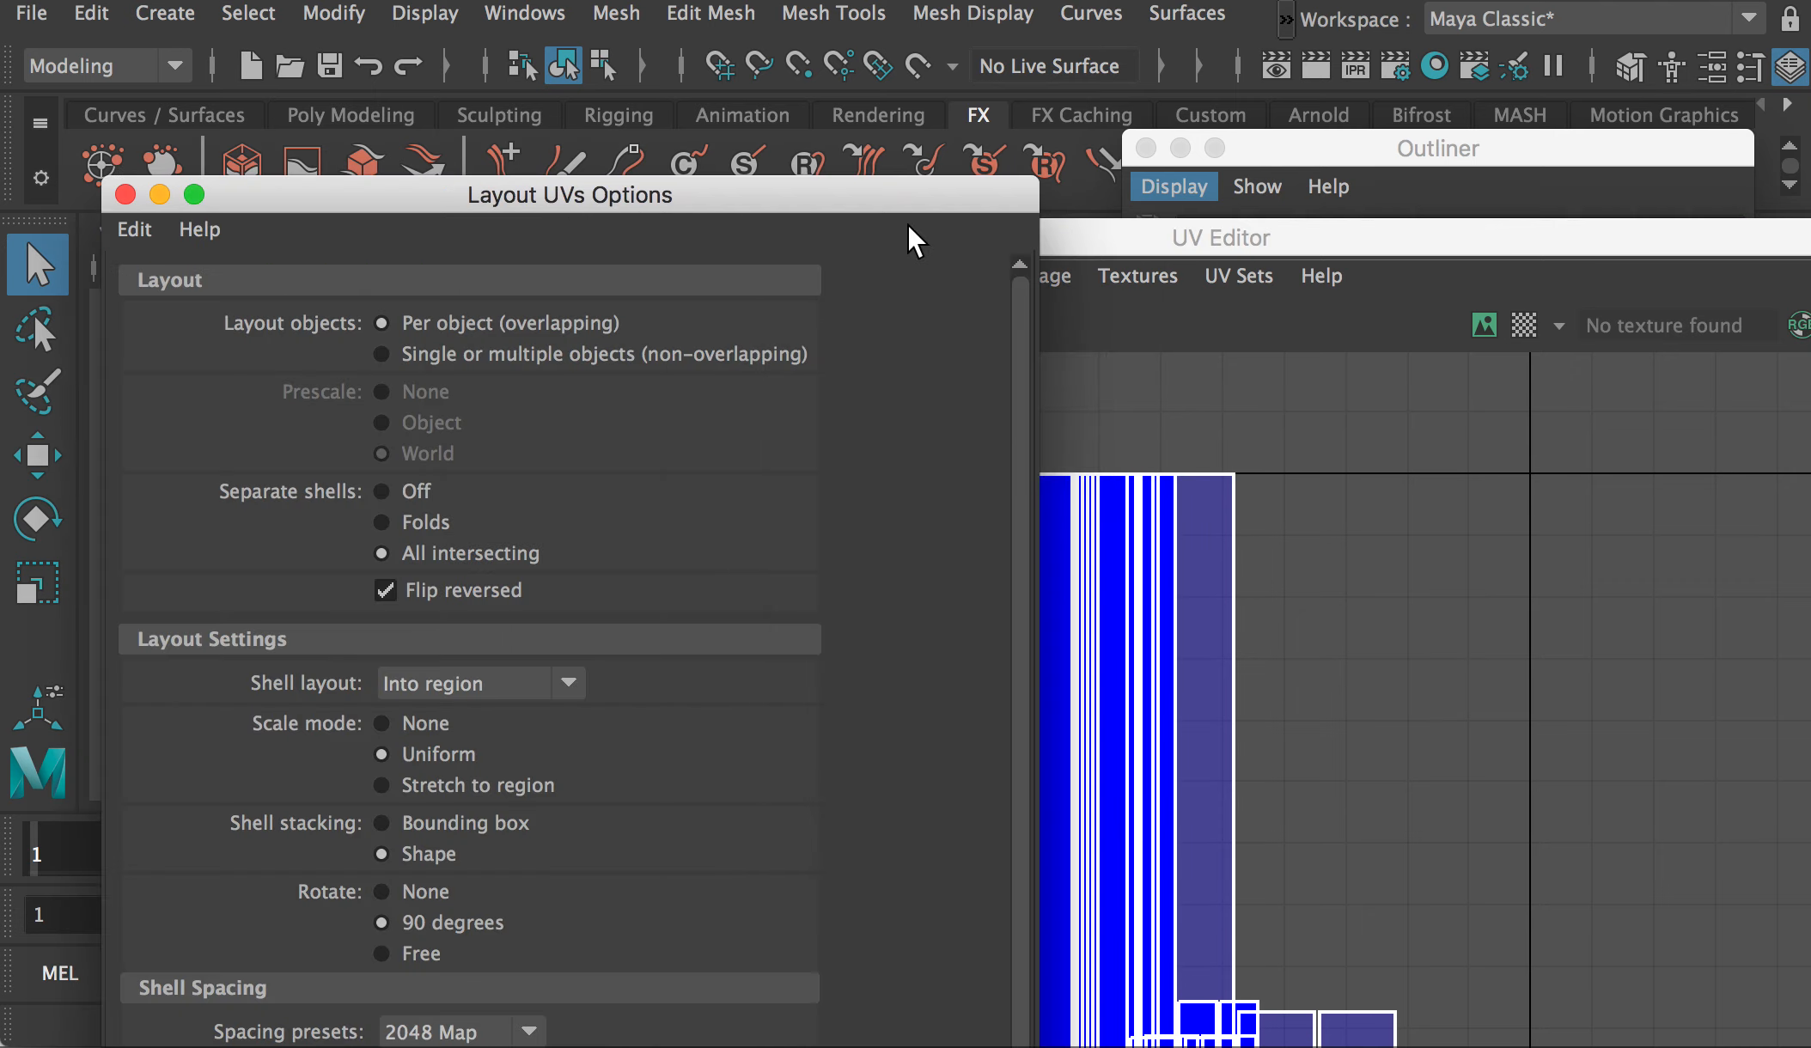
{"action": "left_click_drag", "start_coordinate": [700, 187], "coordinate": [1013, 6]}
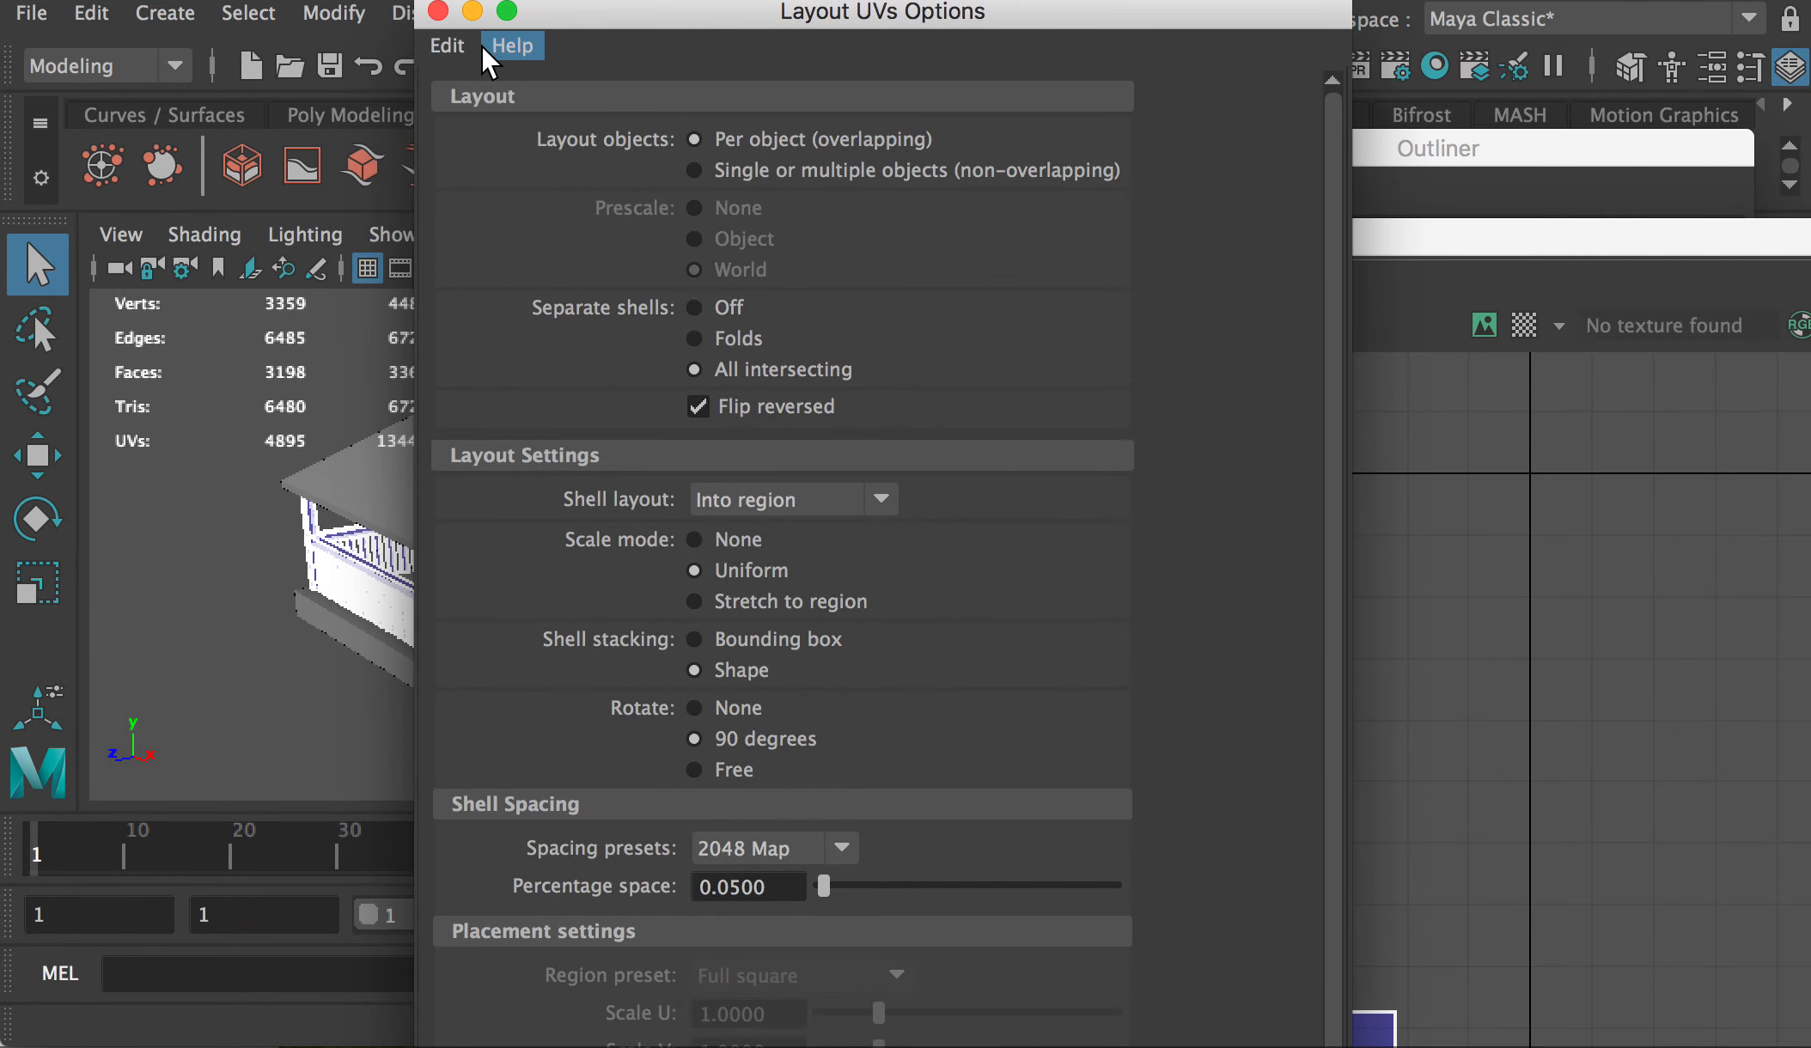
{"action": "left_click", "coordinate": [459, 52]}
{"action": "left_click", "coordinate": [498, 114]}
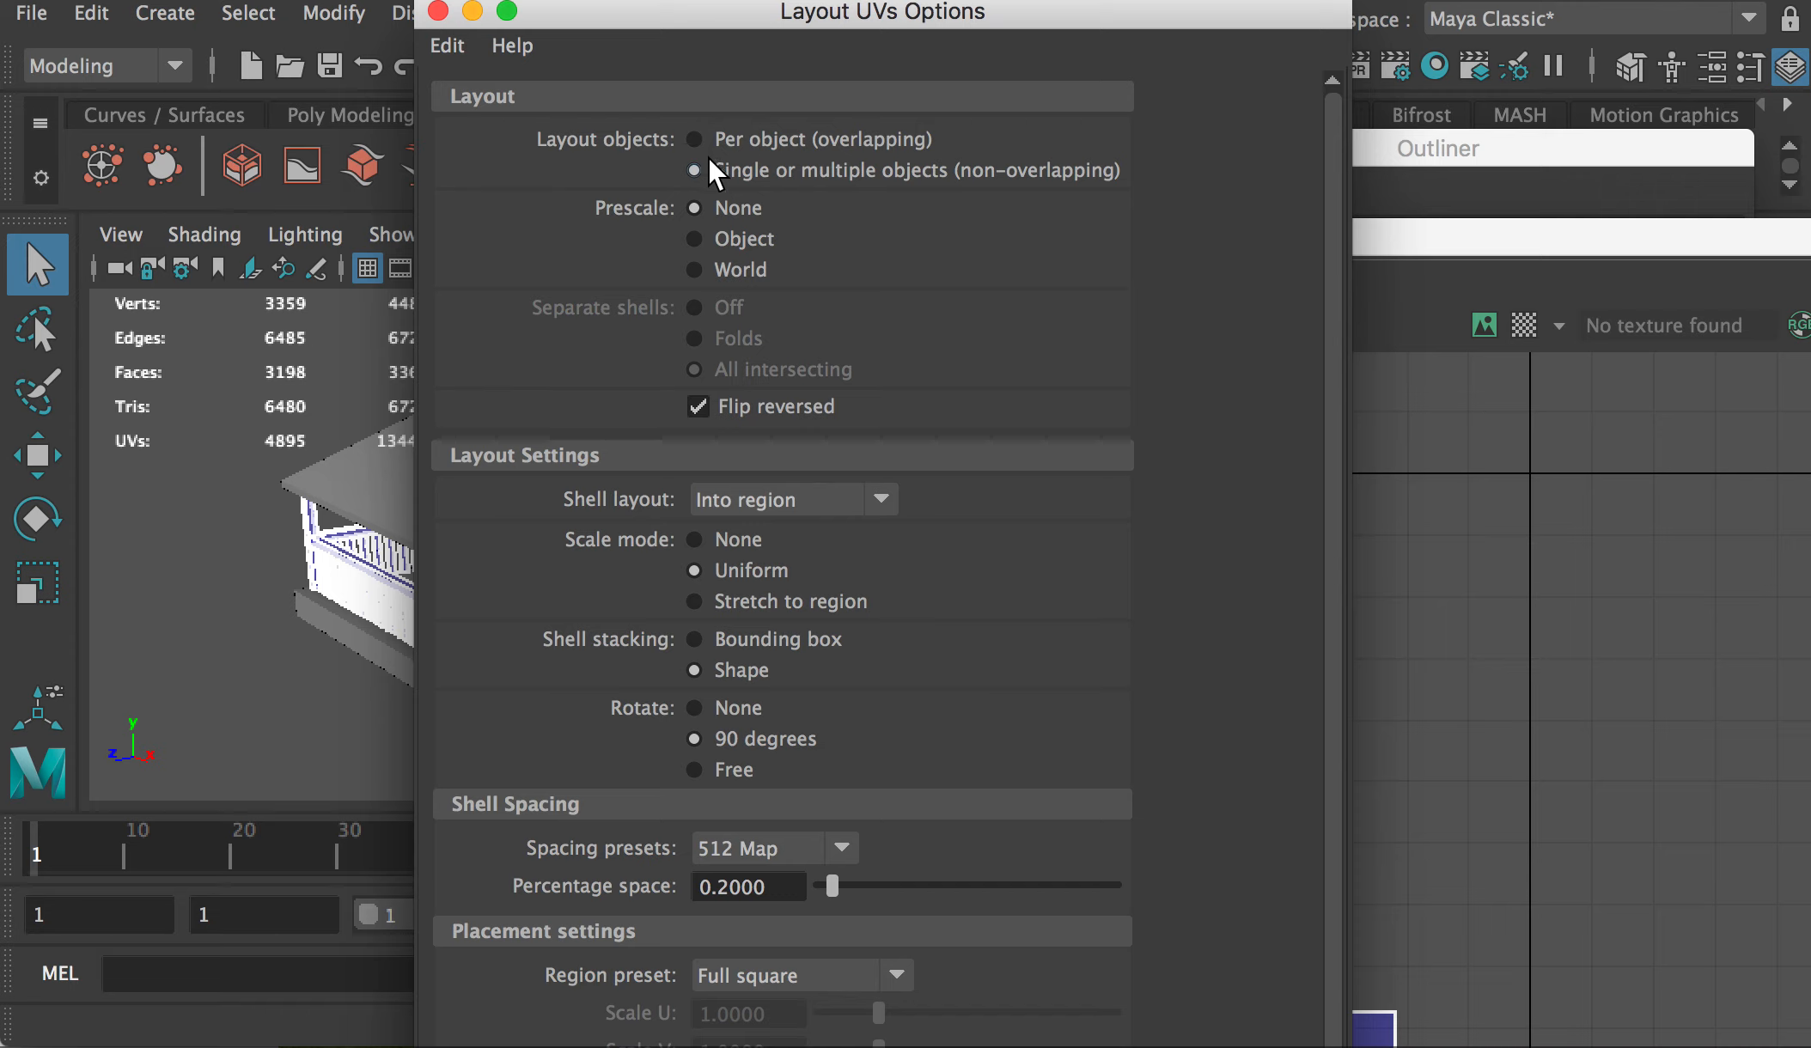
Step: Rearrange the UV Editor and Layout UVs options around the fence view and set the layout's Prescale to World
{"action": "left_click_drag", "start_coordinate": [917, 29], "coordinate": [967, 27]}
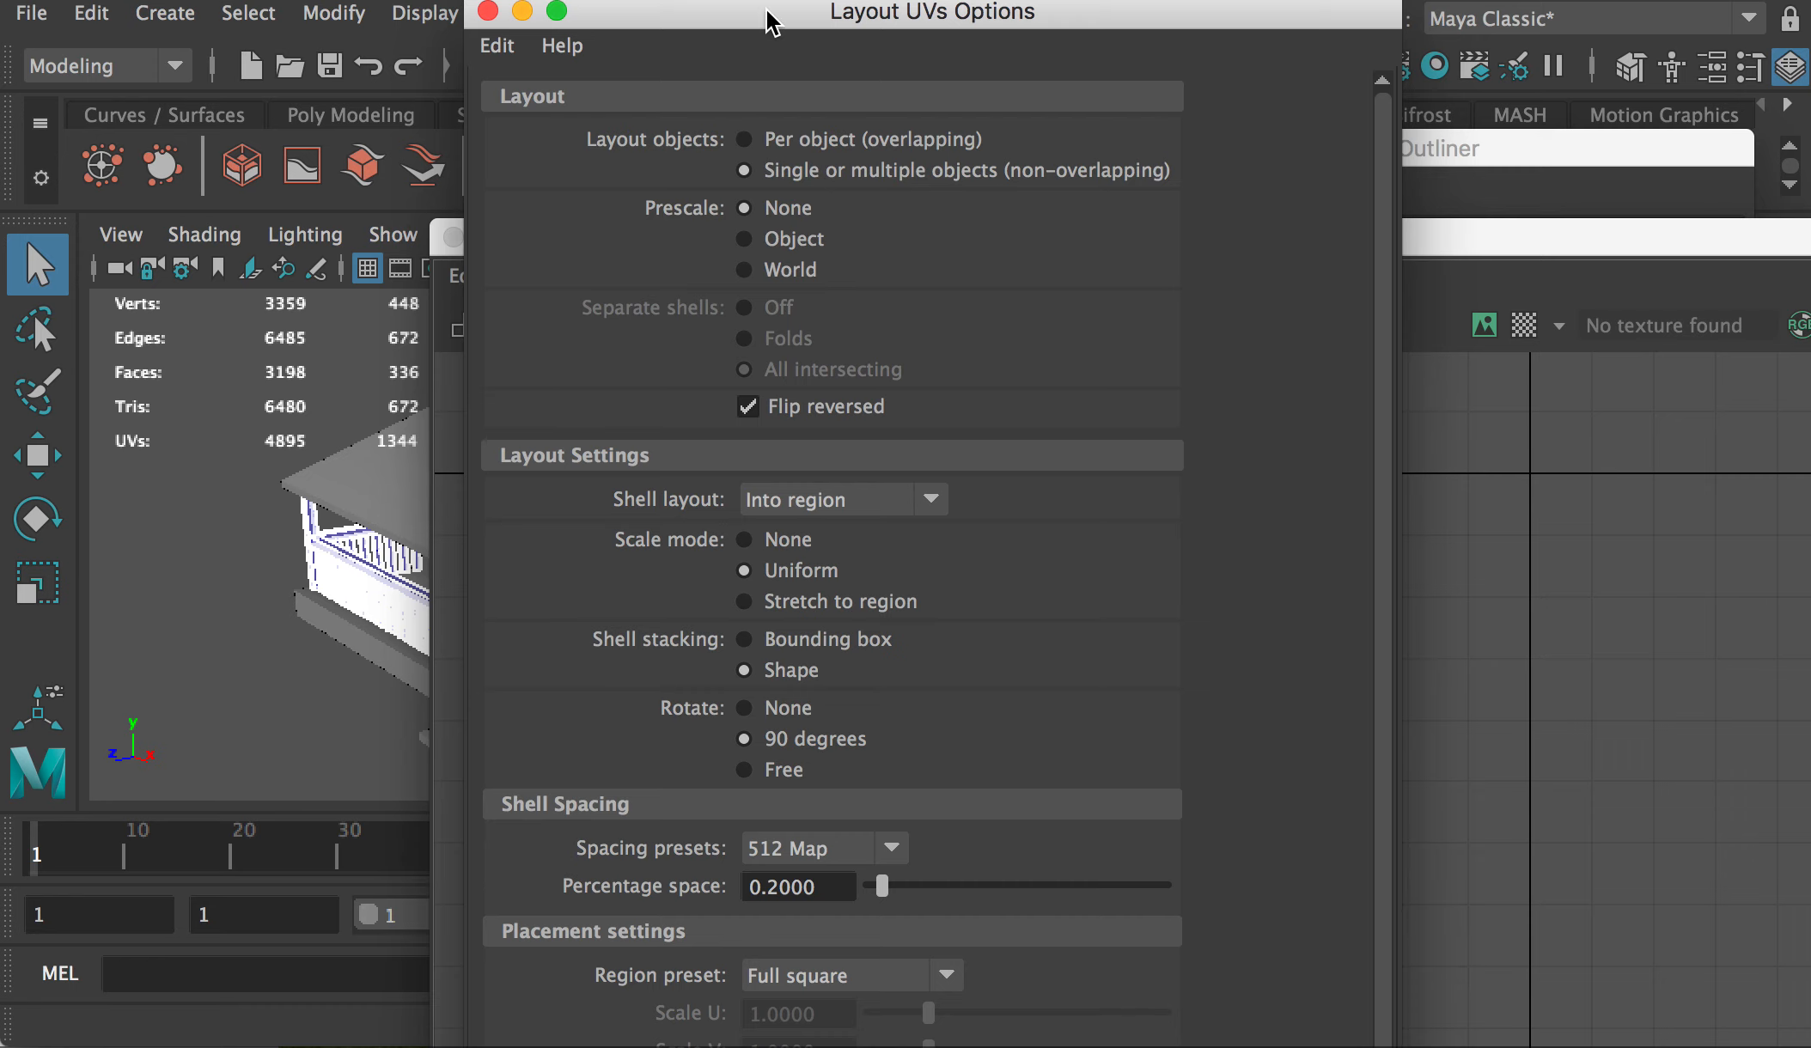
{"action": "left_click_drag", "start_coordinate": [773, 22], "coordinate": [1088, 16]}
{"action": "left_click", "coordinate": [688, 245]}
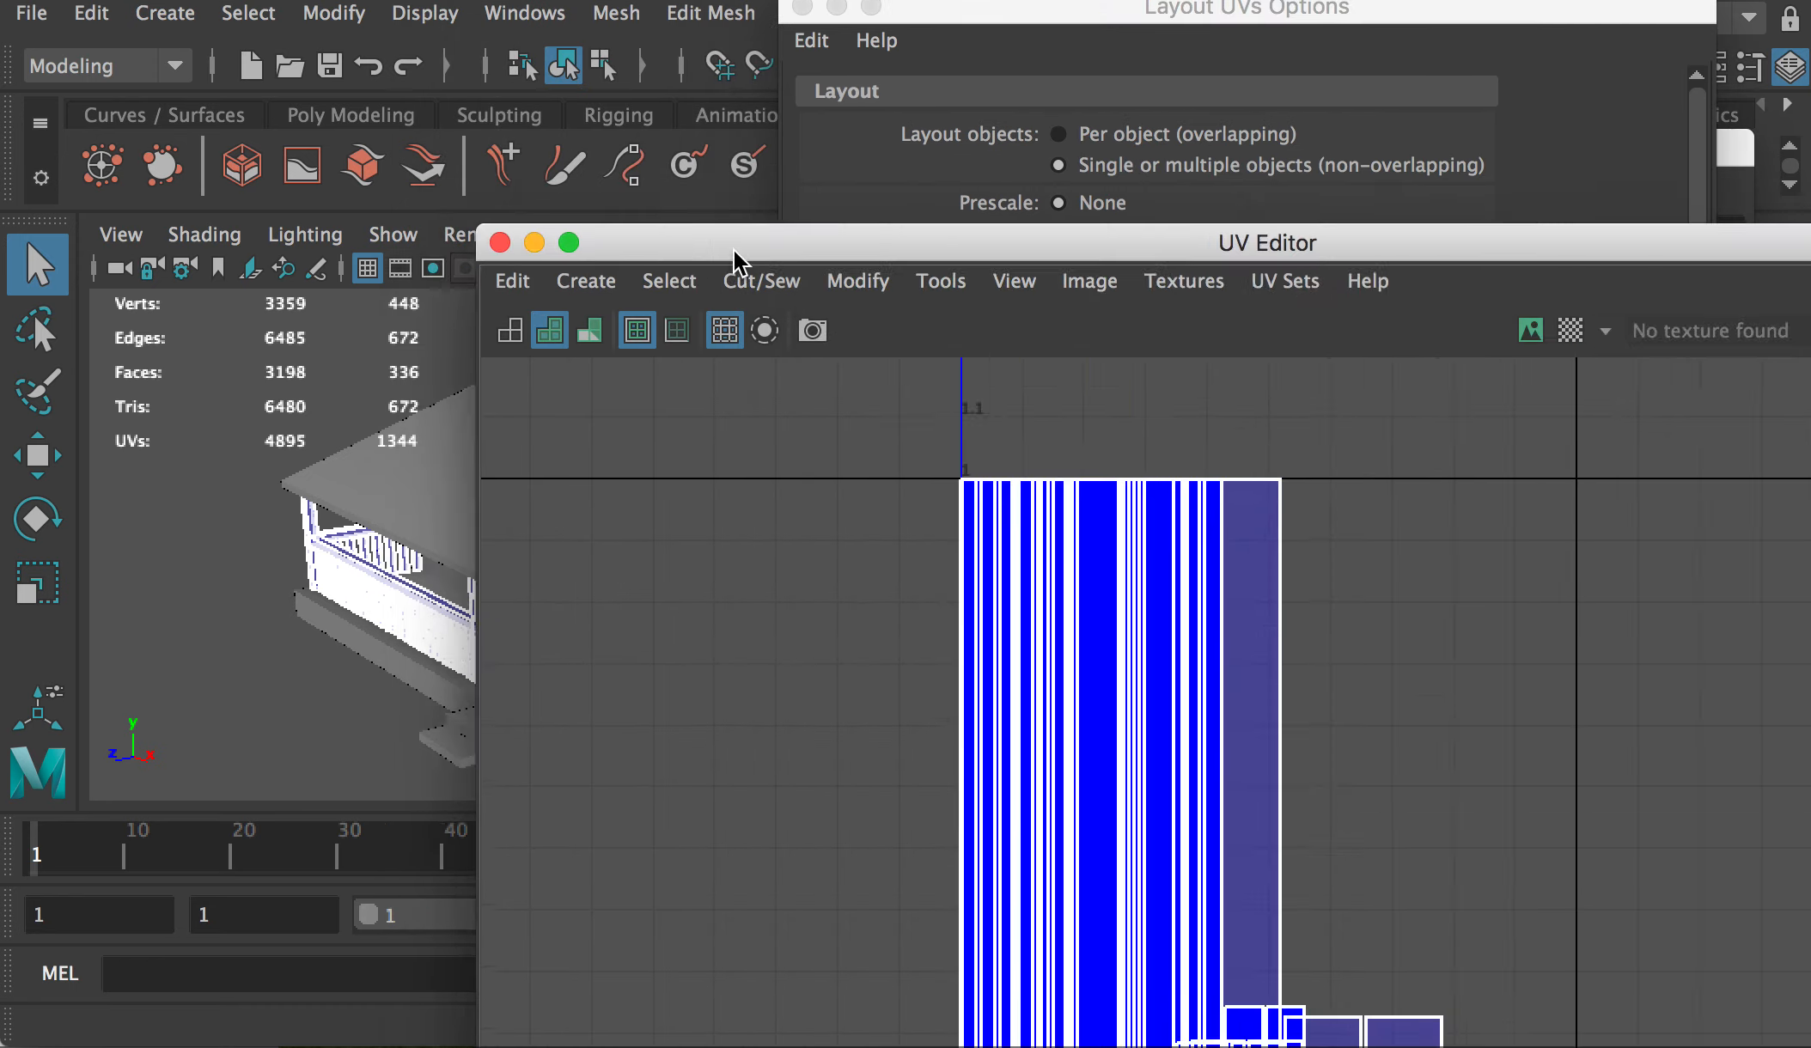
{"action": "left_click_drag", "start_coordinate": [687, 245], "coordinate": [1808, 581]}
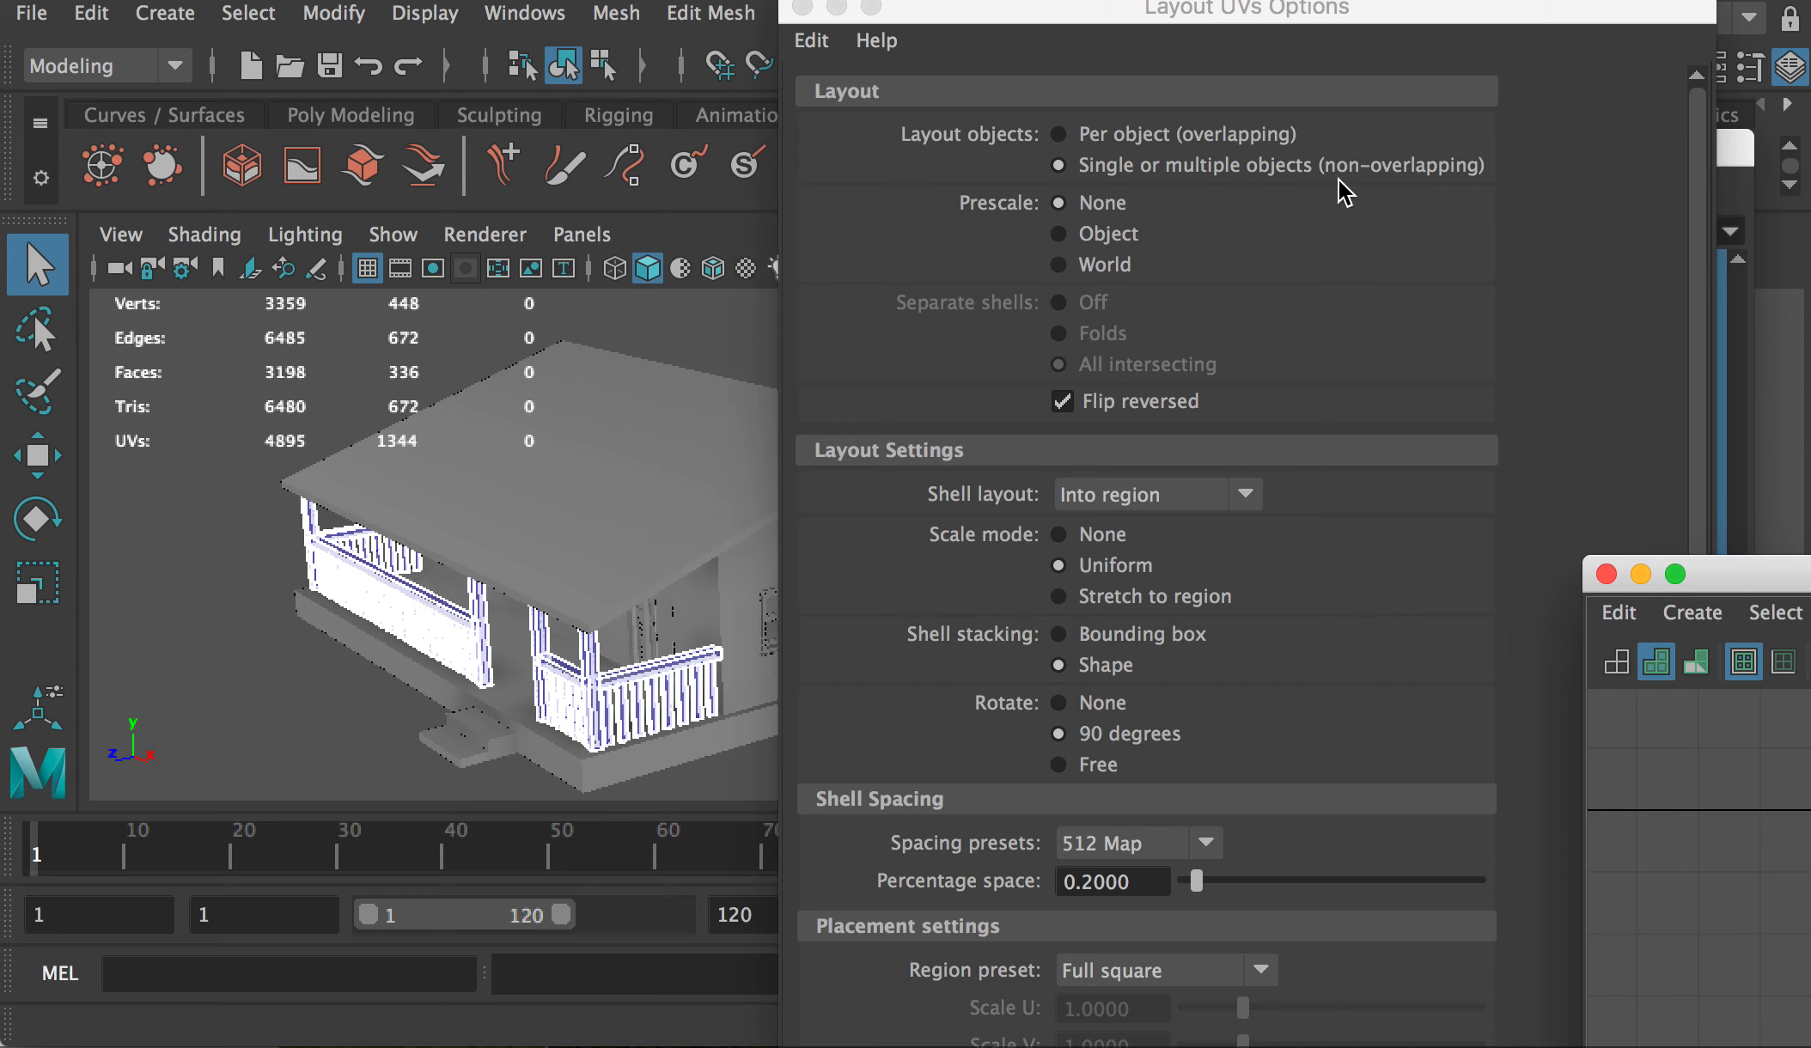
{"action": "left_click_drag", "start_coordinate": [1710, 574], "coordinate": [707, 254]}
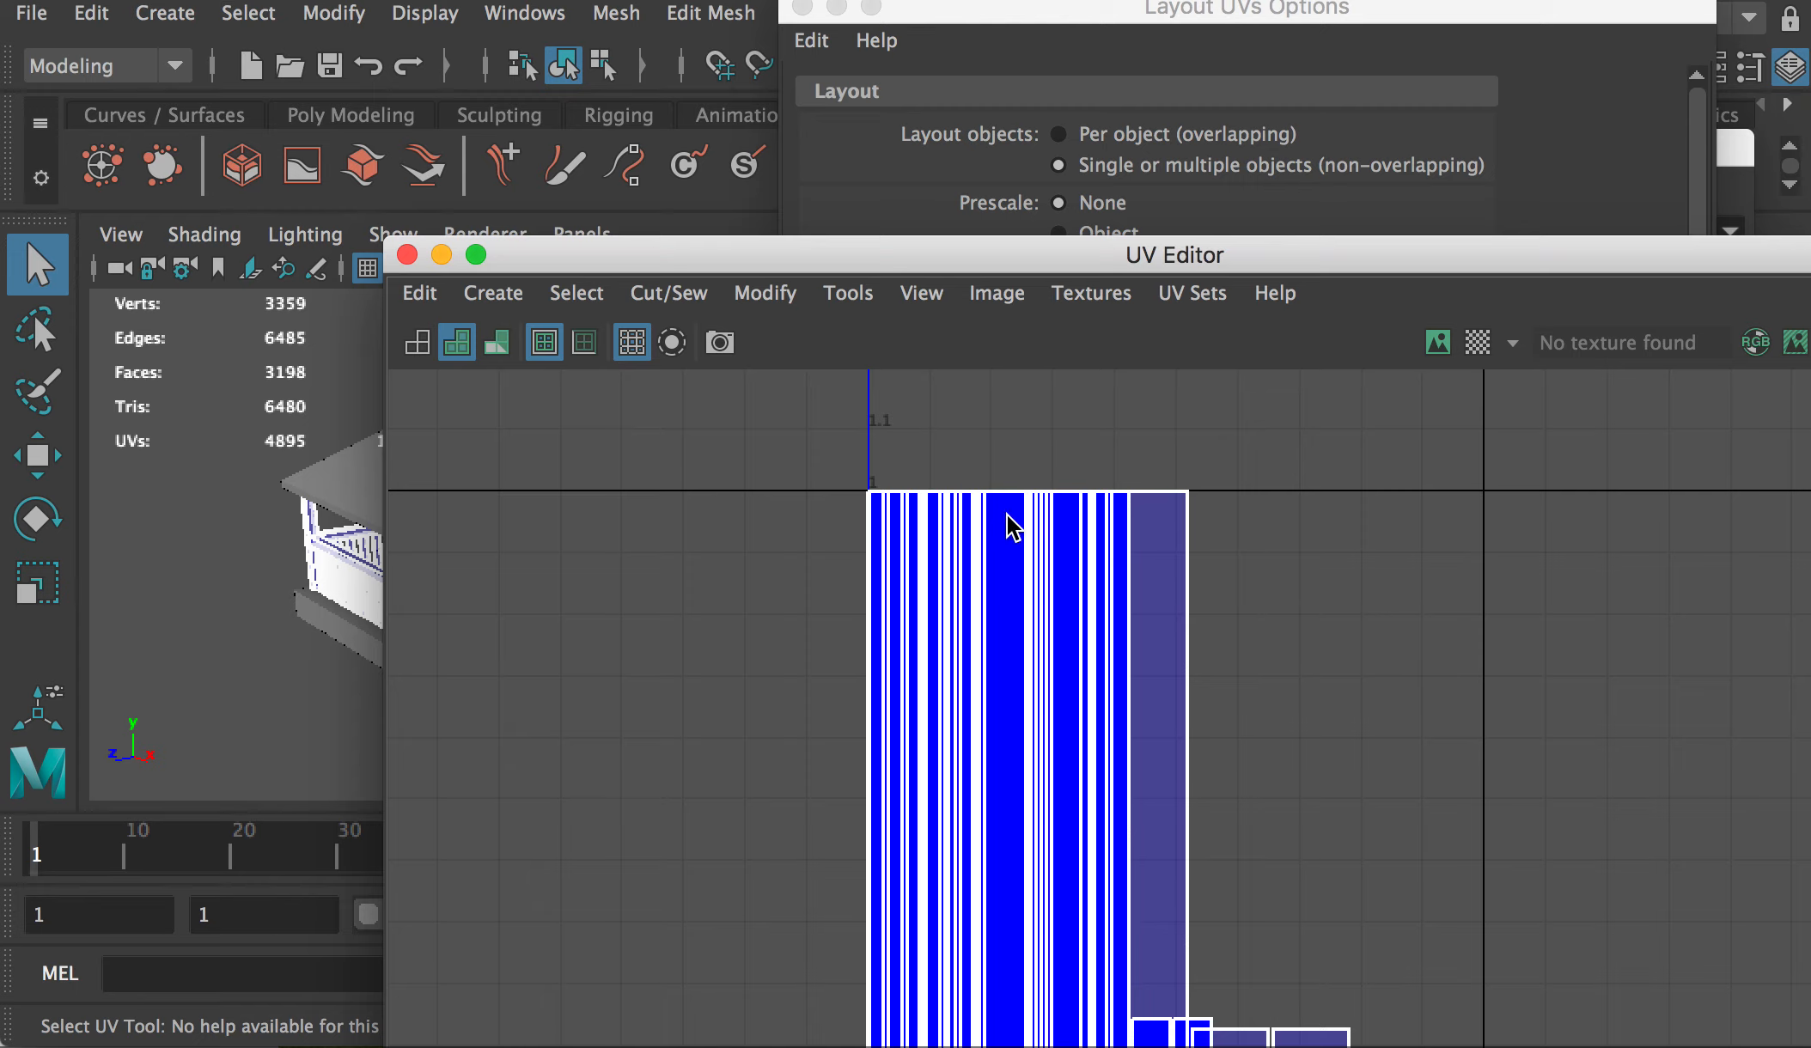
{"action": "left_click_drag", "start_coordinate": [937, 258], "coordinate": [1430, 455]}
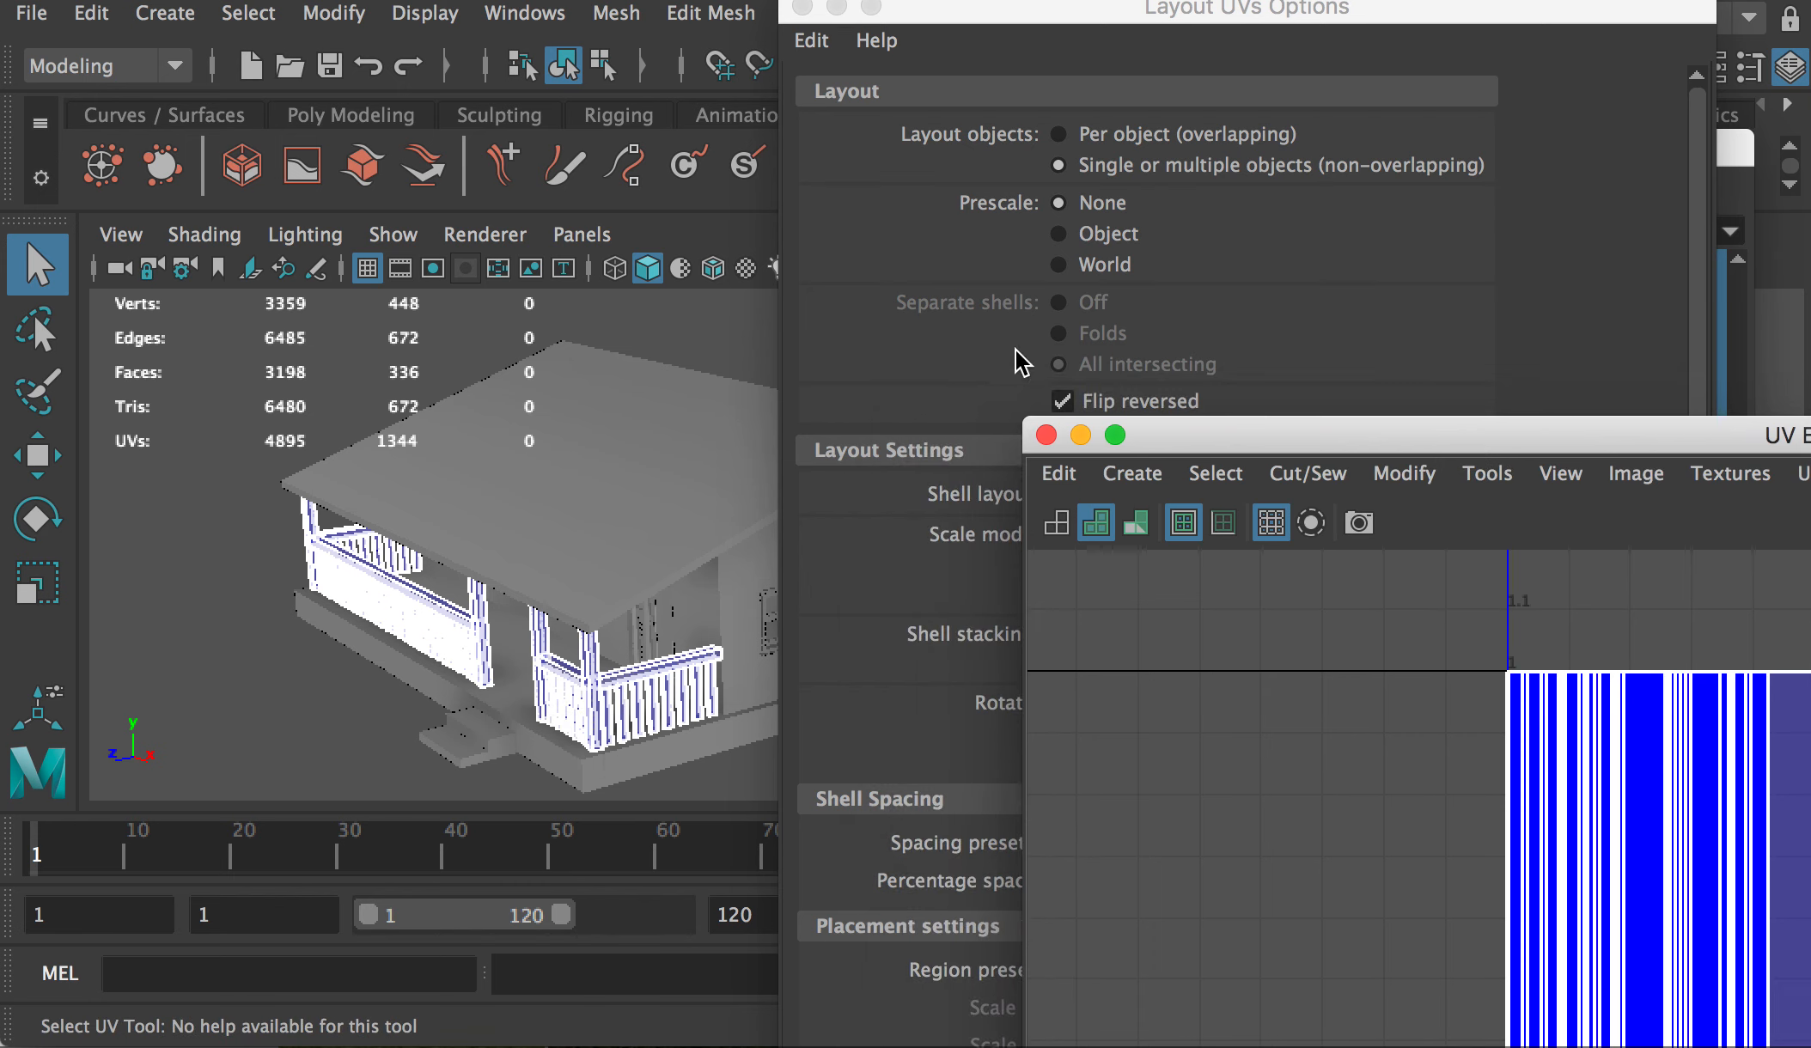
{"action": "left_click_drag", "start_coordinate": [1494, 442], "coordinate": [1322, 493]}
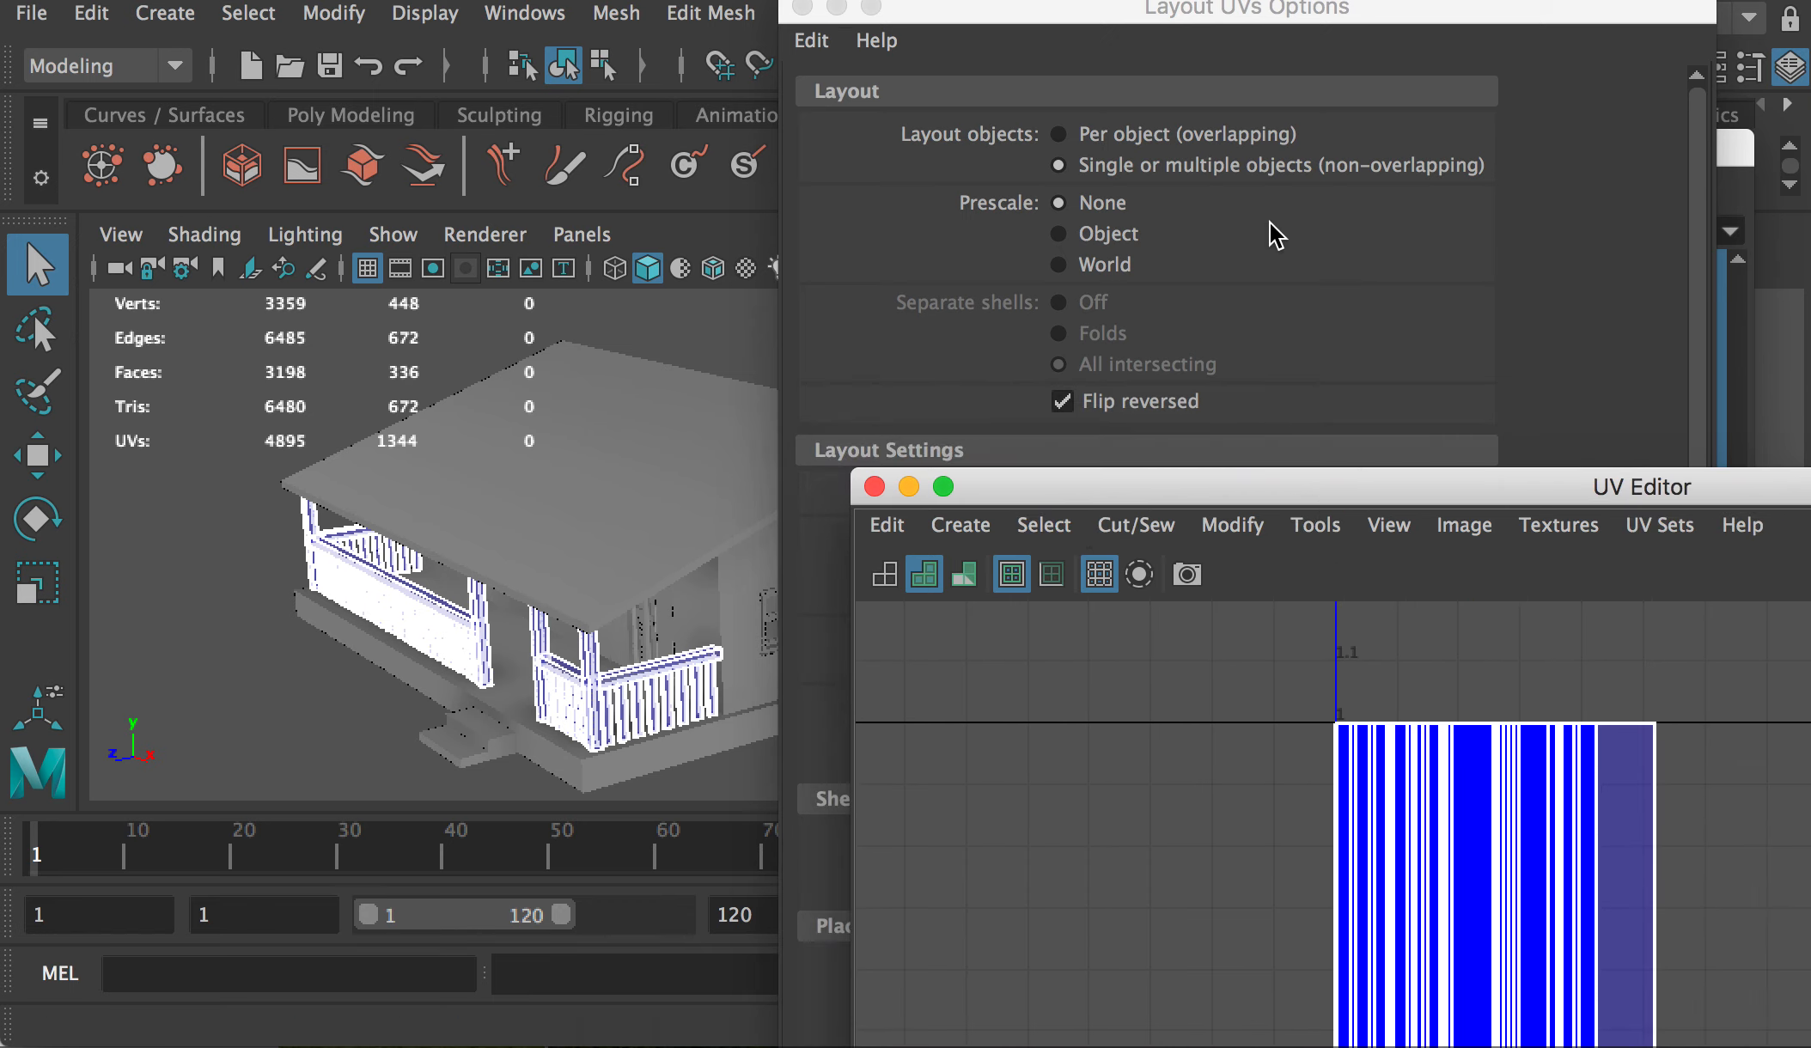
{"action": "left_click", "coordinate": [1059, 265]}
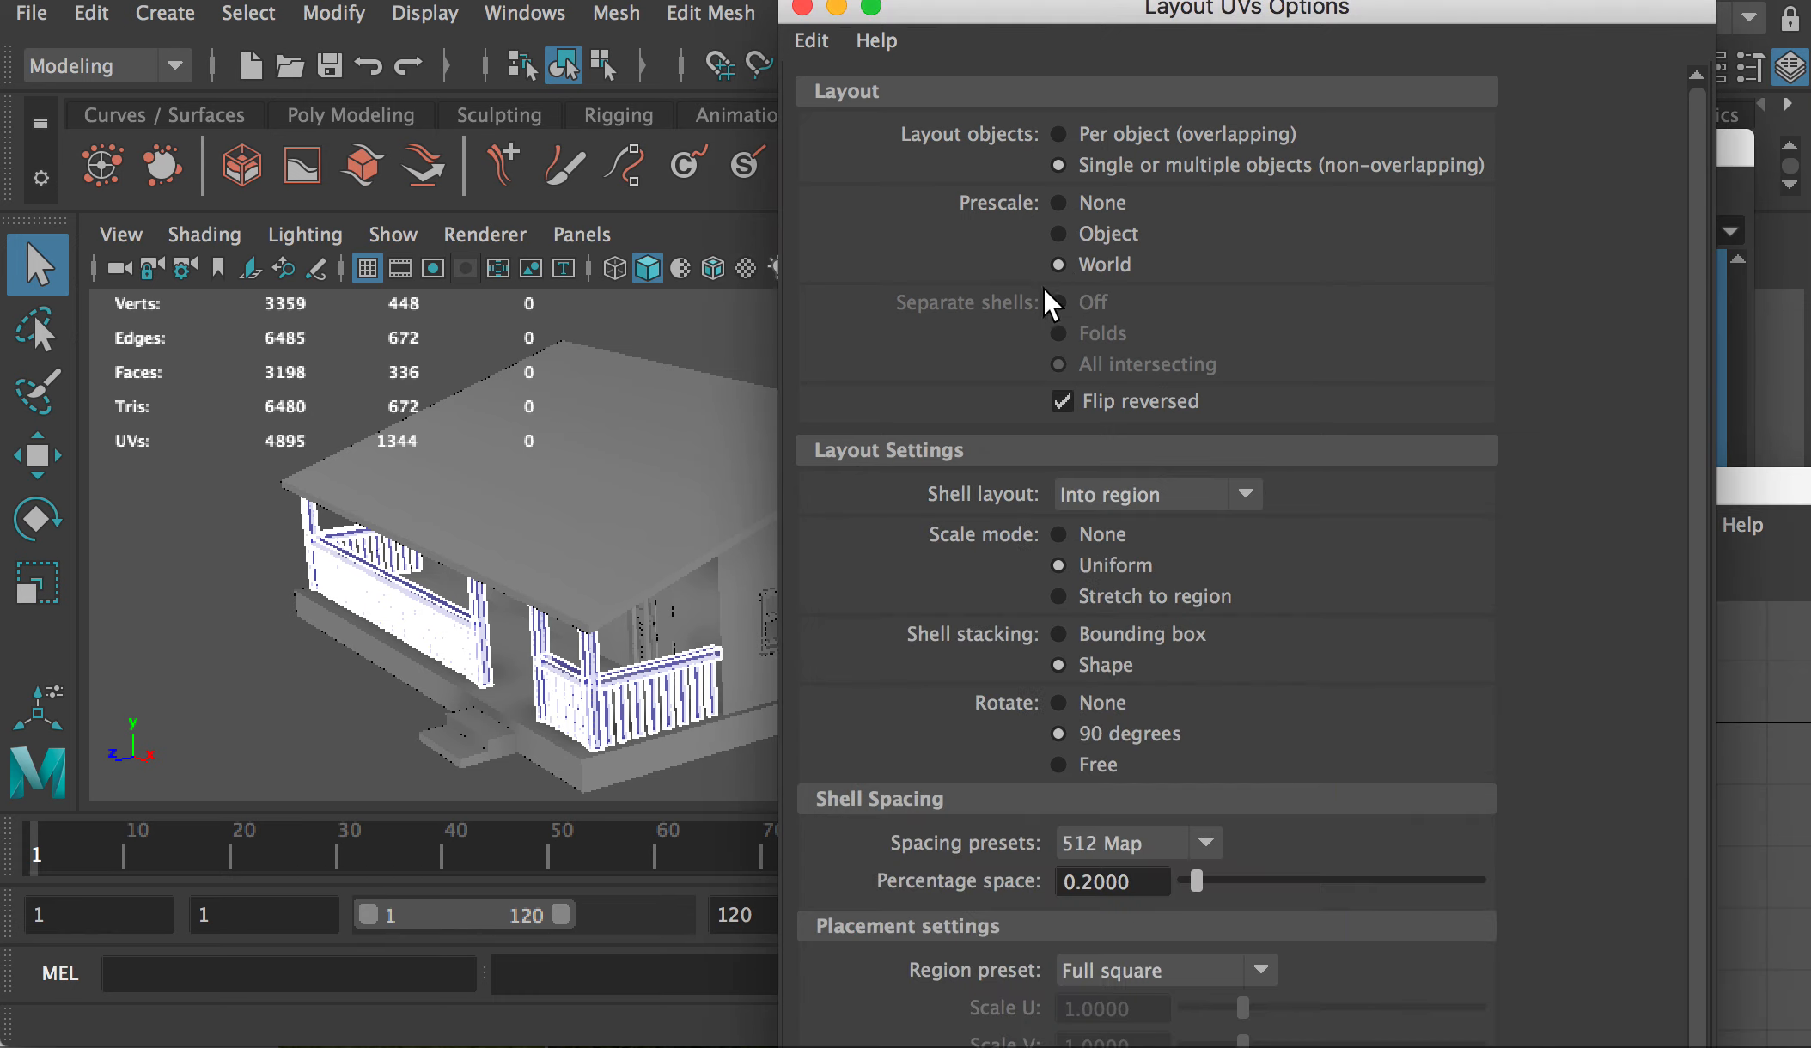
Step: Compare the real proportions of the fence posts and rails with their UV shells and review the layout options
{"action": "left_click_drag", "start_coordinate": [579, 599], "coordinate": [457, 595], "text": "alt"}
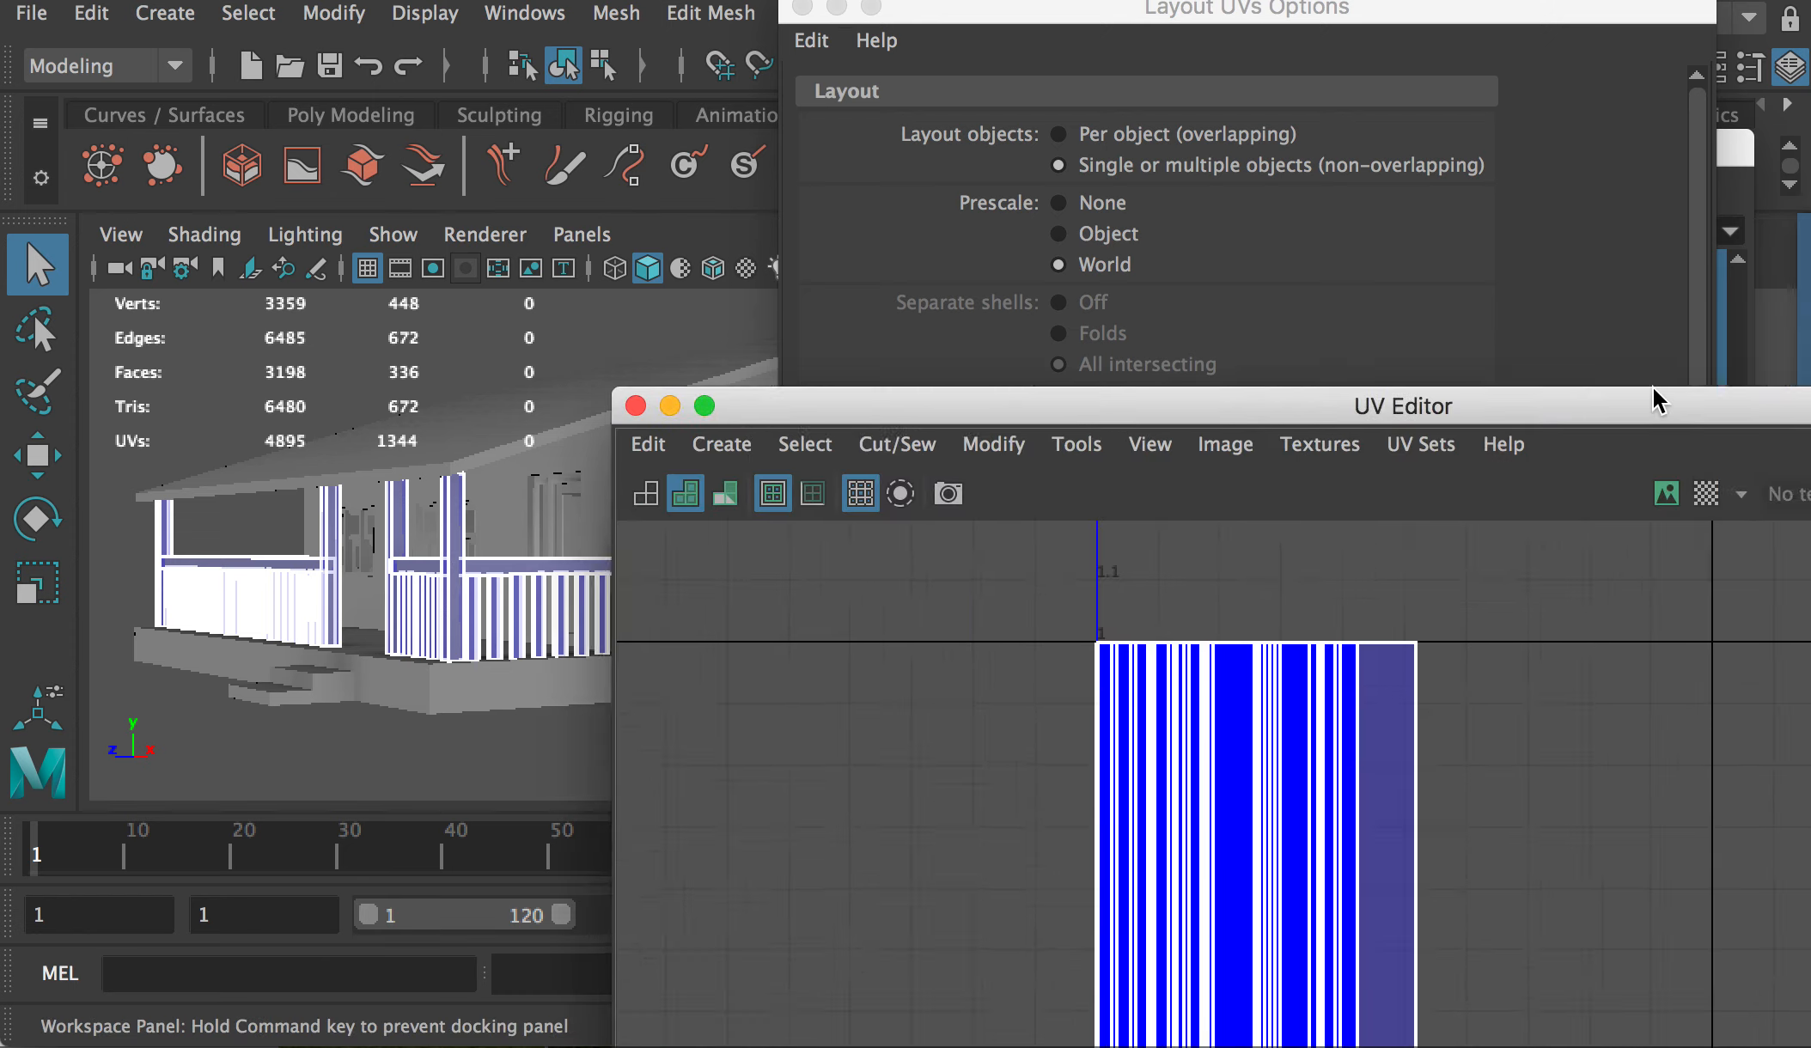
{"action": "left_click_drag", "start_coordinate": [1657, 394], "coordinate": [1404, 160]}
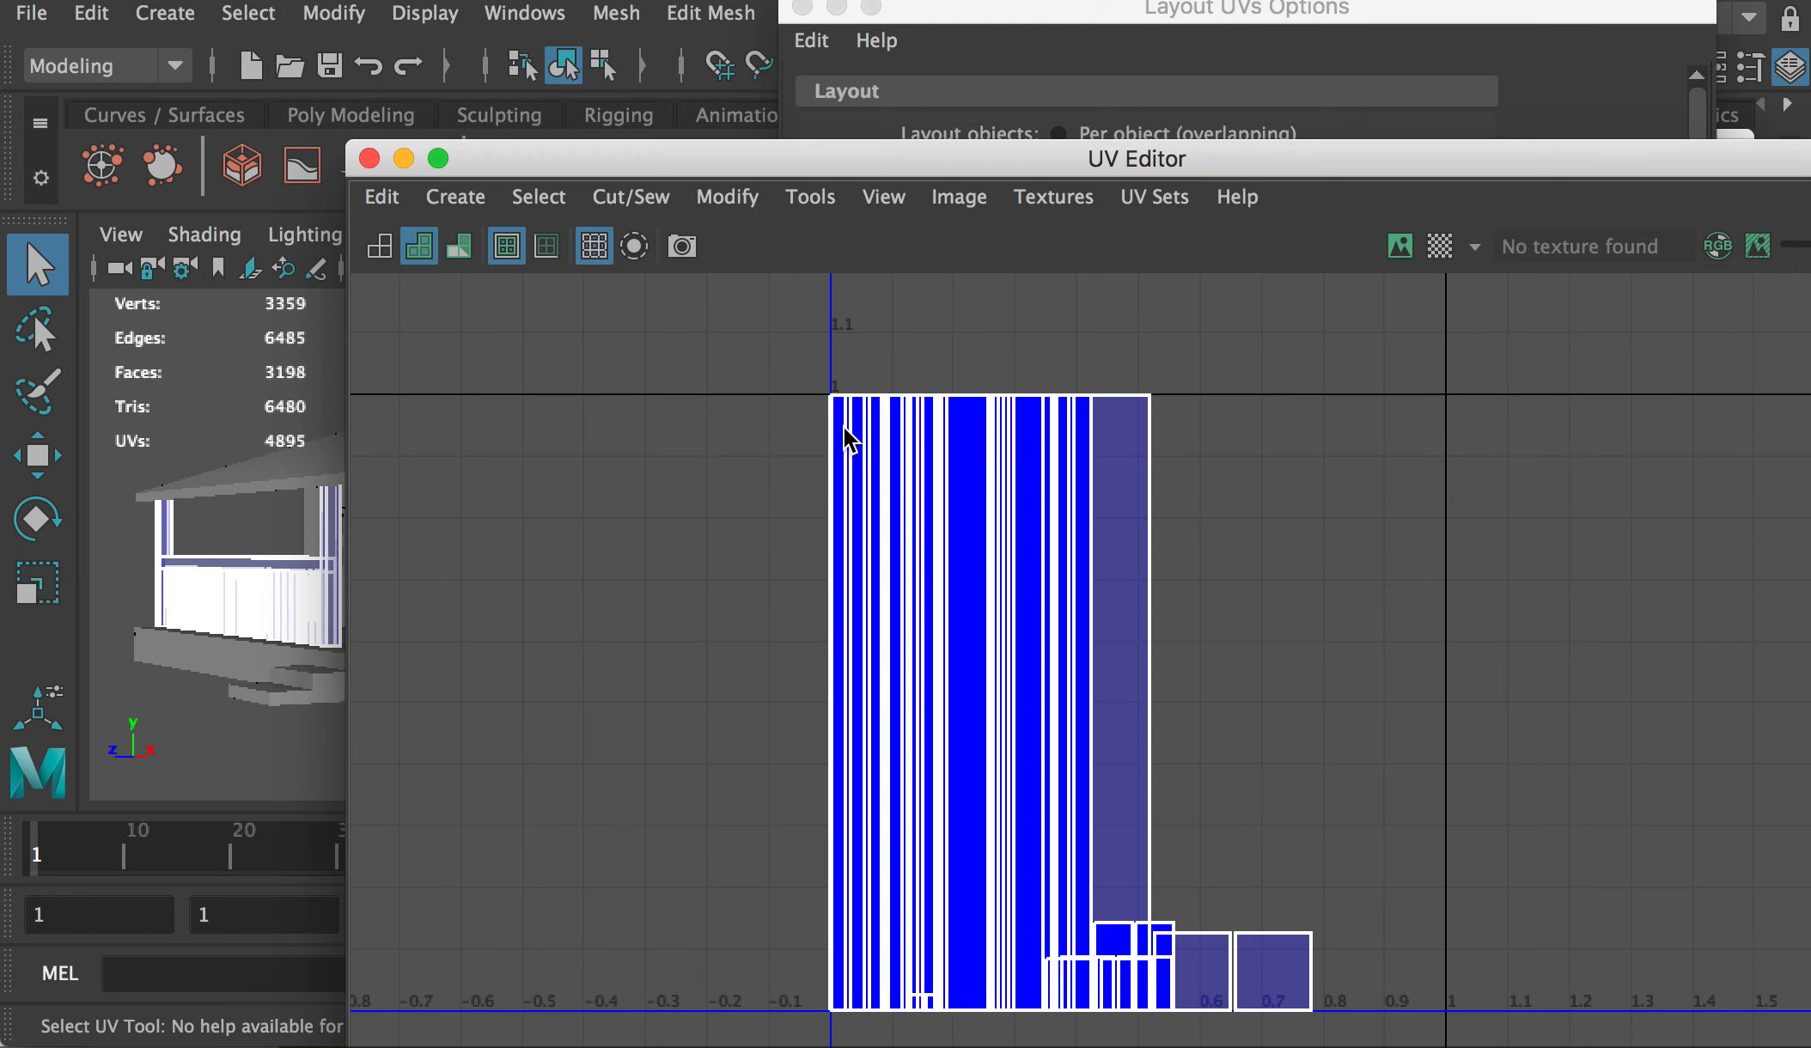
{"action": "left_click_drag", "start_coordinate": [709, 162], "coordinate": [1120, 170]}
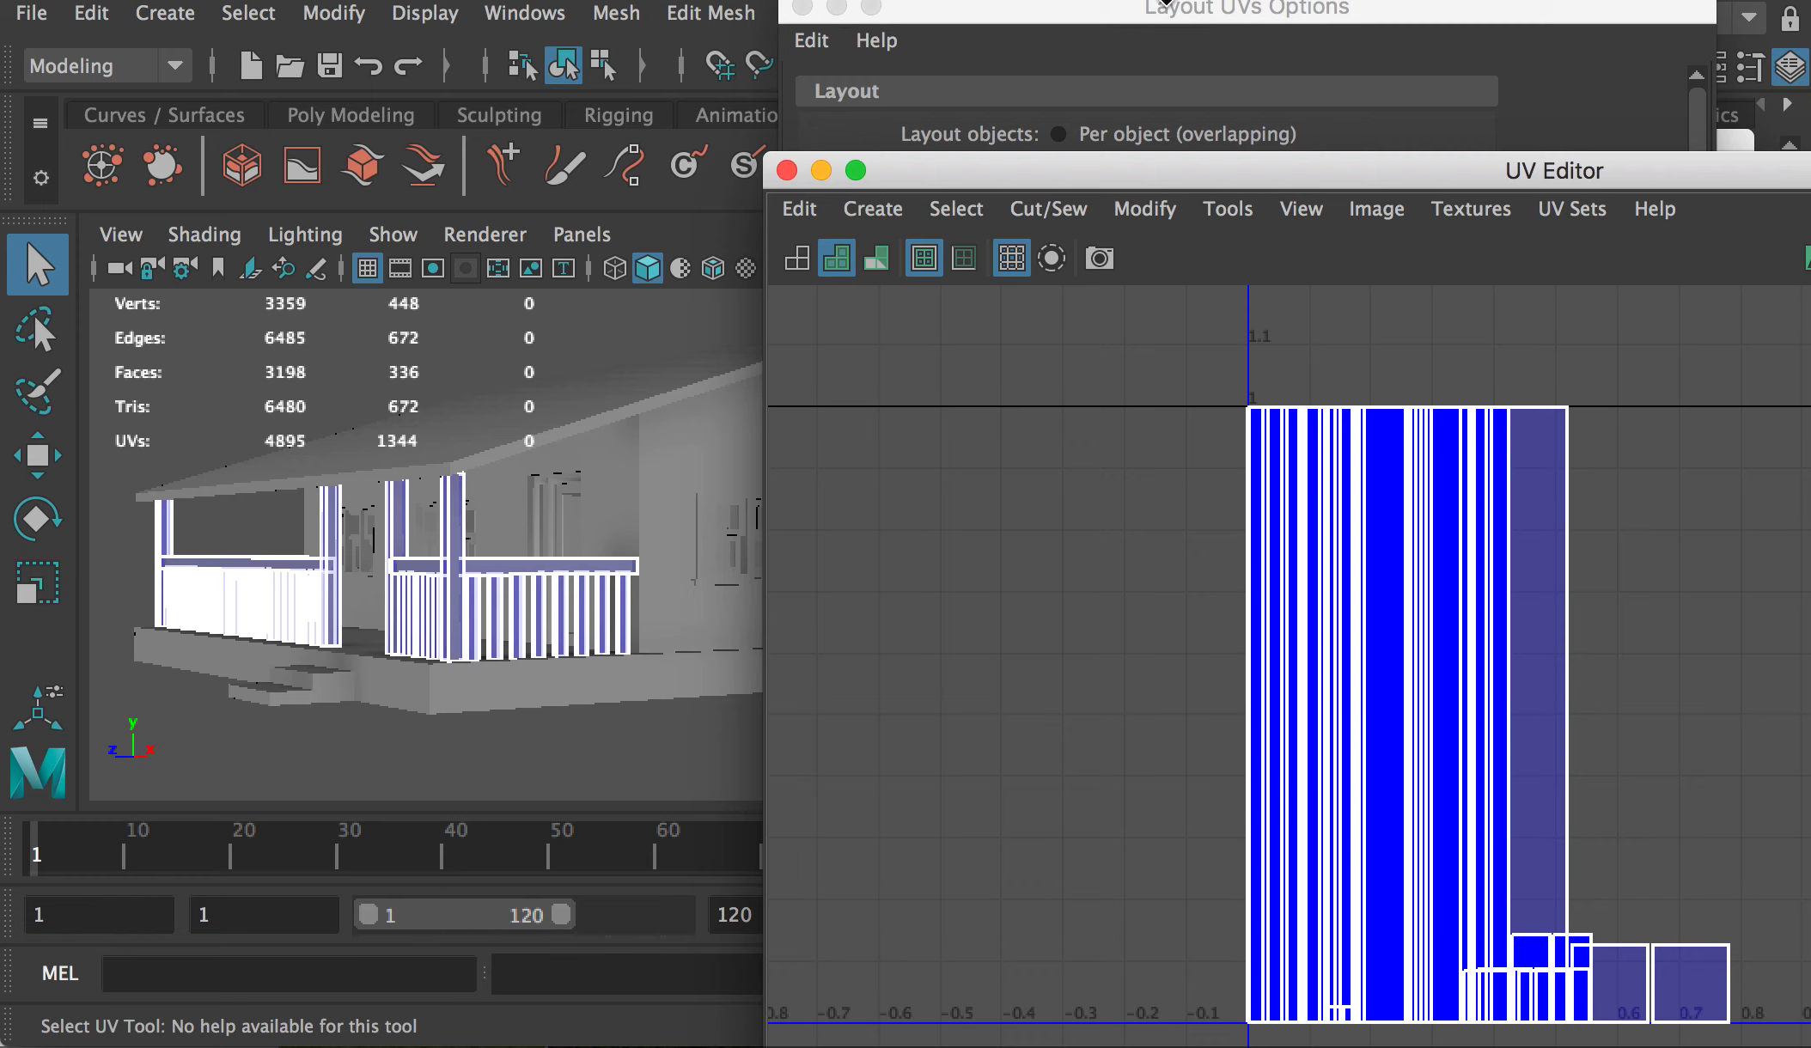
{"action": "left_click", "coordinate": [1144, 9]}
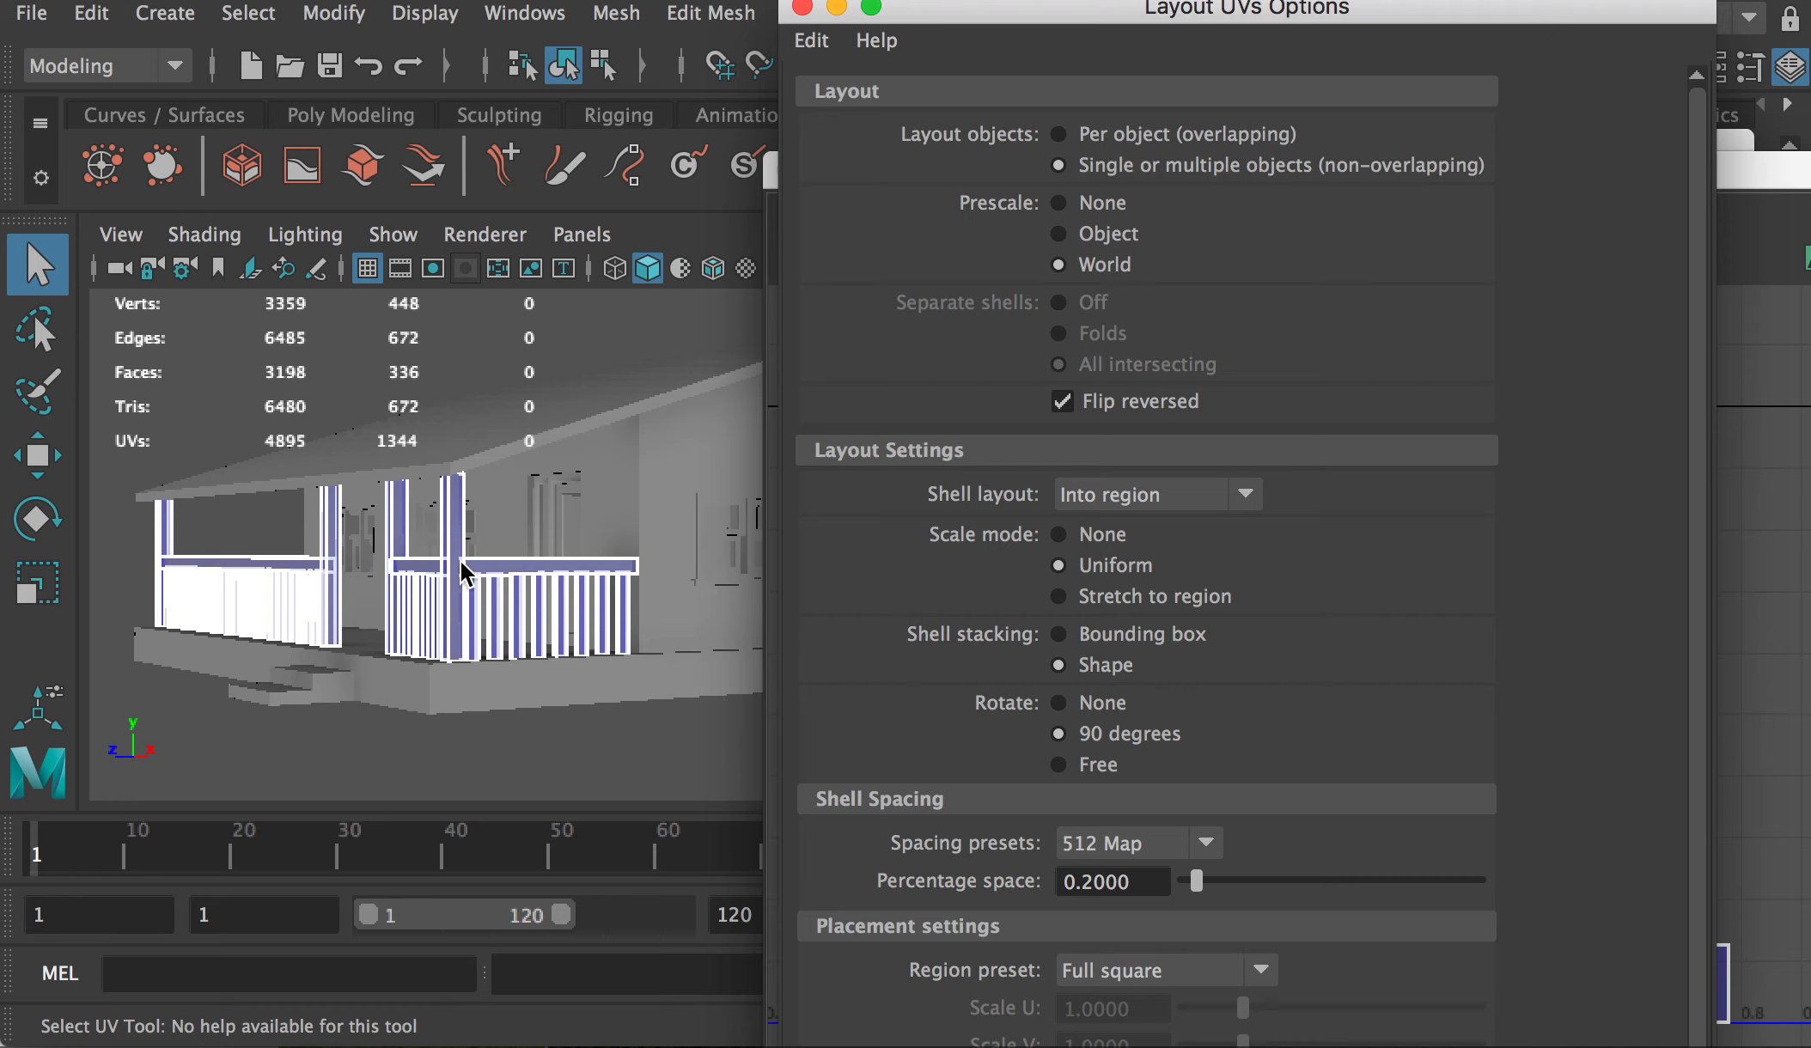
{"action": "left_click", "coordinate": [1791, 176]}
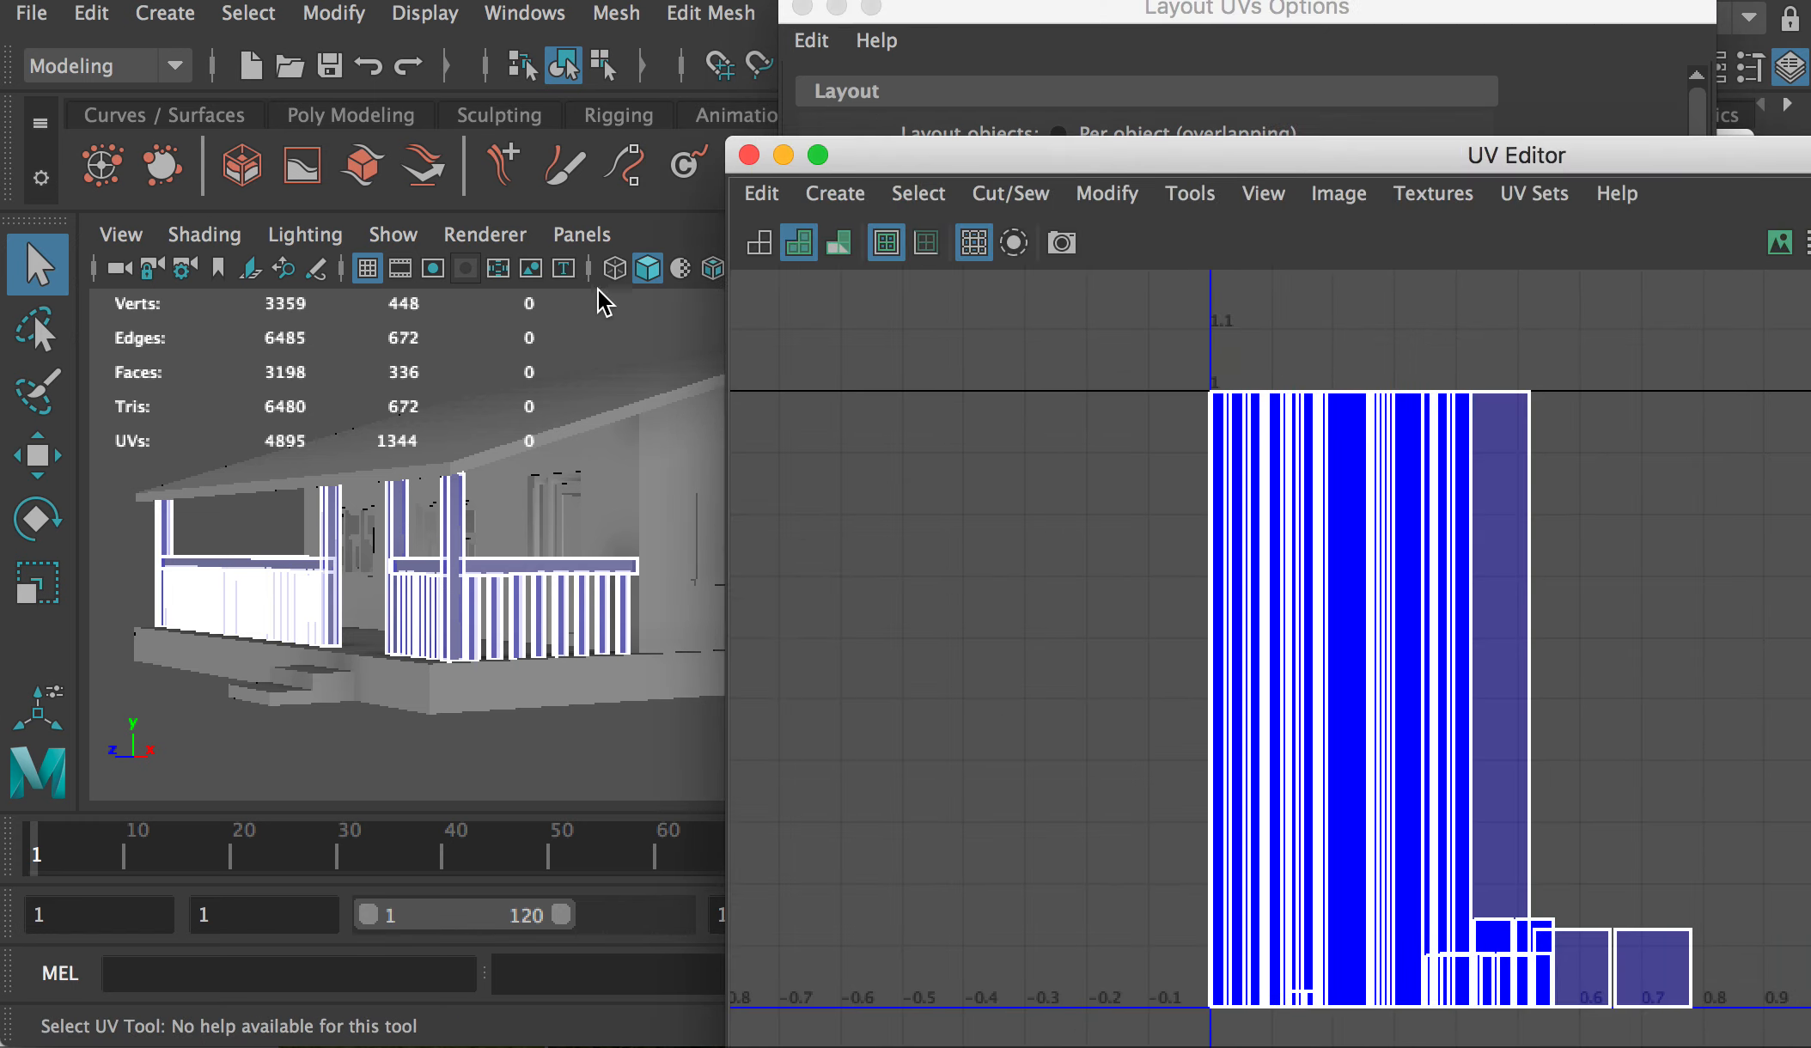
{"action": "left_click", "coordinate": [943, 31]}
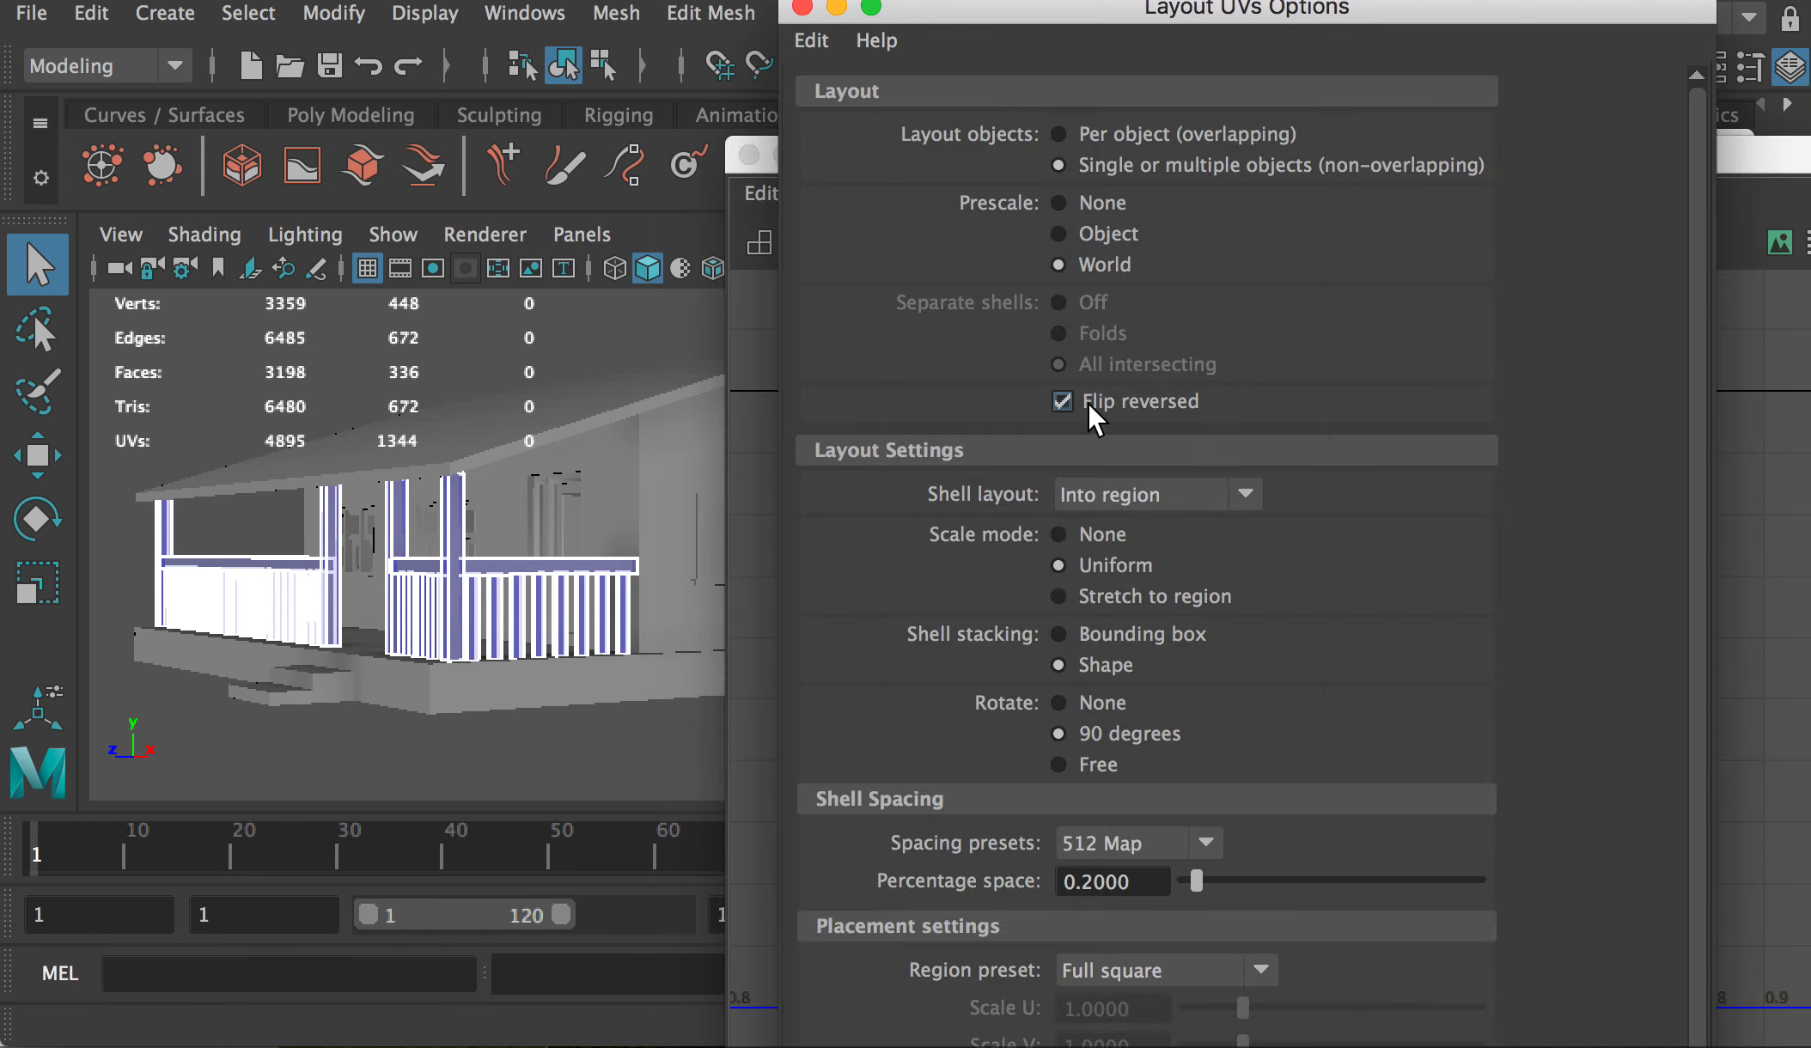
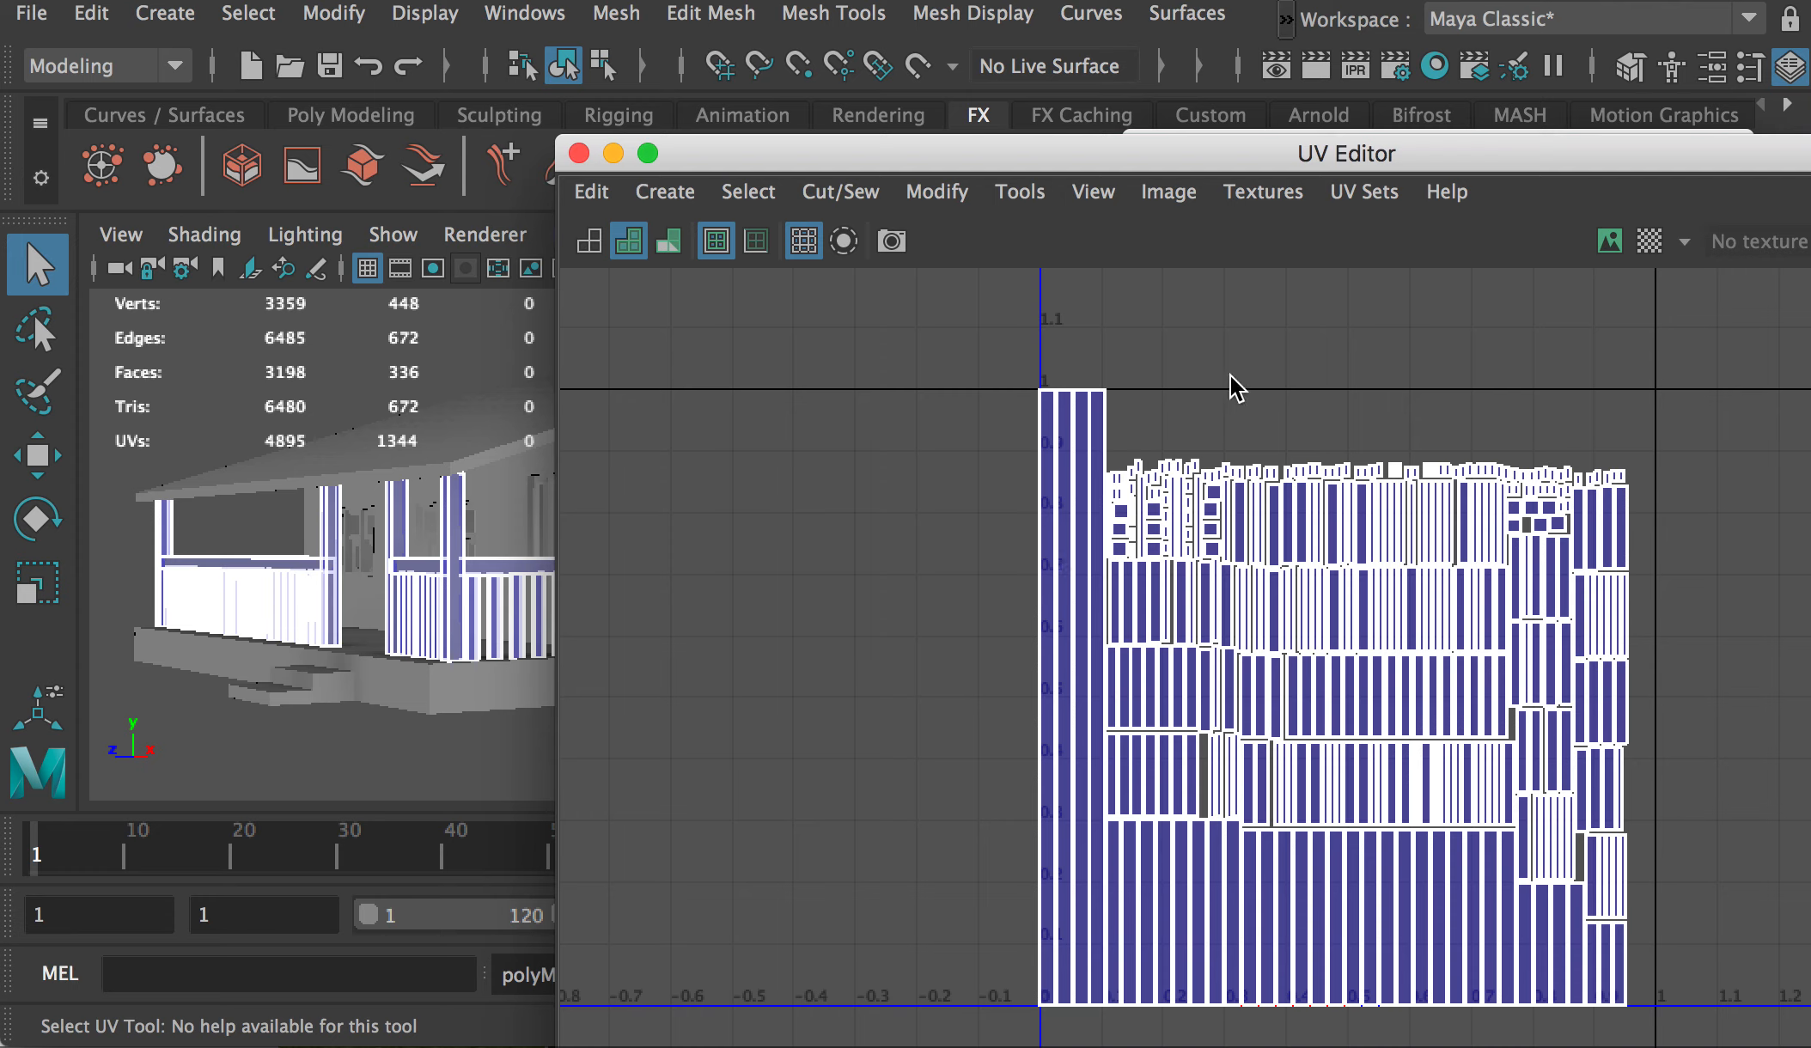
Step: Select all the fence UVs and scale them down slightly so the shells fit inside the 0–1 UV square
{"action": "right_click_drag", "start_coordinate": [1102, 446], "coordinate": [1247, 435]}
{"action": "left_click_drag", "start_coordinate": [945, 154], "coordinate": [785, 197]}
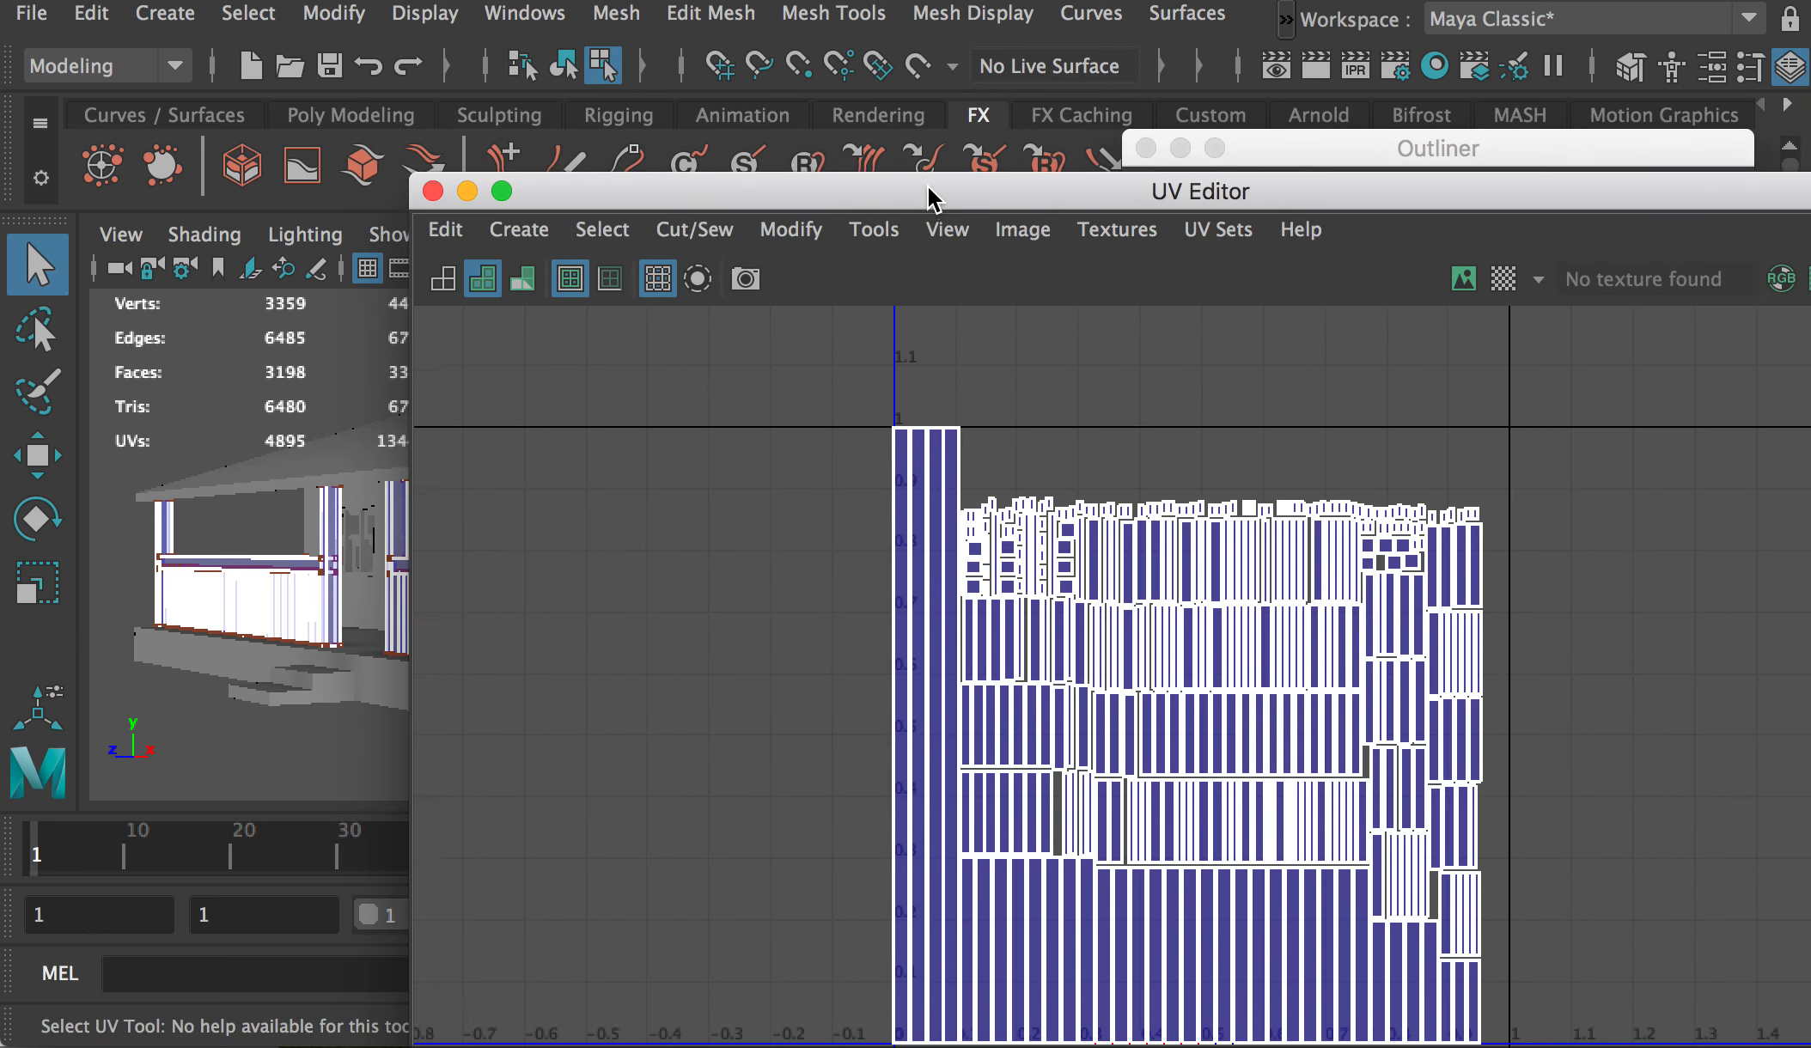
{"action": "left_click_drag", "start_coordinate": [930, 190], "coordinate": [935, 110]}
{"action": "right_click_drag", "start_coordinate": [1006, 442], "coordinate": [1156, 441]}
{"action": "left_click_drag", "start_coordinate": [787, 275], "coordinate": [1616, 1020]}
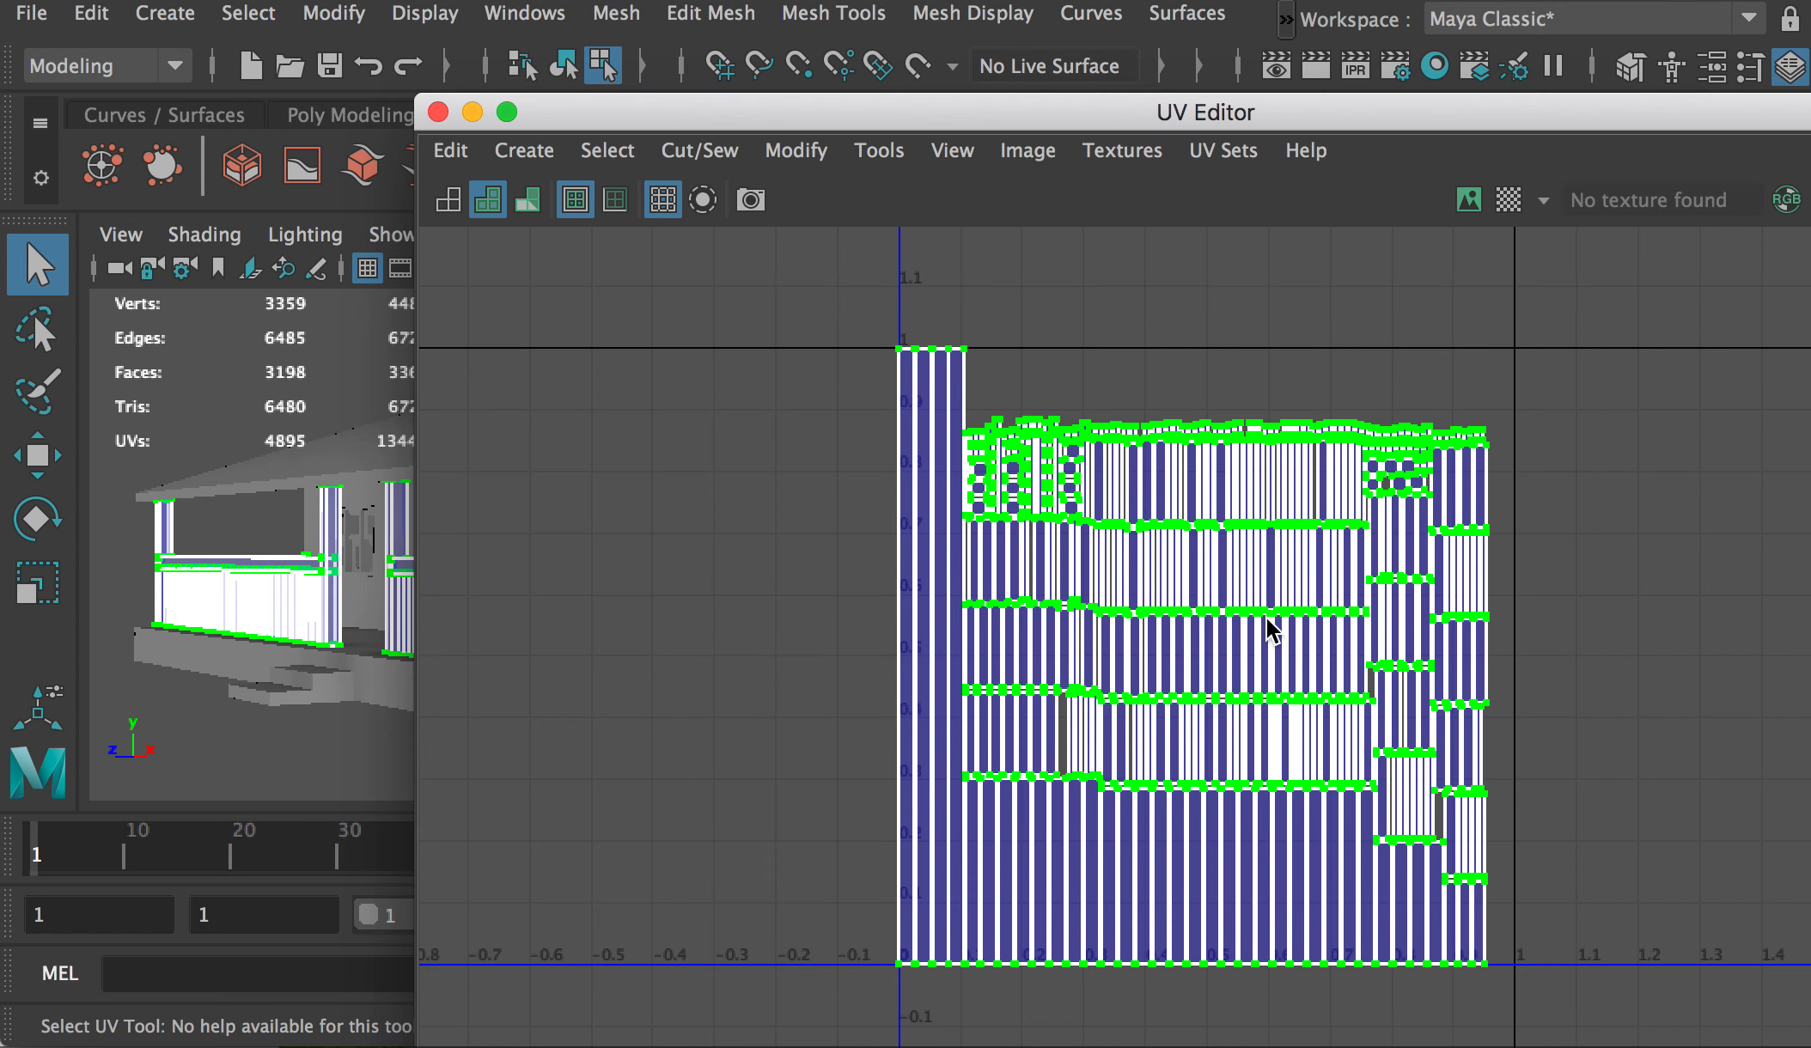
{"action": "key", "text": "r"}
{"action": "left_click_drag", "start_coordinate": [1206, 659], "coordinate": [1203, 656]}
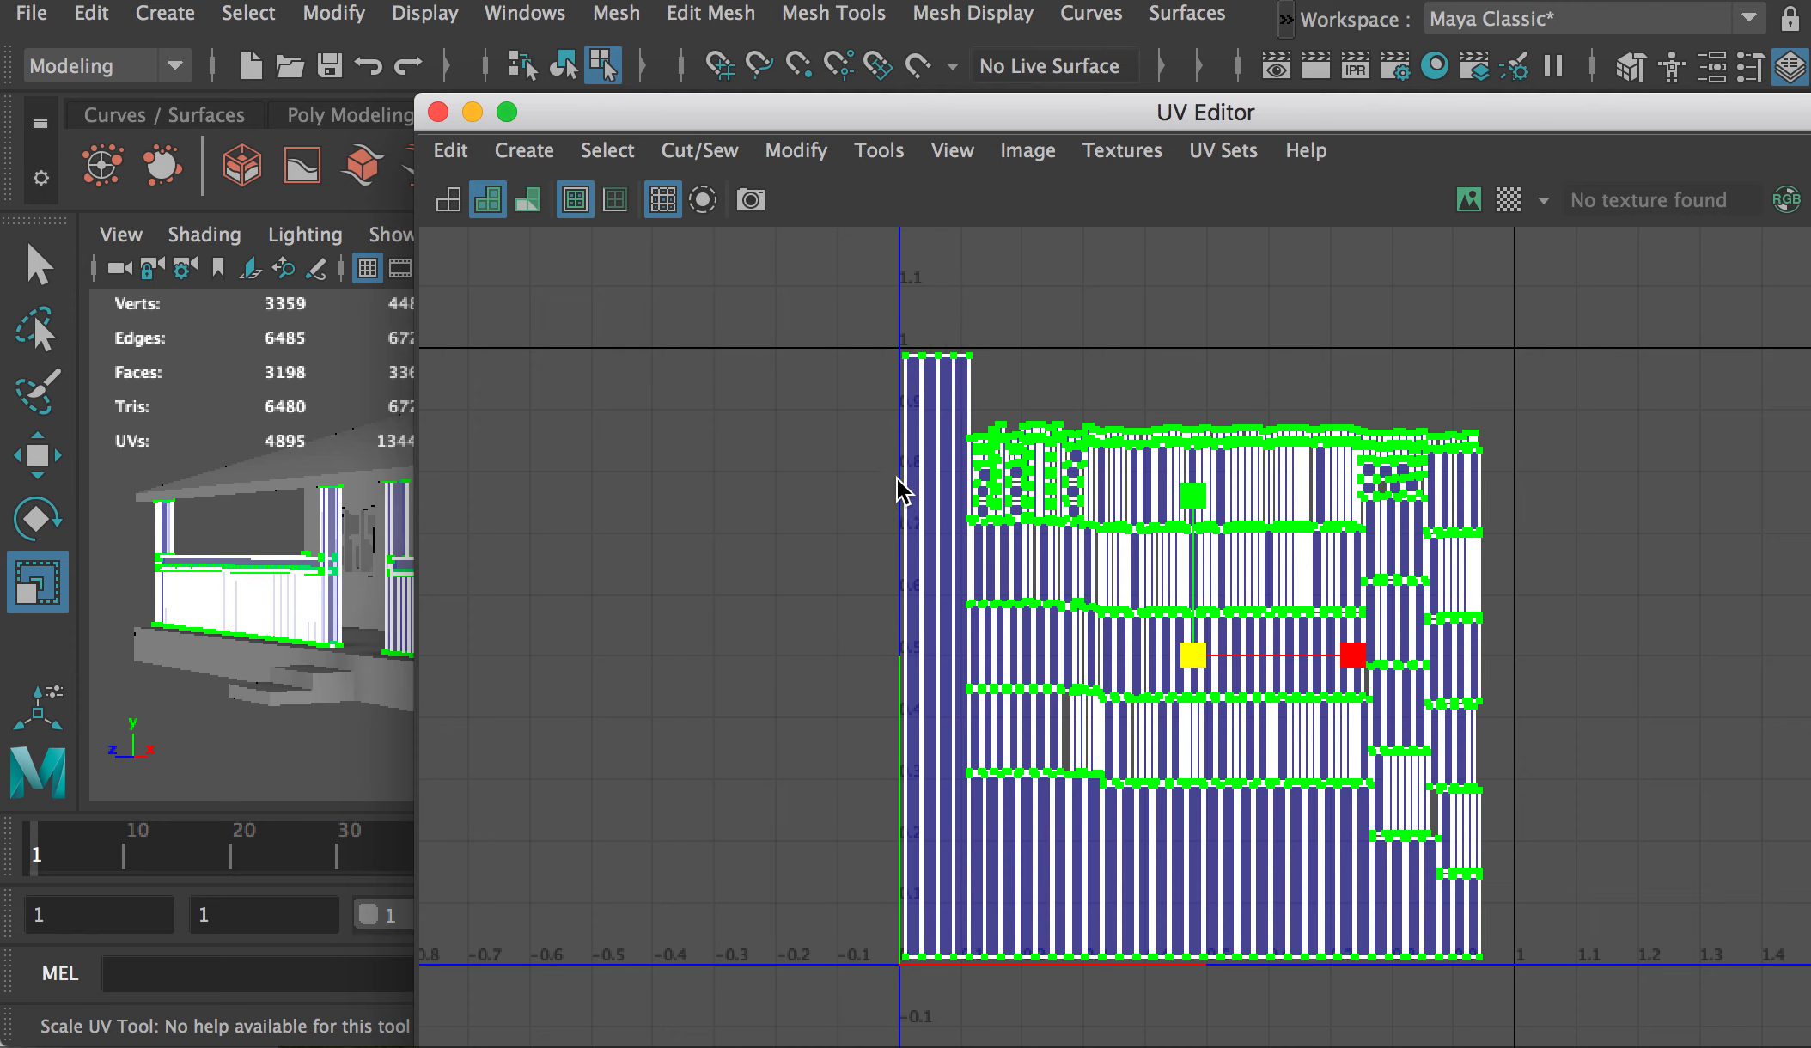
Step: Clear the UV Editor away from the Outliner and collapse the Fence group under House
{"action": "left_click_drag", "start_coordinate": [559, 113], "coordinate": [1675, 760]}
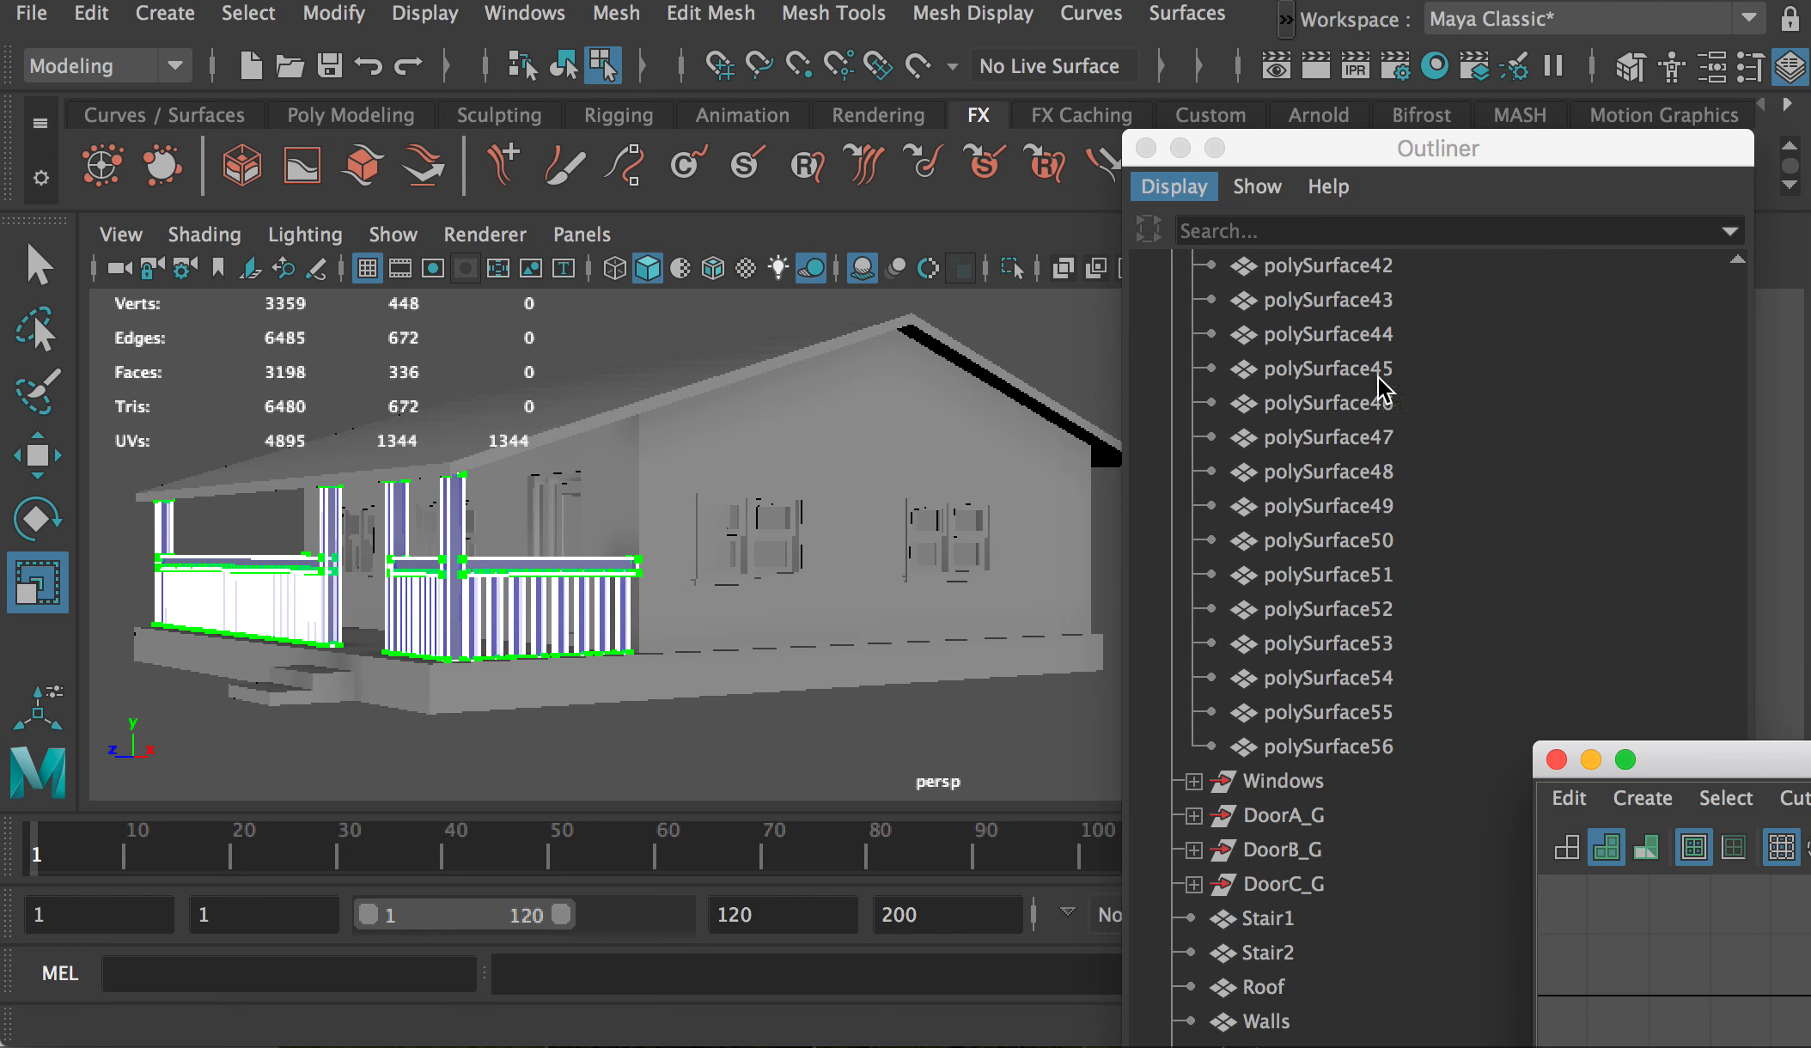
{"action": "scroll", "coordinate": [1349, 386], "scroll_direction": "up", "scroll_amount": 15}
{"action": "left_click", "coordinate": [1194, 403]}
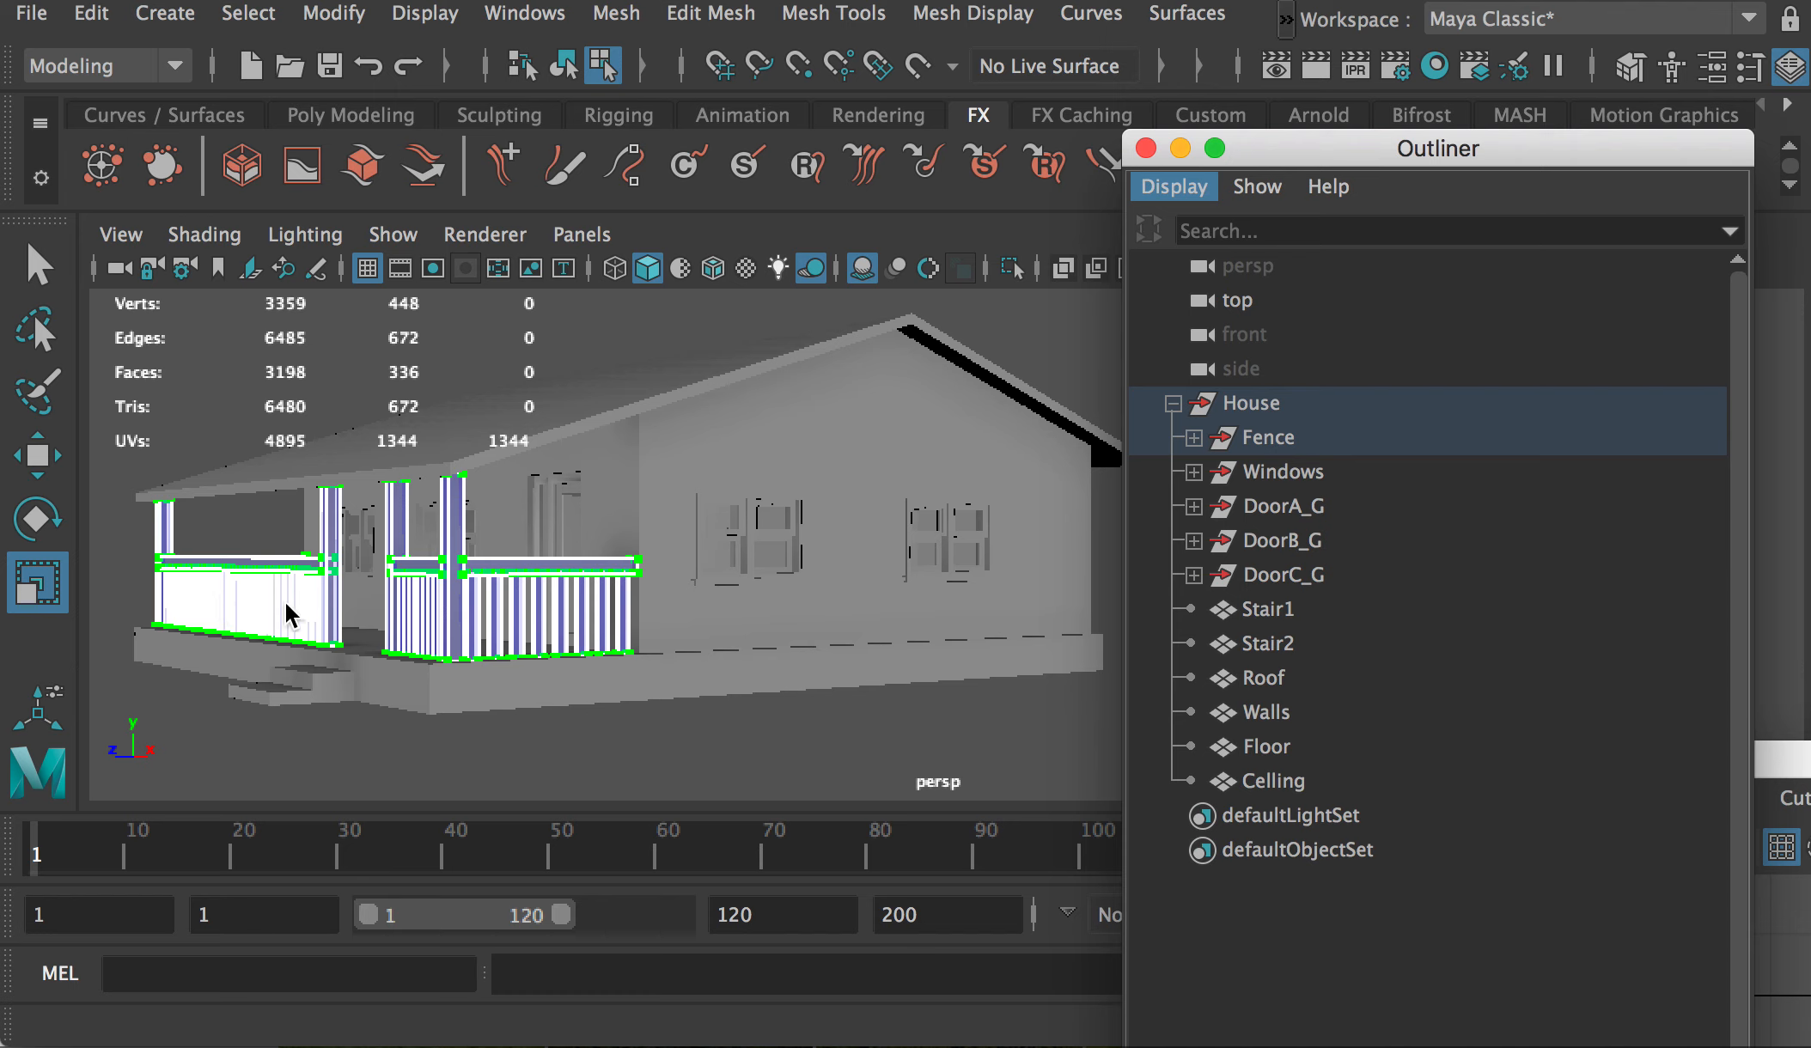
Step: Return to object selection, select the Roof and apply automatic UV mapping to it
{"action": "left_click_drag", "start_coordinate": [573, 523], "coordinate": [375, 567], "text": "alt"}
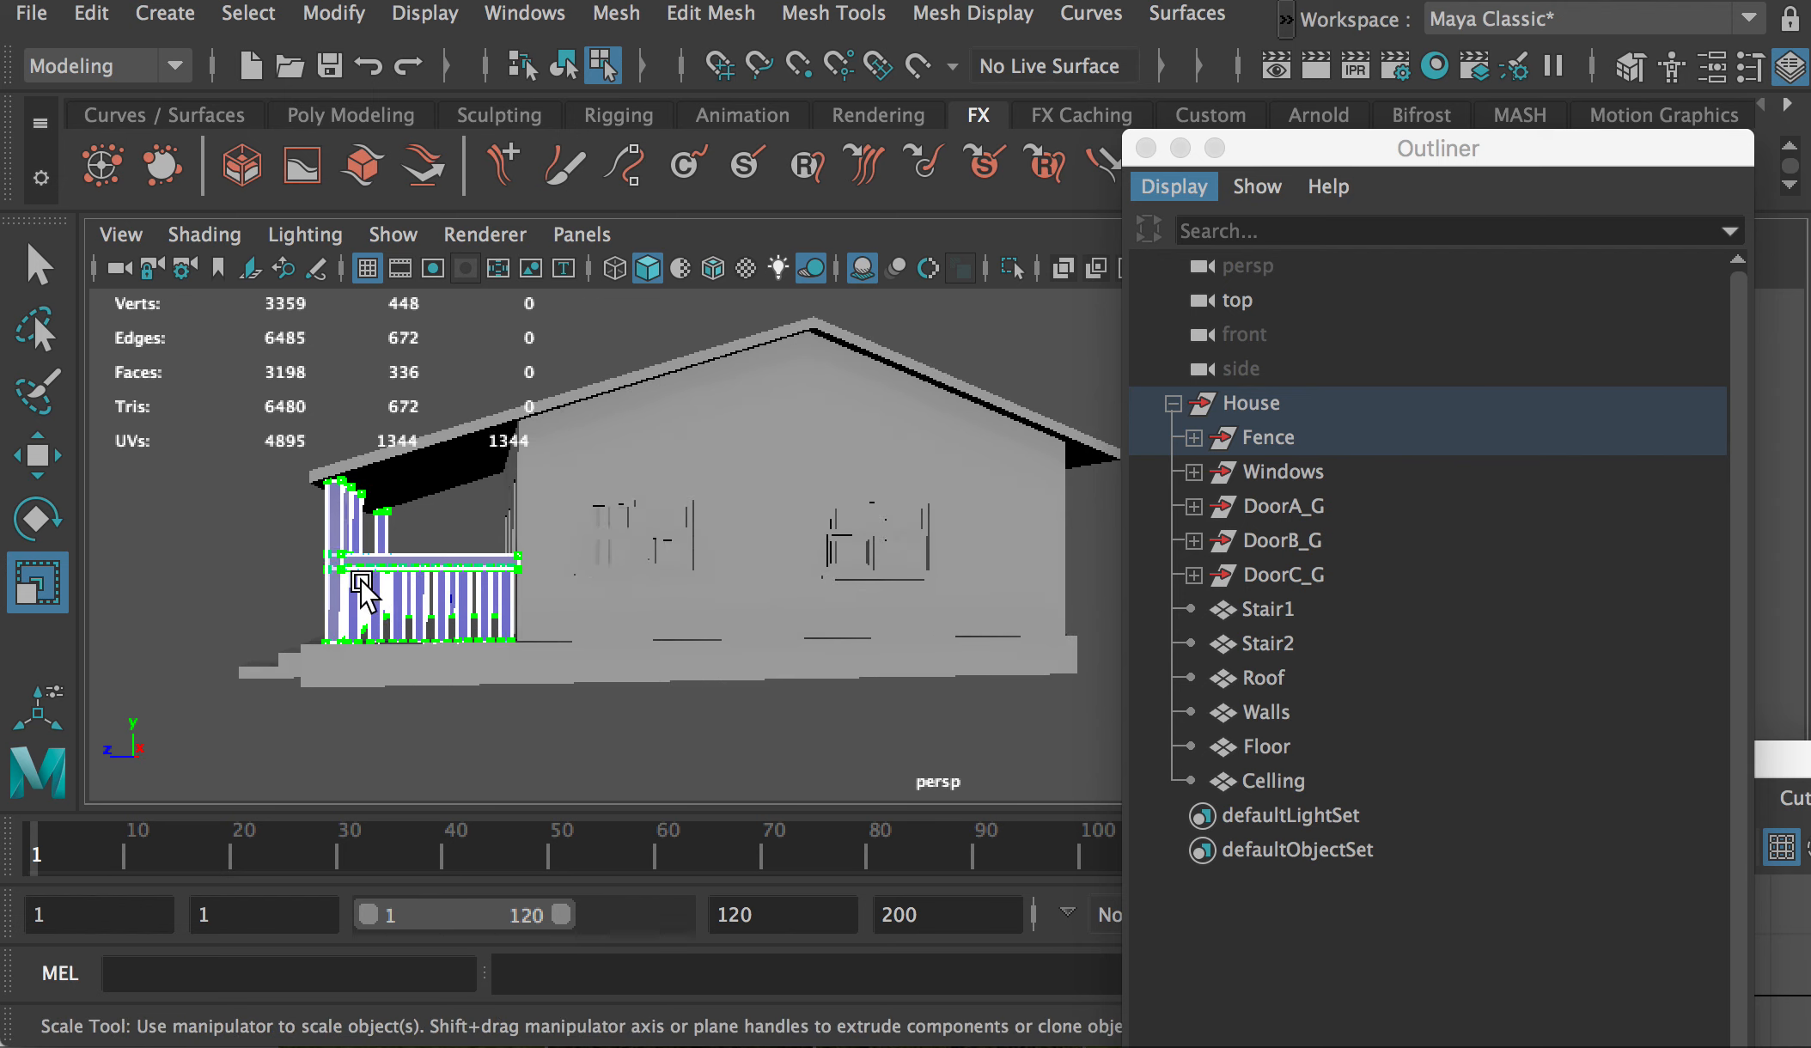
{"action": "left_click_drag", "start_coordinate": [359, 597], "coordinate": [375, 601], "text": "alt"}
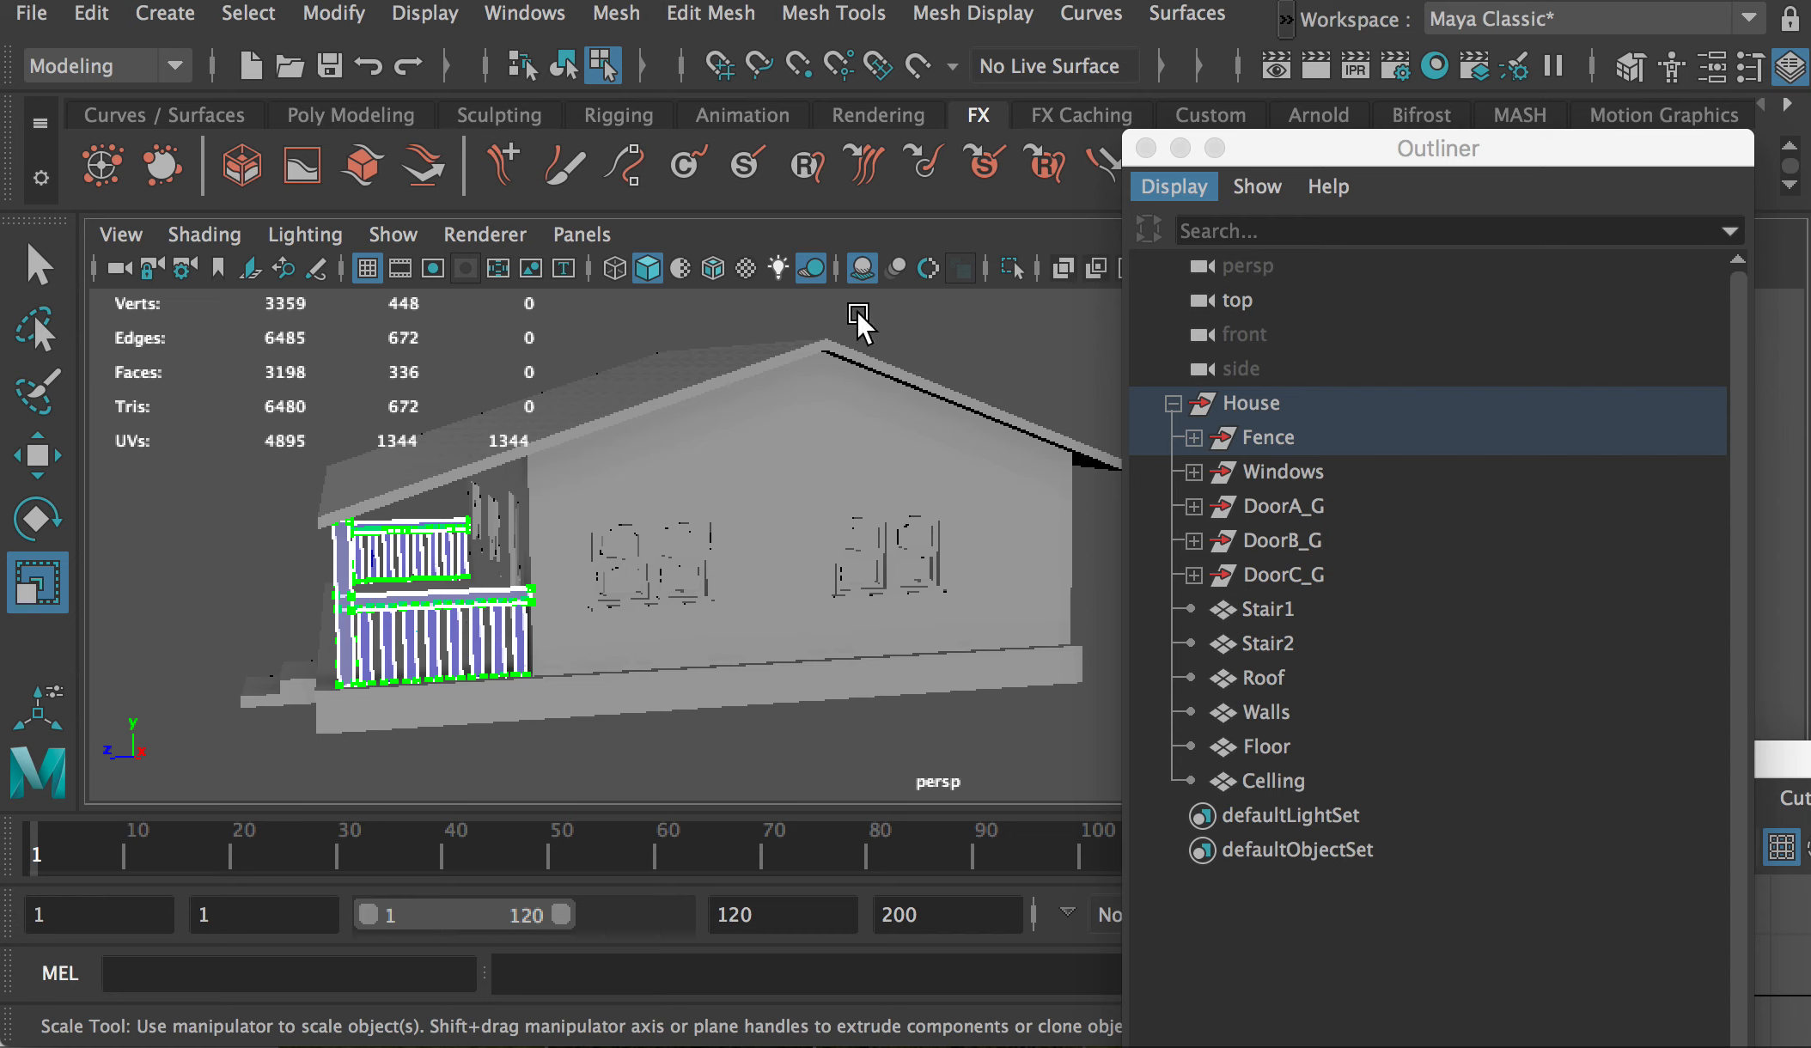
{"action": "left_click_drag", "start_coordinate": [828, 351], "coordinate": [782, 392], "text": "alt"}
{"action": "right_click_drag", "start_coordinate": [713, 350], "coordinate": [837, 313]}
{"action": "left_click", "coordinate": [691, 382]}
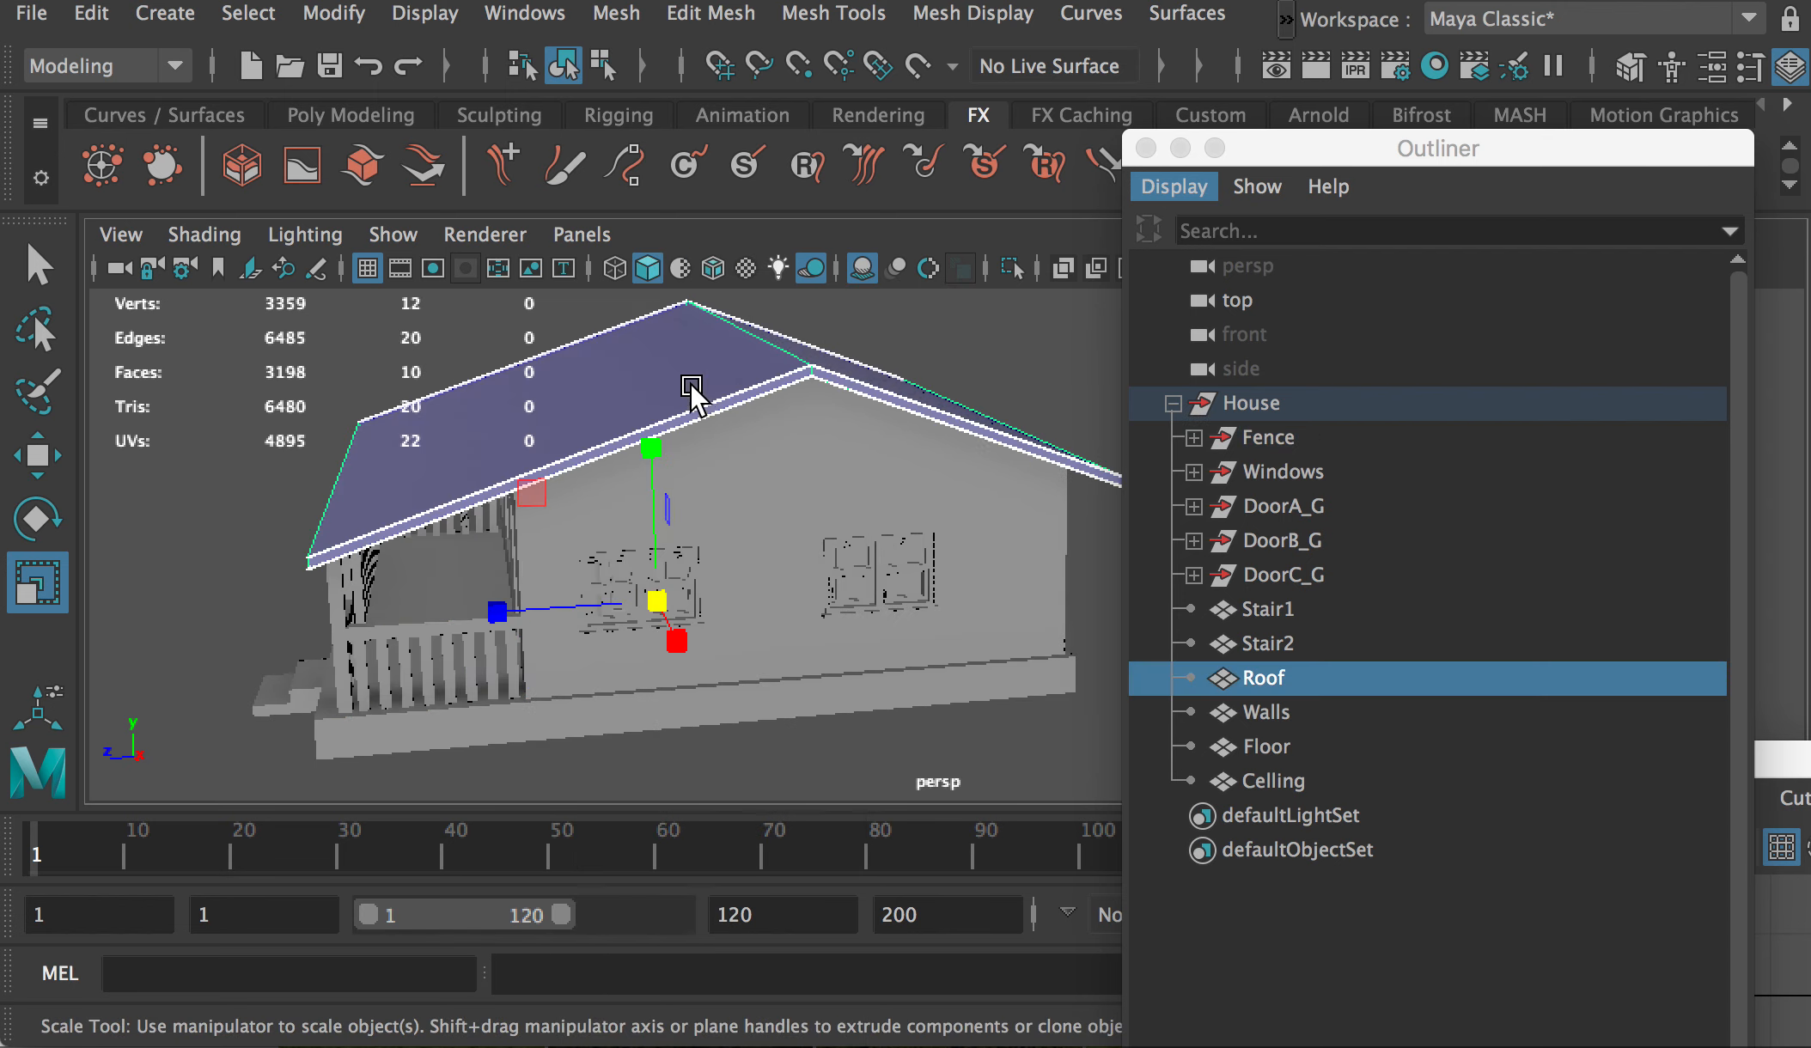
{"action": "left_click_drag", "start_coordinate": [1344, 136], "coordinate": [1377, 198]}
{"action": "left_click", "coordinate": [1286, 19]}
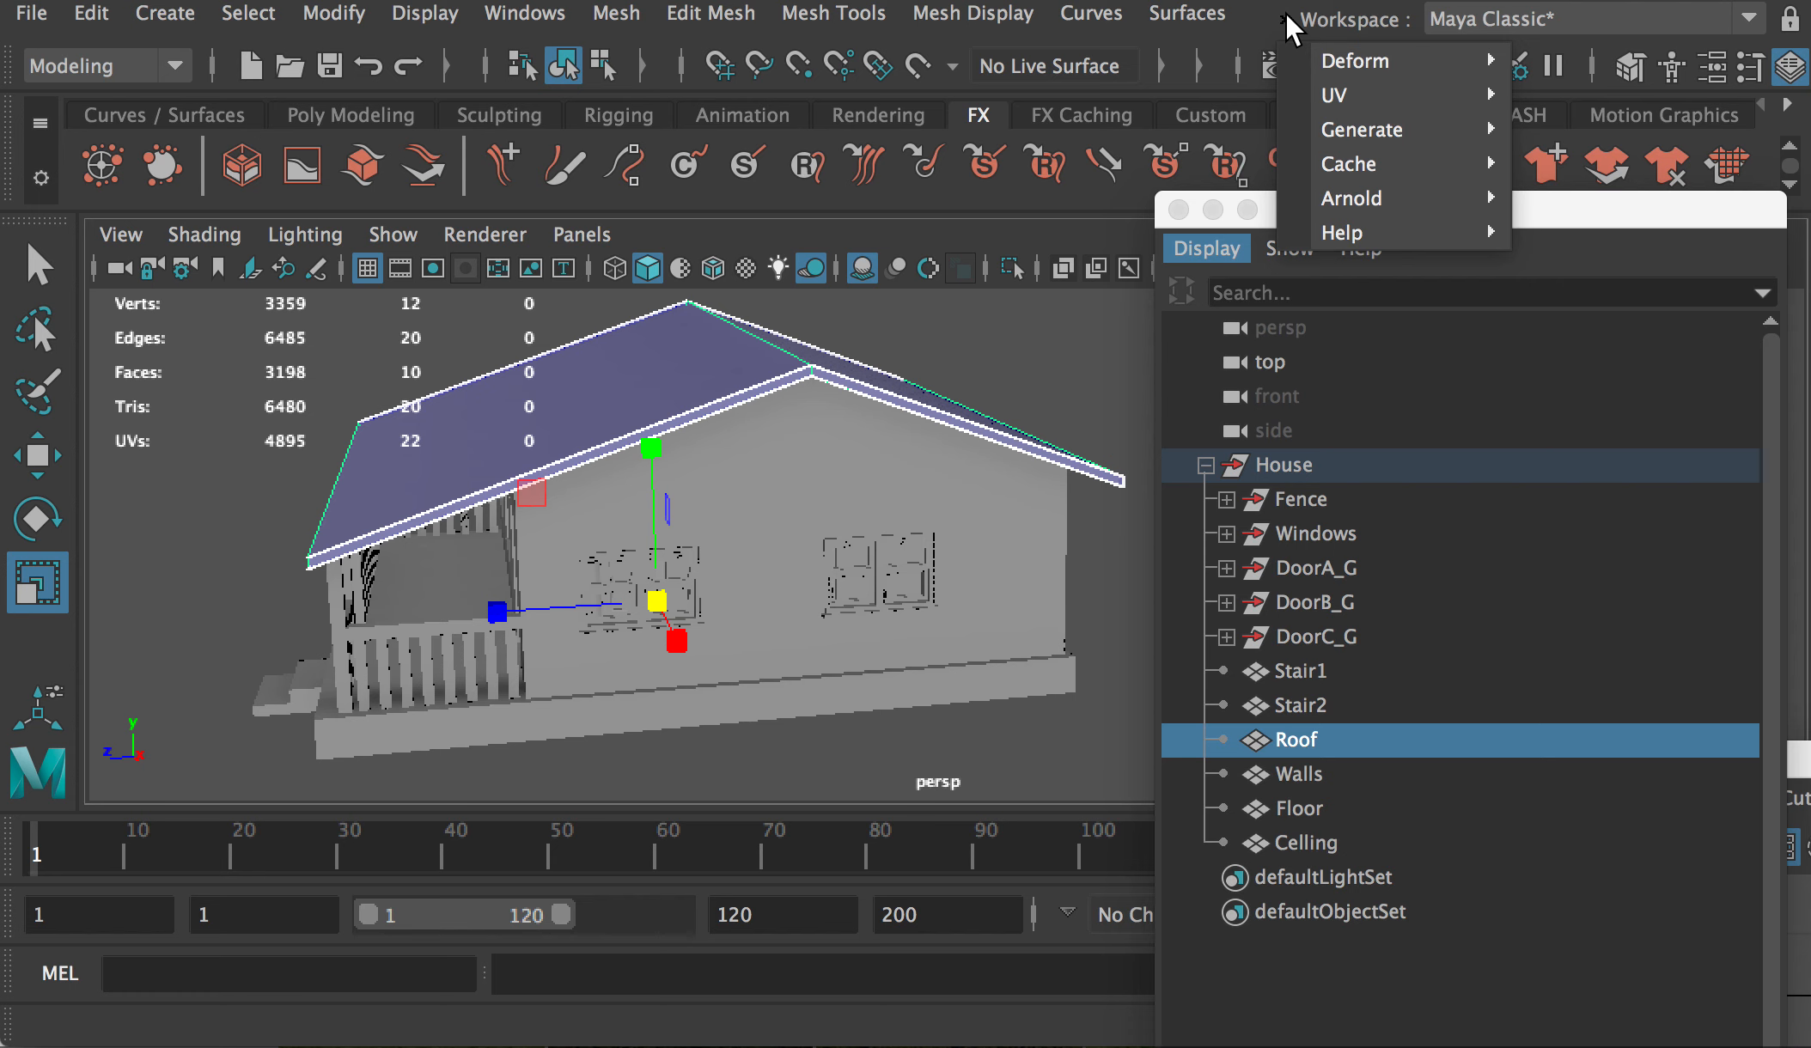
{"action": "mouse_move", "coordinate": [1358, 94]}
{"action": "left_click", "coordinate": [1670, 263]}
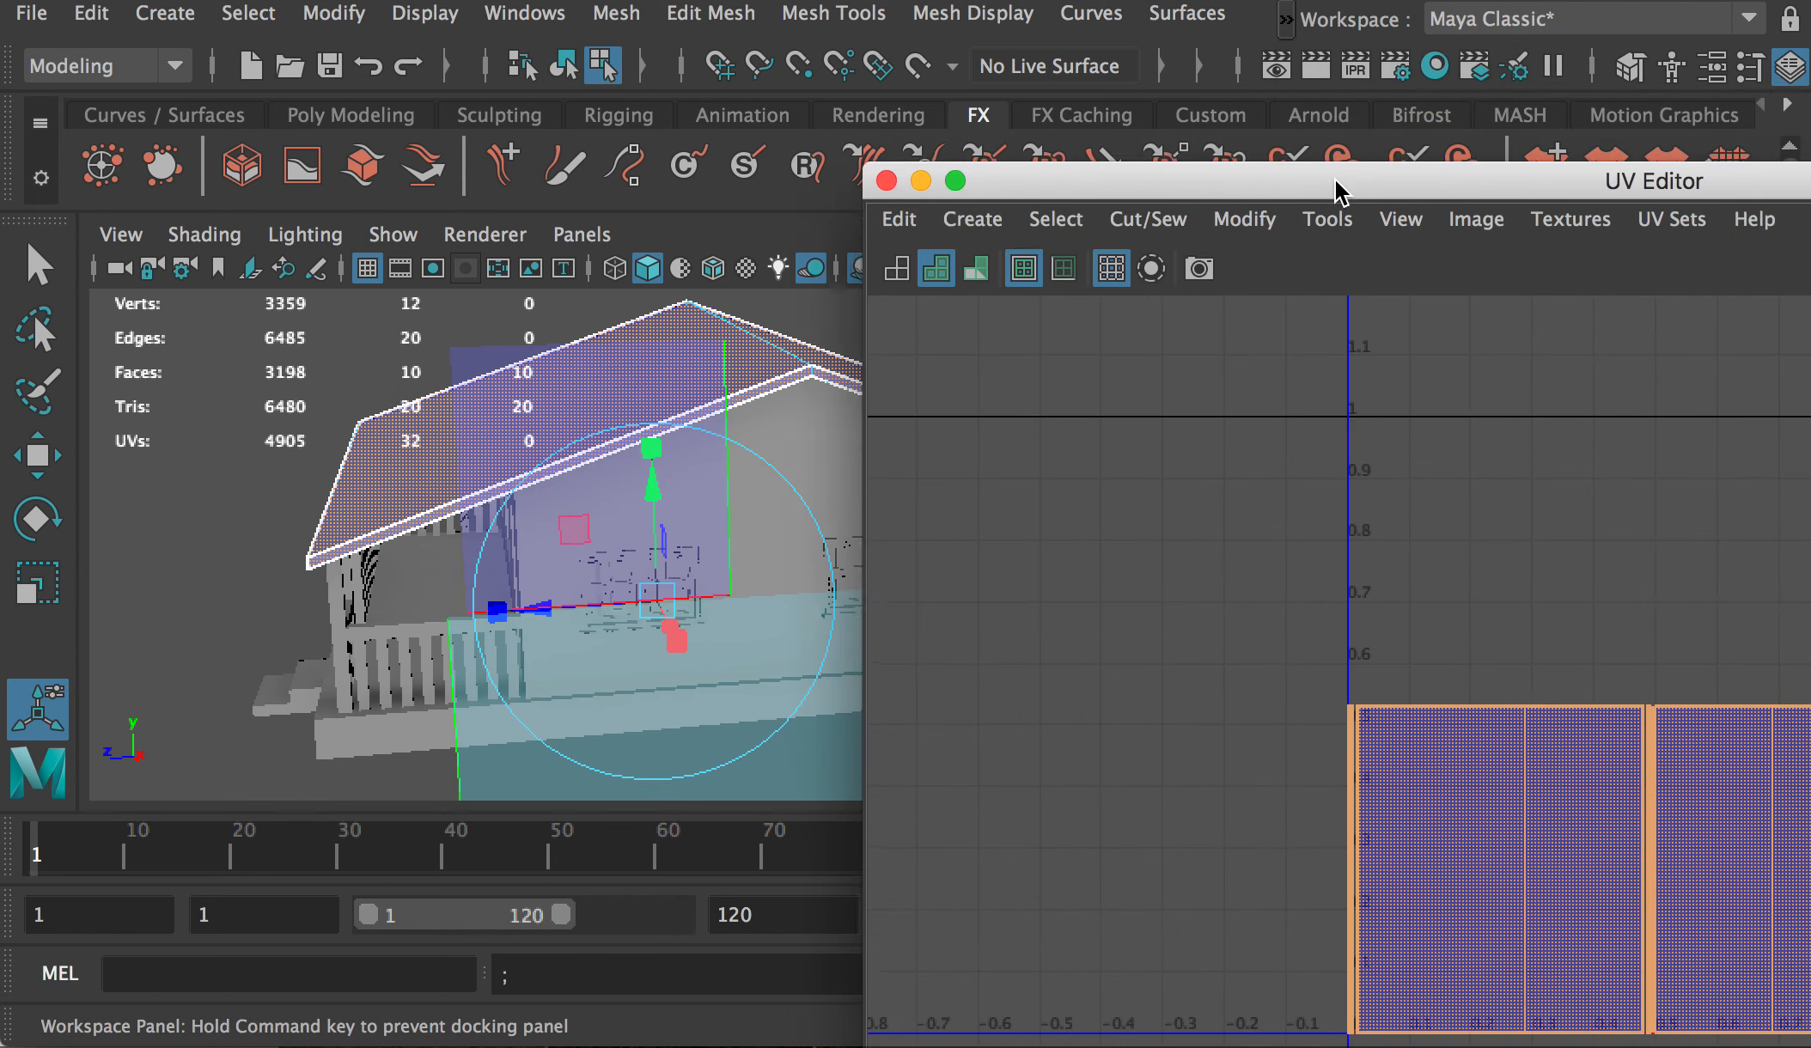
Step: Select all the roof UVs in the UV Editor and unfold them
{"action": "left_click_drag", "start_coordinate": [1334, 182], "coordinate": [1121, 151]}
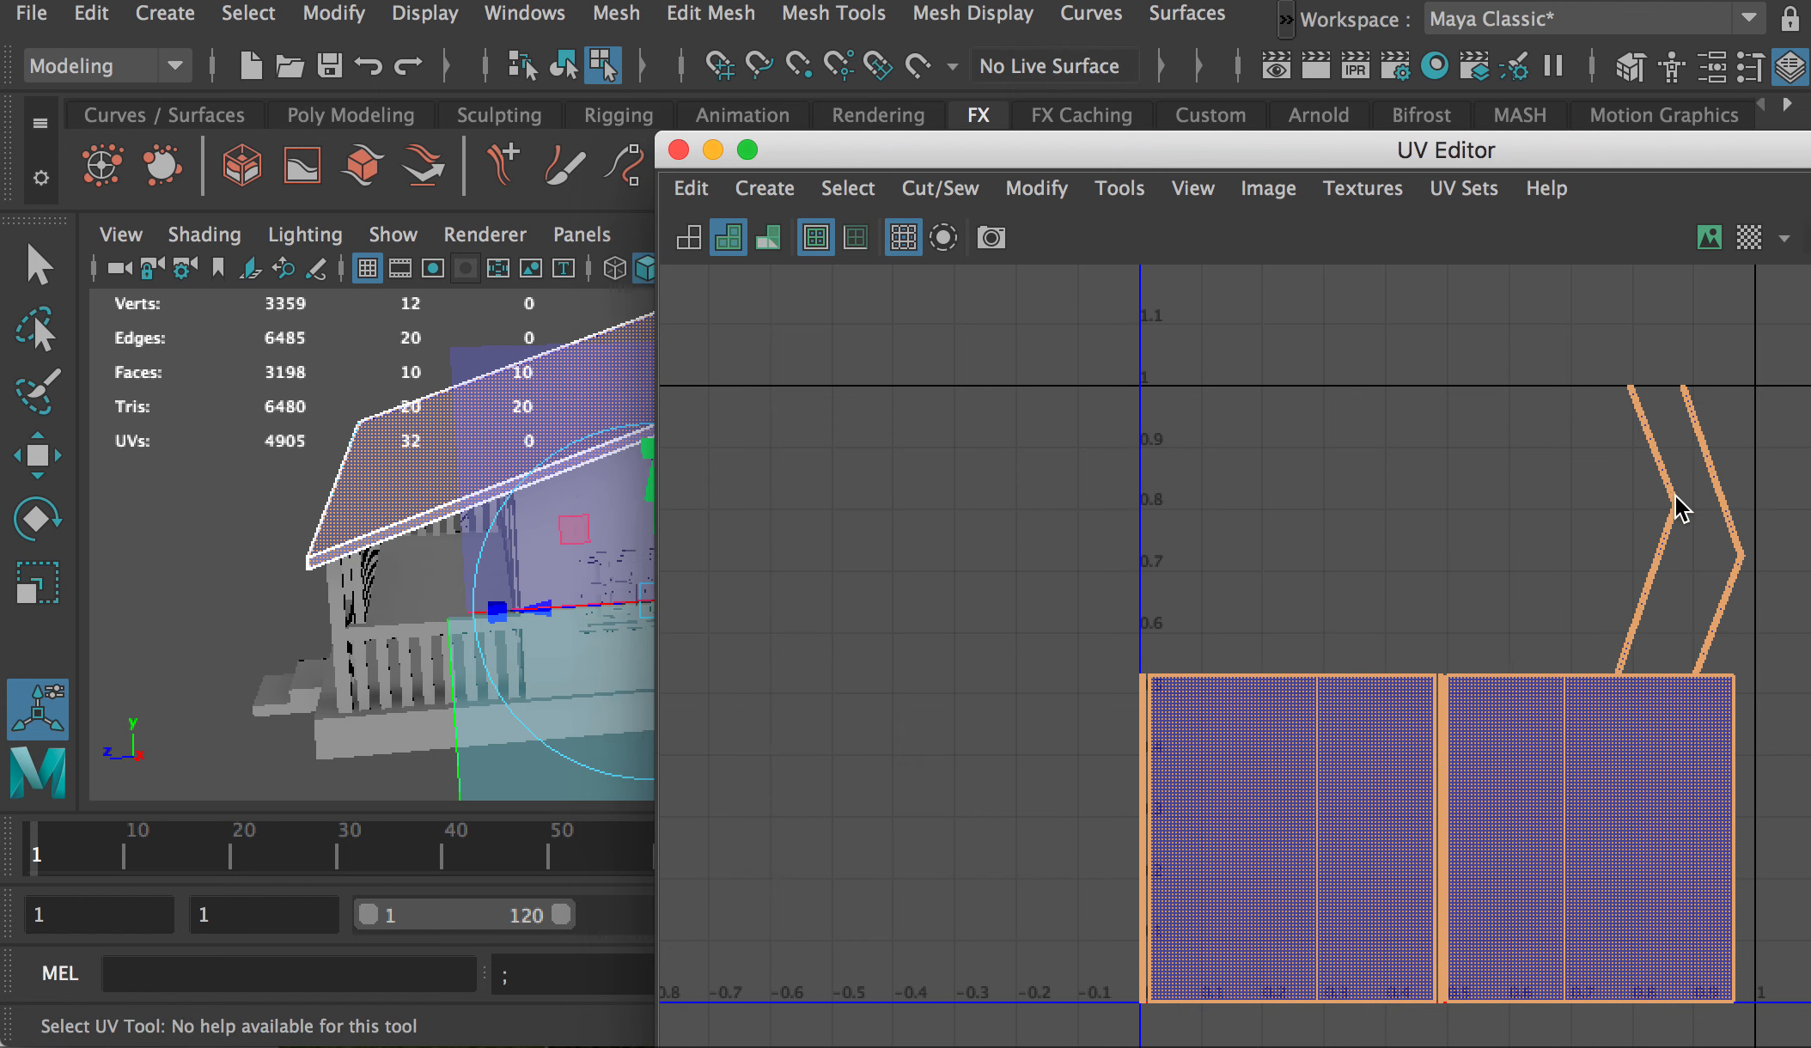
{"action": "right_click_drag", "start_coordinate": [1571, 545], "coordinate": [1744, 549]}
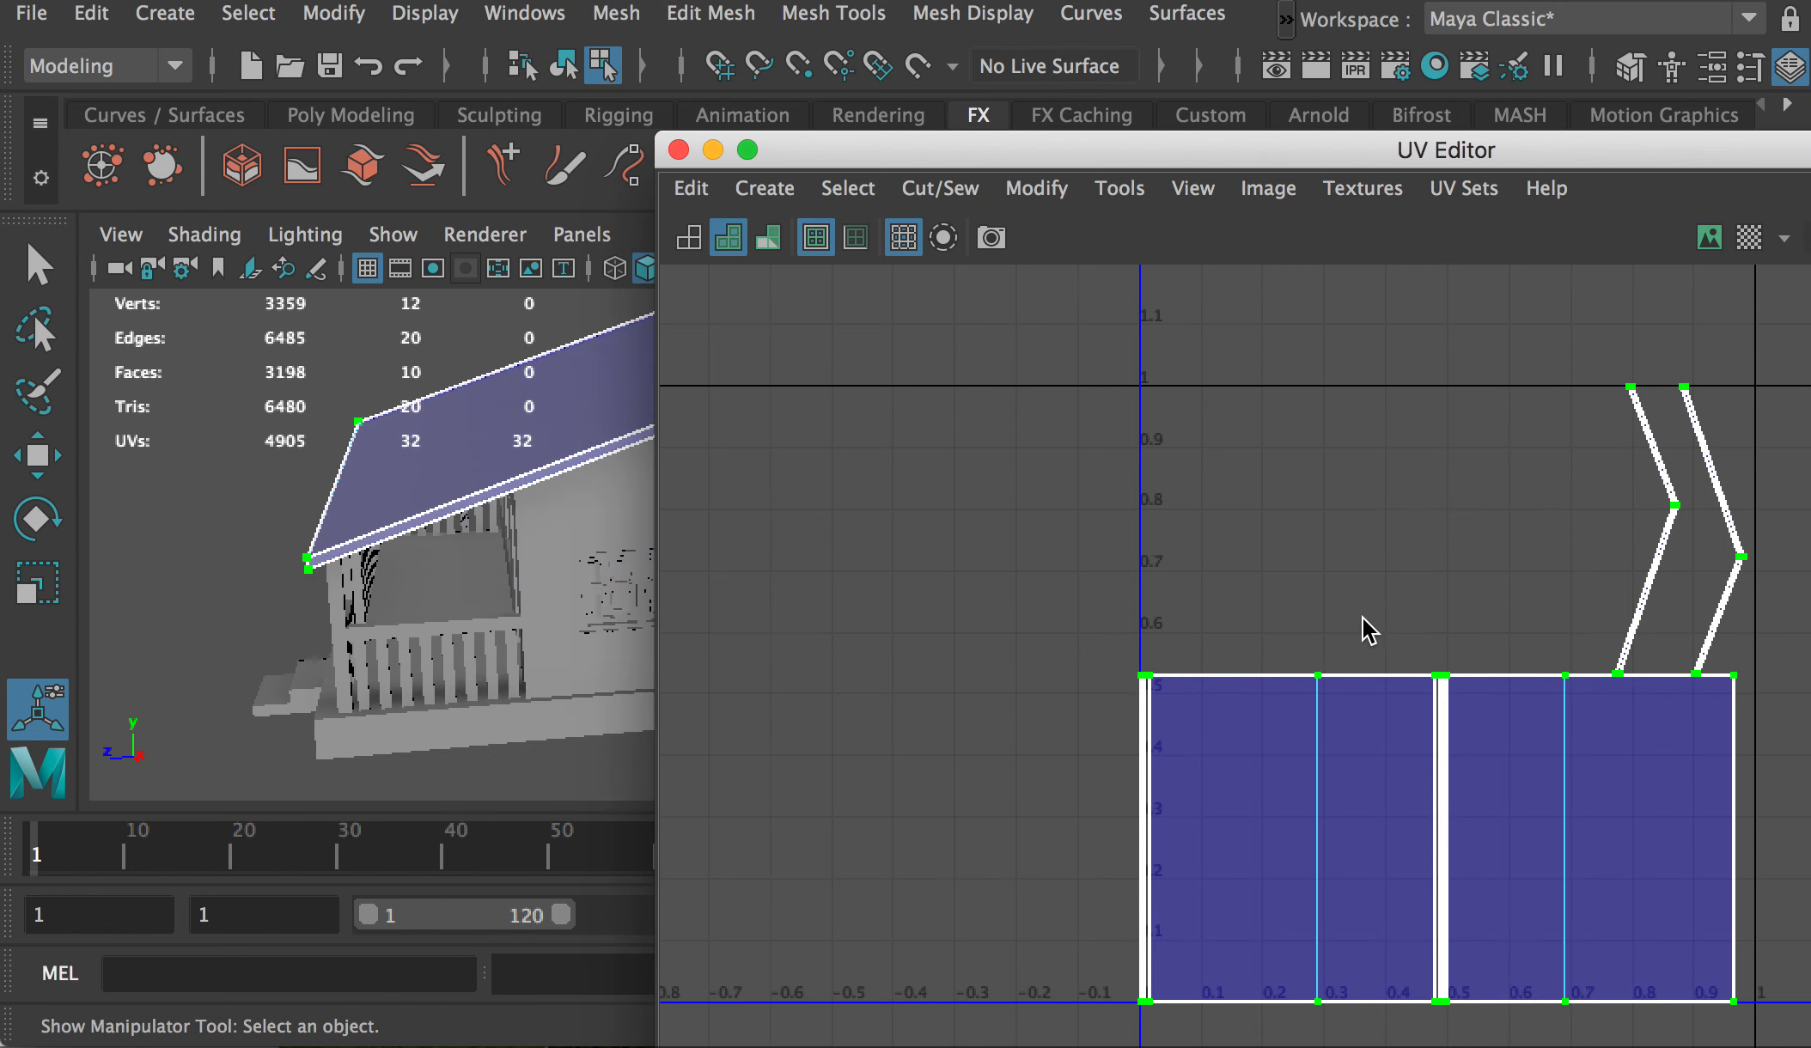
{"action": "right_click_drag", "start_coordinate": [1087, 494], "coordinate": [788, 483], "text": "shift"}
{"action": "left_click", "coordinate": [1172, 584]}
{"action": "left_click", "coordinate": [1548, 593]}
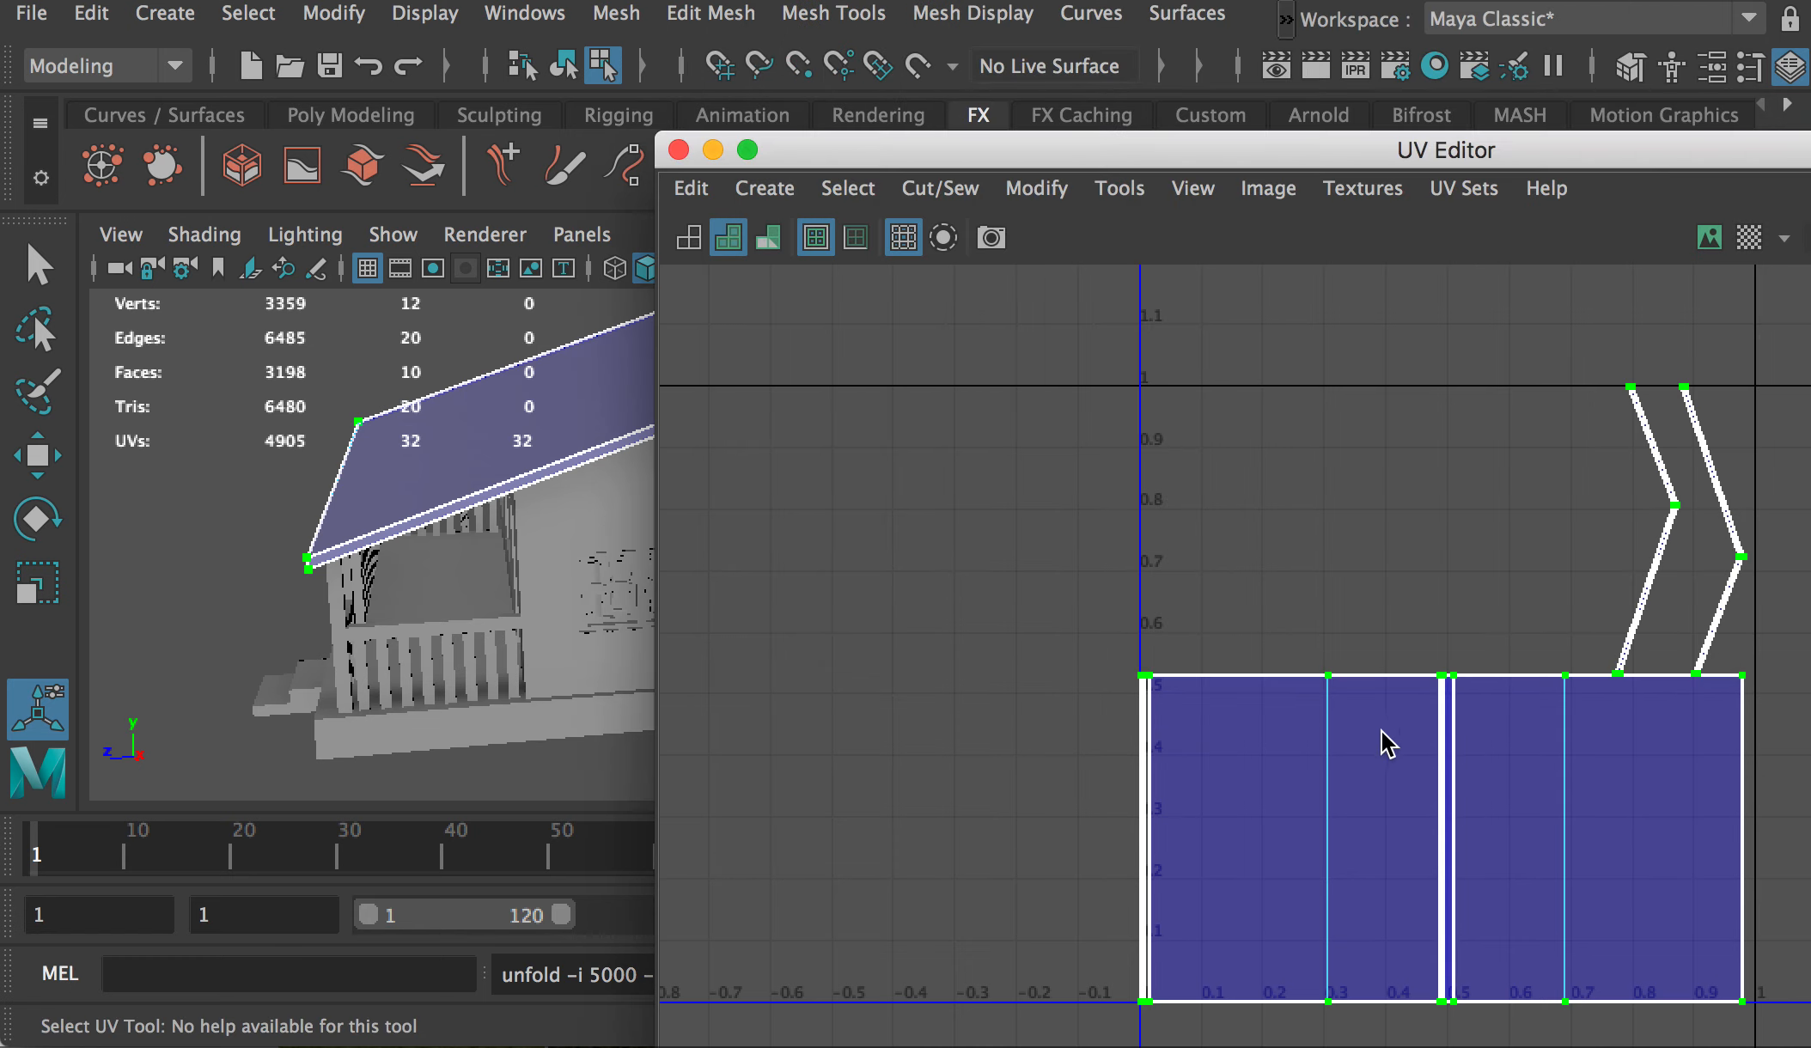
Step: Return to object selection and run Layout on the roof's UV shells
{"action": "mouse_move", "coordinate": [1108, 141]}
{"action": "left_mouse_down"}
{"action": "mouse_move", "coordinate": [1391, 144]}
{"action": "mouse_move", "coordinate": [1124, 145]}
{"action": "left_mouse_up"}
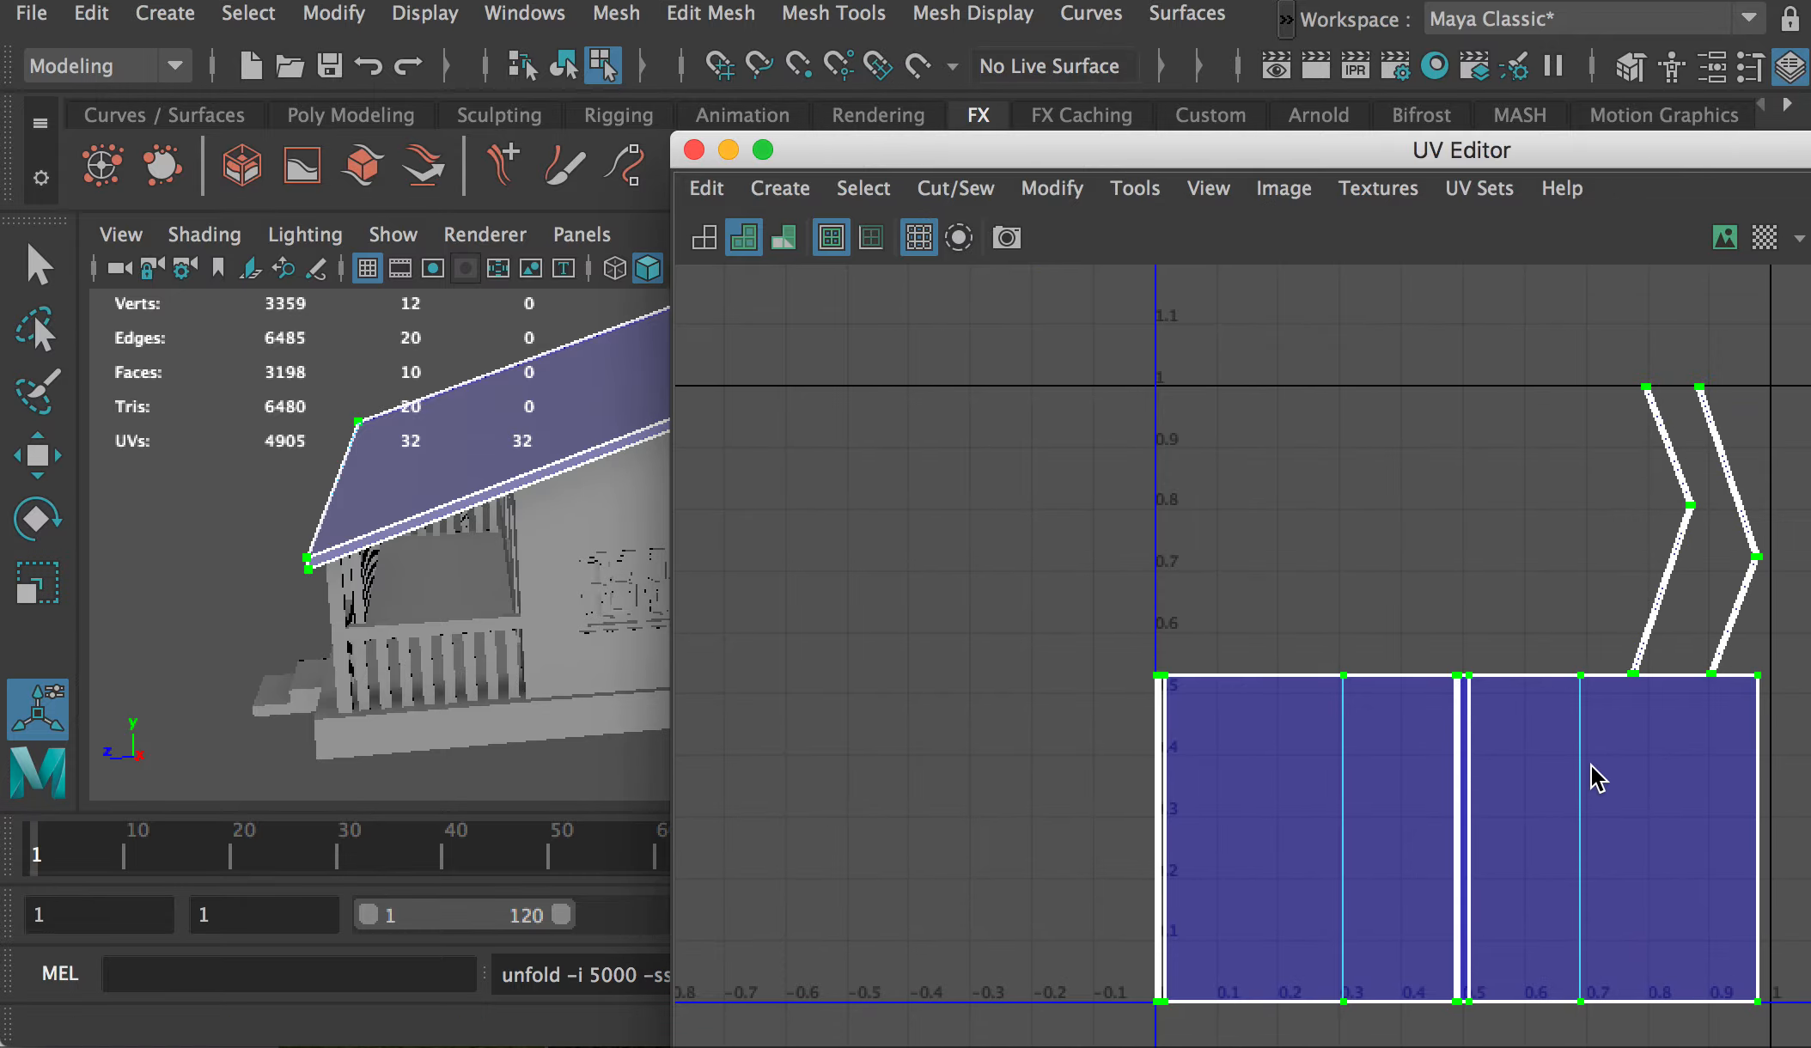
{"action": "left_click", "coordinate": [1613, 833]}
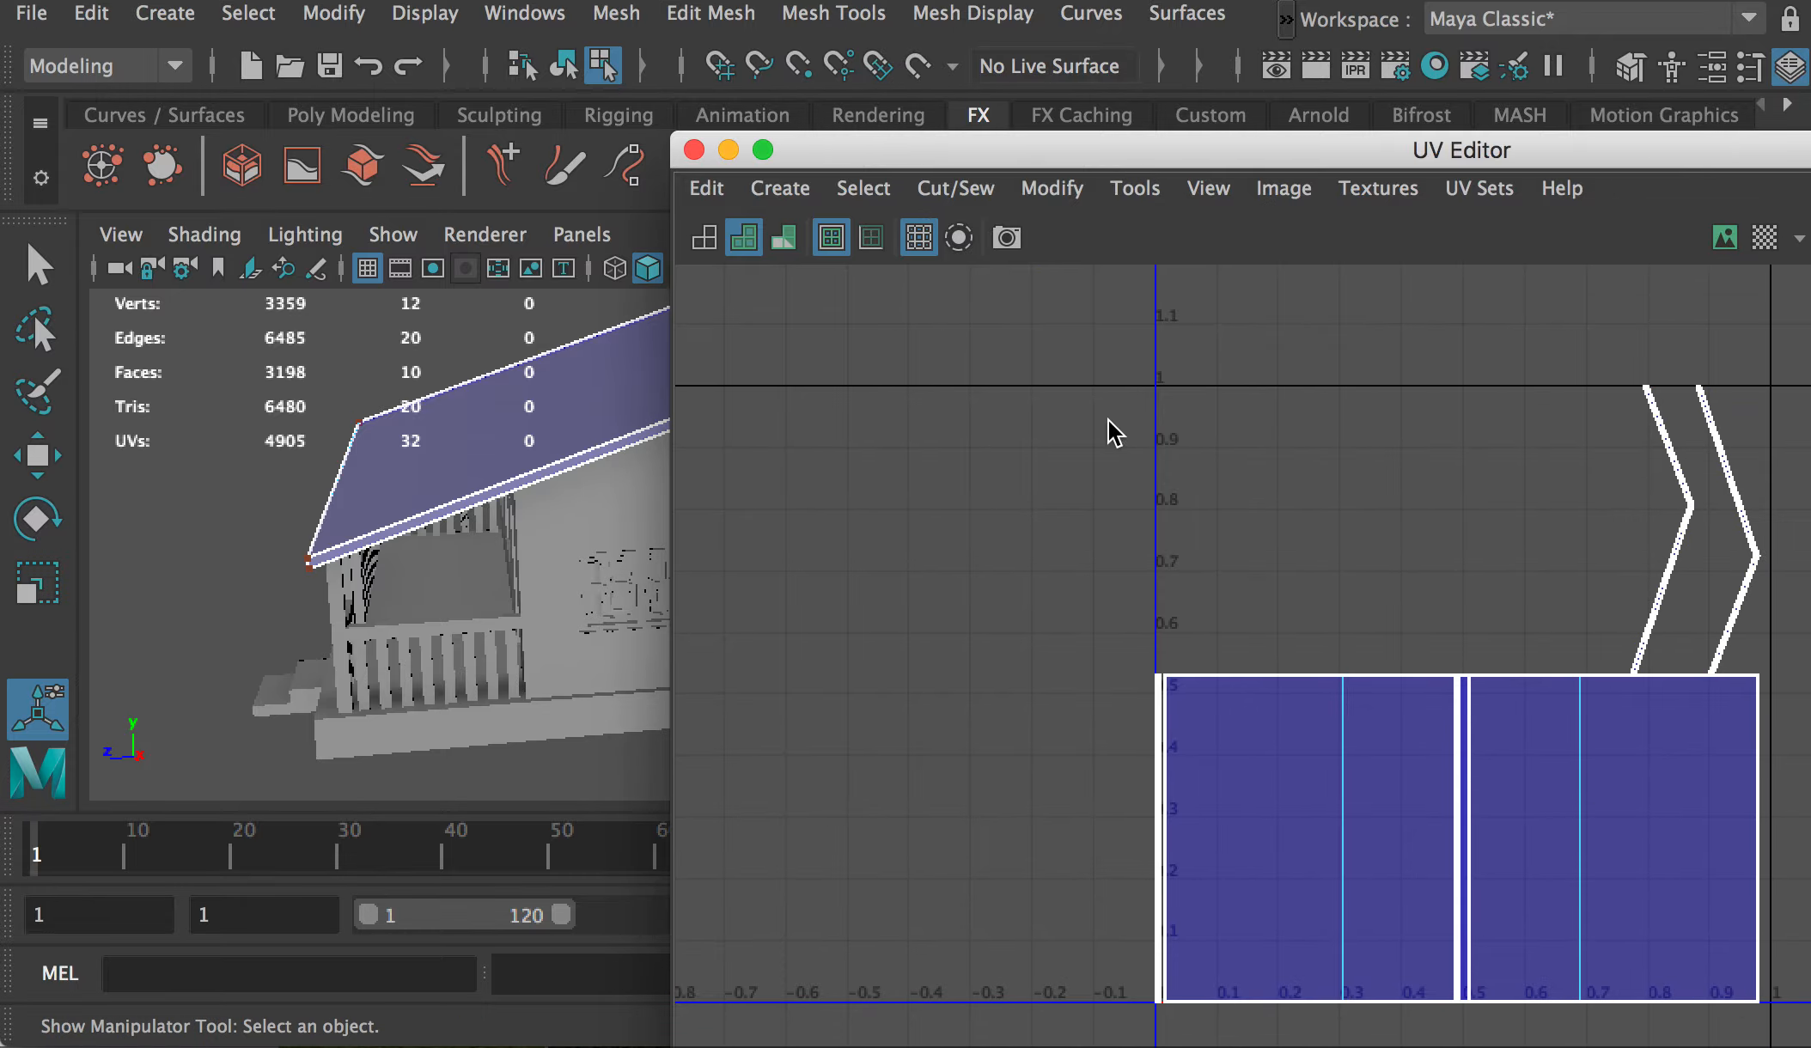
{"action": "right_click_drag", "start_coordinate": [583, 369], "coordinate": [681, 316]}
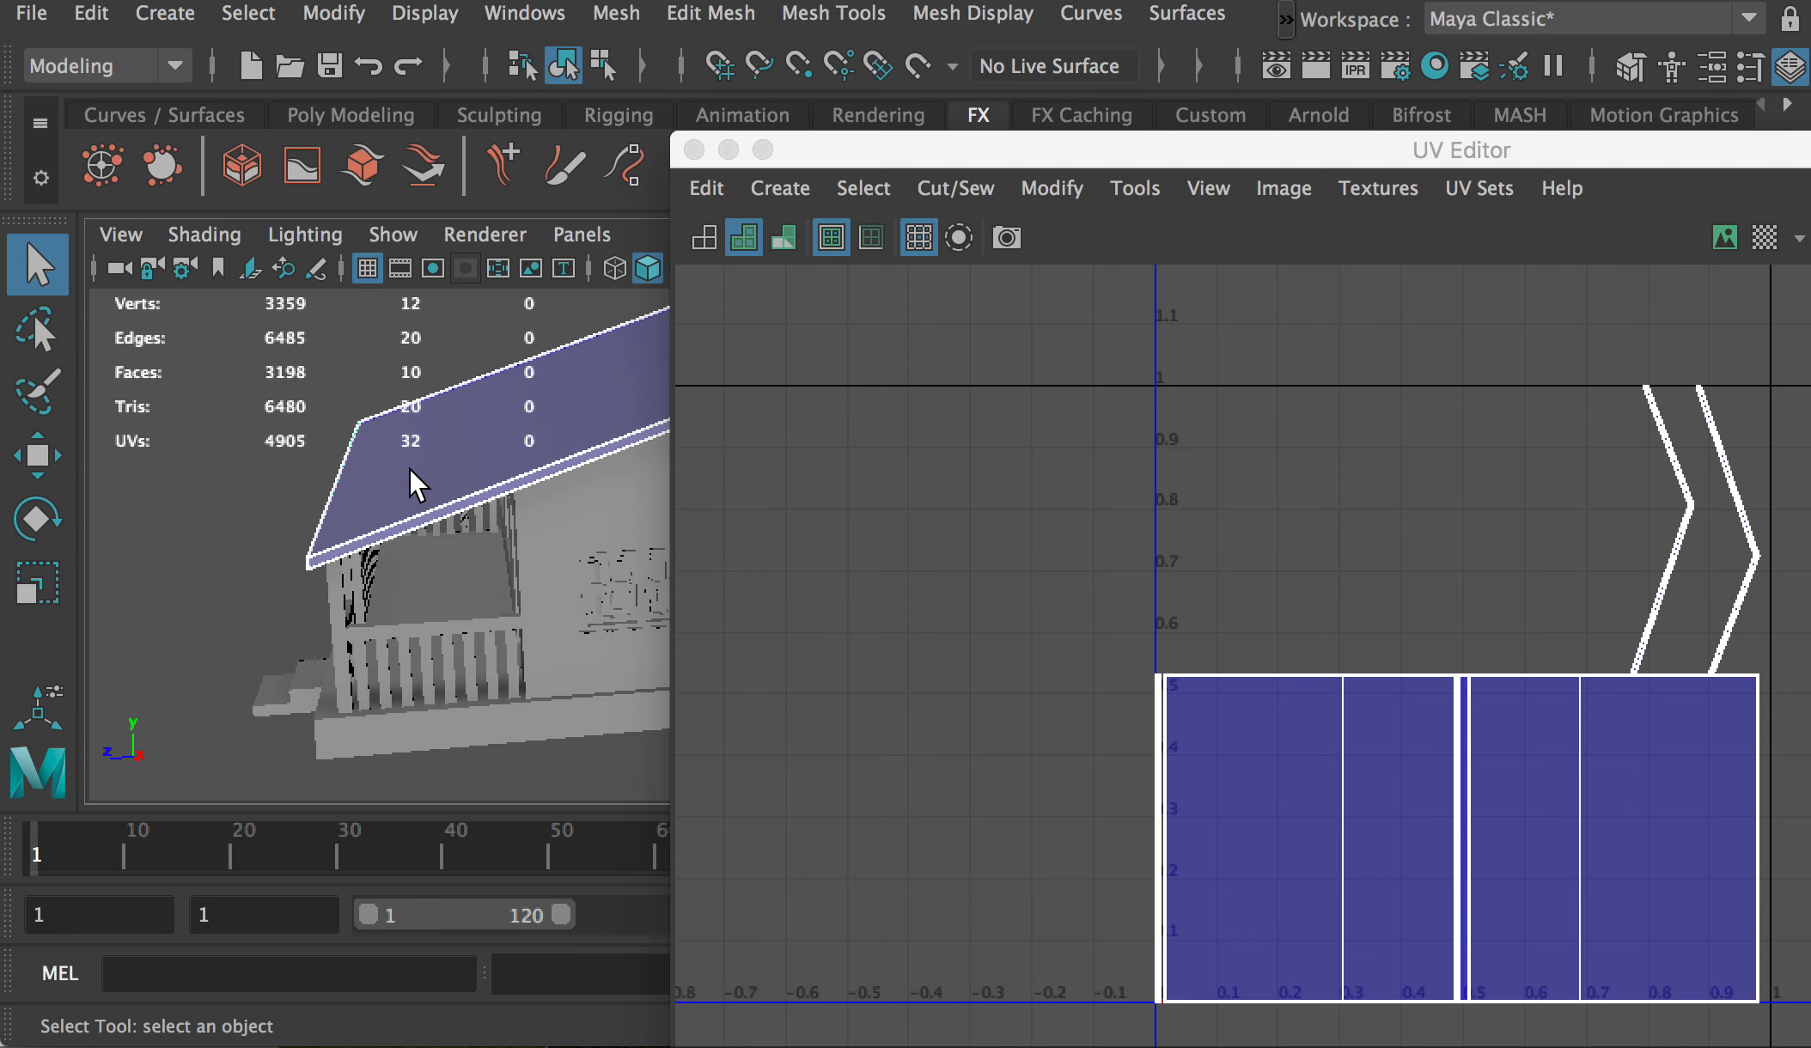
{"action": "left_click", "coordinate": [1063, 190]}
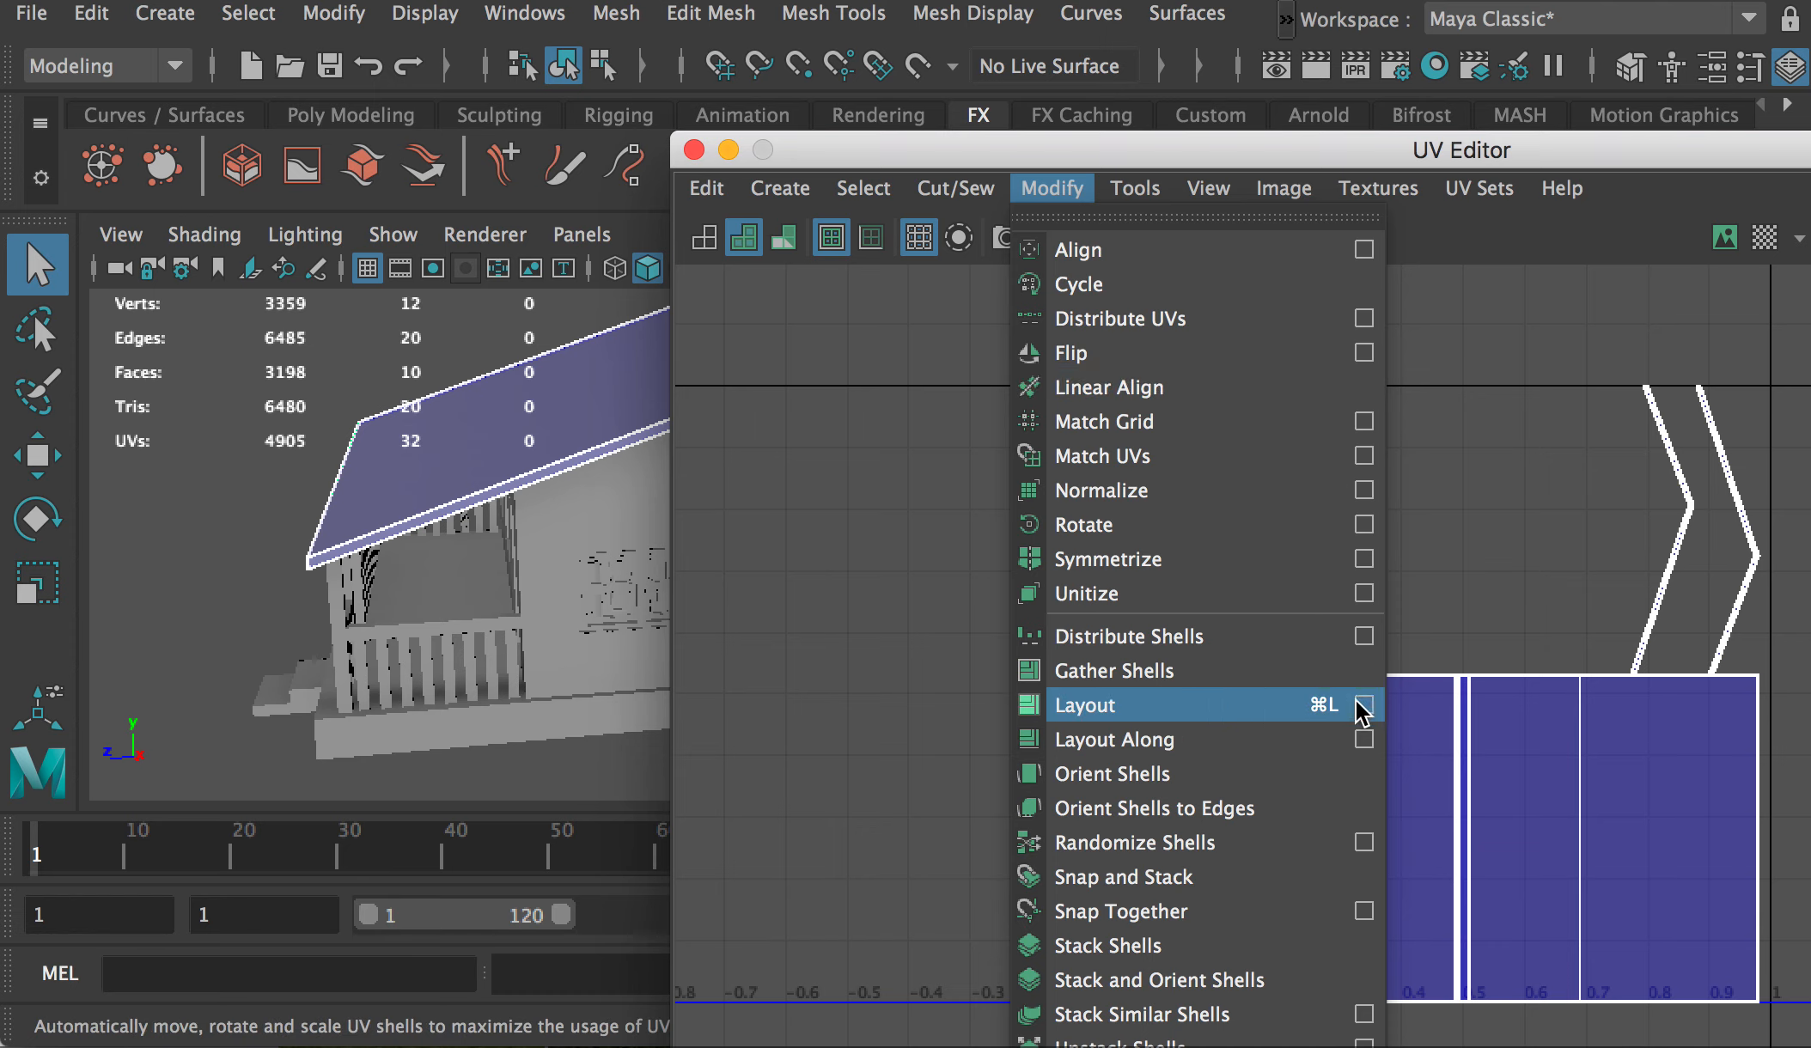
{"action": "left_click", "coordinate": [1134, 703]}
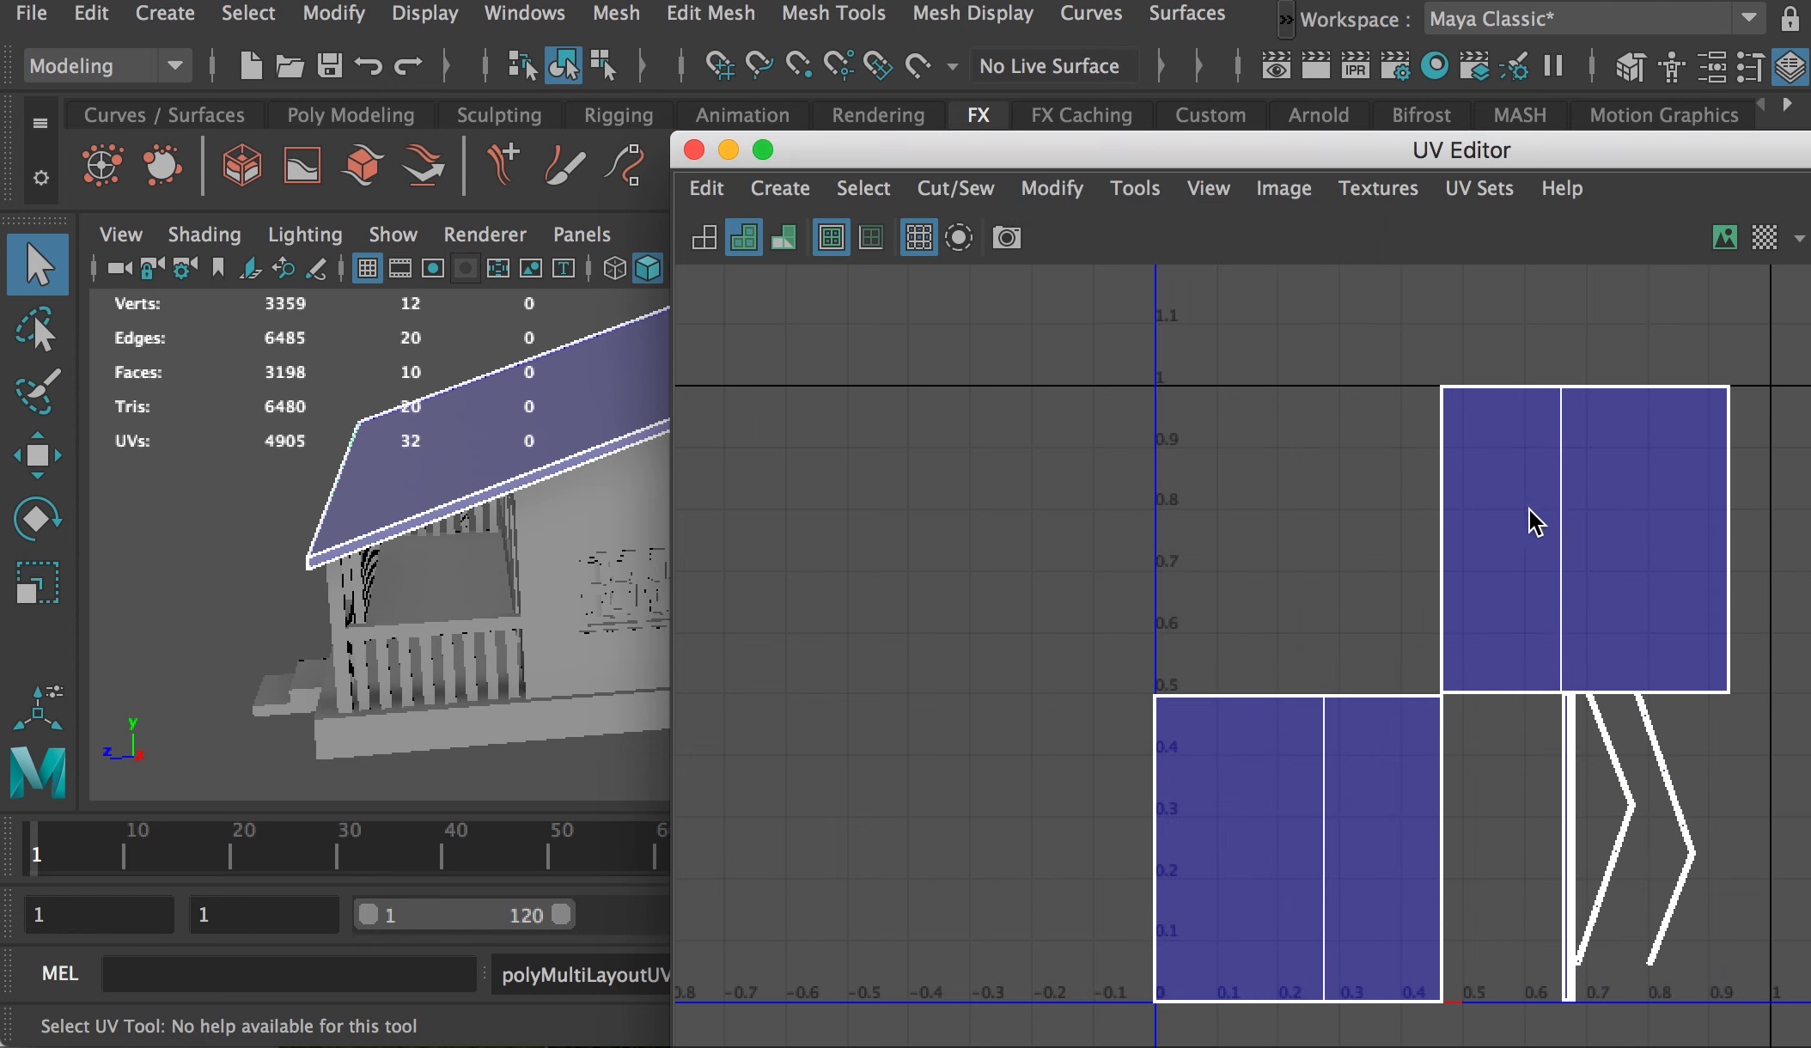
Step: Stack one large roof panel shell on the other by placing its pivot on the lower-left corner and snapping it to the matching corner
{"action": "right_click_drag", "start_coordinate": [1567, 459], "coordinate": [1728, 460]}
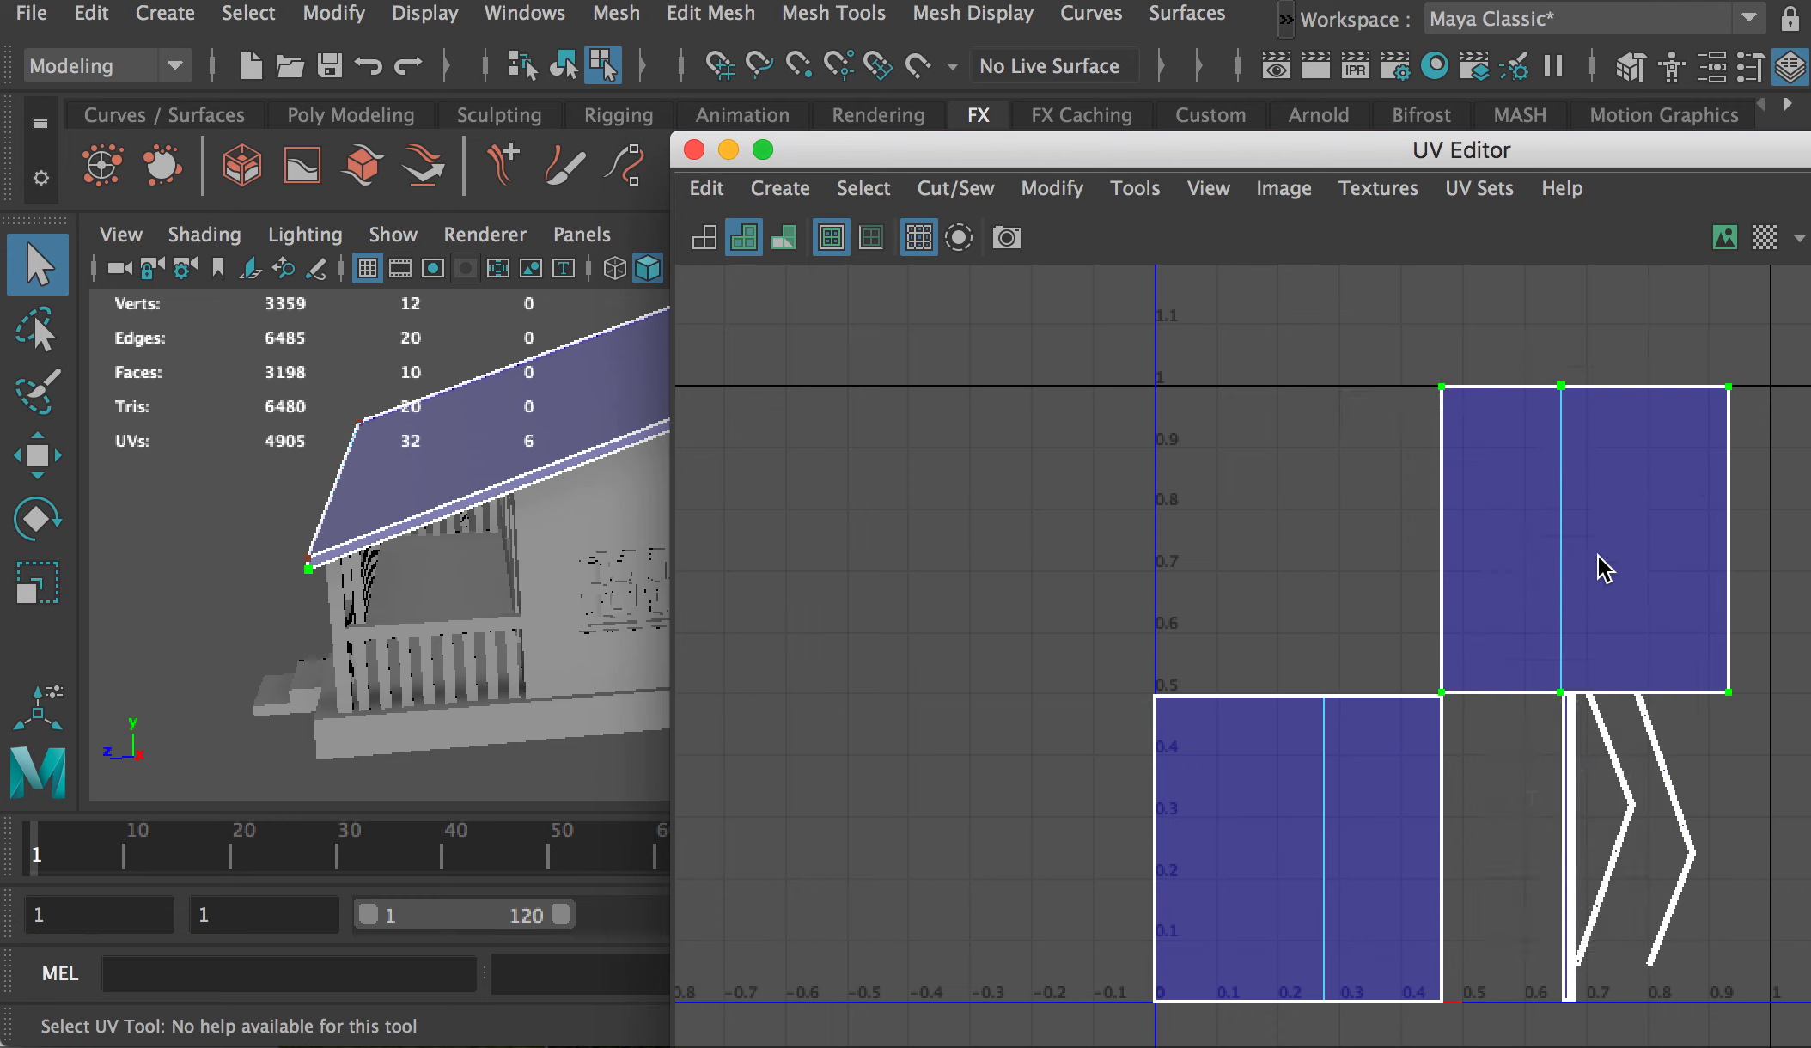
{"action": "key", "text": "w"}
{"action": "left_click_drag", "start_coordinate": [1581, 516], "coordinate": [1538, 409]}
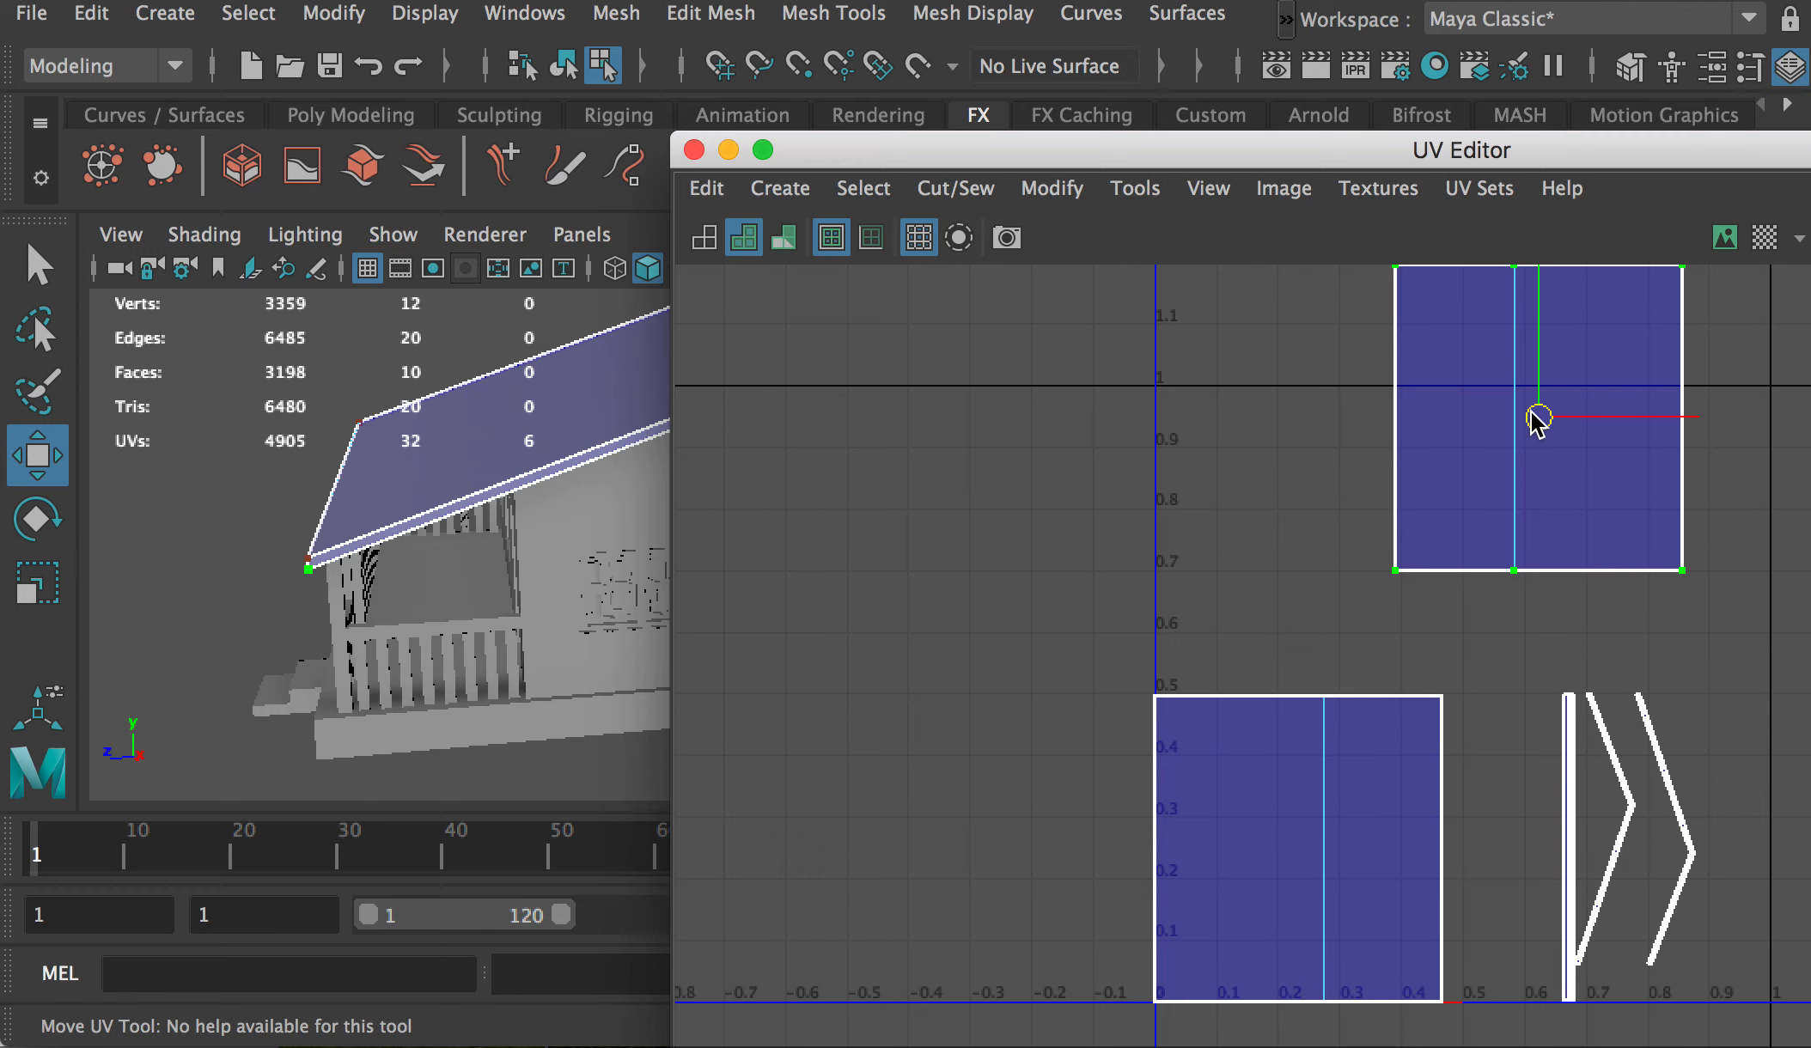
{"action": "key", "text": "v"}
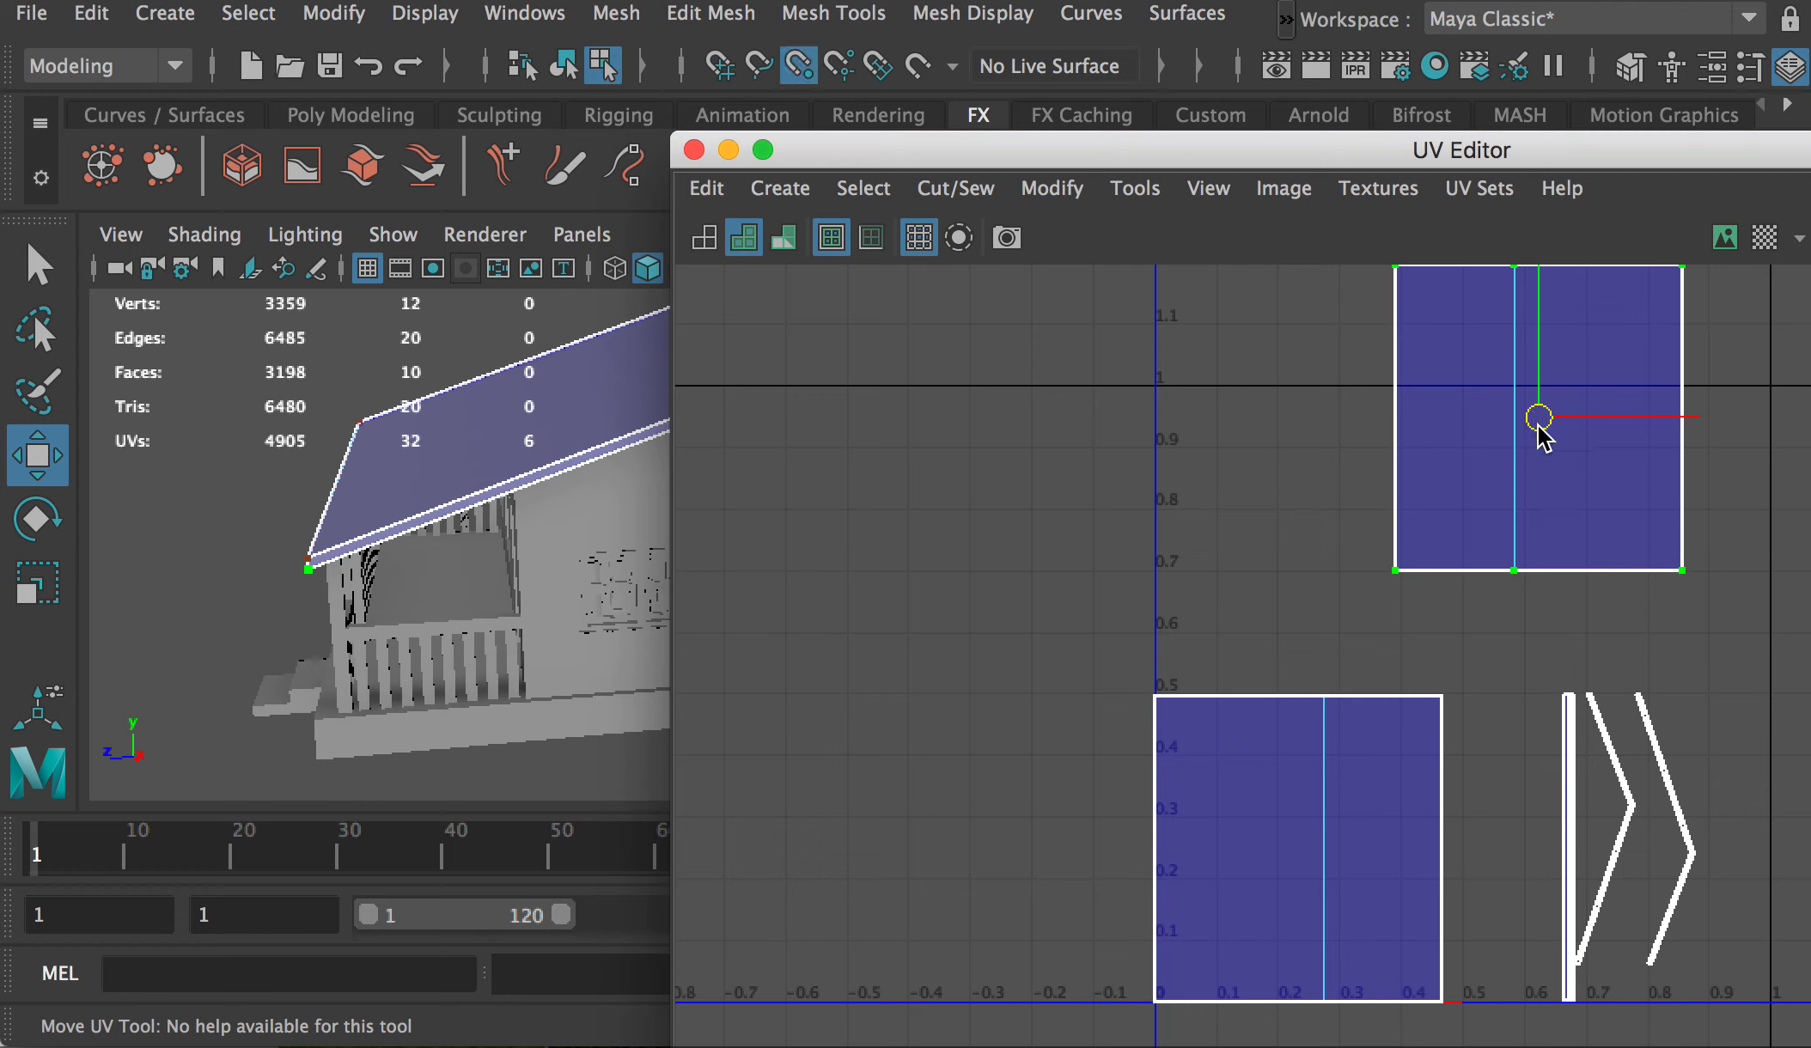
{"action": "left_click_drag", "start_coordinate": [1543, 427], "coordinate": [1399, 589]}
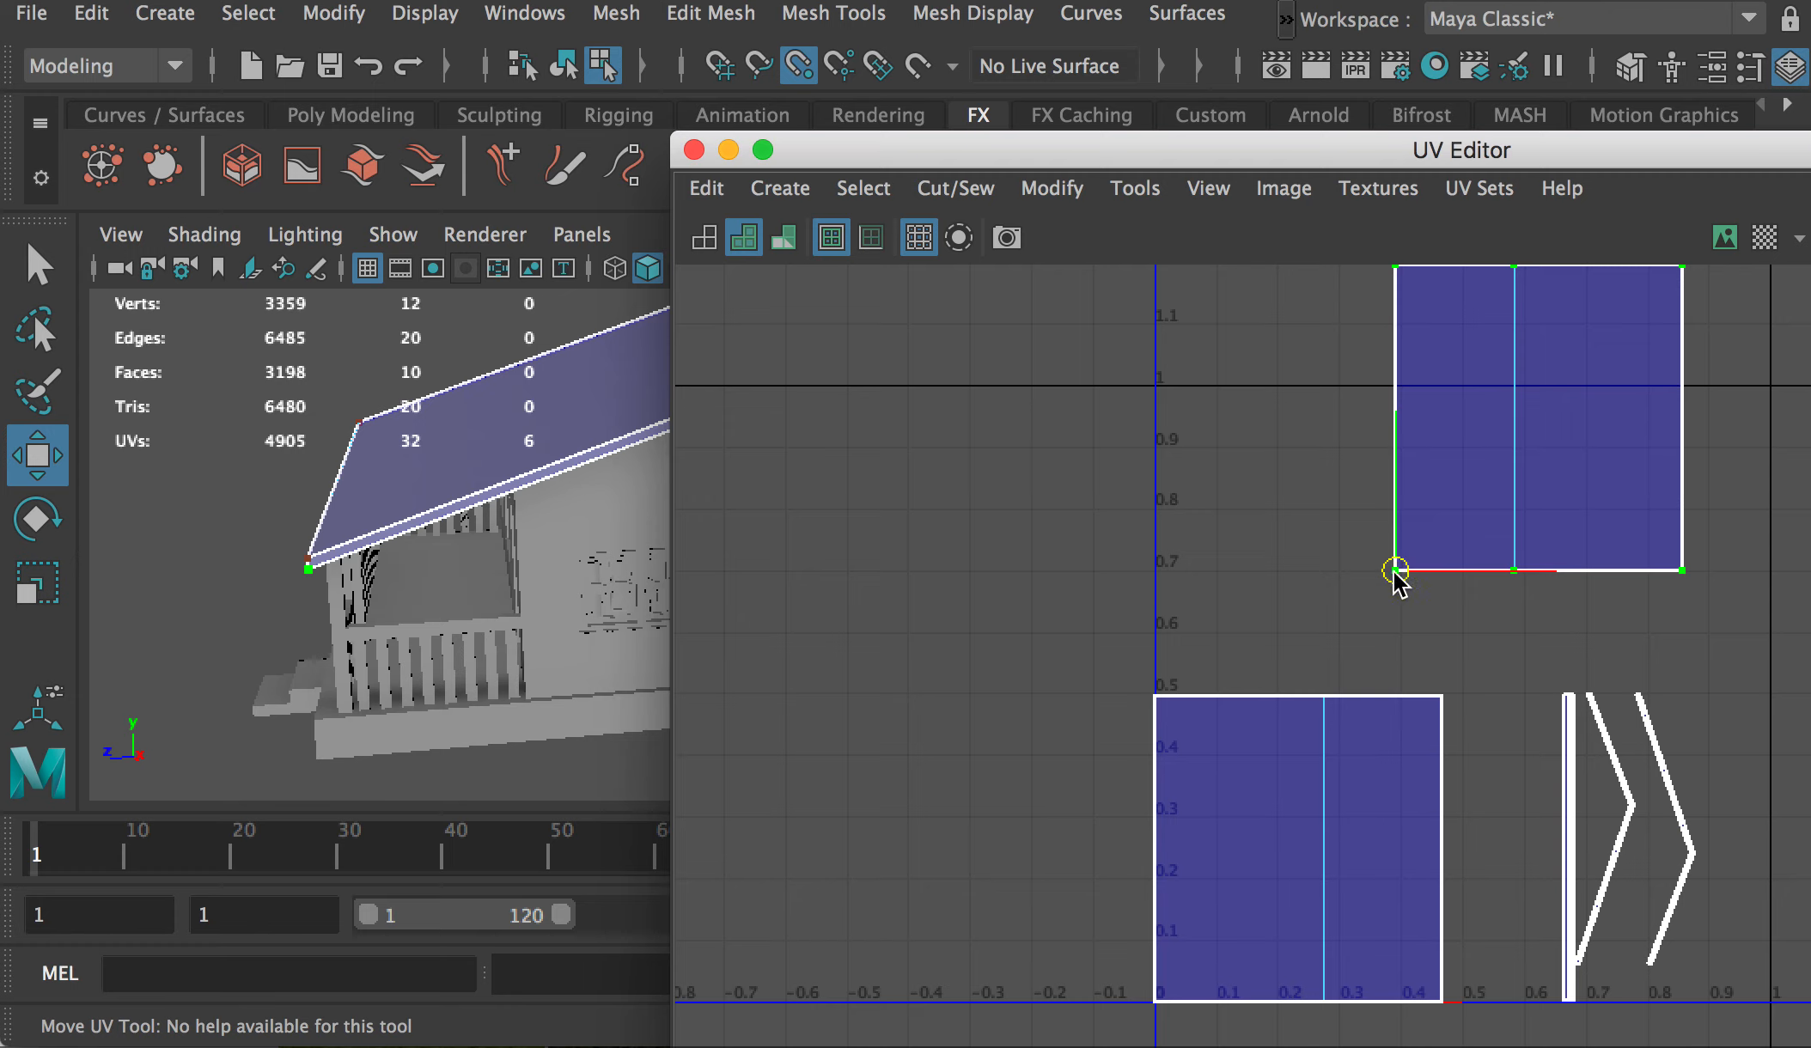
{"action": "key", "text": "v"}
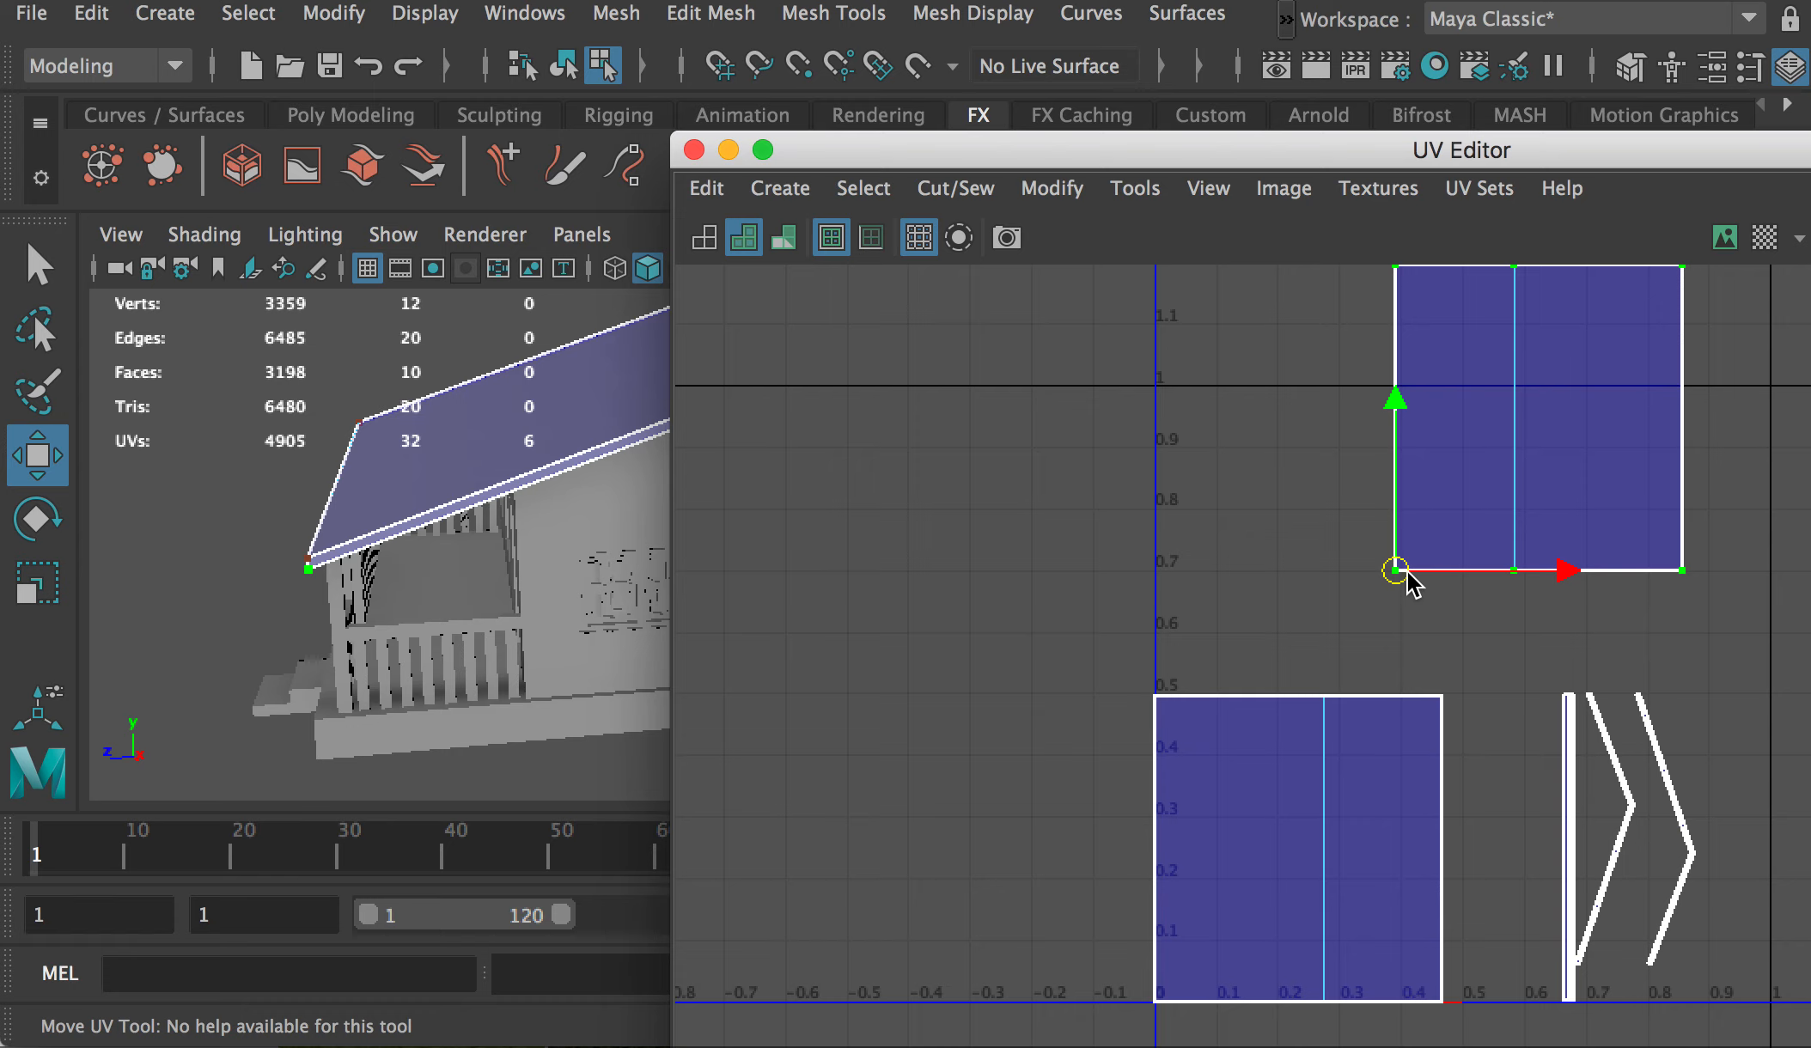
{"action": "key", "text": "v"}
{"action": "left_click_drag", "start_coordinate": [1399, 563], "coordinate": [1159, 999]}
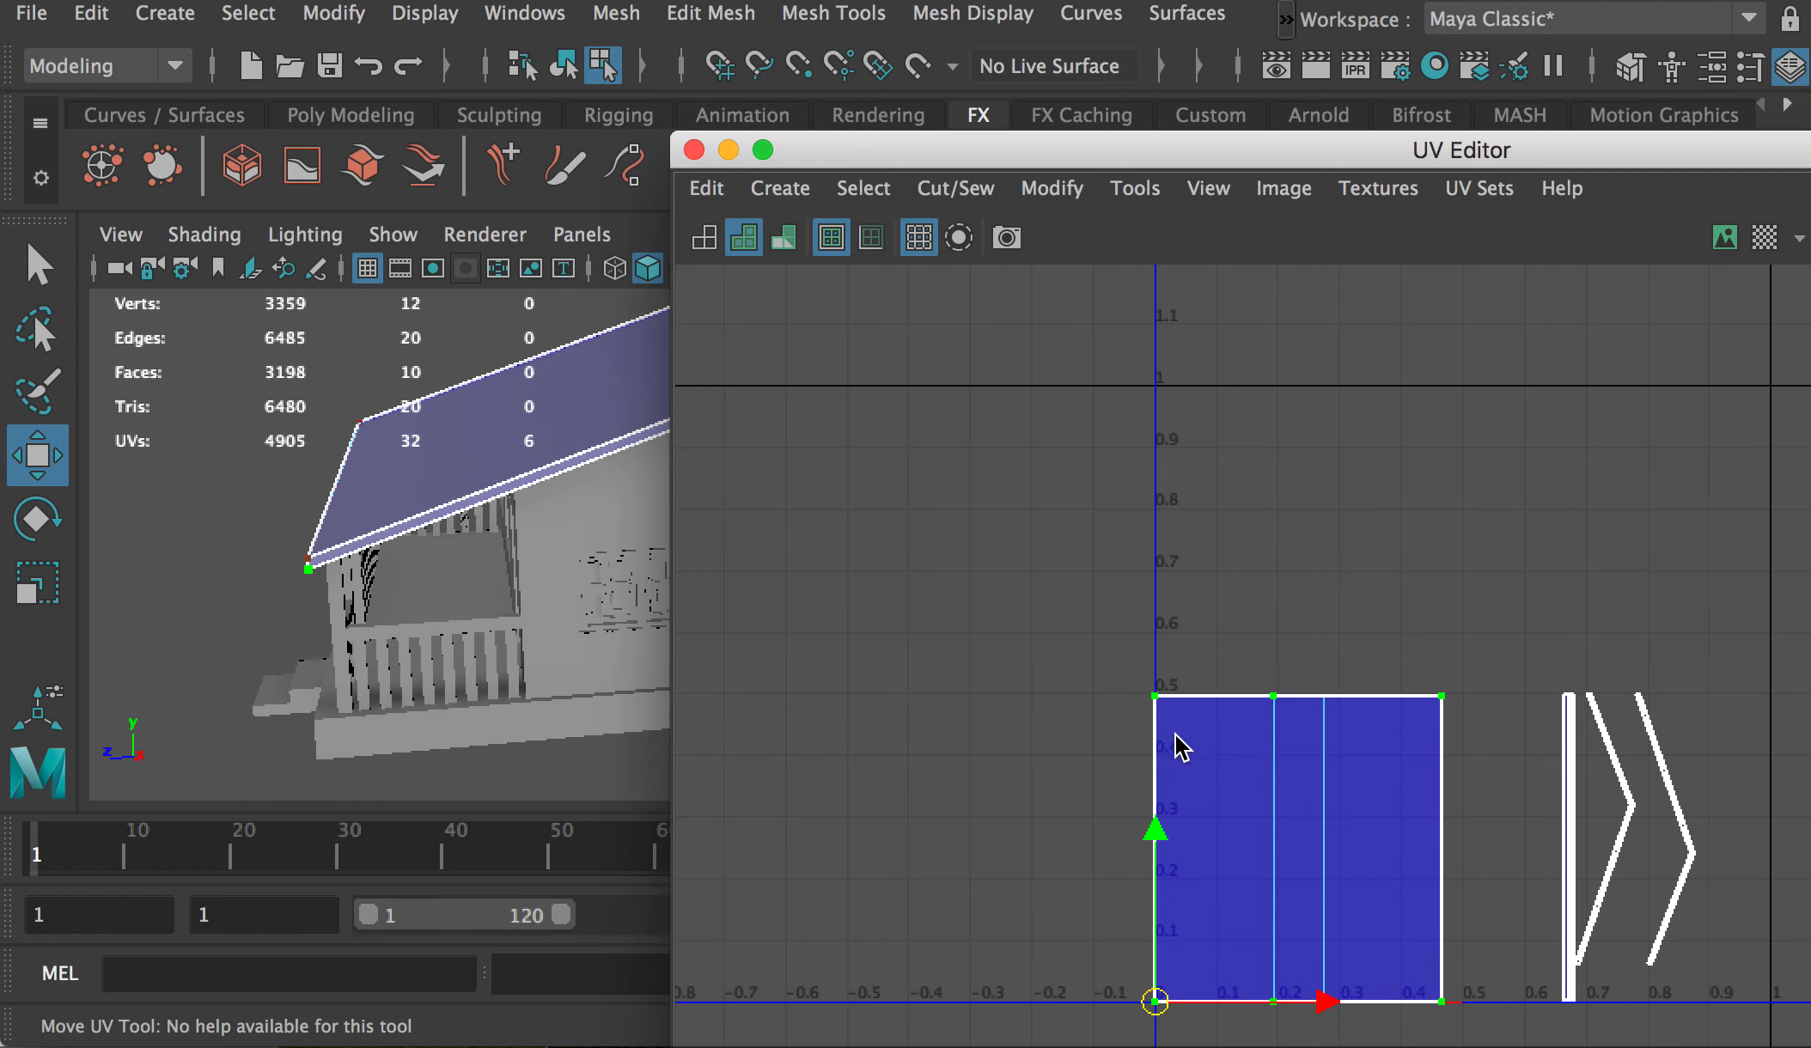
Step: Nest the outer angled roof-edge shell against the inner one and move the narrow edge shells beside the stacked panels
{"action": "right_click_drag", "start_coordinate": [1063, 733], "coordinate": [1667, 930], "text": "alt"}
{"action": "middle_click_drag", "start_coordinate": [1144, 570], "coordinate": [1762, 816], "text": "alt"}
{"action": "right_click_drag", "start_coordinate": [1214, 659], "coordinate": [988, 567], "text": "alt"}
{"action": "middle_click_drag", "start_coordinate": [1754, 730], "coordinate": [1099, 522], "text": "alt"}
{"action": "right_click_drag", "start_coordinate": [1409, 688], "coordinate": [1372, 671], "text": "alt"}
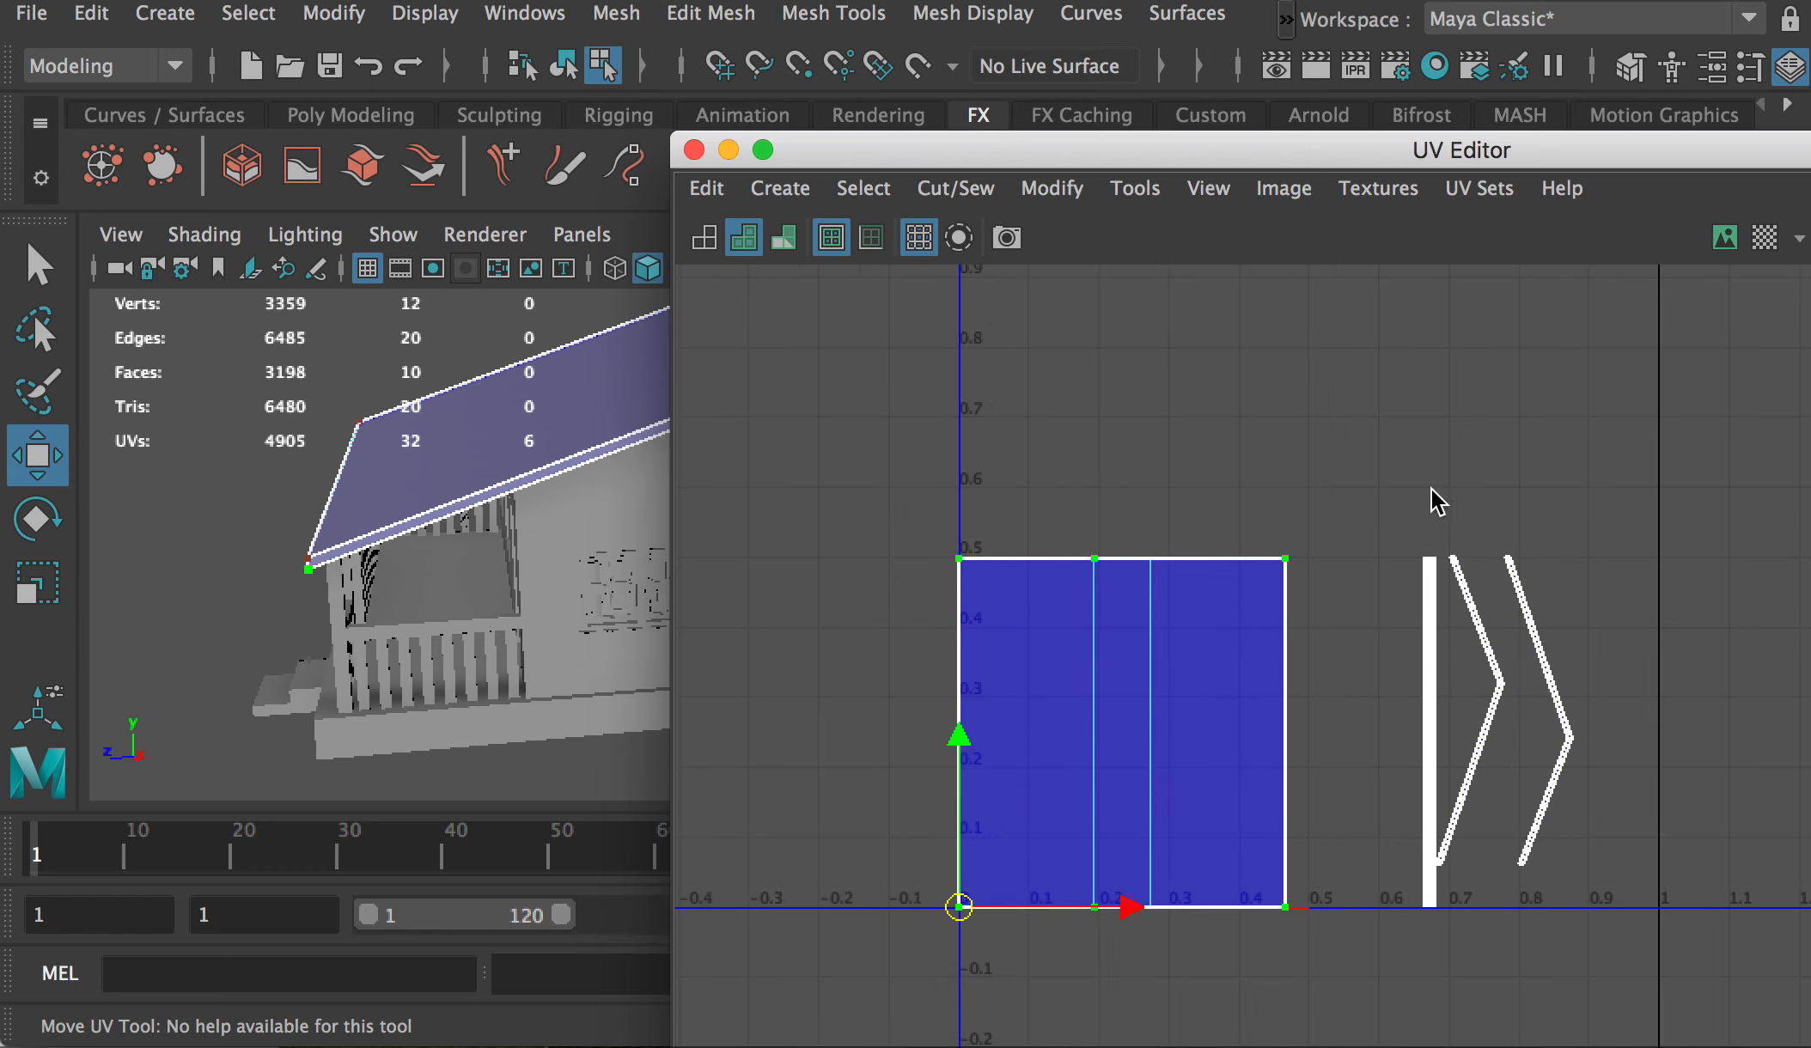
{"action": "right_click_drag", "start_coordinate": [1409, 583], "coordinate": [1533, 577]}
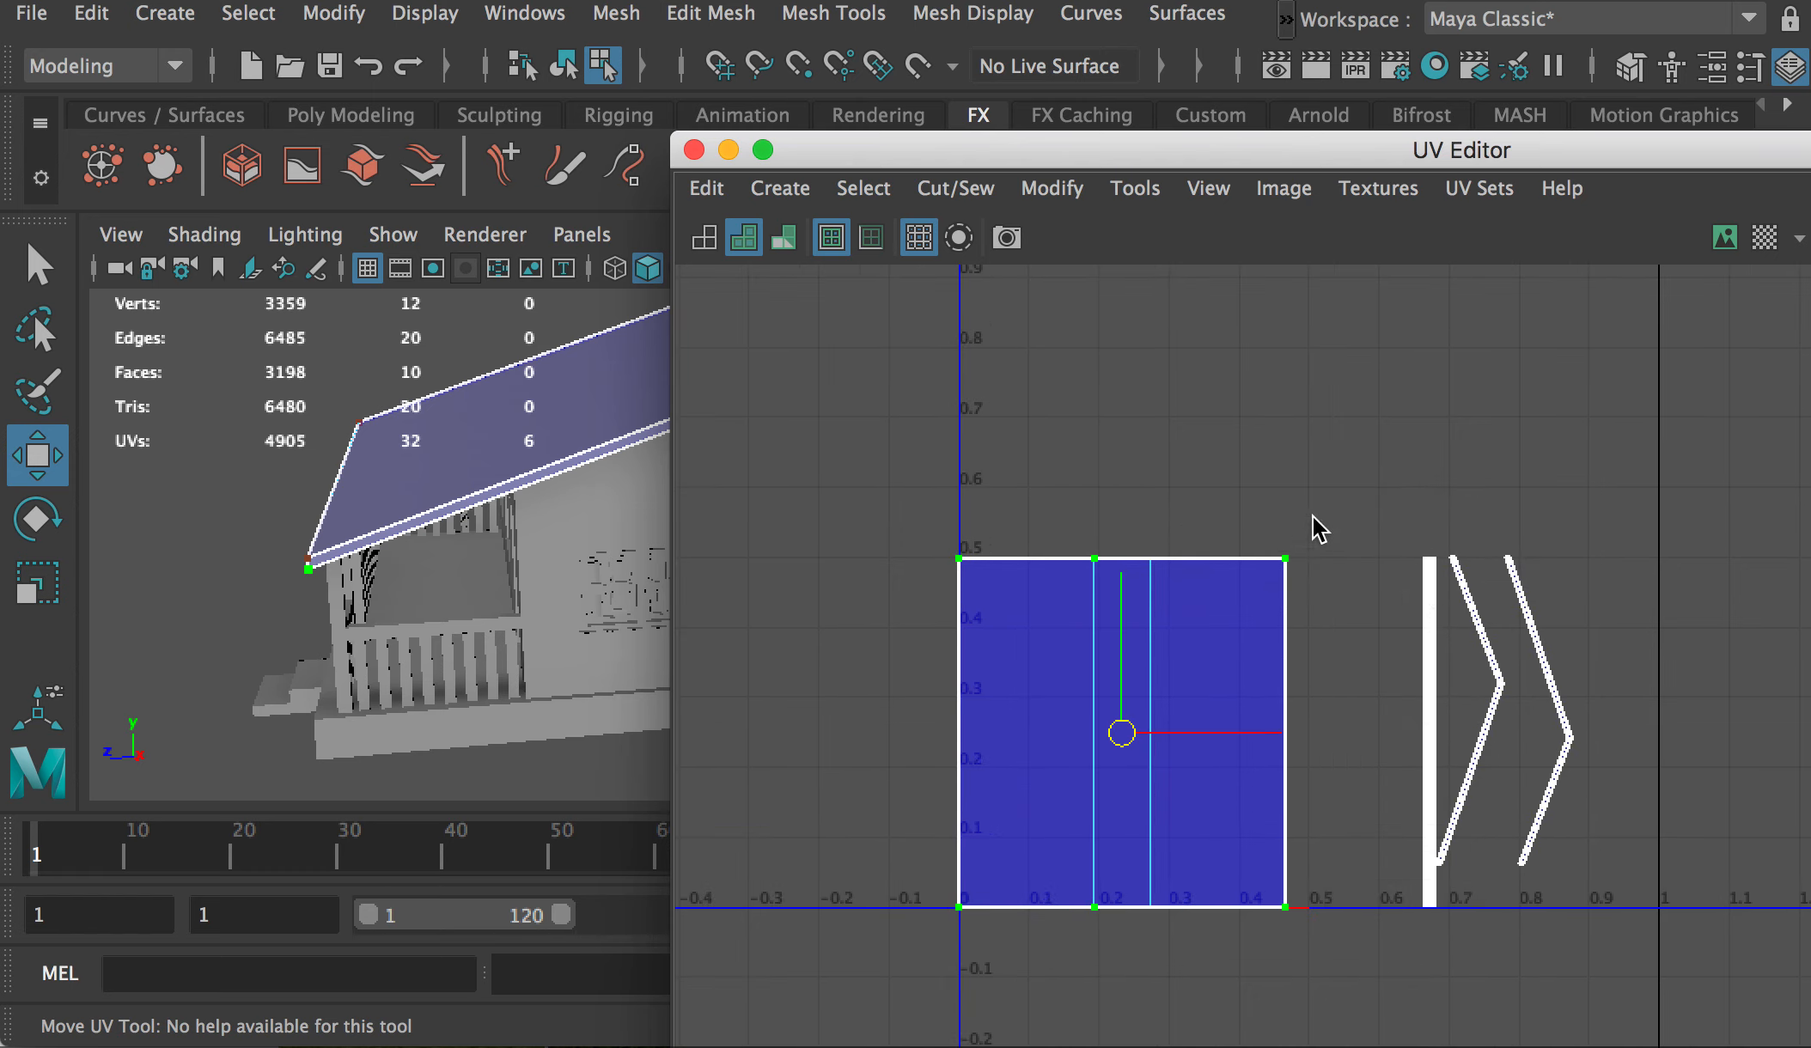
{"action": "right_click_drag", "start_coordinate": [1330, 526], "coordinate": [1617, 740], "text": "alt"}
{"action": "middle_click_drag", "start_coordinate": [1617, 739], "coordinate": [1548, 647], "text": "alt"}
{"action": "double_click", "coordinate": [1527, 667]}
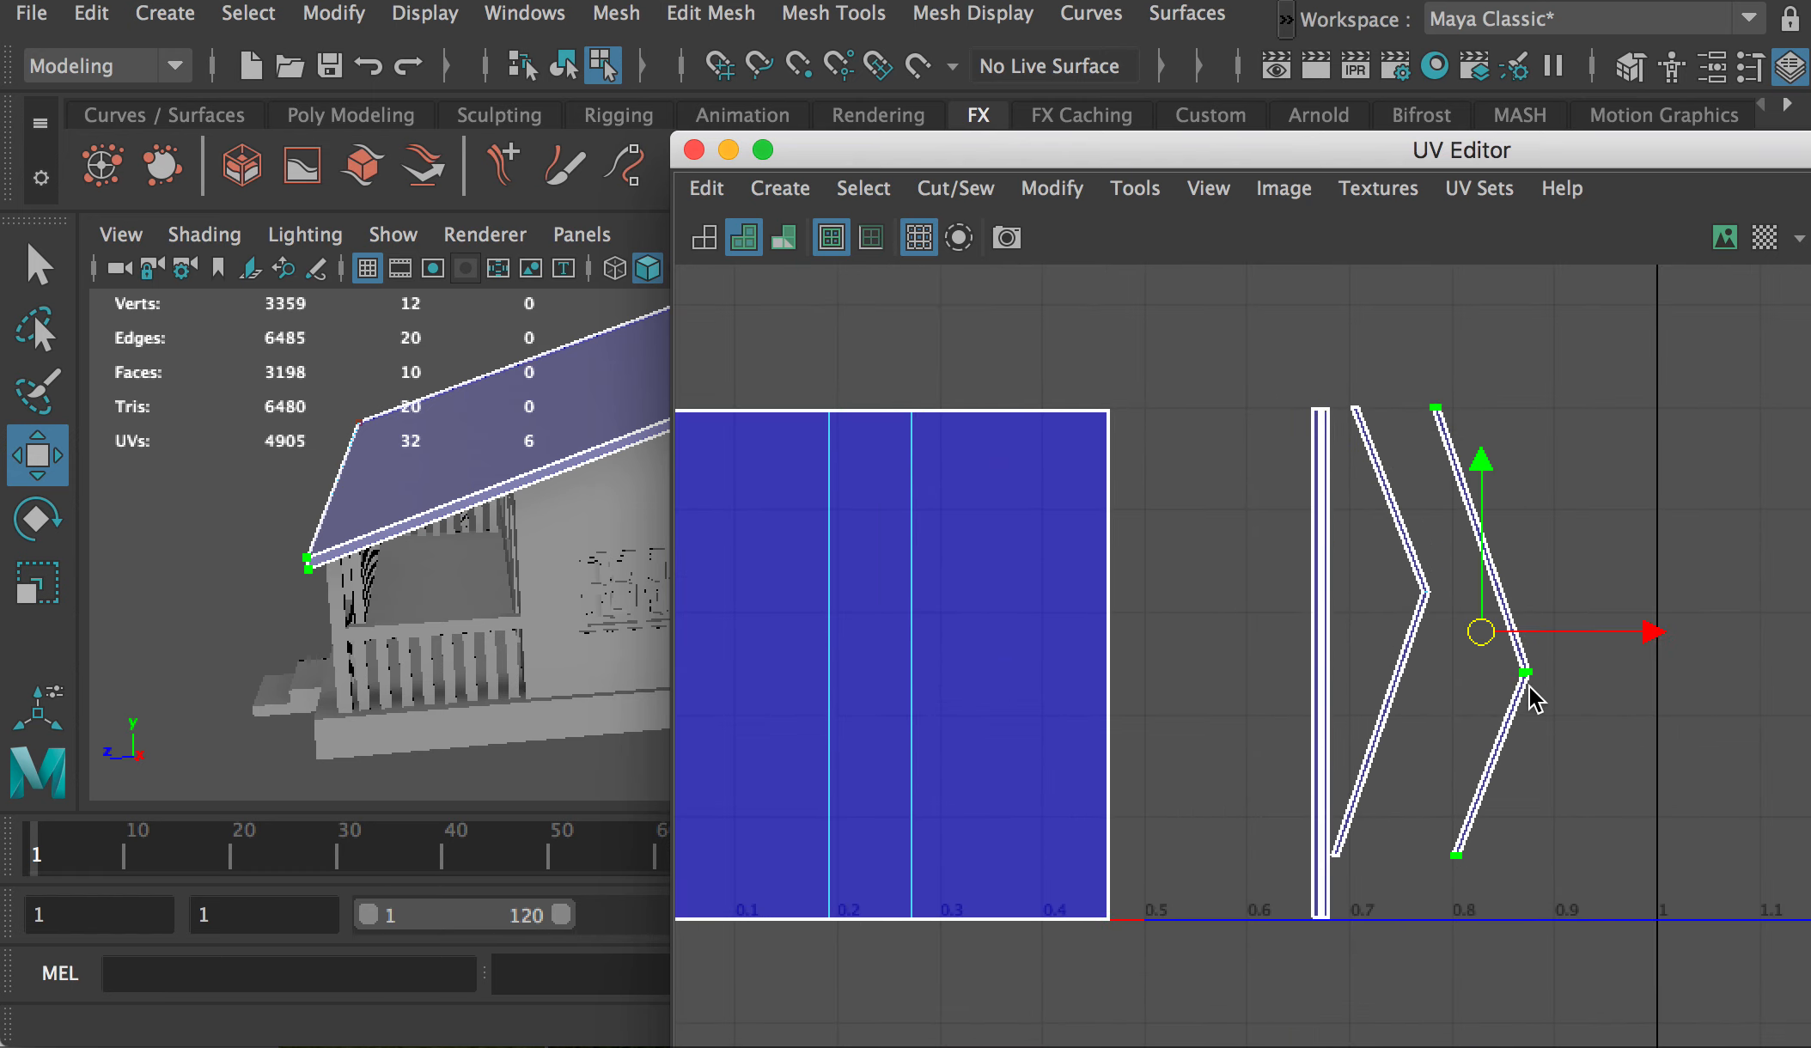
{"action": "left_click_drag", "start_coordinate": [1522, 672], "coordinate": [1428, 626]}
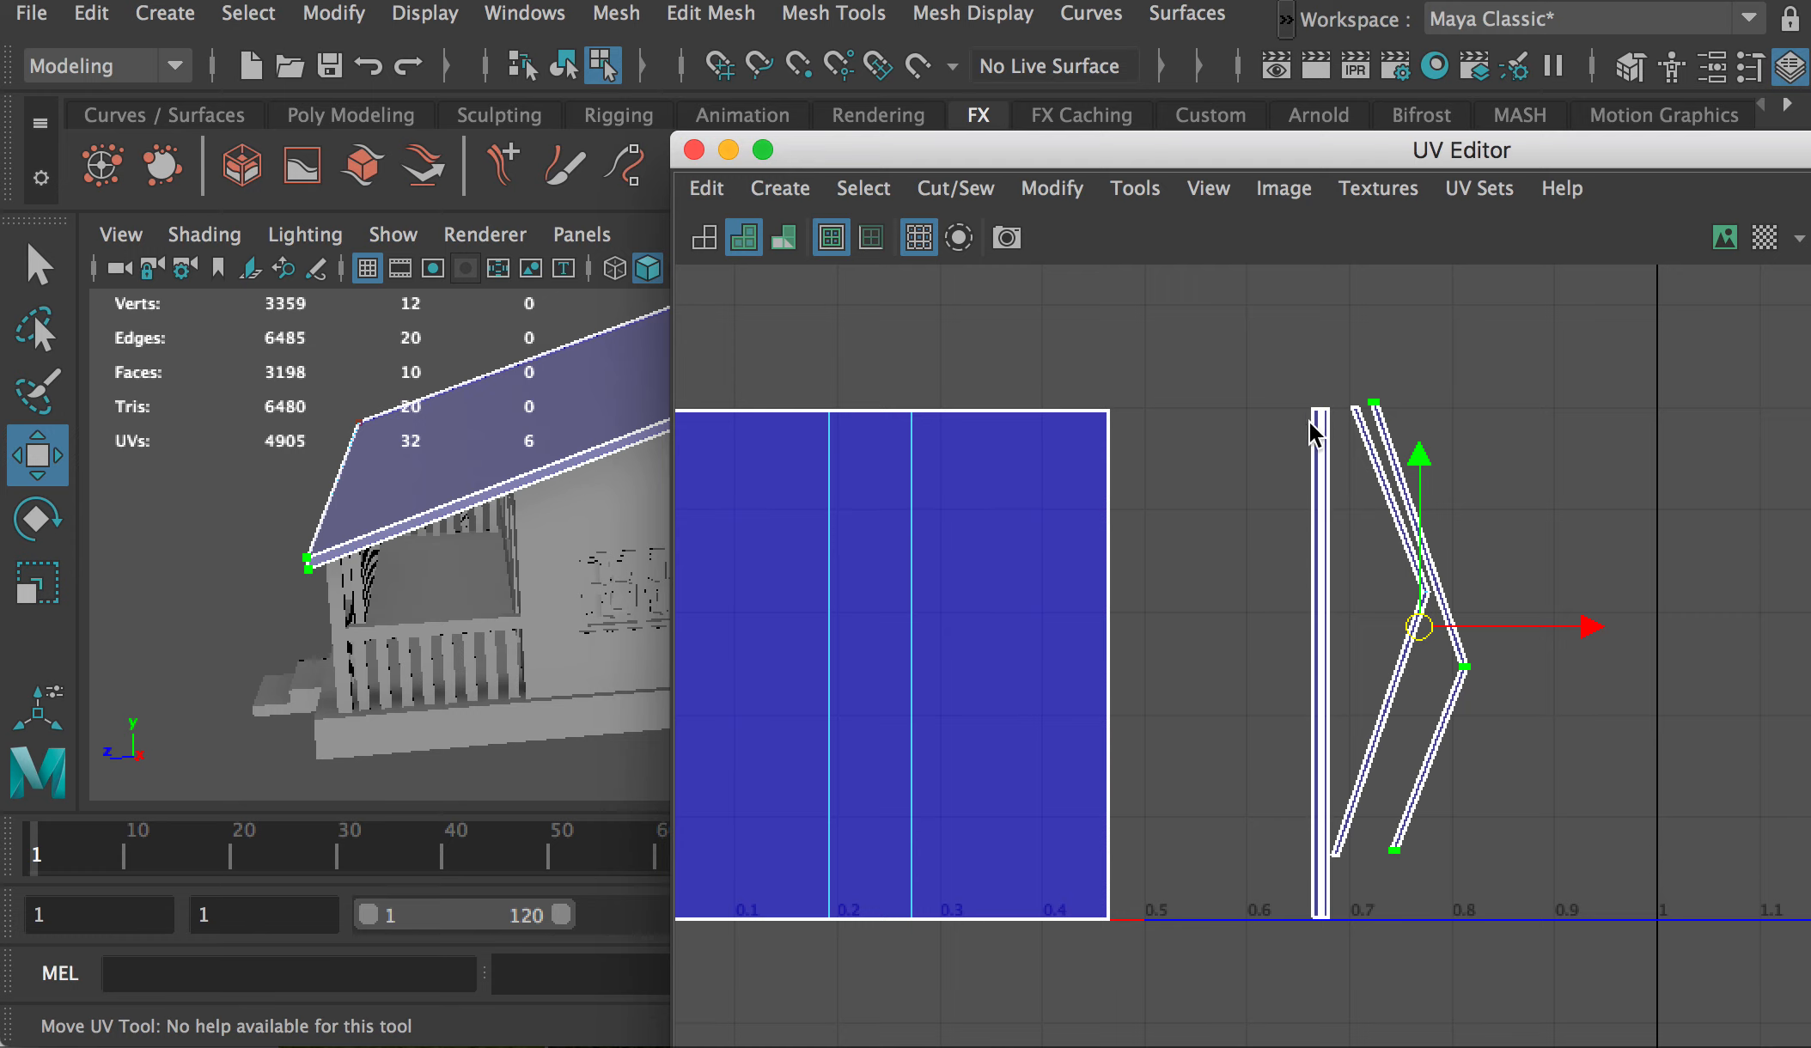
{"action": "left_click_drag", "start_coordinate": [1248, 388], "coordinate": [1542, 975]}
{"action": "left_click_drag", "start_coordinate": [1548, 659], "coordinate": [1361, 663]}
Step: Select all the roof shells, scale them up uniformly and position them to fill the 0–1 UV square
{"action": "scroll", "coordinate": [1620, 696], "scroll_direction": "down", "scroll_amount": 1}
{"action": "scroll", "coordinate": [1615, 687], "scroll_direction": "down", "scroll_amount": 1}
{"action": "left_click_drag", "start_coordinate": [953, 420], "coordinate": [1638, 858]}
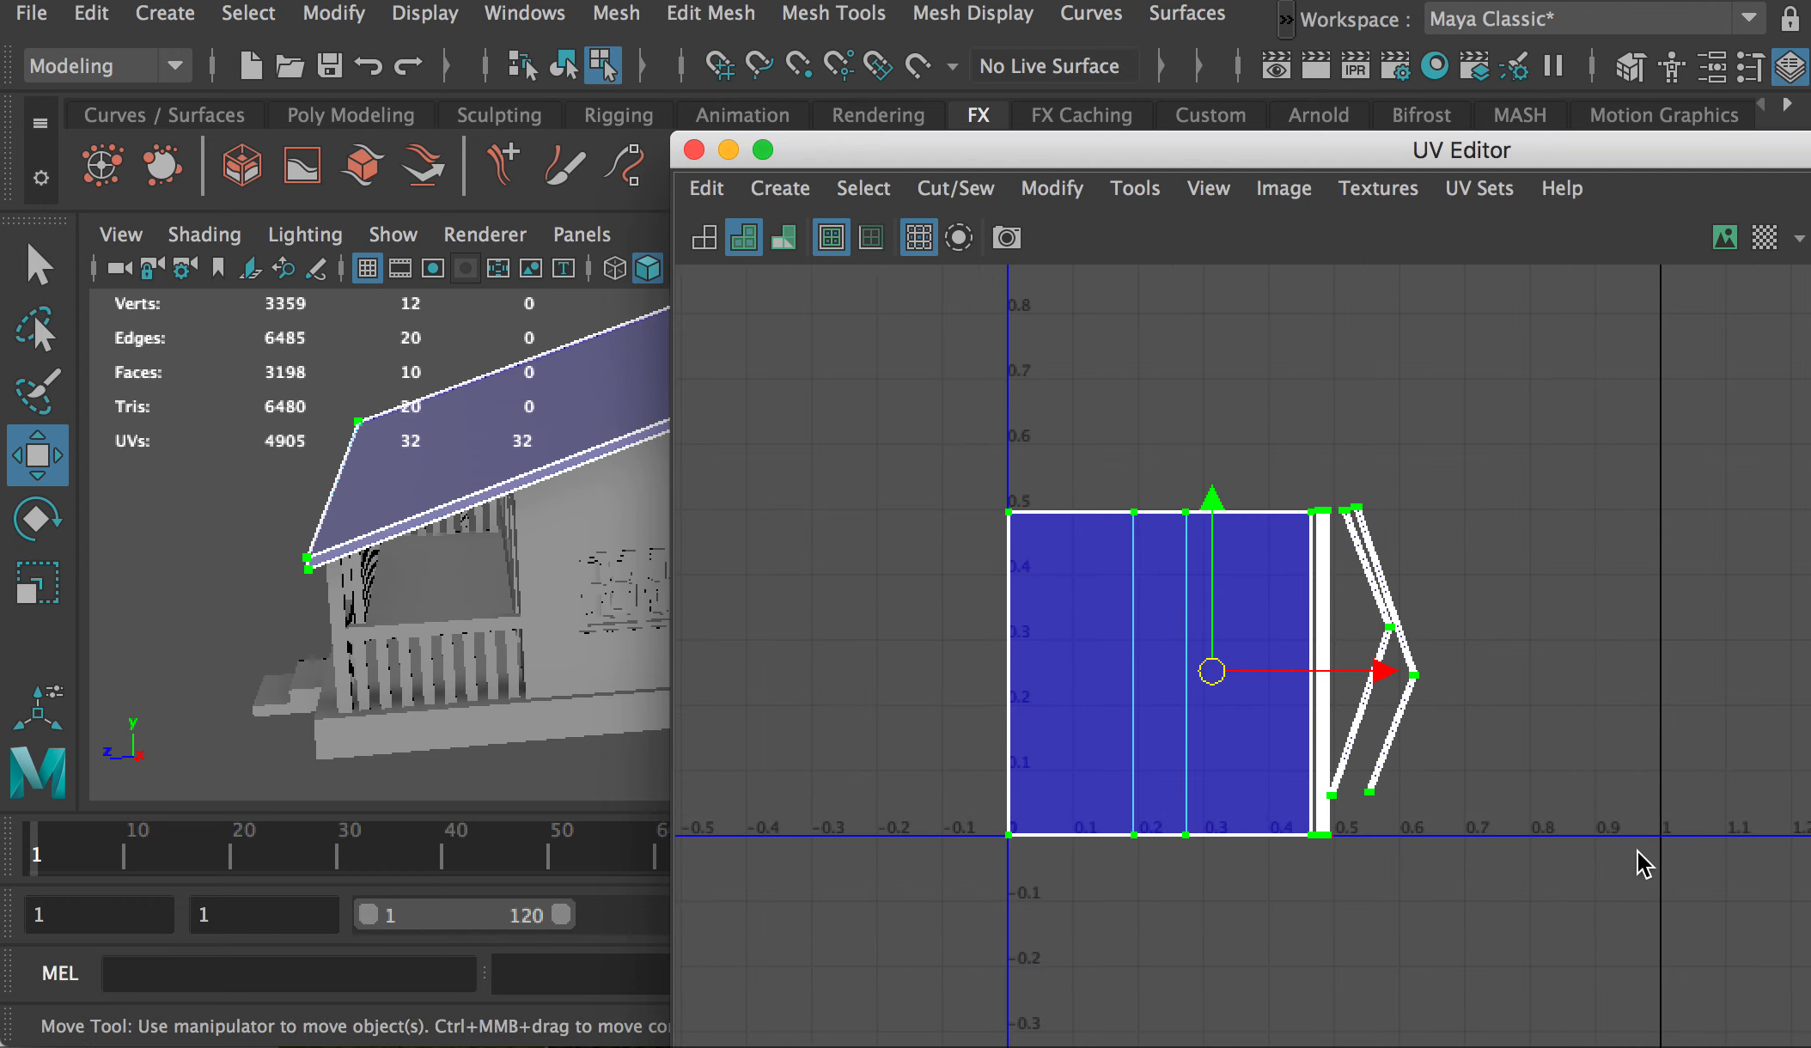
{"action": "scroll", "coordinate": [1537, 730], "scroll_direction": "down", "scroll_amount": 1}
{"action": "middle_click_drag", "start_coordinate": [1463, 618], "coordinate": [1253, 661], "text": "alt"}
{"action": "left_click_drag", "start_coordinate": [1100, 732], "coordinate": [1283, 657]}
{"action": "key", "text": "r"}
{"action": "key", "text": "w"}
{"action": "left_click_drag", "start_coordinate": [1173, 615], "coordinate": [1200, 618]}
{"action": "key", "text": "r"}
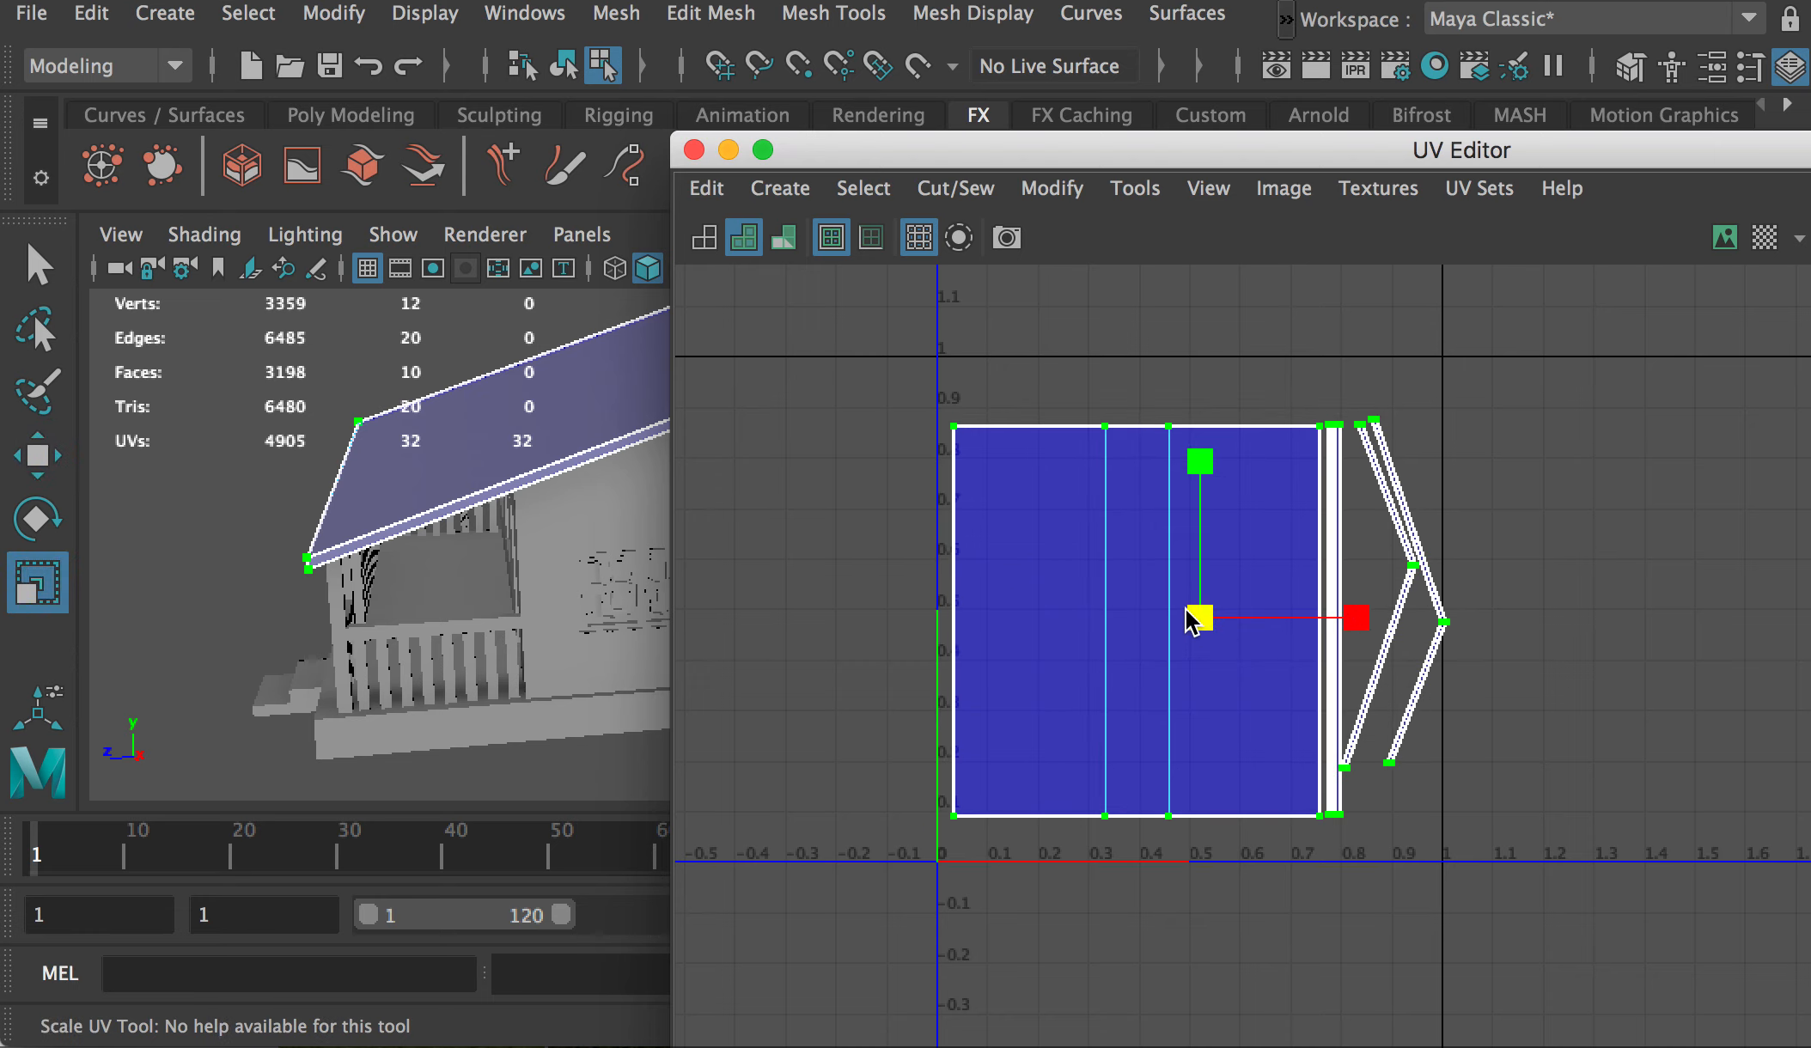
{"action": "key", "text": "w"}
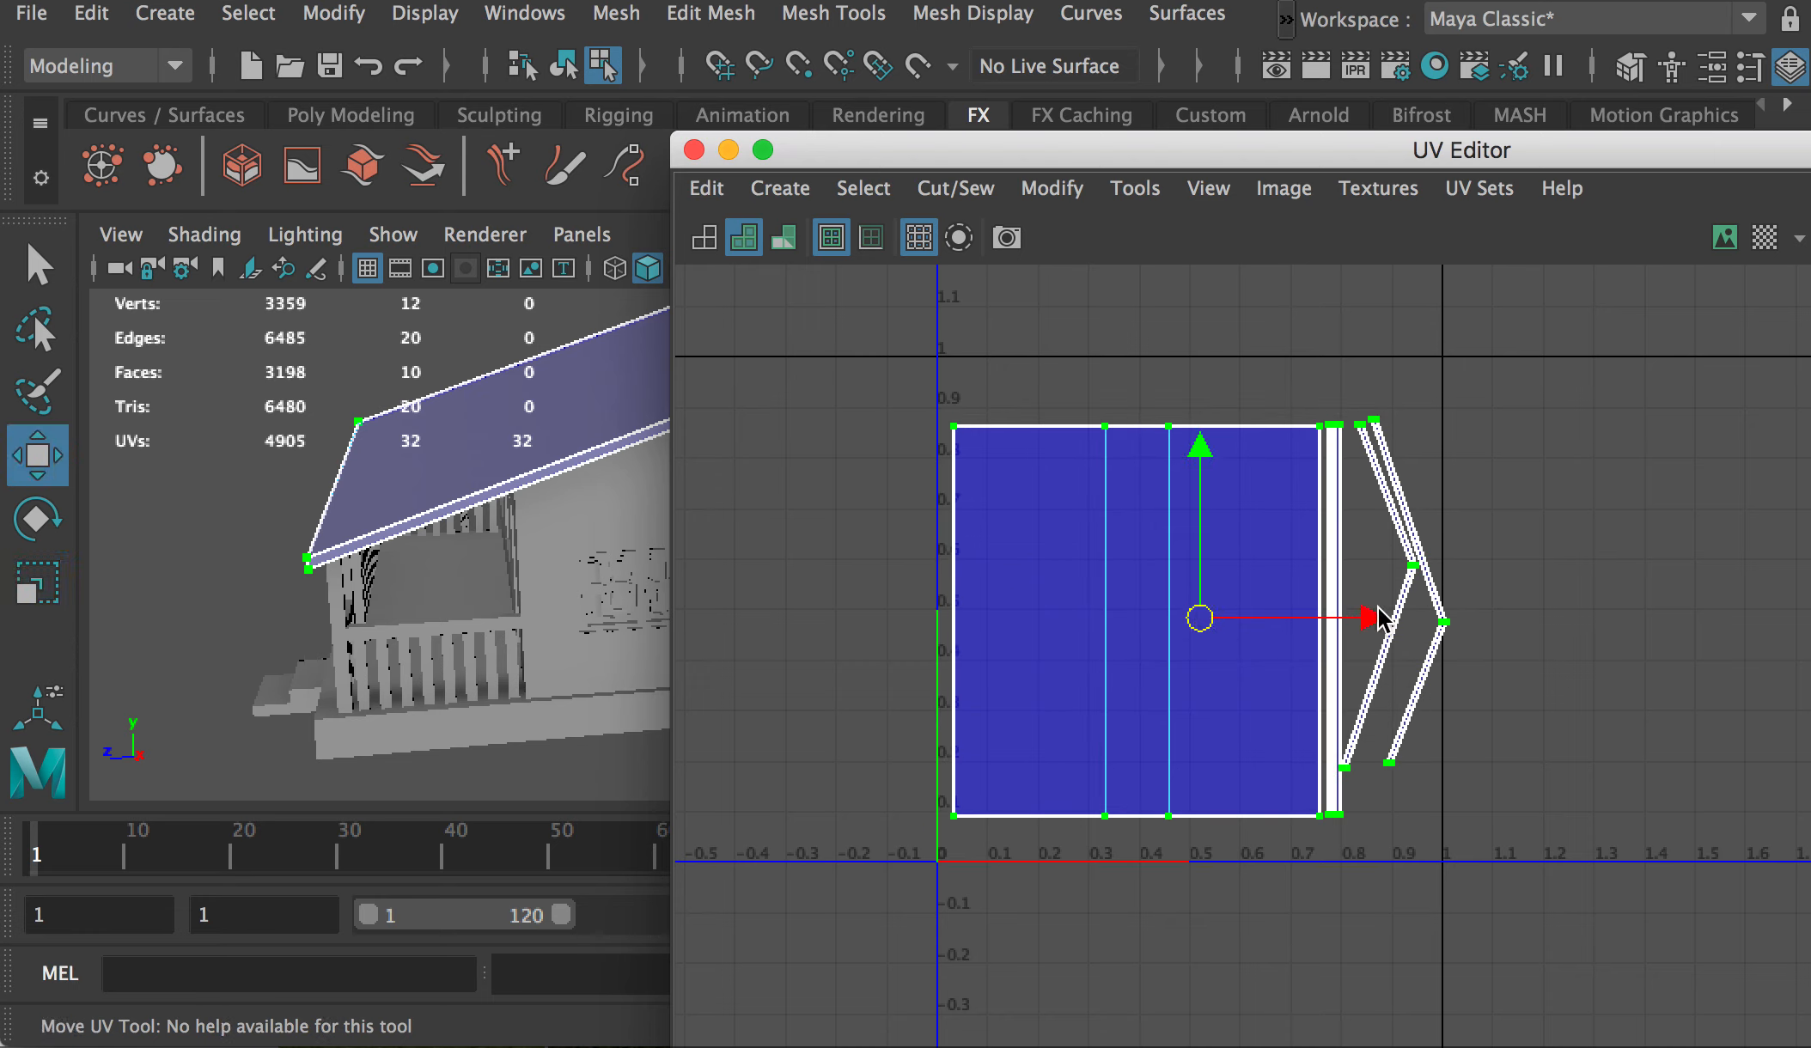
{"action": "left_click_drag", "start_coordinate": [1378, 617], "coordinate": [1372, 617]}
{"action": "key", "text": "r"}
{"action": "left_click", "coordinate": [1359, 554]}
Step: Return to object selection and hide both the Roof and the Fence group
{"action": "left_click_drag", "start_coordinate": [903, 208], "coordinate": [1608, 417]}
{"action": "right_click_drag", "start_coordinate": [698, 472], "coordinate": [851, 416]}
{"action": "left_click_drag", "start_coordinate": [1364, 223], "coordinate": [1321, 150]}
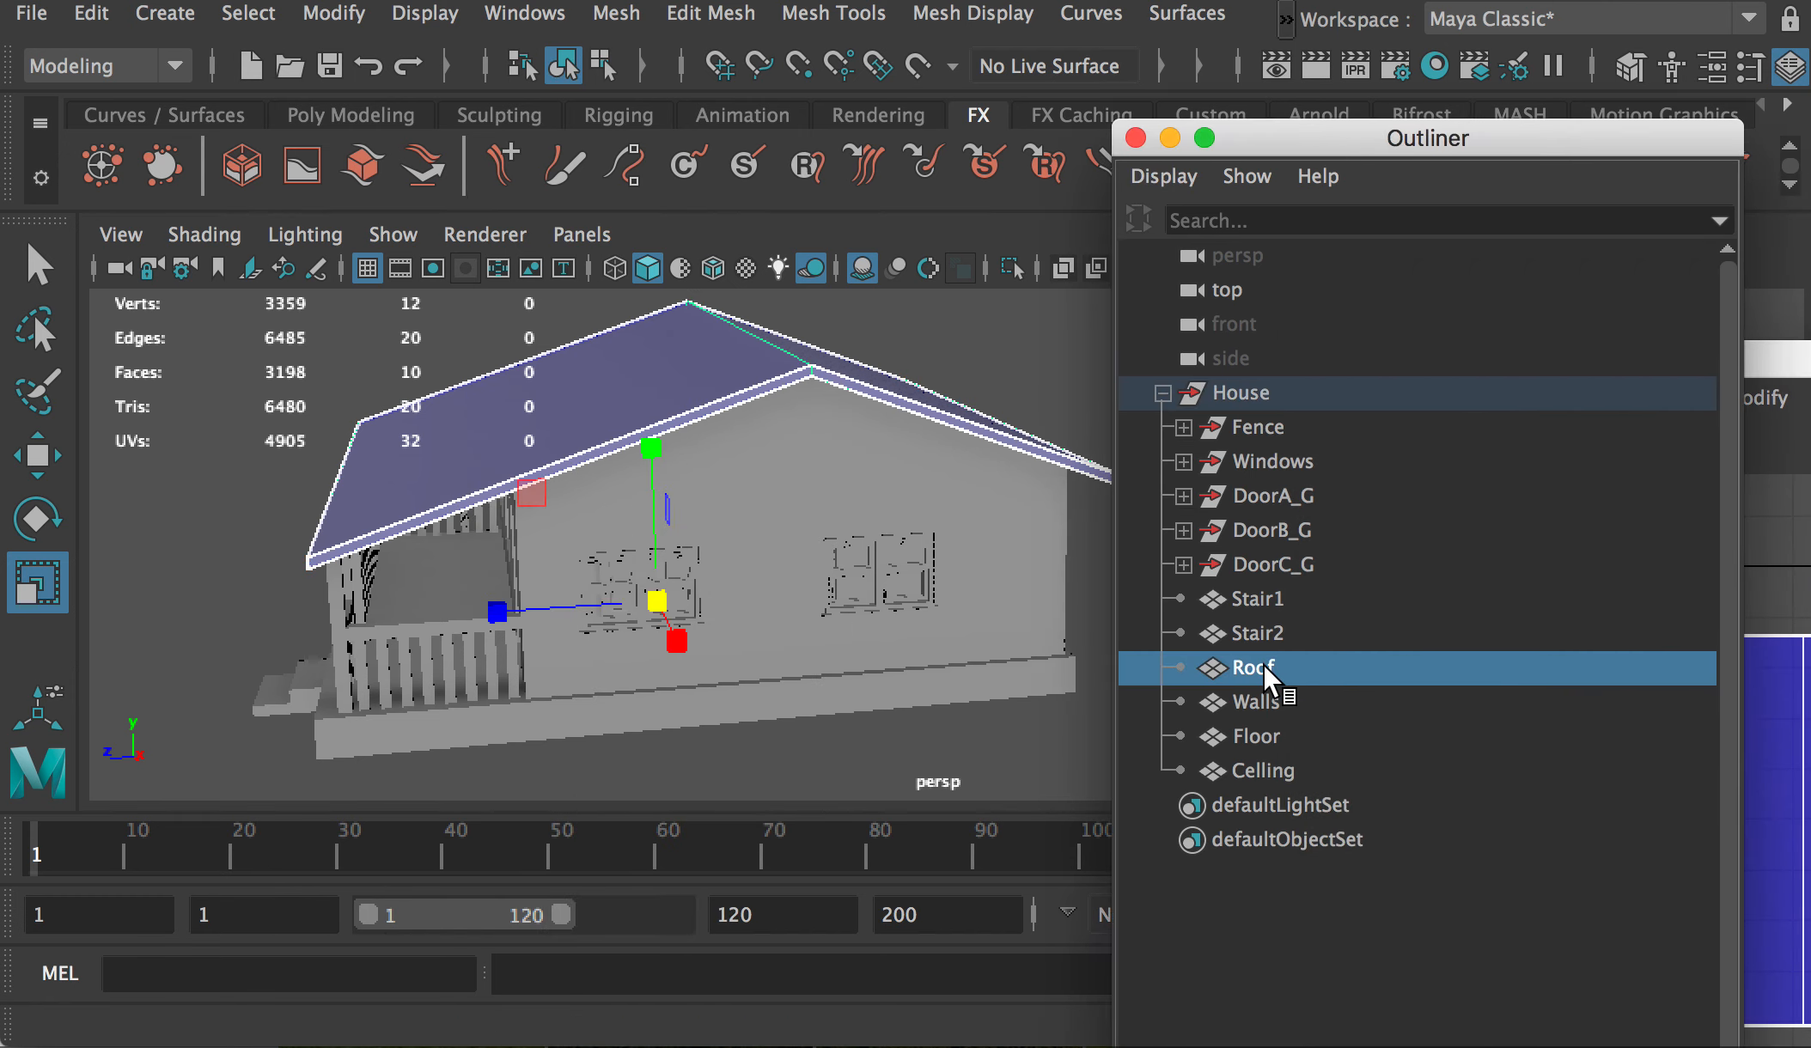
{"action": "left_click", "coordinate": [1259, 427], "text": "super"}
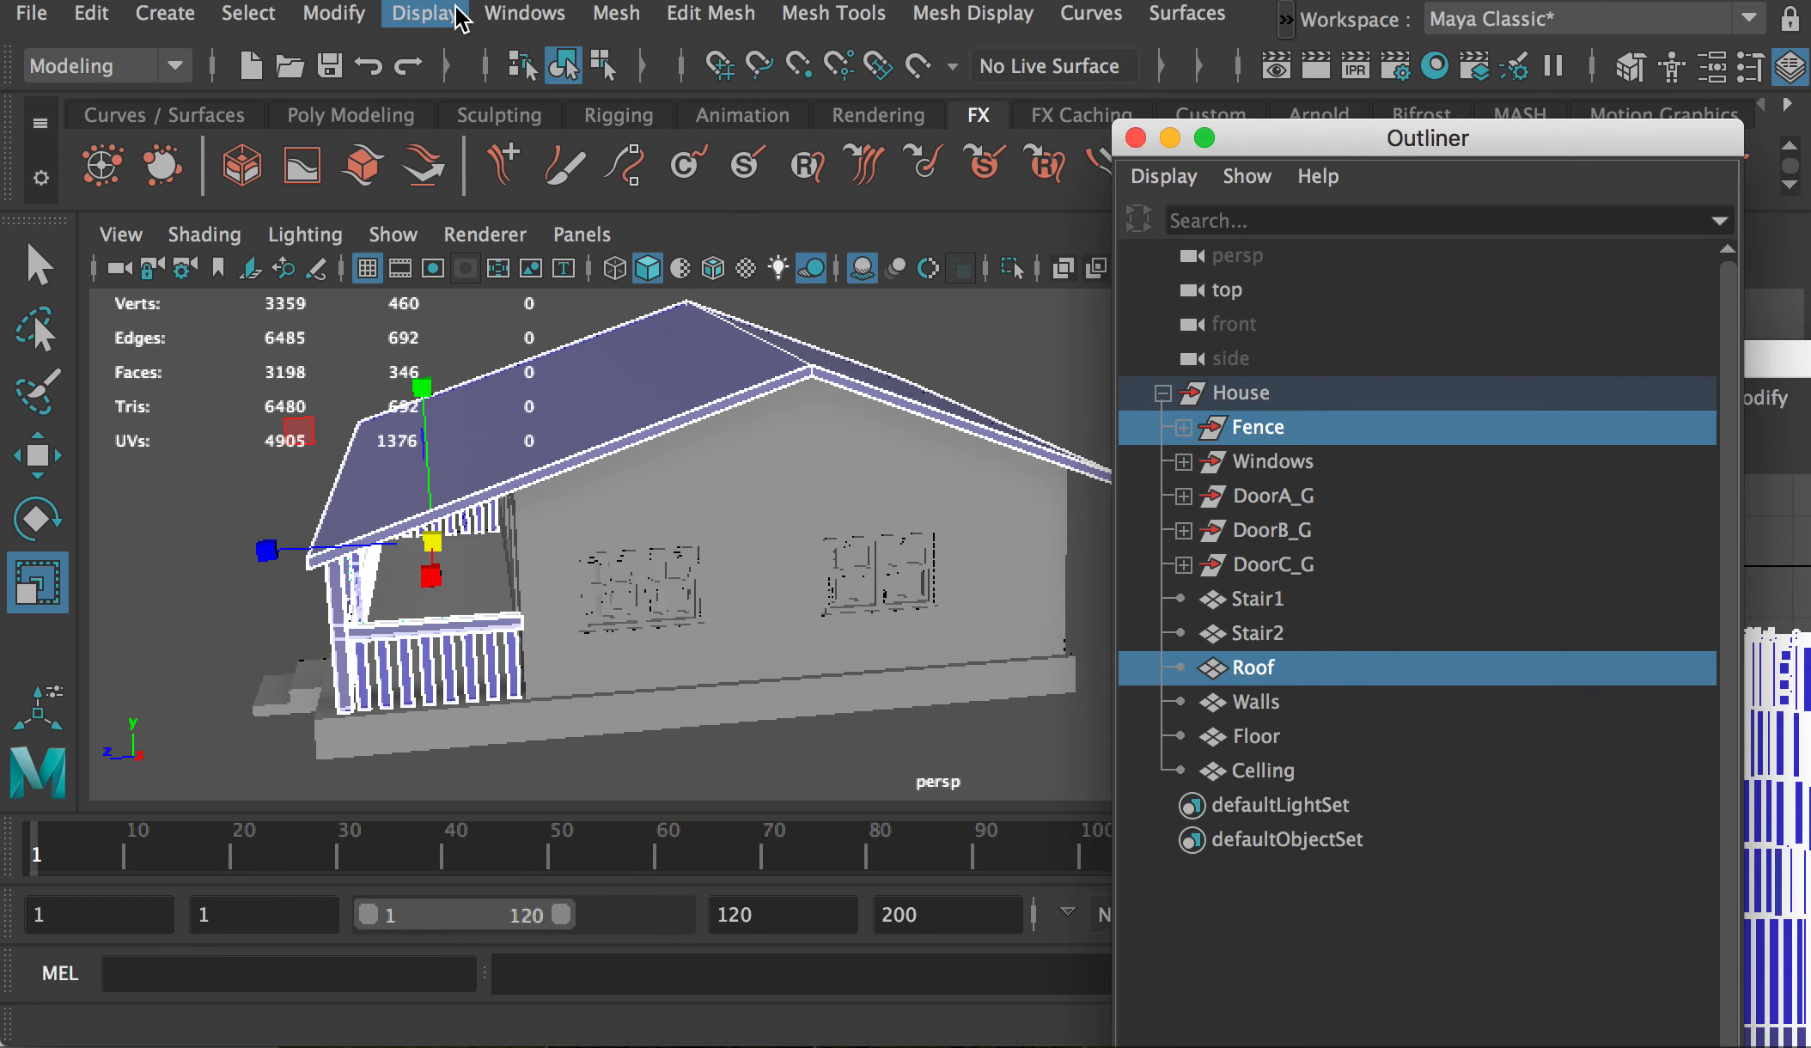
{"action": "left_click", "coordinate": [424, 13]}
{"action": "mouse_move", "coordinate": [543, 249]}
{"action": "mouse_move", "coordinate": [500, 192]}
{"action": "left_click", "coordinate": [1080, 213]}
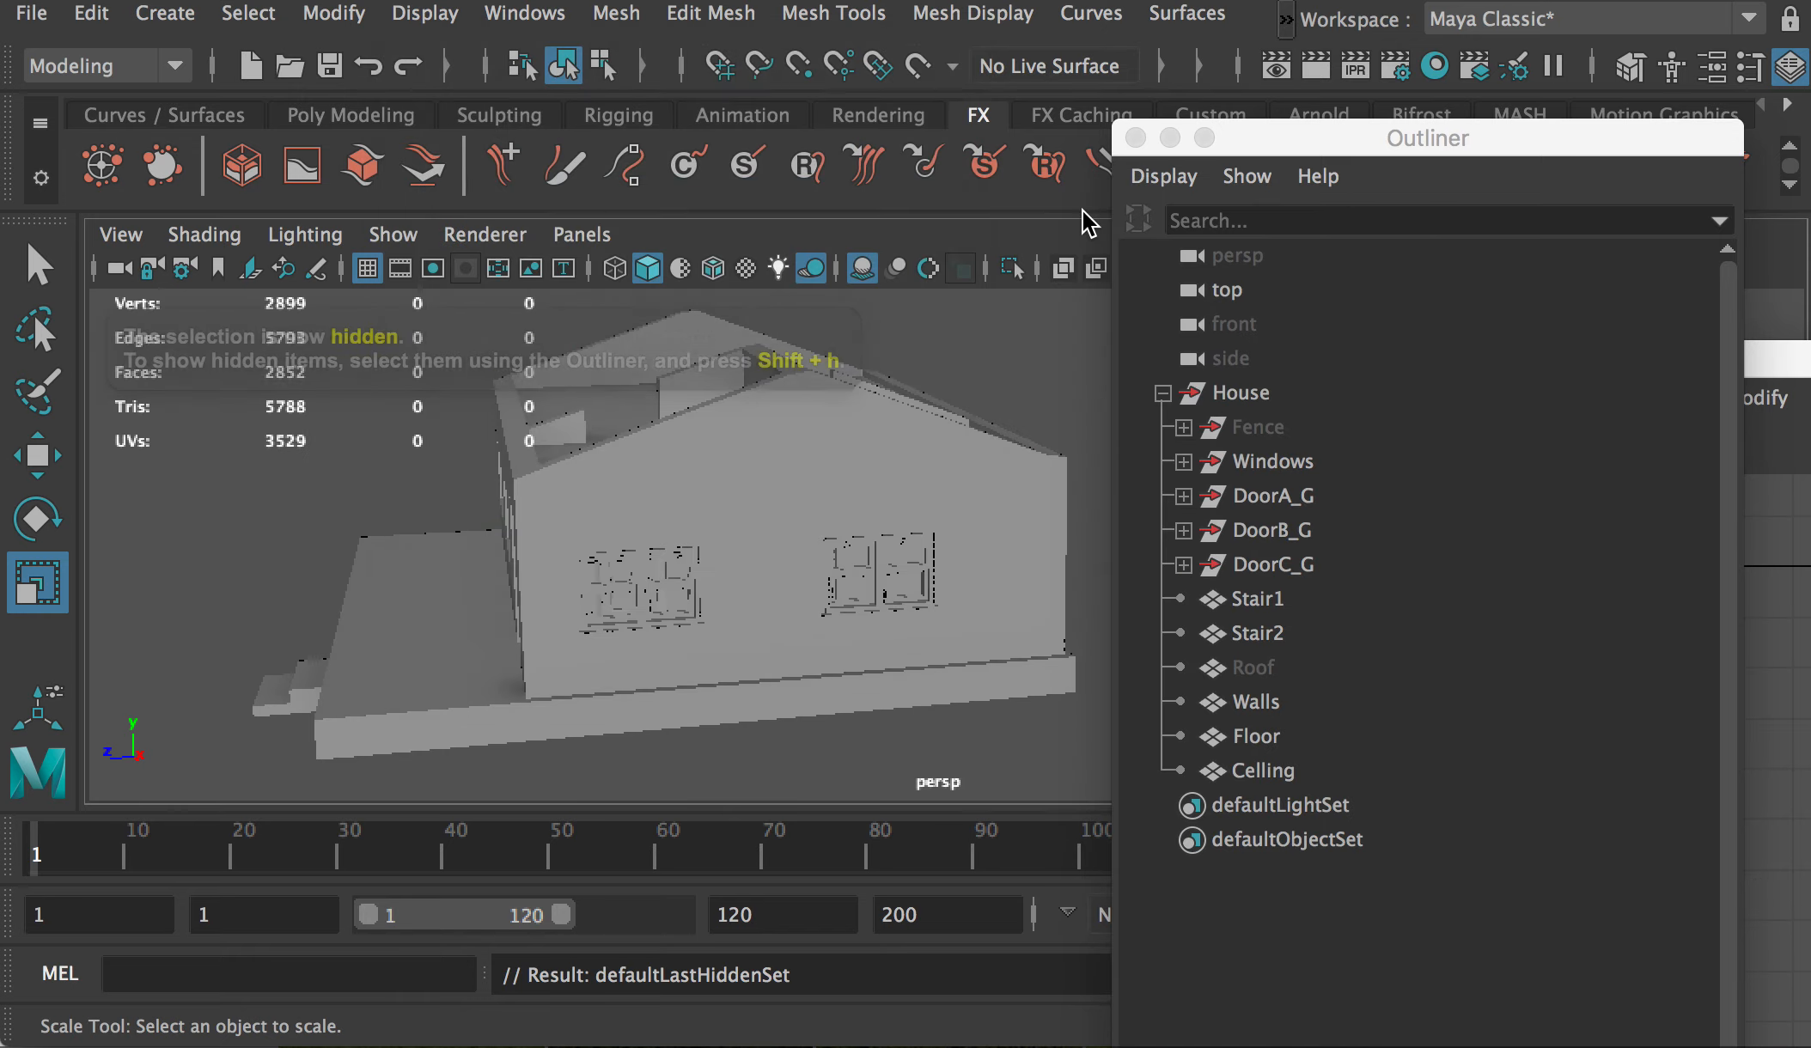
Step: Select the Floor, Celling, Stair1 and Stair2 objects together and apply Automatic UV mapping to them
{"action": "left_click_drag", "start_coordinate": [893, 369], "coordinate": [572, 348], "text": "alt"}
{"action": "left_click", "coordinate": [602, 382]}
{"action": "left_click_drag", "start_coordinate": [623, 408], "coordinate": [589, 372], "text": "alt"}
{"action": "right_click_drag", "start_coordinate": [584, 380], "coordinate": [730, 325]}
{"action": "left_click", "coordinate": [1259, 741]}
{"action": "left_click", "coordinate": [1264, 773]}
{"action": "left_click", "coordinate": [1256, 741], "text": "ctrl"}
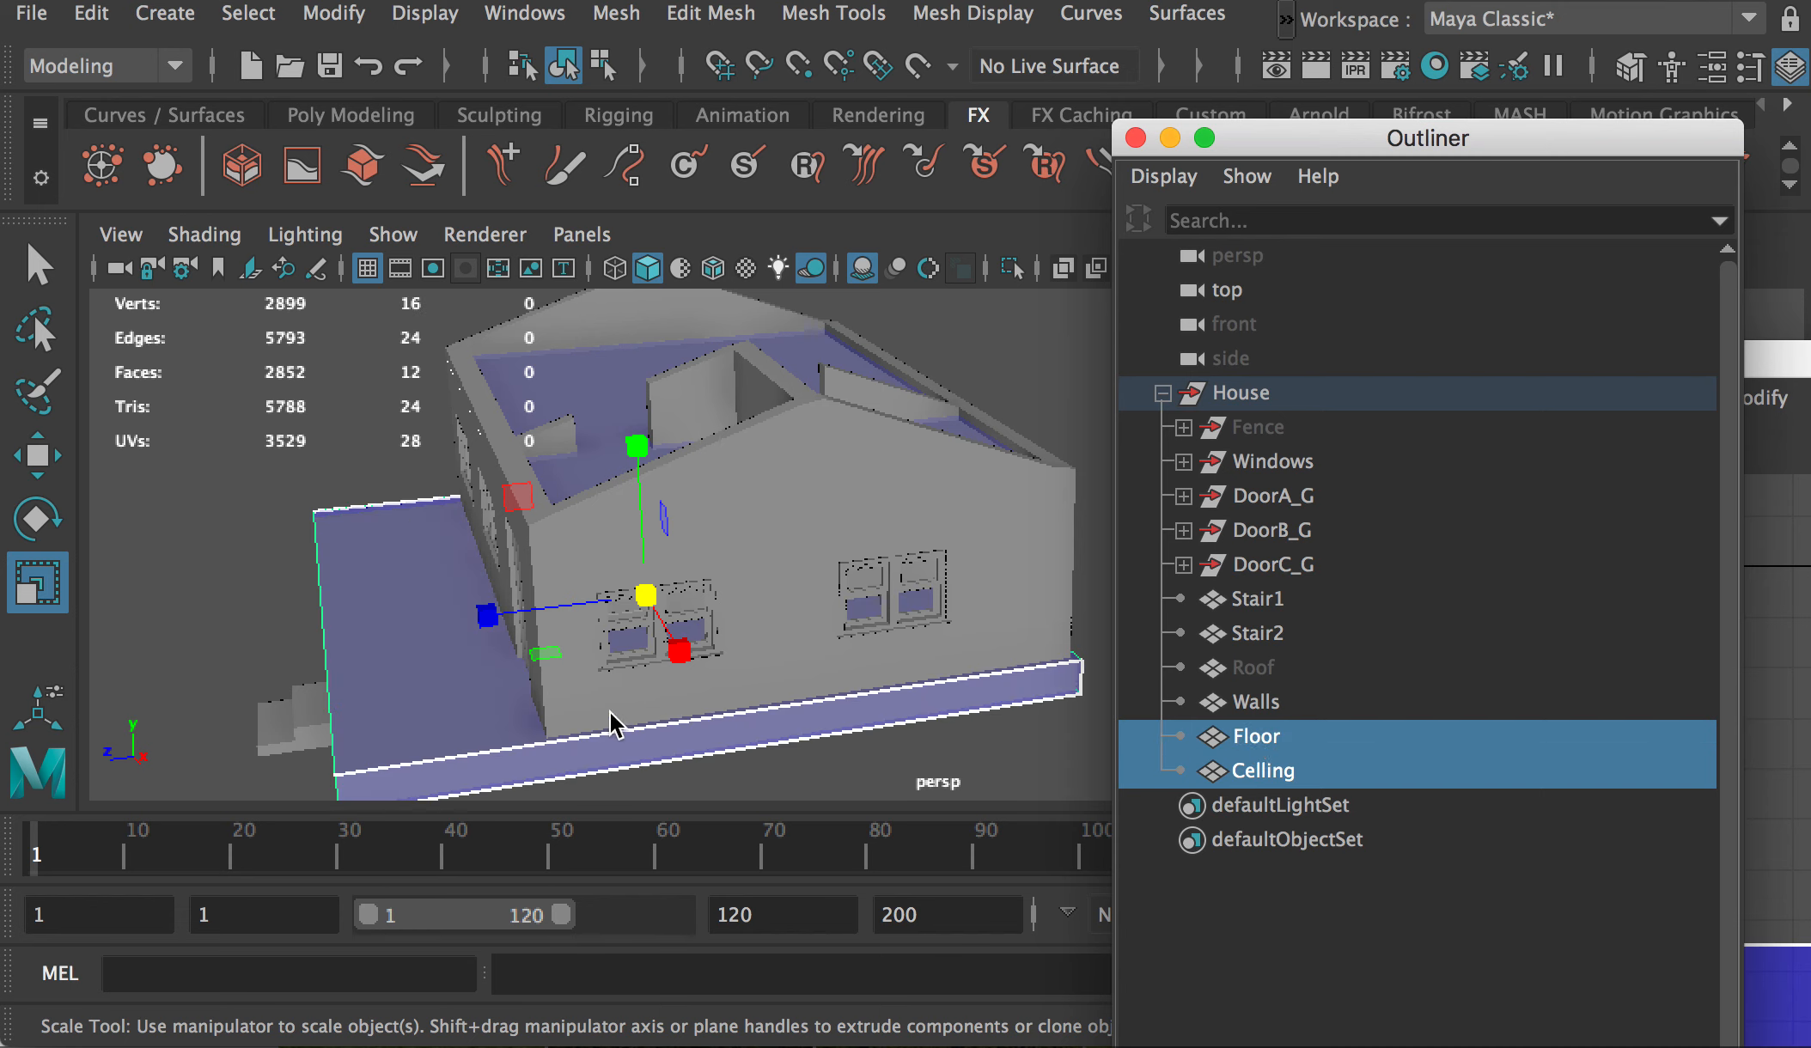
{"action": "left_click", "coordinate": [1269, 635], "text": "ctrl"}
{"action": "left_click", "coordinate": [1259, 598], "text": "ctrl"}
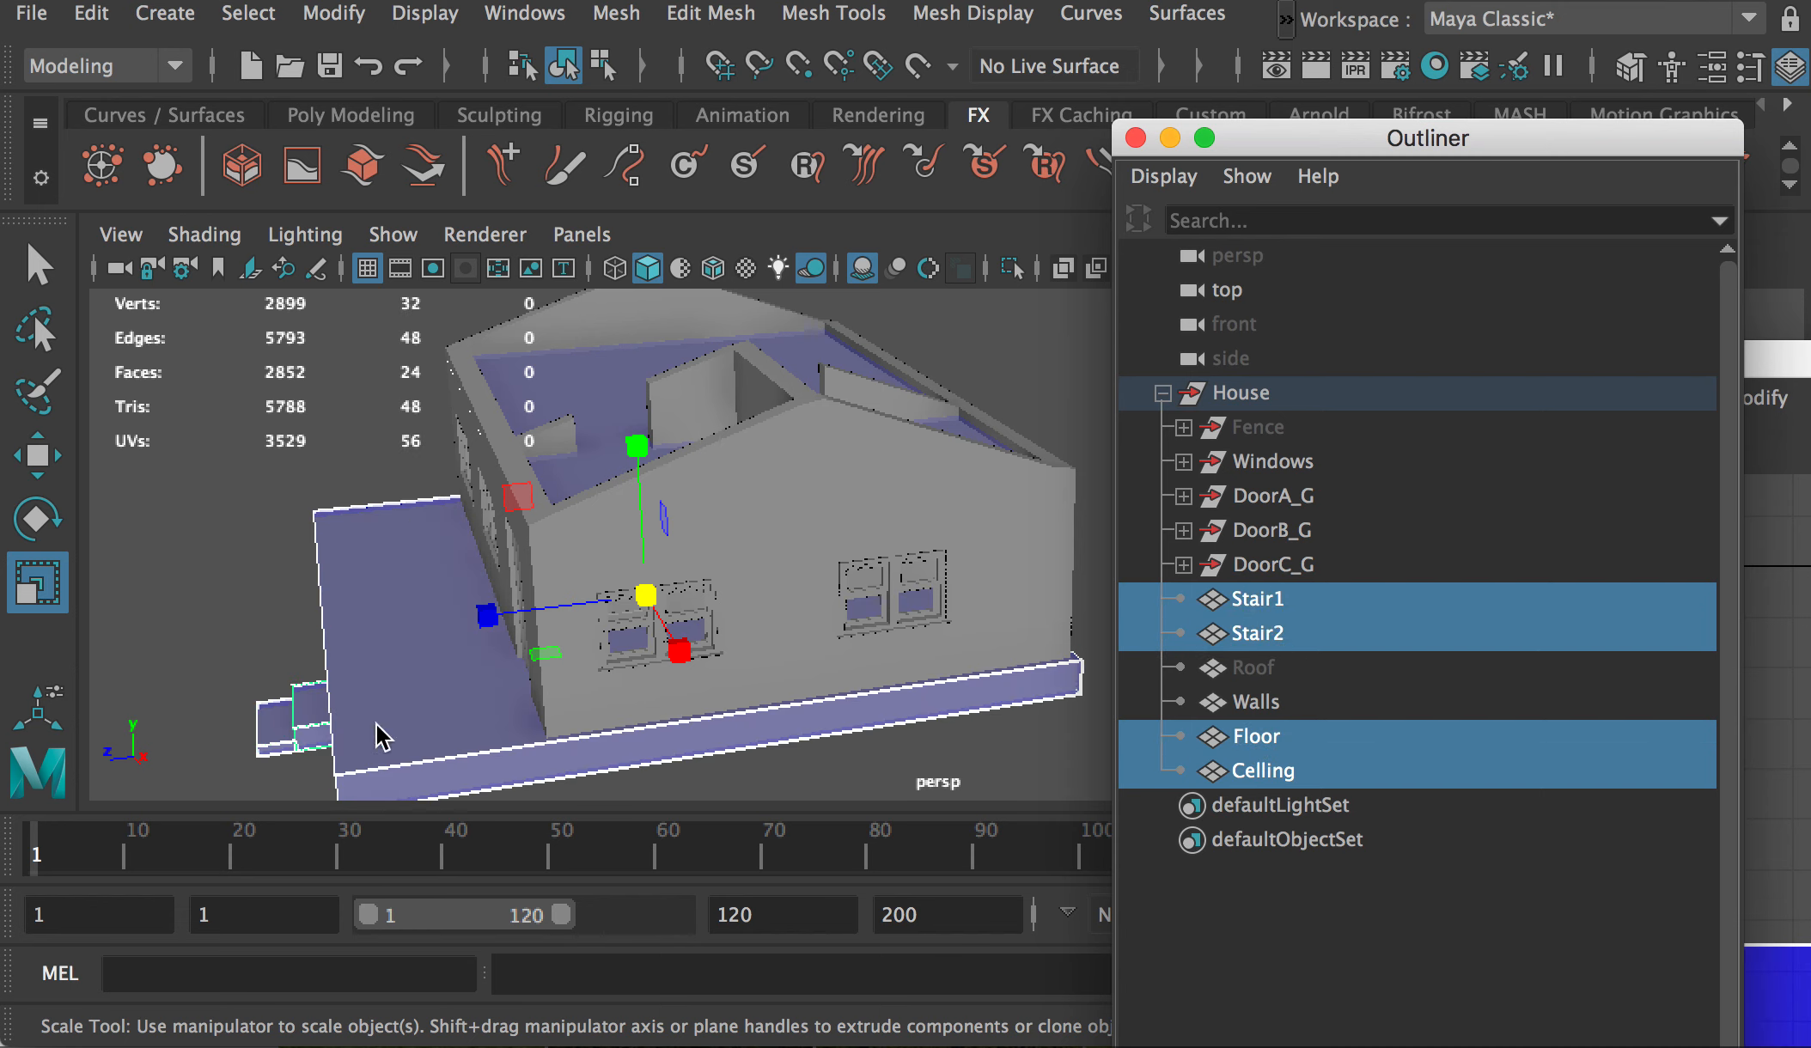
{"action": "left_click", "coordinate": [1286, 20]}
{"action": "mouse_move", "coordinate": [1370, 99]}
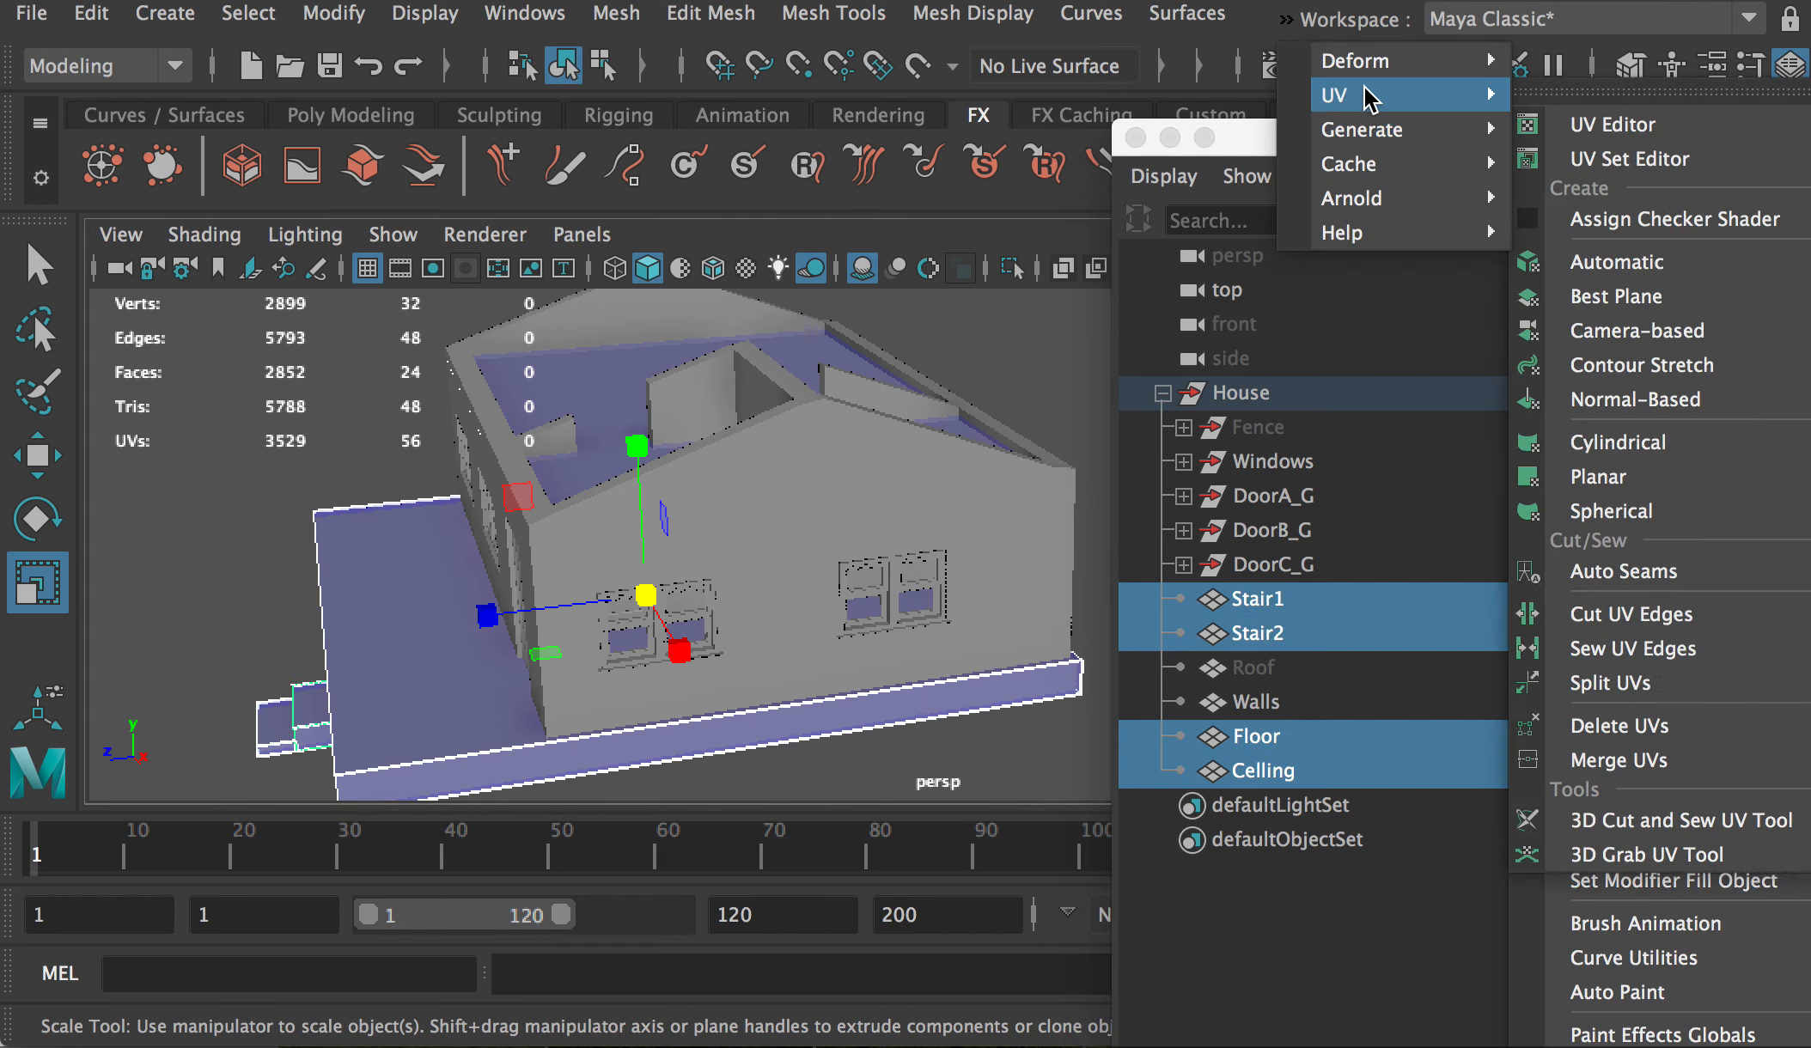
{"action": "left_click", "coordinate": [1630, 264]}
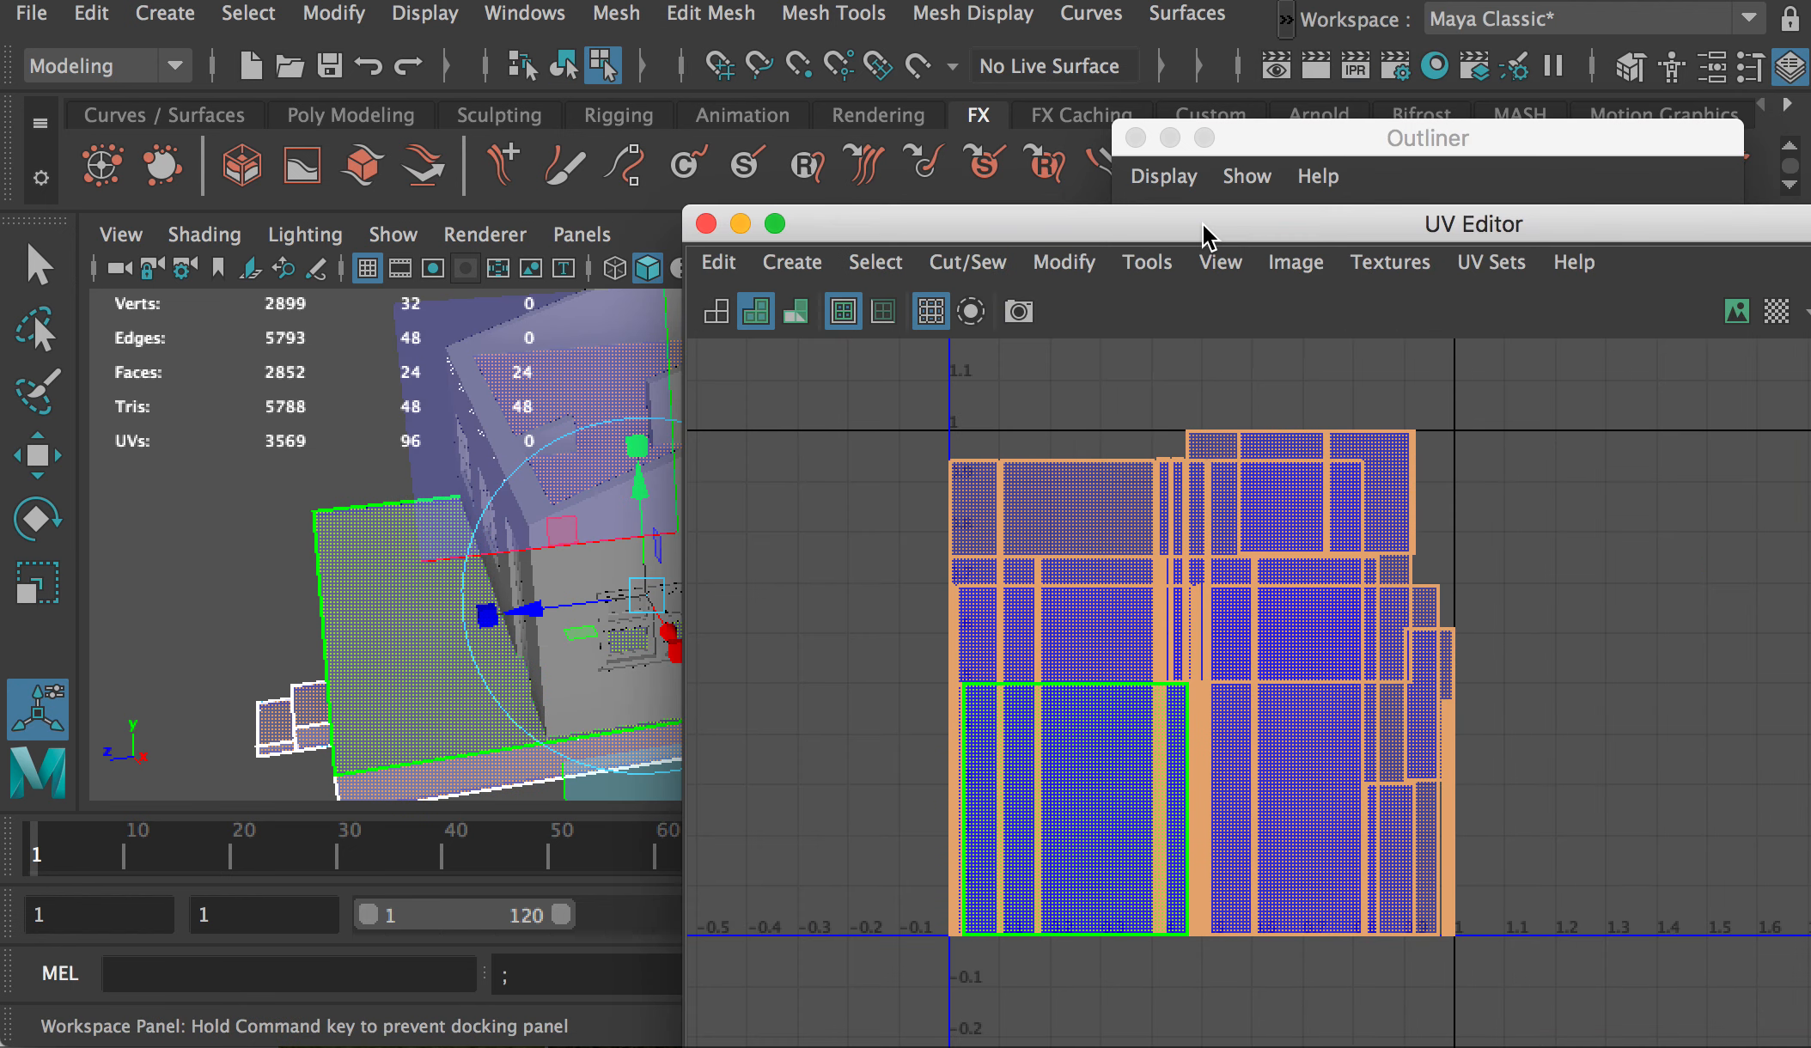
Step: Select only the Floor object and bring its UV layout into clear view in the UV Editor
{"action": "left_click_drag", "start_coordinate": [1201, 223], "coordinate": [1463, 295]}
{"action": "left_click", "coordinate": [1327, 146]}
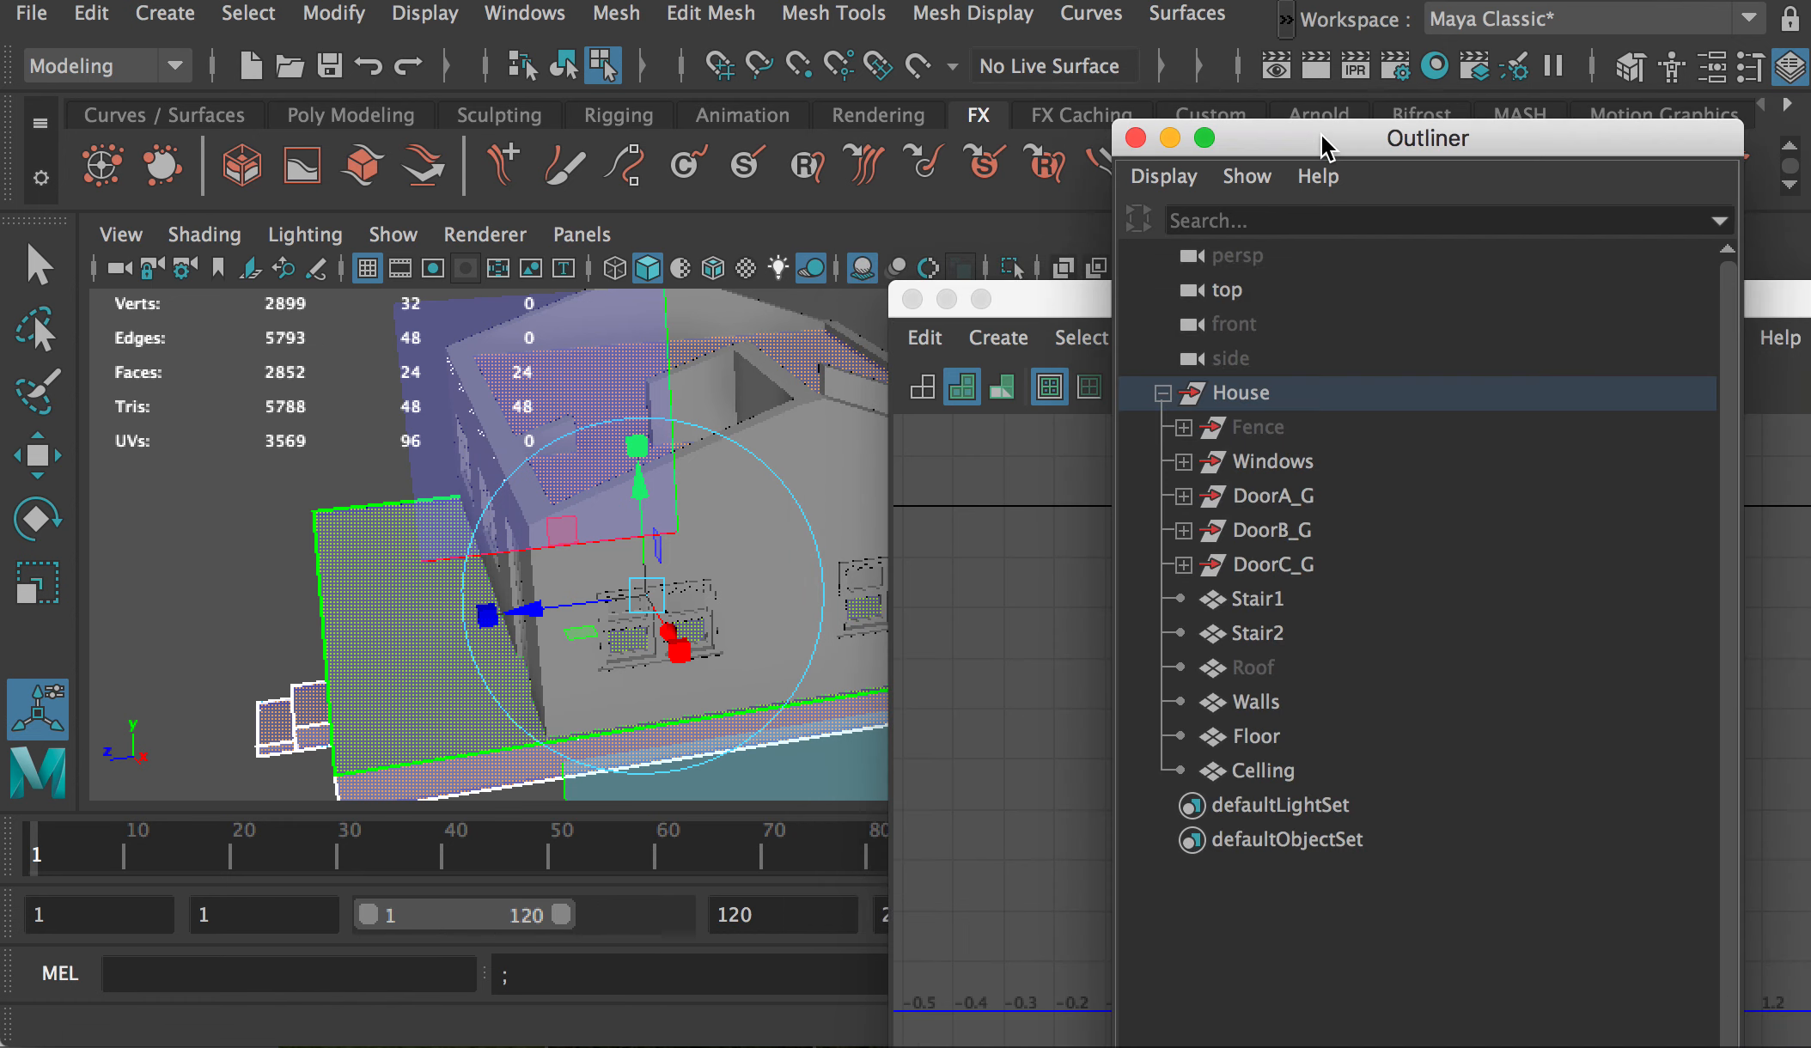
{"action": "left_click", "coordinate": [1253, 700]}
{"action": "left_click", "coordinate": [1257, 737]}
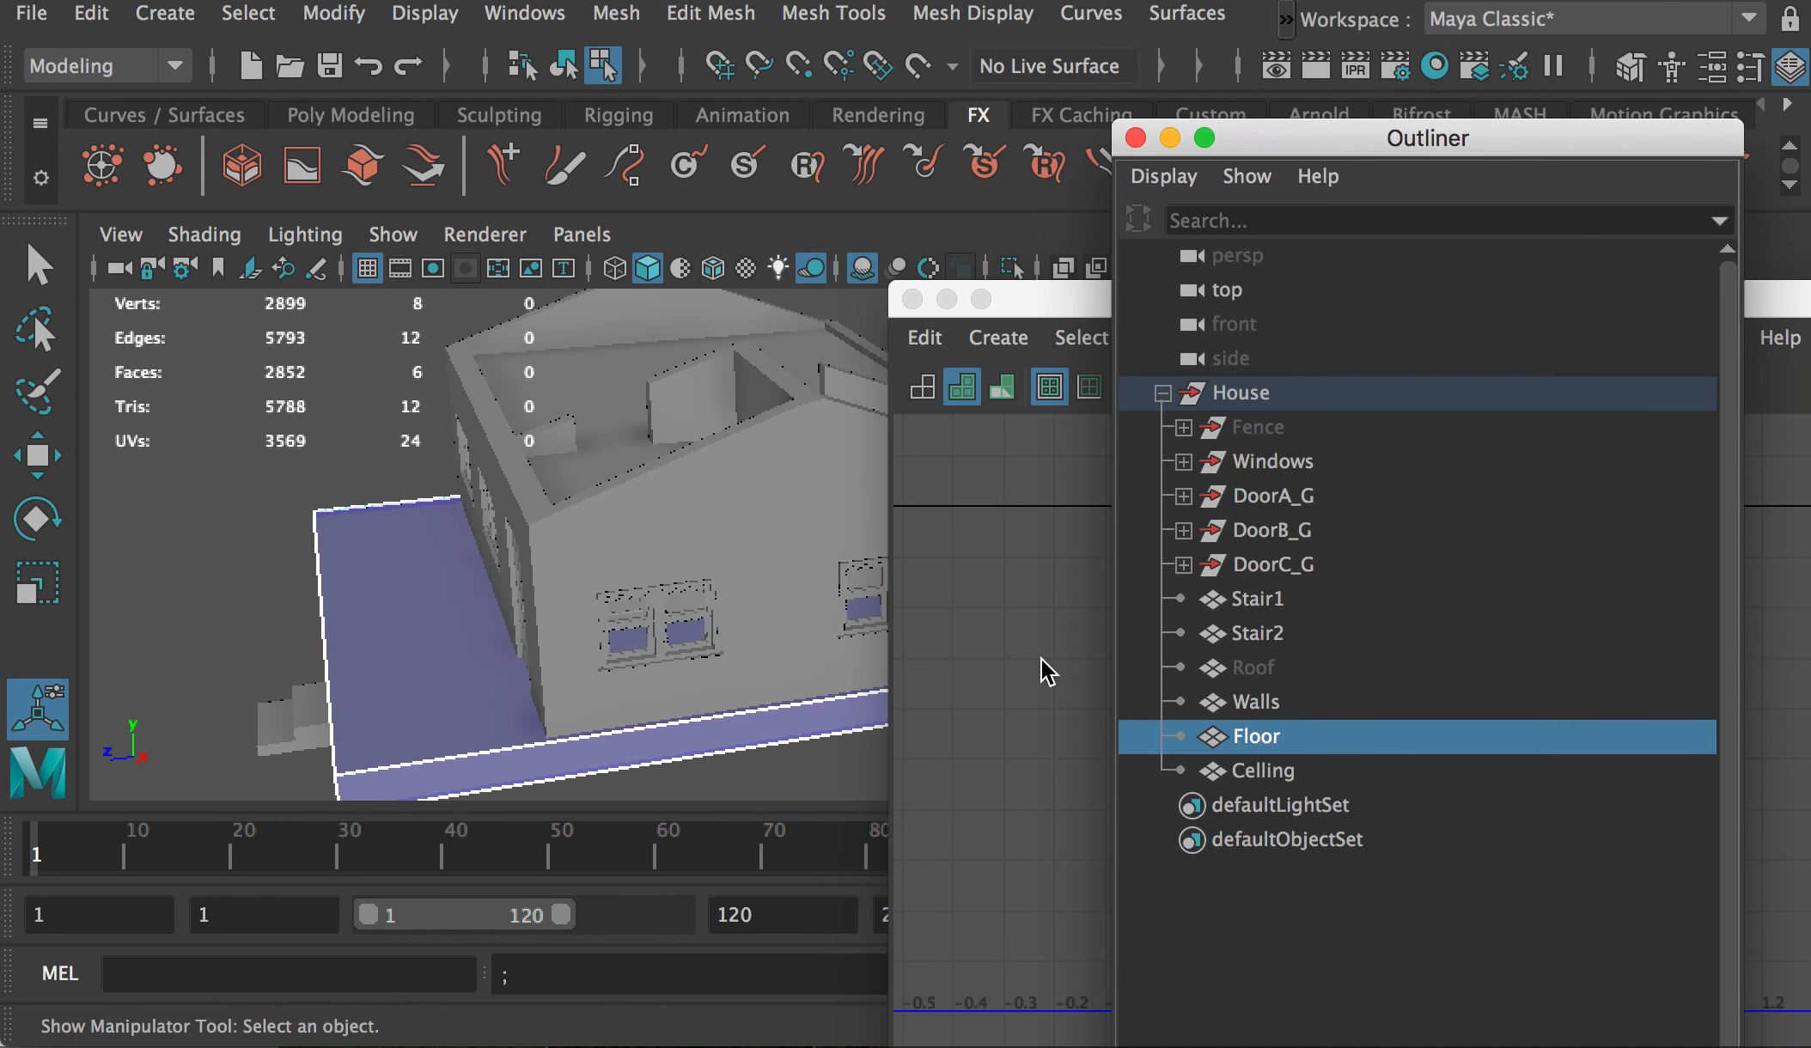
{"action": "left_click_drag", "start_coordinate": [1778, 301], "coordinate": [1415, 311]}
Step: Stack the Floor's upper large shell on the lower one by placing its pivot on the lower-right corner and snapping it to the matching corner
{"action": "right_click_drag", "start_coordinate": [1117, 586], "coordinate": [1242, 590]}
{"action": "left_click", "coordinate": [1116, 562]}
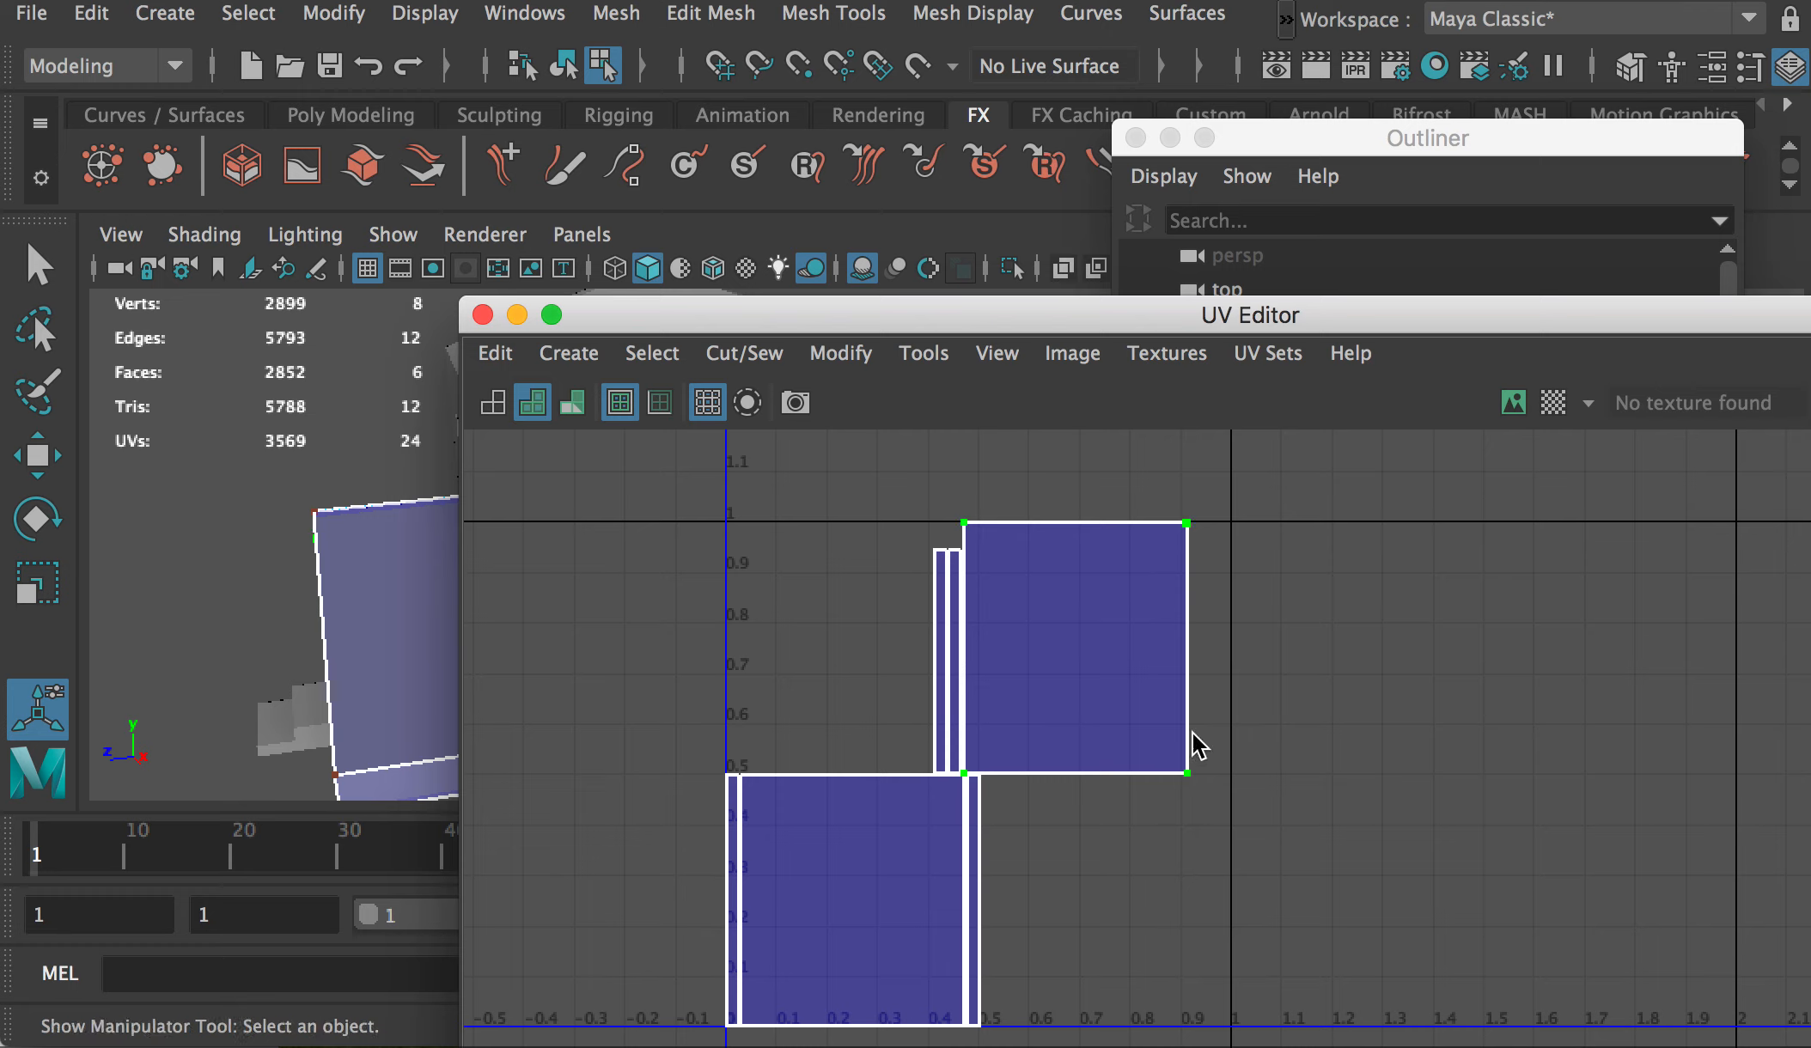
{"action": "key", "text": "w"}
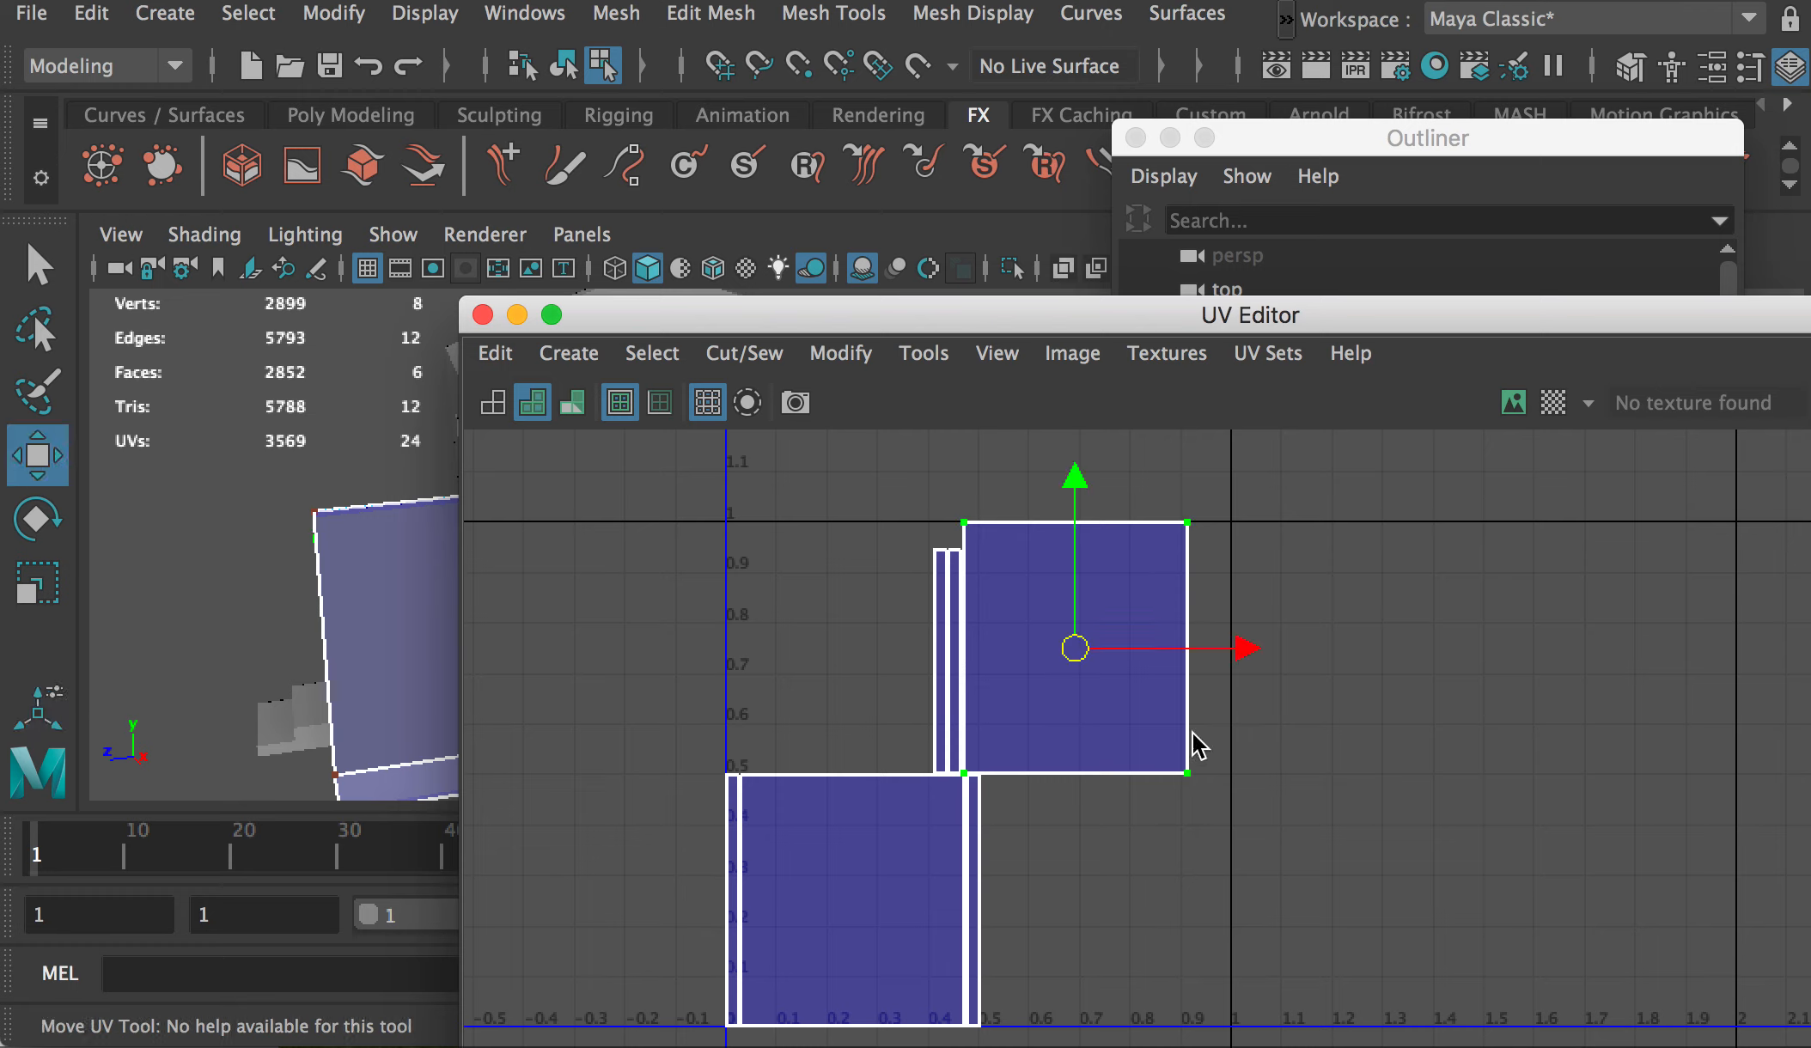
{"action": "left_click_drag", "start_coordinate": [1079, 661], "coordinate": [1188, 799]}
{"action": "key", "text": "v"}
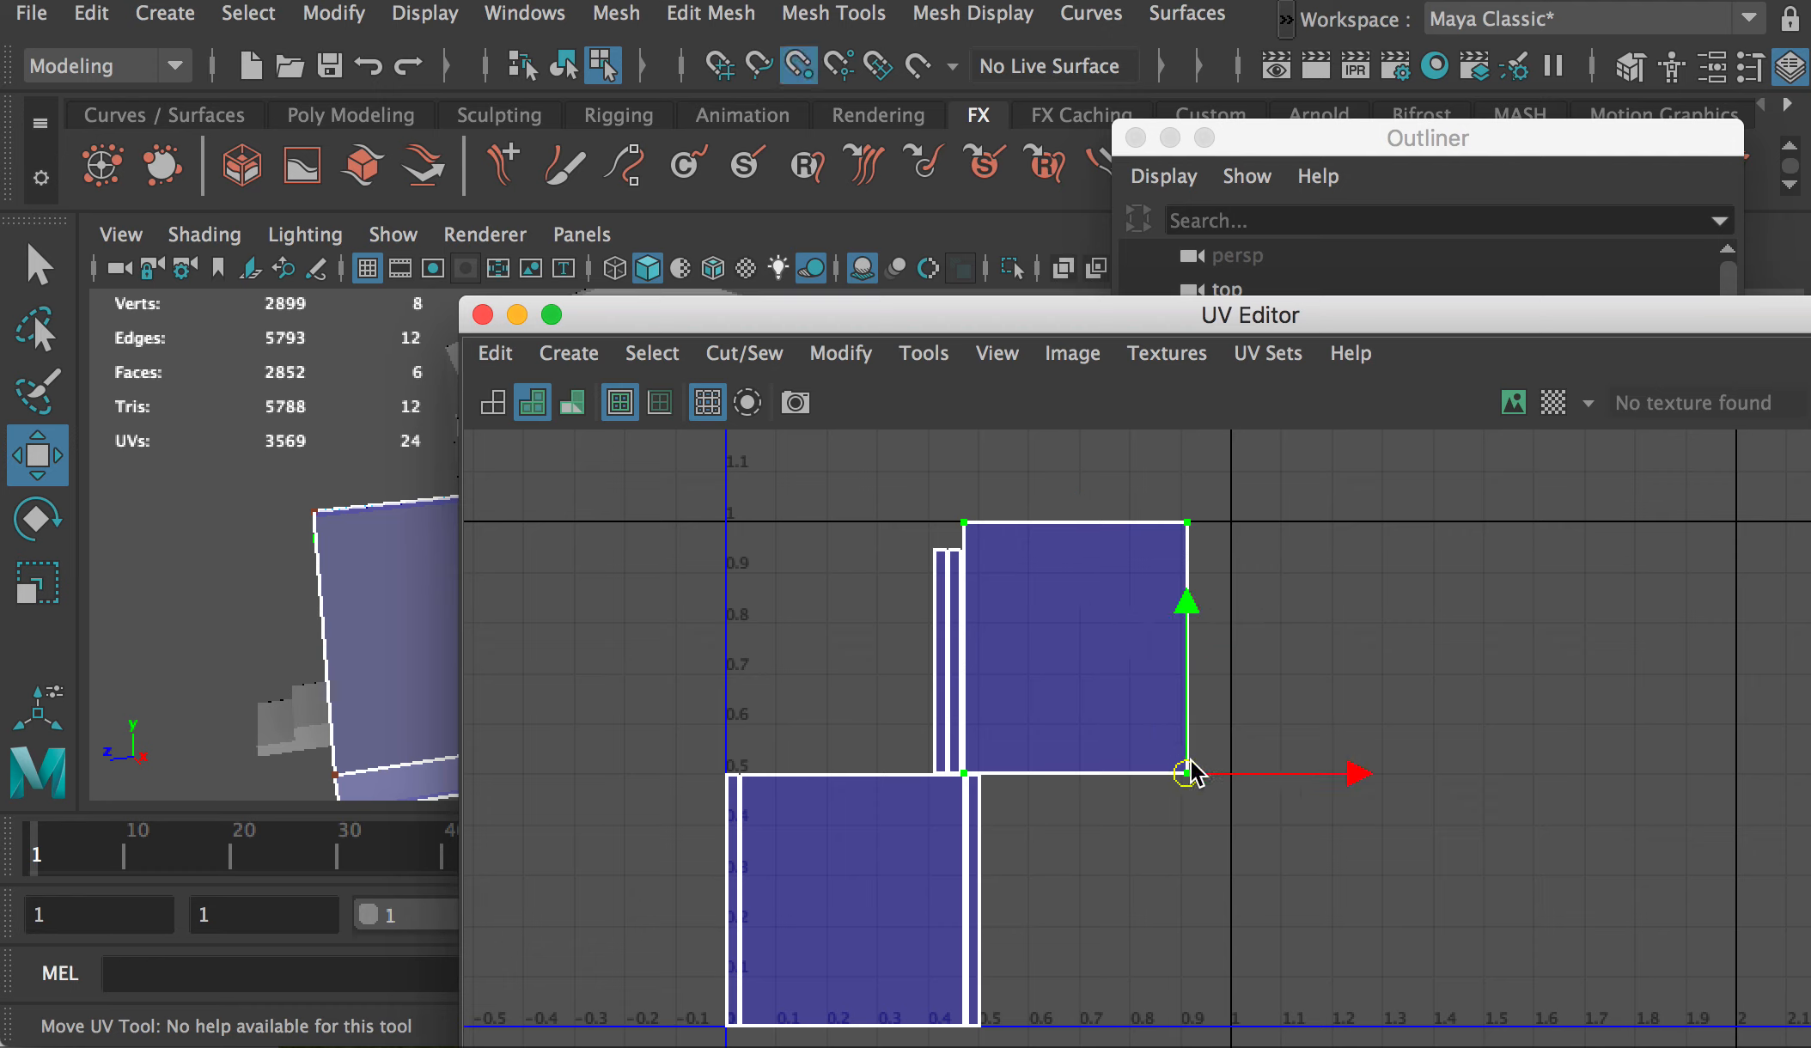
{"action": "key", "text": "e"}
{"action": "key", "text": "w"}
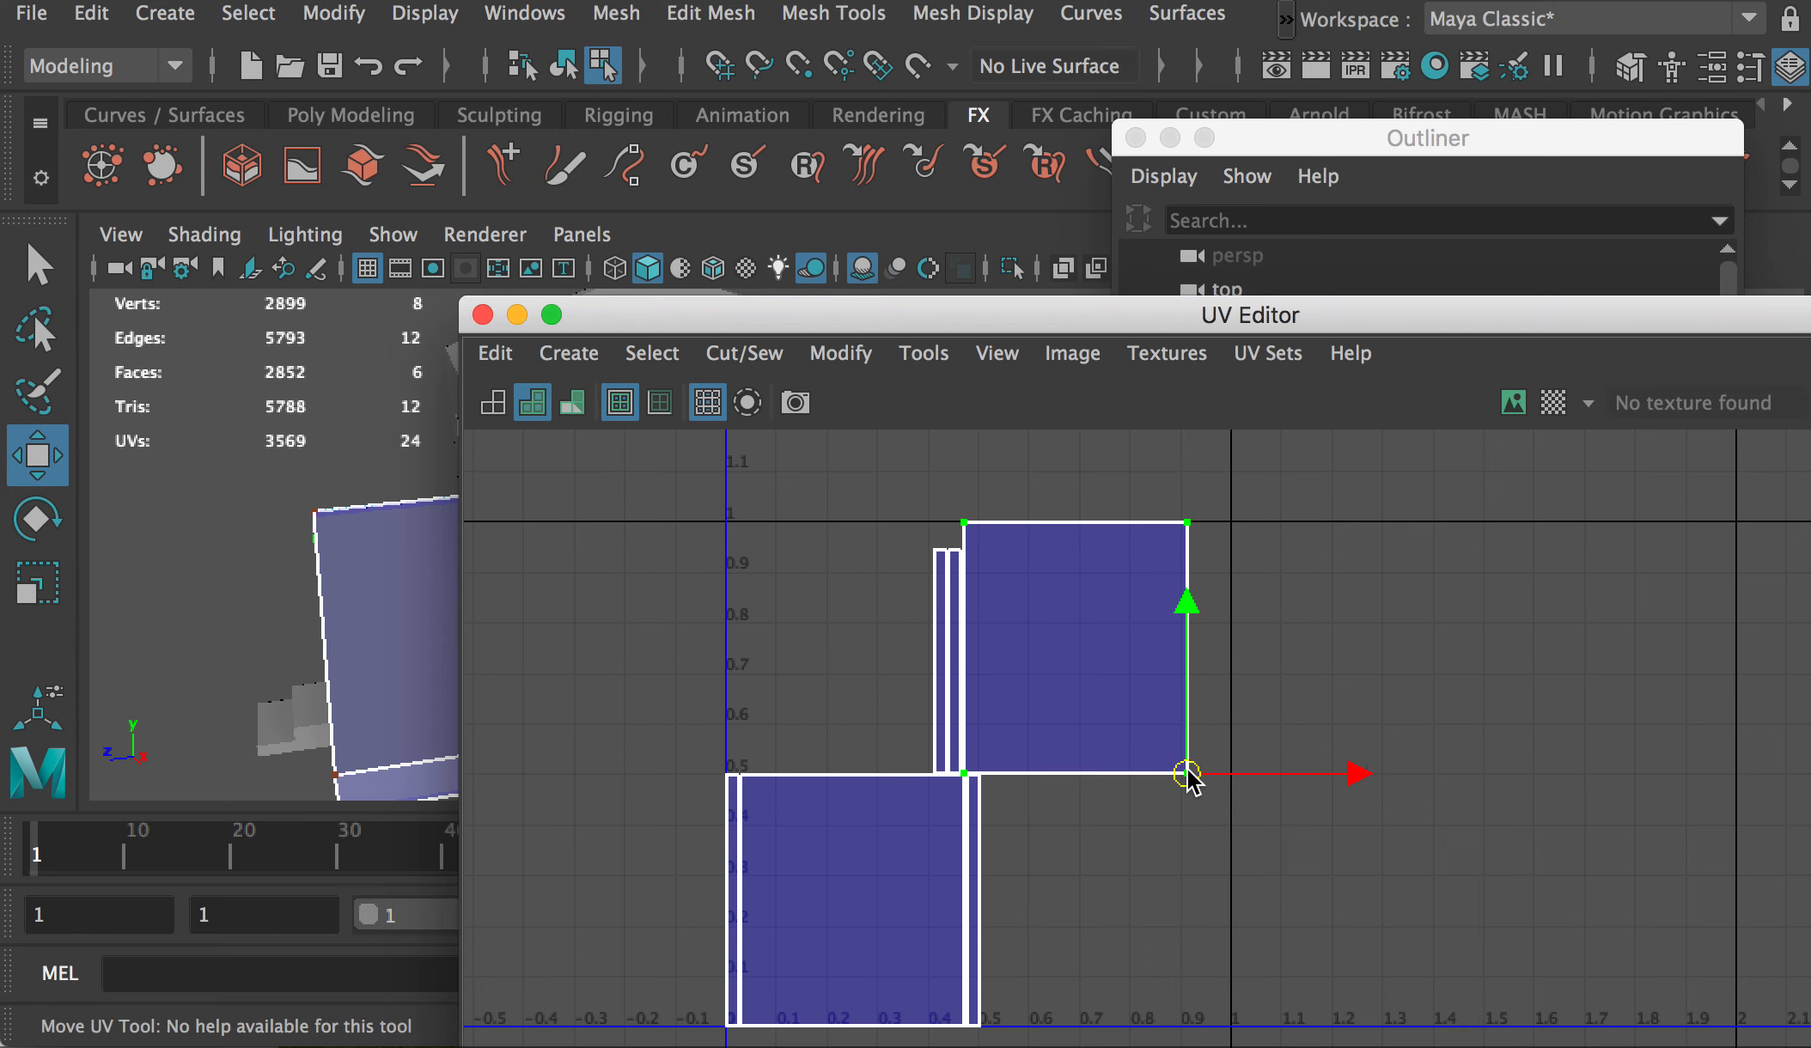
{"action": "key", "text": "v"}
{"action": "left_click_drag", "start_coordinate": [1188, 776], "coordinate": [963, 1025]}
Step: Move the Floor's two narrow upper edge shells down beside the right side of the stacked panels
{"action": "scroll", "coordinate": [914, 972], "scroll_direction": "up", "scroll_amount": 3}
{"action": "middle_click_drag", "start_coordinate": [913, 973], "coordinate": [1139, 800], "text": "alt"}
{"action": "scroll", "coordinate": [1225, 833], "scroll_direction": "down", "scroll_amount": 3}
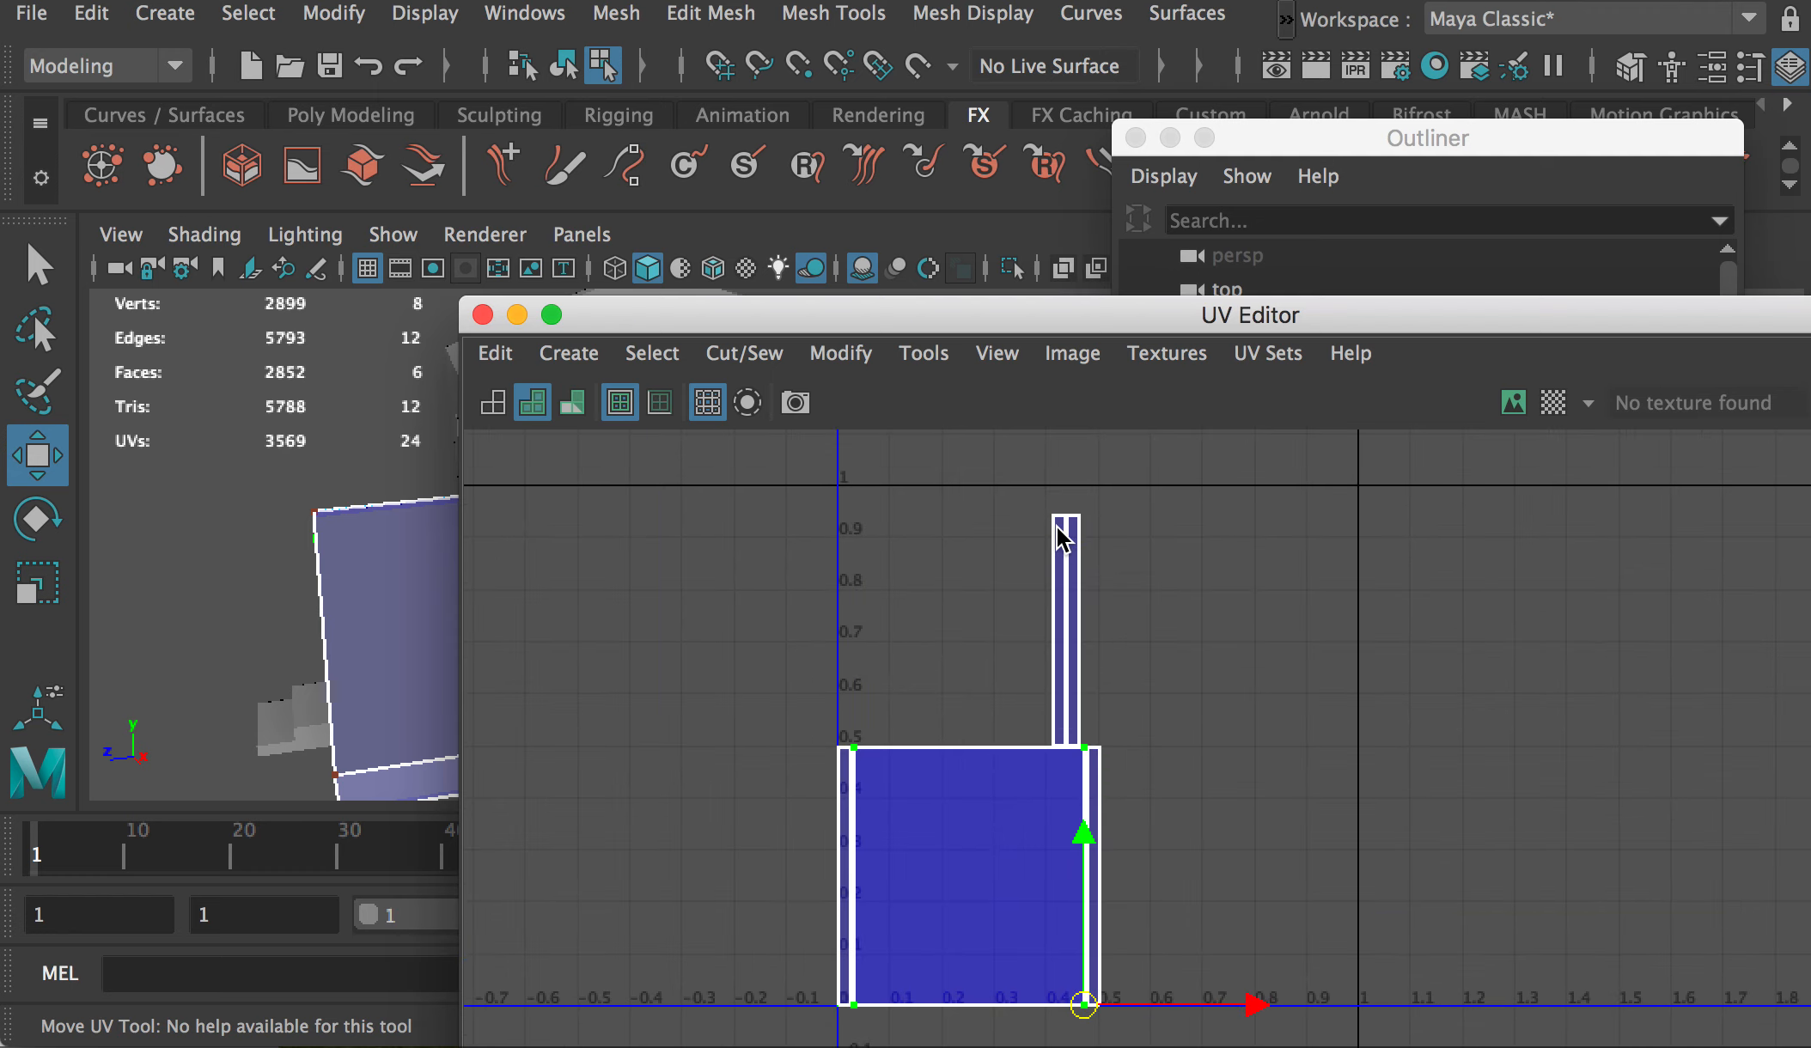
{"action": "left_click", "coordinate": [1060, 551]}
{"action": "left_click_drag", "start_coordinate": [1072, 628], "coordinate": [1122, 873]}
Step: Select all the Floor shells, scale them up uniformly and position them within the 0–1 UV square
{"action": "left_click_drag", "start_coordinate": [1100, 651], "coordinate": [542, 1018]}
{"action": "left_click_drag", "start_coordinate": [994, 886], "coordinate": [1221, 859]}
{"action": "key", "text": "r"}
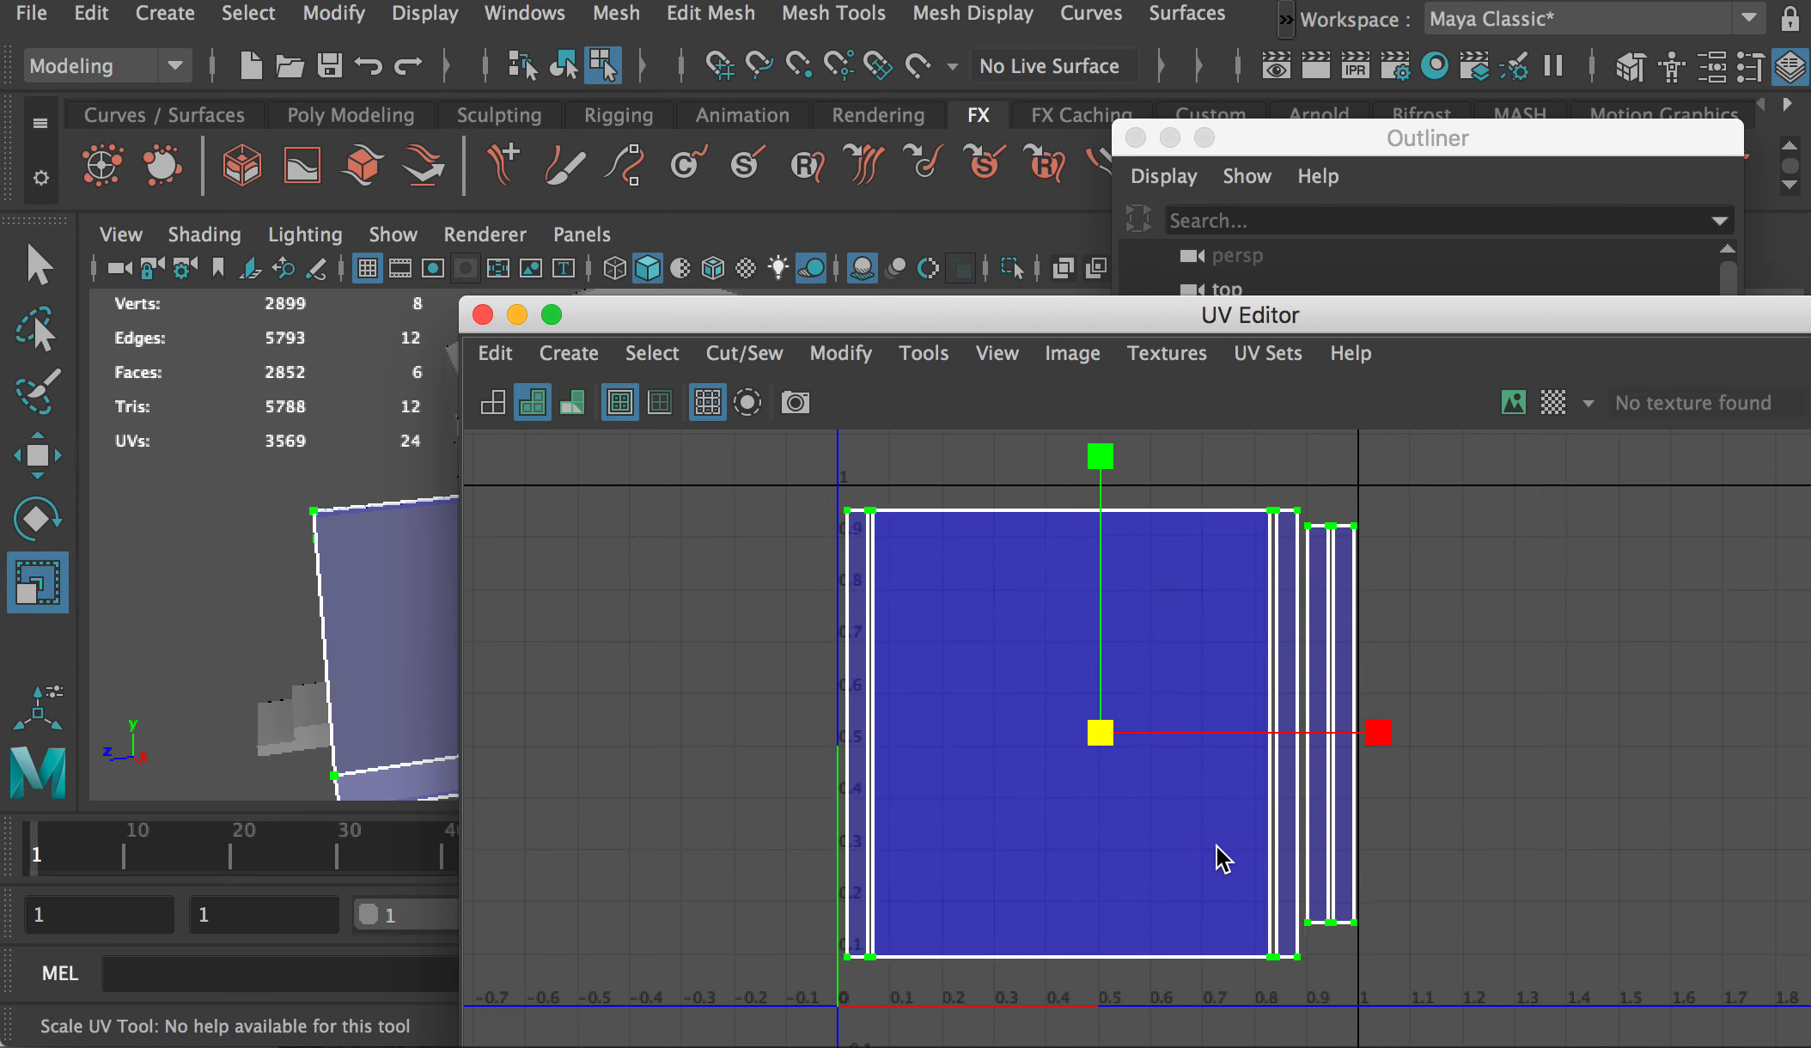
{"action": "key", "text": "w"}
{"action": "left_click_drag", "start_coordinate": [1100, 736], "coordinate": [1099, 744]}
{"action": "key", "text": "r"}
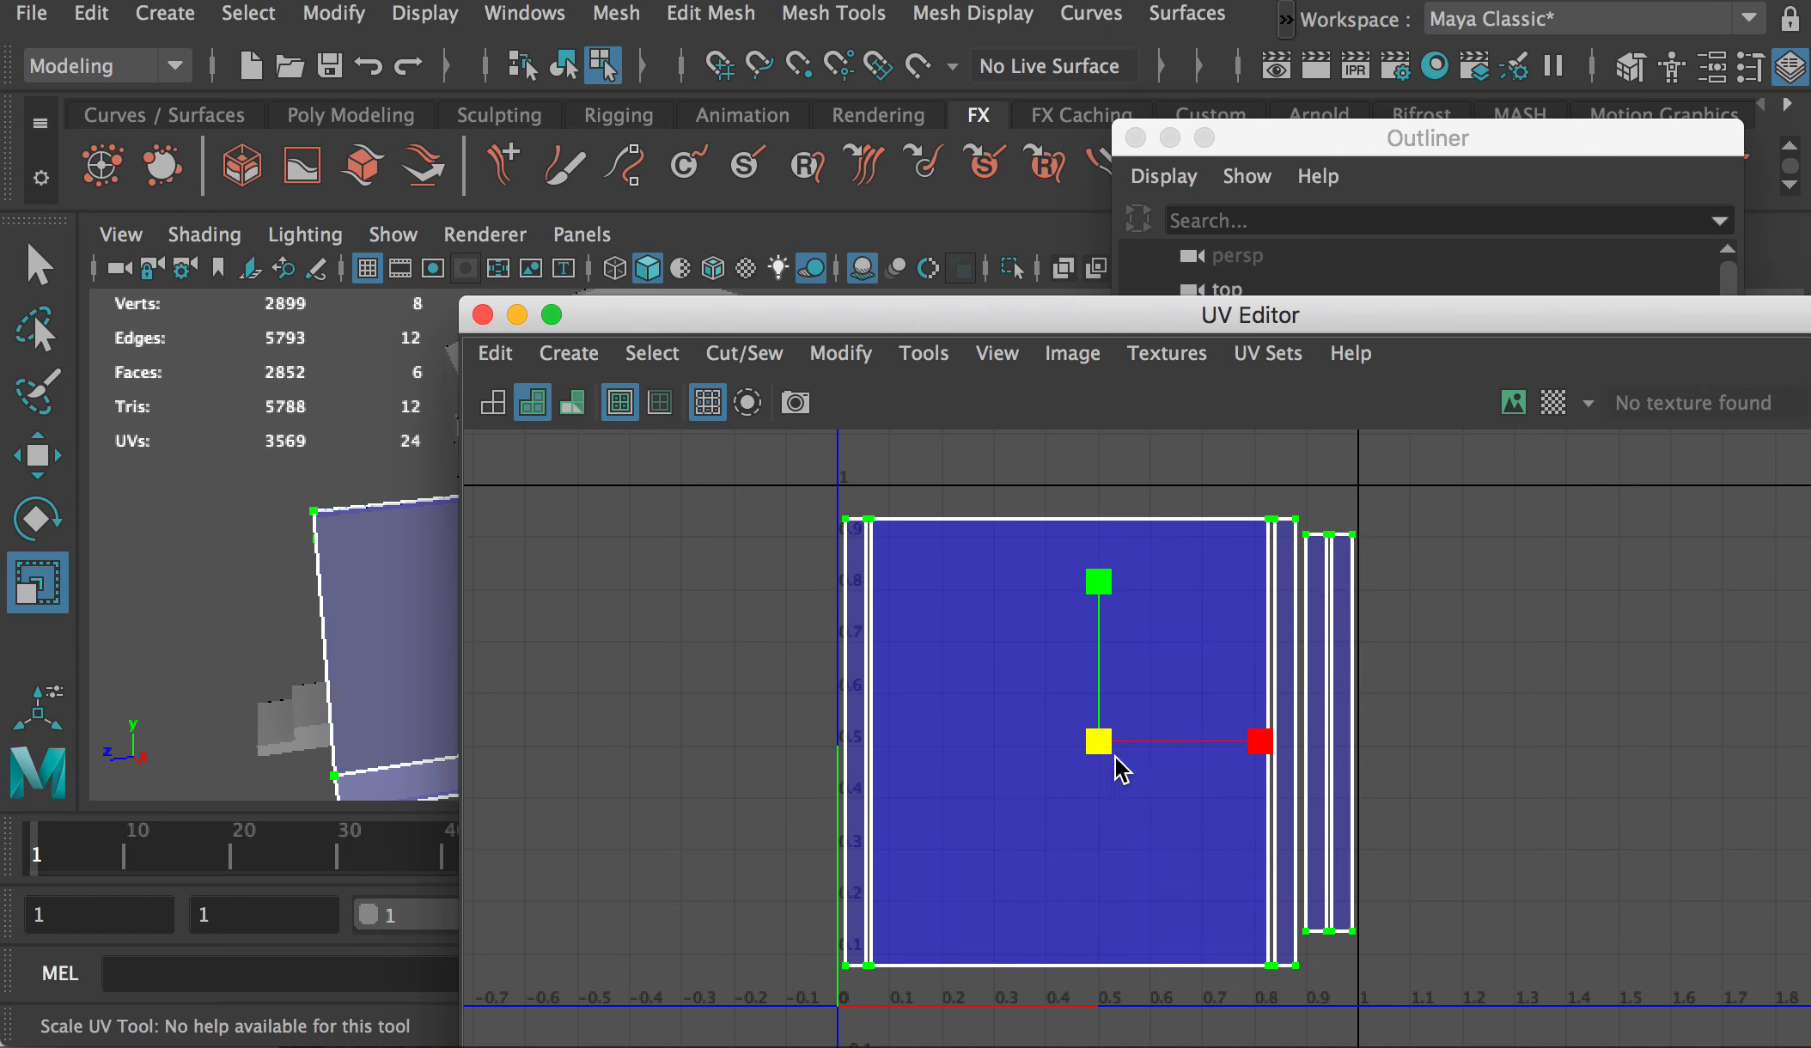
Step: Return to object selection, select the Celling object and bring its UV layout into view
{"action": "left_click_drag", "start_coordinate": [655, 315], "coordinate": [1084, 486]}
{"action": "right_click_drag", "start_coordinate": [704, 457], "coordinate": [870, 383]}
{"action": "left_click", "coordinate": [569, 383]}
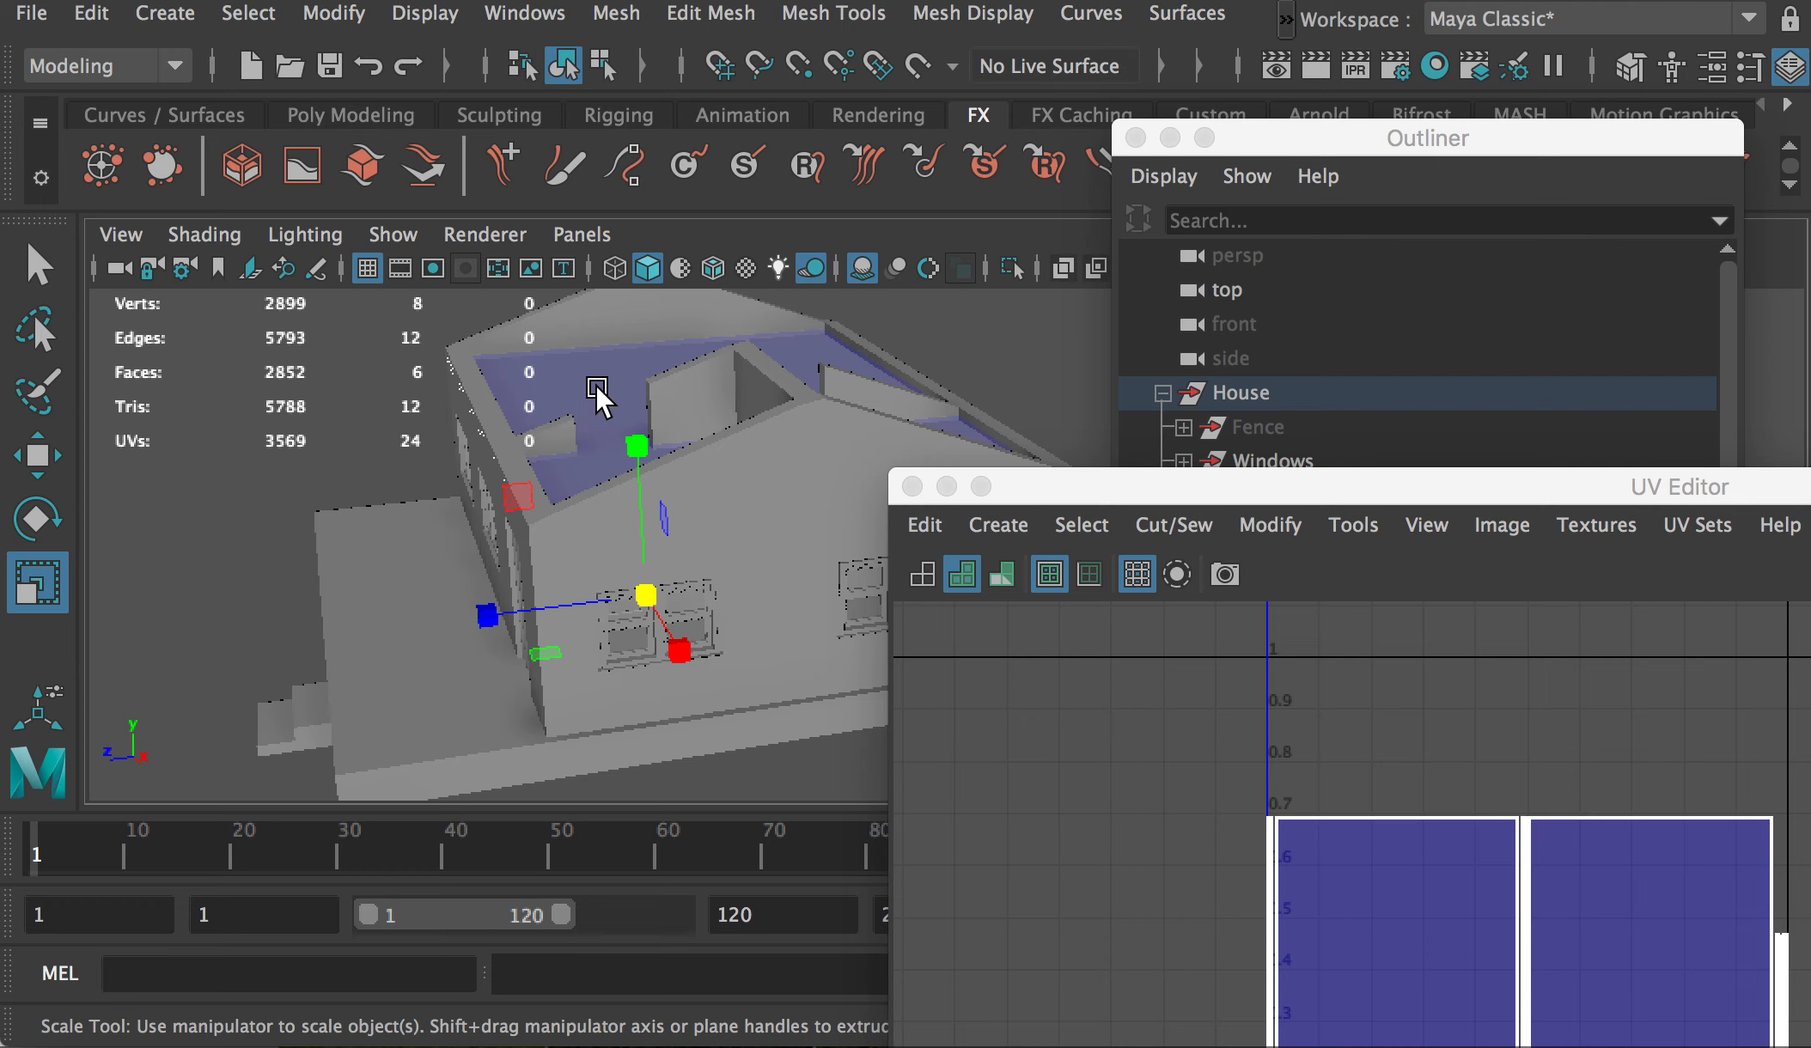
{"action": "left_click_drag", "start_coordinate": [1255, 497], "coordinate": [868, 282]}
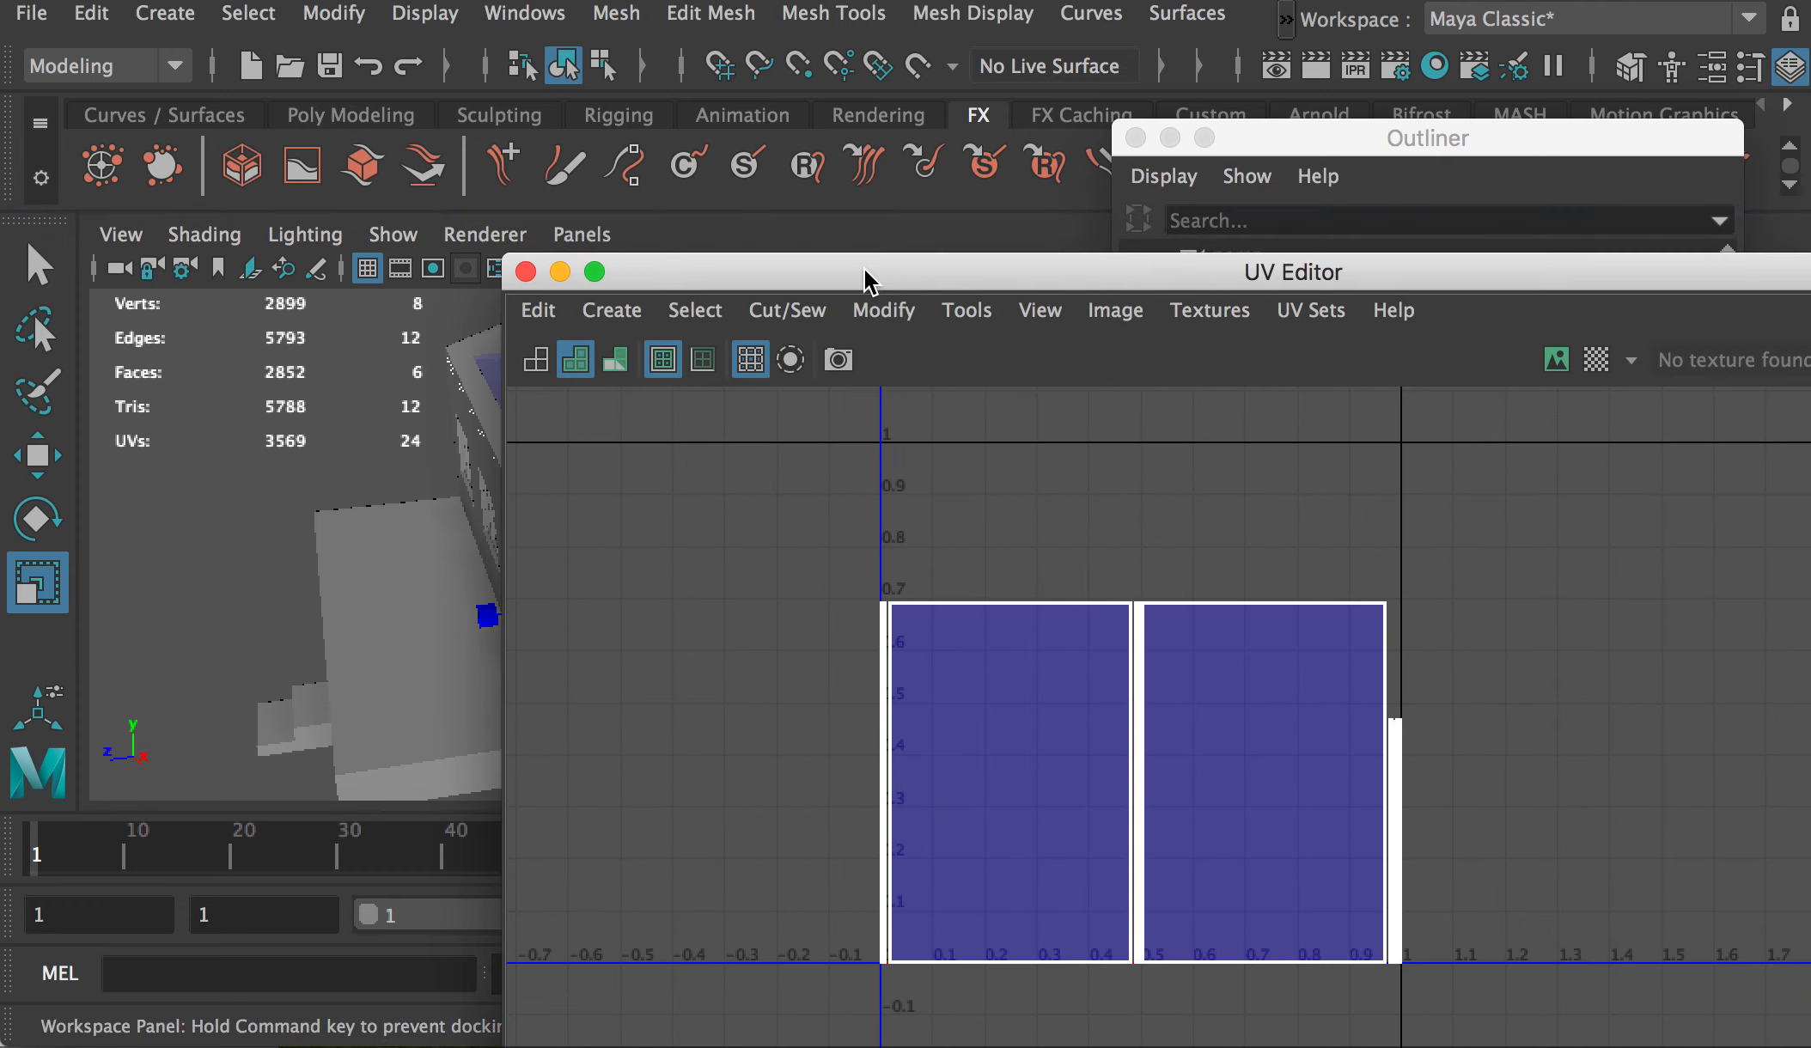
Step: Stack the Celling's right large shell on the left one by its upper-right corner and move the narrow strips beside them
{"action": "right_click_drag", "start_coordinate": [1205, 644], "coordinate": [1305, 659]}
{"action": "key", "text": "w"}
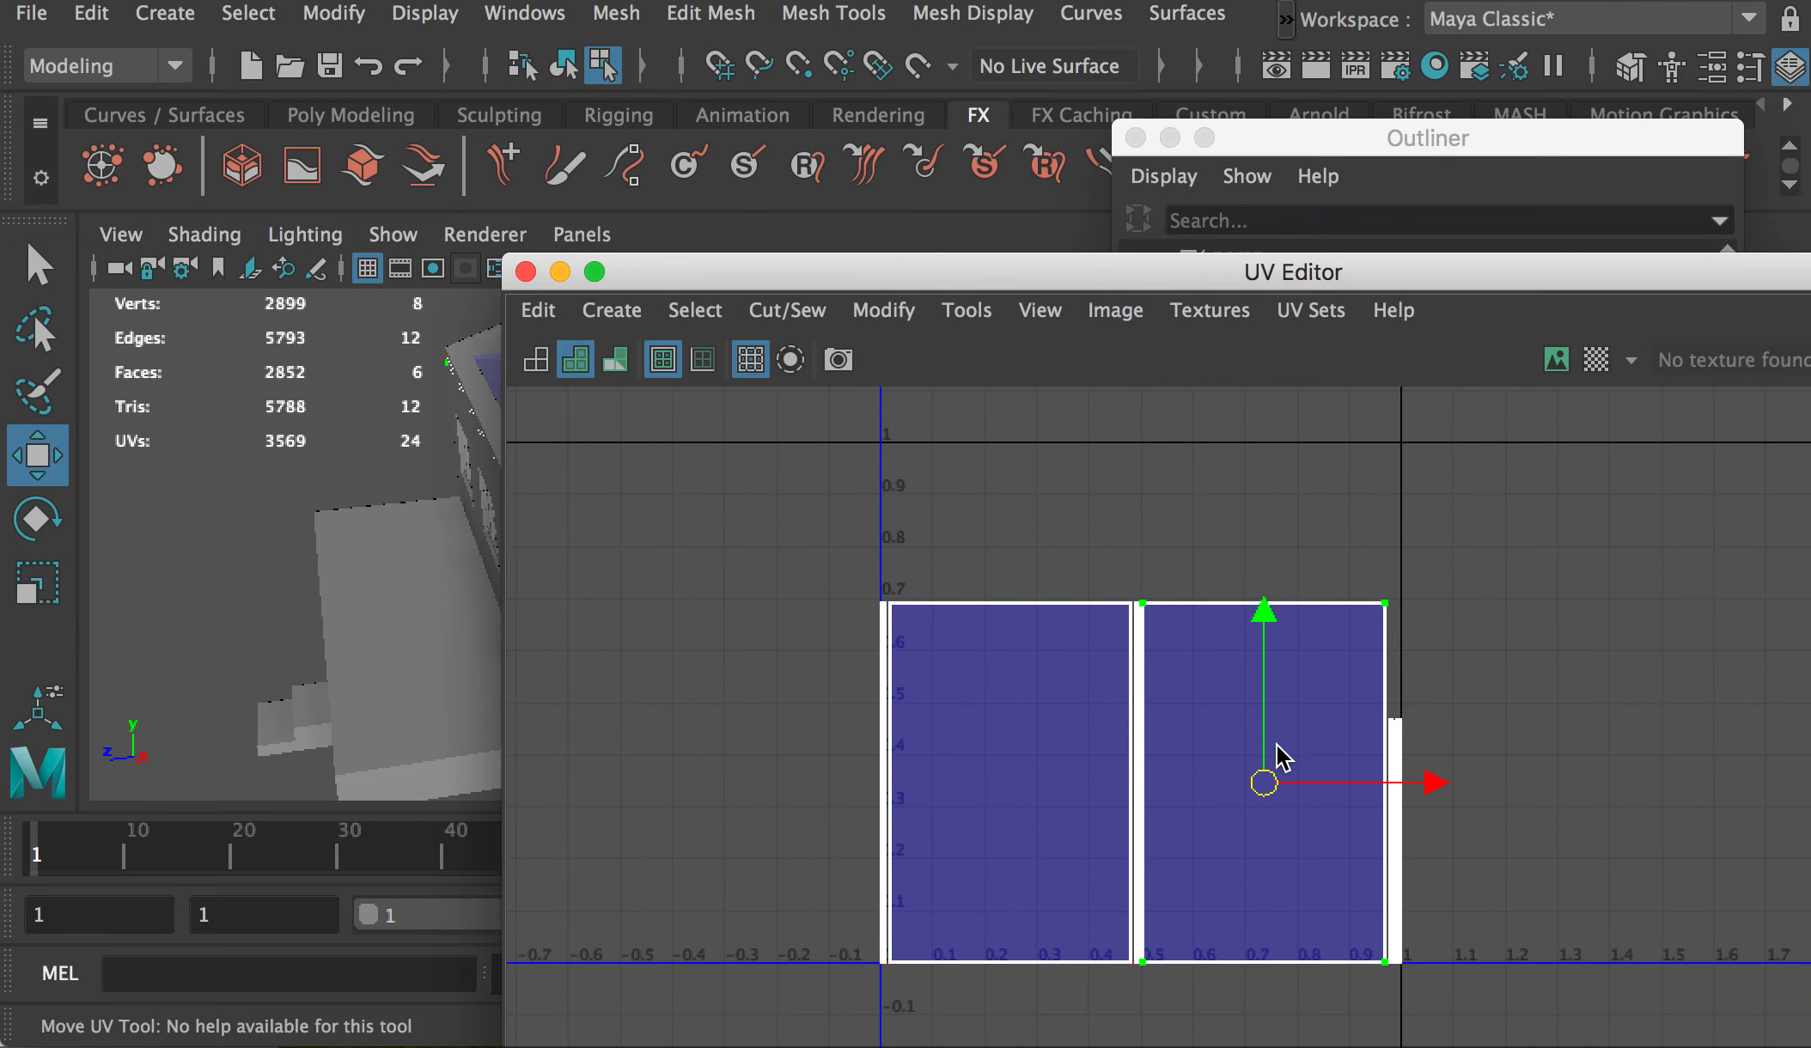
{"action": "left_click_drag", "start_coordinate": [1263, 783], "coordinate": [1134, 613]}
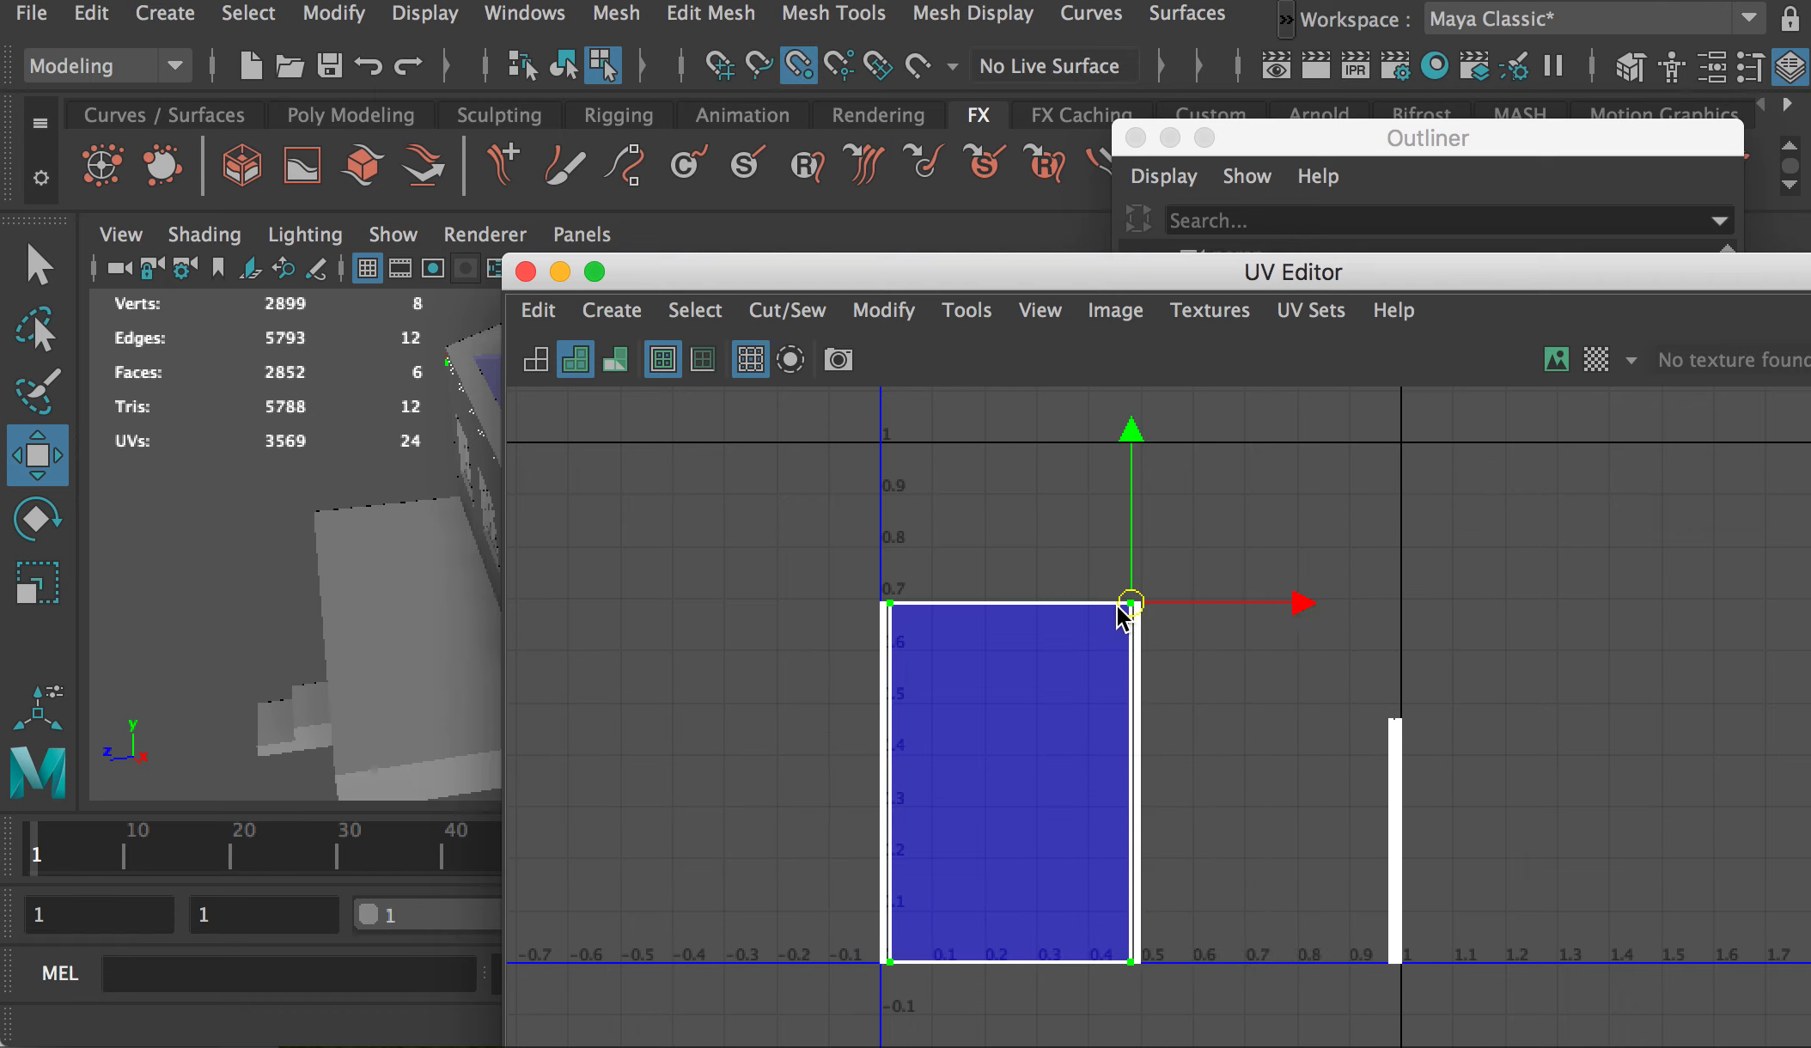
{"action": "double_click", "coordinate": [1394, 726]}
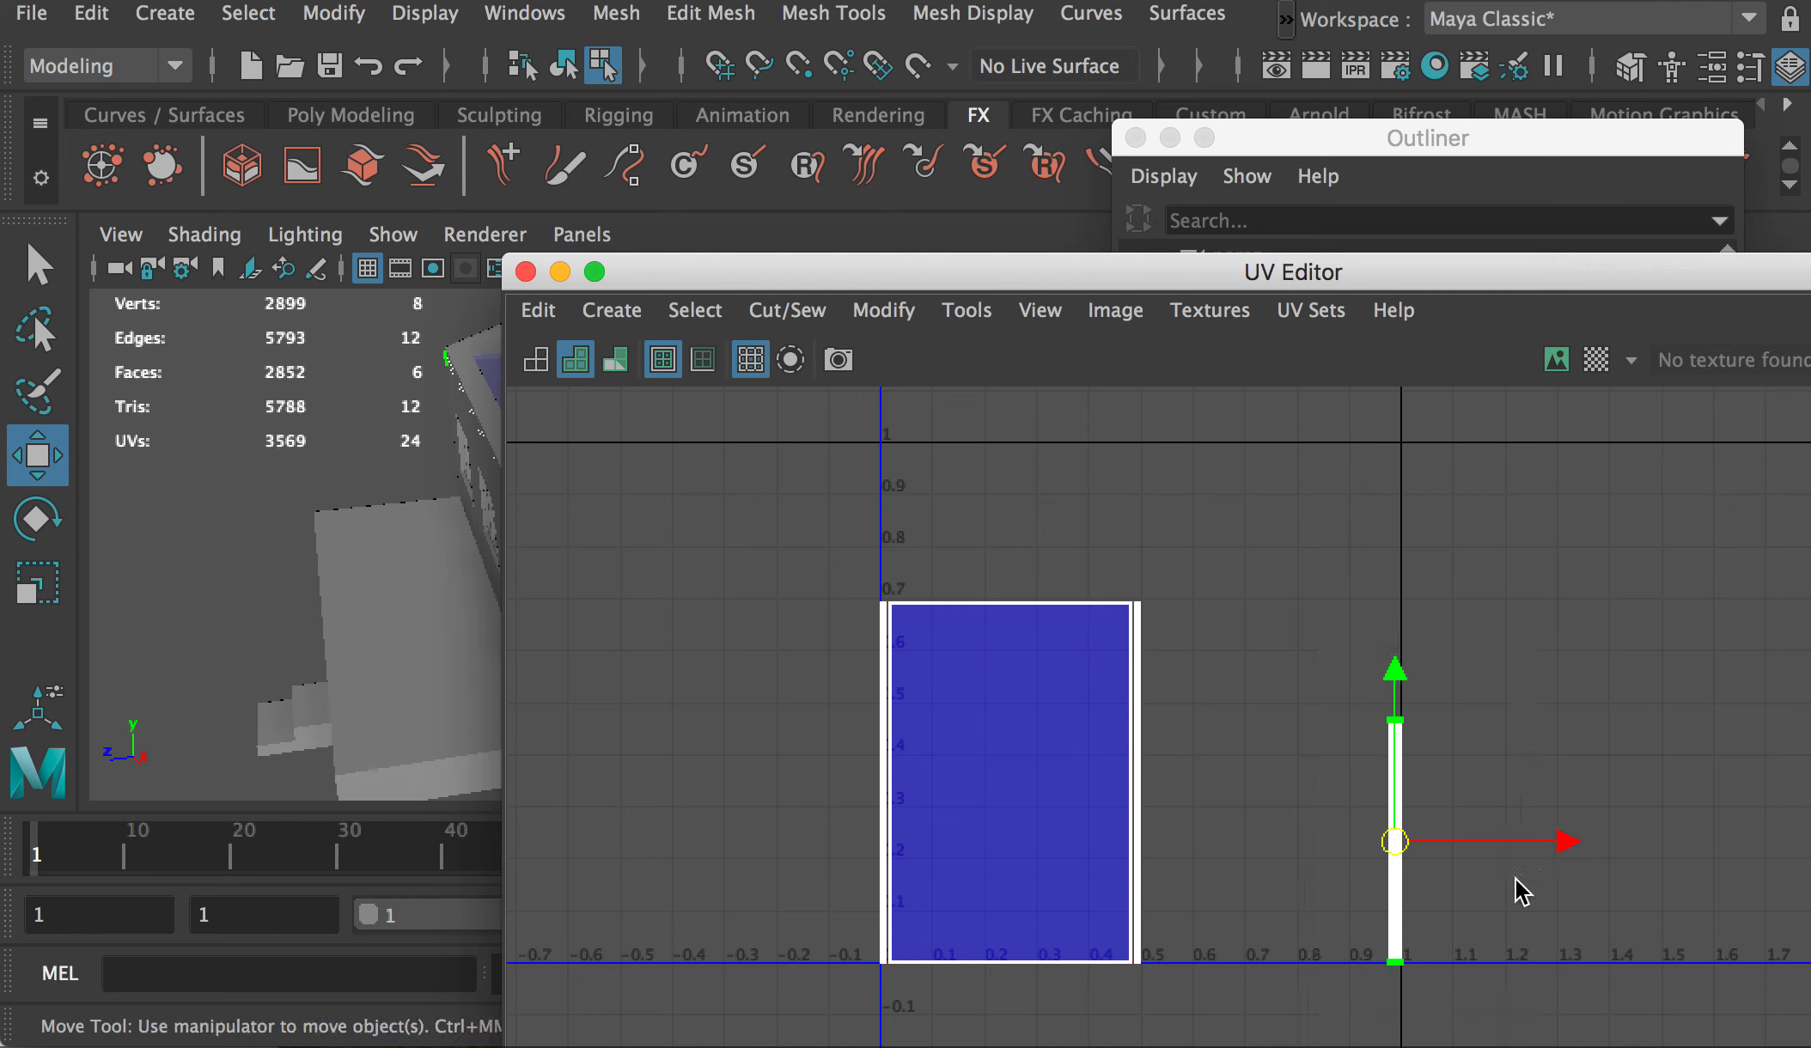
{"action": "left_click_drag", "start_coordinate": [1522, 845], "coordinate": [1320, 857]}
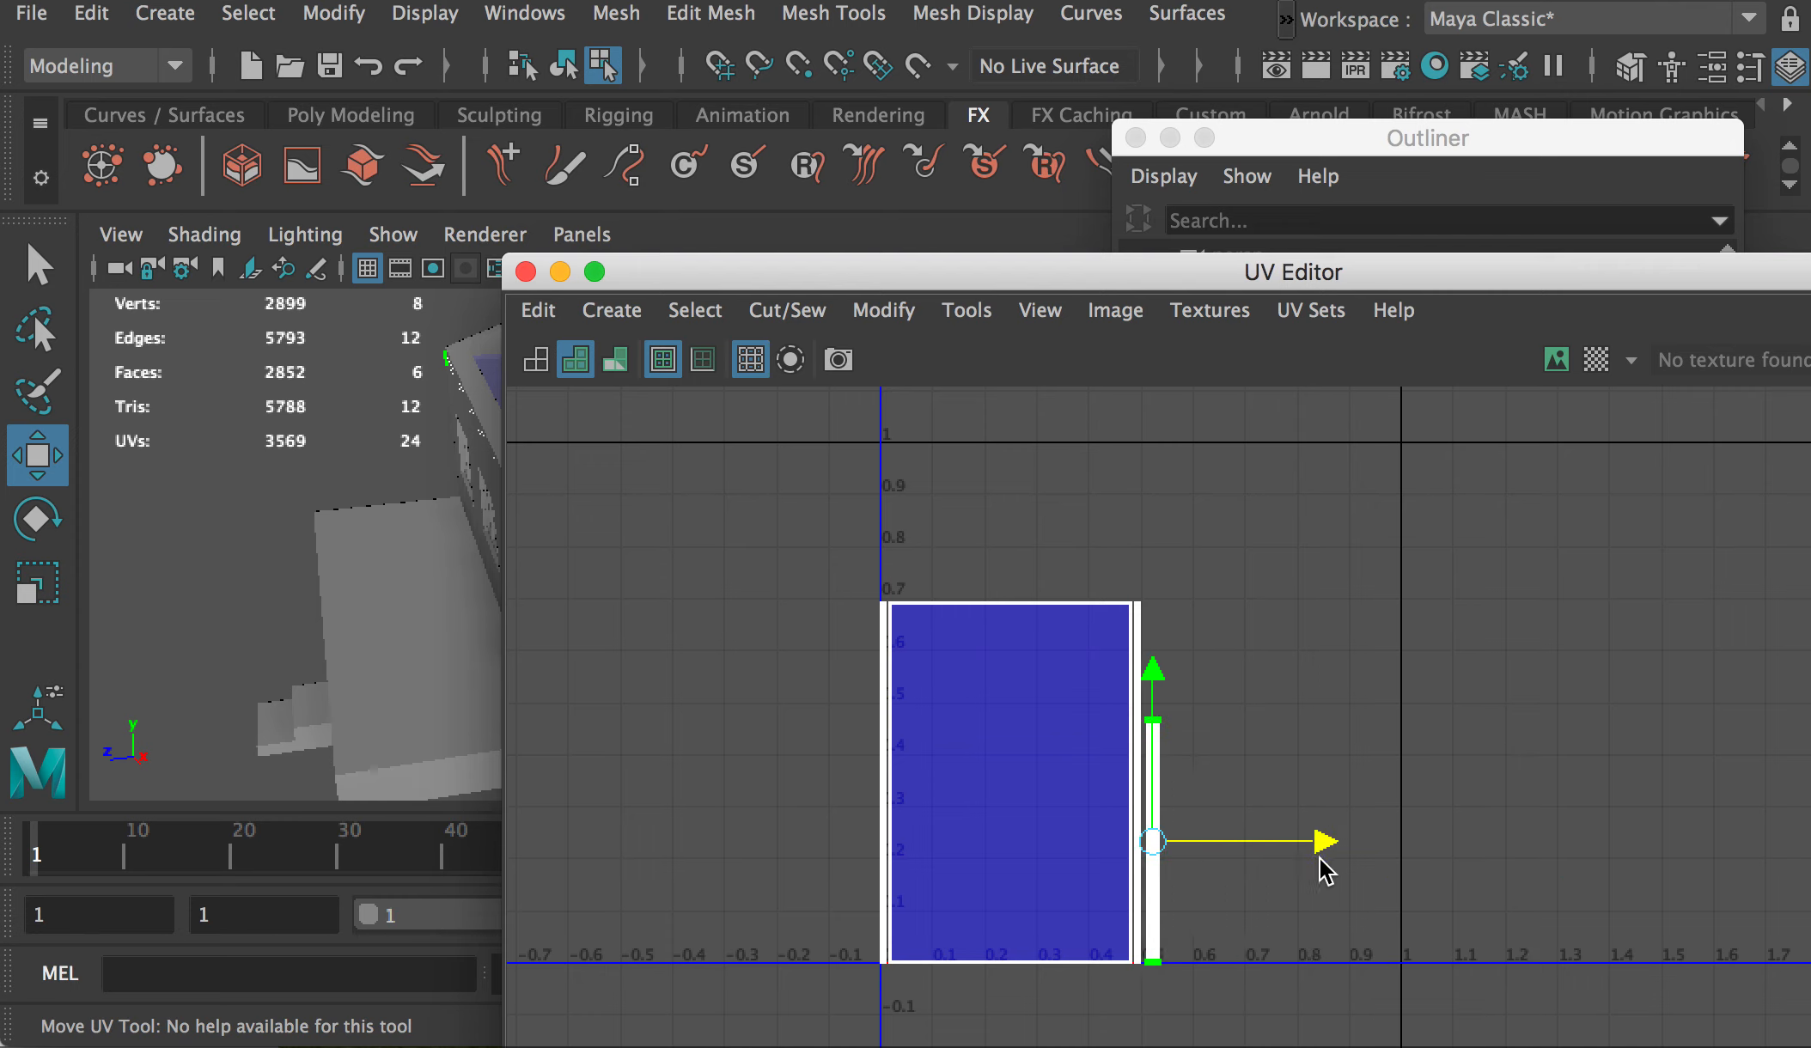
Step: Select all the Celling shells, scale them up uniformly and center them to fit the 0–1 UV square
{"action": "left_click_drag", "start_coordinate": [1237, 575], "coordinate": [719, 1031]}
{"action": "key", "text": "r"}
{"action": "left_click_drag", "start_coordinate": [1038, 780], "coordinate": [1158, 701]}
{"action": "key", "text": "w"}
{"action": "key", "text": "r"}
{"action": "key", "text": "w"}
{"action": "left_click_drag", "start_coordinate": [1140, 528], "coordinate": [1140, 534]}
{"action": "key", "text": "r"}
{"action": "left_click_drag", "start_coordinate": [1143, 703], "coordinate": [1143, 712]}
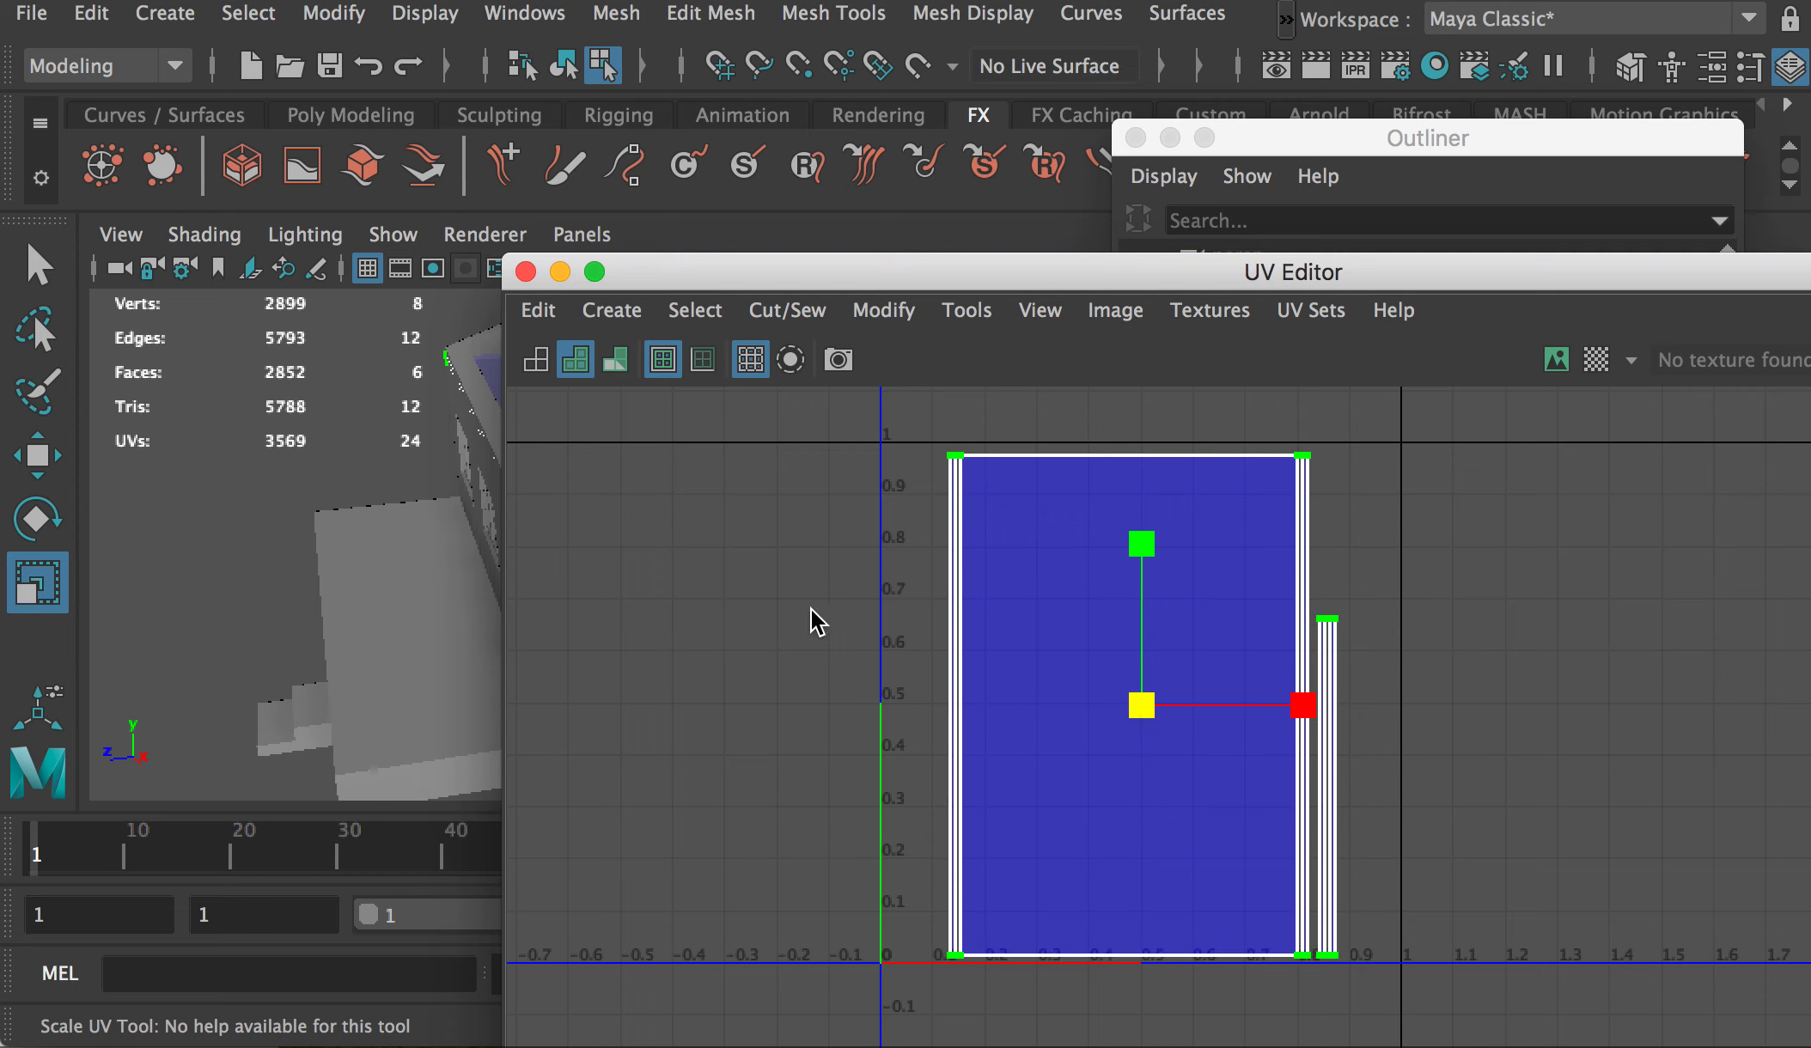
Step: Return to object selection and hide the Floor and Celling objects
{"action": "left_click_drag", "start_coordinate": [738, 274], "coordinate": [1079, 313]}
{"action": "right_click", "coordinate": [595, 376]}
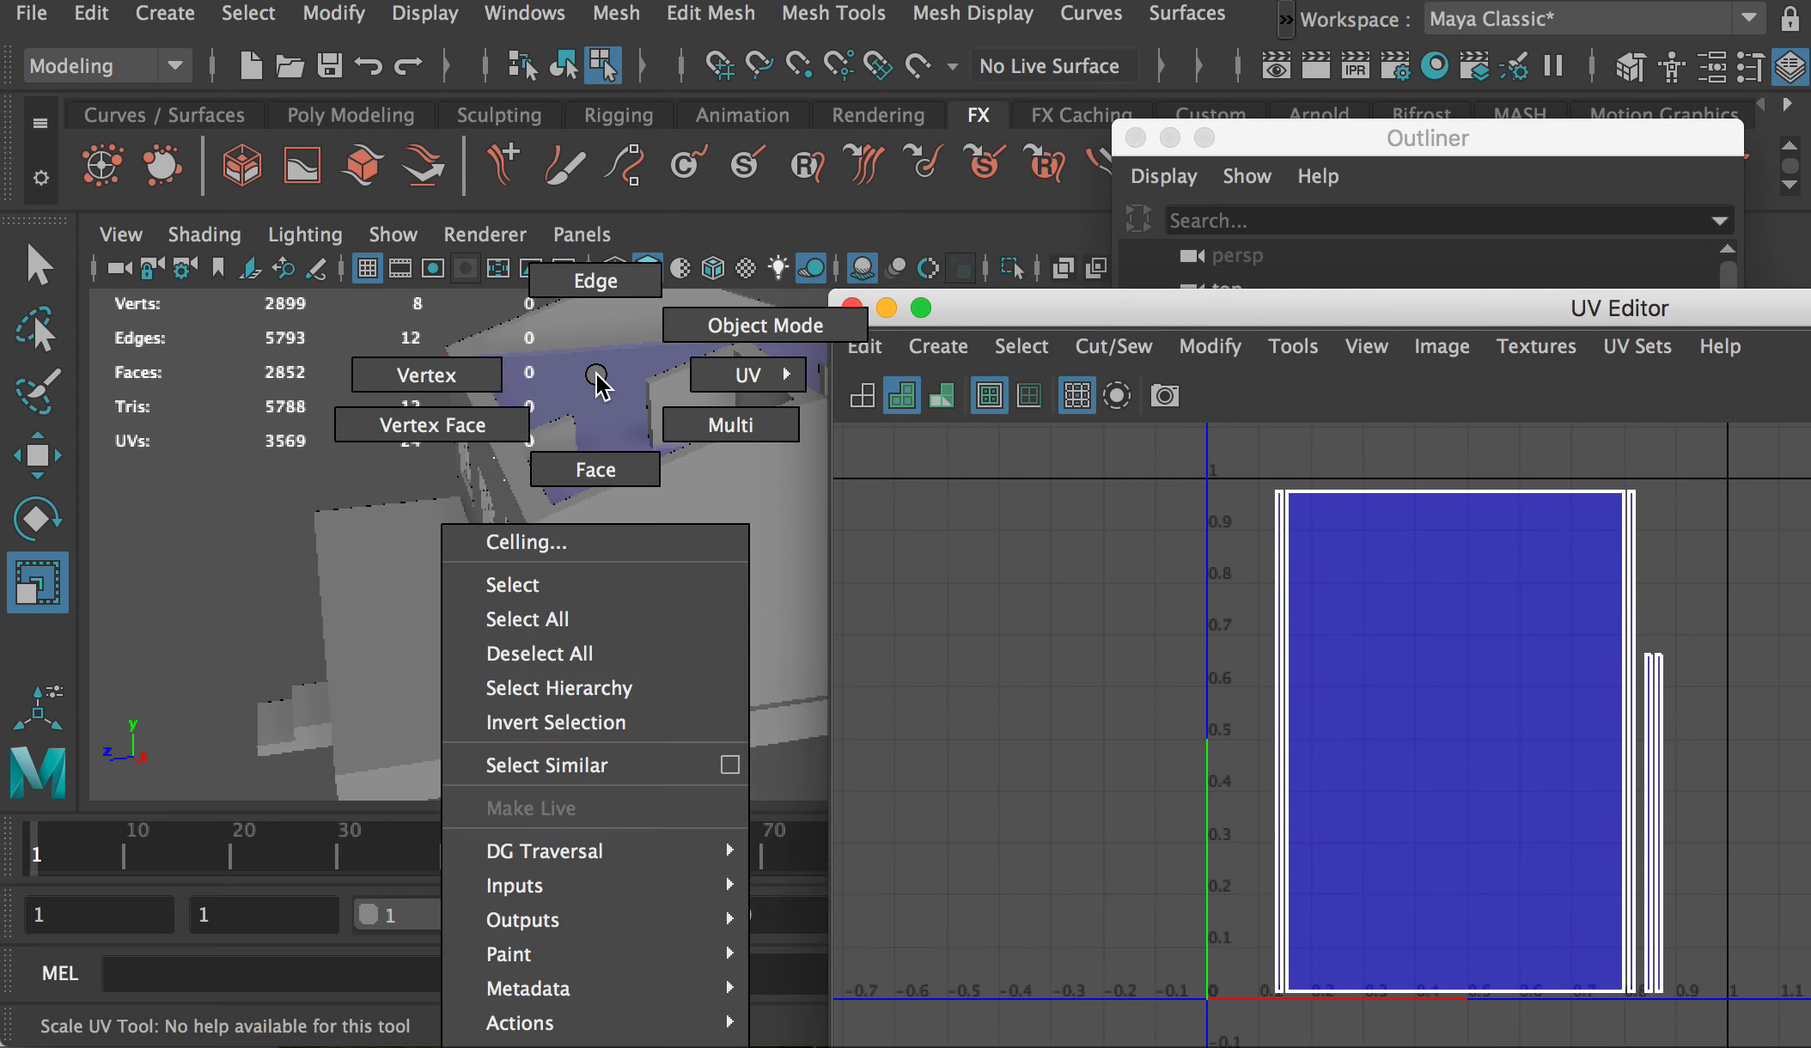
{"action": "left_click", "coordinate": [764, 325]}
{"action": "left_click", "coordinate": [1225, 135]}
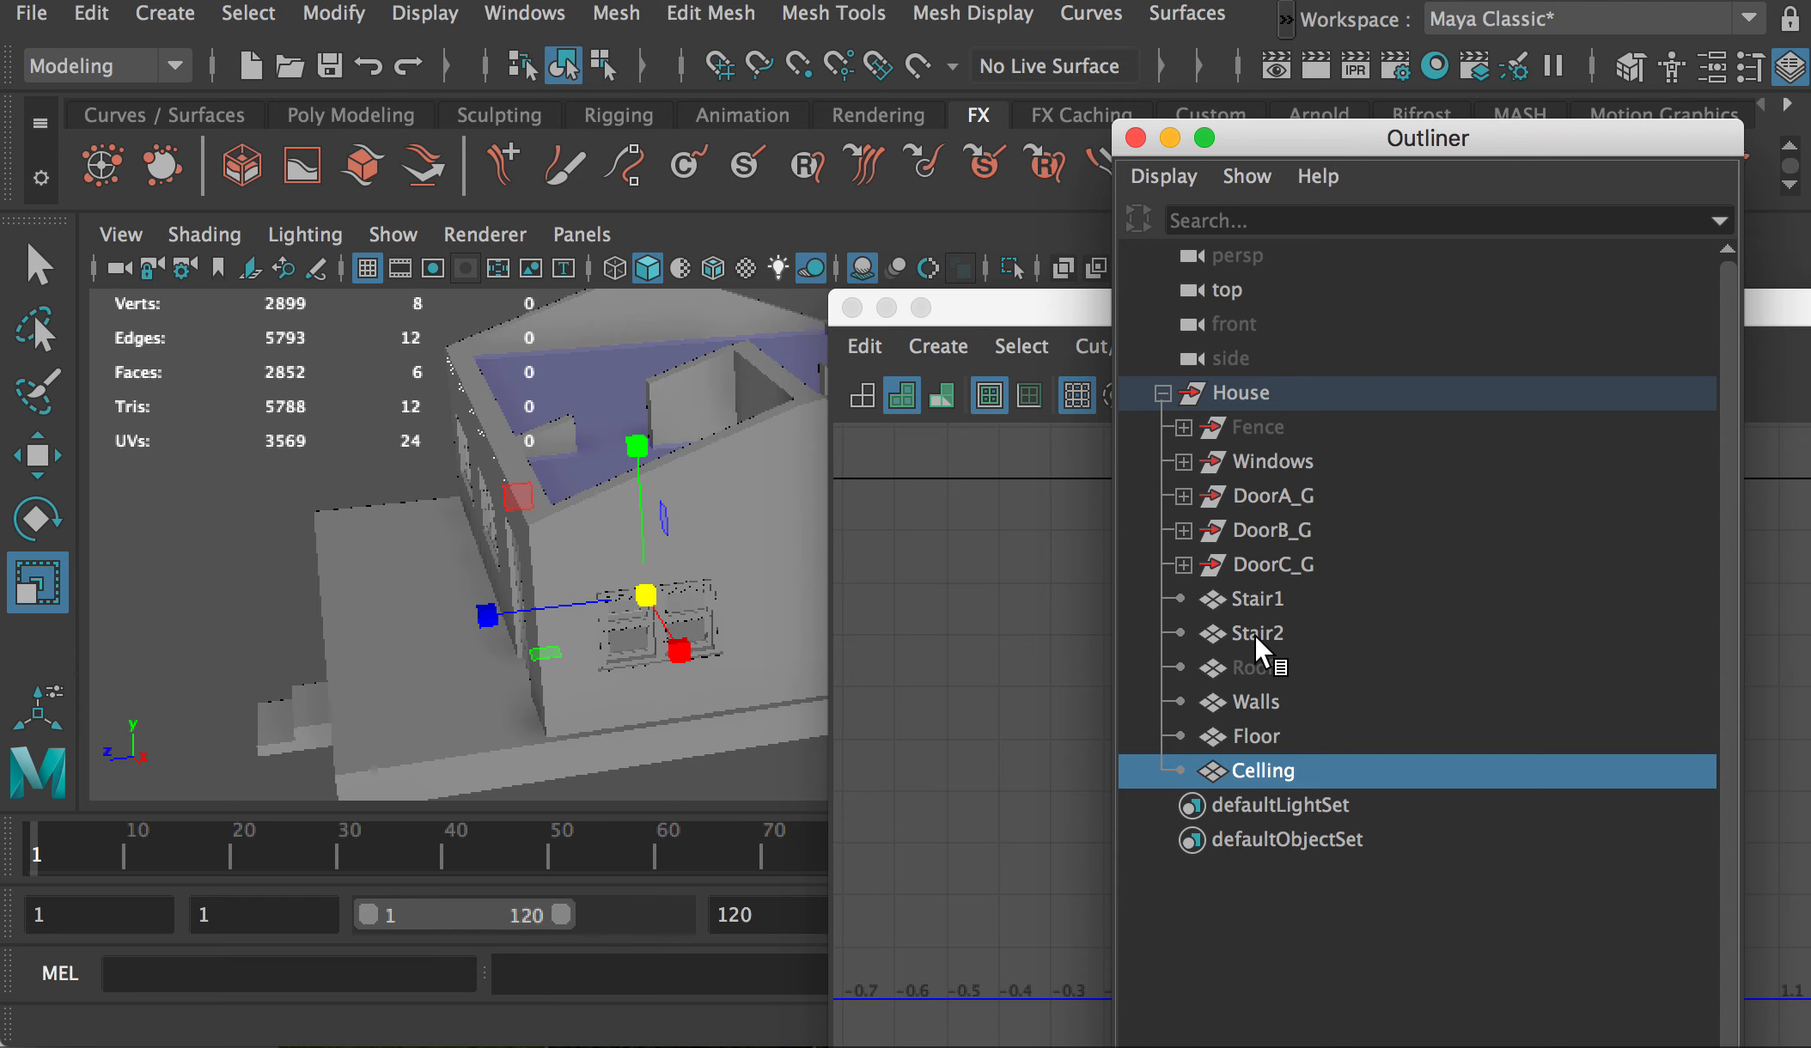
{"action": "left_click", "coordinate": [1256, 736]}
{"action": "left_click", "coordinate": [1257, 771], "text": "ctrl"}
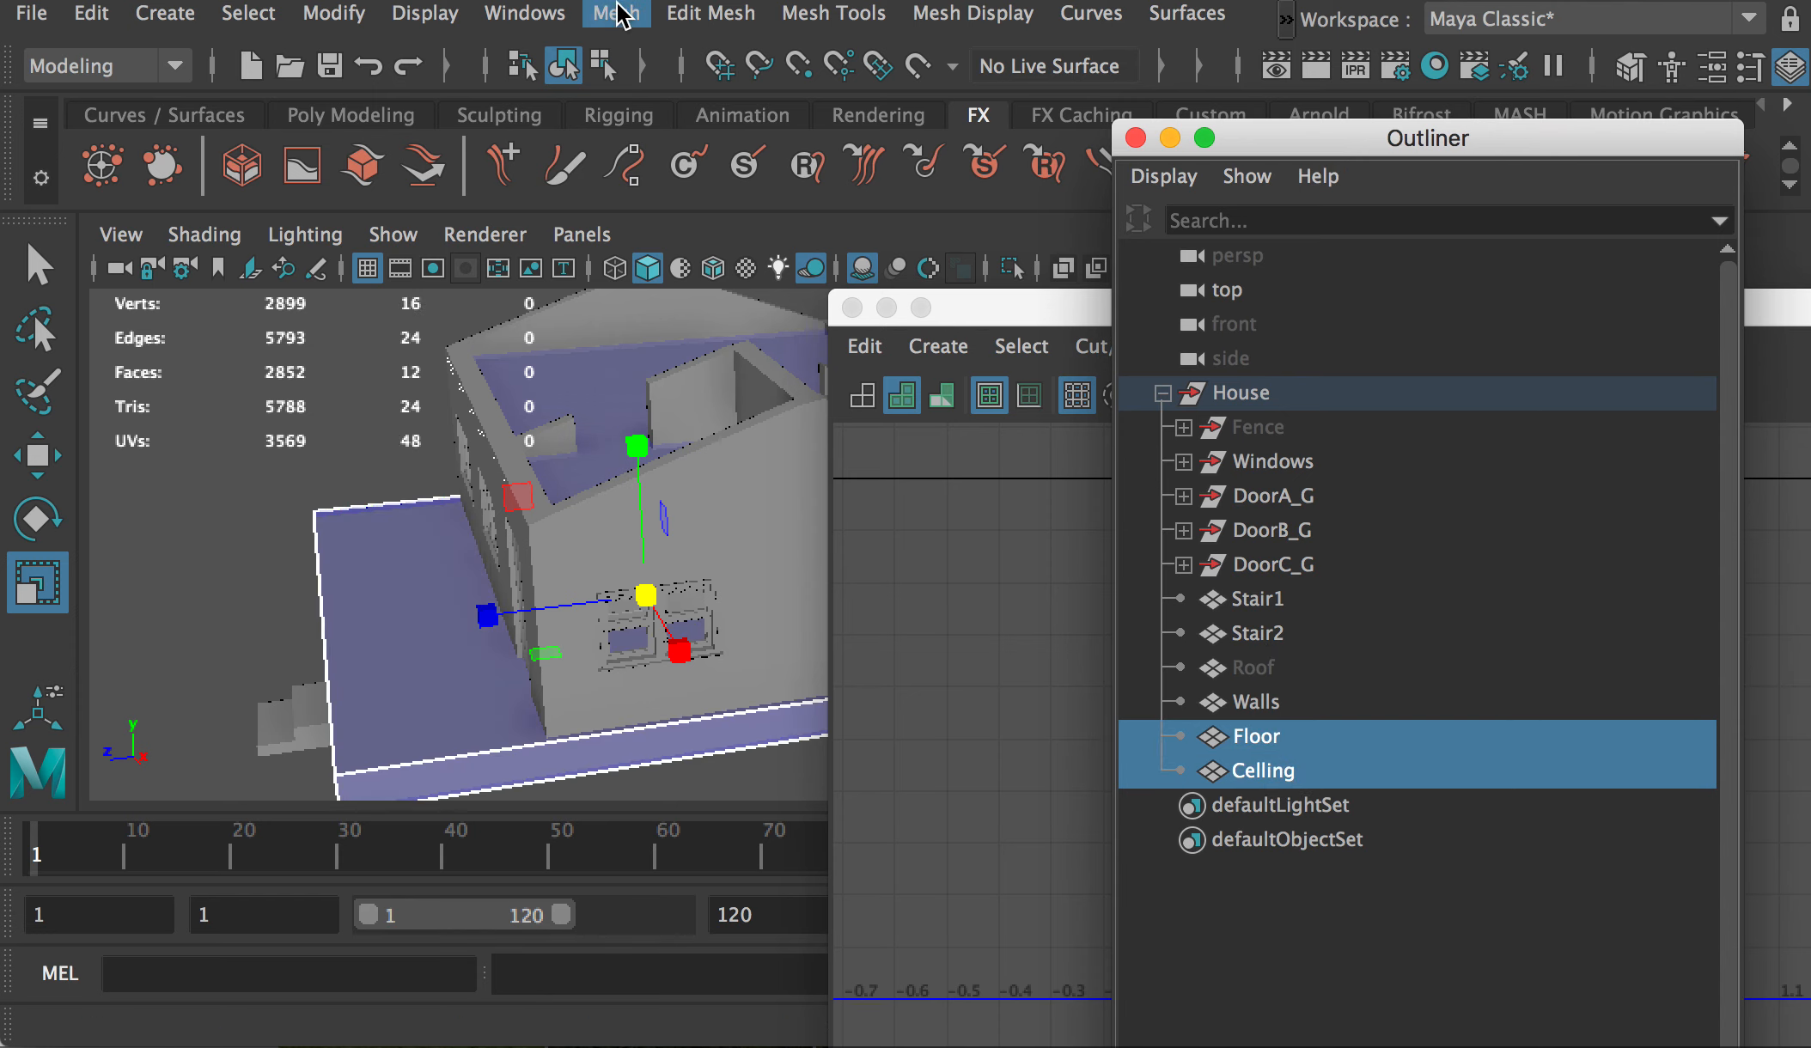
{"action": "left_click", "coordinate": [424, 13]}
{"action": "mouse_move", "coordinate": [489, 194]}
{"action": "left_click", "coordinate": [1065, 223]}
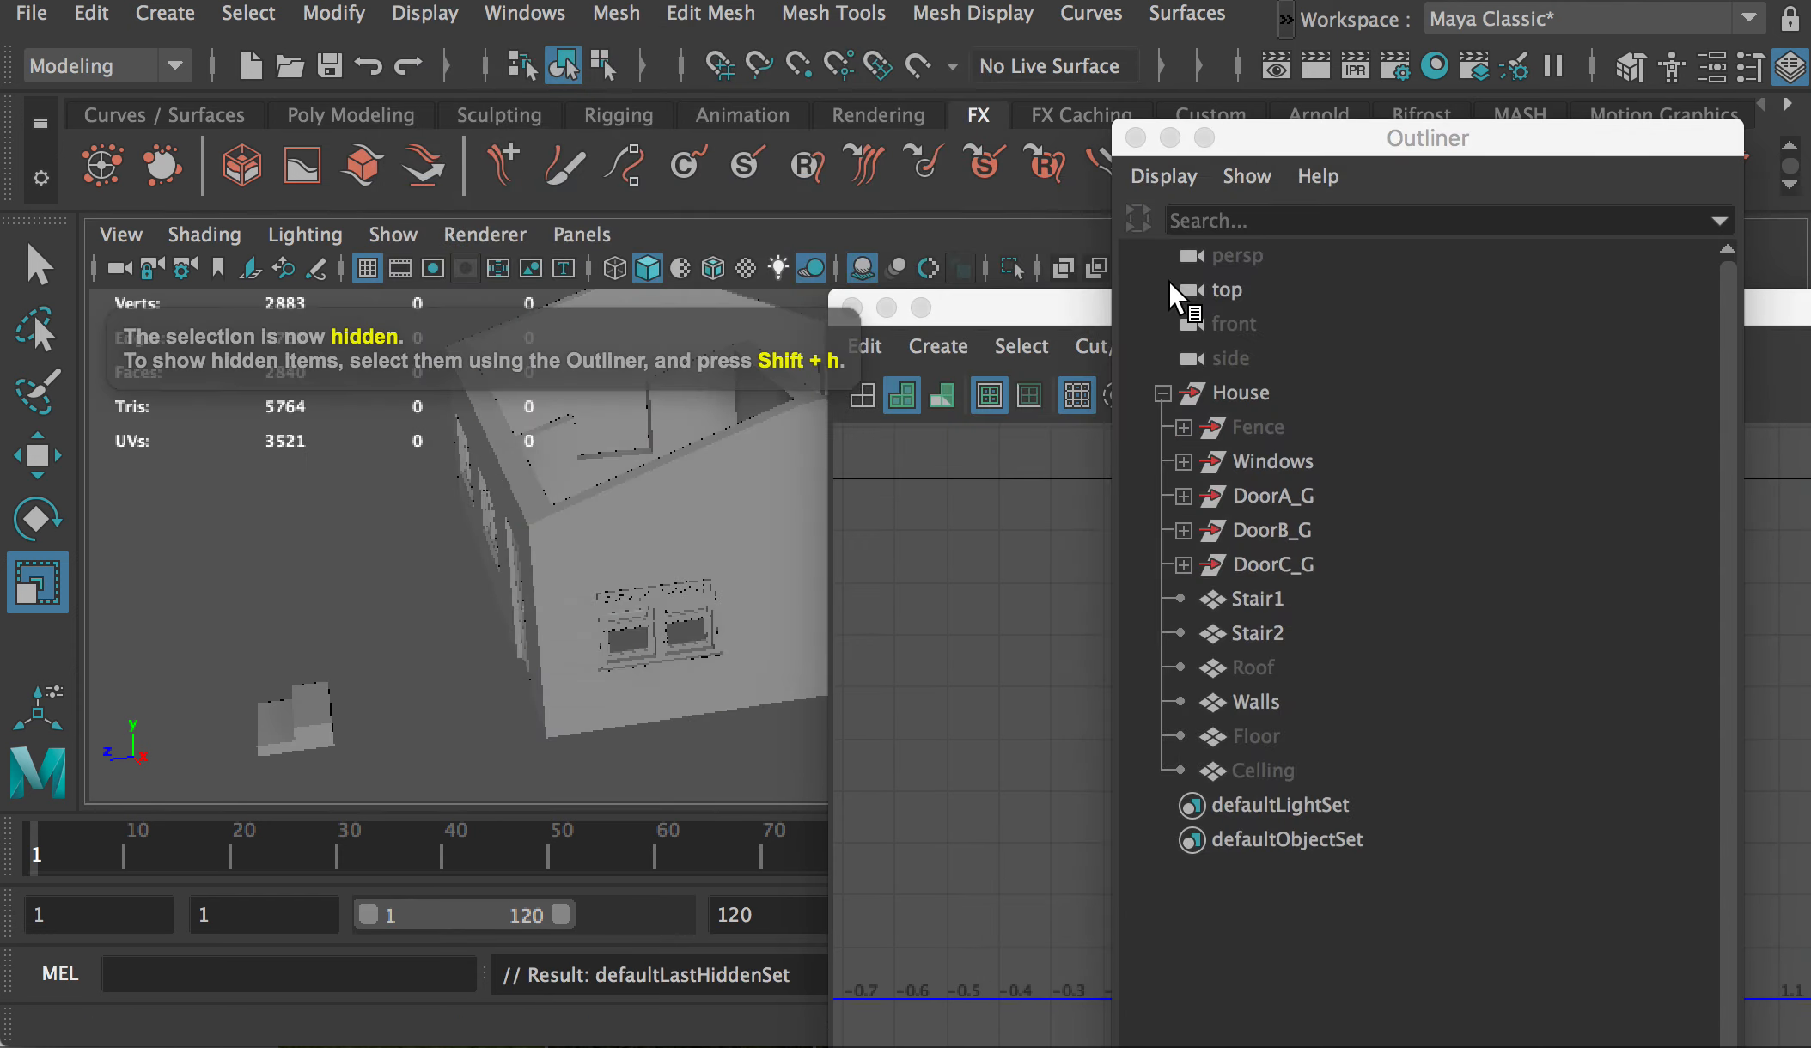
Step: Select Stair1 and Stair2 and arrange their combined UV shells with Layout
{"action": "left_click", "coordinate": [1249, 599]}
{"action": "left_click", "coordinate": [1258, 634], "text": "shift"}
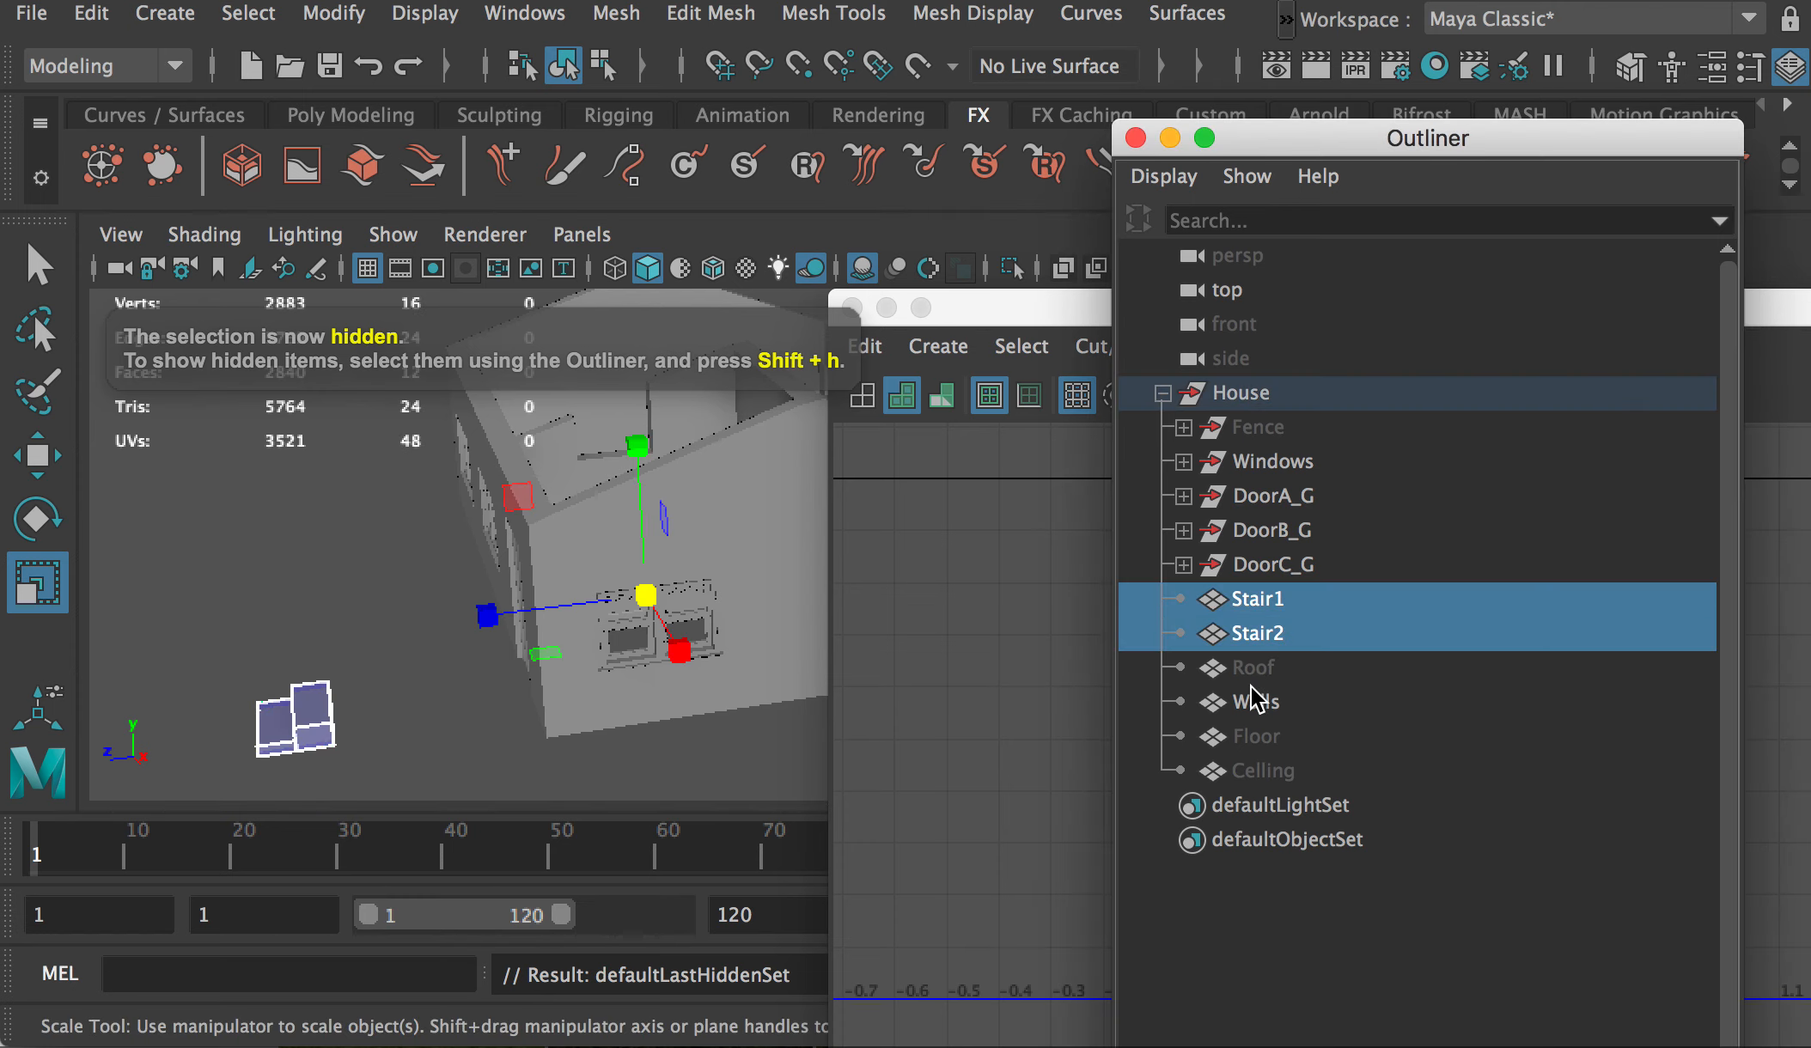
{"action": "left_click_drag", "start_coordinate": [1024, 314], "coordinate": [911, 308]}
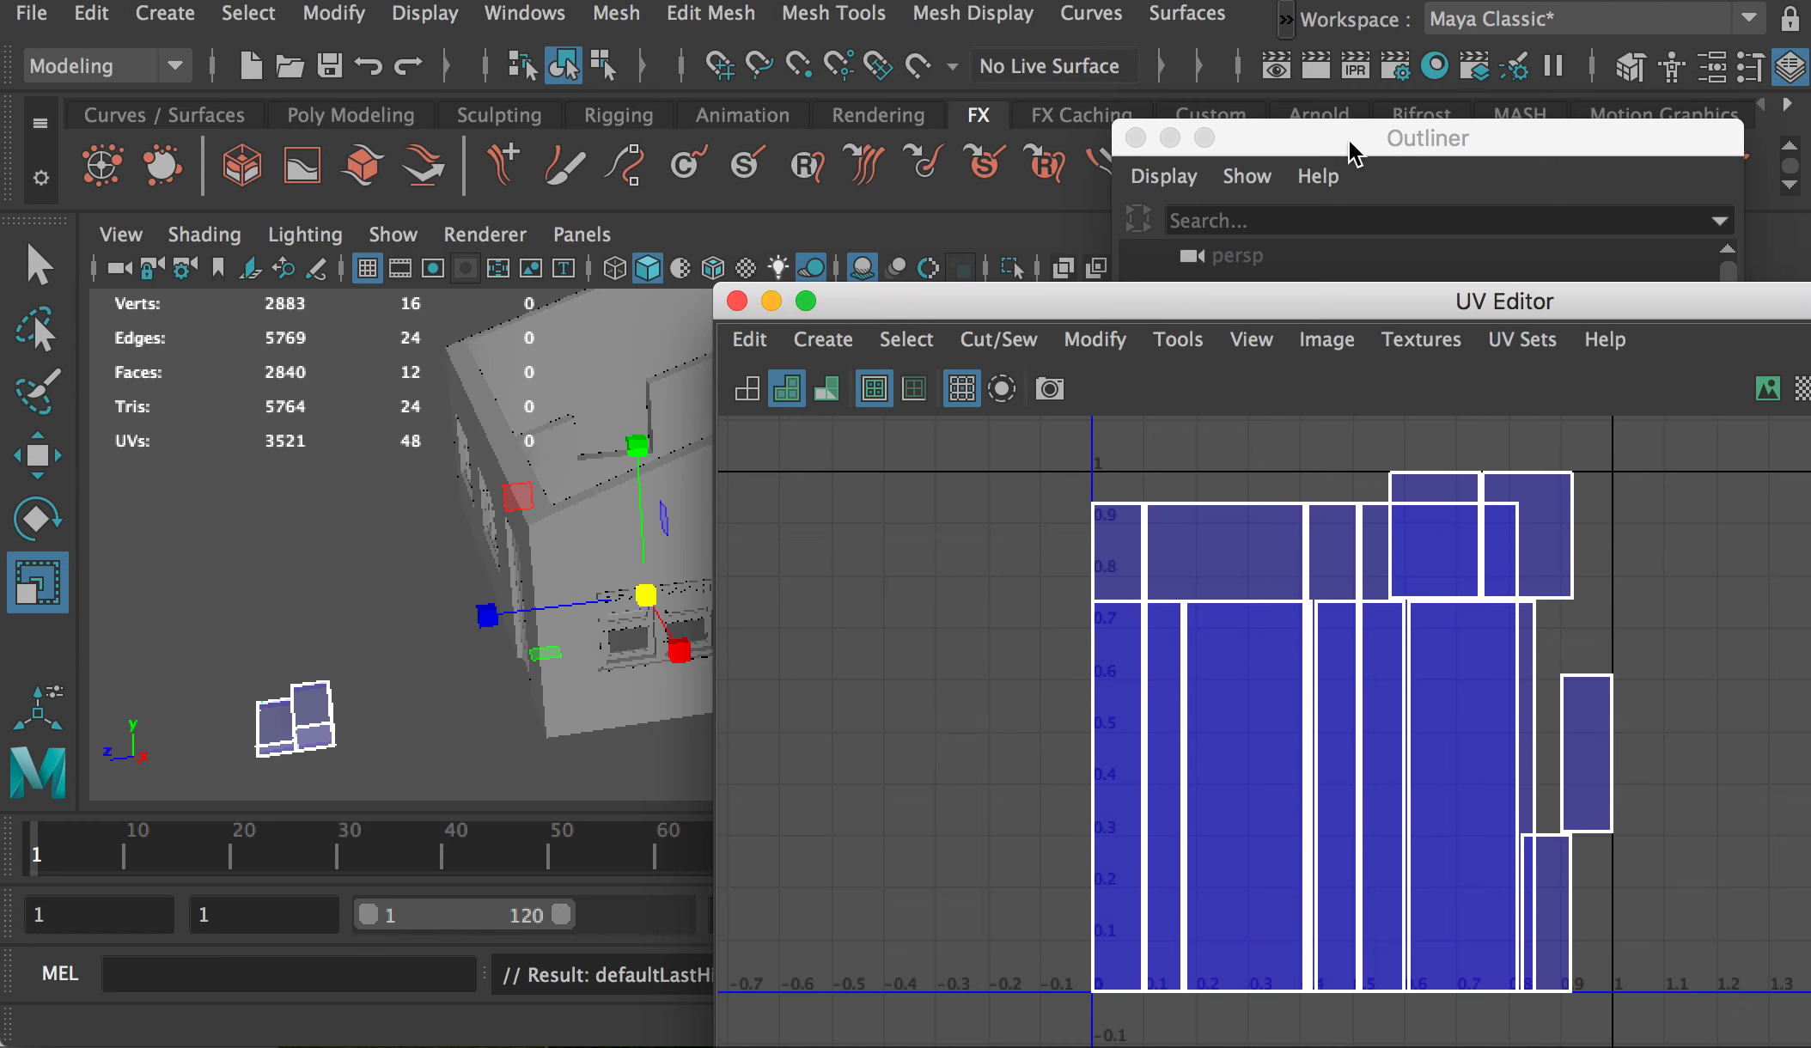
{"action": "left_click", "coordinate": [1355, 155]}
{"action": "left_click", "coordinate": [963, 304]}
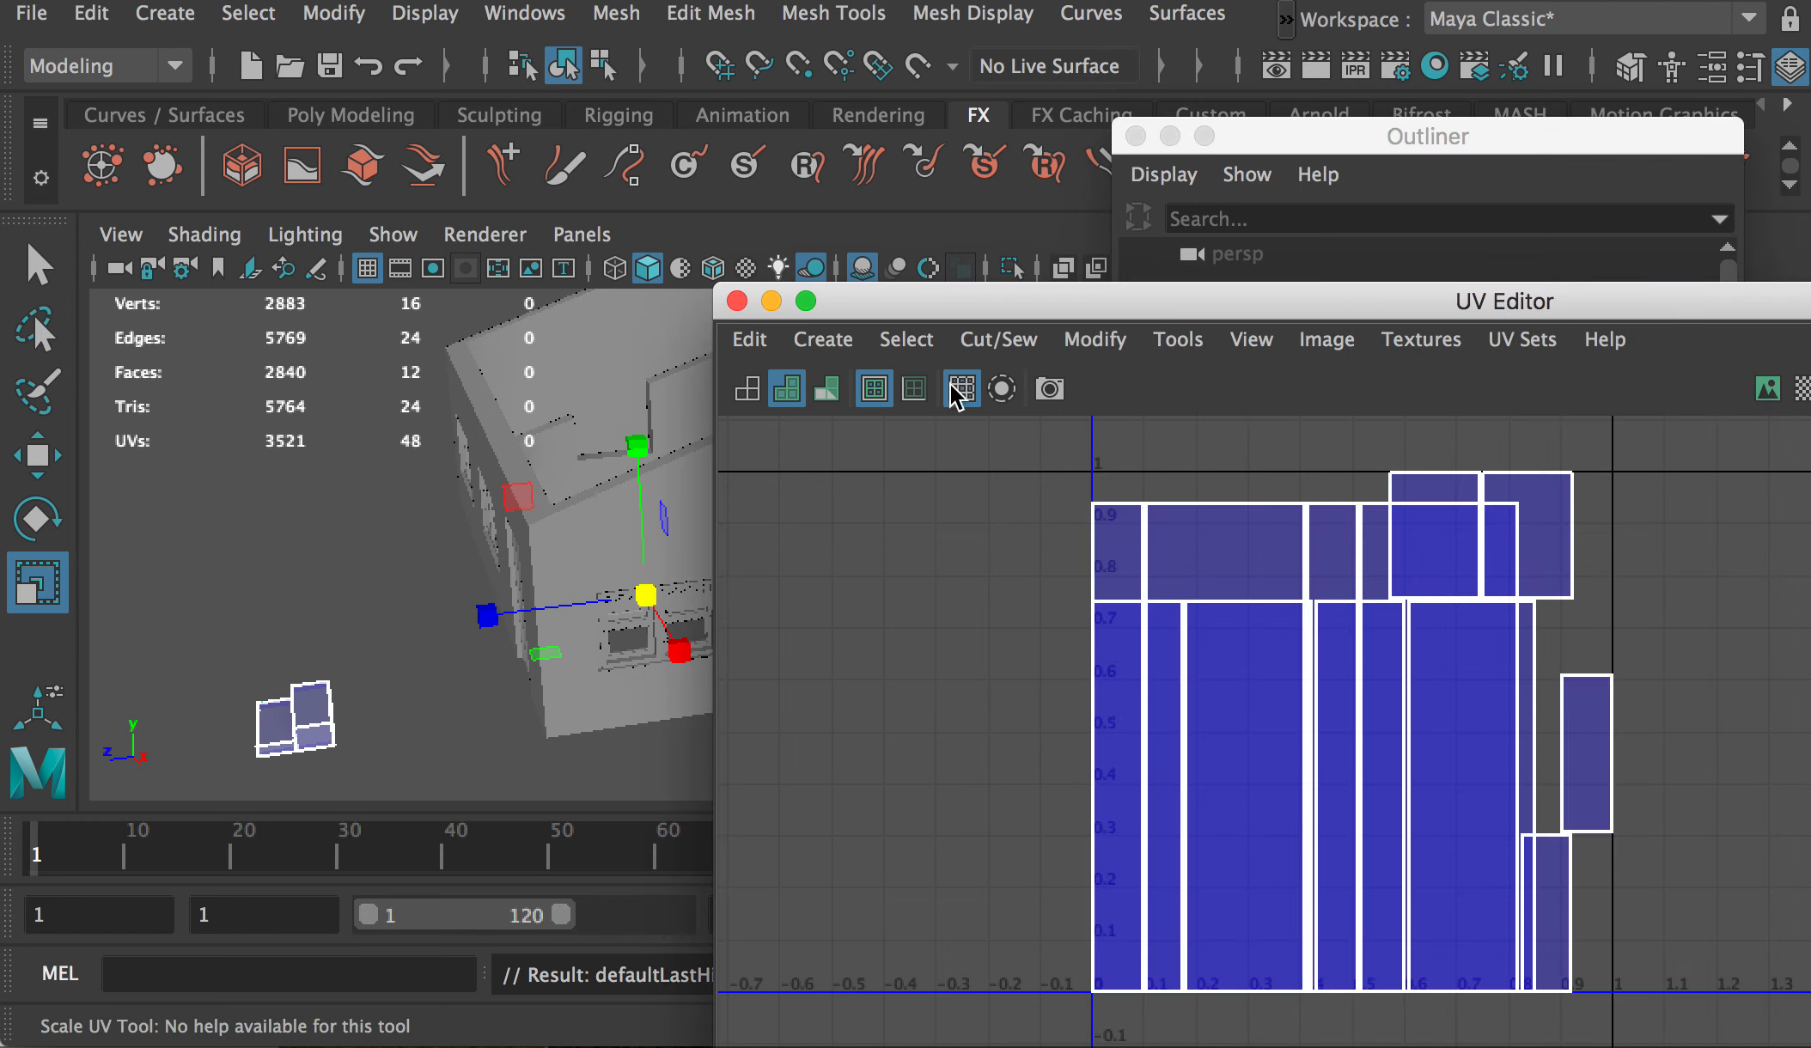
{"action": "left_click", "coordinate": [1094, 340]}
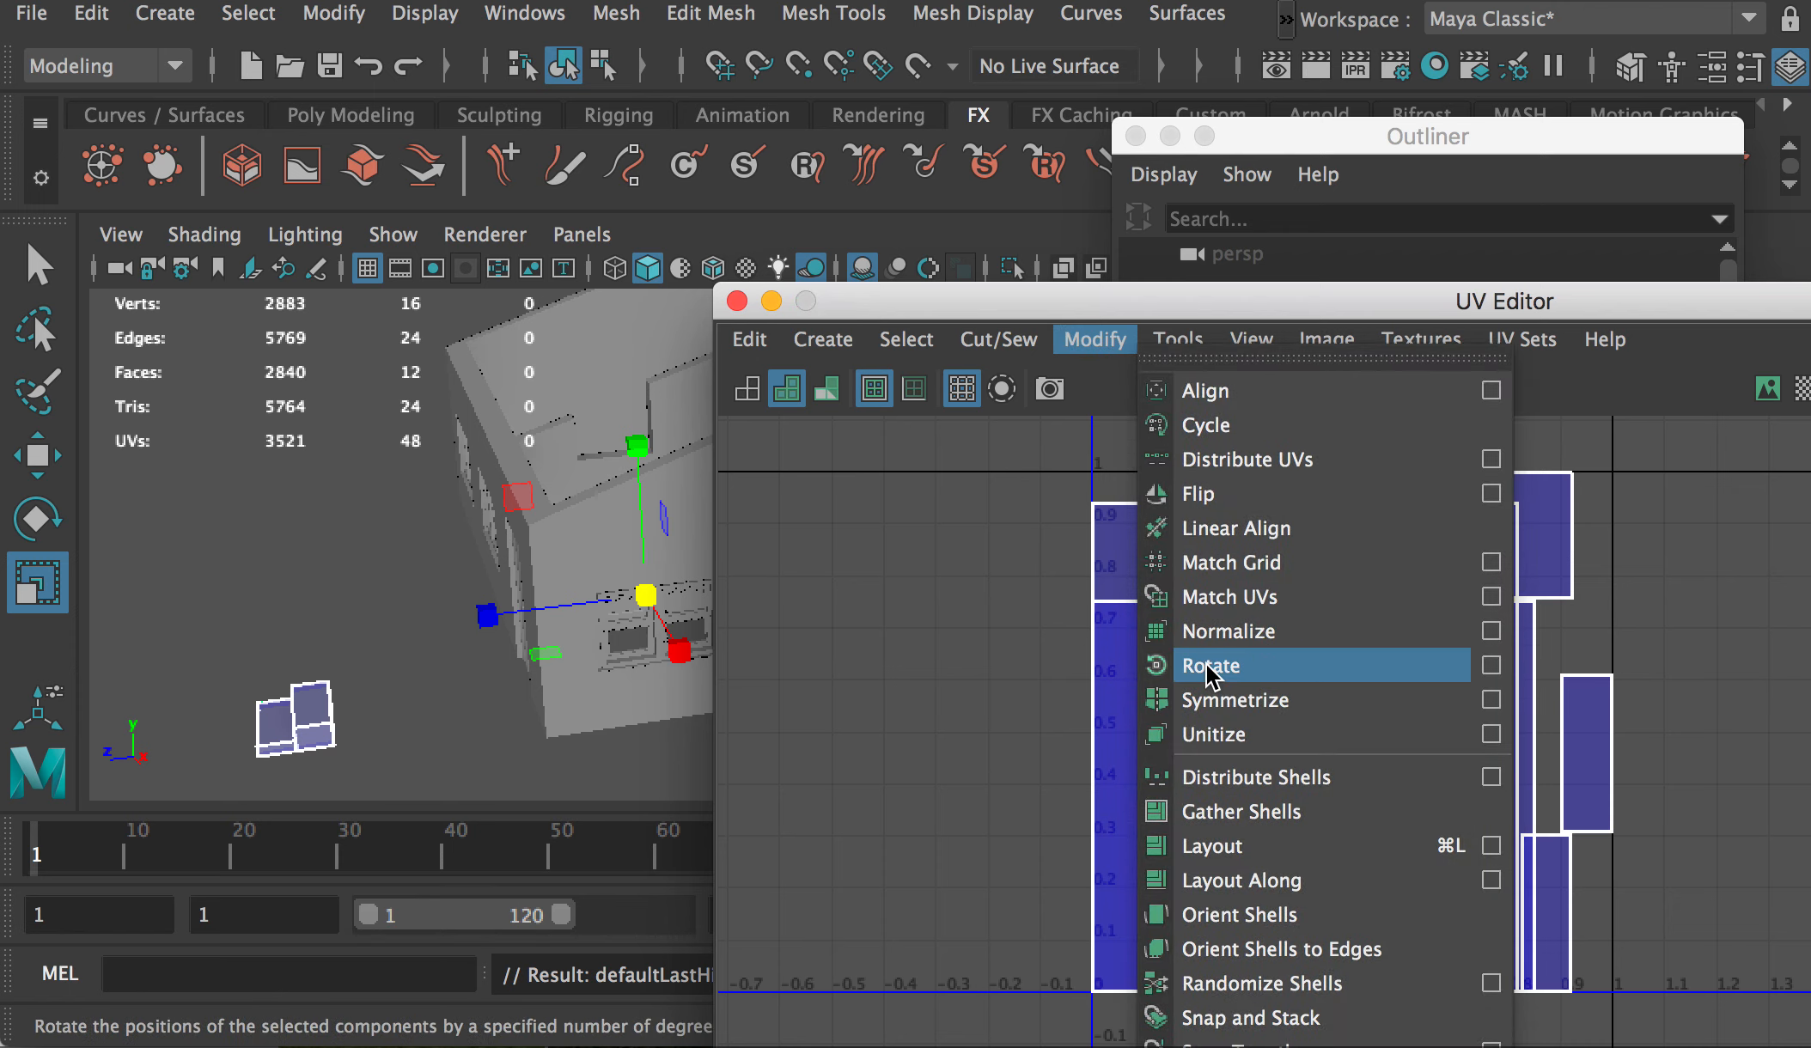
{"action": "left_click", "coordinate": [1253, 848]}
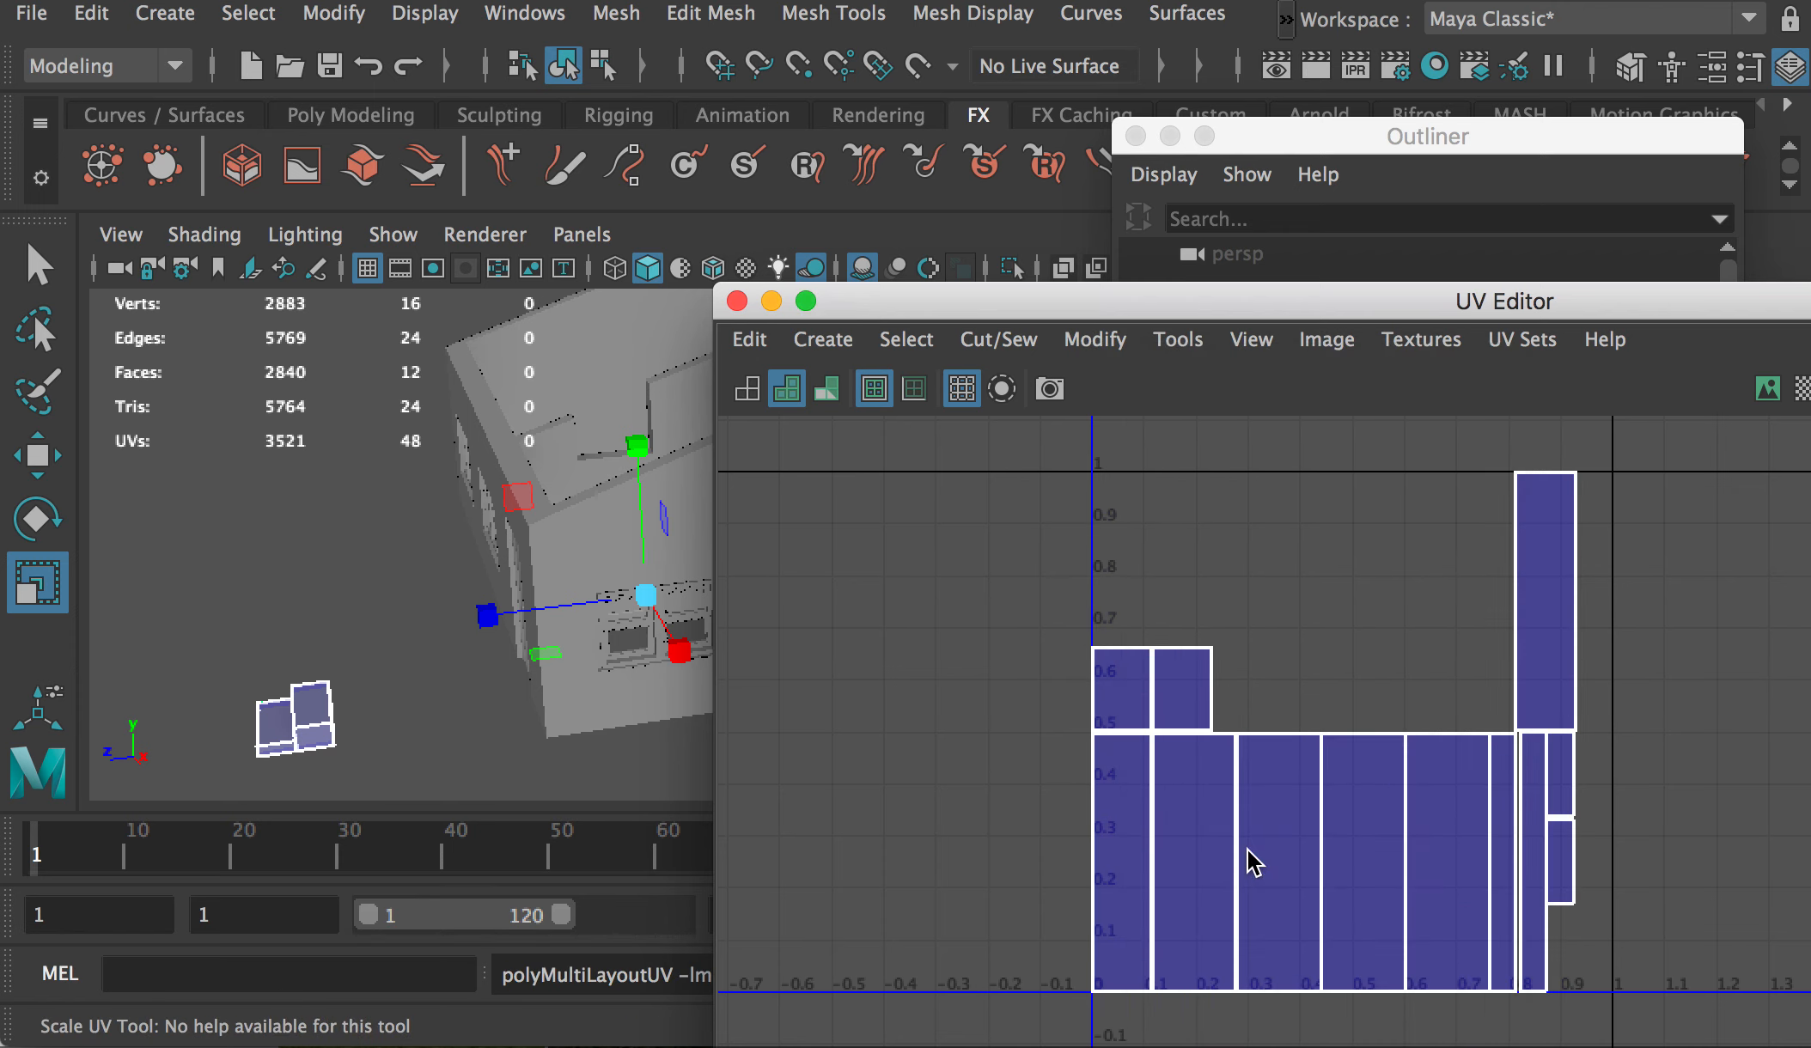
Step: Rotate the tall upper stair shell to horizontal and place it above the main row, beside the two small shells
{"action": "right_click_drag", "start_coordinate": [1551, 540], "coordinate": [1659, 526]}
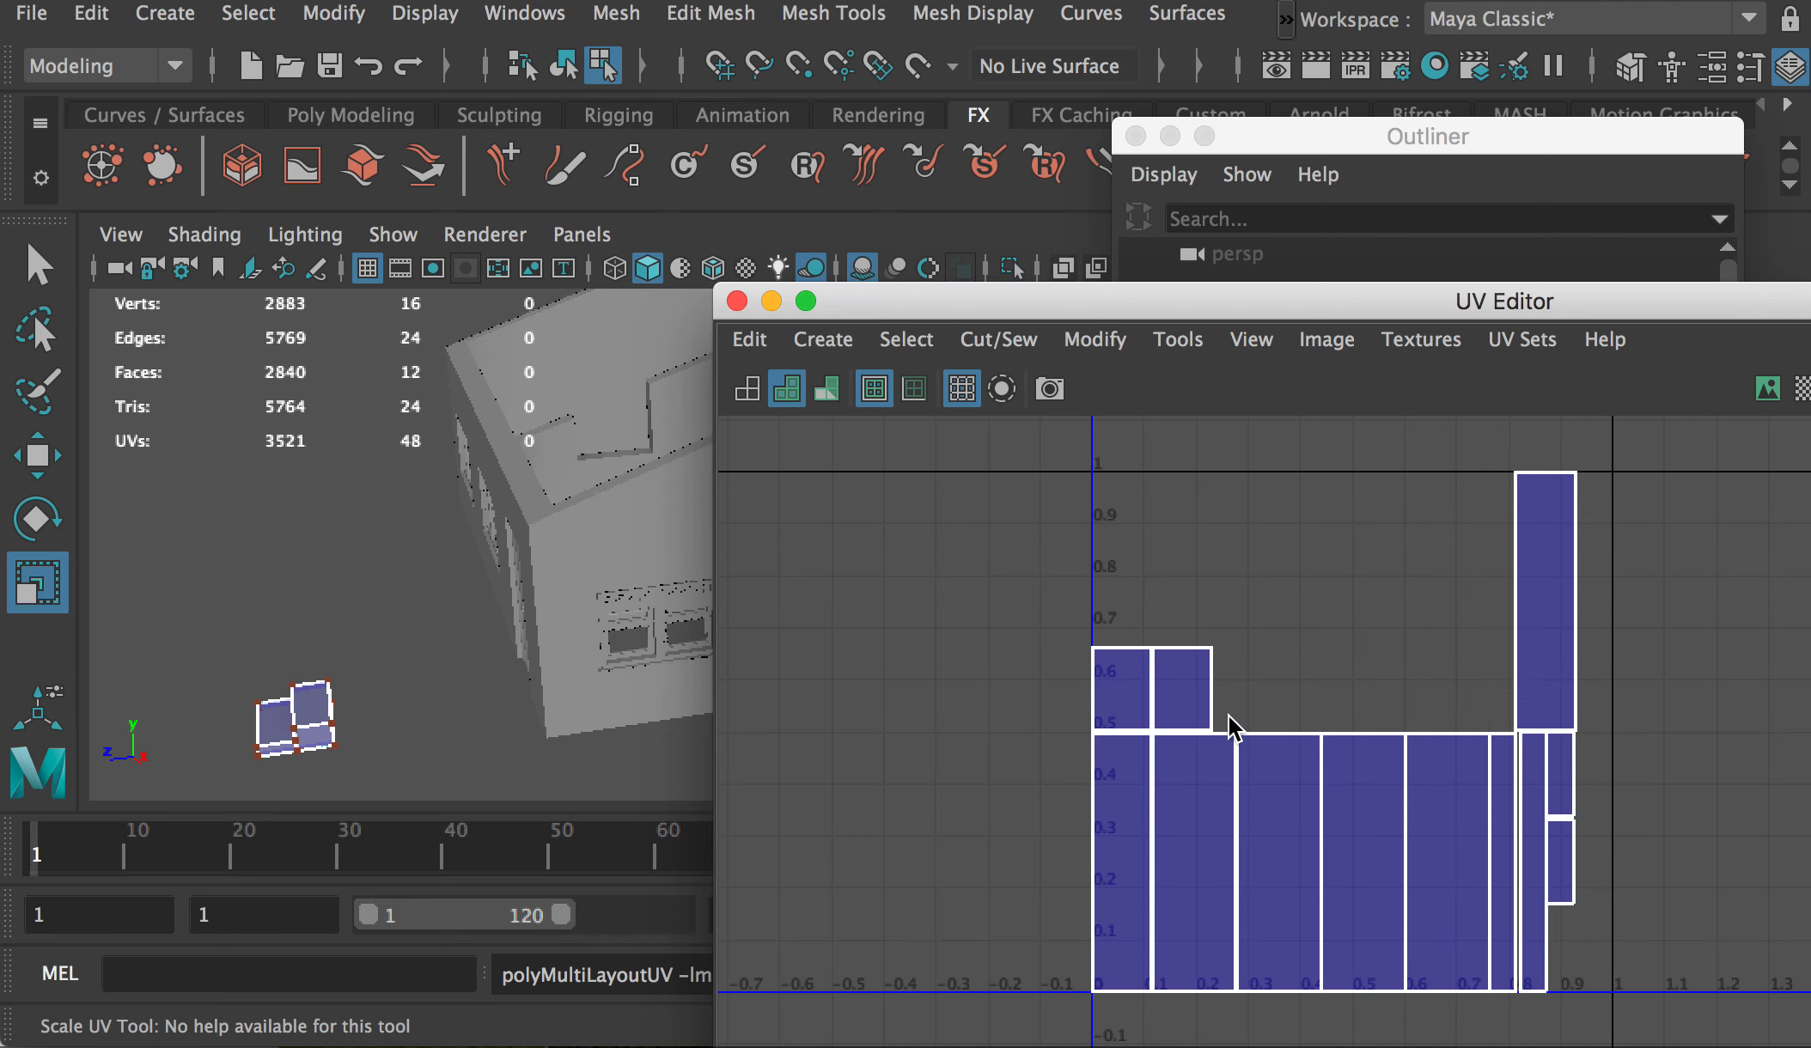
{"action": "left_click", "coordinate": [1542, 522]}
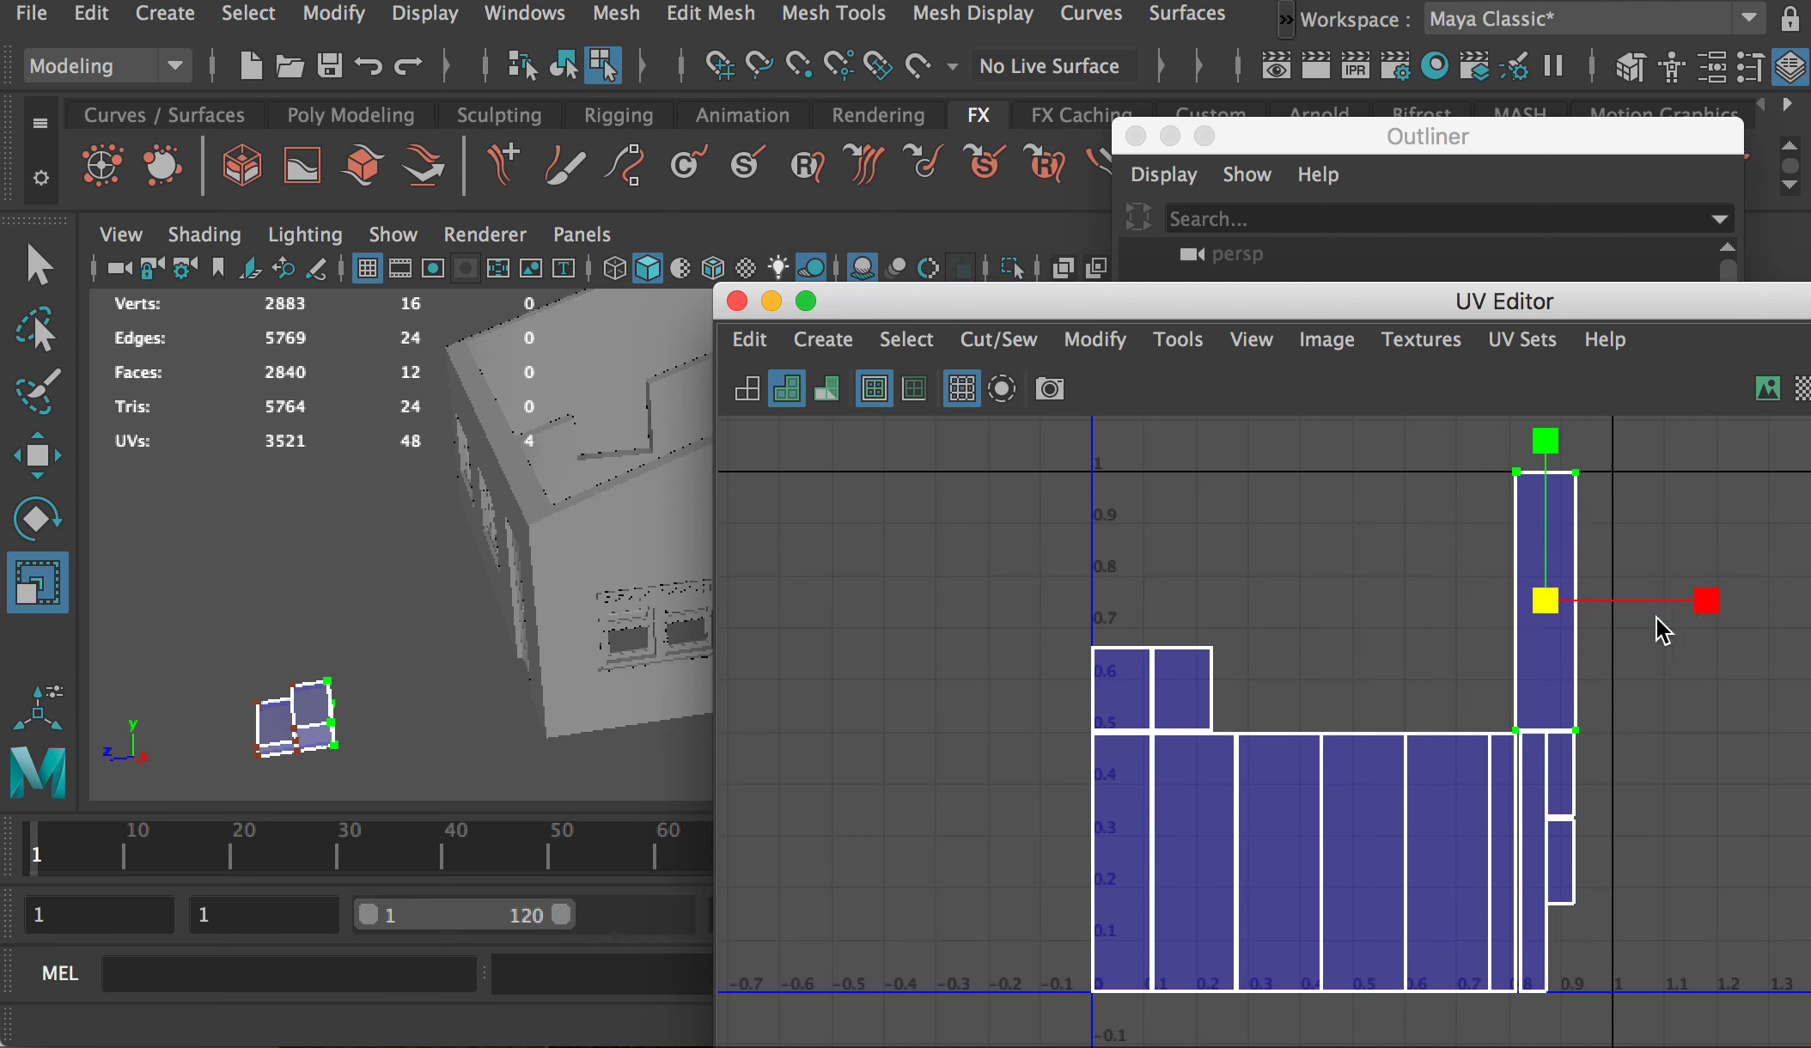
{"action": "key", "text": "w"}
{"action": "left_click_drag", "start_coordinate": [1712, 601], "coordinate": [1469, 605]}
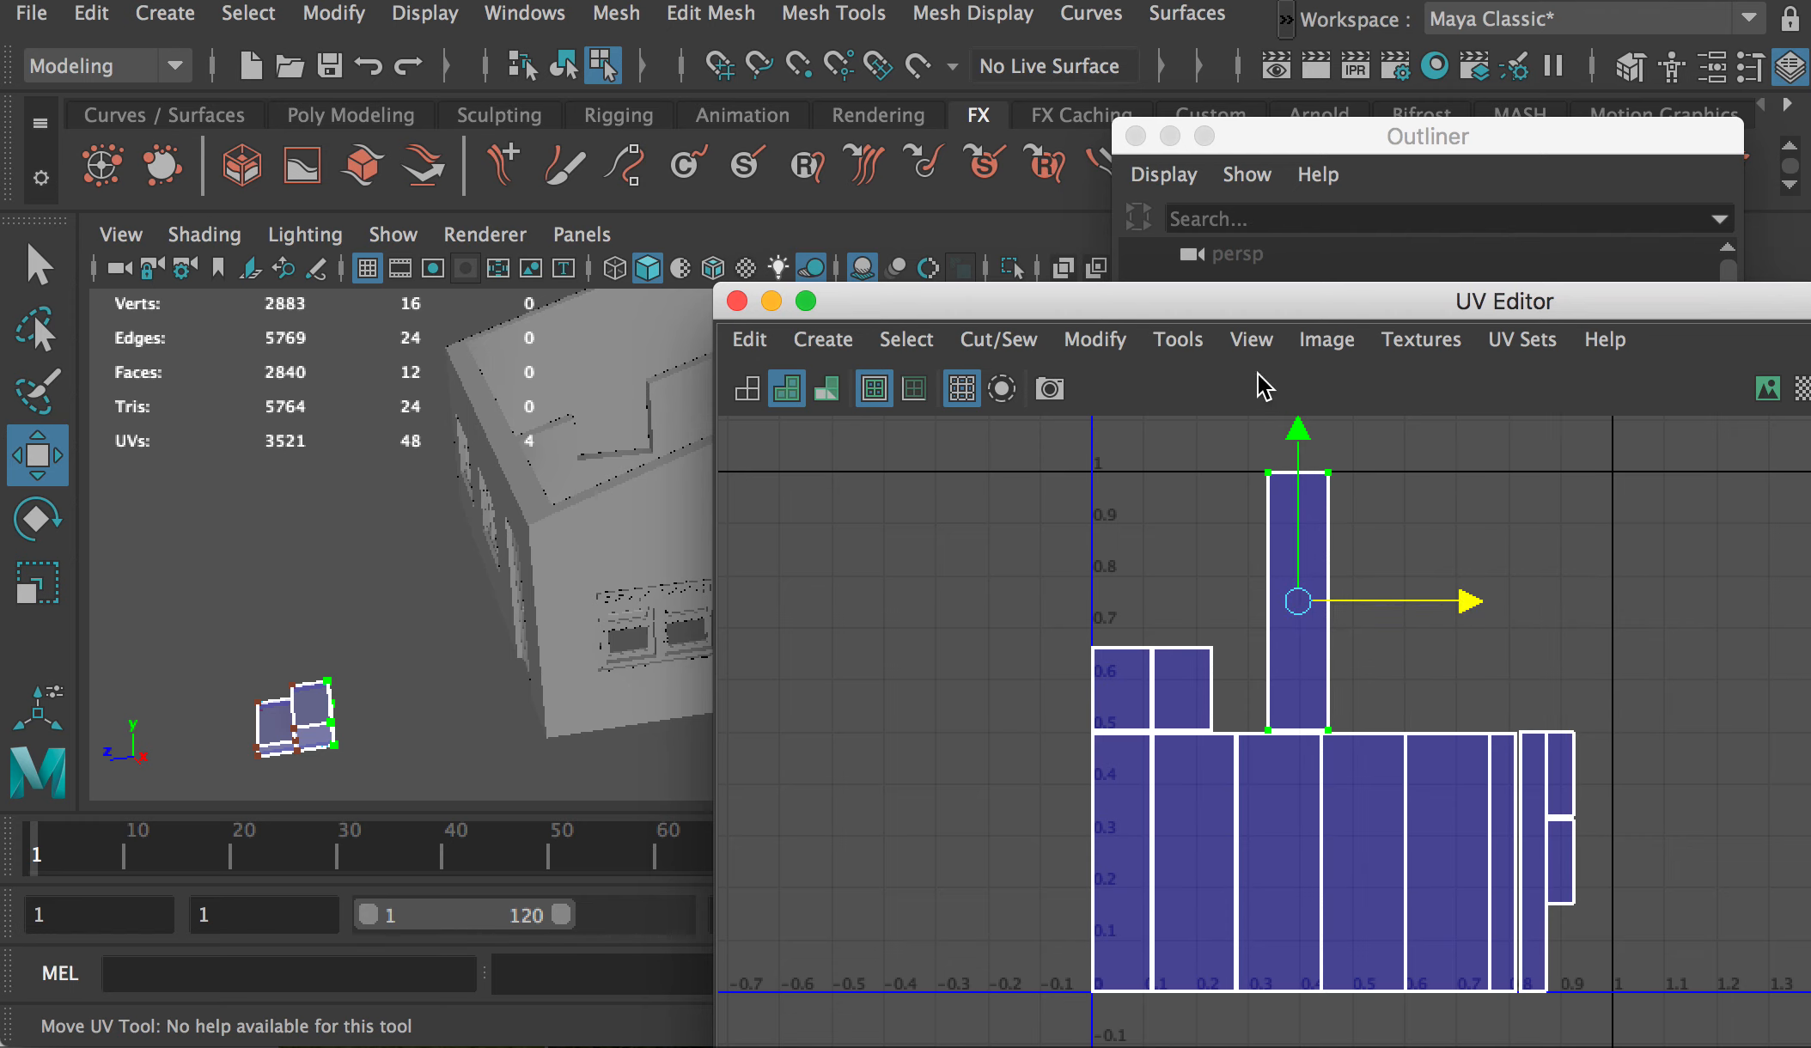
{"action": "left_click", "coordinate": [1096, 339]}
{"action": "left_click", "coordinate": [1256, 660]}
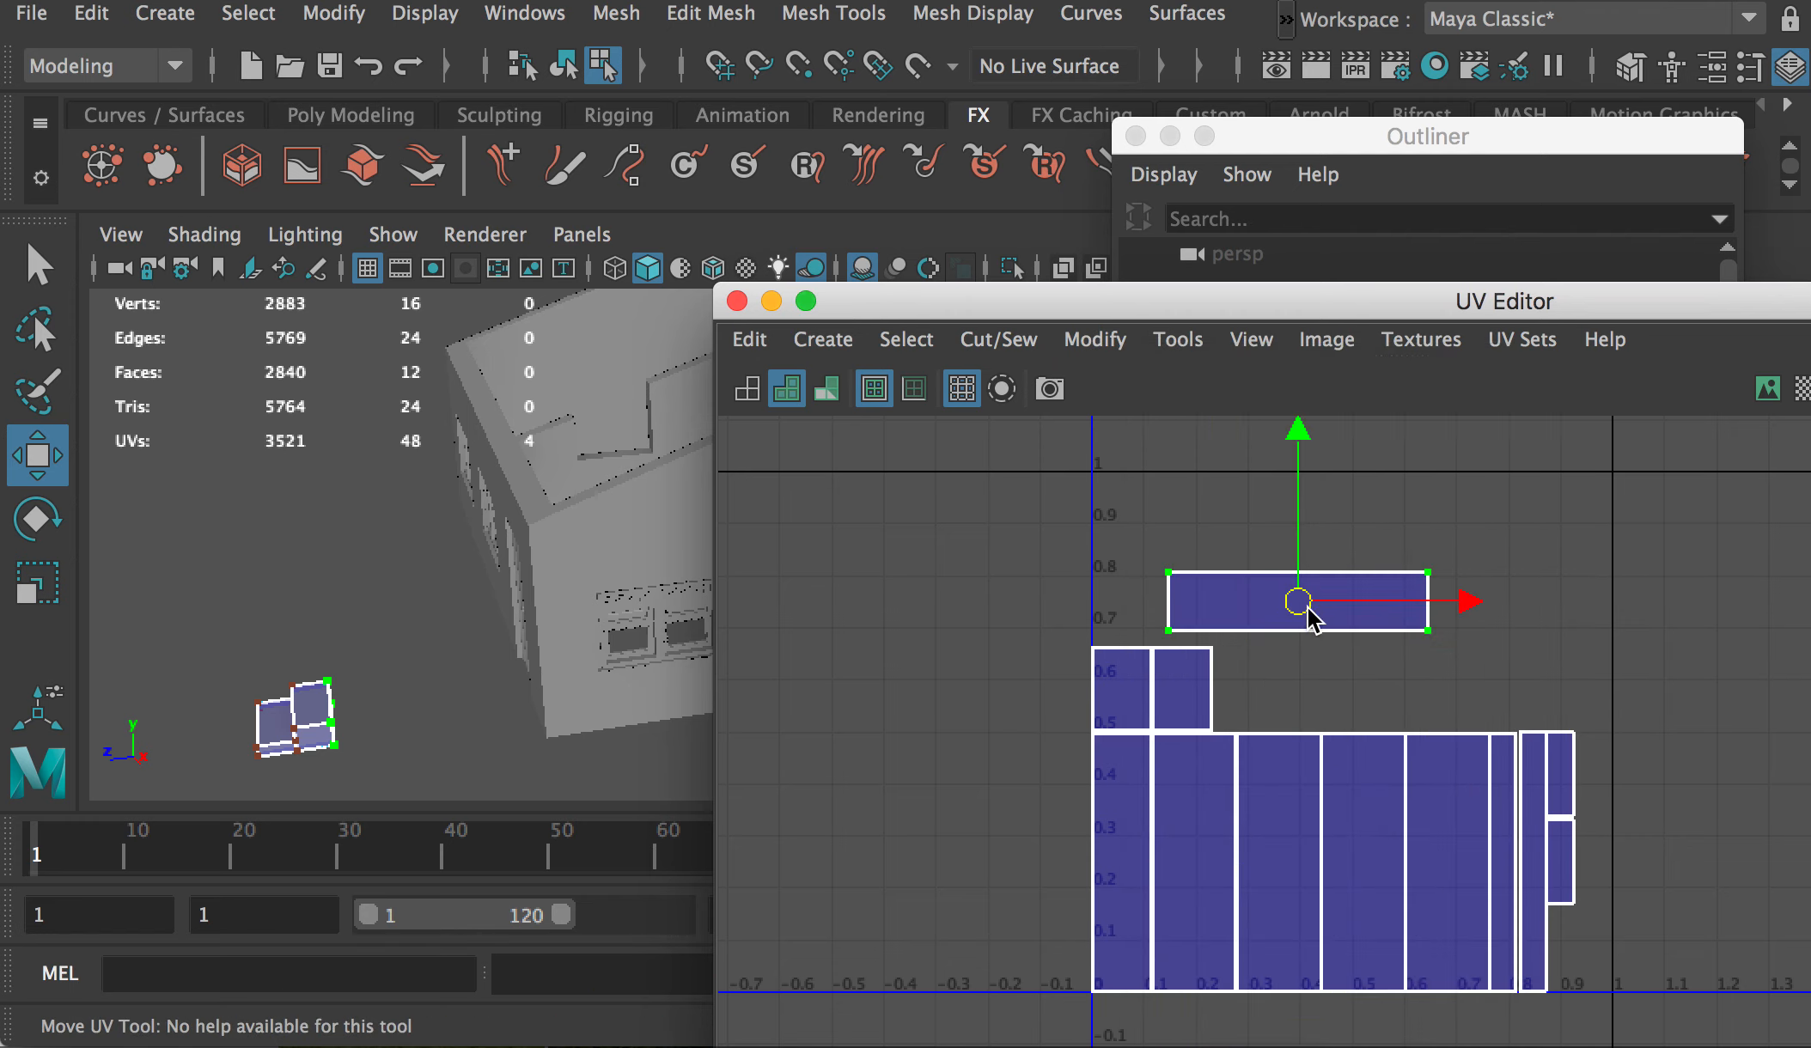
{"action": "left_click_drag", "start_coordinate": [1287, 598], "coordinate": [1337, 691]}
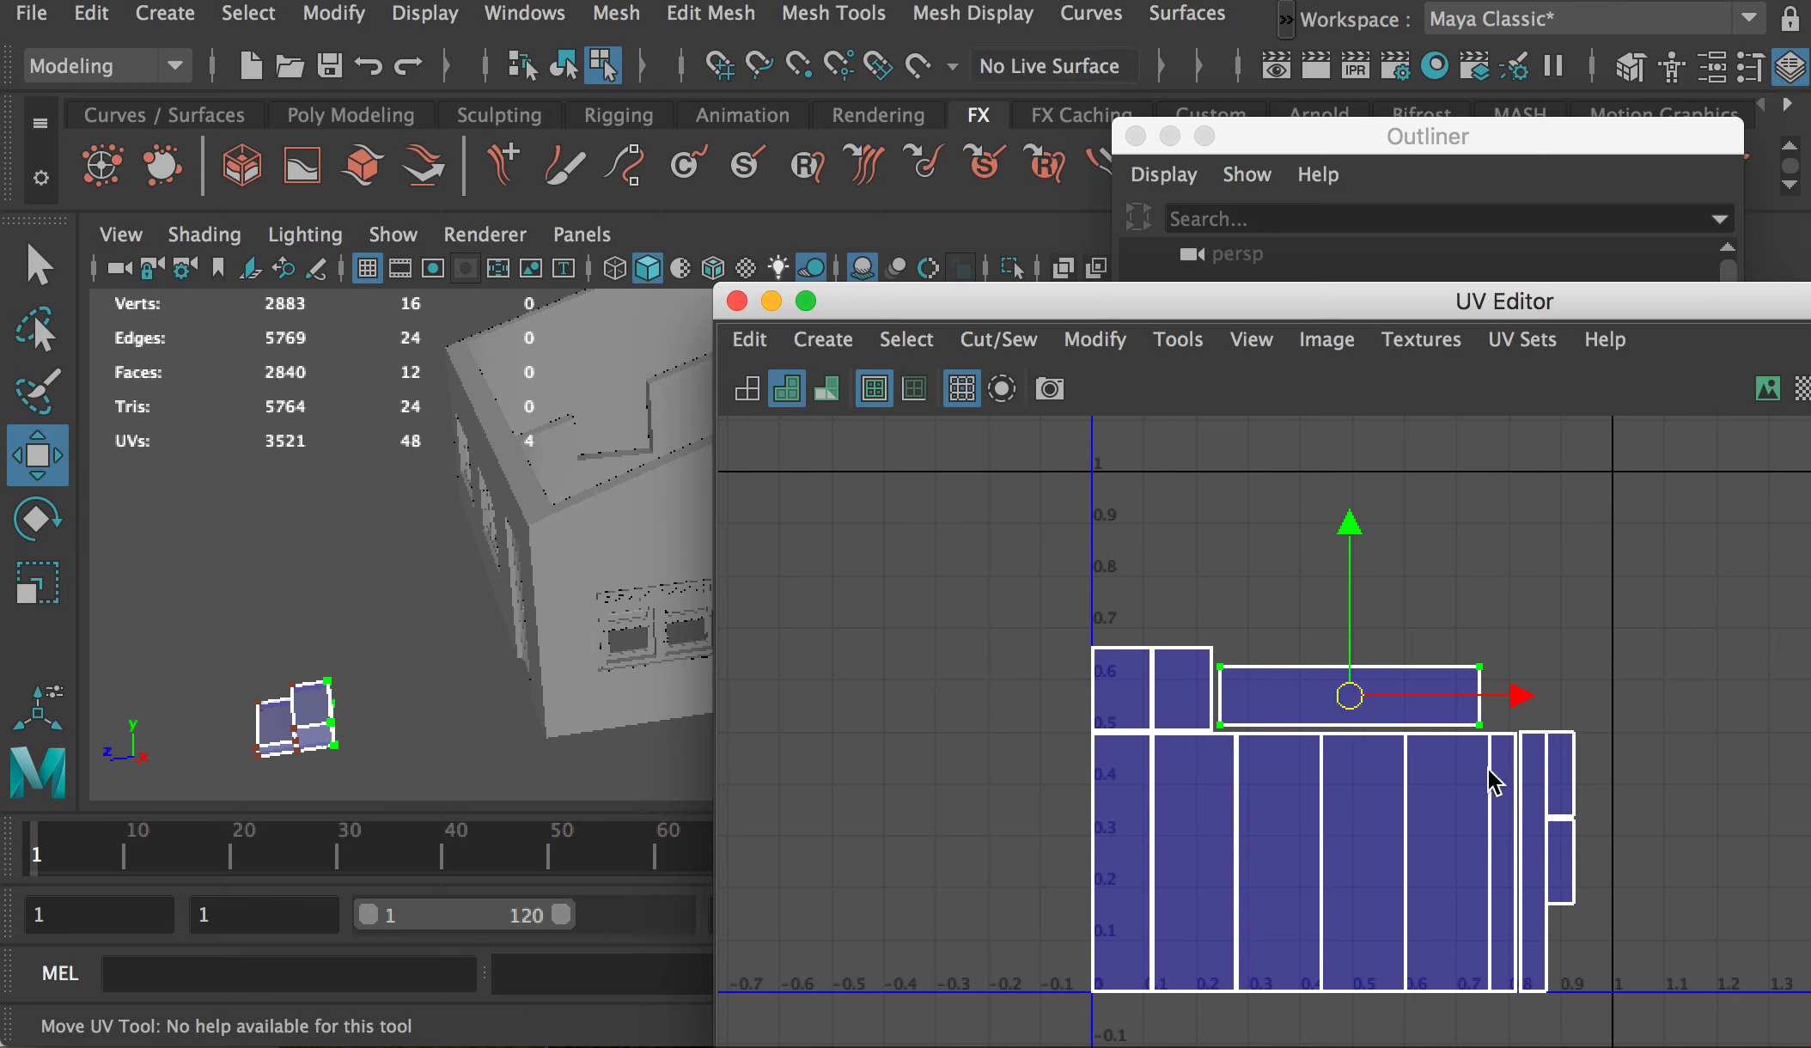
Step: Rotate the two small shells at the row's right end to horizontal and stack them above the long horizontal stair shell
{"action": "left_click_drag", "start_coordinate": [1644, 669], "coordinate": [1527, 1040]}
{"action": "left_click_drag", "start_coordinate": [1610, 951], "coordinate": [1559, 677]}
{"action": "double_click", "coordinate": [1557, 775]}
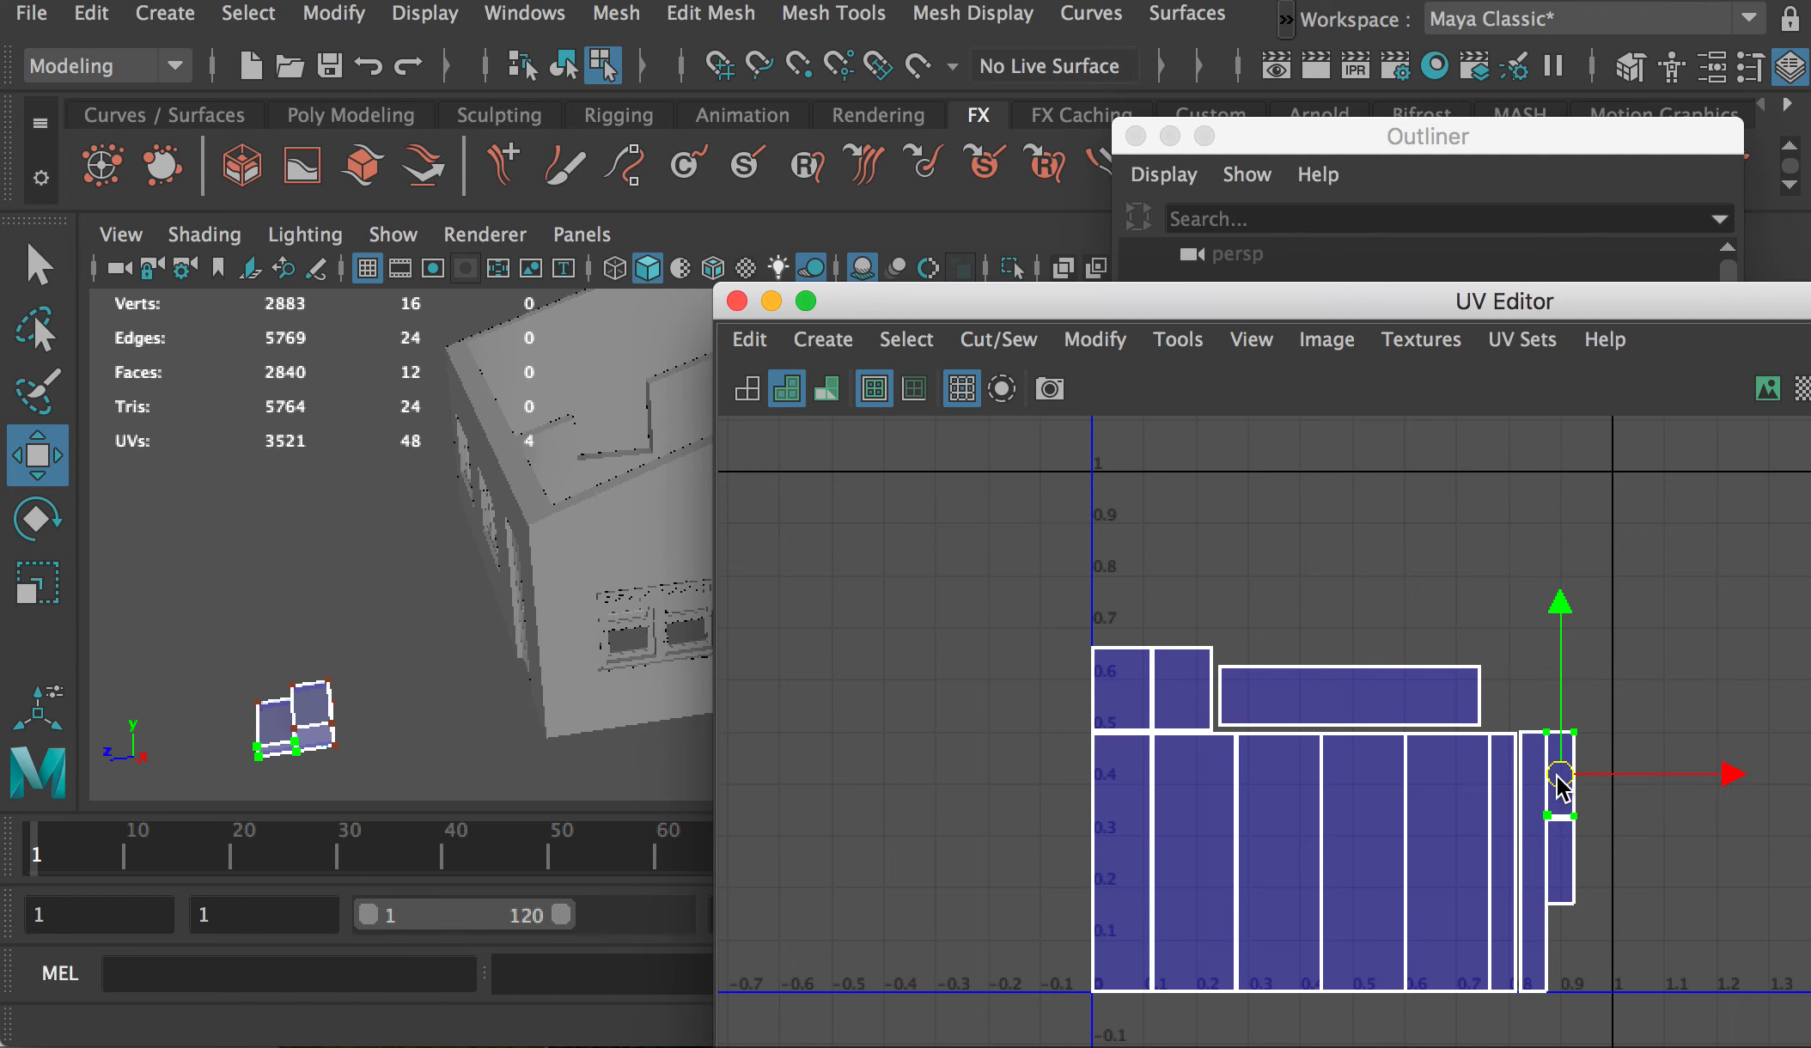
{"action": "left_click", "coordinate": [1565, 876], "text": "shift"}
{"action": "left_click_drag", "start_coordinate": [1568, 830], "coordinate": [1297, 627]}
{"action": "key", "text": "r"}
{"action": "left_click", "coordinate": [1093, 339]}
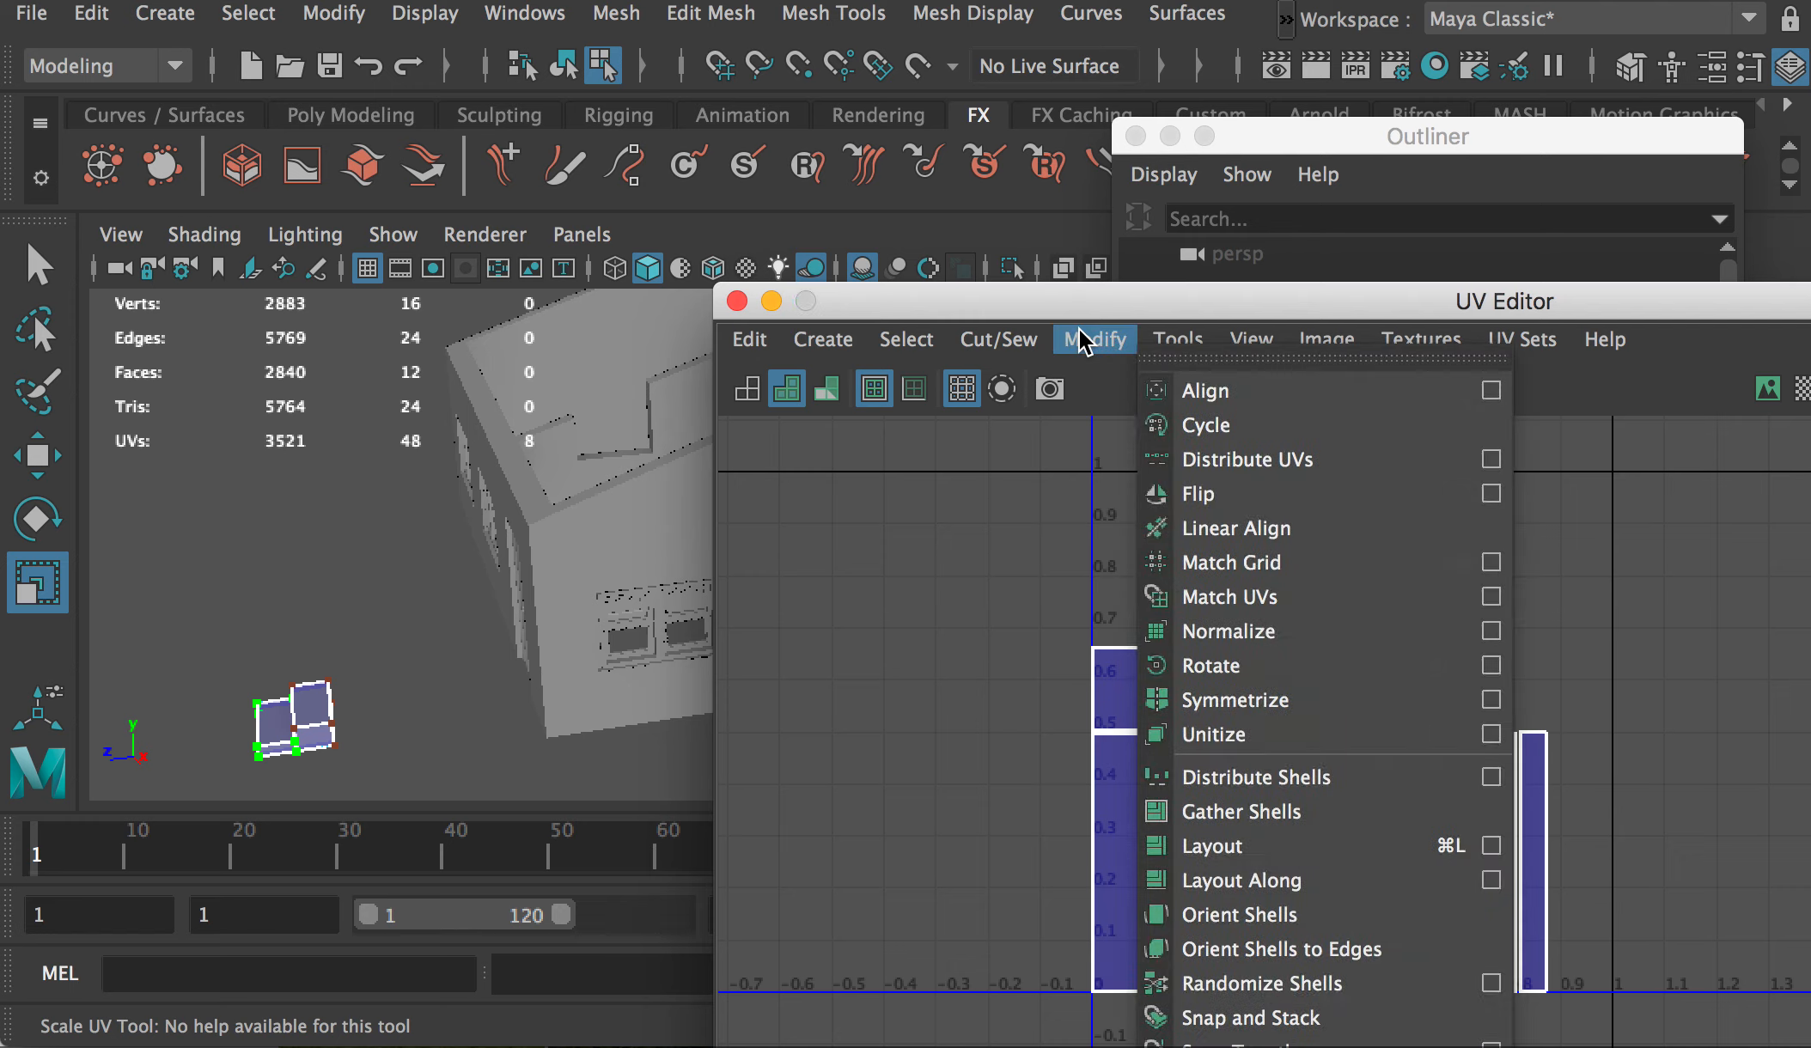
{"action": "left_click", "coordinate": [1256, 666]}
{"action": "key", "text": "w"}
{"action": "left_click_drag", "start_coordinate": [1295, 624], "coordinate": [1312, 647]}
Step: Select all the stair shells, scale them up uniformly and center them to fit the 0–1 UV square
{"action": "left_click_drag", "start_coordinate": [1675, 1046], "coordinate": [1675, 1046]}
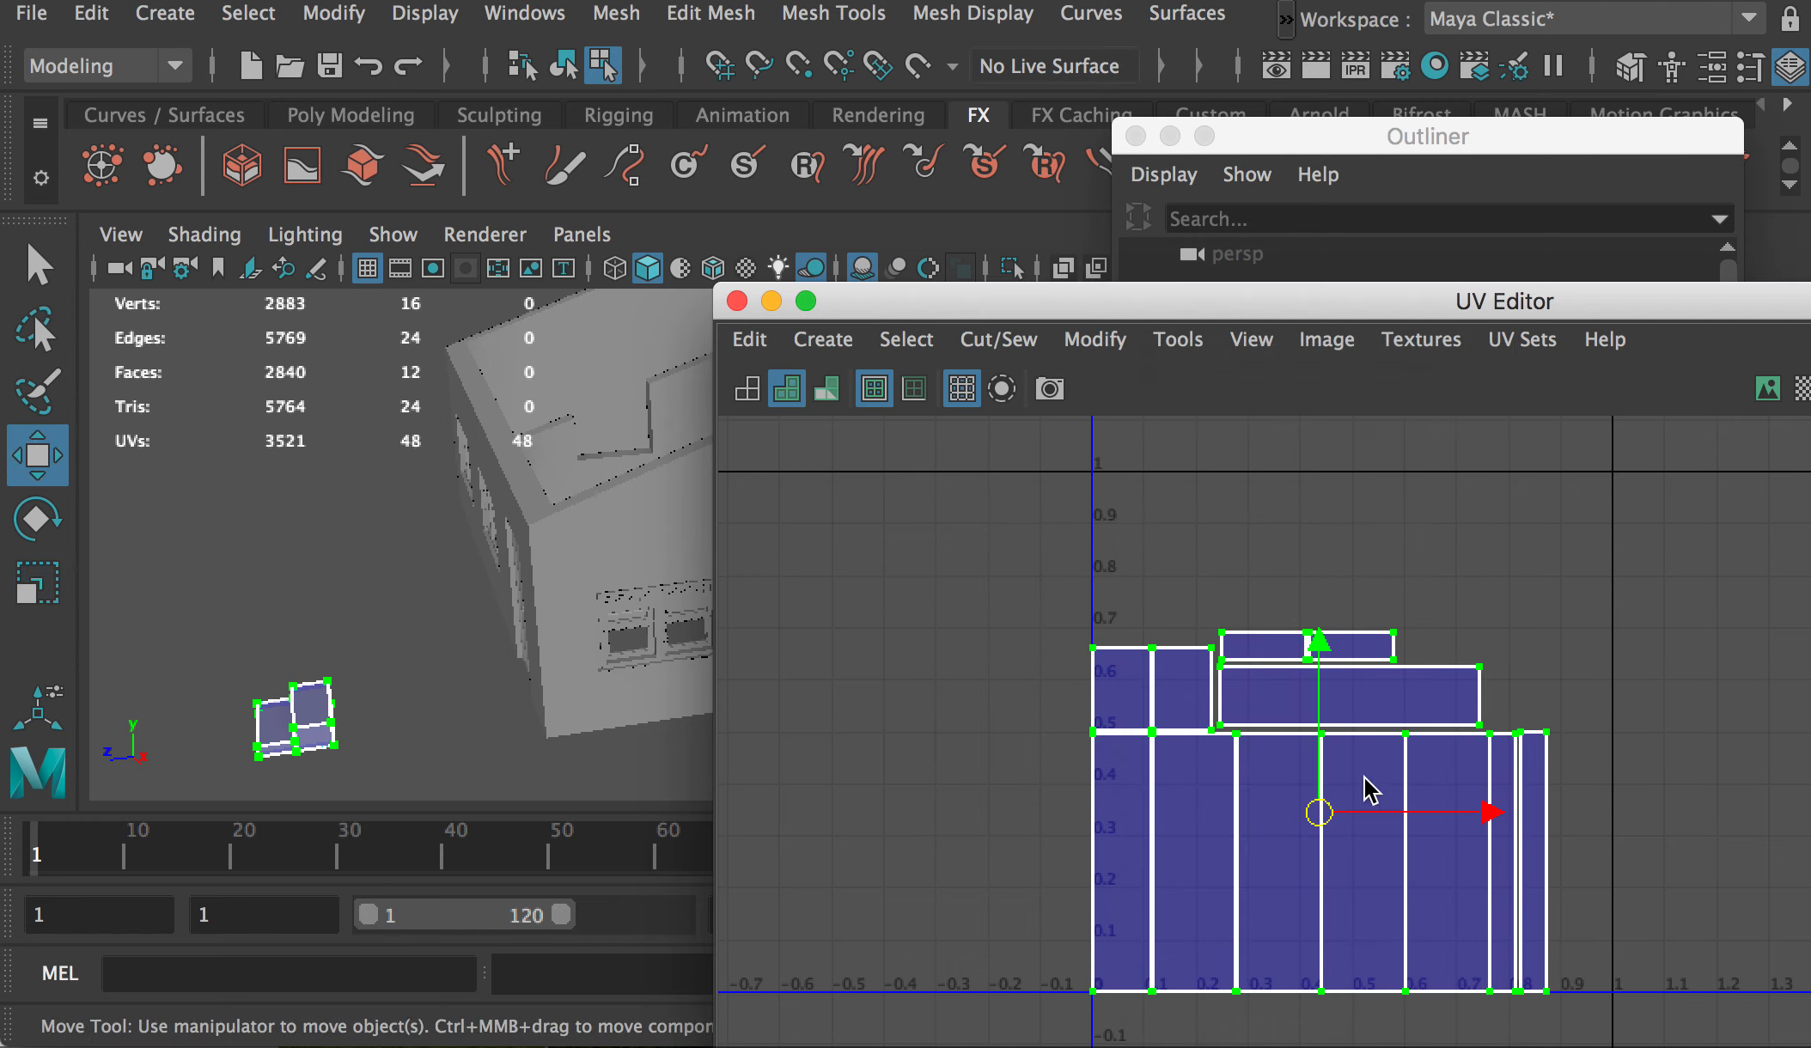
{"action": "left_click_drag", "start_coordinate": [1314, 812], "coordinate": [1373, 752]}
{"action": "key", "text": "r"}
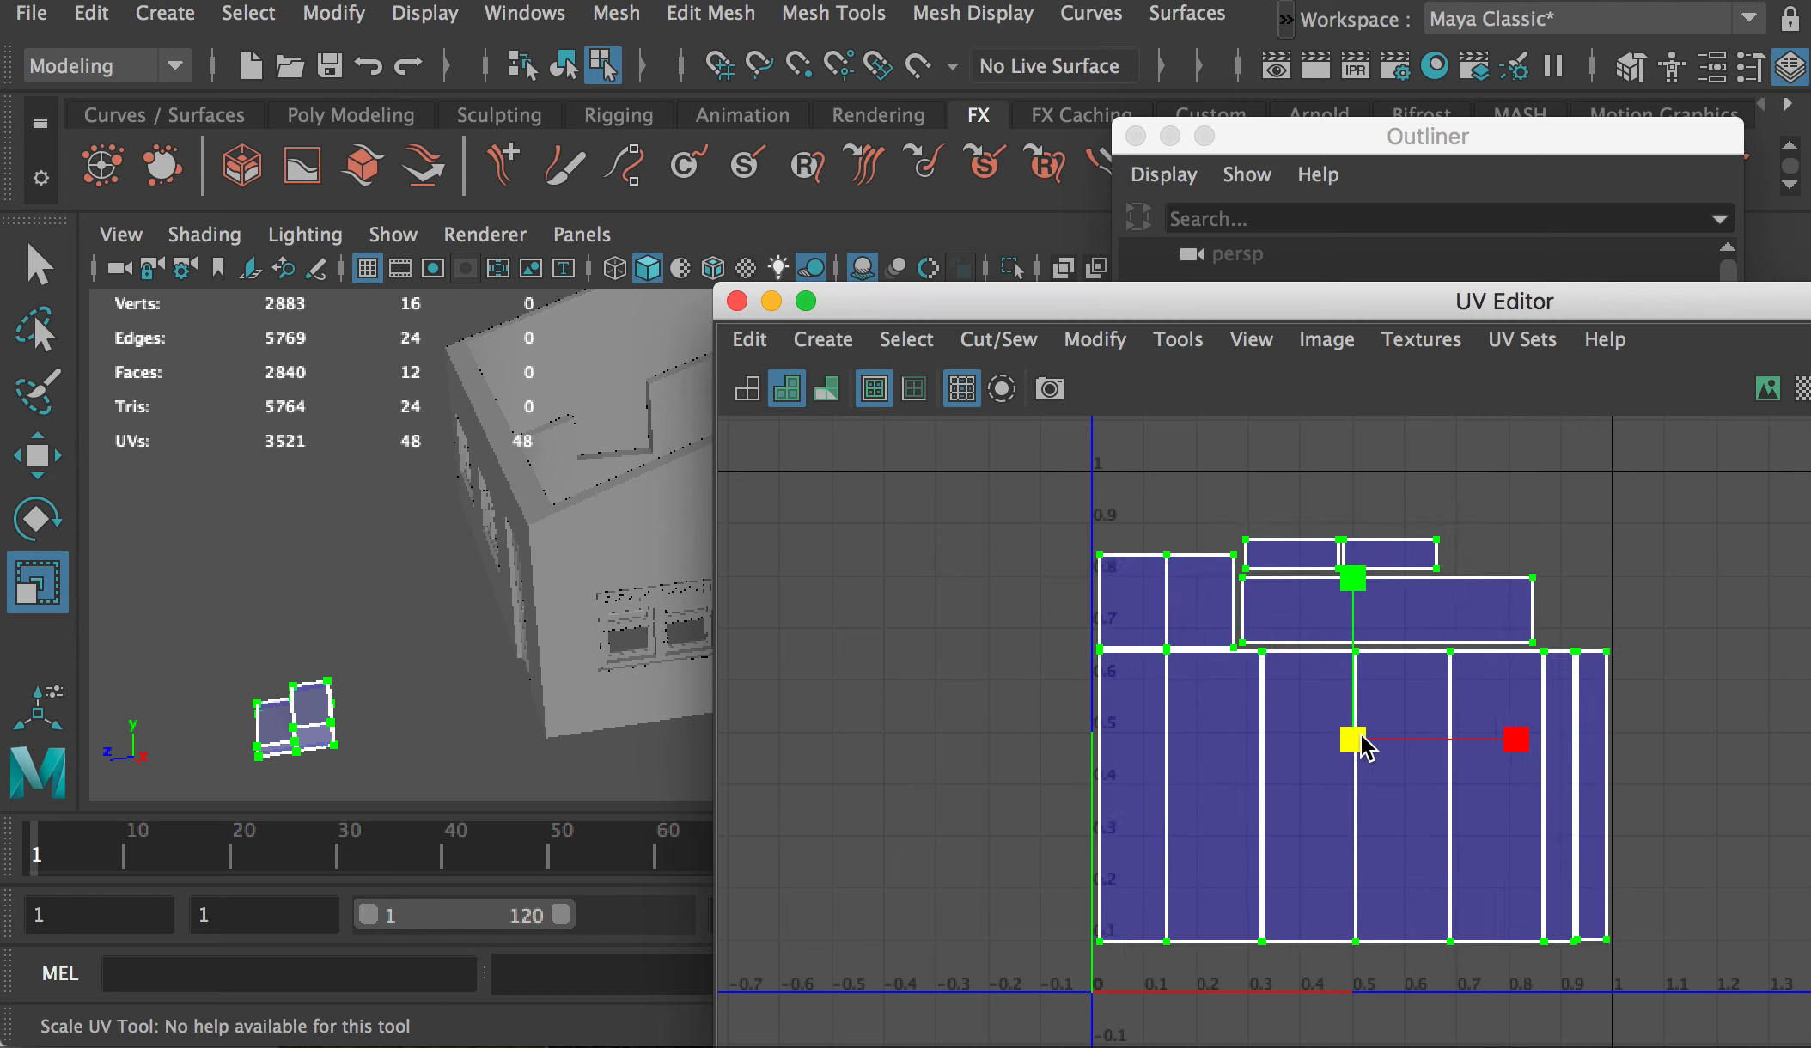
{"action": "key", "text": "w"}
{"action": "left_click_drag", "start_coordinate": [1517, 742], "coordinate": [1520, 742]}
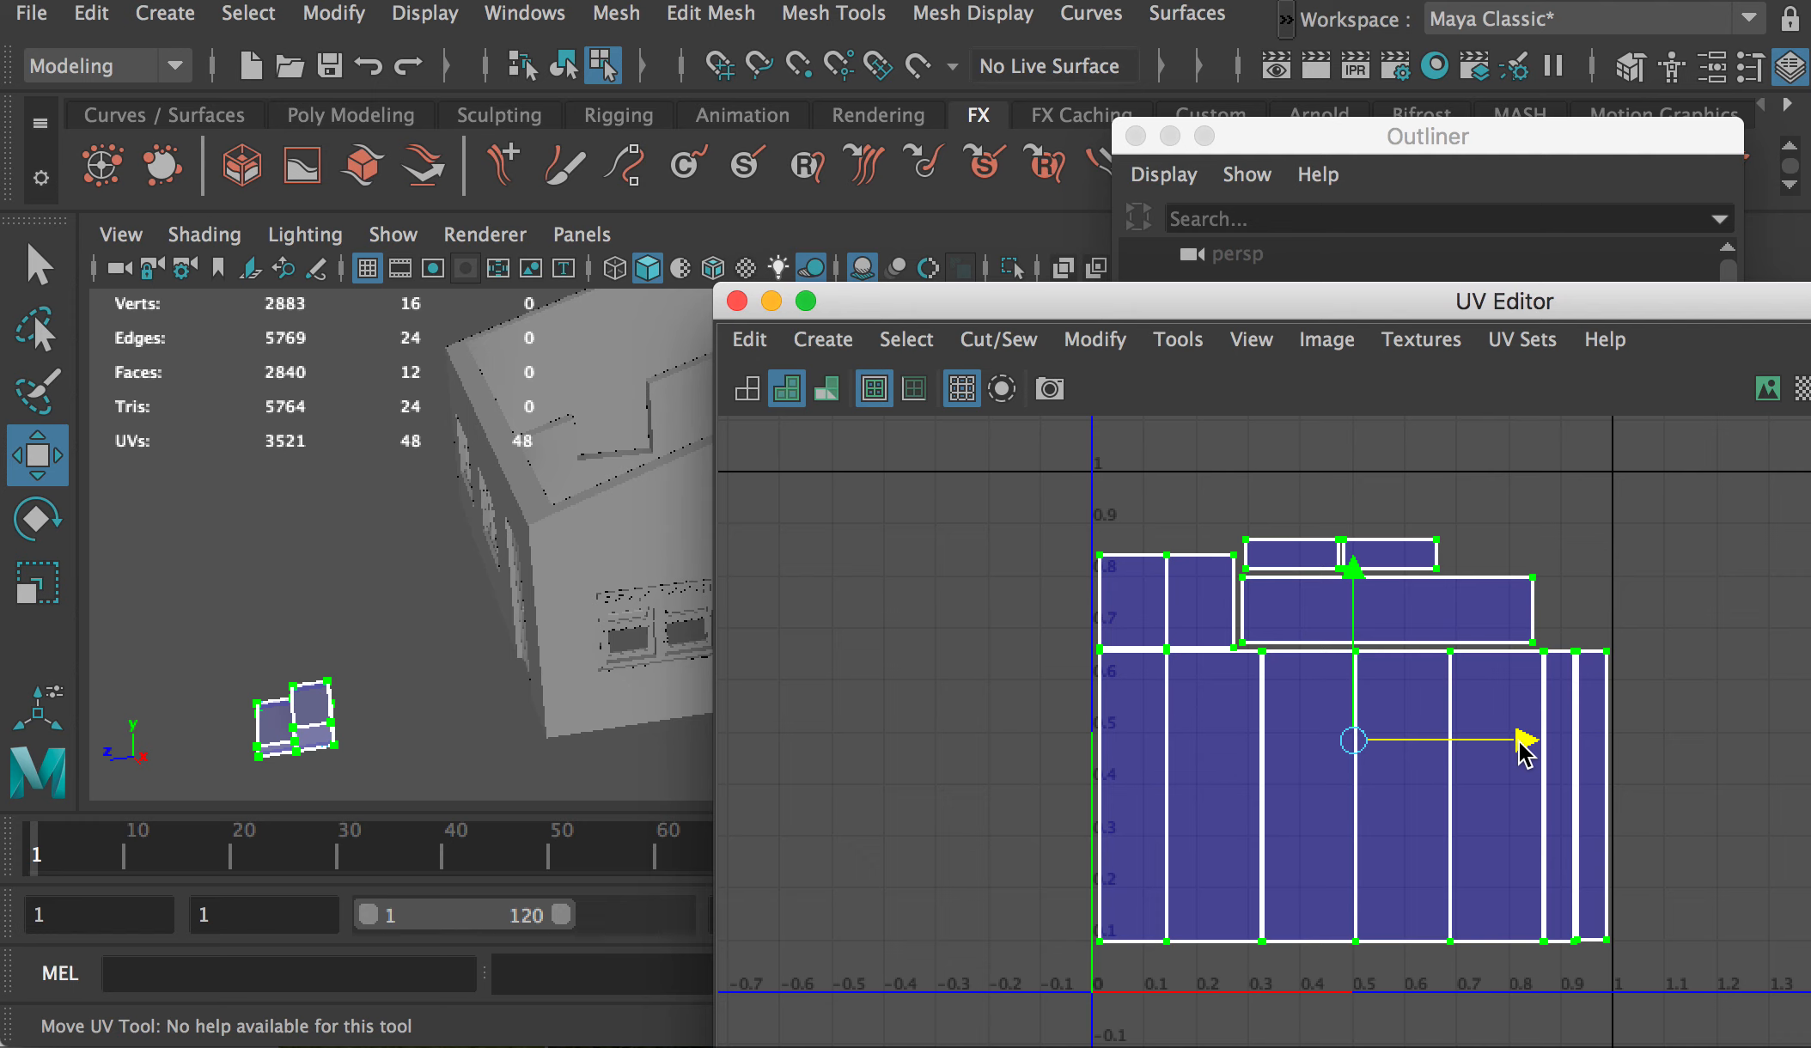
{"action": "left_click", "coordinate": [1803, 763]}
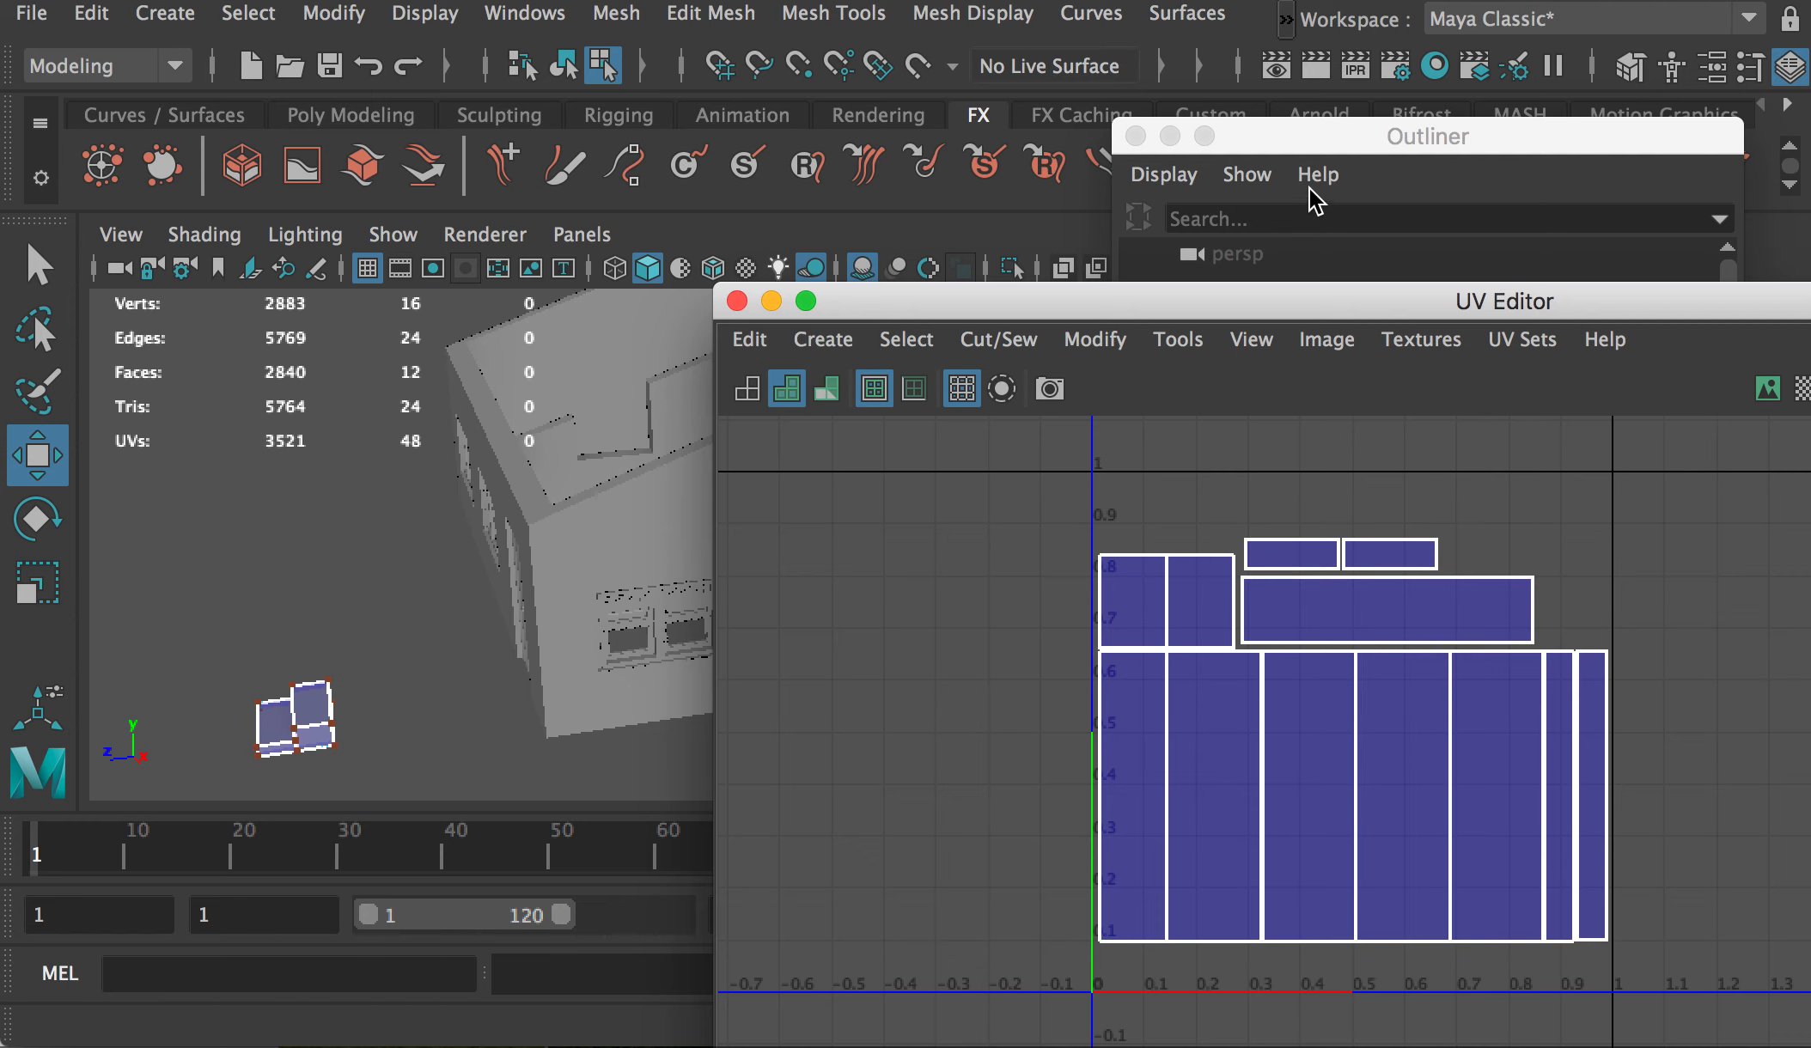
Step: Select the Stair1 and Stair2 objects and hide them
{"action": "left_click", "coordinate": [1306, 142]}
{"action": "left_click", "coordinate": [1261, 634]}
{"action": "left_click", "coordinate": [1265, 599], "text": "shift"}
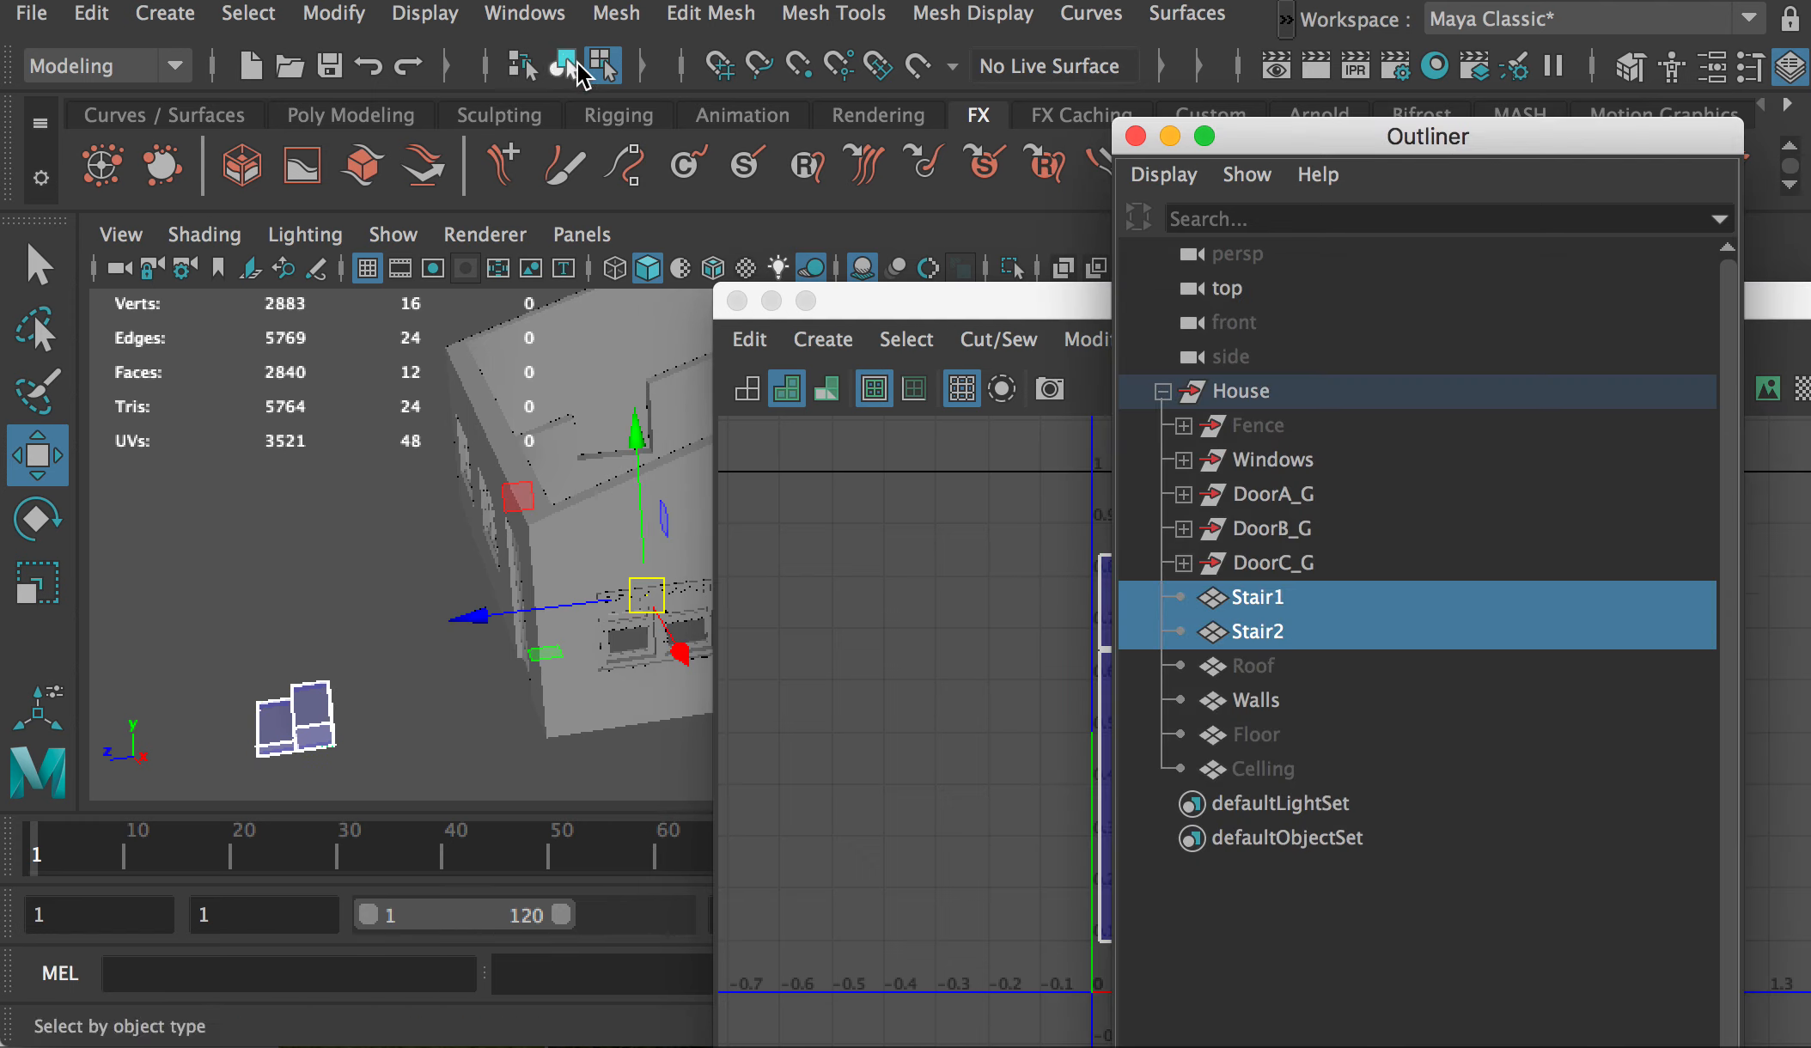
{"action": "left_click", "coordinate": [421, 16]}
{"action": "mouse_move", "coordinate": [505, 190]}
{"action": "left_click", "coordinate": [1078, 218]}
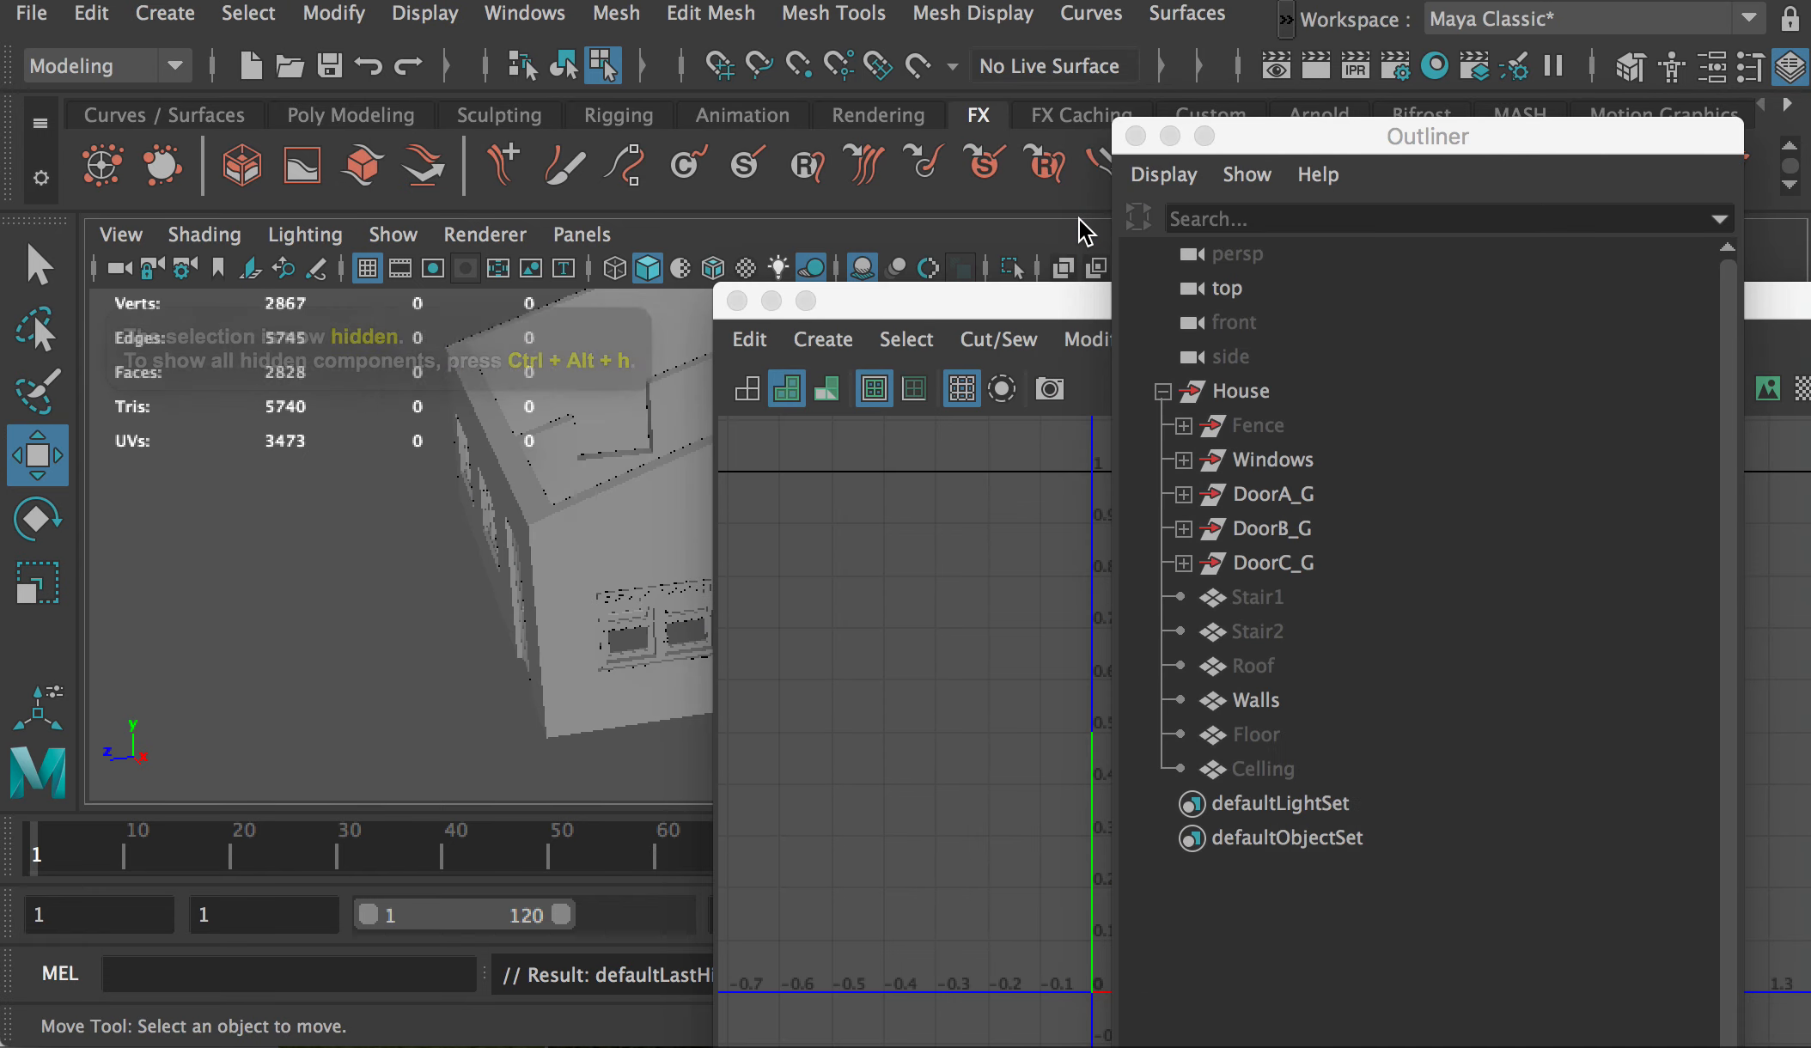
Step: Select the Walls object and create its UVs with automatic mapping
{"action": "left_click", "coordinate": [1263, 700]}
{"action": "left_click_drag", "start_coordinate": [954, 315], "coordinate": [1066, 664]}
{"action": "left_click_drag", "start_coordinate": [947, 442], "coordinate": [861, 425], "text": "alt"}
{"action": "scroll", "coordinate": [715, 499], "scroll_direction": "up", "scroll_amount": 5}
{"action": "left_click_drag", "start_coordinate": [715, 498], "coordinate": [706, 455], "text": "alt"}
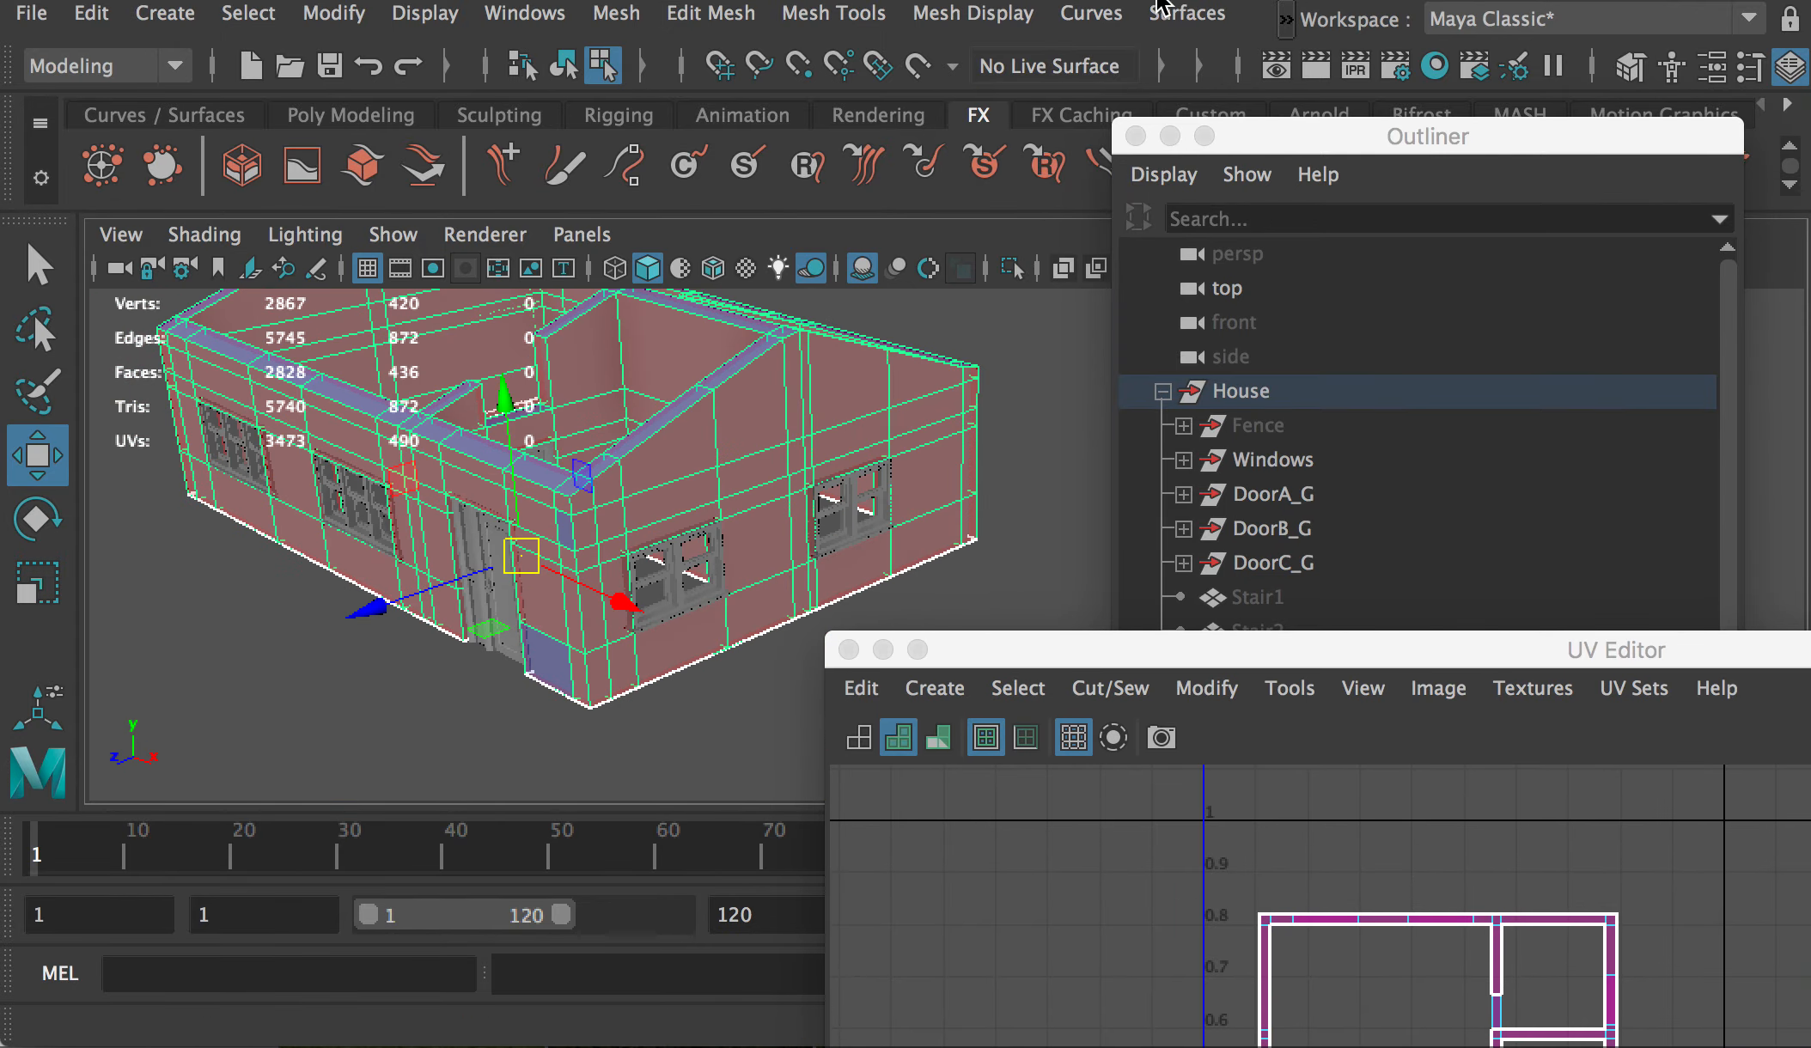
{"action": "left_click", "coordinate": [1285, 17]}
{"action": "mouse_move", "coordinate": [1340, 99]}
{"action": "left_click", "coordinate": [1588, 261]}
{"action": "left_click_drag", "start_coordinate": [791, 509], "coordinate": [687, 445], "text": "alt"}
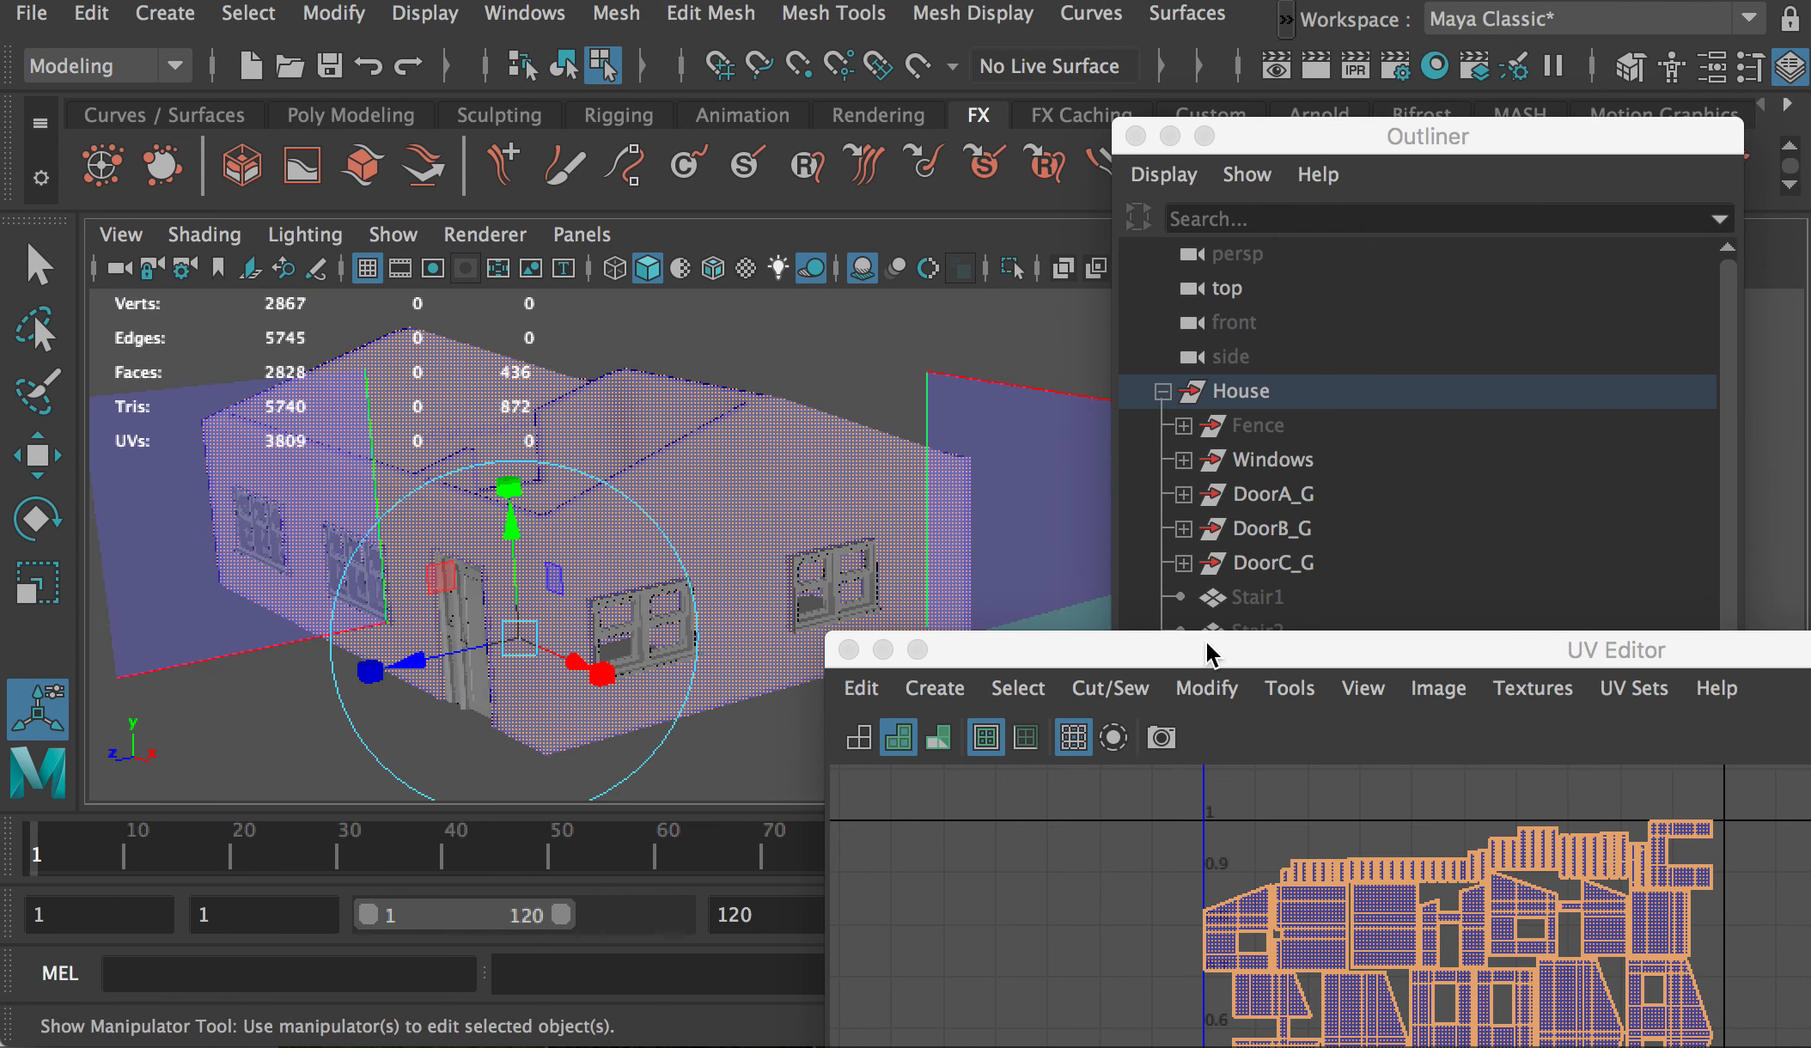
{"action": "left_click_drag", "start_coordinate": [1205, 648], "coordinate": [1102, 247]}
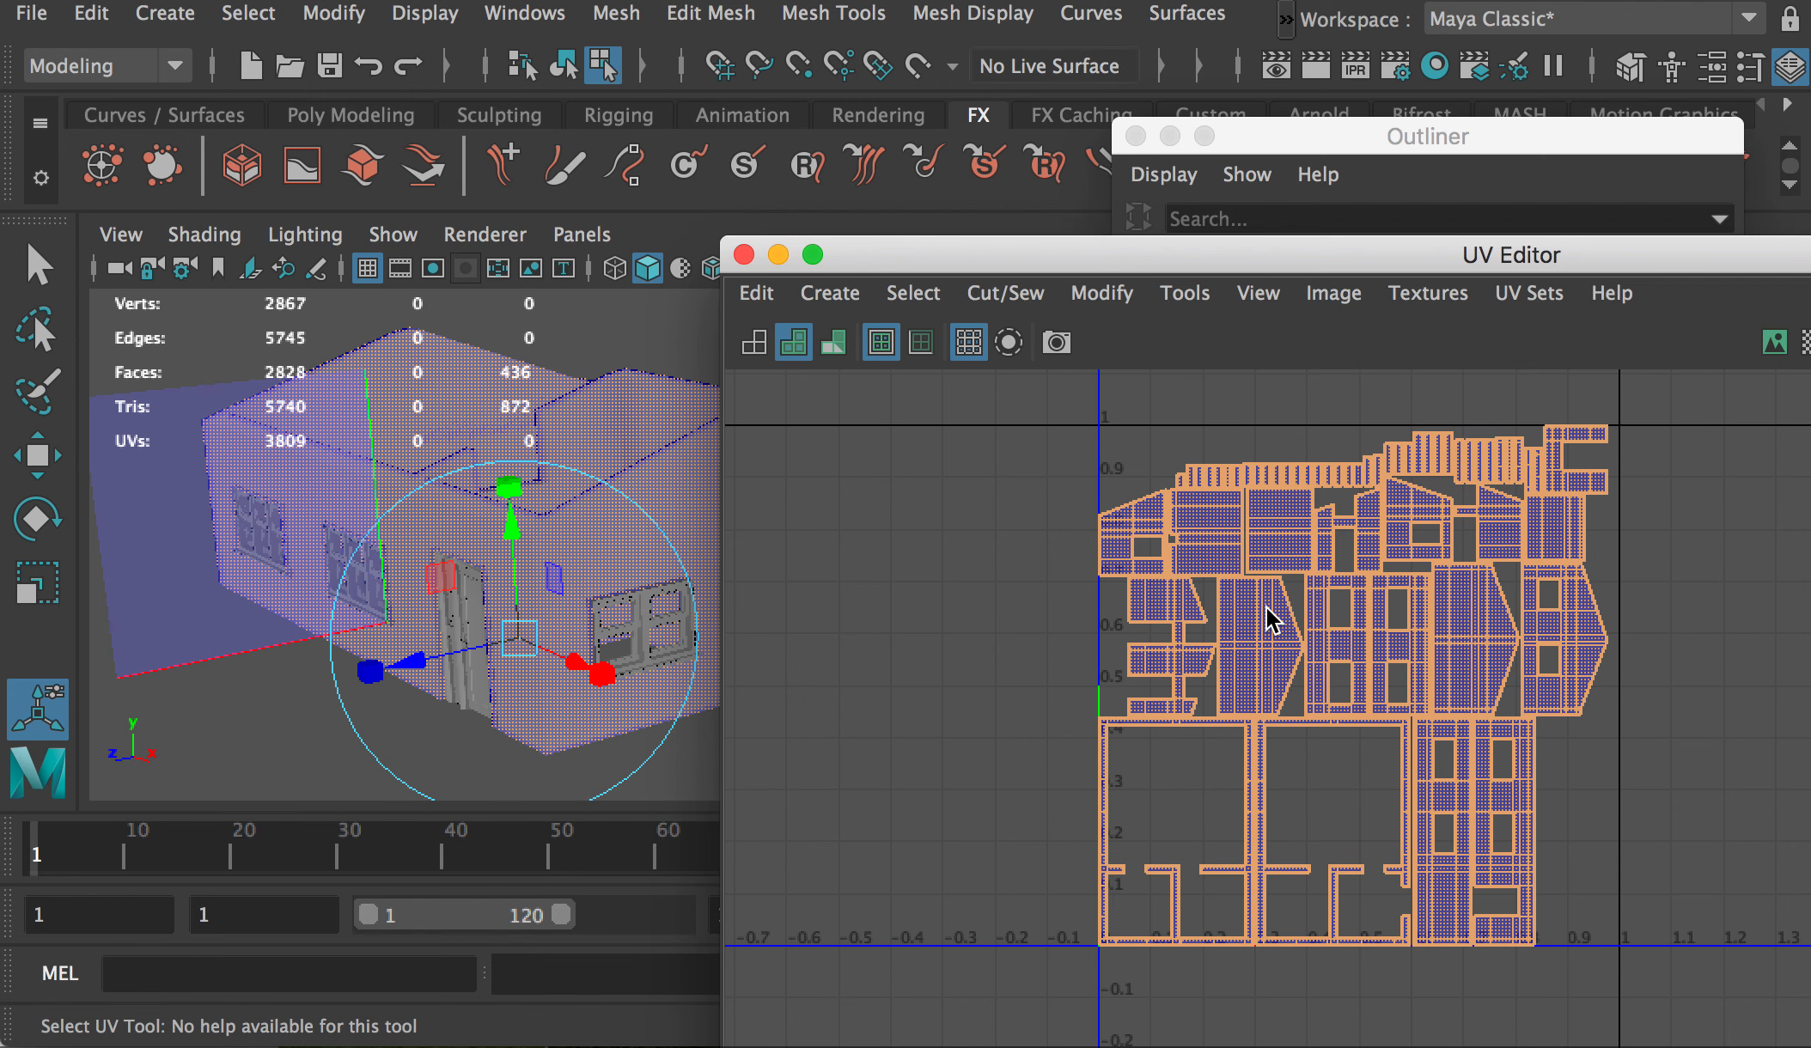
{"action": "left_click_drag", "start_coordinate": [964, 253], "coordinate": [1129, 266]}
{"action": "left_click_drag", "start_coordinate": [646, 454], "coordinate": [694, 483], "text": "alt"}
Step: Return to object selection, clear the selection and save the scene
{"action": "right_click_drag", "start_coordinate": [1314, 764], "coordinate": [1324, 862]}
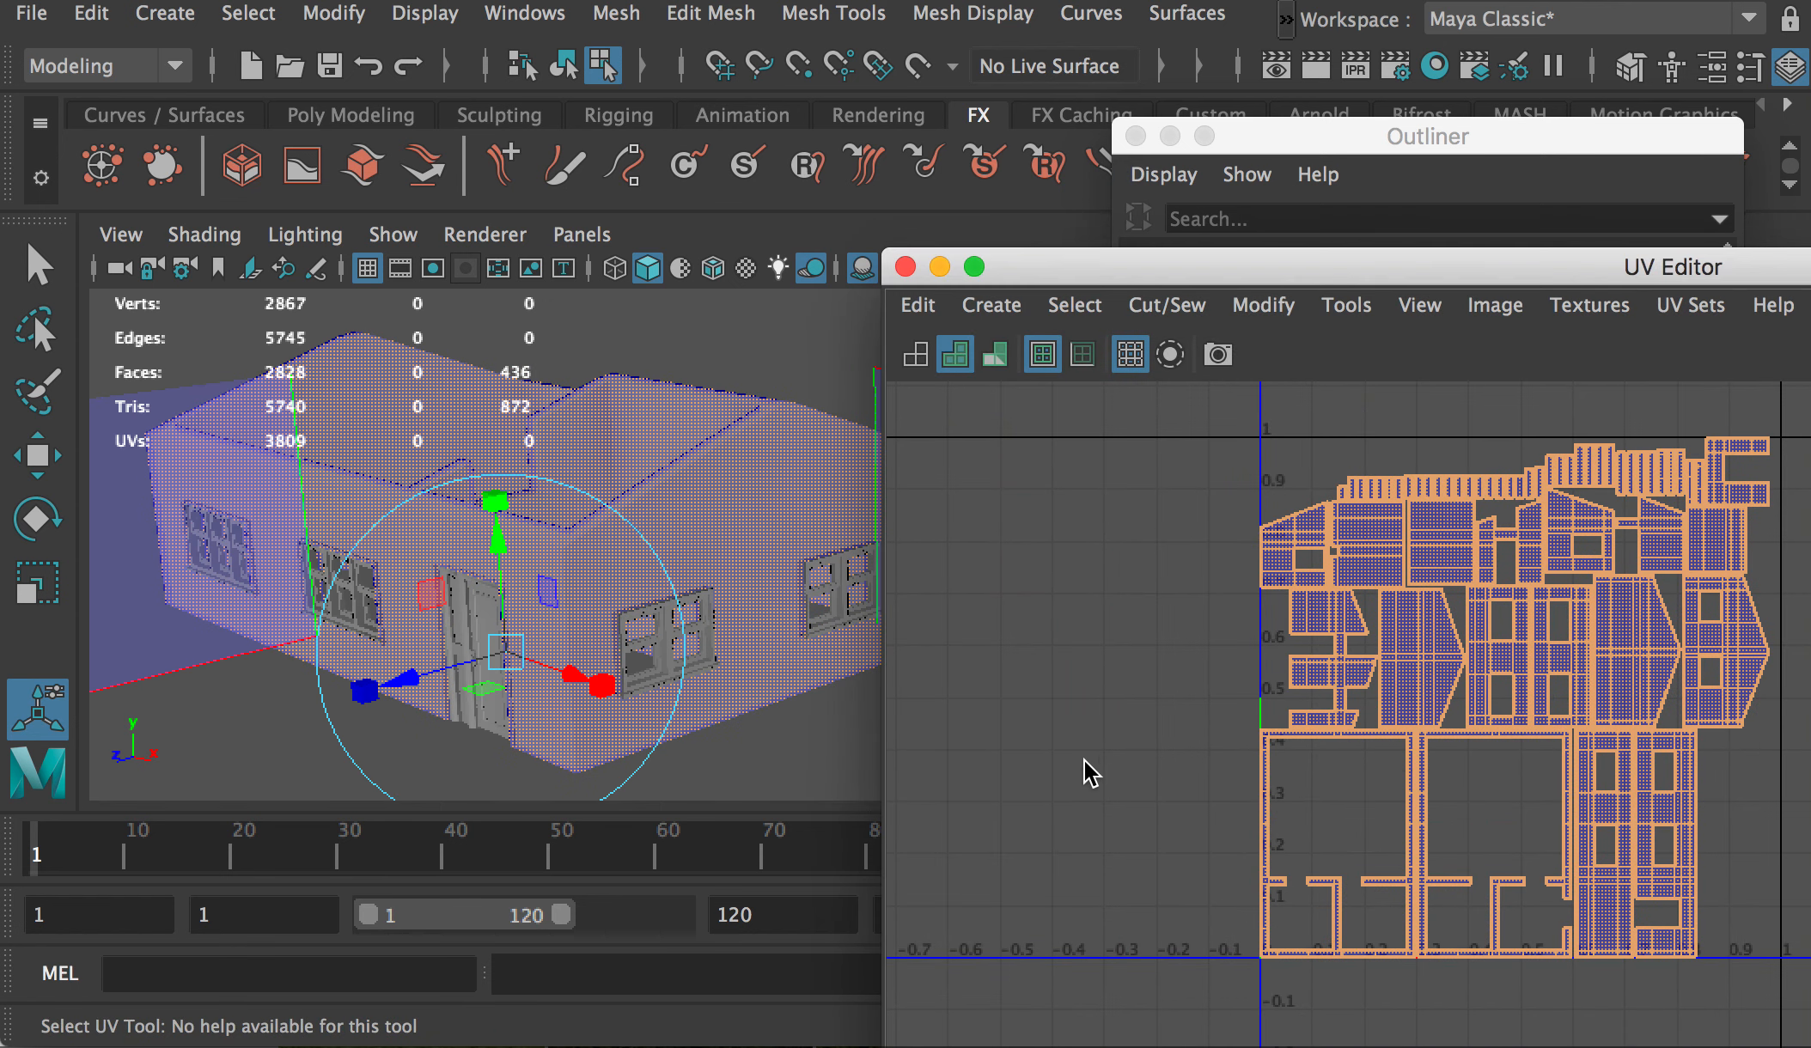
{"action": "right_click_drag", "start_coordinate": [1277, 571], "coordinate": [1191, 598]}
{"action": "right_click_drag", "start_coordinate": [640, 378], "coordinate": [711, 331]}
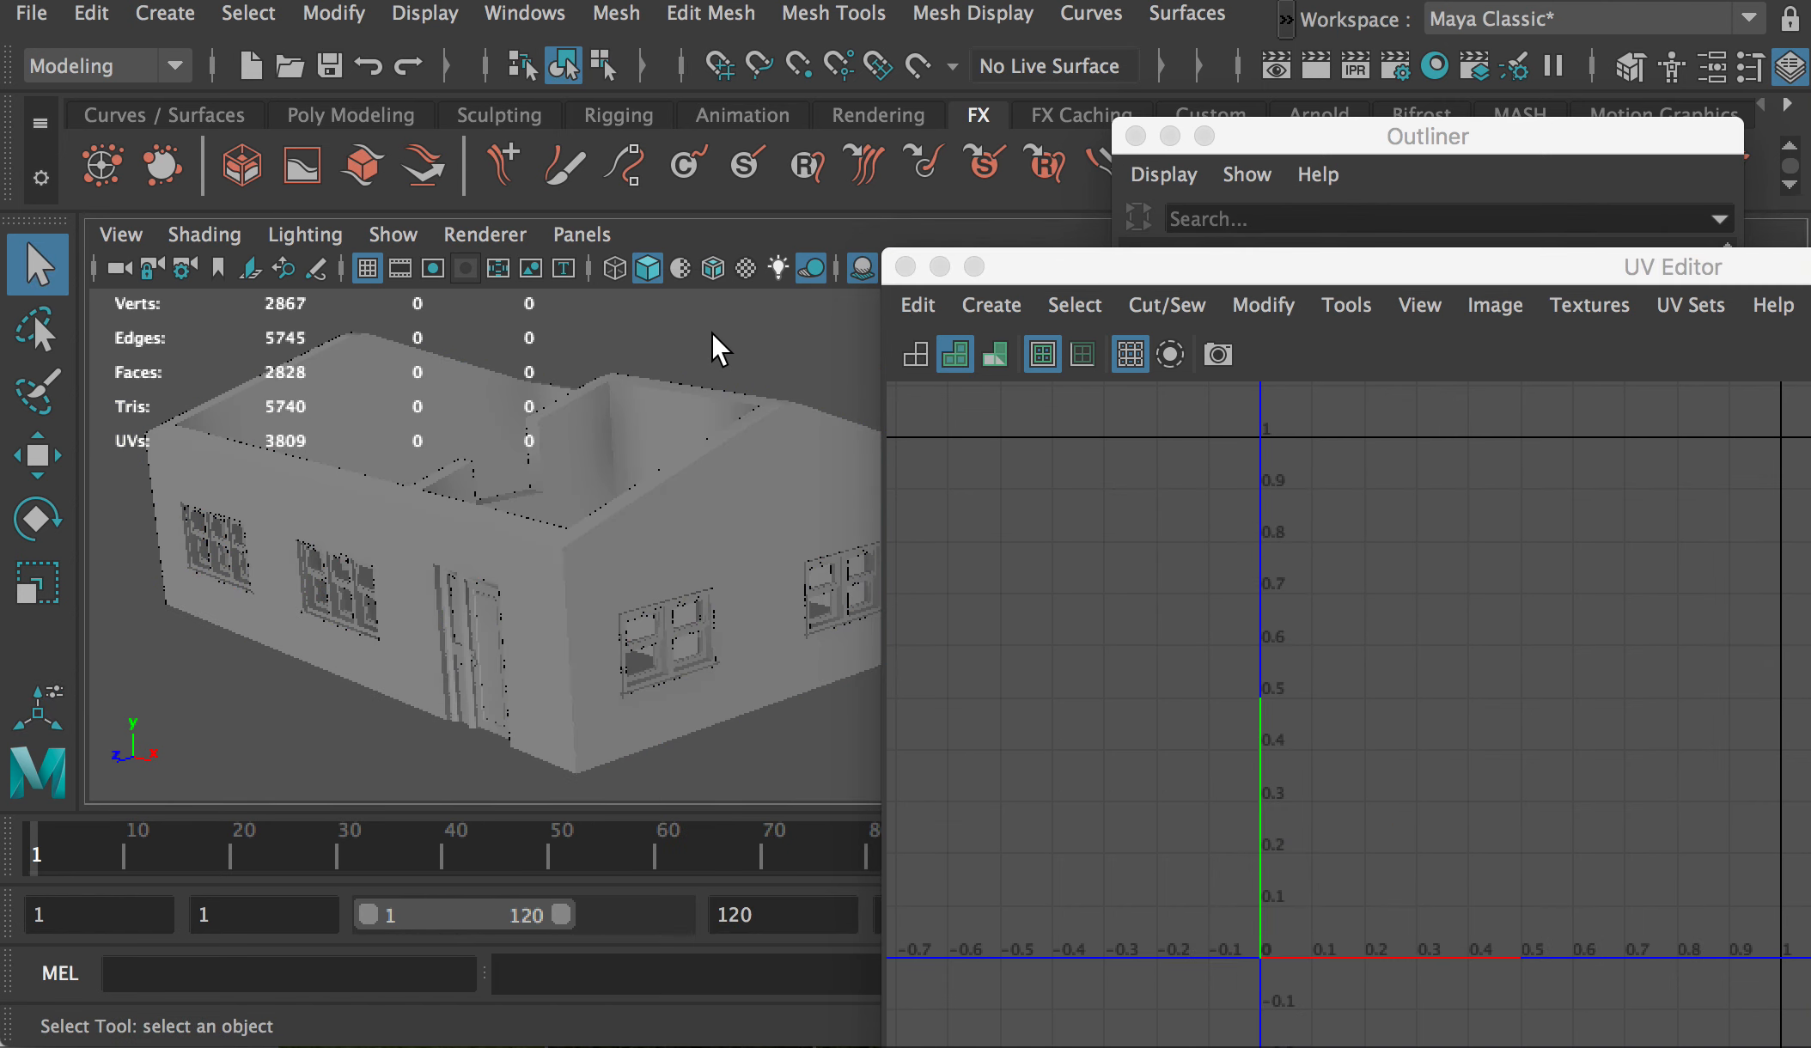
{"action": "key", "text": "super+s"}
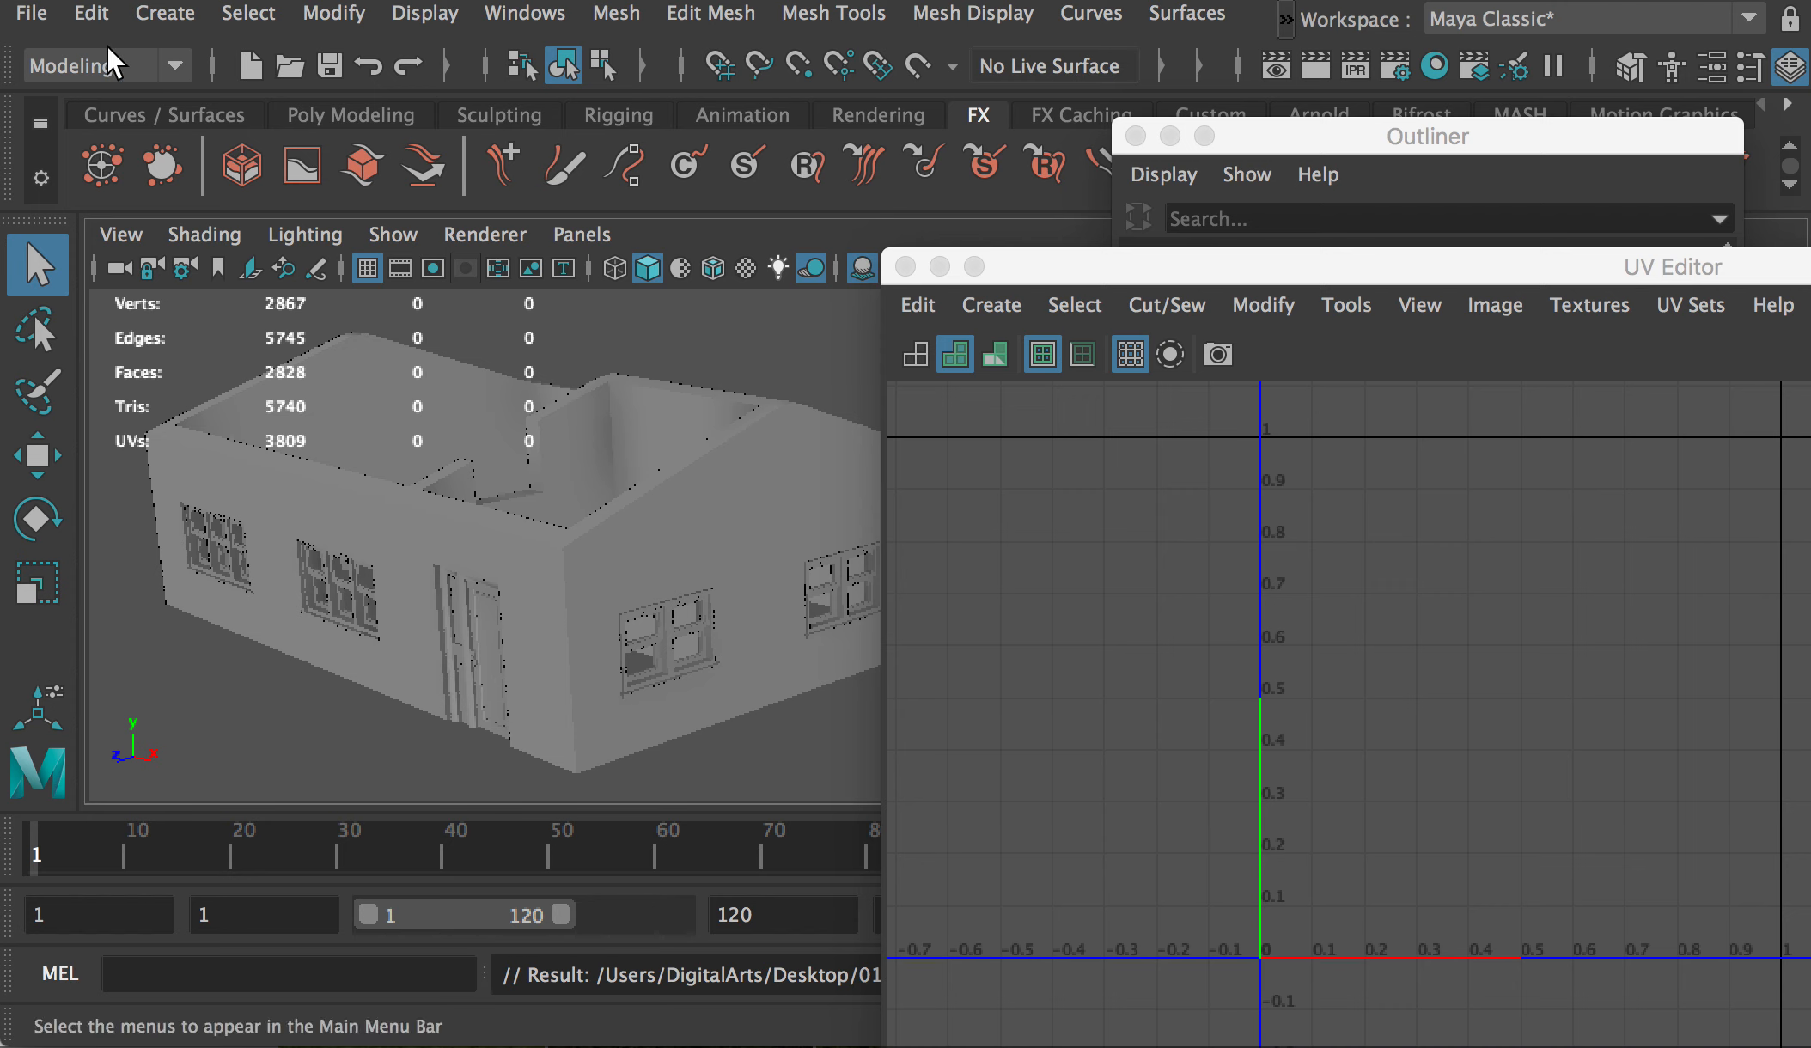
{"action": "left_click", "coordinate": [33, 12]}
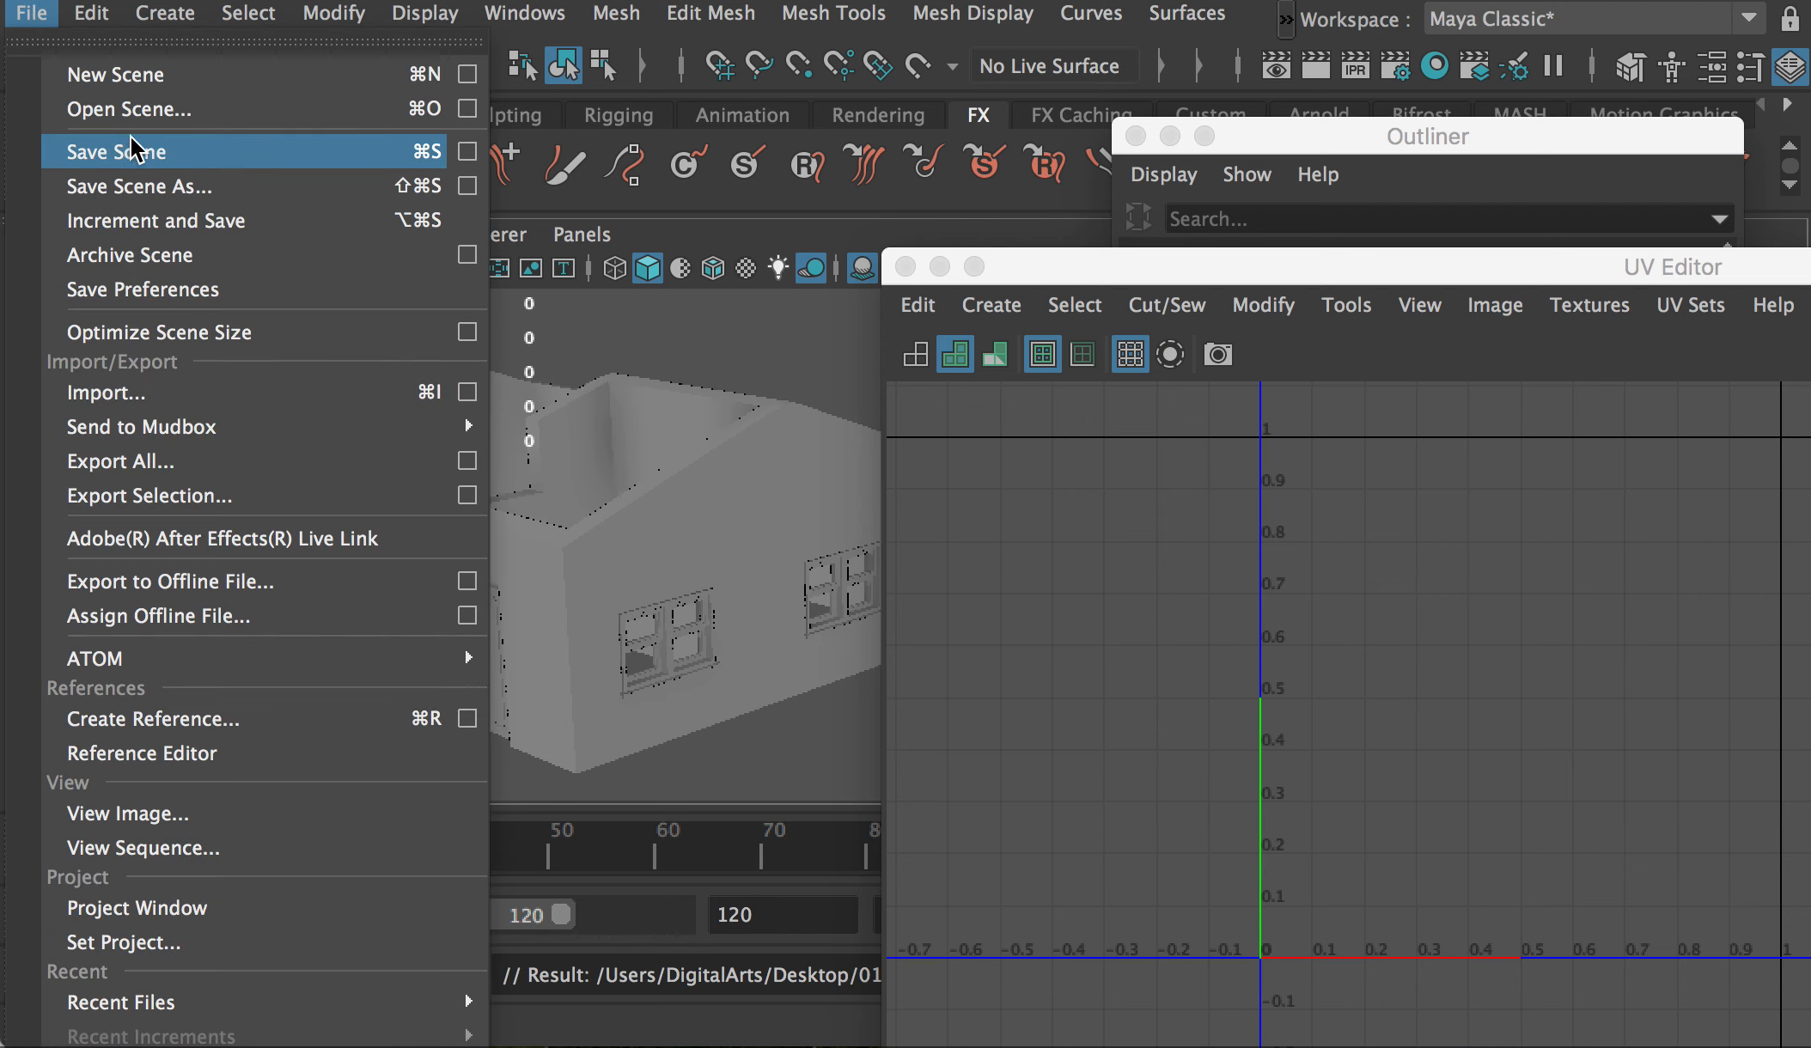
{"action": "left_click", "coordinate": [676, 310]}
Step: Select the two frame-shaped Walls shells for the top and bottom wall edges and move them left outside the 0–1 UV square
{"action": "left_click", "coordinate": [721, 445]}
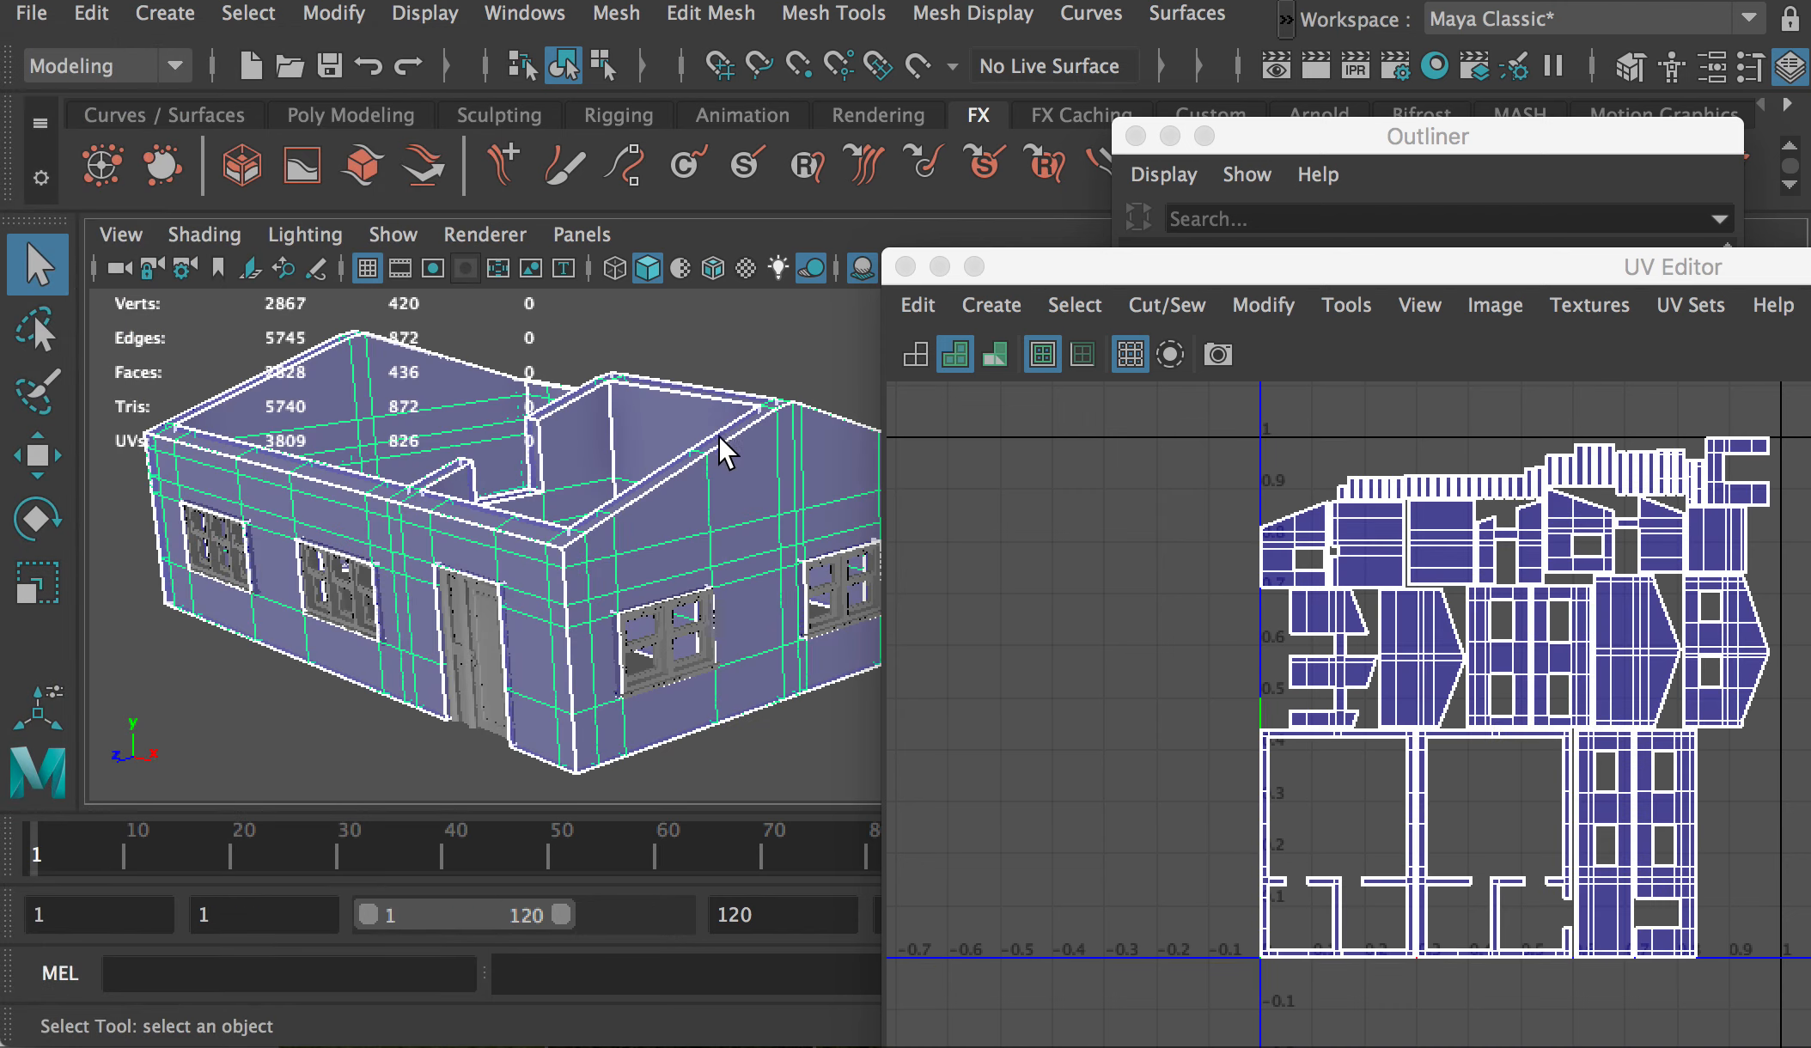
{"action": "left_click_drag", "start_coordinate": [1368, 280], "coordinate": [1261, 257]}
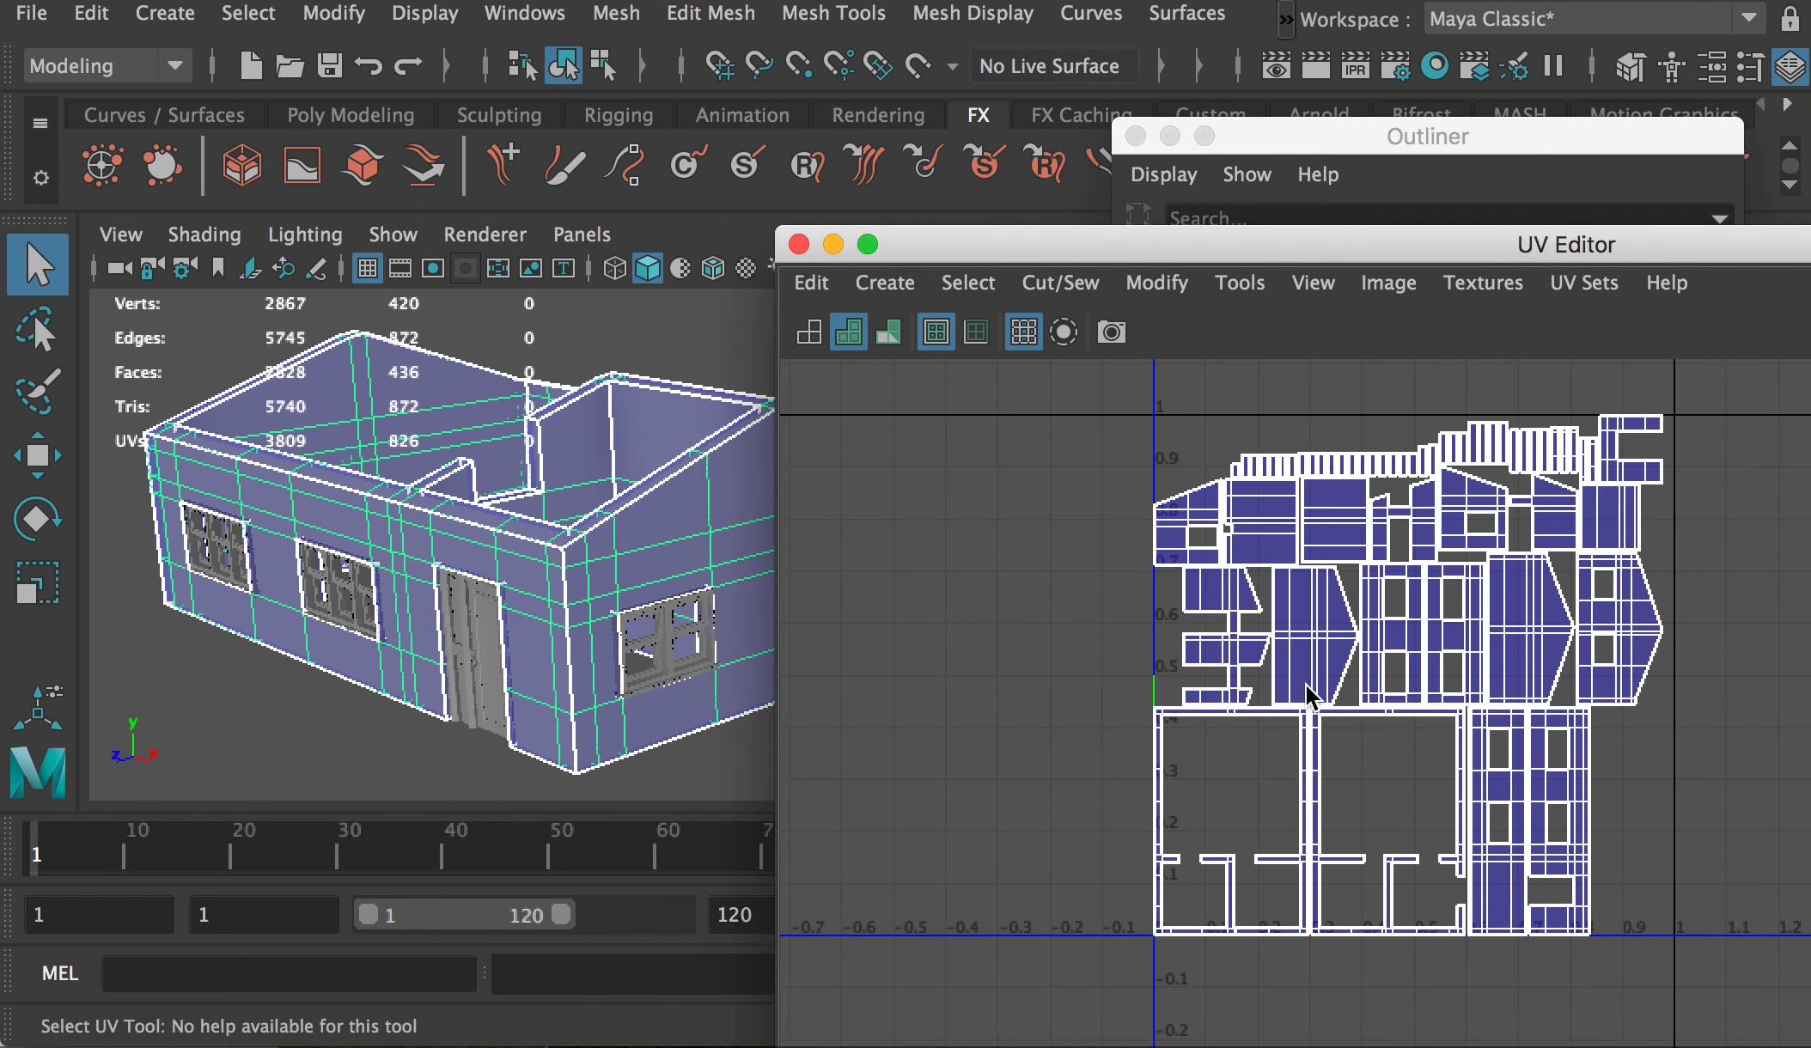
{"action": "right_click_drag", "start_coordinate": [1166, 744], "coordinate": [1333, 735]}
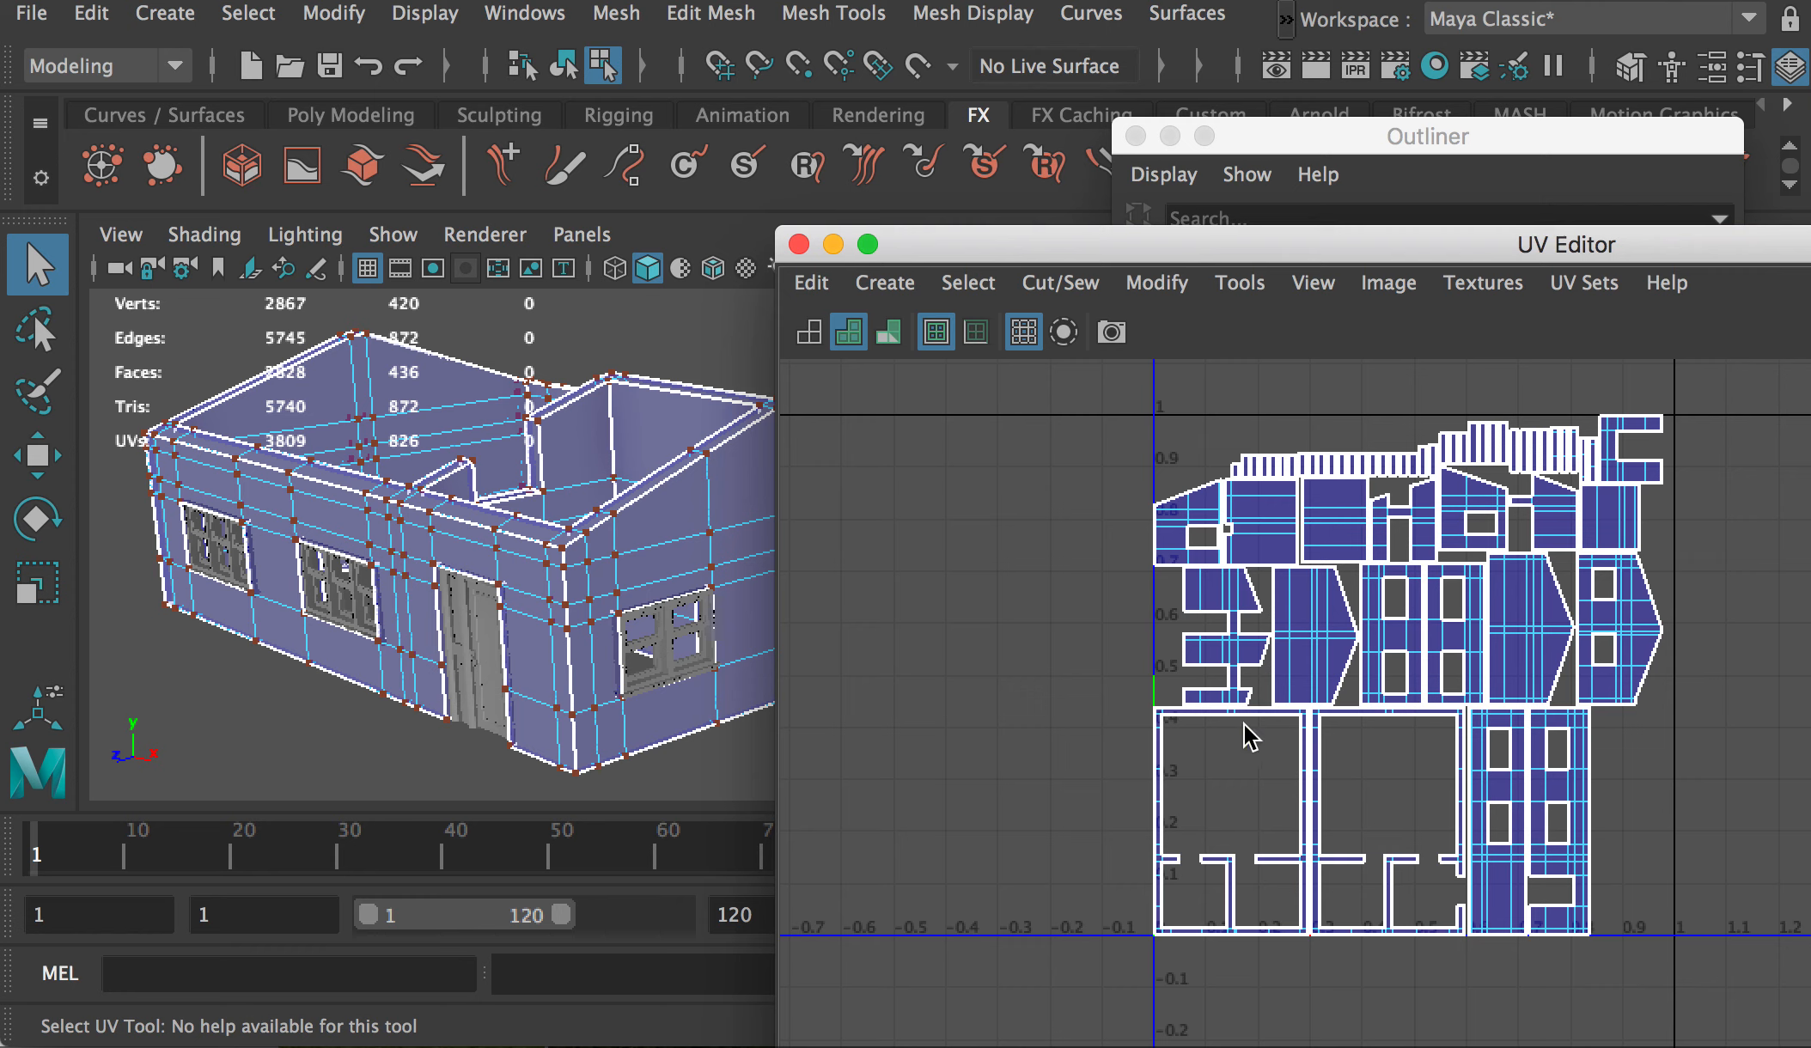
{"action": "double_click", "coordinate": [1157, 784]}
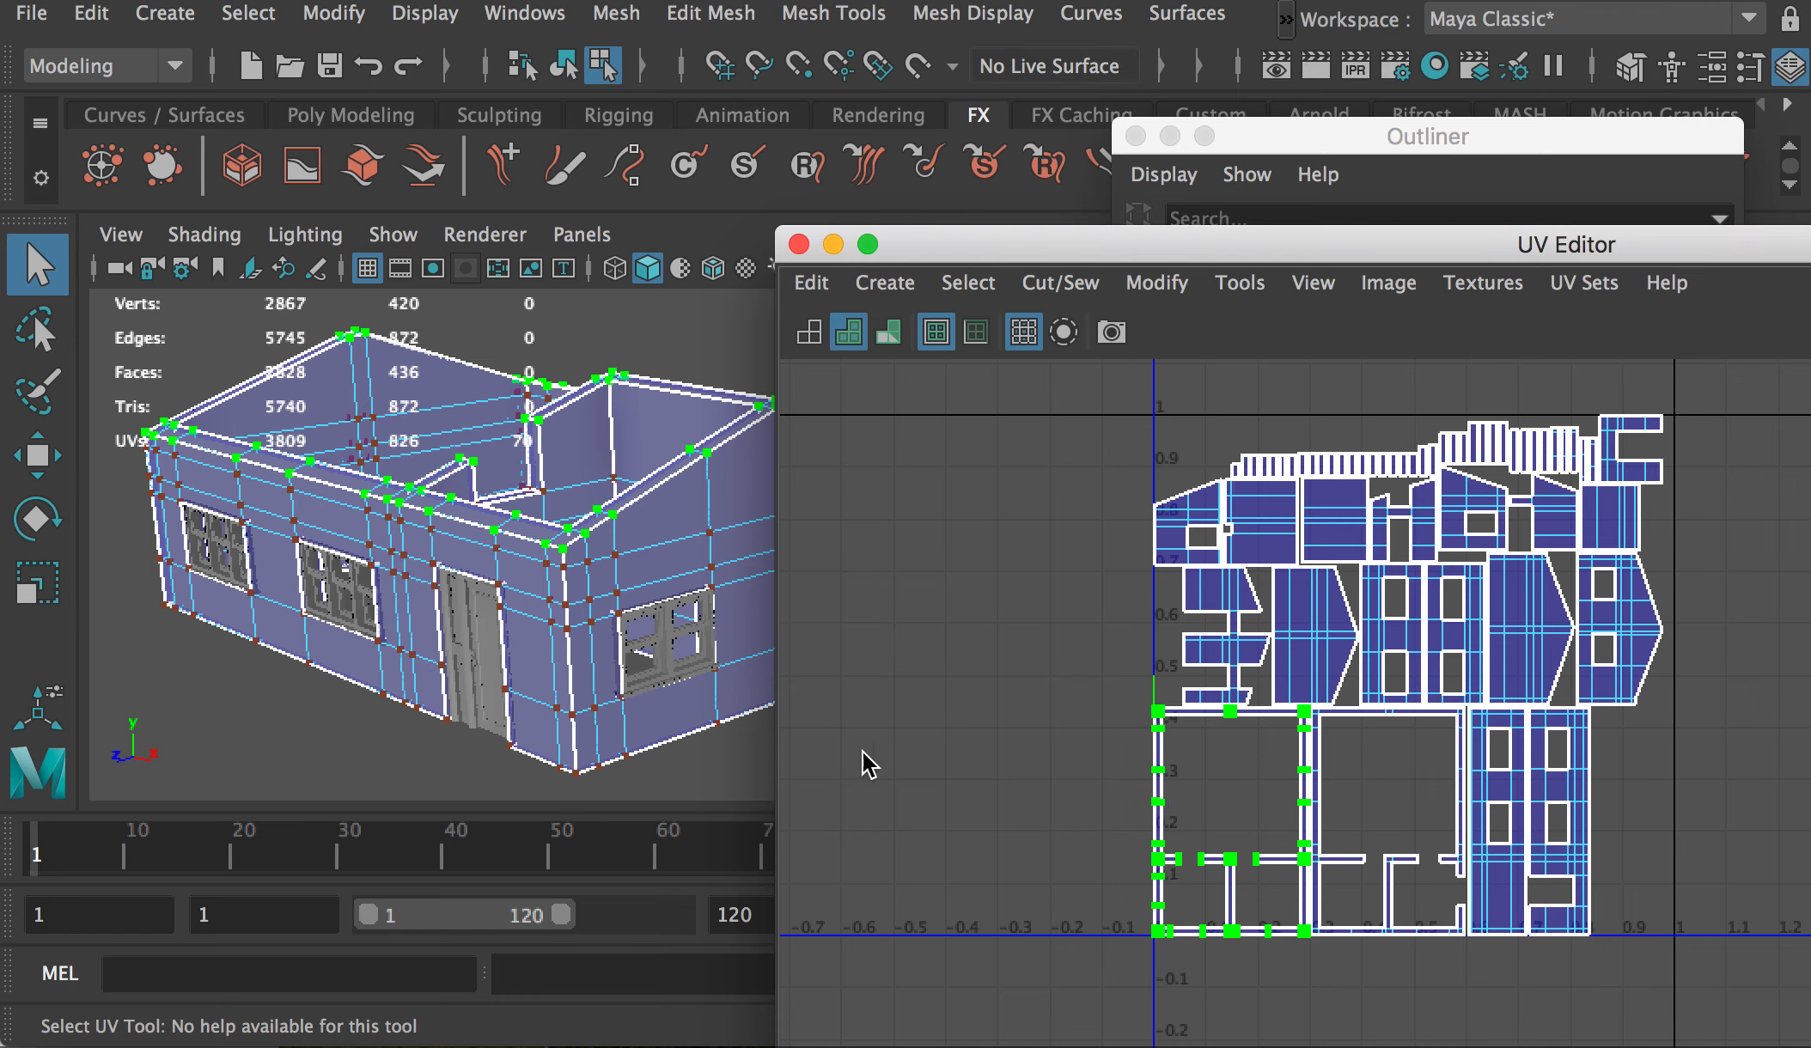
{"action": "left_click_drag", "start_coordinate": [518, 550], "coordinate": [622, 397], "text": "alt"}
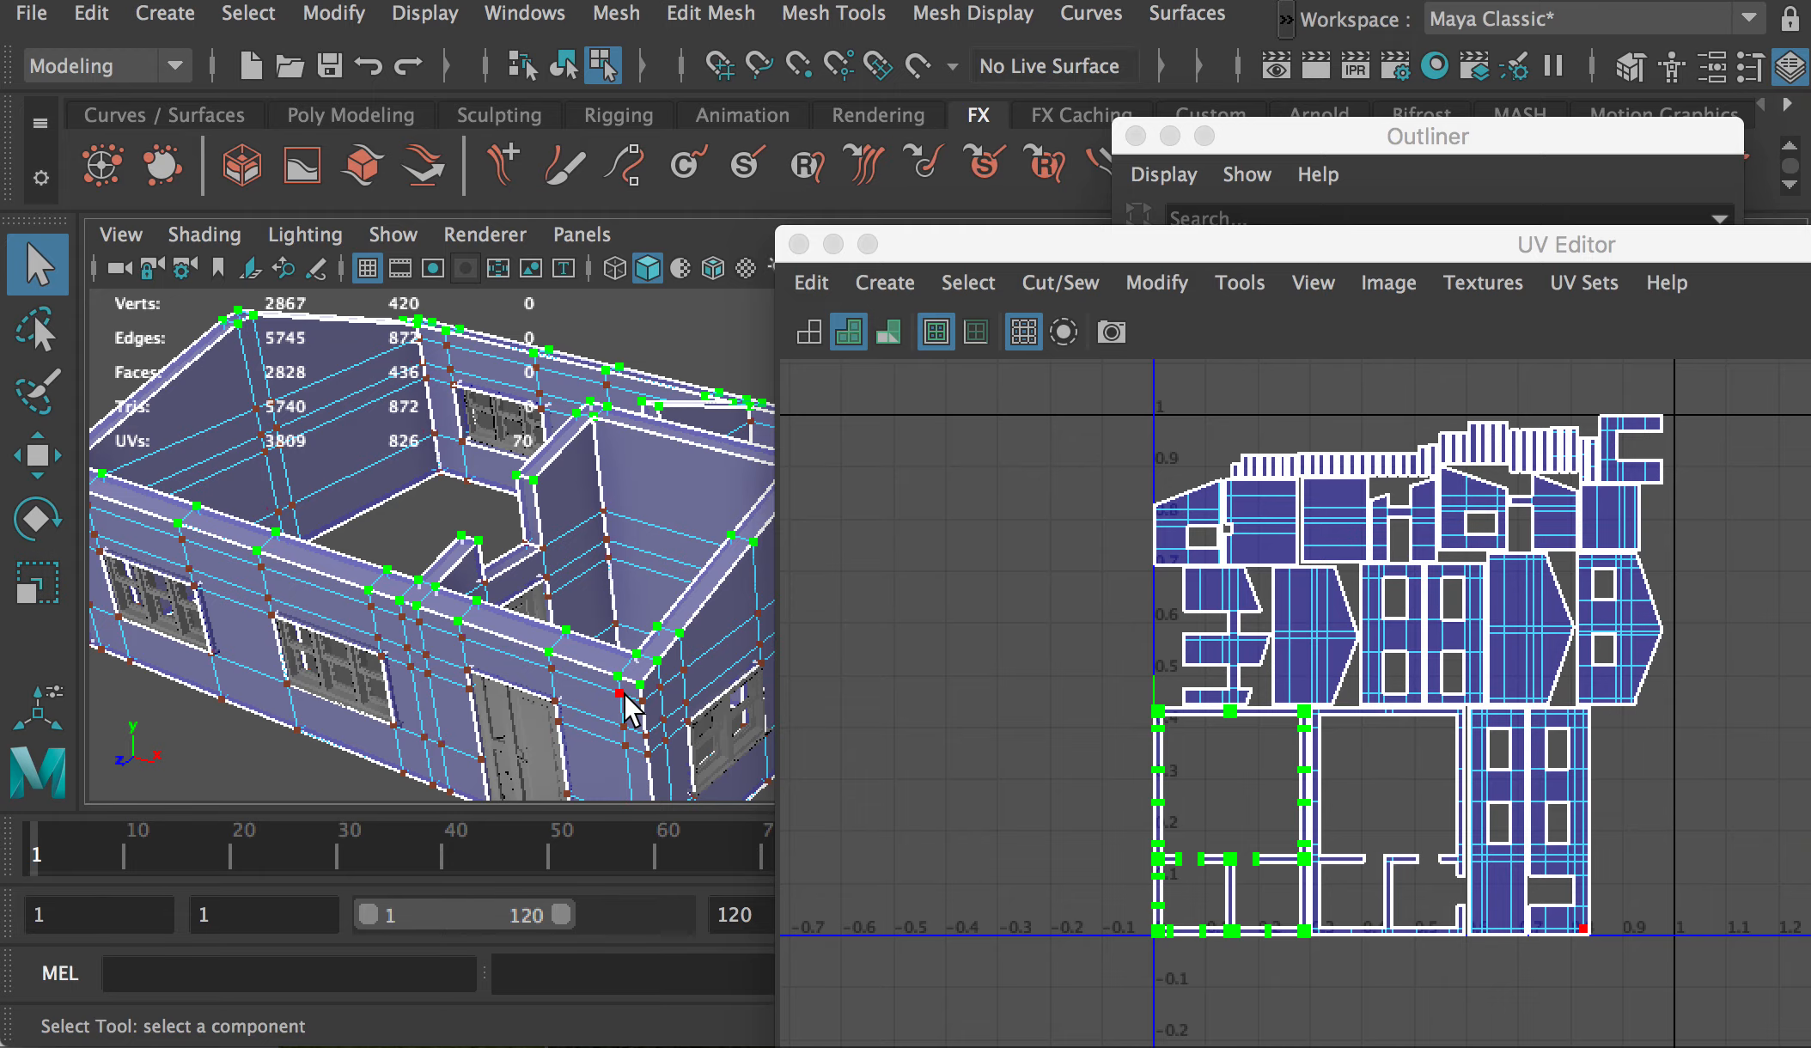
{"action": "left_click_drag", "start_coordinate": [624, 691], "coordinate": [593, 602], "text": "alt"}
{"action": "double_click", "coordinate": [1351, 864]}
{"action": "left_click_drag", "start_coordinate": [464, 549], "coordinate": [427, 669], "text": "alt"}
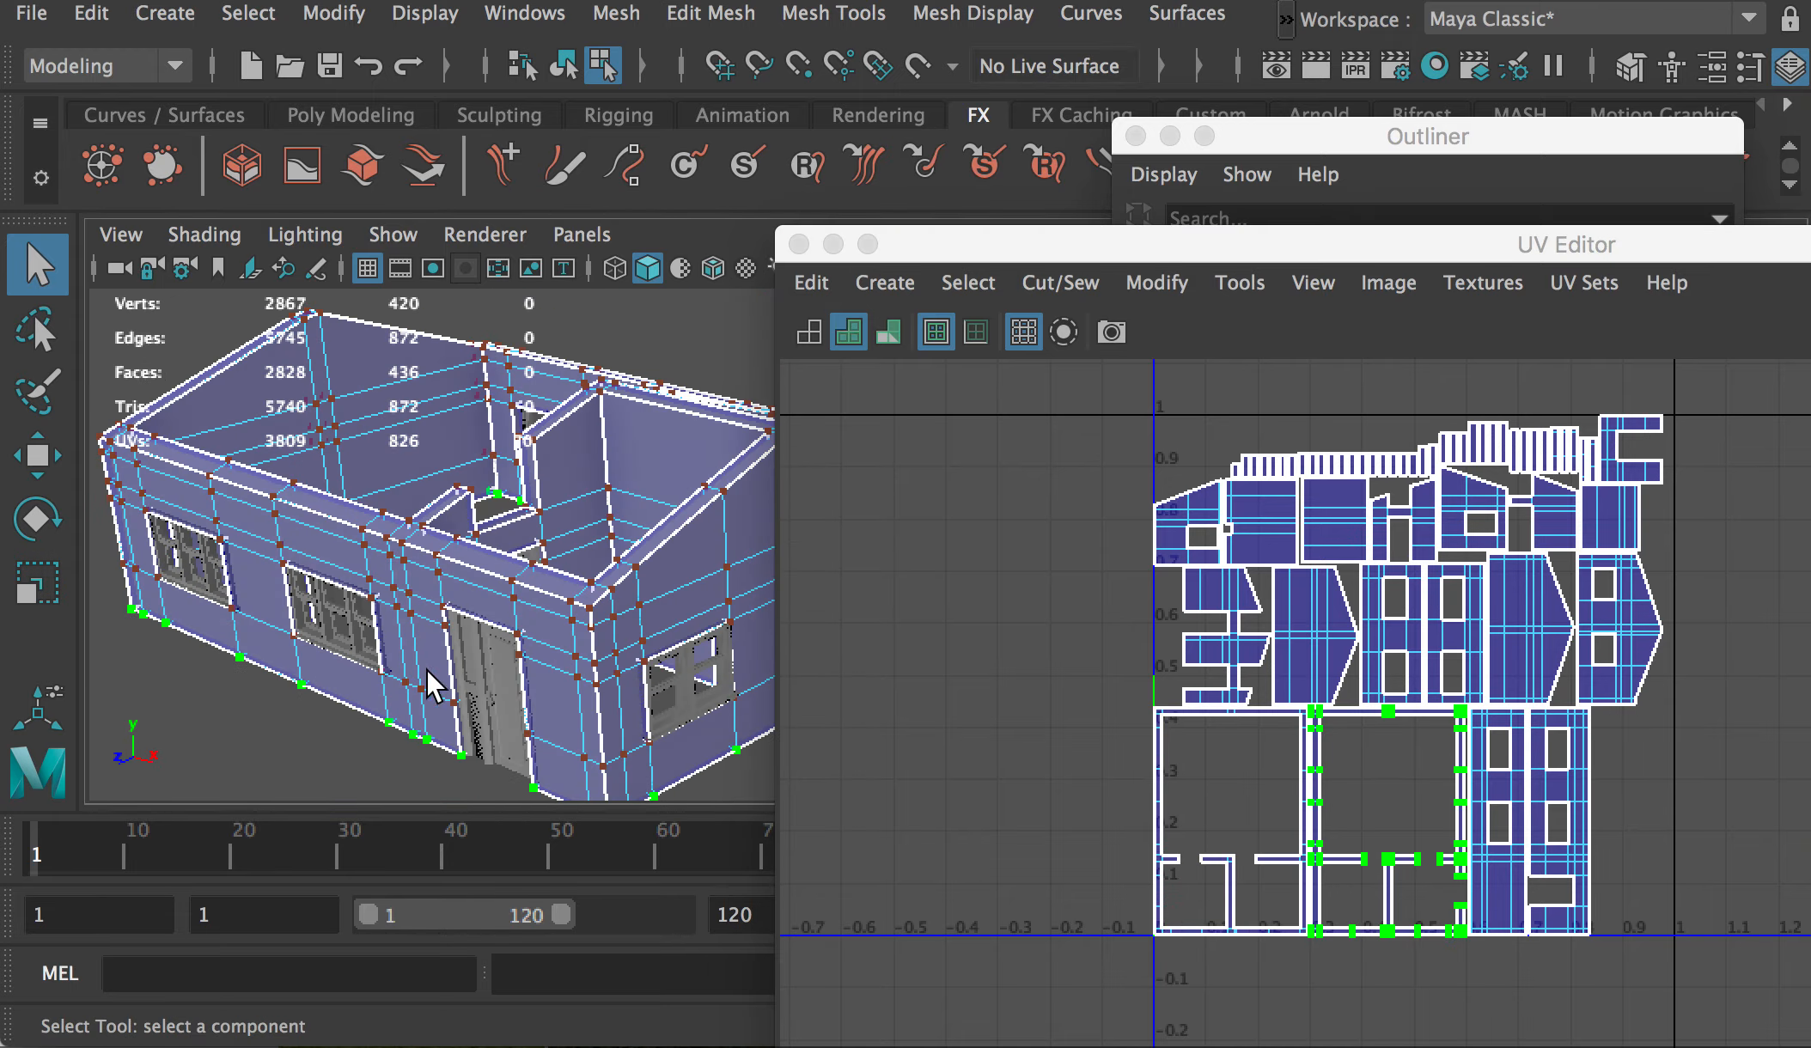
{"action": "left_click", "coordinate": [1160, 812]}
{"action": "double_click", "coordinate": [1161, 807], "text": "shift"}
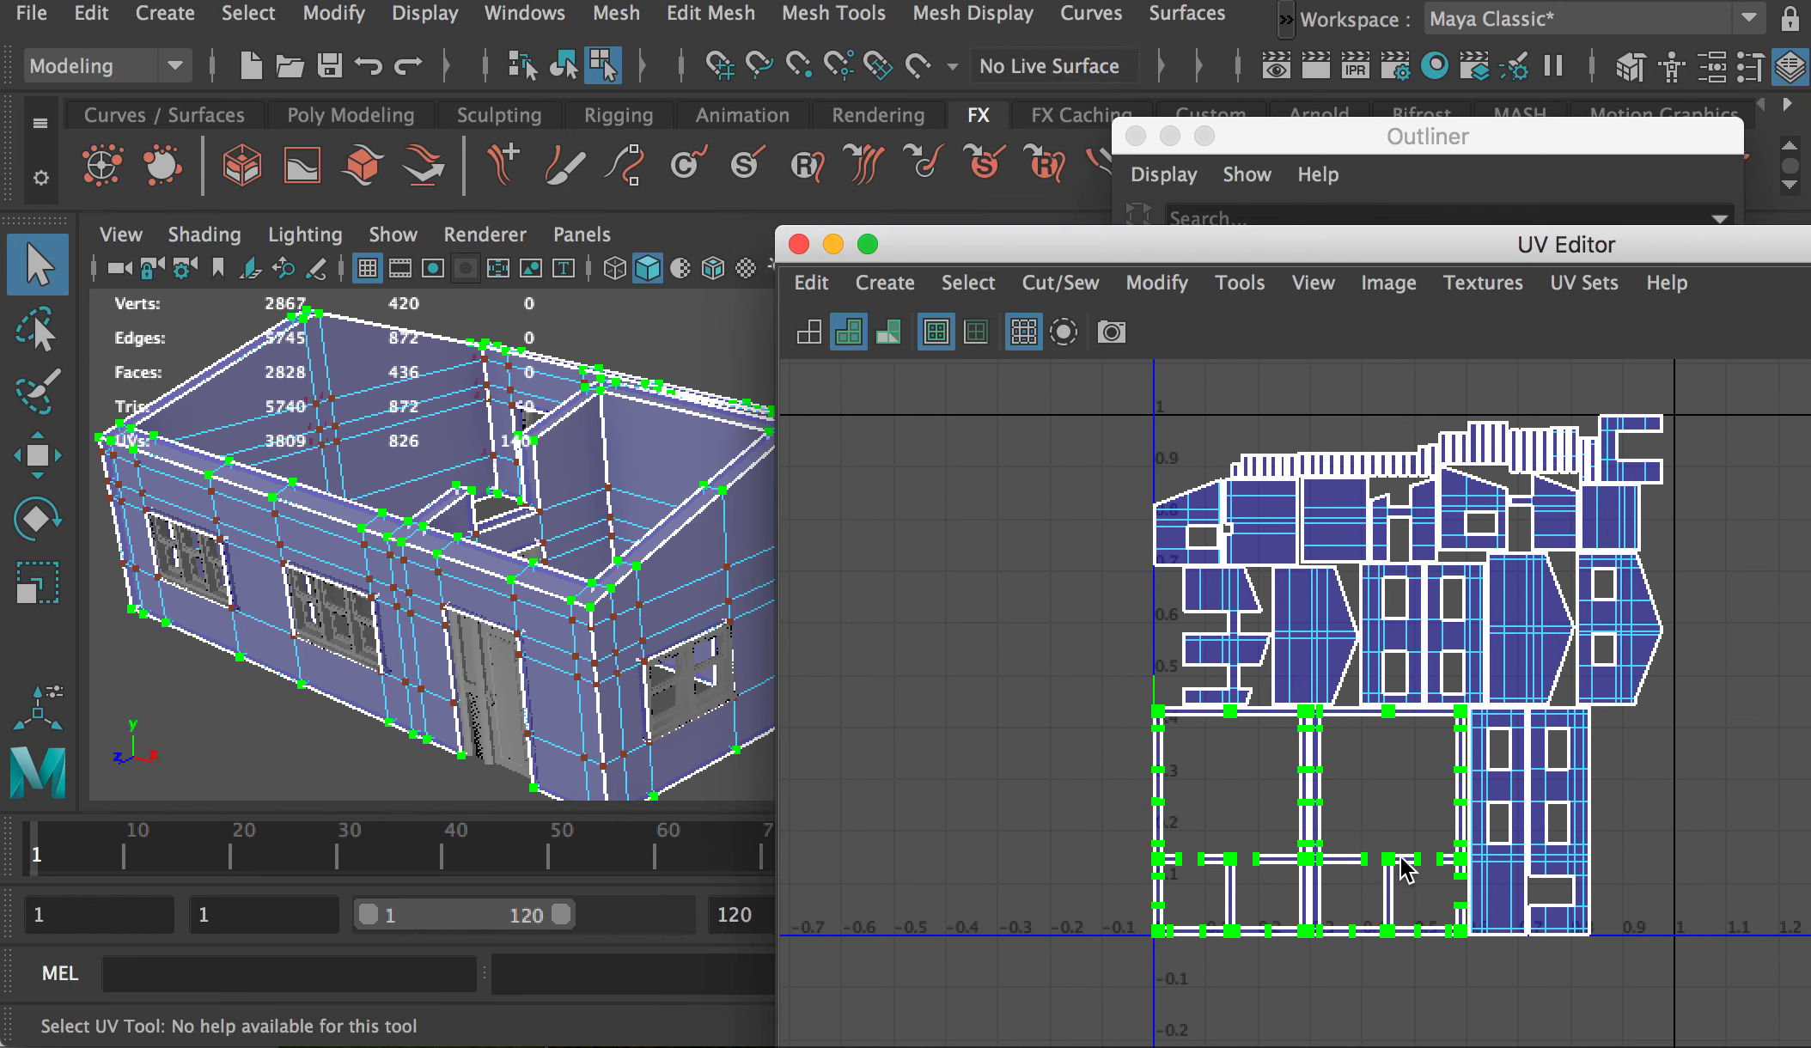
{"action": "key", "text": "w"}
{"action": "left_click_drag", "start_coordinate": [1405, 821], "coordinate": [1034, 816]}
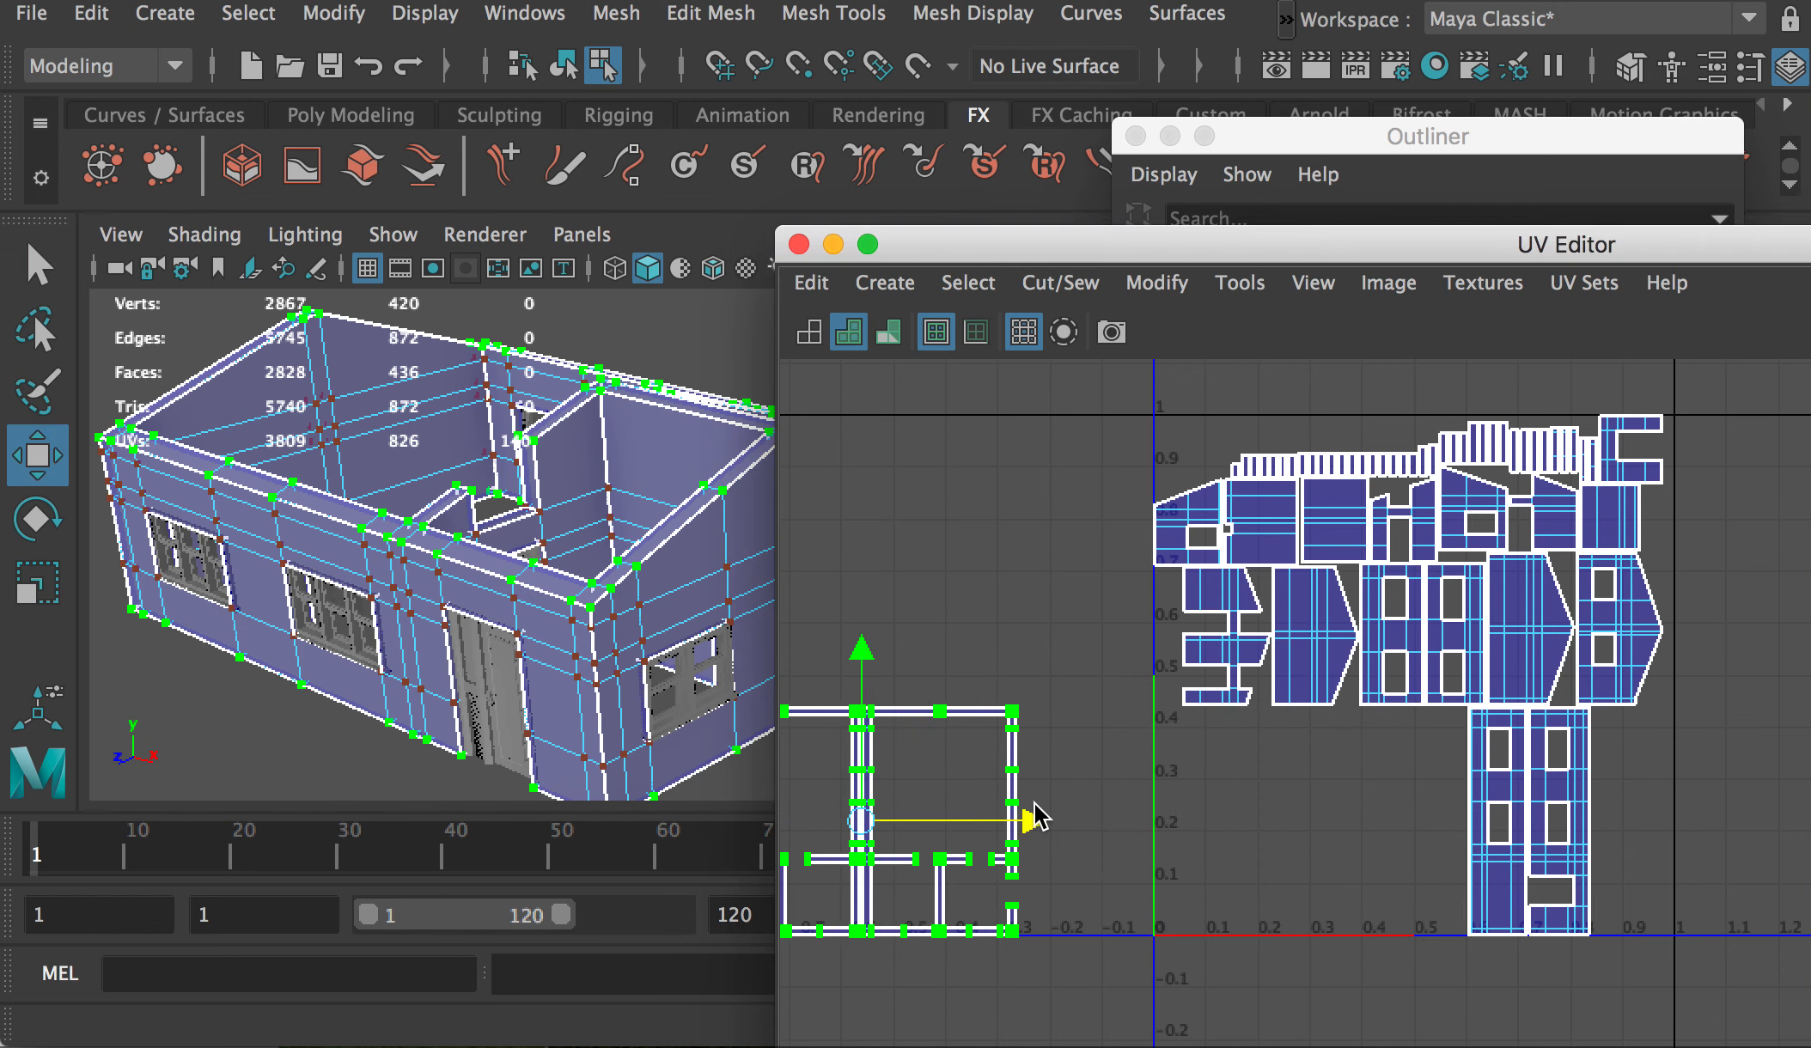
Step: Select all UVs of the remaining wall shells and unfold them with unselected UVs pinned and no unfold constraint
{"action": "scroll", "coordinate": [1263, 744], "scroll_direction": "down", "scroll_amount": 5}
{"action": "right_click_drag", "start_coordinate": [1162, 633], "coordinate": [1176, 709]}
{"action": "left_click_drag", "start_coordinate": [985, 419], "coordinate": [1636, 932]}
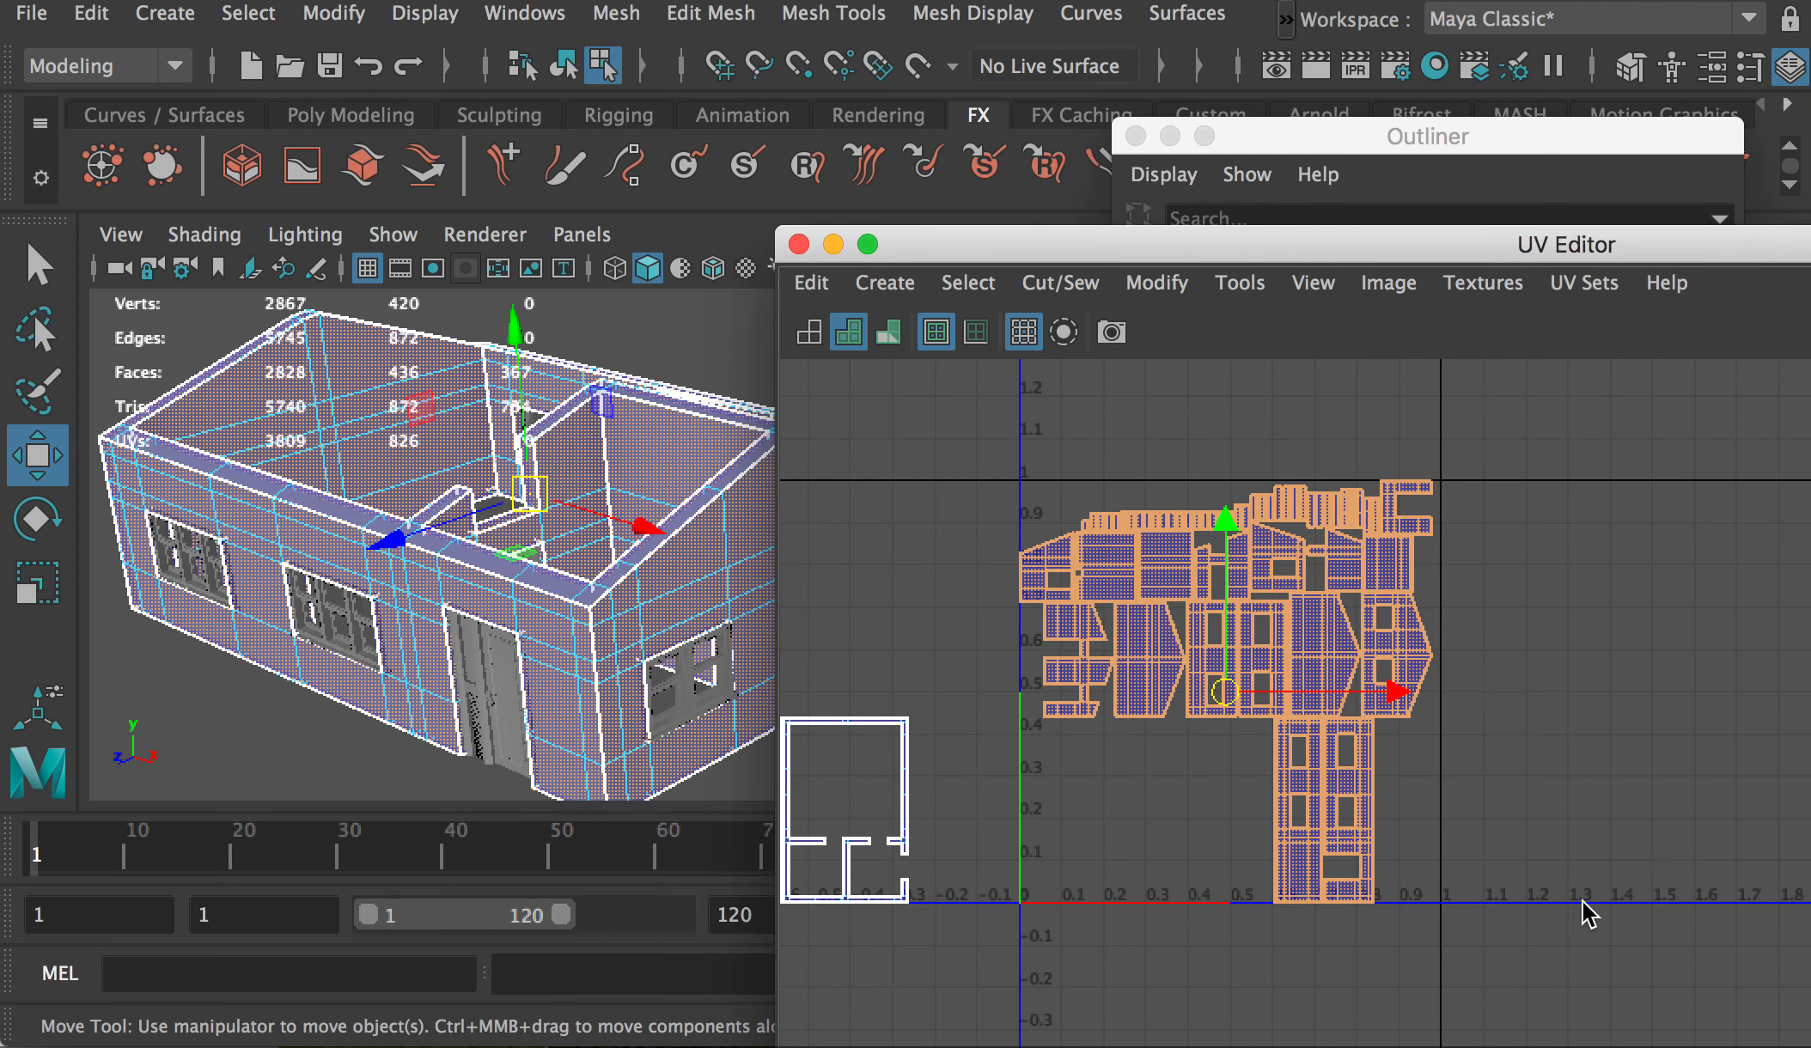
{"action": "left_click_drag", "start_coordinate": [496, 604], "coordinate": [631, 495], "text": "alt"}
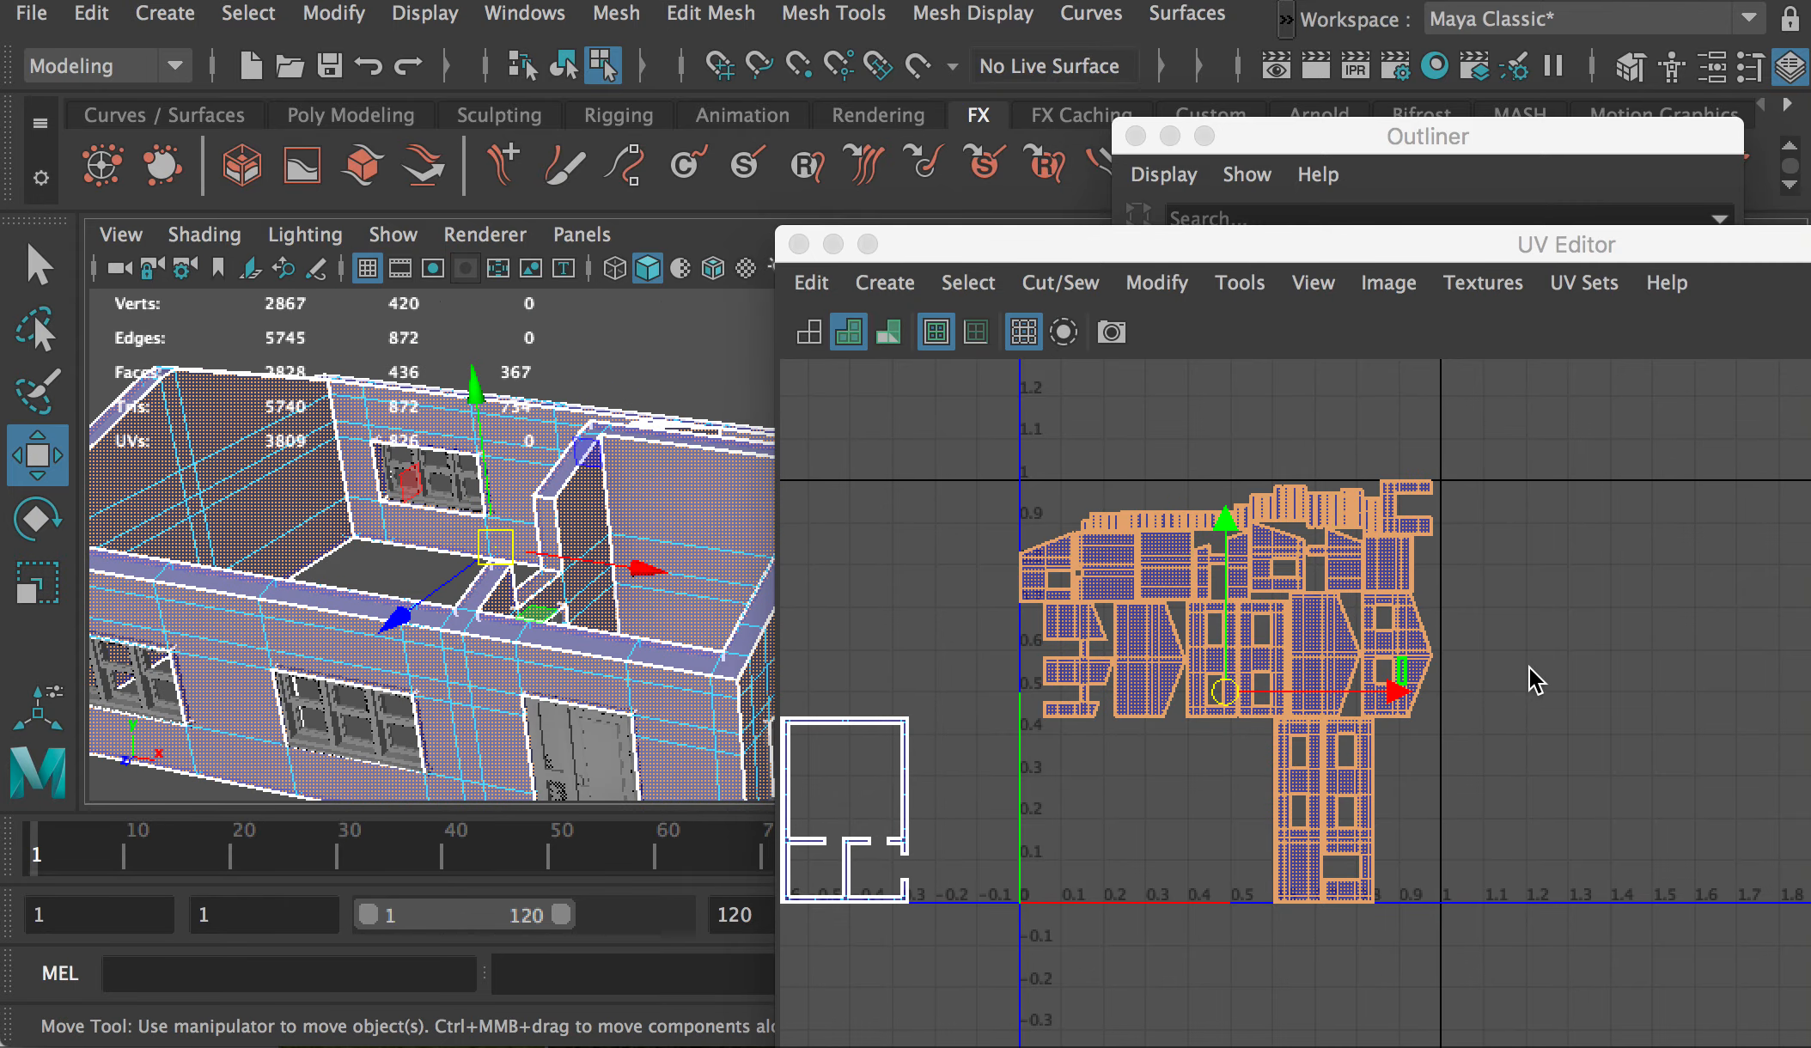
{"action": "right_click_drag", "start_coordinate": [1075, 584], "coordinate": [1185, 627], "text": "alt"}
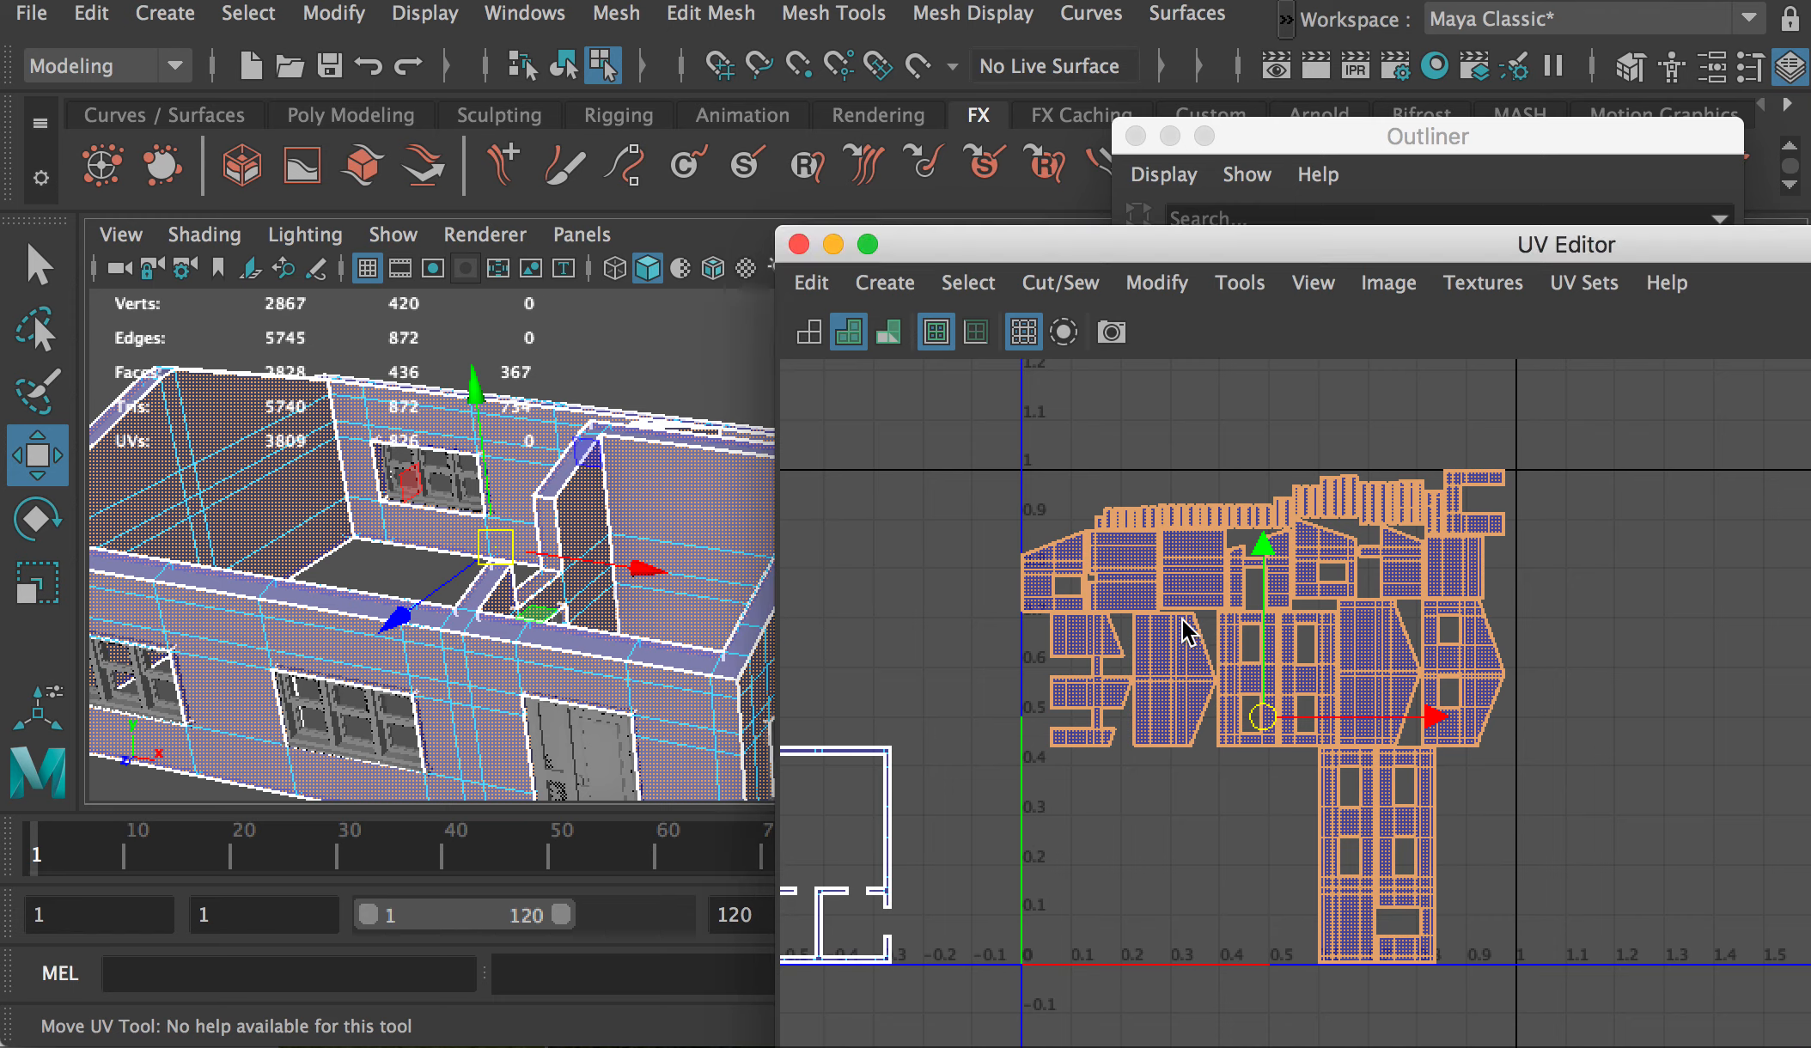
{"action": "middle_click_drag", "start_coordinate": [1185, 626], "coordinate": [1113, 598], "text": "alt"}
{"action": "right_click_drag", "start_coordinate": [1323, 672], "coordinate": [1275, 629], "text": "alt"}
{"action": "right_click_drag", "start_coordinate": [1149, 566], "coordinate": [1256, 562]}
{"action": "left_click_drag", "start_coordinate": [950, 418], "coordinate": [1516, 978]}
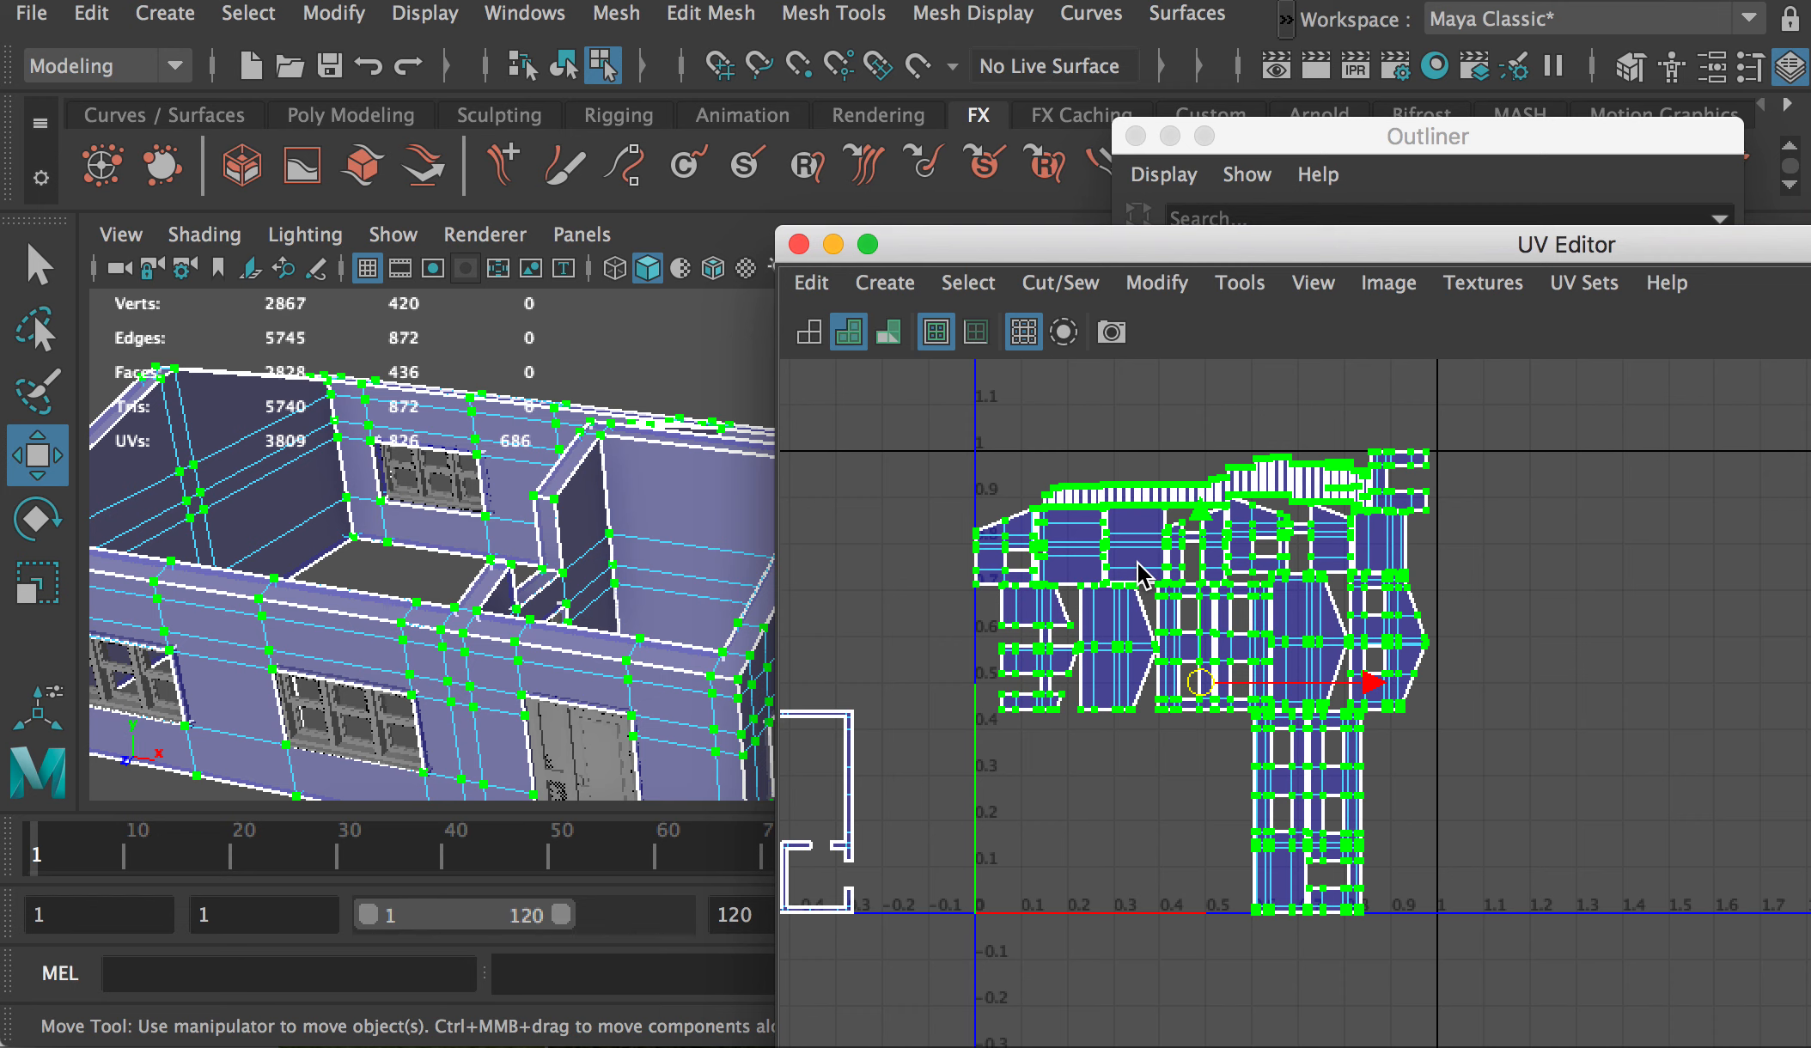
{"action": "right_click_drag", "start_coordinate": [1098, 563], "coordinate": [845, 569], "text": "shift"}
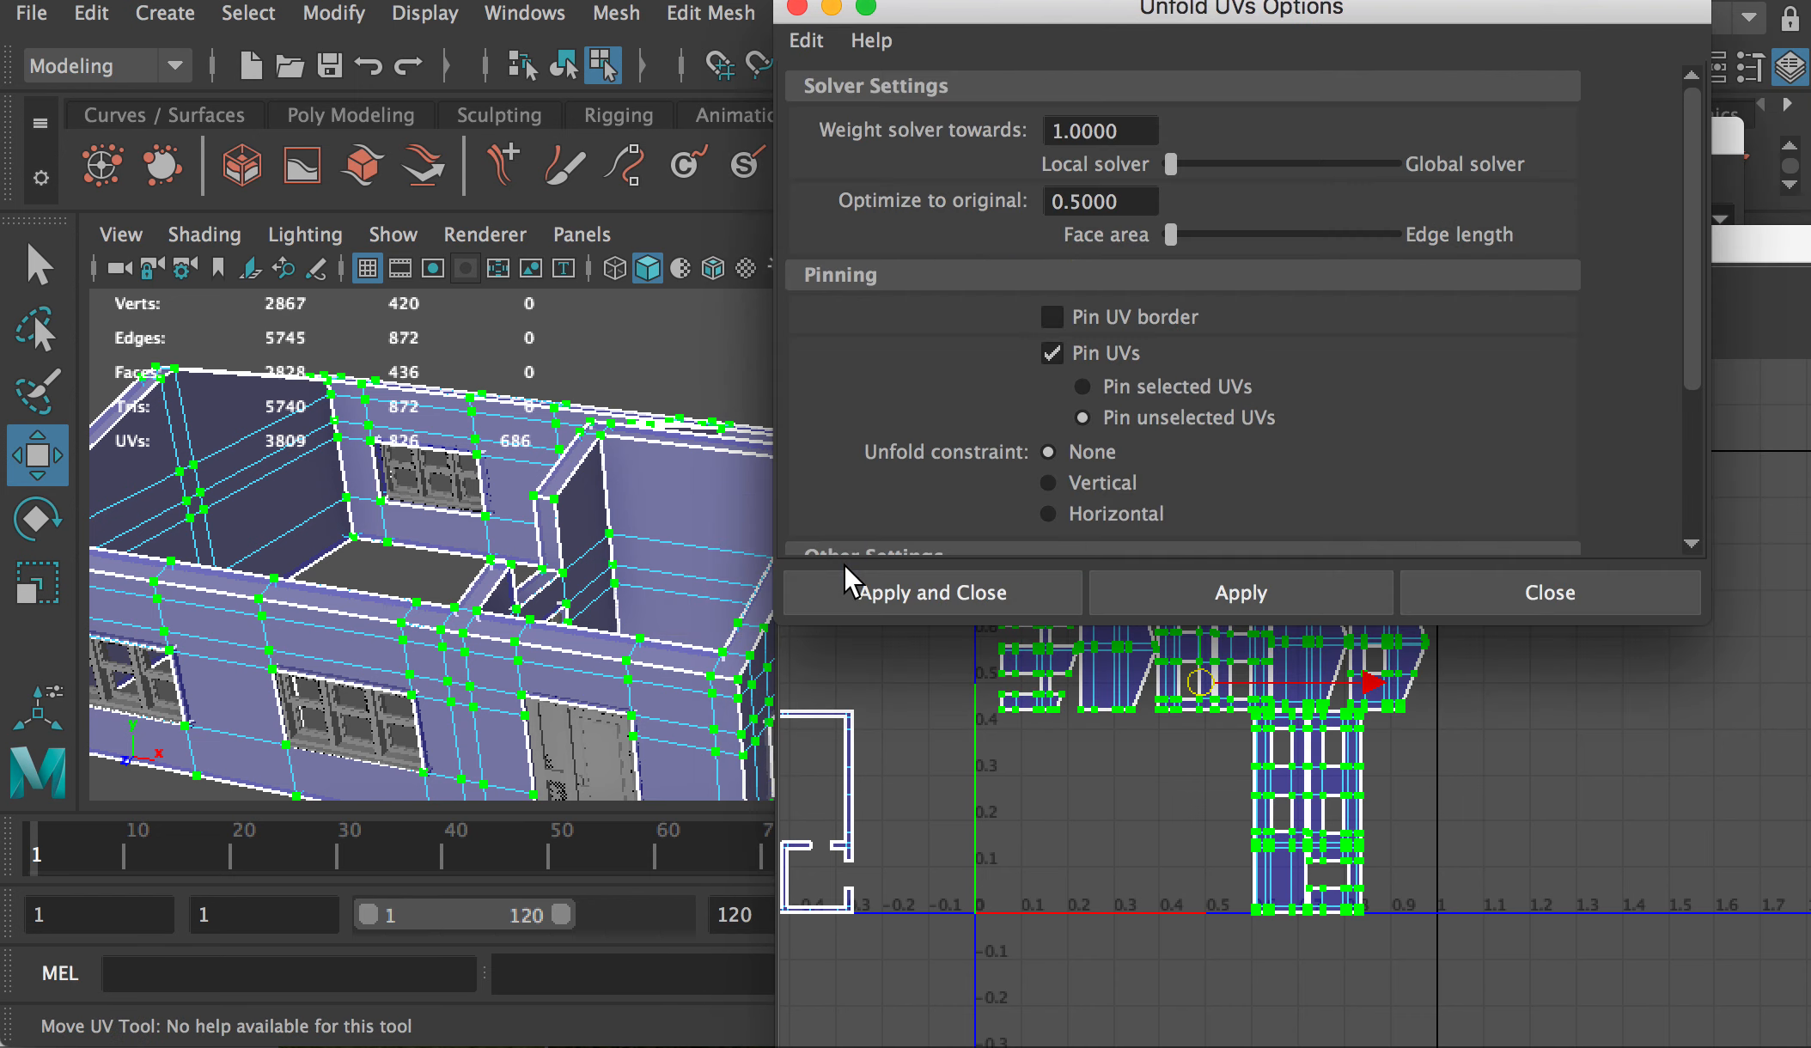
{"action": "left_click", "coordinate": [1246, 586]}
{"action": "left_click", "coordinate": [1529, 590]}
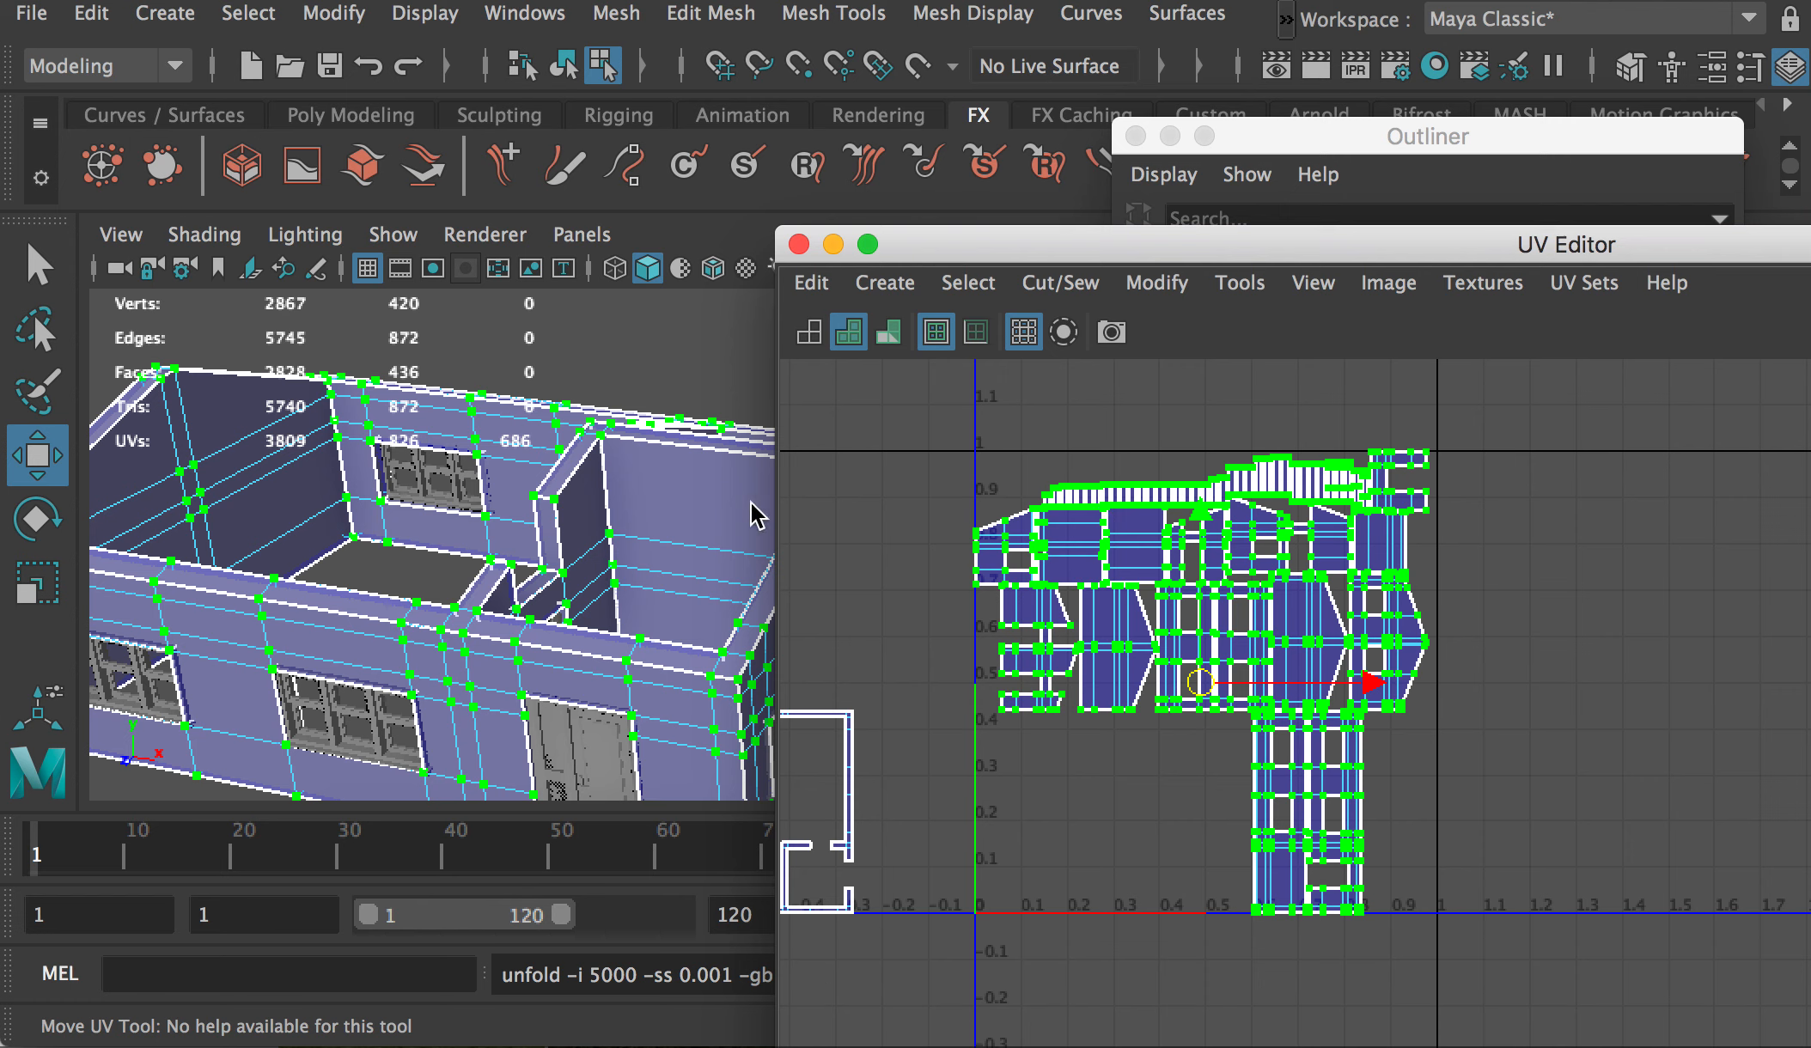
Step: Lay out the remaining wall shells inside the 0–1 UV square with Layout objects set to Per object (overlapping)
{"action": "left_click_drag", "start_coordinate": [909, 378], "coordinate": [1580, 963]}
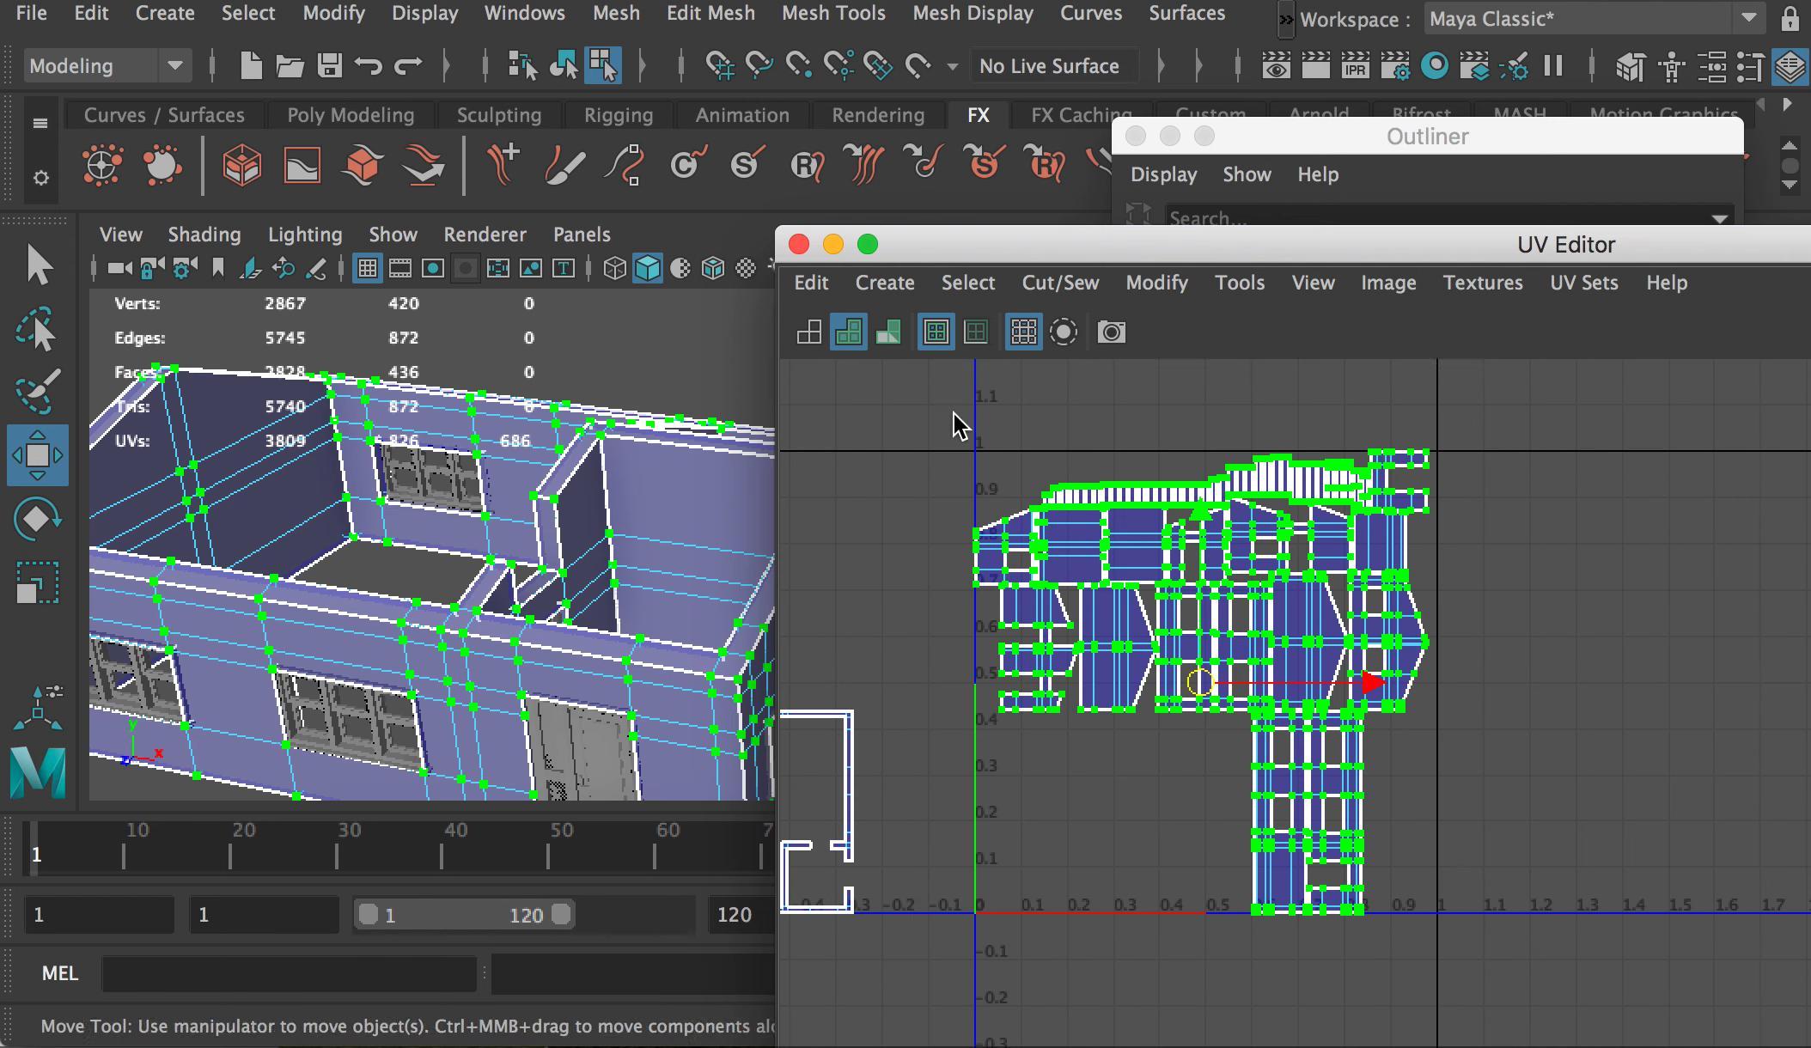
{"action": "left_click_drag", "start_coordinate": [955, 421], "coordinate": [1458, 926]}
{"action": "middle_click_drag", "start_coordinate": [1030, 676], "coordinate": [1010, 735], "text": "alt"}
{"action": "middle_click_drag", "start_coordinate": [1132, 829], "coordinate": [971, 477], "text": "alt"}
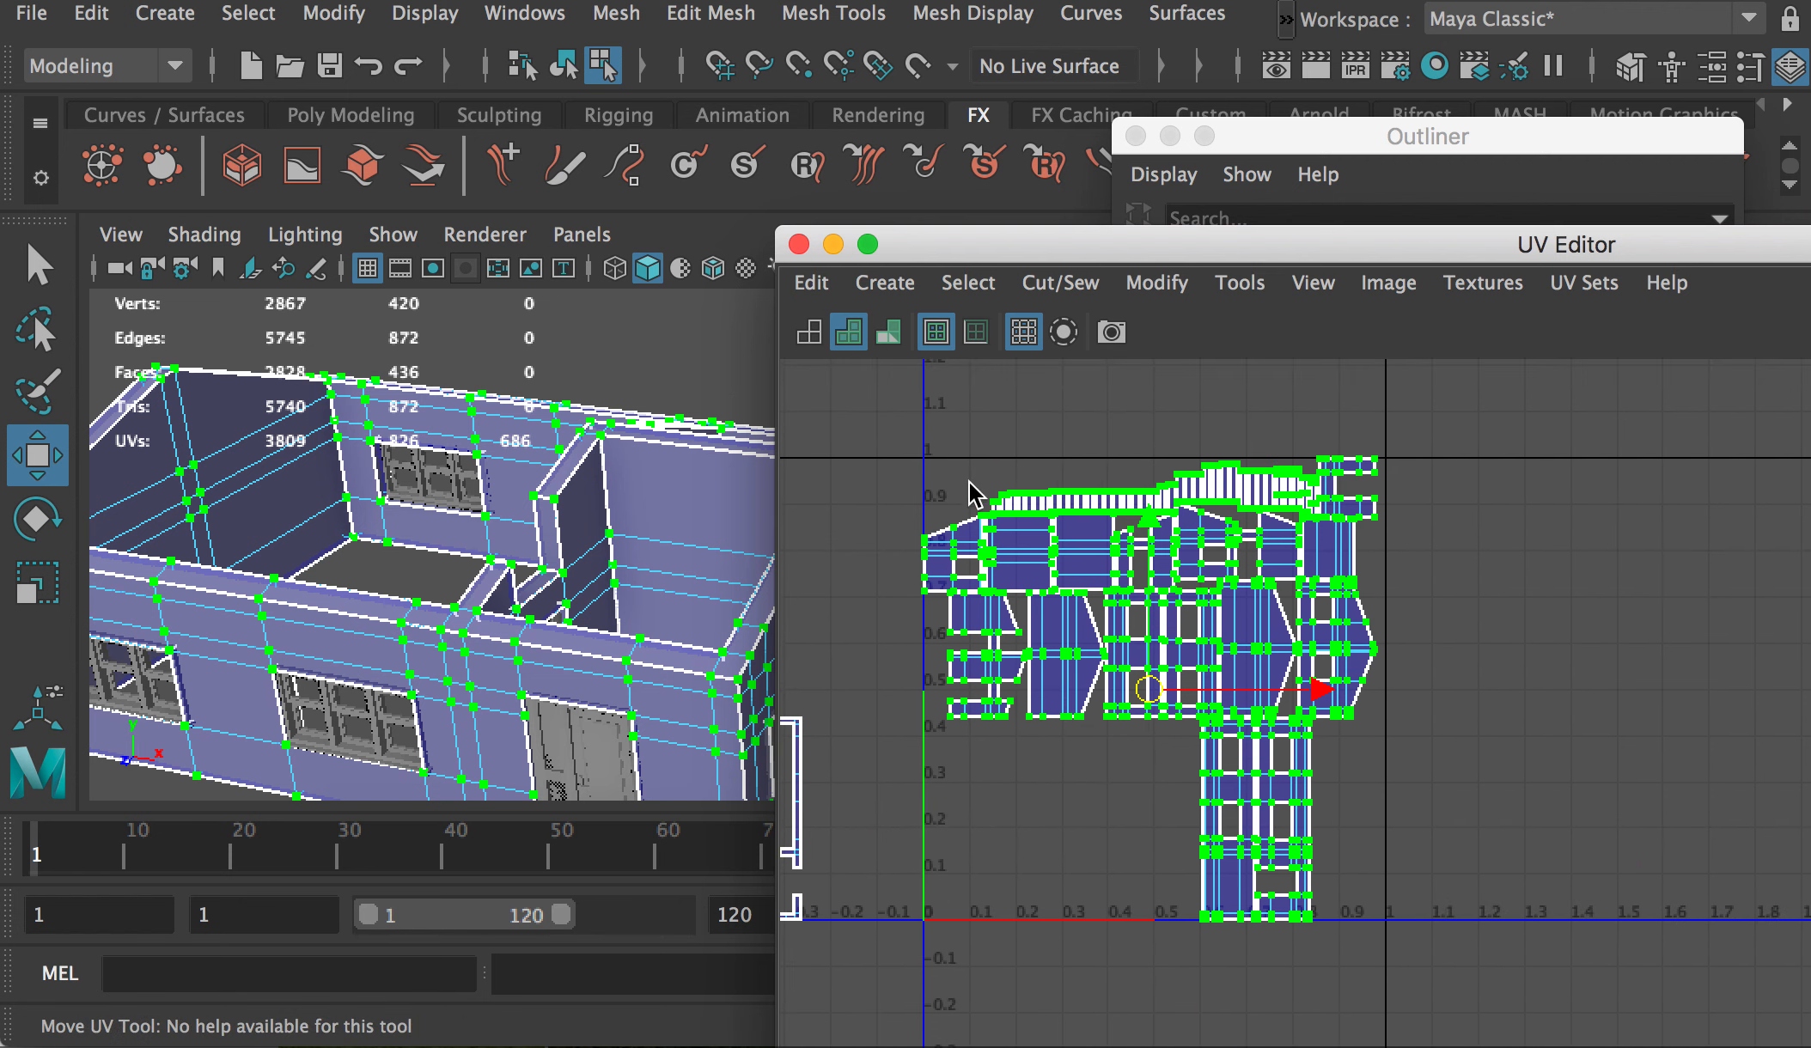
{"action": "left_click", "coordinate": [1155, 297]}
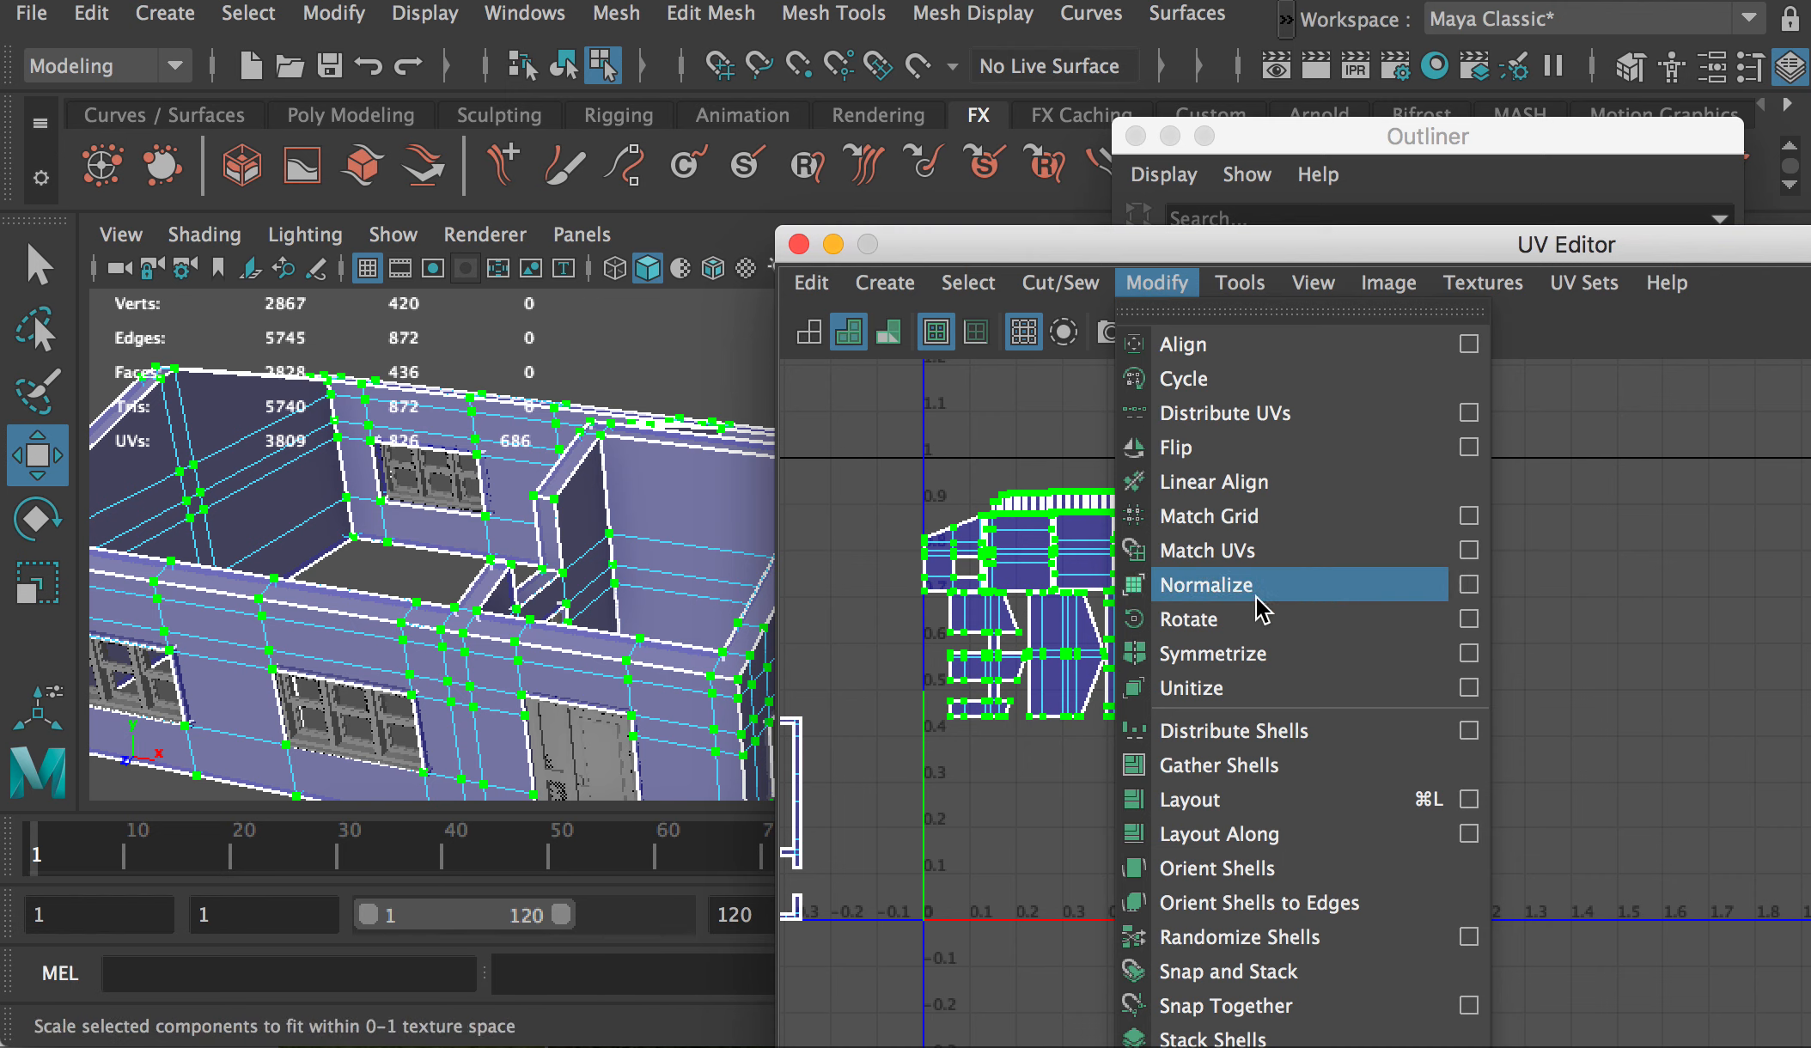
{"action": "left_click", "coordinate": [1469, 800]}
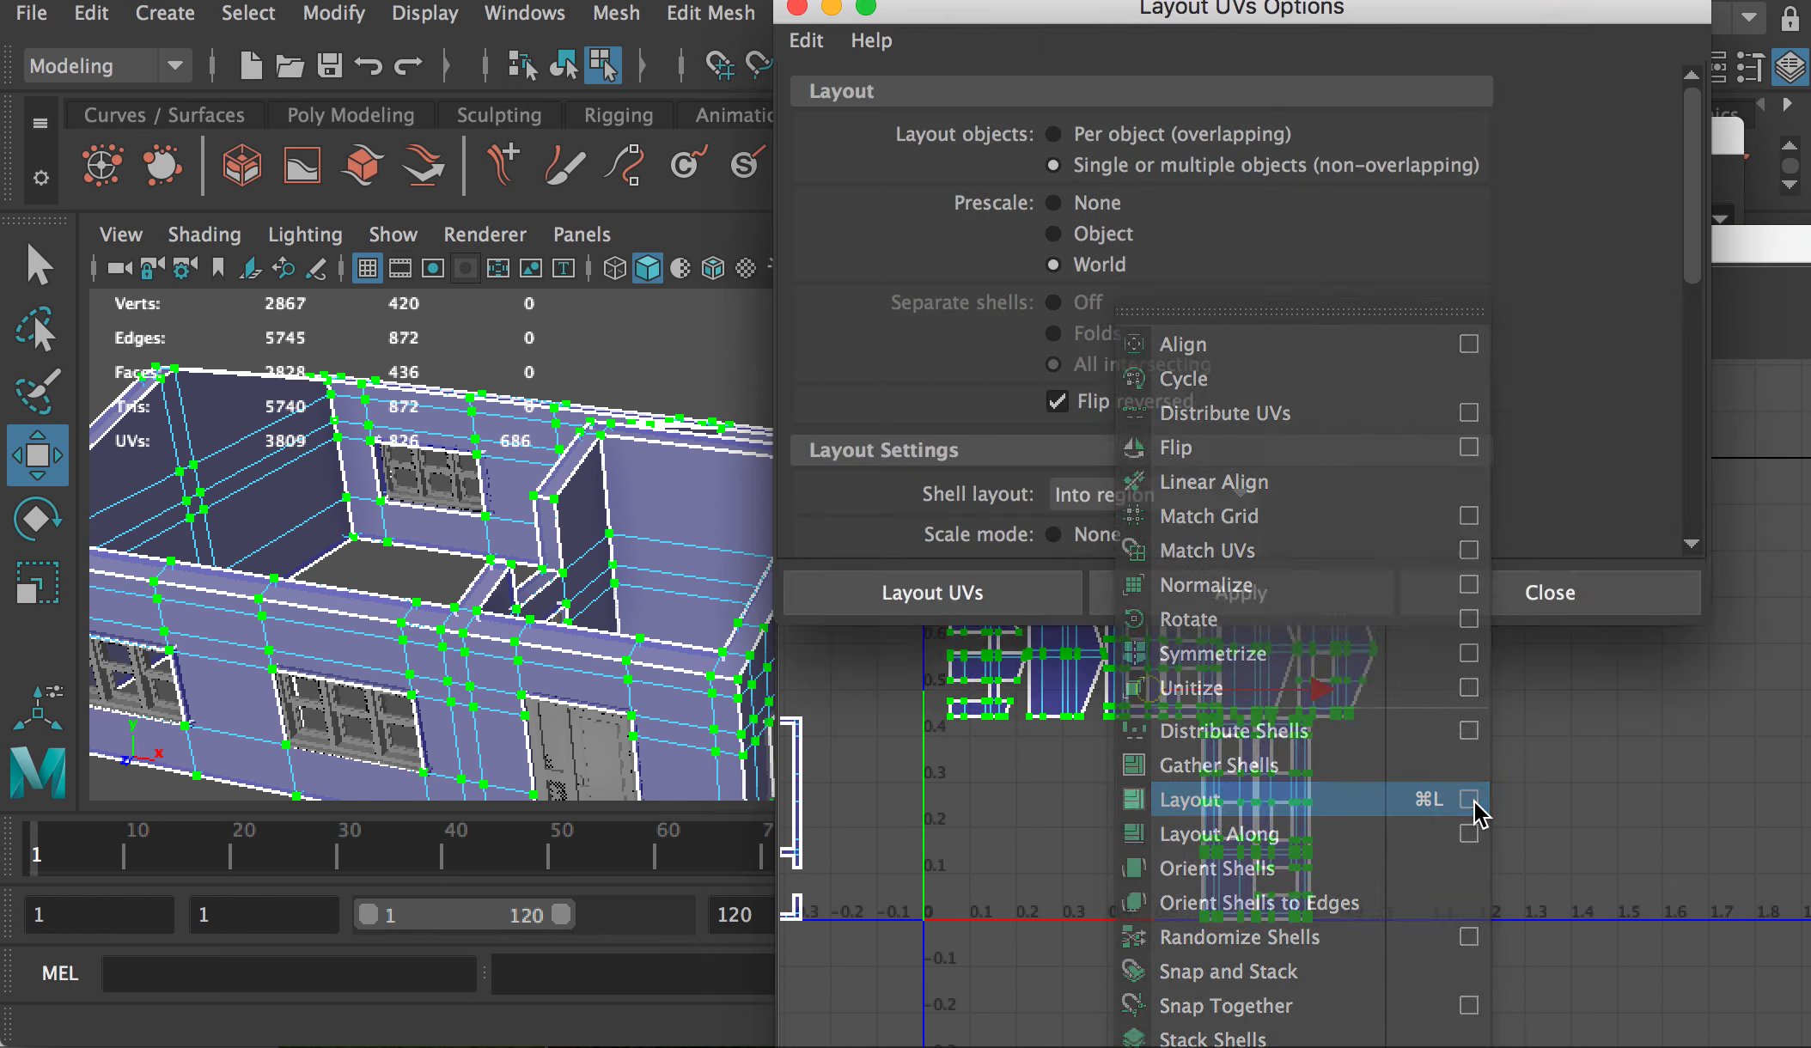
{"action": "left_click_drag", "start_coordinate": [1074, 7], "coordinate": [858, 84]}
{"action": "left_click", "coordinate": [836, 212]}
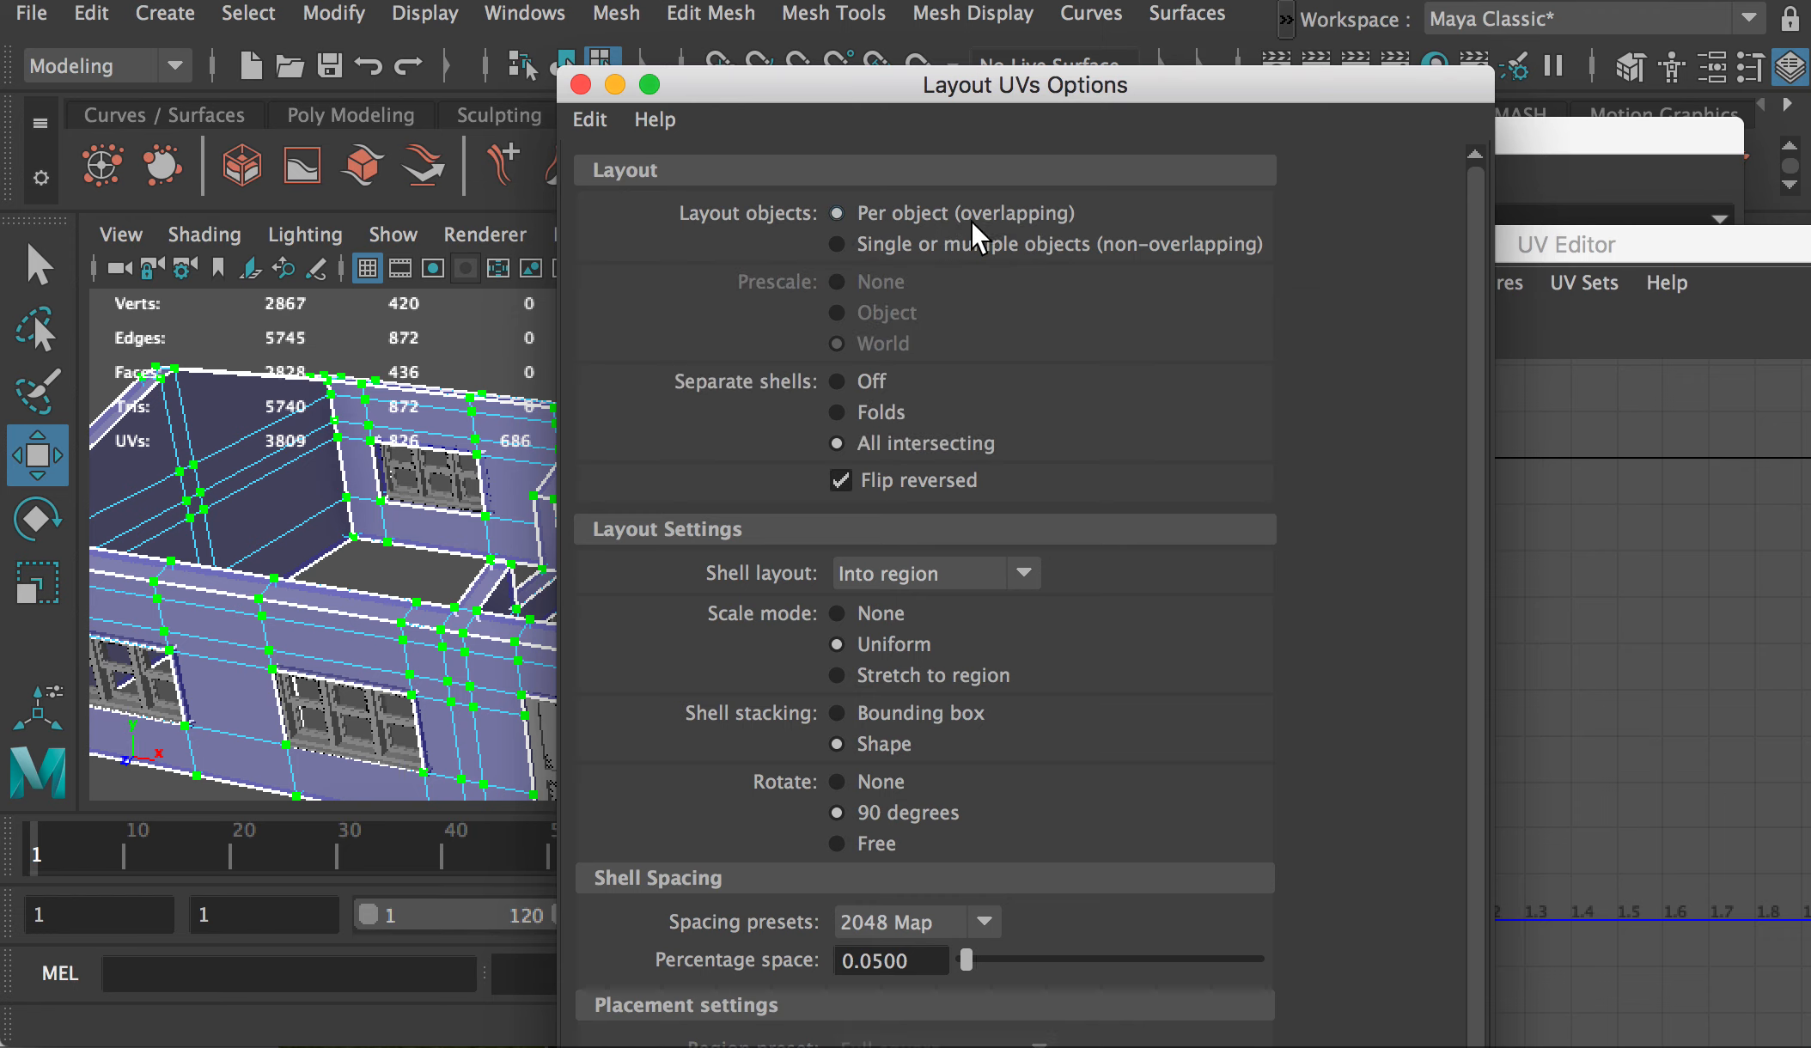
{"action": "left_click_drag", "start_coordinate": [964, 84], "coordinate": [689, 0]}
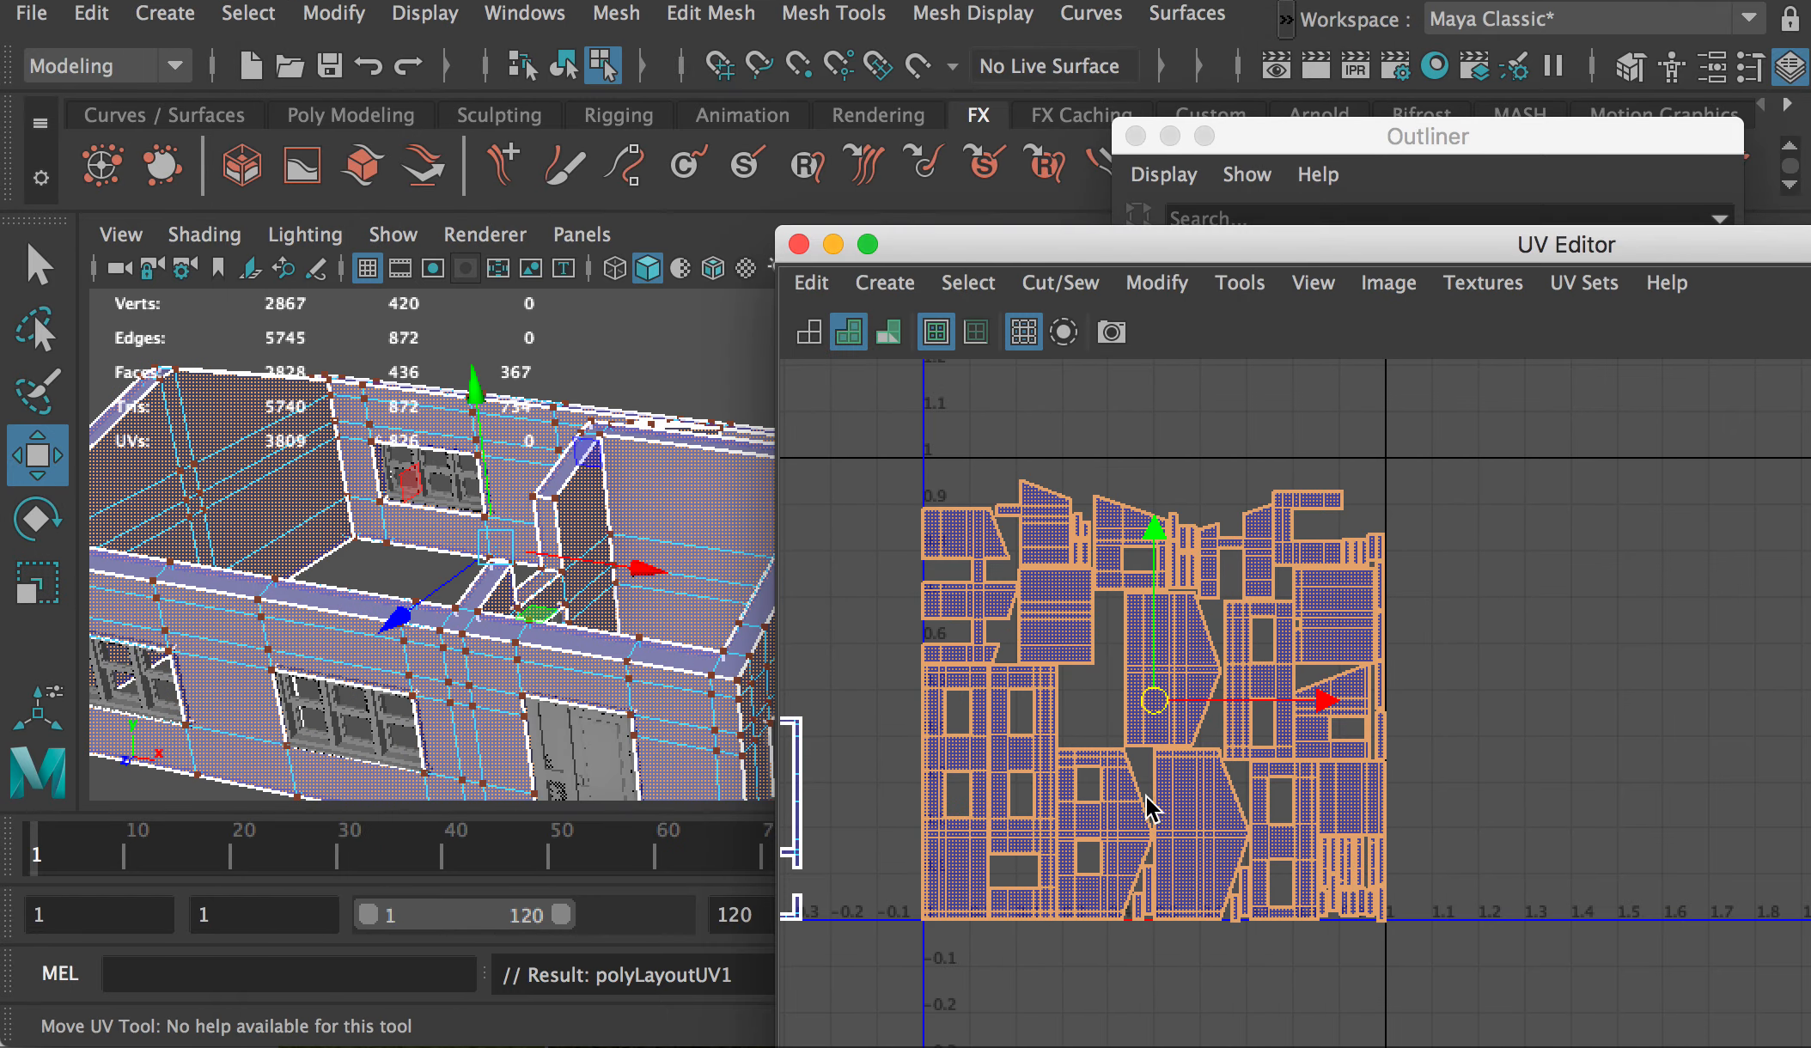
Step: Clear the UV selection and move one frame-shaped wall shell left to stack it exactly over the other one
{"action": "middle_click_drag", "start_coordinate": [1144, 795], "coordinate": [1373, 792], "text": "alt"}
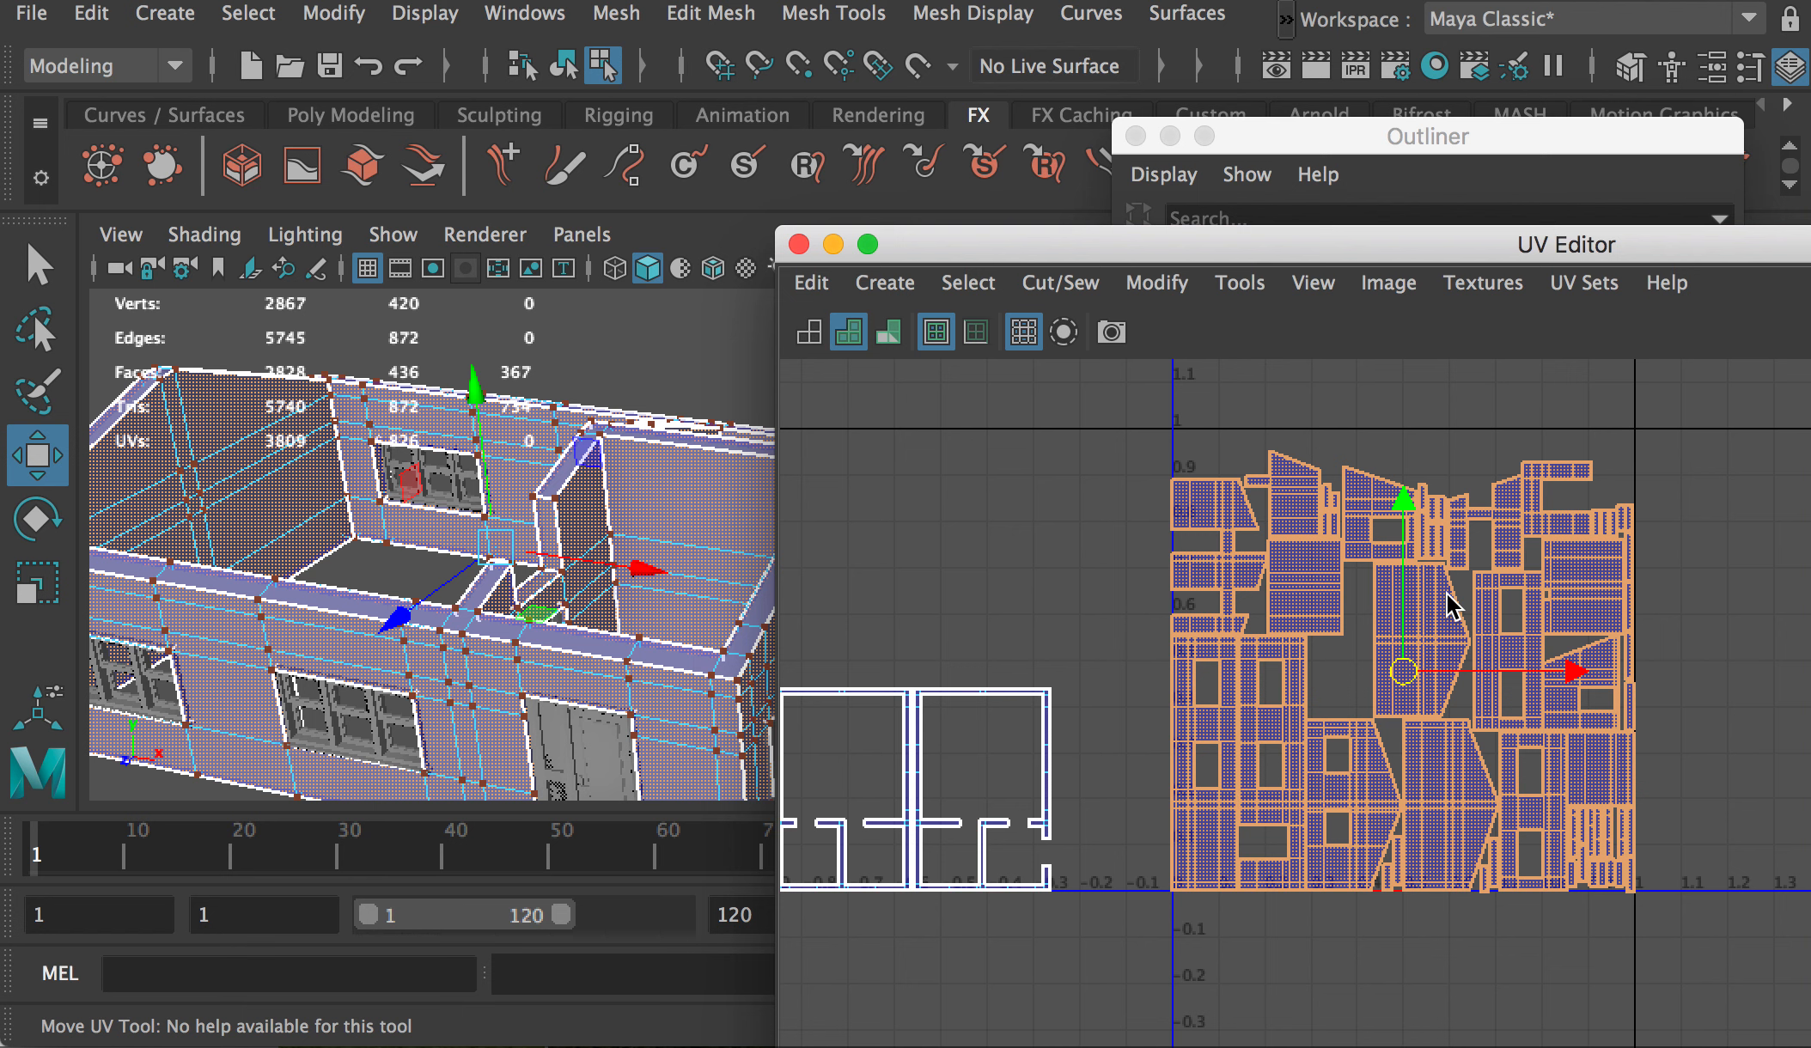
{"action": "middle_click_drag", "start_coordinate": [1061, 692], "coordinate": [1129, 675], "text": "alt"}
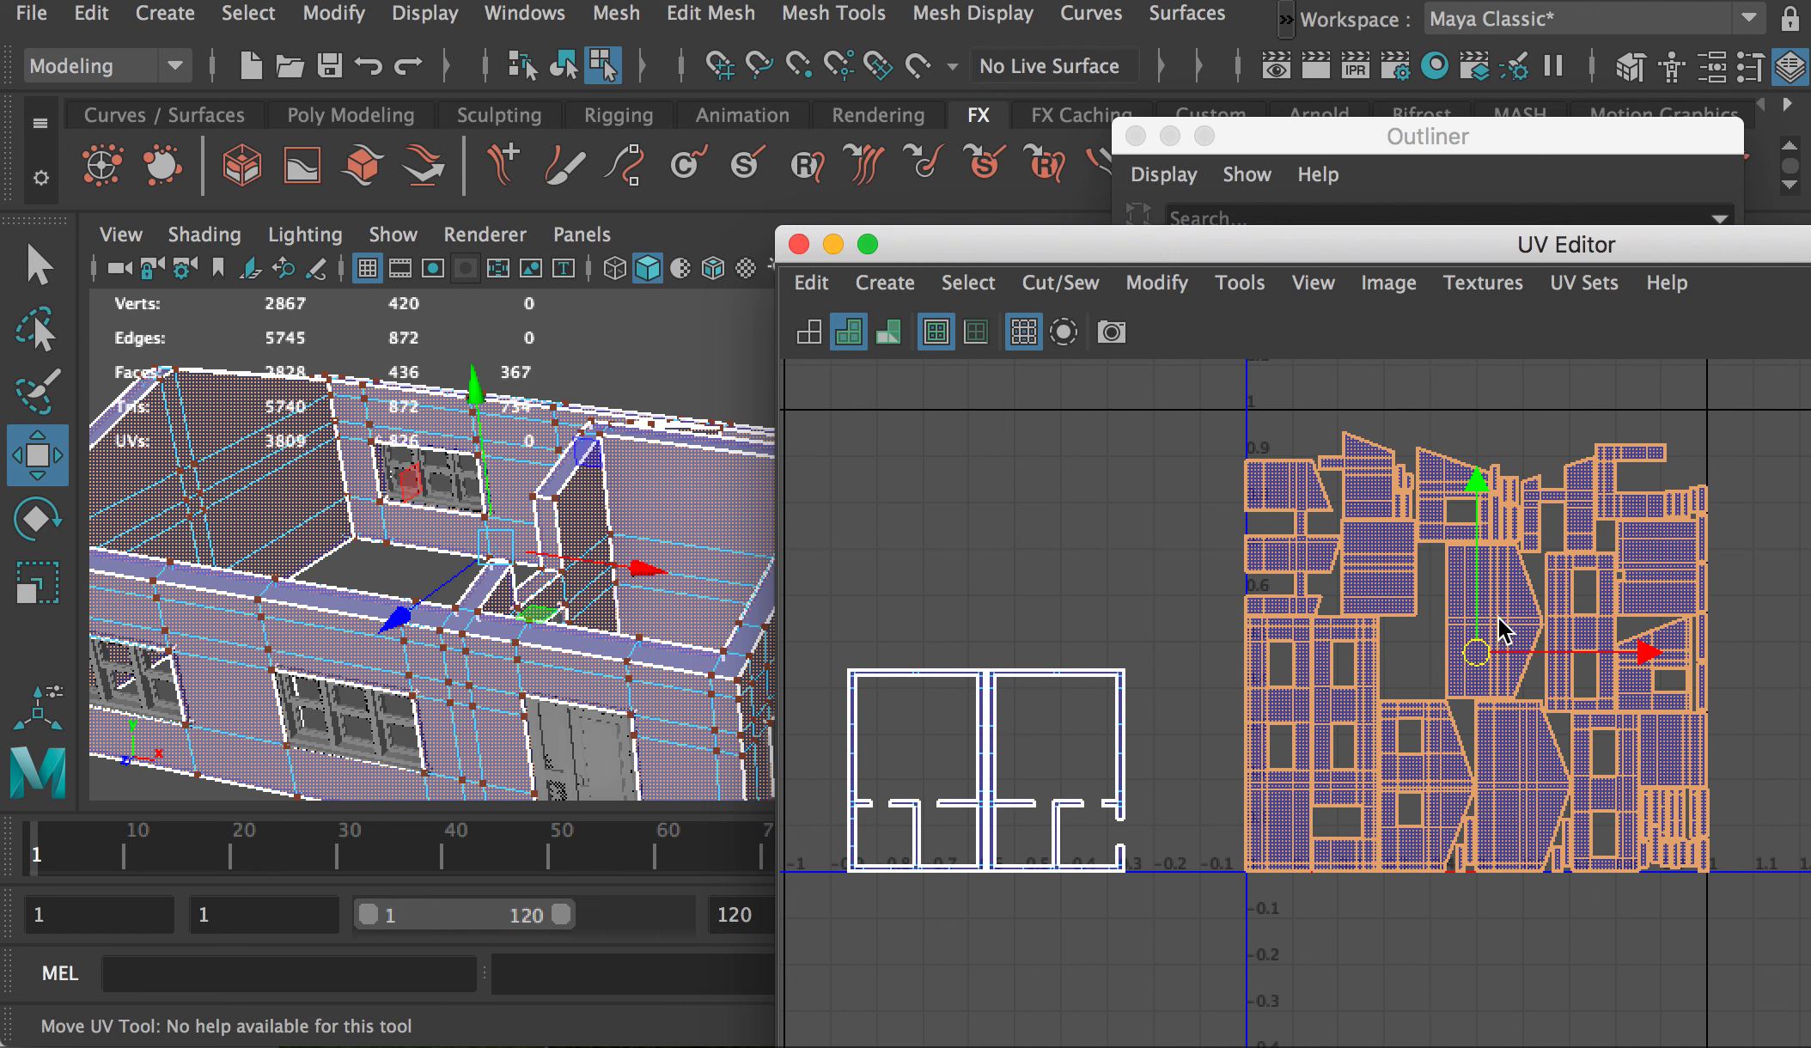
{"action": "left_click", "coordinate": [1321, 529]}
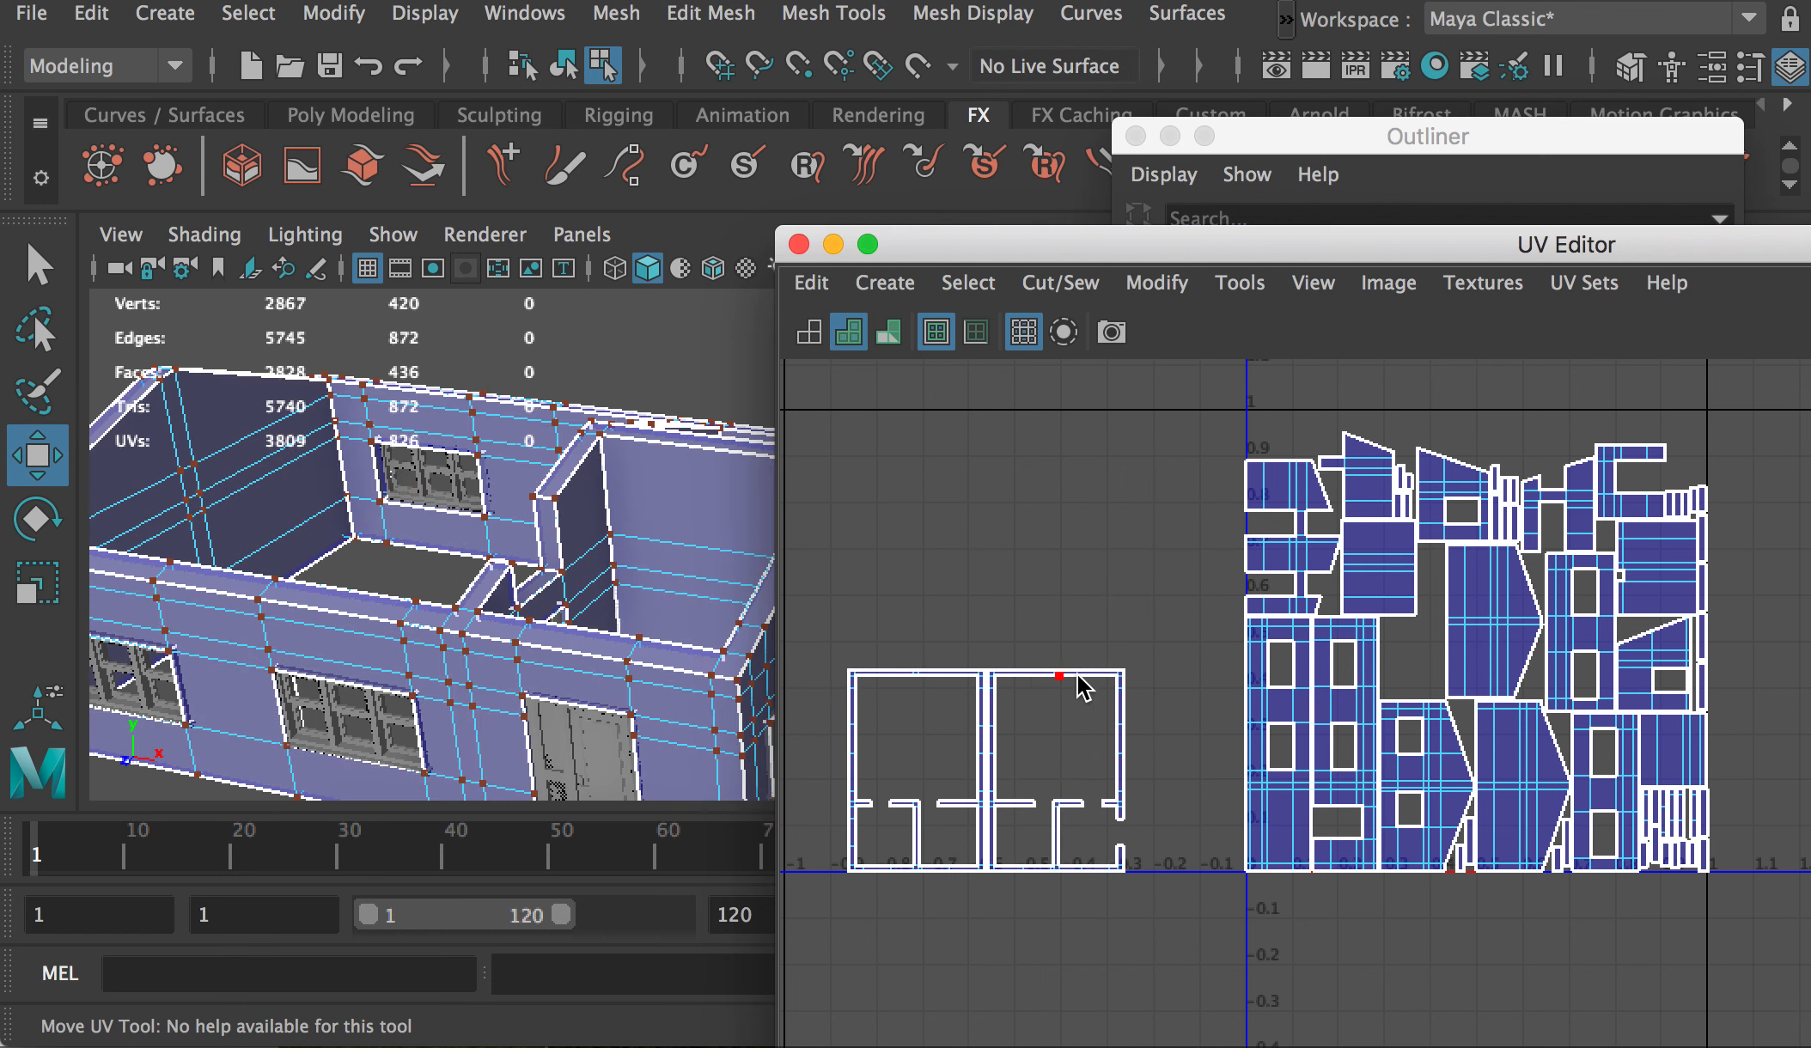
{"action": "left_click", "coordinate": [1083, 678]}
{"action": "left_click_drag", "start_coordinate": [1175, 761], "coordinate": [1093, 759]}
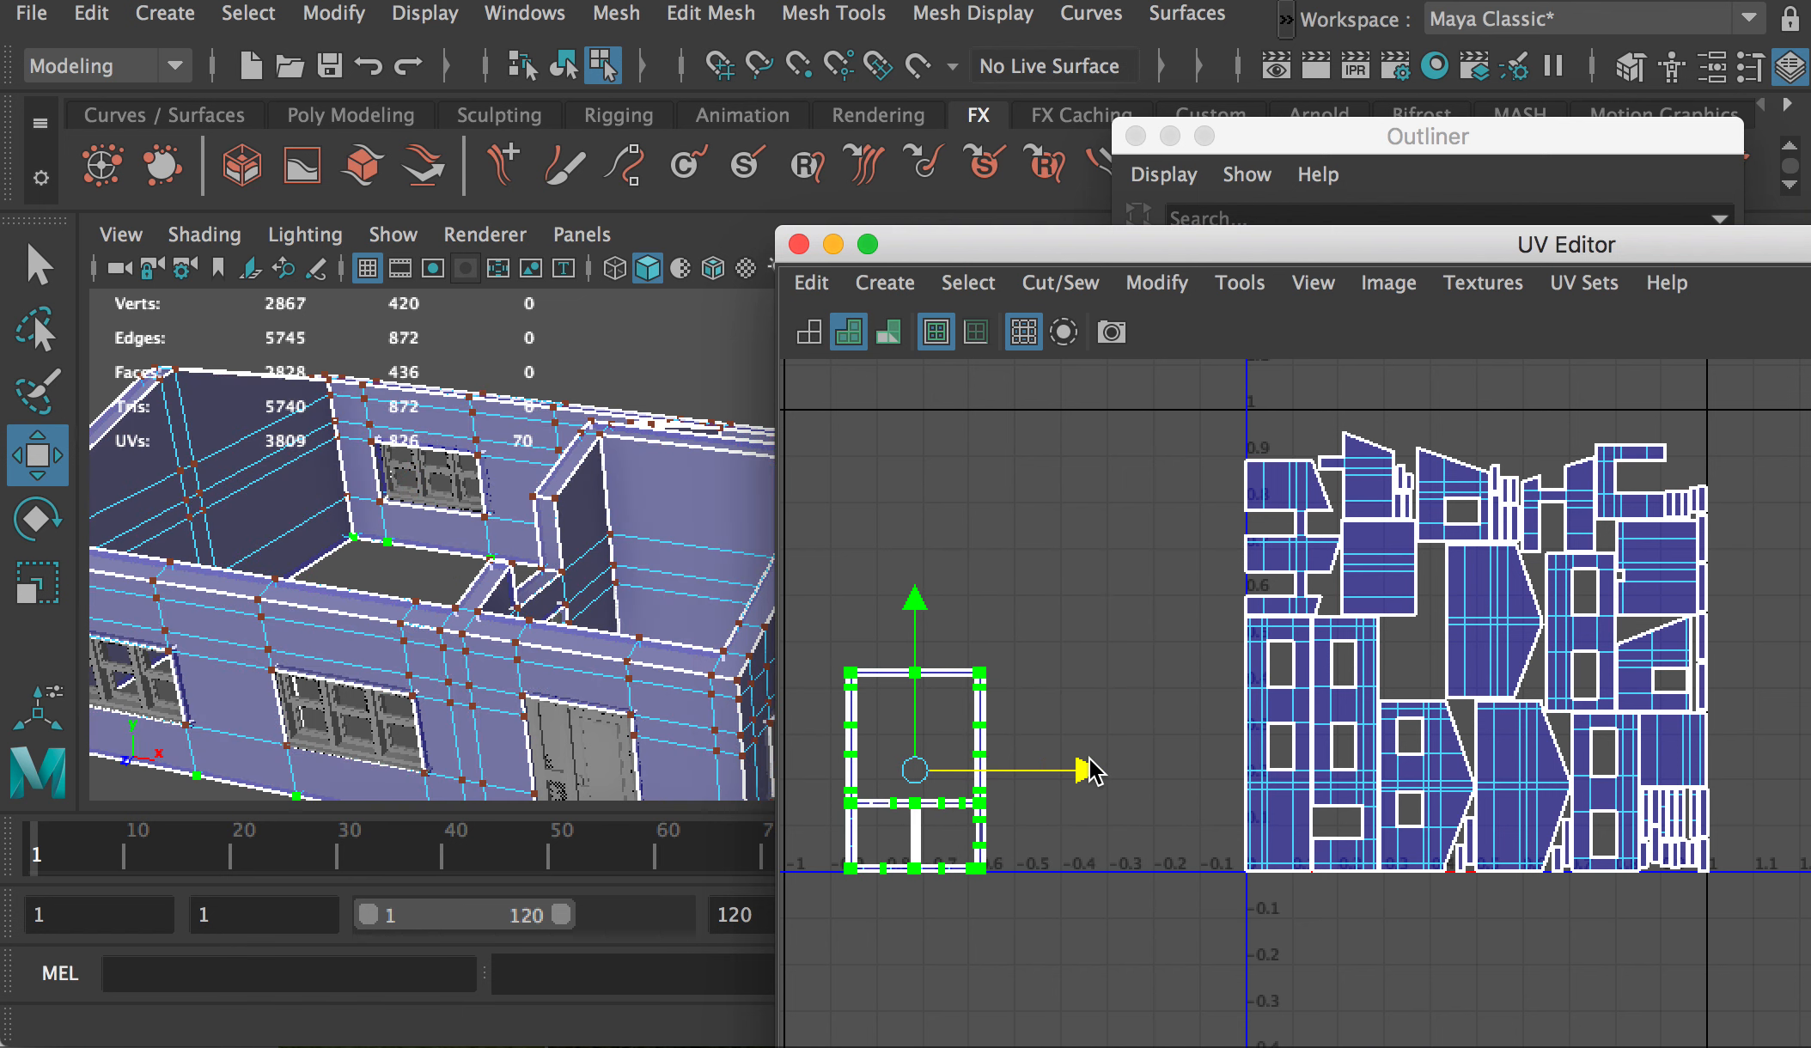
Step: Select both stacked frame shells, scale them down and fit them into the empty gap among the other wall shells
{"action": "left_click_drag", "start_coordinate": [1091, 547], "coordinate": [821, 942]}
{"action": "left_click_drag", "start_coordinate": [918, 770], "coordinate": [1463, 678]}
{"action": "key", "text": "r"}
{"action": "key", "text": "w"}
{"action": "scroll", "coordinate": [1422, 668], "scroll_direction": "up", "scroll_amount": 8}
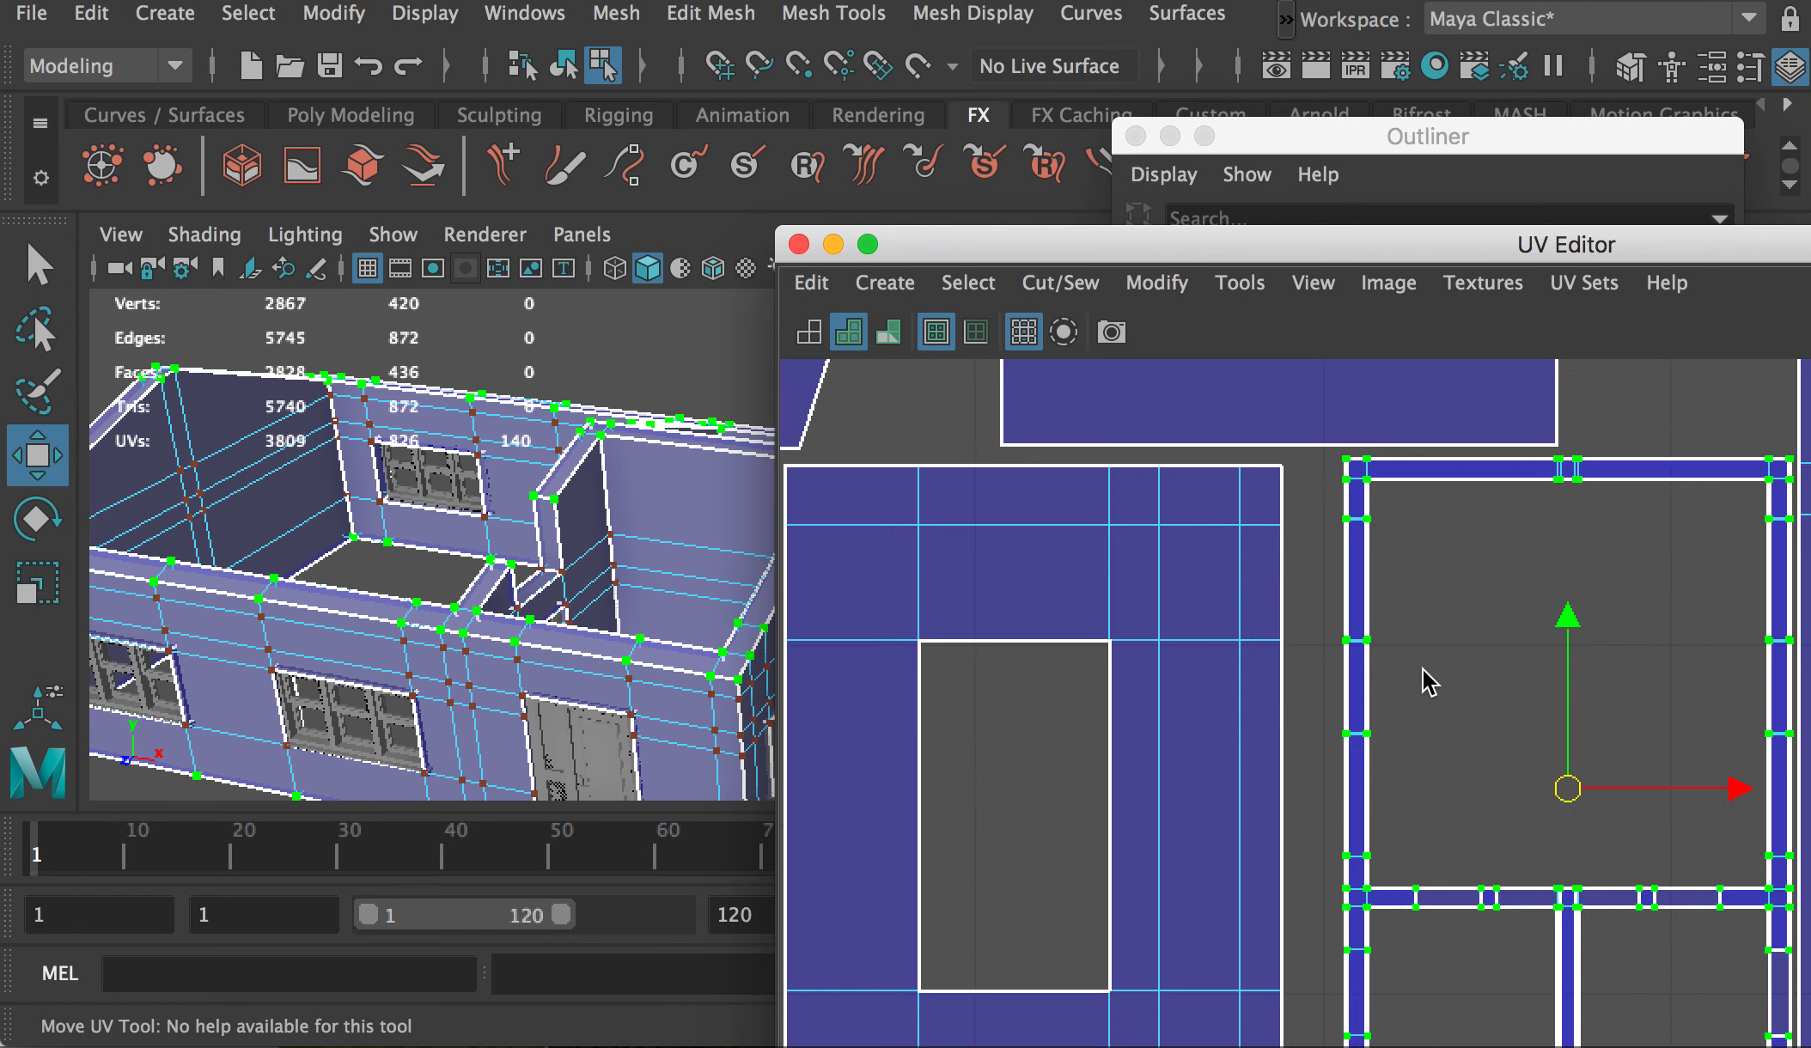
{"action": "key", "text": "r"}
{"action": "left_click_drag", "start_coordinate": [1551, 778], "coordinate": [1552, 774]}
{"action": "key", "text": "w"}
{"action": "scroll", "coordinate": [1552, 775], "scroll_direction": "down", "scroll_amount": 10}
Step: Select the solid gable-shaped shell in the lower row and check which wall of the house it covers
{"action": "left_click_drag", "start_coordinate": [1409, 245], "coordinate": [850, 76]}
{"action": "left_click", "coordinate": [1076, 674]}
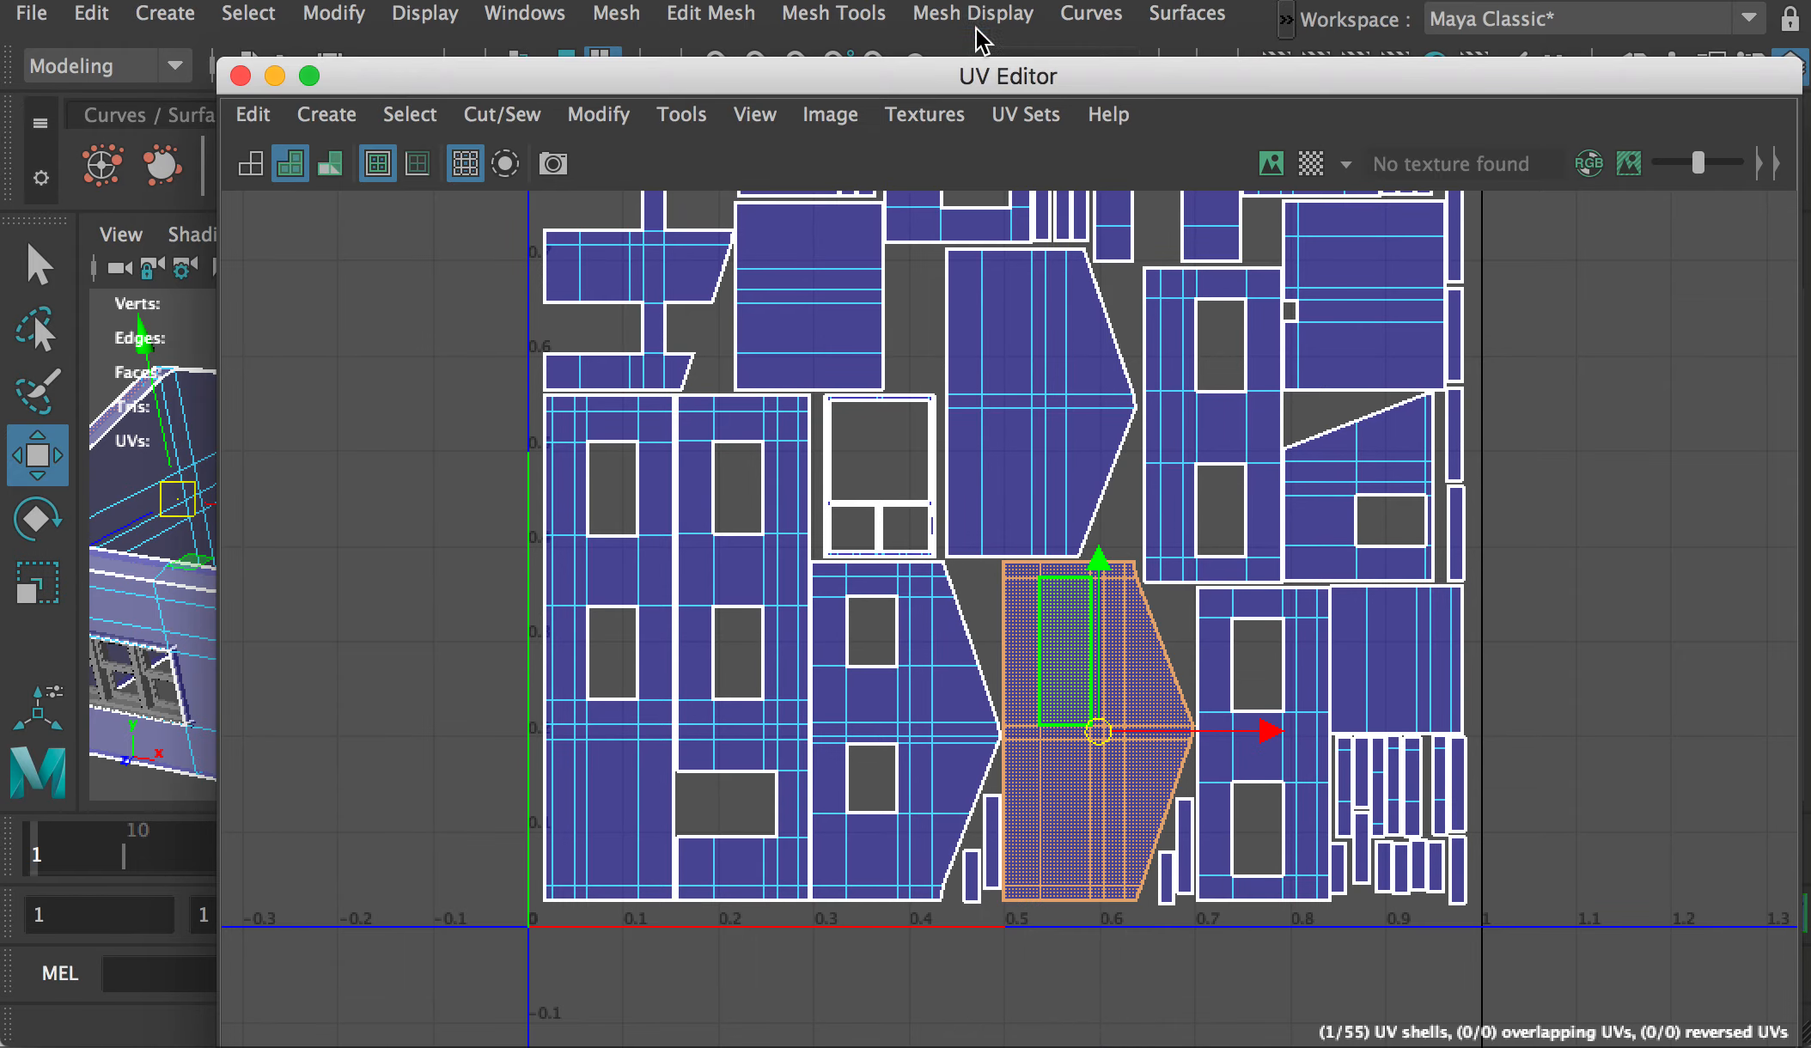
{"action": "left_click_drag", "start_coordinate": [960, 88], "coordinate": [1801, 340]}
{"action": "left_click_drag", "start_coordinate": [639, 433], "coordinate": [851, 376], "text": "alt"}
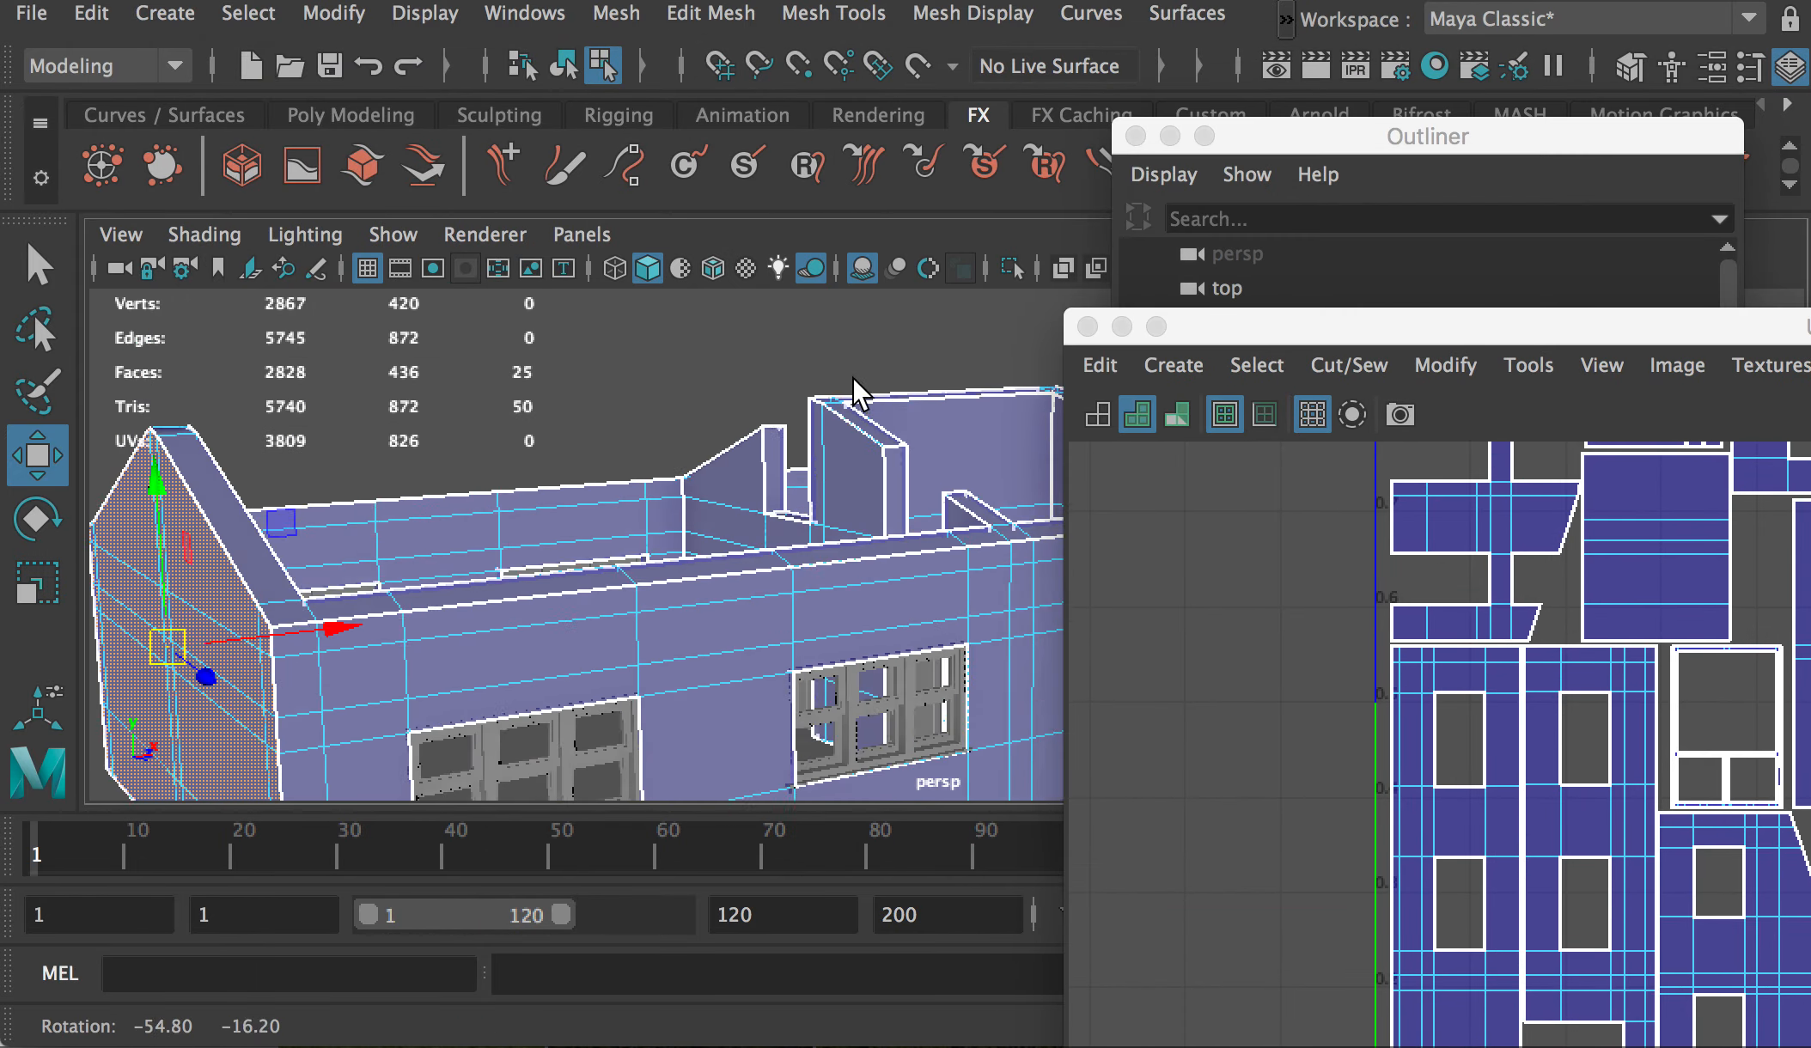
{"action": "scroll", "coordinate": [518, 508], "scroll_direction": "up", "scroll_amount": 3}
{"action": "left_click_drag", "start_coordinate": [1417, 326], "coordinate": [553, 115]}
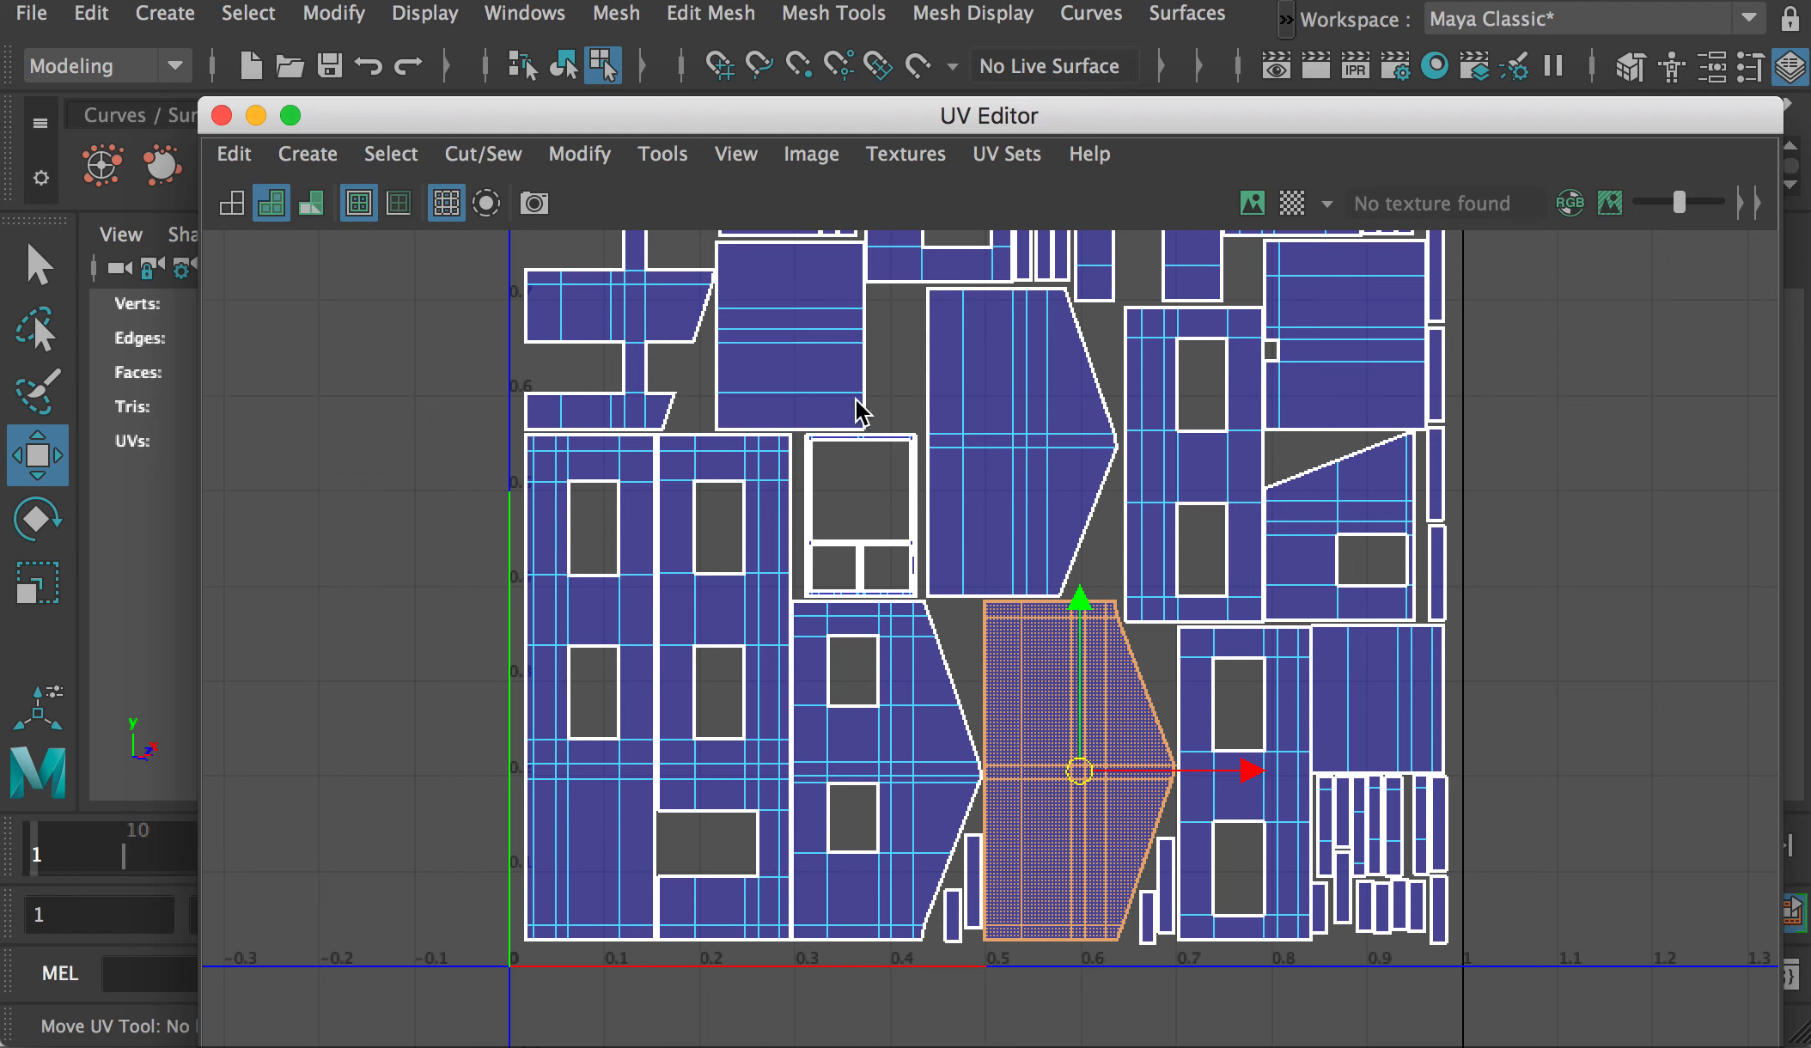
{"action": "scroll", "coordinate": [1241, 477], "scroll_direction": "down", "scroll_amount": 5}
Step: Rotate all wall UVs a quarter turn counterclockwise and shift them left and slightly up inside the 0–1 UV square
{"action": "right_click_drag", "start_coordinate": [804, 330], "coordinate": [952, 330]}
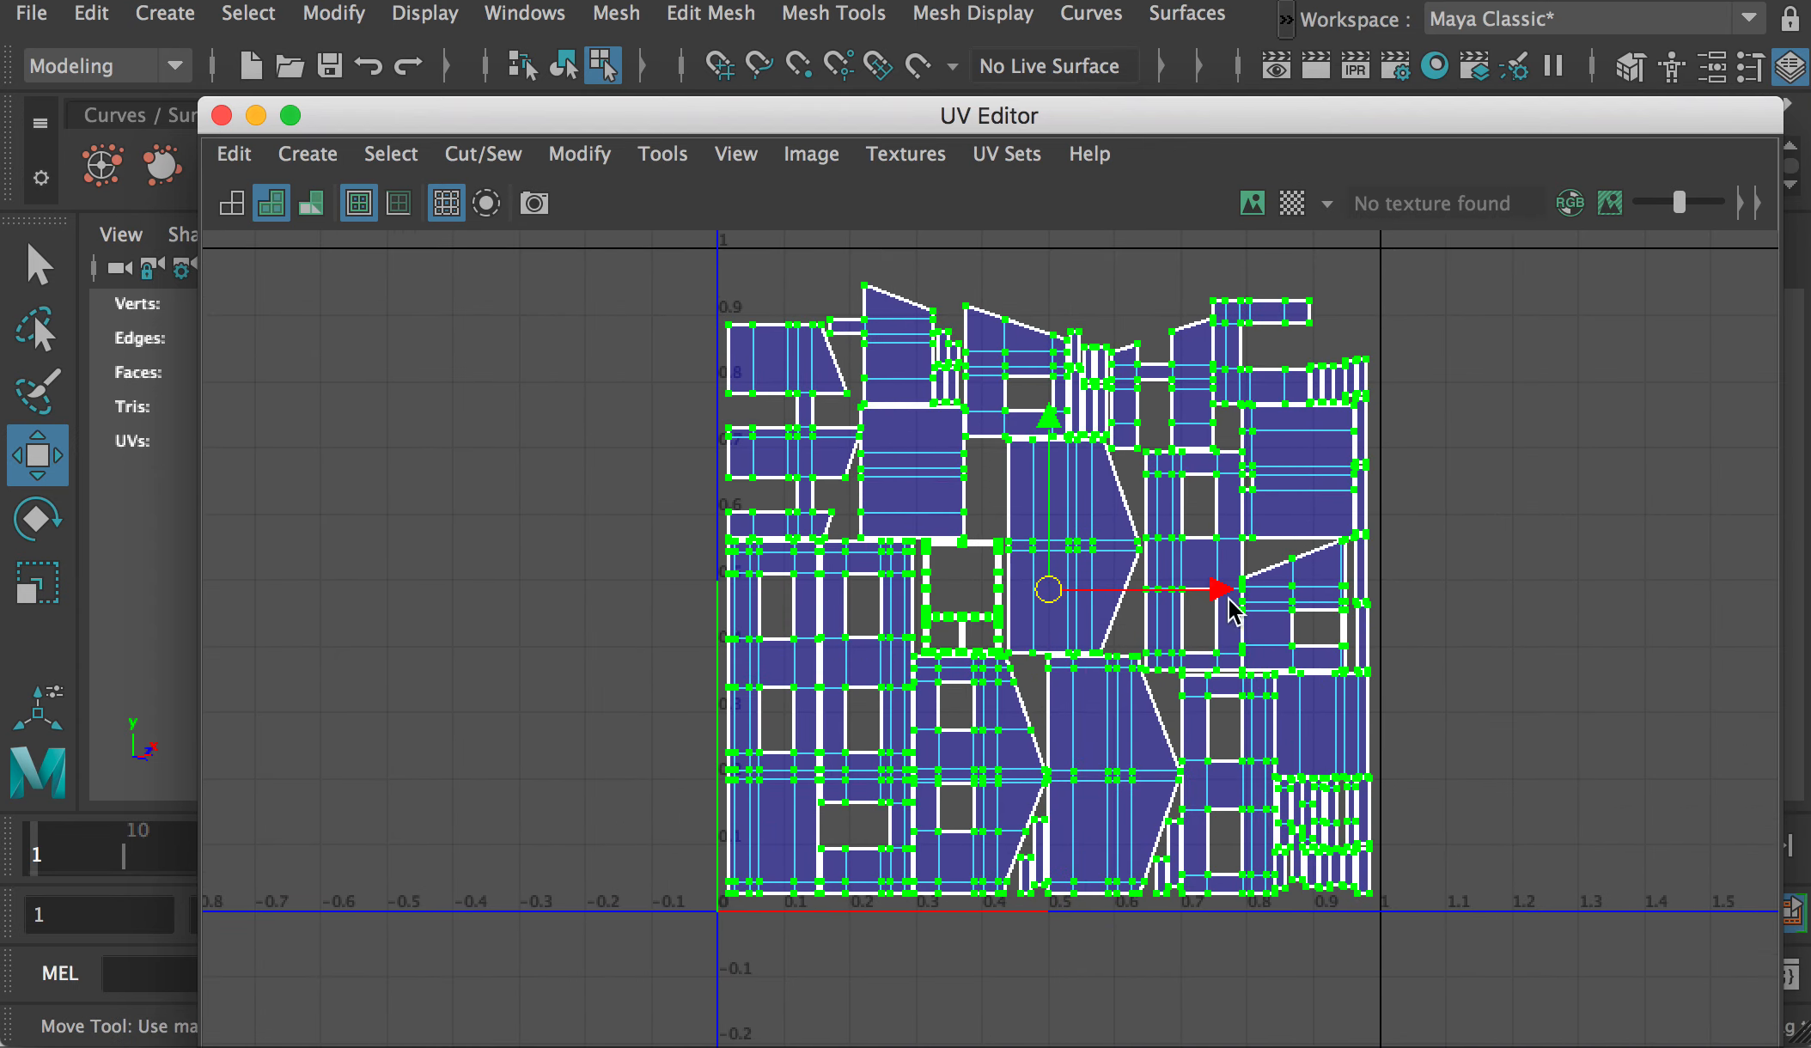
{"action": "left_click", "coordinate": [586, 156]}
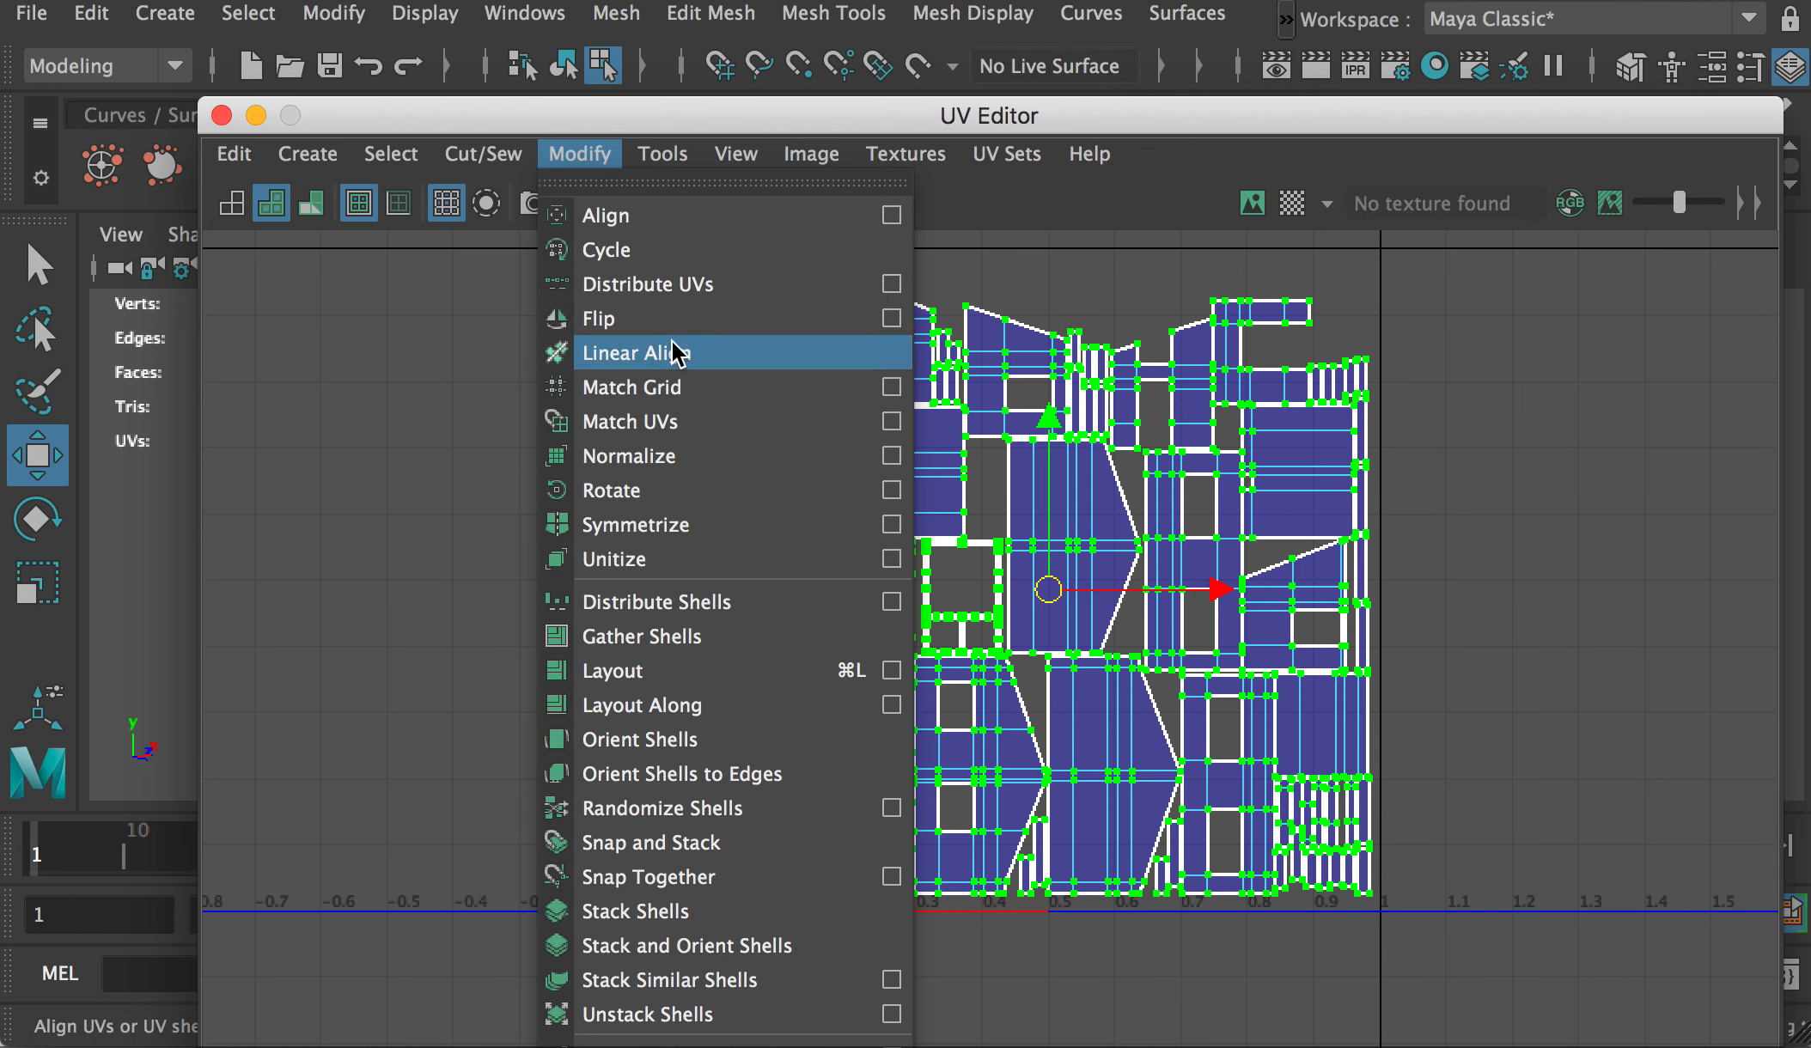
{"action": "left_click", "coordinate": [593, 491]}
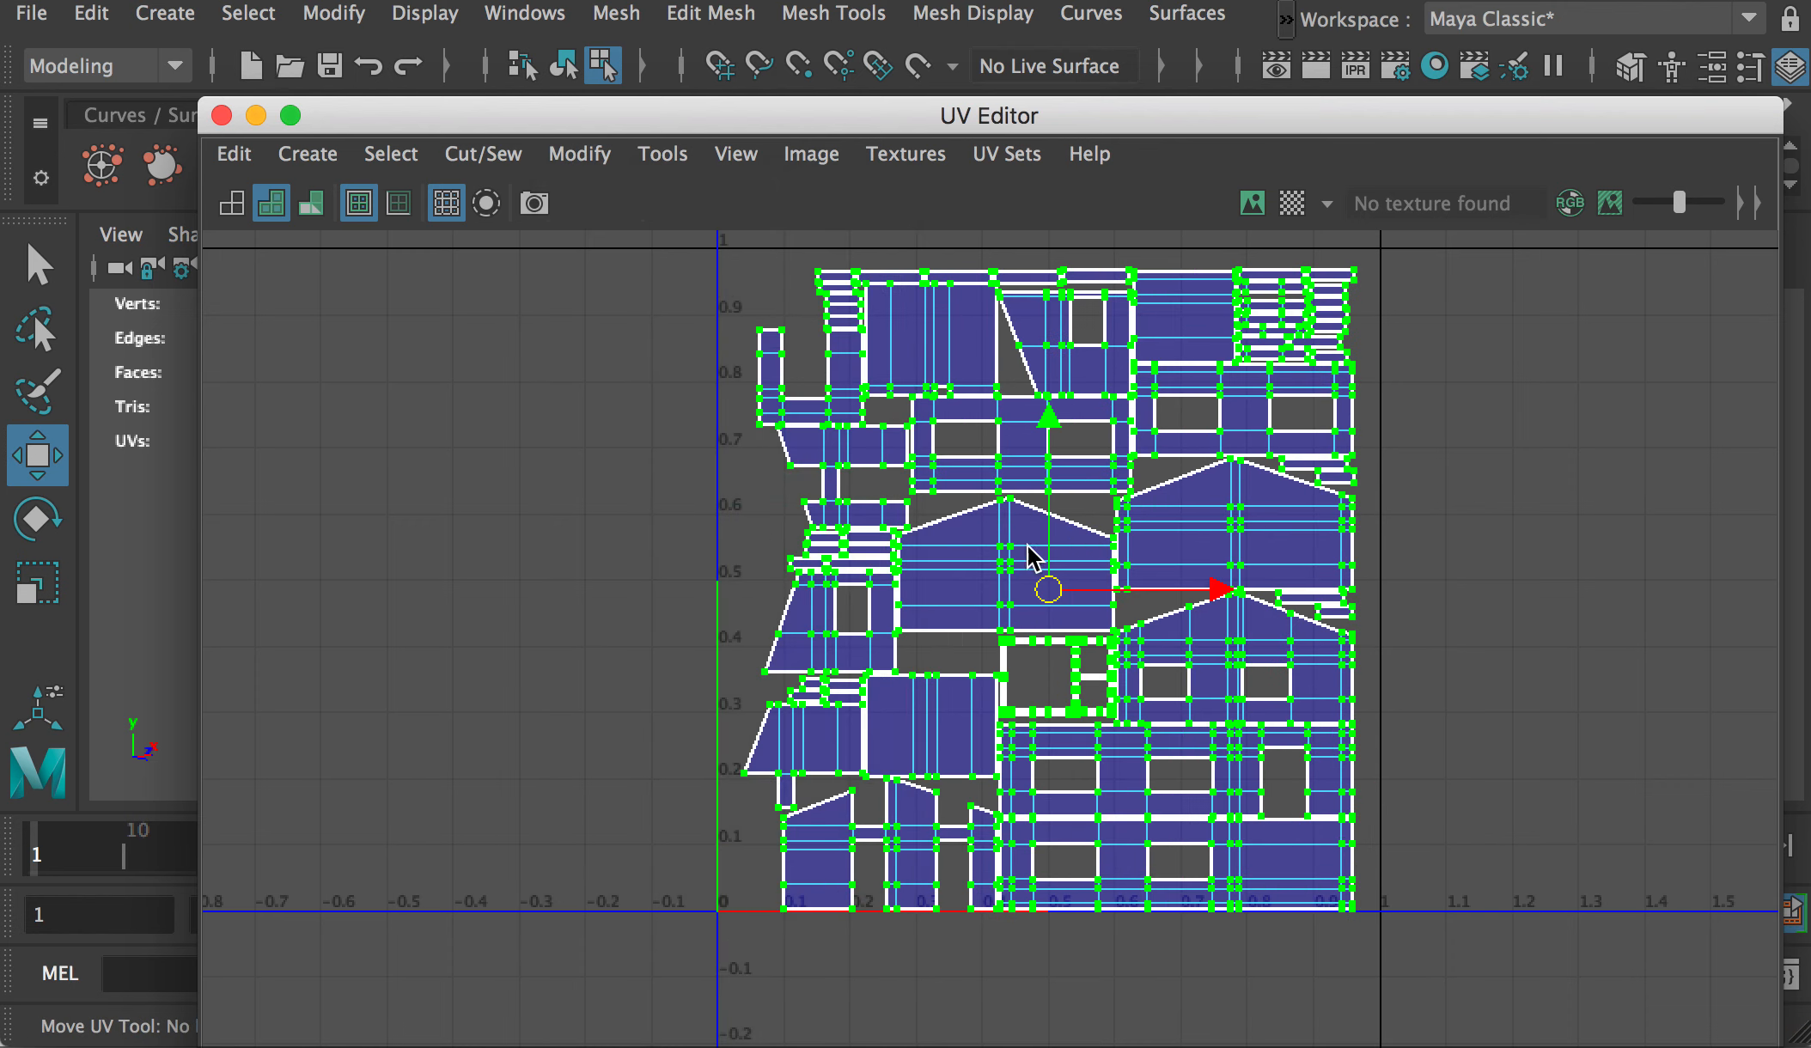
{"action": "left_click_drag", "start_coordinate": [1220, 590], "coordinate": [1140, 533]}
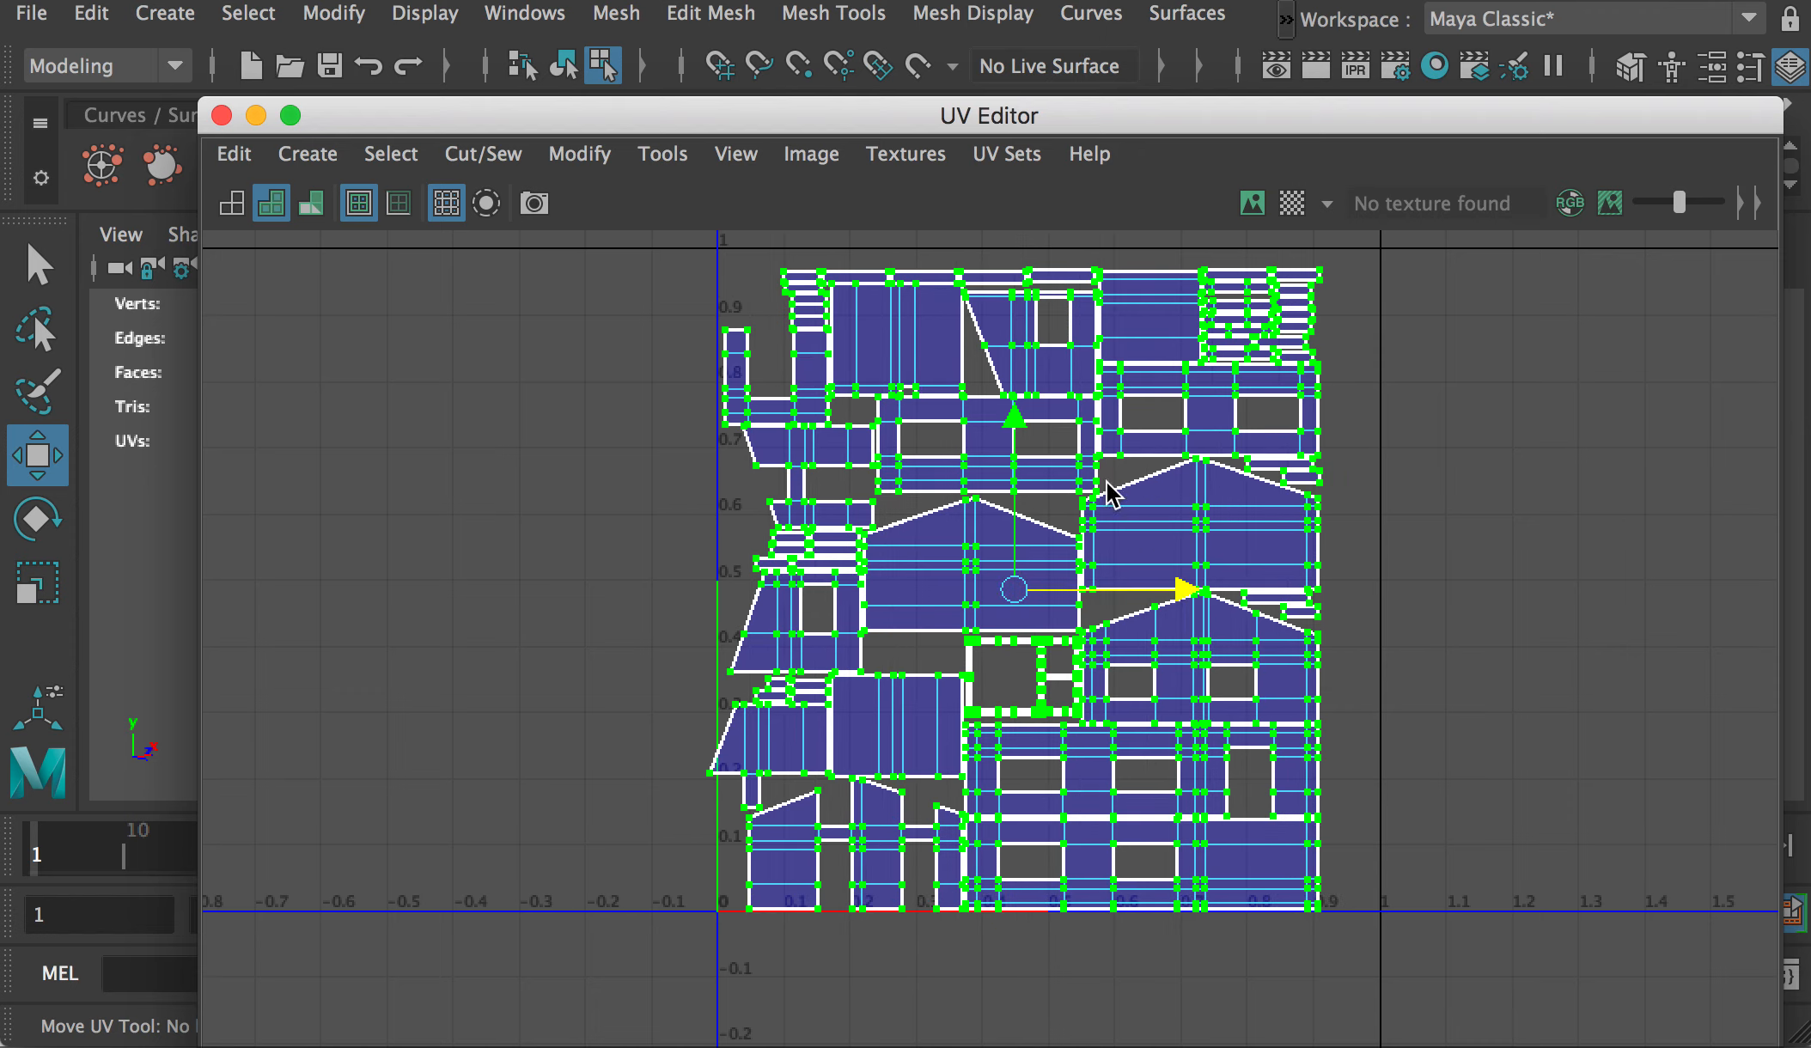
{"action": "left_click_drag", "start_coordinate": [1022, 420], "coordinate": [1024, 411]}
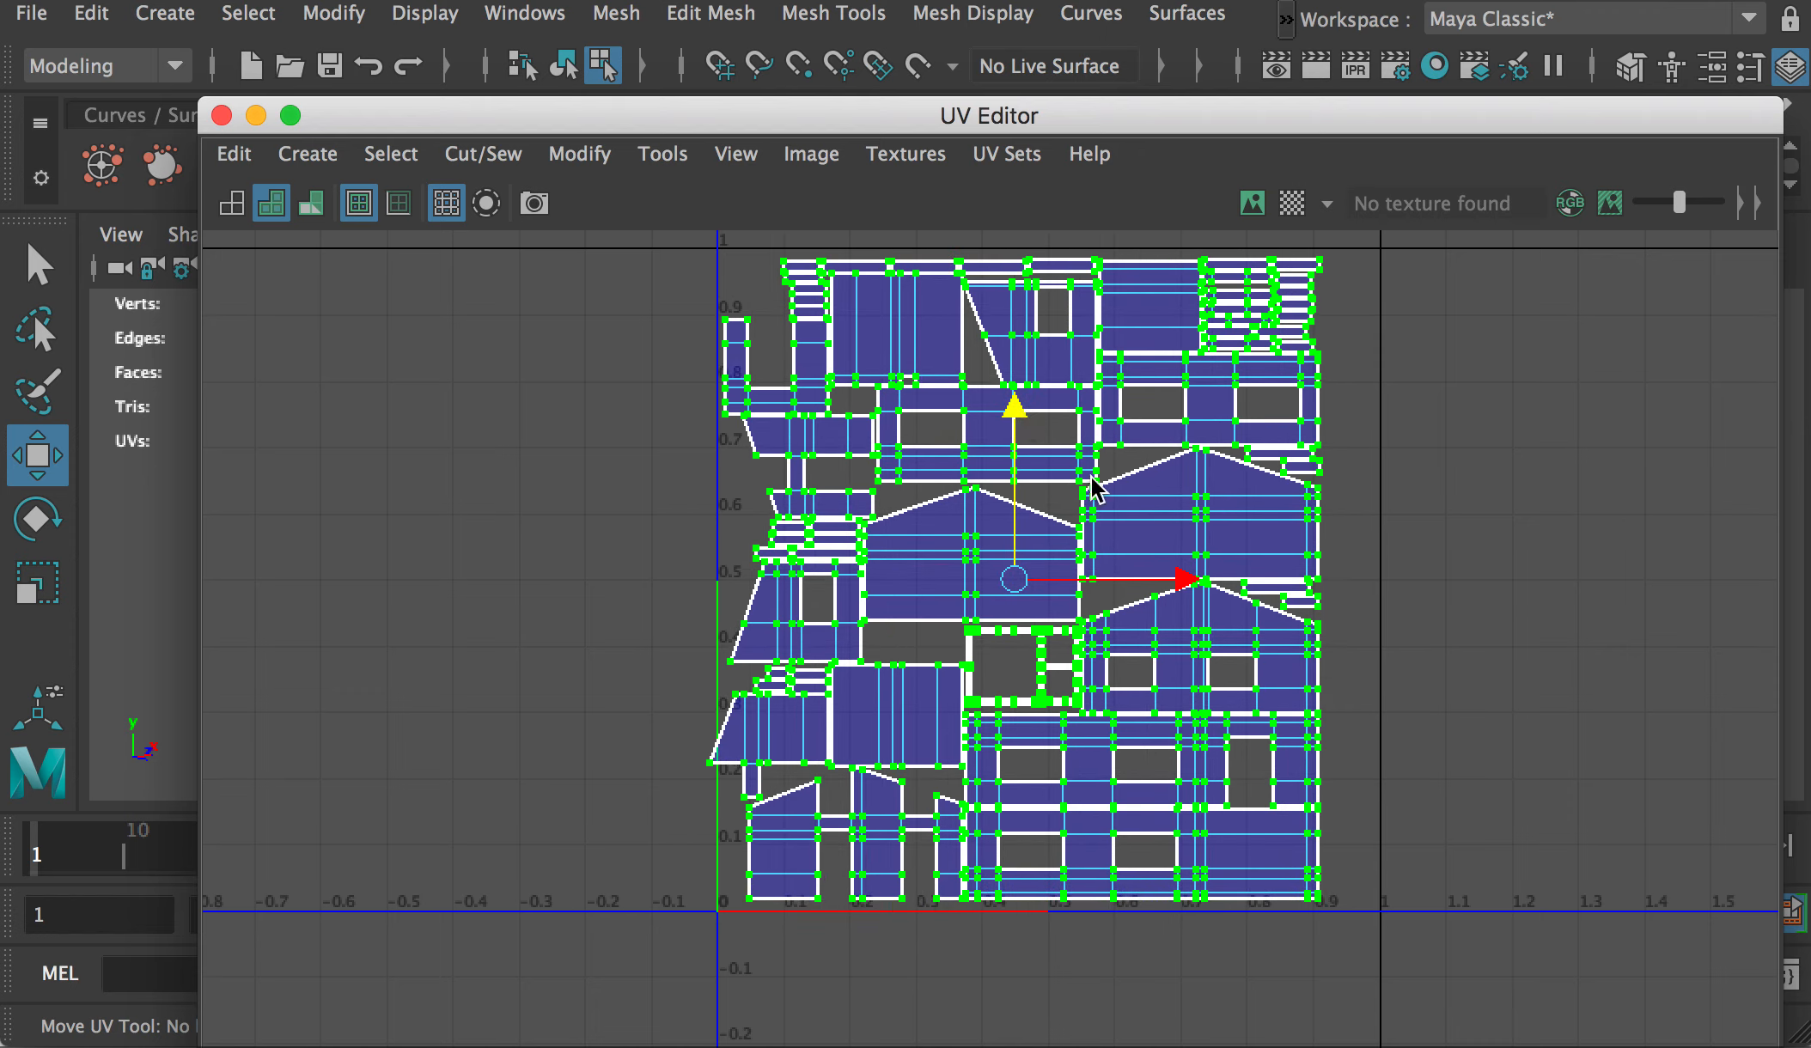
{"action": "left_click_drag", "start_coordinate": [1180, 581], "coordinate": [1196, 586]}
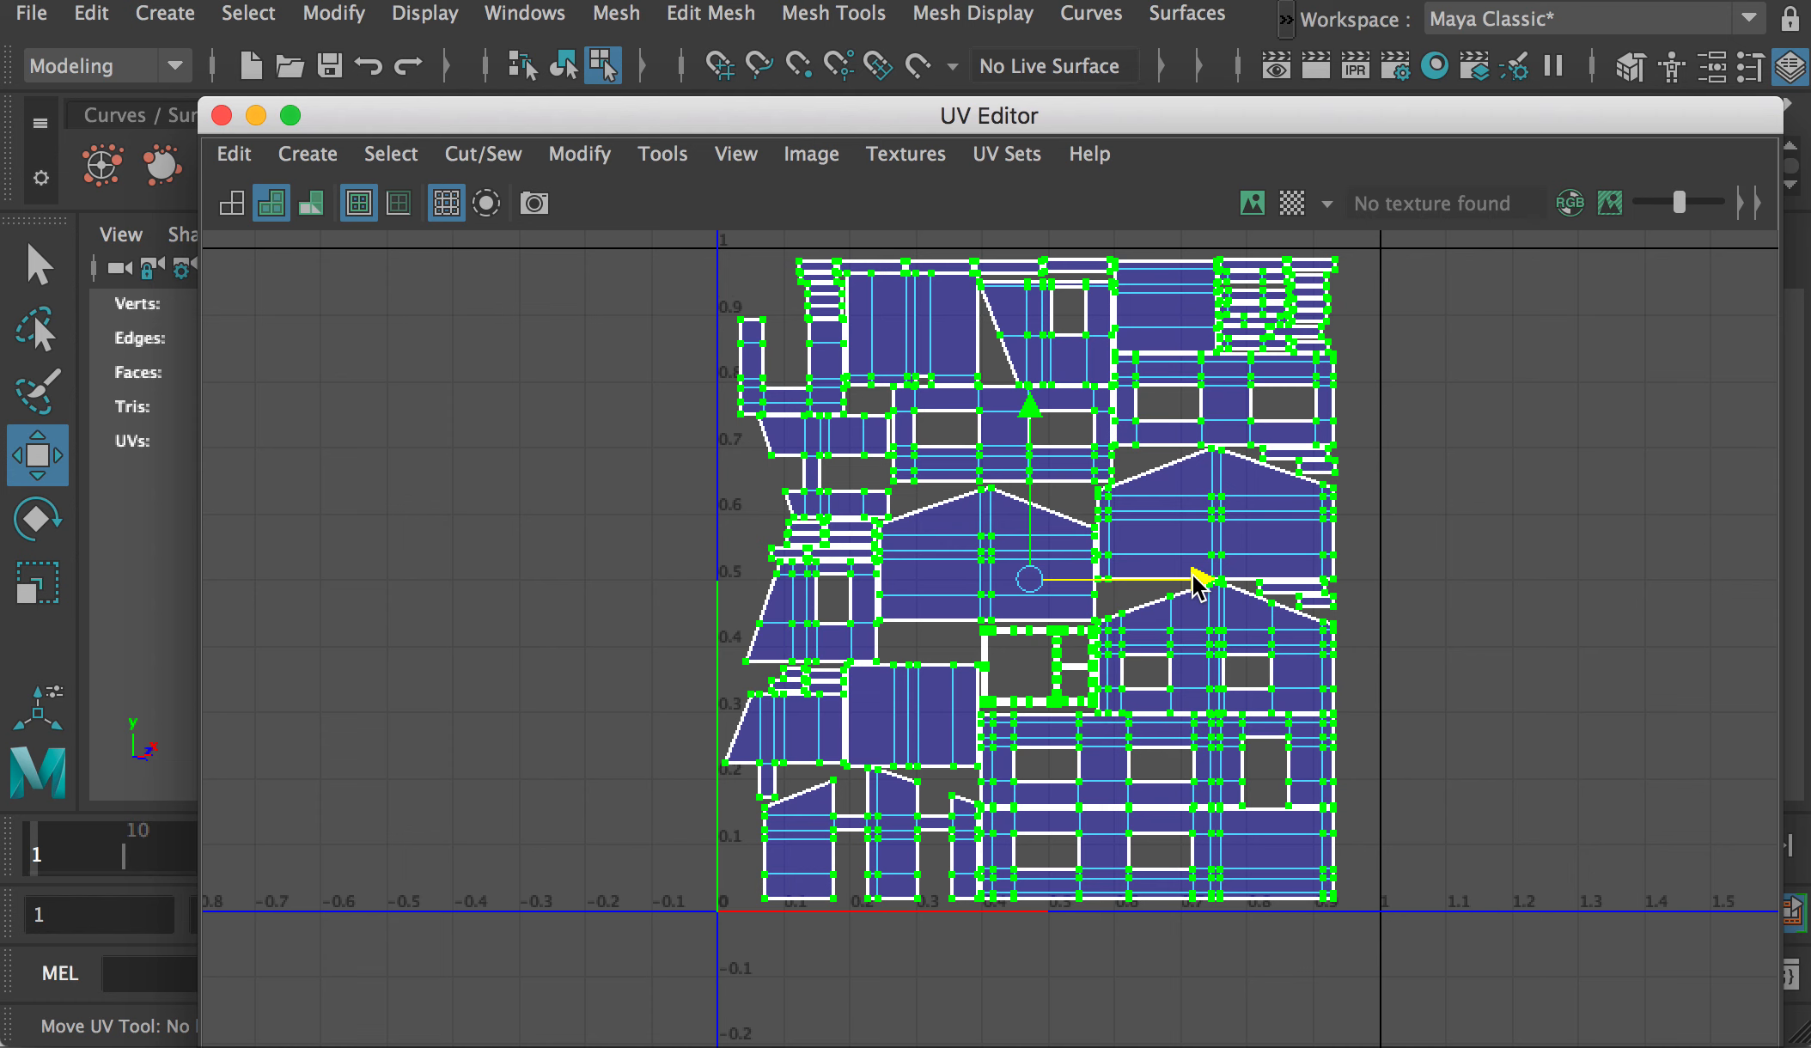
Step: Clear the UV selection and return the walls to object selection mode
{"action": "left_click", "coordinate": [1525, 524]}
{"action": "left_click_drag", "start_coordinate": [705, 129], "coordinate": [1748, 539]}
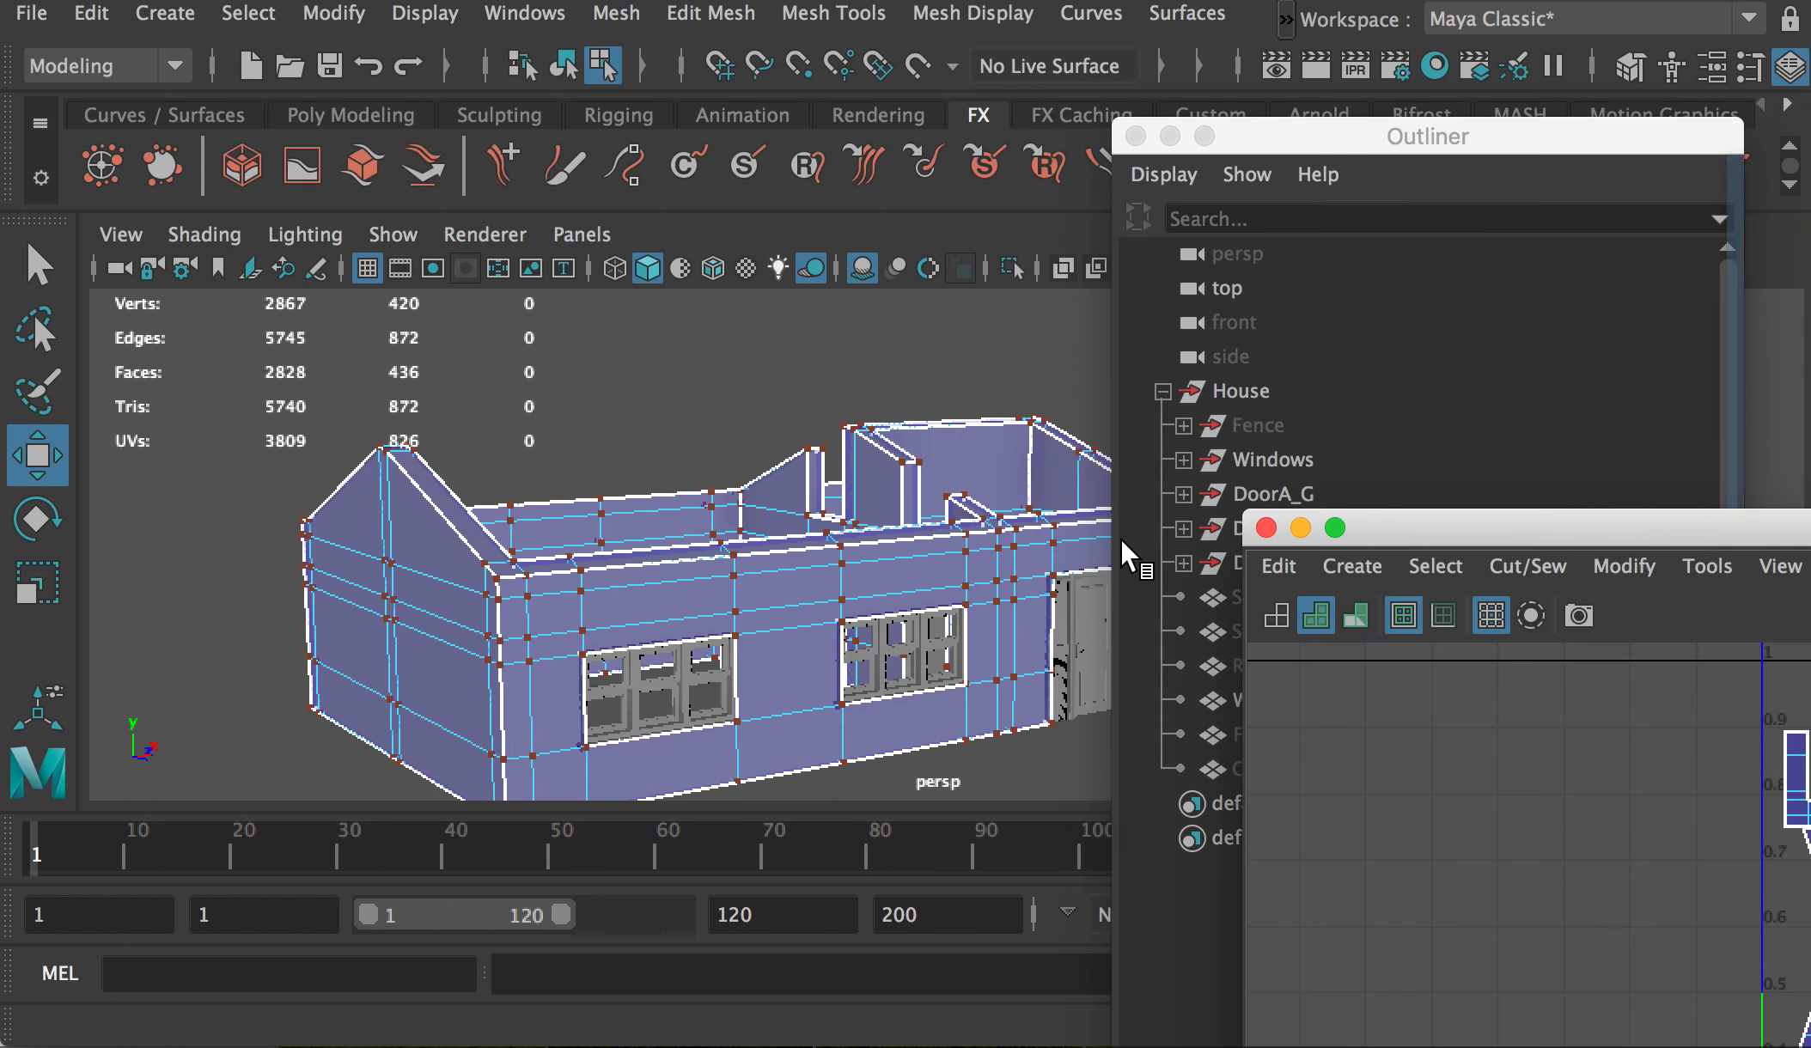
{"action": "right_click_drag", "start_coordinate": [1015, 433], "coordinate": [1134, 393]}
{"action": "left_click", "coordinate": [1271, 150]}
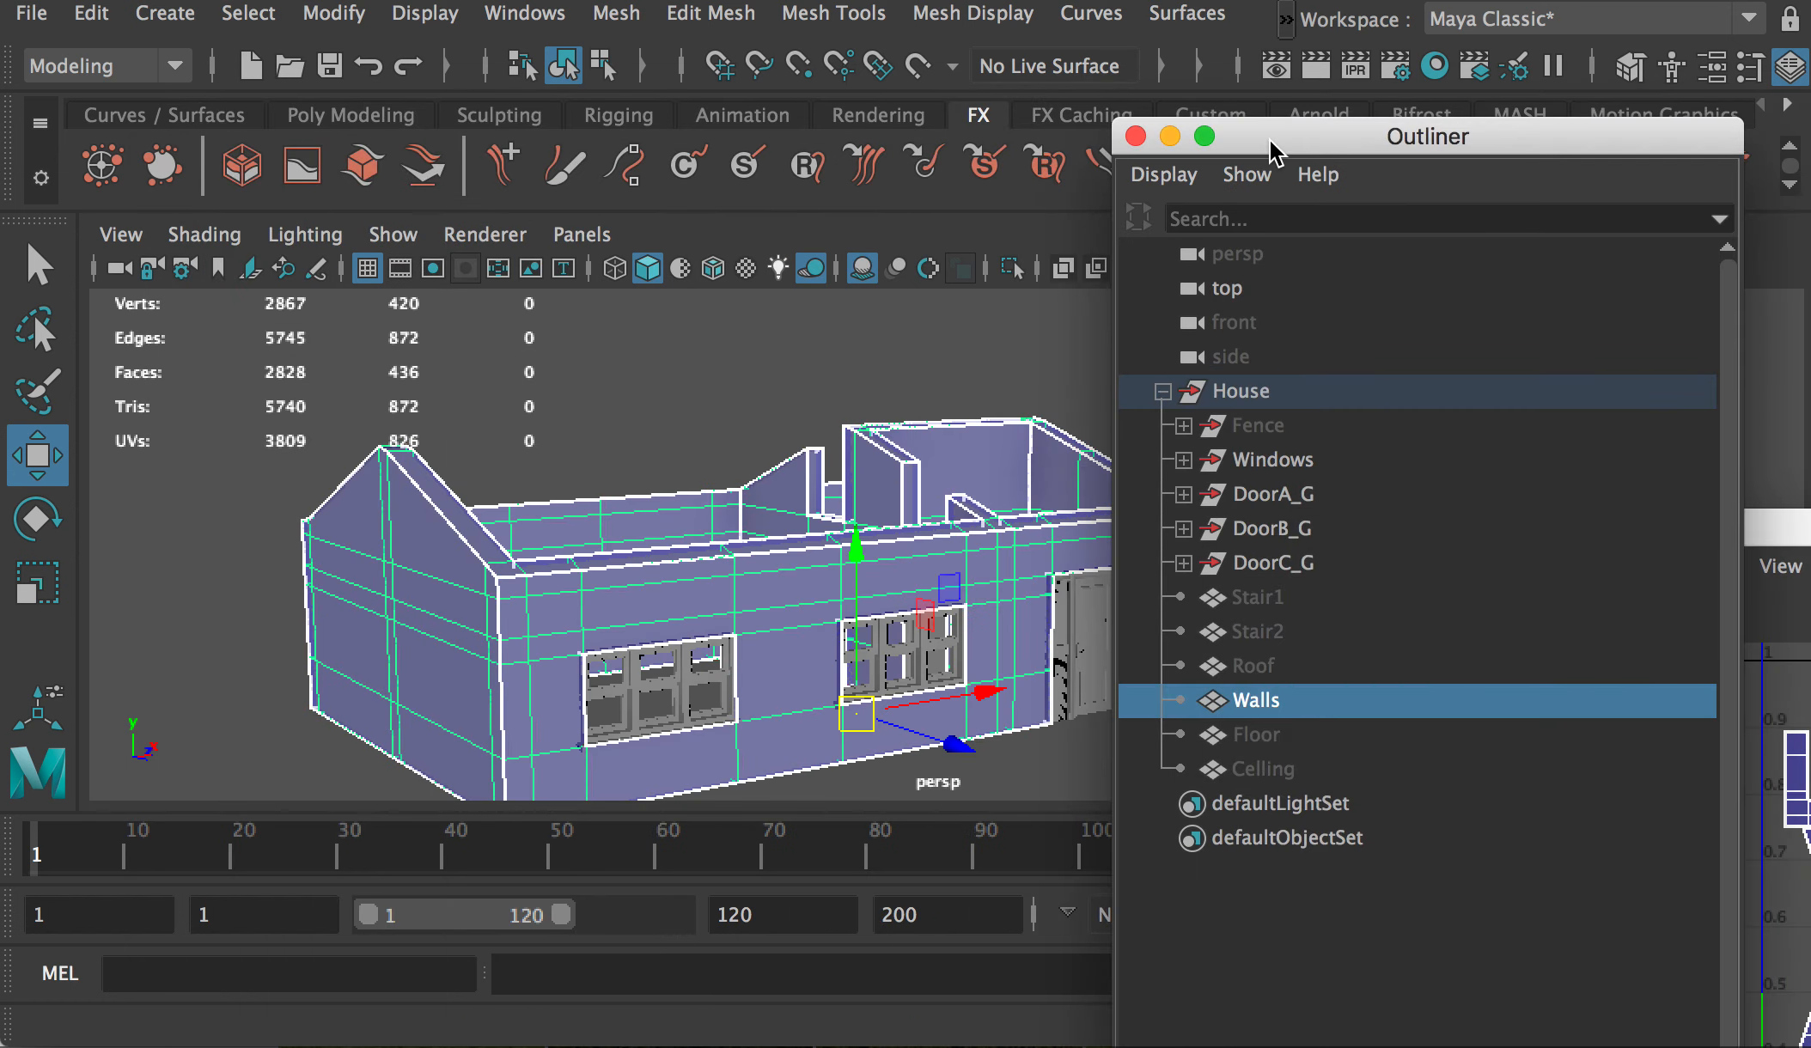
Step: Hide the finished Walls object
{"action": "left_click", "coordinate": [1256, 660]}
{"action": "left_click", "coordinate": [1255, 705]}
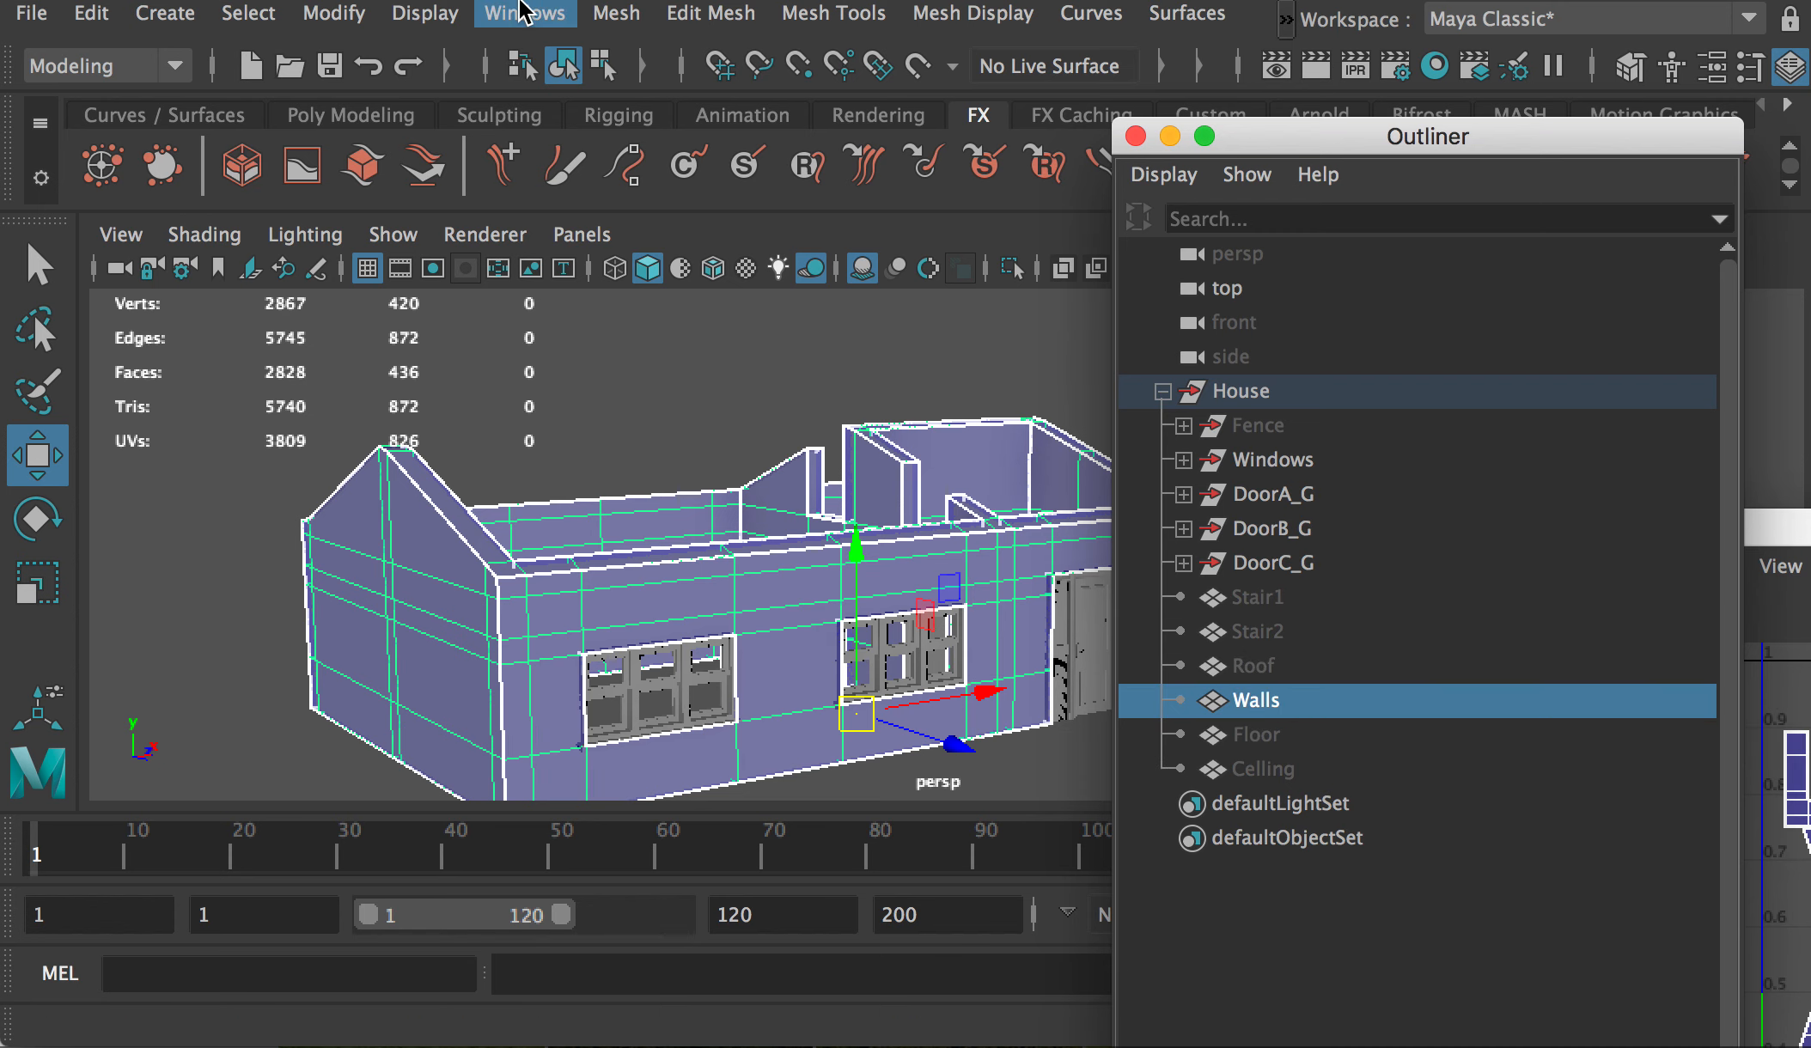
{"action": "left_click", "coordinate": [425, 12]}
{"action": "mouse_move", "coordinate": [529, 199]}
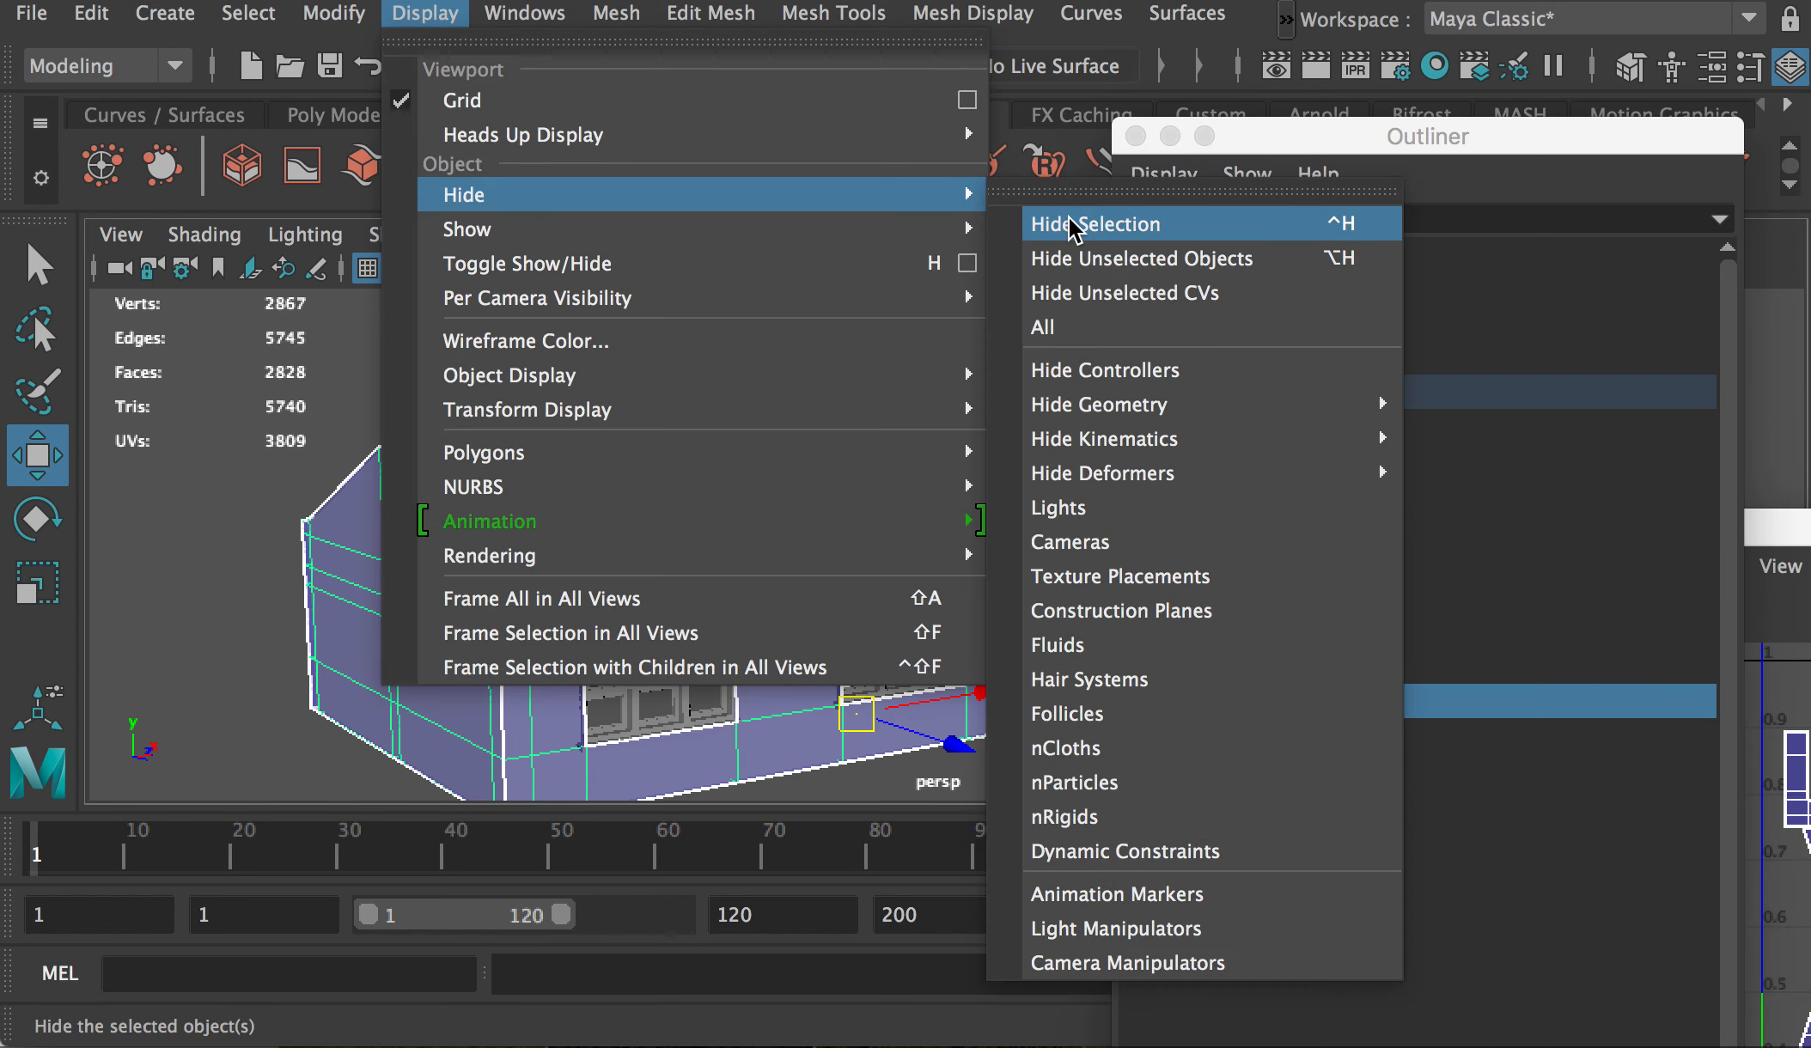
{"action": "left_click", "coordinate": [1031, 225]}
Step: Examine the remaining windows and doors from several sides, comparing a three-part window with a two-part one
{"action": "left_click_drag", "start_coordinate": [891, 471], "coordinate": [607, 415], "text": "alt"}
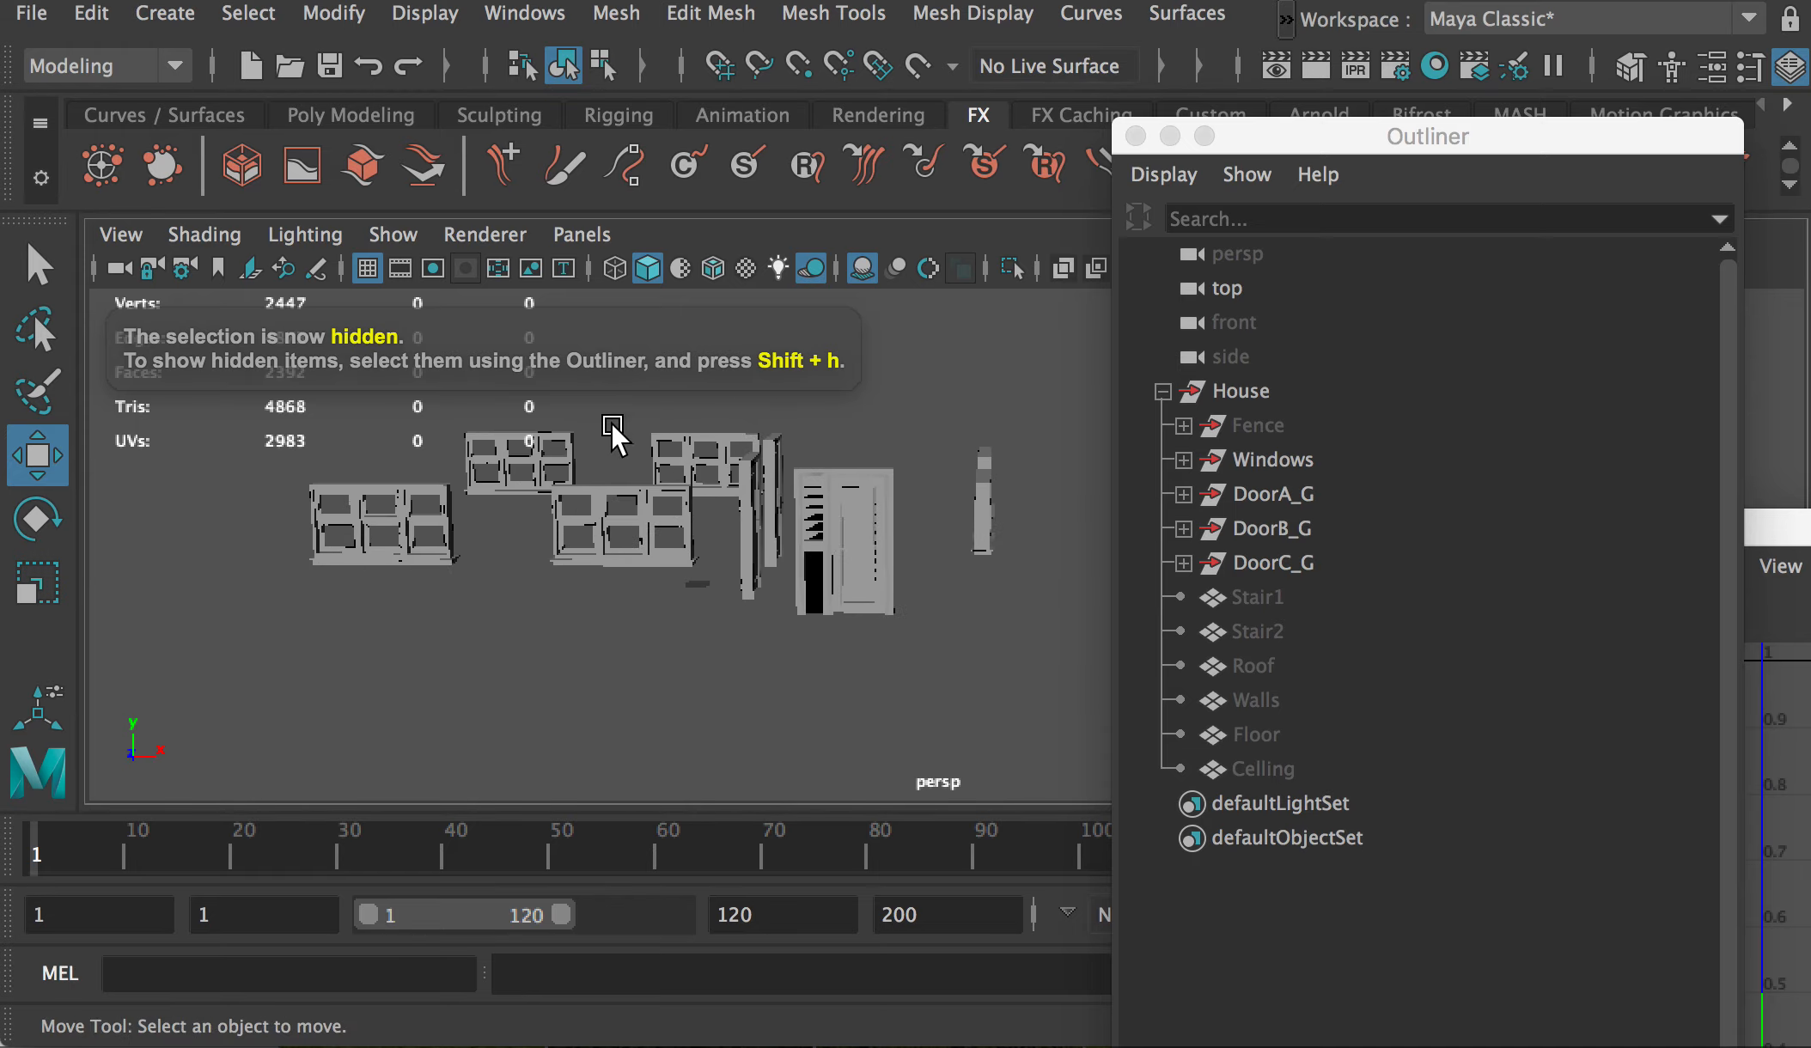
{"action": "right_click_drag", "start_coordinate": [607, 416], "coordinate": [750, 562], "text": "alt"}
{"action": "left_click_drag", "start_coordinate": [751, 562], "coordinate": [814, 445], "text": "alt"}
{"action": "left_click_drag", "start_coordinate": [829, 519], "coordinate": [508, 567], "text": "alt"}
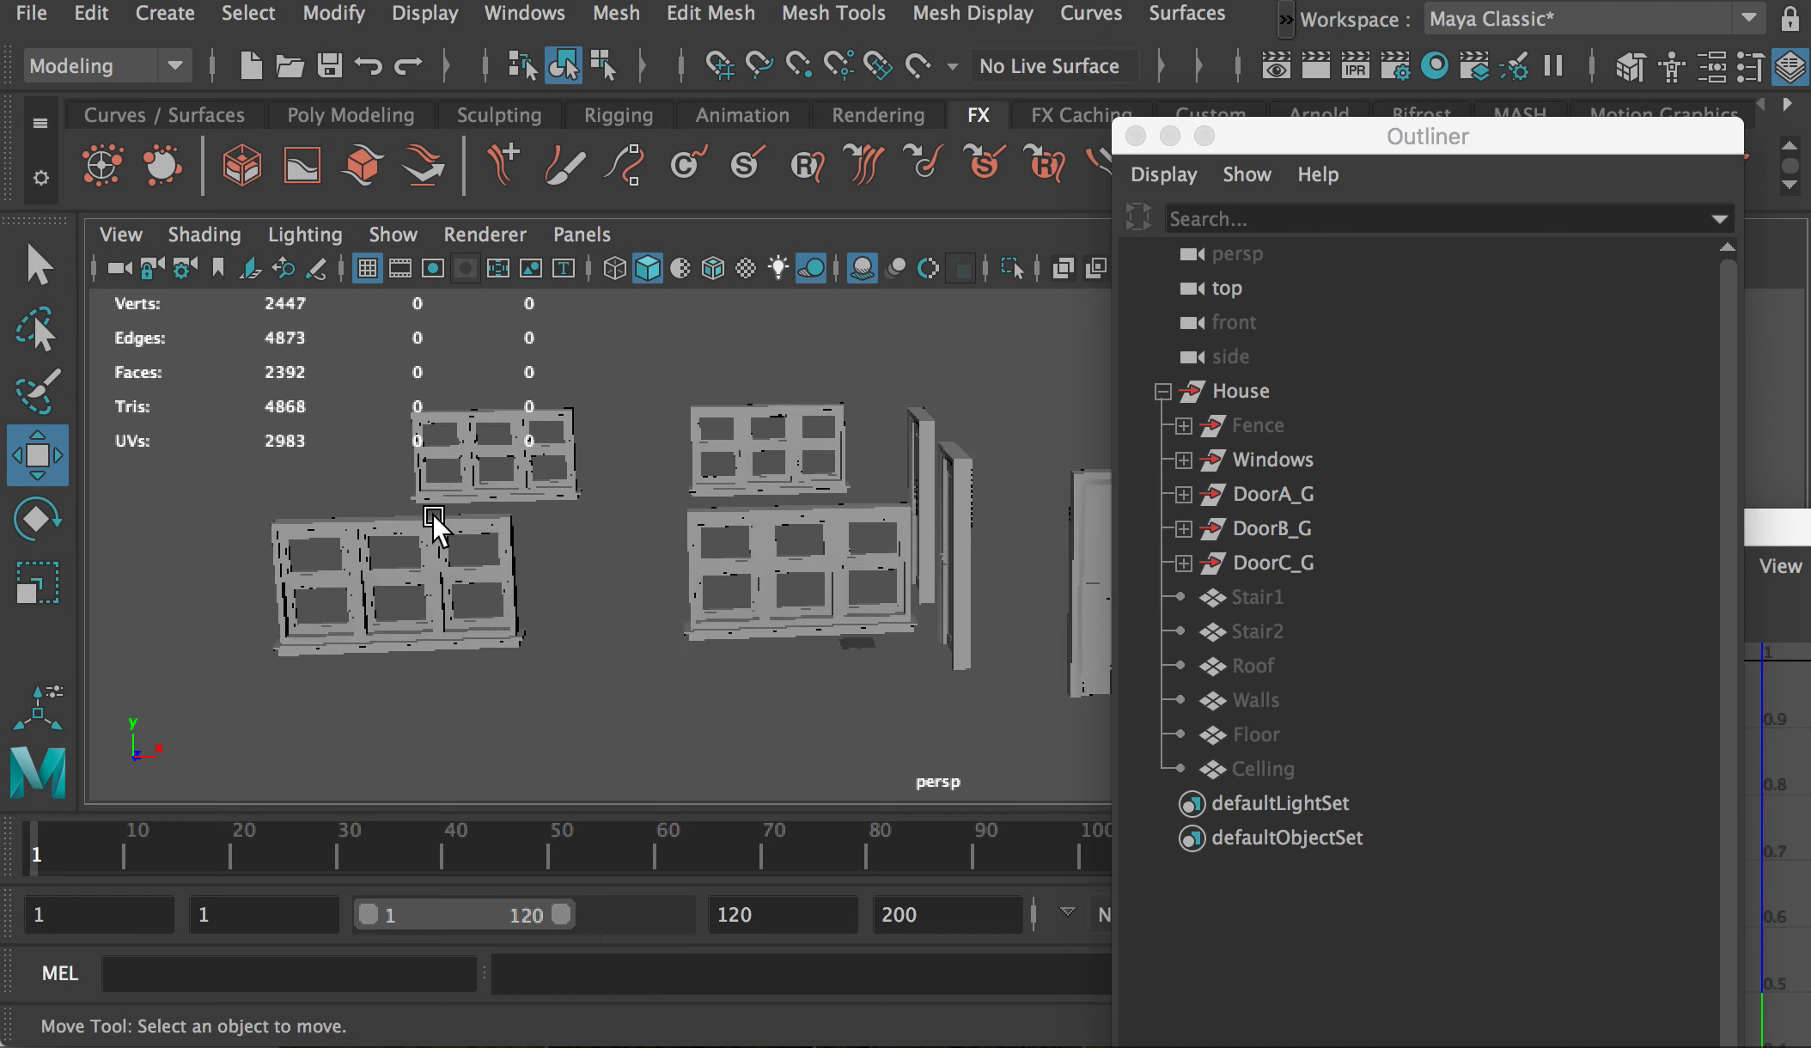
{"action": "left_click_drag", "start_coordinate": [660, 540], "coordinate": [763, 519], "text": "alt"}
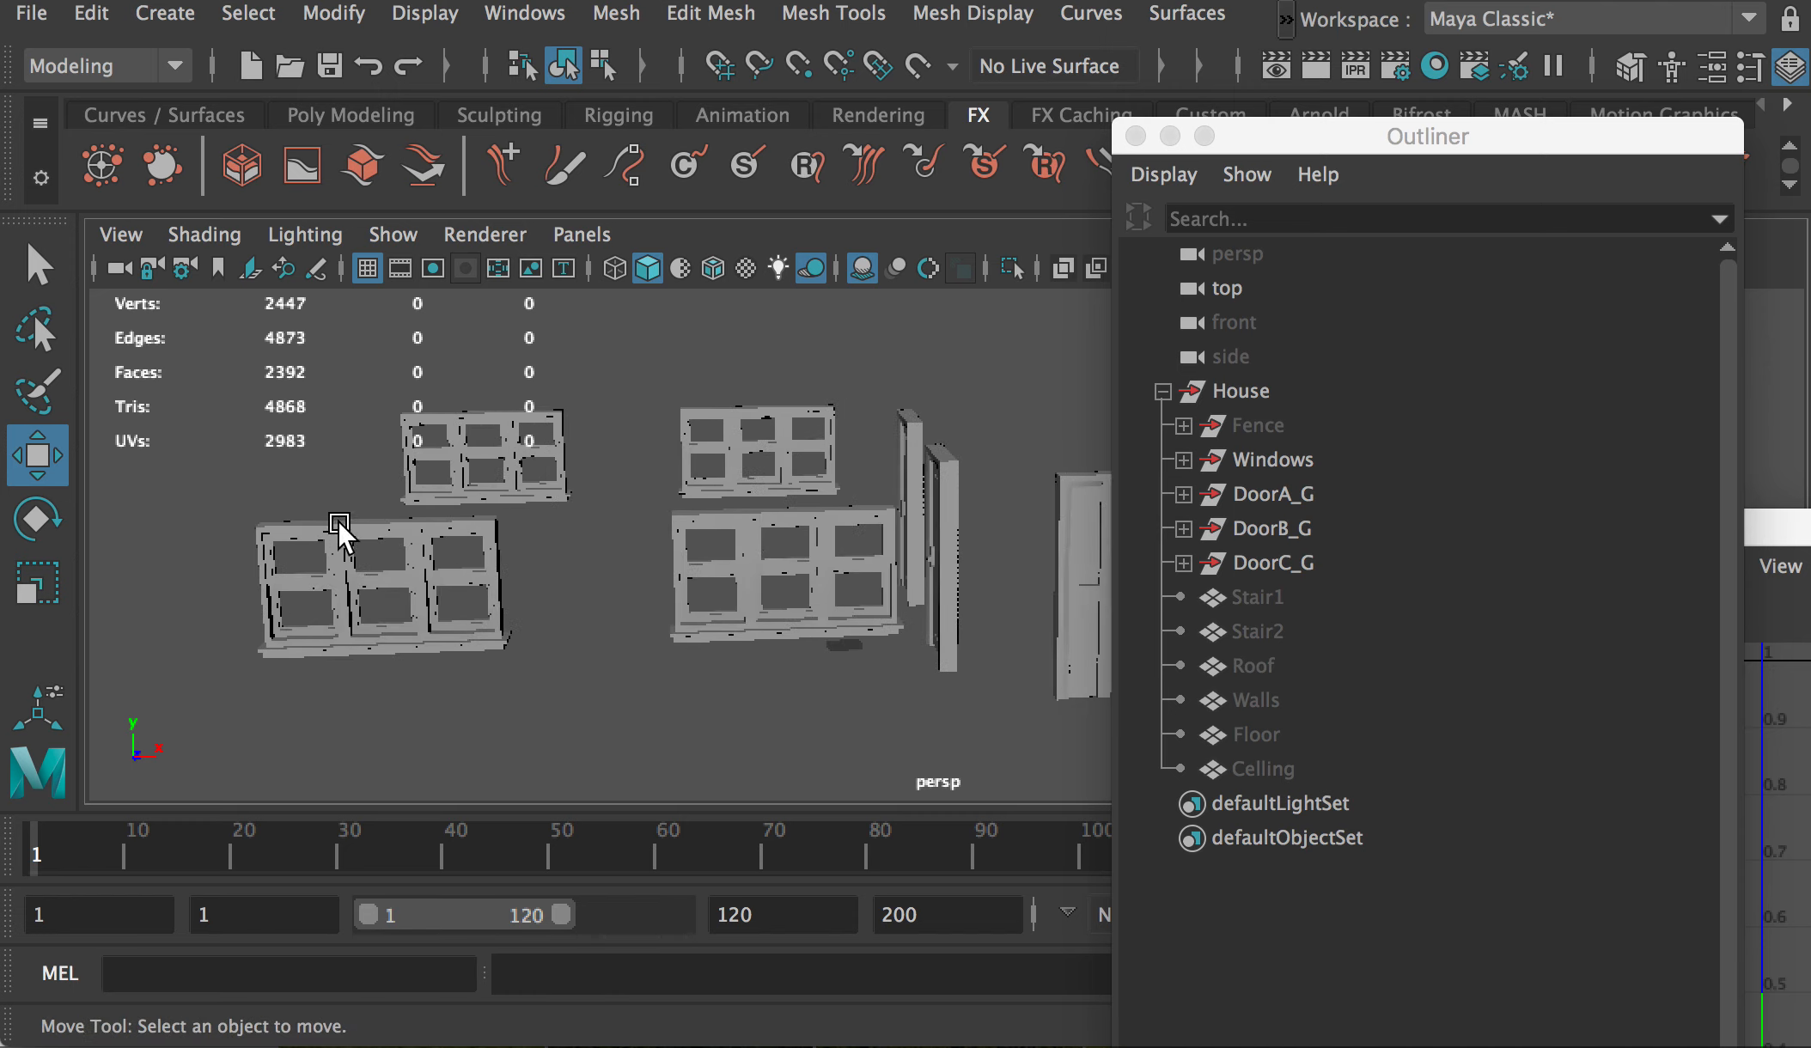
{"action": "left_click", "coordinate": [365, 525]}
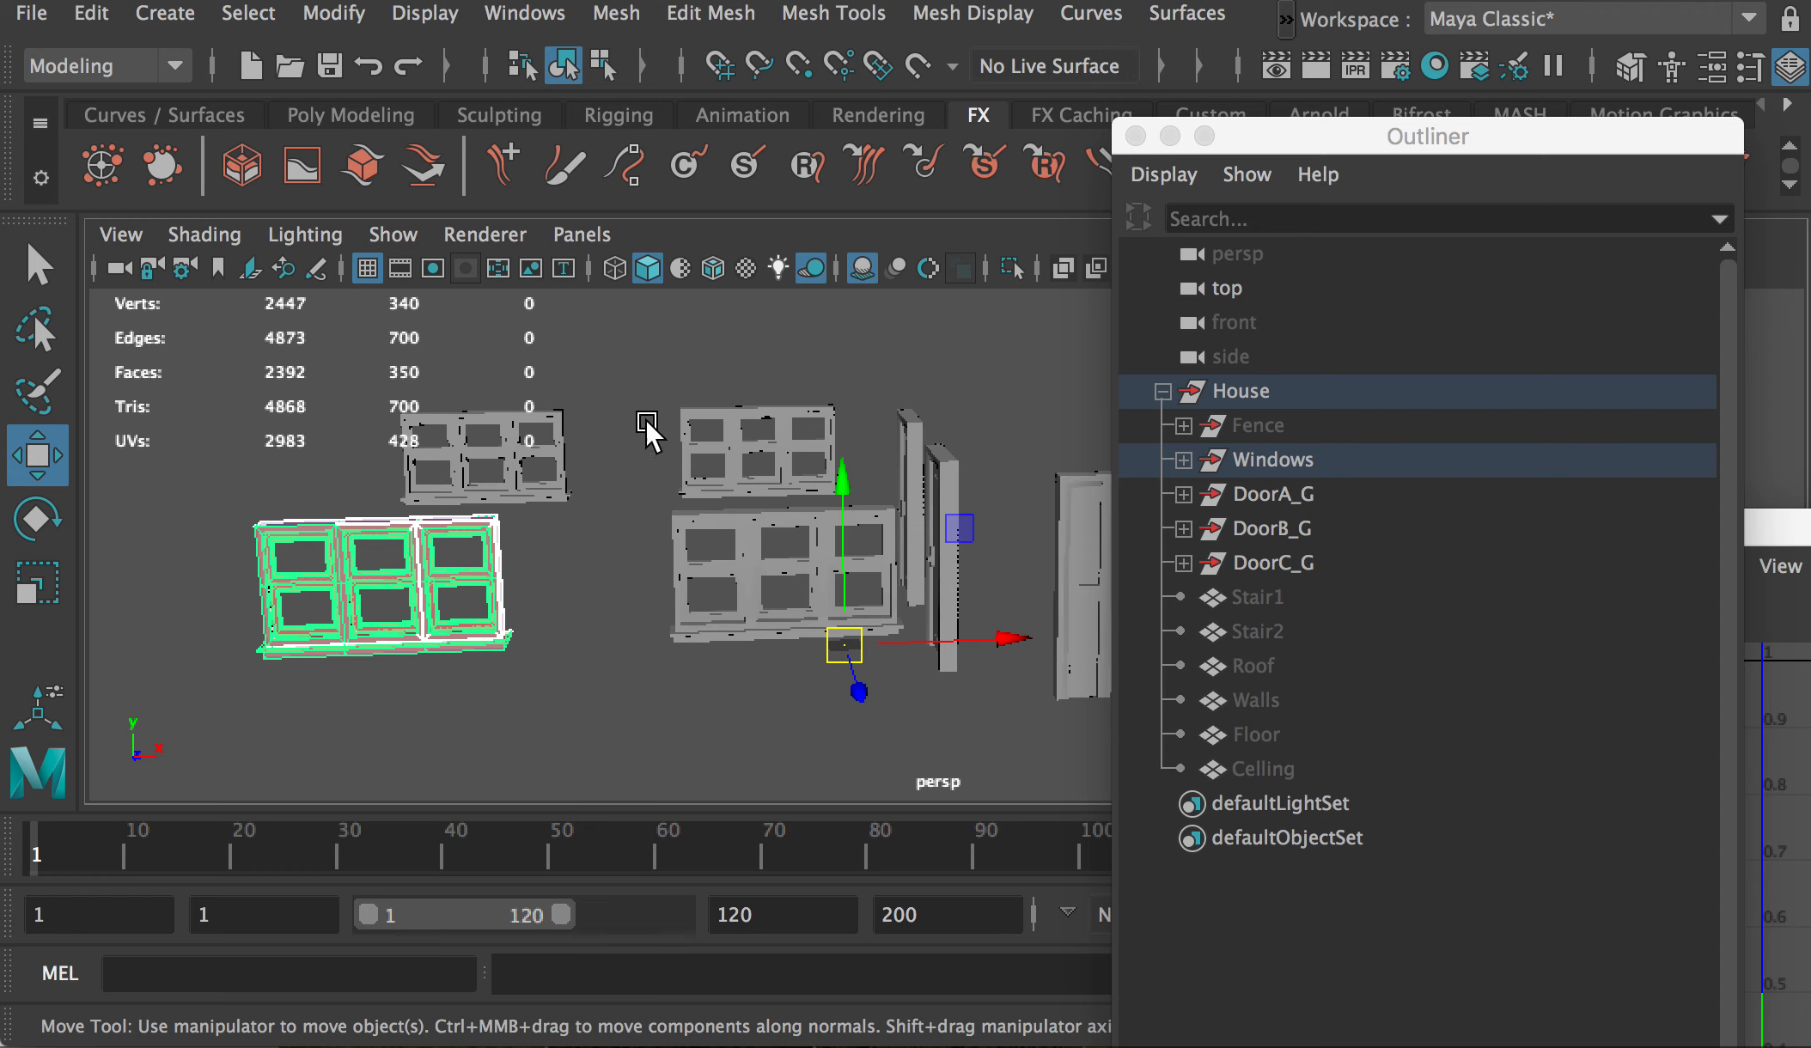
{"action": "left_click_drag", "start_coordinate": [831, 559], "coordinate": [501, 640], "text": "alt"}
{"action": "left_click", "coordinate": [491, 617]}
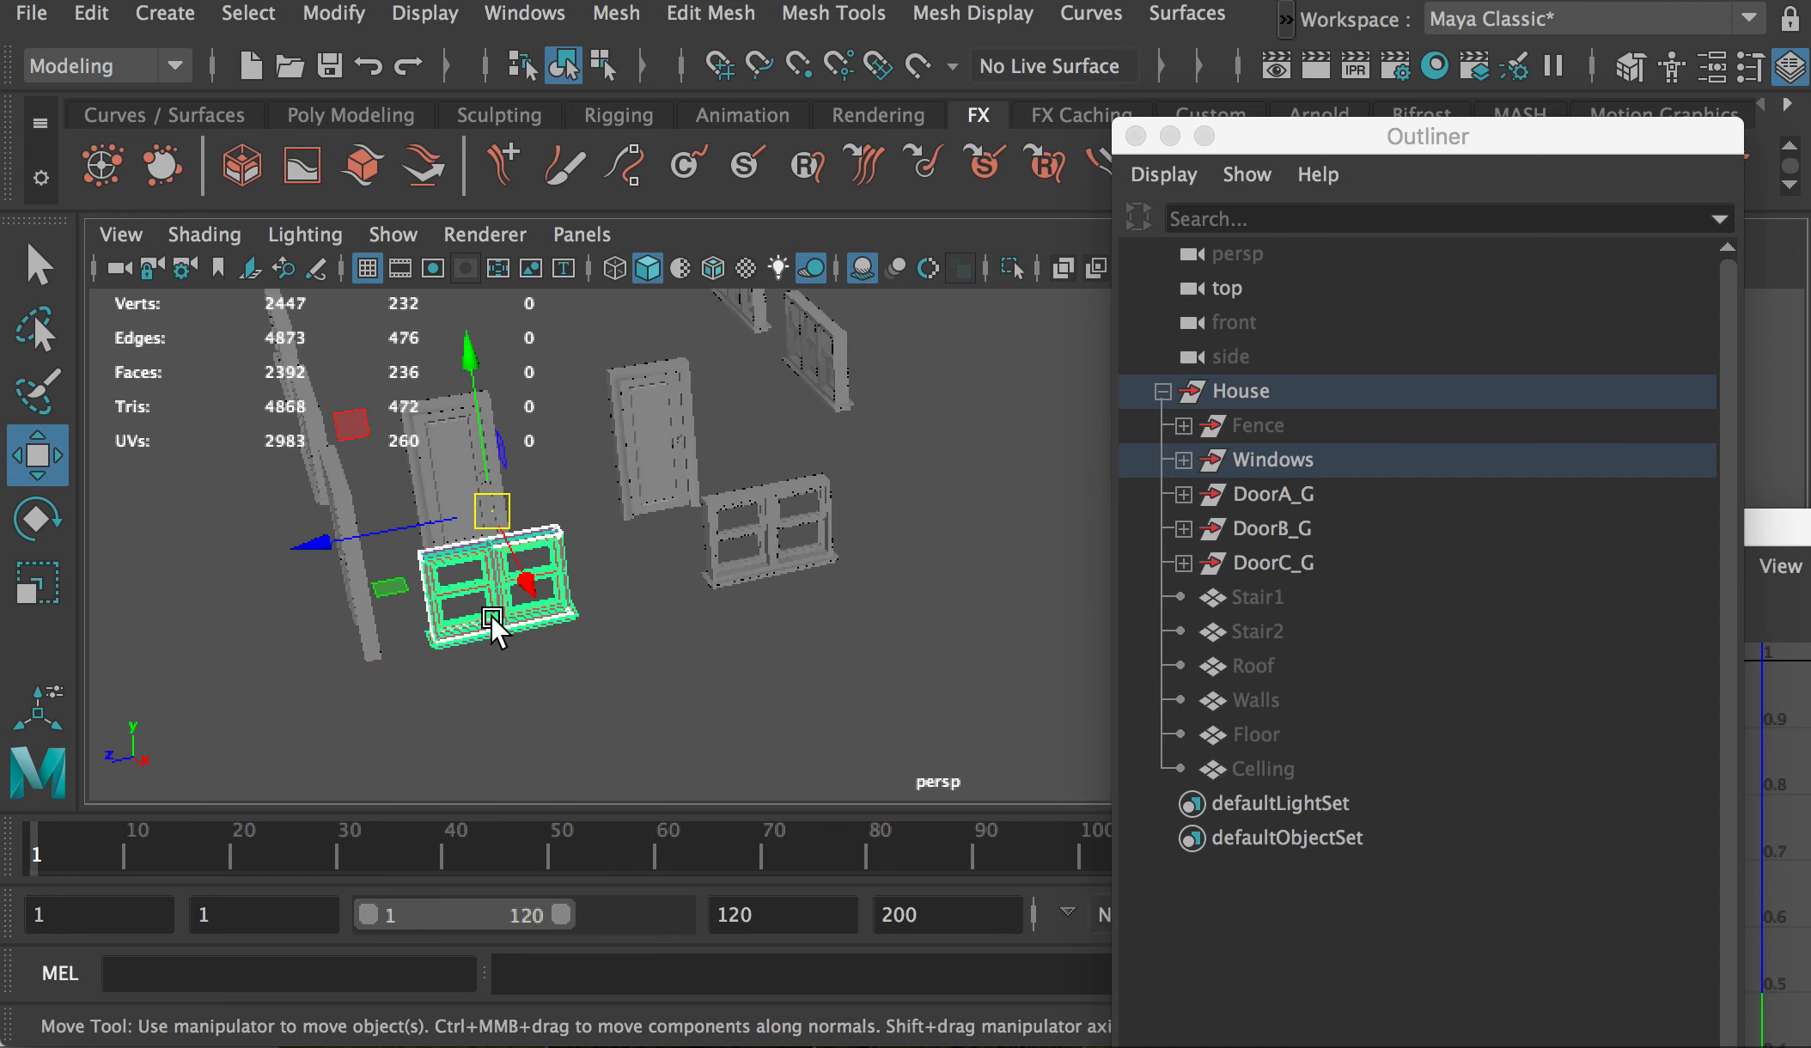
{"action": "left_click_drag", "start_coordinate": [853, 532], "coordinate": [356, 607], "text": "alt"}
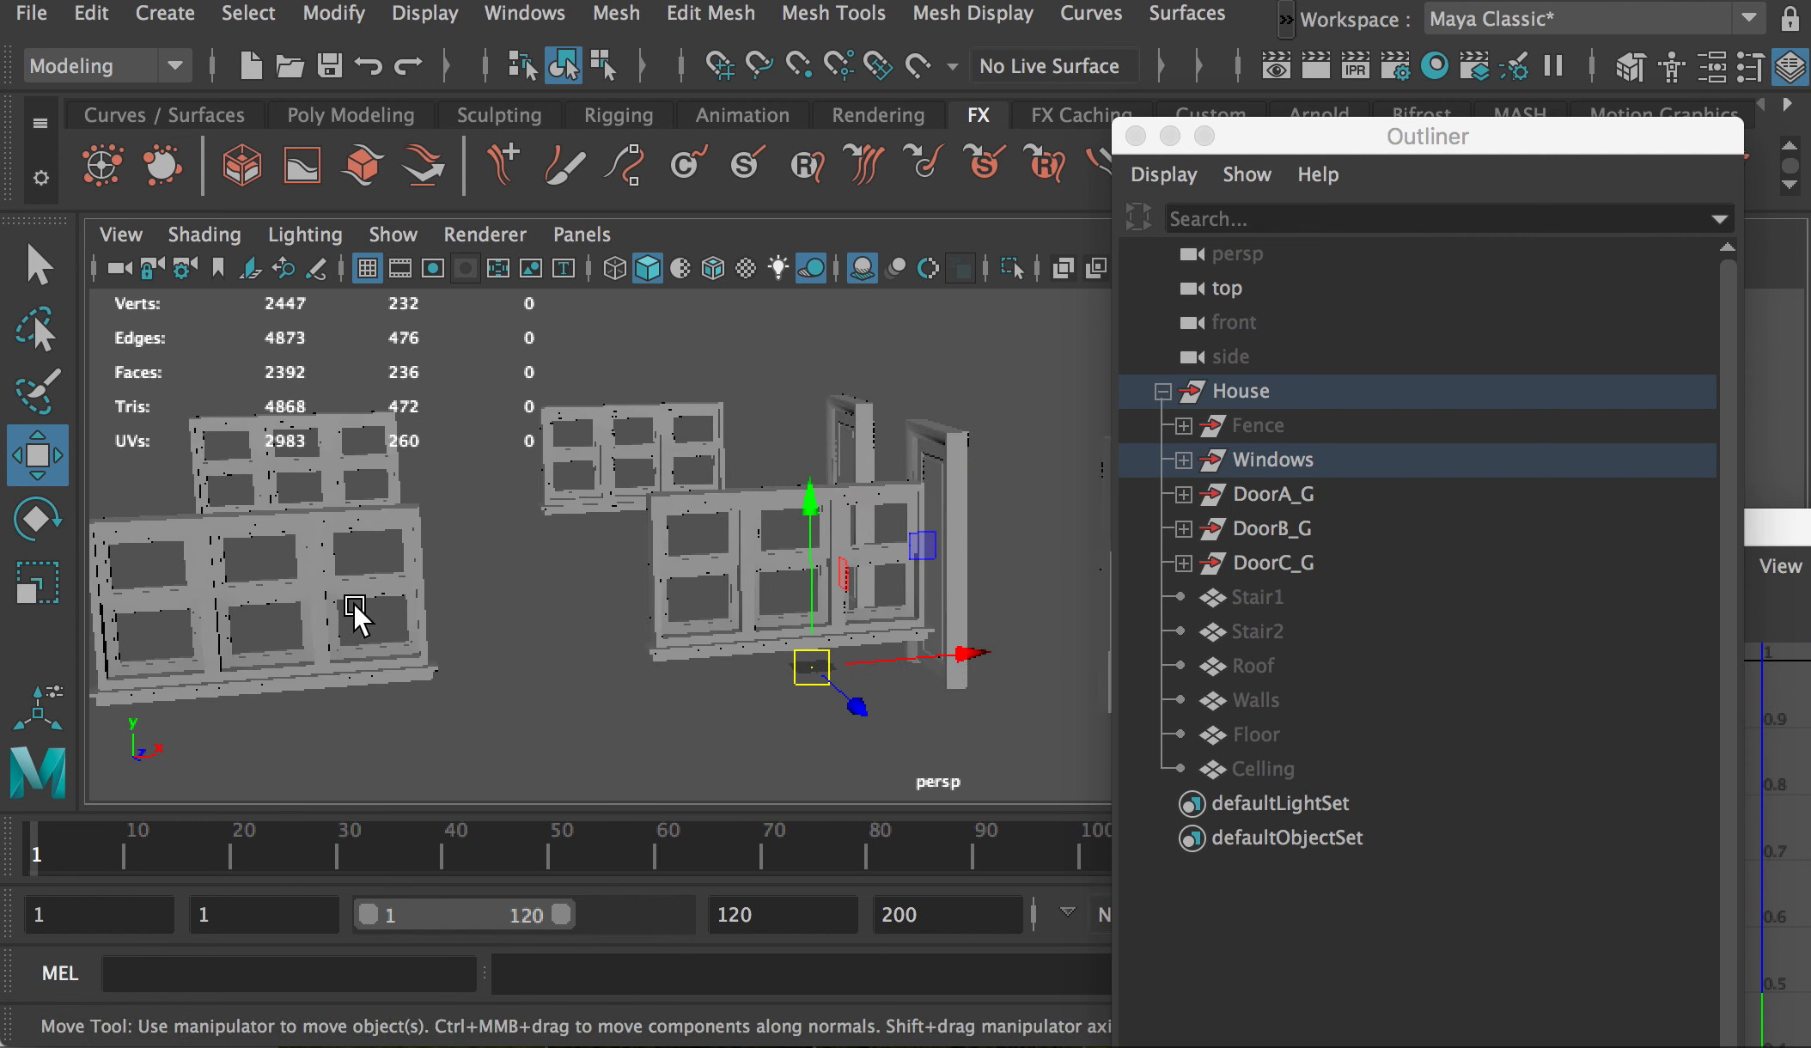
Step: Select the large three-part window at the front corner and create automatic UVs for it
{"action": "left_click", "coordinate": [360, 594]}
{"action": "middle_click_drag", "start_coordinate": [263, 591], "coordinate": [555, 580], "text": "alt"}
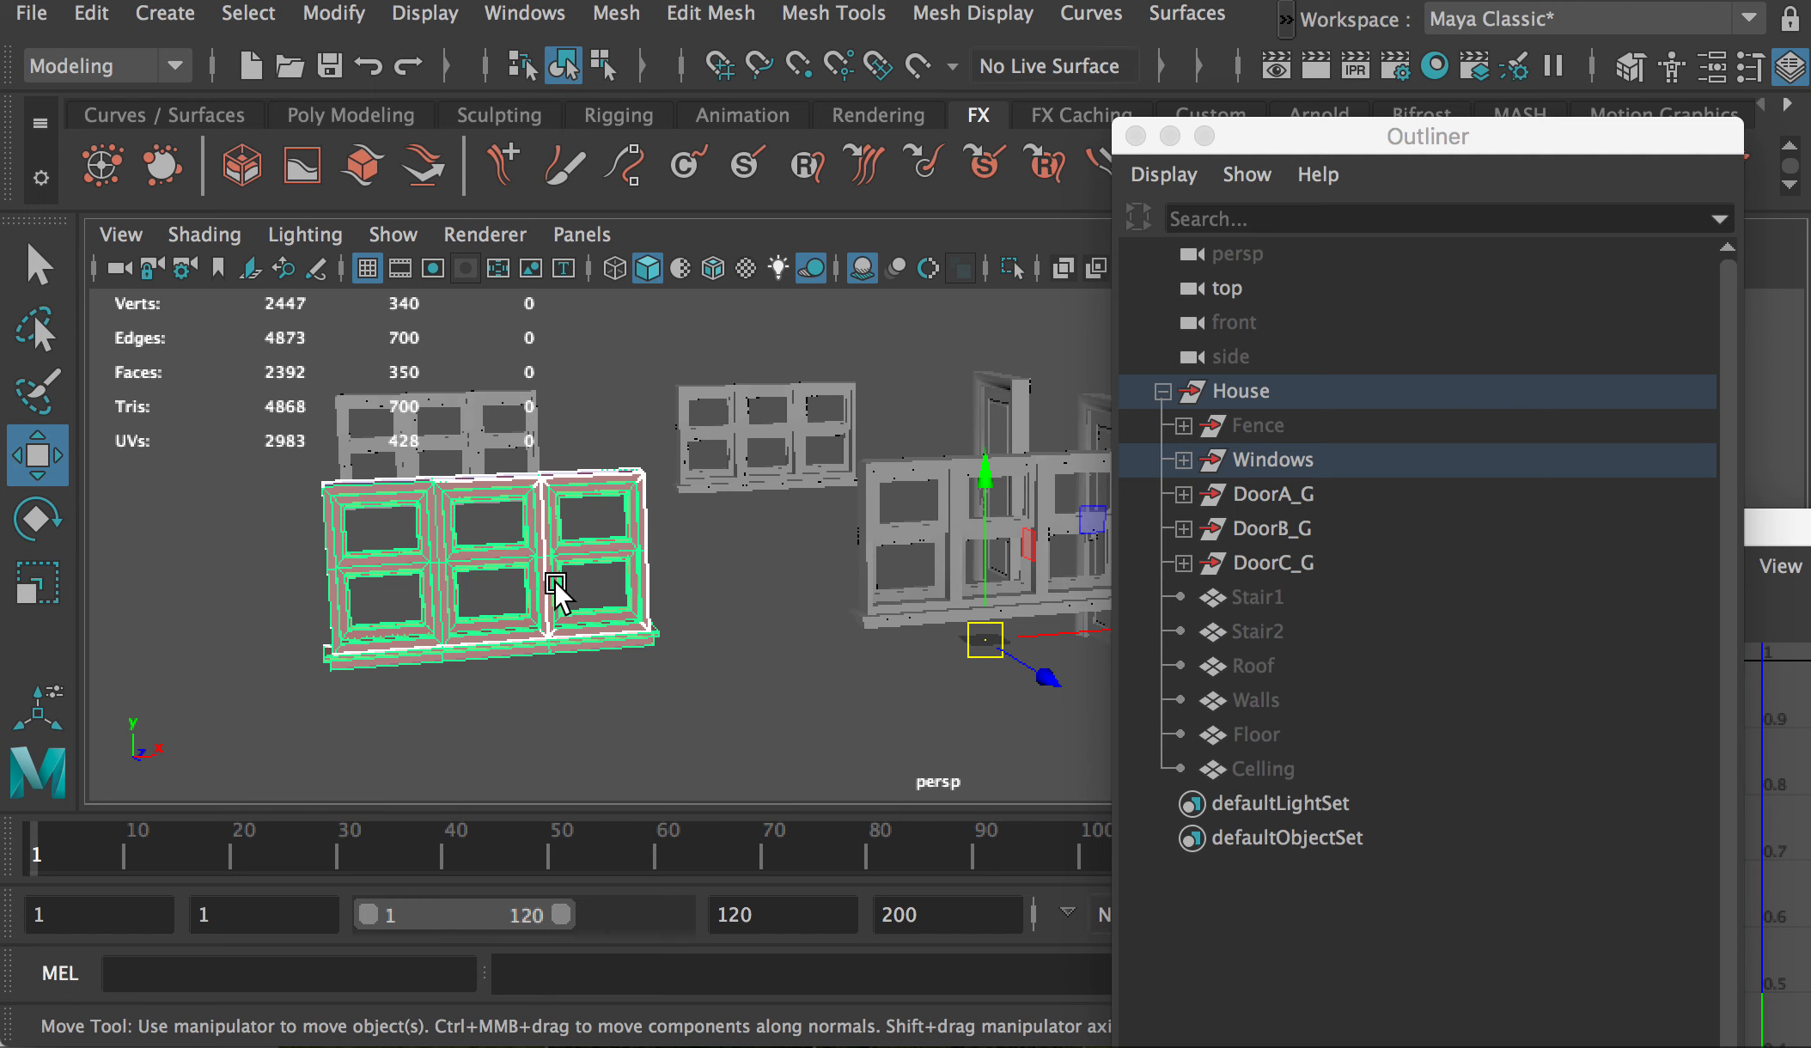
{"action": "left_click", "coordinate": [1286, 19]}
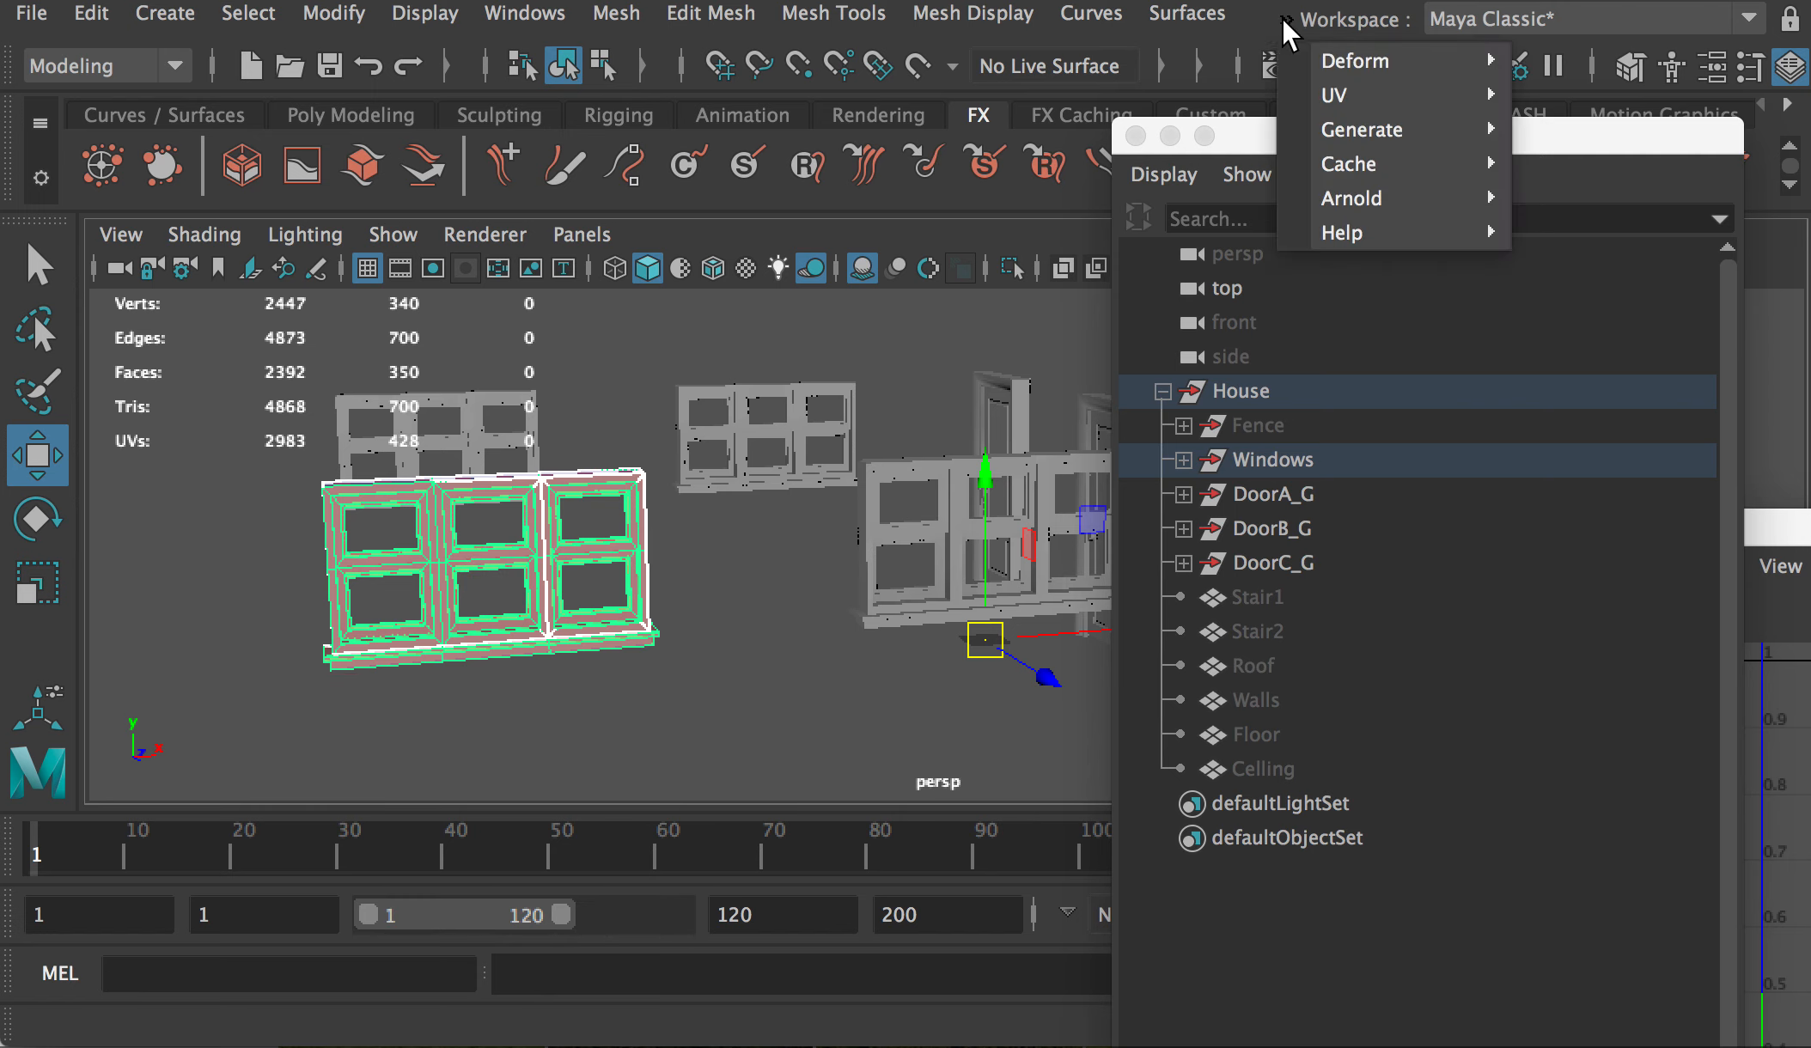
{"action": "mouse_move", "coordinate": [1351, 96]}
{"action": "left_click", "coordinate": [1617, 262]}
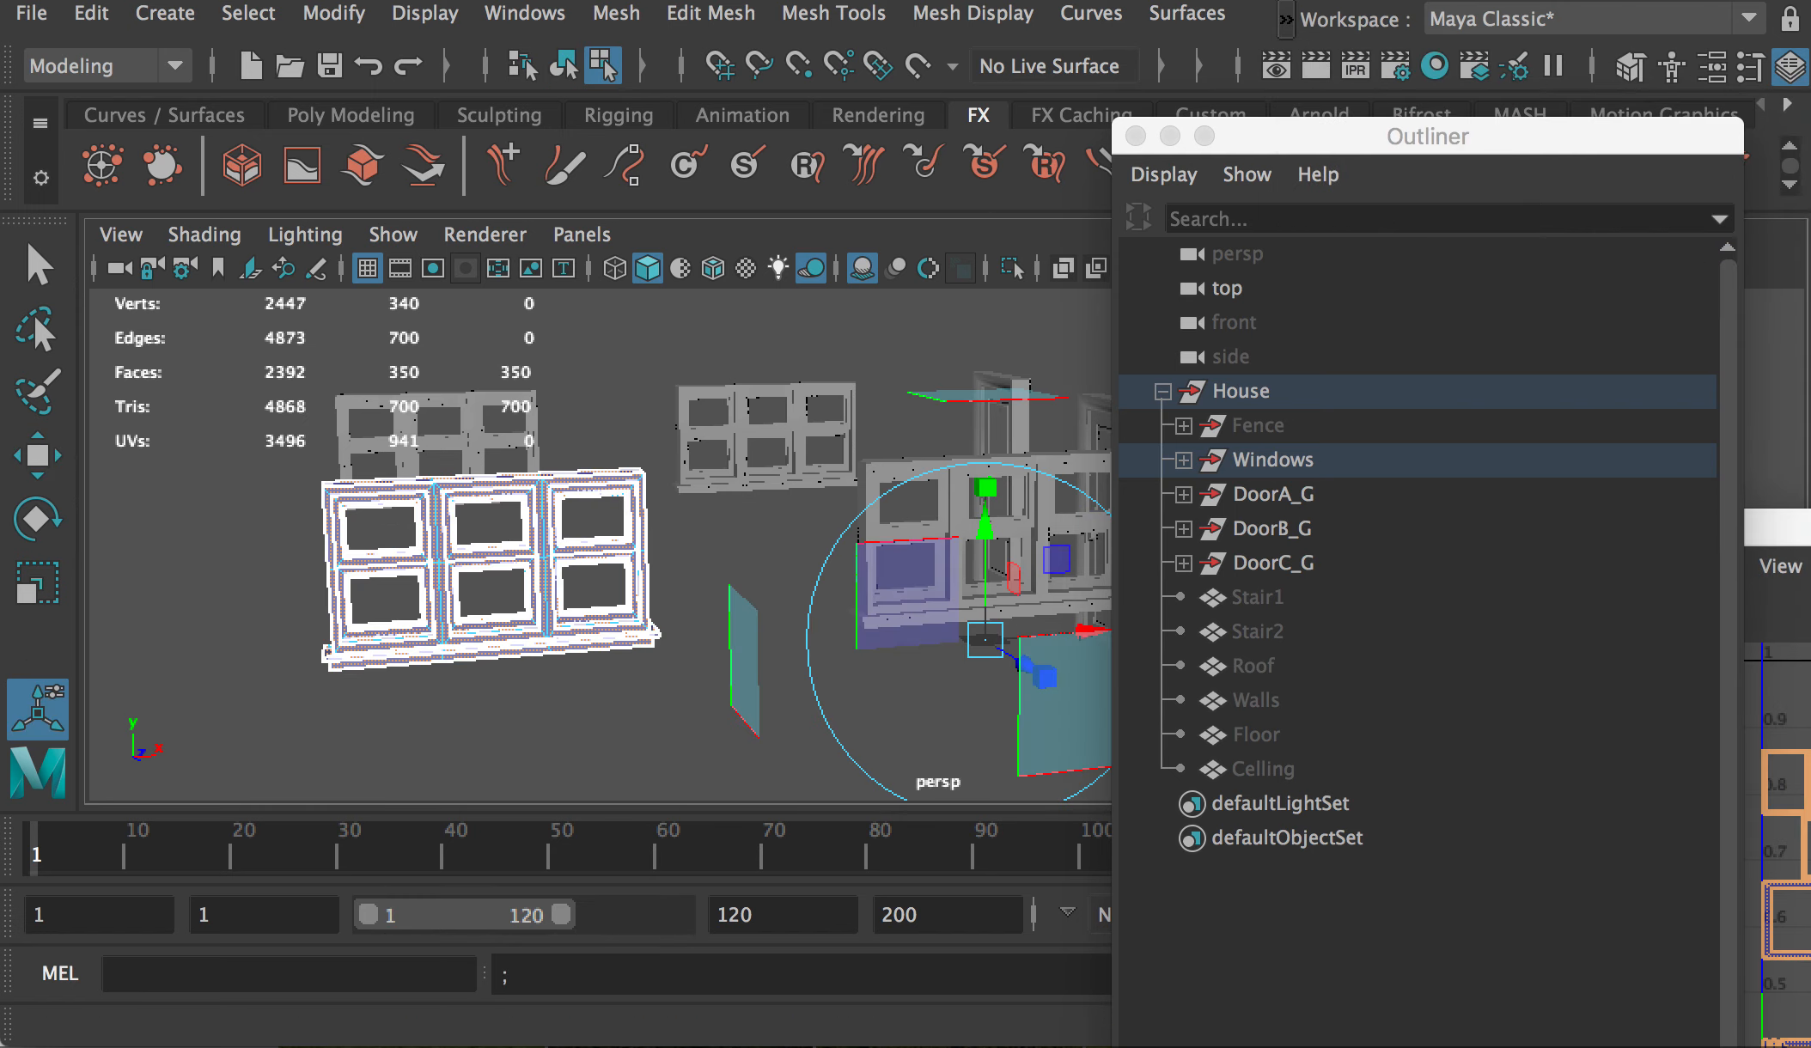
Step: Switch the window to UV selection and examine its frame geometry alongside the generated UV shells
{"action": "left_click_drag", "start_coordinate": [1807, 526], "coordinate": [1459, 146]}
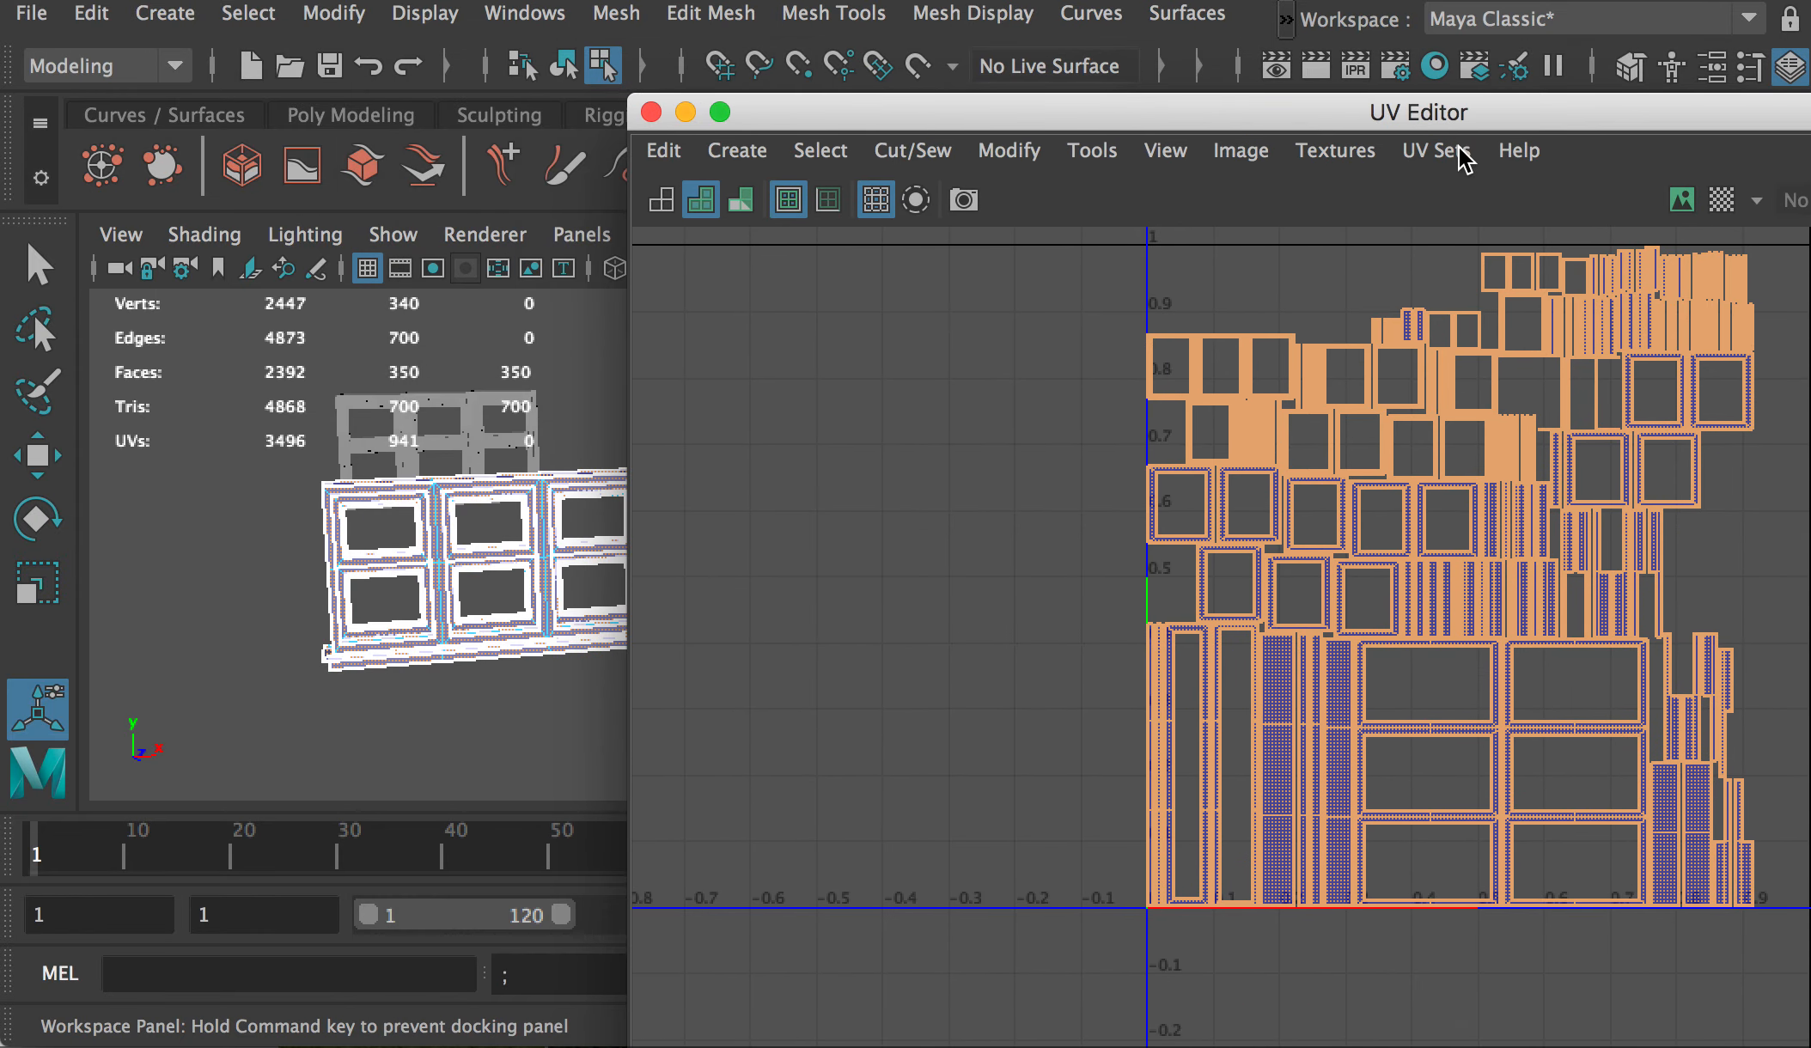
{"action": "left_click_drag", "start_coordinate": [1461, 159], "coordinate": [1447, 154]}
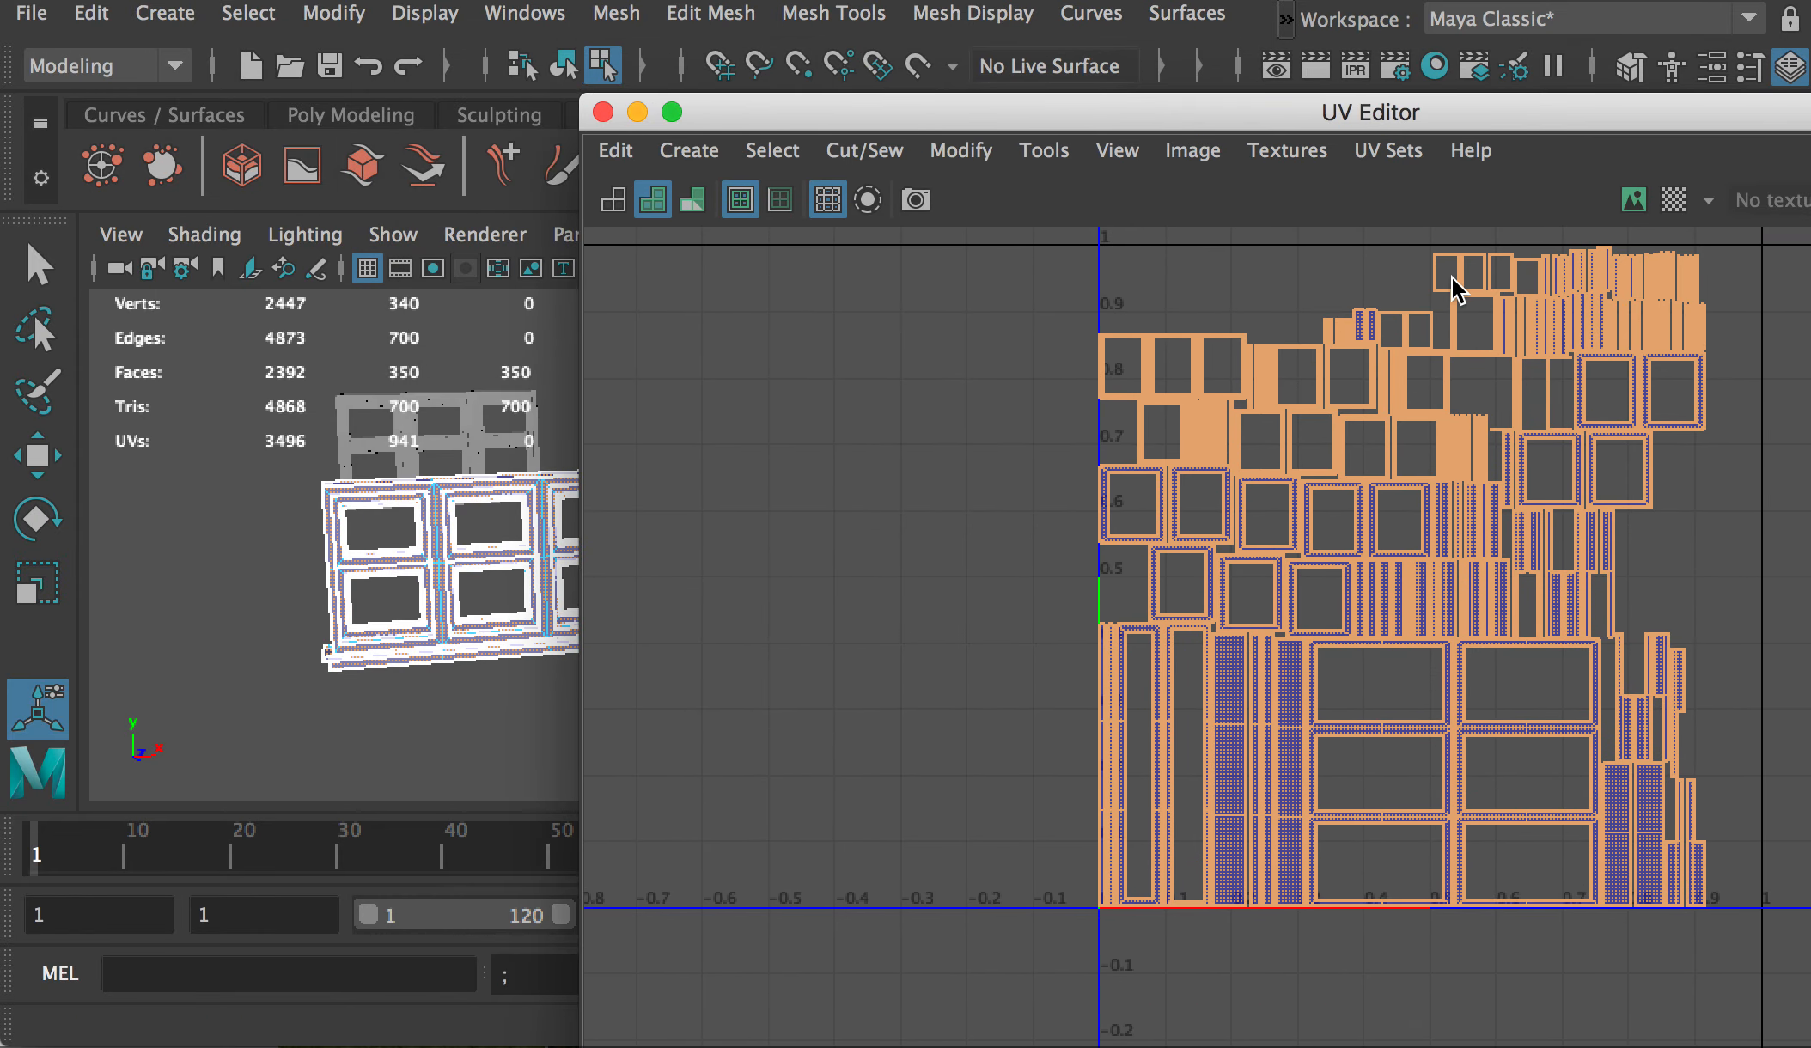
{"action": "right_click_drag", "start_coordinate": [1498, 352], "coordinate": [1636, 342]}
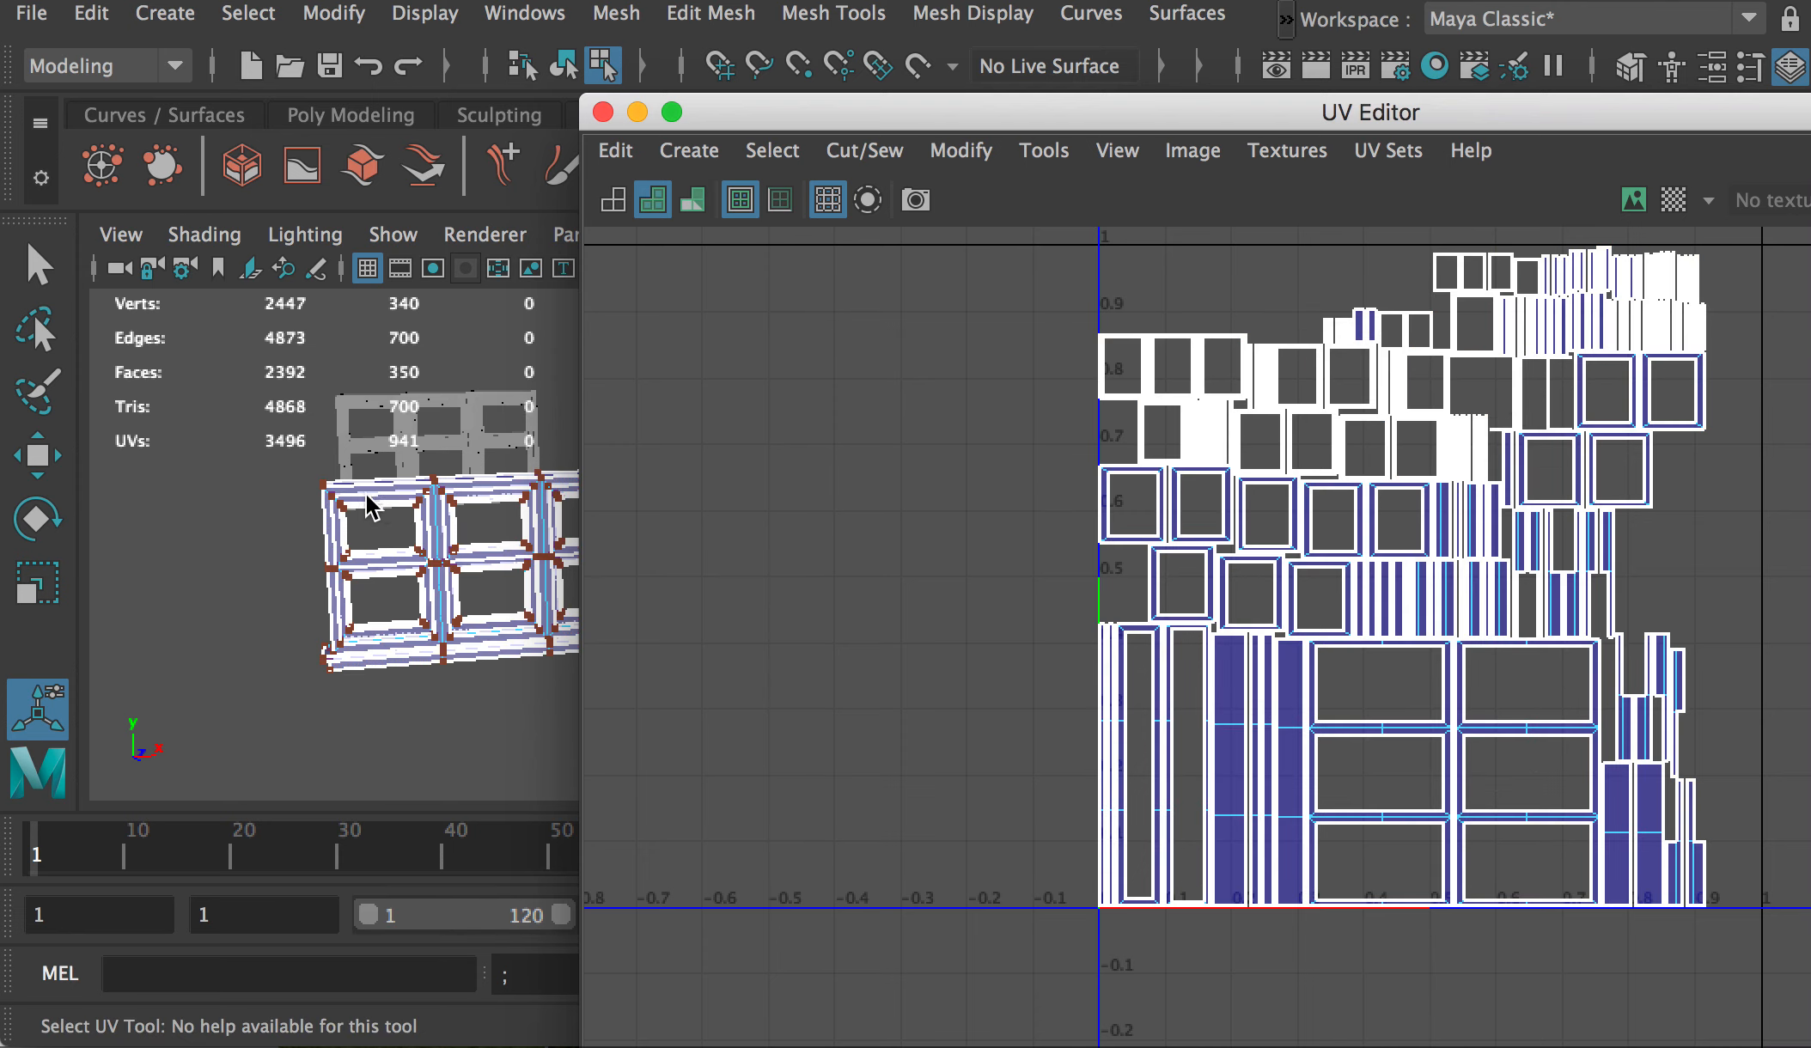
{"action": "left_click_drag", "start_coordinate": [368, 505], "coordinate": [560, 534], "text": "alt"}
{"action": "middle_click_drag", "start_coordinate": [283, 466], "coordinate": [559, 481], "text": "alt"}
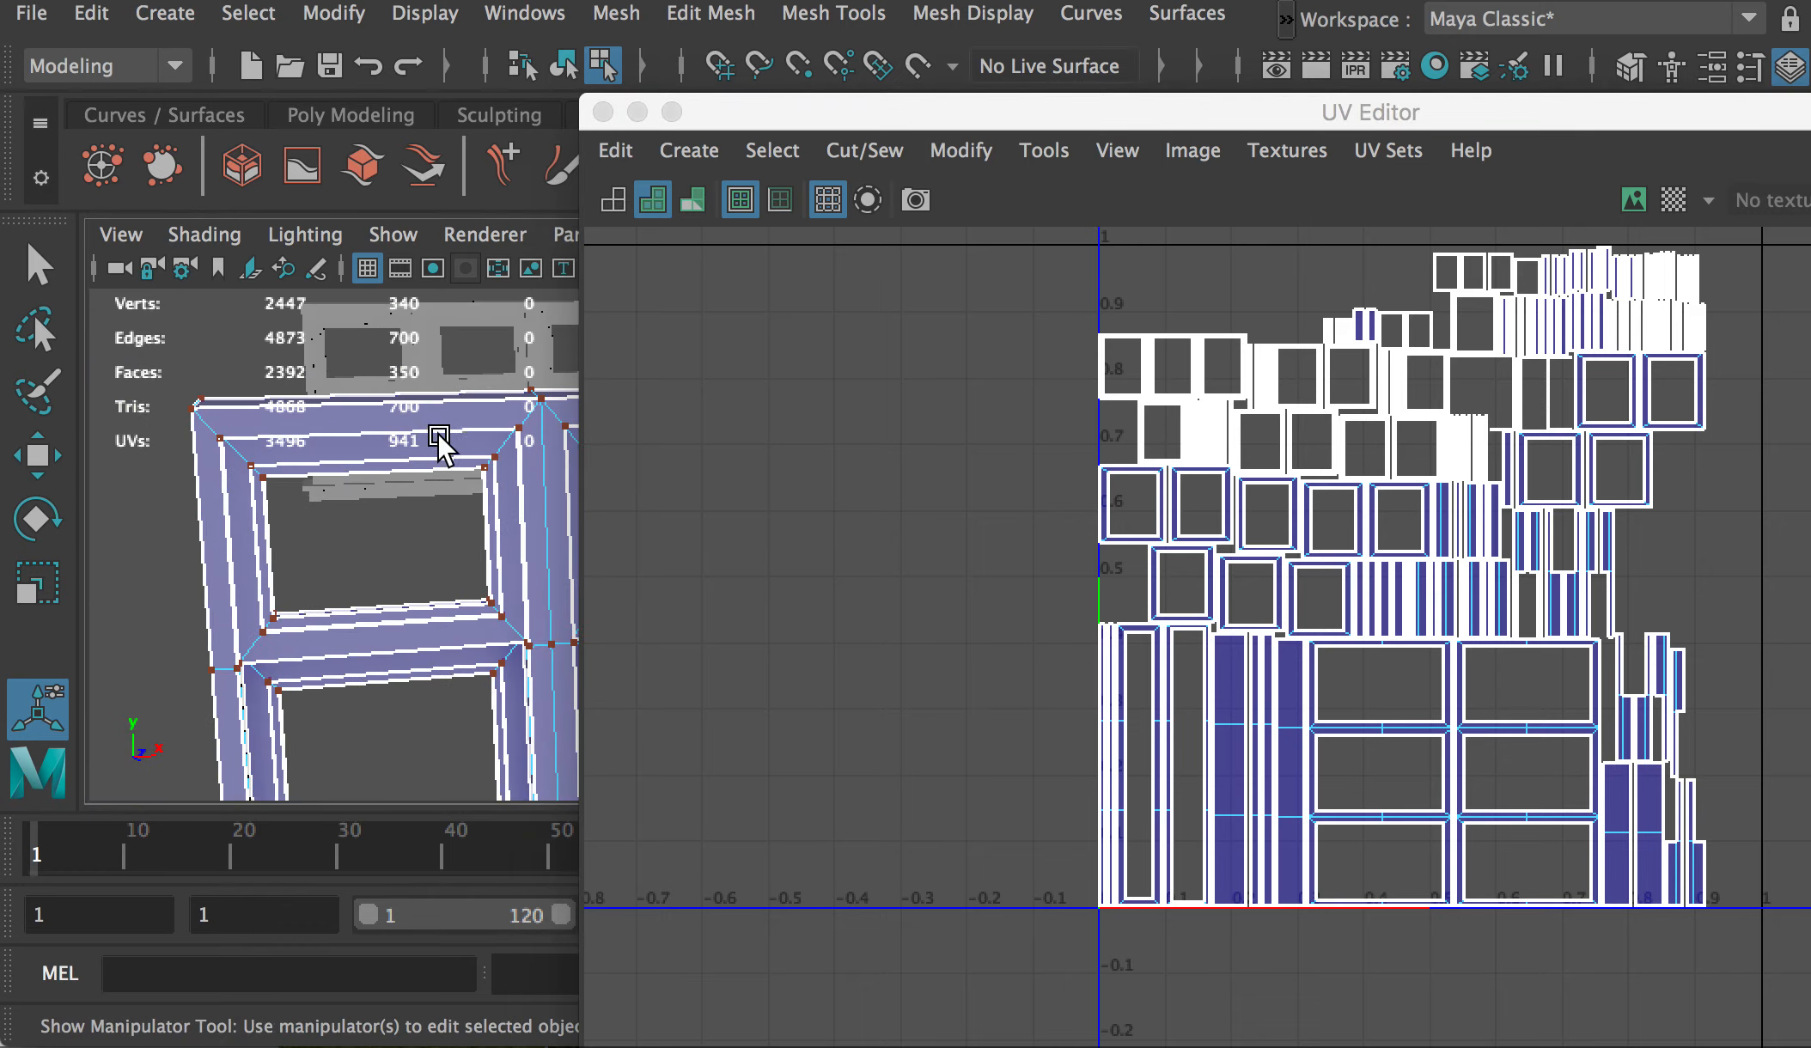
{"action": "scroll", "coordinate": [315, 492], "scroll_direction": "down", "scroll_amount": 5}
{"action": "right_click_drag", "start_coordinate": [347, 503], "coordinate": [374, 562], "text": "alt"}
{"action": "left_click_drag", "start_coordinate": [373, 563], "coordinate": [234, 493], "text": "alt"}
{"action": "right_click_drag", "start_coordinate": [234, 493], "coordinate": [275, 537], "text": "alt"}
{"action": "middle_click_drag", "start_coordinate": [172, 534], "coordinate": [228, 522], "text": "alt"}
{"action": "left_click", "coordinate": [197, 434]}
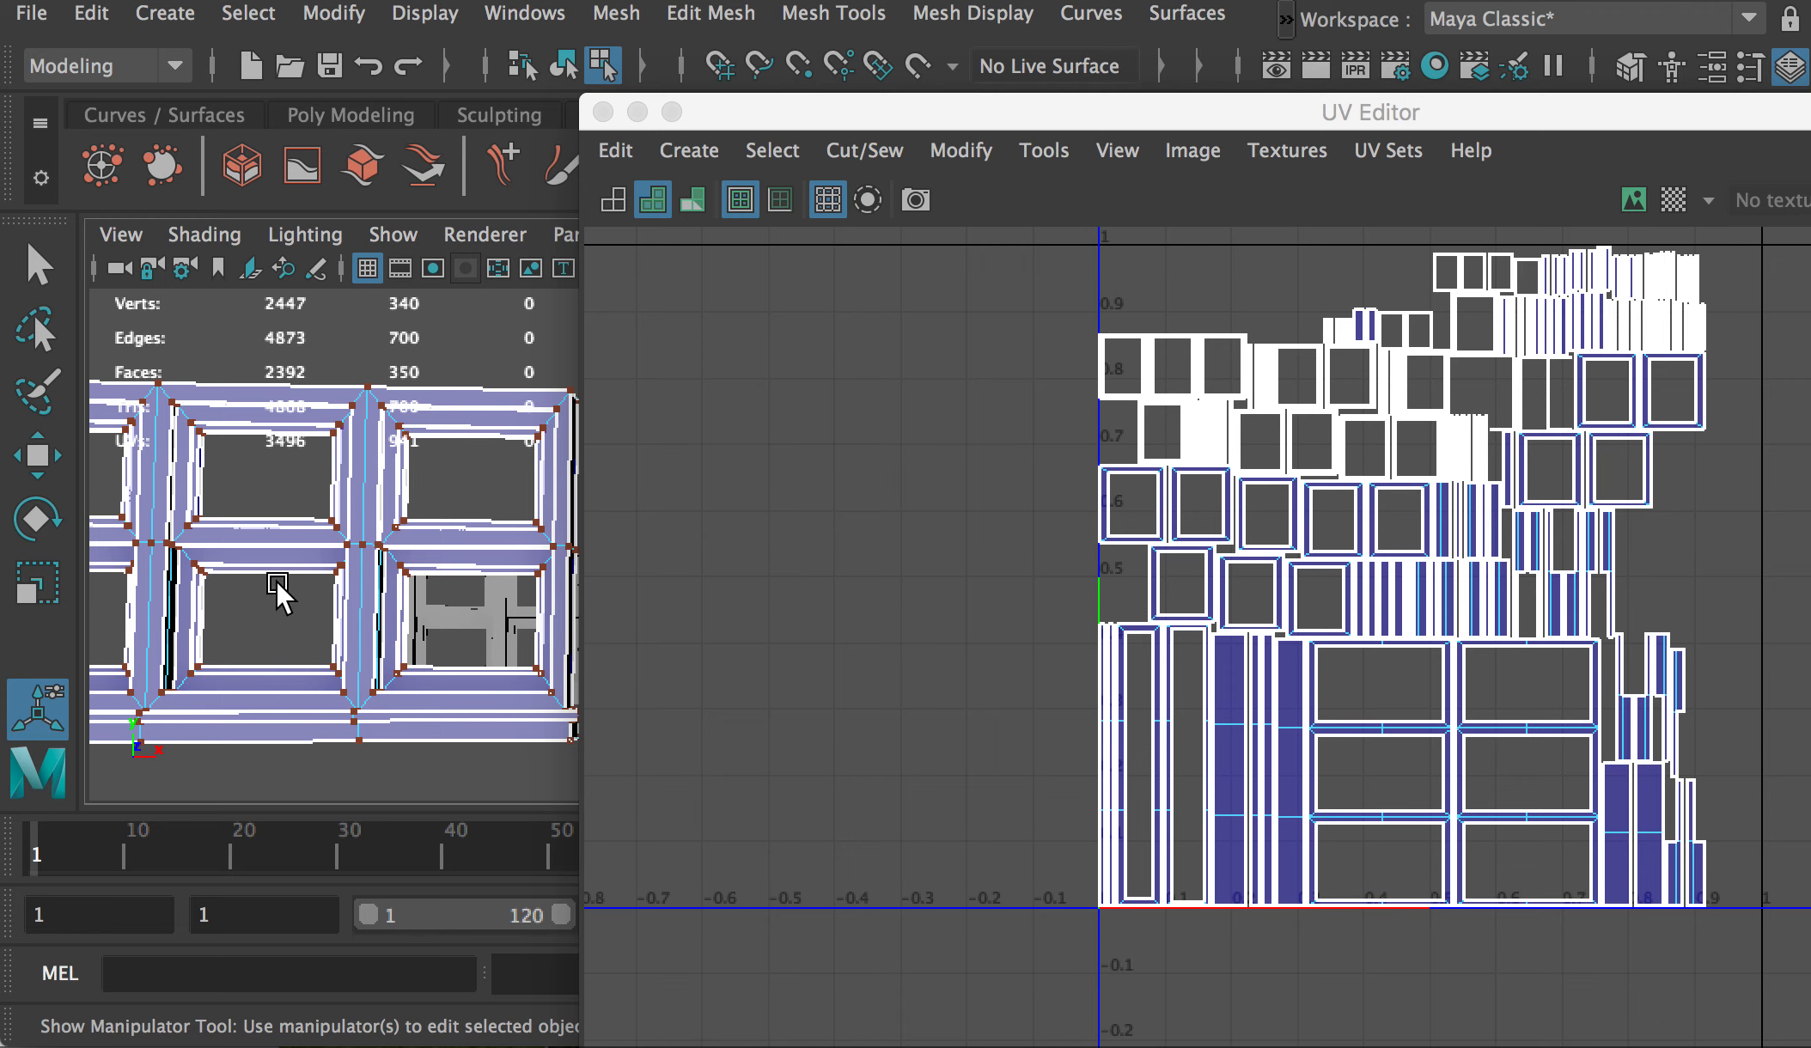
{"action": "right_click_drag", "start_coordinate": [303, 591], "coordinate": [344, 550], "text": "alt"}
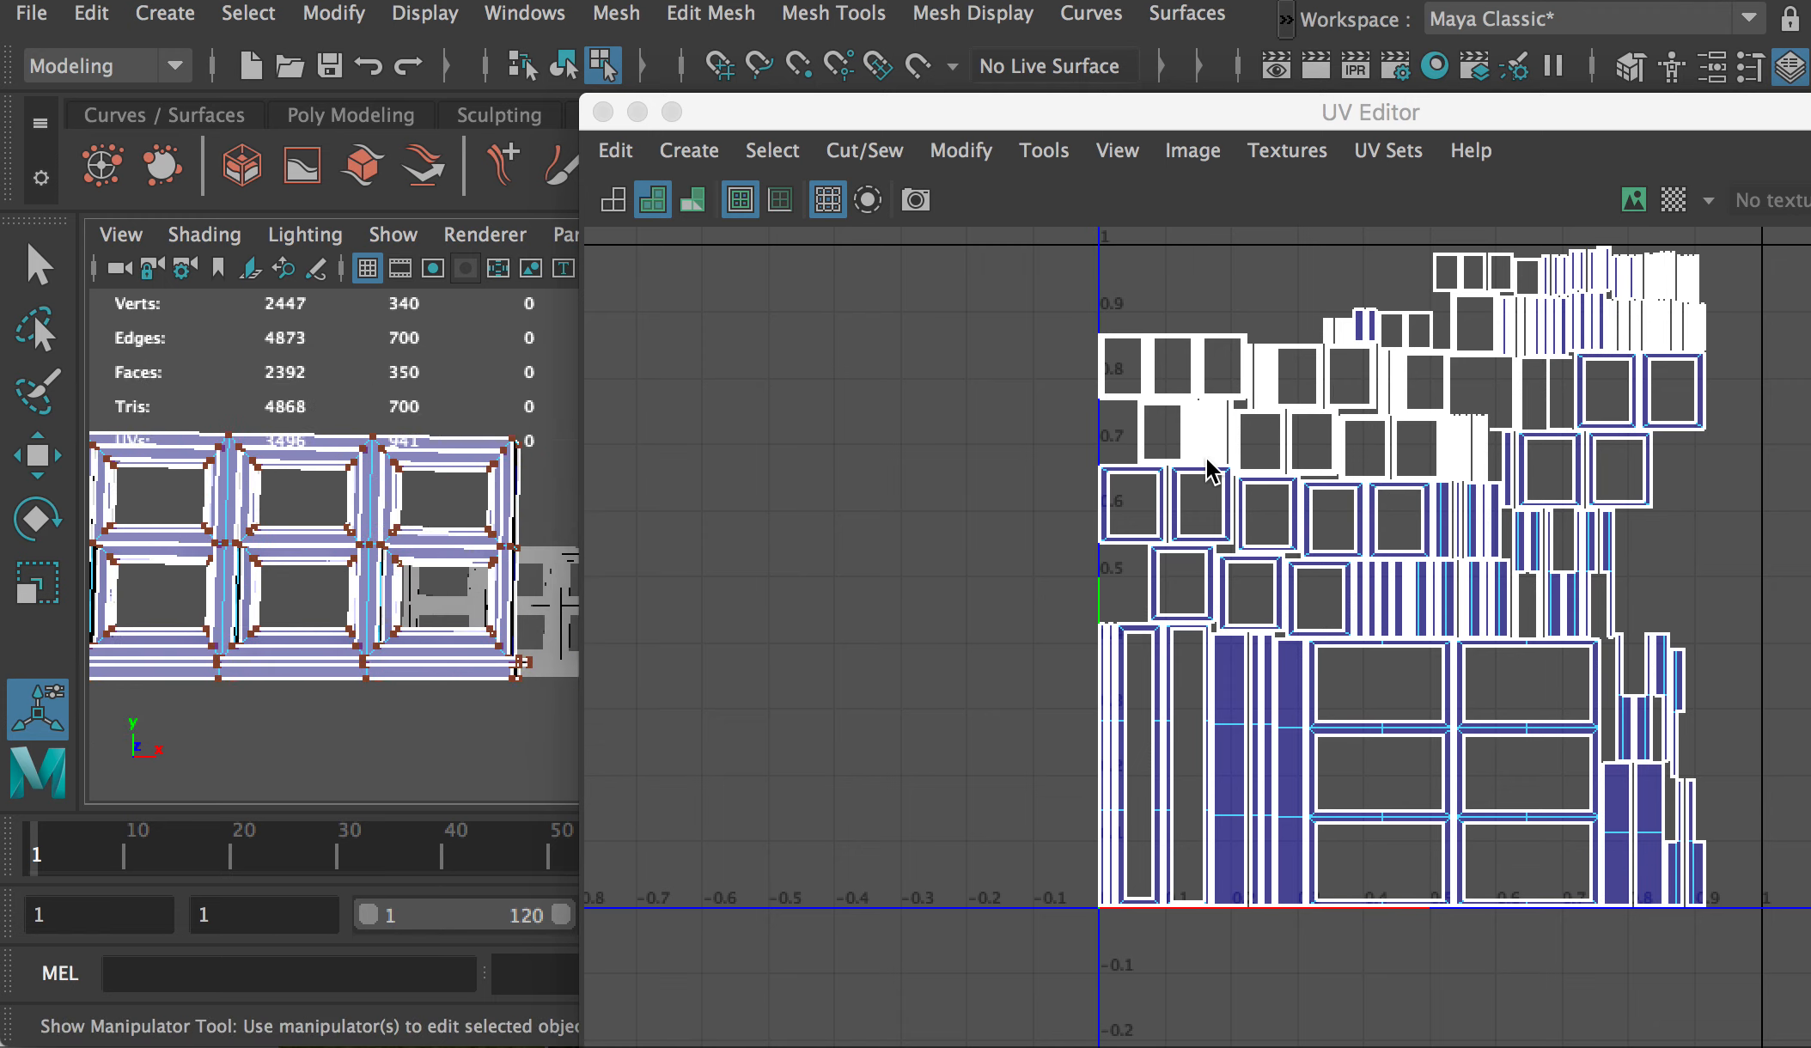
Step: Select all UVs of the window and scale them down slightly inside the 0–1 UV square
{"action": "right_click_drag", "start_coordinate": [1207, 458], "coordinate": [1362, 457]}
{"action": "scroll", "coordinate": [1547, 512], "scroll_direction": "down", "scroll_amount": 1}
{"action": "left_click_drag", "start_coordinate": [1098, 266], "coordinate": [1791, 962]}
{"action": "key", "text": "r"}
{"action": "left_click_drag", "start_coordinate": [1436, 568], "coordinate": [1432, 571]}
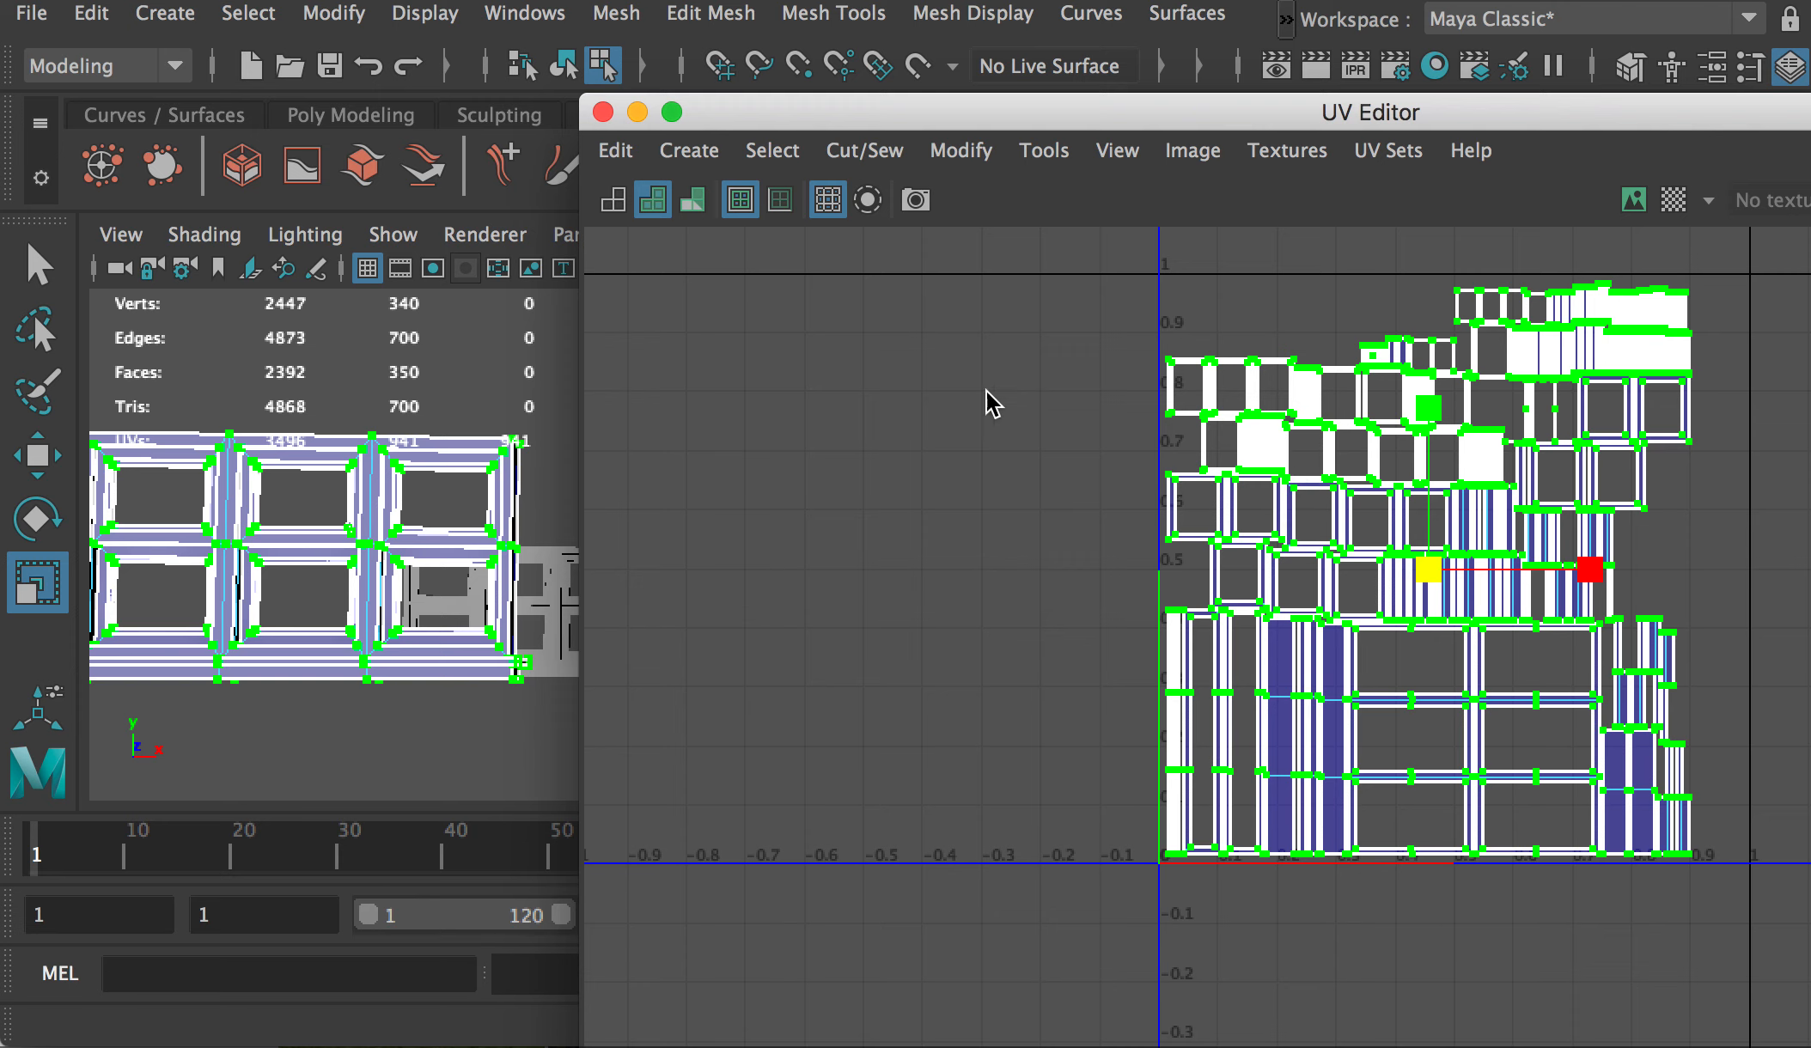
{"action": "left_click_drag", "start_coordinate": [765, 125], "coordinate": [1228, 210]}
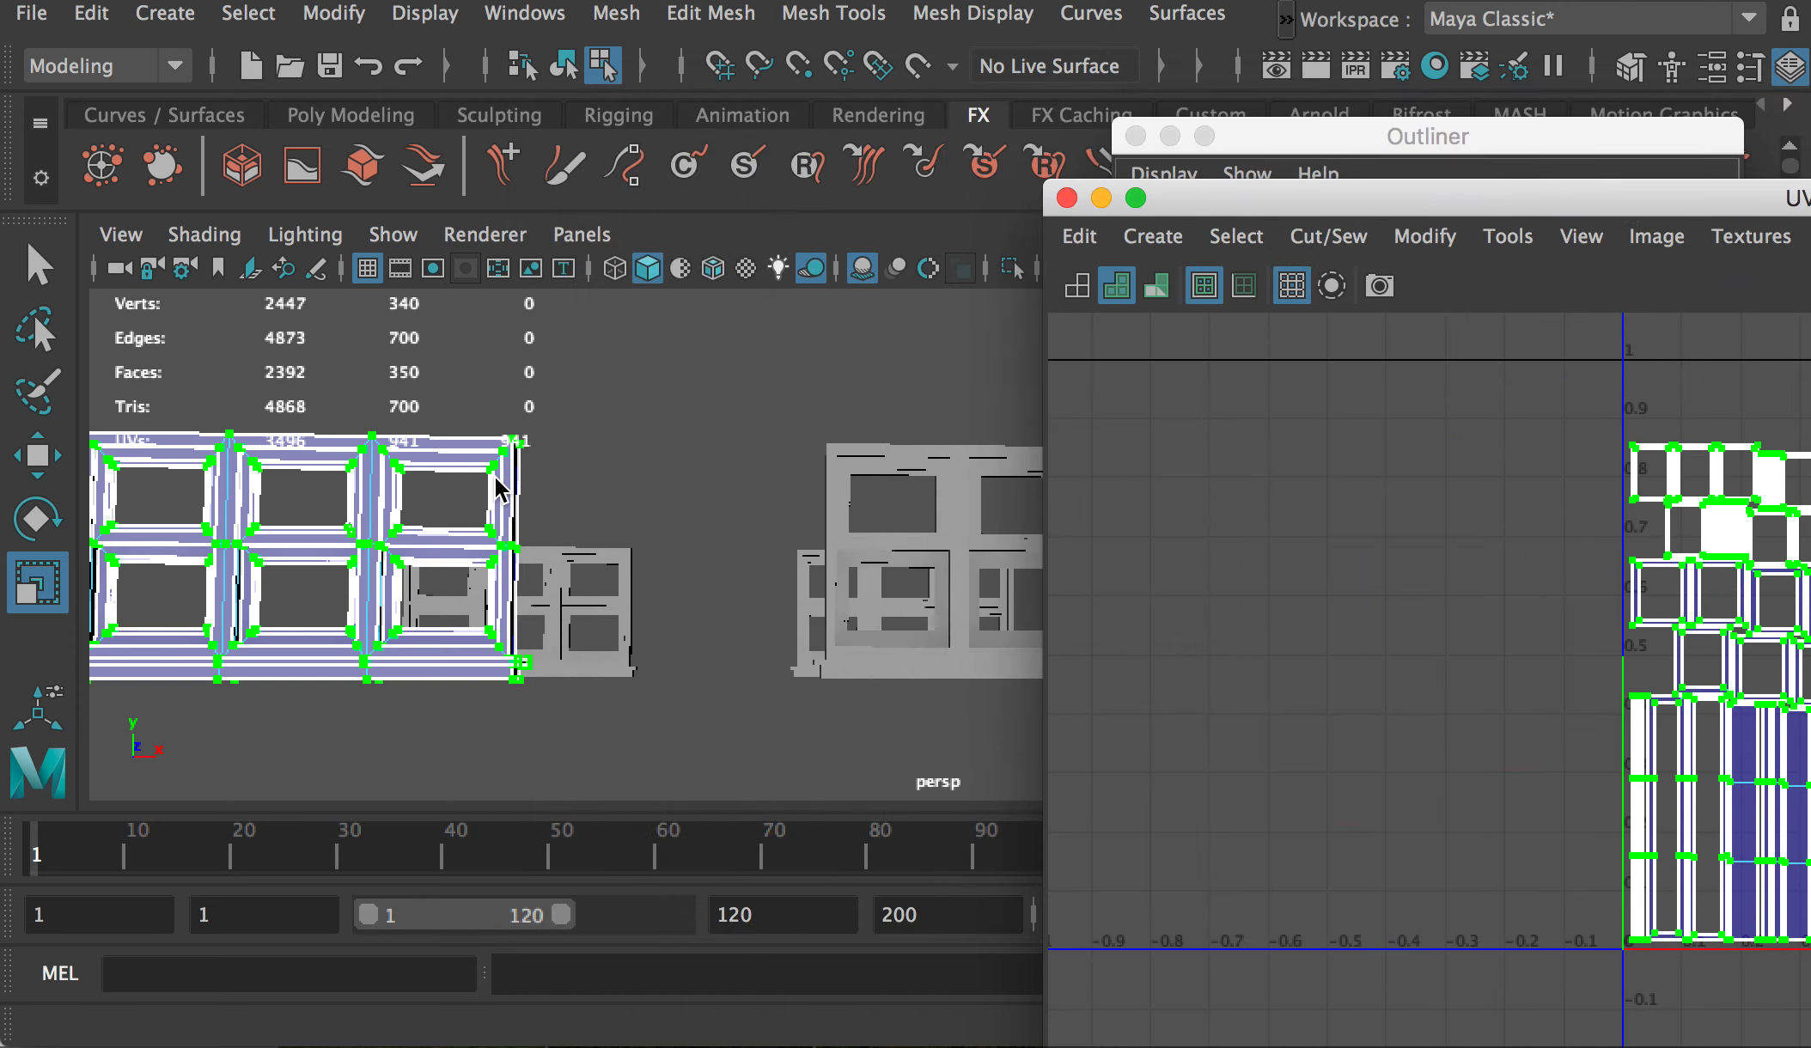
Step: Examine the large three-part window's frame profiles and pane openings from several angles
{"action": "key", "text": "f"}
{"action": "left_click_drag", "start_coordinate": [816, 538], "coordinate": [545, 555], "text": "alt"}
{"action": "right_click_drag", "start_coordinate": [545, 554], "coordinate": [1102, 651], "text": "alt"}
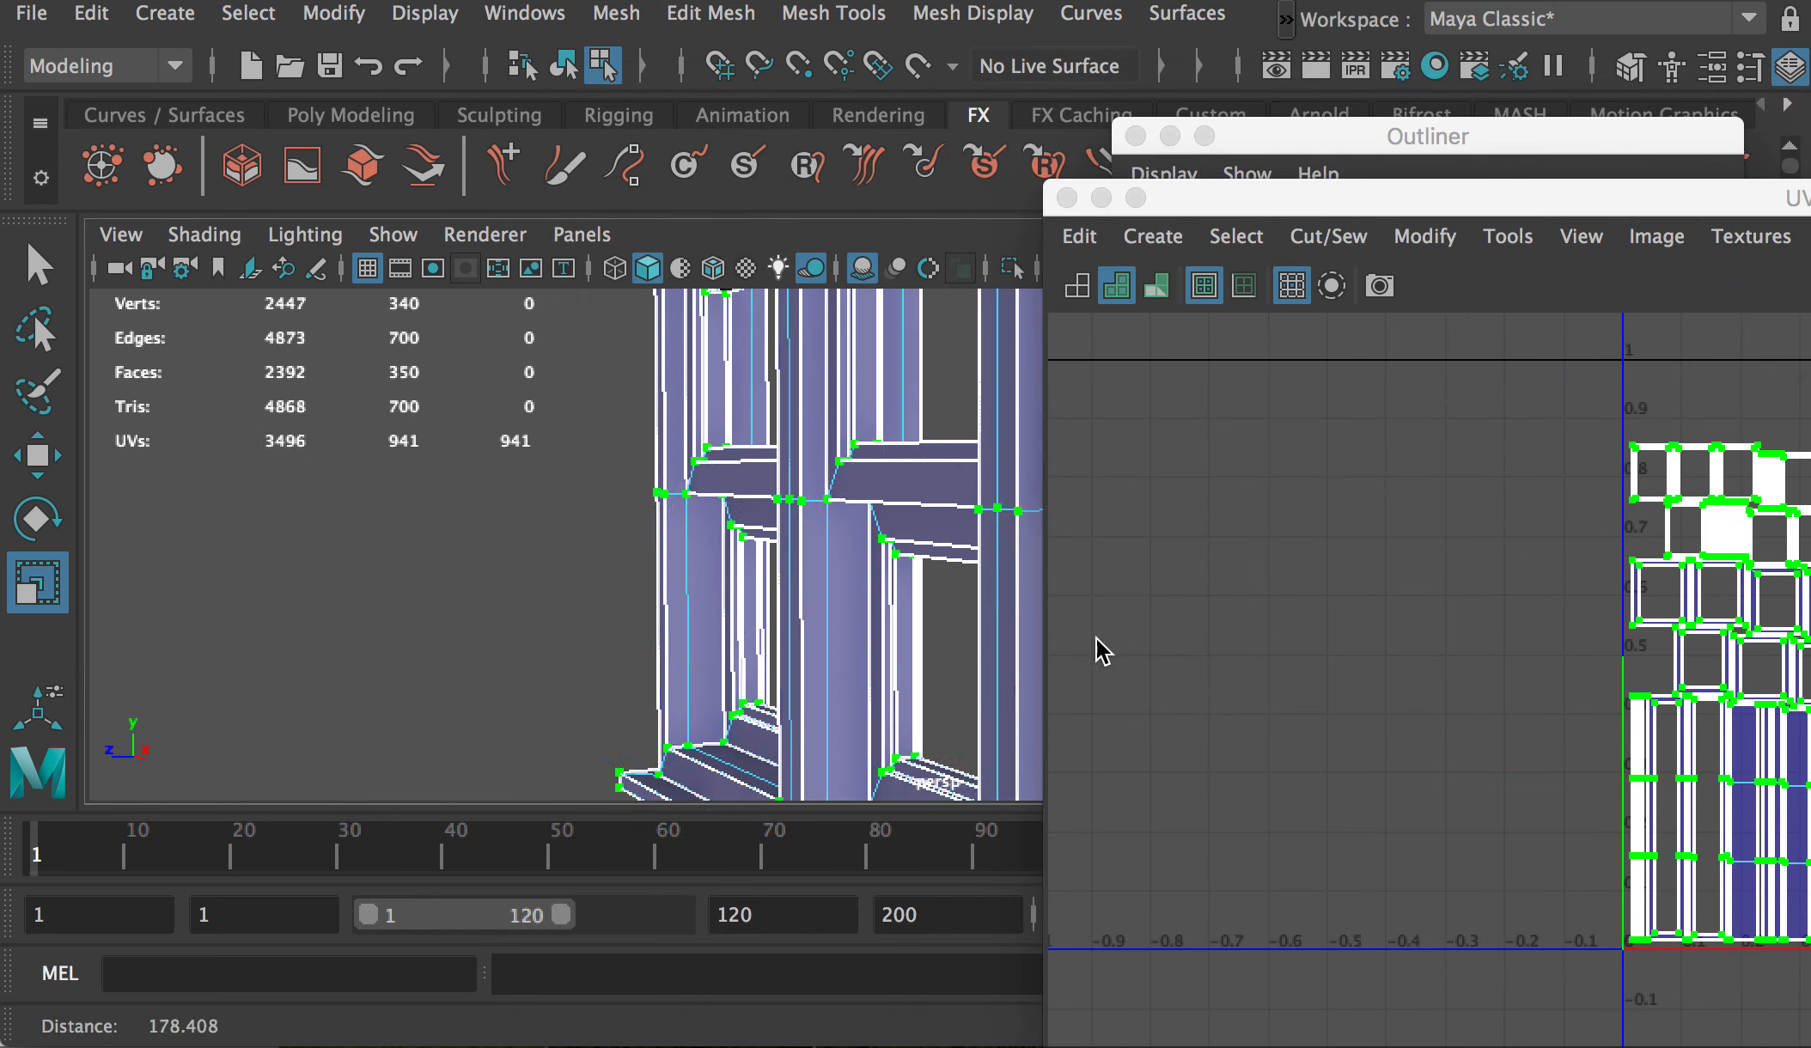
{"action": "right_click_drag", "start_coordinate": [861, 412], "coordinate": [752, 586], "text": "alt"}
{"action": "left_click_drag", "start_coordinate": [752, 586], "coordinate": [795, 604], "text": "alt"}
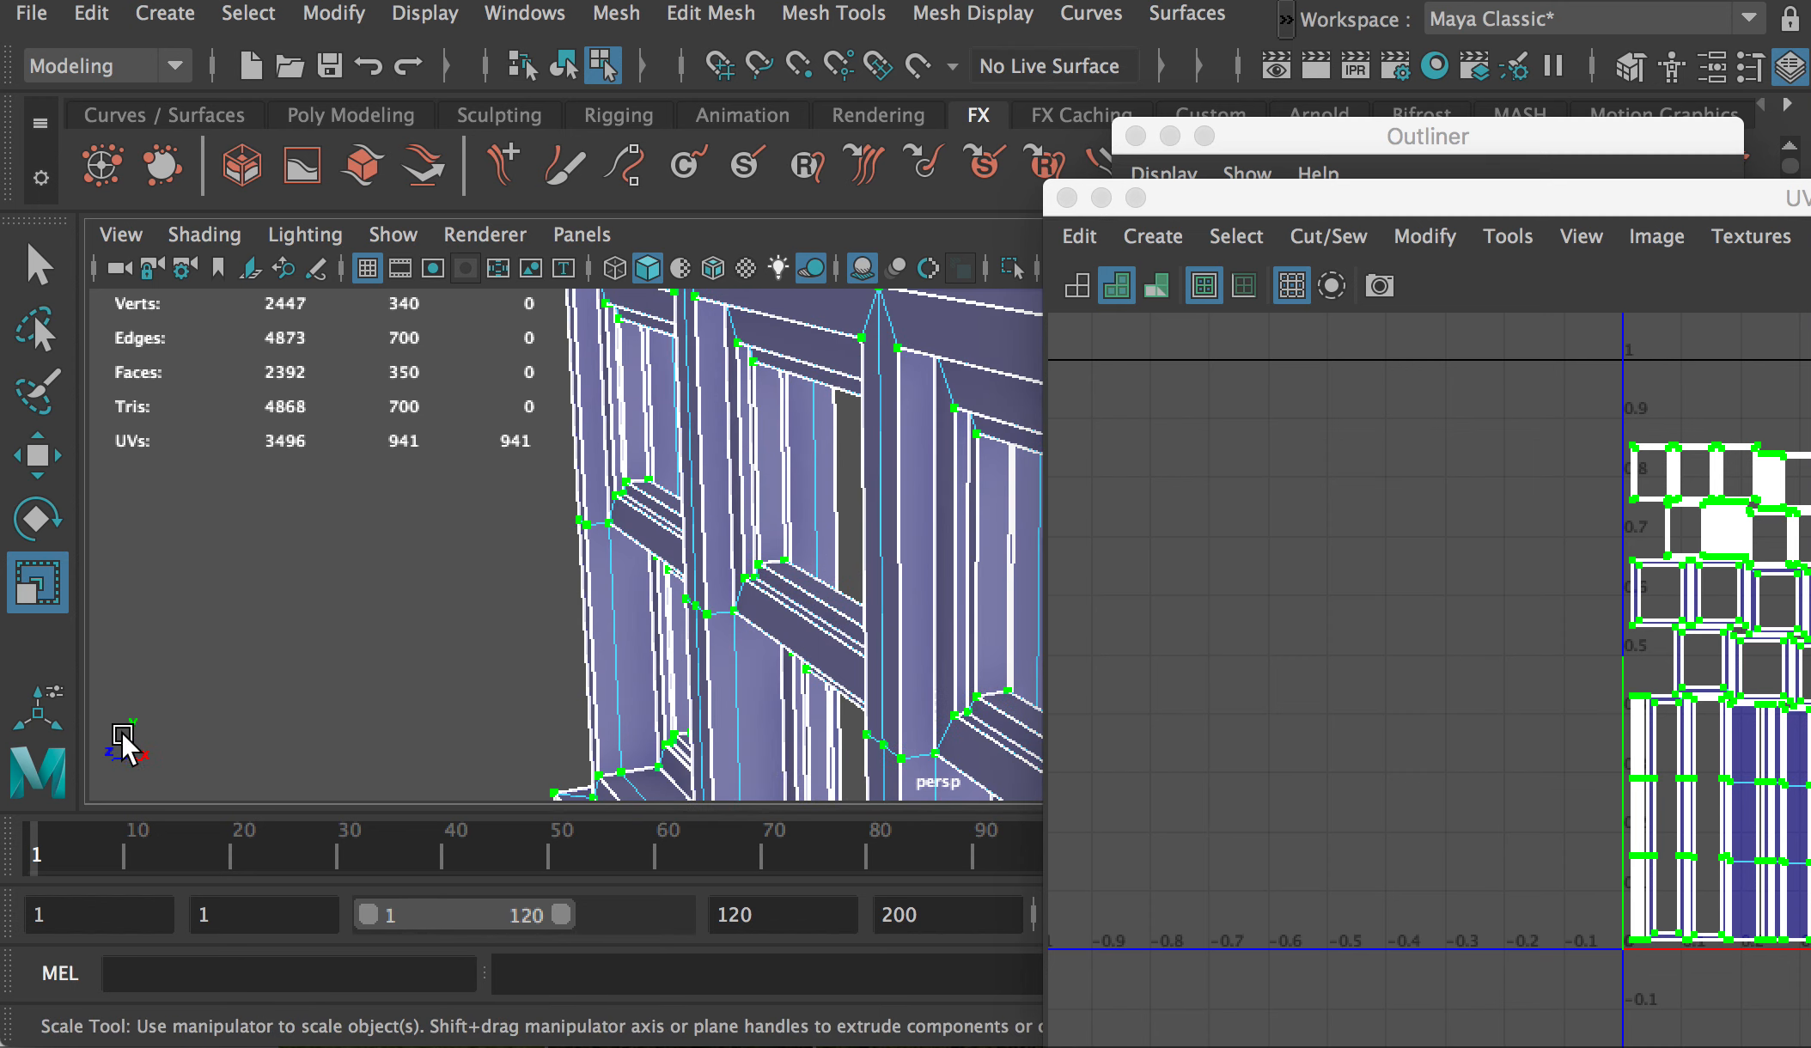
{"action": "left_click_drag", "start_coordinate": [848, 506], "coordinate": [726, 471], "text": "alt"}
{"action": "left_click_drag", "start_coordinate": [1559, 210], "coordinate": [1591, 269]}
{"action": "scroll", "coordinate": [627, 473], "scroll_direction": "down", "scroll_amount": 3}
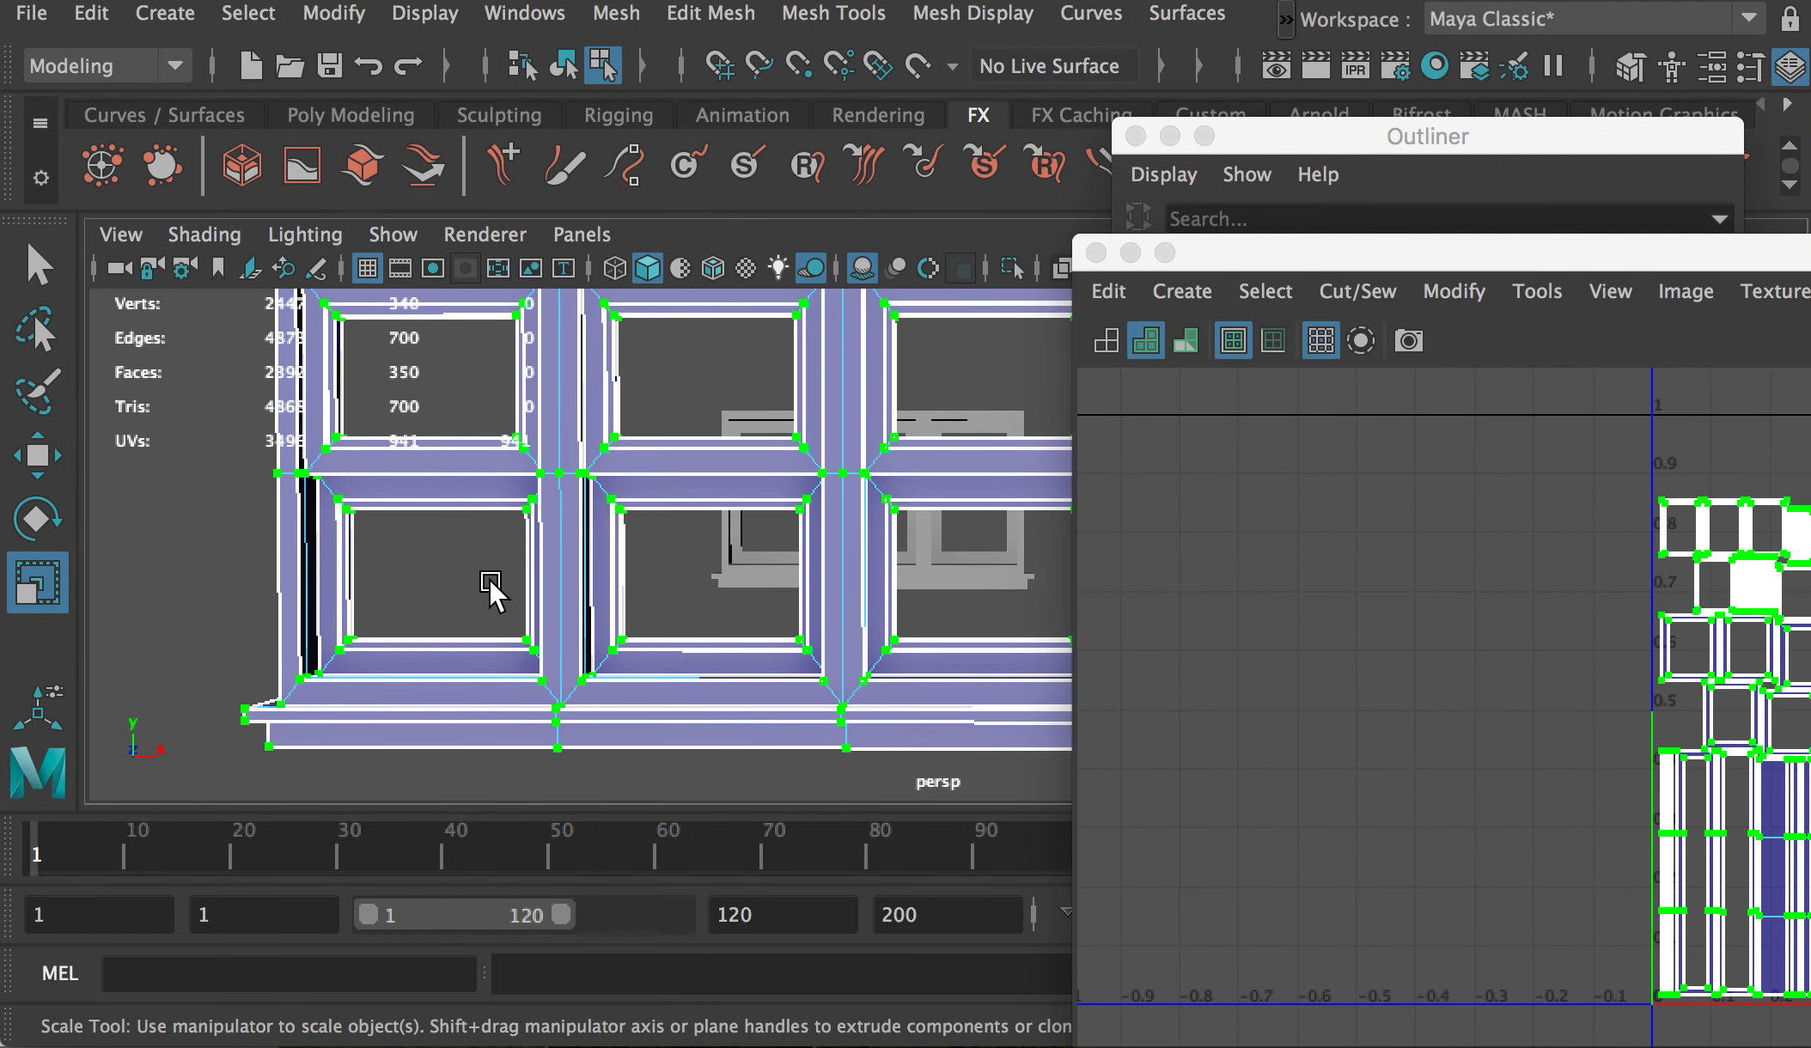
Step: Leave the window's UV selection and create a polygon cube, clearing the floating windows away from the viewport
{"action": "right_click_drag", "start_coordinate": [375, 486], "coordinate": [554, 420]}
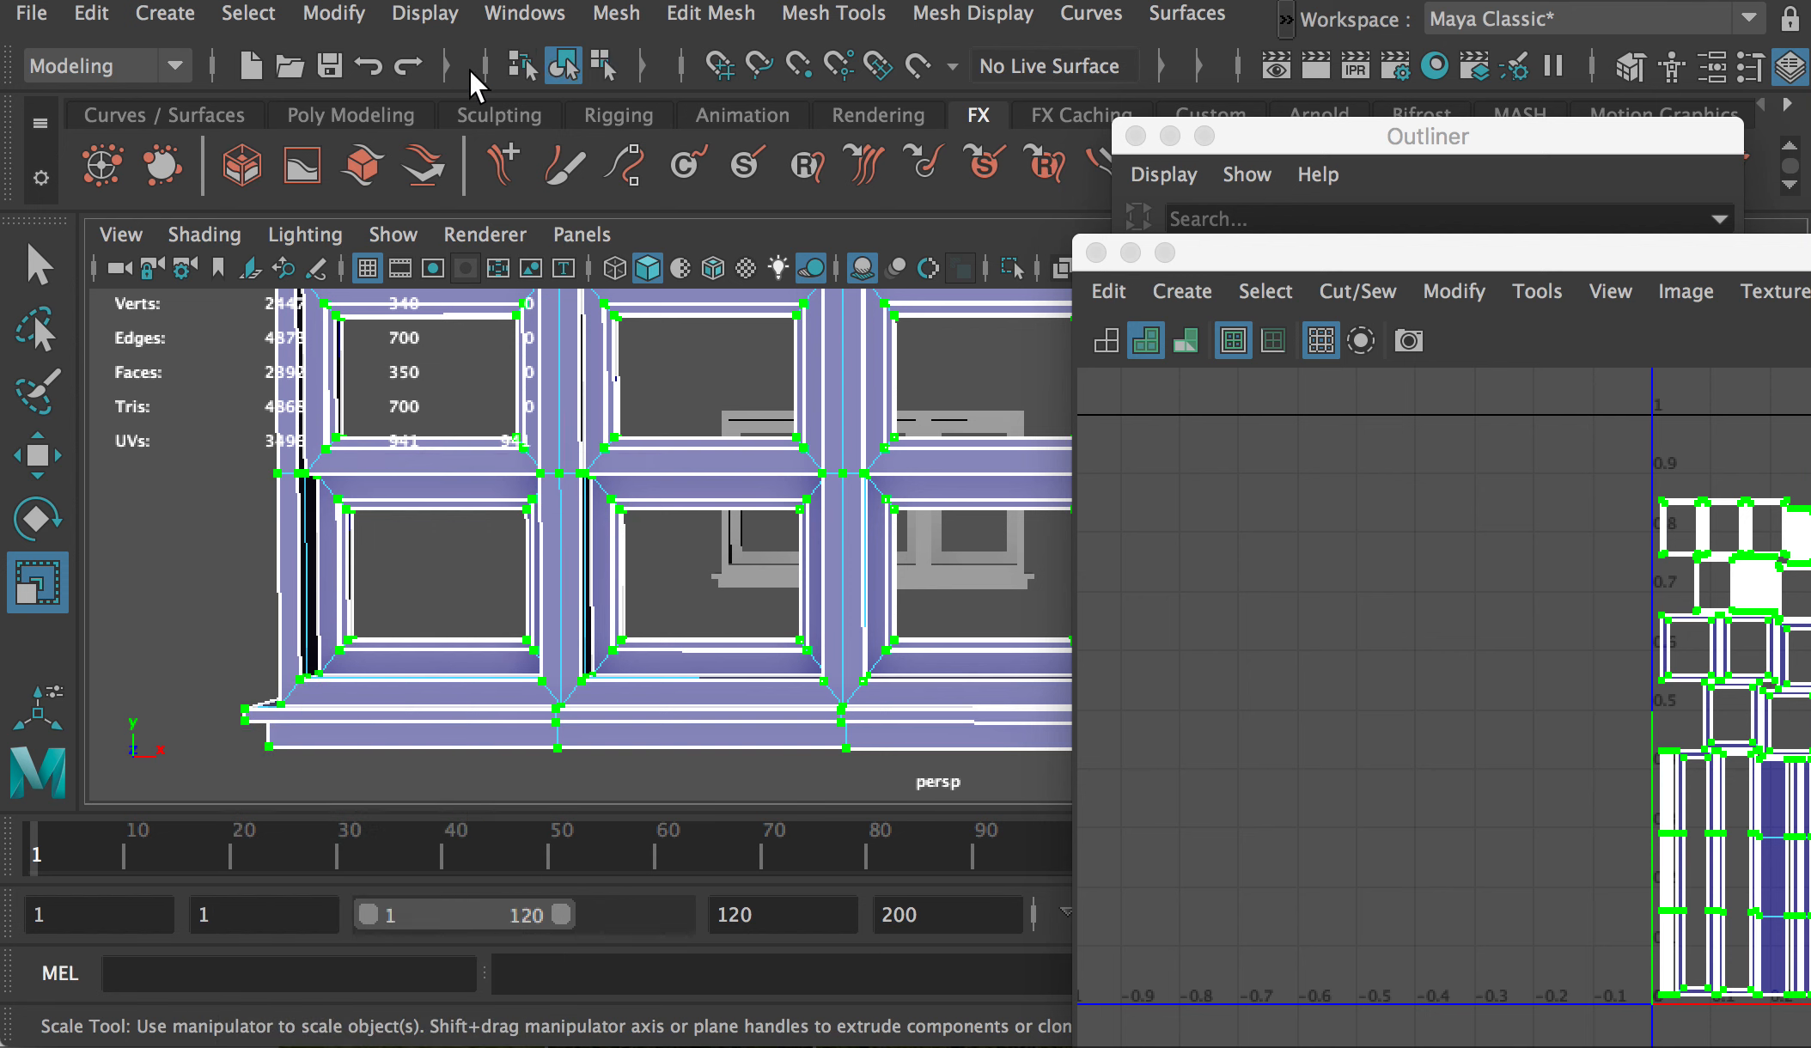
{"action": "left_click", "coordinate": [160, 13]}
{"action": "mouse_move", "coordinate": [217, 168]}
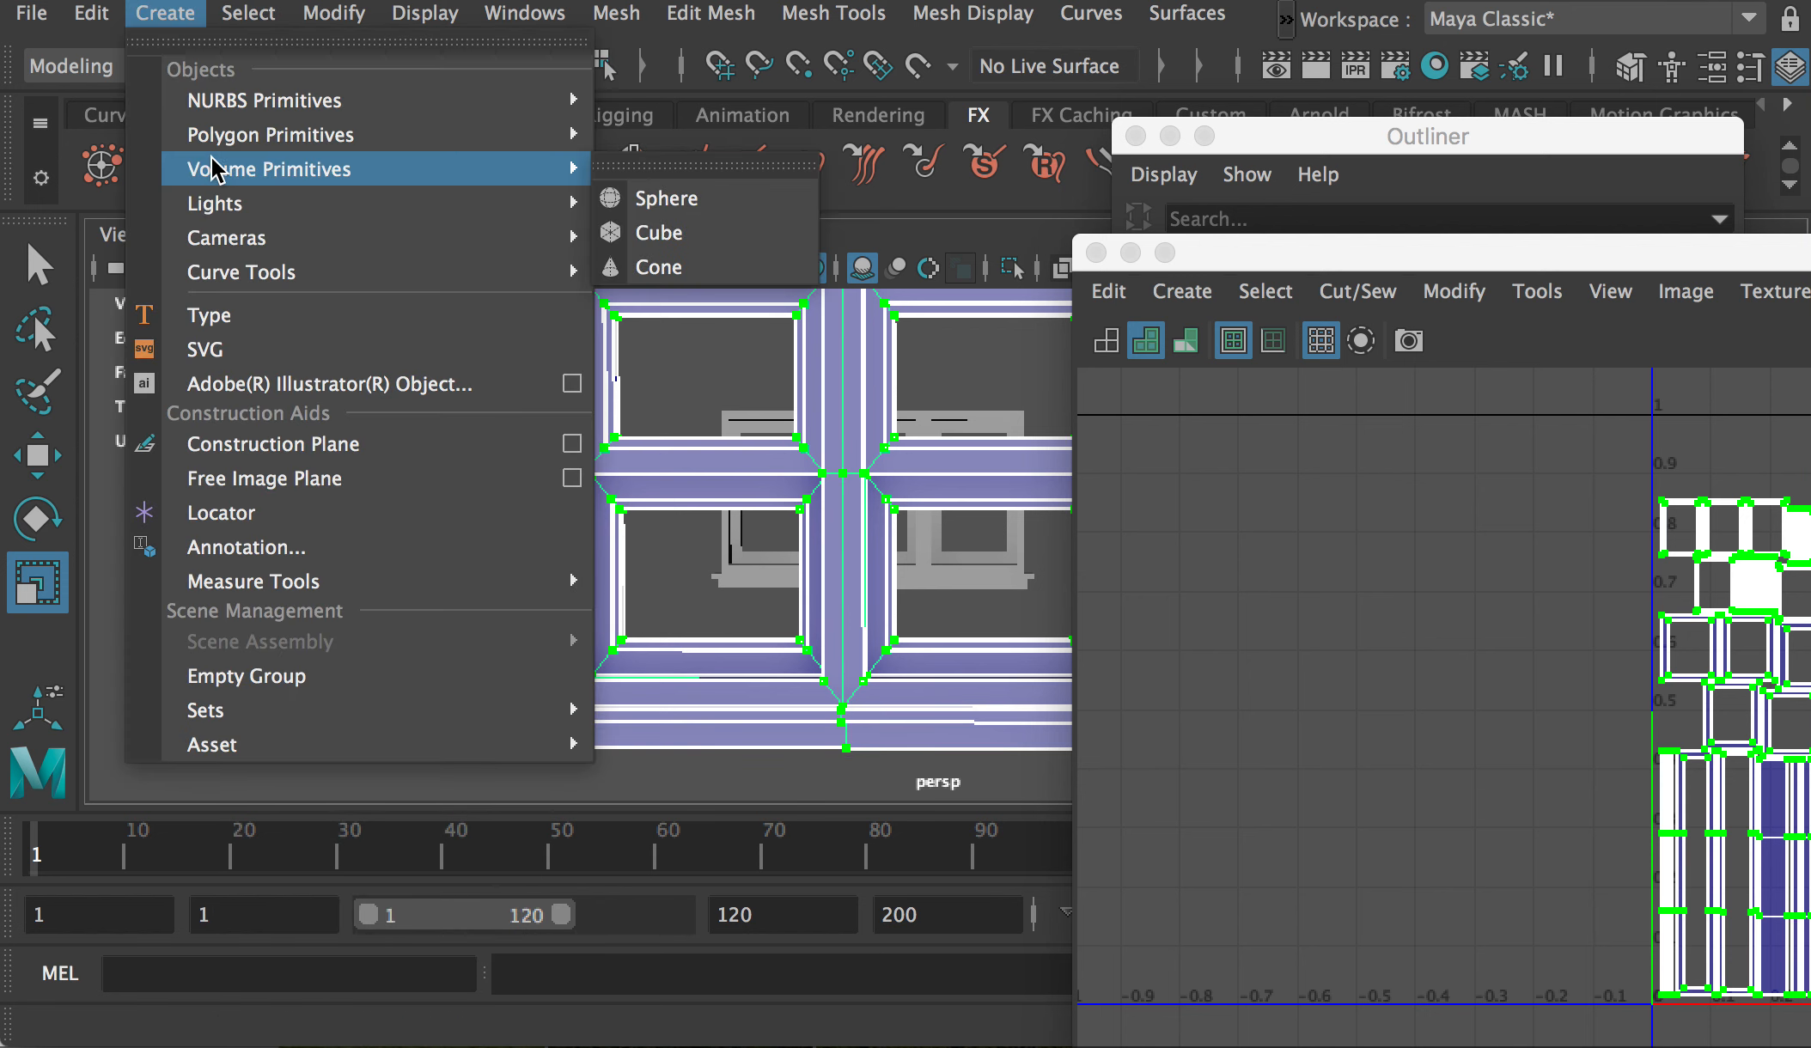
{"action": "mouse_move", "coordinate": [219, 135]}
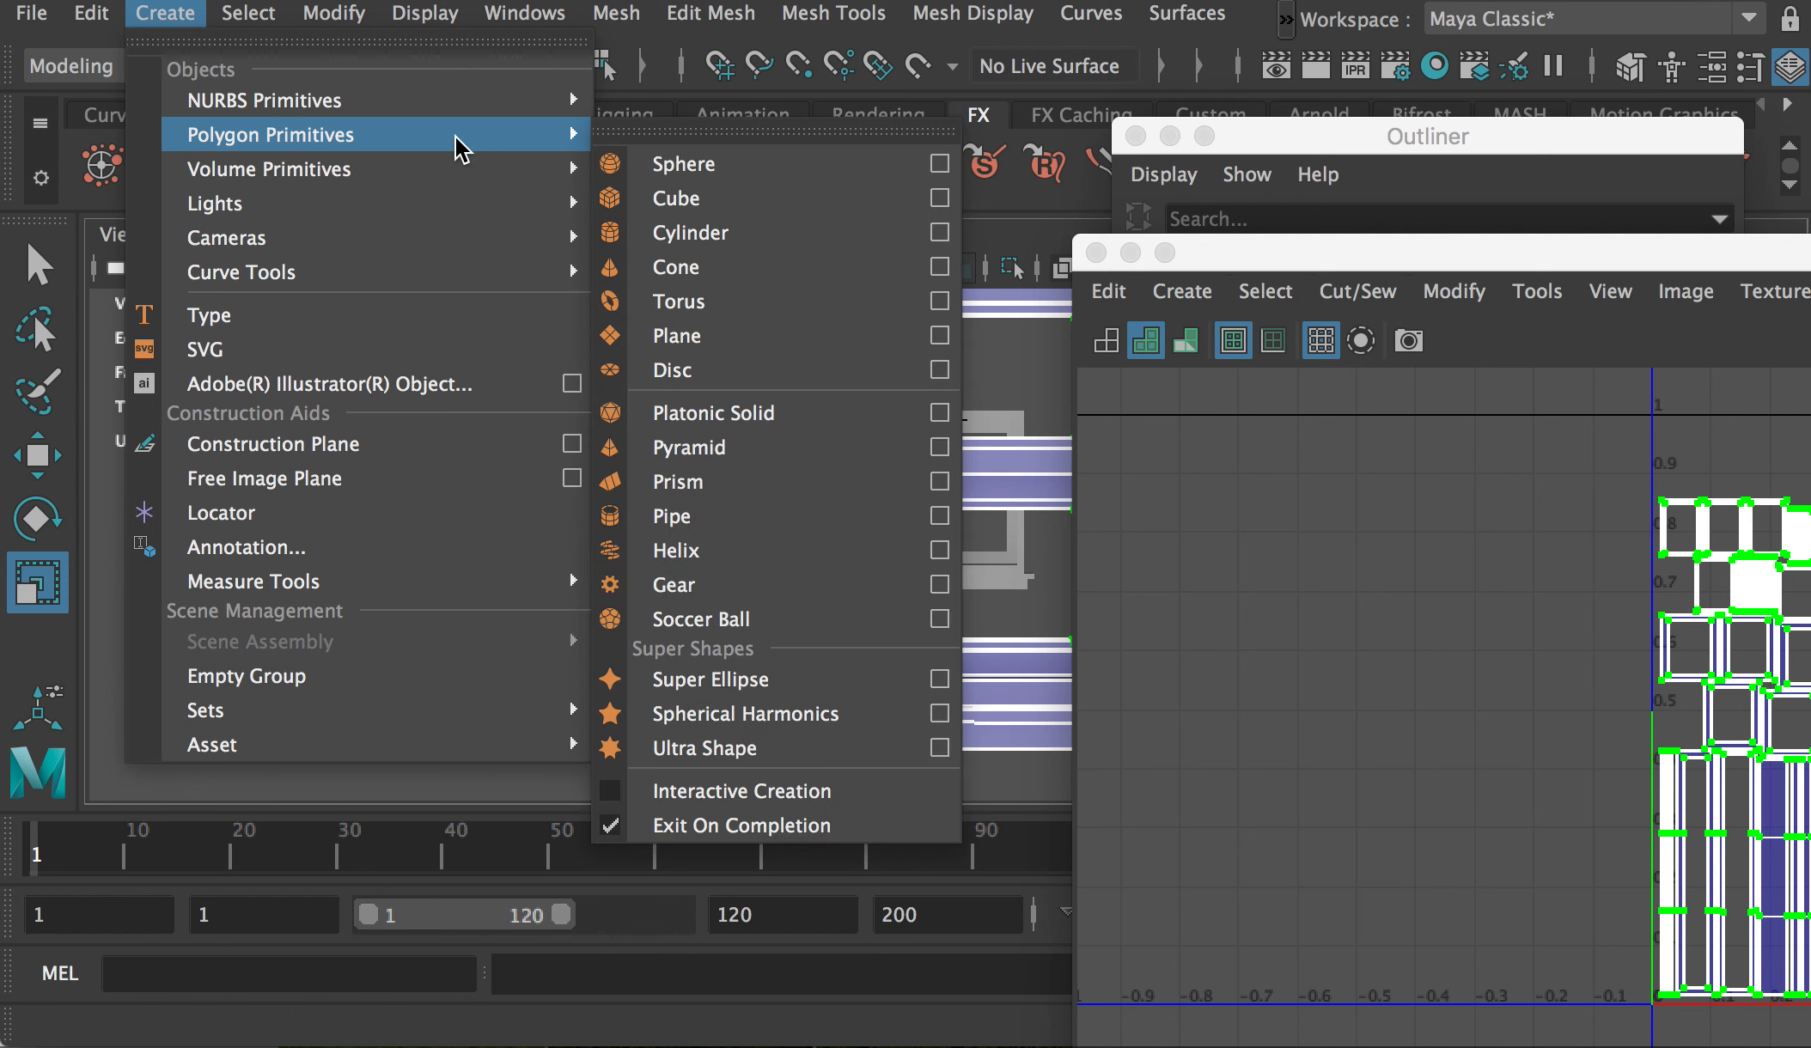
{"action": "left_click", "coordinate": [699, 200]}
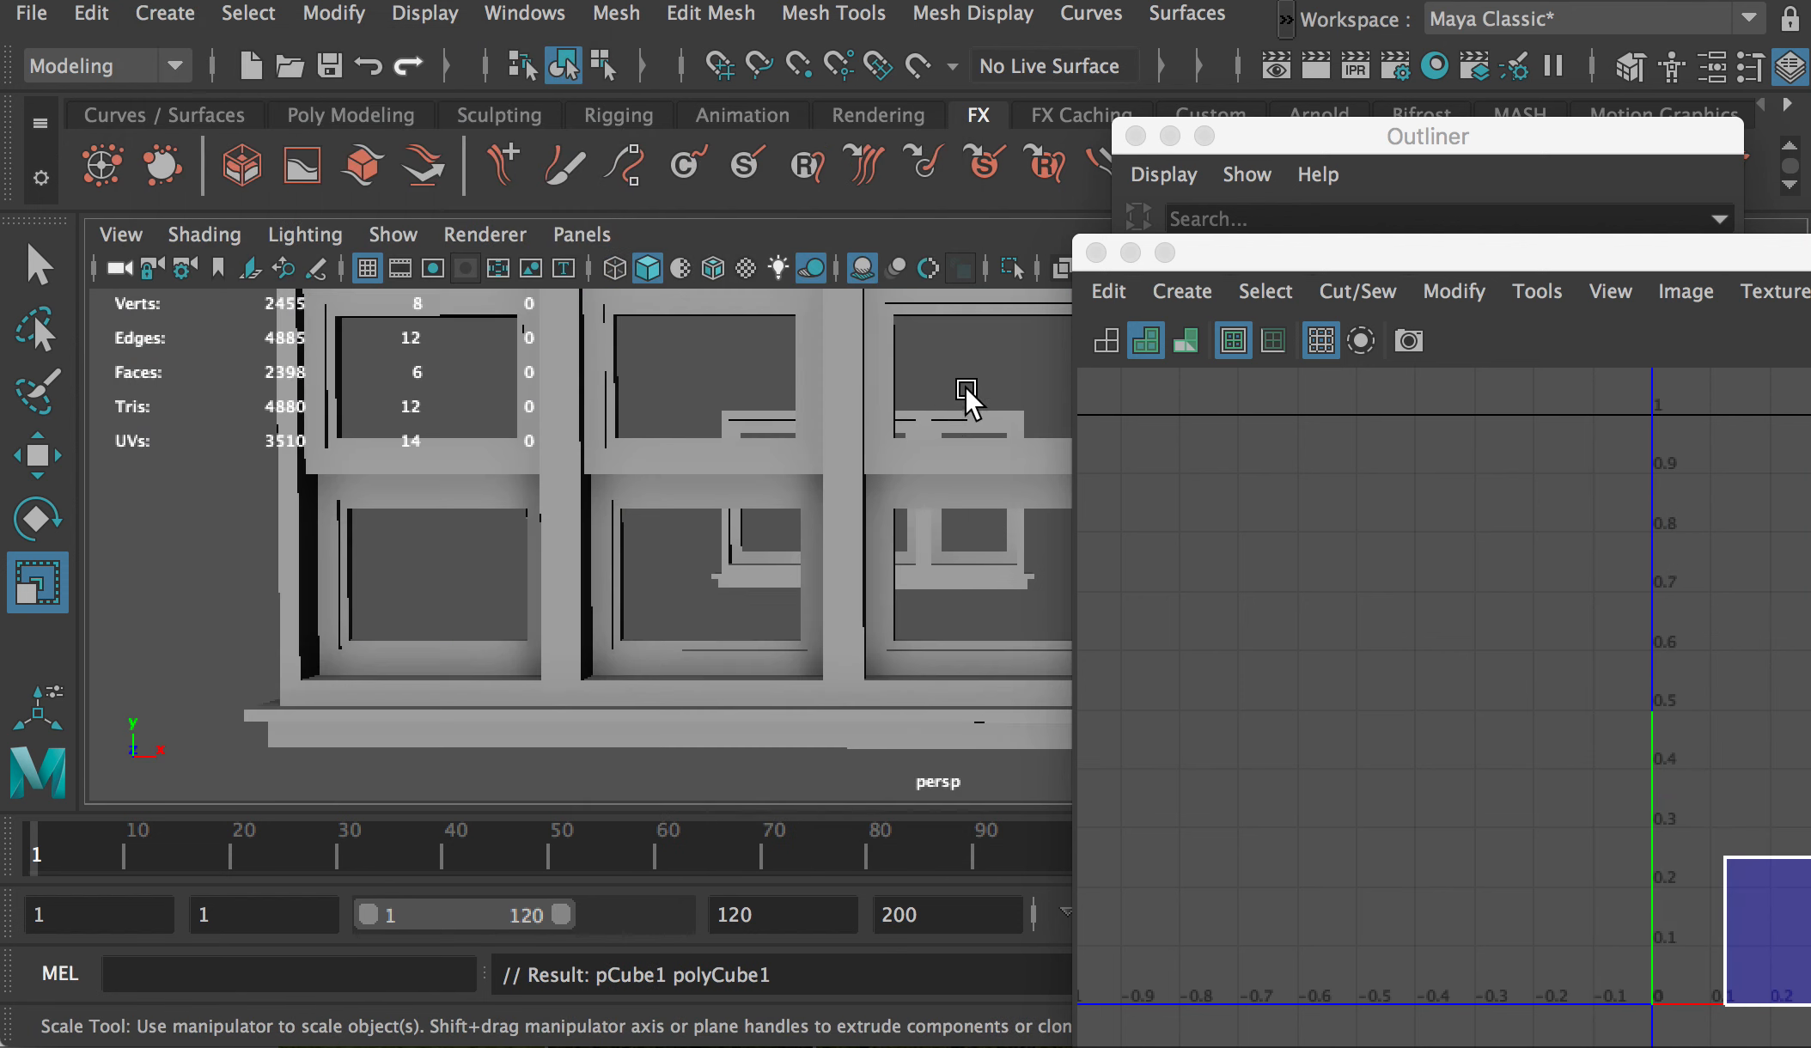
{"action": "left_click_drag", "start_coordinate": [1233, 251], "coordinate": [1738, 339]}
{"action": "left_click_drag", "start_coordinate": [1452, 156], "coordinate": [1810, 200]}
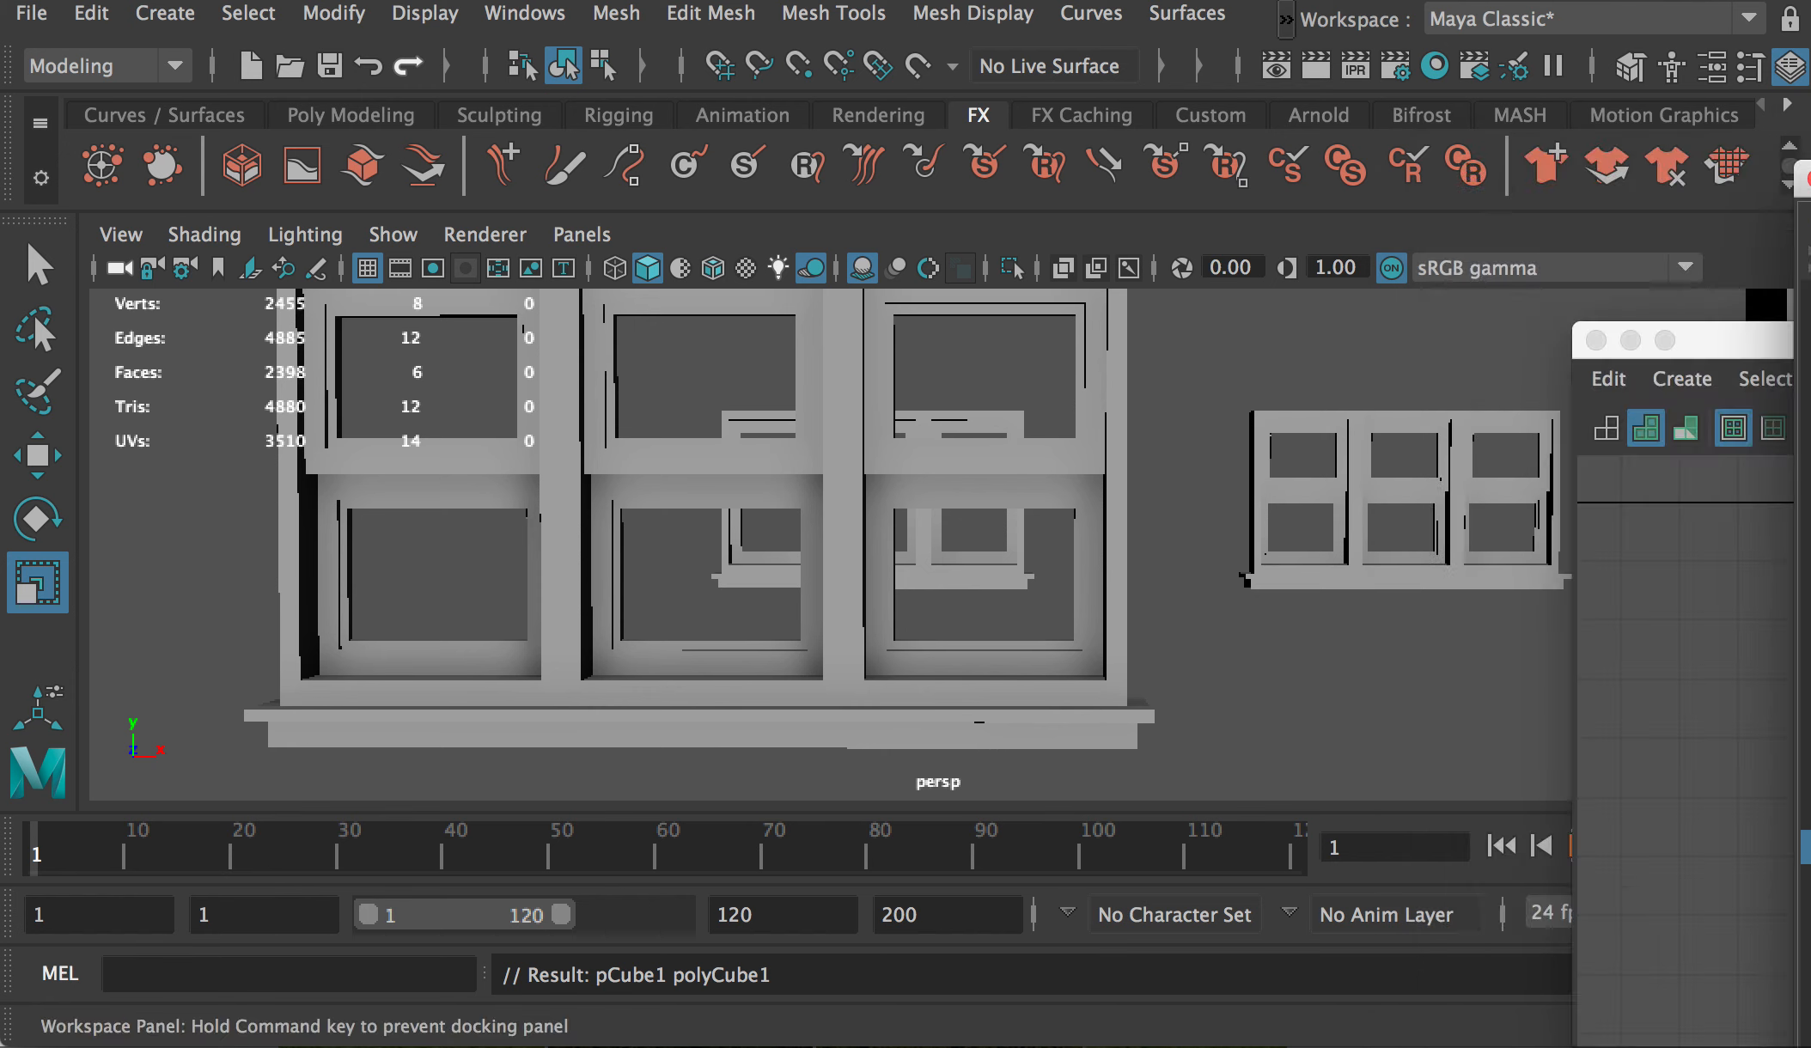
Step: Snap the cube to the lower-left corner of the front three-part window's lower-left pane opening
{"action": "scroll", "coordinate": [941, 525], "scroll_direction": "down", "scroll_amount": 5}
{"action": "key", "text": "w"}
{"action": "left_click_drag", "start_coordinate": [1144, 597], "coordinate": [383, 565], "text": "alt"}
{"action": "key", "text": "v"}
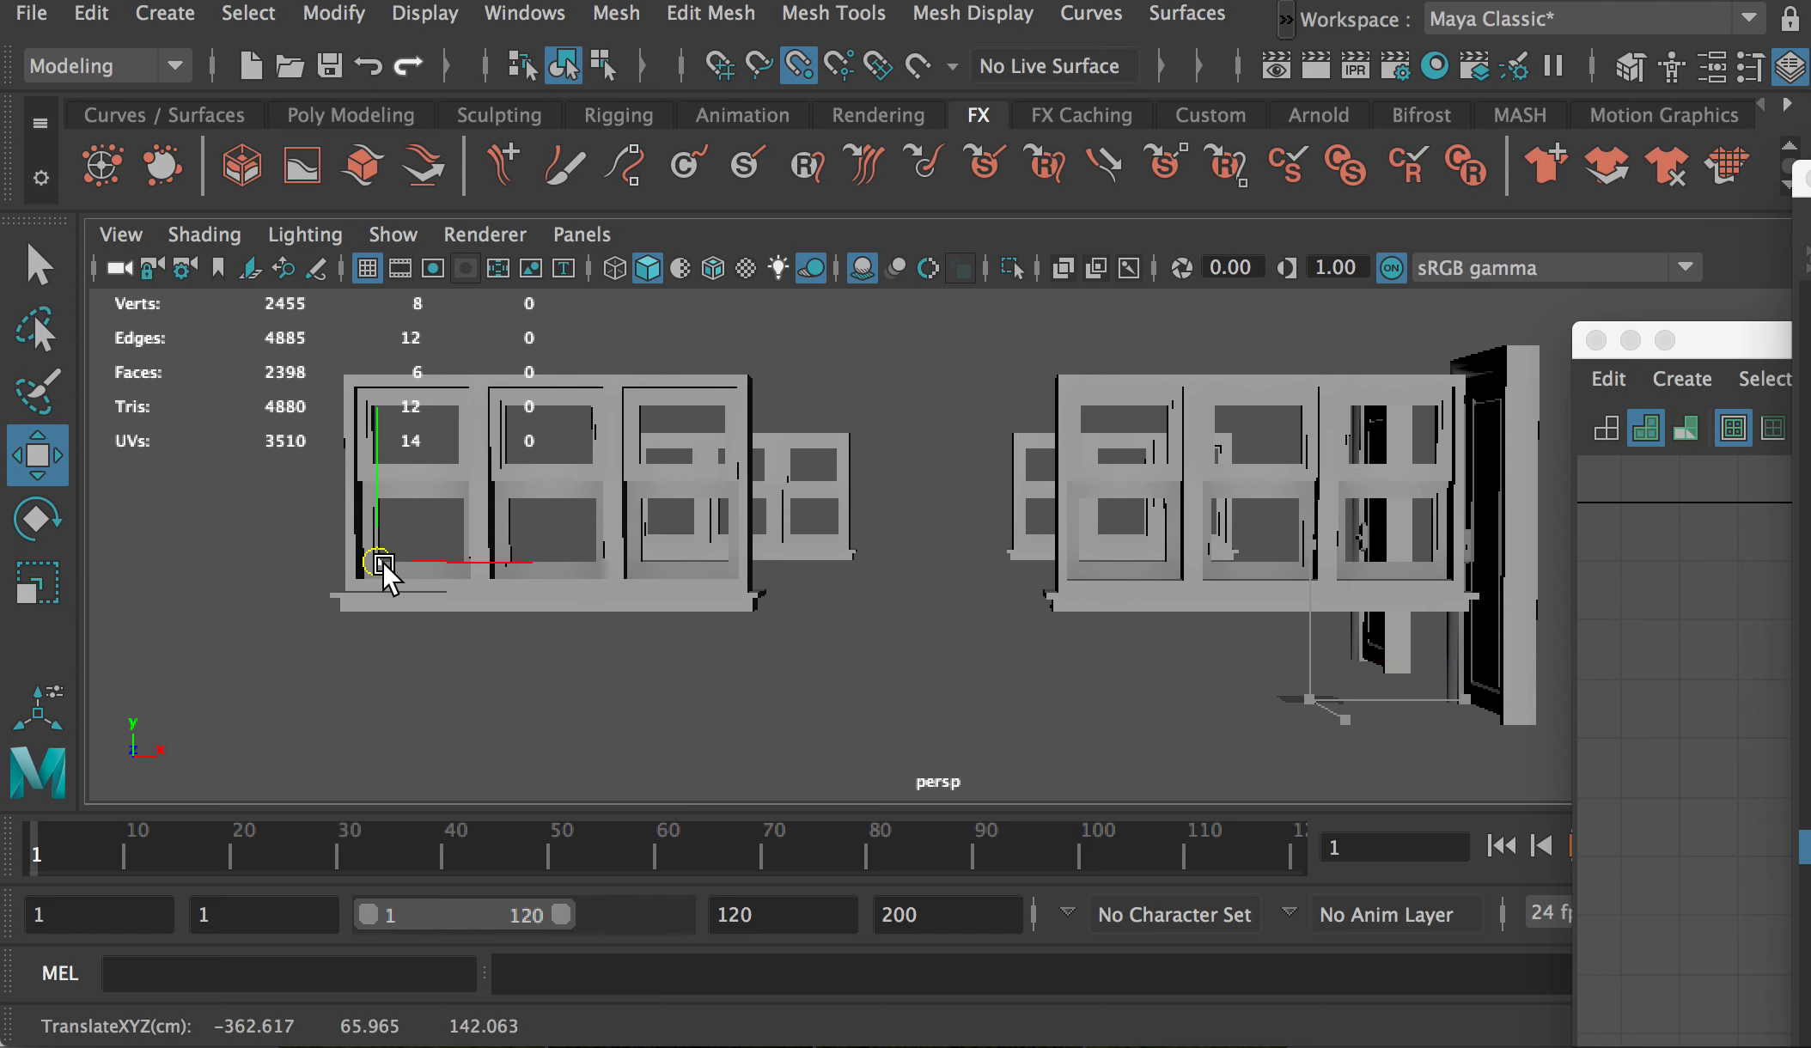
{"action": "key", "text": "f"}
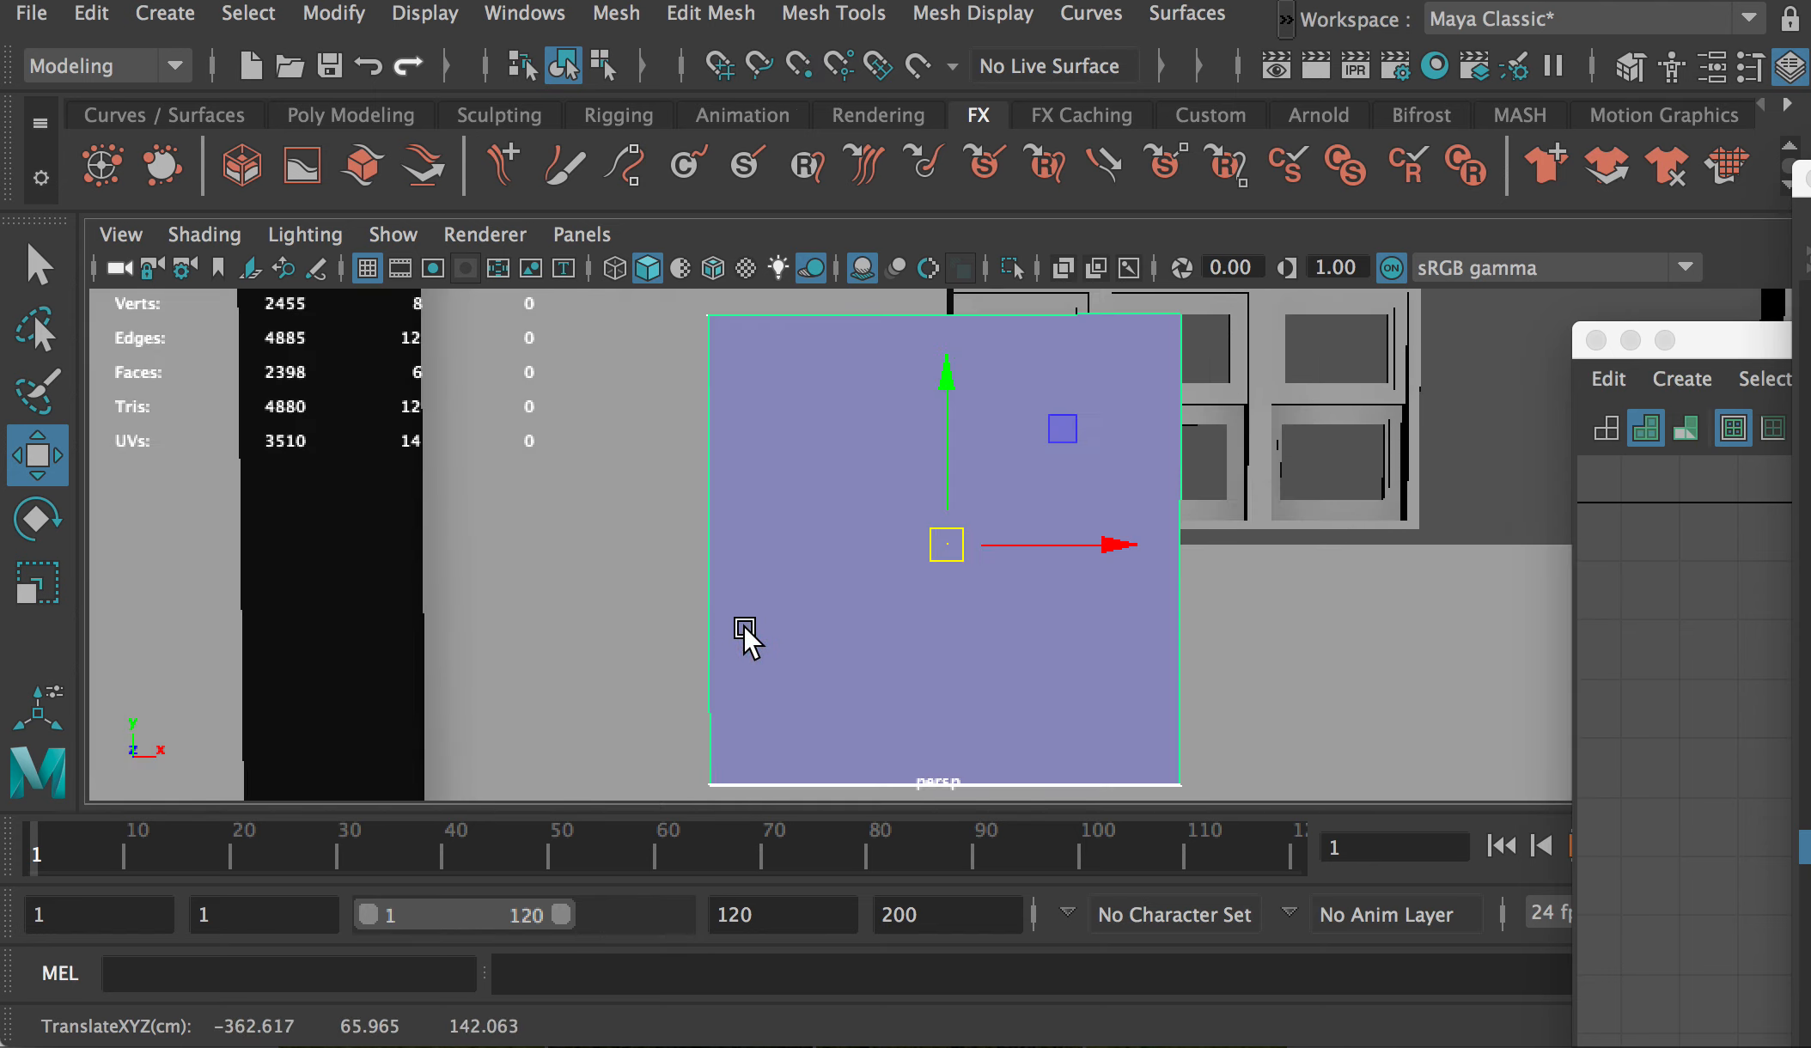
Step: Move the cube back into the window frame and scale it into a larger, thin panel with a Z scale of 0.564
{"action": "left_click_drag", "start_coordinate": [1164, 615], "coordinate": [998, 601], "text": "alt"}
{"action": "right_click_drag", "start_coordinate": [998, 601], "coordinate": [945, 537], "text": "alt"}
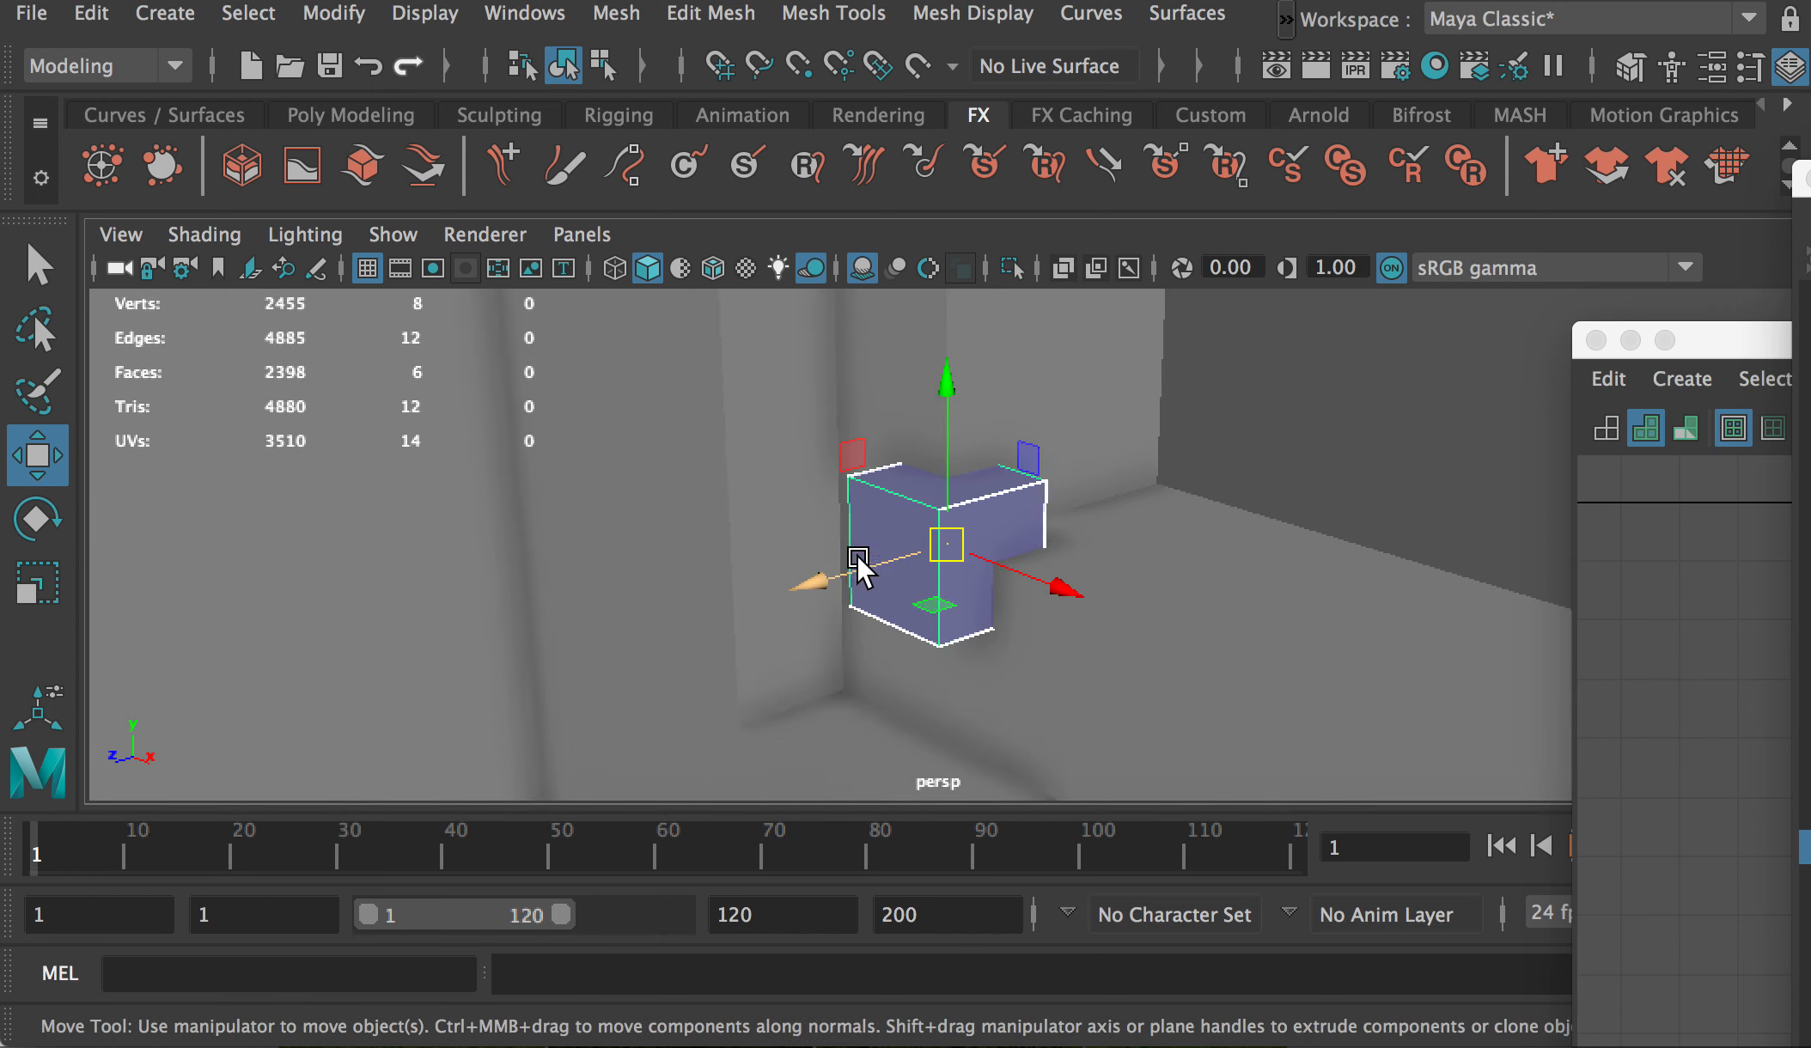
{"action": "left_click_drag", "start_coordinate": [855, 555], "coordinate": [1021, 514]}
{"action": "key", "text": "r"}
{"action": "right_click_drag", "start_coordinate": [1022, 513], "coordinate": [941, 526], "text": "alt"}
{"action": "left_click_drag", "start_coordinate": [930, 511], "coordinate": [1209, 440]}
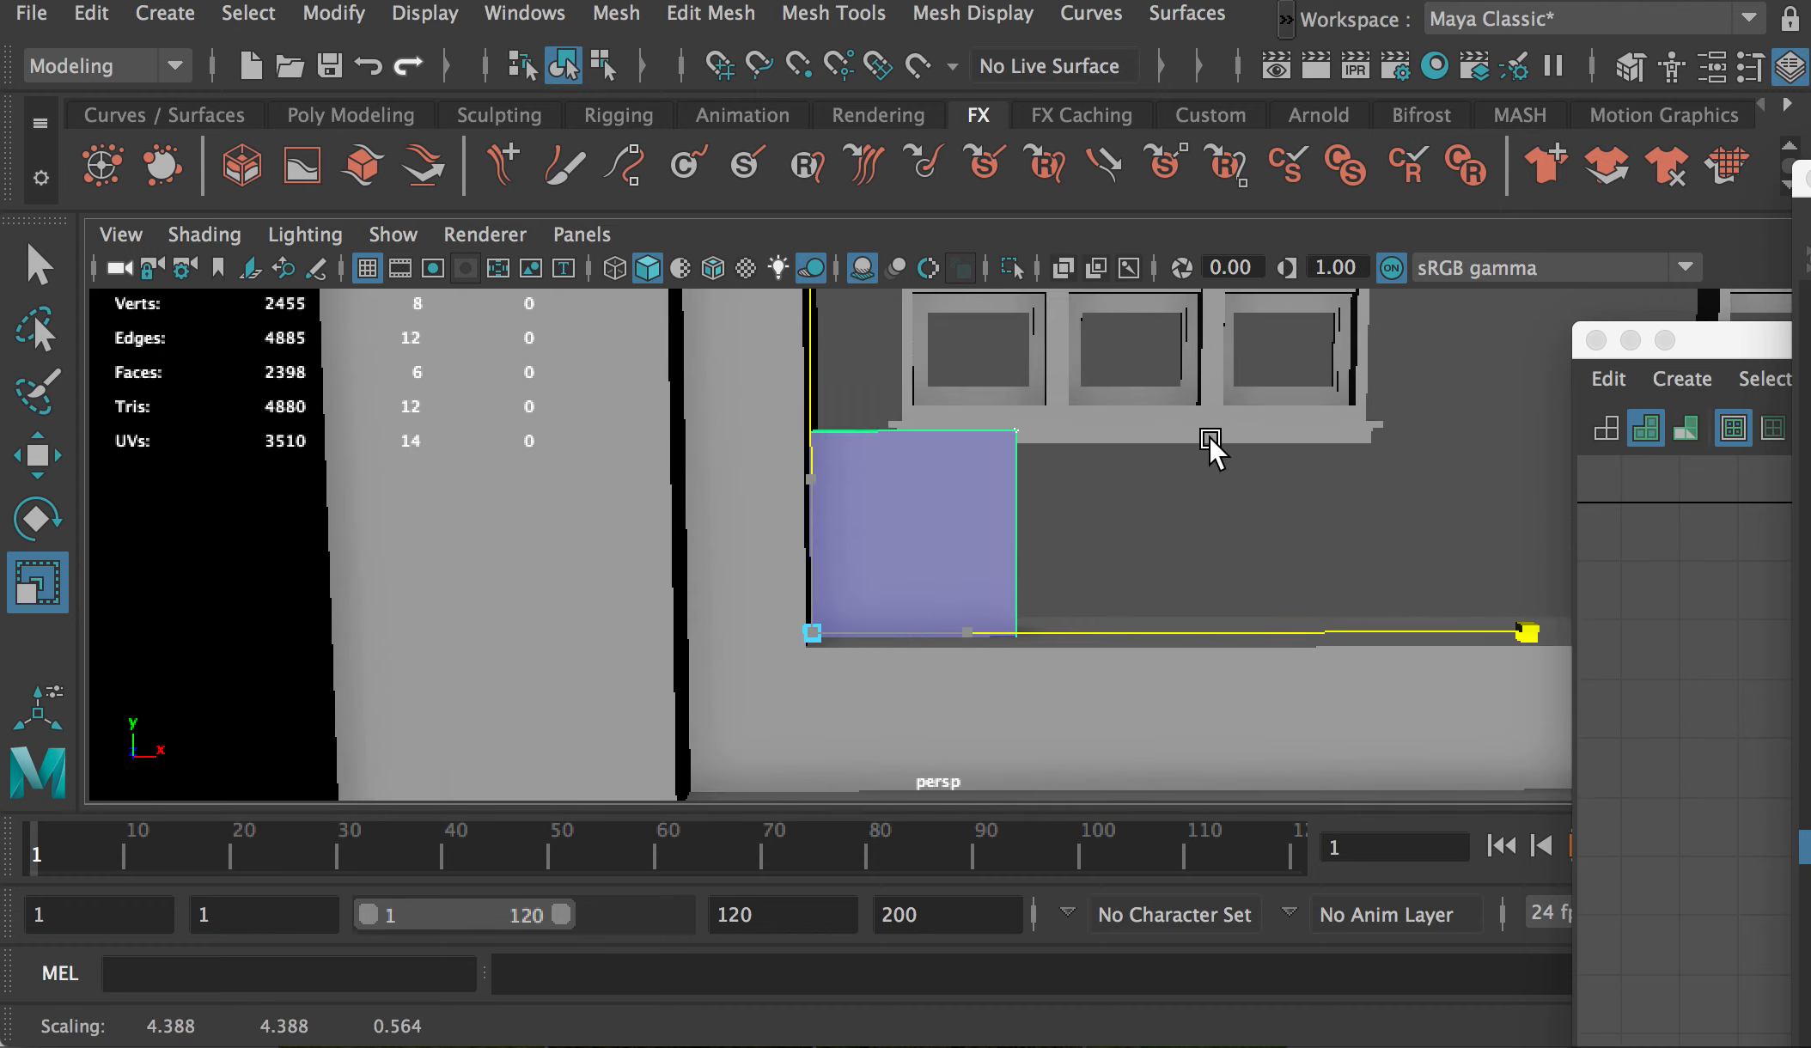
{"action": "middle_click_drag", "start_coordinate": [964, 414], "coordinate": [884, 581], "text": "alt"}
{"action": "left_click_drag", "start_coordinate": [884, 581], "coordinate": [1052, 494]}
Step: Raise the panel to Y 77.213 and fit it to the opening's width with an X scale of 31.505, centred at X -346.932
{"action": "right_click_drag", "start_coordinate": [1052, 494], "coordinate": [1092, 506], "text": "alt"}
{"action": "key", "text": "w"}
{"action": "left_click_drag", "start_coordinate": [837, 485], "coordinate": [847, 374]}
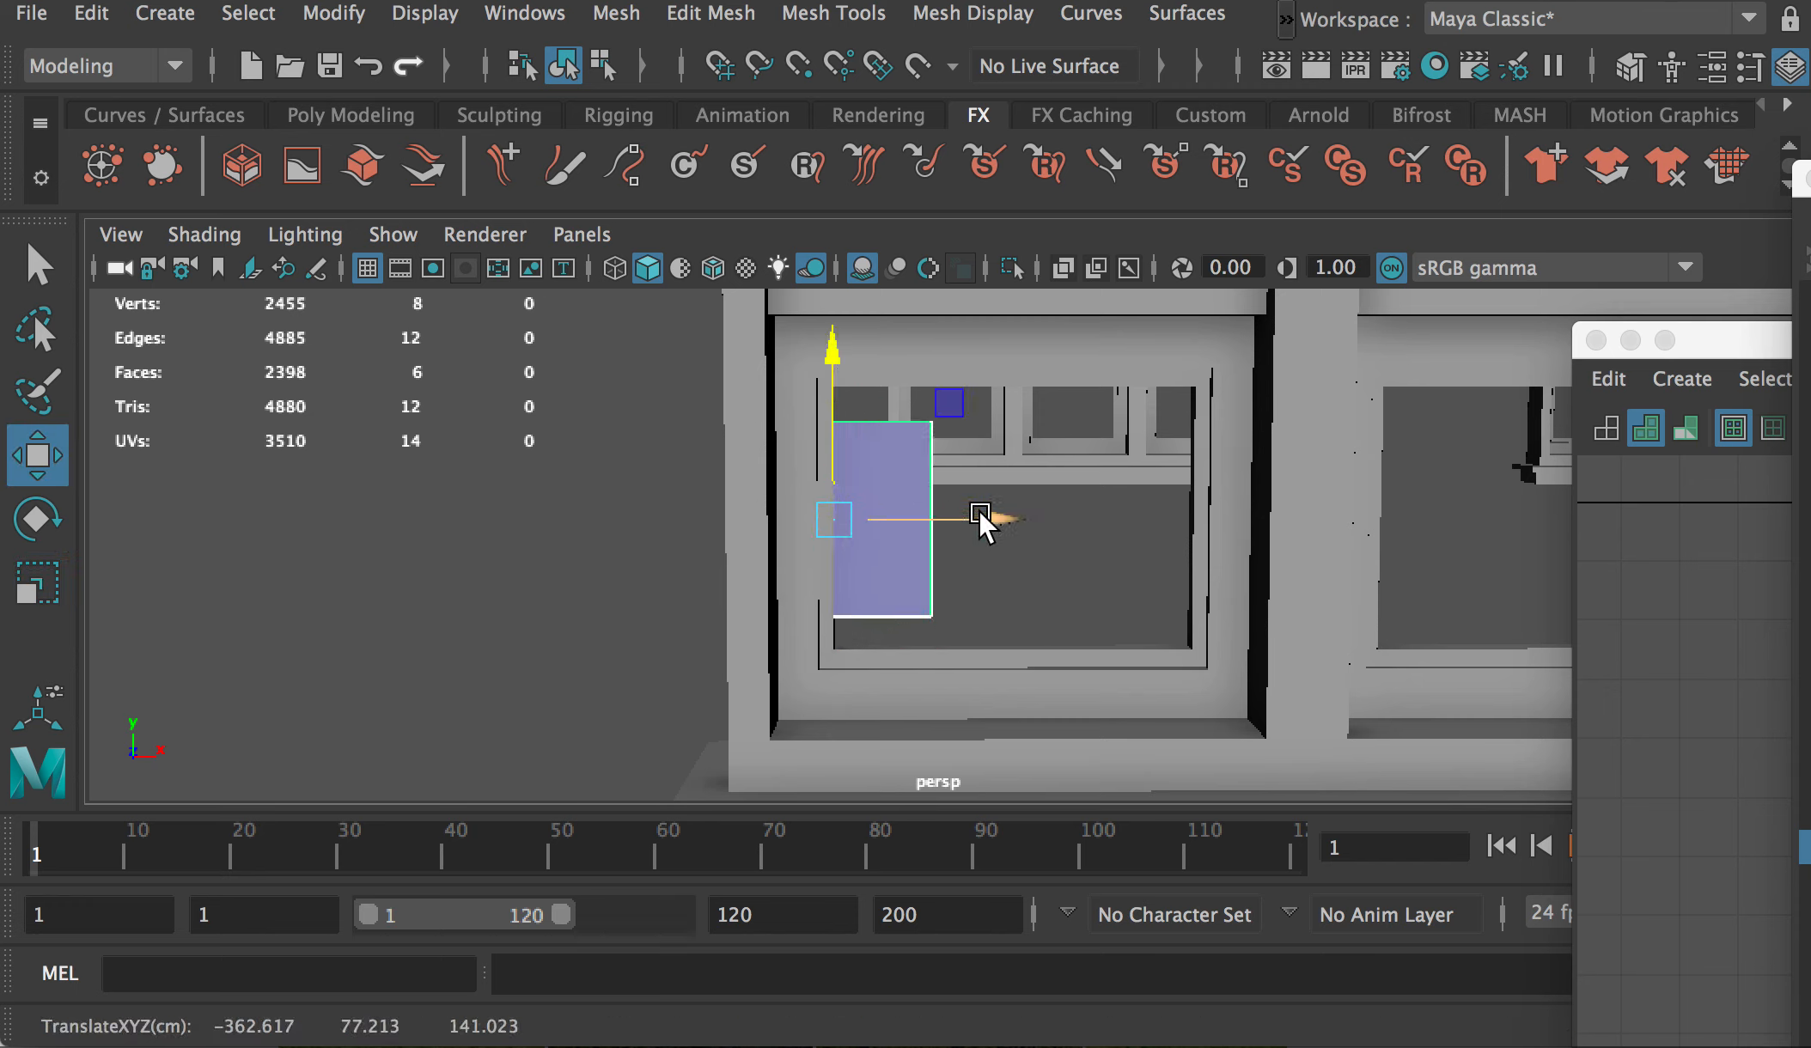
{"action": "left_click_drag", "start_coordinate": [980, 514], "coordinate": [1301, 514]}
{"action": "key", "text": "r"}
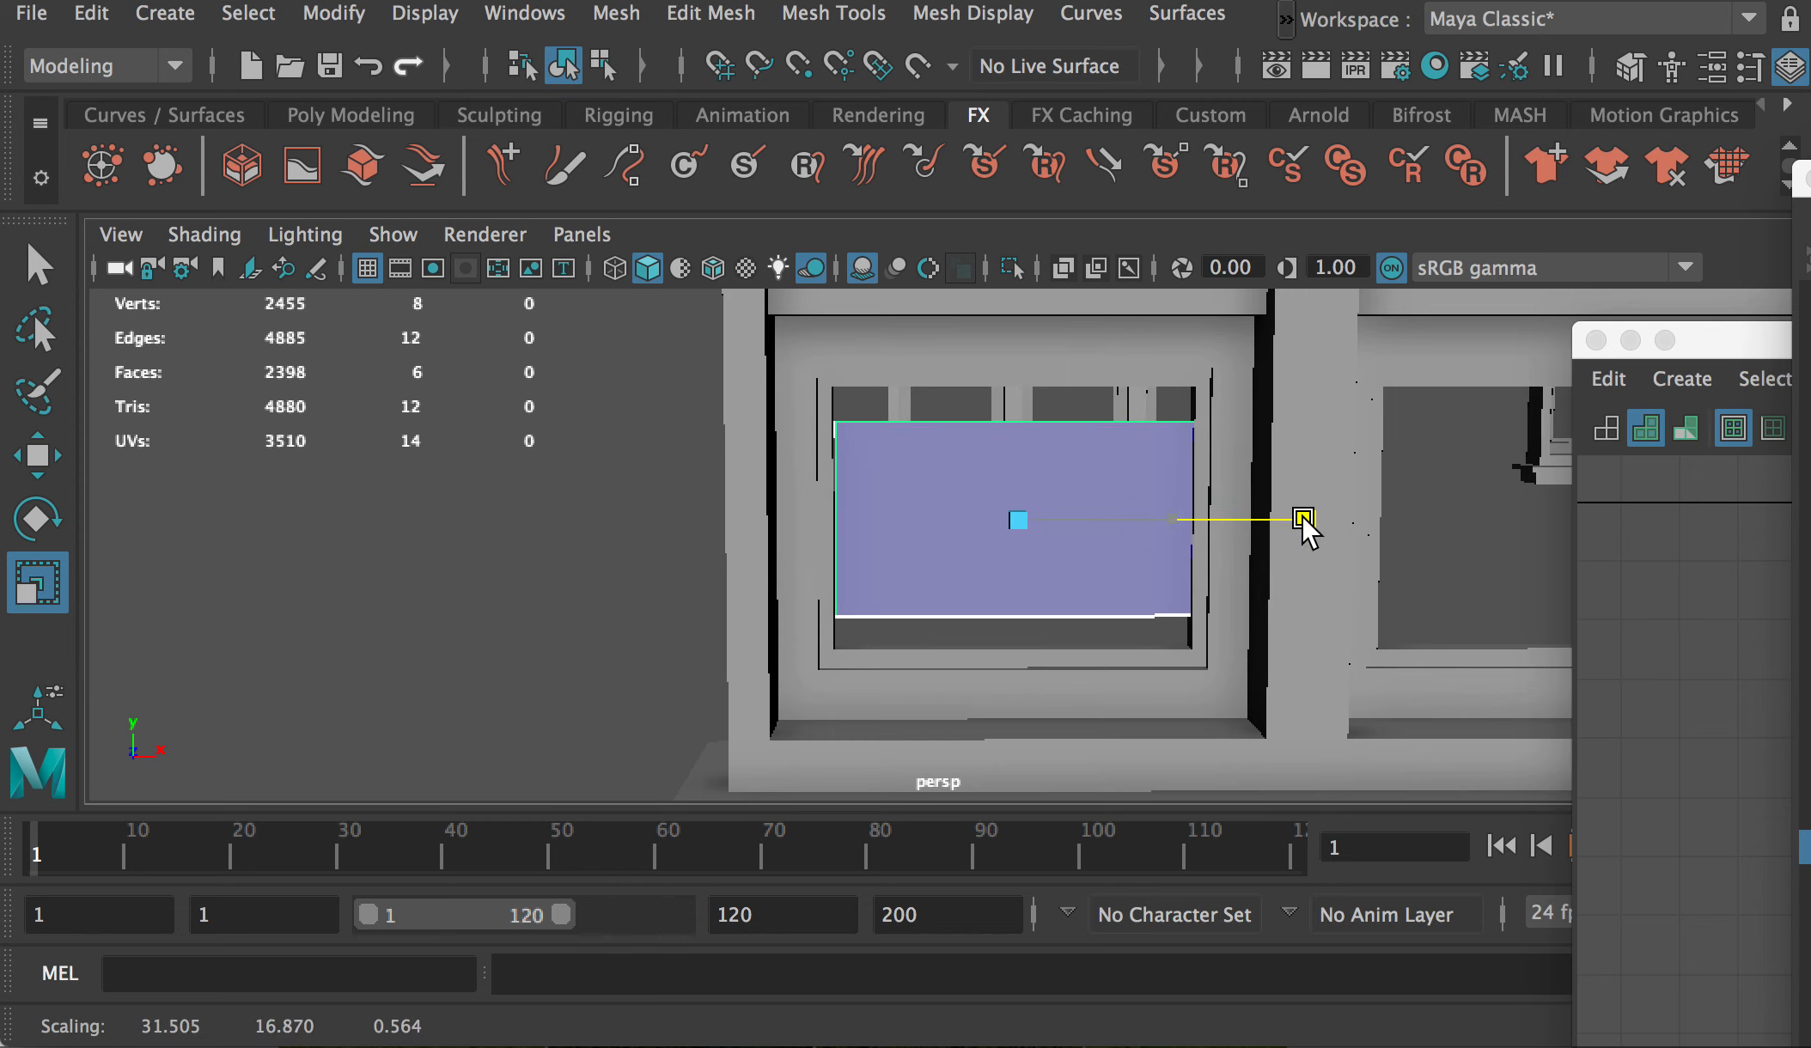
{"action": "key", "text": "w"}
{"action": "left_click", "coordinate": [1168, 518]}
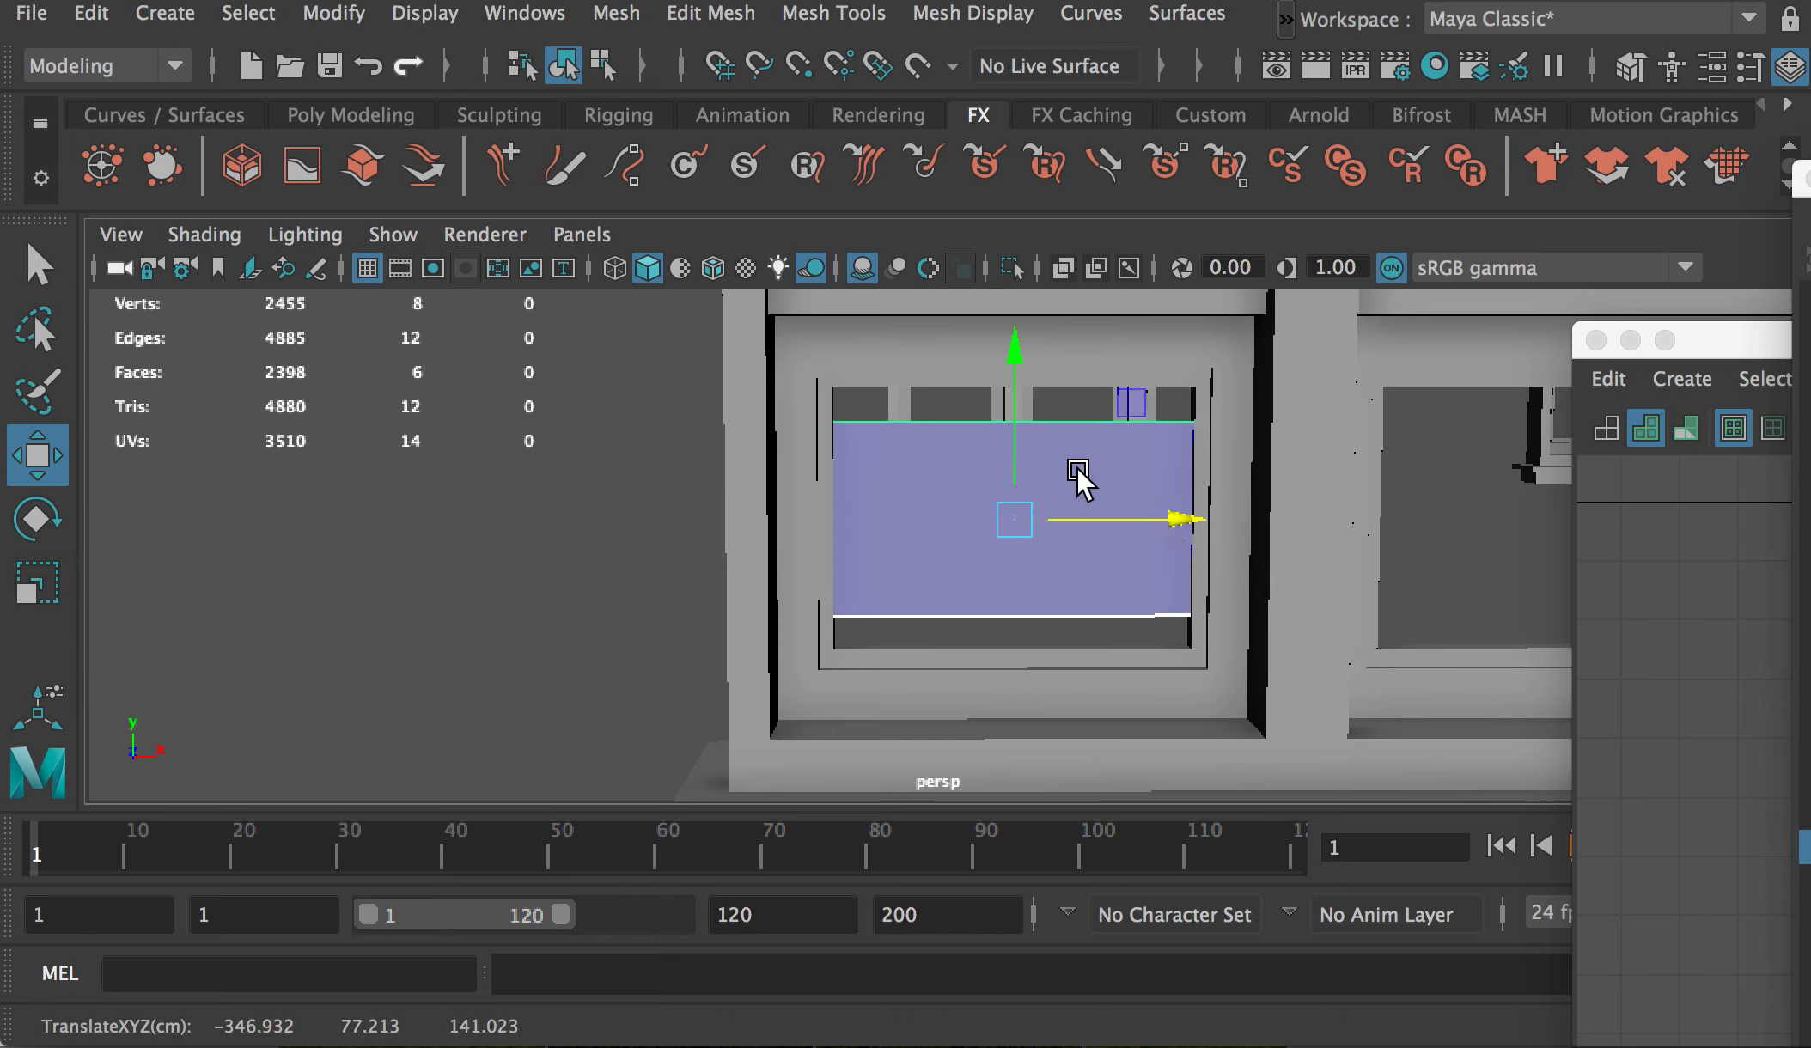
Step: Stretch the panel vertically to a Y scale of 23.566 so that it fills the lower-left pane opening's height
{"action": "key", "text": "r"}
{"action": "left_click_drag", "start_coordinate": [1024, 344], "coordinate": [1020, 298]}
{"action": "key", "text": "w"}
{"action": "left_click", "coordinate": [1014, 350]}
{"action": "key", "text": "r"}
{"action": "left_click", "coordinate": [1014, 354]}
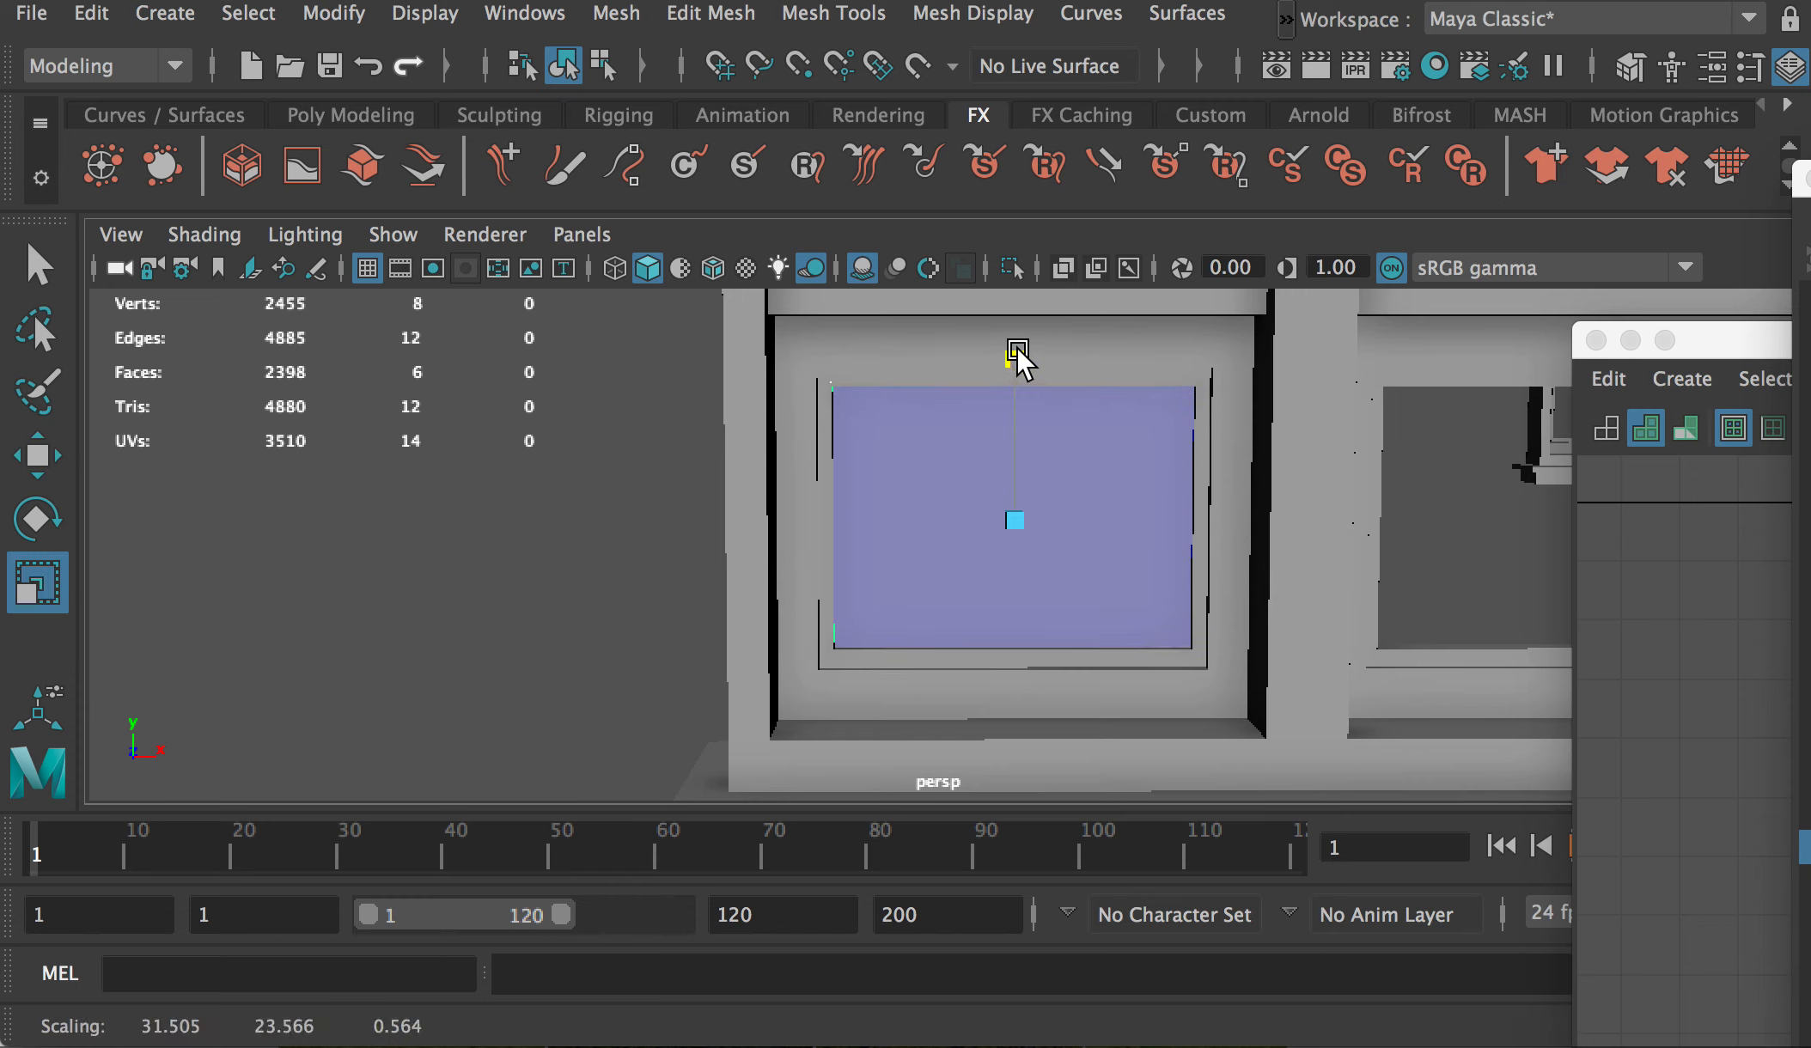
{"action": "scroll", "coordinate": [1083, 465], "scroll_direction": "down", "scroll_amount": 3}
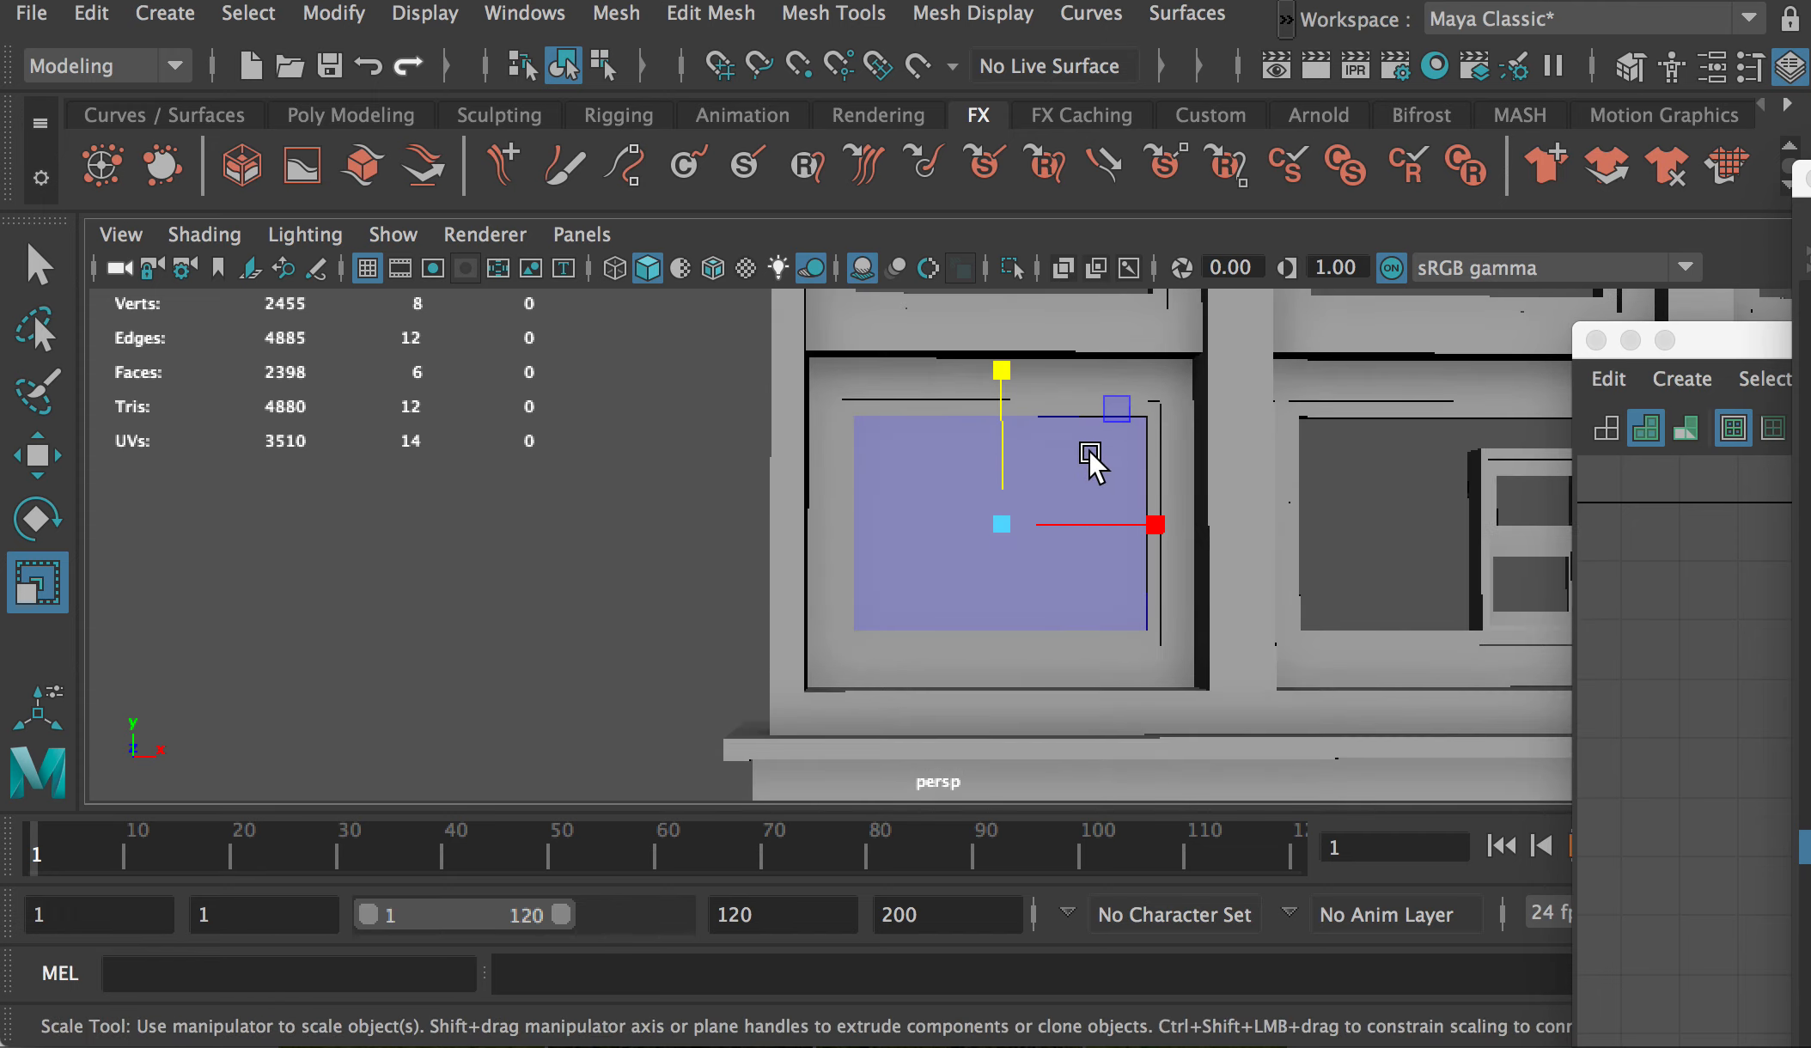
{"action": "key", "text": "w"}
{"action": "left_click", "coordinate": [1157, 524]}
{"action": "scroll", "coordinate": [1204, 493], "scroll_direction": "down", "scroll_amount": 3}
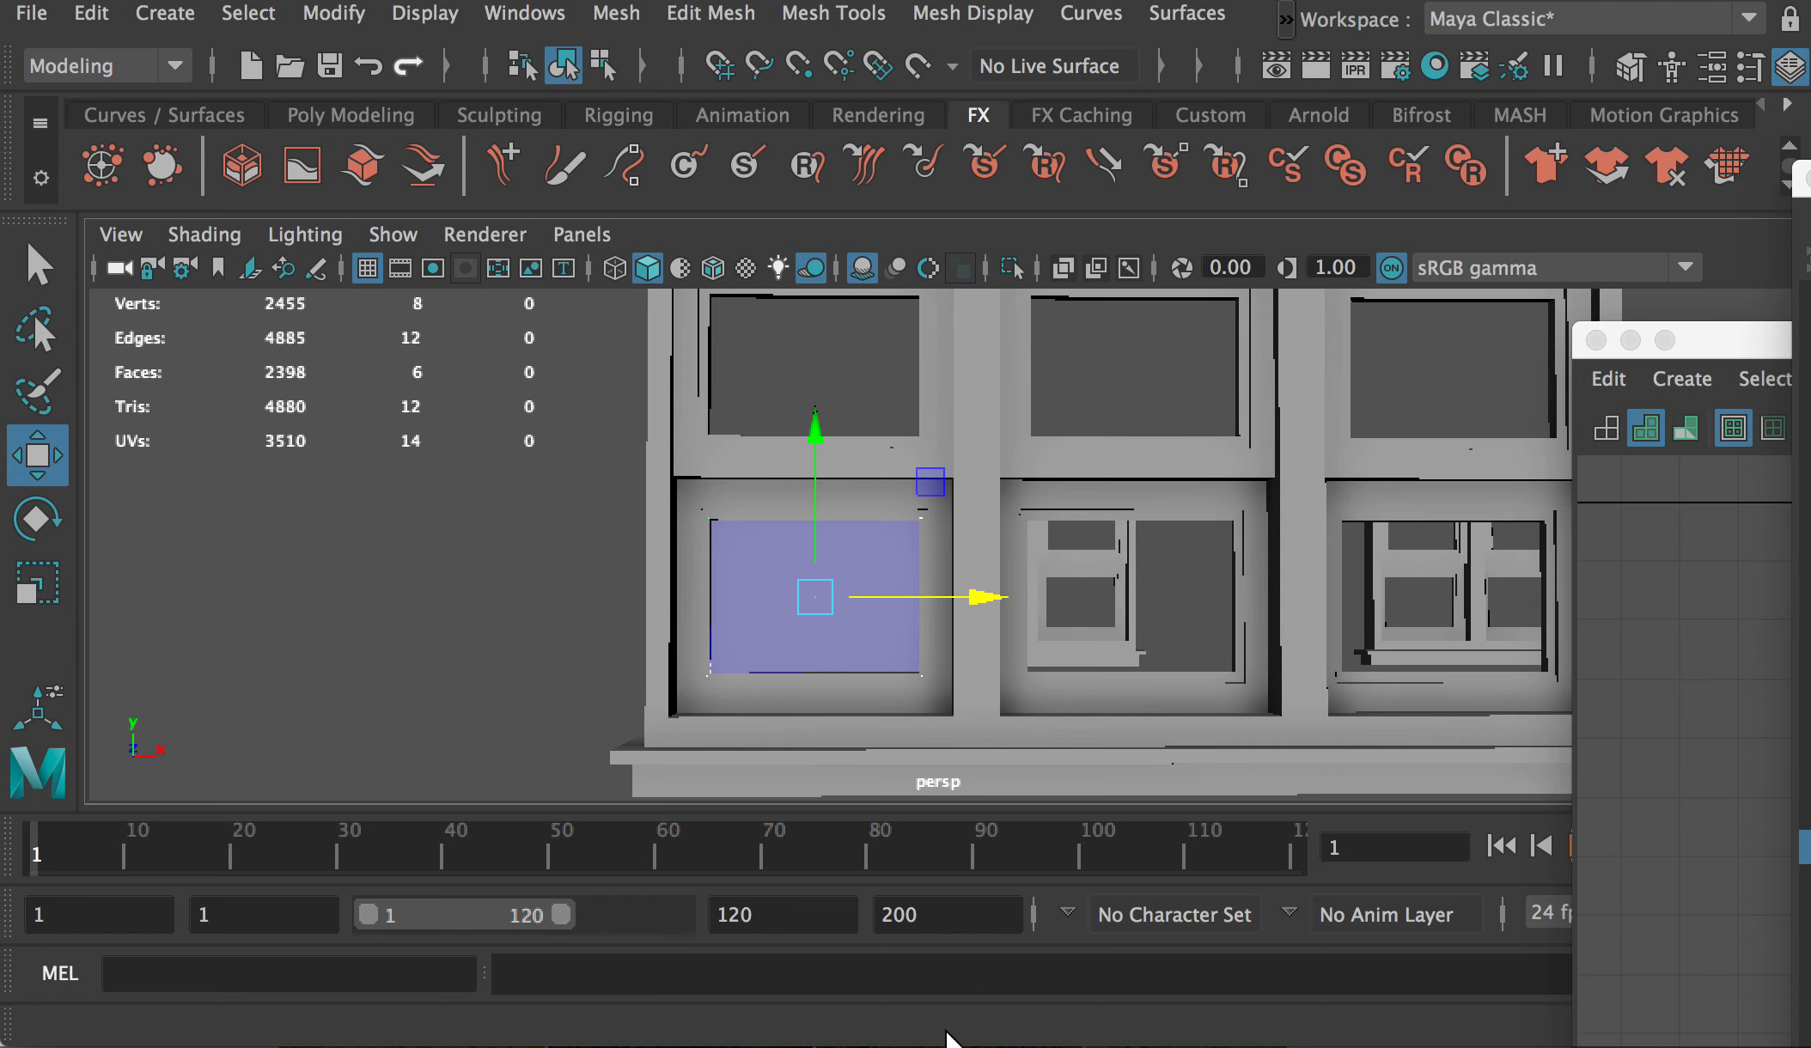
Step: Apply a planar UV projection to the glass panel, fitted to the bounding box from the Z axis with the width/height ratio kept
{"action": "left_click_drag", "start_coordinate": [1702, 342], "coordinate": [836, 253]}
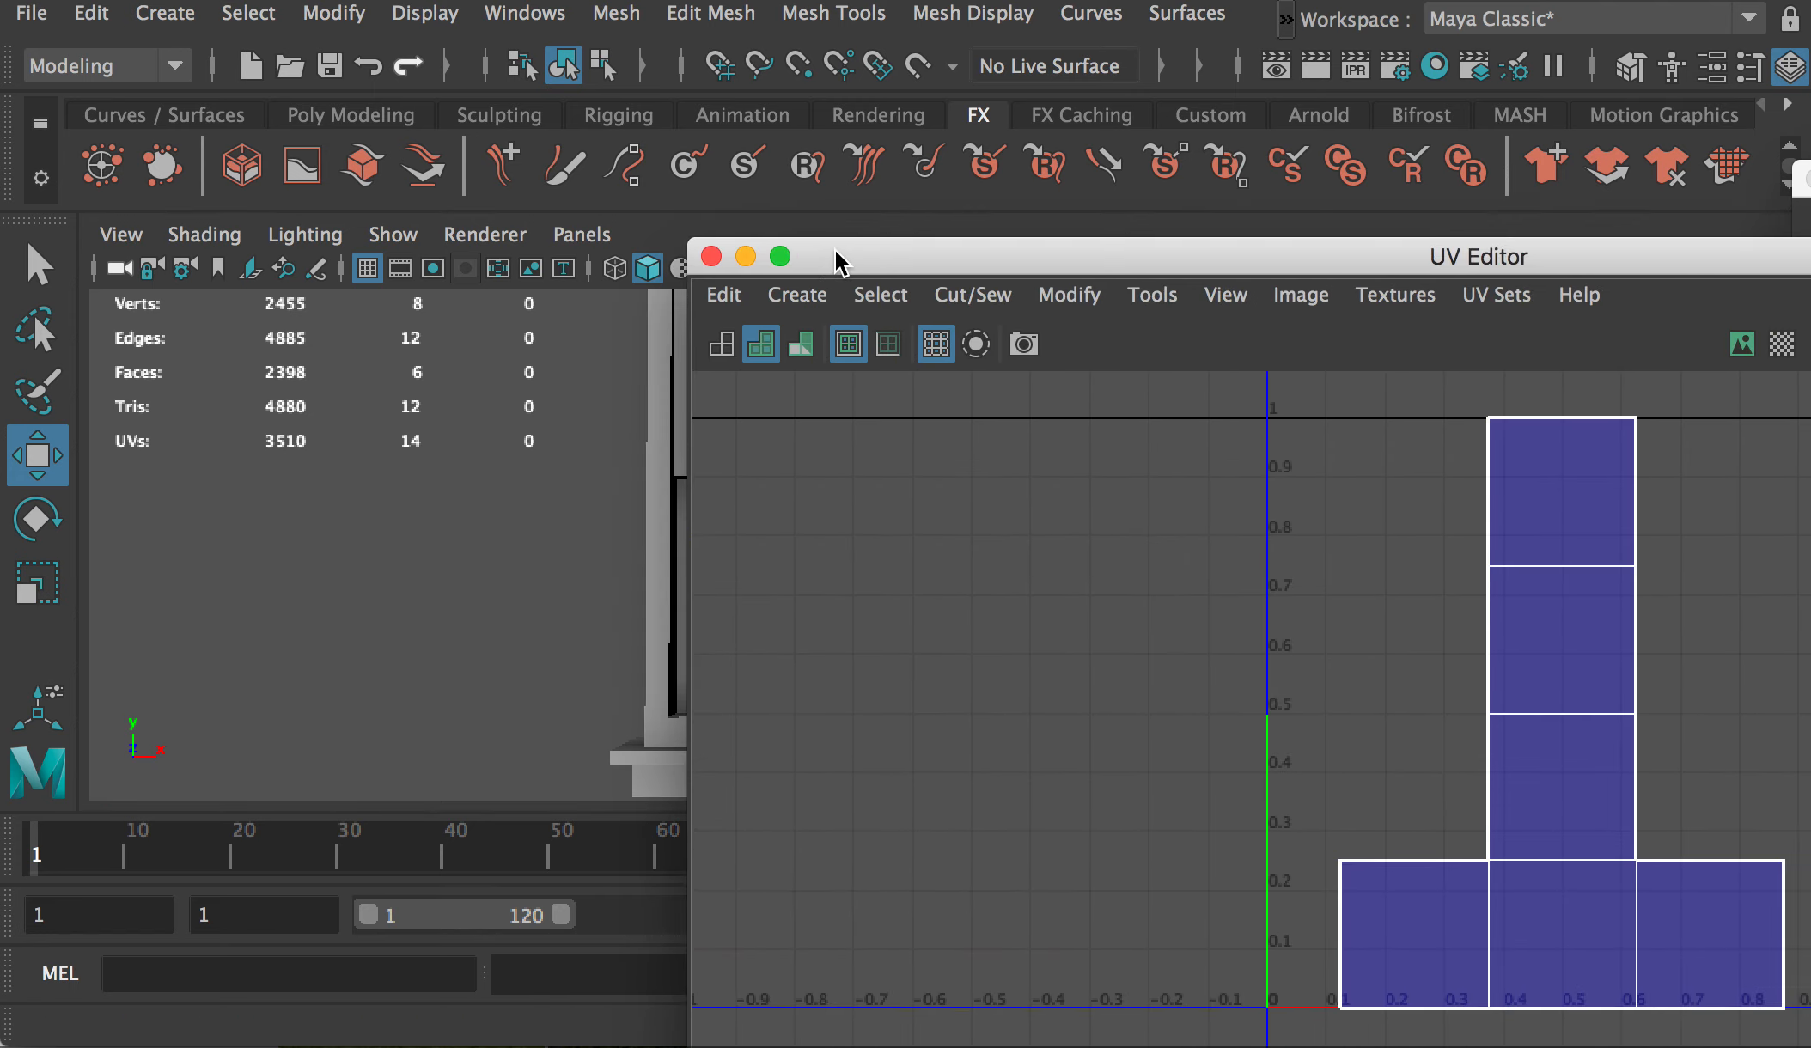
{"action": "left_click", "coordinate": [1289, 21]}
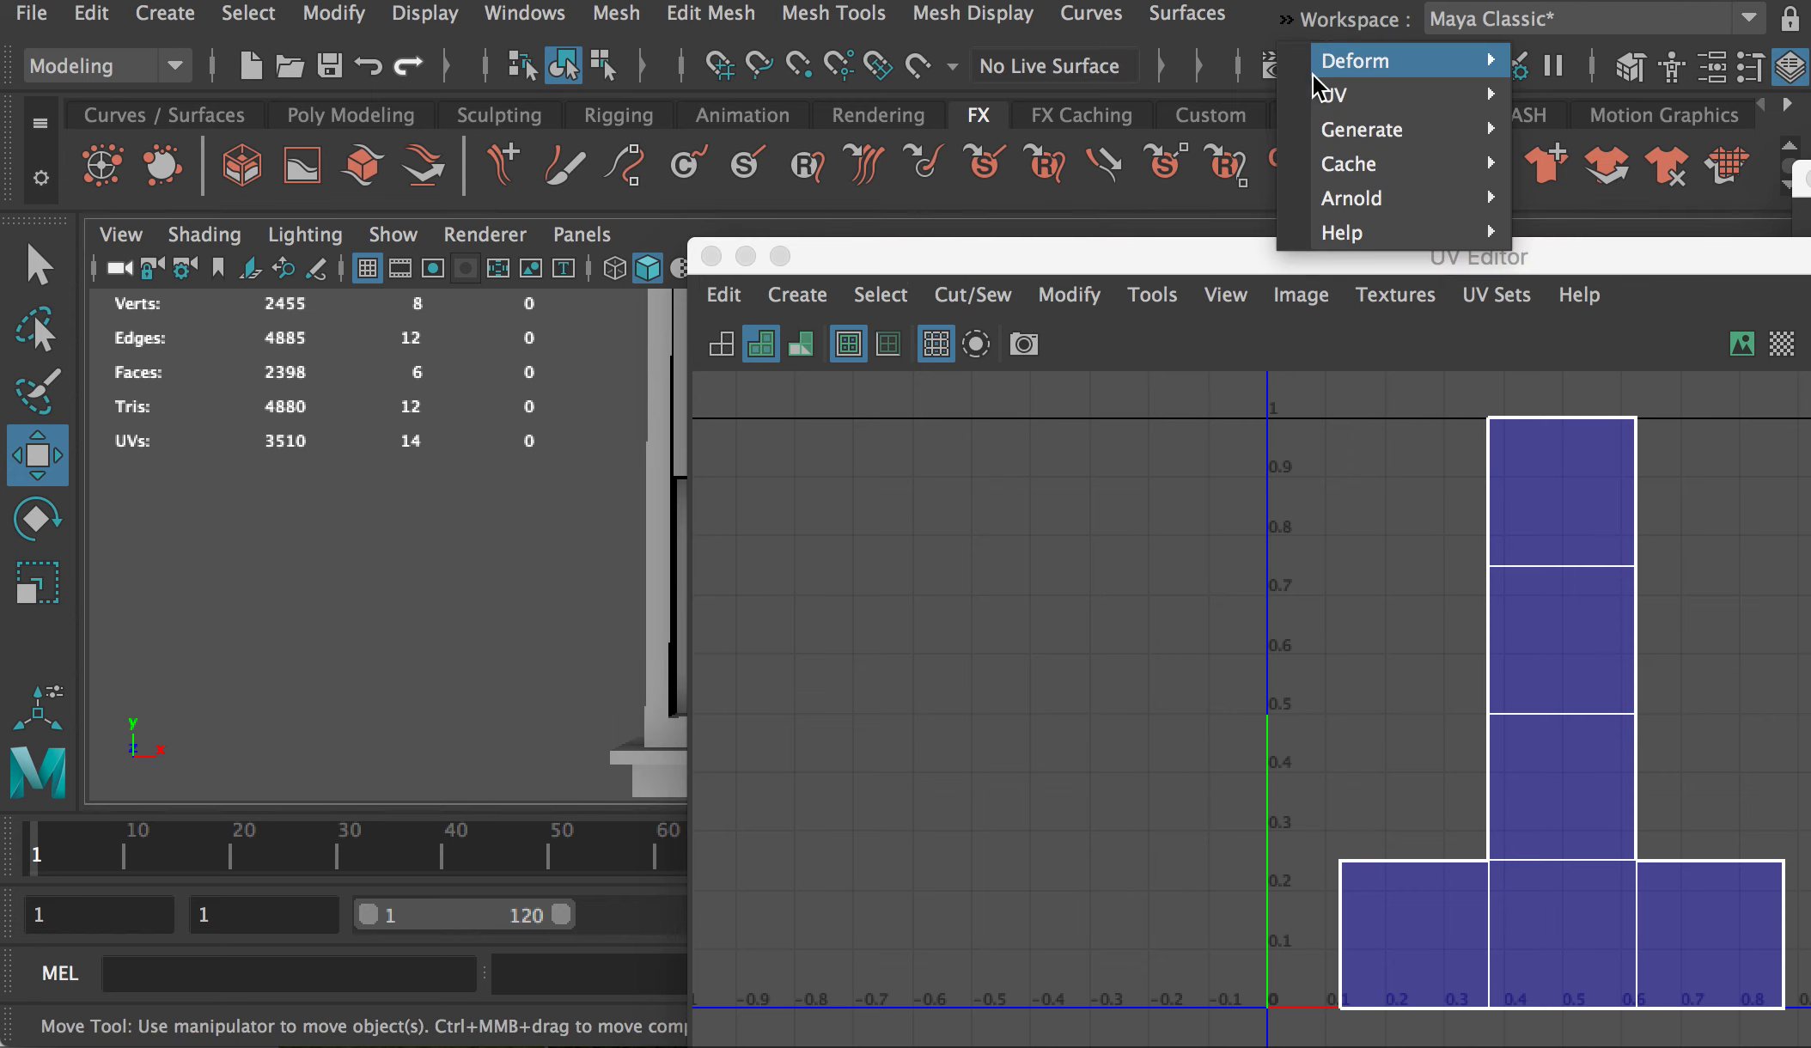
{"action": "mouse_move", "coordinate": [1361, 96]}
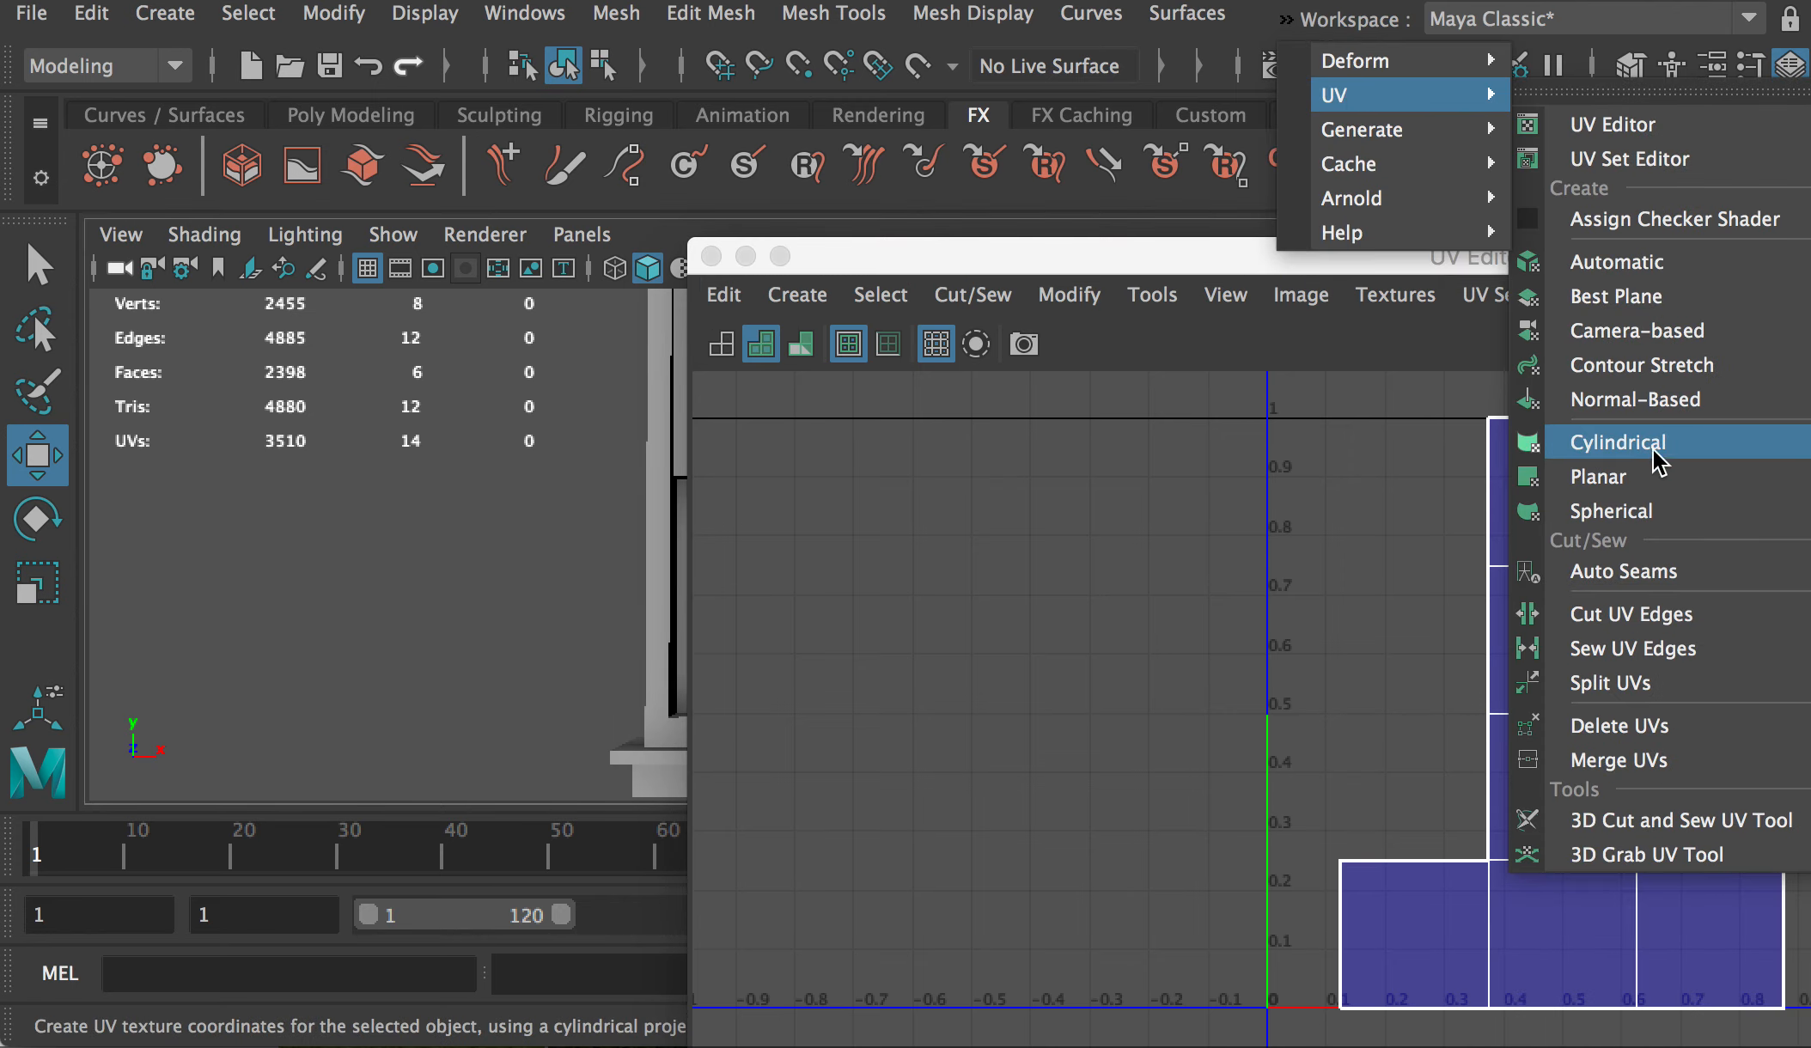
{"action": "left_click", "coordinate": [1731, 477]}
{"action": "left_click_drag", "start_coordinate": [1235, 238], "coordinate": [1780, 290]}
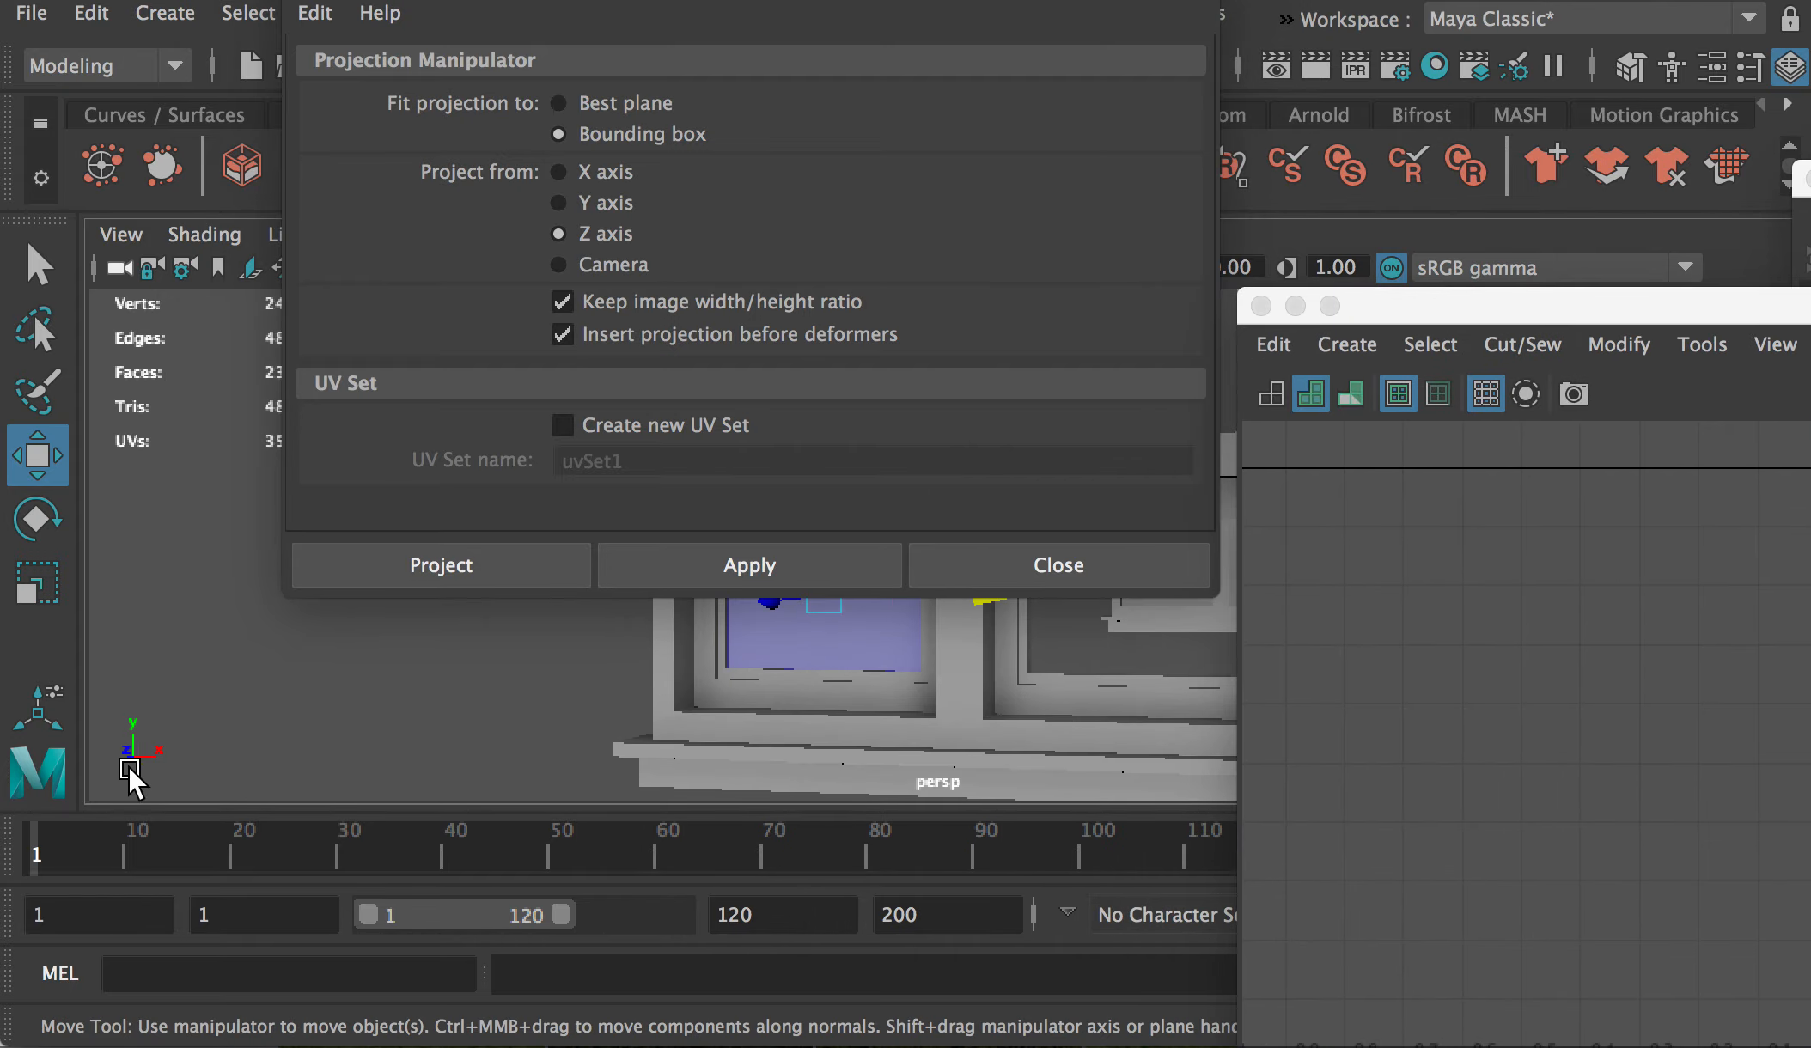
{"action": "left_click_drag", "start_coordinate": [187, 735], "coordinate": [599, 639], "text": "alt"}
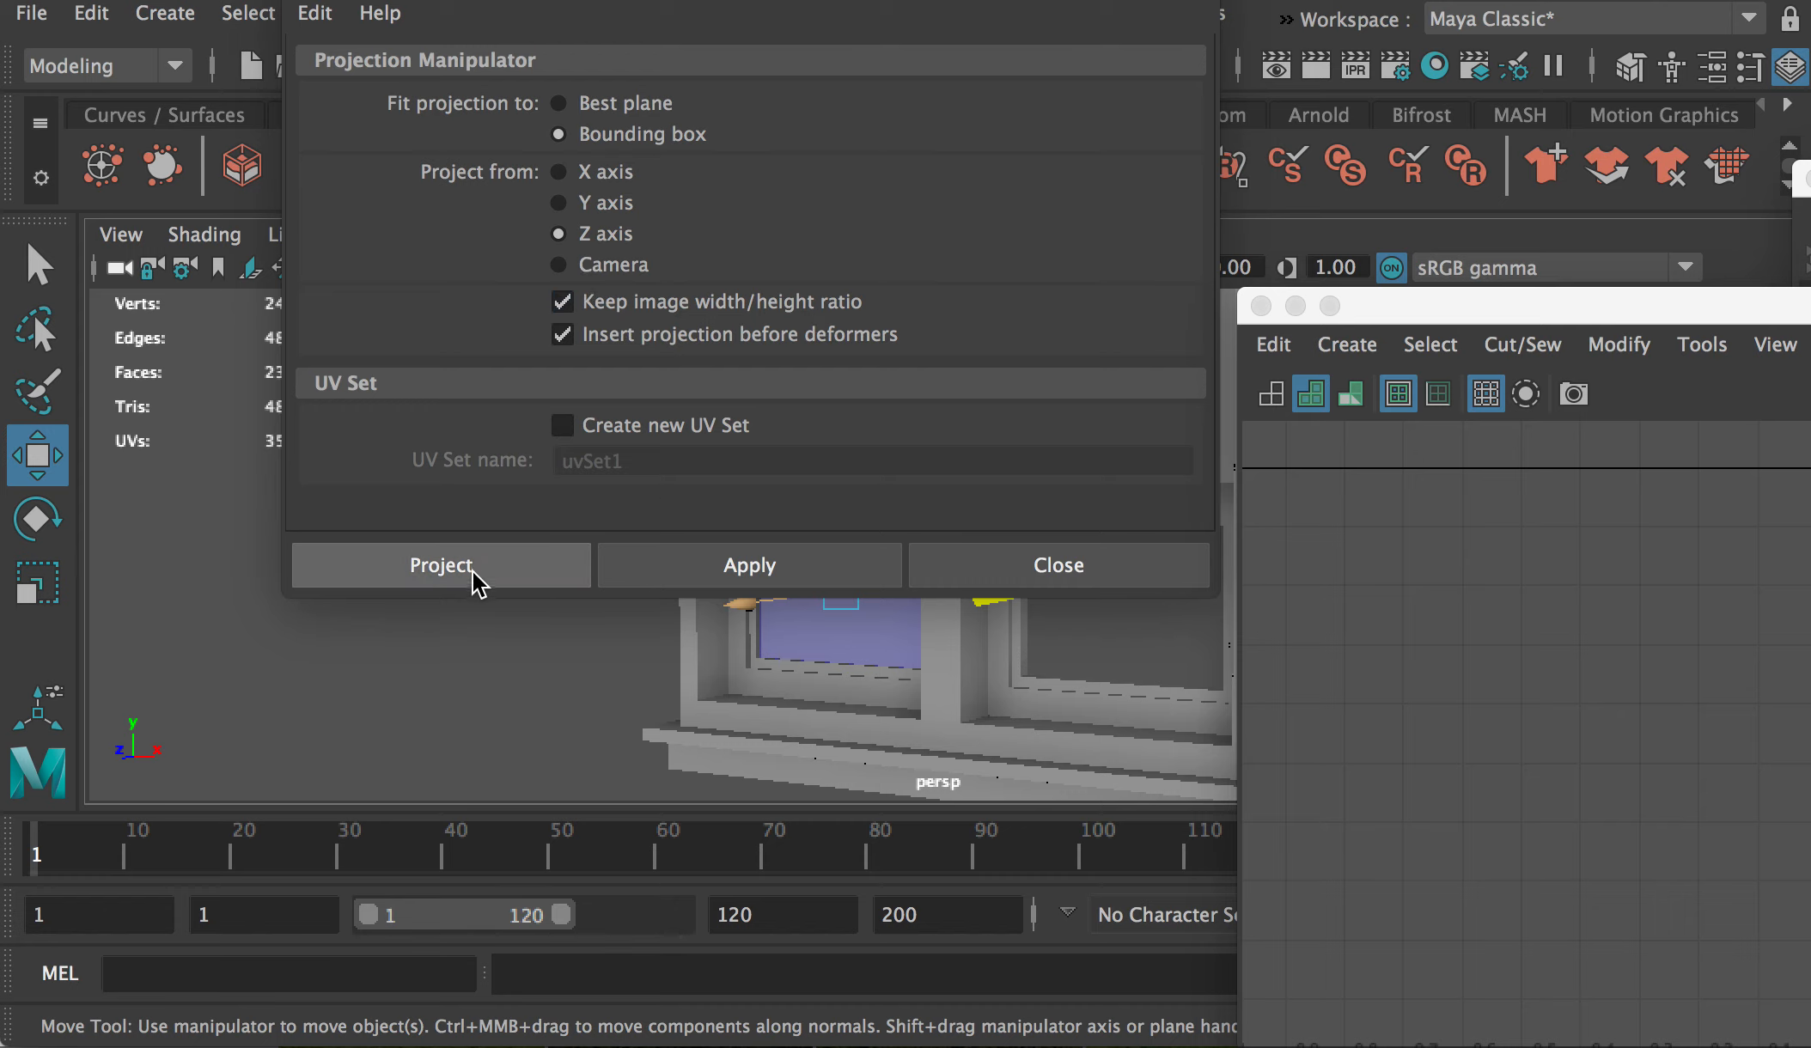
{"action": "left_click", "coordinate": [441, 565]}
Step: Select the glass panel's UVs and scale them down slightly inside the 0–1 UV square
{"action": "left_click_drag", "start_coordinate": [1580, 305], "coordinate": [754, 134]}
{"action": "right_click_drag", "start_coordinate": [1237, 487], "coordinate": [1375, 507]}
{"action": "key", "text": "r"}
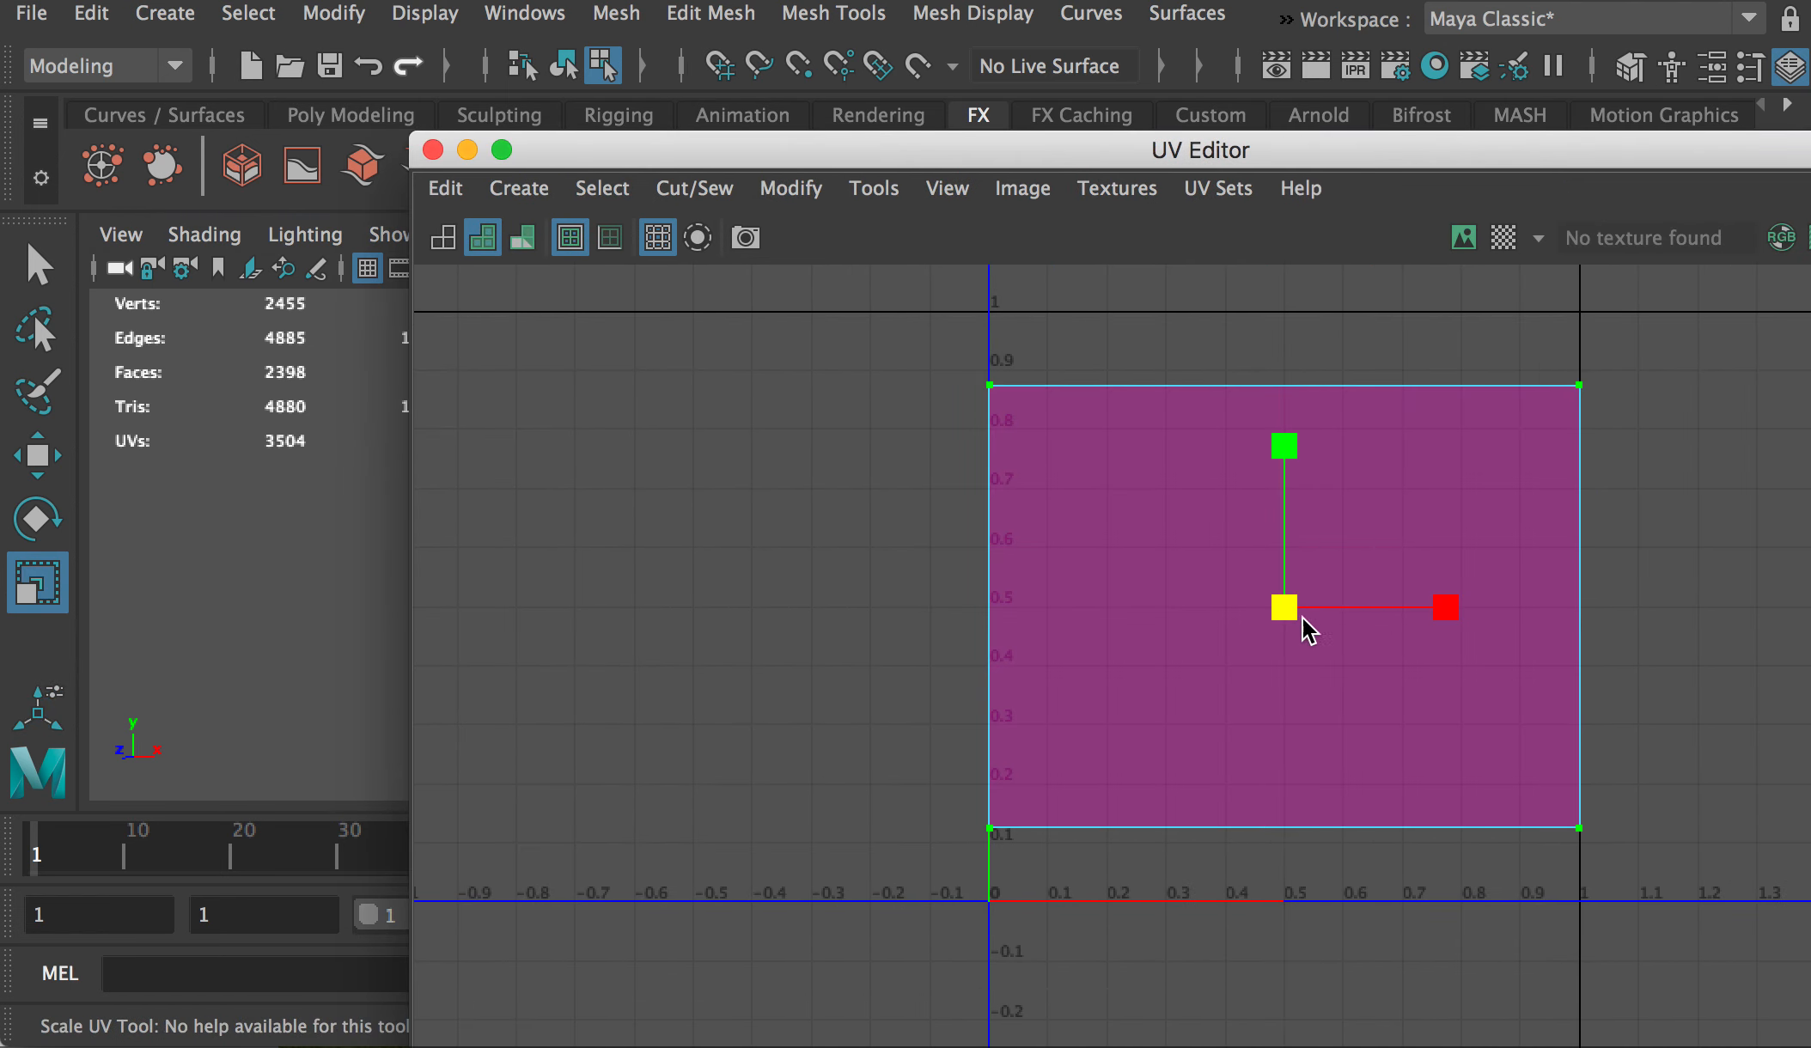
{"action": "left_click_drag", "start_coordinate": [1286, 617], "coordinate": [1282, 619]}
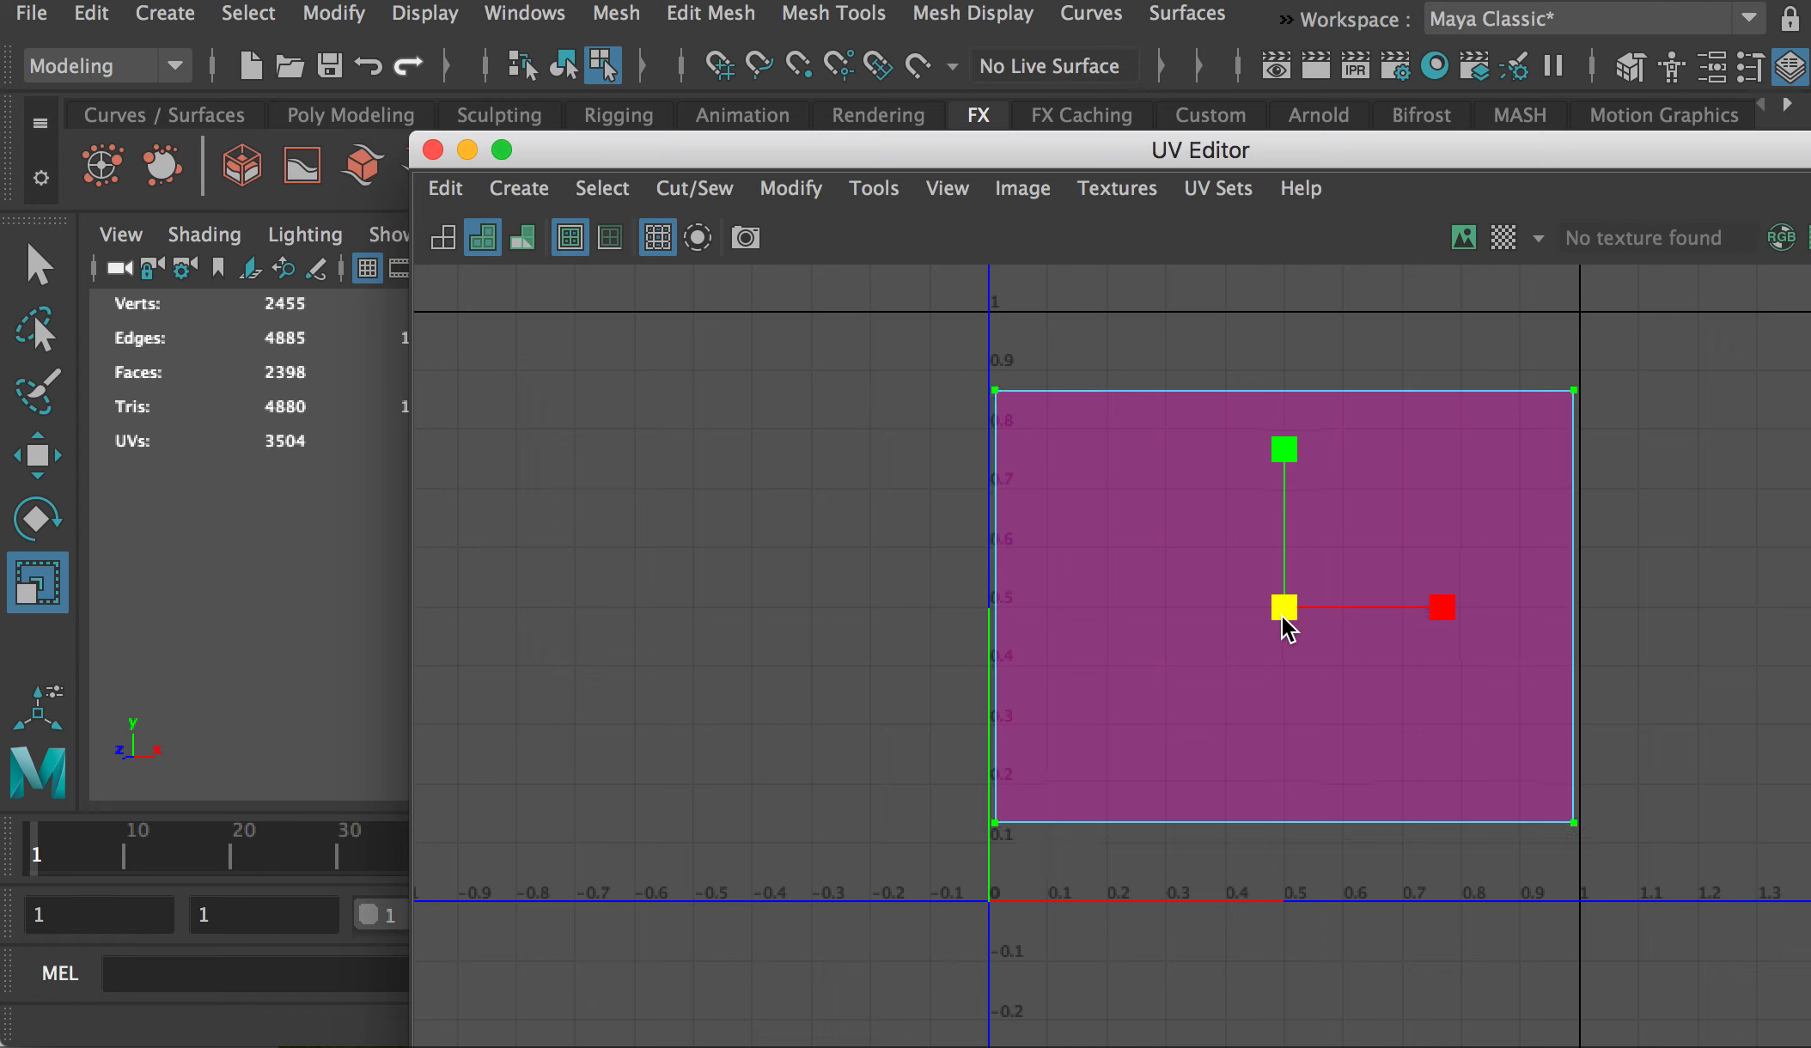
{"action": "left_click", "coordinate": [1621, 464]}
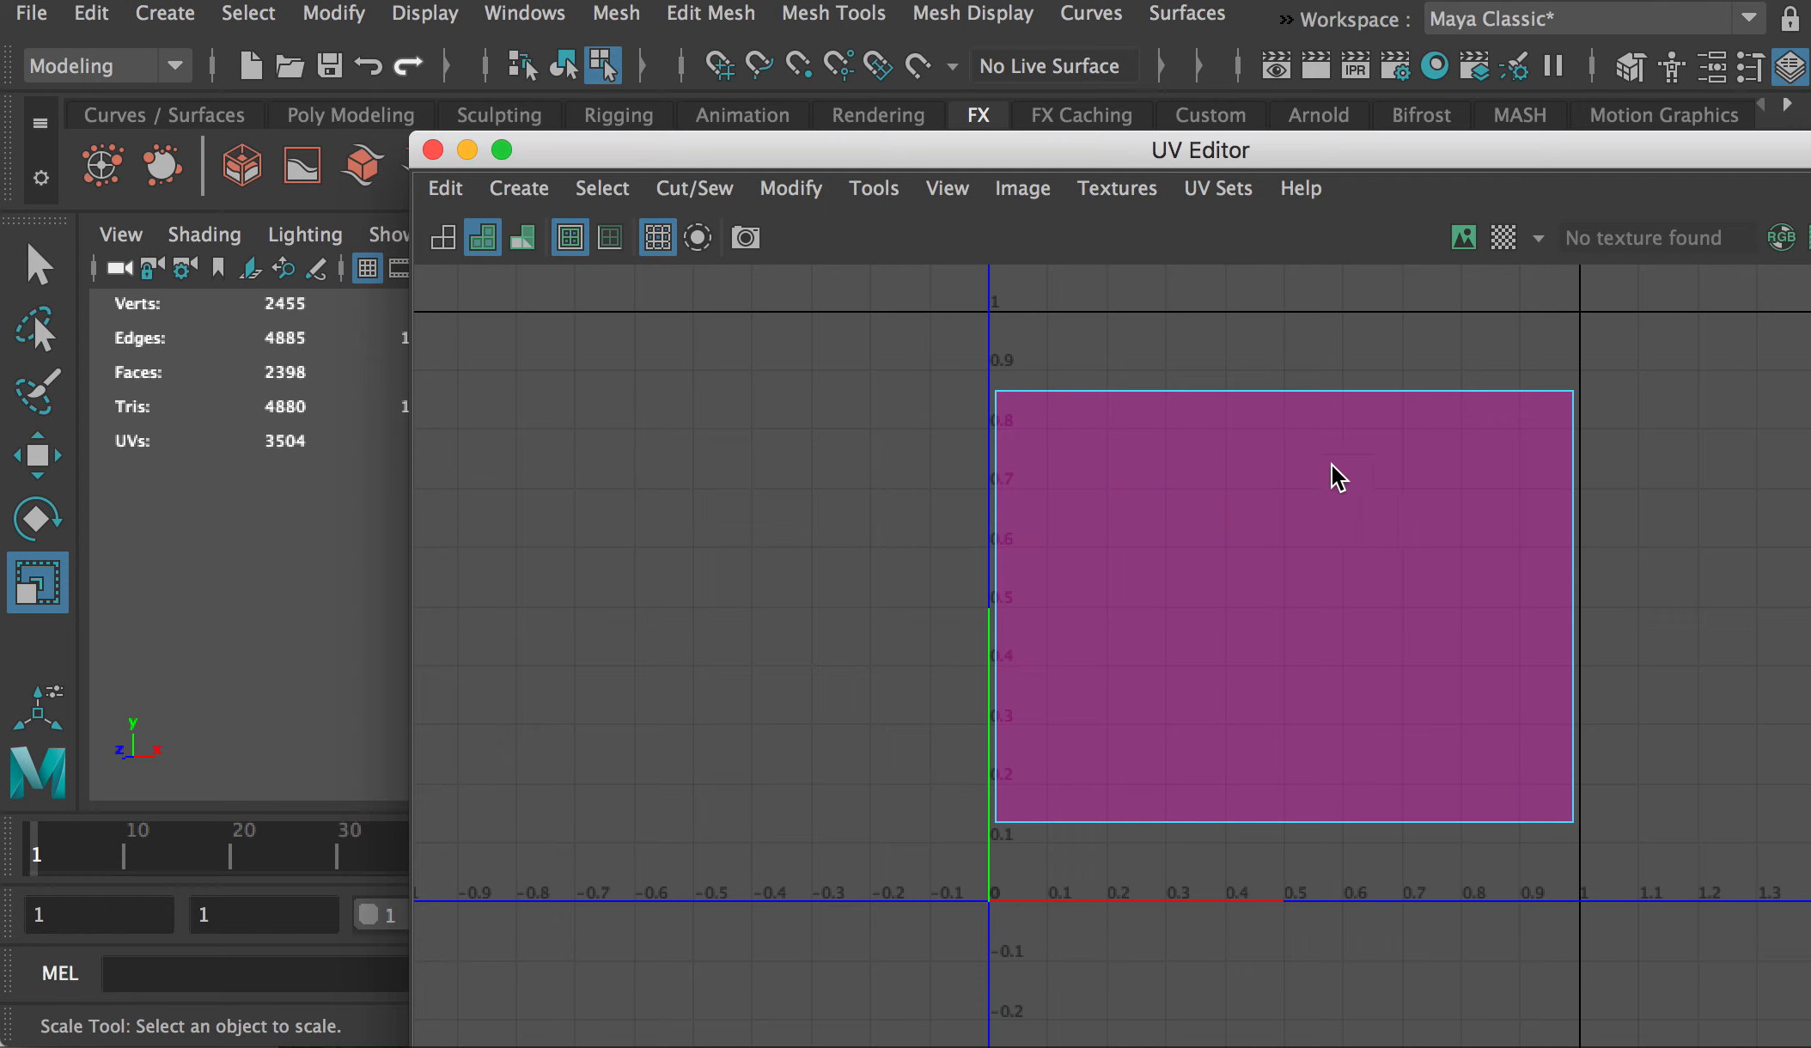
Step: Compare the glass panel in the window opening with its flat UV shell in the UV Editor
{"action": "left_click_drag", "start_coordinate": [961, 155], "coordinate": [1808, 465]}
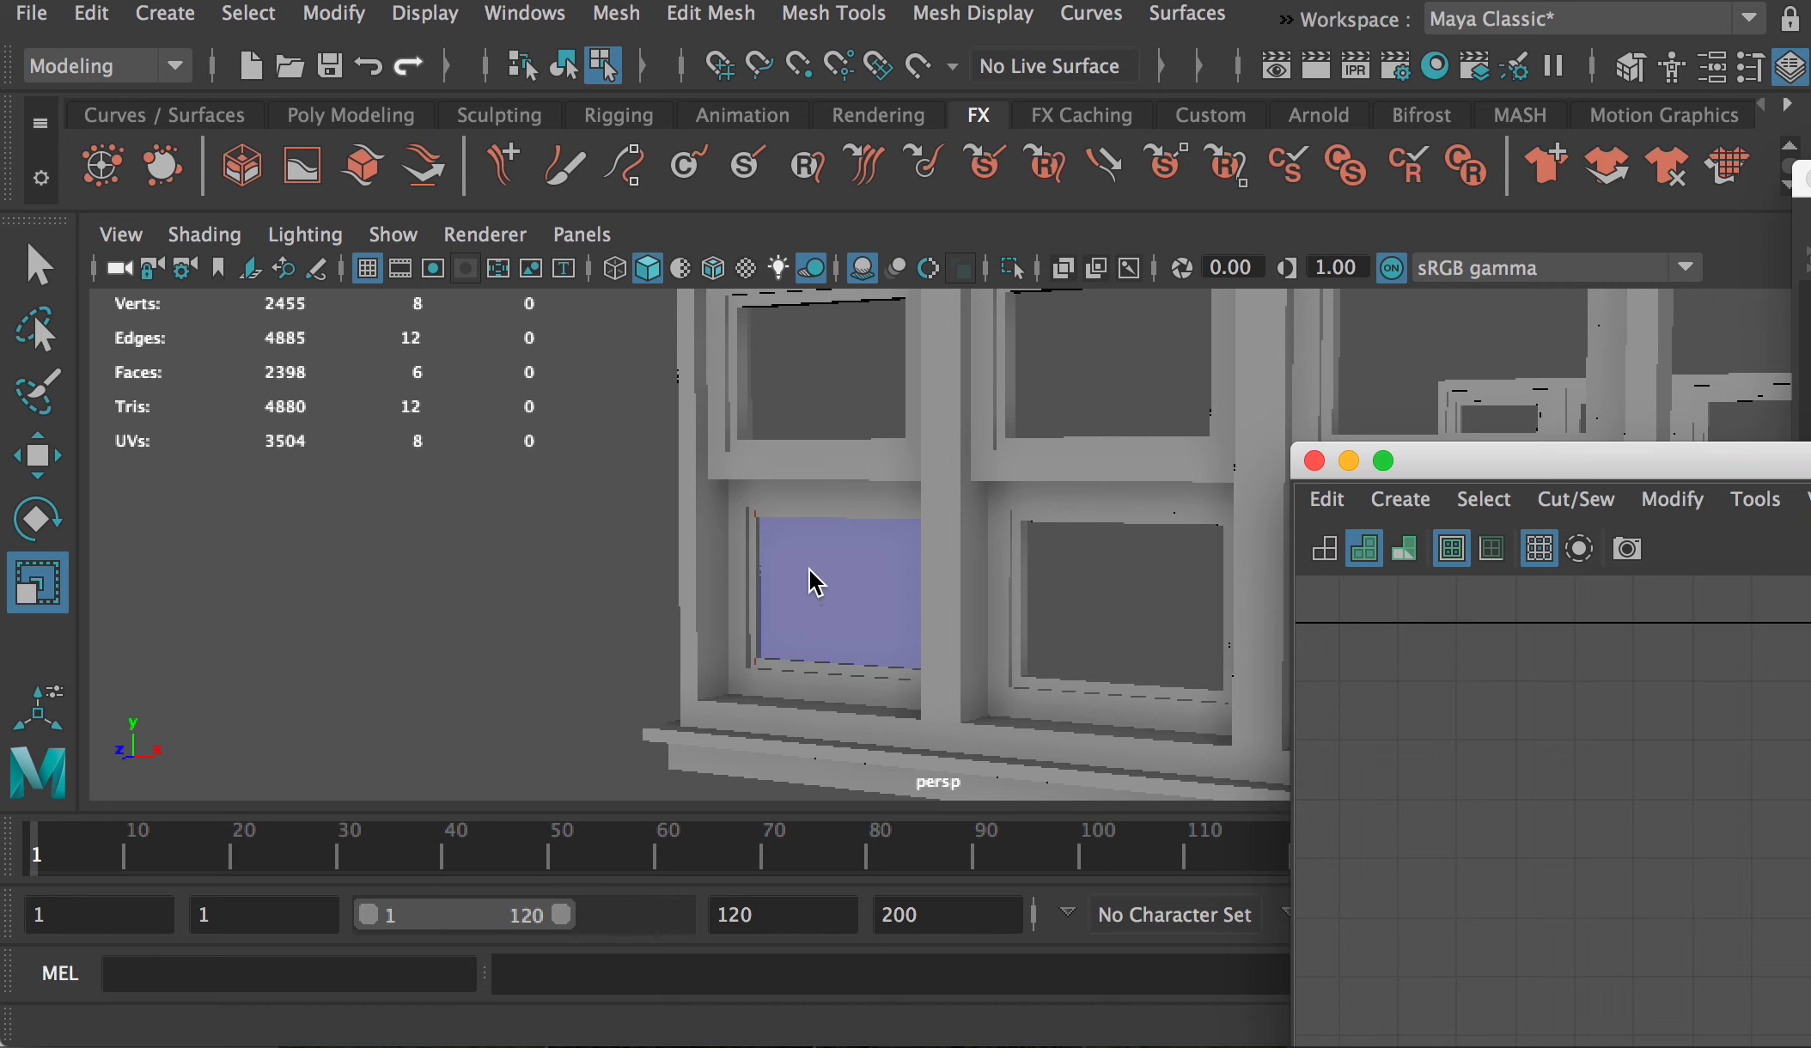
{"action": "left_click_drag", "start_coordinate": [1538, 462], "coordinate": [694, 282]}
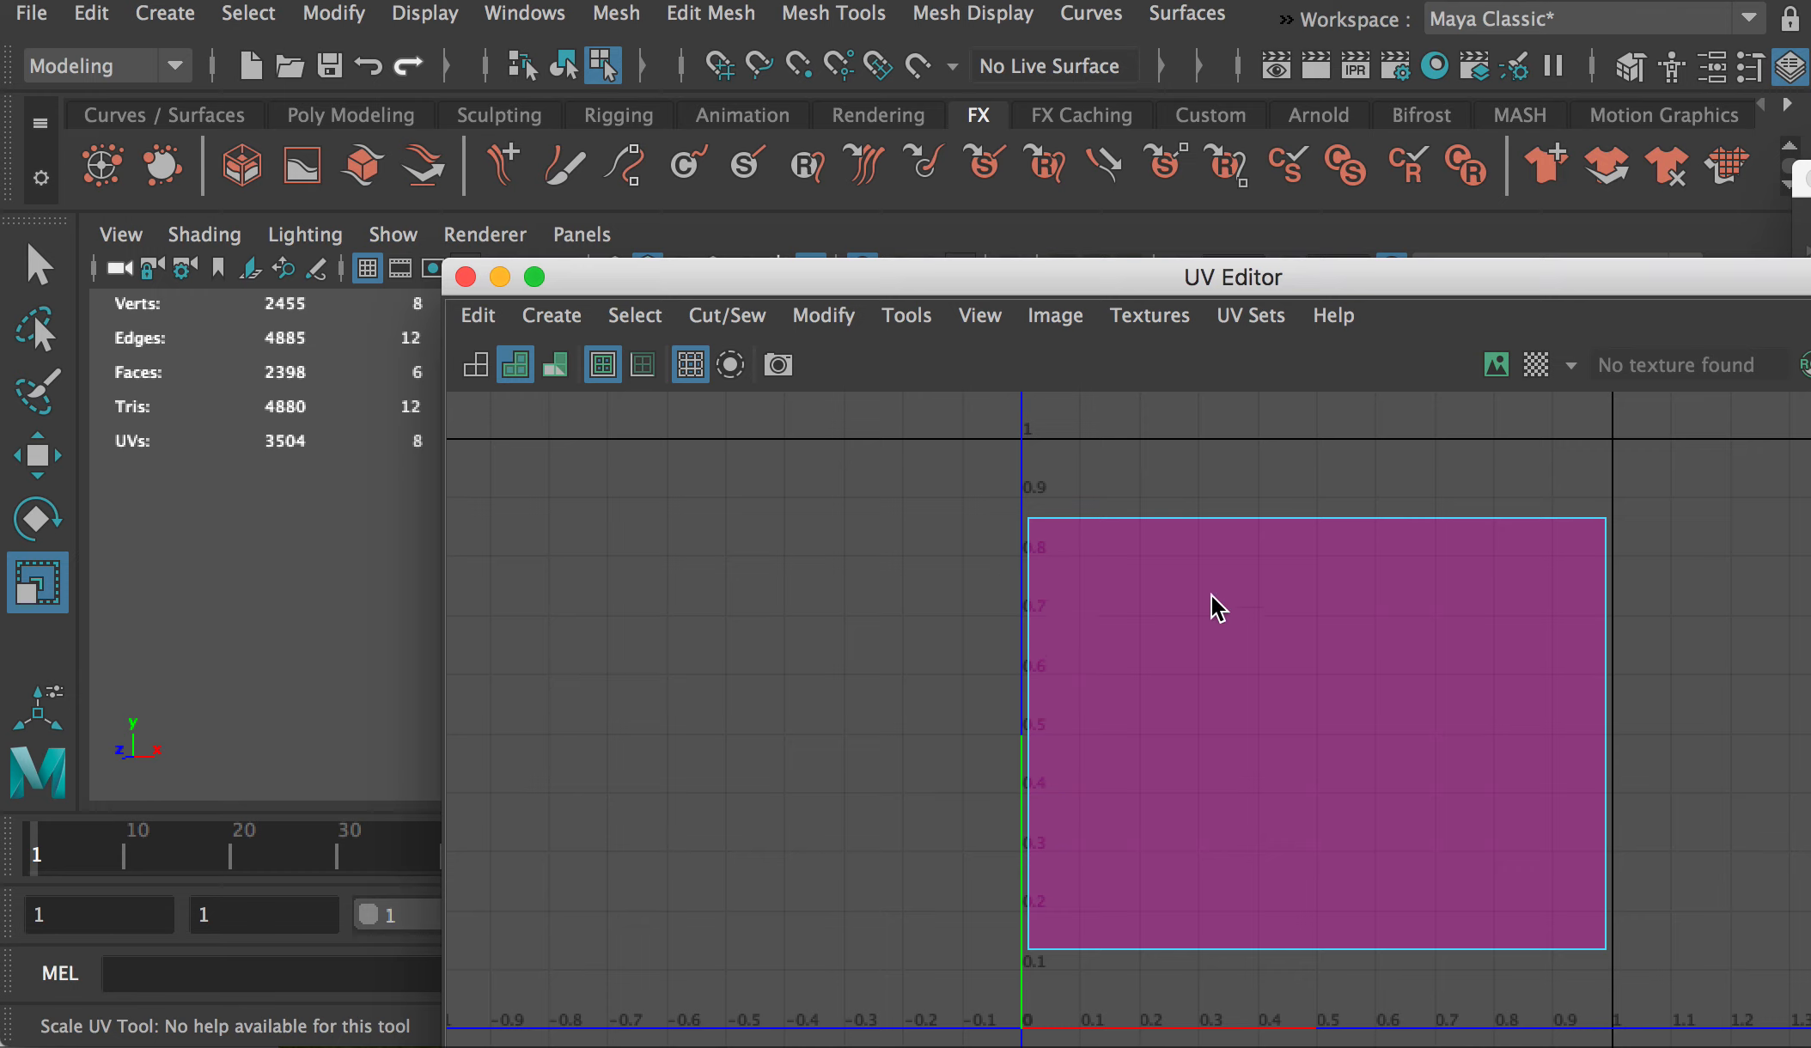
{"action": "left_click_drag", "start_coordinate": [1084, 279], "coordinate": [1807, 635]}
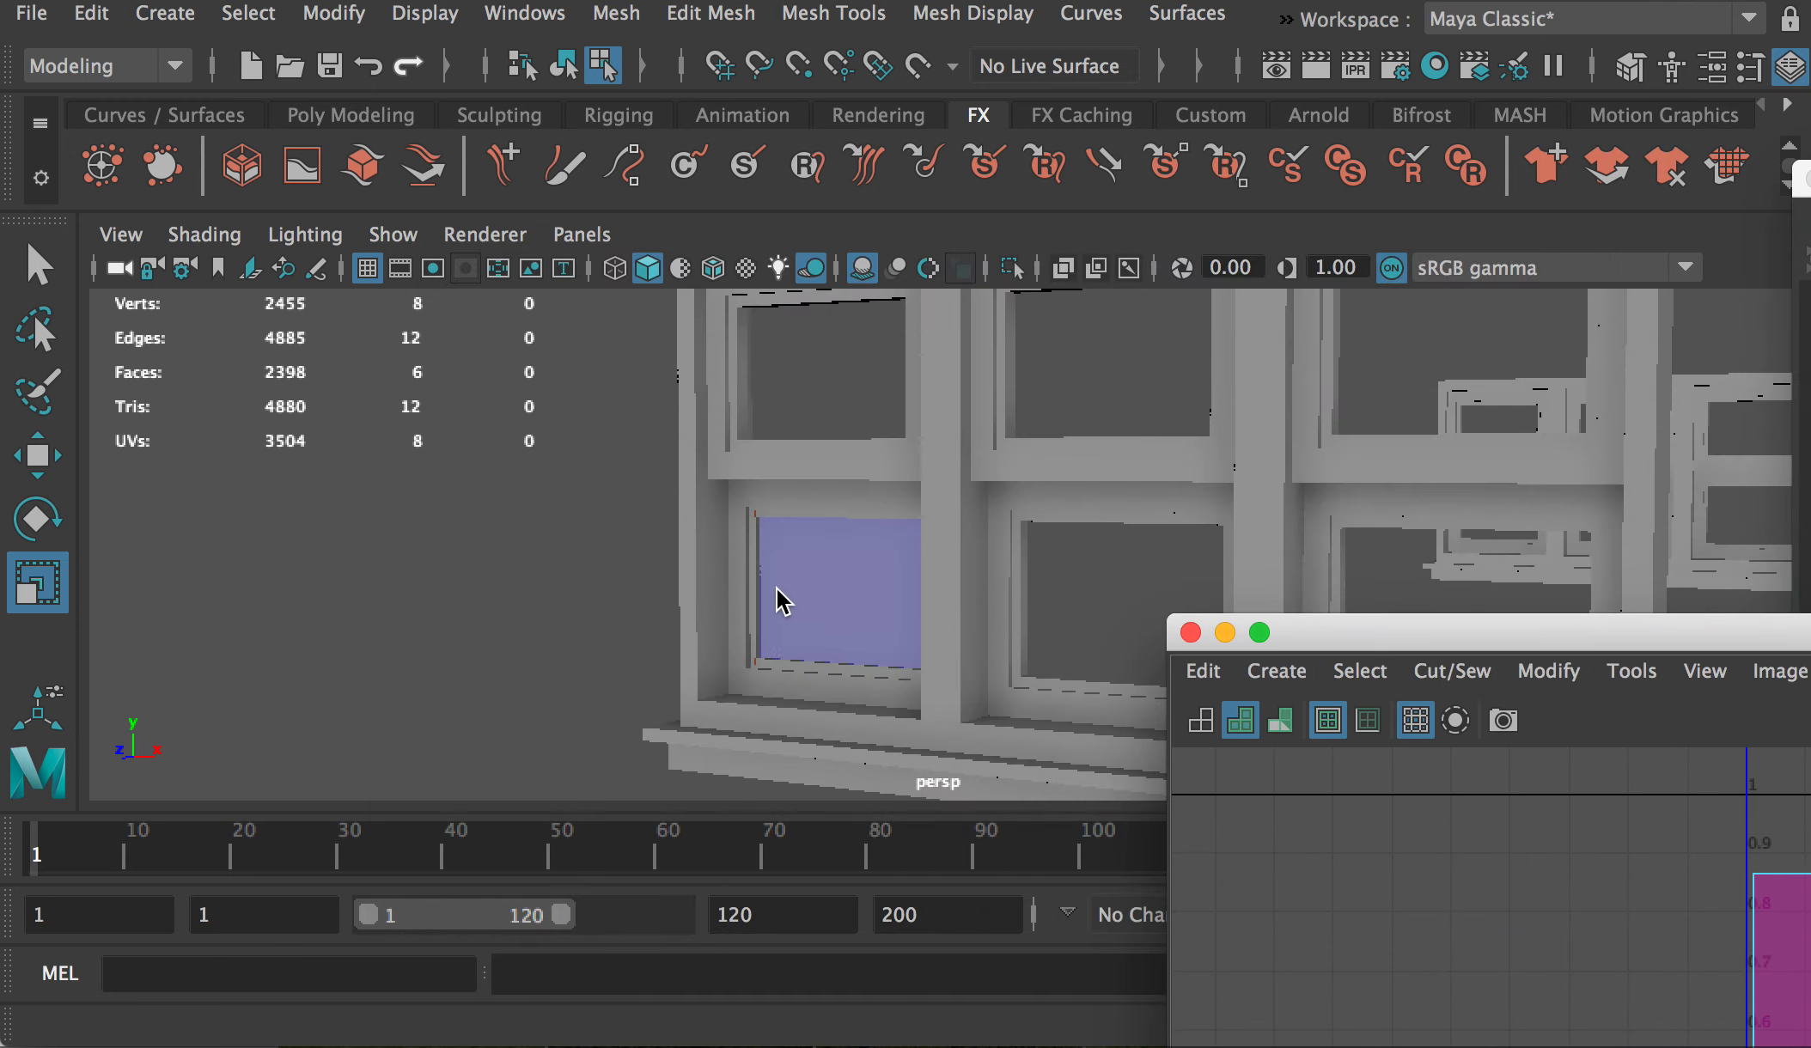
{"action": "left_click_drag", "start_coordinate": [775, 587], "coordinate": [799, 567], "text": "alt"}
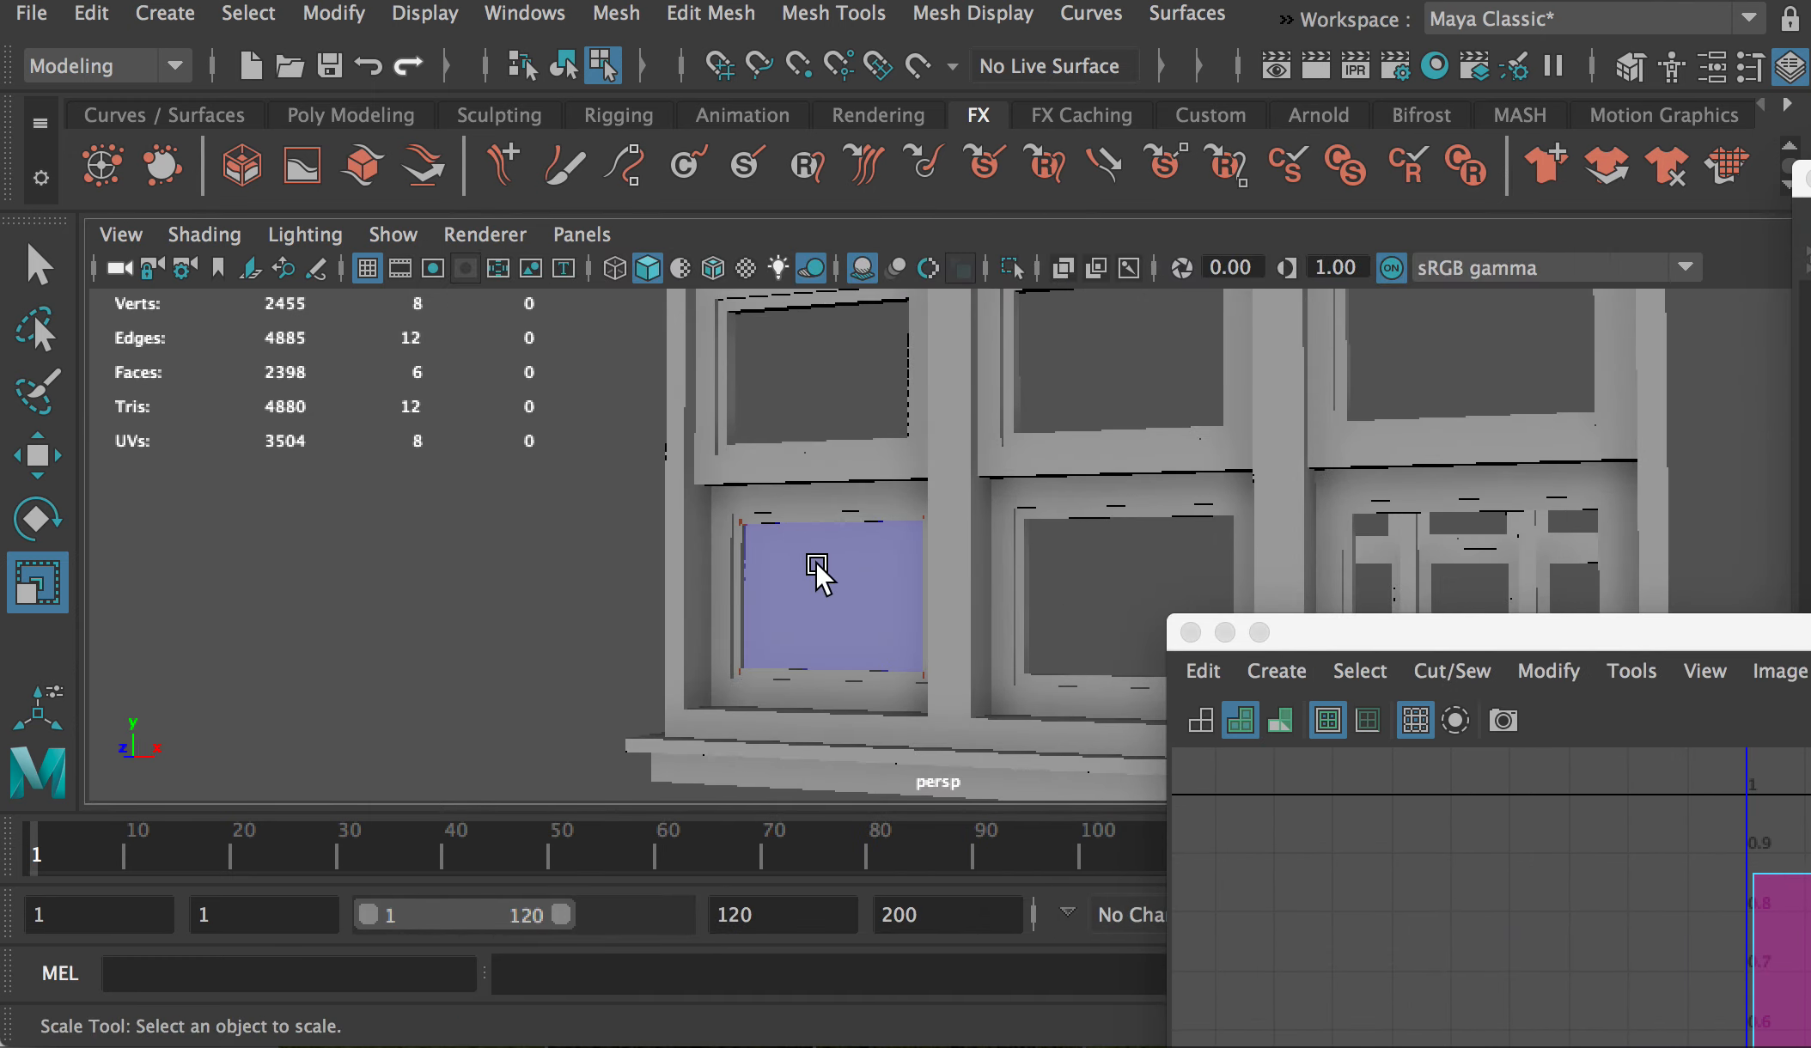
{"action": "right_click", "coordinate": [836, 583]}
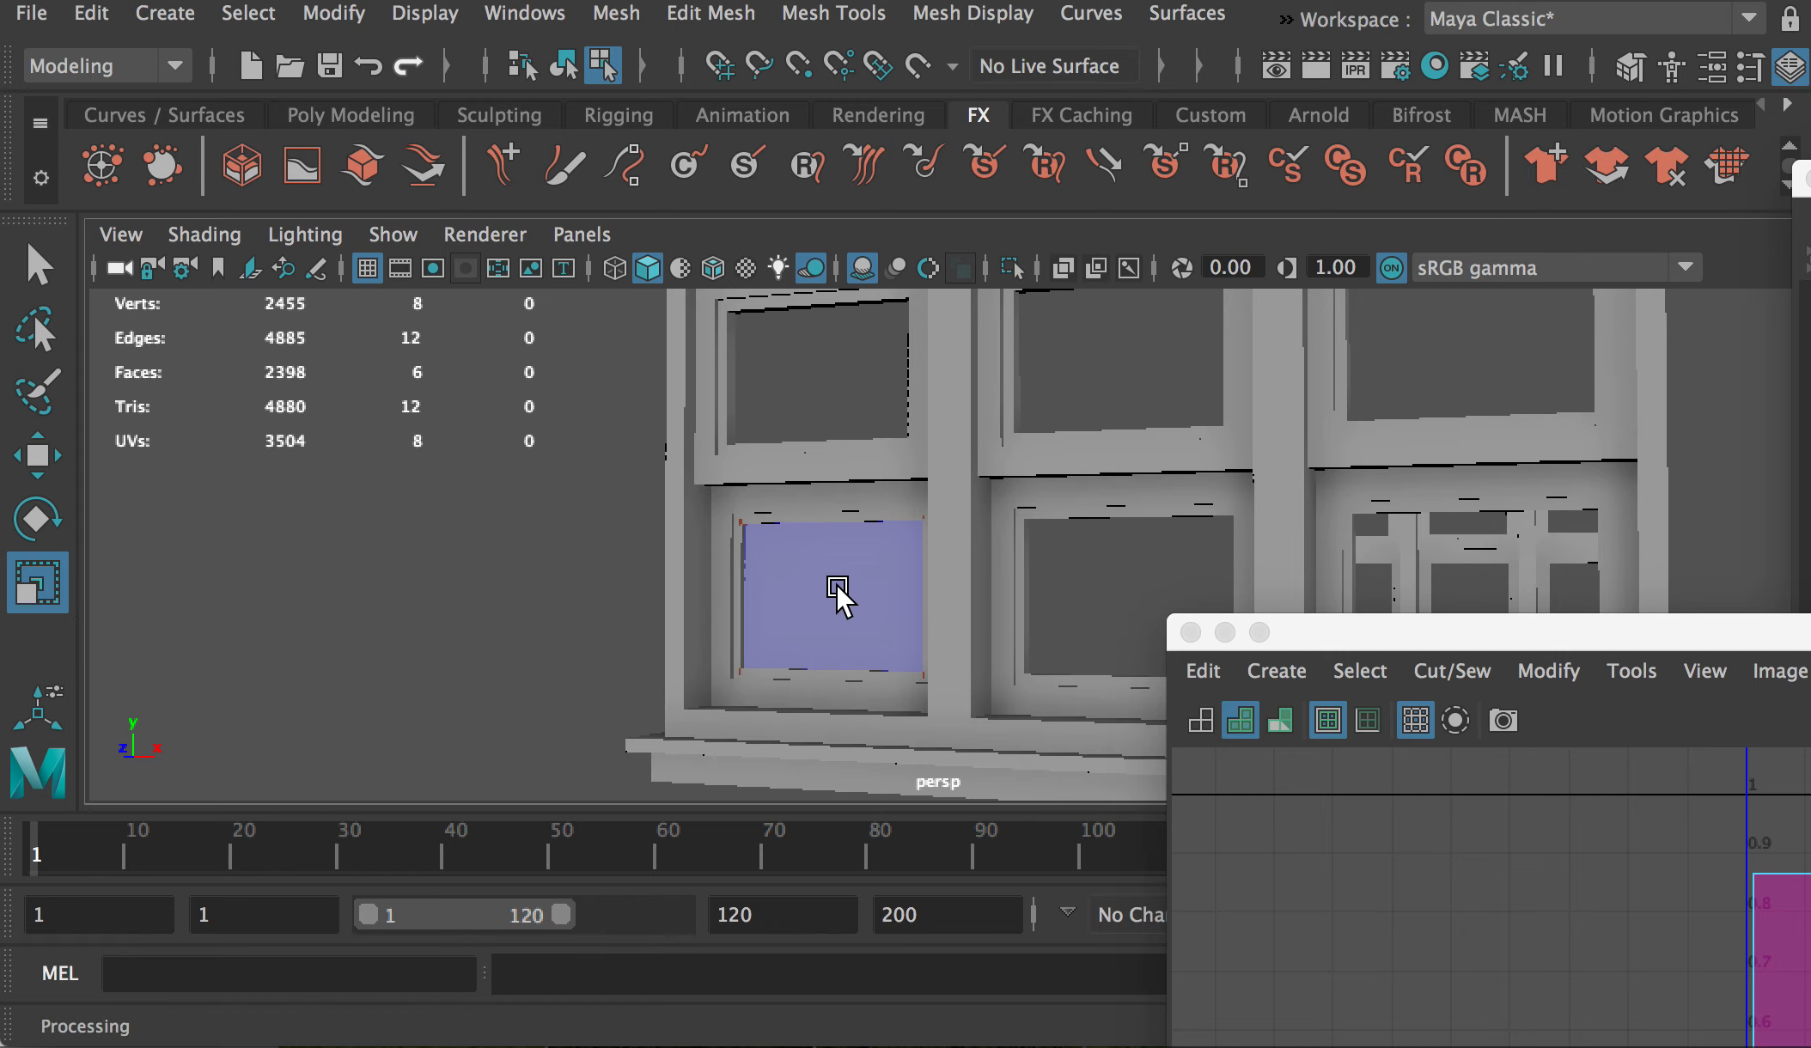
{"action": "left_click_drag", "start_coordinate": [1313, 635], "coordinate": [468, 324]}
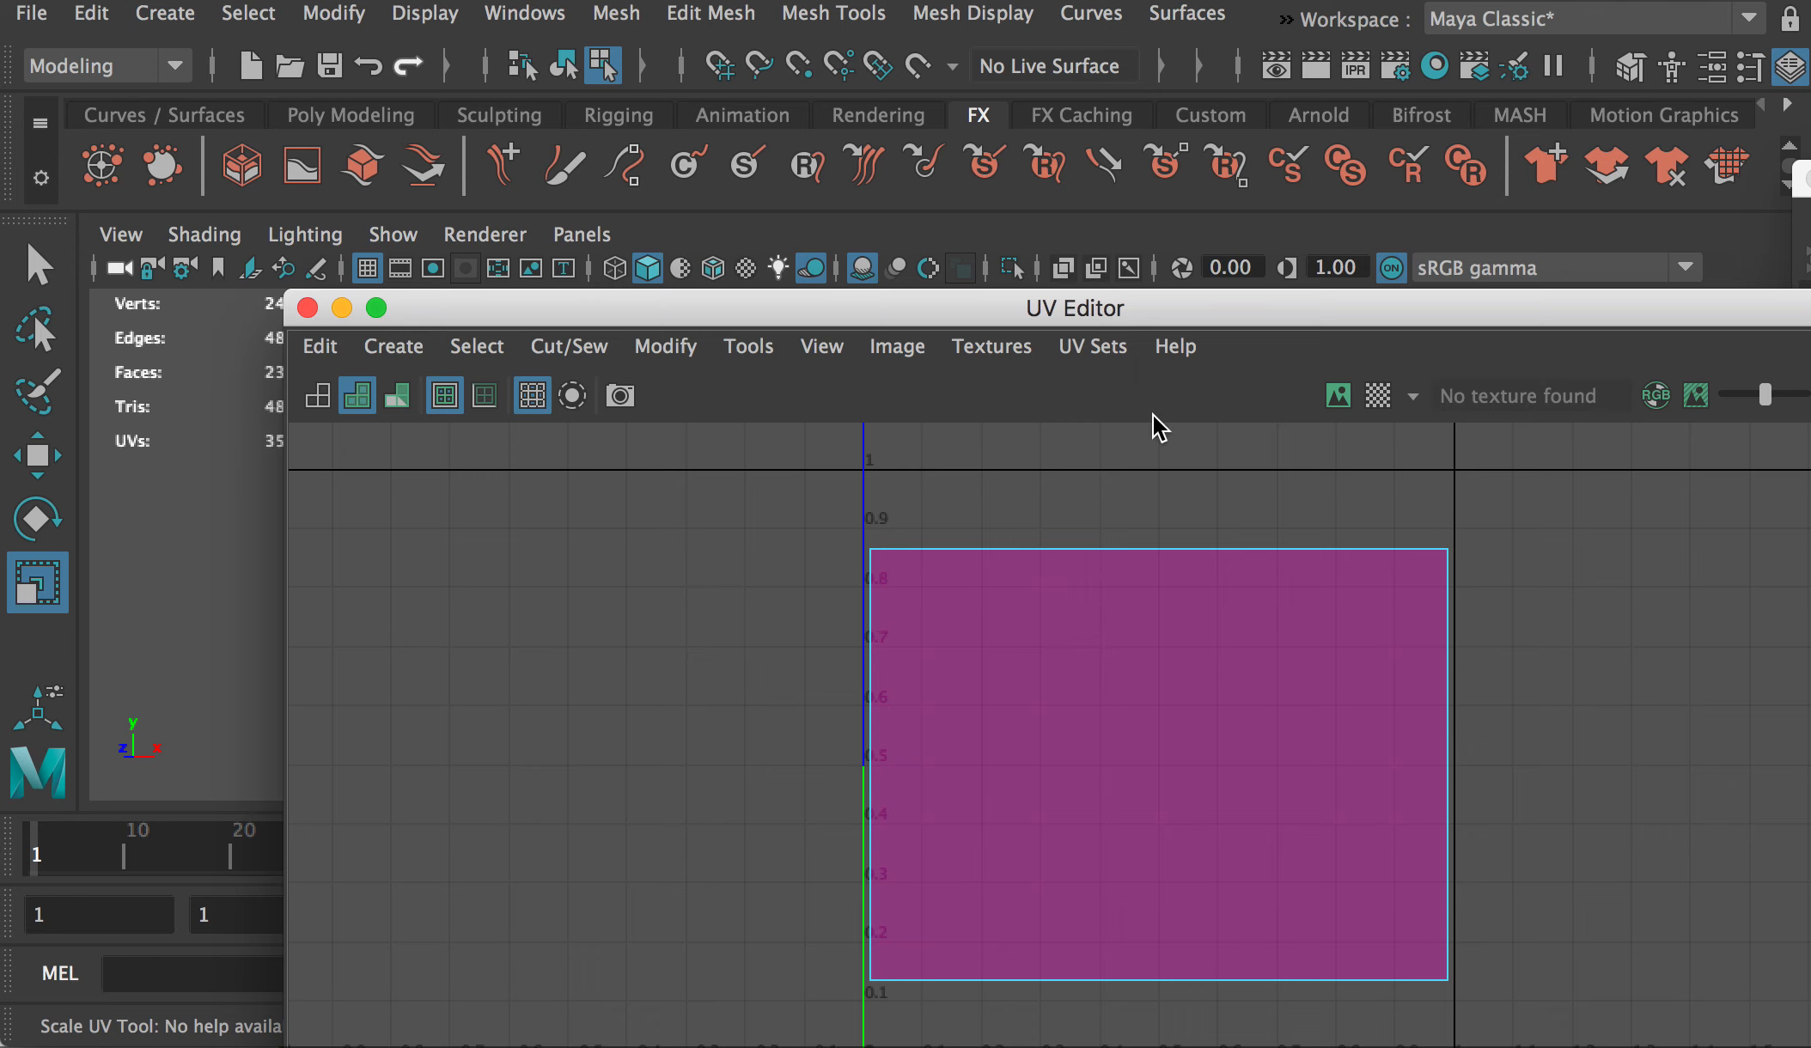
{"action": "left_click_drag", "start_coordinate": [899, 318], "coordinate": [1810, 496]}
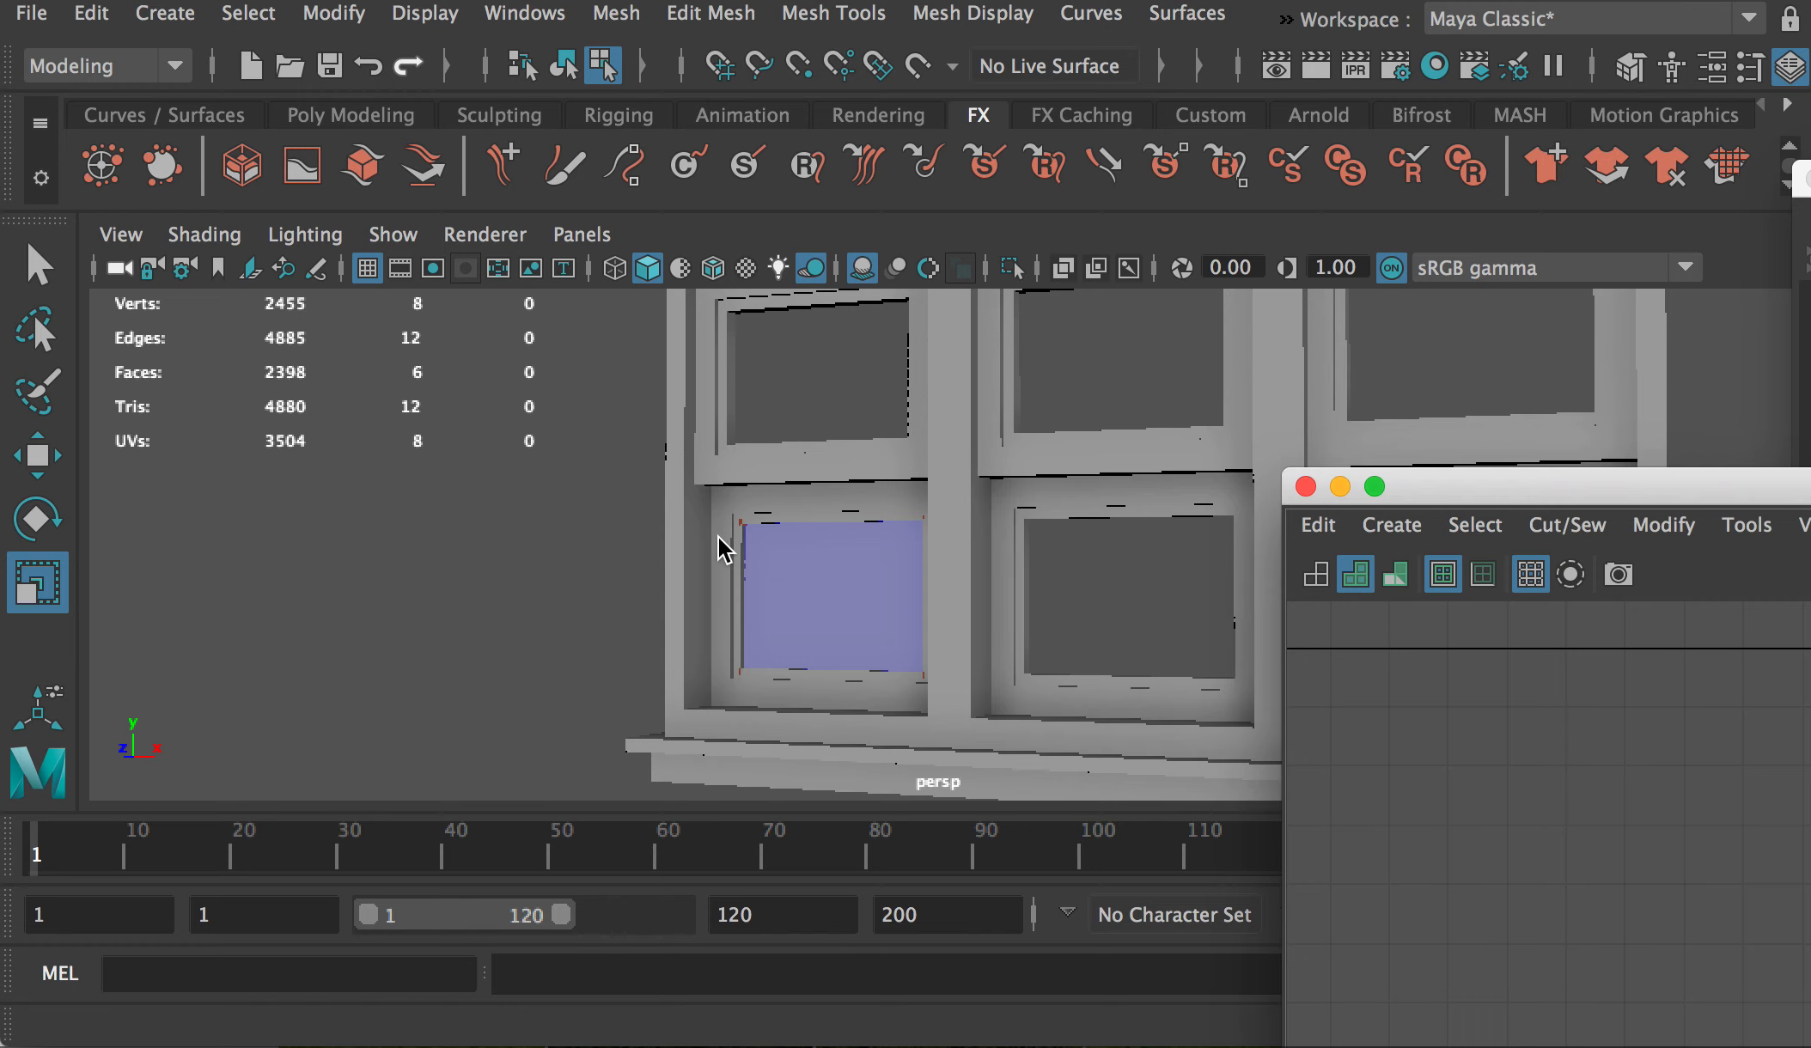
Step: Open the Hypershade and create a new Phong material for the window glass
{"action": "left_click_drag", "start_coordinate": [486, 598], "coordinate": [589, 593], "text": "alt"}
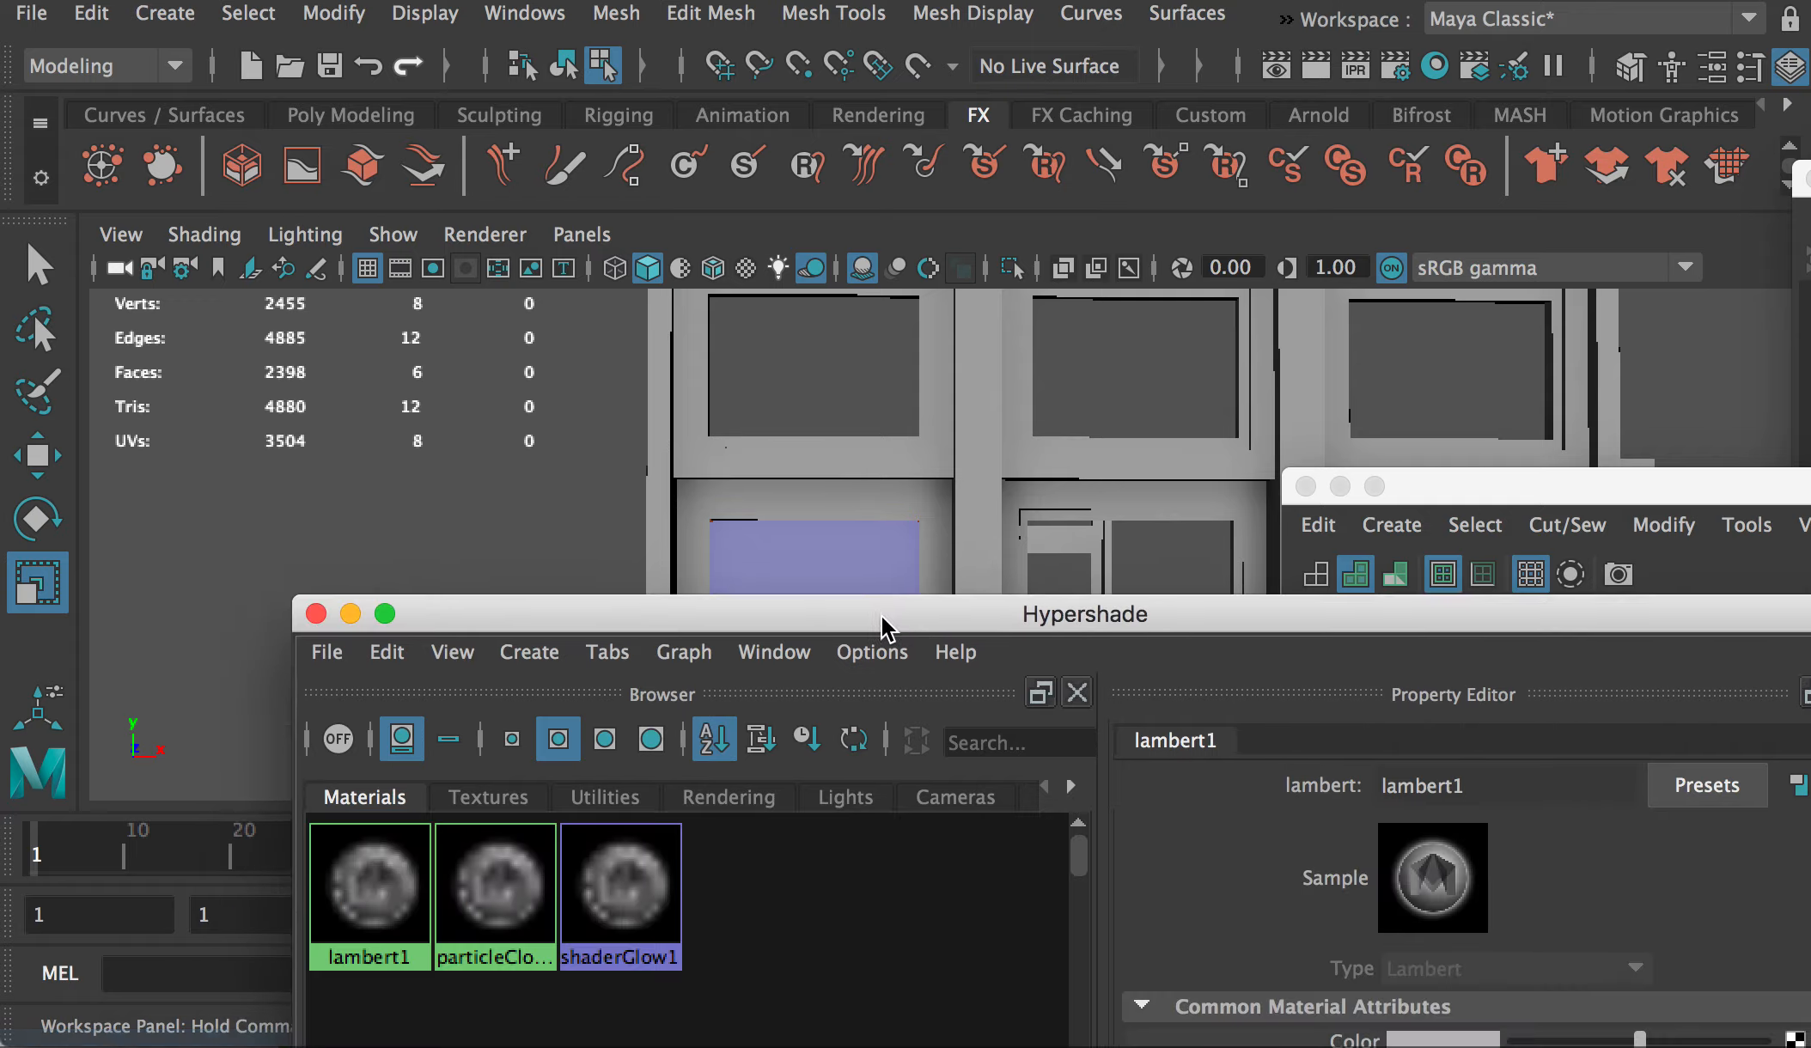
{"action": "left_click_drag", "start_coordinate": [903, 653], "coordinate": [902, 404]}
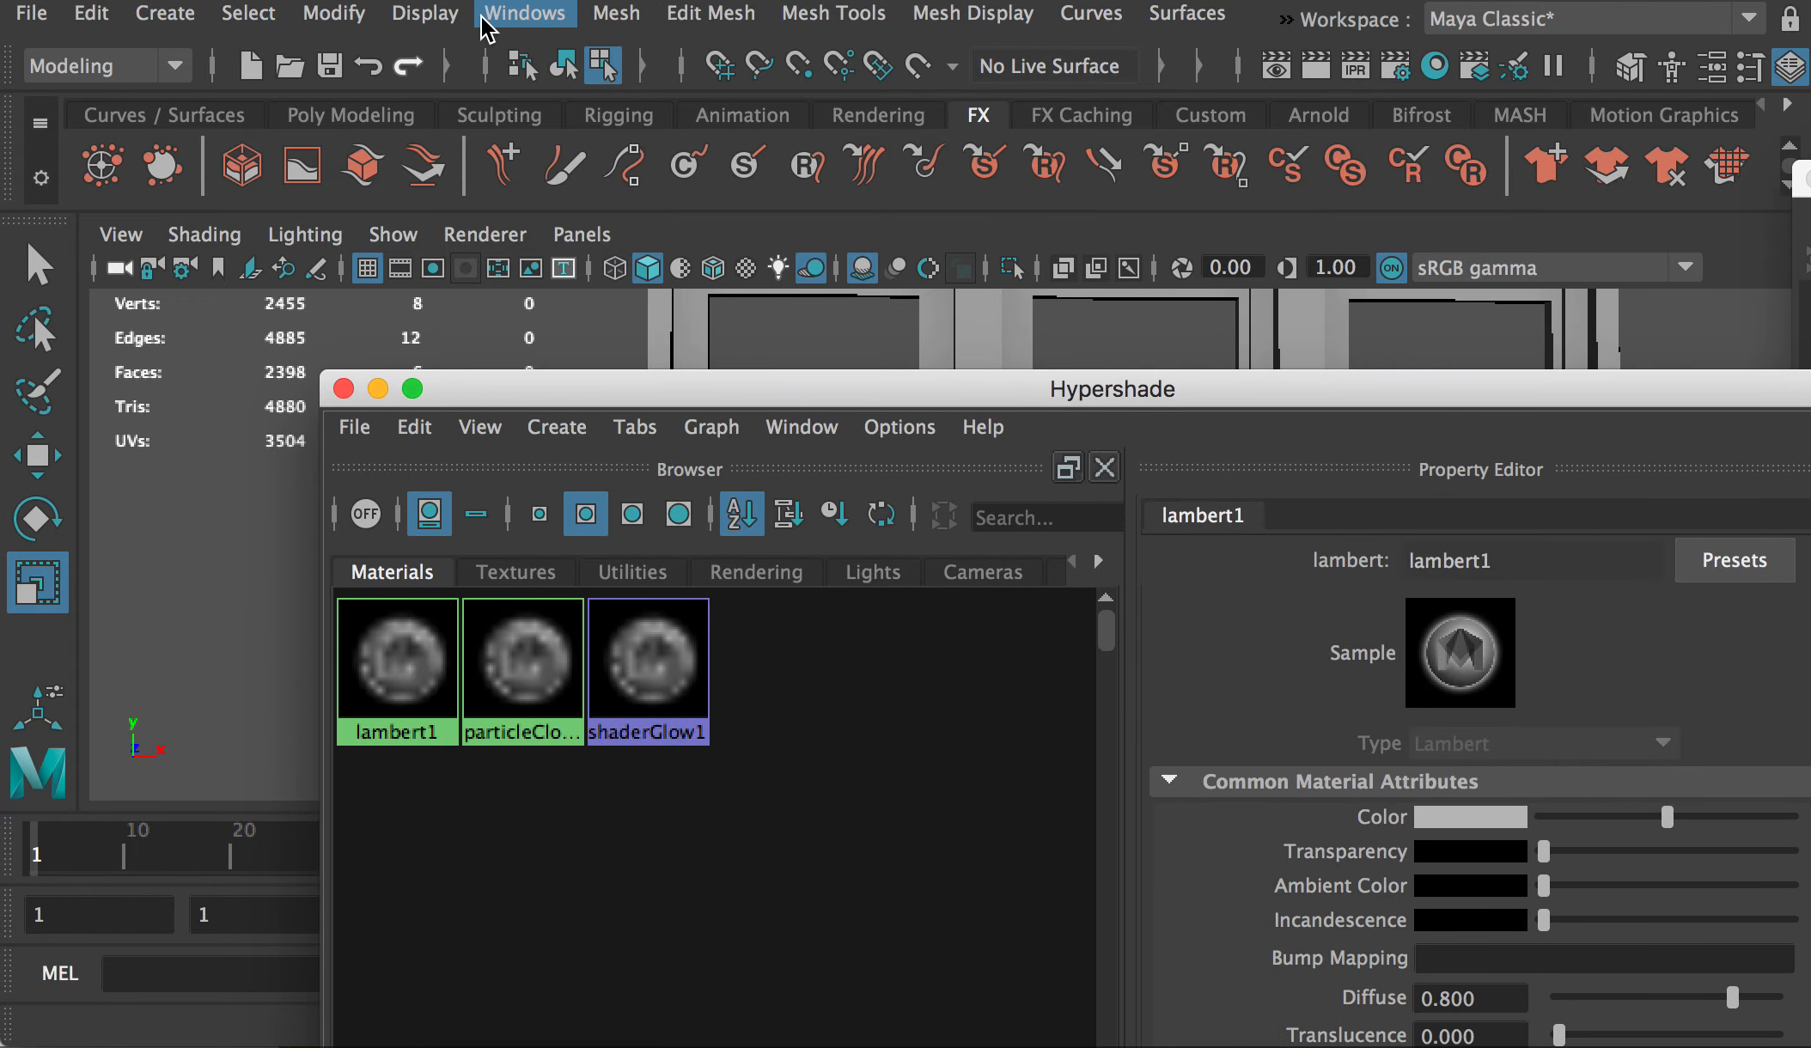
{"action": "left_click", "coordinate": [525, 13]}
{"action": "mouse_move", "coordinate": [577, 215]}
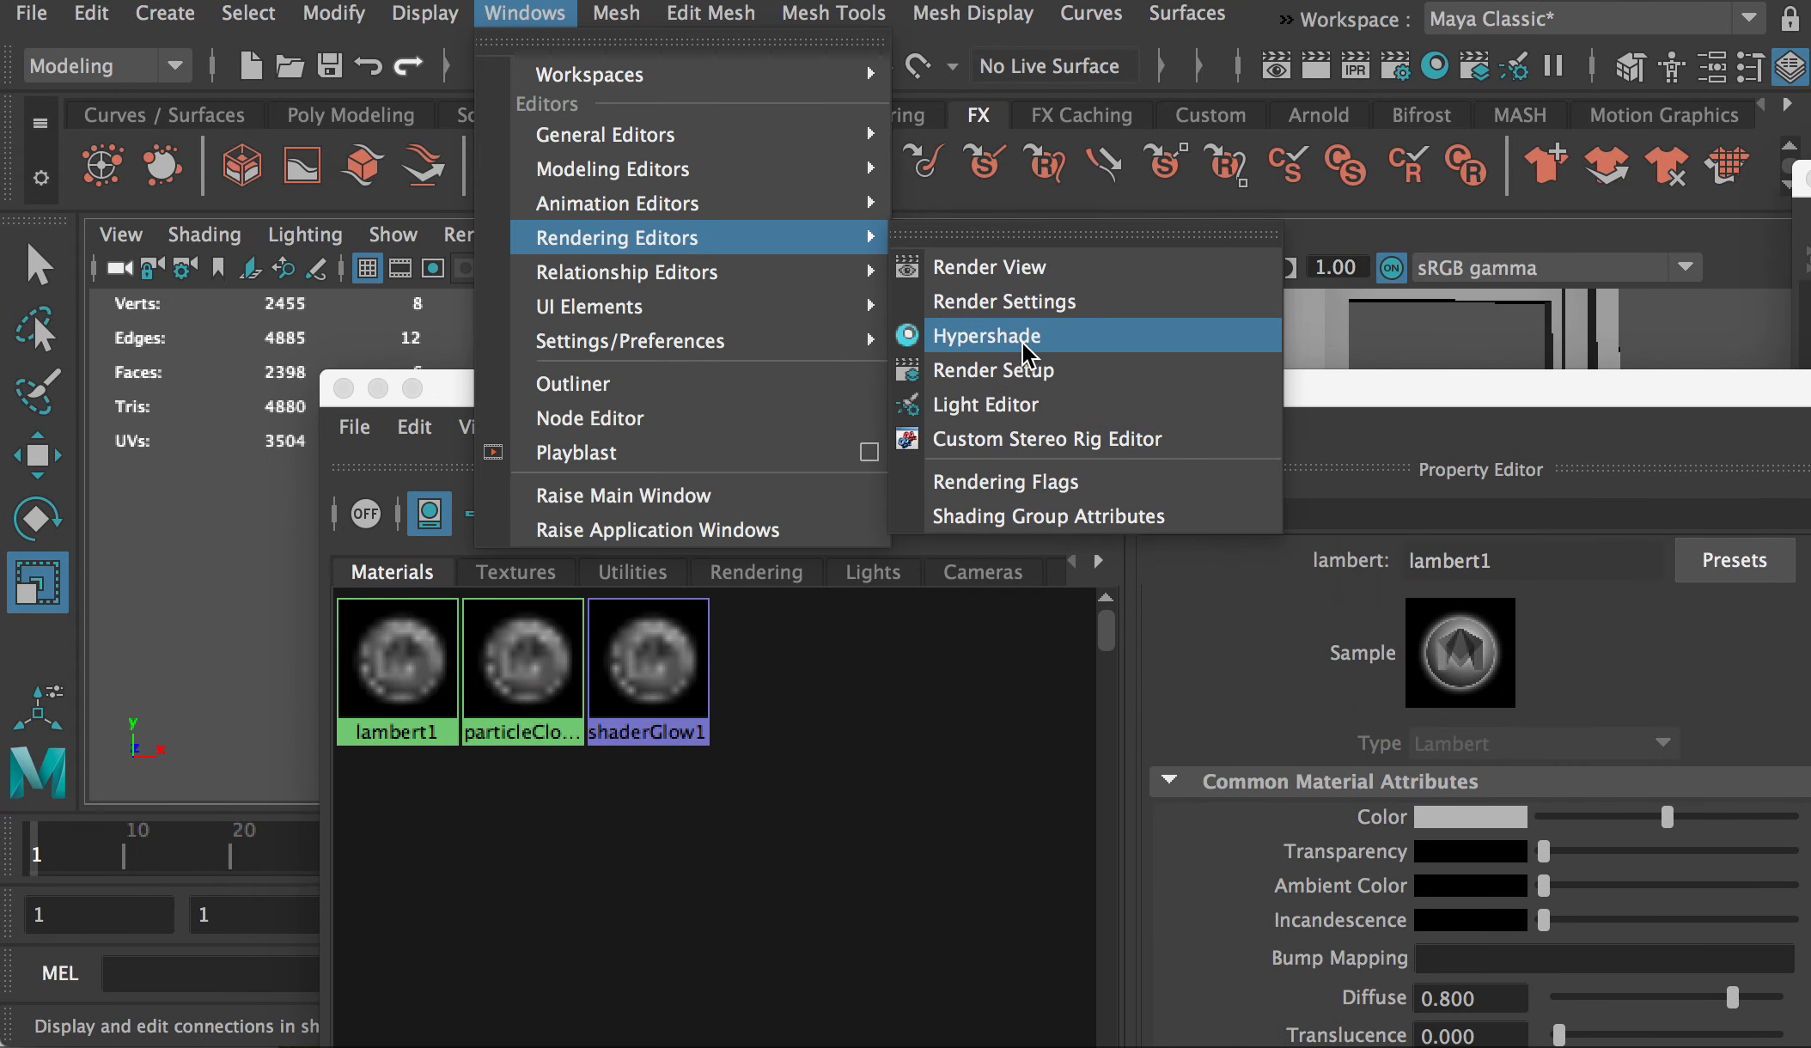
{"action": "left_click", "coordinate": [1346, 396]}
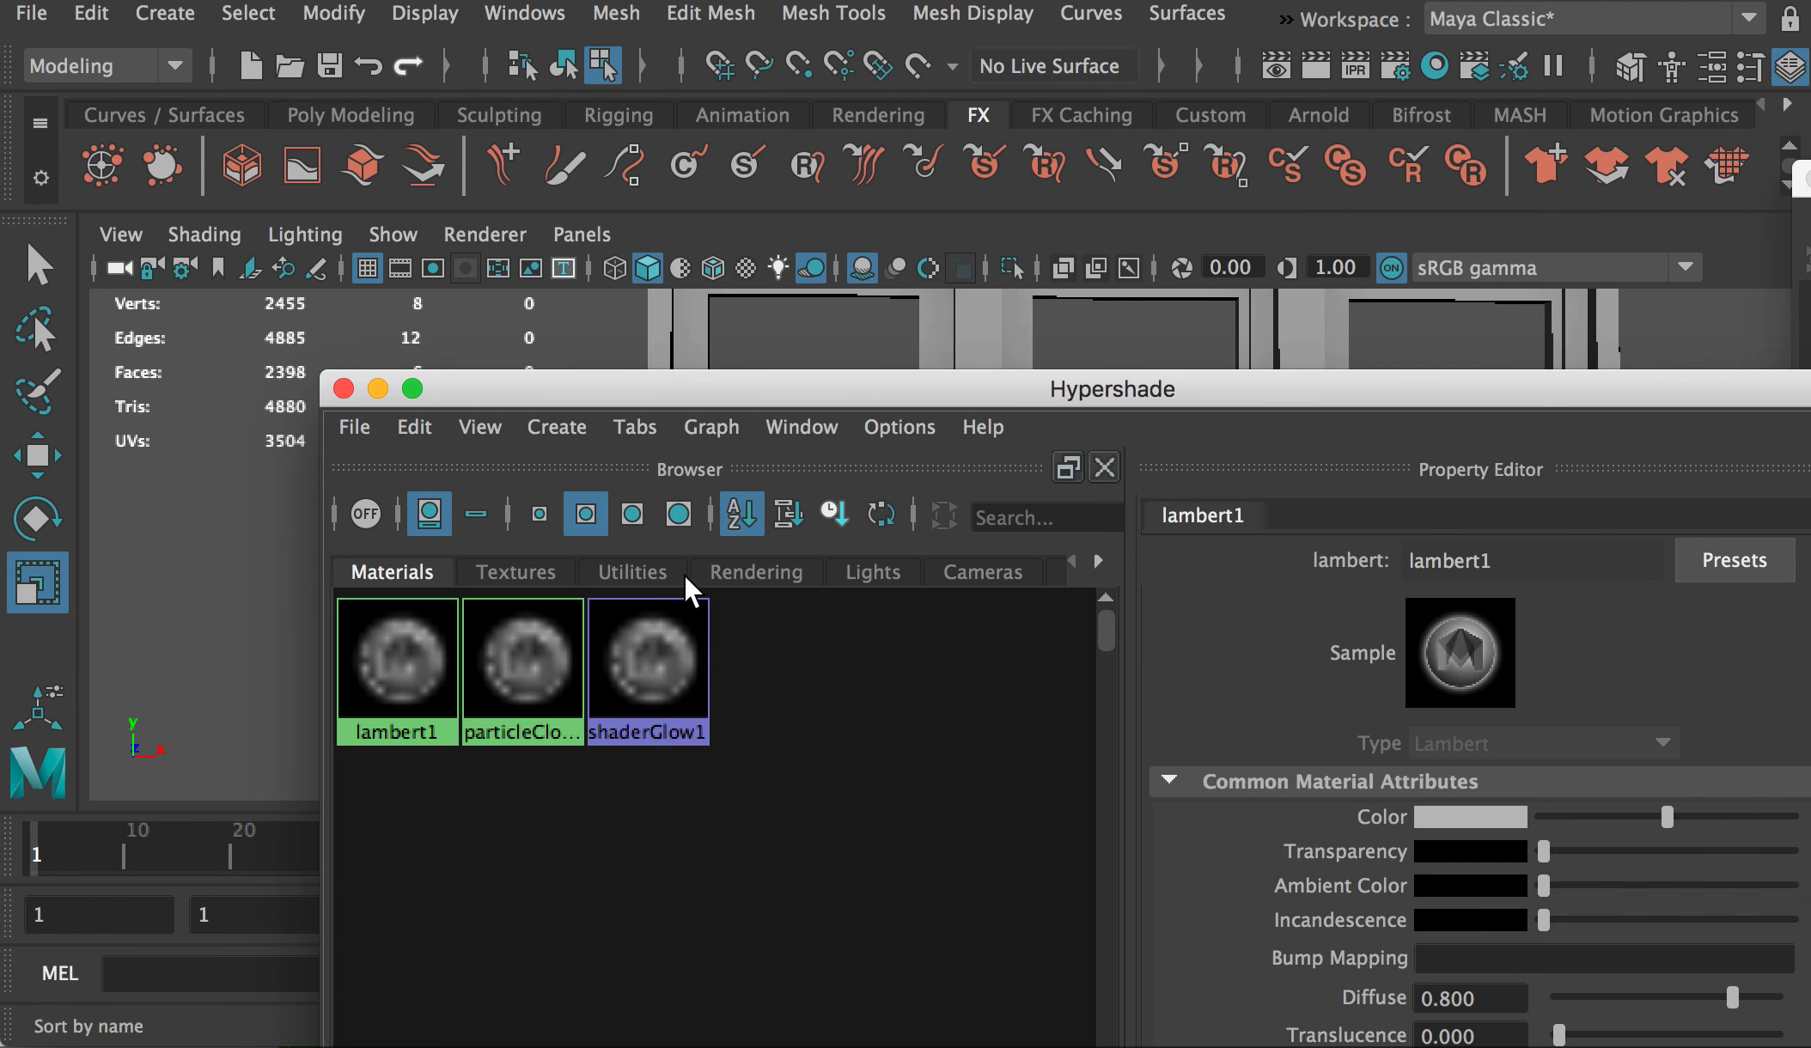
{"action": "left_click", "coordinate": [555, 428]}
{"action": "mouse_move", "coordinate": [604, 488]}
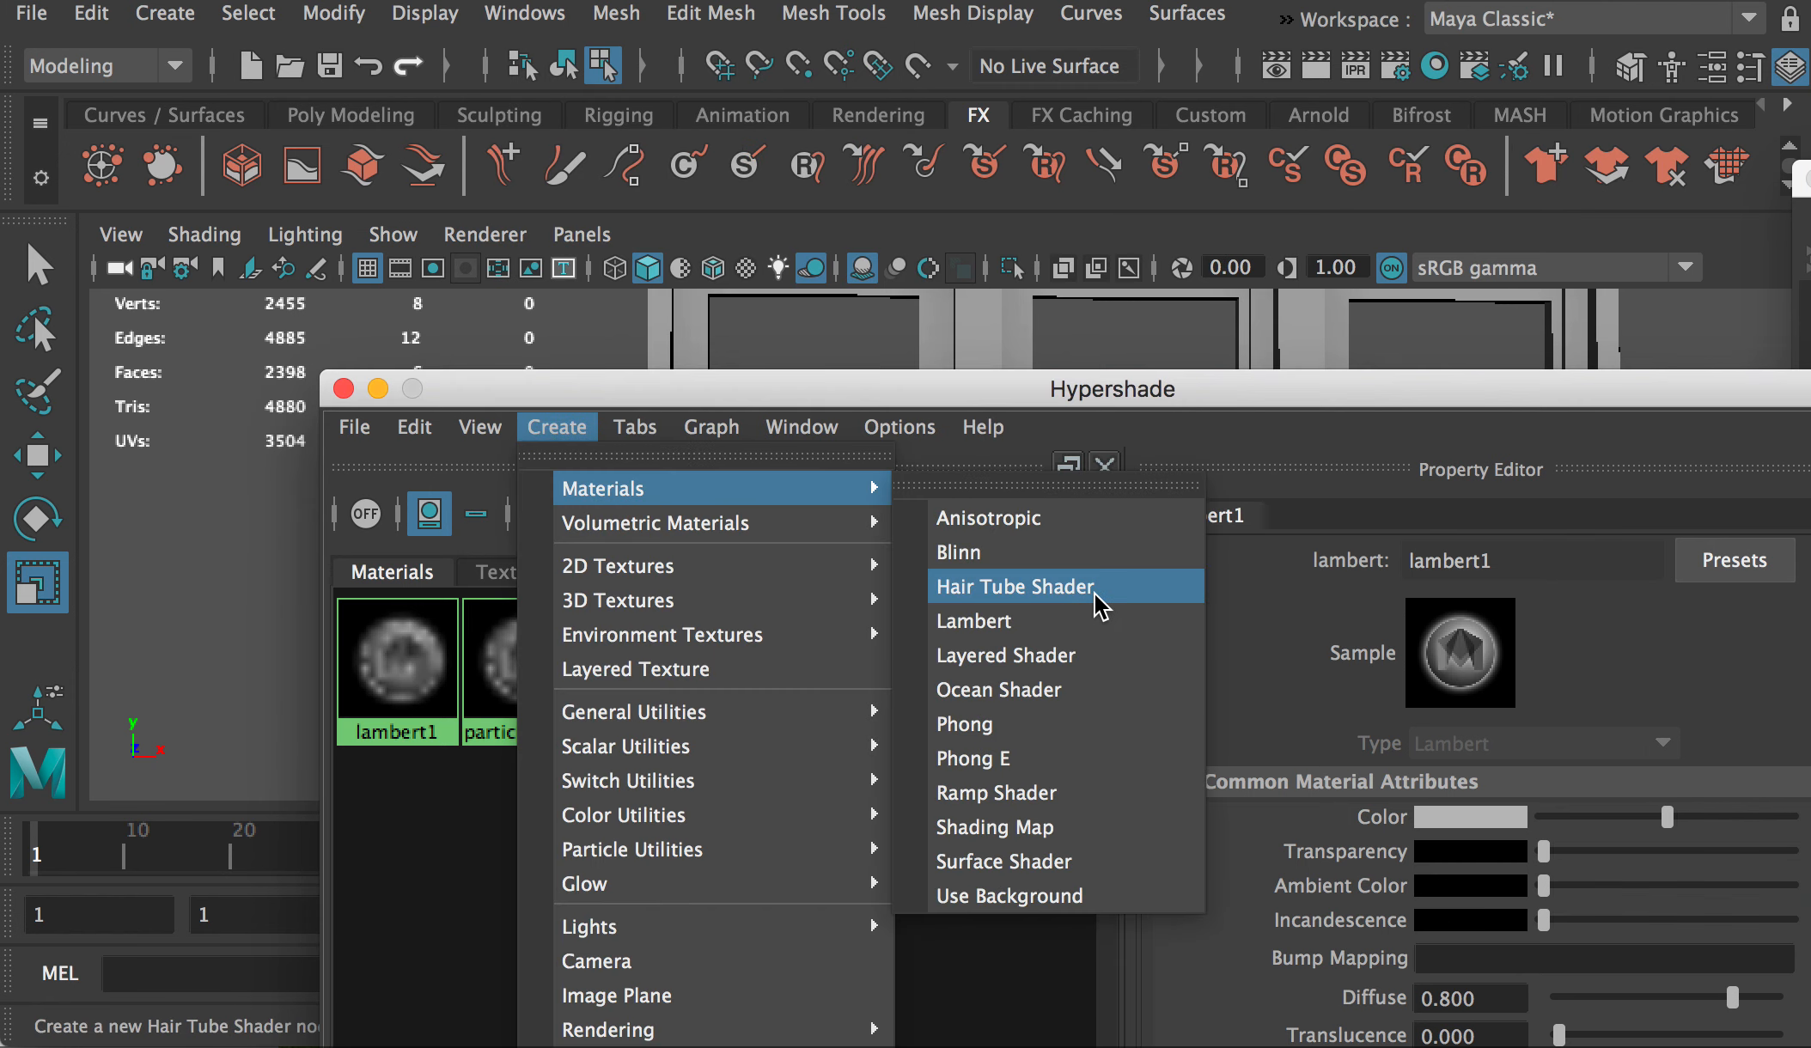
{"action": "left_click", "coordinate": [991, 722]}
Step: Rename the new Phong material as GlassWindows
{"action": "left_click_drag", "start_coordinate": [1520, 561], "coordinate": [1302, 567]}
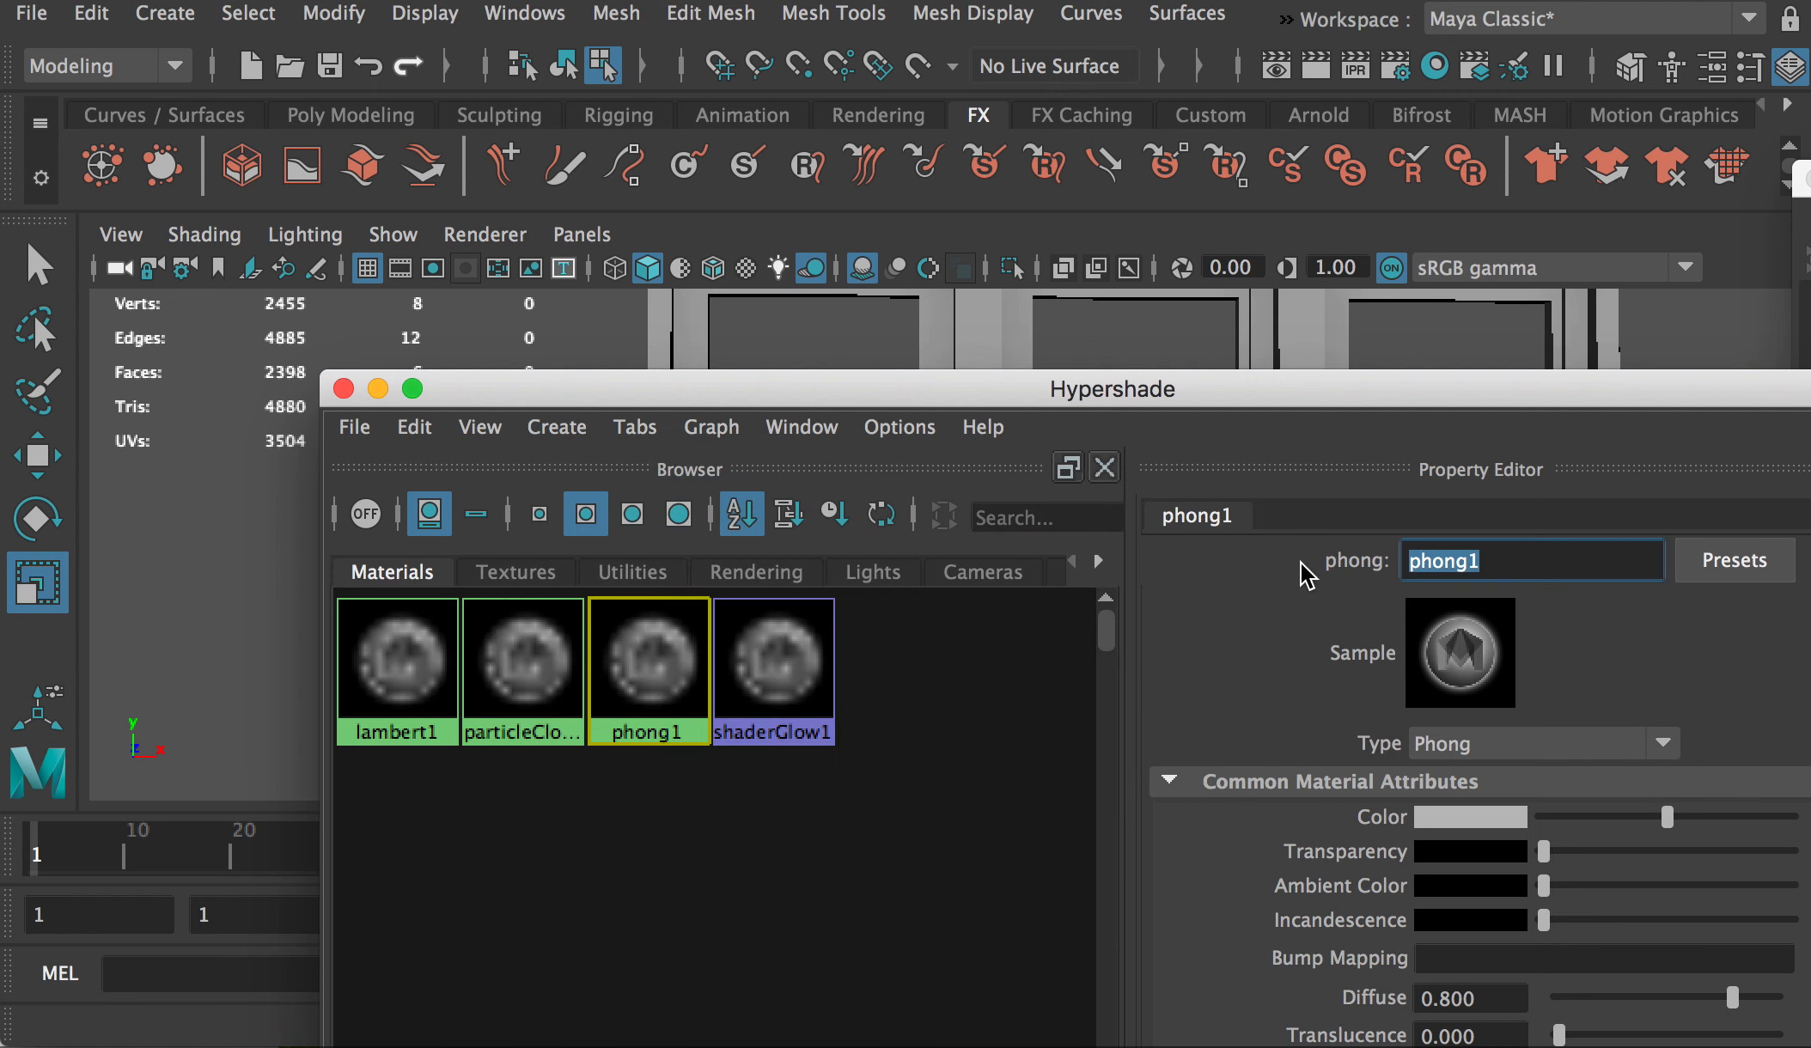
{"action": "type", "text": "Windows"}
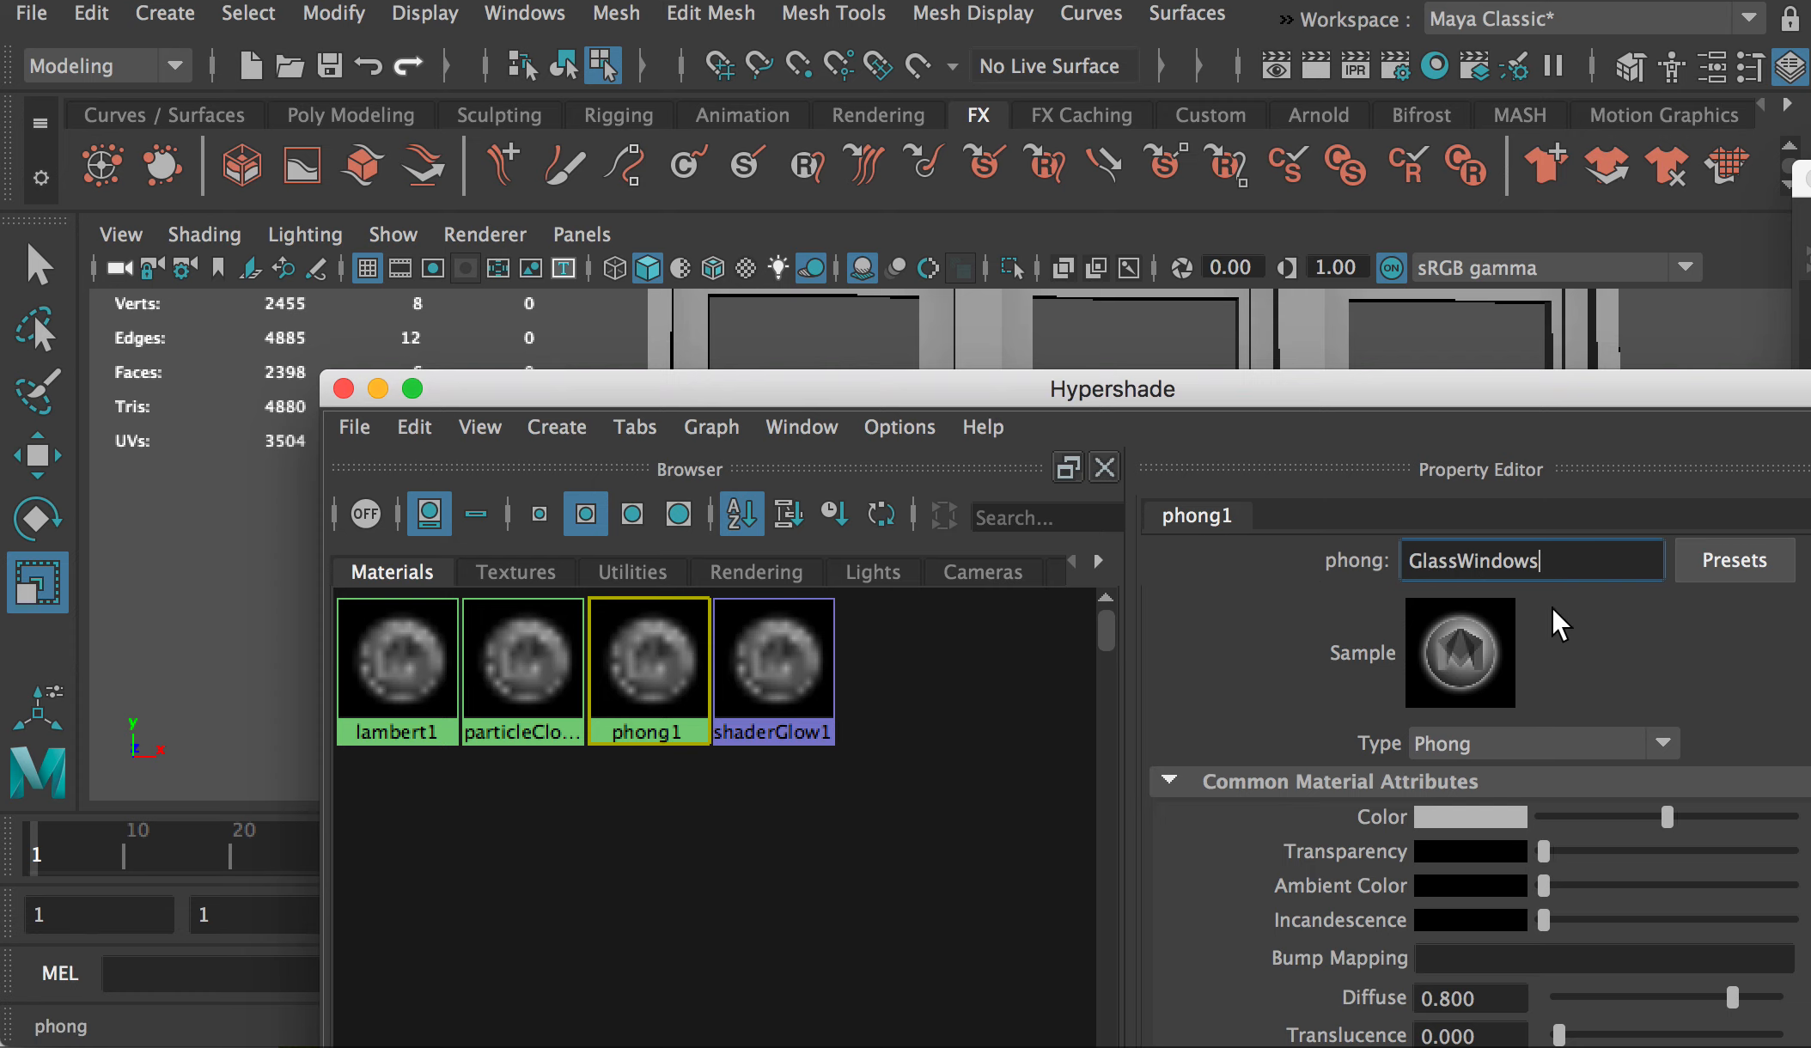
{"action": "key", "text": "Return"}
Step: Set the GlassWindows material's colour to a muted blue
{"action": "left_click_drag", "start_coordinate": [1387, 388], "coordinate": [1129, 278]}
{"action": "left_click", "coordinate": [1217, 706]}
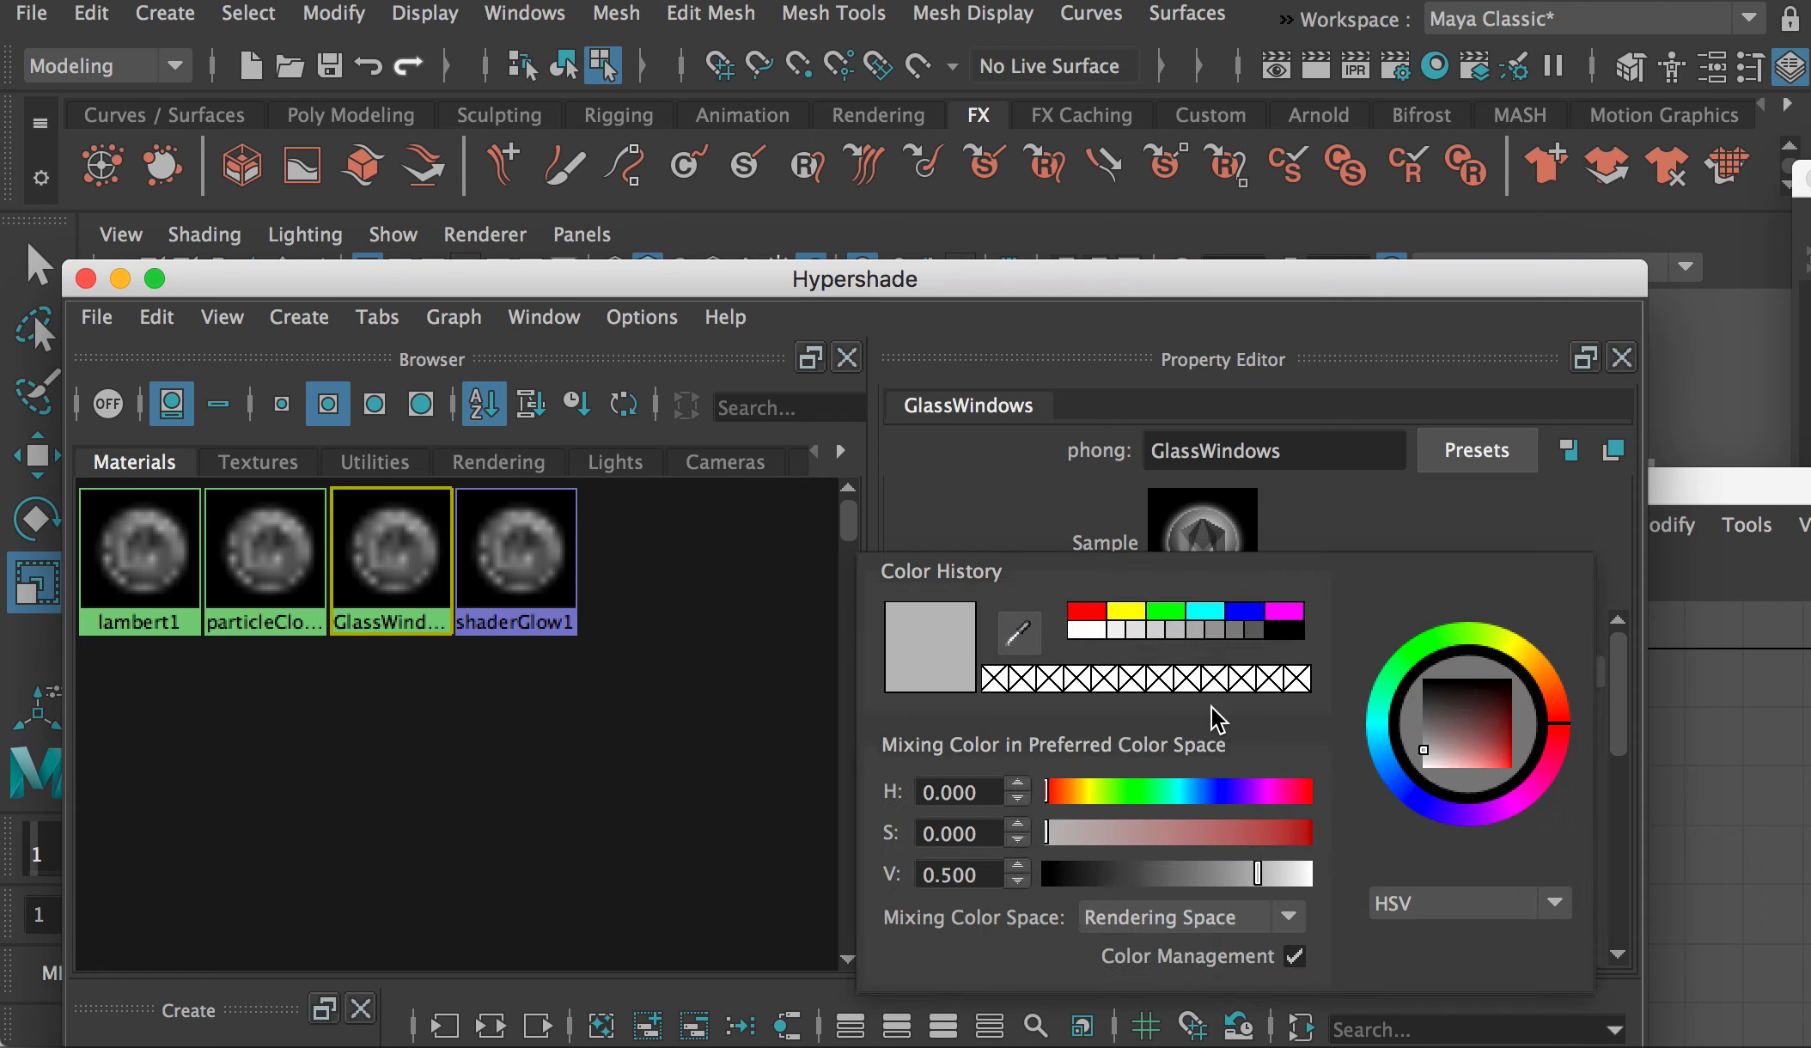
{"action": "mouse_move", "coordinate": [1376, 724]}
{"action": "left_mouse_down"}
{"action": "mouse_move", "coordinate": [1395, 769]}
{"action": "mouse_move", "coordinate": [1488, 737]}
{"action": "left_mouse_up"}
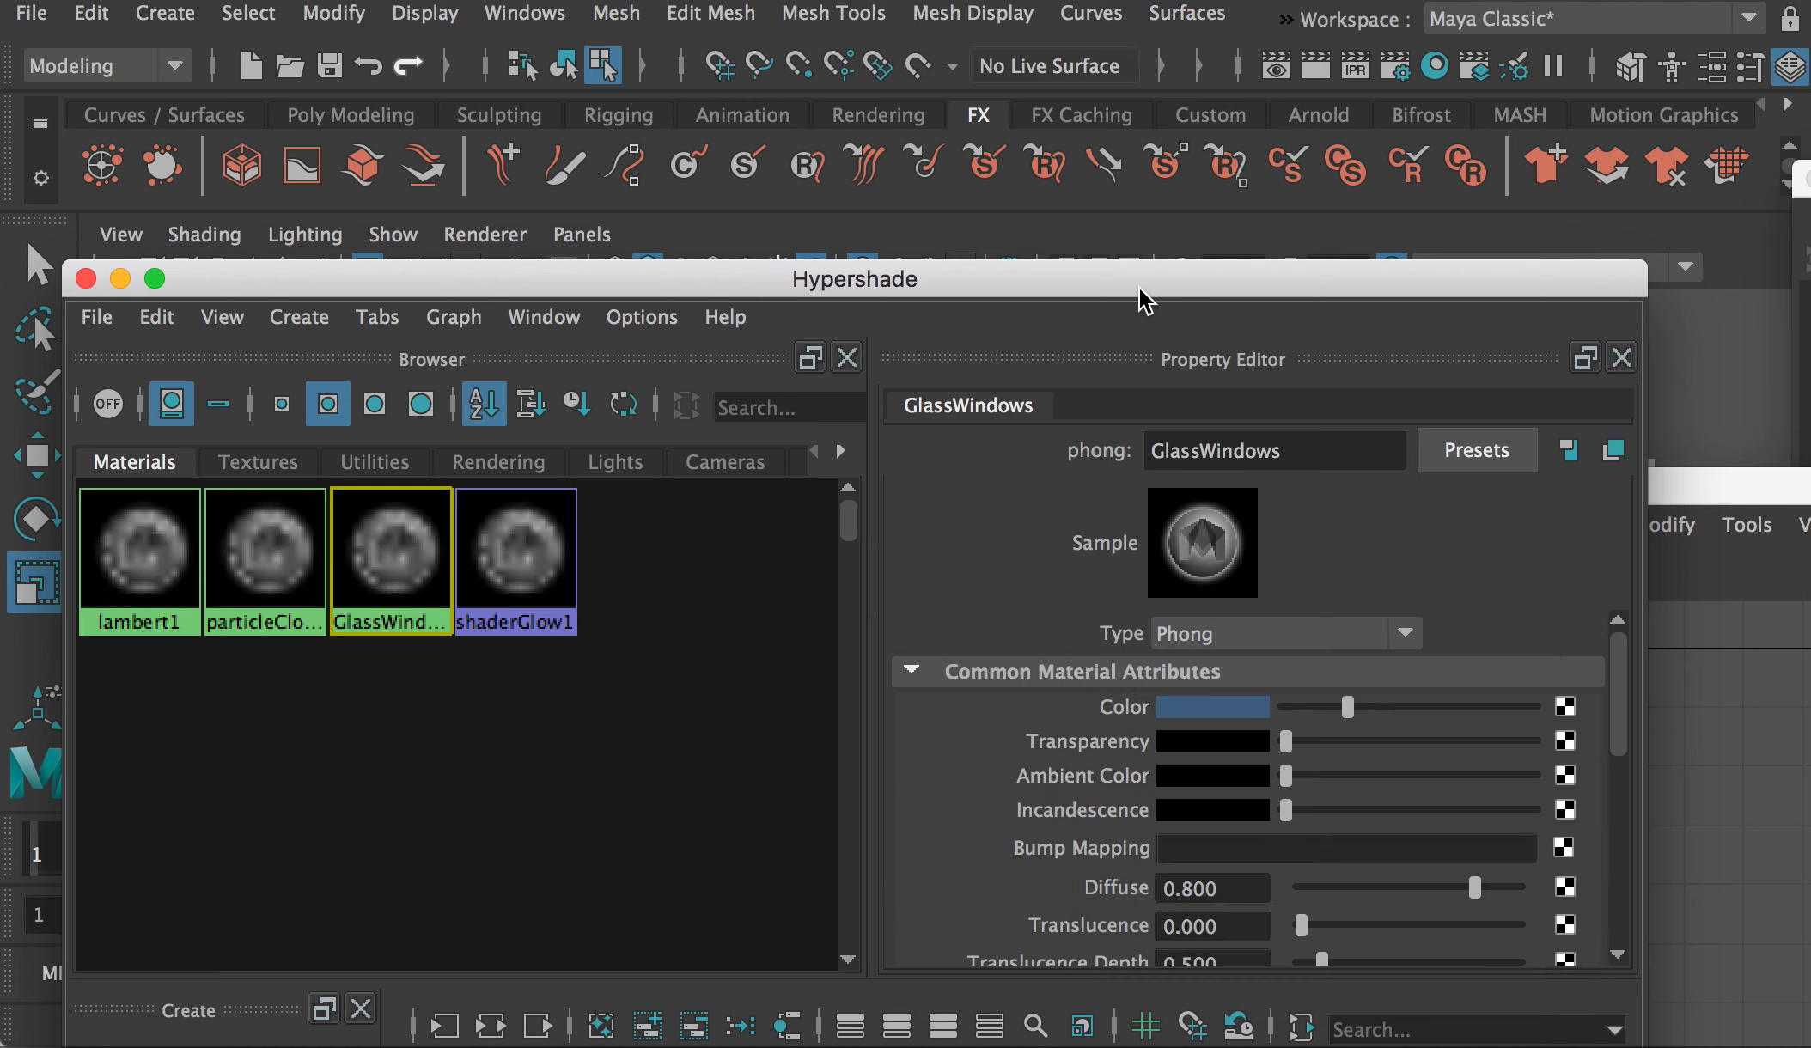
{"action": "left_click_drag", "start_coordinate": [1143, 300], "coordinate": [1290, 659]}
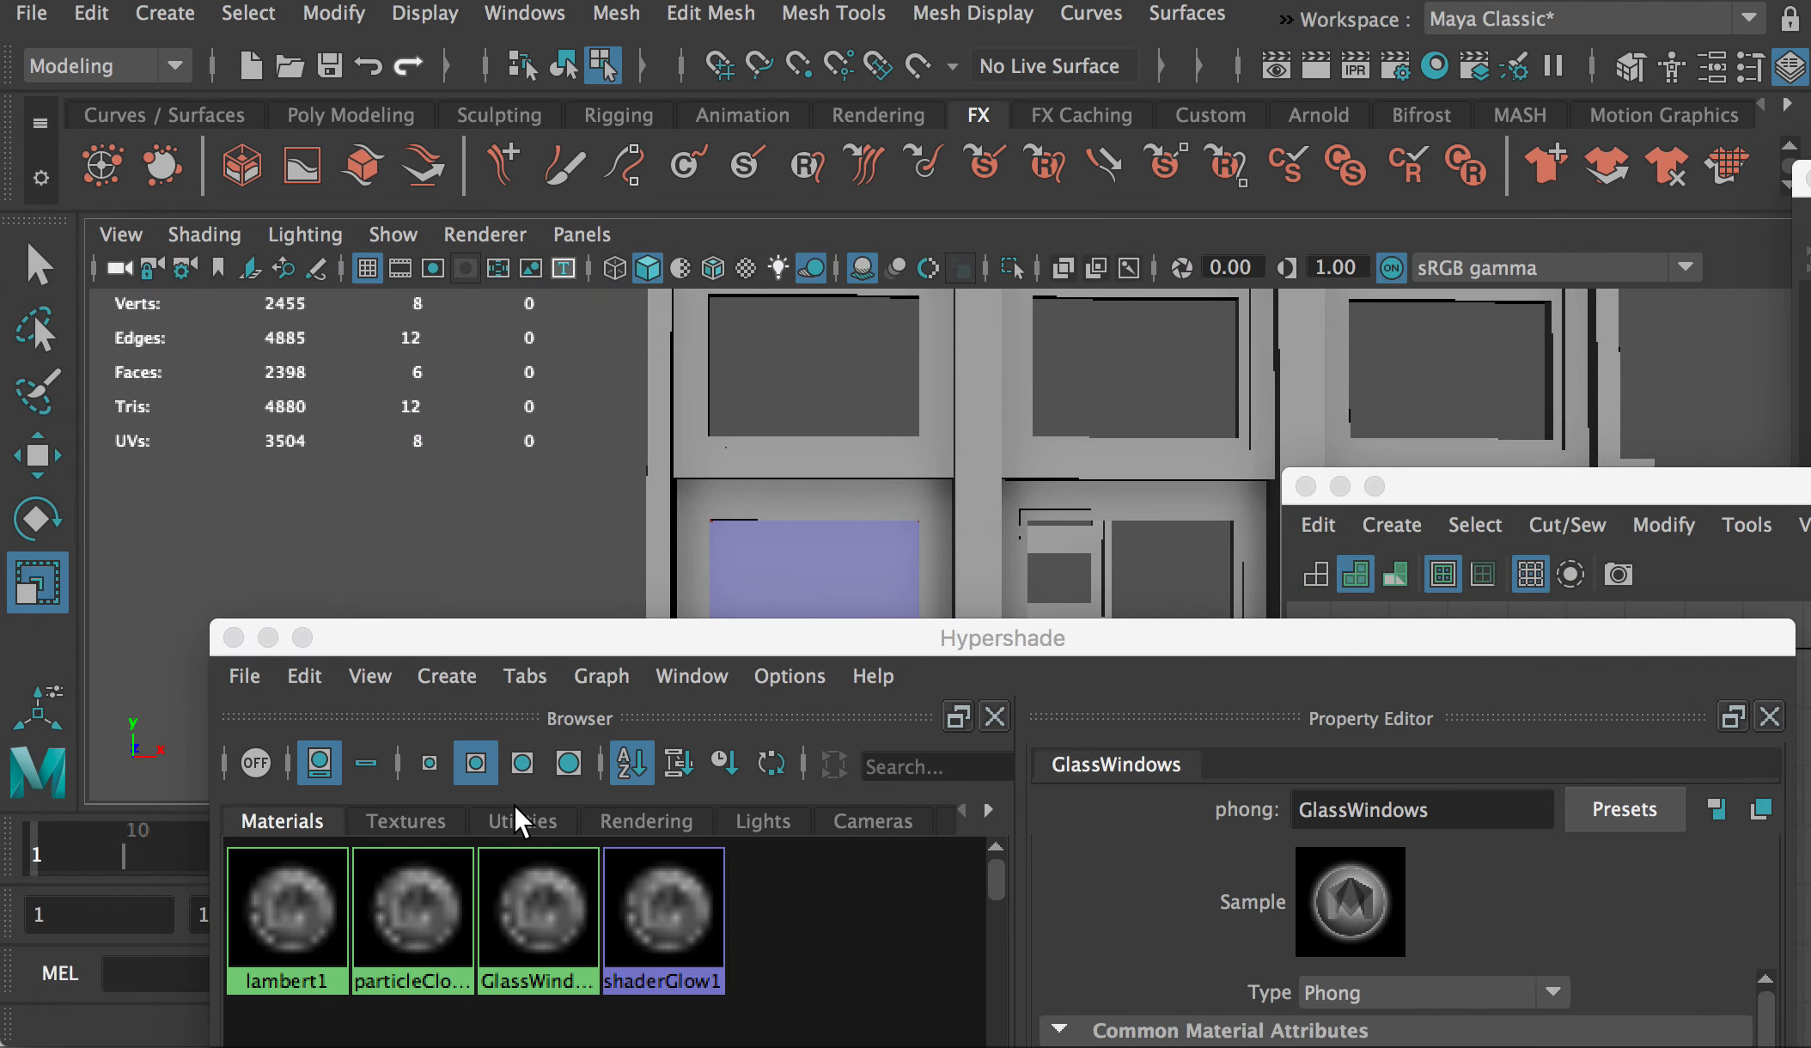
Step: Try to assign the GlassWindows material to the selected glass panel and turn on textured shading in the viewport
{"action": "right_click_drag", "start_coordinate": [541, 889], "coordinate": [549, 798]}
{"action": "left_click_drag", "start_coordinate": [902, 636], "coordinate": [826, 717]}
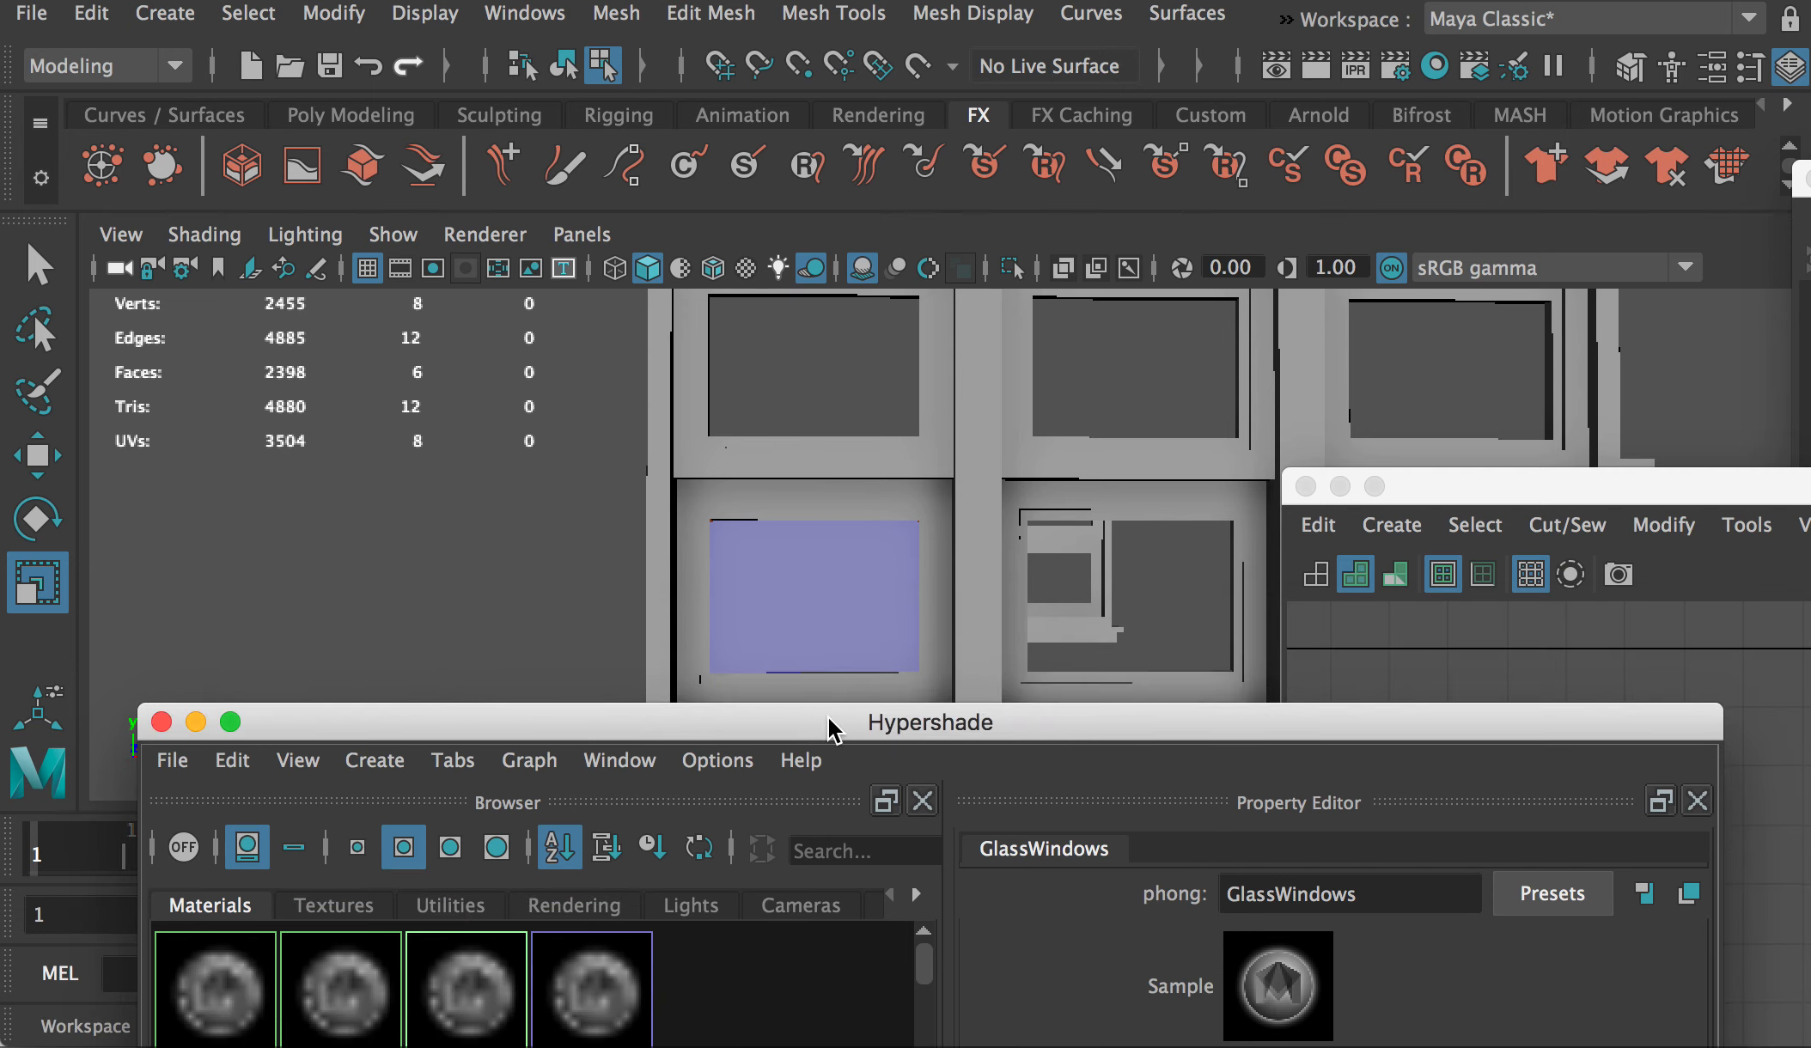
{"action": "key", "text": "6"}
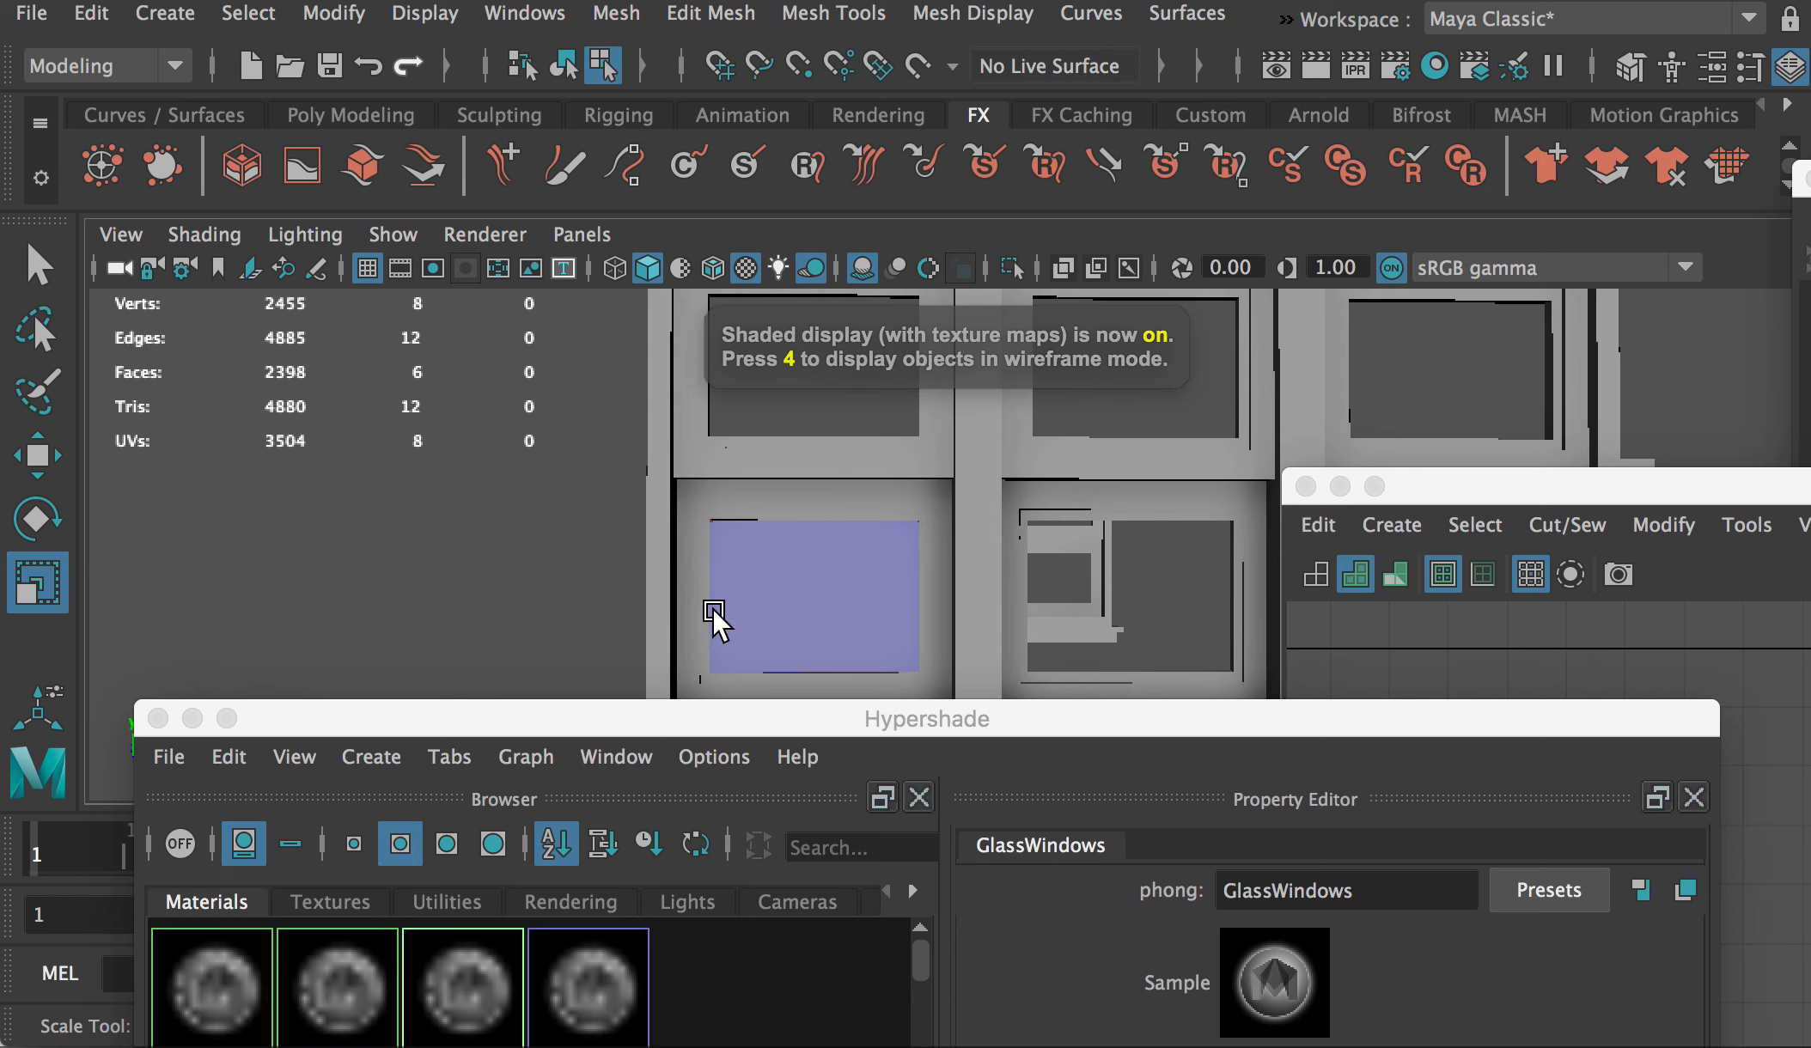
{"action": "mouse_move", "coordinate": [635, 579]}
{"action": "middle_mouse_down", "text": "alt"}
{"action": "mouse_move", "coordinate": [546, 594]}
{"action": "mouse_move", "coordinate": [645, 592]}
{"action": "middle_mouse_up", "text": "alt"}
{"action": "left_click_drag", "start_coordinate": [848, 727], "coordinate": [320, 550]}
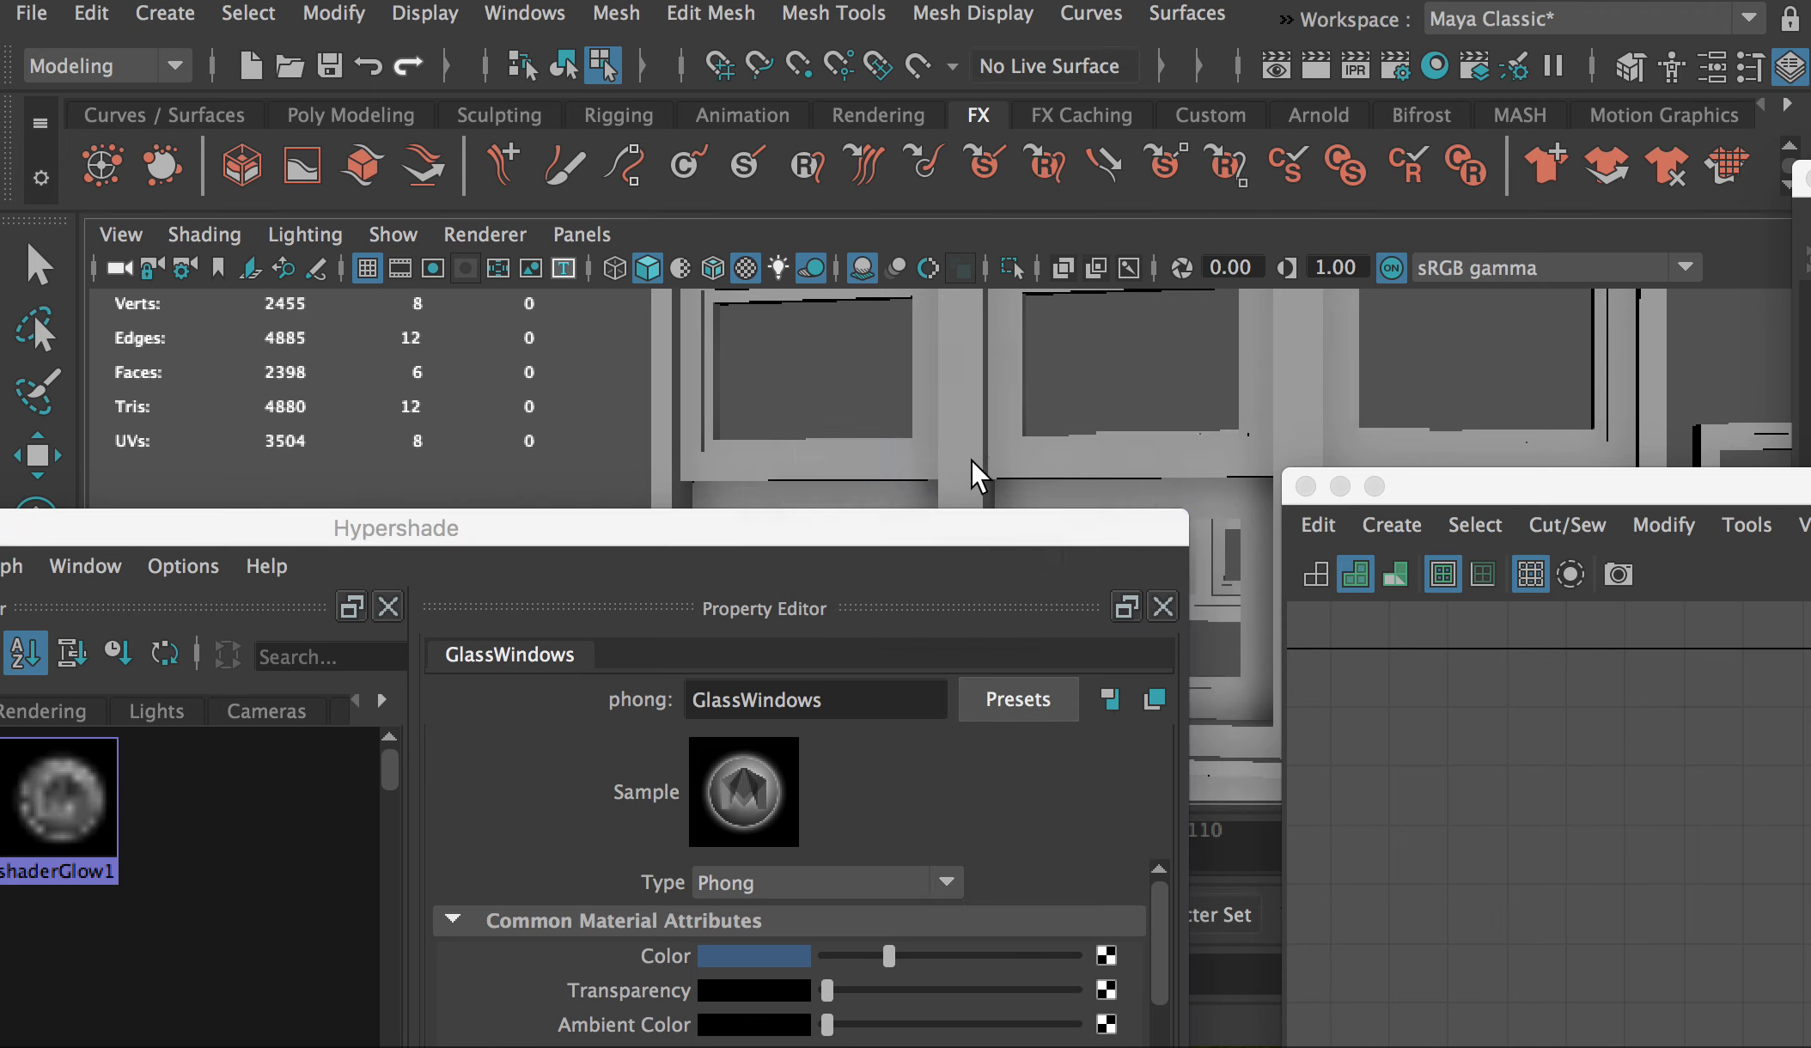
Step: Return to object selection mode, move the UV Editor clear of the window, and deselect everything with textured shading on
{"action": "left_click", "coordinate": [972, 473]}
{"action": "right_click", "coordinate": [957, 378]}
{"action": "right_click_drag", "start_coordinate": [988, 385], "coordinate": [1109, 333]}
{"action": "middle_click_drag", "start_coordinate": [946, 434], "coordinate": [1368, 370], "text": "alt"}
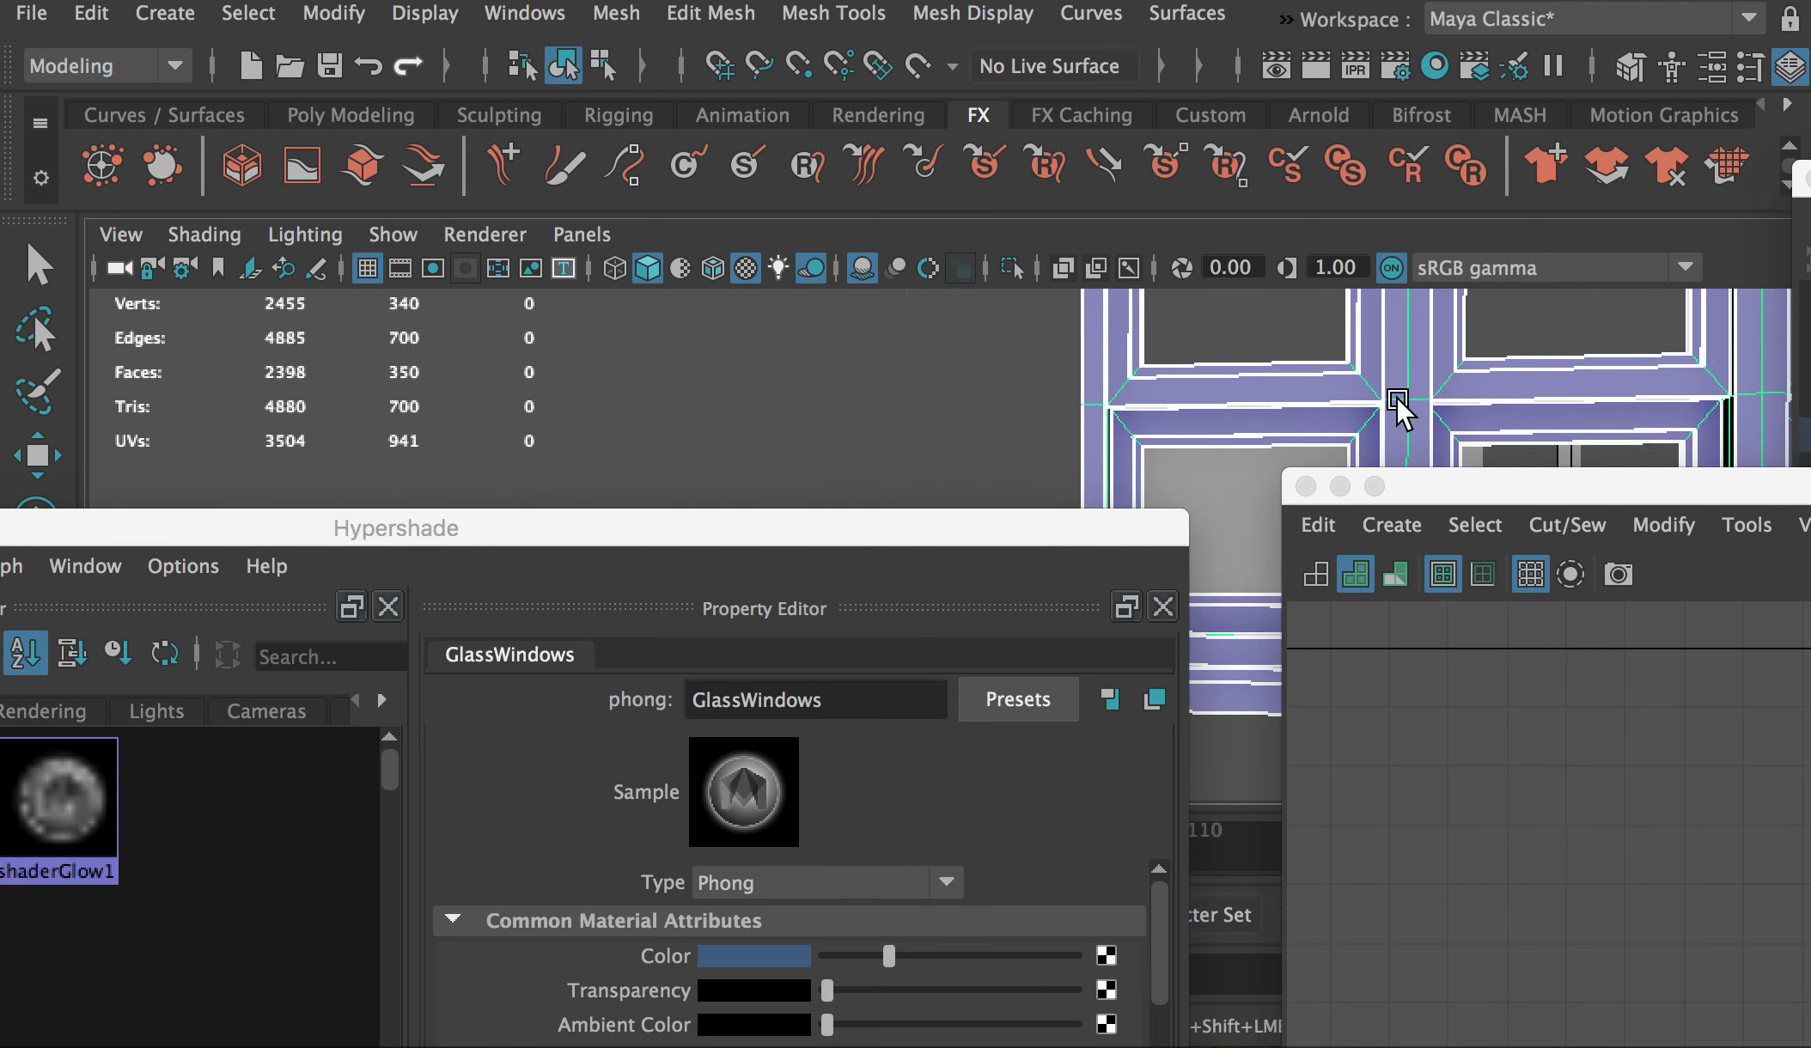
{"action": "left_click_drag", "start_coordinate": [1476, 488], "coordinate": [1804, 722]}
{"action": "left_click", "coordinate": [885, 398]}
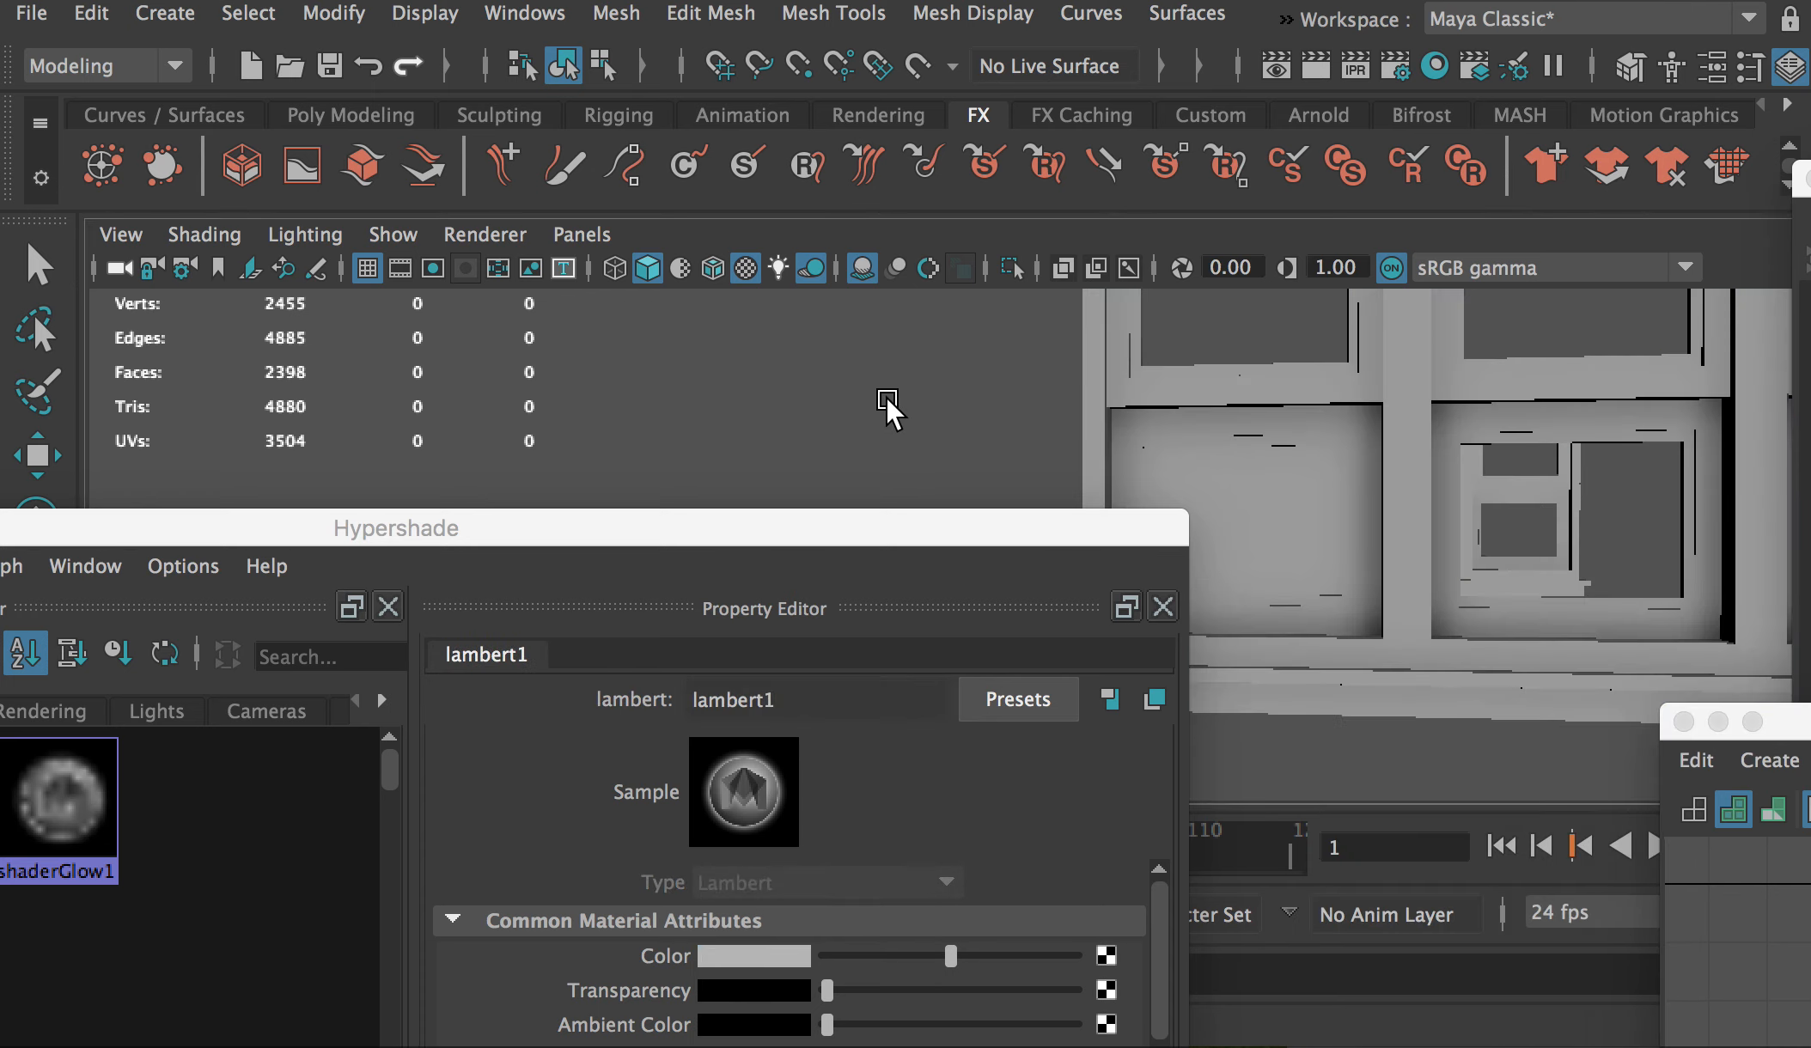
{"action": "key", "text": "6"}
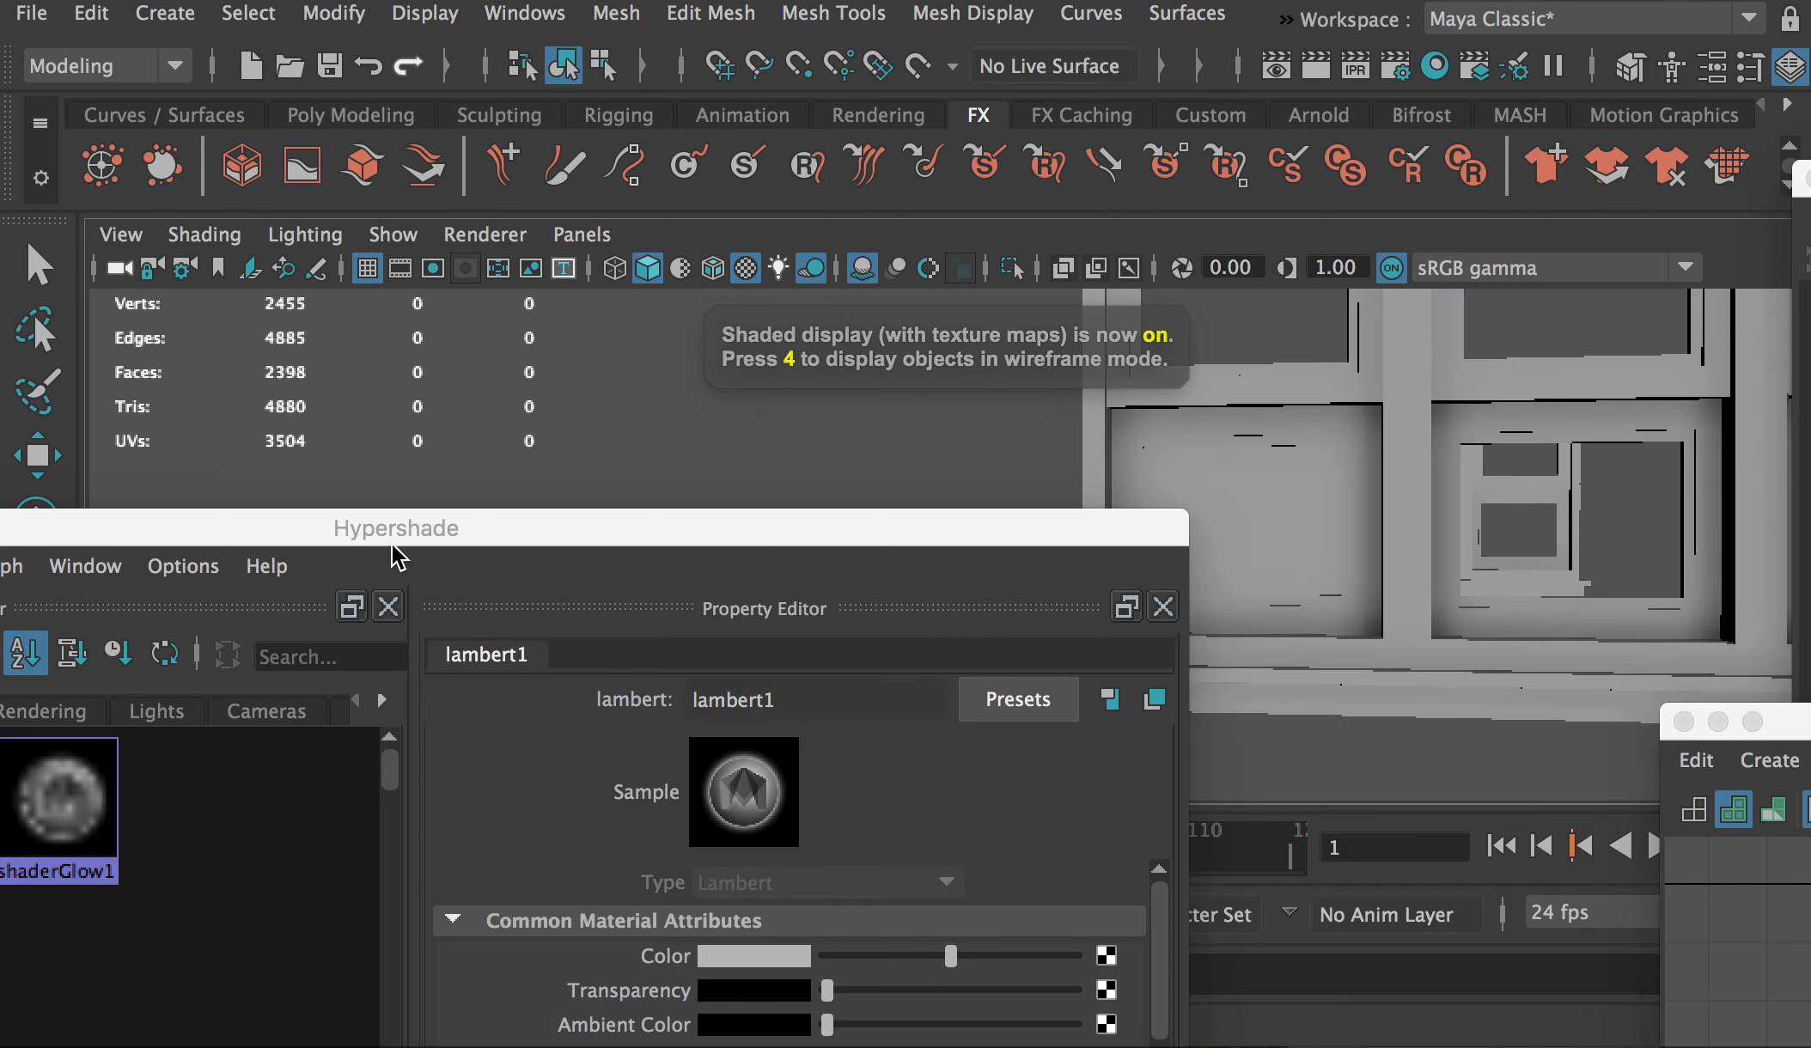
Step: Assign the GlassWindows material to the glass panel in the window's lower-left opening, then clear the selection
{"action": "left_click_drag", "start_coordinate": [399, 526], "coordinate": [869, 648]}
{"action": "left_click", "coordinate": [1243, 516]}
{"action": "key", "text": "r"}
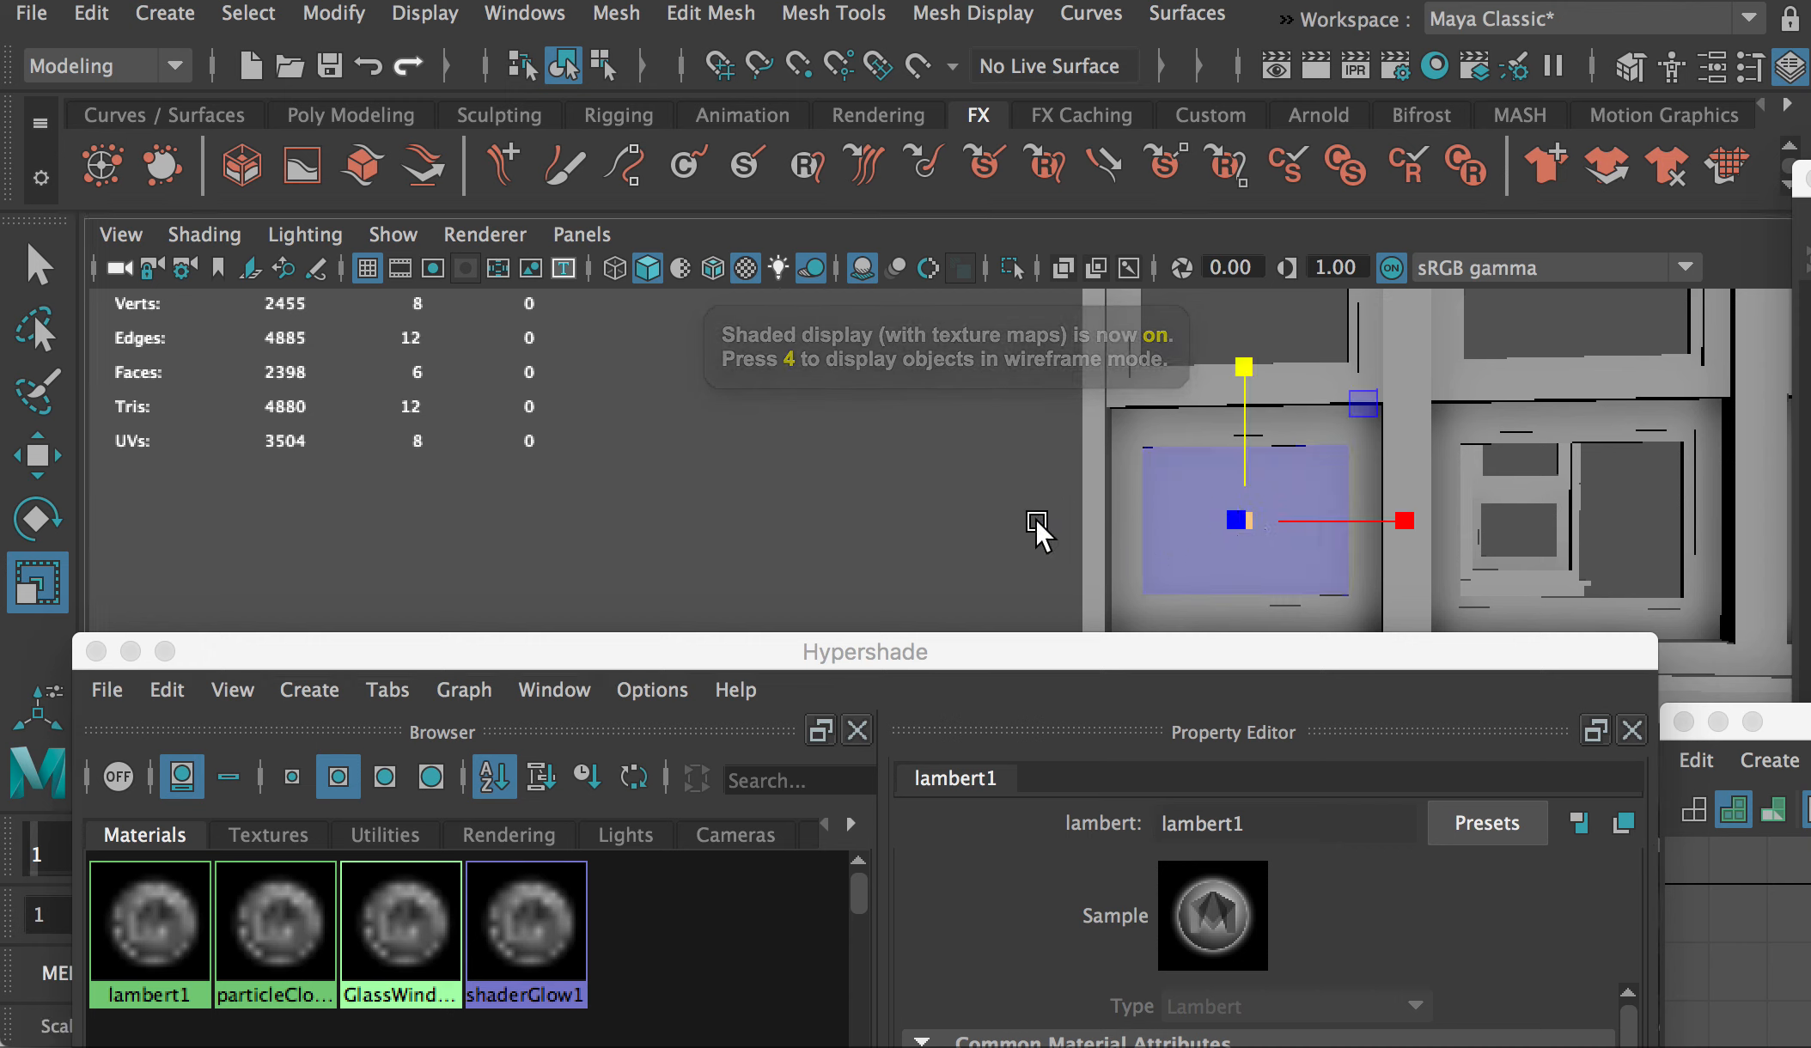
{"action": "left_click", "coordinate": [991, 471]}
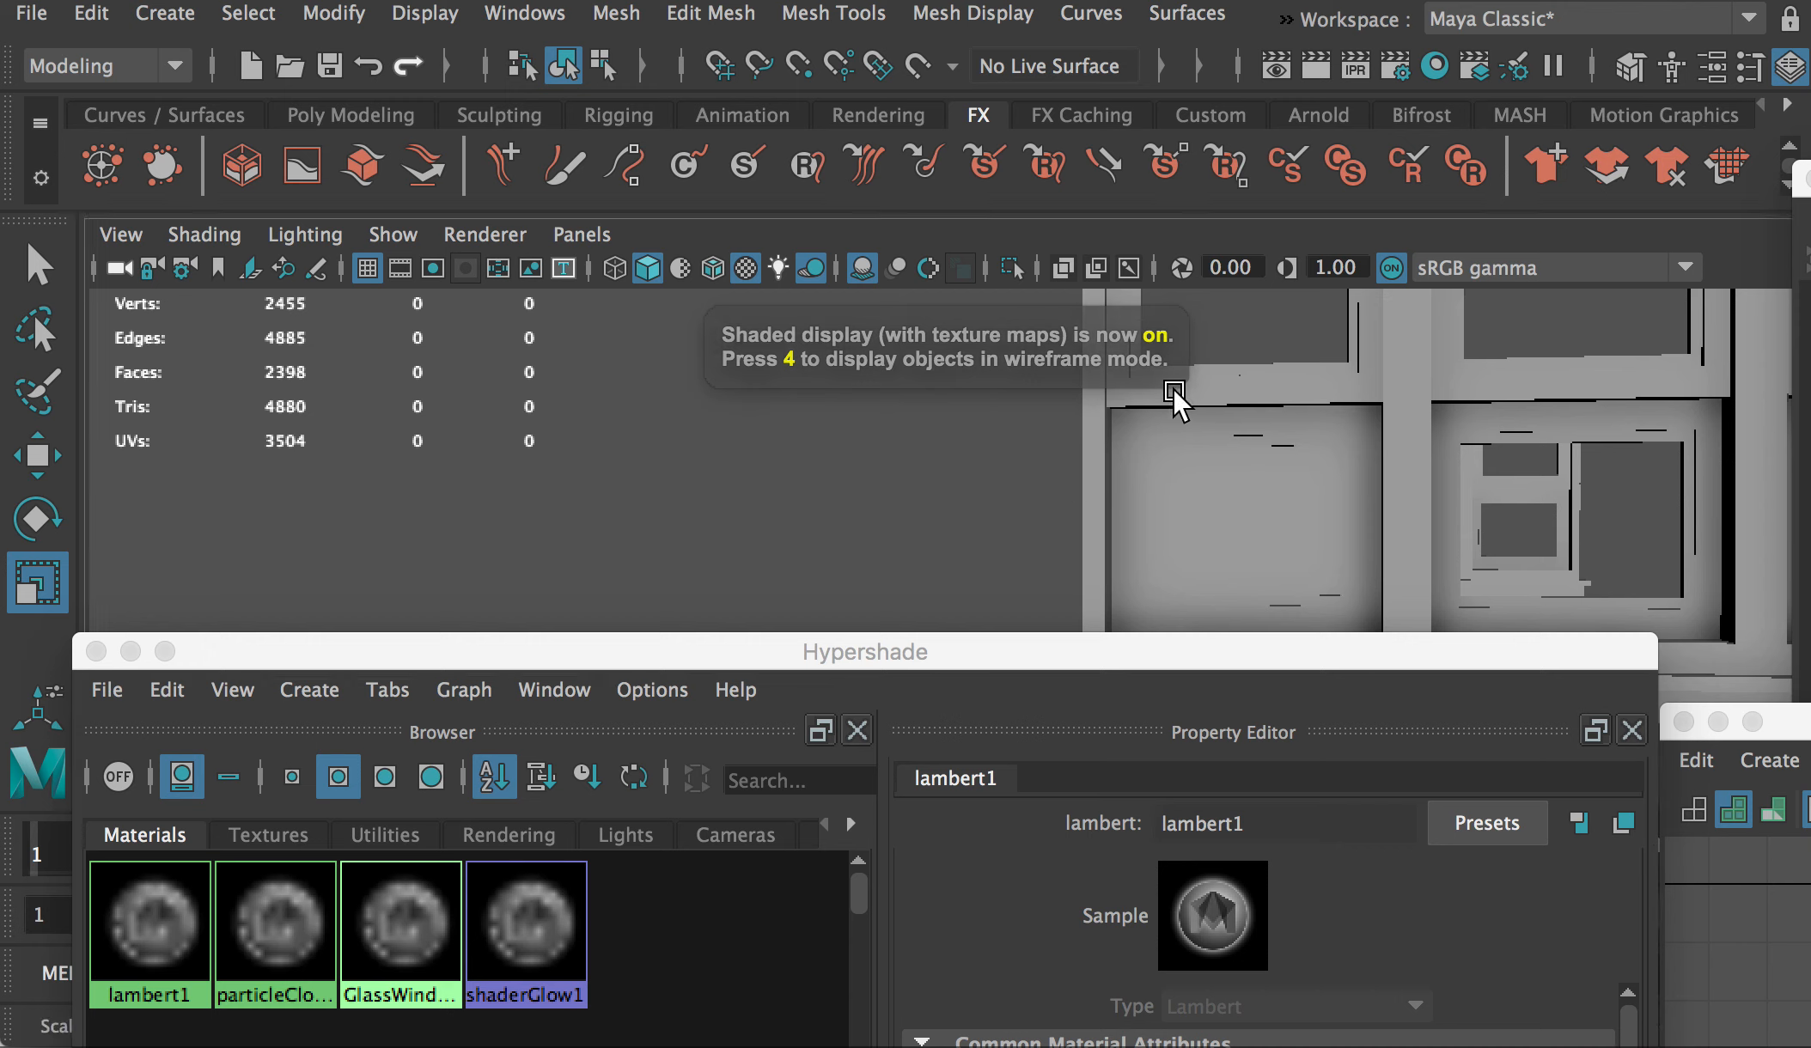
{"action": "right_click", "coordinate": [1176, 394]}
{"action": "left_click", "coordinate": [879, 475]}
{"action": "middle_click_drag", "start_coordinate": [453, 885], "coordinate": [1284, 496]}
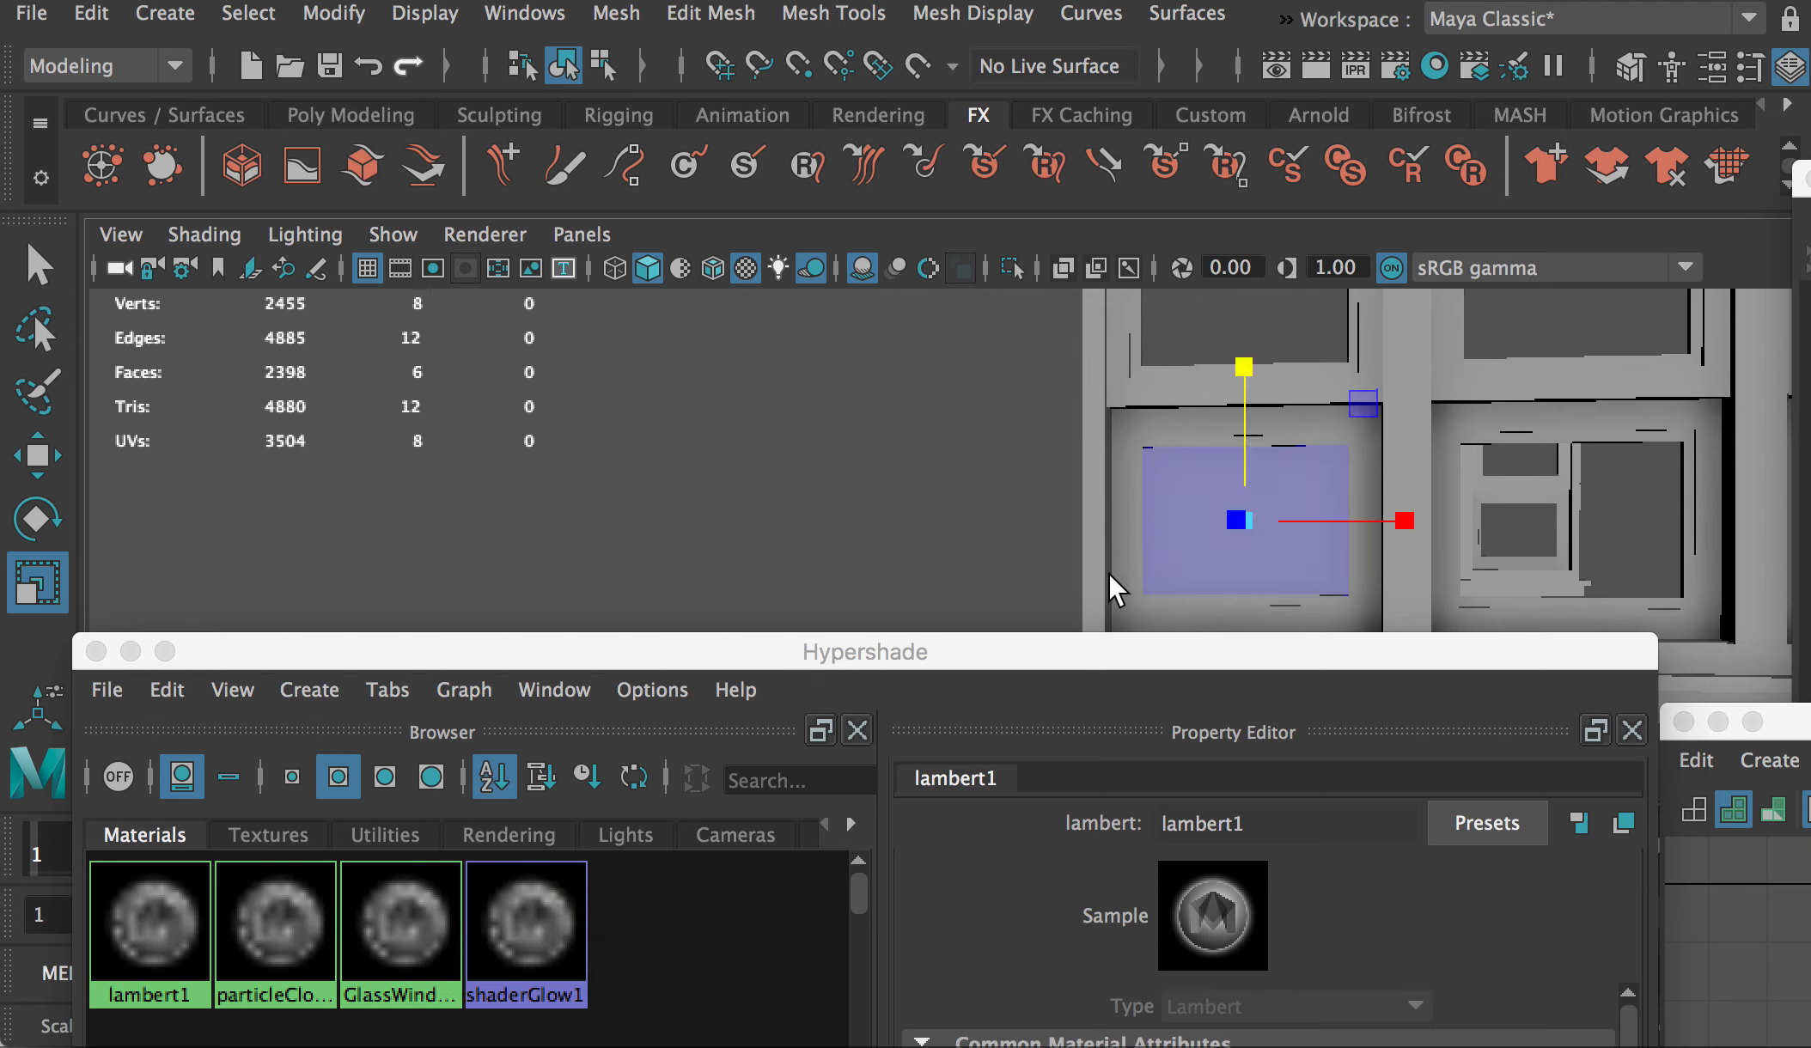
{"action": "right_click_drag", "start_coordinate": [410, 908], "coordinate": [403, 822]}
{"action": "left_click", "coordinate": [782, 494]}
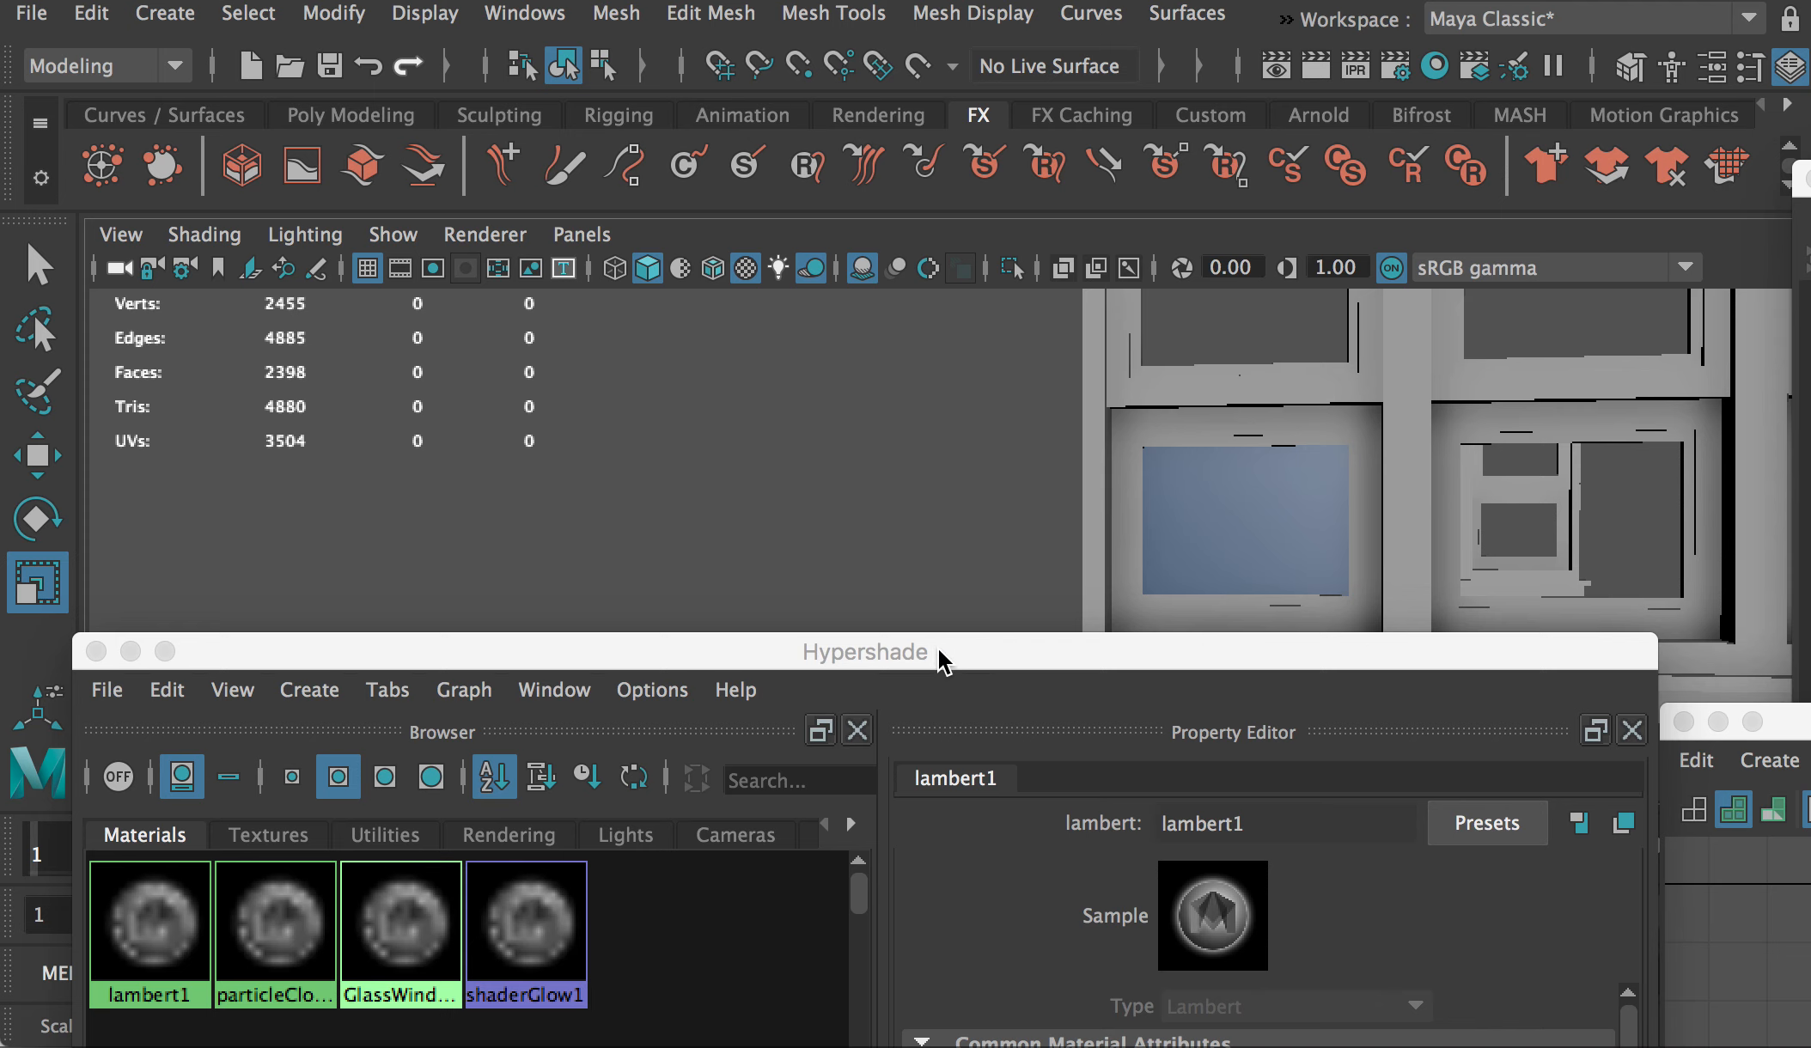
{"action": "left_click_drag", "start_coordinate": [1068, 664], "coordinate": [482, 349]}
{"action": "left_click_drag", "start_coordinate": [674, 806], "coordinate": [759, 807]}
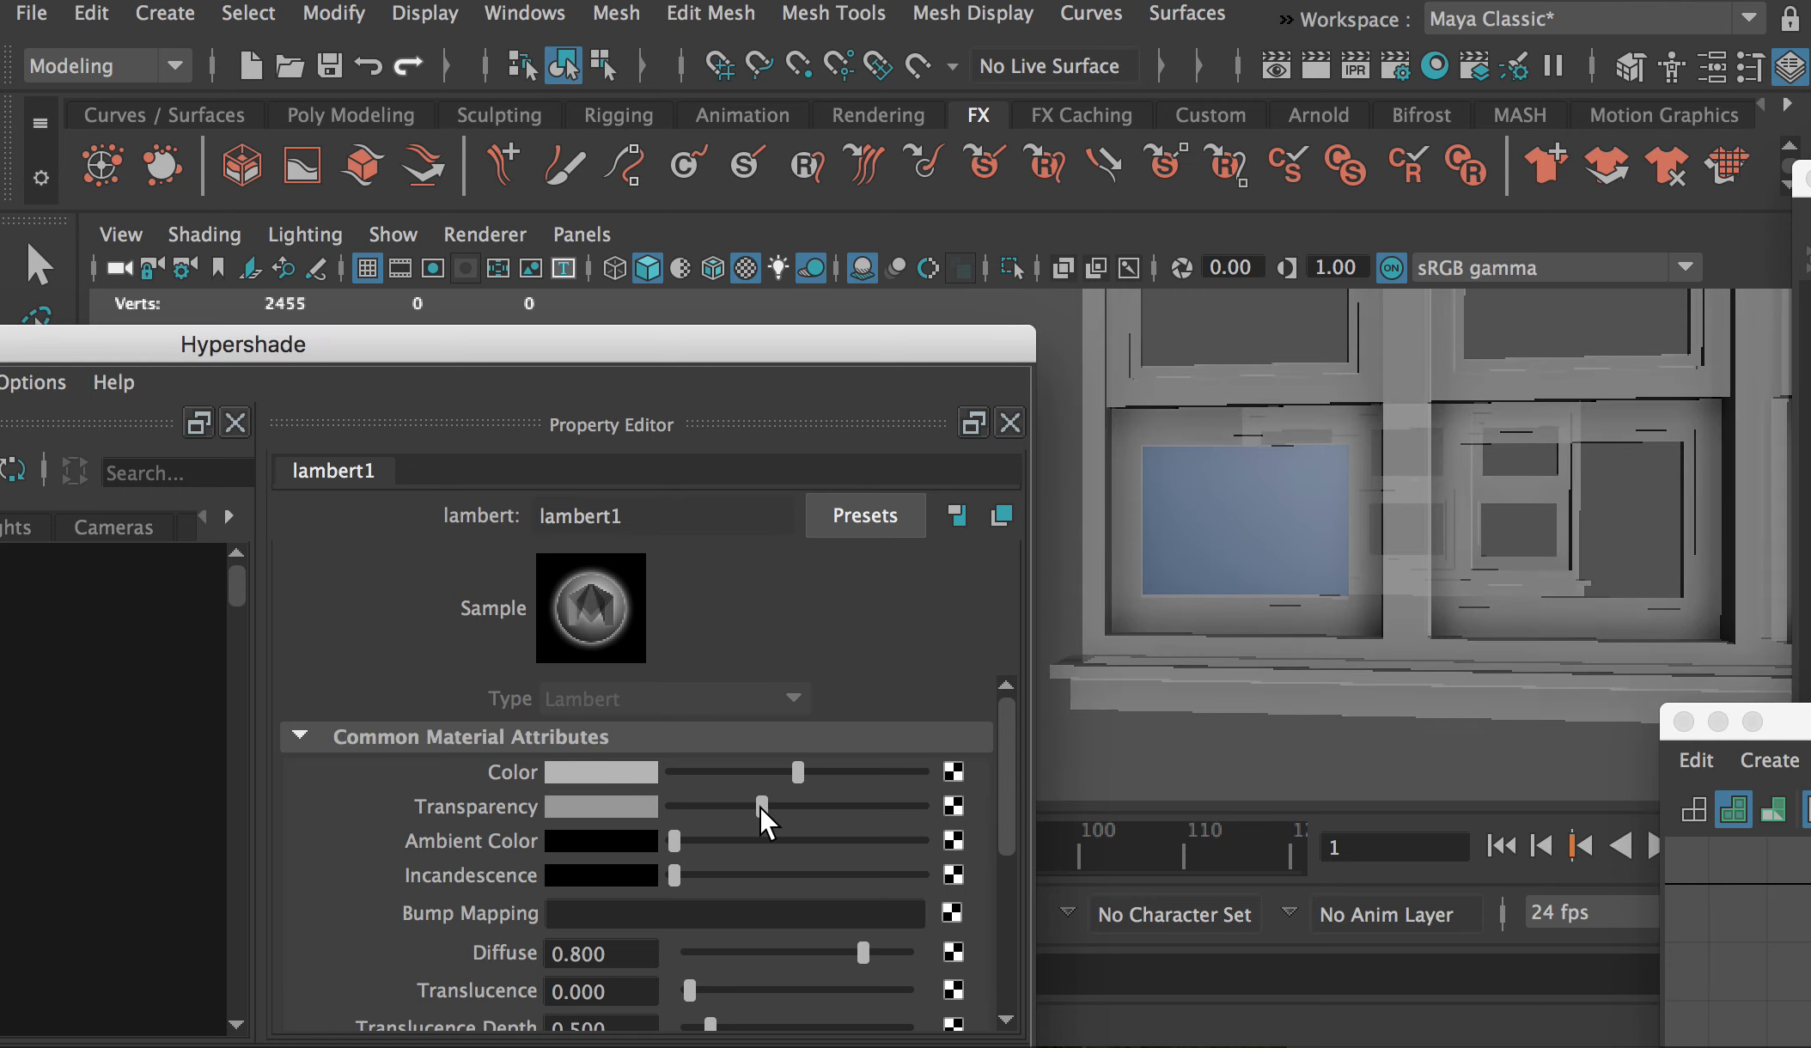
{"action": "key", "text": "ctrl+z"}
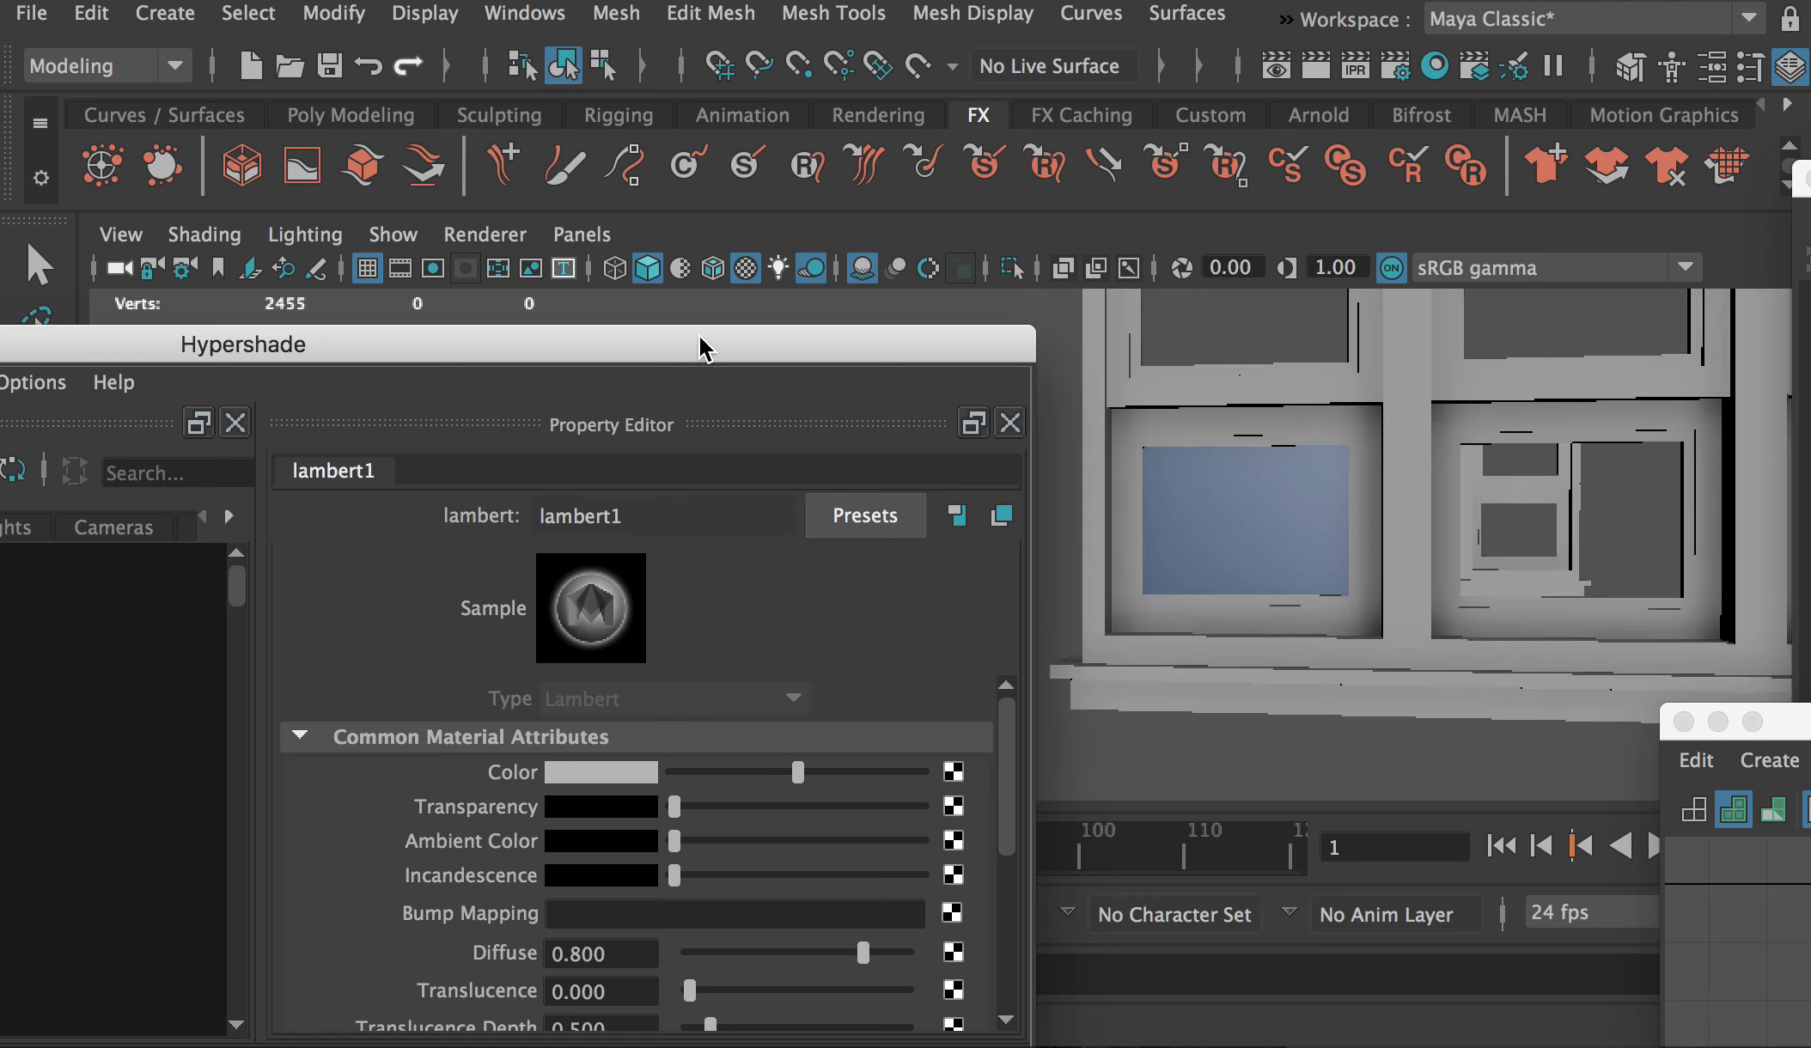
Step: Select the GlassWindows material and raise its transparency to a light grey so the glass is see-through
{"action": "left_click_drag", "start_coordinate": [700, 345], "coordinate": [1163, 395]}
{"action": "left_click", "coordinate": [239, 659]}
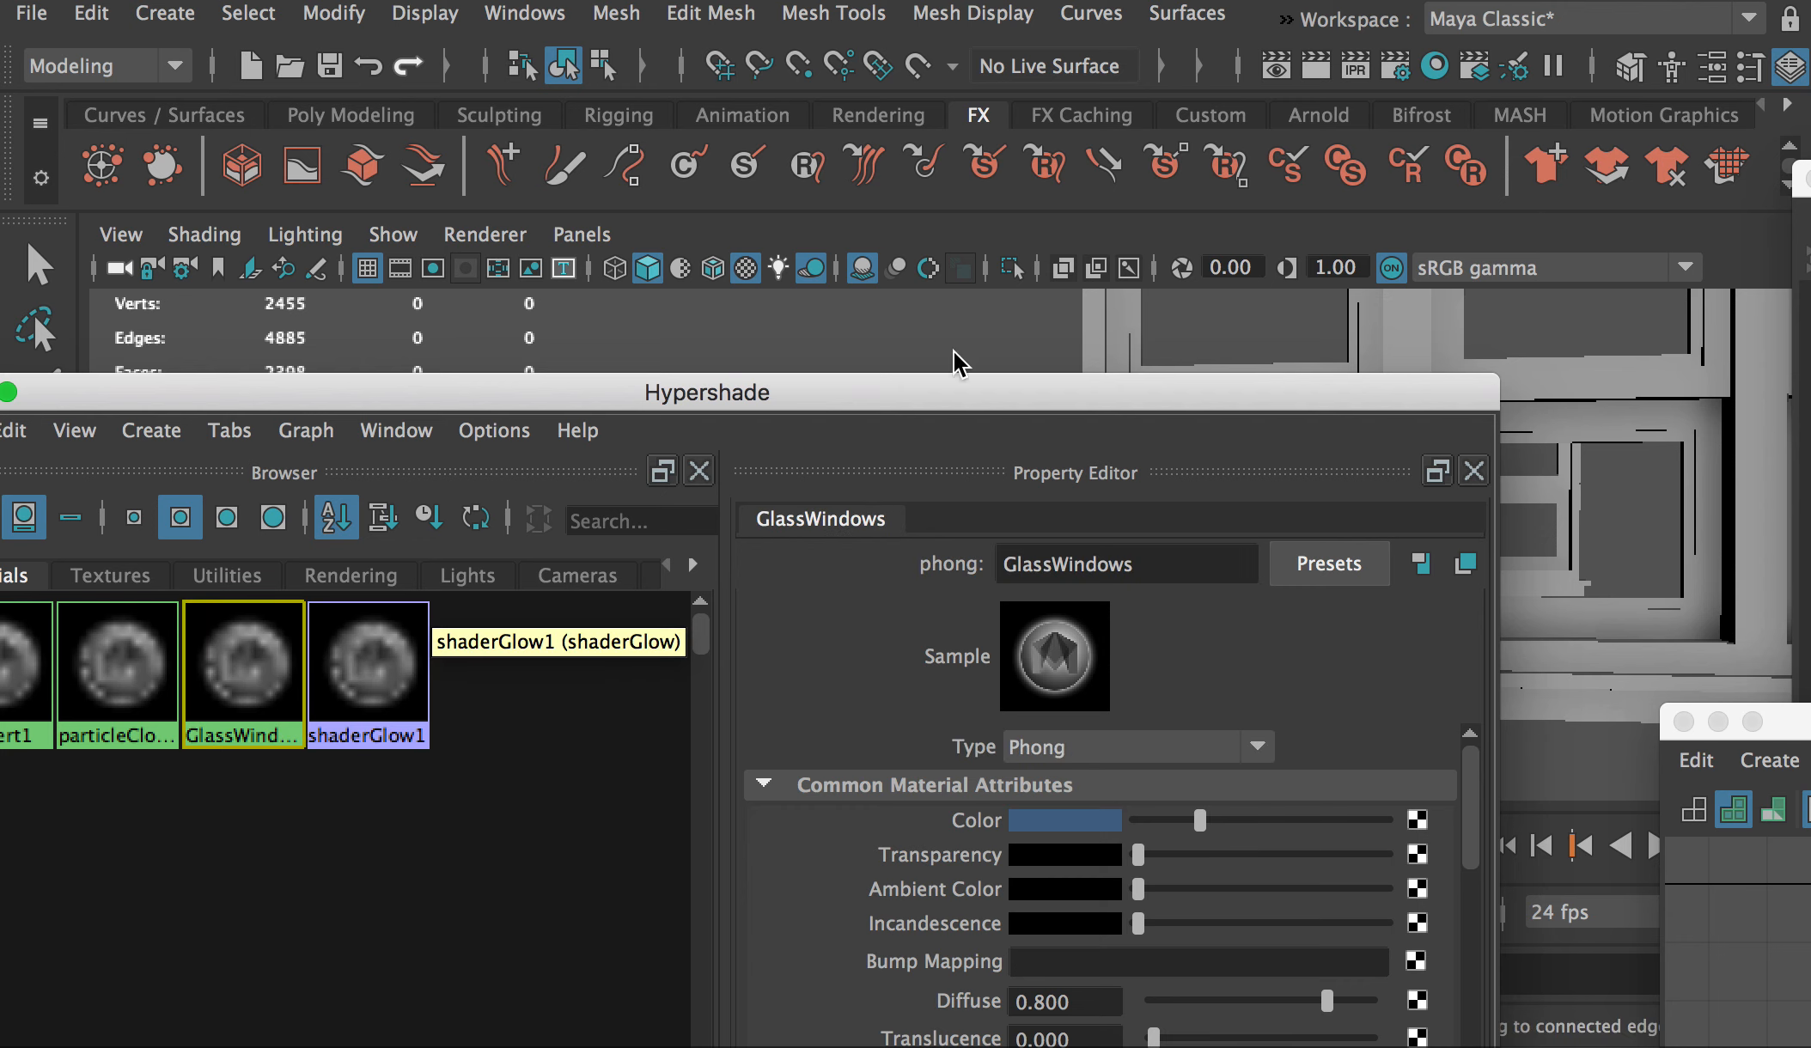
{"action": "left_click_drag", "start_coordinate": [1043, 402], "coordinate": [536, 308]}
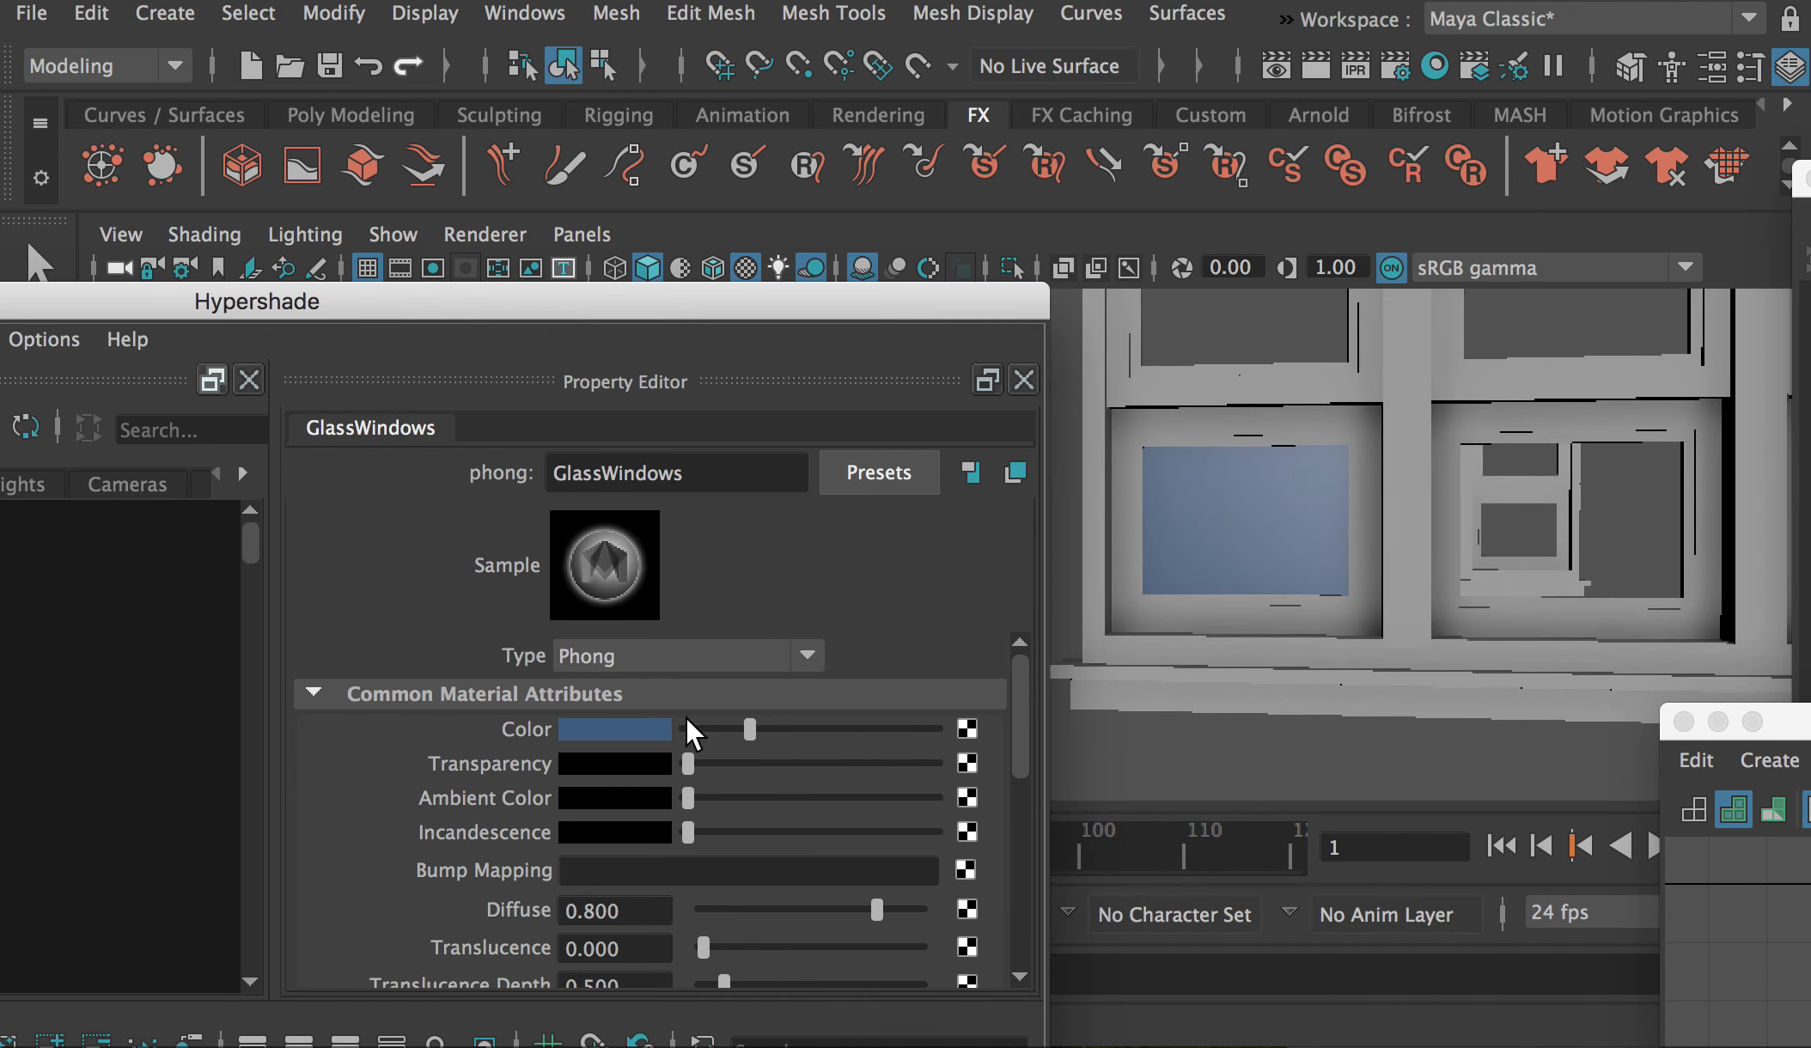
{"action": "left_click_drag", "start_coordinate": [688, 761], "coordinate": [860, 770]}
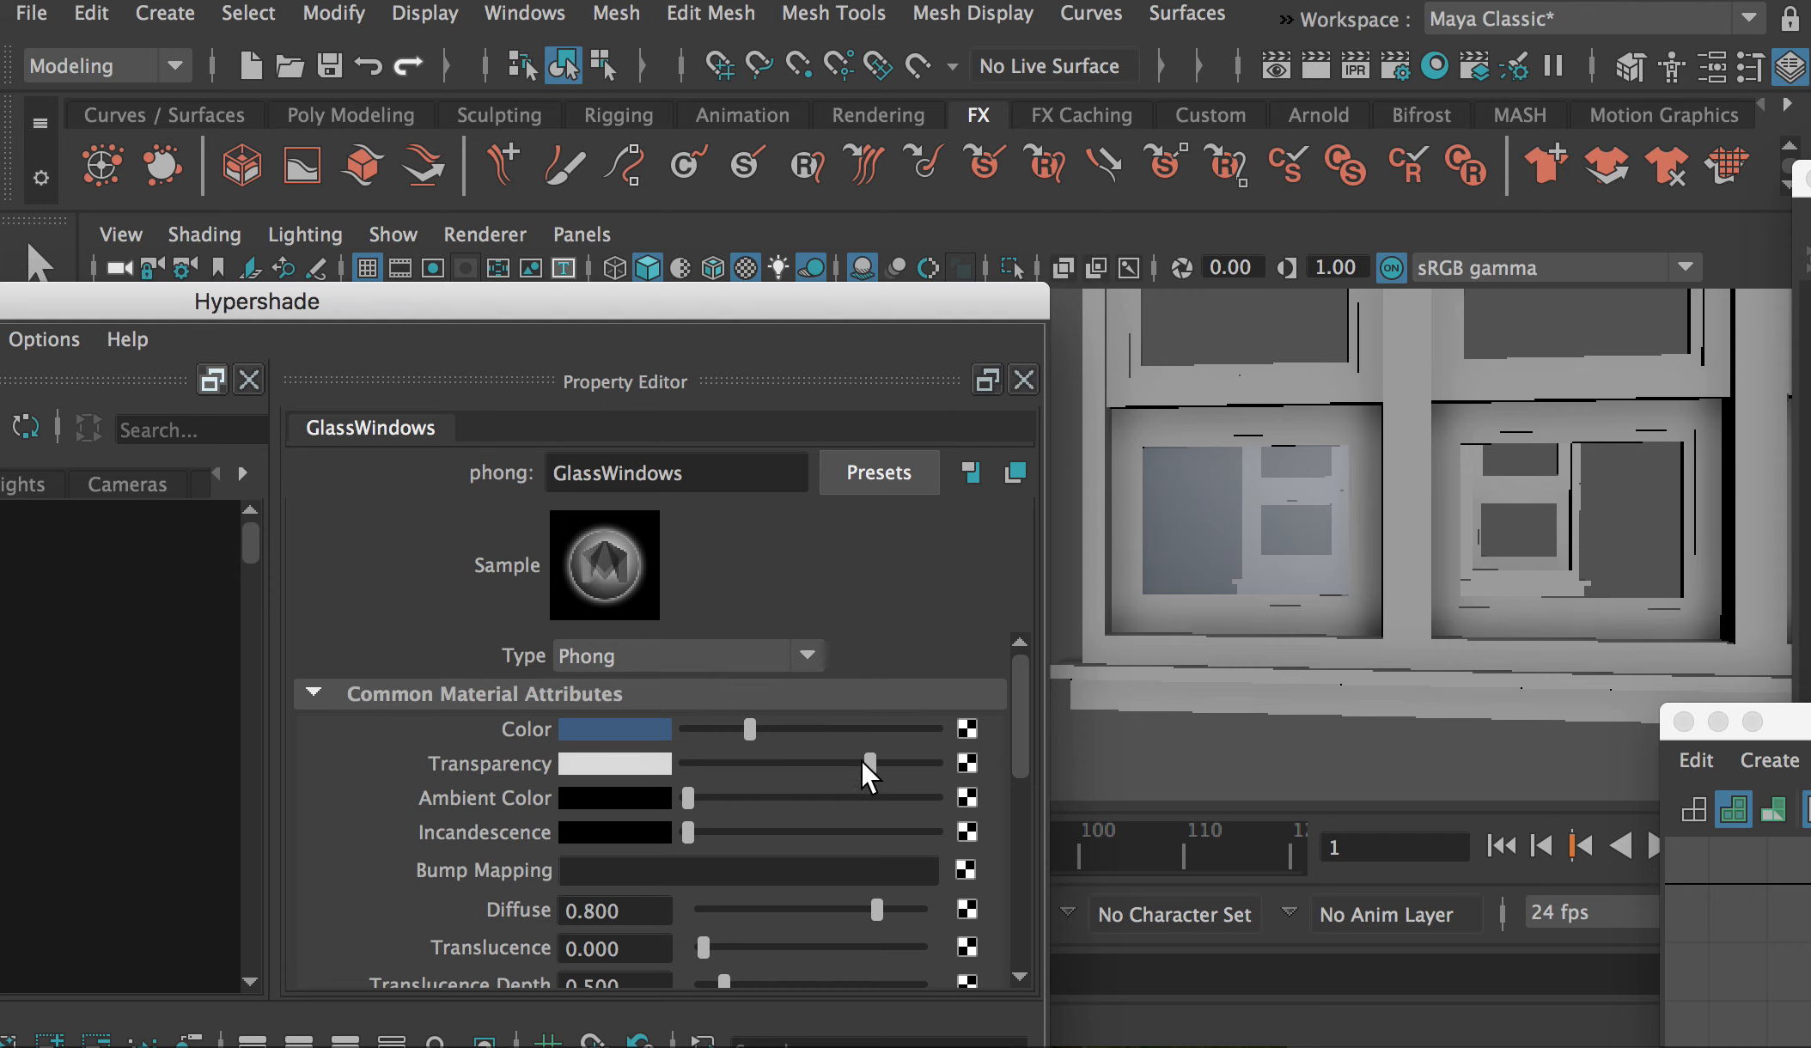
{"action": "left_click_drag", "start_coordinate": [849, 761], "coordinate": [827, 764]}
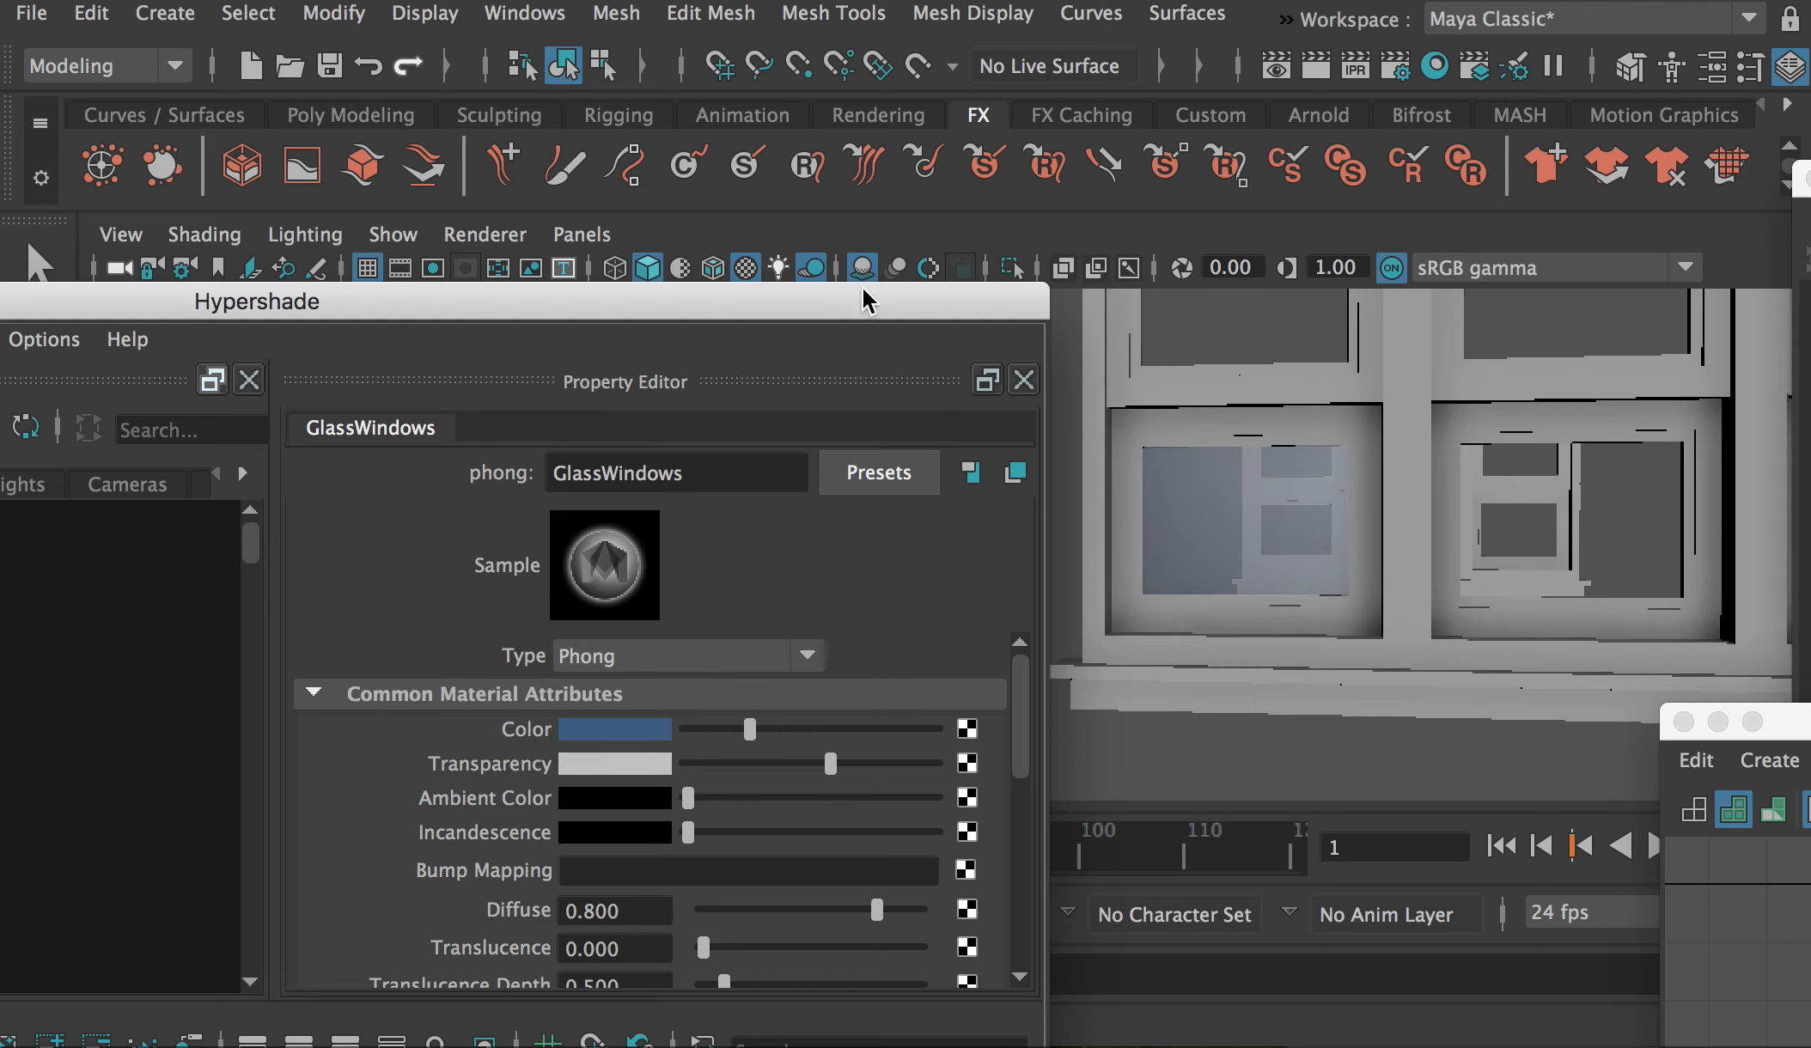
Step: Duplicate the transparent glass panel and move the copy along X into the window's middle lower opening
{"action": "left_click_drag", "start_coordinate": [868, 300], "coordinate": [789, 668]}
{"action": "mouse_move", "coordinate": [1305, 486]}
{"action": "left_mouse_down", "text": "alt"}
{"action": "mouse_move", "coordinate": [1308, 520]}
{"action": "mouse_move", "coordinate": [1320, 505]}
{"action": "left_mouse_up", "text": "alt"}
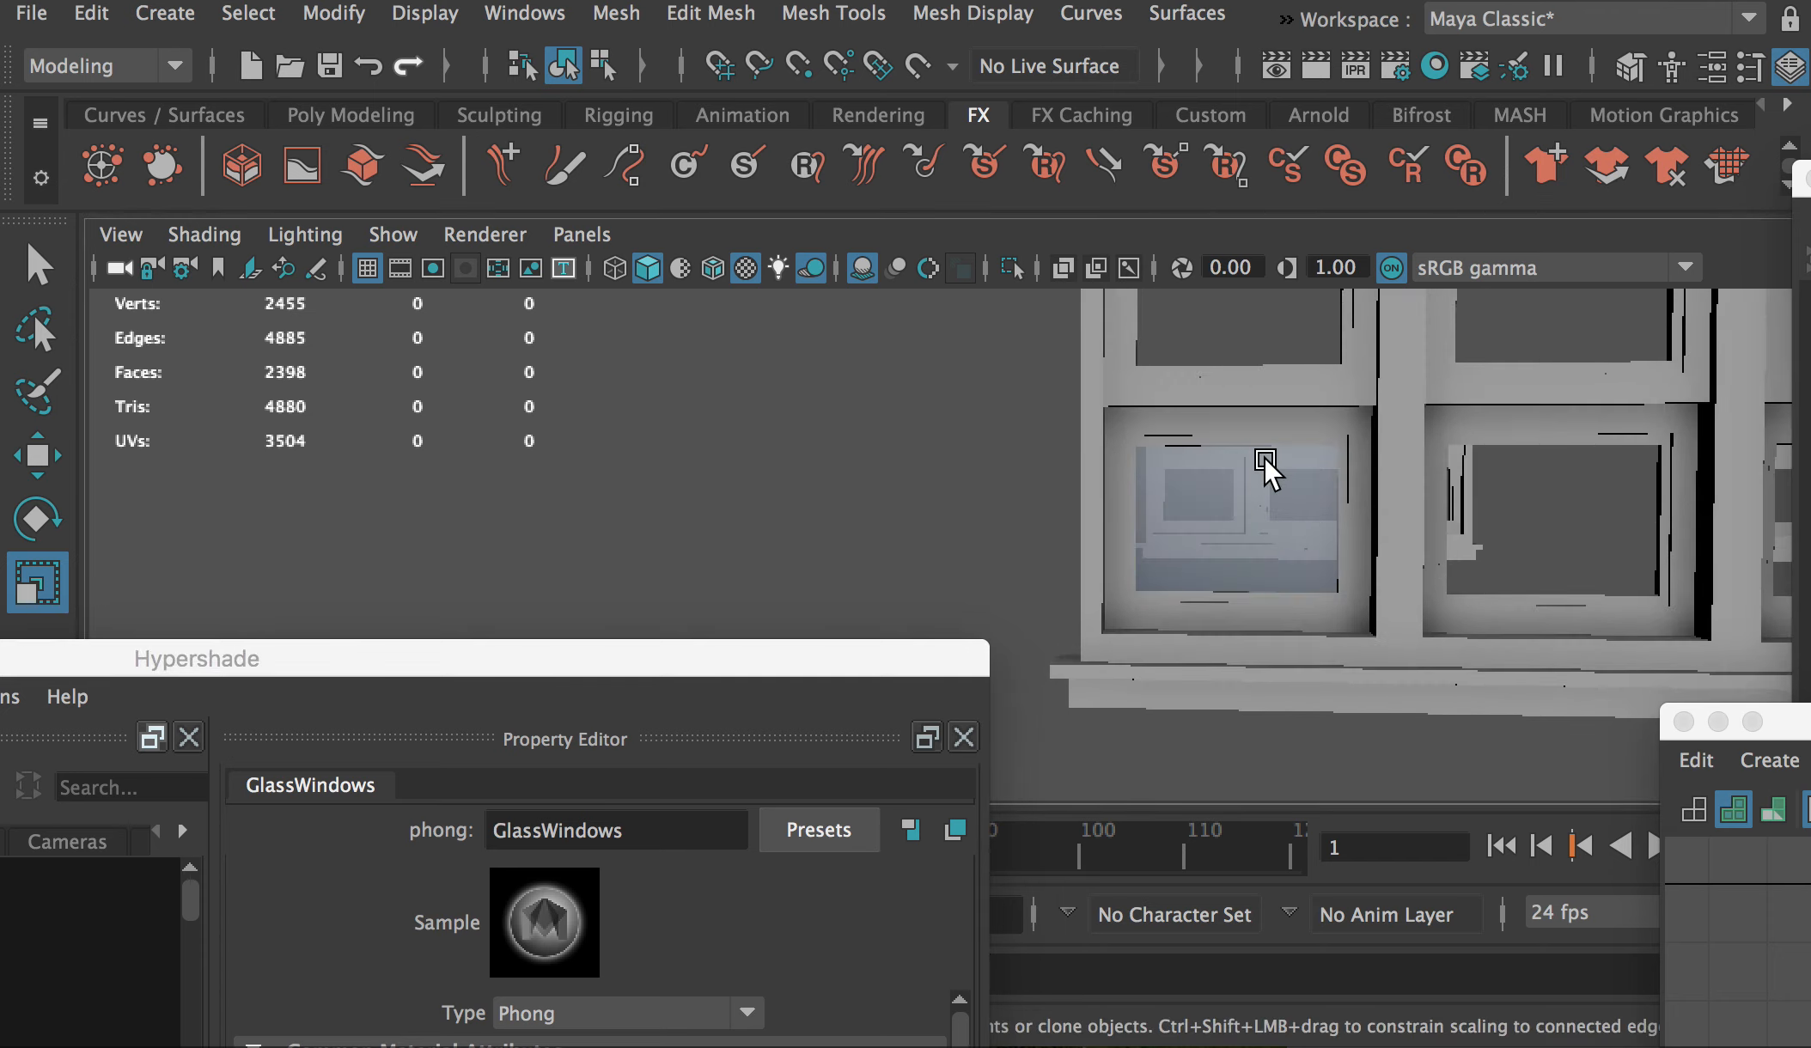
{"action": "left_click_drag", "start_coordinate": [1248, 451], "coordinate": [1141, 500], "text": "alt"}
{"action": "left_click", "coordinate": [1113, 494]}
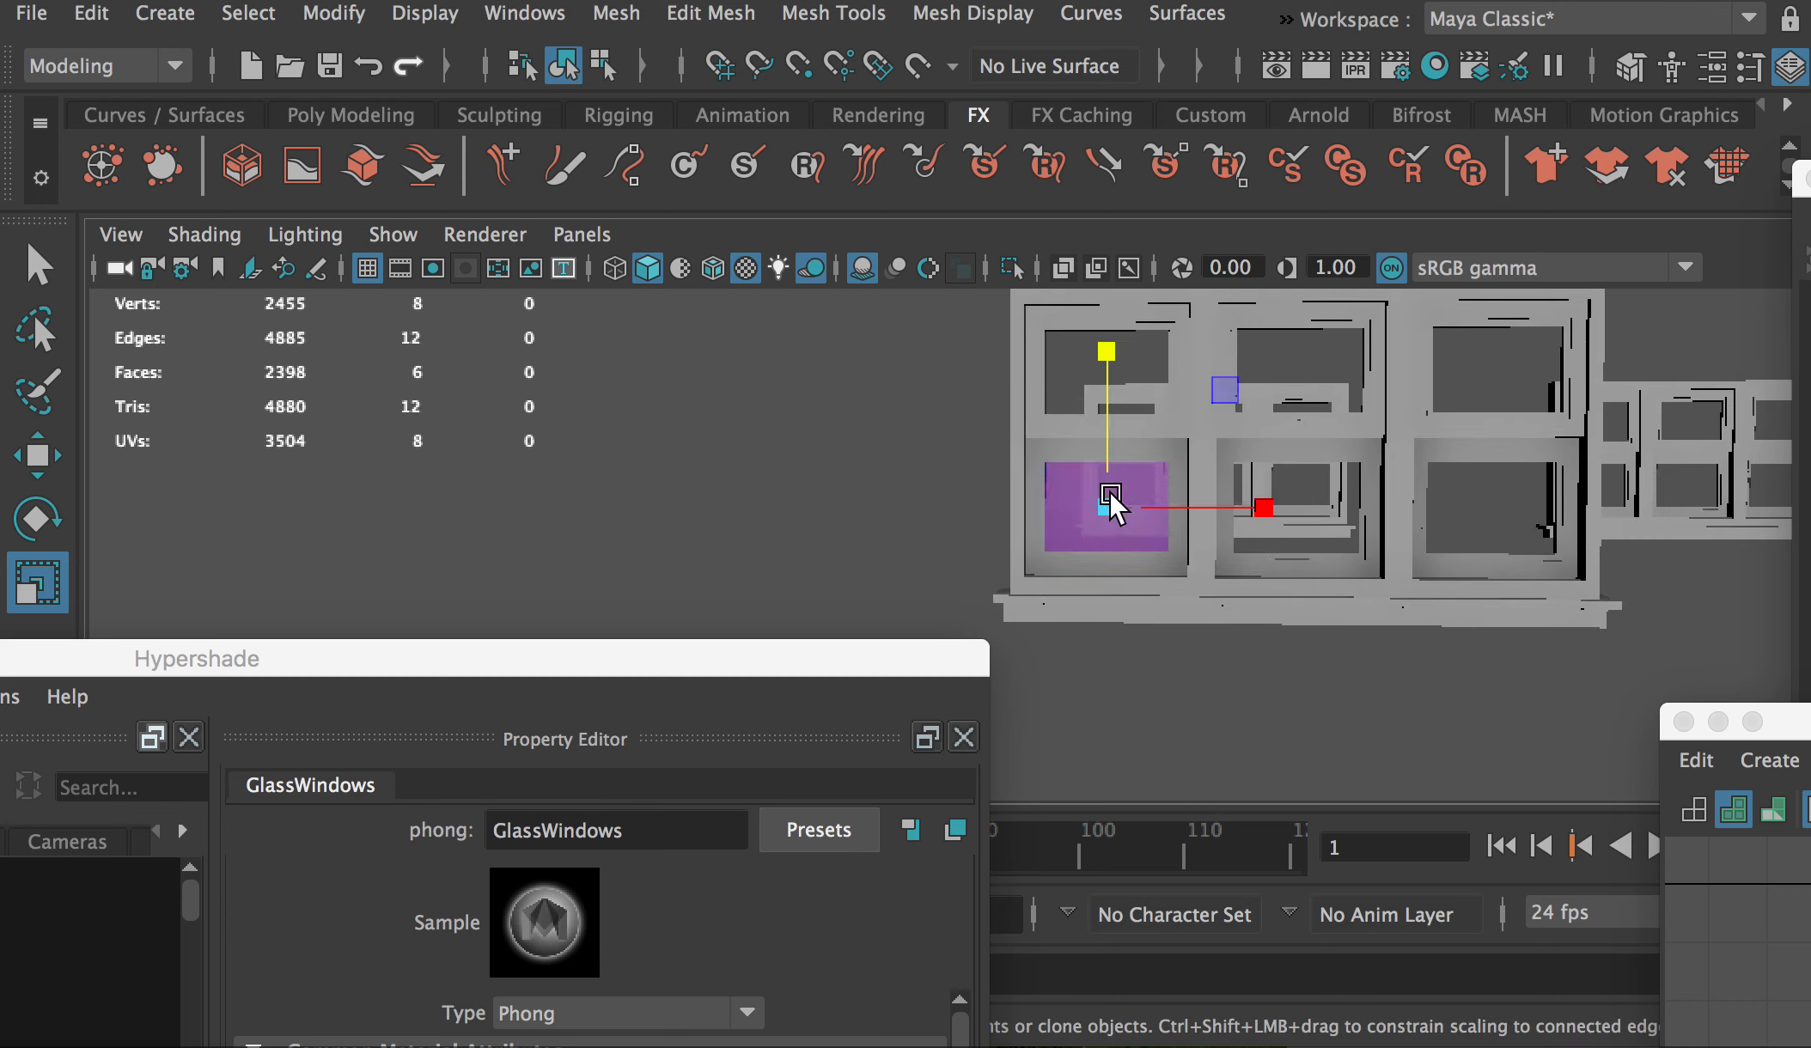
{"action": "key", "text": "ctrl+d"}
{"action": "key", "text": "w"}
{"action": "left_click_drag", "start_coordinate": [1273, 505], "coordinate": [1461, 501]}
Step: Duplicate the glass panel again and position the copy in the window's lower-right opening
{"action": "scroll", "coordinate": [1415, 567], "scroll_direction": "up", "scroll_amount": 6}
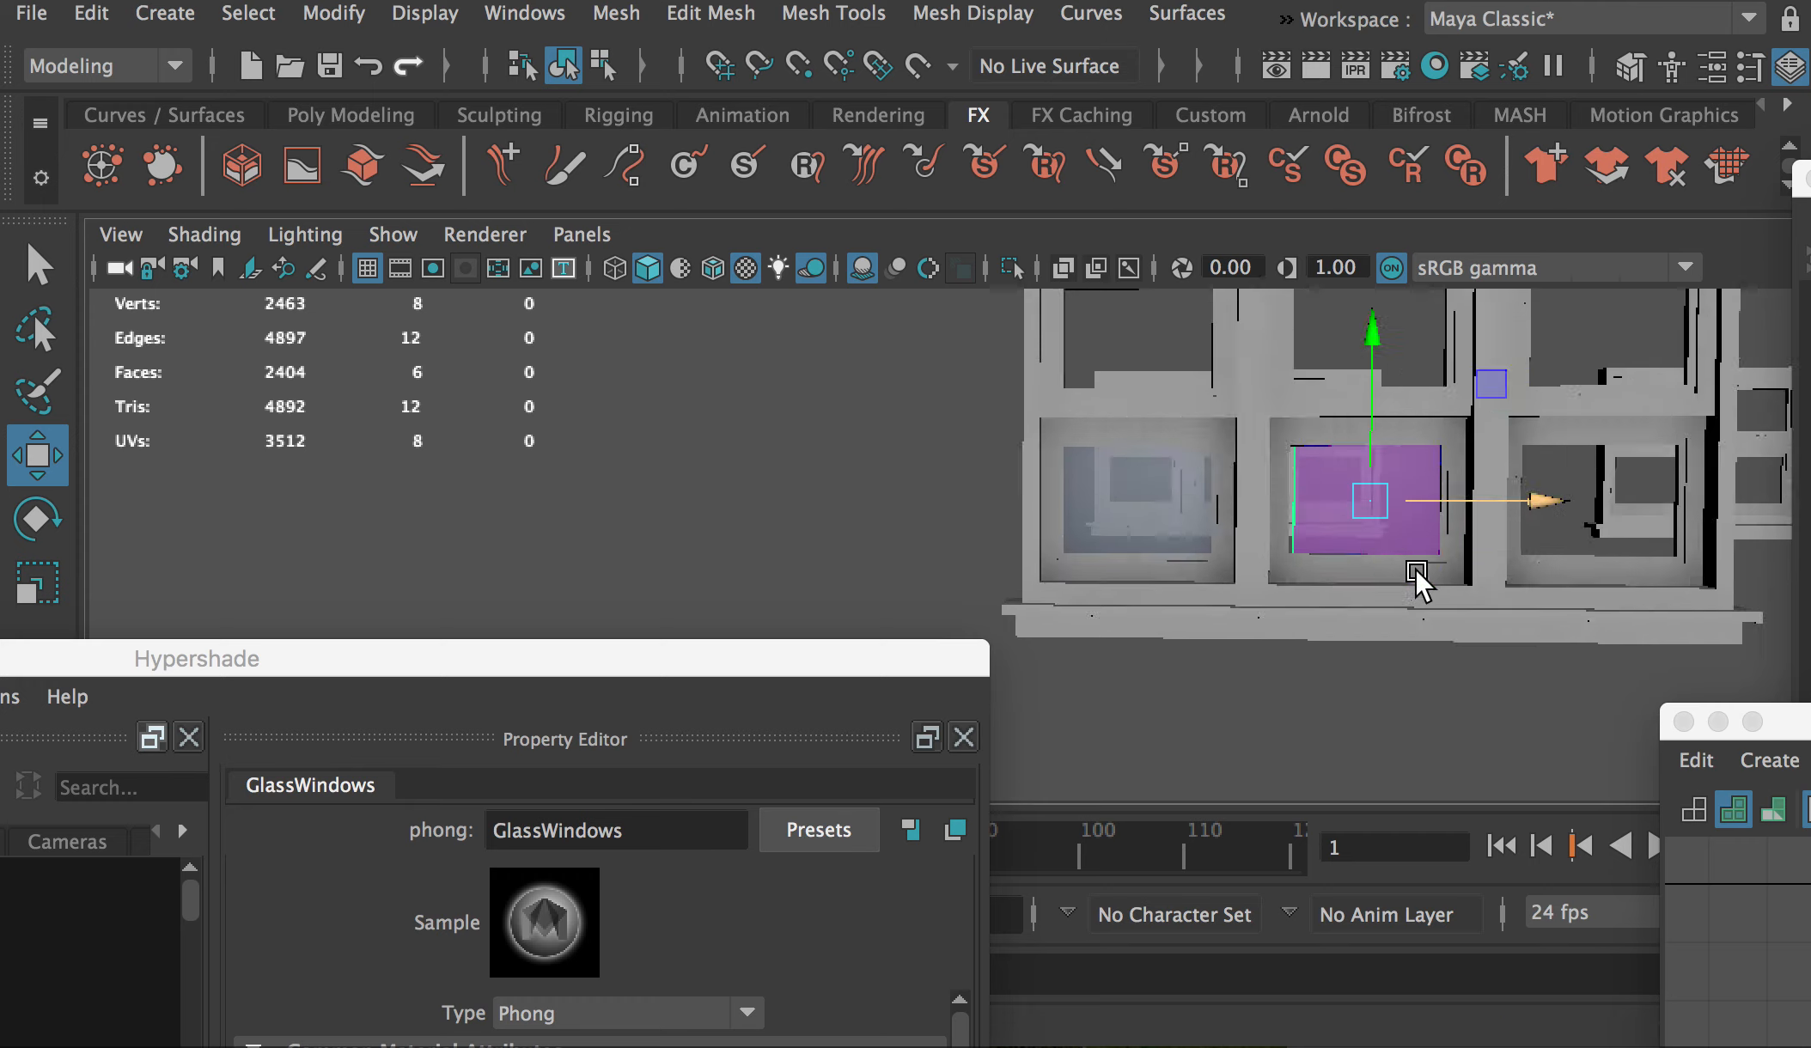
{"action": "mouse_move", "coordinate": [1441, 528]}
{"action": "left_mouse_down"}
{"action": "mouse_move", "coordinate": [1454, 510]}
{"action": "mouse_move", "coordinate": [1411, 530]}
{"action": "mouse_move", "coordinate": [1654, 526]}
{"action": "mouse_move", "coordinate": [1413, 528]}
{"action": "mouse_move", "coordinate": [1500, 550]}
{"action": "left_mouse_up"}
{"action": "left_click", "coordinate": [1419, 520]}
{"action": "left_click", "coordinate": [1275, 515]}
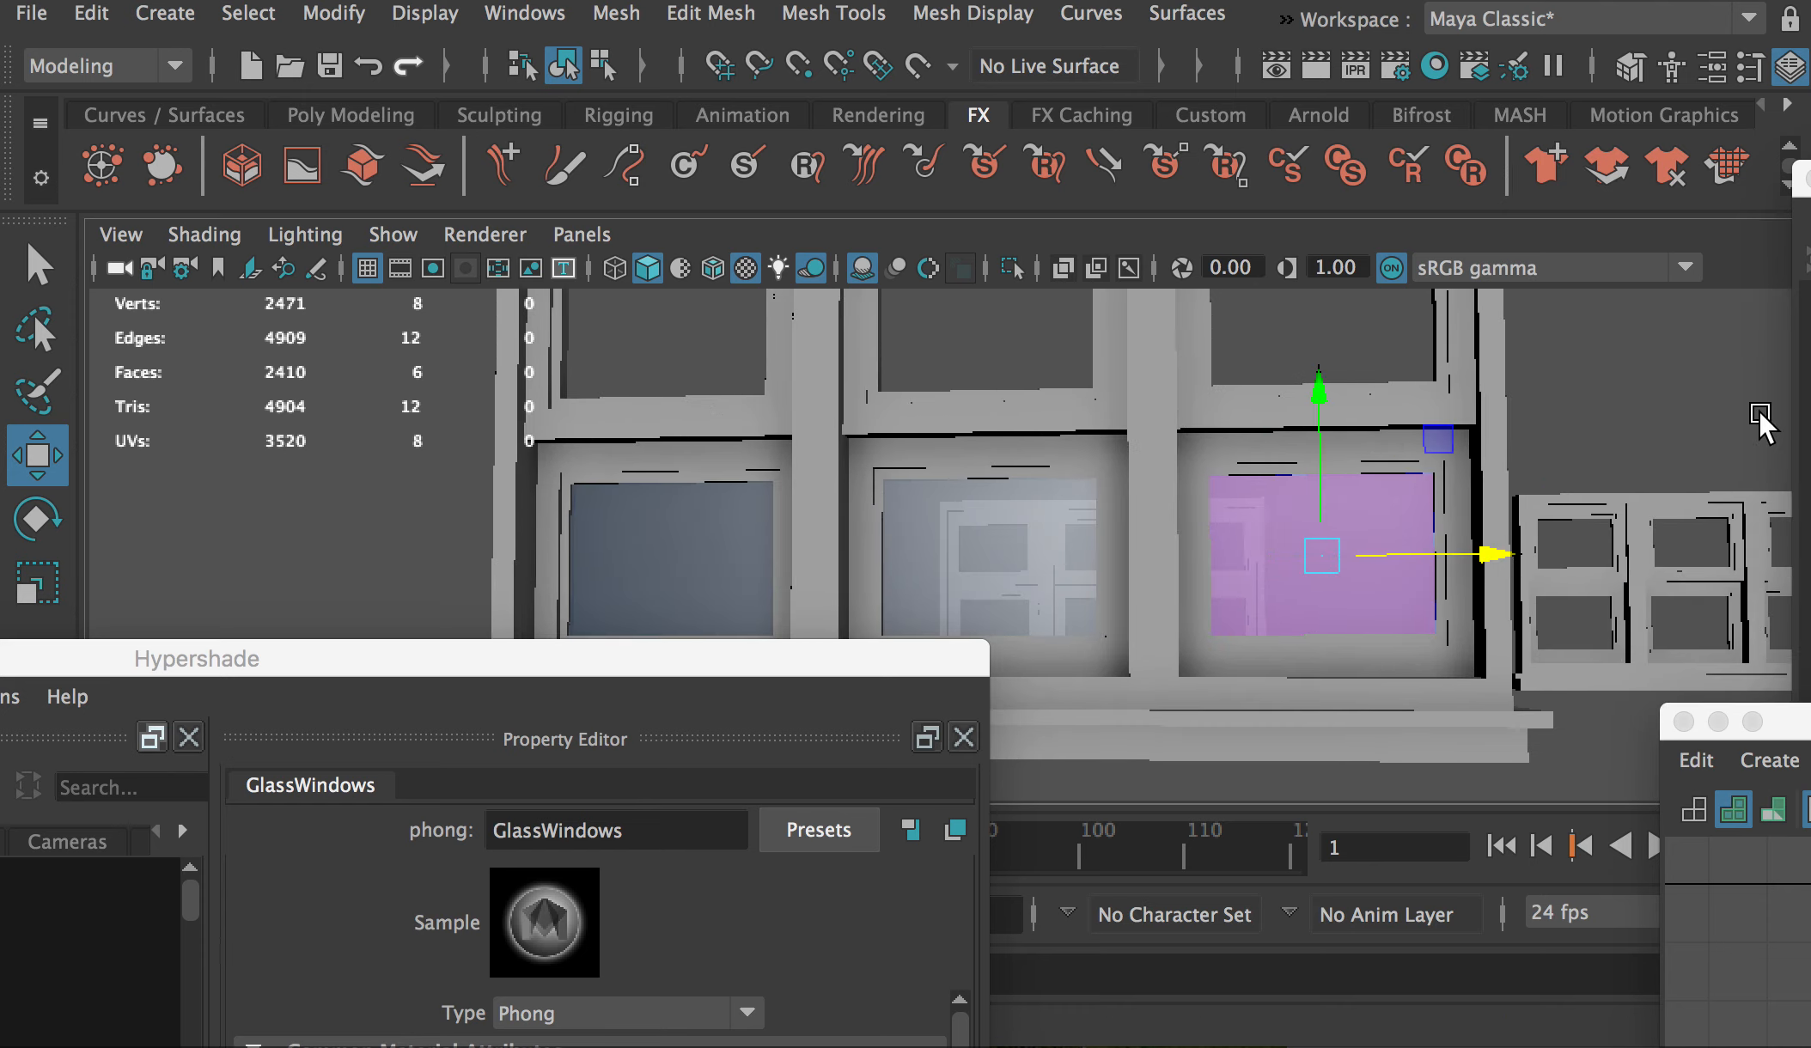
Step: Bring up the Outliner, locate the three-part window frame polySurface60 in the Windows group, and unparent it
{"action": "left_click_drag", "start_coordinate": [1804, 16], "coordinate": [1476, 9]}
{"action": "left_click", "coordinate": [1430, 673]}
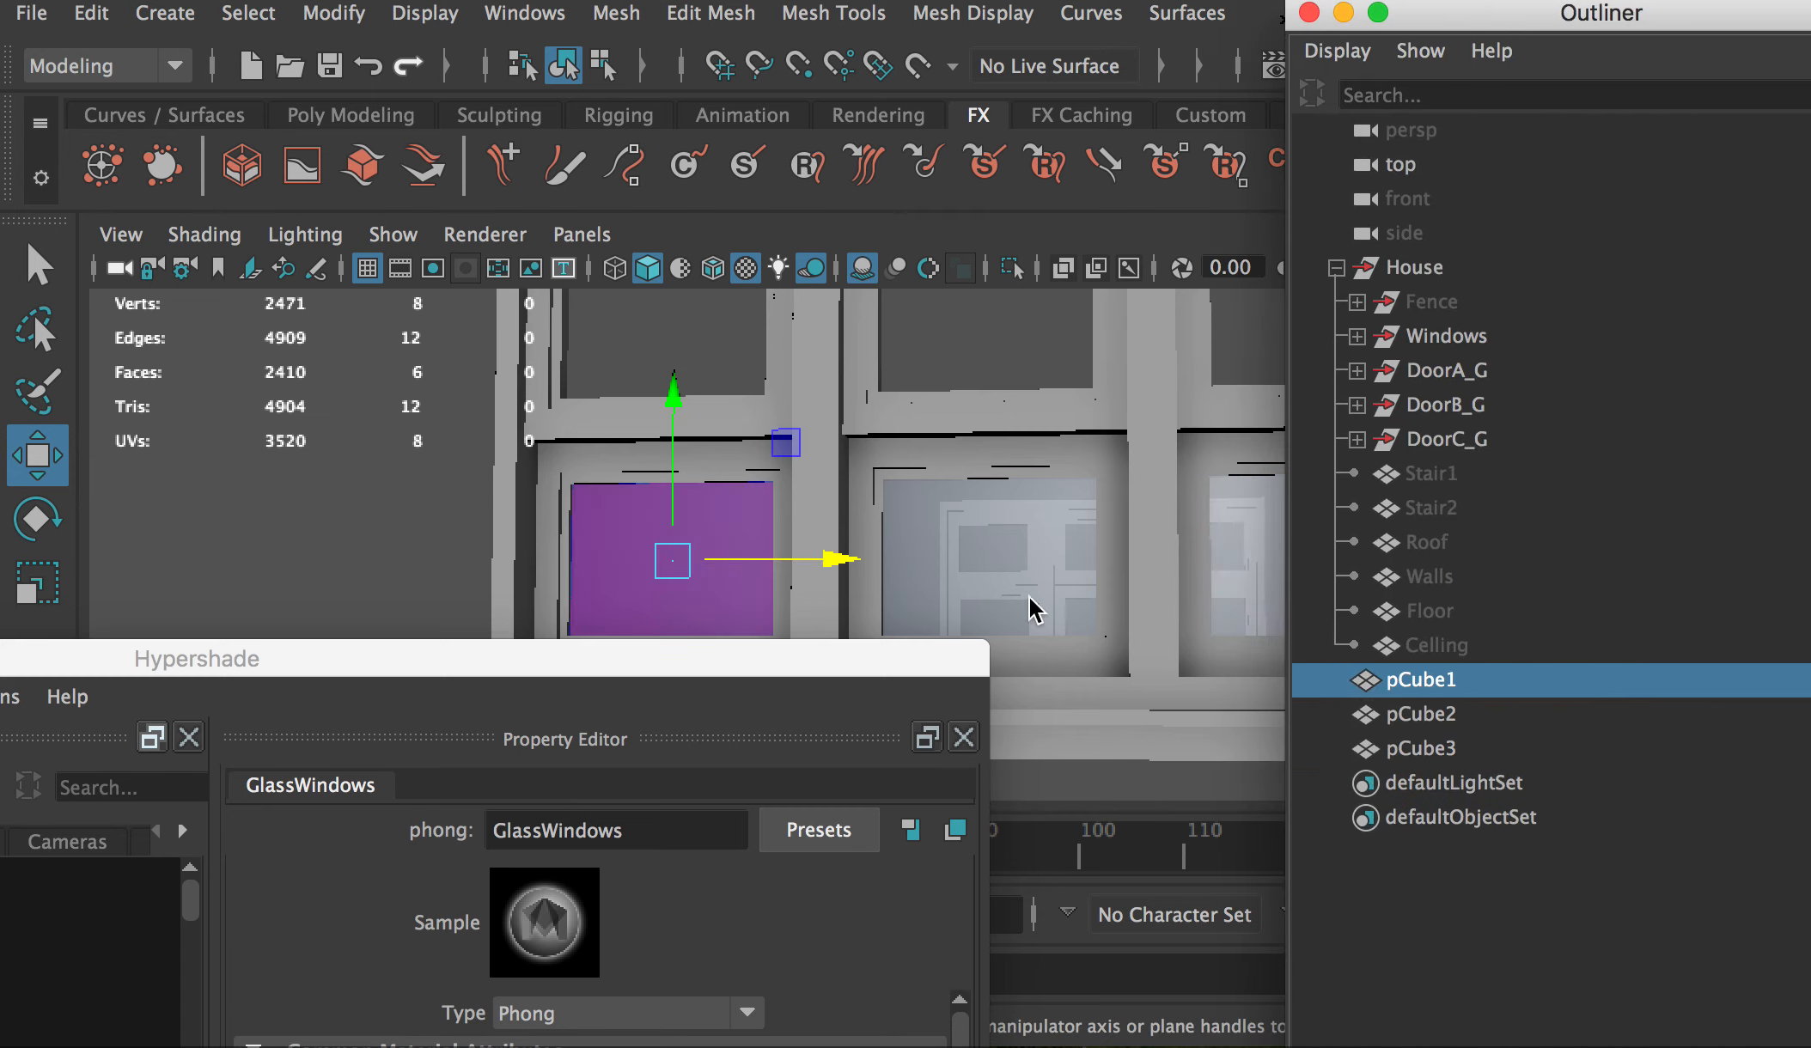
{"action": "left_click_drag", "start_coordinate": [862, 652], "coordinate": [764, 744]}
{"action": "left_click", "coordinate": [549, 406]}
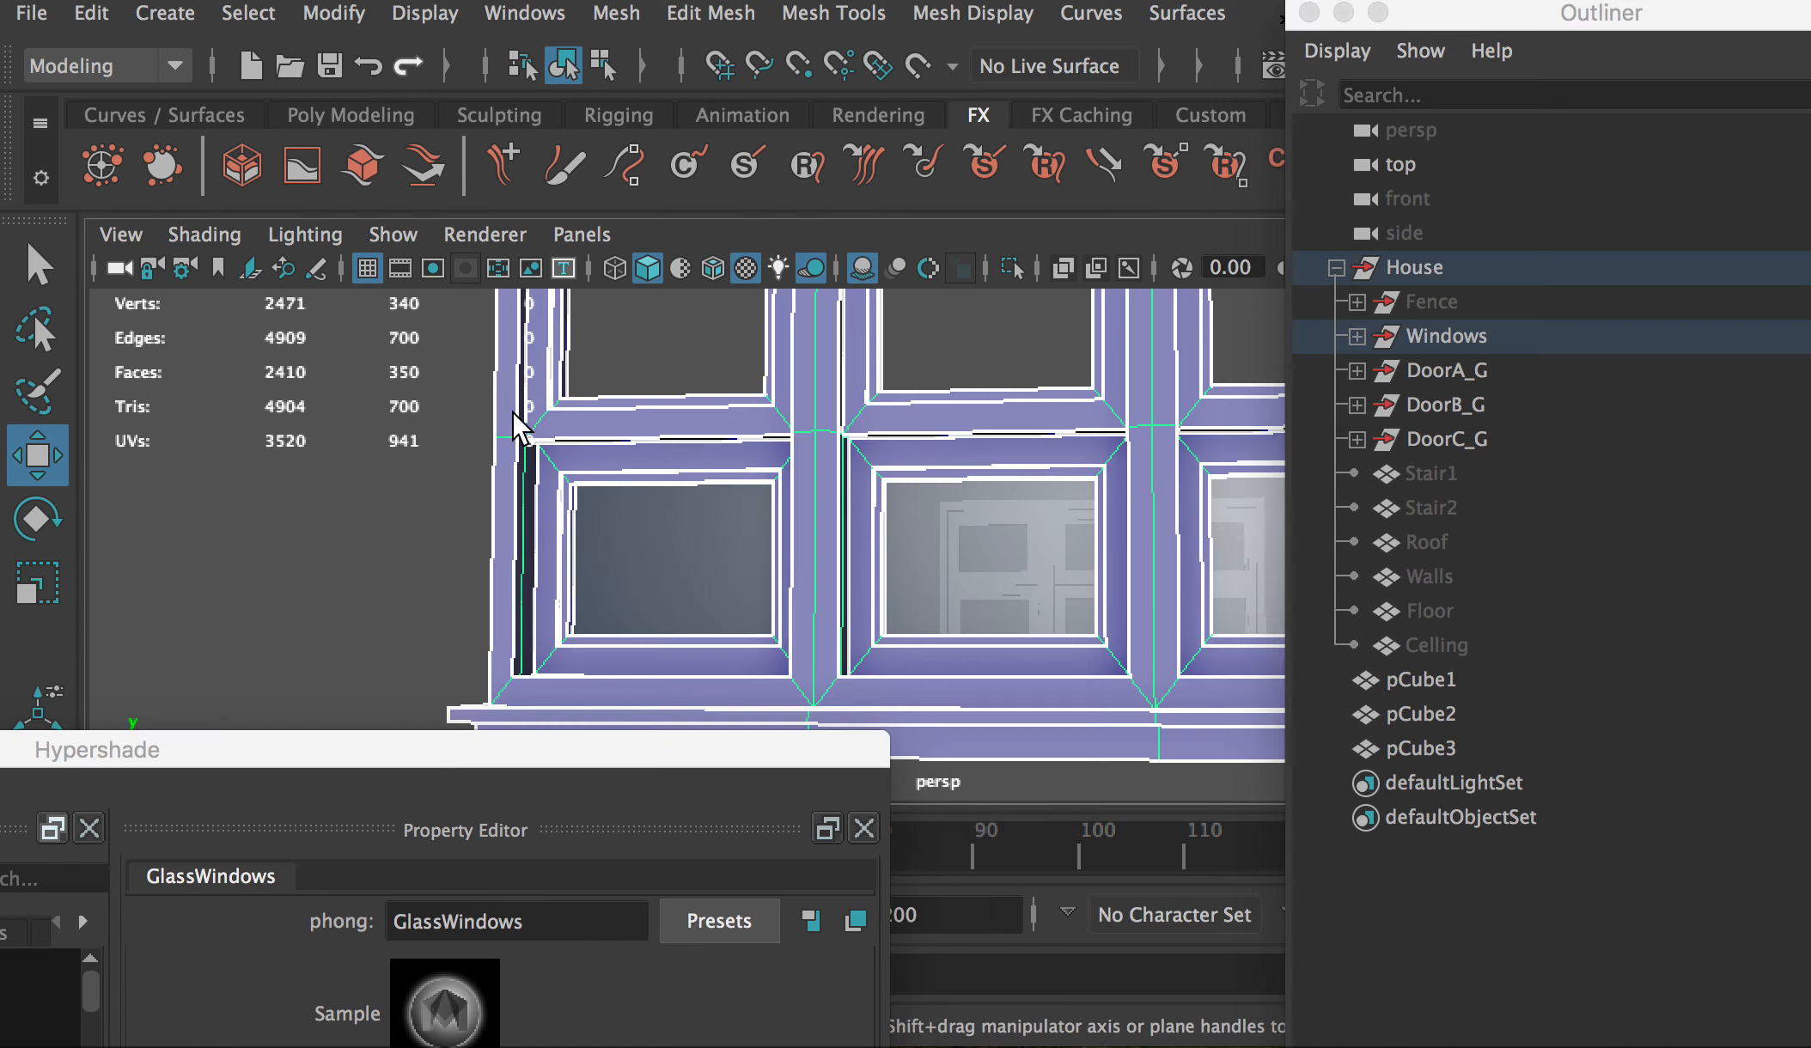
{"action": "left_click", "coordinate": [1356, 336]}
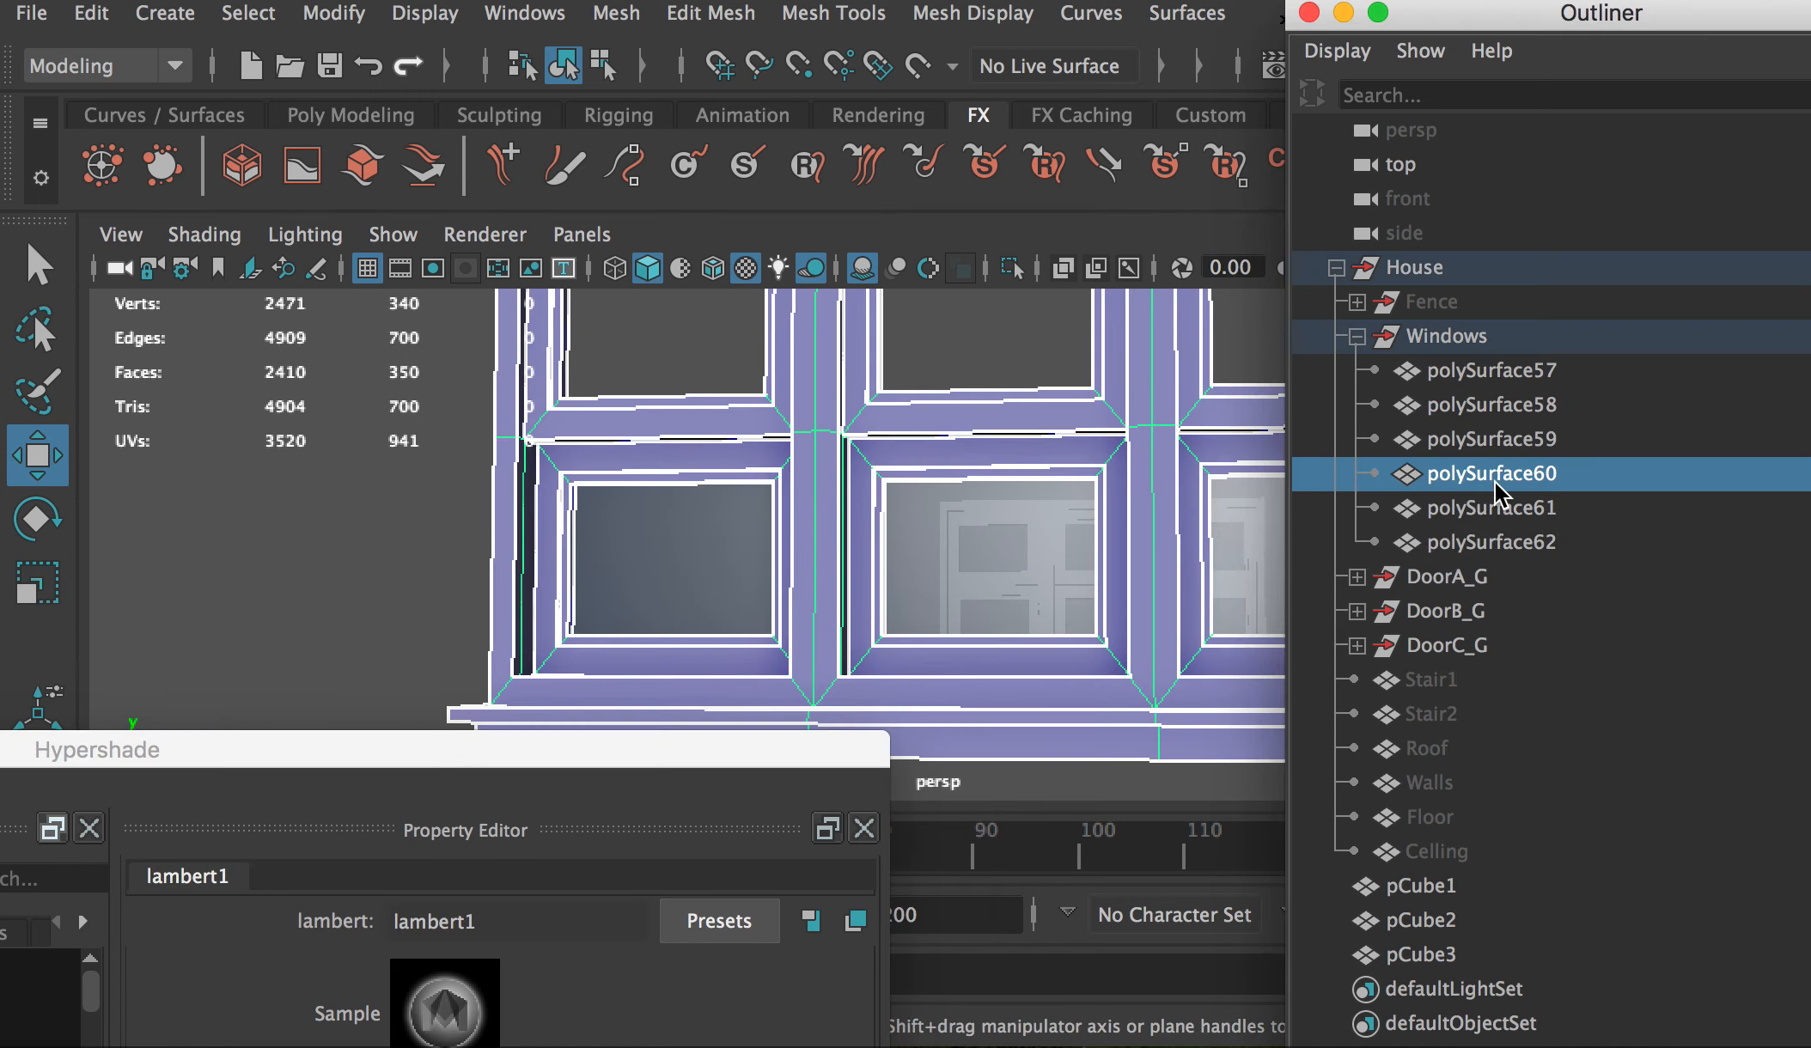
{"action": "key", "text": "shift+p"}
Step: Collapse the Windows group and rename the unparented window frame polySurface60 to WindowL1
{"action": "left_click", "coordinate": [1358, 336]}
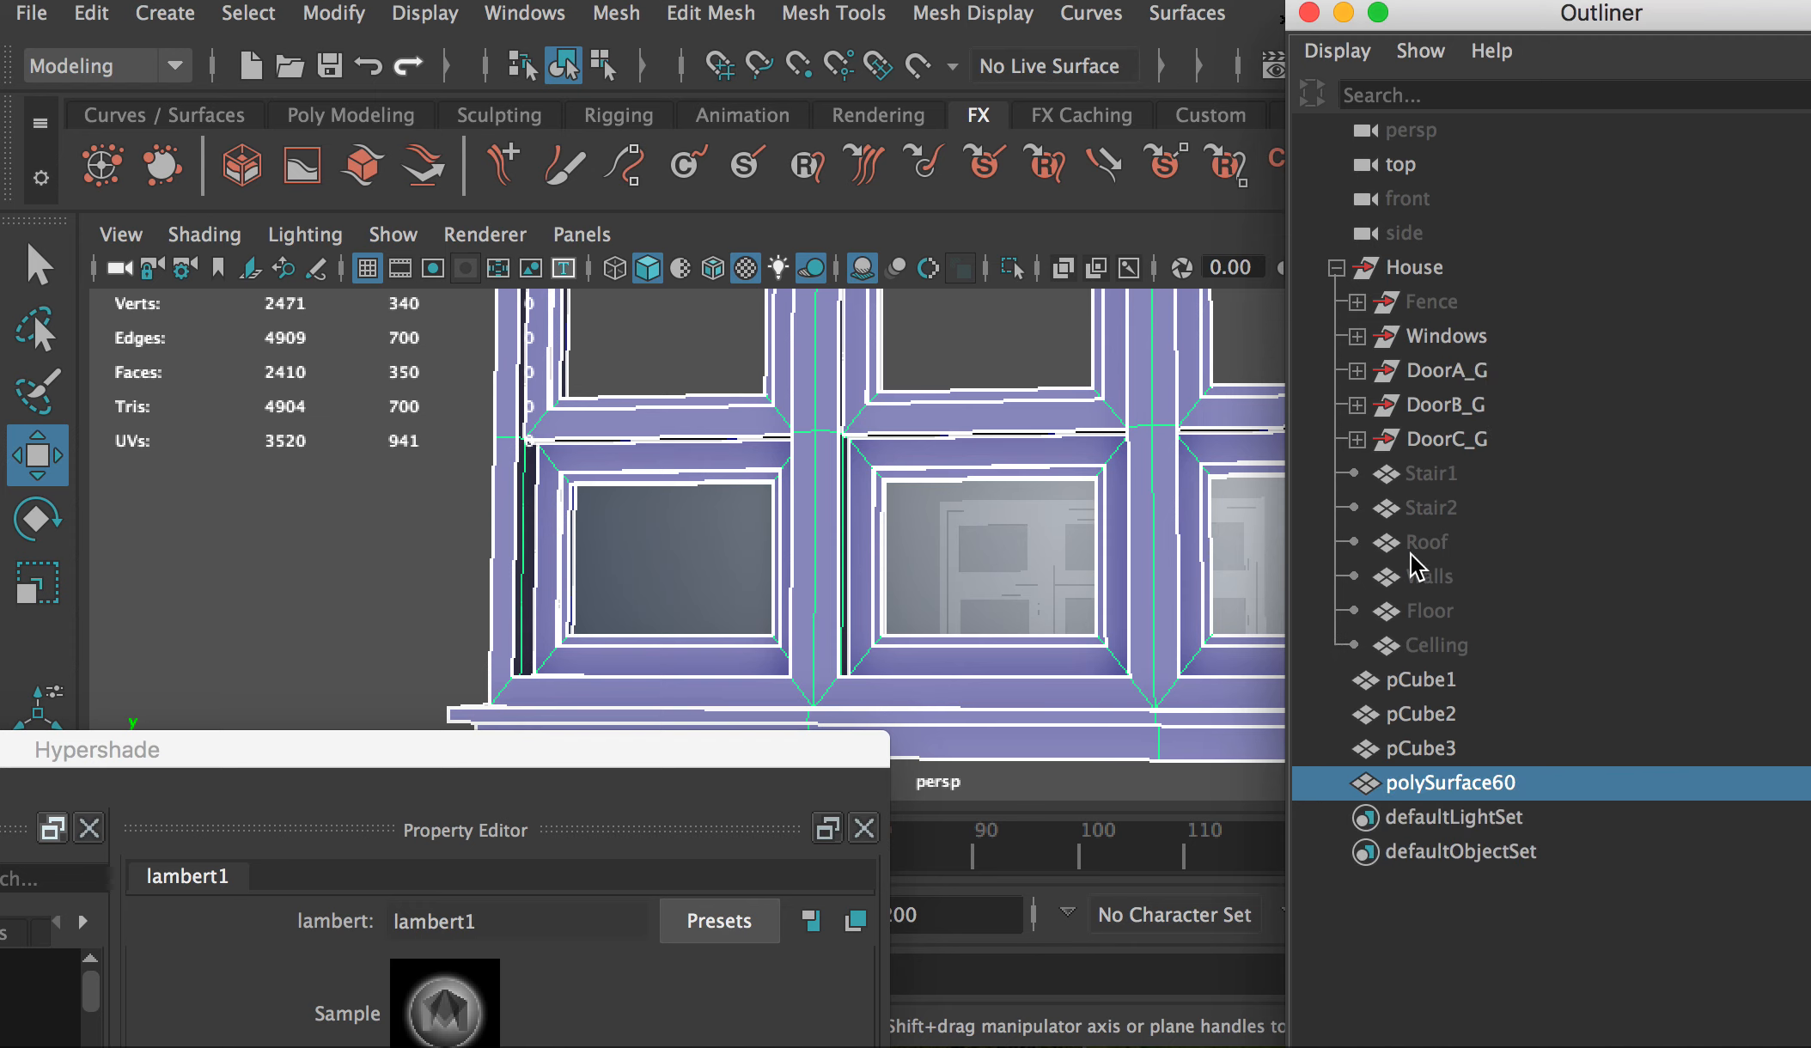
{"action": "double_click", "coordinate": [1458, 784]}
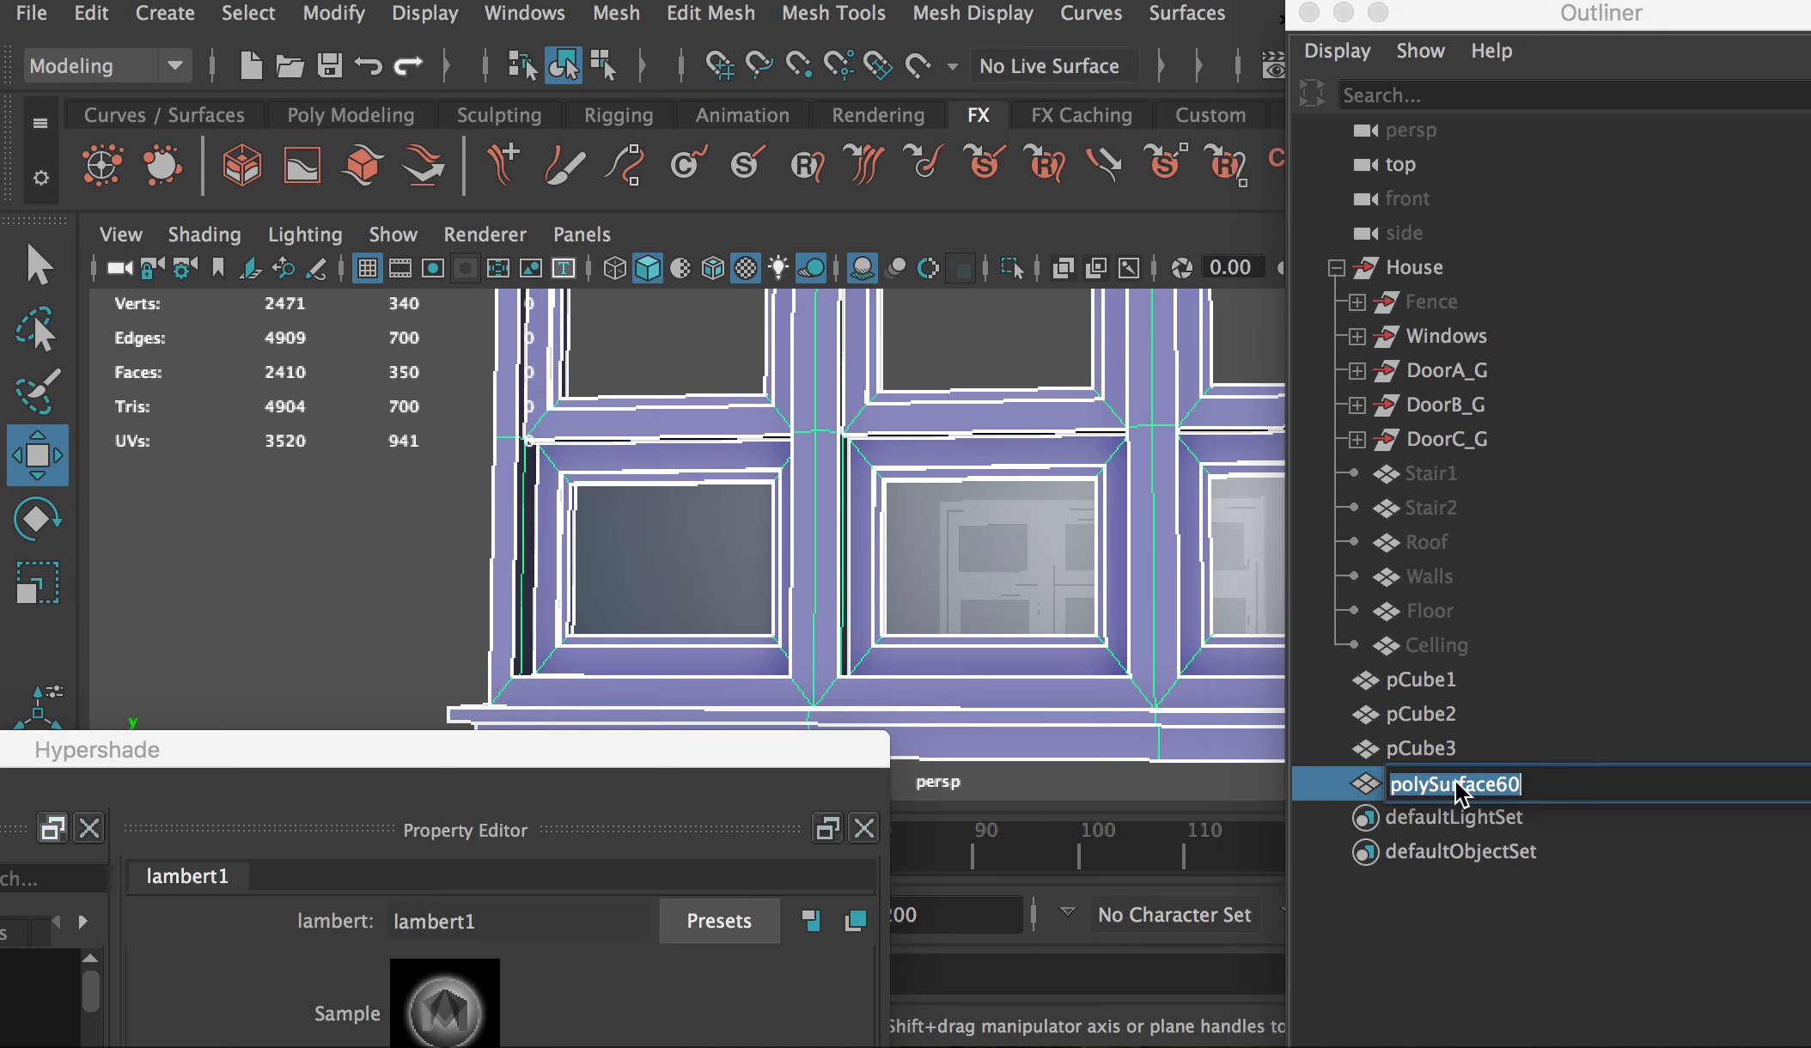
{"action": "type", "text": "WindowL1"}
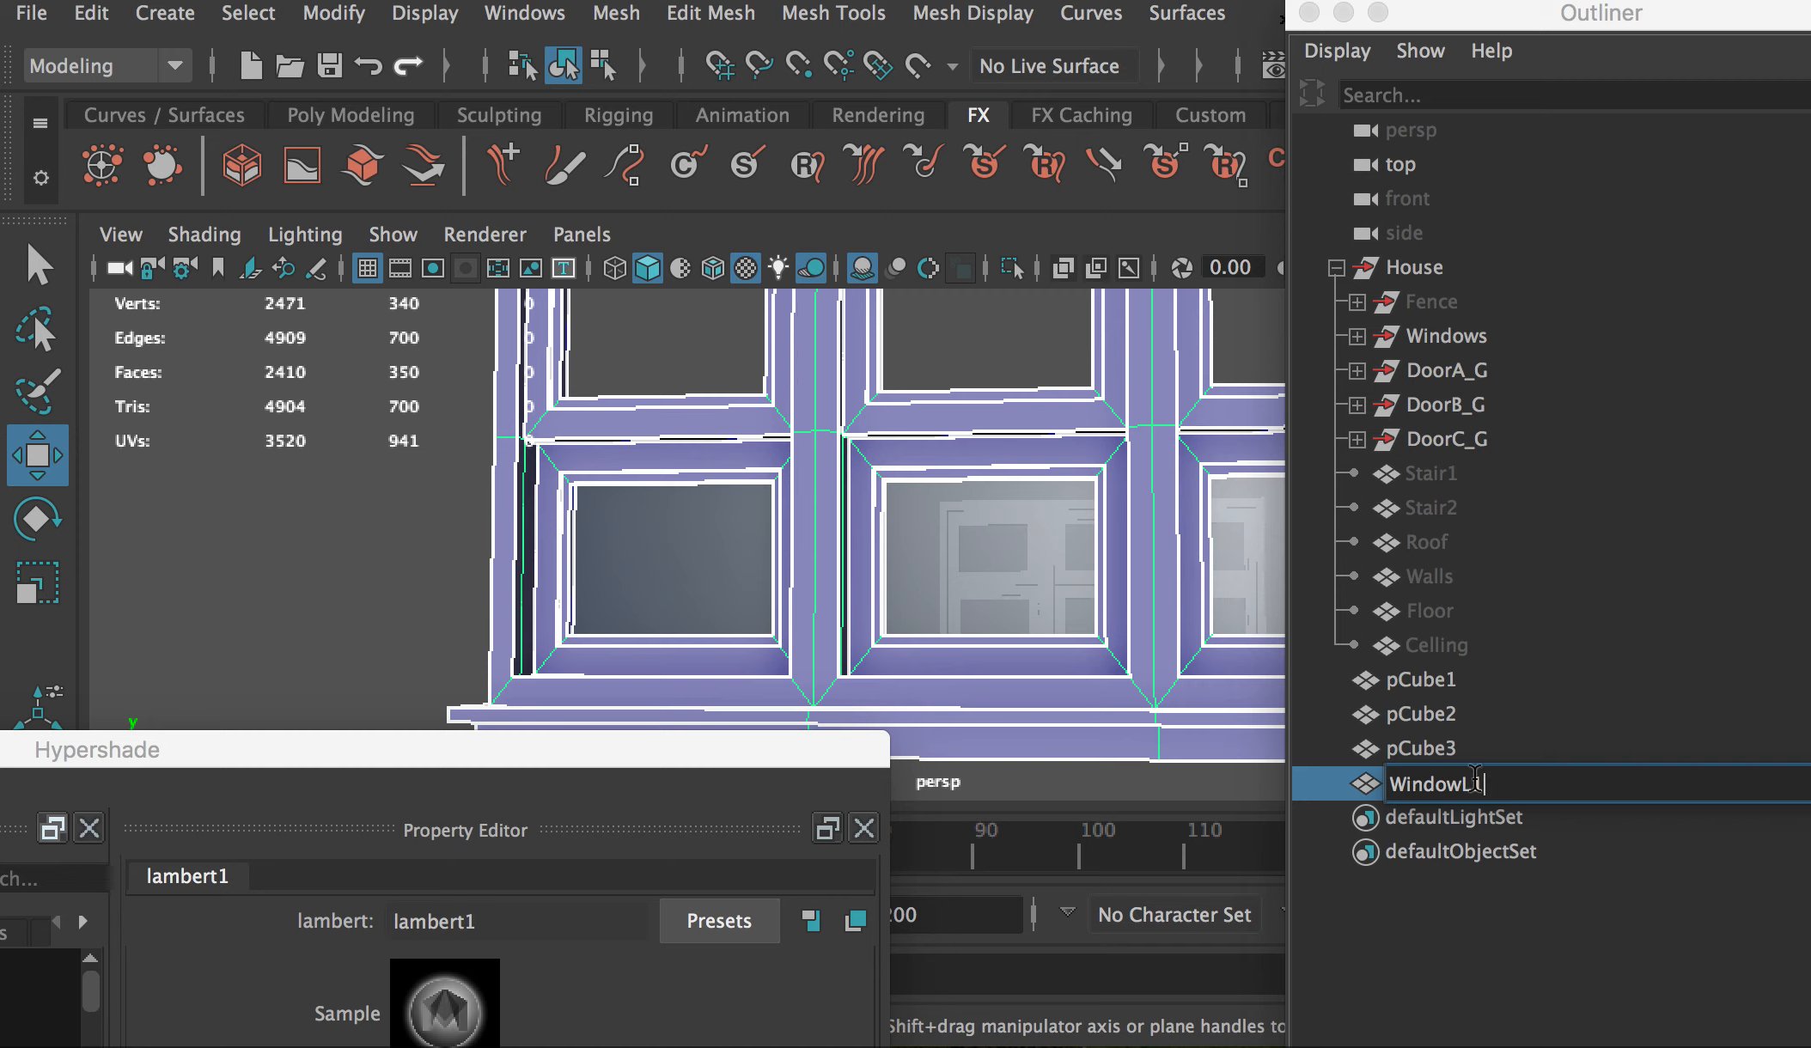
{"action": "key", "text": "Return"}
Step: Rename the glass panels pCube1, pCube2 and pCube3 to WindowL1Glass1, WindowL1Glass2 and WindowL1Glass3
{"action": "left_click", "coordinate": [1439, 681]}
{"action": "double_click", "coordinate": [1438, 680]}
{"action": "type", "text": "WindowL1"}
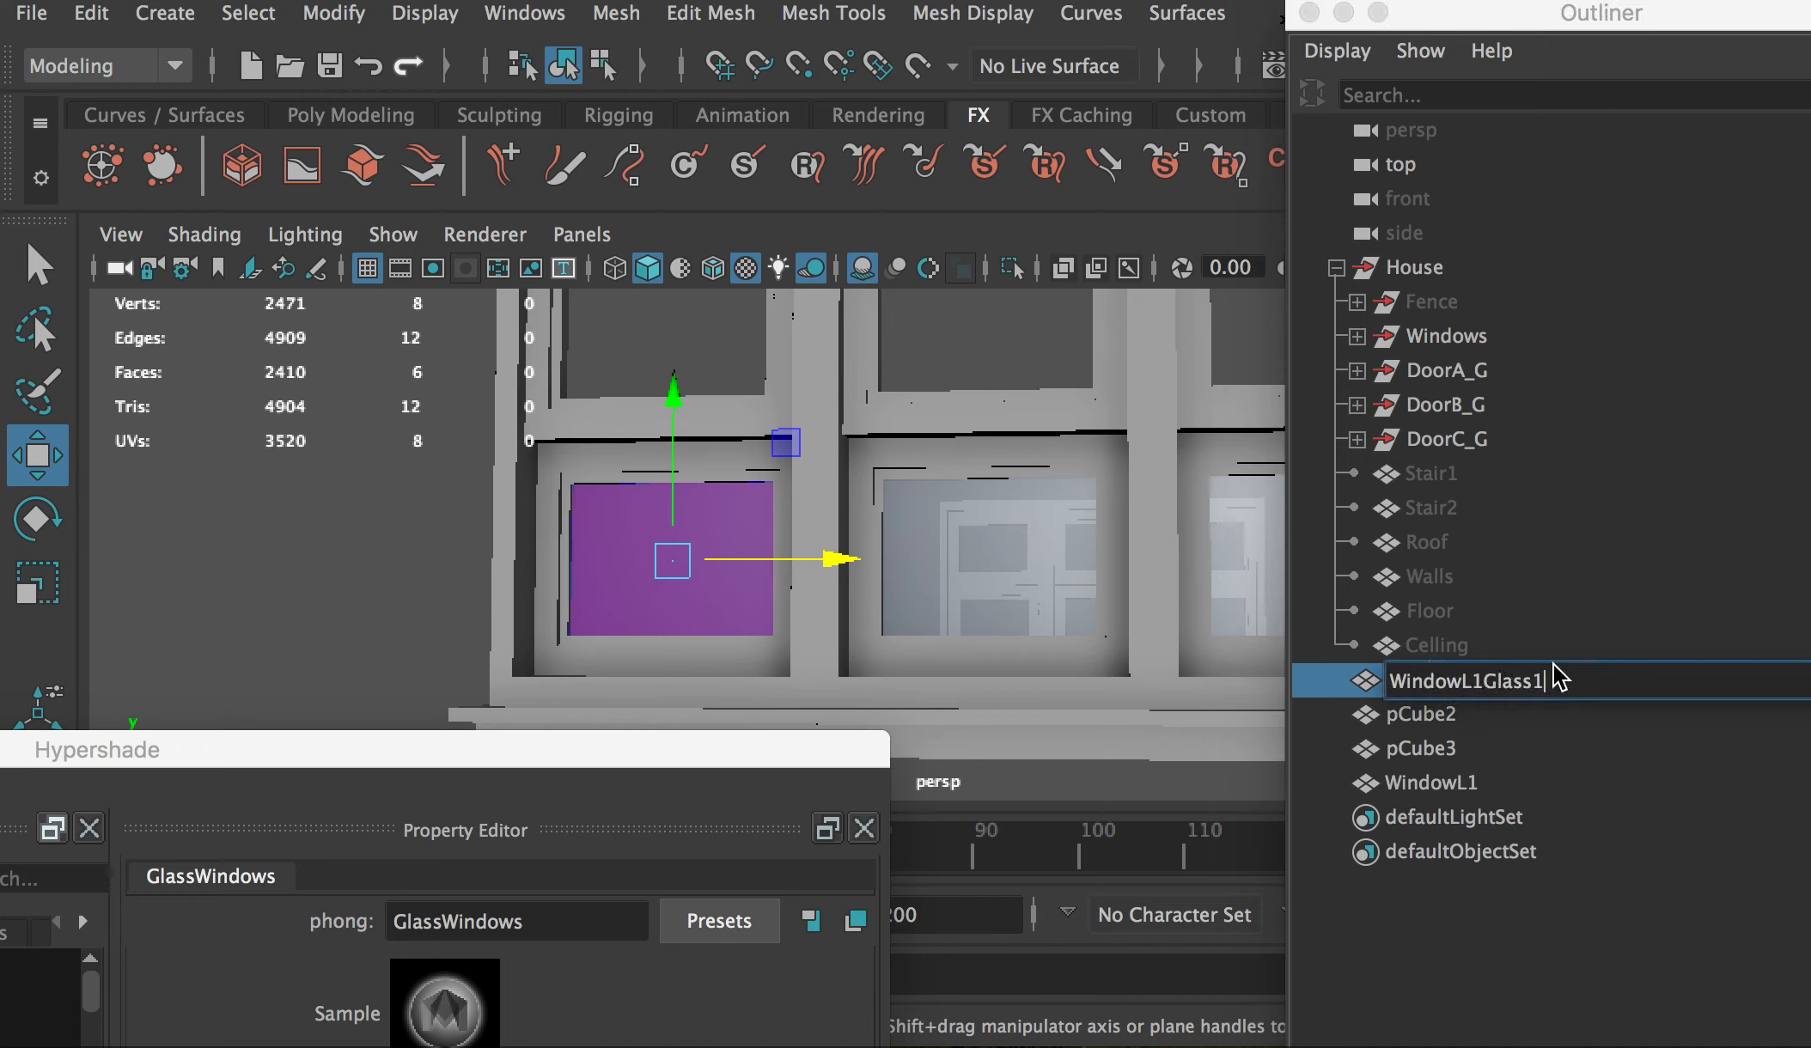
{"action": "key", "text": "Return"}
{"action": "left_click", "coordinate": [1443, 715]}
{"action": "double_click", "coordinate": [1441, 716]}
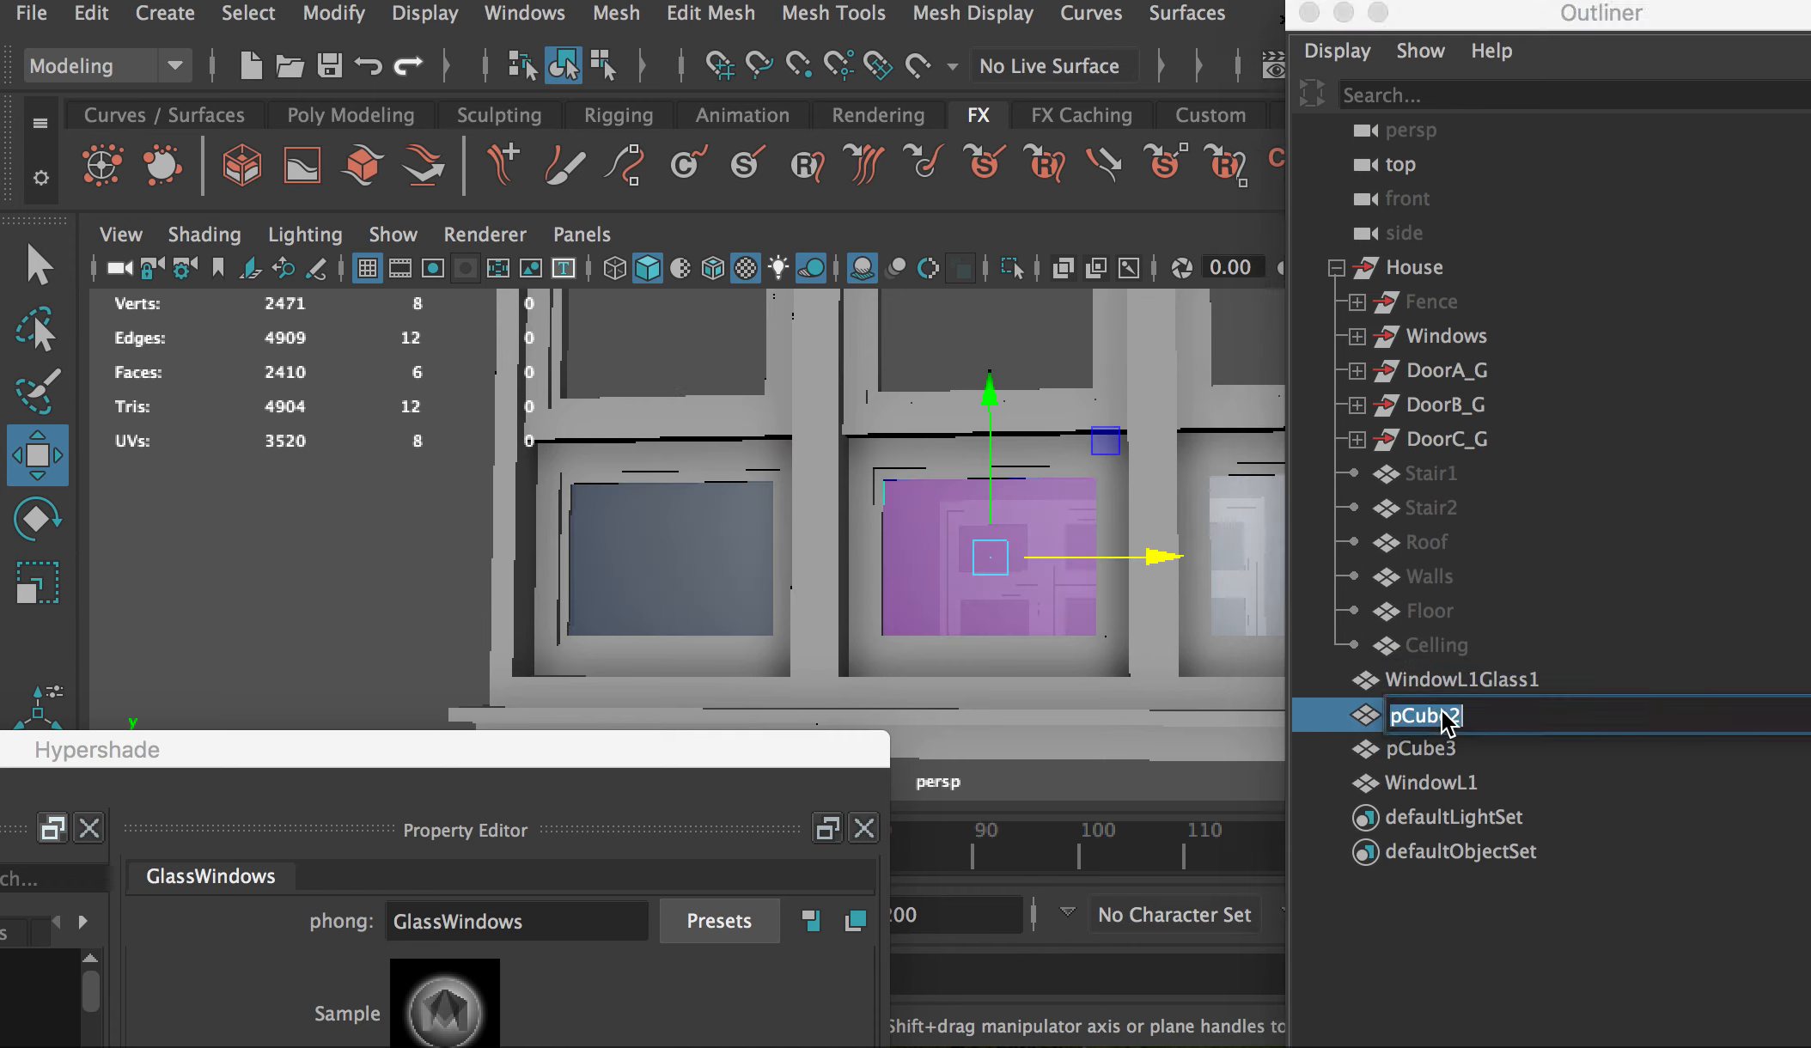
{"action": "key", "text": "Return"}
{"action": "left_click", "coordinate": [1441, 748]}
{"action": "double_click", "coordinate": [1441, 749]}
{"action": "type", "text": "WindowL1Glass"}
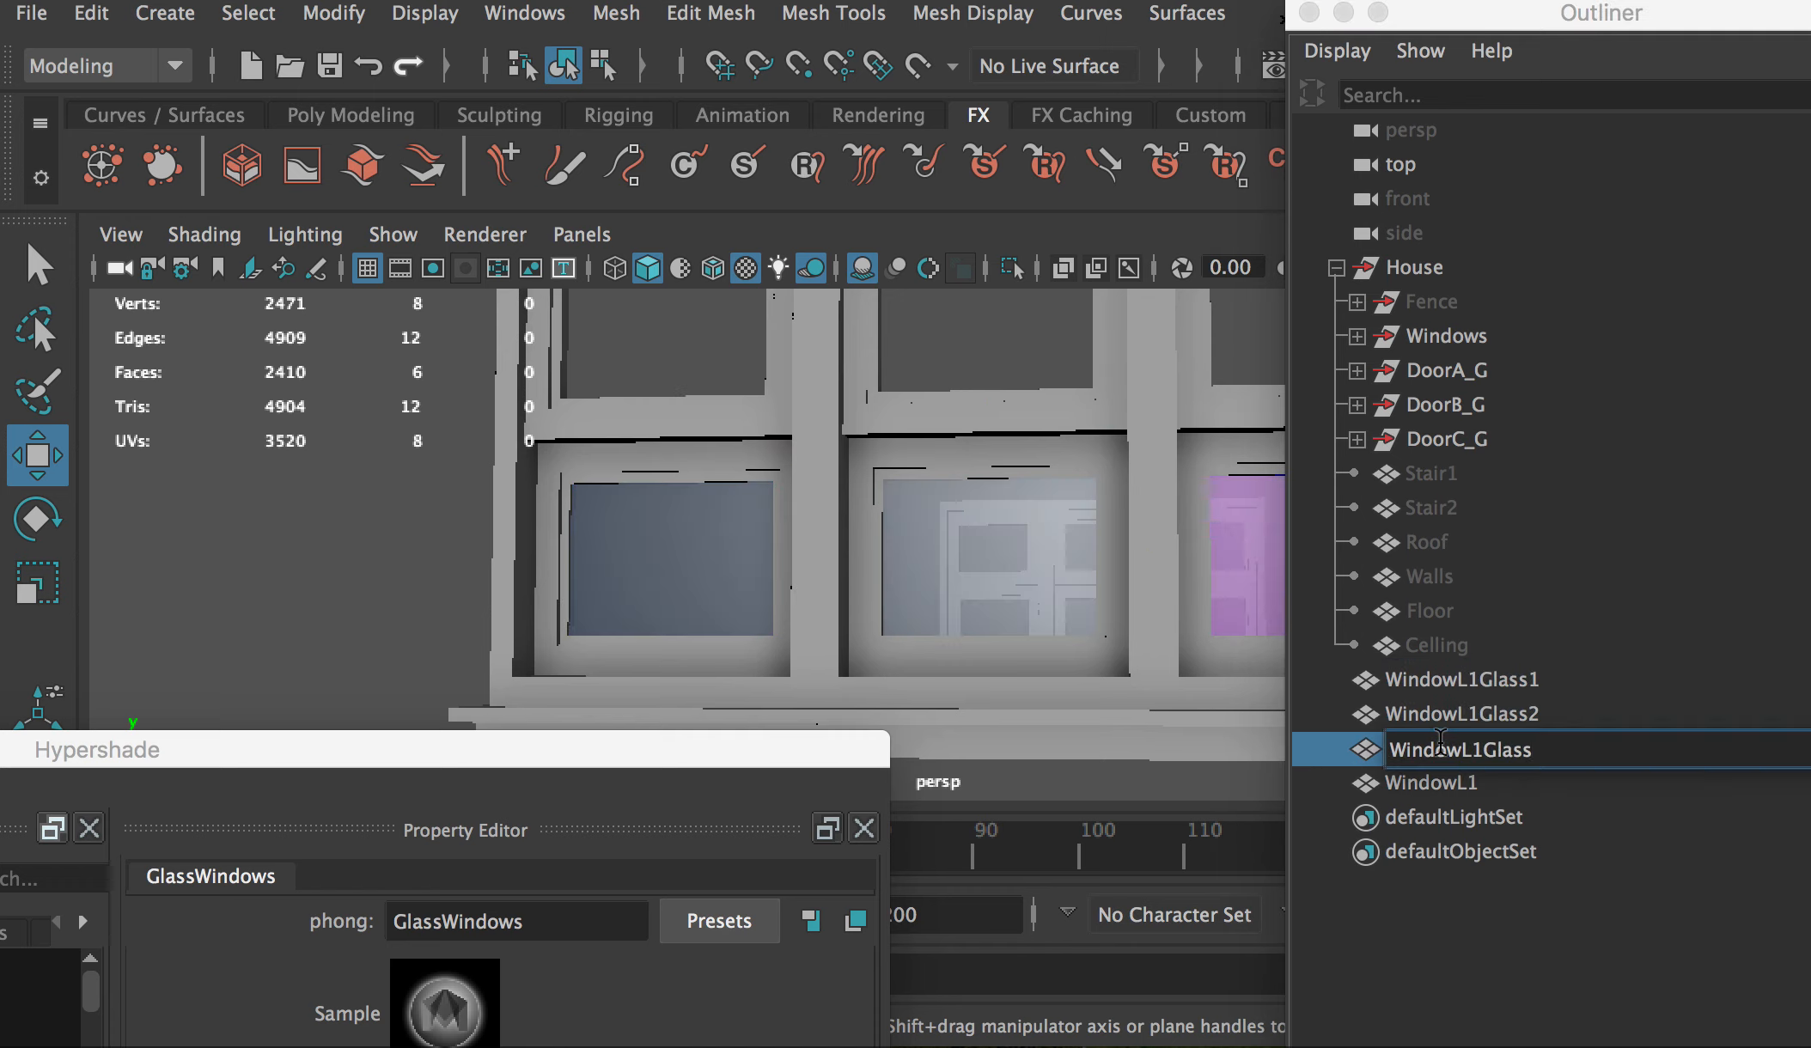
{"action": "type", "text": "3"}
{"action": "key", "text": "Return"}
Step: Duplicate the three WindowL1 glass panels together and raise the copies along Y into the window's upper openings
{"action": "left_click_drag", "start_coordinate": [1481, 688], "coordinate": [1476, 764]}
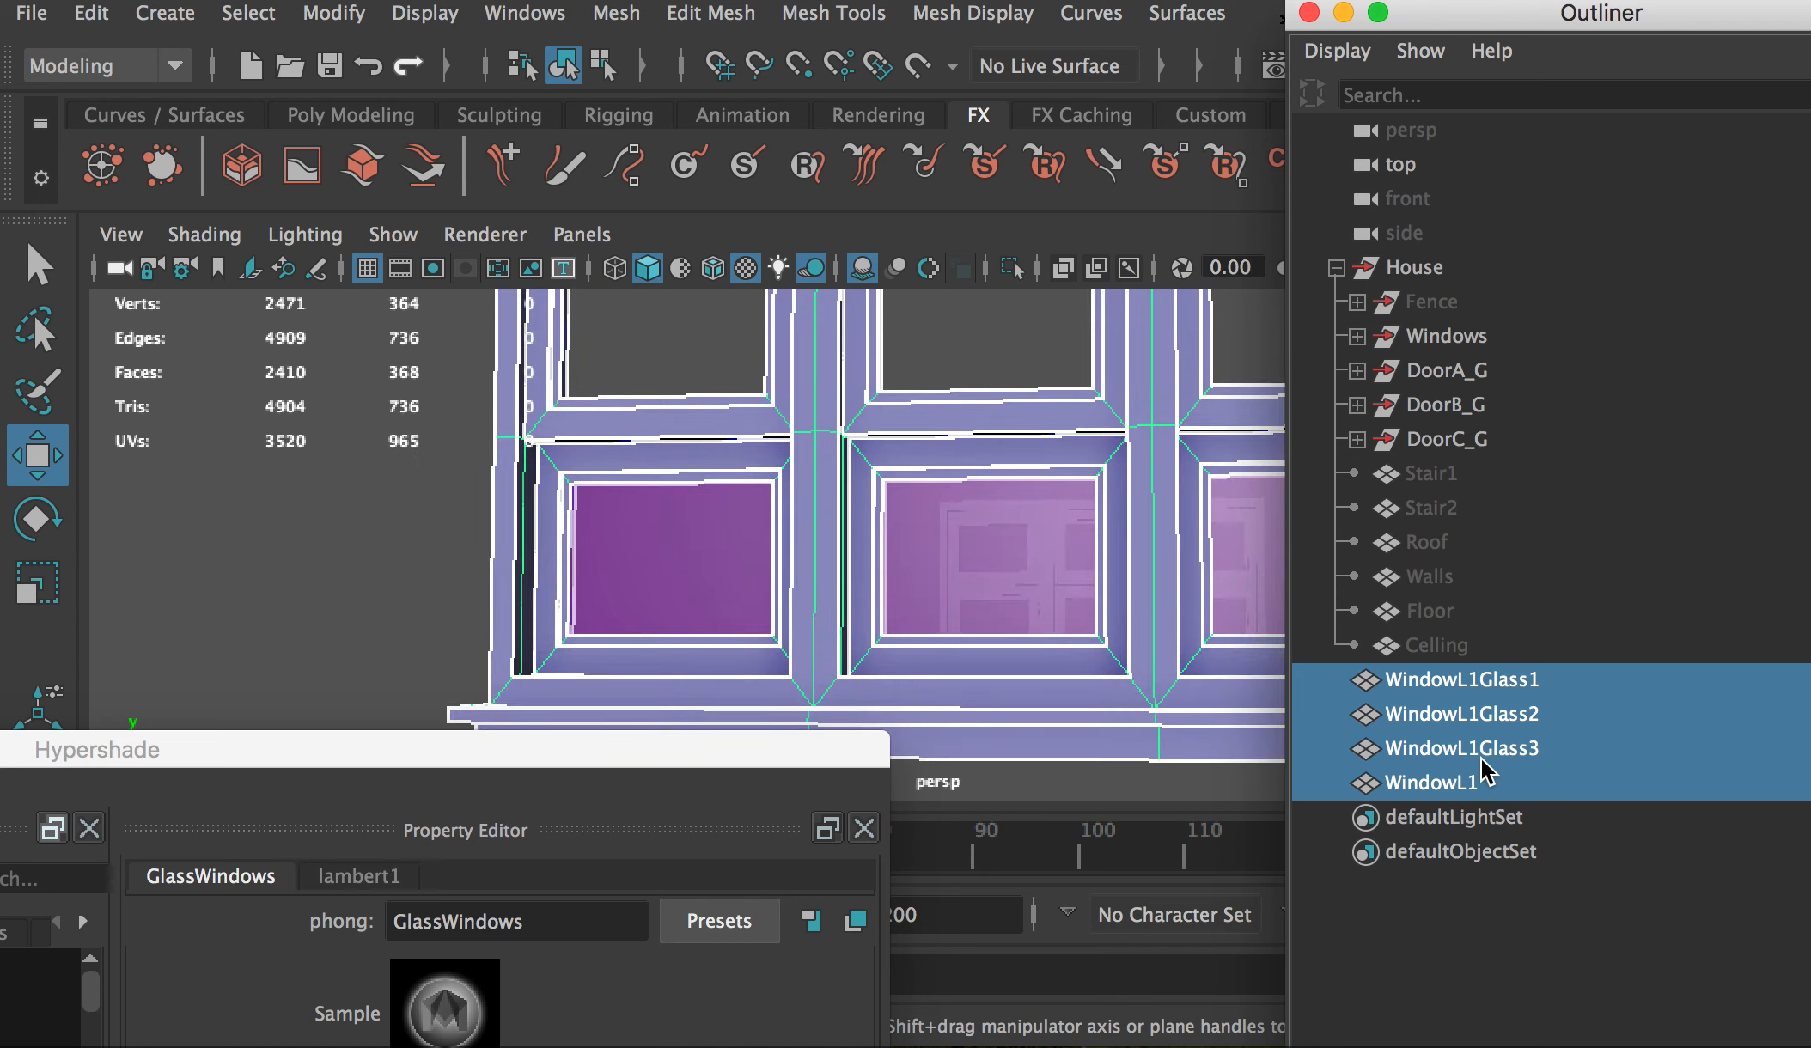
{"action": "left_click", "coordinate": [1470, 748]}
{"action": "left_click", "coordinate": [1457, 682], "text": "shift"}
{"action": "scroll", "coordinate": [904, 534], "scroll_direction": "down", "scroll_amount": 3}
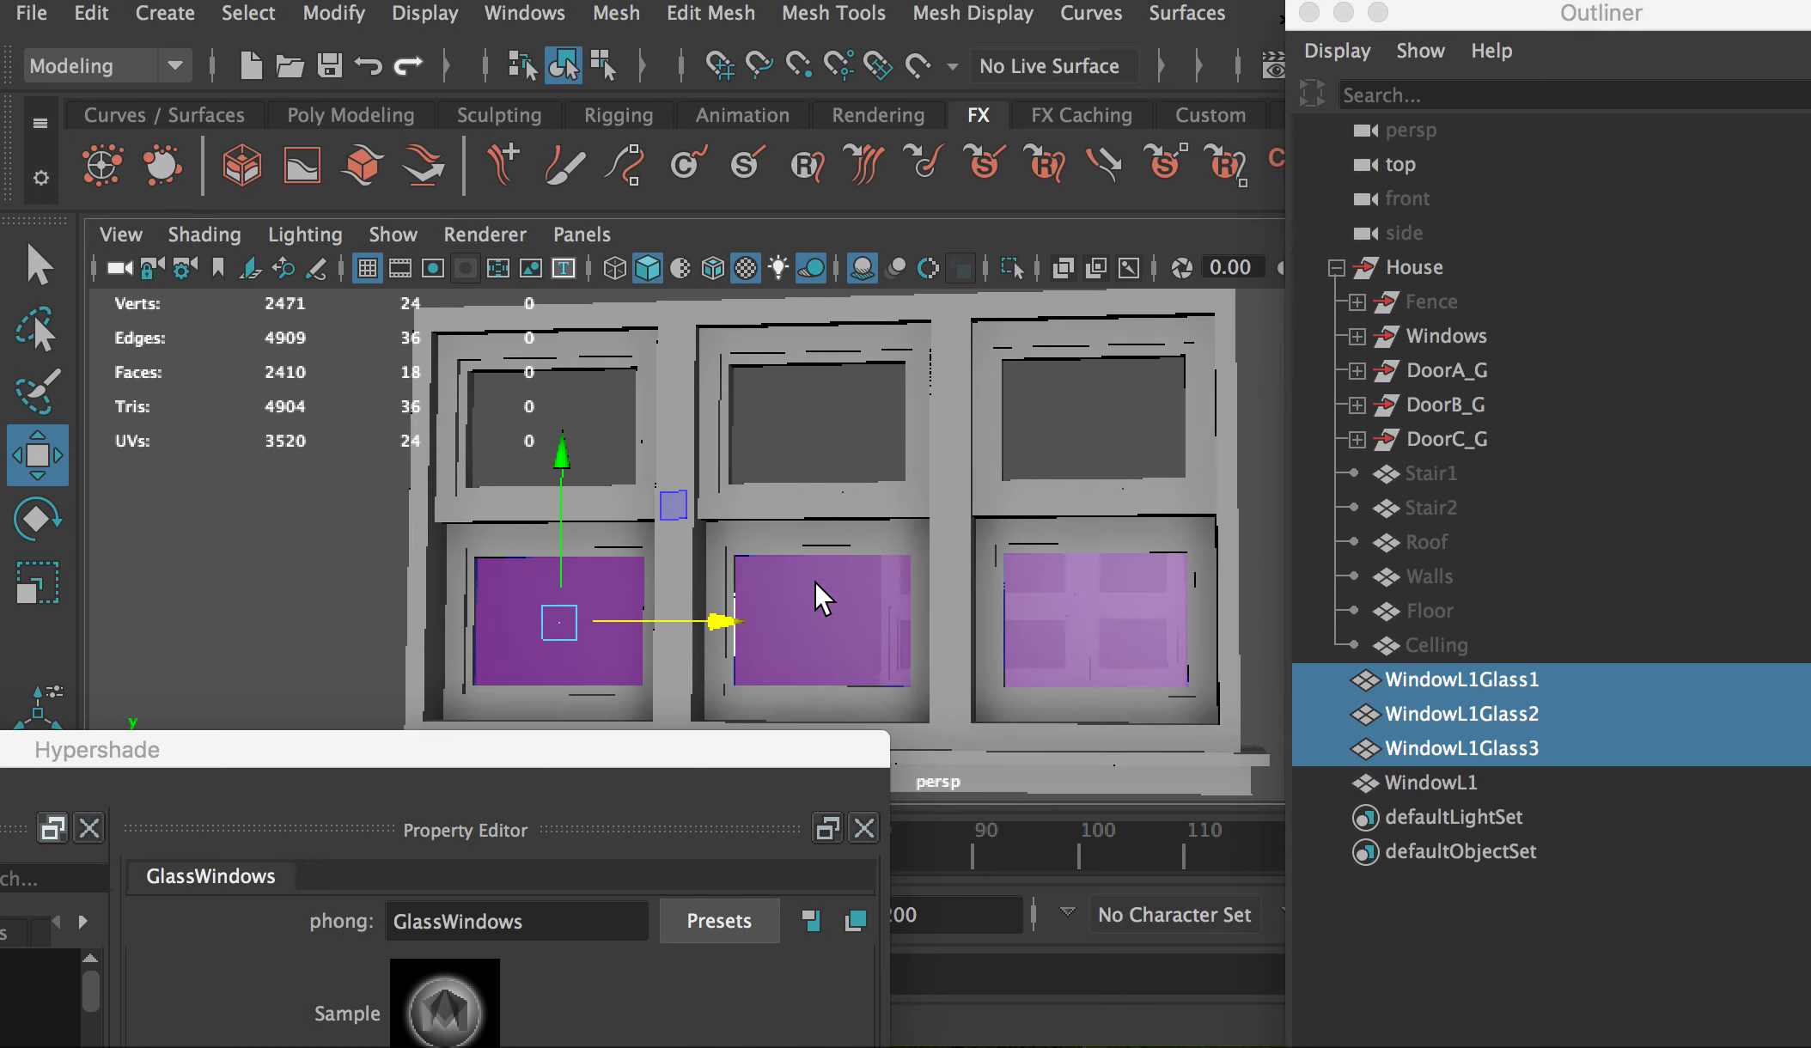
{"action": "key", "text": "ctrl+d"}
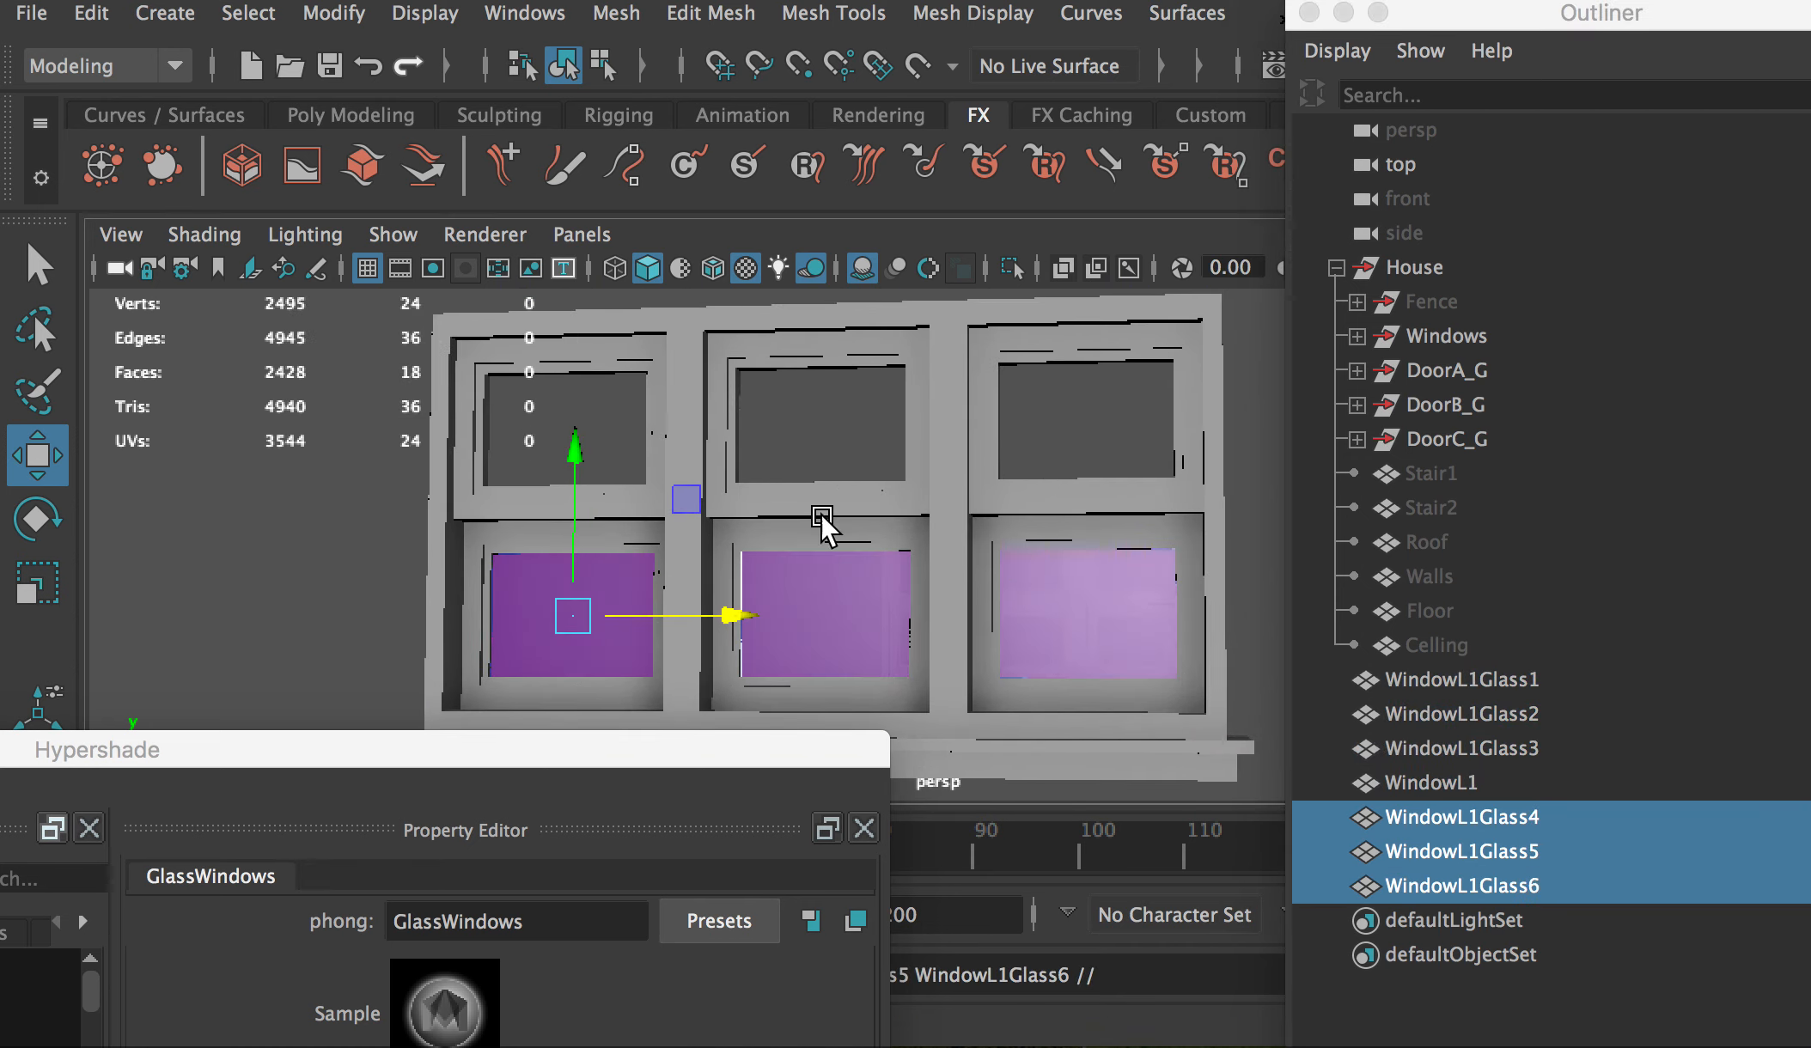
{"action": "left_click_drag", "start_coordinate": [580, 440], "coordinate": [610, 343]}
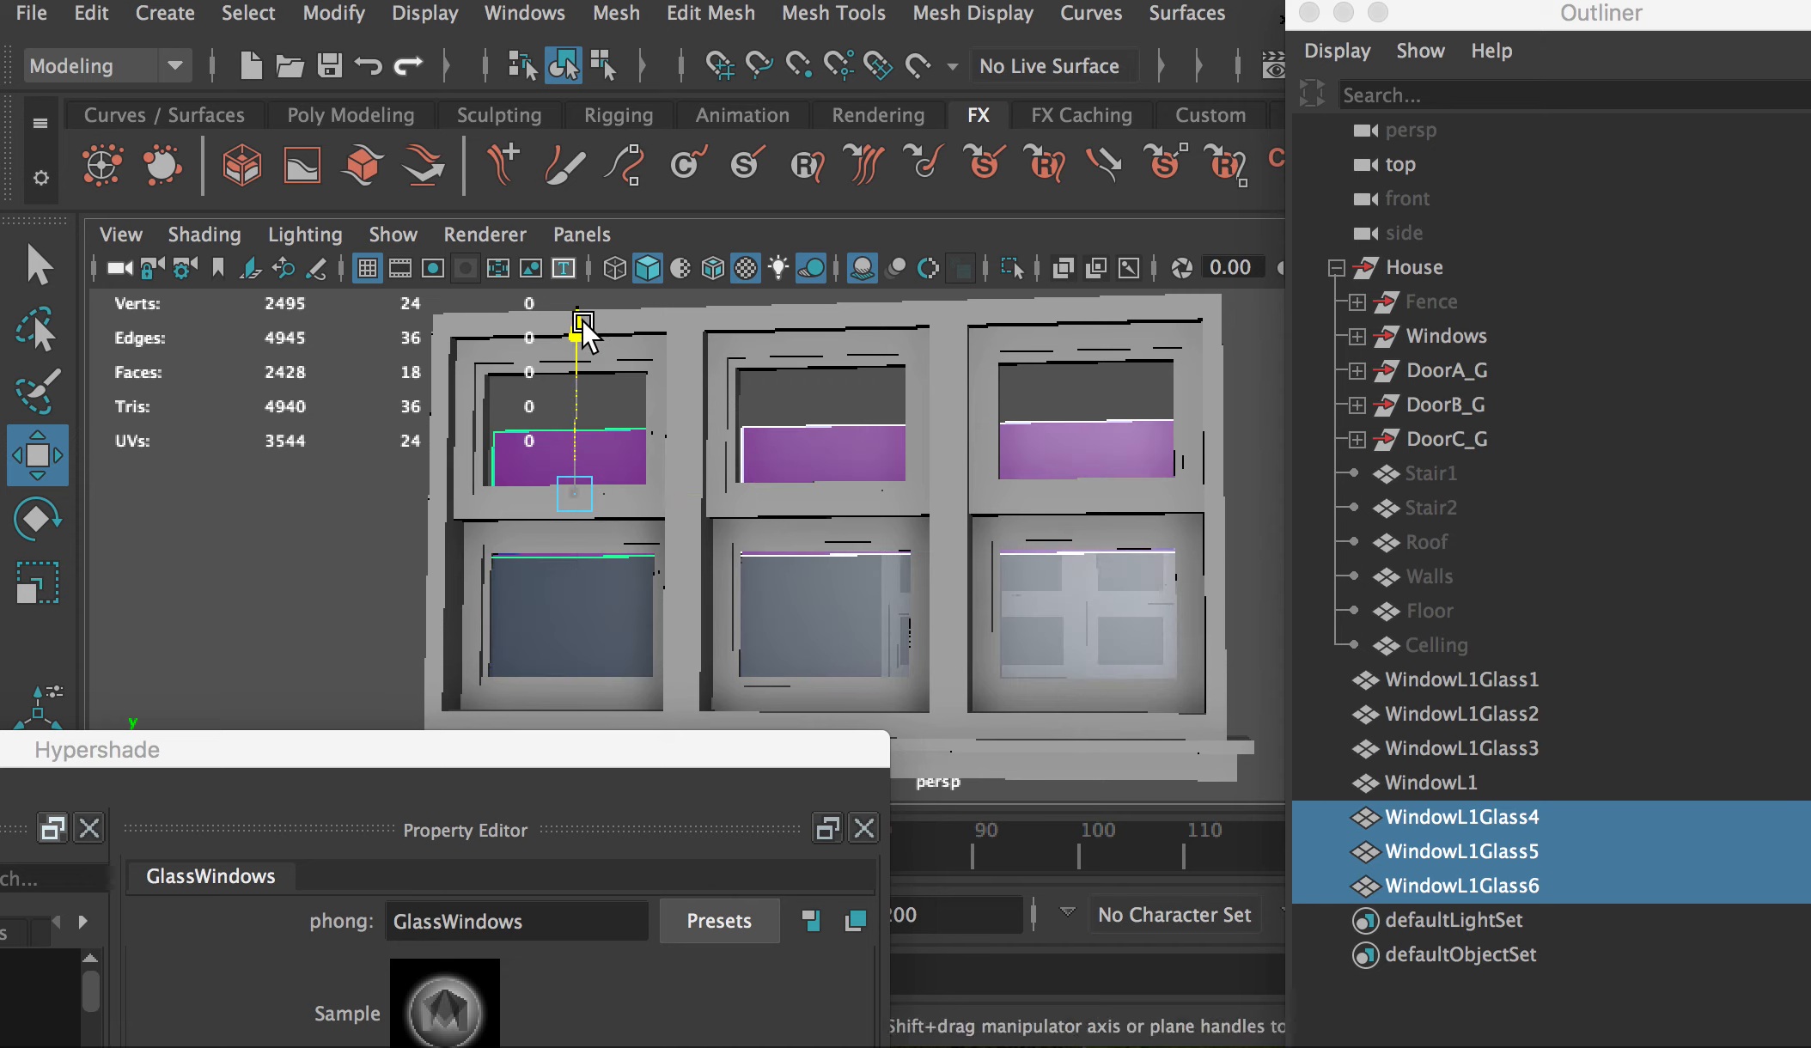
{"action": "left_click_drag", "start_coordinate": [582, 320], "coordinate": [584, 282]}
{"action": "scroll", "coordinate": [539, 458], "scroll_direction": "up", "scroll_amount": 3}
{"action": "left_click_drag", "start_coordinate": [539, 458], "coordinate": [558, 461], "text": "alt"}
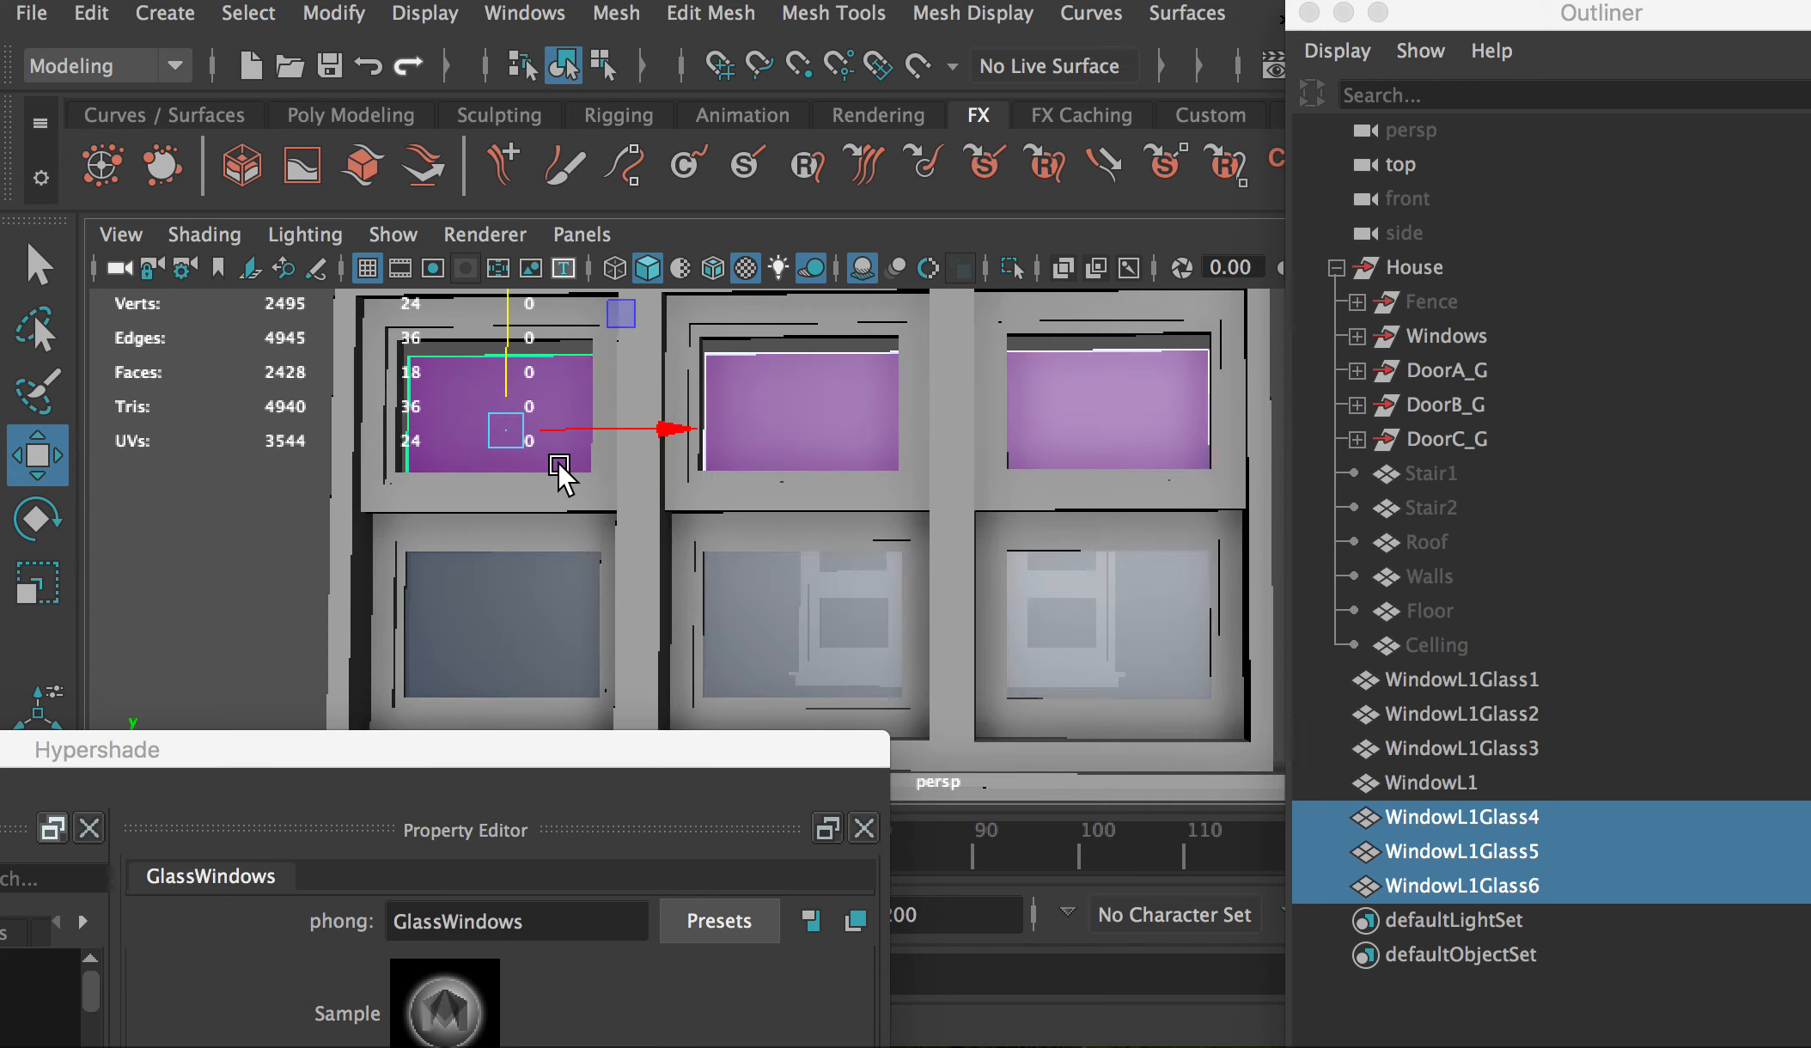
{"action": "middle_click_drag", "start_coordinate": [605, 391], "coordinate": [624, 483], "text": "alt"}
{"action": "left_click_drag", "start_coordinate": [530, 347], "coordinate": [535, 330]}
Step: Shift the upper glass panels along Z so they sit inside the depth of the upper sashes, and clear the selection
{"action": "left_click_drag", "start_coordinate": [841, 408], "coordinate": [567, 426], "text": "alt"}
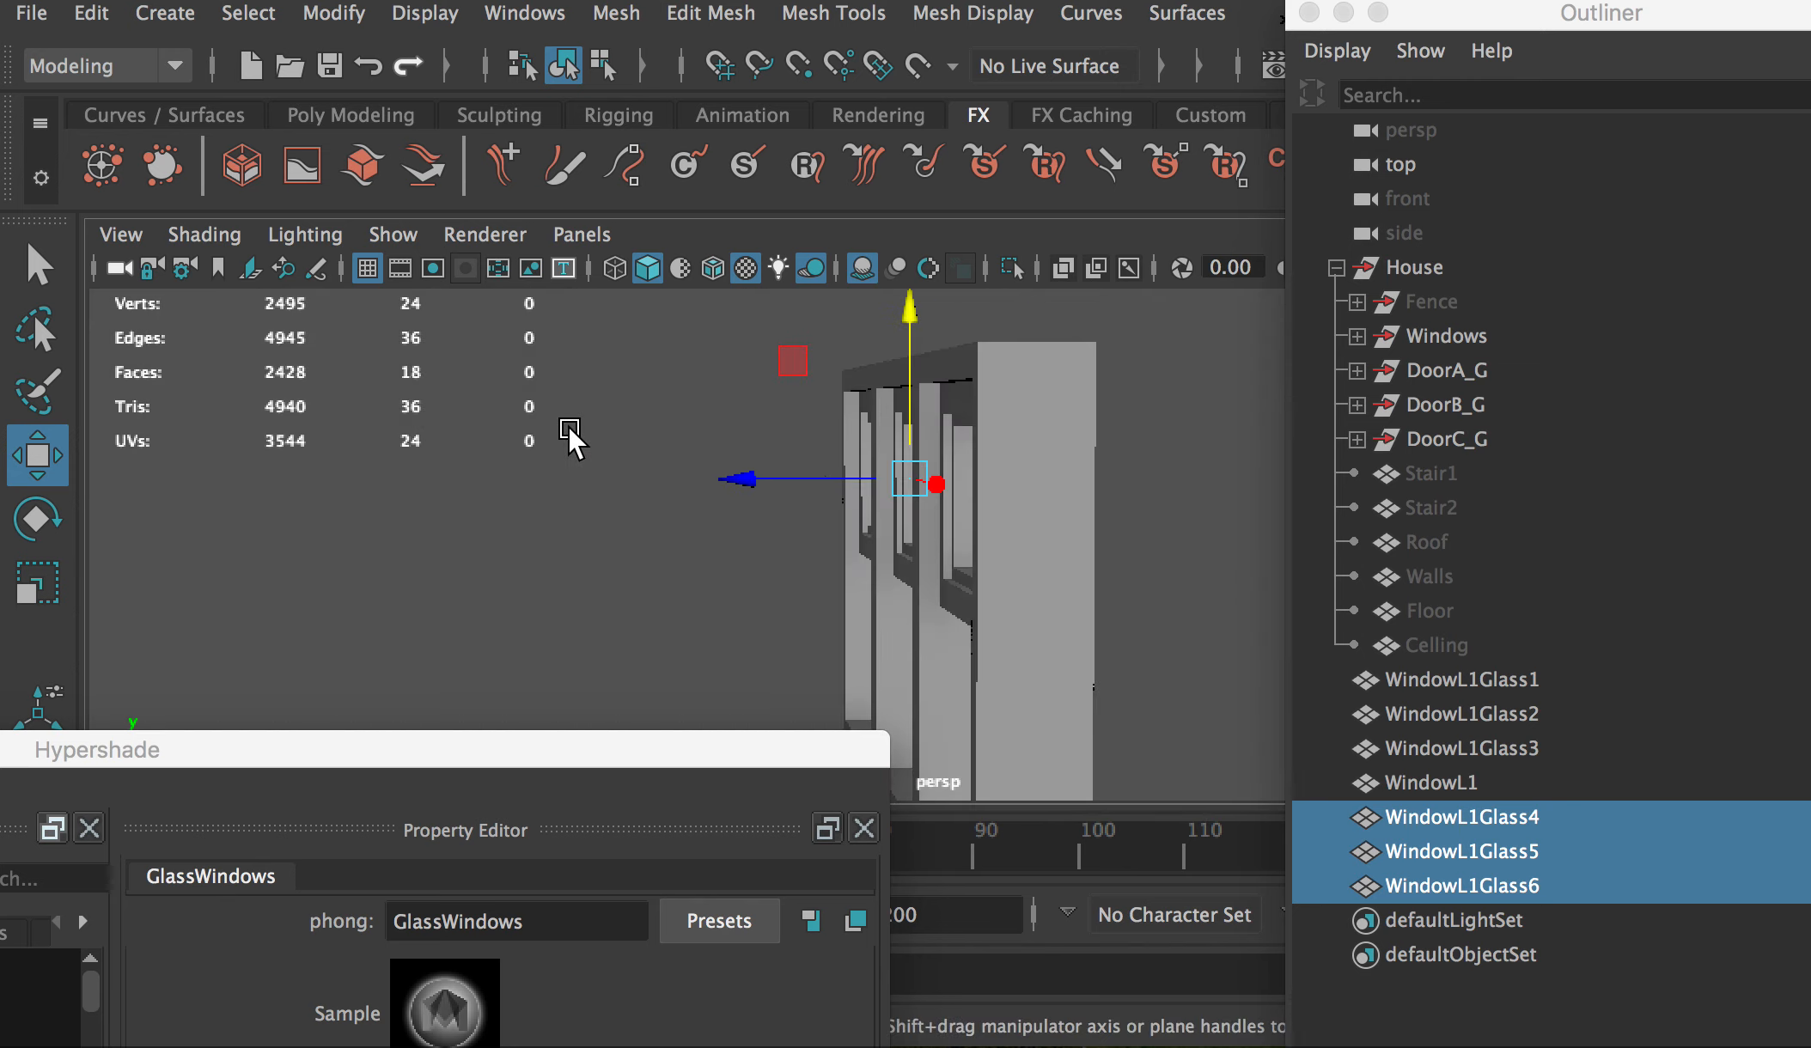
{"action": "left_click_drag", "start_coordinate": [767, 466], "coordinate": [797, 538]}
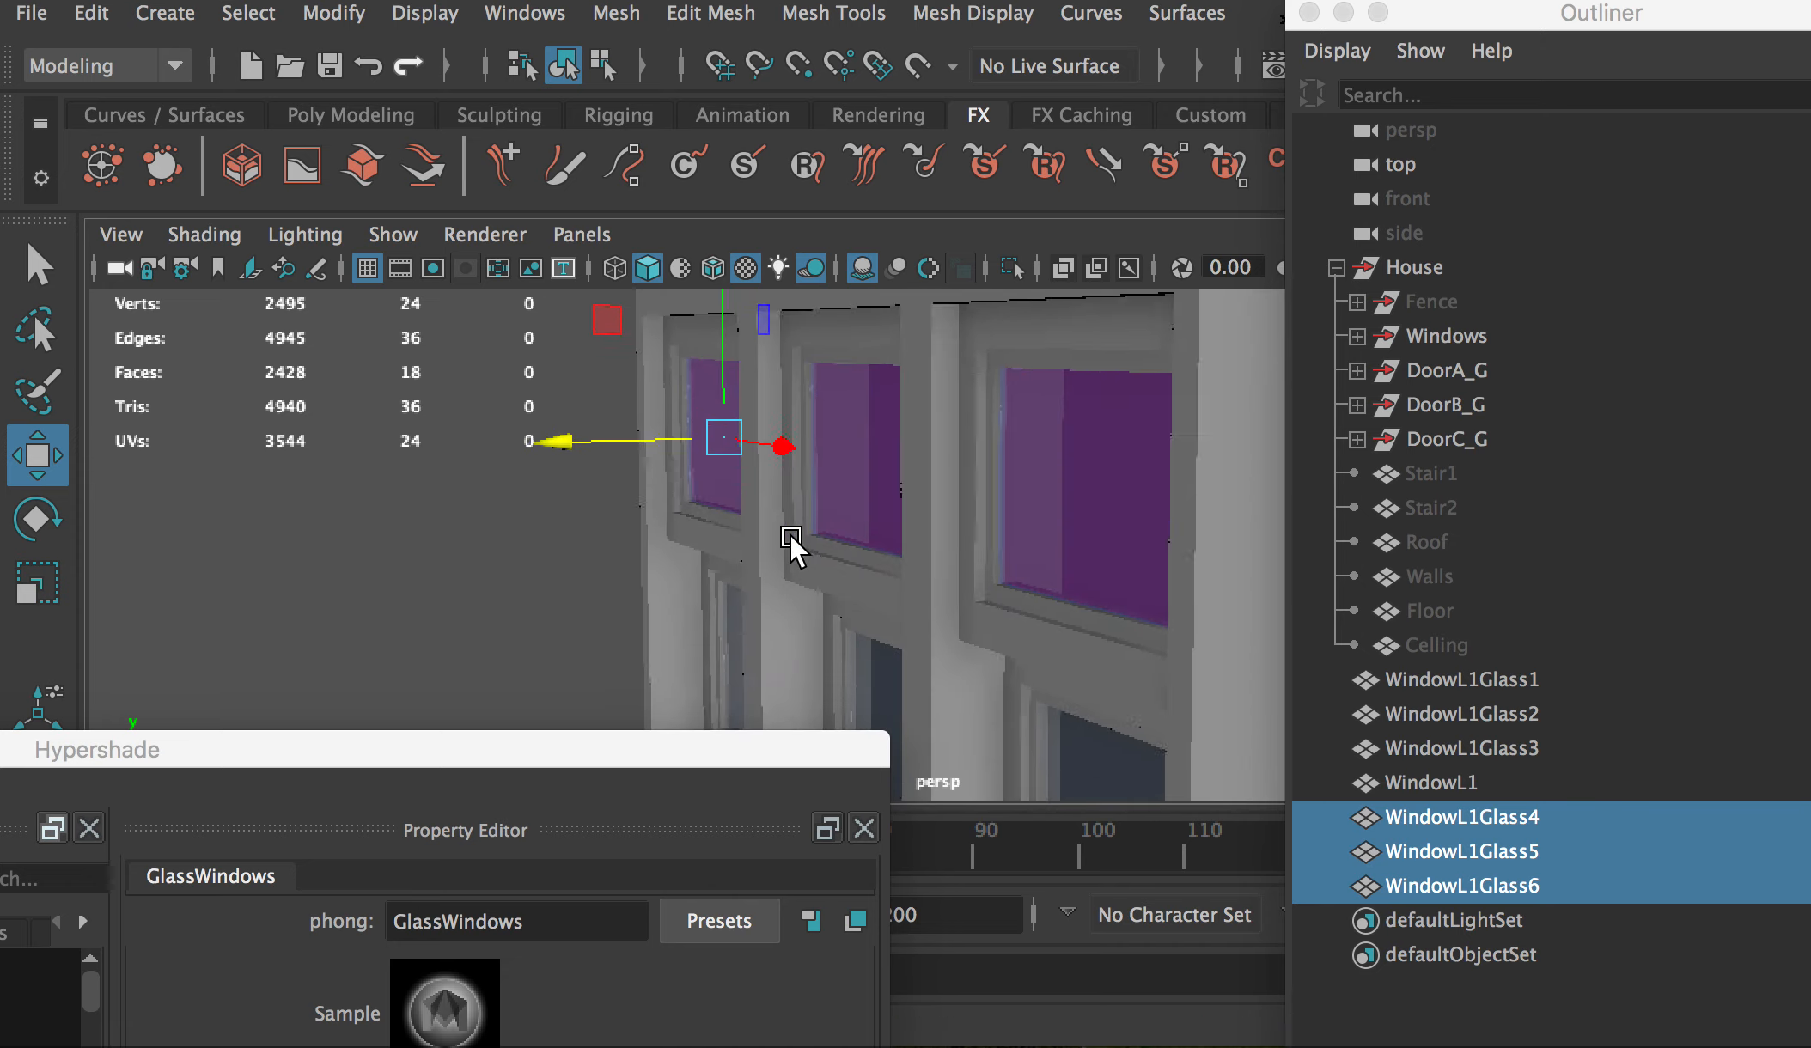
{"action": "scroll", "coordinate": [713, 482], "scroll_direction": "up", "scroll_amount": 3}
{"action": "left_click_drag", "start_coordinate": [557, 427], "coordinate": [658, 477], "text": "alt"}
{"action": "left_click", "coordinate": [504, 562]}
{"action": "left_click_drag", "start_coordinate": [862, 525], "coordinate": [959, 599], "text": "alt"}
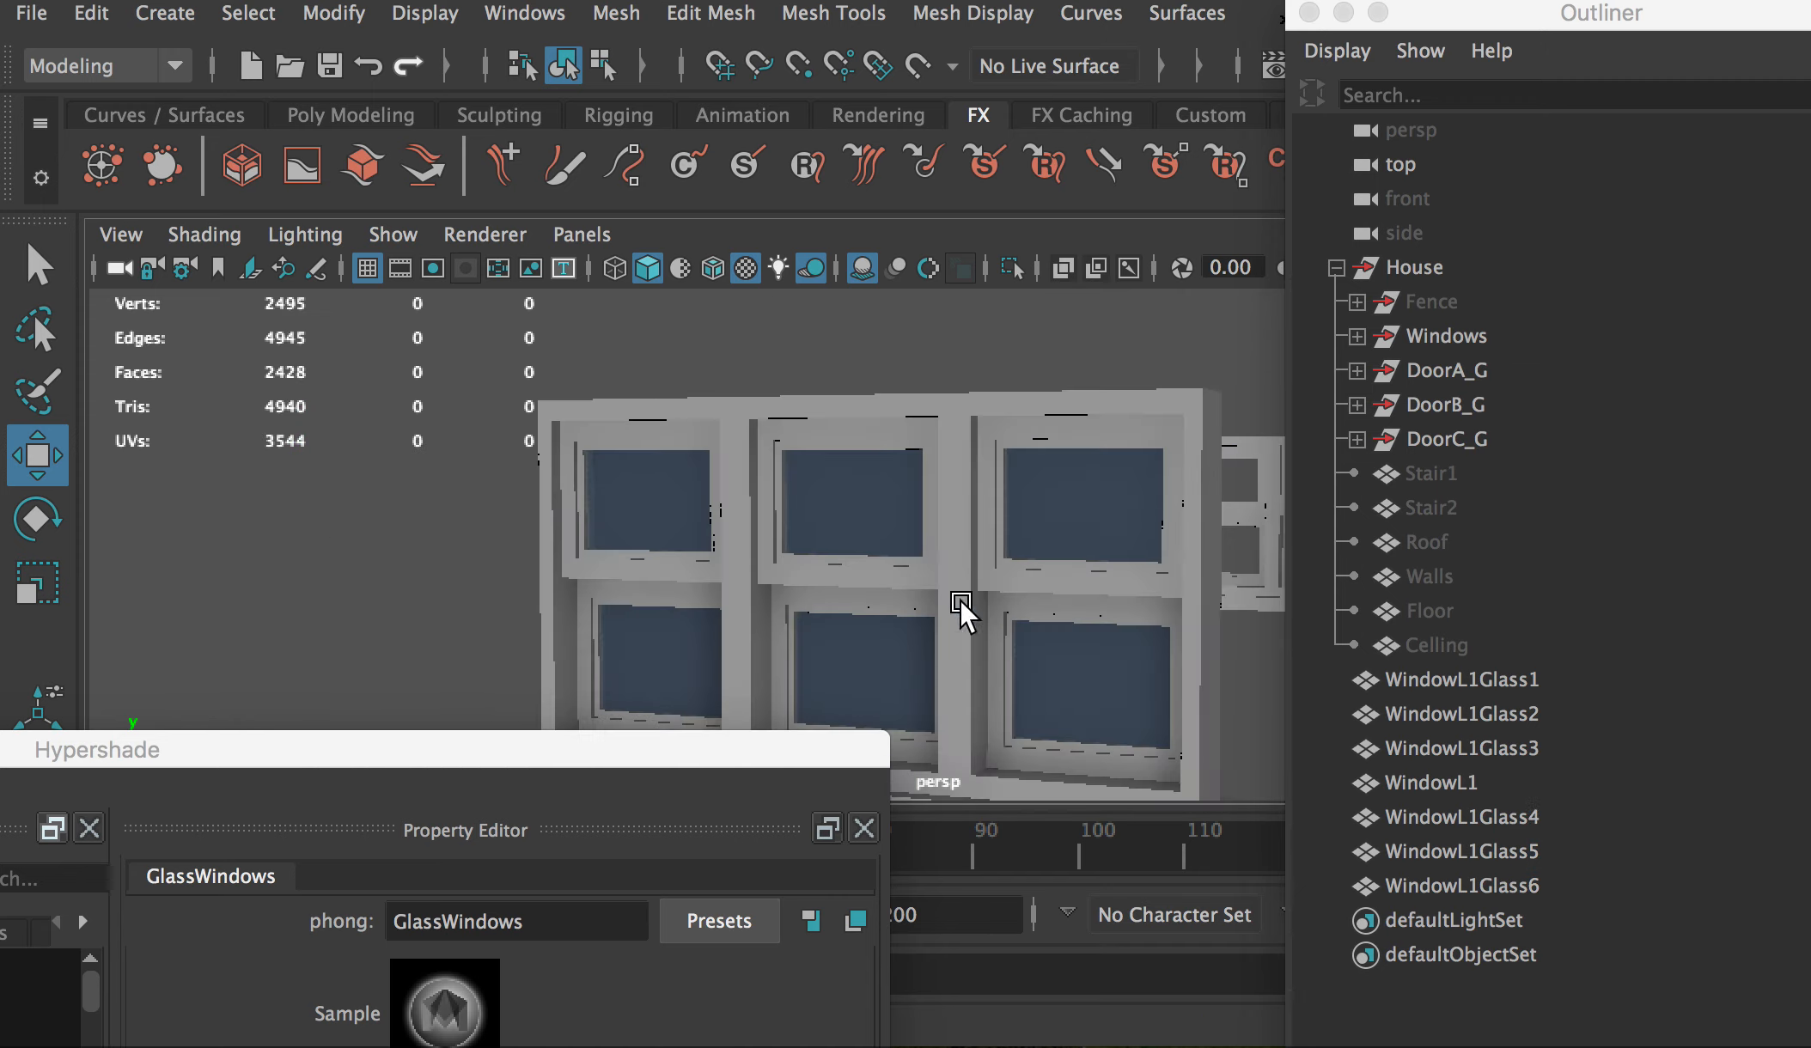
Step: Group the WindowL1 frame with all six glass panels and name the group WindowL1G
{"action": "left_click", "coordinate": [1426, 679]}
{"action": "left_click", "coordinate": [1430, 885], "text": "shift"}
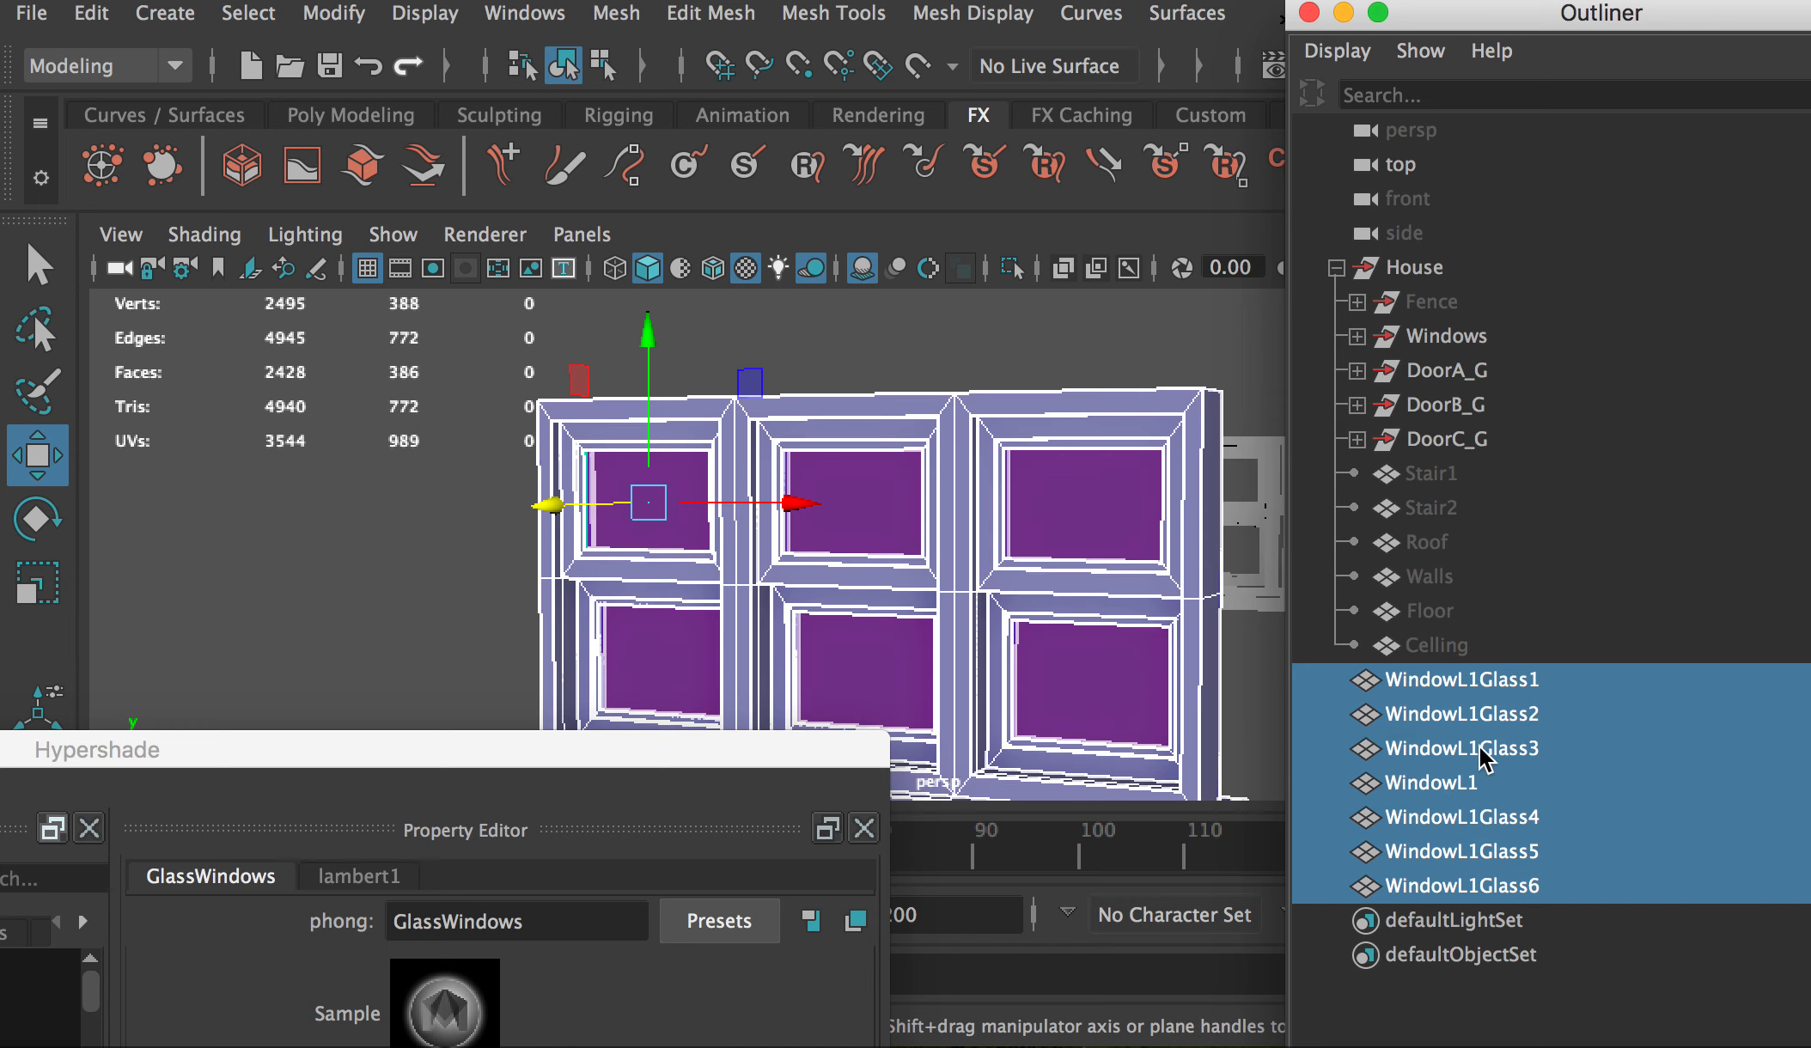
{"action": "key", "text": "ctrl+g"}
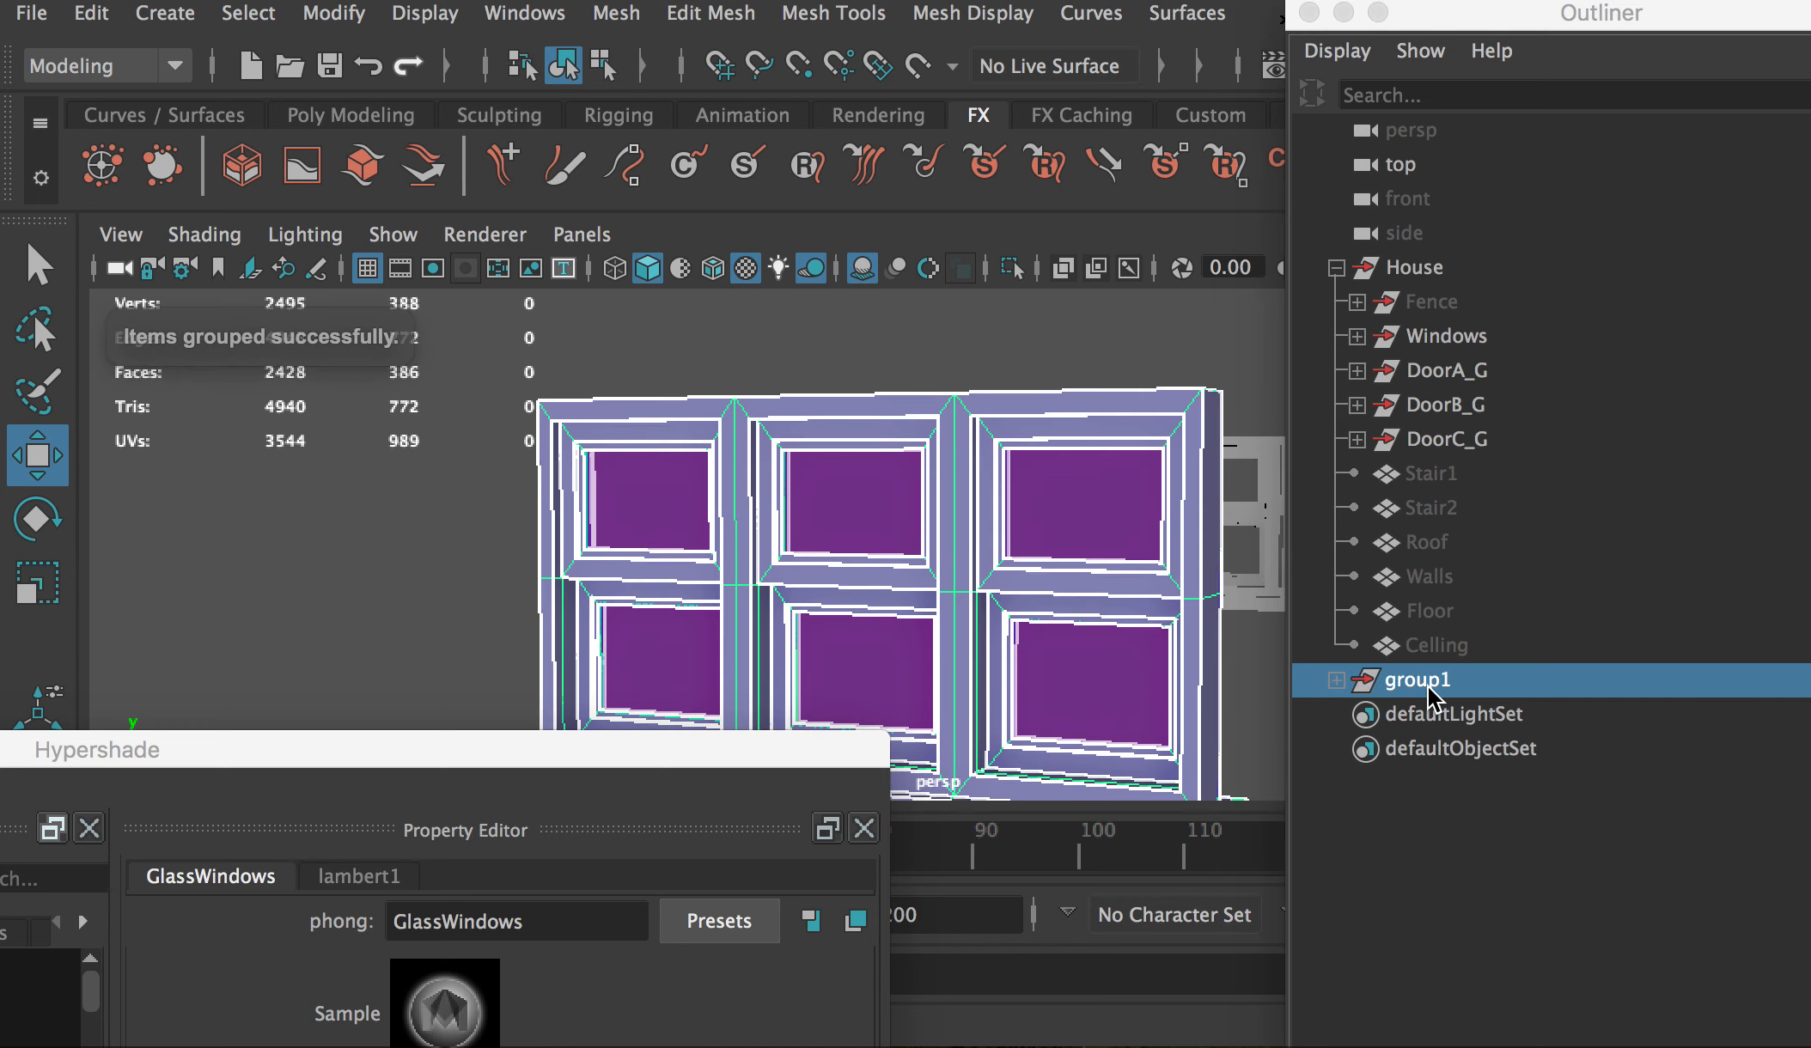
{"action": "double_click", "coordinate": [1427, 683]}
{"action": "type", "text": "Window"}
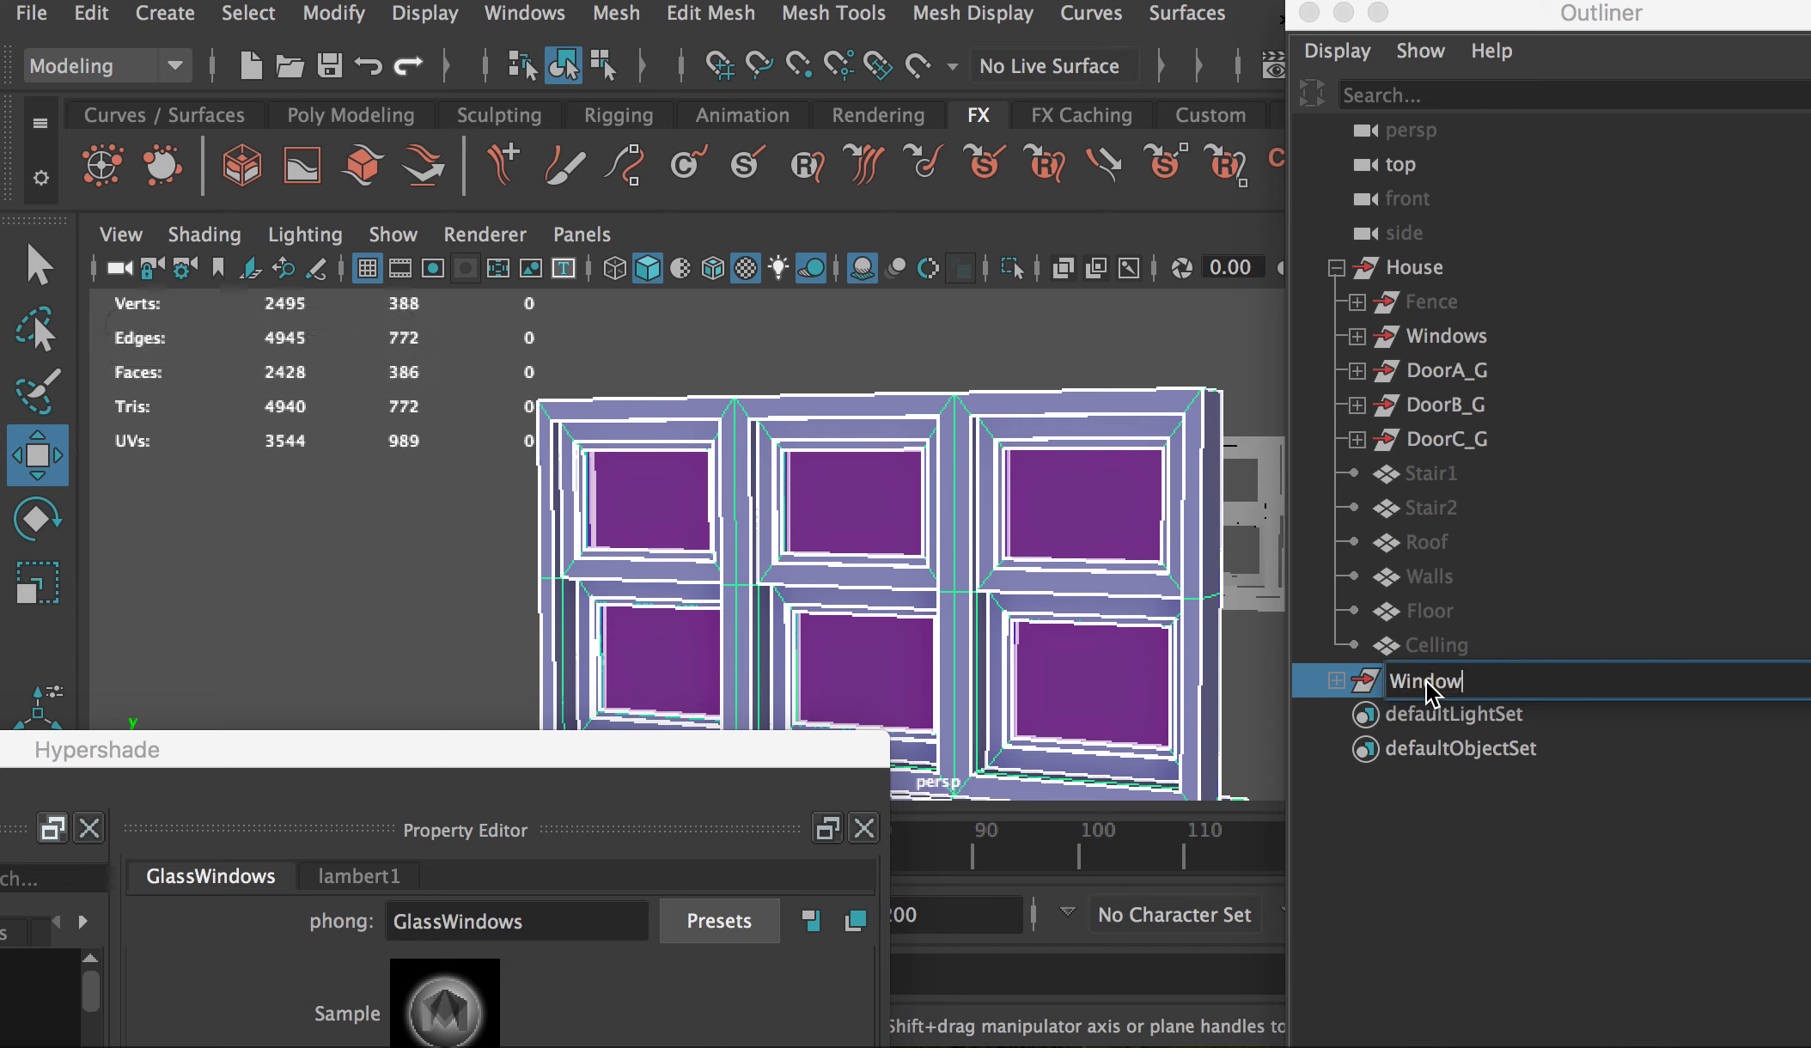
{"action": "type", "text": "L1G"}
{"action": "key", "text": "Return"}
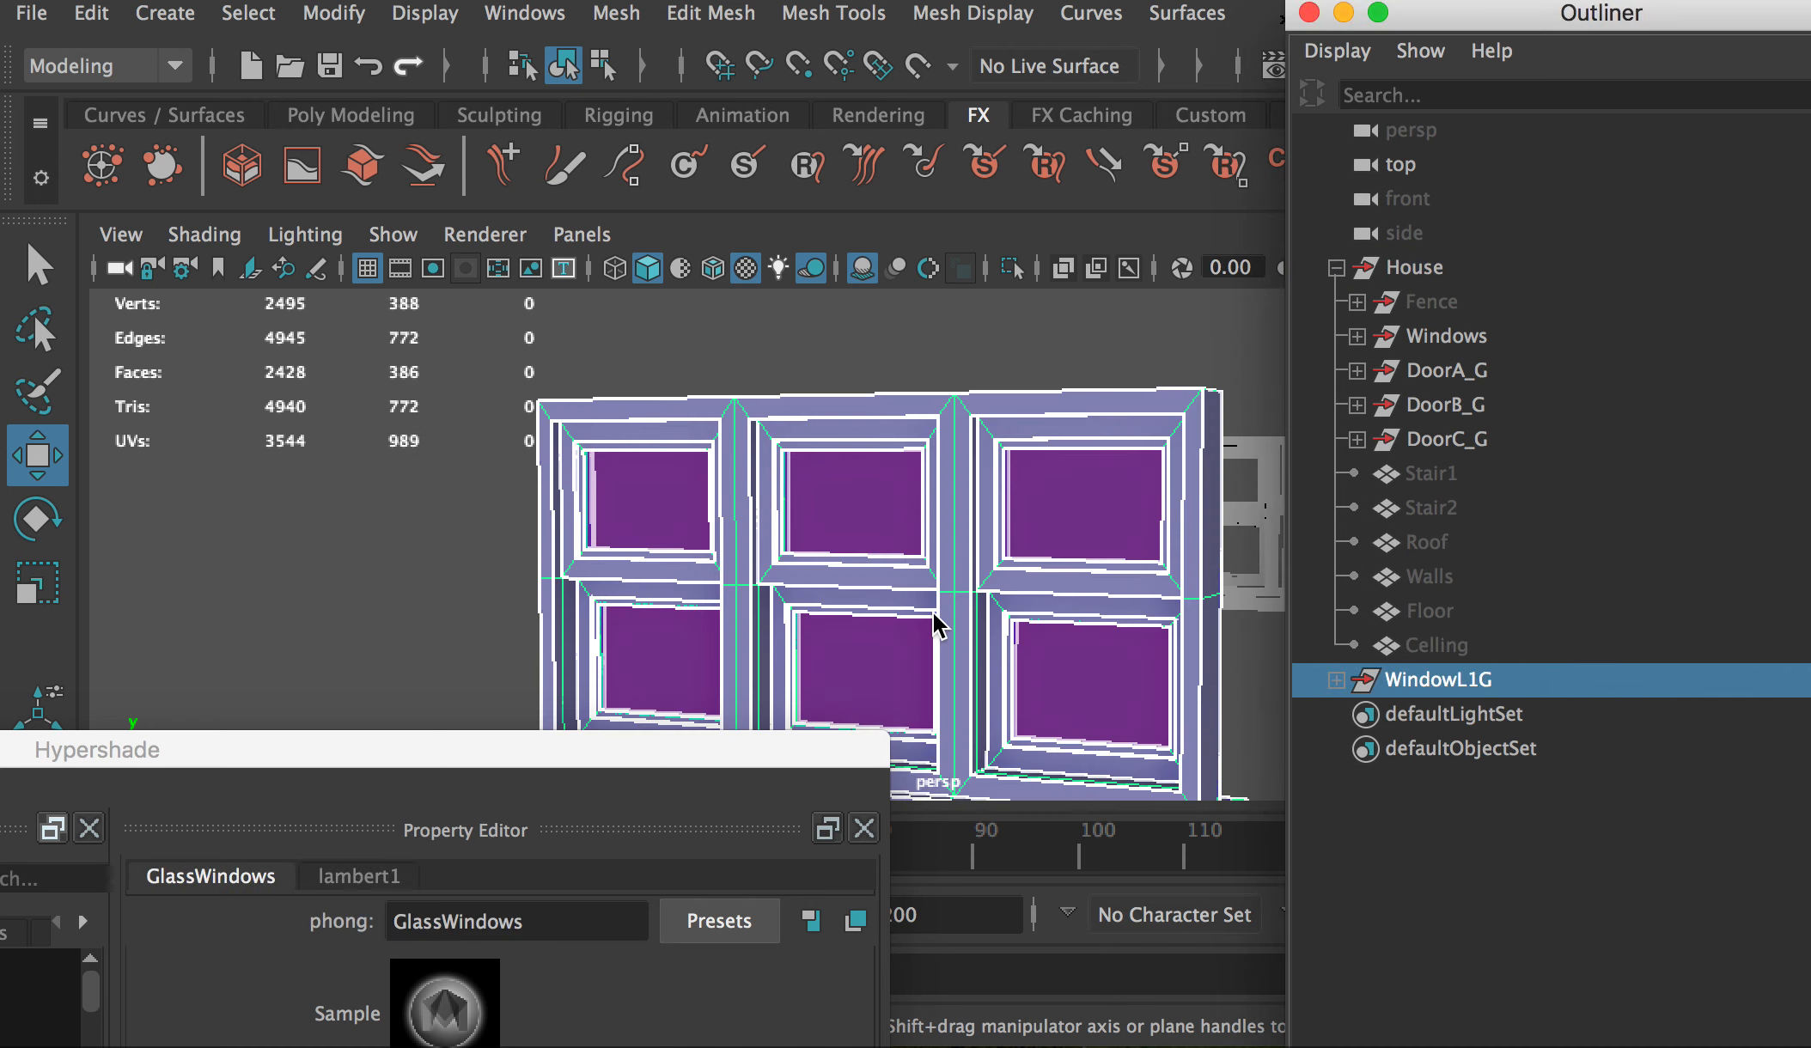
Step: Move the pivot of the WindowL1G group to the window's bottom-right corner, snapped to a vertex
{"action": "key", "text": "f"}
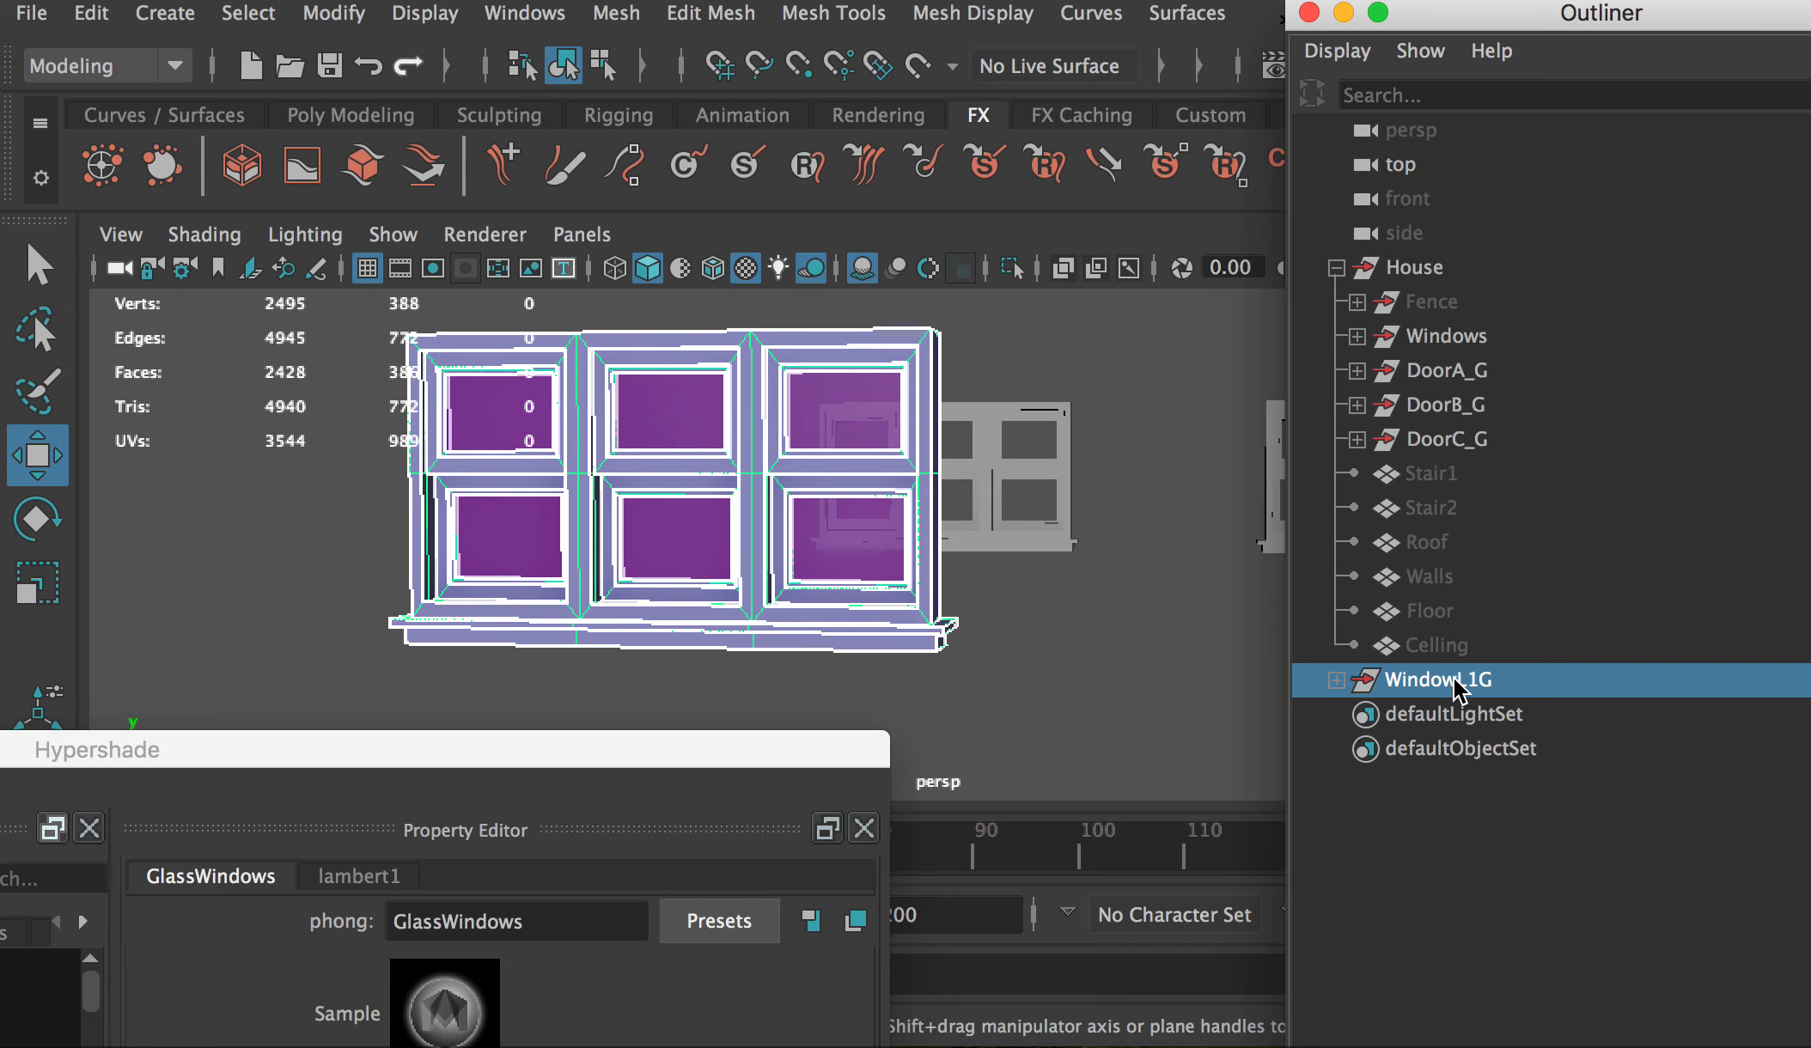
{"action": "left_click_drag", "start_coordinate": [1092, 602], "coordinate": [1043, 614], "text": "alt"}
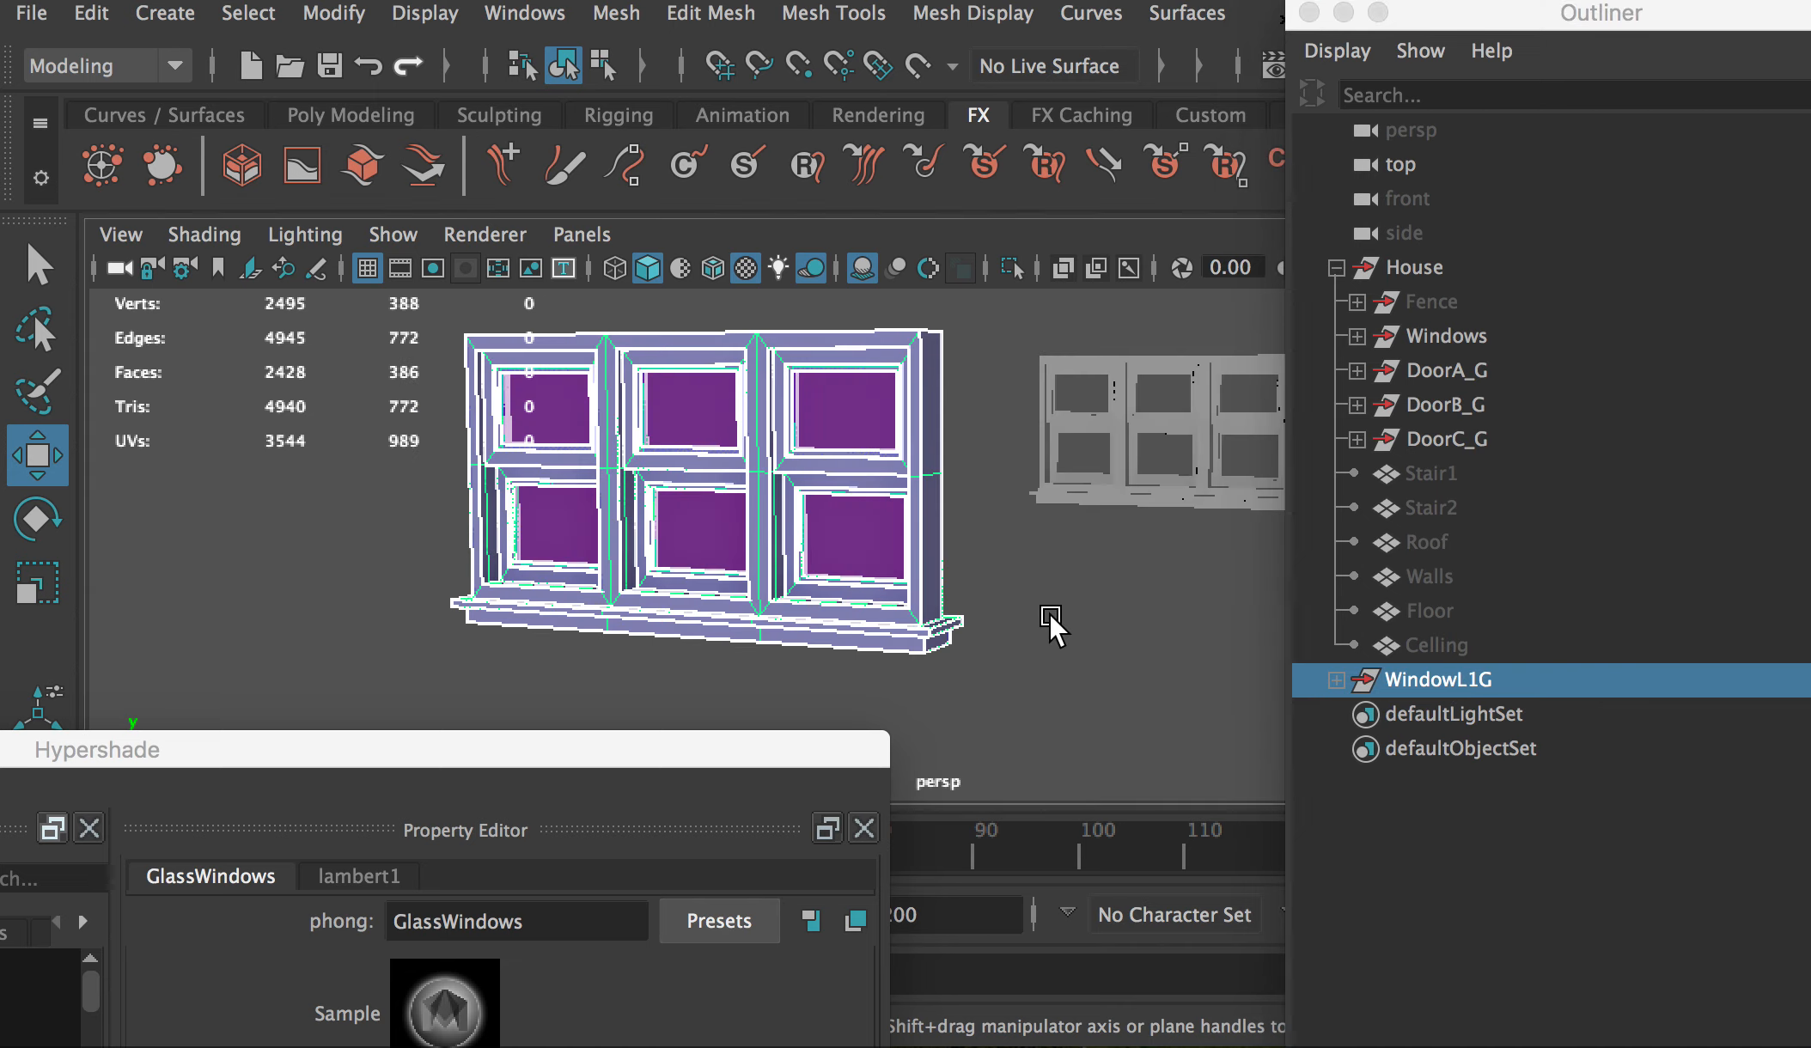
{"action": "left_click", "coordinate": [1070, 617]}
{"action": "left_click", "coordinate": [1417, 678]}
{"action": "scroll", "coordinate": [971, 542], "scroll_direction": "down", "scroll_amount": 6}
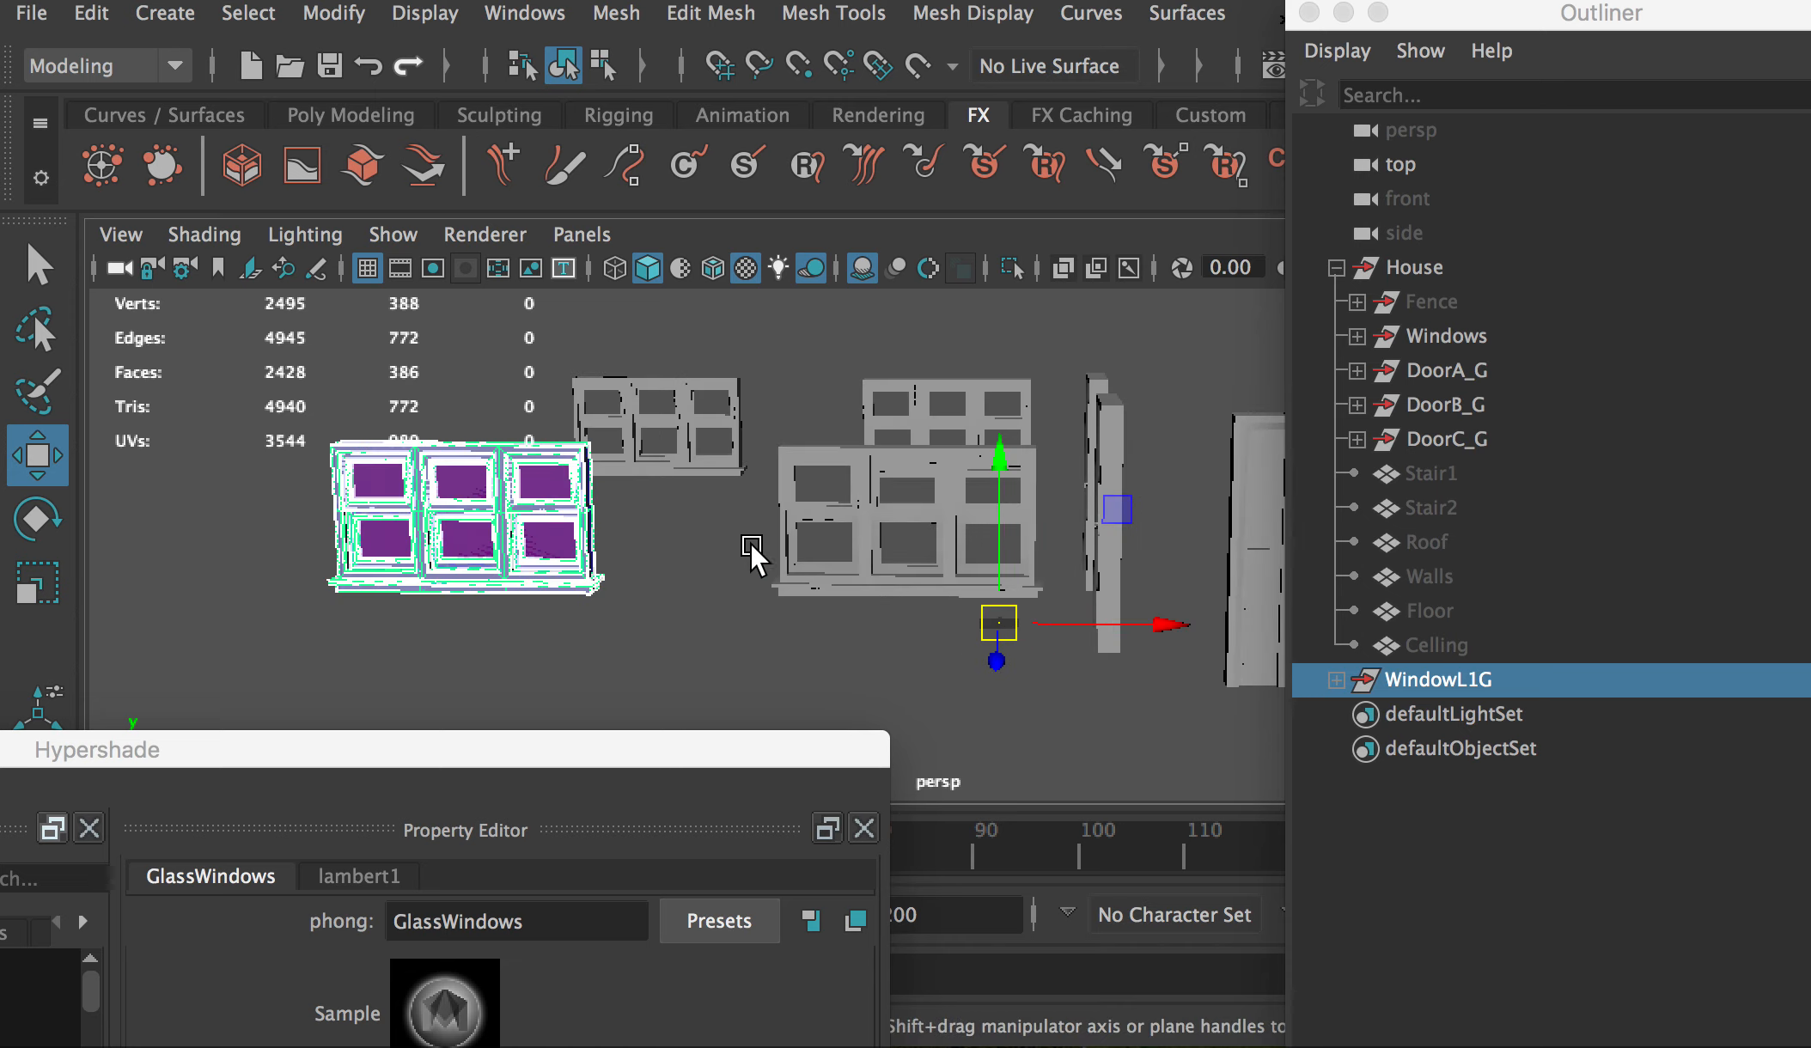
{"action": "left_click_drag", "start_coordinate": [891, 628], "coordinate": [973, 638], "text": "alt"}
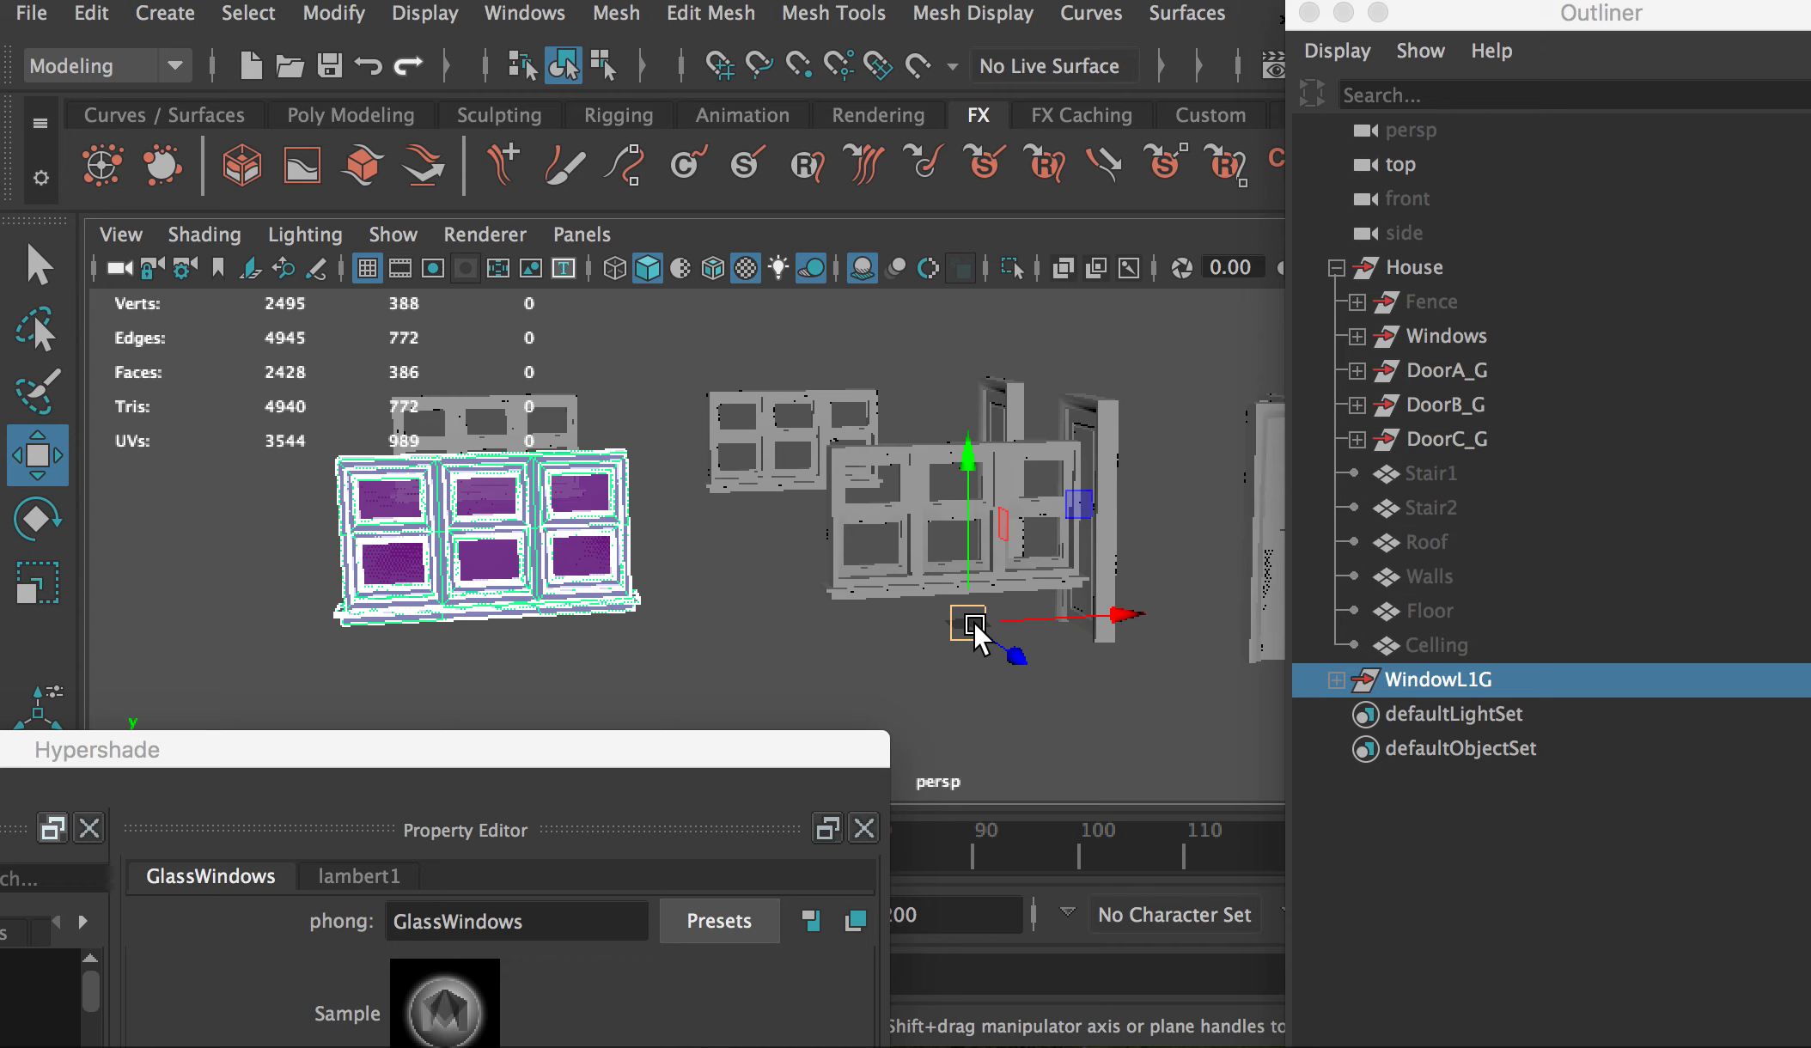
{"action": "key", "text": "d"}
{"action": "key", "text": "v"}
{"action": "left_click_drag", "start_coordinate": [981, 644], "coordinate": [632, 618]}
{"action": "right_click_drag", "start_coordinate": [492, 554], "coordinate": [656, 634], "text": "alt"}
{"action": "left_click_drag", "start_coordinate": [655, 634], "coordinate": [651, 612], "text": "alt"}
{"action": "left_click_drag", "start_coordinate": [447, 620], "coordinate": [639, 610], "text": "alt"}
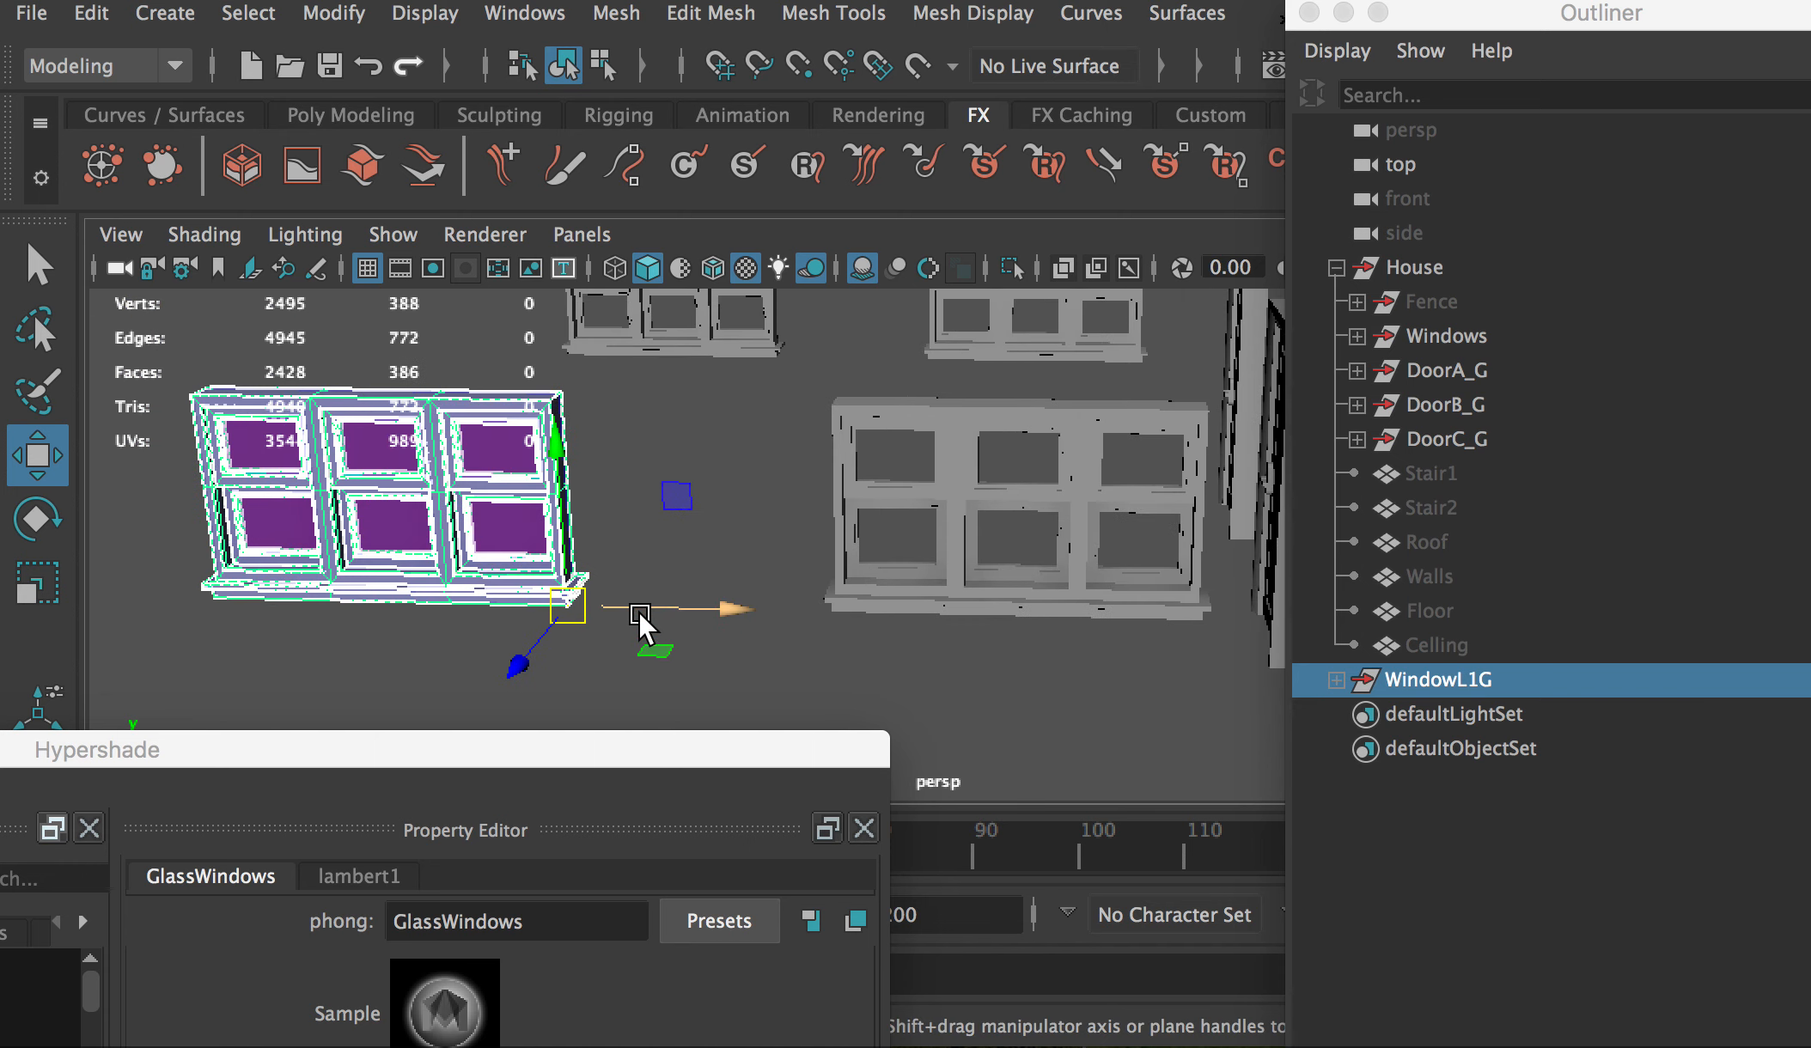
Step: Duplicate the WindowL1G group and vertex-snap the copy onto the neighbouring empty window frame along X
{"action": "key", "text": "ctrl+d"}
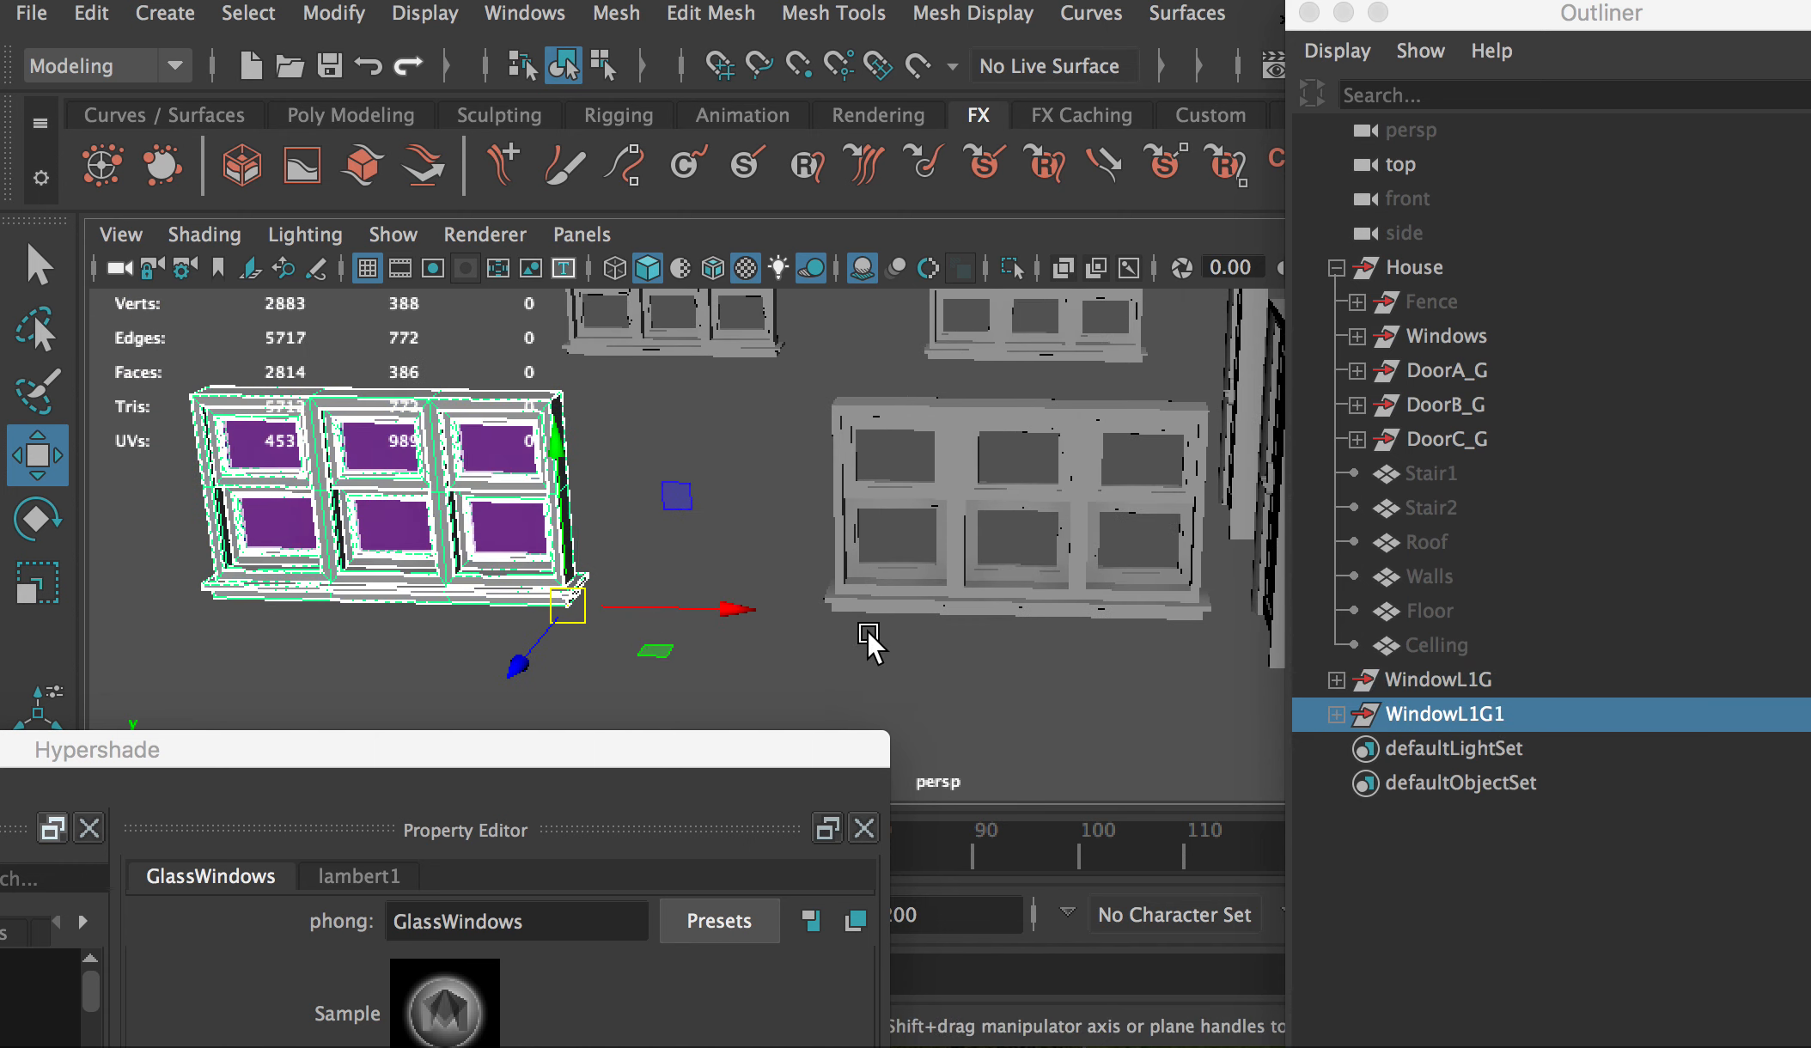
{"action": "left_click_drag", "start_coordinate": [739, 597], "coordinate": [861, 654]}
{"action": "scroll", "coordinate": [862, 654], "scroll_direction": "up", "scroll_amount": 5}
{"action": "key", "text": "v"}
{"action": "left_click_drag", "start_coordinate": [454, 635], "coordinate": [1020, 654]}
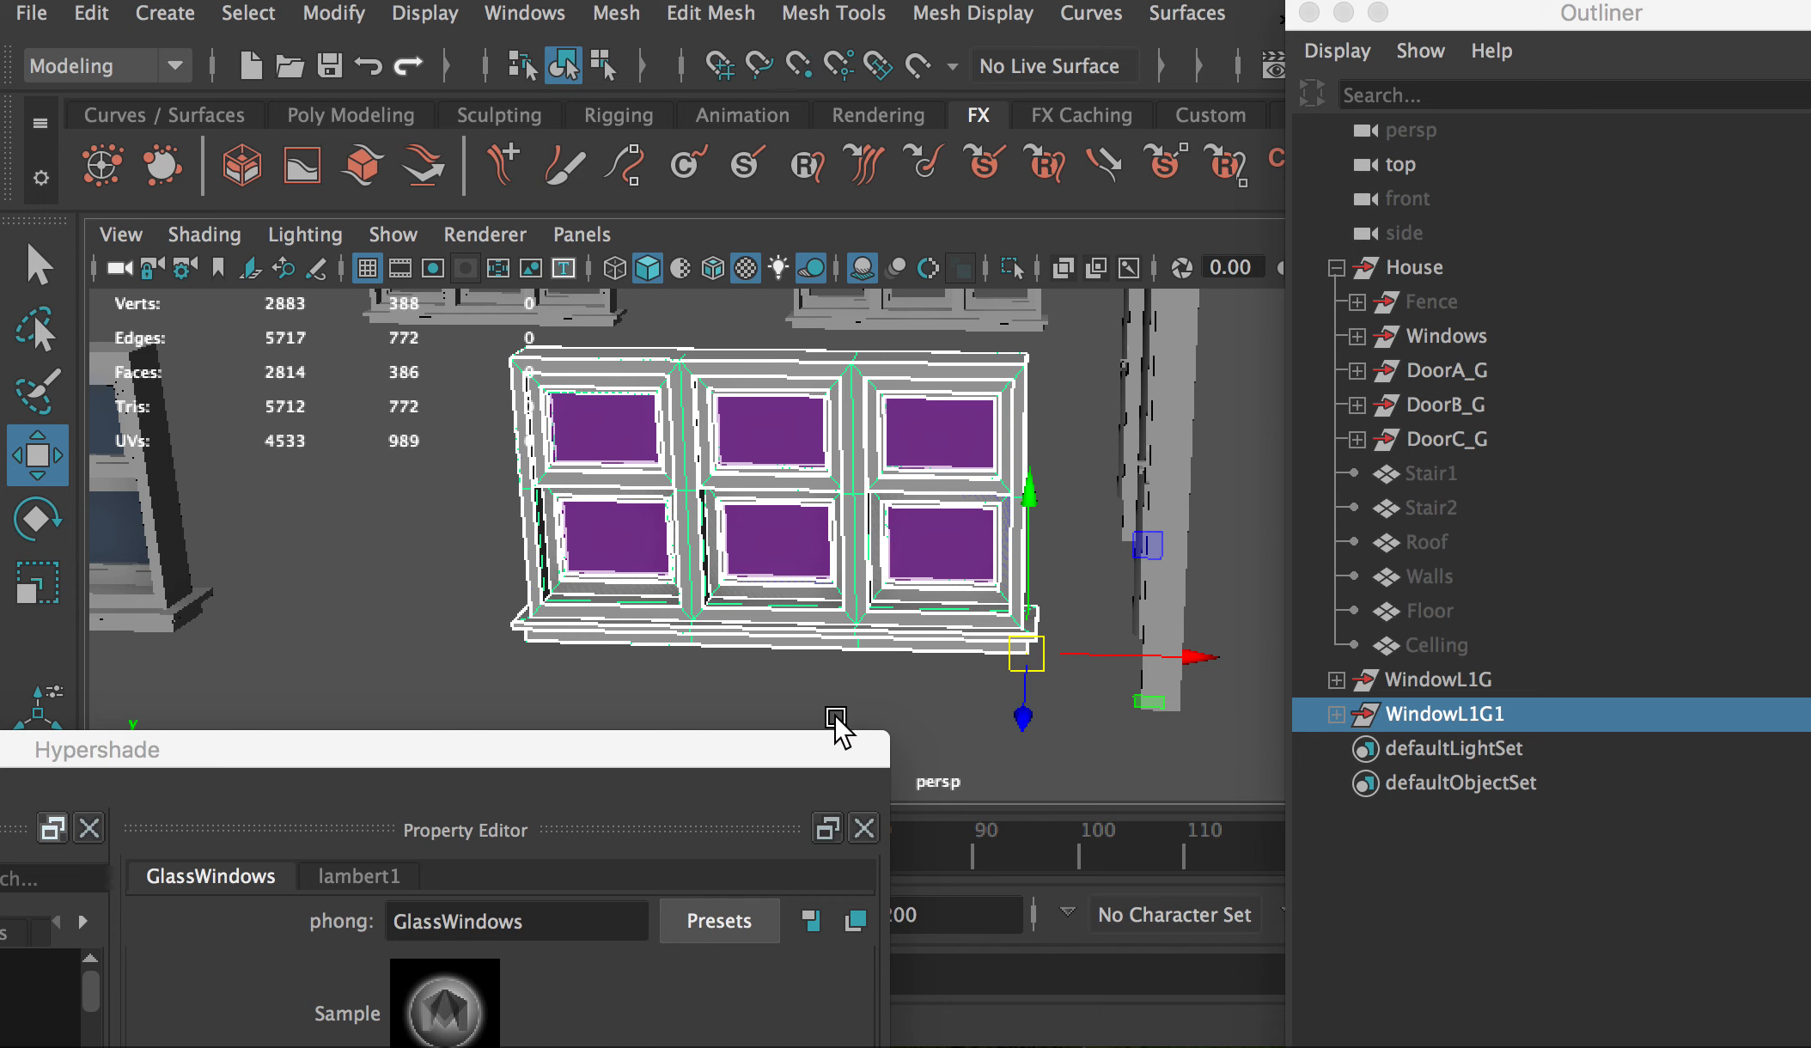
{"action": "left_click_drag", "start_coordinate": [947, 534], "coordinate": [1159, 653], "text": "alt"}
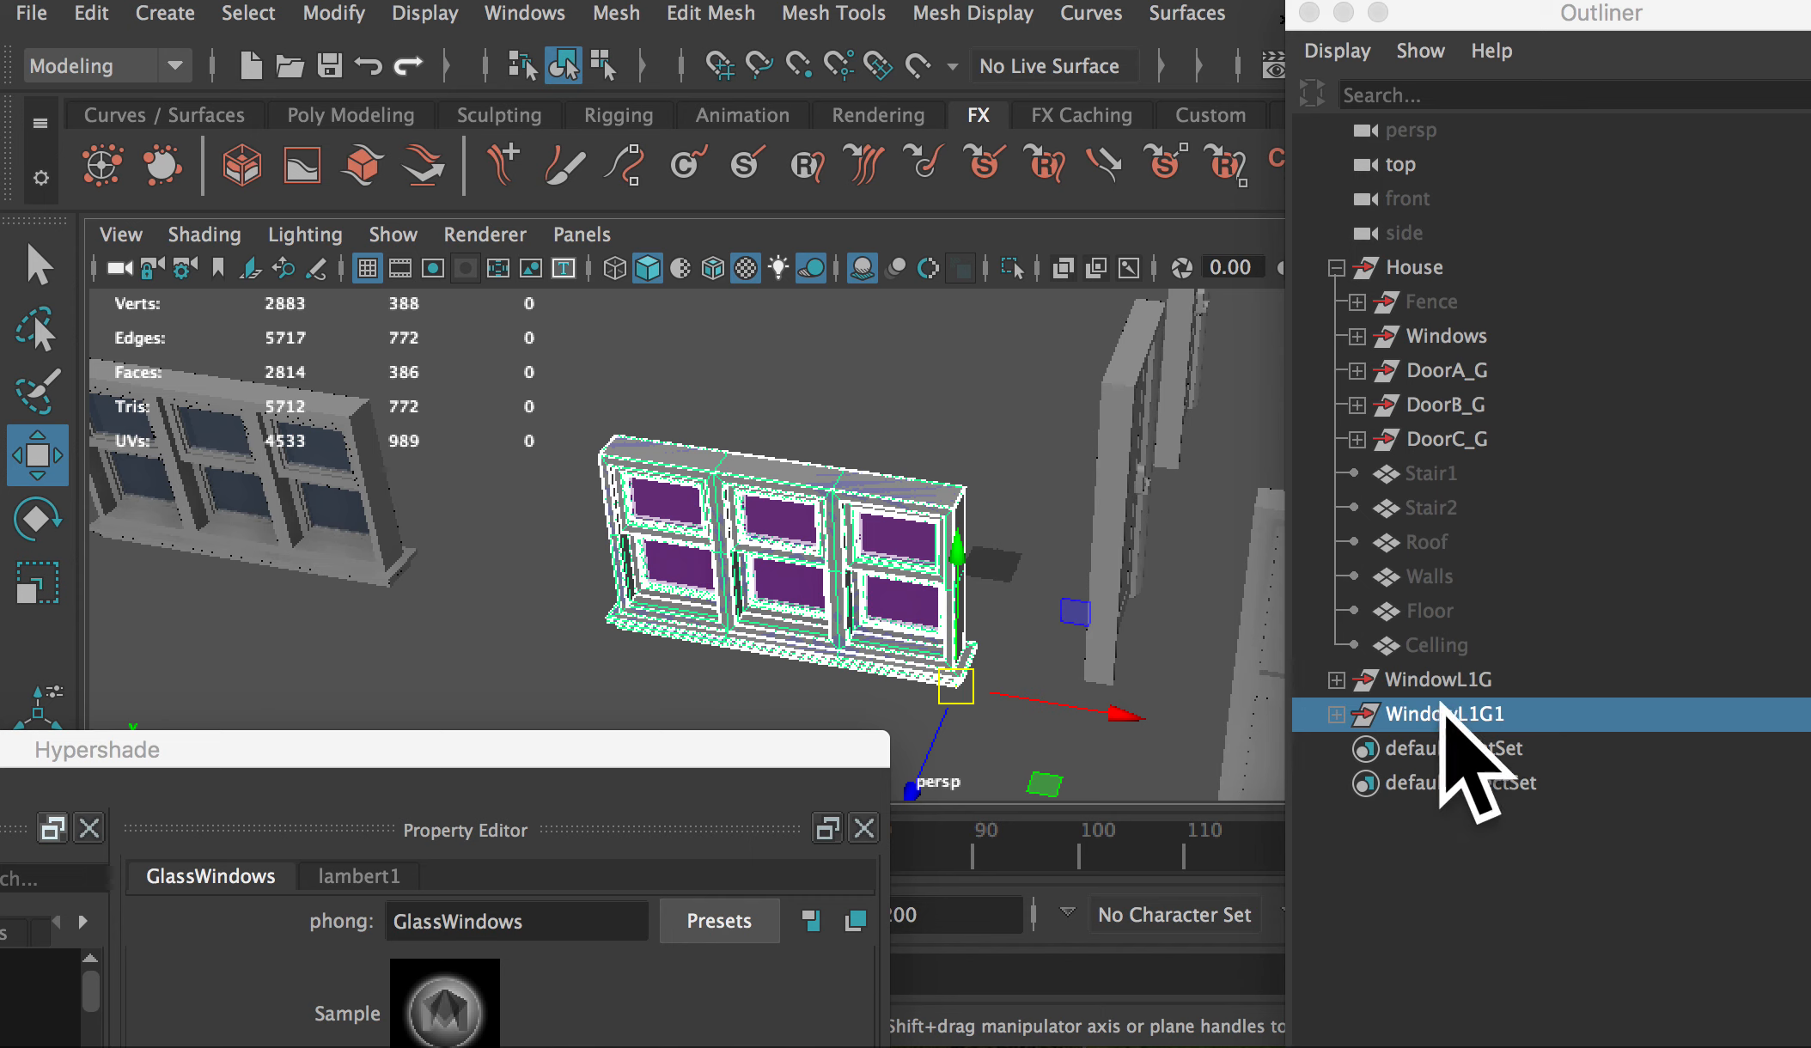
Step: Duplicate the WindowL1G1 group and vertex-snap the copy onto the right-hand window frame on the house's far side
{"action": "key", "text": "ctrl+d"}
{"action": "left_click_drag", "start_coordinate": [930, 742], "coordinate": [1050, 423]}
{"action": "left_click_drag", "start_coordinate": [934, 679], "coordinate": [874, 421], "text": "alt"}
{"action": "right_click_drag", "start_coordinate": [874, 421], "coordinate": [1152, 486], "text": "alt"}
{"action": "left_click_drag", "start_coordinate": [1152, 485], "coordinate": [775, 570], "text": "alt"}
{"action": "left_click_drag", "start_coordinate": [1054, 547], "coordinate": [702, 555], "text": "alt"}
{"action": "left_click_drag", "start_coordinate": [657, 726], "coordinate": [1140, 406]}
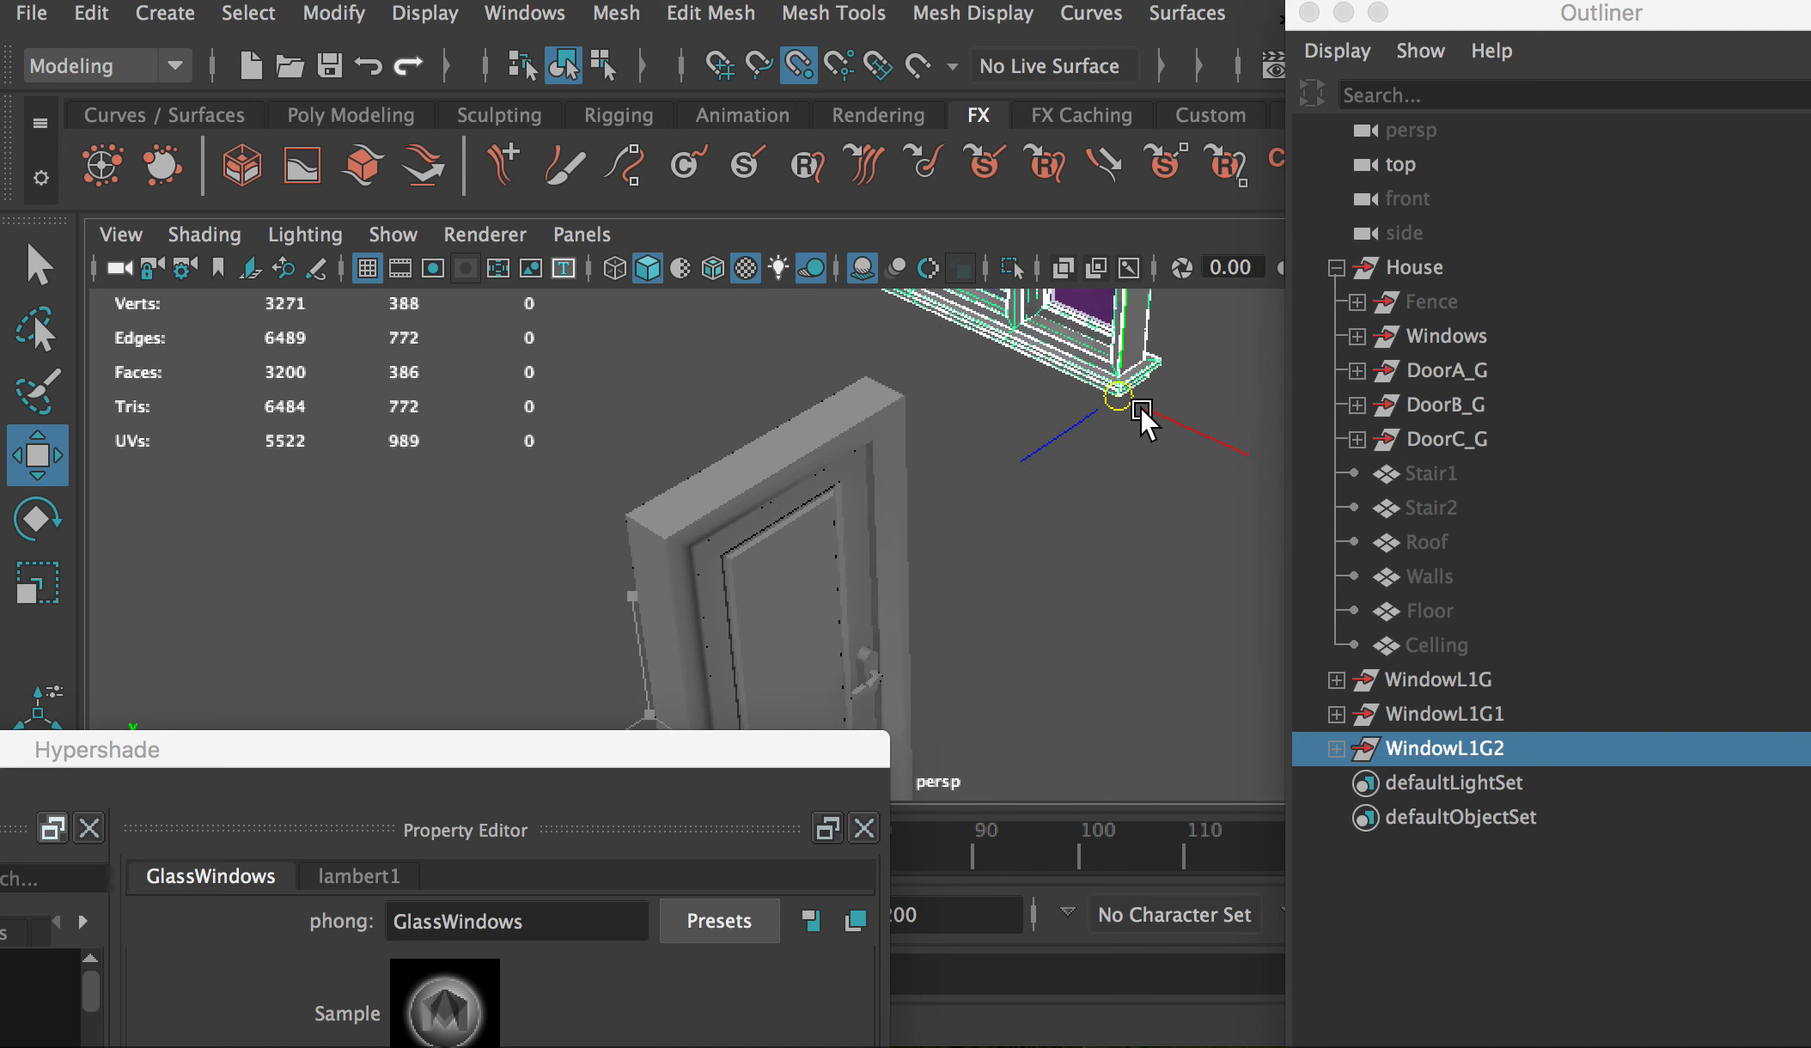
{"action": "key", "text": "f"}
{"action": "right_click_drag", "start_coordinate": [1026, 607], "coordinate": [1134, 682], "text": "alt"}
{"action": "middle_click_drag", "start_coordinate": [1135, 683], "coordinate": [878, 513], "text": "alt"}
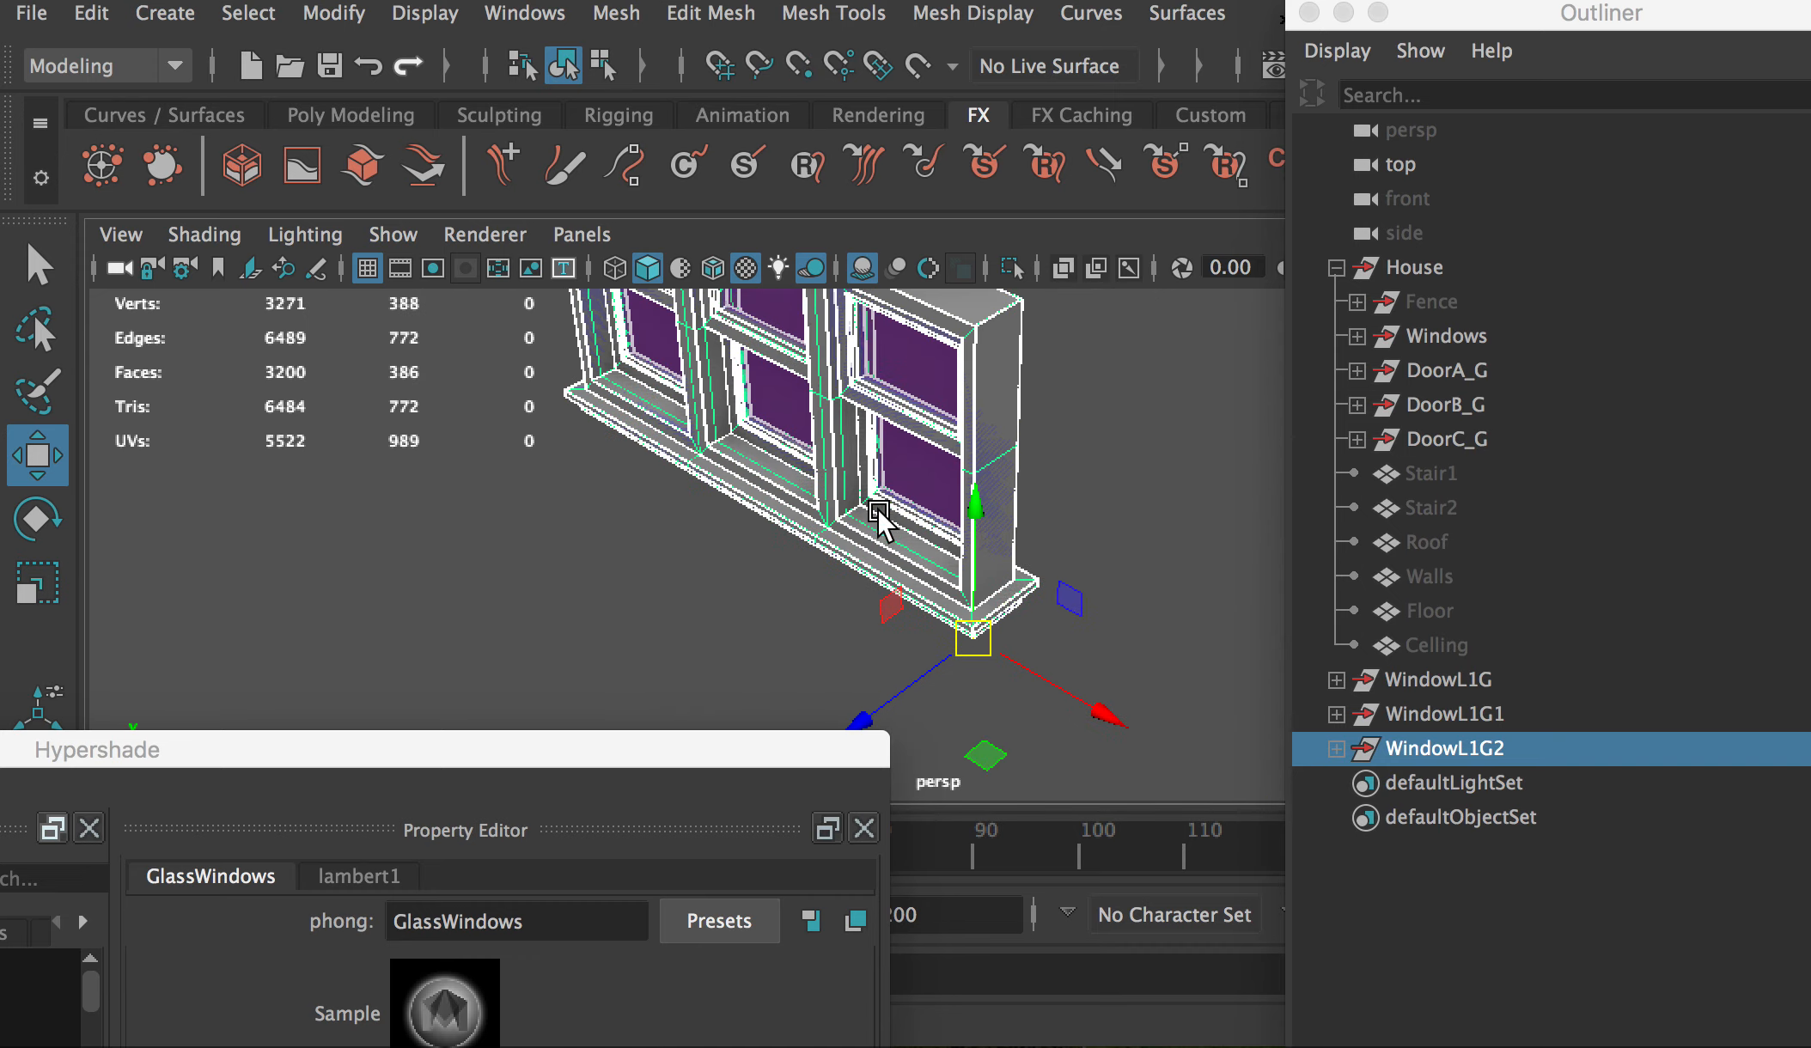
{"action": "left_click_drag", "start_coordinate": [878, 513], "coordinate": [851, 566], "text": "alt"}
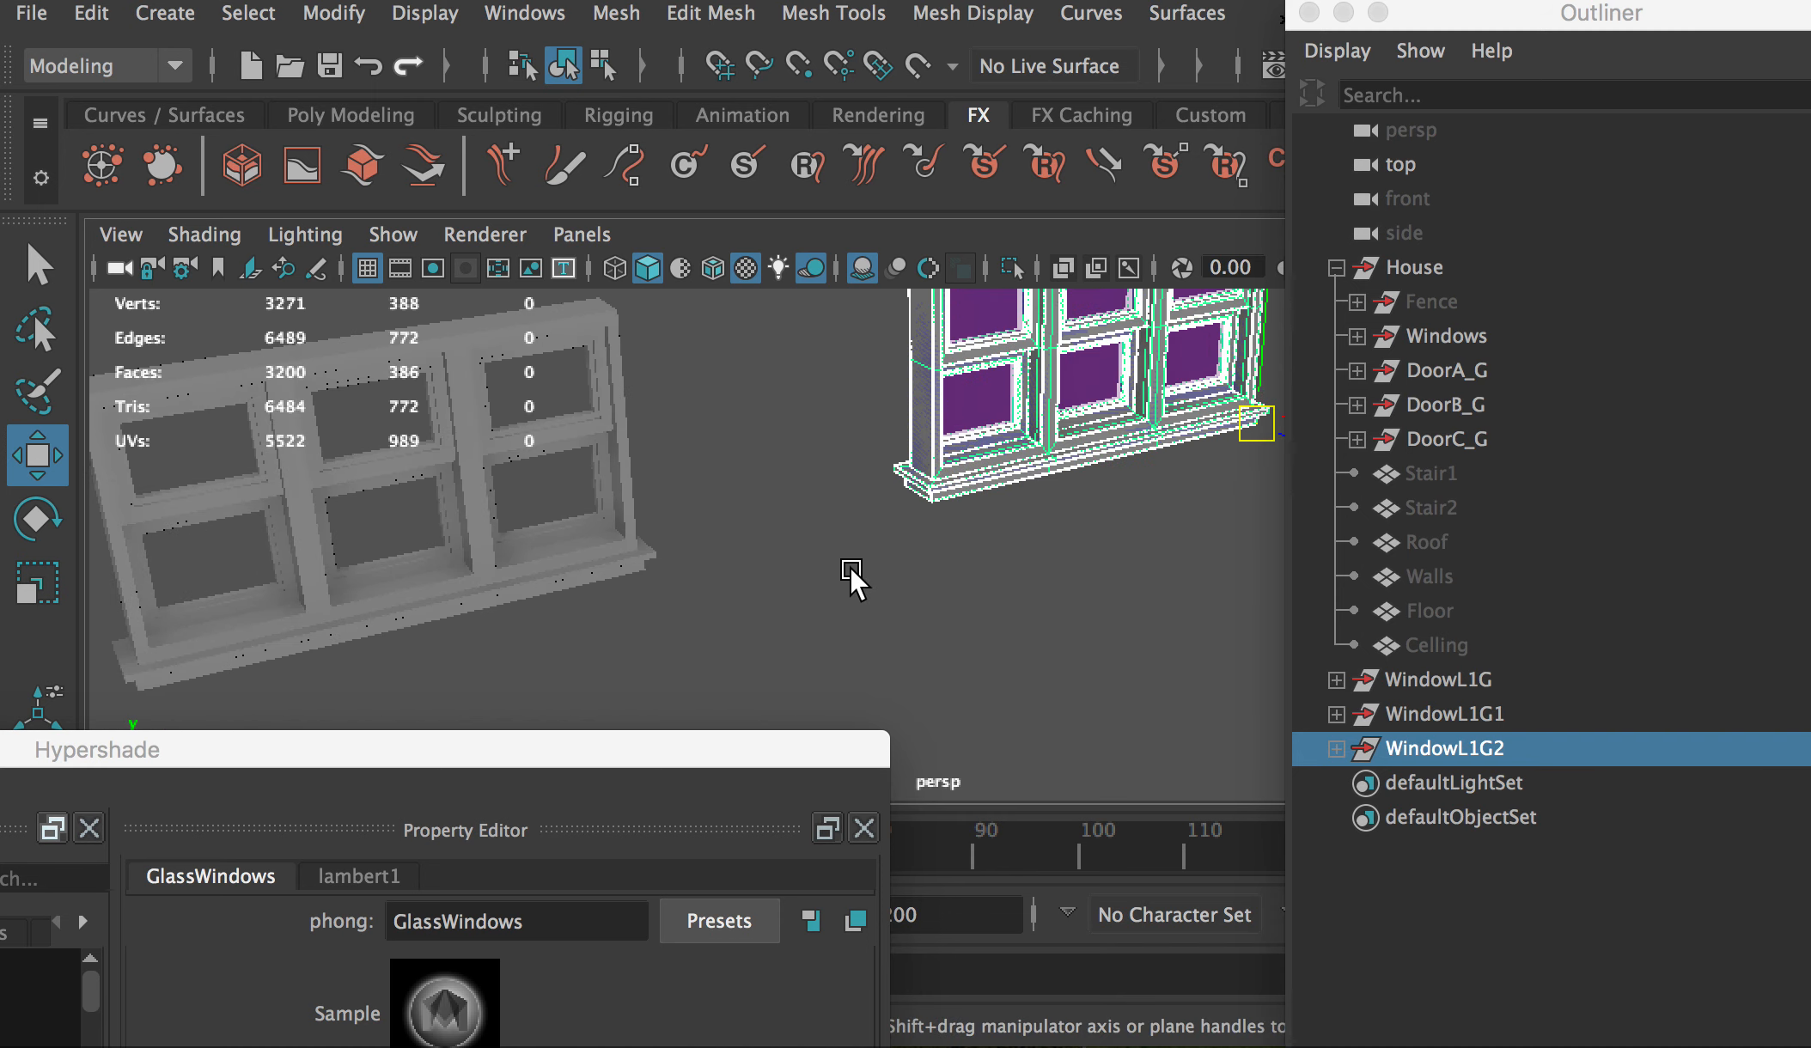
Step: Duplicate the WindowL1G2 group and vertex-snap the copy onto the remaining three-part frame beside it
{"action": "key", "text": "ctrl+d"}
{"action": "key", "text": "v"}
{"action": "left_click_drag", "start_coordinate": [1254, 427], "coordinate": [607, 586]}
{"action": "scroll", "coordinate": [932, 595], "scroll_direction": "down", "scroll_amount": 3}
{"action": "left_click_drag", "start_coordinate": [931, 595], "coordinate": [816, 510], "text": "alt"}
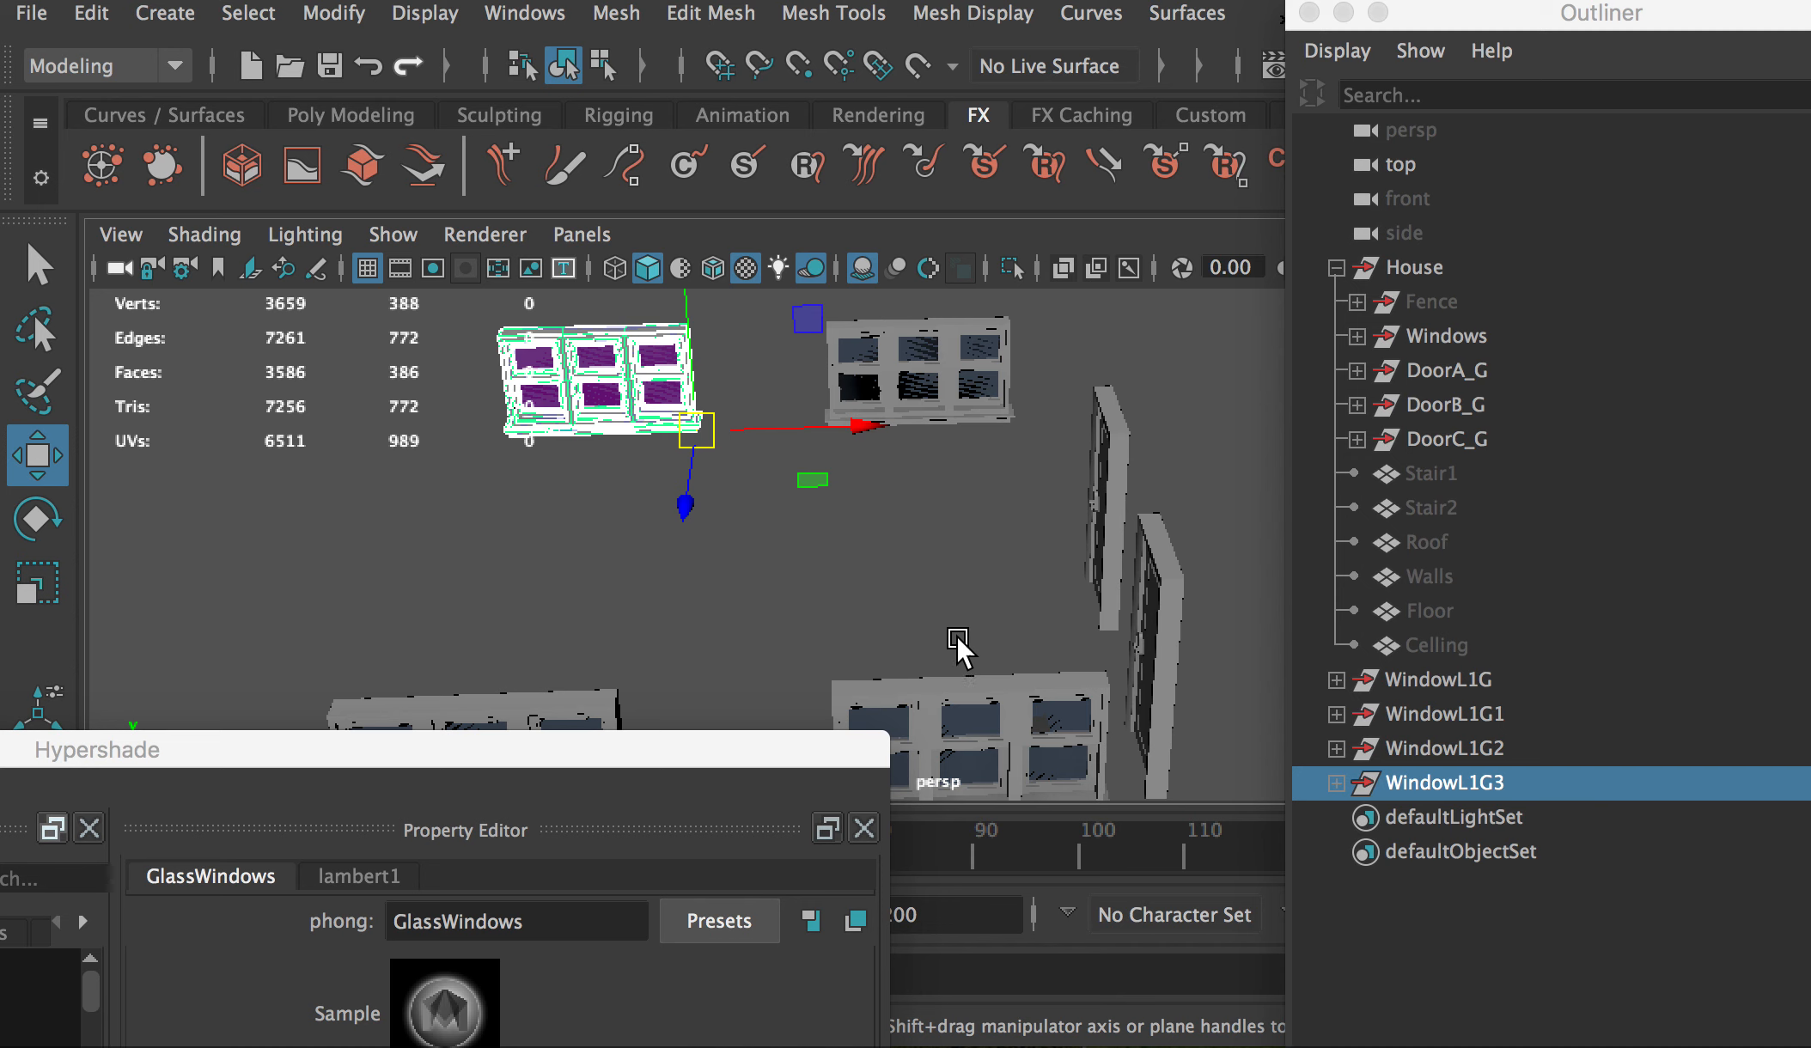
{"action": "left_click_drag", "start_coordinate": [957, 635], "coordinate": [900, 619], "text": "alt"}
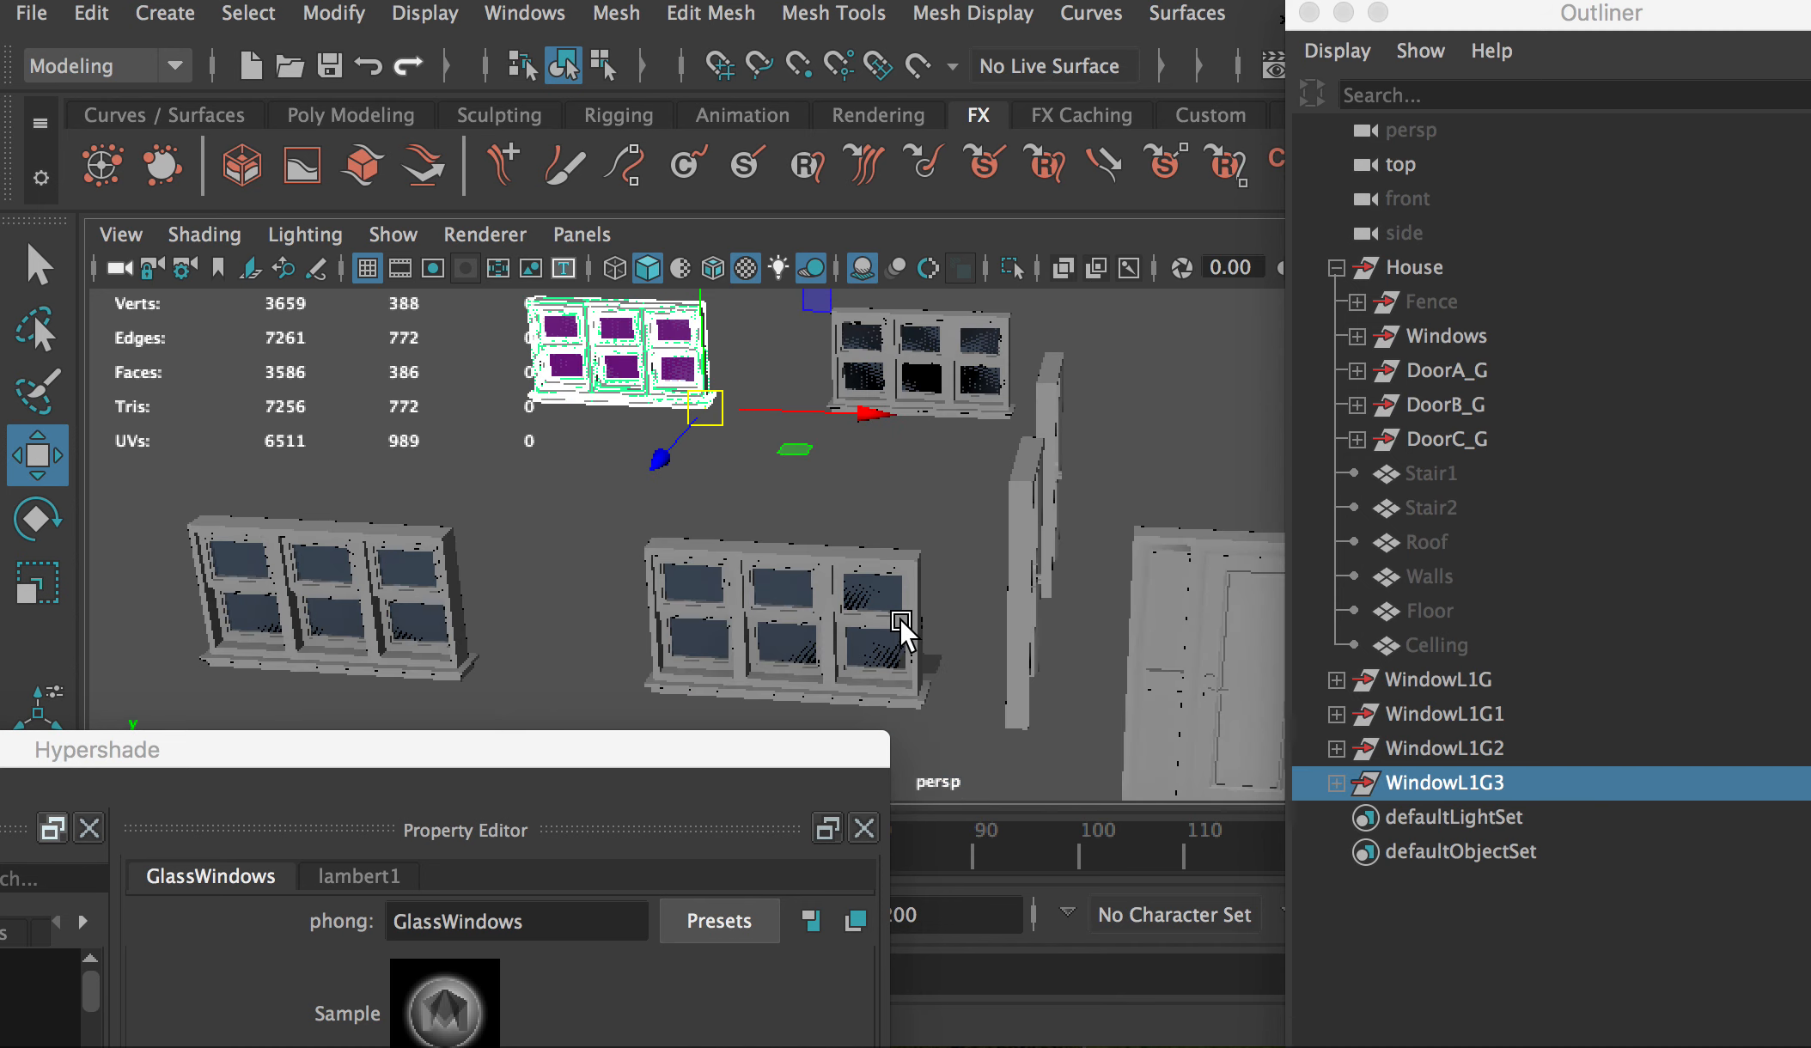
Step: Delete the old three-part windows polySurface57, polySurface58 and polySurface59 from the Windows group, keeping the two smaller two-part windows
{"action": "left_click", "coordinate": [1359, 338]}
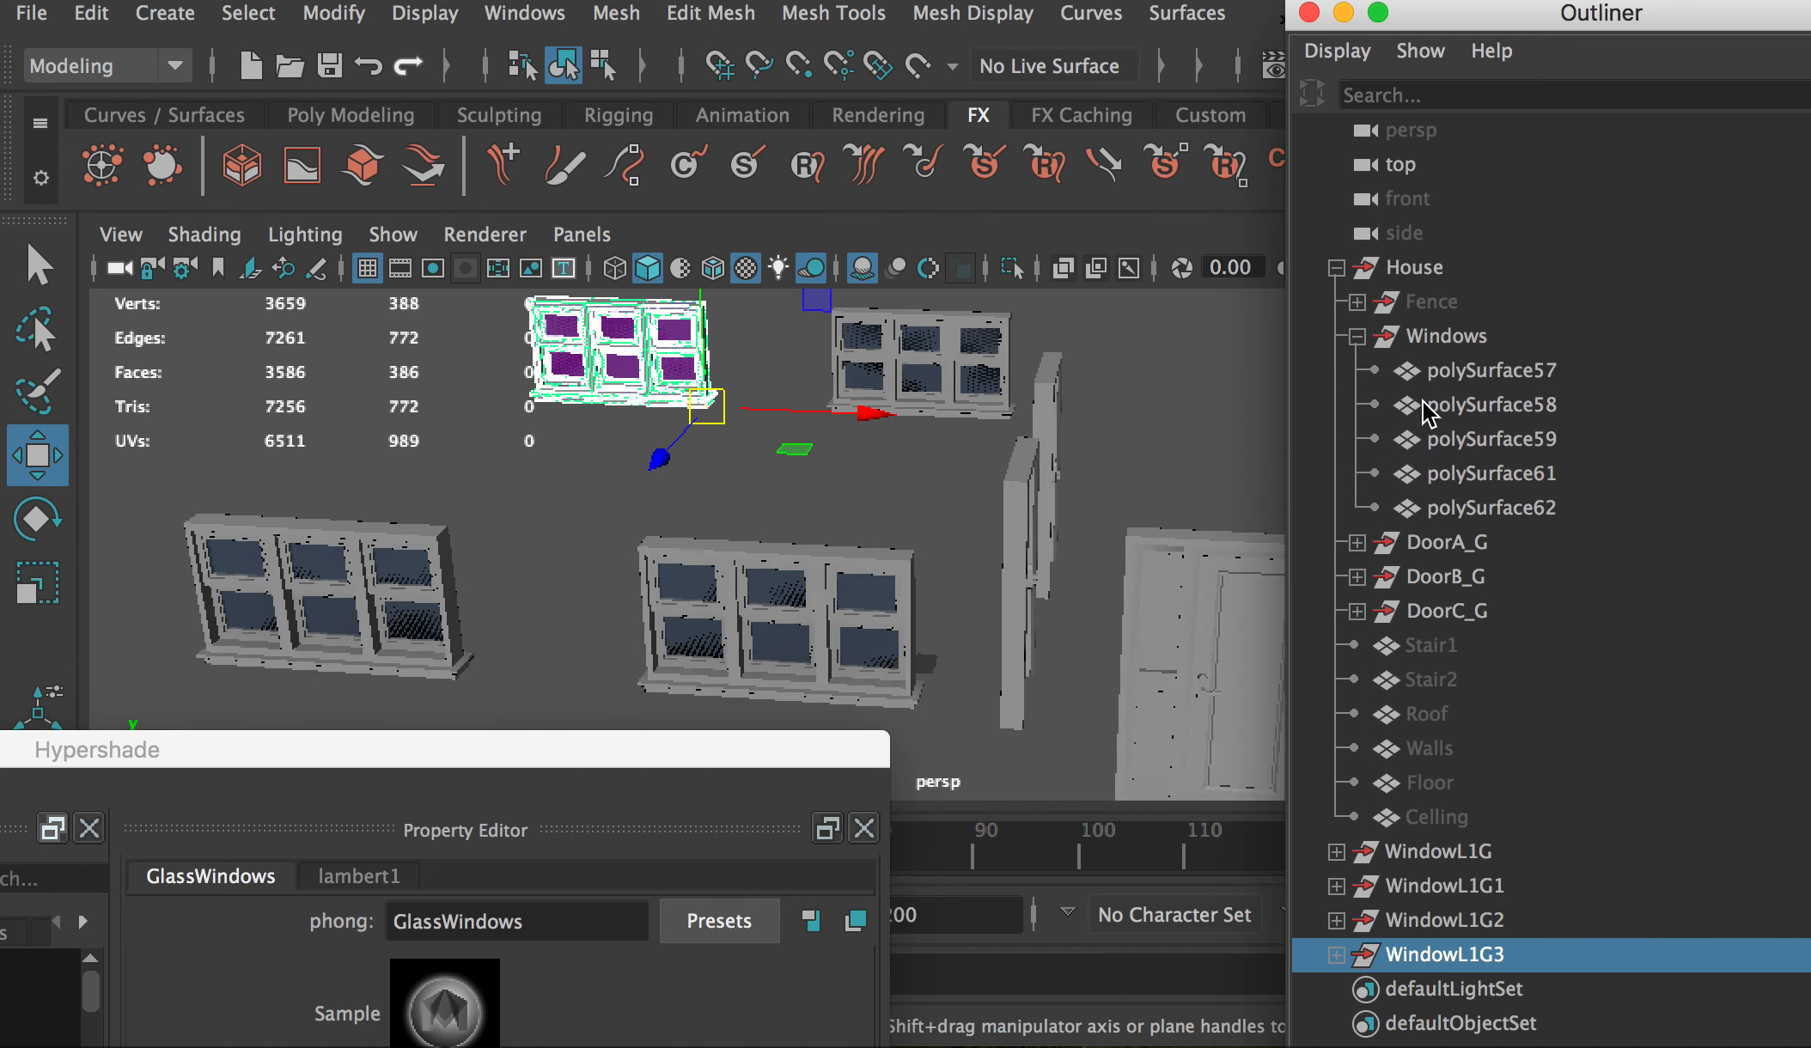
{"action": "left_click", "coordinate": [1471, 370]}
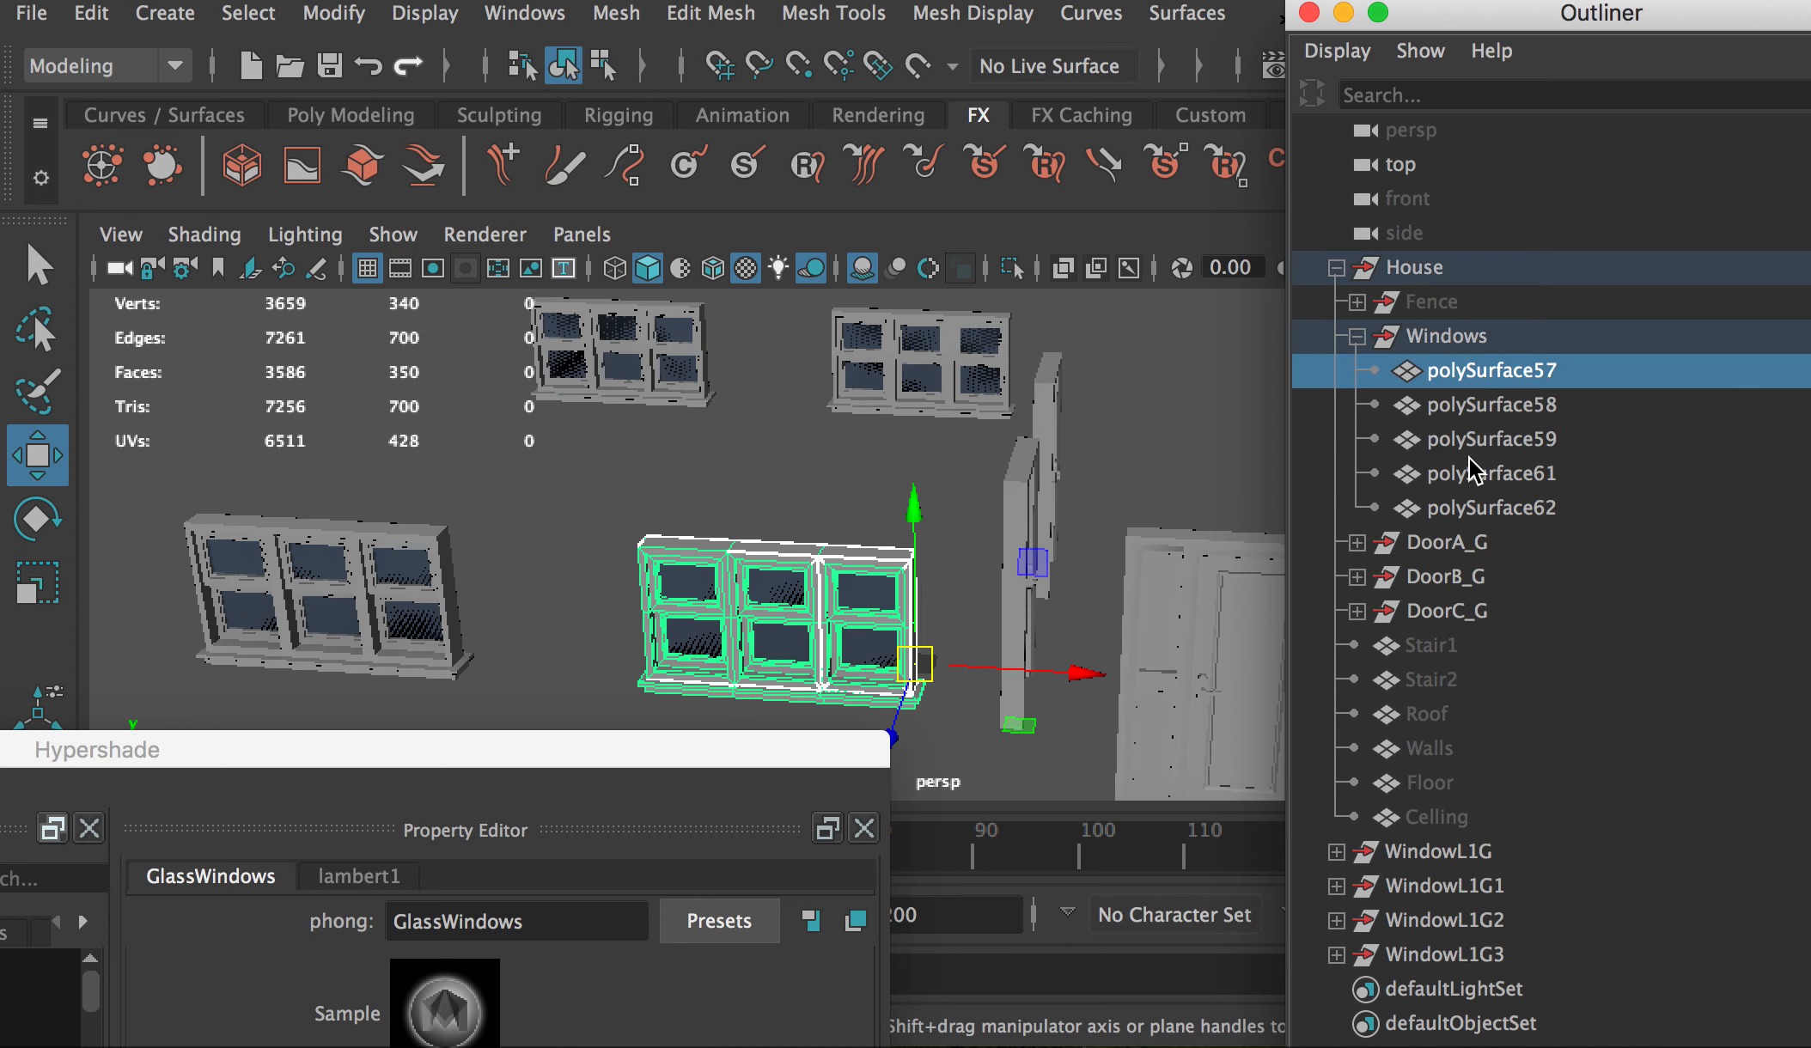
{"action": "left_click", "coordinate": [1413, 507], "text": "shift"}
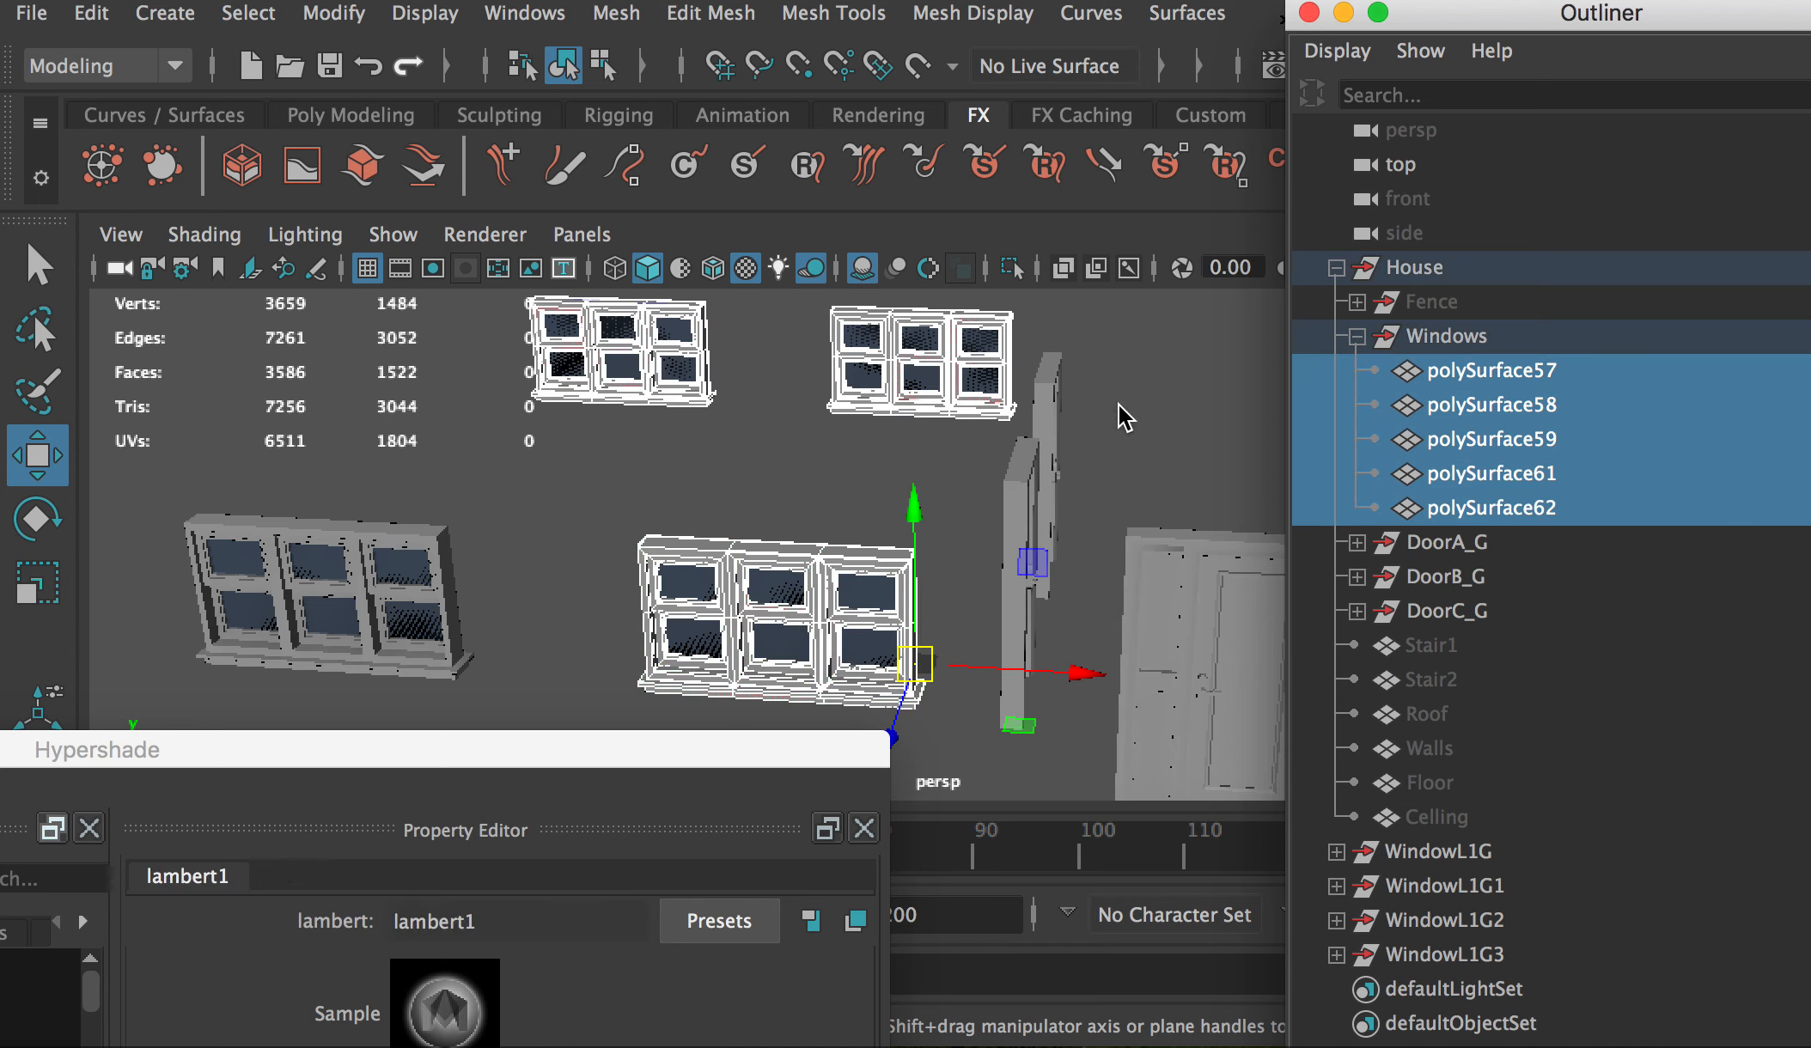
{"action": "left_click_drag", "start_coordinate": [1064, 453], "coordinate": [1144, 511], "text": "alt"}
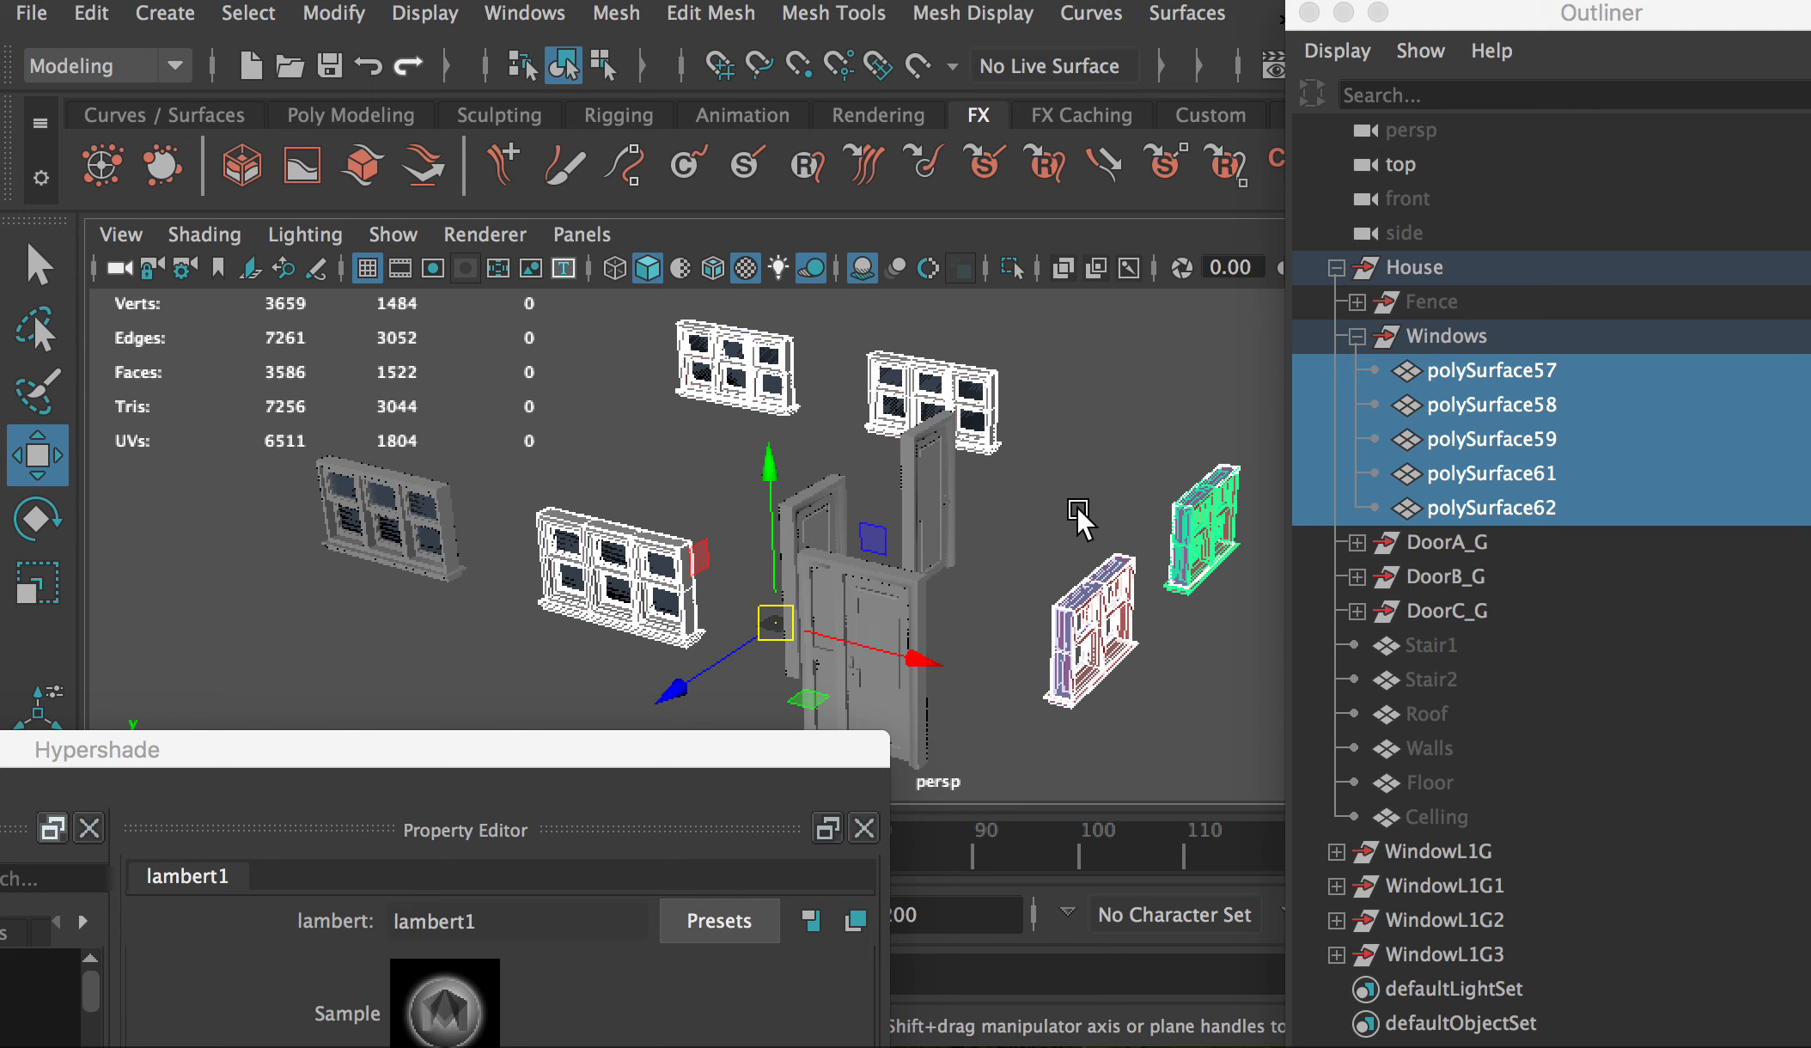
{"action": "left_click_drag", "start_coordinate": [1212, 696], "coordinate": [1212, 697], "text": "ctrl"}
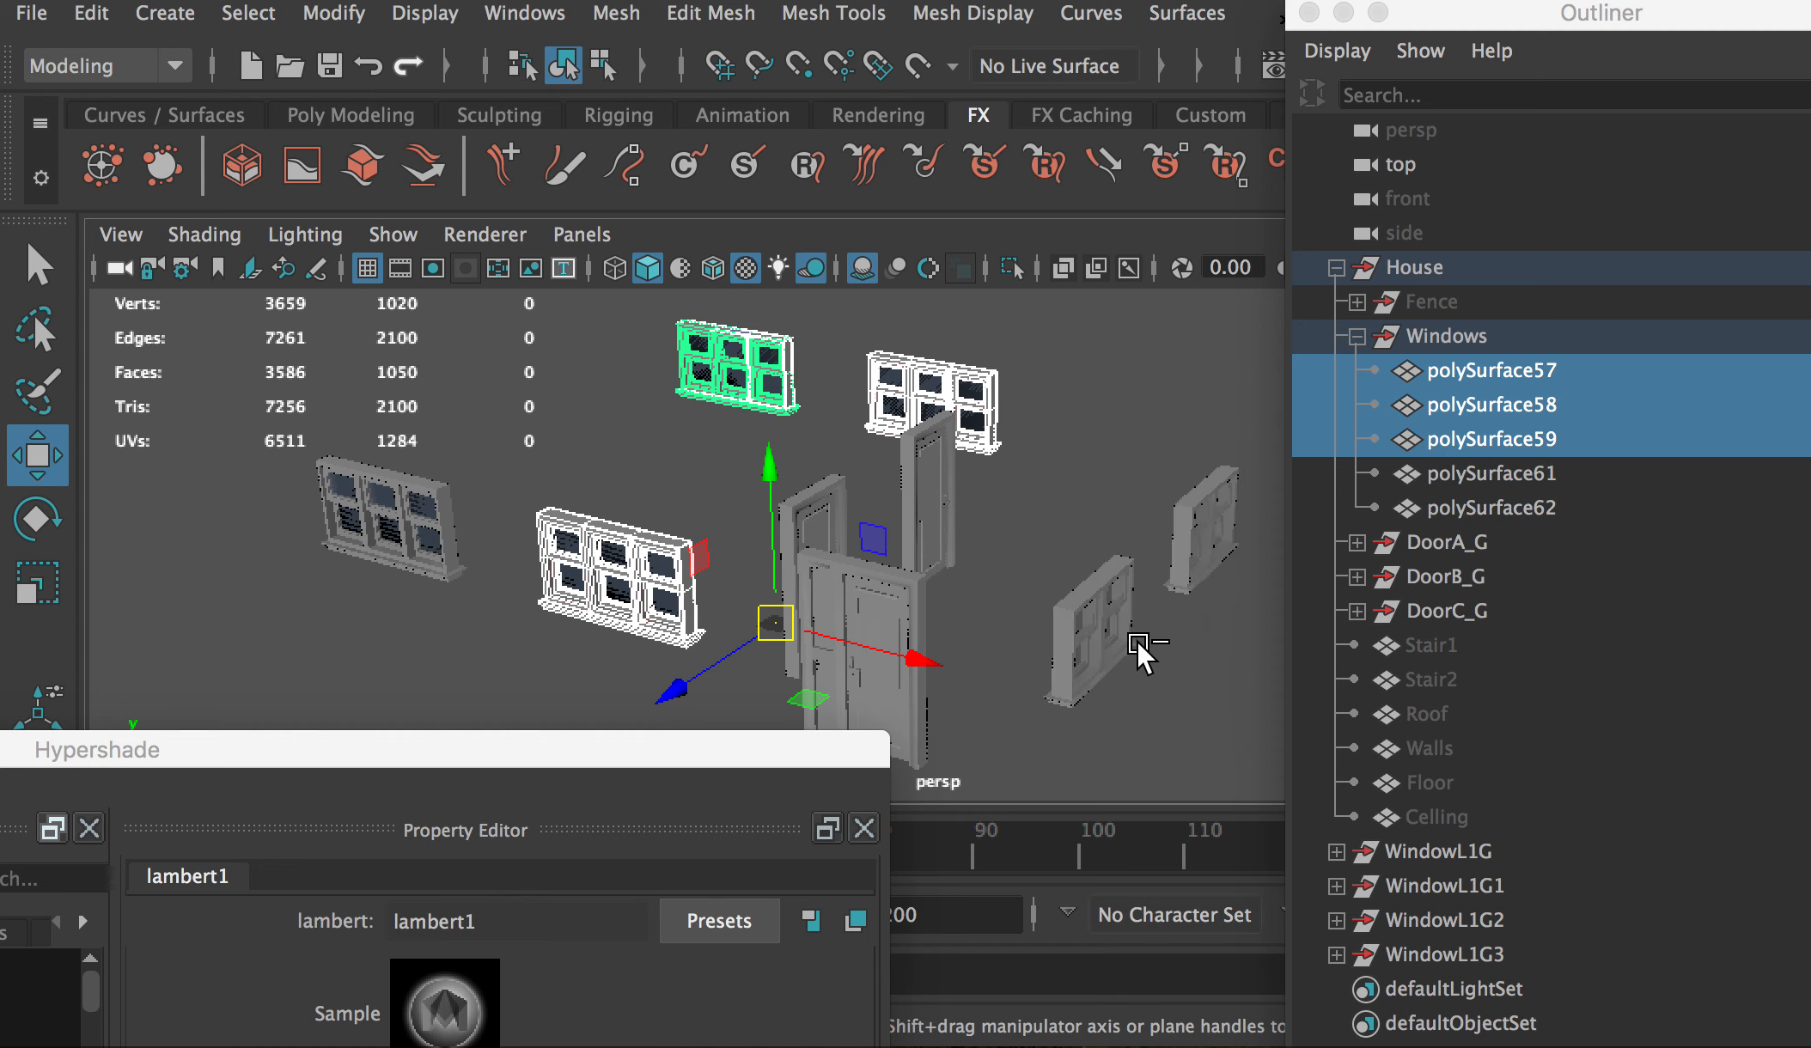
{"action": "key", "text": "Delete"}
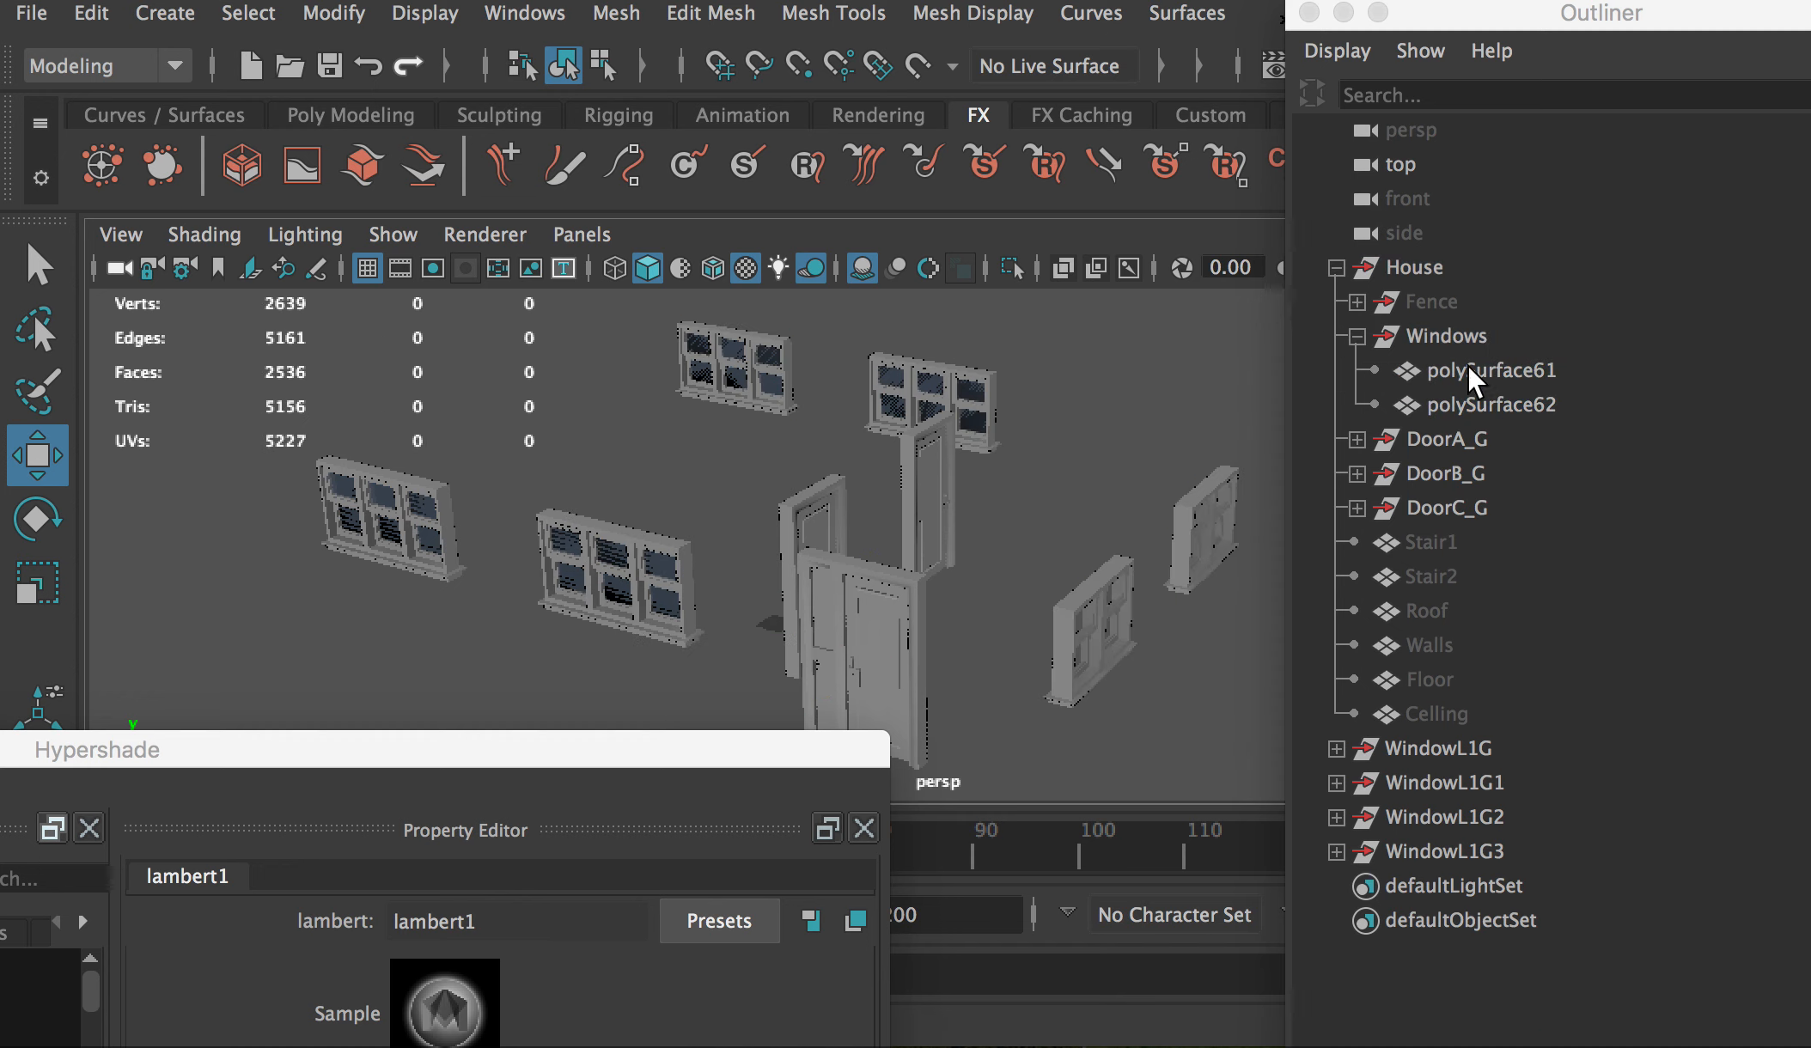
Step: Duplicate one glass pane of WindowL1G, move the copy along X towards the two-part windows, and take it out of the group
{"action": "left_click_drag", "start_coordinate": [1052, 541], "coordinate": [1155, 672], "text": "alt"}
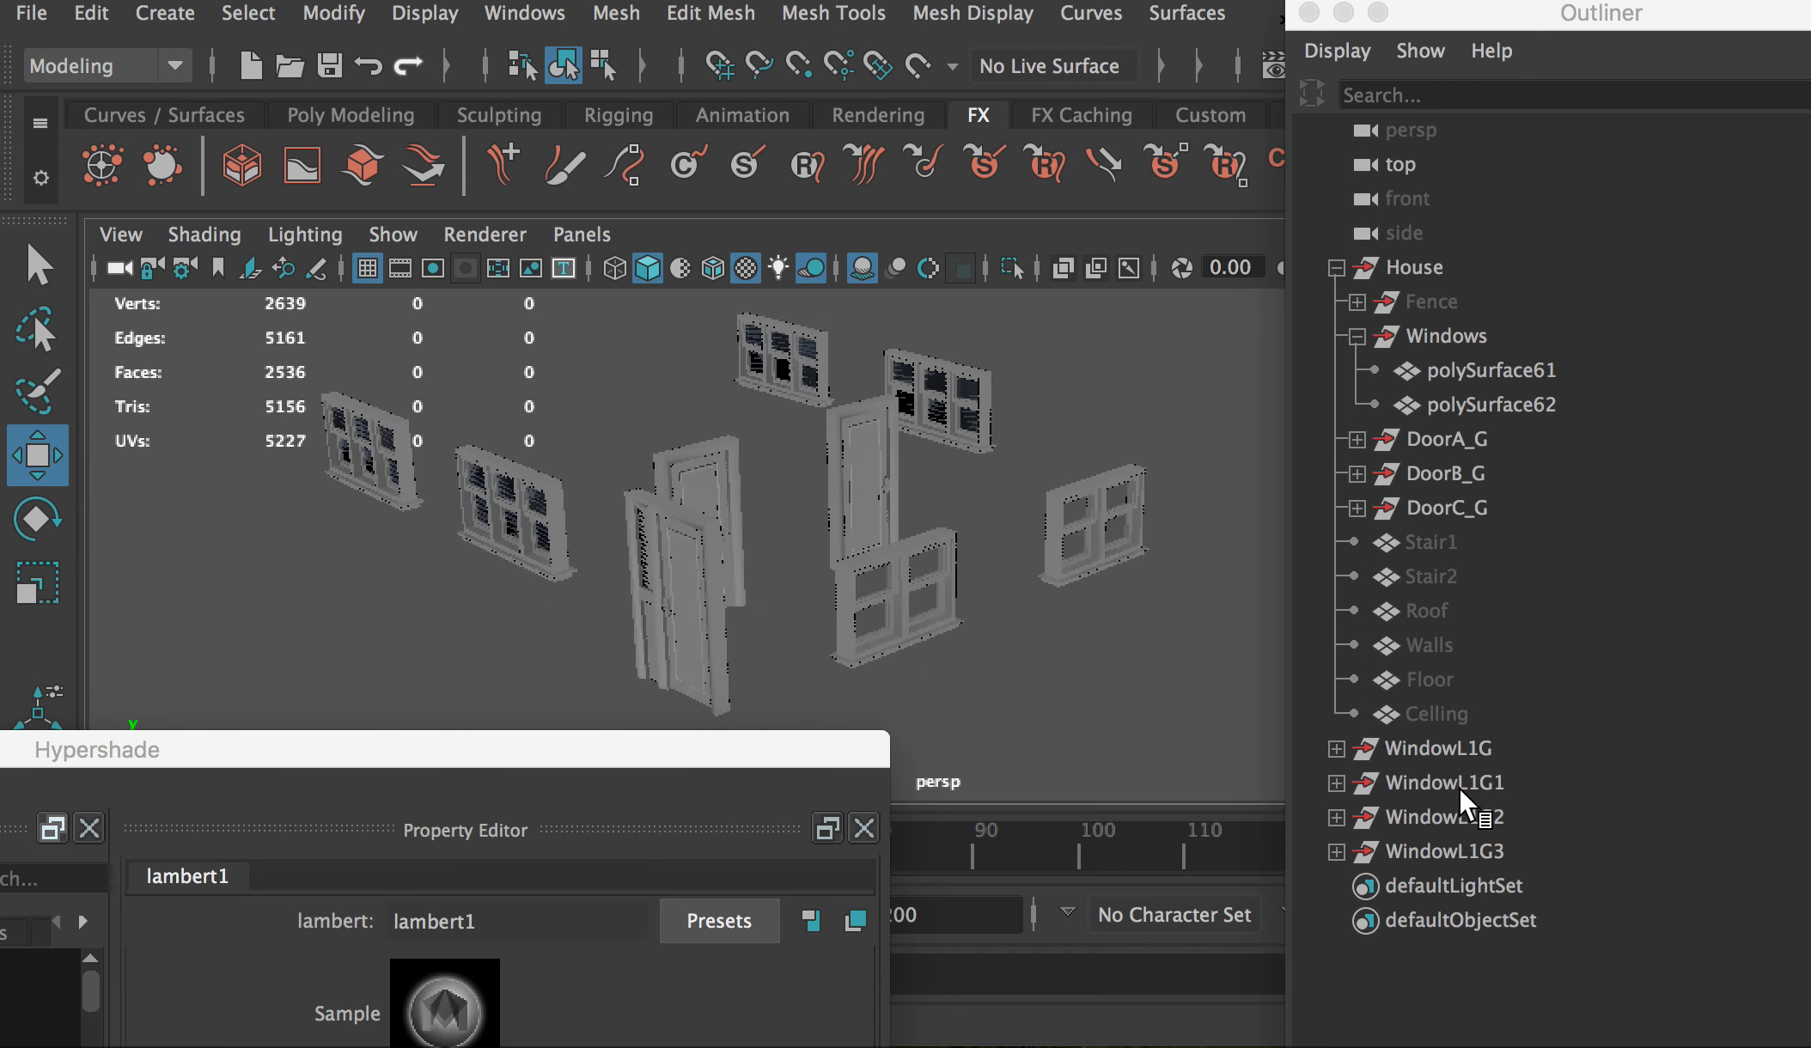
{"action": "left_click", "coordinate": [914, 617]}
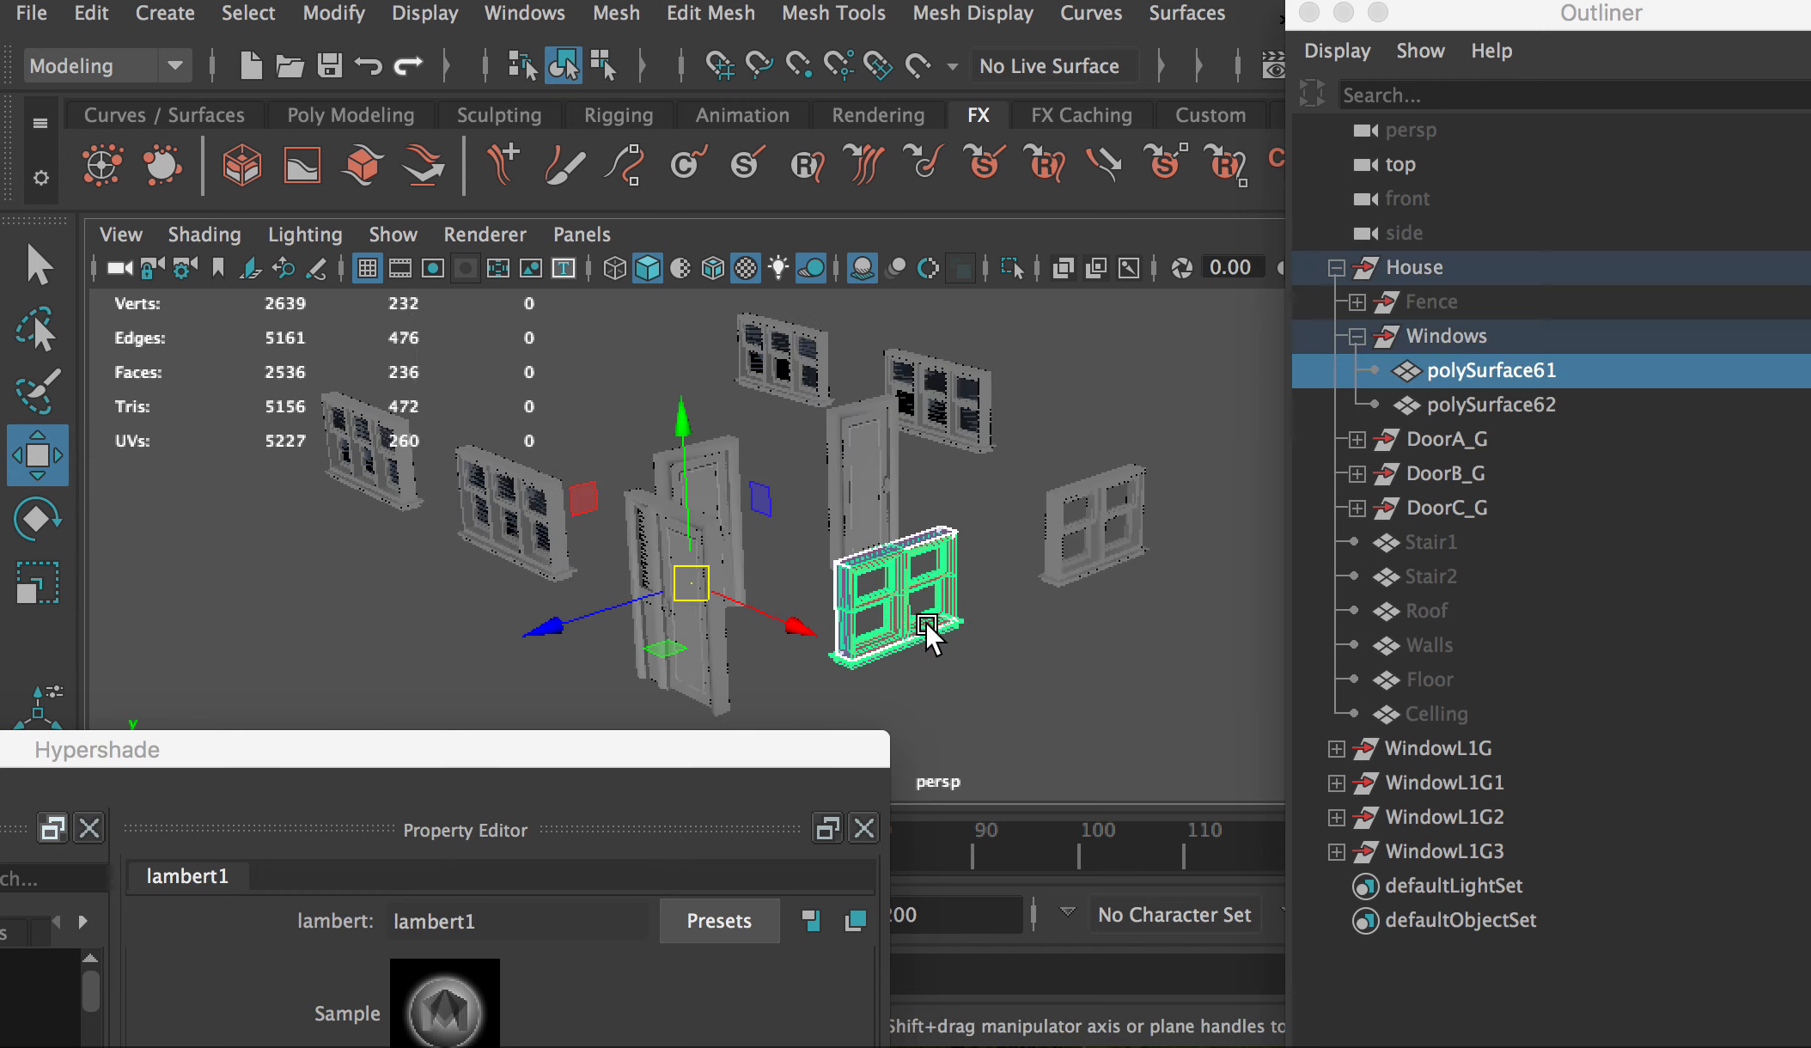
{"action": "left_click_drag", "start_coordinate": [883, 643], "coordinate": [1027, 646], "text": "alt"}
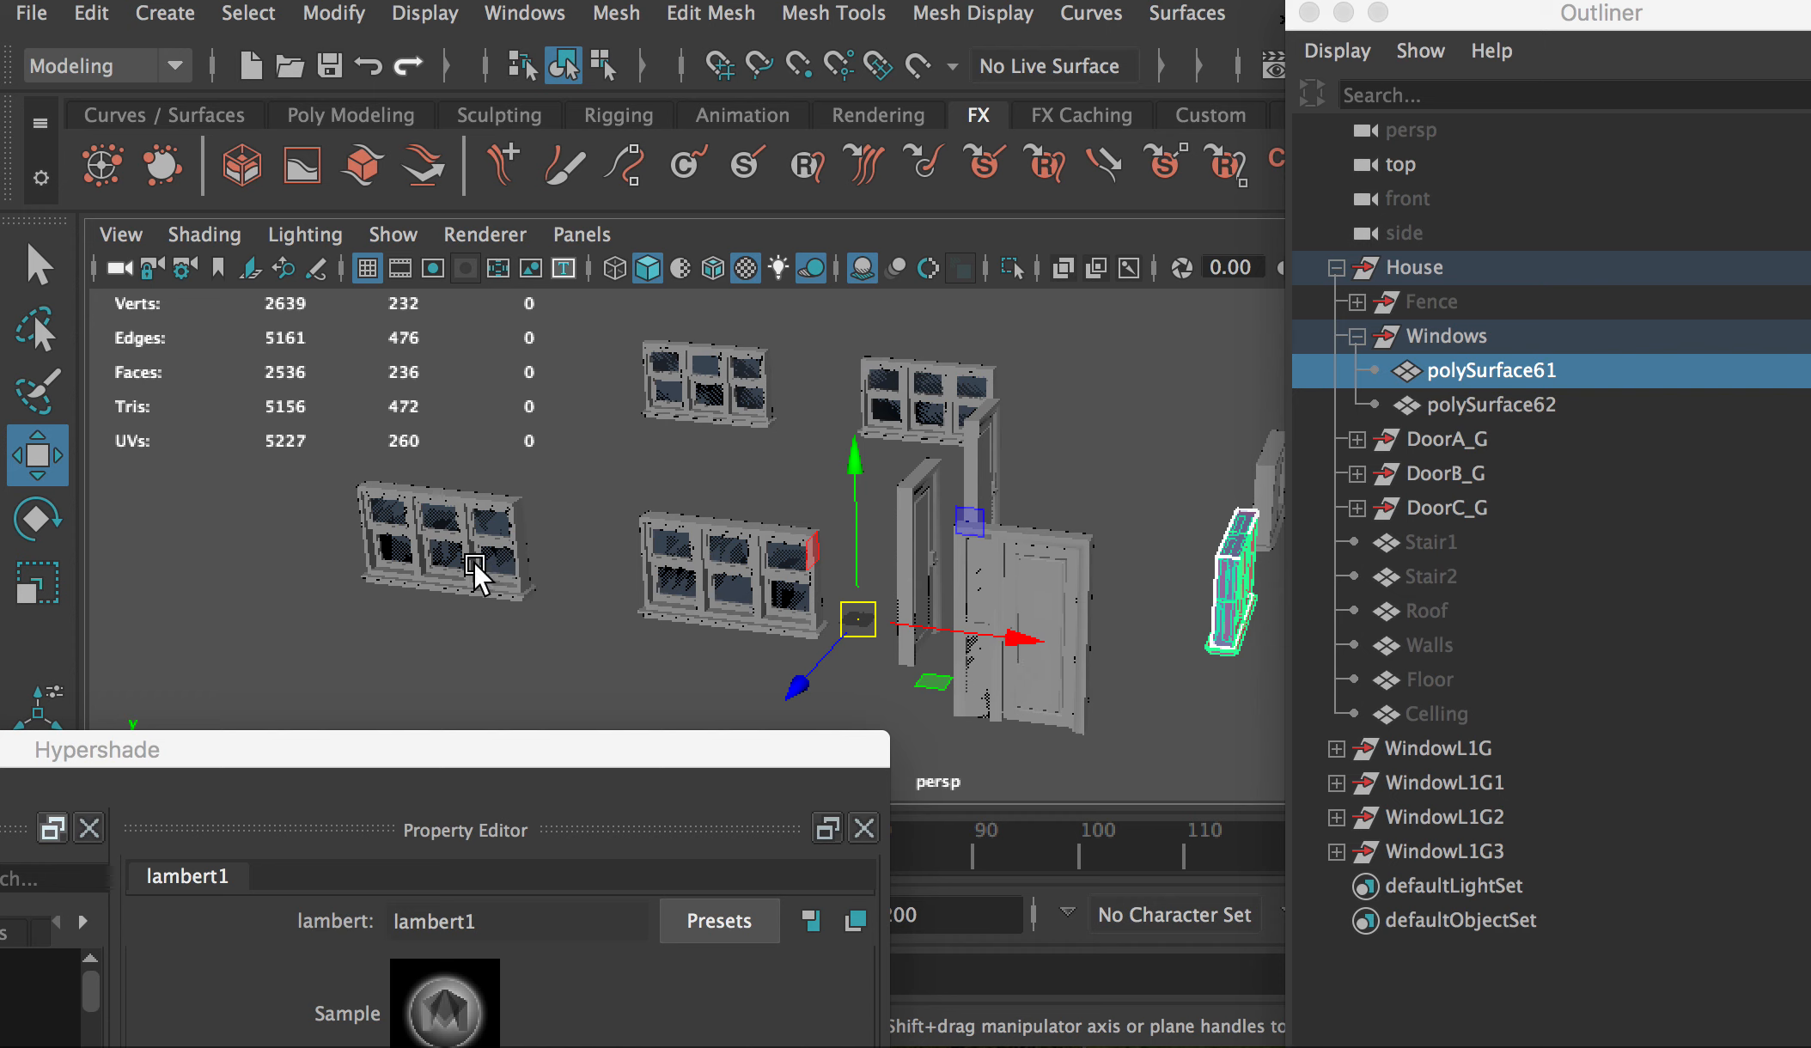
{"action": "left_click", "coordinate": [394, 551]}
{"action": "left_click", "coordinate": [413, 547]}
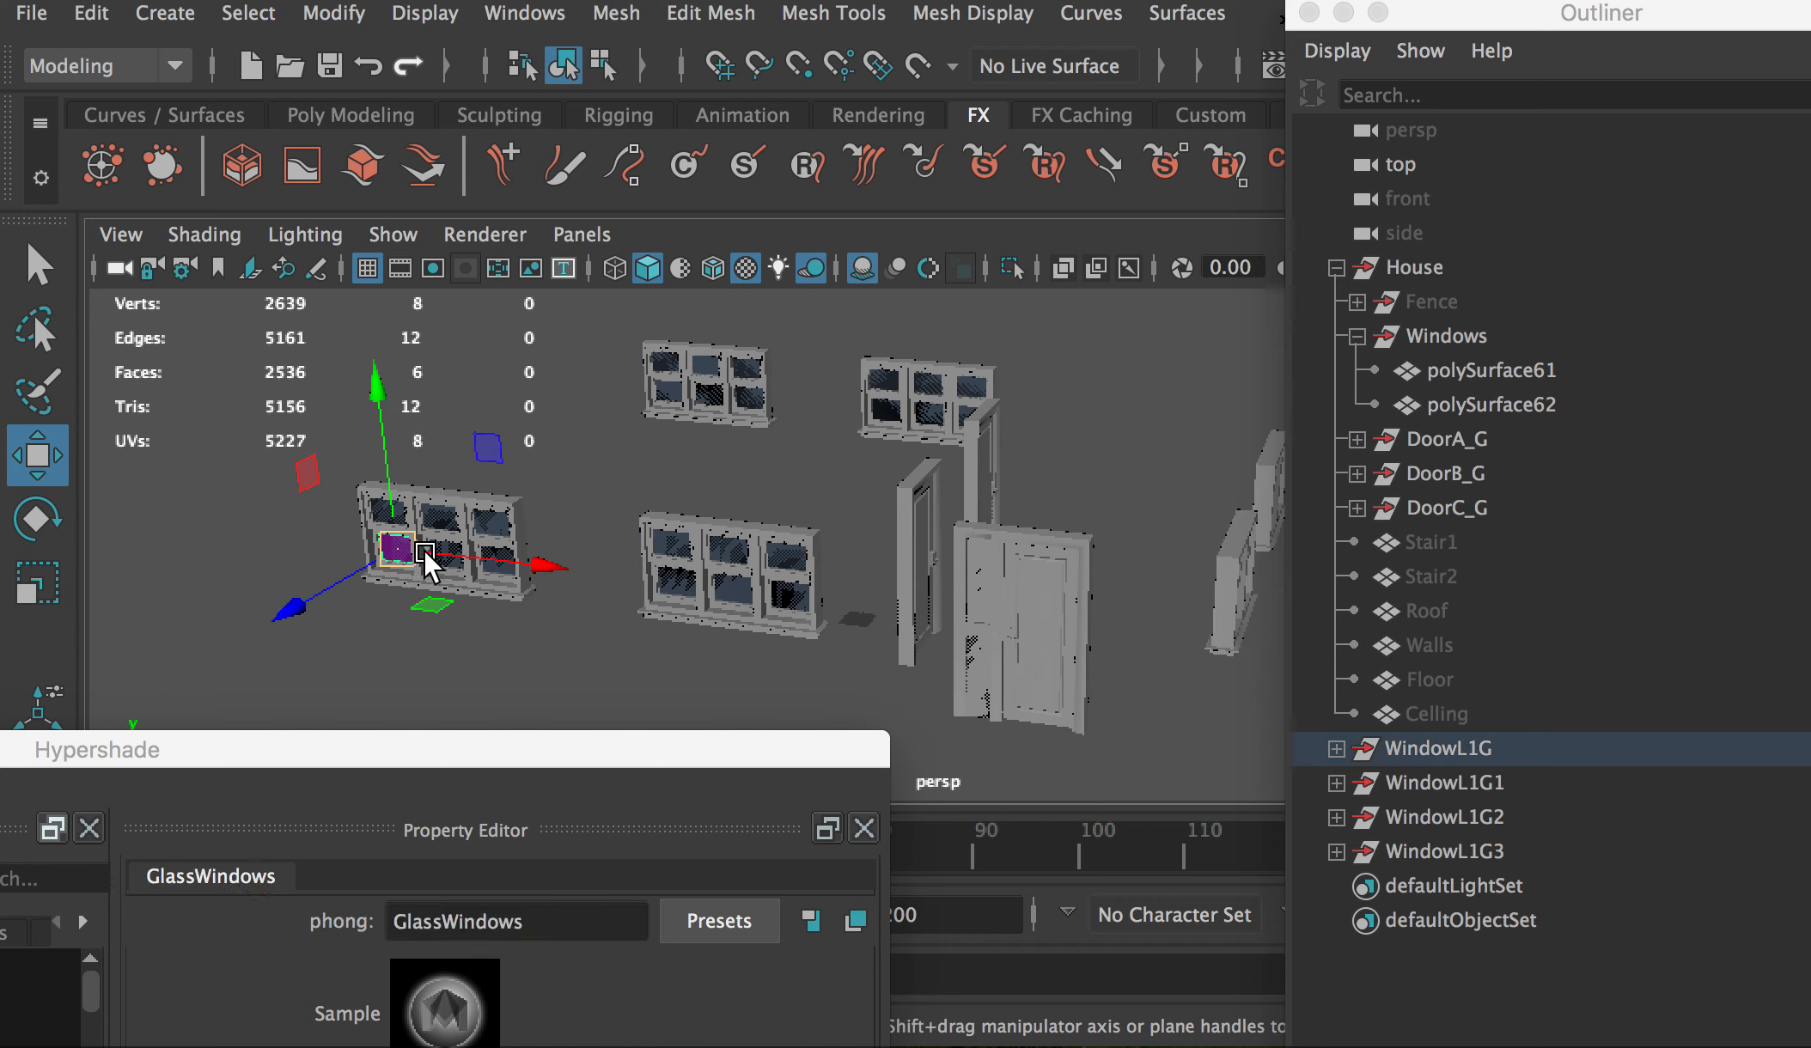
{"action": "left_click_drag", "start_coordinate": [435, 552], "coordinate": [1379, 662]}
{"action": "left_click_drag", "start_coordinate": [1096, 699], "coordinate": [1031, 705], "text": "alt"}
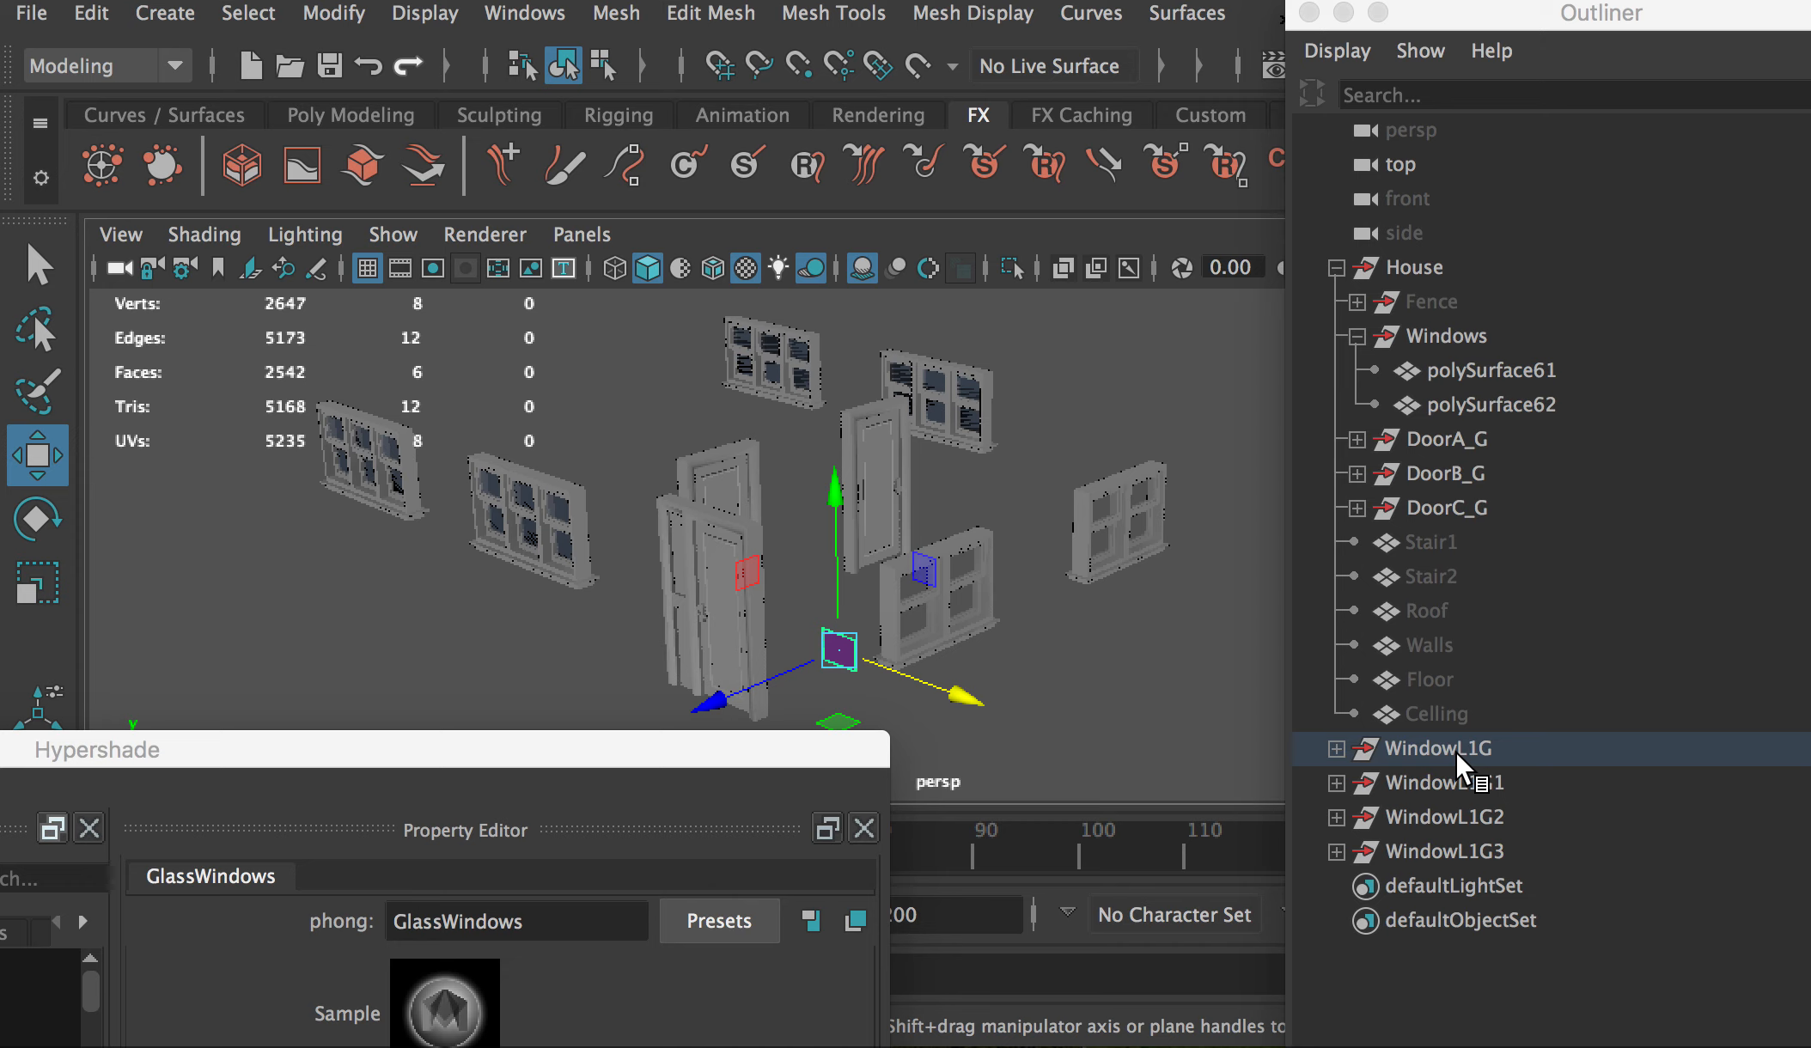
{"action": "middle_click_drag", "start_coordinate": [1456, 751], "coordinate": [1456, 750]}
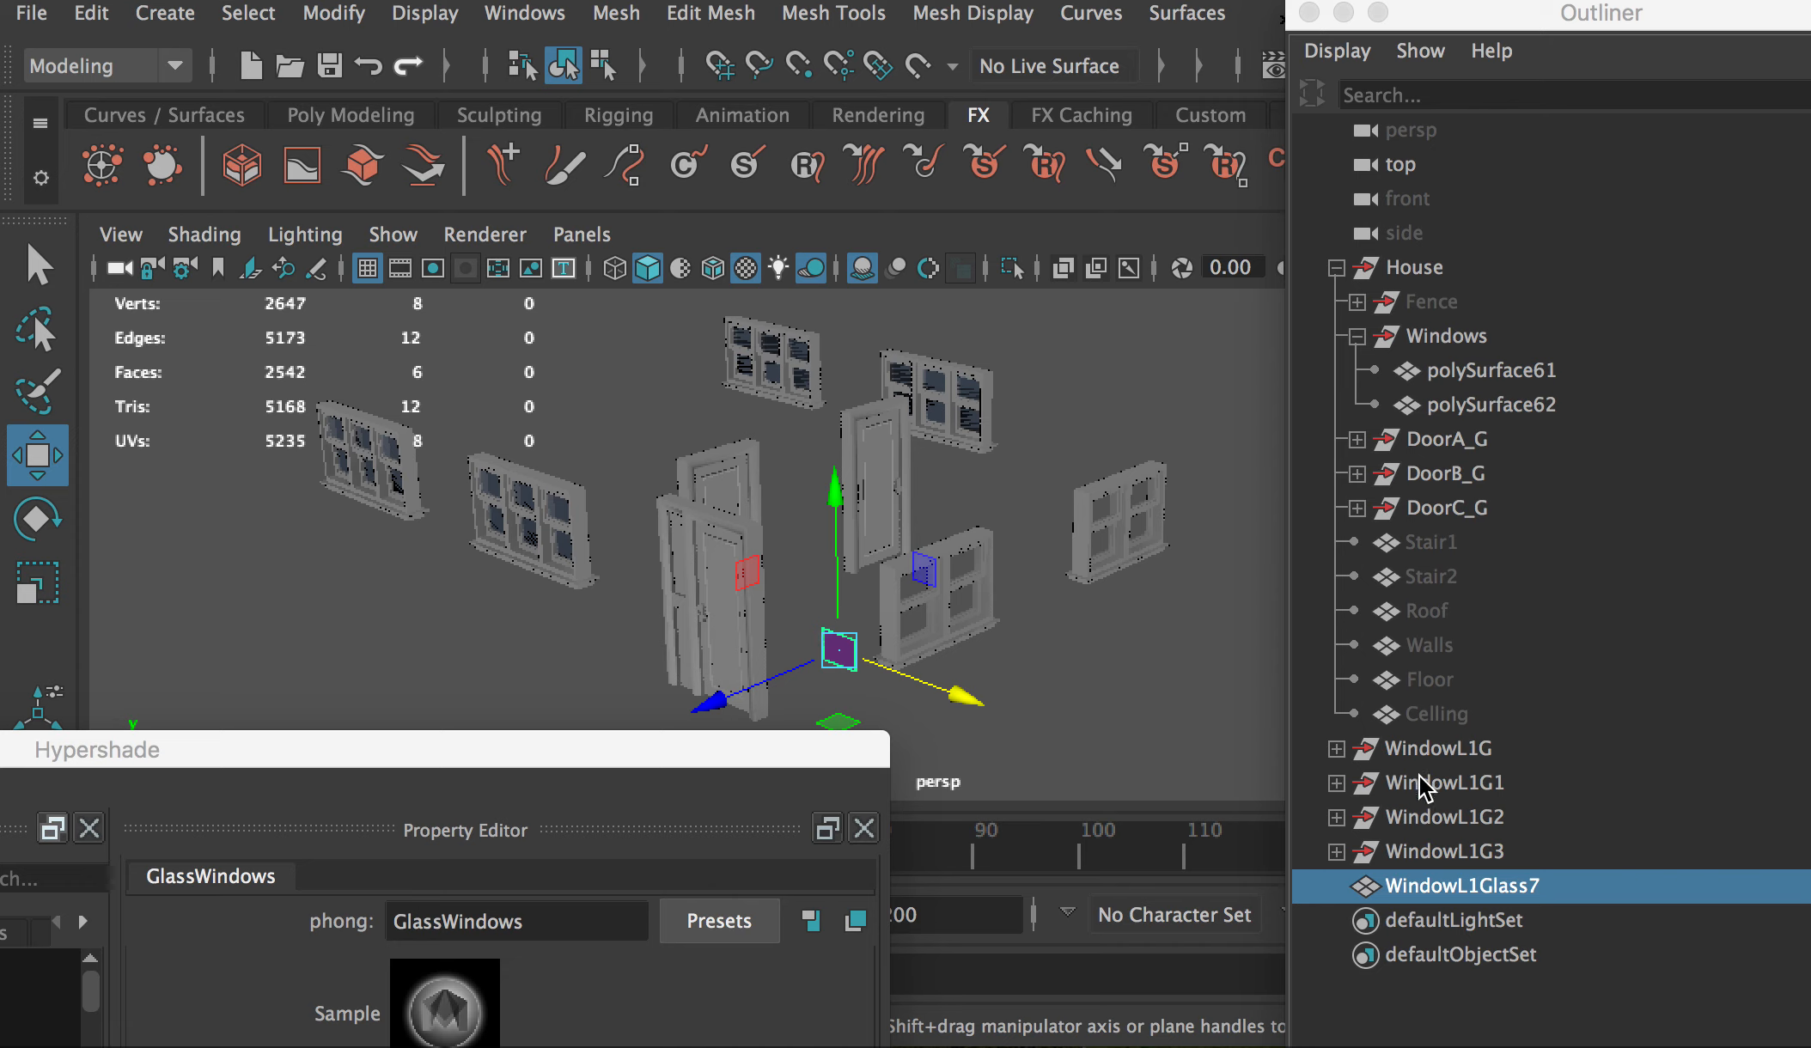
Step: Rename the separated glass pane as WindowS1Glass1
{"action": "left_click", "coordinate": [1492, 884]}
{"action": "double_click", "coordinate": [1494, 884]}
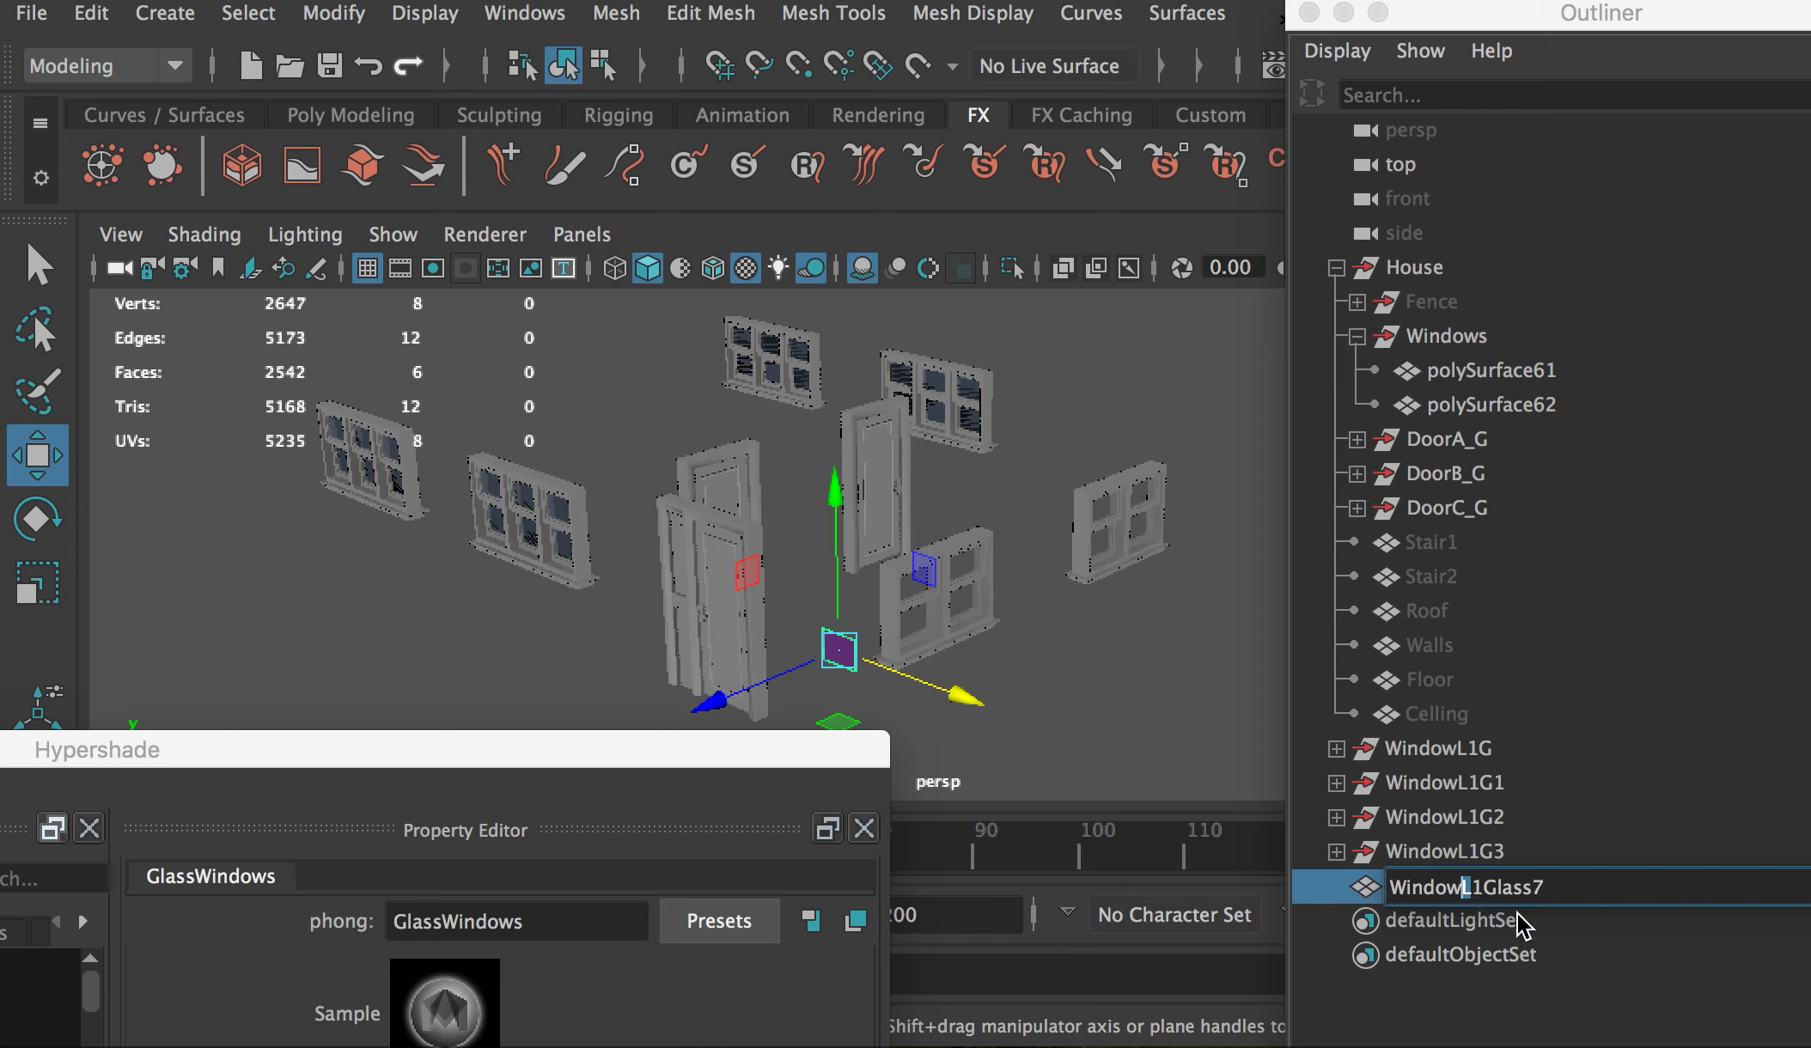
{"action": "type", "text": "1"}
Step: Unparent the two-part window polySurface61 from the Windows group and rename it as WindowS1
{"action": "left_click", "coordinate": [1471, 367]}
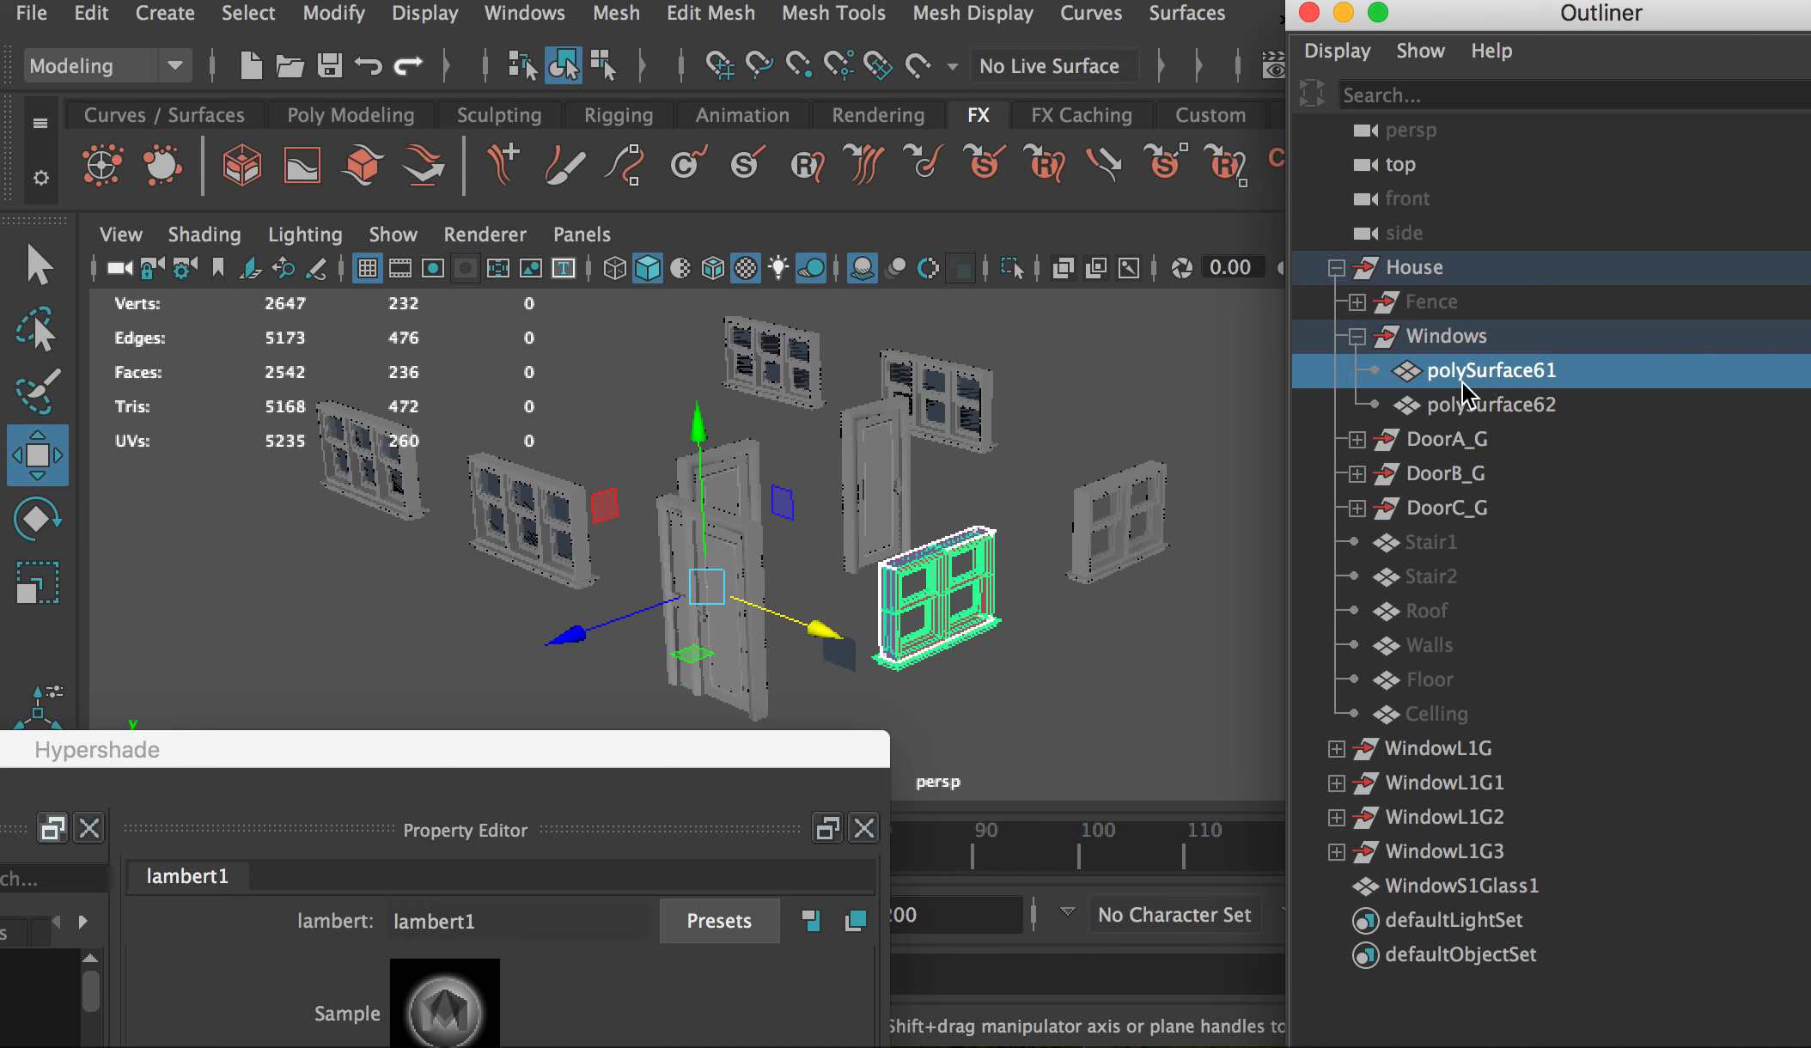
{"action": "key", "text": "shift+p"}
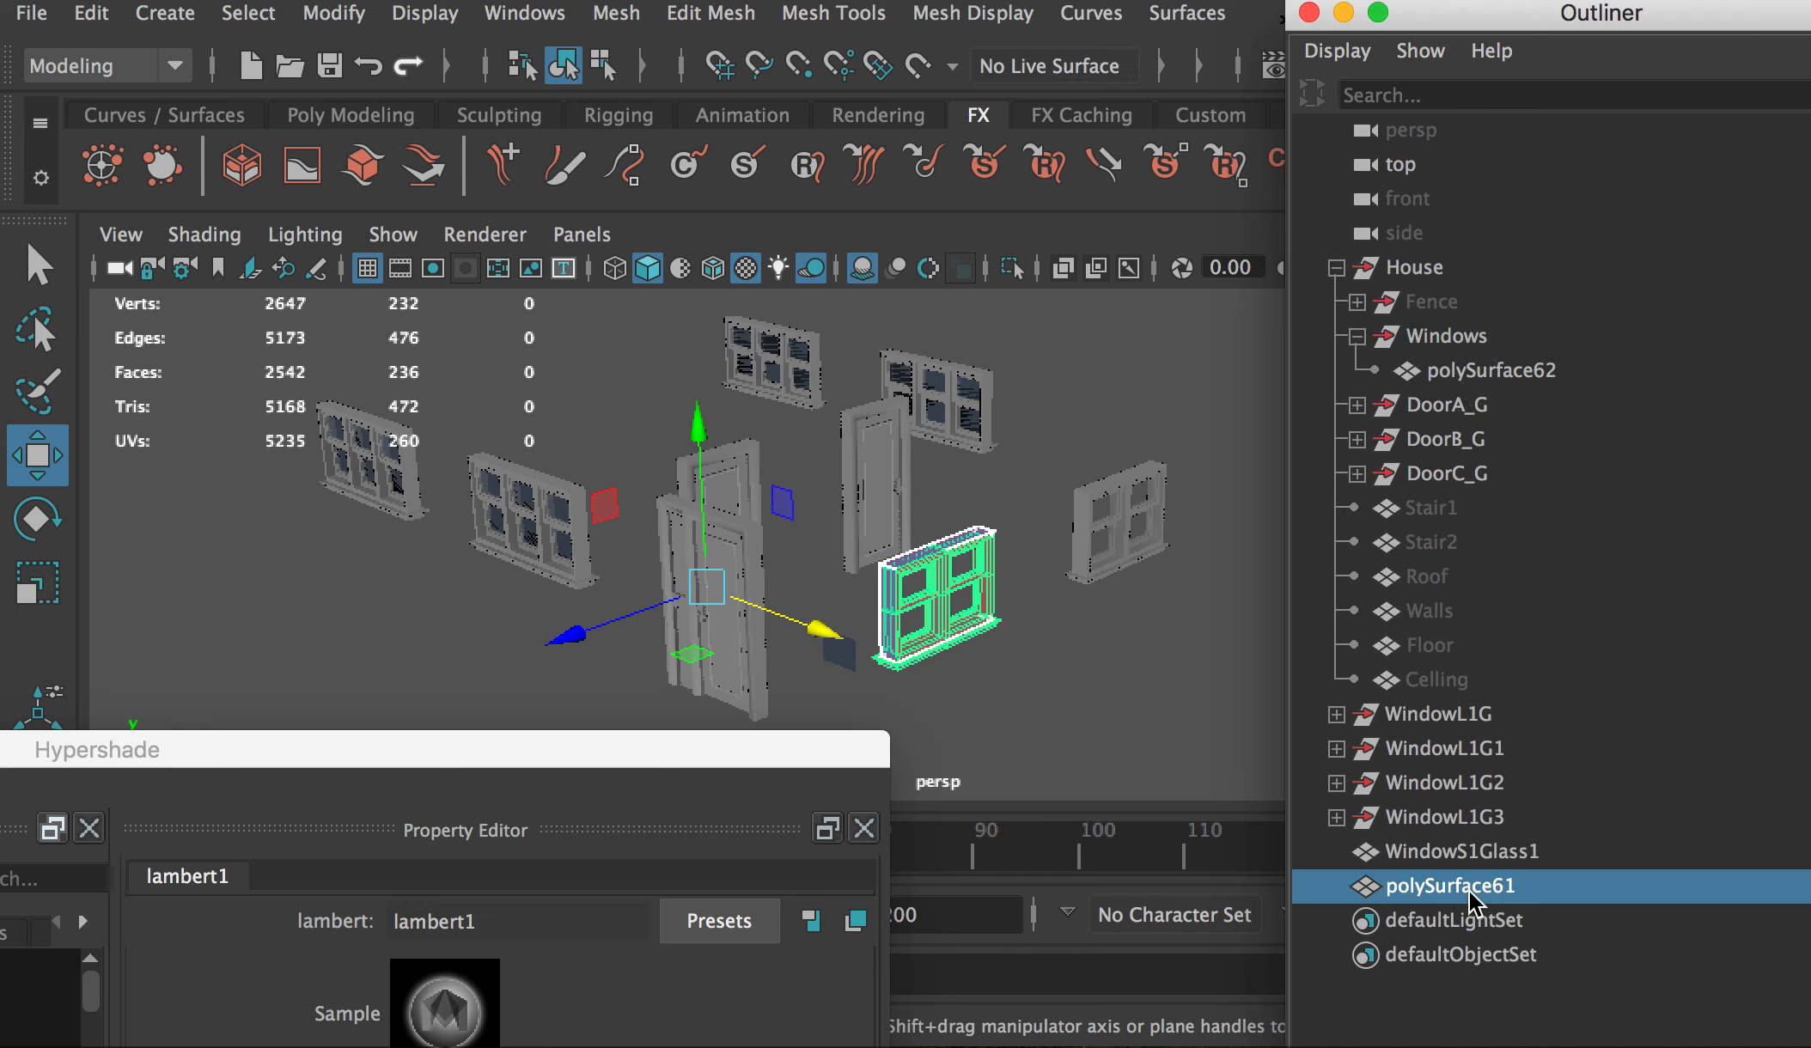
{"action": "double_click", "coordinate": [1451, 852]}
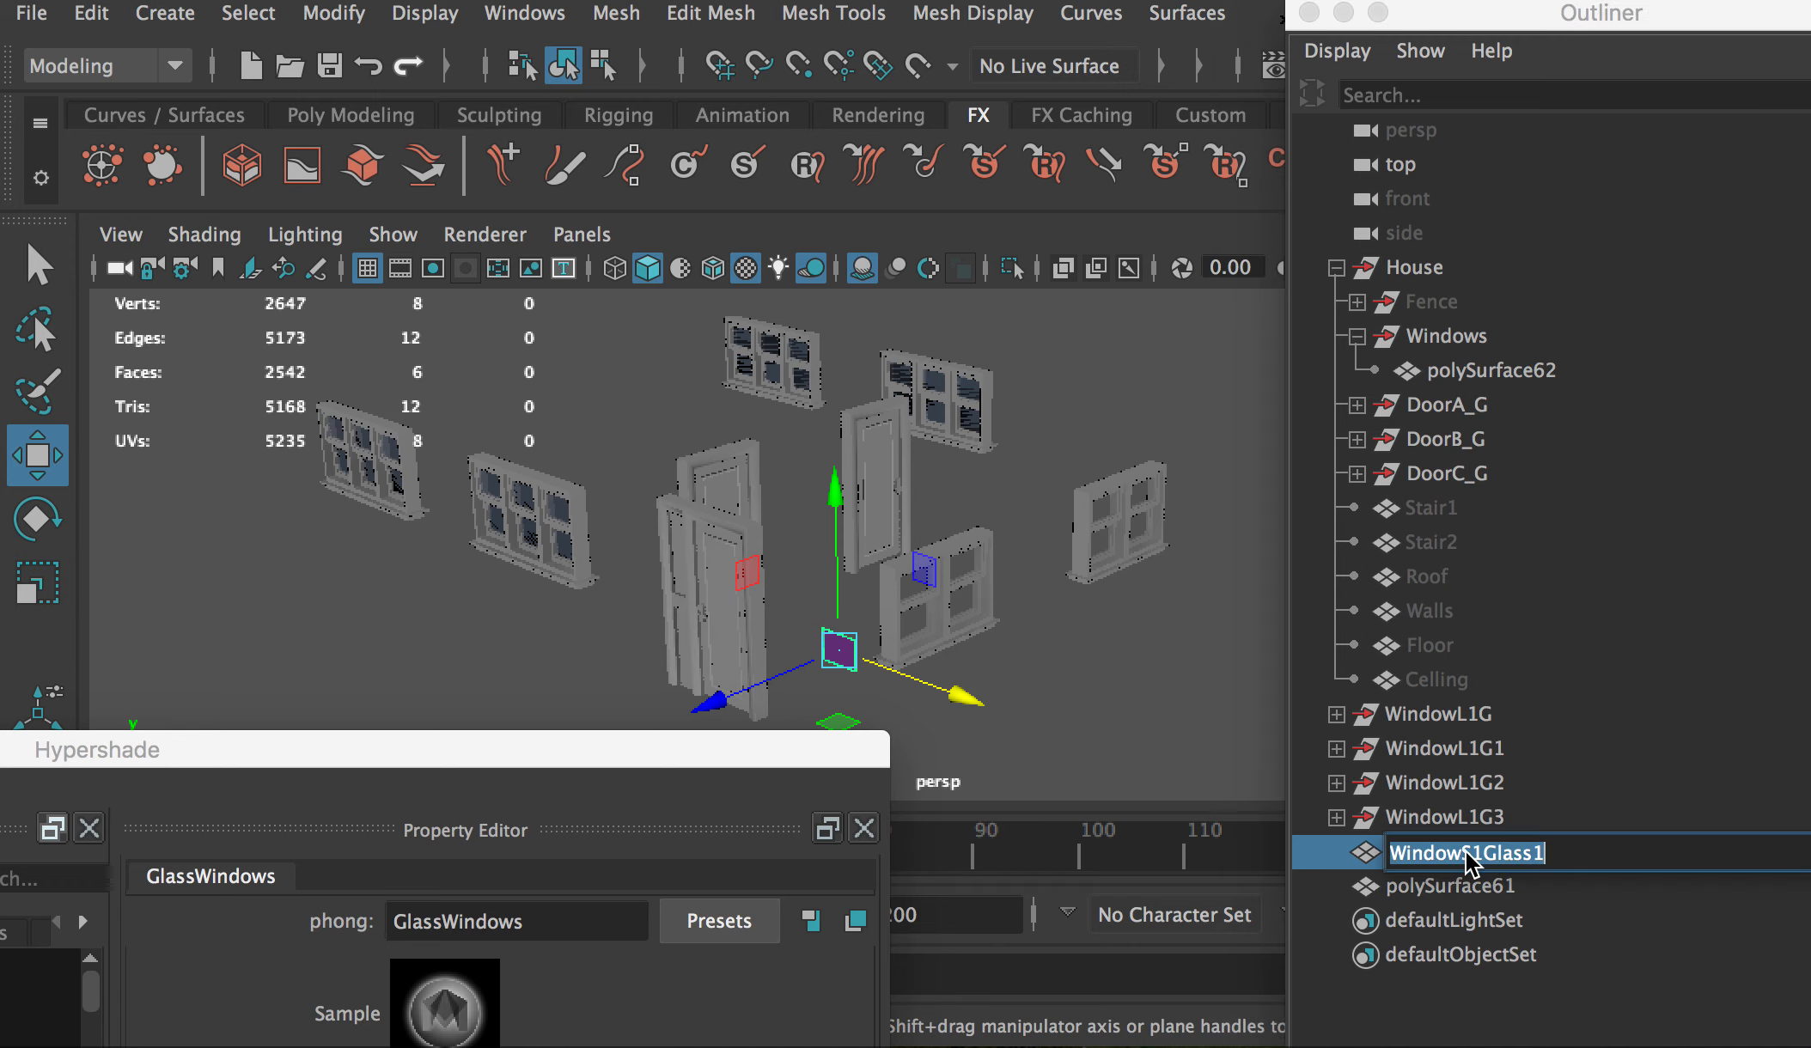
{"action": "key", "text": "Return"}
{"action": "left_click", "coordinate": [1451, 886]}
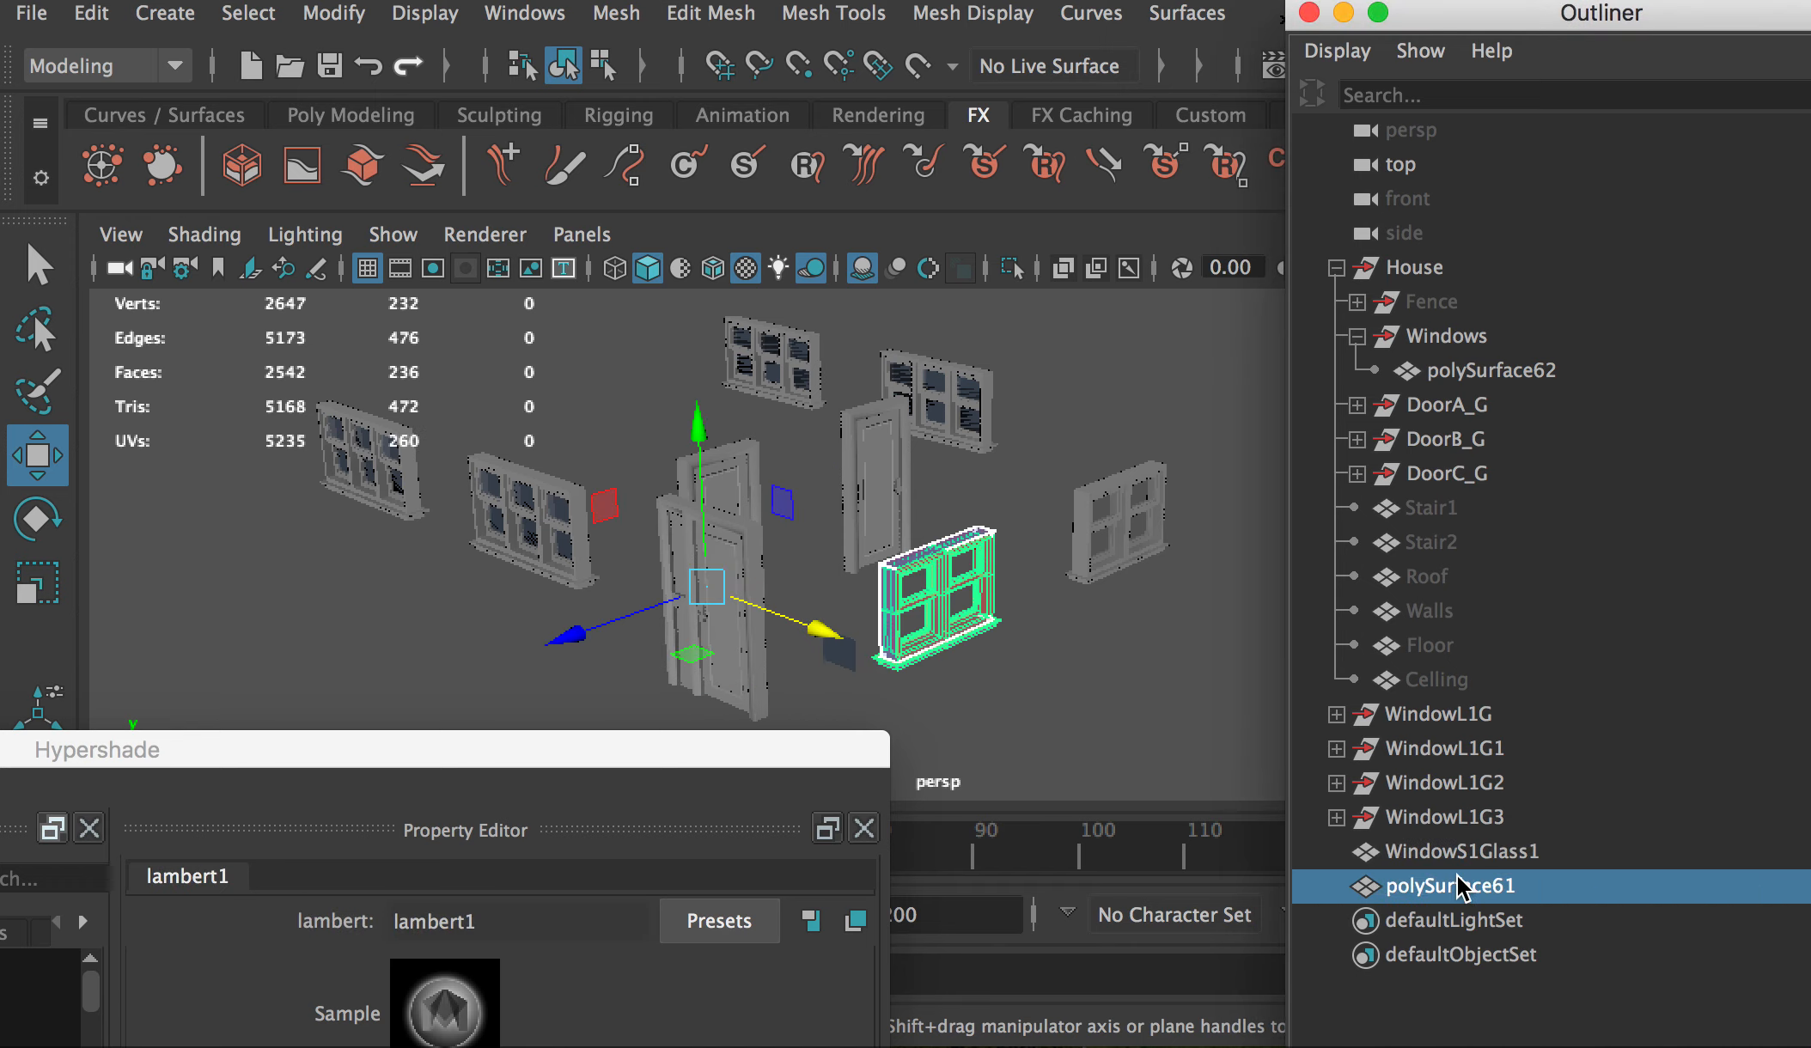
{"action": "double_click", "coordinate": [1457, 886]}
{"action": "type", "text": "WindowS1"}
{"action": "key", "text": "Return"}
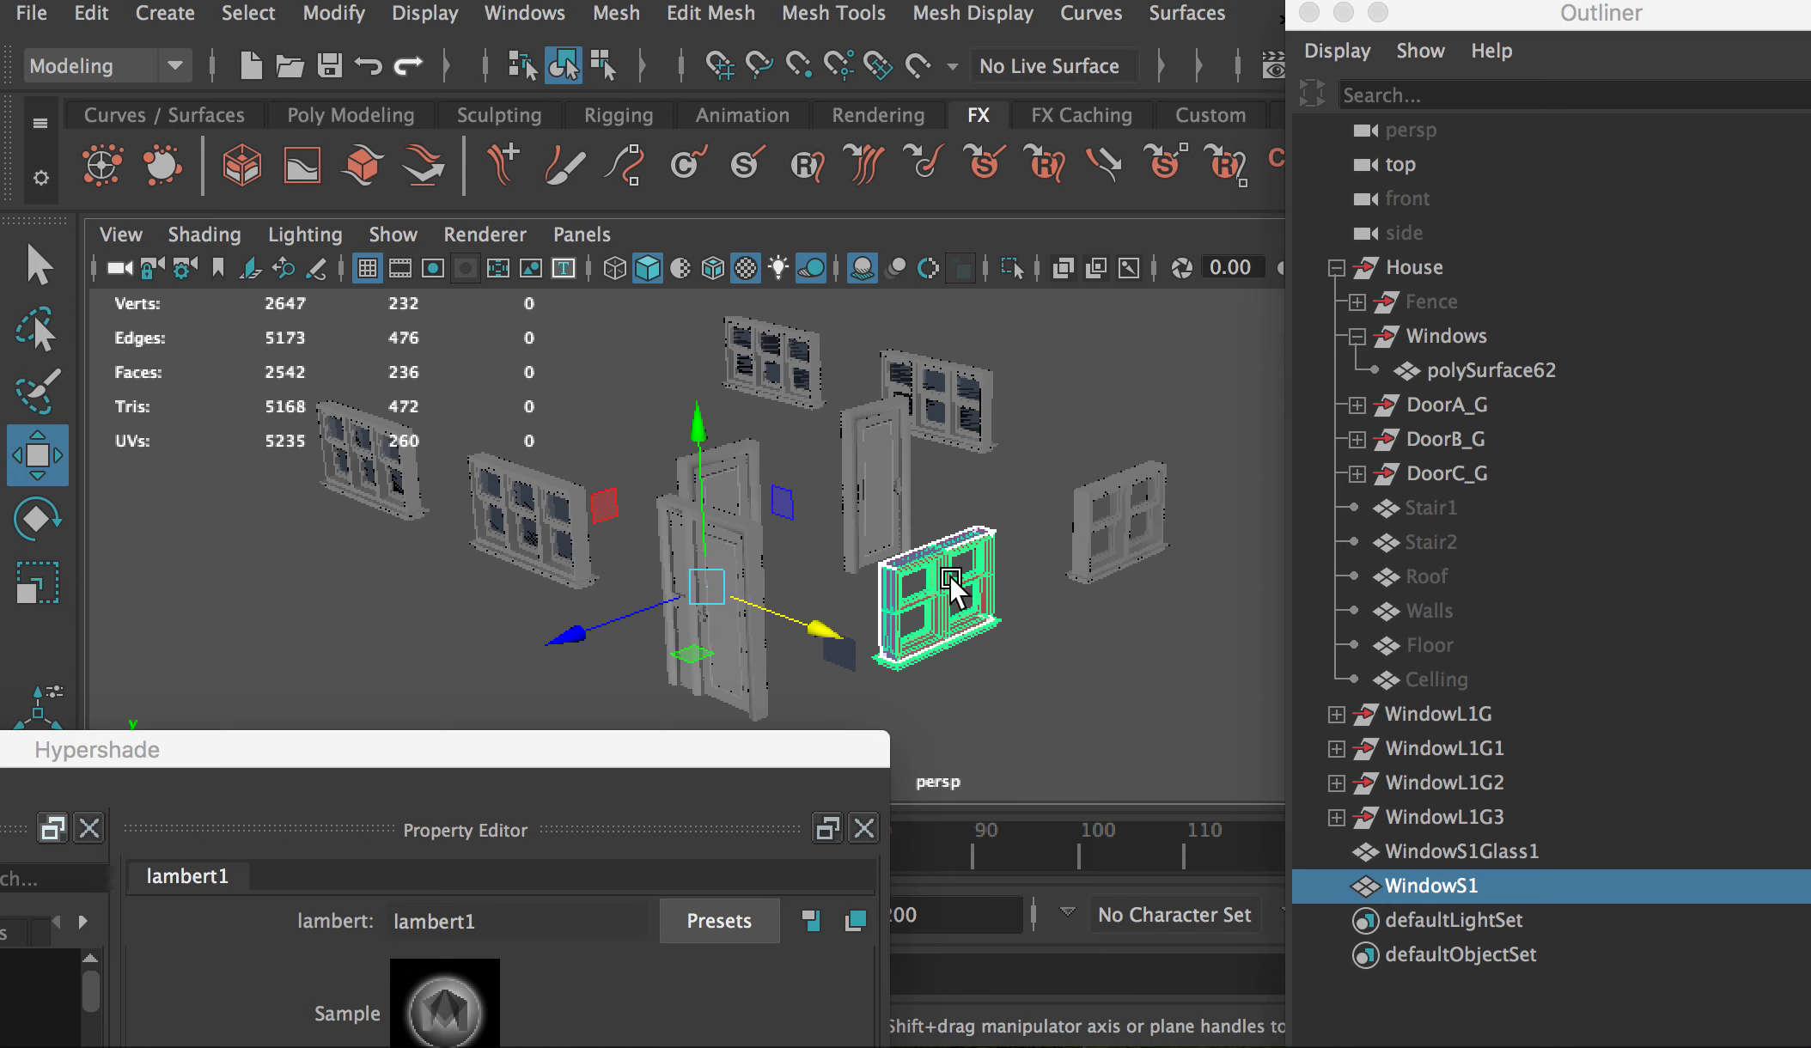
Step: Apply automatic UV mapping to the WindowS1 frame
{"action": "left_click", "coordinate": [630, 13]}
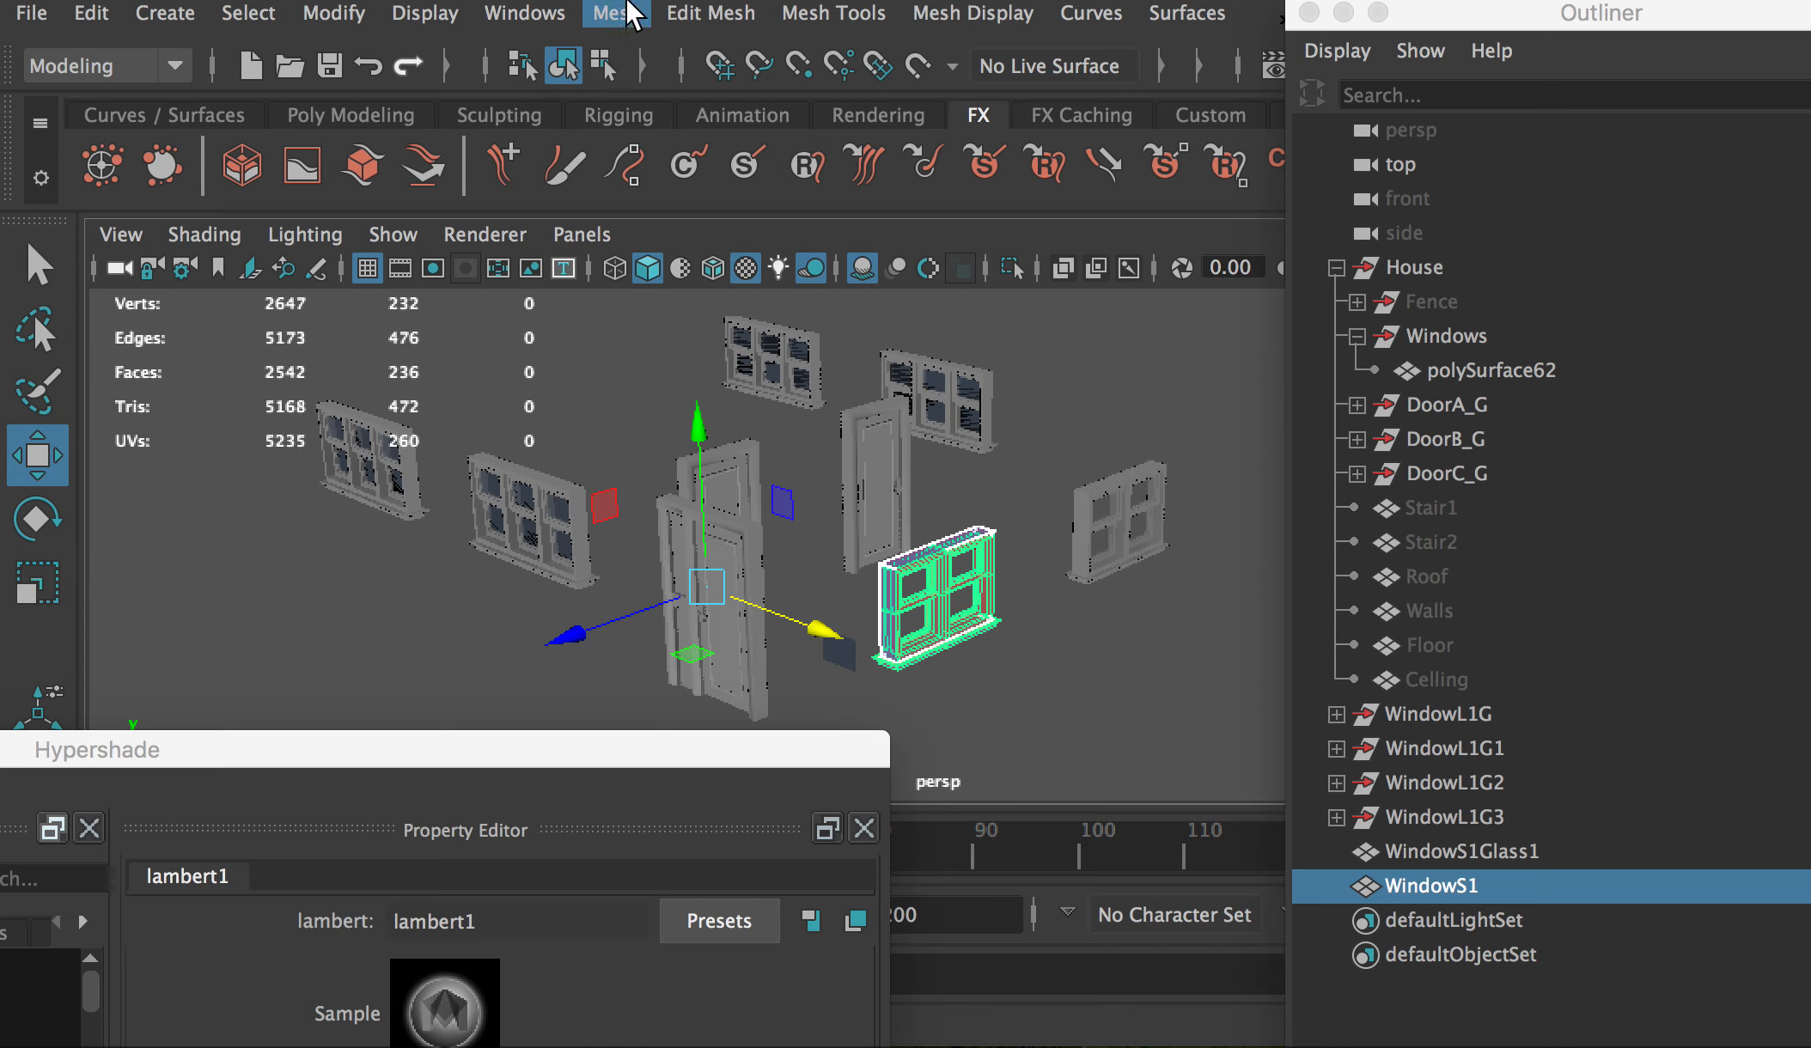
{"action": "left_click_drag", "start_coordinate": [1452, 14], "coordinate": [1702, 50]}
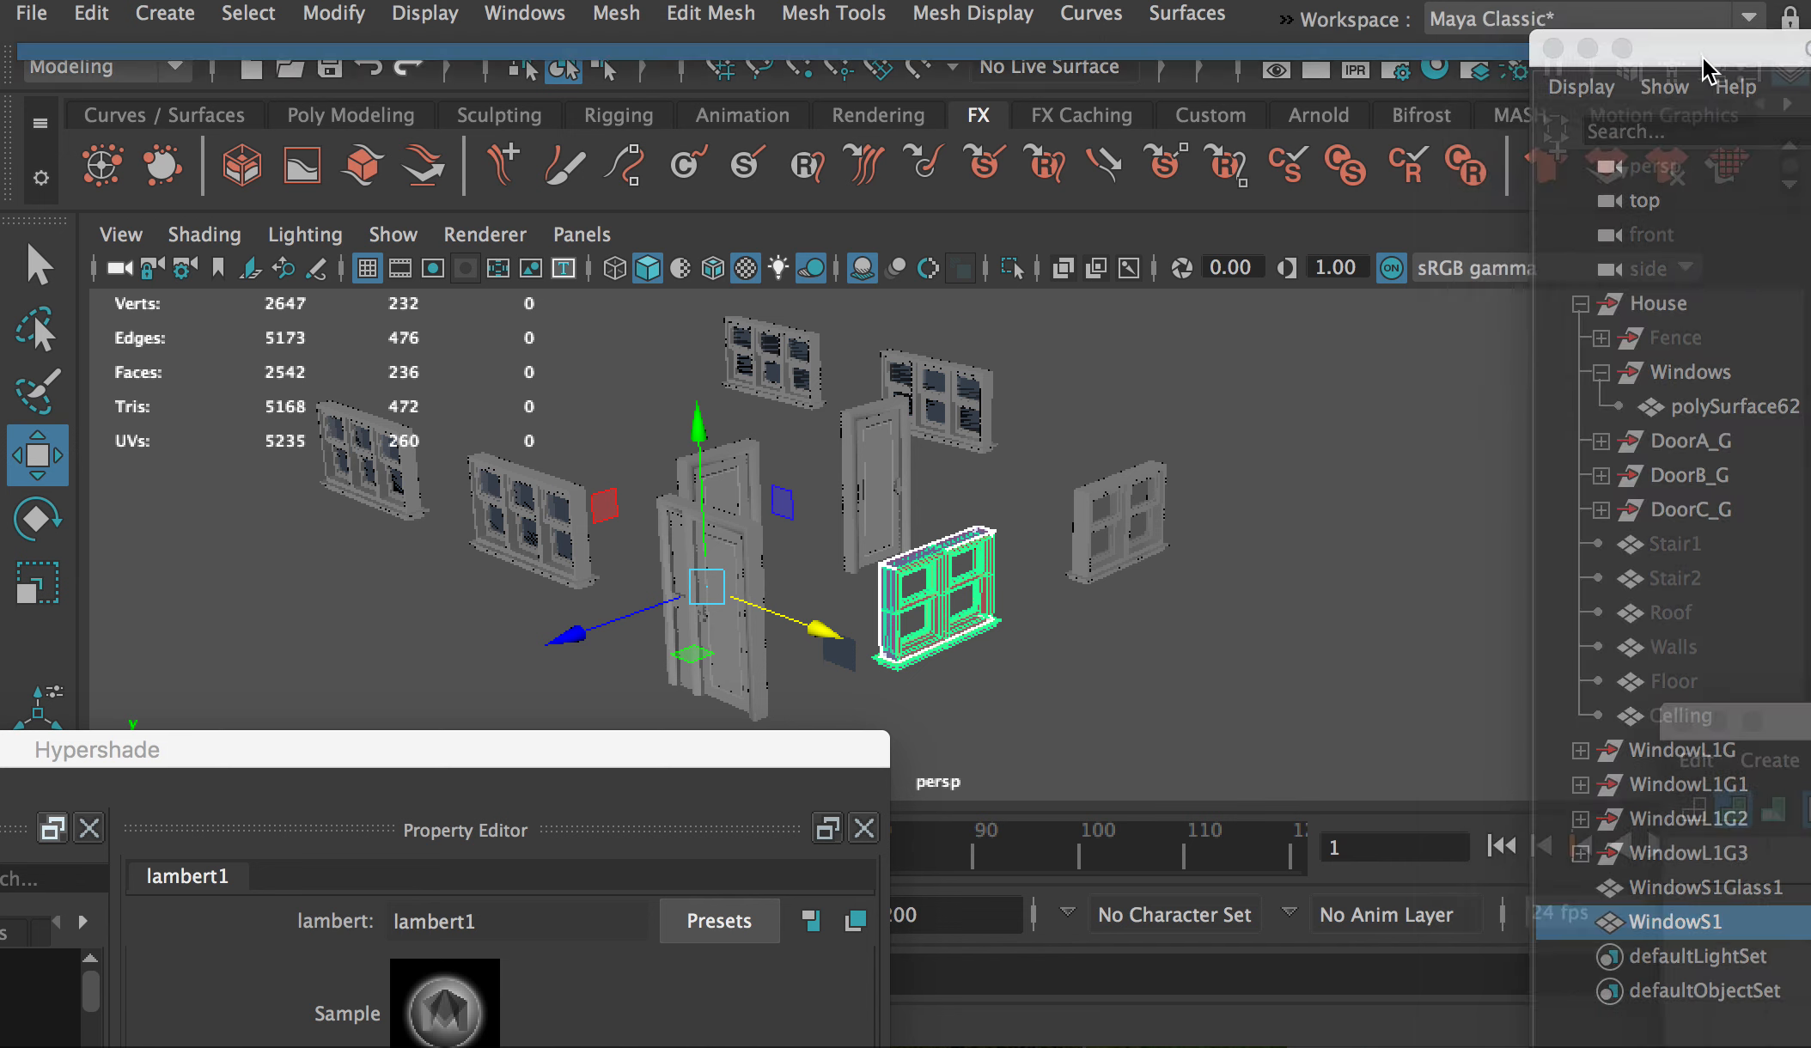
{"action": "left_click", "coordinate": [1280, 21]}
{"action": "mouse_move", "coordinate": [1375, 94]}
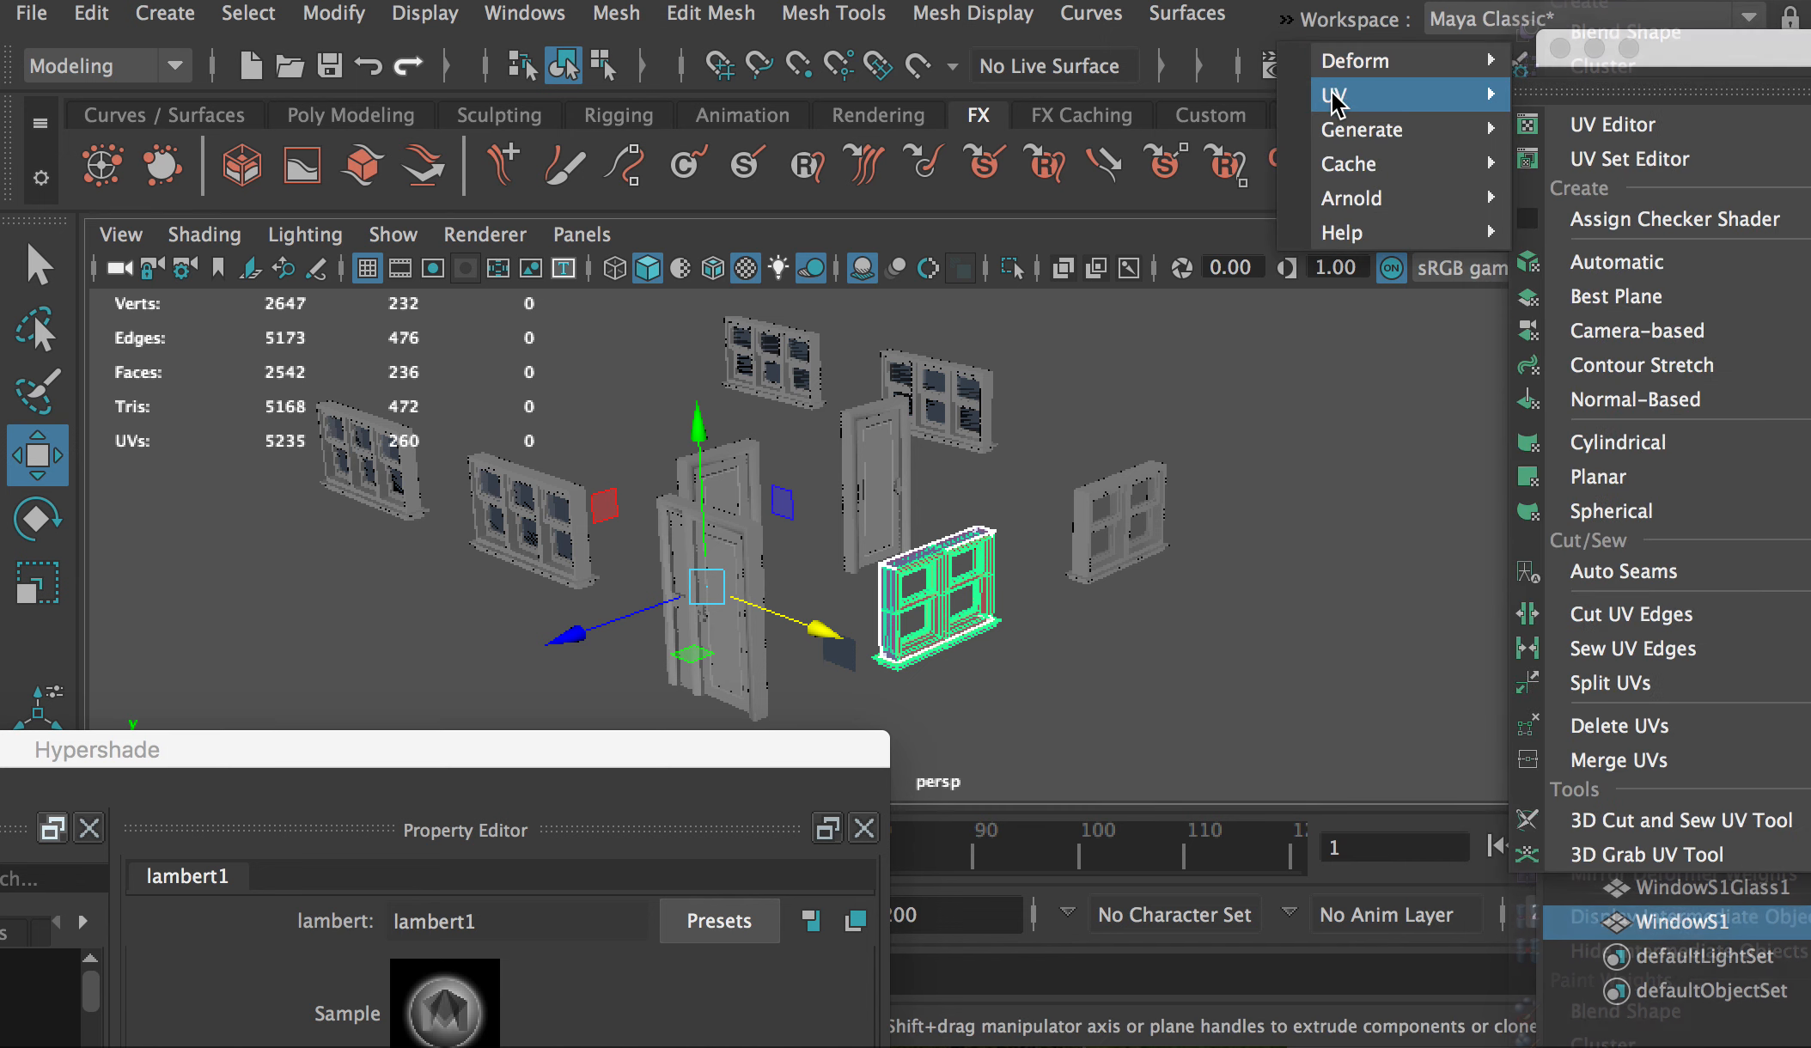
{"action": "left_click", "coordinate": [1620, 265]}
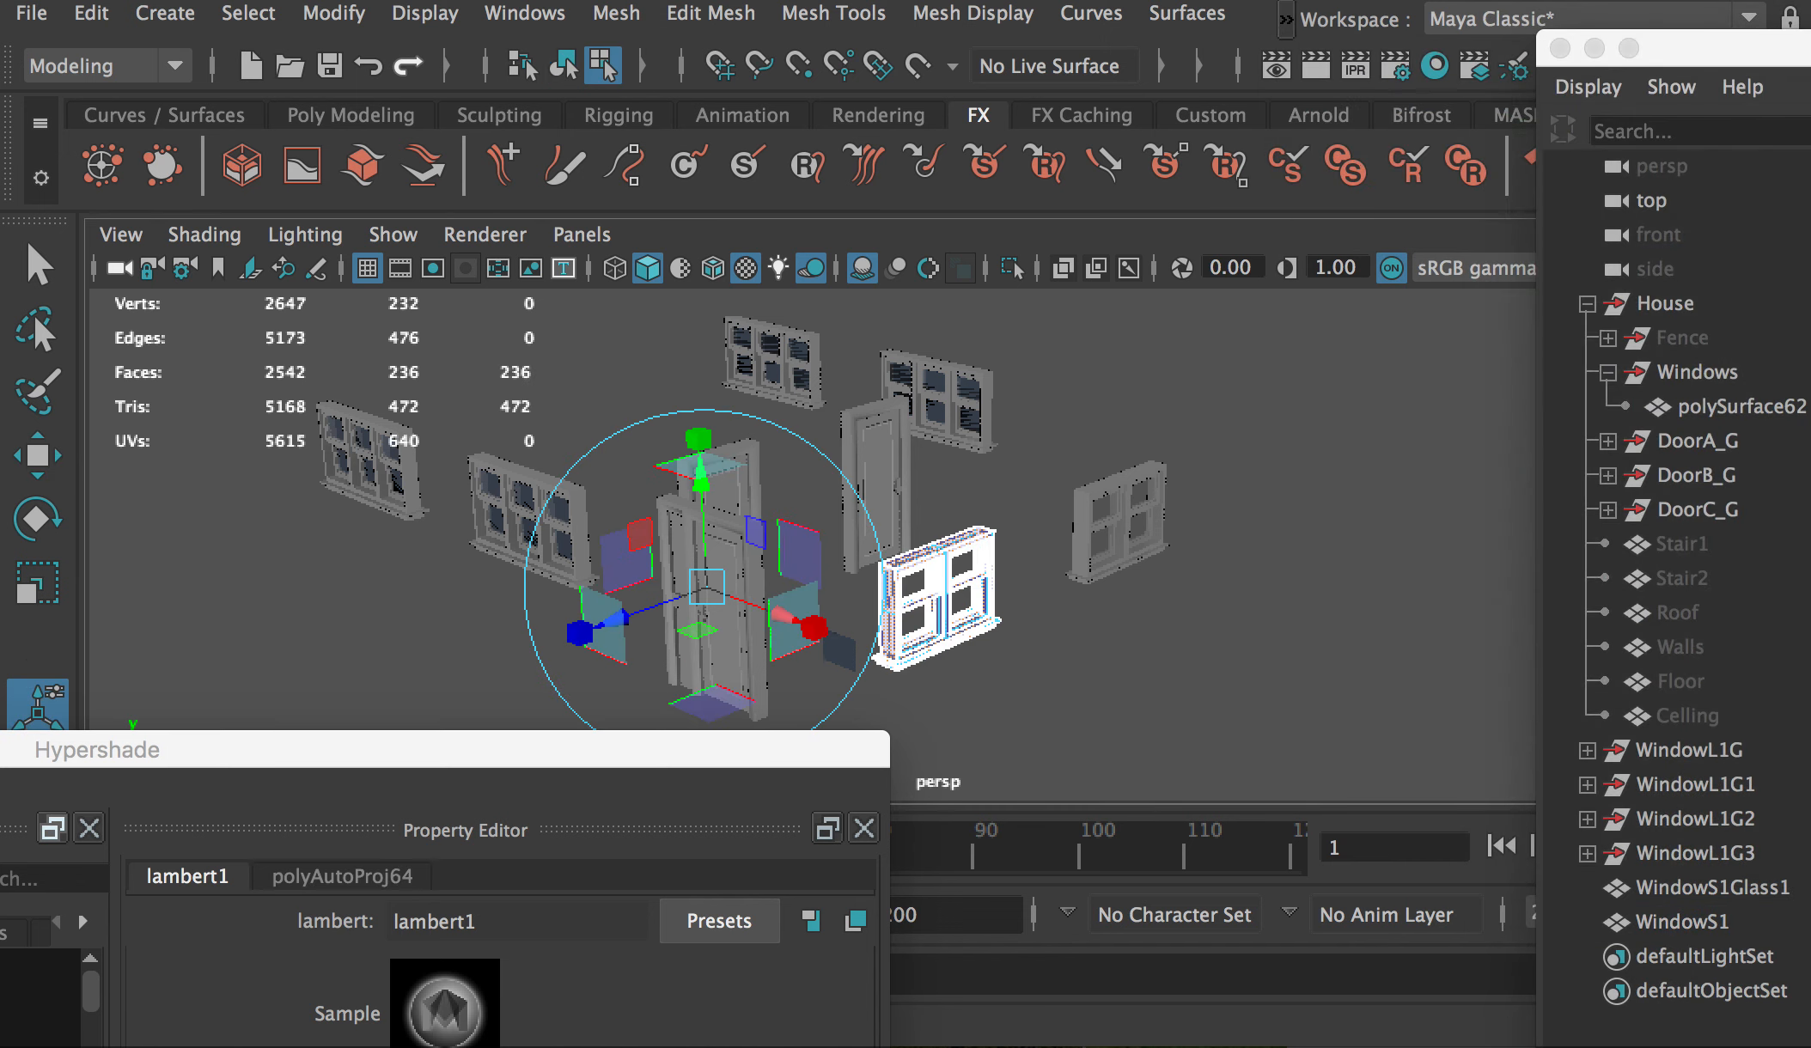
Step: Scale all UVs of the small four-pane window frame down slightly to sit inside the 0–1 UV space
{"action": "left_click_drag", "start_coordinate": [1428, 201], "coordinate": [1102, 169]}
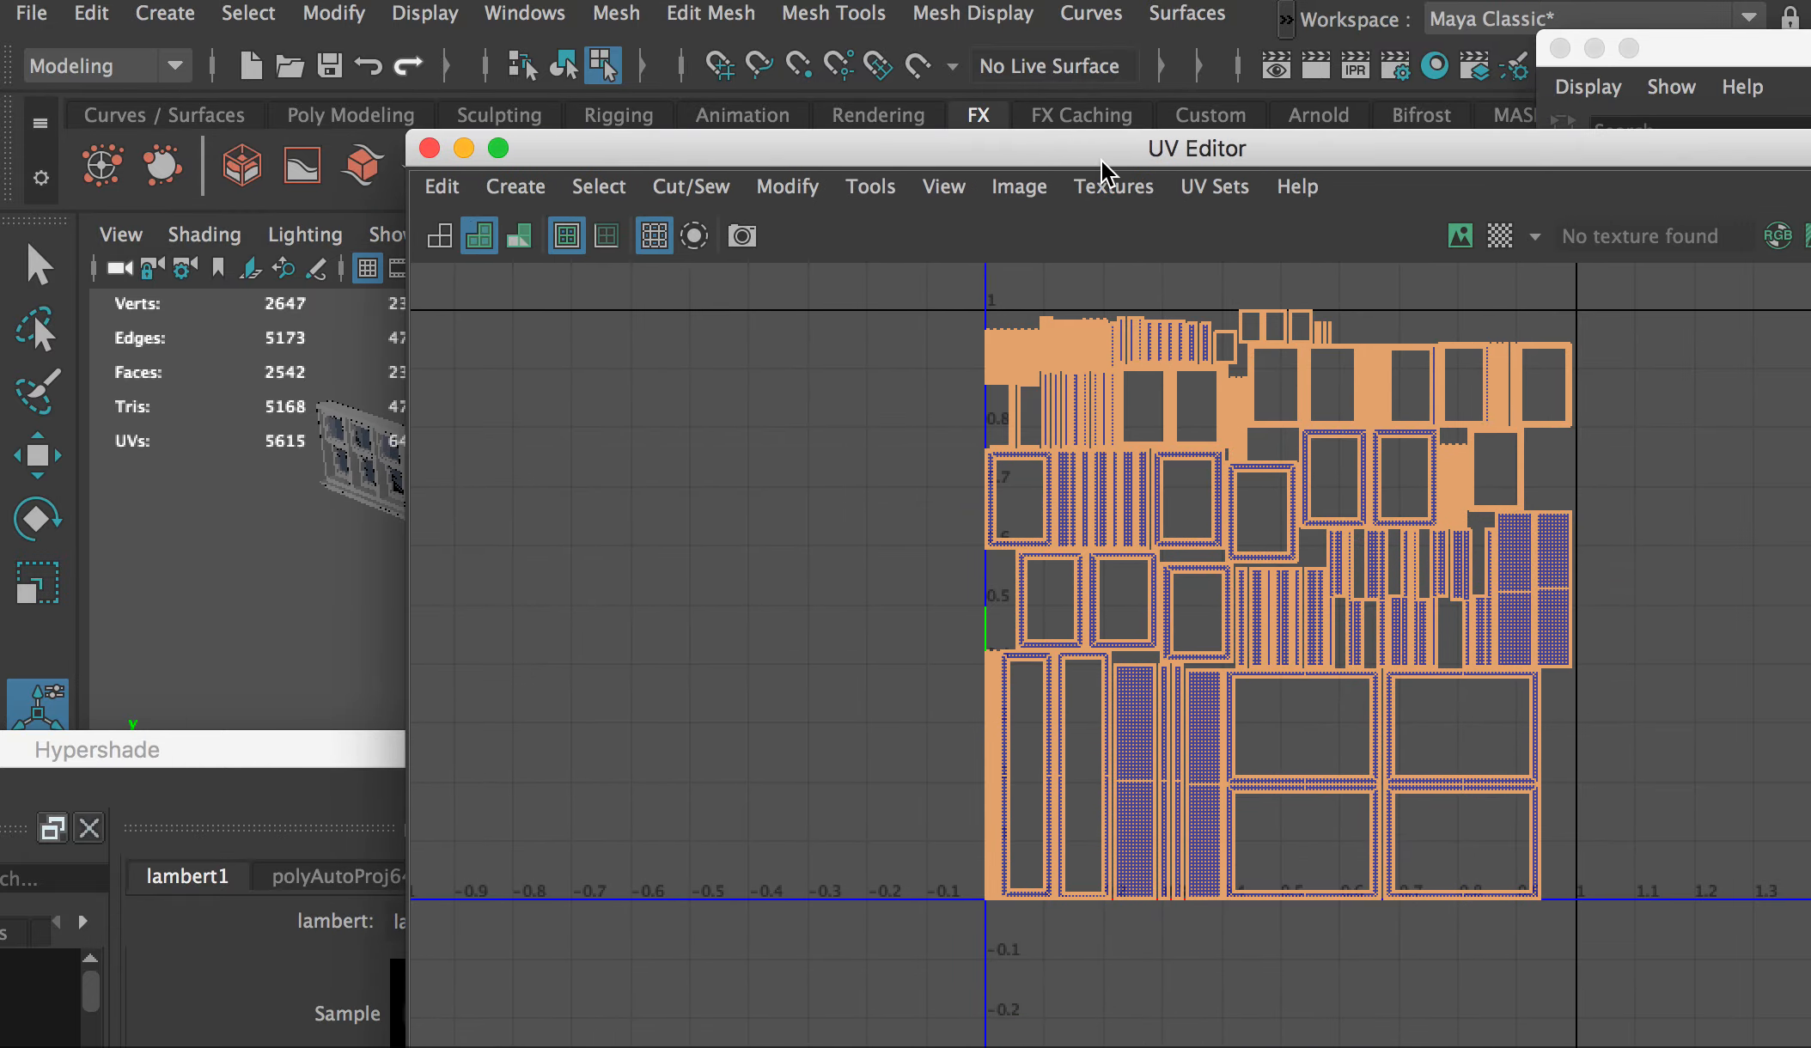
{"action": "right_click_drag", "start_coordinate": [1380, 427], "coordinate": [1499, 415]}
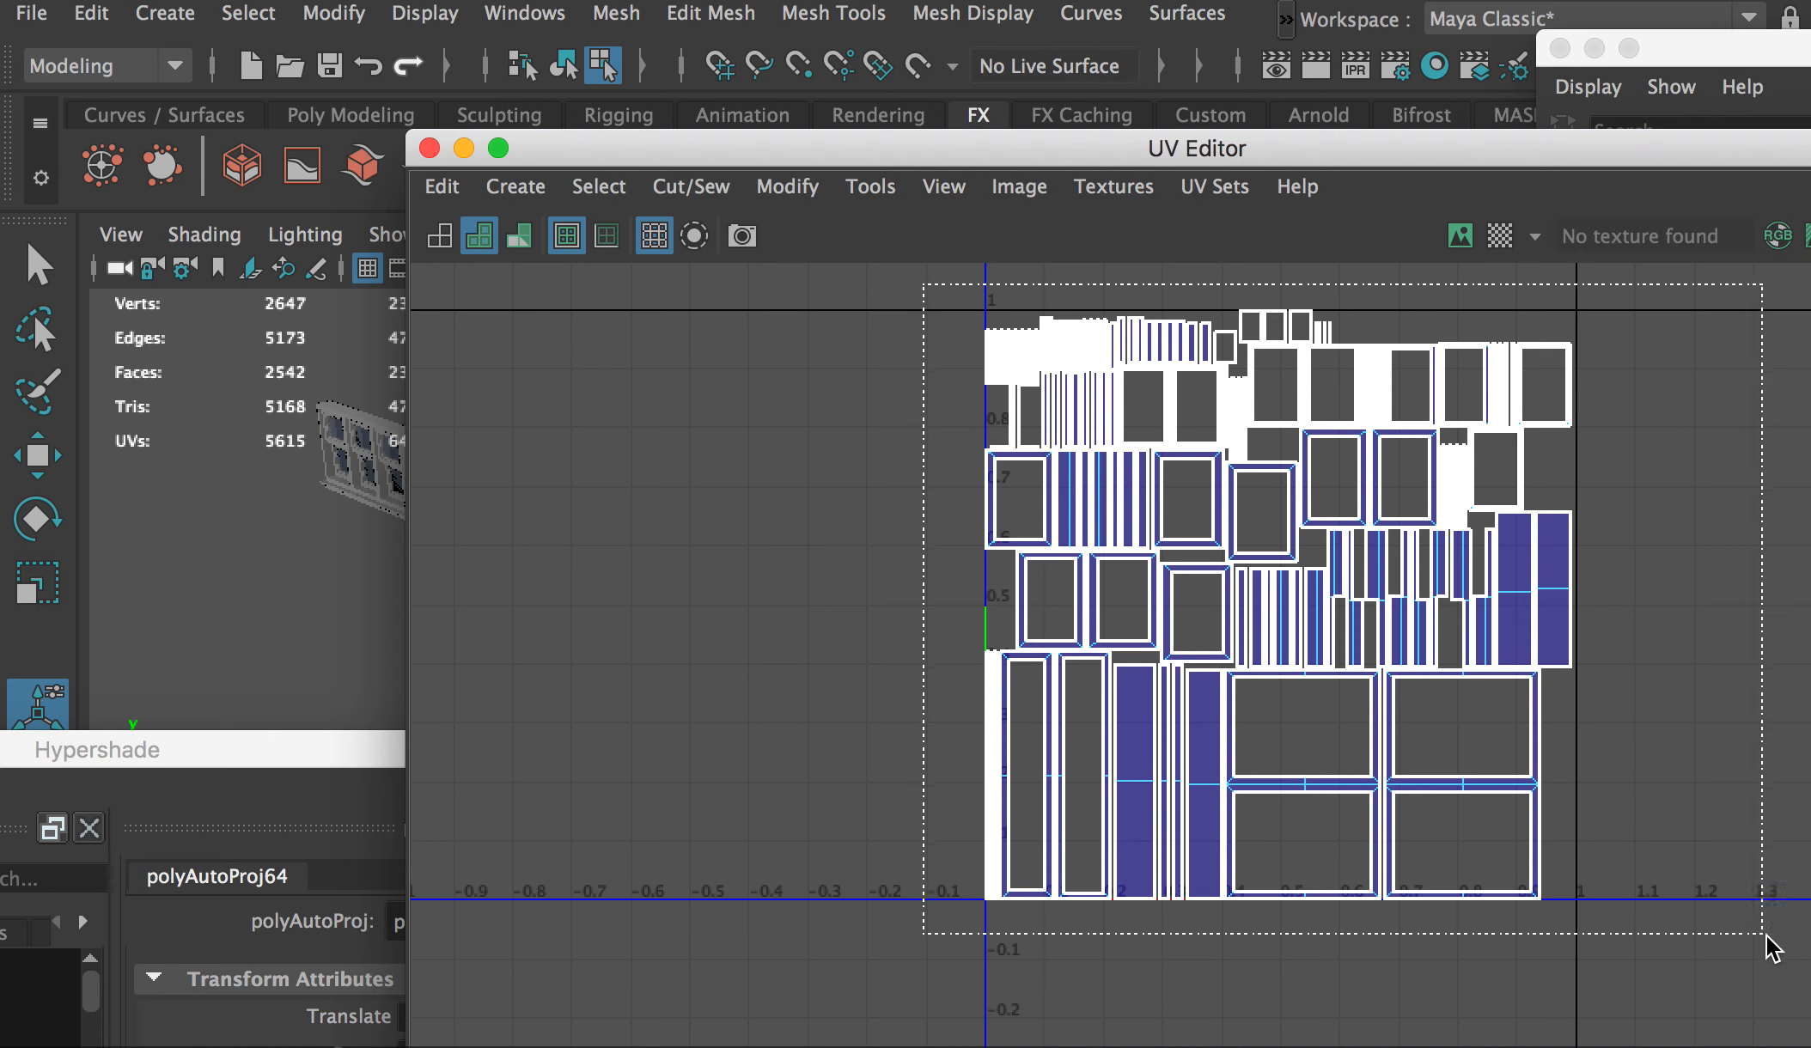
{"action": "left_click_drag", "start_coordinate": [1762, 932], "coordinate": [1782, 955]}
{"action": "key", "text": "r"}
{"action": "left_click_drag", "start_coordinate": [1280, 606], "coordinate": [1280, 625]}
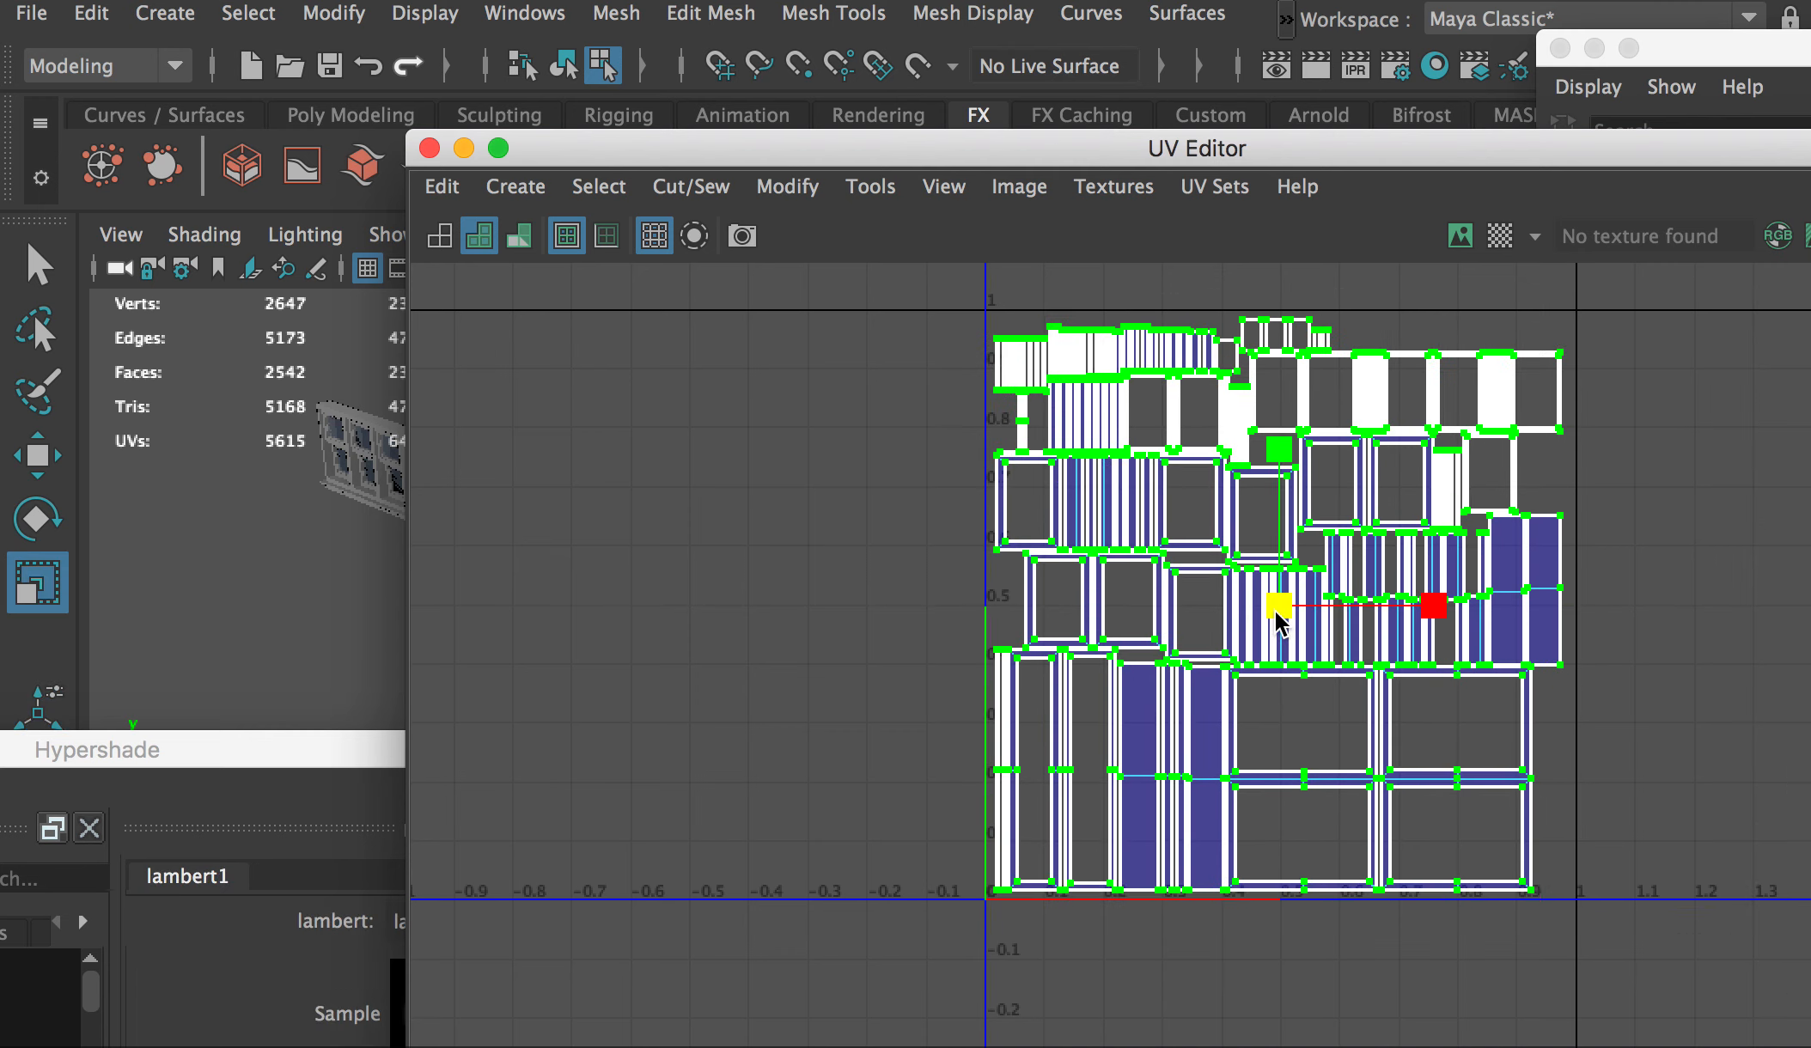
{"action": "left_click", "coordinate": [660, 51]}
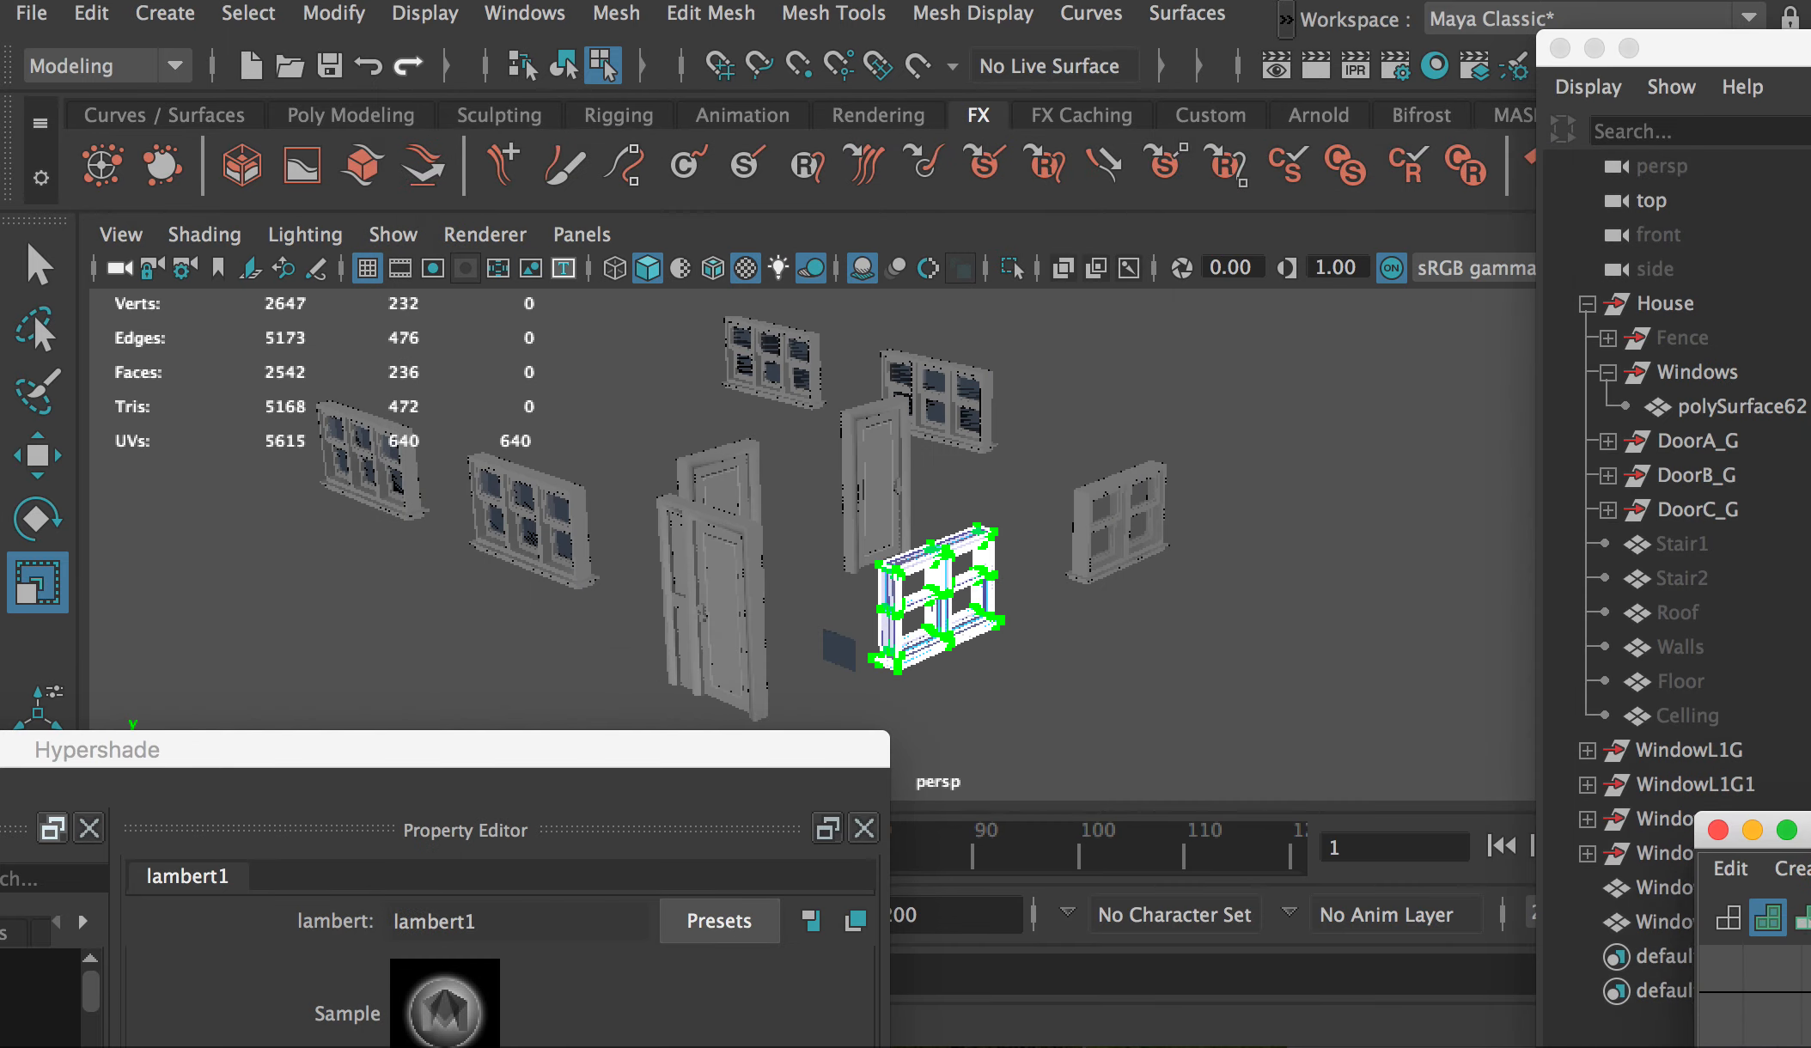
Step: Turn the WindowS1Glass1 pane about its vertical axis and set its Rotate Y to 90
{"action": "left_click_drag", "start_coordinate": [1651, 47], "coordinate": [1498, 4]}
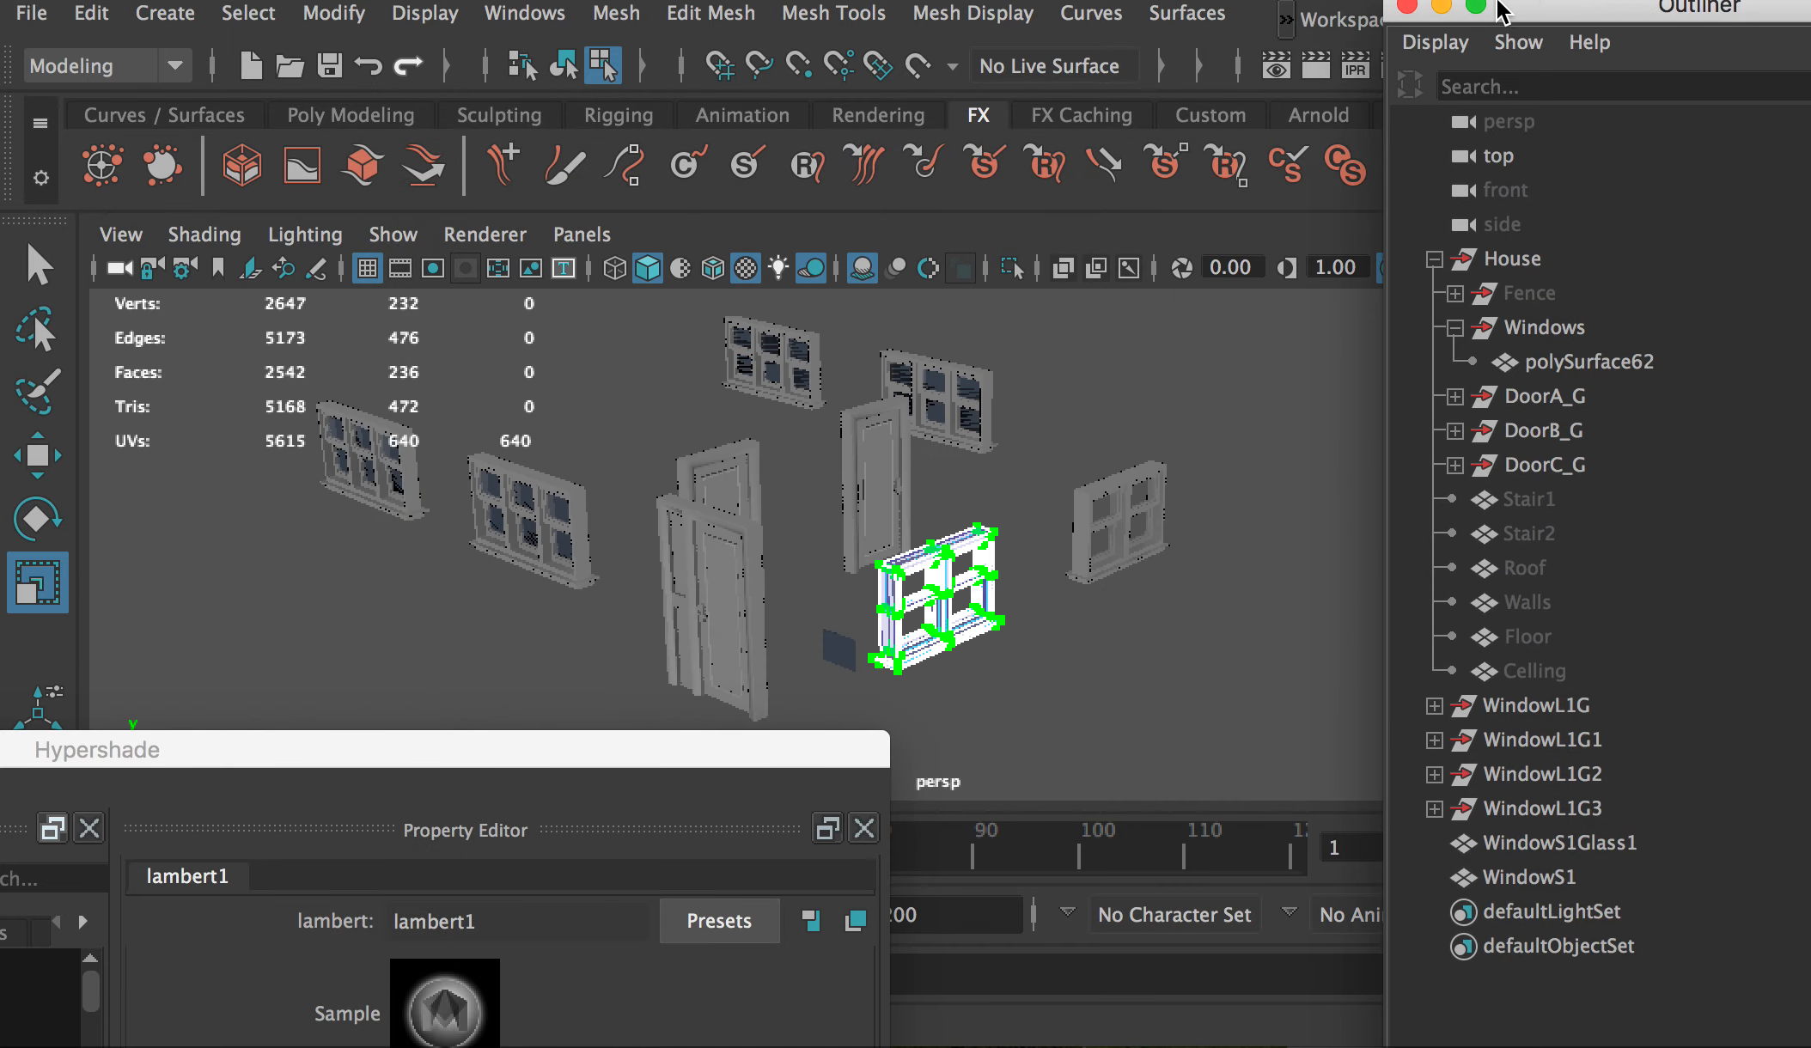
{"action": "left_click", "coordinate": [1540, 842]}
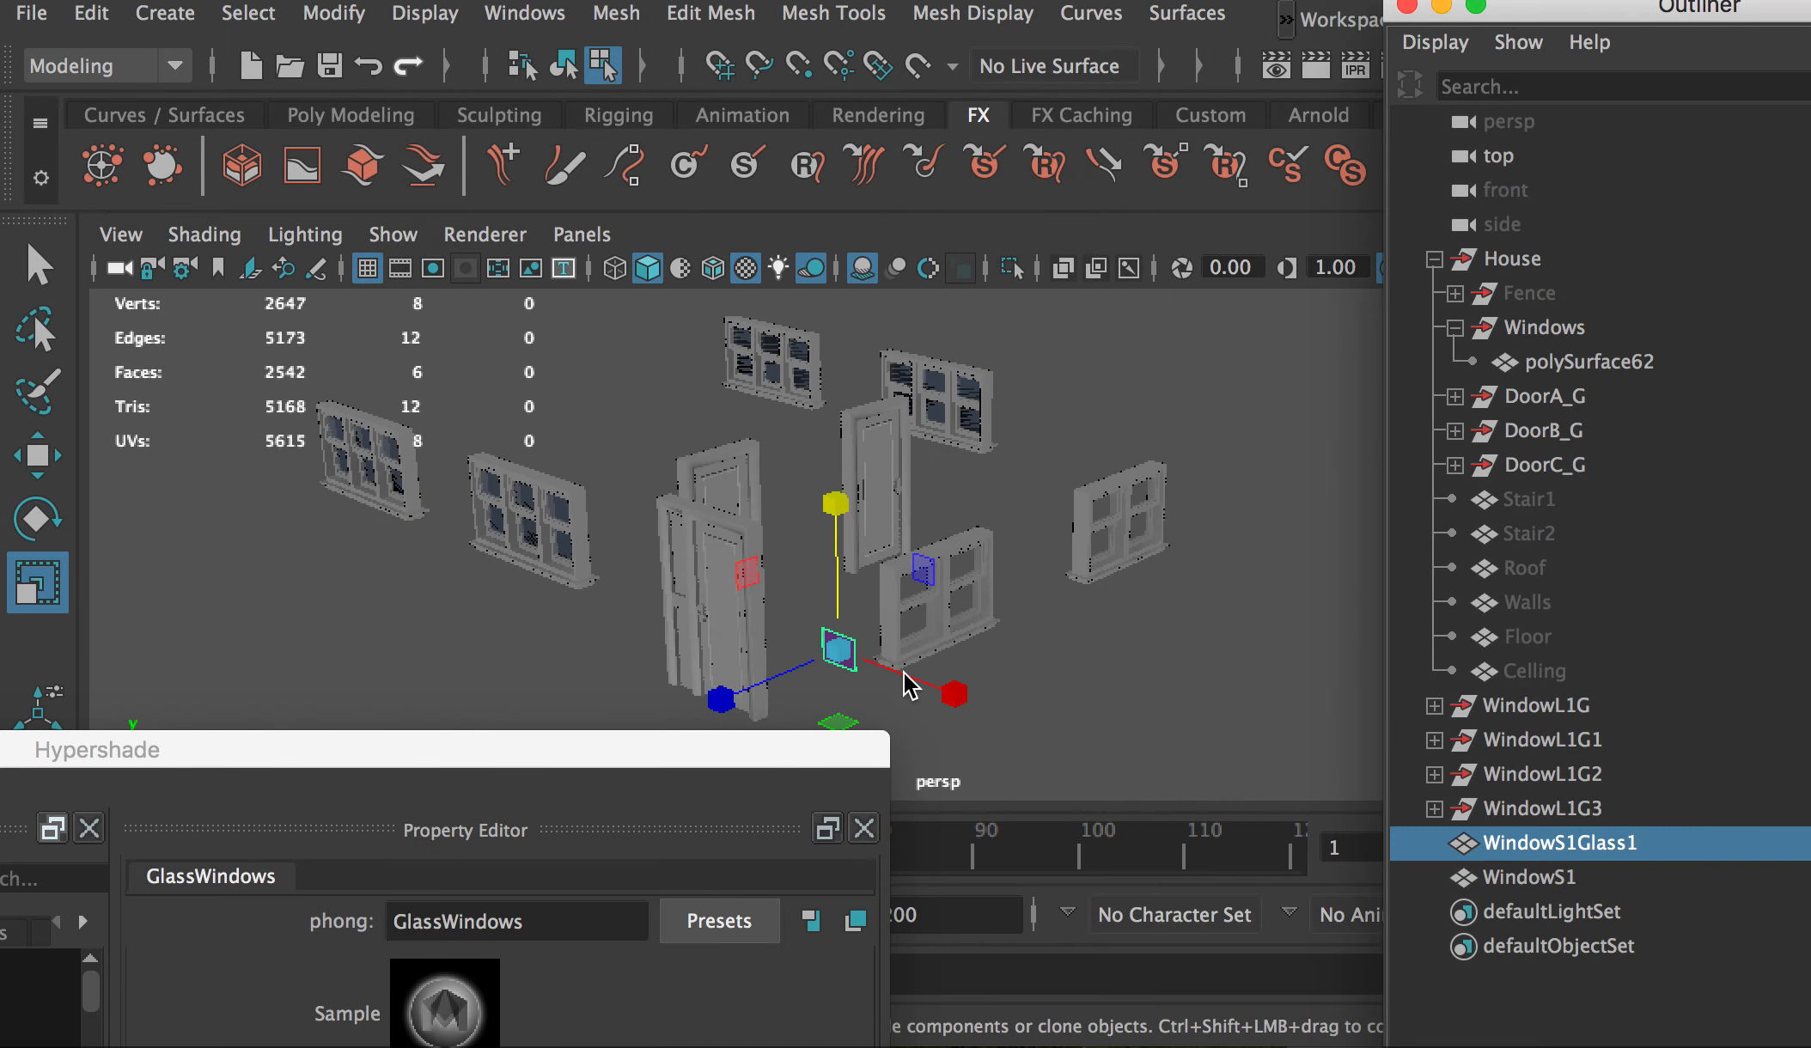
{"action": "left_click", "coordinate": [857, 662]}
{"action": "key", "text": "w"}
{"action": "key", "text": "f"}
{"action": "left_click_drag", "start_coordinate": [863, 658], "coordinate": [751, 571], "text": "alt"}
{"action": "key", "text": "e"}
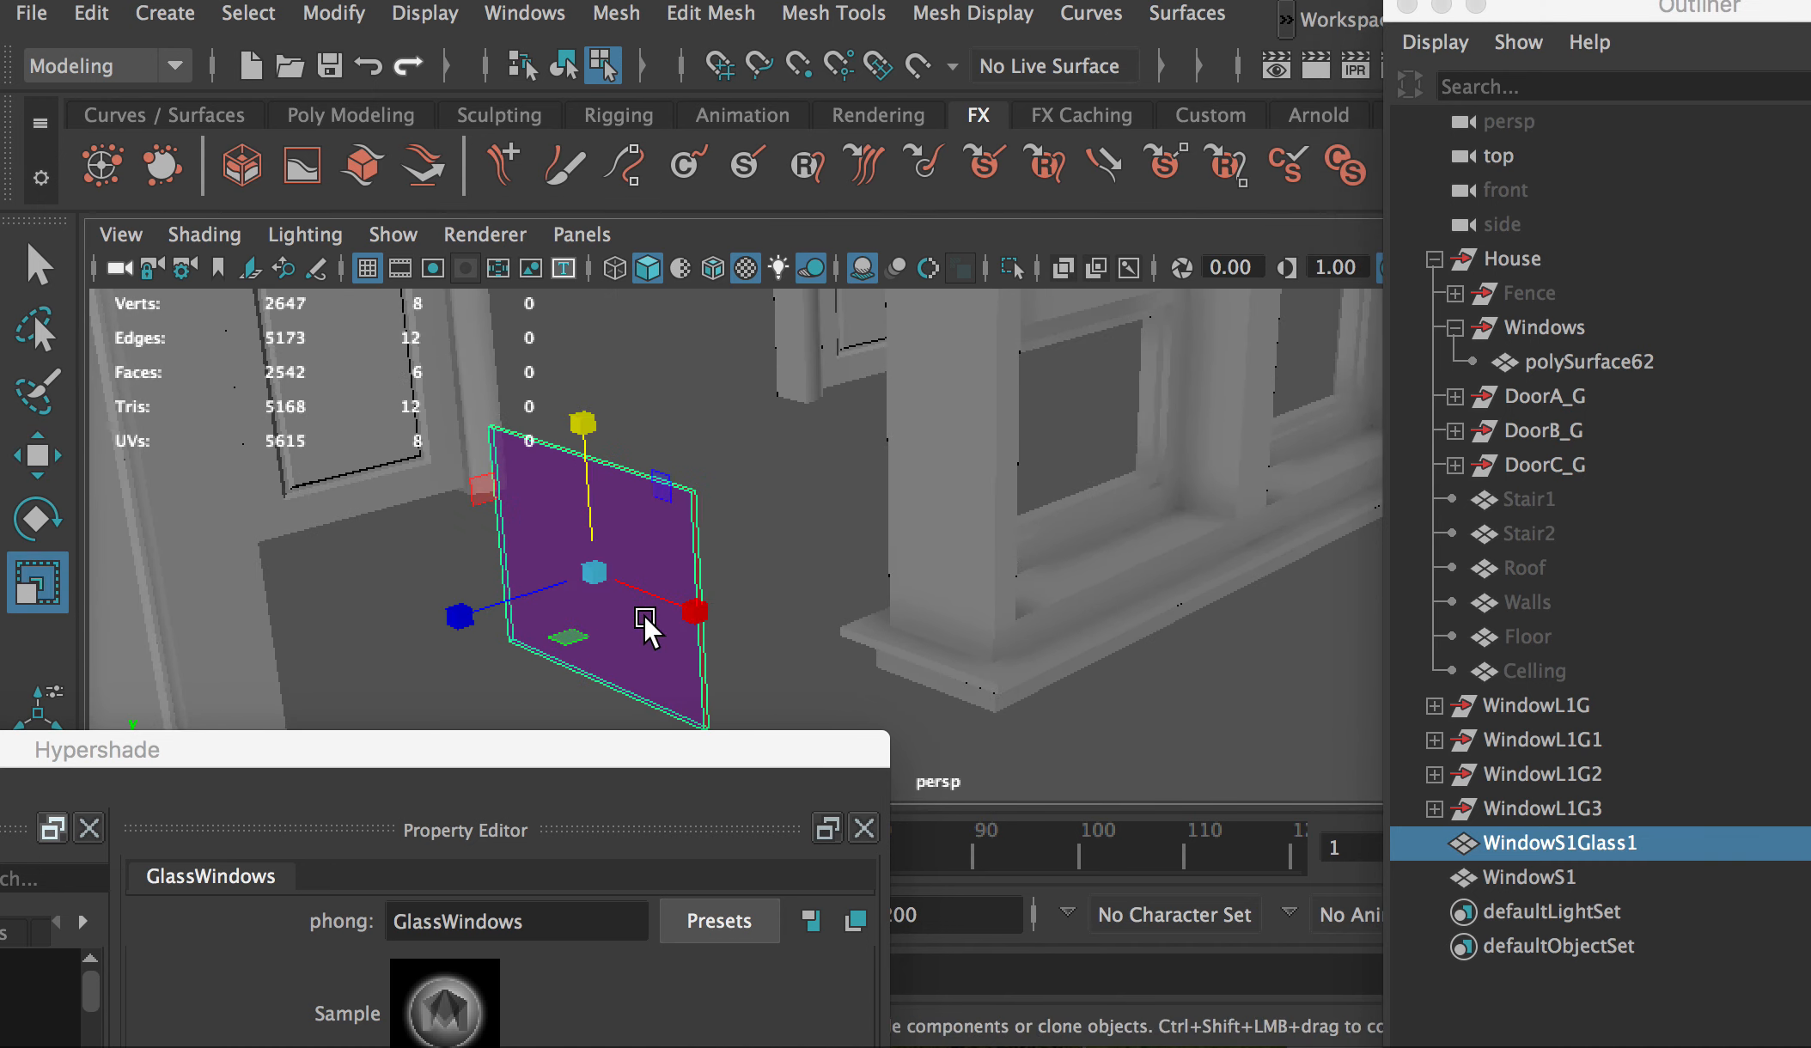
{"action": "left_click_drag", "start_coordinate": [632, 627], "coordinate": [717, 589]}
{"action": "key", "text": "ctrl+a"}
{"action": "left_click_drag", "start_coordinate": [1664, 34], "coordinate": [1162, 277]}
{"action": "double_click", "coordinate": [1328, 504]}
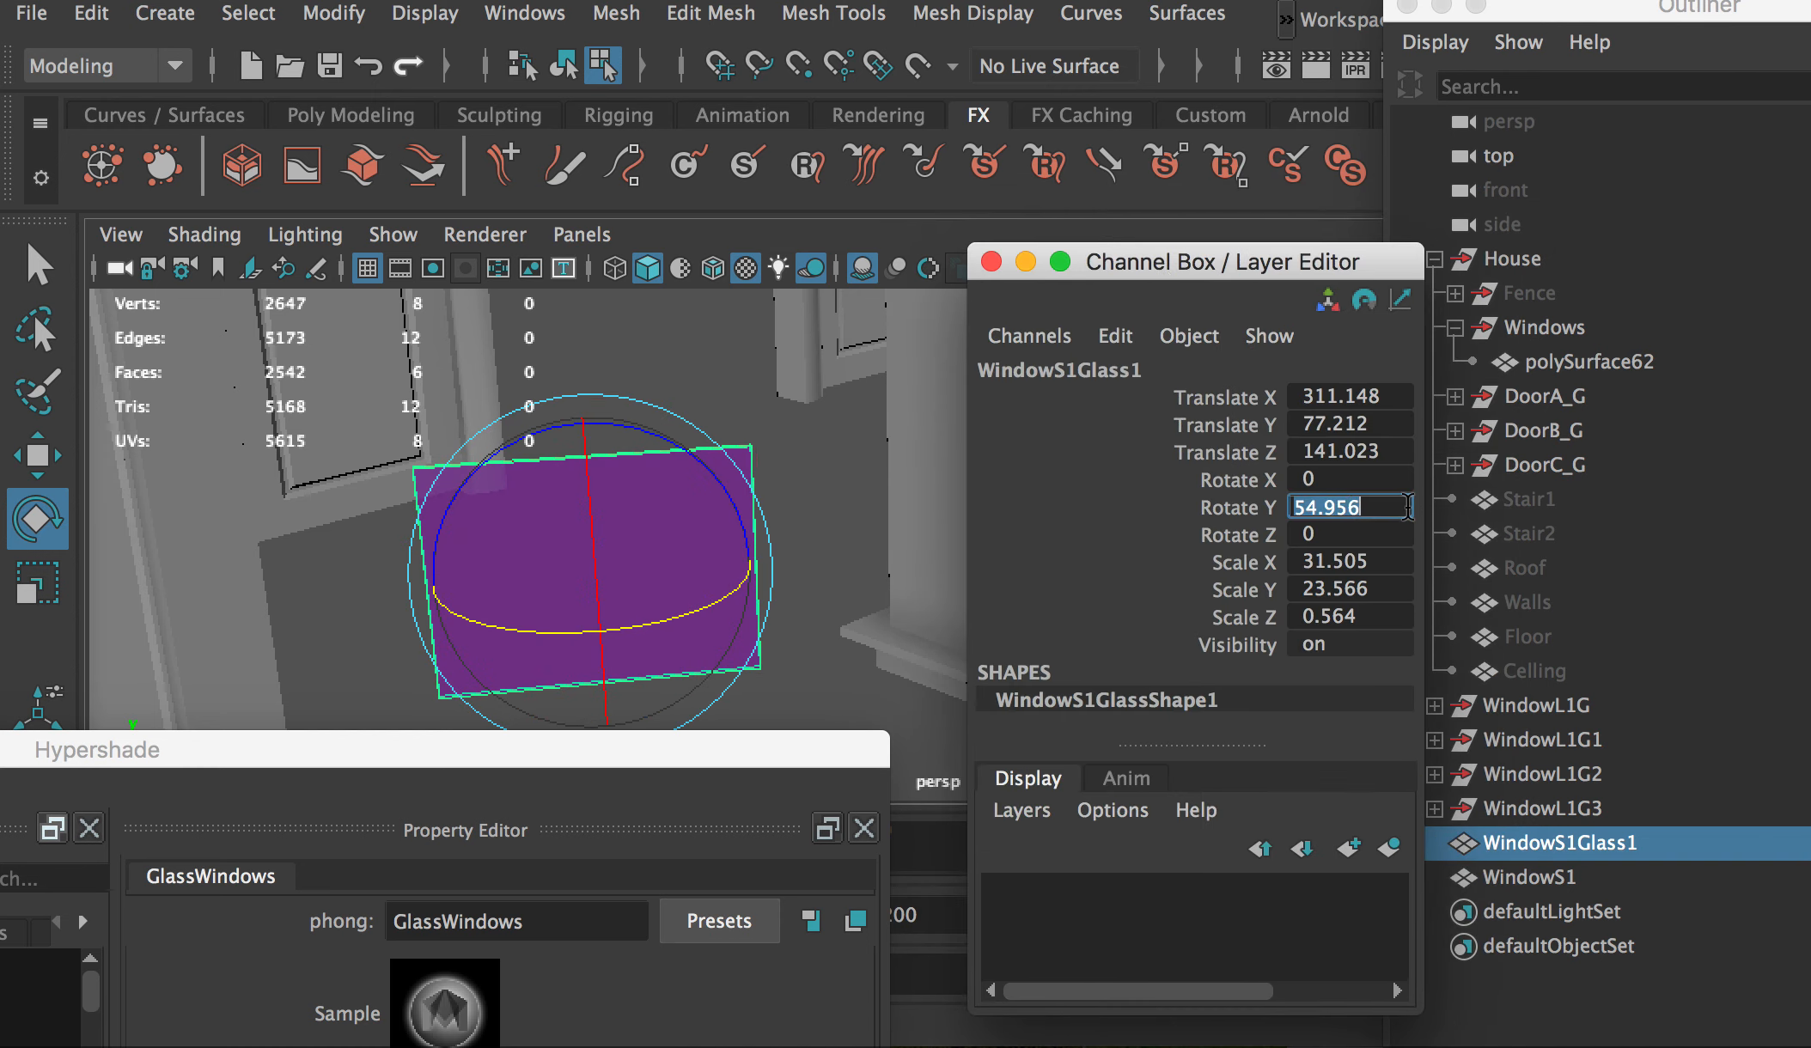
{"action": "type", "text": "90"}
{"action": "key", "text": "Return"}
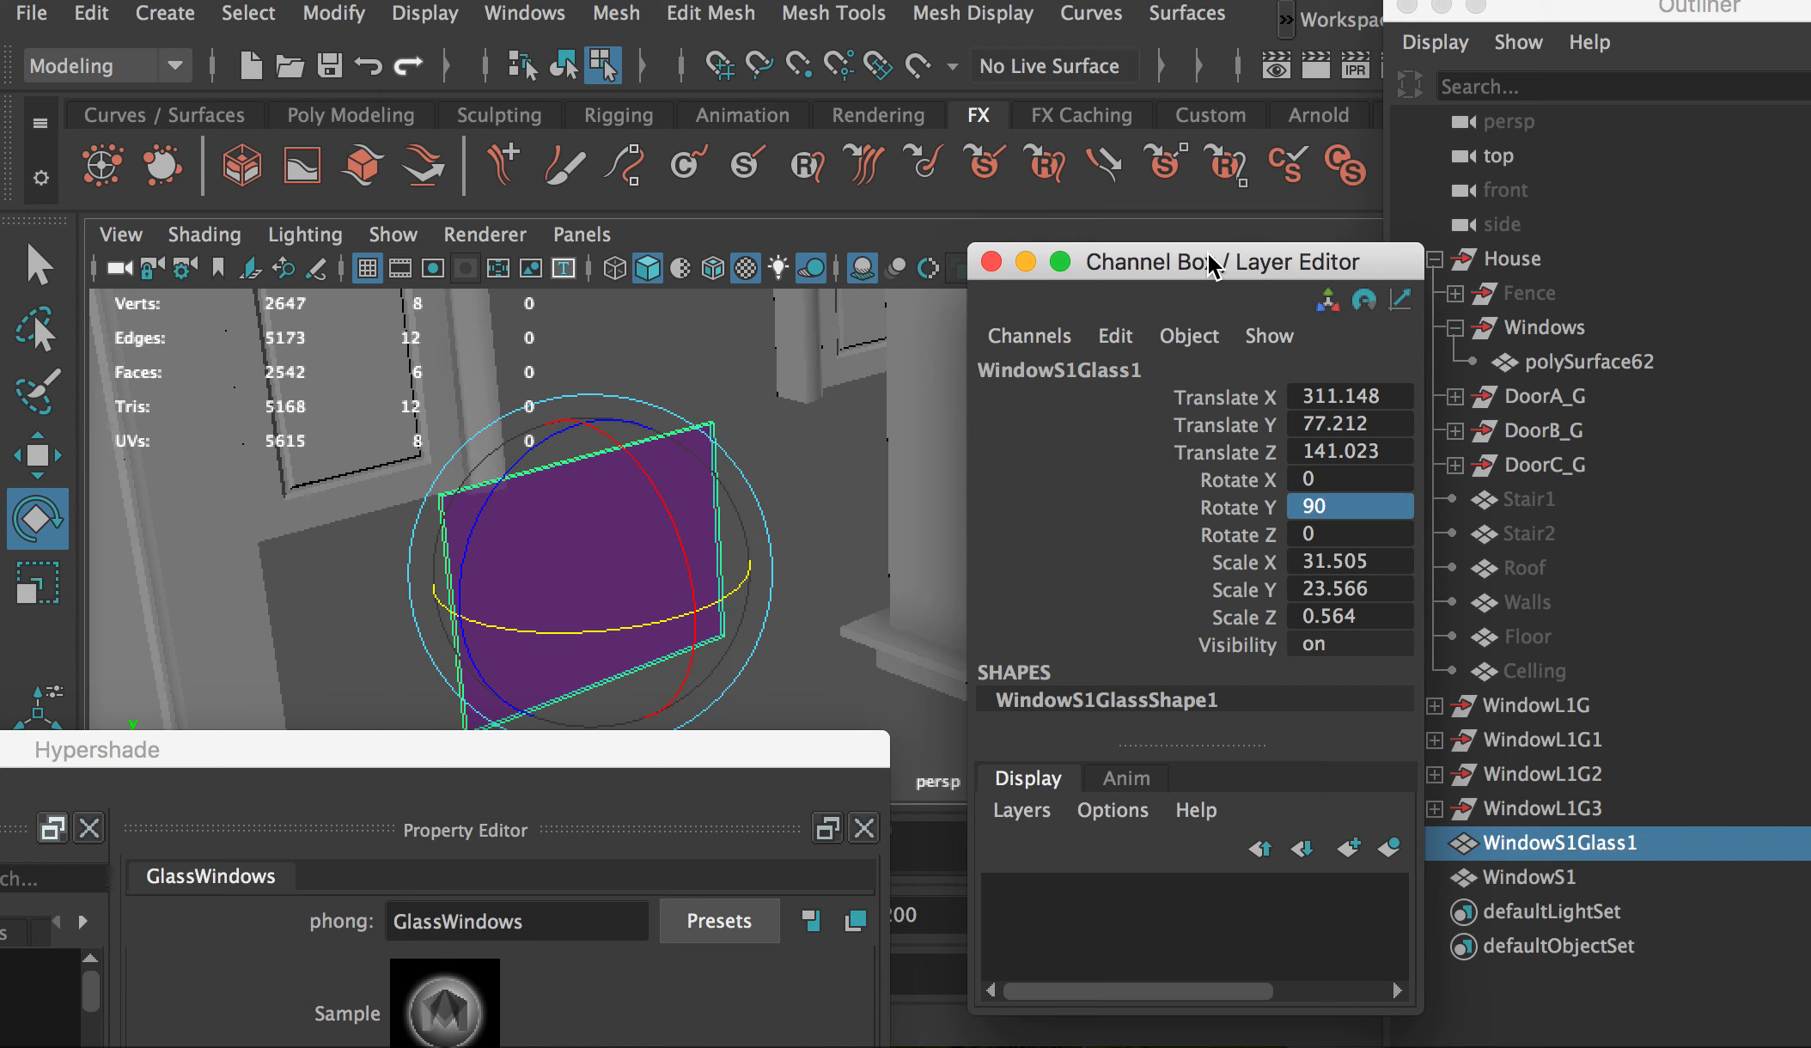
Step: Move the WindowS1Glass1 pane into the lower-left opening of the small window frame
{"action": "key", "text": "ctrl+a"}
{"action": "key", "text": "w"}
{"action": "left_click_drag", "start_coordinate": [751, 506], "coordinate": [1129, 453], "text": "alt"}
{"action": "key", "text": "f"}
{"action": "left_click_drag", "start_coordinate": [1255, 490], "coordinate": [950, 600], "text": "alt"}
{"action": "left_click_drag", "start_coordinate": [910, 453], "coordinate": [916, 432]}
{"action": "left_click_drag", "start_coordinate": [773, 601], "coordinate": [724, 595]}
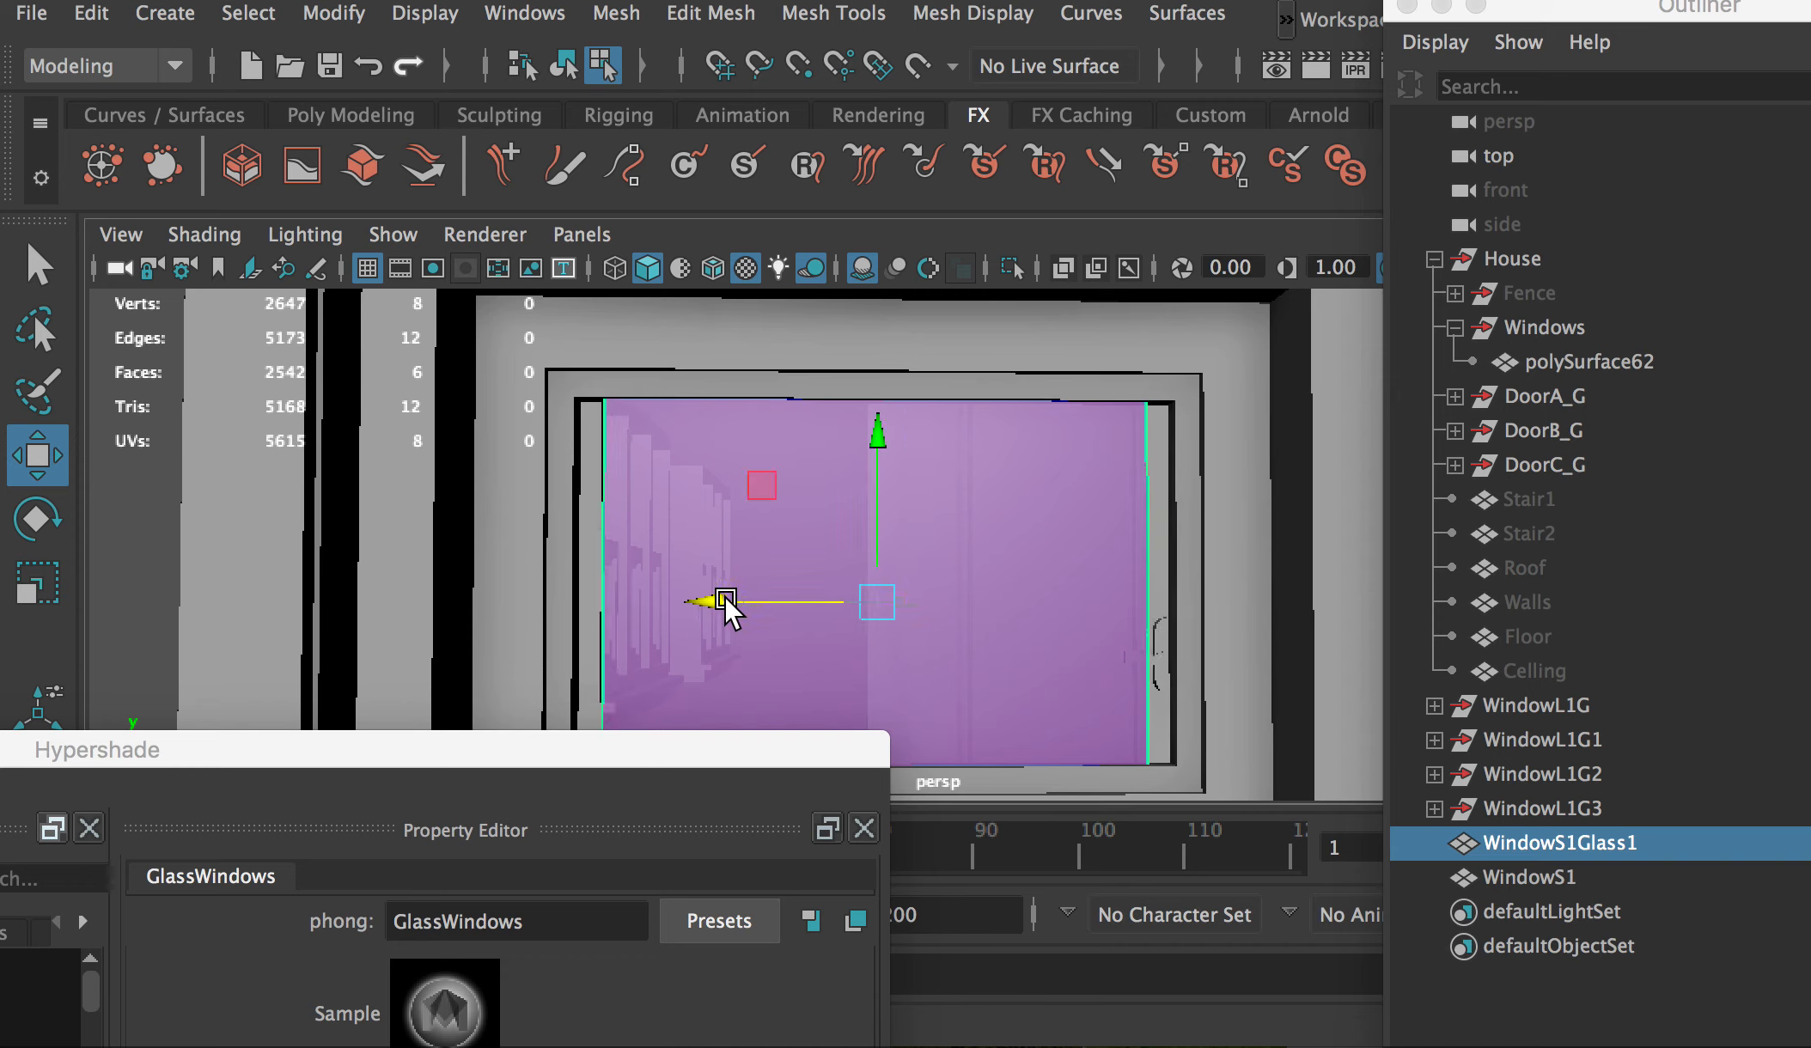
Step: Widen the WindowS1Glass1 pane to fill the lower-left opening and fine-tune its vertical position
{"action": "key", "text": "r"}
{"action": "left_click_drag", "start_coordinate": [923, 603], "coordinate": [1060, 587]}
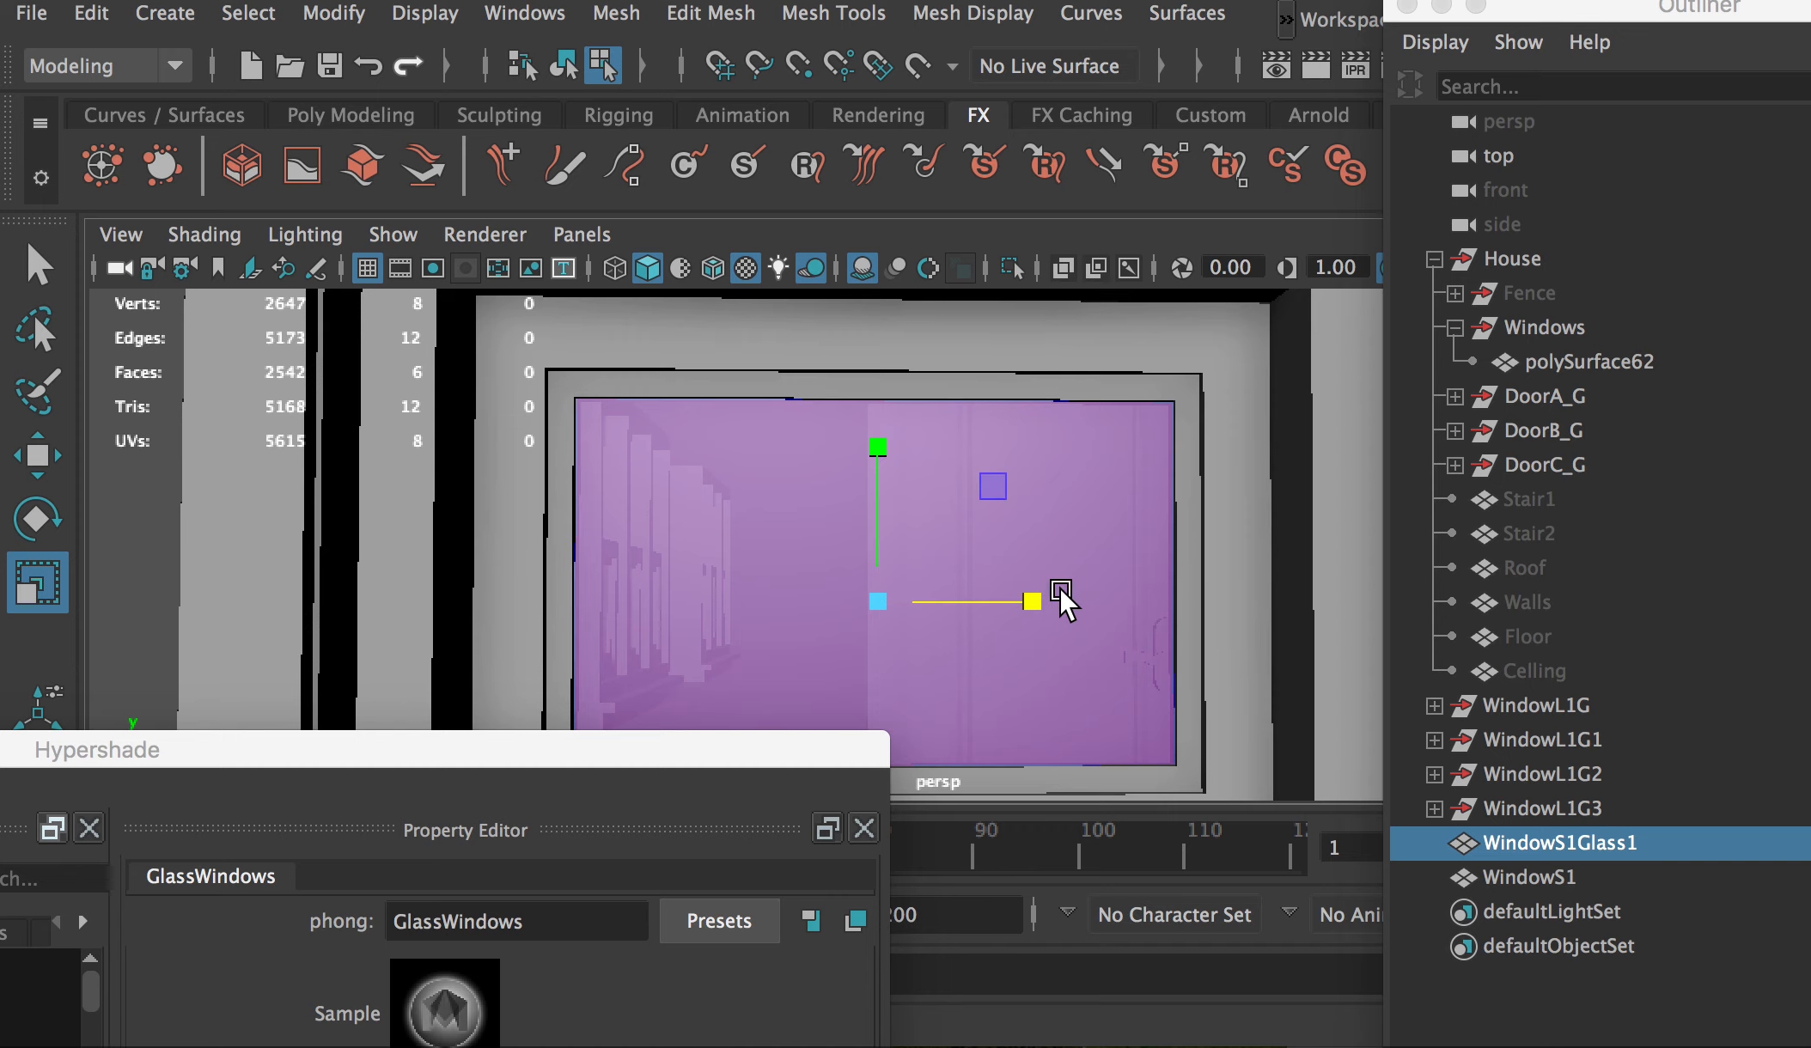
{"action": "right_click_drag", "start_coordinate": [1060, 587], "coordinate": [635, 555], "text": "alt"}
{"action": "middle_click_drag", "start_coordinate": [635, 554], "coordinate": [831, 548], "text": "alt"}
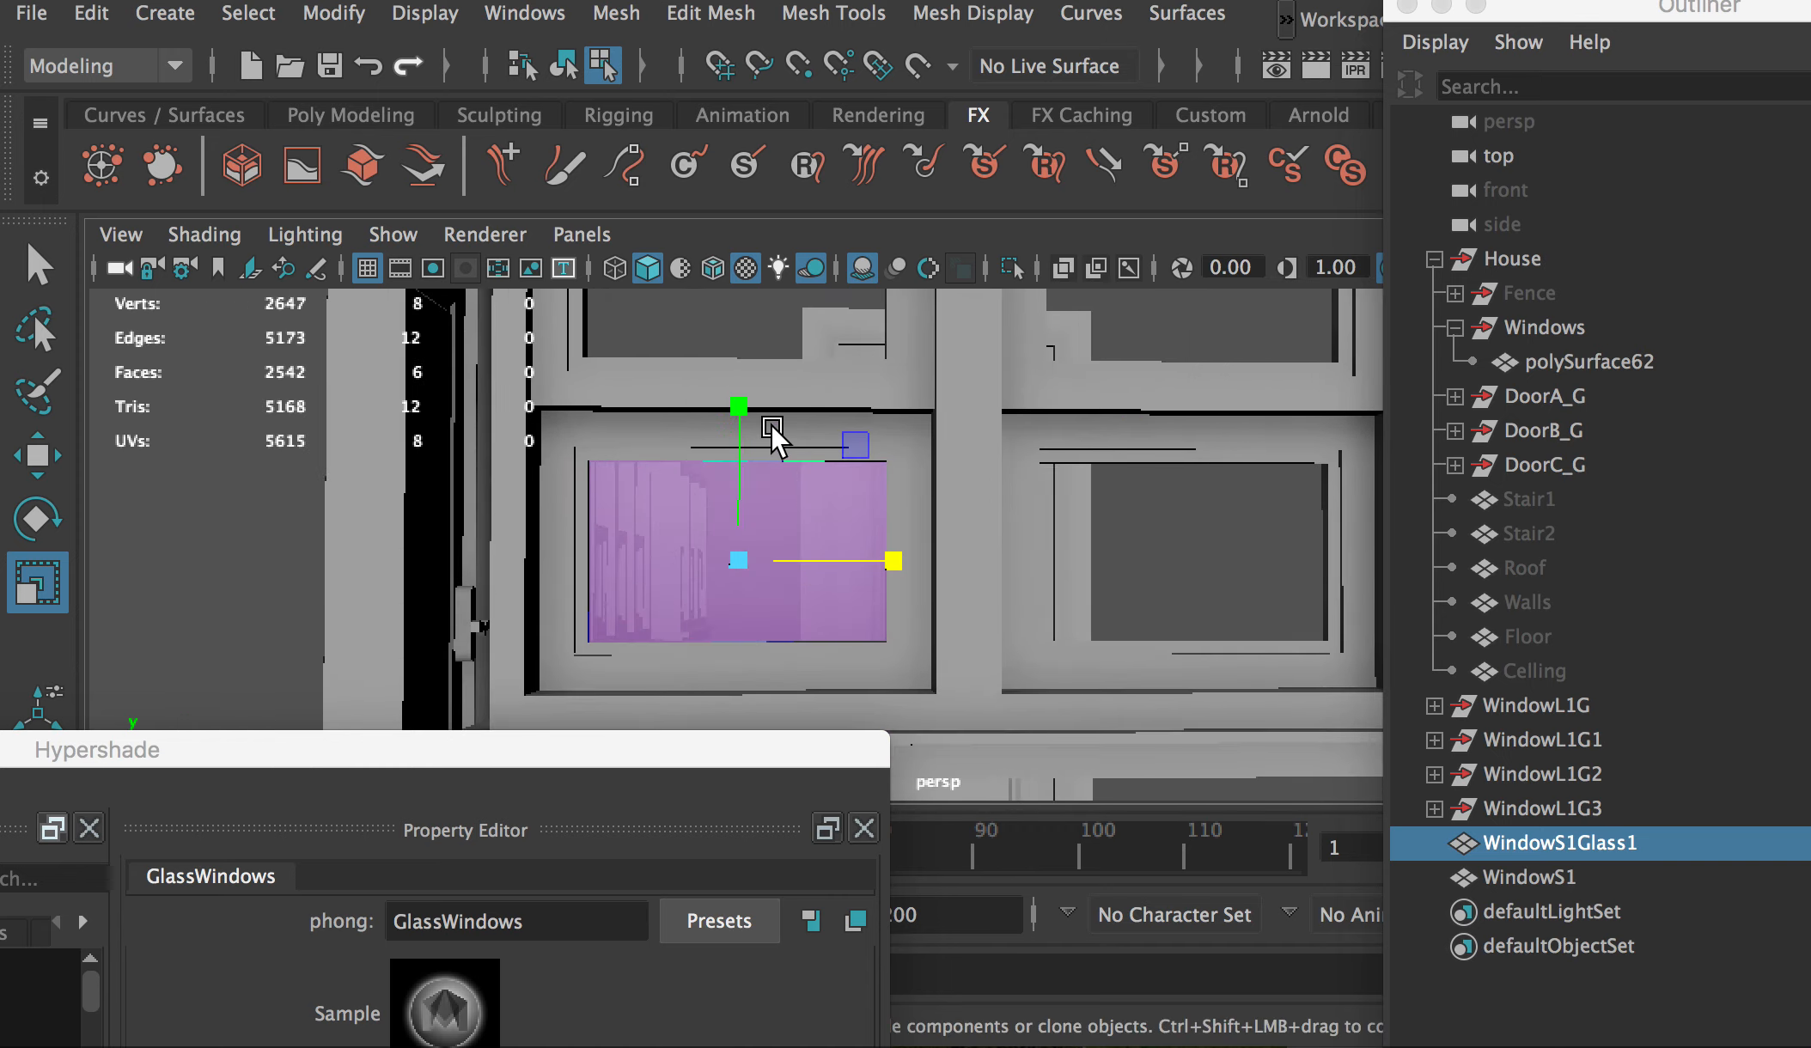
{"action": "key", "text": "w"}
{"action": "left_click_drag", "start_coordinate": [741, 399], "coordinate": [892, 574]}
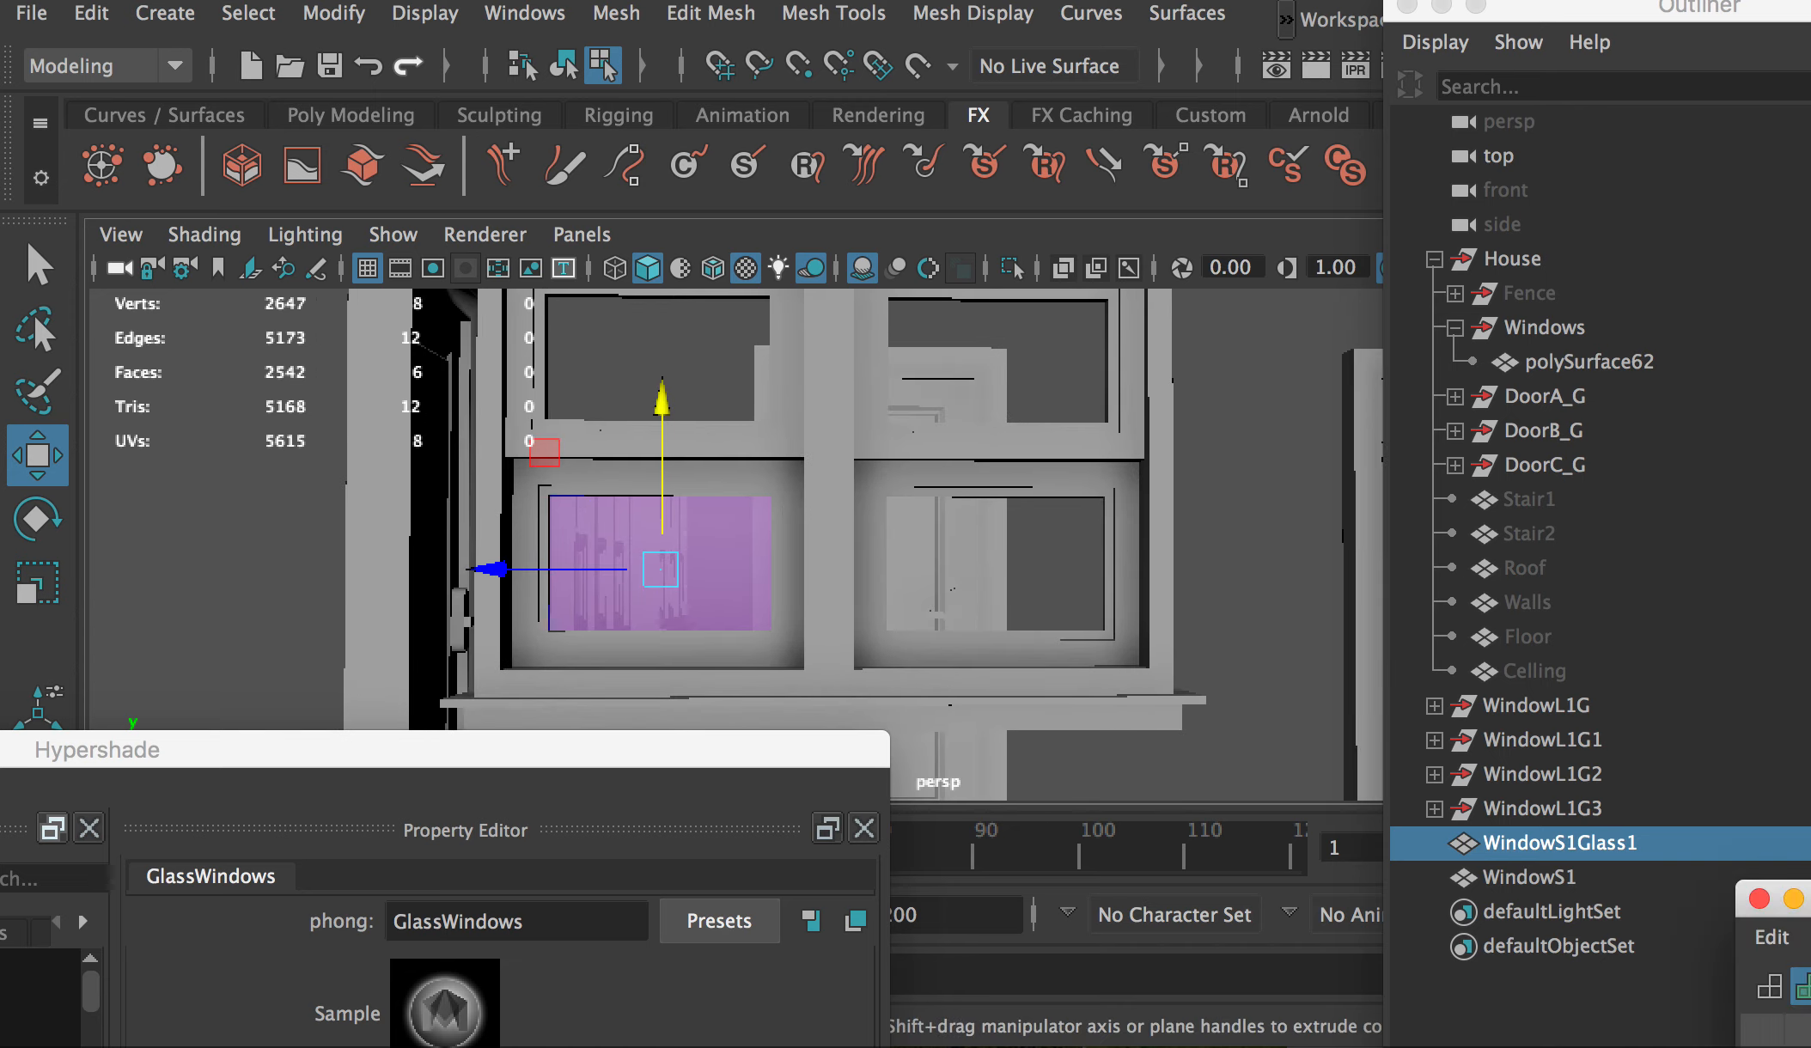
Step: Apply a planar UV projection from the X axis to the WindowS1Glass1 pane, fitted to its bounding box
{"action": "left_click_drag", "start_coordinate": [1795, 894], "coordinate": [1250, 456]}
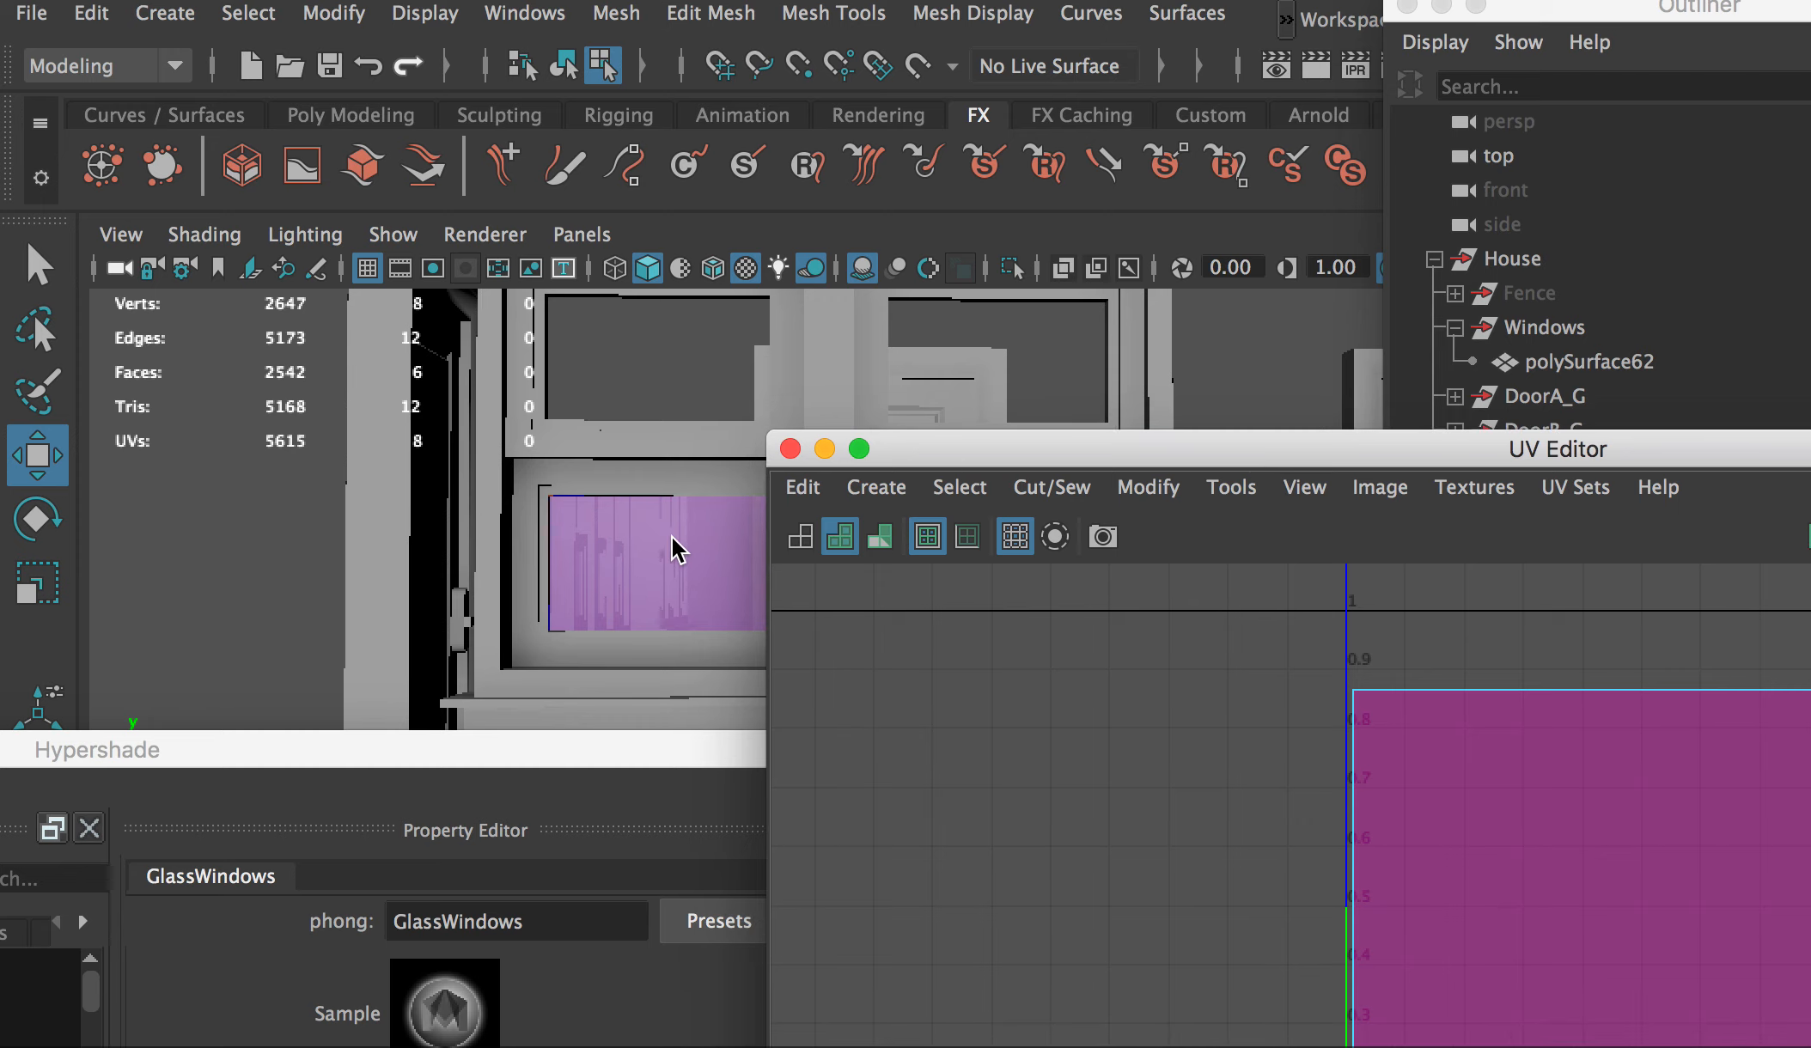
{"action": "right_click_drag", "start_coordinate": [682, 523], "coordinate": [640, 540]}
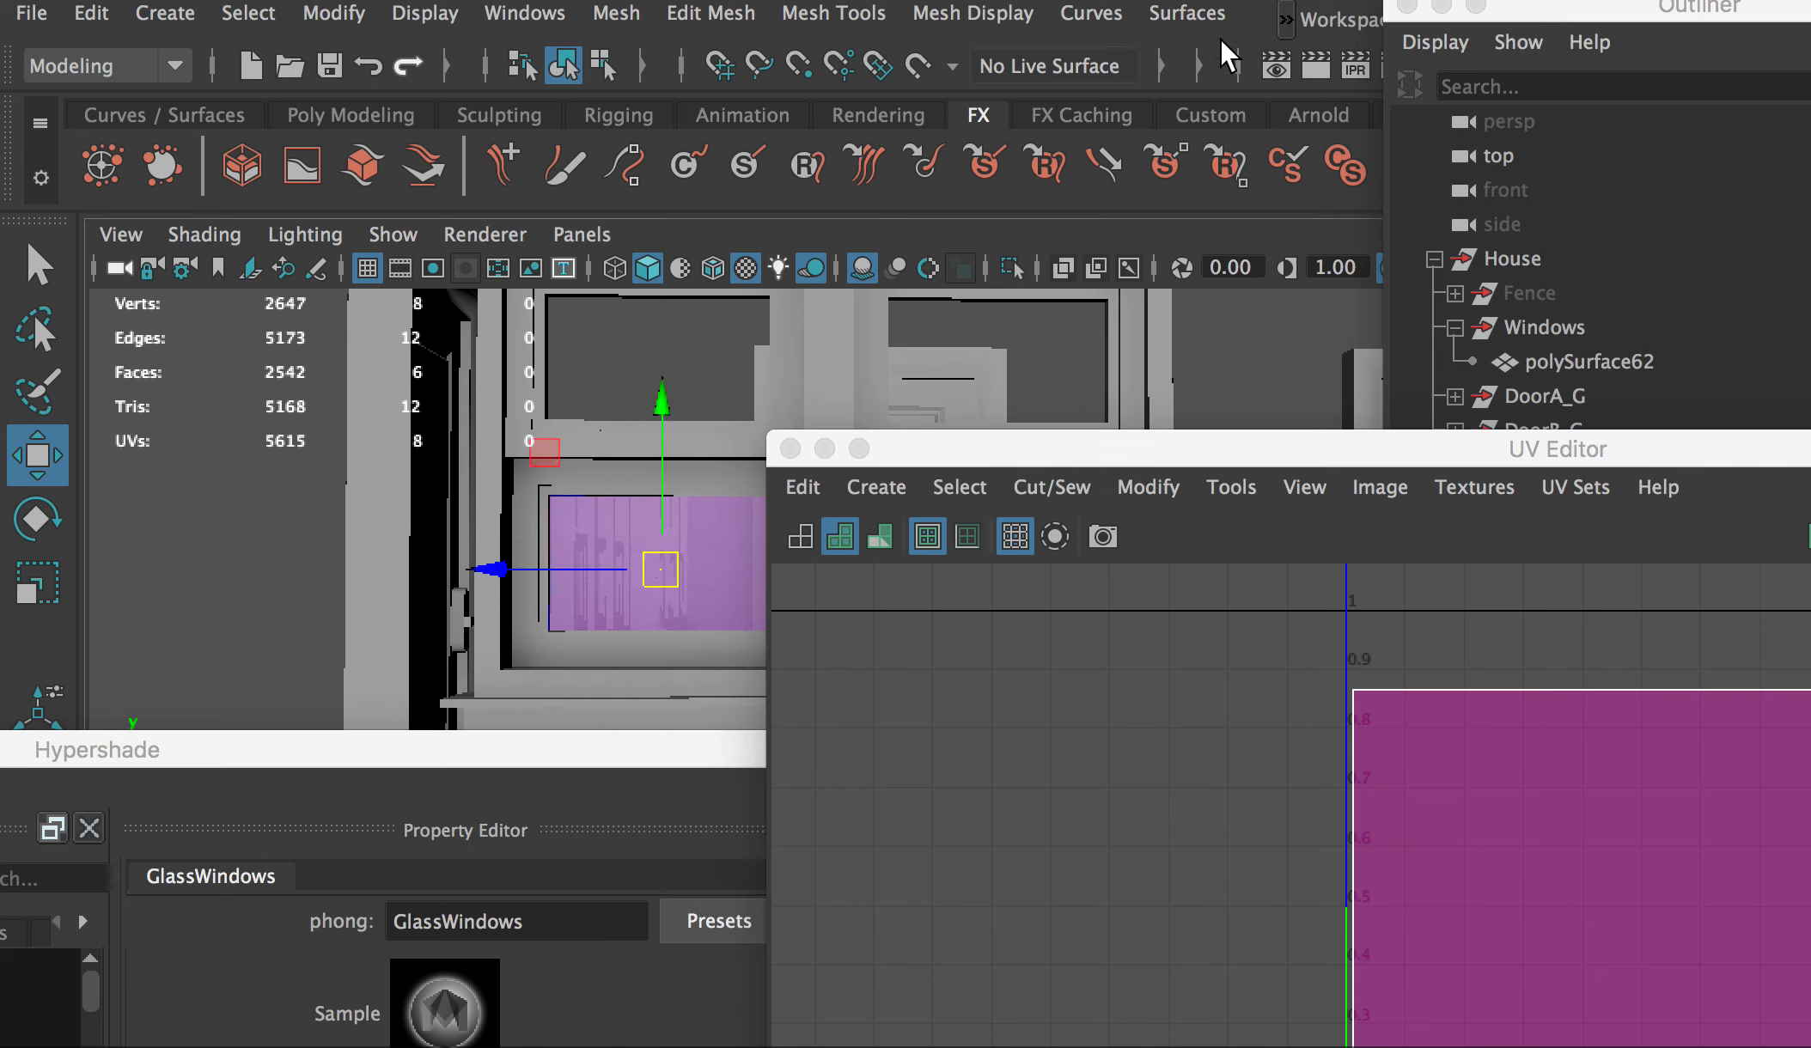
{"action": "left_click", "coordinate": [1290, 22]}
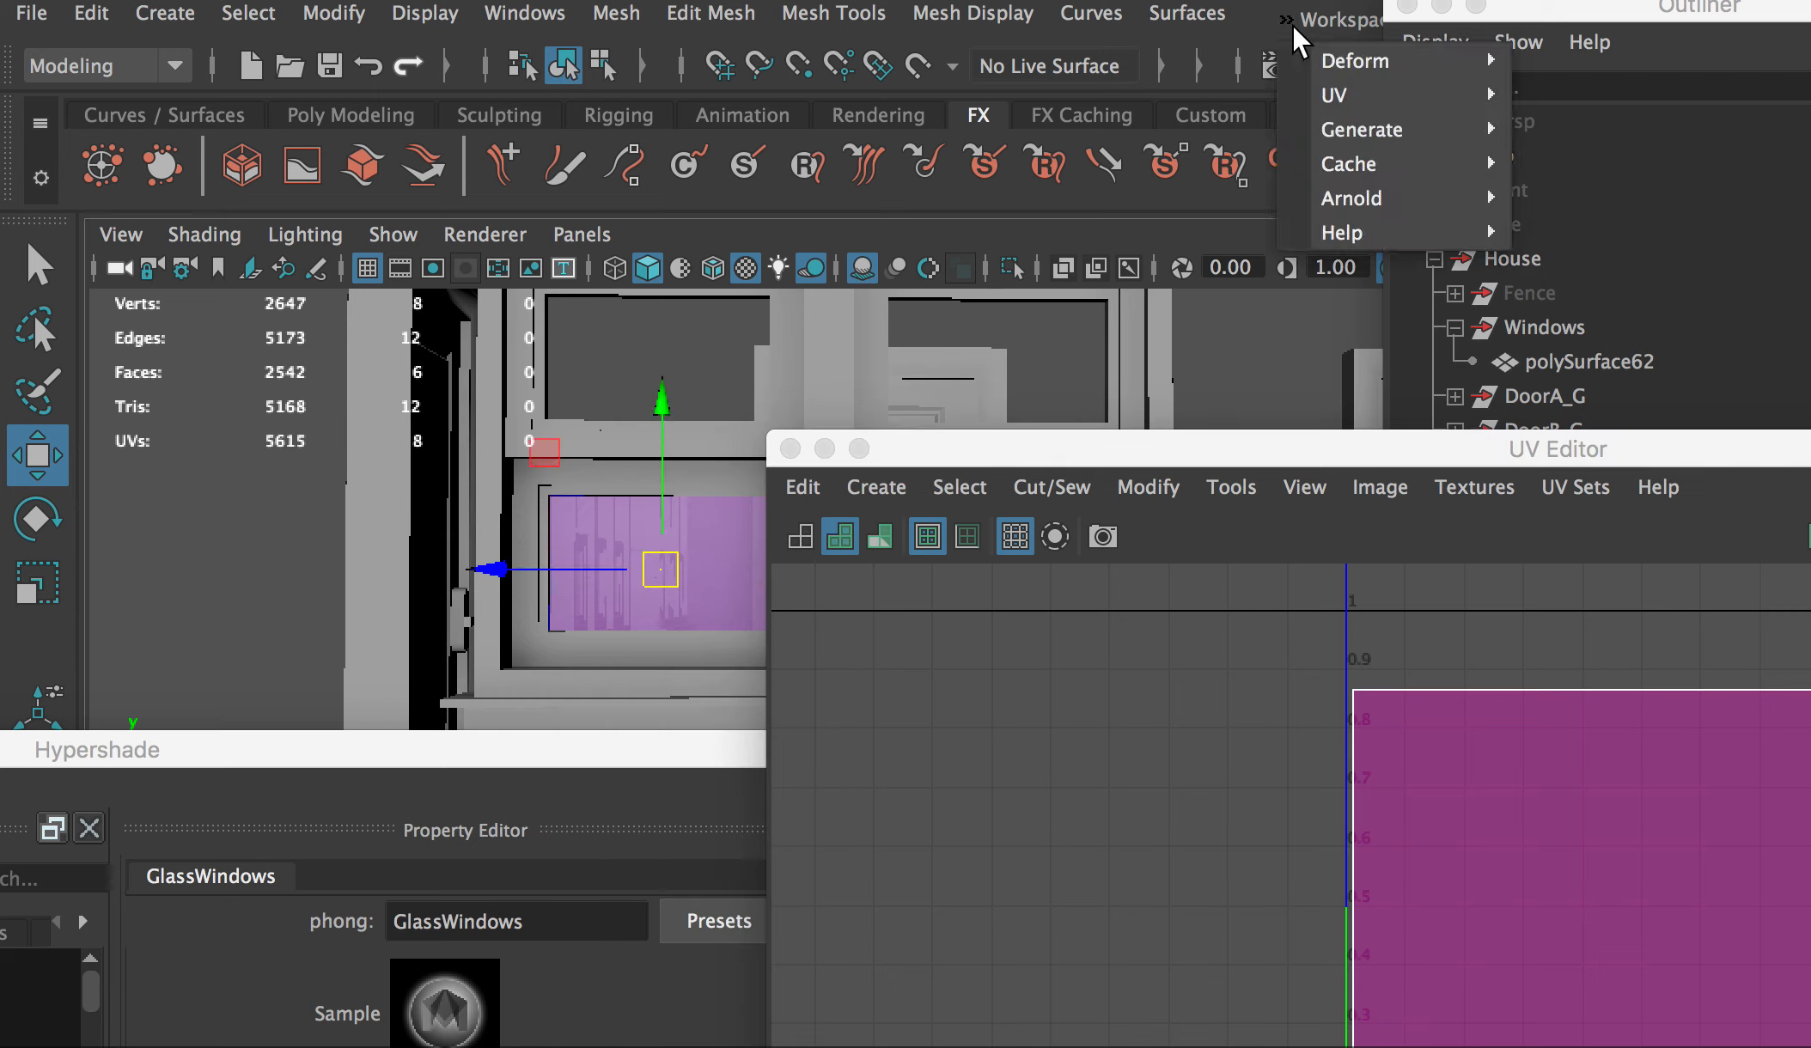
{"action": "mouse_move", "coordinate": [1374, 94]}
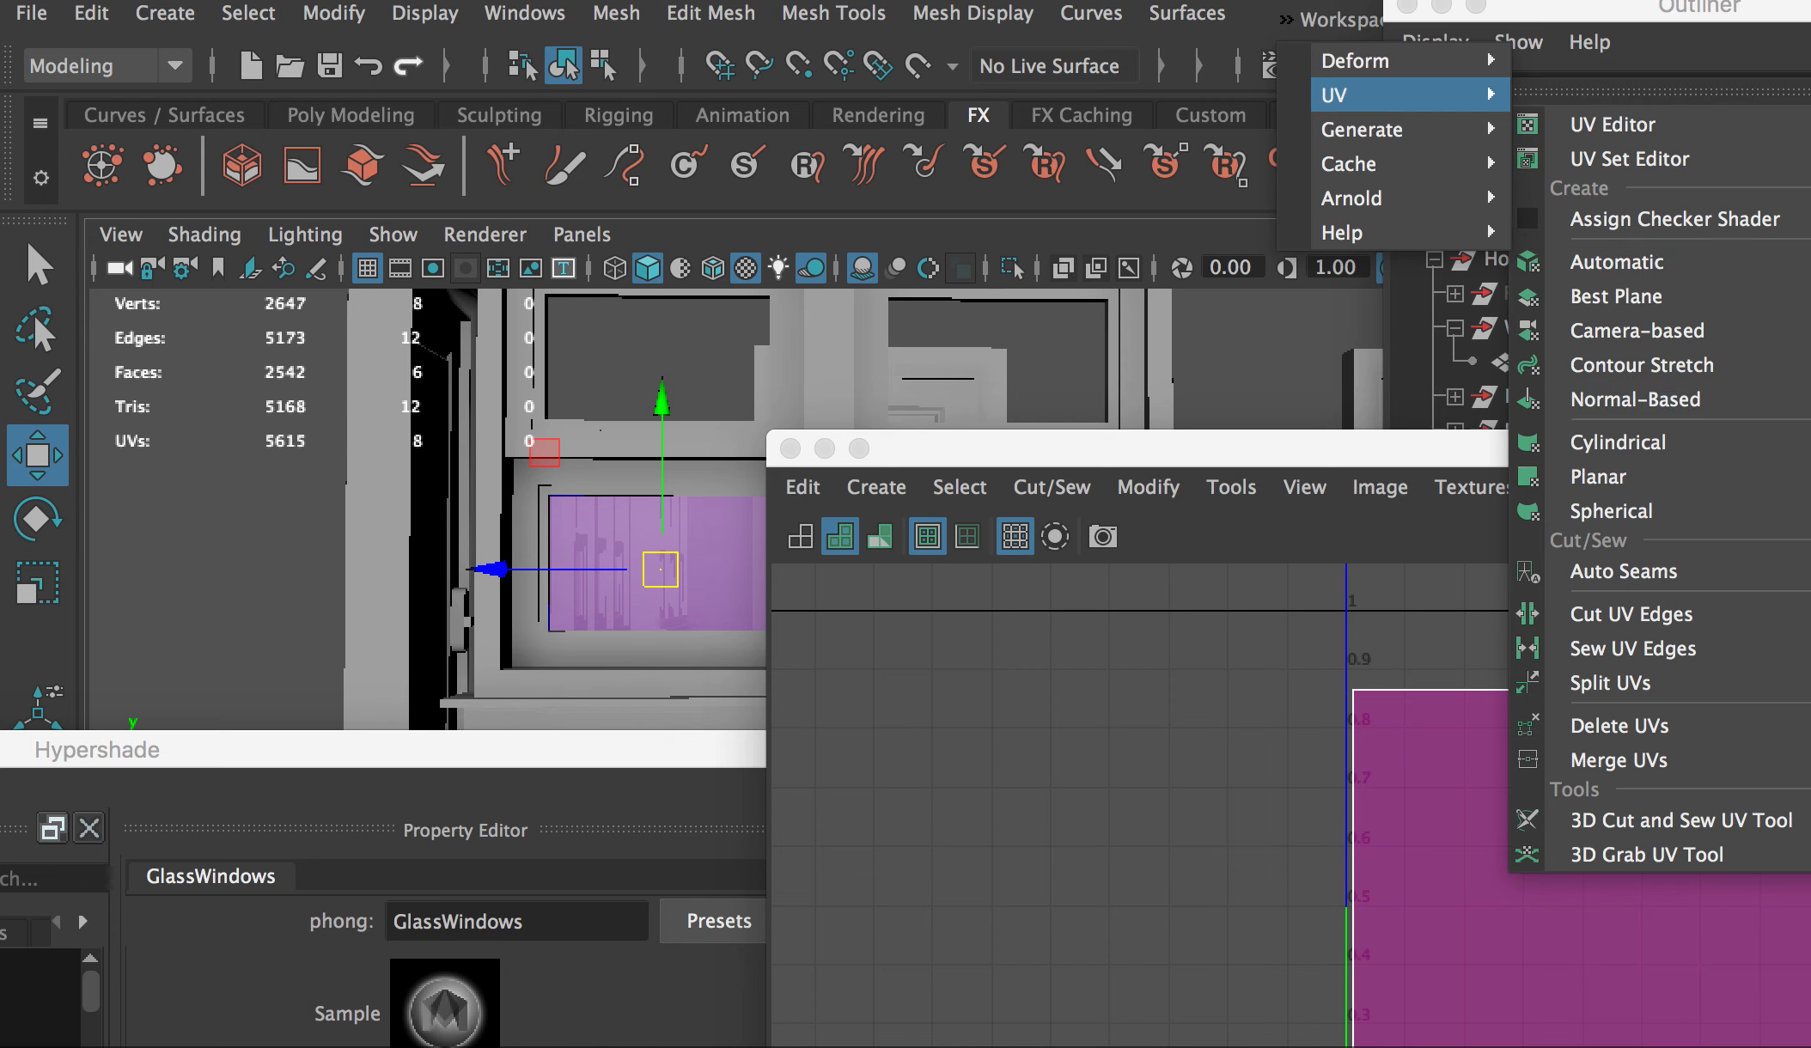
{"action": "left_click", "coordinate": [1770, 477]}
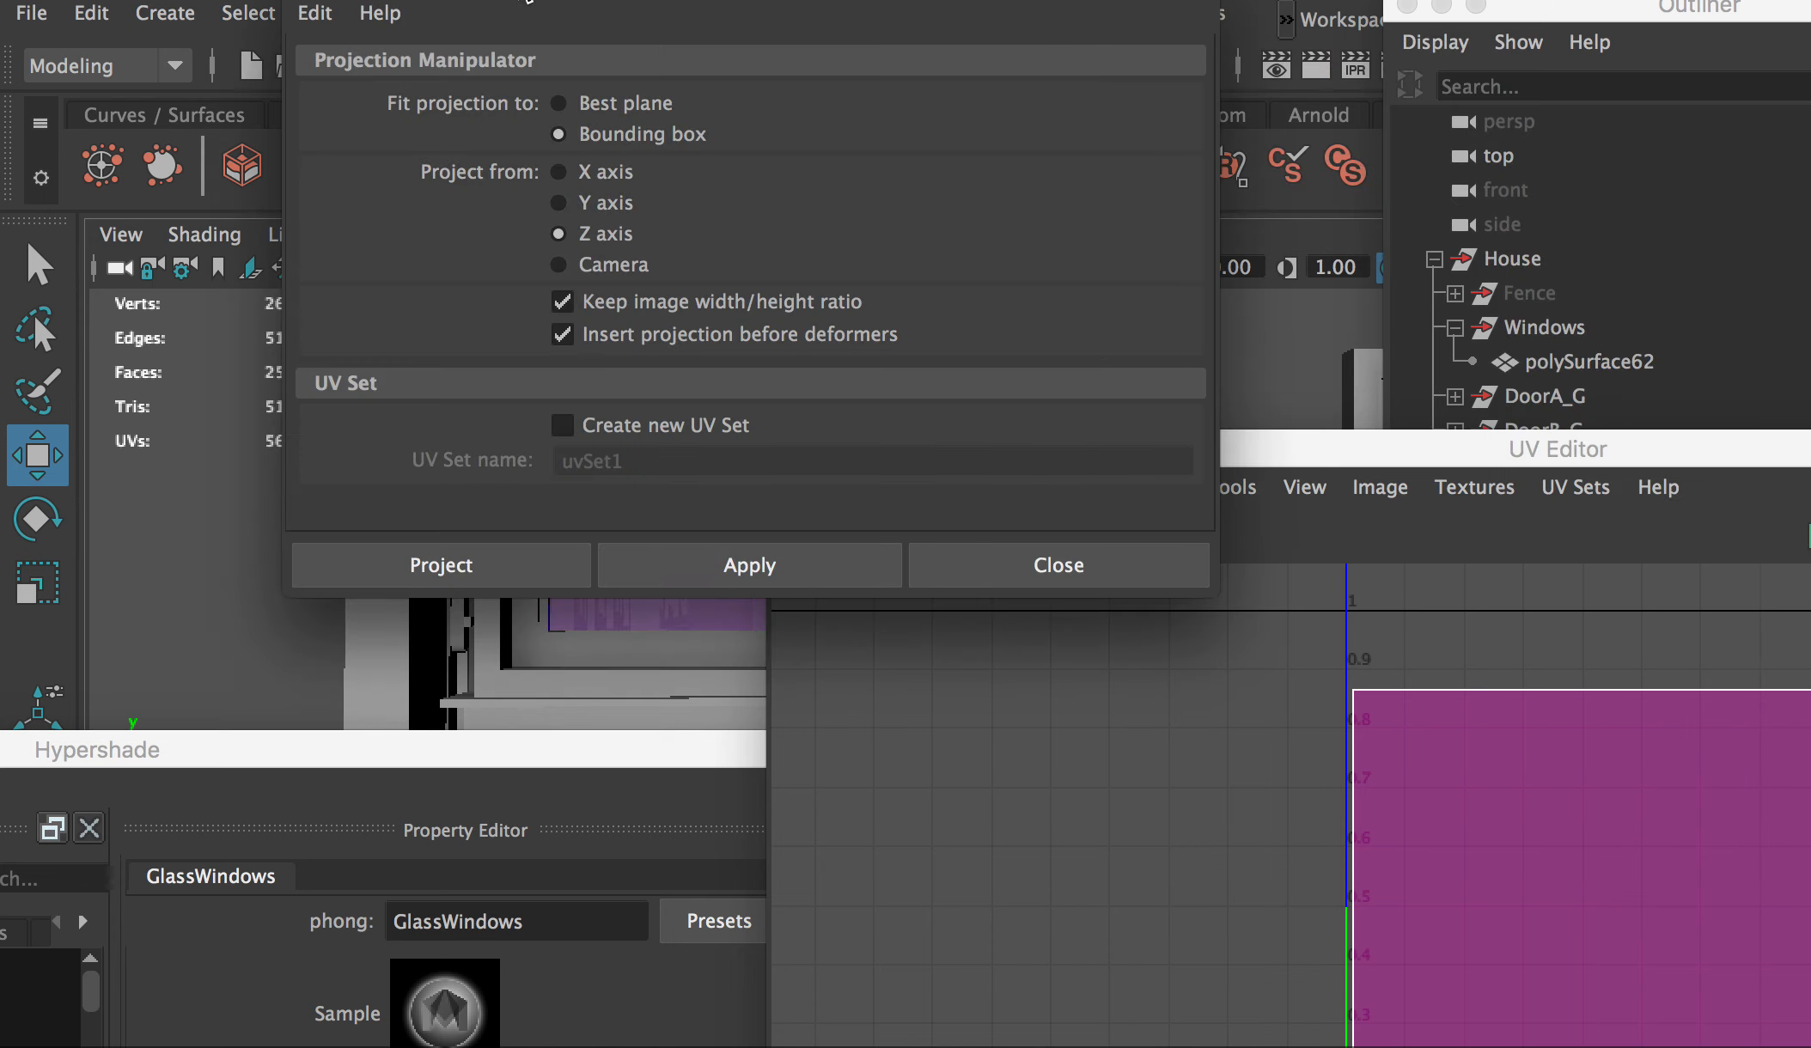
{"action": "left_click_drag", "start_coordinate": [527, 1], "coordinate": [1022, 2]}
{"action": "left_click_drag", "start_coordinate": [353, 752], "coordinate": [728, 938]}
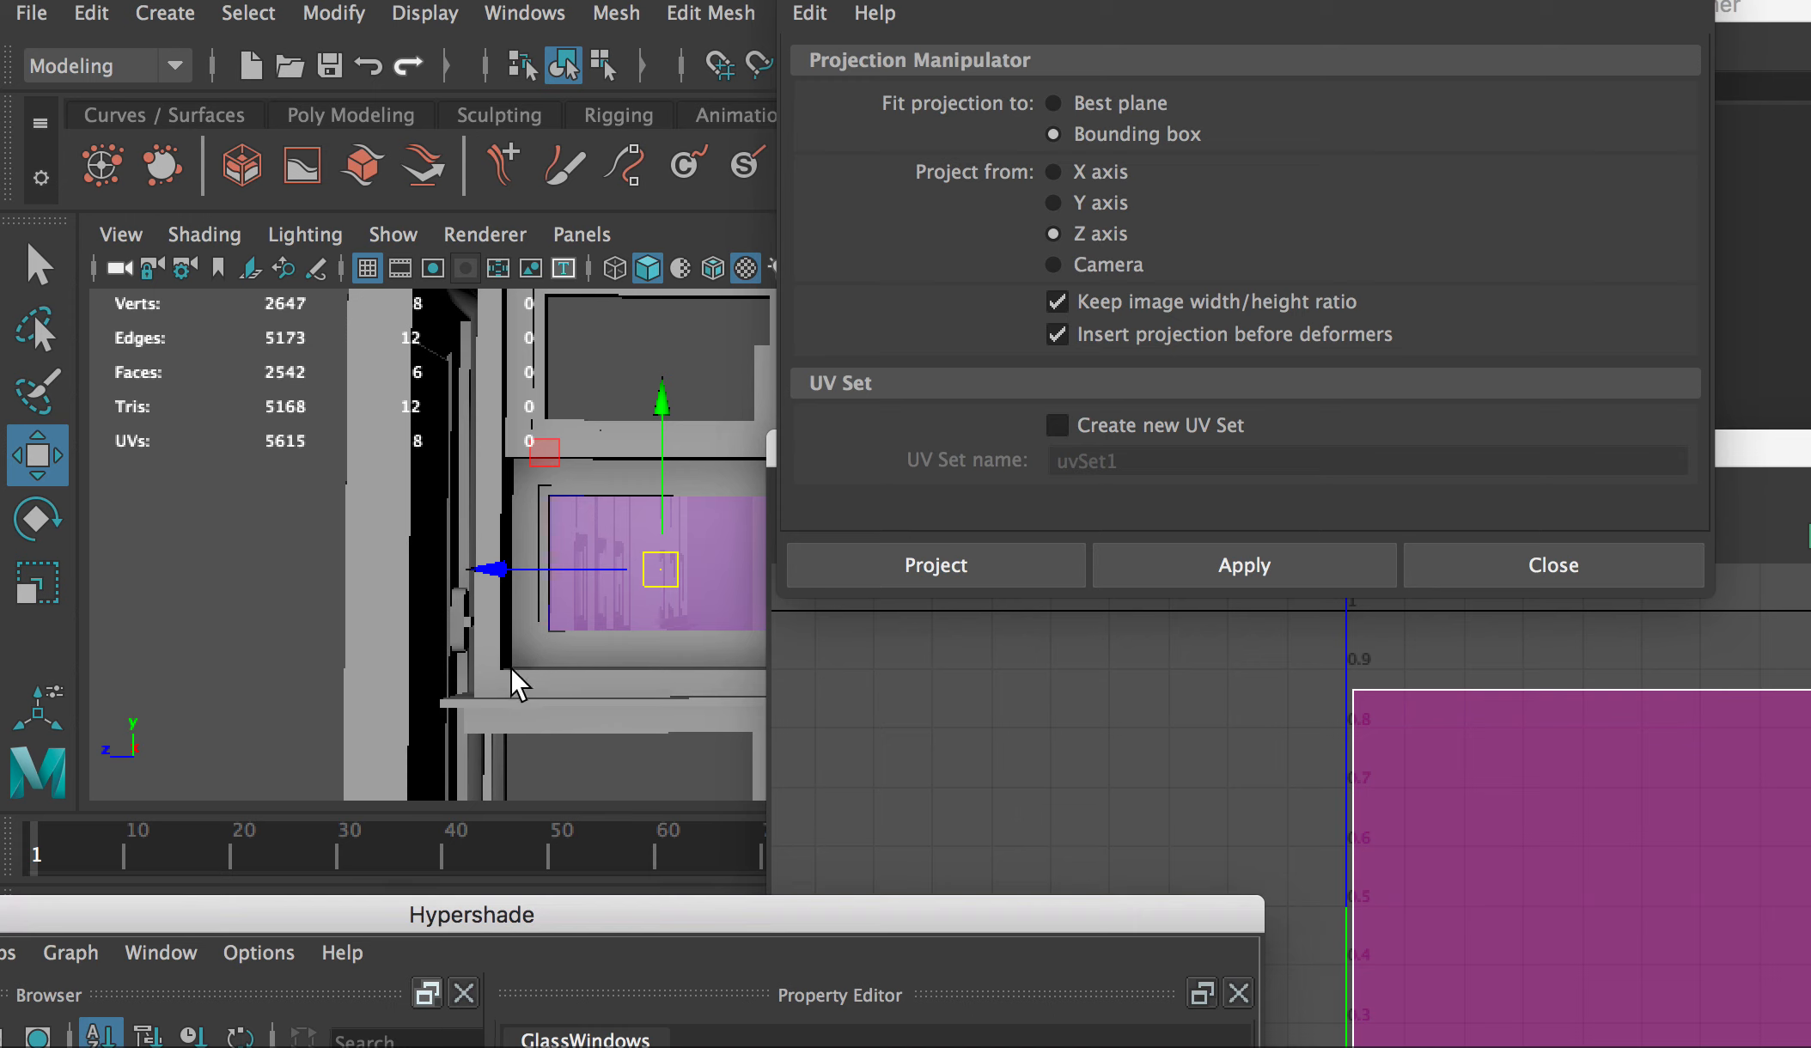
{"action": "left_click_drag", "start_coordinate": [513, 675], "coordinate": [466, 683], "text": "alt"}
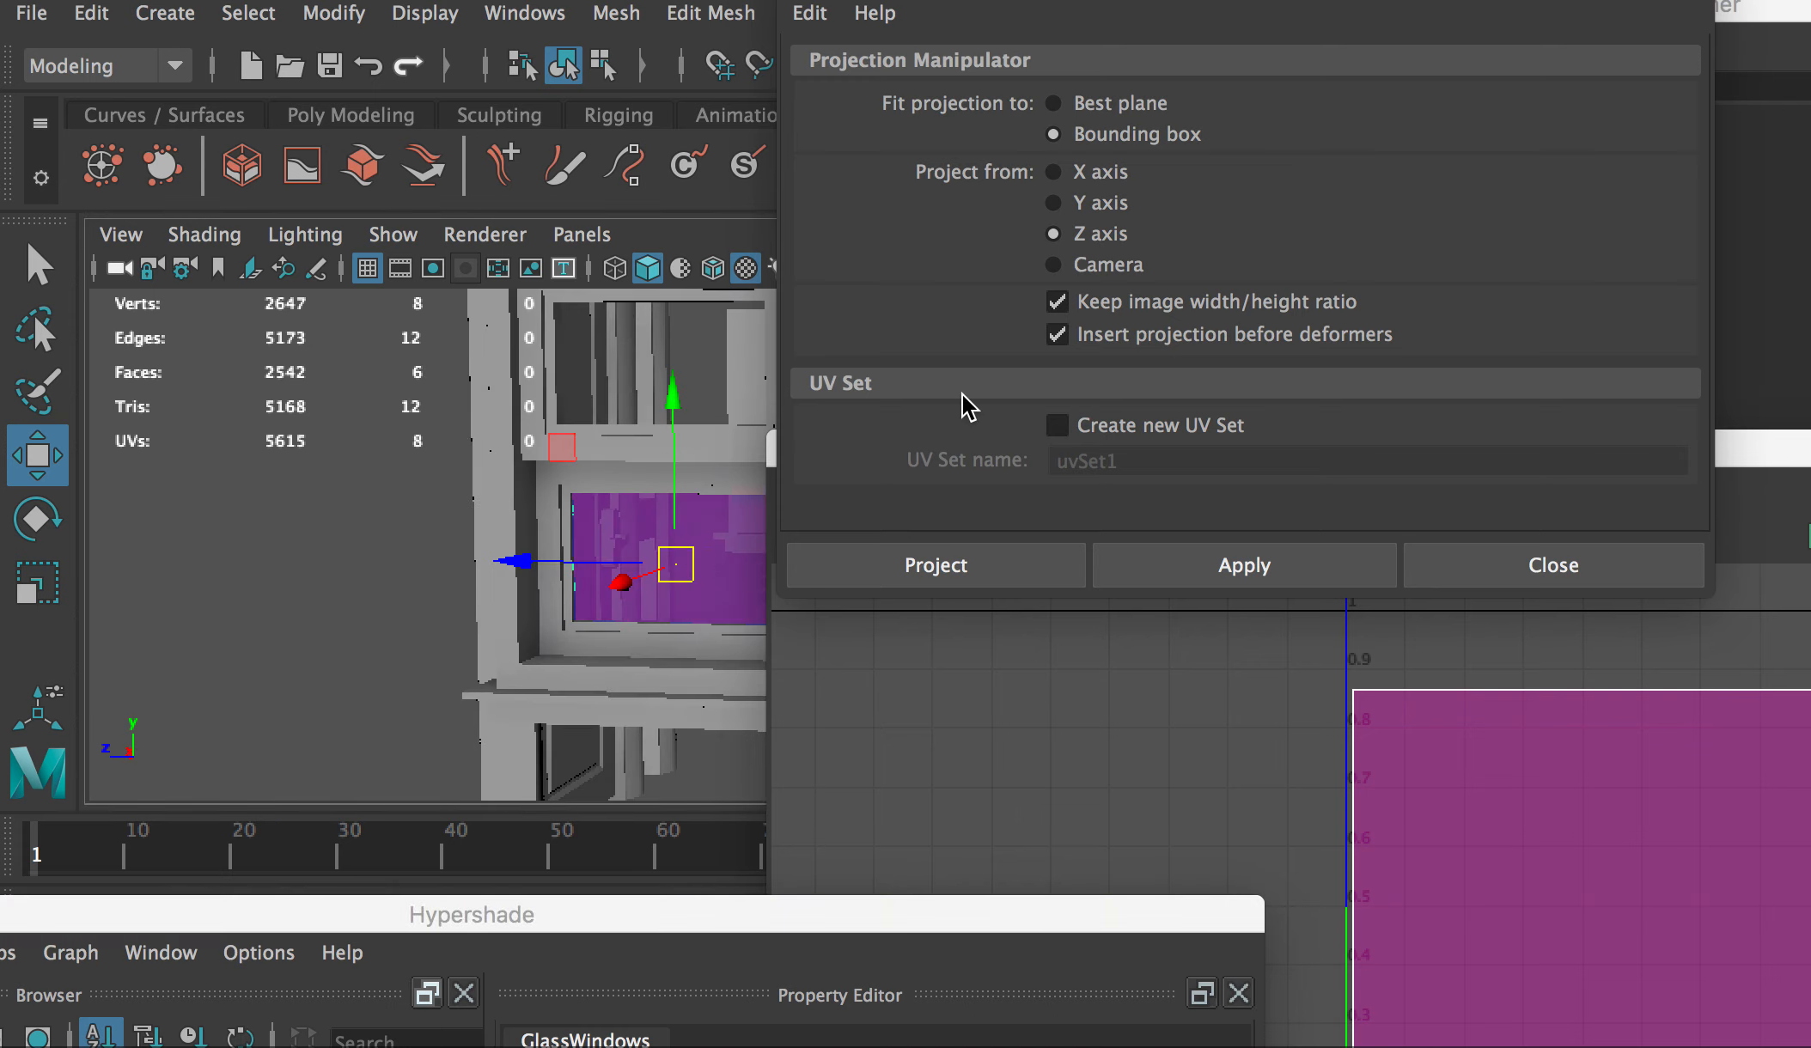
{"action": "left_click", "coordinate": [1055, 173]}
{"action": "left_click", "coordinate": [954, 563]}
Step: Scale the glass pane's projected UVs down slightly to leave a margin inside the 0–1 UV space
{"action": "left_click_drag", "start_coordinate": [1697, 455], "coordinate": [1366, 258]}
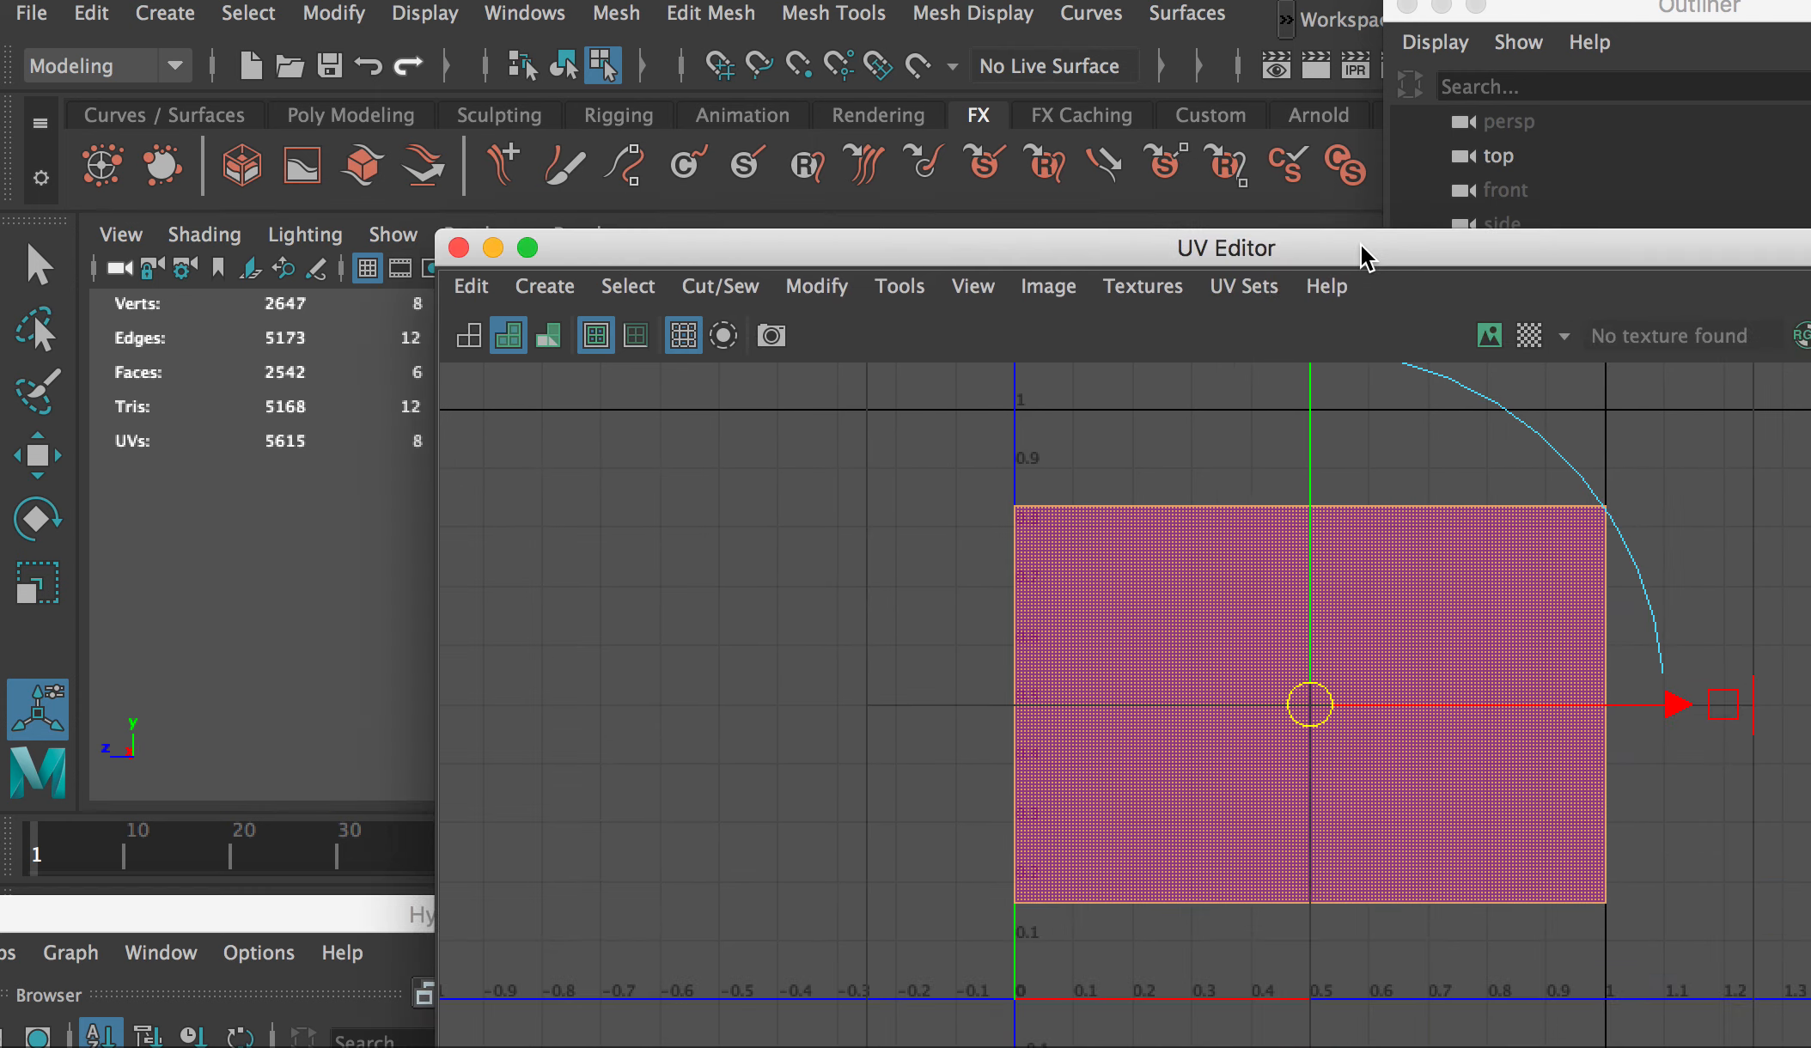
{"action": "right_click_drag", "start_coordinate": [1387, 611], "coordinate": [1517, 608]}
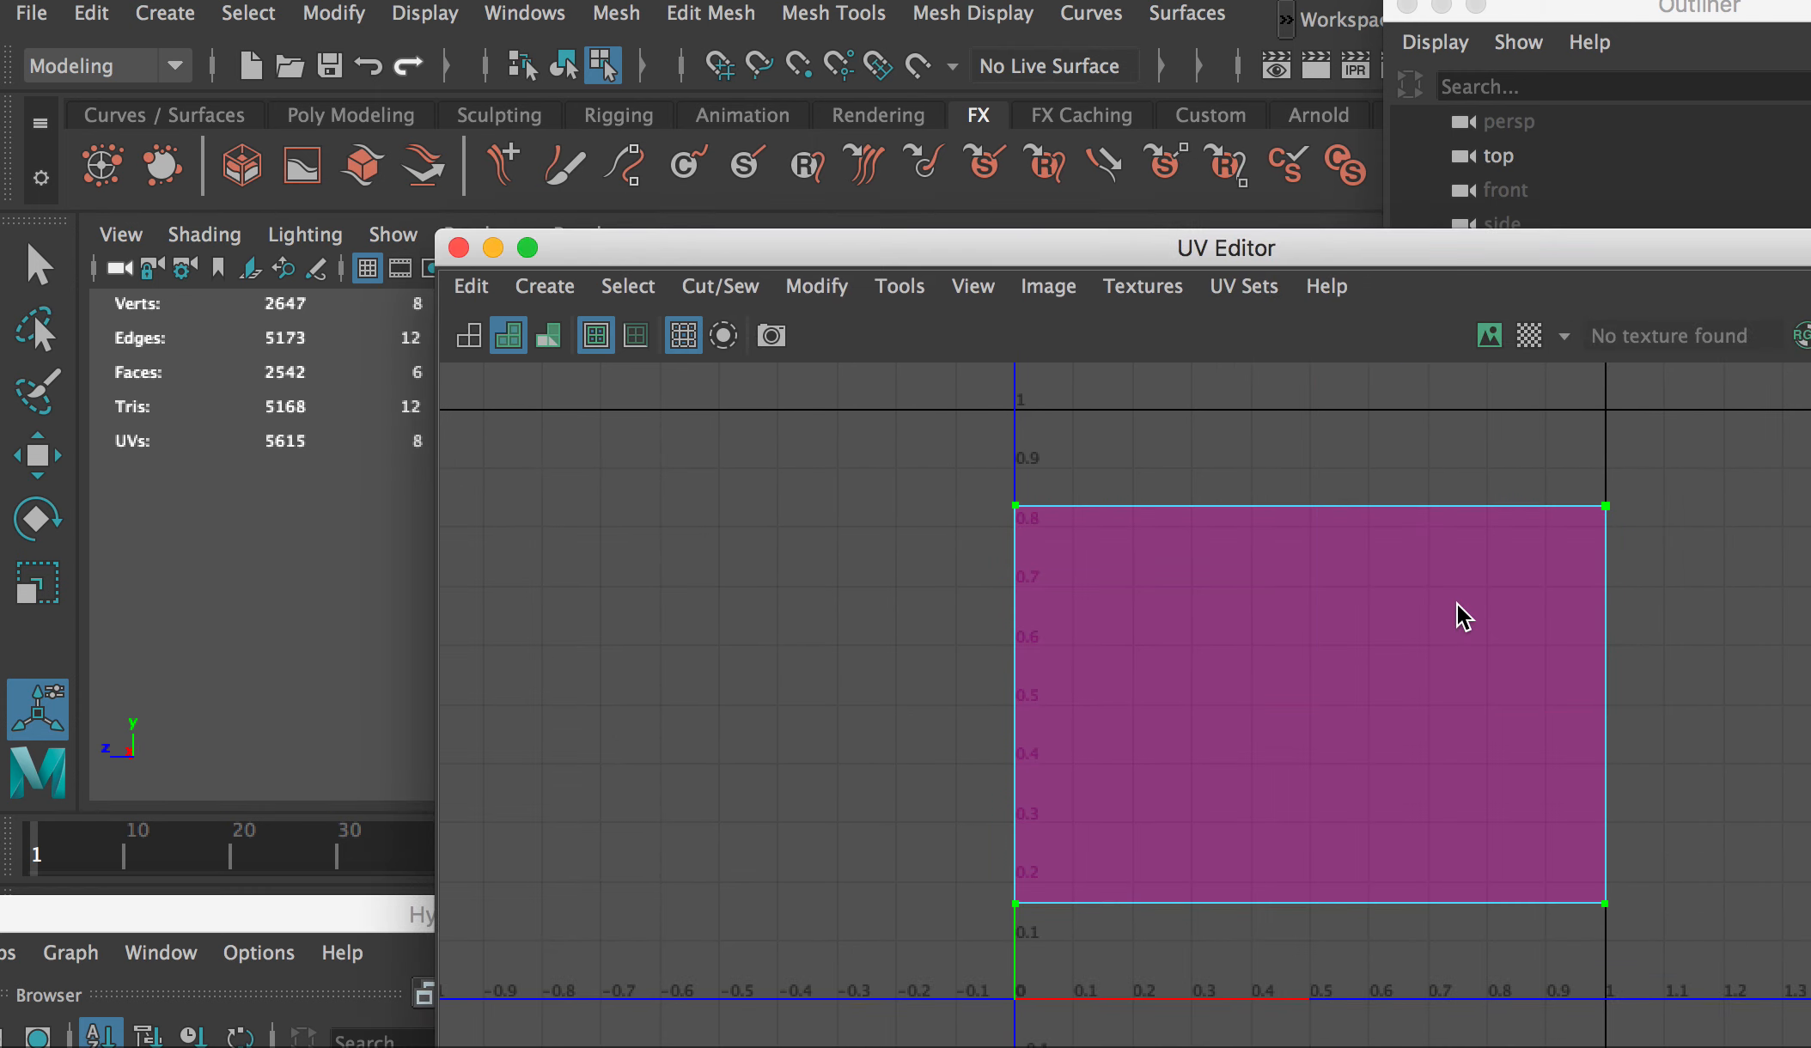
{"action": "key", "text": "r"}
{"action": "left_click_drag", "start_coordinate": [1313, 716], "coordinate": [1308, 713]}
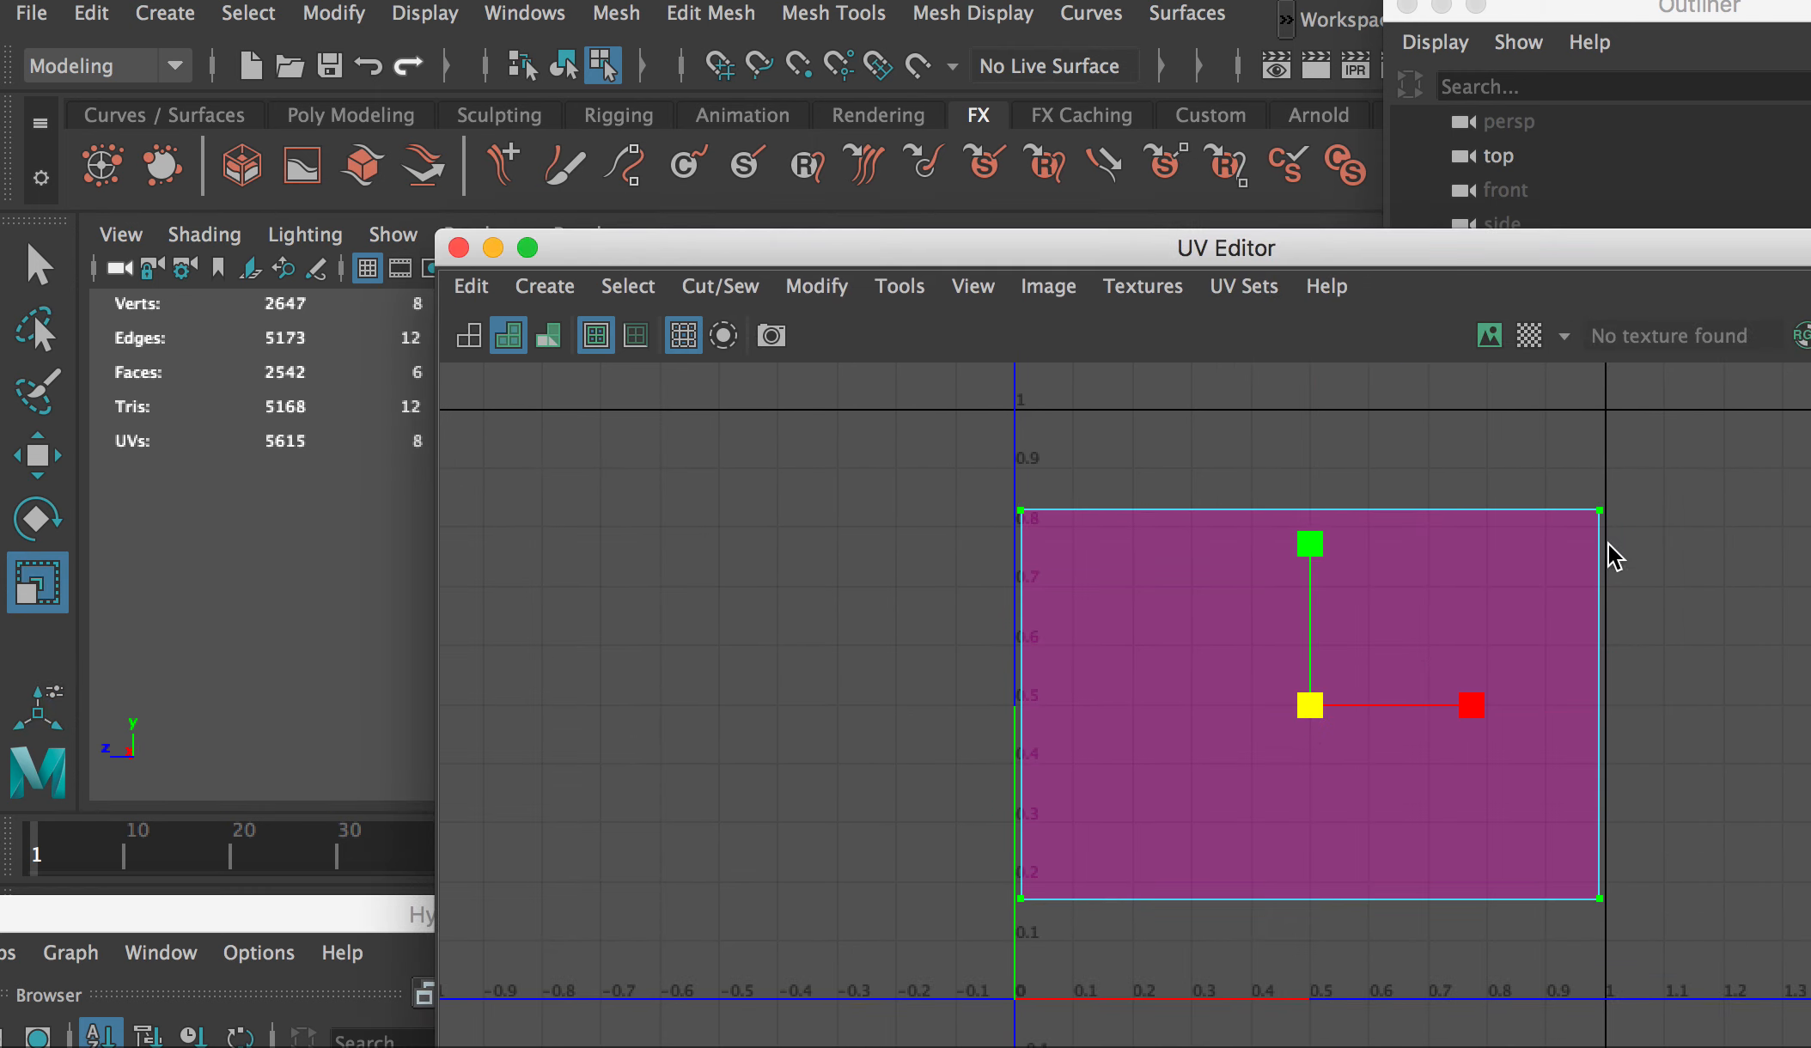
{"action": "left_click_drag", "start_coordinate": [803, 247], "coordinate": [1810, 593]}
Step: Duplicate the WindowS1Glass1 pane and move the copy into the lower-right opening of the window frame
{"action": "right_click_drag", "start_coordinate": [652, 558], "coordinate": [825, 479]}
{"action": "left_click", "coordinate": [1546, 842]}
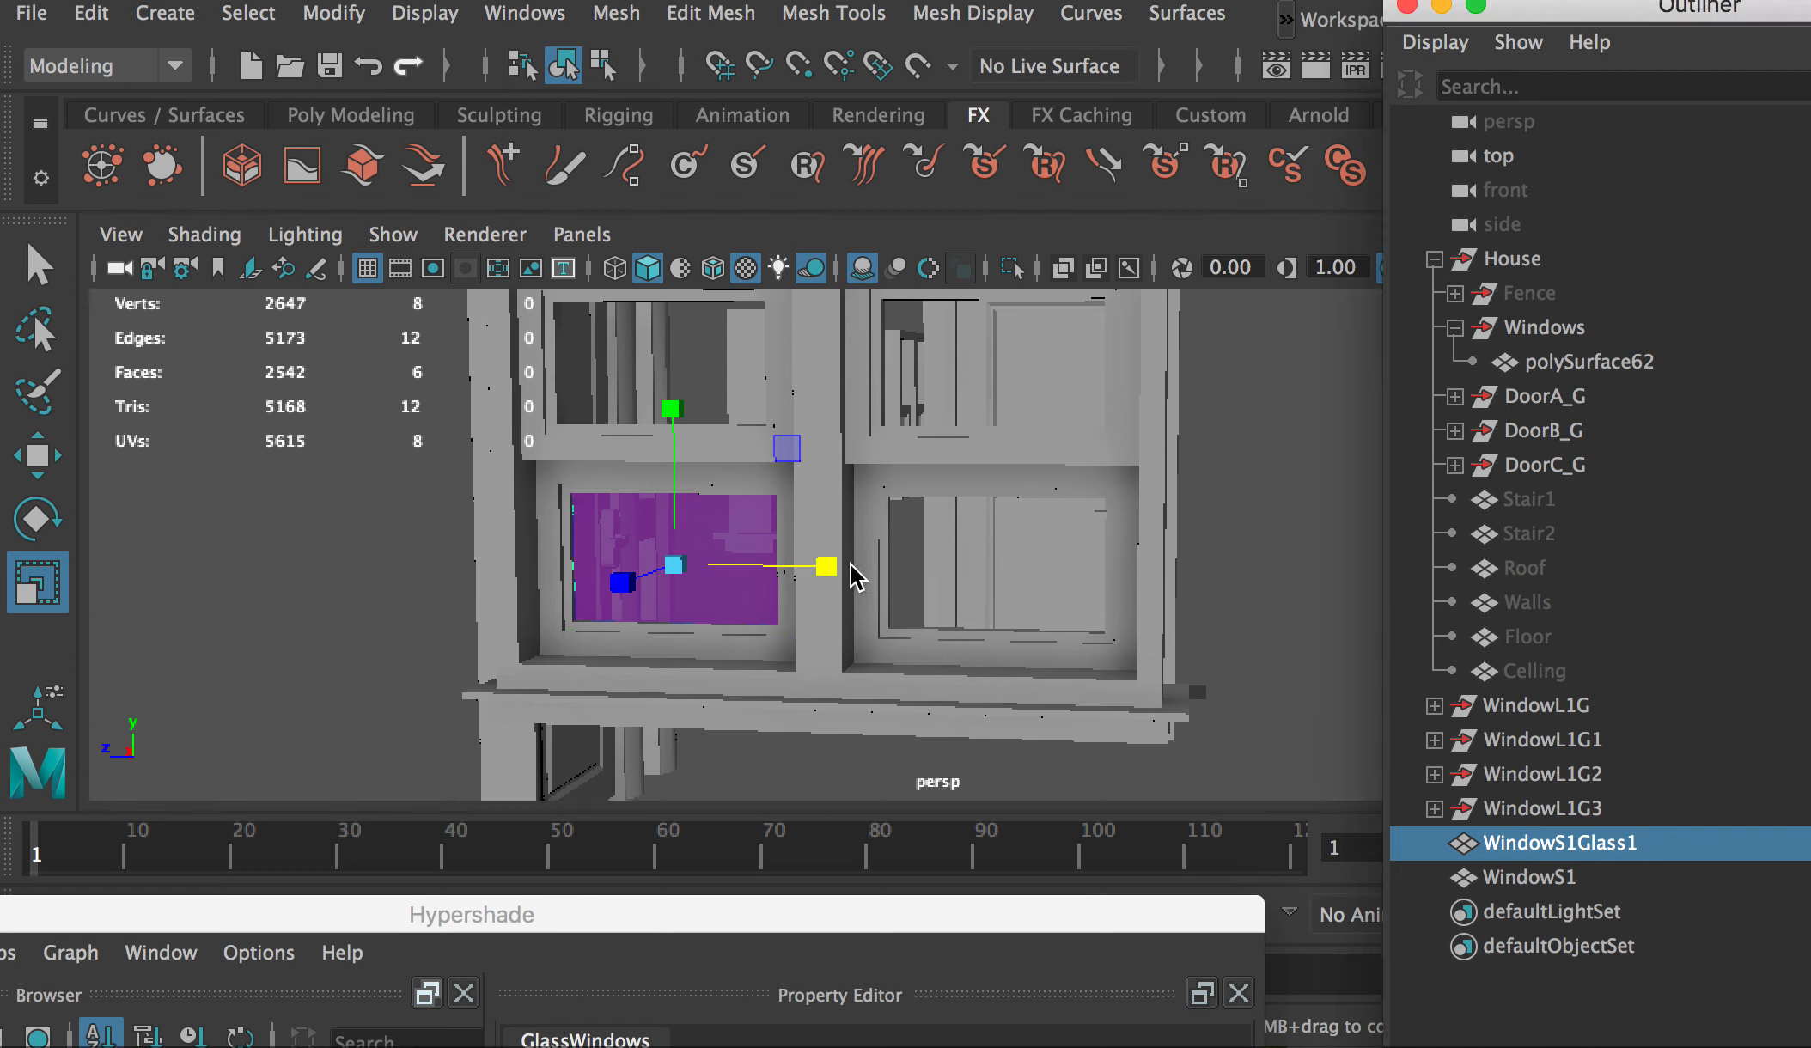
{"action": "key", "text": "ctrl+d"}
{"action": "key", "text": "w"}
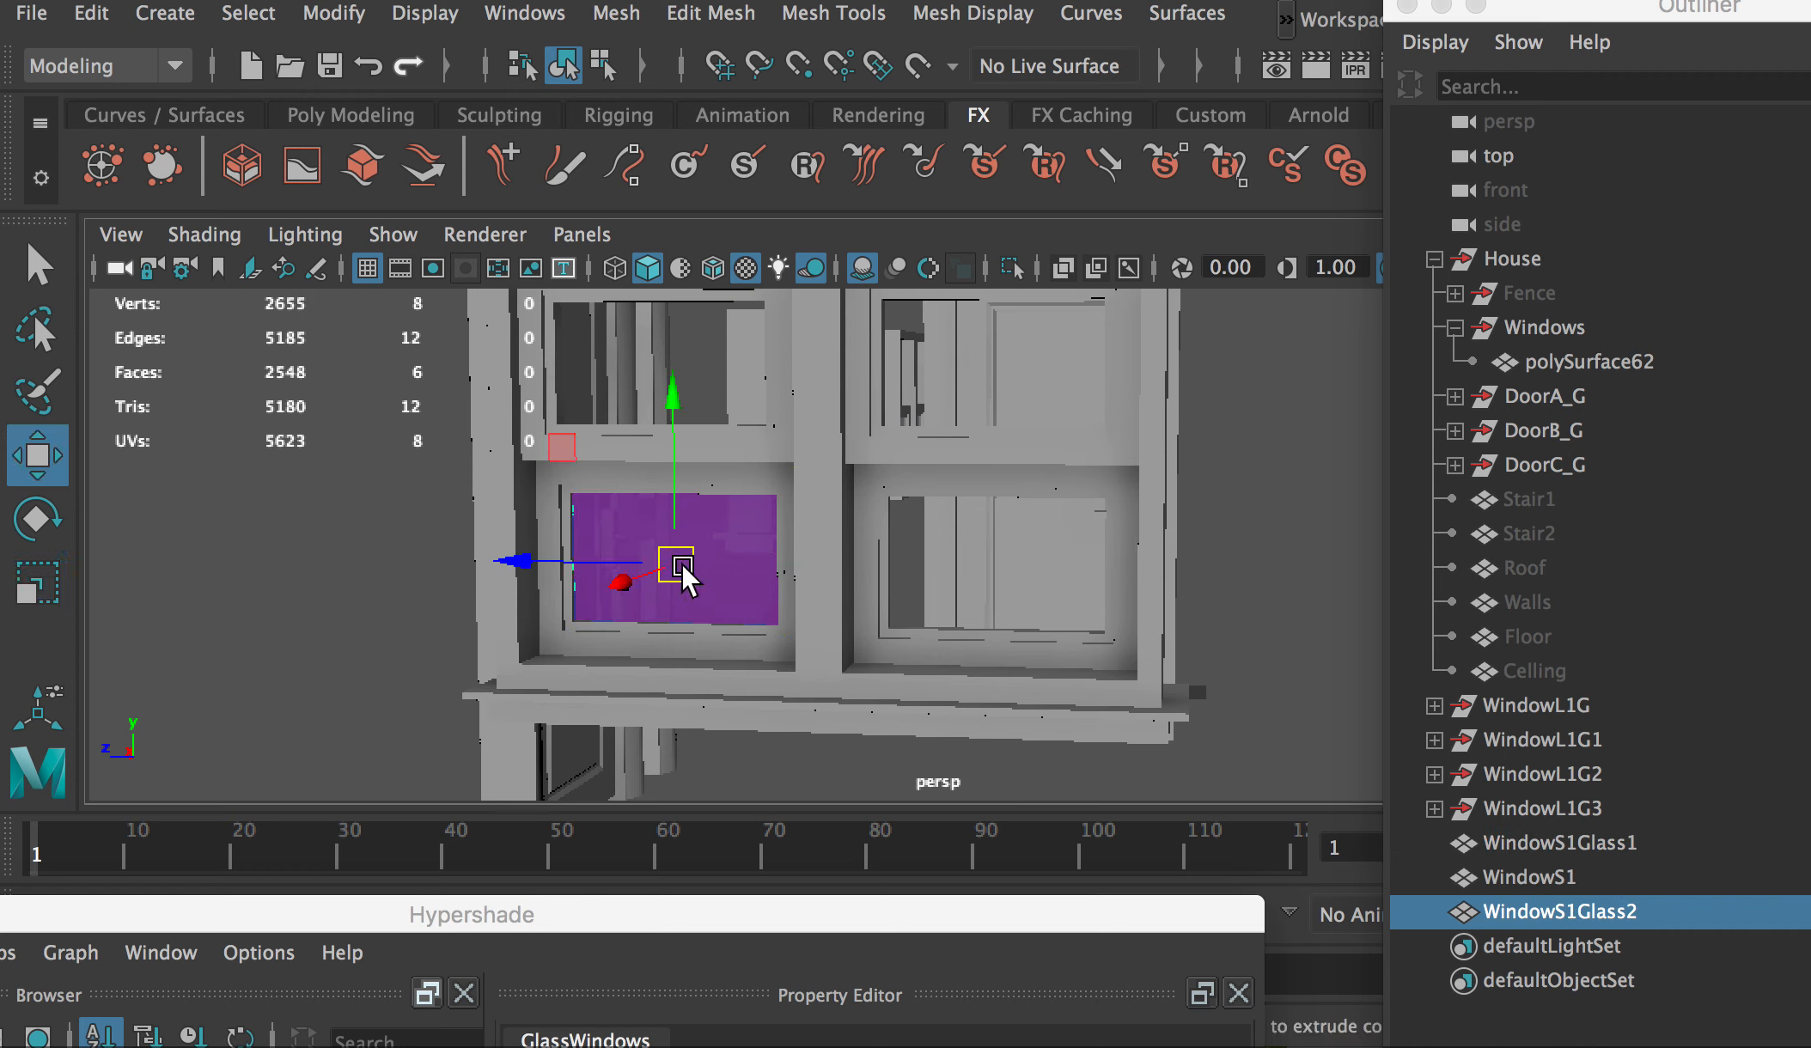
{"action": "left_click_drag", "start_coordinate": [520, 562], "coordinate": [838, 575]}
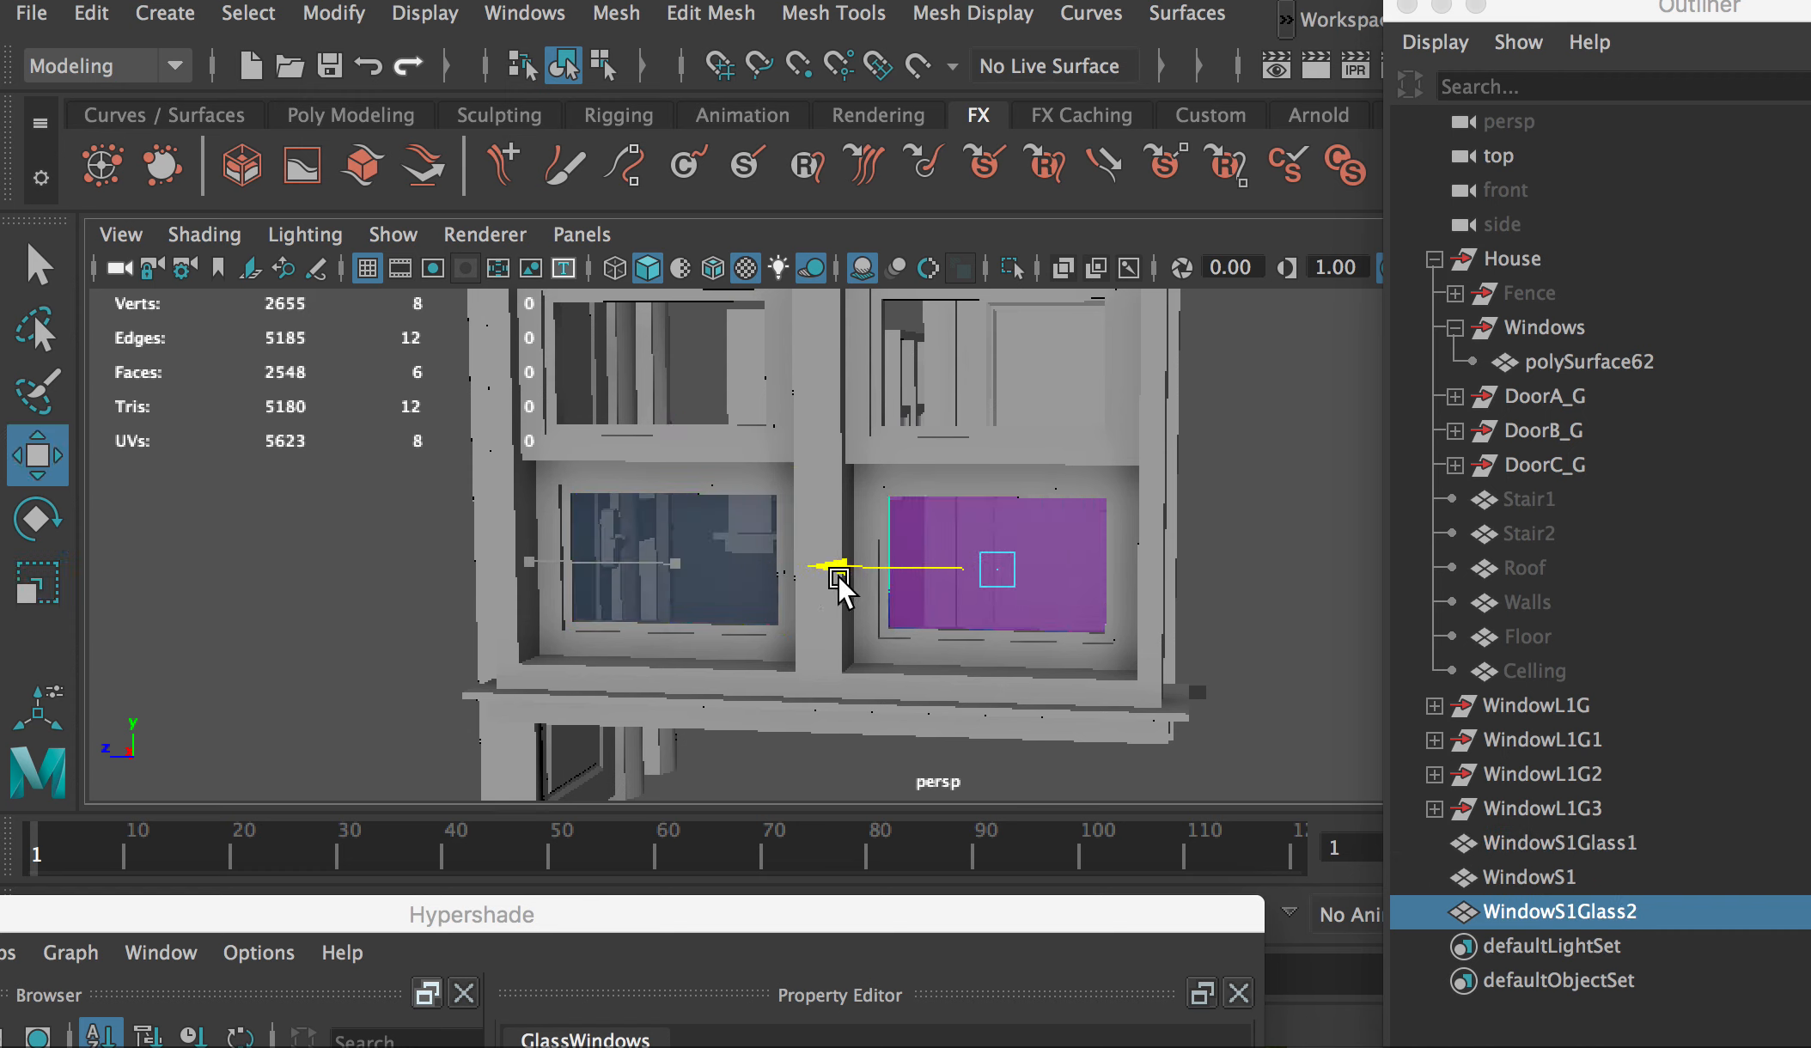
{"action": "right_click_drag", "start_coordinate": [837, 575], "coordinate": [979, 594], "text": "alt"}
{"action": "left_click_drag", "start_coordinate": [980, 595], "coordinate": [1011, 579], "text": "alt"}
{"action": "left_click_drag", "start_coordinate": [859, 571], "coordinate": [859, 570]}
Step: Duplicate the two lower glass panes together and move the copies up into the frame's upper openings
{"action": "left_click", "coordinate": [1565, 849], "text": "ctrl"}
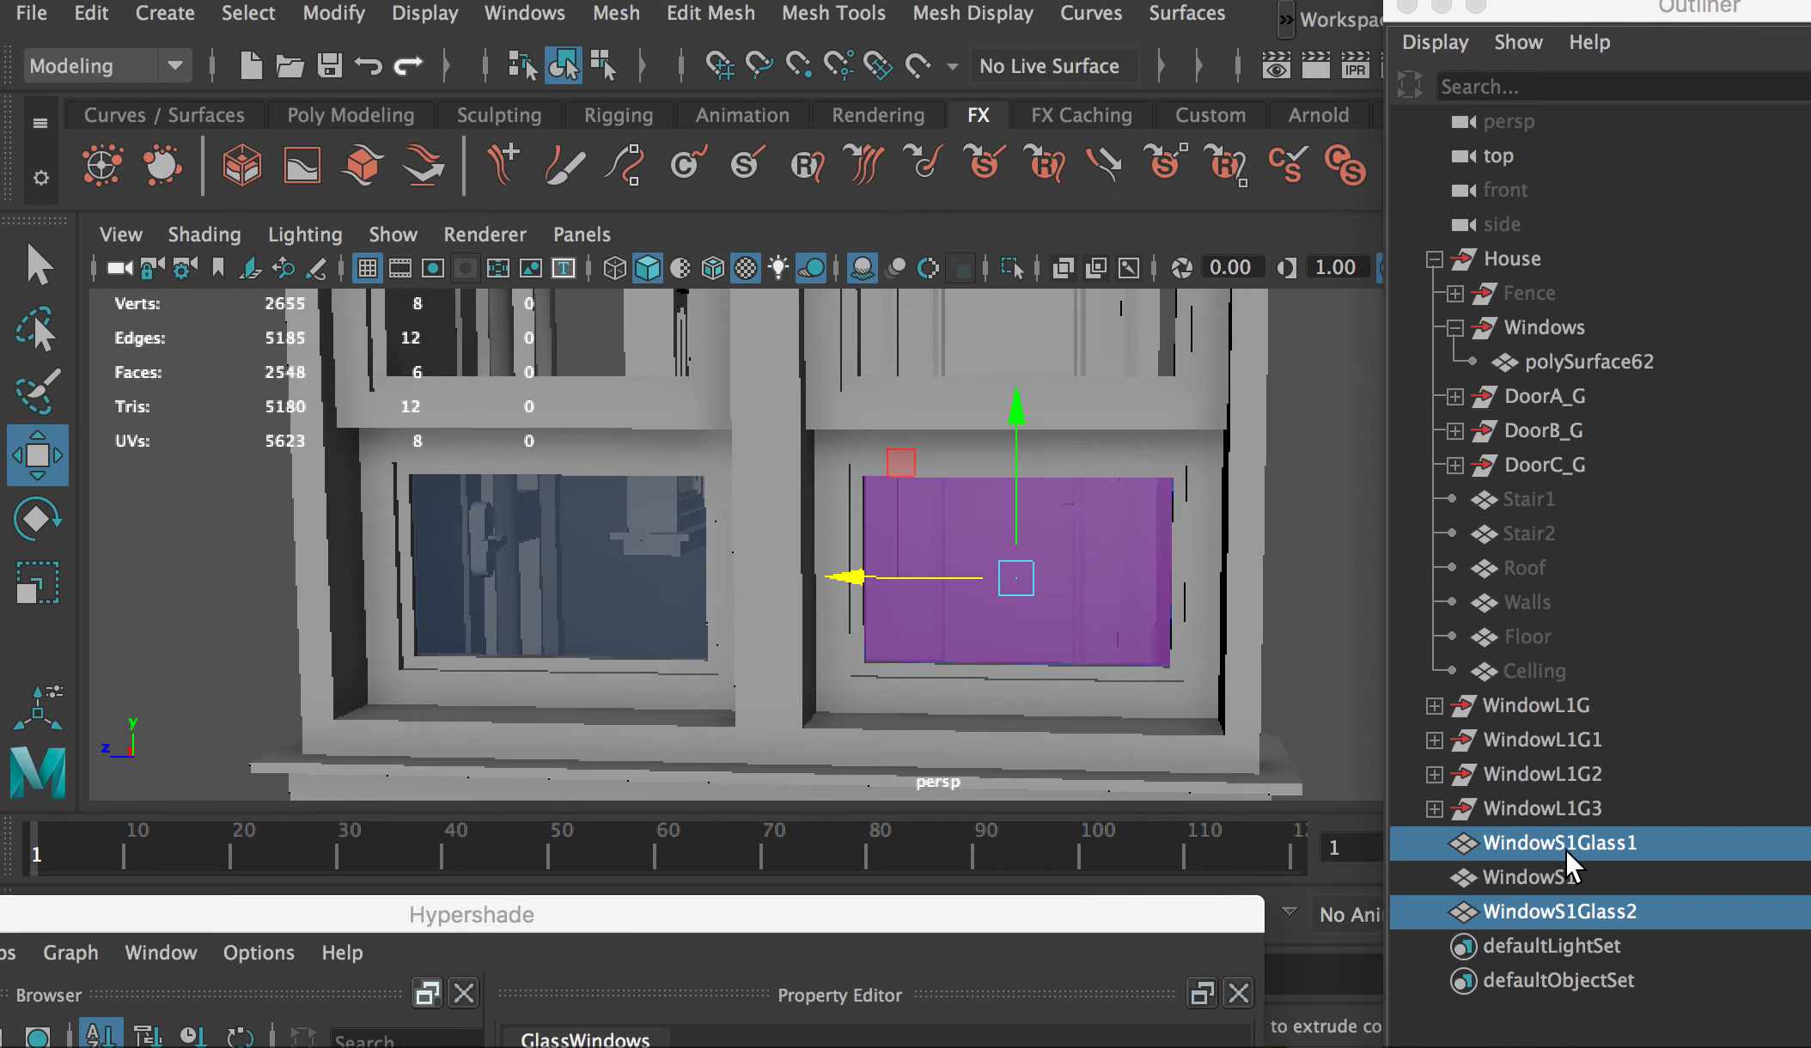
{"action": "key", "text": "ctrl+d"}
{"action": "right_click_drag", "start_coordinate": [932, 499], "coordinate": [739, 459], "text": "alt"}
{"action": "middle_click_drag", "start_coordinate": [739, 458], "coordinate": [732, 523], "text": "alt"}
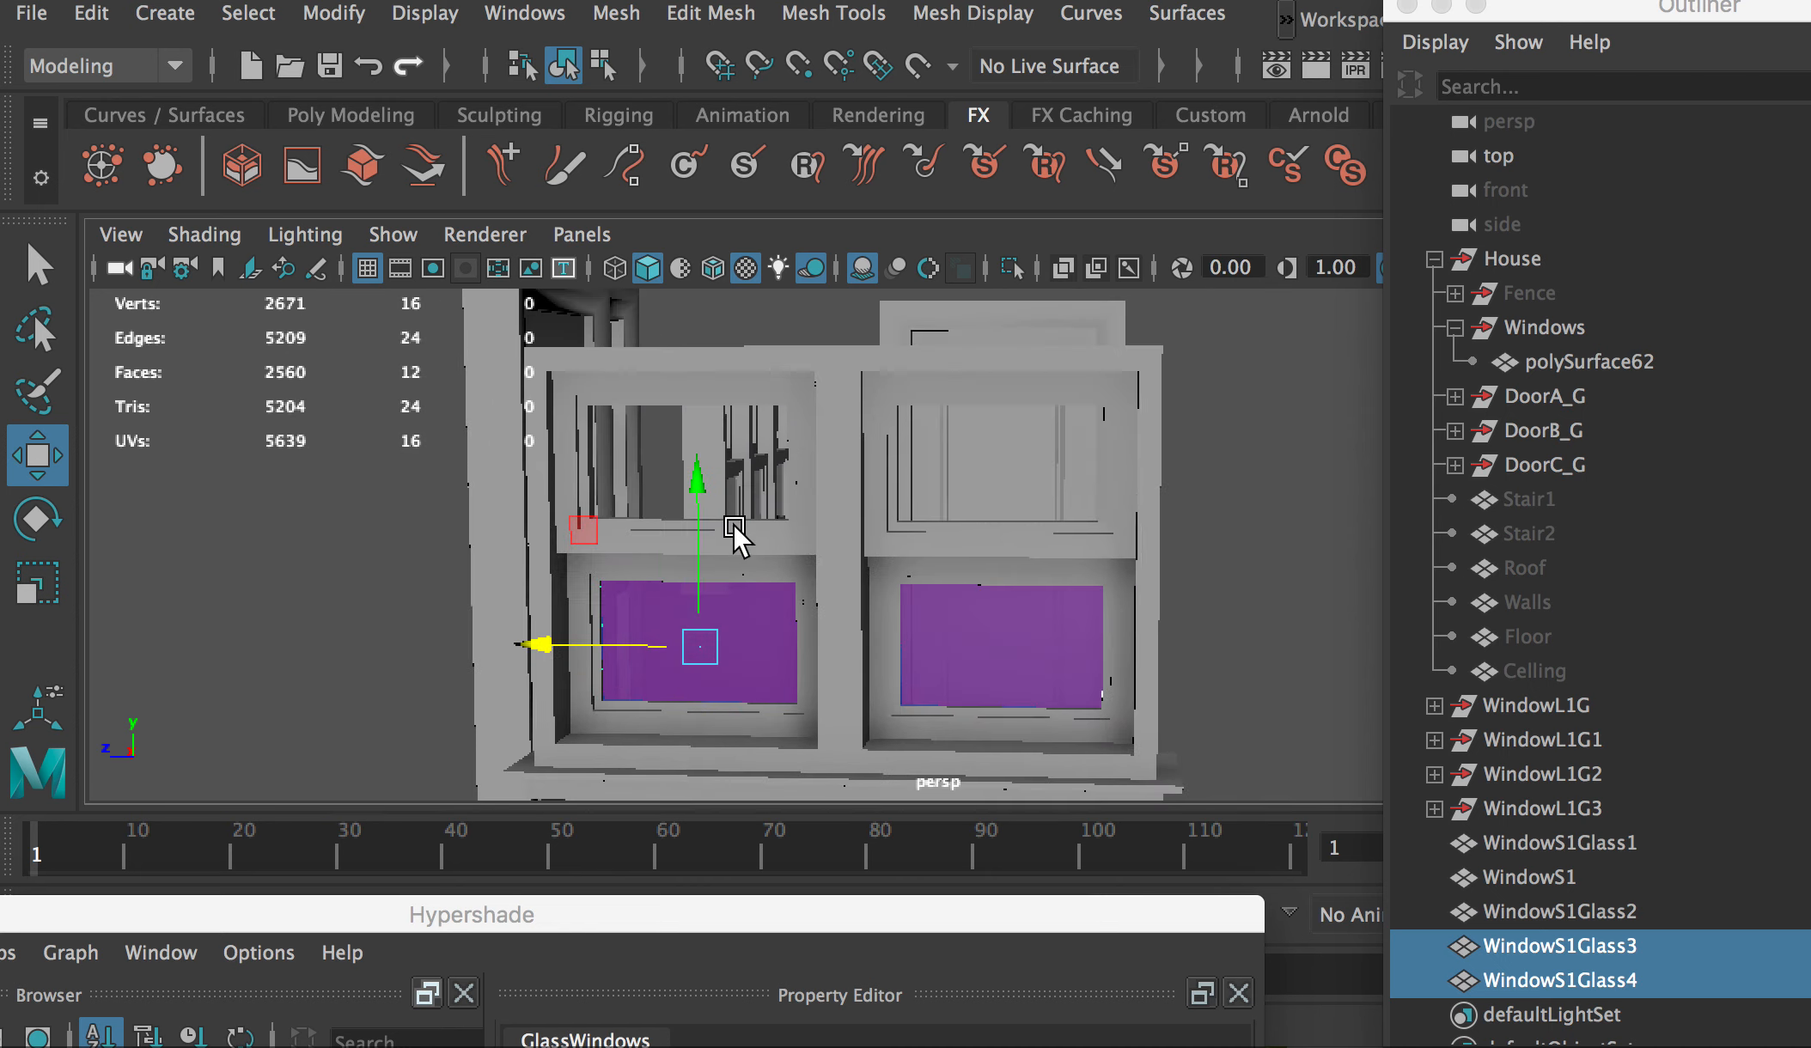
{"action": "left_click_drag", "start_coordinate": [700, 479], "coordinate": [703, 302]}
{"action": "right_click_drag", "start_coordinate": [748, 485], "coordinate": [820, 511], "text": "alt"}
{"action": "left_click_drag", "start_coordinate": [821, 514], "coordinate": [462, 519], "text": "alt"}
{"action": "left_click_drag", "start_coordinate": [506, 537], "coordinate": [678, 501], "text": "alt"}
{"action": "right_click_drag", "start_coordinate": [519, 524], "coordinate": [446, 534], "text": "alt"}
{"action": "left_click_drag", "start_coordinate": [1031, 591], "coordinate": [1020, 640], "text": "alt"}
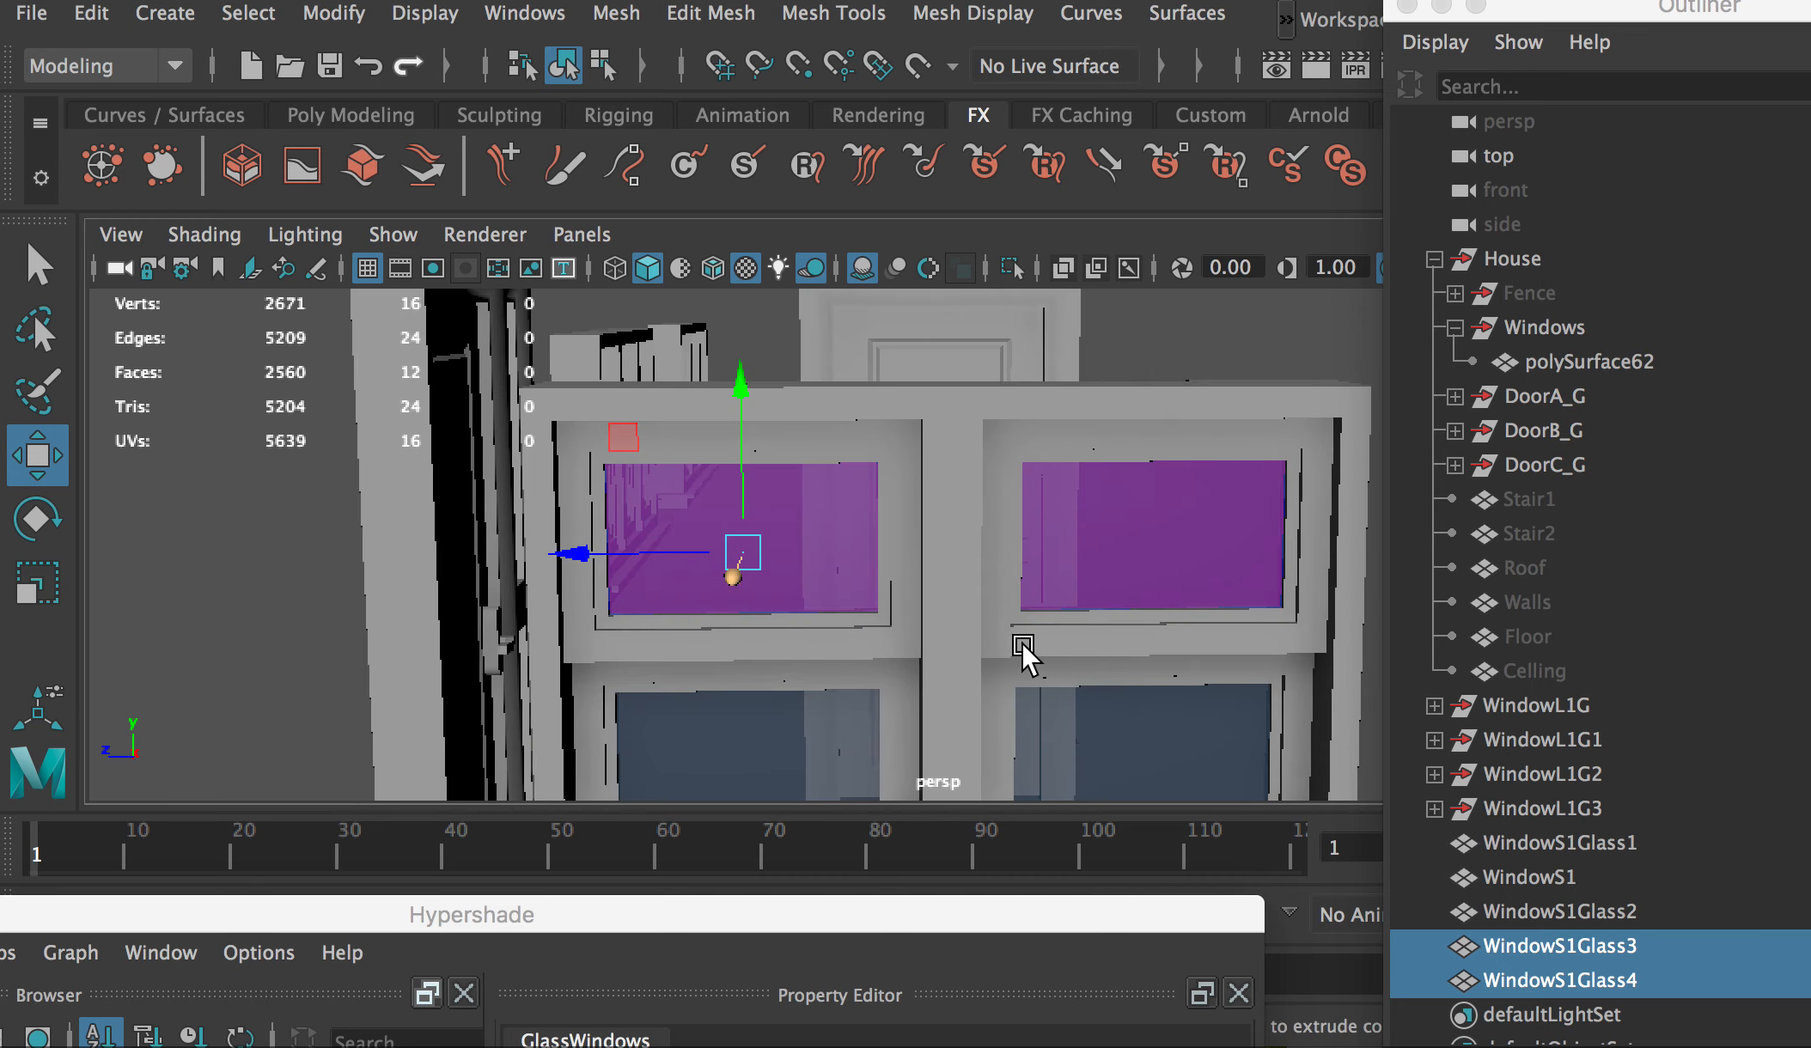
Step: Copy the WindowS1 object's name and group the window frame with its four glass panes
{"action": "right_click_drag", "start_coordinate": [503, 569], "coordinate": [526, 505], "text": "alt"}
{"action": "middle_click_drag", "start_coordinate": [526, 505], "coordinate": [406, 394], "text": "alt"}
{"action": "left_click", "coordinate": [1557, 848]}
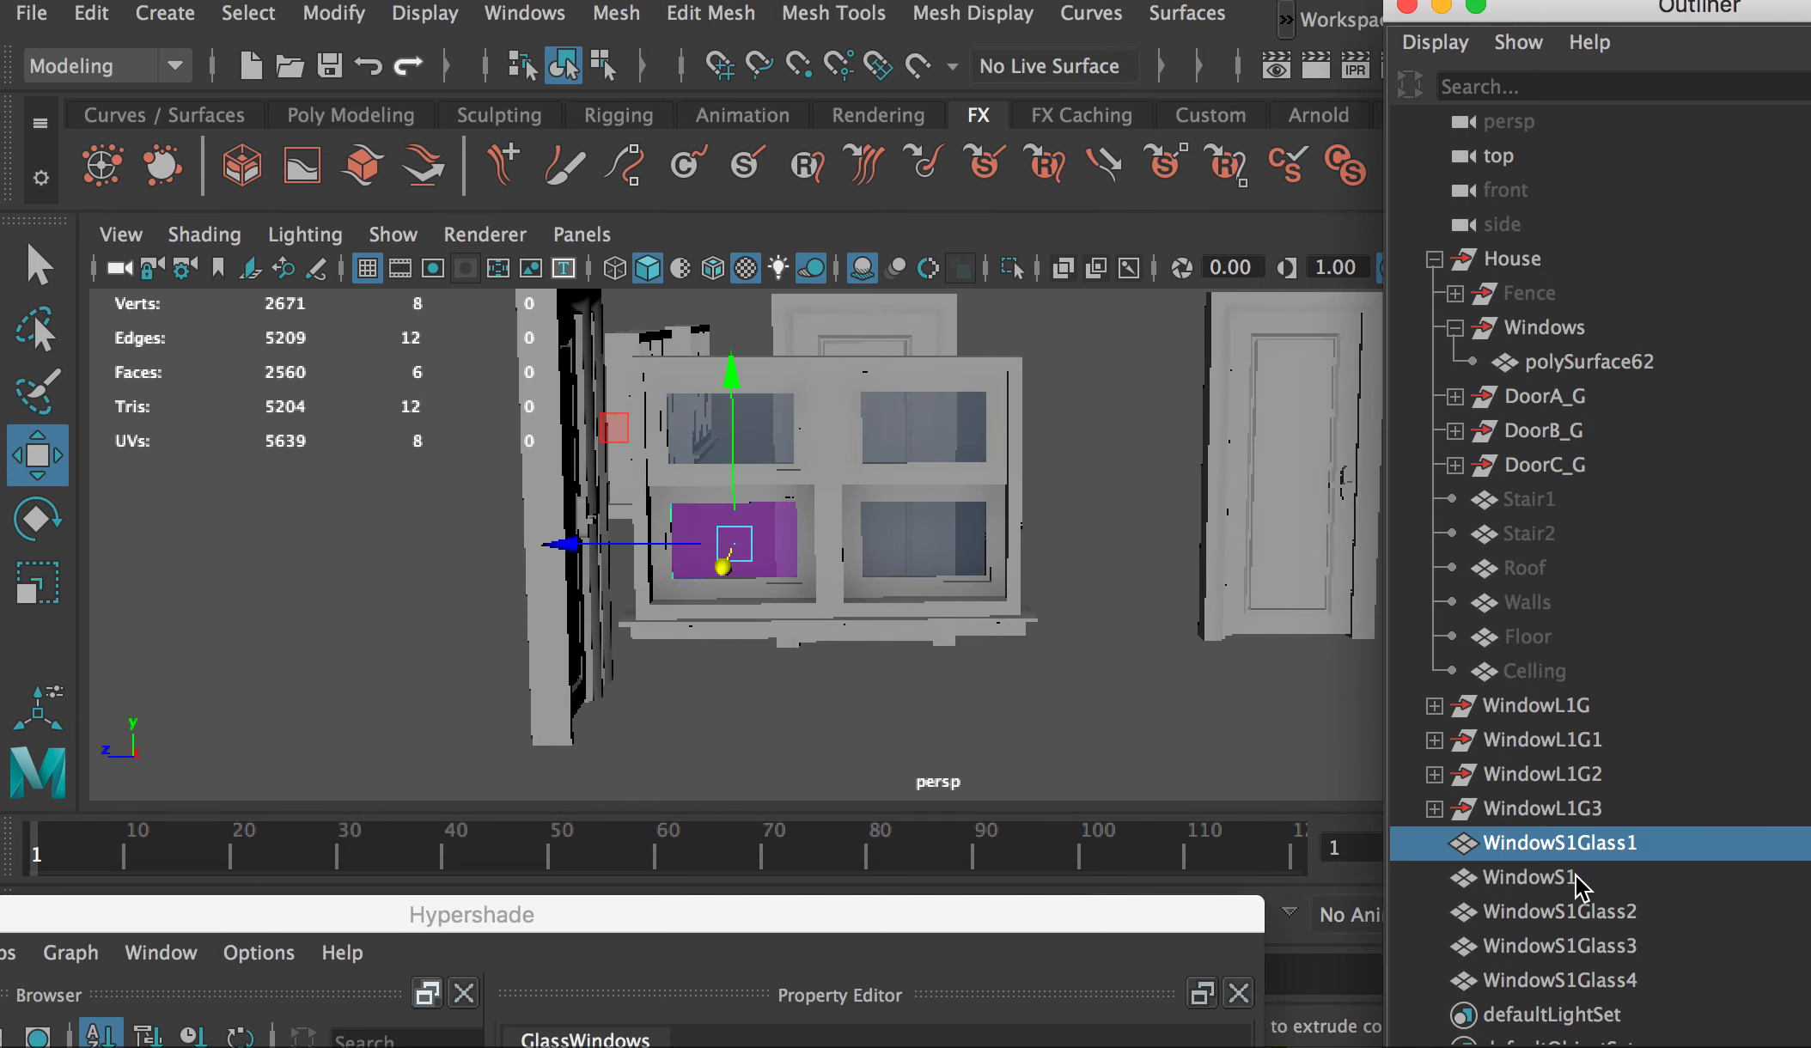
{"action": "double_click", "coordinate": [1574, 876]}
{"action": "key", "text": "super+c"}
{"action": "left_click", "coordinate": [1542, 843]}
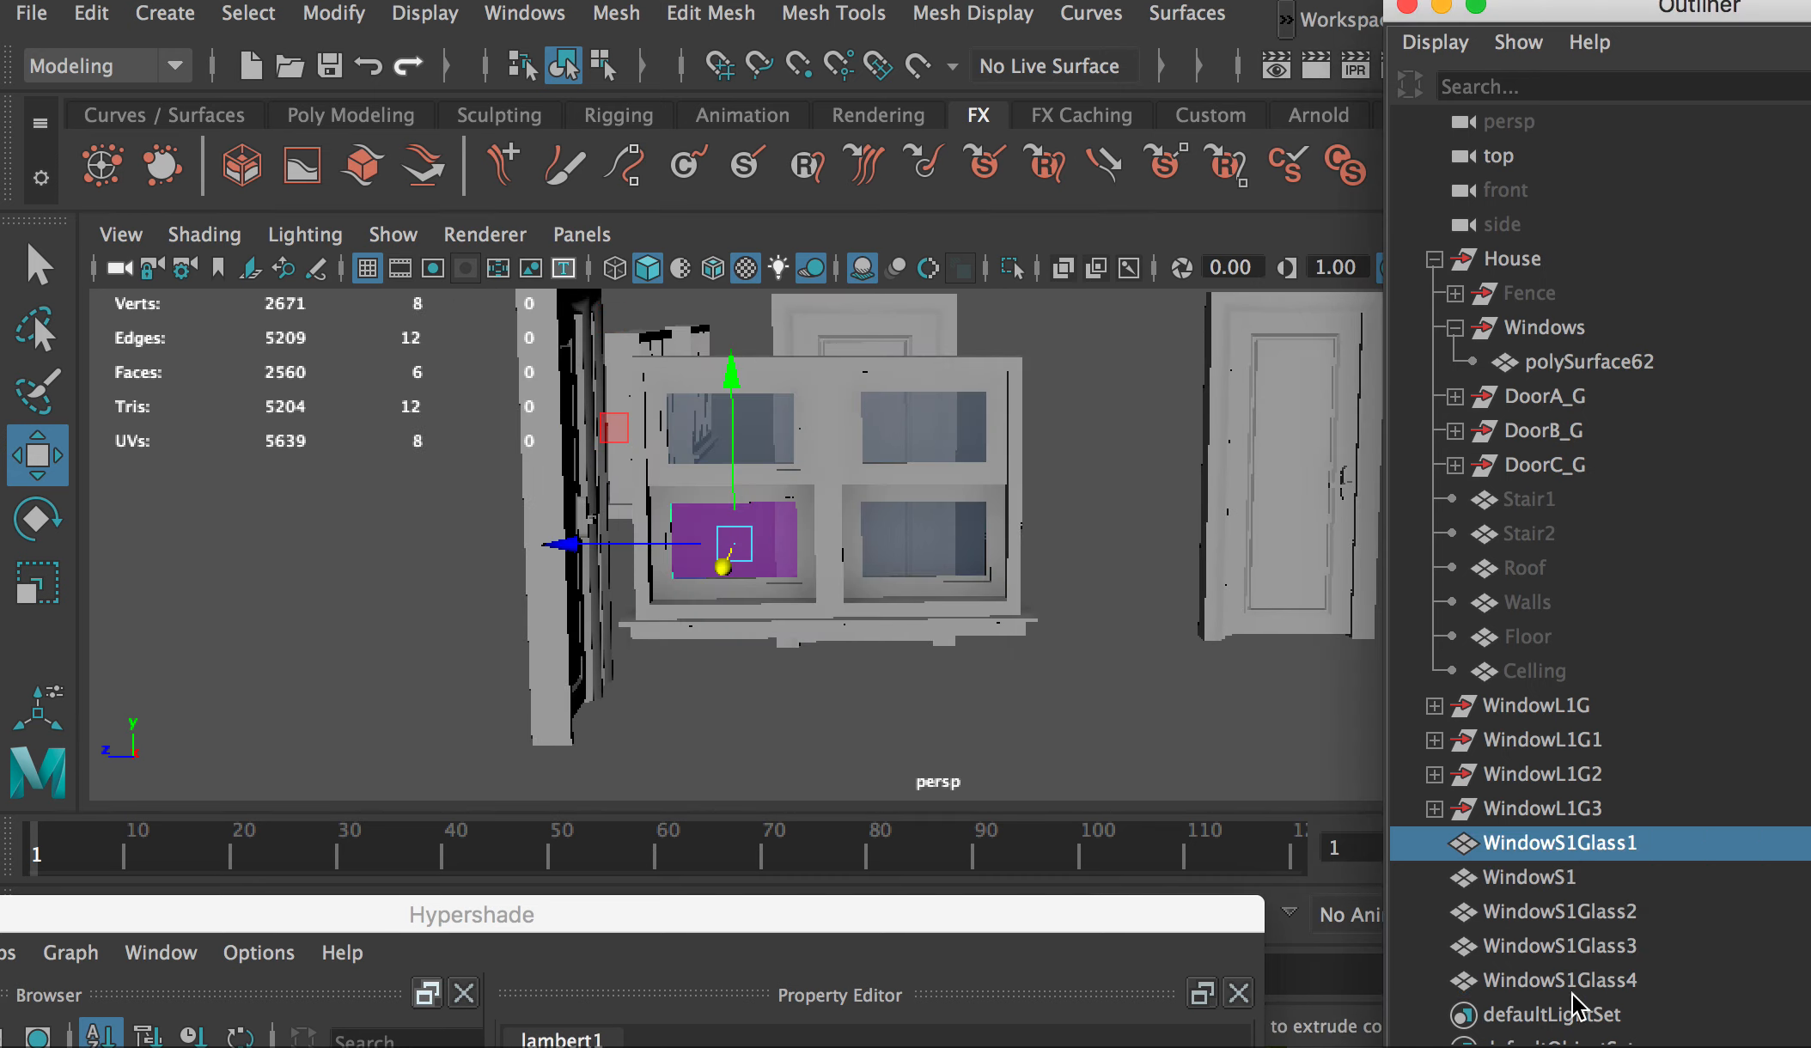
{"action": "left_click", "coordinate": [1576, 980], "text": "shift"}
{"action": "key", "text": "ctrl+g"}
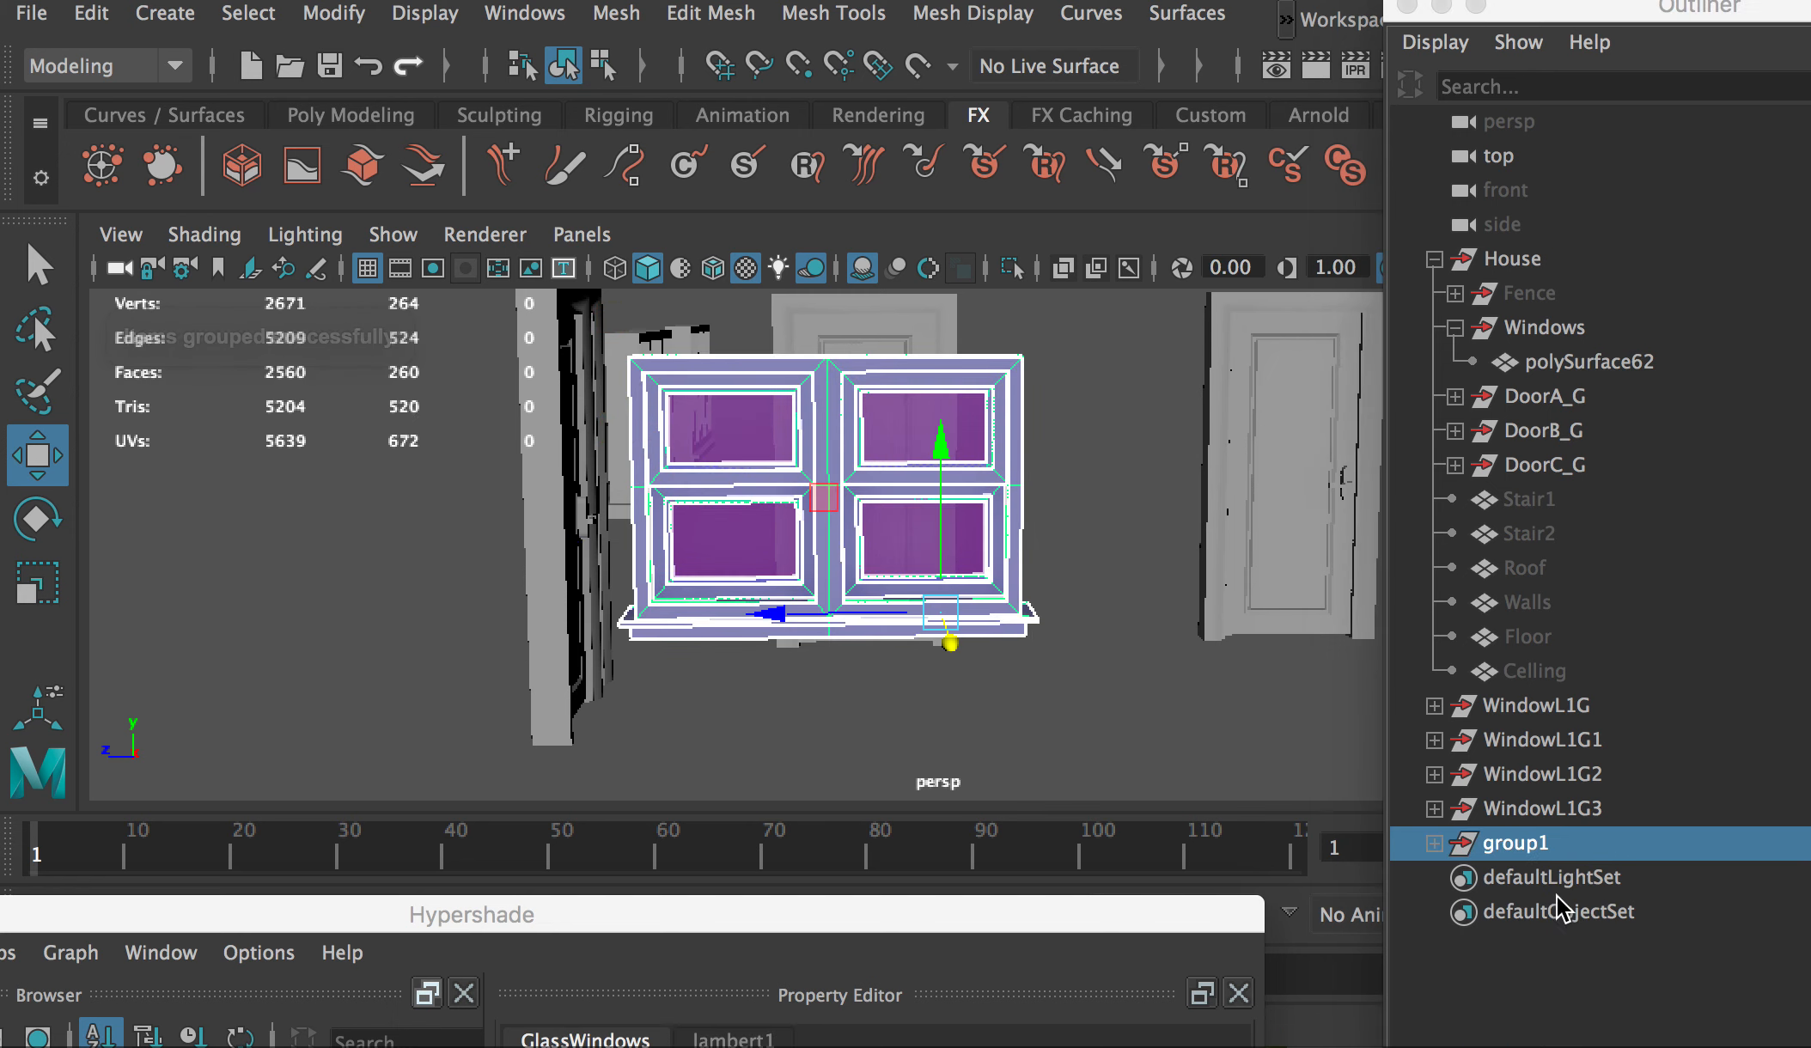
Step: Rename the new group of frame and glass panes as WindowS1G
{"action": "double_click", "coordinate": [1535, 844]}
{"action": "key", "text": "super+v"}
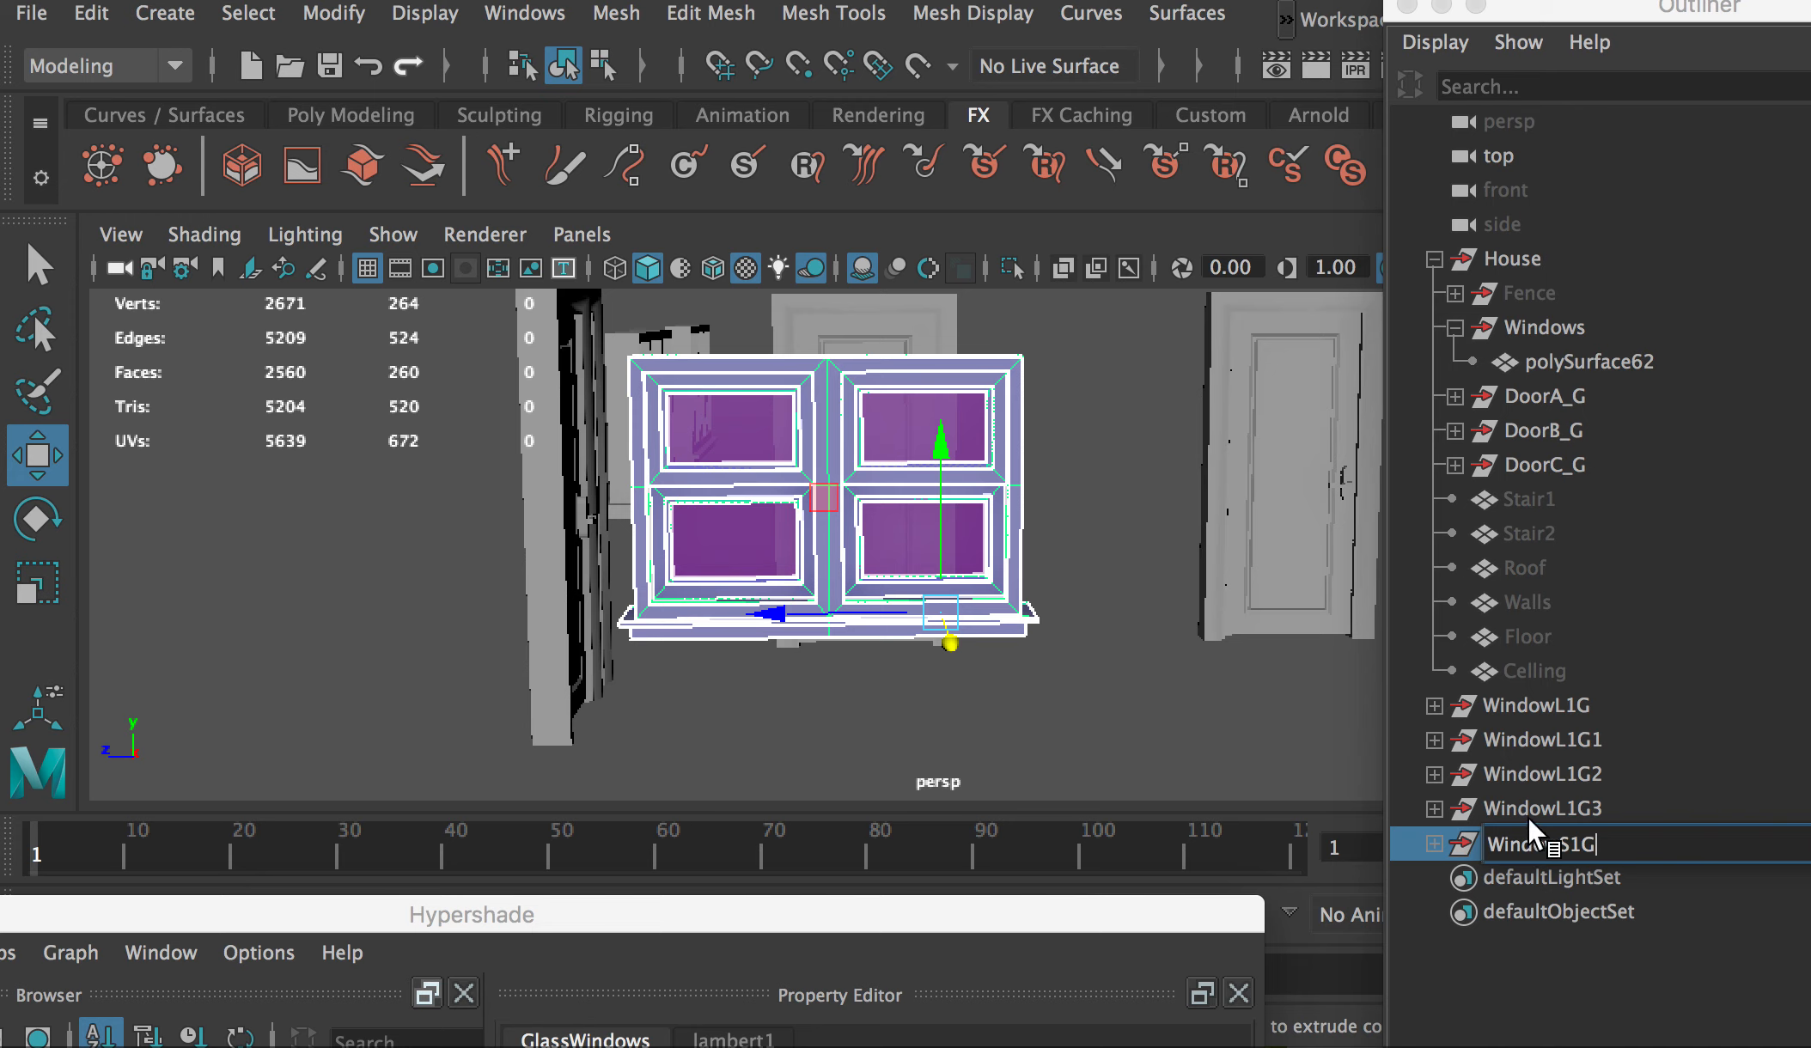
{"action": "key", "text": "Return"}
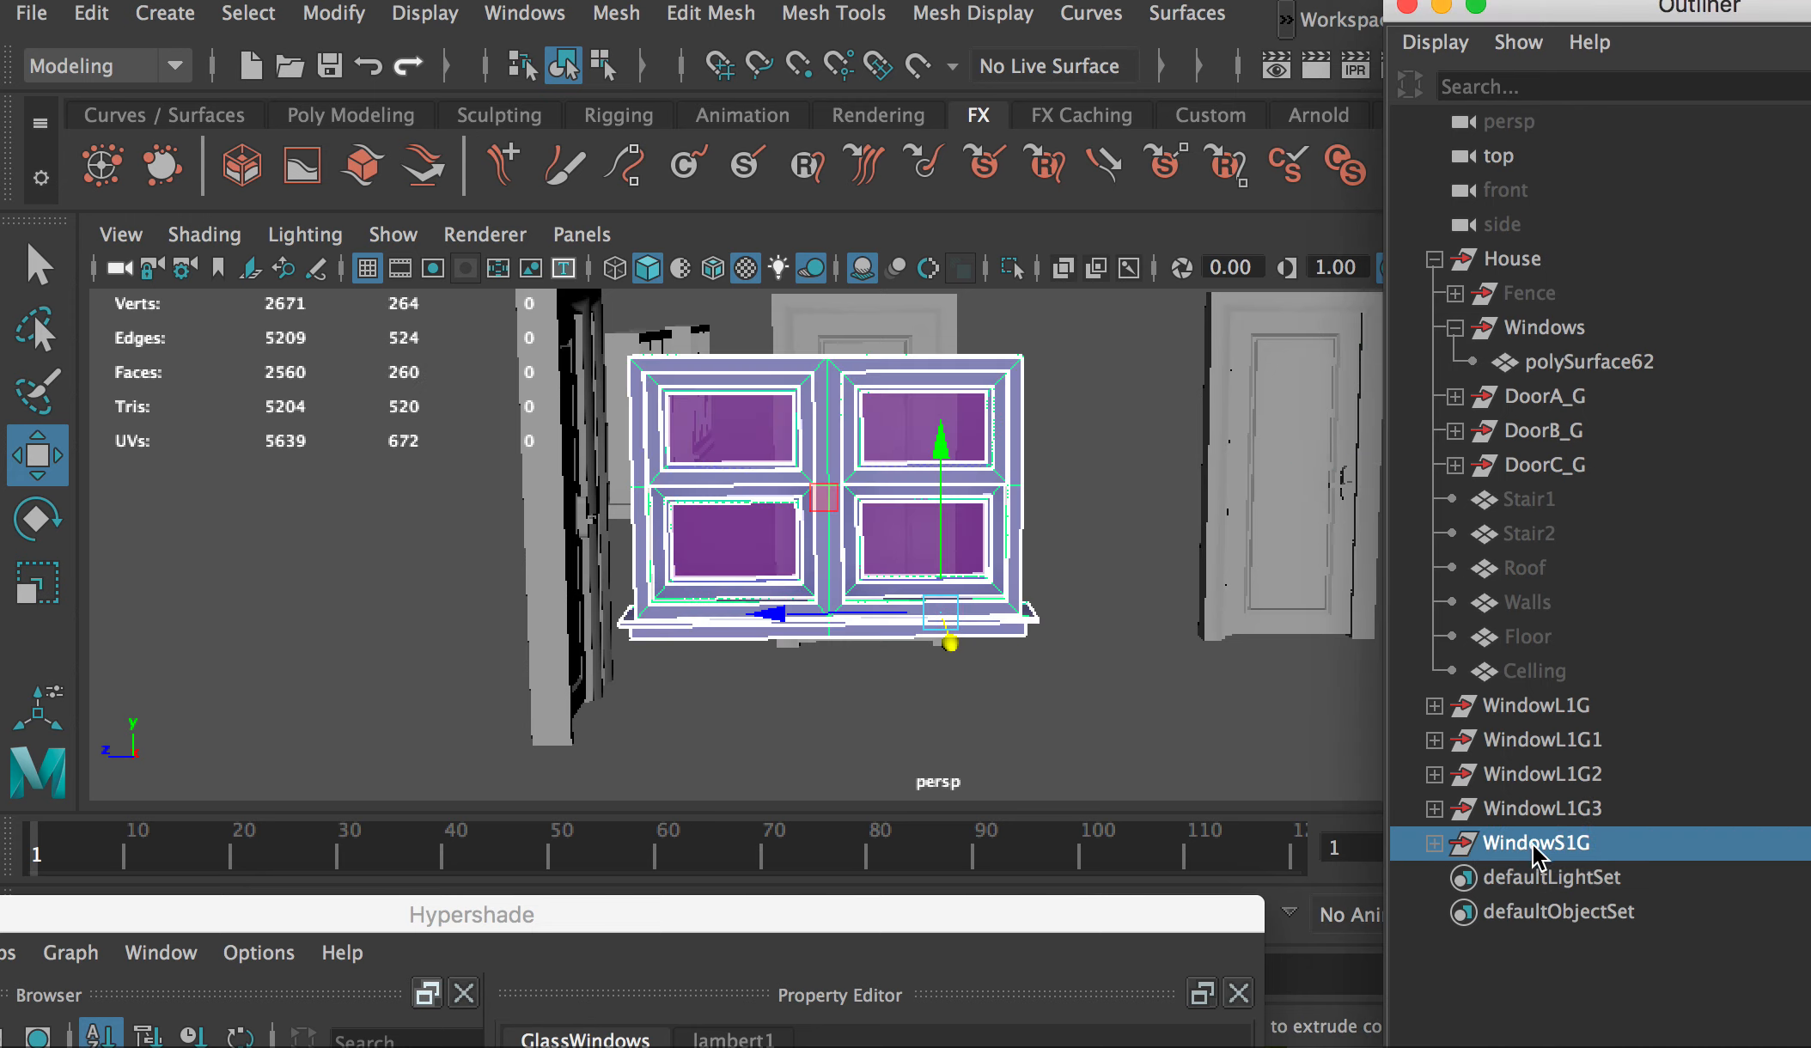
{"action": "left_click_drag", "start_coordinate": [988, 649], "coordinate": [815, 678], "text": "alt"}
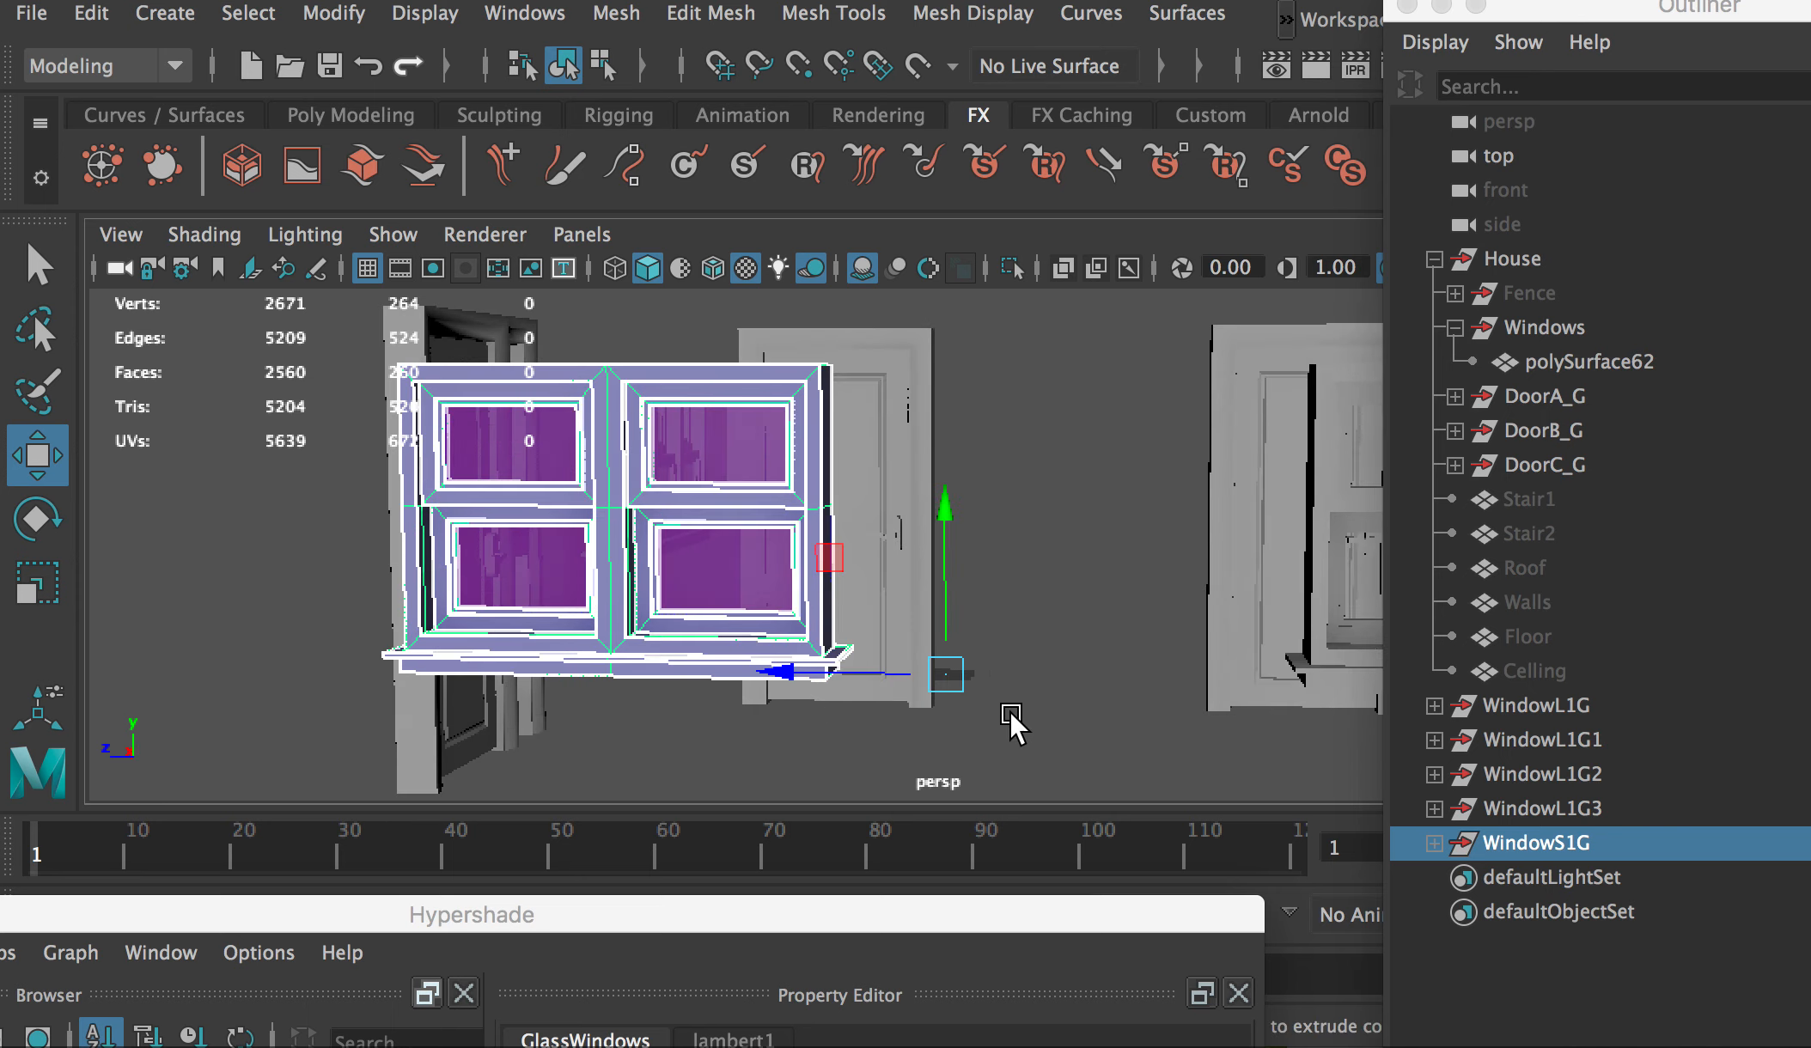
Step: Snap the pivot of the WindowS1G group to the vertex at the window frame's lower outer corner
{"action": "left_click_drag", "start_coordinate": [1008, 713], "coordinate": [1044, 715], "text": "alt"}
{"action": "key", "text": "d"}
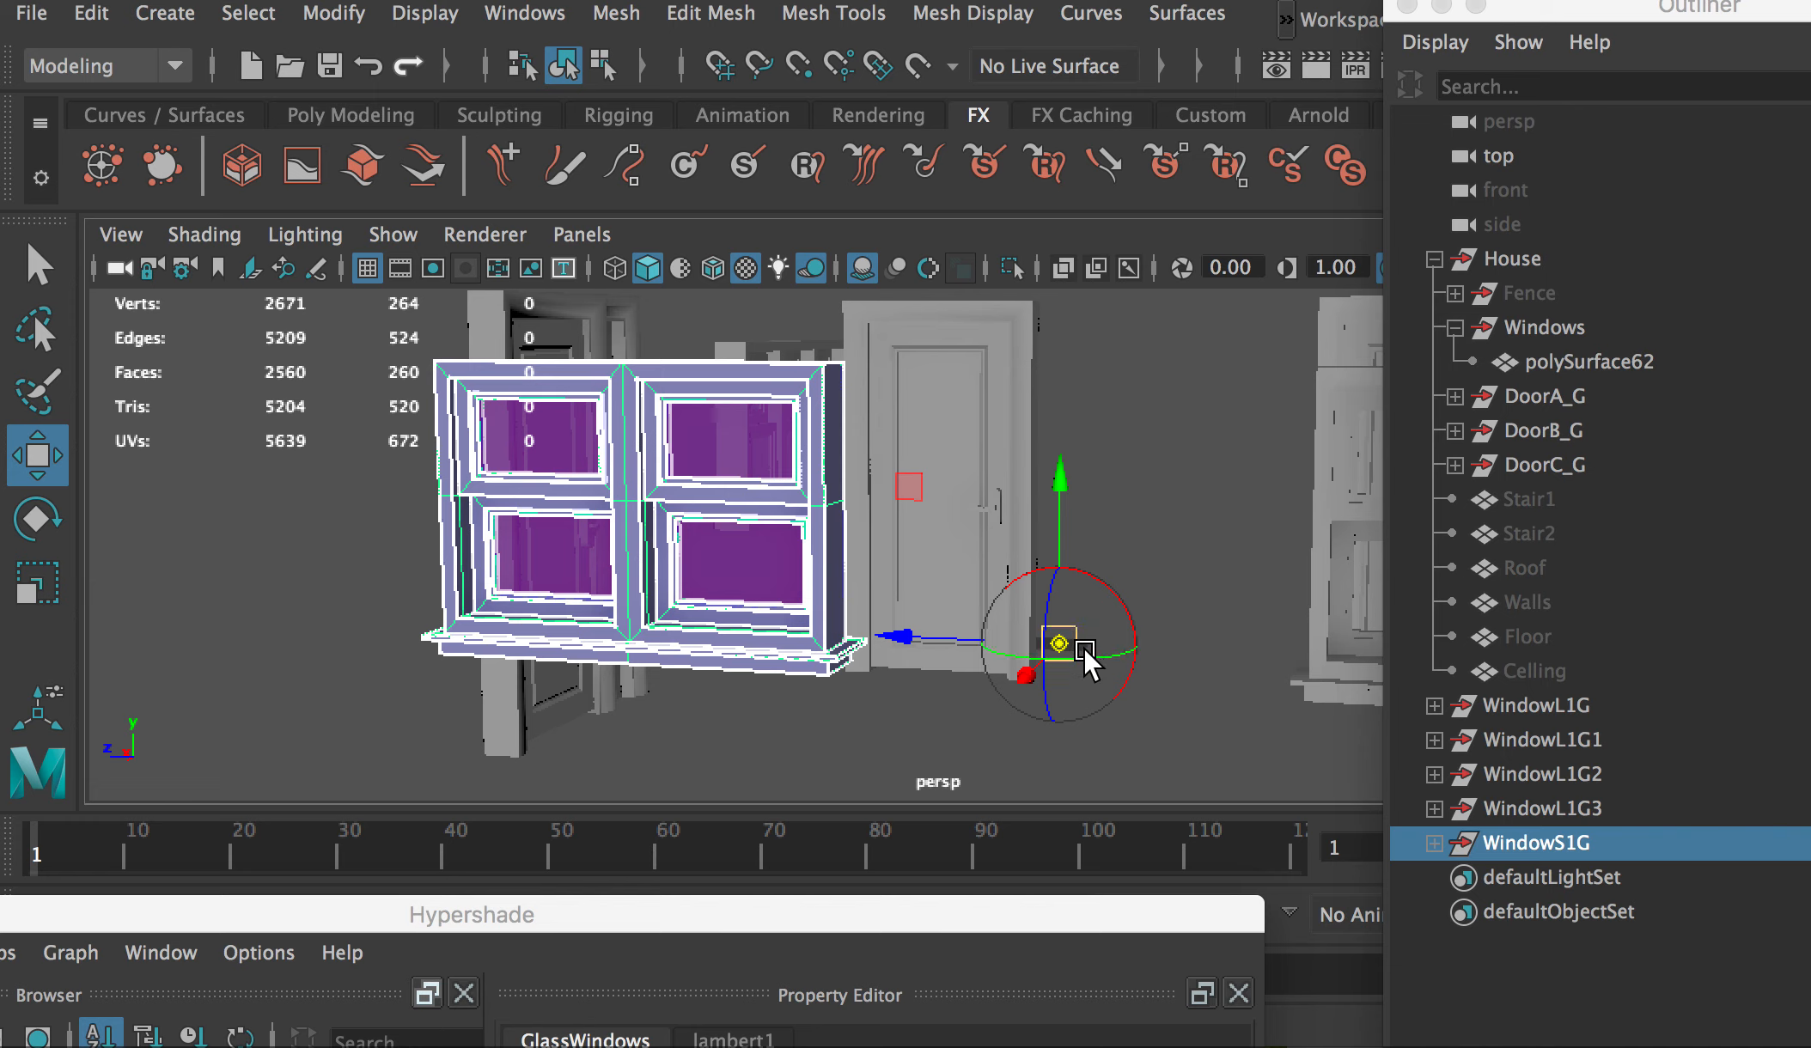
{"action": "key", "text": "v"}
{"action": "left_click_drag", "start_coordinate": [1085, 647], "coordinate": [816, 669]}
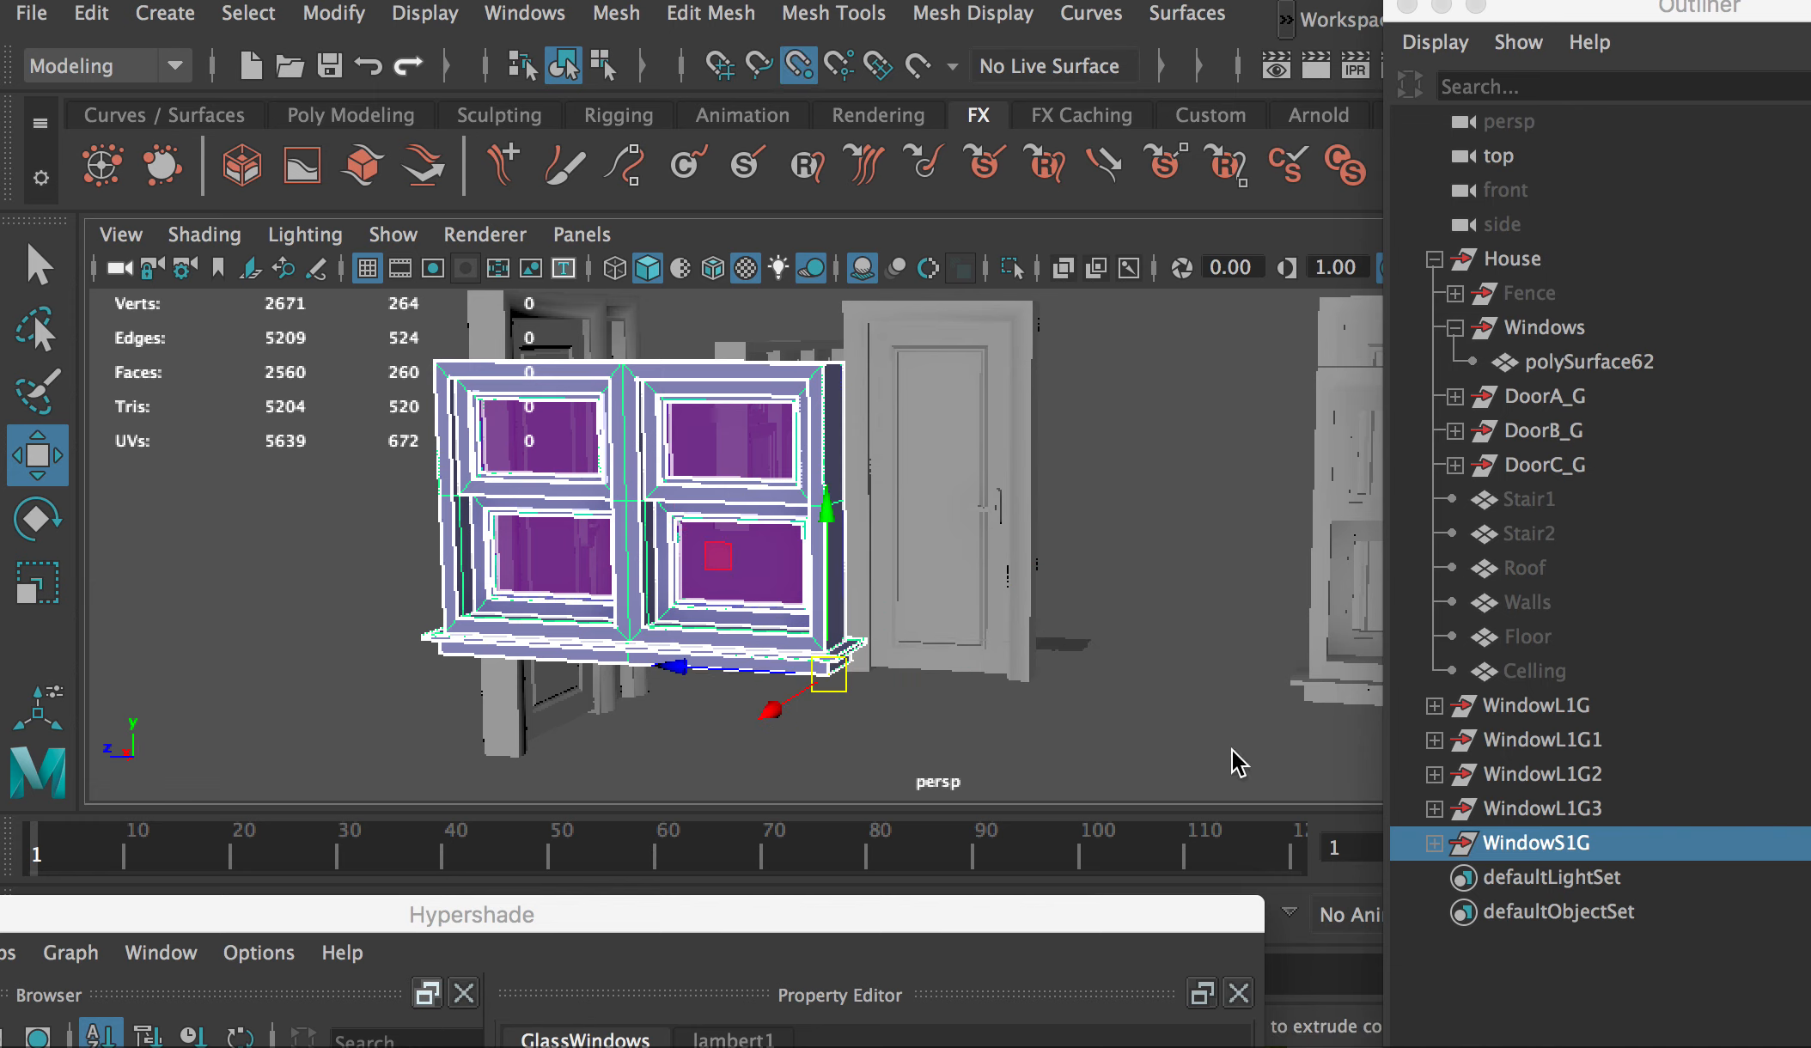
Step: Duplicate the WindowS1G group and snap the copy onto the old unglazed small window at the matching lower corner
{"action": "left_click_drag", "start_coordinate": [1231, 748], "coordinate": [766, 656], "text": "alt"}
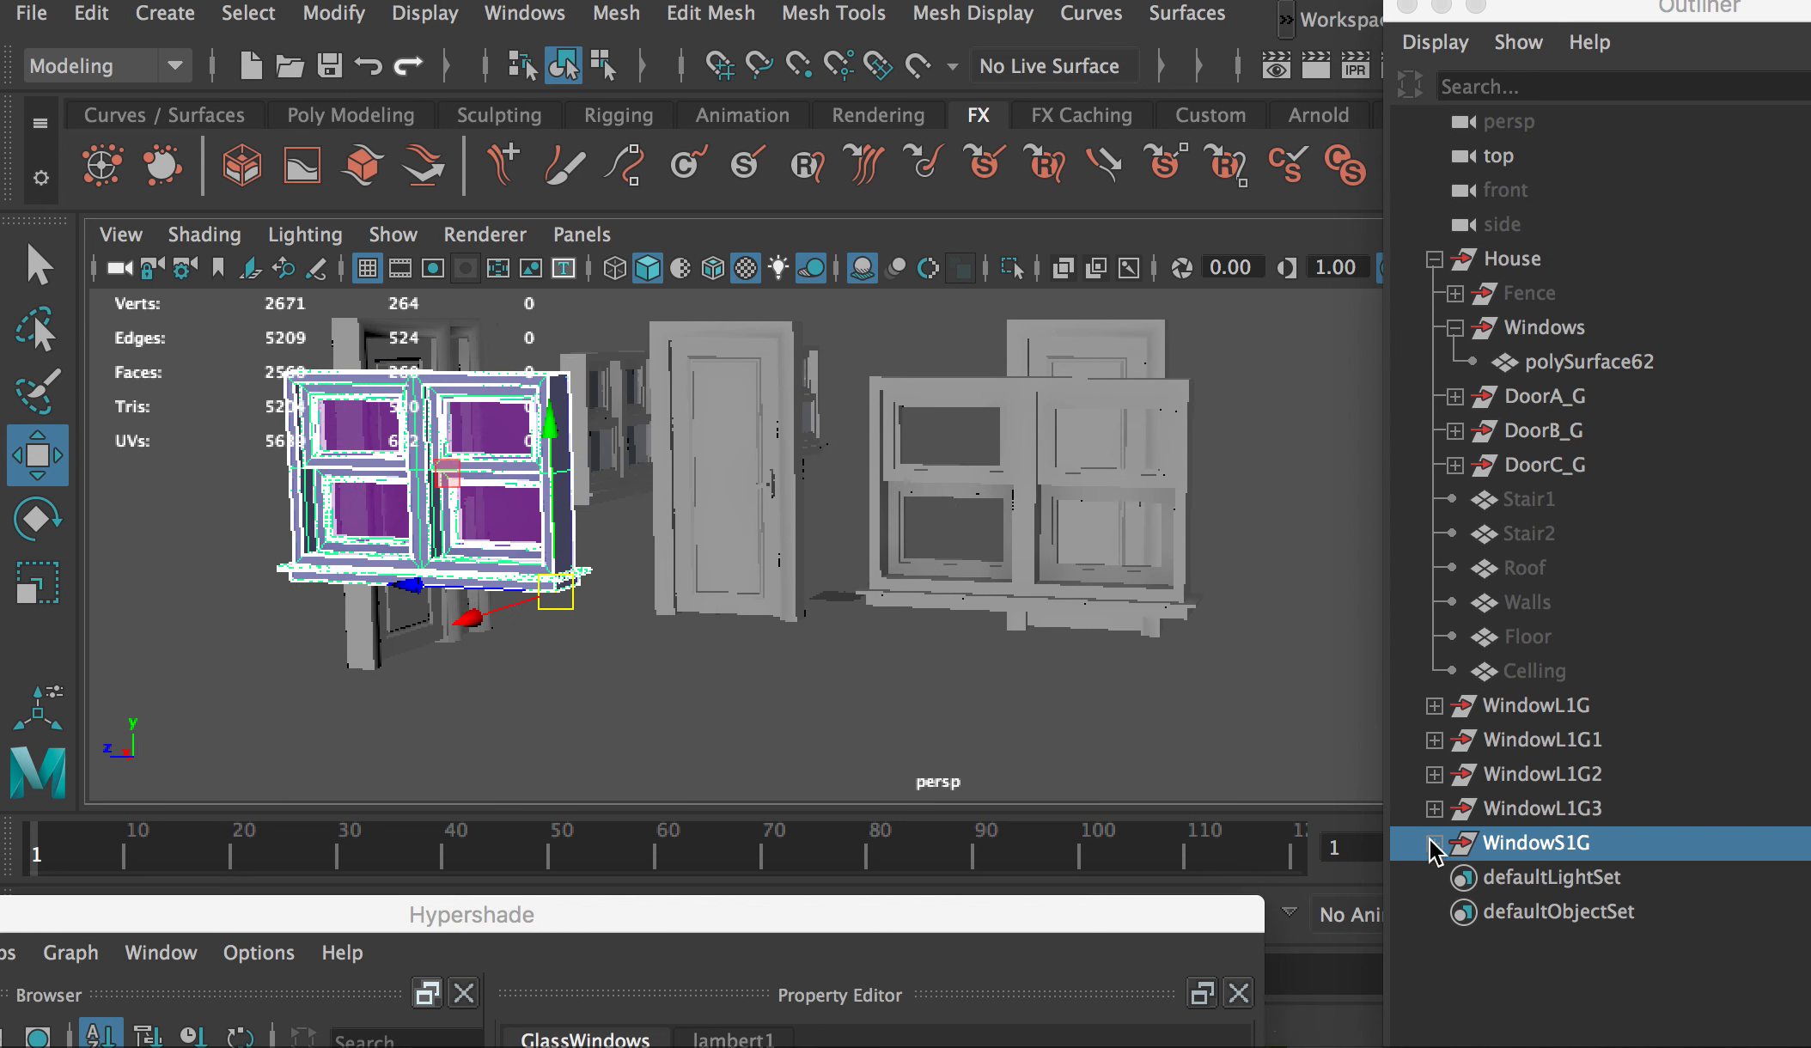
{"action": "key", "text": "ctrl+d"}
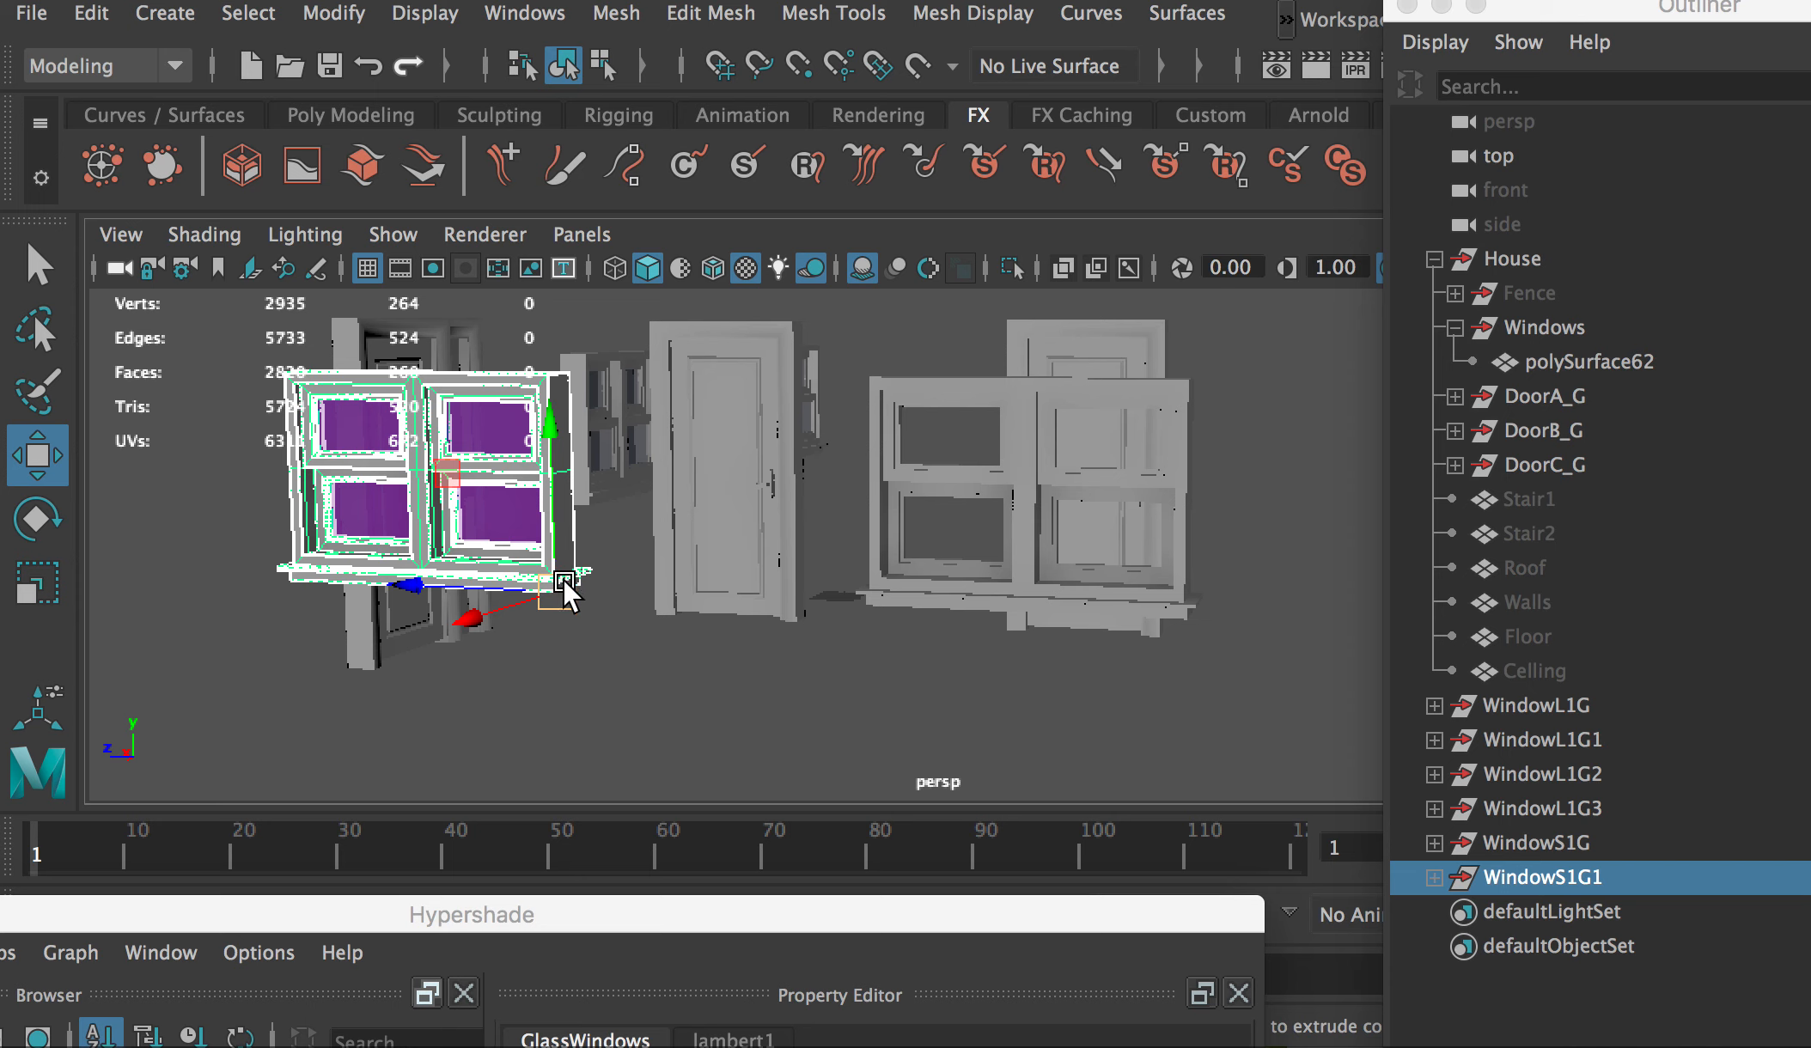
{"action": "key", "text": "v"}
{"action": "left_click_drag", "start_coordinate": [566, 601], "coordinate": [1190, 621]}
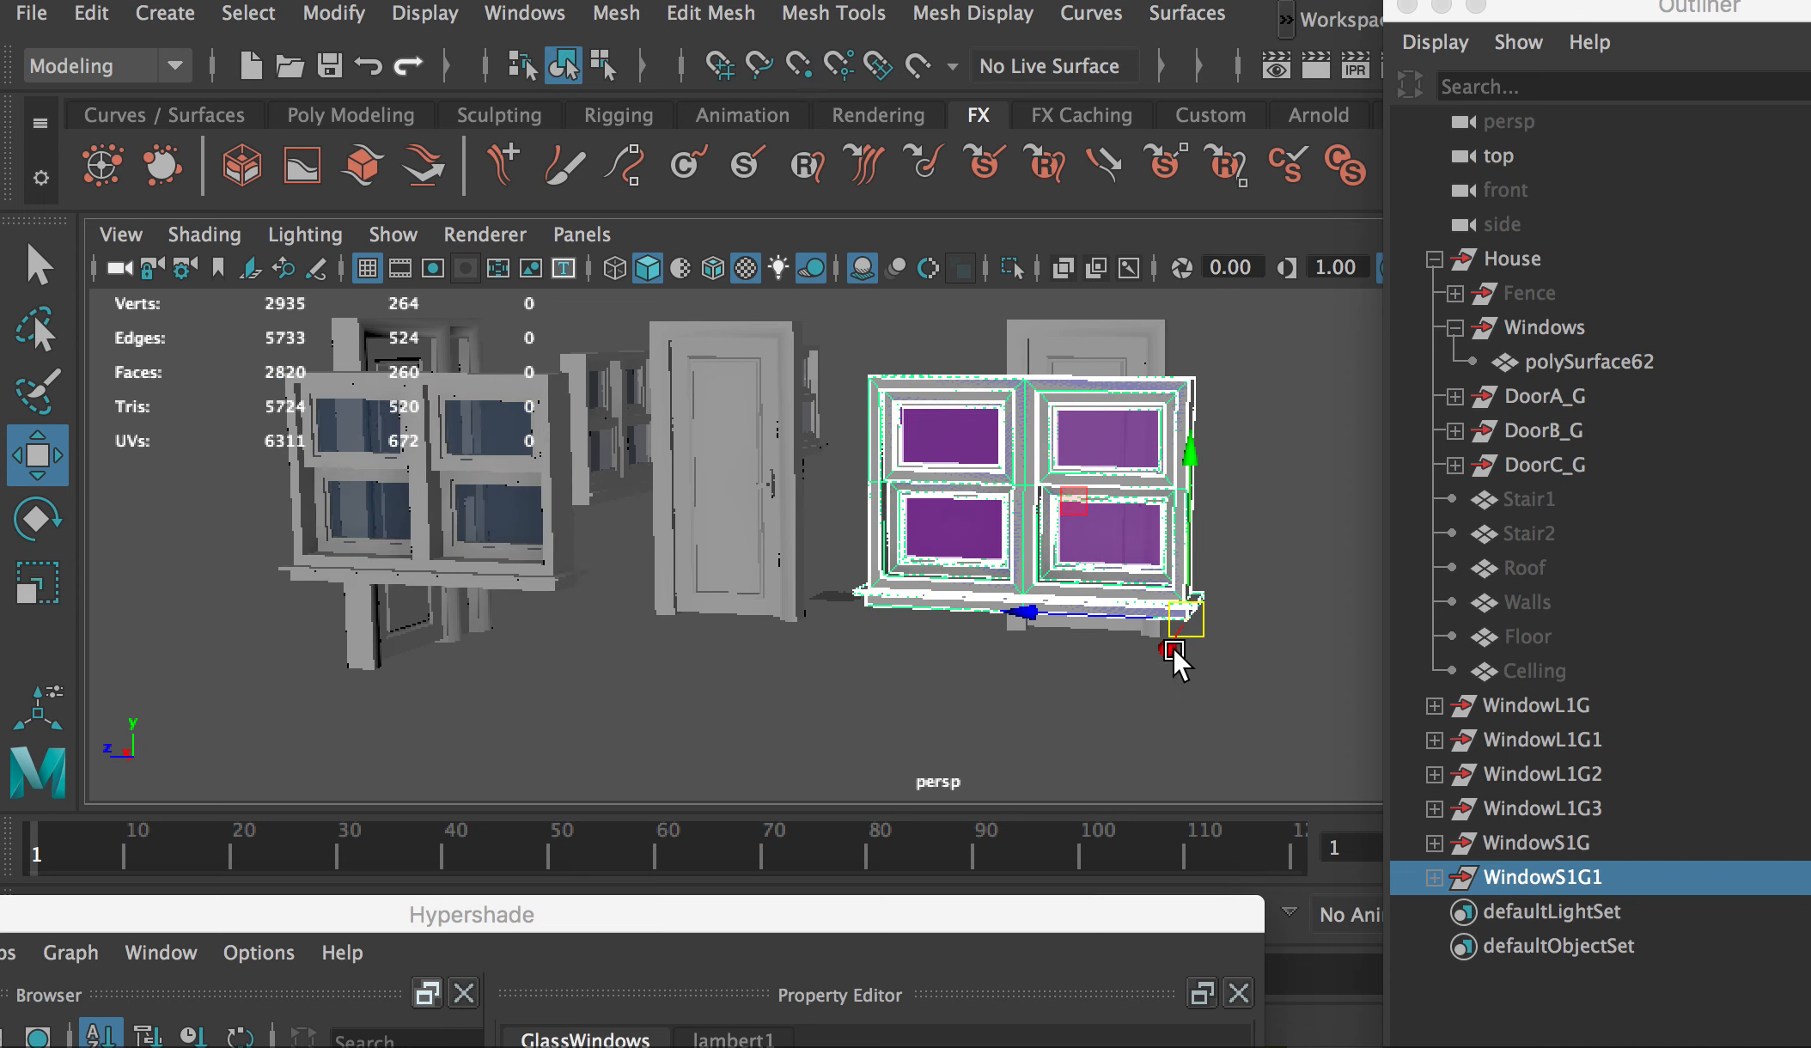
{"action": "scroll", "coordinate": [1173, 647], "scroll_direction": "up", "scroll_amount": 2}
{"action": "left_click_drag", "start_coordinate": [1172, 706], "coordinate": [1133, 706], "text": "alt"}
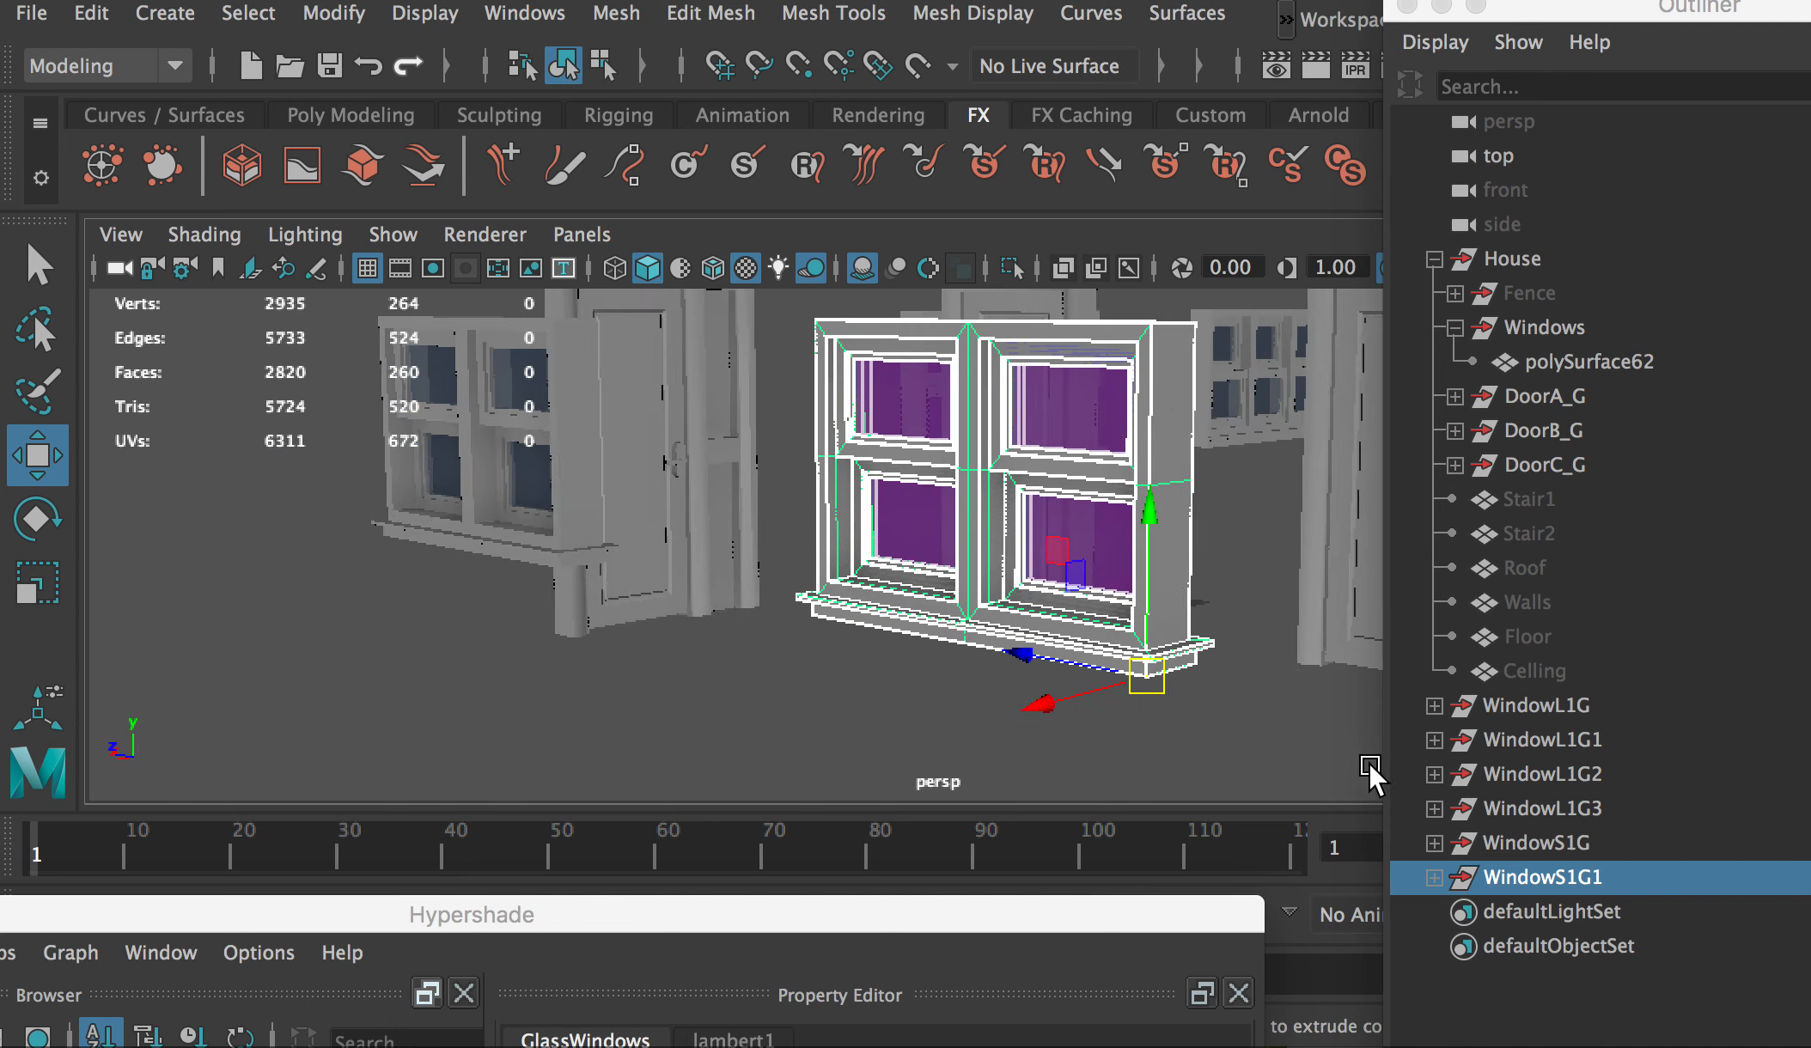
Step: Delete the Windows group containing the old unglazed frame polySurface62 from the House group
{"action": "left_click", "coordinate": [1582, 847]}
{"action": "left_click", "coordinate": [1582, 873]}
{"action": "left_click", "coordinate": [1582, 846]}
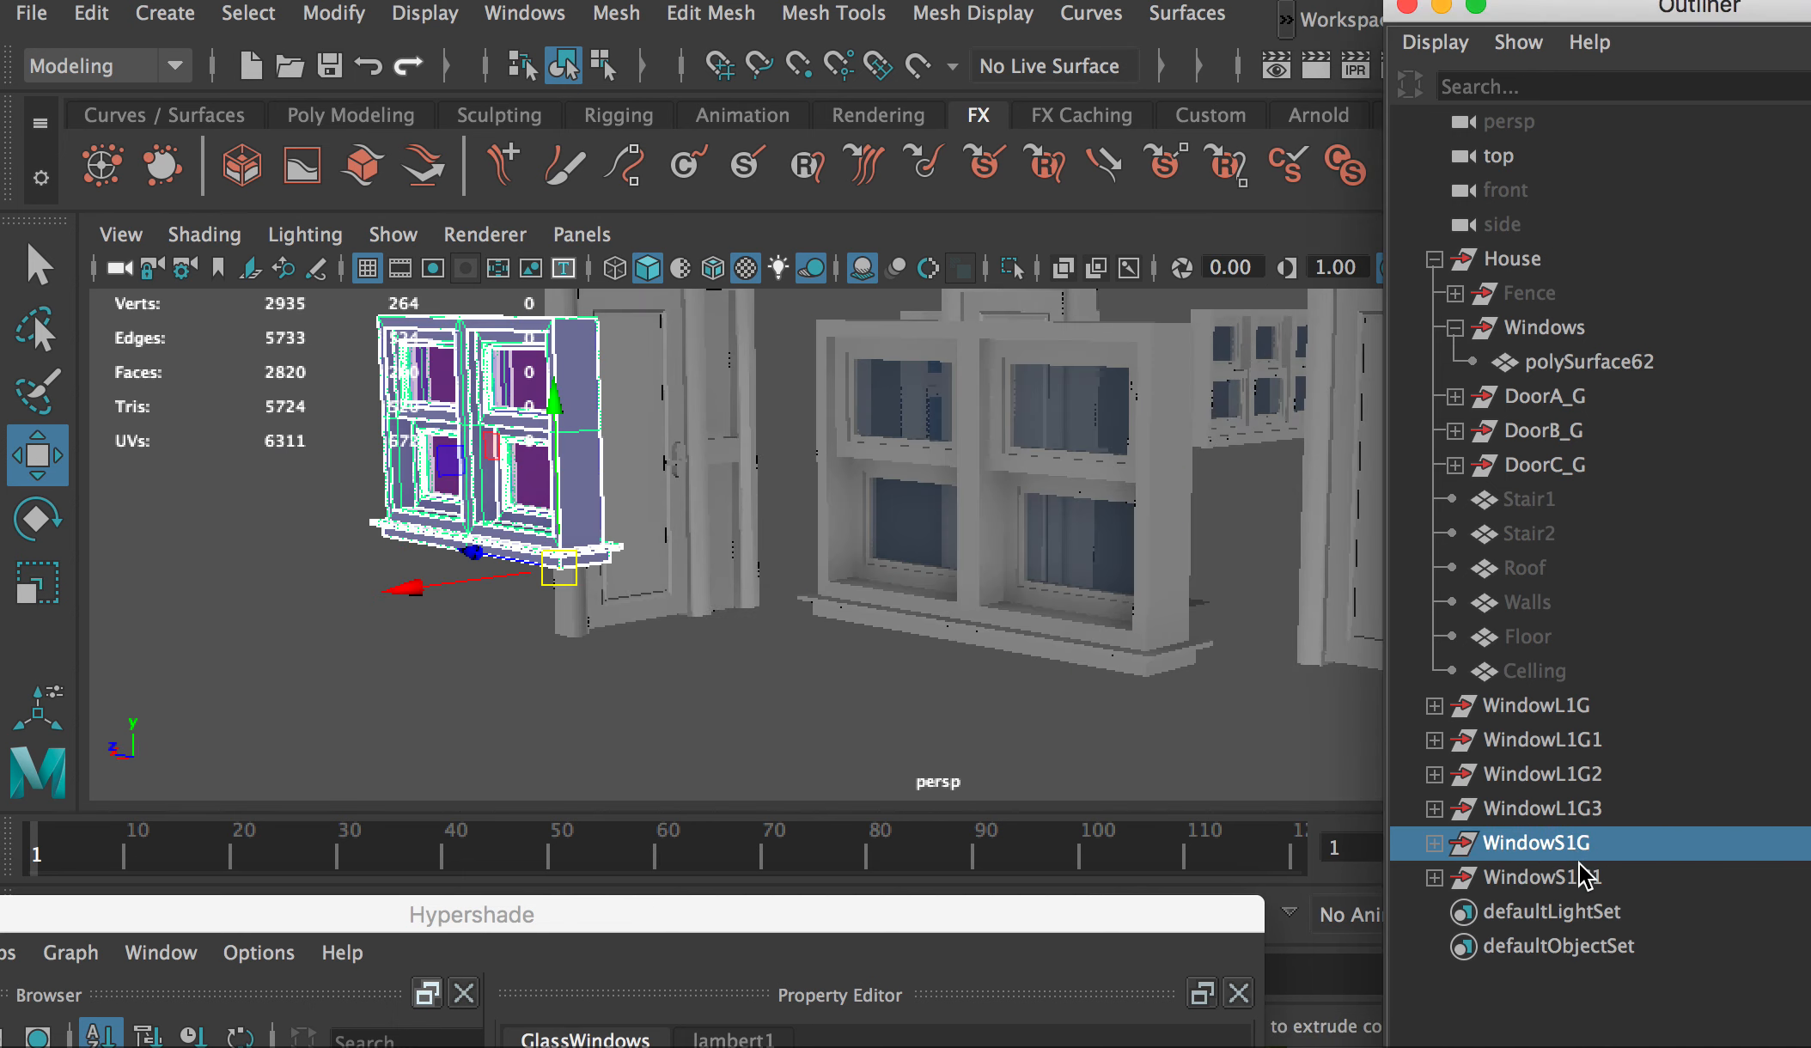
{"action": "left_click", "coordinate": [1585, 875]}
{"action": "left_click", "coordinate": [1538, 328]}
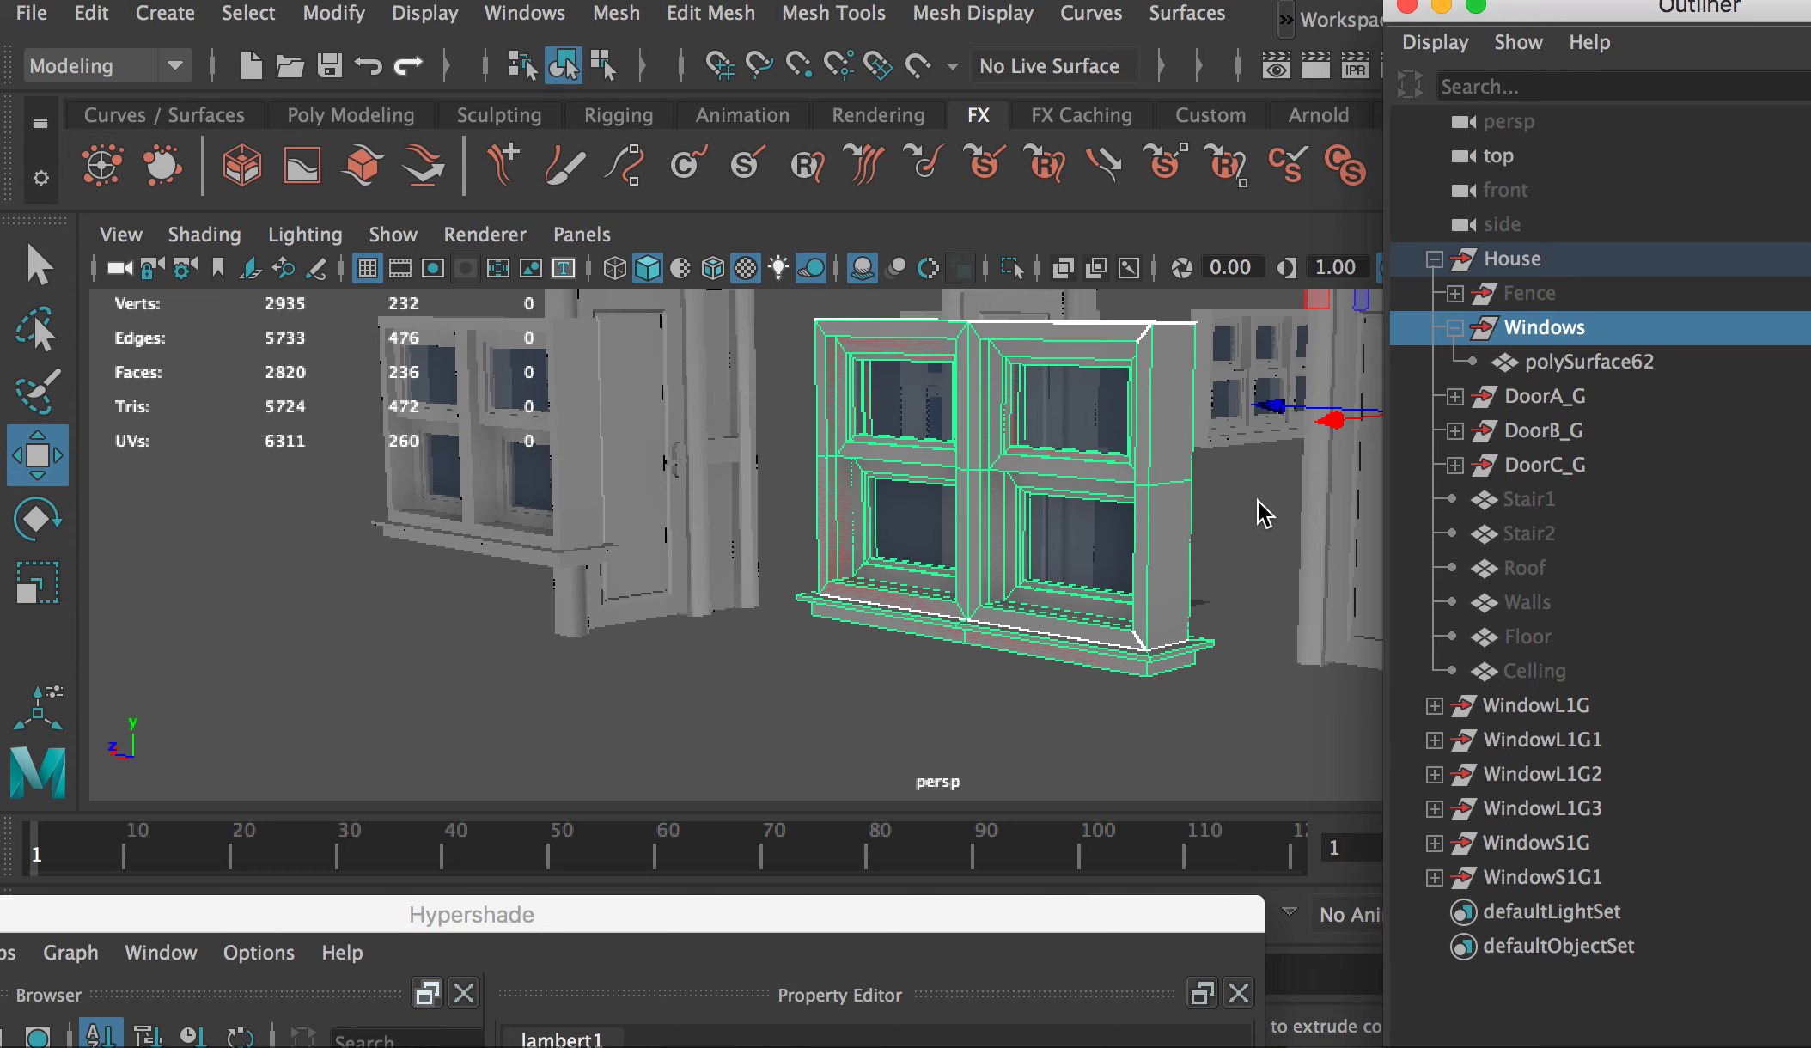
{"action": "key", "text": "Delete"}
Step: Rename the duplicated small window group WindowS1G1 as WindowS2G
{"action": "right_click_drag", "start_coordinate": [1180, 557], "coordinate": [780, 493], "text": "alt"}
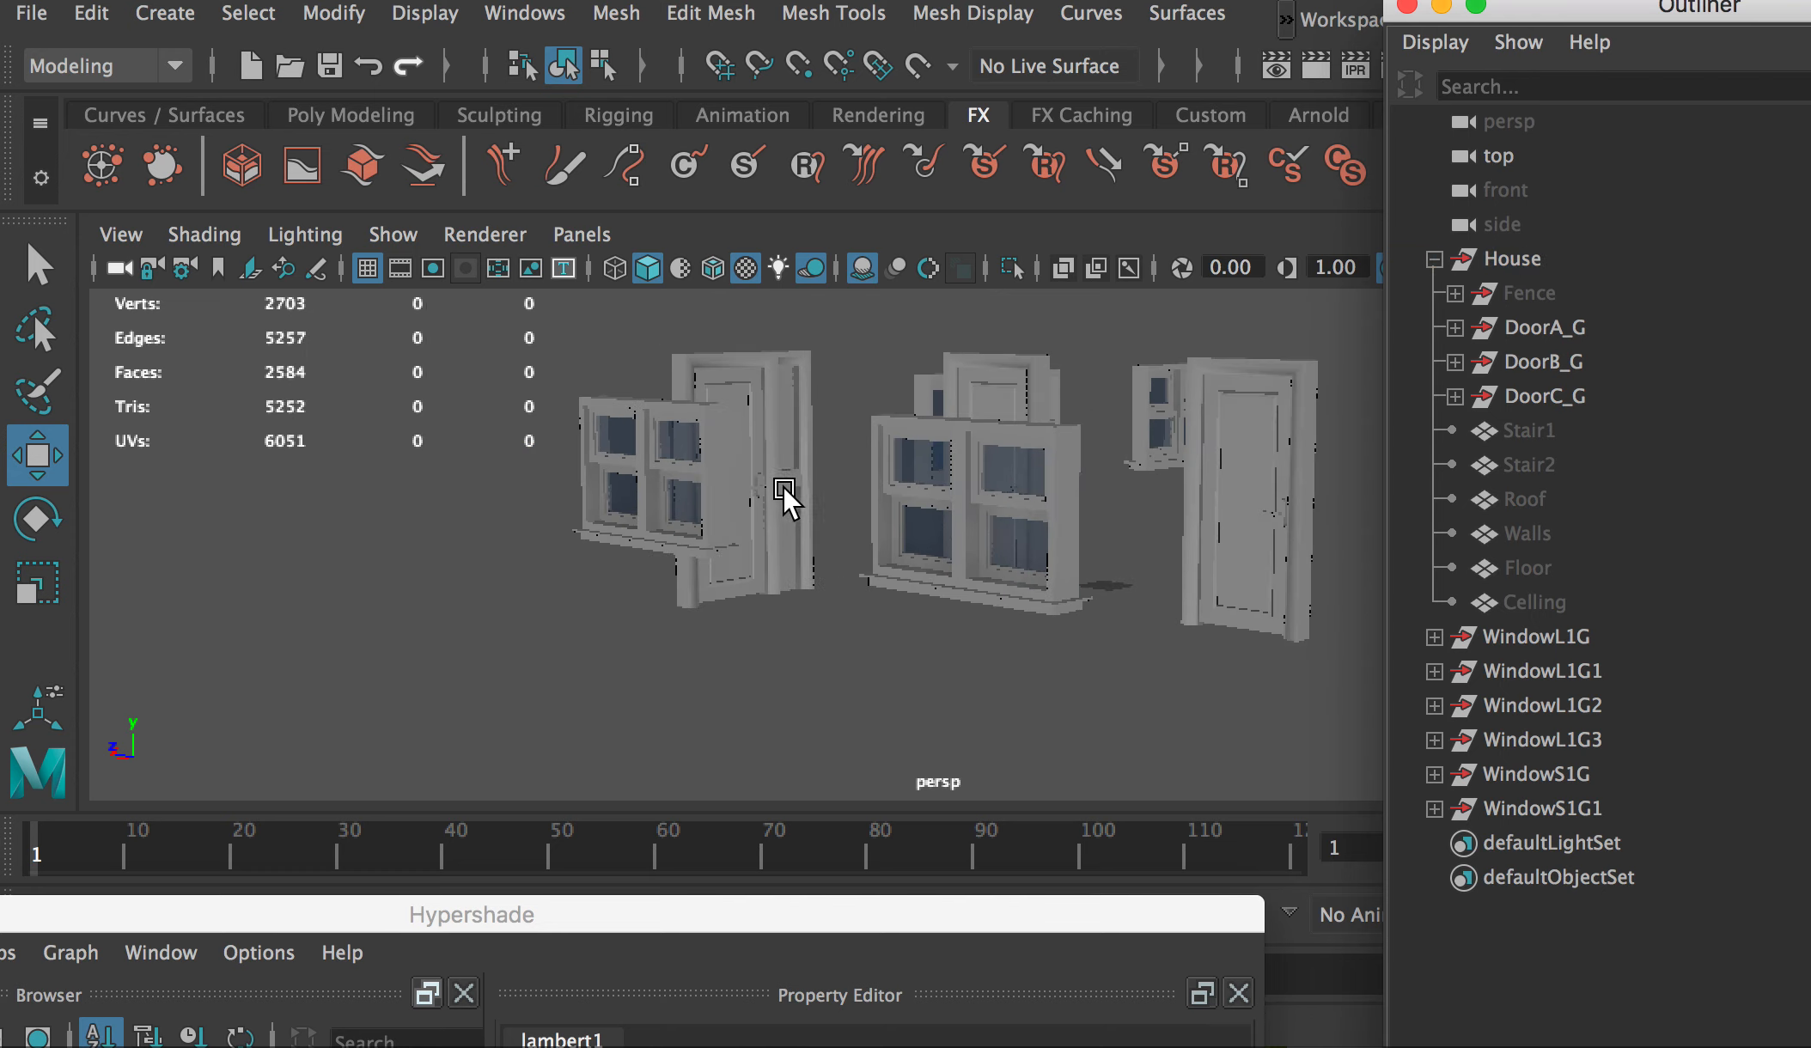
{"action": "left_click_drag", "start_coordinate": [780, 493], "coordinate": [869, 514], "text": "alt"}
{"action": "left_click", "coordinate": [1579, 811]}
{"action": "double_click", "coordinate": [1579, 812]}
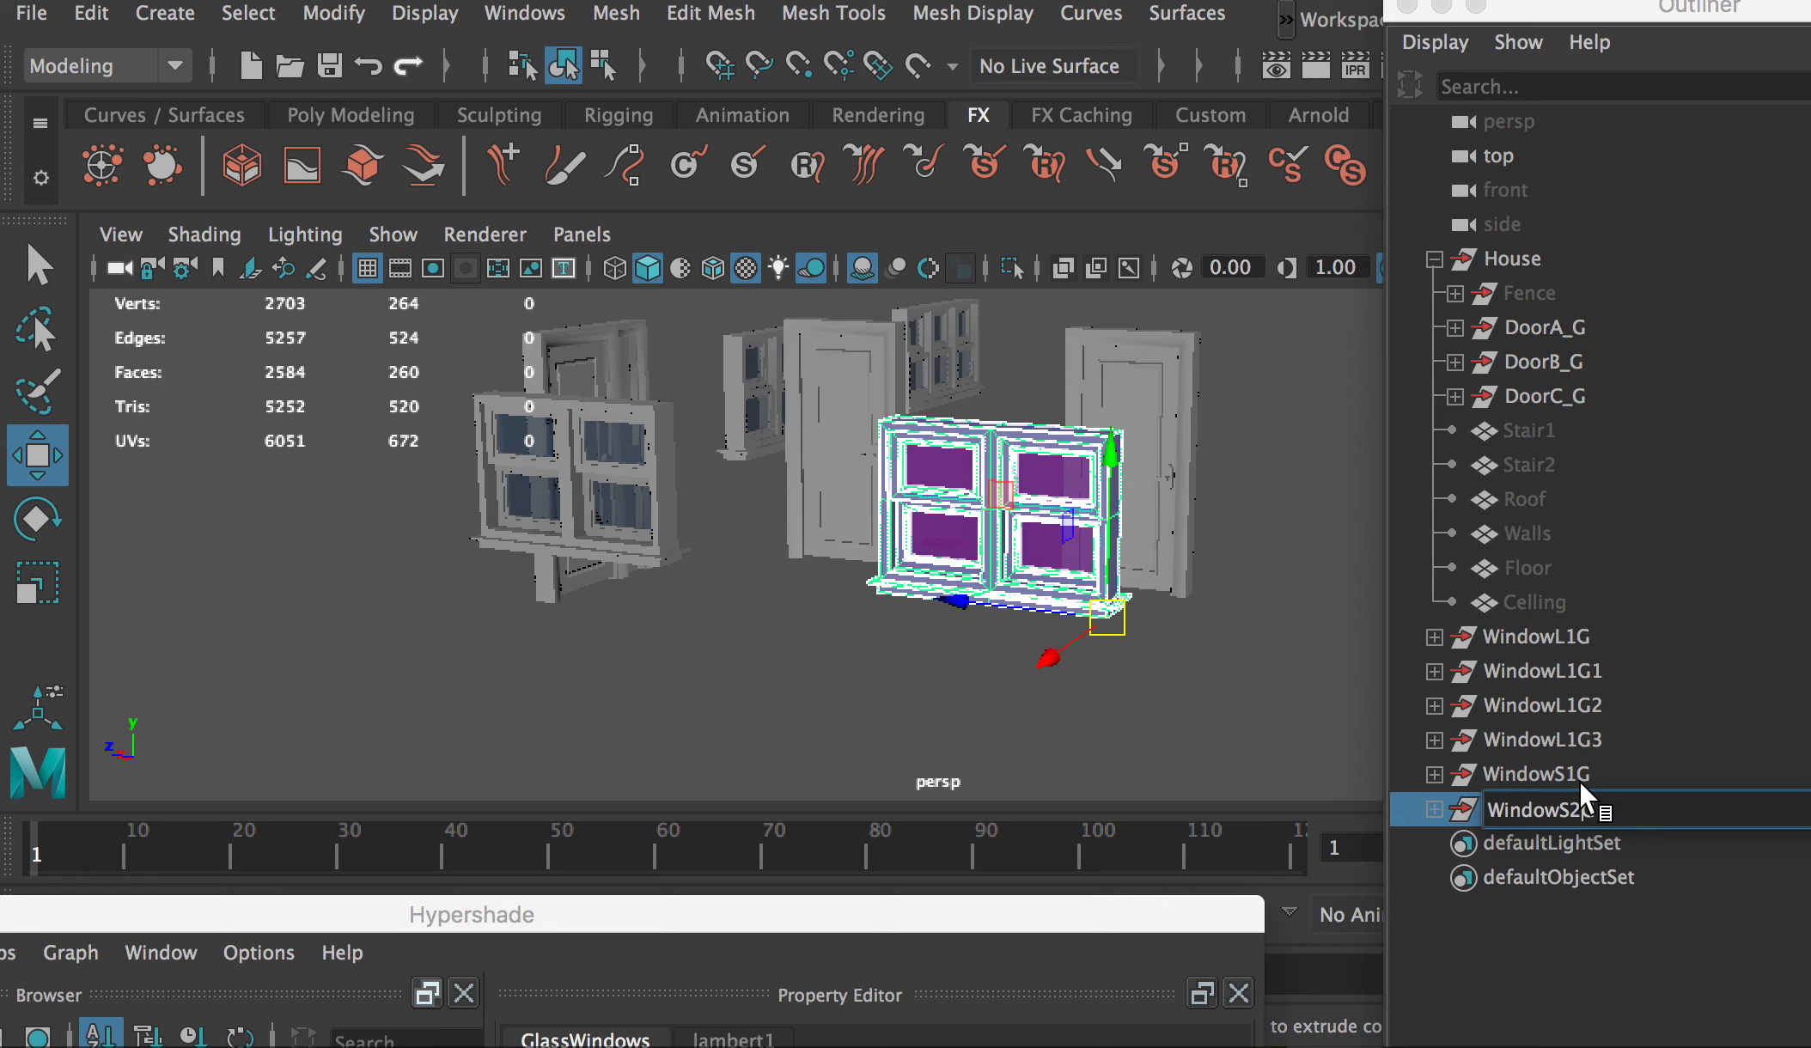
Step: Rename the large window group WindowL1G1 as WindowL2G
{"action": "left_click", "coordinate": [1579, 671]}
{"action": "double_click", "coordinate": [1579, 672]}
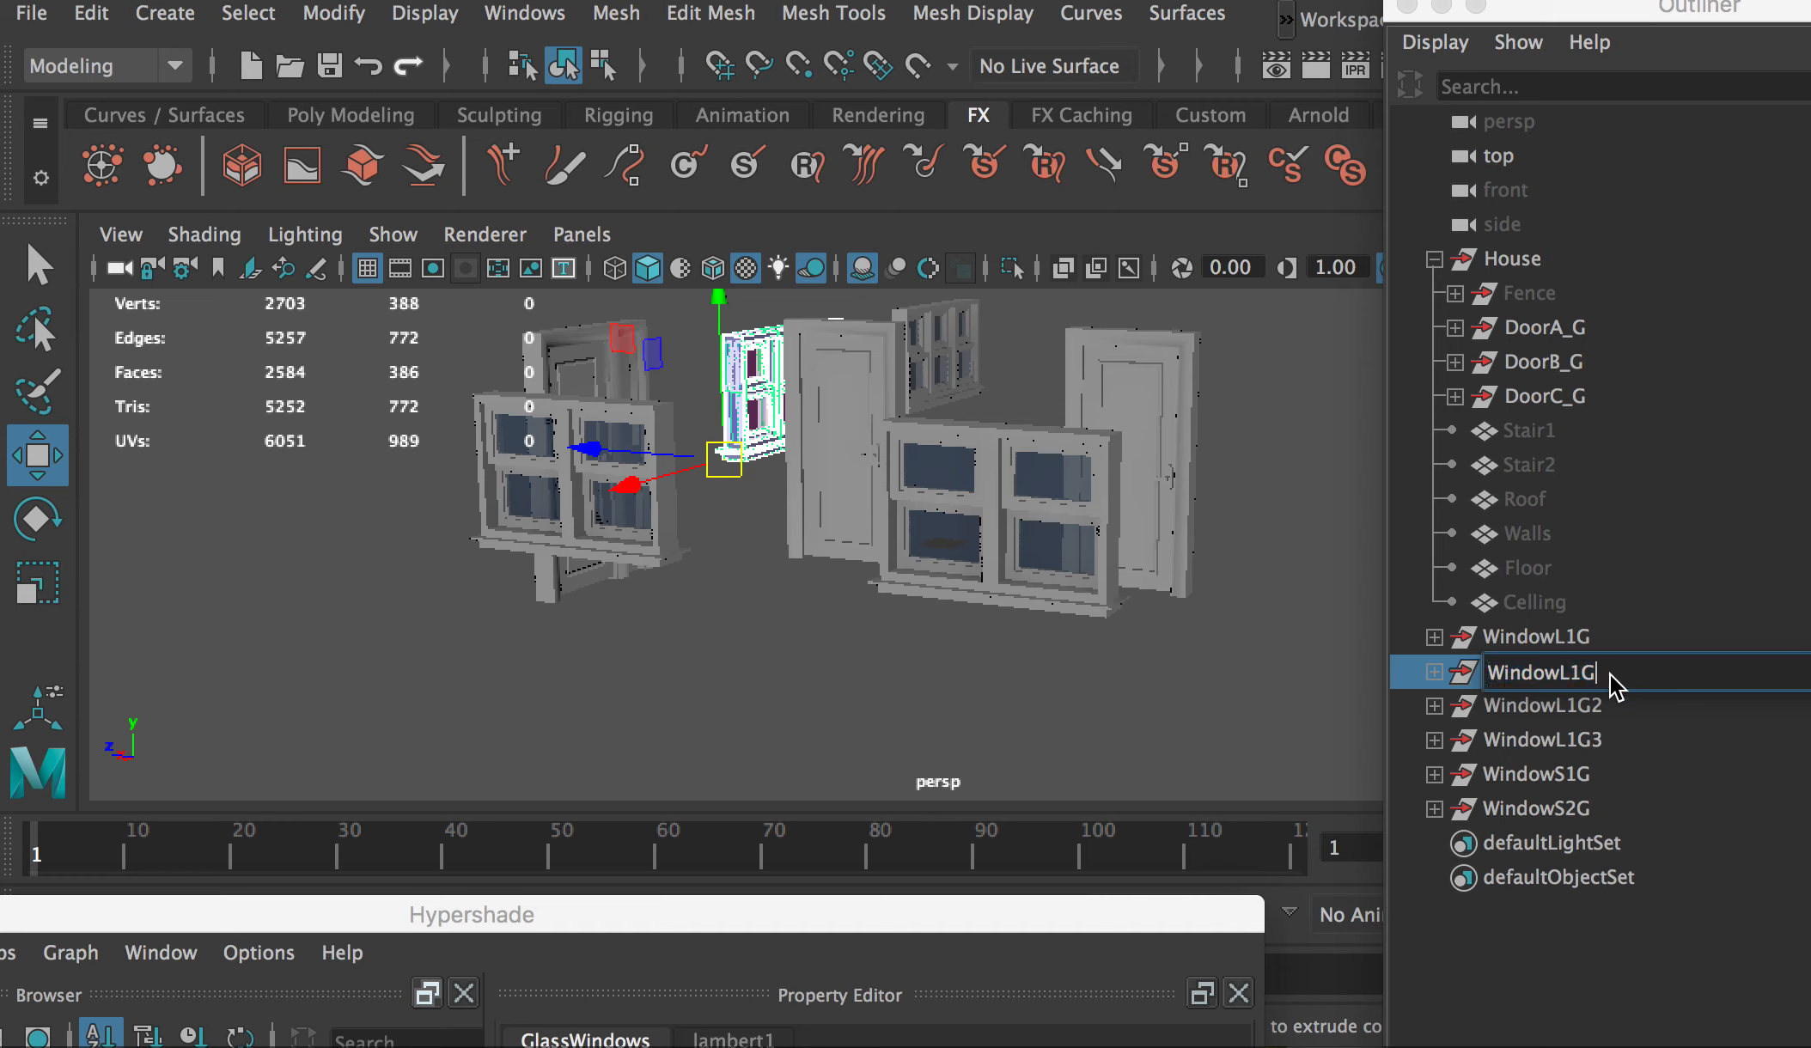
{"action": "type", "text": "2"}
{"action": "key", "text": "Return"}
Step: Rename the large window group WindowL1G2 as WindowL3G
{"action": "left_click", "coordinate": [1577, 706]}
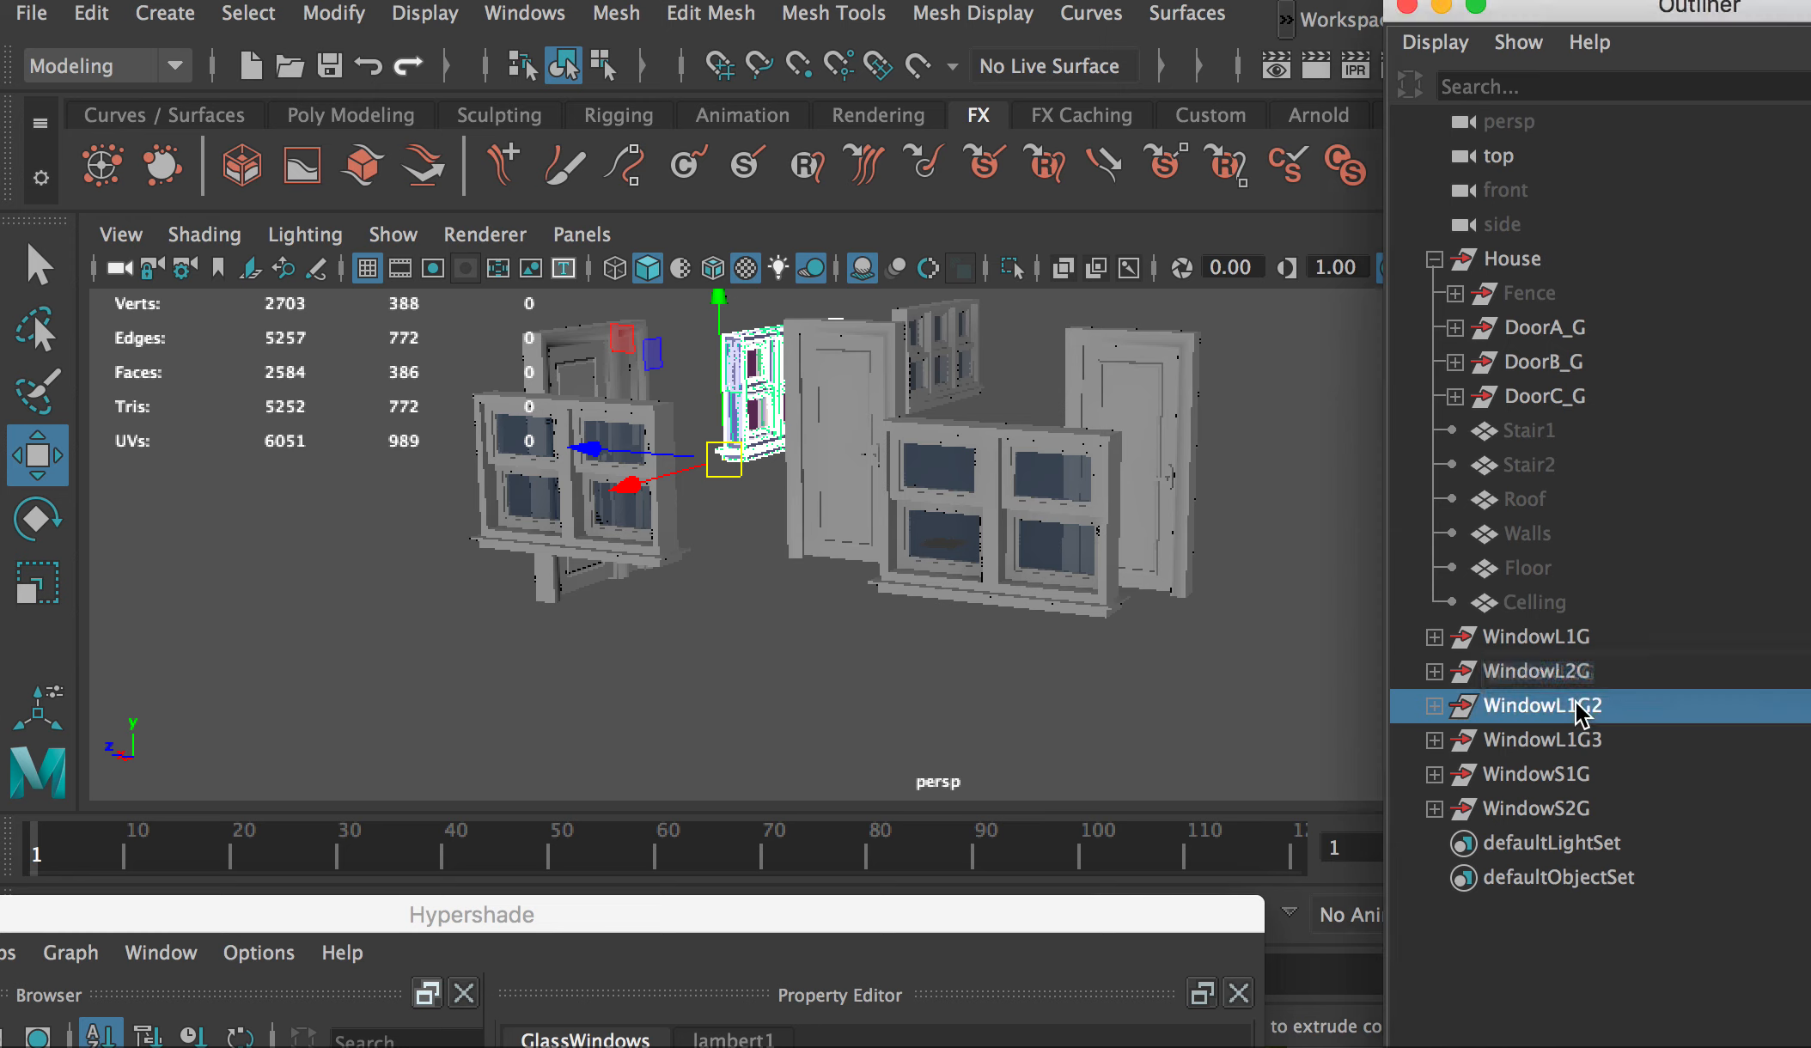
{"action": "double_click", "coordinate": [1577, 706]}
{"action": "key", "text": "Right"}
{"action": "key", "text": "BackSpace"}
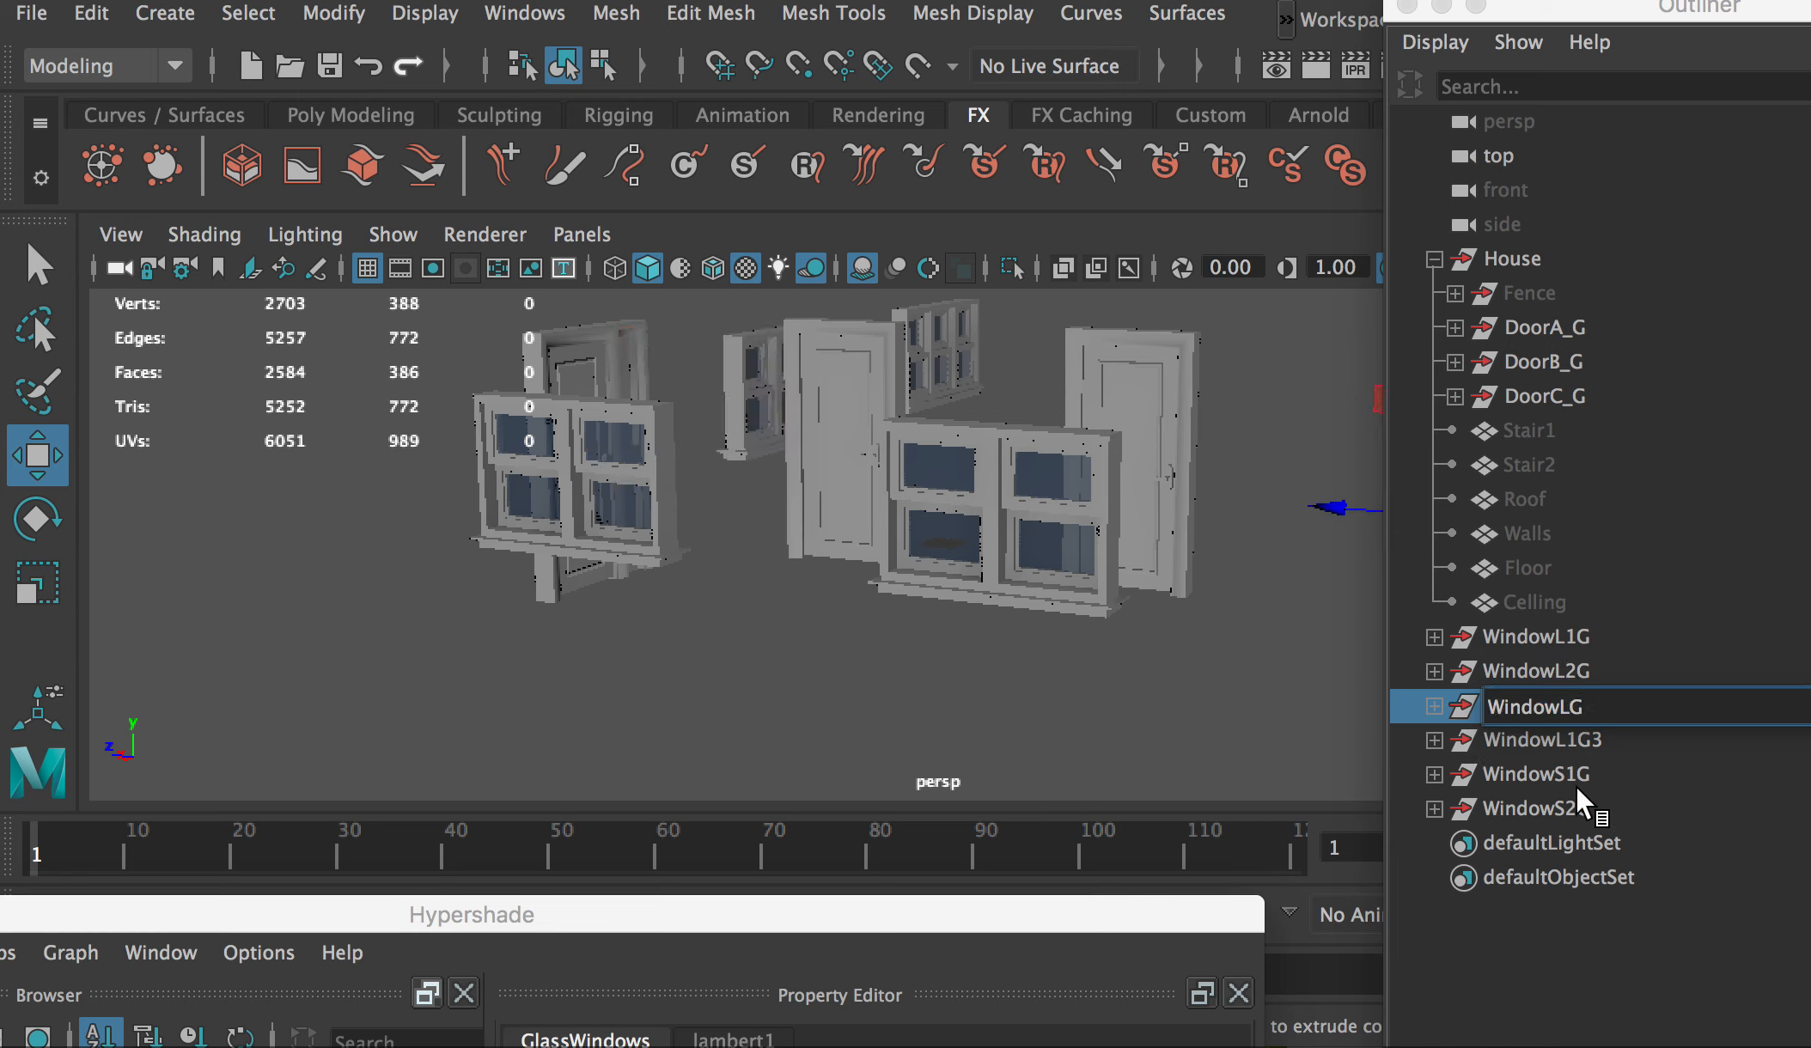
{"action": "type", "text": "3"}
{"action": "key", "text": "Return"}
Step: Rename the large window group WindowL1G3 as WindowL4G
{"action": "left_click", "coordinate": [1556, 741]}
{"action": "double_click", "coordinate": [1556, 740]}
{"action": "type", "text": "WindowL2G"}
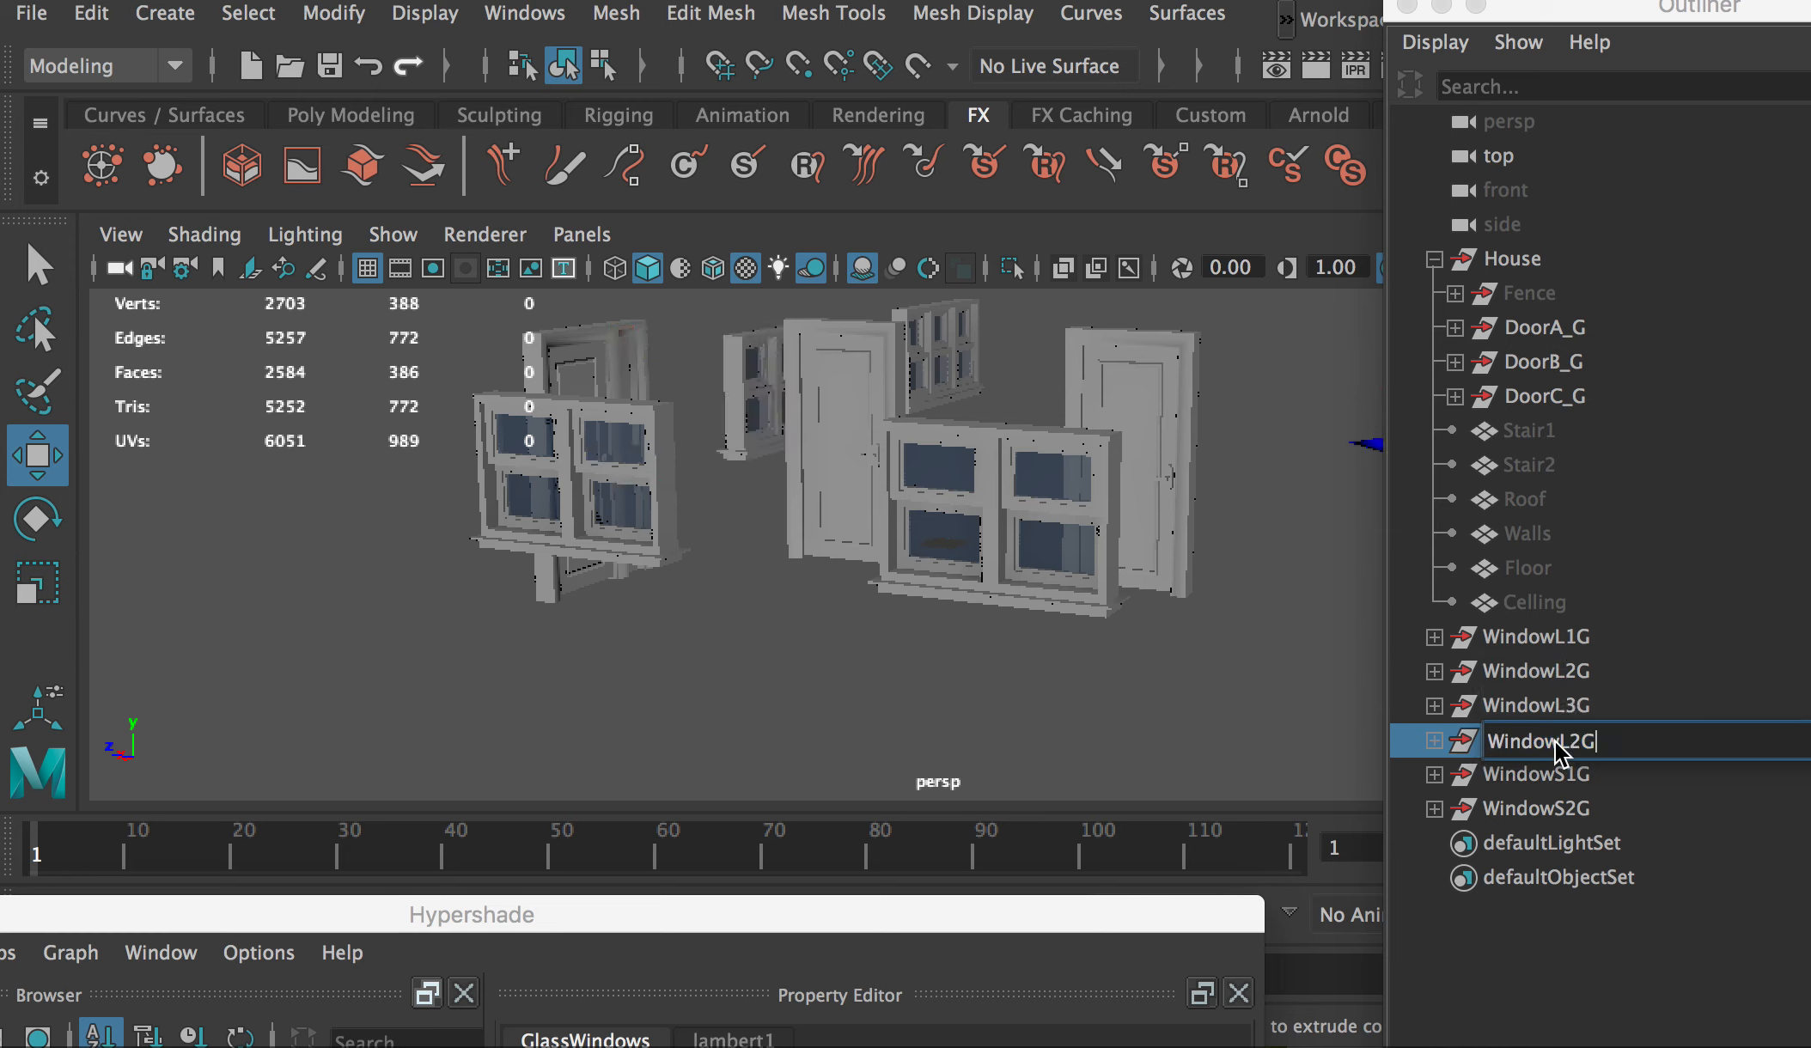
{"action": "left_click", "coordinate": [1591, 673]}
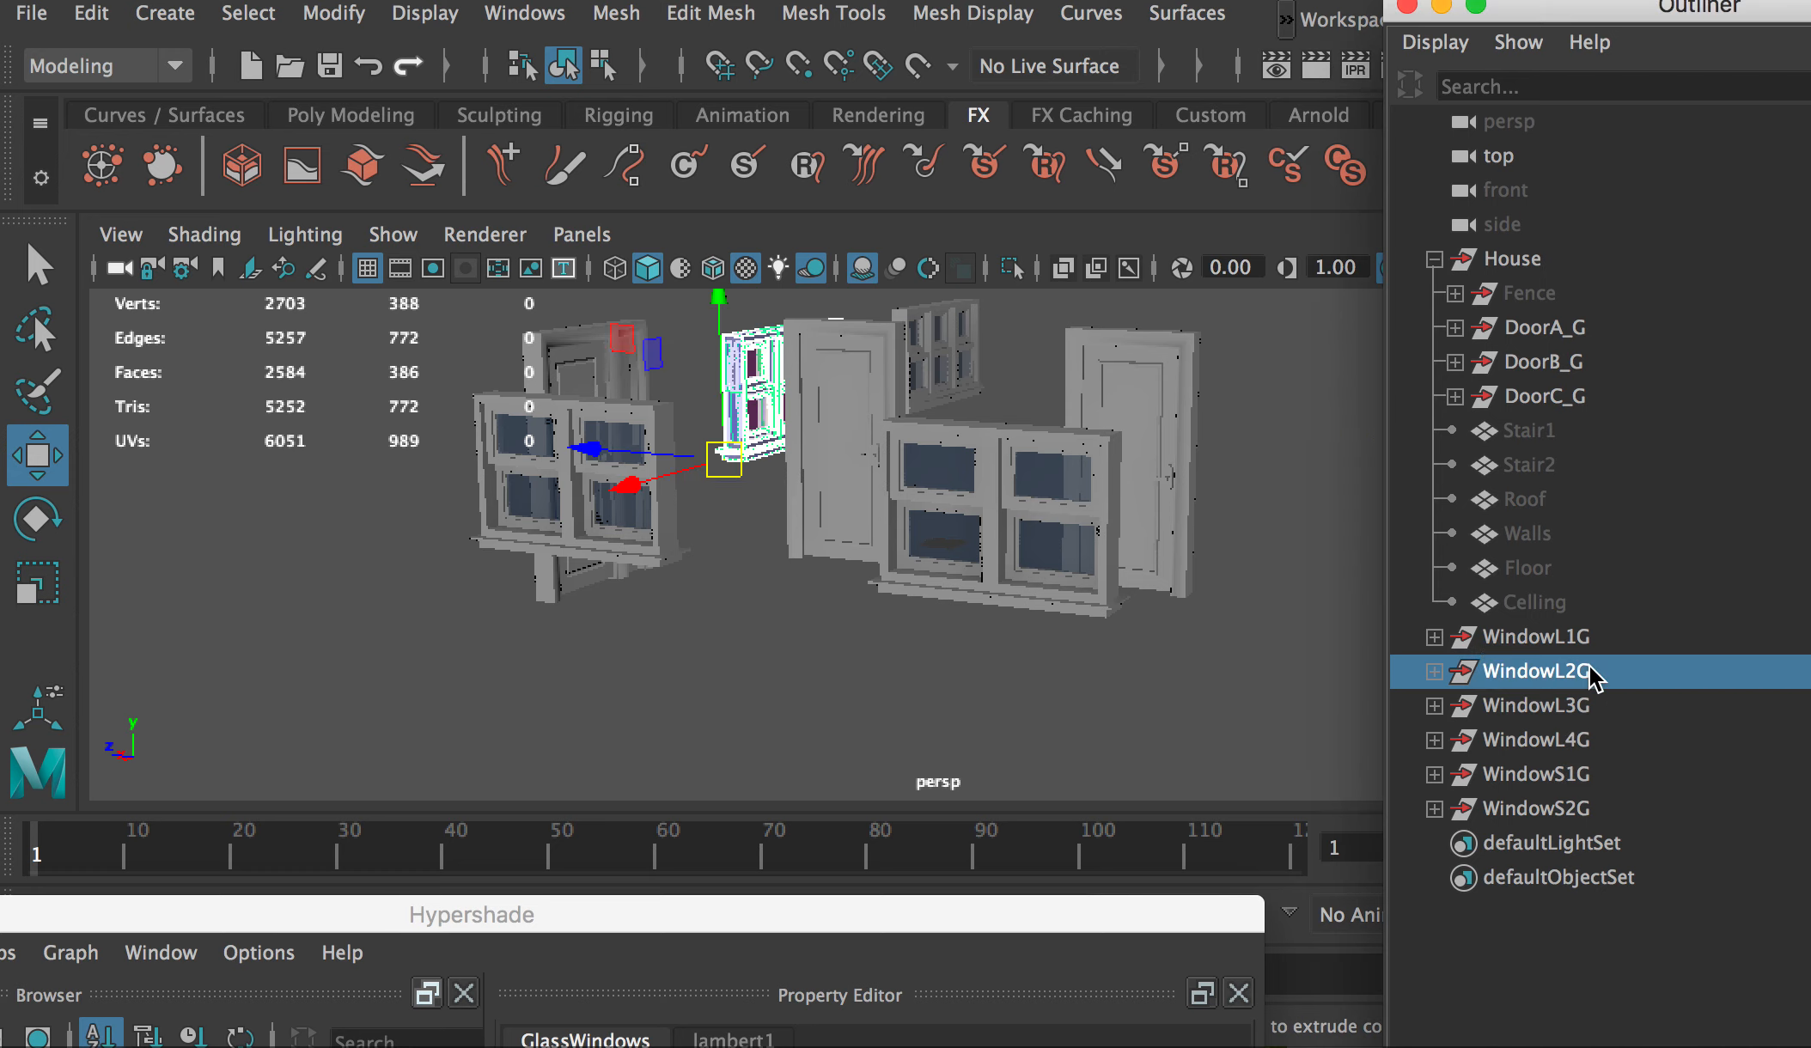
Step: Select all window groups from WindowL1G to WindowS2G, examine their combined UV layout, and clear the selection
{"action": "left_click", "coordinate": [1535, 646]}
{"action": "left_click", "coordinate": [1449, 808], "text": "shift"}
{"action": "left_click_drag", "start_coordinate": [1185, 659], "coordinate": [963, 612], "text": "alt"}
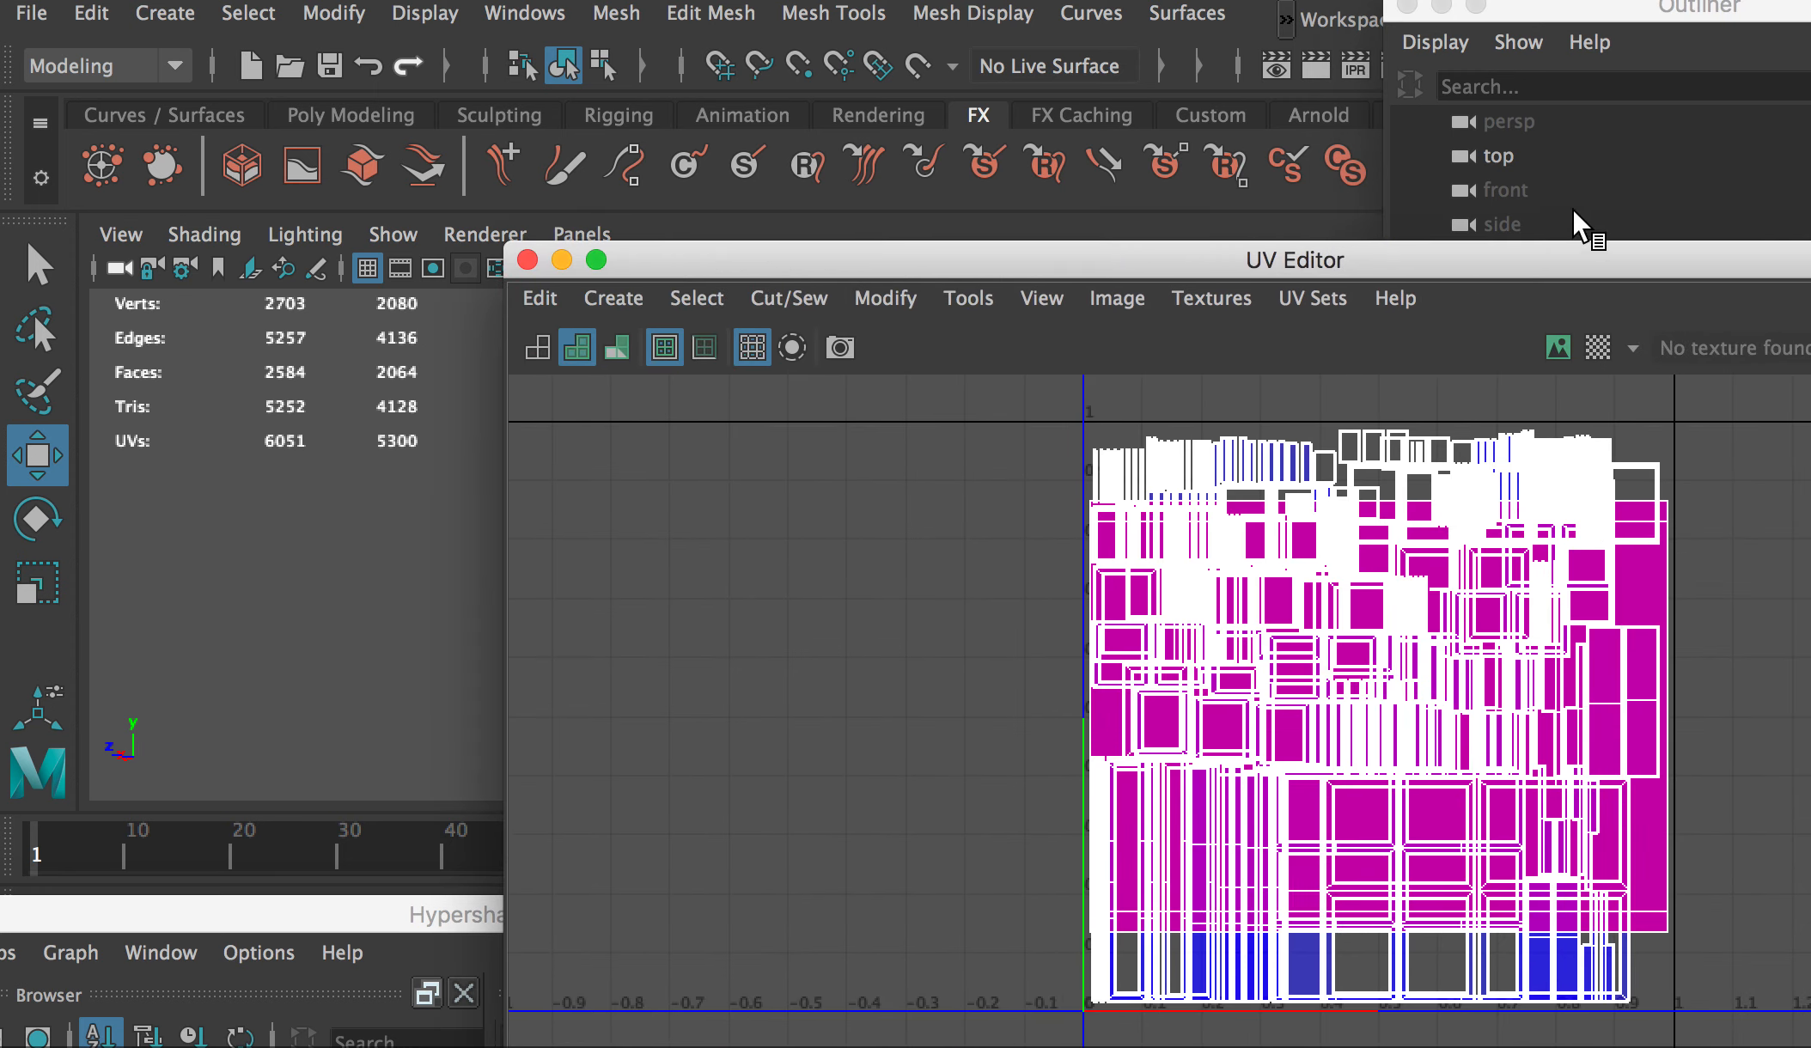
{"action": "left_click", "coordinate": [1596, 15]}
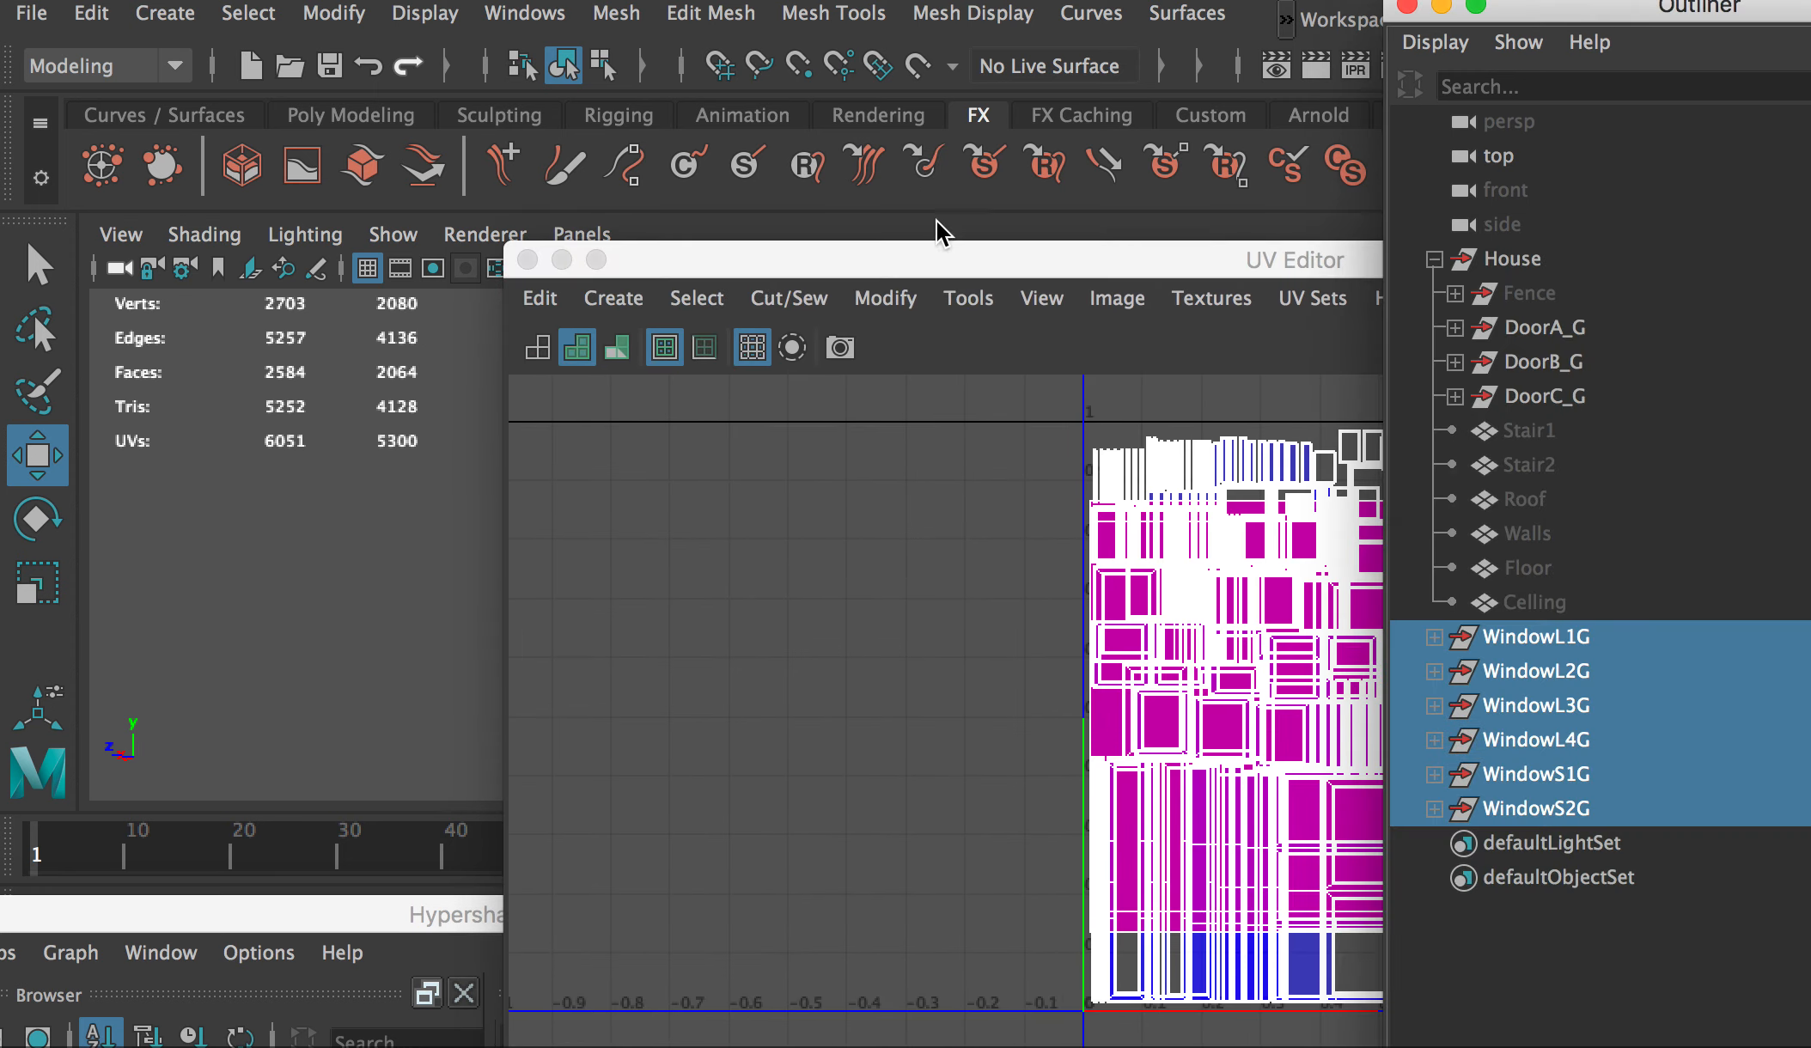
{"action": "key", "text": "super+m"}
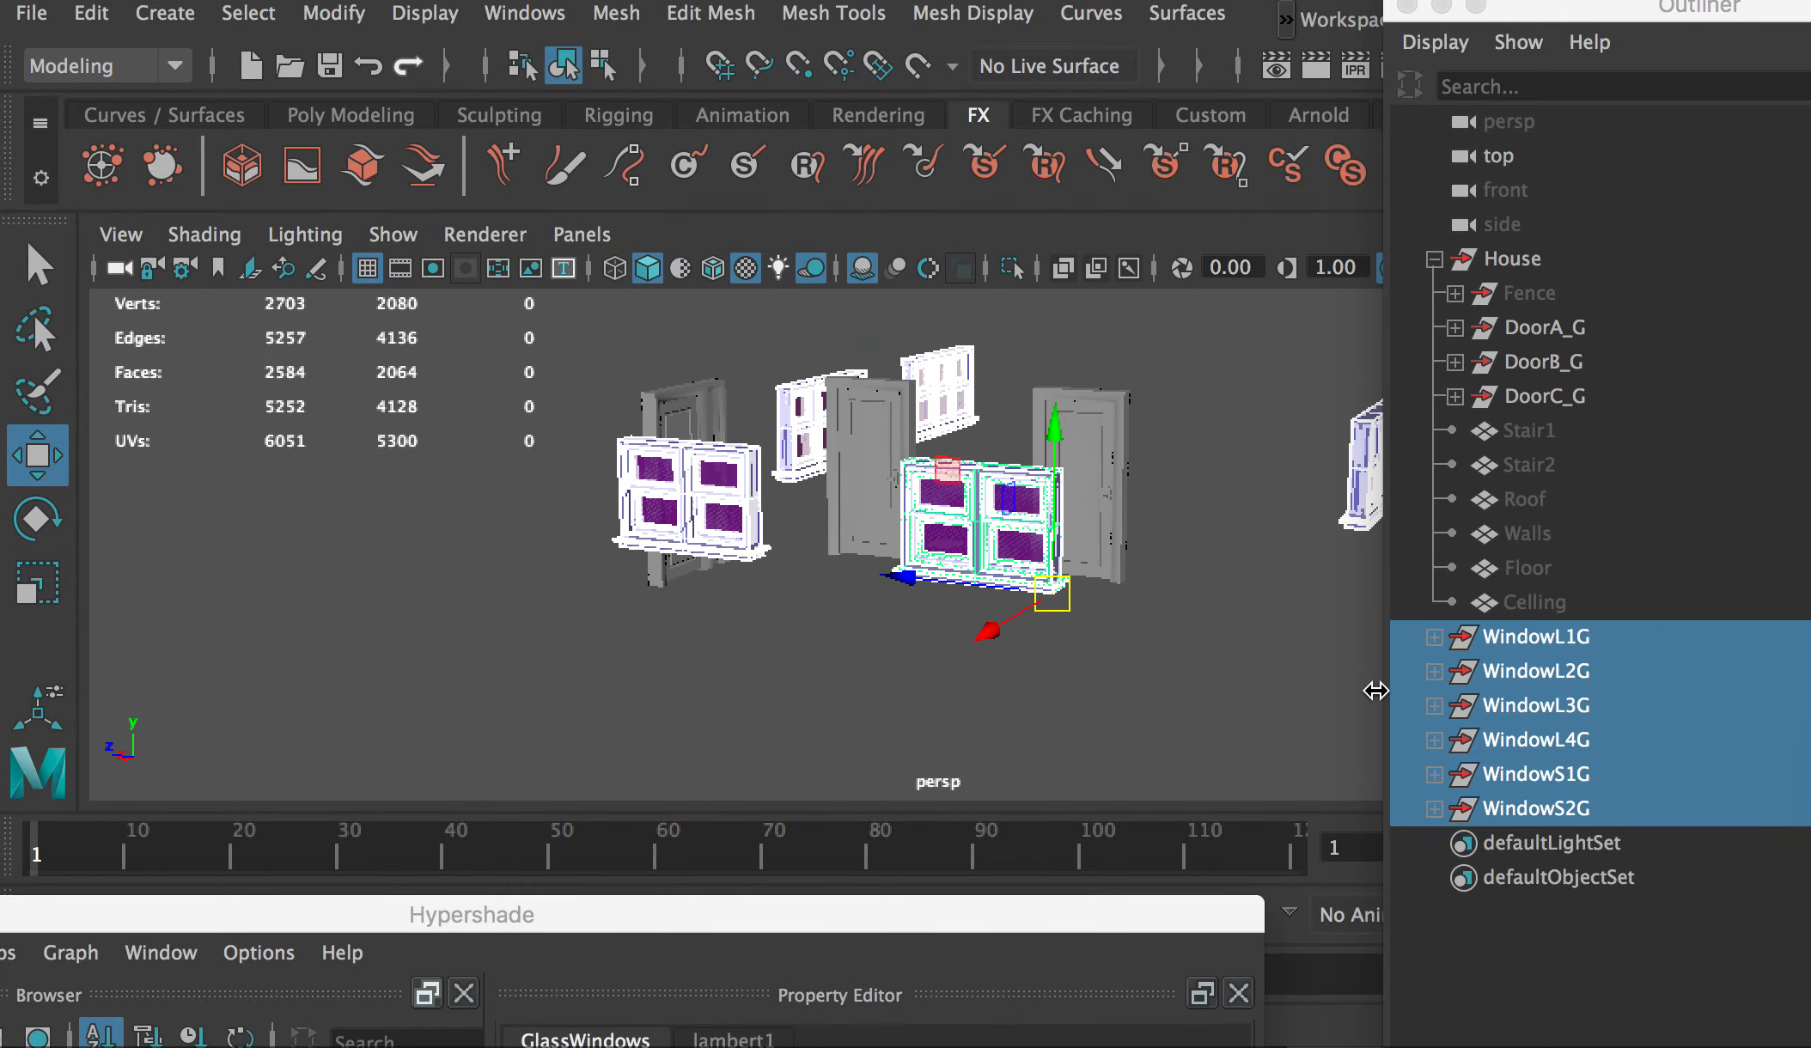
{"action": "left_click", "coordinate": [1228, 645]}
{"action": "left_click_drag", "start_coordinate": [1211, 593], "coordinate": [1012, 588], "text": "alt"}
{"action": "left_click_drag", "start_coordinate": [980, 615], "coordinate": [1040, 619], "text": "alt"}
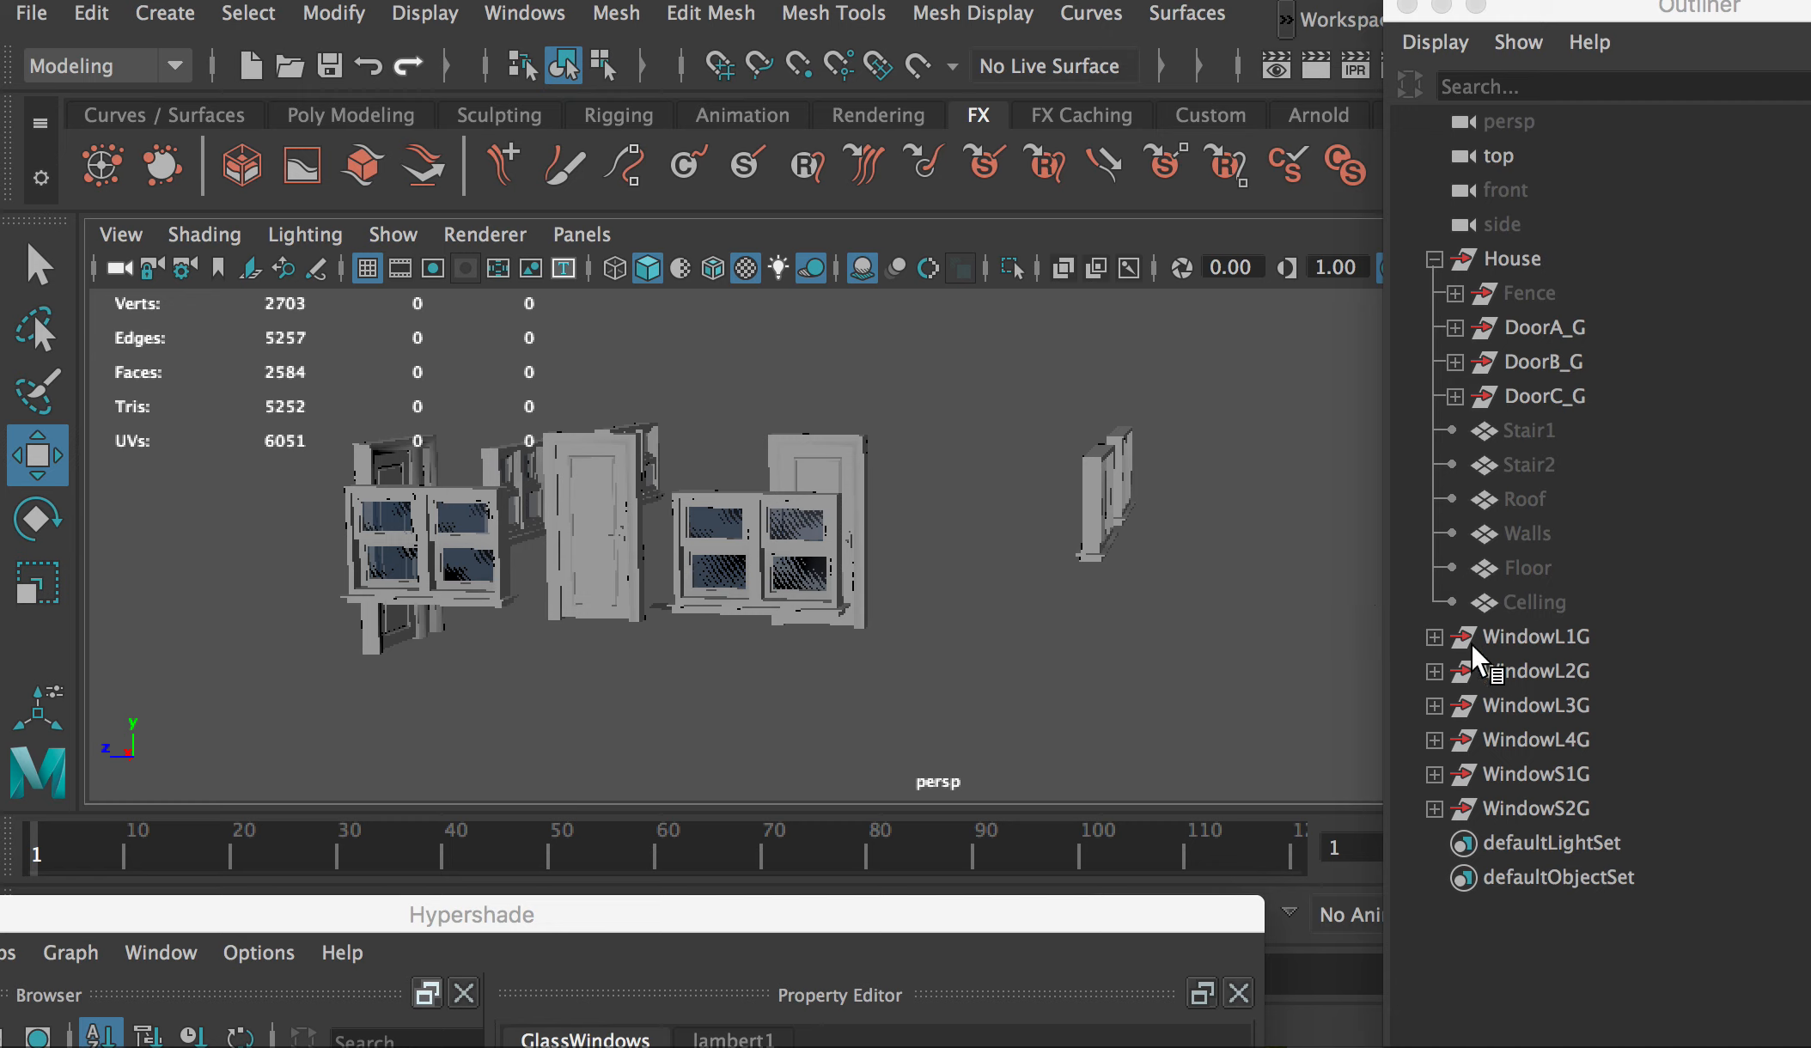
Step: Create a new Lambert material in the Hypershade and name it Checker
{"action": "left_click_drag", "start_coordinate": [986, 608], "coordinate": [763, 604], "text": "alt"}
{"action": "left_click_drag", "start_coordinate": [488, 531], "coordinate": [524, 558], "text": "alt"}
{"action": "left_click_drag", "start_coordinate": [623, 897], "coordinate": [1209, 500]}
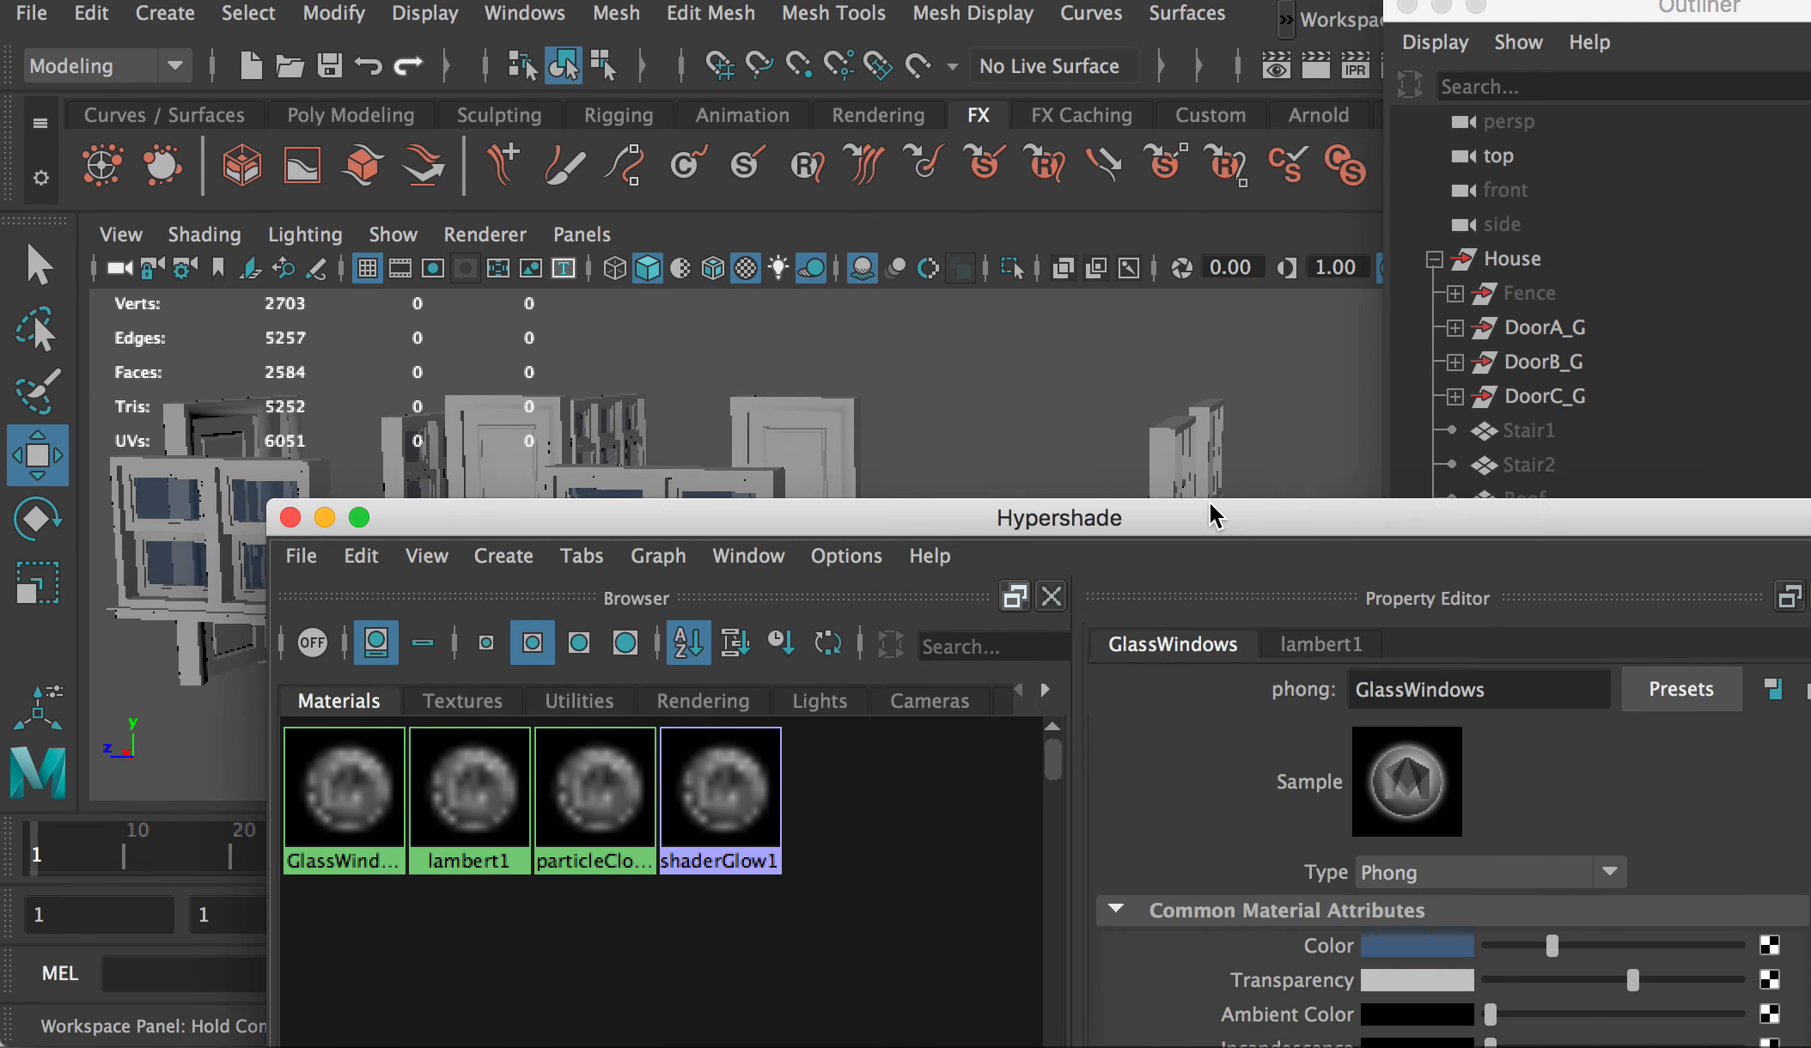
{"action": "left_click", "coordinate": [505, 556]}
{"action": "mouse_move", "coordinate": [640, 616]}
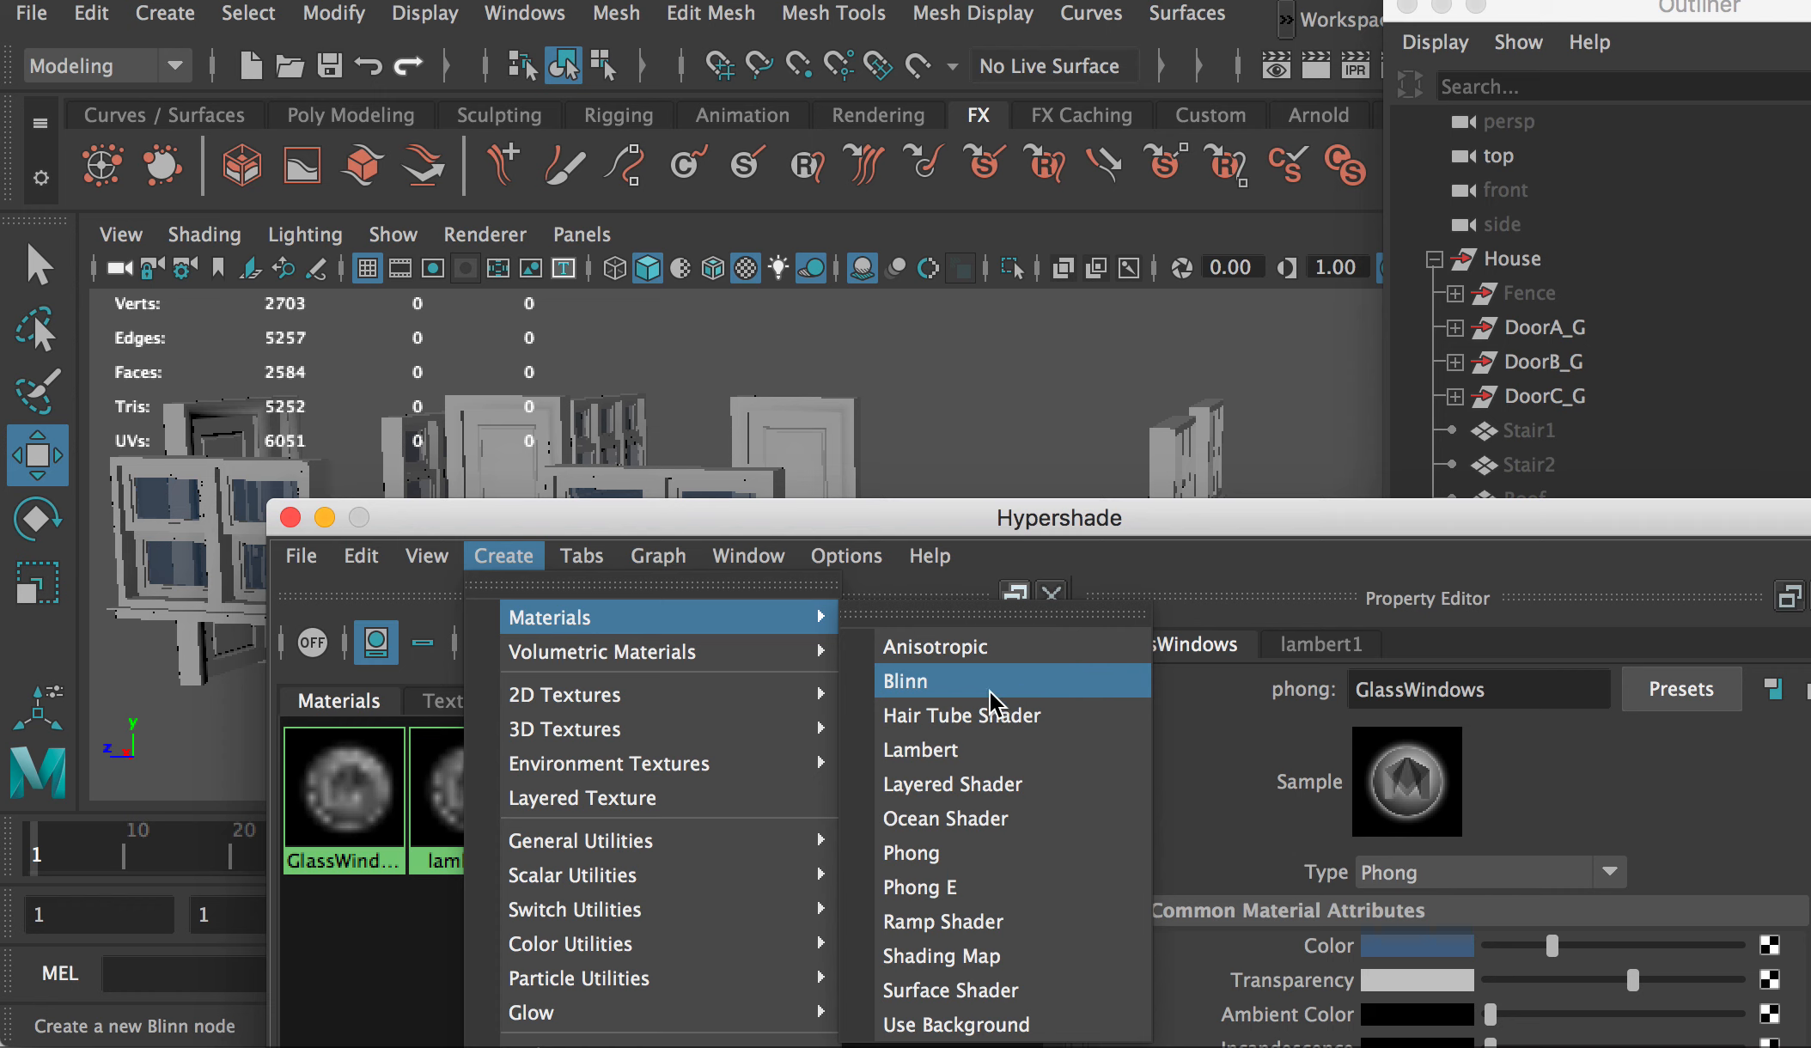
{"action": "left_click", "coordinate": [932, 750]}
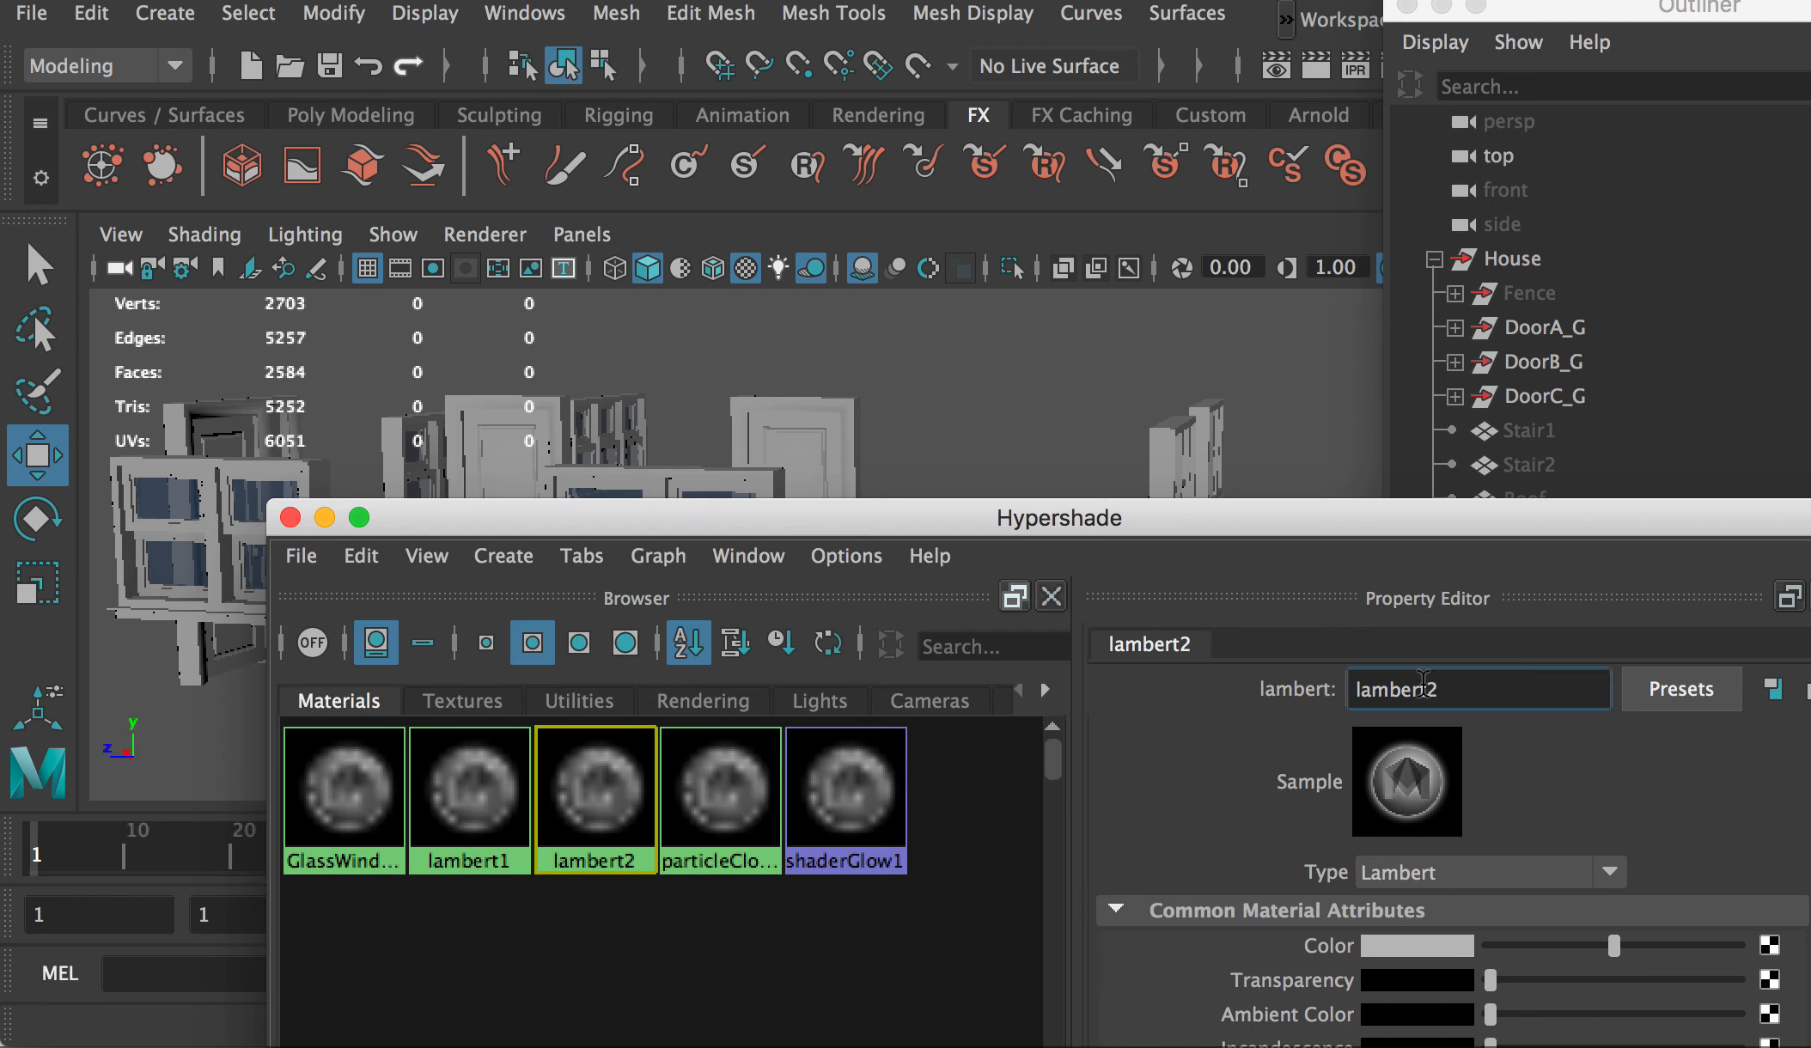
{"action": "double_click", "coordinate": [1424, 687]}
{"action": "type", "text": "cHecker"}
{"action": "key", "text": "Return"}
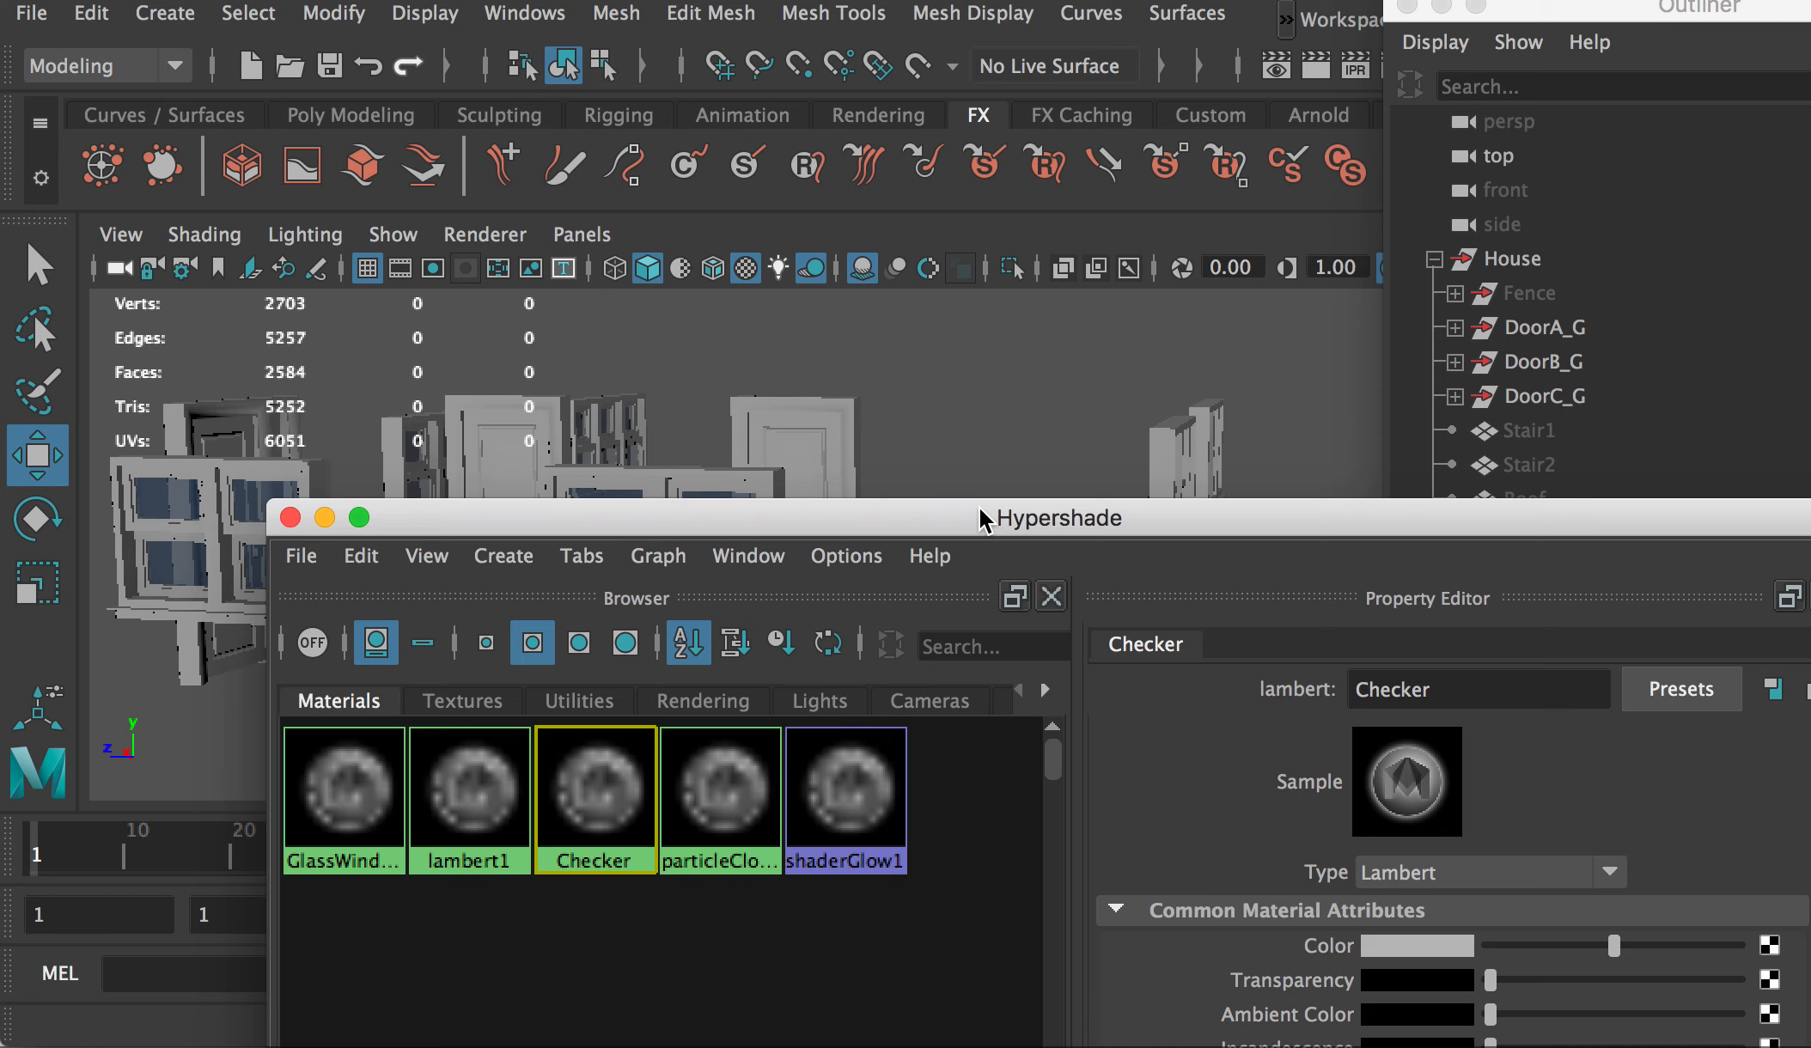
Step: Connect a 2D Checker texture to the Color attribute of the Checker material
{"action": "left_click_drag", "start_coordinate": [988, 520], "coordinate": [778, 417]}
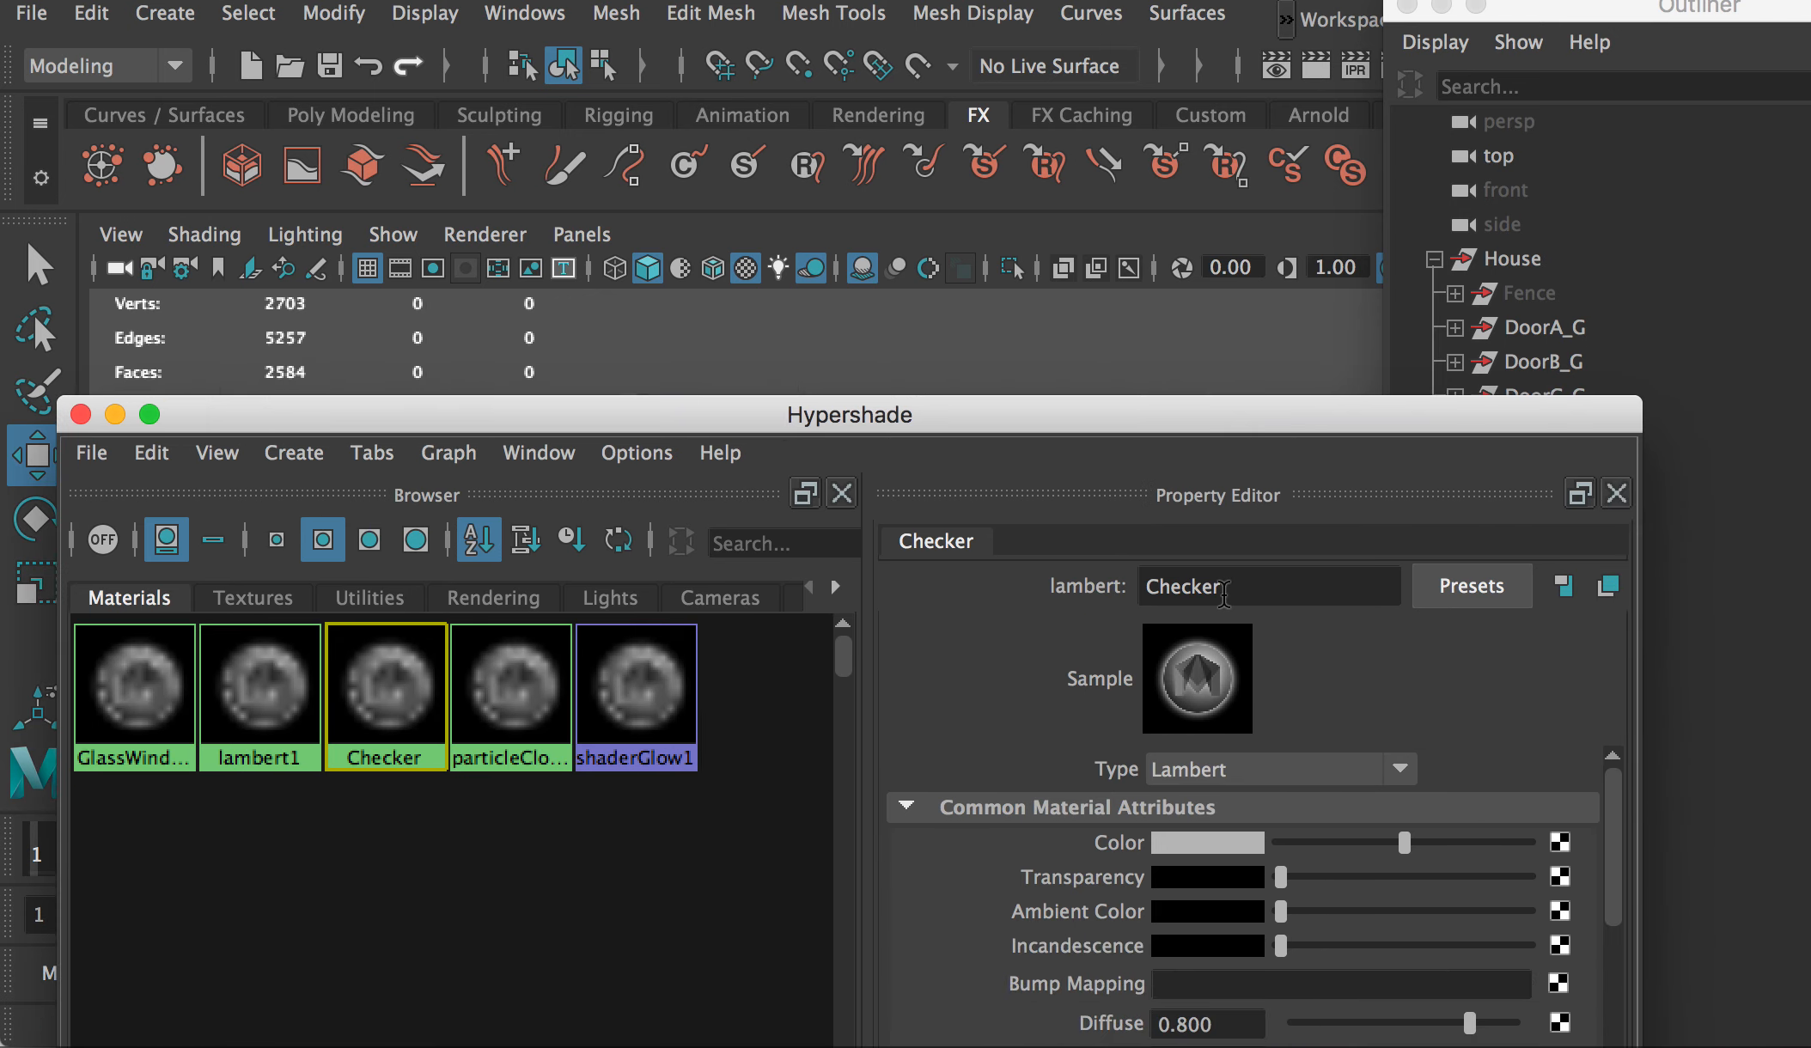
{"action": "left_click", "coordinate": [1559, 840]}
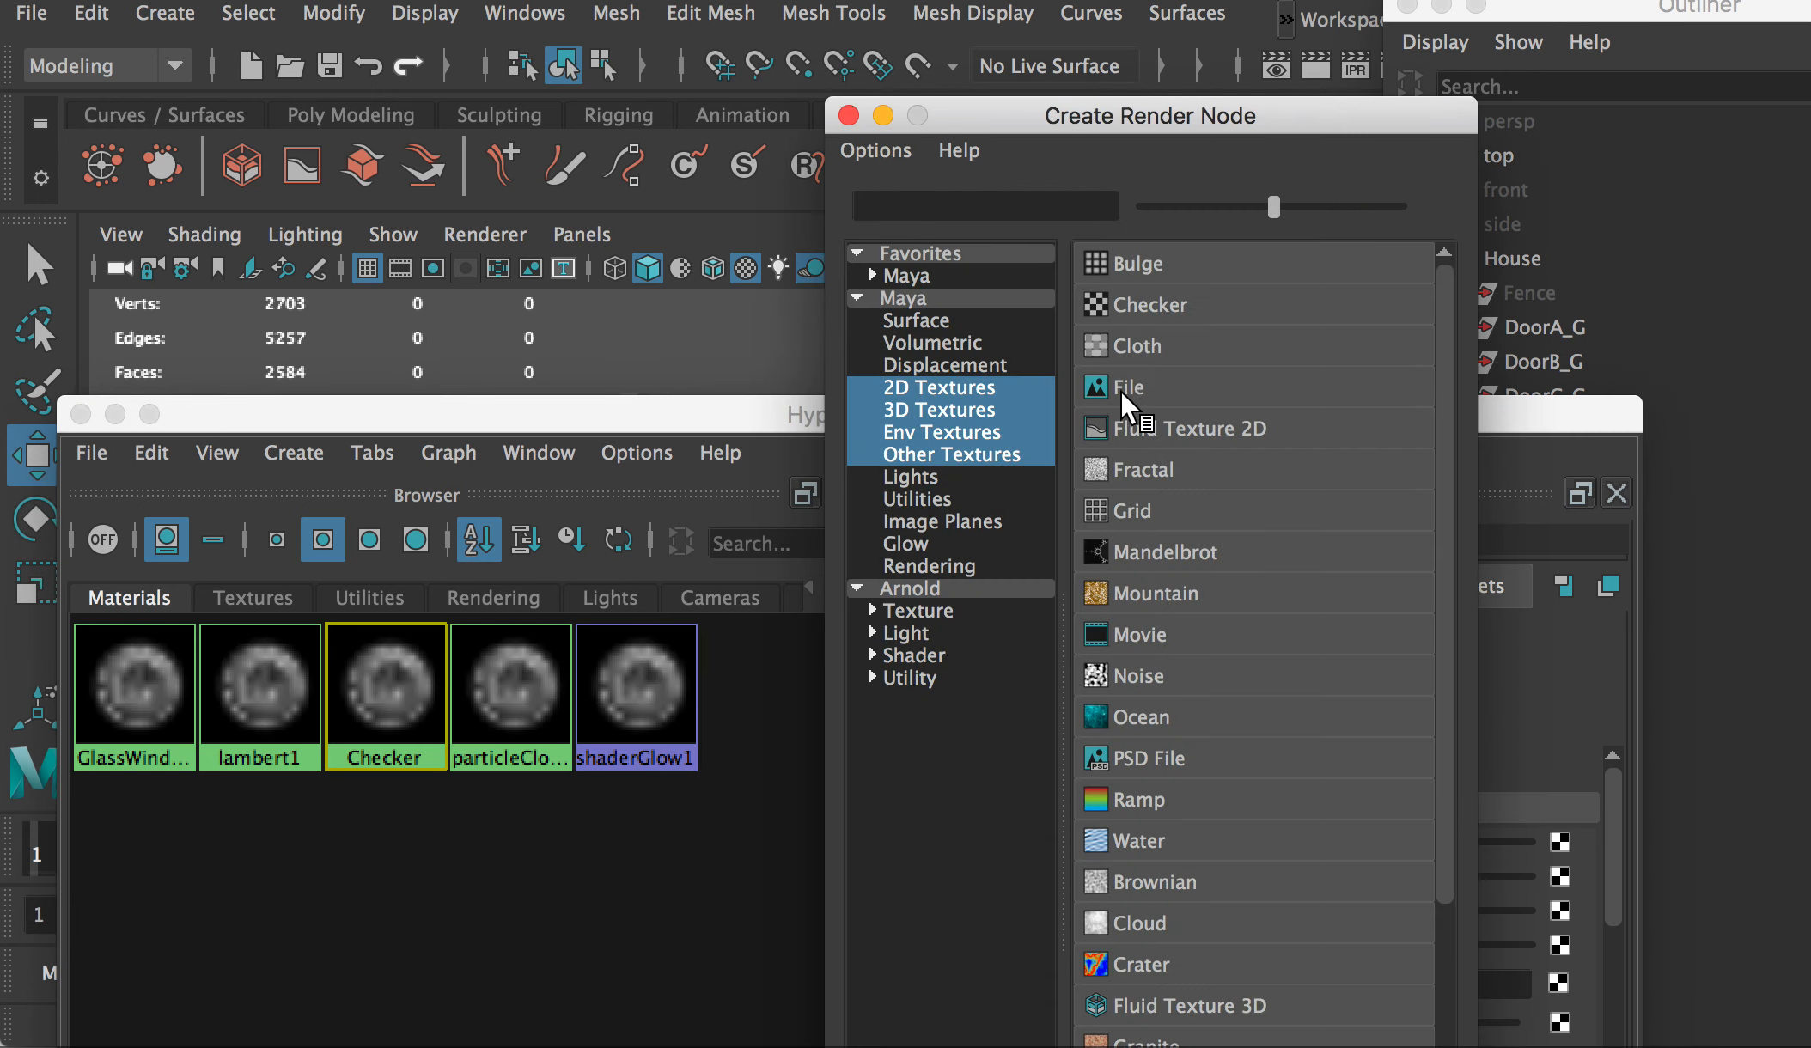
{"action": "left_click", "coordinate": [1155, 306]}
Step: Select the frames of all six windows, leaving out the glass, and assign the Checker material to them
{"action": "left_click_drag", "start_coordinate": [1196, 418], "coordinate": [1163, 715]}
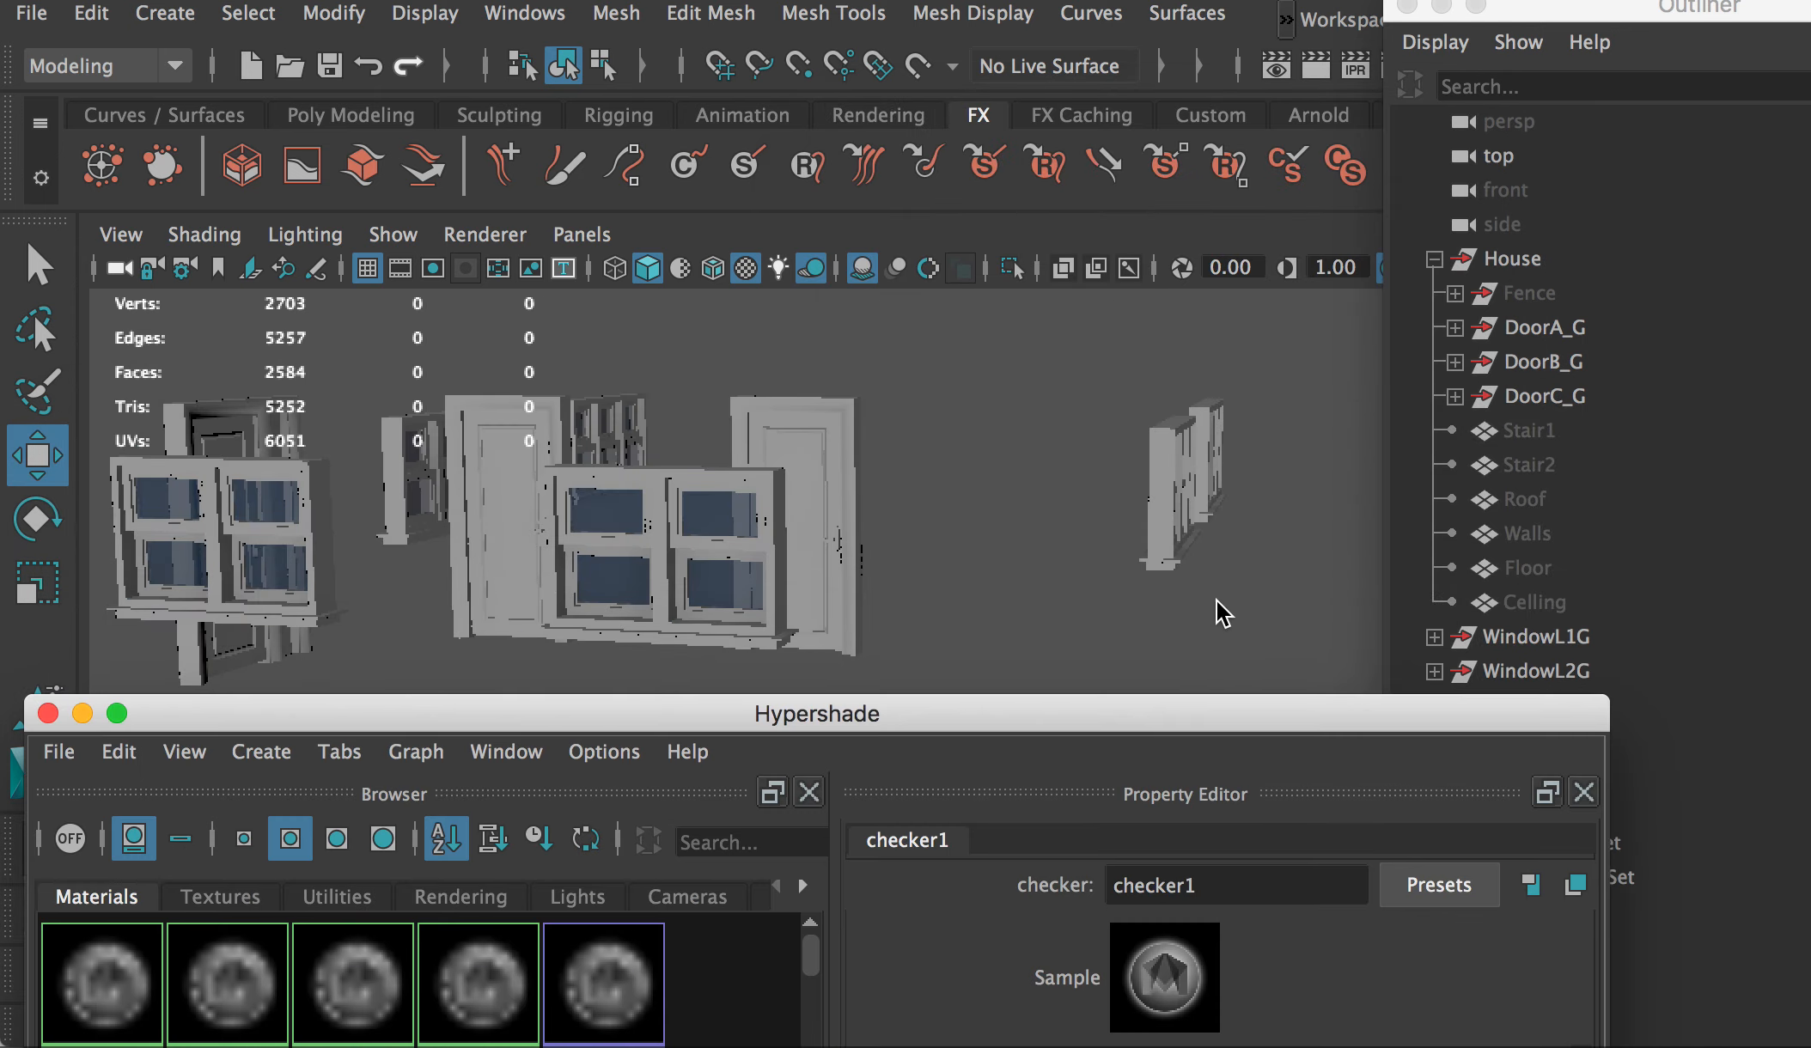
{"action": "left_click_drag", "start_coordinate": [1132, 453], "coordinate": [1236, 394], "text": "alt"}
{"action": "left_click", "coordinate": [1235, 408]}
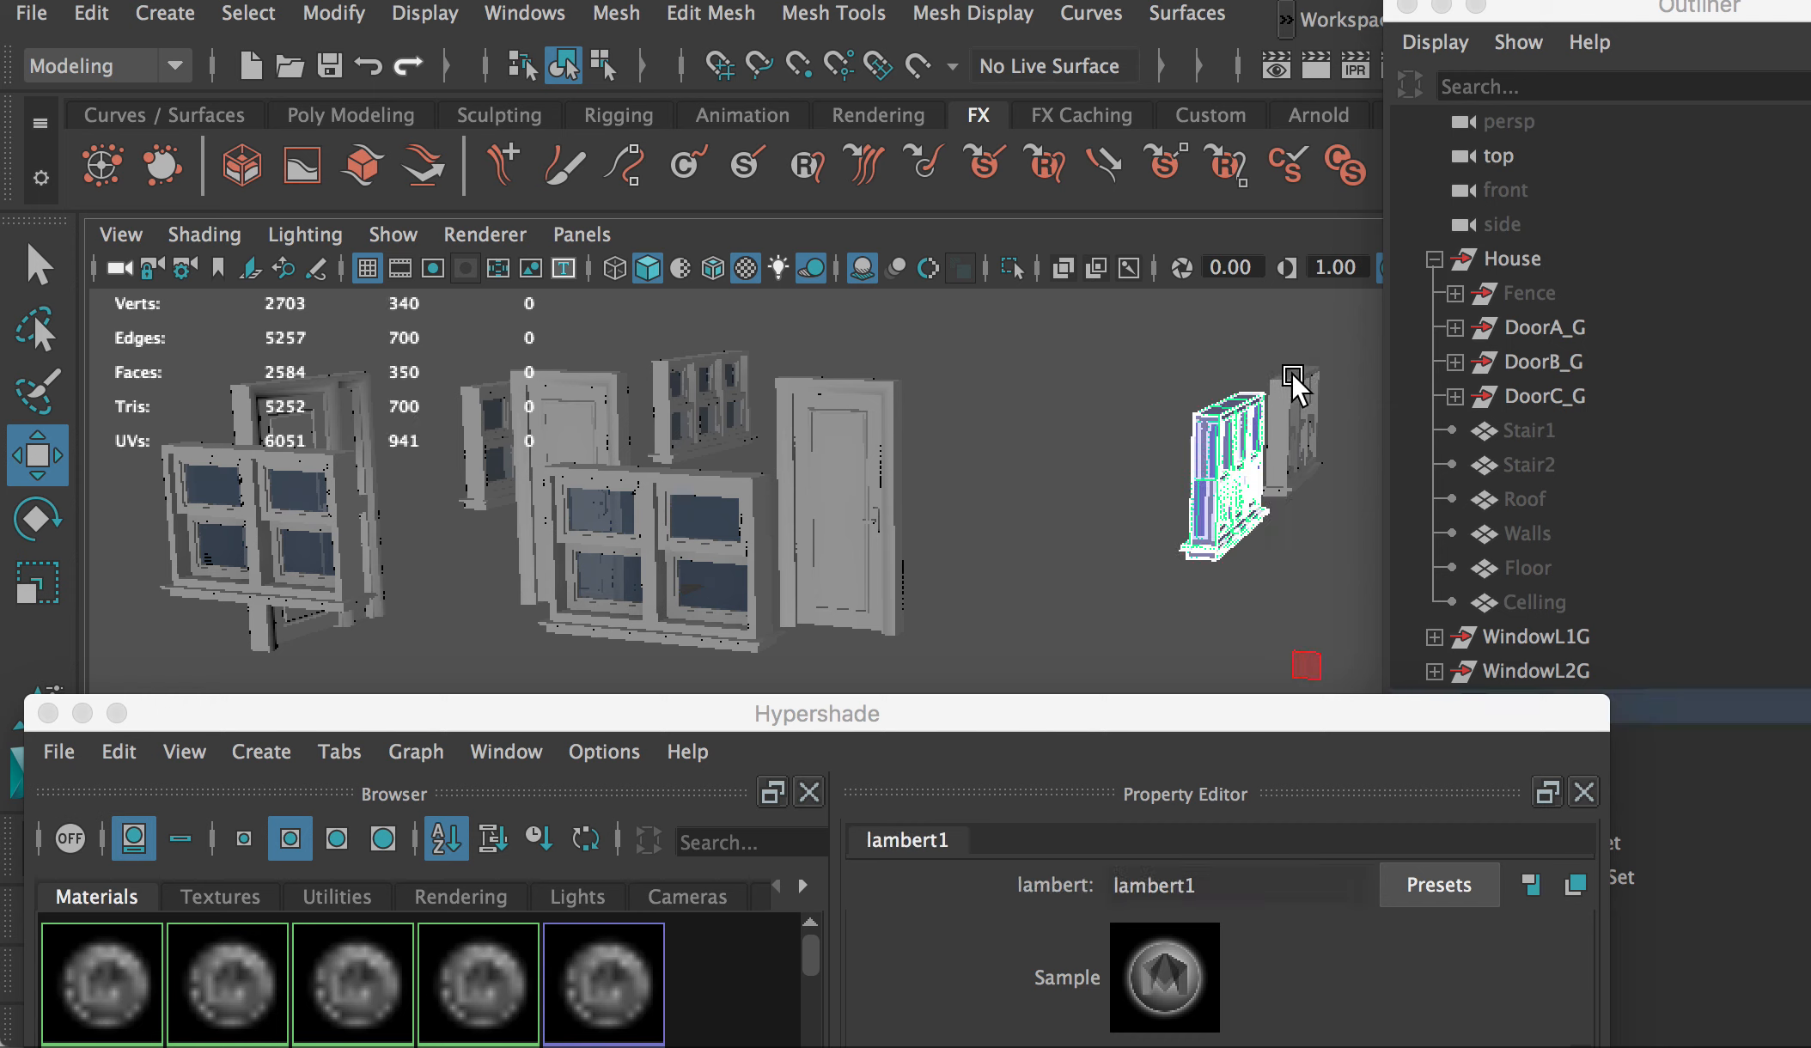
{"action": "left_click", "coordinate": [1299, 389], "text": "shift"}
{"action": "left_click", "coordinate": [620, 481]}
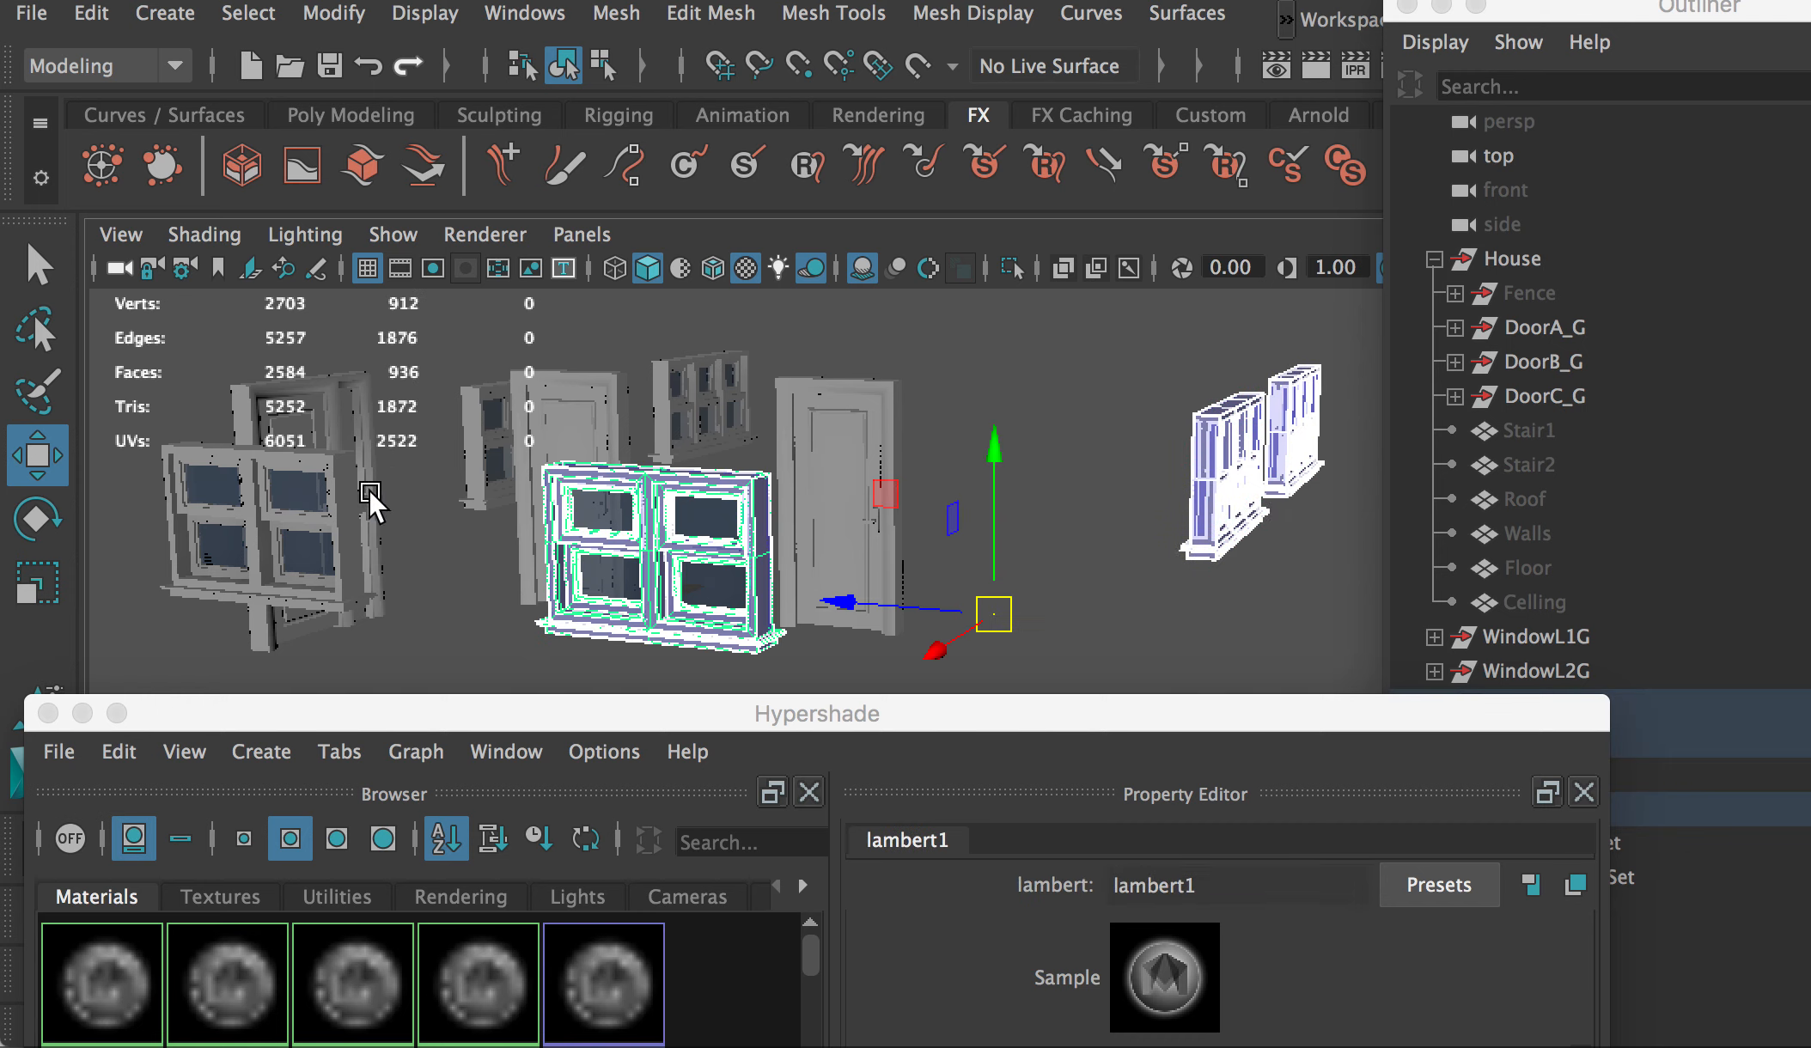
{"action": "left_click", "coordinate": [271, 451], "text": "shift"}
{"action": "left_click", "coordinate": [663, 355], "text": "shift"}
{"action": "left_click", "coordinate": [475, 386], "text": "shift"}
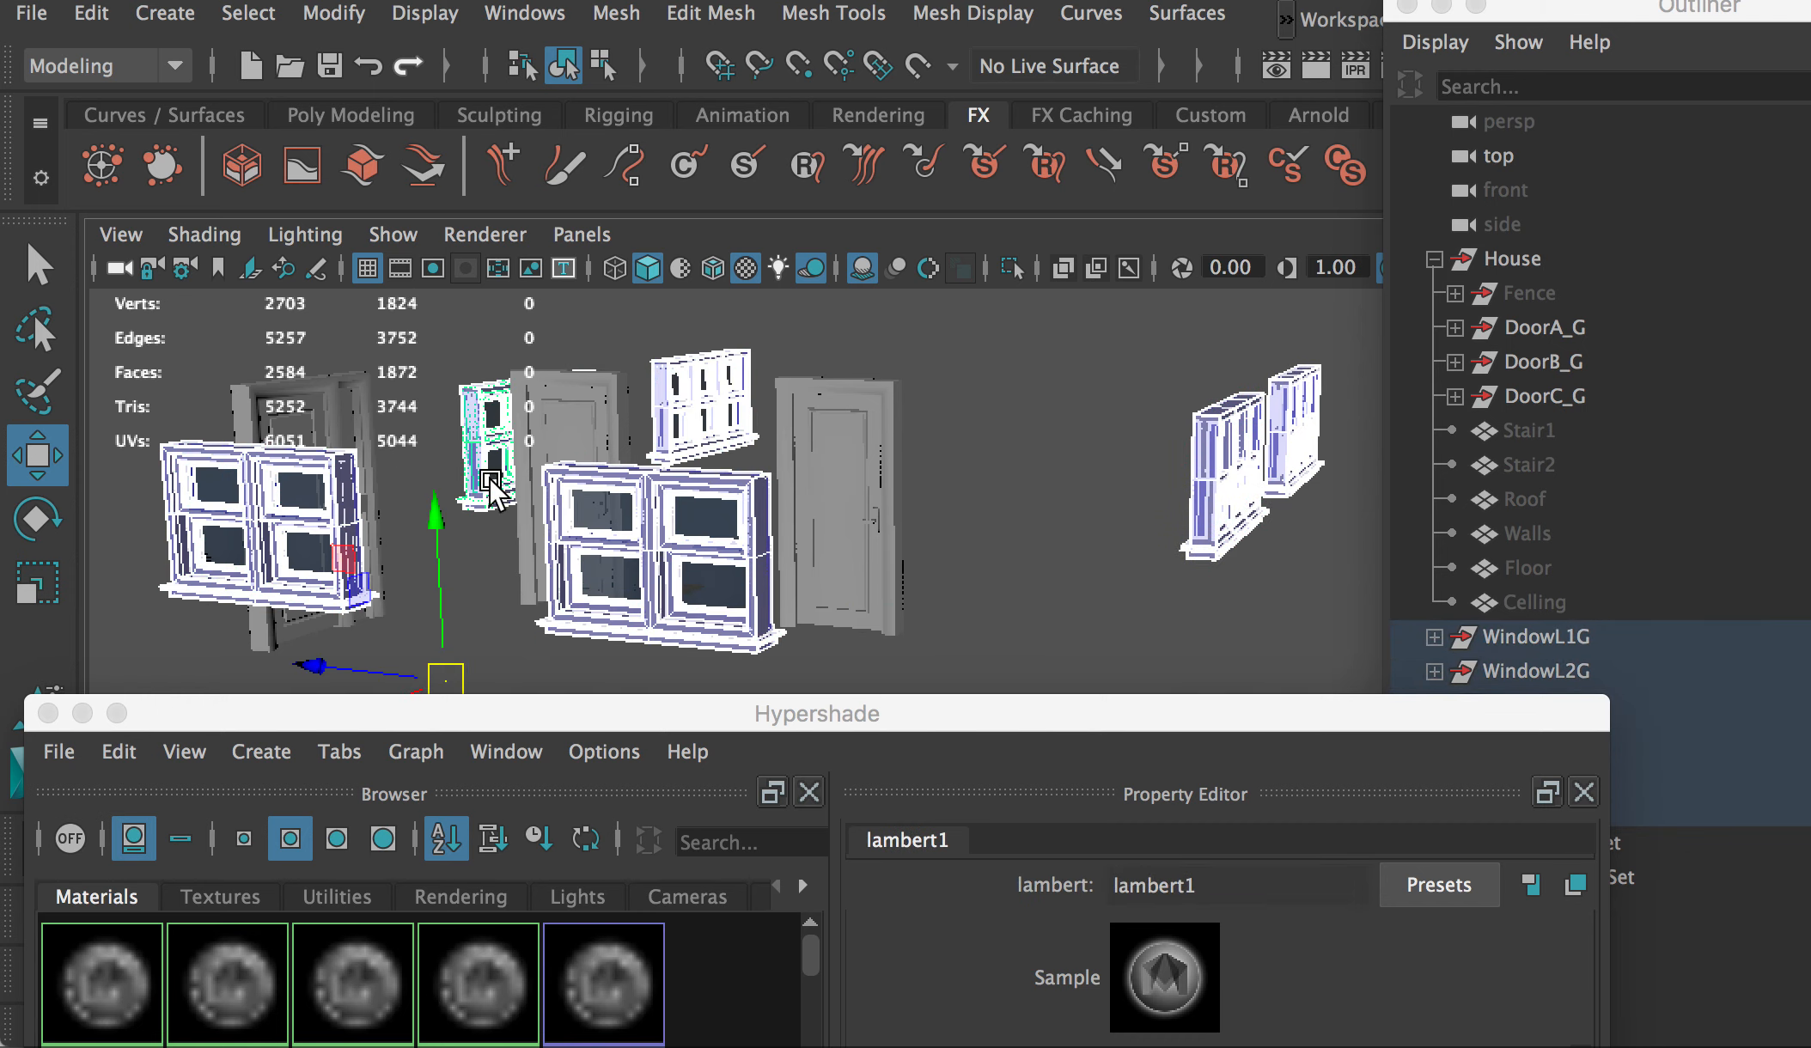
{"action": "left_click_drag", "start_coordinate": [491, 713], "coordinate": [663, 499]}
{"action": "right_click_drag", "start_coordinate": [311, 783], "coordinate": [256, 690]}
{"action": "left_click_drag", "start_coordinate": [449, 507], "coordinate": [511, 816]}
{"action": "left_click", "coordinate": [771, 591]}
{"action": "left_click_drag", "start_coordinate": [772, 591], "coordinate": [859, 628], "text": "alt"}
Step: Open the 2D texture placement settings of the checker texture connected to the Checker material's Color
{"action": "left_click_drag", "start_coordinate": [863, 815], "coordinate": [710, 370]}
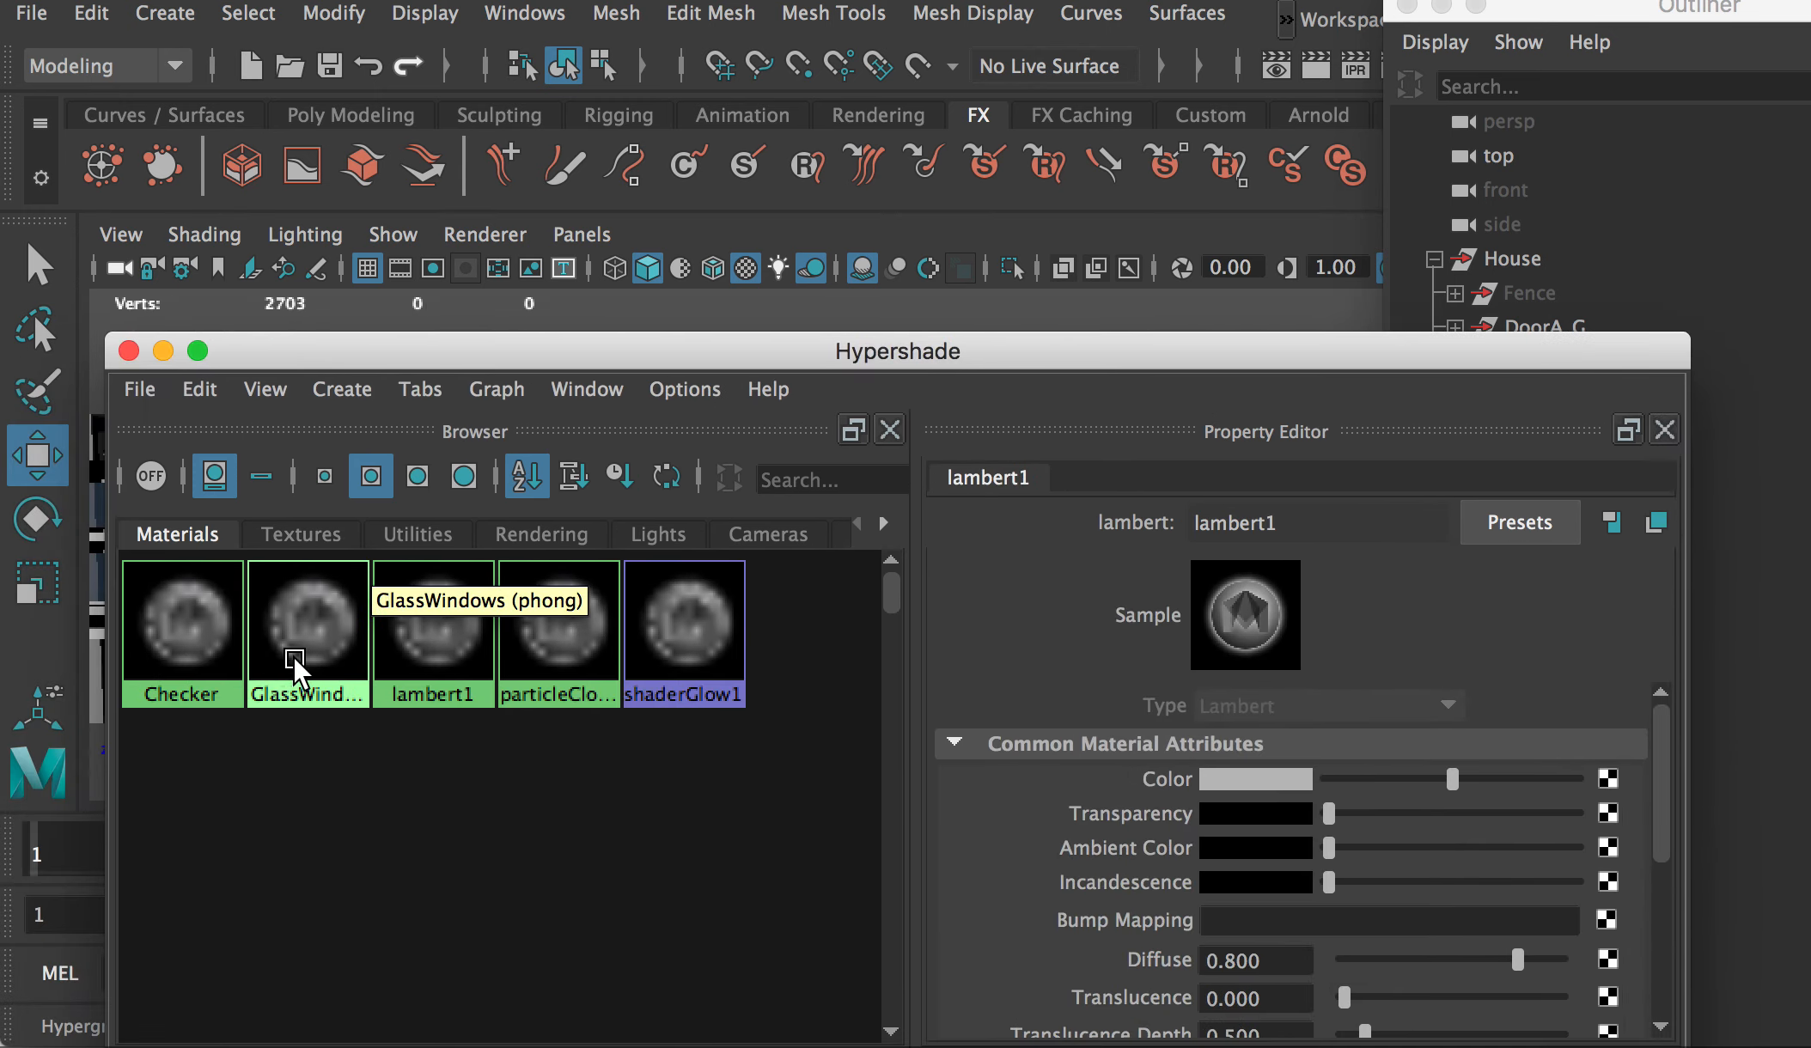
{"action": "left_click", "coordinate": [187, 646]}
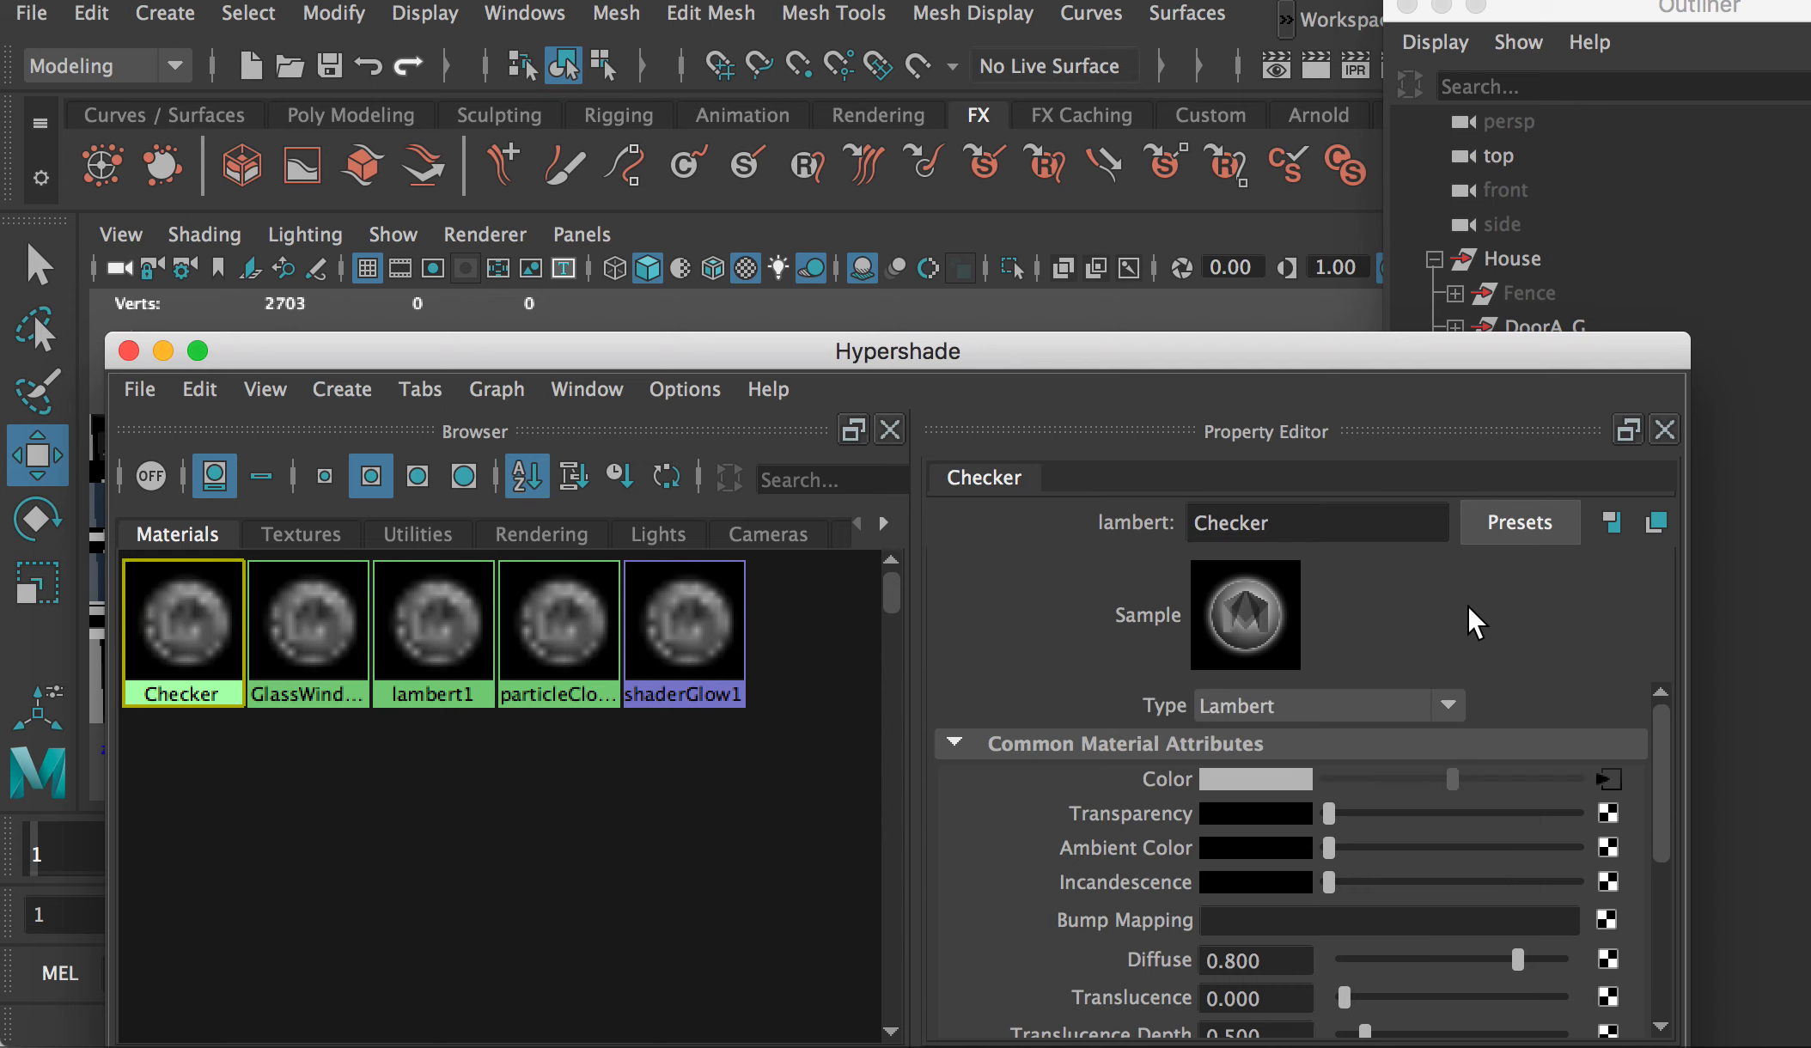
{"action": "left_click", "coordinate": [1608, 779]}
{"action": "left_click_drag", "start_coordinate": [1198, 359], "coordinate": [1156, 166]}
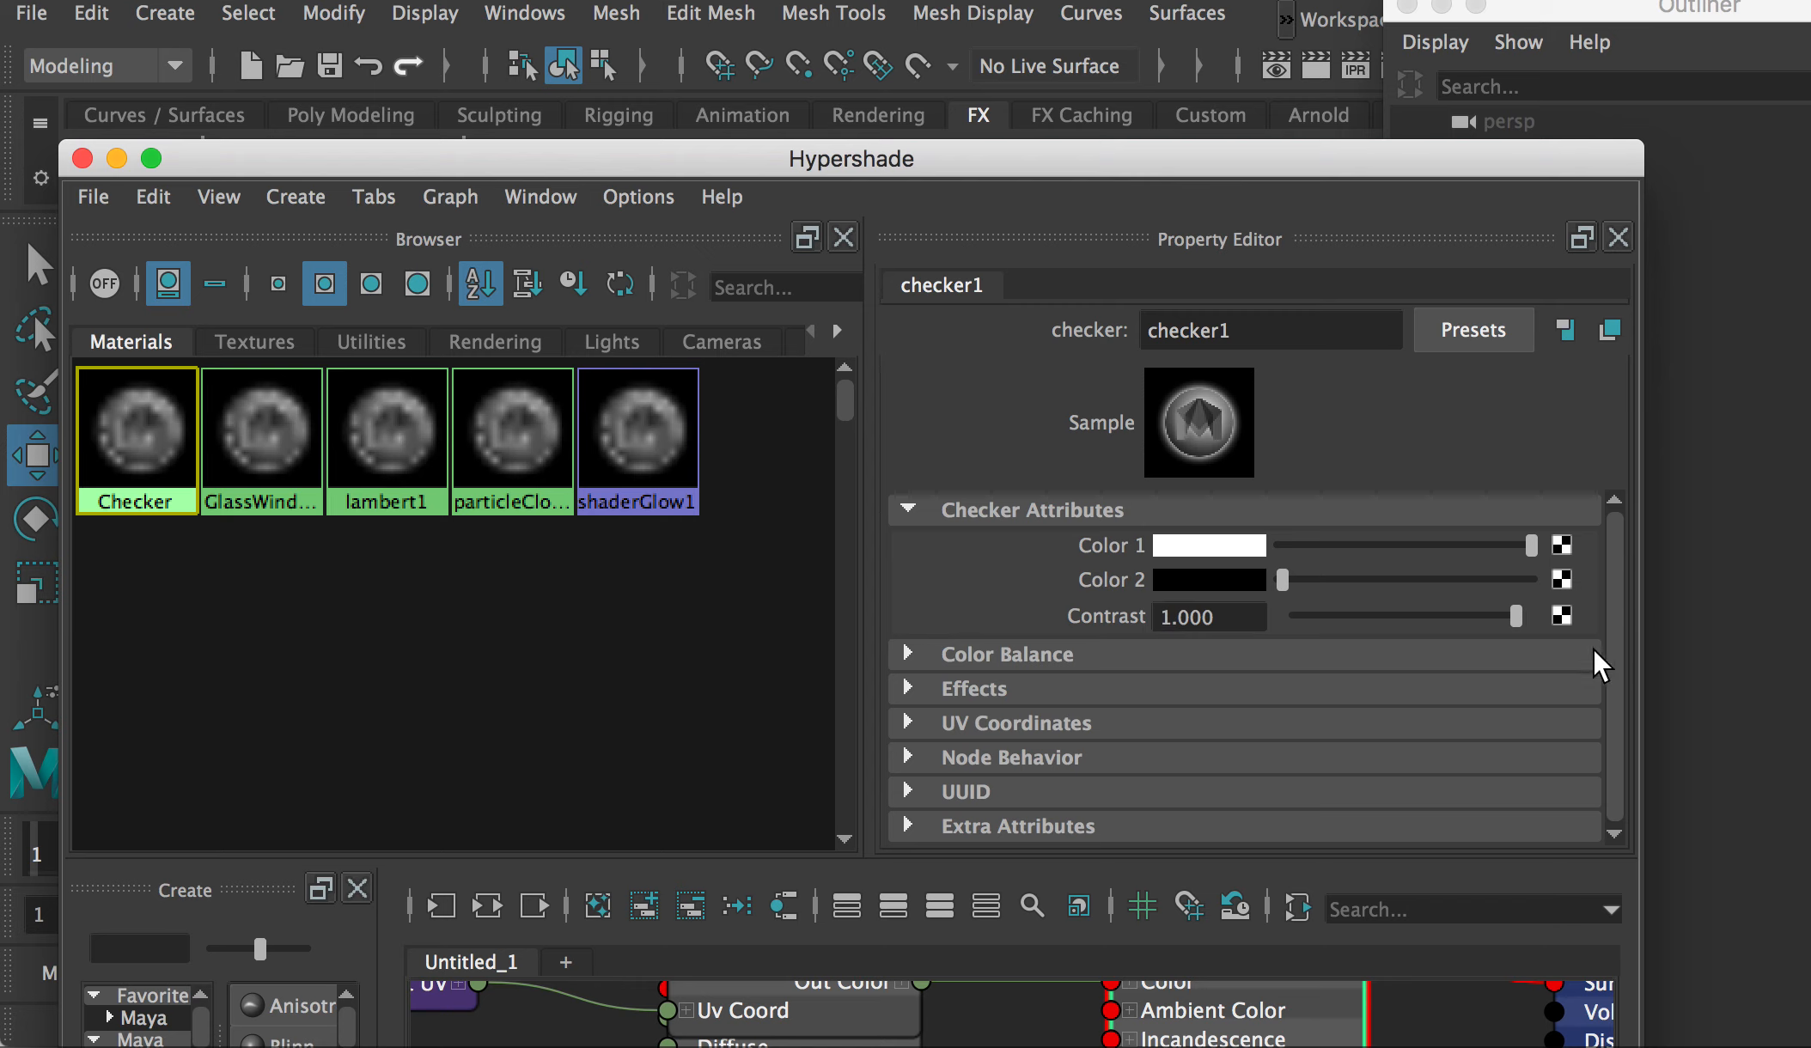
{"action": "left_click", "coordinate": [910, 722]}
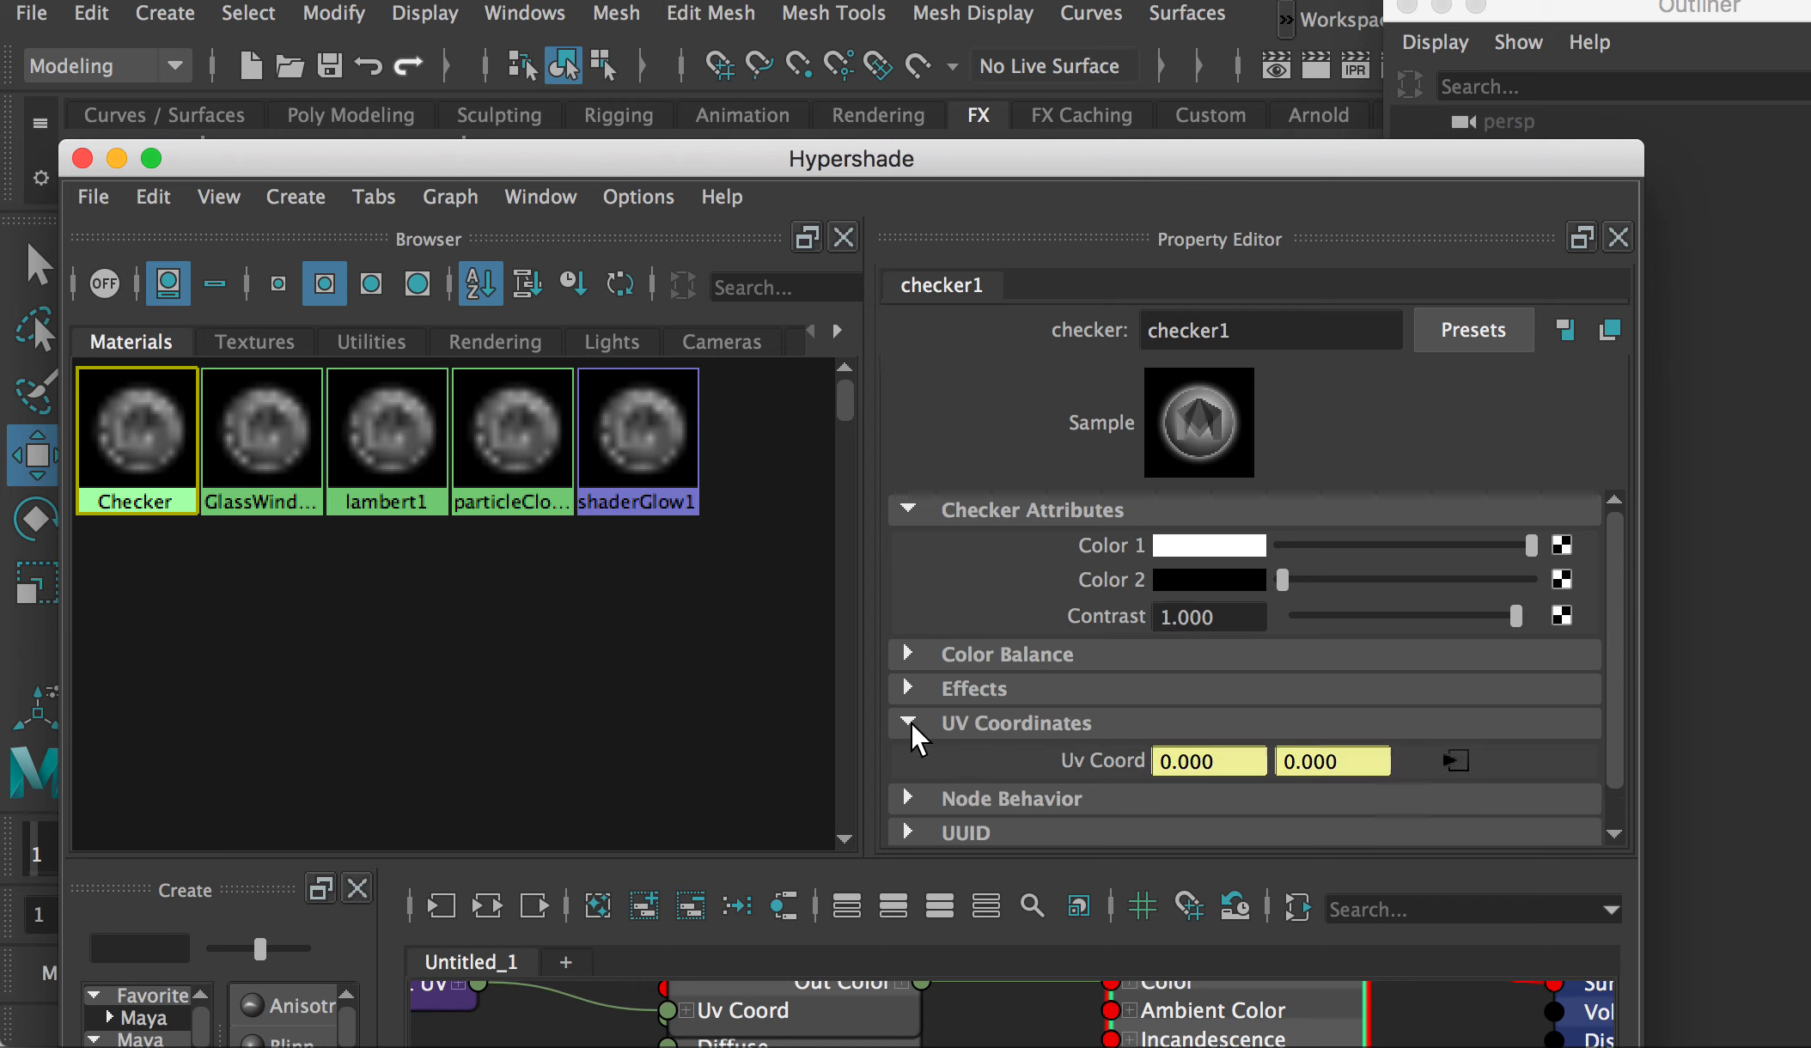
{"action": "left_click", "coordinate": [1454, 761]}
{"action": "left_click_drag", "start_coordinate": [1439, 314], "coordinate": [1730, 326]}
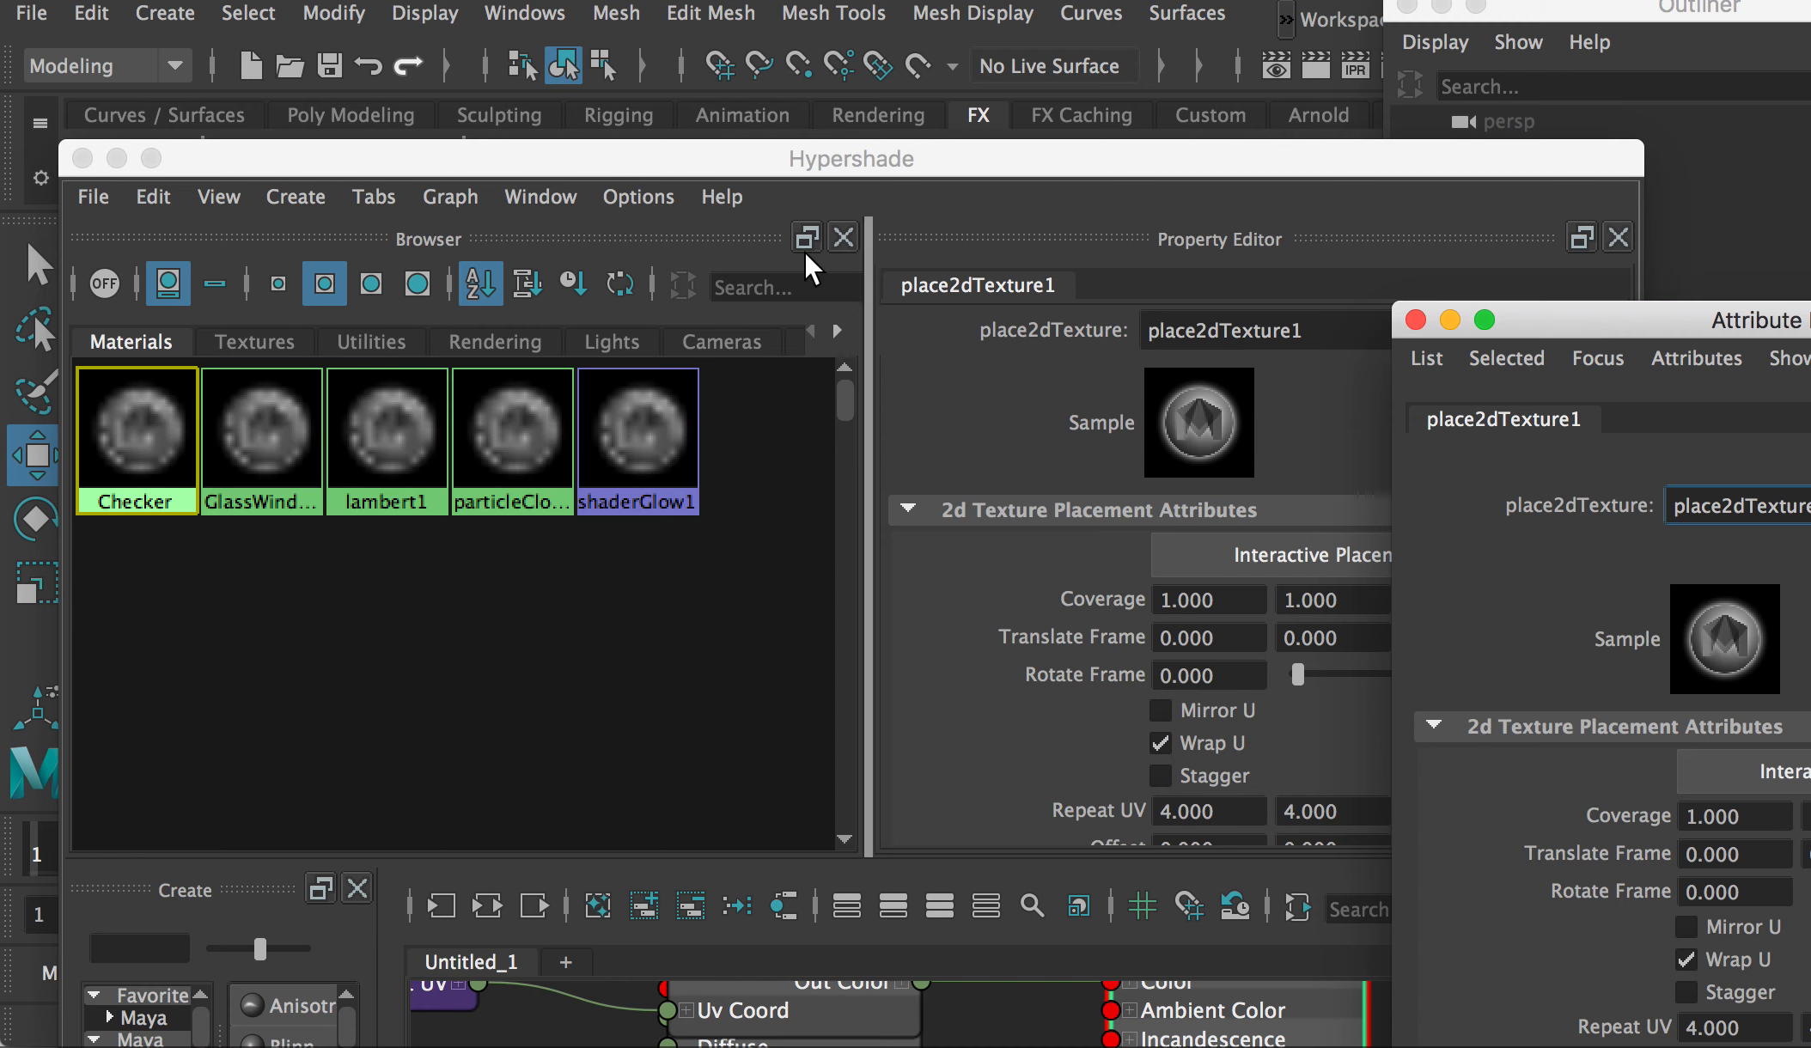
{"action": "left_click_drag", "start_coordinate": [1592, 318], "coordinate": [1809, 300]}
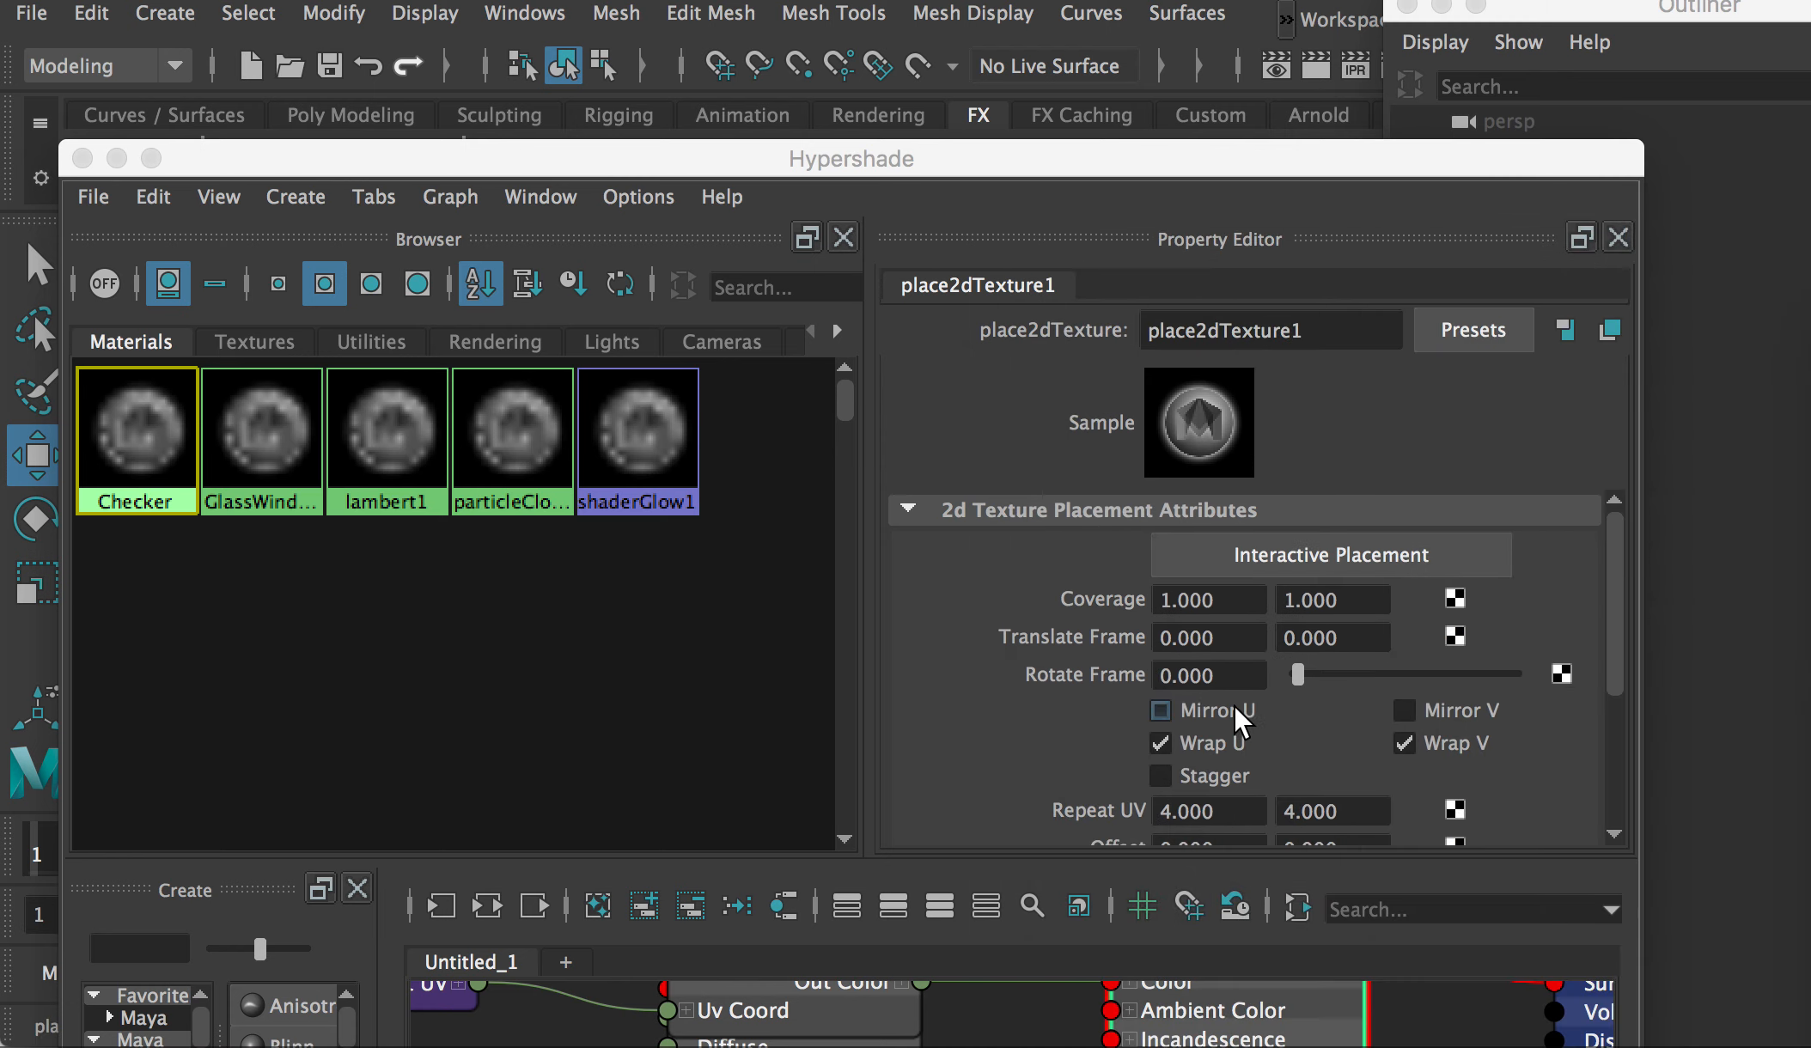
Step: Set the checker texture's Repeat UV to 64 by 64 and uncover the viewport
{"action": "scroll", "coordinate": [1234, 706], "scroll_direction": "down", "scroll_amount": 5}
{"action": "scroll", "coordinate": [1157, 773], "scroll_direction": "up", "scroll_amount": 3}
{"action": "double_click", "coordinate": [1166, 674]}
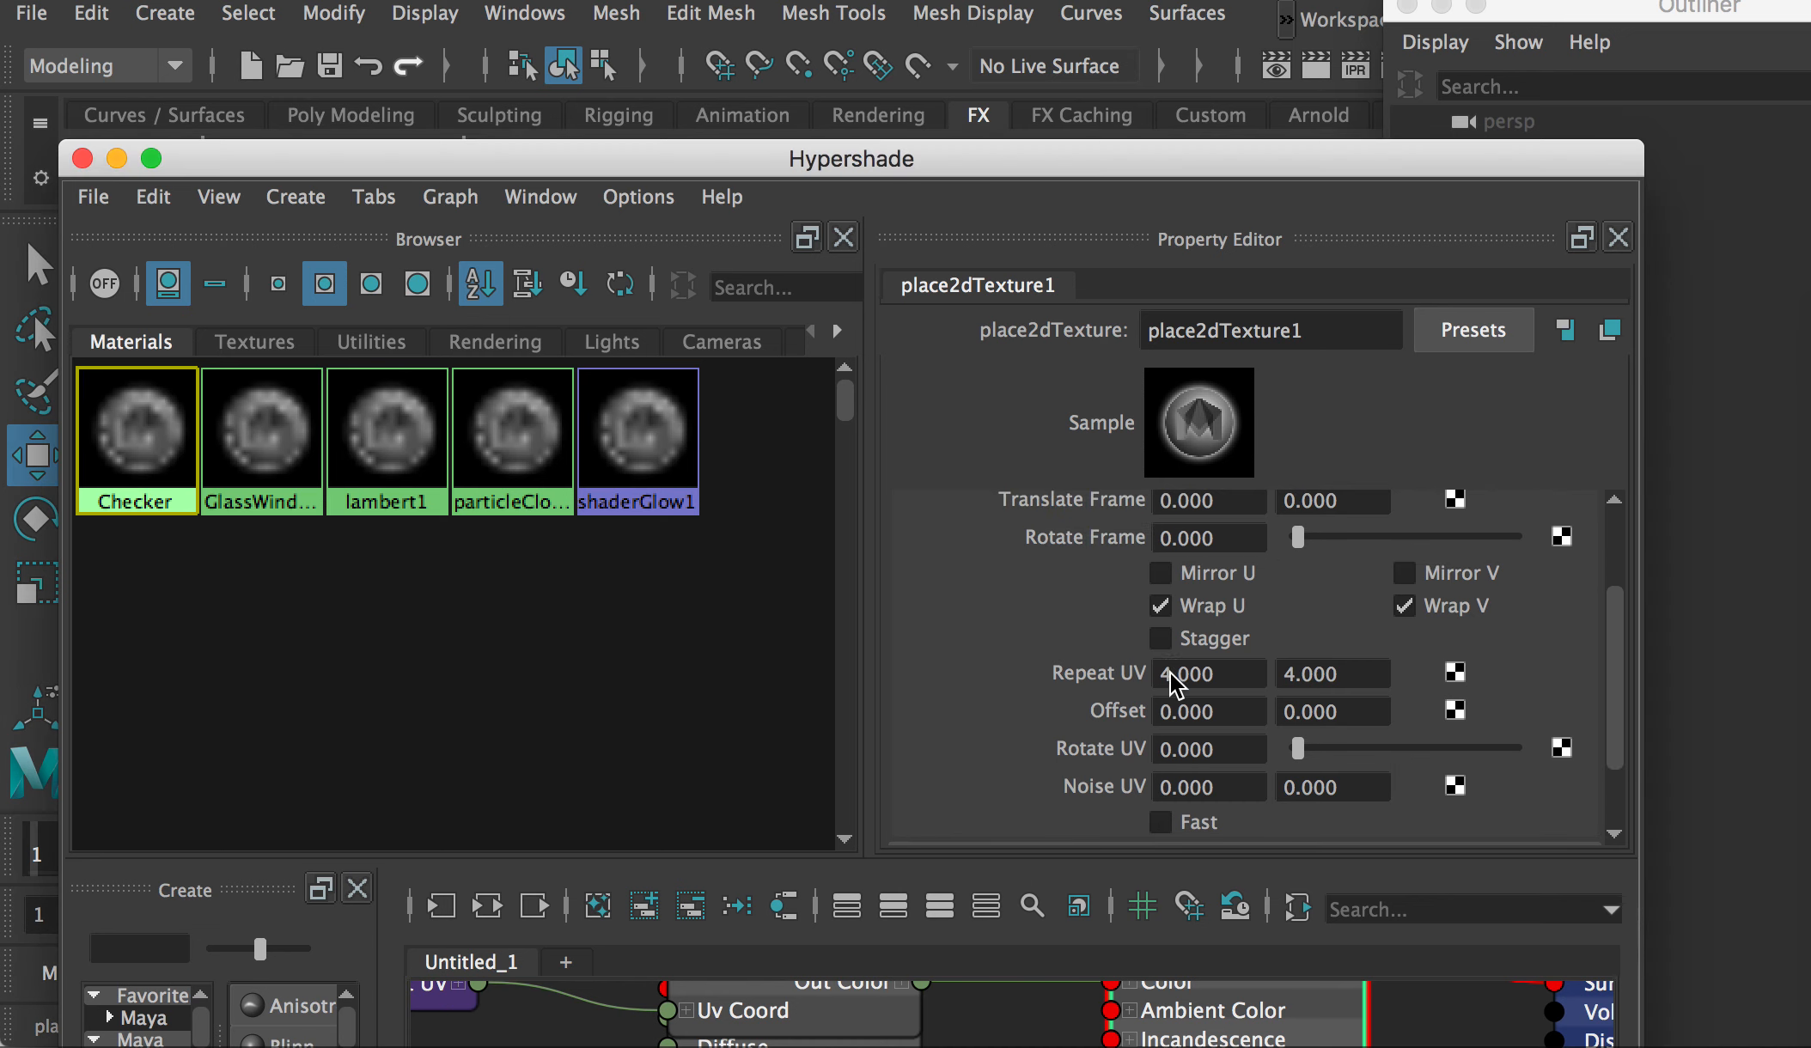
{"action": "left_click_drag", "start_coordinate": [1072, 191], "coordinate": [1022, 182]}
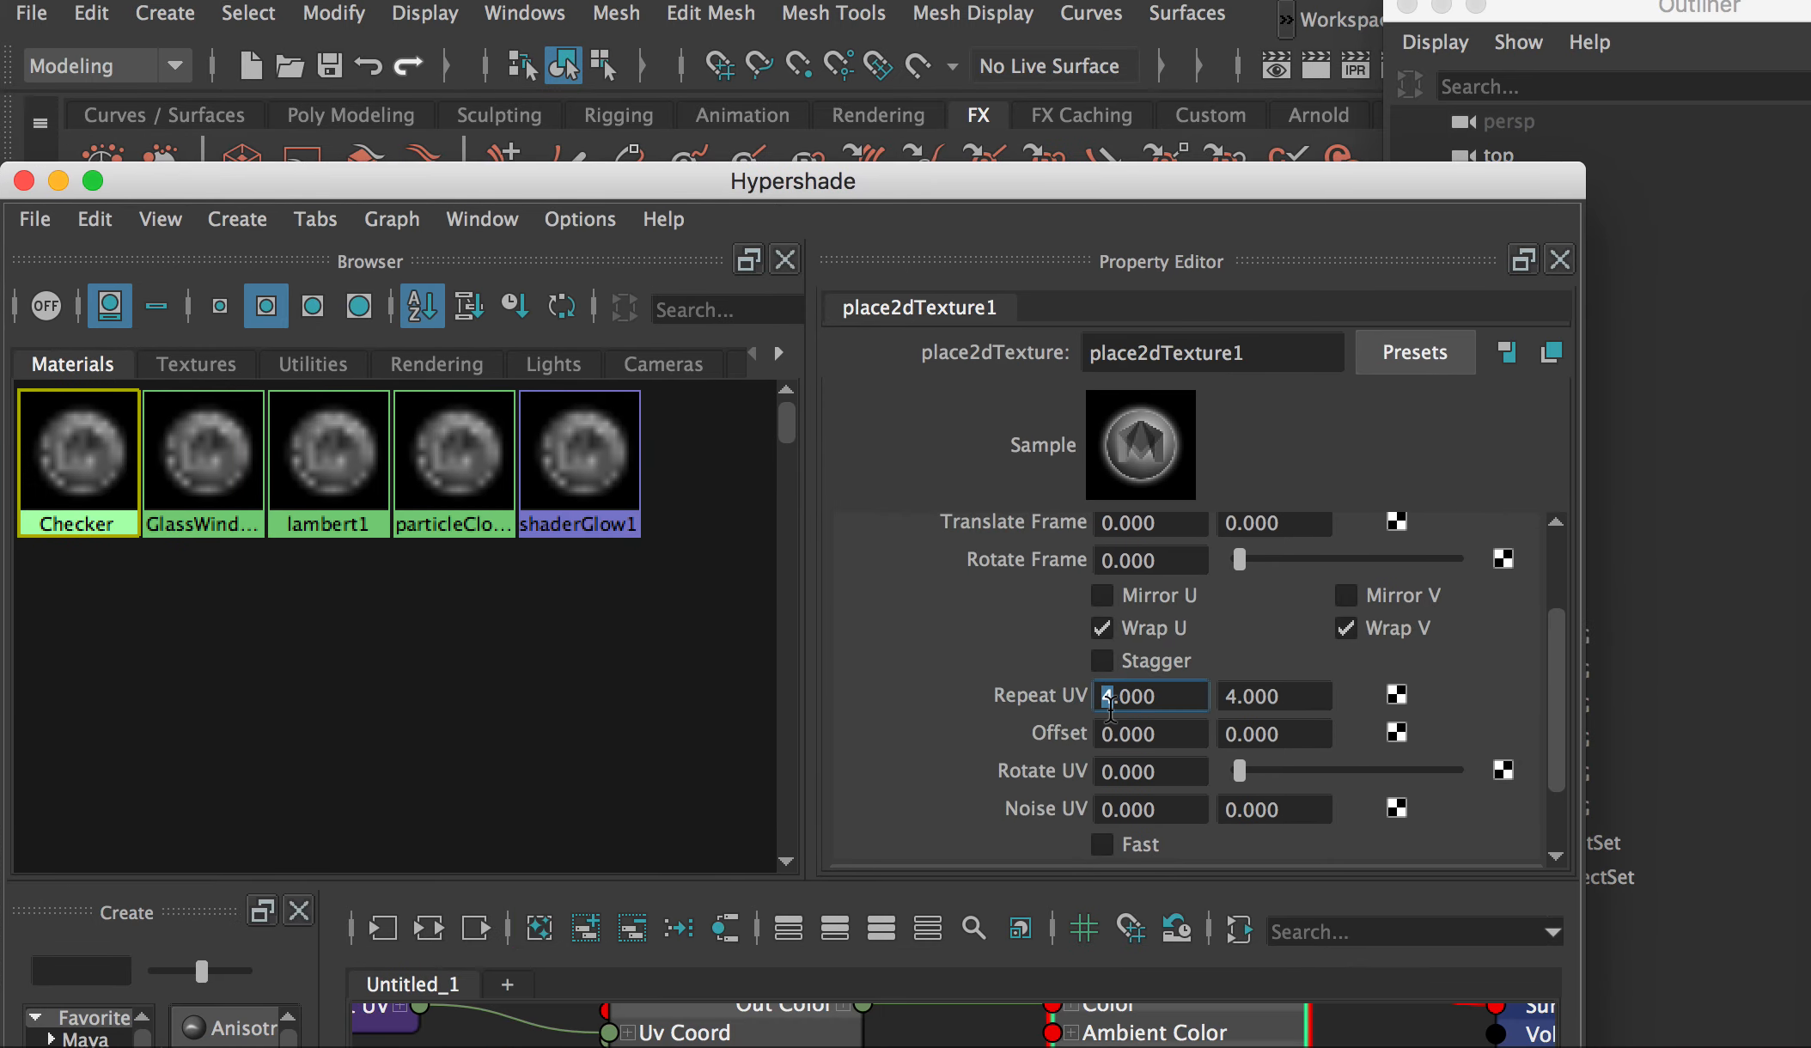
{"action": "type", "text": "64"}
{"action": "left_click_drag", "start_coordinate": [1237, 696], "coordinate": [1214, 696]}
{"action": "type", "text": "64"}
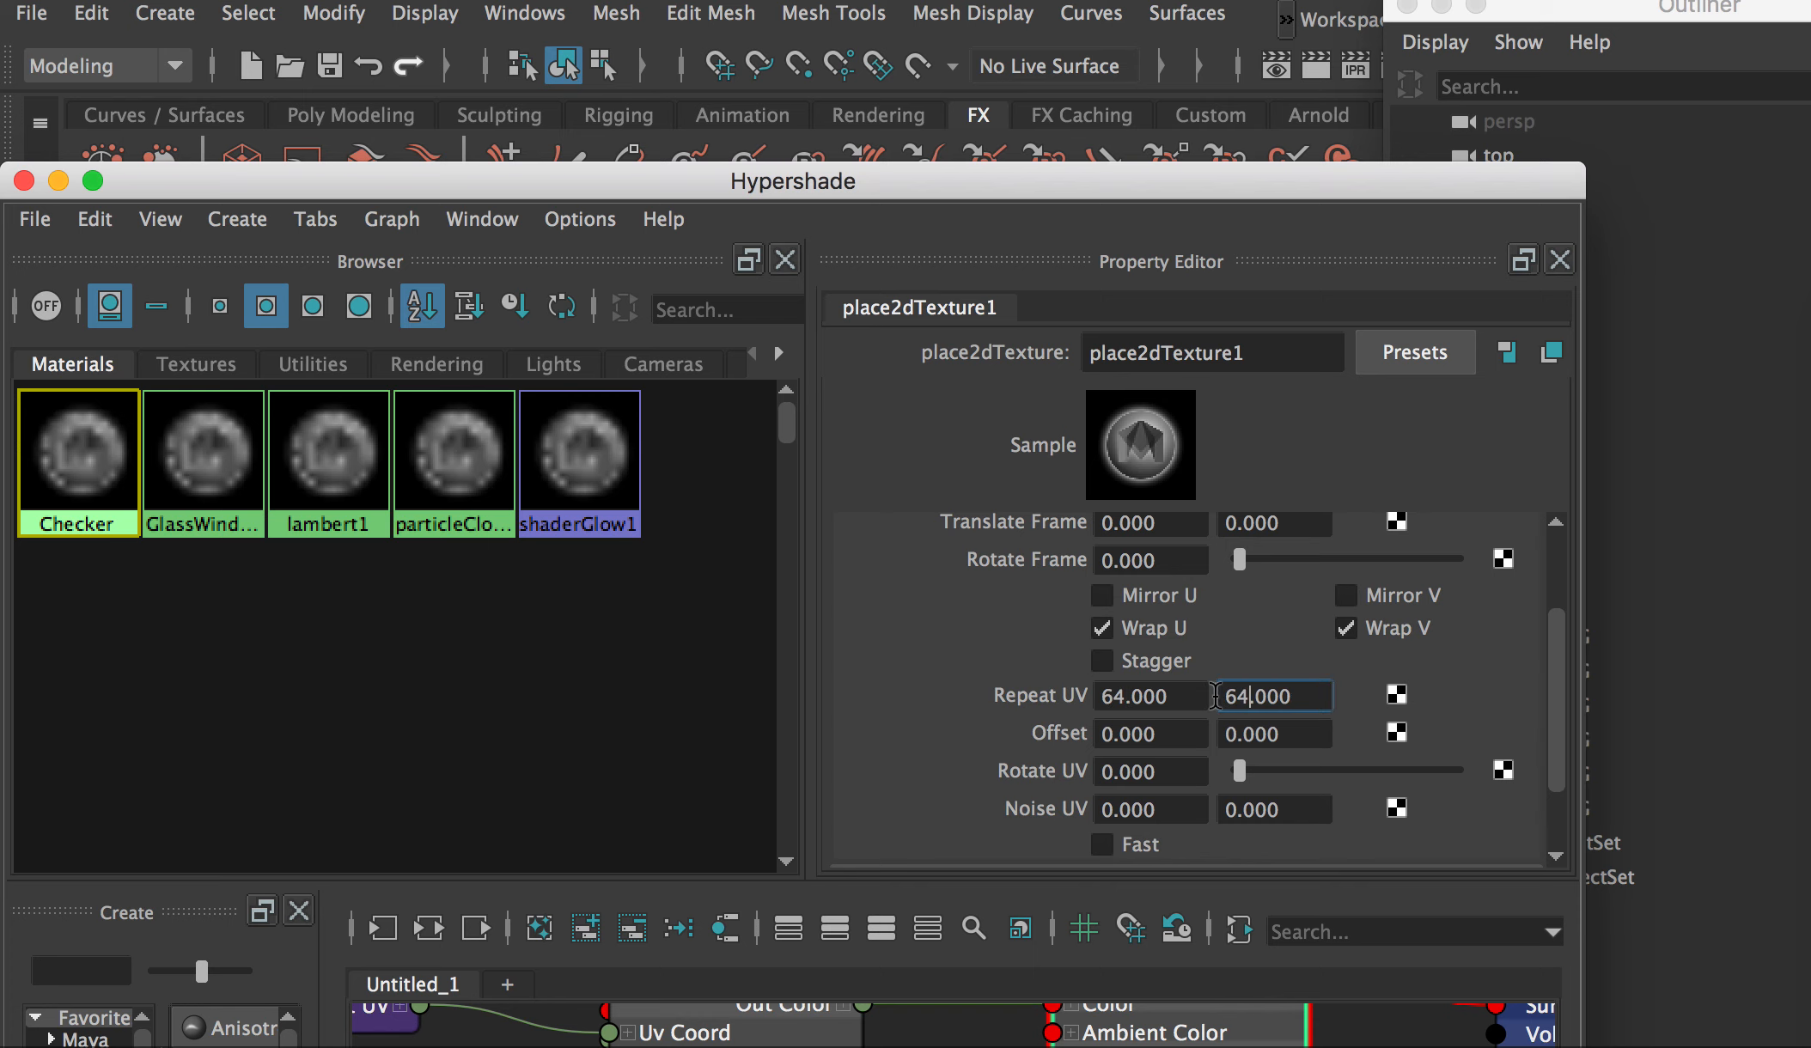
{"action": "key", "text": "Return"}
{"action": "left_click_drag", "start_coordinate": [570, 189], "coordinate": [847, 914]}
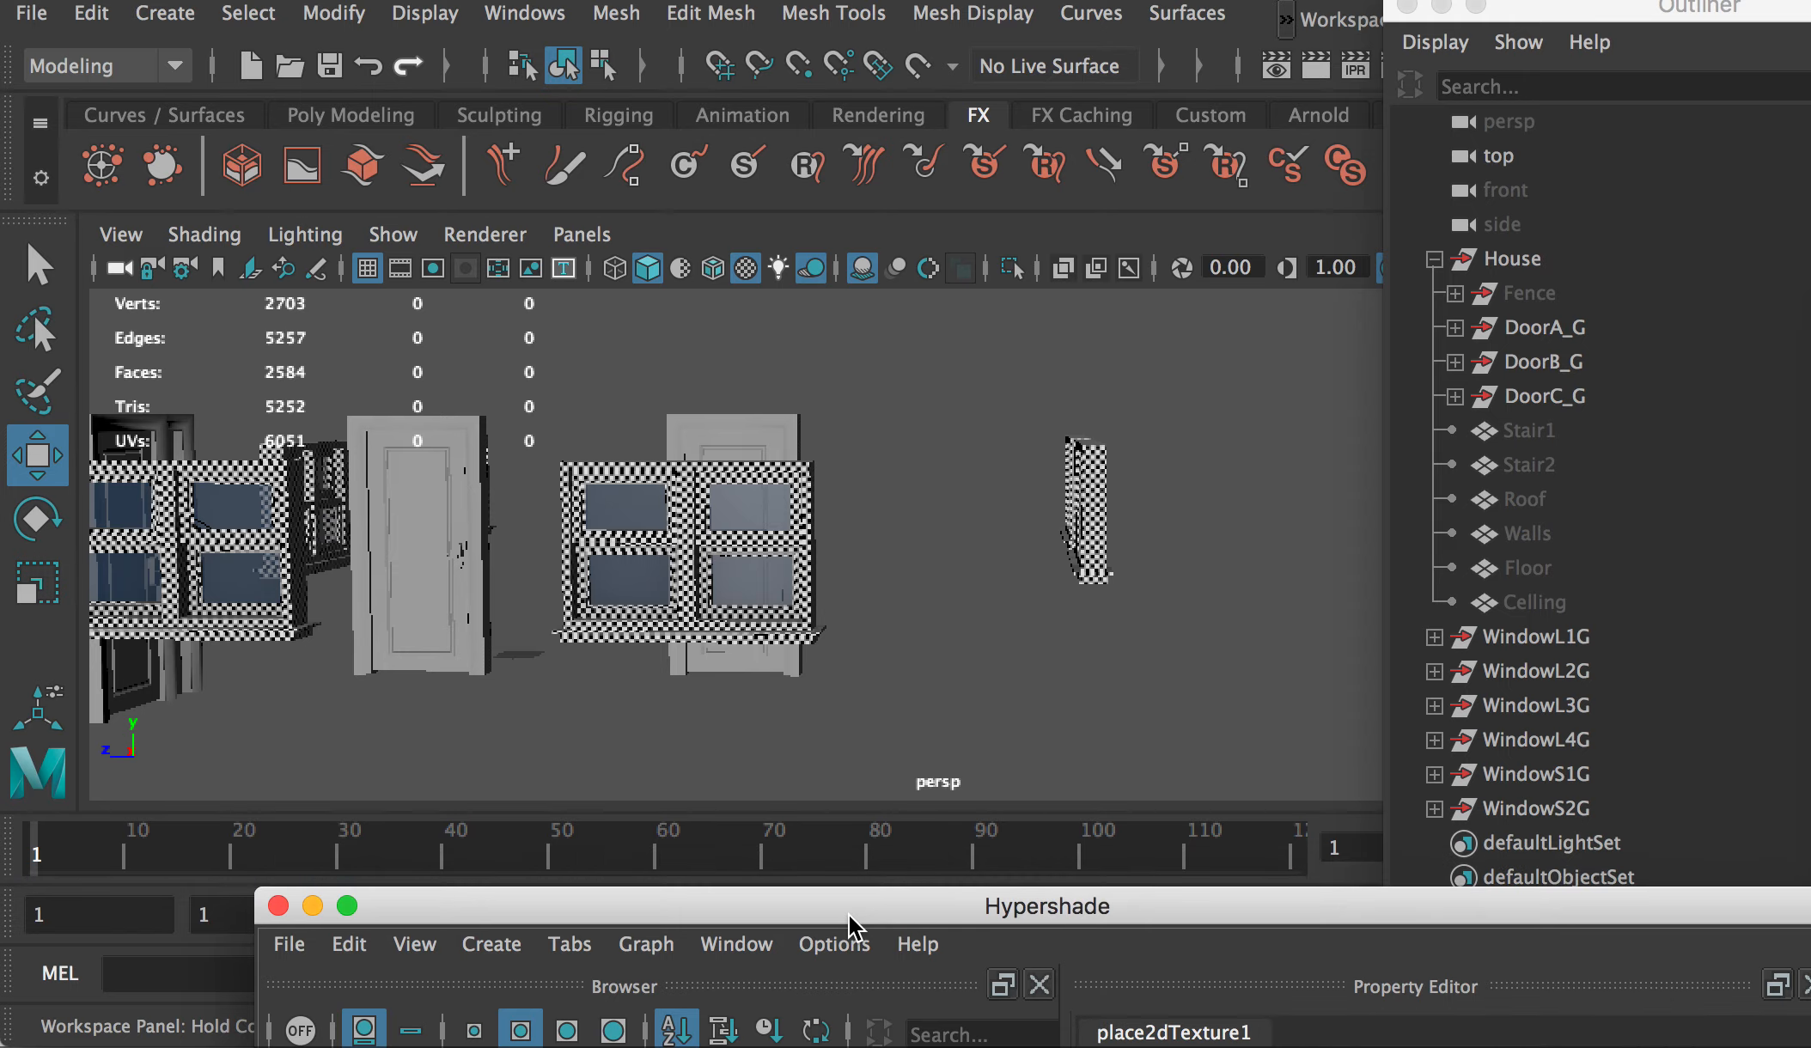
Step: Inspect the checker pattern on the window frames from close up and from several angles for stretching
{"action": "right_click_drag", "start_coordinate": [836, 532], "coordinate": [879, 586], "text": "alt"}
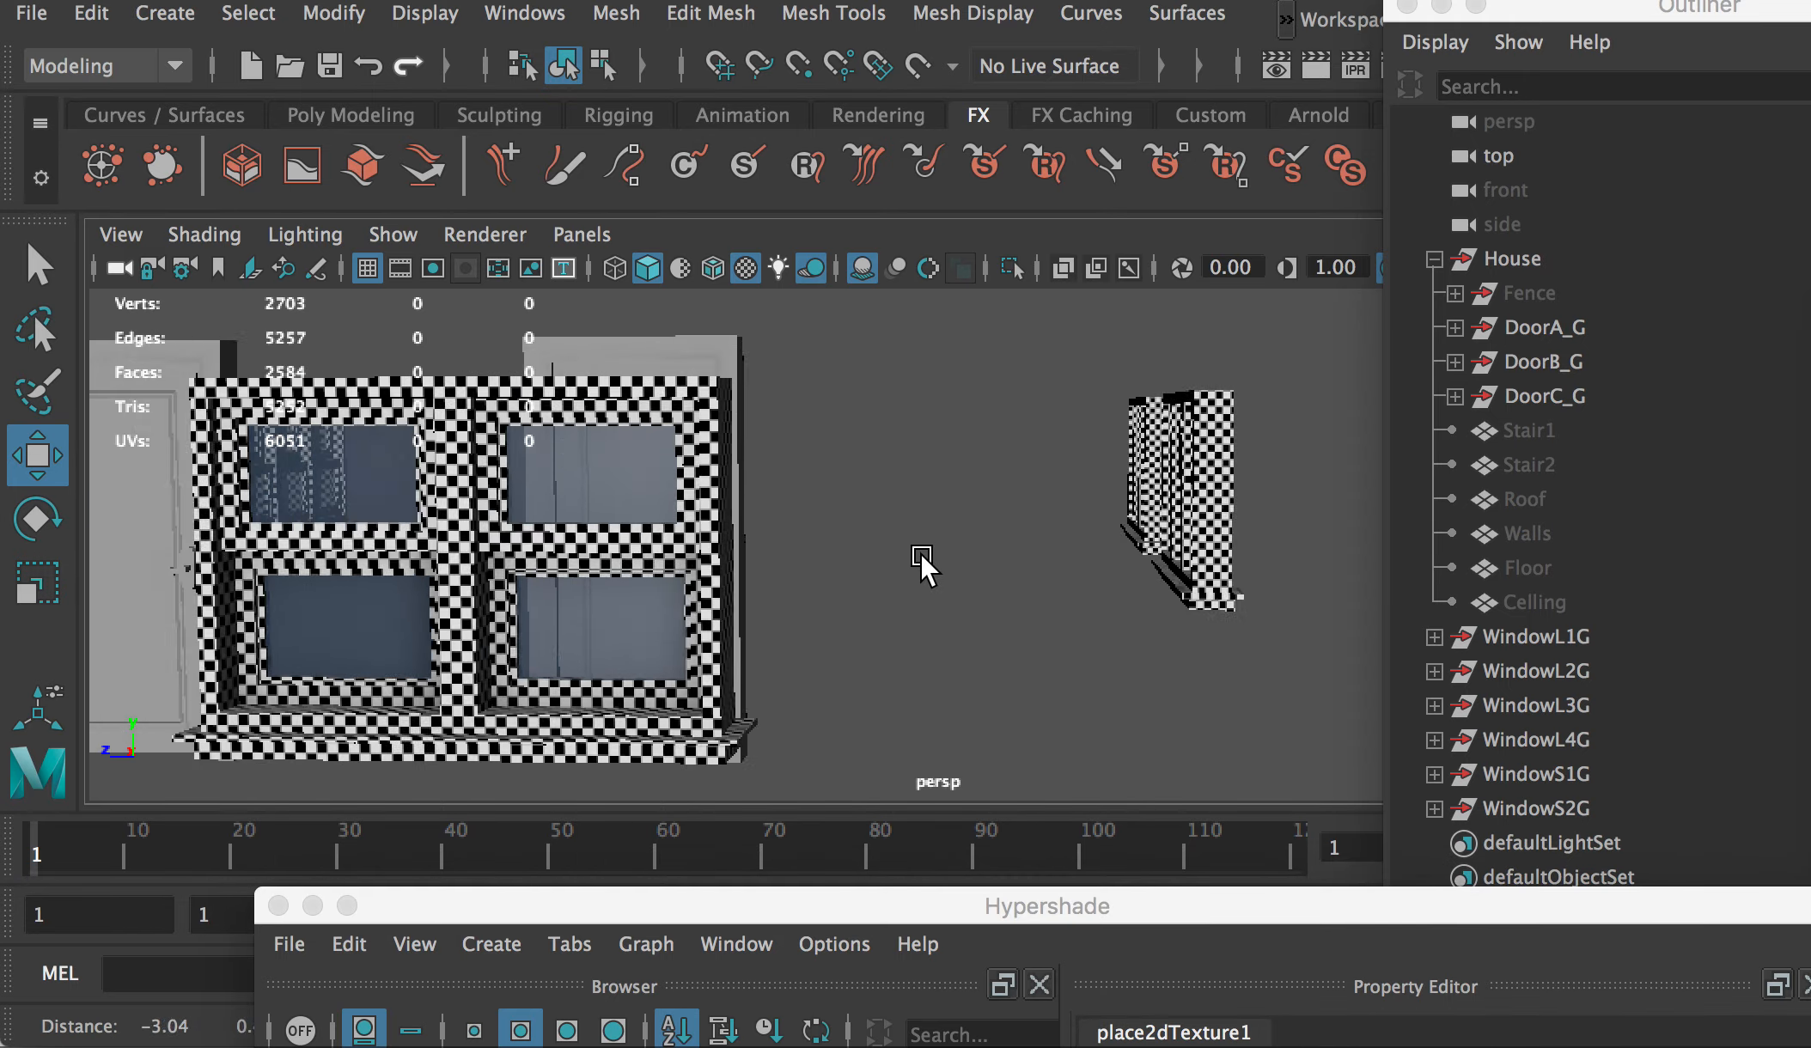
{"action": "scroll", "coordinate": [648, 419], "scroll_direction": "up", "scroll_amount": 5}
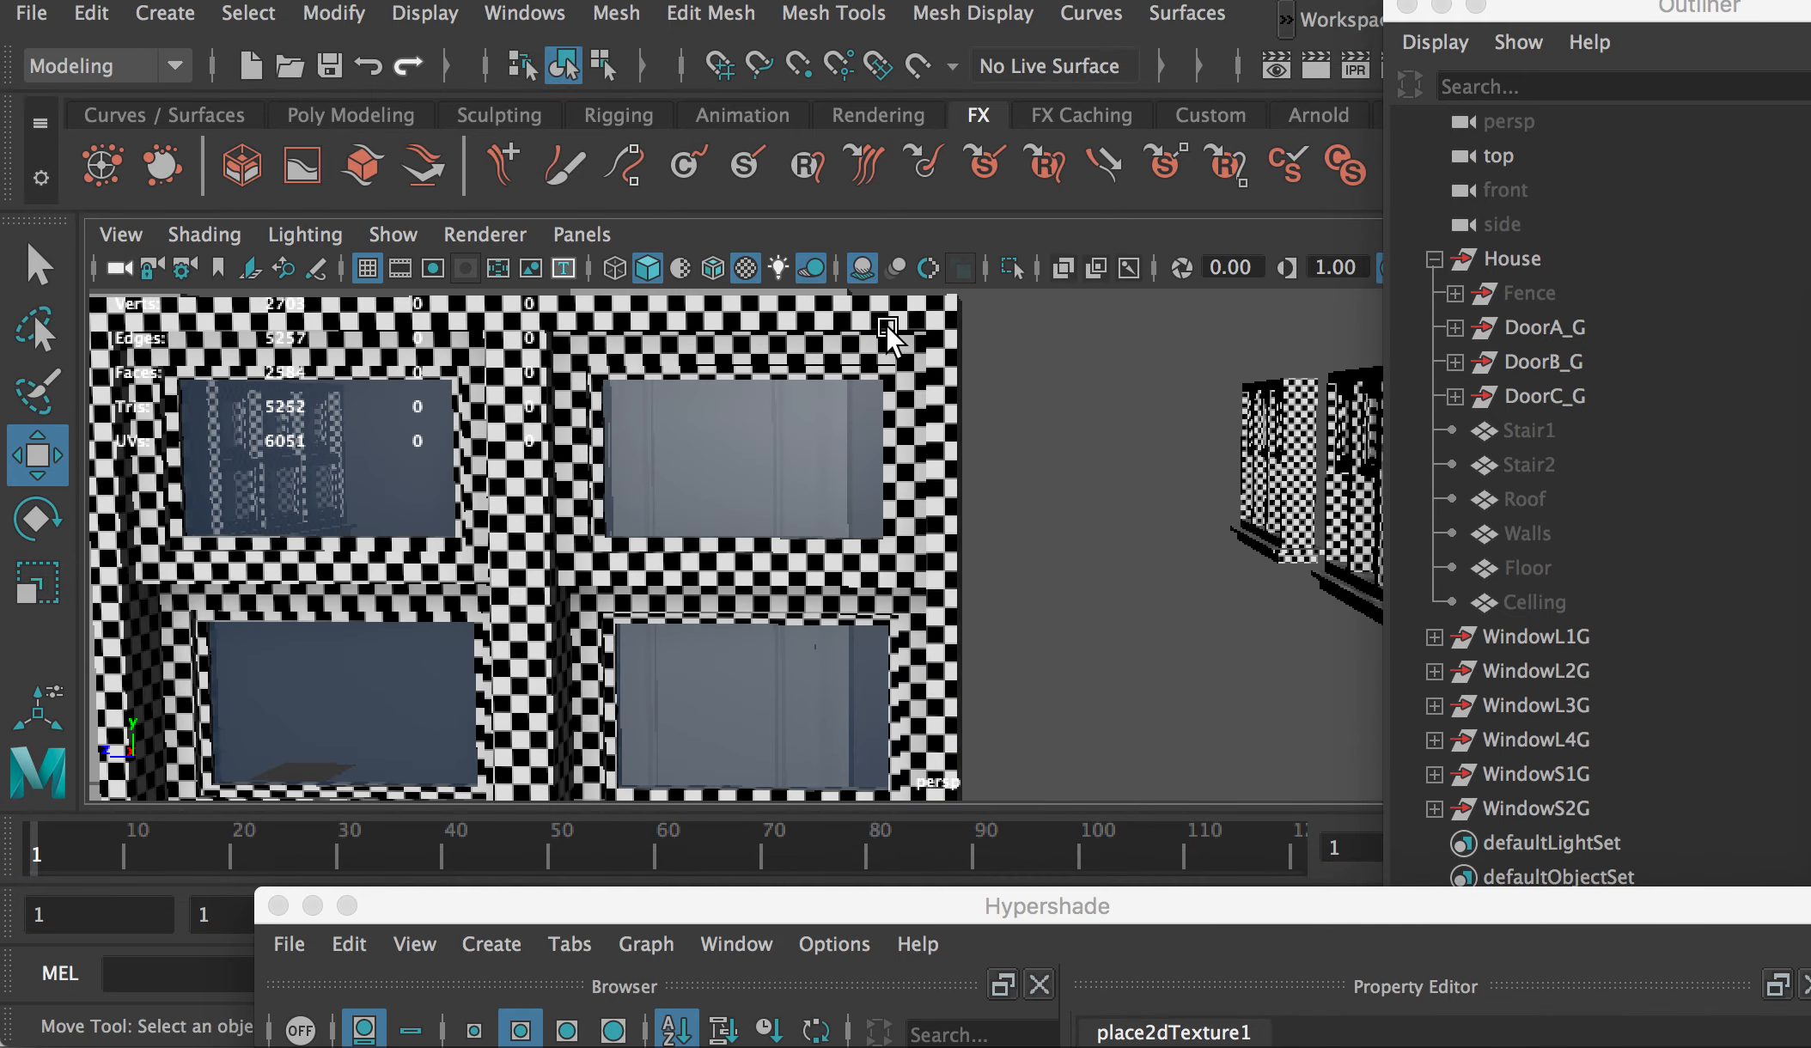
{"action": "mouse_move", "coordinate": [671, 330]}
{"action": "left_mouse_down", "text": "alt"}
{"action": "mouse_move", "coordinate": [494, 351]}
{"action": "mouse_move", "coordinate": [652, 351]}
{"action": "left_mouse_up", "text": "alt"}
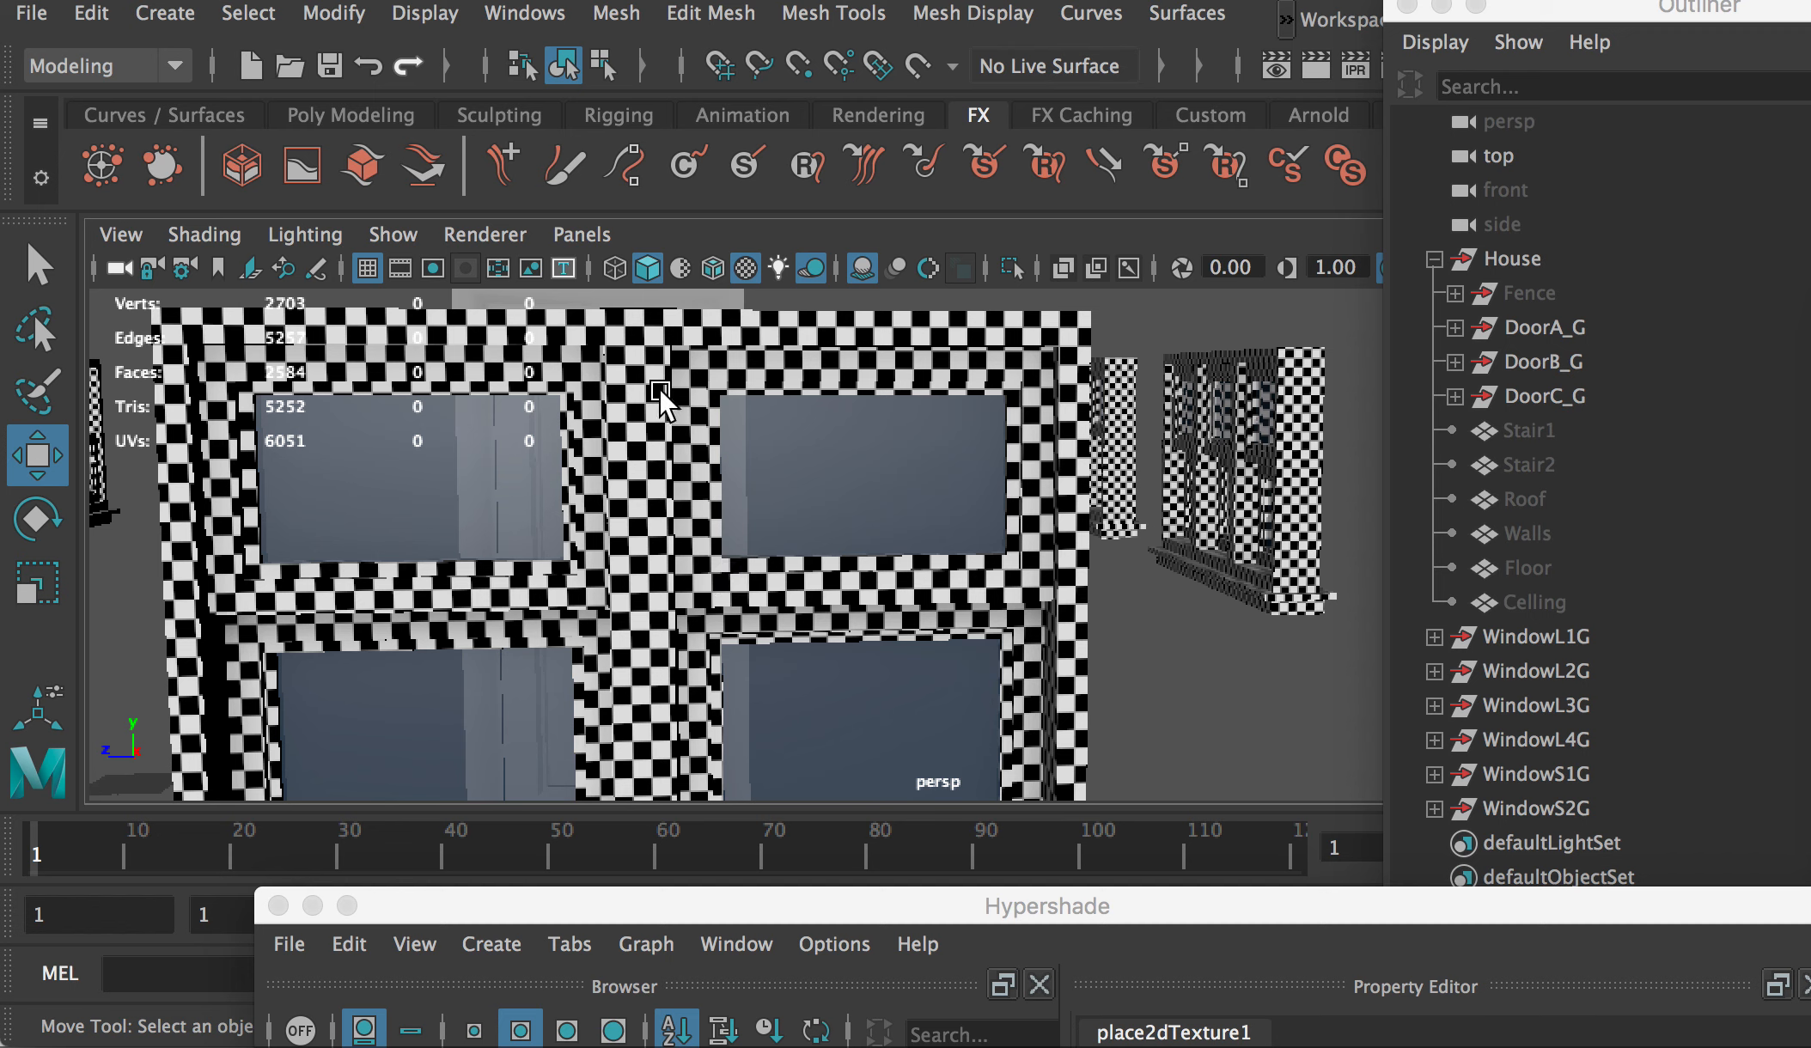
{"action": "left_click_drag", "start_coordinate": [638, 467], "coordinate": [436, 440], "text": "alt"}
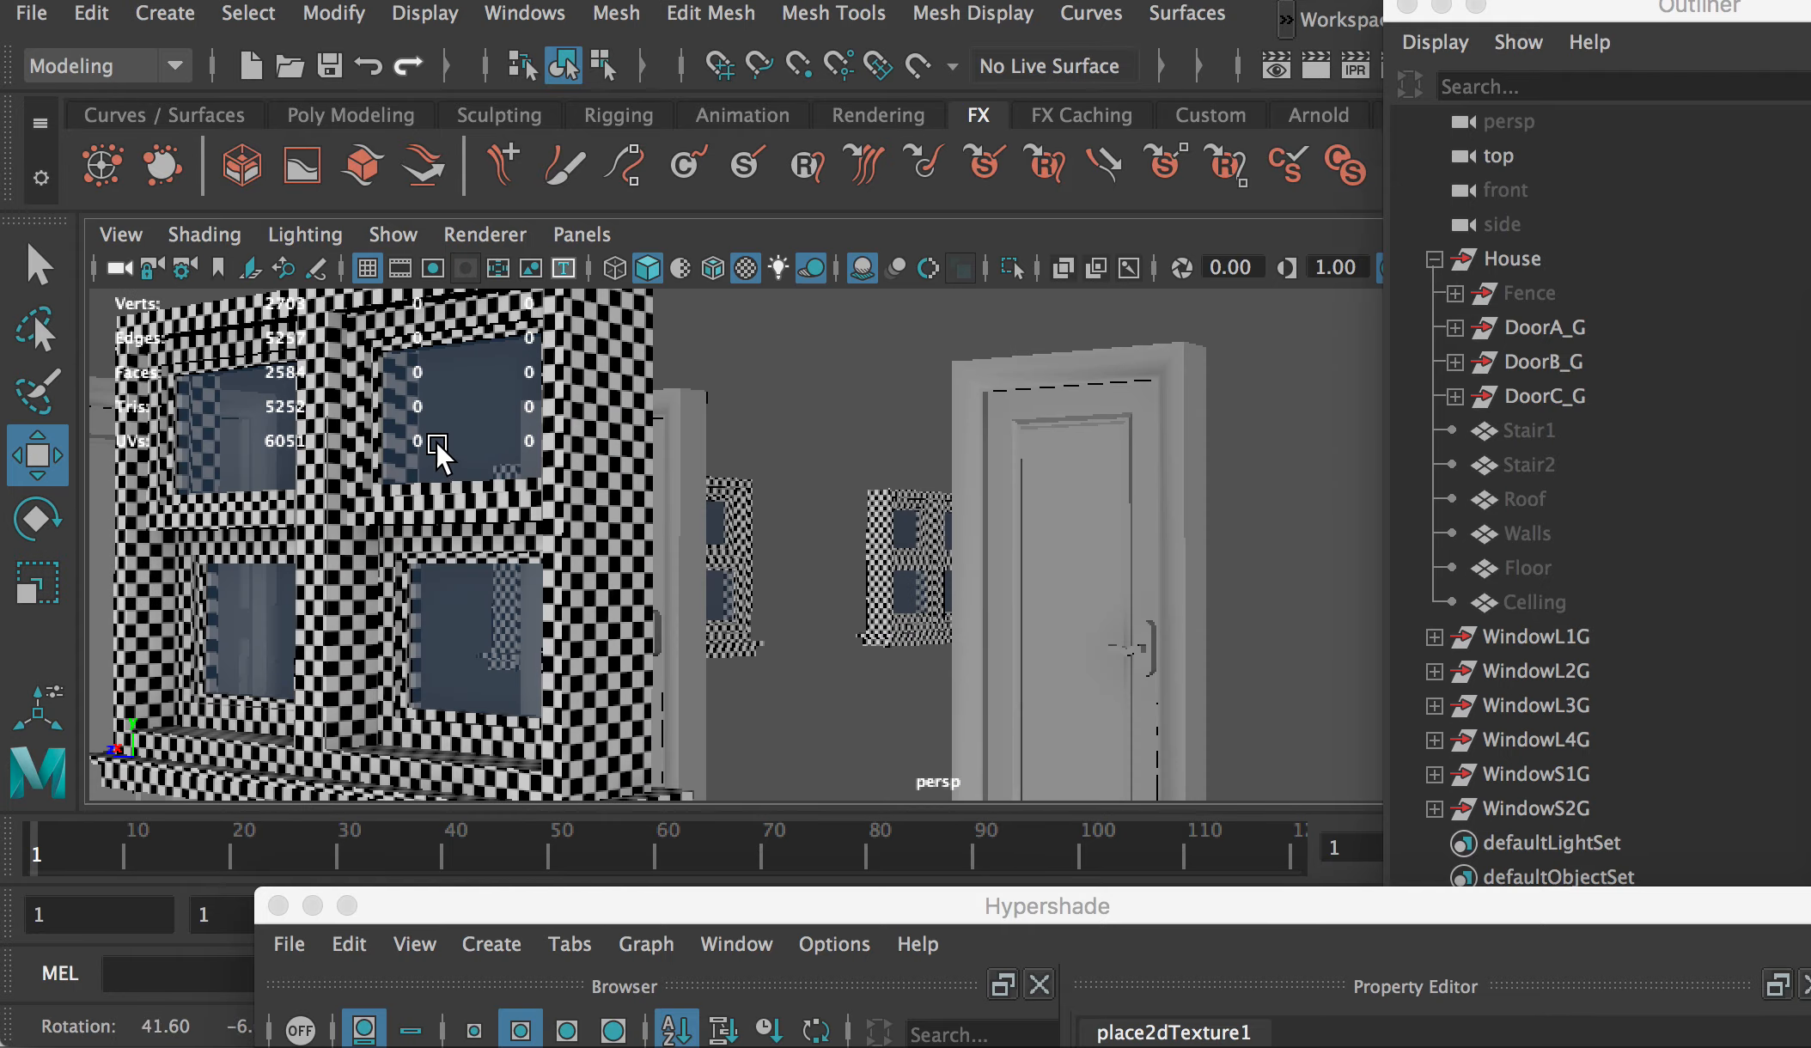
{"action": "left_click_drag", "start_coordinate": [591, 499], "coordinate": [484, 451], "text": "alt"}
{"action": "left_click_drag", "start_coordinate": [820, 383], "coordinate": [744, 392], "text": "alt"}
{"action": "right_click_drag", "start_coordinate": [735, 595], "coordinate": [607, 508], "text": "alt"}
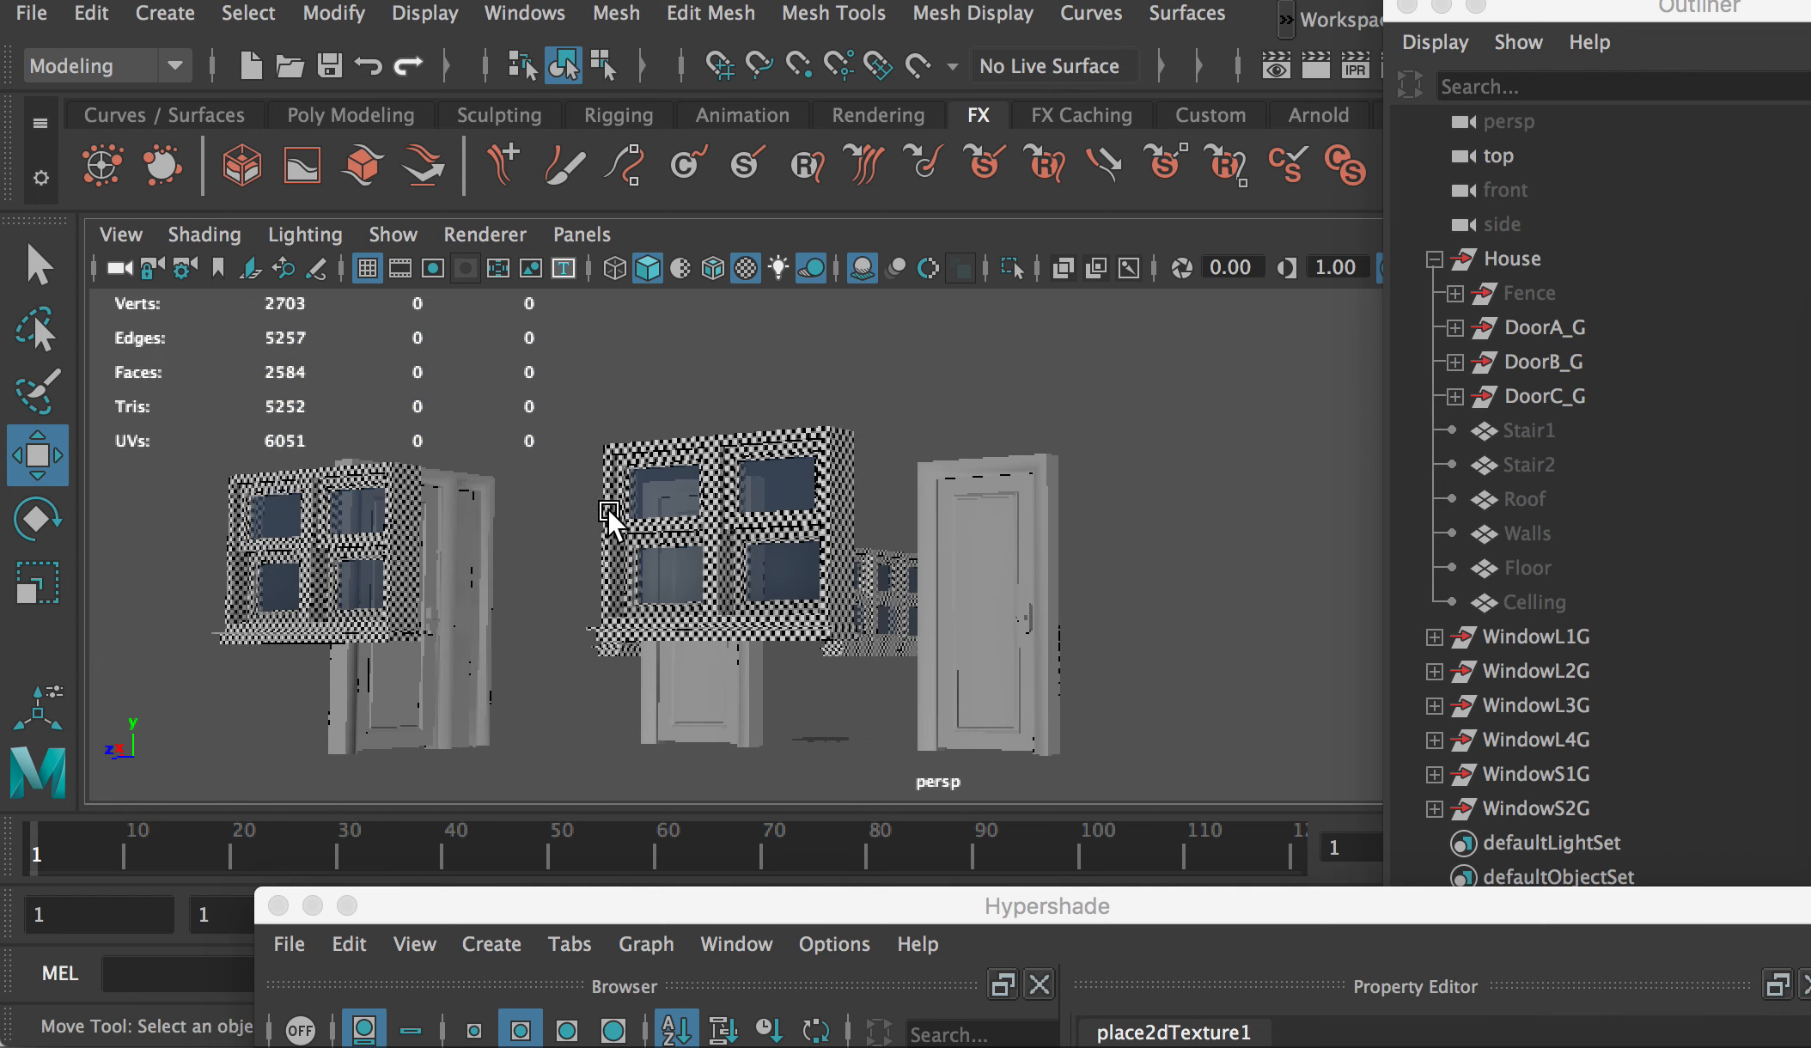
{"action": "left_click_drag", "start_coordinate": [608, 507], "coordinate": [966, 552], "text": "alt"}
{"action": "right_click_drag", "start_coordinate": [966, 551], "coordinate": [938, 493], "text": "alt"}
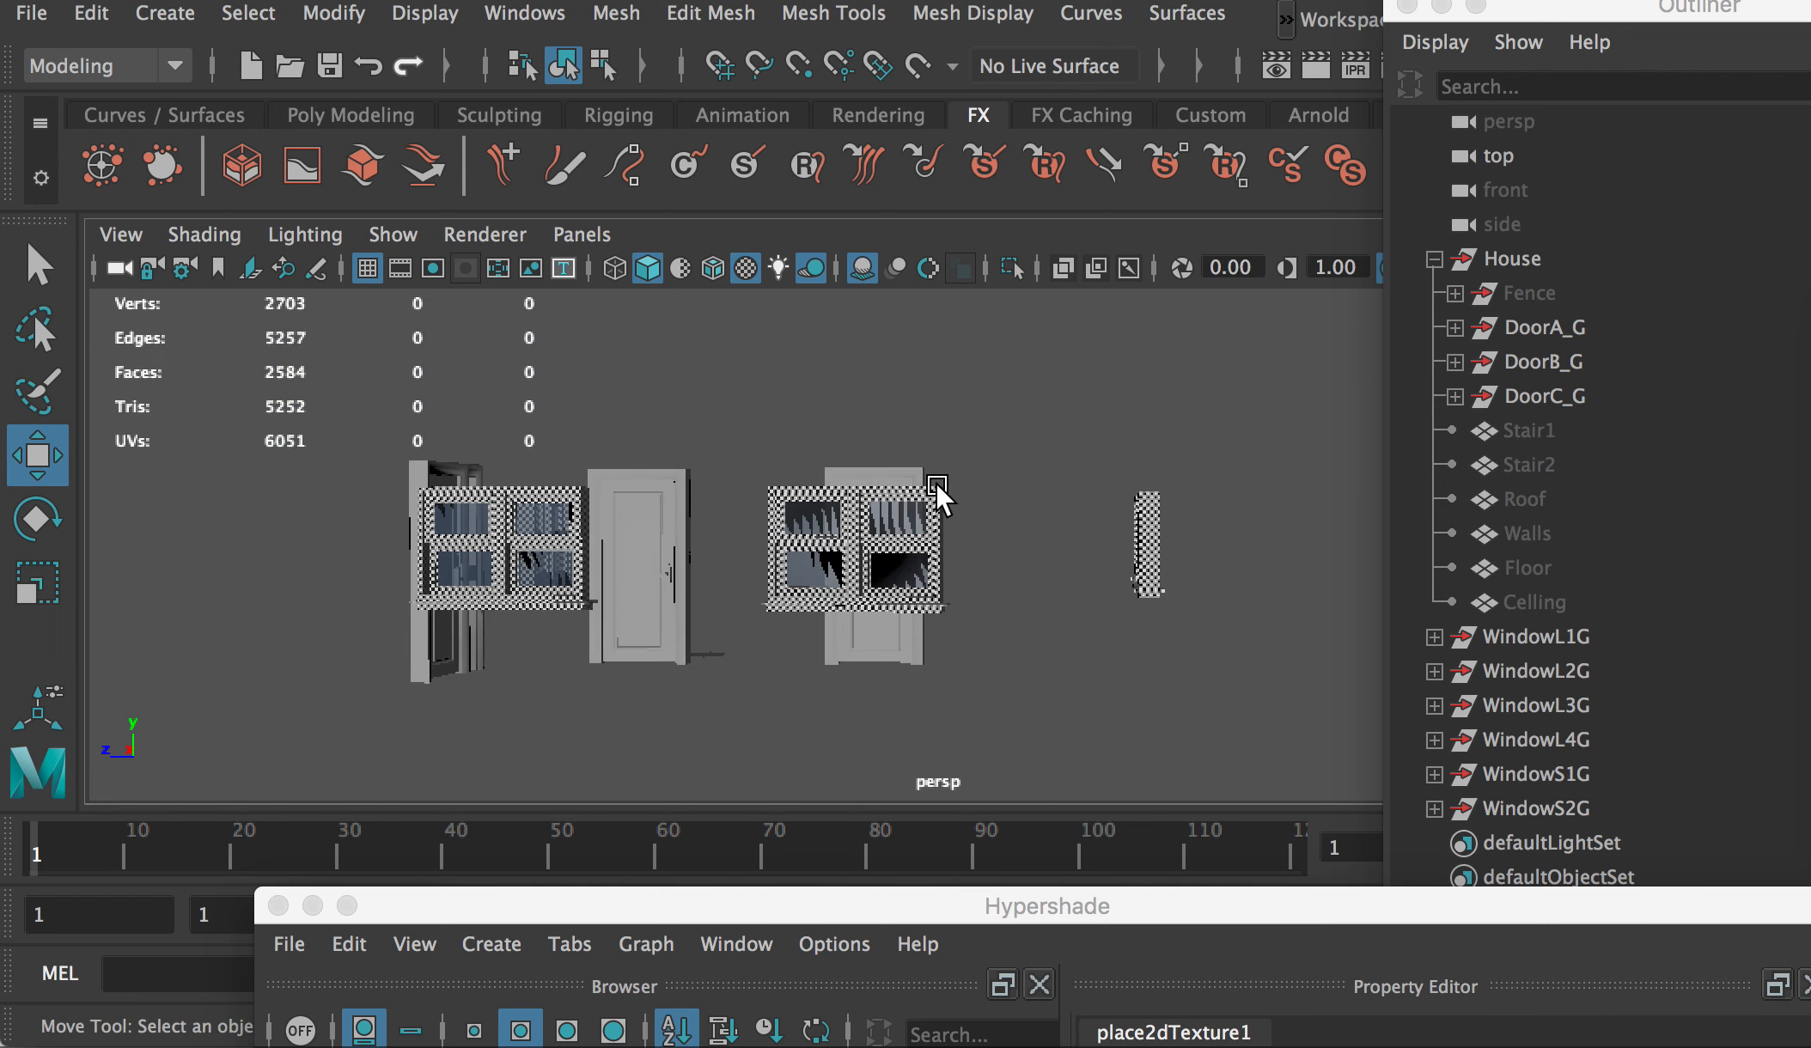
Step: Hide all six window groups, from WindowL1G to WindowS2G
{"action": "left_click", "coordinate": [1539, 636]}
{"action": "left_click", "coordinate": [1525, 808], "text": "shift"}
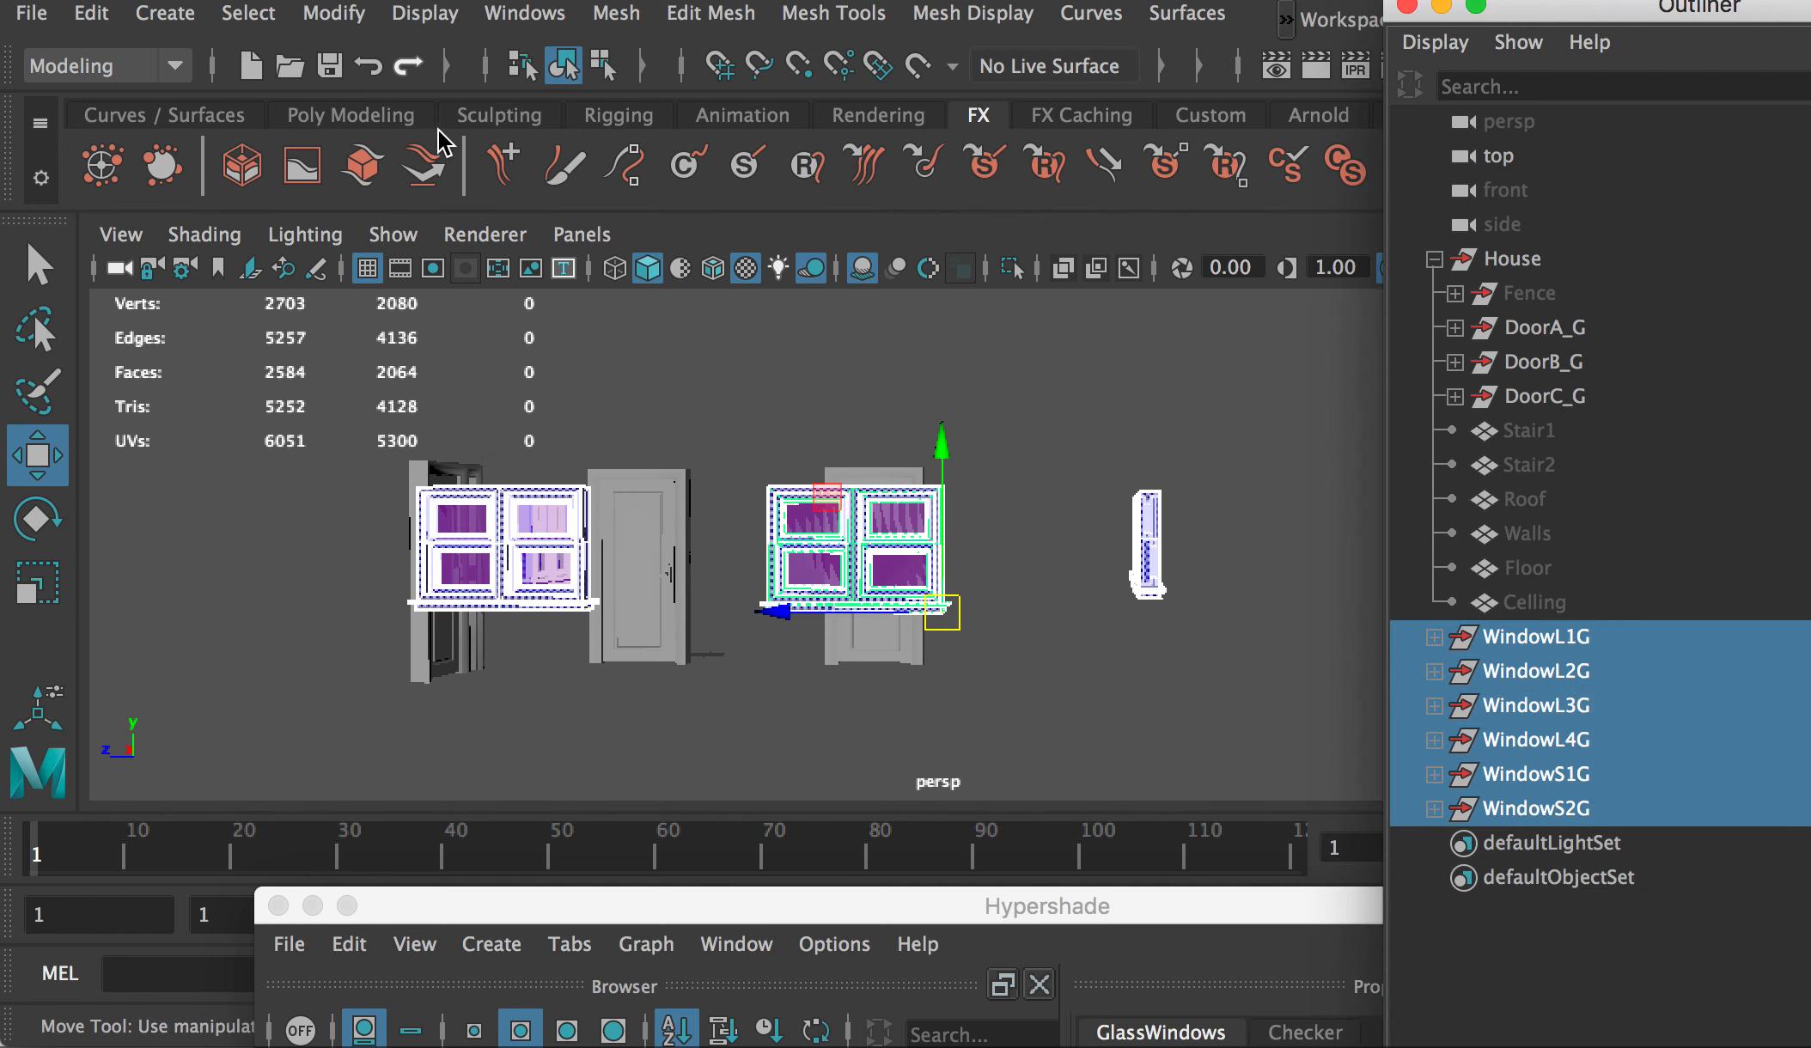
{"action": "left_click", "coordinate": [424, 13]}
{"action": "mouse_move", "coordinate": [475, 194]}
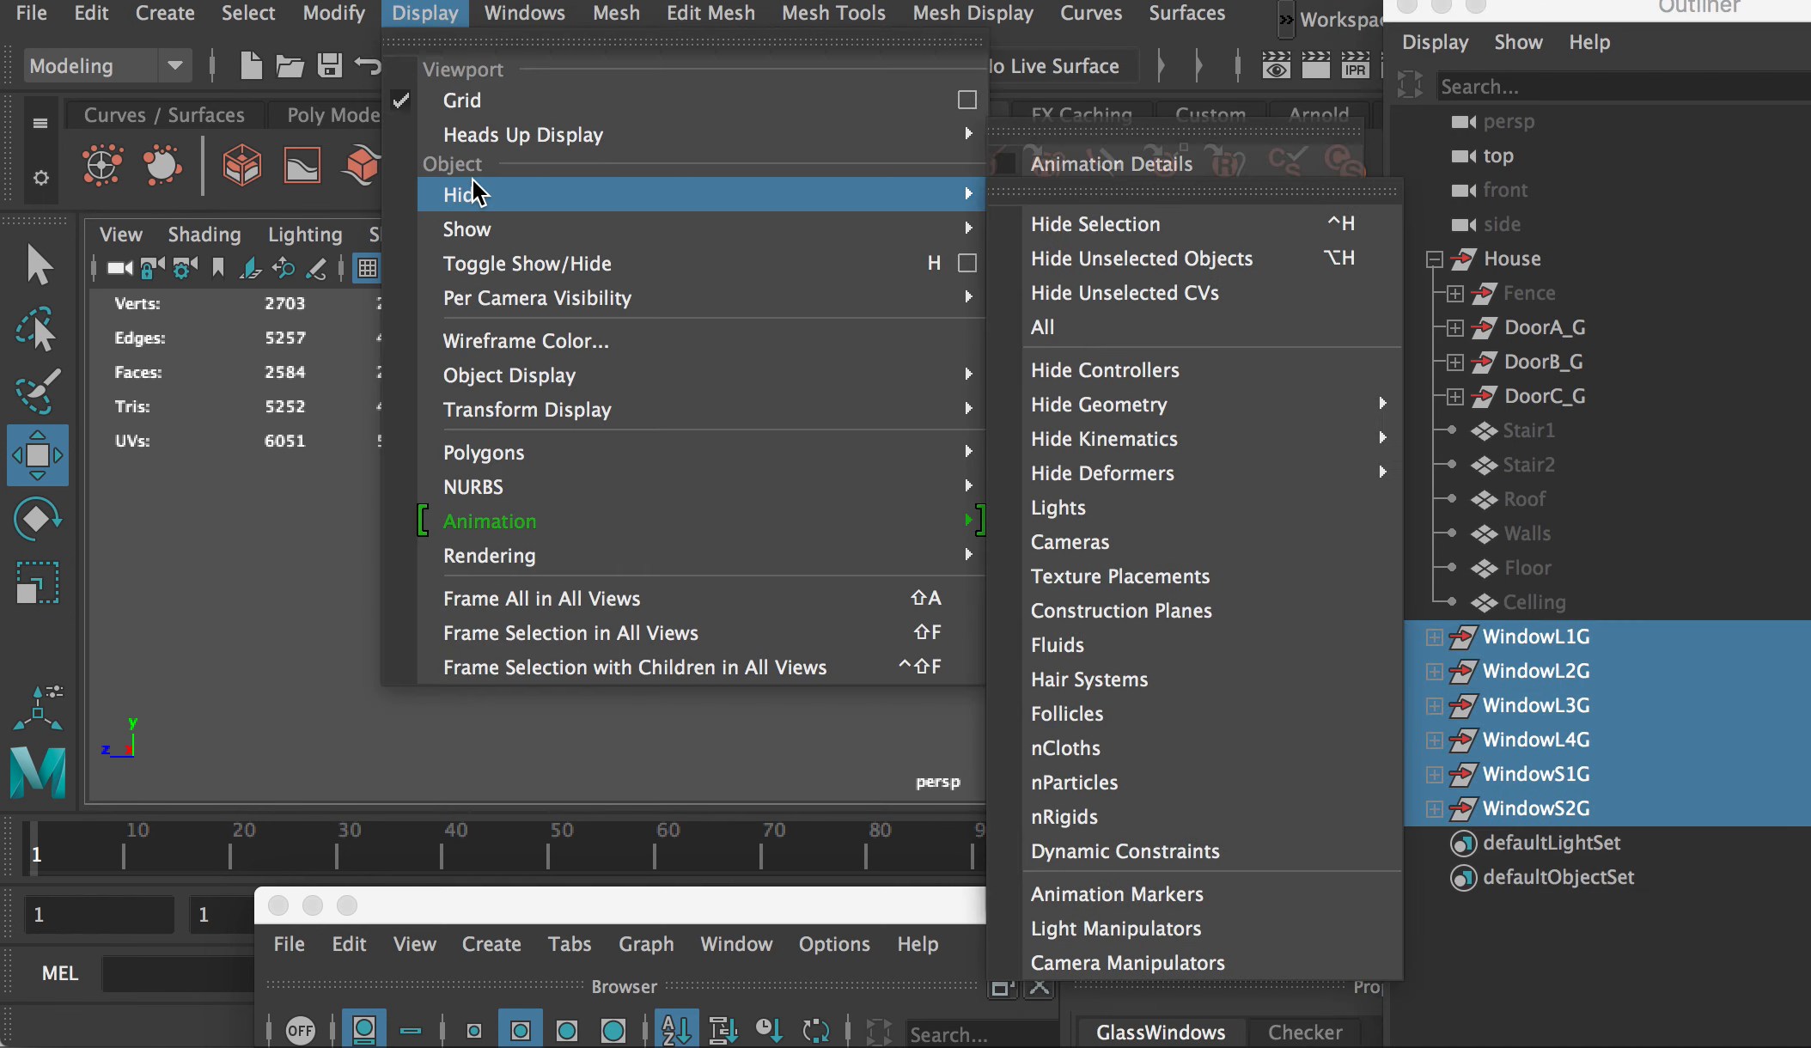
{"action": "left_click", "coordinate": [1091, 225]}
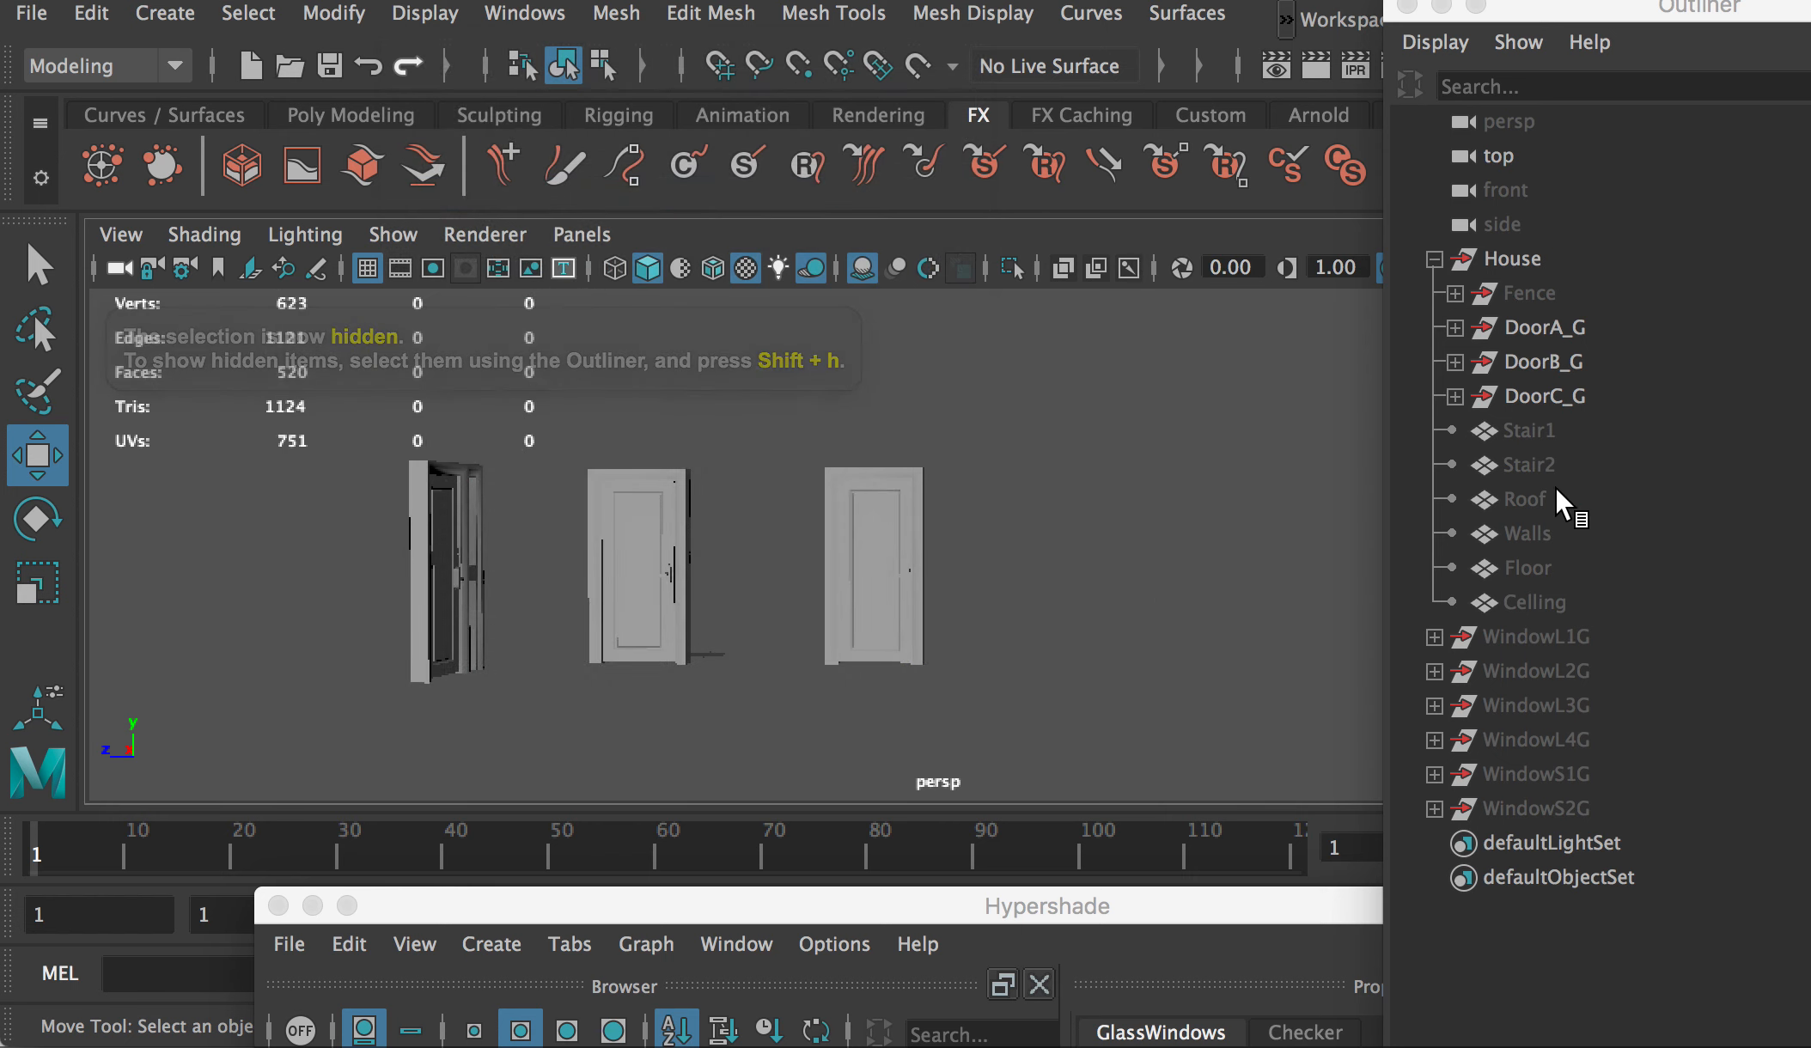
Step: Select every part of the three doors, including frames, panels and handles, and apply Automatic UV mapping to them
{"action": "left_click", "coordinate": [1537, 327]}
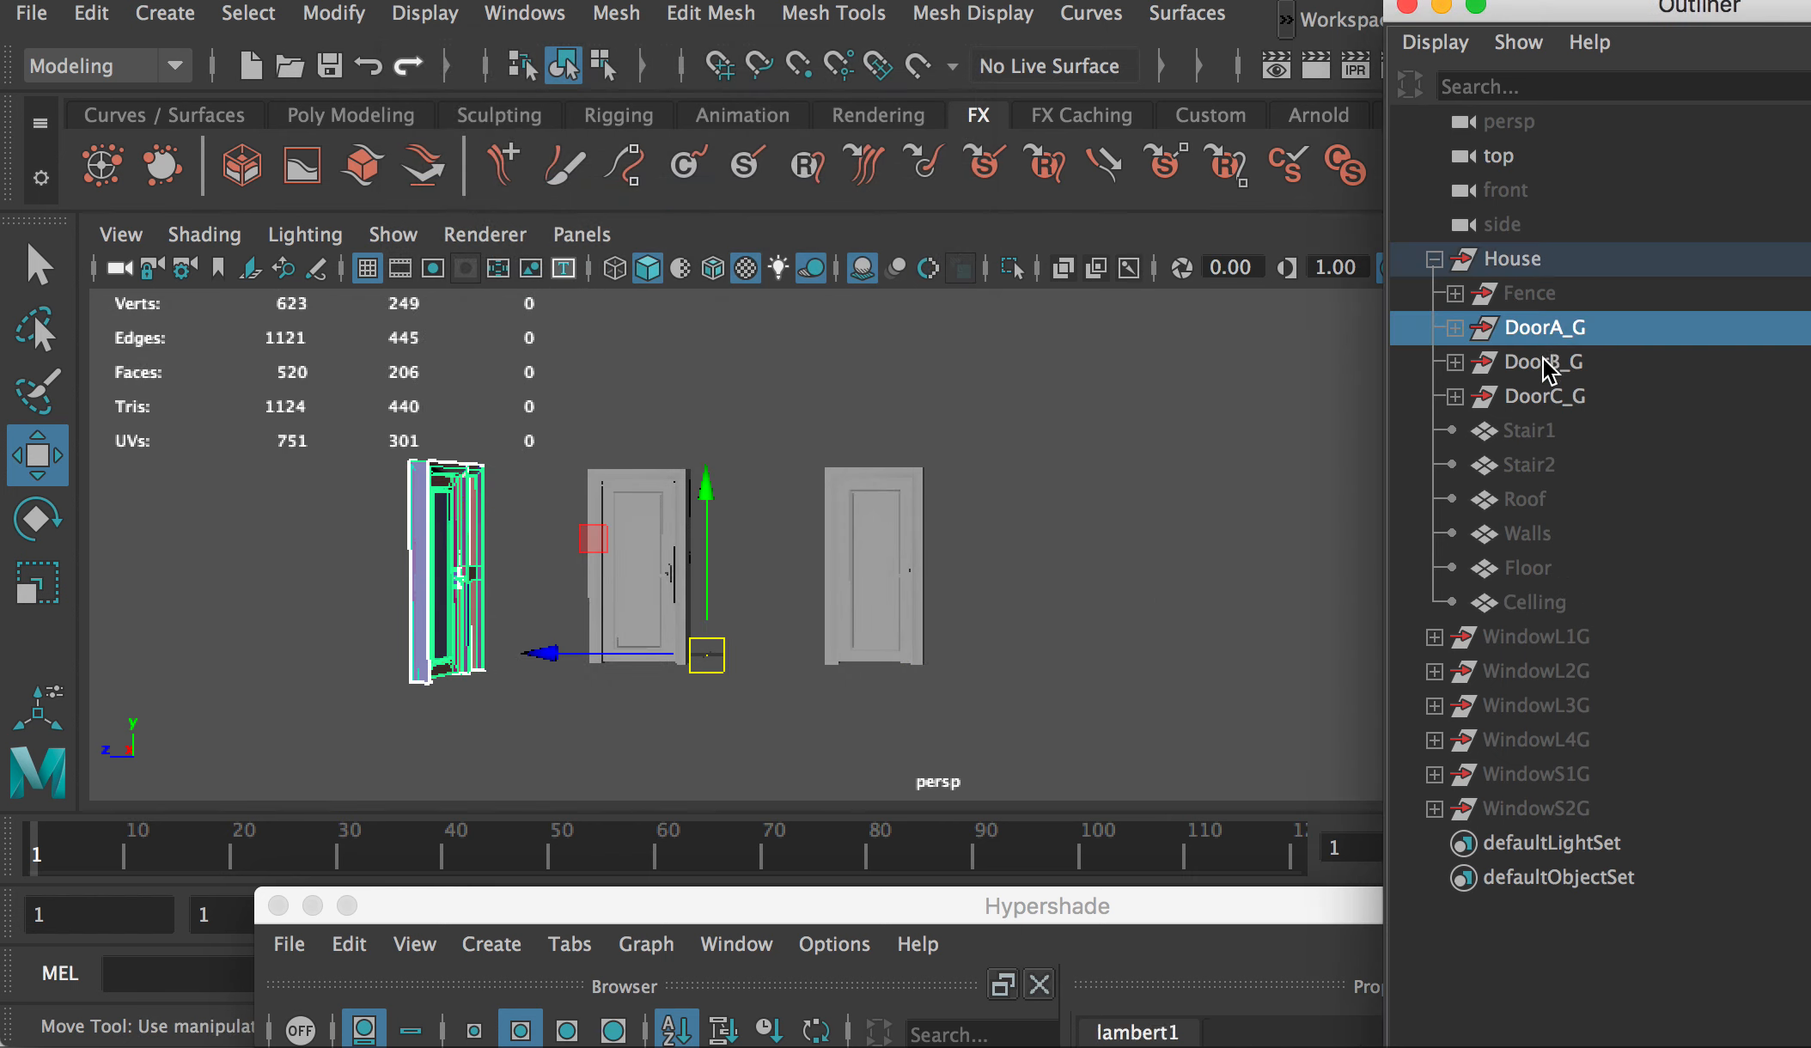
{"action": "scroll", "coordinate": [937, 558], "scroll_direction": "up", "scroll_amount": 3}
{"action": "left_click", "coordinate": [921, 470]}
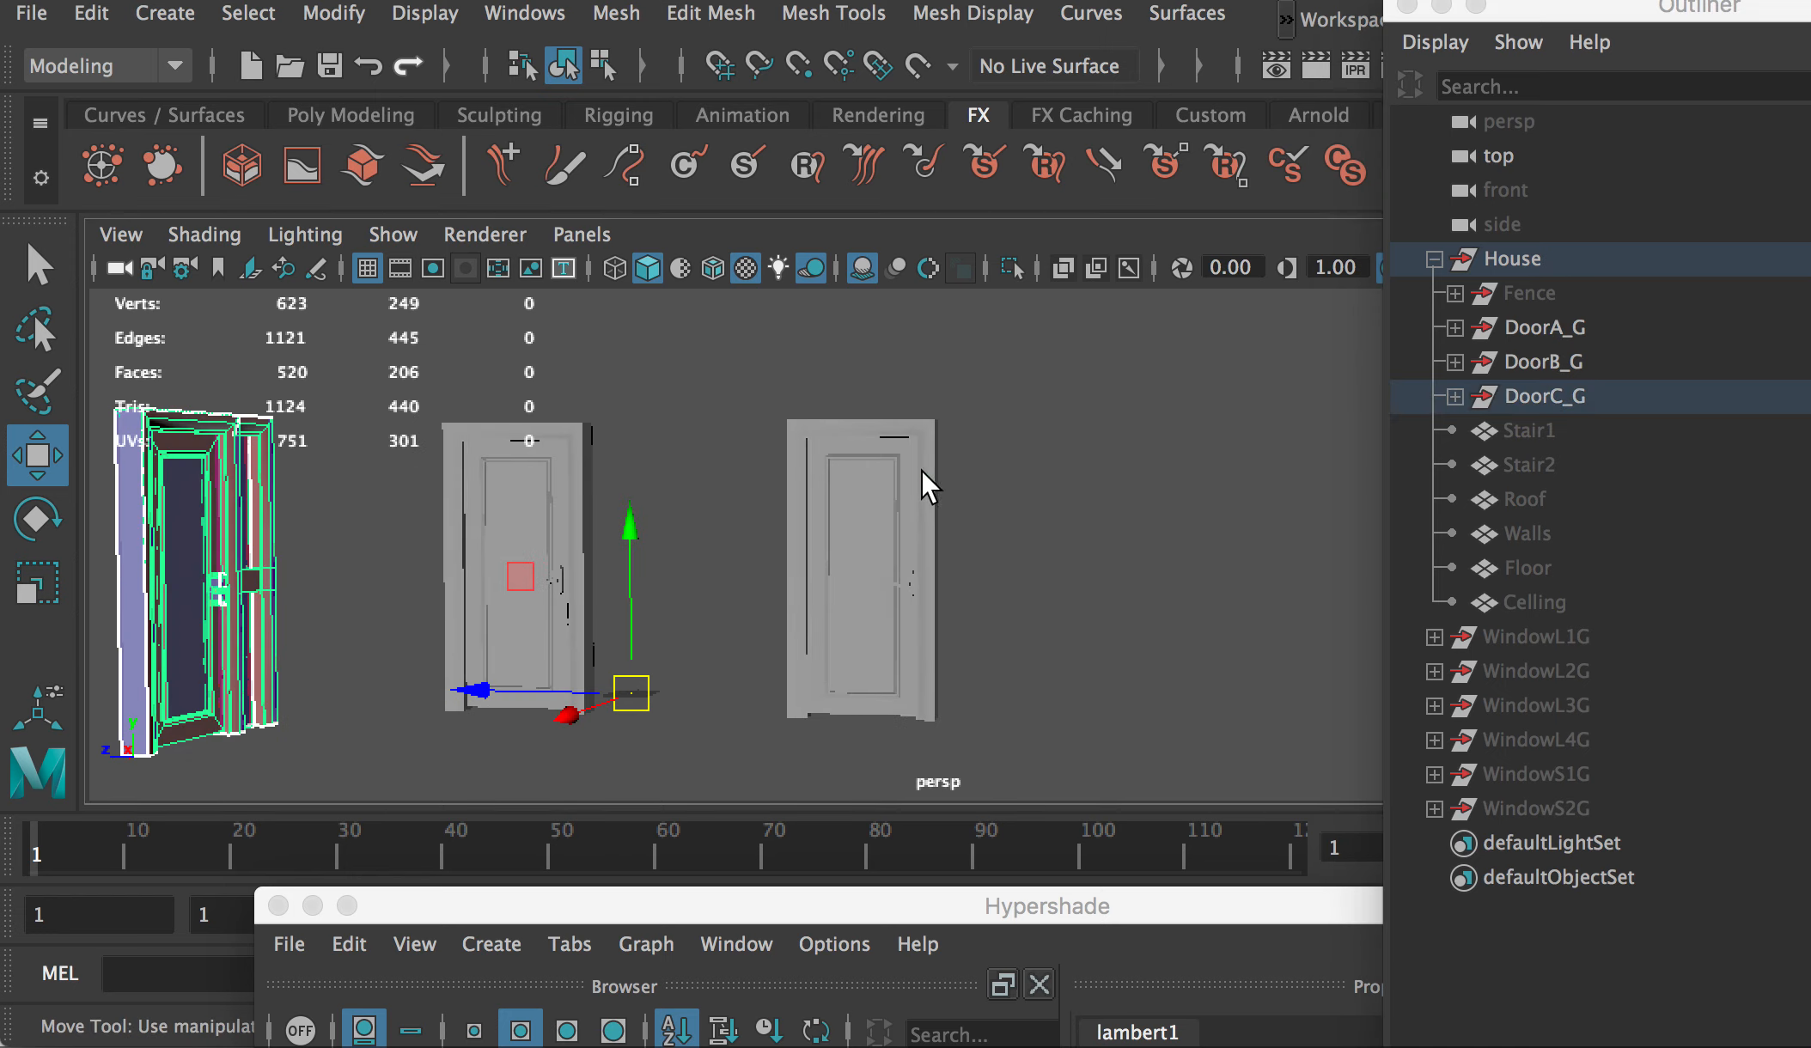
{"action": "left_click", "coordinate": [523, 430], "text": "shift"}
{"action": "left_click_drag", "start_coordinate": [447, 438], "coordinate": [198, 460], "text": "alt"}
{"action": "middle_click_drag", "start_coordinate": [329, 467], "coordinate": [365, 488], "text": "alt"}
{"action": "left_click", "coordinate": [486, 413], "text": "shift"}
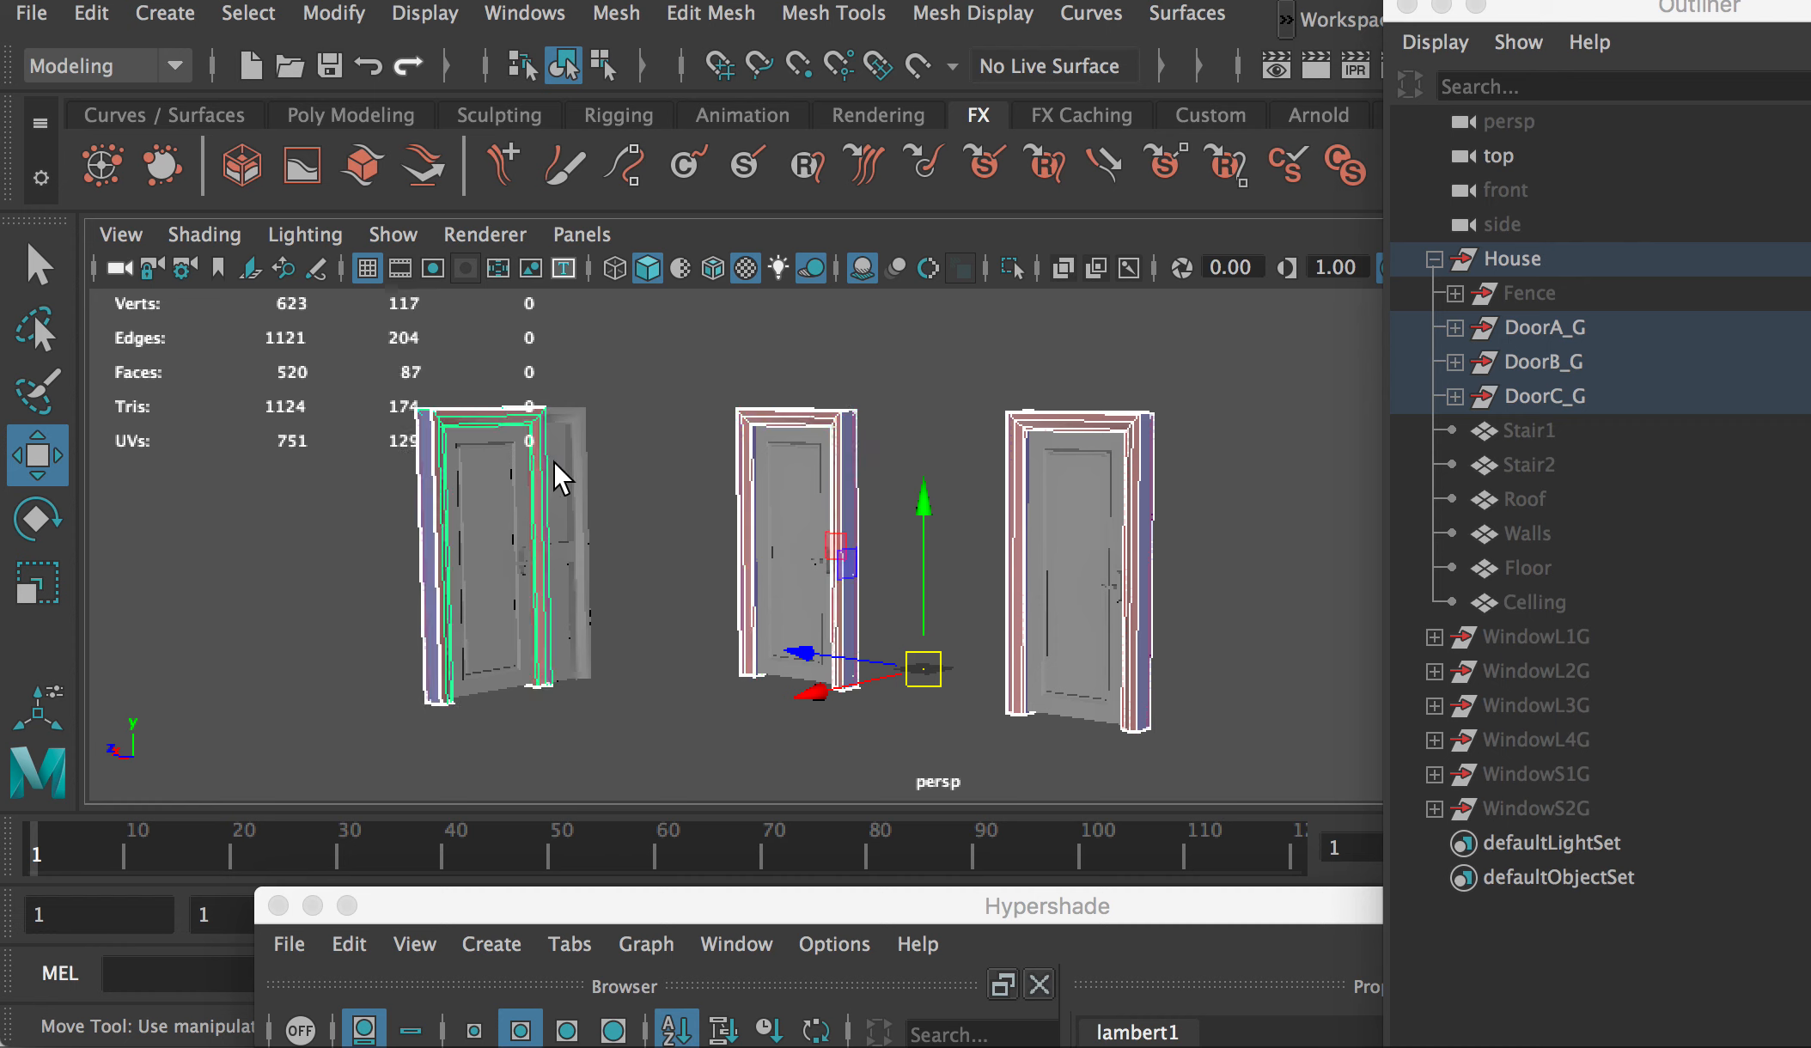
{"action": "left_click", "coordinate": [565, 406], "text": "shift"}
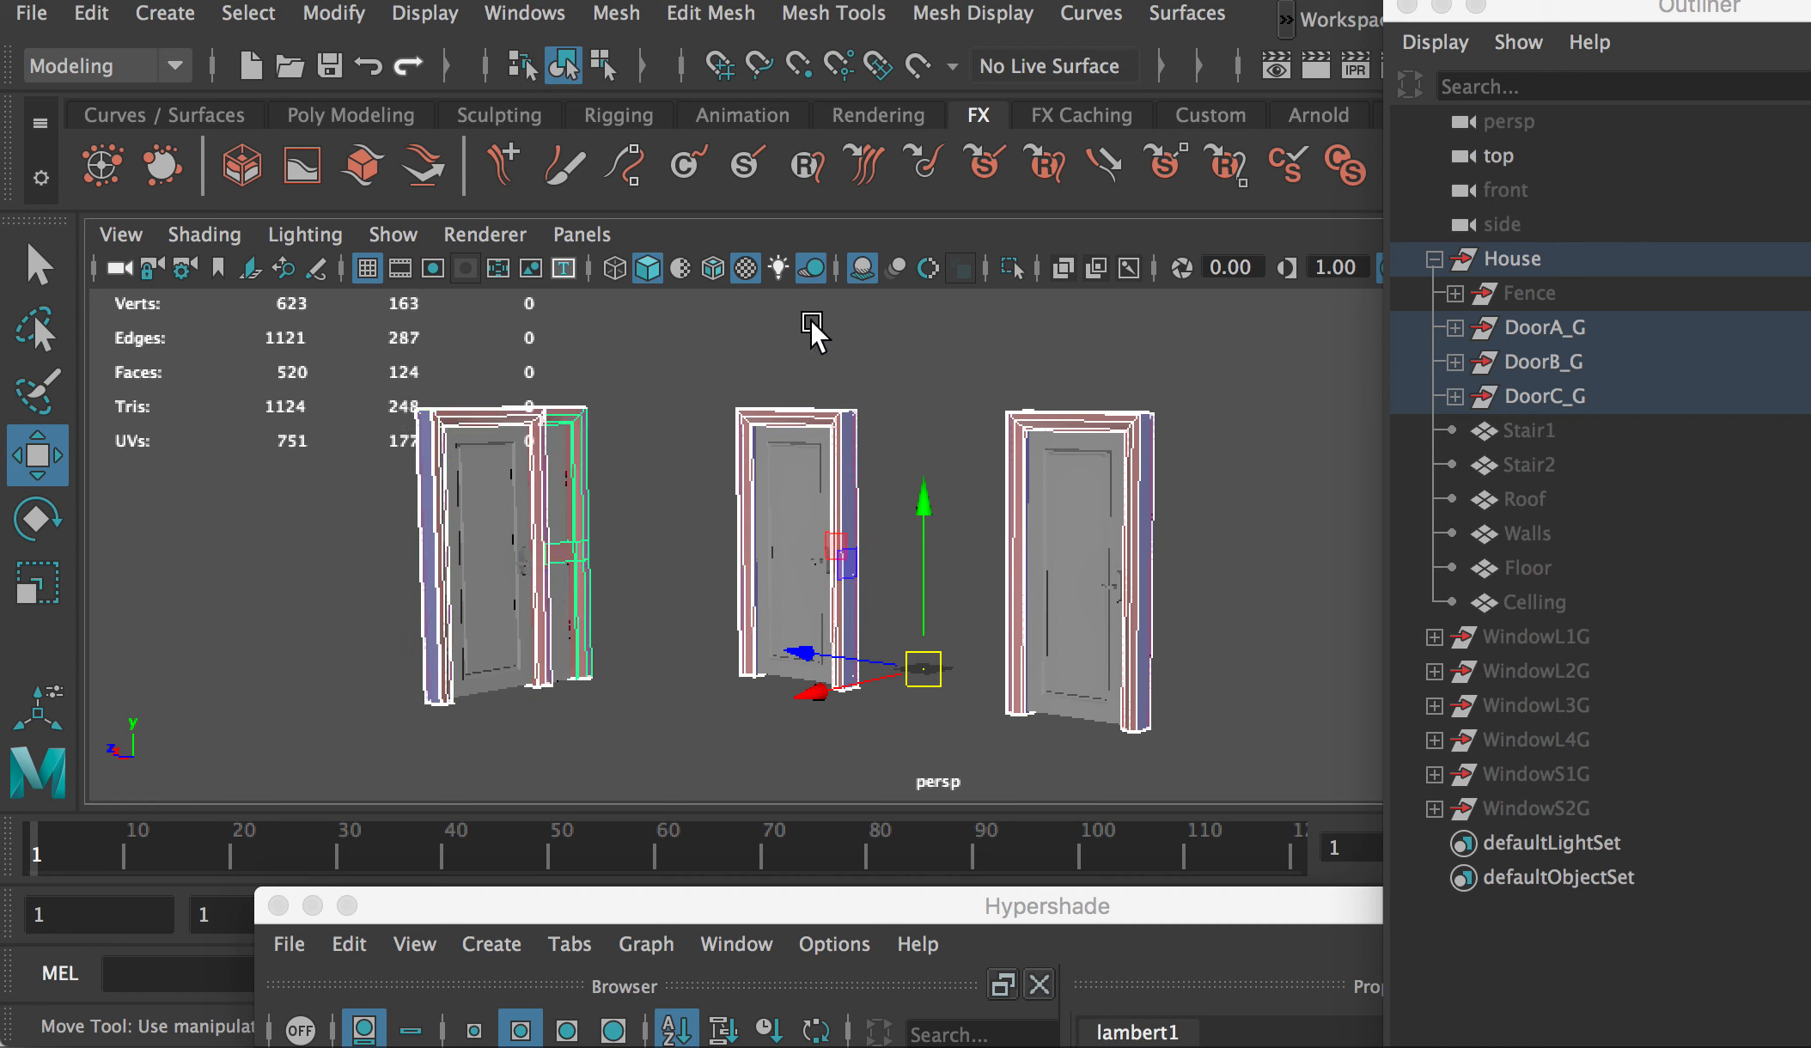
{"action": "left_click", "coordinate": [490, 467], "text": "shift"}
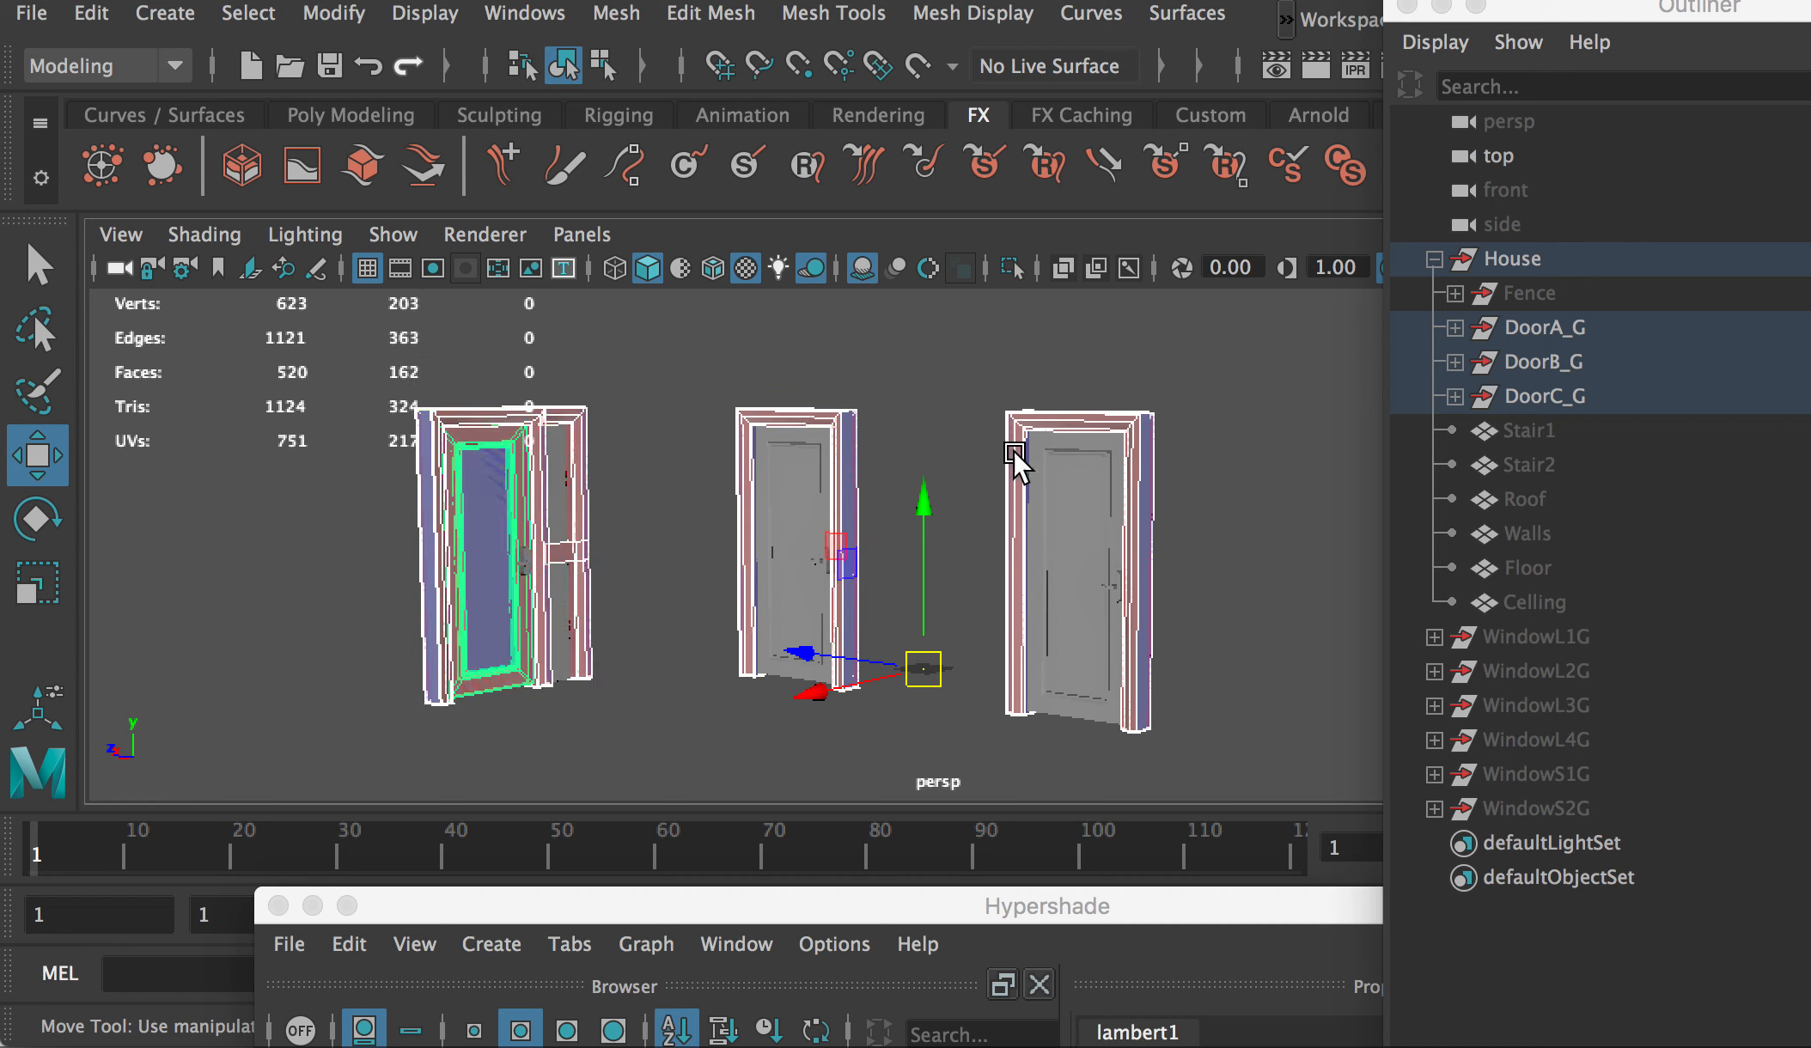
{"action": "left_click_drag", "start_coordinate": [528, 693], "coordinate": [234, 884]}
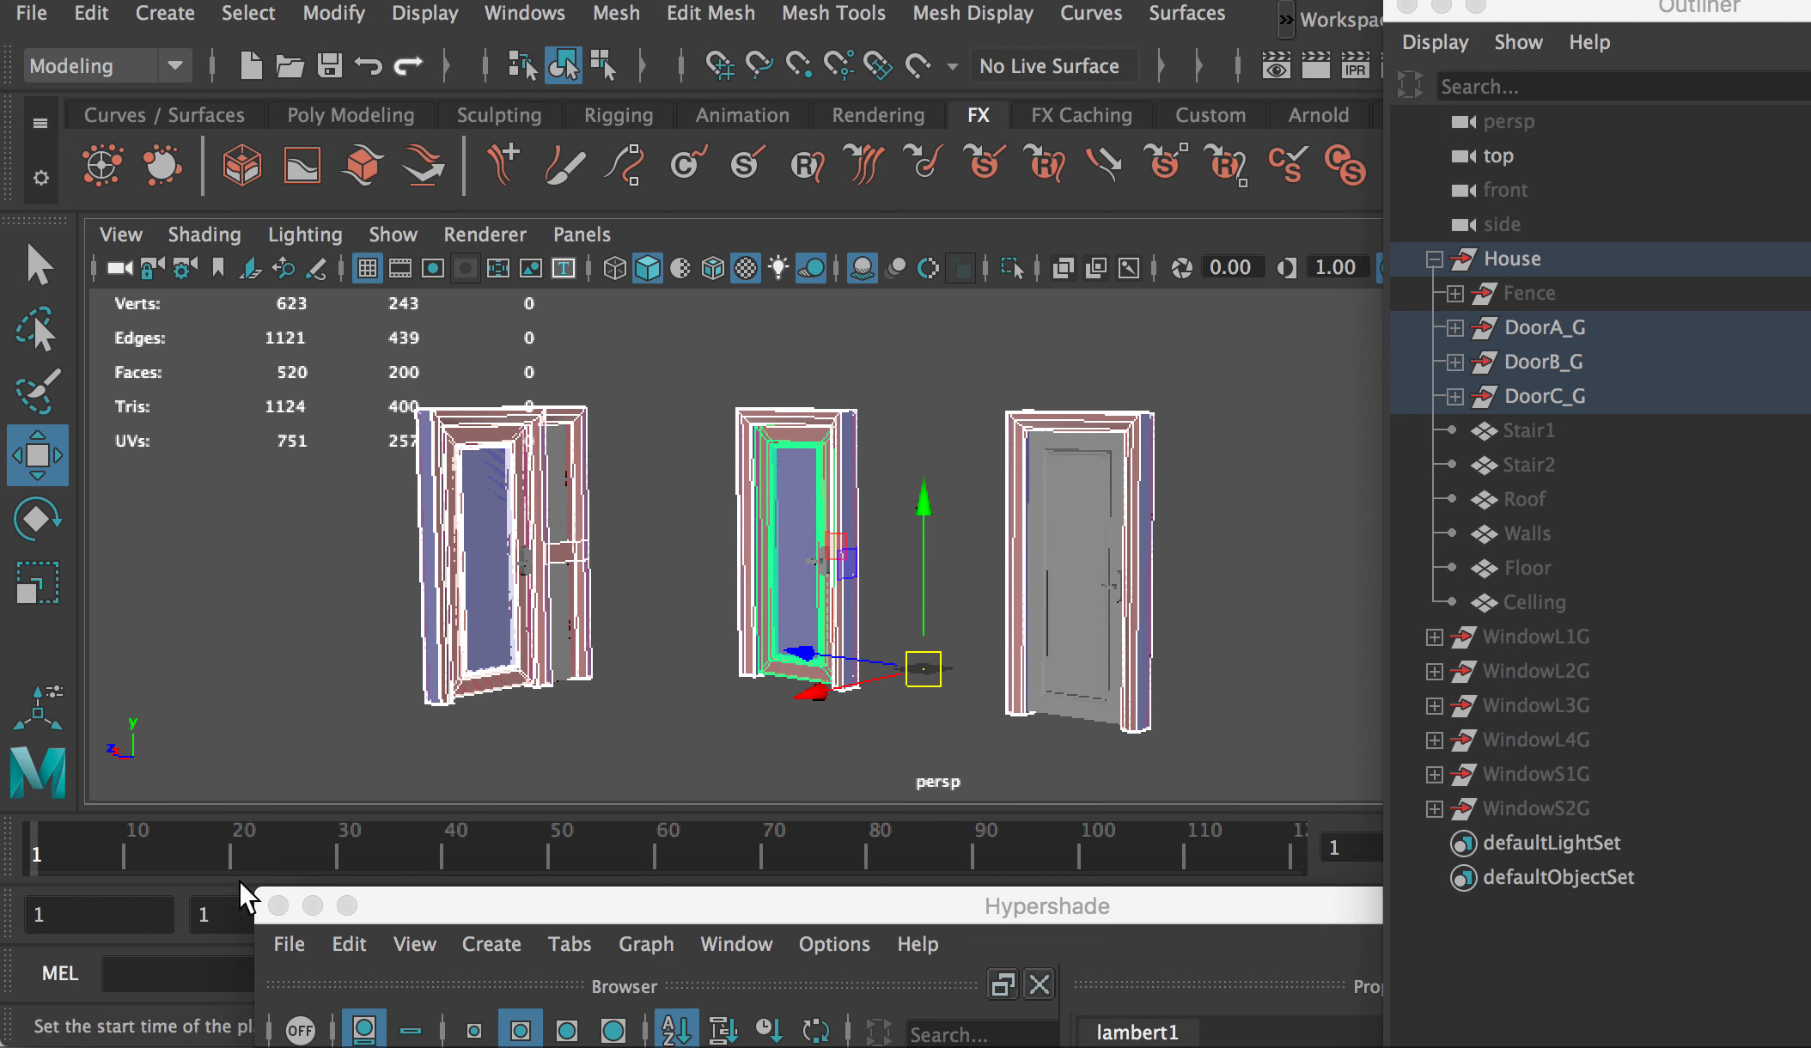
{"action": "left_click", "coordinate": [1287, 19]}
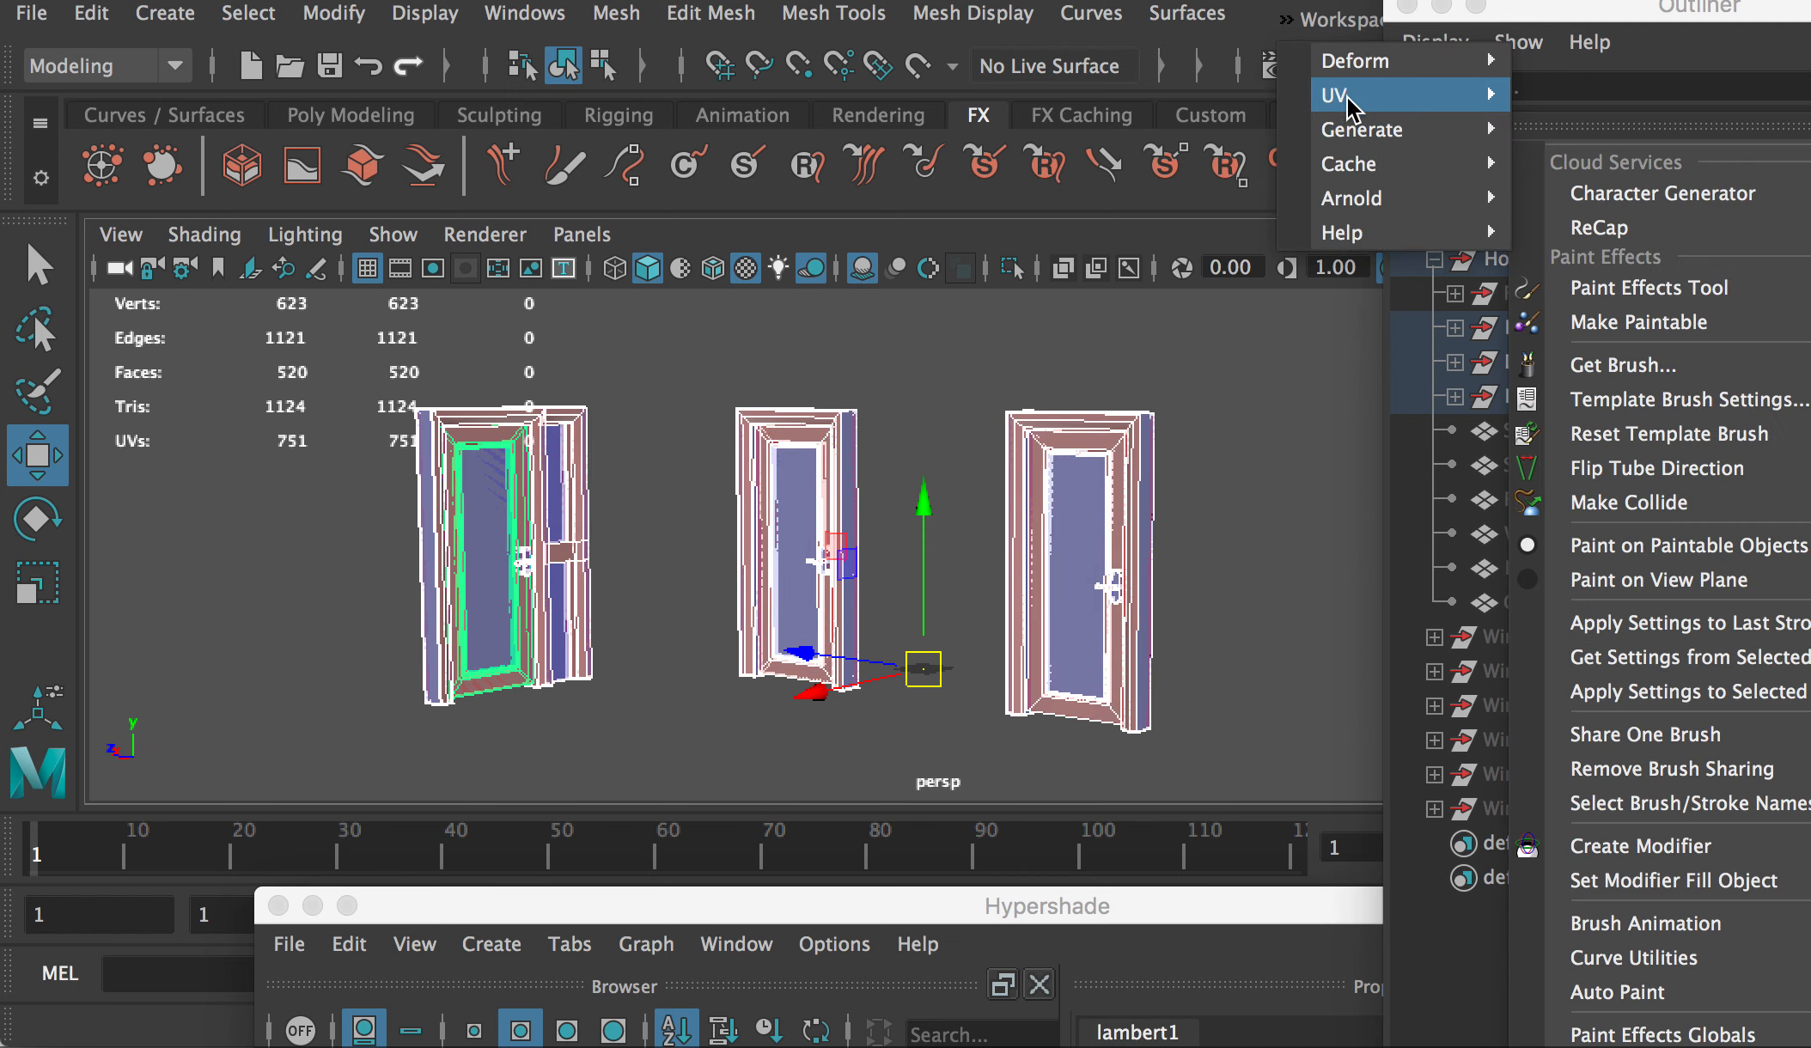
{"action": "mouse_move", "coordinate": [1346, 96]}
{"action": "left_click", "coordinate": [1636, 259]}
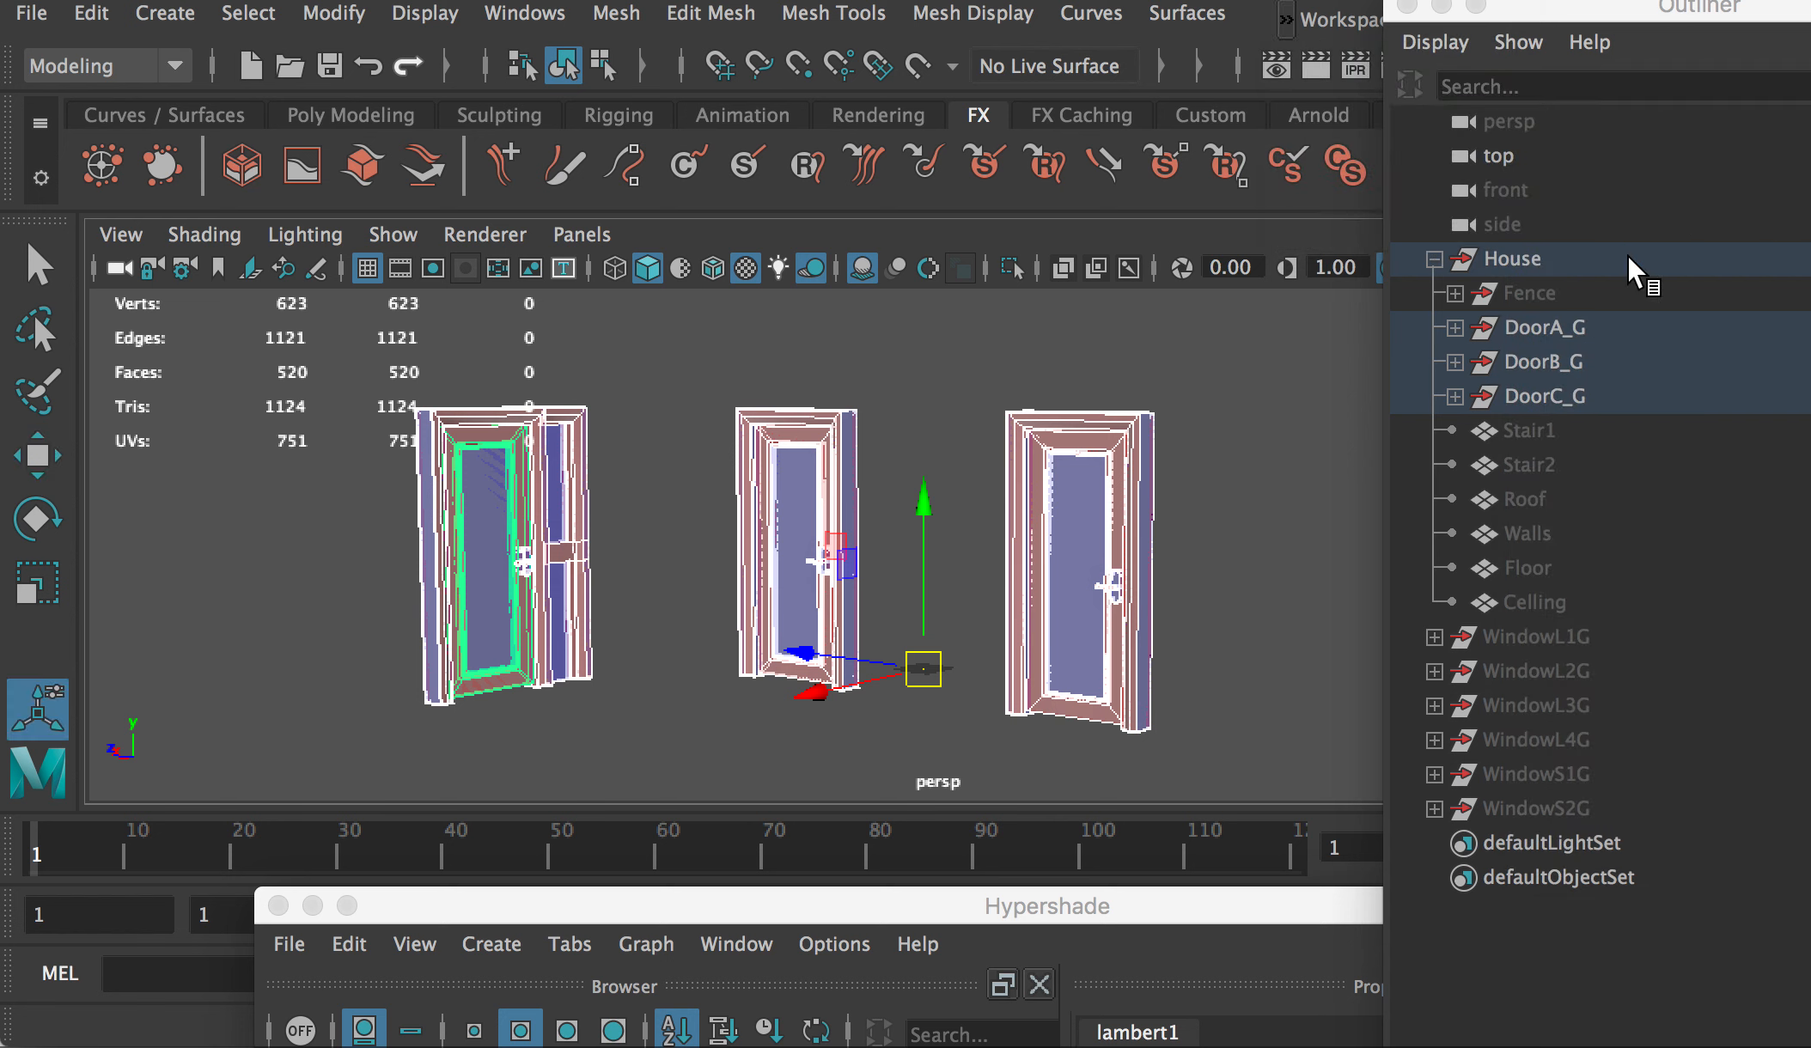
Step: Return to object selection and select the frames of all three doors plus the extra frame beside DoorA, leaving out panels and handles
{"action": "key", "text": "F10"}
{"action": "right_click_drag", "start_coordinate": [1076, 404], "coordinate": [1212, 355]}
{"action": "key", "text": "q"}
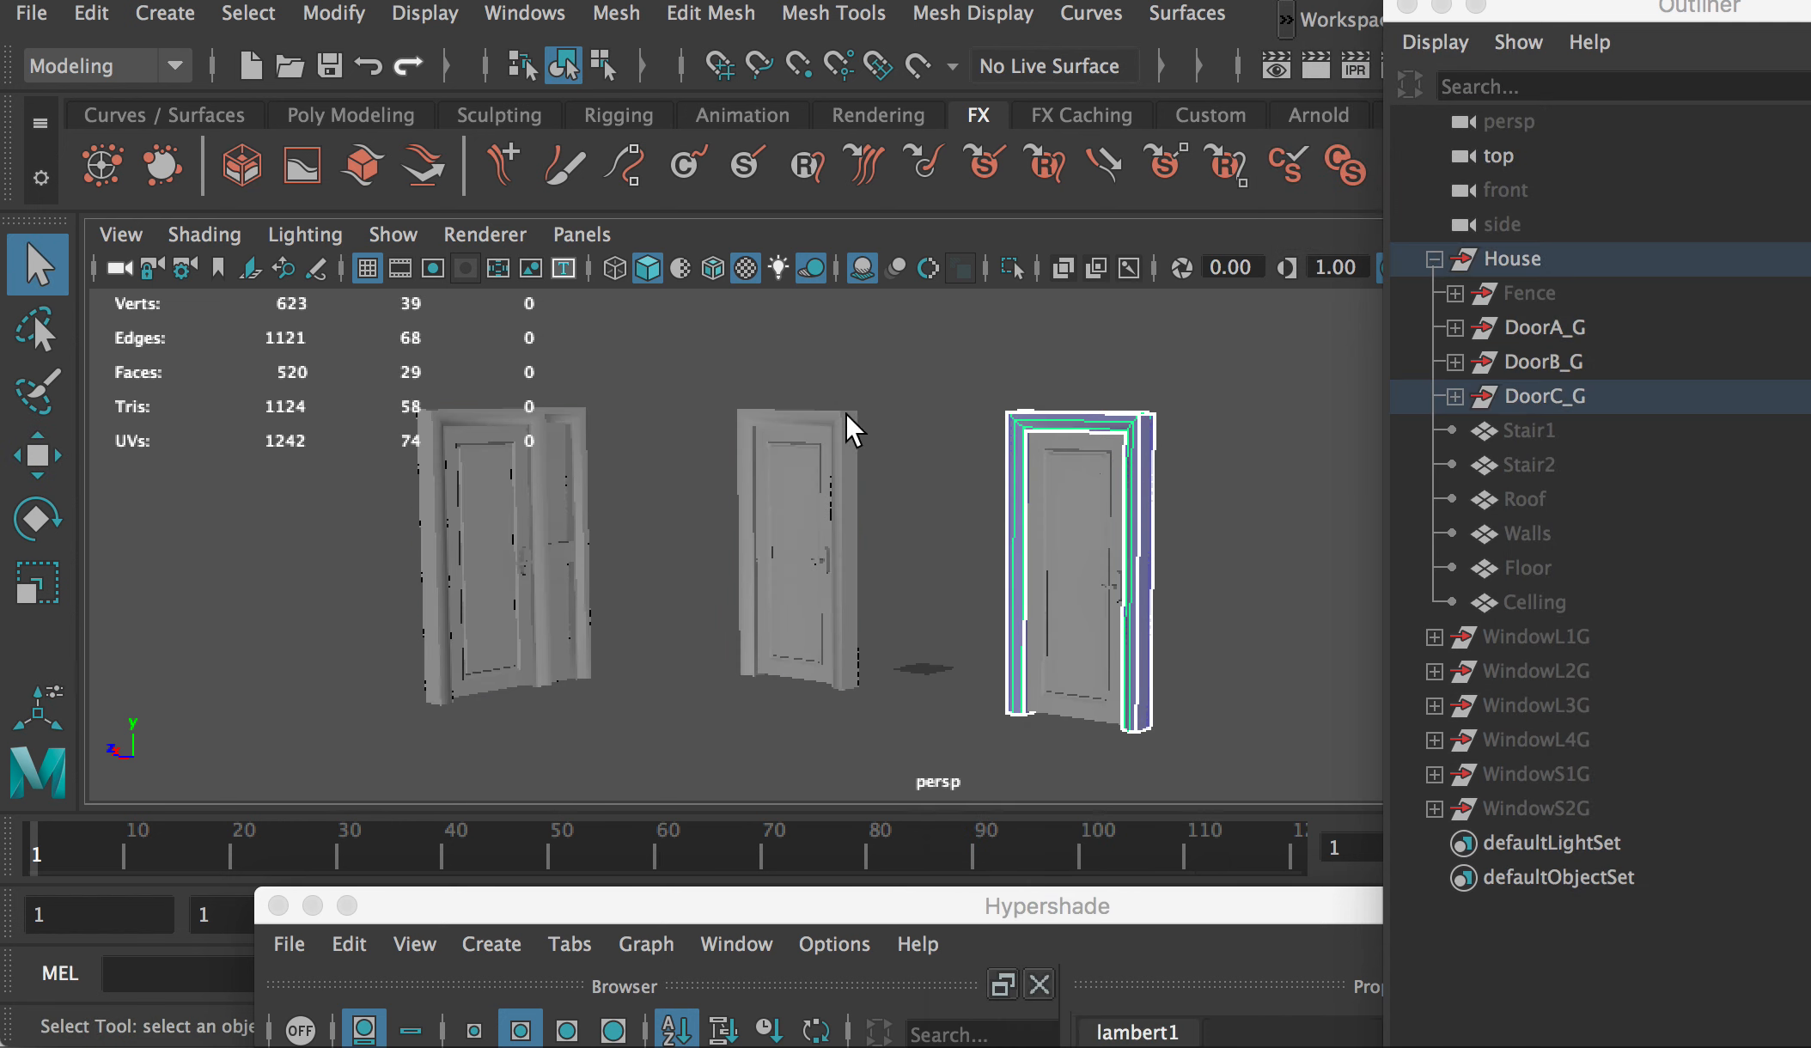
{"action": "left_click", "coordinate": [842, 412], "text": "shift"}
{"action": "left_click", "coordinate": [463, 409], "text": "shift"}
{"action": "left_click", "coordinate": [567, 410], "text": "shift"}
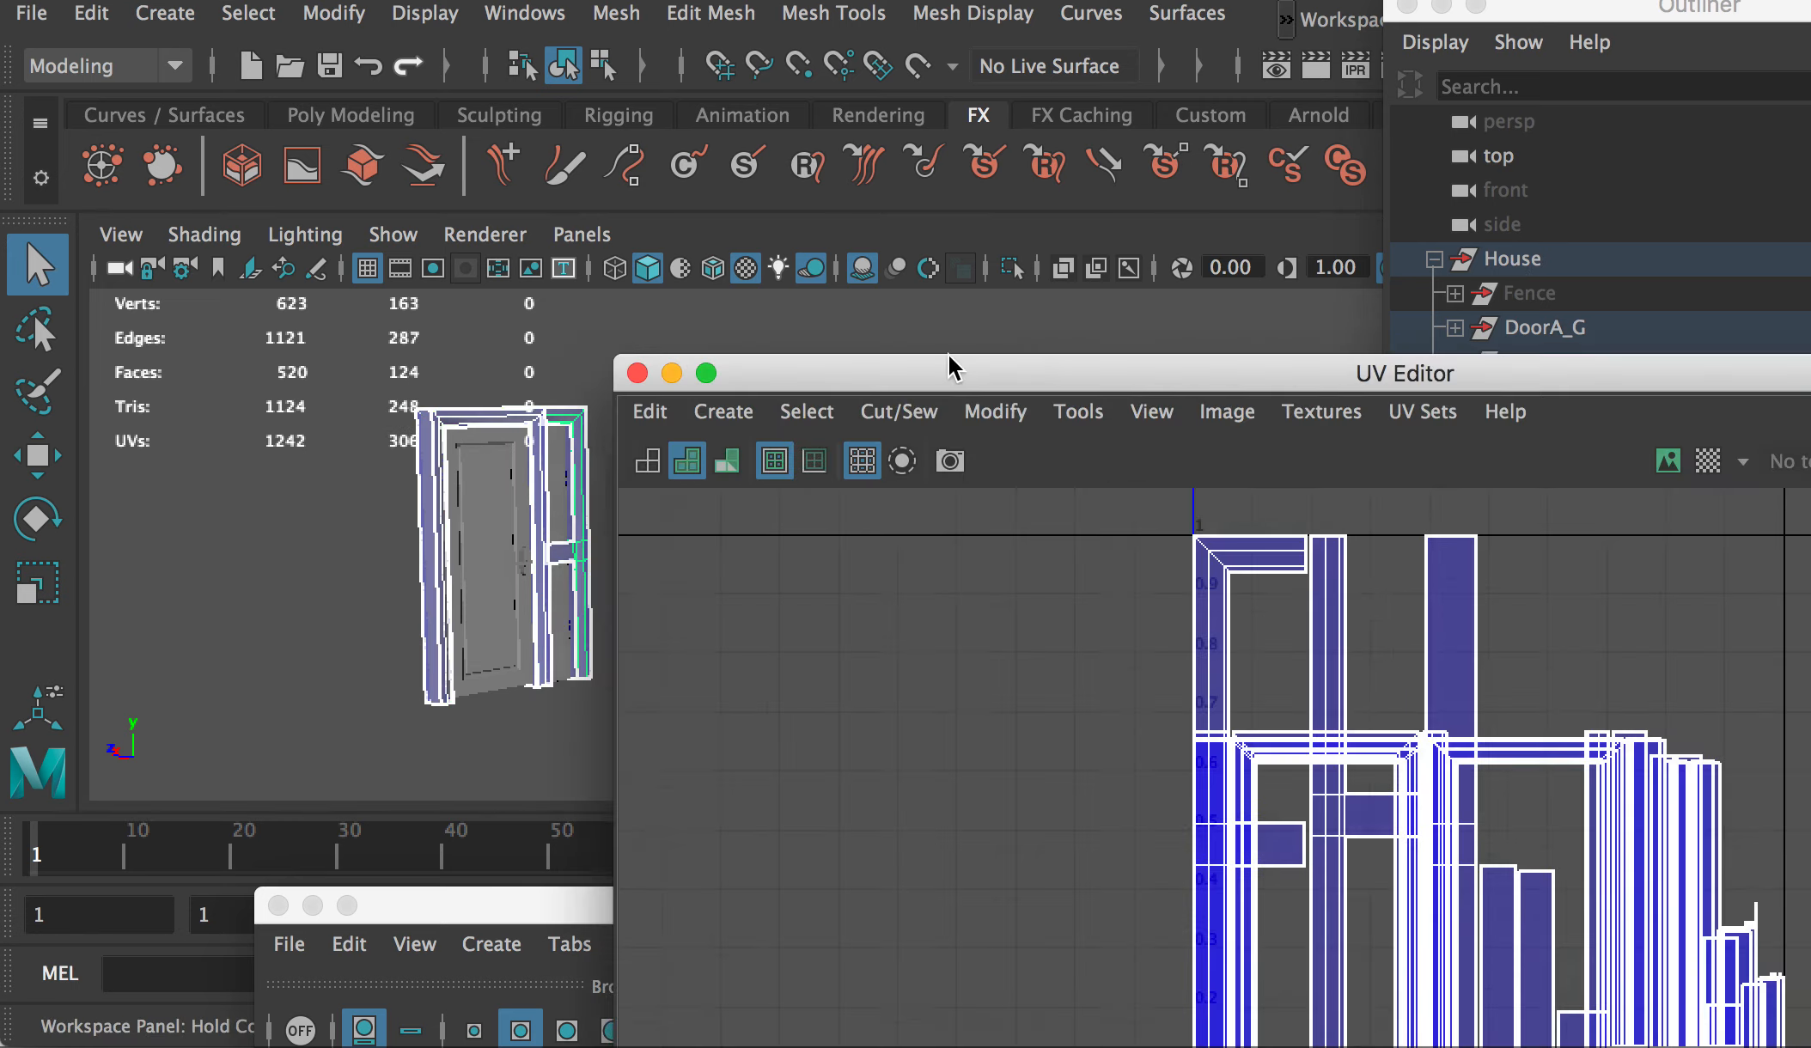
Step: Lay out the UV shells of the selected door frames so they no longer overlap
{"action": "left_click_drag", "start_coordinate": [950, 365], "coordinate": [554, 199]}
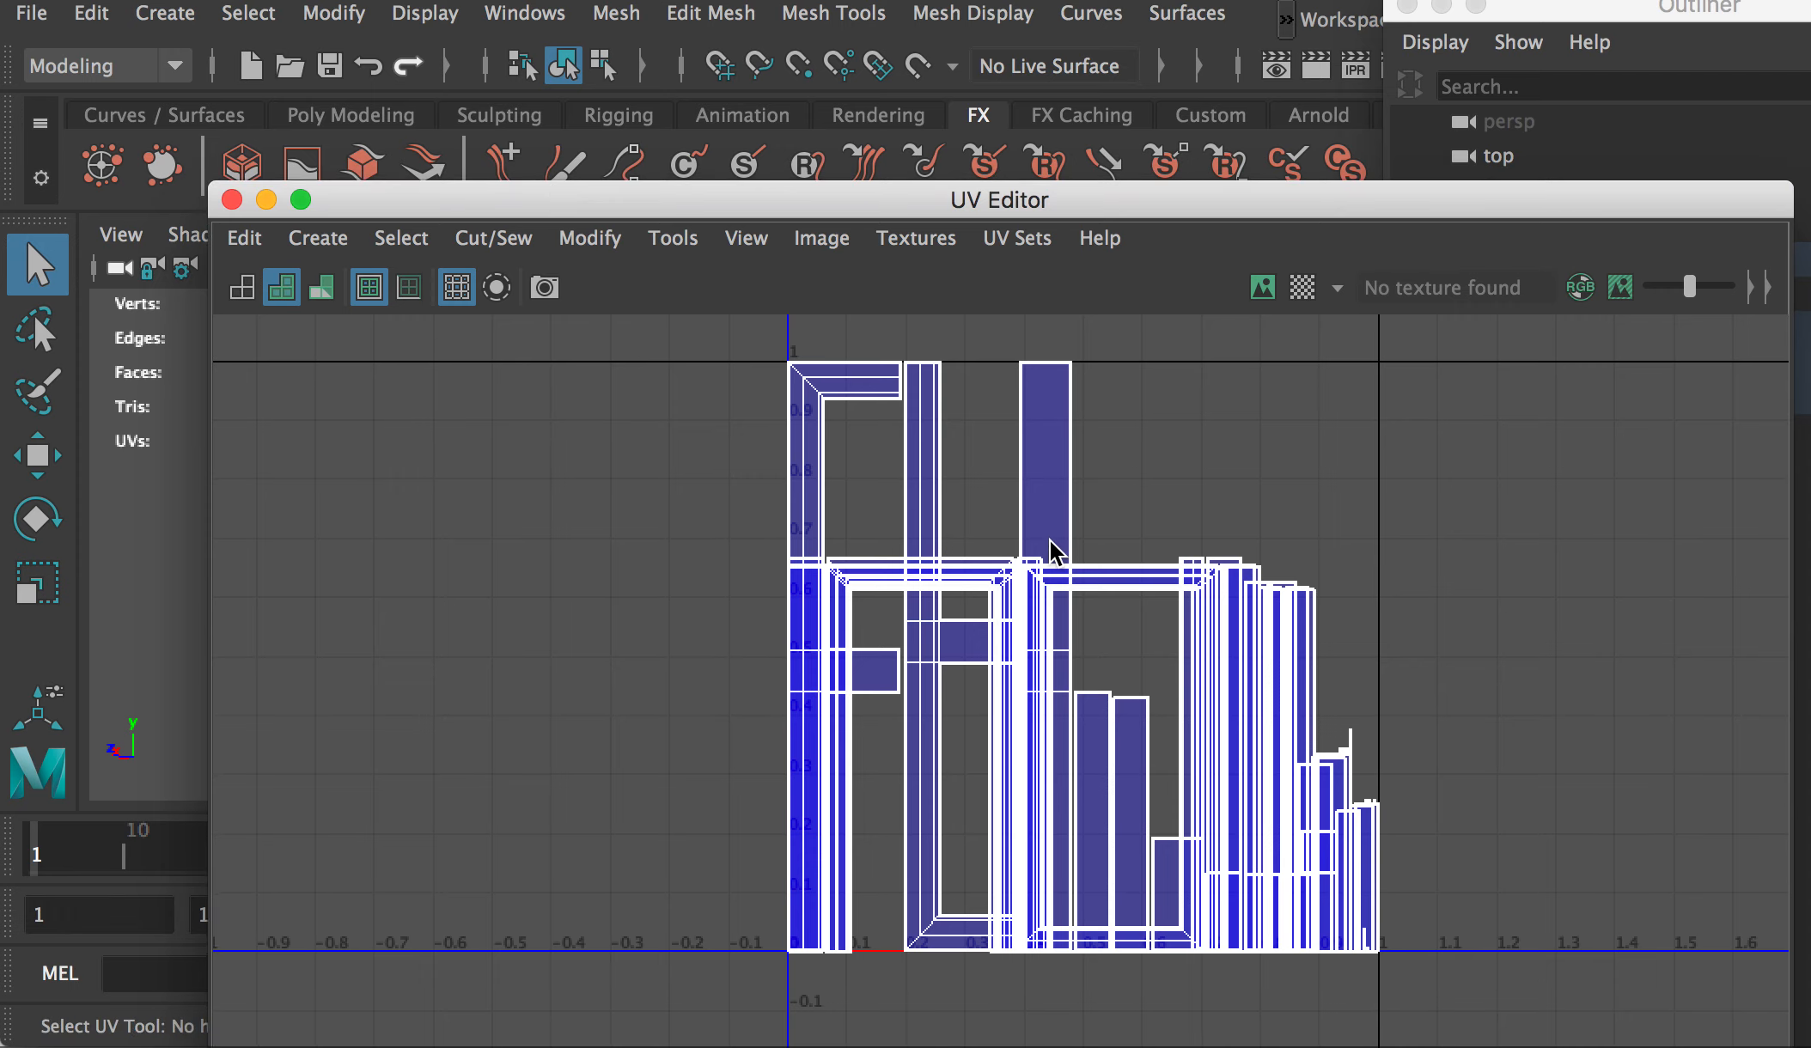
{"action": "left_click_drag", "start_coordinate": [930, 209], "coordinate": [912, 271]}
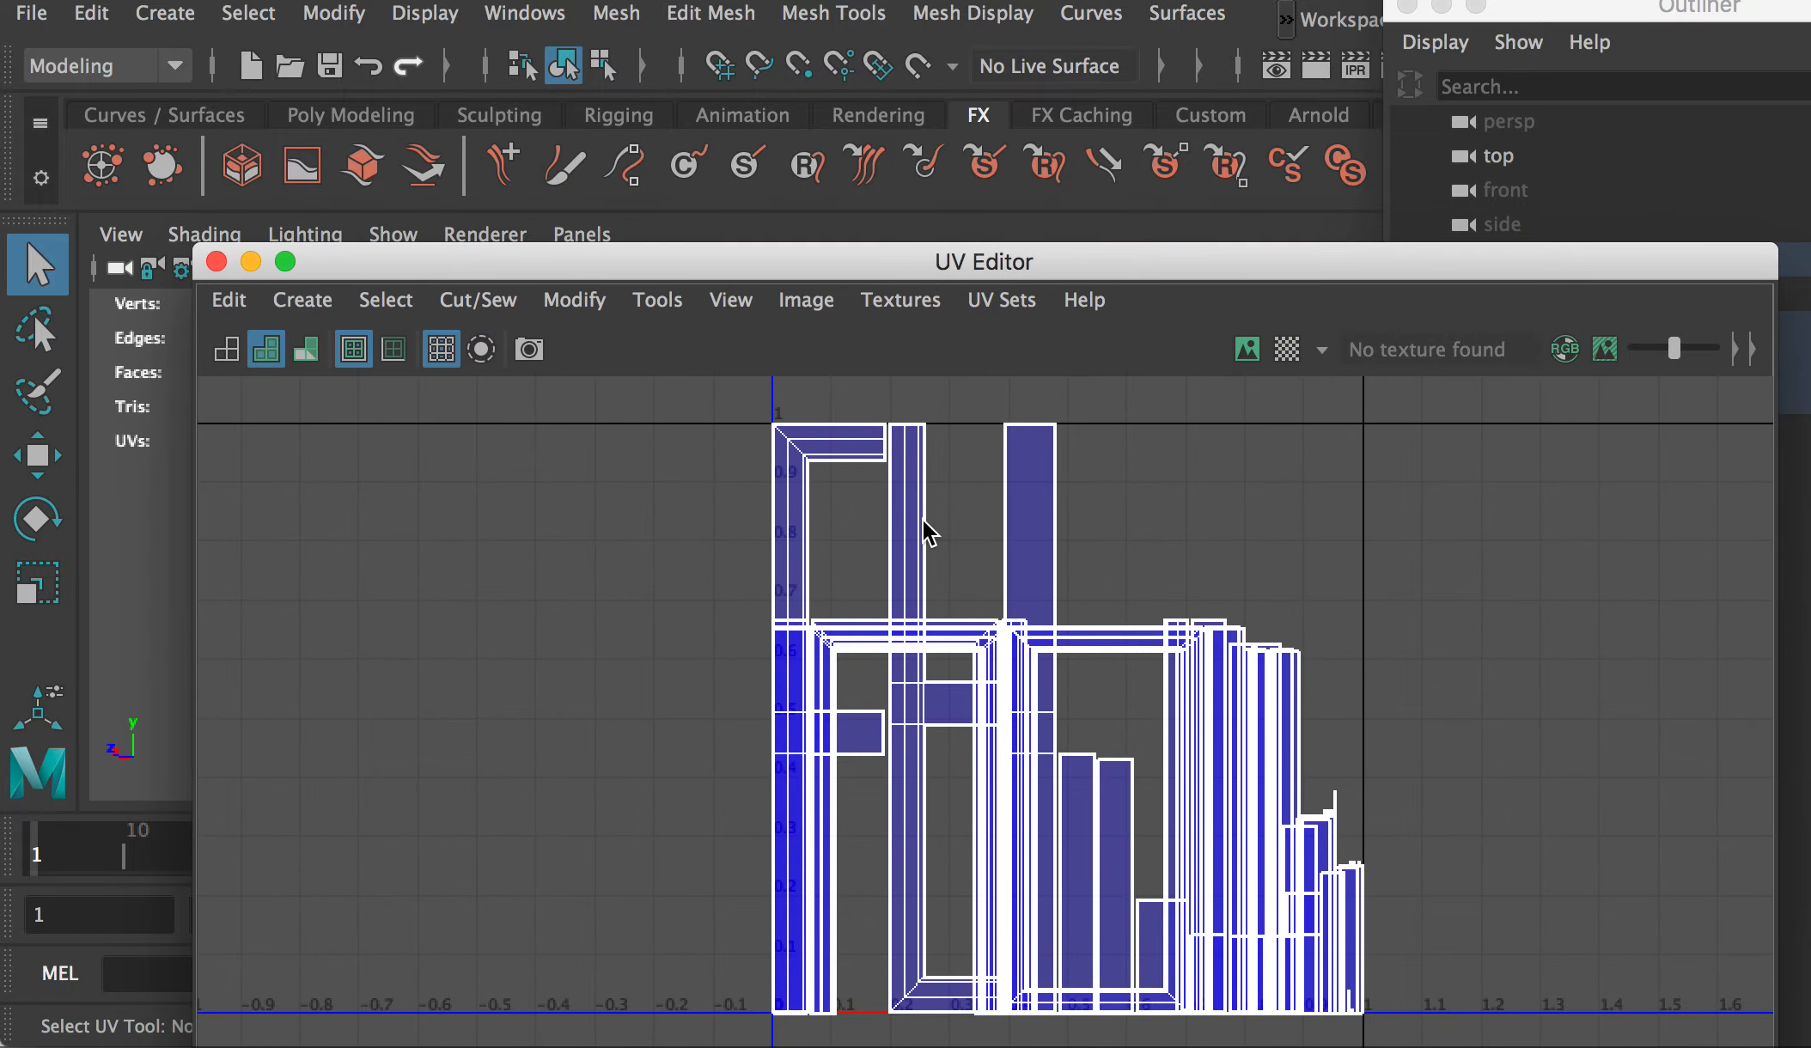
{"action": "left_click_drag", "start_coordinate": [820, 266], "coordinate": [863, 615]}
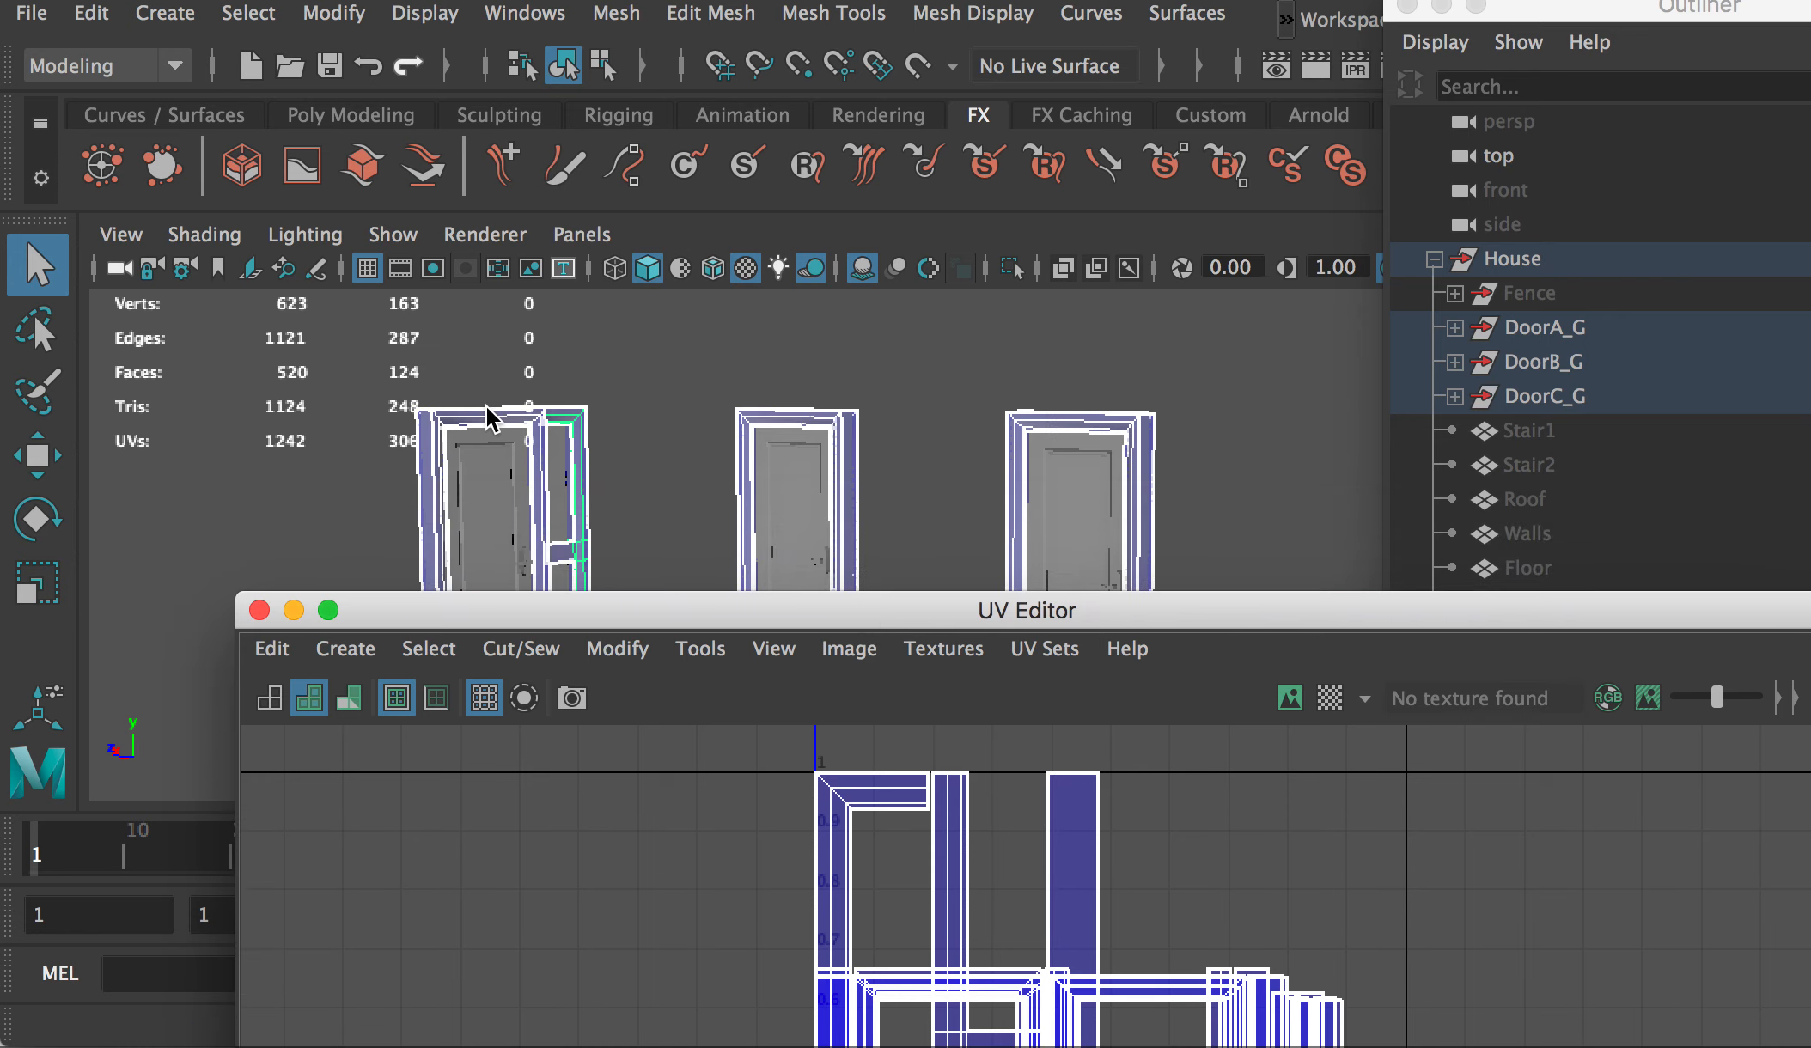
{"action": "left_click_drag", "start_coordinate": [1058, 593], "coordinate": [1019, 238]}
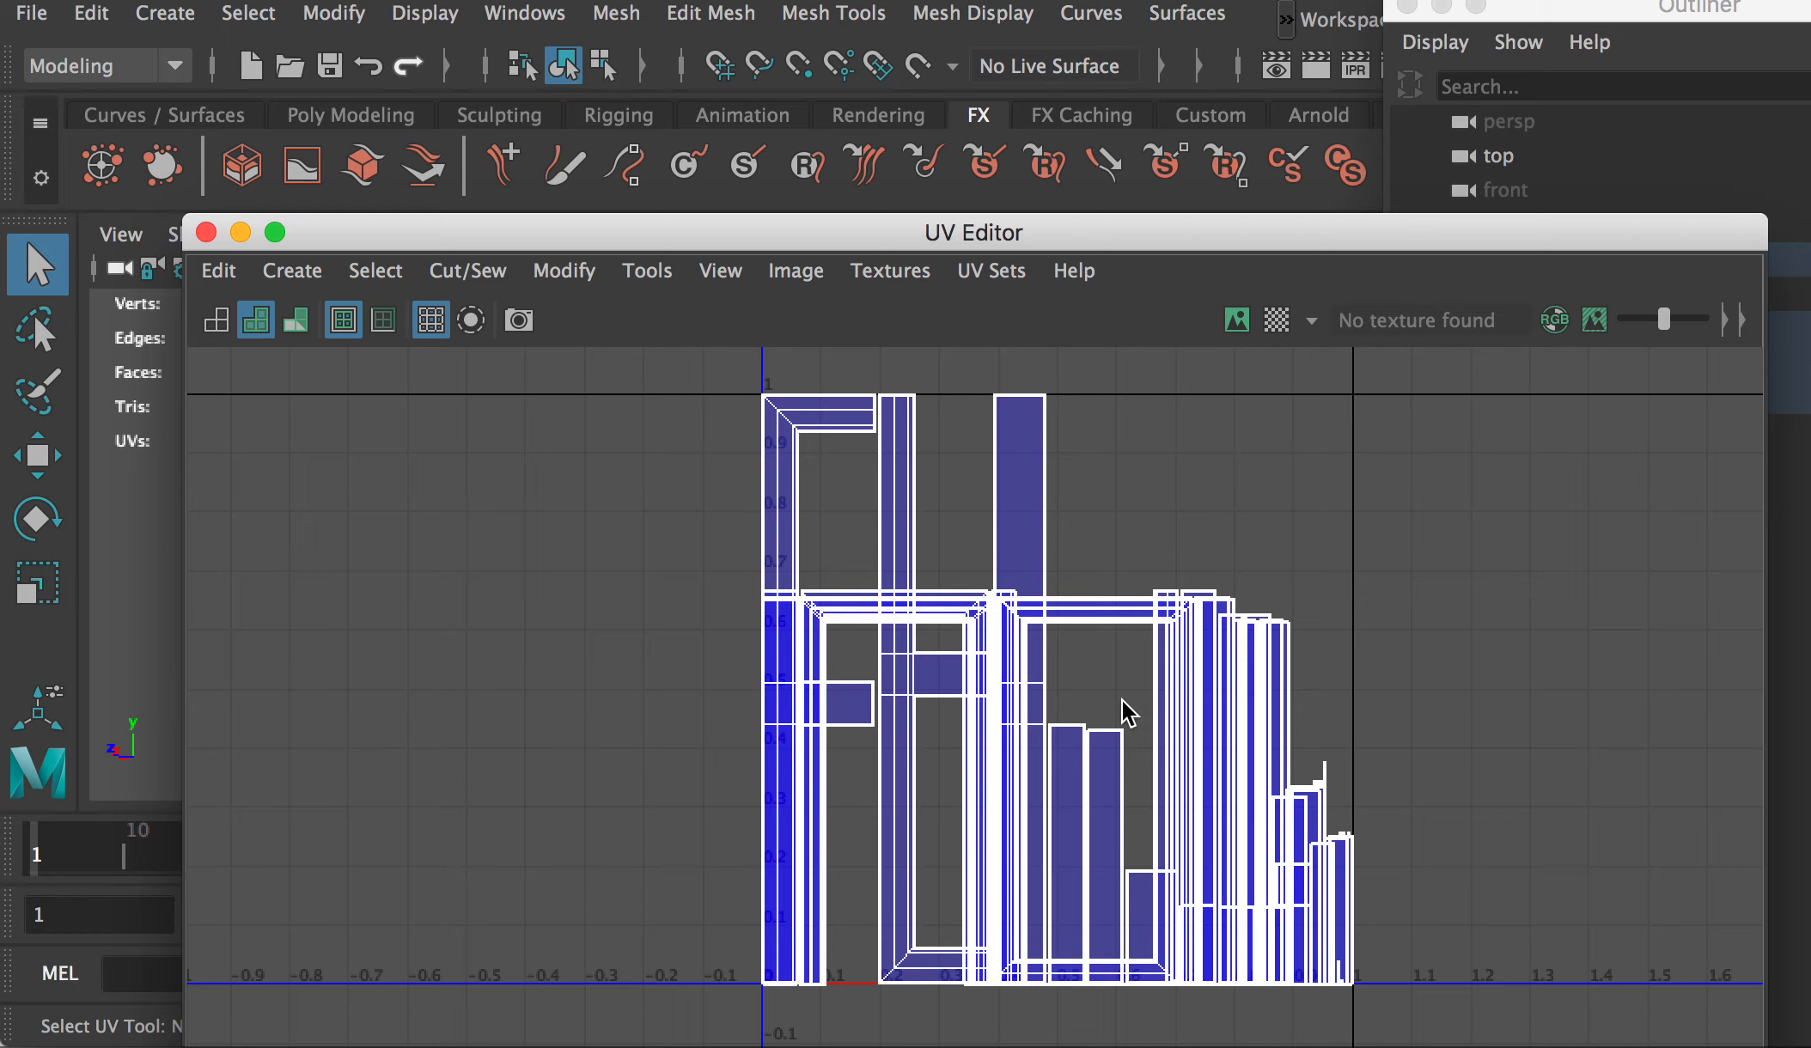
{"action": "left_click_drag", "start_coordinate": [984, 227], "coordinate": [1053, 302]}
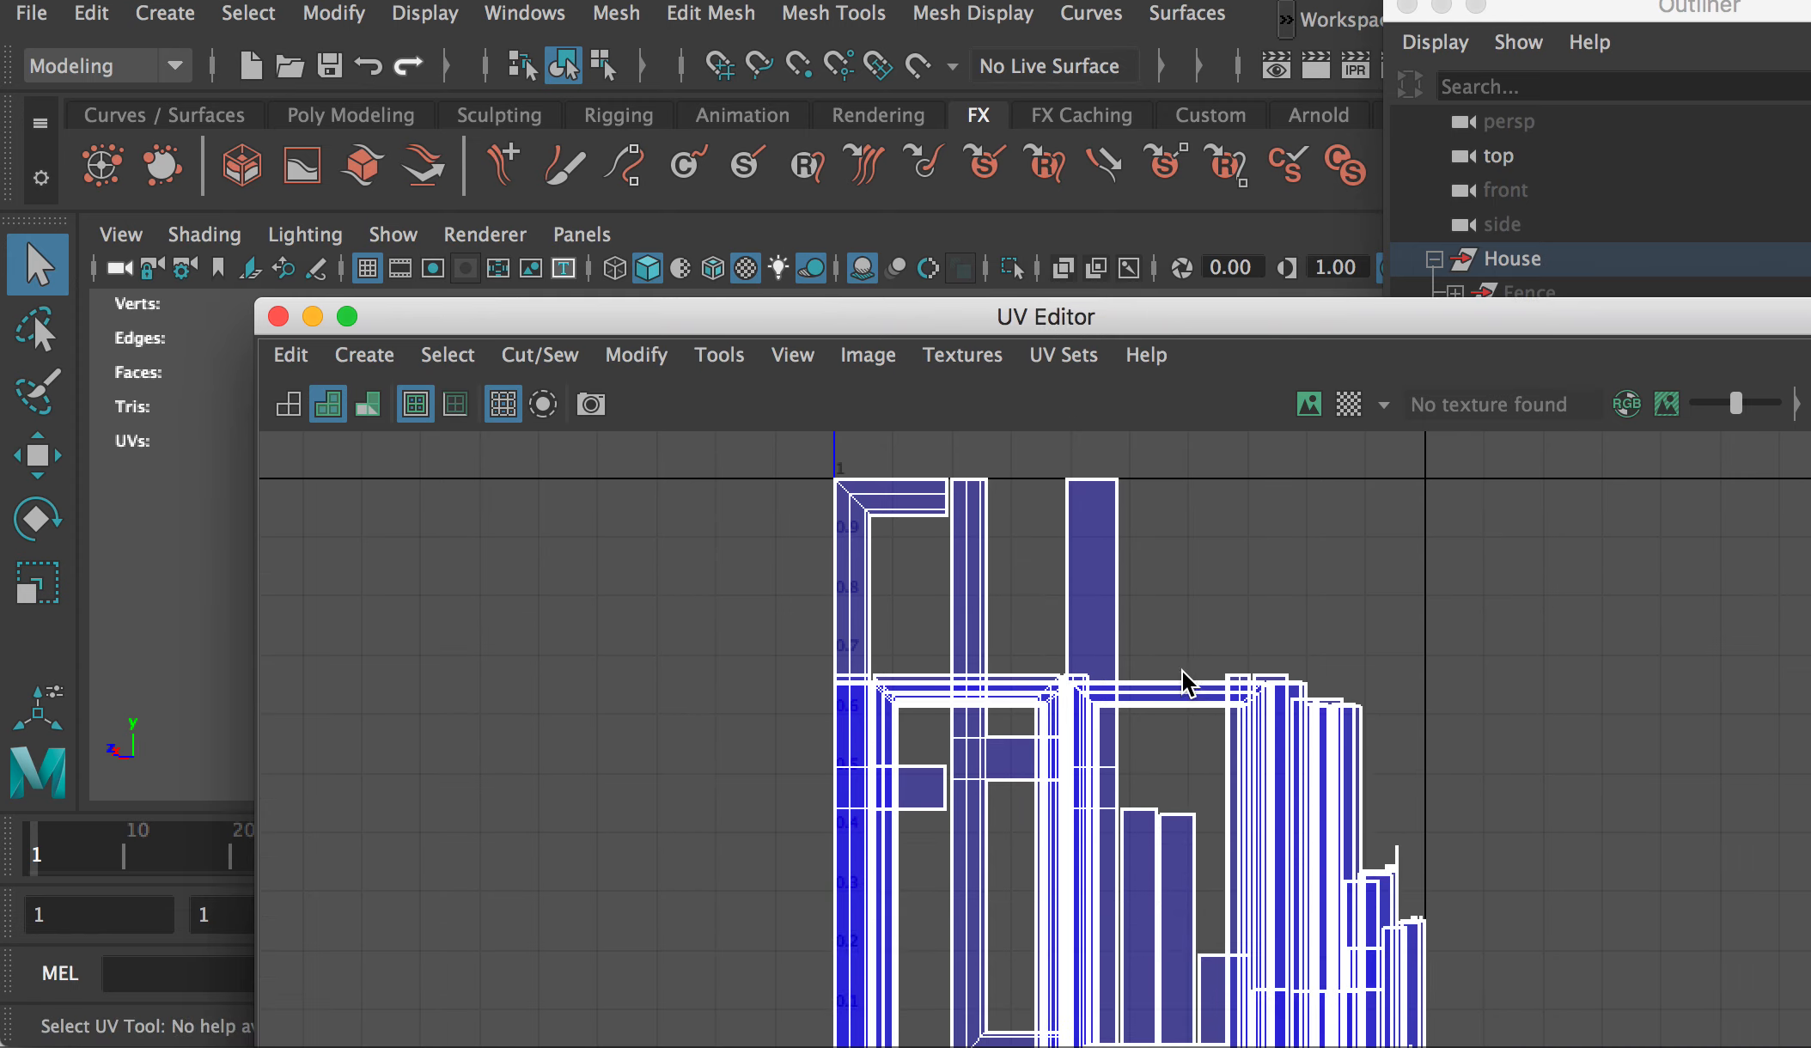
{"action": "left_click_drag", "start_coordinate": [1147, 327], "coordinate": [1193, 227]}
{"action": "left_click", "coordinate": [696, 259]}
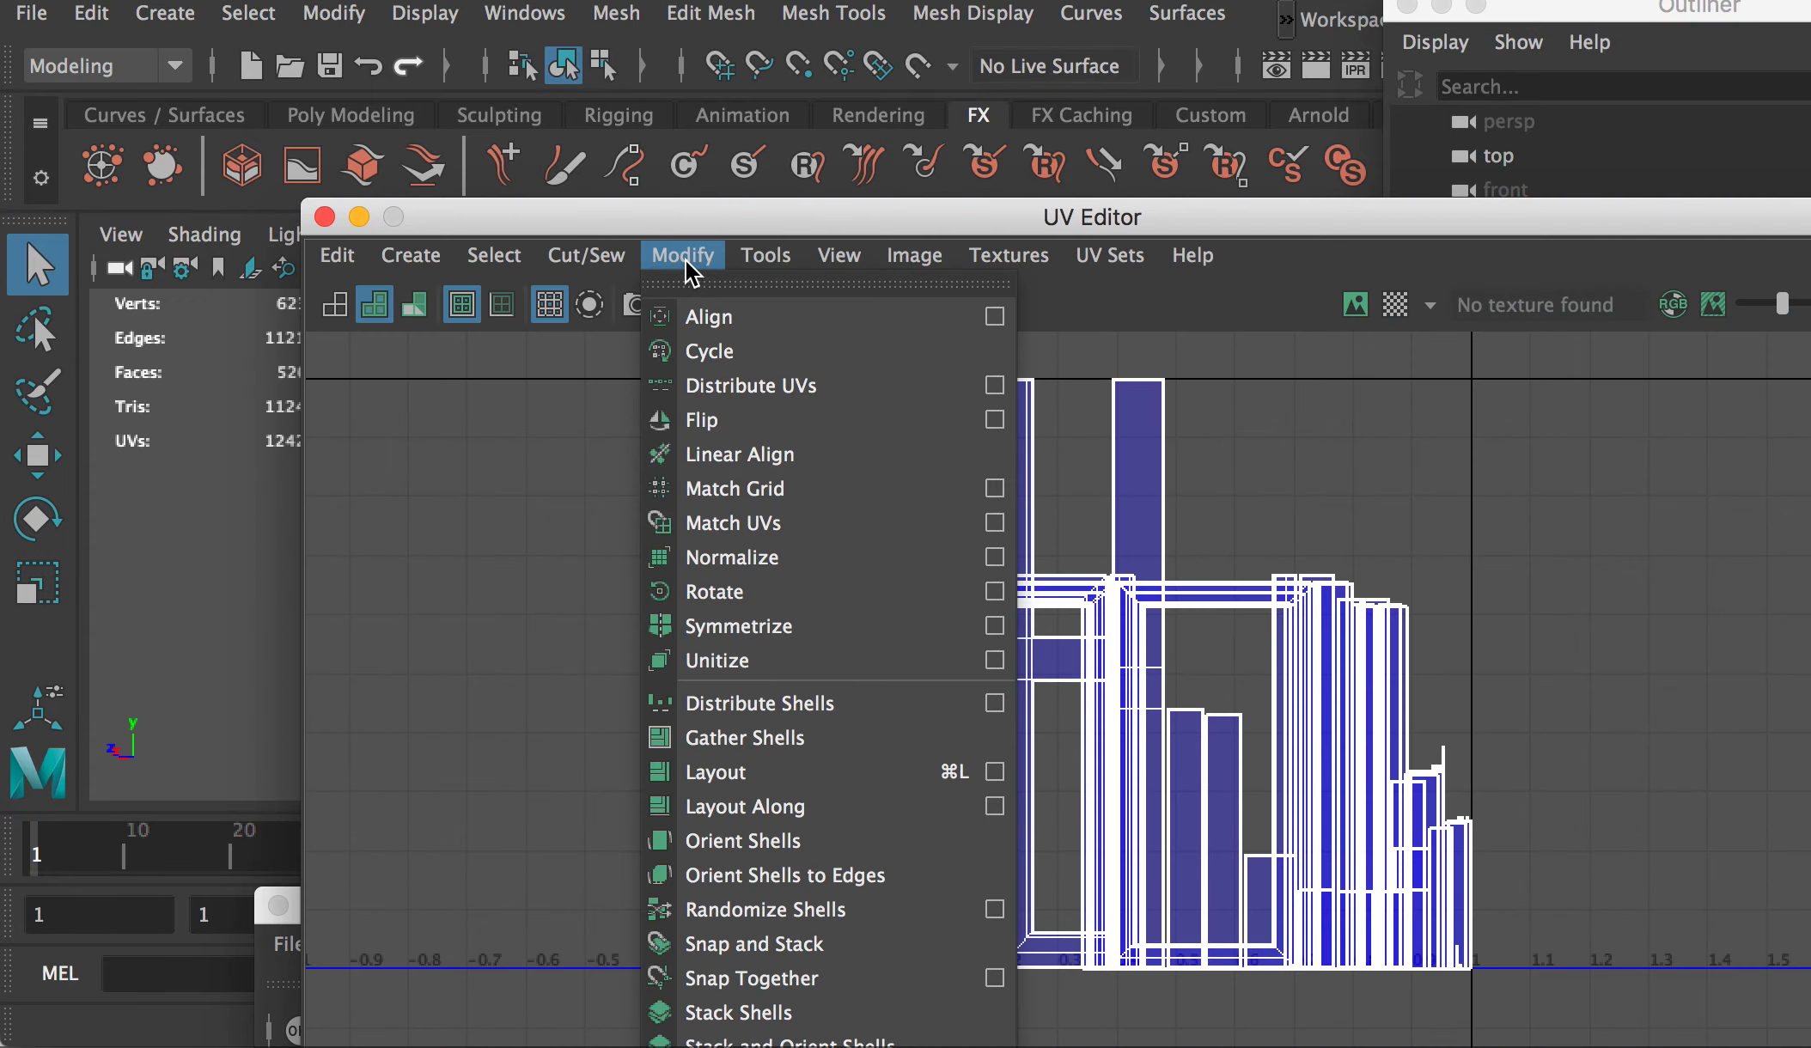
{"action": "left_click", "coordinate": [984, 772]}
{"action": "left_click", "coordinate": [1084, 139]}
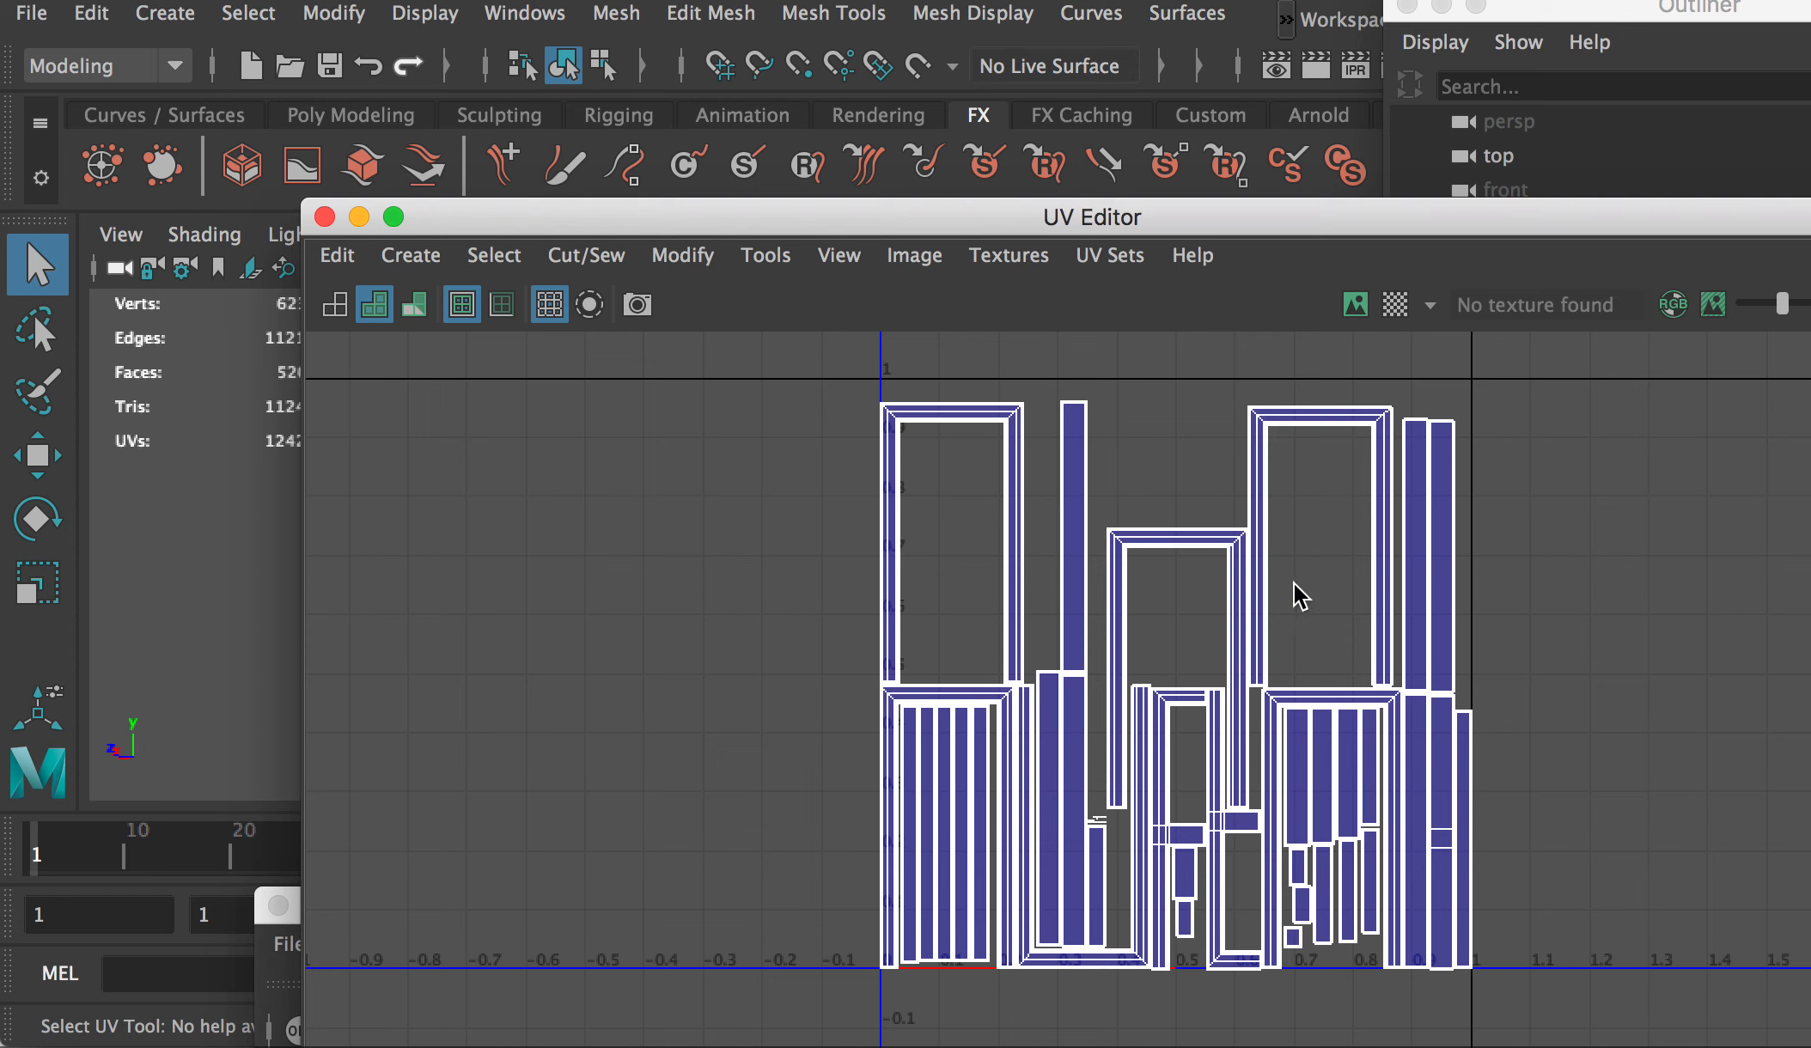
Step: Return to object selection and select DoorC's door panel to view its UV shells
{"action": "left_click_drag", "start_coordinate": [934, 204], "coordinate": [931, 526]}
{"action": "left_click_drag", "start_coordinate": [1141, 538], "coordinate": [971, 256]}
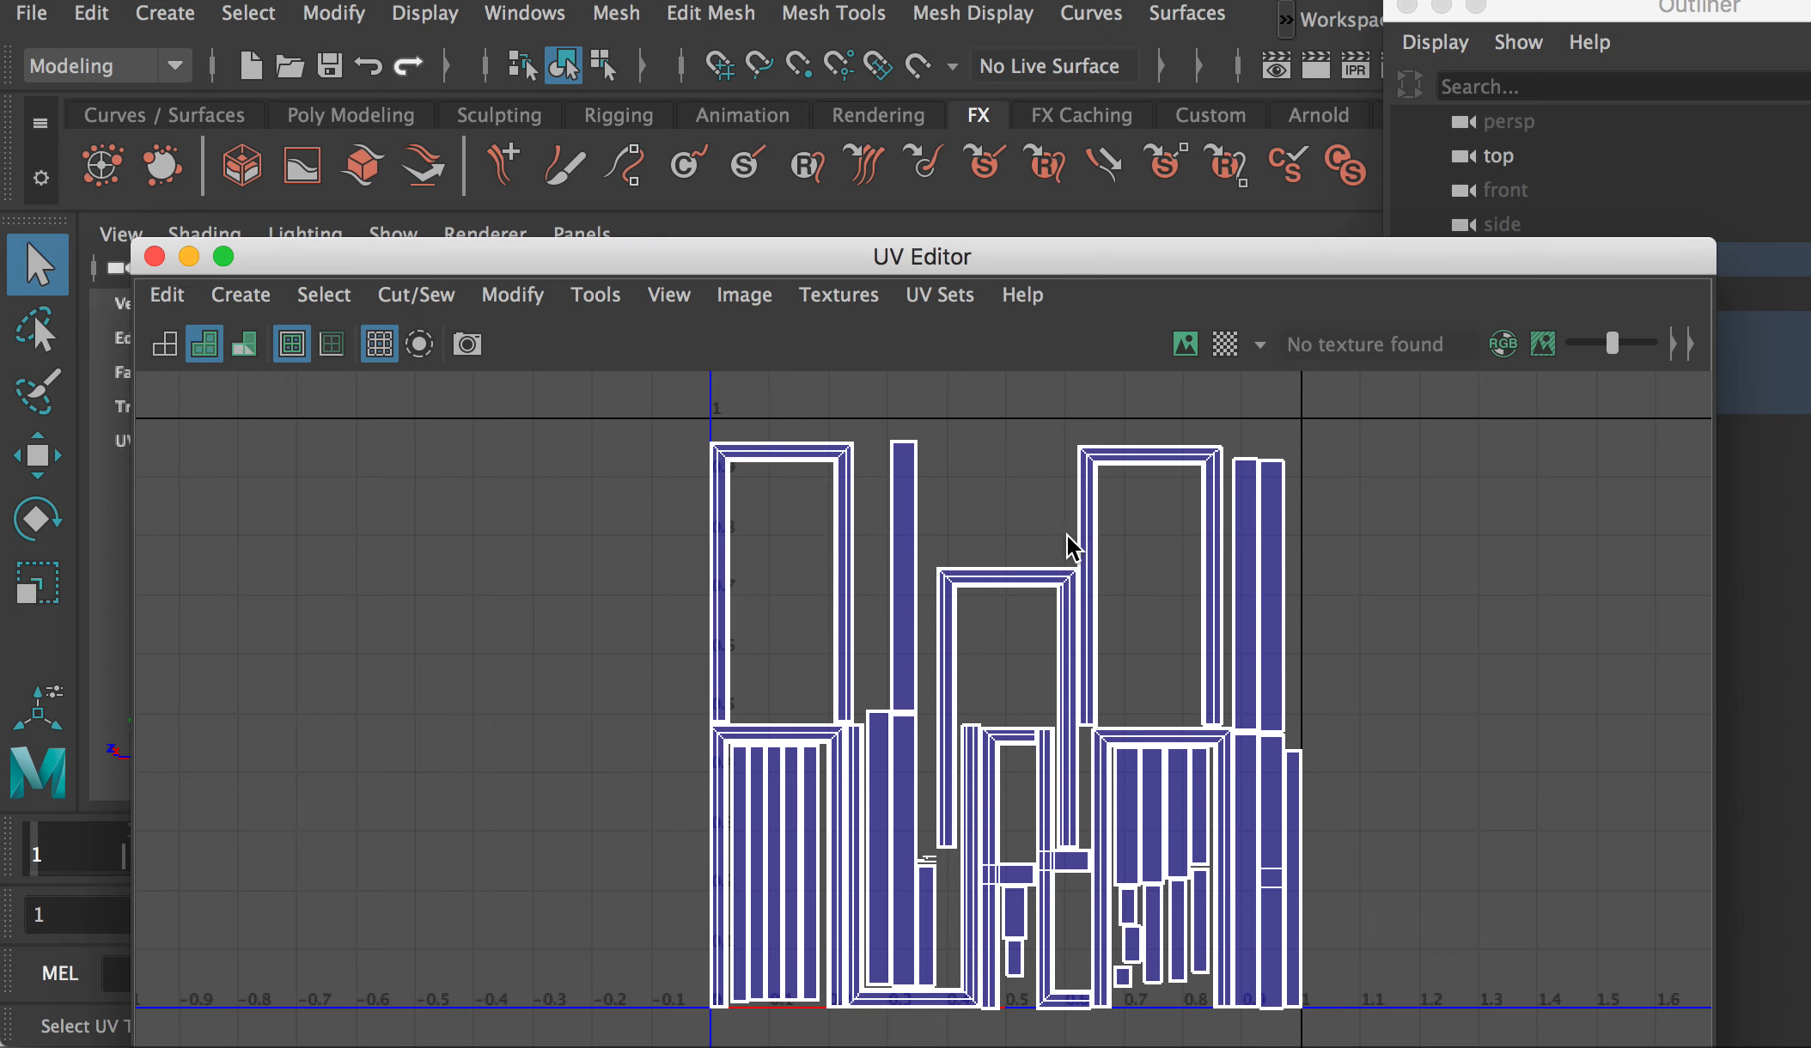
{"action": "left_click_drag", "start_coordinate": [935, 257], "coordinate": [1043, 978]}
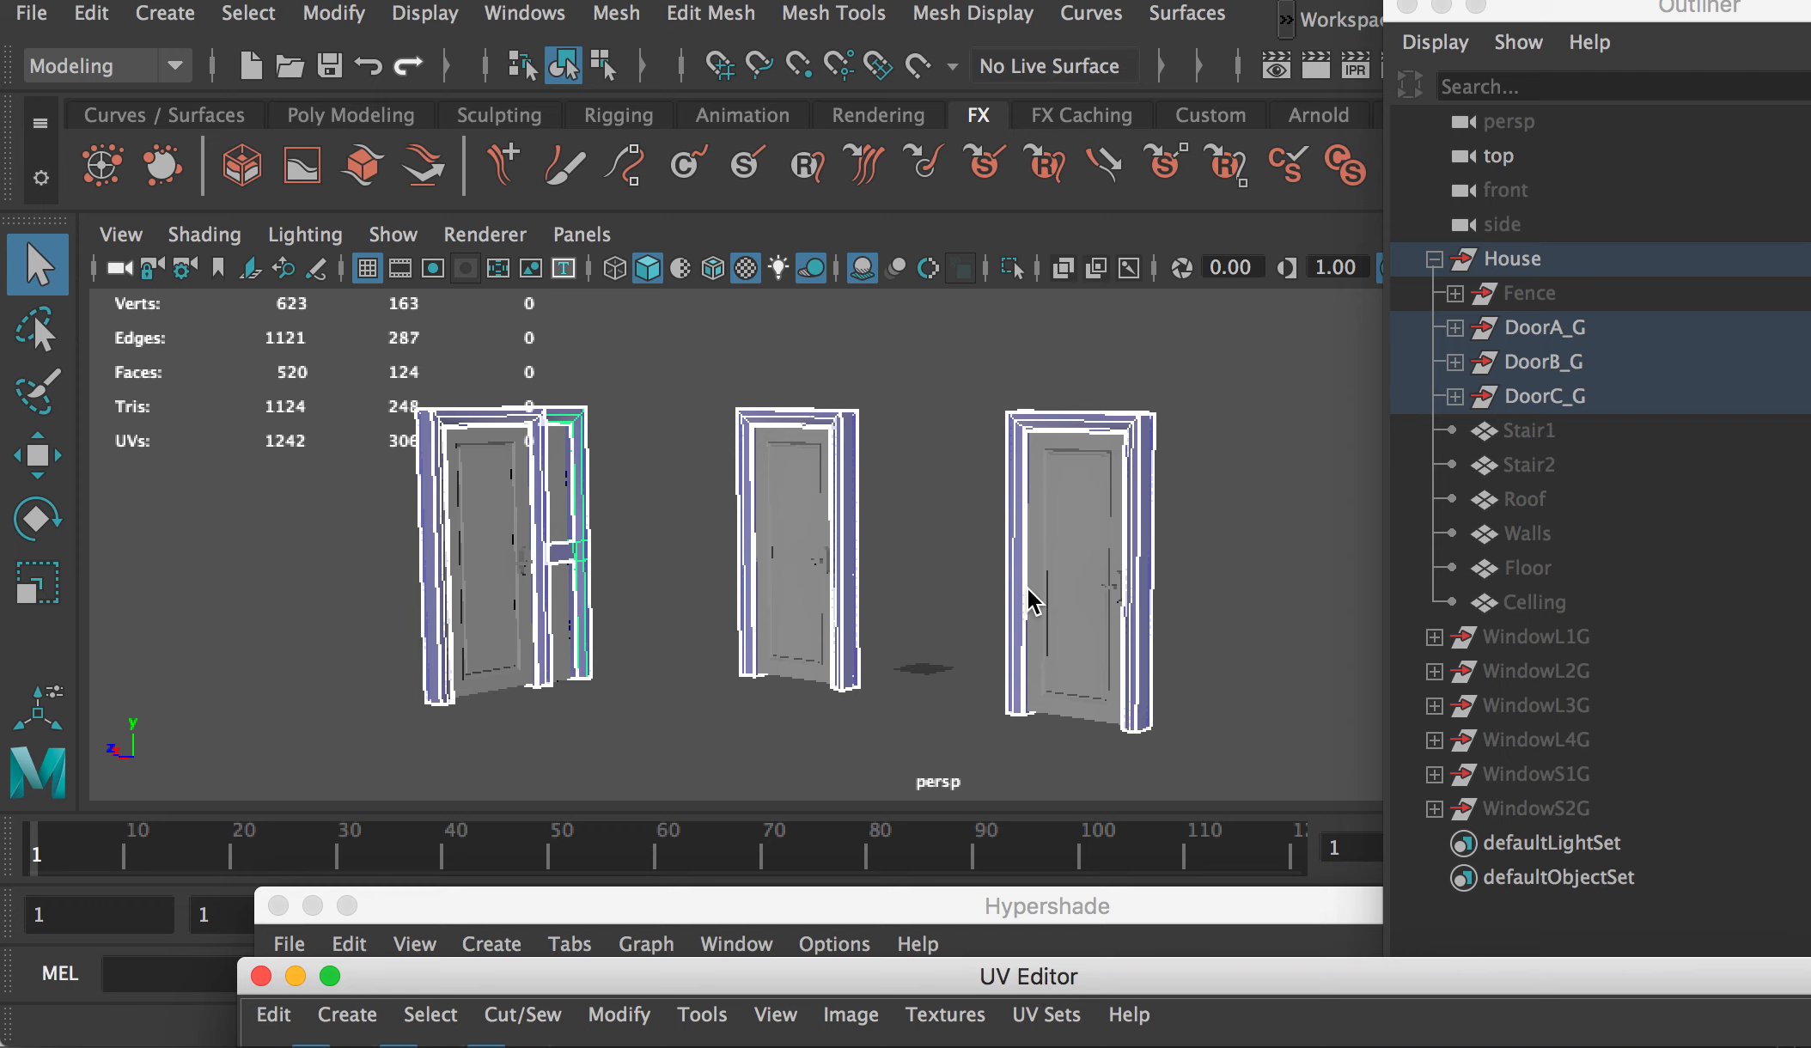
{"action": "right_click_drag", "start_coordinate": [1054, 436], "coordinate": [1173, 387]}
{"action": "left_click", "coordinate": [1095, 483]}
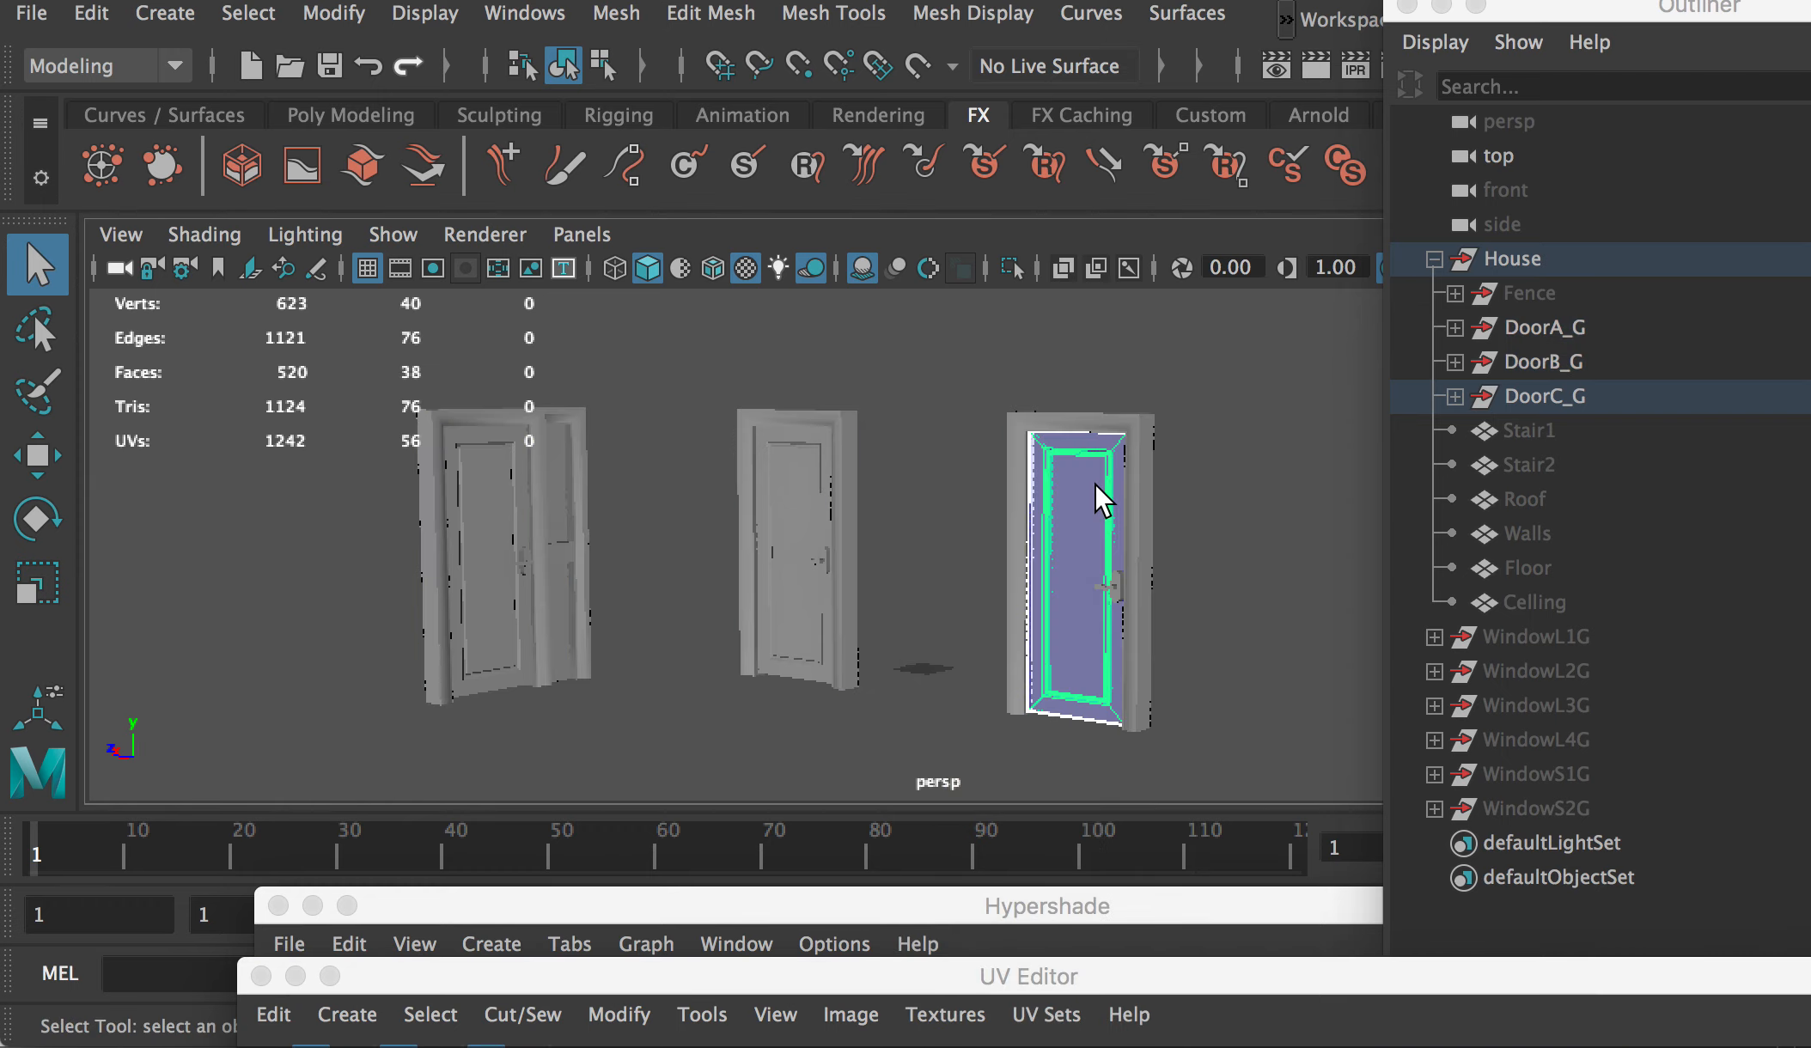
{"action": "left_click_drag", "start_coordinate": [1125, 975], "coordinate": [1045, 640]}
Step: Select DoorC's outer frame and examine its bevelled upper corner from close up
{"action": "left_click", "coordinate": [1138, 328]}
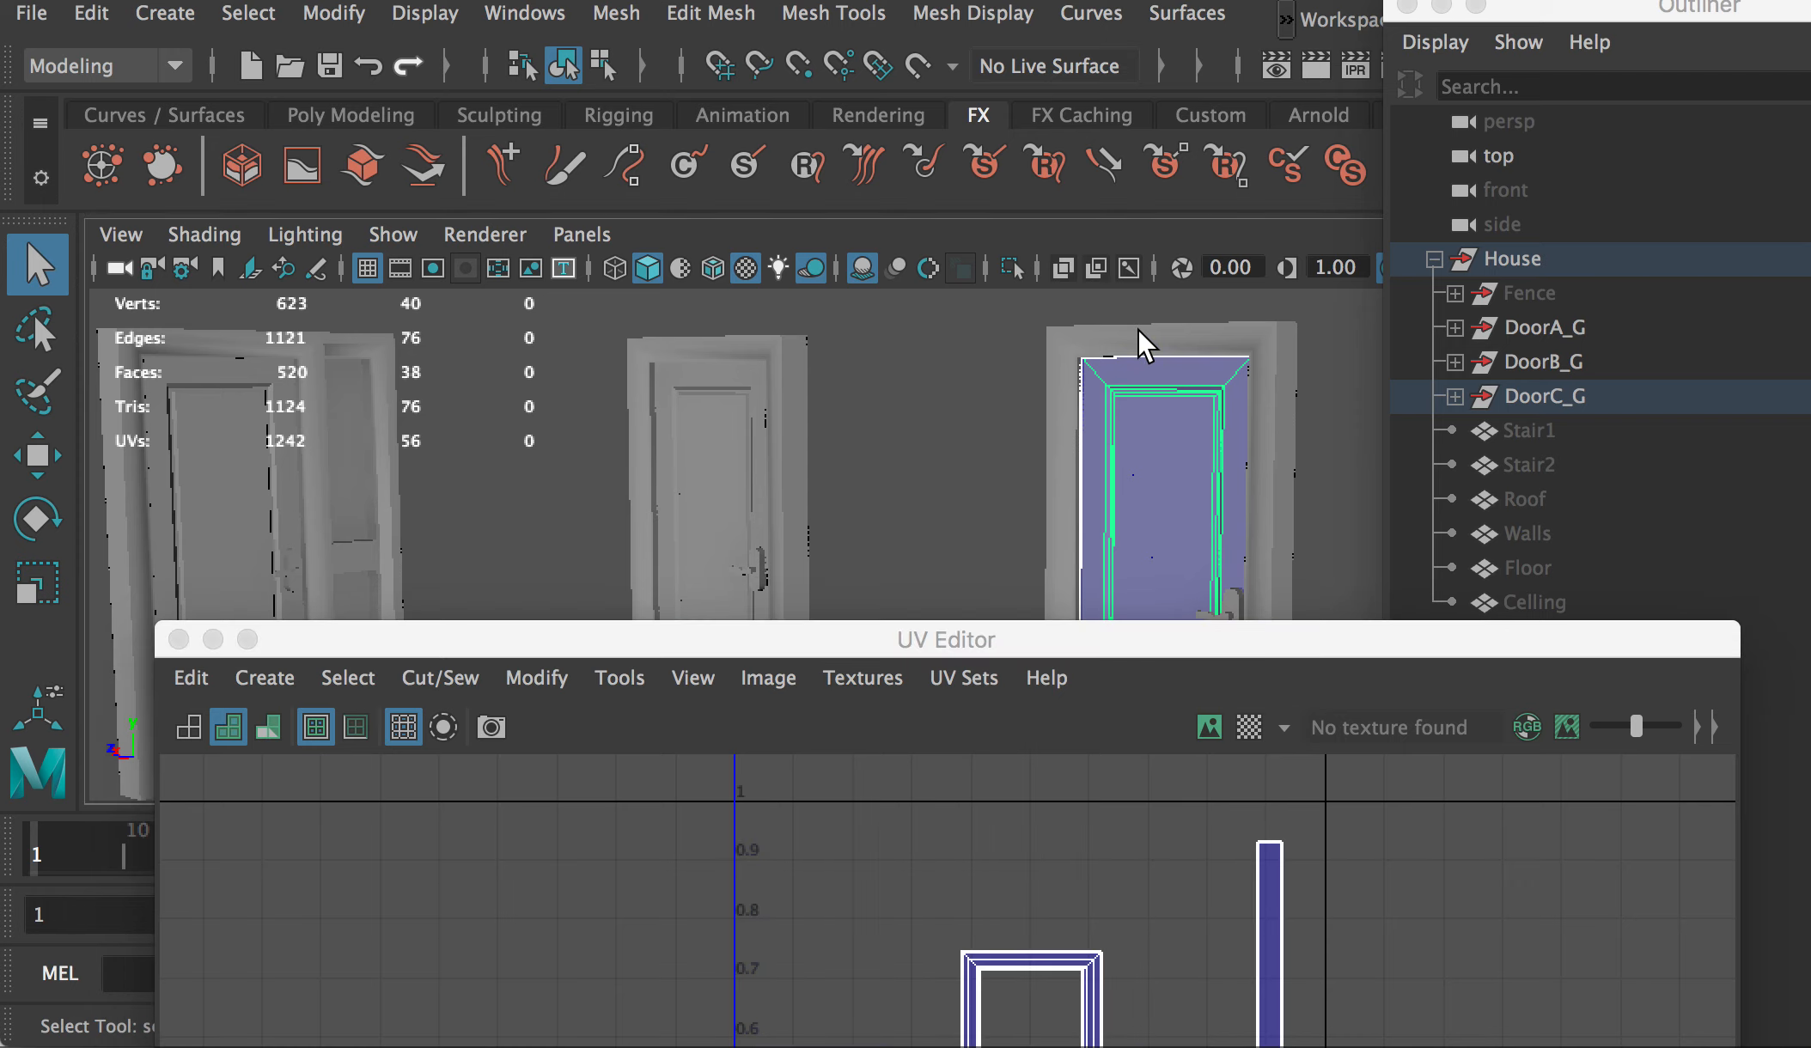
{"action": "left_click_drag", "start_coordinate": [1119, 343], "coordinate": [969, 419], "text": "alt"}
{"action": "right_click_drag", "start_coordinate": [763, 334], "coordinate": [1277, 635], "text": "alt"}
{"action": "middle_click_drag", "start_coordinate": [1277, 634], "coordinate": [845, 457], "text": "alt"}
{"action": "scroll", "coordinate": [866, 351], "scroll_direction": "down", "scroll_amount": 3}
{"action": "left_click_drag", "start_coordinate": [844, 458], "coordinate": [746, 383], "text": "alt"}
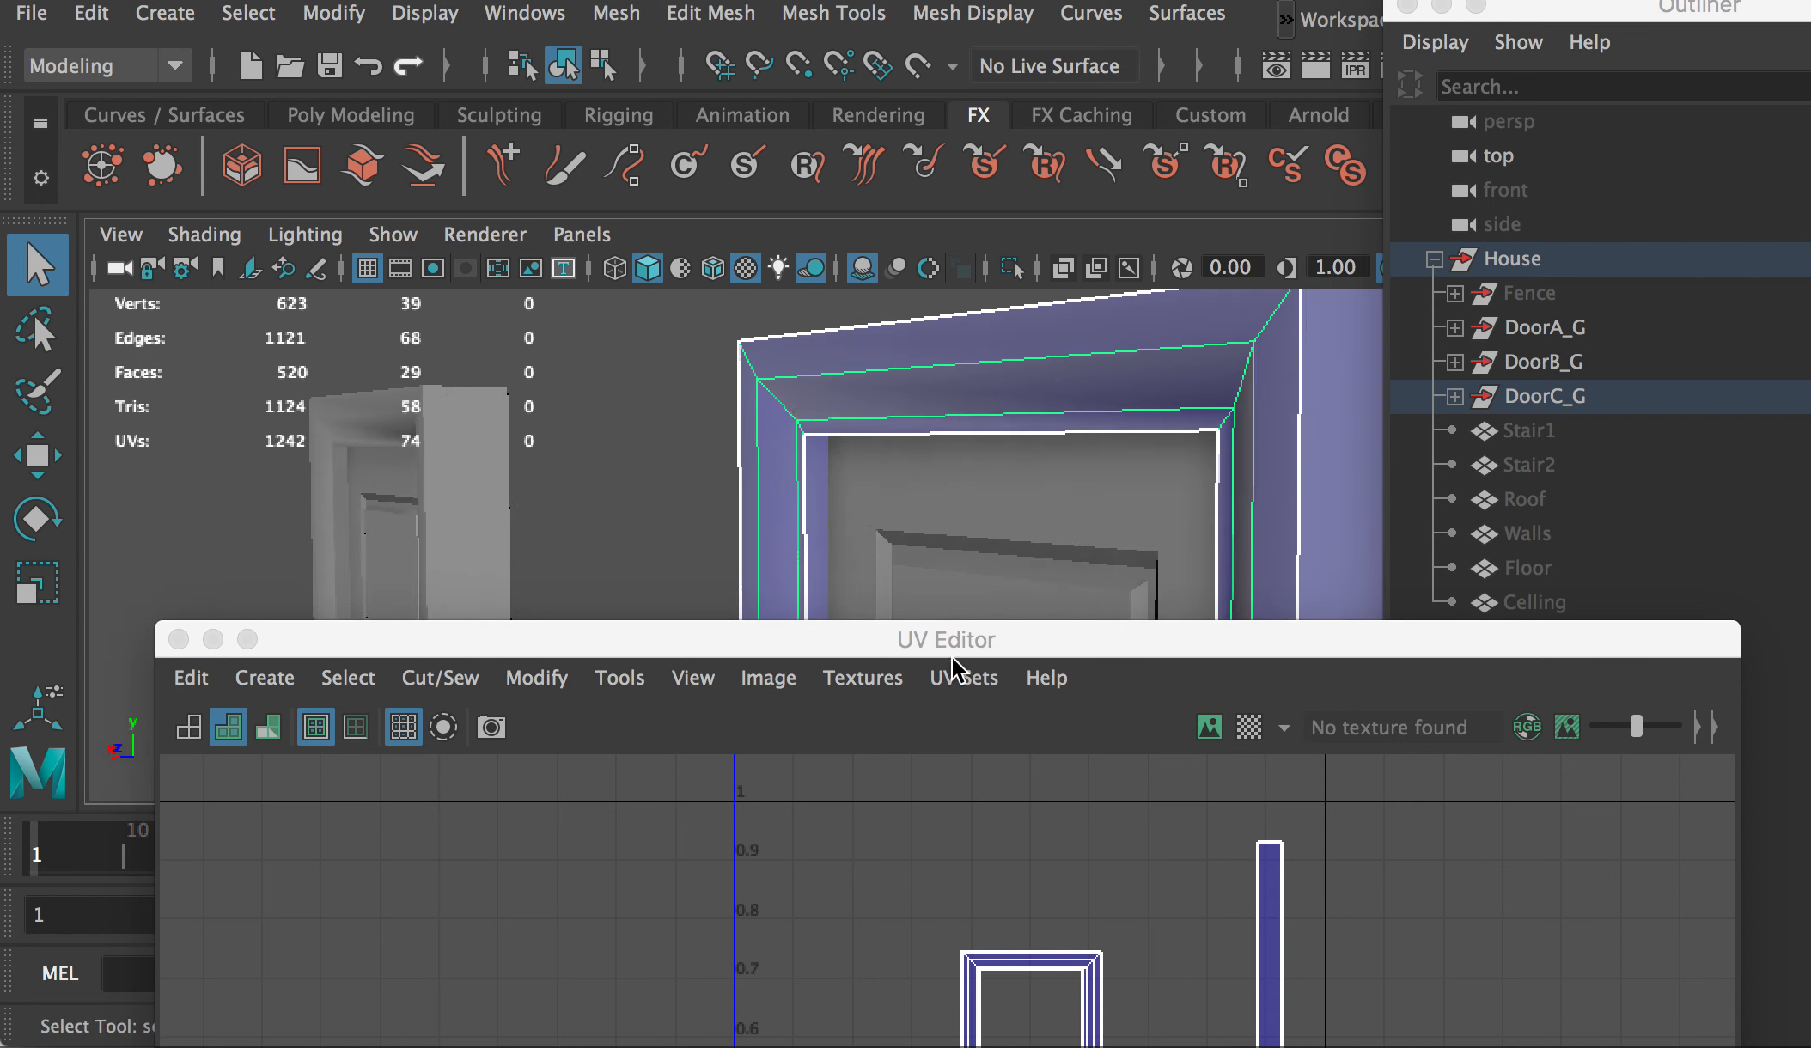
{"action": "left_click_drag", "start_coordinate": [900, 637], "coordinate": [910, 758]}
{"action": "middle_click_drag", "start_coordinate": [857, 655], "coordinate": [724, 461], "text": "alt"}
Step: Select the extra frame beside DoorA and examine its upper corner and its UV shells from close up
{"action": "left_click", "coordinate": [601, 591]}
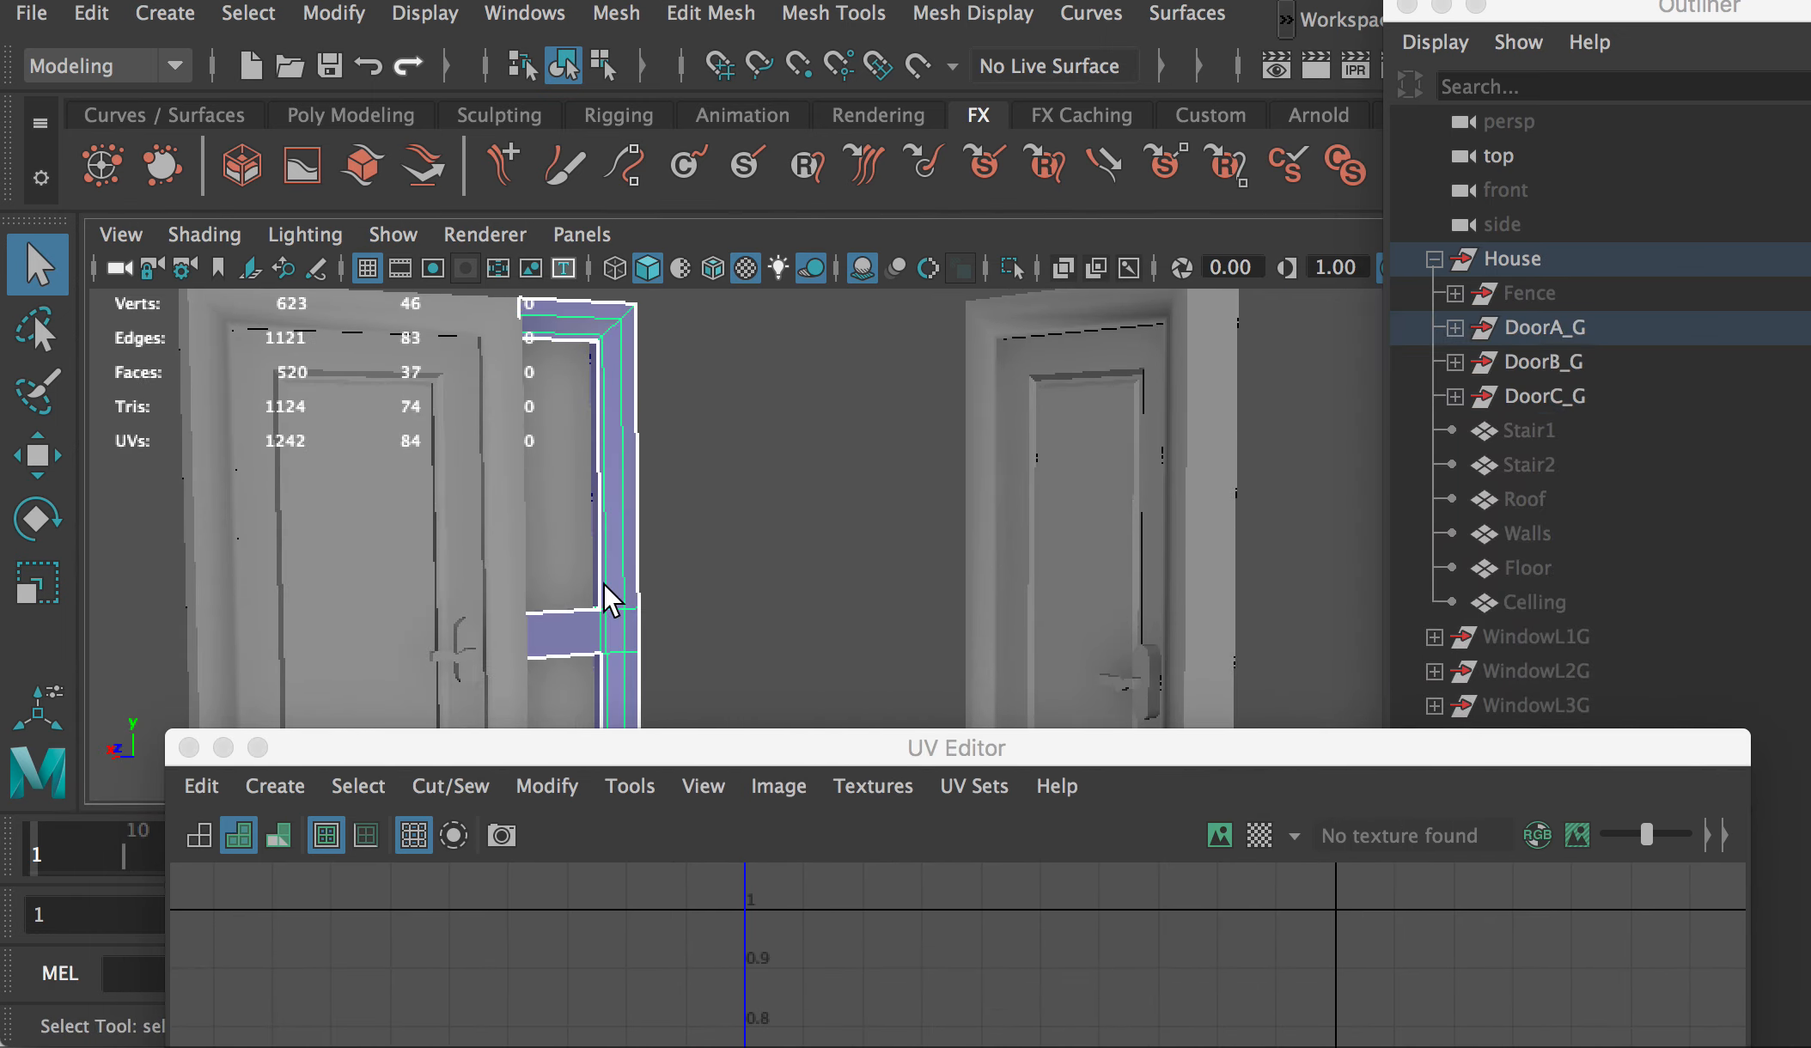
{"action": "key", "text": "f"}
{"action": "left_click_drag", "start_coordinate": [638, 654], "coordinate": [1130, 409], "text": "alt"}
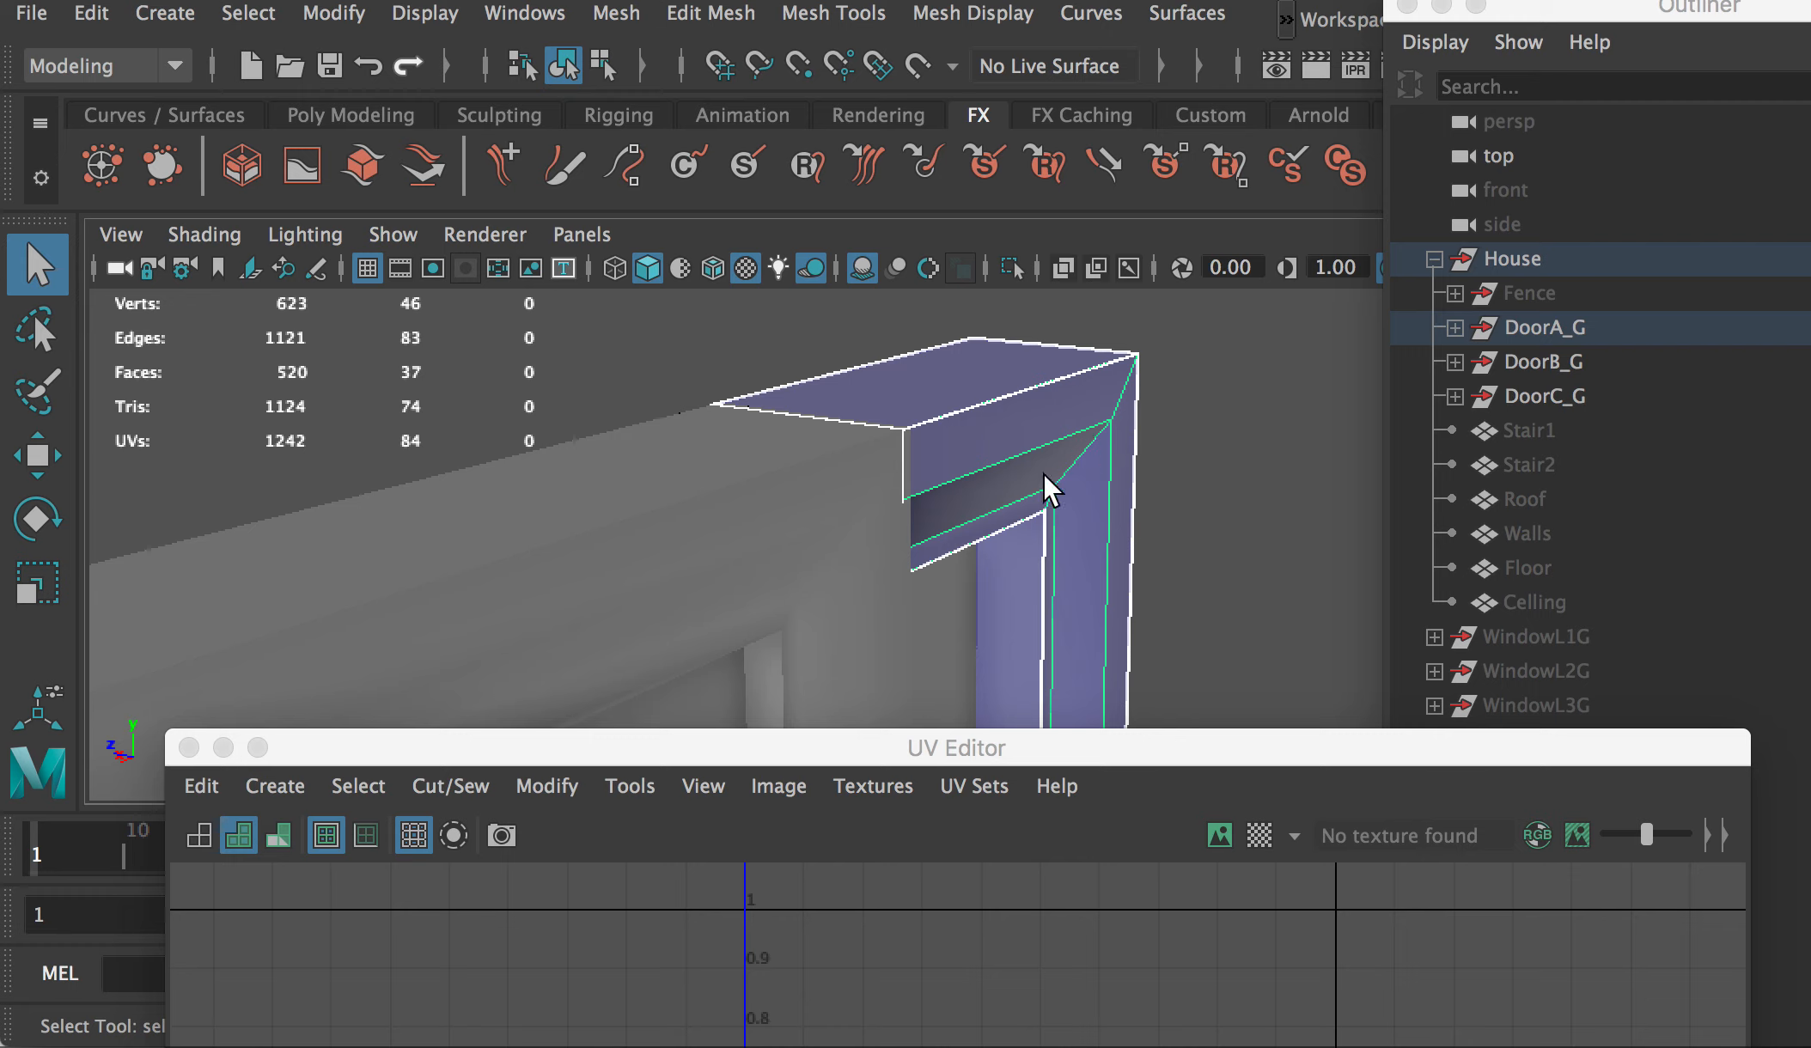
{"action": "left_click_drag", "start_coordinate": [1039, 466], "coordinate": [1068, 451], "text": "alt"}
{"action": "left_click_drag", "start_coordinate": [1204, 625], "coordinate": [936, 617], "text": "alt"}
{"action": "middle_click_drag", "start_coordinate": [936, 617], "coordinate": [986, 639], "text": "alt"}
{"action": "left_click_drag", "start_coordinate": [1022, 748], "coordinate": [1132, 198]}
{"action": "scroll", "coordinate": [1217, 719], "scroll_direction": "up", "scroll_amount": 5}
Step: Try unfolding all UVs of the extra frame beside DoorA with unselected UVs pinned, and undo the unfold
{"action": "right_click_drag", "start_coordinate": [1164, 655], "coordinate": [1297, 654]}
{"action": "left_click_drag", "start_coordinate": [936, 396], "coordinate": [1657, 990]}
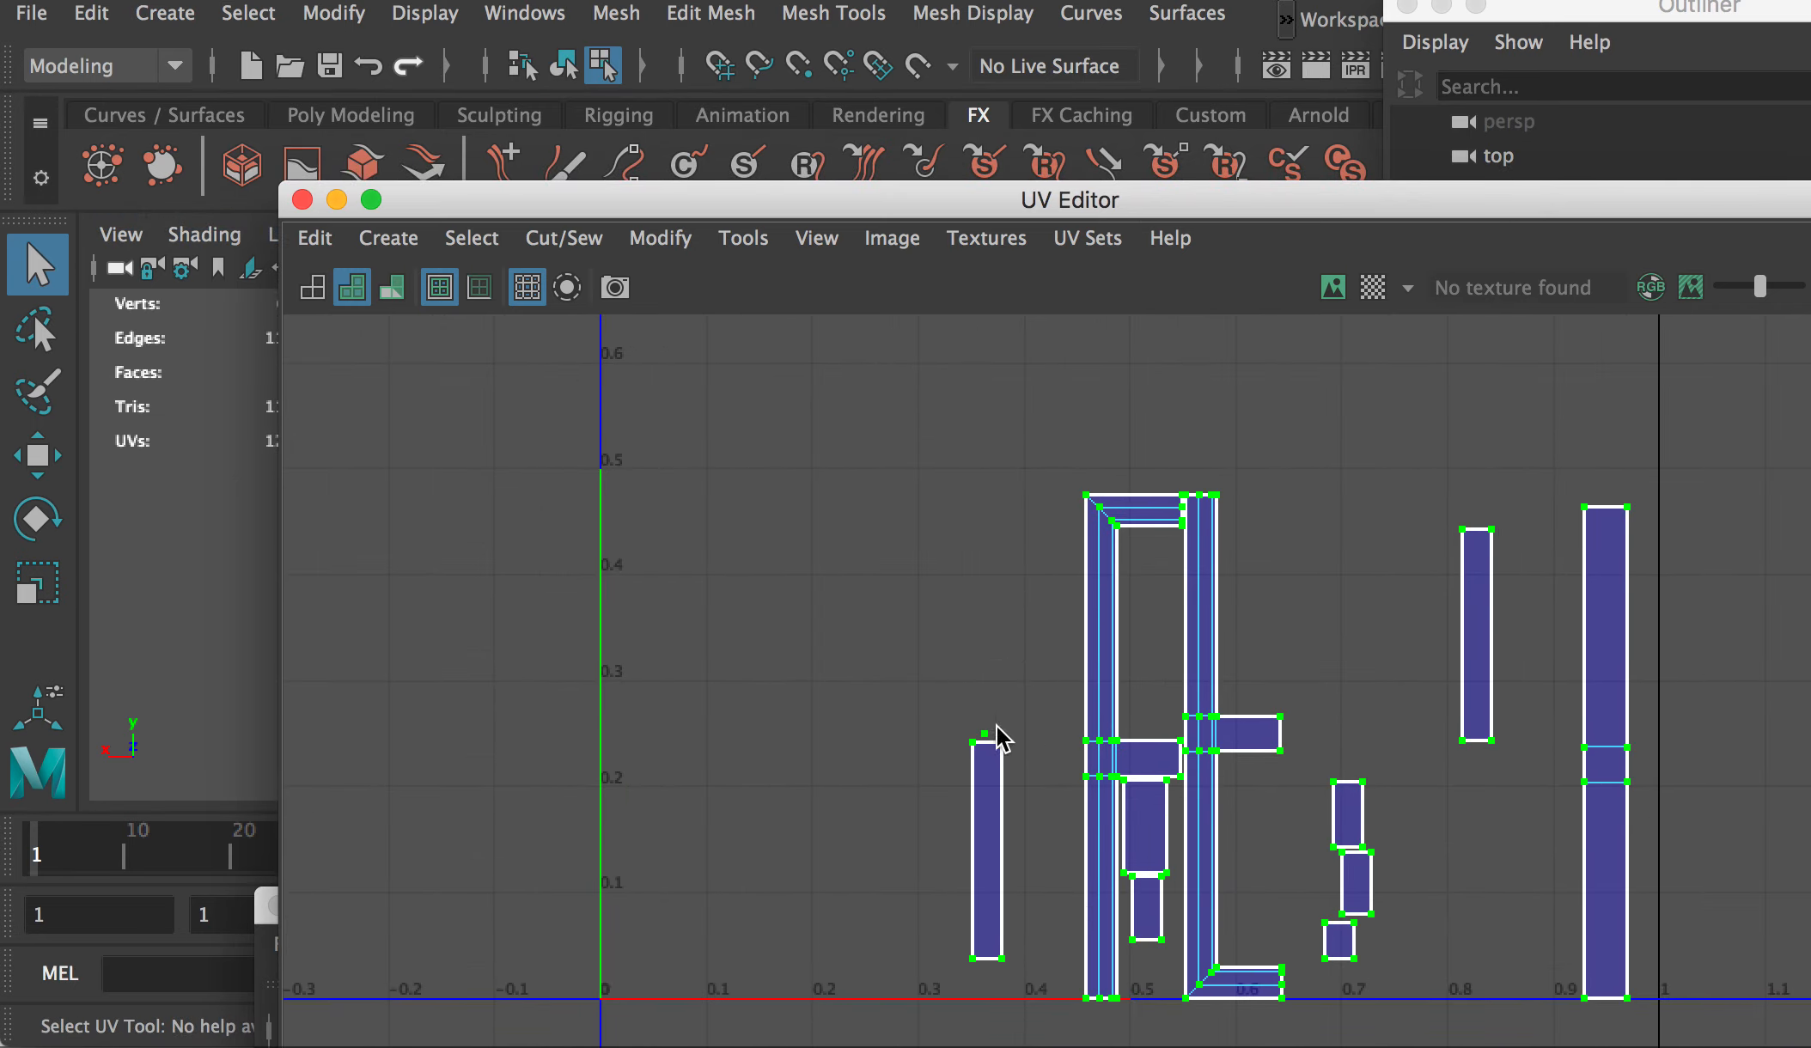
{"action": "right_click_drag", "start_coordinate": [761, 580], "coordinate": [549, 580], "text": "shift"}
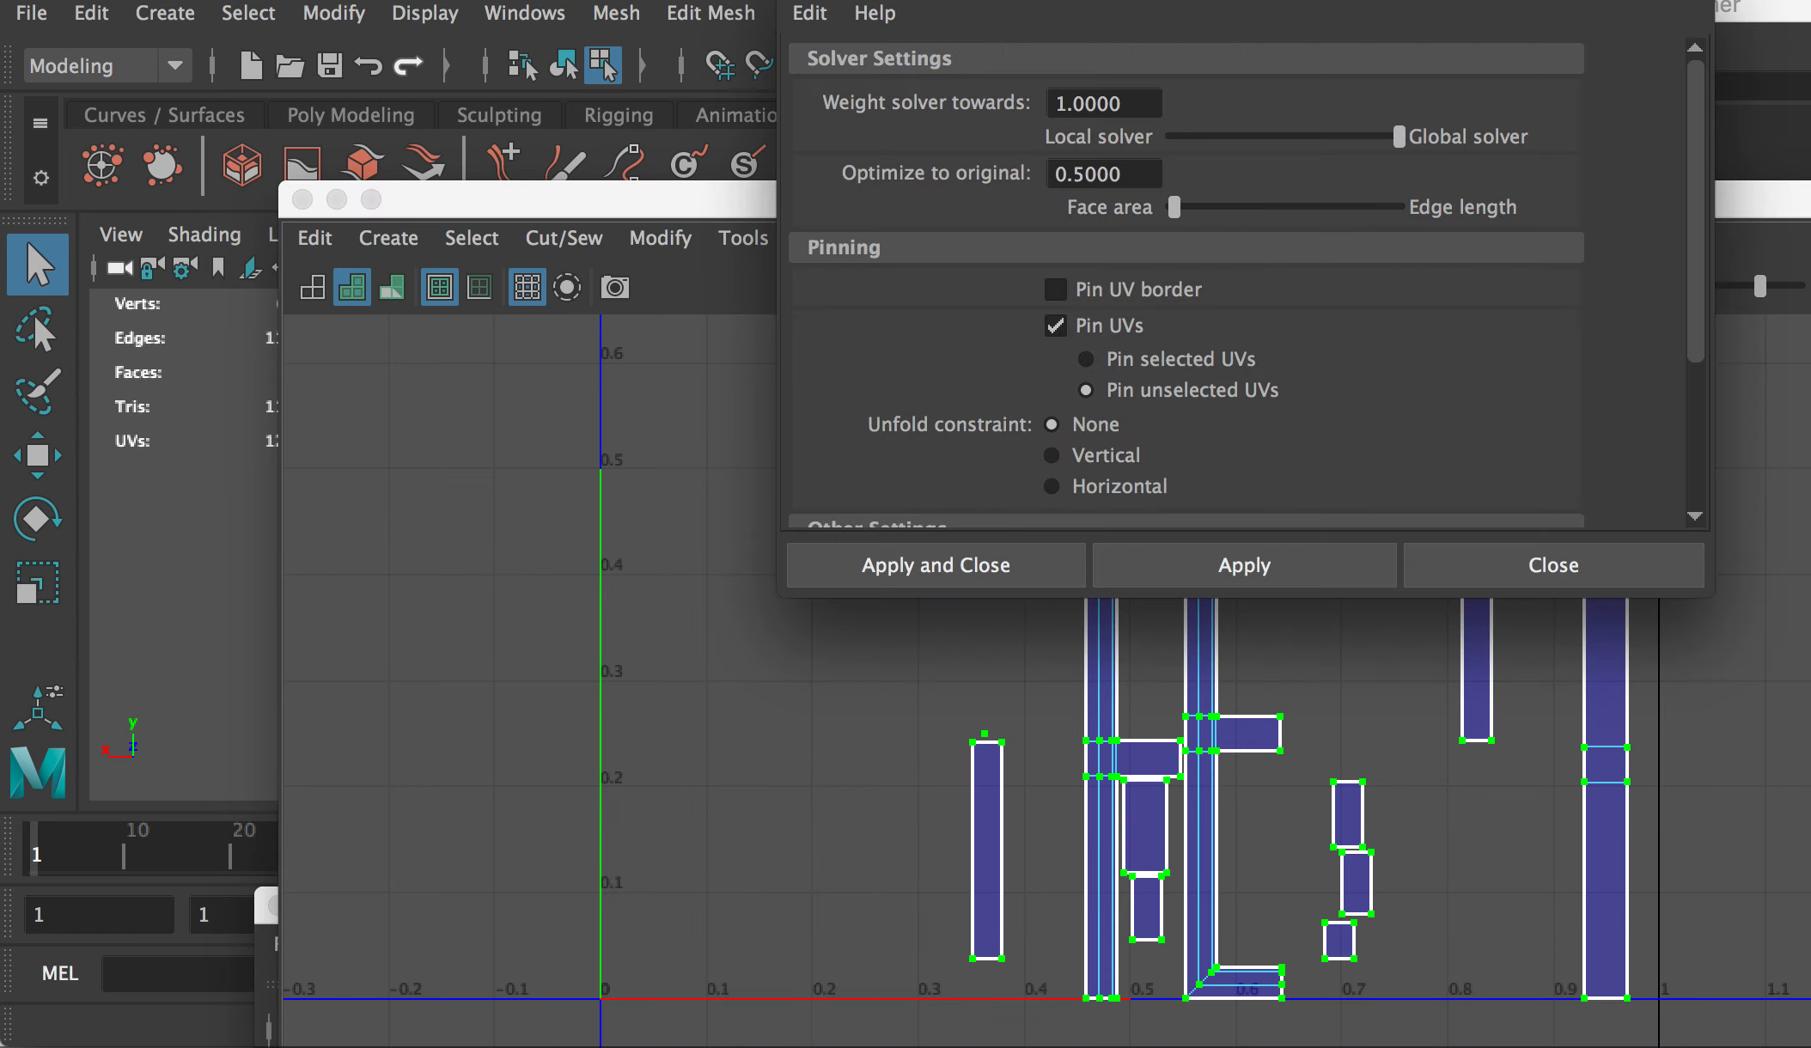
{"action": "left_click", "coordinate": [1039, 571]}
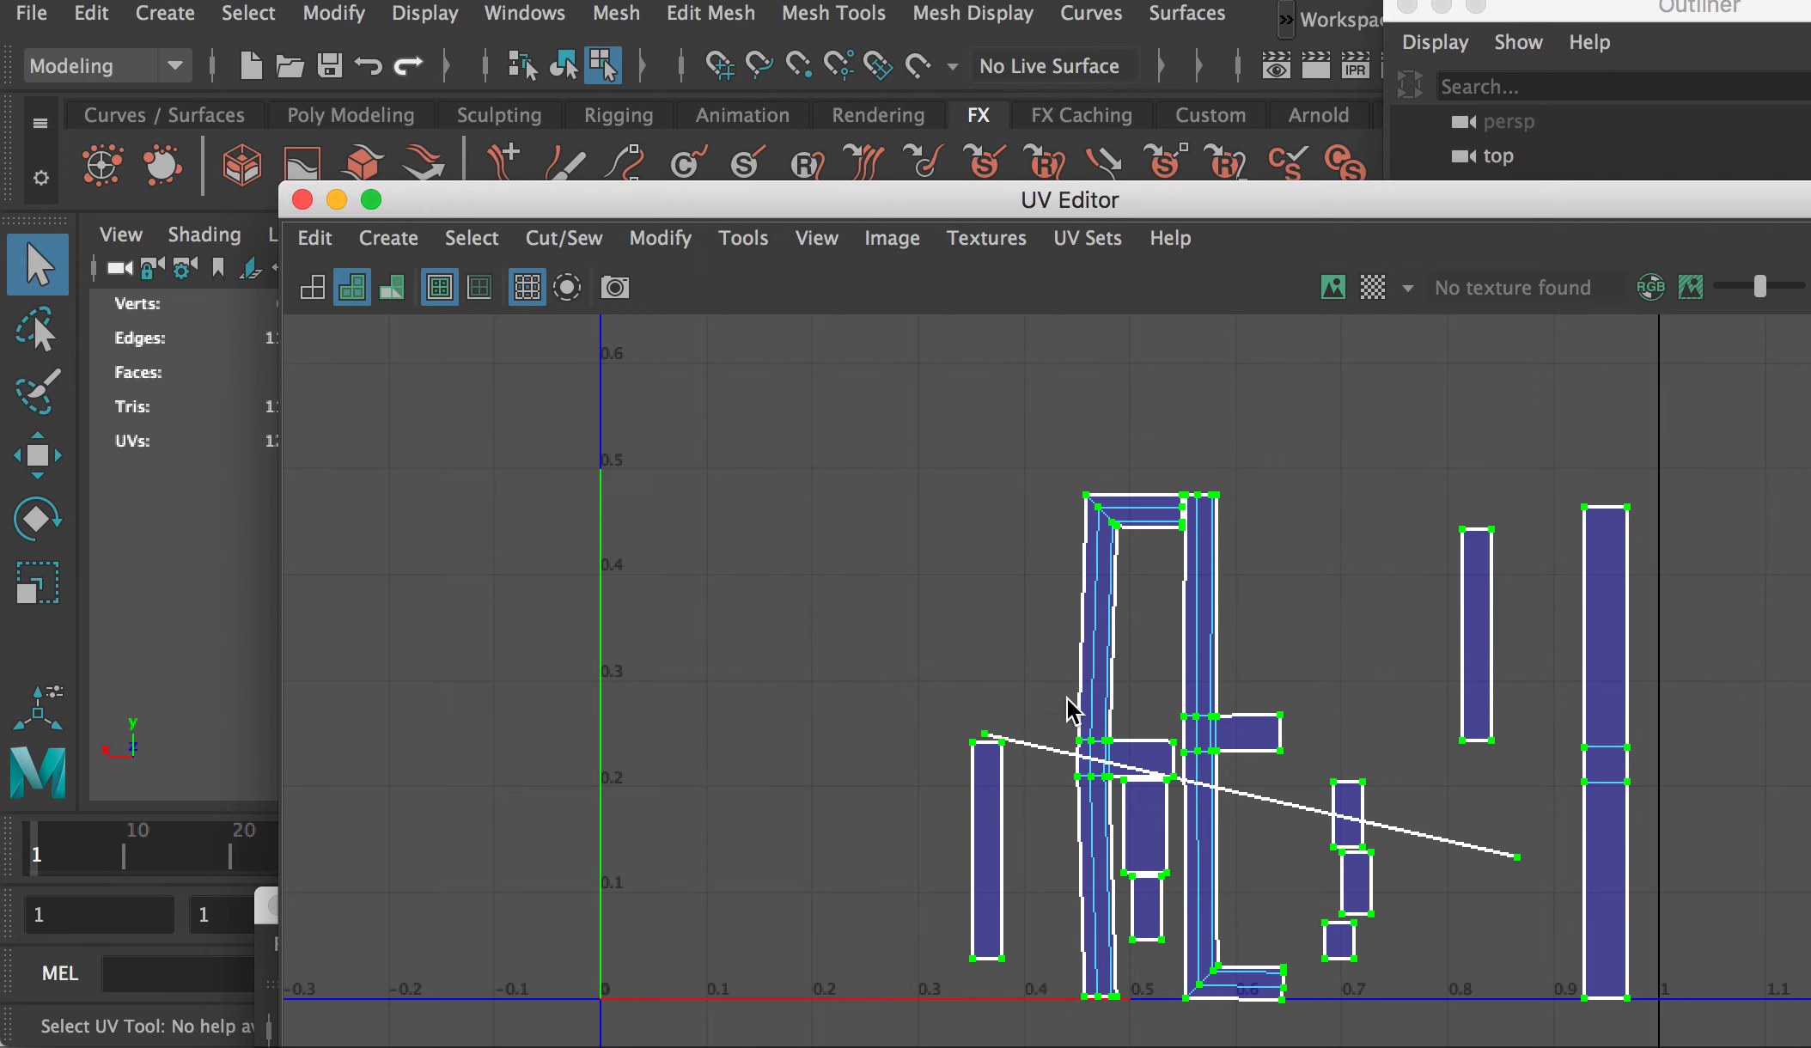
{"action": "scroll", "coordinate": [1067, 709], "scroll_direction": "up", "scroll_amount": 3}
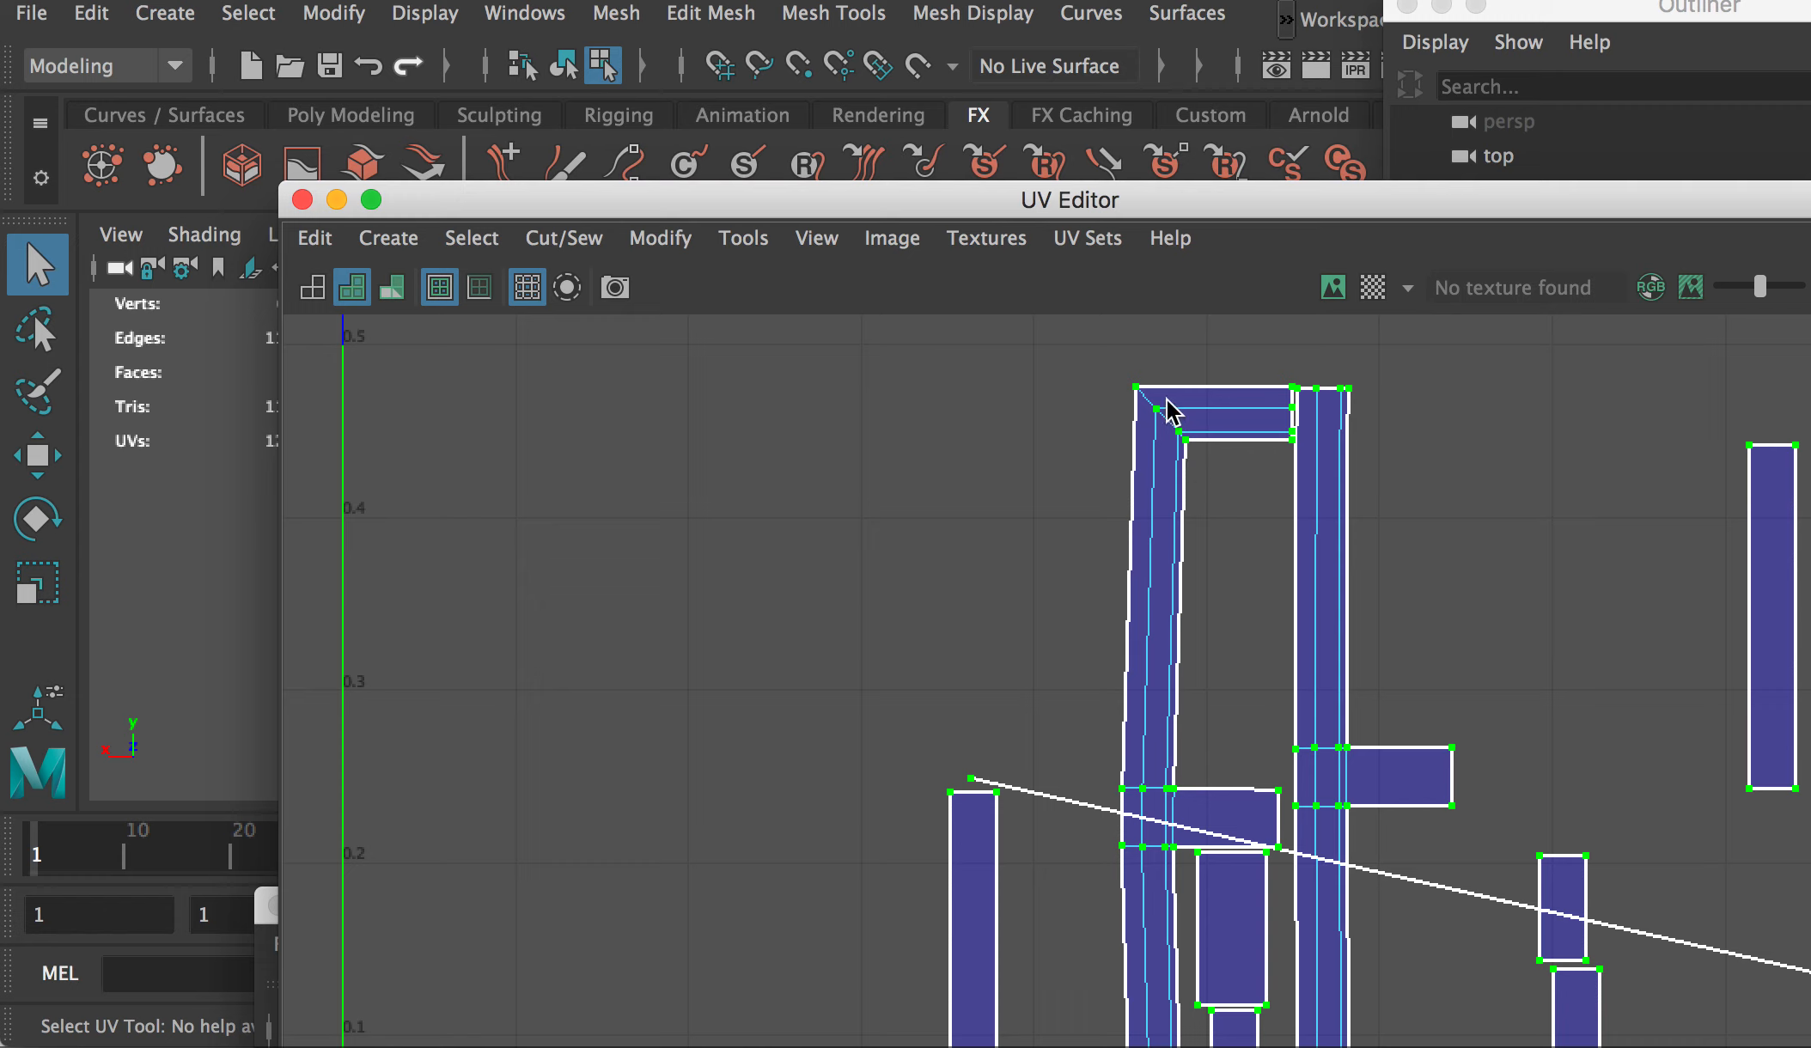
{"action": "middle_click_drag", "start_coordinate": [1230, 806], "coordinate": [1178, 559], "text": "alt"}
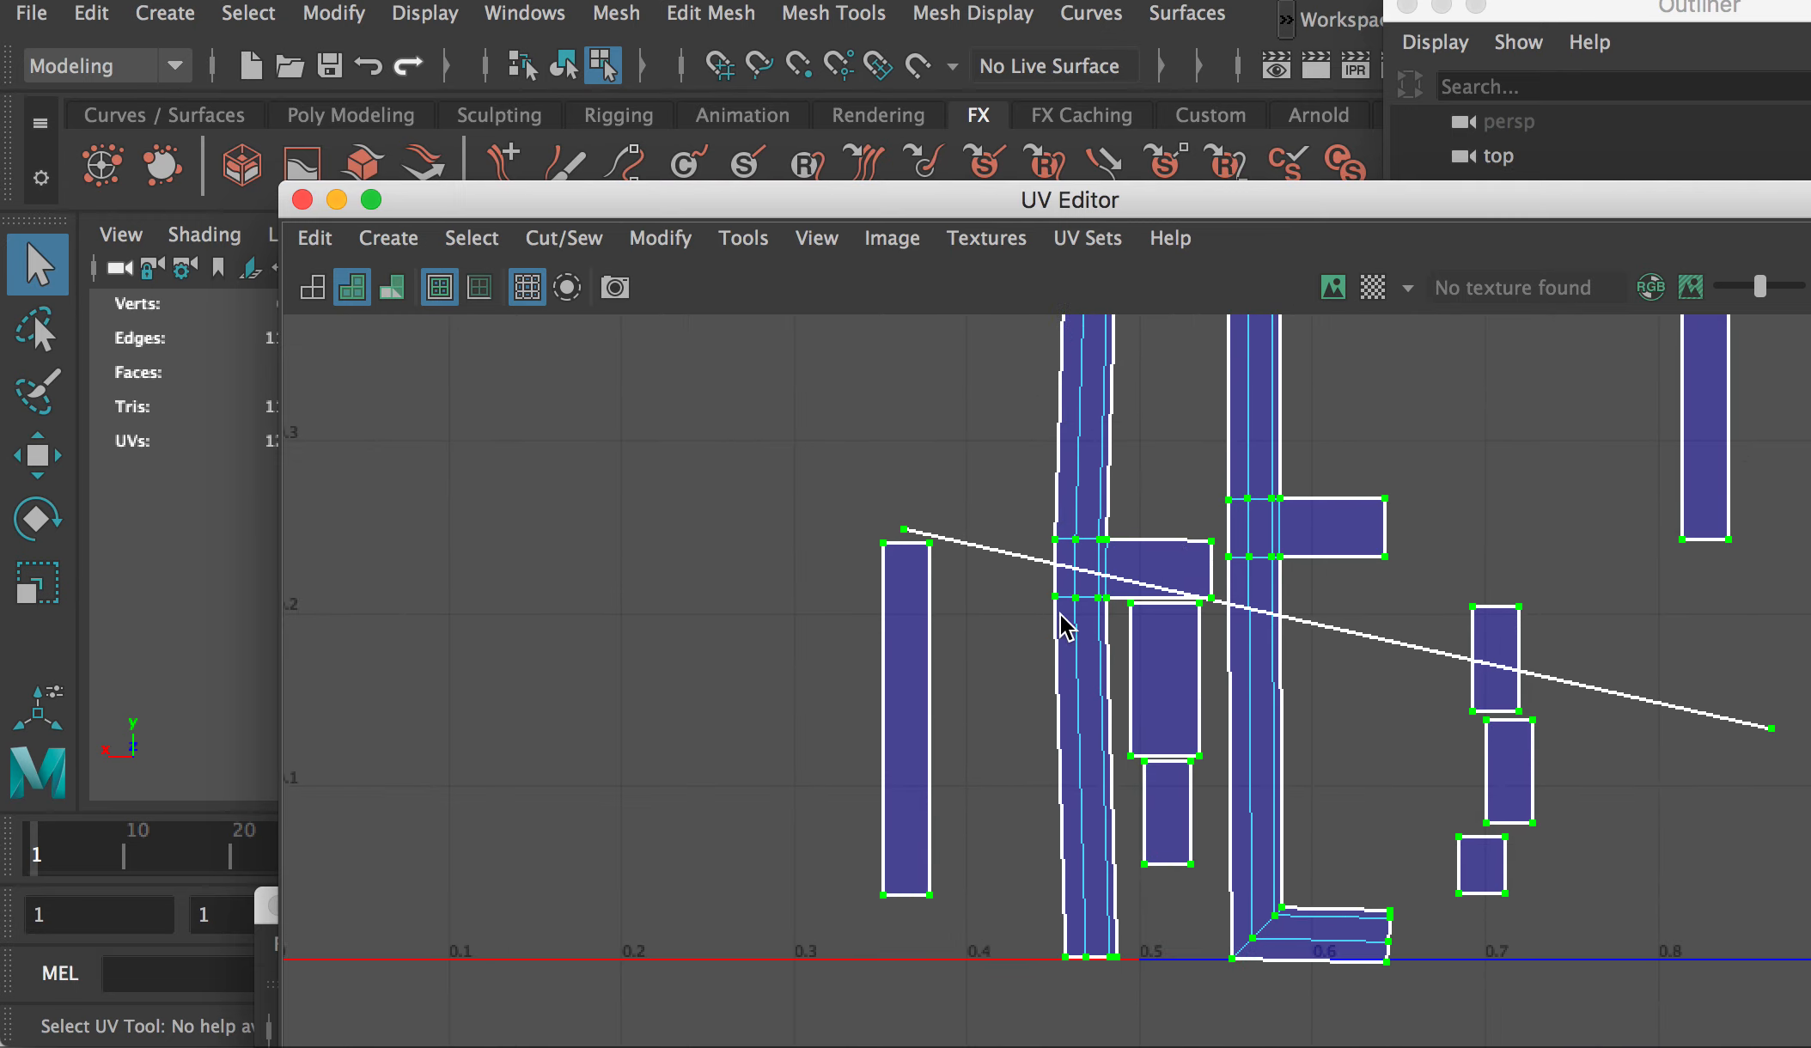
{"action": "middle_click_drag", "start_coordinate": [1135, 464], "coordinate": [1068, 688], "text": "alt"}
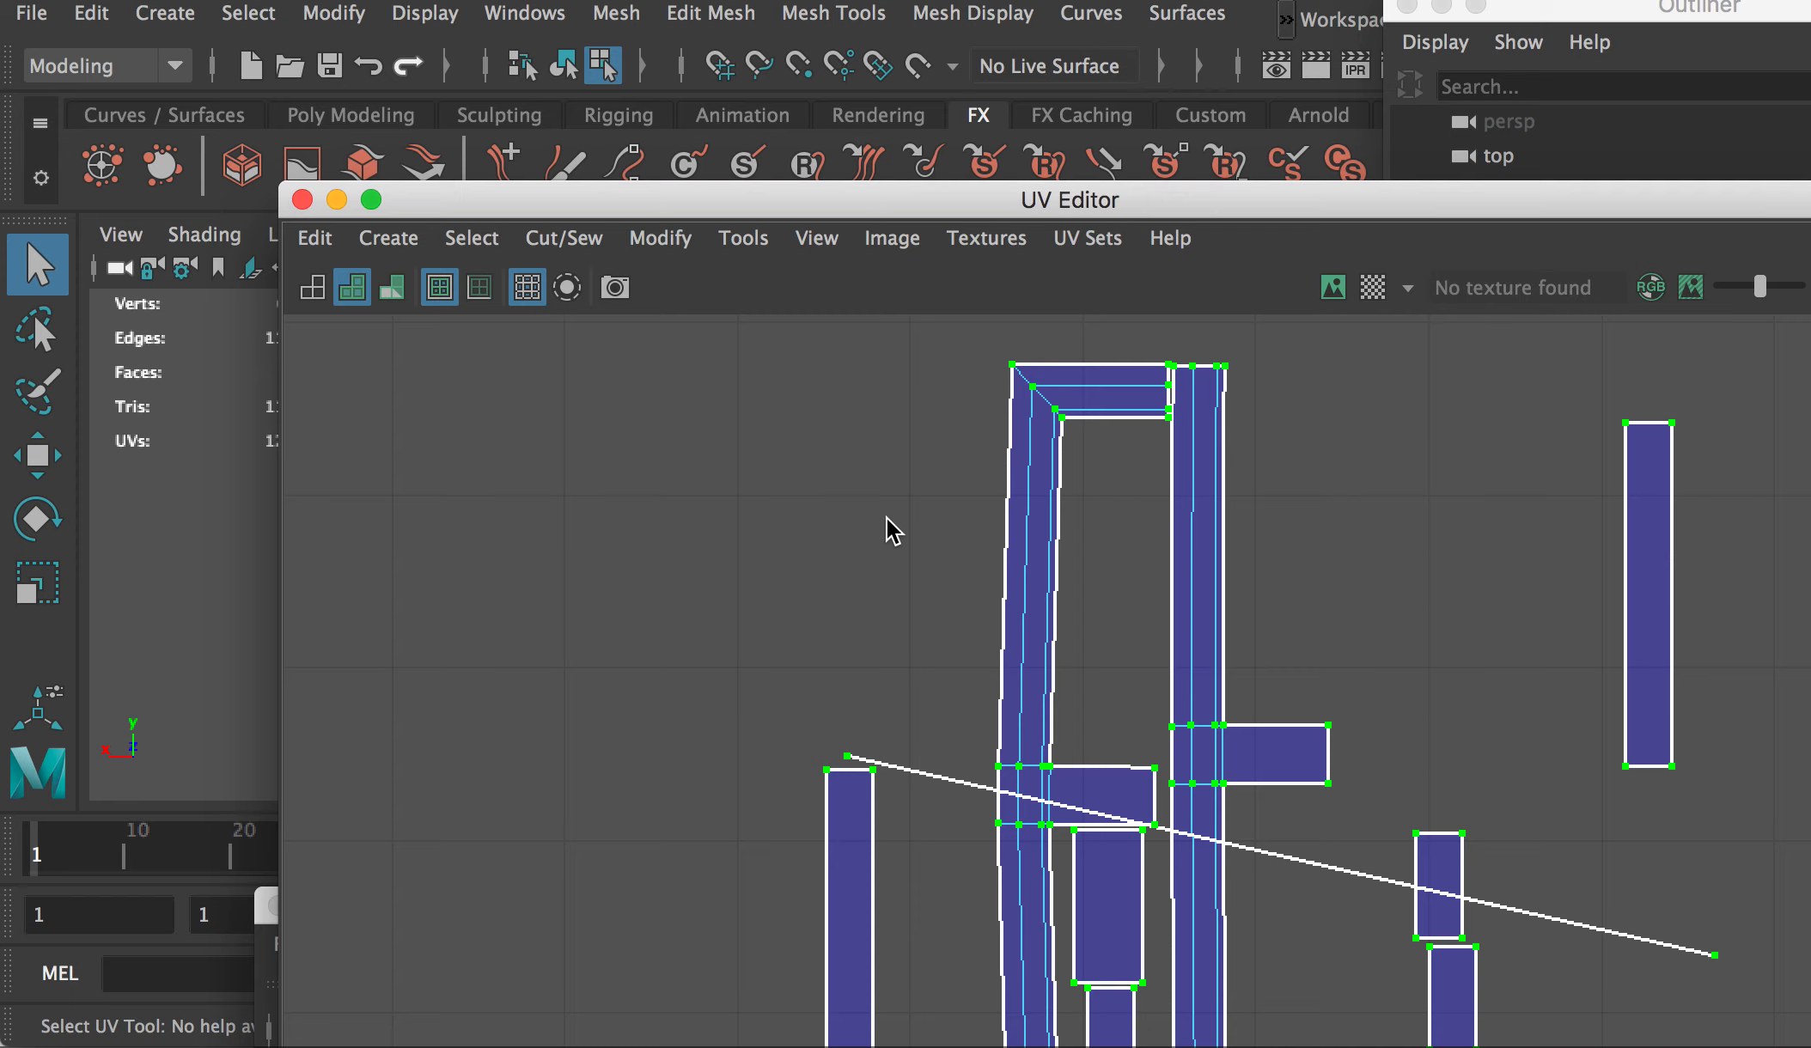
{"action": "scroll", "coordinate": [1205, 617], "scroll_direction": "down", "scroll_amount": 1}
{"action": "middle_click_drag", "start_coordinate": [1205, 616], "coordinate": [1199, 548], "text": "alt"}
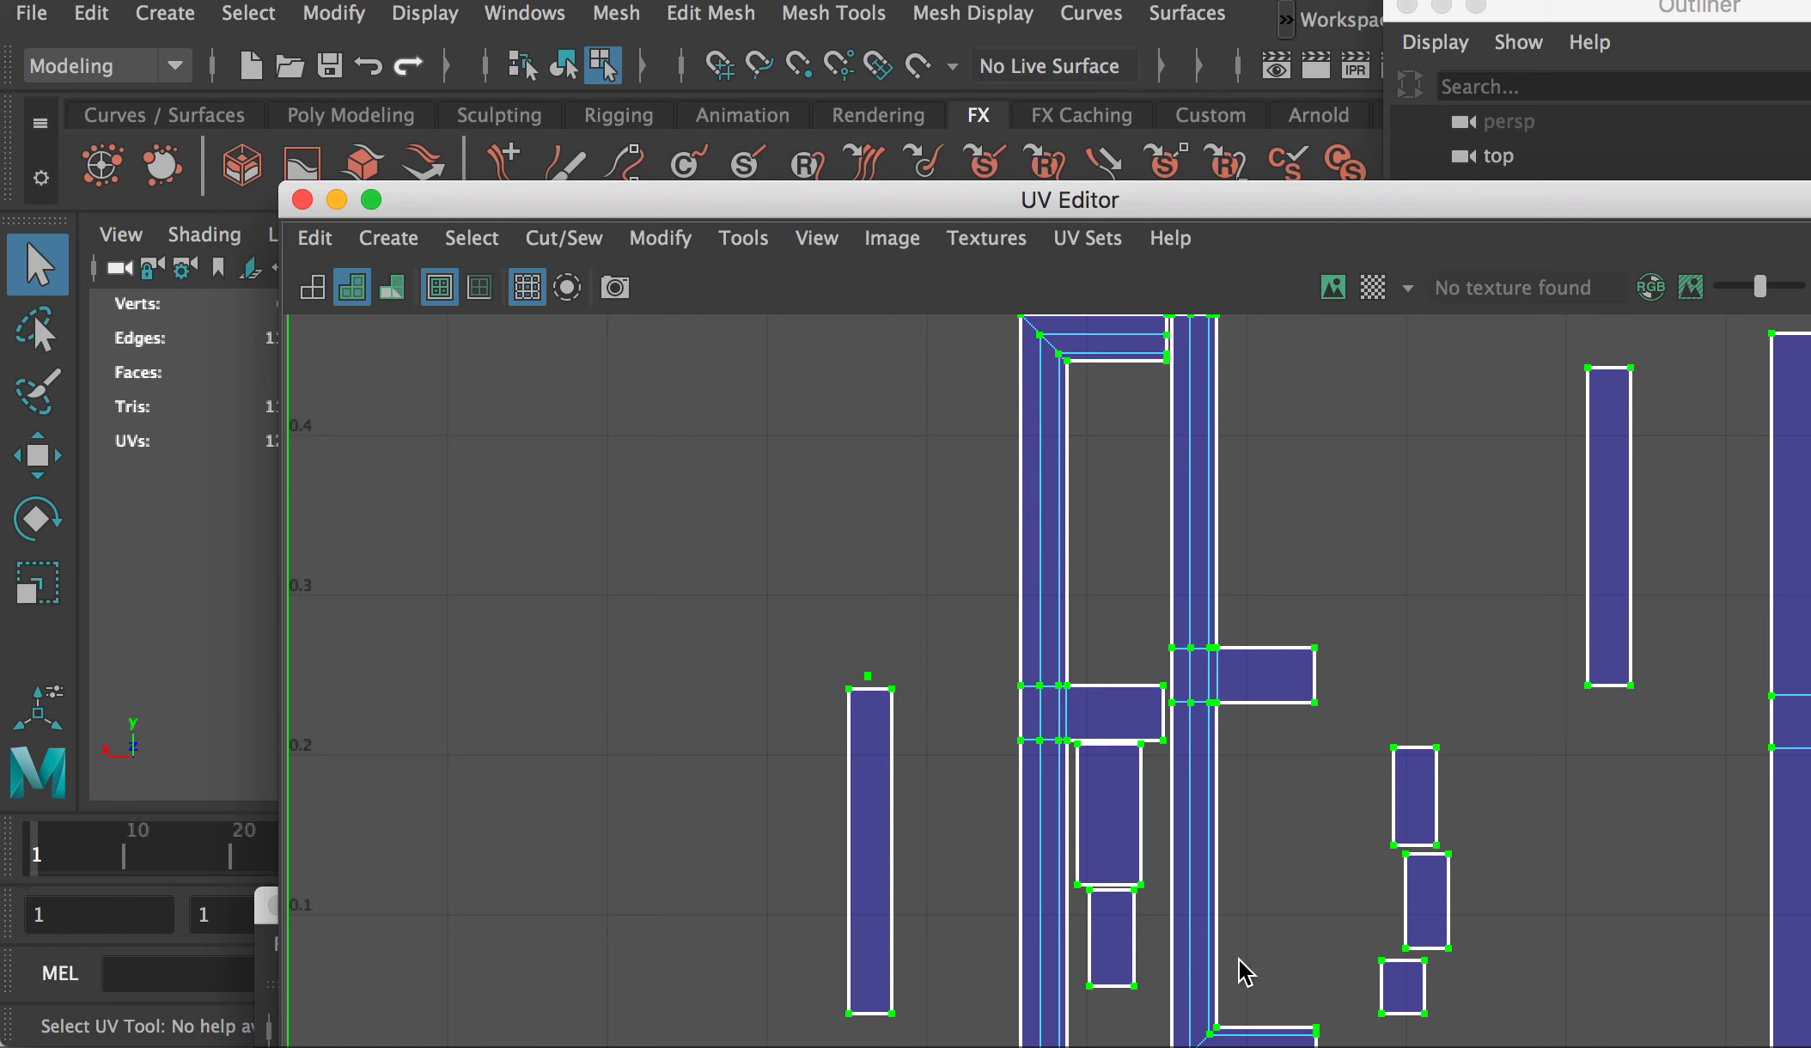
{"action": "scroll", "coordinate": [1043, 807], "scroll_direction": "down", "scroll_amount": 1}
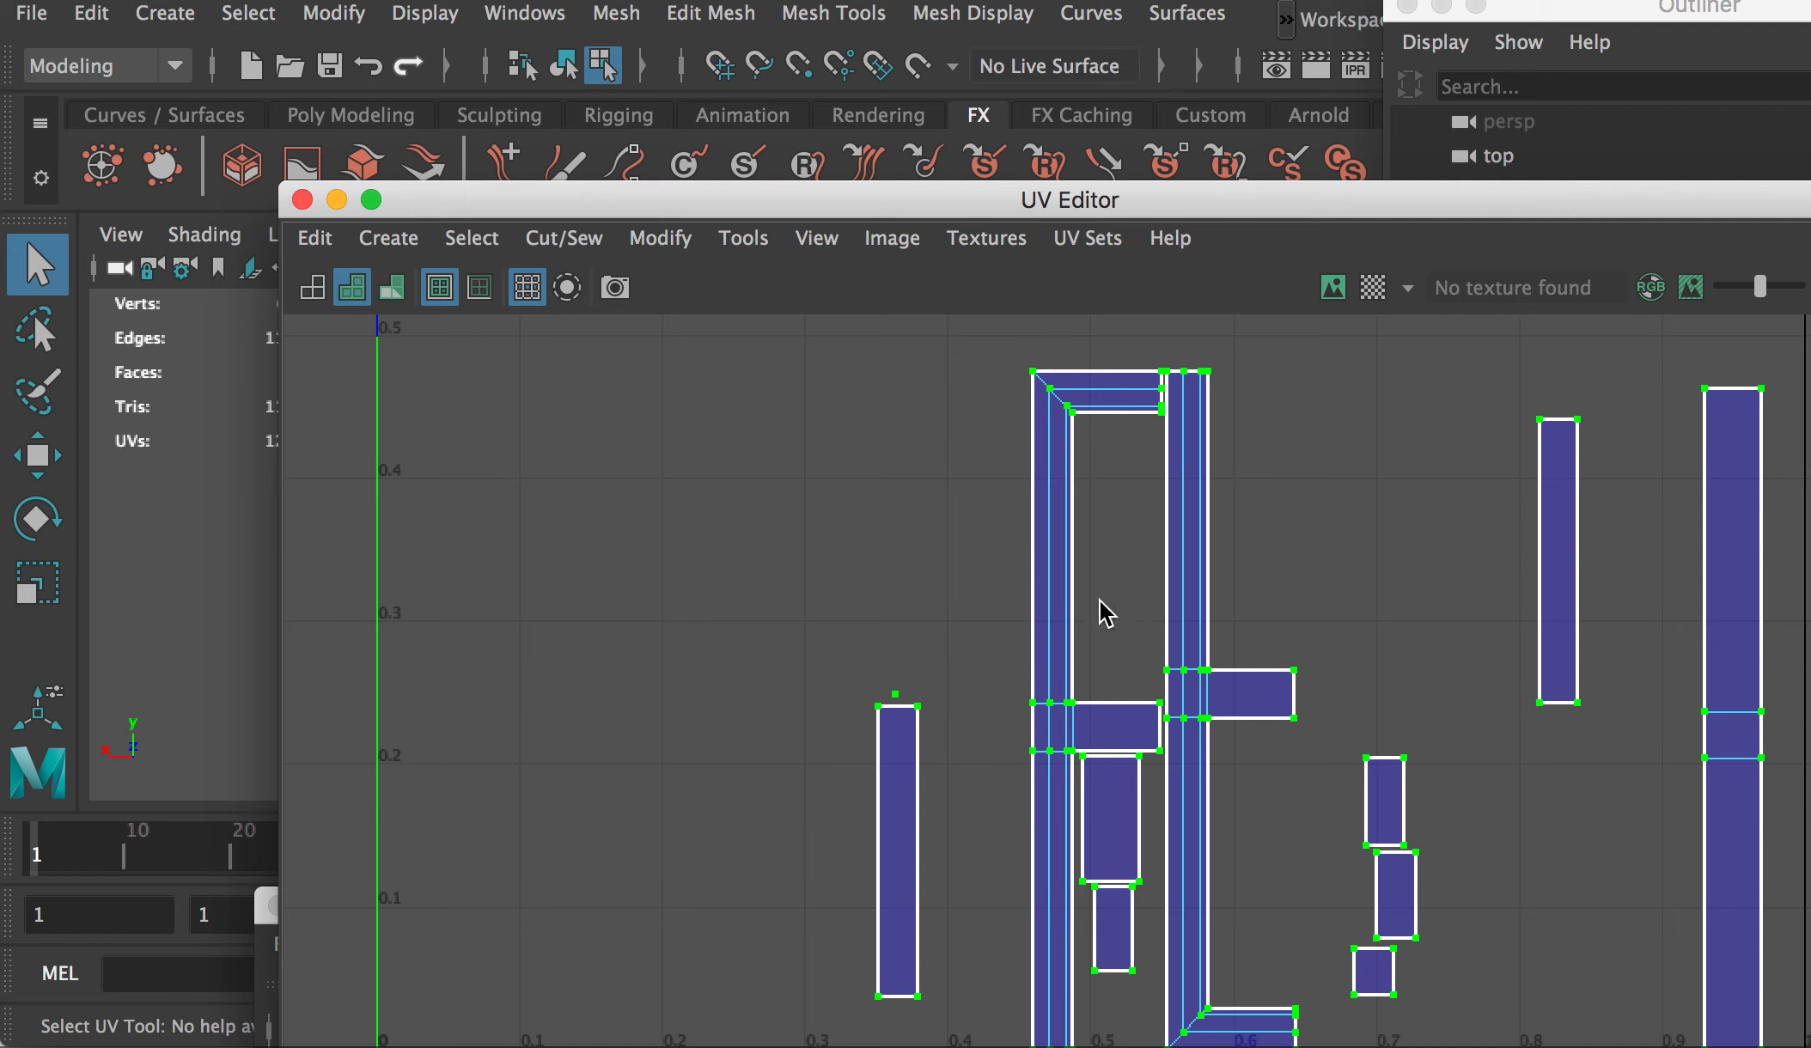
Step: Return to object selection and view the UV shells of the door panels, one door at a time
{"action": "left_click_drag", "start_coordinate": [919, 199], "coordinate": [1807, 902]}
{"action": "middle_click_drag", "start_coordinate": [1148, 456], "coordinate": [894, 422], "text": "alt"}
{"action": "right_click_drag", "start_coordinate": [1160, 384], "coordinate": [1297, 328]}
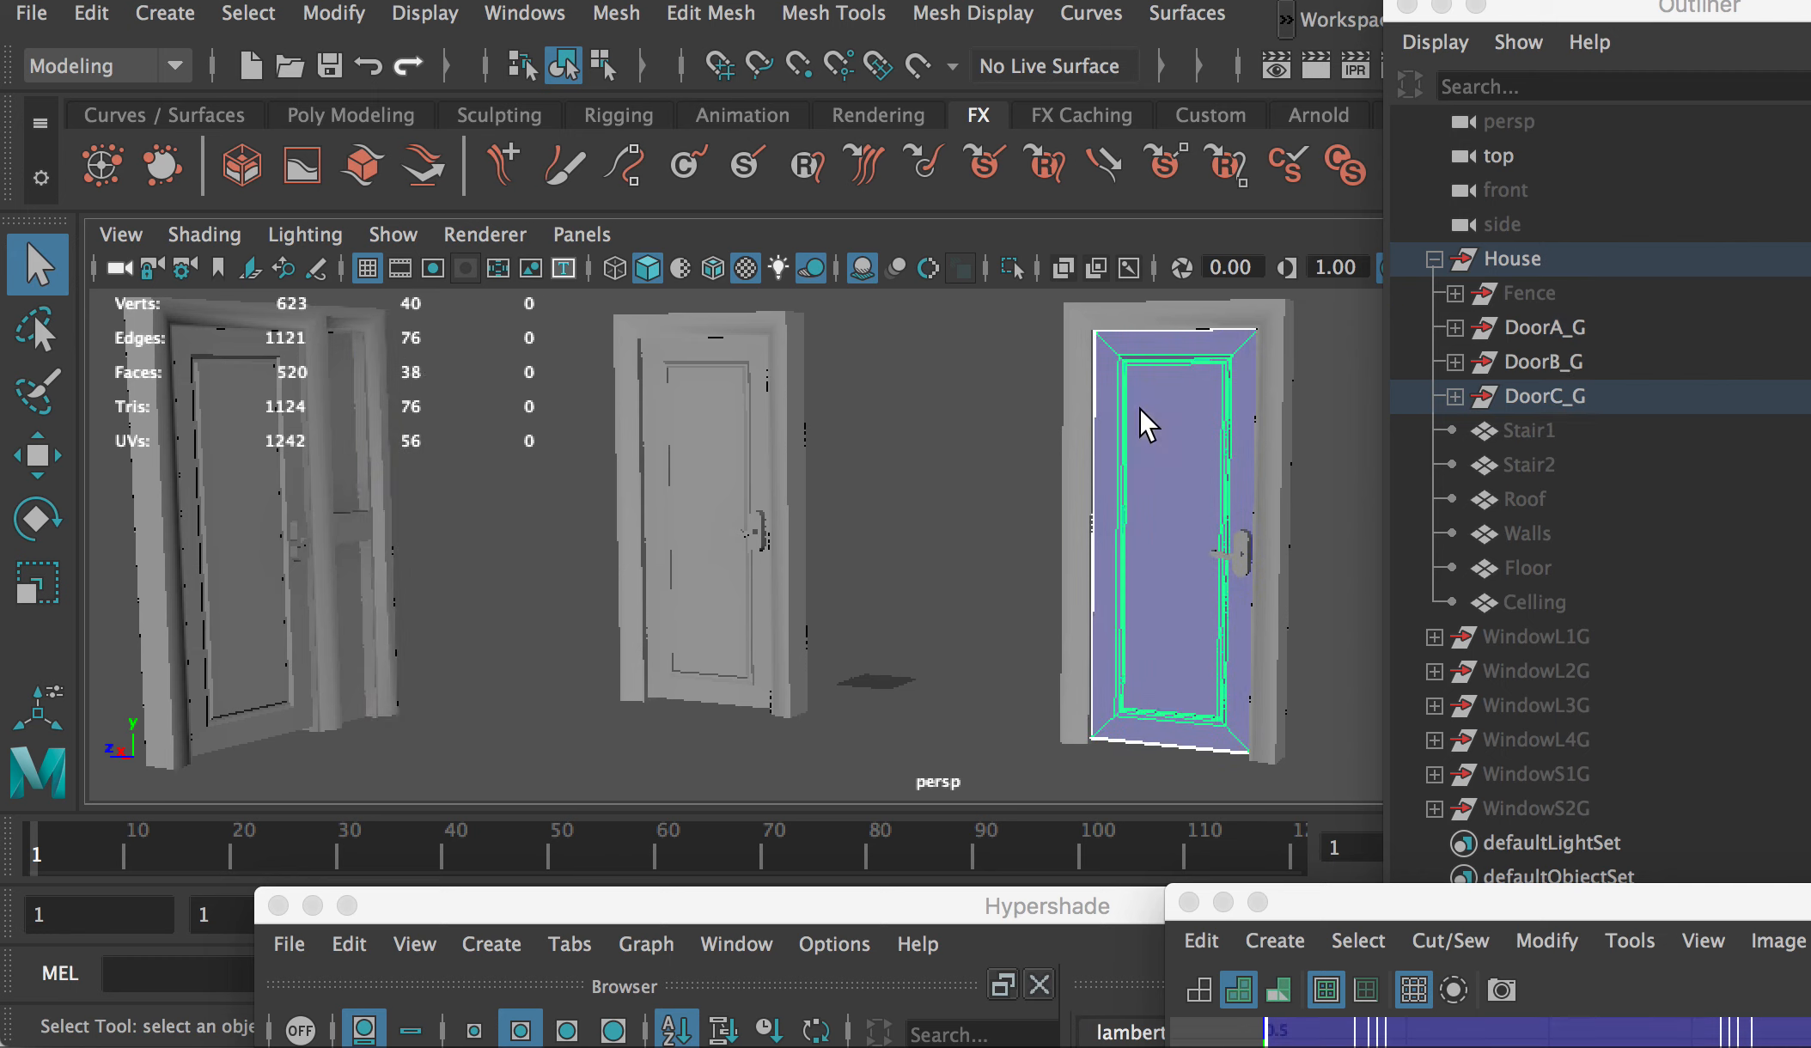
{"action": "left_click_drag", "start_coordinate": [1590, 902], "coordinate": [1206, 199]}
{"action": "scroll", "coordinate": [1365, 488], "scroll_direction": "down", "scroll_amount": 3}
{"action": "middle_click_drag", "start_coordinate": [1365, 488], "coordinate": [1153, 697], "text": "alt"}
{"action": "left_click_drag", "start_coordinate": [1164, 214], "coordinate": [1375, 250]}
{"action": "left_click", "coordinate": [691, 439]}
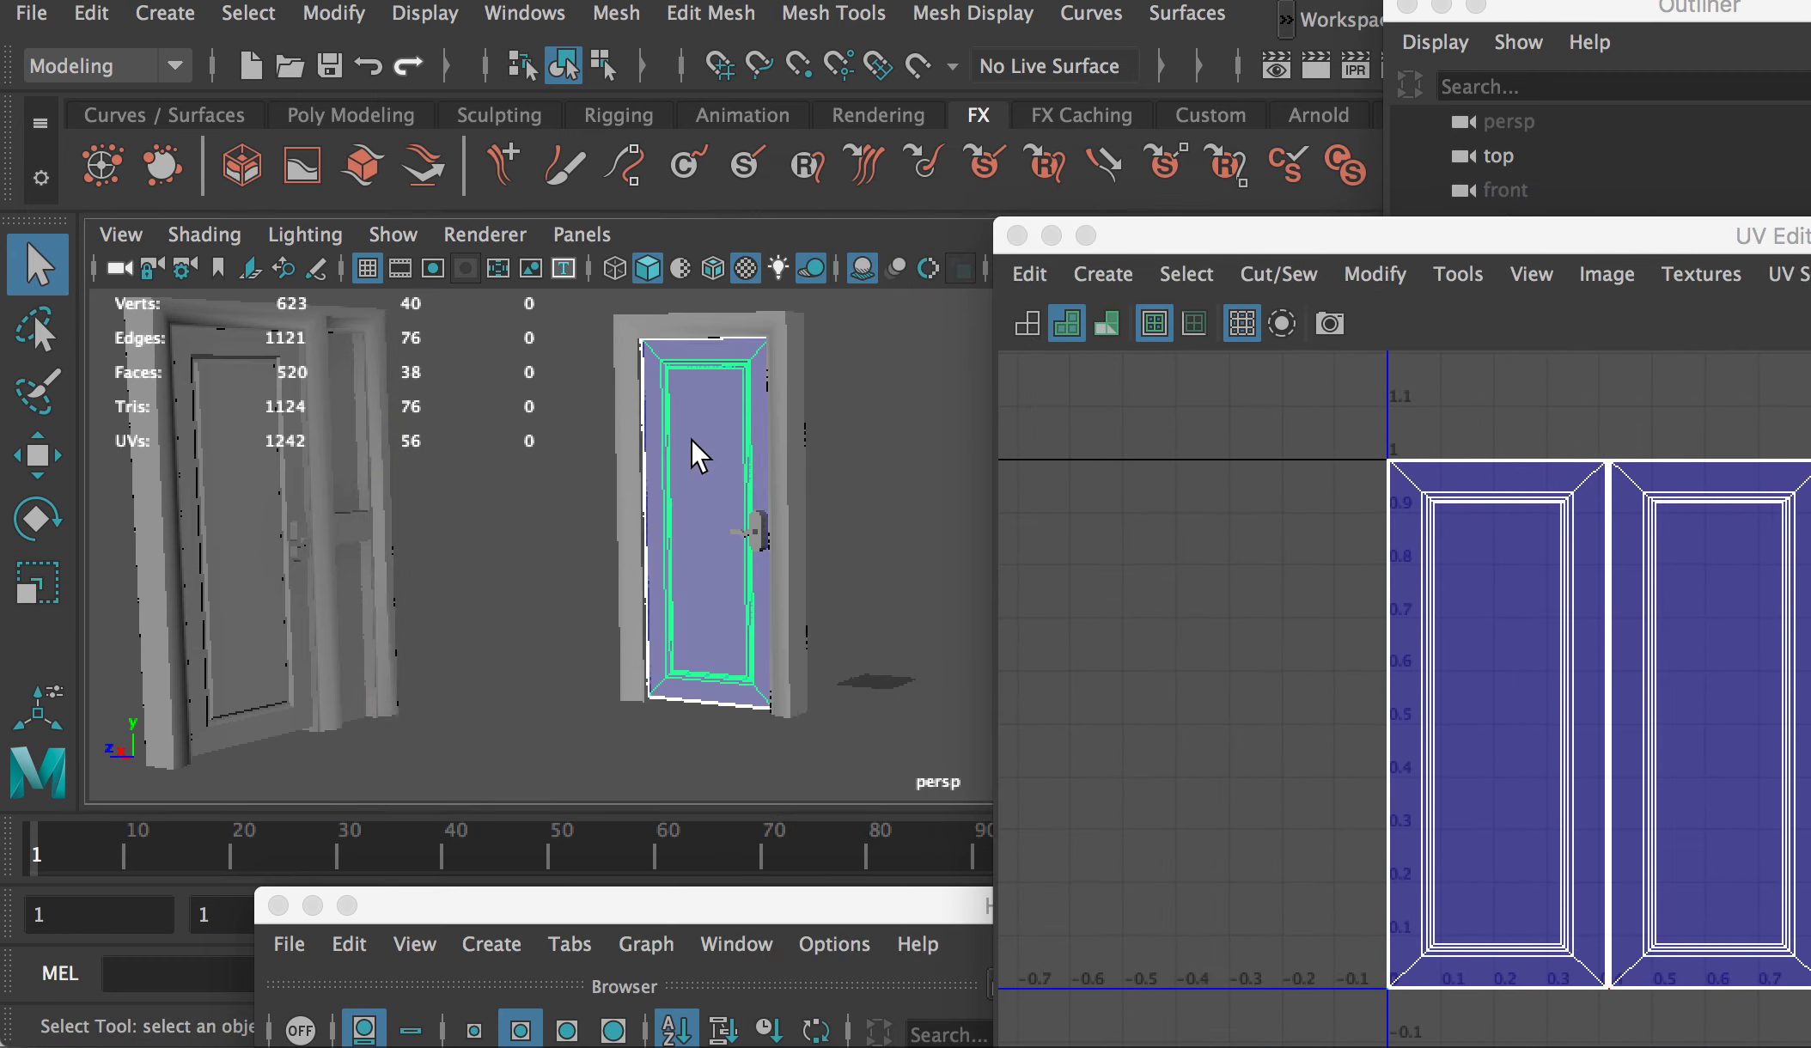
{"action": "left_click", "coordinate": [313, 463]}
Step: Select the panels of all three doors together and lay out their UV shells
{"action": "left_click_drag", "start_coordinate": [1340, 248], "coordinate": [1348, 491]}
{"action": "left_click", "coordinate": [1241, 365]}
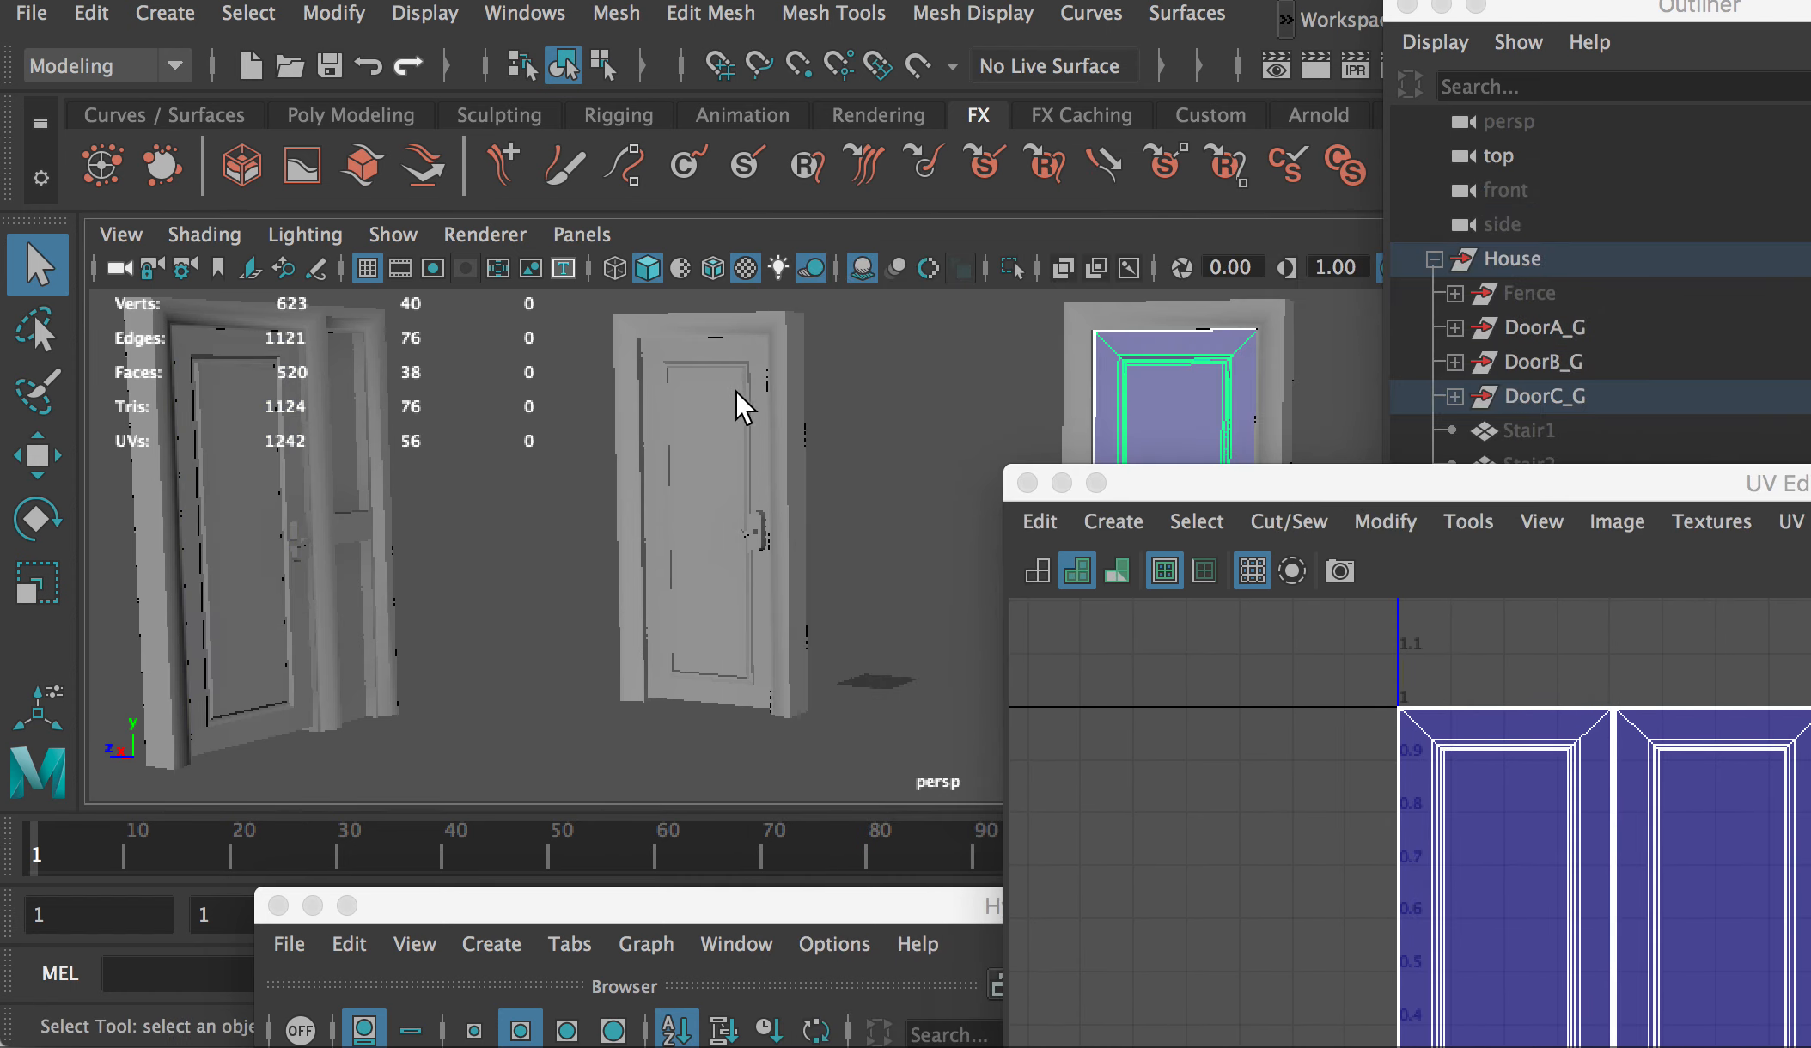
{"action": "left_click", "coordinate": [740, 401], "text": "shift"}
{"action": "left_click", "coordinate": [307, 493], "text": "shift"}
{"action": "left_click_drag", "start_coordinate": [1234, 490], "coordinate": [815, 184]}
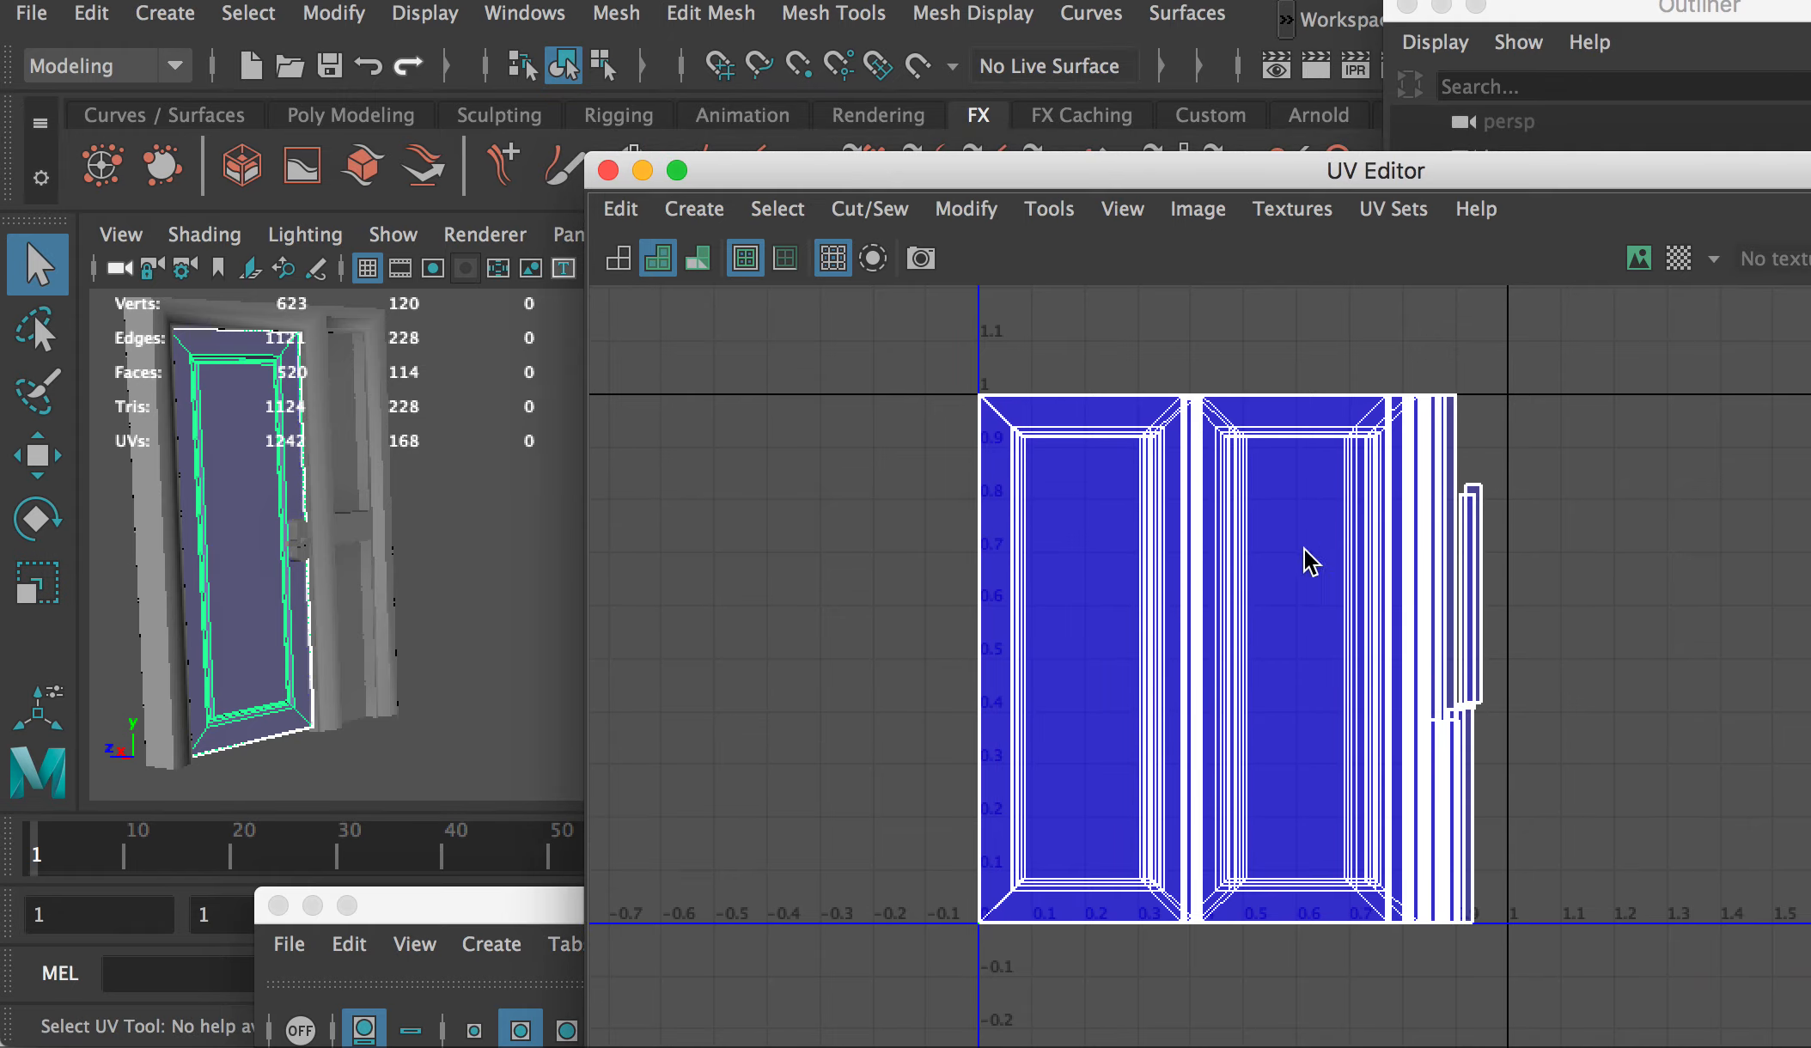
{"action": "left_click", "coordinate": [956, 208]}
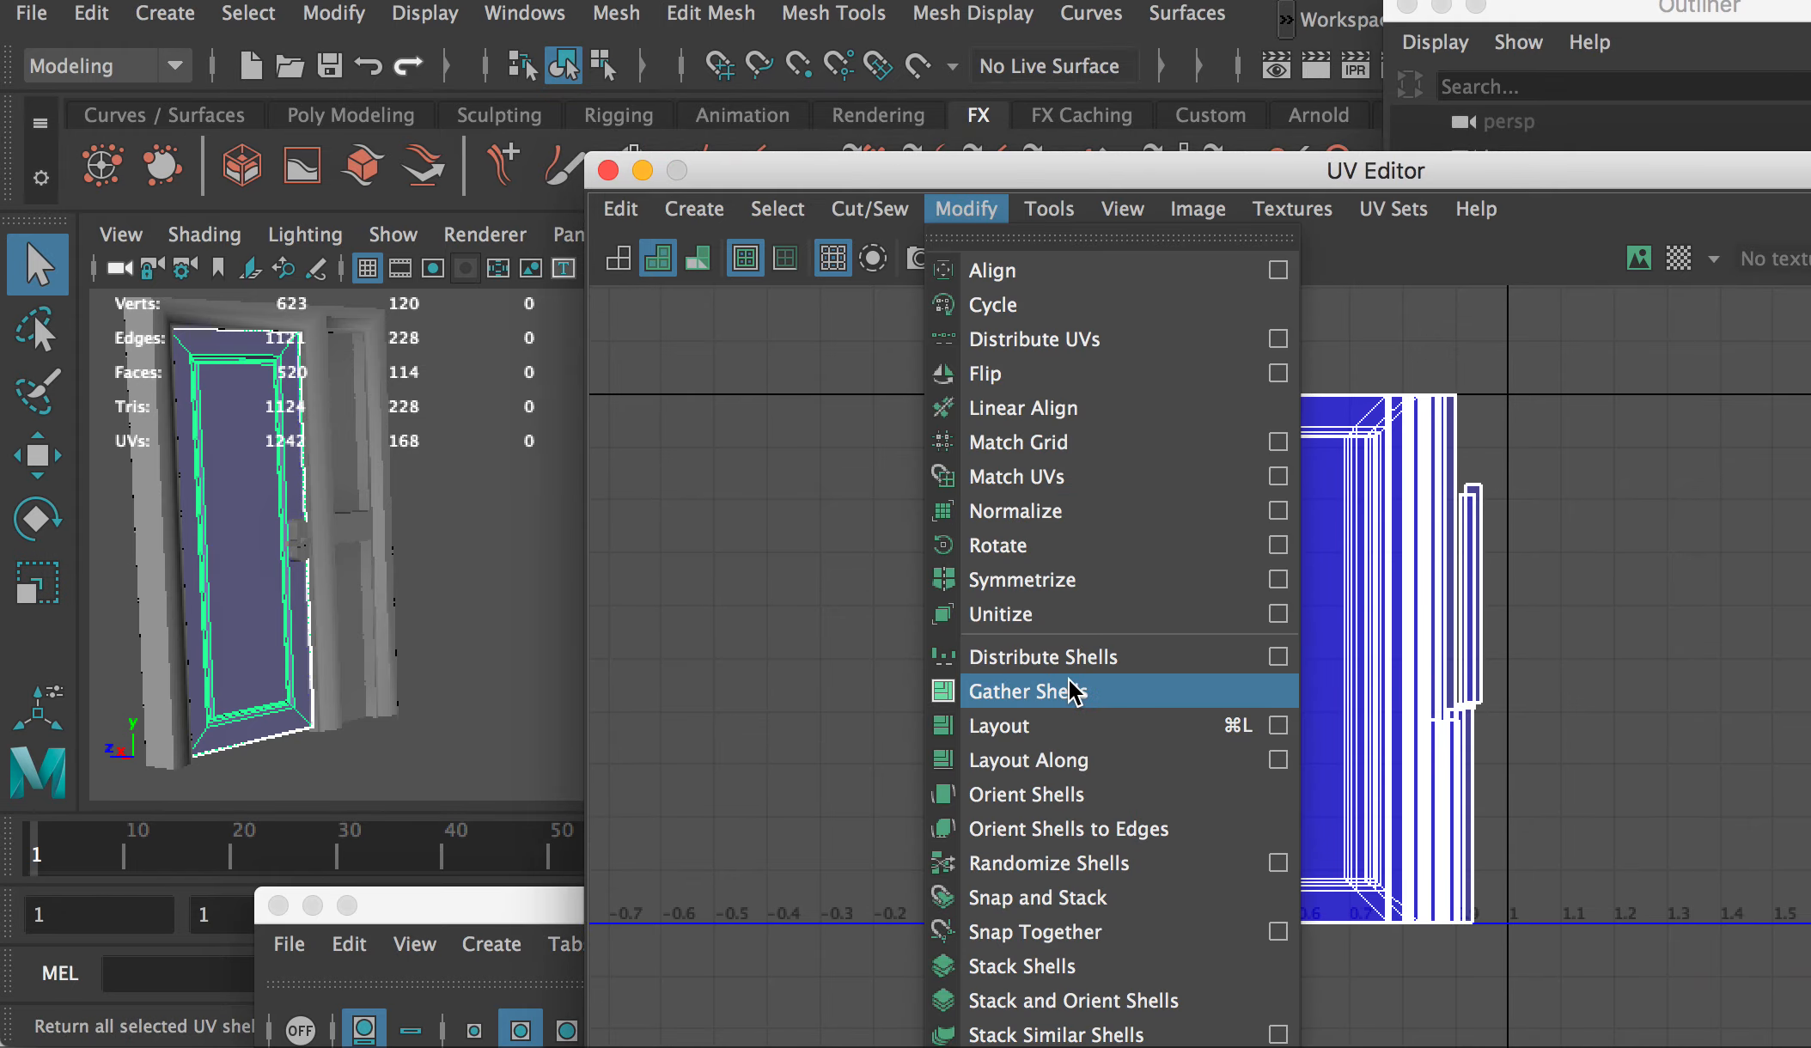
{"action": "left_click", "coordinate": [1050, 728]}
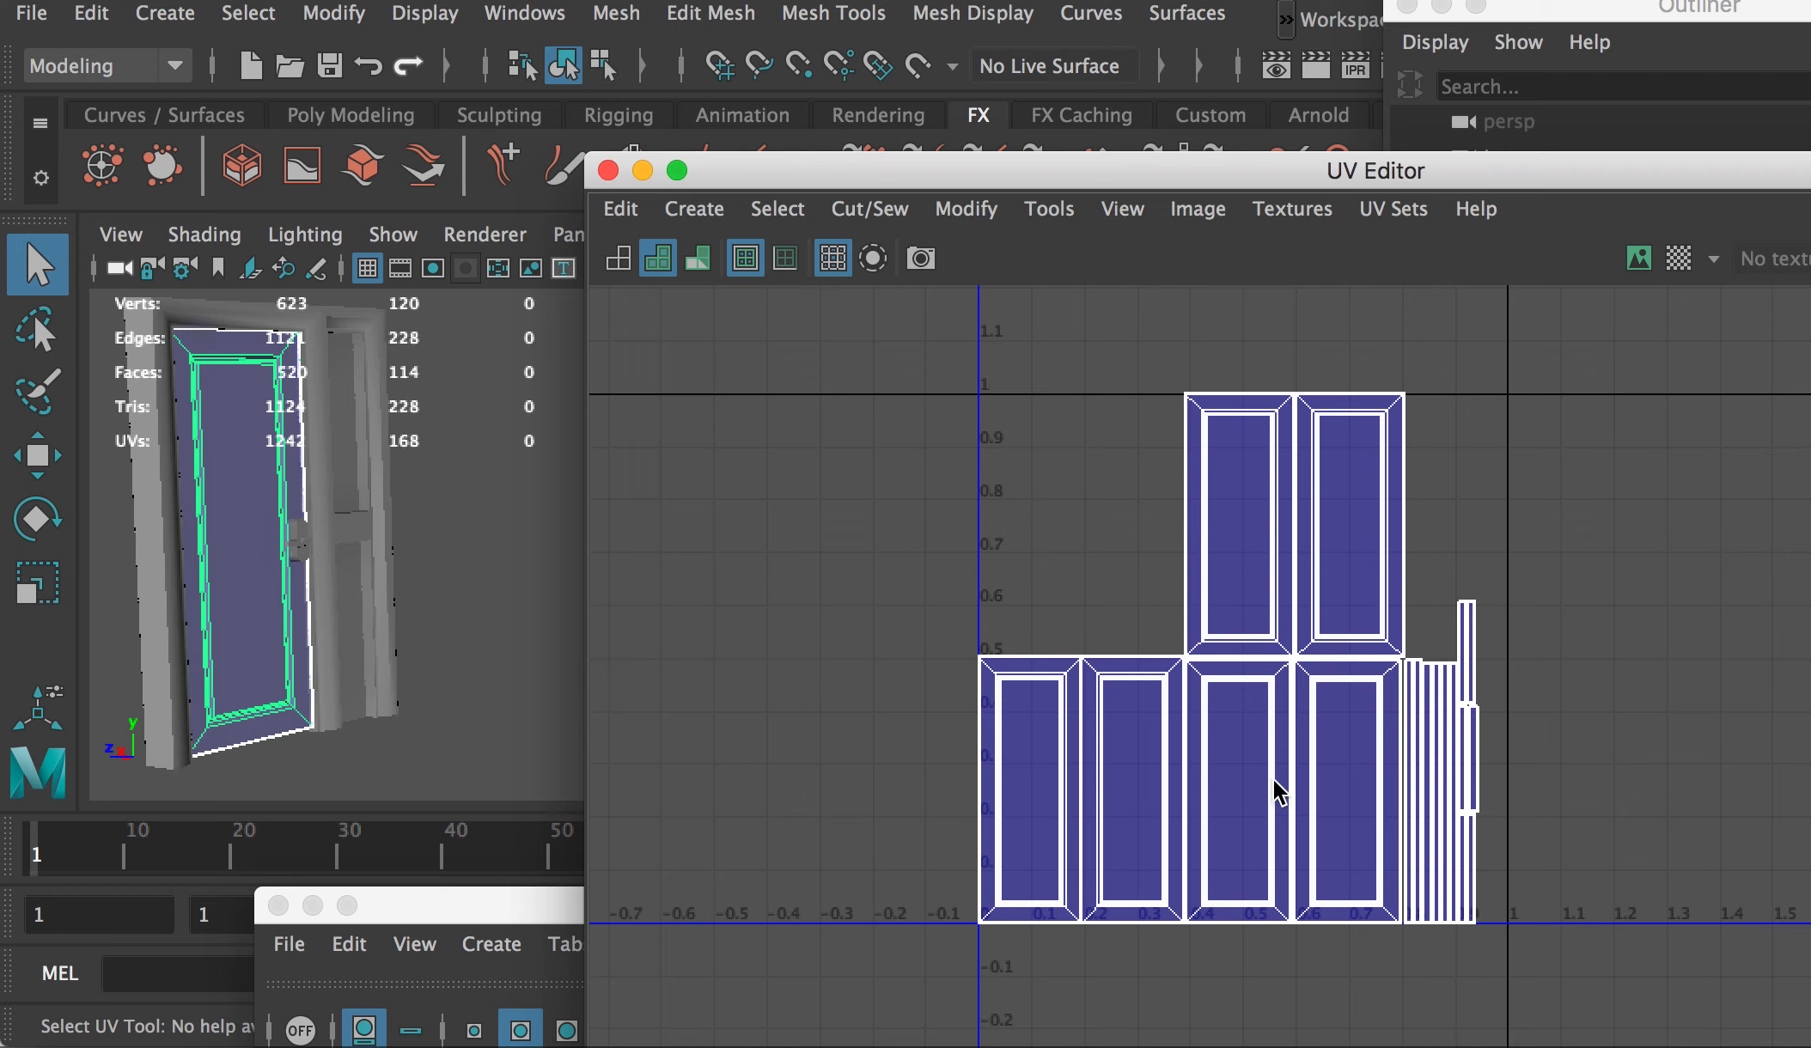
Step: Select all UVs of the three door panels and scale them down slightly within the 0 to 1 tile
{"action": "right_click_drag", "start_coordinate": [1293, 696], "coordinate": [1443, 691]}
{"action": "left_click_drag", "start_coordinate": [901, 370], "coordinate": [1432, 884]}
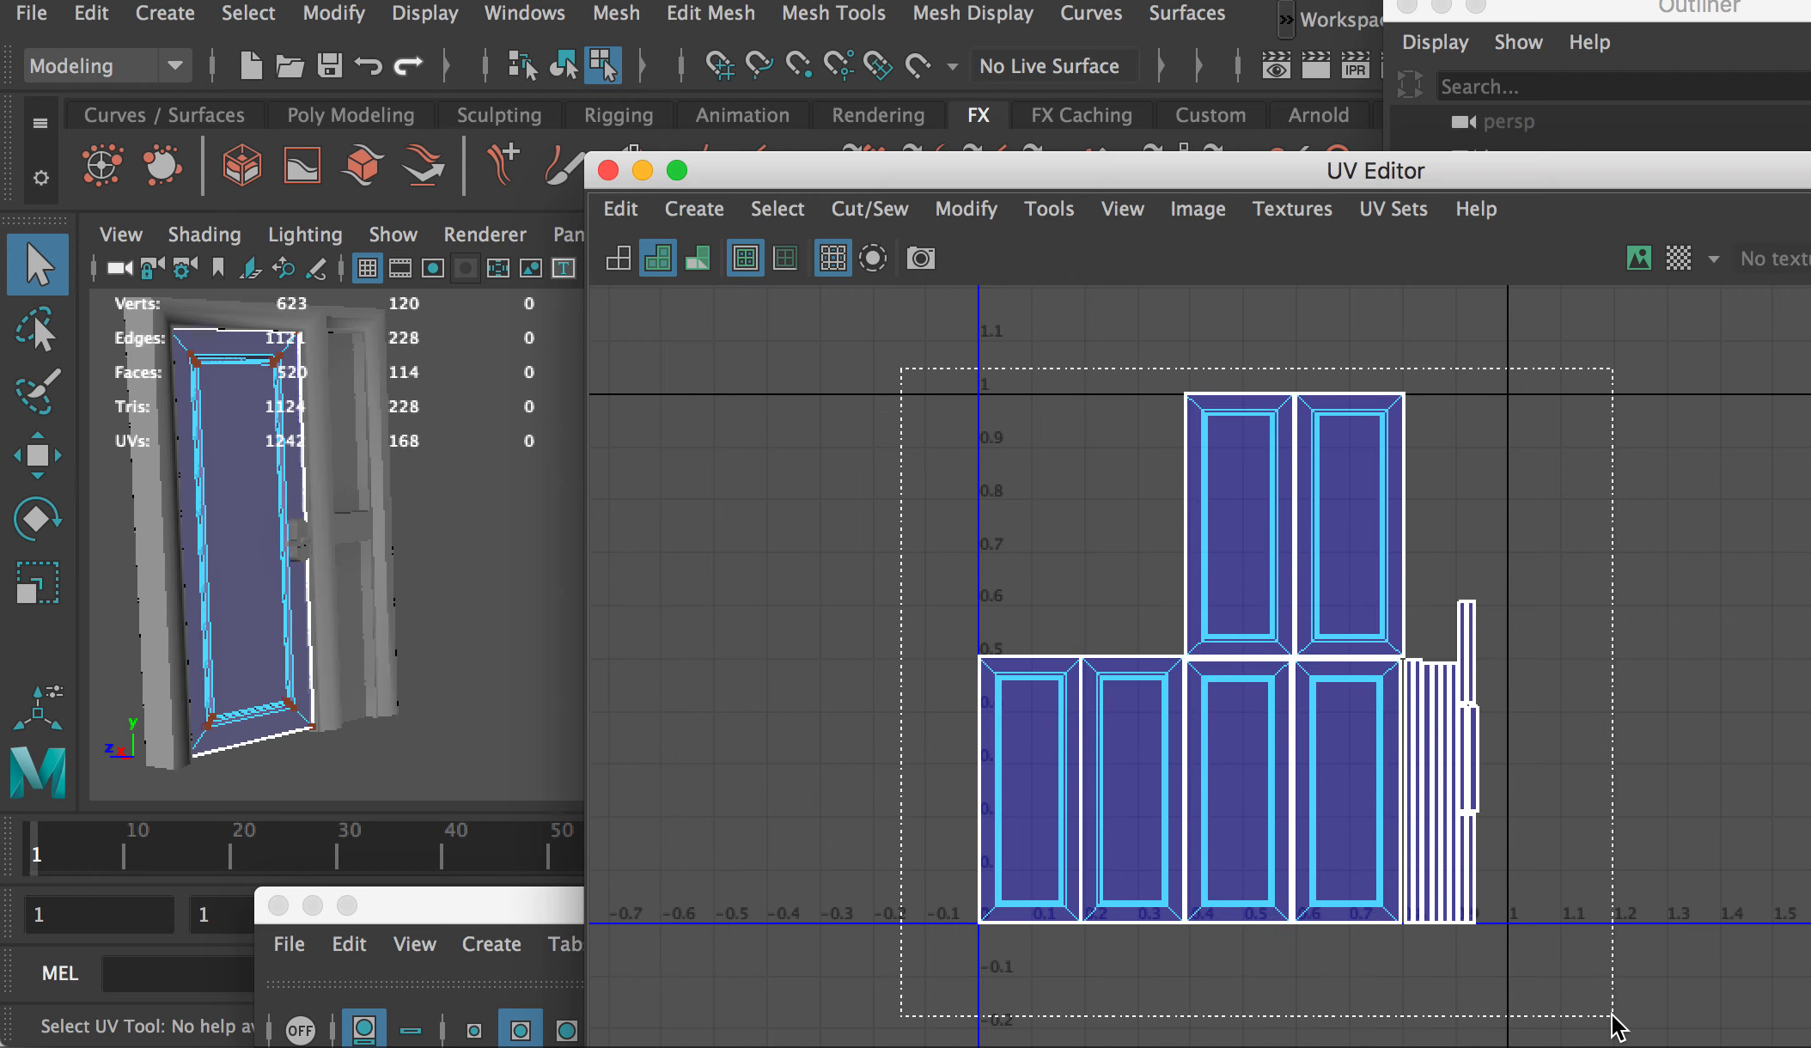
{"action": "left_click_drag", "start_coordinate": [1612, 1026], "coordinate": [1612, 1023]}
{"action": "key", "text": "r"}
{"action": "left_click_drag", "start_coordinate": [1229, 657], "coordinate": [1245, 663]}
{"action": "key", "text": "w"}
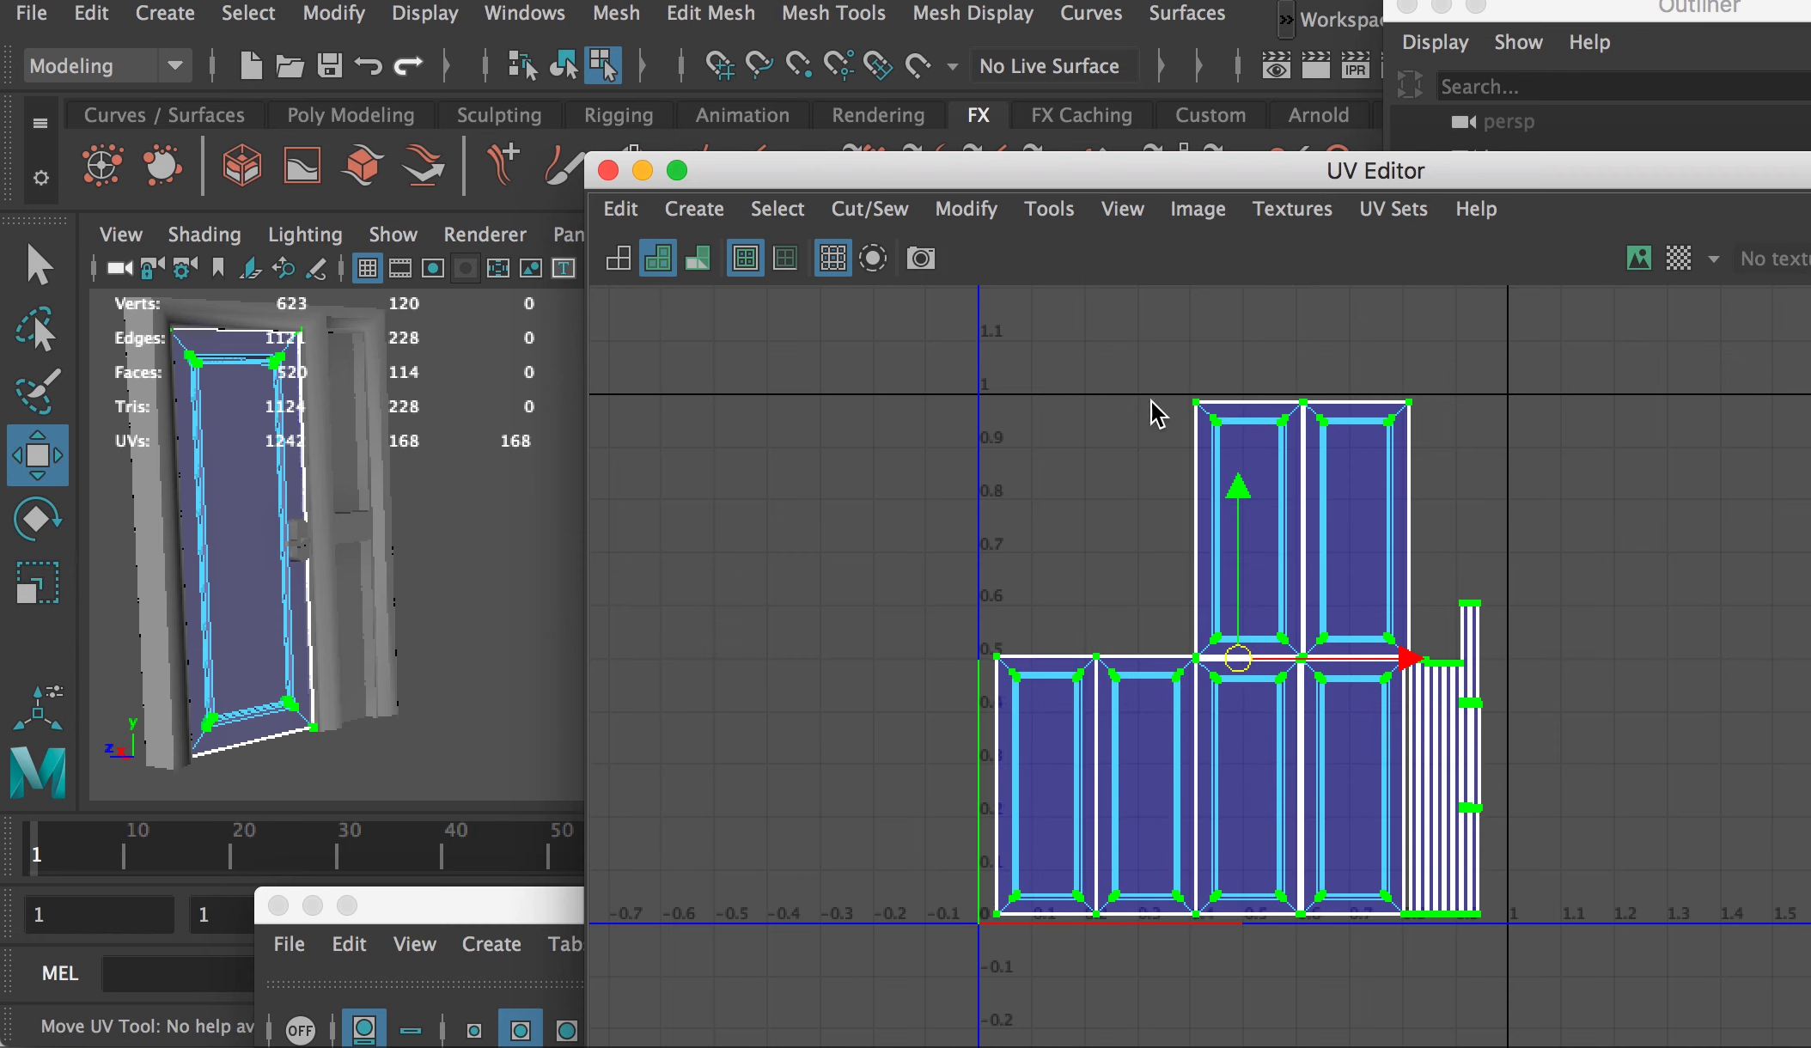
Step: Return to object selection and select DoorC's handle lever and backing plate to view their UV shells
{"action": "left_click_drag", "start_coordinate": [938, 176], "coordinate": [1035, 227]}
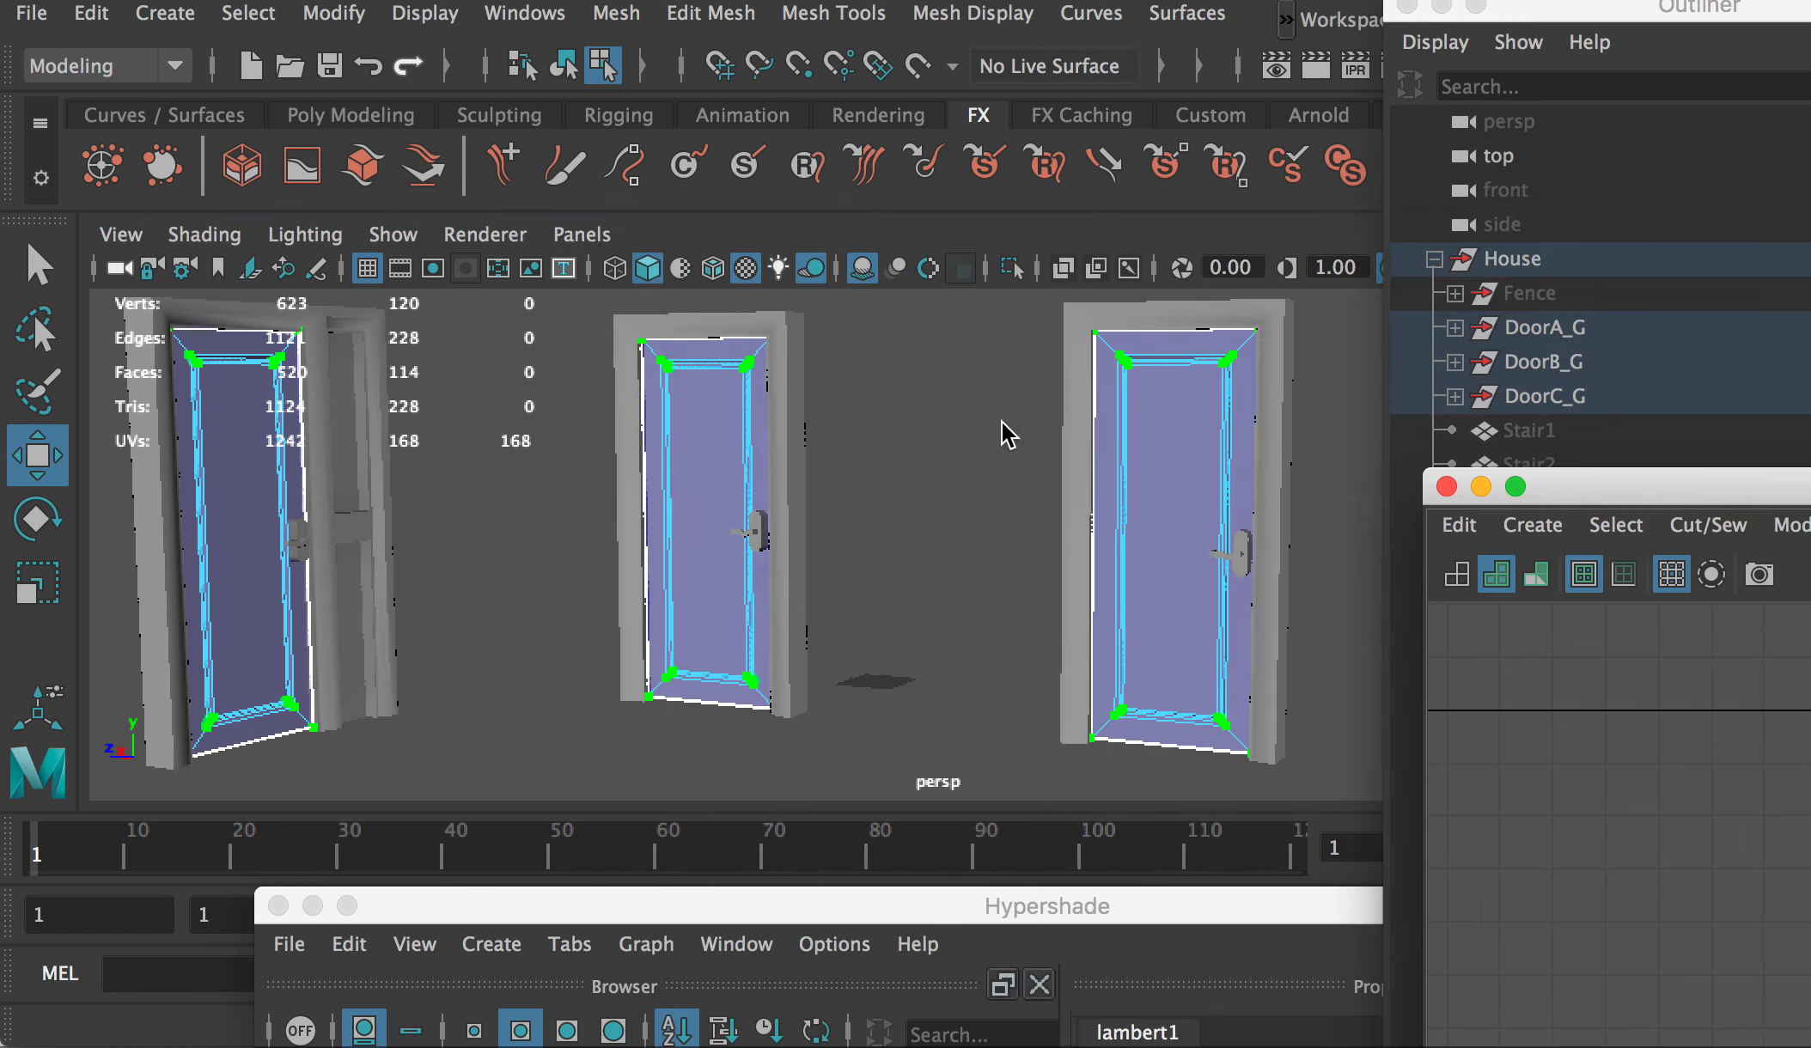
{"action": "scroll", "coordinate": [1346, 555], "scroll_direction": "up", "scroll_amount": 5}
{"action": "middle_click_drag", "start_coordinate": [1345, 556], "coordinate": [988, 546], "text": "alt"}
{"action": "left_click", "coordinate": [1096, 563]}
{"action": "right_click_drag", "start_coordinate": [1078, 563], "coordinate": [1107, 543]}
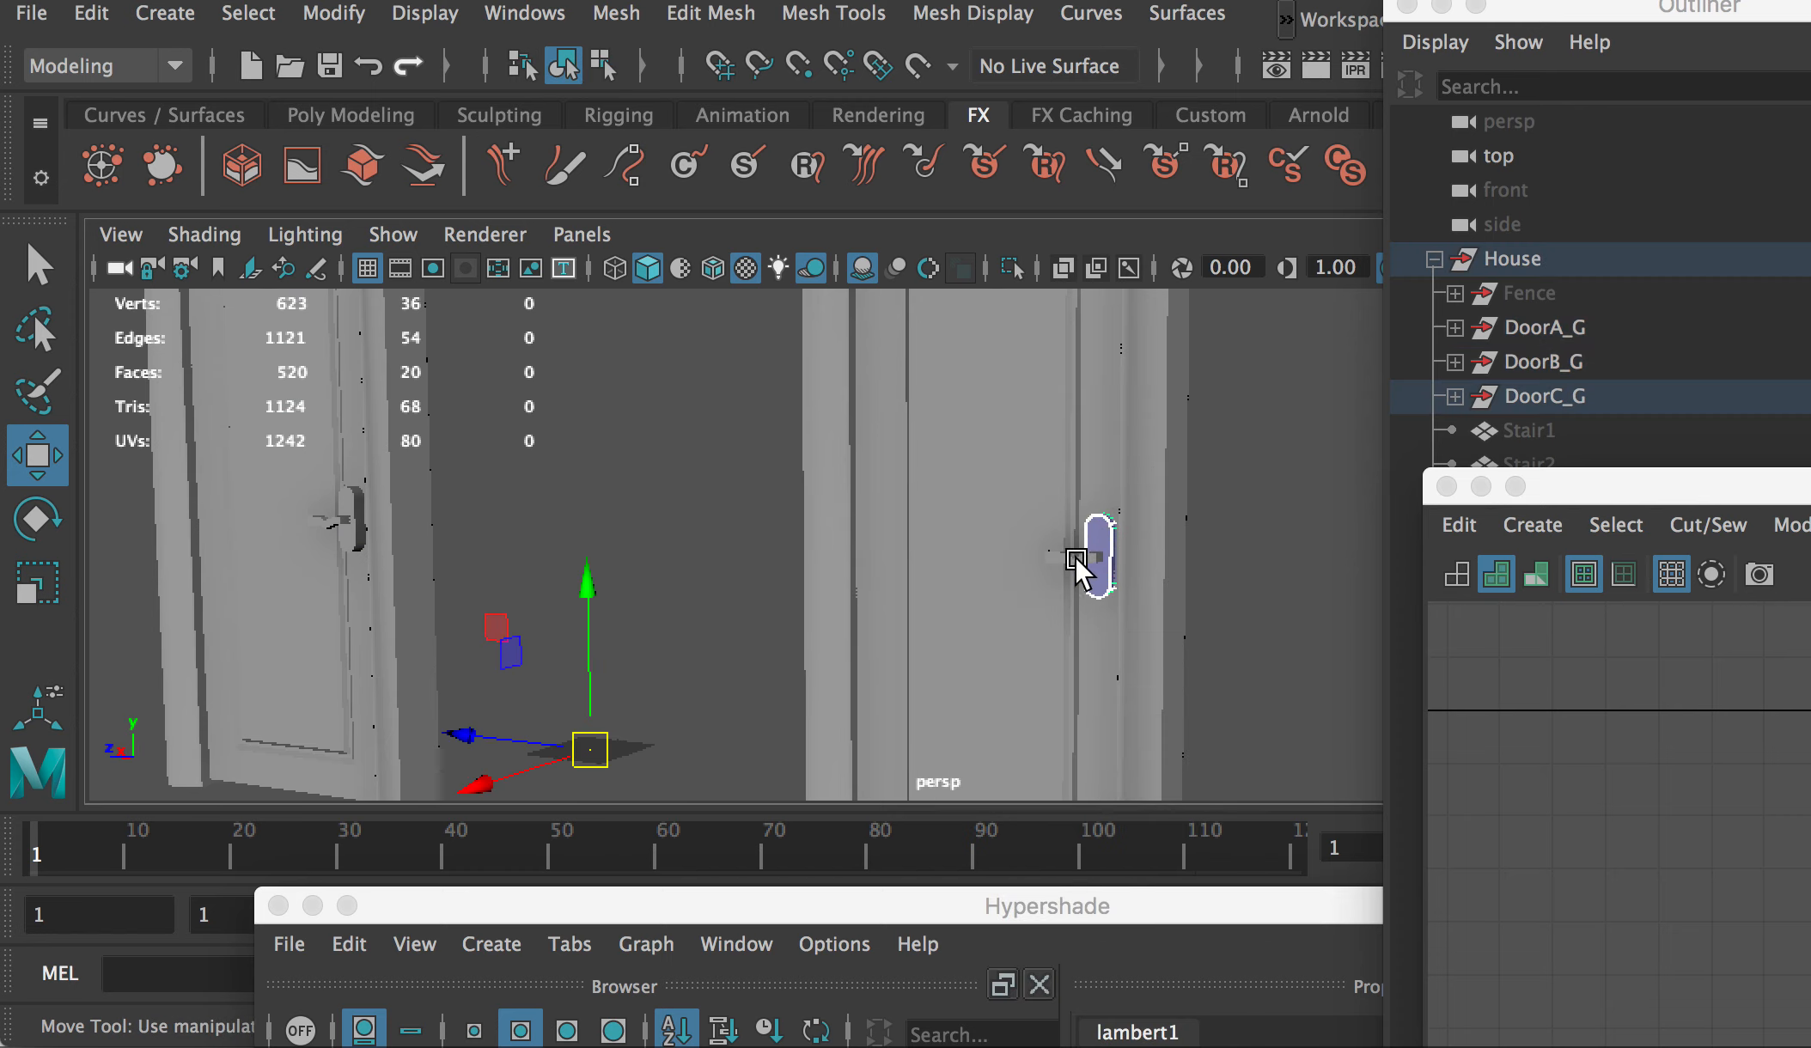
{"action": "left_click", "coordinate": [1078, 563]}
{"action": "left_click_drag", "start_coordinate": [1678, 498], "coordinate": [811, 658]}
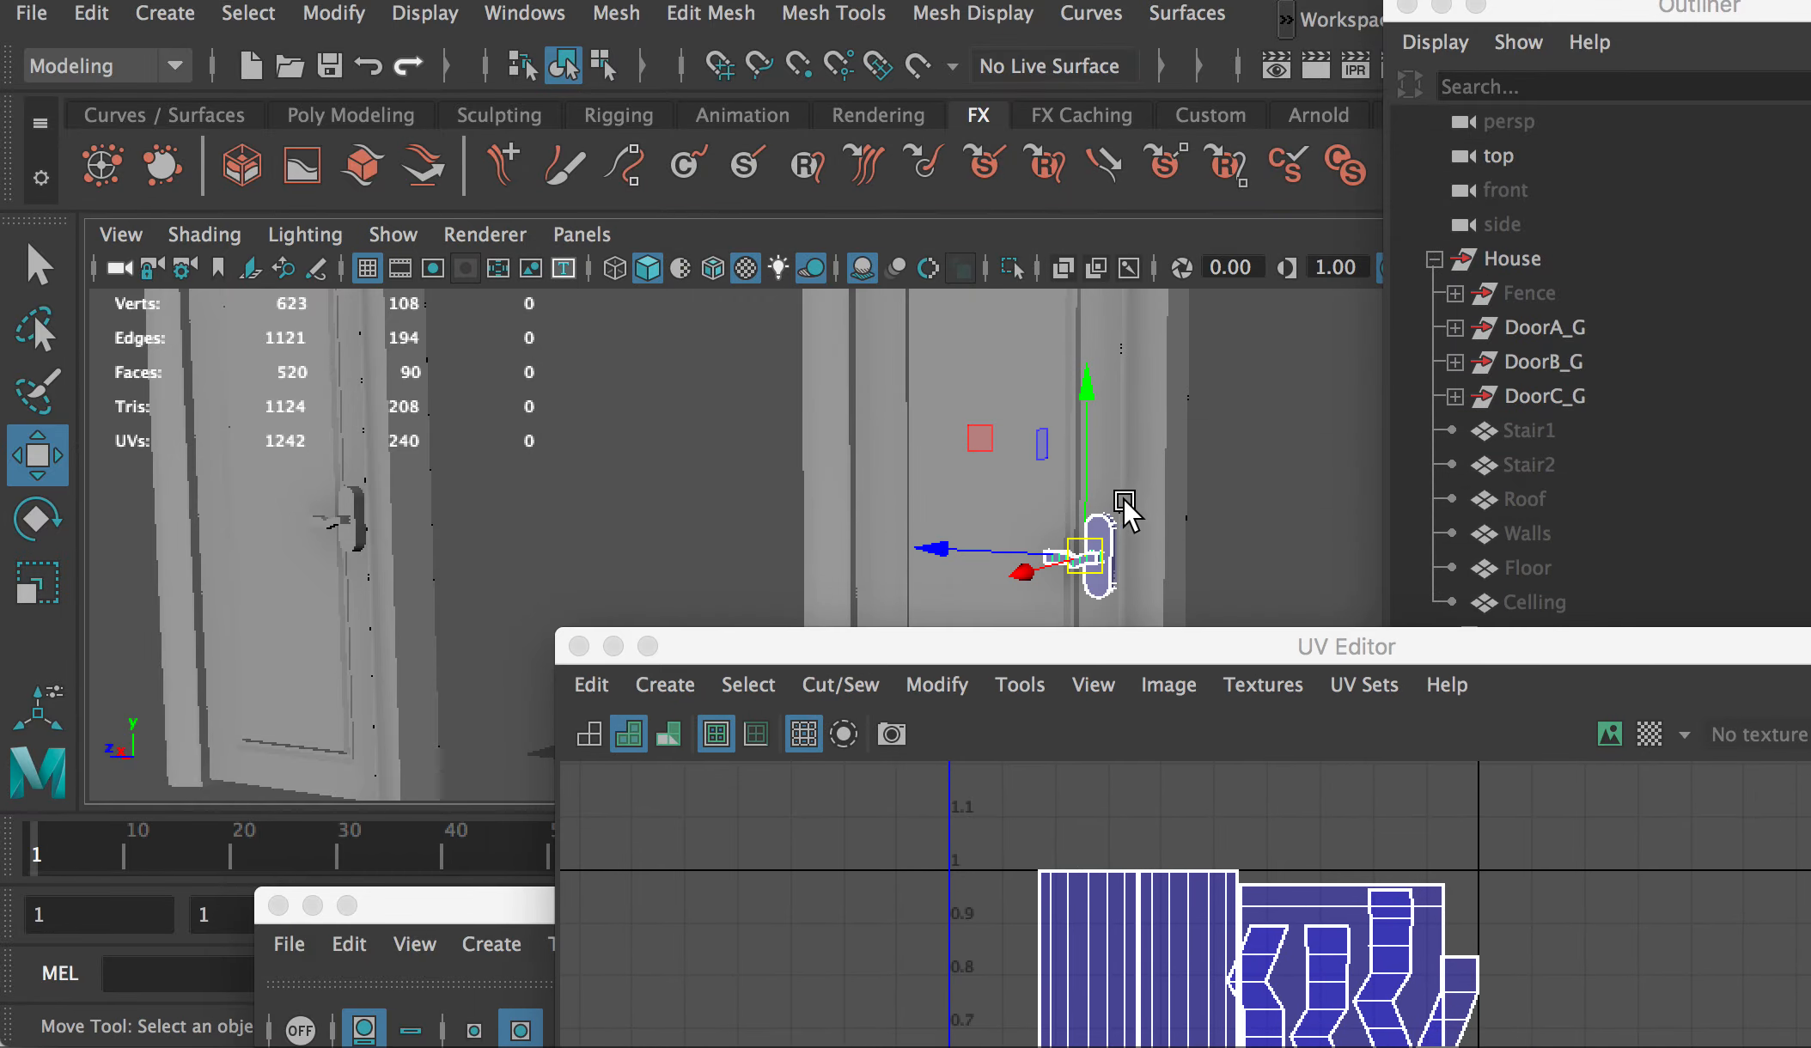
Step: Select the handle backing plates and levers of DoorB and DoorC in turn to compare their UV shells
{"action": "left_click", "coordinate": [1104, 523]}
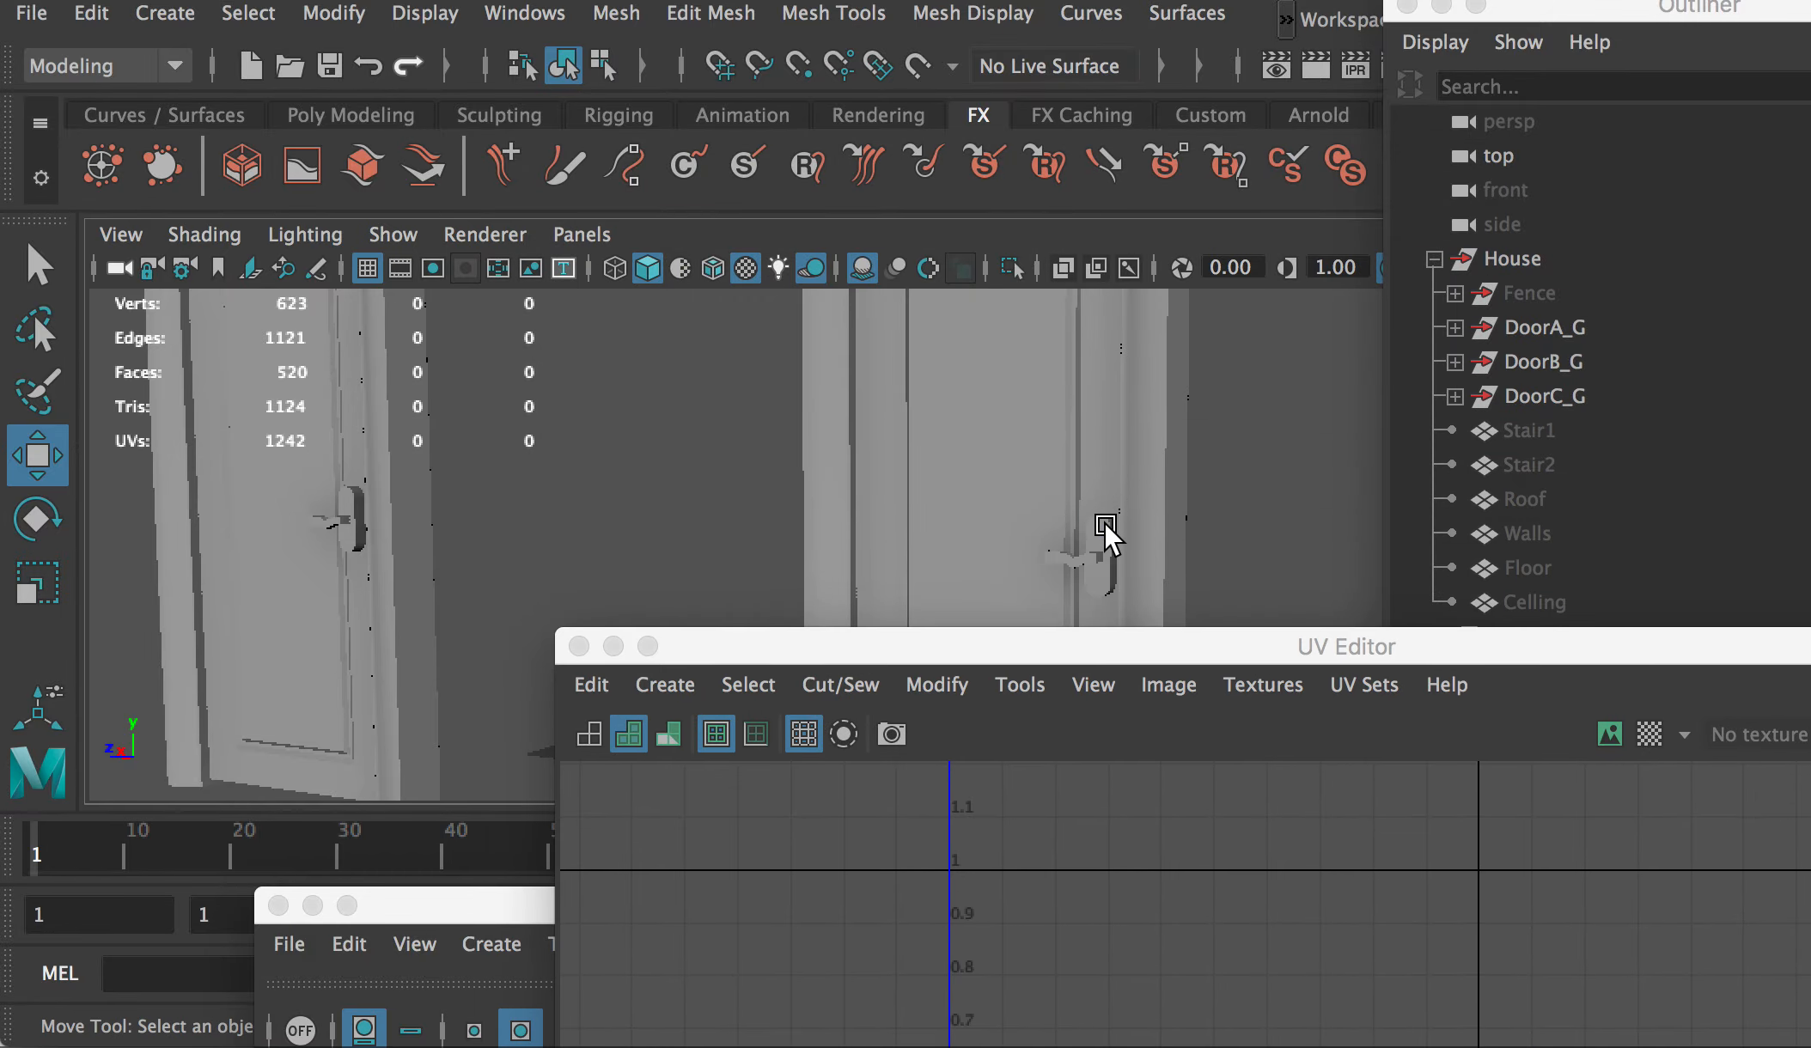
{"action": "left_click", "coordinate": [346, 494], "text": "shift"}
{"action": "left_click_drag", "start_coordinate": [1242, 644], "coordinate": [1222, 808]}
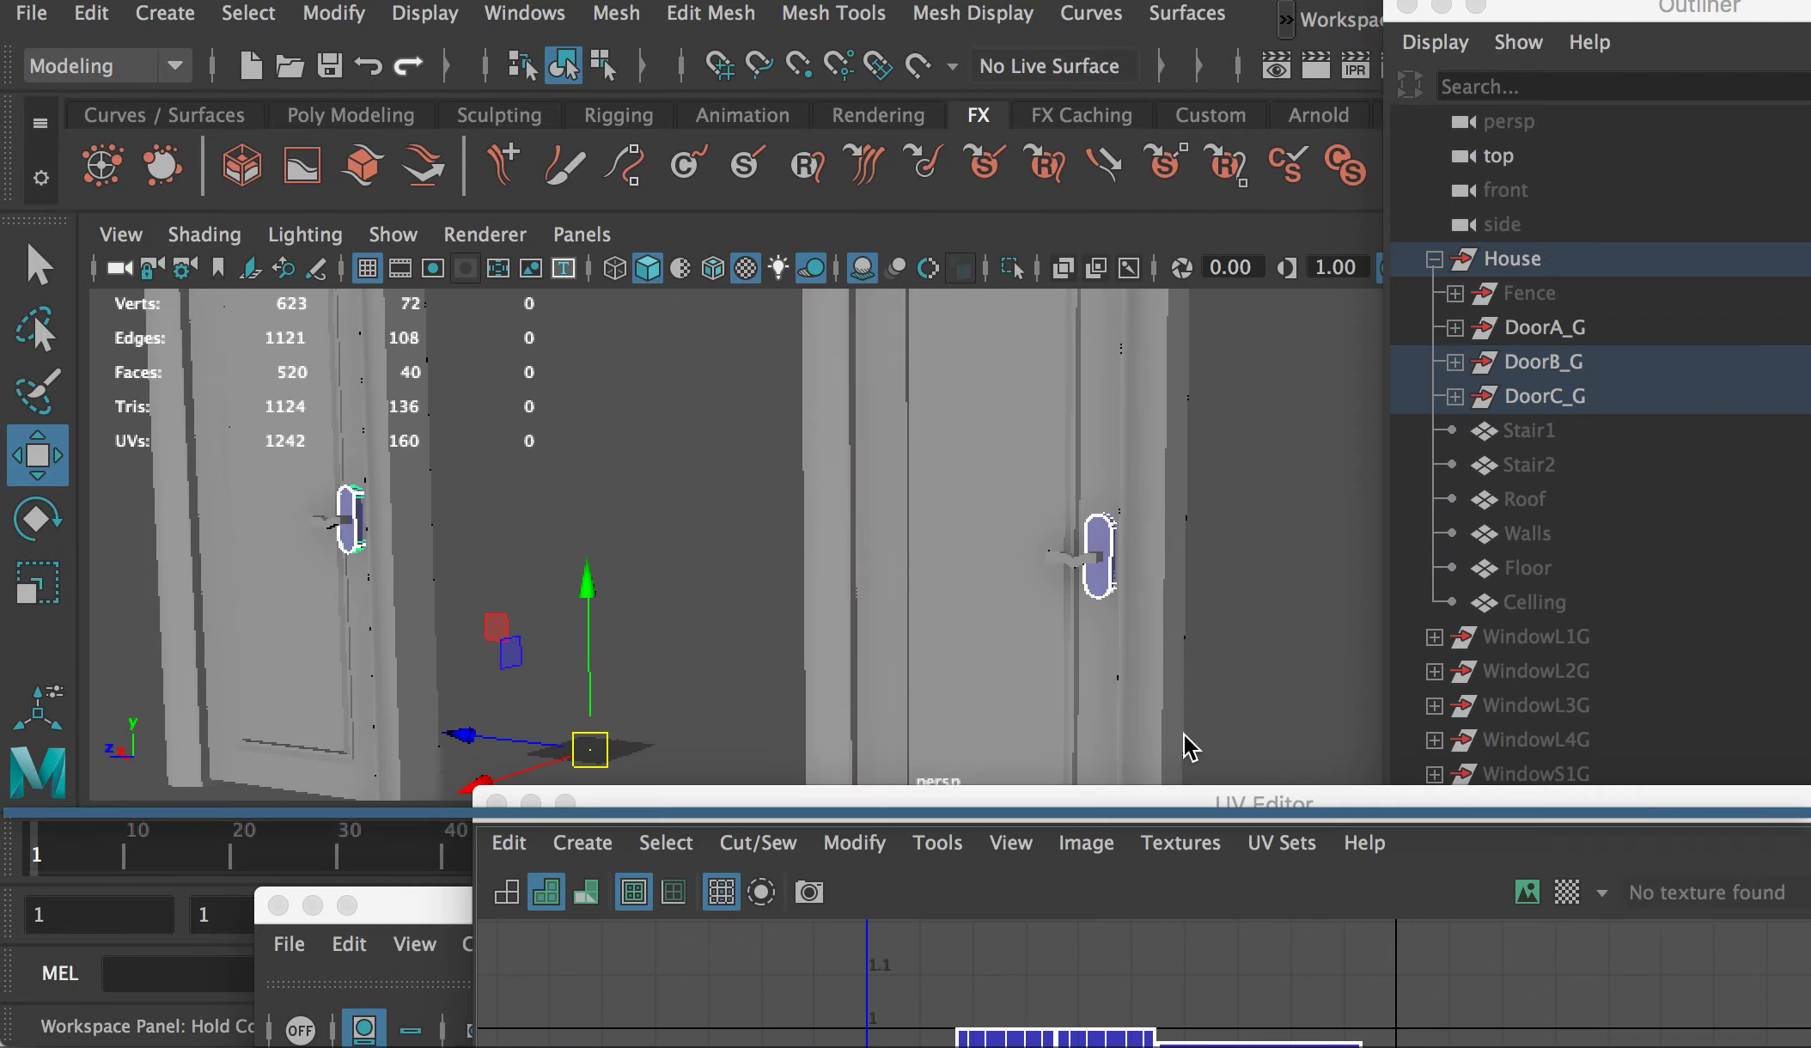
{"action": "left_click", "coordinate": [319, 516], "text": "shift"}
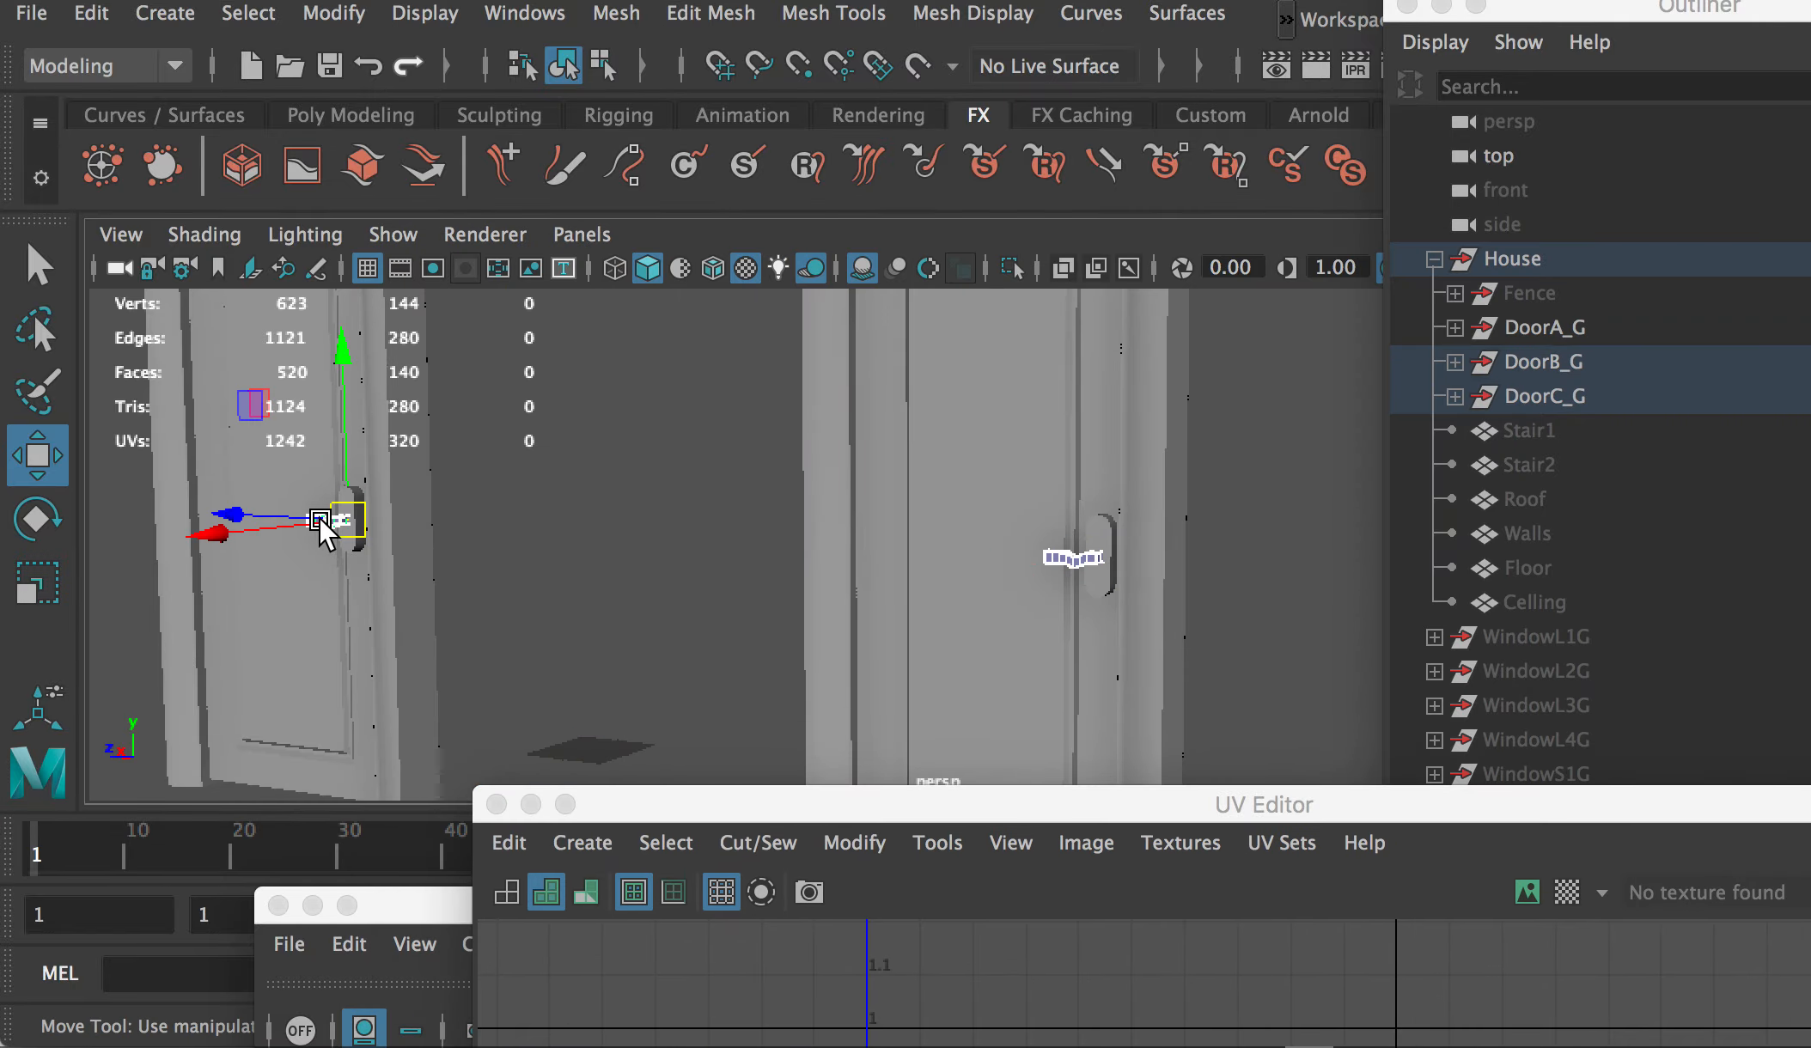
{"action": "left_click_drag", "start_coordinate": [1002, 813], "coordinate": [1503, 645]}
{"action": "scroll", "coordinate": [940, 416], "scroll_direction": "down", "scroll_amount": 3}
{"action": "scroll", "coordinate": [845, 423], "scroll_direction": "up", "scroll_amount": 3}
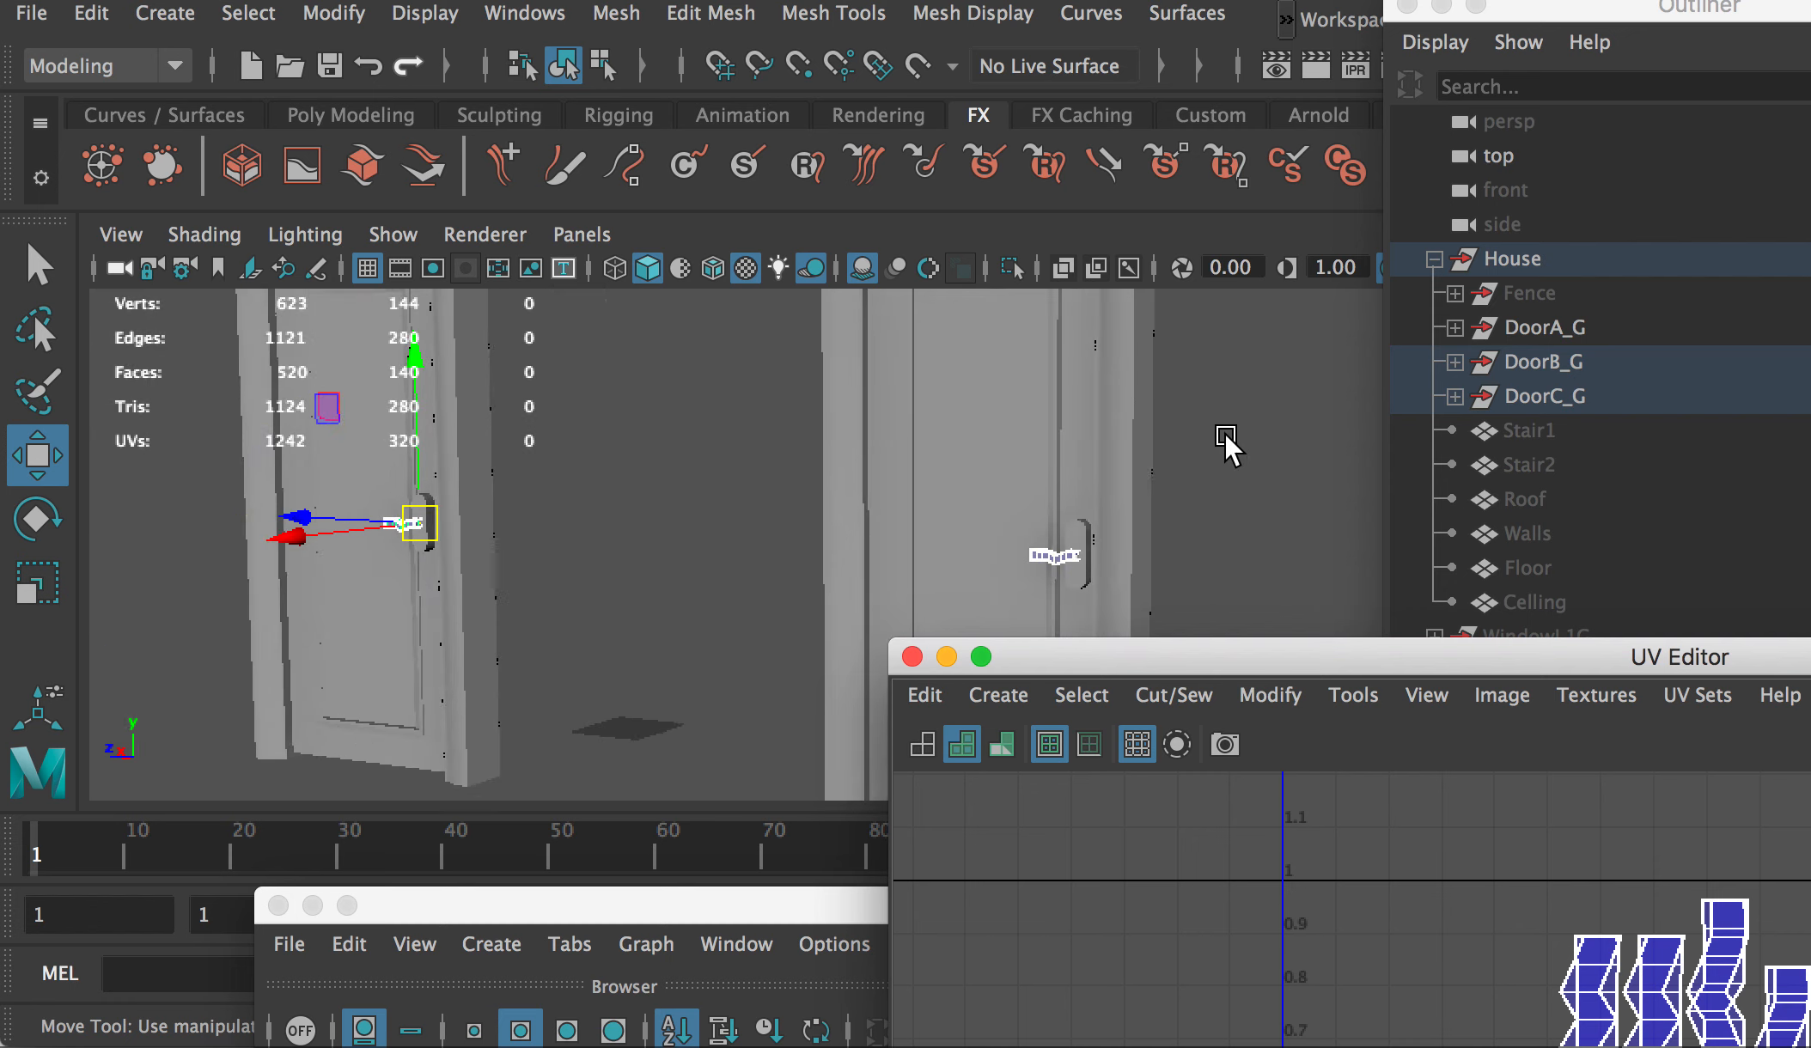
Step: Select the handle levers and backing plates of all three doors together and bring their UV shells into view
{"action": "left_click", "coordinate": [1057, 552]}
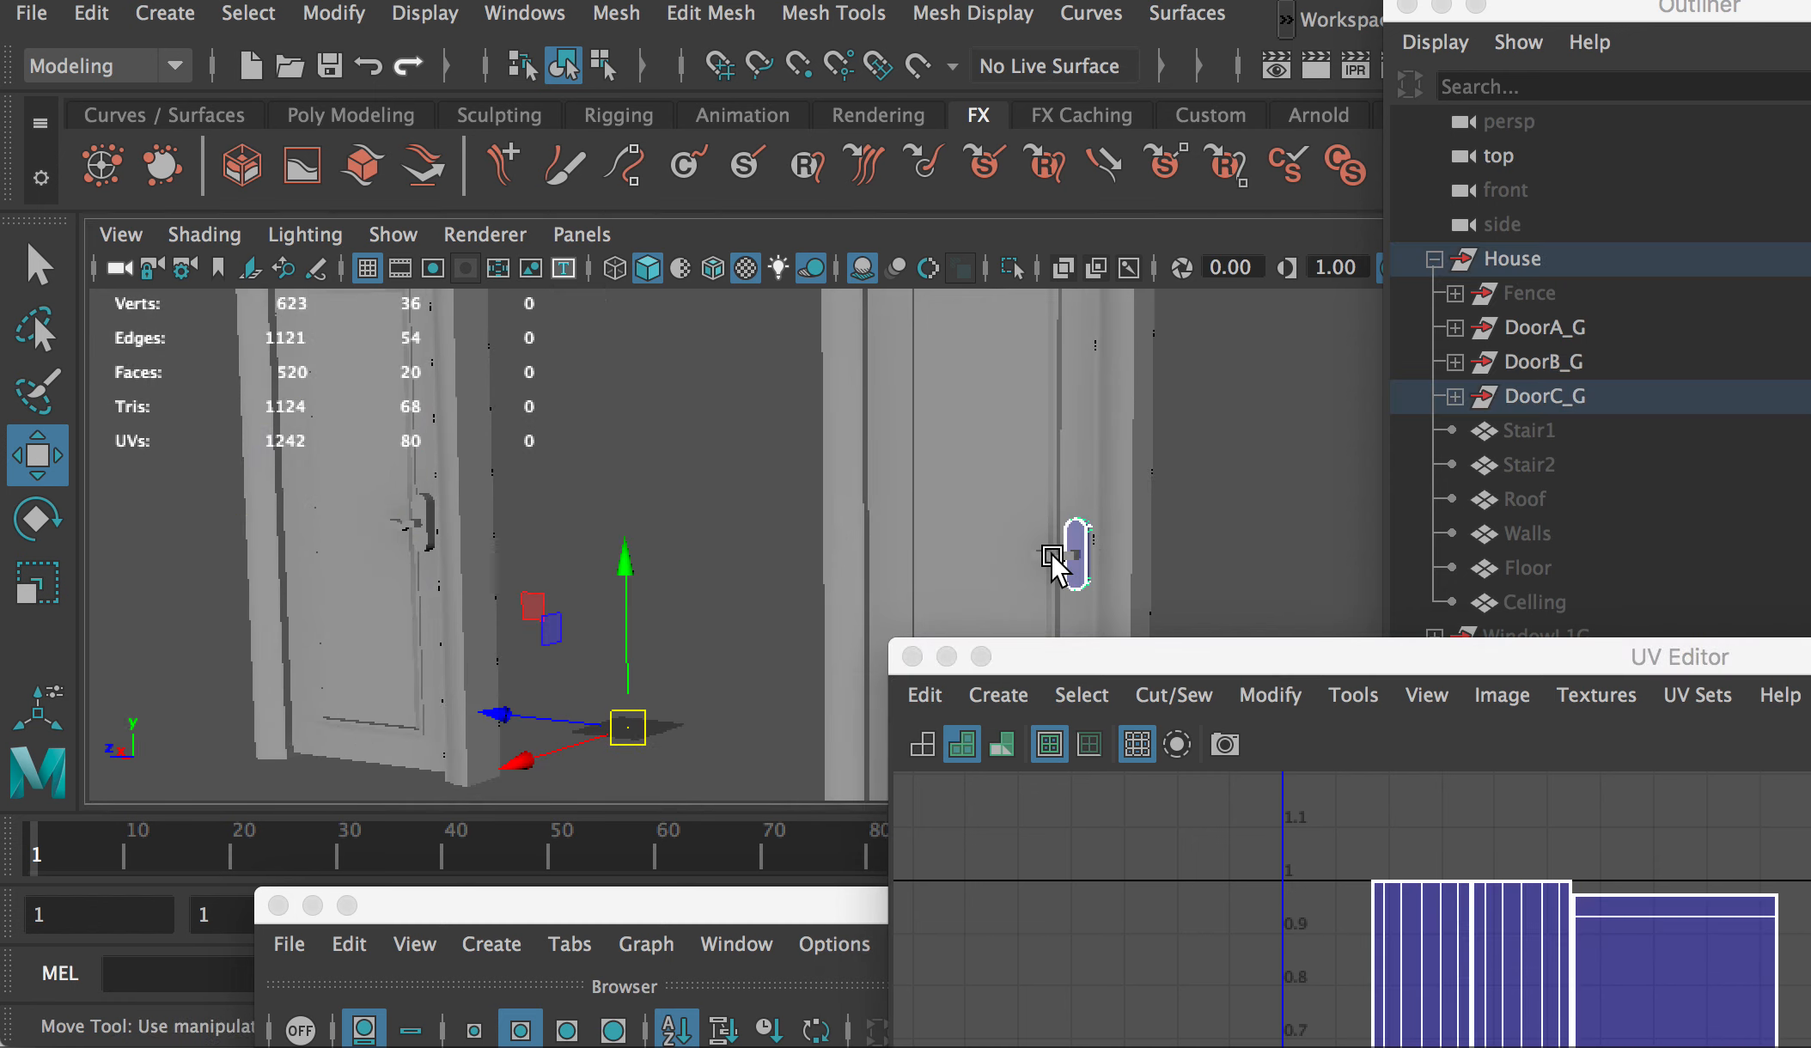
{"action": "left_click", "coordinate": [398, 521], "text": "shift"}
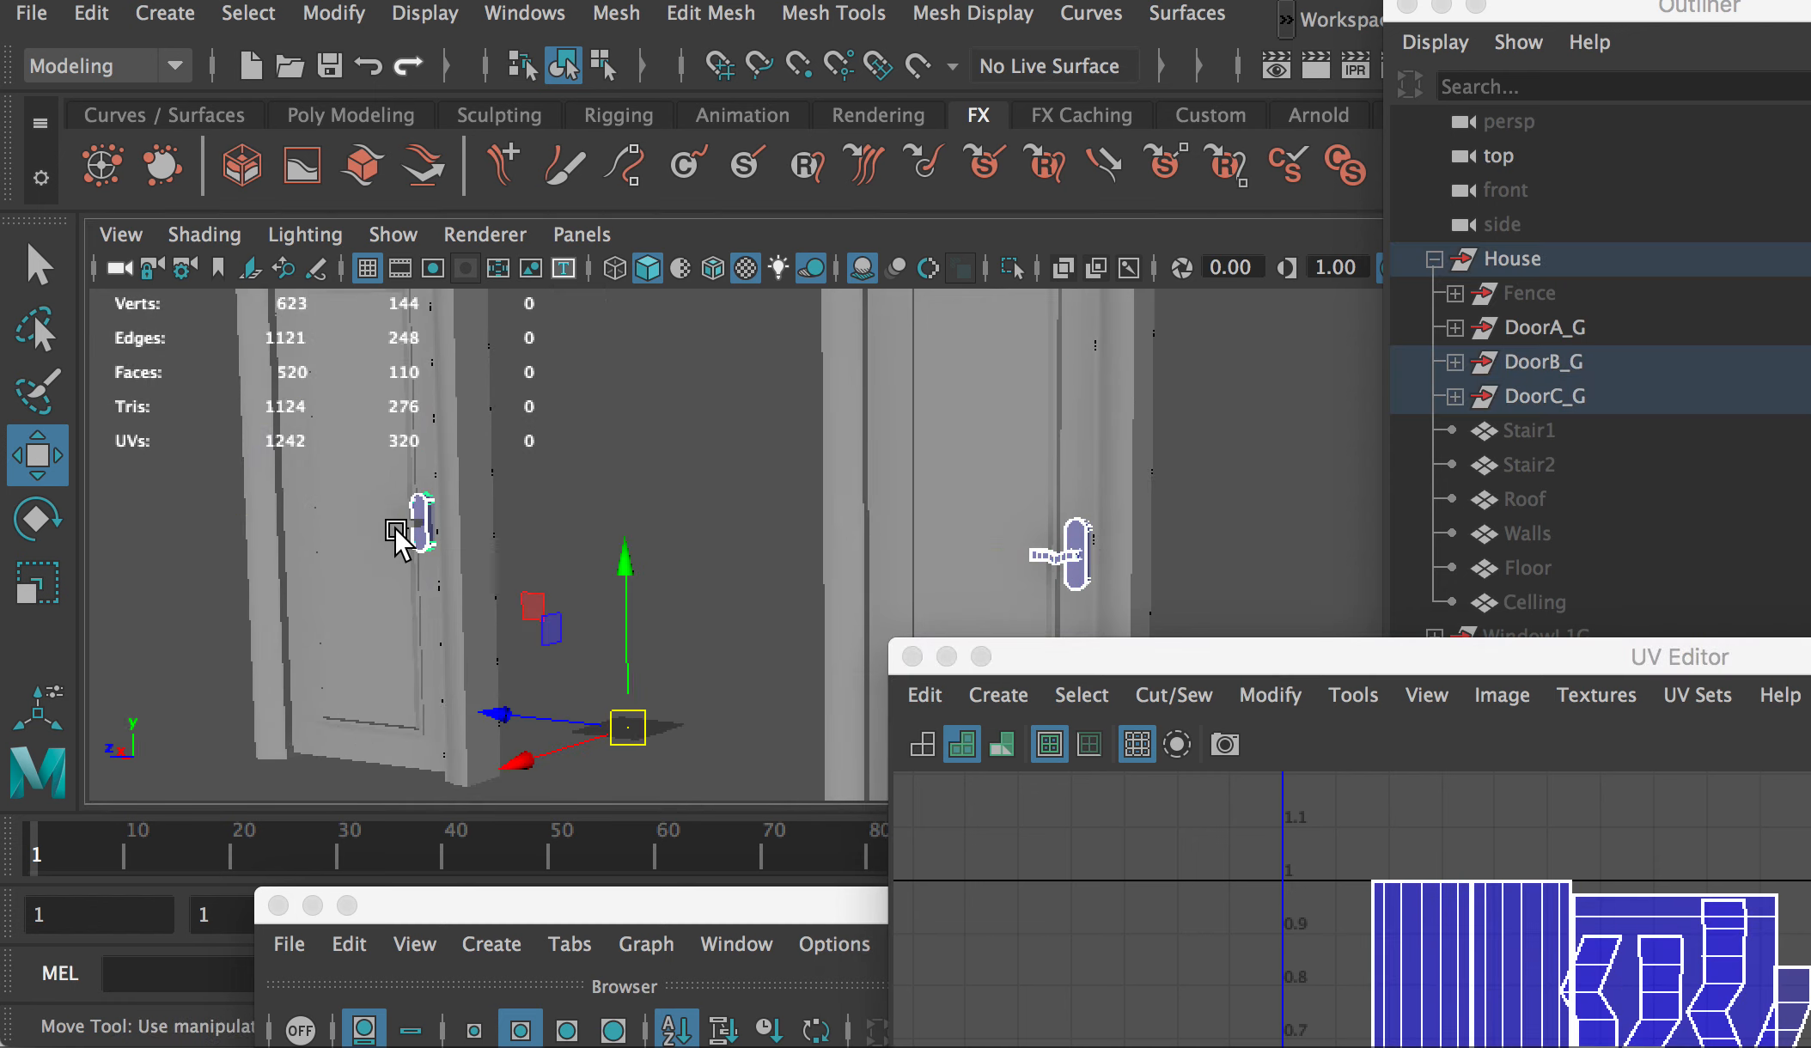
{"action": "left_click", "coordinate": [395, 519], "text": "shift"}
{"action": "left_click_drag", "start_coordinate": [171, 537], "coordinate": [652, 532], "text": "alt"}
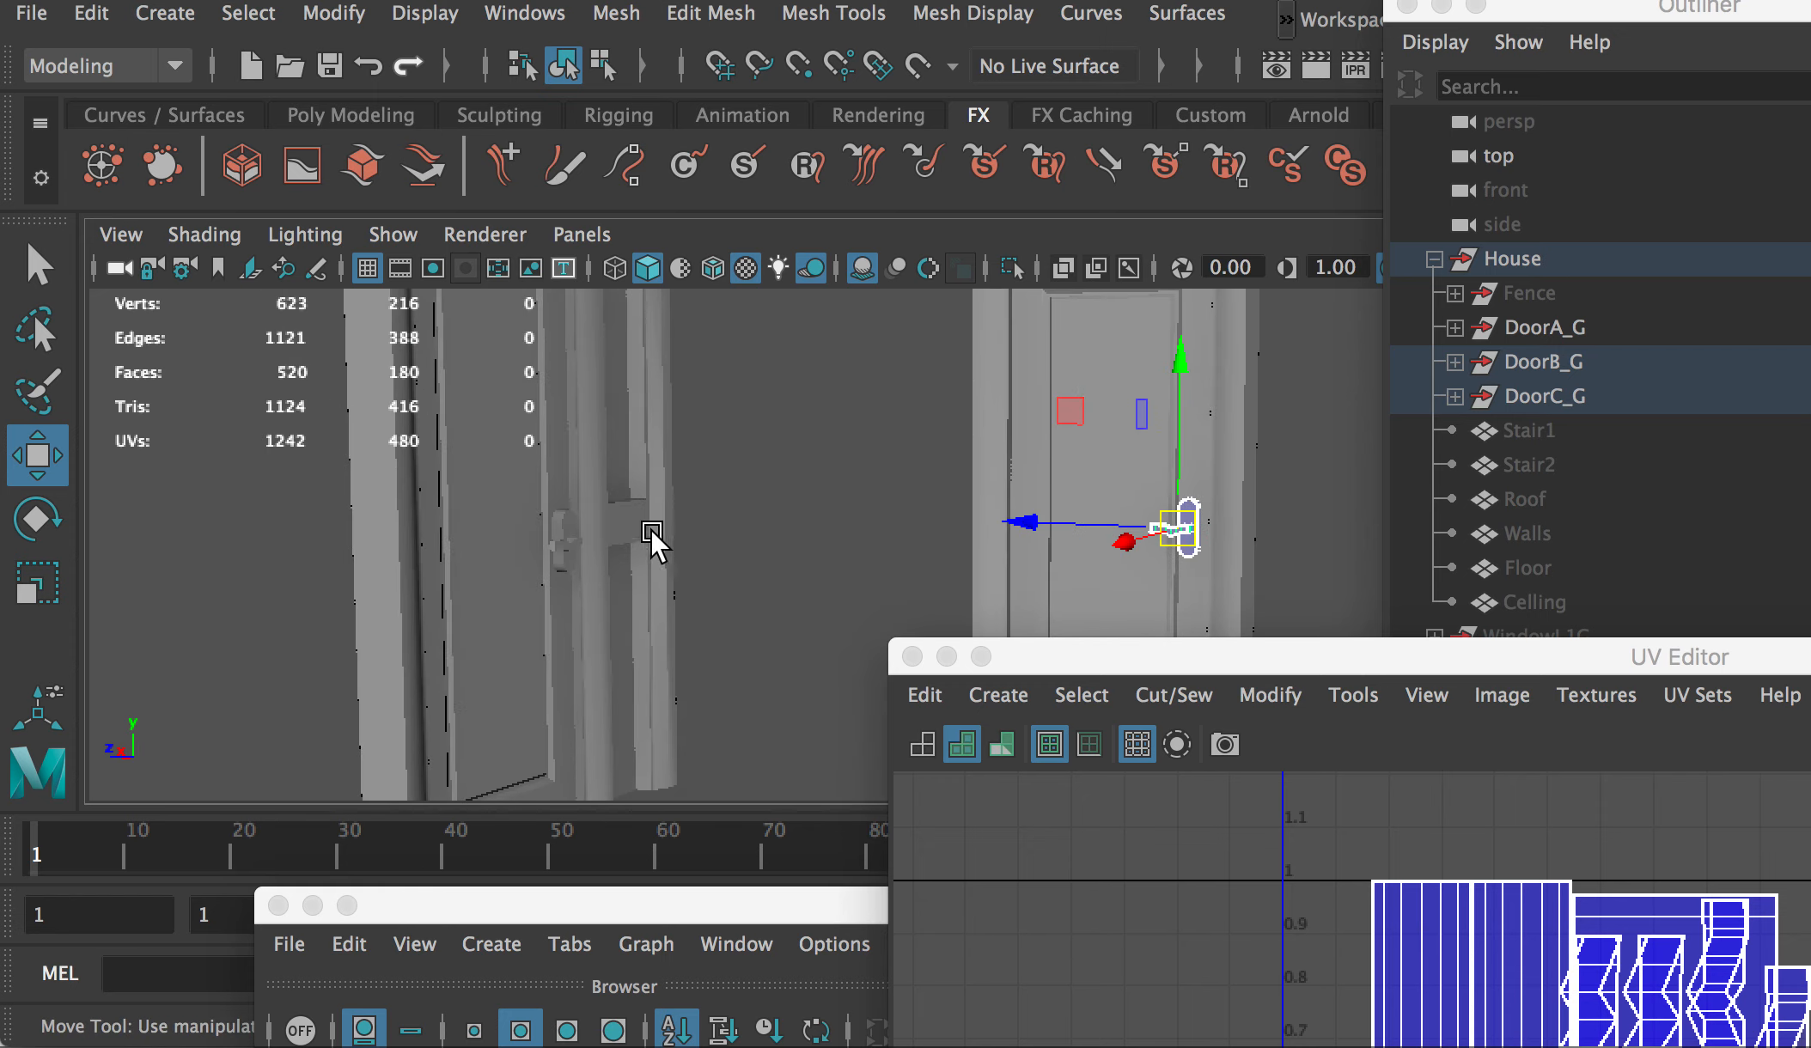
{"action": "left_click", "coordinate": [567, 538], "text": "shift"}
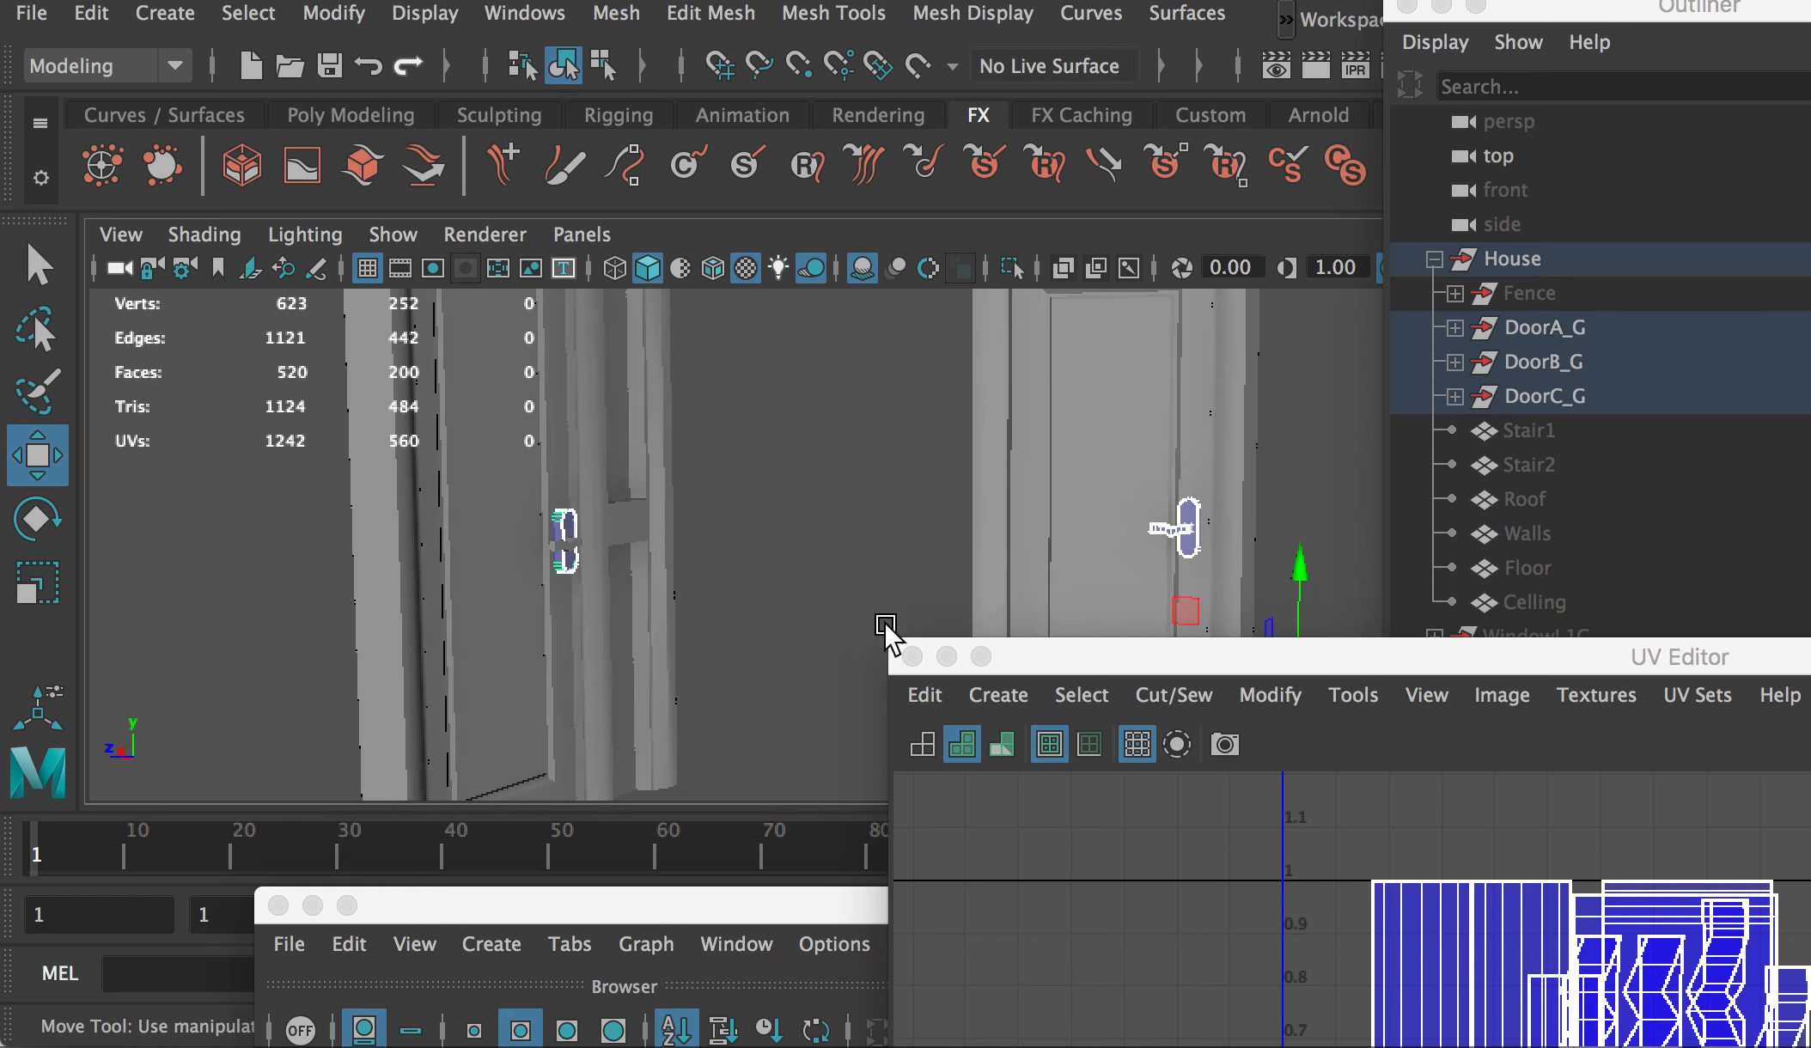
{"action": "left_click_drag", "start_coordinate": [1051, 656], "coordinate": [611, 221]}
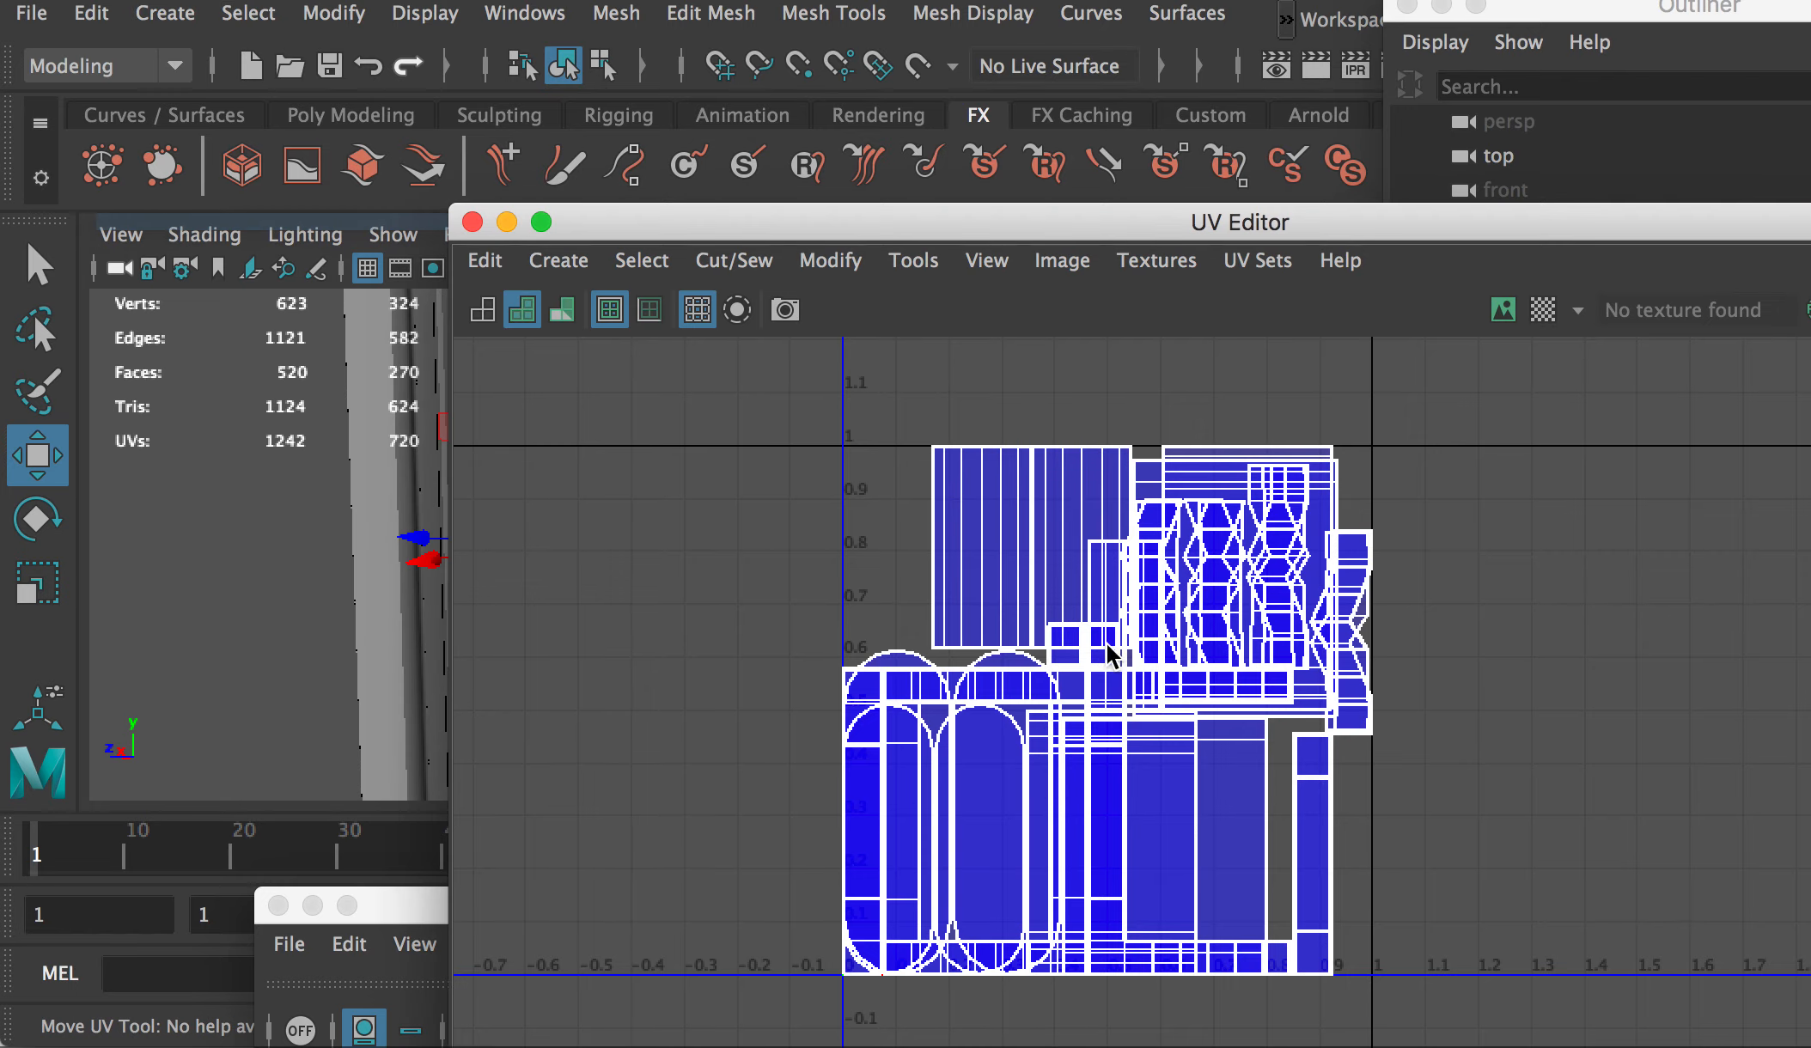
Step: Select all UVs of the three door handles and scale them down slightly within the 0 to 1 tile
{"action": "right_click_drag", "start_coordinate": [1092, 565], "coordinate": [1259, 531]}
{"action": "left_click_drag", "start_coordinate": [737, 388], "coordinate": [1451, 955]}
{"action": "key", "text": "r"}
{"action": "left_click_drag", "start_coordinate": [1097, 711], "coordinate": [1099, 710]}
{"action": "left_click", "coordinate": [719, 505]}
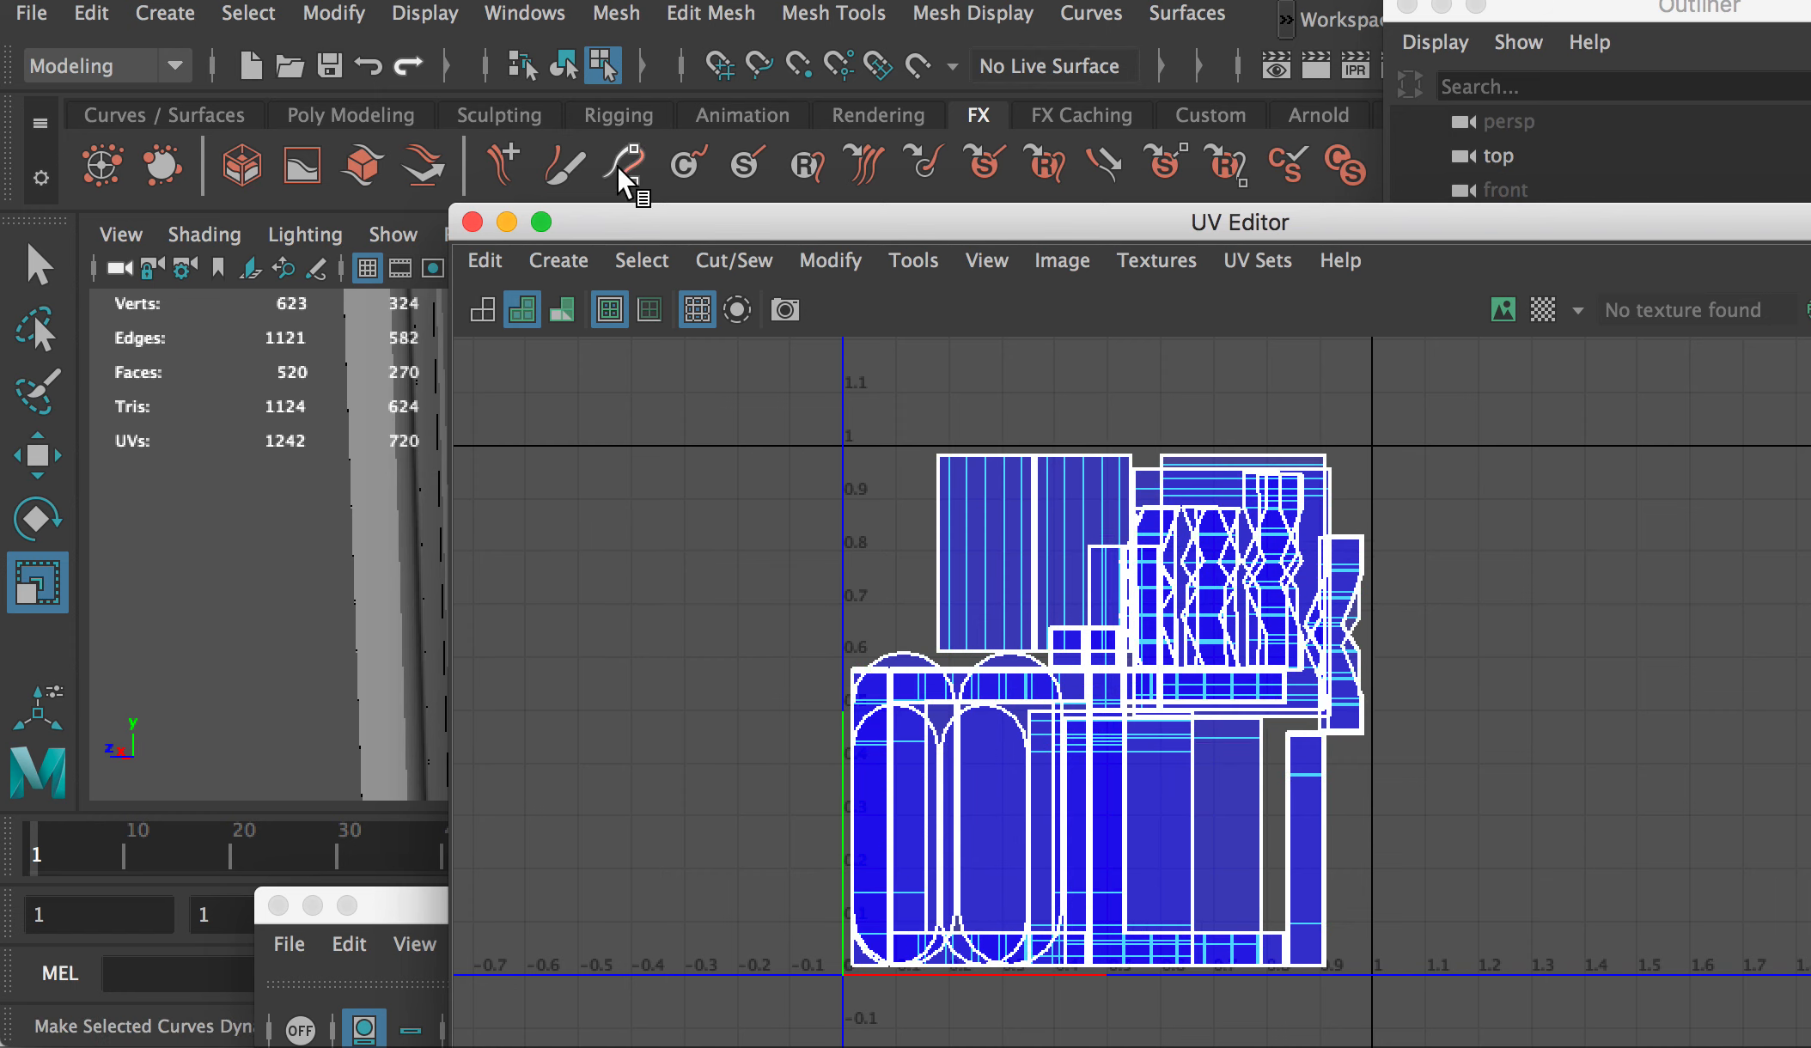
Step: Return to object selection and unhide the Fence group and all house parts from Stair1 to WindowS2G
{"action": "left_click_drag", "start_coordinate": [618, 216], "coordinate": [1415, 653]}
{"action": "right_click_drag", "start_coordinate": [1060, 414], "coordinate": [638, 365]}
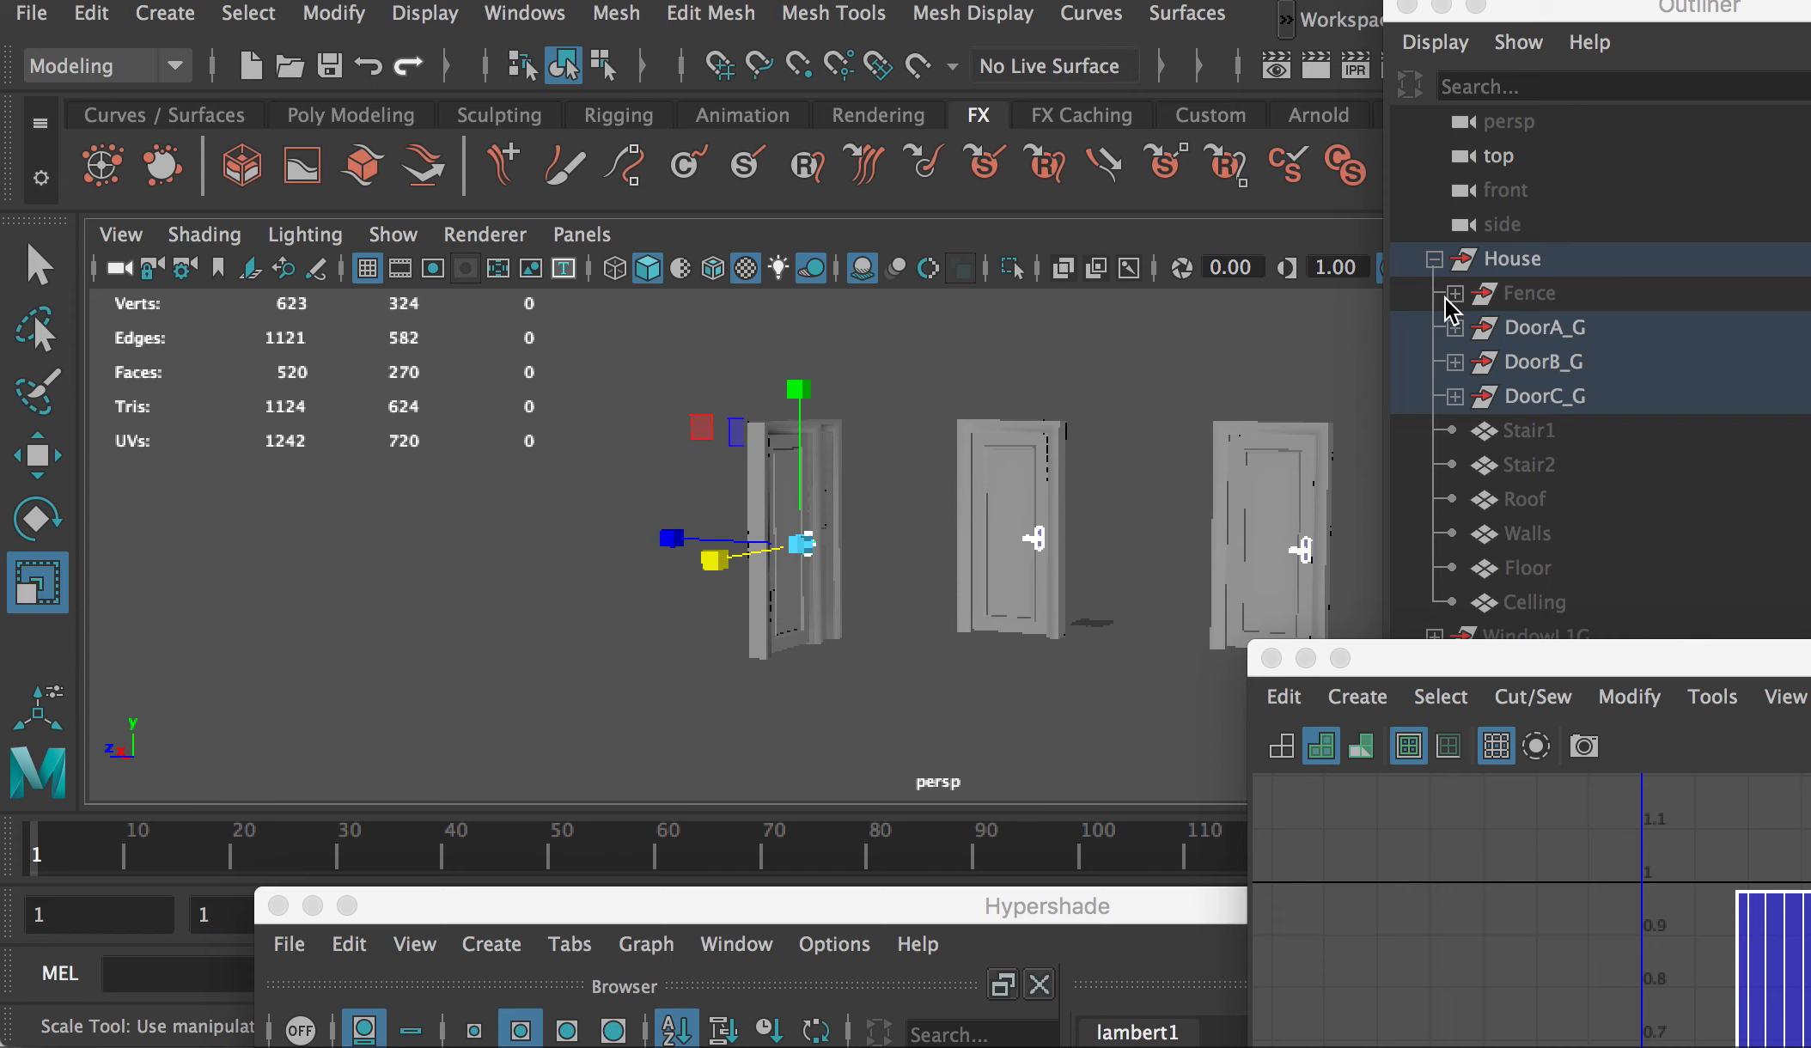
{"action": "middle_click_drag", "start_coordinate": [1172, 391], "coordinate": [828, 384], "text": "alt"}
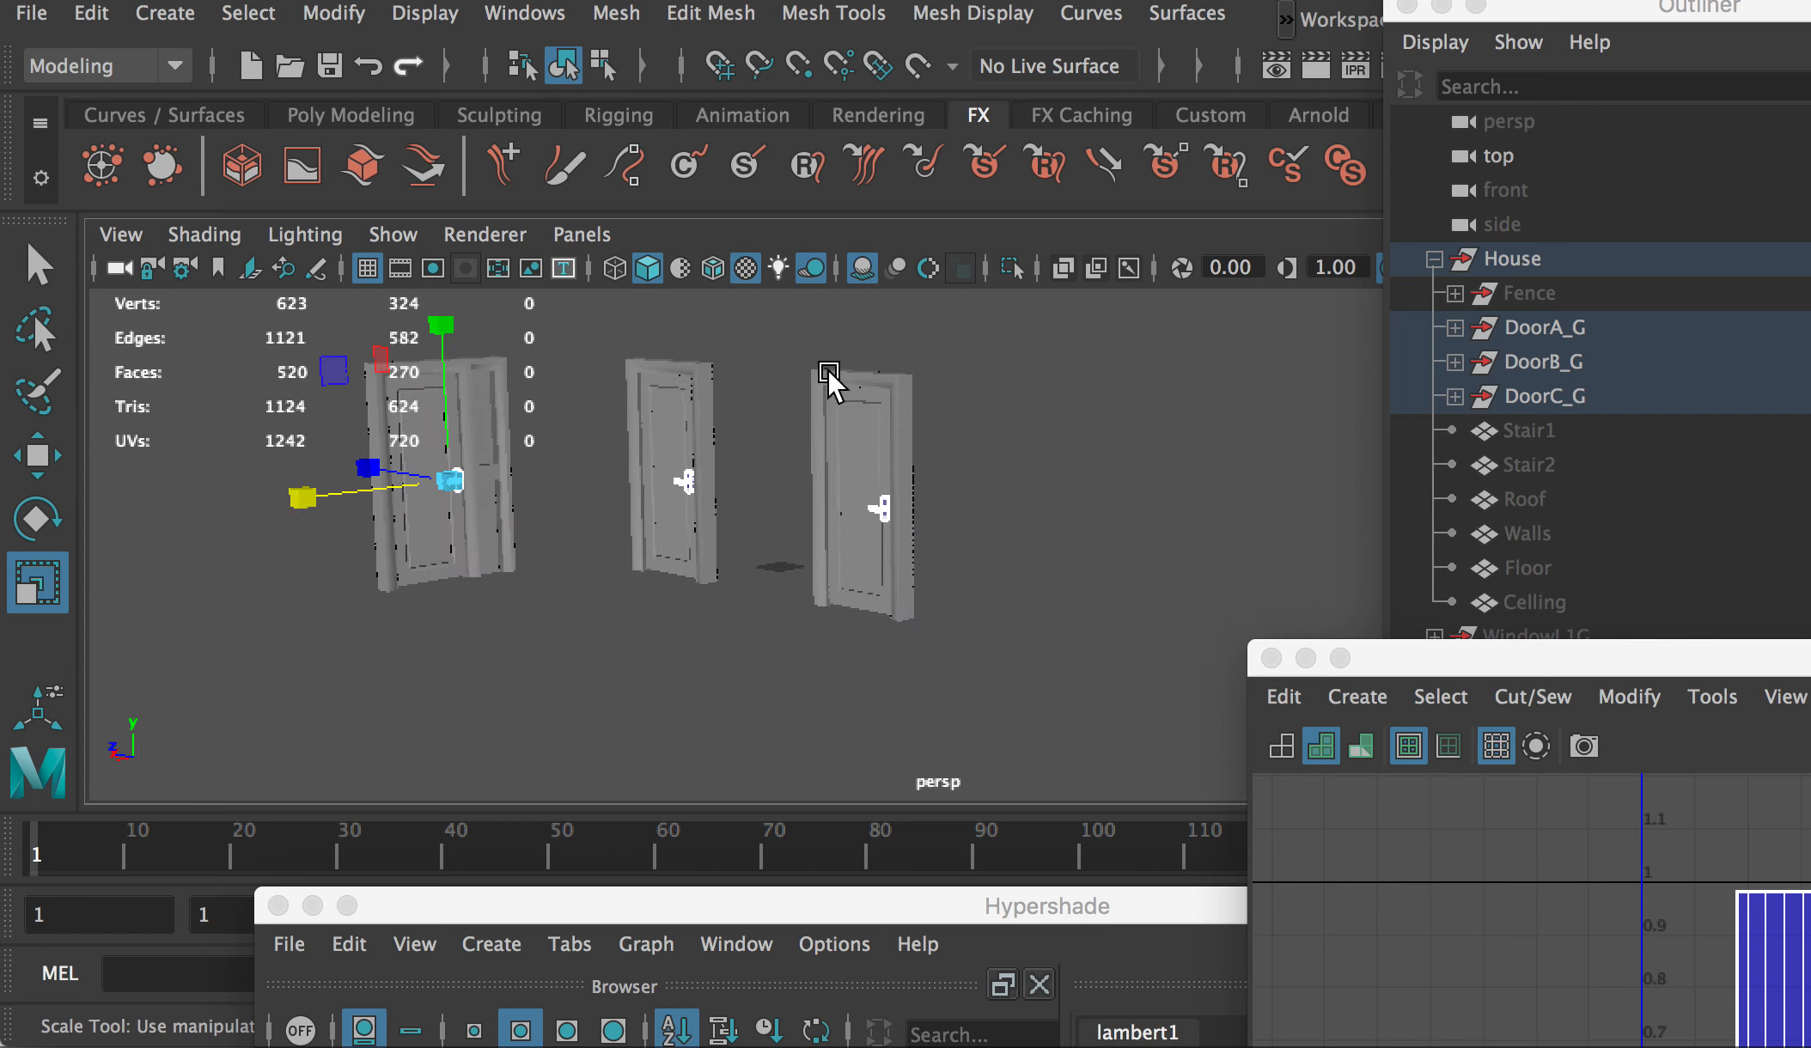
{"action": "left_click_drag", "start_coordinate": [1562, 10], "coordinate": [1491, 6]}
{"action": "left_click", "coordinate": [1486, 406]}
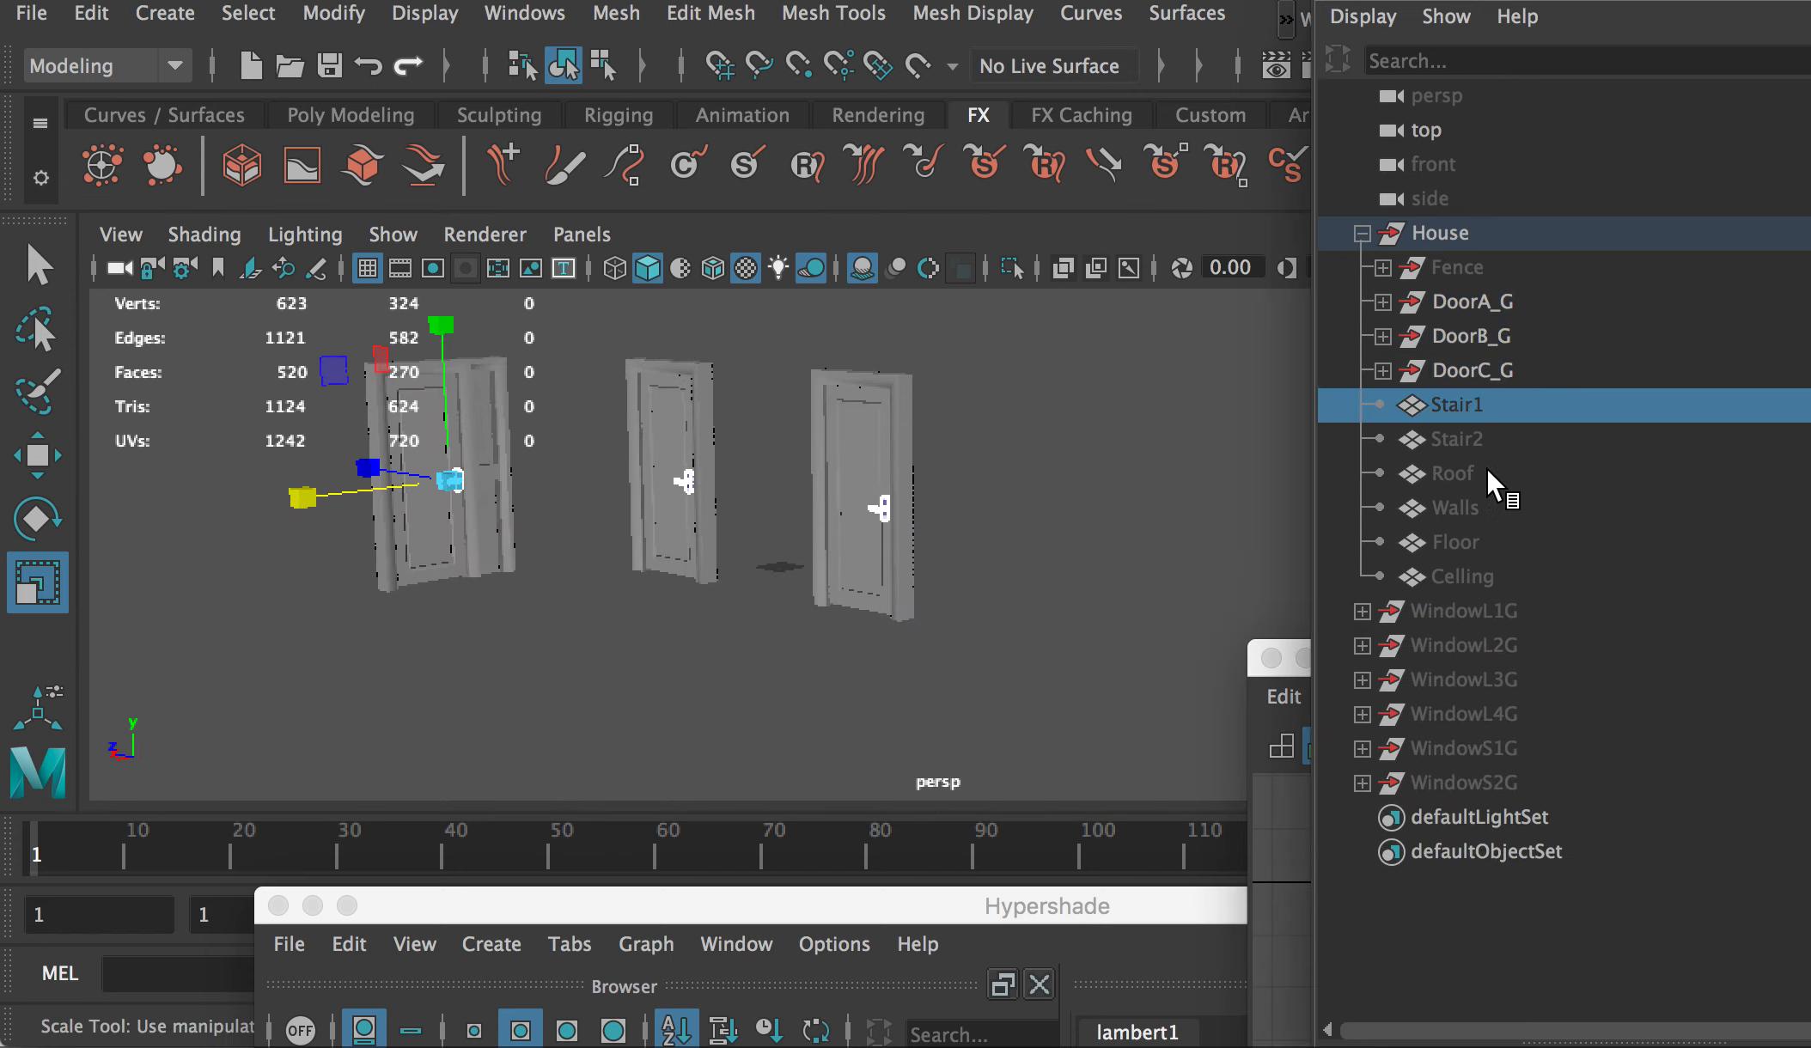
{"action": "left_click", "coordinate": [1471, 777], "text": "shift"}
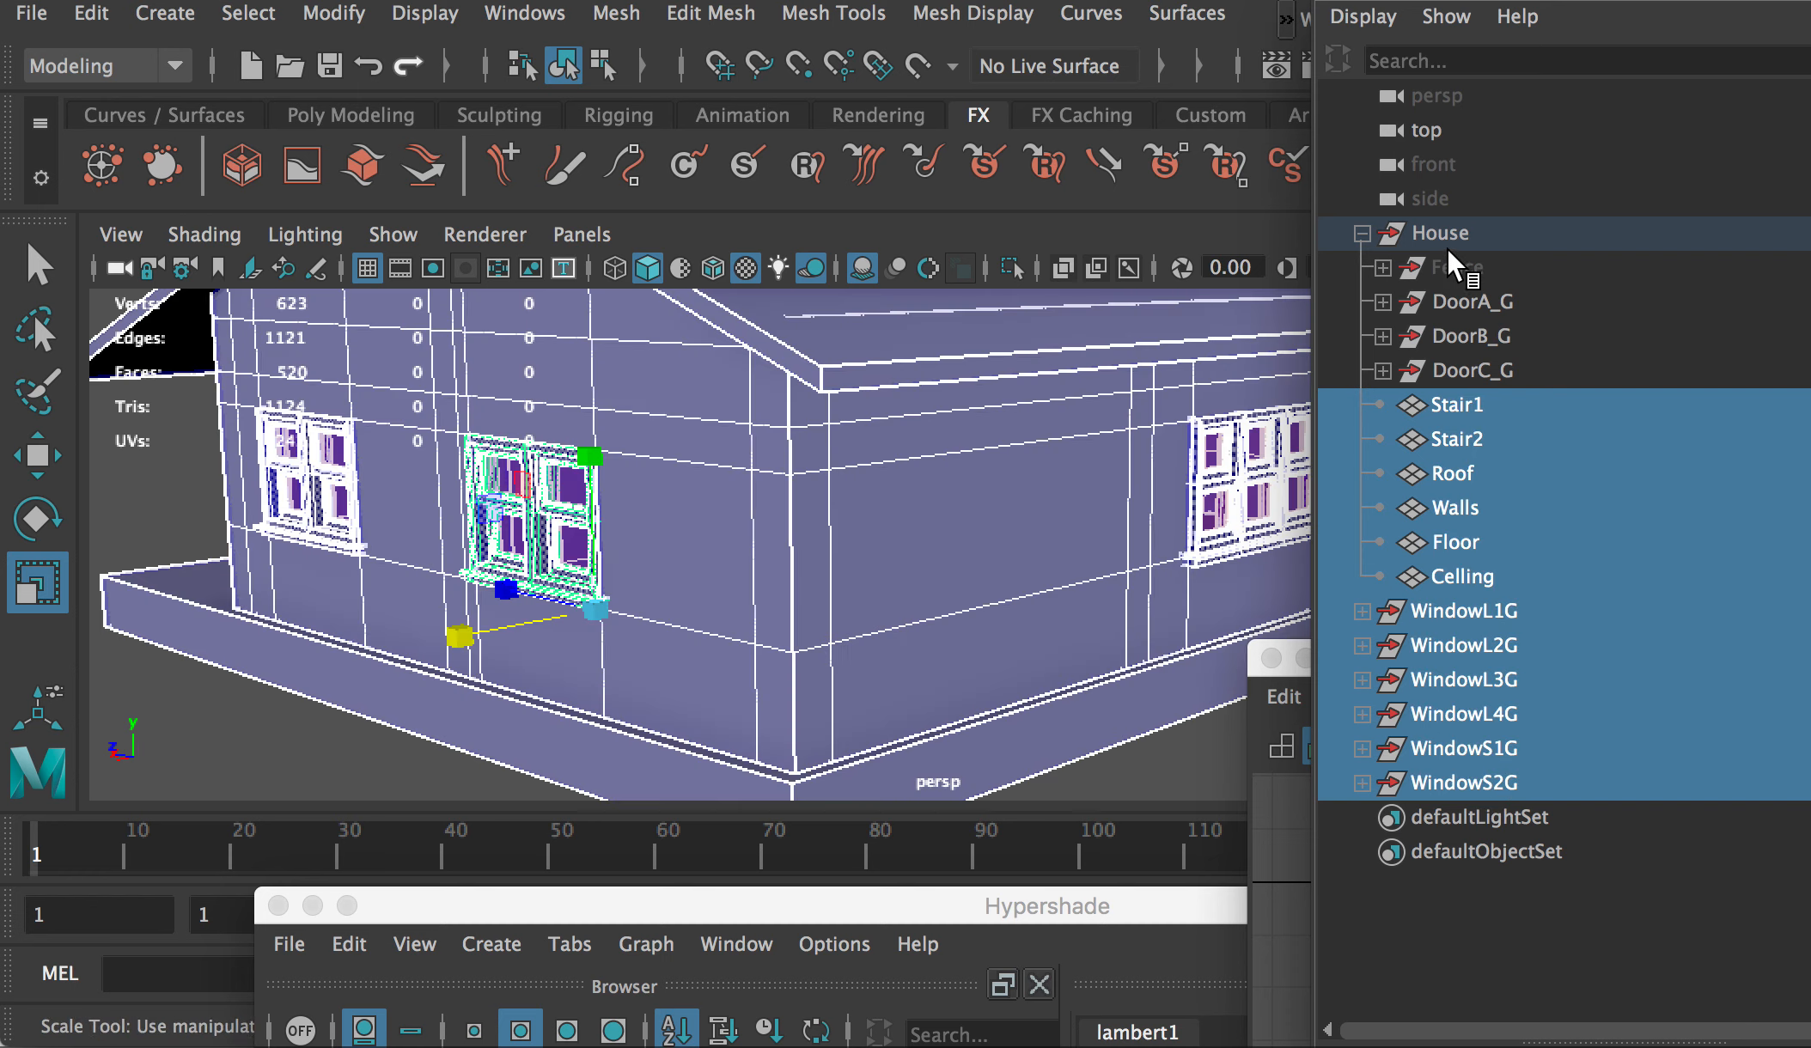
{"action": "left_click", "coordinate": [1452, 269]}
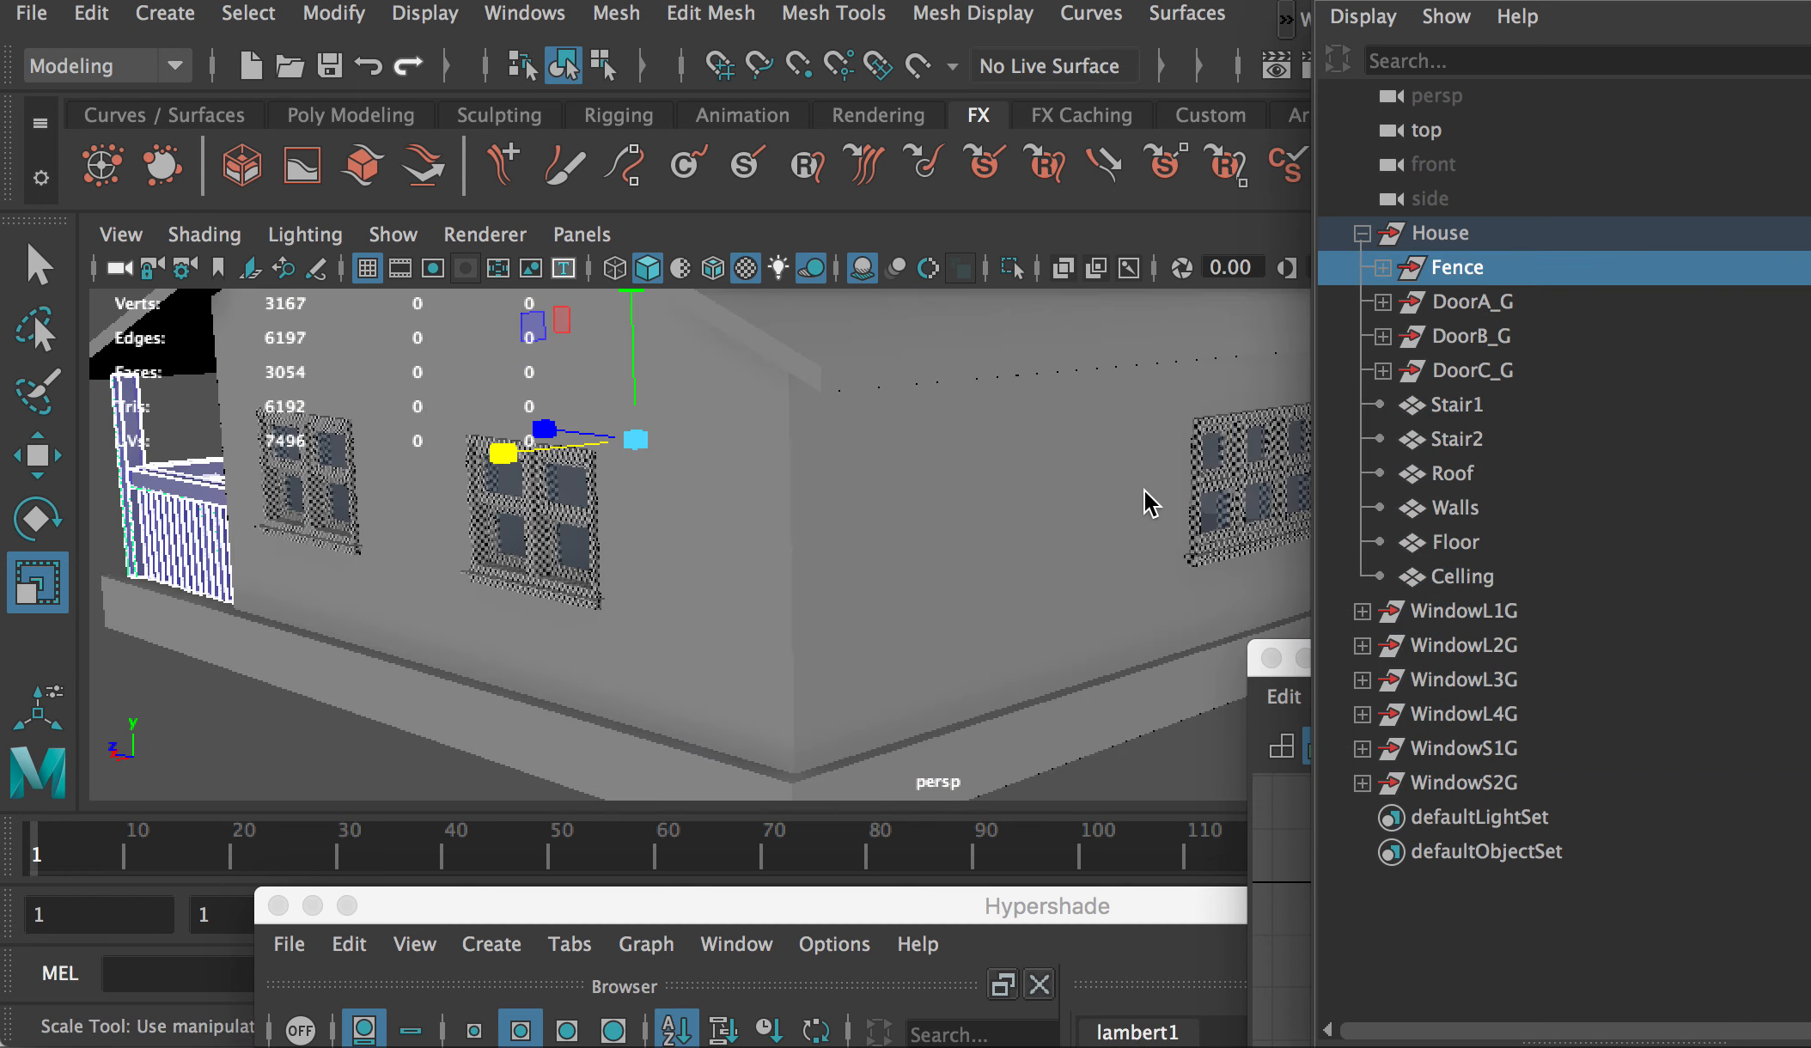
{"action": "left_click_drag", "start_coordinate": [1121, 491], "coordinate": [881, 538], "text": "alt"}
Step: Switch to Finder and open all texture images from Metal1.jpg to WoodWall.jpg in the sourceimages folder
{"action": "key", "text": "super+Tab"}
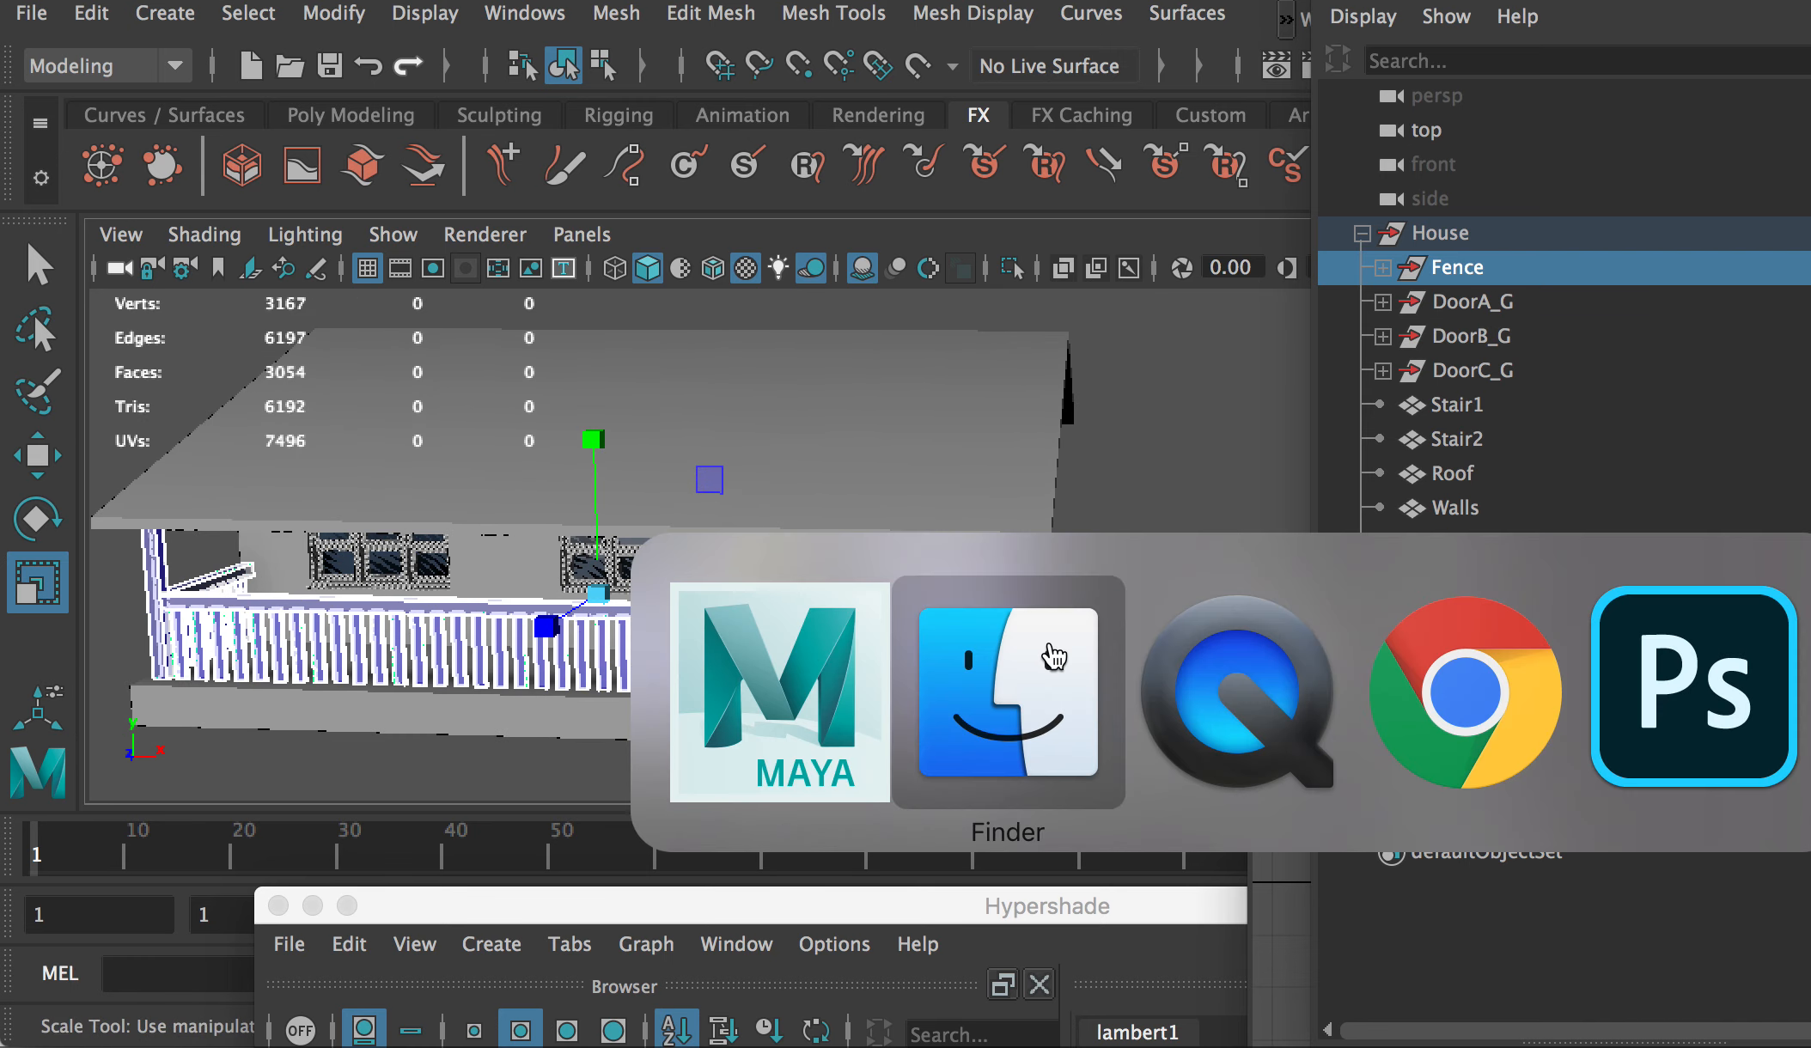
{"action": "left_click", "coordinate": [692, 636]}
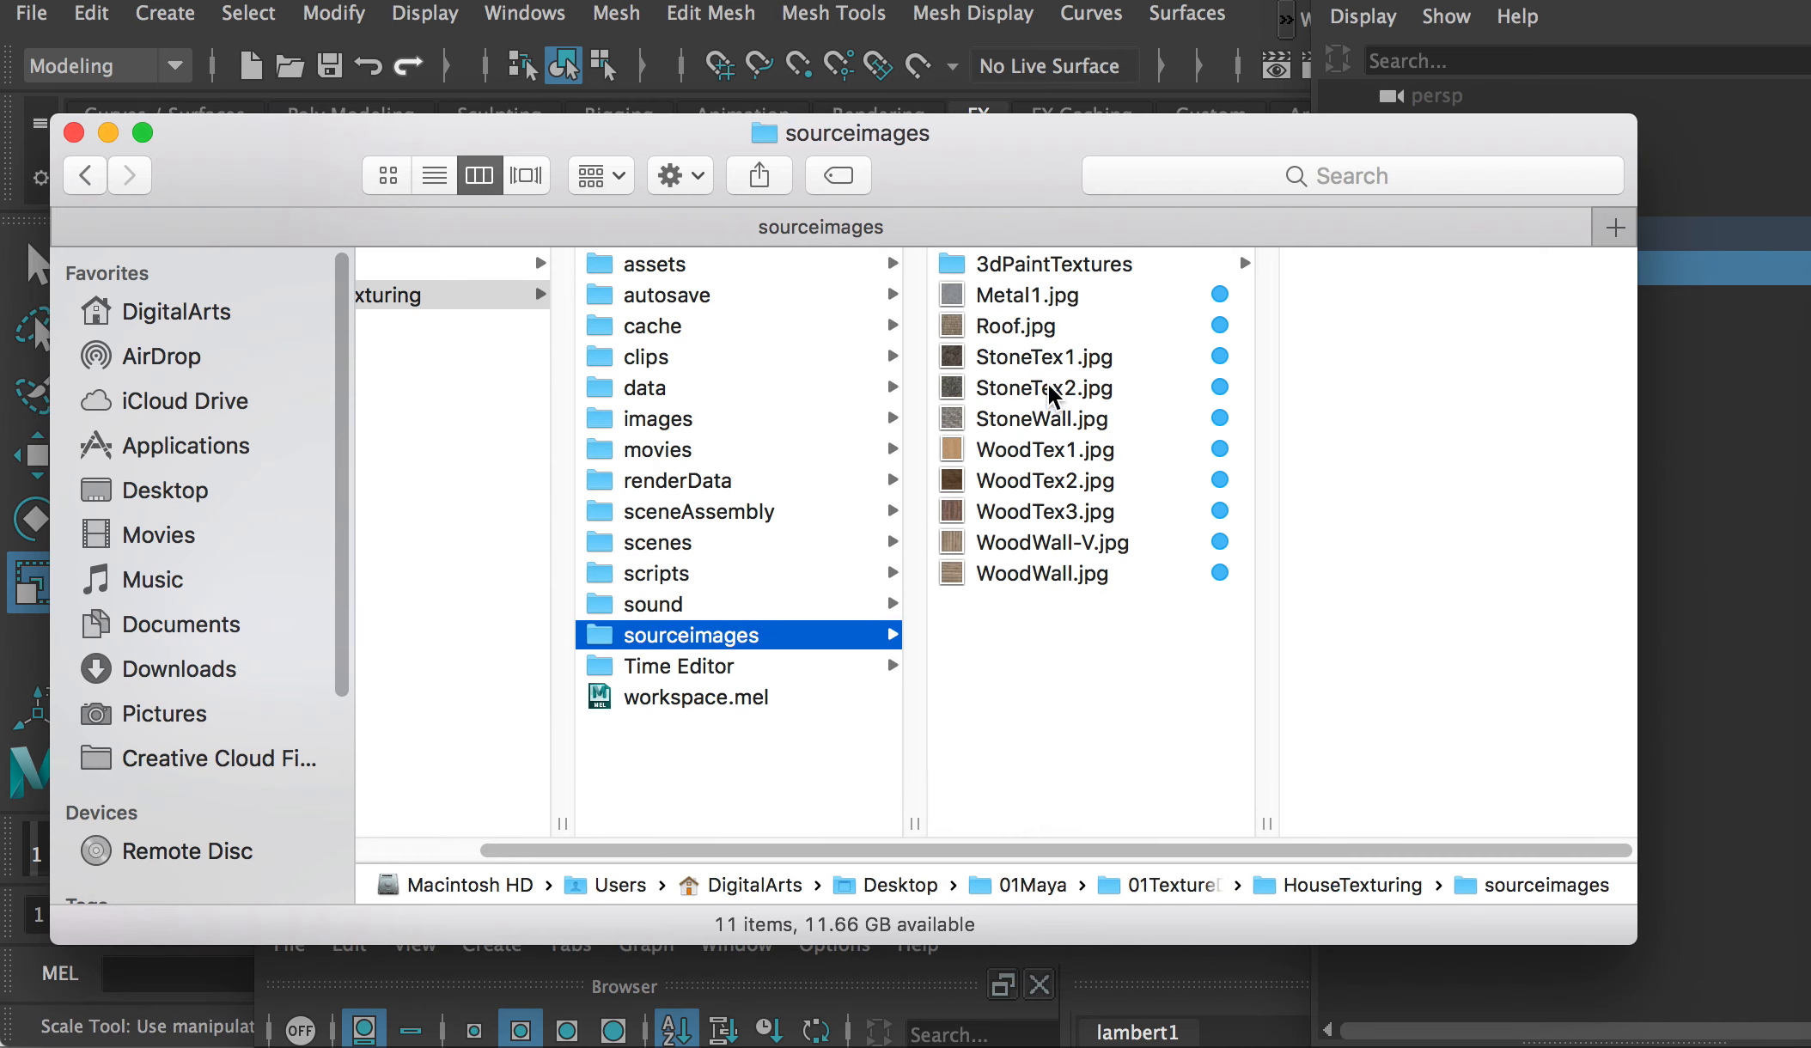
{"action": "left_click", "coordinate": [1036, 297]}
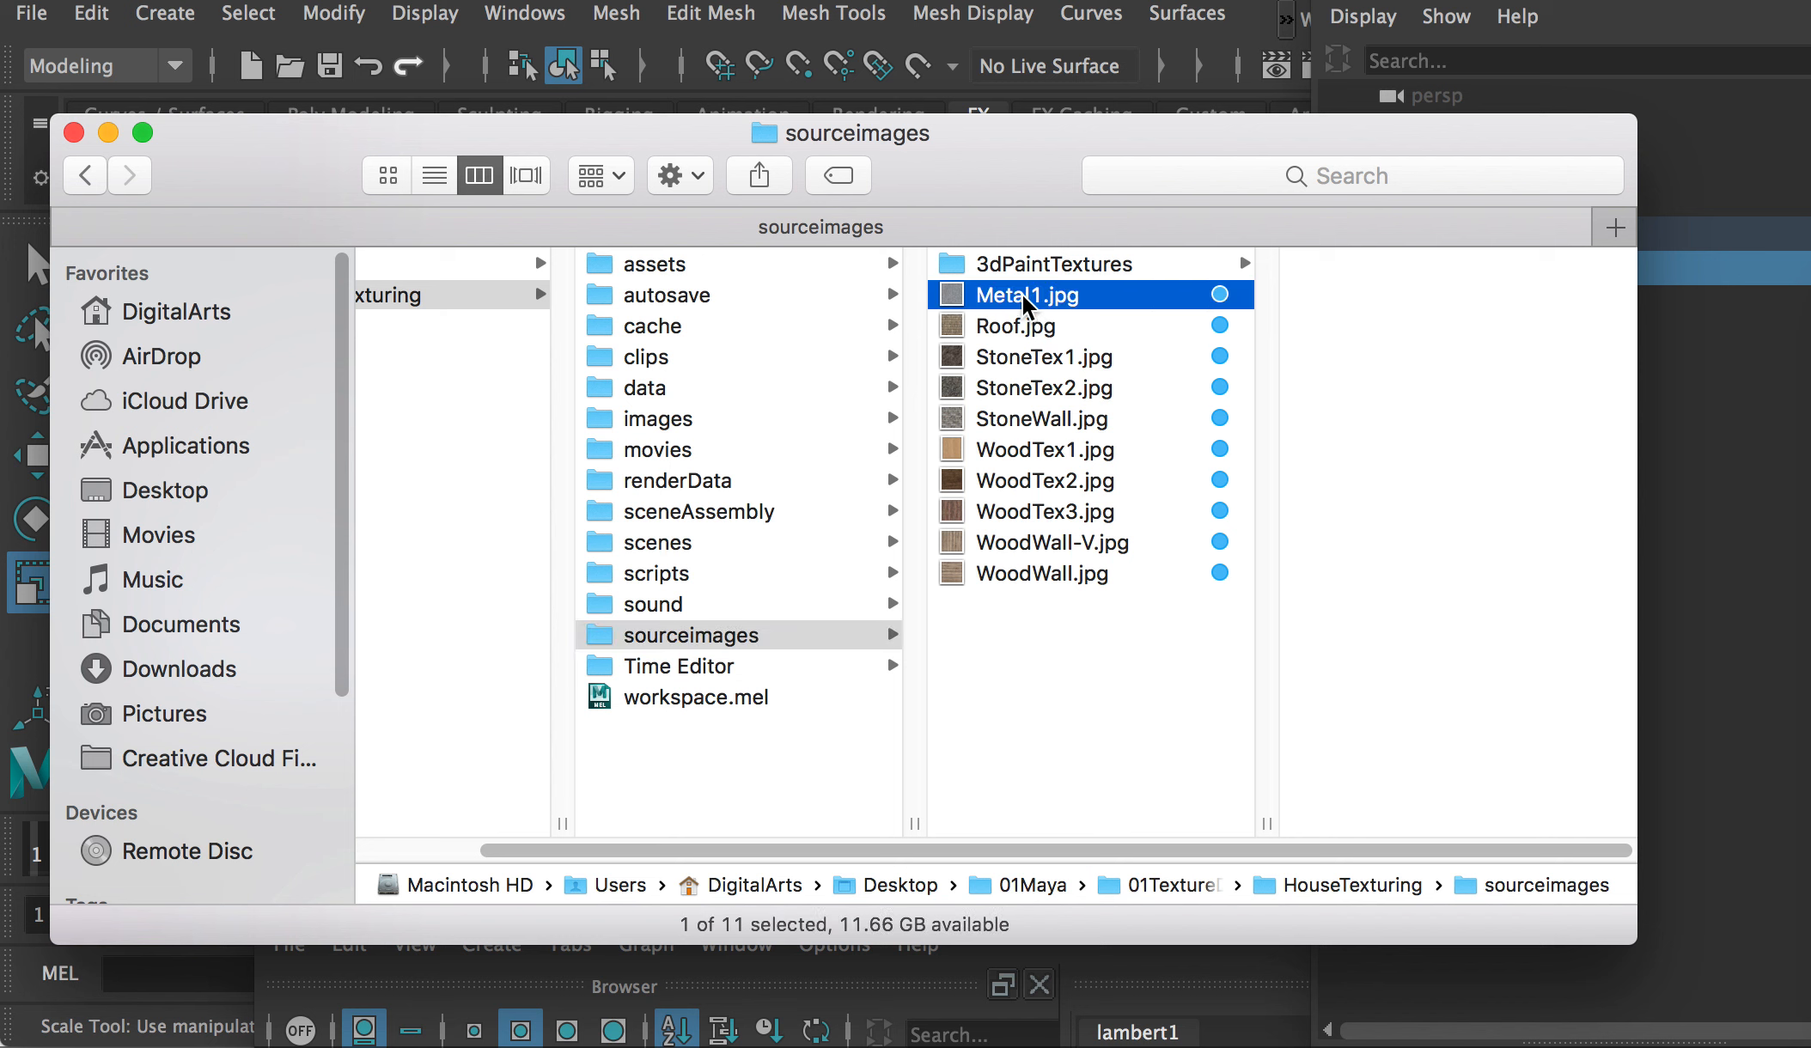
{"action": "left_click", "coordinate": [1028, 327]}
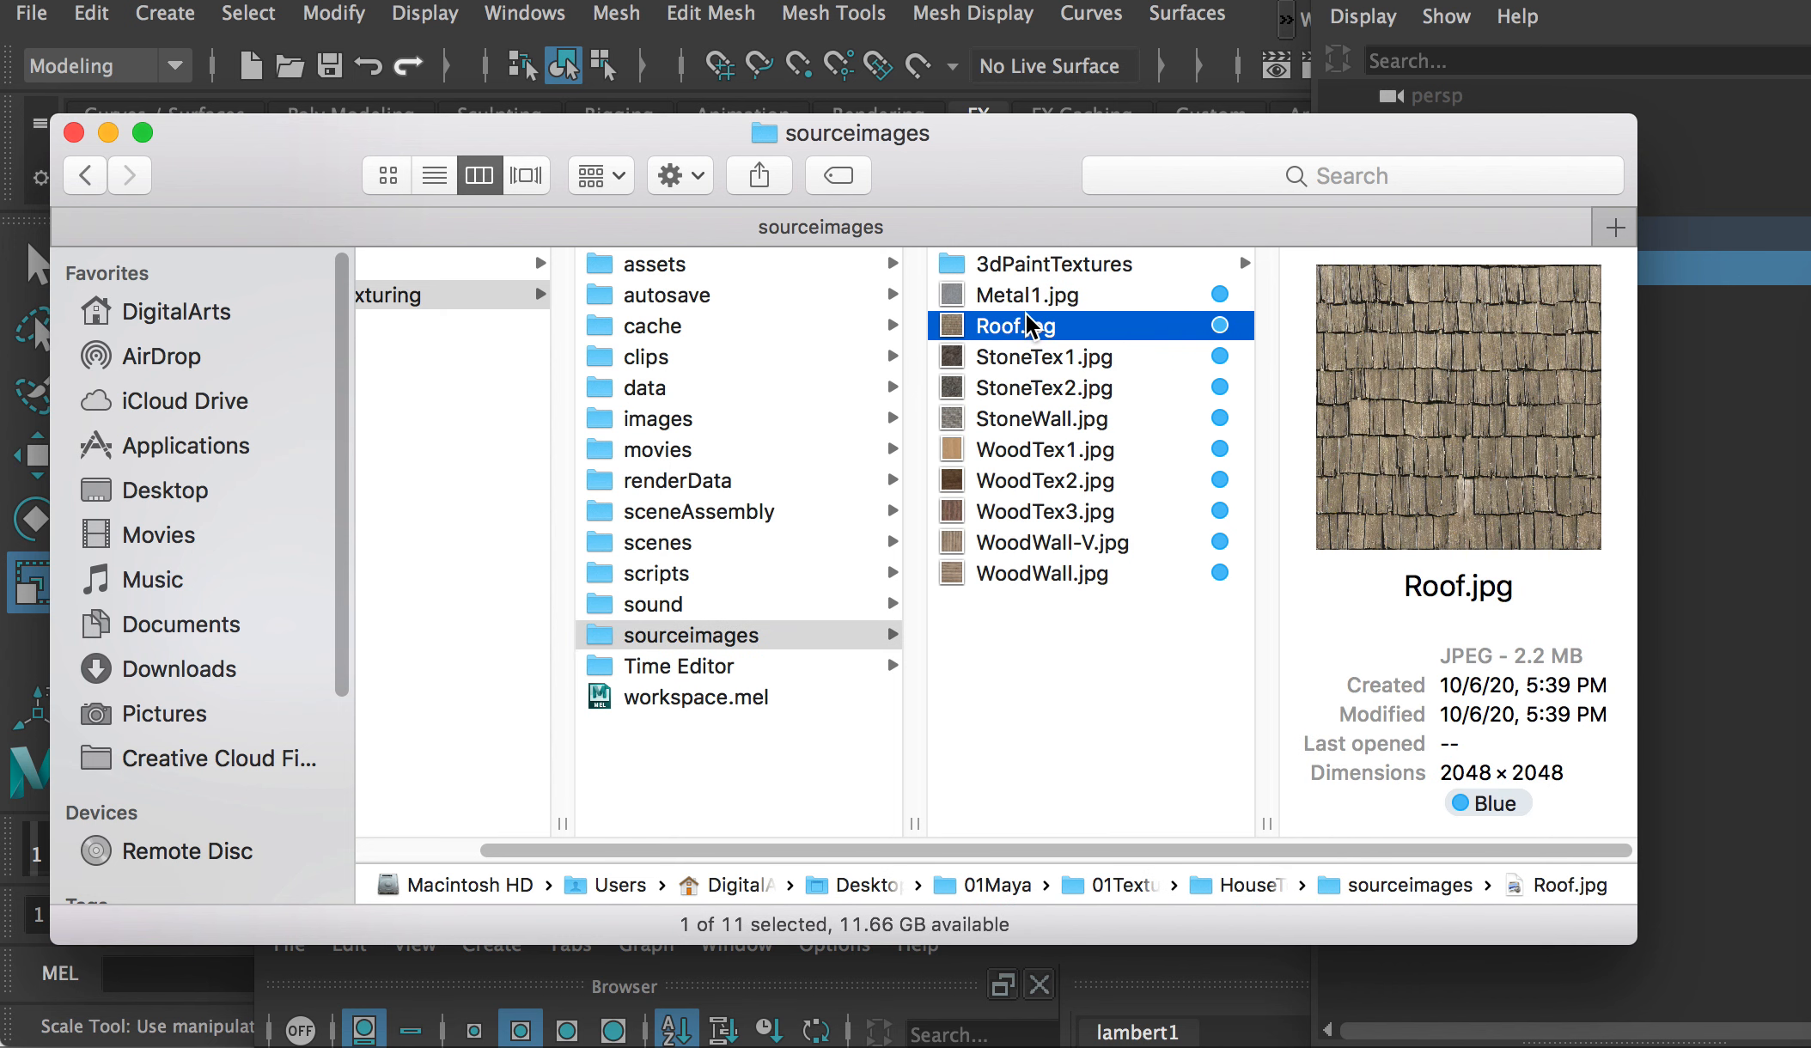
{"action": "left_click", "coordinate": [1036, 295]}
{"action": "left_click", "coordinate": [1043, 573], "text": "shift"}
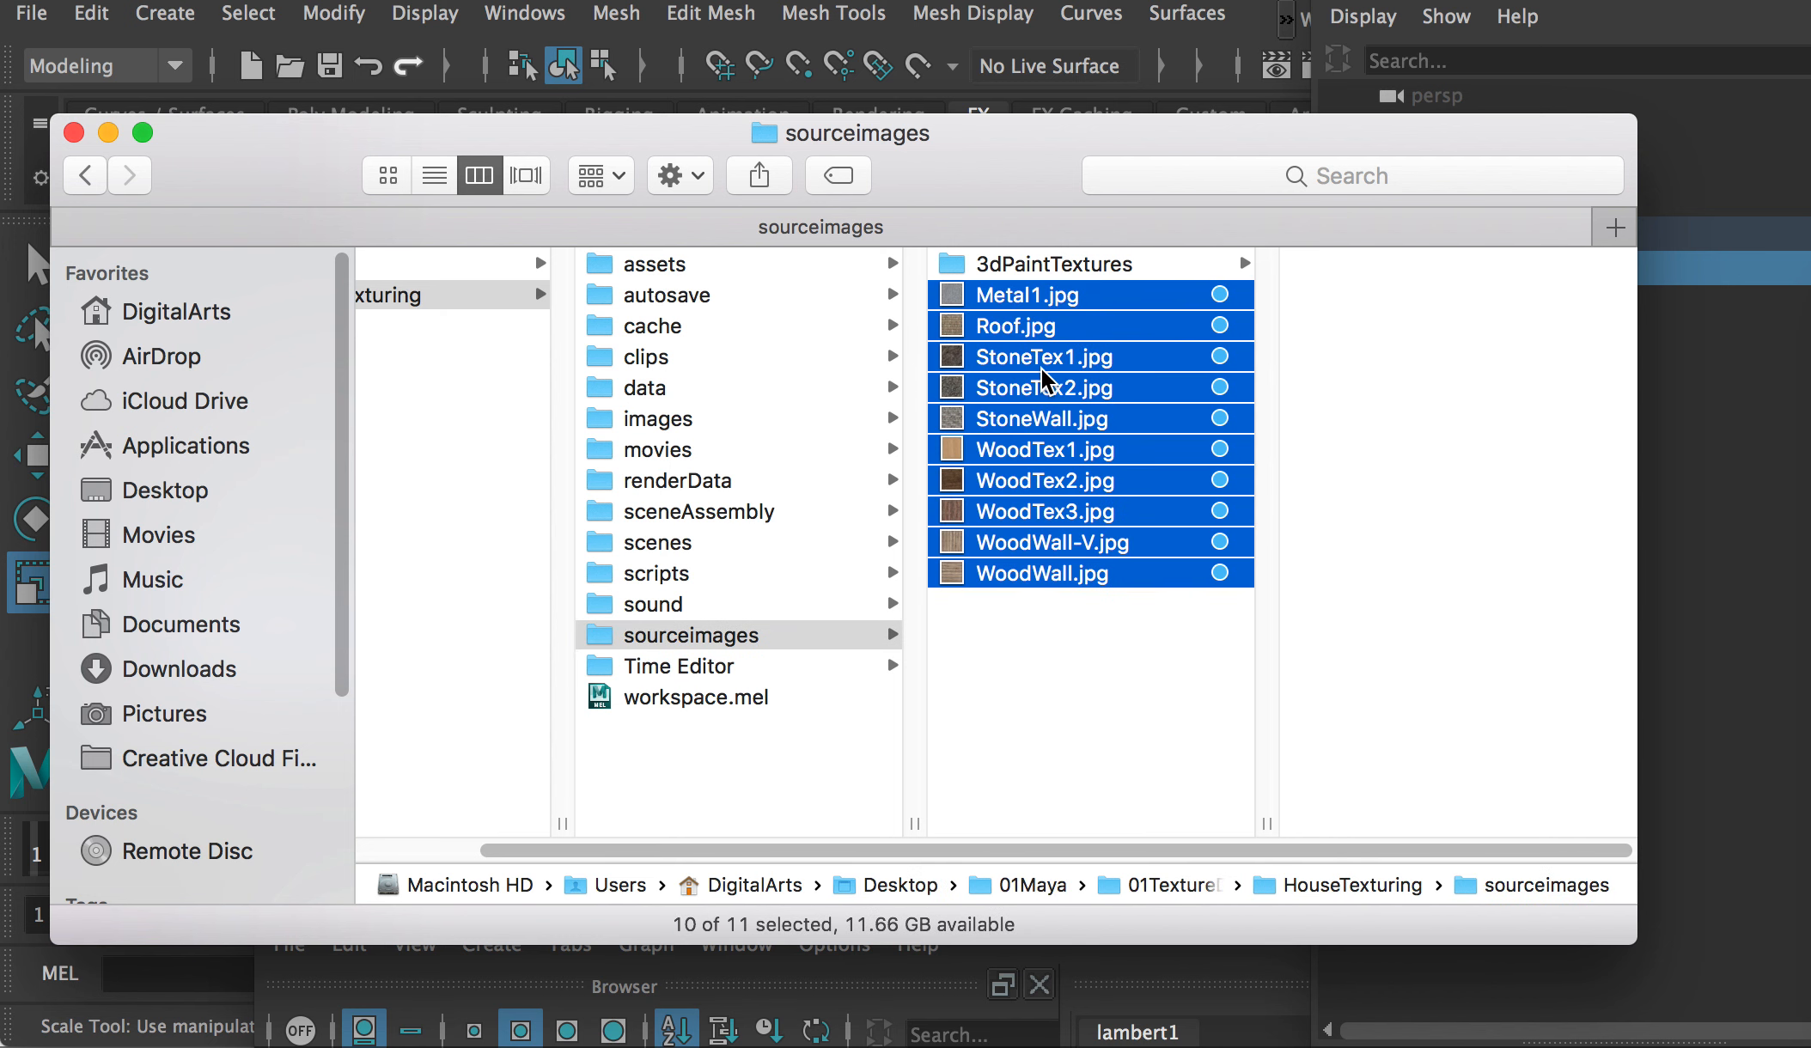
{"action": "double_click", "coordinate": [1041, 377]}
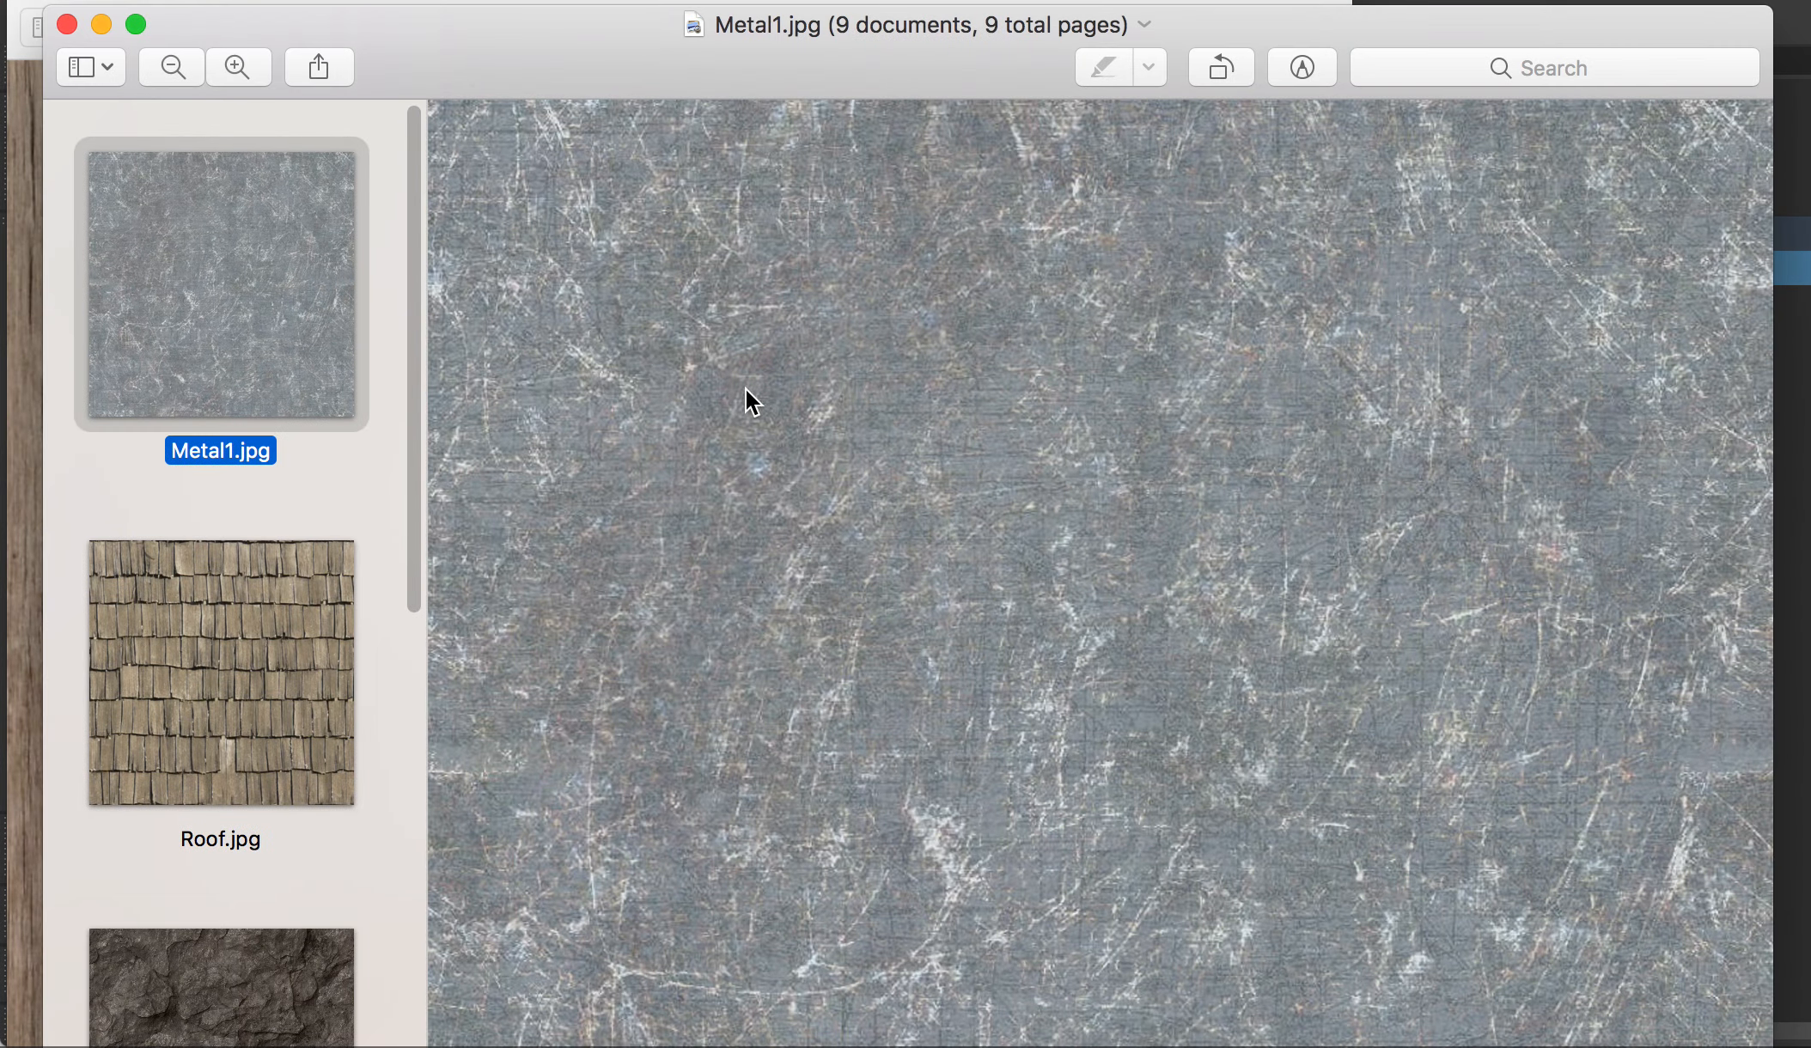
Step: Look through the roof, stone and wood textures in the image viewer and close the viewer windows
{"action": "left_click", "coordinate": [315, 618]}
{"action": "scroll", "coordinate": [853, 614], "scroll_direction": "down", "scroll_amount": 10}
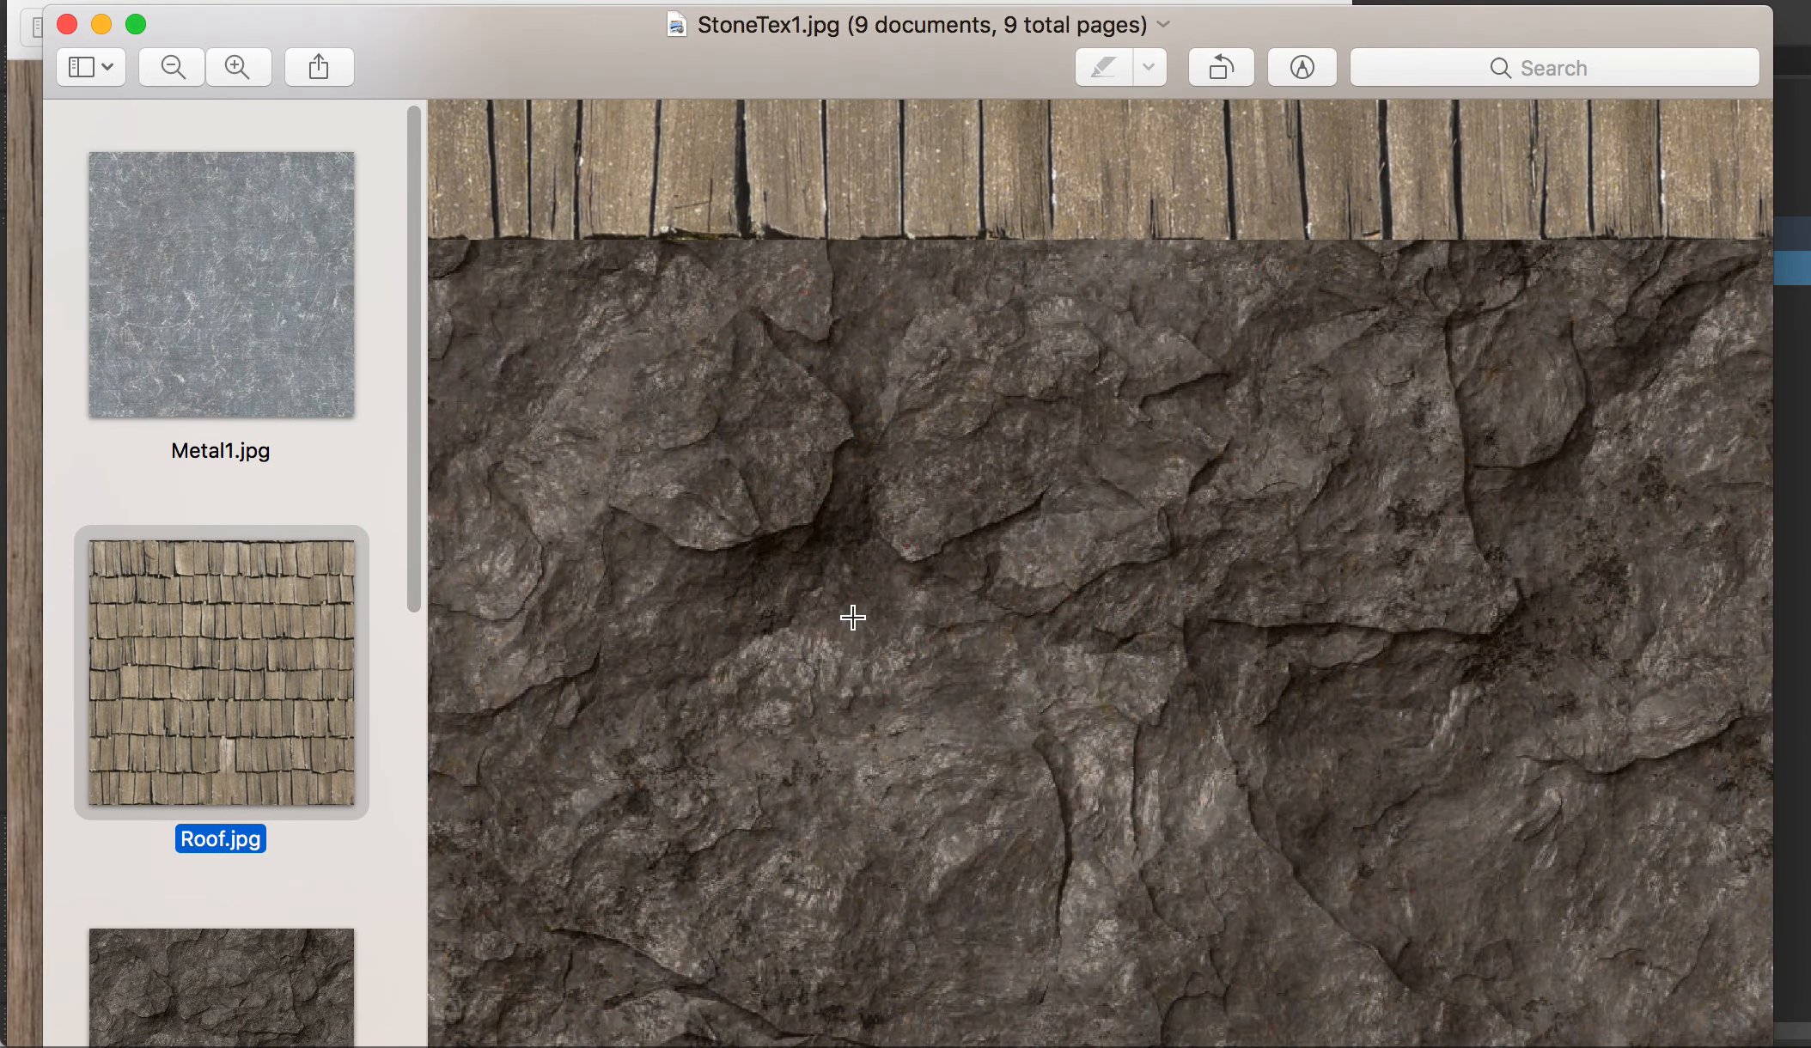
{"action": "scroll", "coordinate": [310, 894], "scroll_direction": "down", "scroll_amount": 10}
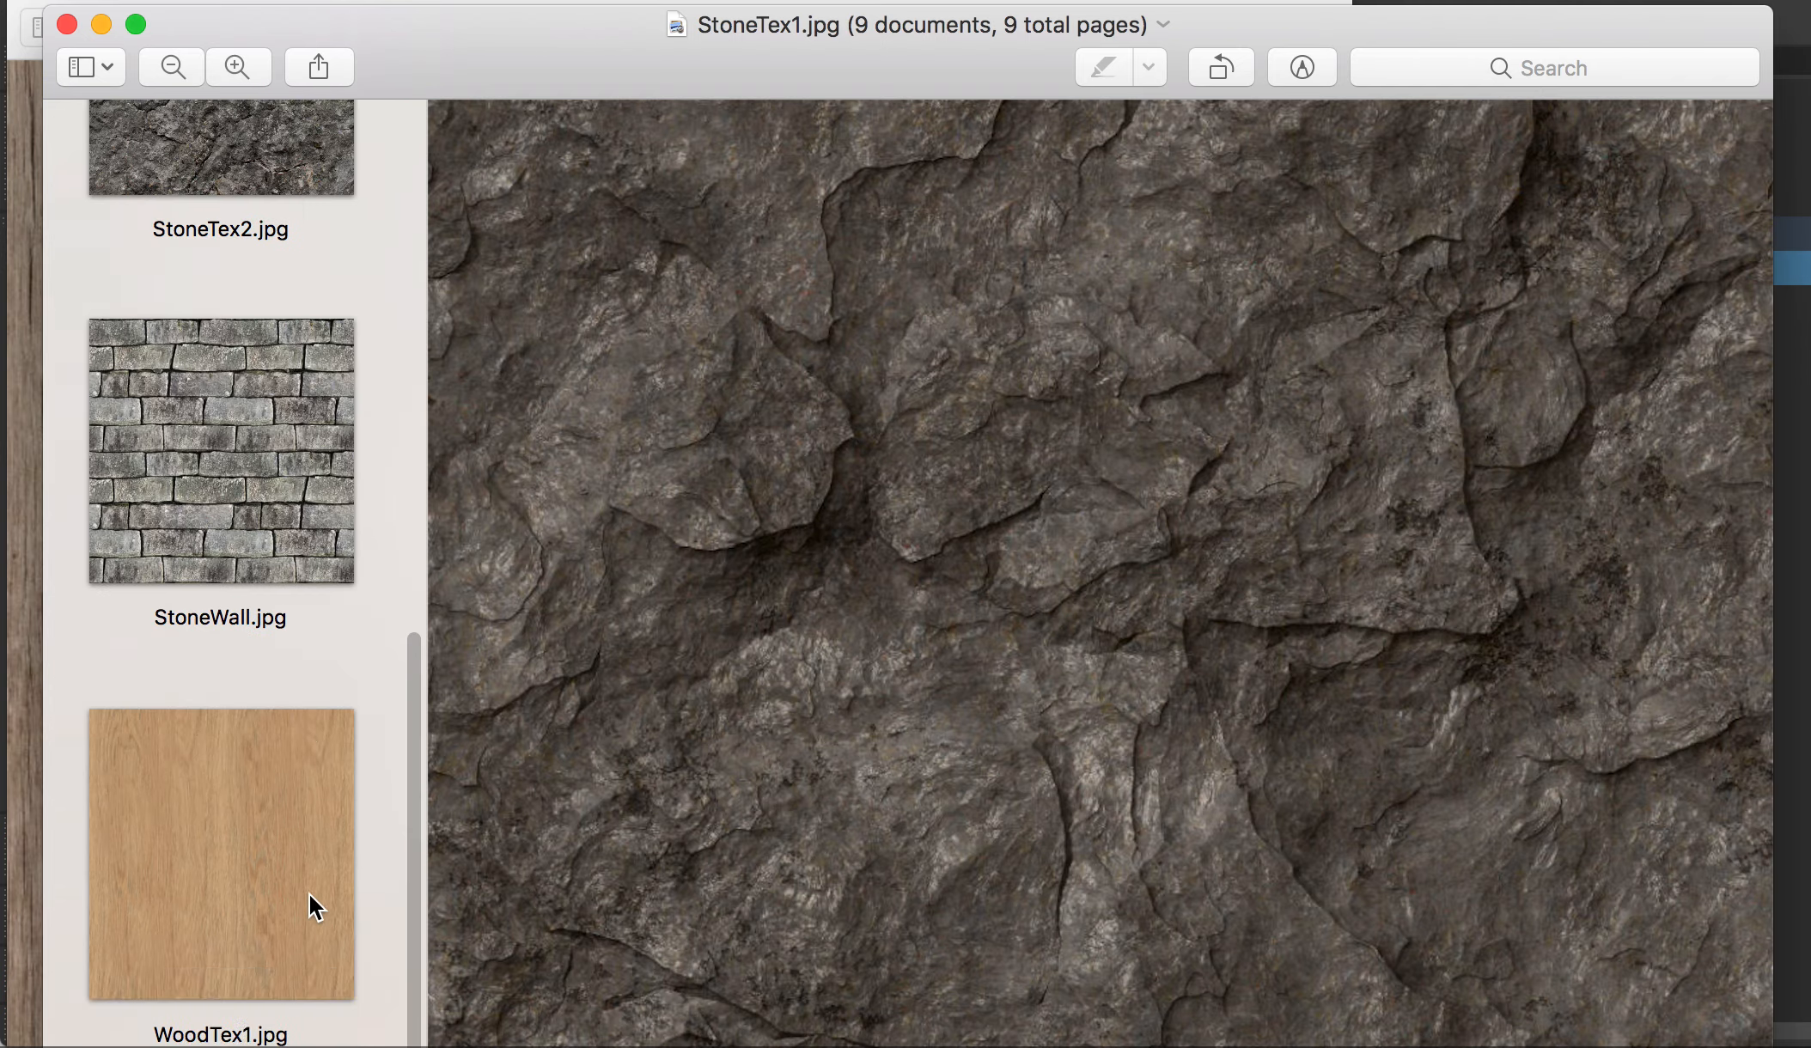
{"action": "left_click", "coordinate": [302, 451]}
{"action": "left_click", "coordinate": [271, 830]}
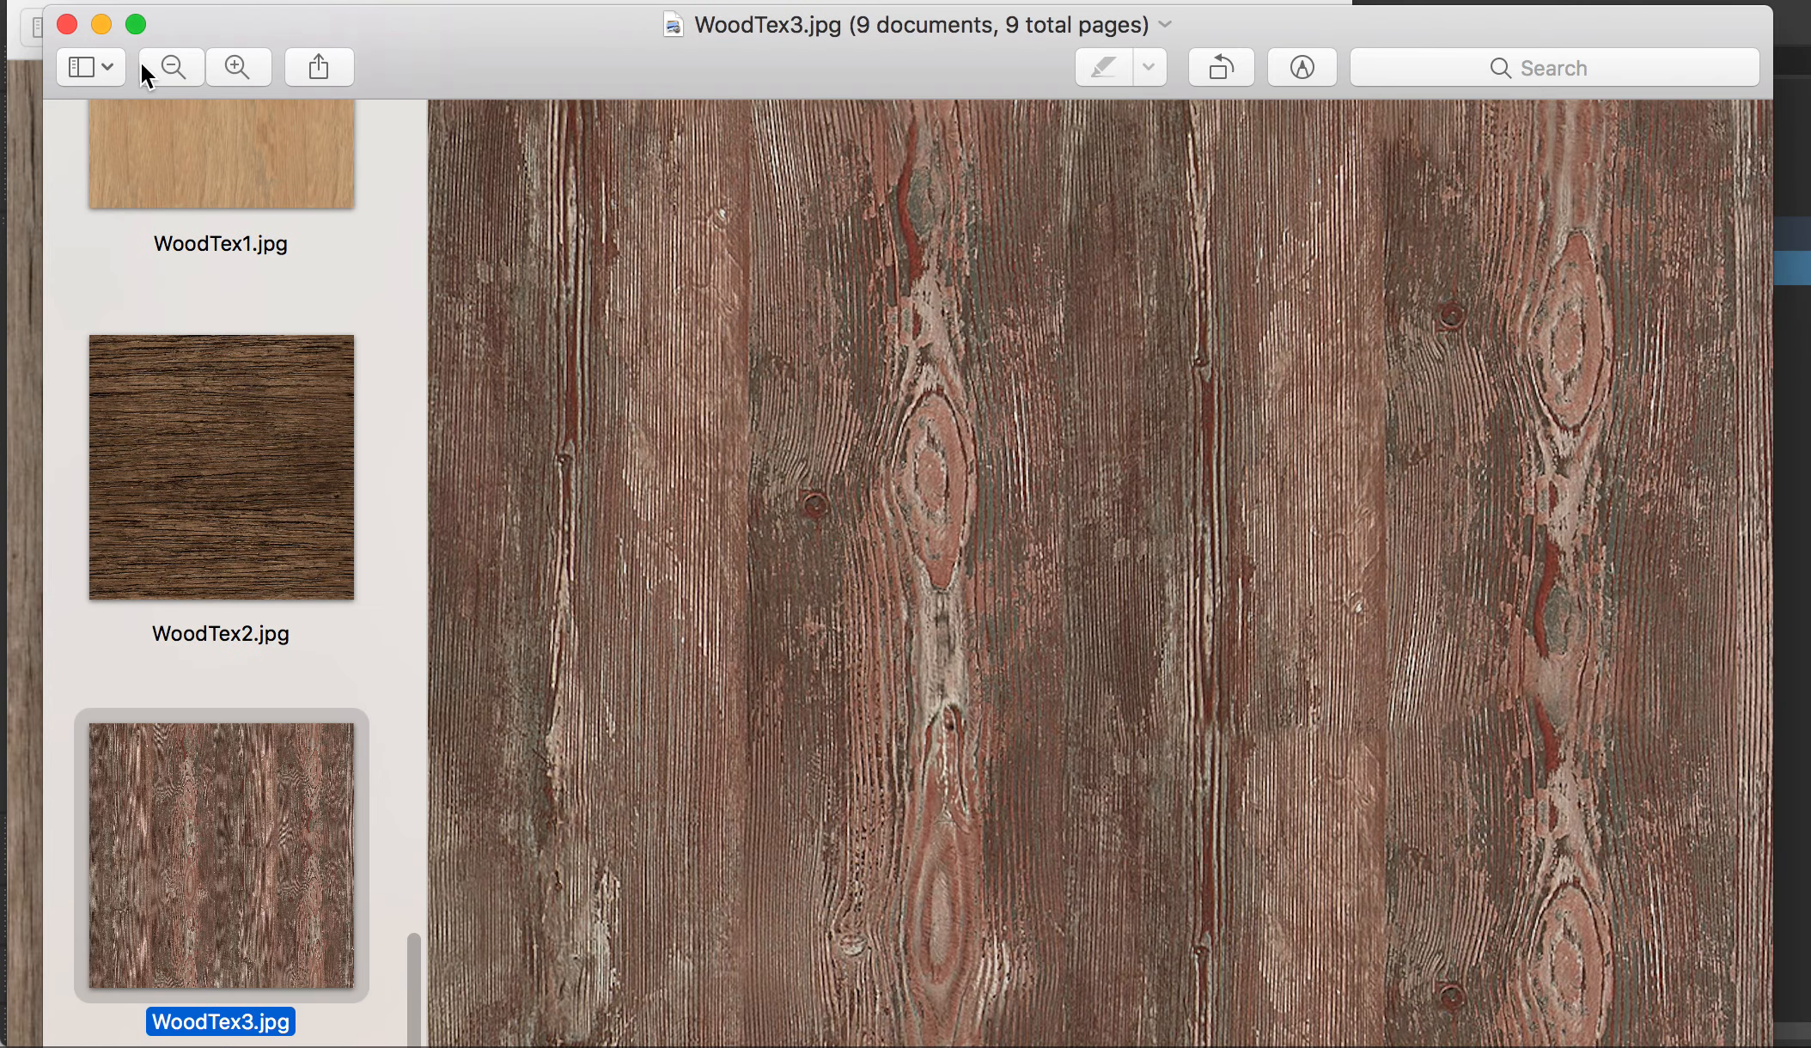
{"action": "left_click", "coordinate": [67, 24]}
{"action": "left_click", "coordinate": [35, 5]}
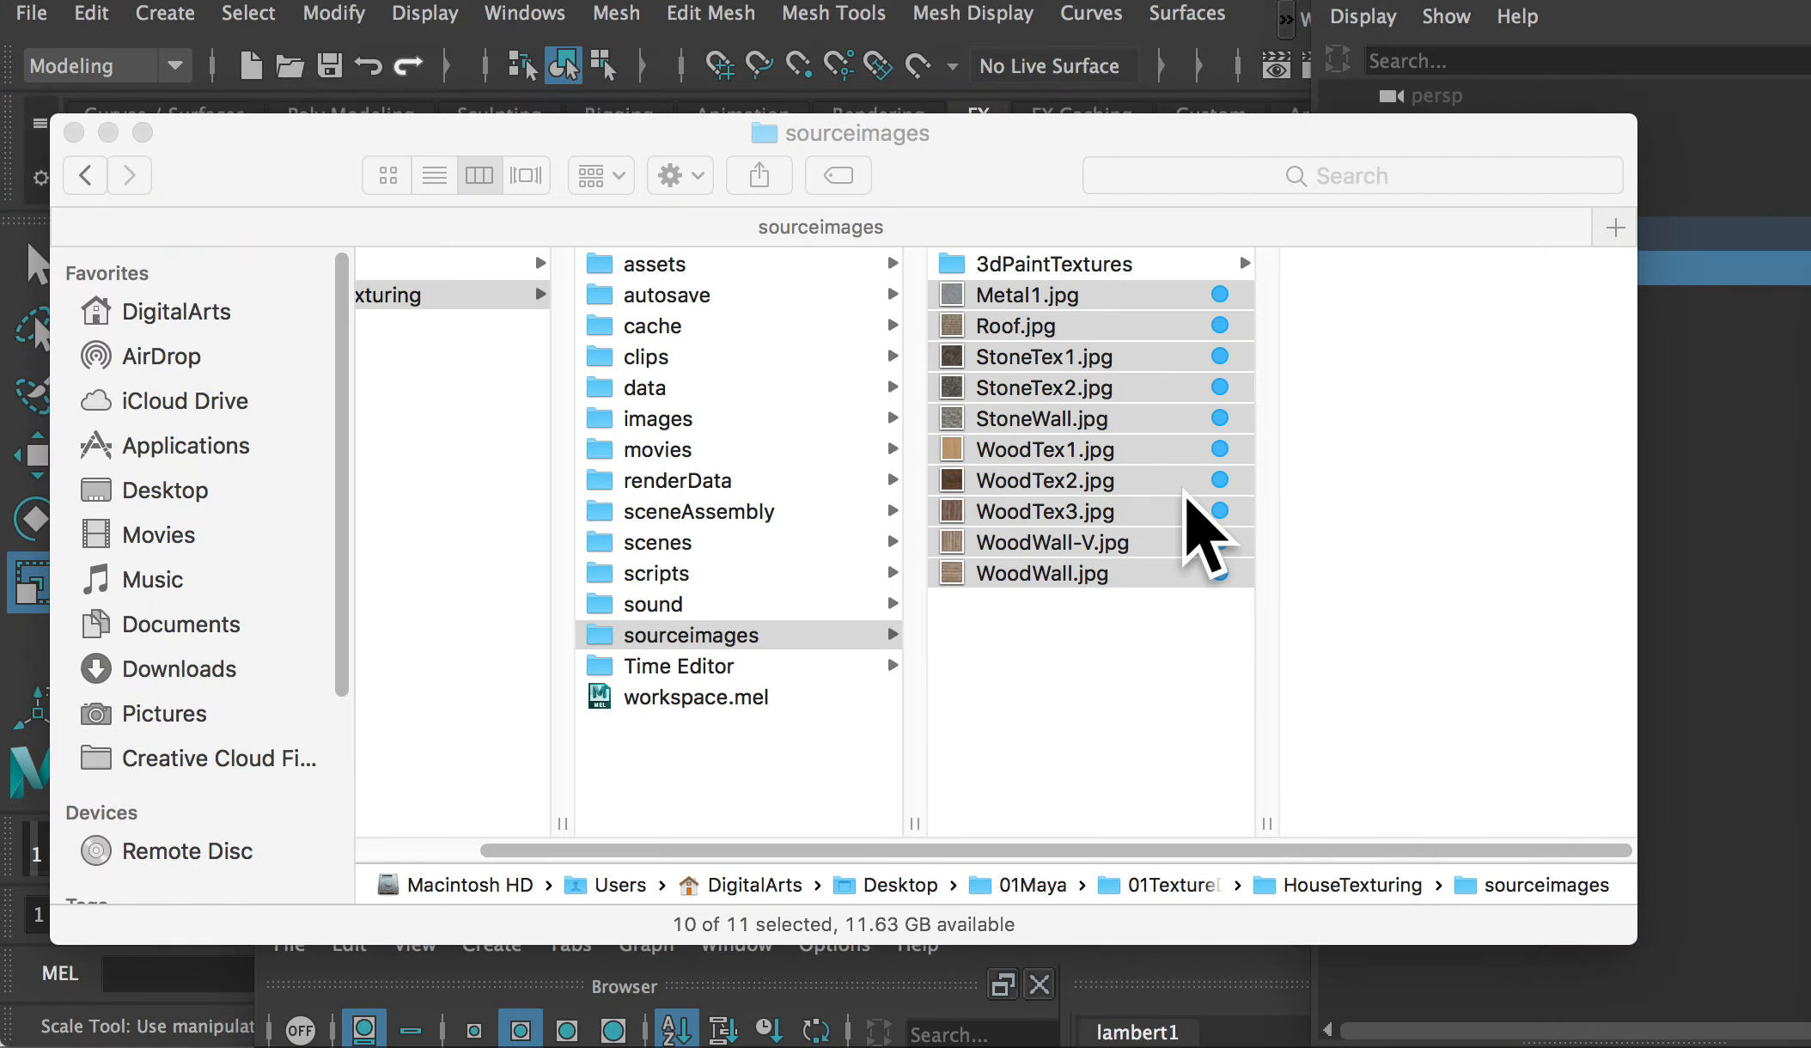
Step: Preview the wood textures one by one in the sourceimages folder, from WoodWall.jpg up to WoodTex1.jpg
{"action": "left_click", "coordinate": [1049, 584]}
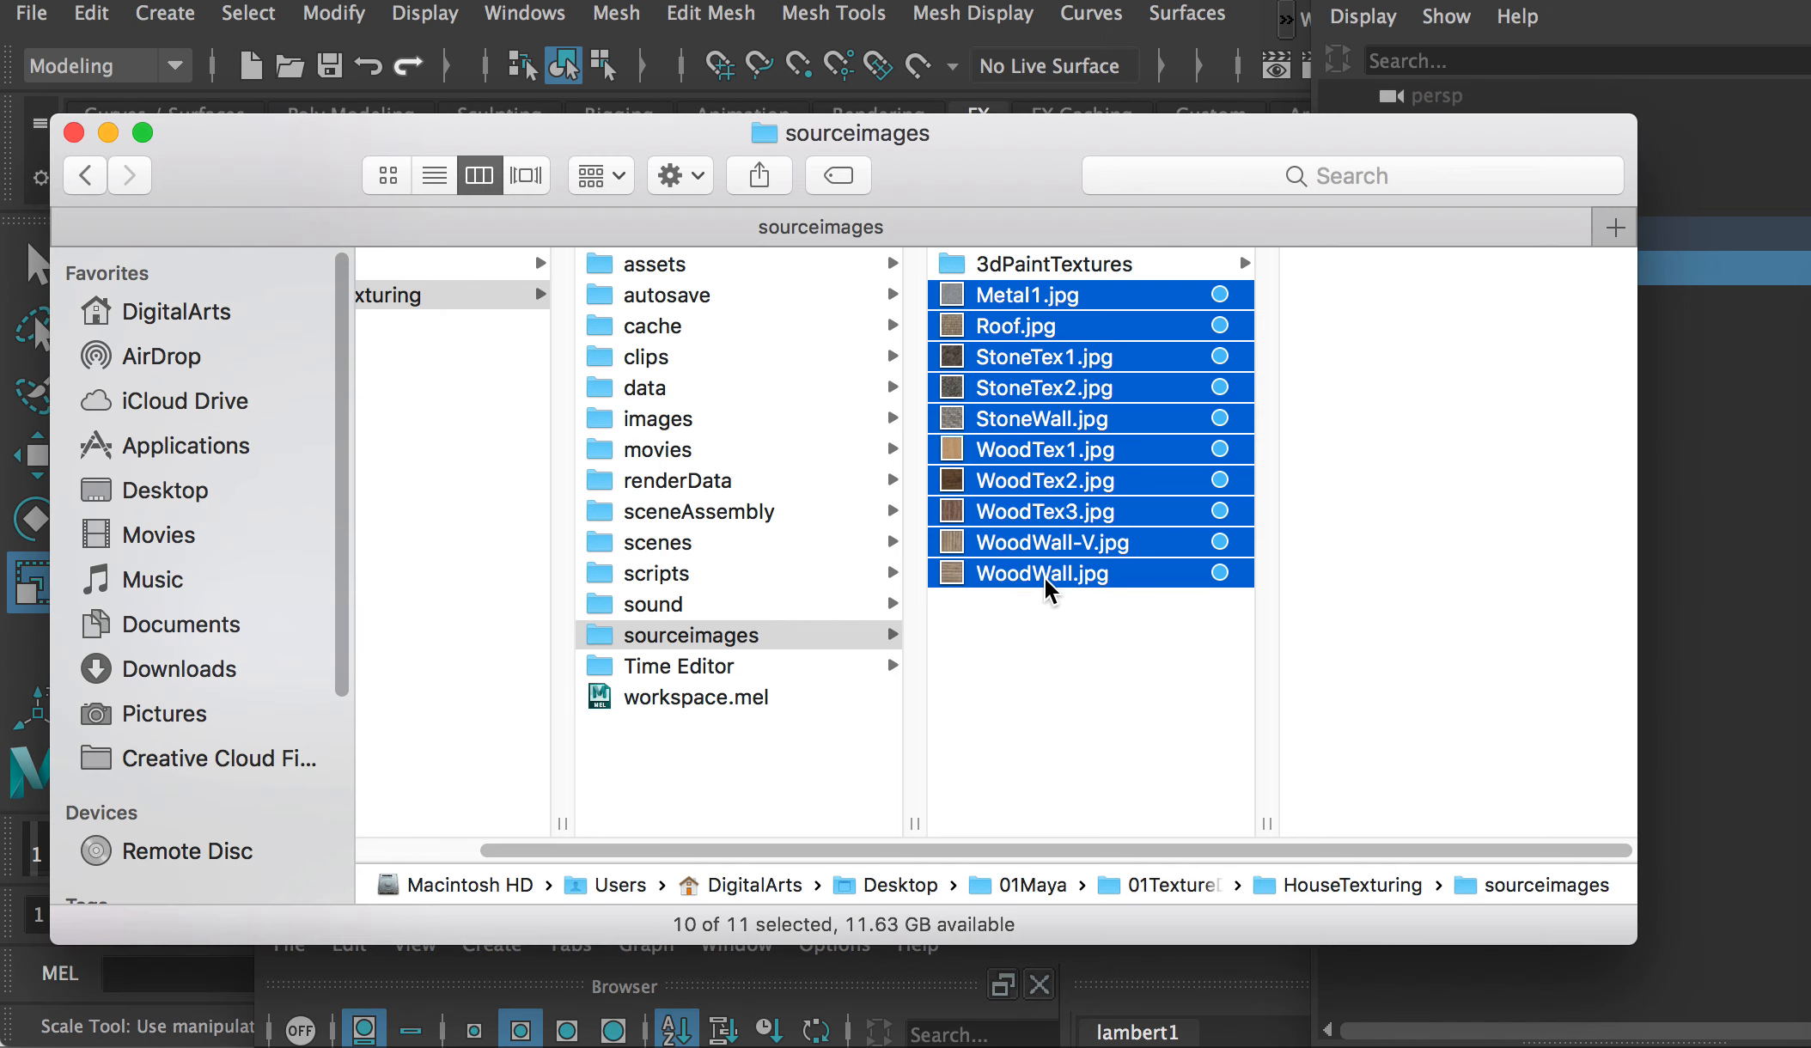
{"action": "left_click", "coordinate": [1048, 585]}
{"action": "left_click", "coordinate": [1043, 543]}
{"action": "left_click", "coordinate": [1041, 514]}
{"action": "left_click", "coordinate": [1035, 483]}
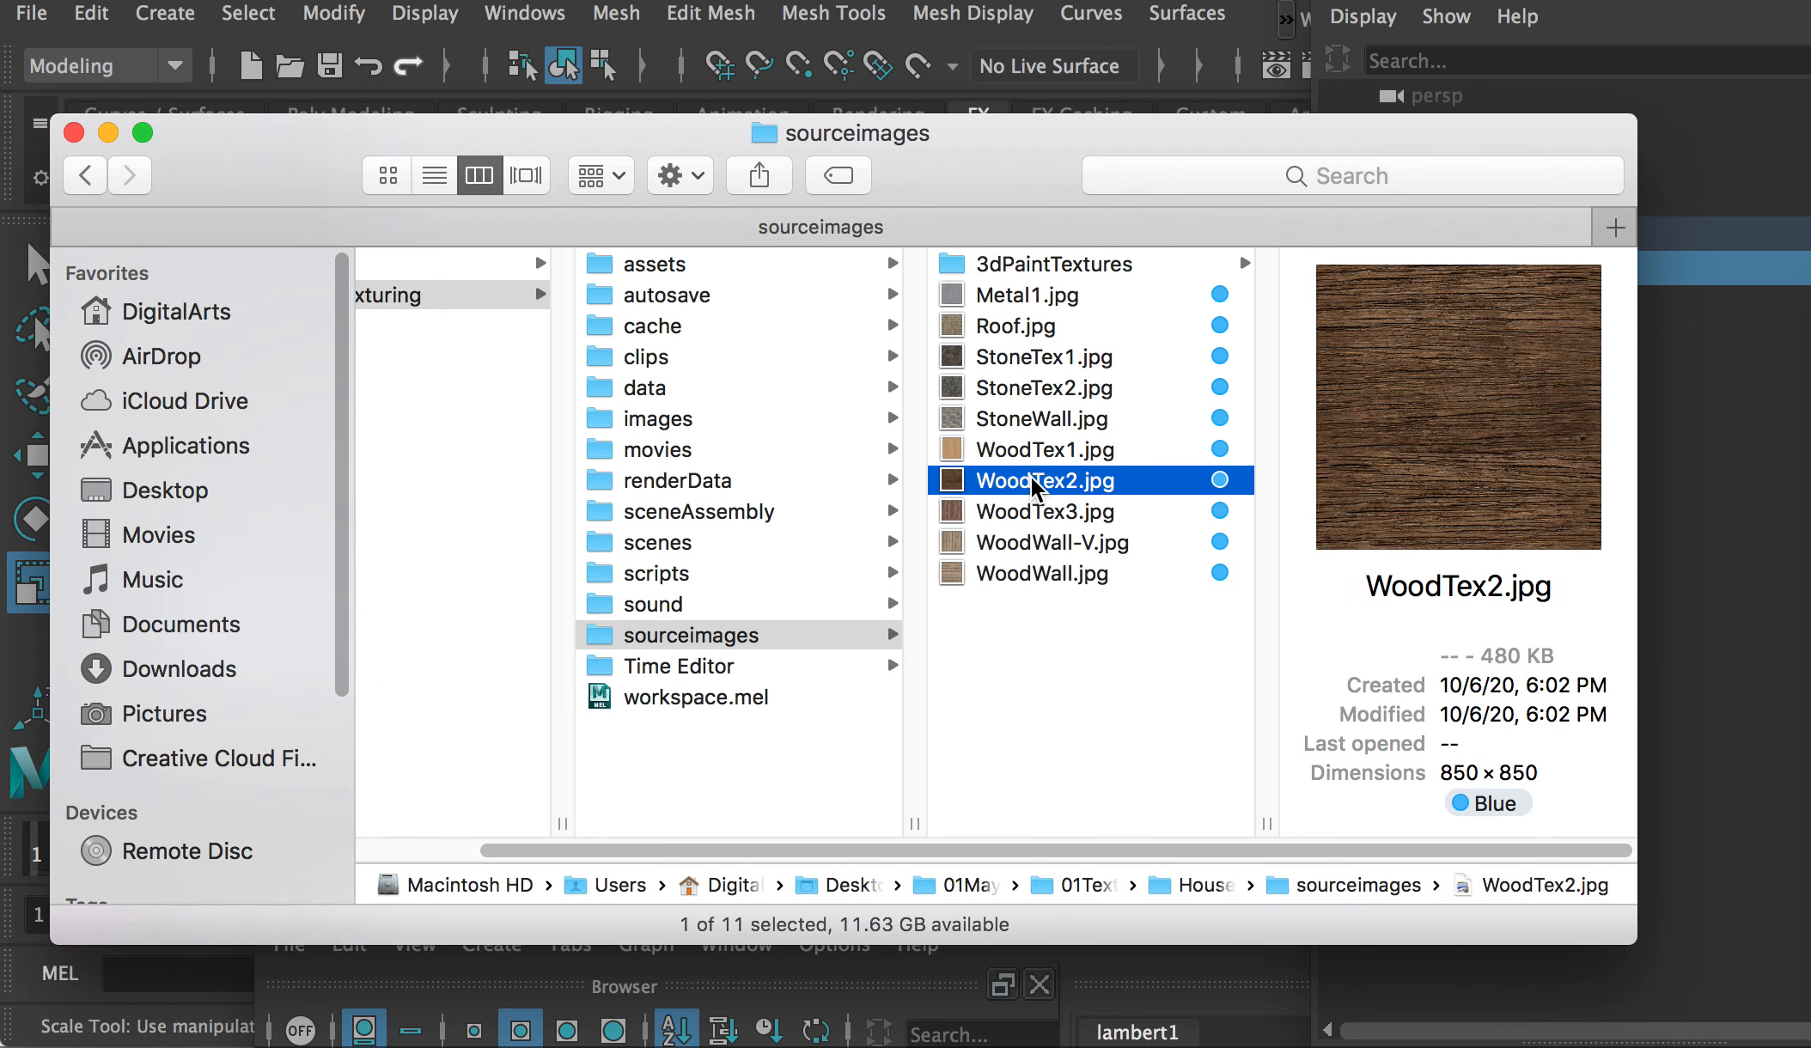
{"action": "left_click", "coordinate": [1036, 450]}
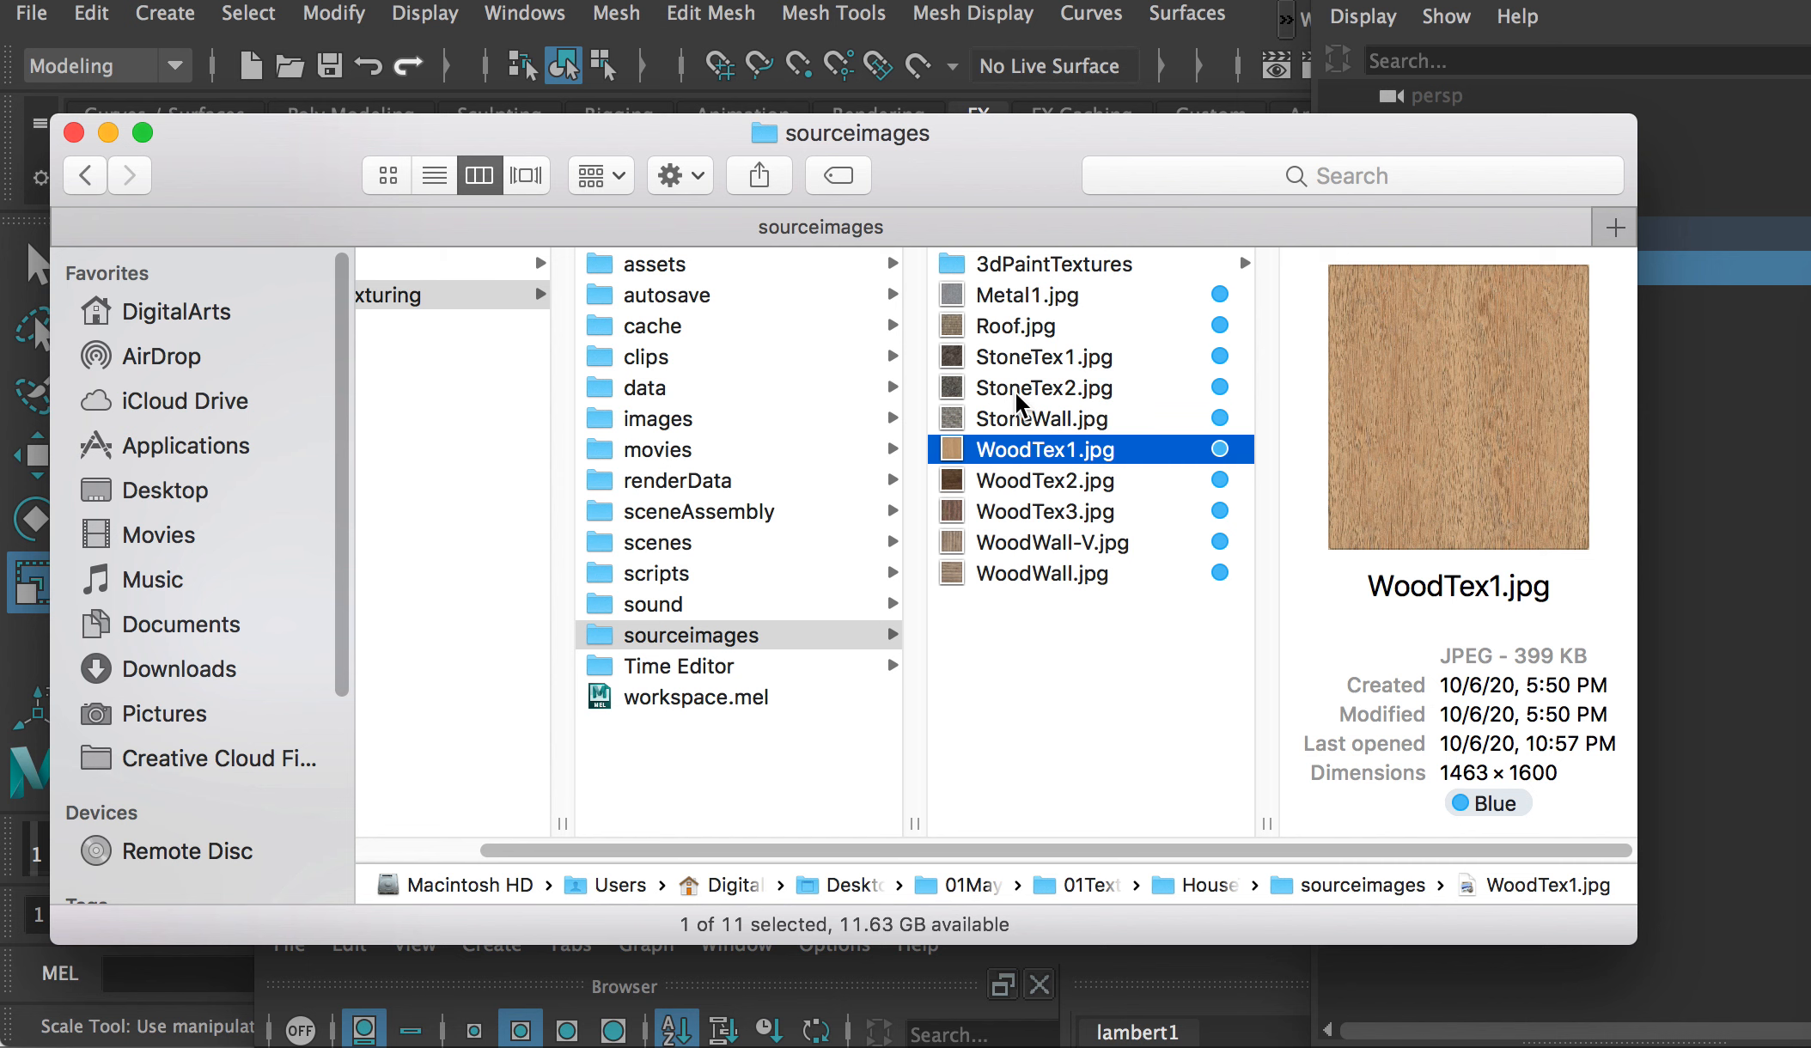
Step: Switch to Google Chrome, search images for "metal texture seamless" and open the dark metal texture in the second result
{"action": "key", "text": "super+Tab"}
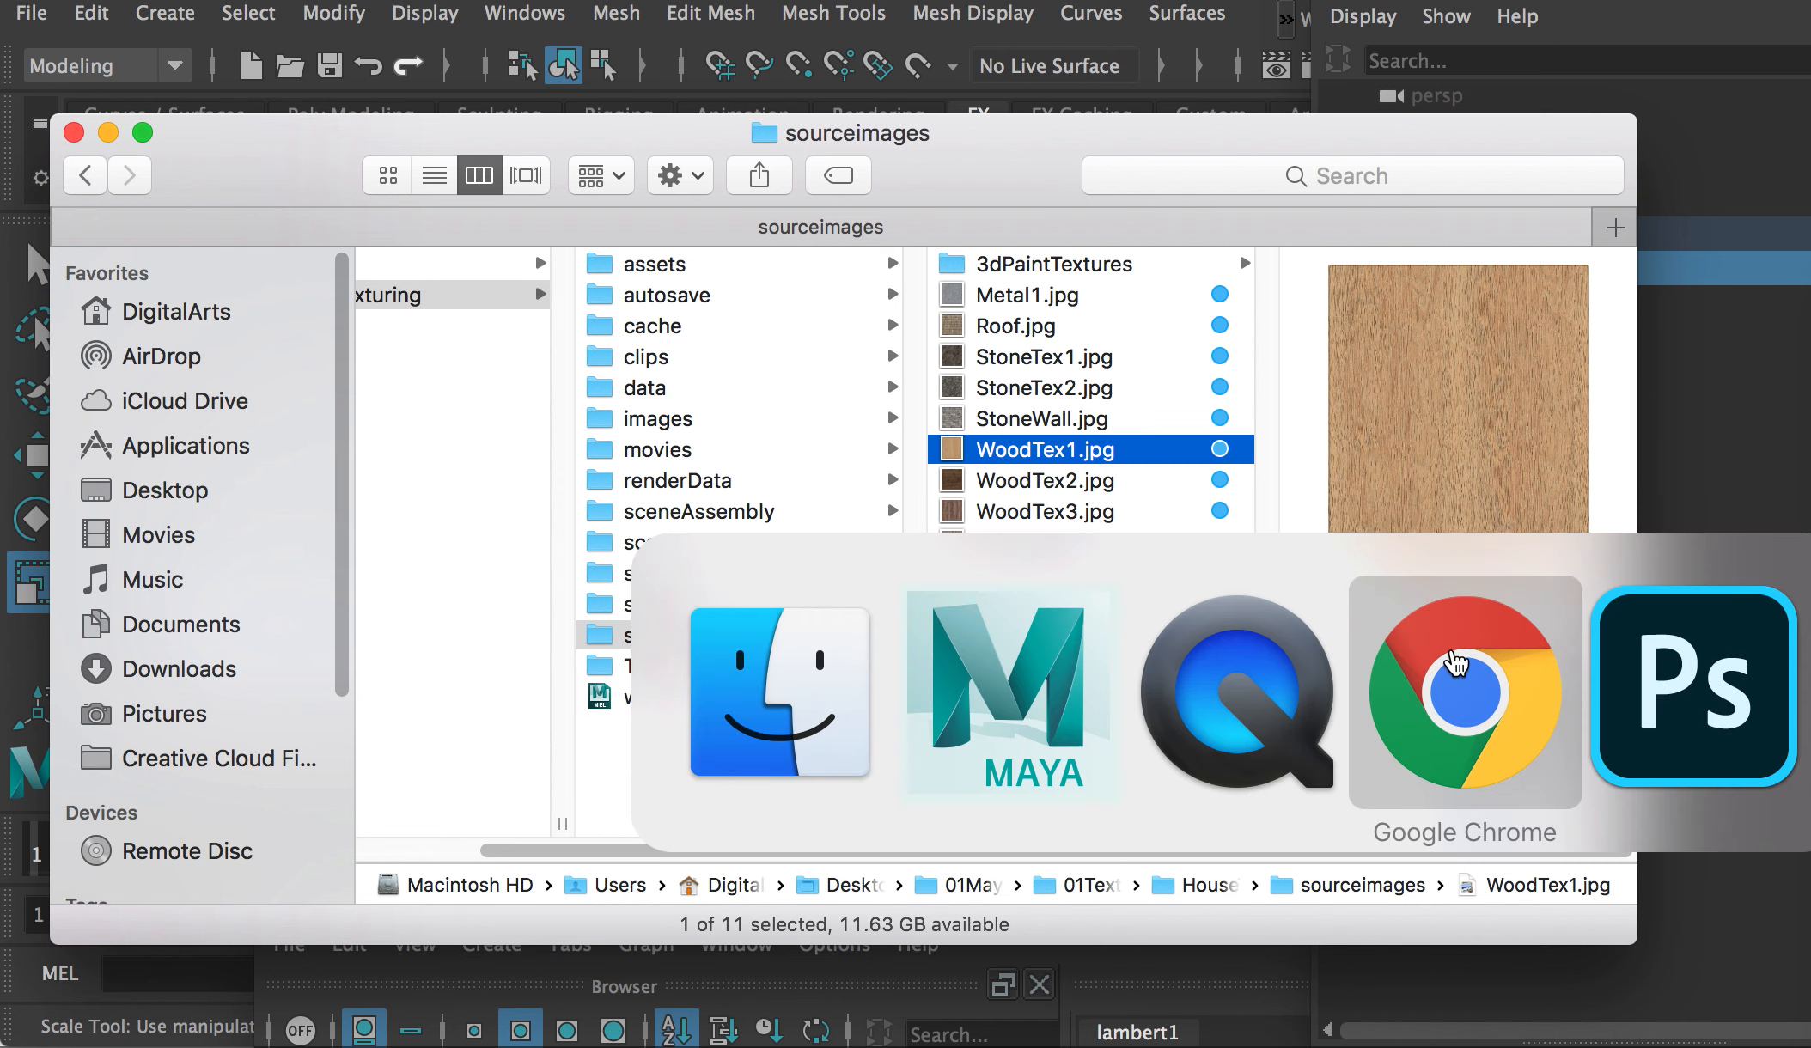
{"action": "left_click", "coordinate": [1456, 663]}
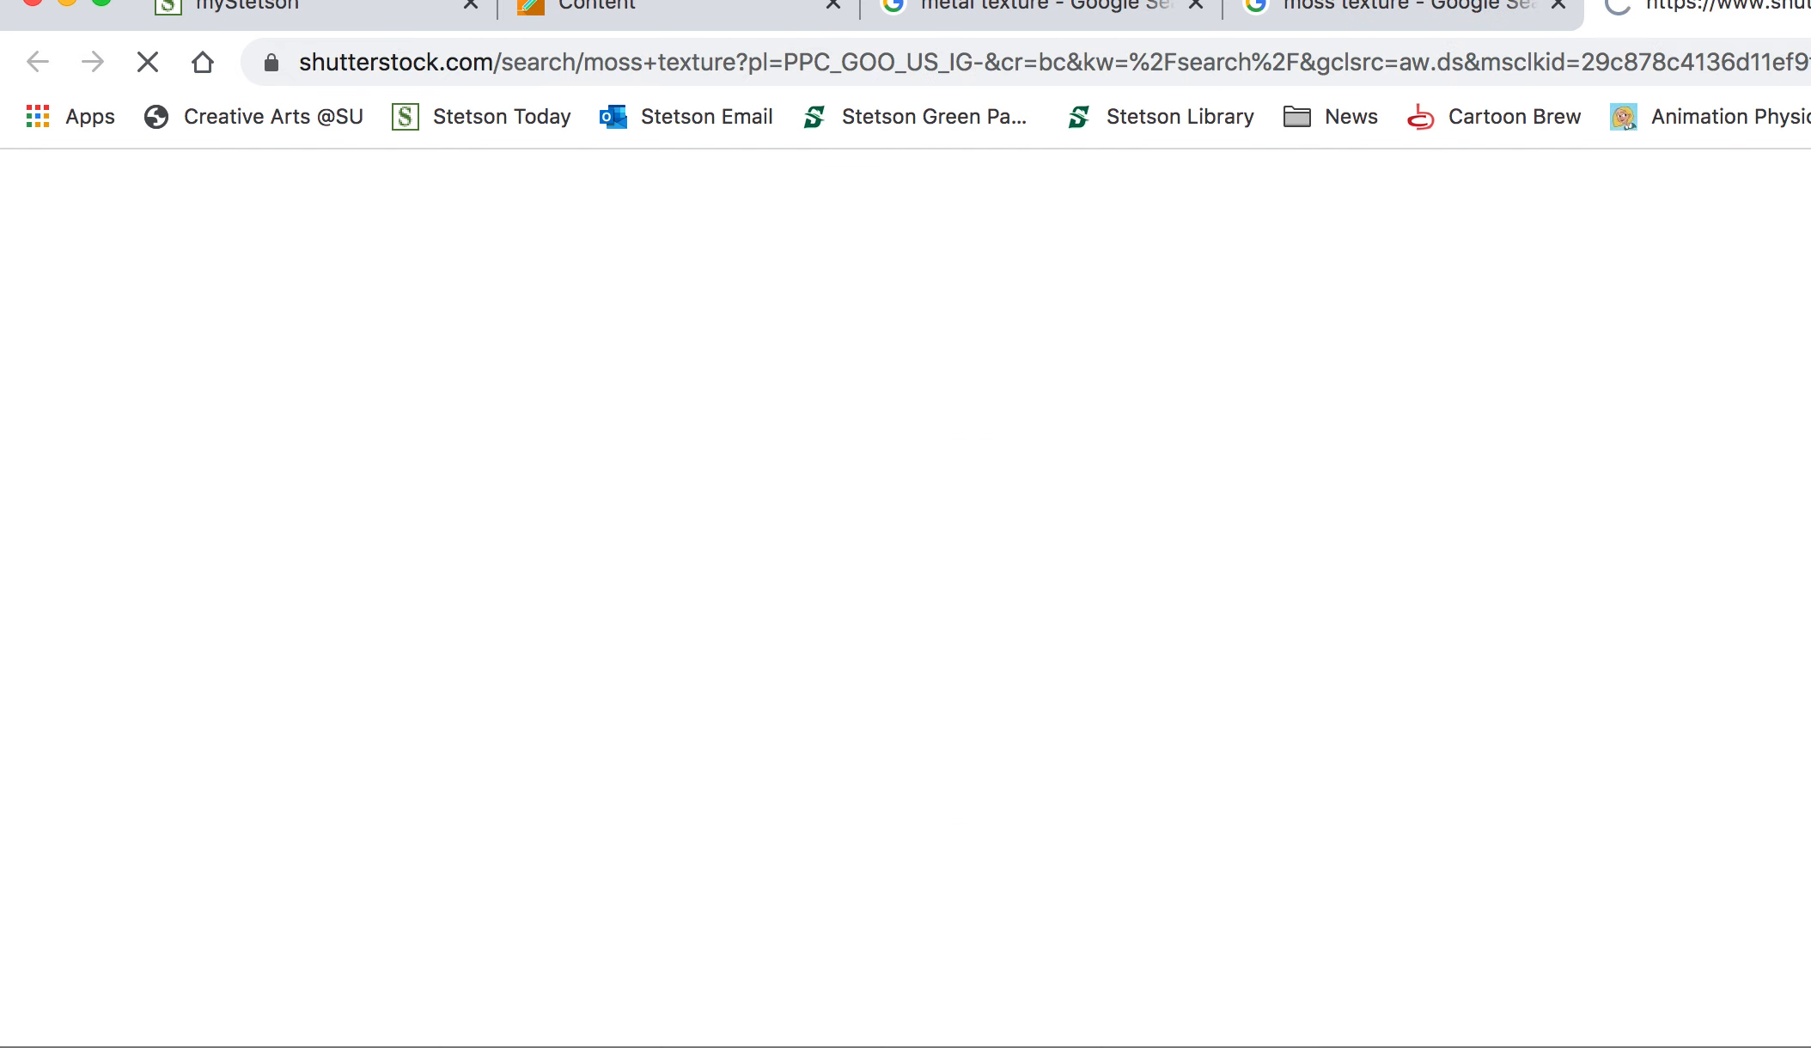
{"action": "left_click", "coordinate": [1417, 12]}
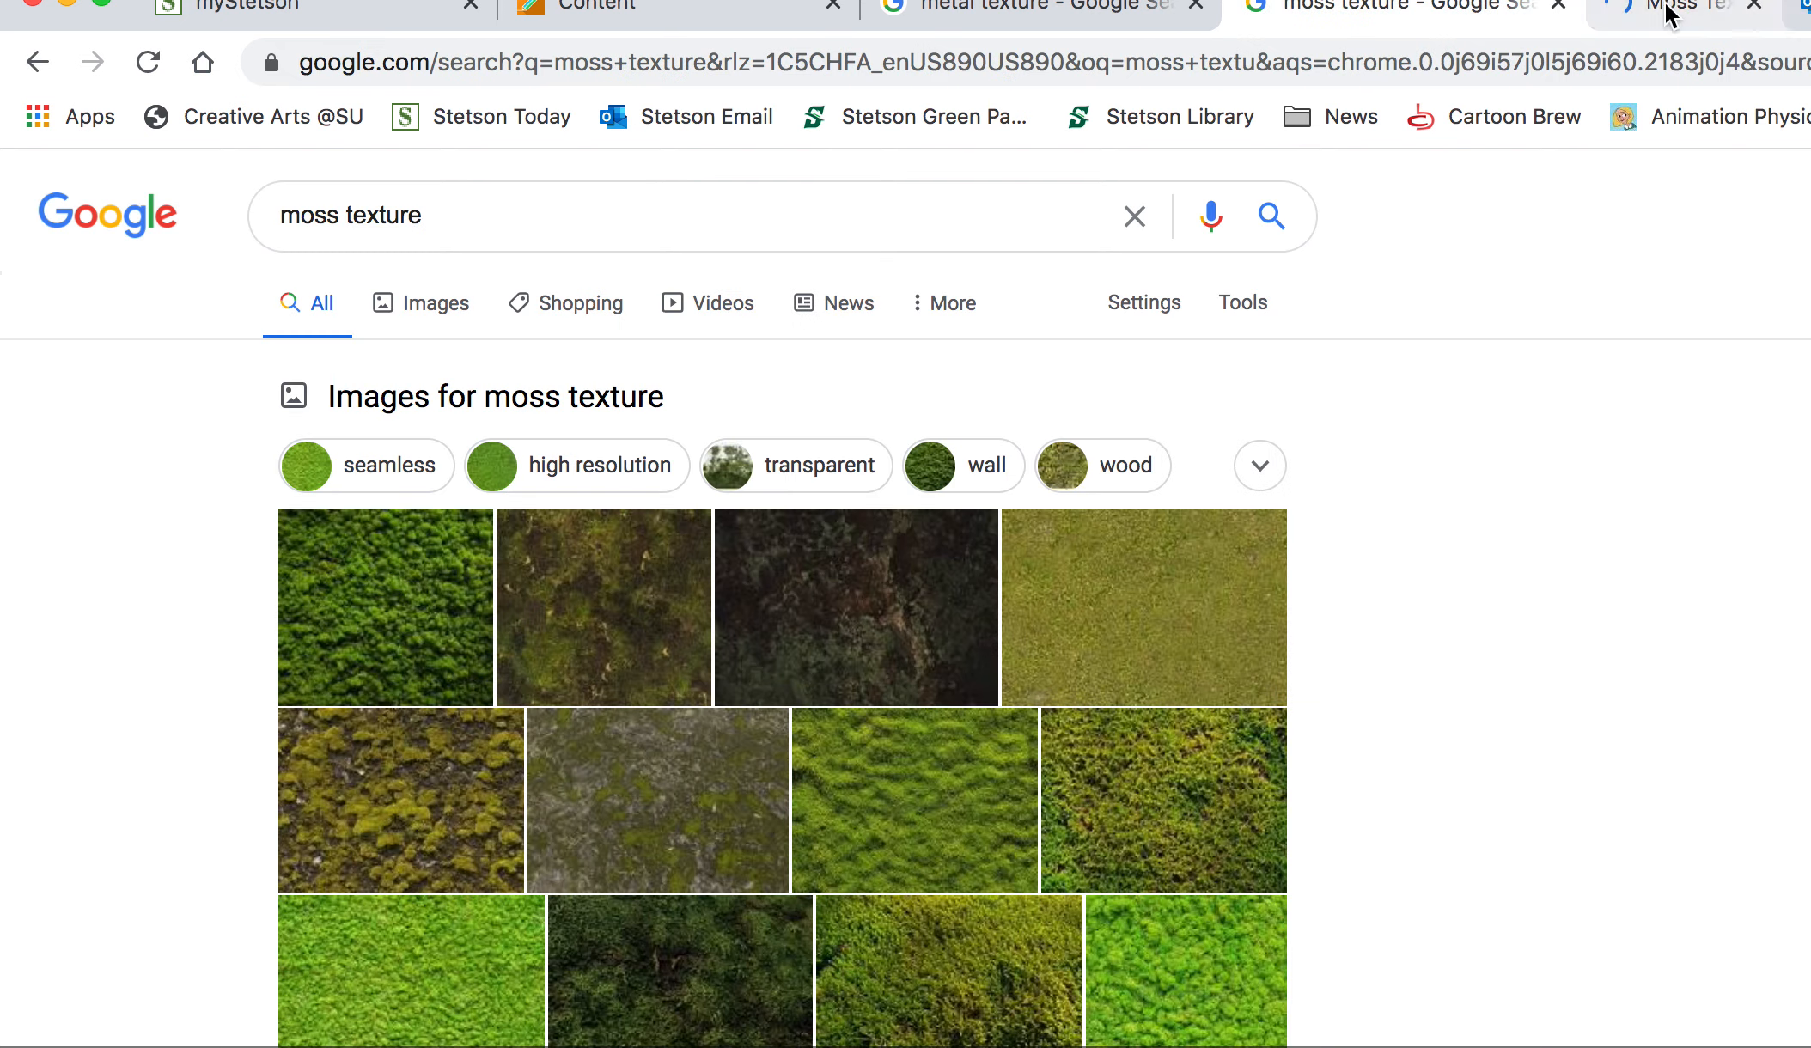
{"action": "left_click", "coordinate": [1080, 12]}
{"action": "left_click", "coordinate": [440, 188]}
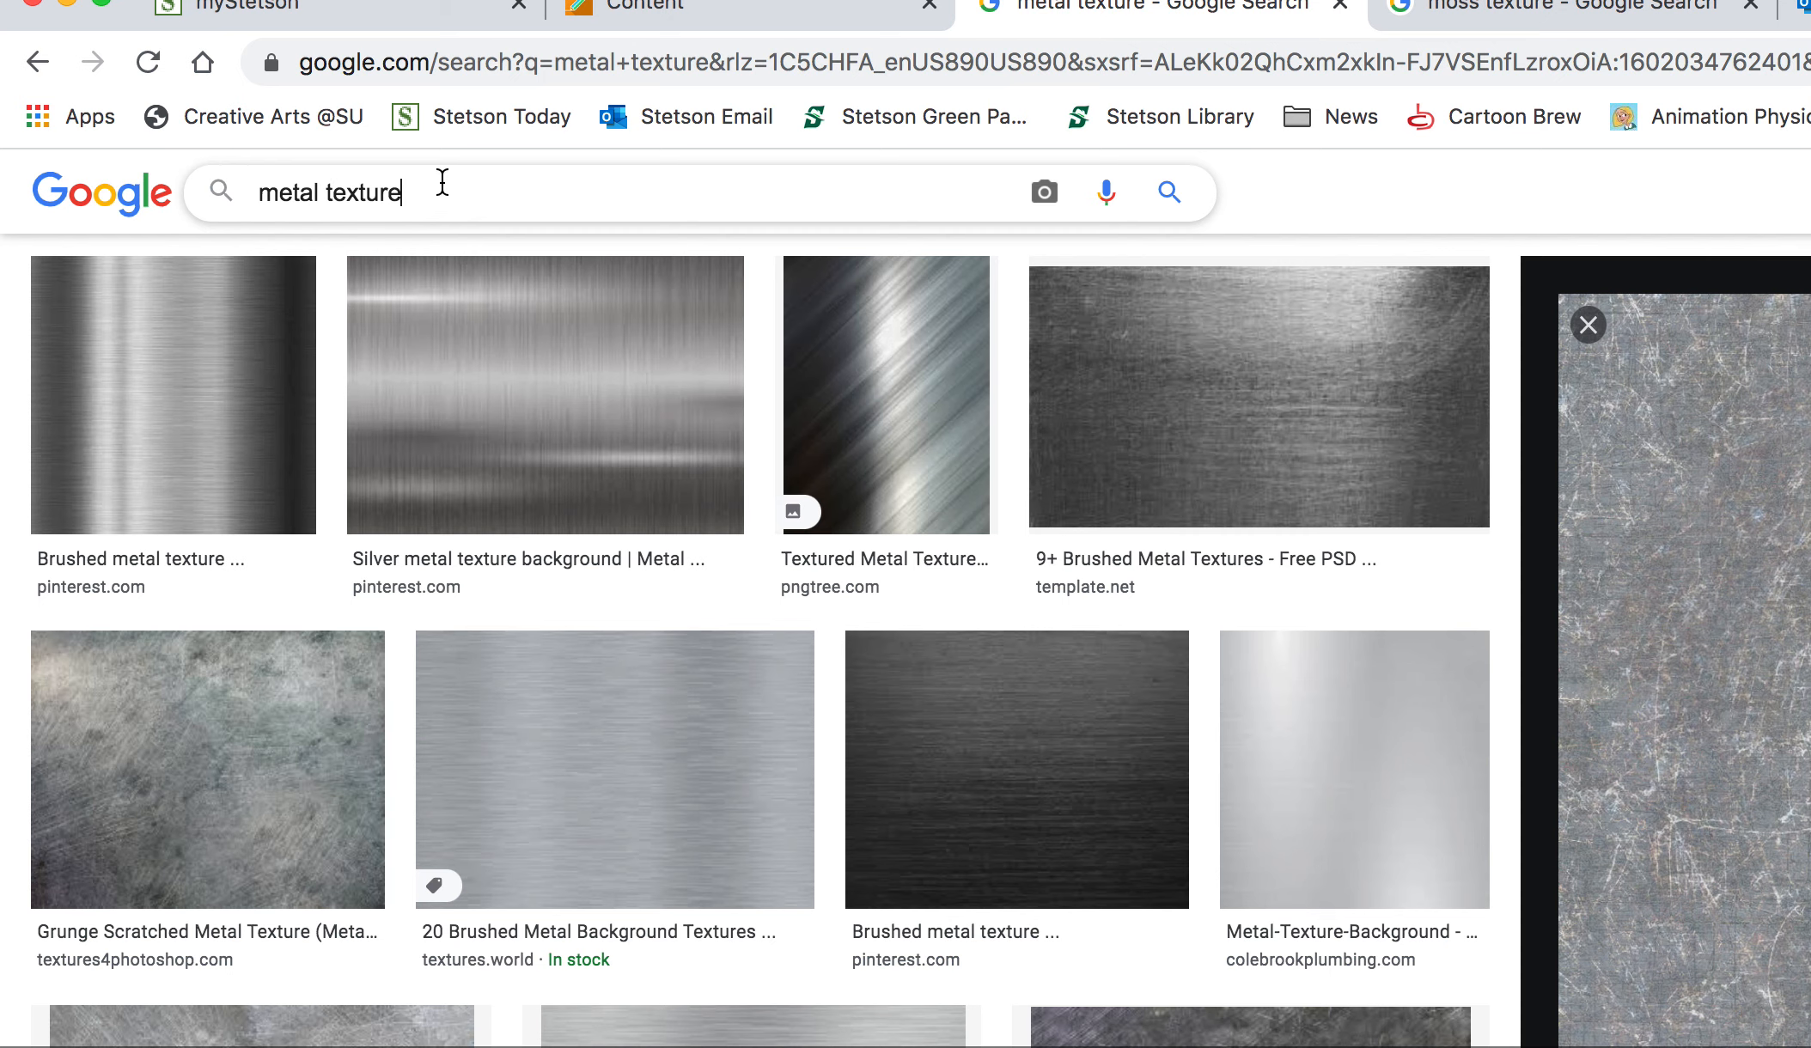
{"action": "type", "text": "seamless"}
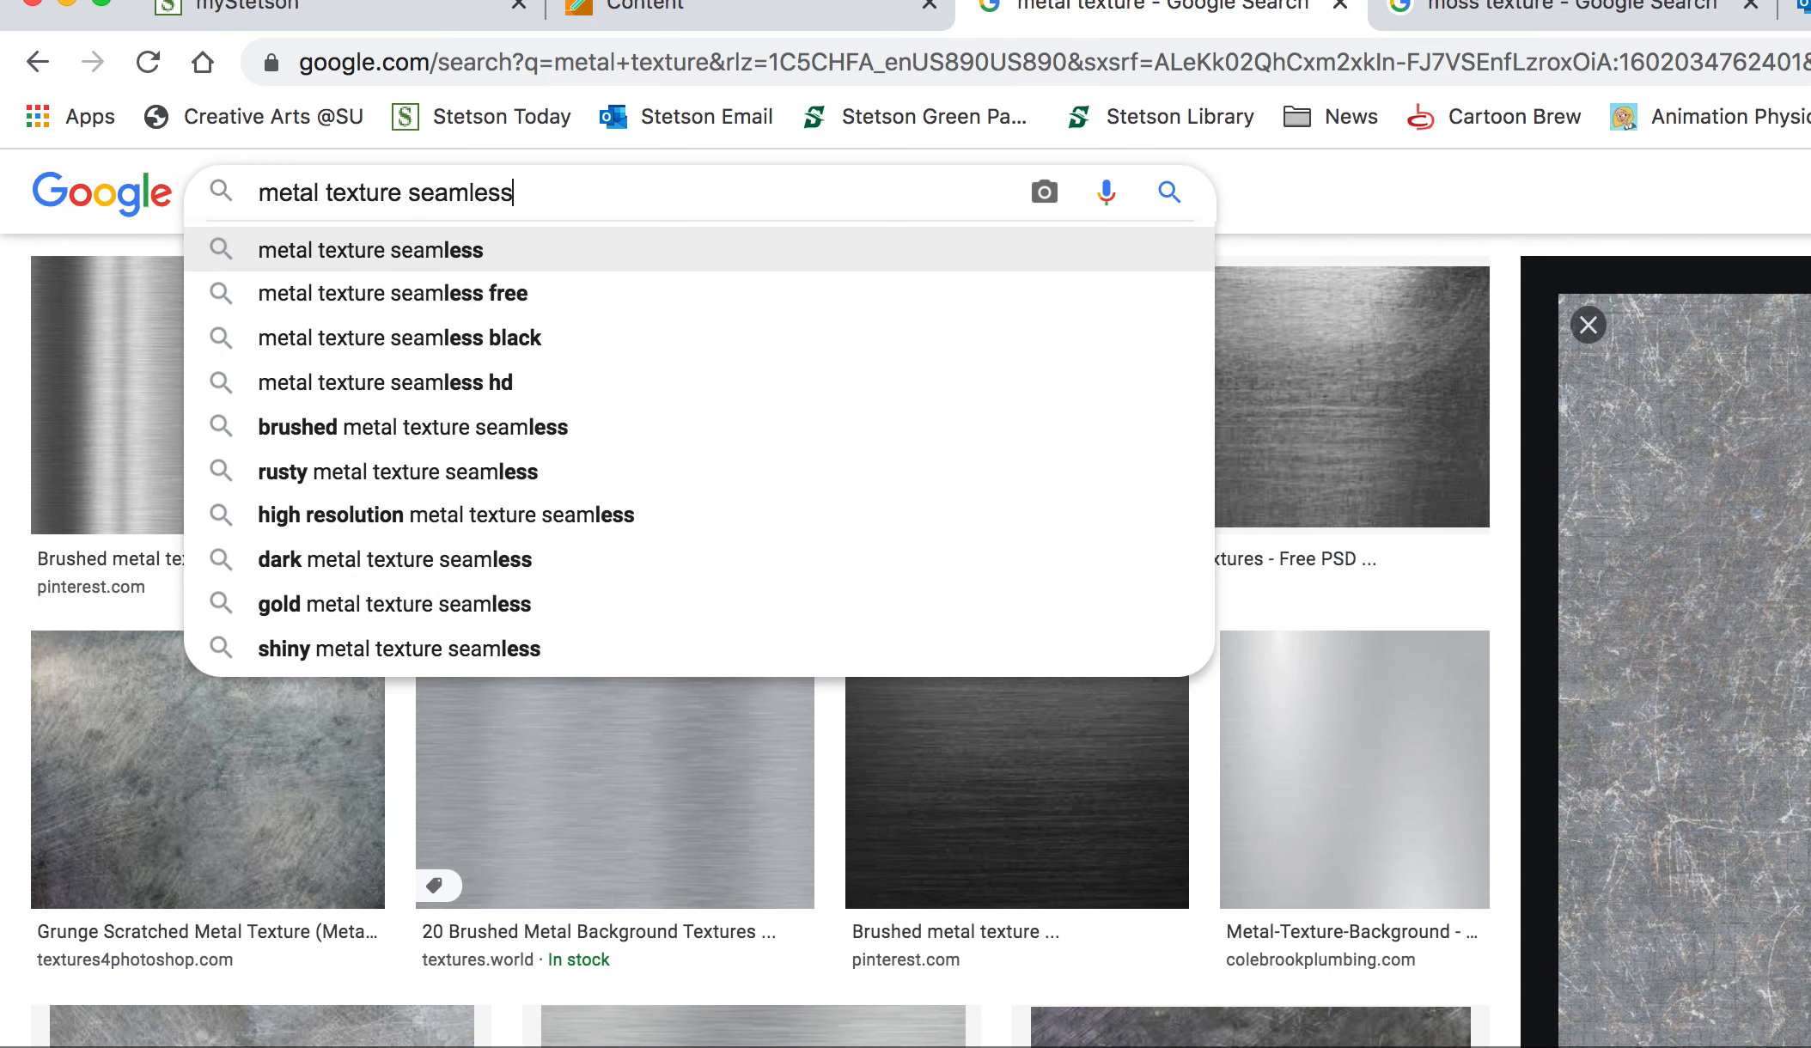
{"action": "key", "text": "Return"}
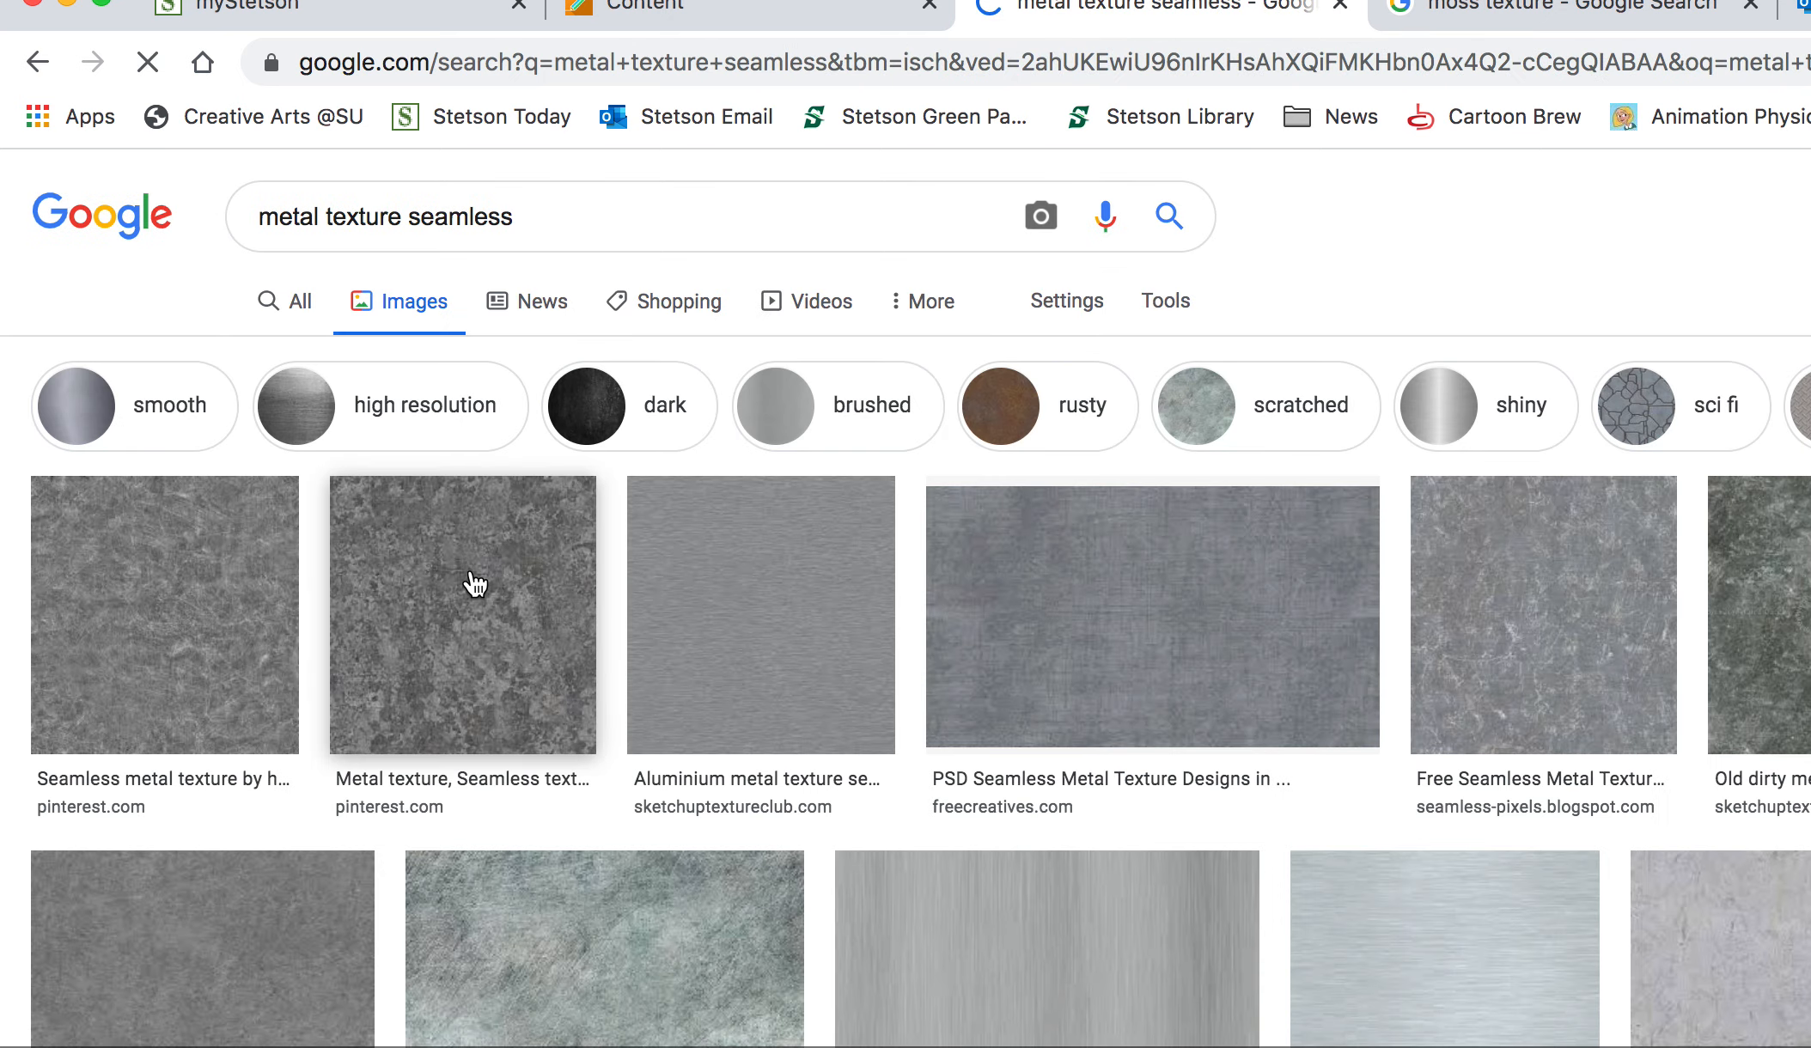
{"action": "left_click", "coordinate": [507, 574]}
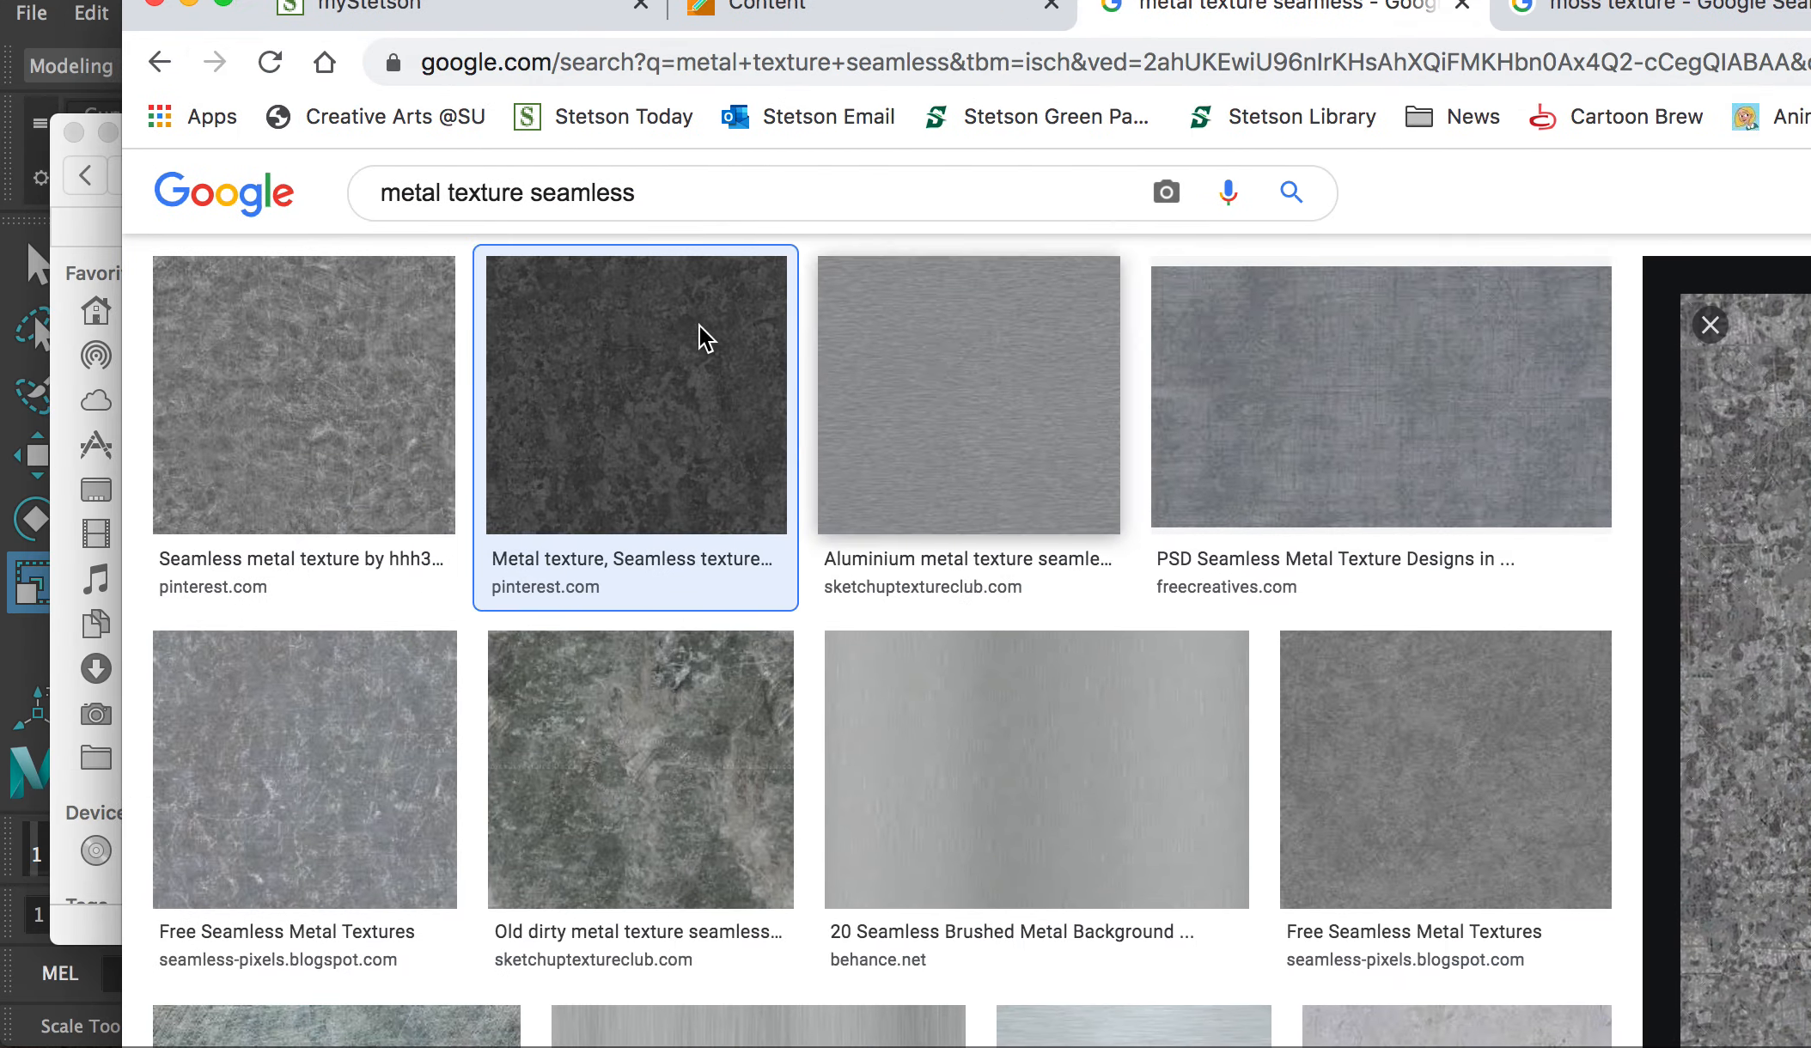
Step: Switch to Photoshop and show the first roof_0064_02_tiled layer over the white background
{"action": "key", "text": "super+Tab"}
{"action": "key", "text": "super+Tab"}
{"action": "key", "text": "super+Tab"}
{"action": "key", "text": "super+Tab"}
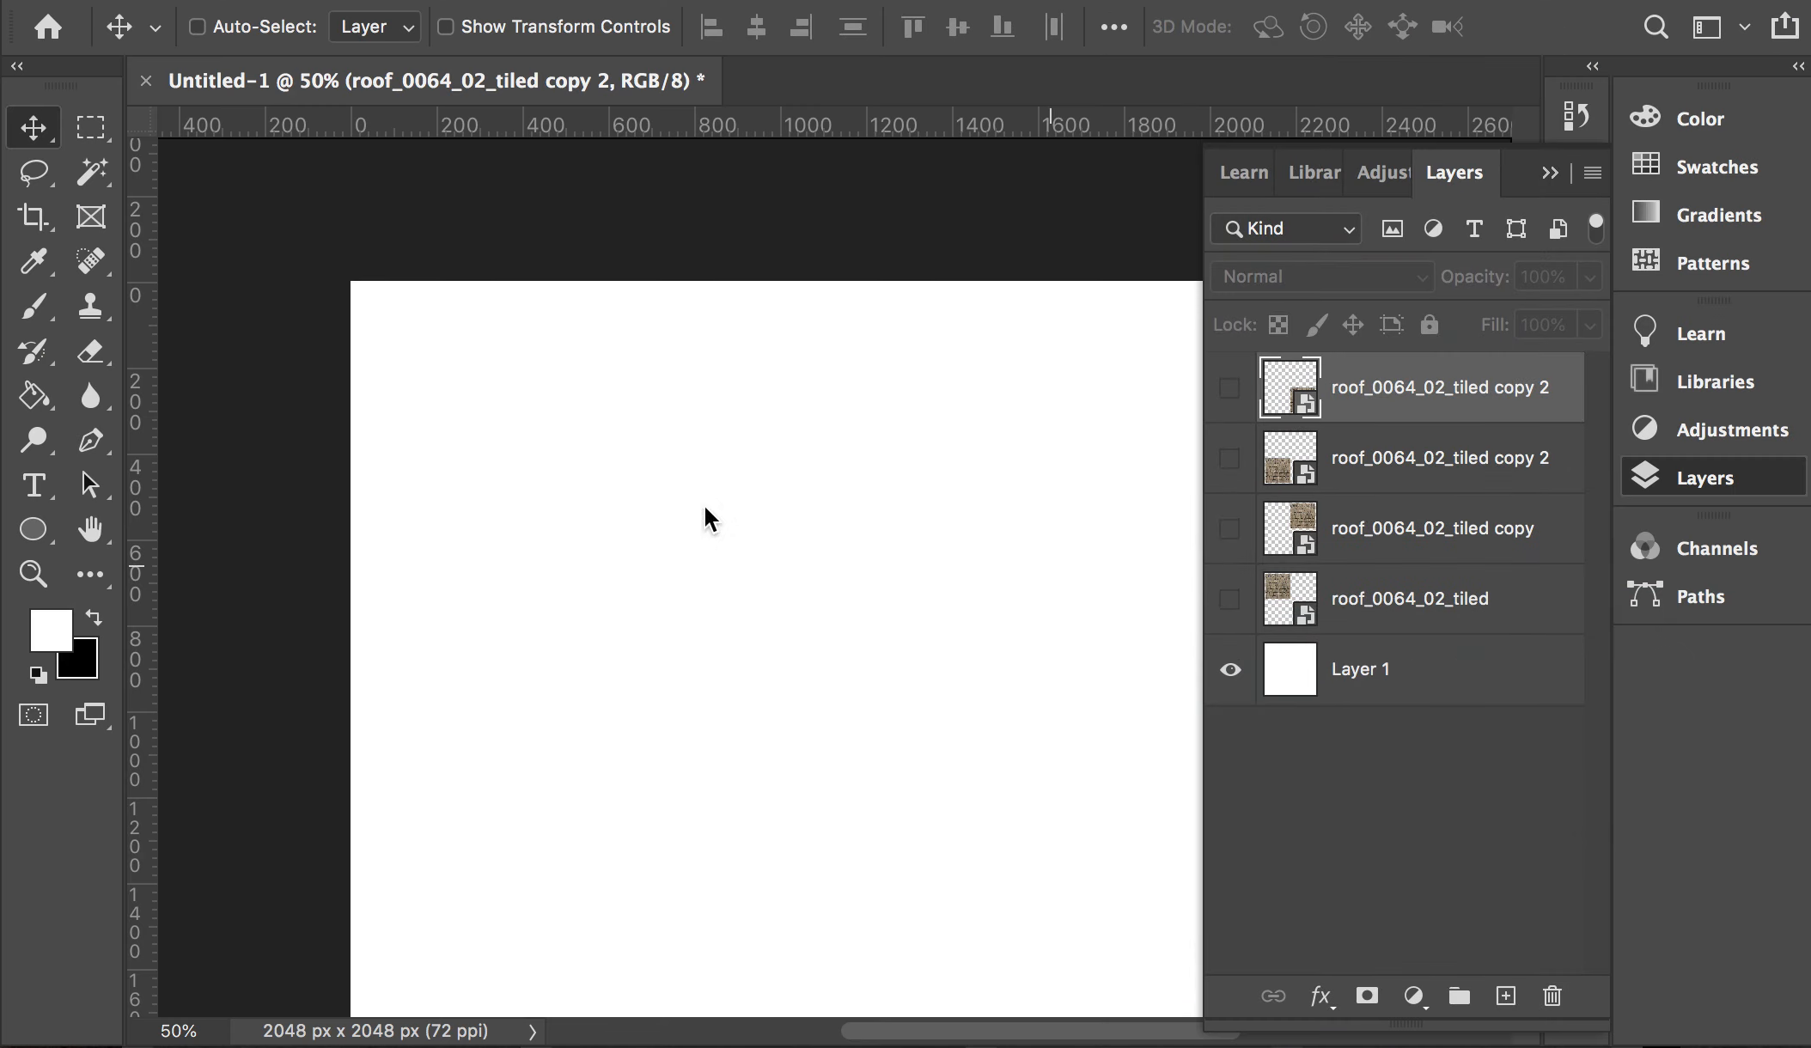
{"action": "scroll", "coordinate": [928, 576], "scroll_direction": "down", "scroll_amount": 1, "text": "alt"}
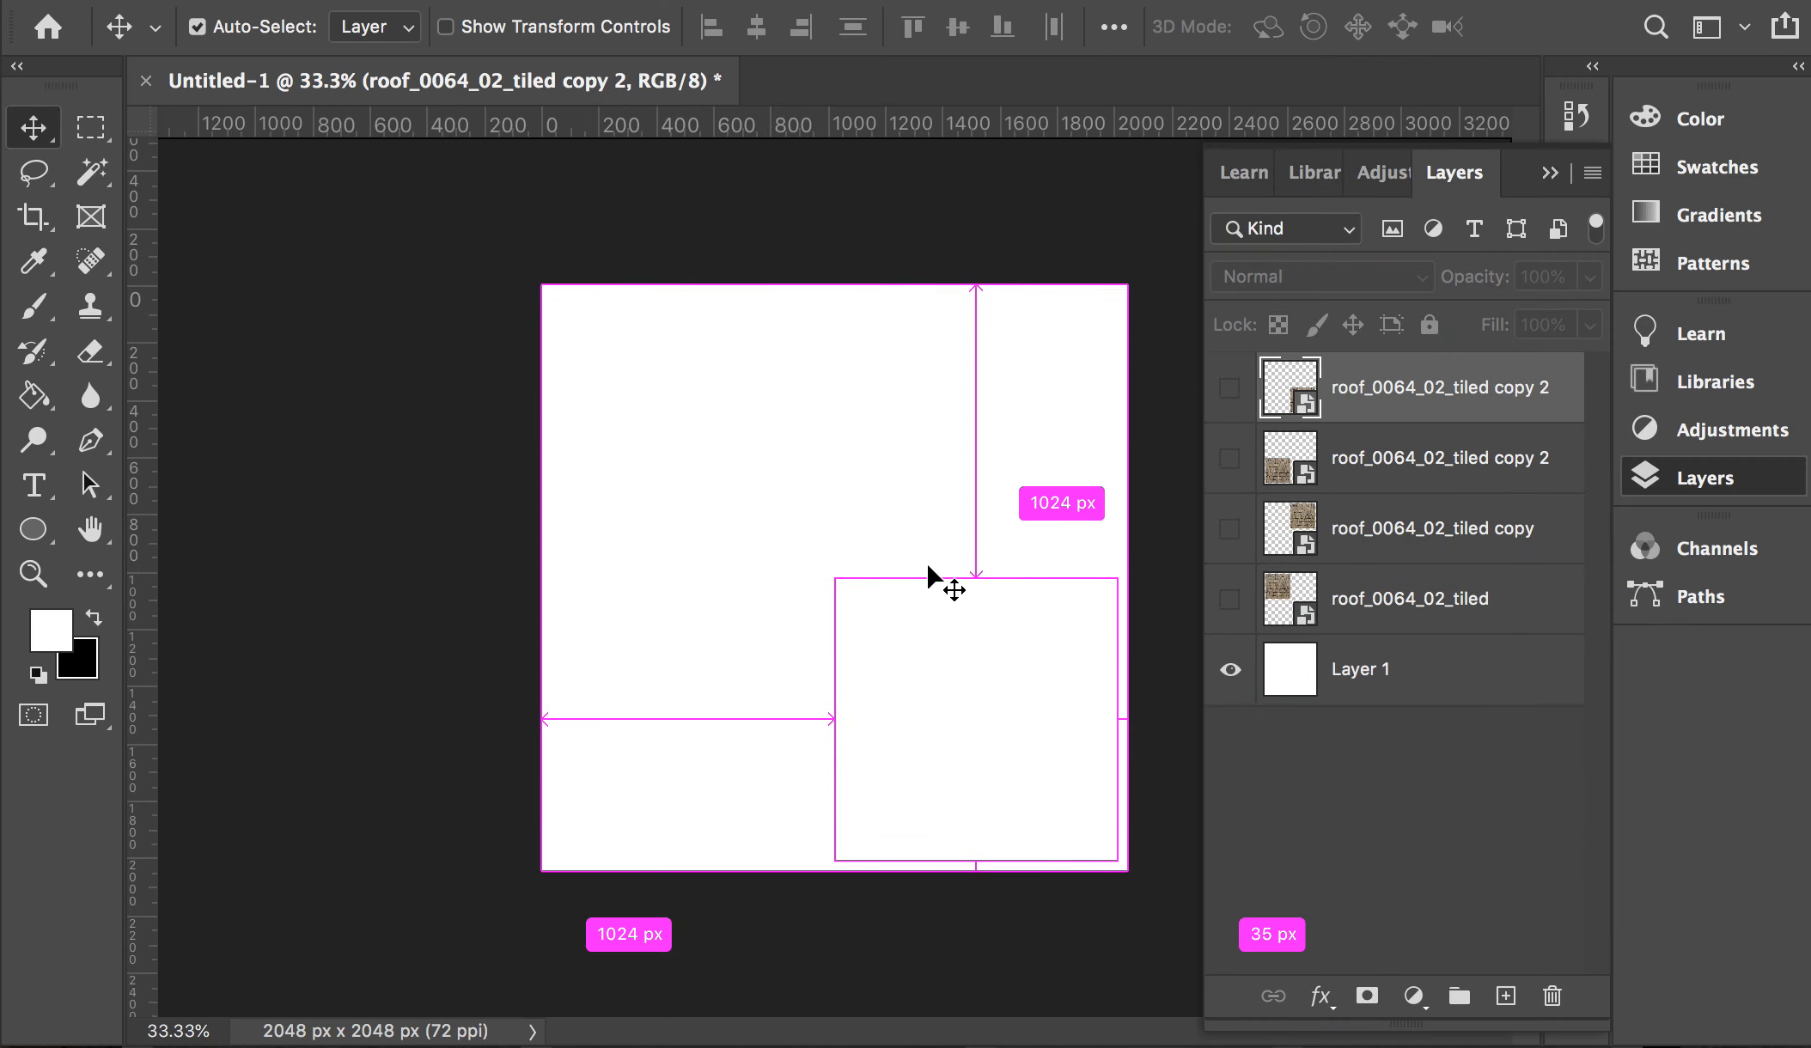
{"action": "left_click", "coordinate": [1230, 598]}
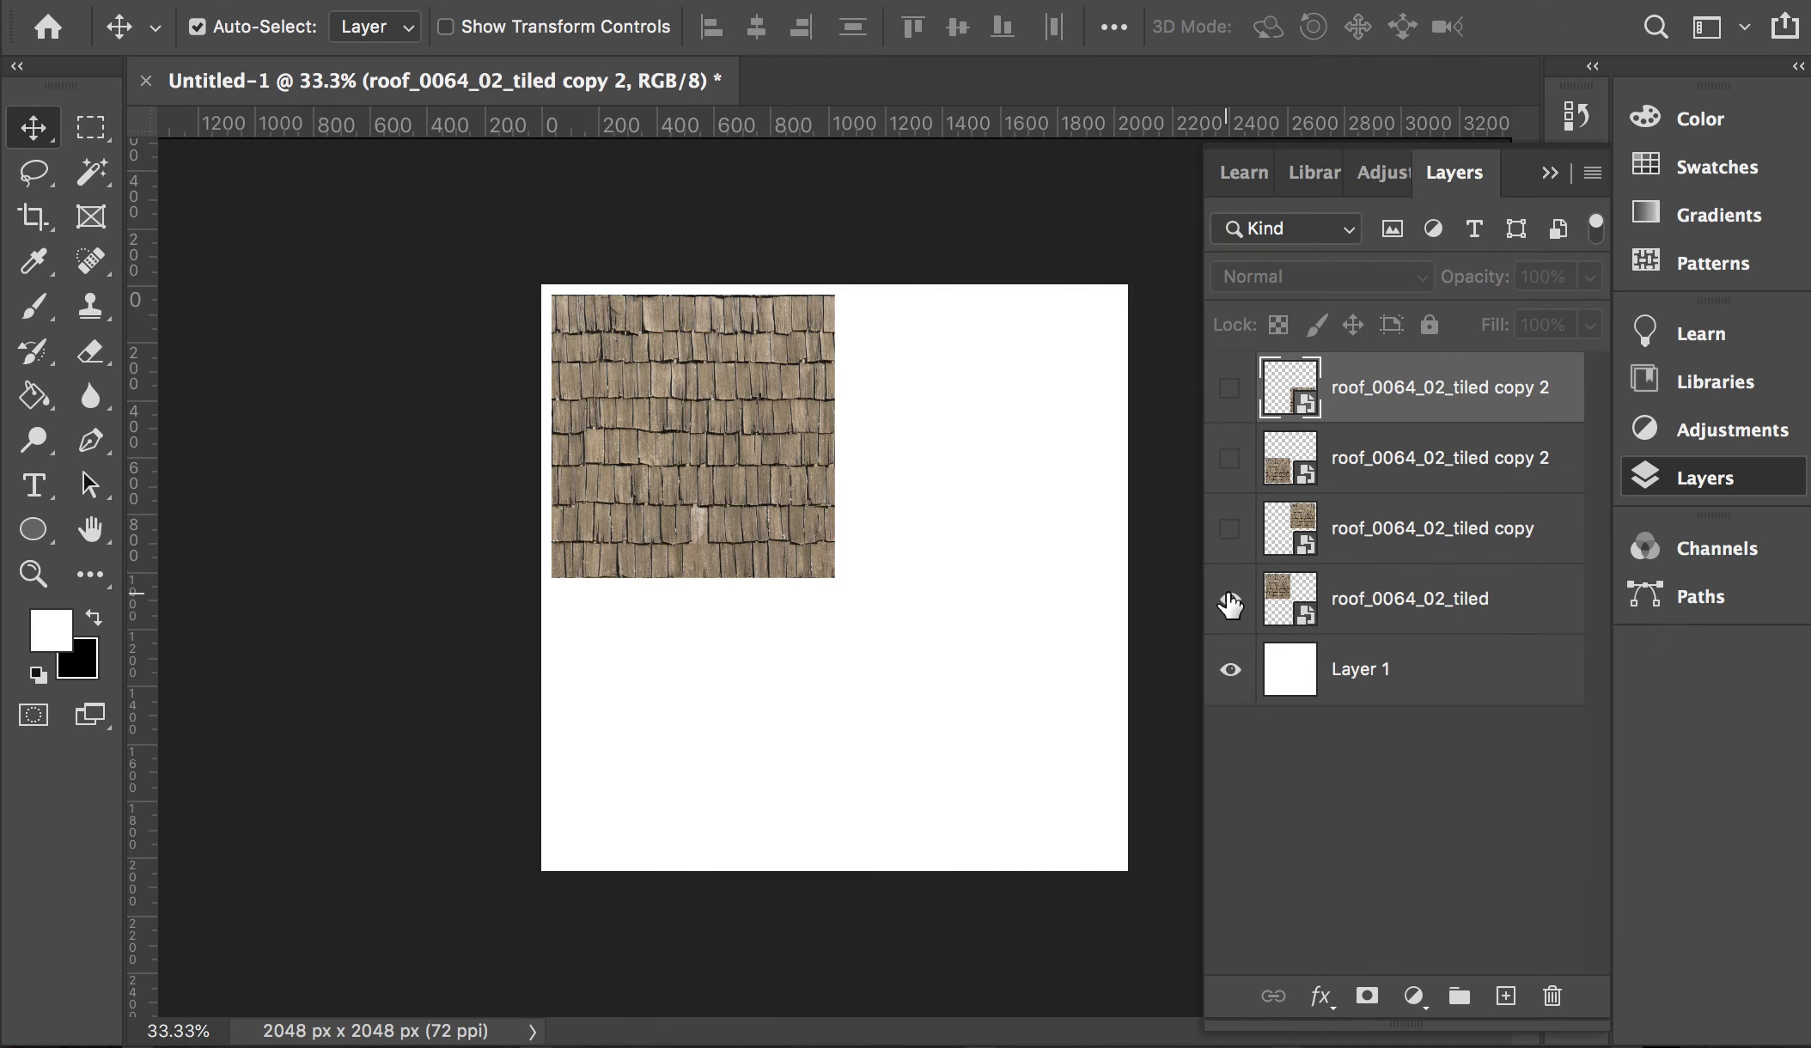
{"action": "key", "text": "super+equal"}
{"action": "key", "text": "super+minus"}
Step: Show the roof_0064_02_tiled copy layer beside the first tile and examine the seam between them
{"action": "left_click", "coordinate": [1231, 531]}
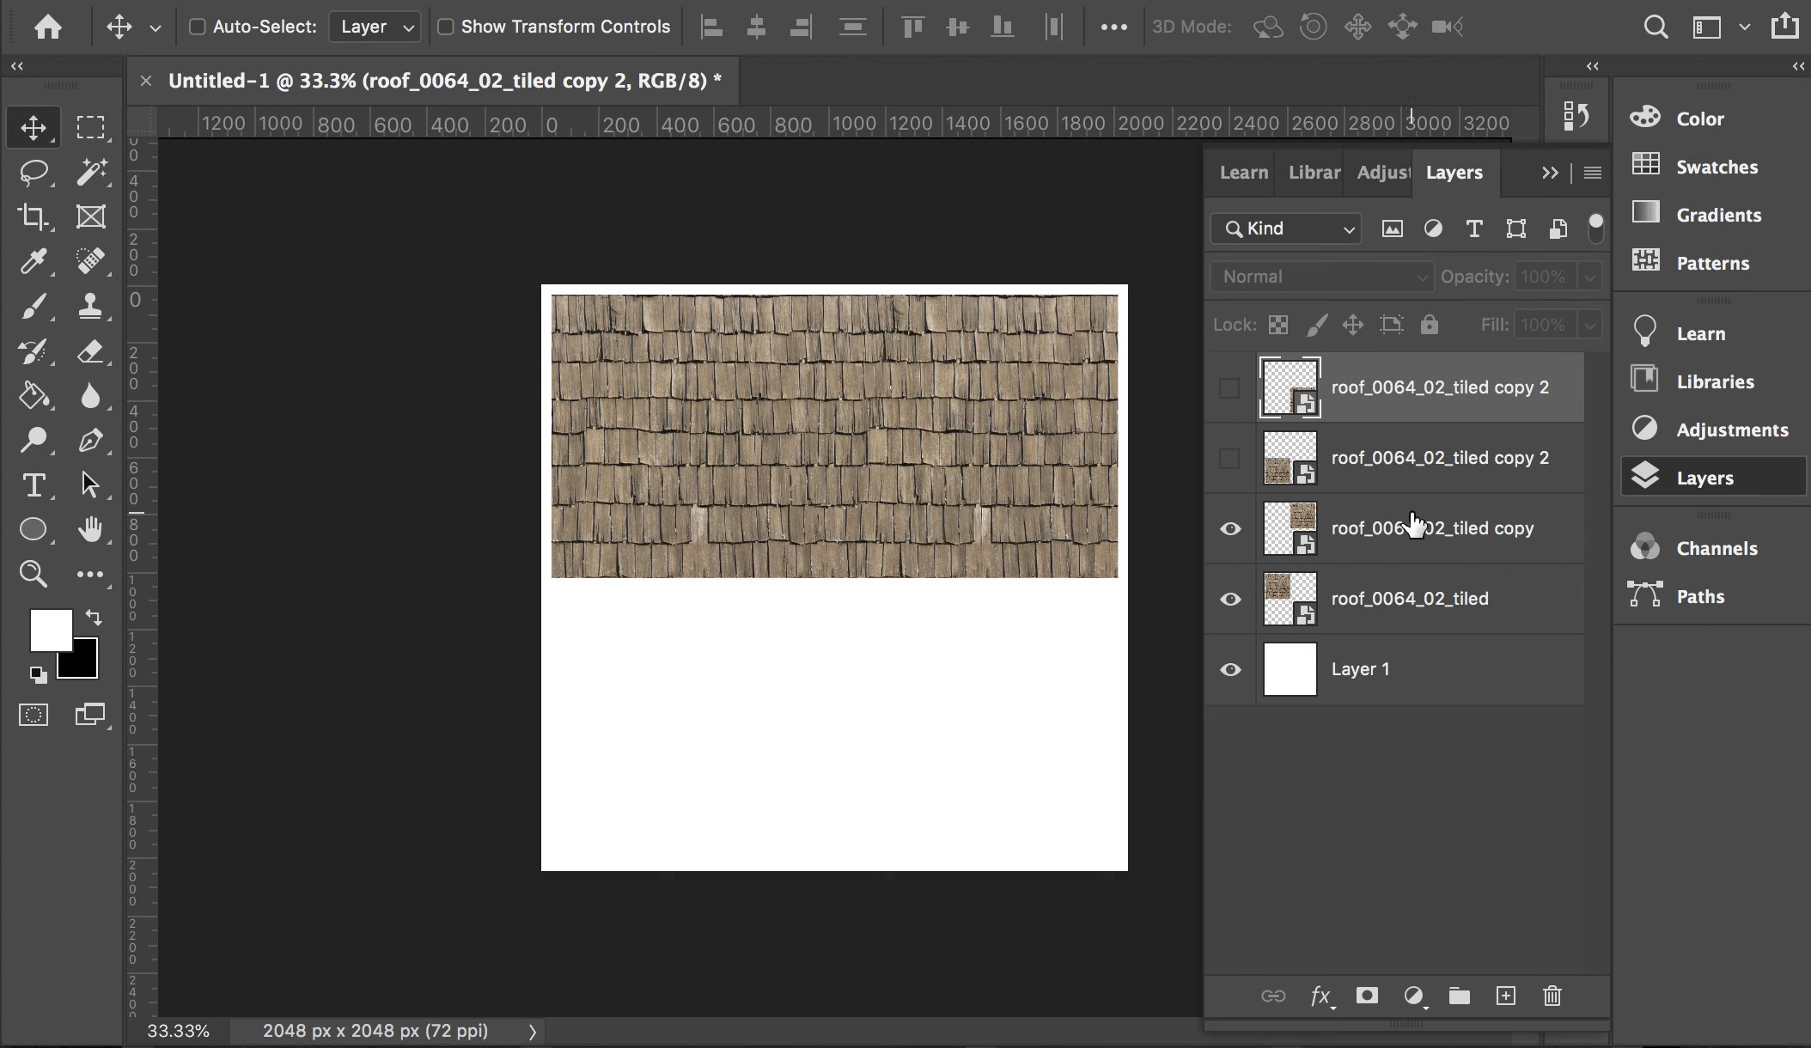
{"action": "left_click", "coordinate": [1413, 525]}
{"action": "left_click", "coordinate": [1230, 528]}
{"action": "left_click", "coordinate": [1231, 529]}
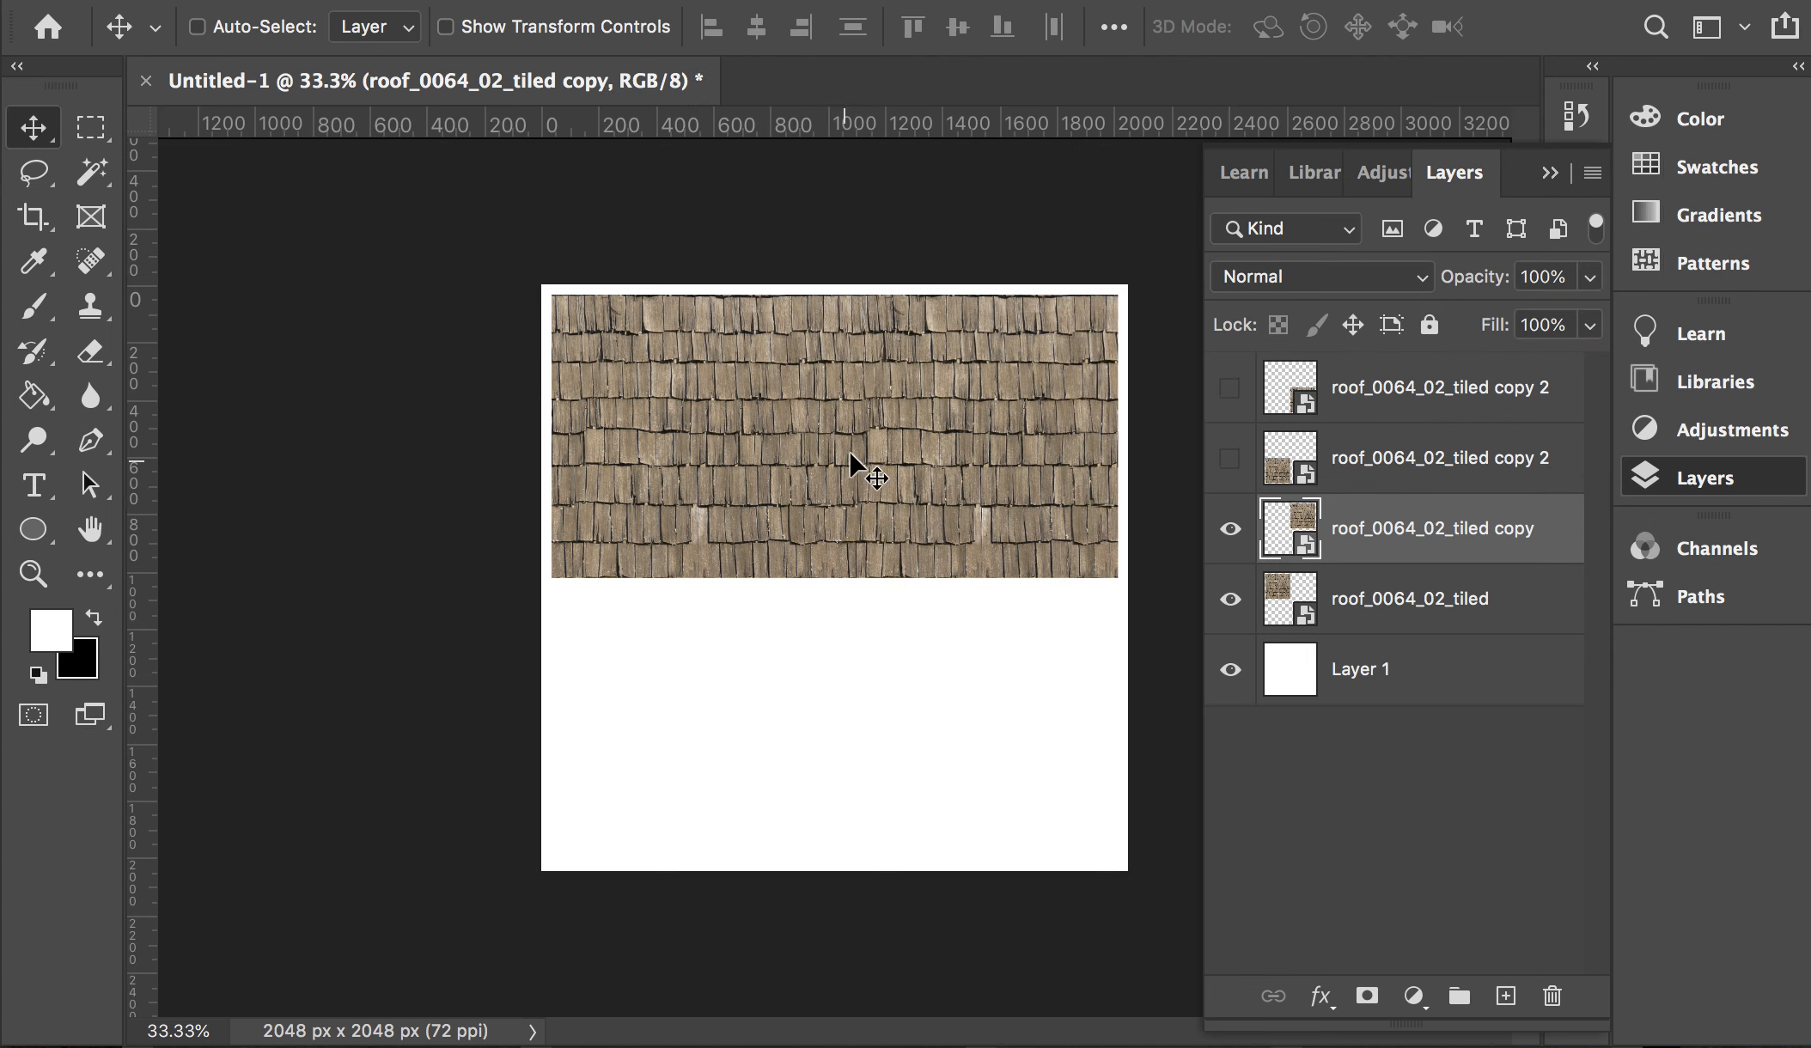
{"action": "key", "text": "super+equal"}
{"action": "scroll", "coordinate": [850, 473], "scroll_direction": "up", "scroll_amount": 5}
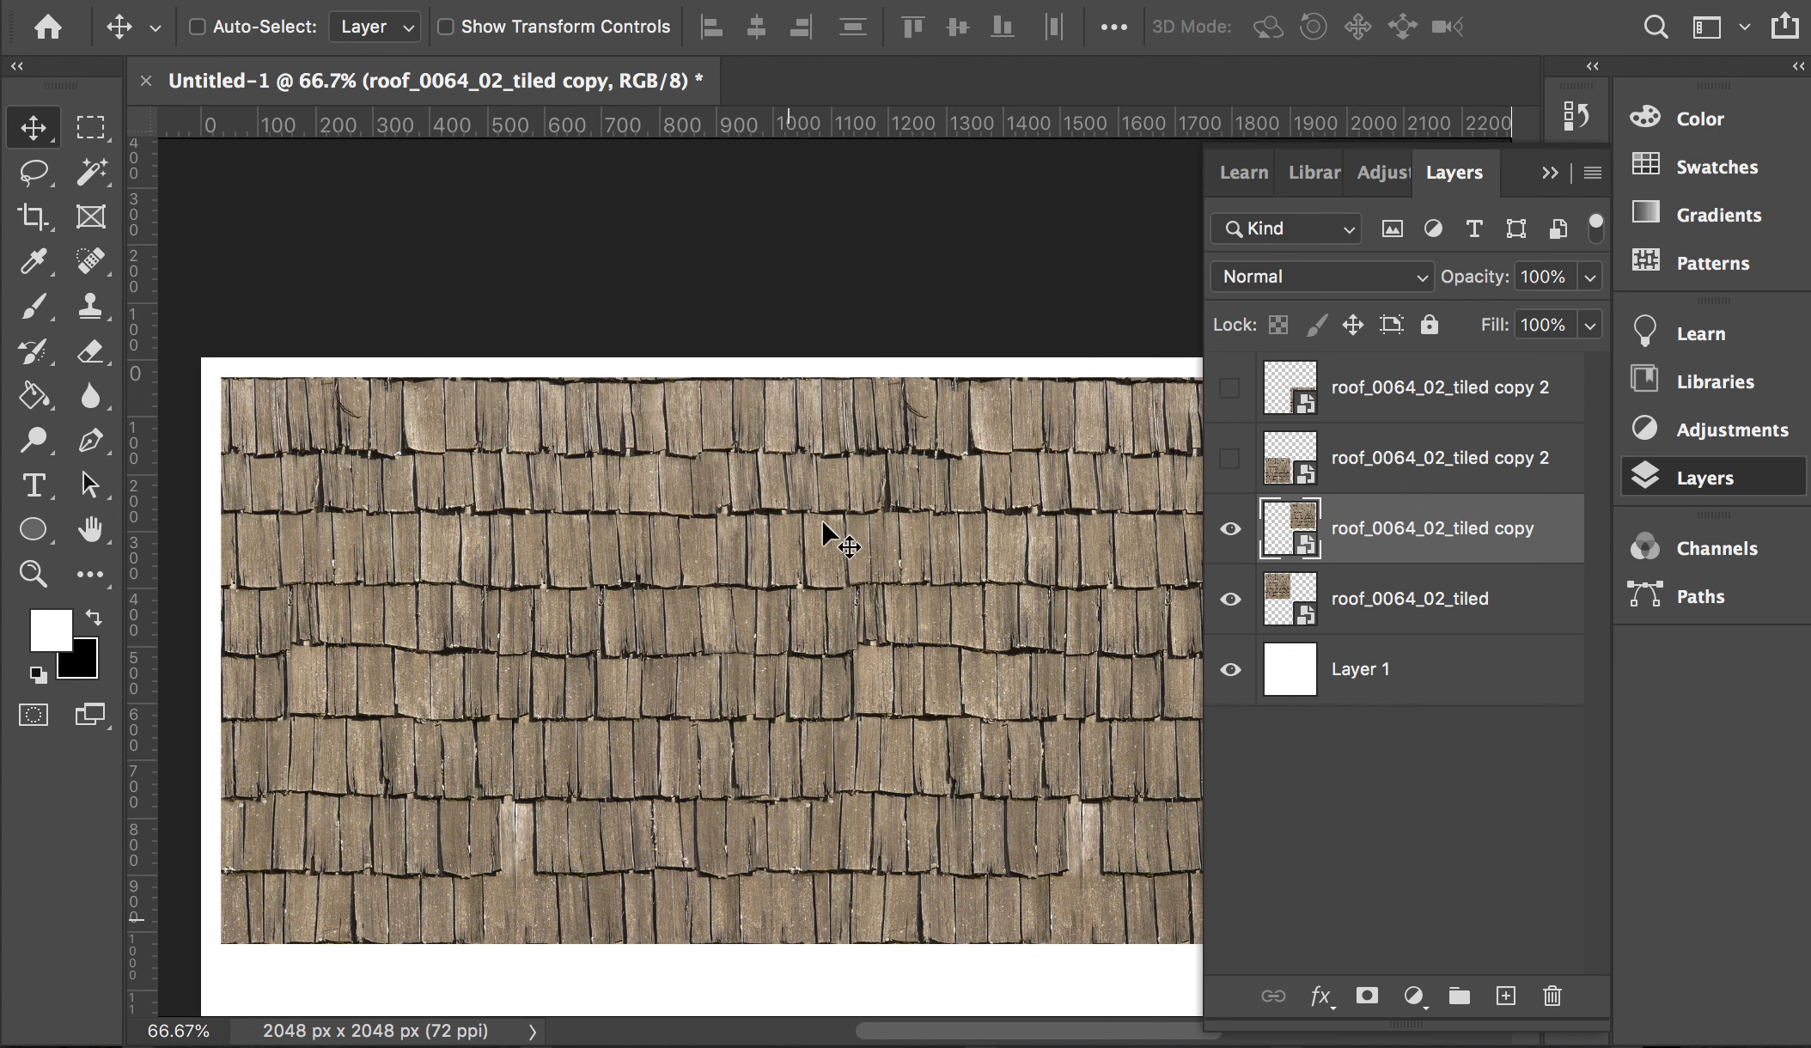
Step: Show both roof_0064_02_tiled copy 2 layers to fill the canvas with the repeated roof texture
{"action": "key", "text": "super+minus"}
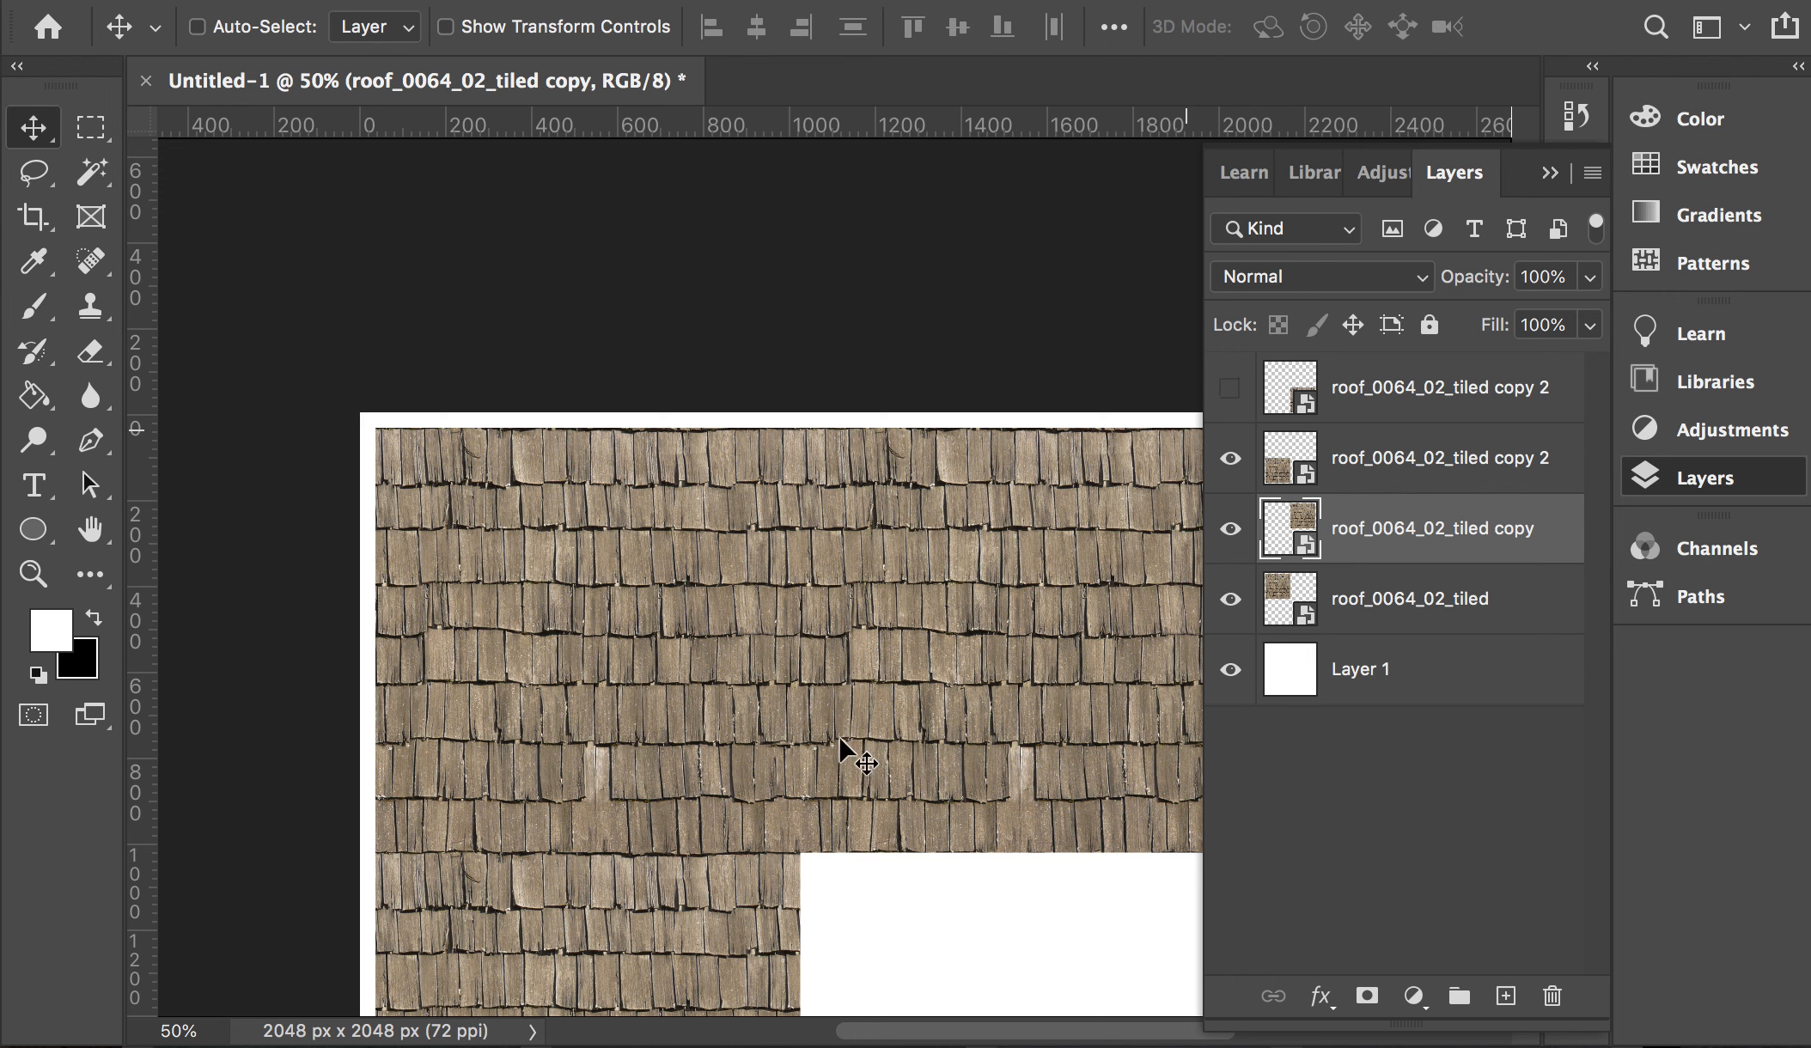
{"action": "scroll", "coordinate": [797, 618], "scroll_direction": "down", "scroll_amount": 5}
{"action": "left_click", "coordinate": [1233, 395]}
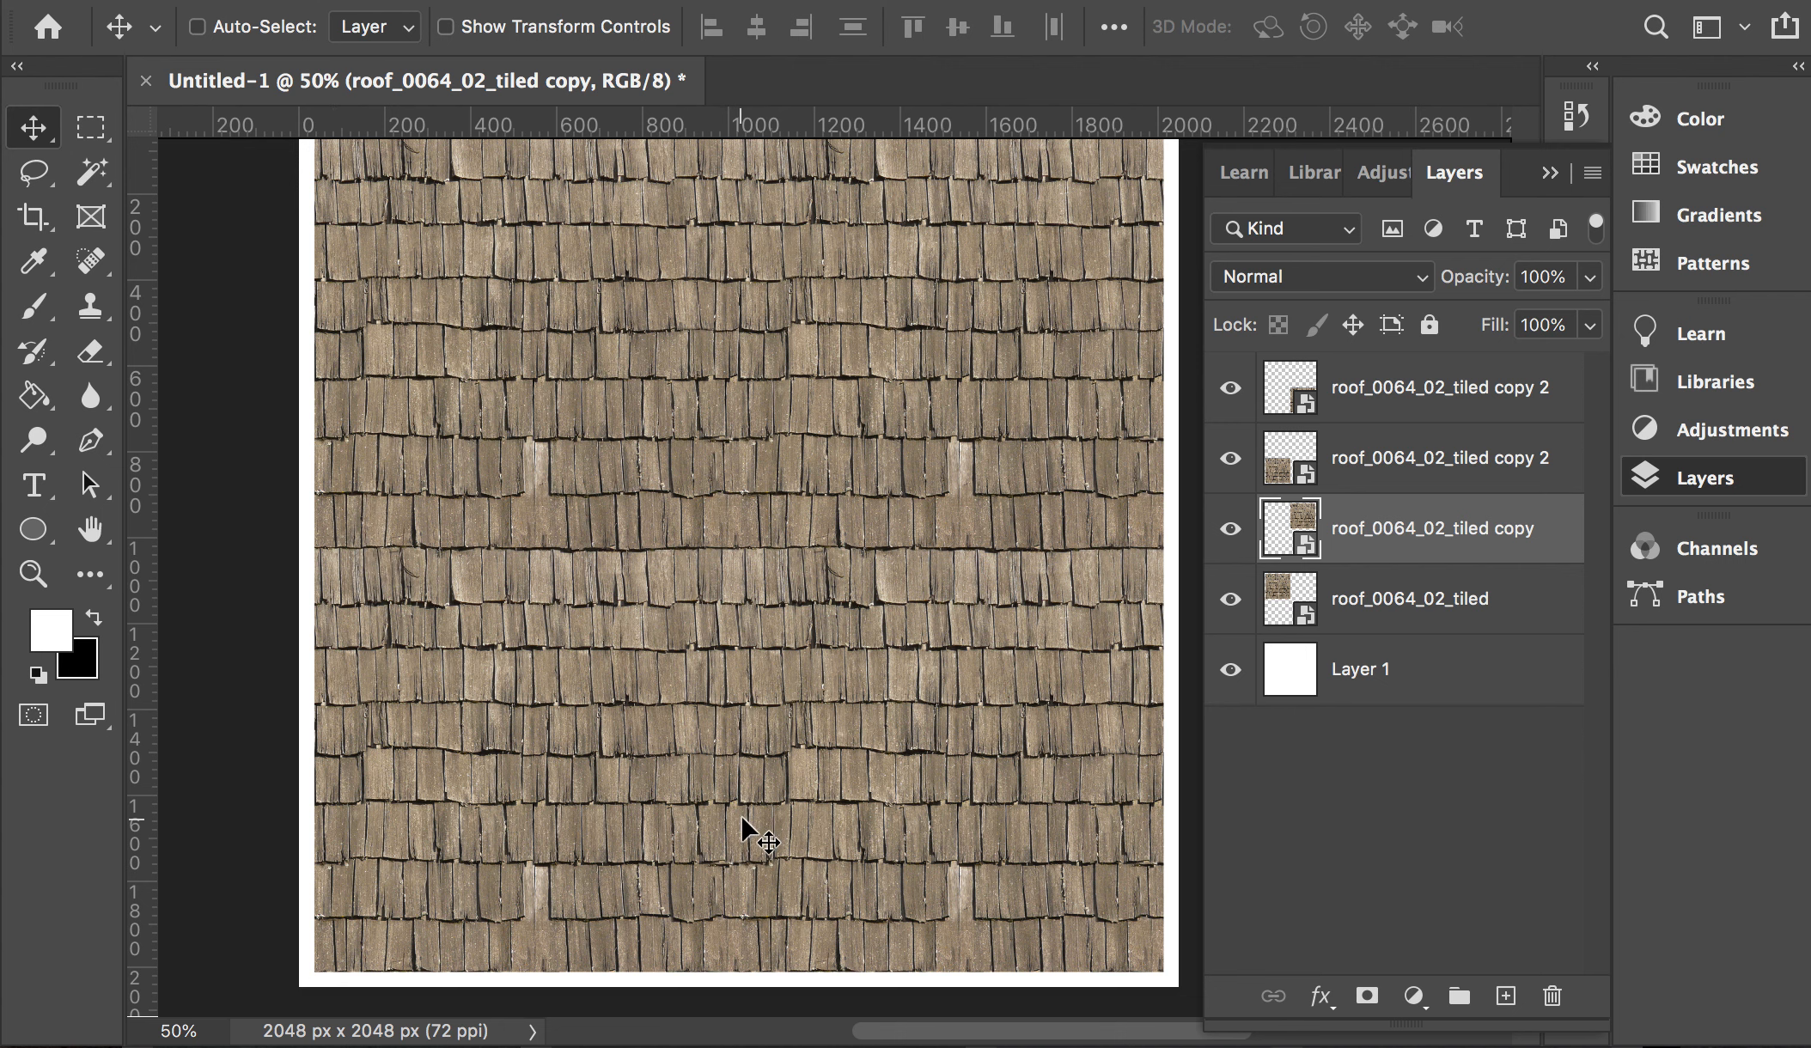
Step: Switch to Maya and create a new Blinn material in the Hypershade
{"action": "key", "text": "super+Tab"}
{"action": "key", "text": "super+Tab"}
{"action": "key", "text": "super+Tab"}
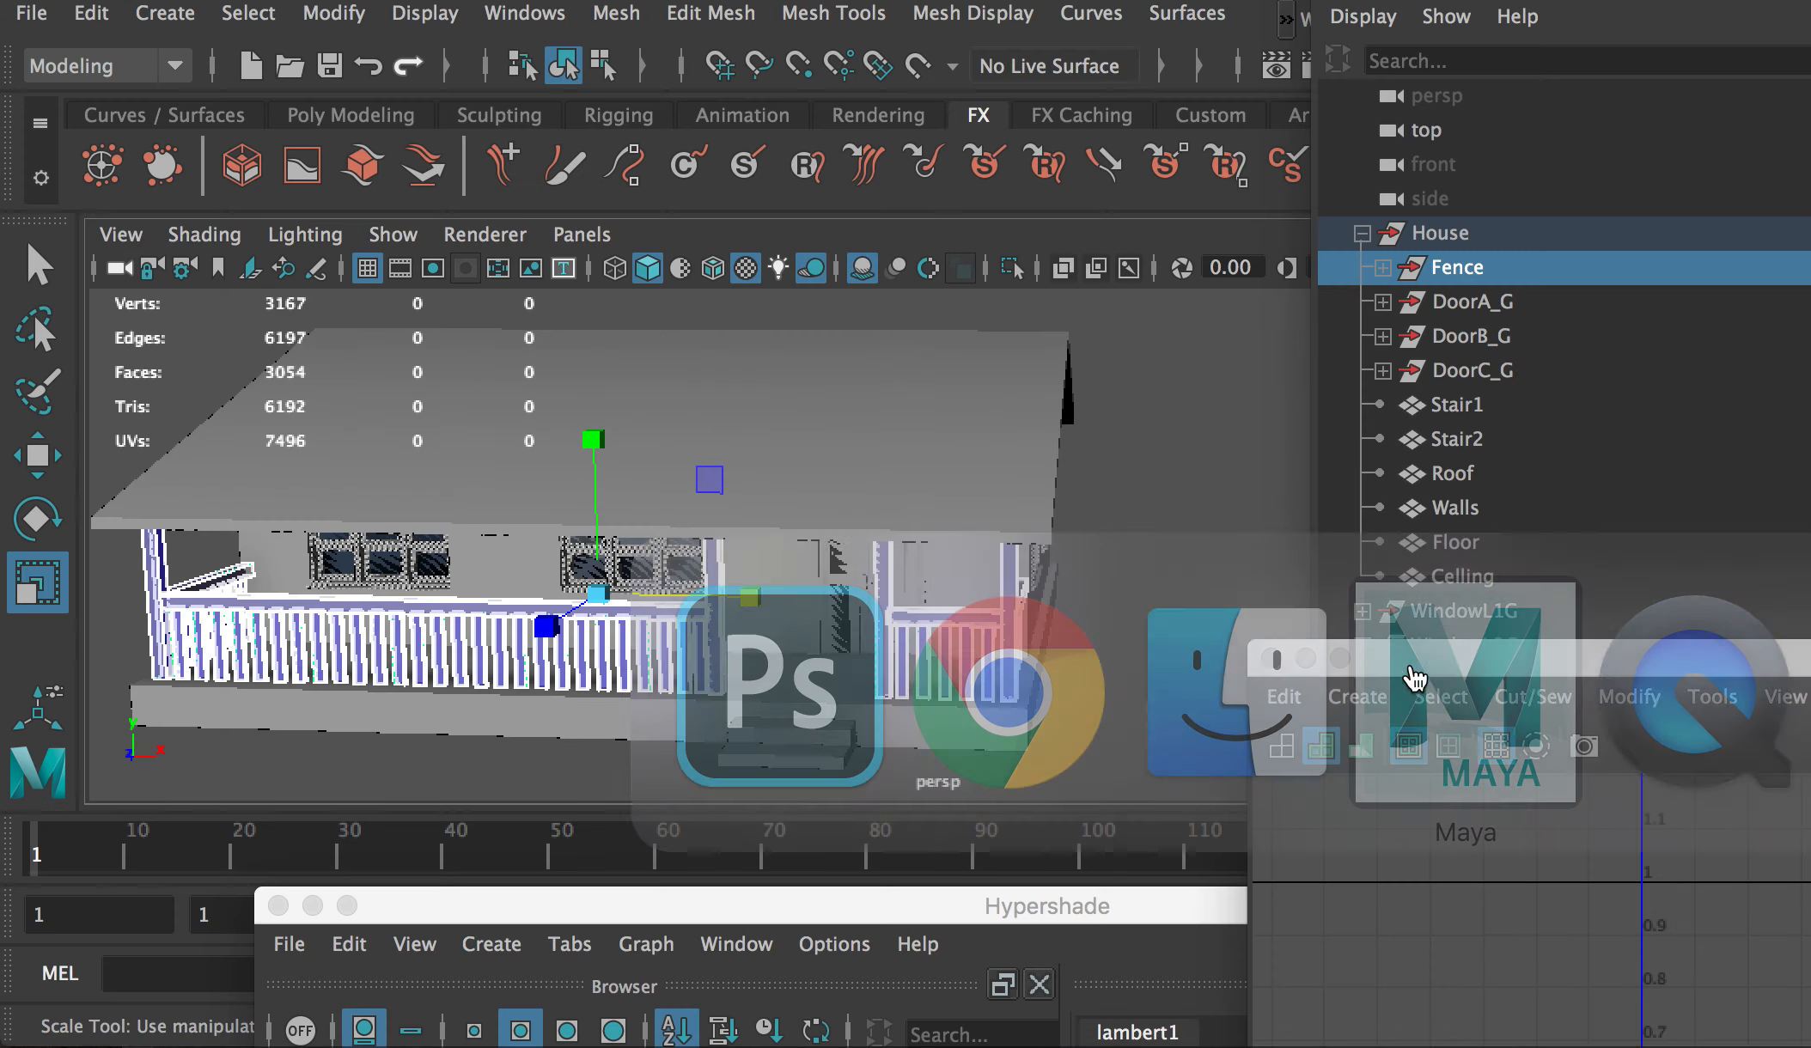
{"action": "left_click_drag", "start_coordinate": [1001, 488], "coordinate": [861, 517], "text": "alt"}
{"action": "left_click_drag", "start_coordinate": [859, 893], "coordinate": [867, 418]}
{"action": "left_click", "coordinate": [501, 472]}
{"action": "mouse_move", "coordinate": [547, 533]}
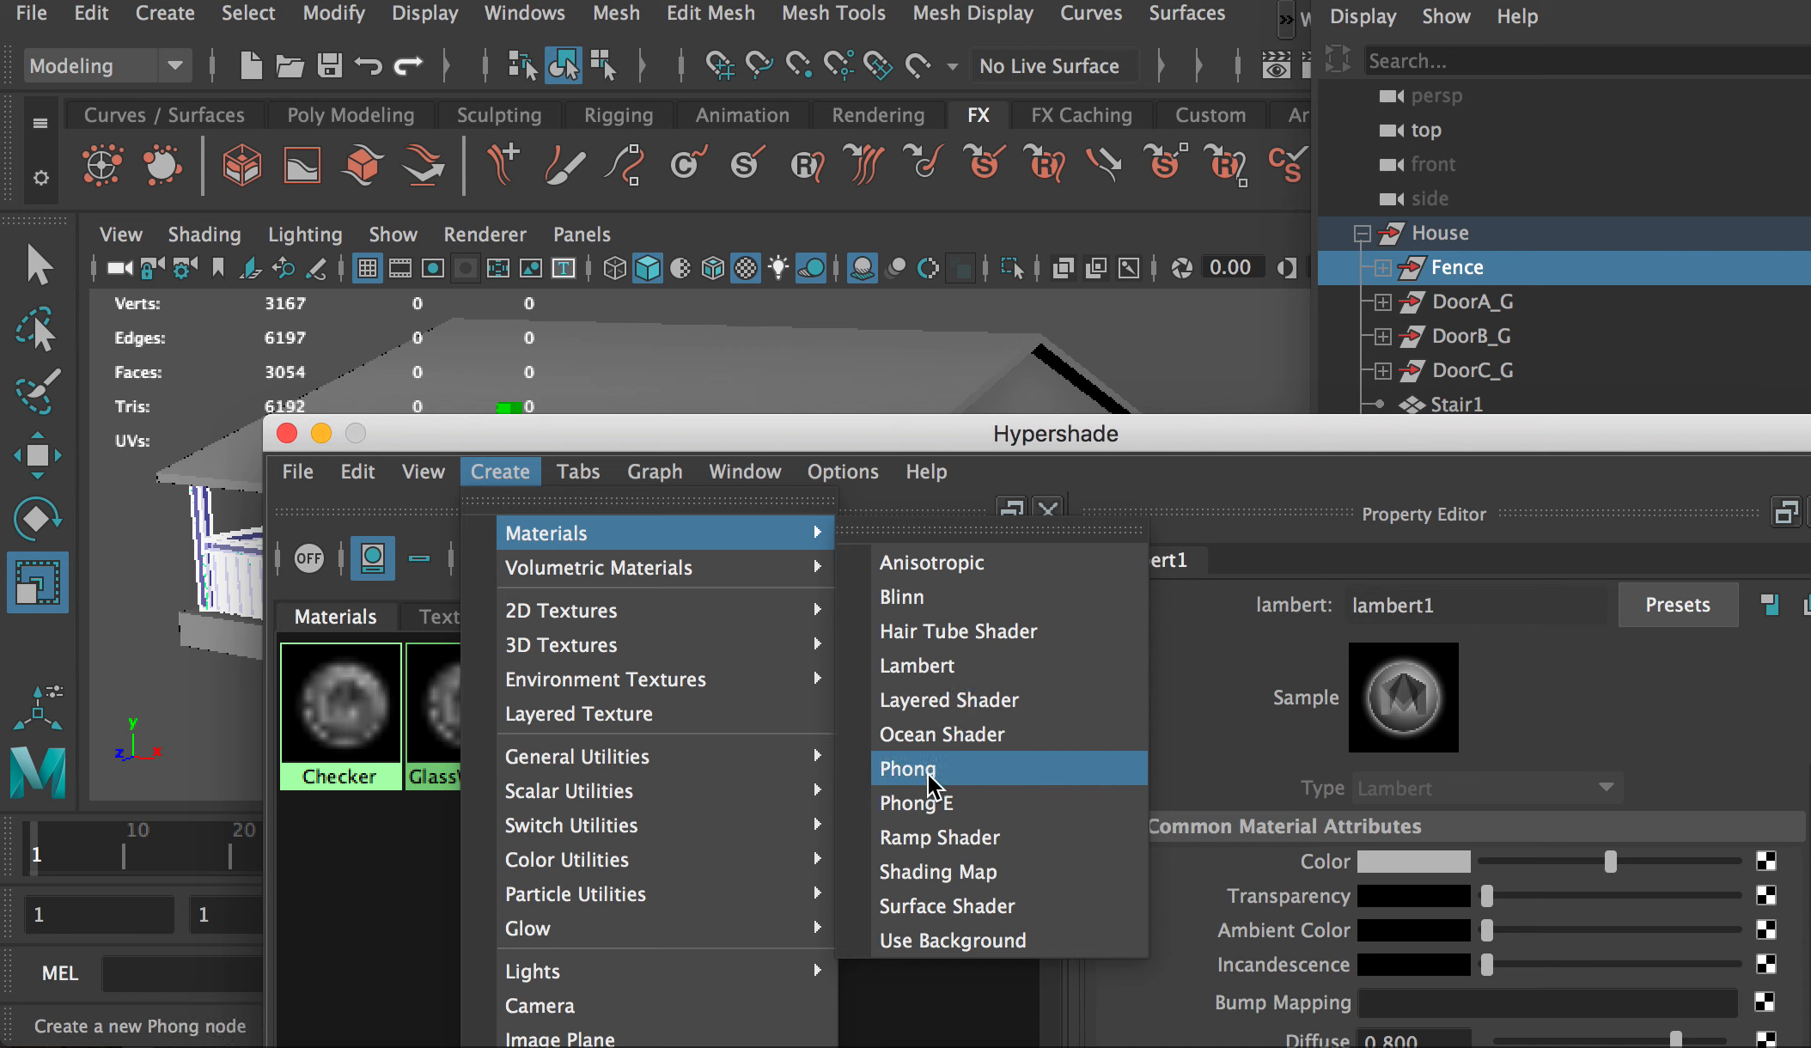
{"action": "left_click", "coordinate": [917, 606]}
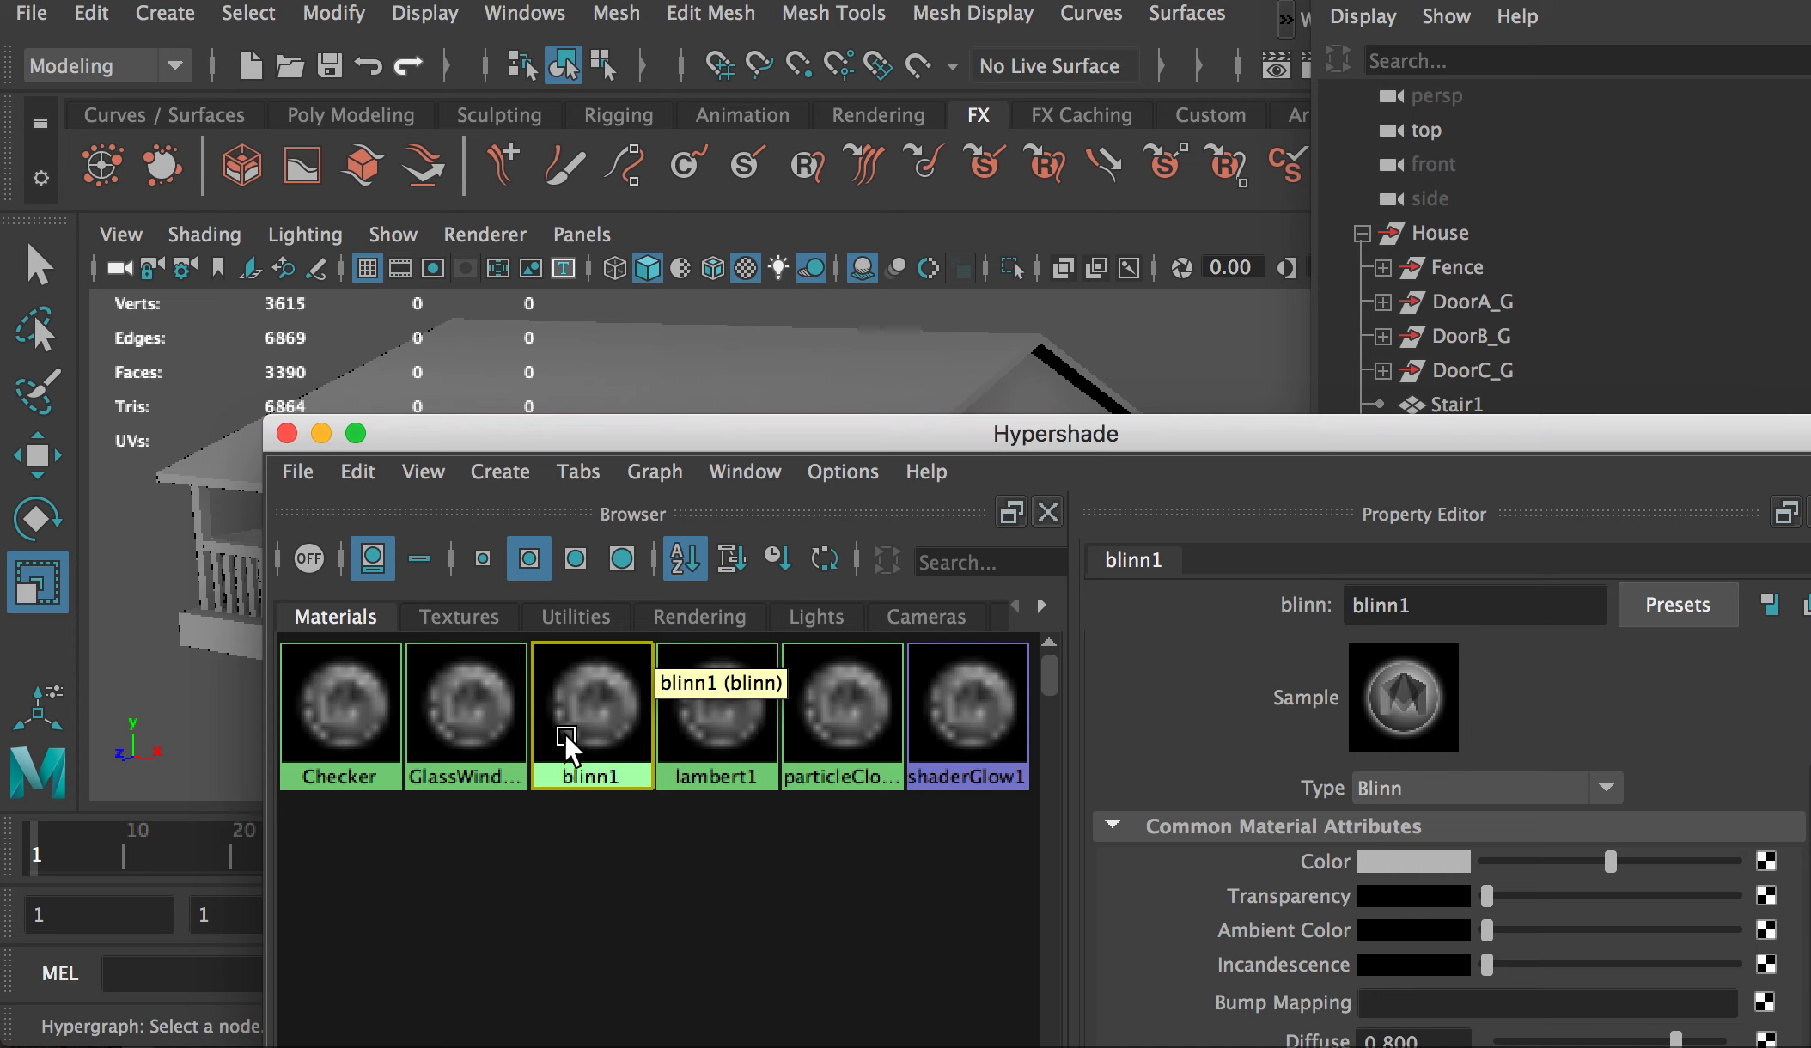
Step: Rename the new Blinn material as WallM1
{"action": "left_click_drag", "start_coordinate": [1369, 444], "coordinate": [1245, 434]}
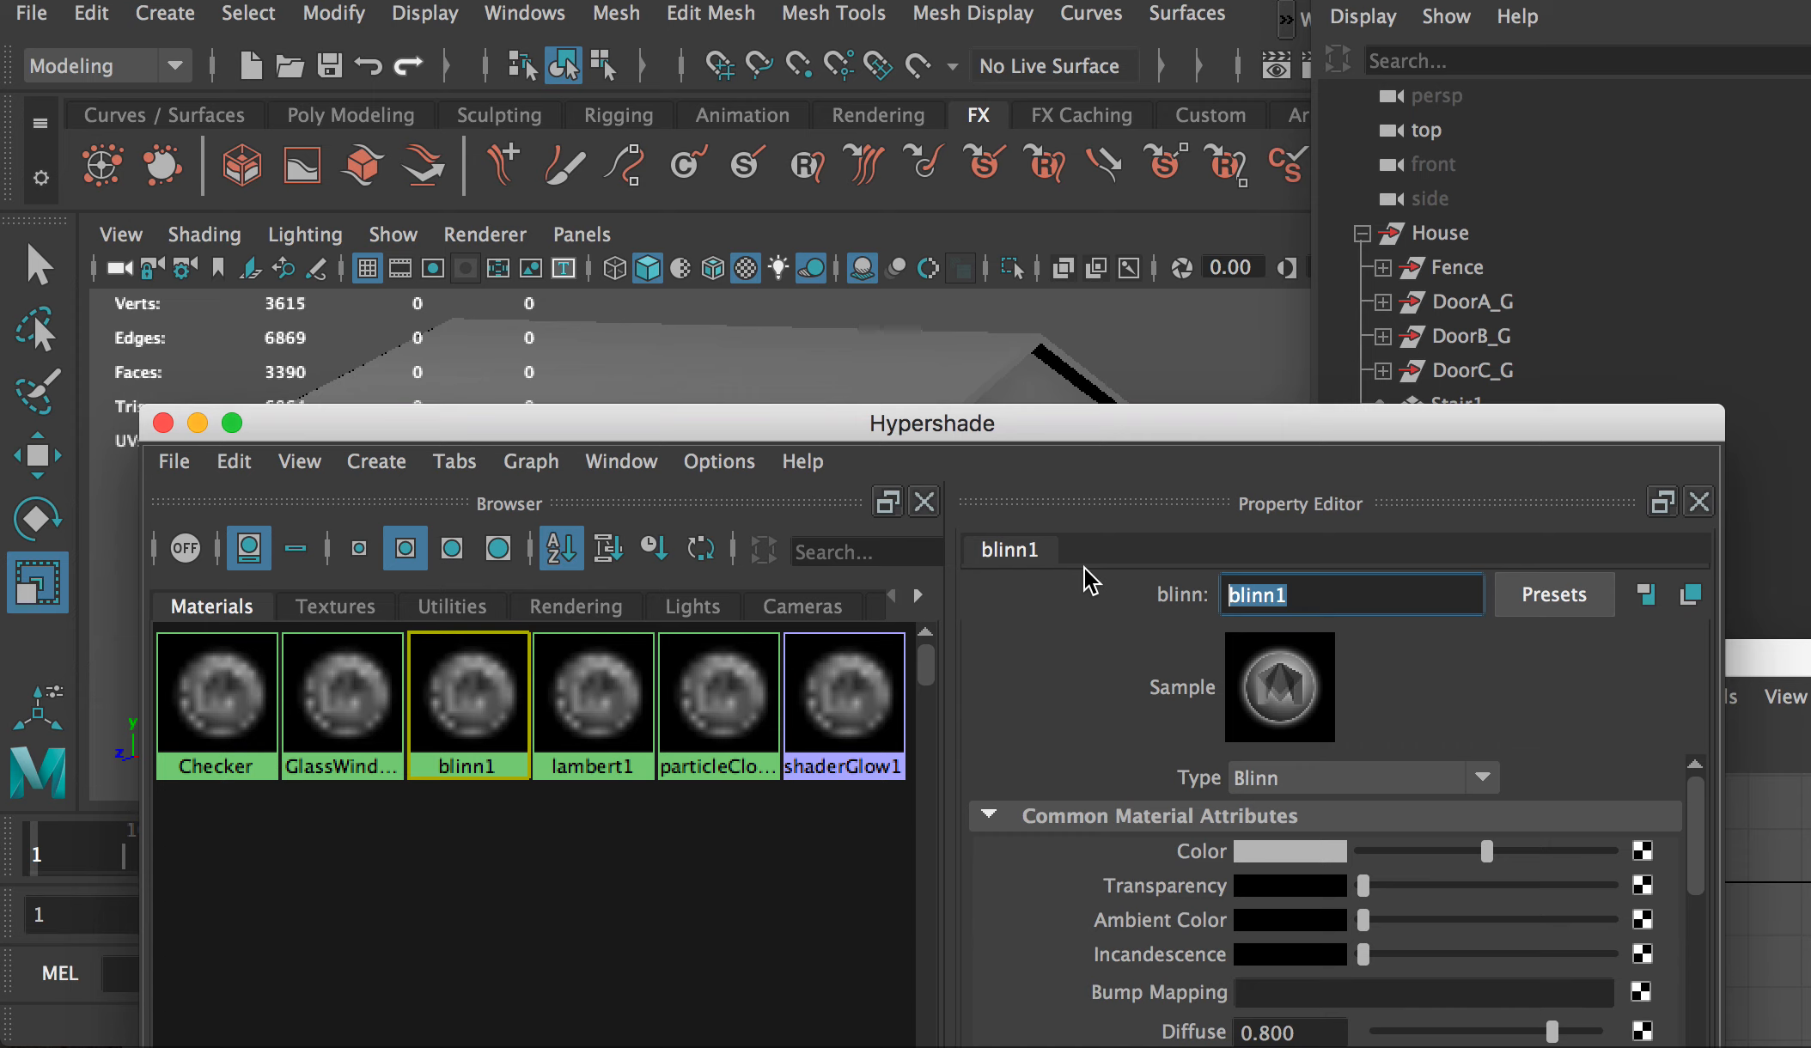
{"action": "type", "text": "Wood"}
{"action": "key", "text": "BackSpace"}
{"action": "key", "text": "BackSpace"}
{"action": "key", "text": "BackSpace"}
{"action": "type", "text": "allM1"}
{"action": "key", "text": "Return"}
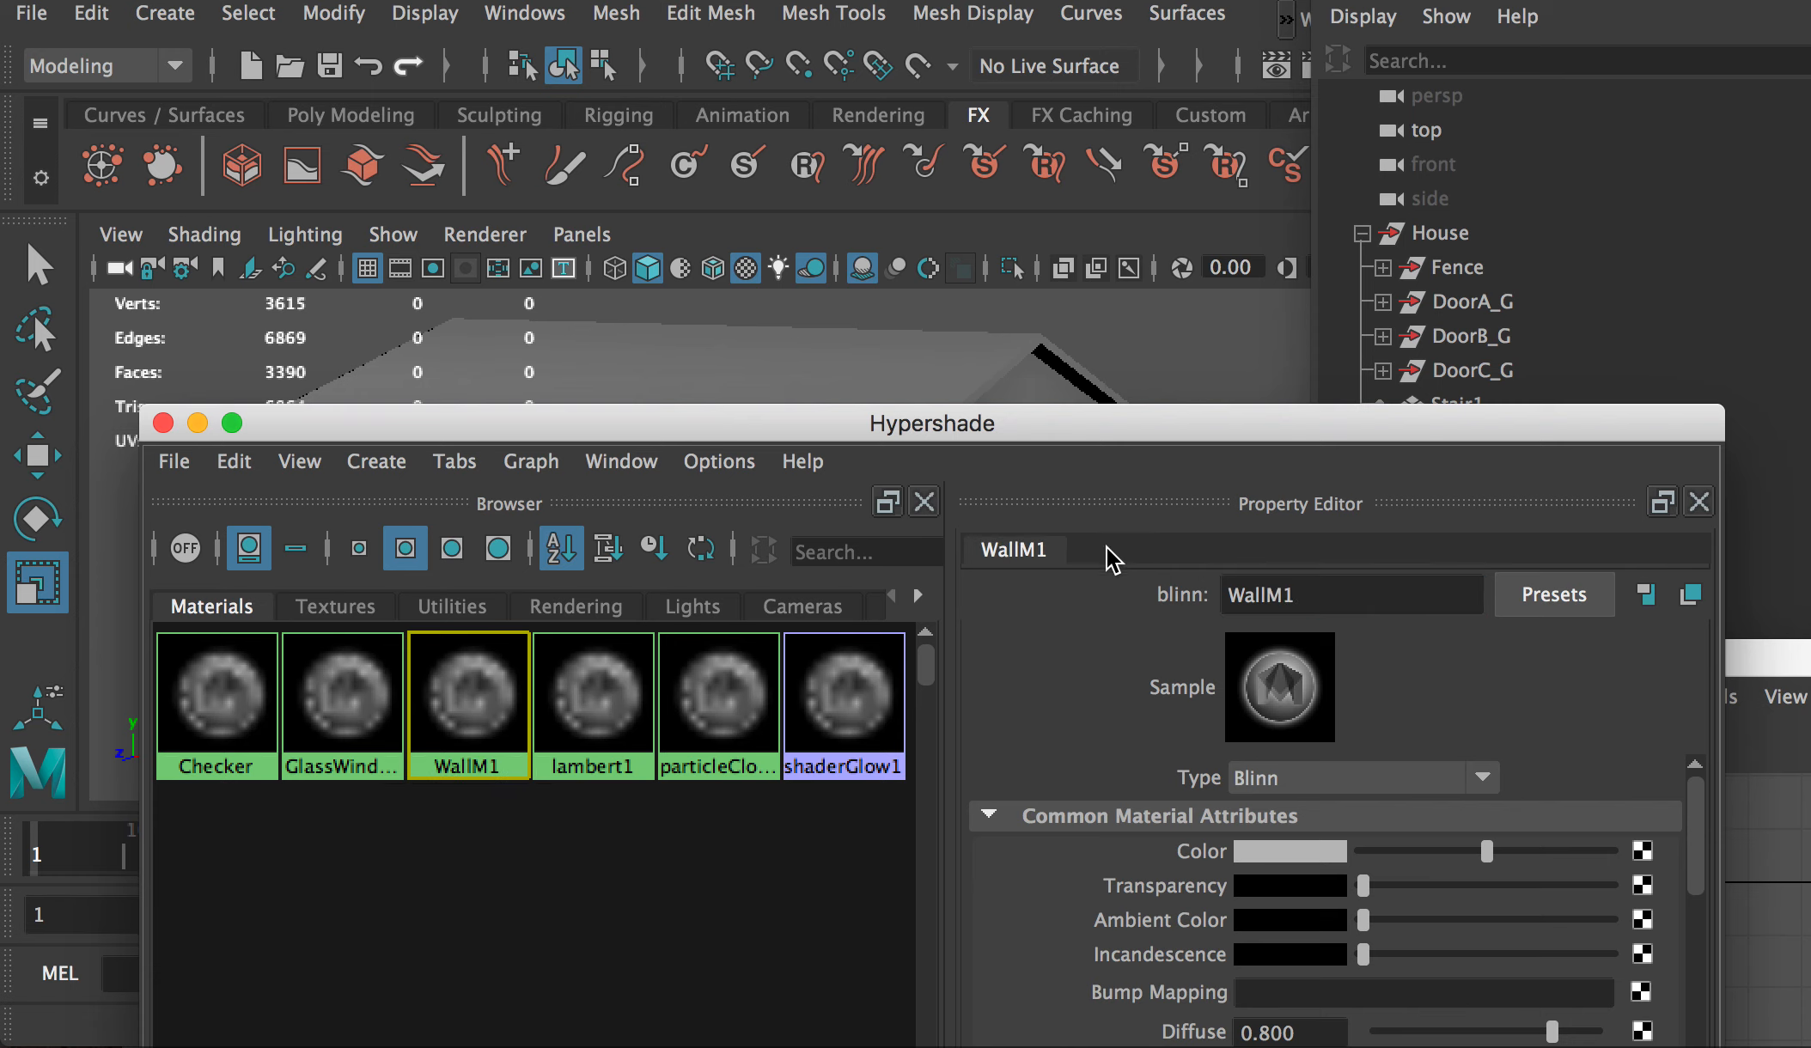
Step: Map a file texture to the WallM1 colour and load WoodWall-V.jpg from the sourceimages folder
{"action": "left_click", "coordinate": [1644, 853]}
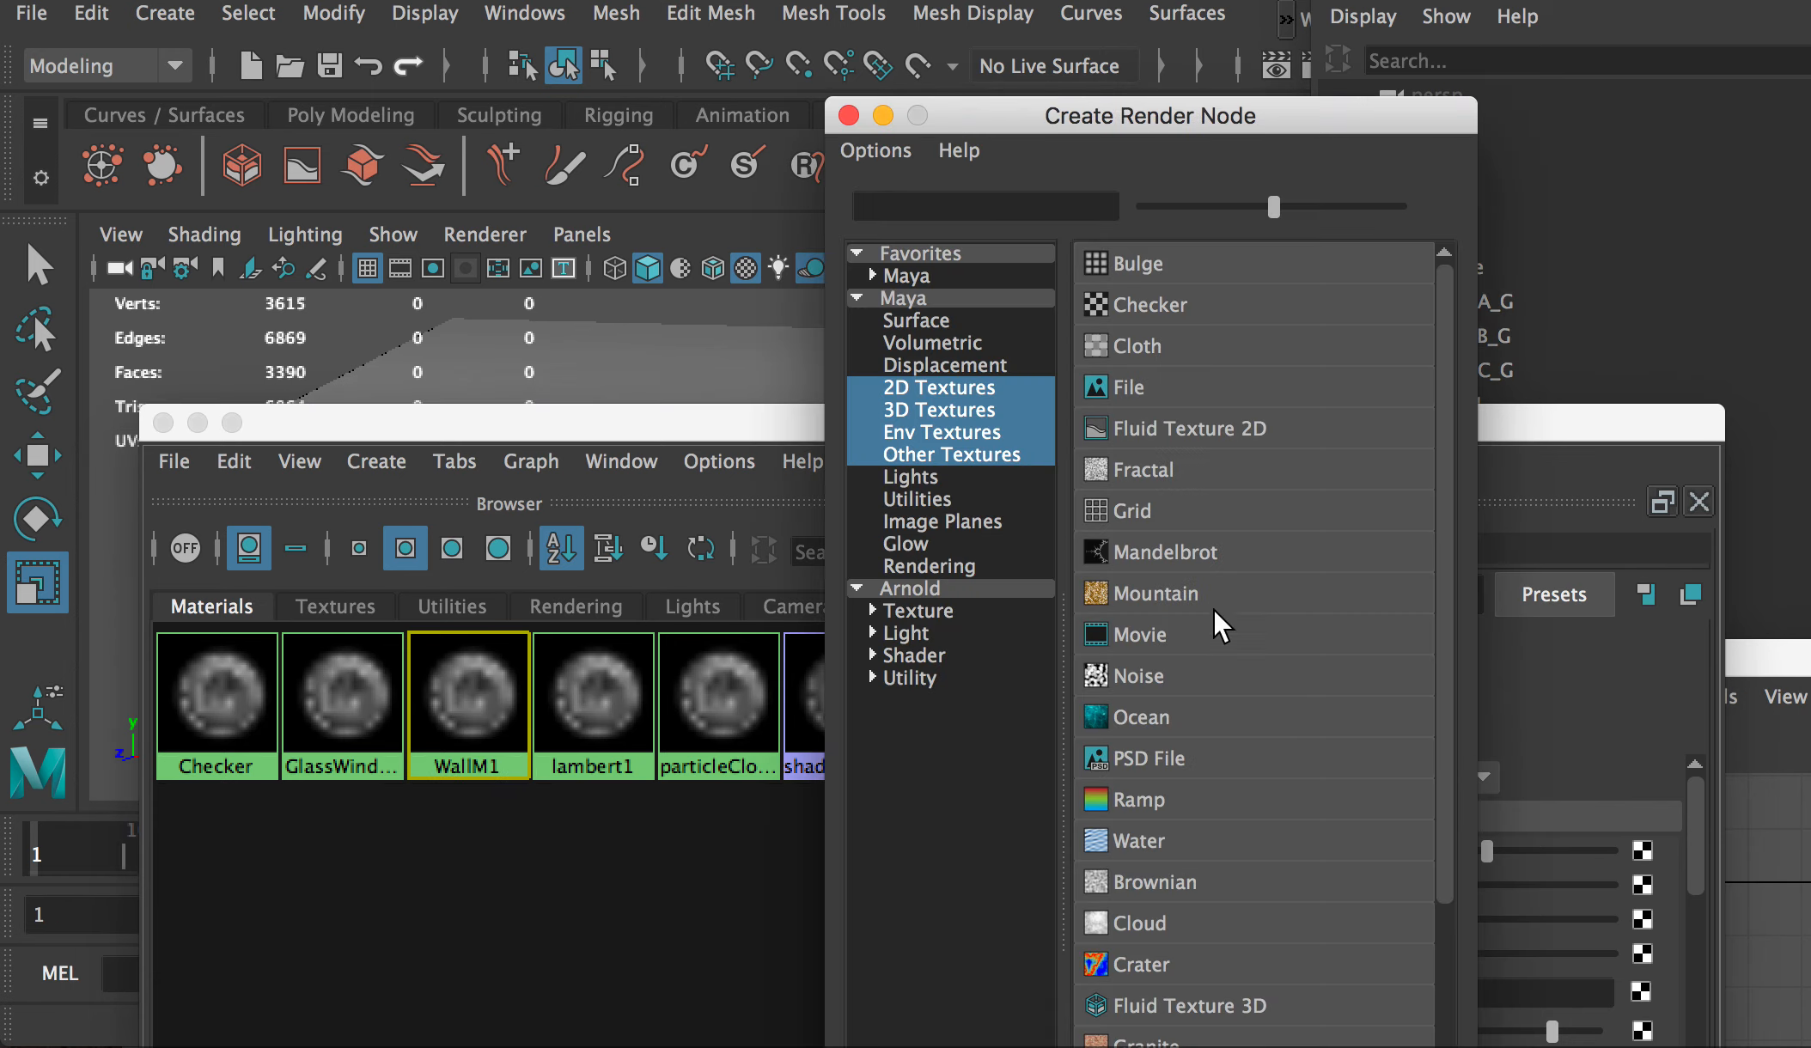
{"action": "left_click", "coordinate": [1120, 387]}
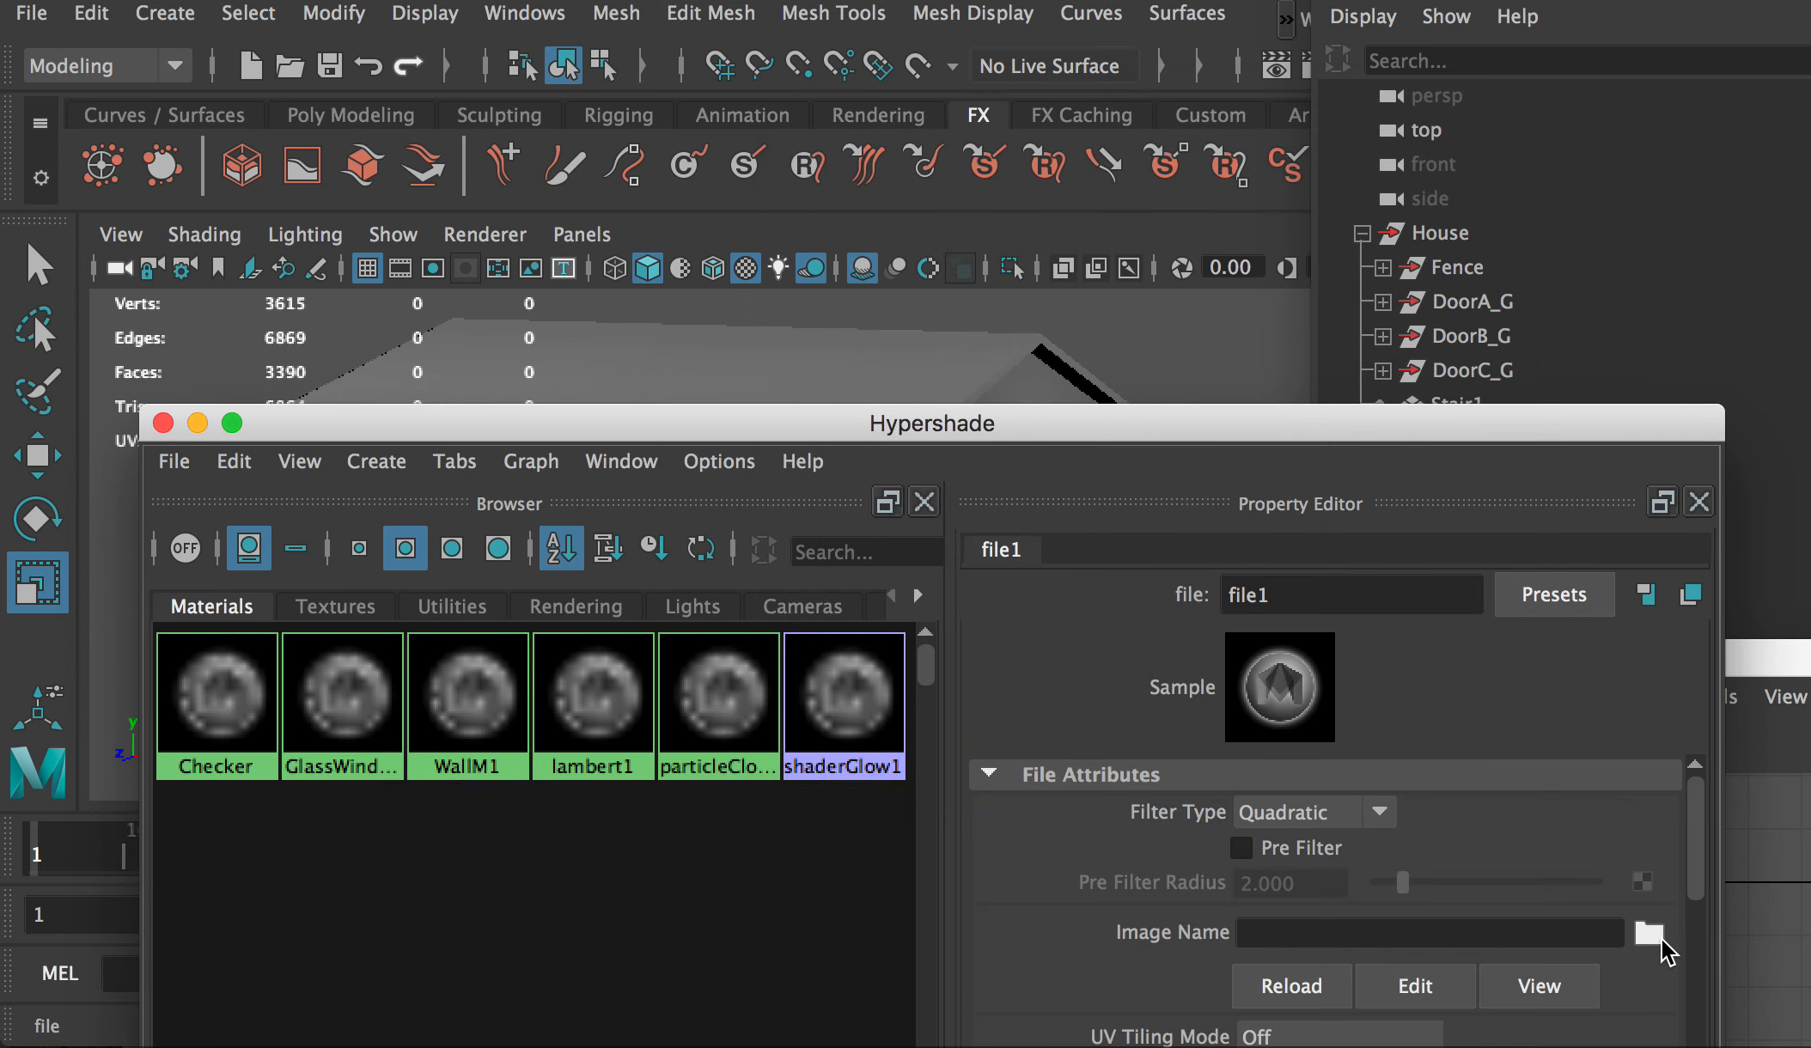
{"action": "left_click", "coordinate": [1650, 937]}
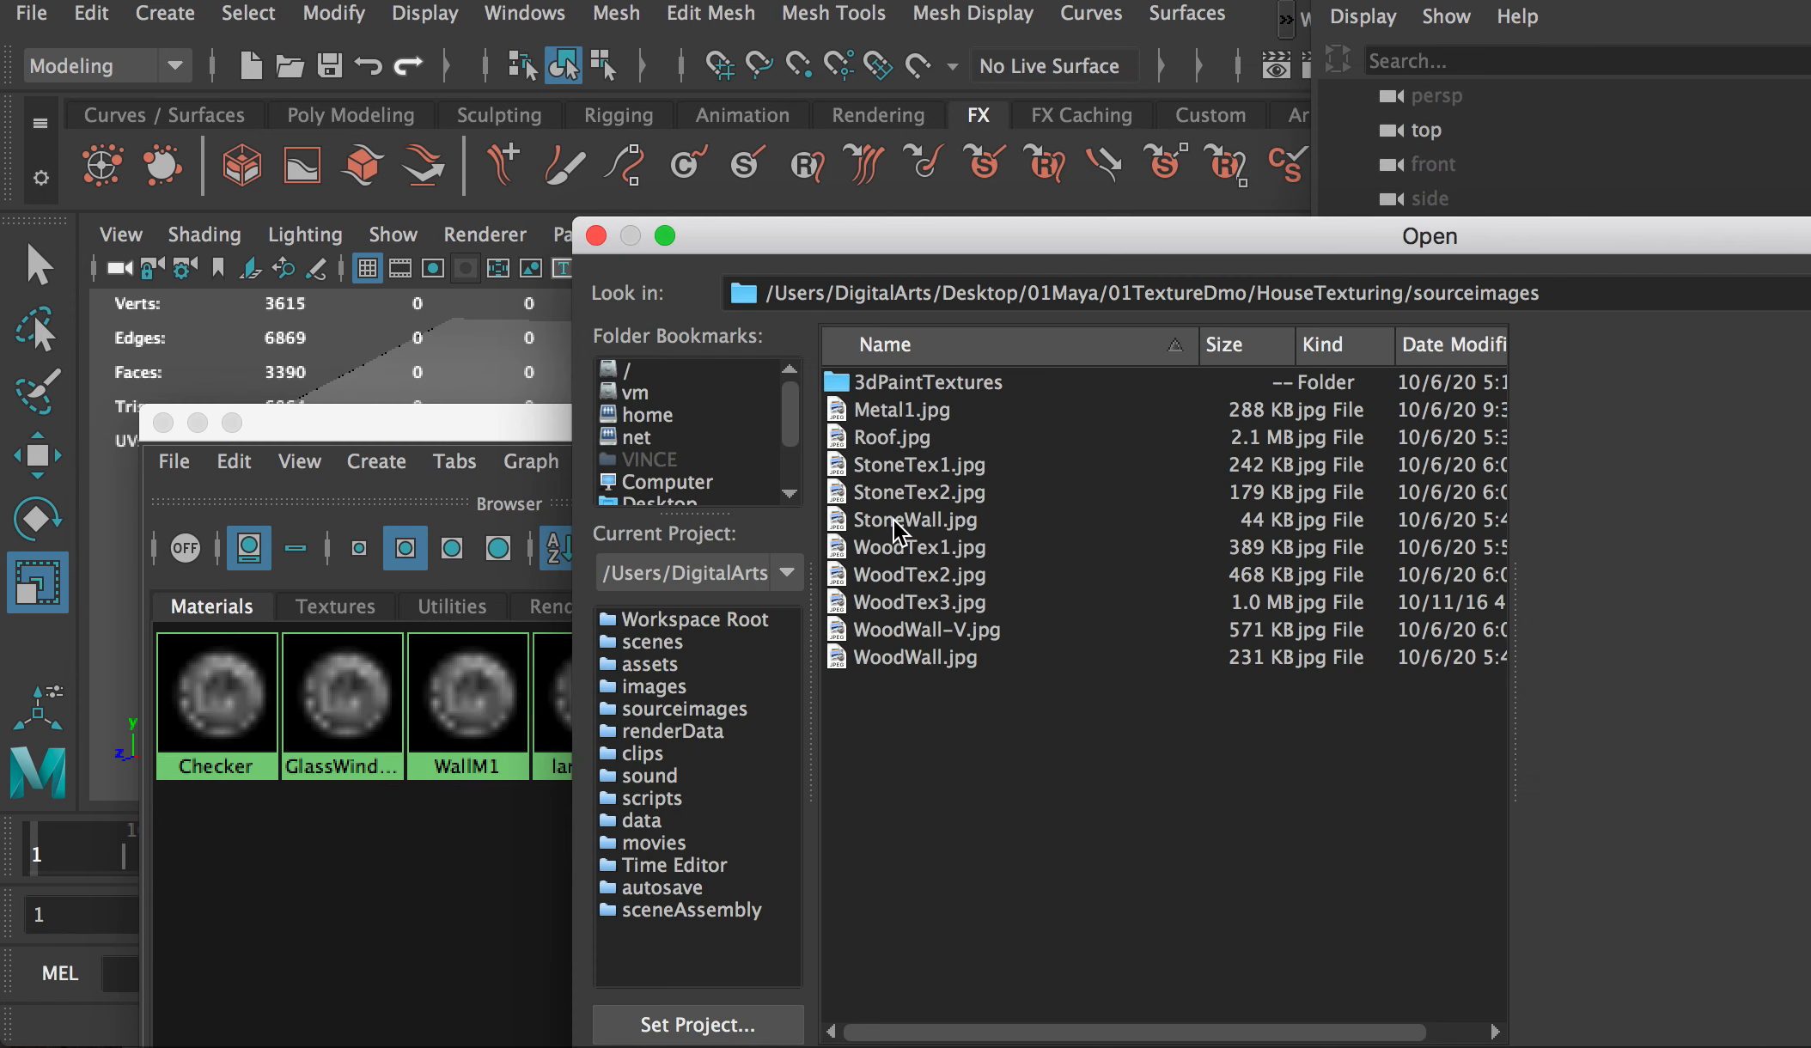
{"action": "left_click", "coordinate": [906, 659]}
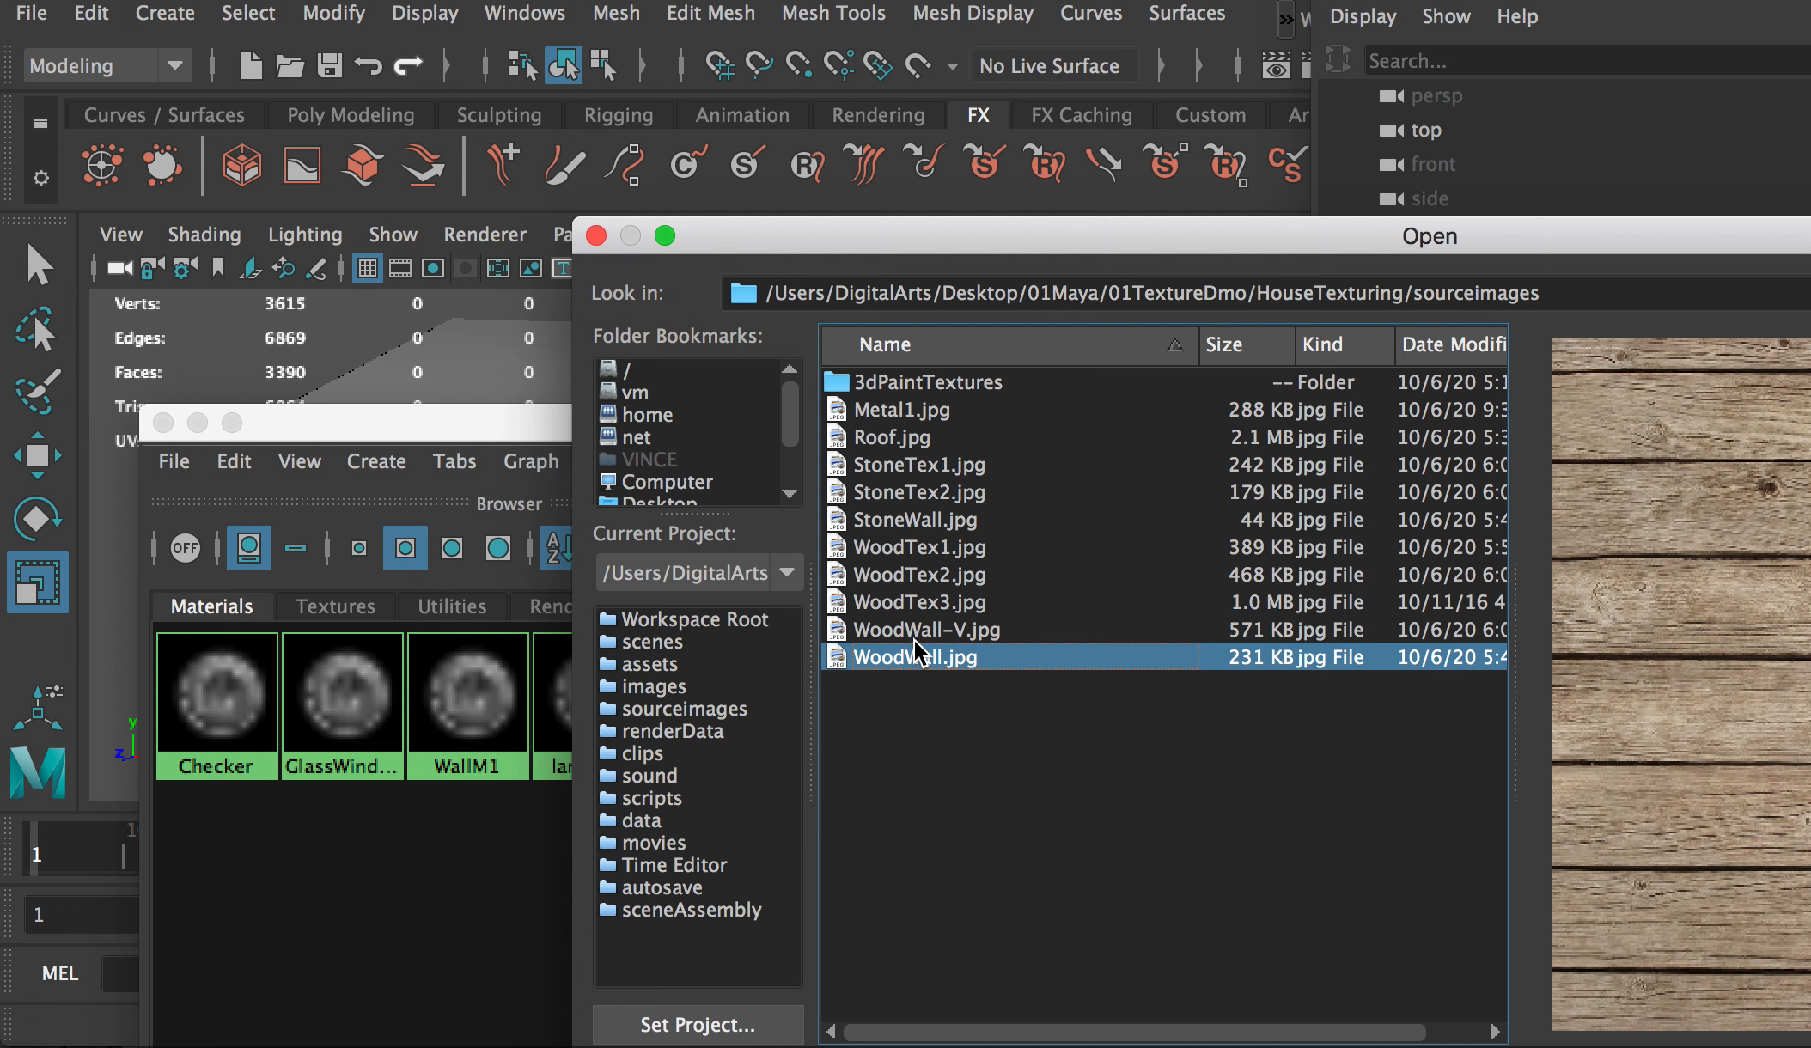
{"action": "left_click", "coordinate": [920, 636]}
{"action": "left_click_drag", "start_coordinate": [1286, 229], "coordinate": [946, 187]}
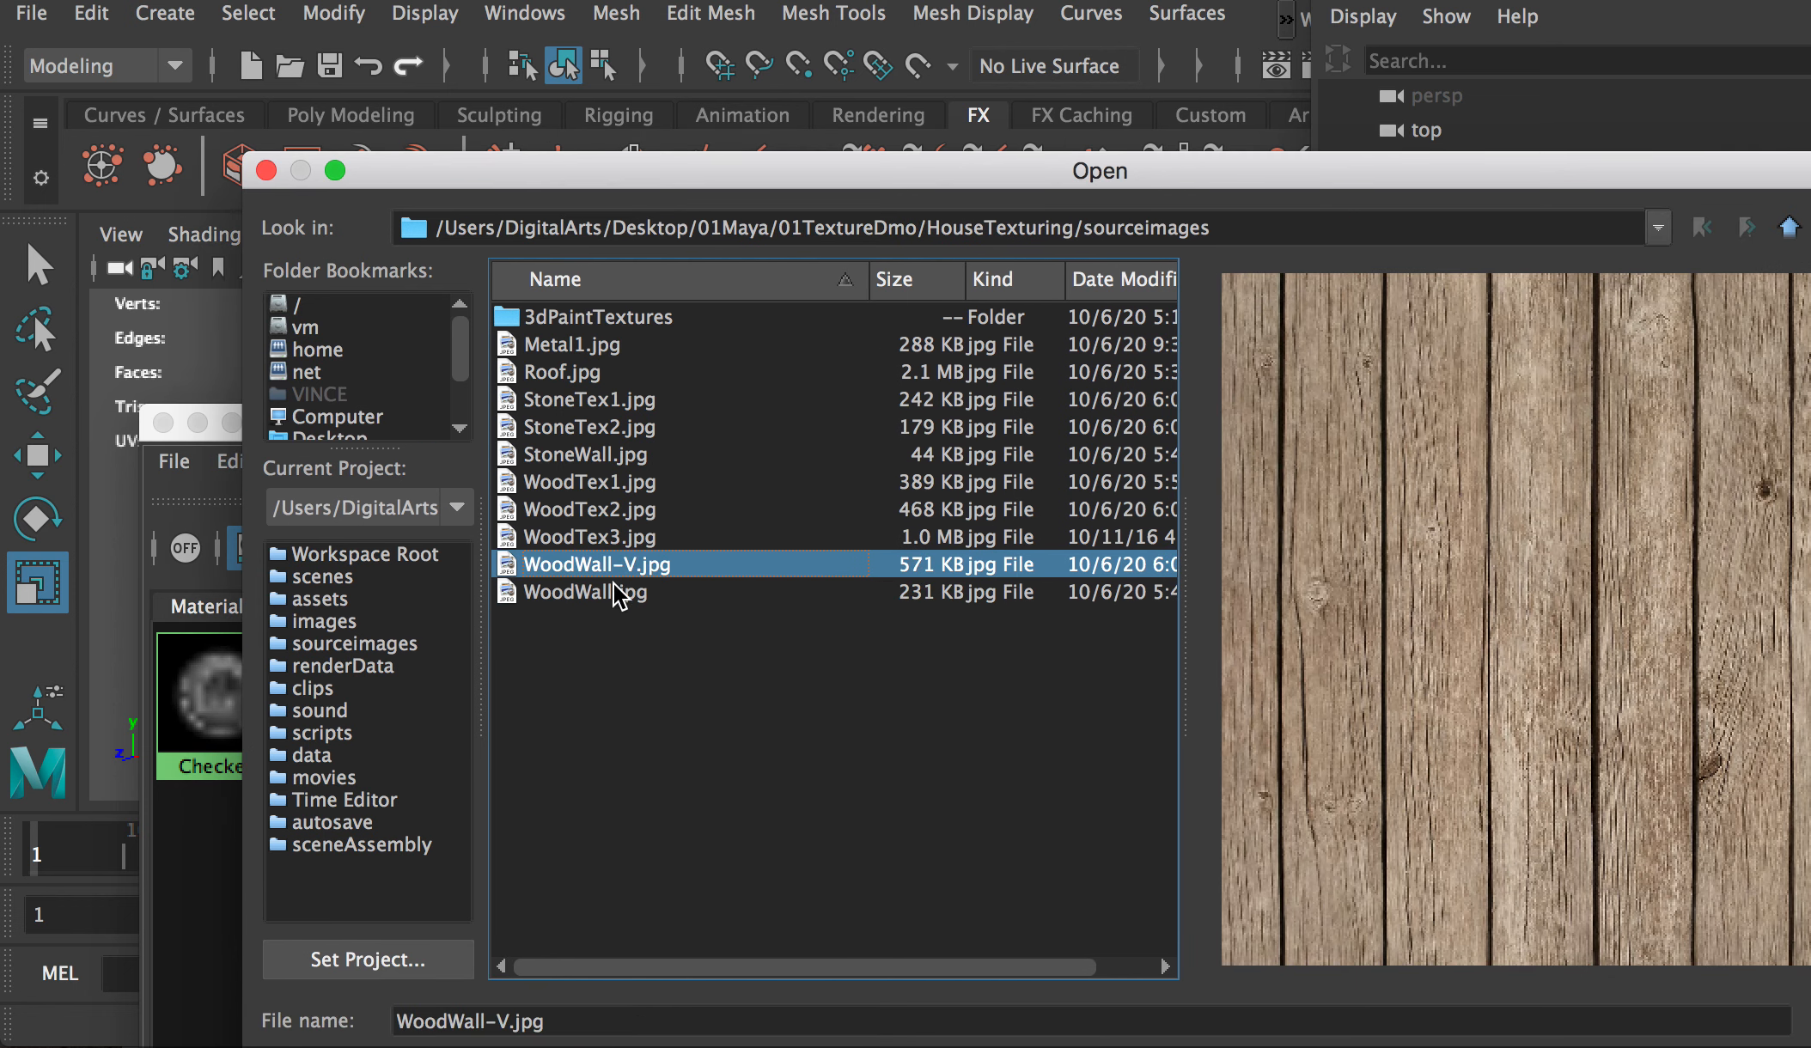
{"action": "left_click_drag", "start_coordinate": [1517, 180], "coordinate": [1306, 122]}
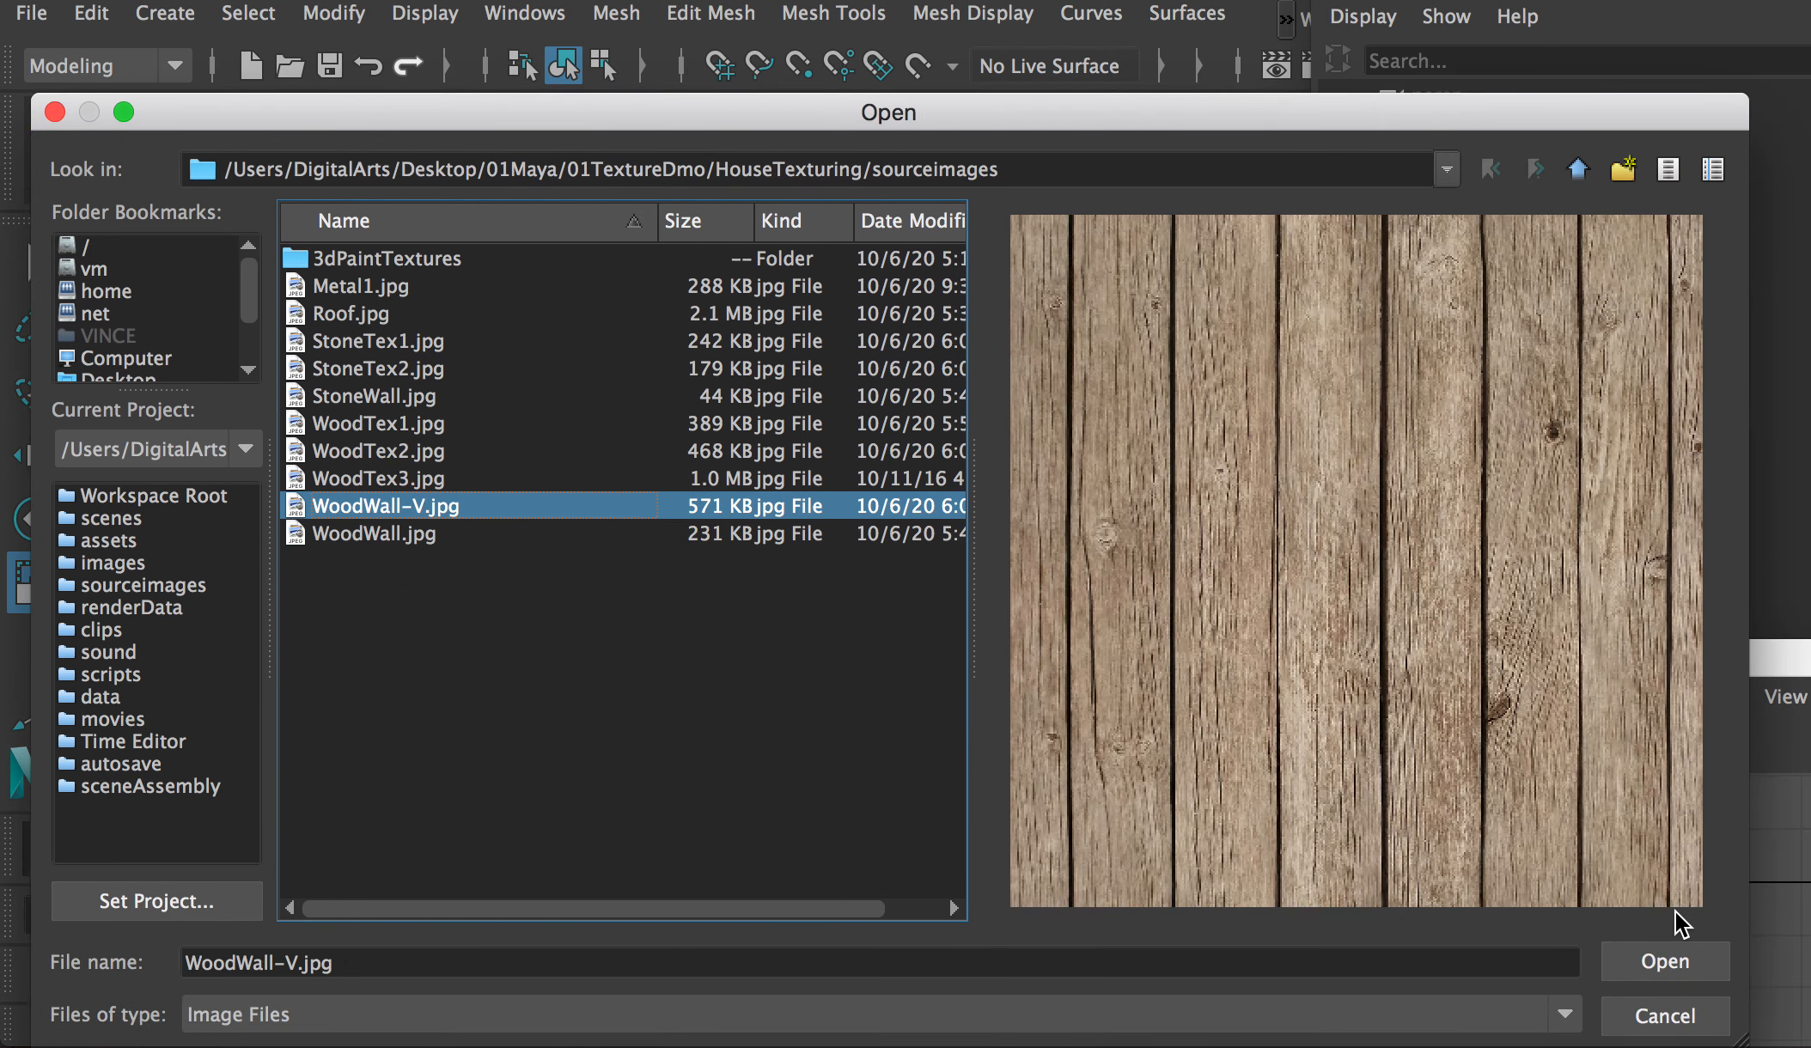
{"action": "left_click", "coordinate": [1665, 962]}
Step: Select the house's Walls mesh and assign the WallM1 material to it
{"action": "left_click_drag", "start_coordinate": [956, 436], "coordinate": [1127, 755]}
{"action": "left_click", "coordinate": [1043, 453]}
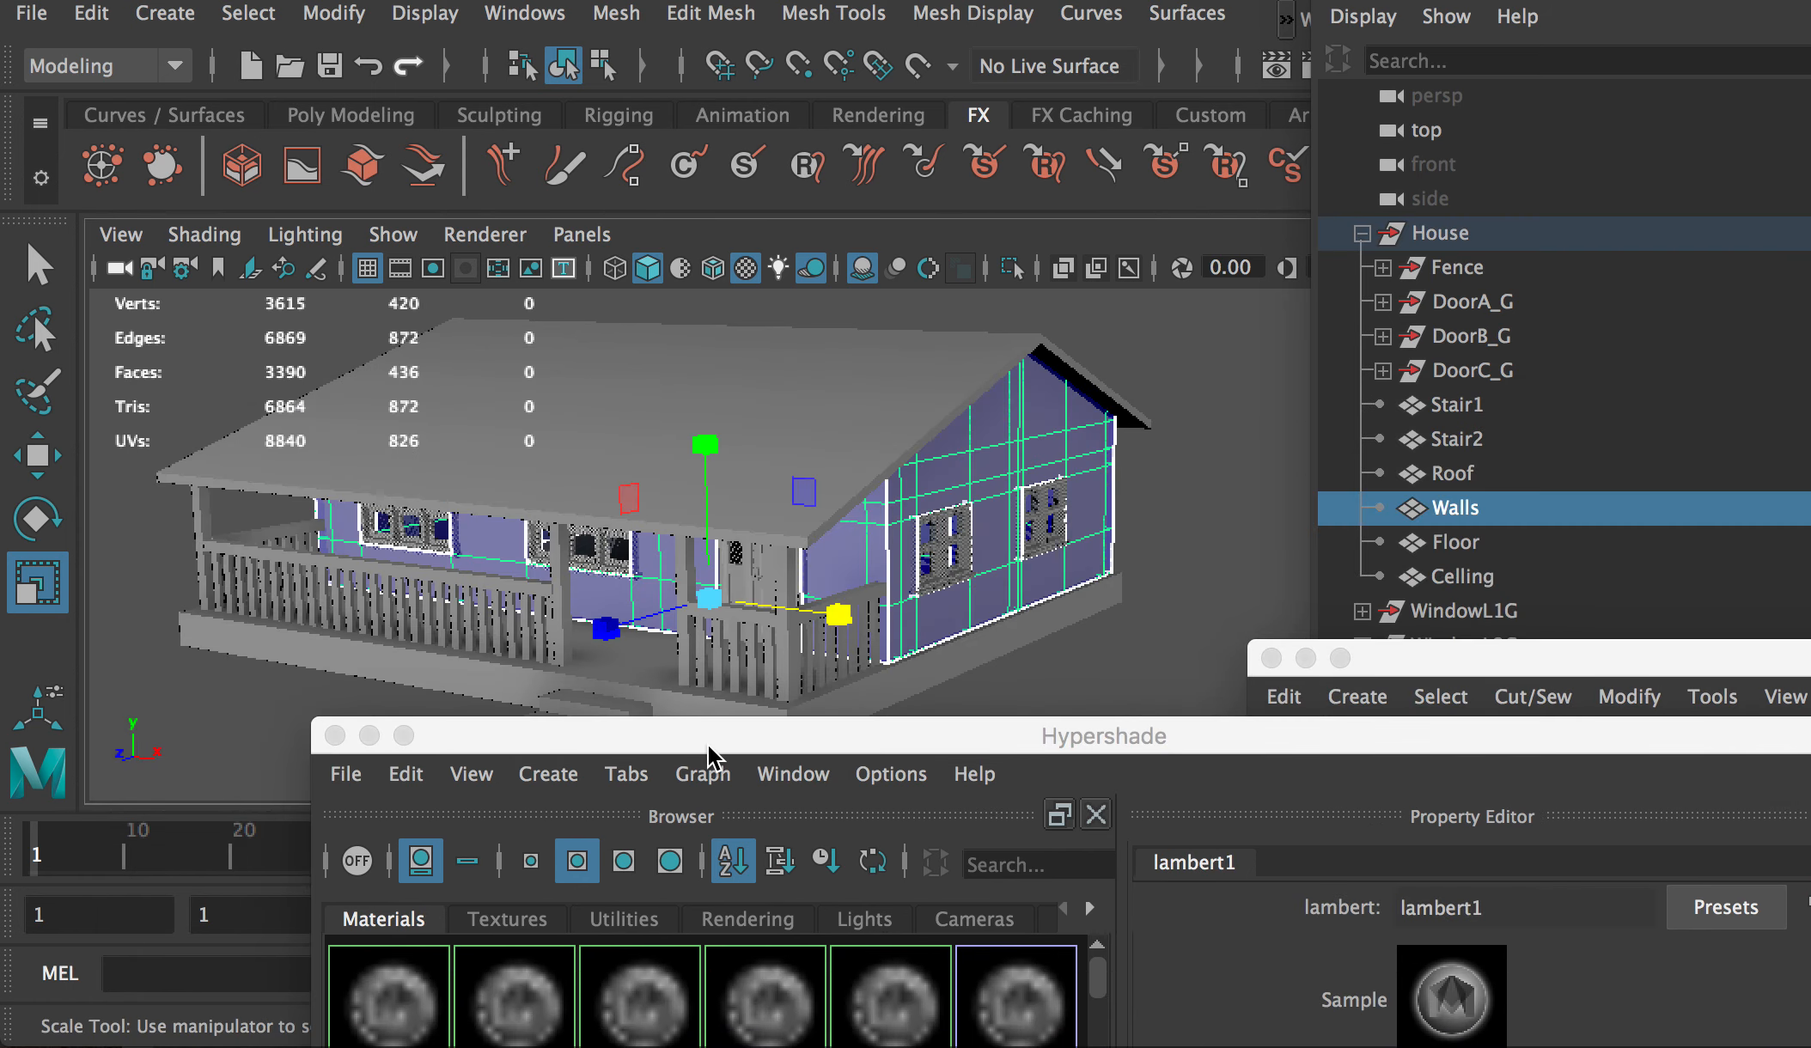
{"action": "left_click_drag", "start_coordinate": [707, 744], "coordinate": [742, 552]}
{"action": "right_click_drag", "start_coordinate": [677, 834], "coordinate": [678, 744]}
{"action": "left_click", "coordinate": [1208, 404]}
Step: Open the 2D placement node of the file texture that feeds the WallM1 colour
{"action": "left_click_drag", "start_coordinate": [1074, 547], "coordinate": [986, 517]}
{"action": "left_click_drag", "start_coordinate": [975, 773], "coordinate": [694, 335]}
{"action": "left_click_drag", "start_coordinate": [469, 620], "coordinate": [464, 637]}
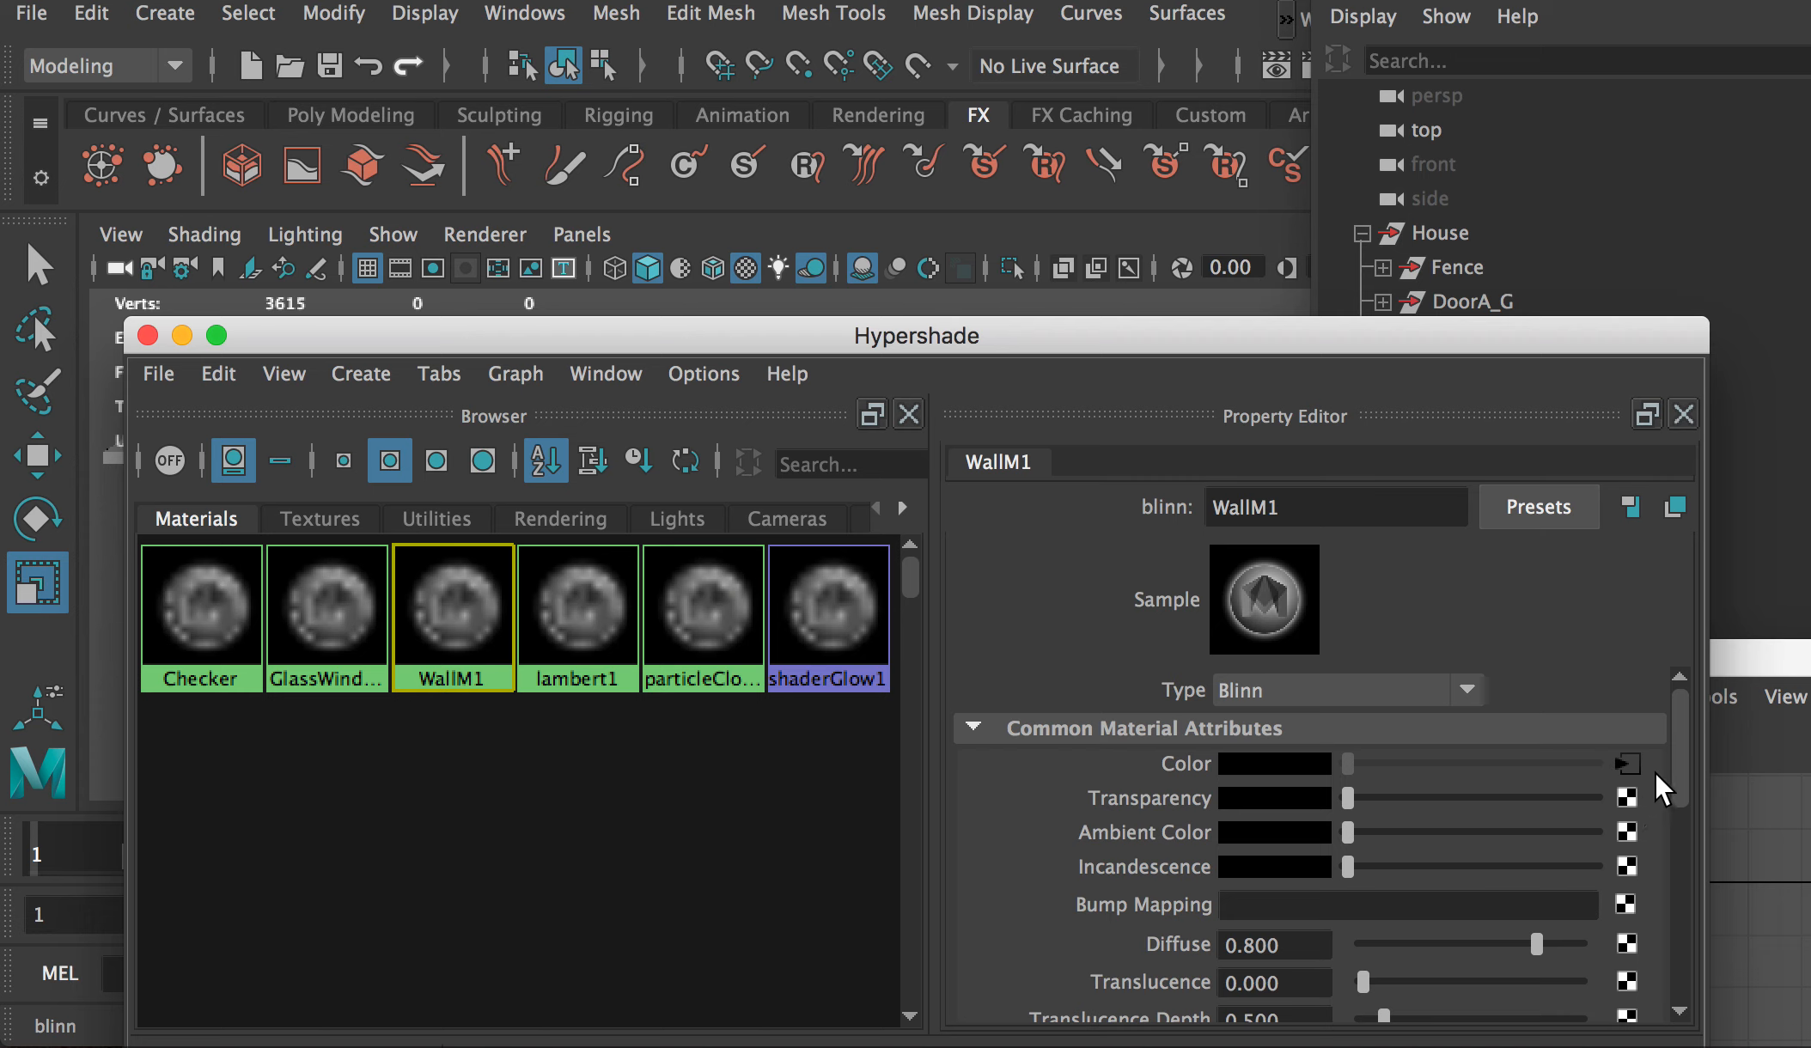
{"action": "left_click", "coordinate": [1630, 764]}
{"action": "left_click_drag", "start_coordinate": [1680, 795], "coordinate": [1667, 931]}
{"action": "left_click", "coordinate": [978, 826]}
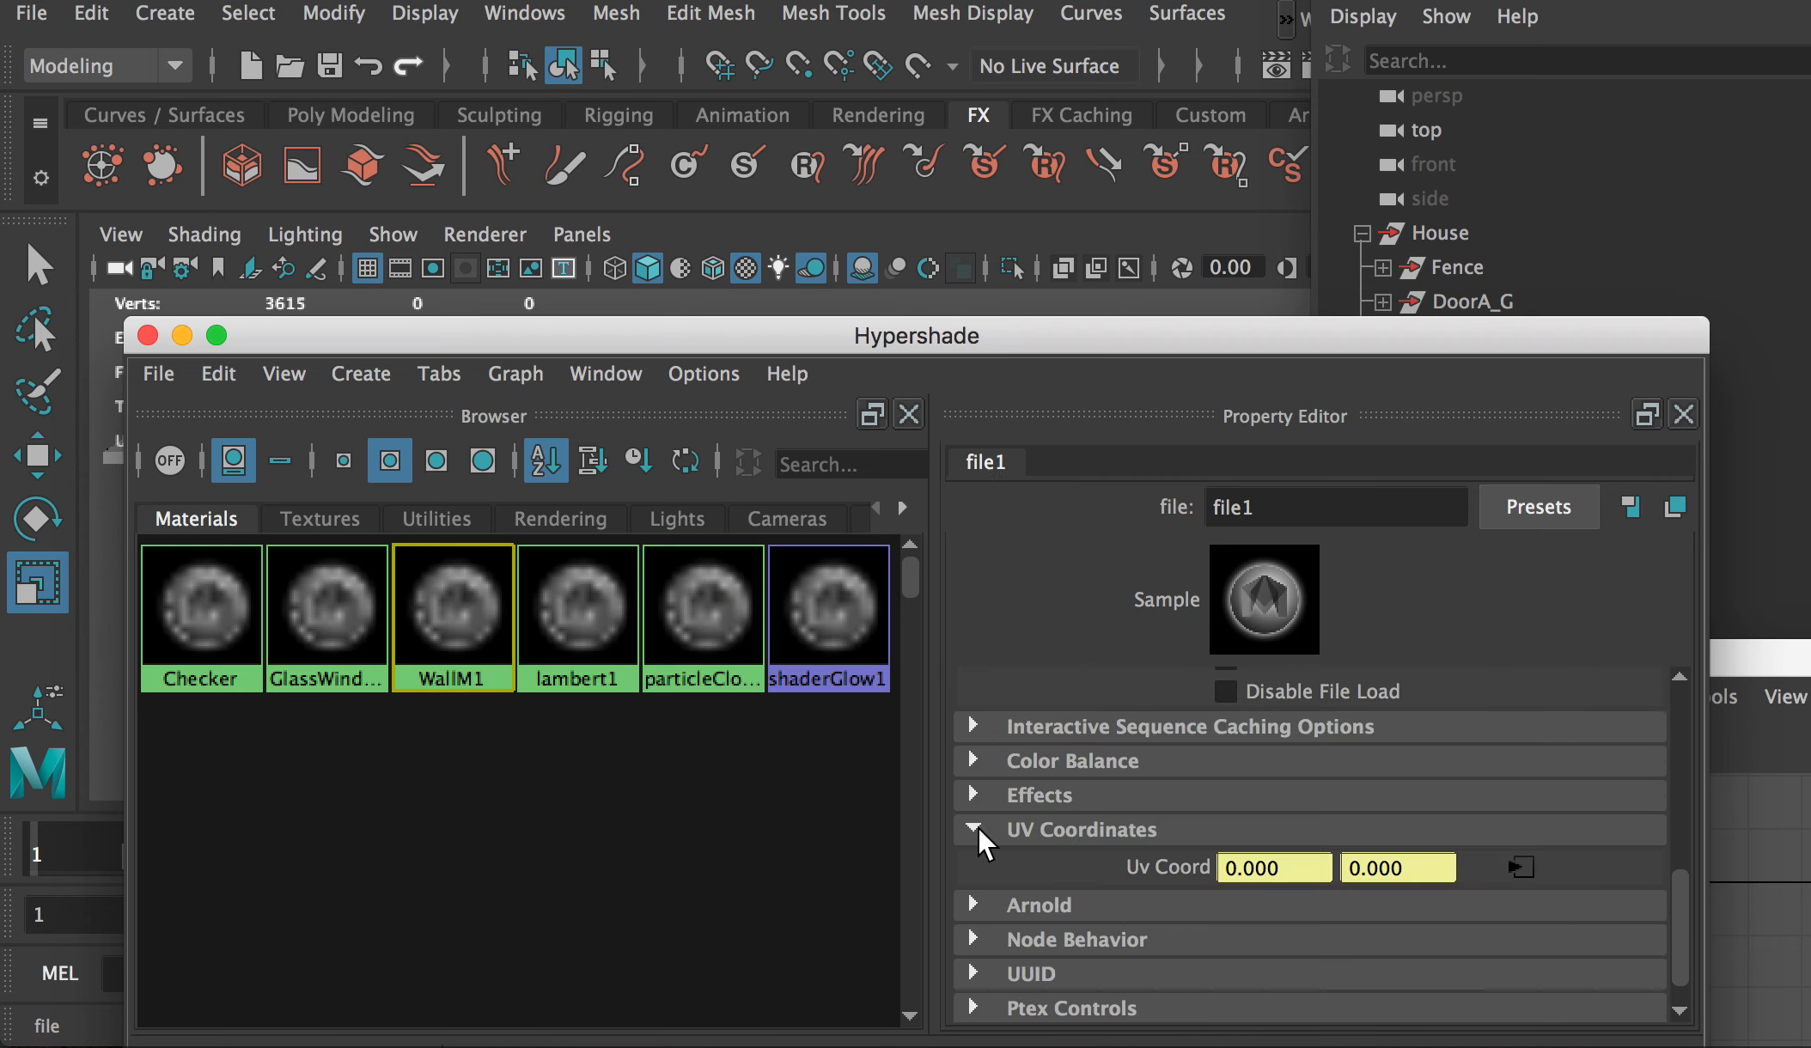
{"action": "left_click", "coordinate": [1528, 867]}
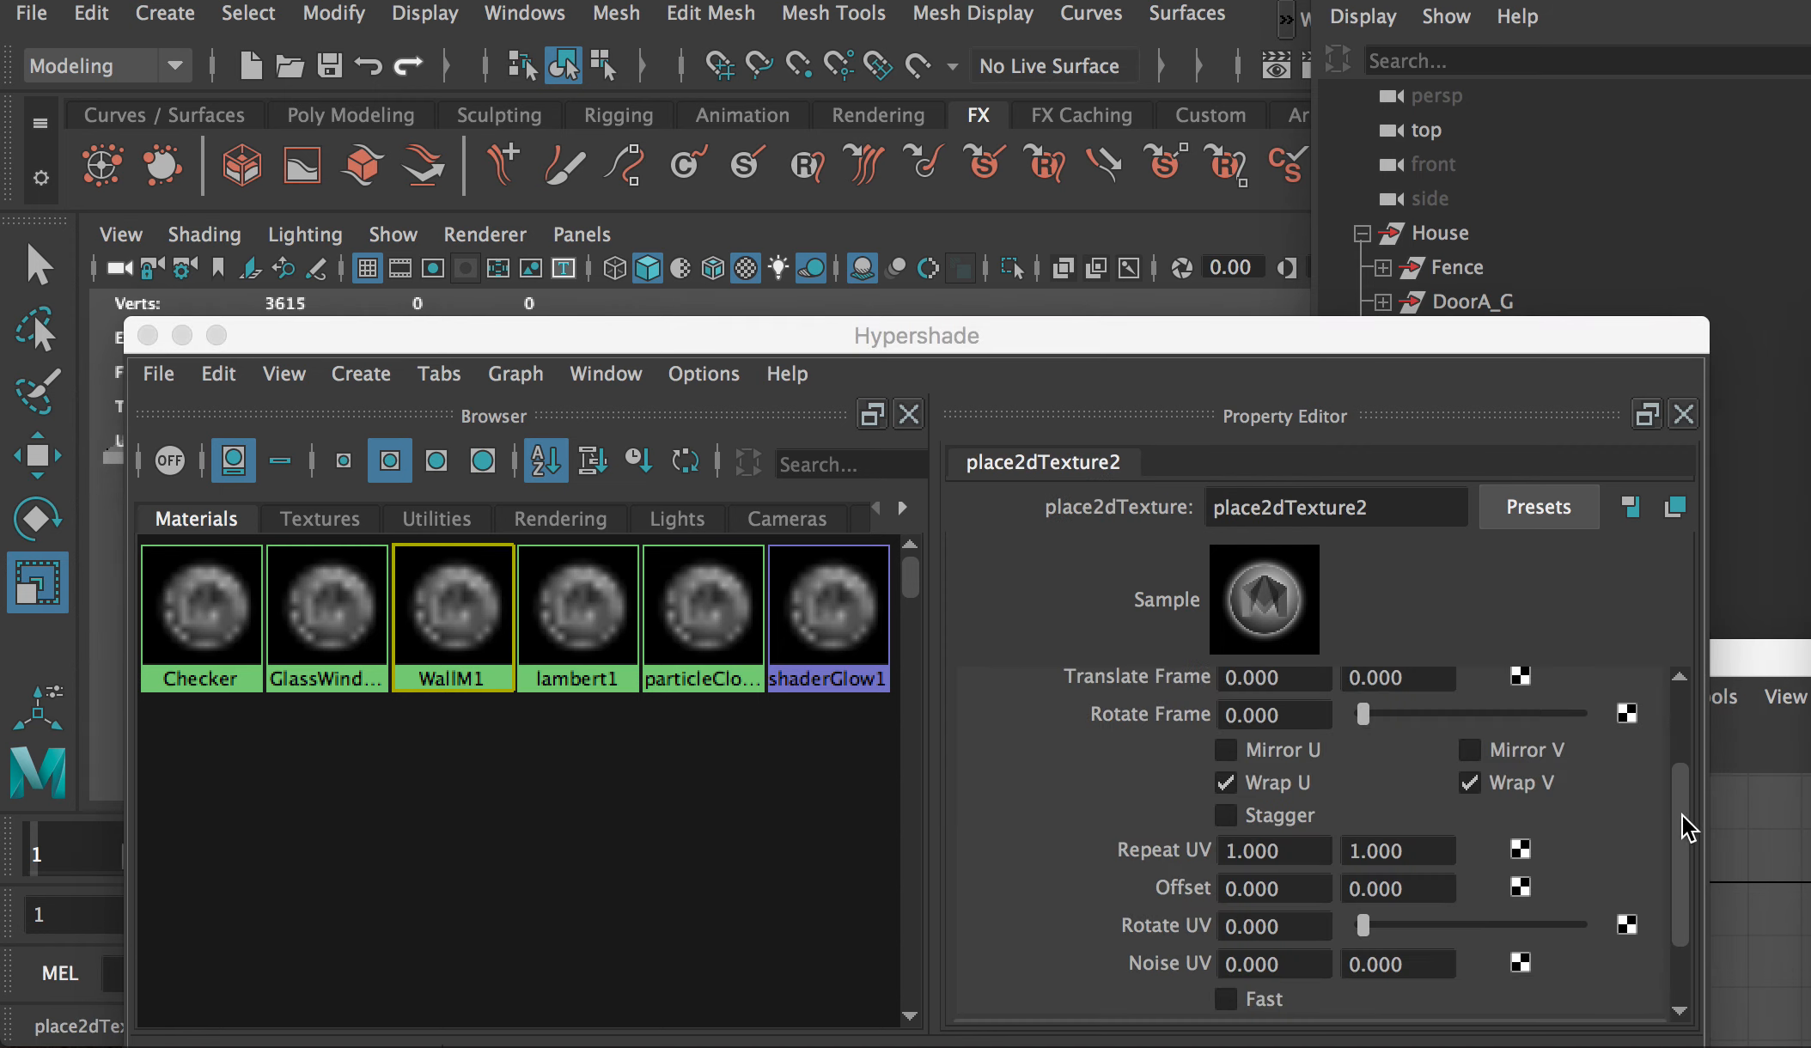
Step: Set the wall texture's Repeat UV to 16 by 16 and check the planks on the house
{"action": "left_click_drag", "start_coordinate": [1680, 815], "coordinate": [1677, 846]}
{"action": "left_click_drag", "start_coordinate": [1241, 764], "coordinate": [1216, 821]}
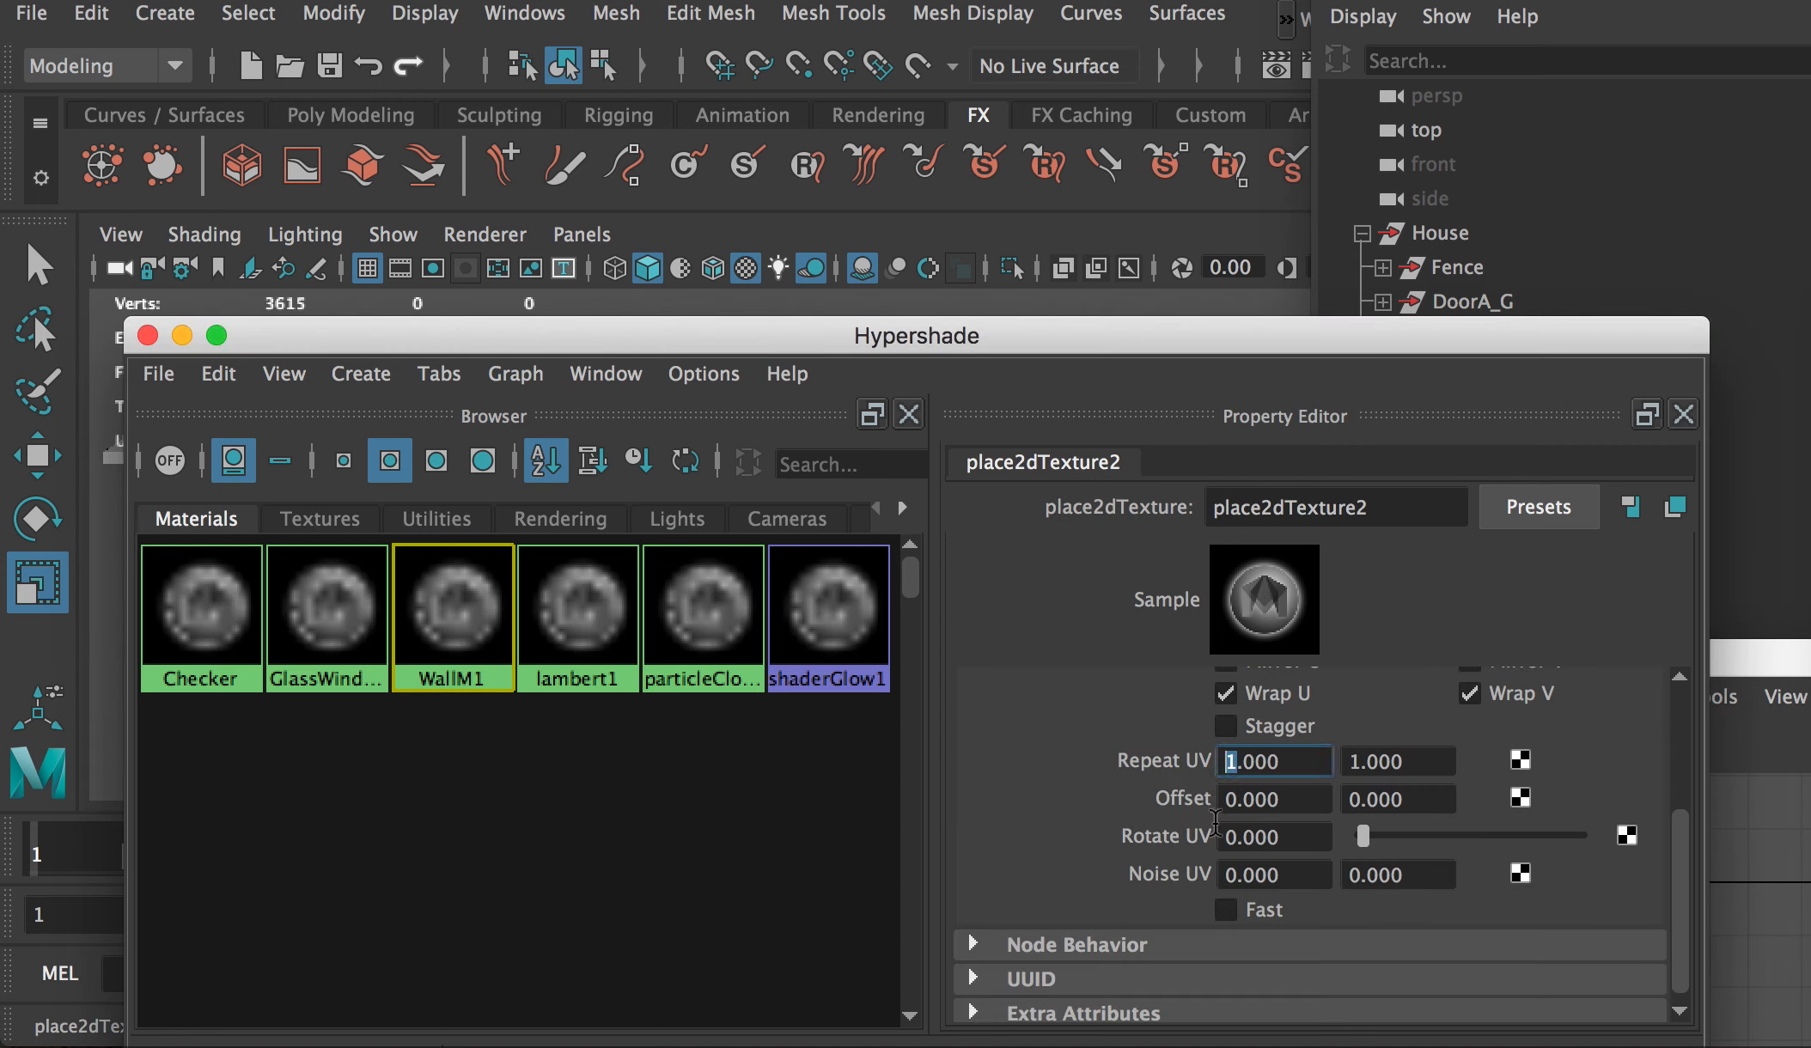
{"action": "type", "text": "16"}
{"action": "left_click_drag", "start_coordinate": [1357, 757], "coordinate": [1334, 759]}
{"action": "type", "text": "16"}
{"action": "key", "text": "Return"}
{"action": "left_click_drag", "start_coordinate": [1002, 325], "coordinate": [1043, 739]}
{"action": "scroll", "coordinate": [847, 483], "scroll_direction": "down", "scroll_amount": 5}
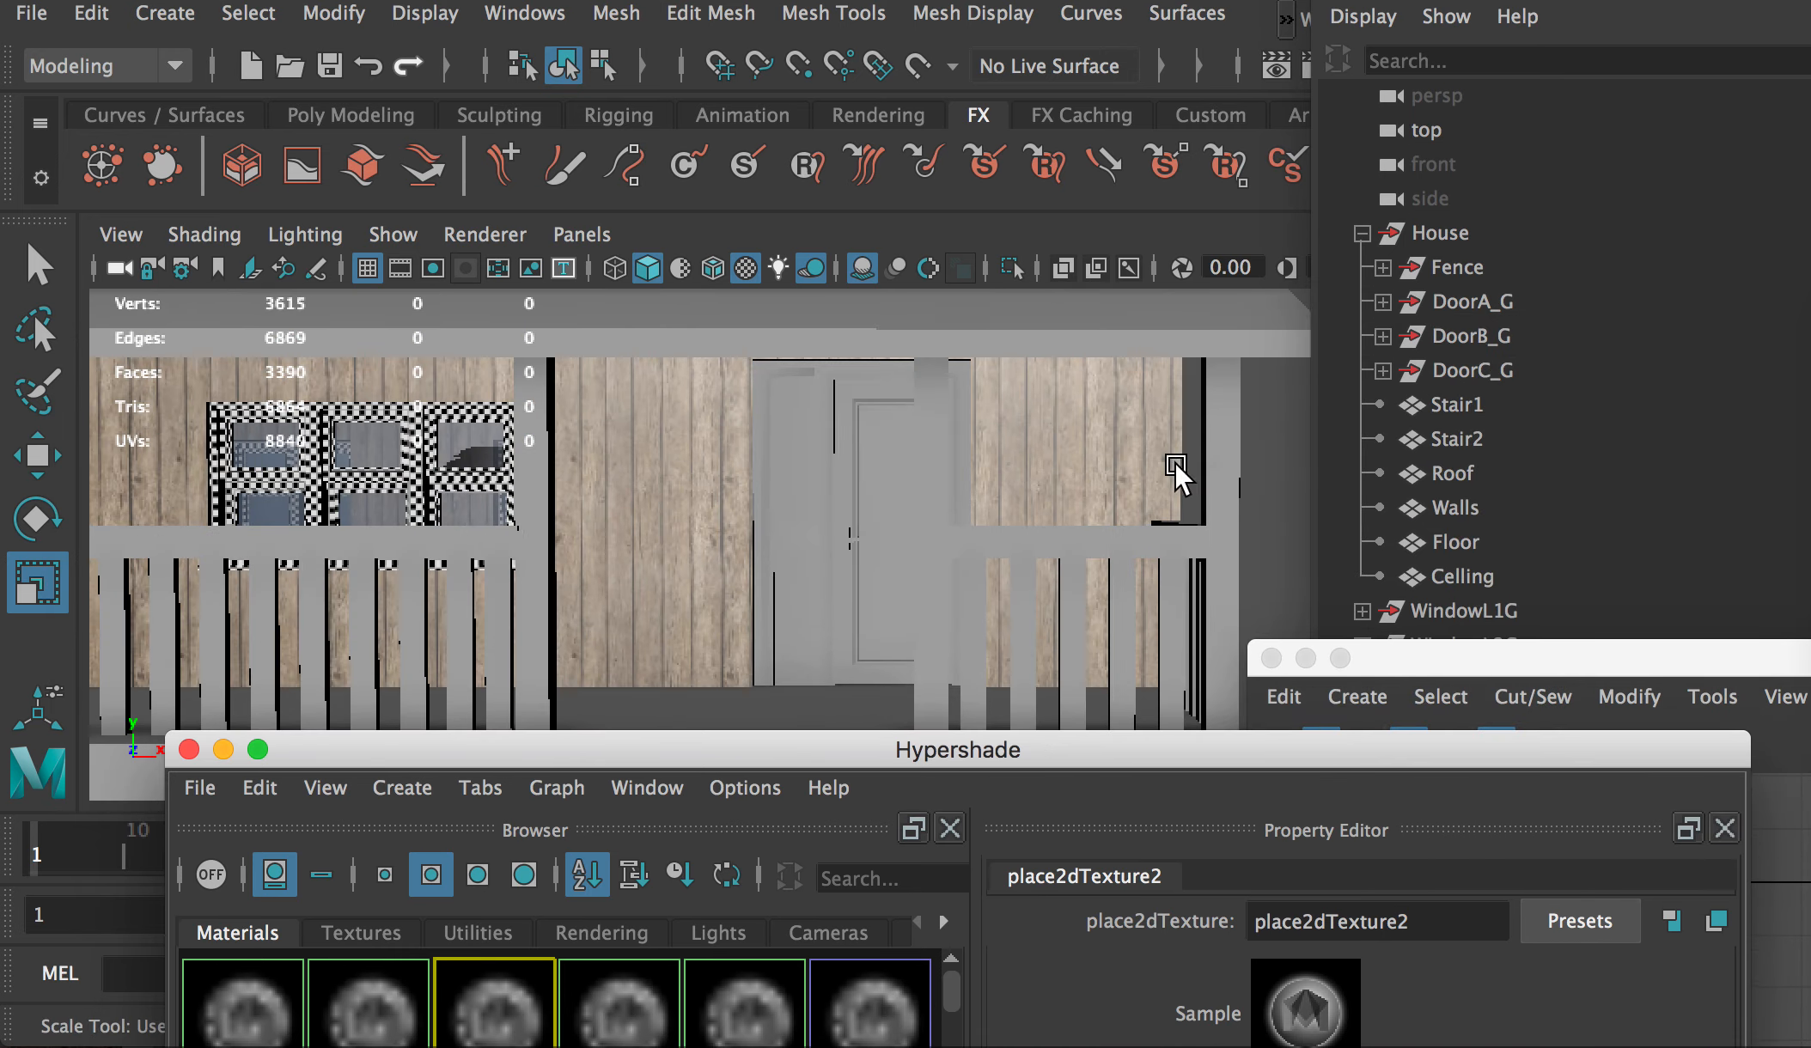
Step: Set the wall texture's Repeat UV to 12 by 12 and check the planks on the side wall
{"action": "left_click", "coordinate": [1271, 428]}
{"action": "left_click_drag", "start_coordinate": [1247, 478], "coordinate": [921, 483], "text": "alt"}
{"action": "left_click_drag", "start_coordinate": [1181, 760], "coordinate": [1036, 420]}
{"action": "left_click", "coordinate": [1119, 833]}
{"action": "key", "text": "shift+Right"}
{"action": "type", "text": "2"}
{"action": "left_click", "coordinate": [1265, 833]}
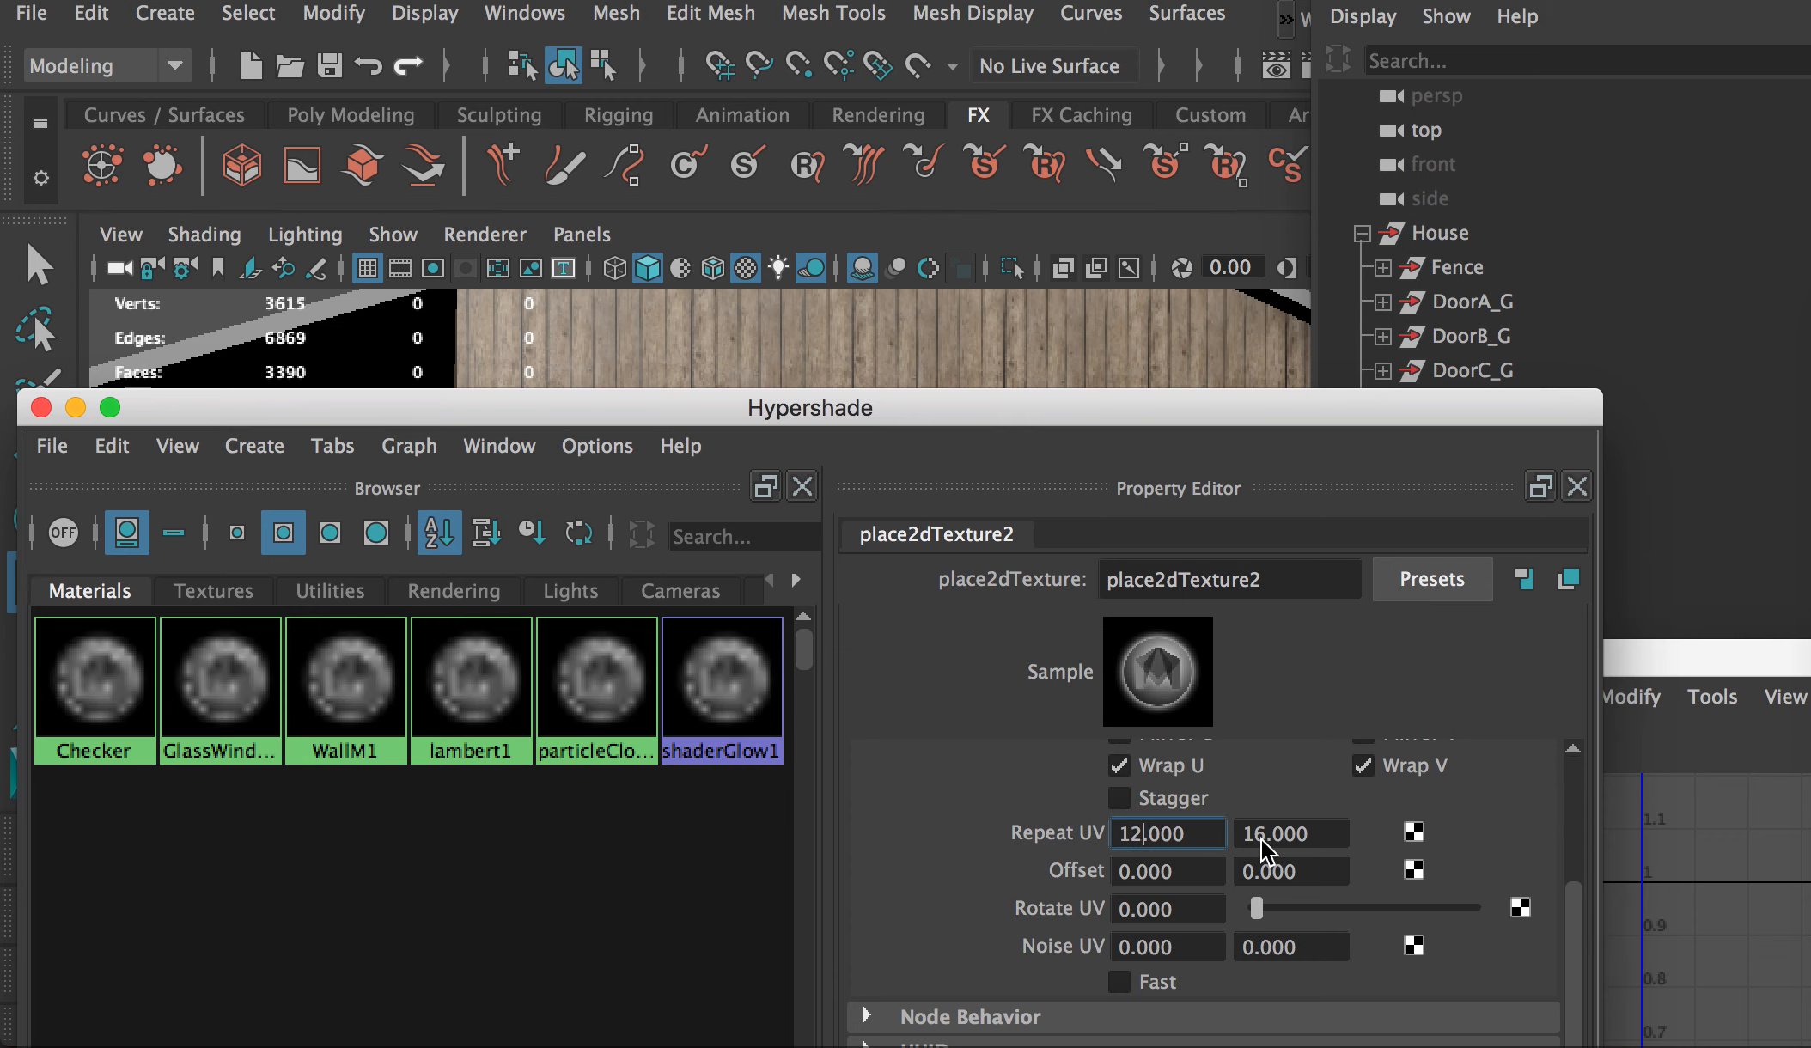
{"action": "key", "text": "BackSpace"}
{"action": "type", "text": "2"}
{"action": "key", "text": "Return"}
{"action": "left_click_drag", "start_coordinate": [923, 417], "coordinate": [1056, 816]}
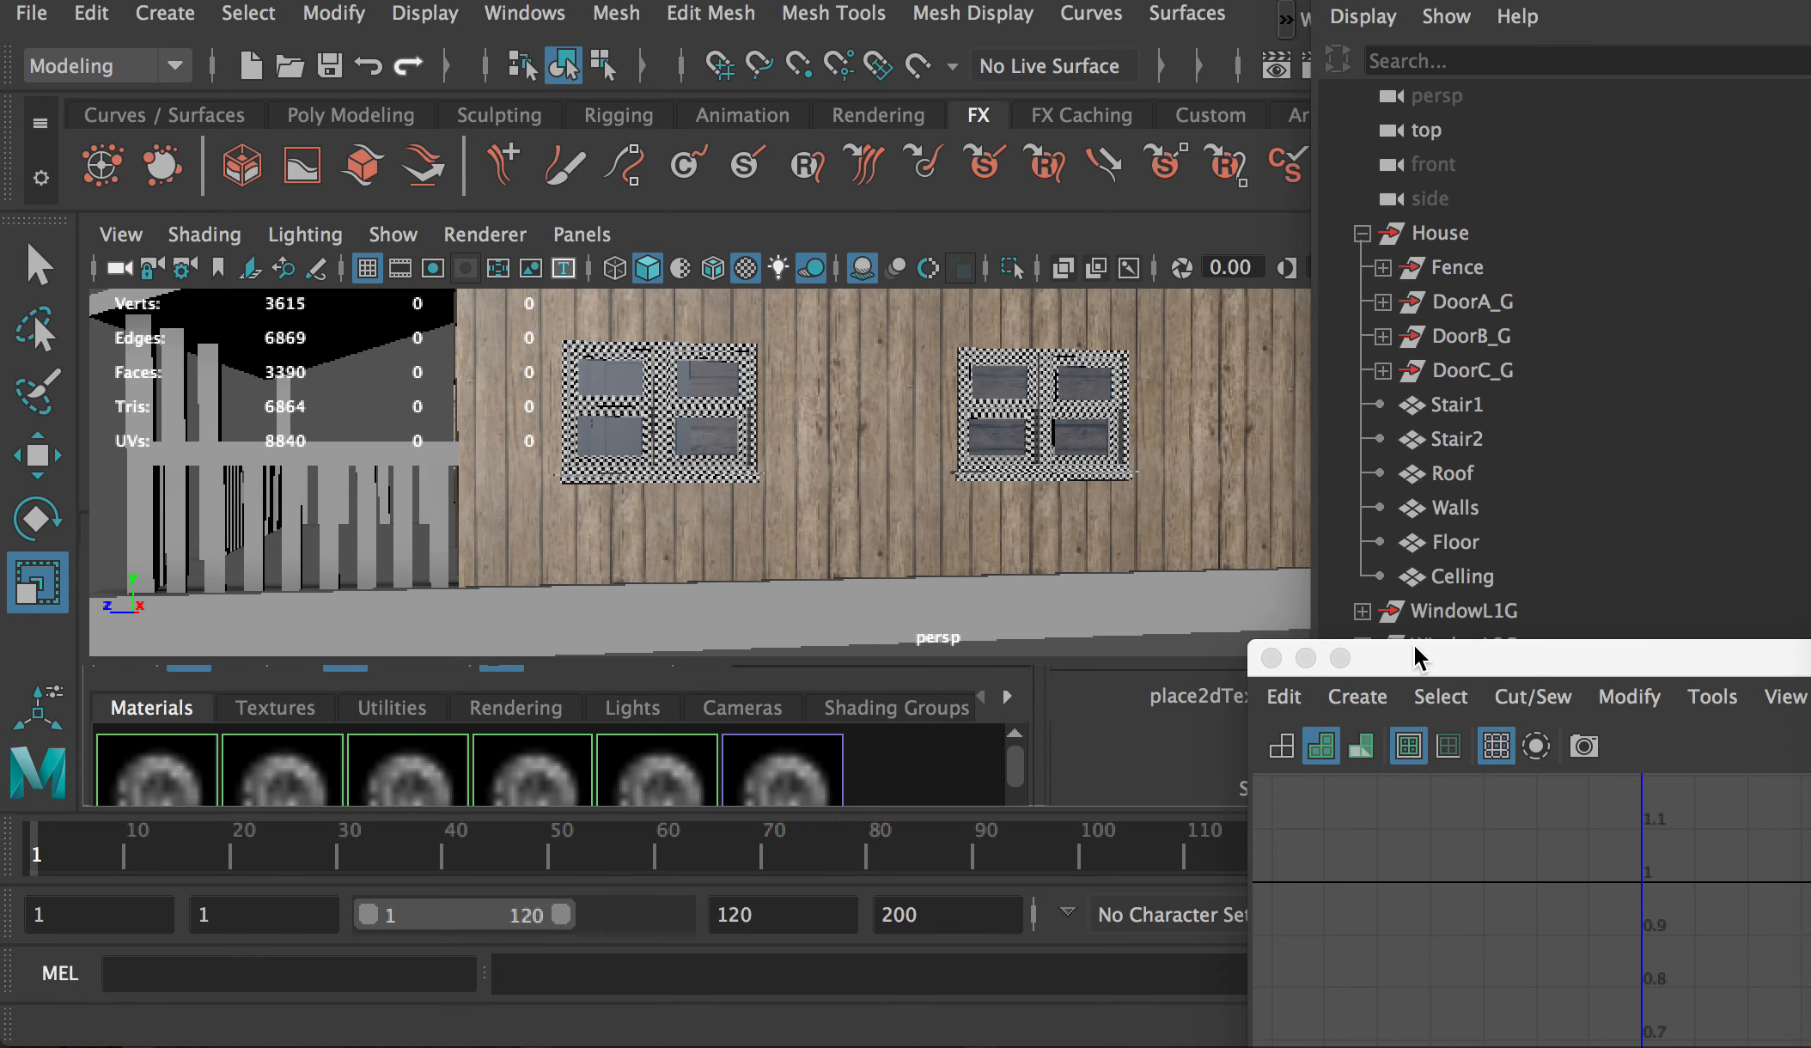
Step: Move the UV Editor and Outliner clear of the viewport and undock the Hypershade from below it
{"action": "left_click_drag", "start_coordinate": [1416, 650], "coordinate": [1527, 683]}
{"action": "left_click", "coordinate": [941, 646]}
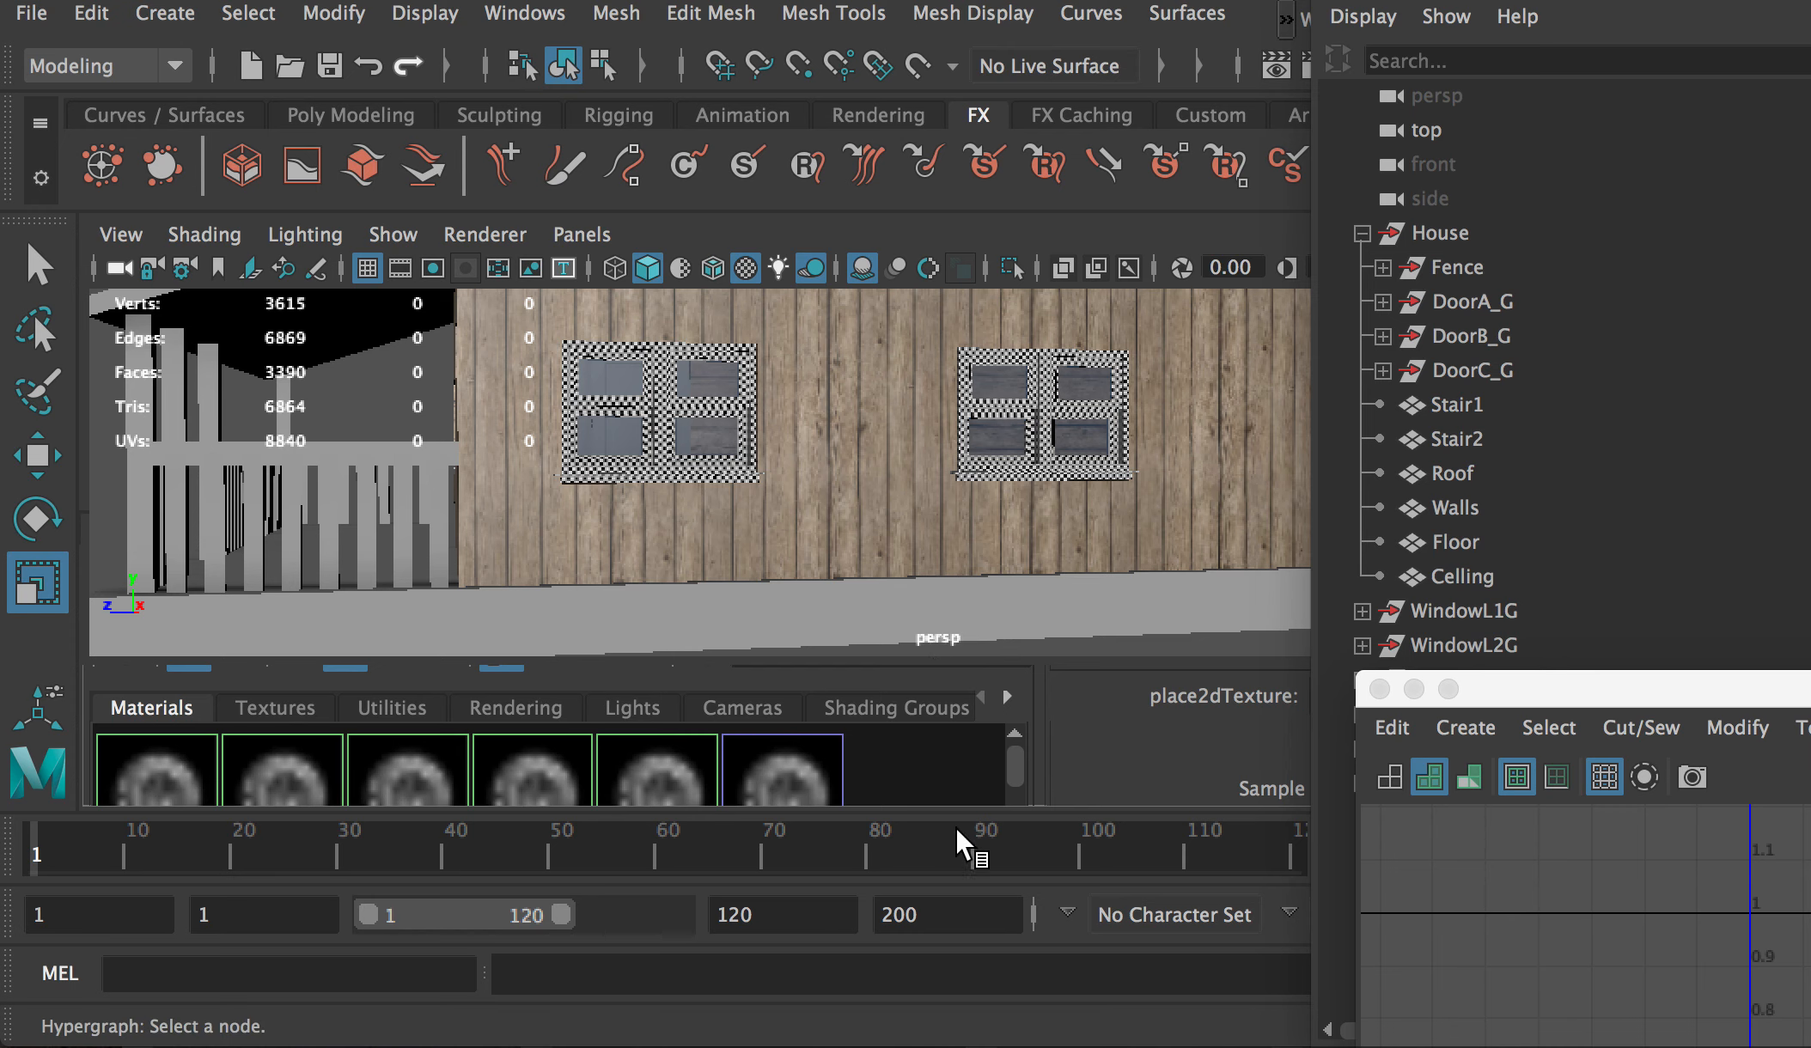
{"action": "left_click_drag", "start_coordinate": [1383, 2], "coordinate": [1784, 1]}
{"action": "left_click_drag", "start_coordinate": [1542, 687], "coordinate": [1576, 909]}
{"action": "double_click", "coordinate": [546, 0]}
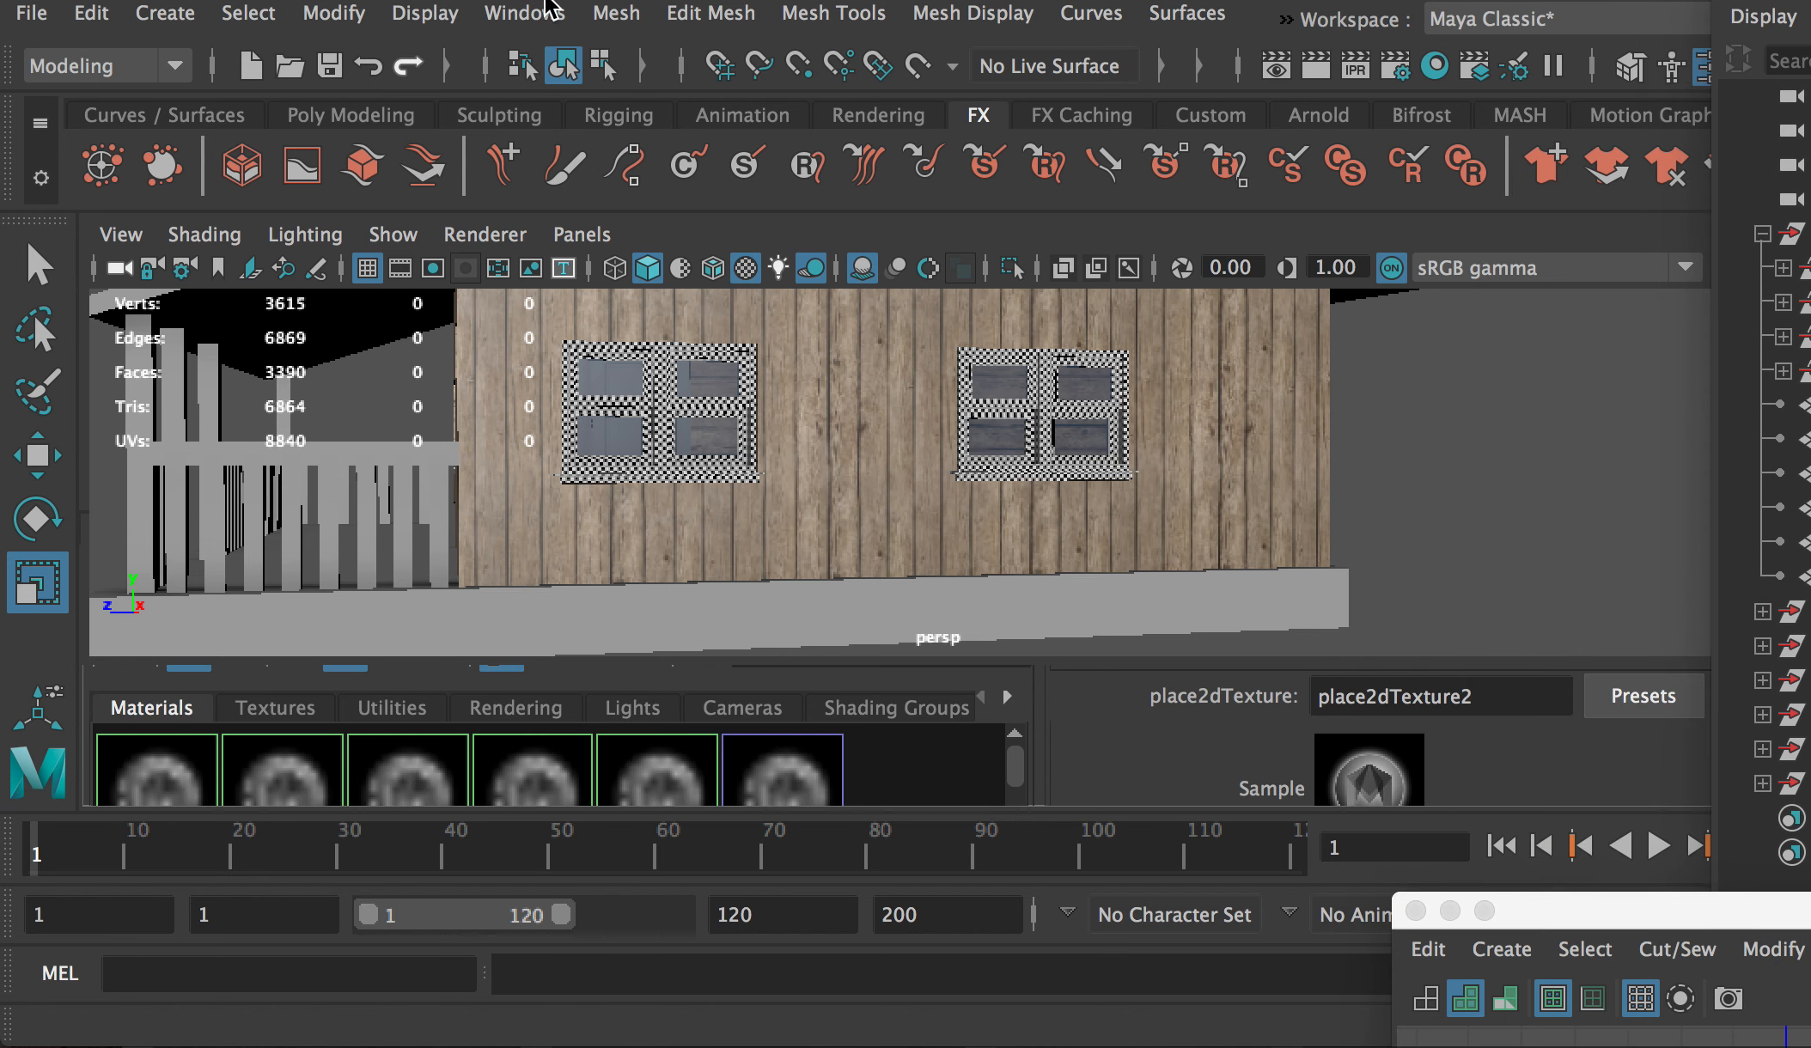
{"action": "left_click_drag", "start_coordinate": [164, 709], "coordinate": [1804, 550]}
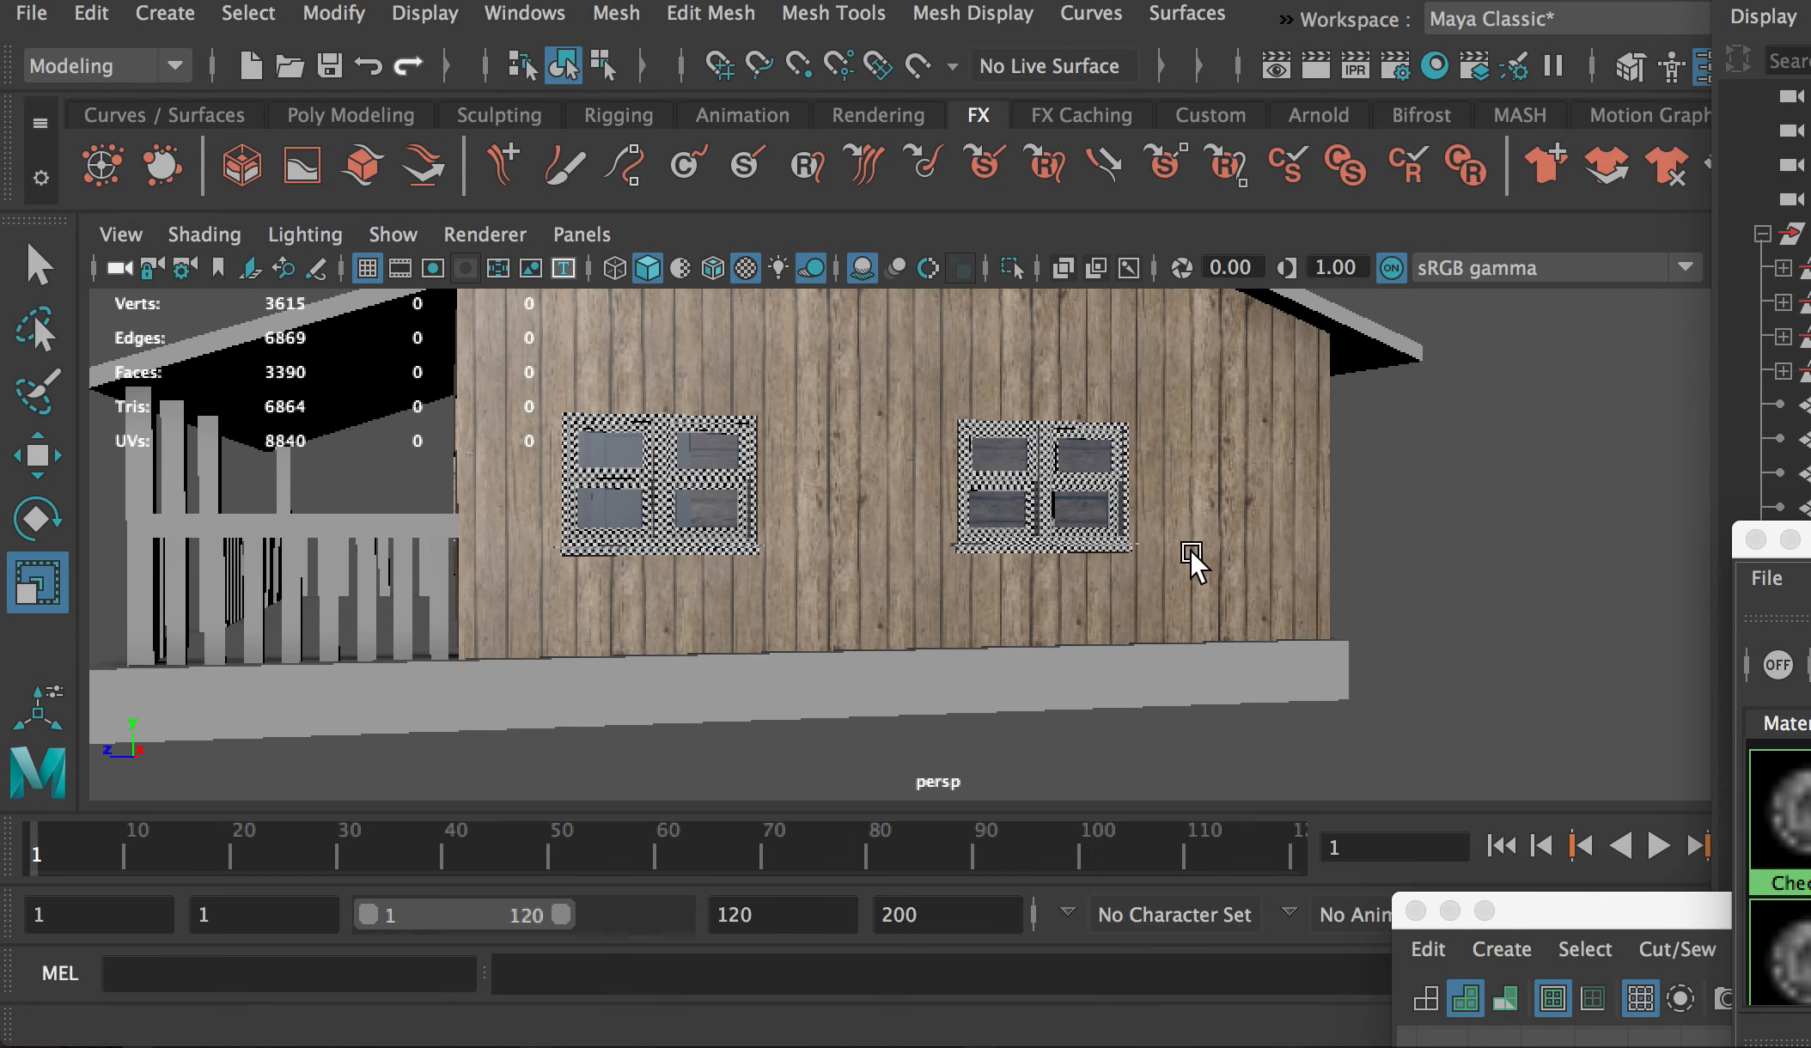
{"action": "left_click_drag", "start_coordinate": [1190, 549], "coordinate": [908, 429], "text": "alt"}
Step: Close the Hypershade, reopen it to restore its panel layout, and reposition its window
{"action": "left_click_drag", "start_coordinate": [1627, 922], "coordinate": [646, 375]}
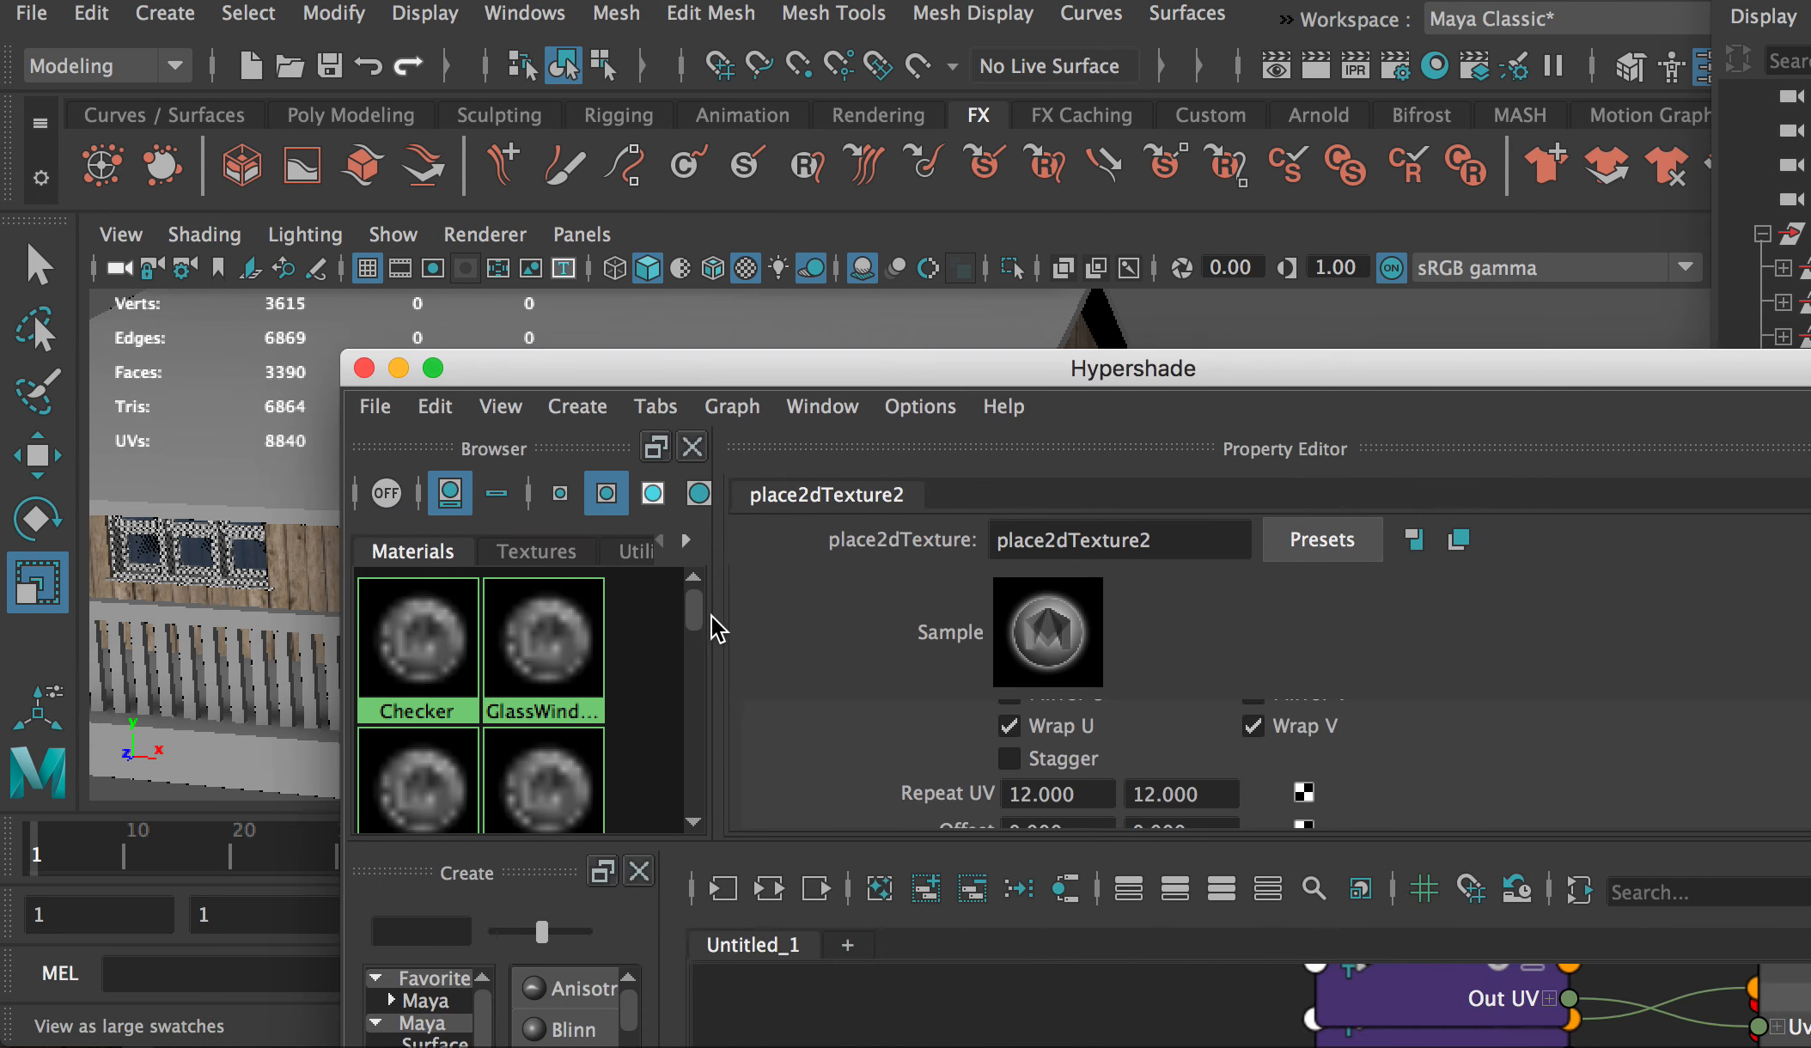
{"action": "left_click_drag", "start_coordinate": [719, 666], "coordinate": [1285, 655]}
{"action": "left_click", "coordinate": [364, 369]}
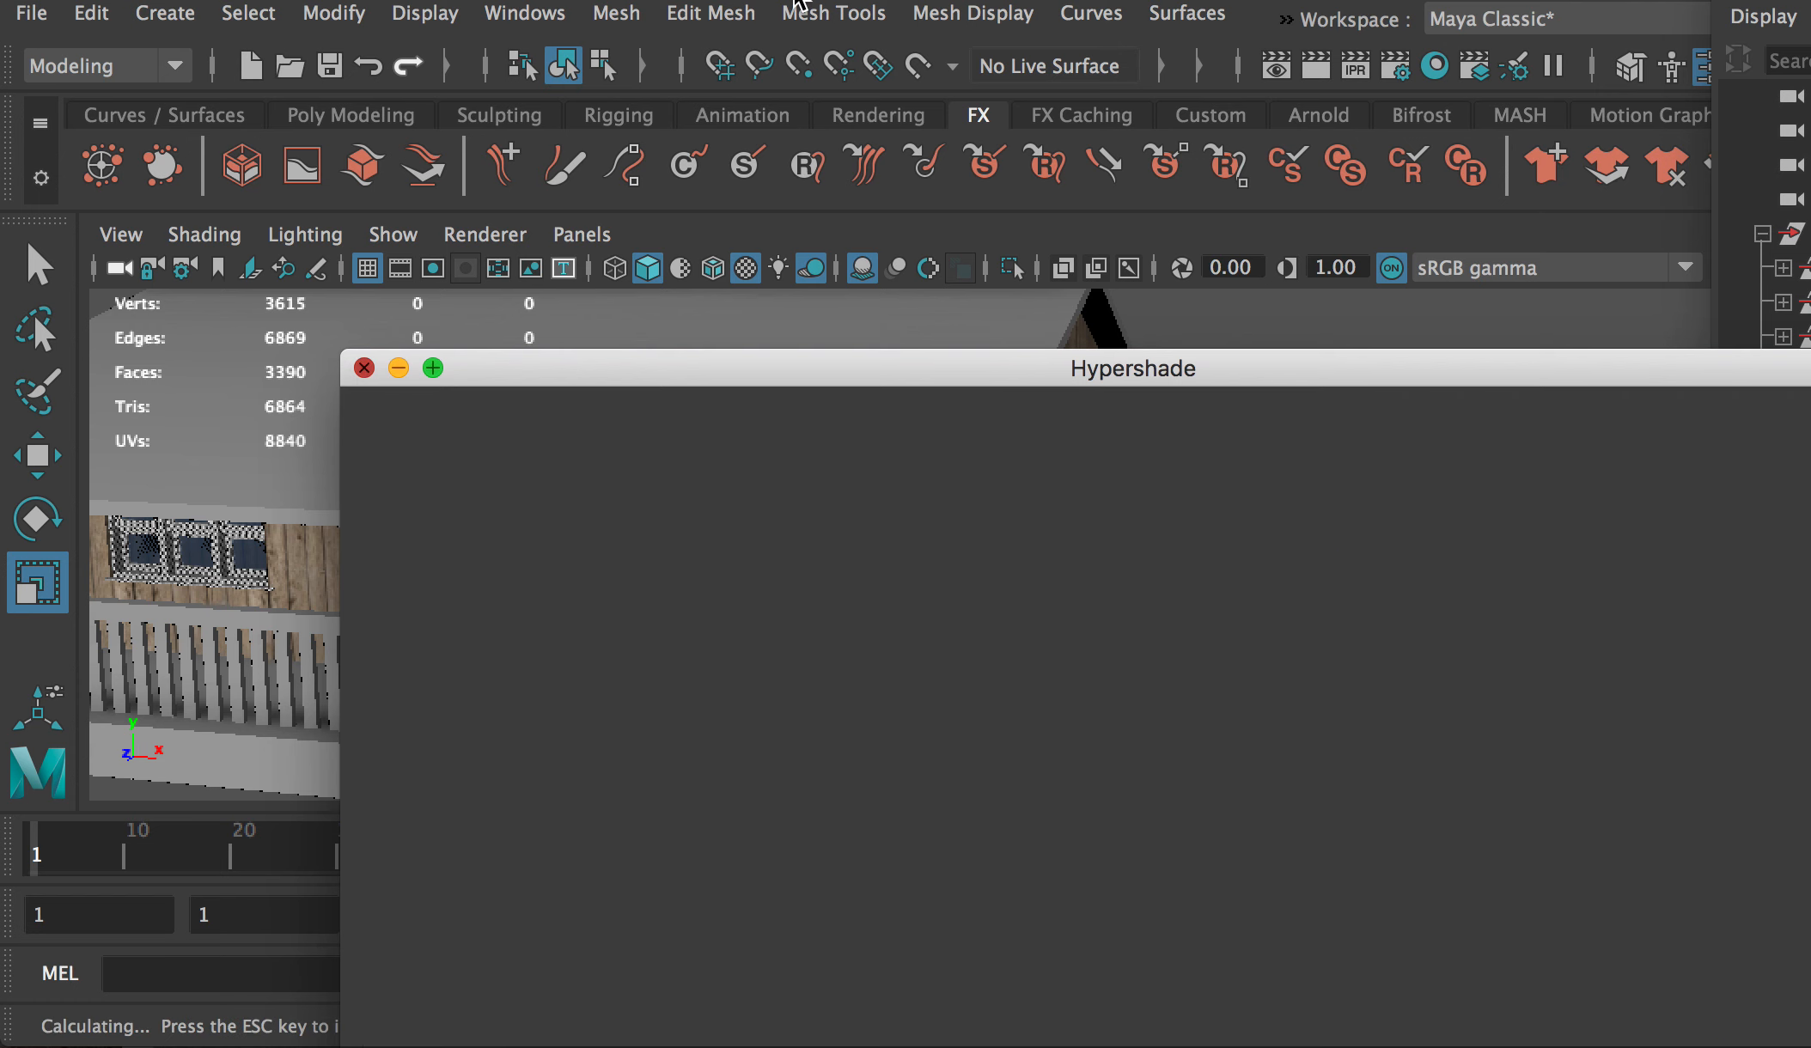
{"action": "left_click", "coordinate": [520, 14]}
{"action": "mouse_move", "coordinate": [604, 245]}
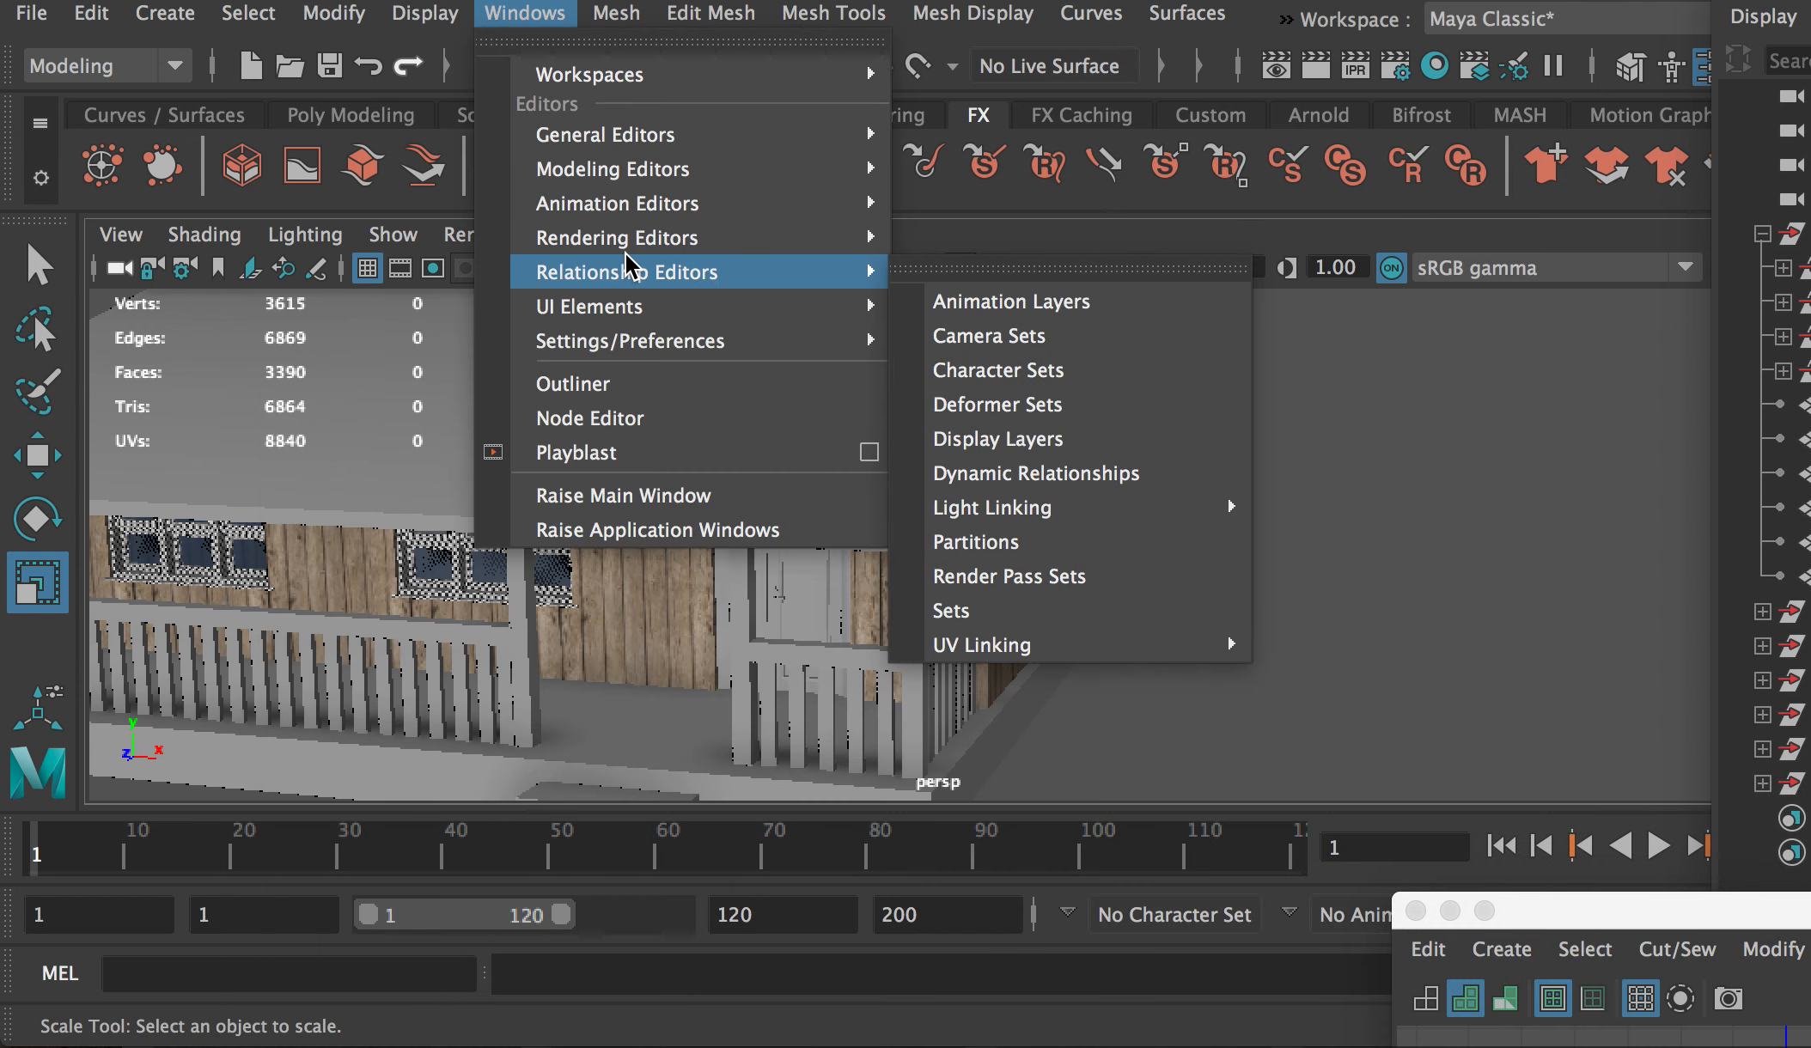
{"action": "mouse_move", "coordinate": [859, 241]}
{"action": "left_click", "coordinate": [996, 336]}
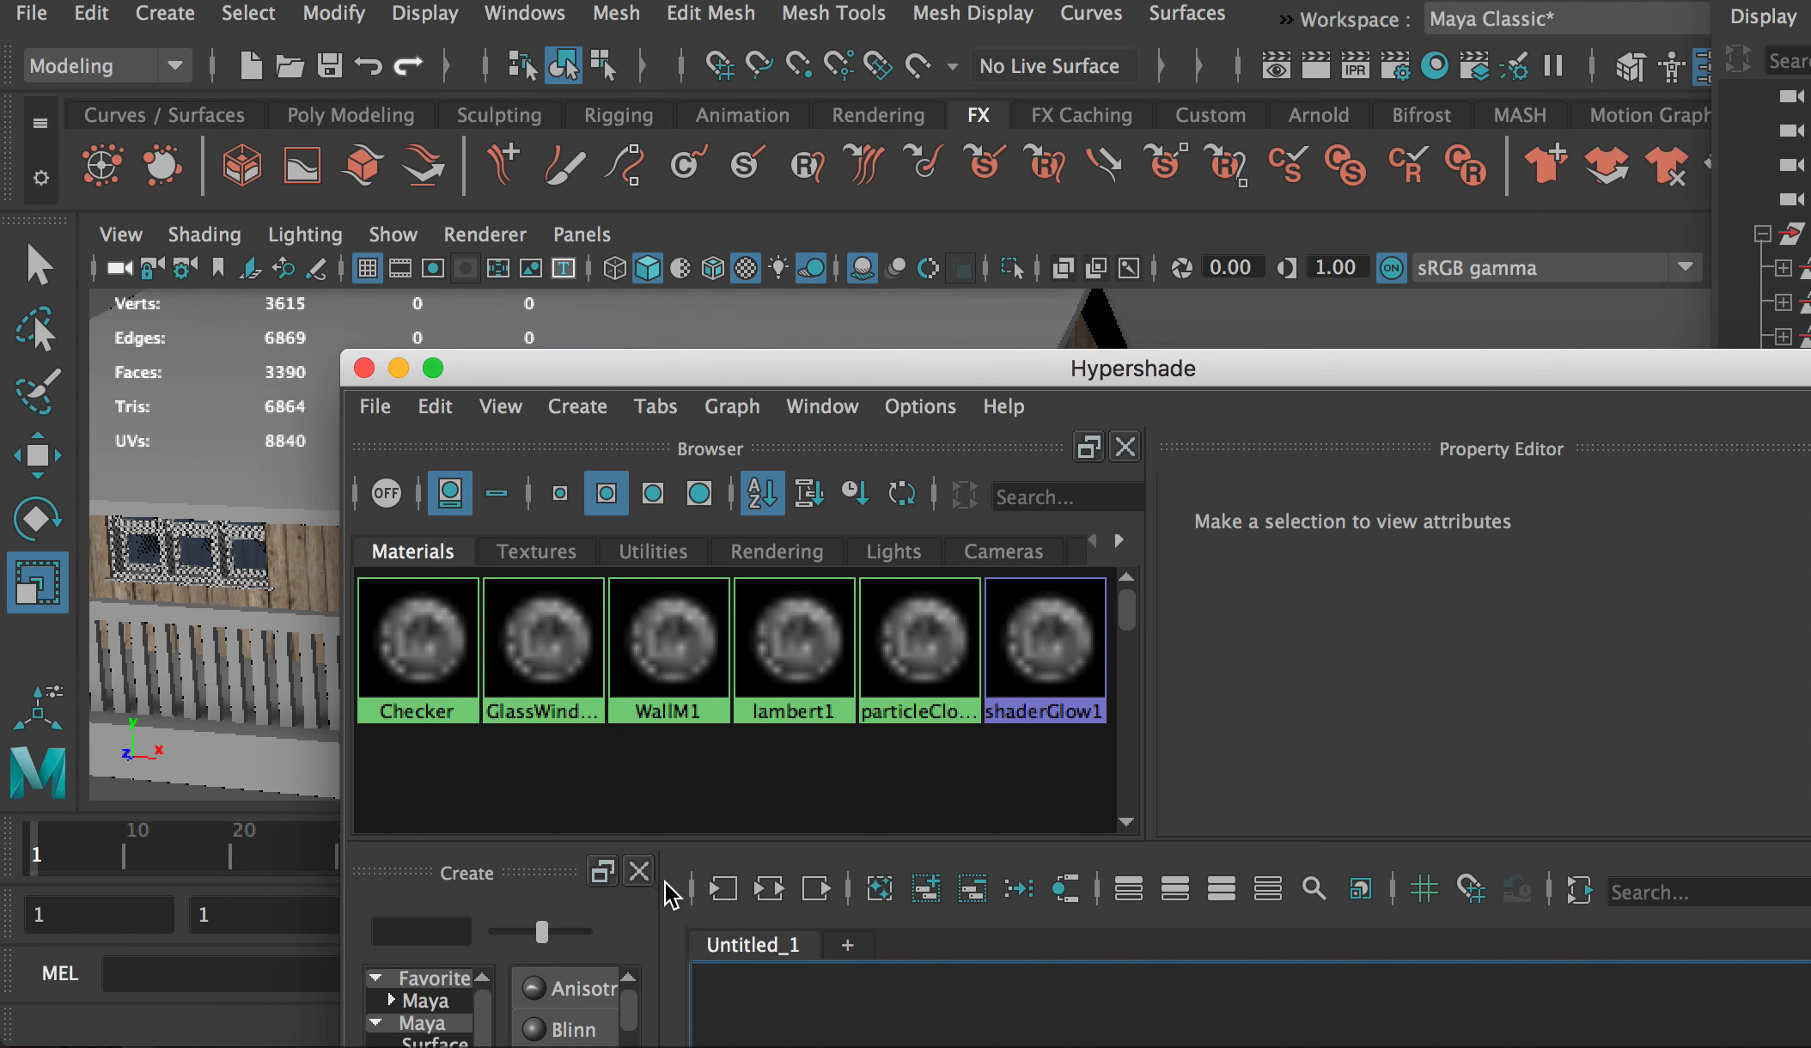
{"action": "left_click_drag", "start_coordinate": [1241, 367], "coordinate": [1183, 263]}
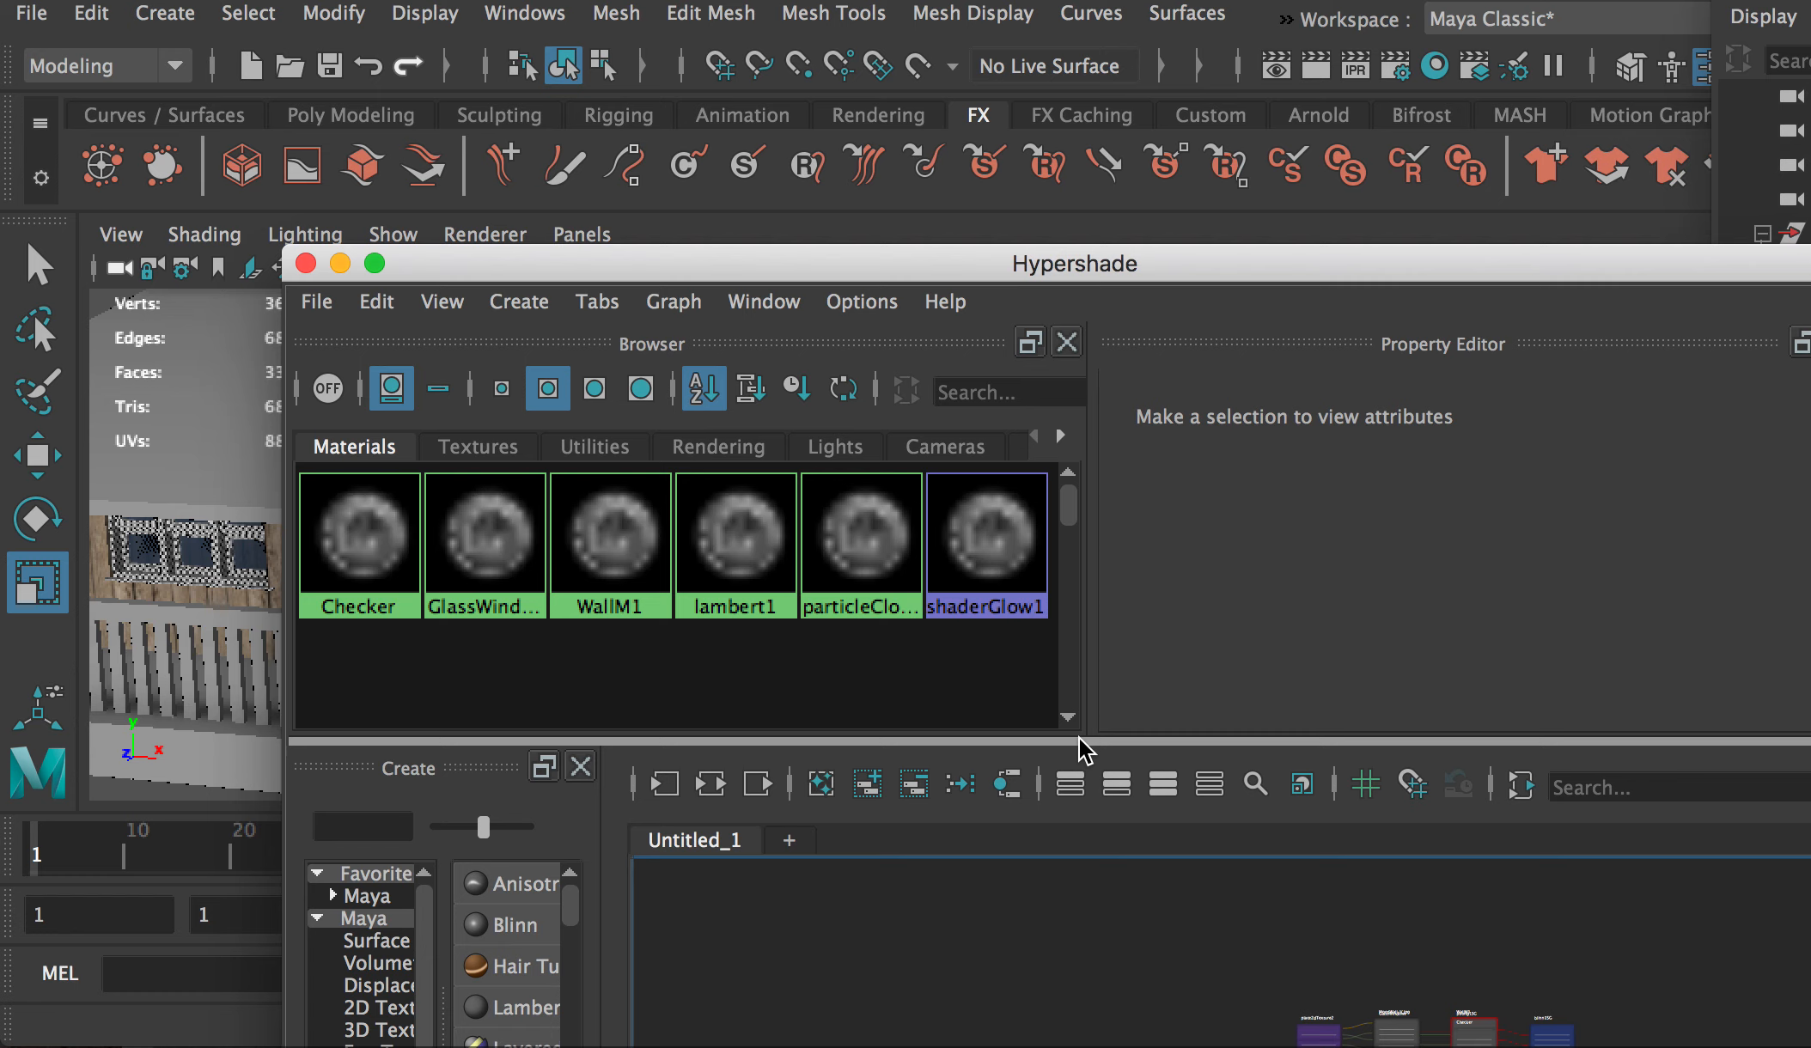
Step: Enlarge the Hypershade's material browser and create a Blinn material named WoodM1
{"action": "left_click_drag", "start_coordinate": [1085, 744], "coordinate": [1085, 994]}
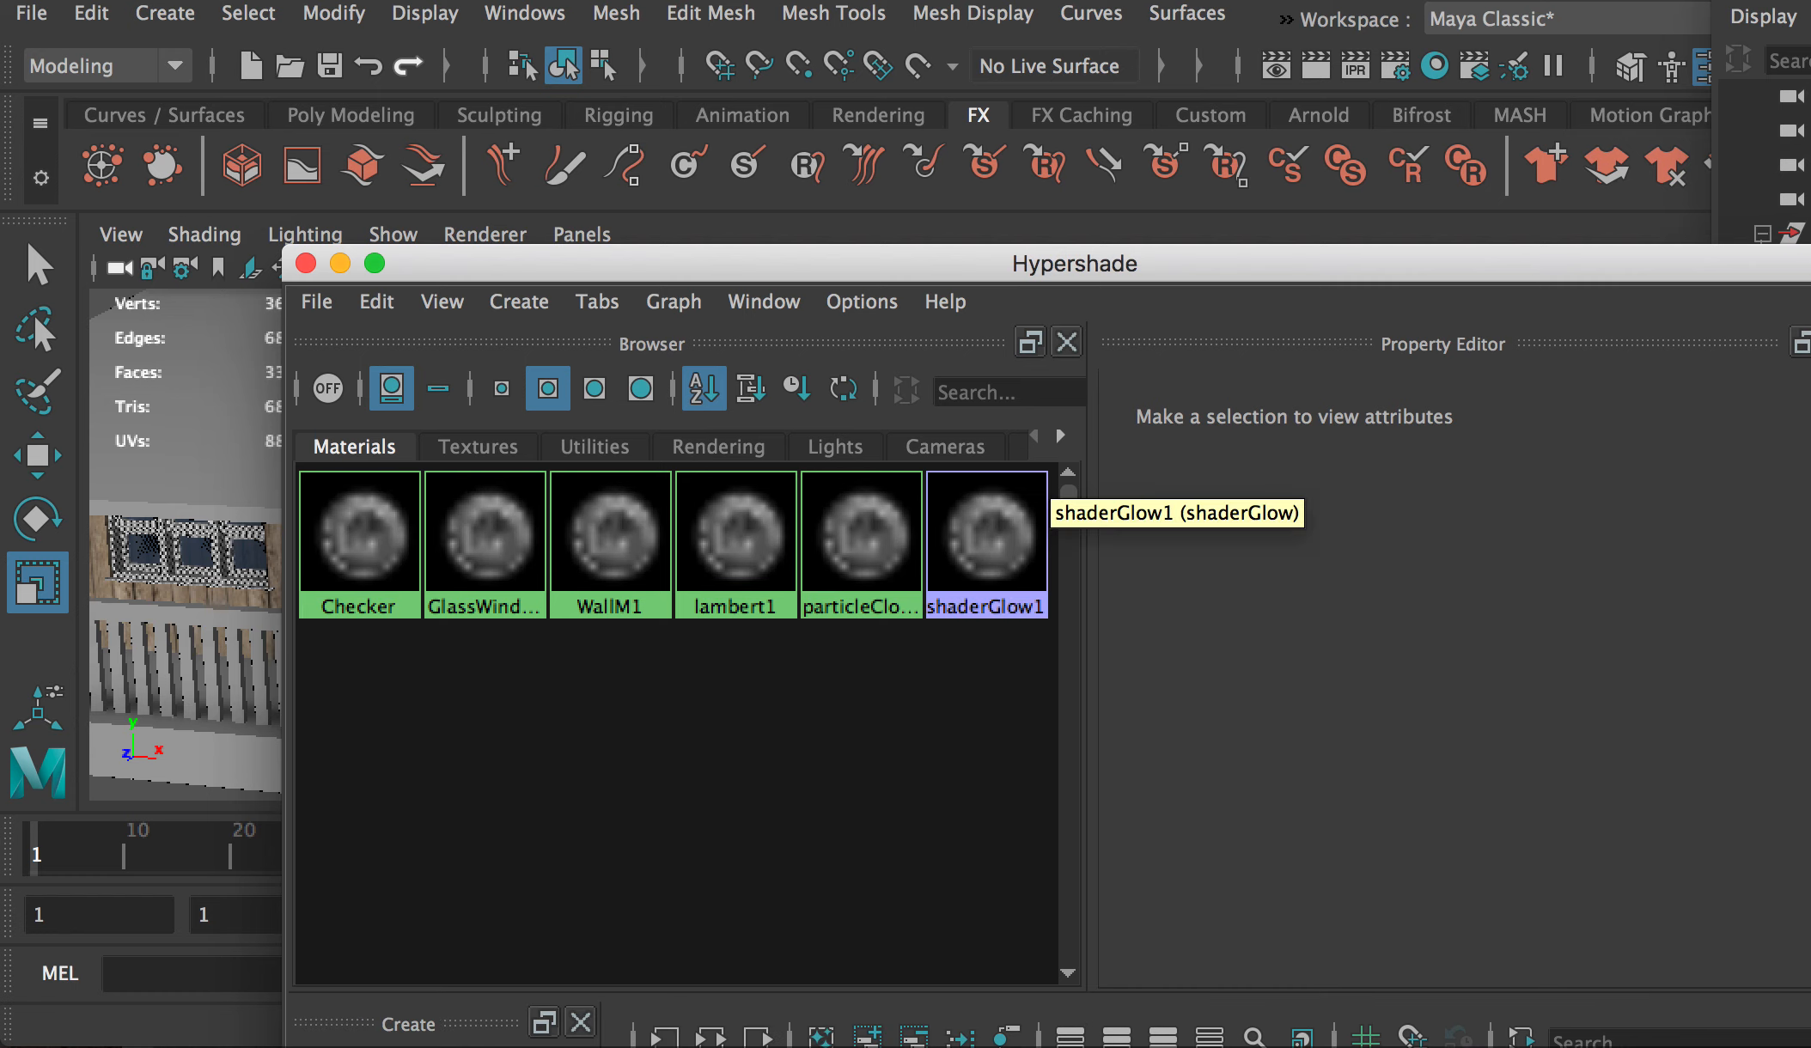
{"action": "left_click", "coordinate": [523, 301]}
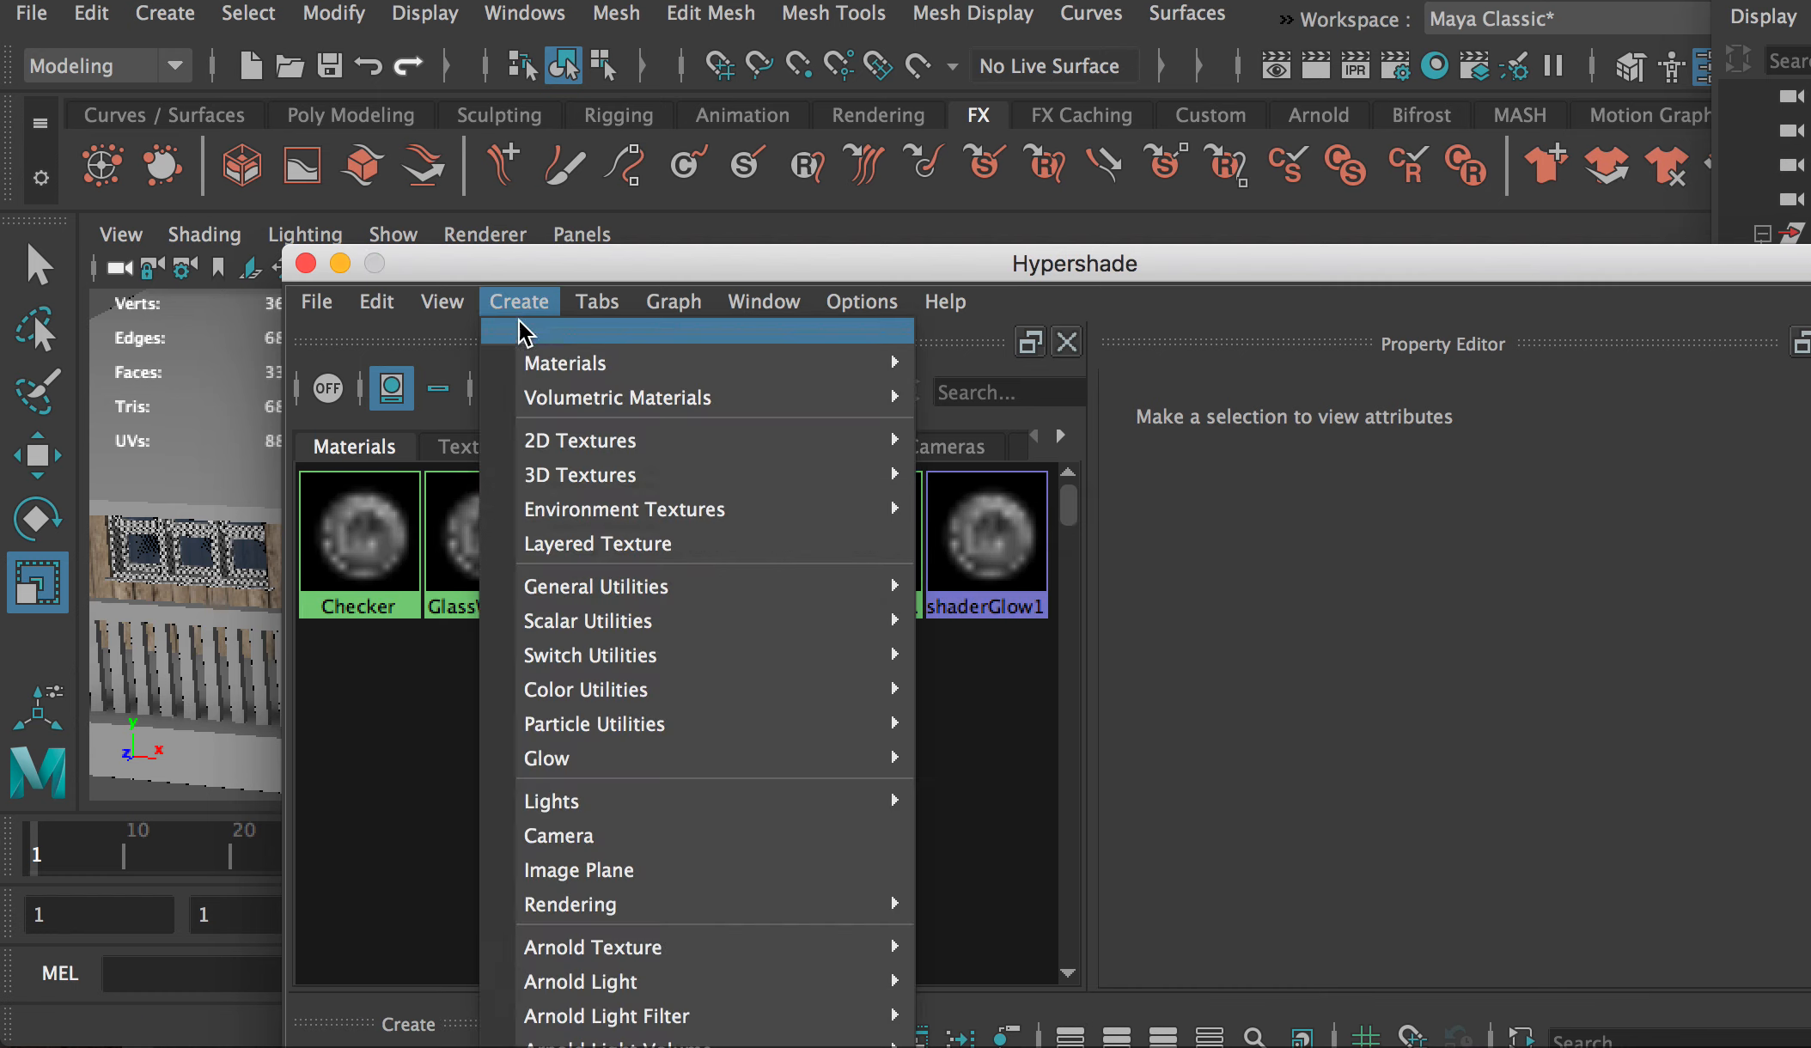
{"action": "mouse_move", "coordinate": [917, 403]}
{"action": "left_click", "coordinate": [1068, 429]}
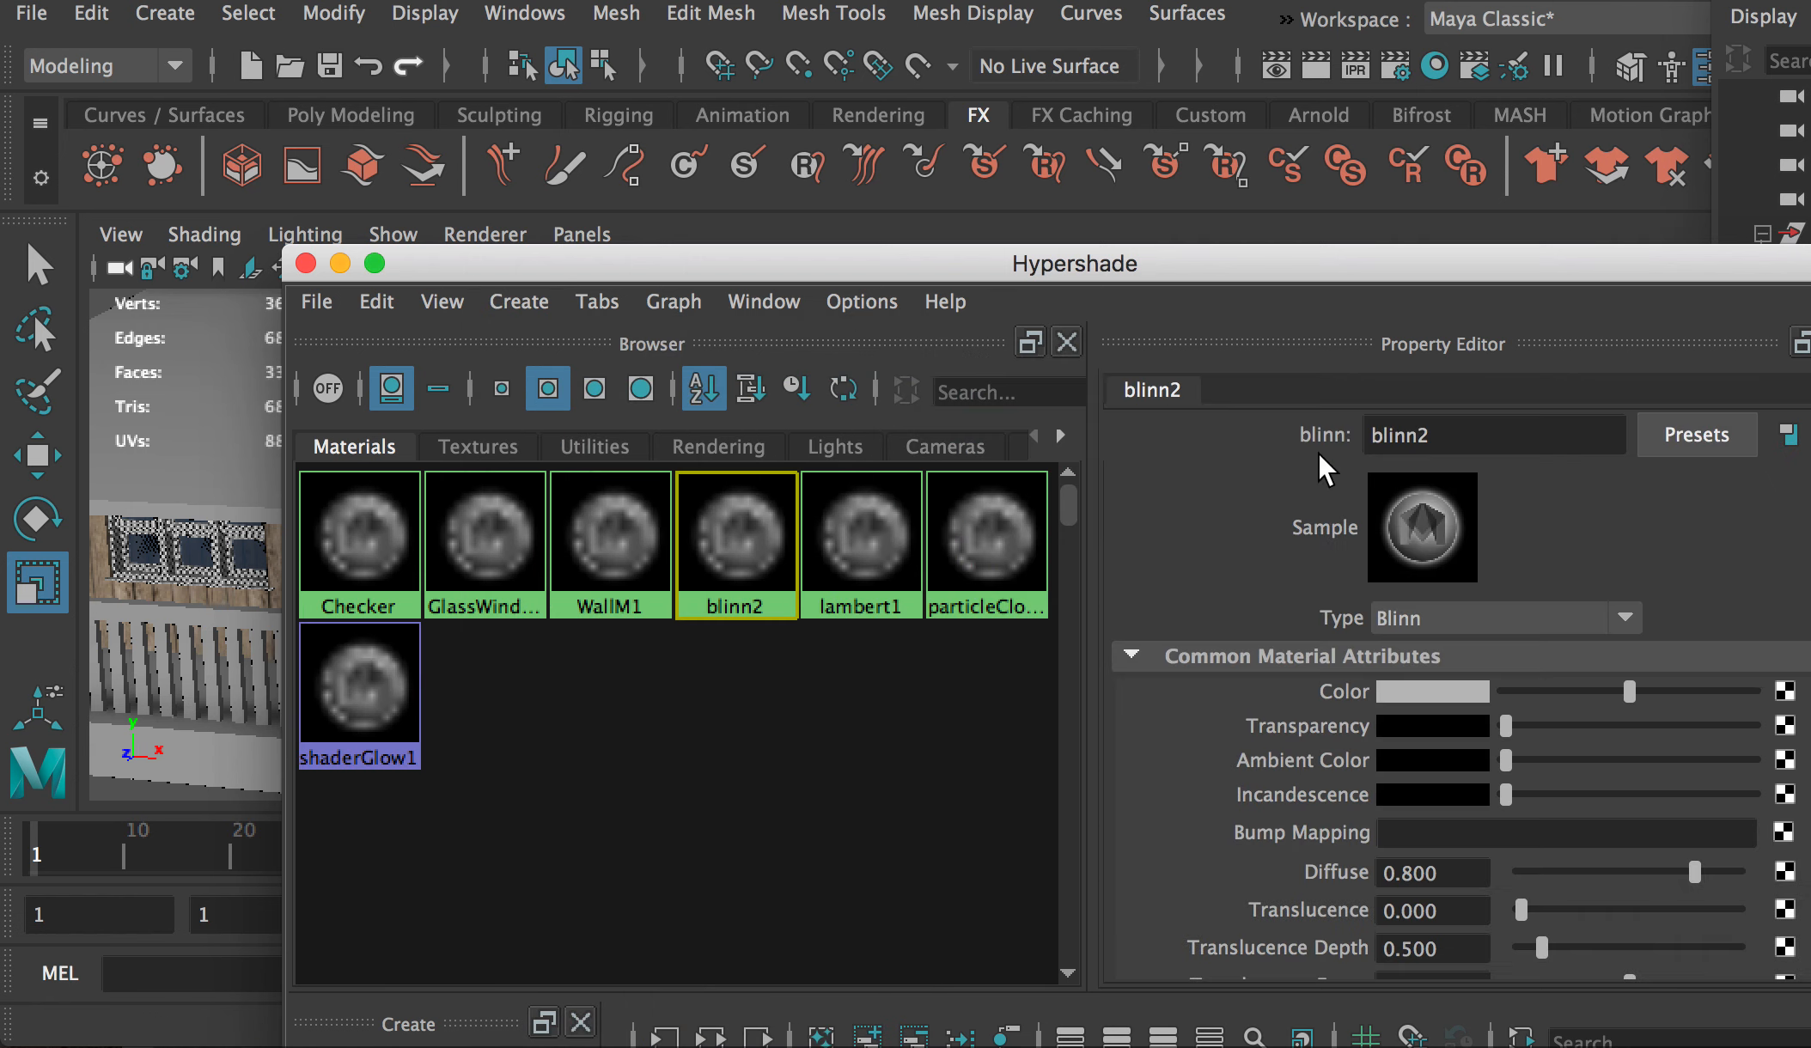
{"action": "double_click", "coordinate": [1491, 435]}
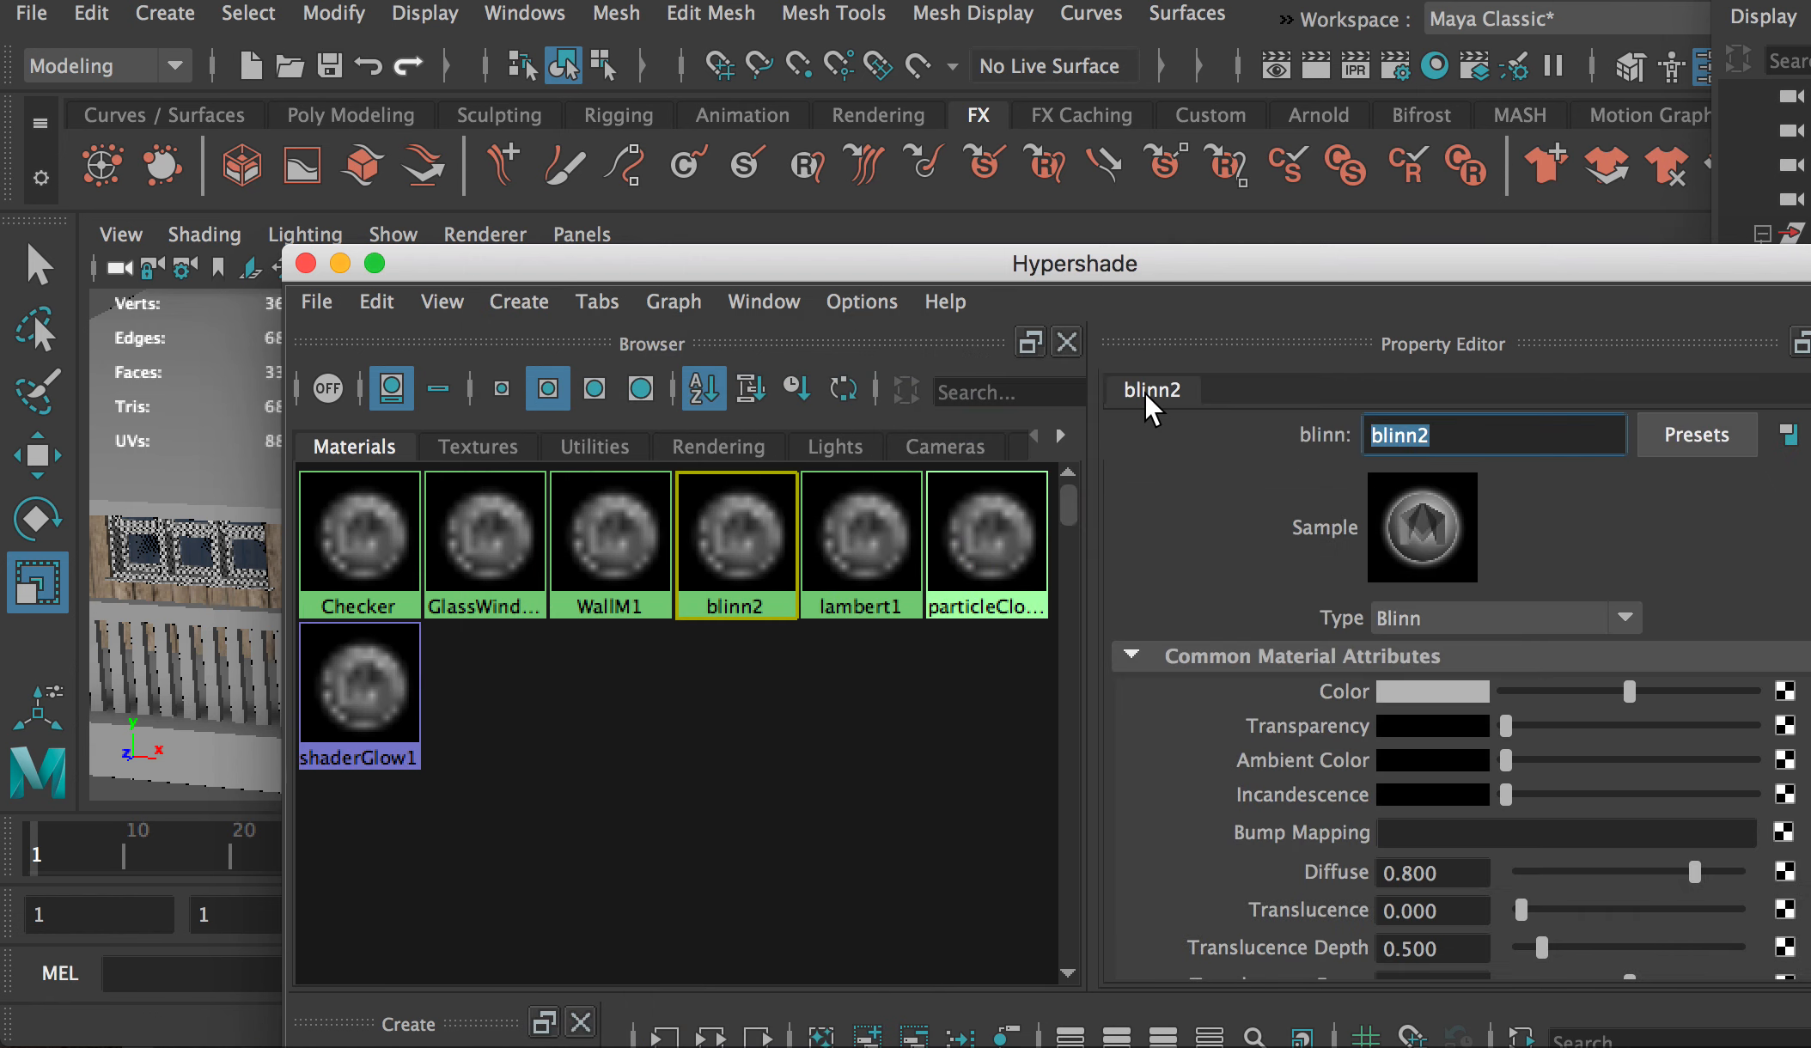
{"action": "type", "text": "WoodM1"}
{"action": "key", "text": "Return"}
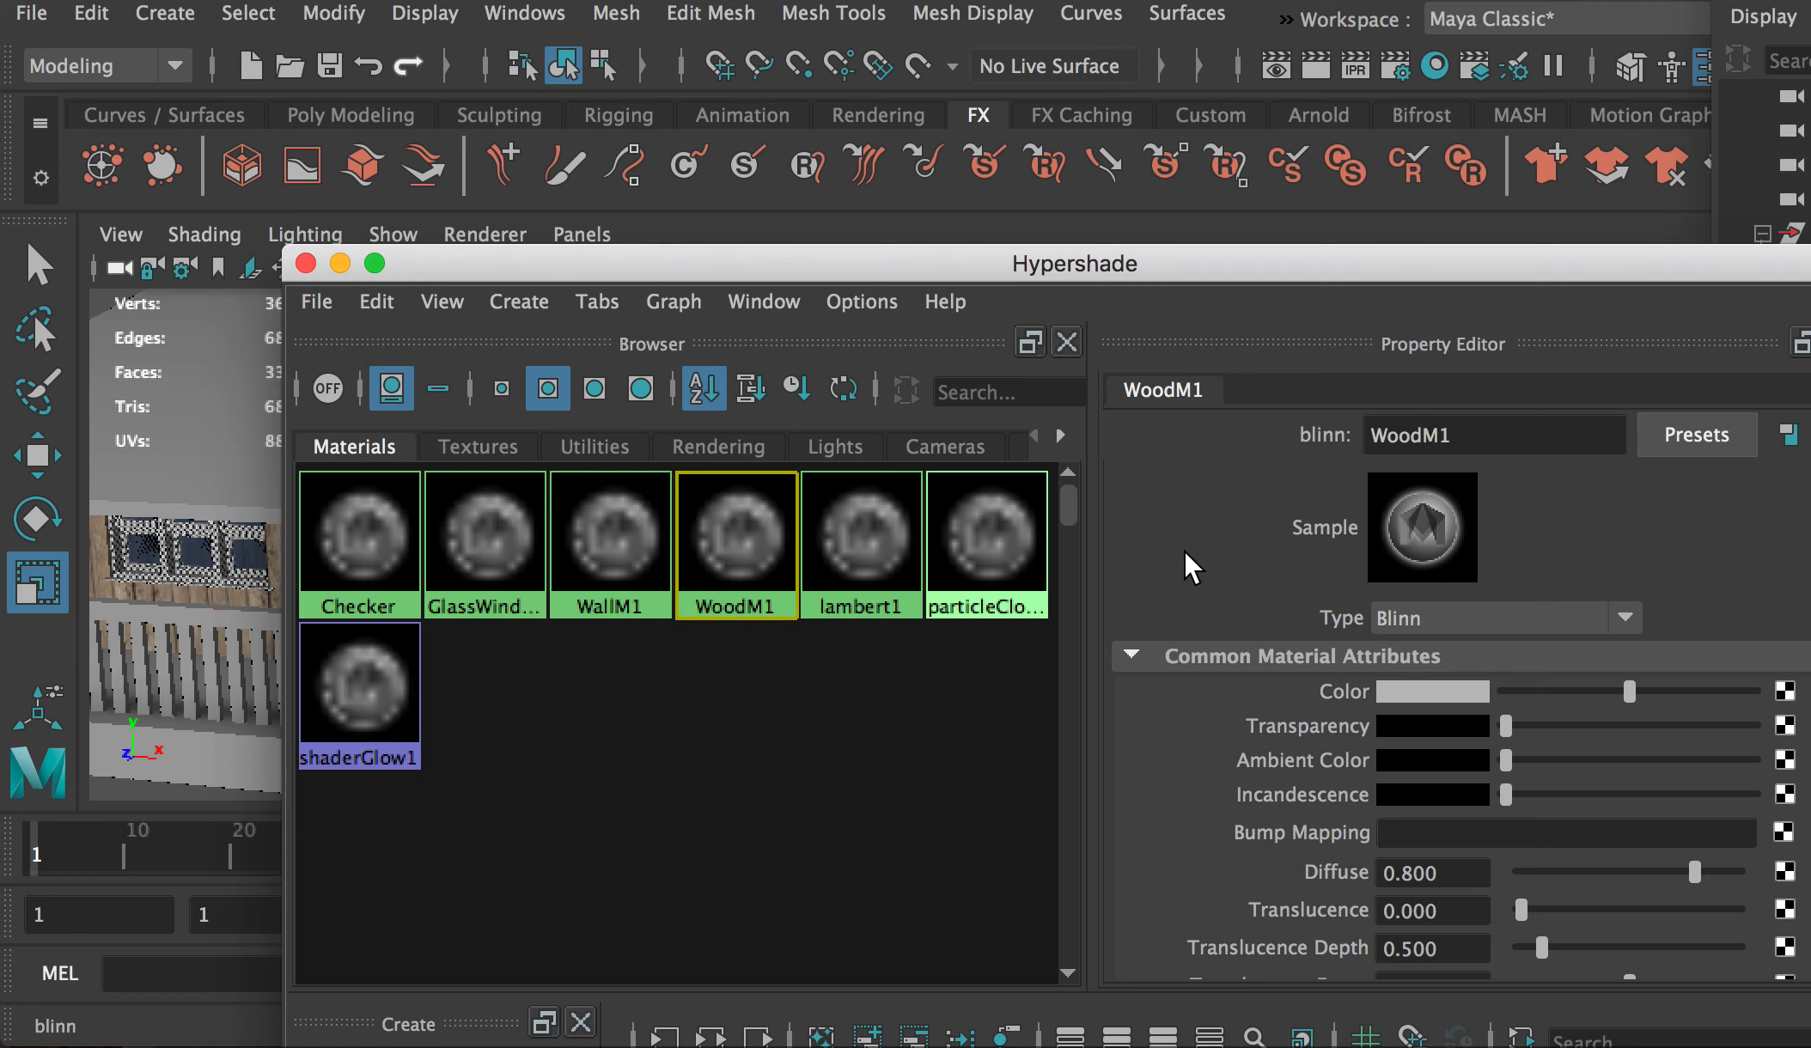
Step: Connect a file texture to WoodM1's colour and load WoodTex1.jpg as its image
{"action": "left_click", "coordinate": [1773, 691]}
{"action": "left_click", "coordinate": [1147, 267]}
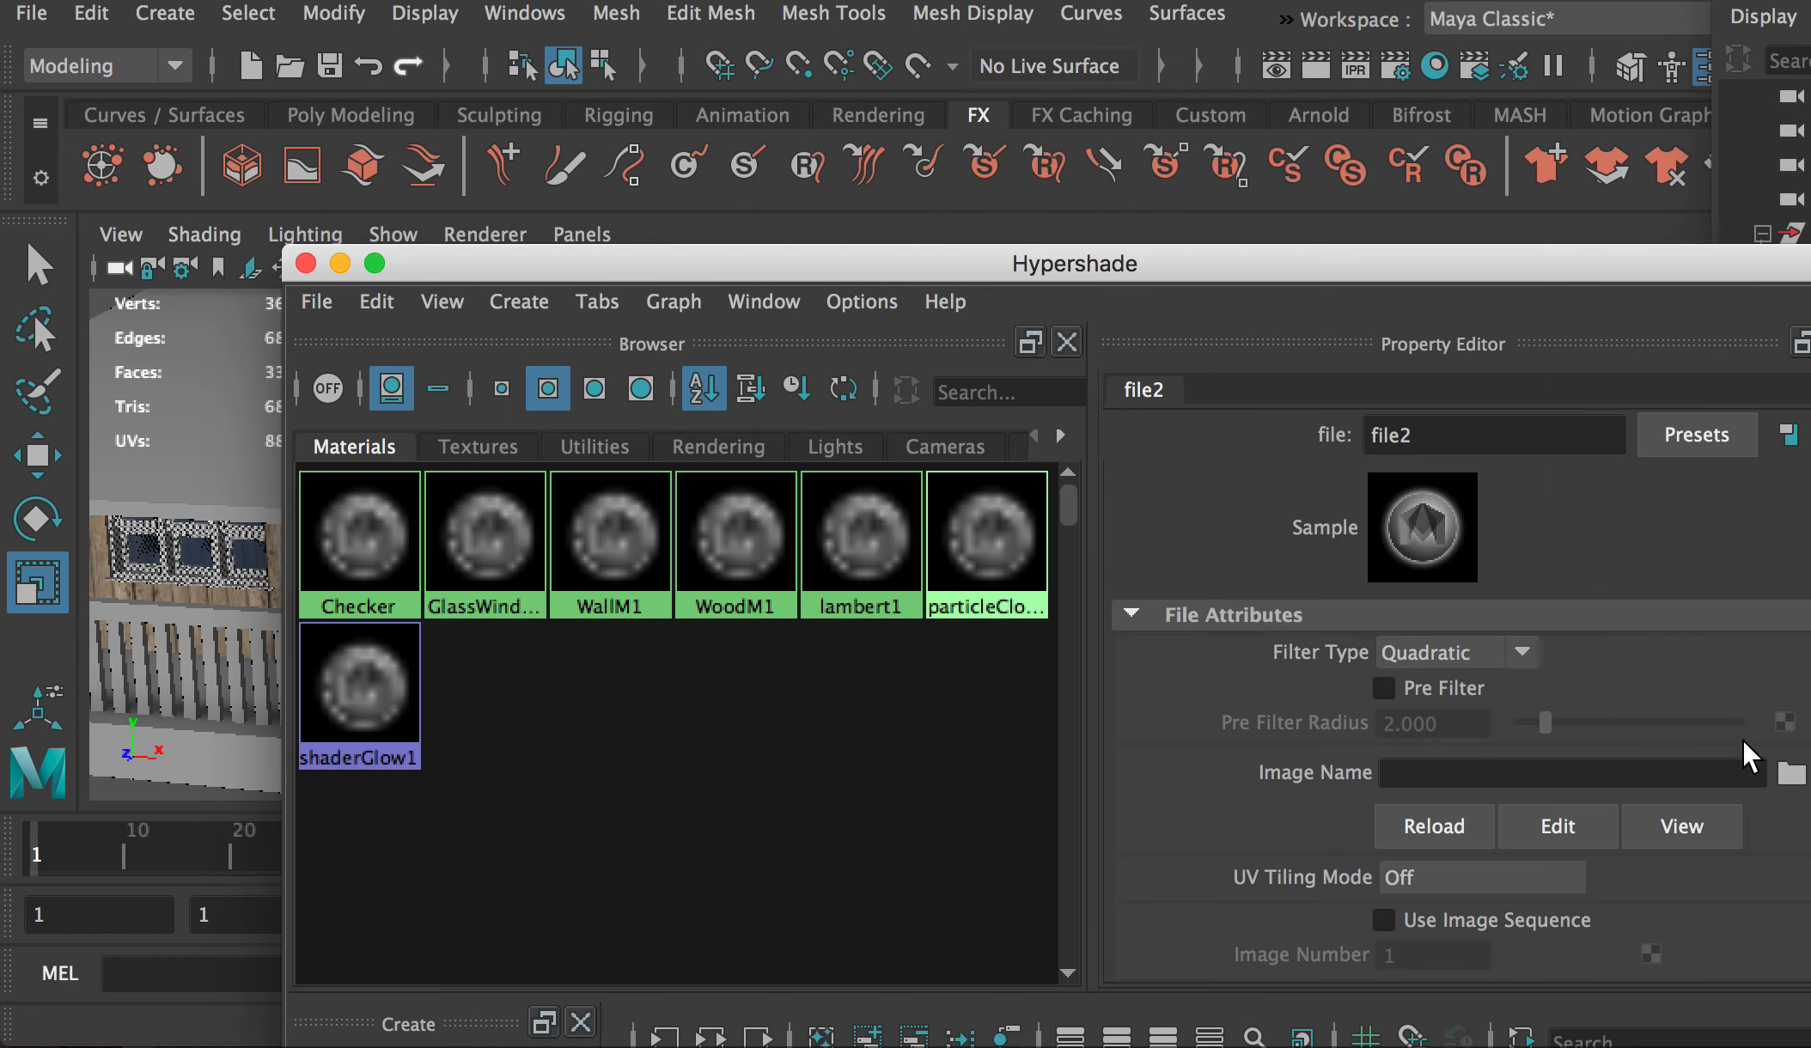
{"action": "left_click", "coordinate": [1791, 773]}
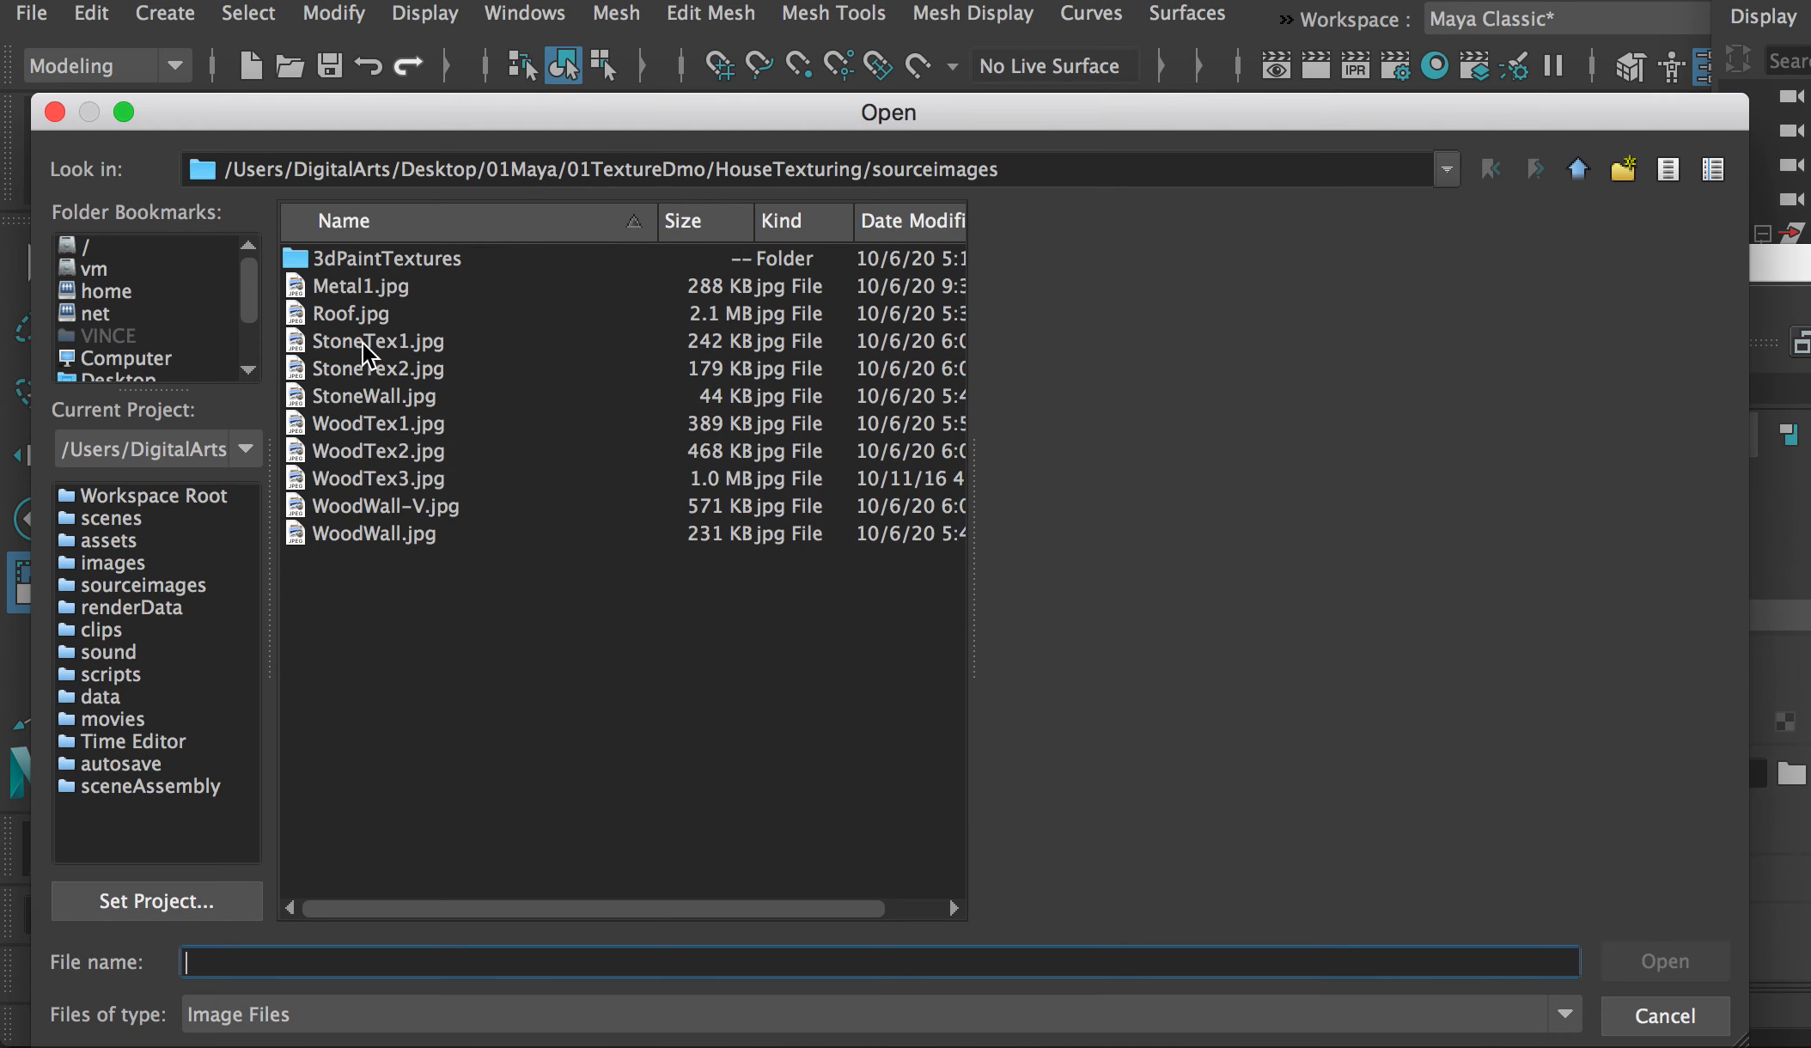
{"action": "left_click", "coordinate": [387, 429]}
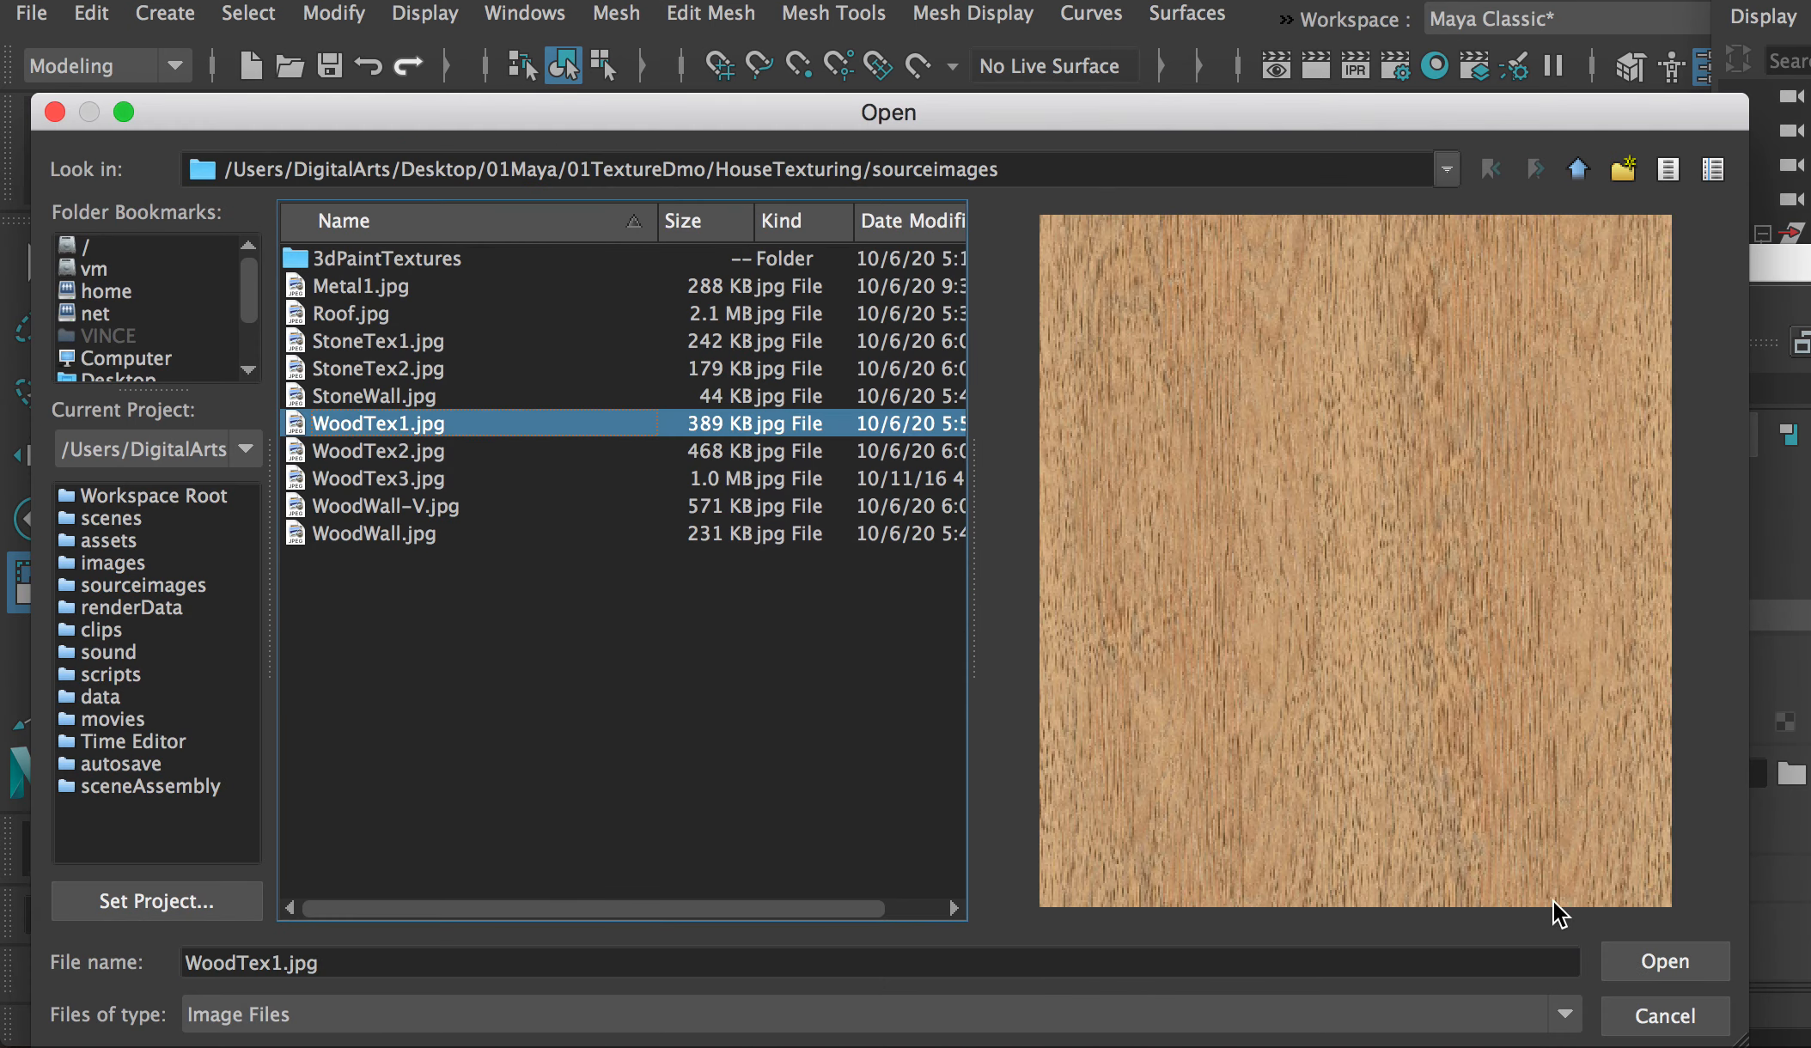
{"action": "left_click", "coordinate": [1650, 961]}
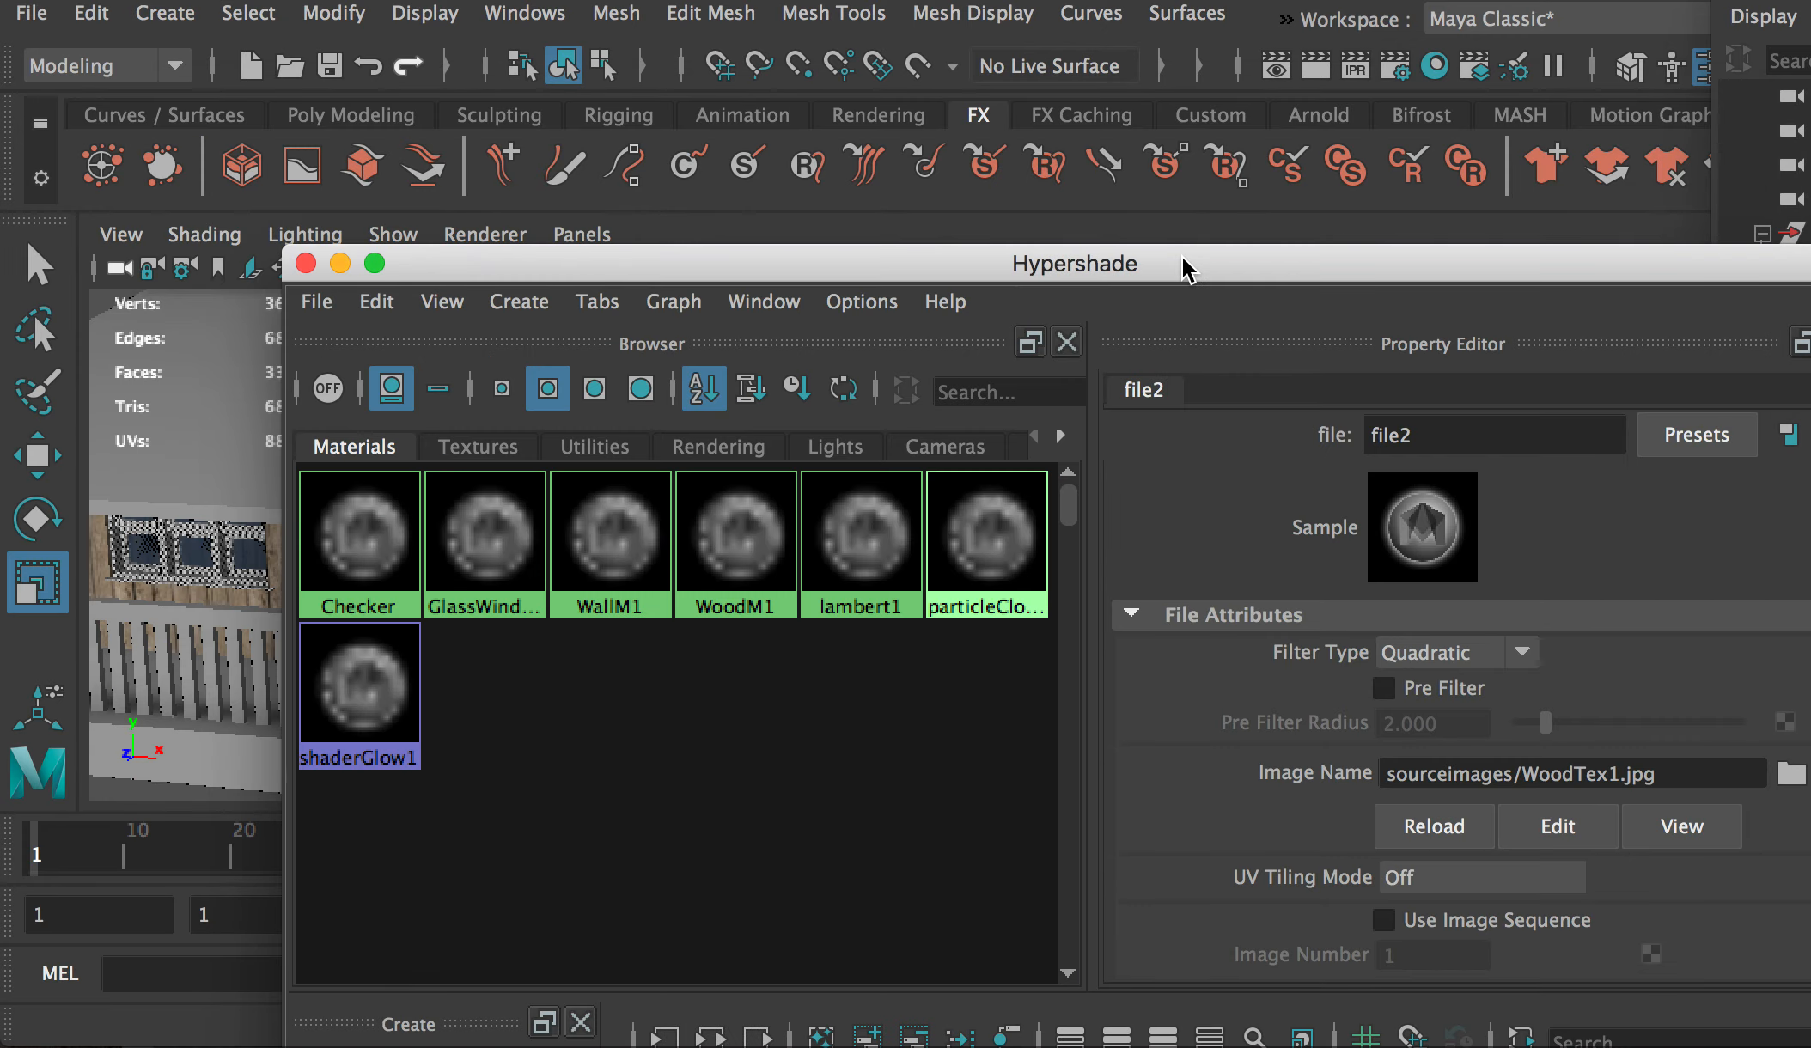
Step: Open the UV placement of the WoodTex1 texture and set its Repeat UV to 16 by 16
{"action": "left_click_drag", "start_coordinate": [1168, 271], "coordinate": [1035, 190]}
{"action": "left_click_drag", "start_coordinate": [1703, 610], "coordinate": [1712, 759]}
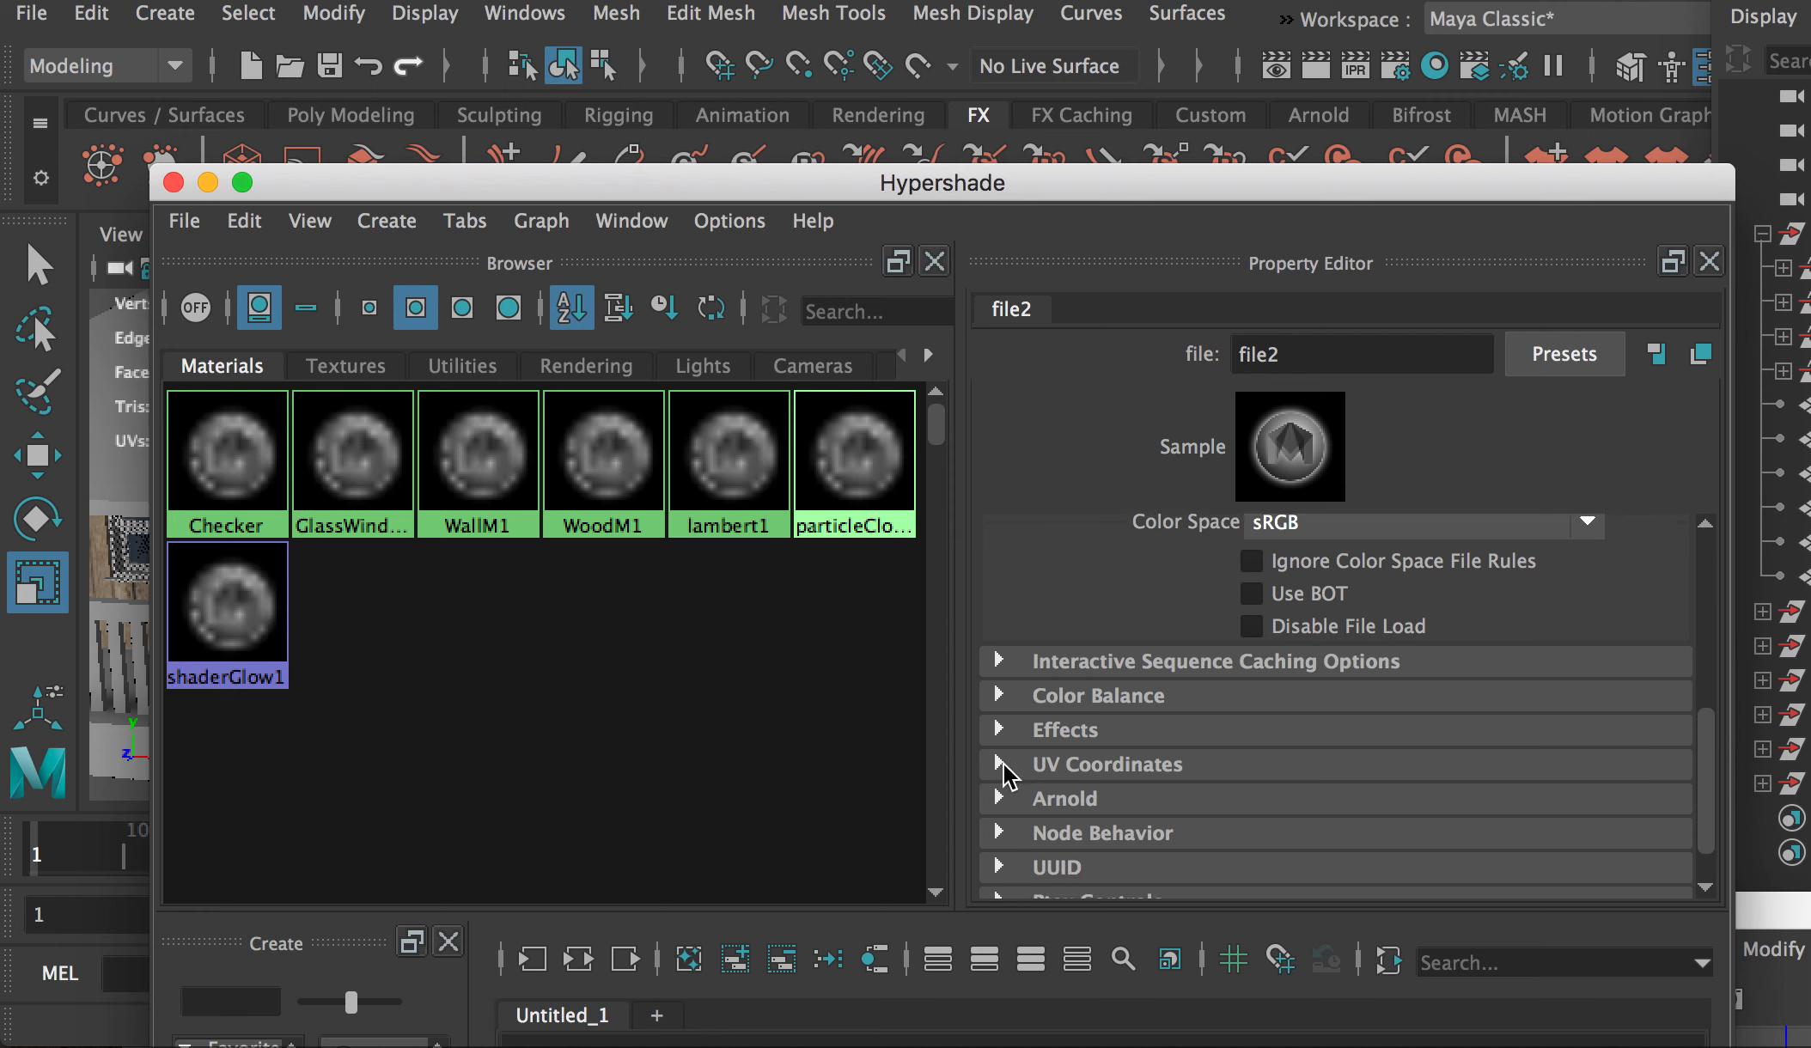
{"action": "left_click", "coordinate": [1000, 763]}
{"action": "left_click", "coordinate": [1544, 805]}
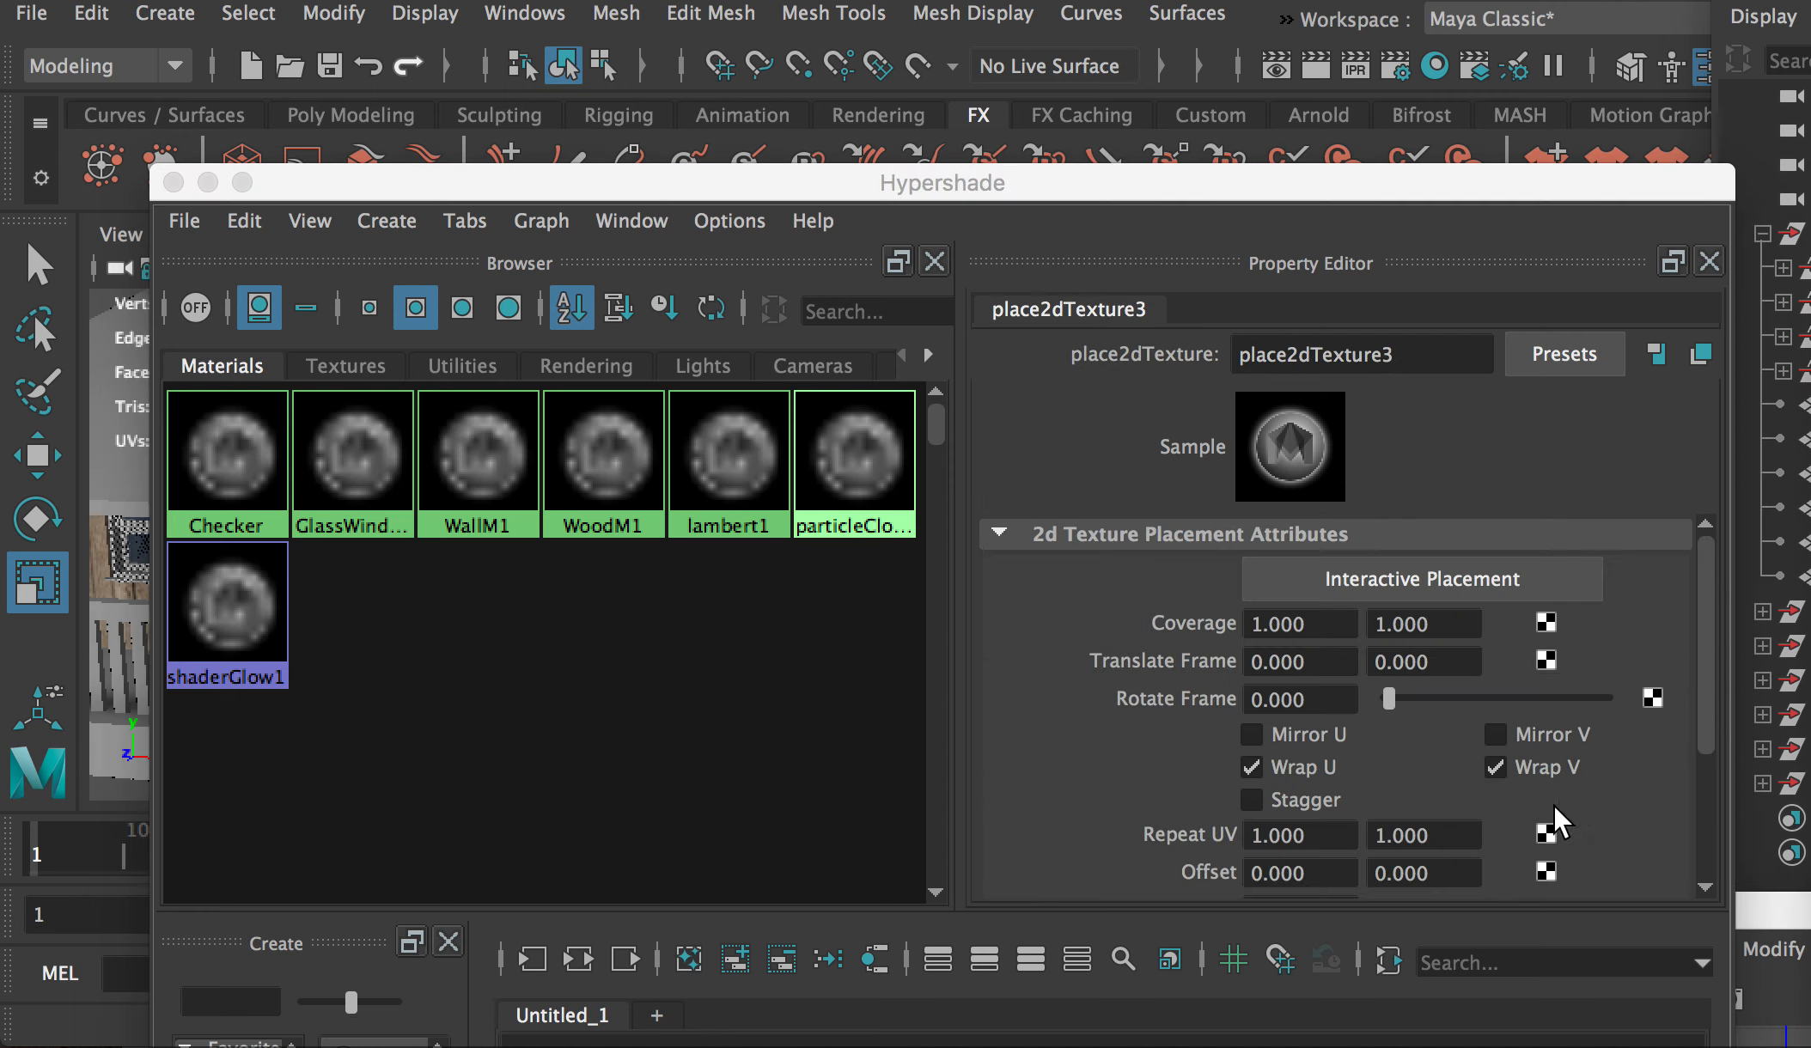
{"action": "left_click_drag", "start_coordinate": [1705, 670], "coordinate": [1703, 740]}
{"action": "left_click_drag", "start_coordinate": [1263, 659], "coordinate": [1231, 669]}
{"action": "type", "text": "32"}
{"action": "left_click_drag", "start_coordinate": [1406, 662], "coordinate": [1162, 674]}
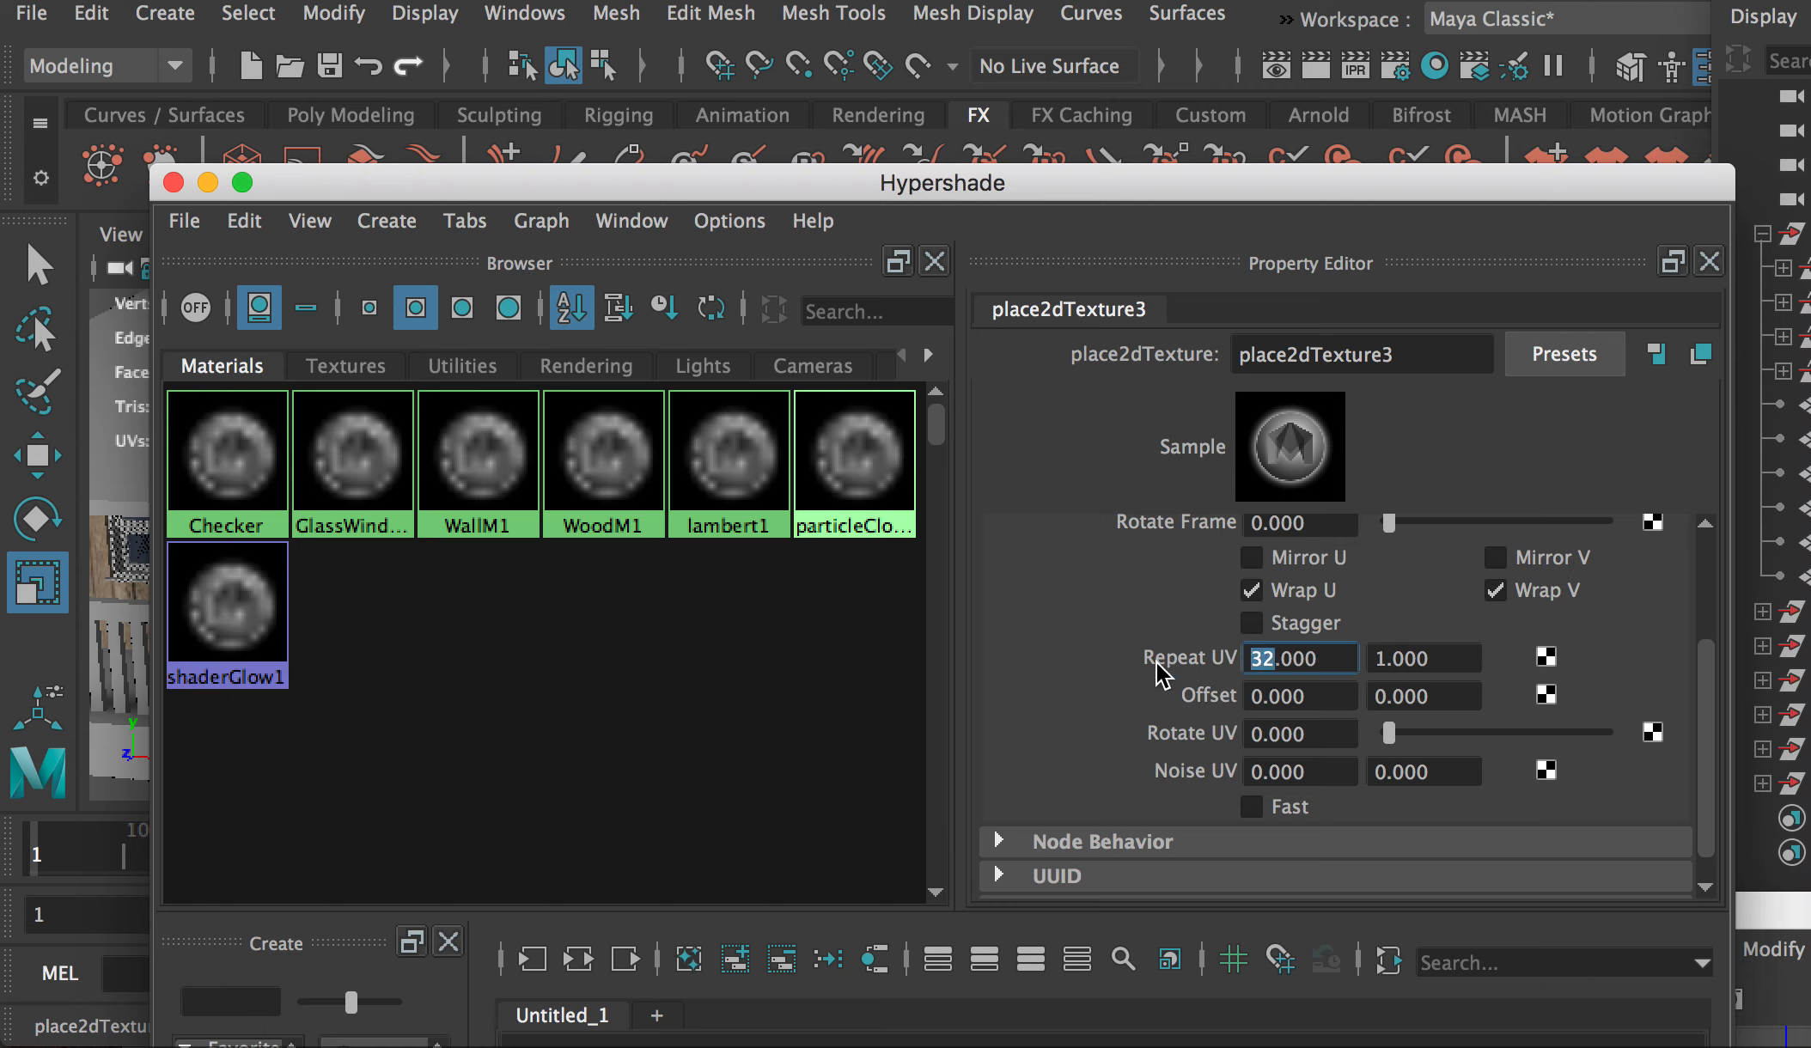
{"action": "type", "text": "16"}
{"action": "left_click_drag", "start_coordinate": [1374, 659], "coordinate": [1356, 667]}
{"action": "type", "text": "16"}
{"action": "key", "text": "Return"}
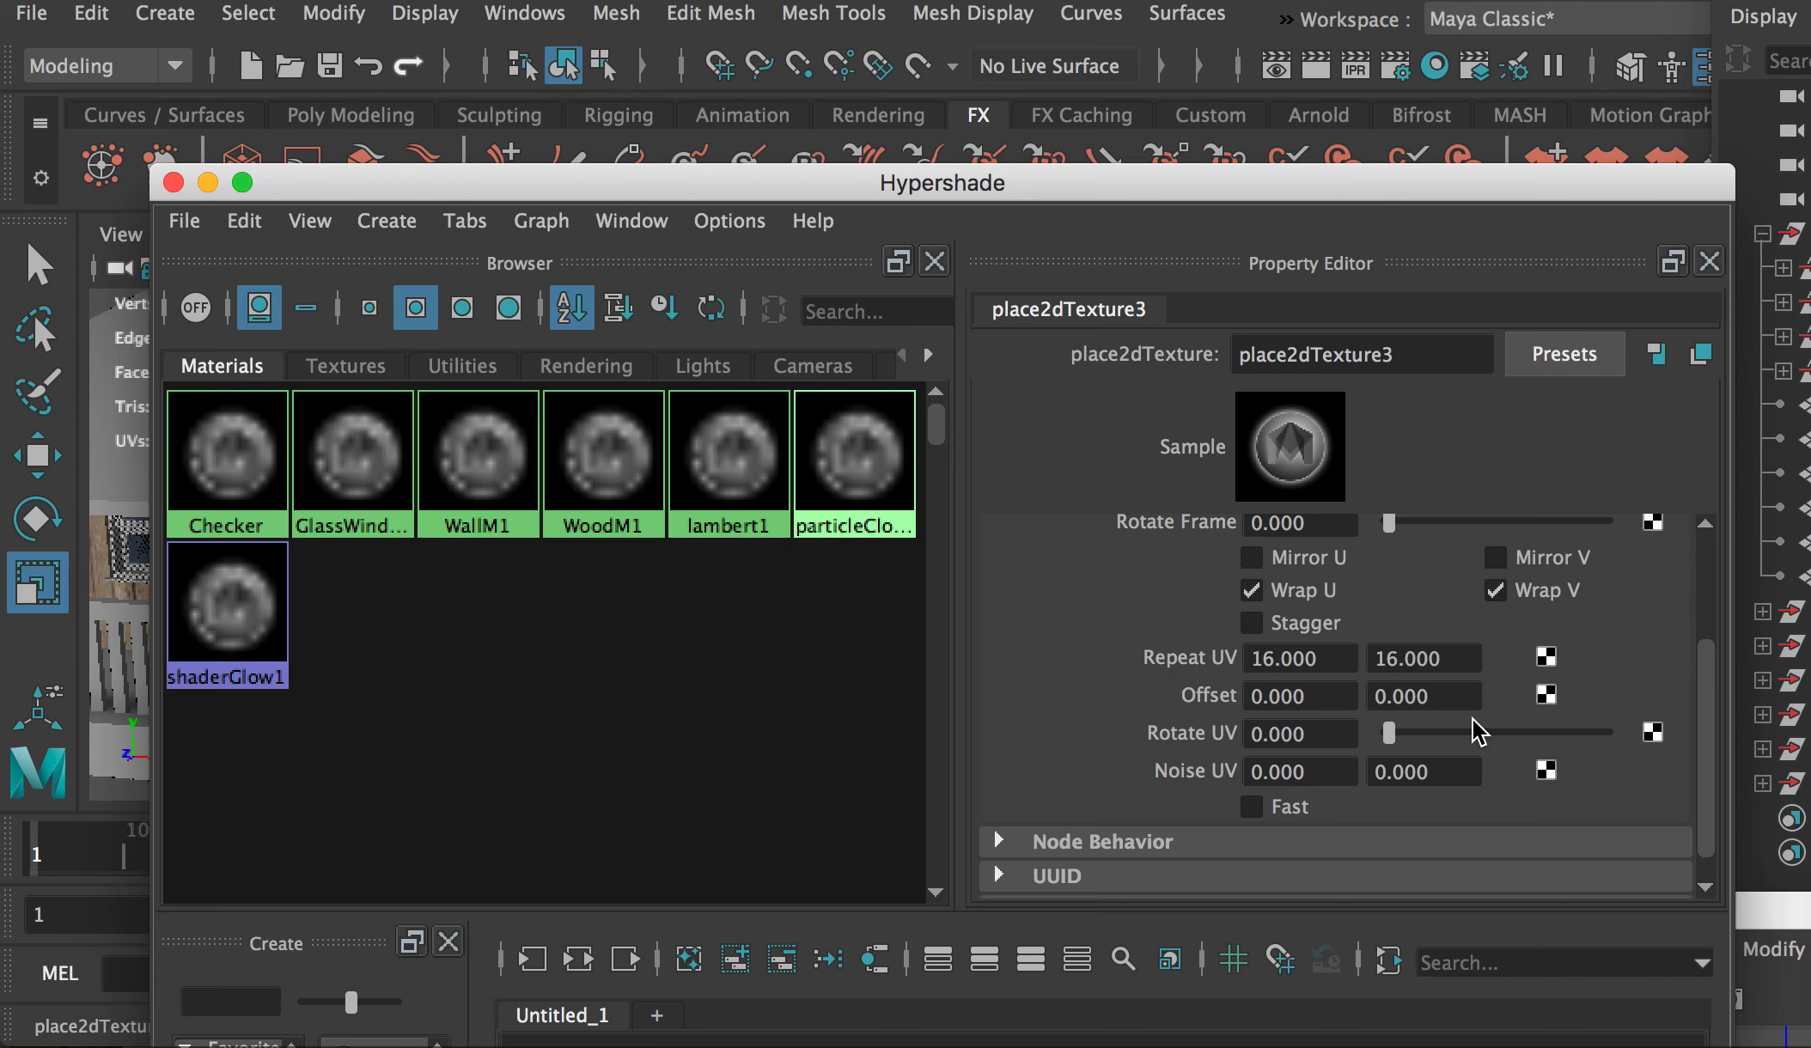
Step: Assign the WoodM1 material to the Fence group and move the Hypershade clear of the house
{"action": "left_click_drag", "start_coordinate": [957, 188], "coordinate": [1490, 758]}
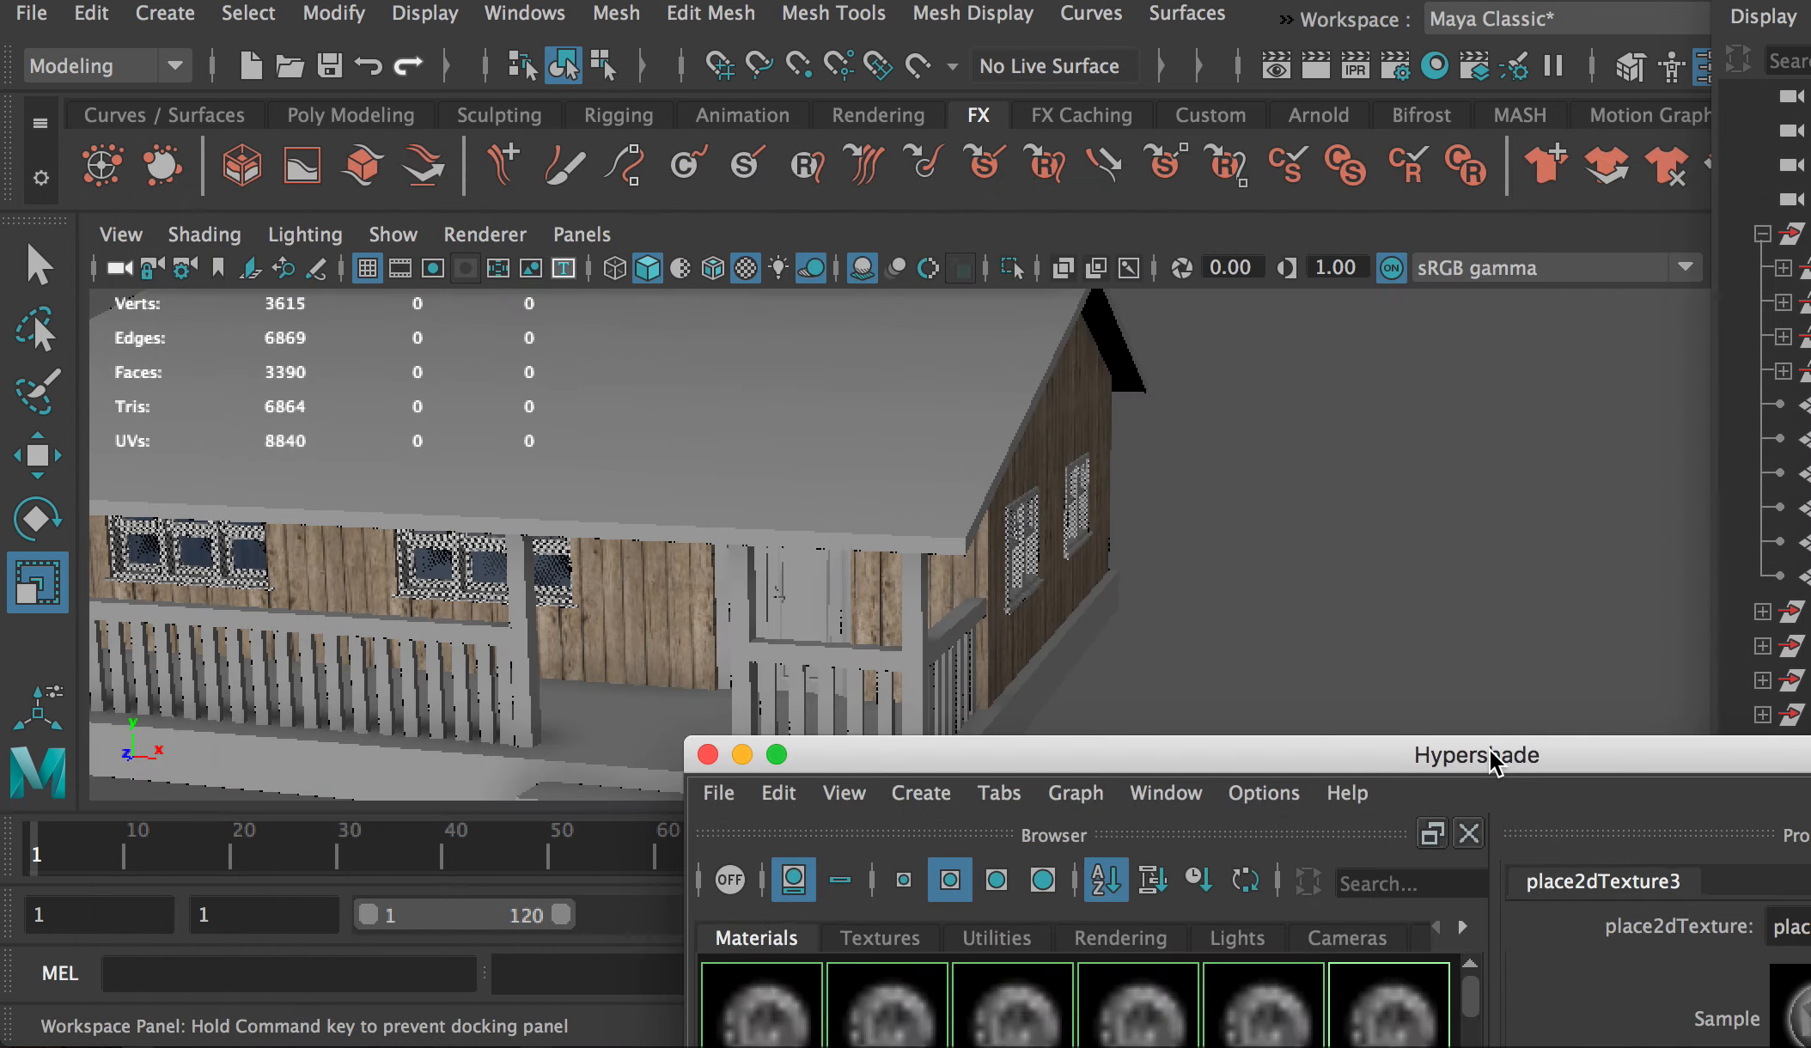
{"action": "left_click_drag", "start_coordinate": [1287, 537], "coordinate": [1027, 495], "text": "alt"}
{"action": "left_click_drag", "start_coordinate": [1723, 26], "coordinate": [1390, 26]}
{"action": "left_click", "coordinate": [1524, 269]}
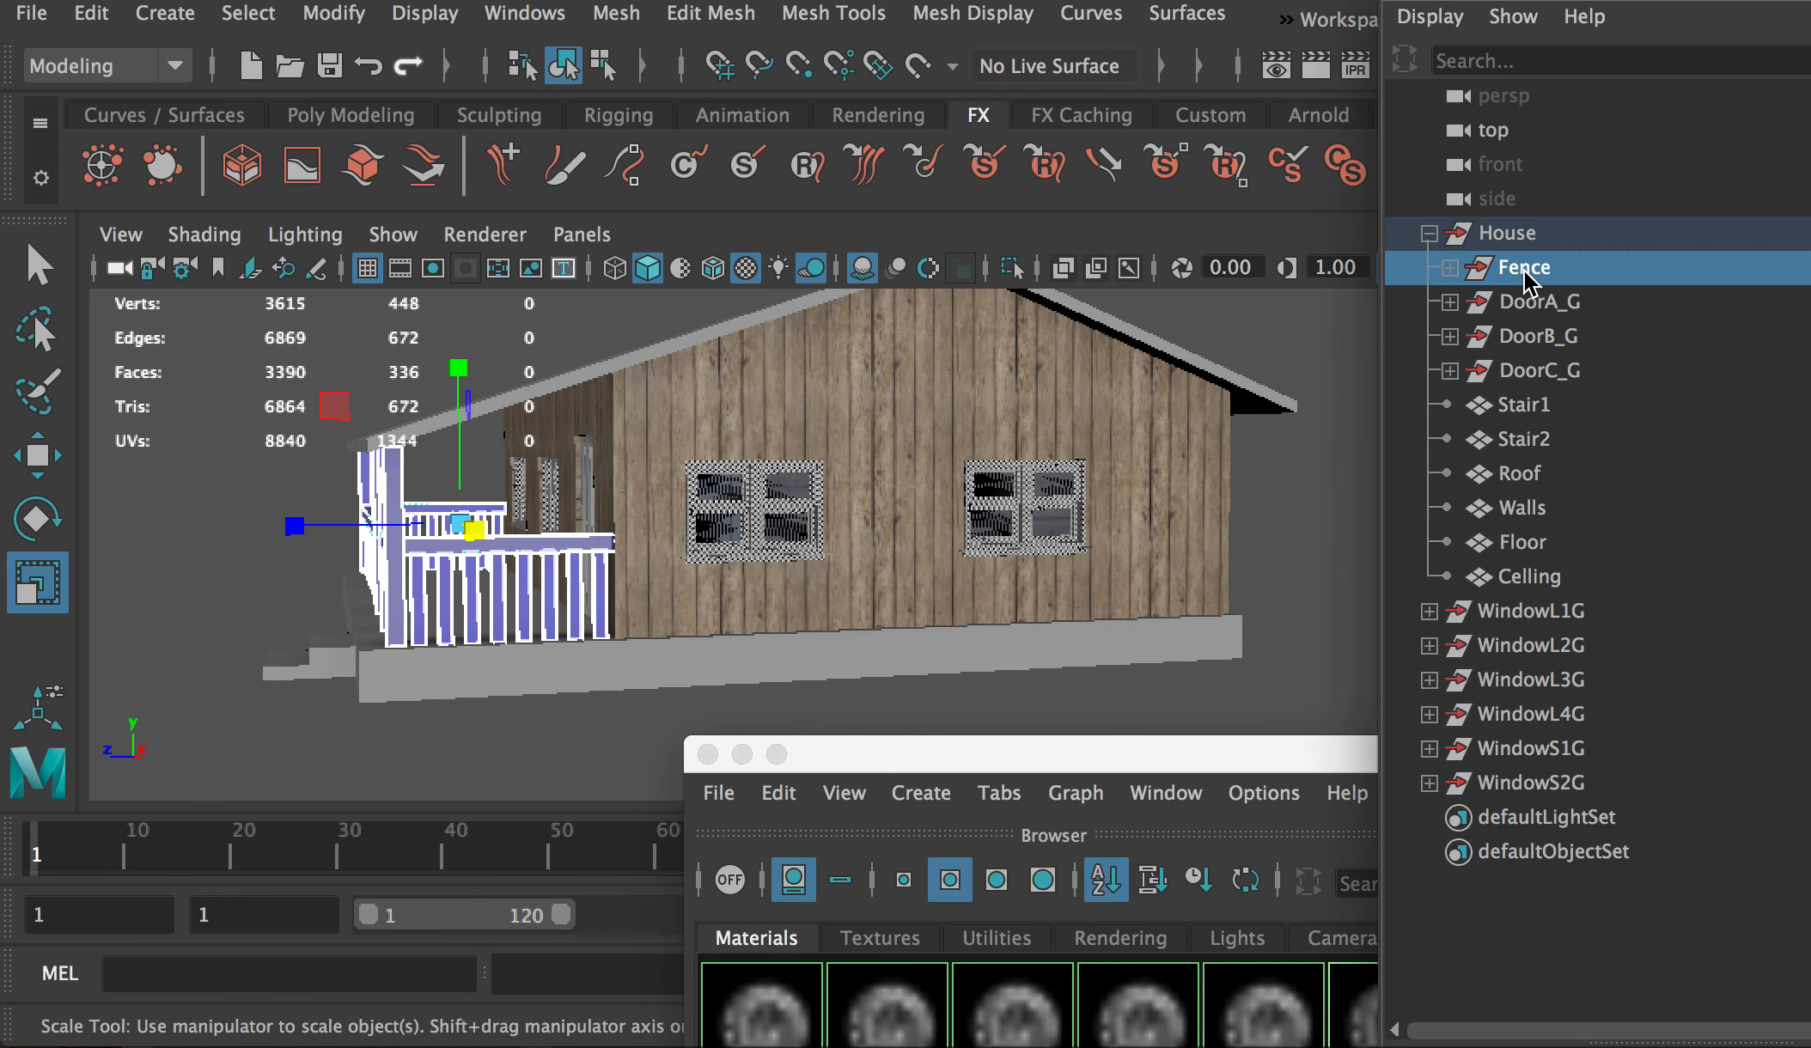
{"action": "left_click_drag", "start_coordinate": [1160, 755], "coordinate": [1162, 543]}
{"action": "right_click_drag", "start_coordinate": [1144, 809], "coordinate": [1122, 729]}
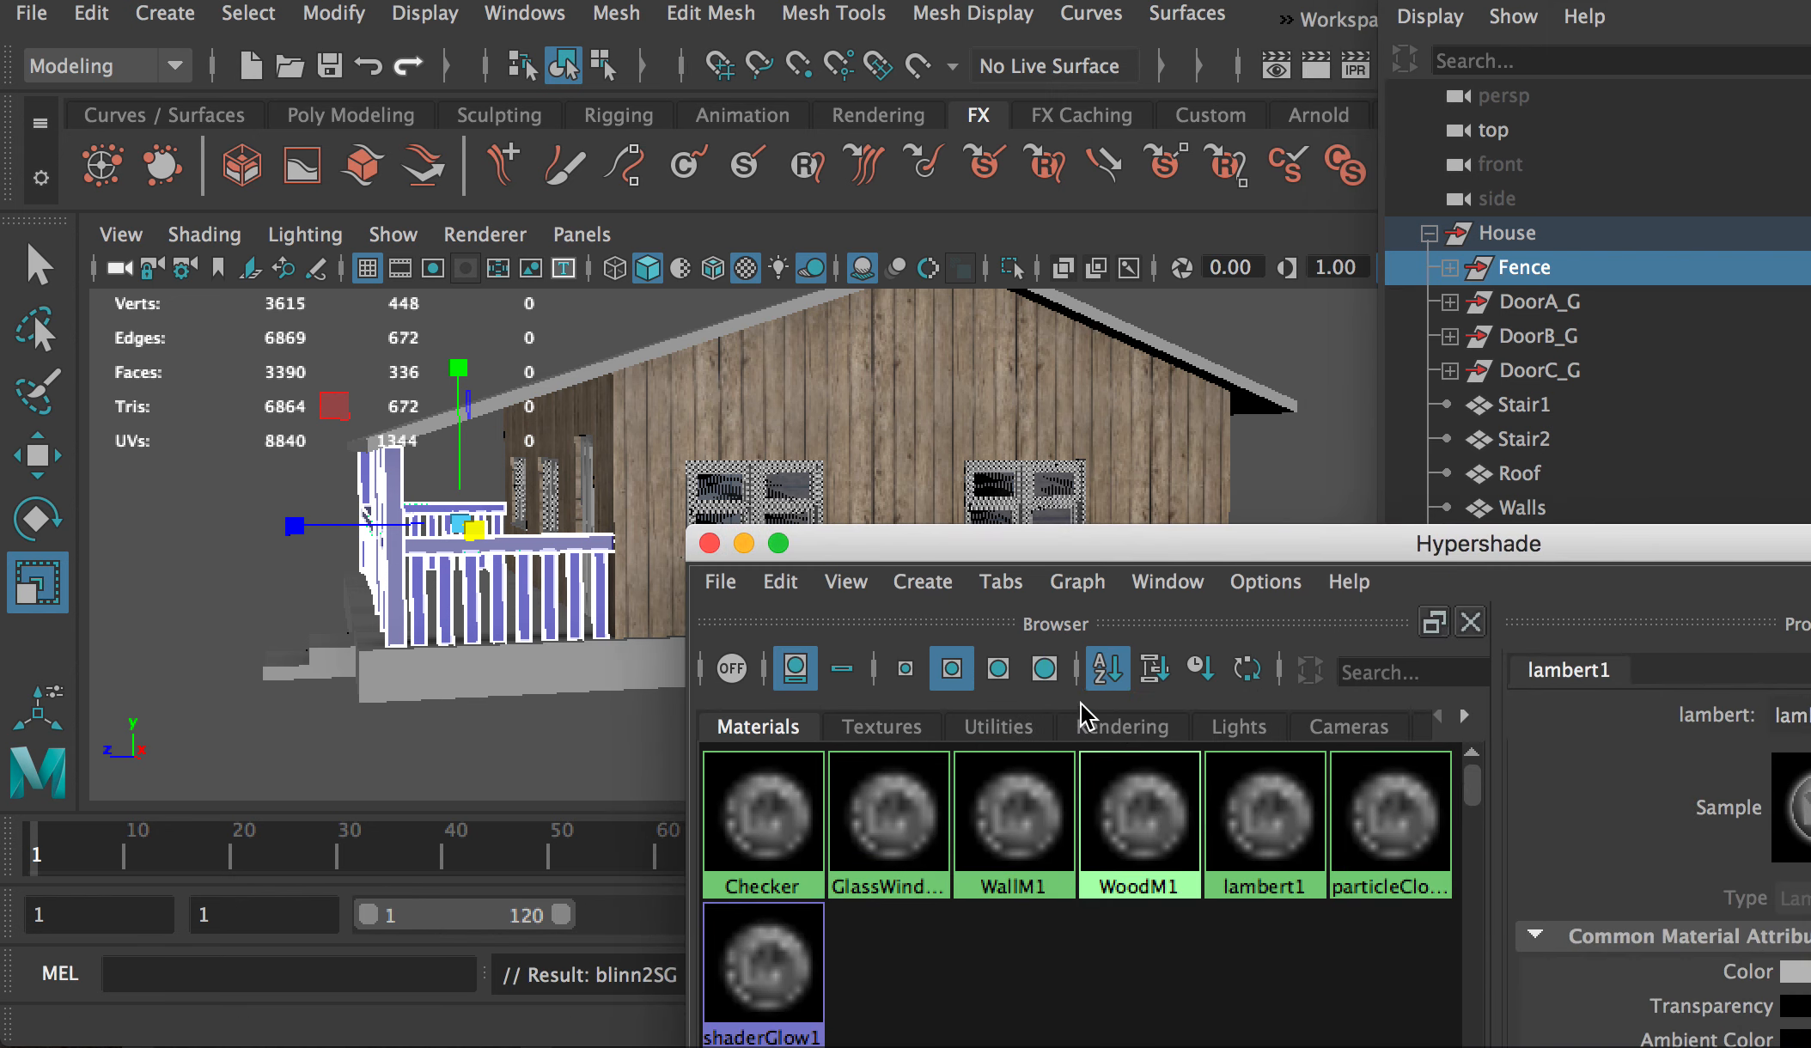
{"action": "left_click", "coordinate": [203, 488]}
{"action": "left_click_drag", "start_coordinate": [1016, 547], "coordinate": [1259, 569]}
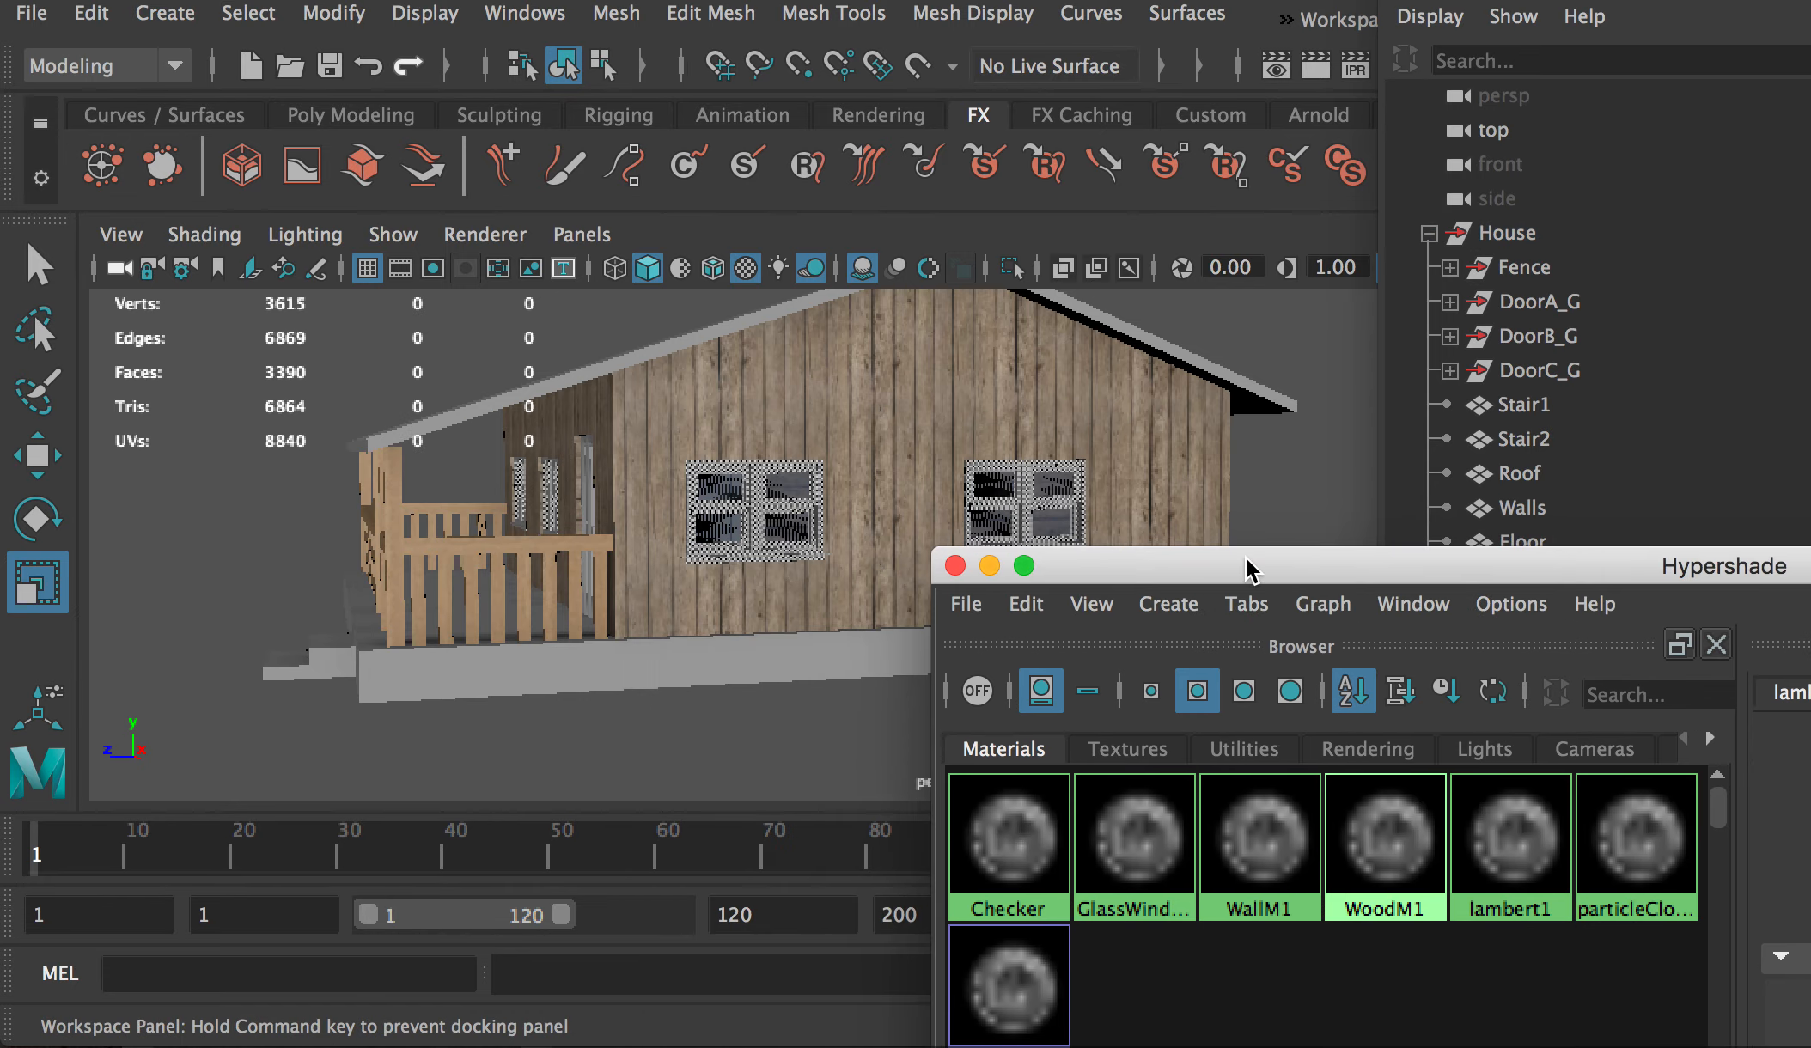
Step: Examine the wood texture on the porch fence from several angles and up close
{"action": "right_click_drag", "start_coordinate": [283, 517], "coordinate": [383, 575], "text": "alt"}
{"action": "left_click_drag", "start_coordinate": [383, 575], "coordinate": [555, 556], "text": "alt"}
{"action": "left_click_drag", "start_coordinate": [364, 550], "coordinate": [641, 509], "text": "alt"}
{"action": "left_click_drag", "start_coordinate": [1091, 577], "coordinate": [1256, 673]}
{"action": "left_click_drag", "start_coordinate": [761, 505], "coordinate": [659, 514], "text": "alt"}
{"action": "right_click_drag", "start_coordinate": [658, 514], "coordinate": [783, 638], "text": "alt"}
{"action": "mouse_move", "coordinate": [654, 491]}
{"action": "left_mouse_down", "text": "alt"}
{"action": "mouse_move", "coordinate": [663, 628]}
{"action": "mouse_move", "coordinate": [610, 486]}
{"action": "mouse_move", "coordinate": [683, 489]}
{"action": "left_mouse_up", "text": "alt"}
{"action": "right_click_drag", "start_coordinate": [683, 488], "coordinate": [538, 411], "text": "alt"}
{"action": "left_click_drag", "start_coordinate": [538, 411], "coordinate": [836, 444], "text": "alt"}
{"action": "right_click_drag", "start_coordinate": [837, 444], "coordinate": [1182, 638], "text": "alt"}
Step: Create a second wood Blinn material named WoodM2
{"action": "left_click_drag", "start_coordinate": [1228, 659], "coordinate": [501, 356]}
{"action": "left_click", "coordinate": [560, 386]}
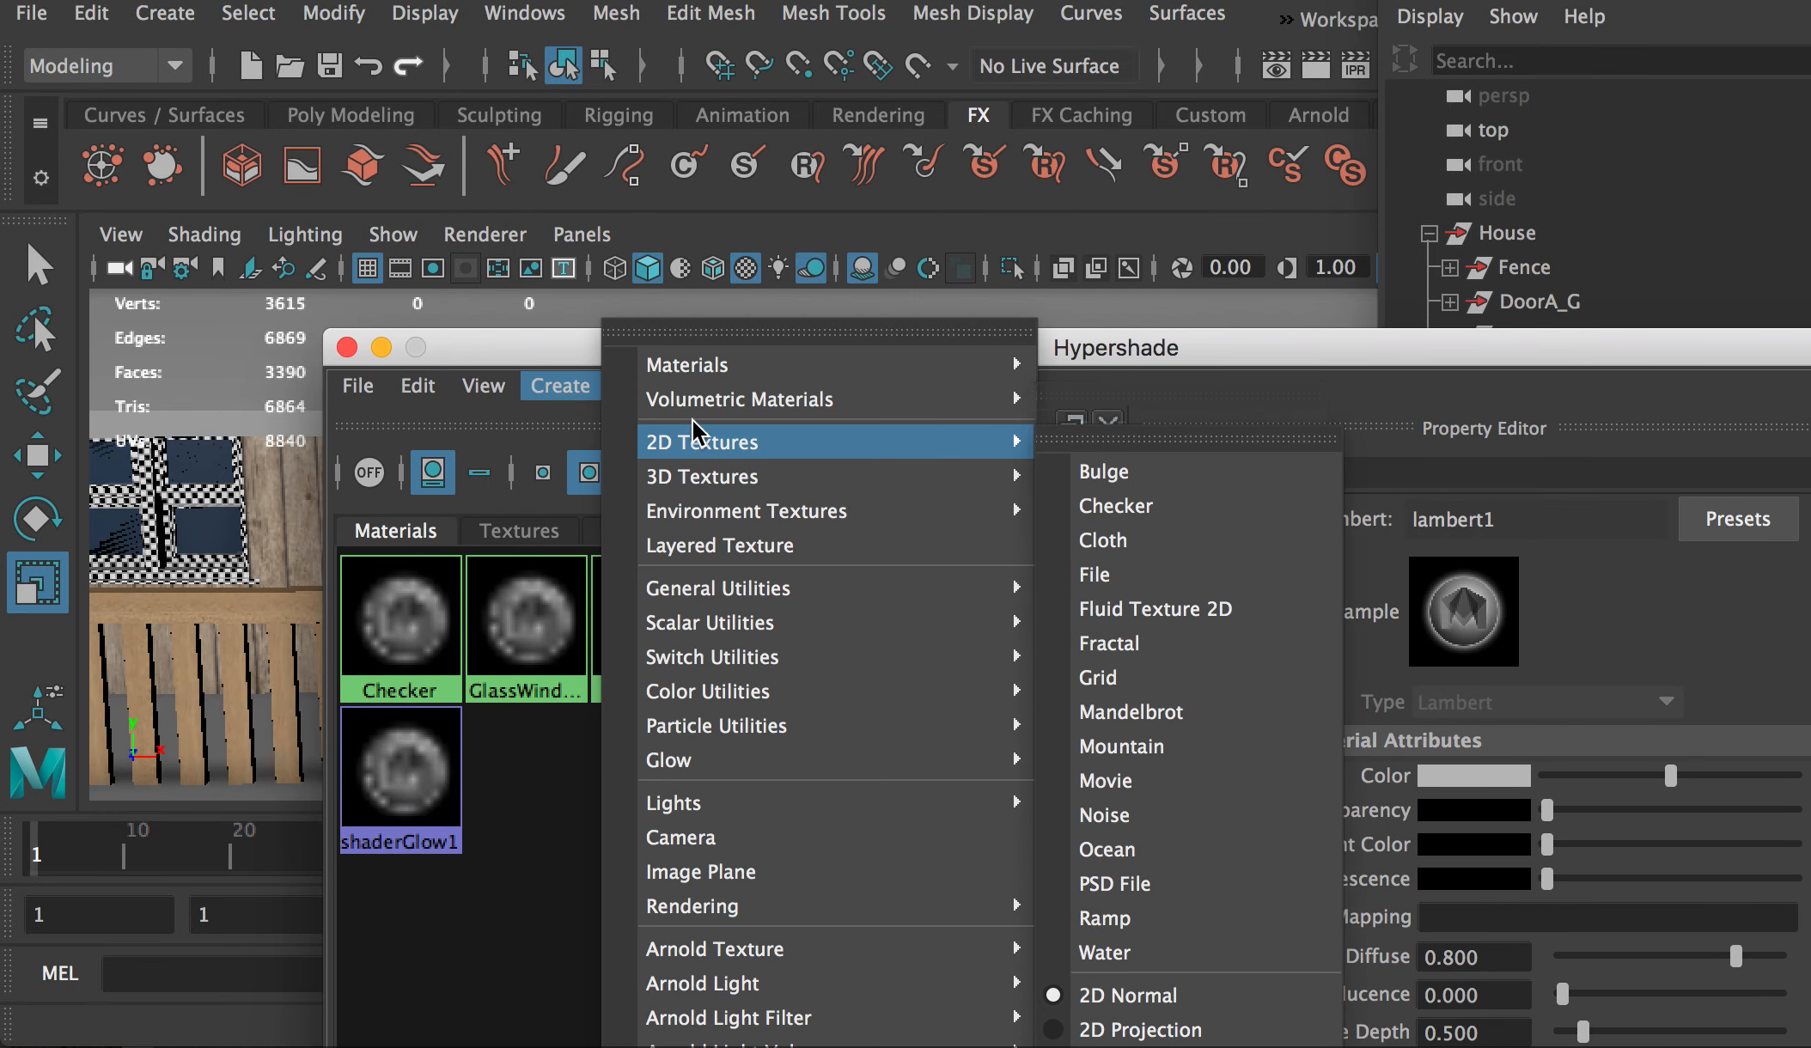
{"action": "mouse_move", "coordinate": [773, 365]}
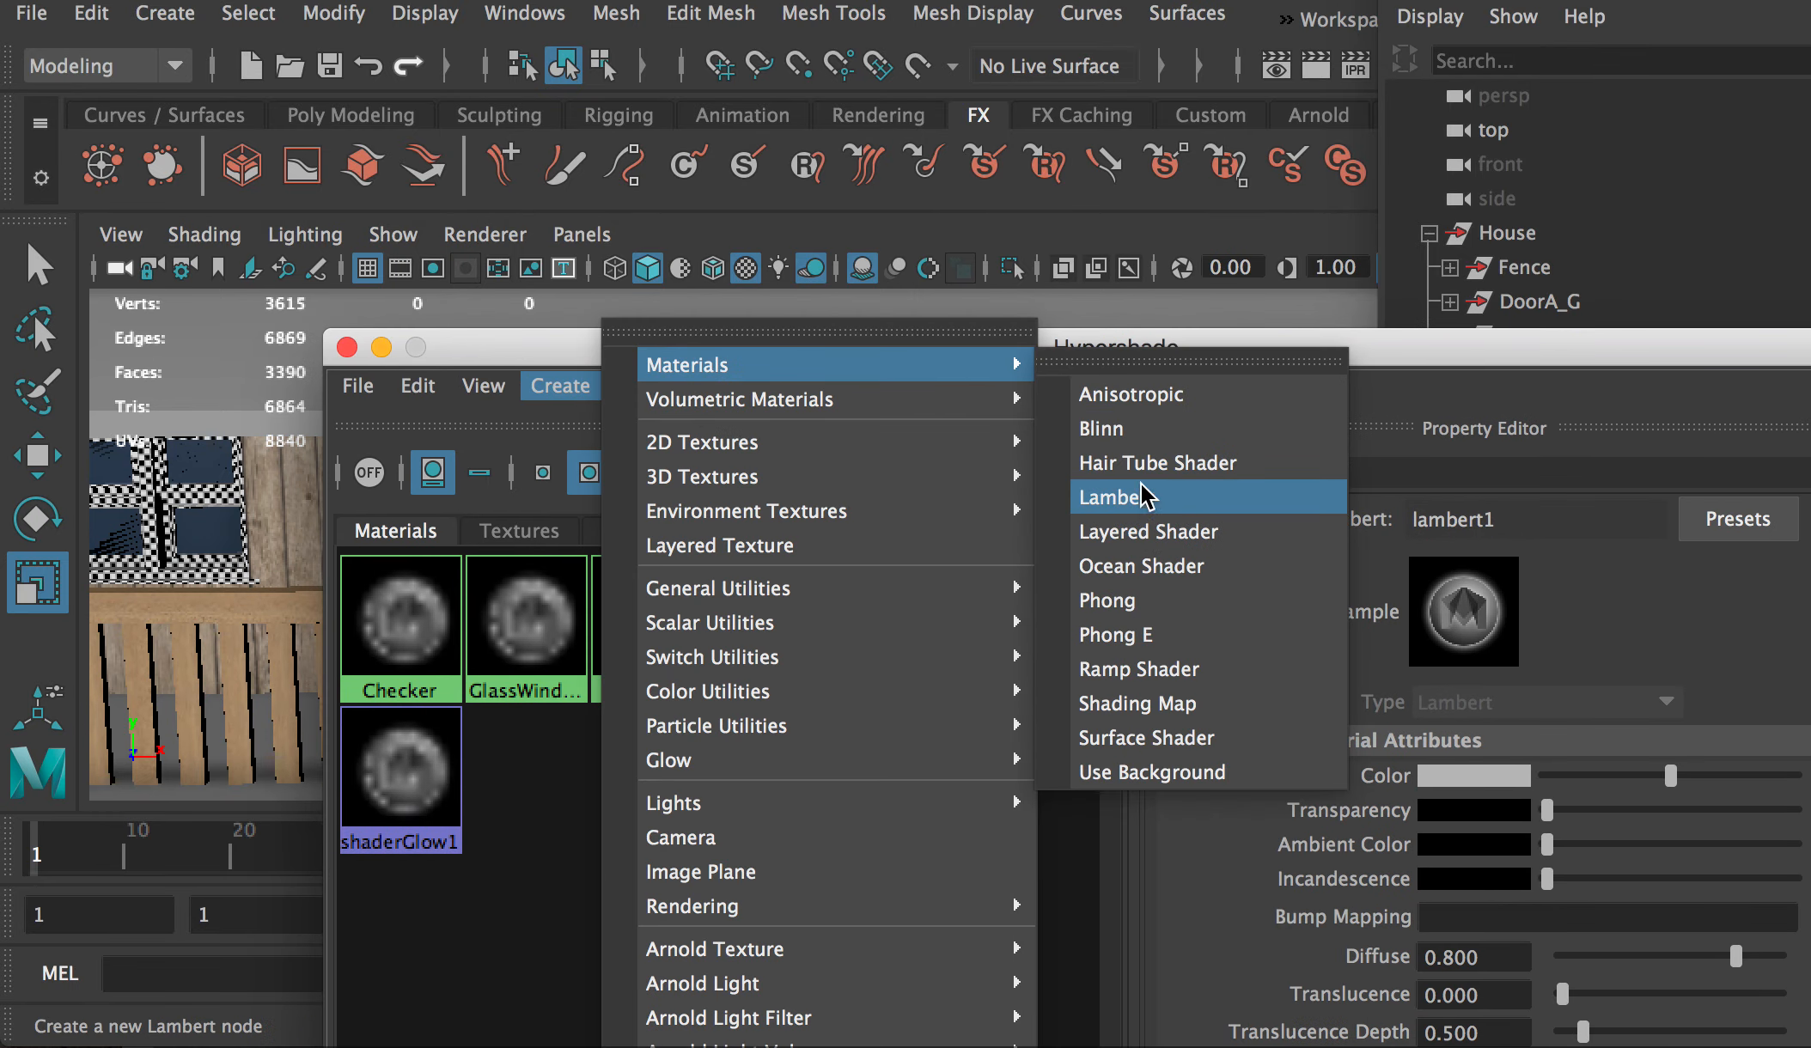
{"action": "left_click", "coordinate": [1117, 428]}
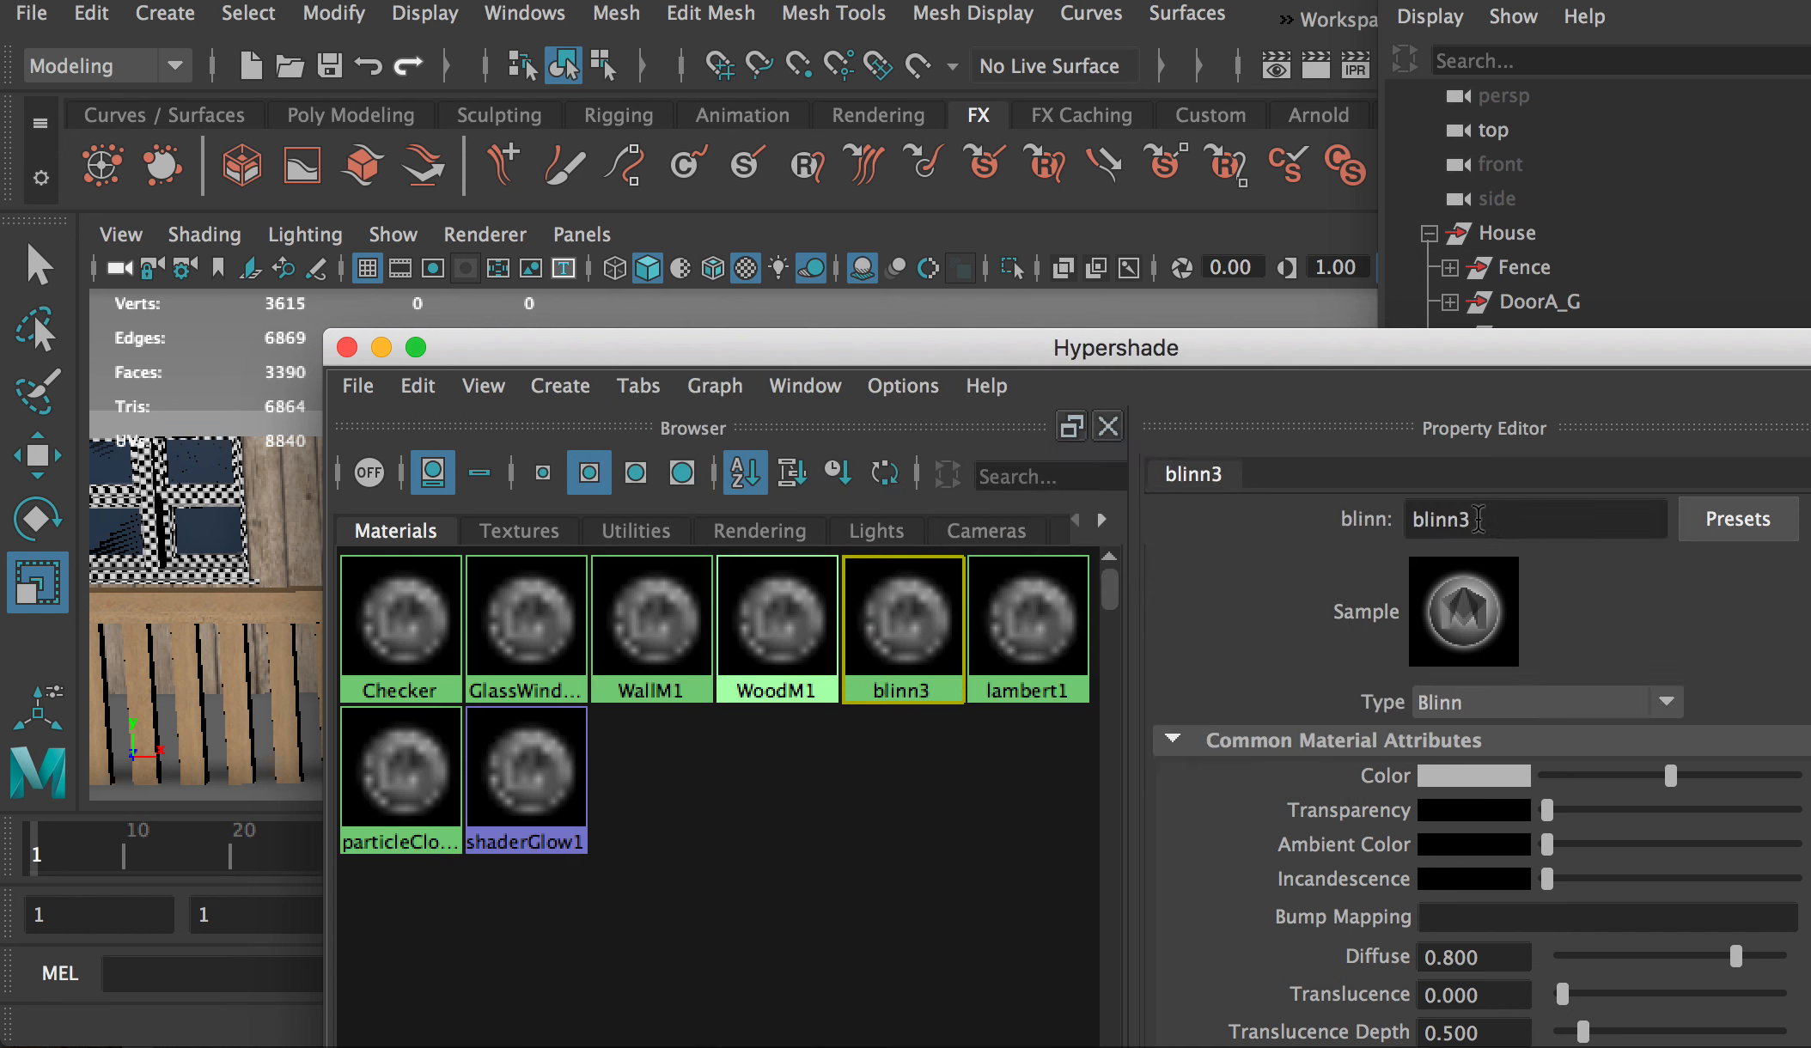
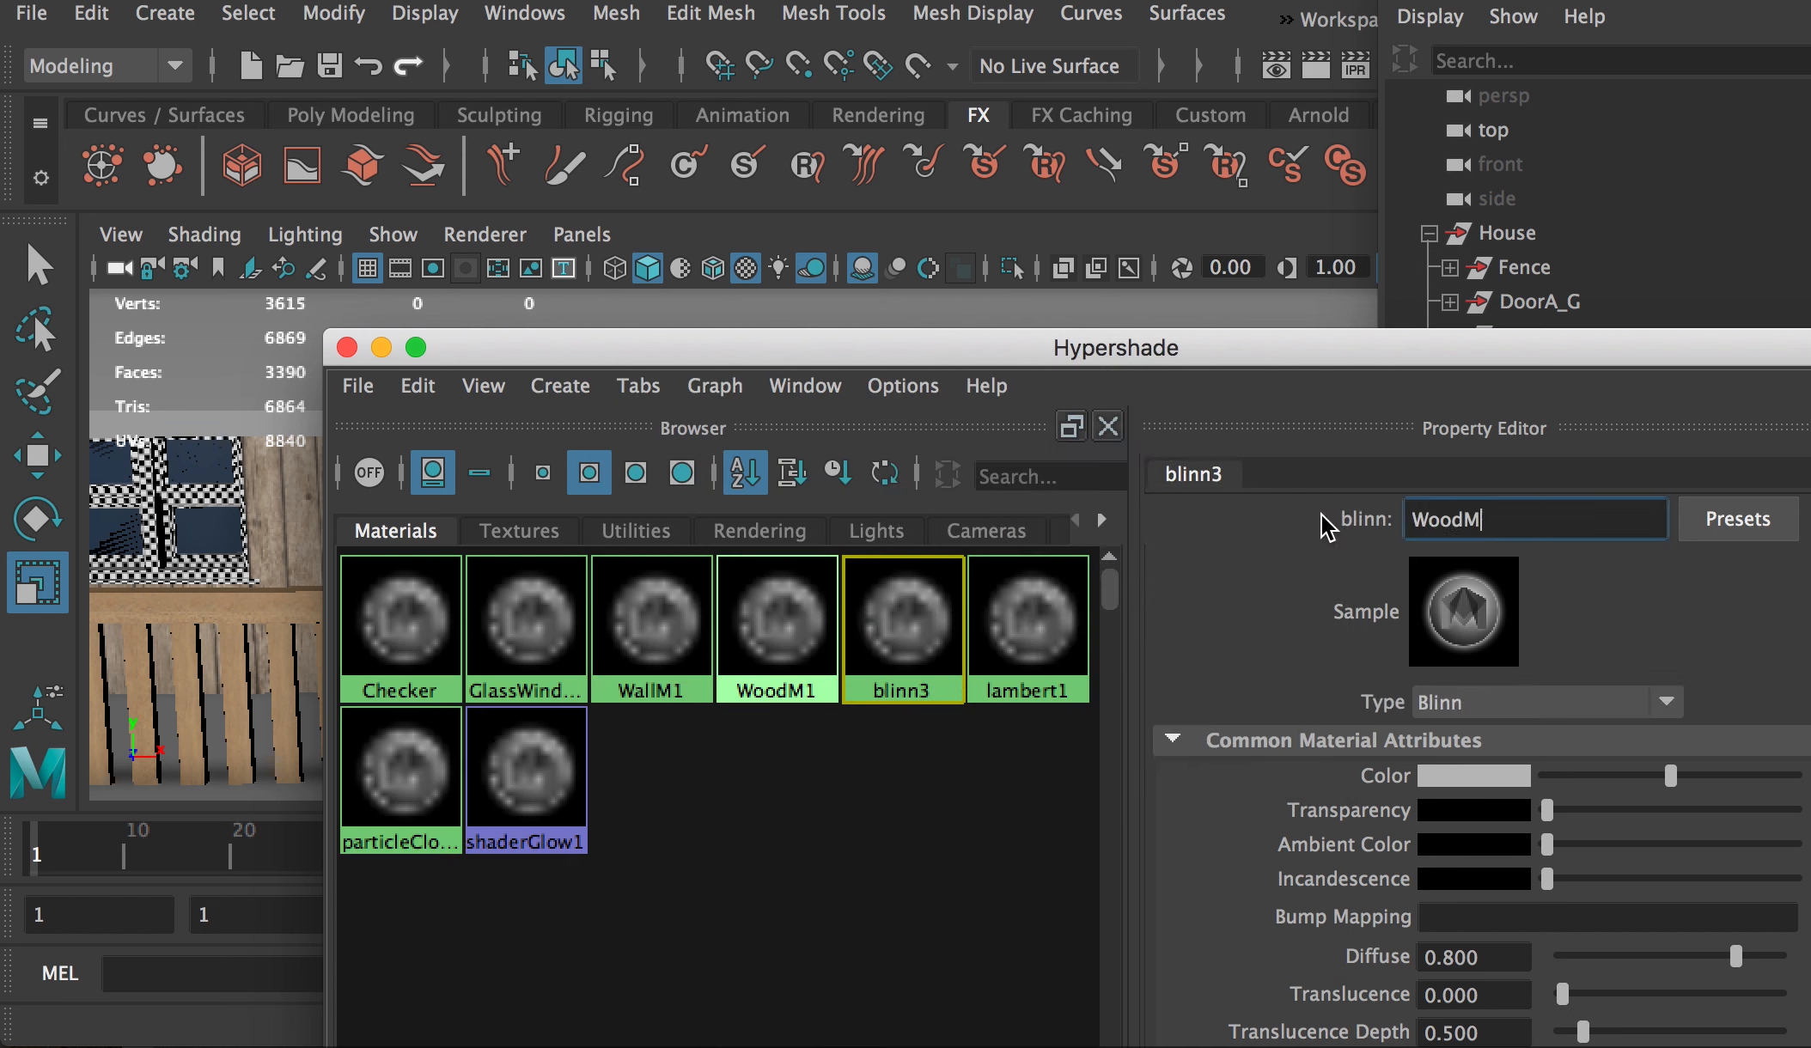
{"action": "type", "text": "WoodM2"}
{"action": "key", "text": "Return"}
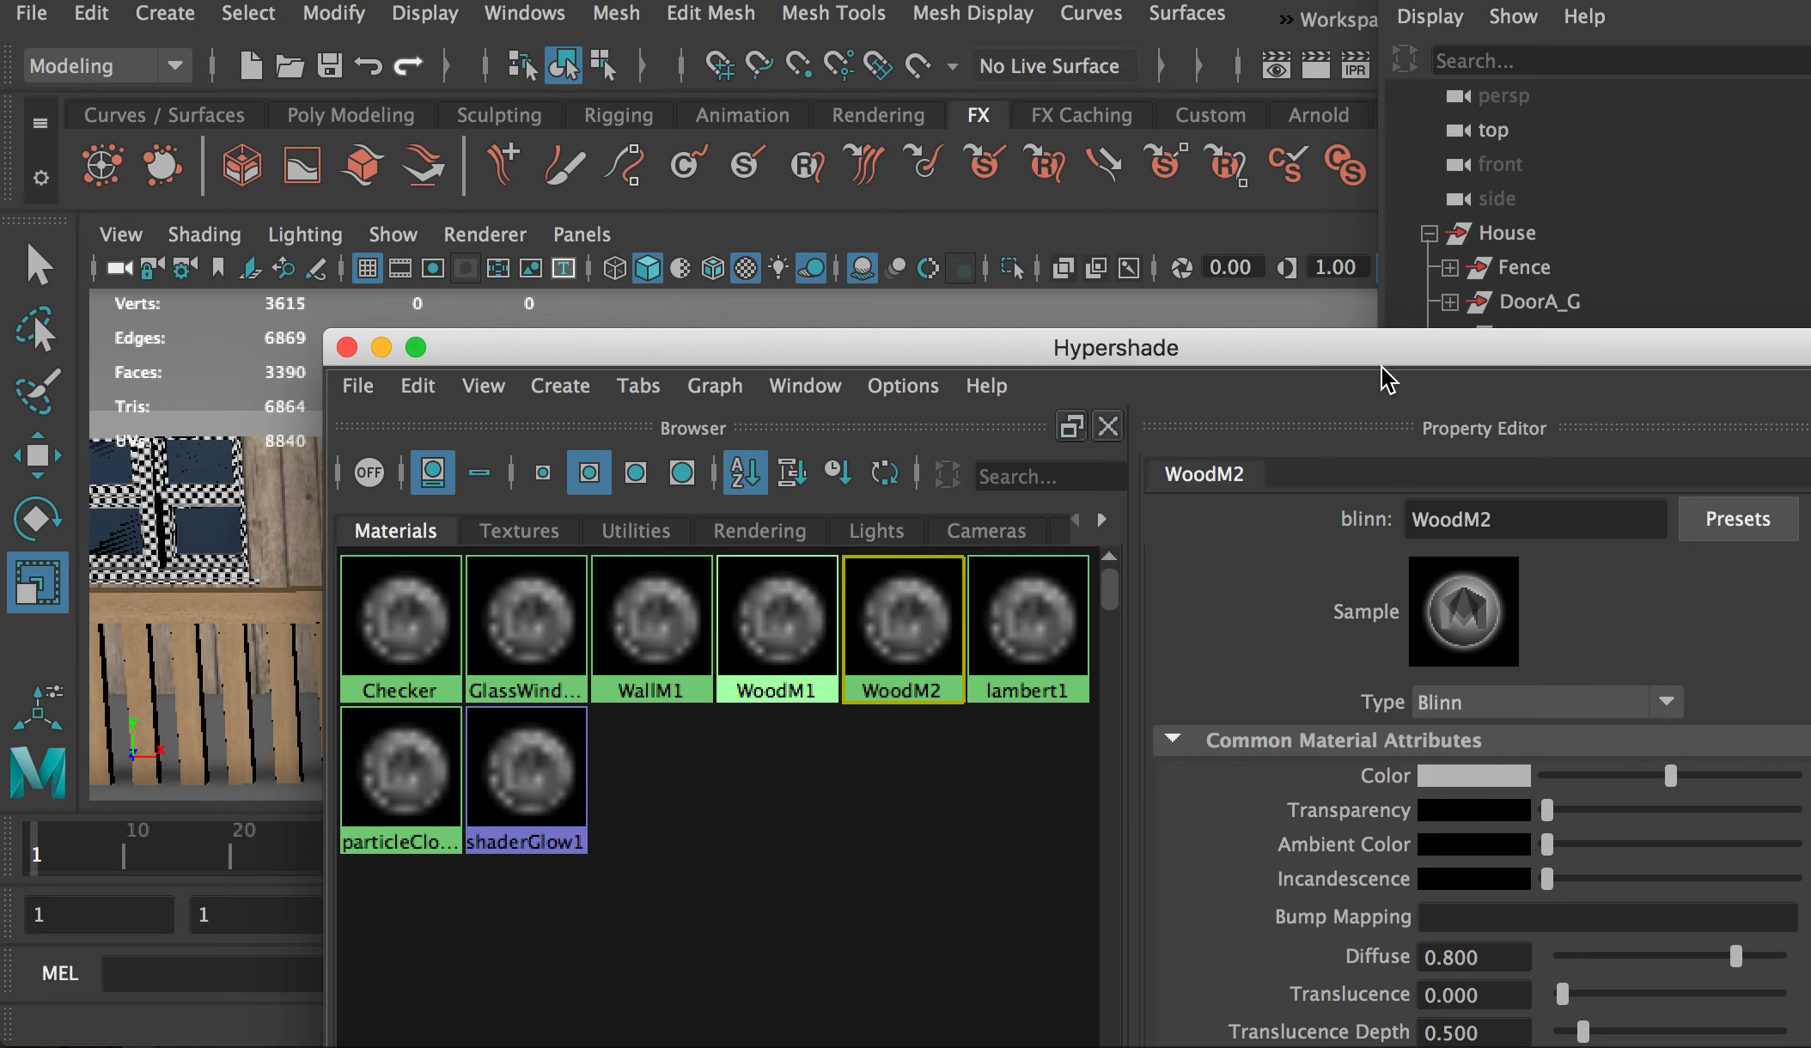
Step: Connect a file texture to WoodM2's colour and load WoodTex2.jpg as its image
{"action": "double_click", "coordinate": [1383, 365]}
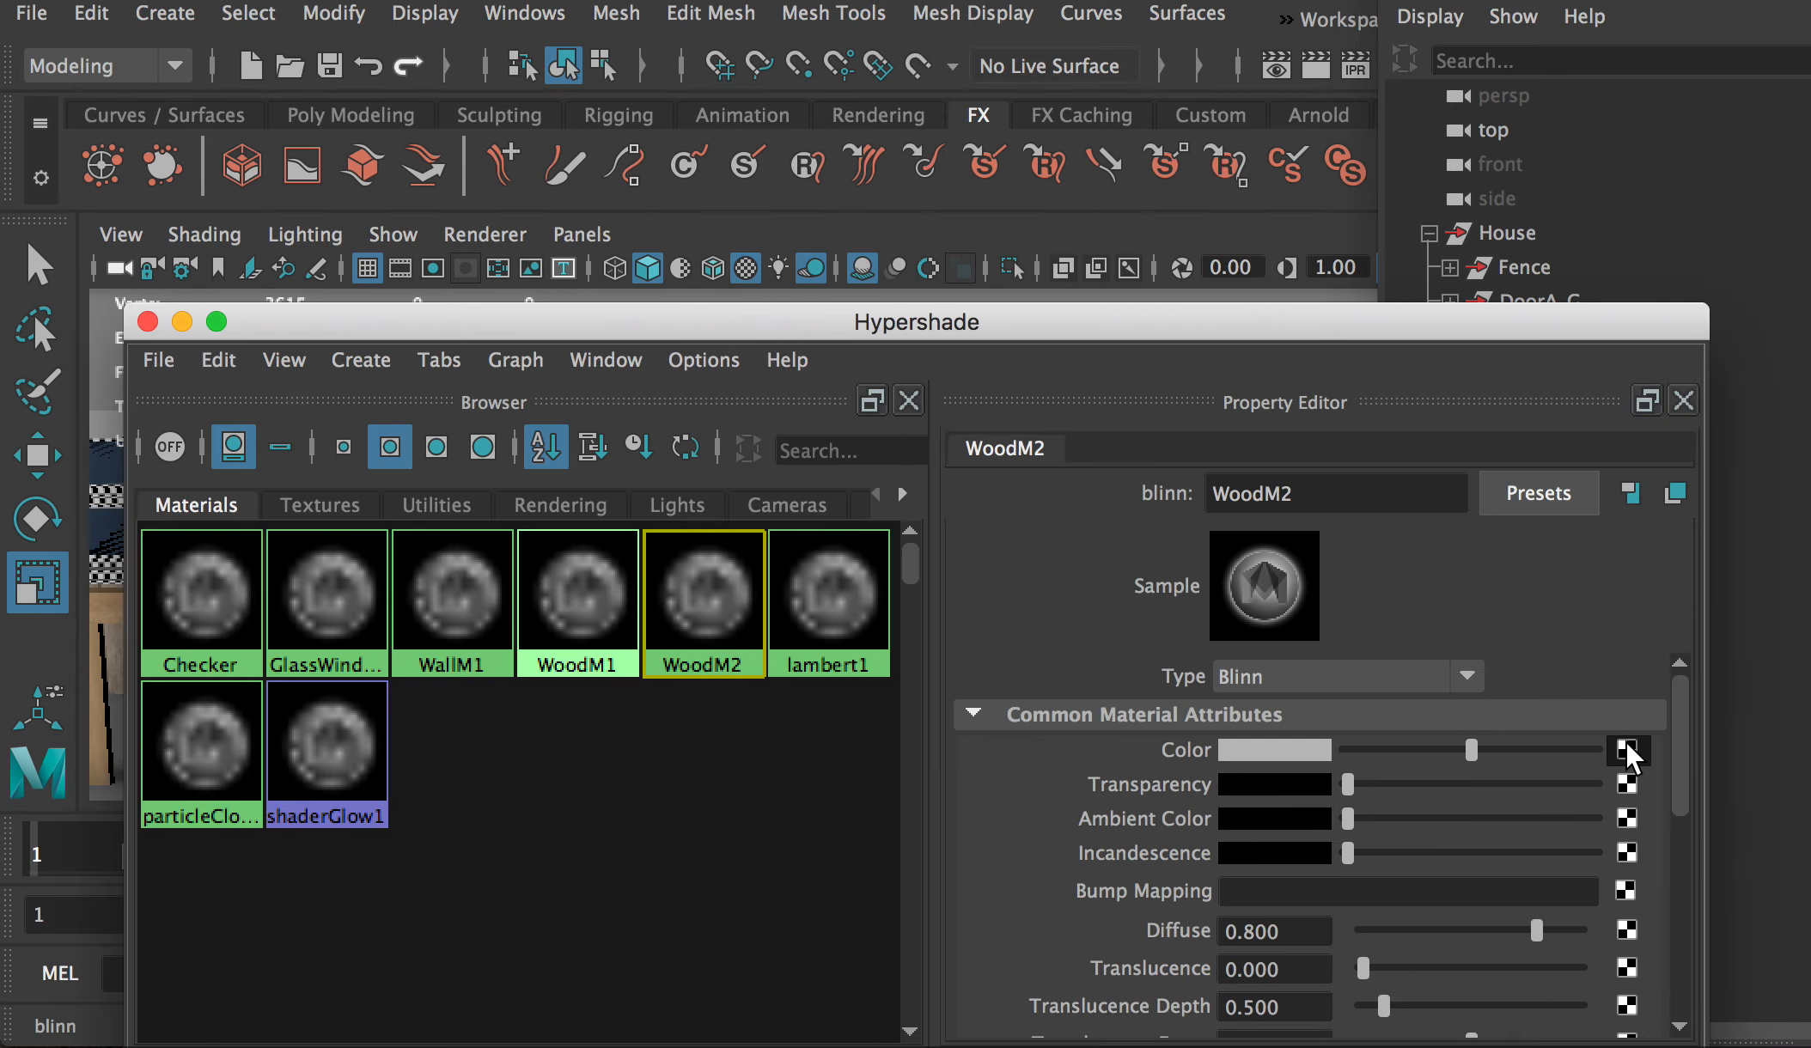
{"action": "left_click", "coordinate": [1626, 749]}
{"action": "left_click", "coordinate": [1160, 384]}
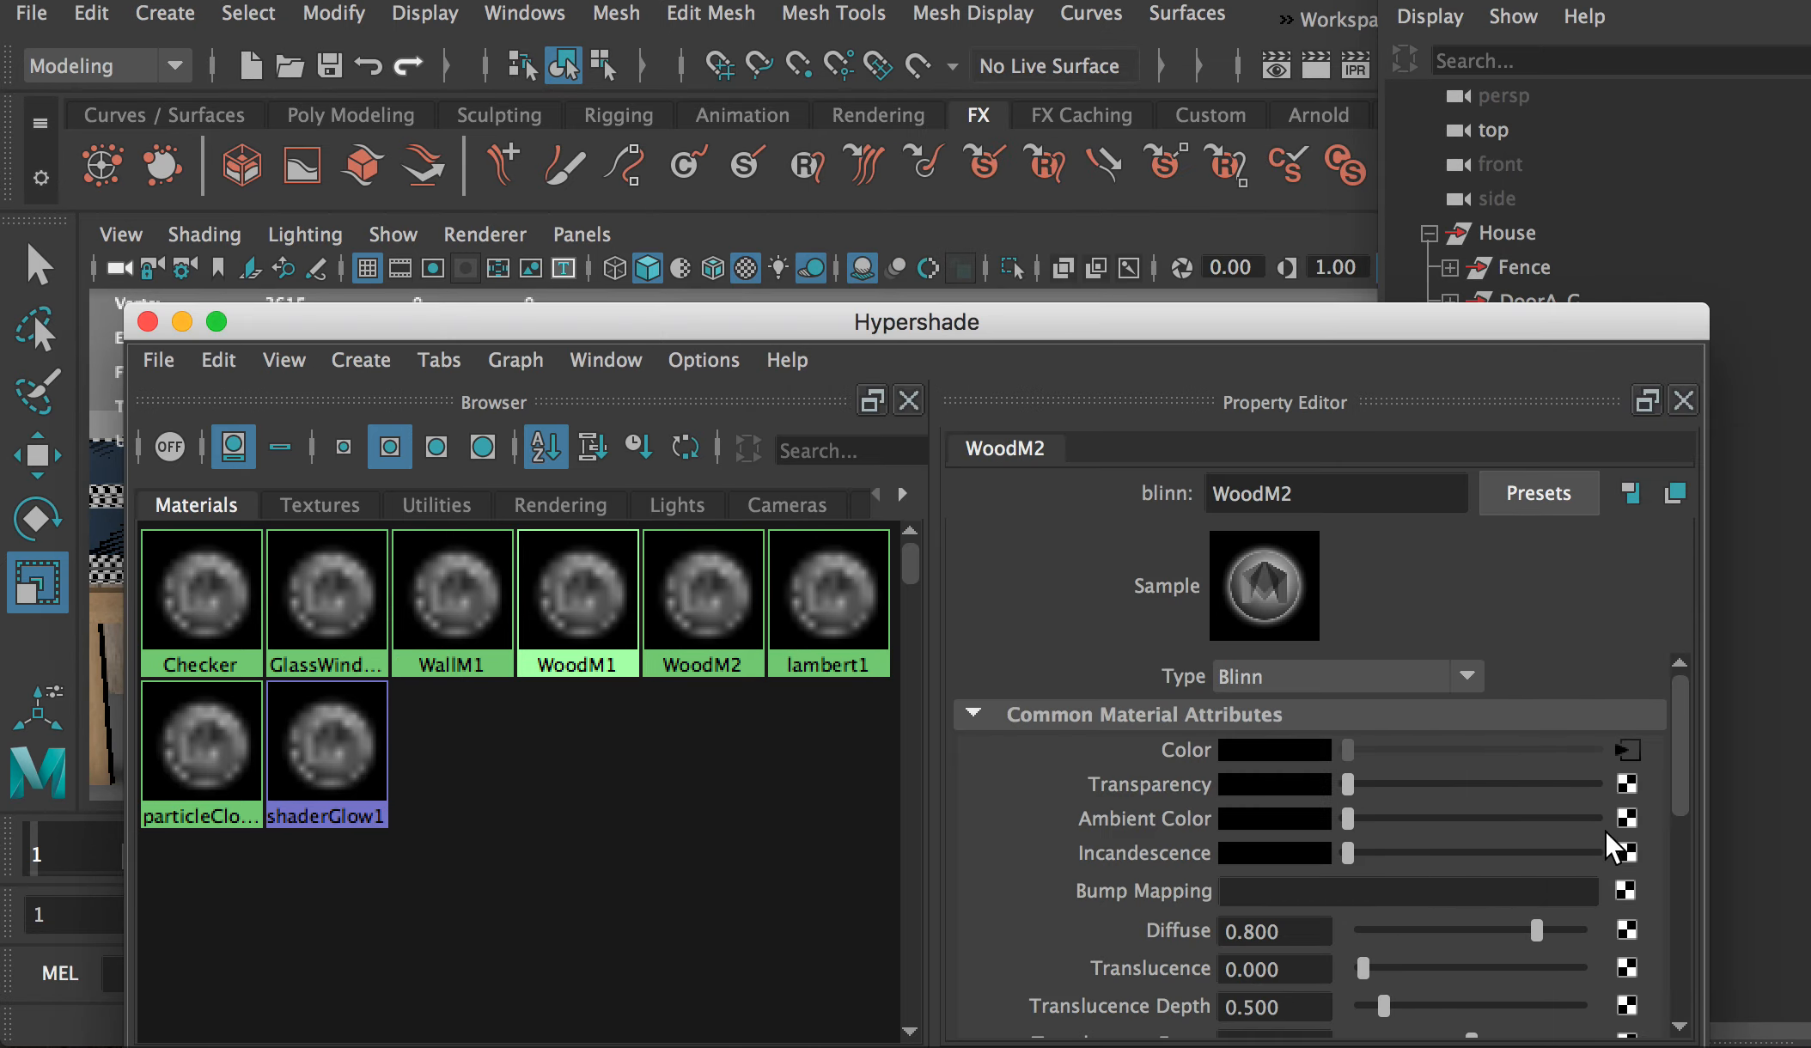
{"action": "scroll", "coordinate": [1678, 788], "scroll_direction": "up", "scroll_amount": 5}
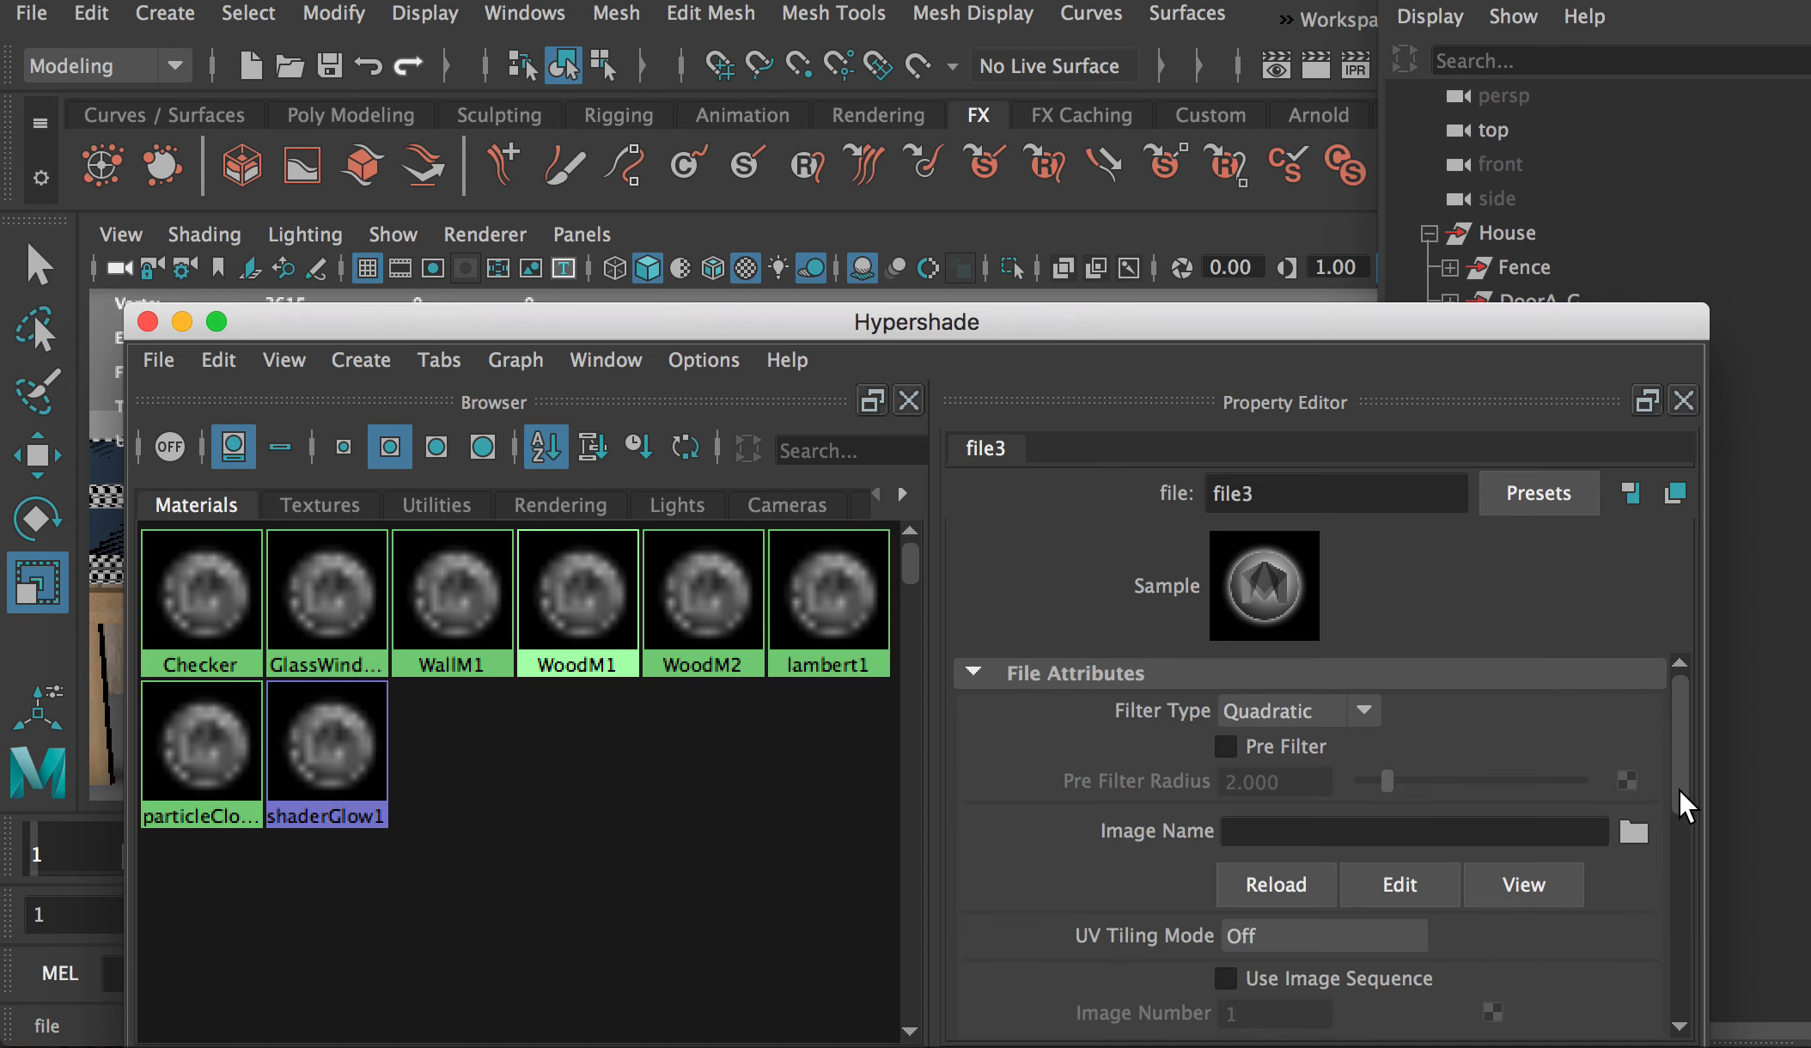
{"action": "left_click", "coordinate": [1631, 830]}
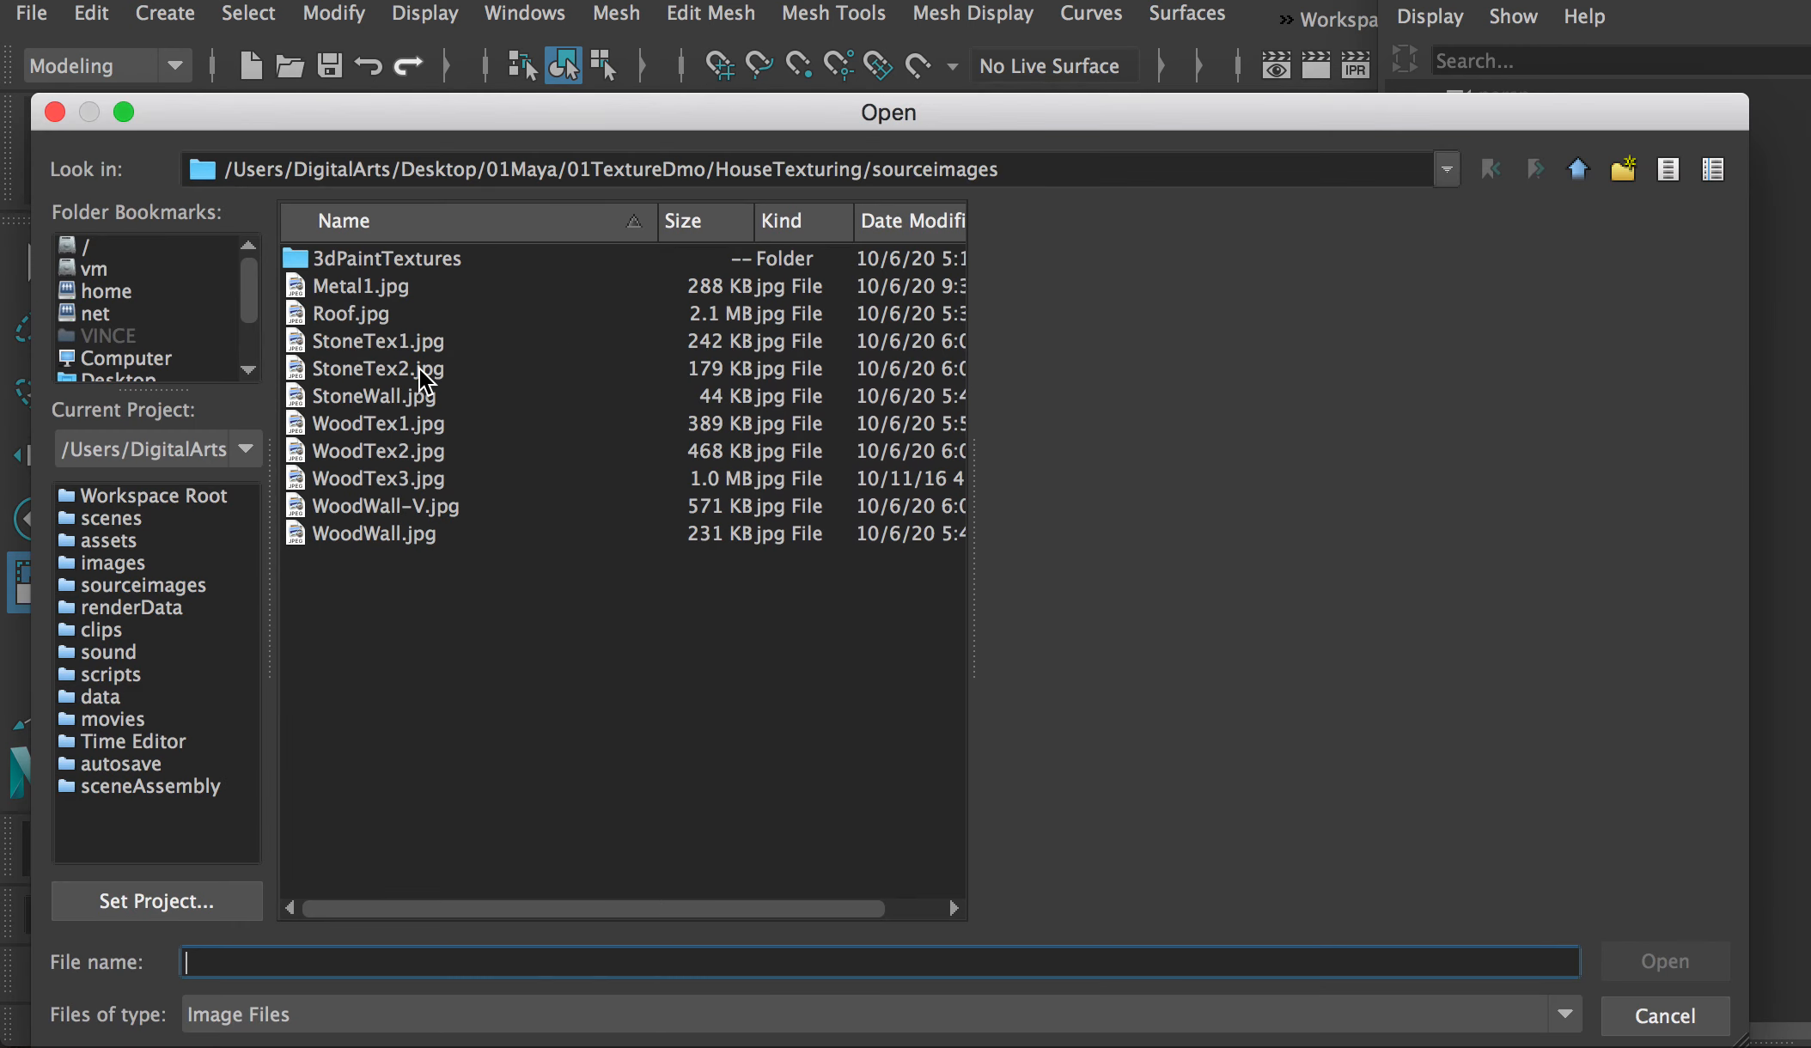
{"action": "left_click", "coordinate": [402, 451]}
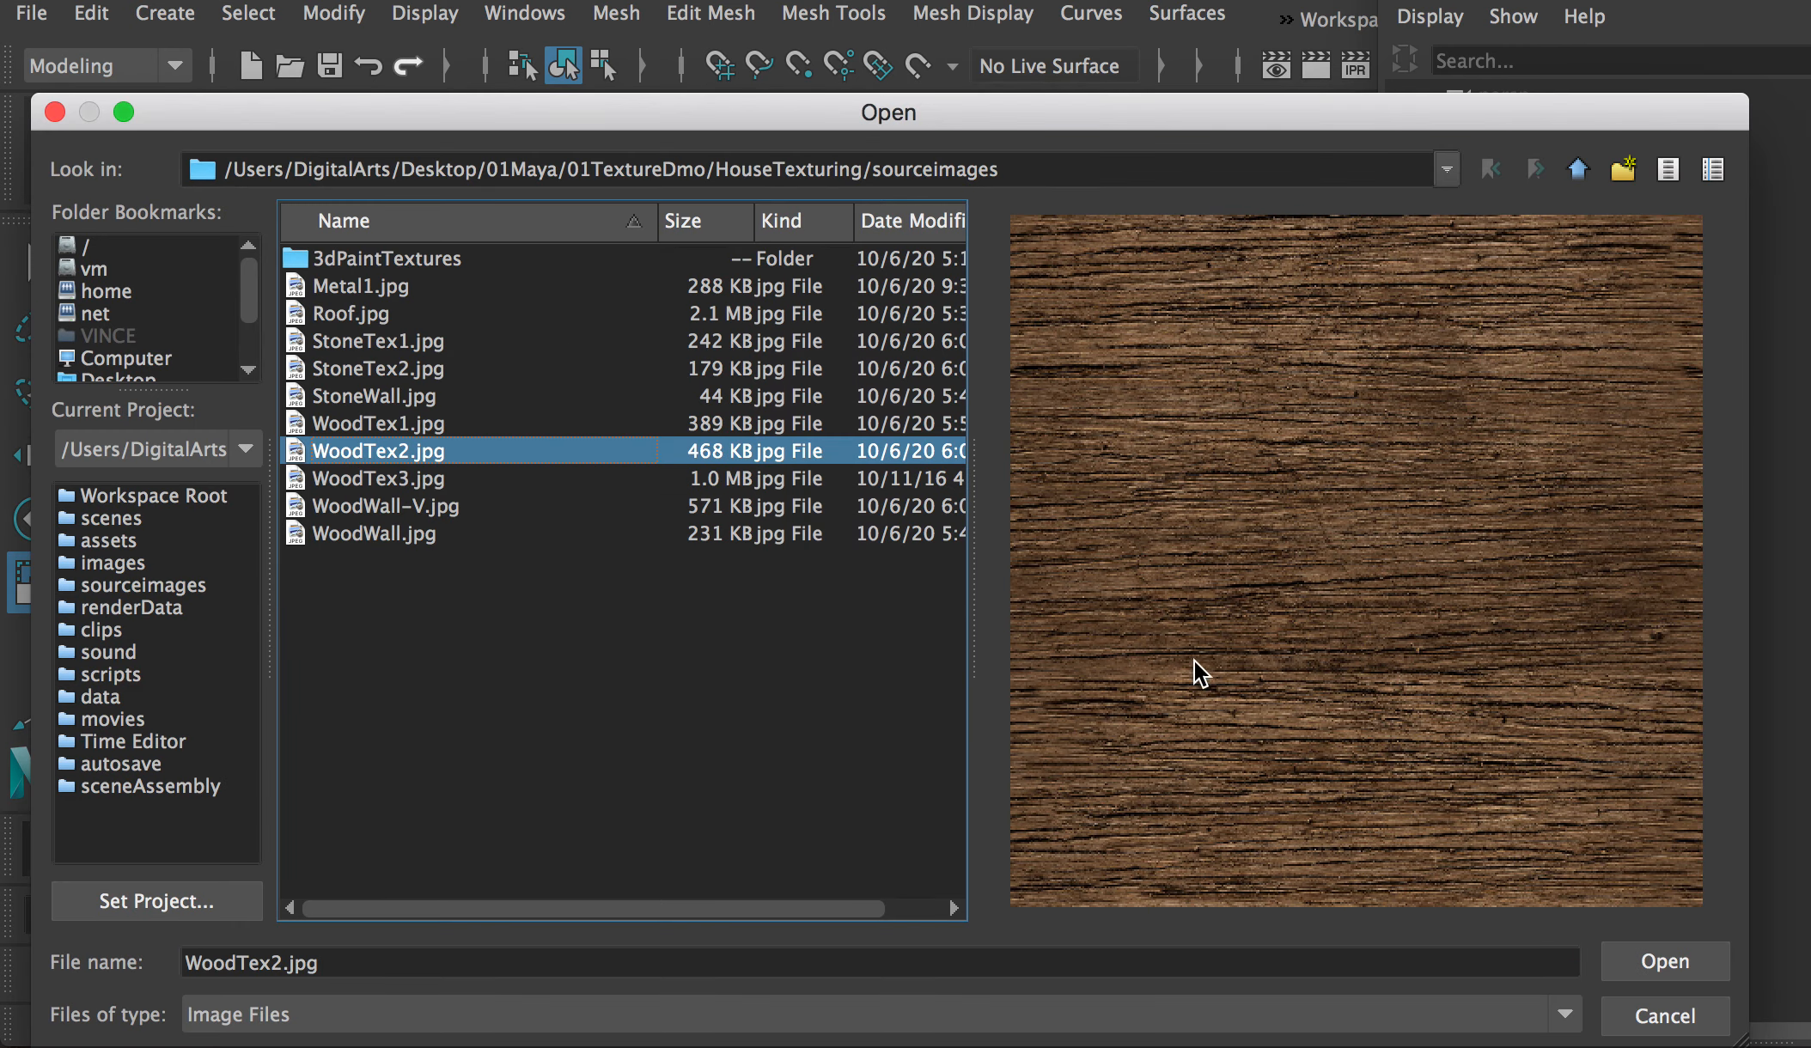
{"action": "left_click", "coordinate": [1665, 962]}
Step: Open the UV placement of the WoodTex2 texture and set its Repeat UV to 16 by 16
{"action": "left_click_drag", "start_coordinate": [1679, 716], "coordinate": [1679, 918]}
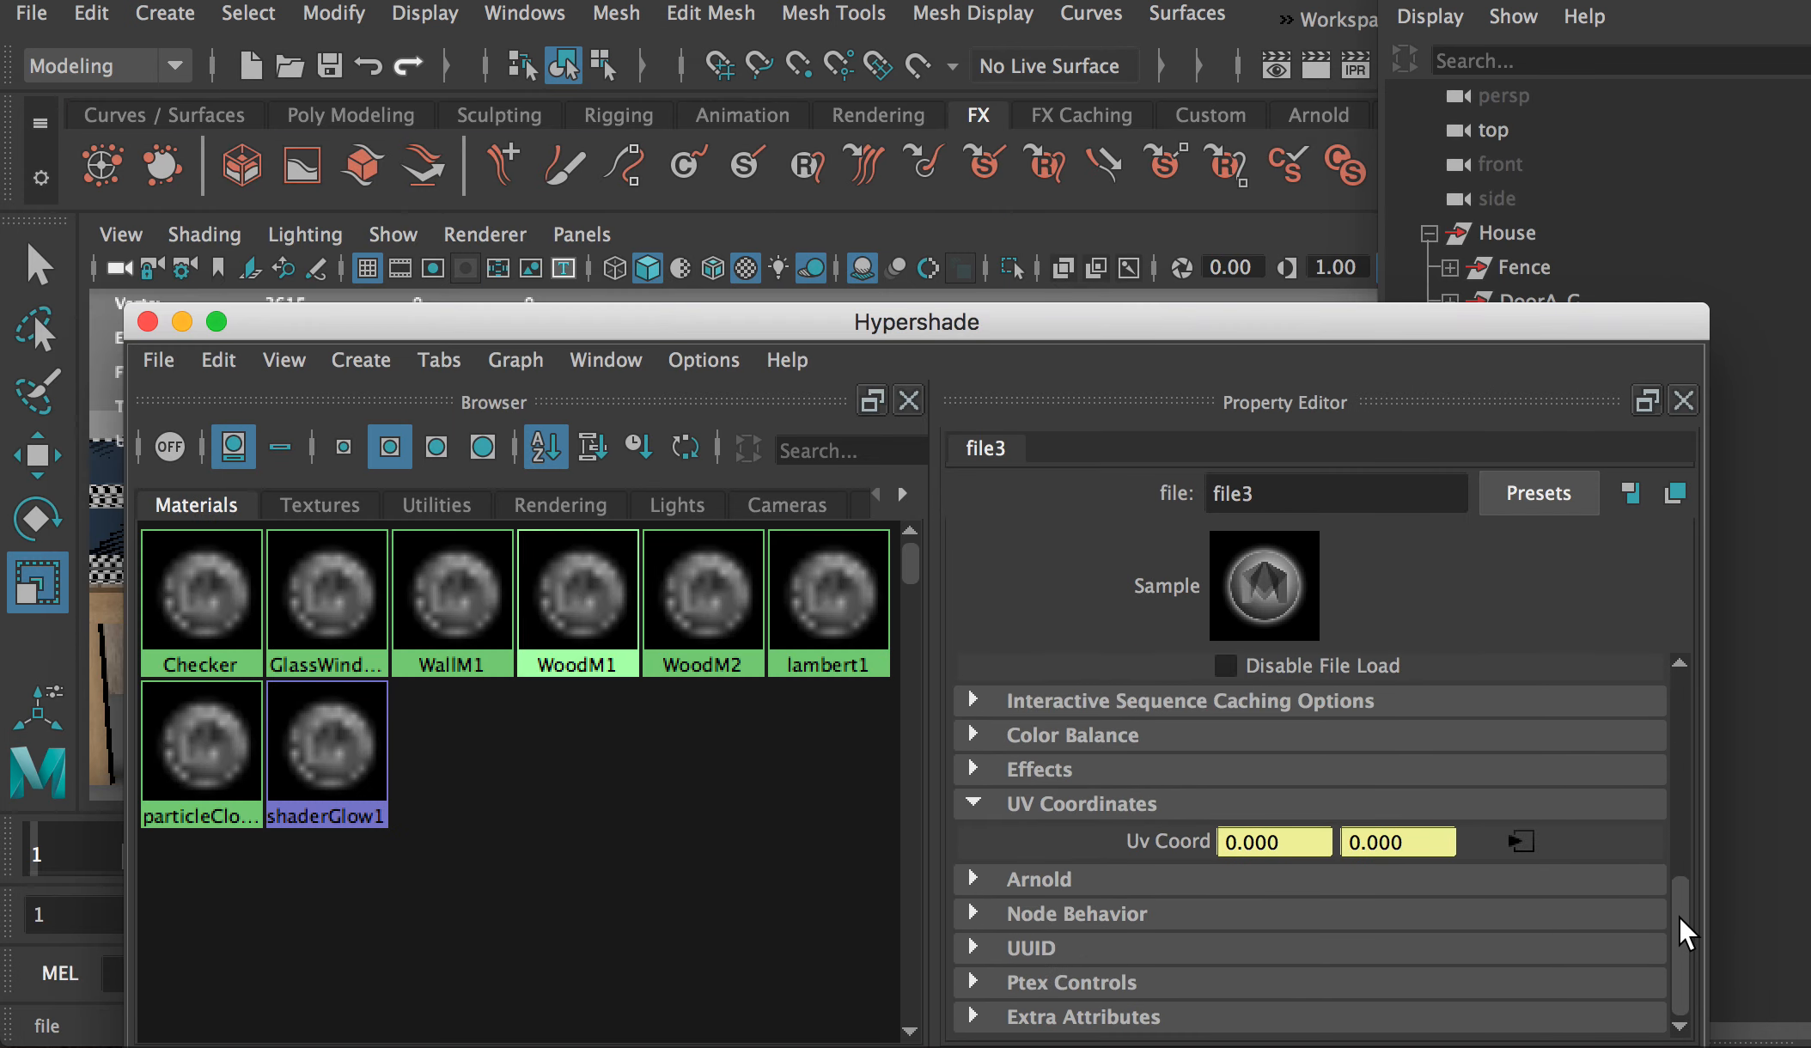
{"action": "left_click", "coordinate": [1516, 841]}
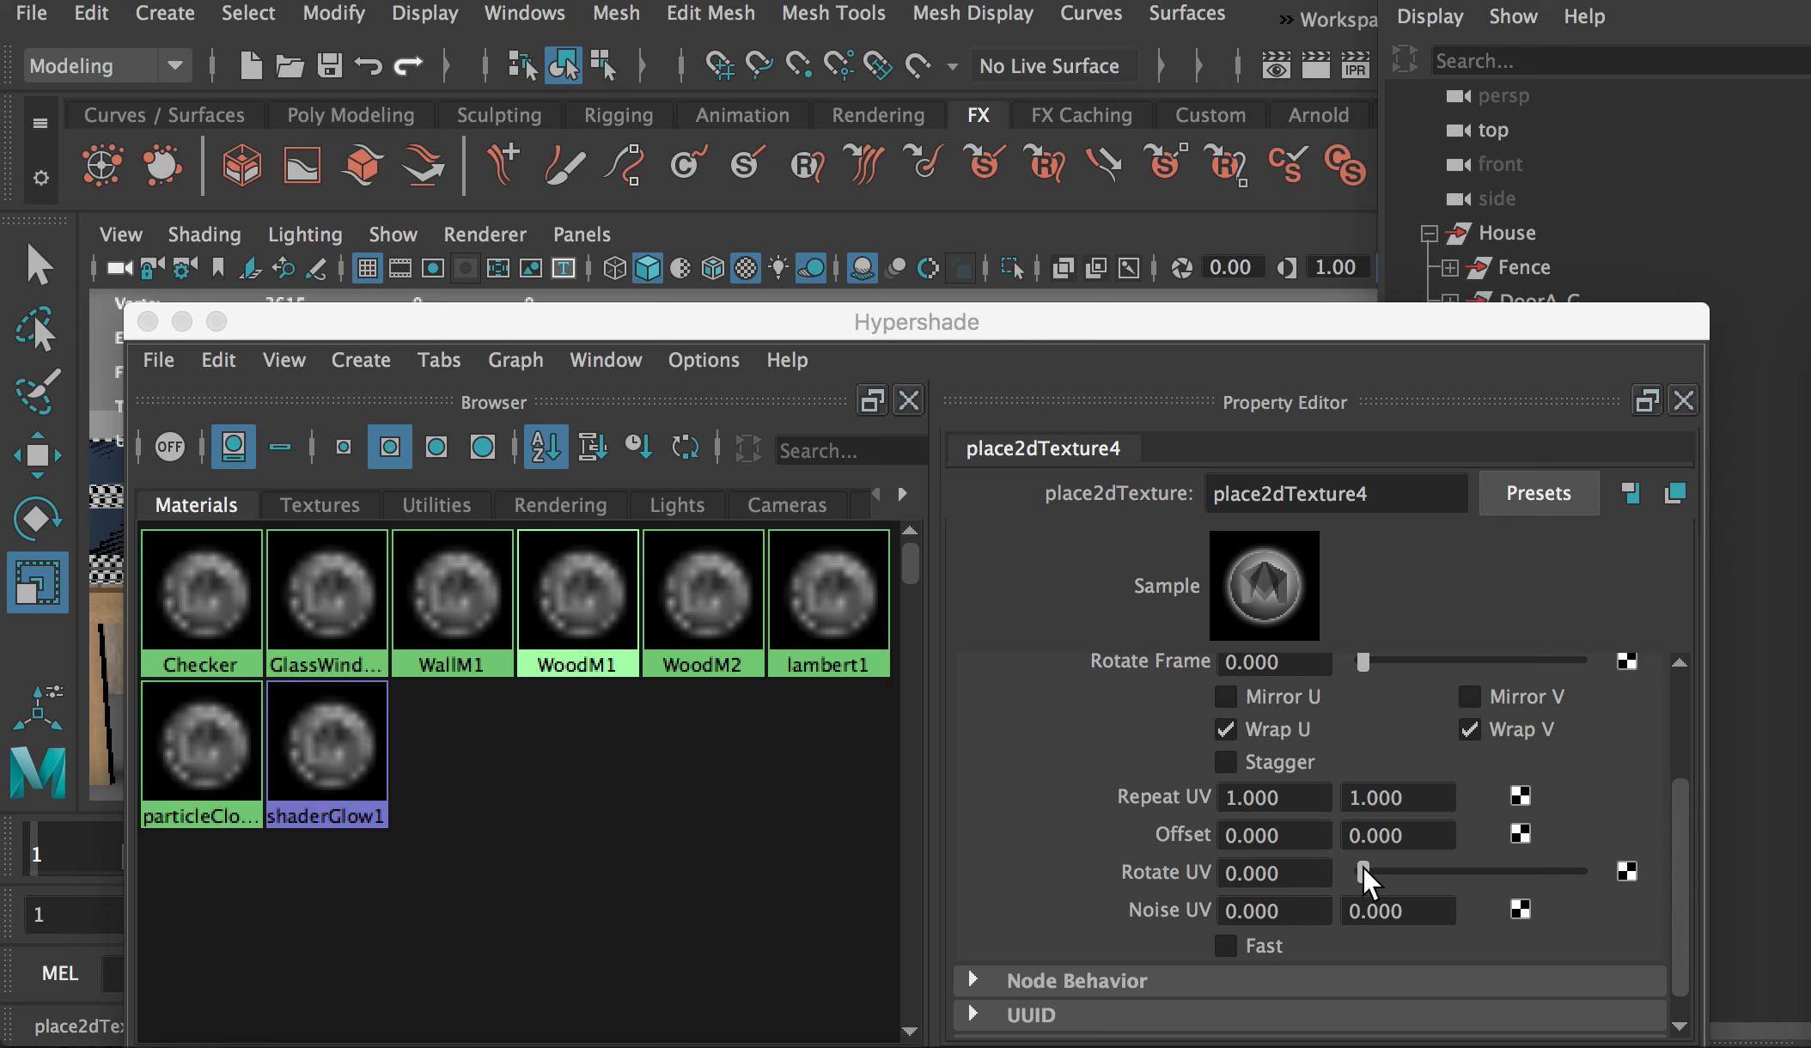
{"action": "left_click_drag", "start_coordinate": [1237, 797], "coordinate": [1222, 799]}
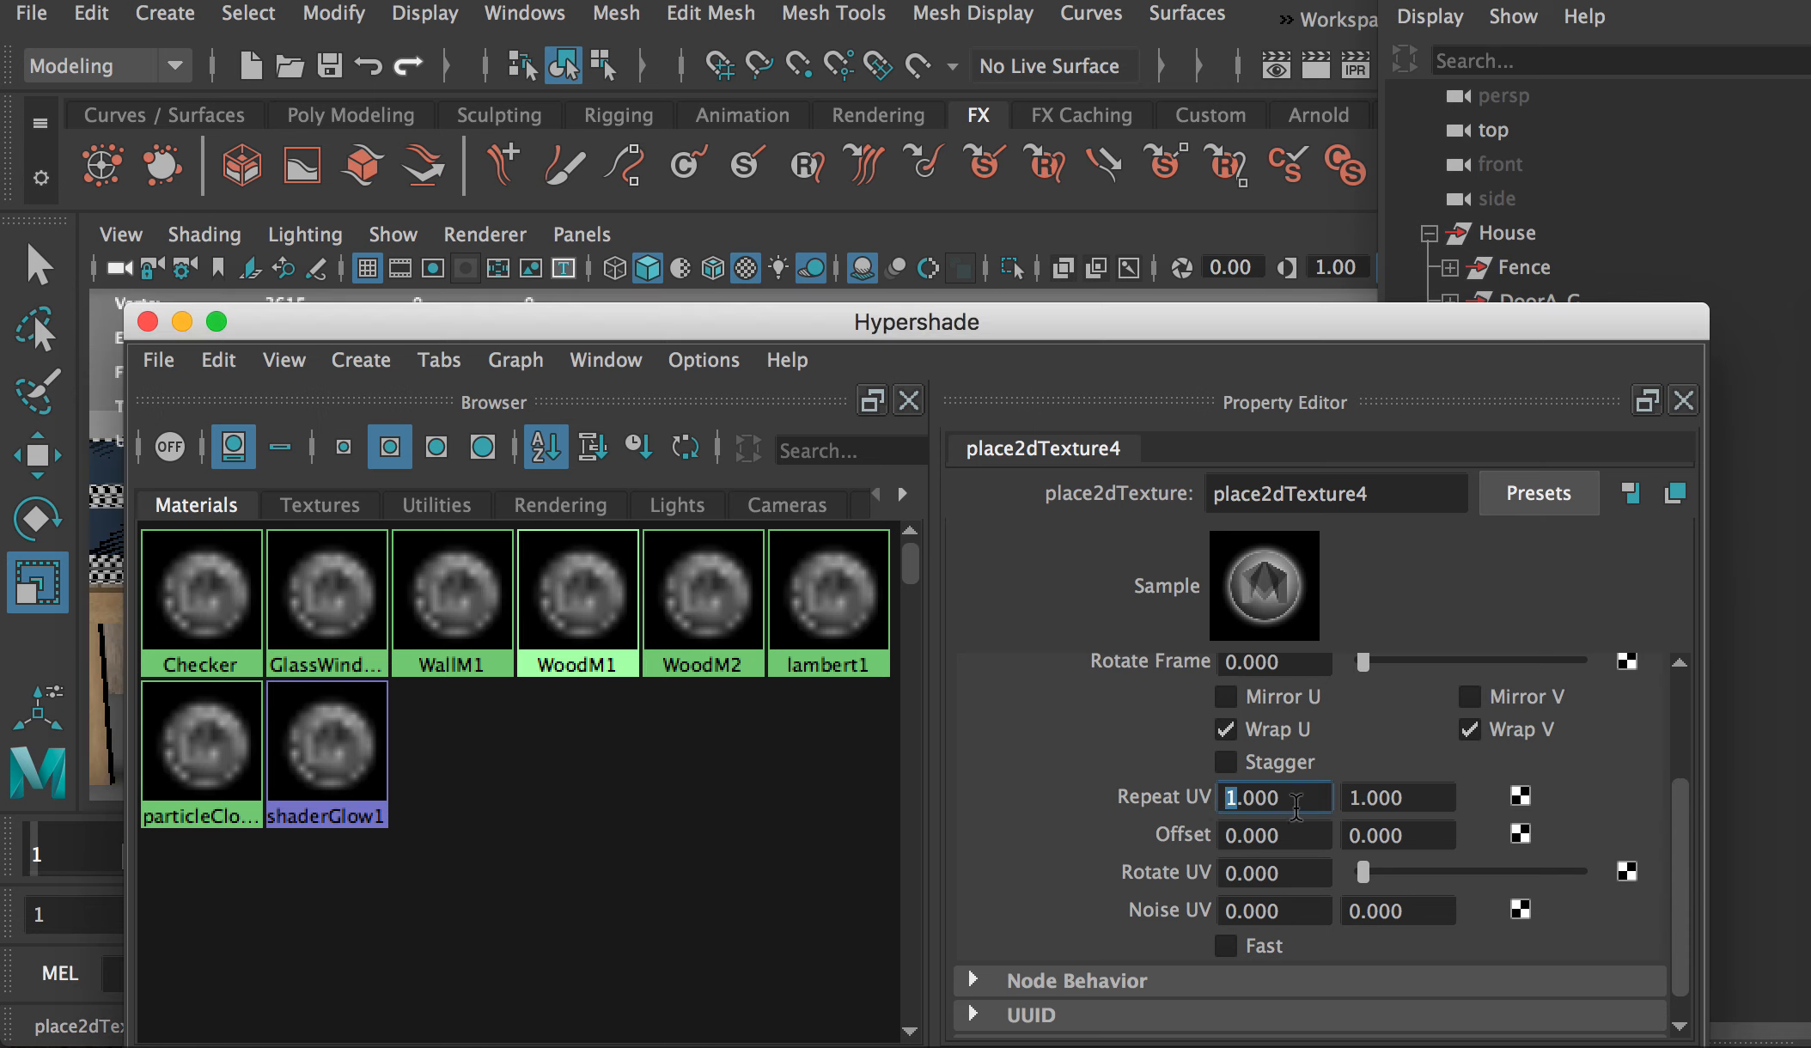
{"action": "type", "text": "16"}
{"action": "left_click_drag", "start_coordinate": [1359, 797], "coordinate": [1344, 798]}
{"action": "type", "text": "5"}
{"action": "key", "text": "Return"}
{"action": "left_click_drag", "start_coordinate": [1353, 797], "coordinate": [1345, 797]}
{"action": "type", "text": "16"}
{"action": "key", "text": "Return"}
Step: Move the Hypershade below the house and select the two large windows on the porch wall
{"action": "left_click_drag", "start_coordinate": [1090, 307], "coordinate": [1219, 707]}
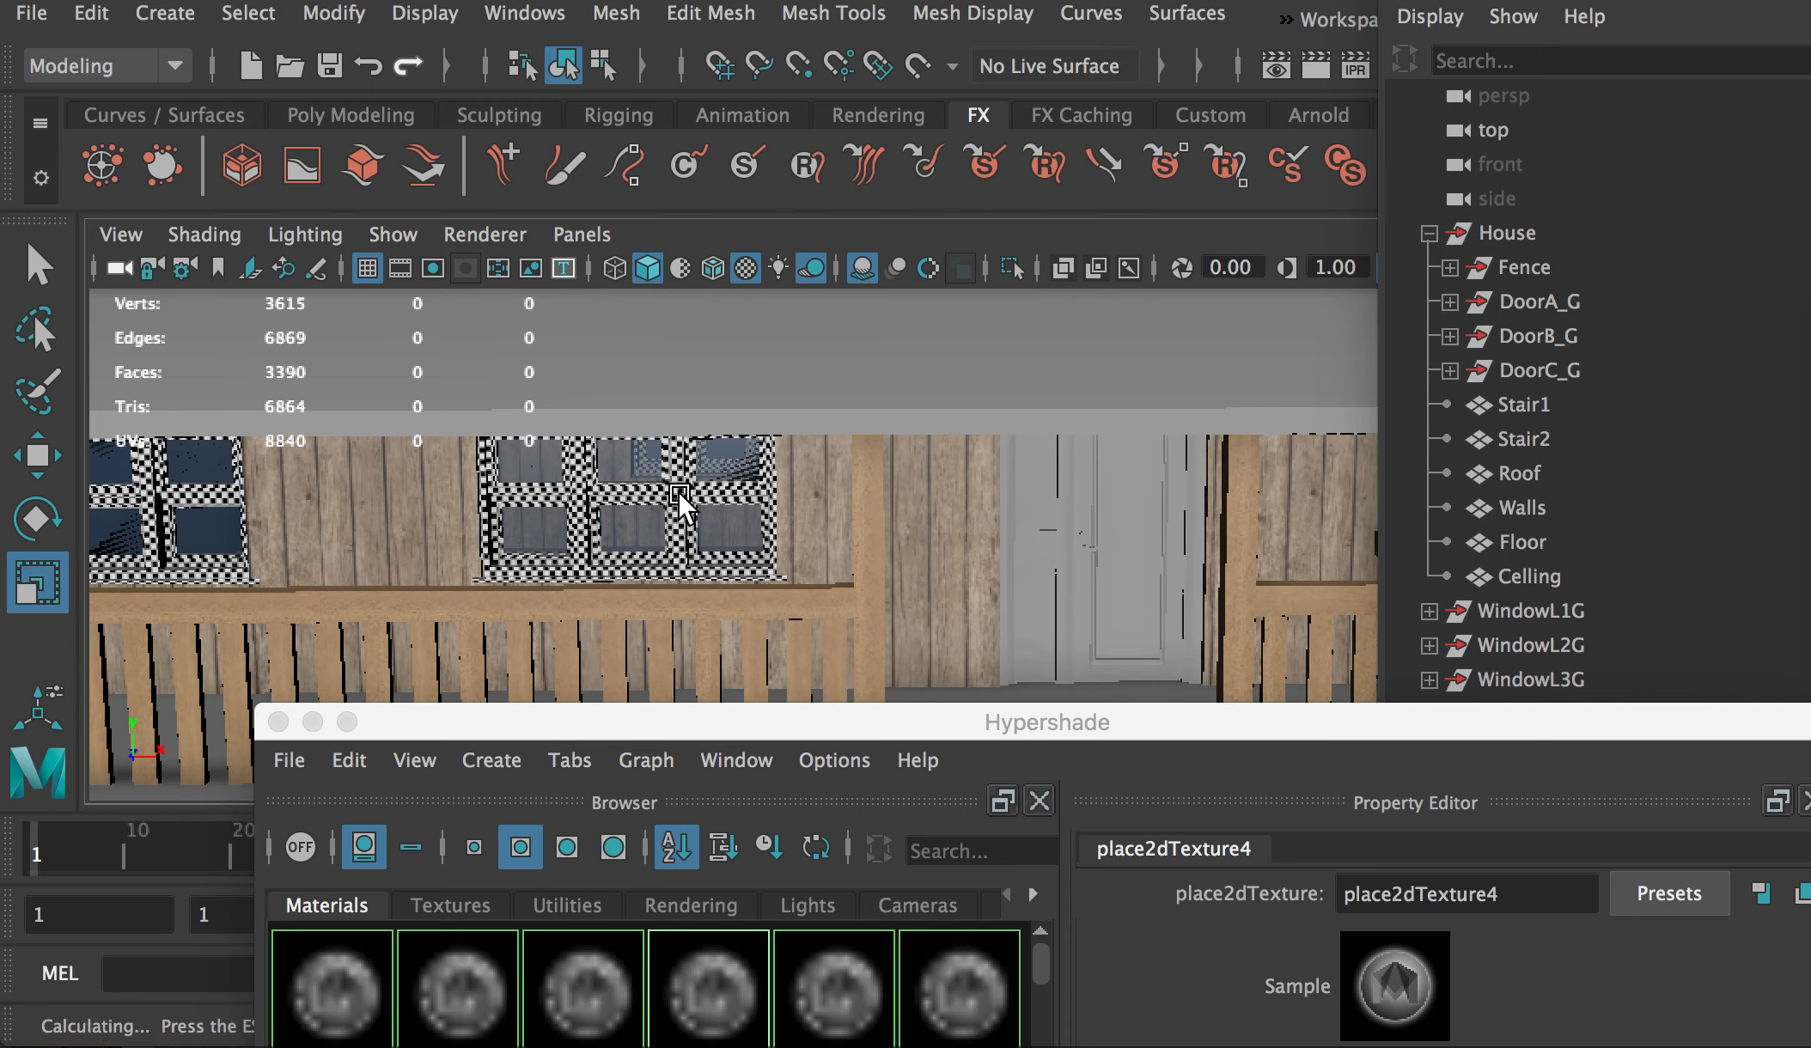
{"action": "left_click", "coordinate": [498, 516]}
{"action": "left_click", "coordinate": [184, 503], "text": "shift"}
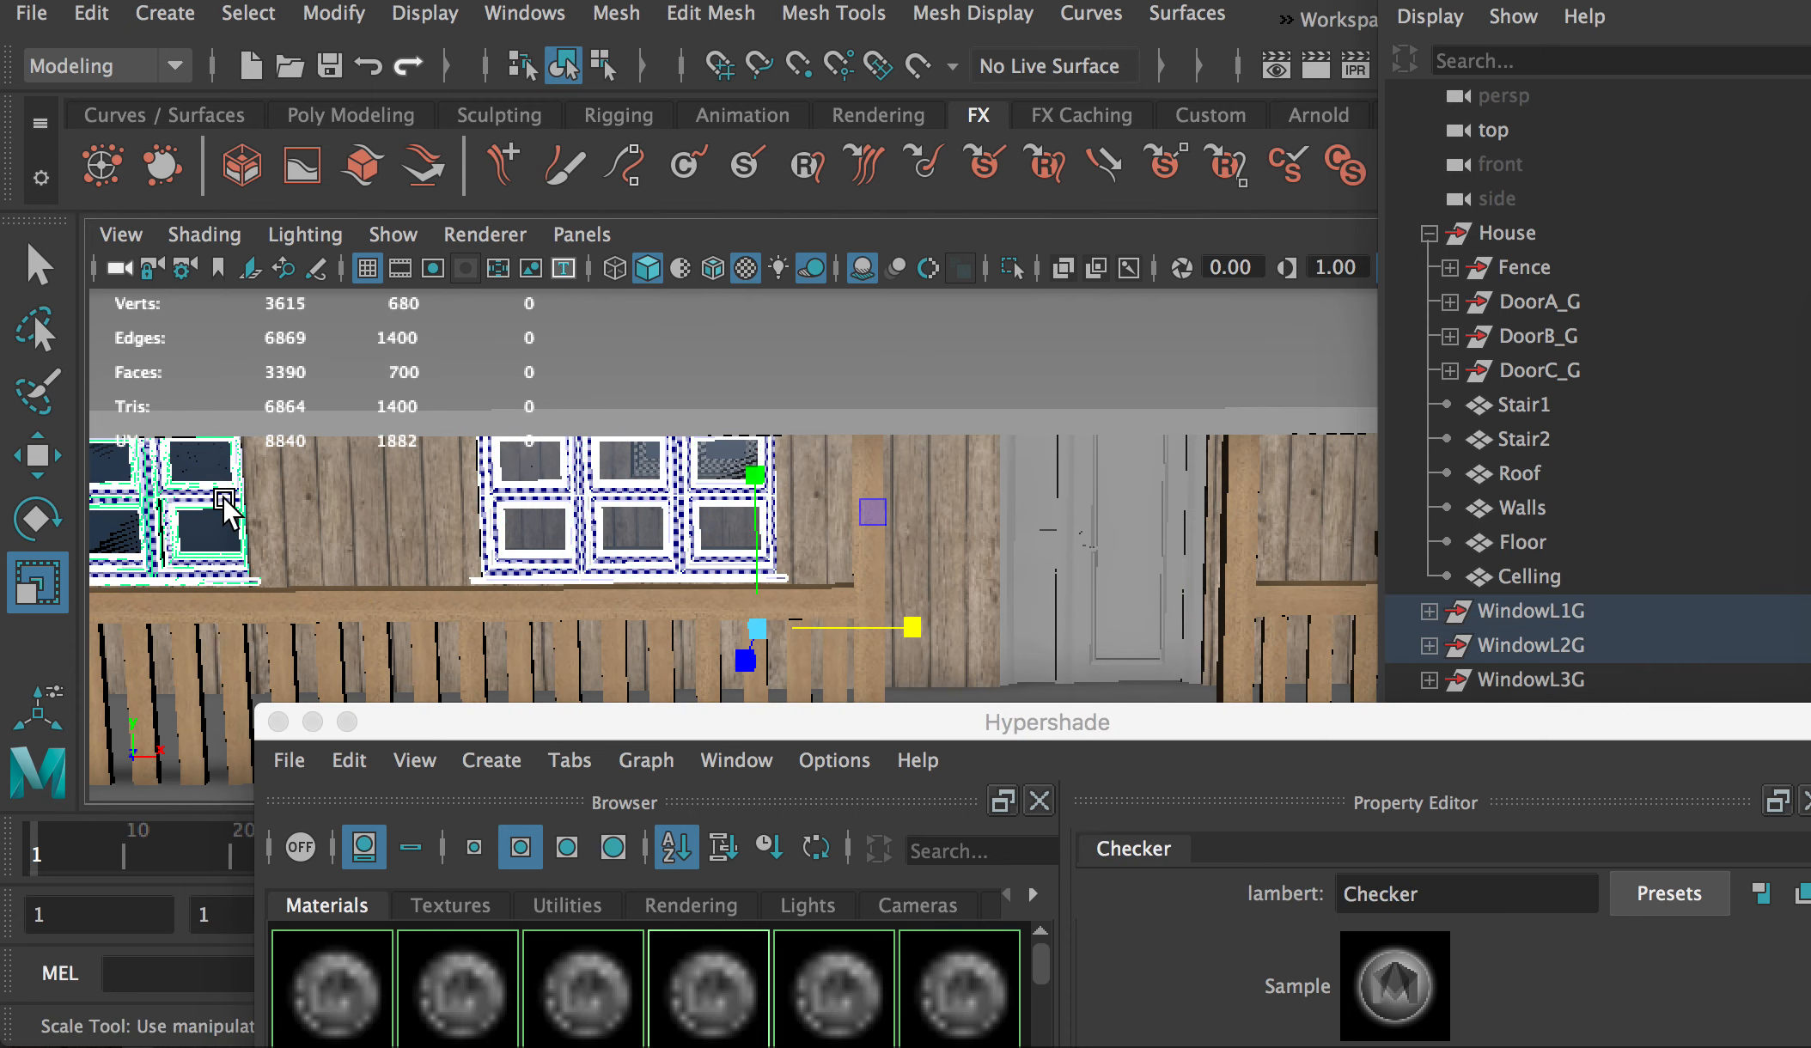
{"action": "key", "text": "q"}
Step: Add the two small windows on the gable wall to the selection, keeping the floor out of it
{"action": "left_click_drag", "start_coordinate": [986, 502], "coordinate": [1059, 452], "text": "alt"}
{"action": "scroll", "coordinate": [823, 517], "scroll_direction": "up", "scroll_amount": 3}
{"action": "left_click_drag", "start_coordinate": [822, 518], "coordinate": [905, 523], "text": "shift"}
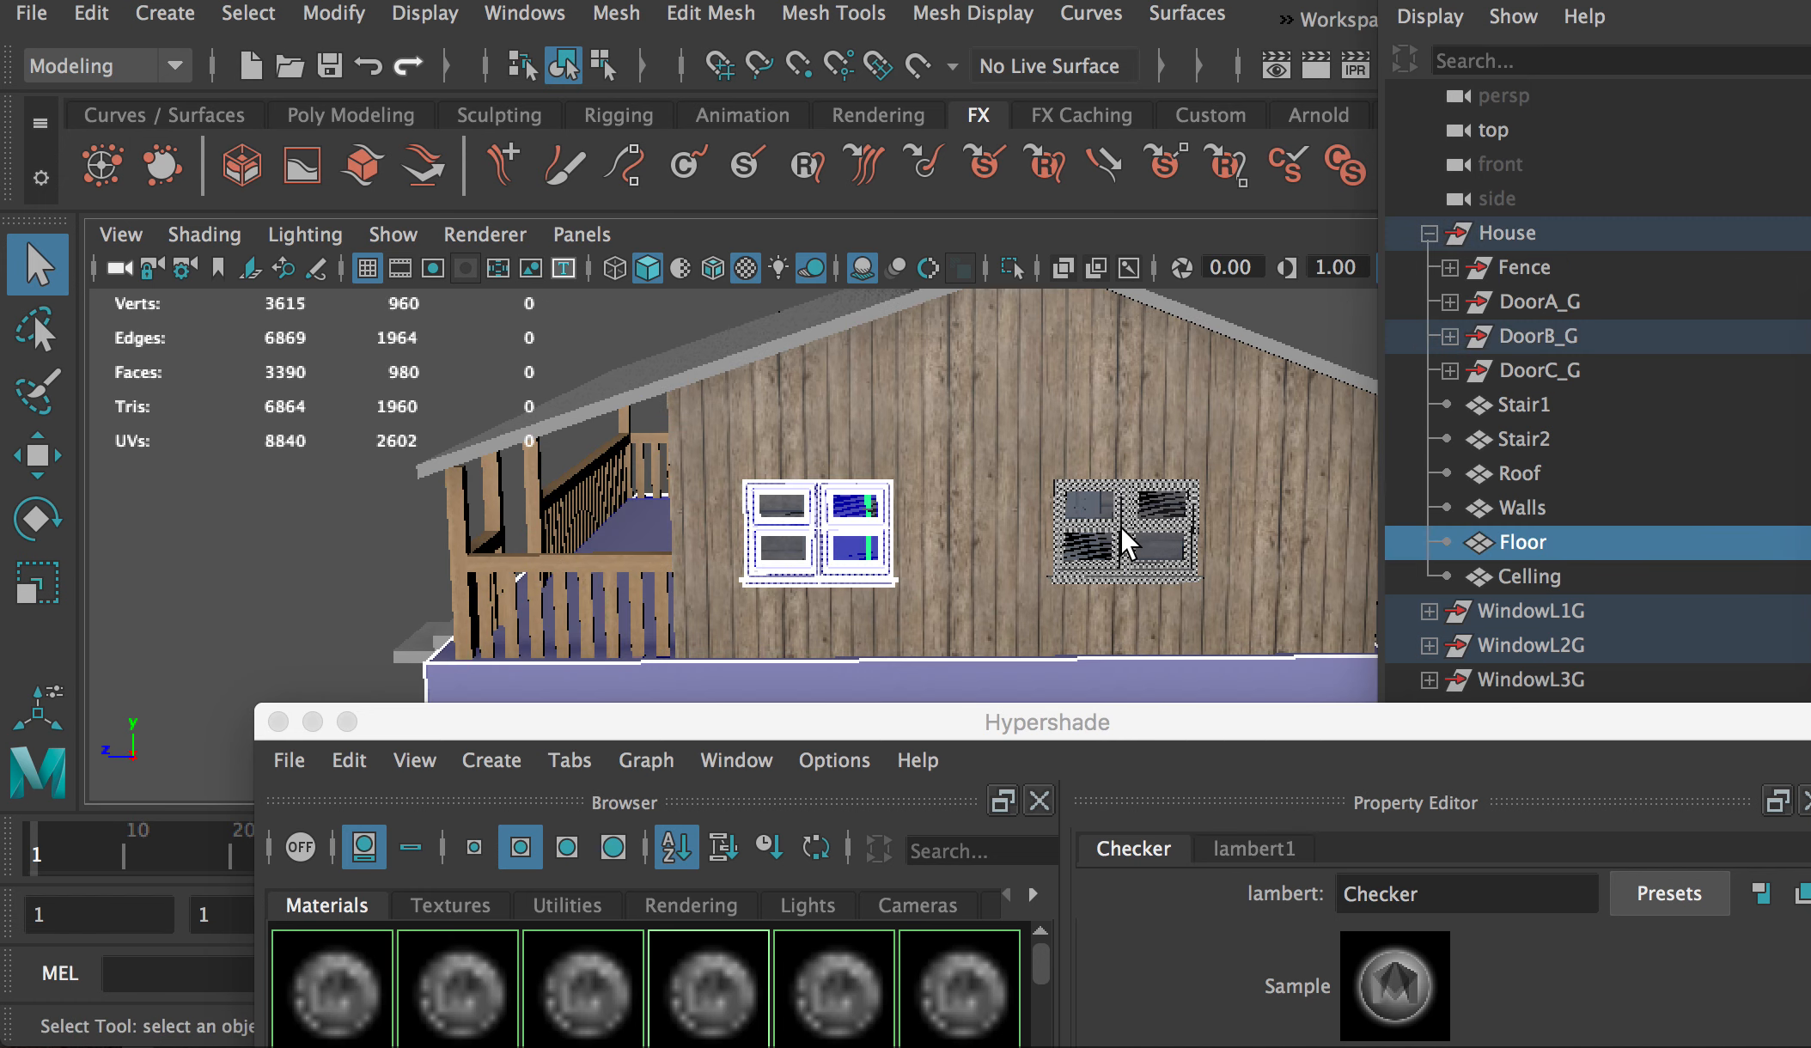
{"action": "left_click_drag", "start_coordinate": [1119, 528], "coordinate": [1134, 521], "text": "shift"}
{"action": "left_click_drag", "start_coordinate": [855, 545], "coordinate": [1008, 521], "text": "alt"}
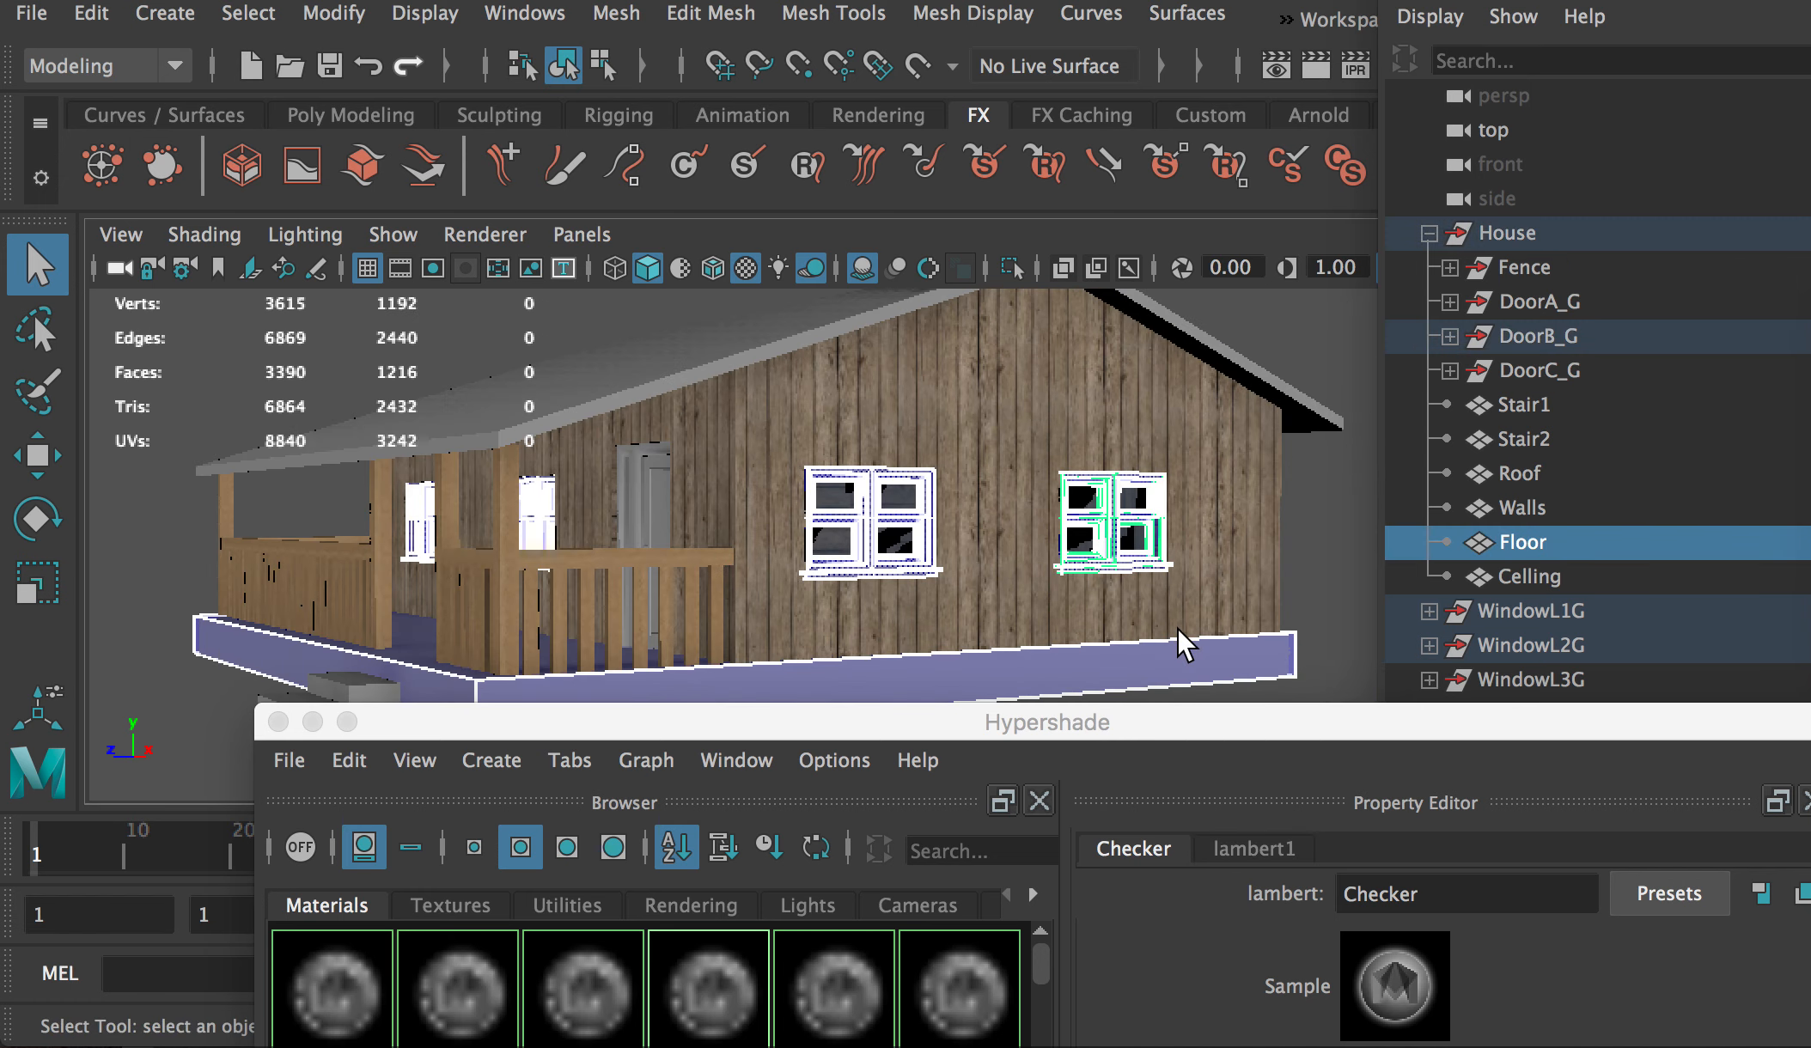
{"action": "left_click", "coordinate": [1248, 656], "text": "shift"}
Step: Add the two large windows on the rear wall to the window selection
{"action": "left_click_drag", "start_coordinate": [1265, 551], "coordinate": [653, 534], "text": "alt"}
{"action": "middle_click_drag", "start_coordinate": [808, 531], "coordinate": [534, 529], "text": "alt"}
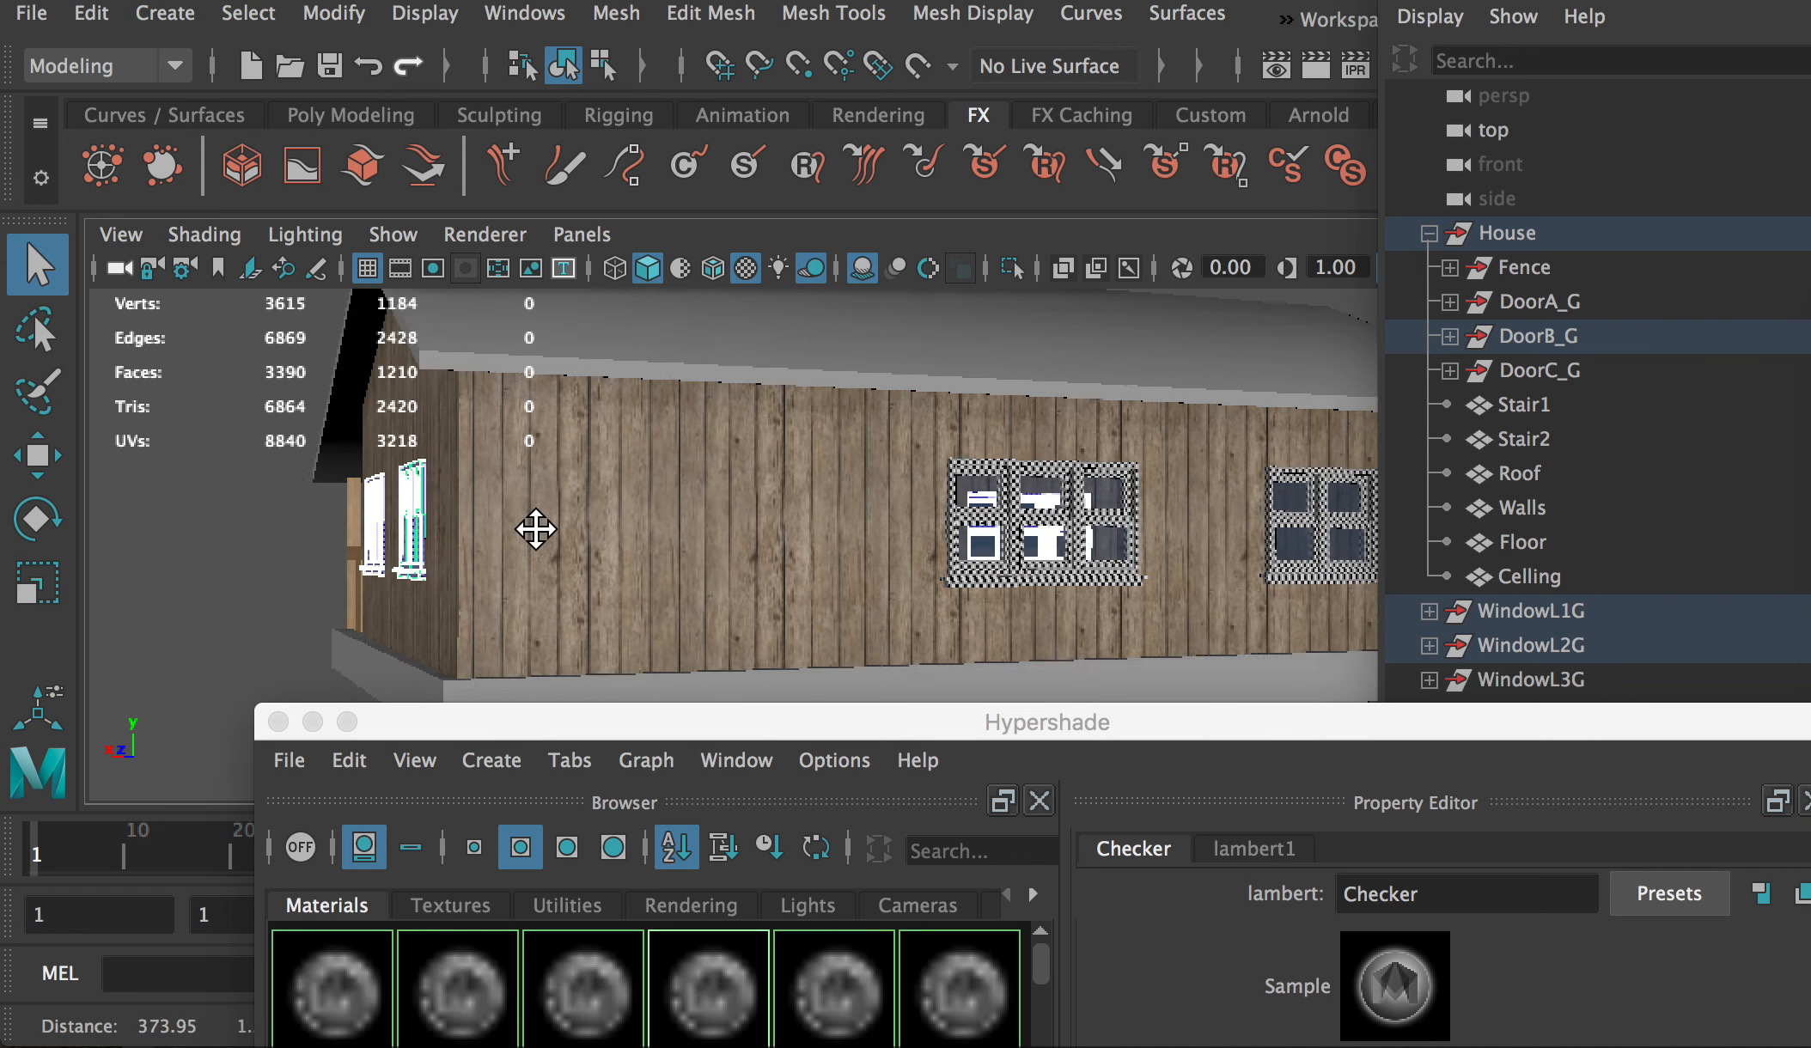
{"action": "middle_click_drag", "start_coordinate": [891, 482], "coordinate": [853, 481], "text": "alt"}
{"action": "left_click_drag", "start_coordinate": [915, 508], "coordinate": [849, 527], "text": "alt"}
{"action": "left_click", "coordinate": [836, 573]}
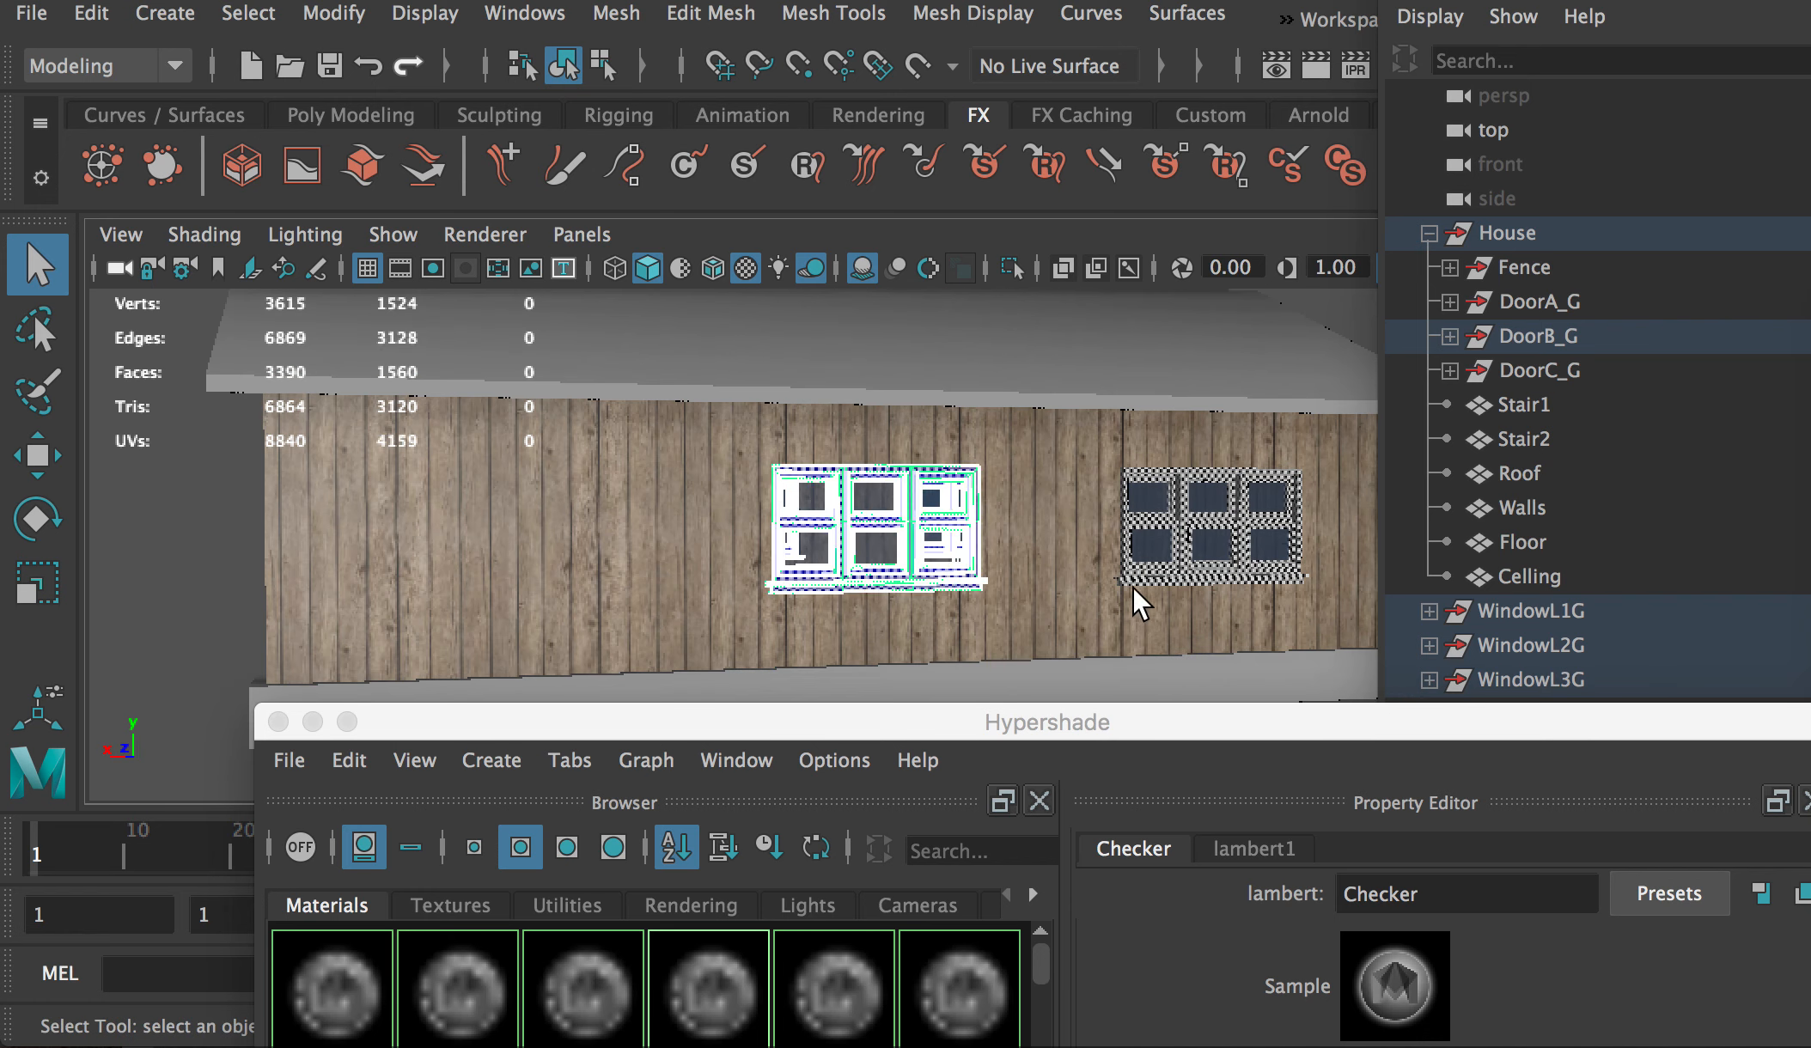
{"action": "left_click", "coordinate": [1147, 577], "text": "shift"}
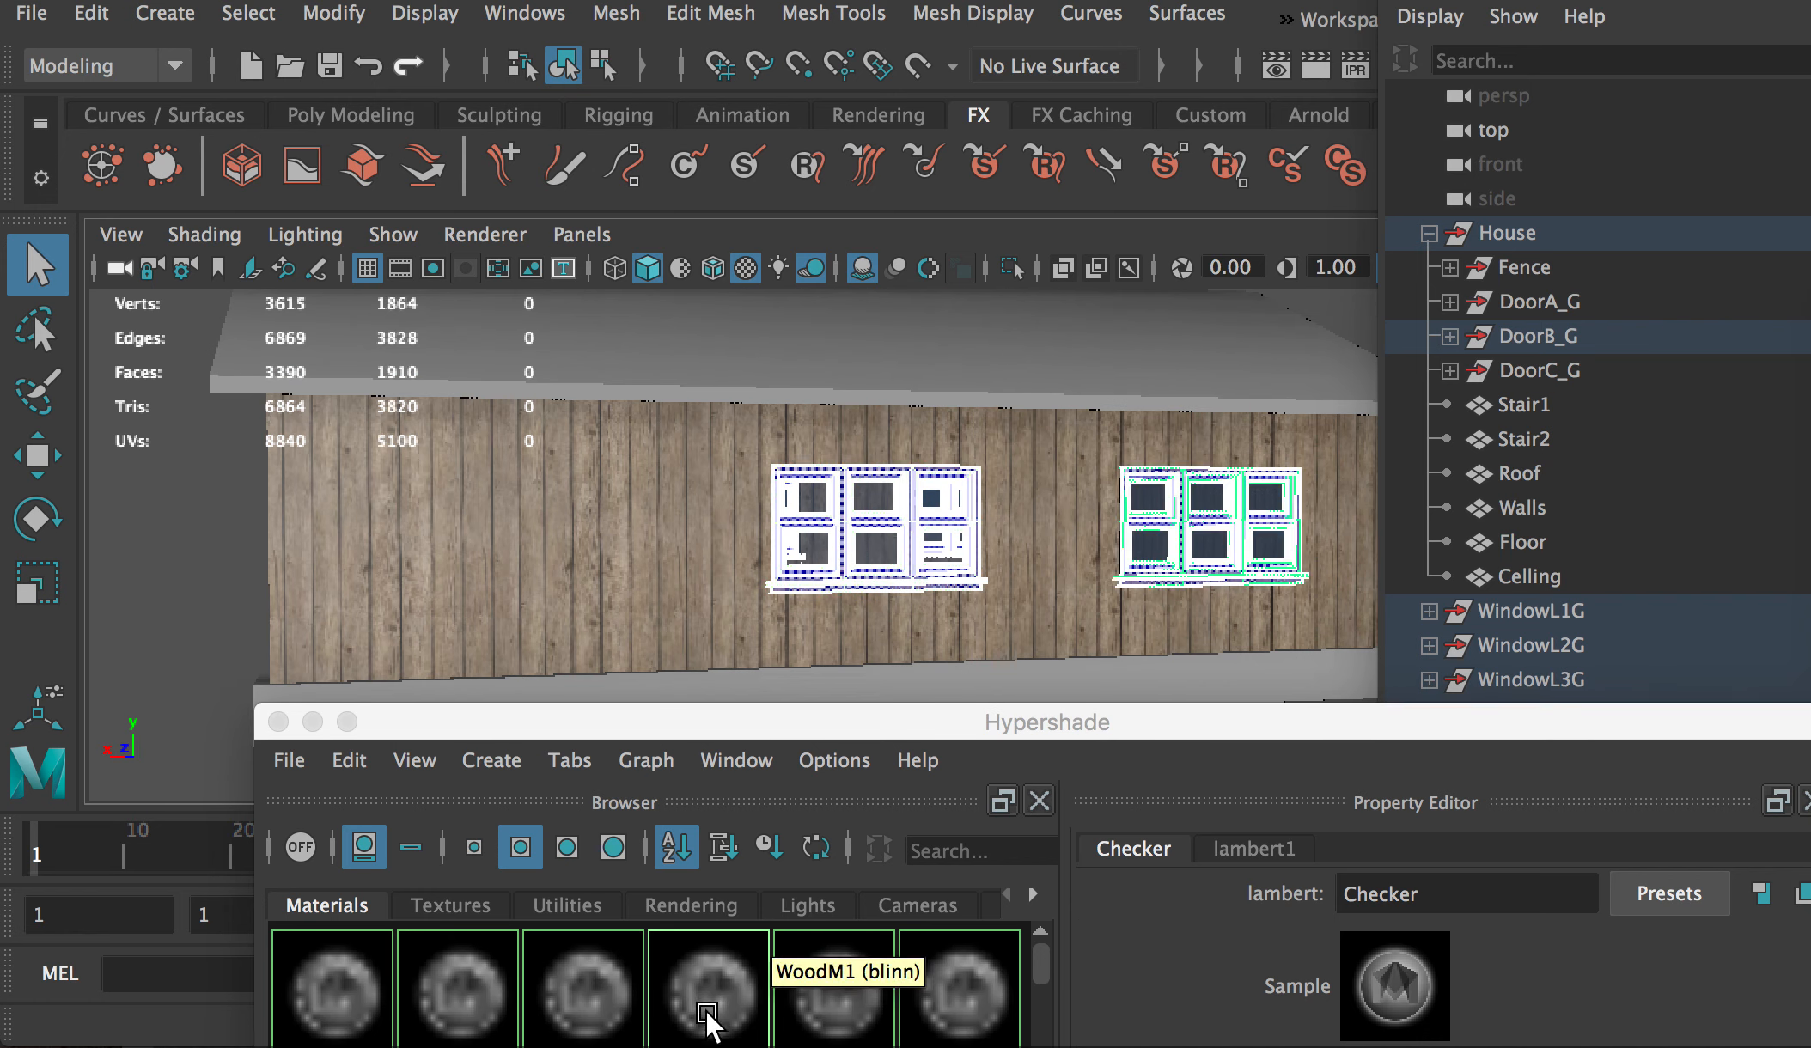
Step: Assign the WoodM2 material to all the selected windows and clear the selection
{"action": "left_click_drag", "start_coordinate": [728, 721], "coordinate": [800, 530]}
{"action": "right_click_drag", "start_coordinate": [899, 787], "coordinate": [911, 691]}
{"action": "left_click_drag", "start_coordinate": [897, 529], "coordinate": [967, 840]}
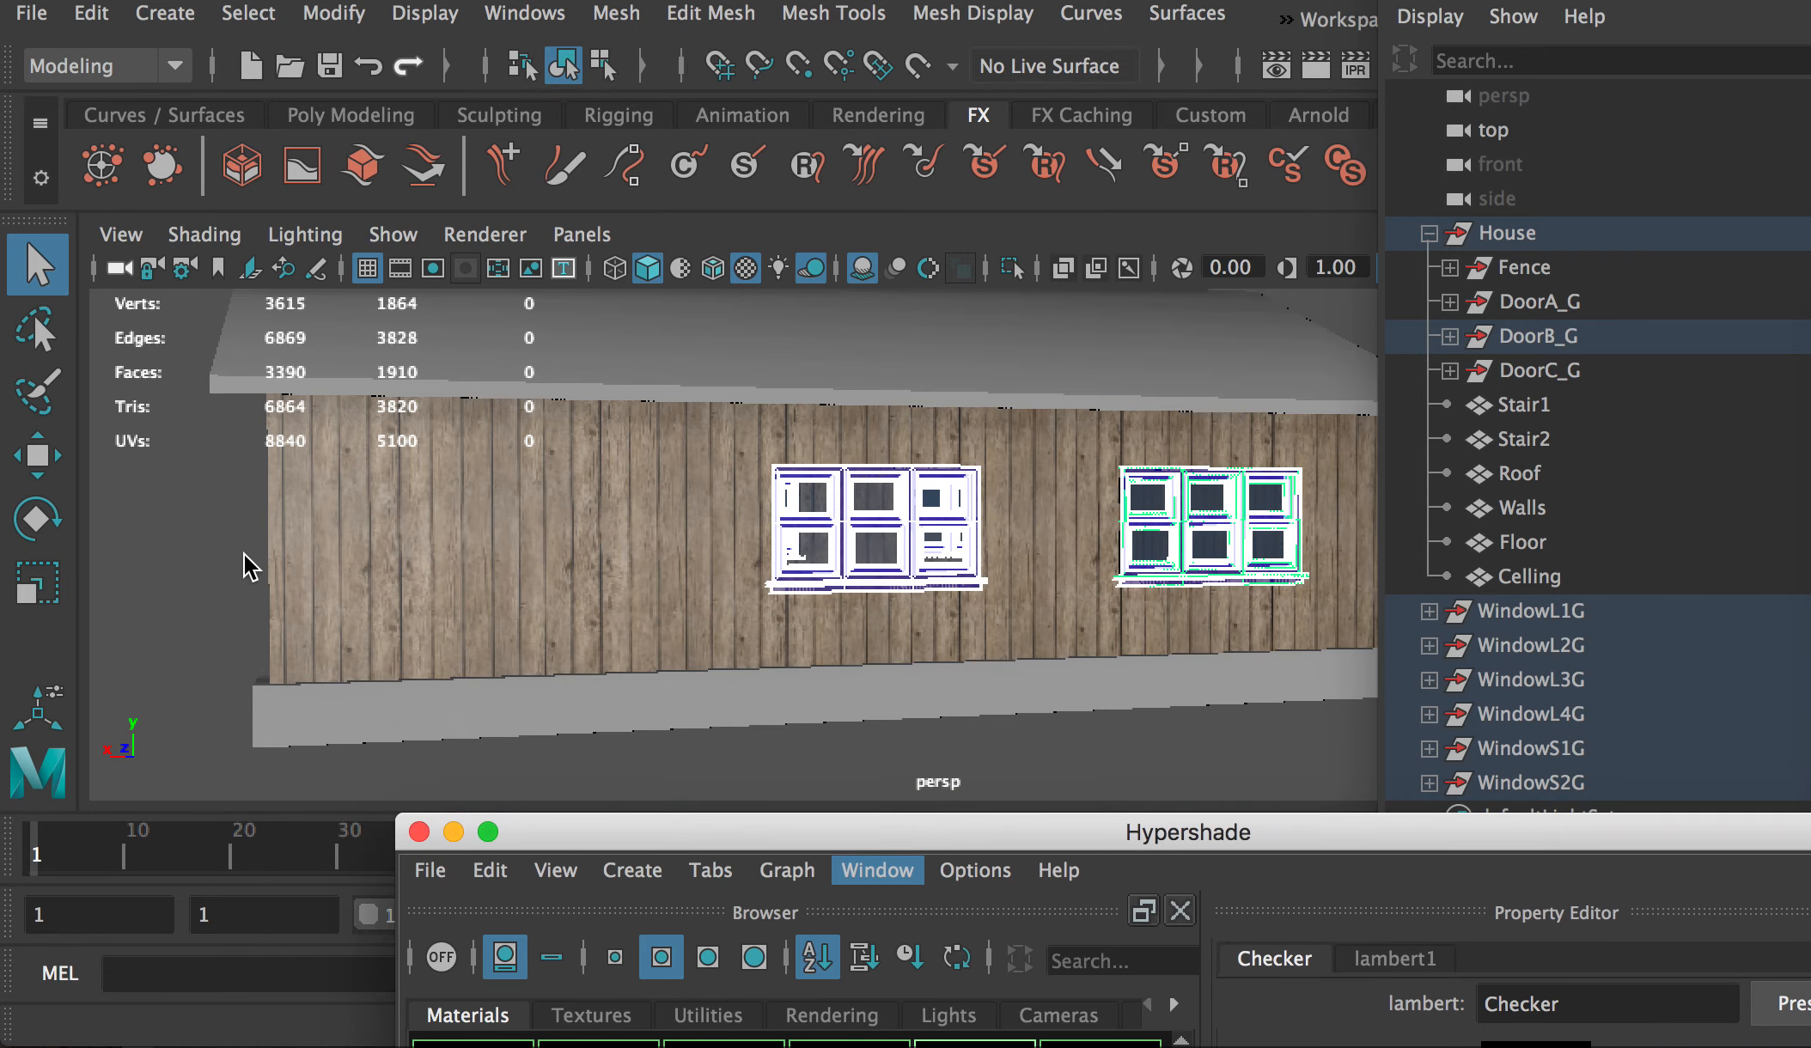
{"action": "left_click", "coordinate": [251, 562]}
Step: Examine the wood texture on the window frames up close and from the porch side of the house
{"action": "scroll", "coordinate": [1120, 719], "scroll_direction": "up", "scroll_amount": 10}
{"action": "scroll", "coordinate": [1050, 687], "scroll_direction": "up", "scroll_amount": 3}
{"action": "left_click_drag", "start_coordinate": [1050, 692], "coordinate": [978, 707], "text": "alt"}
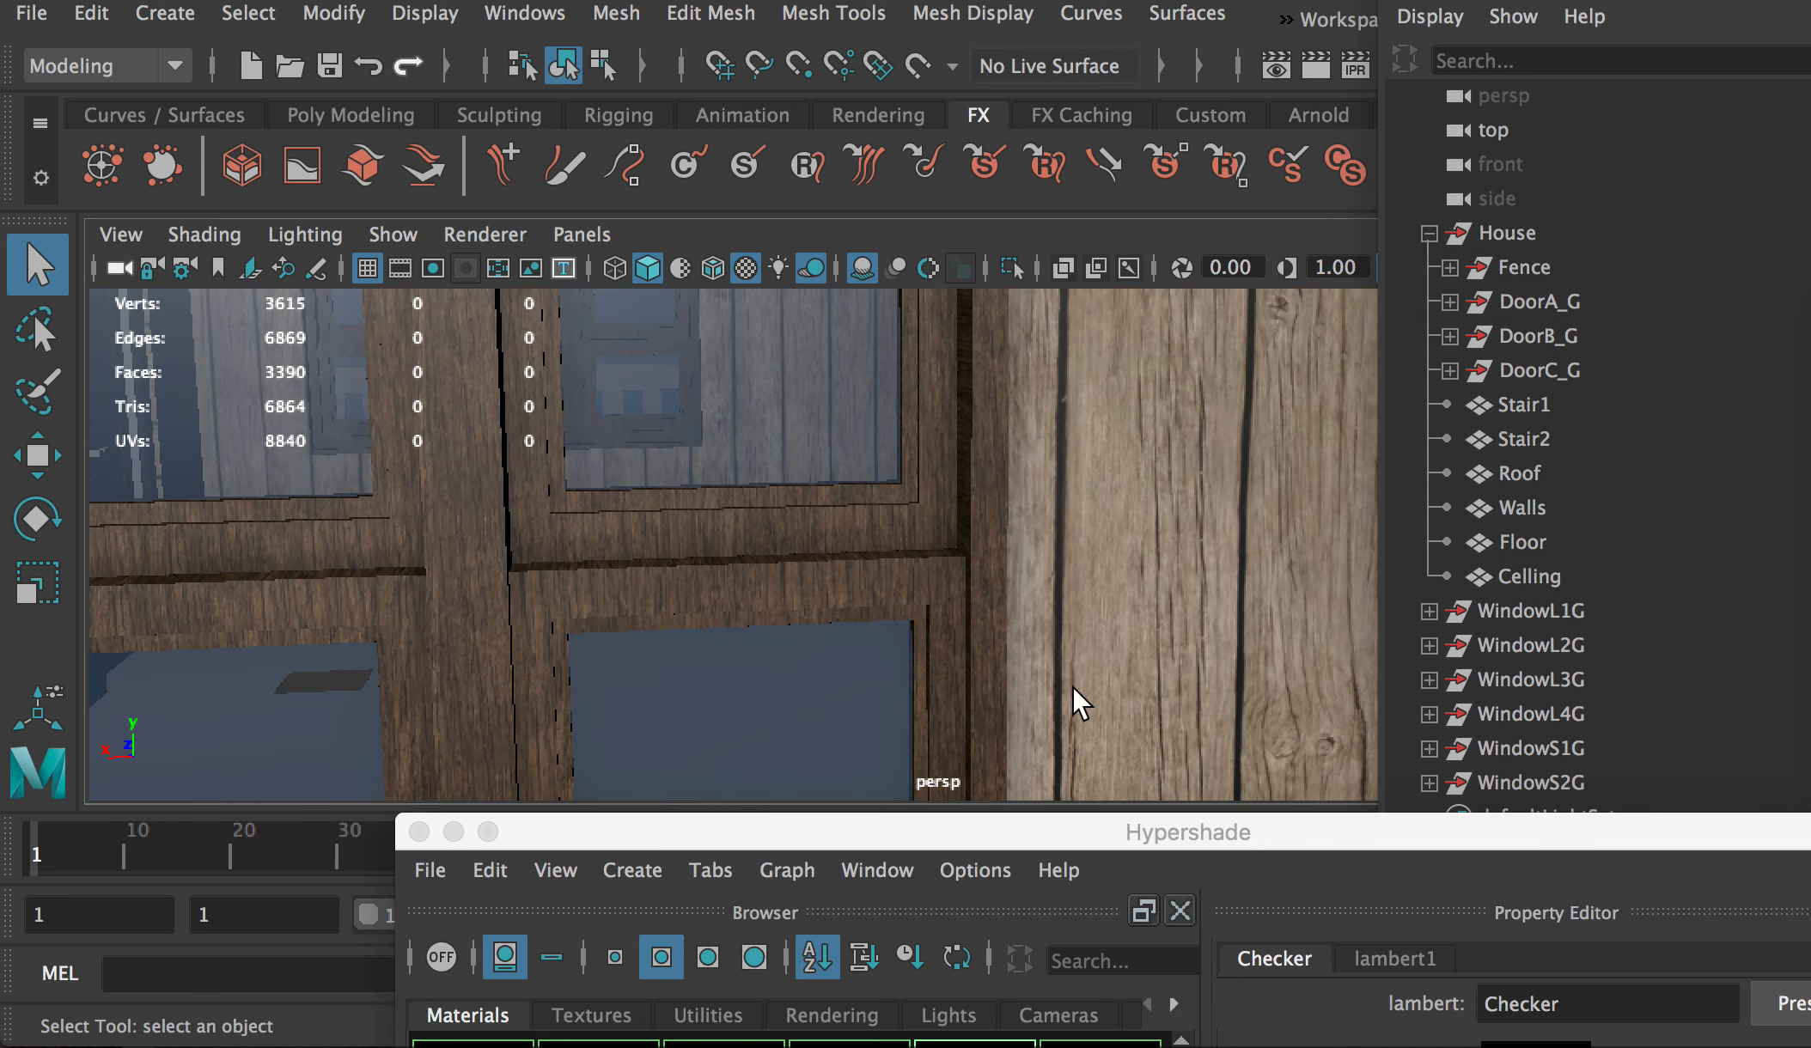
{"action": "right_click_drag", "start_coordinate": [1072, 699], "coordinate": [991, 618], "text": "alt"}
{"action": "middle_click_drag", "start_coordinate": [790, 599], "coordinate": [172, 559], "text": "alt"}
{"action": "middle_click_drag", "start_coordinate": [1142, 502], "coordinate": [872, 501], "text": "alt"}
{"action": "scroll", "coordinate": [1079, 623], "scroll_direction": "up", "scroll_amount": 6}
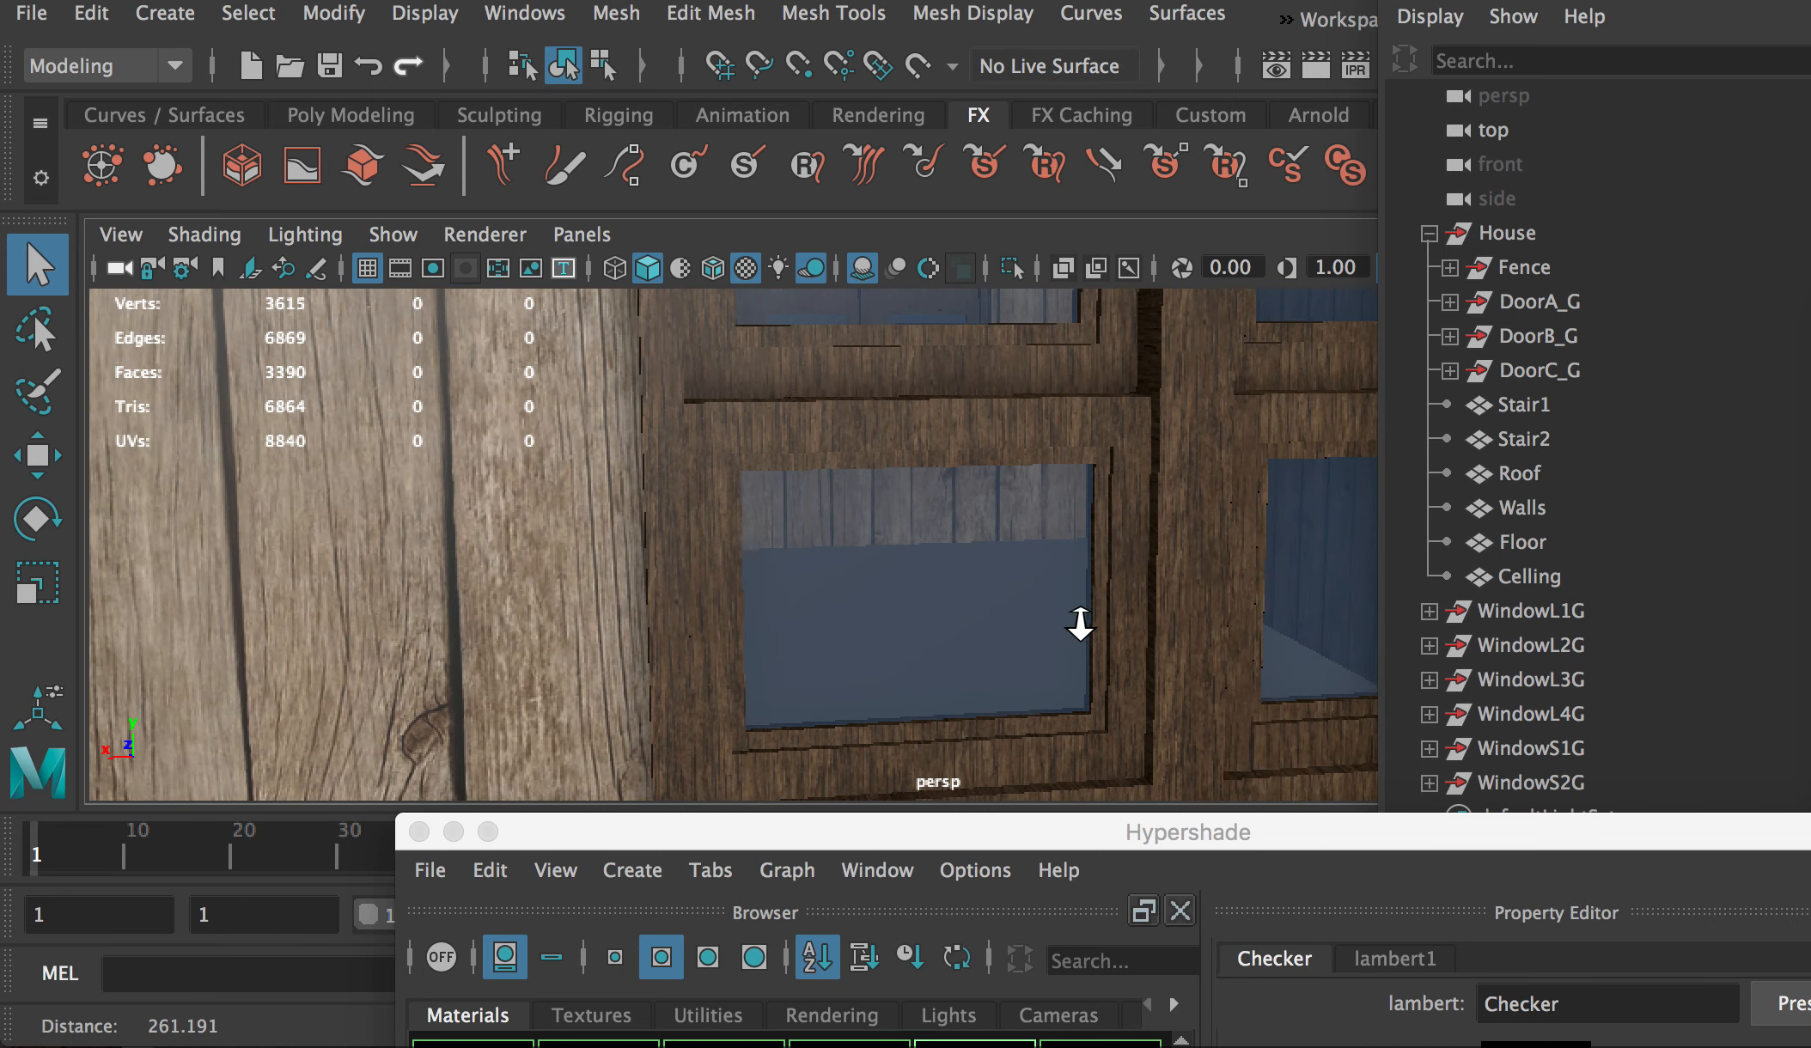
{"action": "scroll", "coordinate": [1079, 623], "scroll_direction": "down", "scroll_amount": 10}
{"action": "left_click_drag", "start_coordinate": [1174, 514], "coordinate": [789, 506], "text": "alt"}
{"action": "right_click_drag", "start_coordinate": [789, 505], "coordinate": [716, 439], "text": "alt"}
{"action": "right_click_drag", "start_coordinate": [1130, 664], "coordinate": [727, 548], "text": "alt"}
{"action": "mouse_move", "coordinate": [727, 548]}
{"action": "left_mouse_down", "text": "alt"}
{"action": "mouse_move", "coordinate": [813, 554]}
{"action": "mouse_move", "coordinate": [760, 558]}
{"action": "left_mouse_up", "text": "alt"}
{"action": "right_click_drag", "start_coordinate": [760, 557], "coordinate": [961, 675], "text": "alt"}
{"action": "middle_click_drag", "start_coordinate": [961, 676], "coordinate": [924, 727], "text": "alt"}
{"action": "right_click_drag", "start_coordinate": [924, 726], "coordinate": [623, 473], "text": "alt"}
{"action": "left_click_drag", "start_coordinate": [623, 473], "coordinate": [930, 497], "text": "alt"}
{"action": "right_click_drag", "start_coordinate": [930, 497], "coordinate": [786, 461], "text": "alt"}
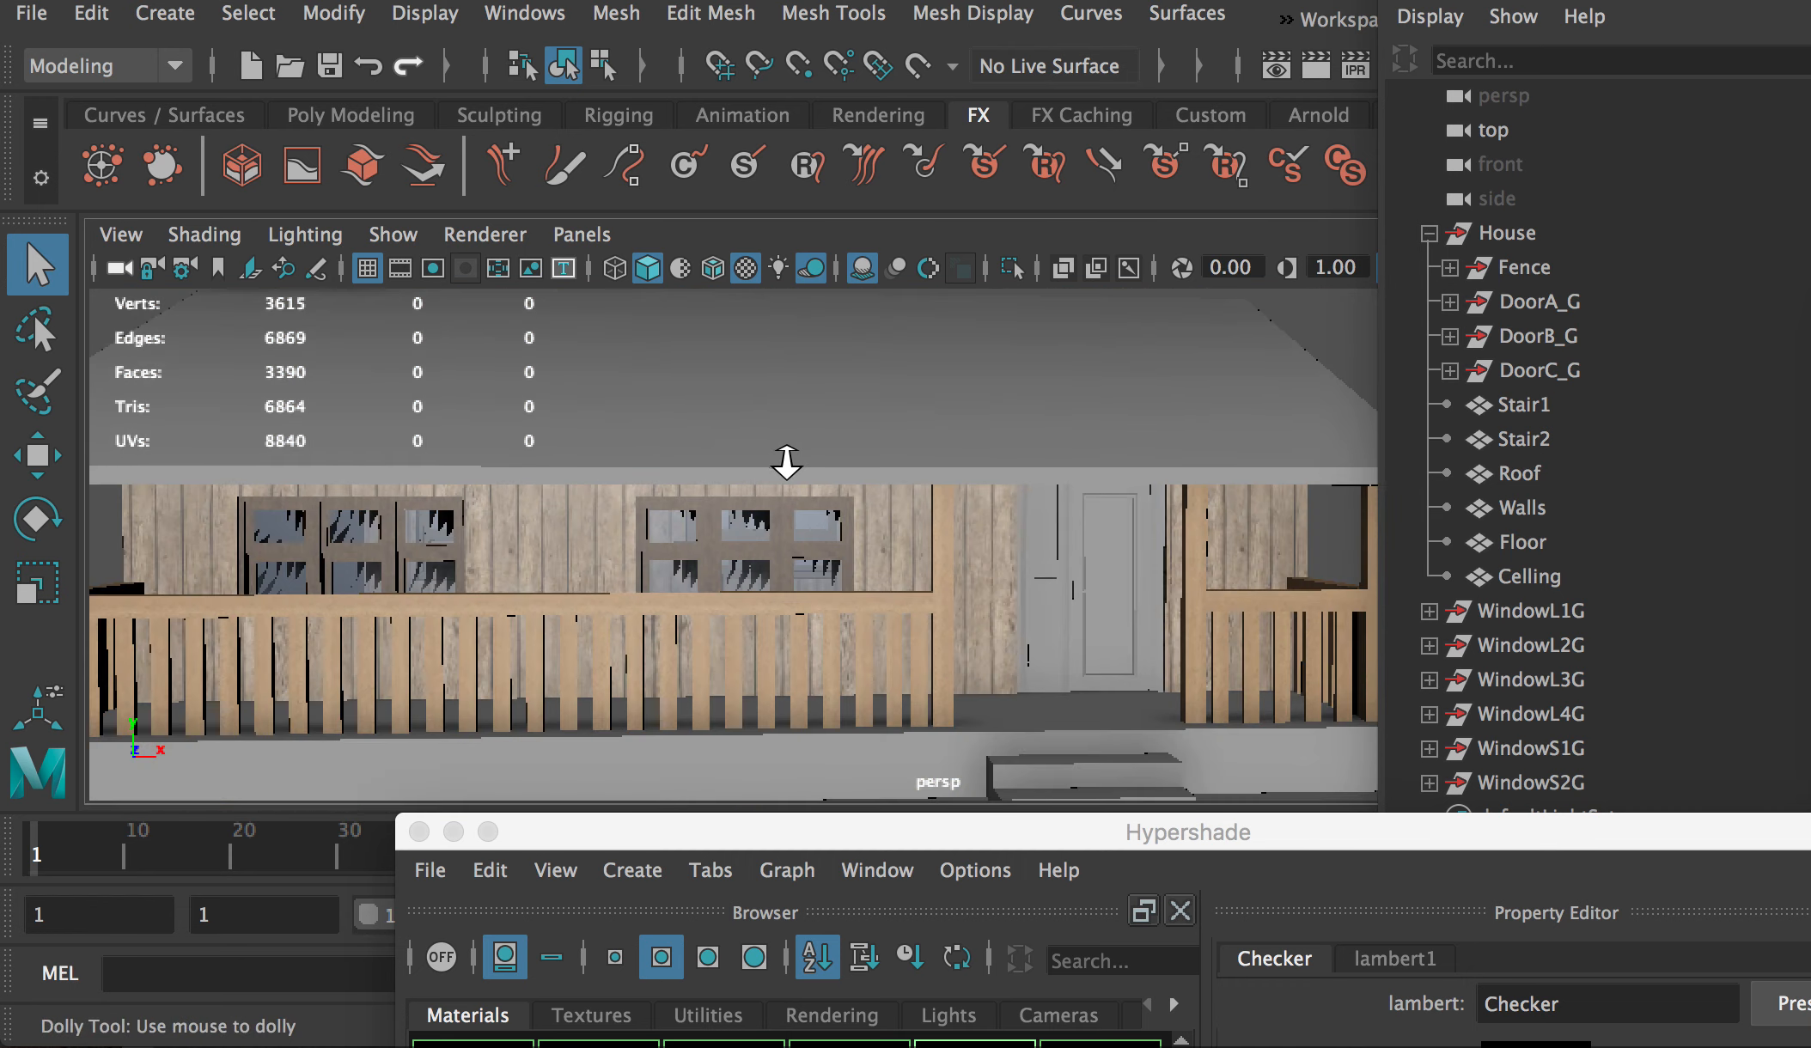
Step: Create a Blinn material for the roof and name it RoofM1
{"action": "key", "text": "a"}
{"action": "left_click_drag", "start_coordinate": [896, 842], "coordinate": [908, 407]}
{"action": "left_click", "coordinate": [644, 436]}
{"action": "mouse_move", "coordinate": [752, 377]}
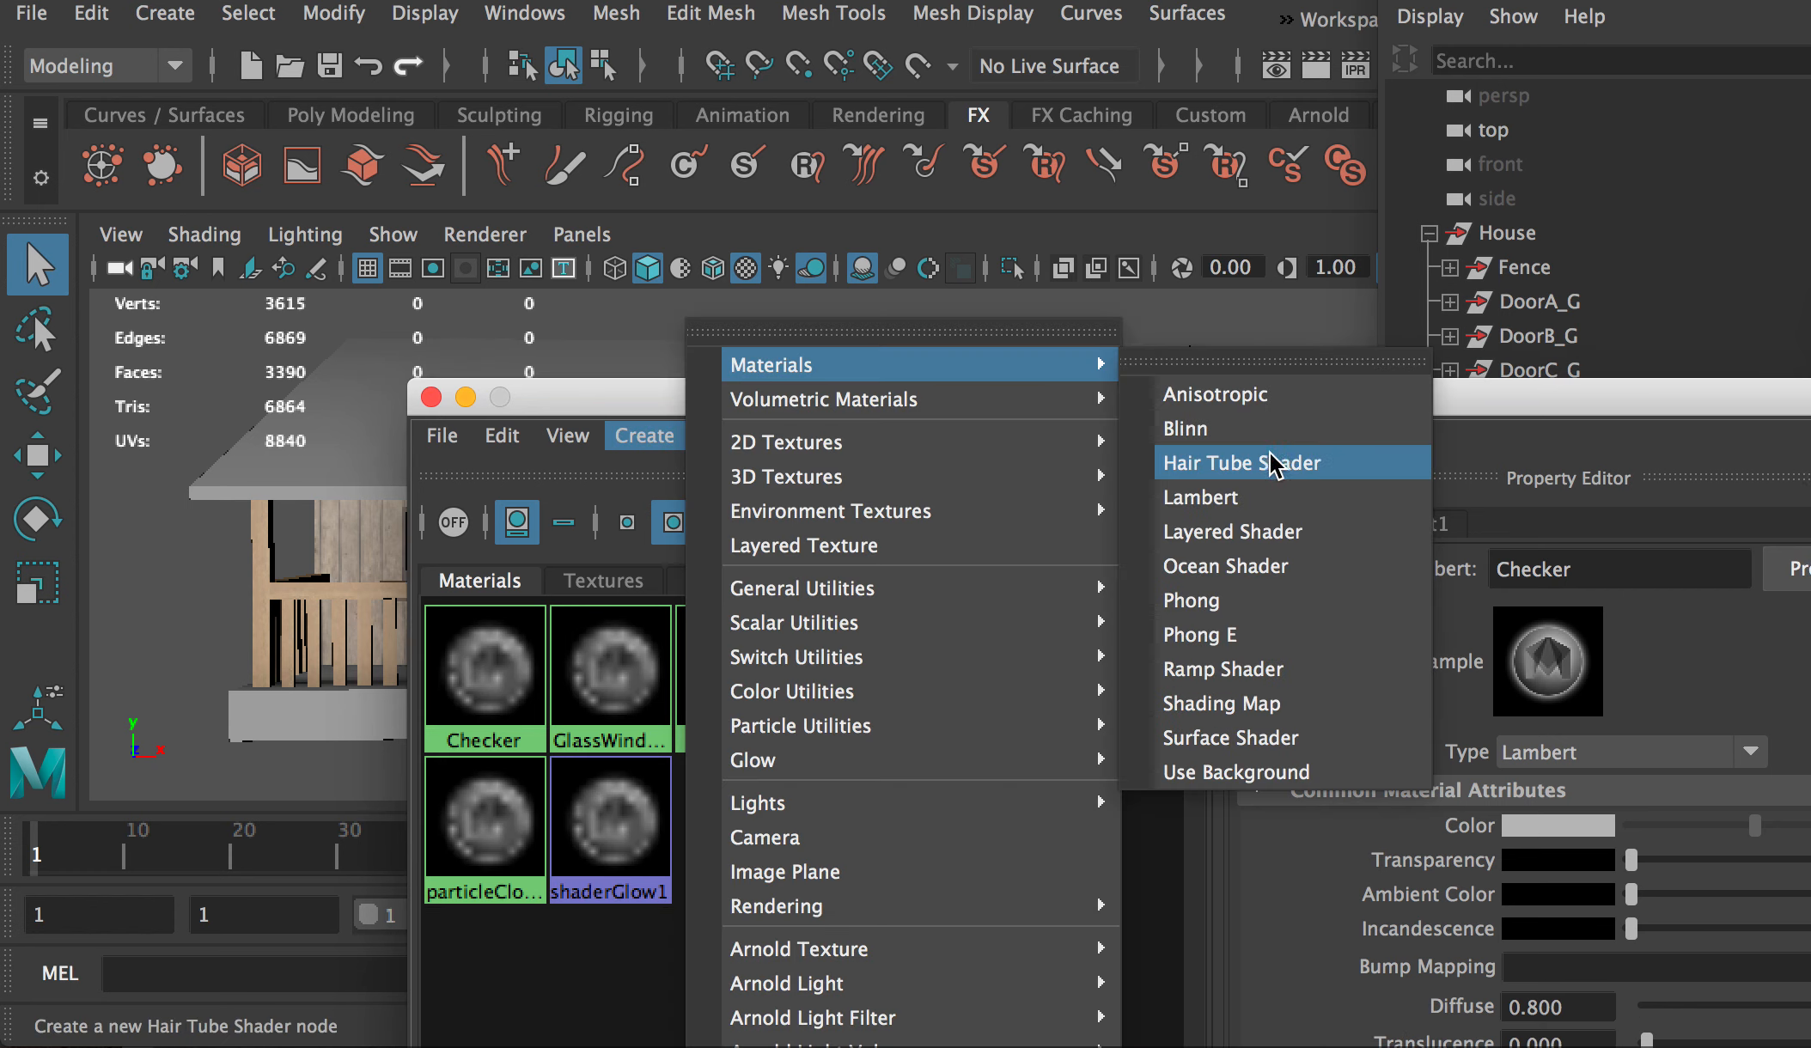
{"action": "left_click", "coordinate": [1340, 429]}
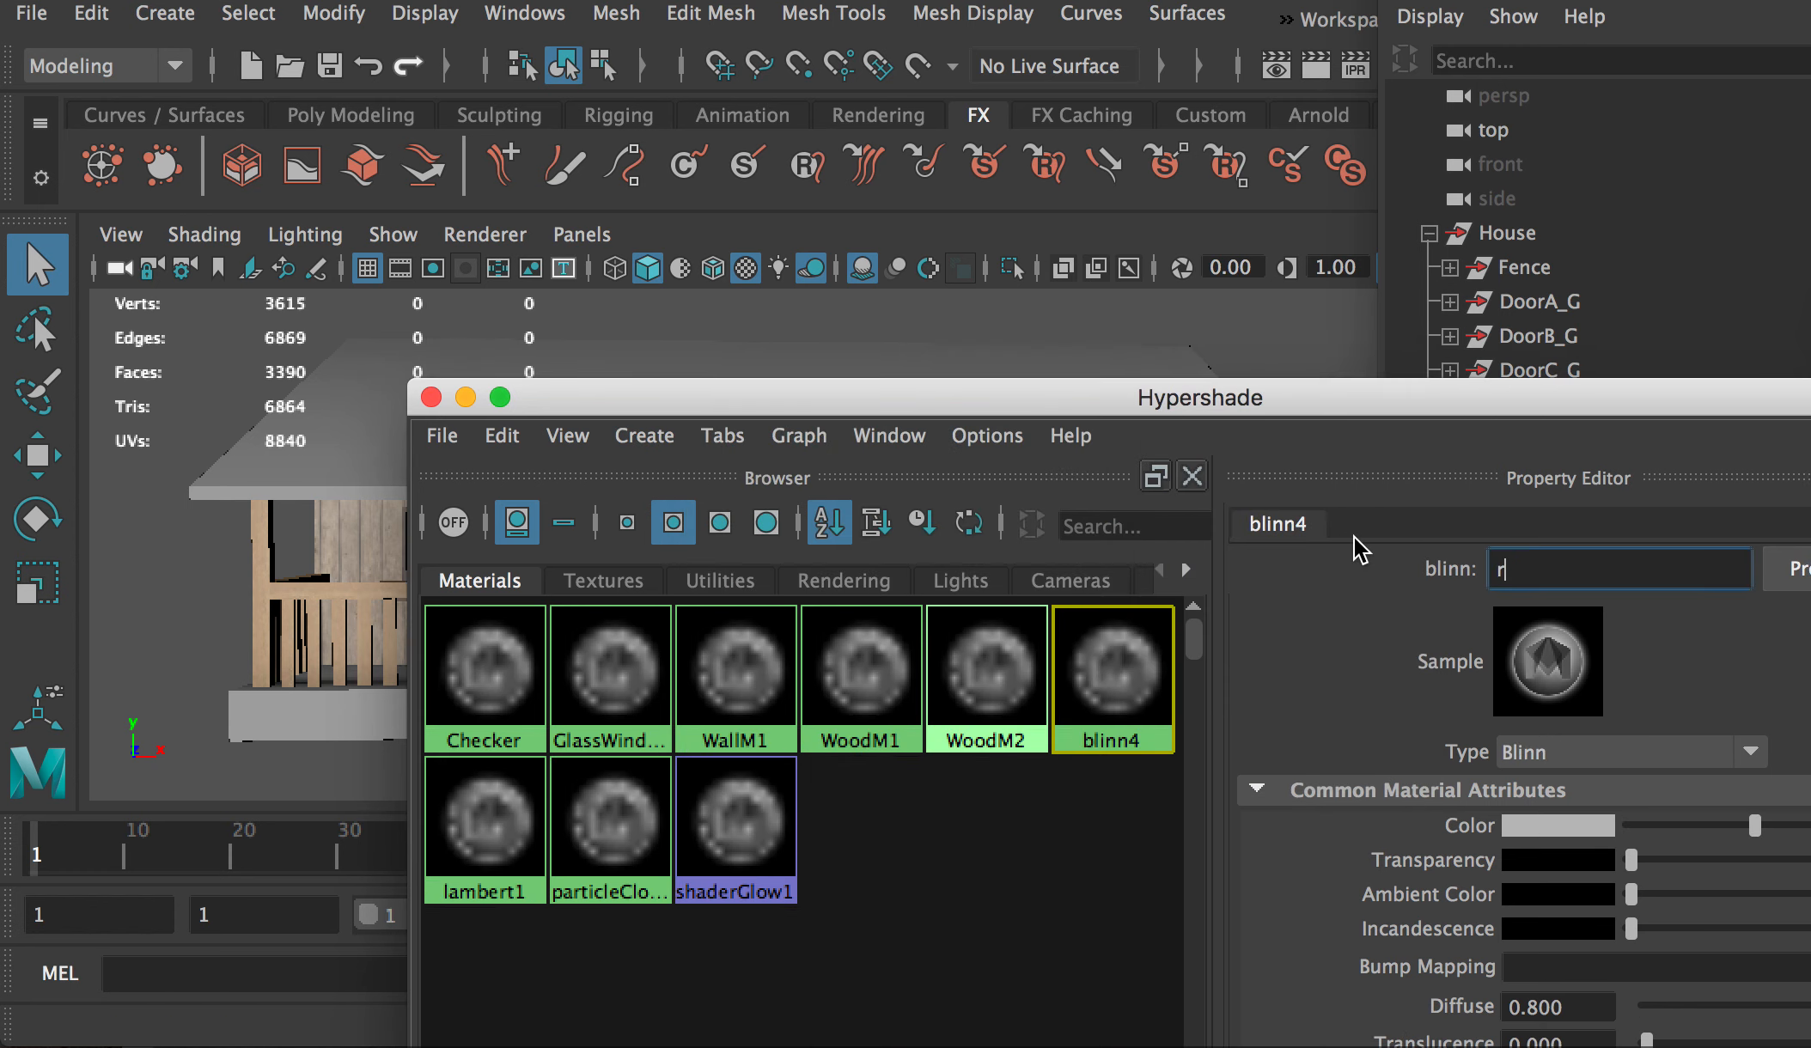
{"action": "key", "text": "BackSpace"}
{"action": "type", "text": "roof"}
{"action": "key", "text": "BackSpace"}
{"action": "key", "text": "BackSpace"}
{"action": "key", "text": "BackSpace"}
{"action": "key", "text": "BackSpace"}
{"action": "type", "text": "RoofM1"}
{"action": "key", "text": "Return"}
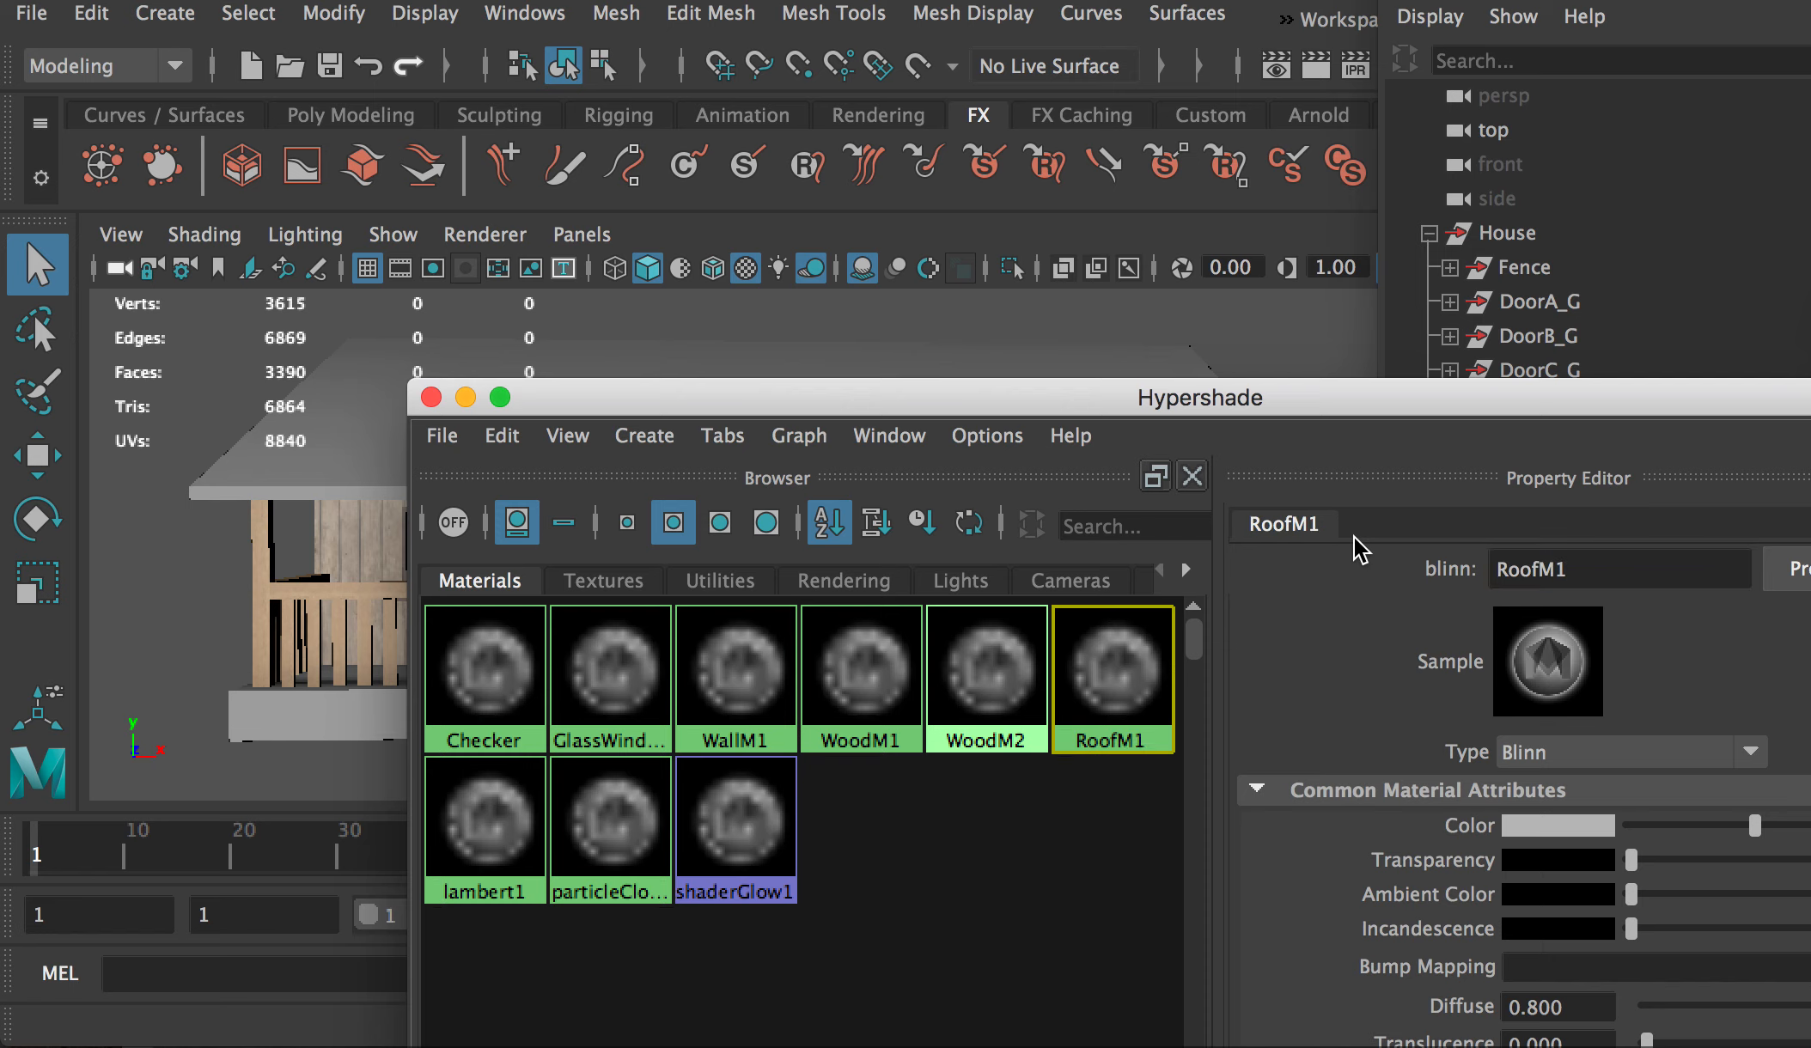
Step: Connect a file texture to RoofM1's colour and load Roof.jpg from sourceimages as its image
{"action": "left_click_drag", "start_coordinate": [1544, 397], "coordinate": [1078, 288]}
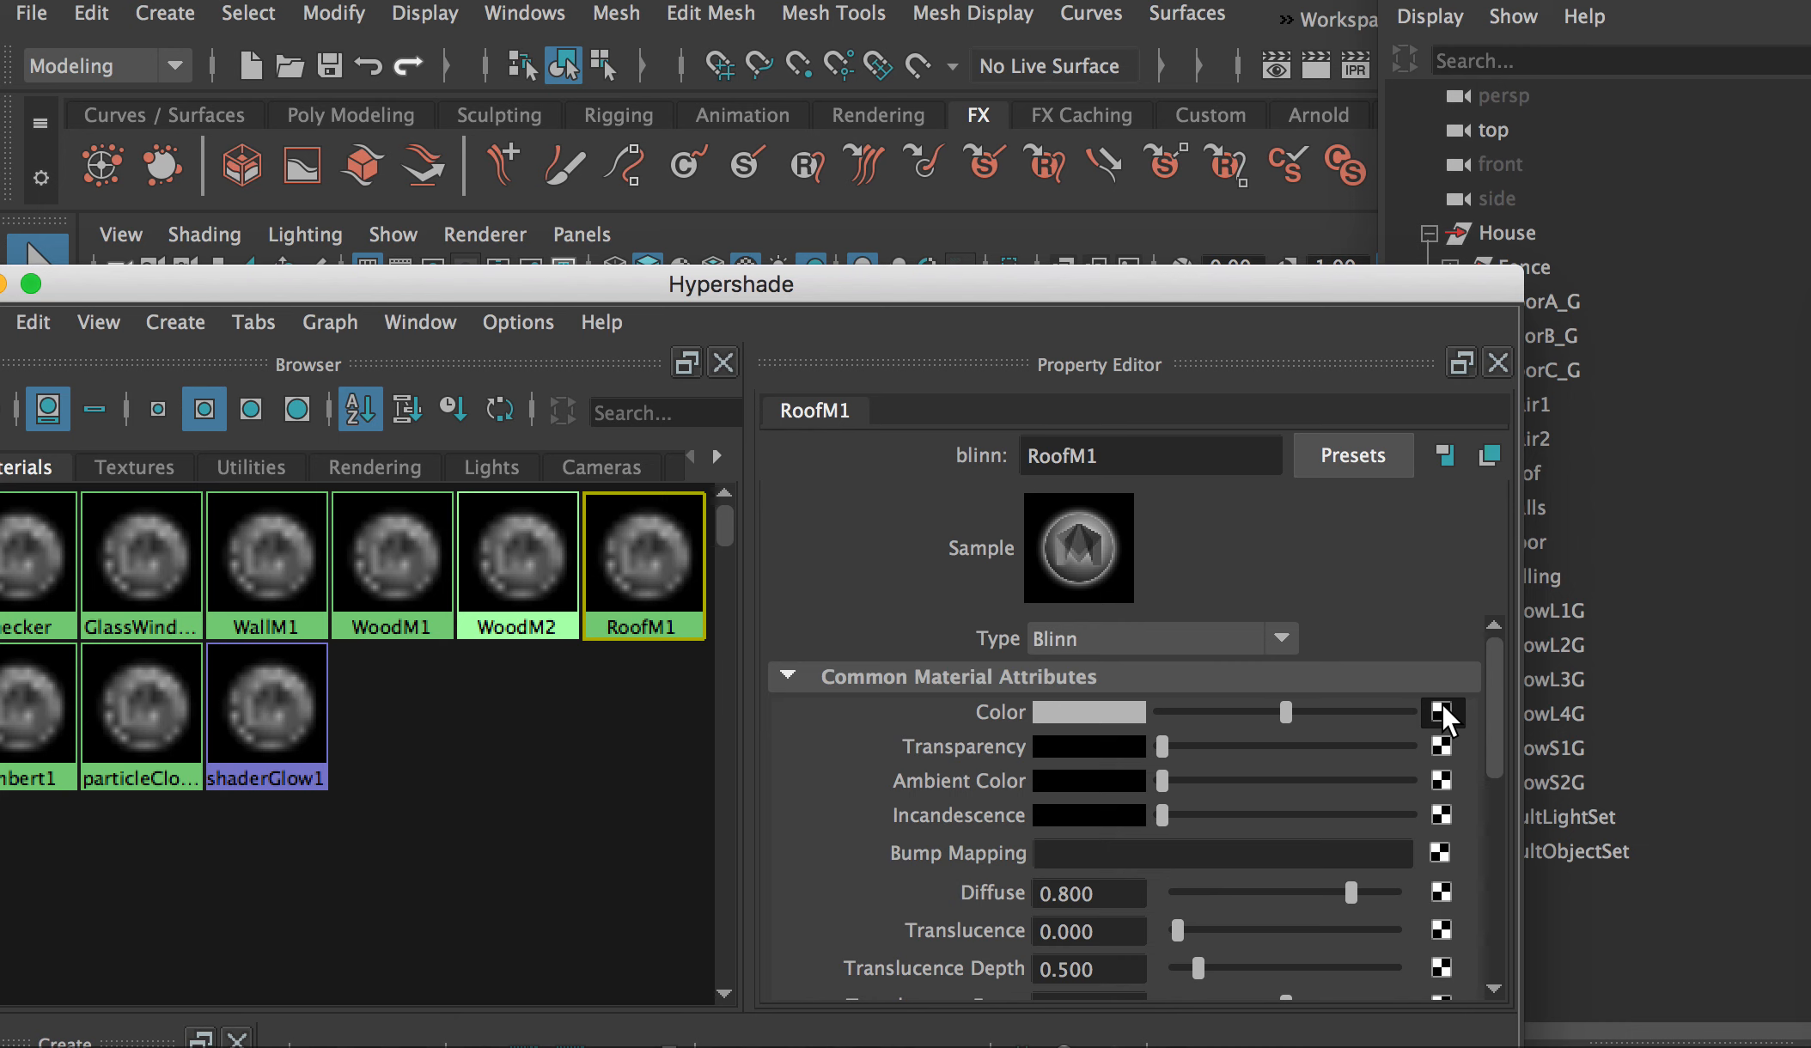
{"action": "left_click", "coordinate": [1441, 711]}
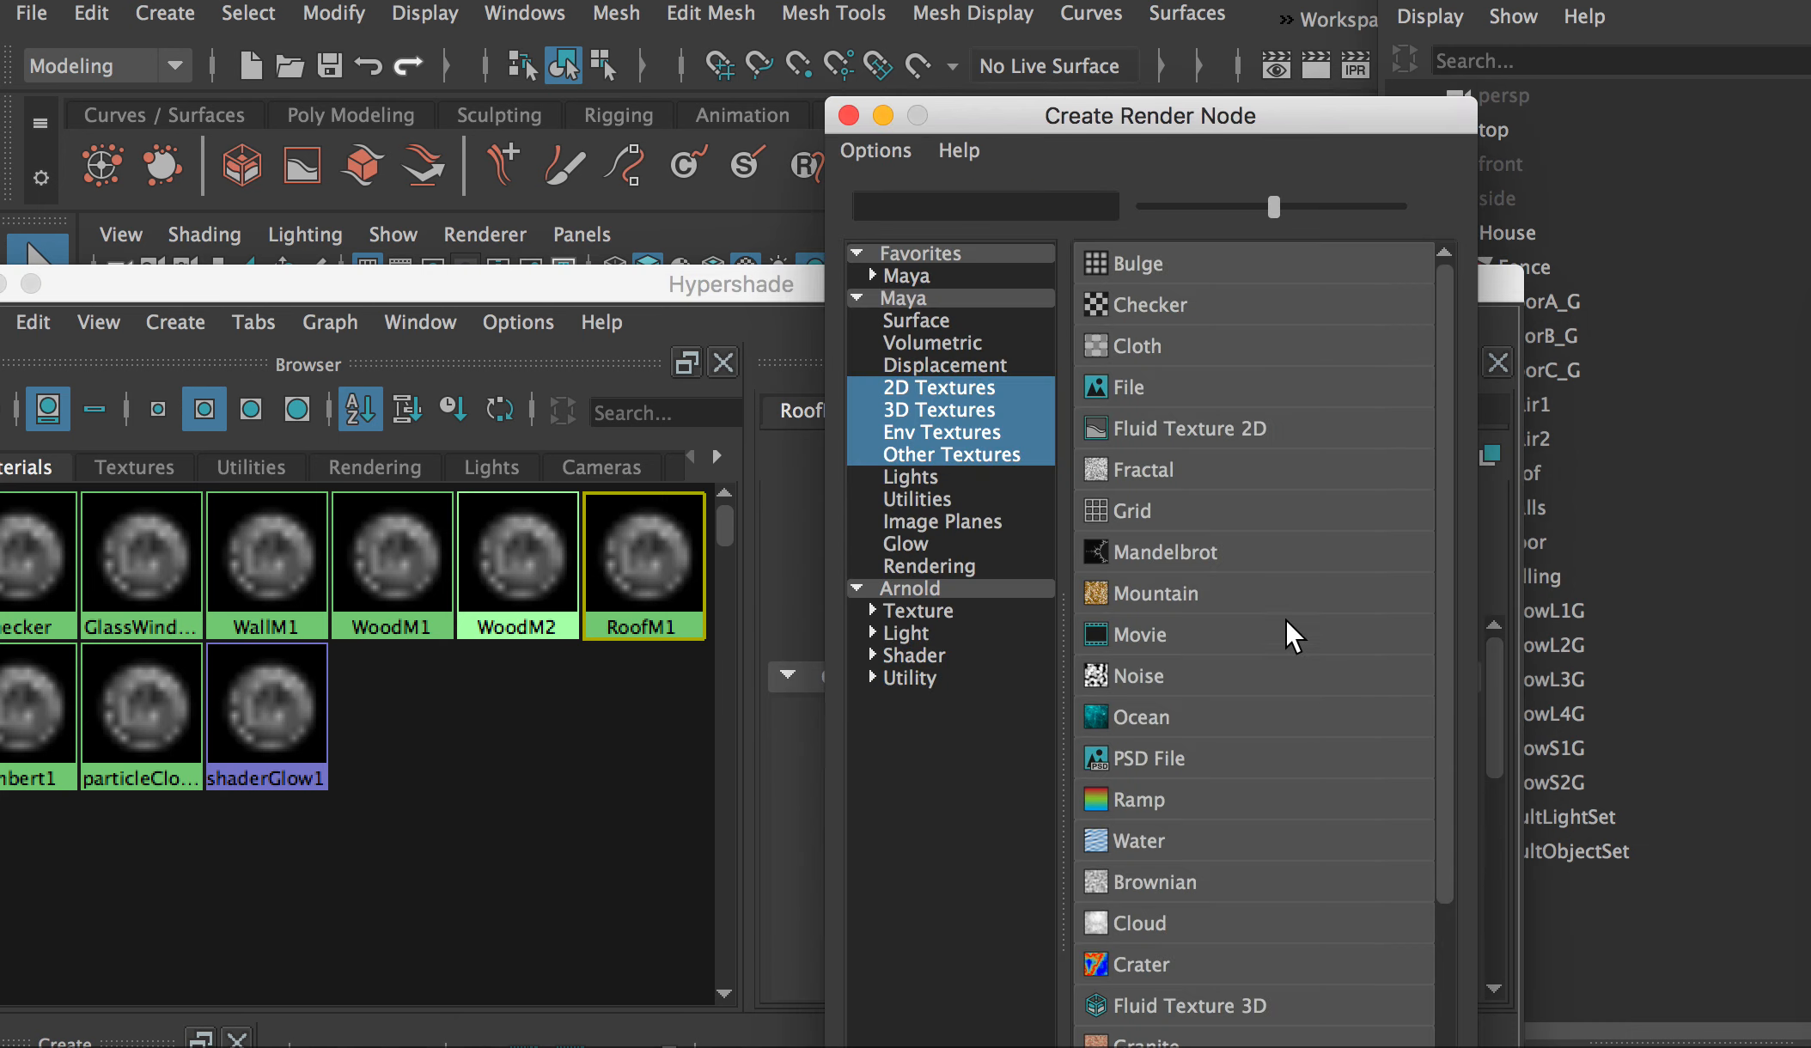
{"action": "left_click", "coordinate": [1115, 387]}
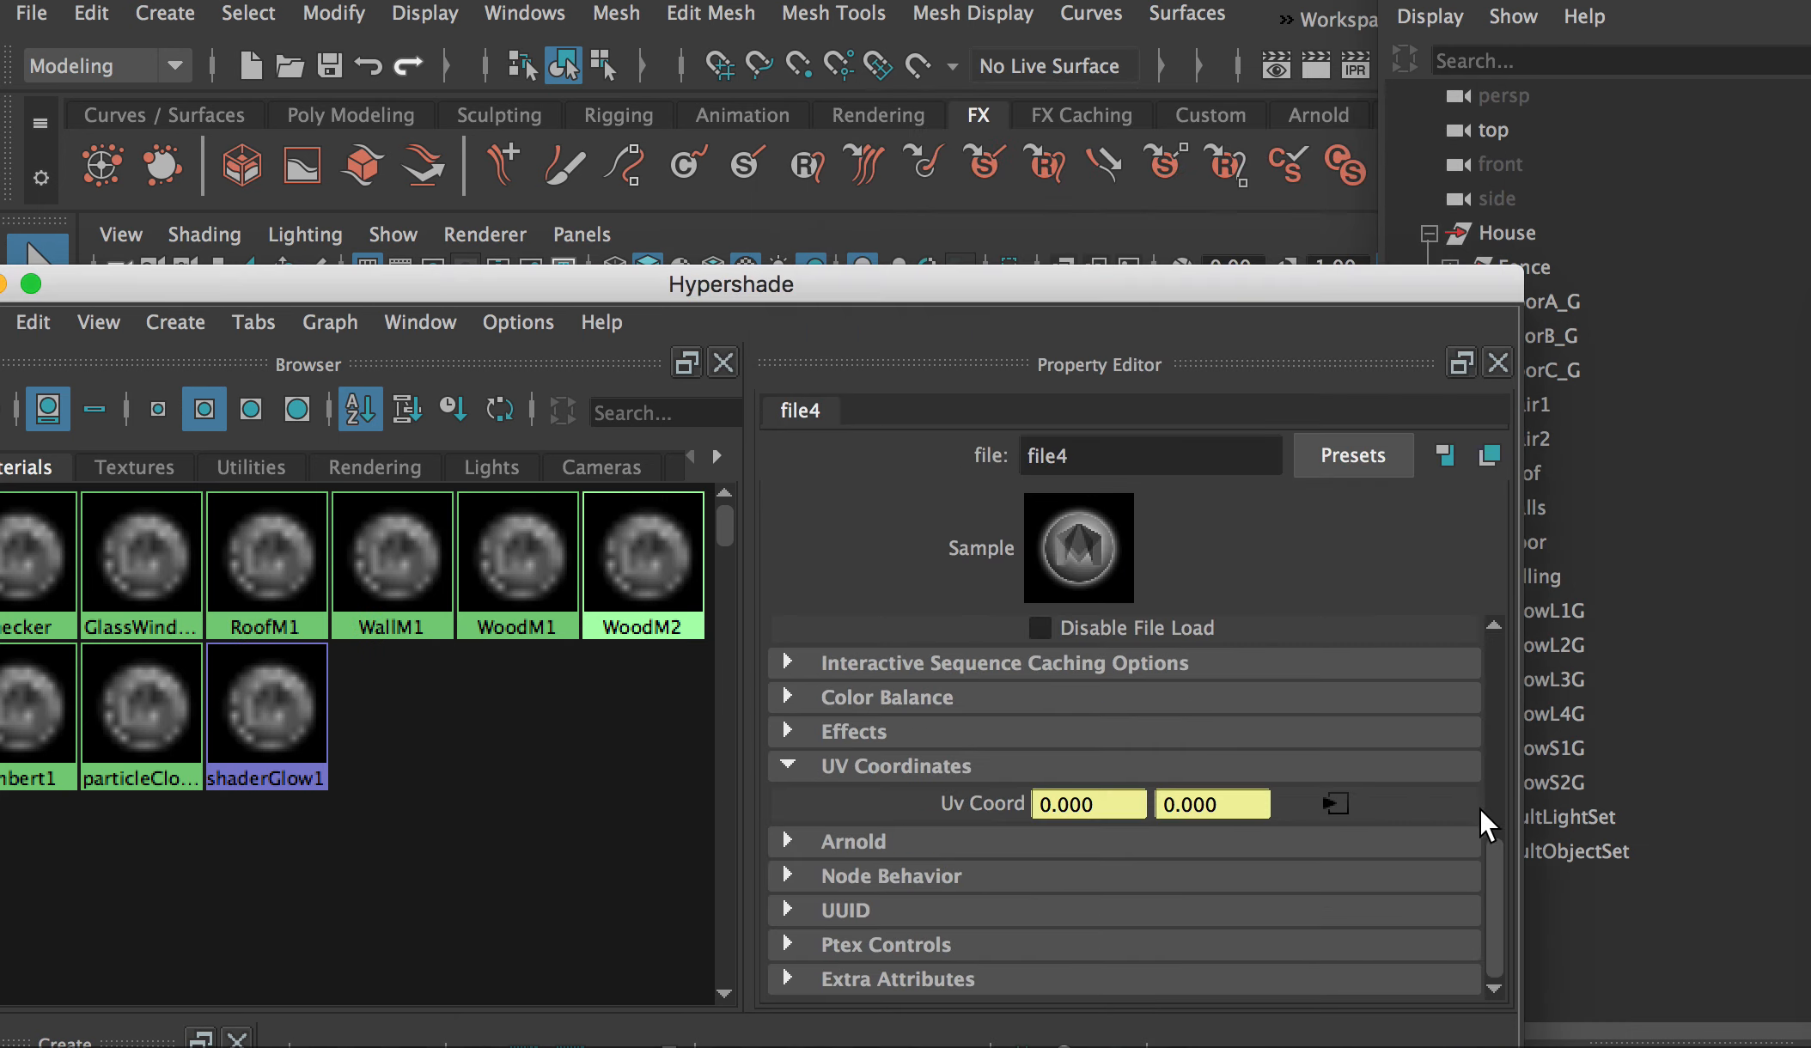
{"action": "scroll", "coordinate": [1481, 808], "scroll_direction": "up", "scroll_amount": 10}
{"action": "left_click", "coordinate": [1445, 790]}
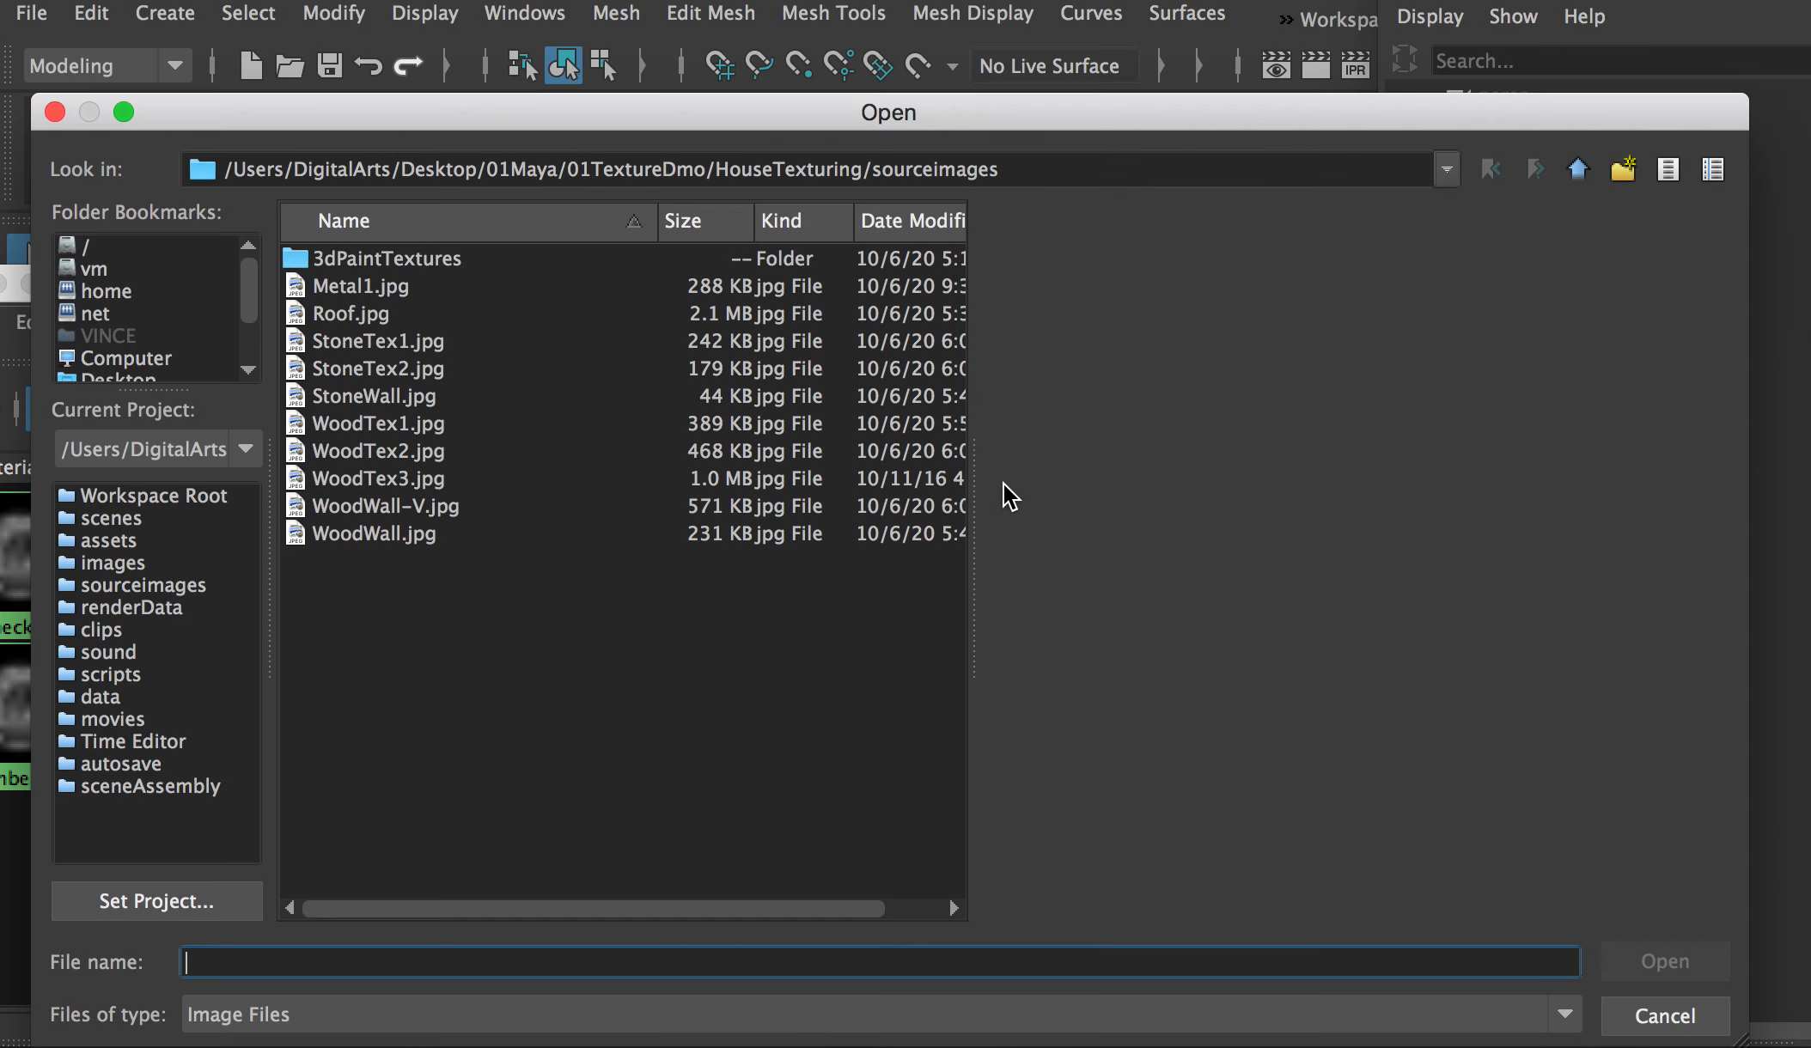
{"action": "left_click", "coordinate": [351, 313]}
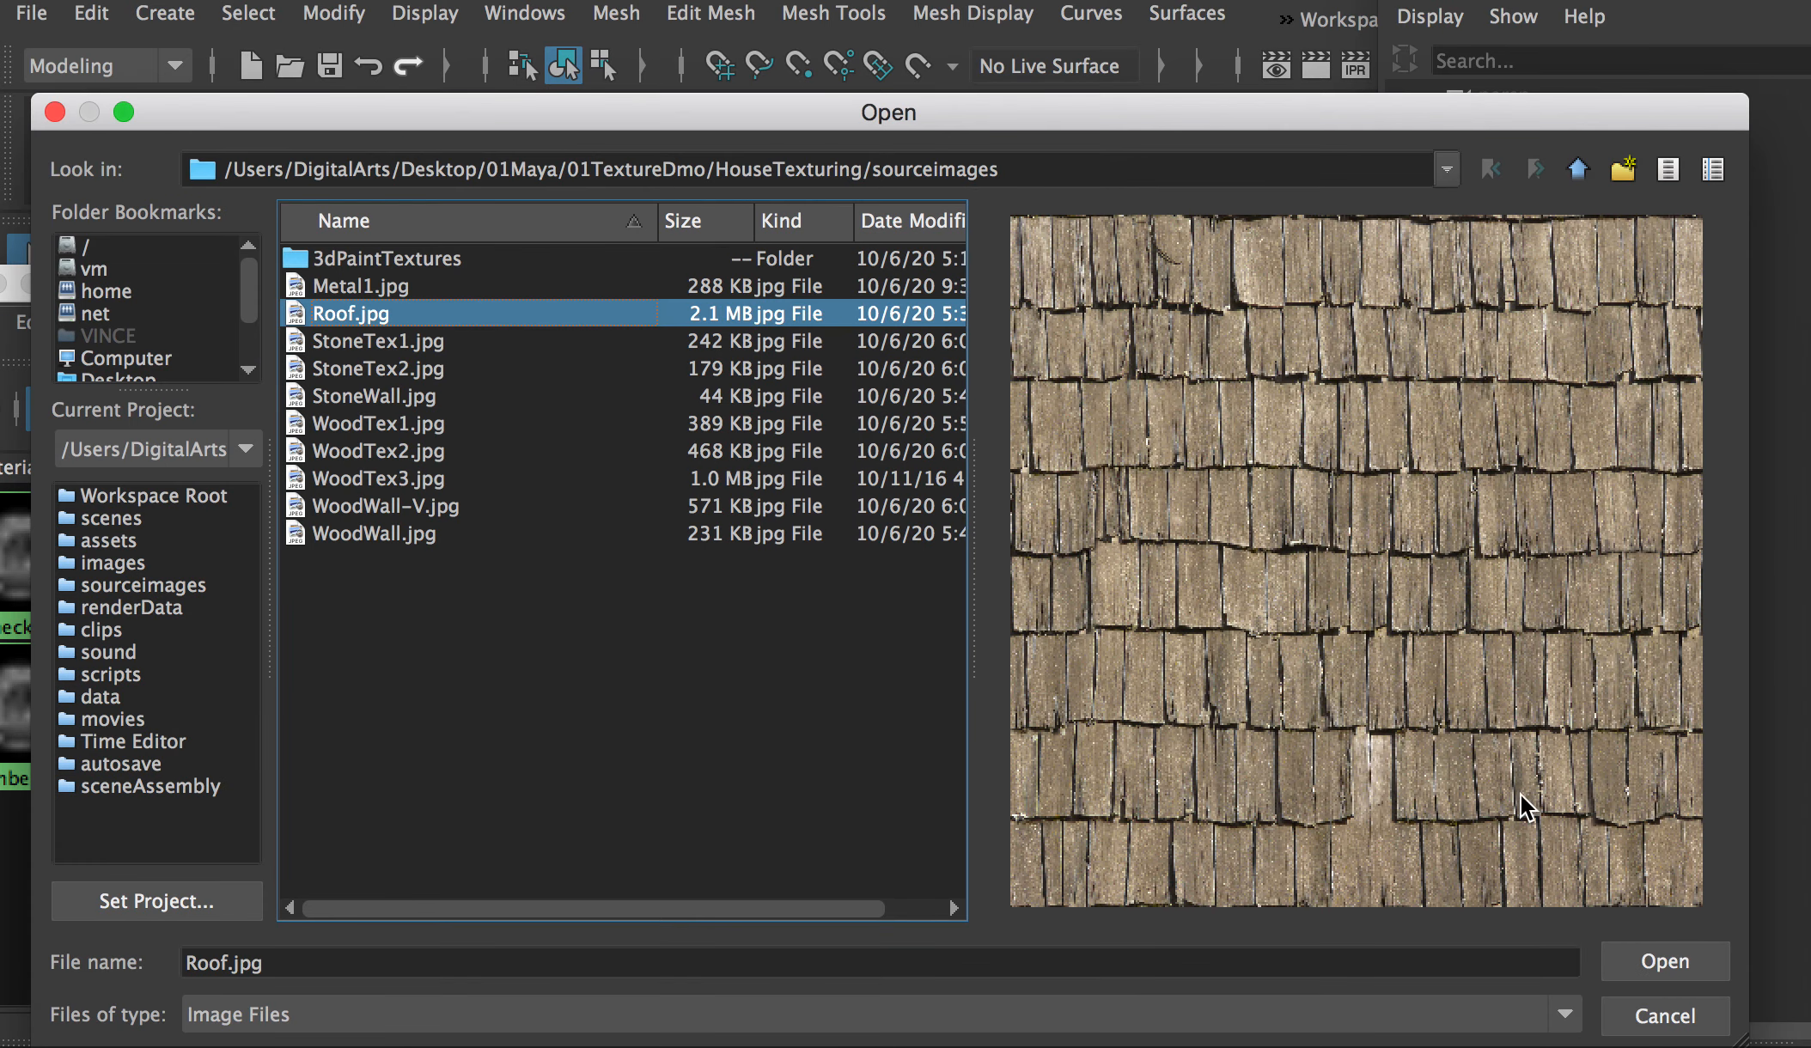
{"action": "left_click", "coordinate": [1656, 961]}
Step: Open the UV placement of the Roof.jpg texture and set its Repeat UV to 8 by 8
{"action": "scroll", "coordinate": [1499, 799], "scroll_direction": "down", "scroll_amount": 12}
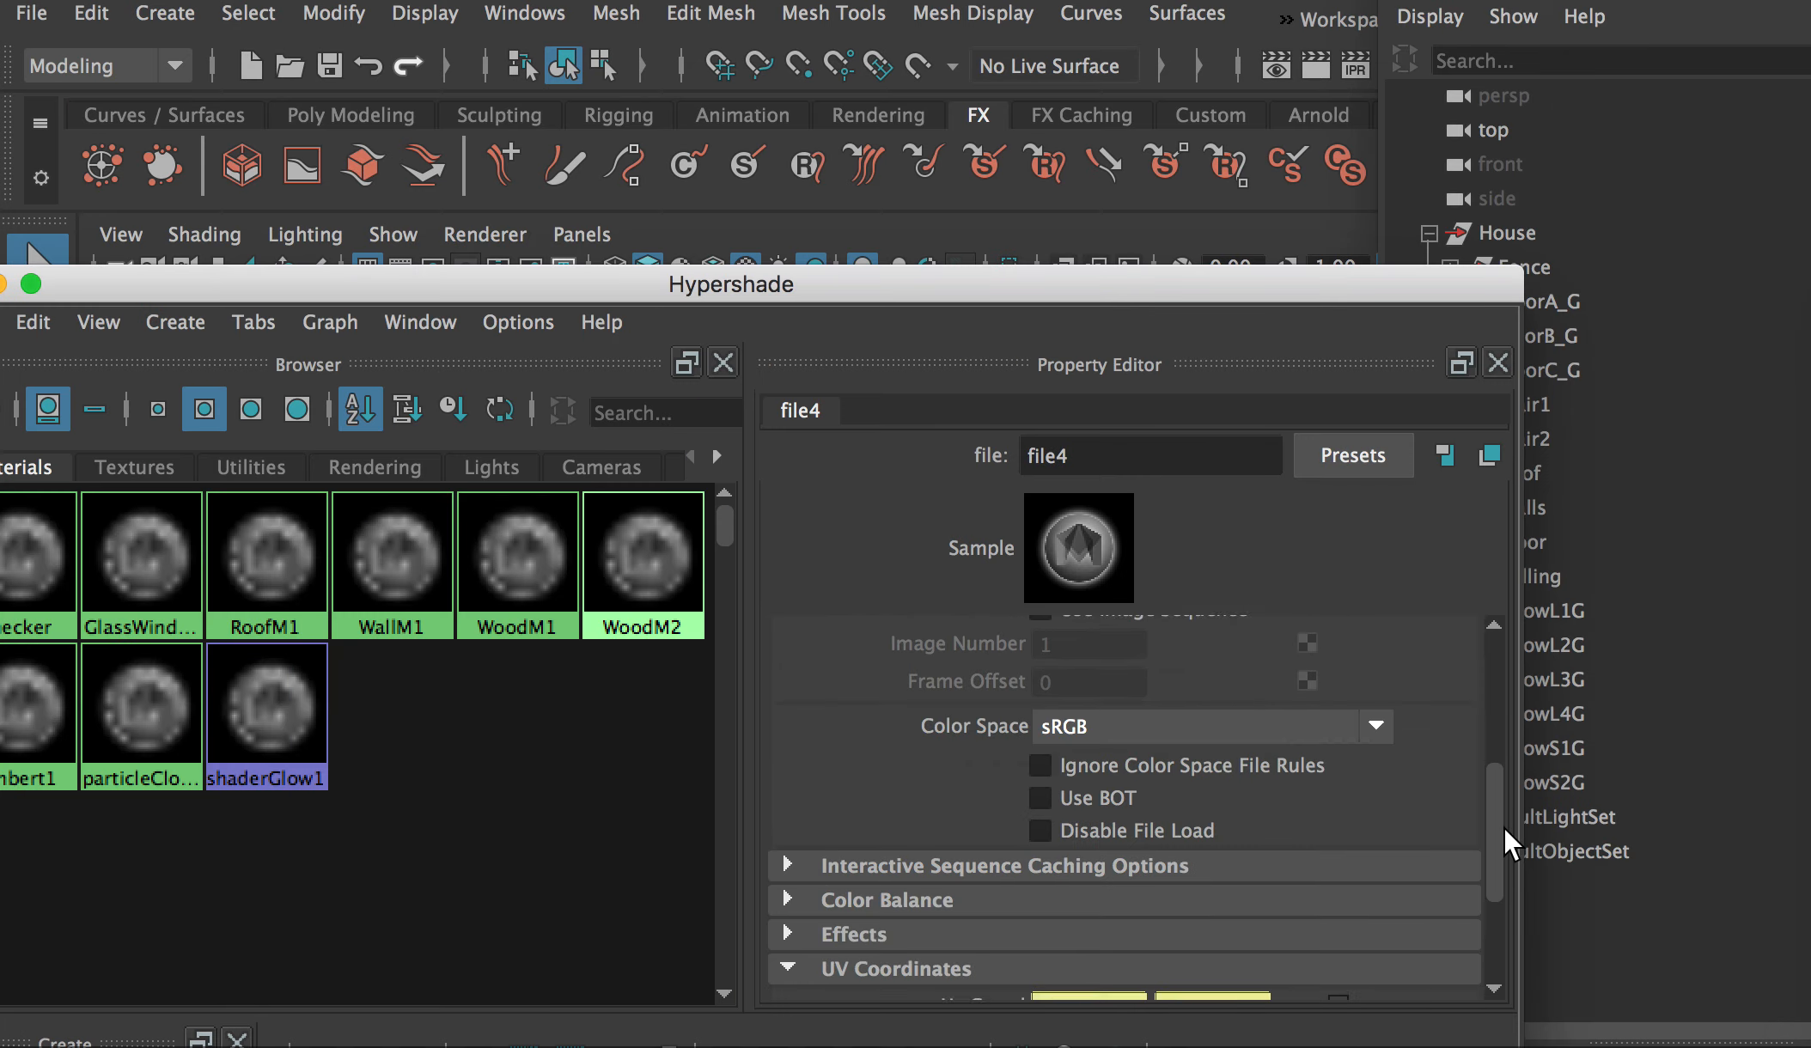
{"action": "left_click", "coordinate": [1337, 858]}
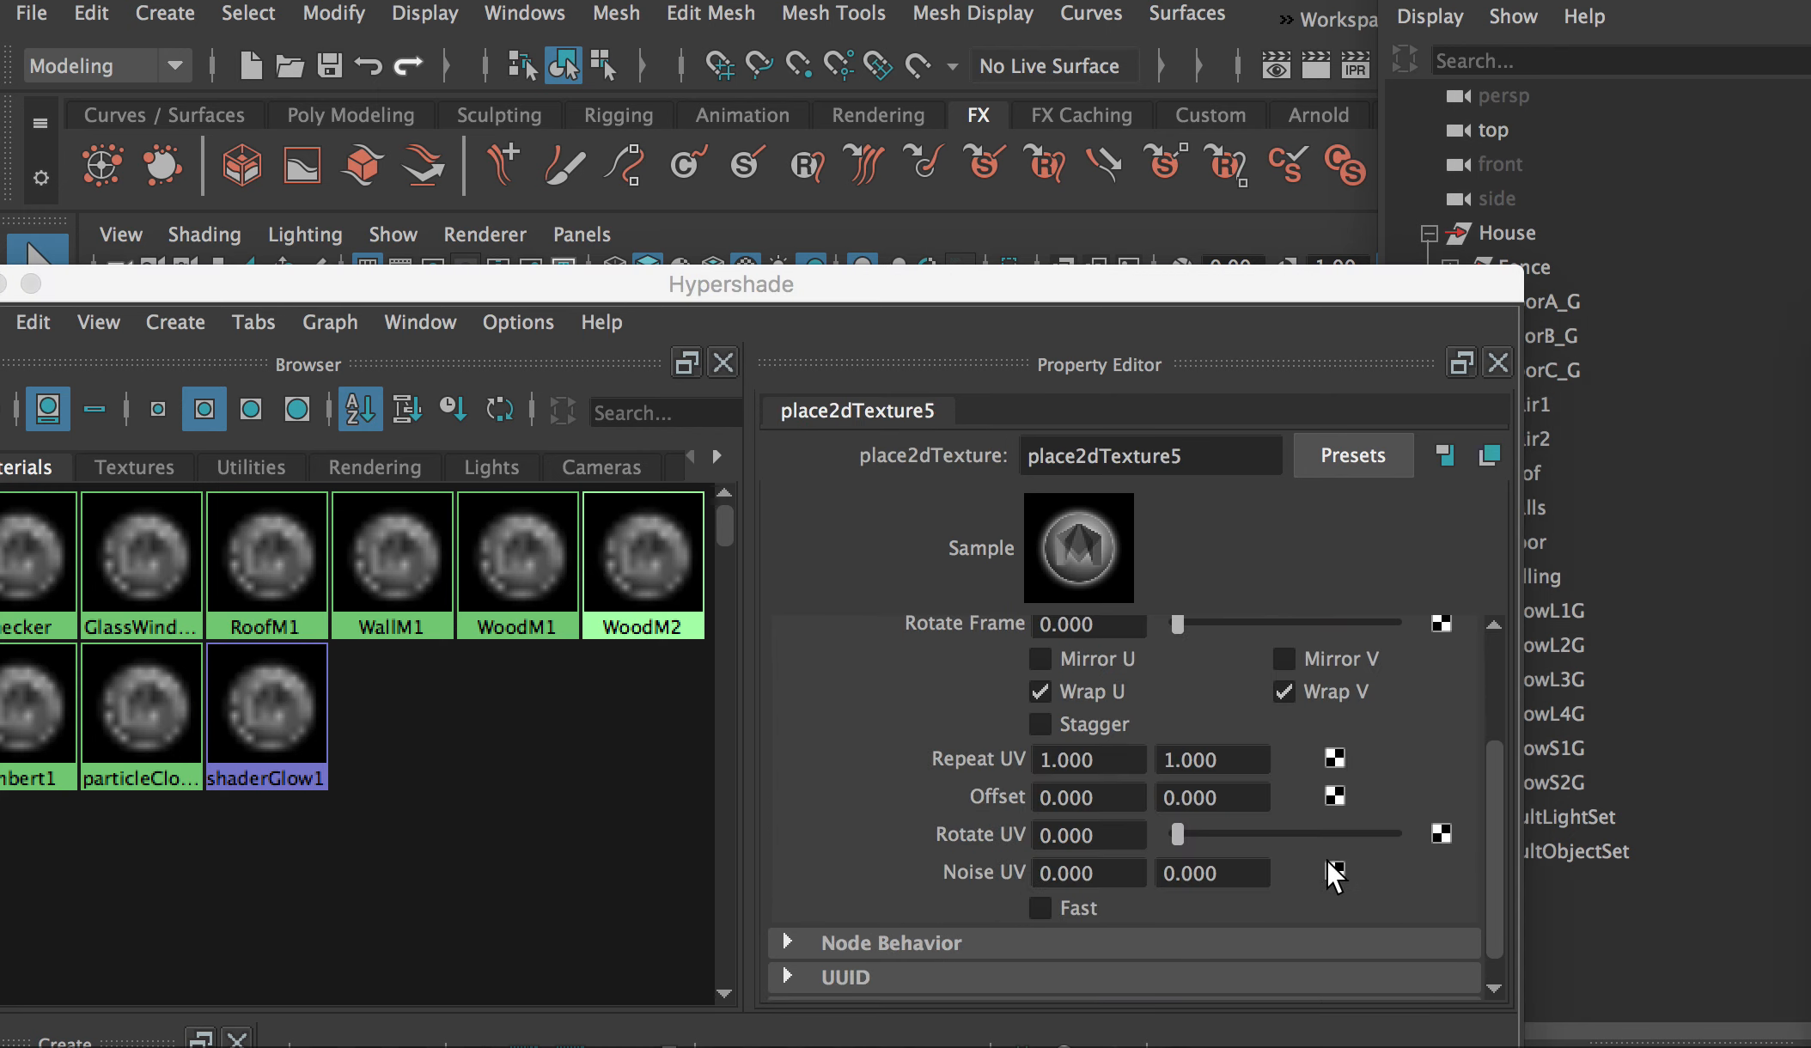
{"action": "left_click_drag", "start_coordinate": [1050, 760], "coordinate": [1002, 748]}
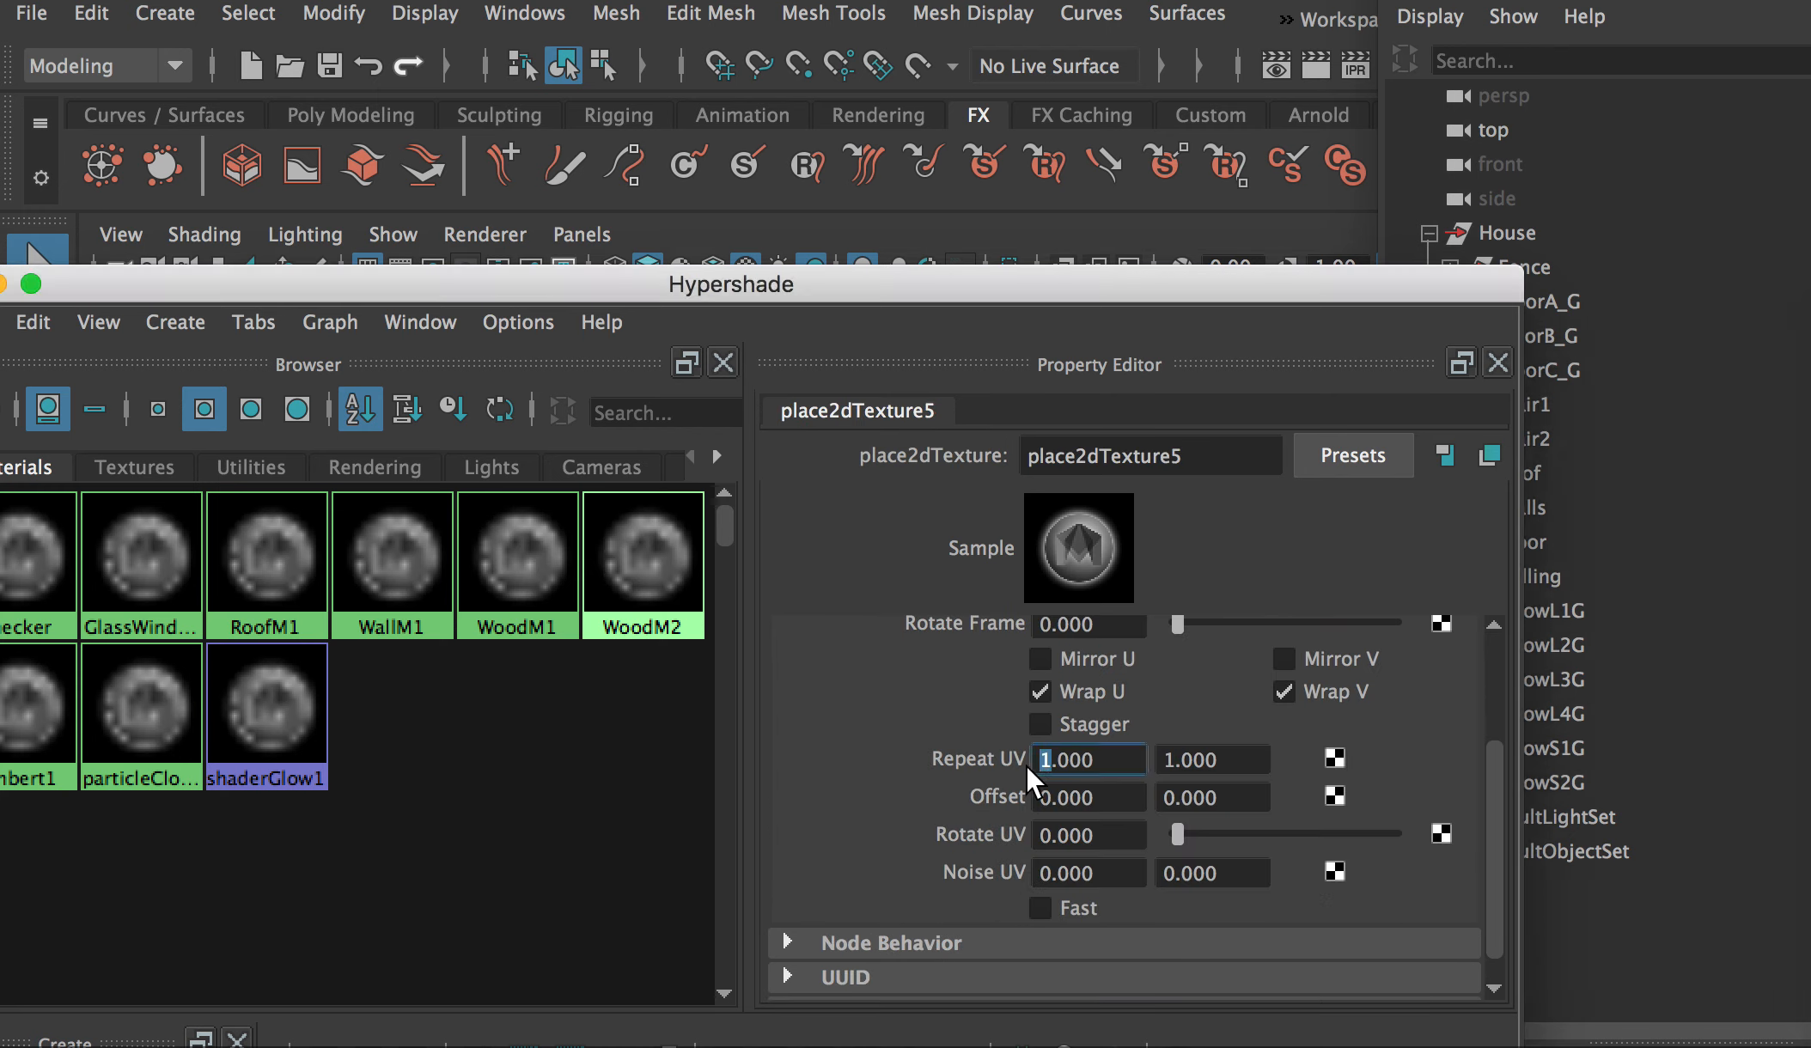
{"action": "type", "text": "8"}
{"action": "key", "text": "Tab"}
{"action": "type", "text": "8"}
{"action": "key", "text": "Return"}
Step: Assign the RoofM1 material to the roof and clear the selection
{"action": "left_click_drag", "start_coordinate": [763, 283], "coordinate": [1422, 795]}
{"action": "left_click", "coordinate": [889, 402]}
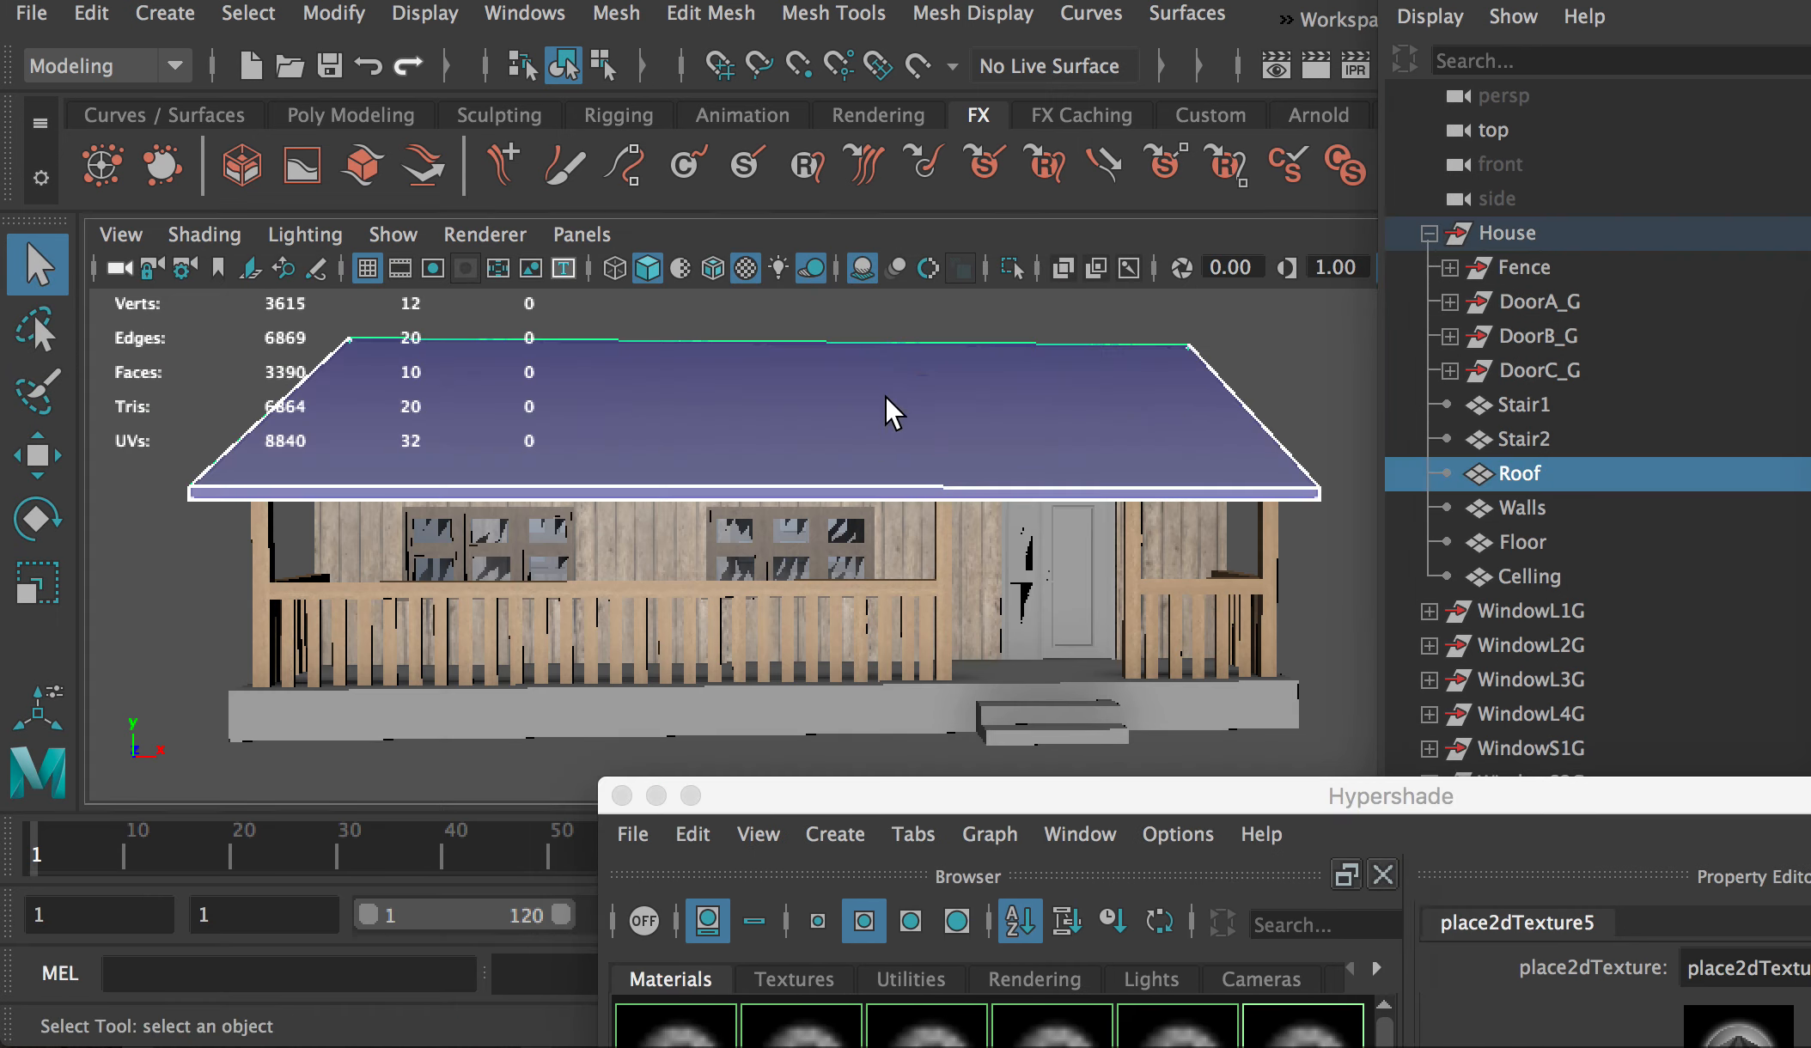
{"action": "left_click_drag", "start_coordinate": [1031, 792], "coordinate": [964, 469]}
{"action": "middle_click_drag", "start_coordinate": [884, 756], "coordinate": [918, 780]}
{"action": "right_click_drag", "start_coordinate": [896, 764], "coordinate": [912, 674]}
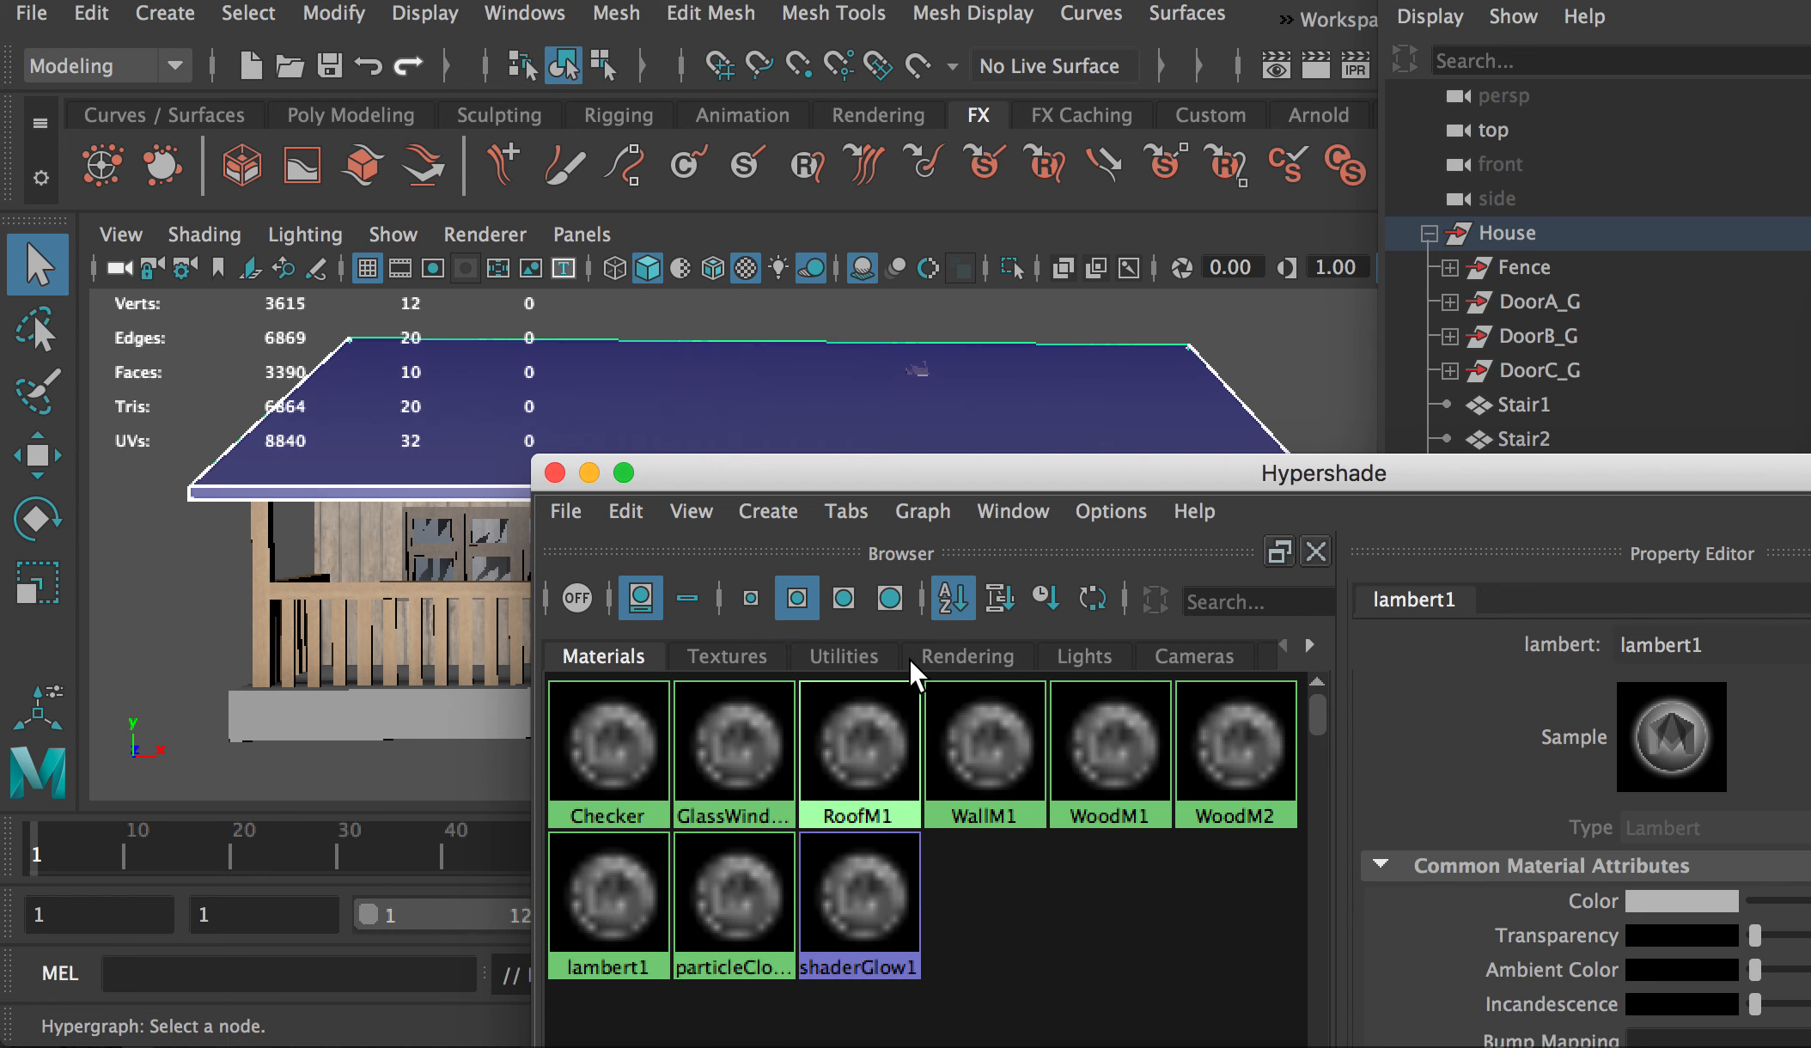
{"action": "left_click", "coordinate": [167, 505]}
Step: Compare the shingle direction on the roof with the Roof.jpg preview in Finder
{"action": "left_click_drag", "start_coordinate": [779, 474], "coordinate": [747, 669]}
{"action": "left_click_drag", "start_coordinate": [797, 430], "coordinate": [813, 287], "text": "alt"}
{"action": "right_click_drag", "start_coordinate": [812, 287], "coordinate": [995, 655], "text": "alt"}
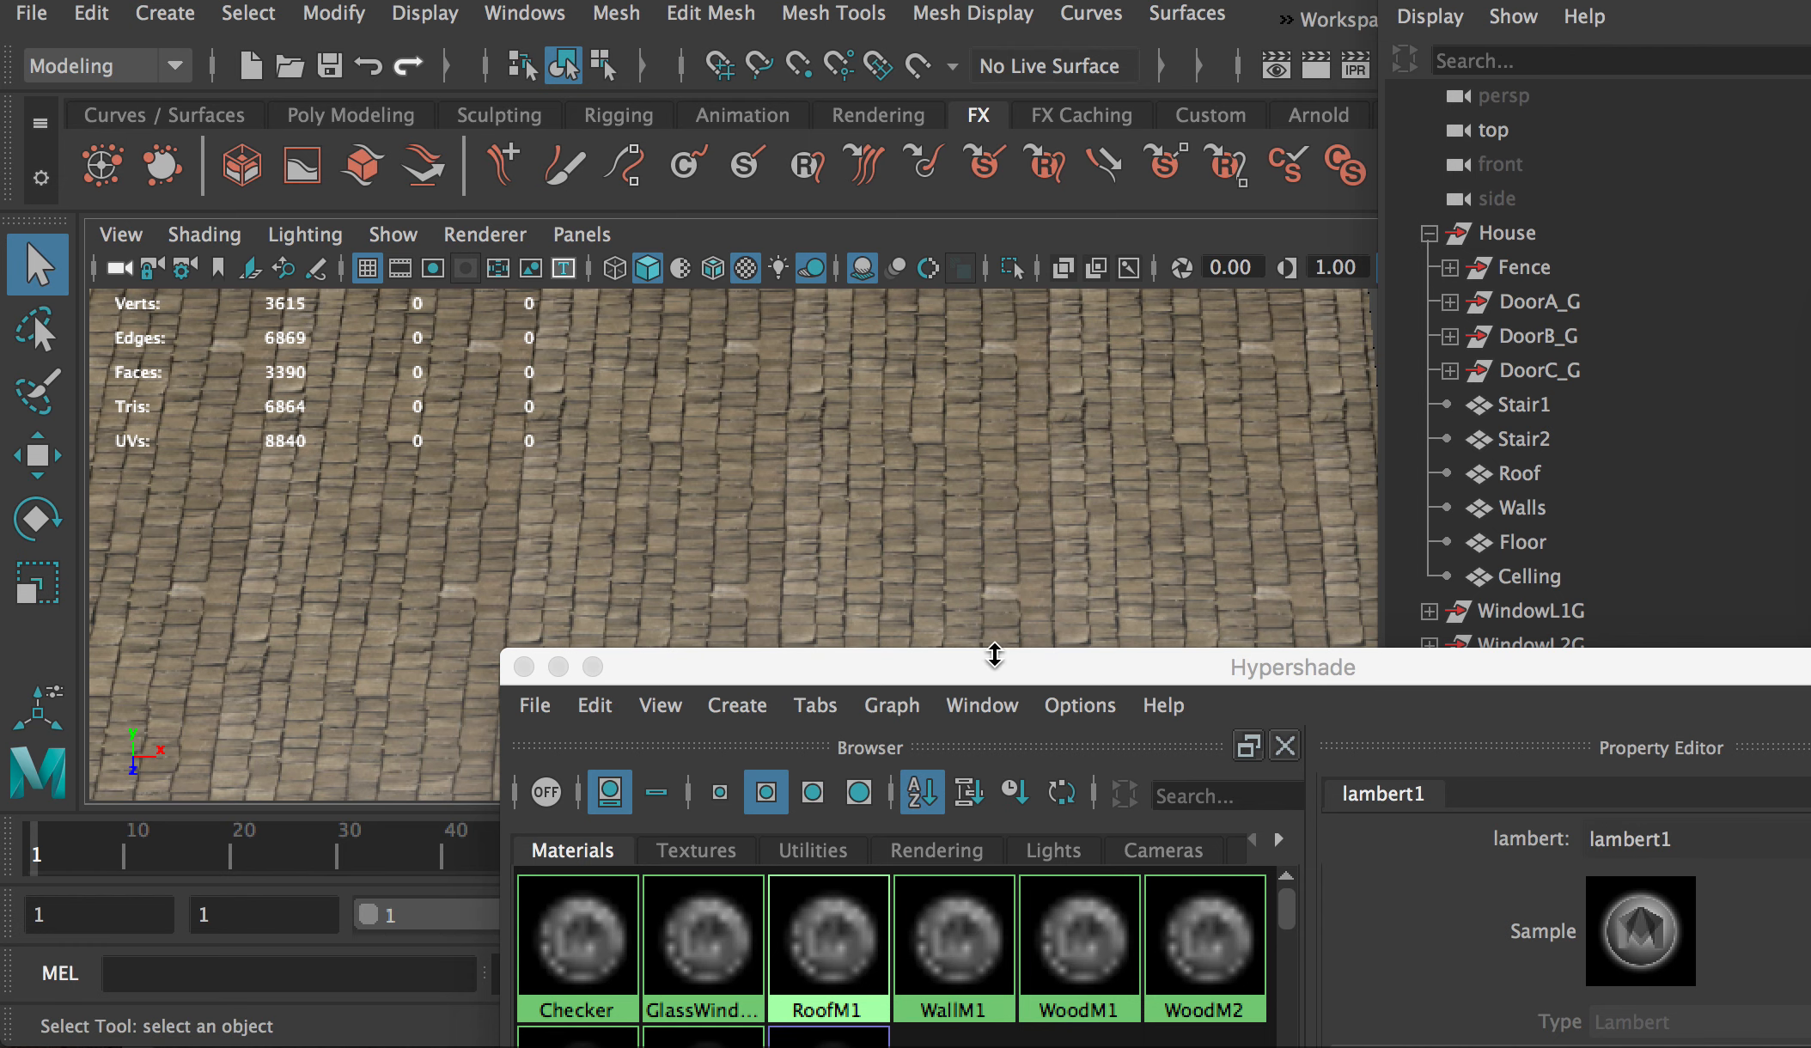
{"action": "left_click_drag", "start_coordinate": [995, 654], "coordinate": [955, 748]}
{"action": "key", "text": "super+Tab"}
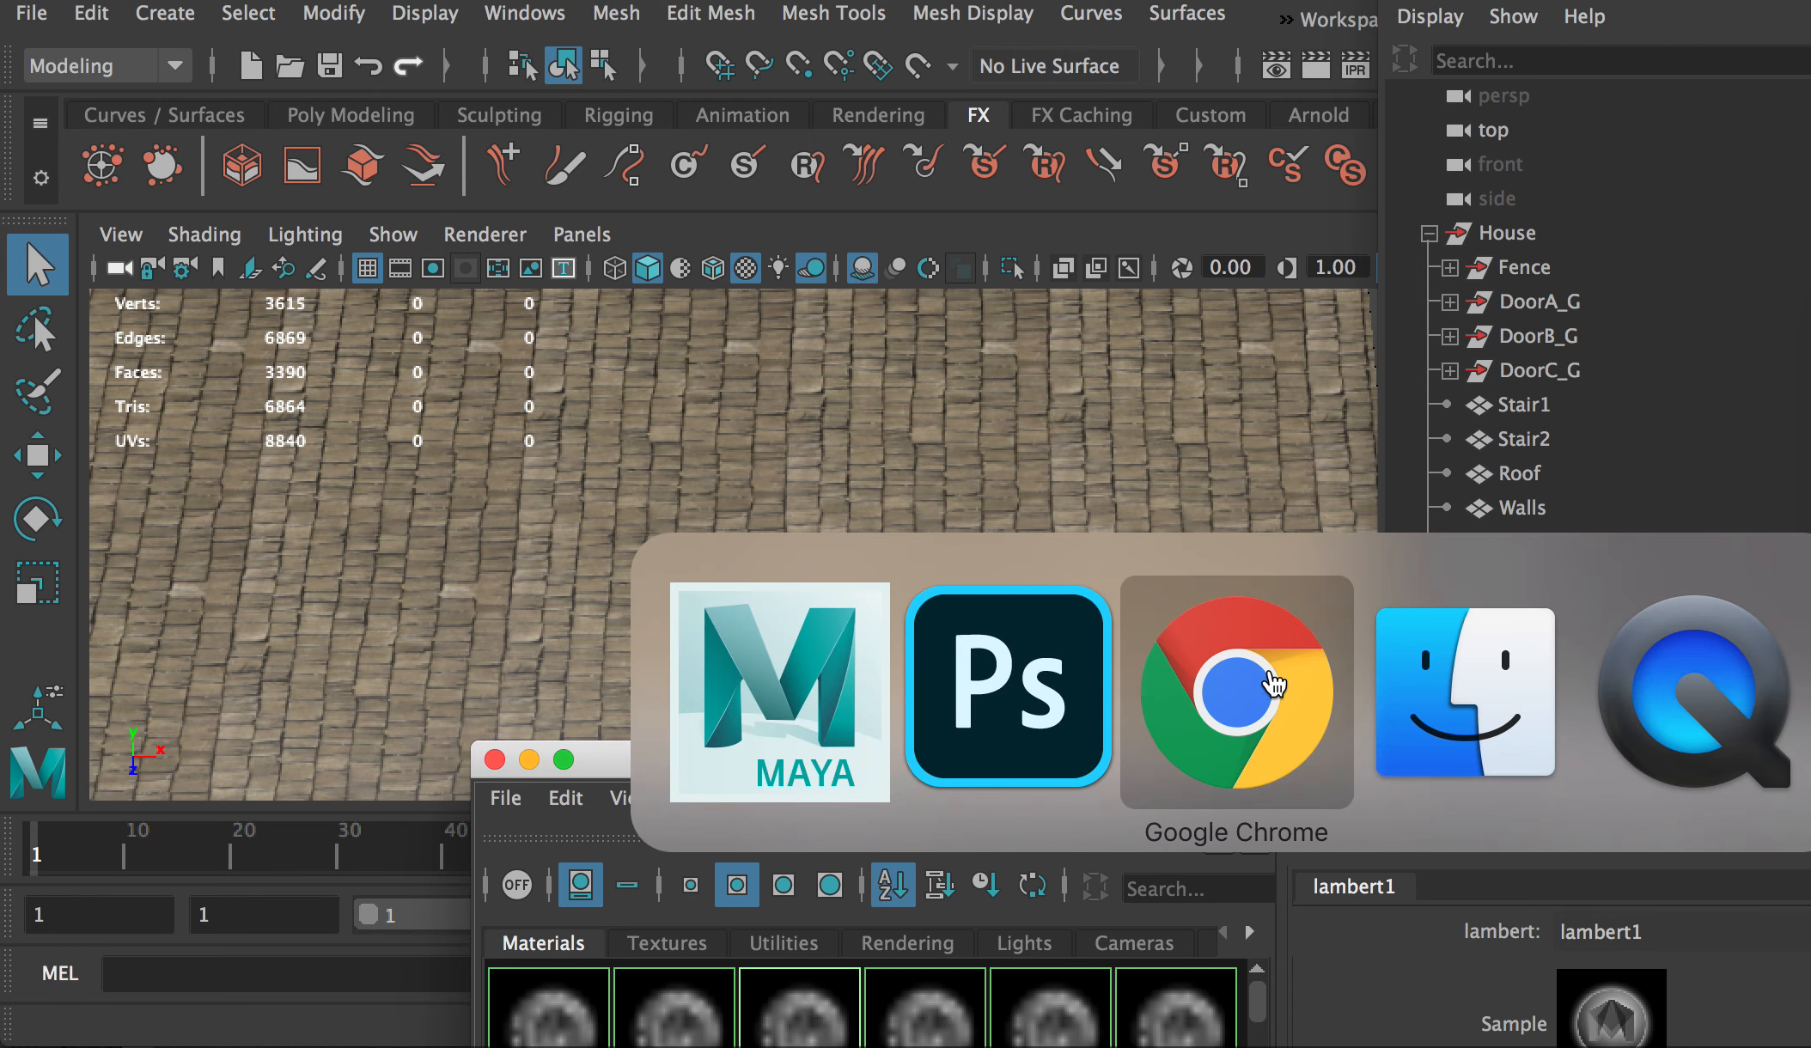
{"action": "left_click", "coordinate": [1383, 692]}
{"action": "left_click", "coordinate": [1018, 328]}
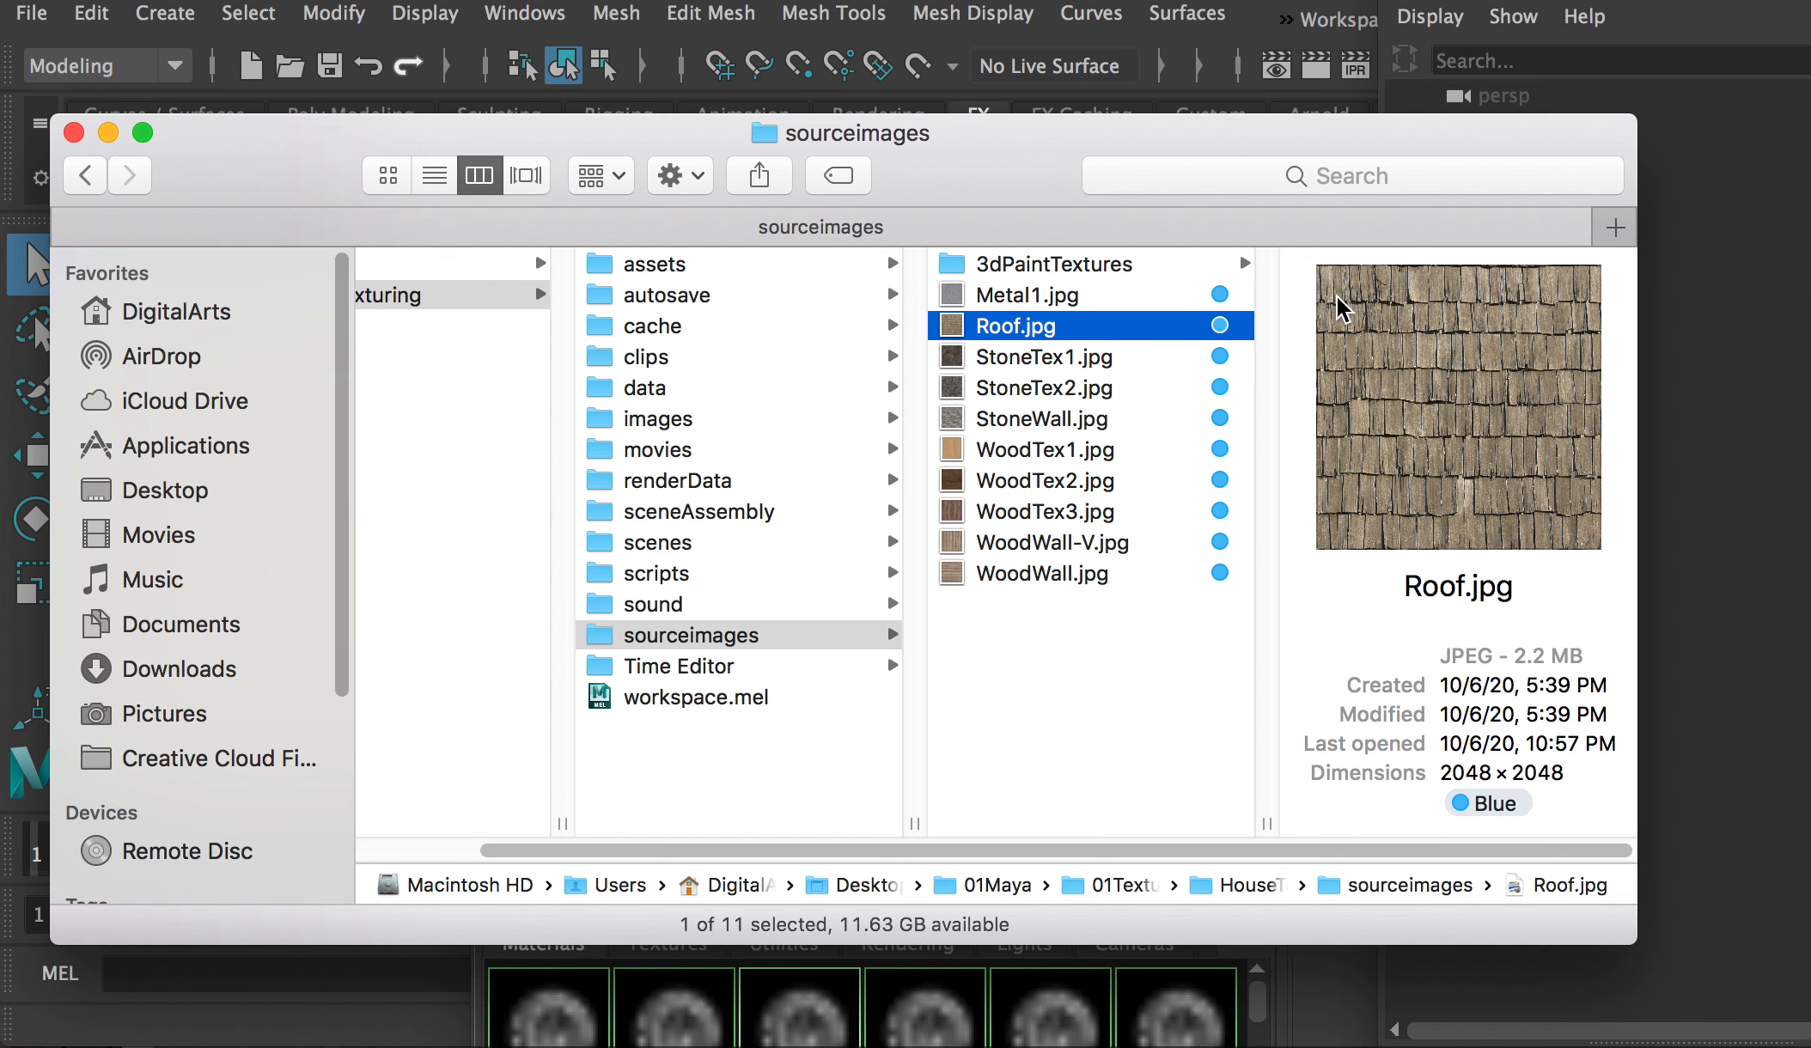
{"action": "left_click_drag", "start_coordinate": [1471, 549], "coordinate": [997, 548]}
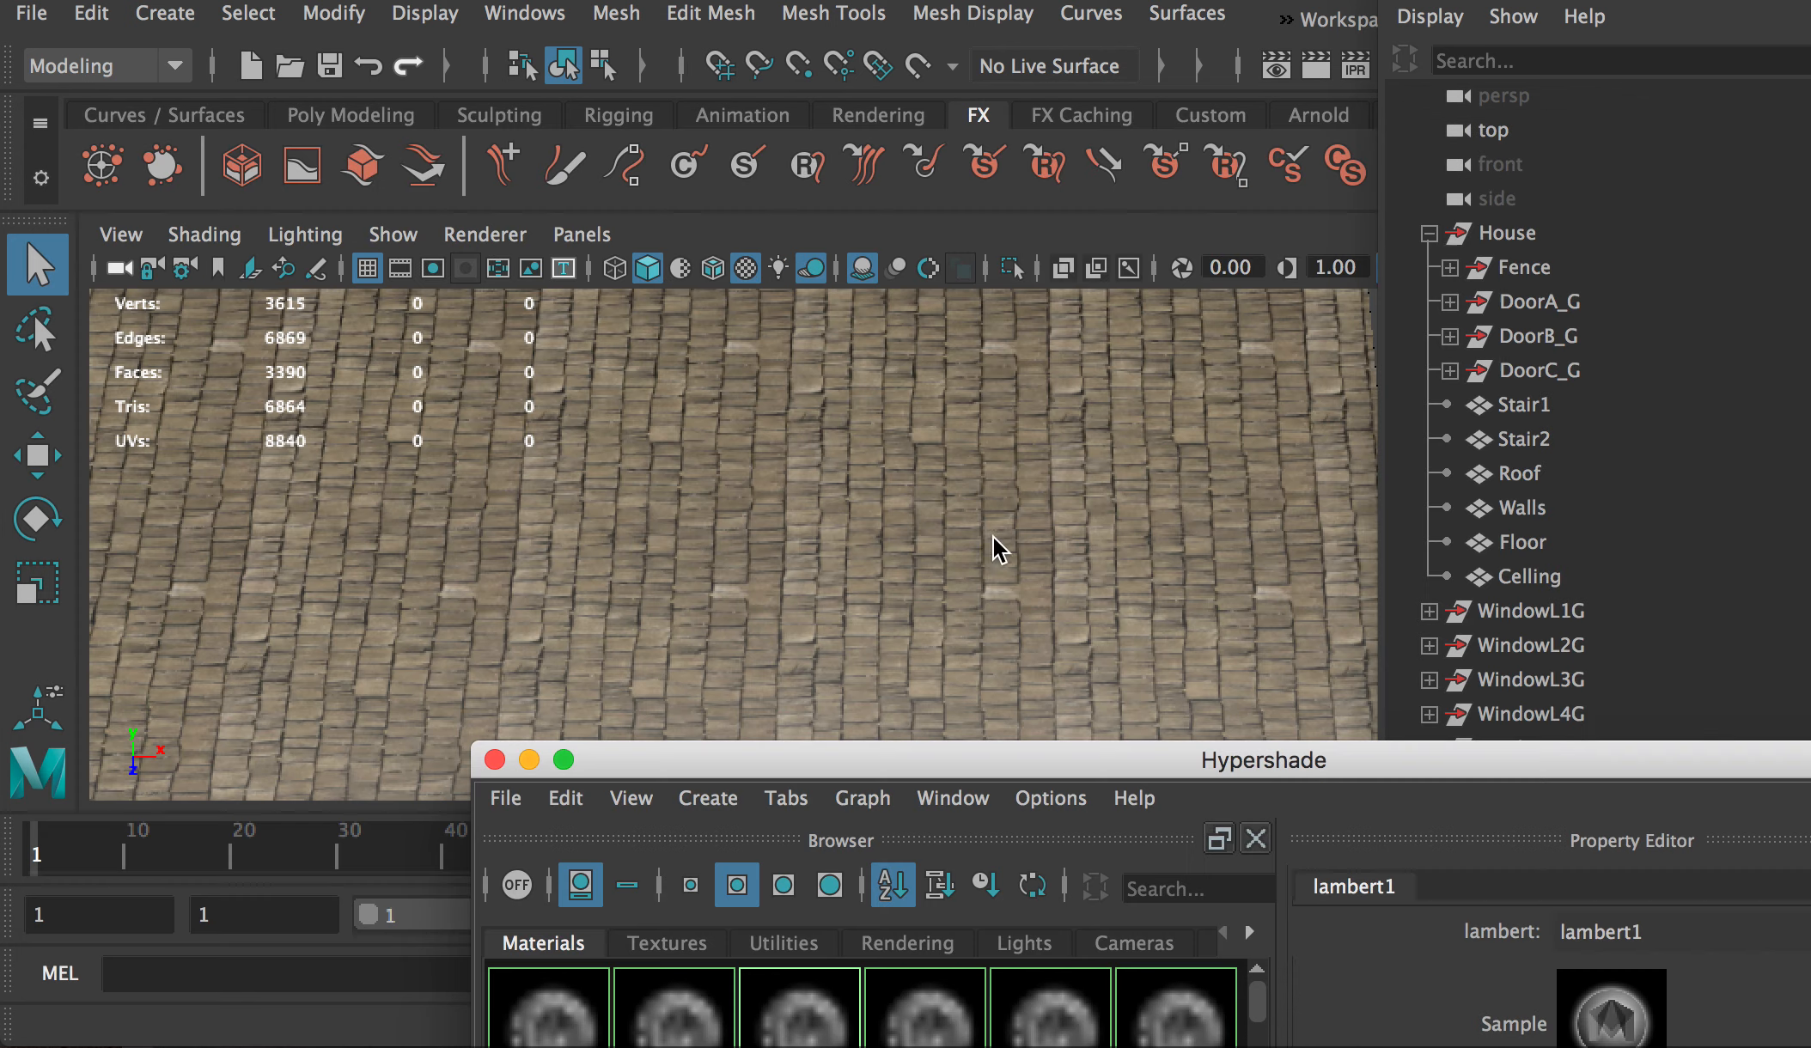
{"action": "left_click_drag", "start_coordinate": [867, 494], "coordinate": [846, 416], "text": "alt"}
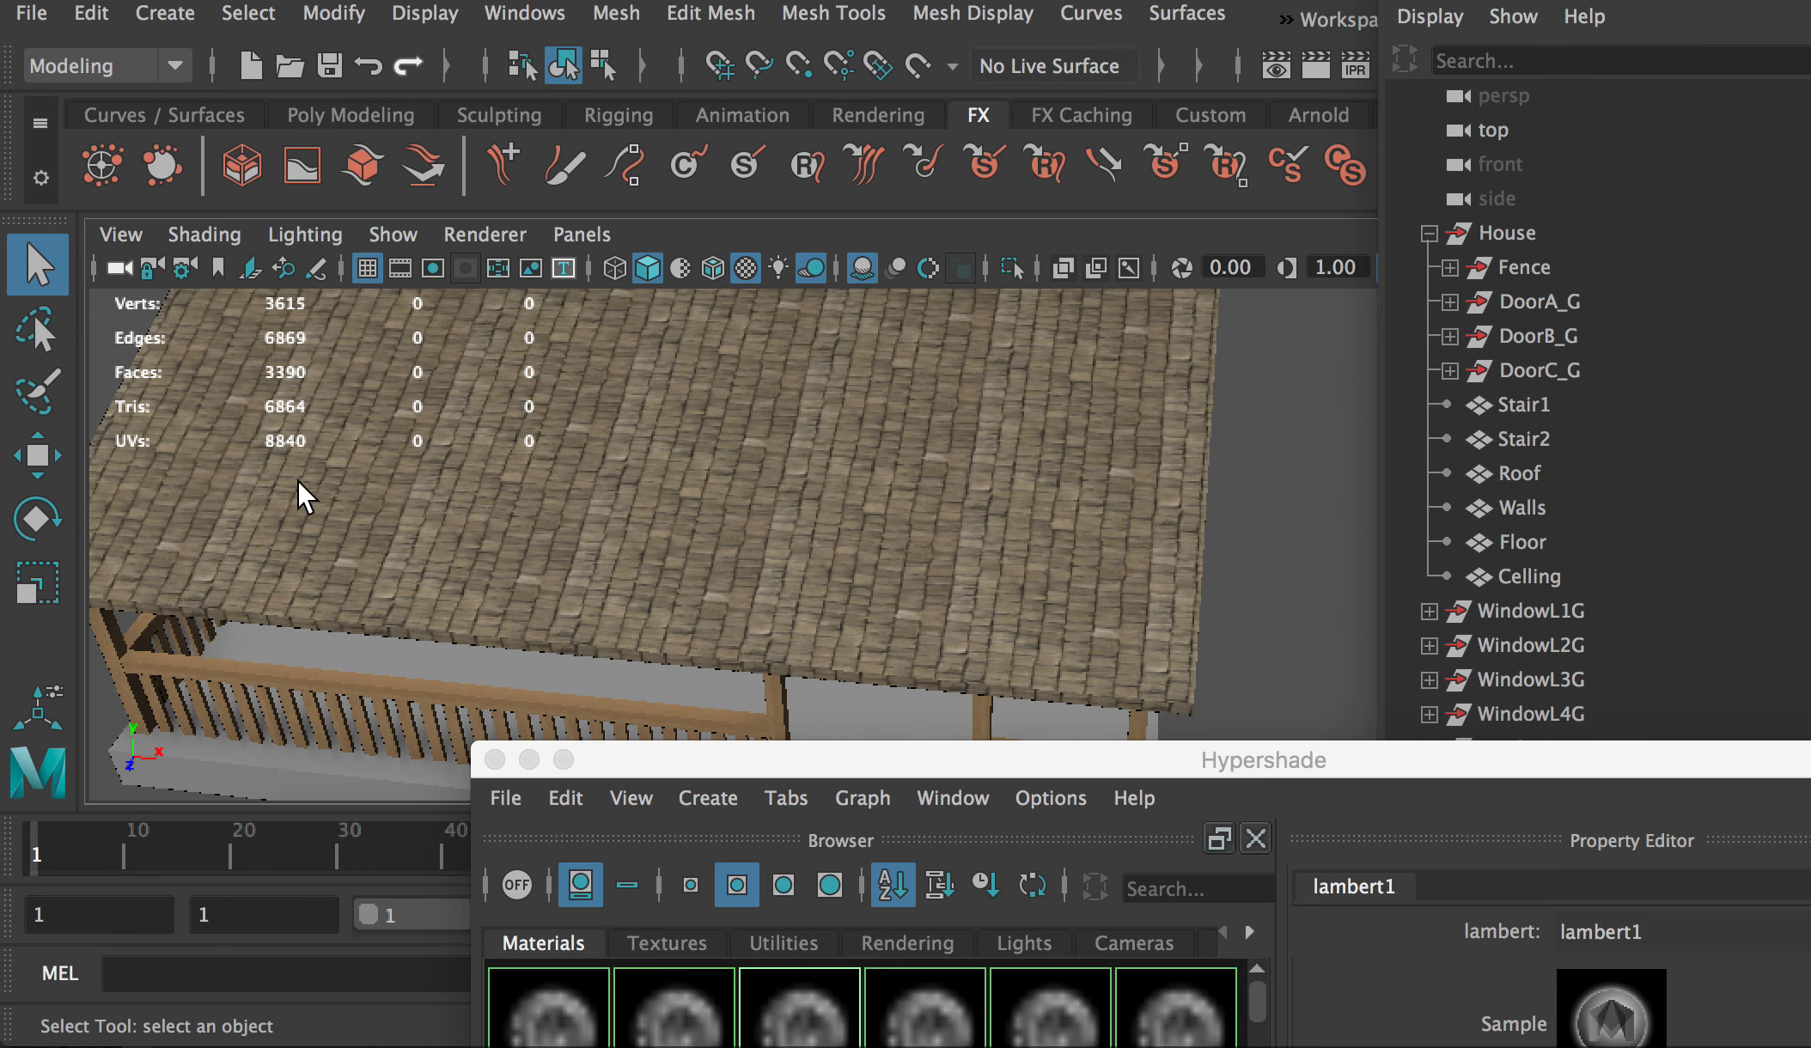
{"action": "right_click_drag", "start_coordinate": [1092, 553], "coordinate": [973, 533], "text": "alt"}
Step: Rotate all of the roof's UVs a quarter turn in the UV Editor and return to object selection
{"action": "left_click", "coordinate": [980, 415]}
{"action": "left_click_drag", "start_coordinate": [1624, 1044], "coordinate": [1139, 259]}
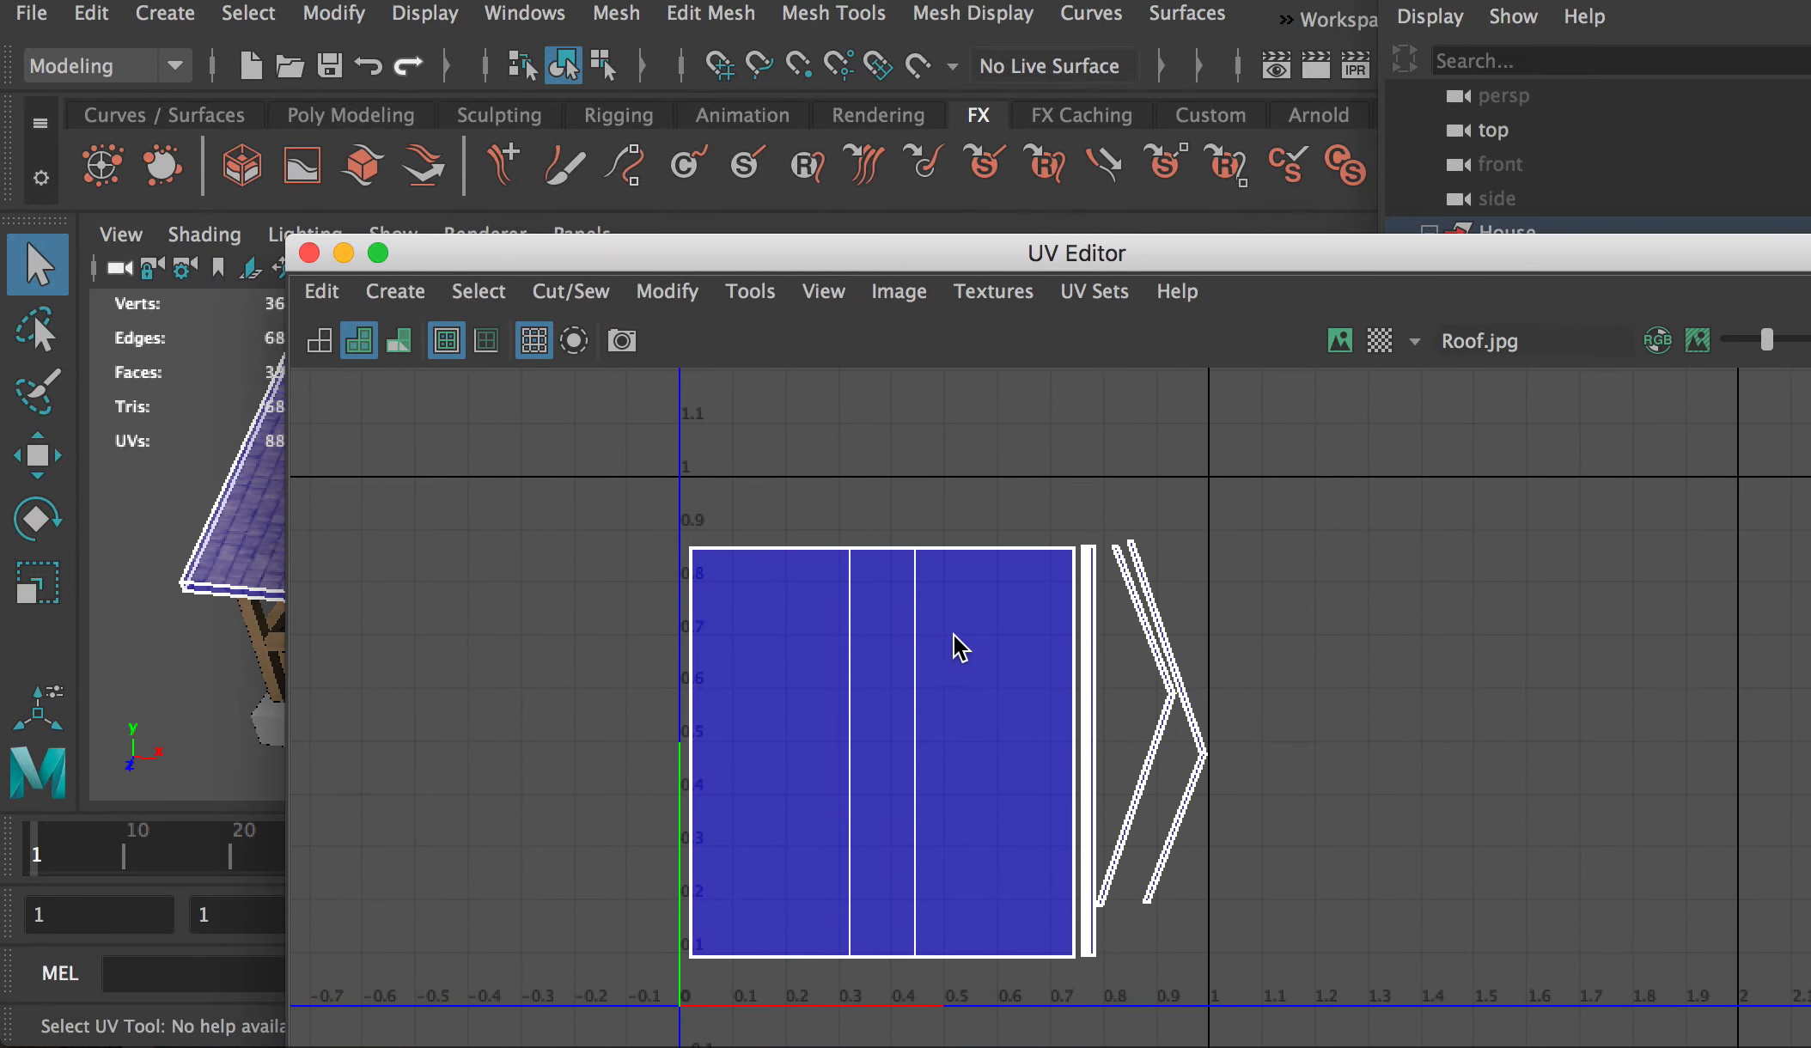
{"action": "right_click_drag", "start_coordinate": [912, 629], "coordinate": [1064, 610]}
{"action": "left_click_drag", "start_coordinate": [653, 518], "coordinate": [1395, 1010]}
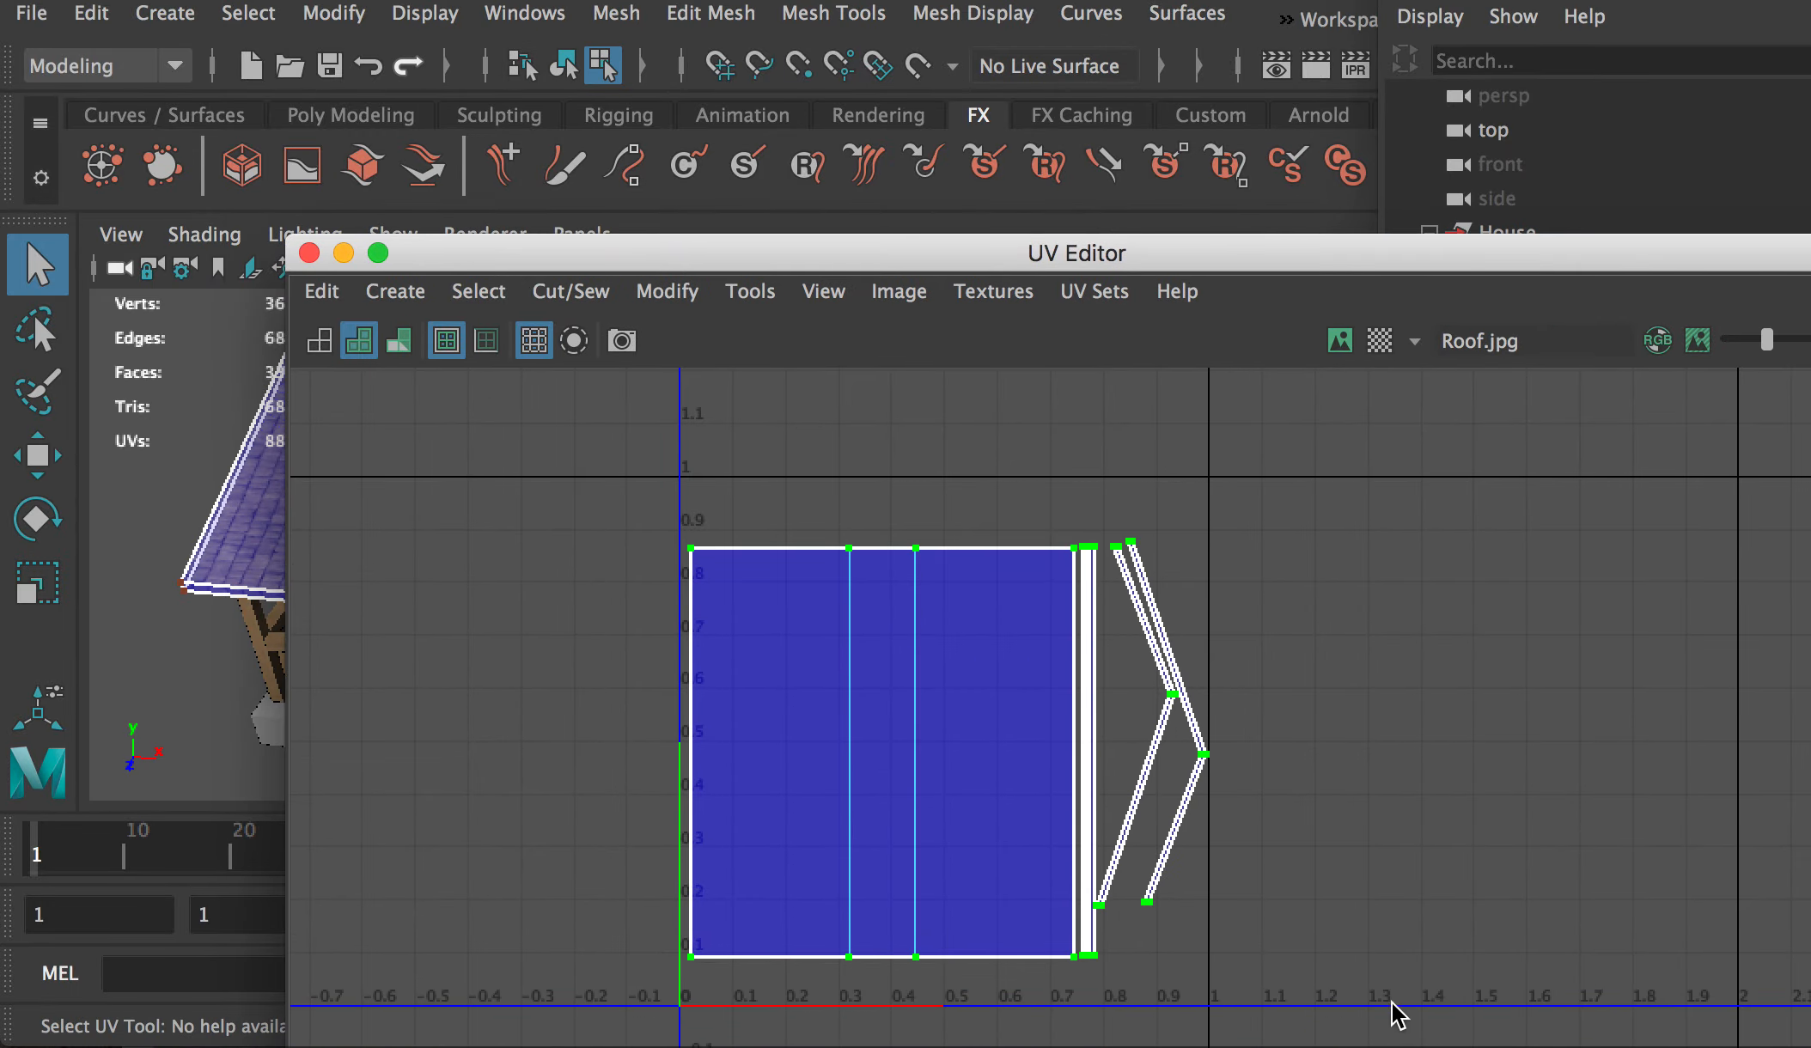
{"action": "left_click", "coordinate": [660, 292]}
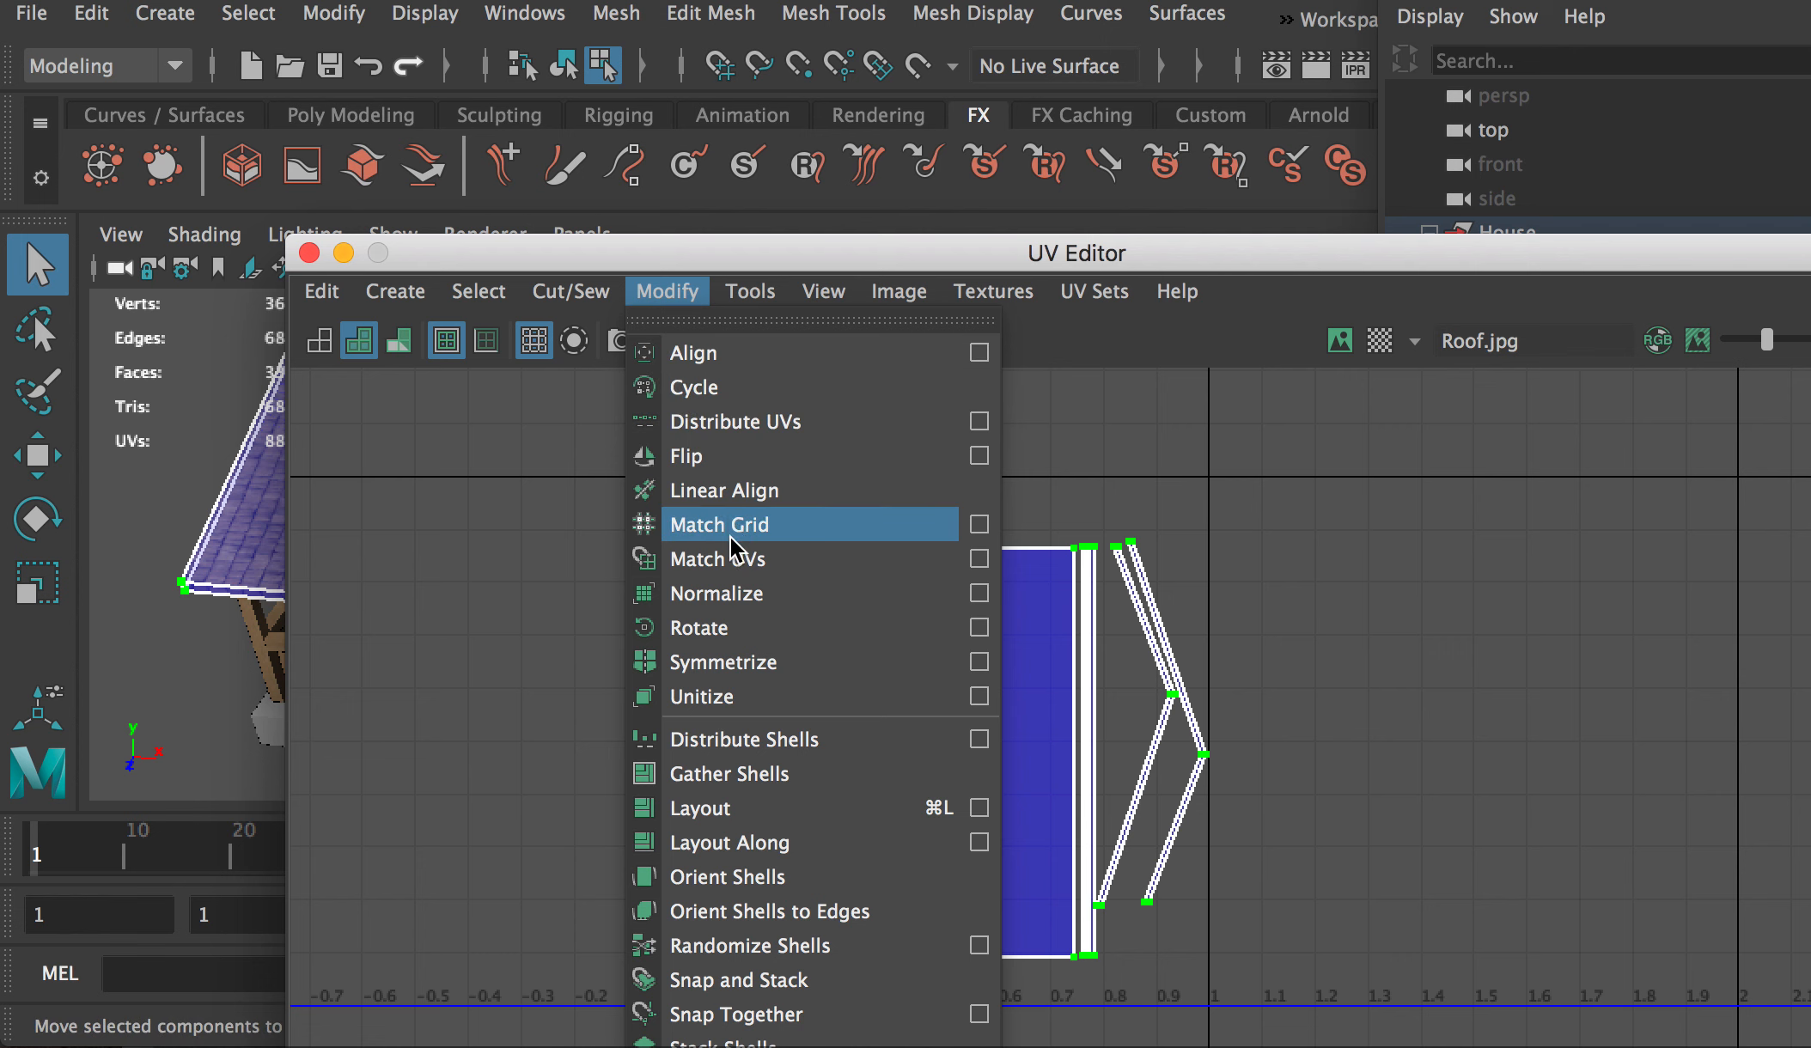
{"action": "left_click", "coordinate": [746, 629]}
{"action": "left_click_drag", "start_coordinate": [748, 249], "coordinate": [1693, 322]}
{"action": "right_click_drag", "start_coordinate": [363, 477], "coordinate": [619, 566], "text": "alt"}
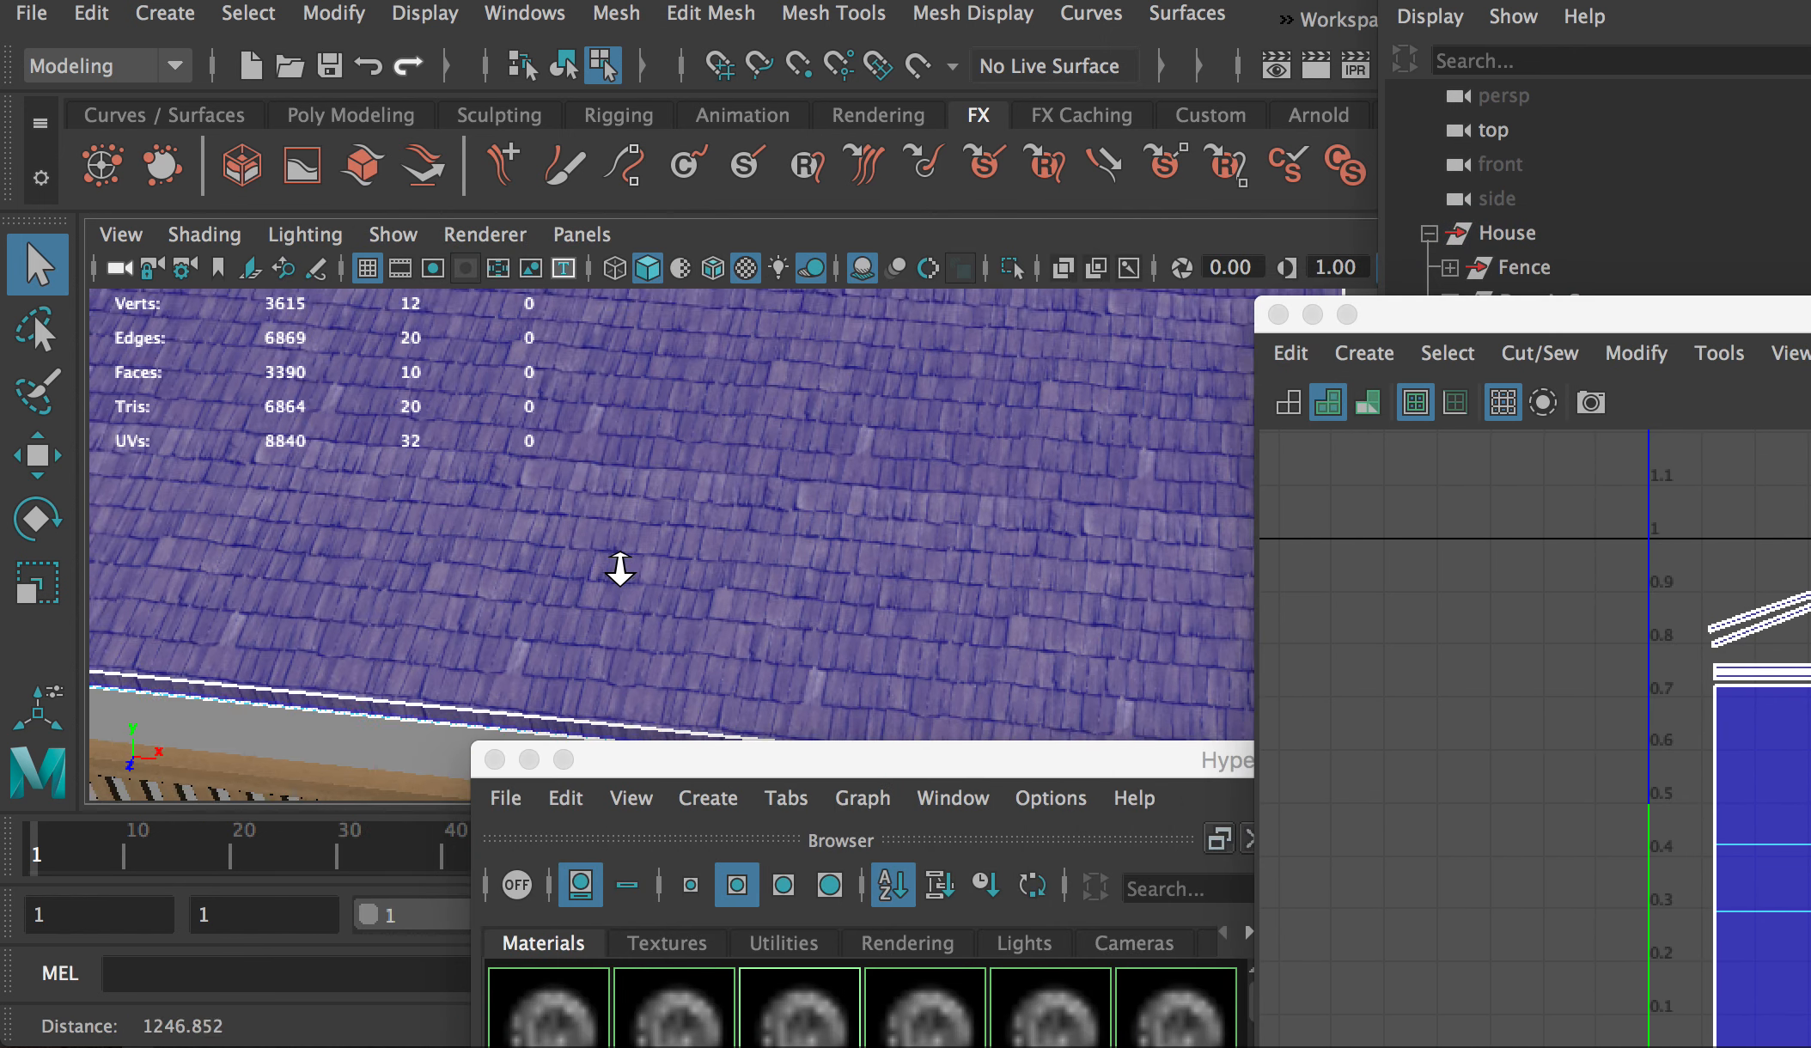
{"action": "right_click_drag", "start_coordinate": [619, 426], "coordinate": [737, 387]}
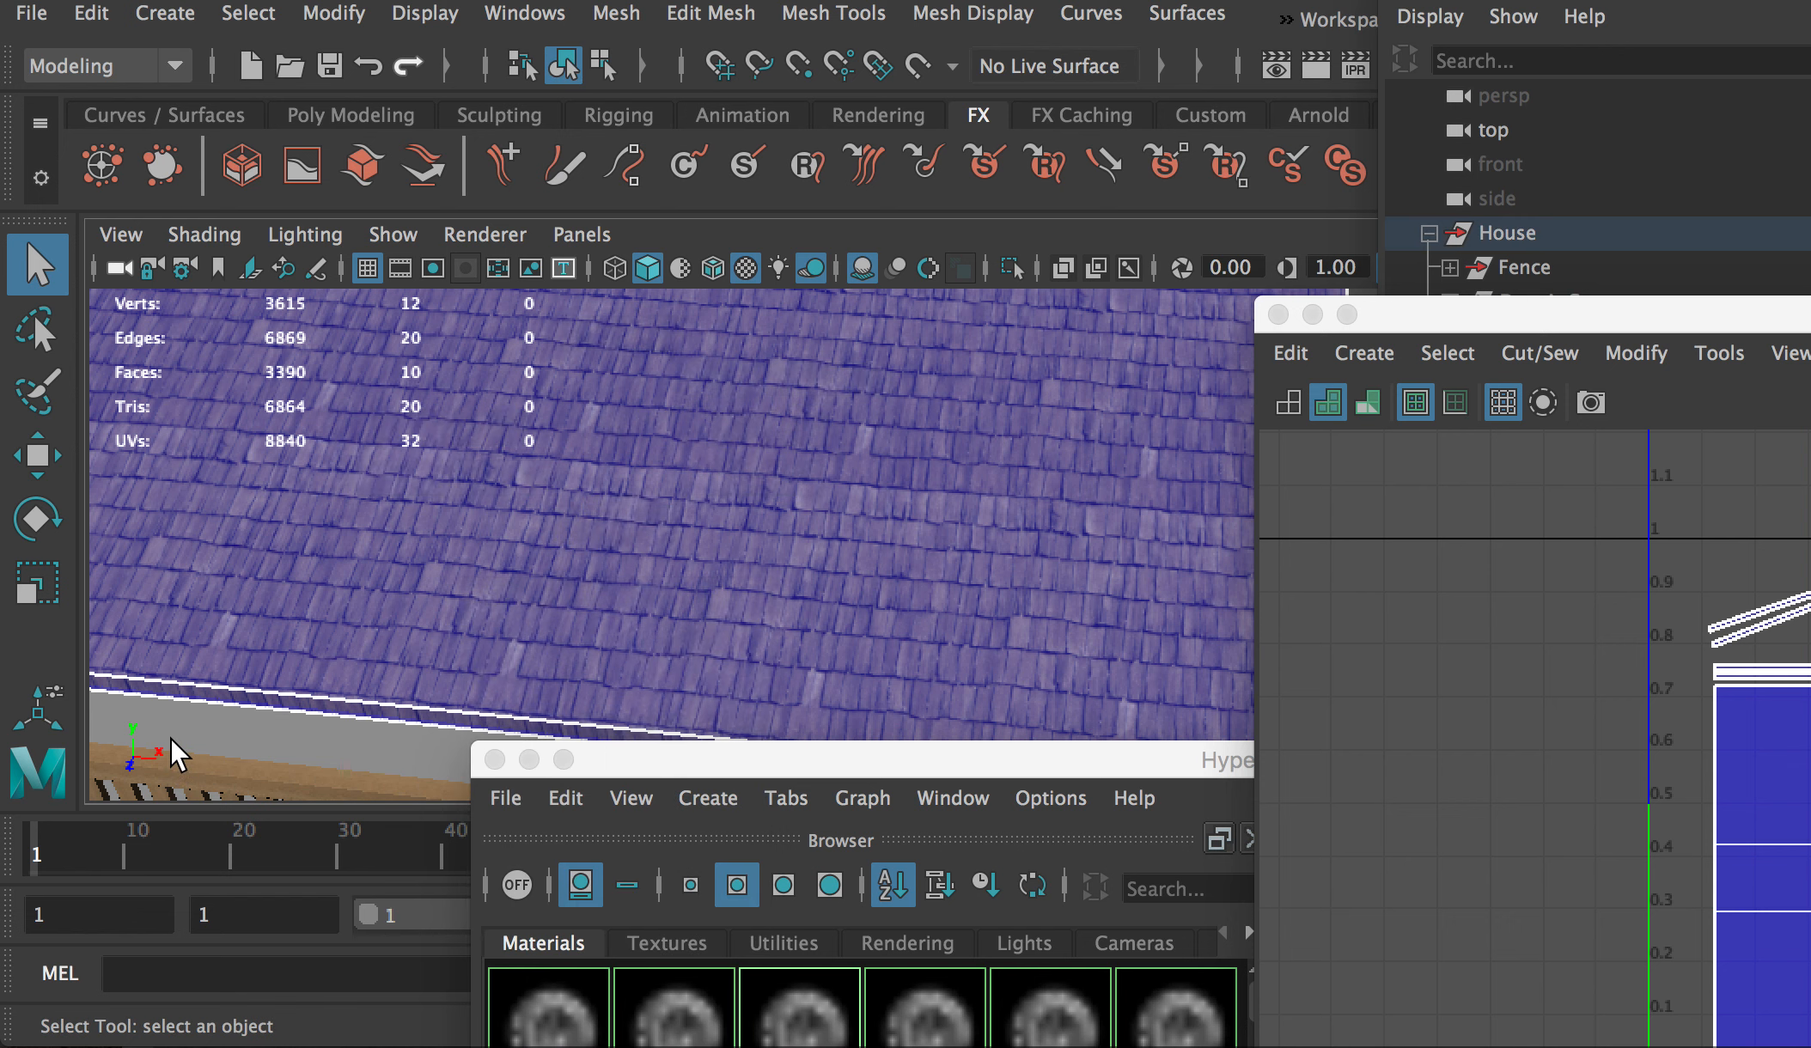
Step: Examine the shingle texture on the roof's edges, front and rear slopes and ridge
{"action": "scroll", "coordinate": [351, 668], "scroll_direction": "down", "scroll_amount": 3}
{"action": "left_click_drag", "start_coordinate": [707, 545], "coordinate": [626, 525], "text": "alt"}
{"action": "right_click_drag", "start_coordinate": [627, 526], "coordinate": [769, 630], "text": "alt"}
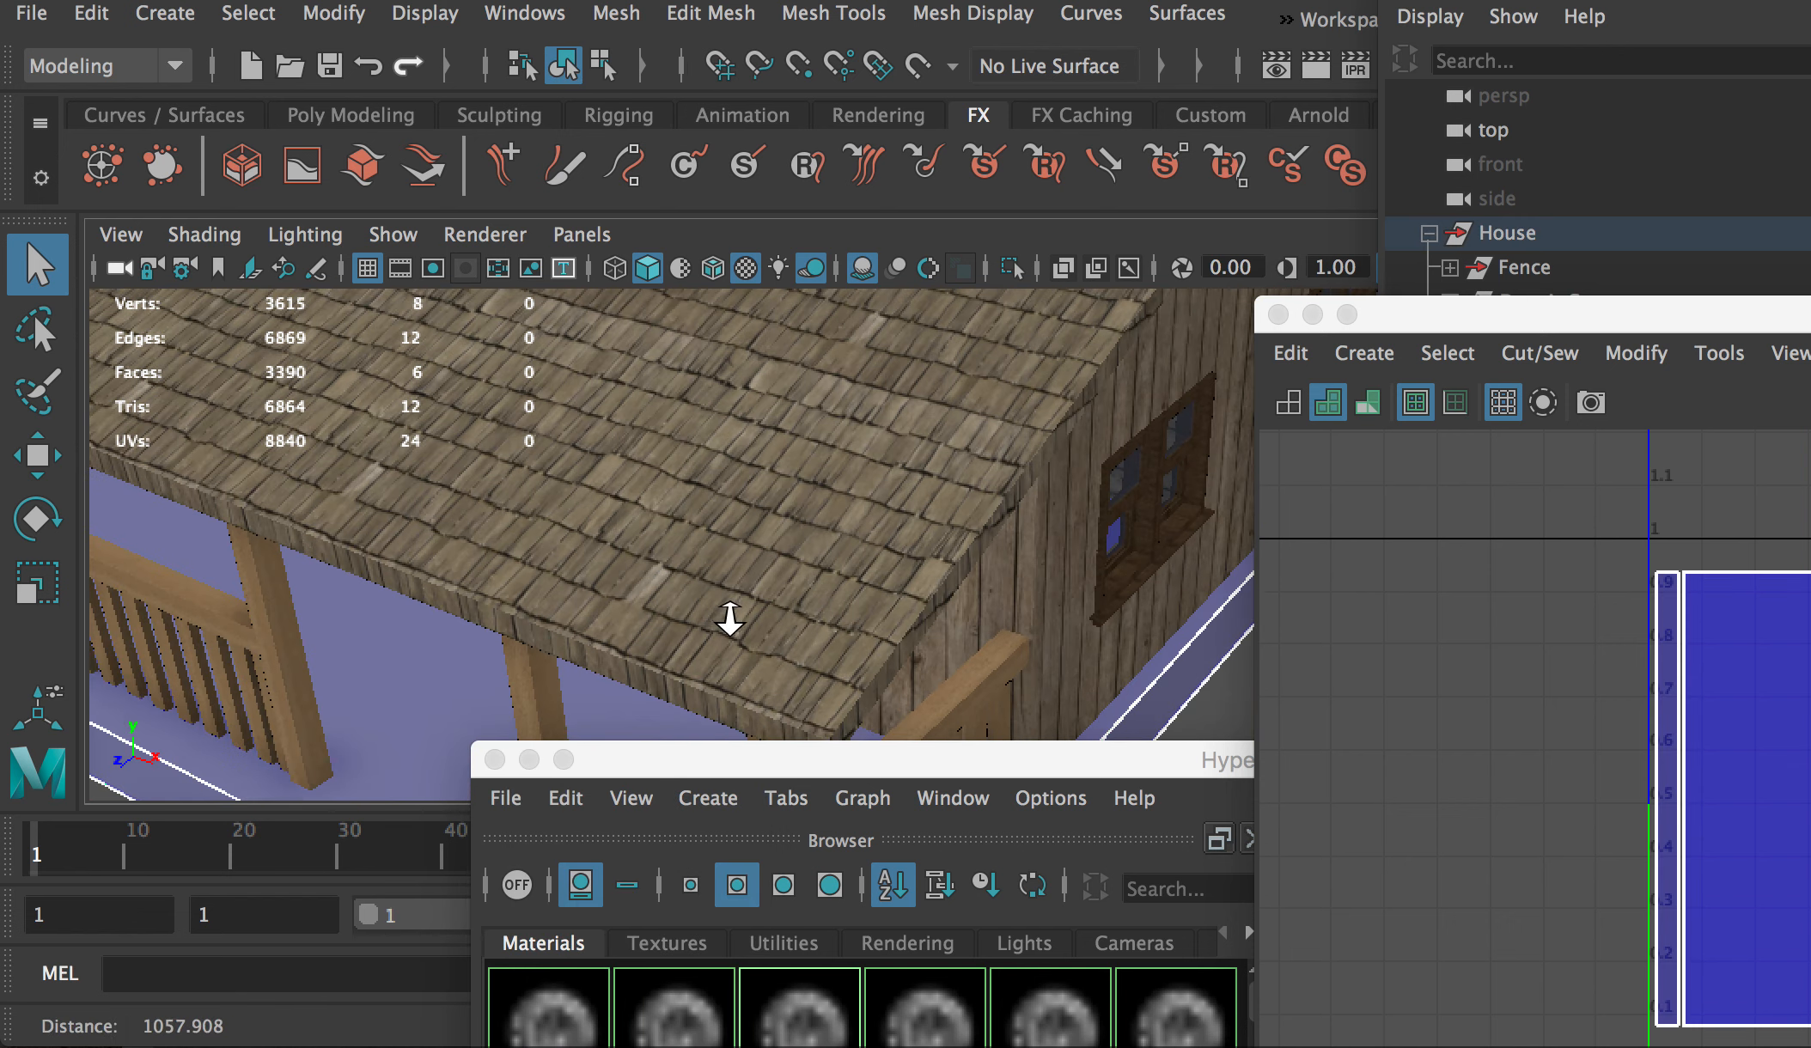
{"action": "left_click_drag", "start_coordinate": [769, 630], "coordinate": [615, 481], "text": "alt"}
{"action": "left_click_drag", "start_coordinate": [620, 479], "coordinate": [728, 474], "text": "alt"}
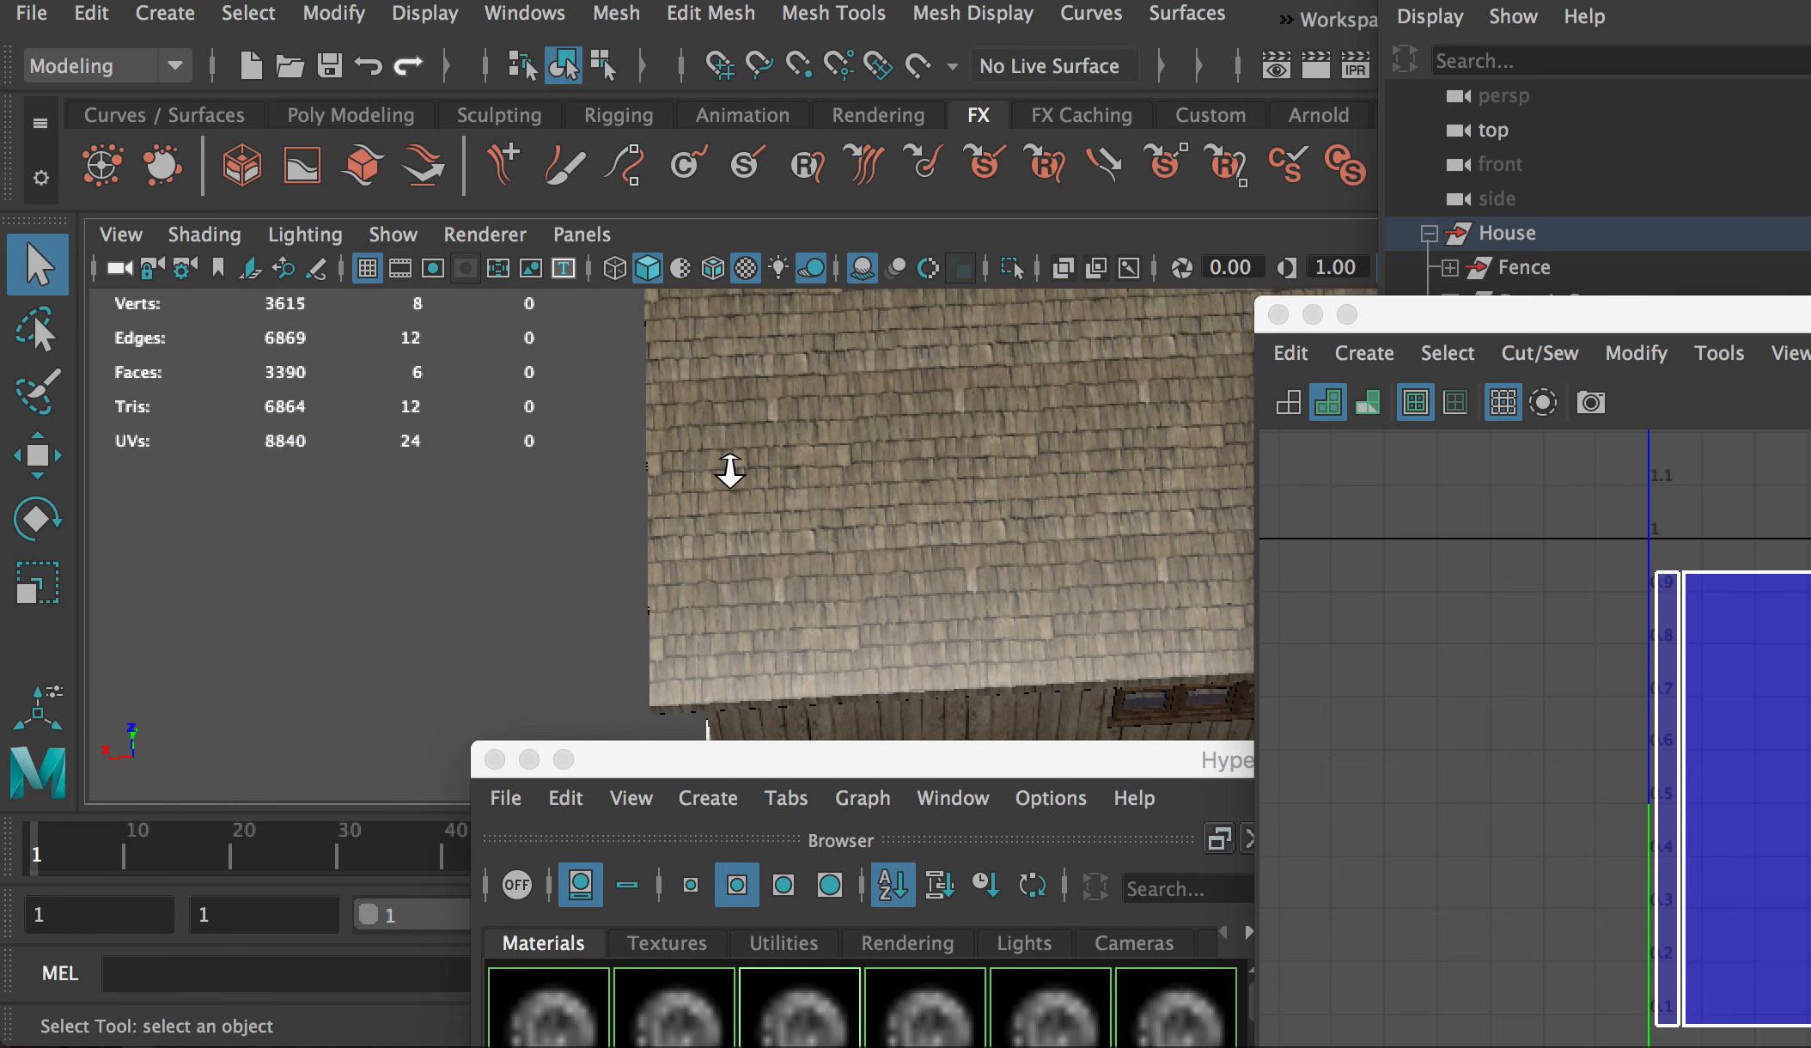
{"action": "right_click_drag", "start_coordinate": [727, 473], "coordinate": [977, 593], "text": "alt"}
{"action": "middle_click_drag", "start_coordinate": [976, 592], "coordinate": [756, 510], "text": "alt"}
{"action": "left_click", "coordinate": [841, 546]}
{"action": "left_click_drag", "start_coordinate": [841, 545], "coordinate": [586, 577], "text": "alt"}
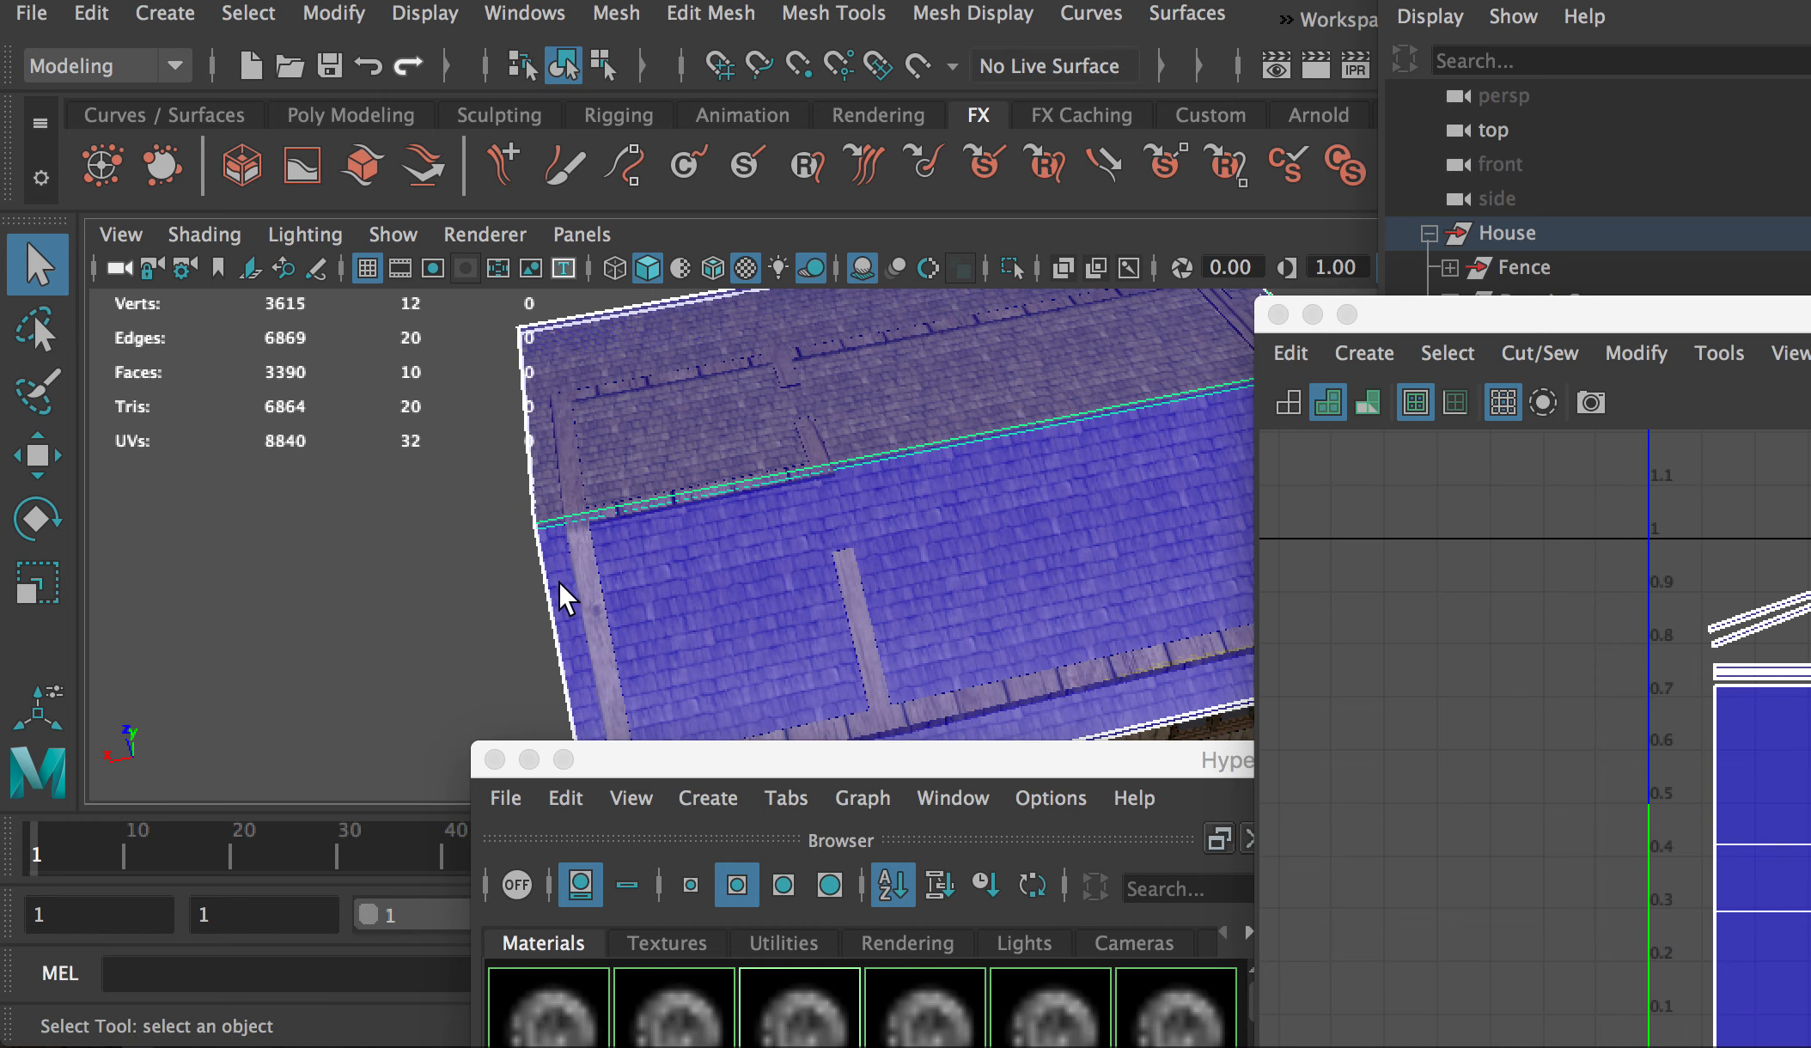
{"action": "left_click", "coordinate": [471, 567]}
{"action": "left_click_drag", "start_coordinate": [471, 567], "coordinate": [655, 550], "text": "alt"}
{"action": "right_click_drag", "start_coordinate": [655, 550], "coordinate": [1031, 590], "text": "alt"}
{"action": "left_click_drag", "start_coordinate": [1031, 590], "coordinate": [958, 594], "text": "alt"}
{"action": "middle_click_drag", "start_coordinate": [958, 595], "coordinate": [808, 470], "text": "alt"}
{"action": "right_click_drag", "start_coordinate": [807, 471], "coordinate": [728, 469], "text": "alt"}
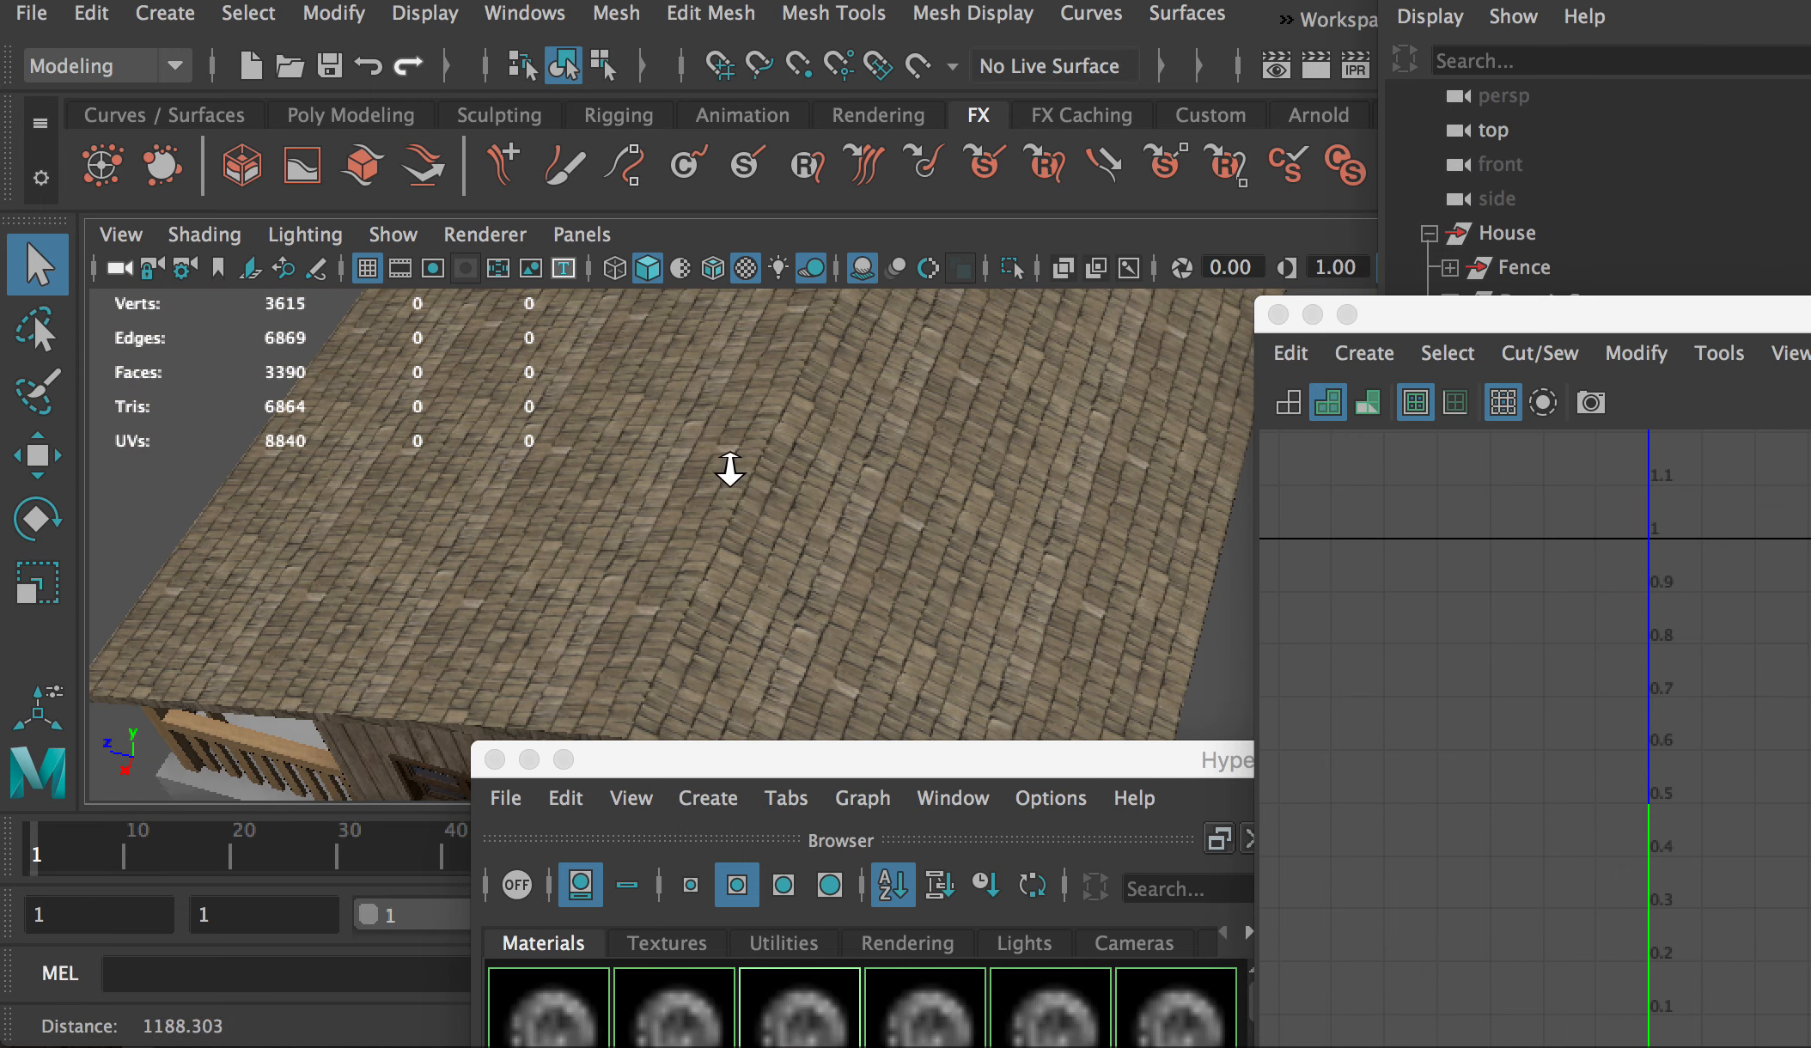
{"action": "left_click", "coordinate": [935, 487]}
{"action": "right_click_drag", "start_coordinate": [931, 455], "coordinate": [937, 546]}
{"action": "left_click_drag", "start_coordinate": [1072, 494], "coordinate": [1146, 481], "text": "alt"}
{"action": "right_click_drag", "start_coordinate": [1063, 376], "coordinate": [1157, 311]}
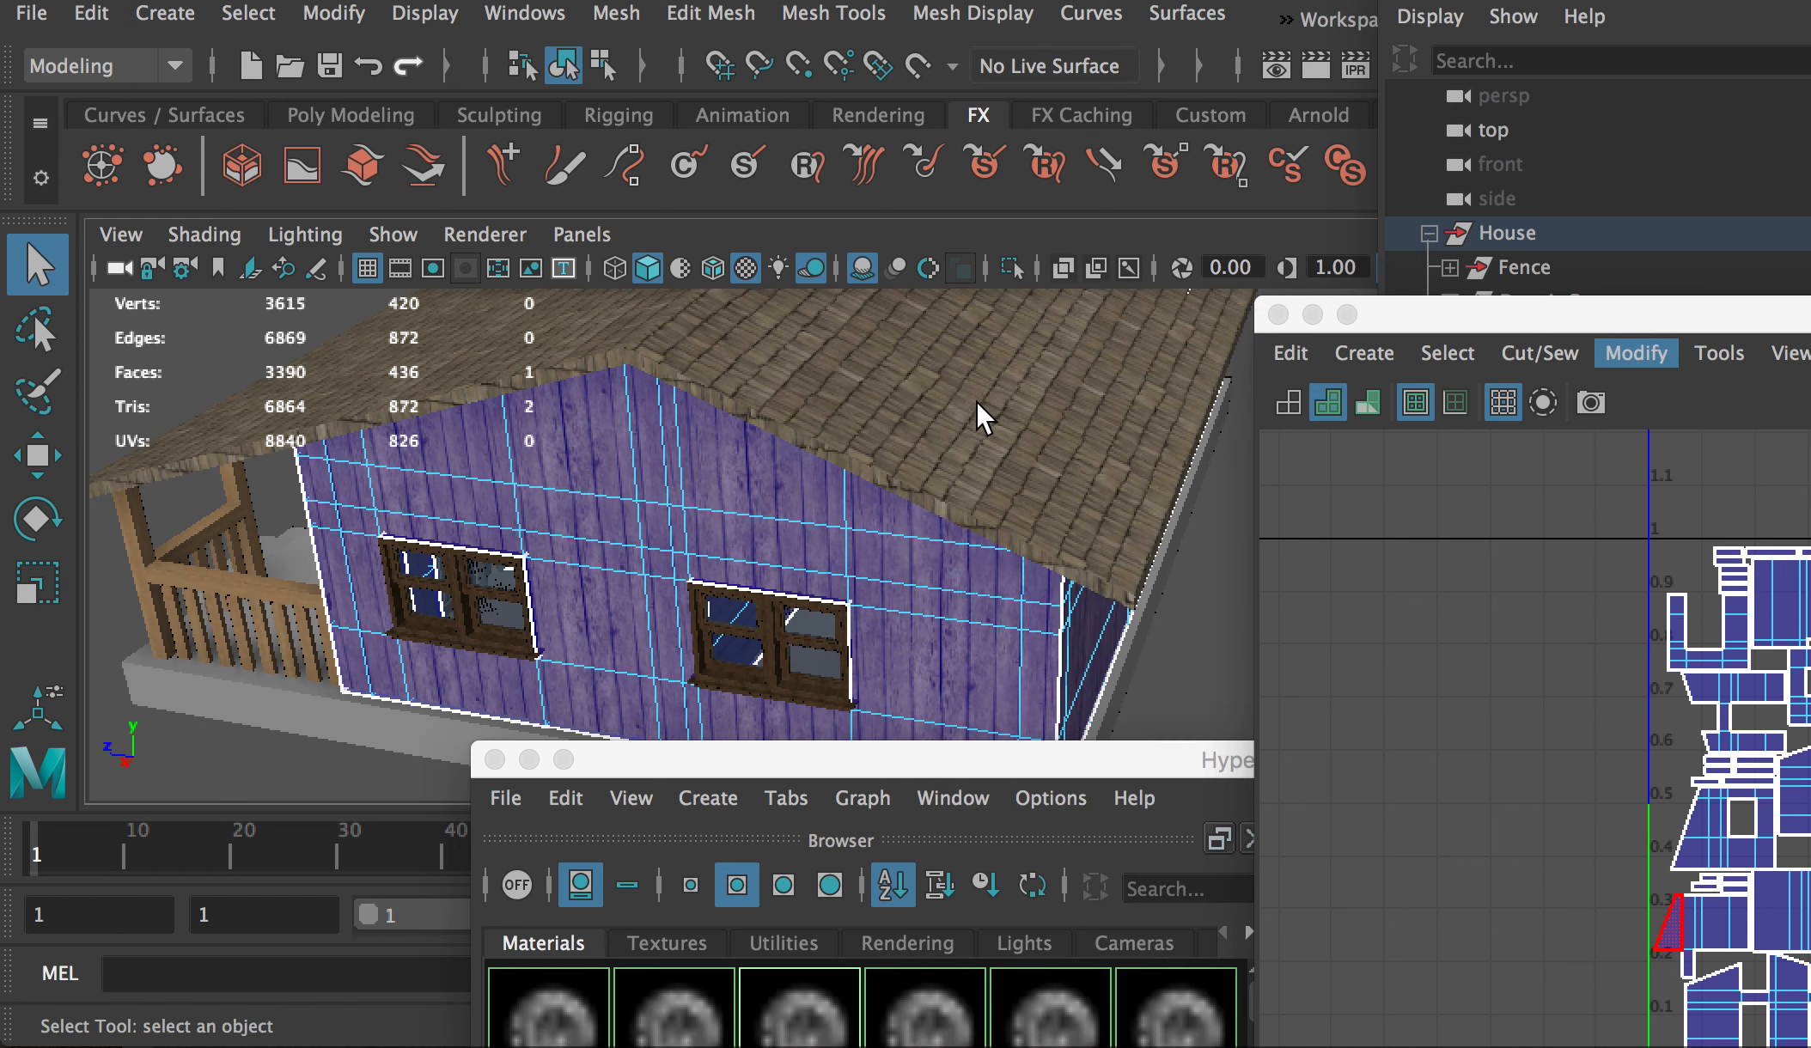
{"action": "left_click", "coordinate": [879, 388]}
{"action": "middle_click_drag", "start_coordinate": [647, 378], "coordinate": [941, 416], "text": "alt"}
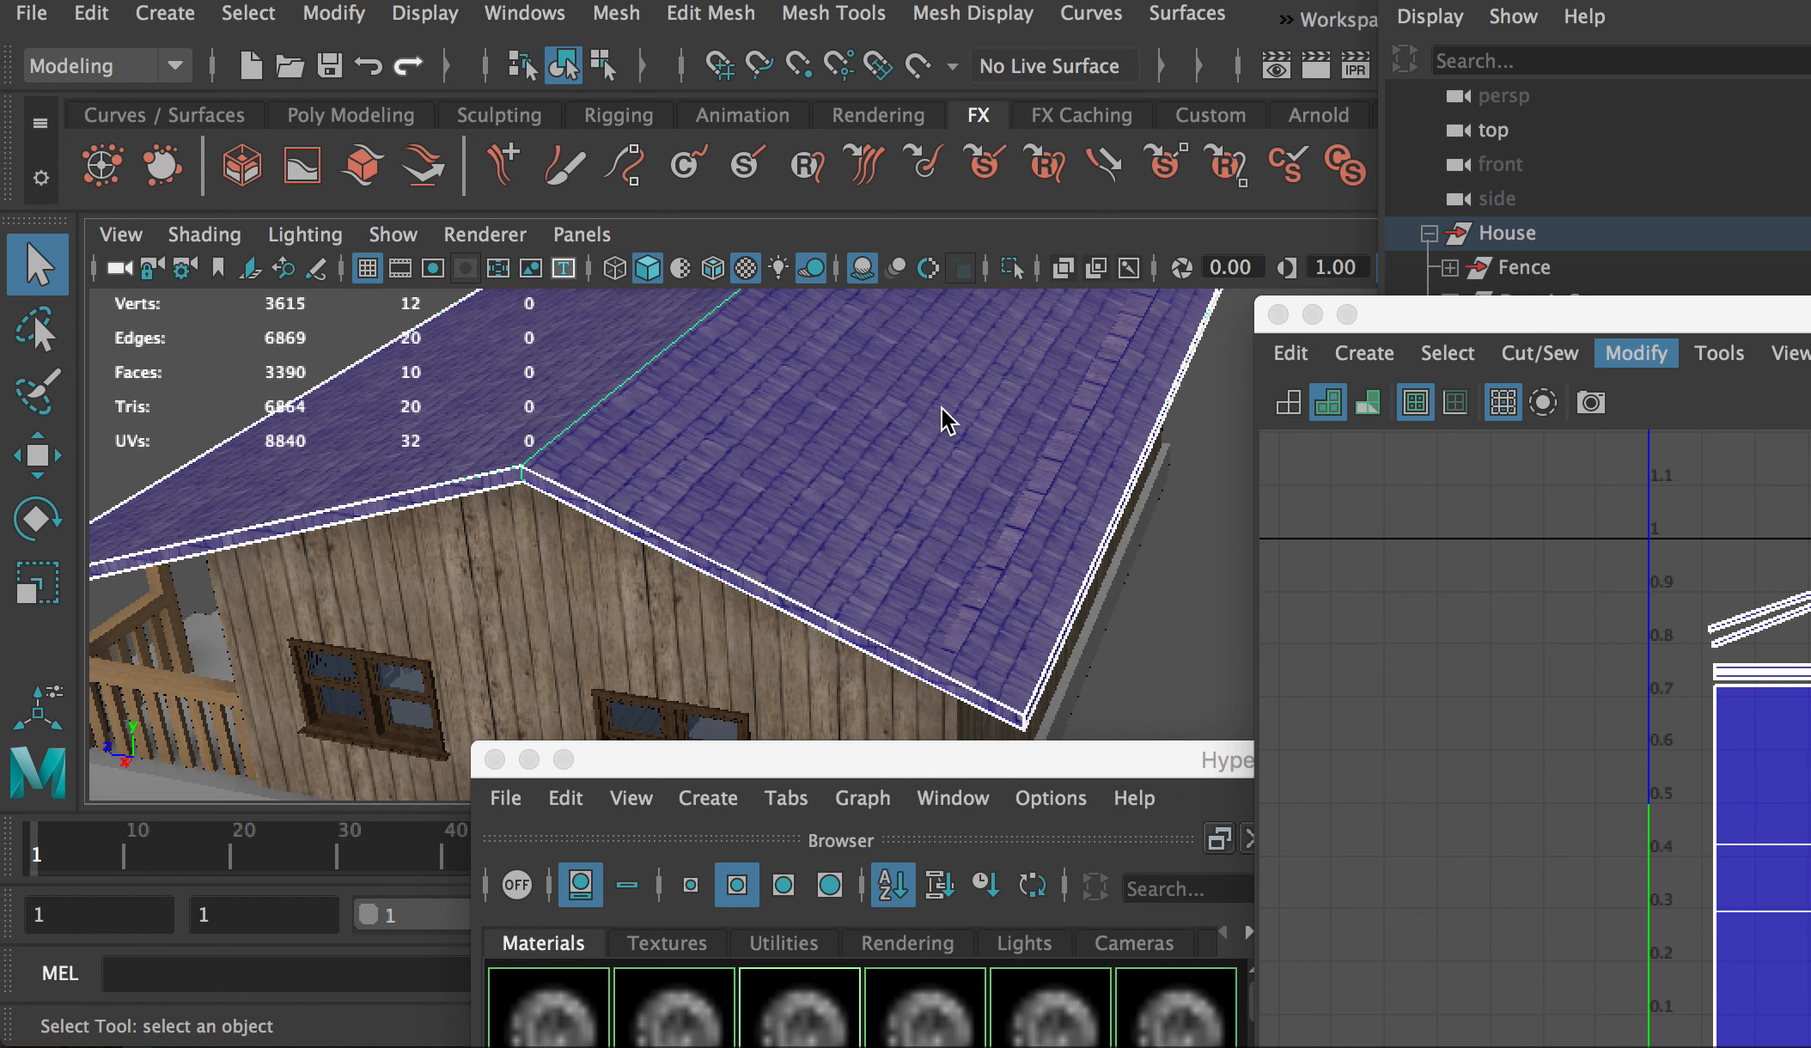
{"action": "right_click_drag", "start_coordinate": [942, 411], "coordinate": [1051, 503]}
{"action": "left_click", "coordinate": [1043, 490]}
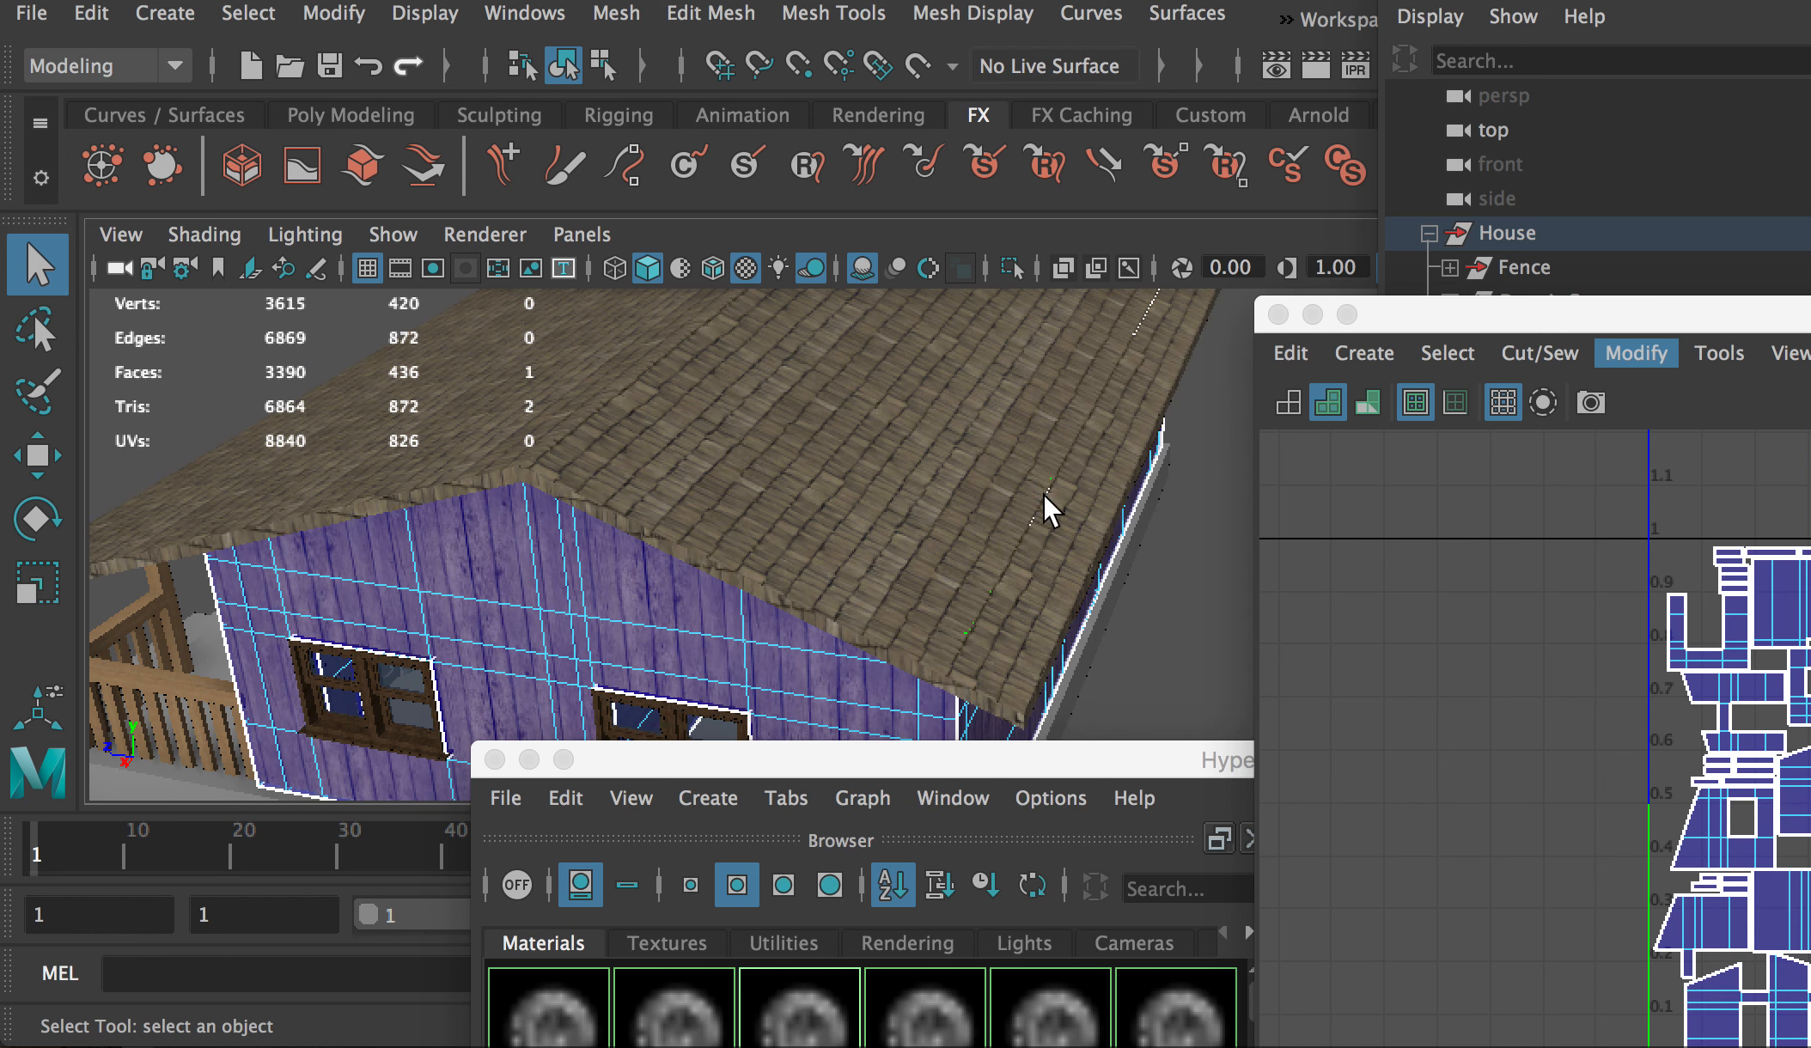
Step: Return to object selection, select the roof and isolate it in the viewport
{"action": "right_click_drag", "start_coordinate": [784, 376], "coordinate": [899, 351]}
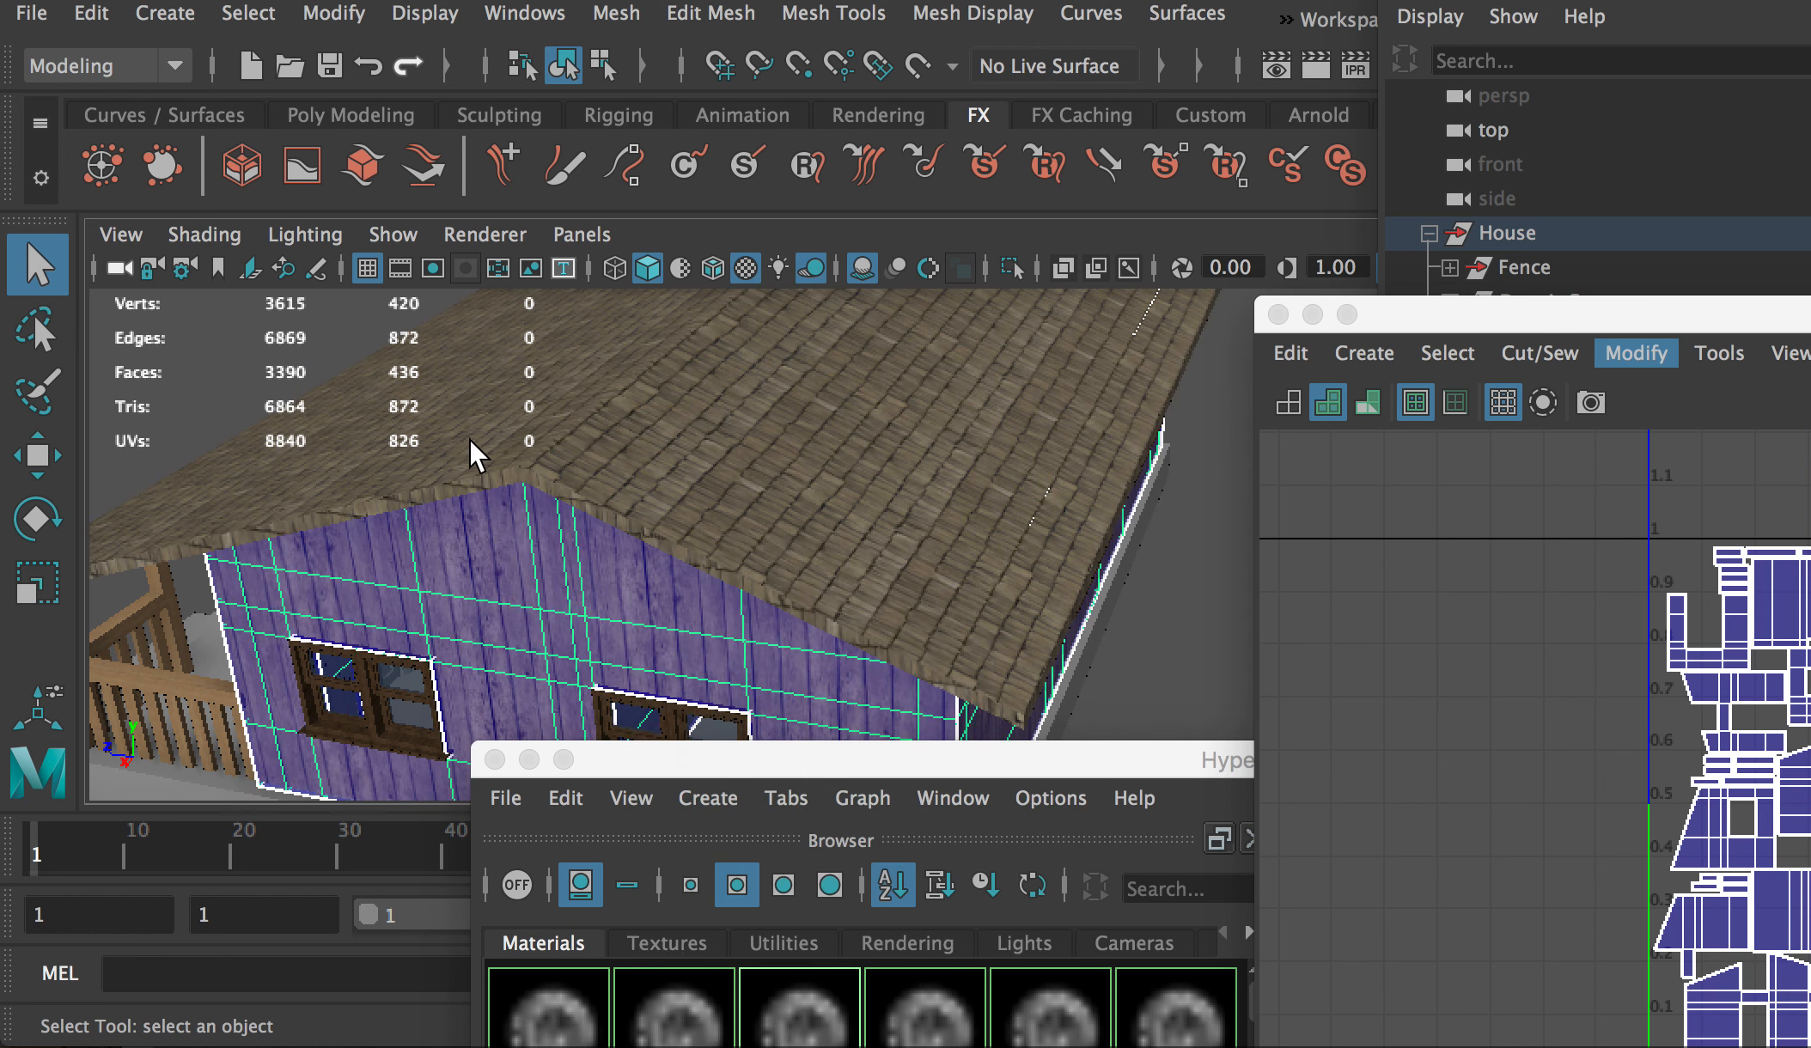
{"action": "left_click", "coordinate": [206, 533]}
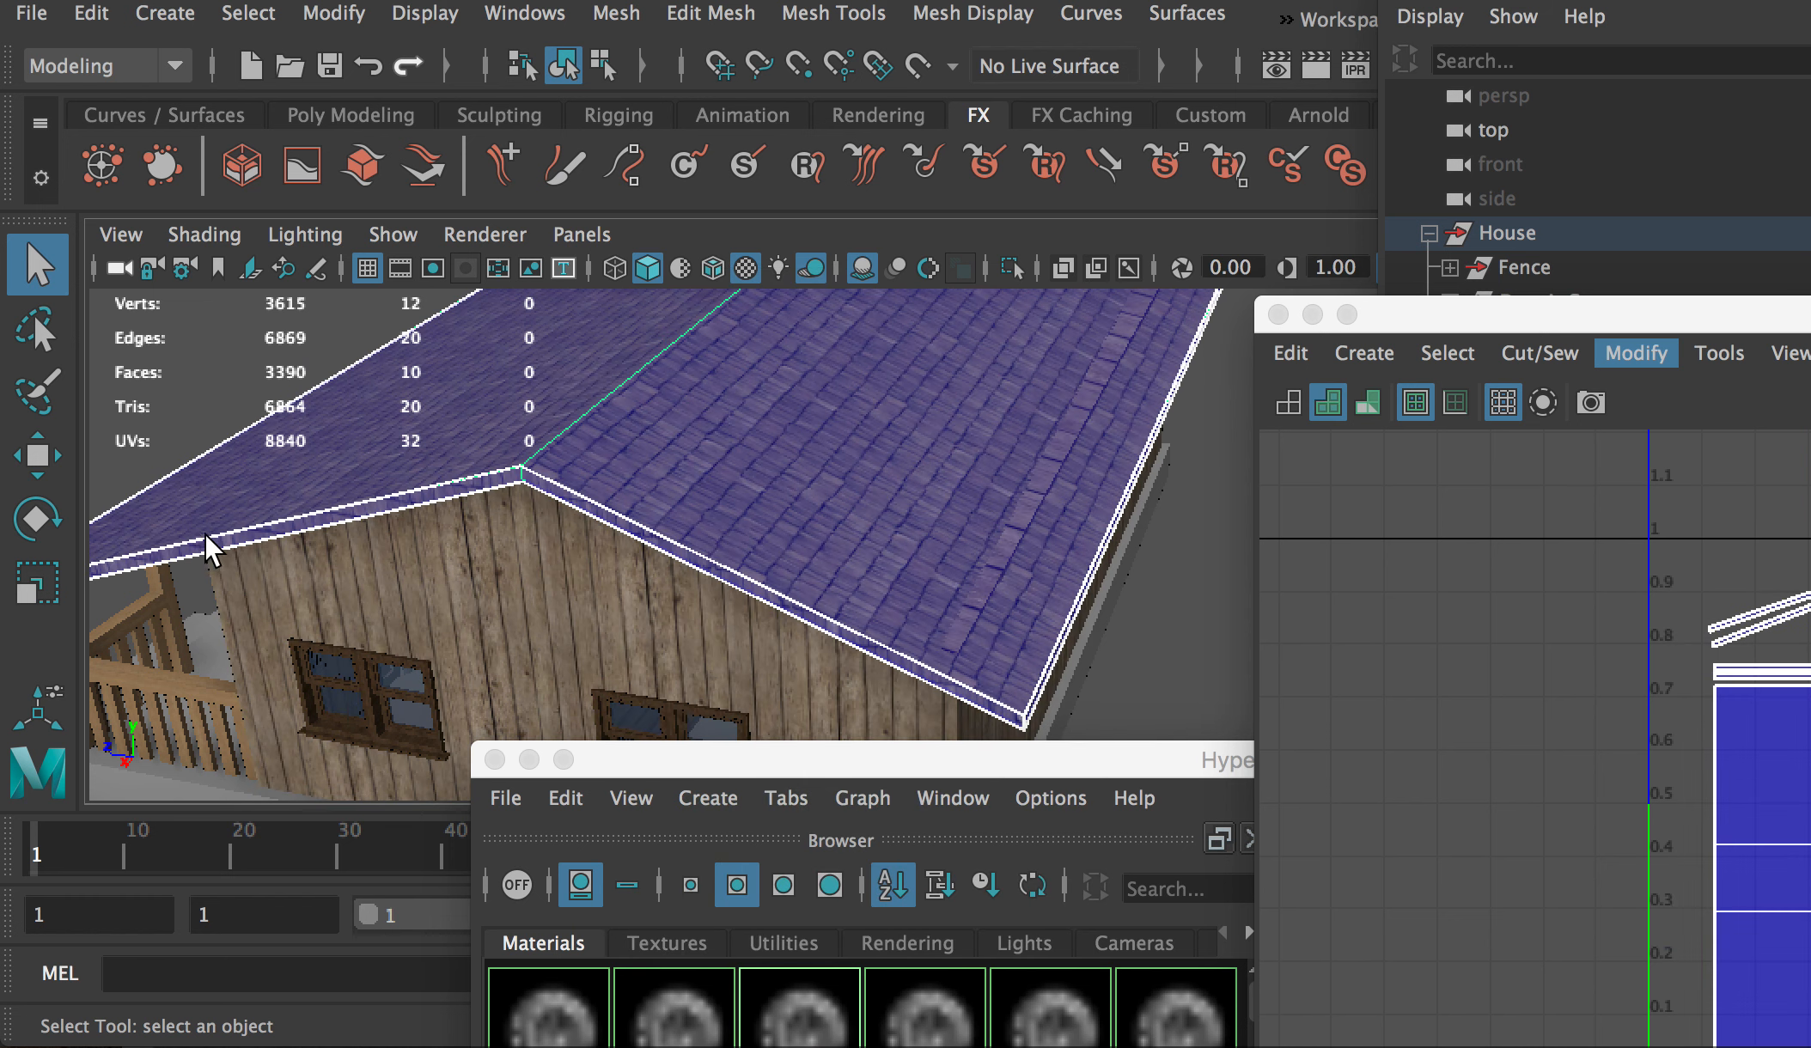
{"action": "left_click", "coordinate": [393, 232]}
{"action": "mouse_move", "coordinate": [507, 17]}
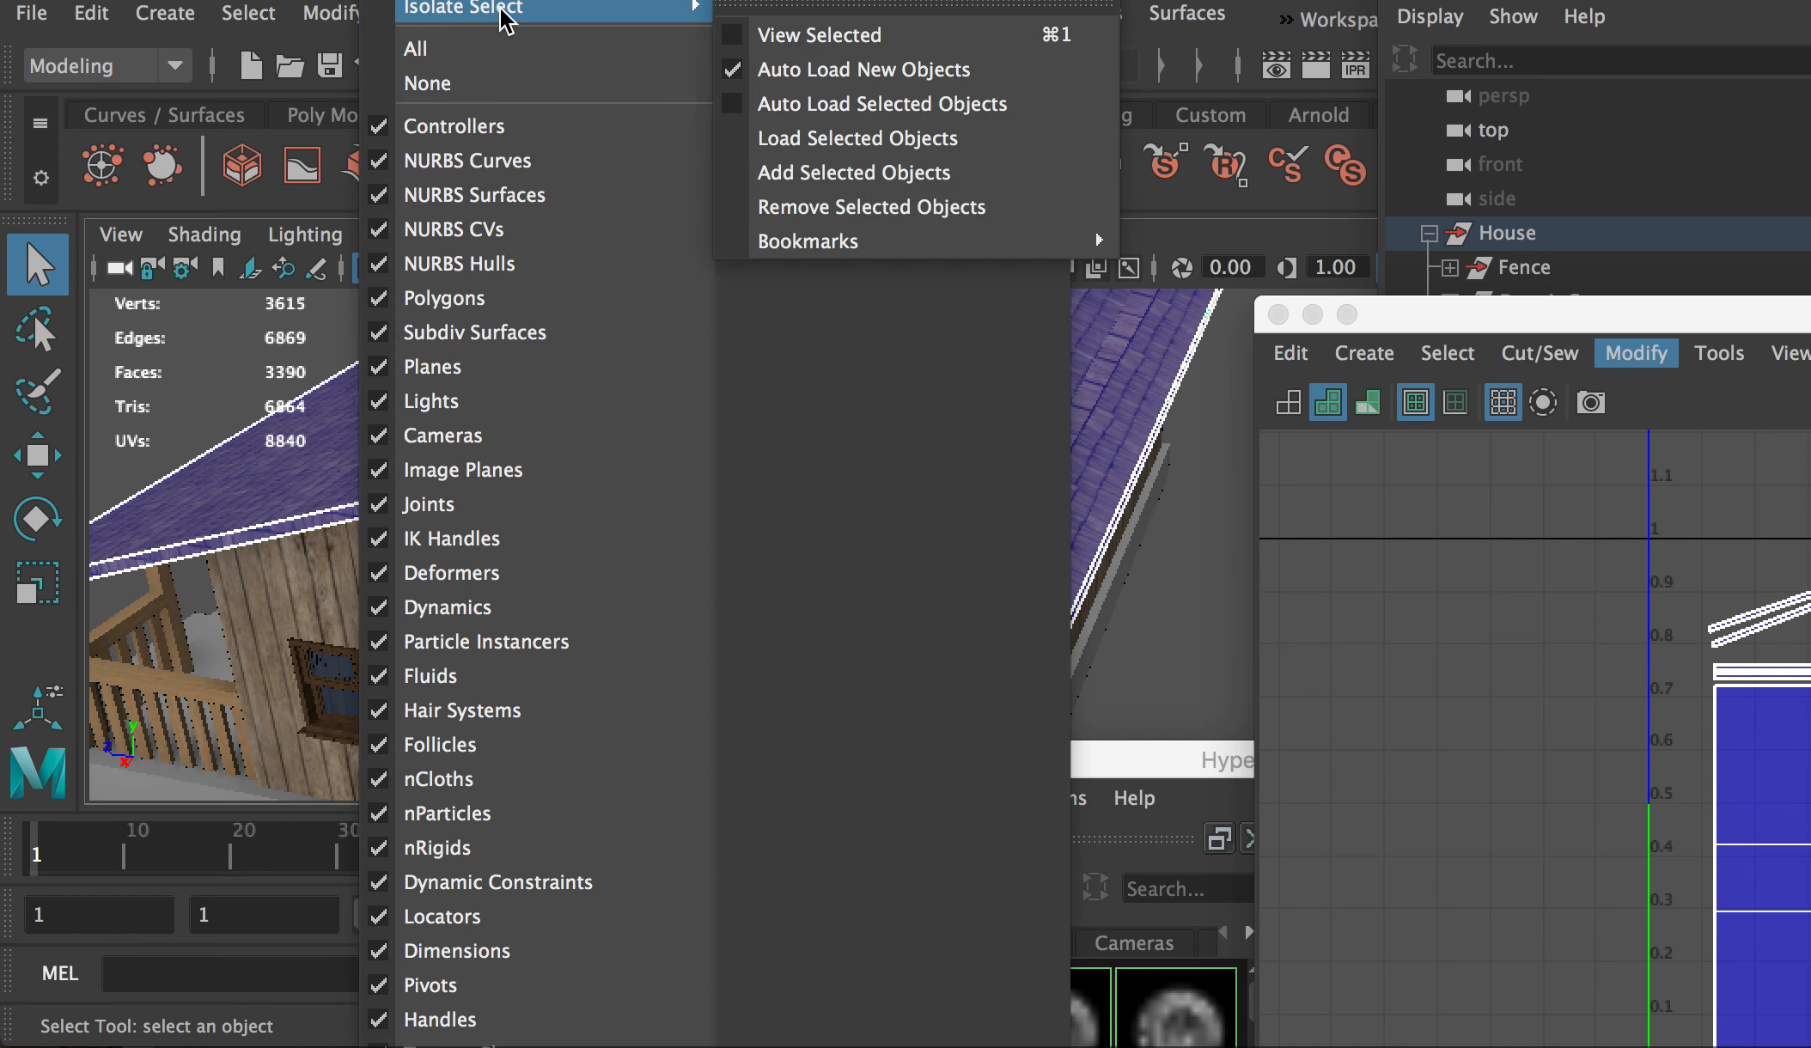
{"action": "left_click", "coordinate": [837, 36]}
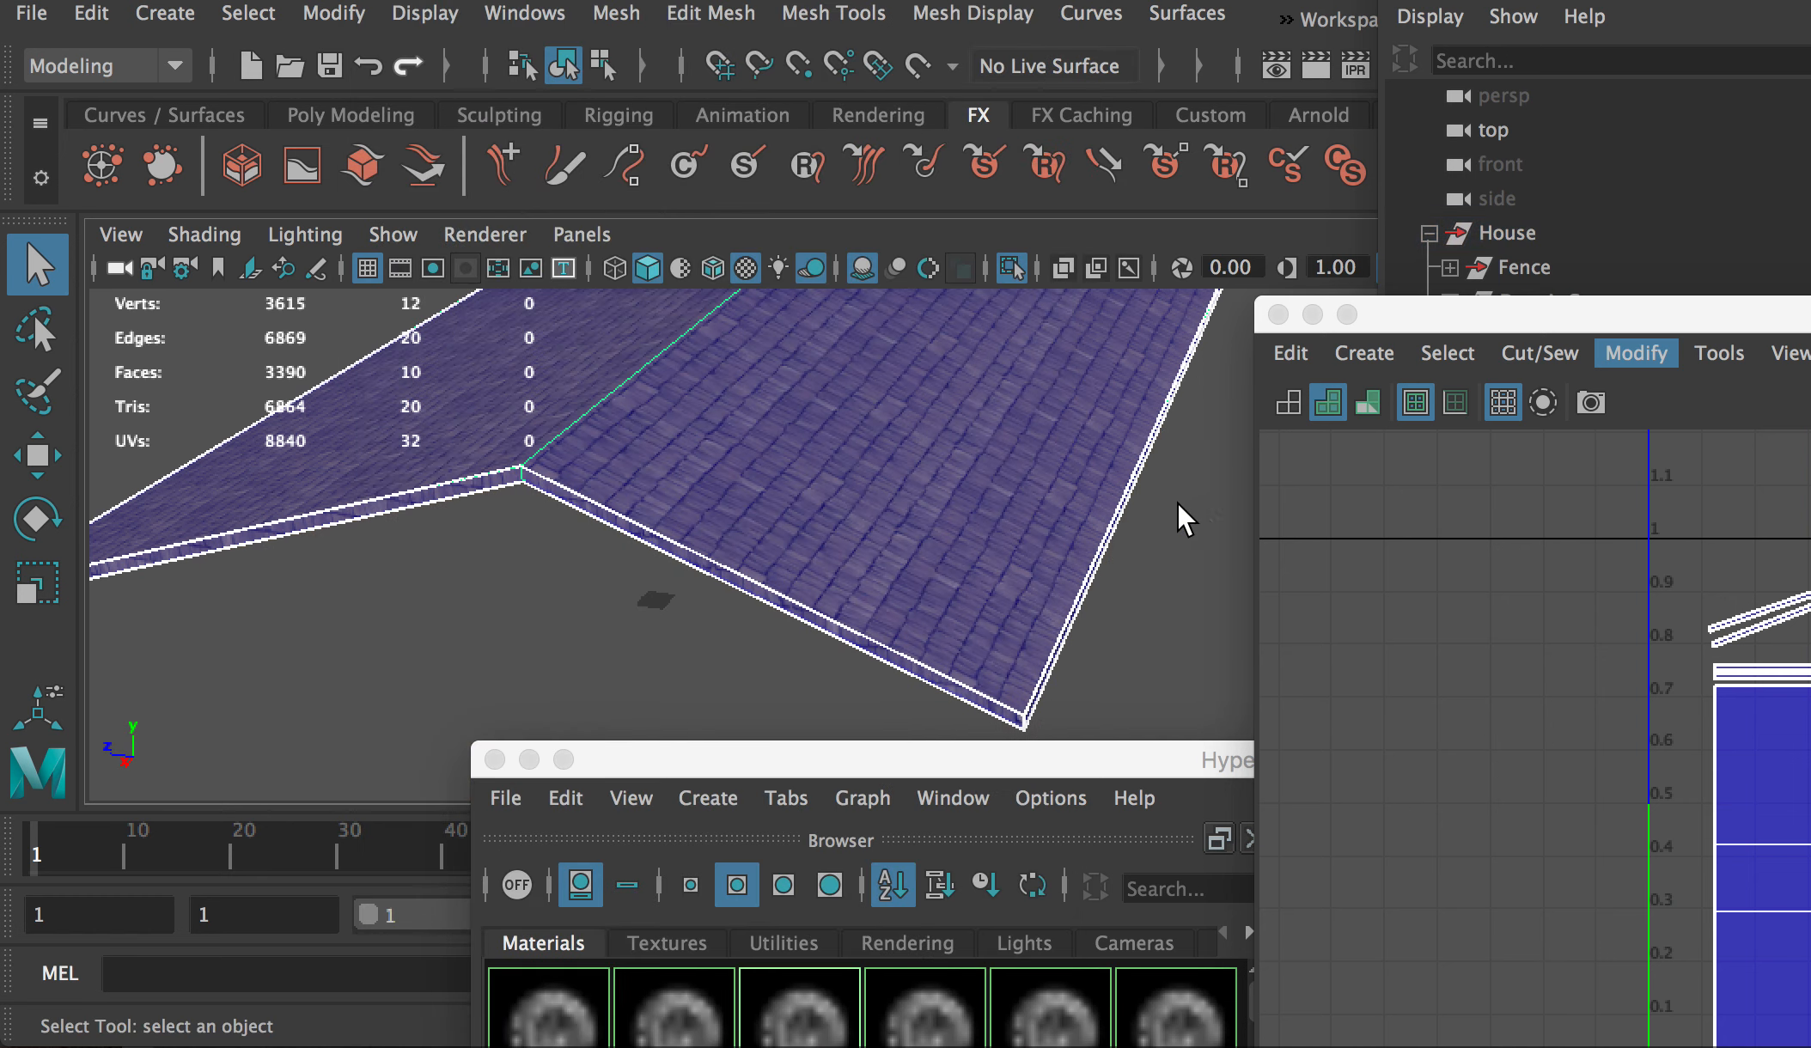
Step: Pick the outer face of one roof slope and arrange the UV Editor to show its UVs beside the isolated roof
{"action": "left_click", "coordinate": [1177, 503]}
{"action": "left_click_drag", "start_coordinate": [922, 388], "coordinate": [917, 416], "text": "alt"}
{"action": "right_click_drag", "start_coordinate": [918, 417], "coordinate": [861, 520], "text": "alt"}
{"action": "left_click", "coordinate": [837, 426]}
{"action": "left_click", "coordinate": [866, 471]}
{"action": "left_click_drag", "start_coordinate": [854, 507], "coordinate": [845, 583], "text": "alt"}
{"action": "left_click_drag", "start_coordinate": [1446, 315], "coordinate": [1120, 120]}
{"action": "scroll", "coordinate": [1343, 599], "scroll_direction": "up", "scroll_amount": 2}
{"action": "middle_click_drag", "start_coordinate": [1528, 747], "coordinate": [1455, 679], "text": "alt"}
{"action": "middle_click_drag", "start_coordinate": [795, 555], "coordinate": [558, 483], "text": "alt"}
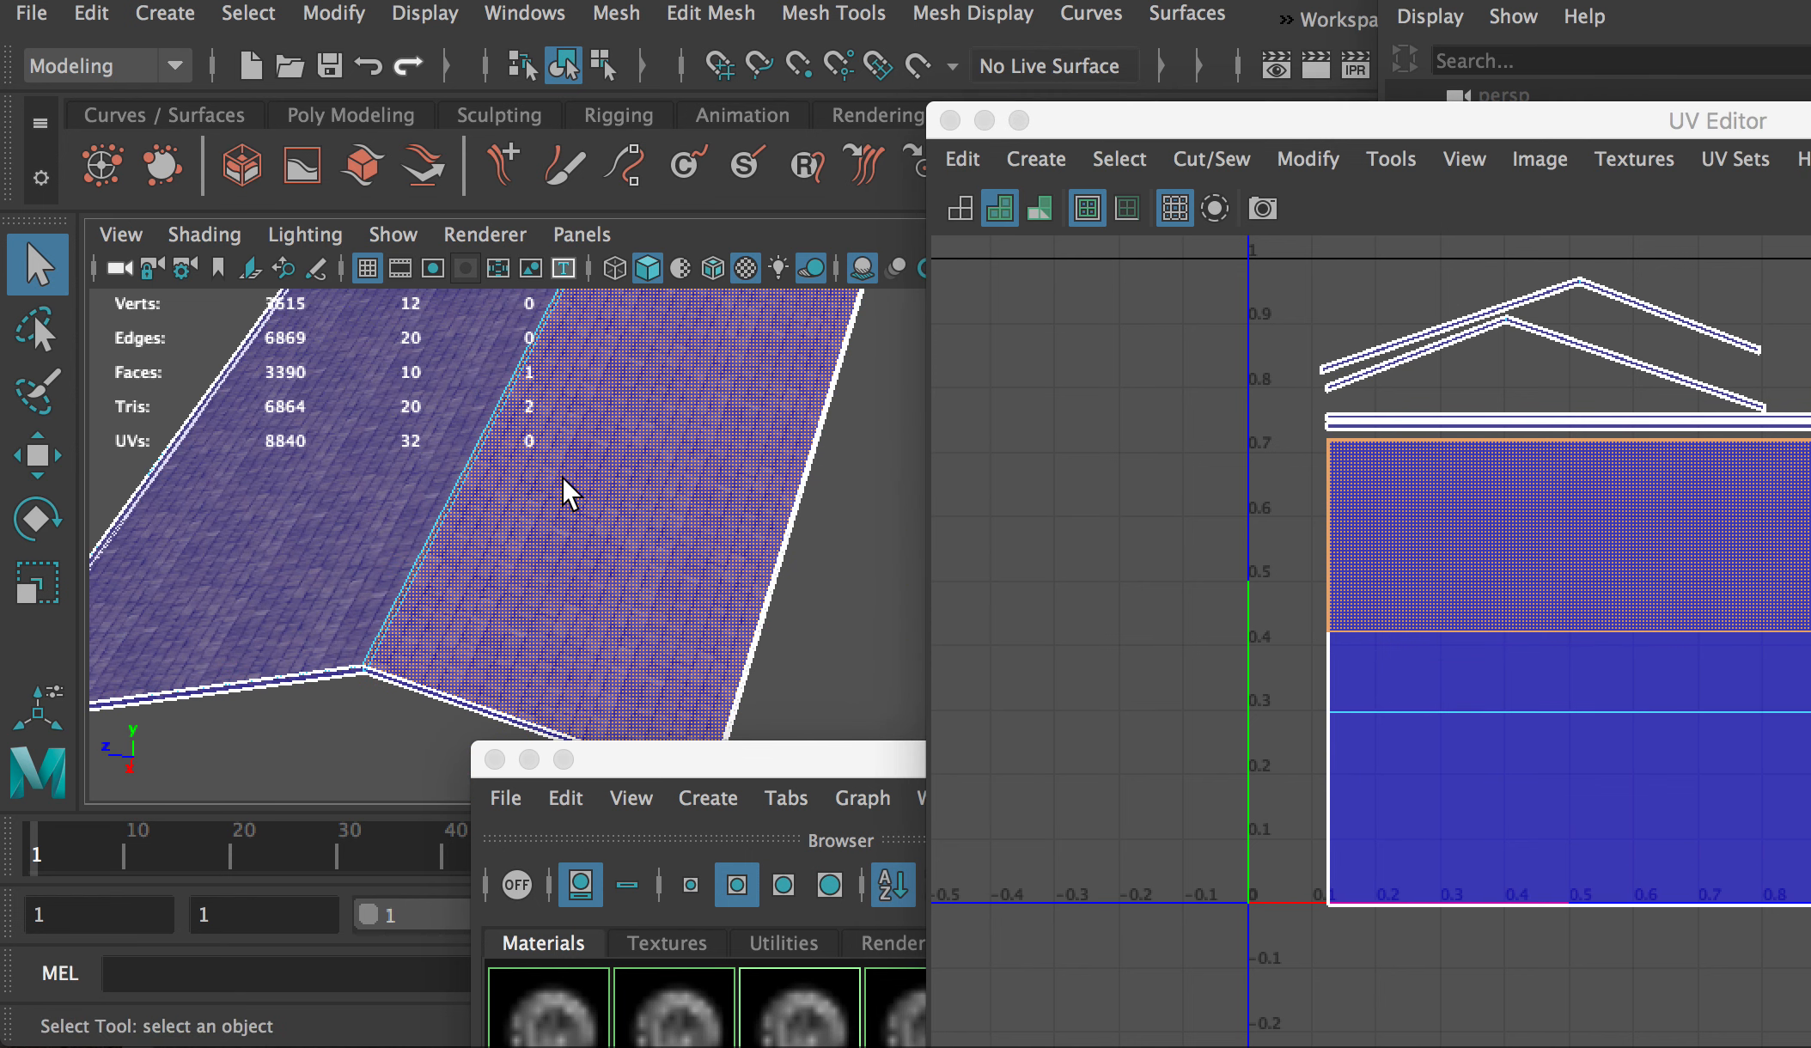
Step: Cut the roof's UVs along the outer ridge edge in the UV Editor
{"action": "right_click_drag", "start_coordinate": [1489, 577], "coordinate": [1490, 484]}
{"action": "left_click", "coordinate": [1485, 631]}
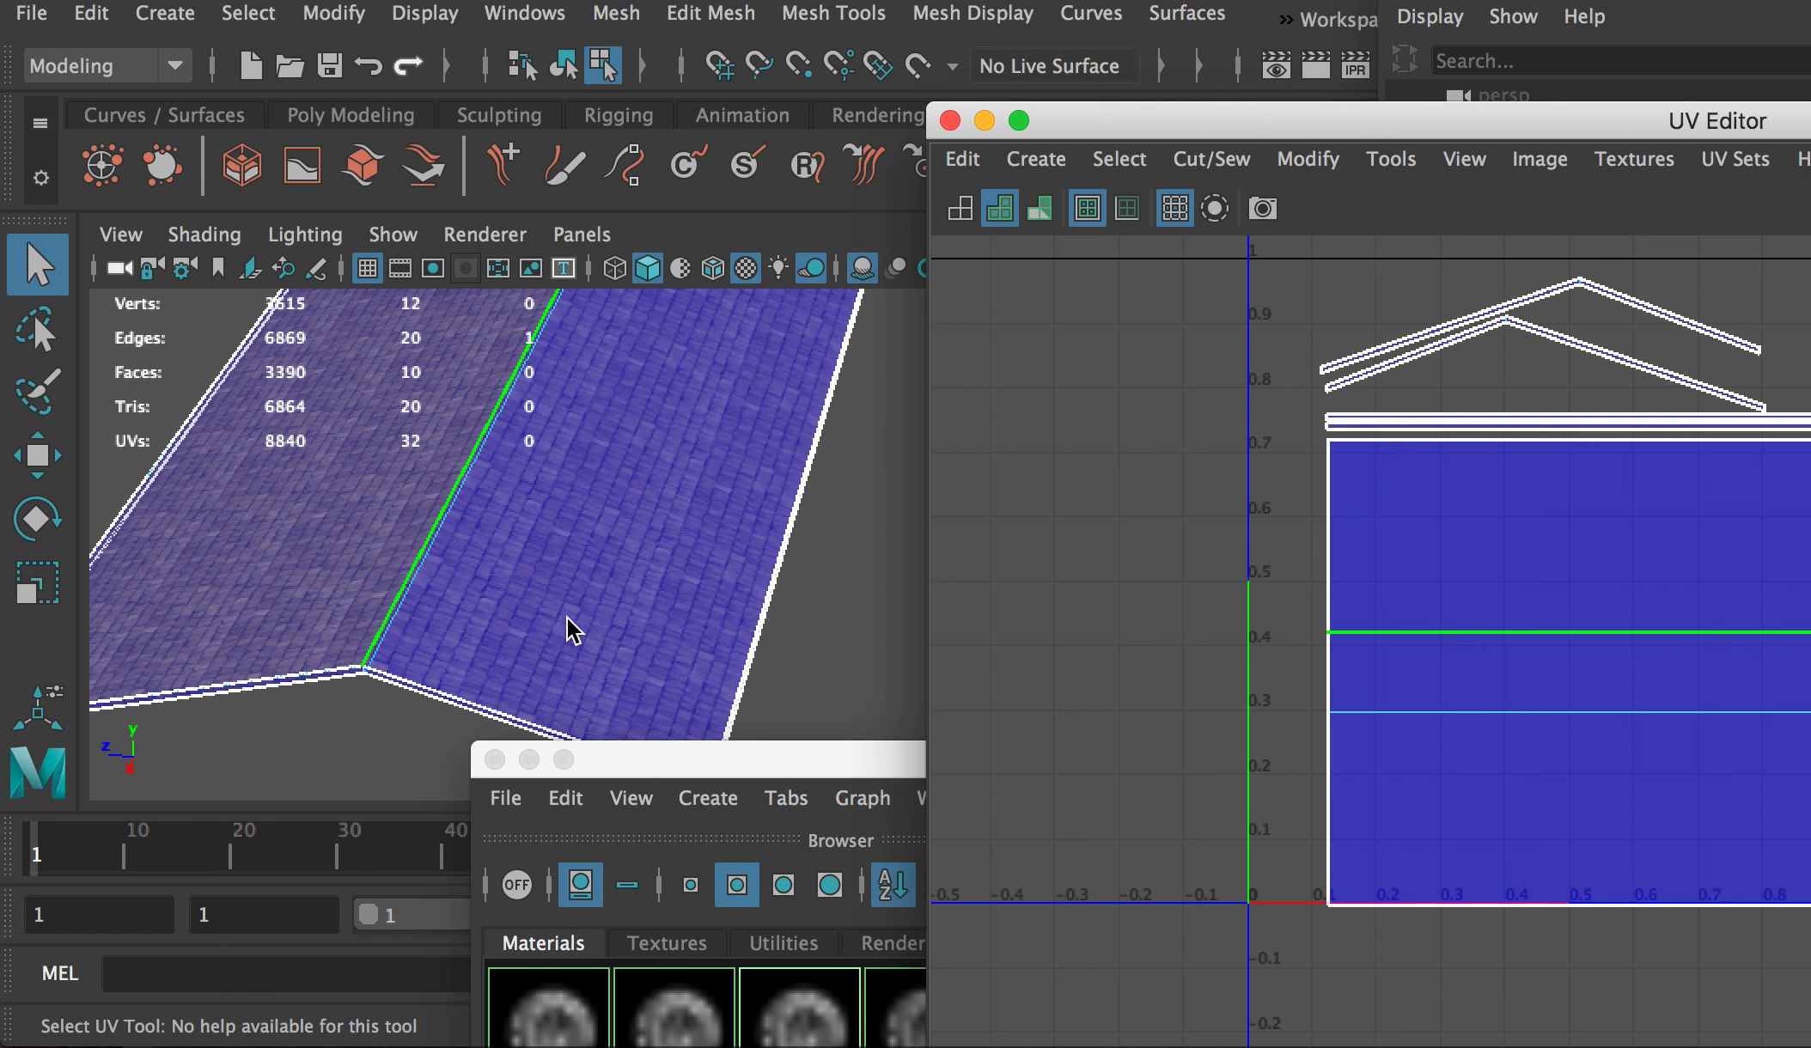
{"action": "left_click_drag", "start_coordinate": [567, 619], "coordinate": [583, 578], "text": "alt"}
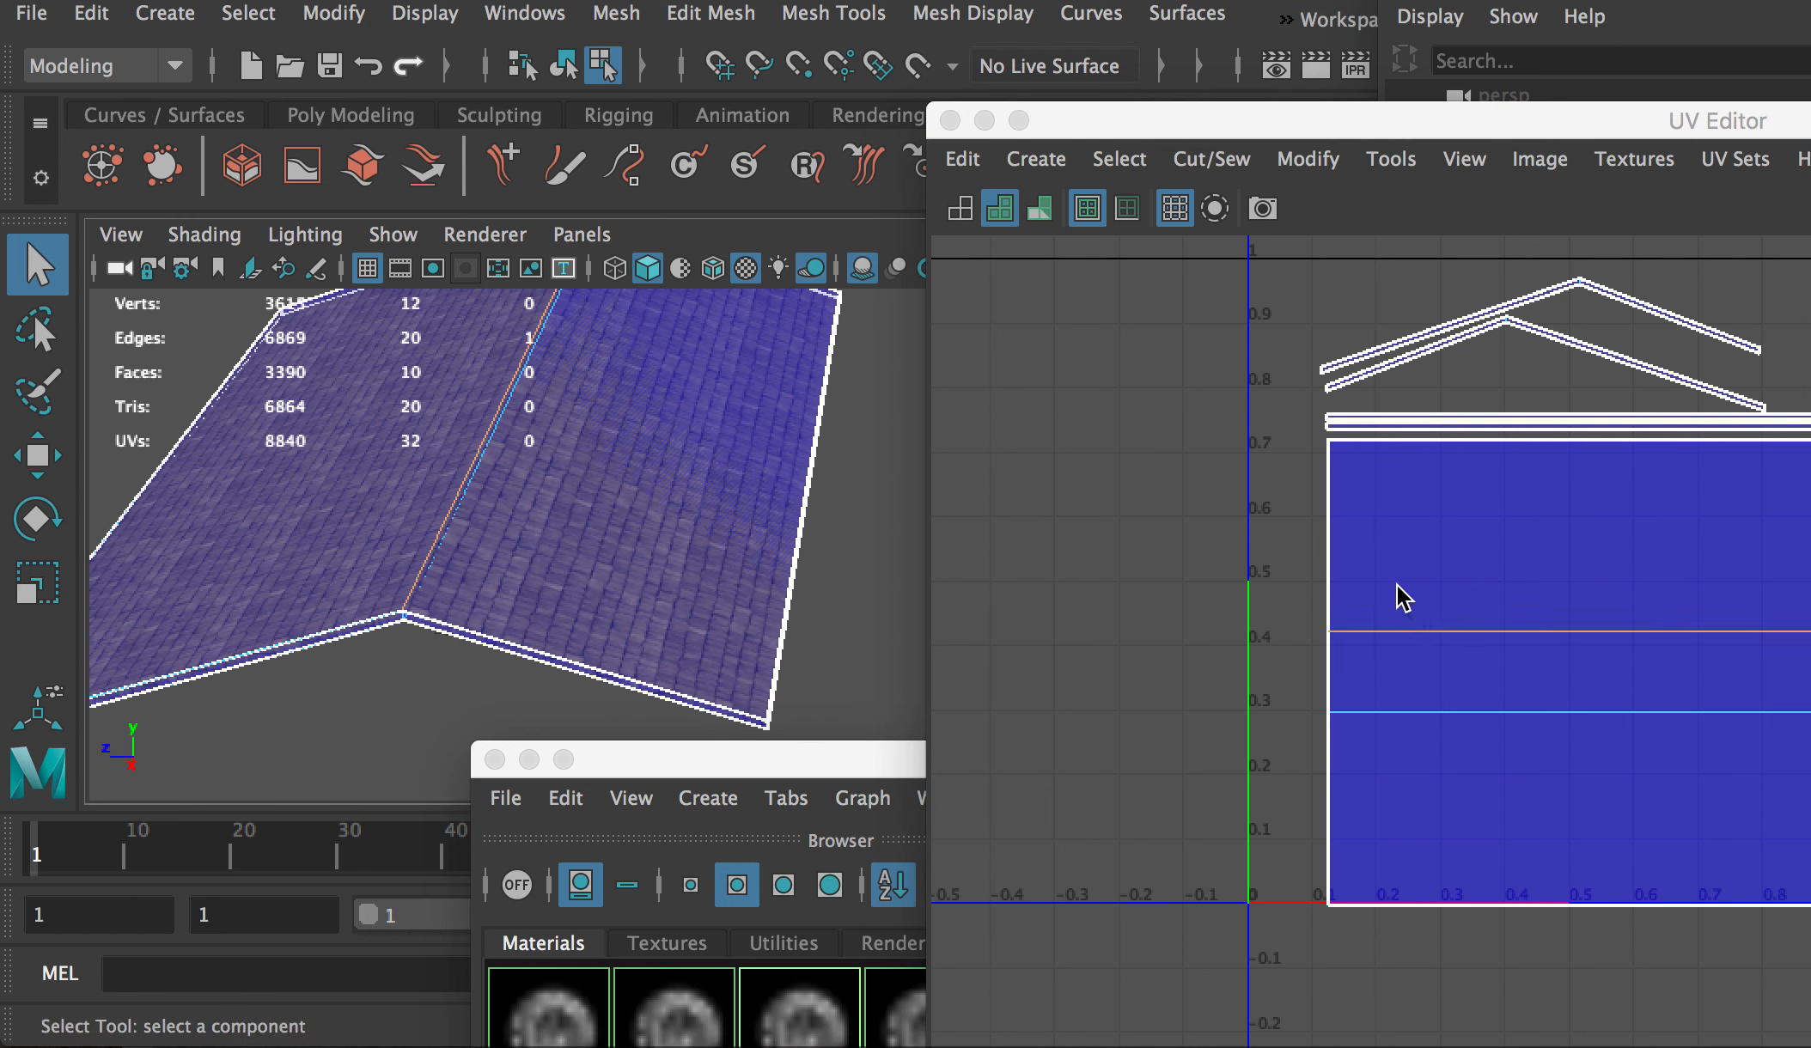
{"action": "right_click", "coordinate": [1338, 573], "text": "shift"}
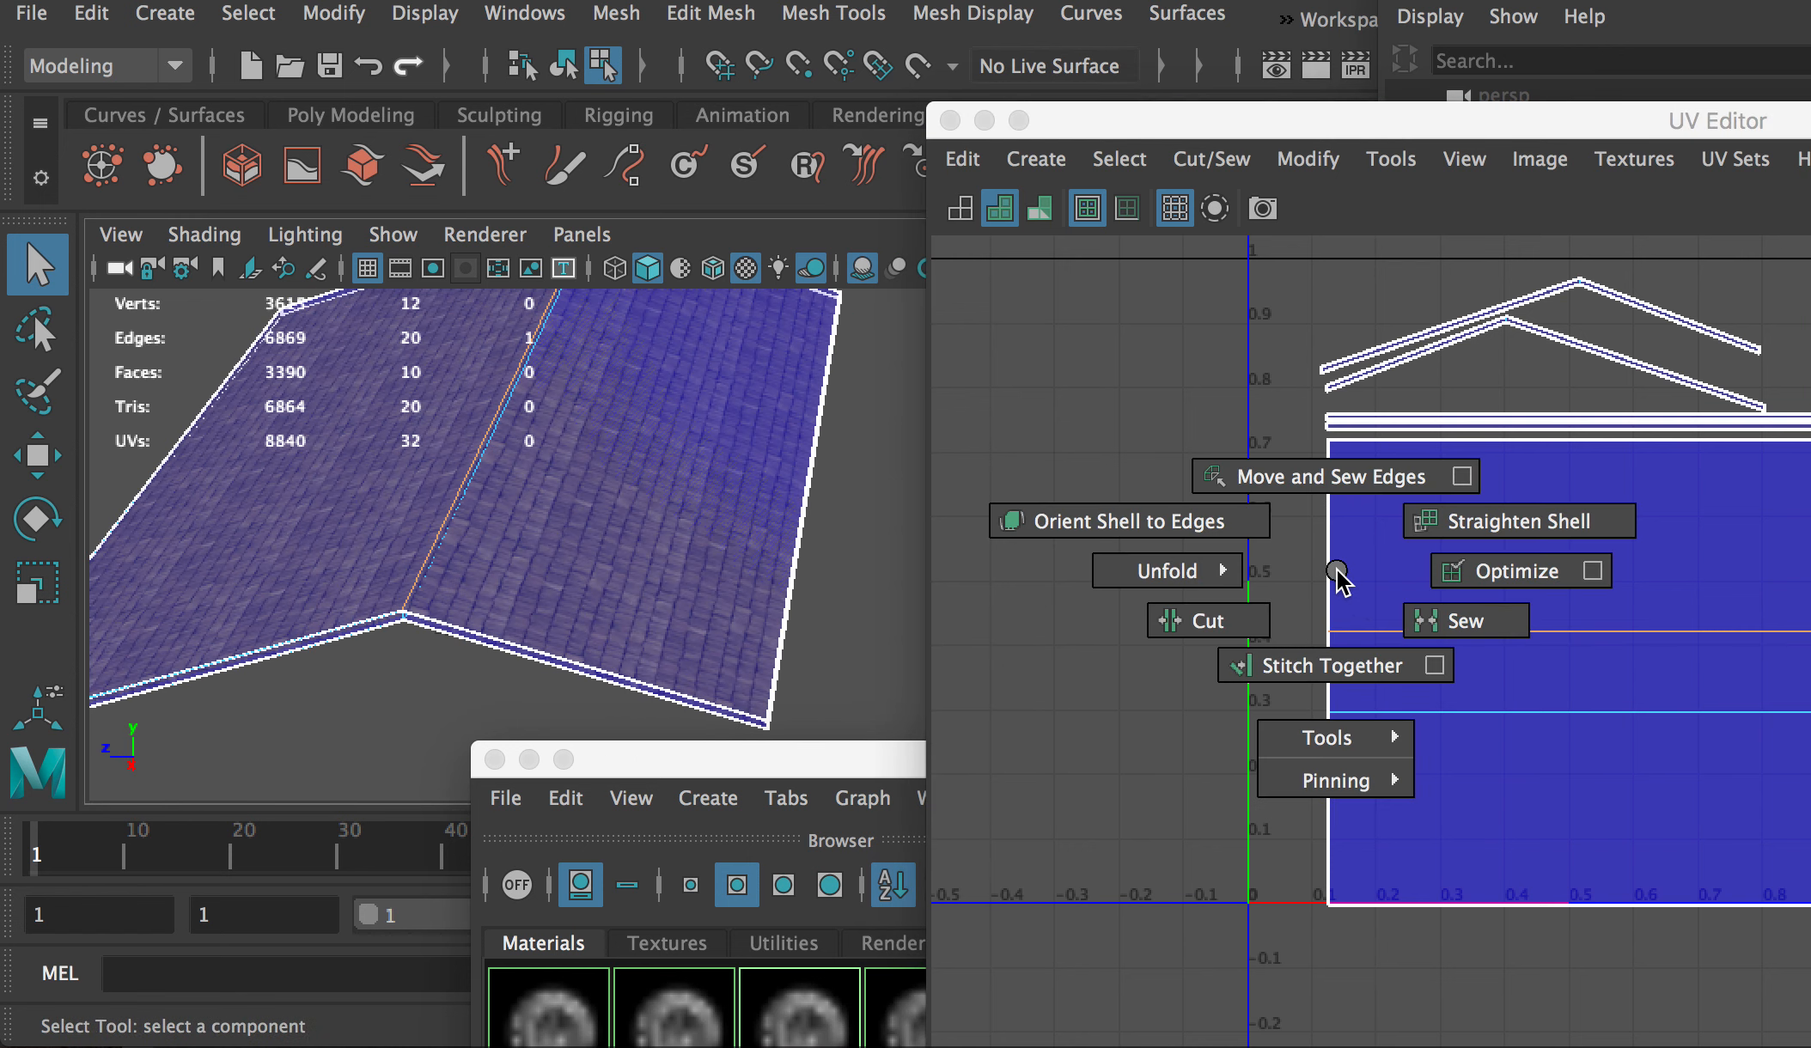
{"action": "left_click", "coordinate": [1203, 620]}
Step: Try rotating the separated outer slope's UVs a quarter turn, and undo the rotation
{"action": "right_click_drag", "start_coordinate": [1467, 546], "coordinate": [1452, 610]}
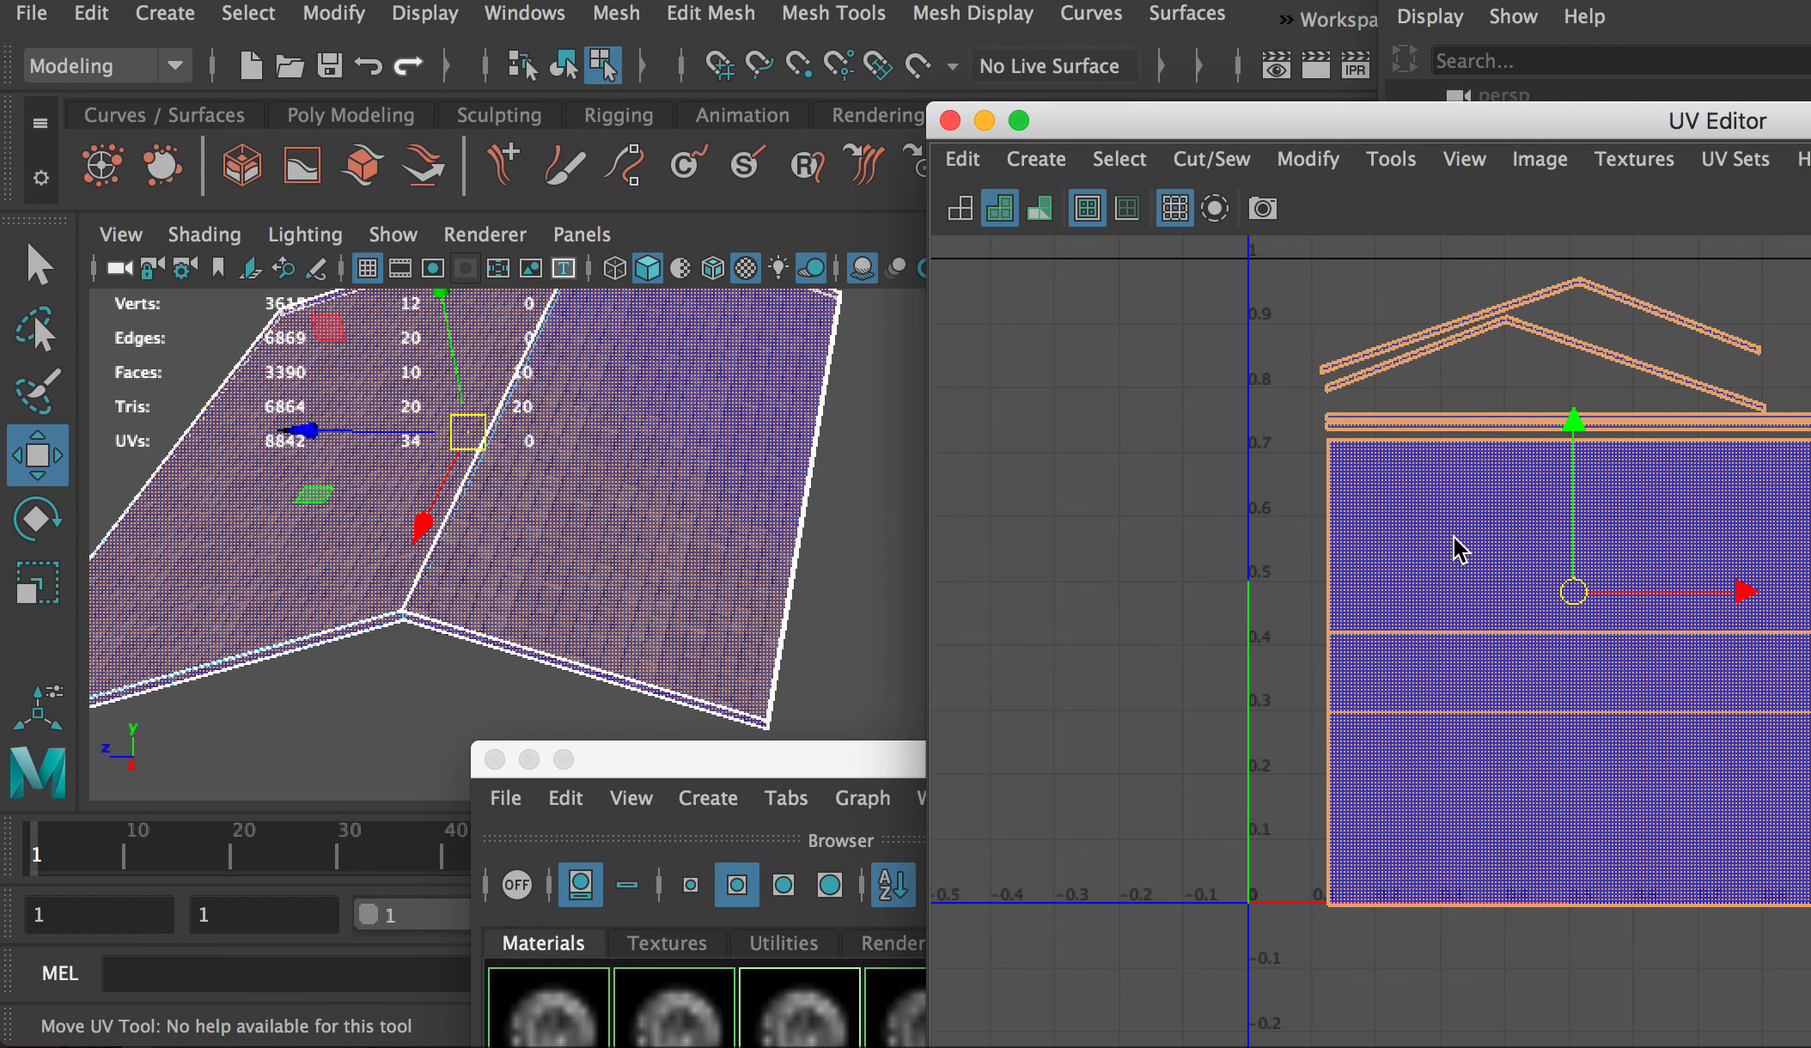
{"action": "left_click", "coordinate": [1453, 536]}
{"action": "left_click", "coordinate": [1307, 160]}
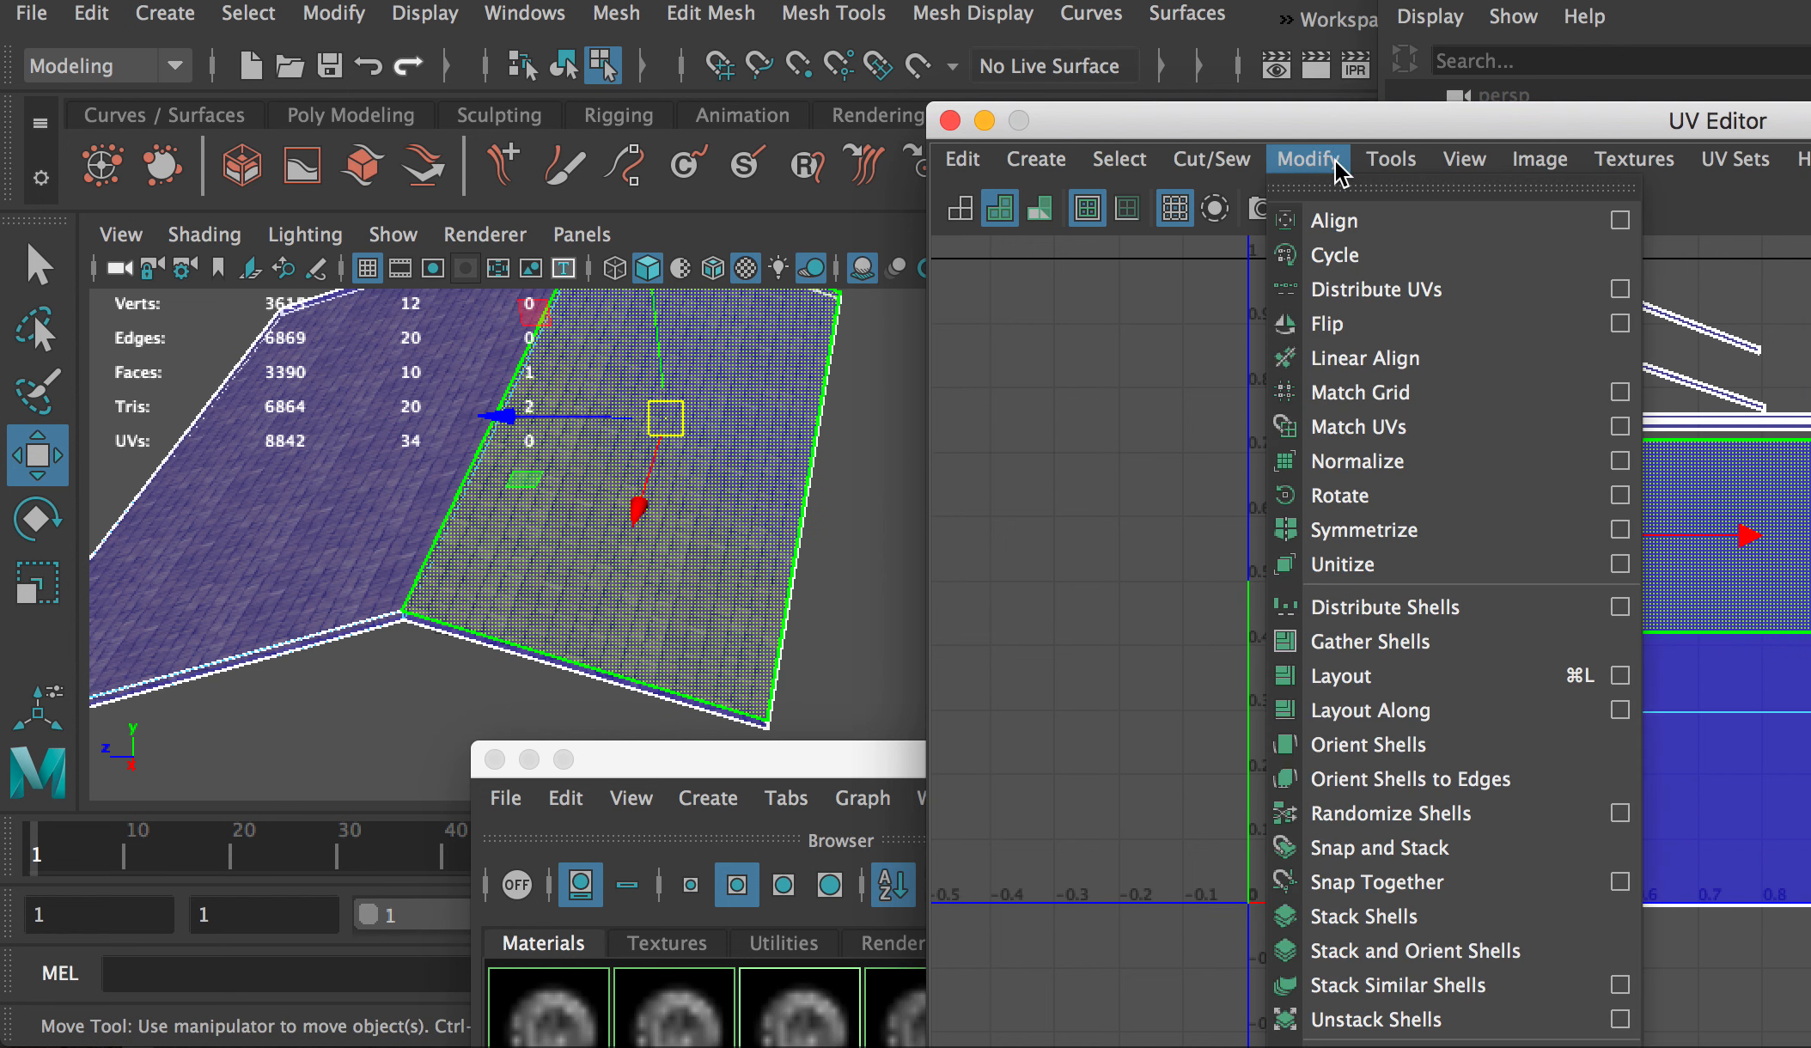
{"action": "left_click", "coordinate": [1388, 497]}
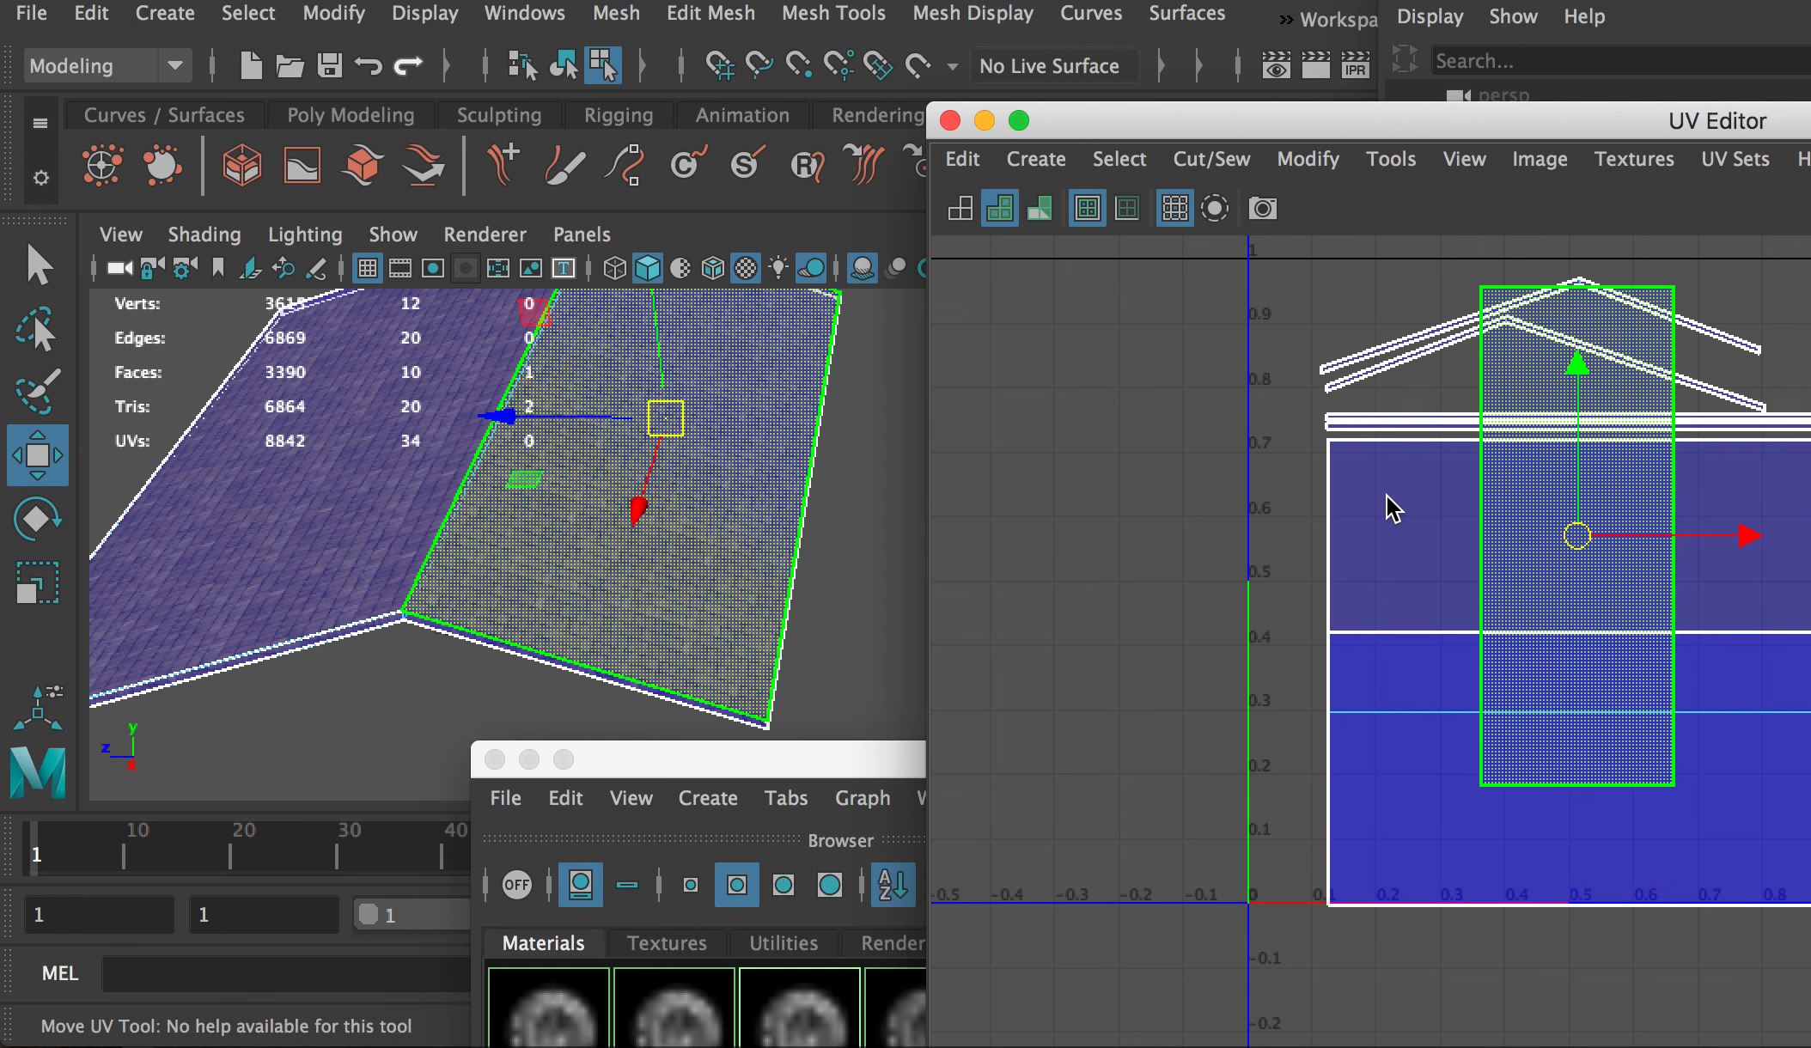
{"action": "key", "text": "ctrl+z"}
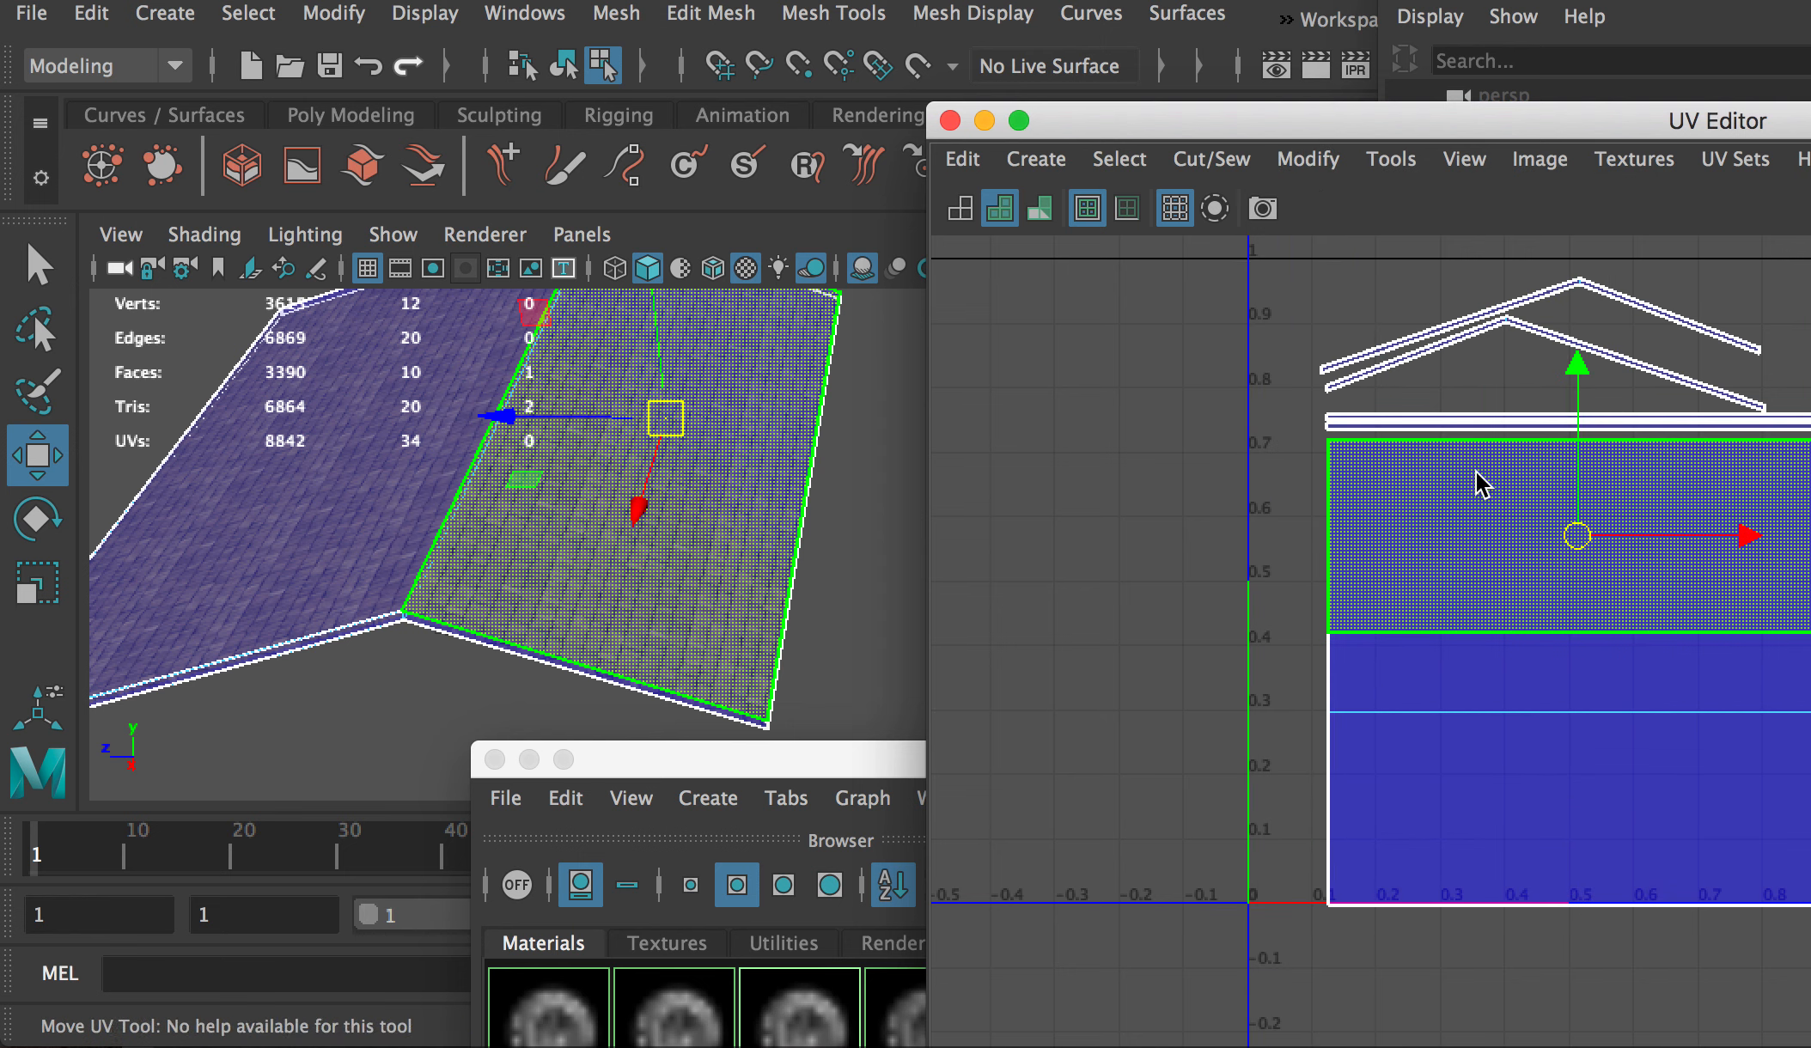
Step: Return to object selection and examine the shingle direction up close on the isolated roof's slopes and eaves
{"action": "key", "text": "F8"}
{"action": "right_click_drag", "start_coordinate": [629, 469], "coordinate": [760, 420]}
{"action": "left_click", "coordinate": [862, 496]}
{"action": "right_click_drag", "start_coordinate": [791, 483], "coordinate": [766, 516], "text": "alt"}
{"action": "left_click_drag", "start_coordinate": [766, 516], "coordinate": [691, 500], "text": "alt"}
{"action": "right_click_drag", "start_coordinate": [691, 501], "coordinate": [651, 503], "text": "alt"}
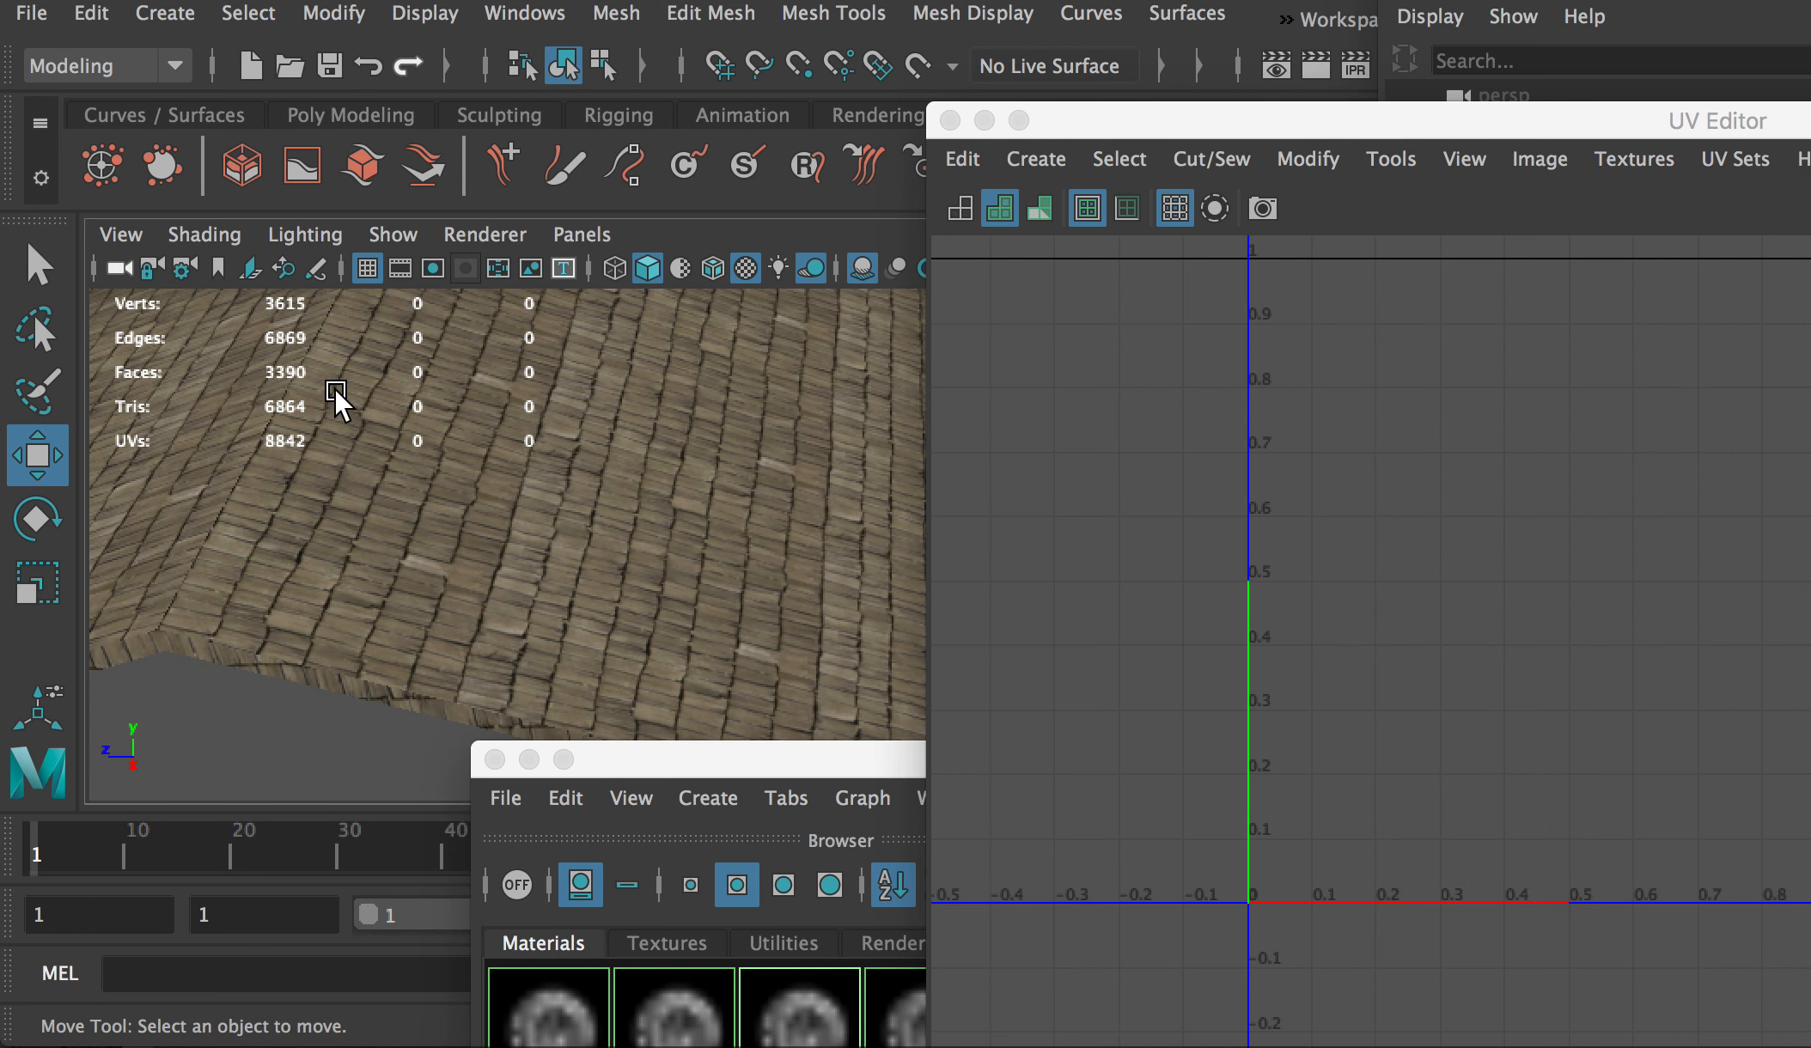
{"action": "left_click_drag", "start_coordinate": [503, 451], "coordinate": [672, 412], "text": "alt"}
{"action": "left_click_drag", "start_coordinate": [503, 475], "coordinate": [606, 519], "text": "alt"}
{"action": "left_click_drag", "start_coordinate": [439, 465], "coordinate": [662, 466], "text": "alt"}
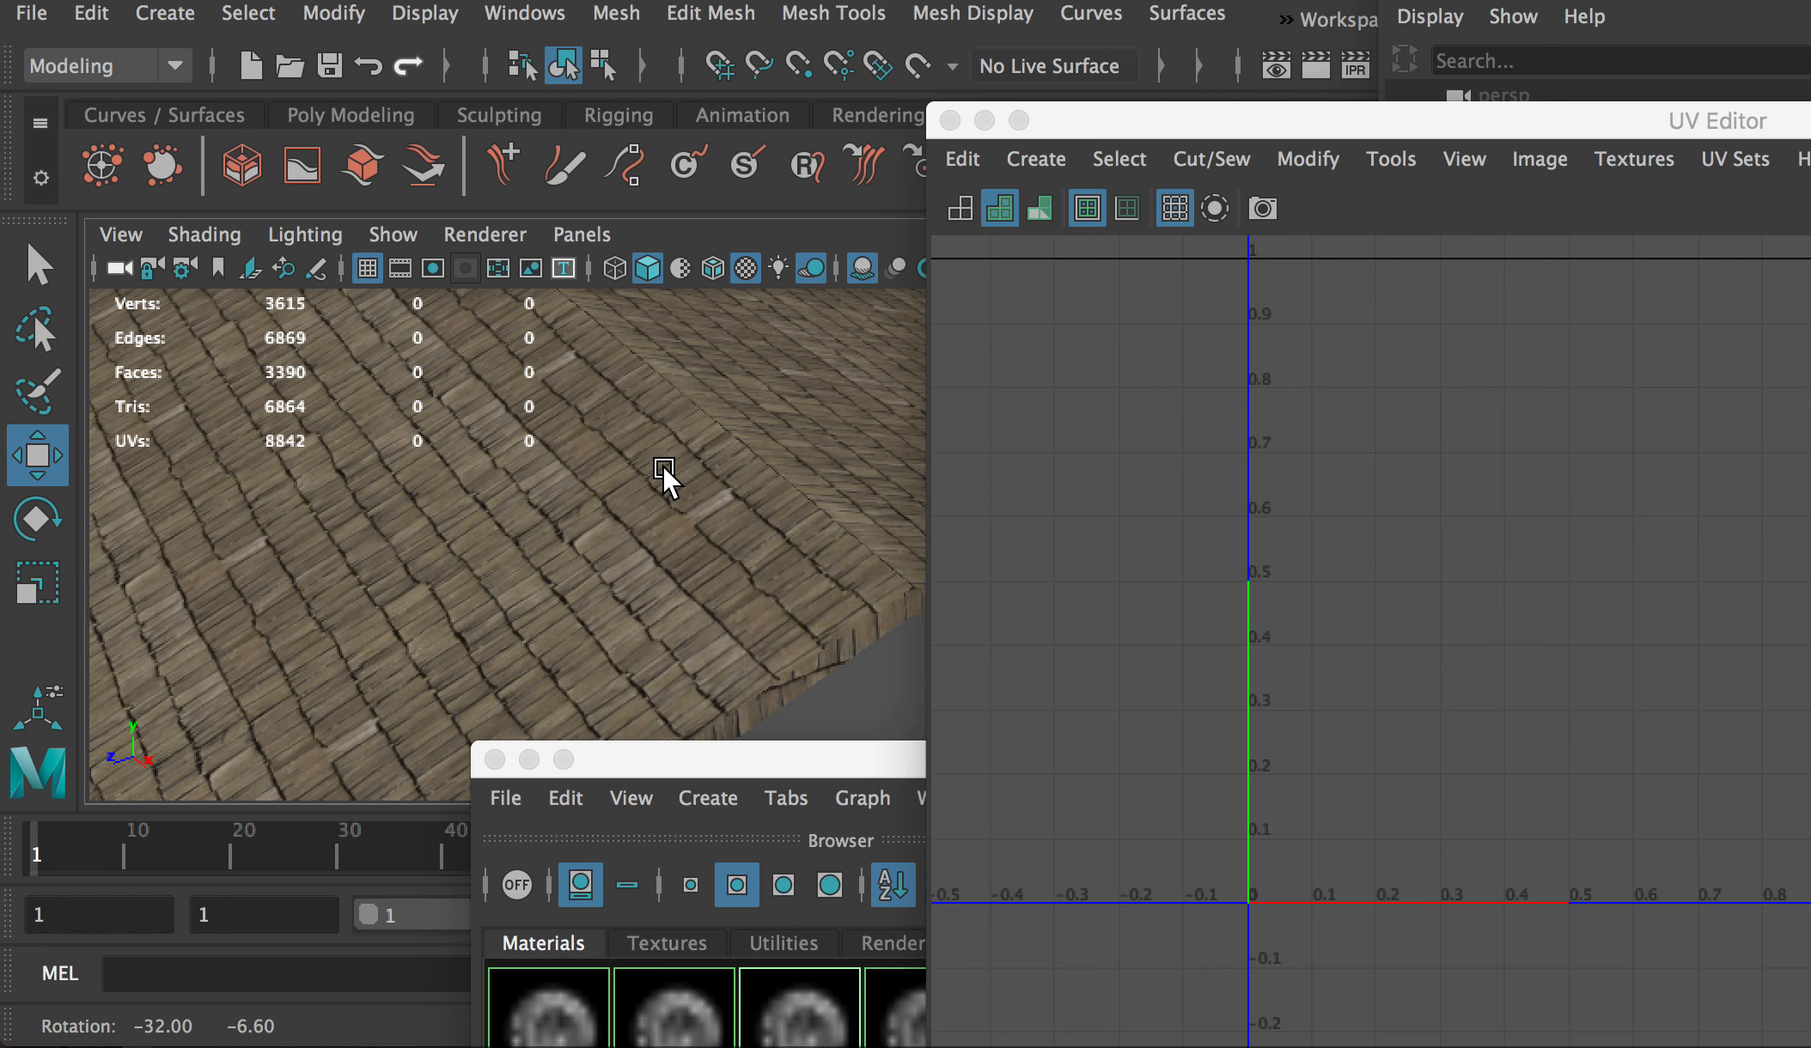
{"action": "left_click_drag", "start_coordinate": [402, 571], "coordinate": [445, 505], "text": "alt"}
{"action": "right_click_drag", "start_coordinate": [445, 505], "coordinate": [498, 457], "text": "alt"}
{"action": "left_click_drag", "start_coordinate": [497, 457], "coordinate": [719, 273], "text": "alt"}
{"action": "middle_click_drag", "start_coordinate": [719, 273], "coordinate": [688, 404], "text": "alt"}
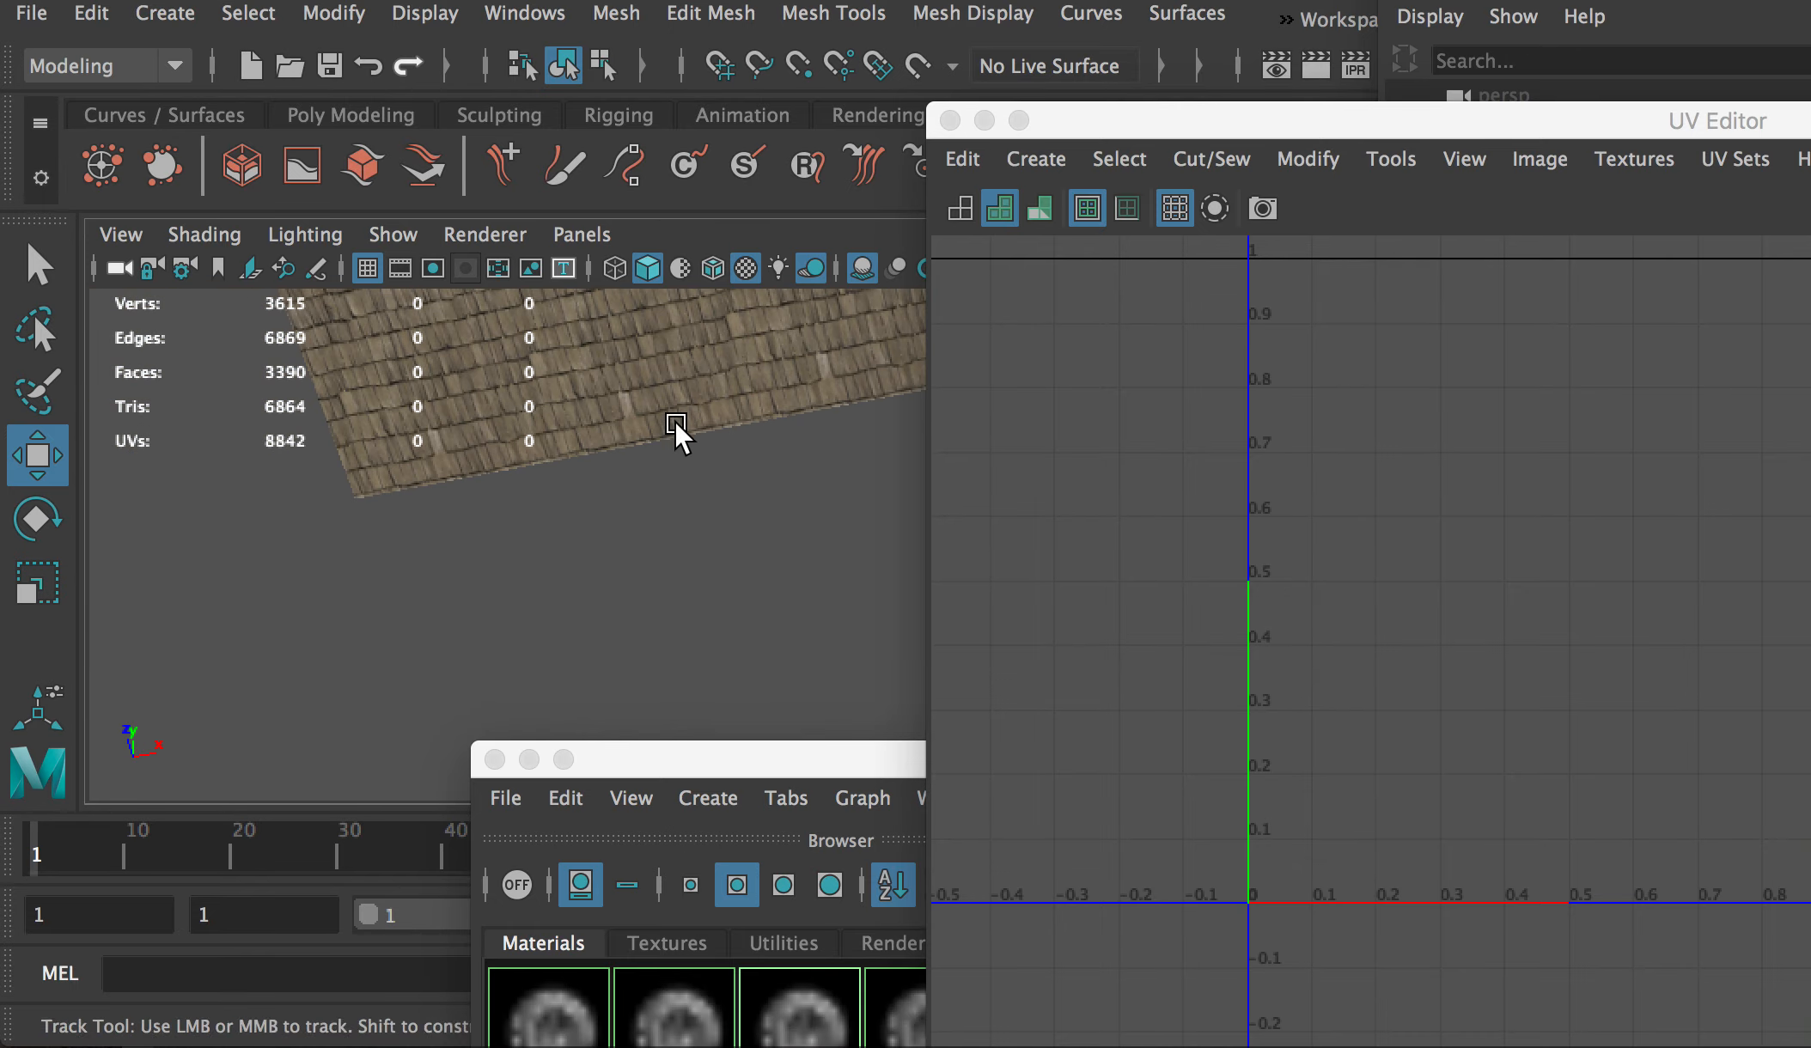
Step: Cut the UVs along the ridge edge on the roof's underside
{"action": "right_click_drag", "start_coordinate": [688, 404], "coordinate": [575, 662], "text": "alt"}
{"action": "left_click_drag", "start_coordinate": [575, 662], "coordinate": [594, 498], "text": "alt"}
{"action": "right_click_drag", "start_coordinate": [594, 498], "coordinate": [621, 368], "text": "alt"}
{"action": "left_click_drag", "start_coordinate": [621, 368], "coordinate": [173, 364], "text": "alt"}
{"action": "middle_click_drag", "start_coordinate": [173, 363], "coordinate": [735, 348], "text": "alt"}
{"action": "middle_click_drag", "start_coordinate": [634, 414], "coordinate": [724, 554], "text": "alt"}
{"action": "left_click_drag", "start_coordinate": [723, 554], "coordinate": [598, 574], "text": "alt"}
{"action": "left_click", "coordinate": [596, 562]}
{"action": "right_click_drag", "start_coordinate": [591, 488], "coordinate": [588, 568]}
{"action": "left_click", "coordinate": [594, 540]}
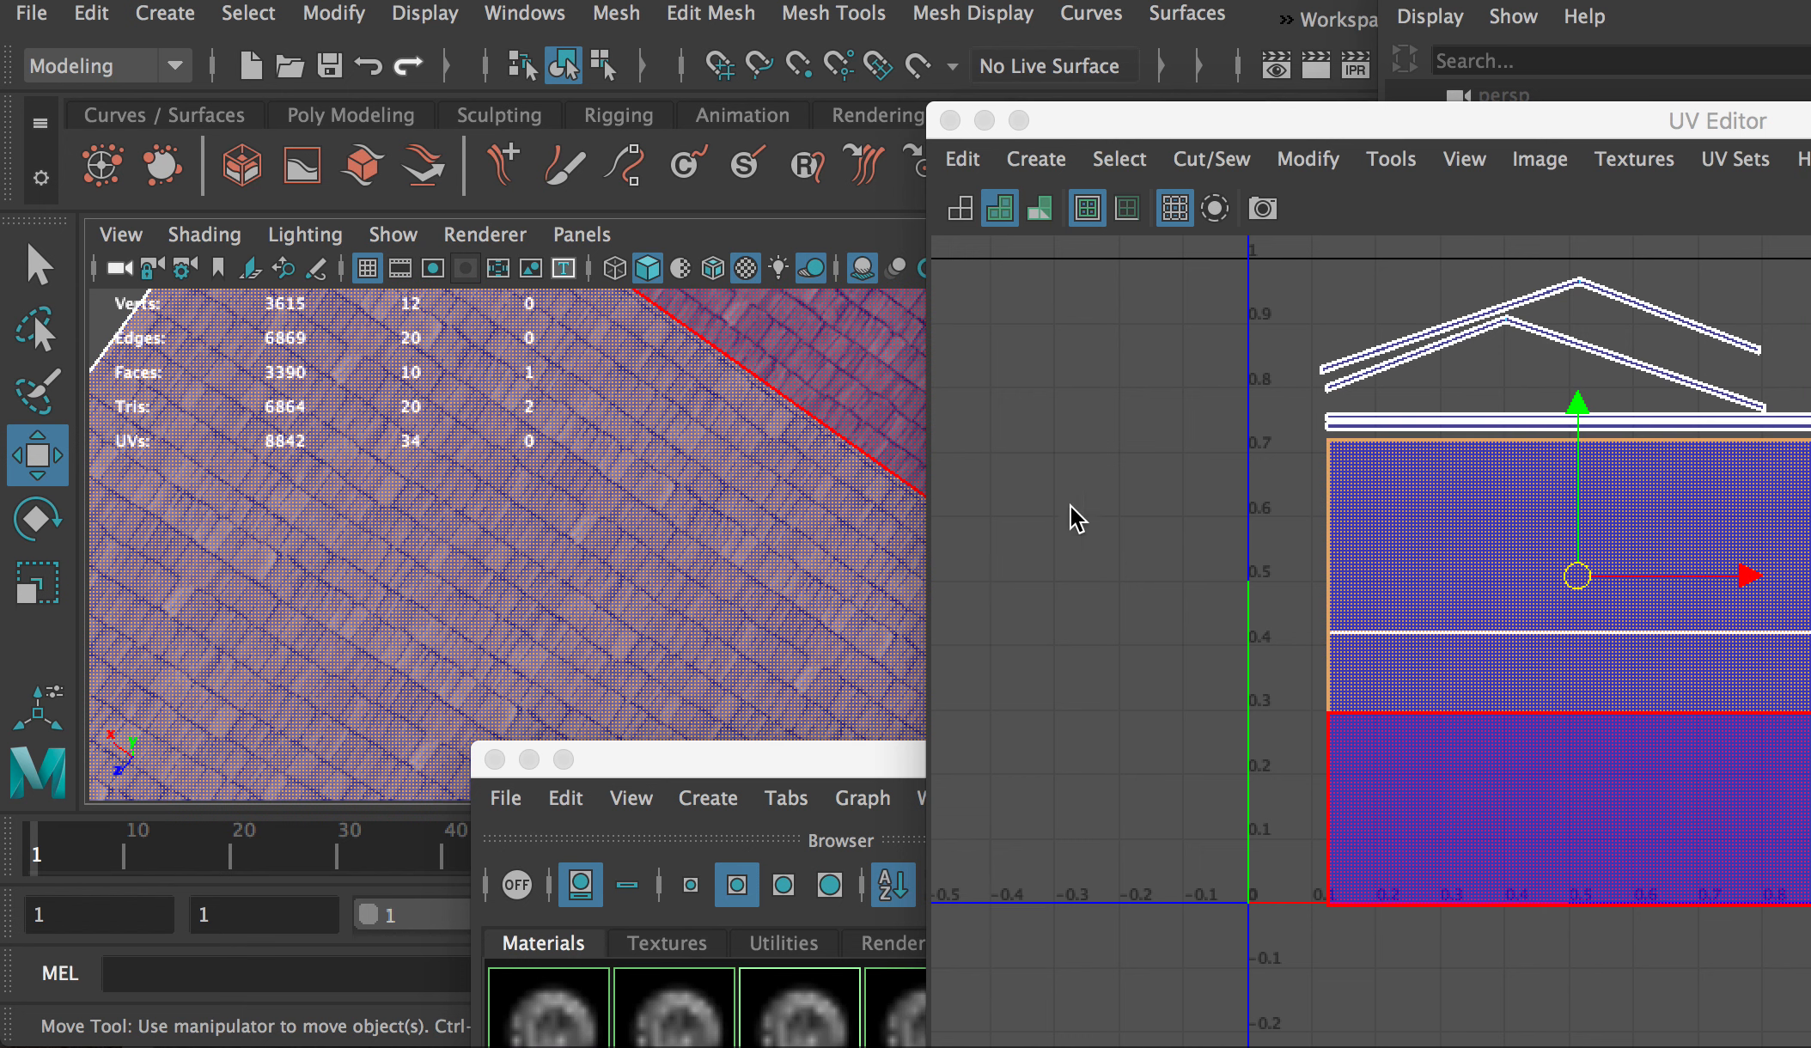
{"action": "mouse_move", "coordinate": [709, 375]}
{"action": "right_mouse_down"}
{"action": "mouse_move", "coordinate": [731, 314]}
{"action": "mouse_move", "coordinate": [713, 347]}
{"action": "right_mouse_up"}
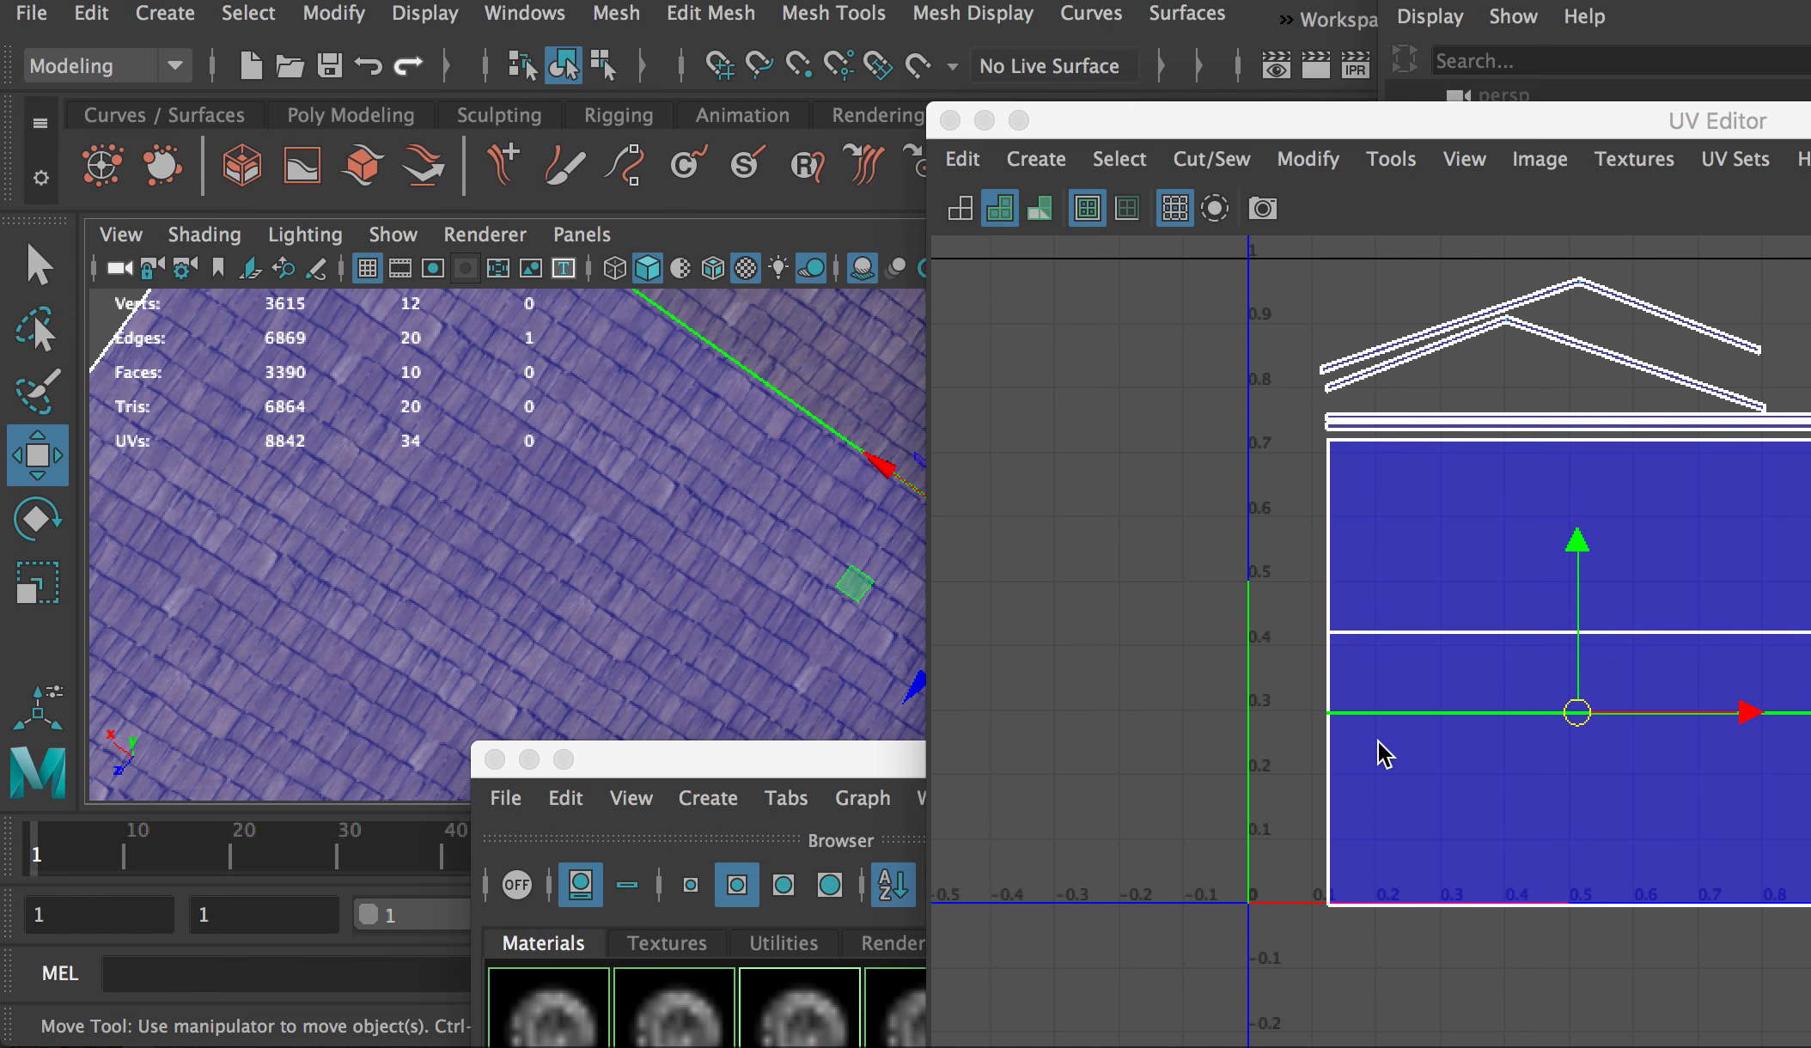
{"action": "right_click_drag", "start_coordinate": [1331, 764], "coordinate": [1188, 821], "text": "shift"}
Step: Rotate the UVs of the larger underside face by two quarter turns and return to object selection
{"action": "right_click_drag", "start_coordinate": [479, 404], "coordinate": [480, 472]}
{"action": "left_click", "coordinate": [479, 436]}
{"action": "left_click_drag", "start_coordinate": [1279, 120], "coordinate": [1108, 107]}
{"action": "left_click", "coordinate": [1136, 148]}
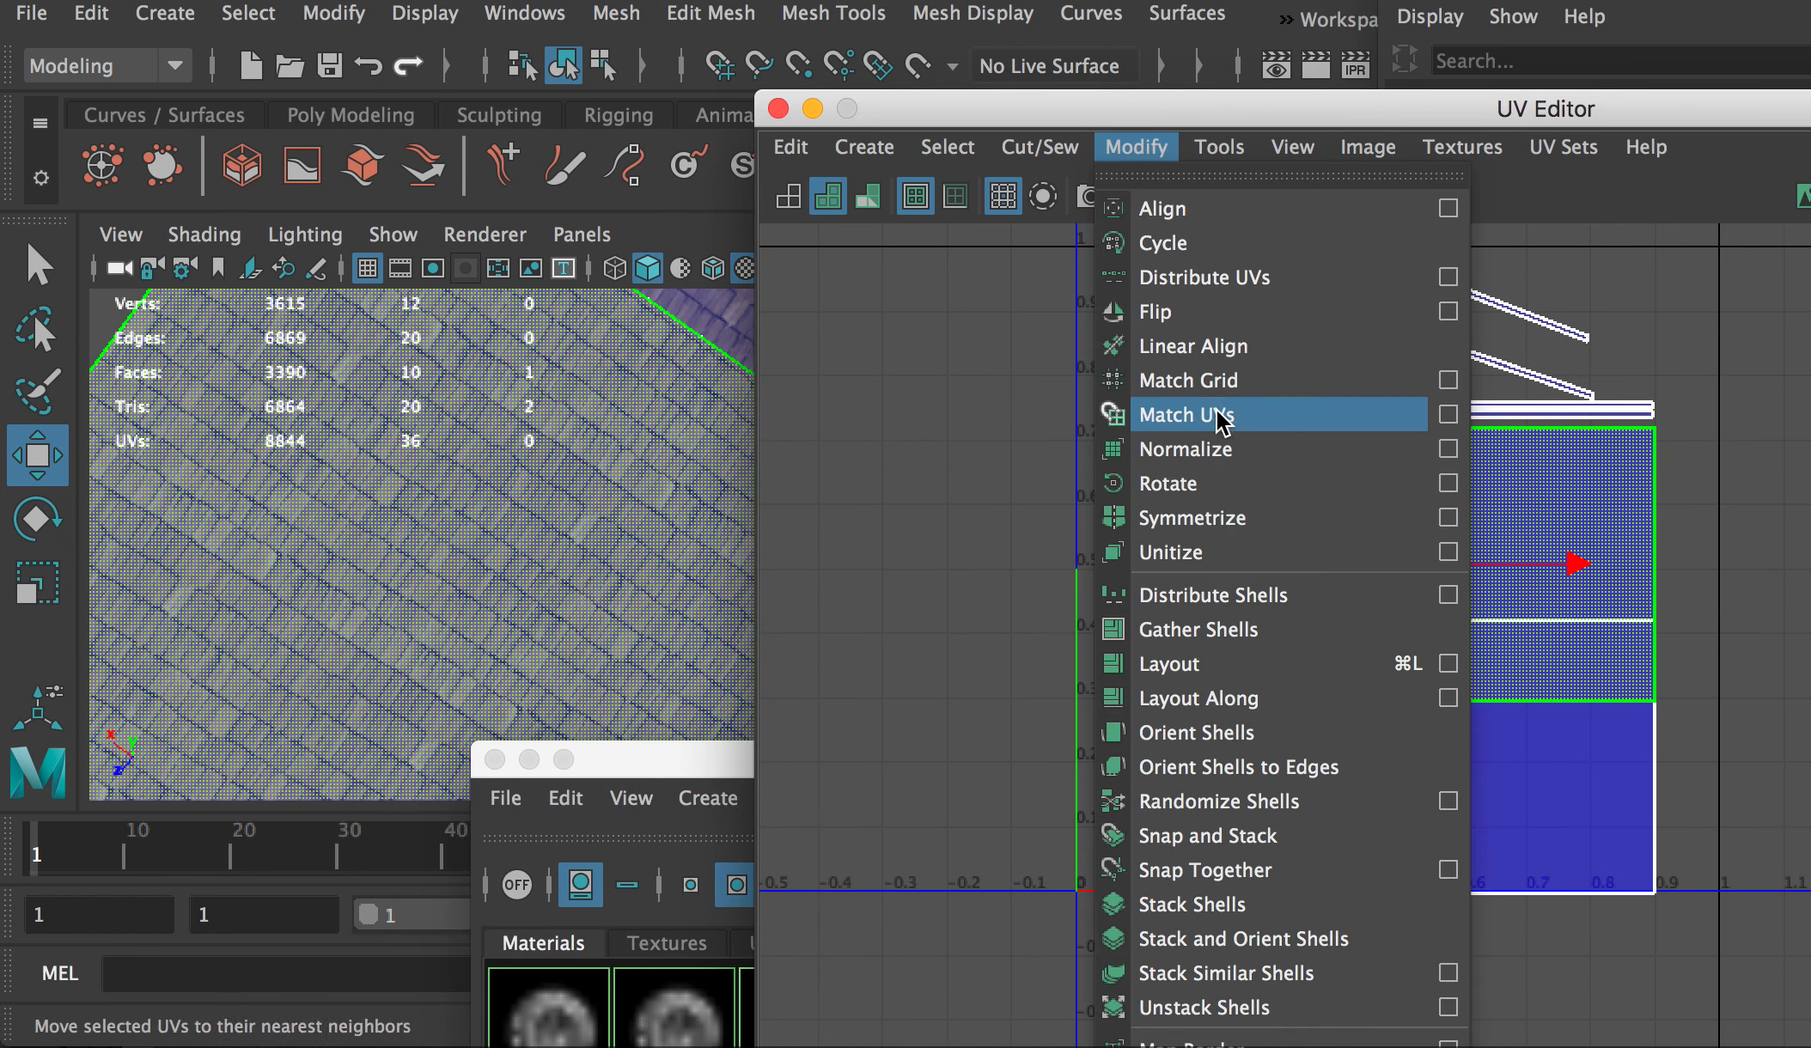
{"action": "left_click", "coordinate": [1224, 485]}
{"action": "left_click", "coordinate": [1136, 148]}
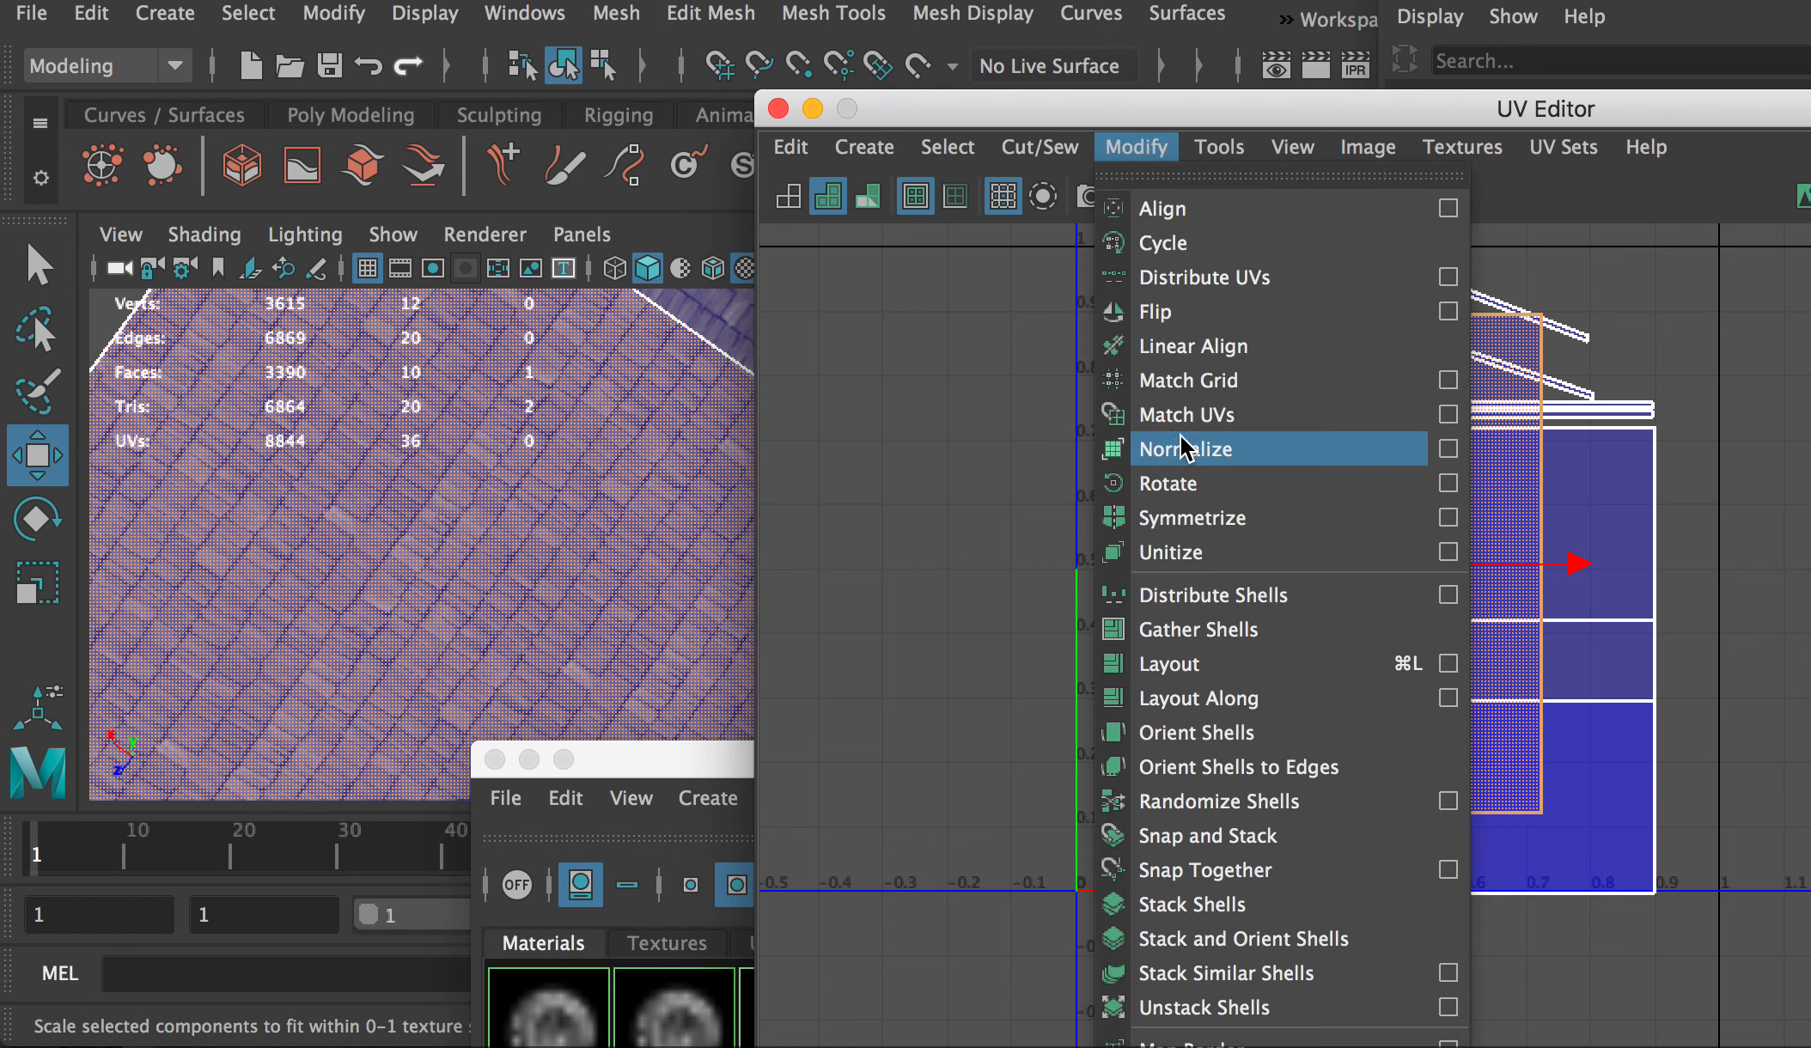
{"action": "left_click", "coordinate": [1188, 484]}
{"action": "right_click_drag", "start_coordinate": [530, 421], "coordinate": [663, 360]}
Step: Examine the shingles on the roof's outer slope and ridge, and reselect the roof
{"action": "left_click_drag", "start_coordinate": [1064, 119], "coordinate": [1422, 104]}
{"action": "scroll", "coordinate": [687, 515], "scroll_direction": "down", "scroll_amount": 5}
{"action": "left_click_drag", "start_coordinate": [602, 516], "coordinate": [749, 542], "text": "alt"}
{"action": "right_click_drag", "start_coordinate": [582, 399], "coordinate": [700, 326]}
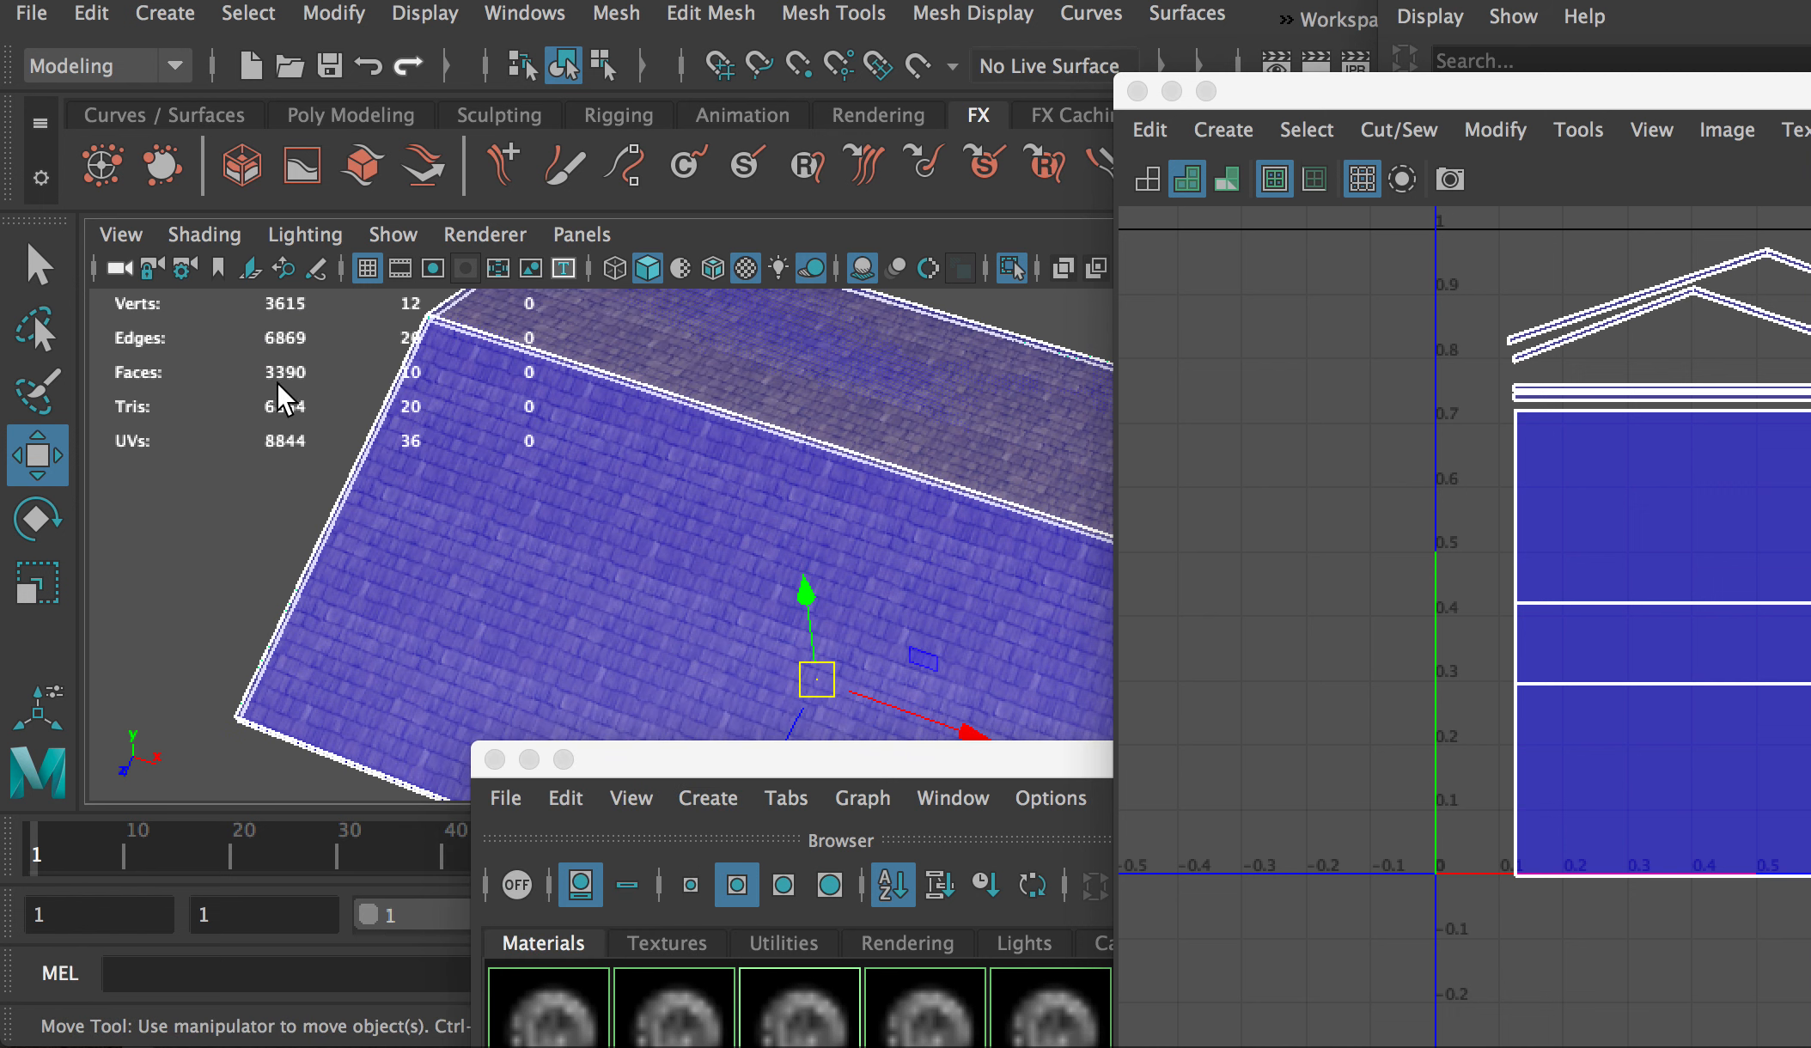
{"action": "left_click", "coordinate": [283, 385]}
{"action": "mouse_move", "coordinate": [532, 439]}
{"action": "left_mouse_down", "text": "alt"}
{"action": "mouse_move", "coordinate": [557, 578]}
{"action": "mouse_move", "coordinate": [566, 429]}
{"action": "mouse_move", "coordinate": [531, 444]}
{"action": "left_mouse_up", "text": "alt"}
{"action": "left_click", "coordinate": [608, 435]}
{"action": "right_click_drag", "start_coordinate": [744, 446], "coordinate": [697, 405], "text": "alt"}
Step: Move all of the roof's UVs slightly upward in the UV Editor and return to object selection
{"action": "left_click_drag", "start_coordinate": [1339, 101], "coordinate": [929, 60]}
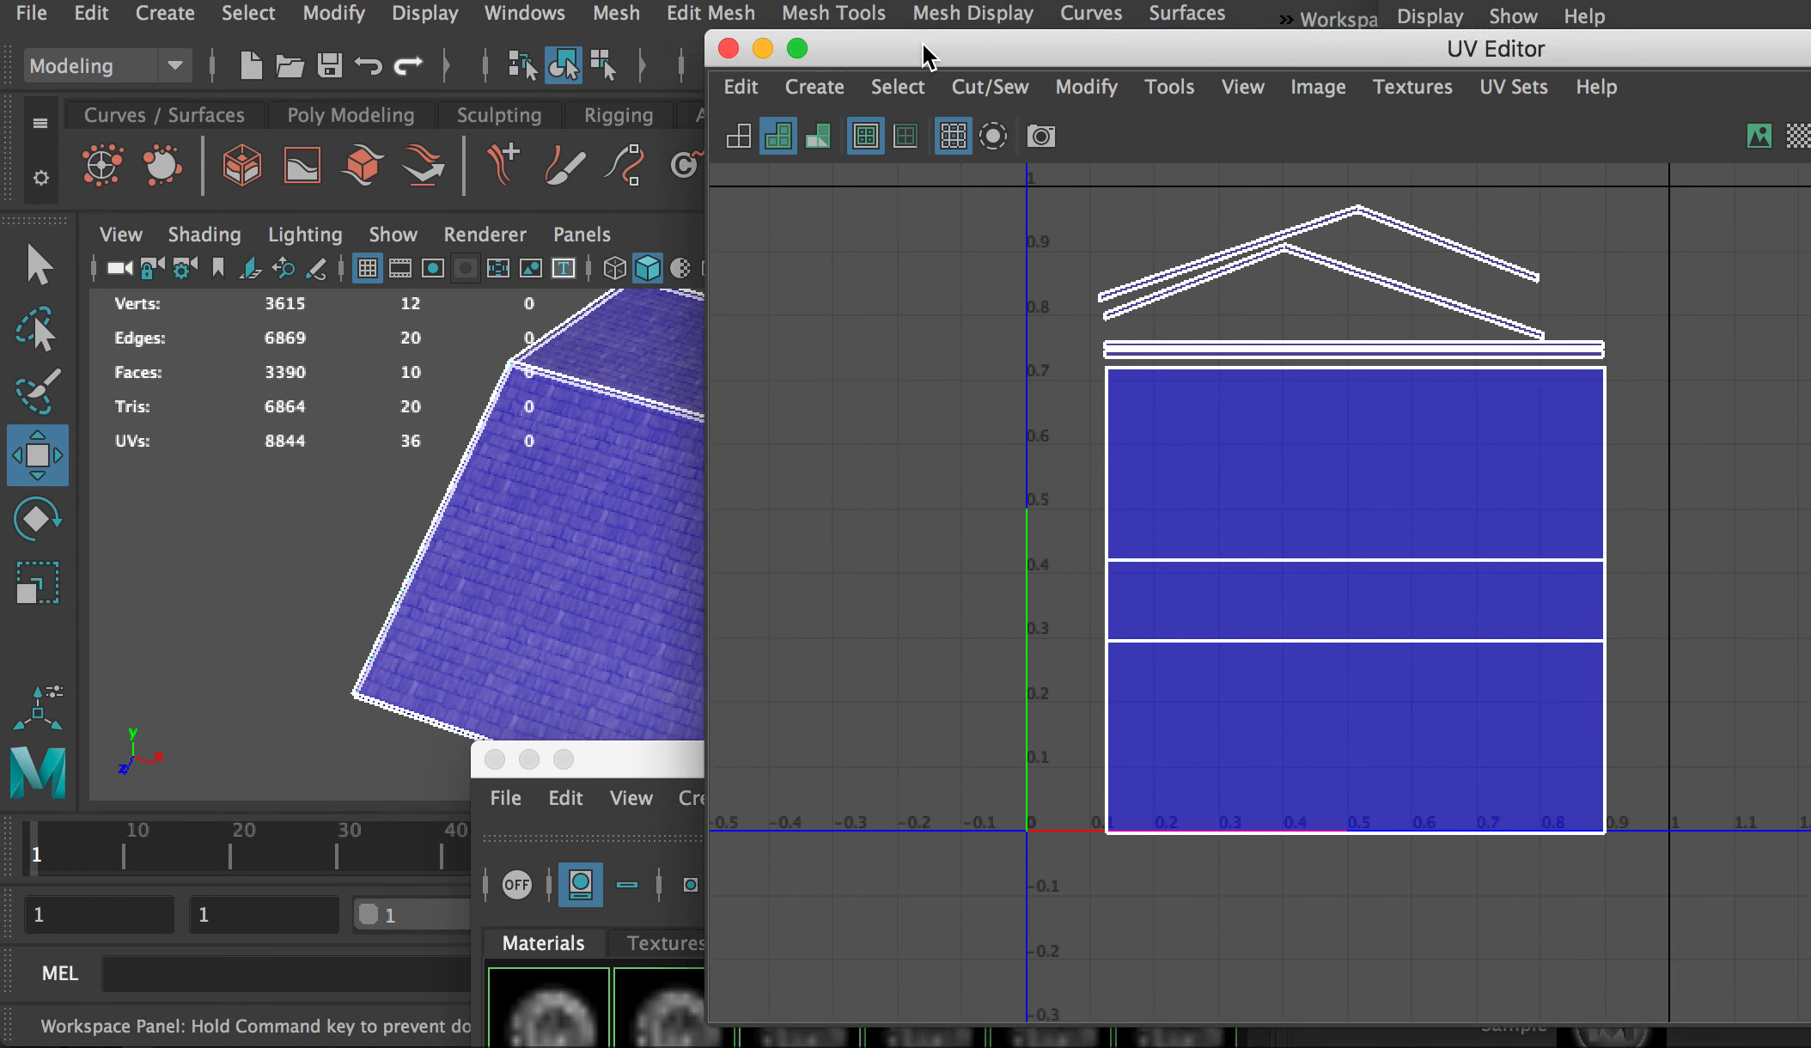
{"action": "right_click_drag", "start_coordinate": [1206, 338], "coordinate": [1312, 338]}
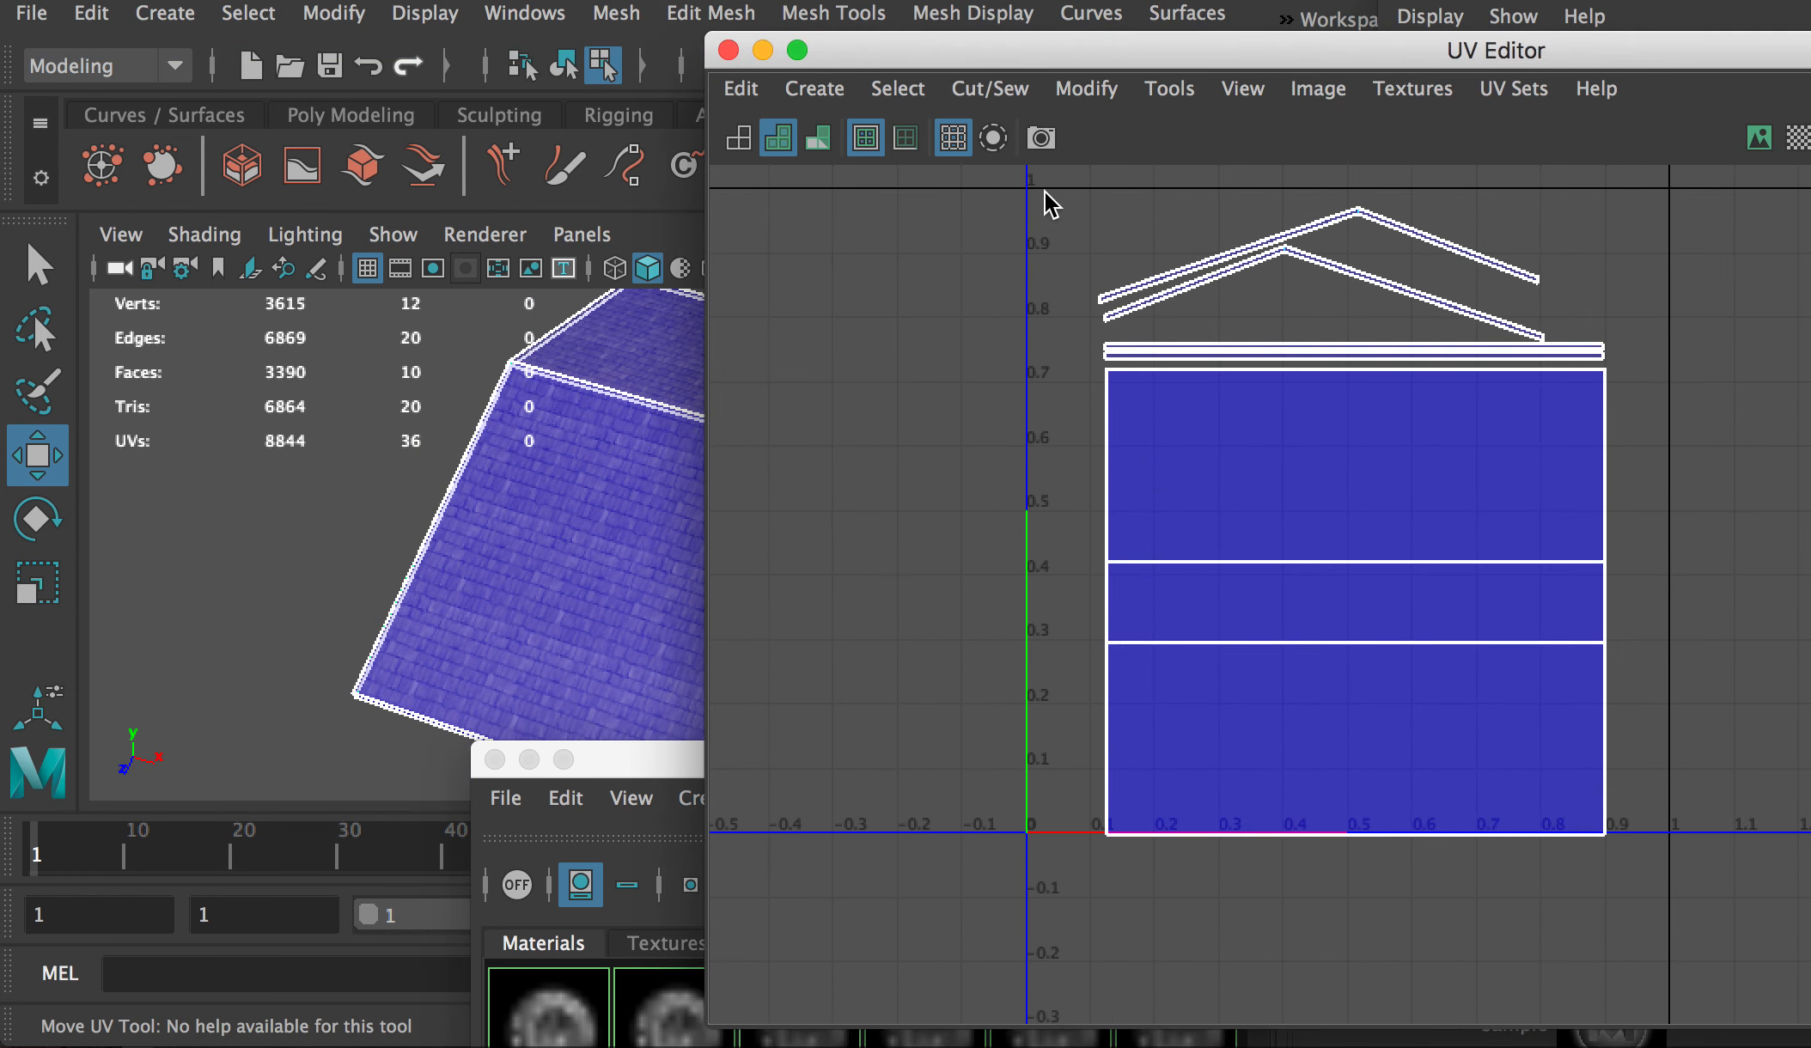
{"action": "left_click_drag", "start_coordinate": [1725, 871], "coordinate": [1725, 871]}
{"action": "left_click_drag", "start_coordinate": [1363, 350], "coordinate": [1353, 336]}
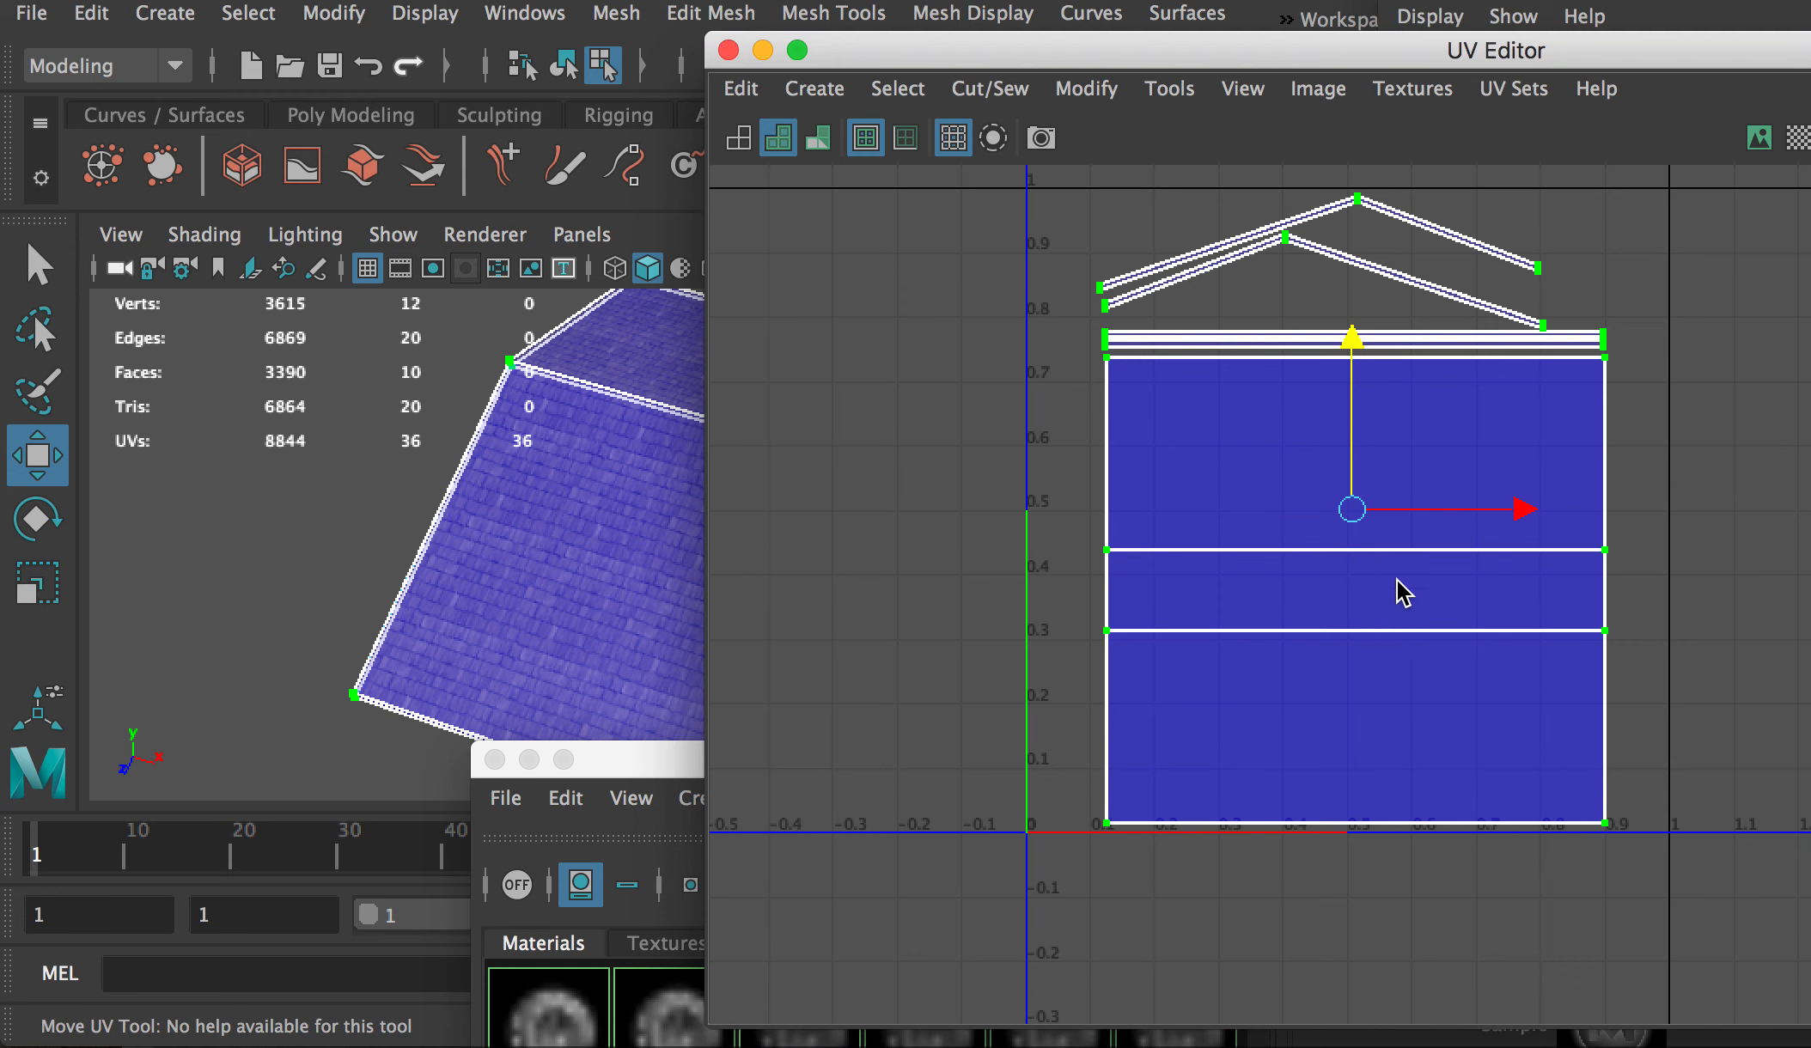
{"action": "right_click_drag", "start_coordinate": [538, 404], "coordinate": [614, 344]}
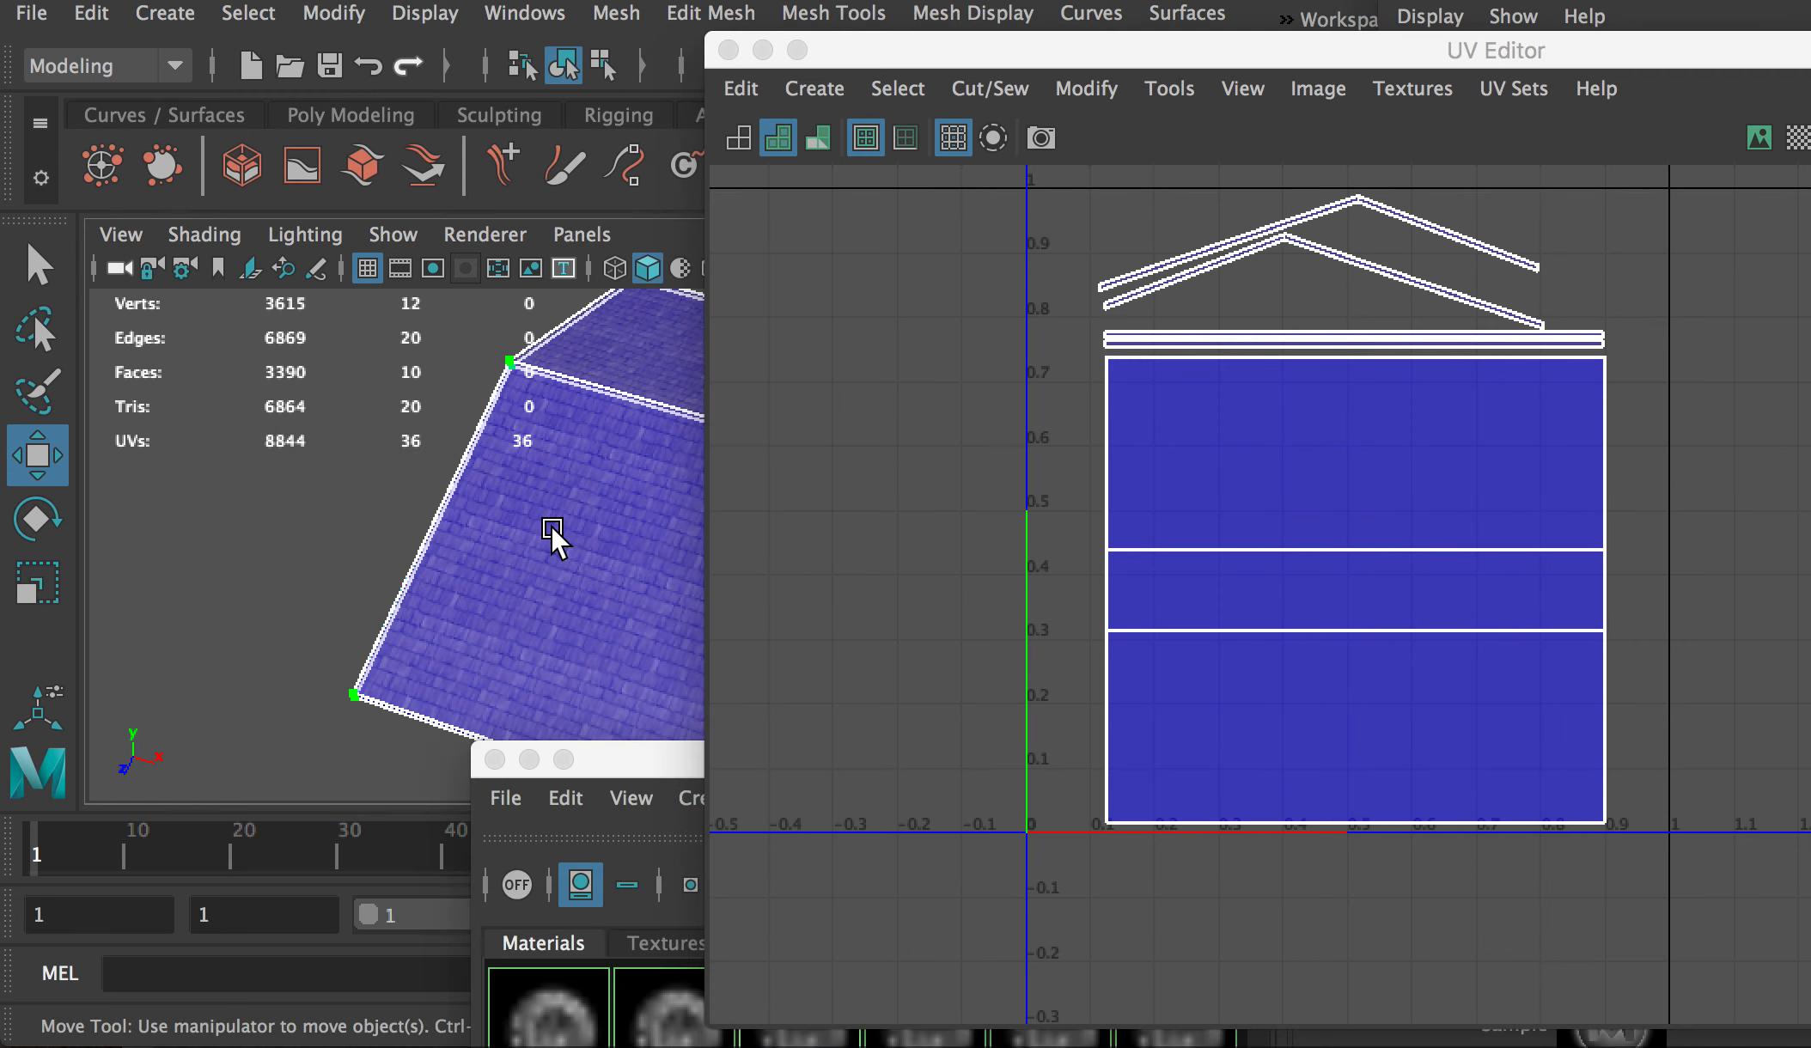
Step: Open the texture placement of the RoofM1 material in Hypershade and set the V value of Repeat UV to 6
{"action": "left_click_drag", "start_coordinate": [612, 754], "coordinate": [526, 404]}
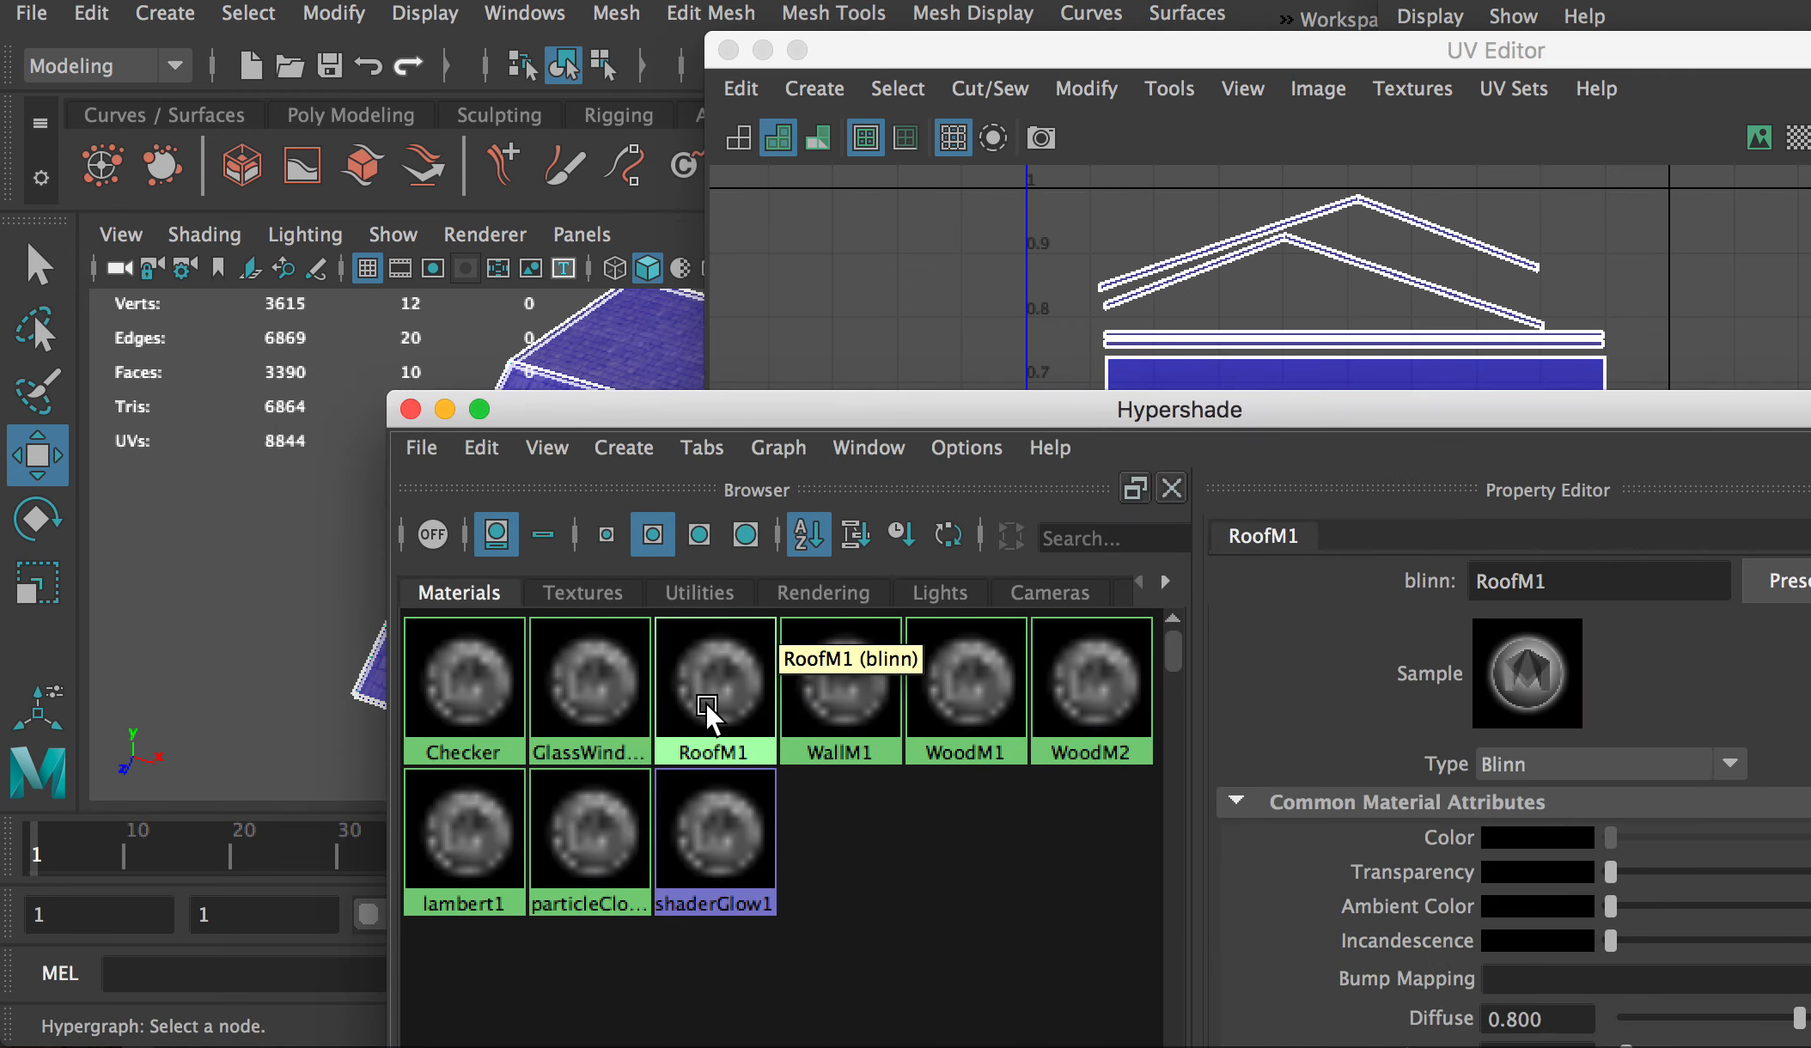
{"action": "left_click", "coordinate": [706, 702]}
{"action": "left_click_drag", "start_coordinate": [623, 403], "coordinate": [491, 270]}
{"action": "middle_click_drag", "start_coordinate": [562, 583], "coordinate": [1756, 698]}
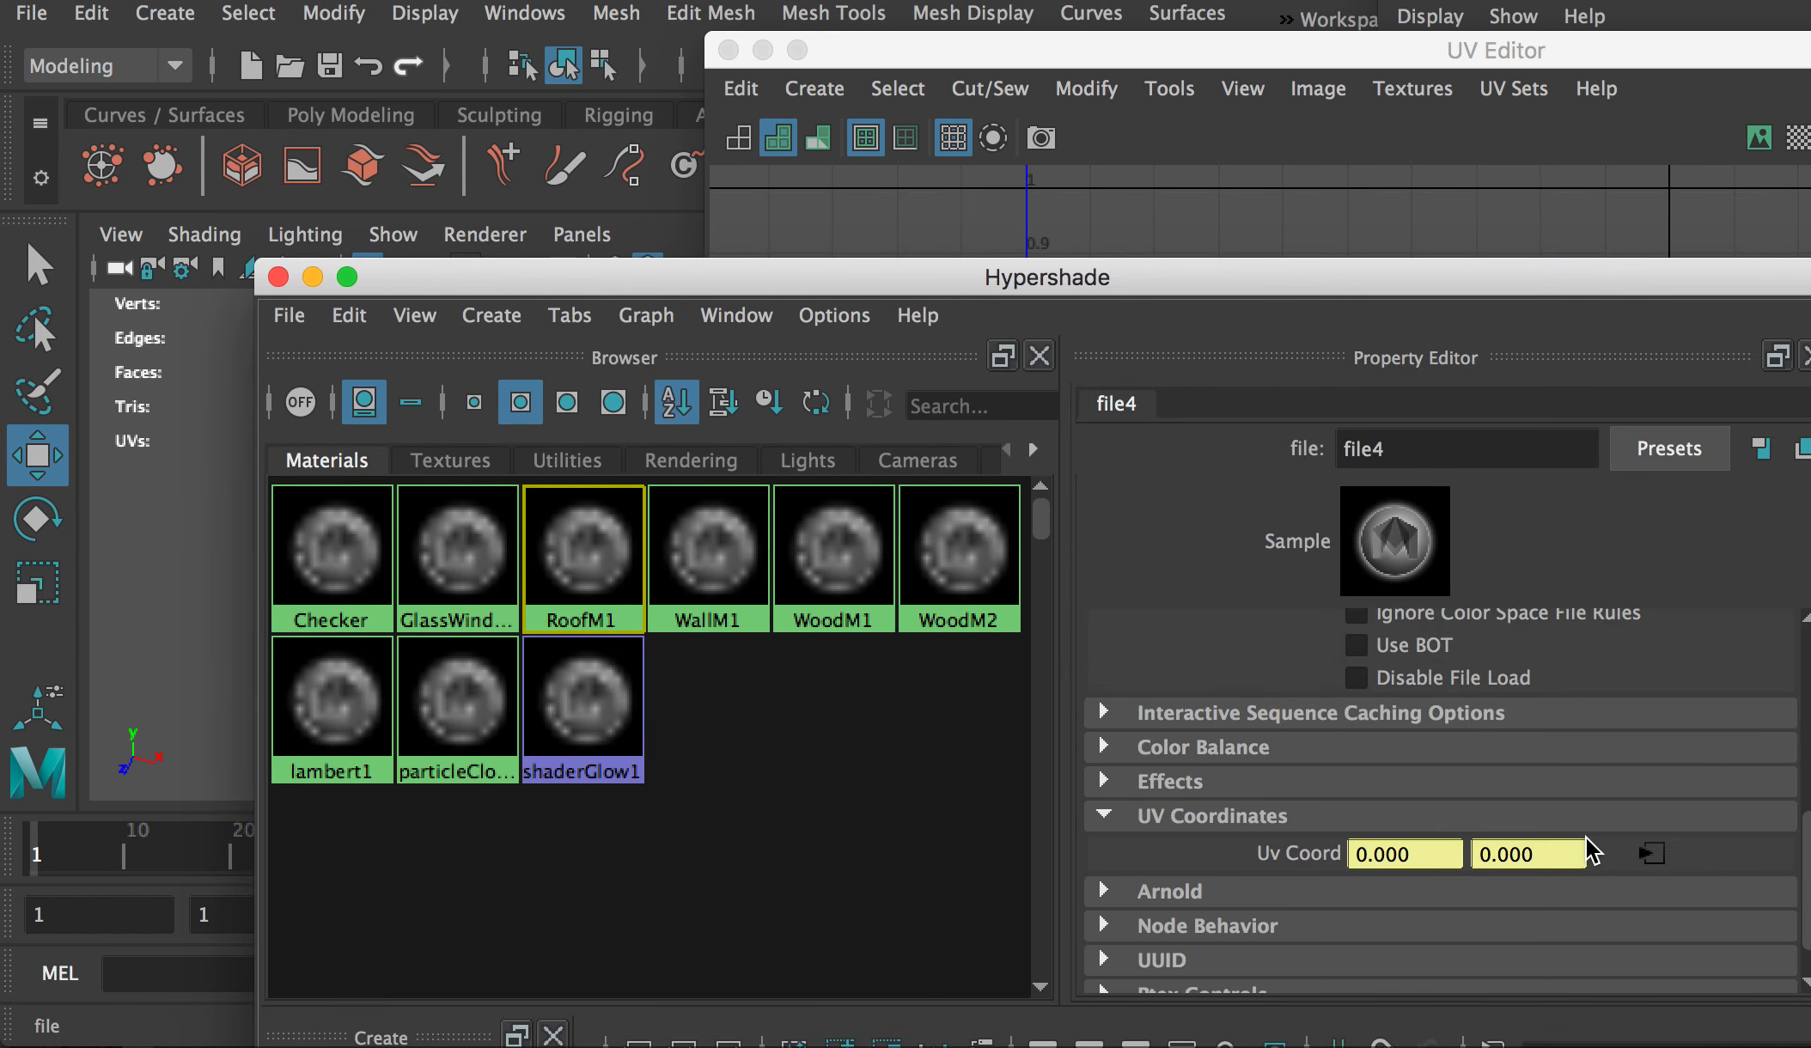
{"action": "left_click", "coordinate": [1647, 853]}
{"action": "left_click", "coordinate": [1375, 754]}
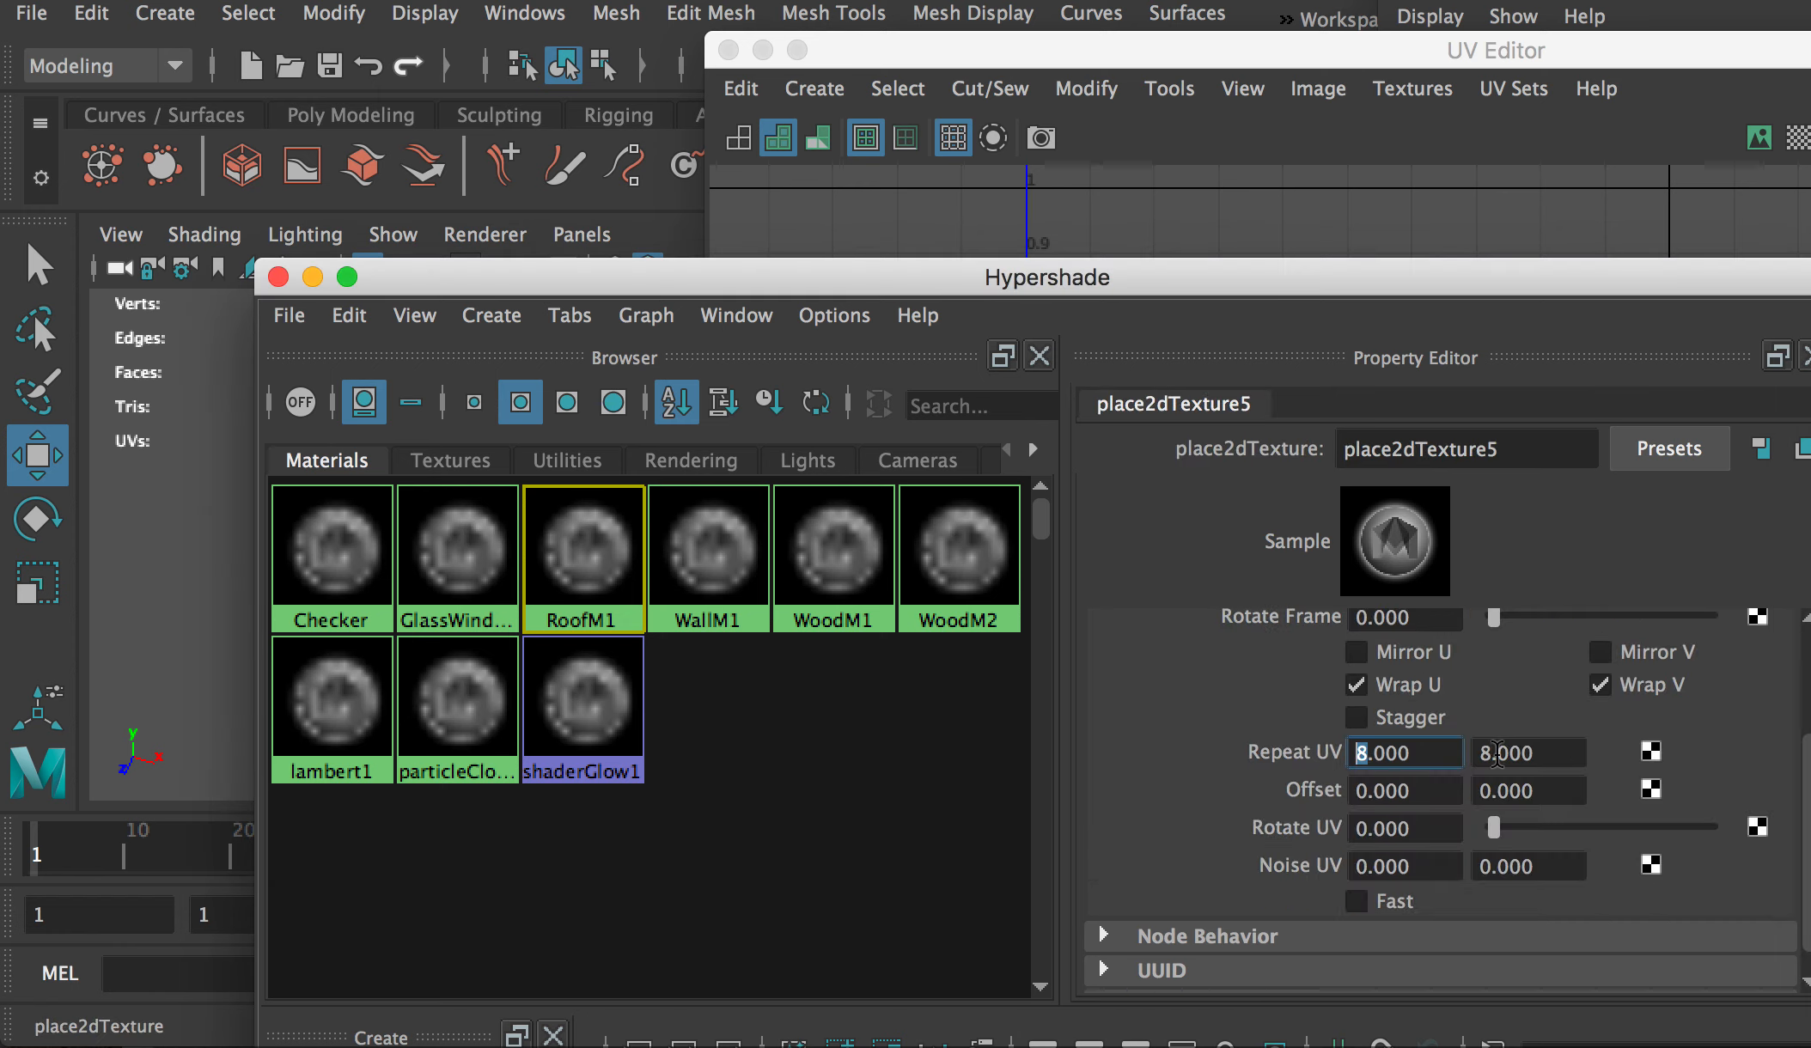
{"action": "left_click_drag", "start_coordinate": [1491, 753], "coordinate": [1475, 752]}
{"action": "type", "text": "6"}
{"action": "key", "text": "Return"}
Step: Move the floating windows off the viewport and end the roof's isolation to show the whole house
{"action": "left_click_drag", "start_coordinate": [967, 275], "coordinate": [1600, 464]}
{"action": "left_click_drag", "start_coordinate": [1147, 55], "coordinate": [1810, 73]}
{"action": "left_click_drag", "start_coordinate": [851, 497], "coordinate": [859, 490], "text": "alt"}
{"action": "left_click_drag", "start_coordinate": [1087, 464], "coordinate": [1351, 452]}
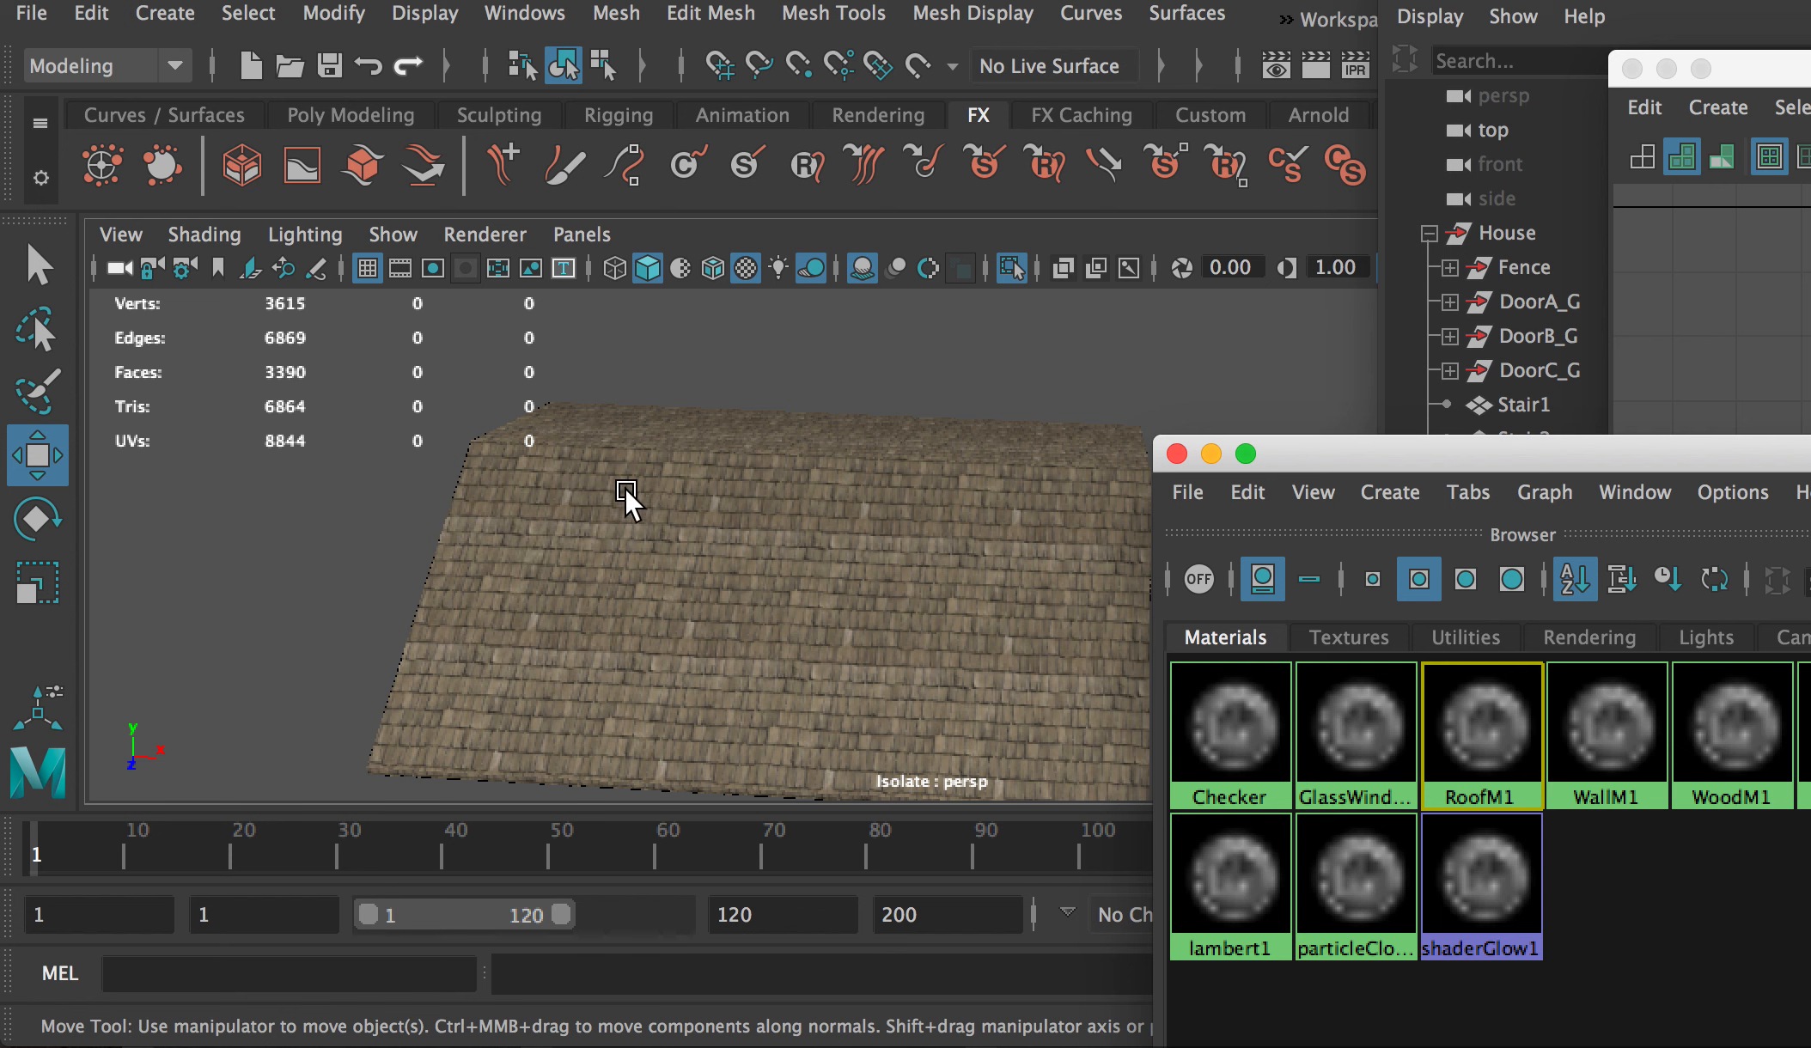
{"action": "middle_click_drag", "start_coordinate": [619, 488], "coordinate": [391, 415], "text": "alt"}
{"action": "left_click", "coordinate": [395, 231]}
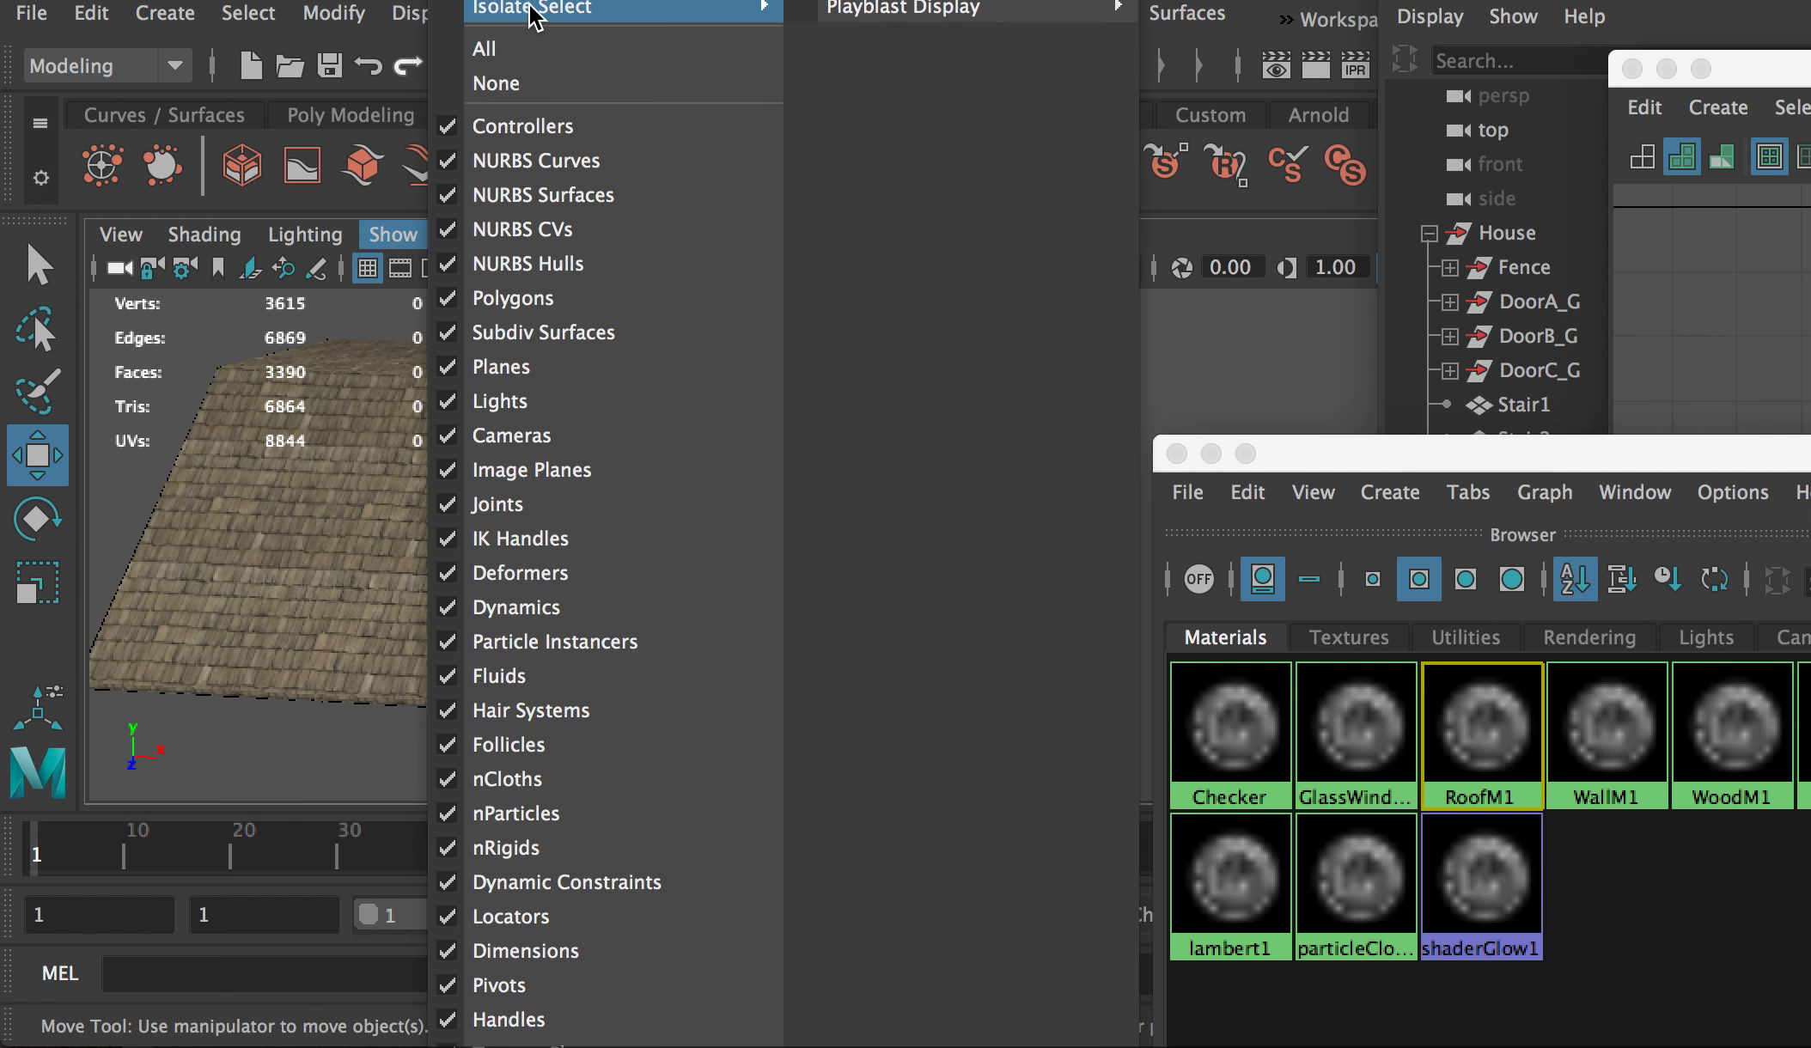
{"action": "mouse_move", "coordinate": [554, 16]}
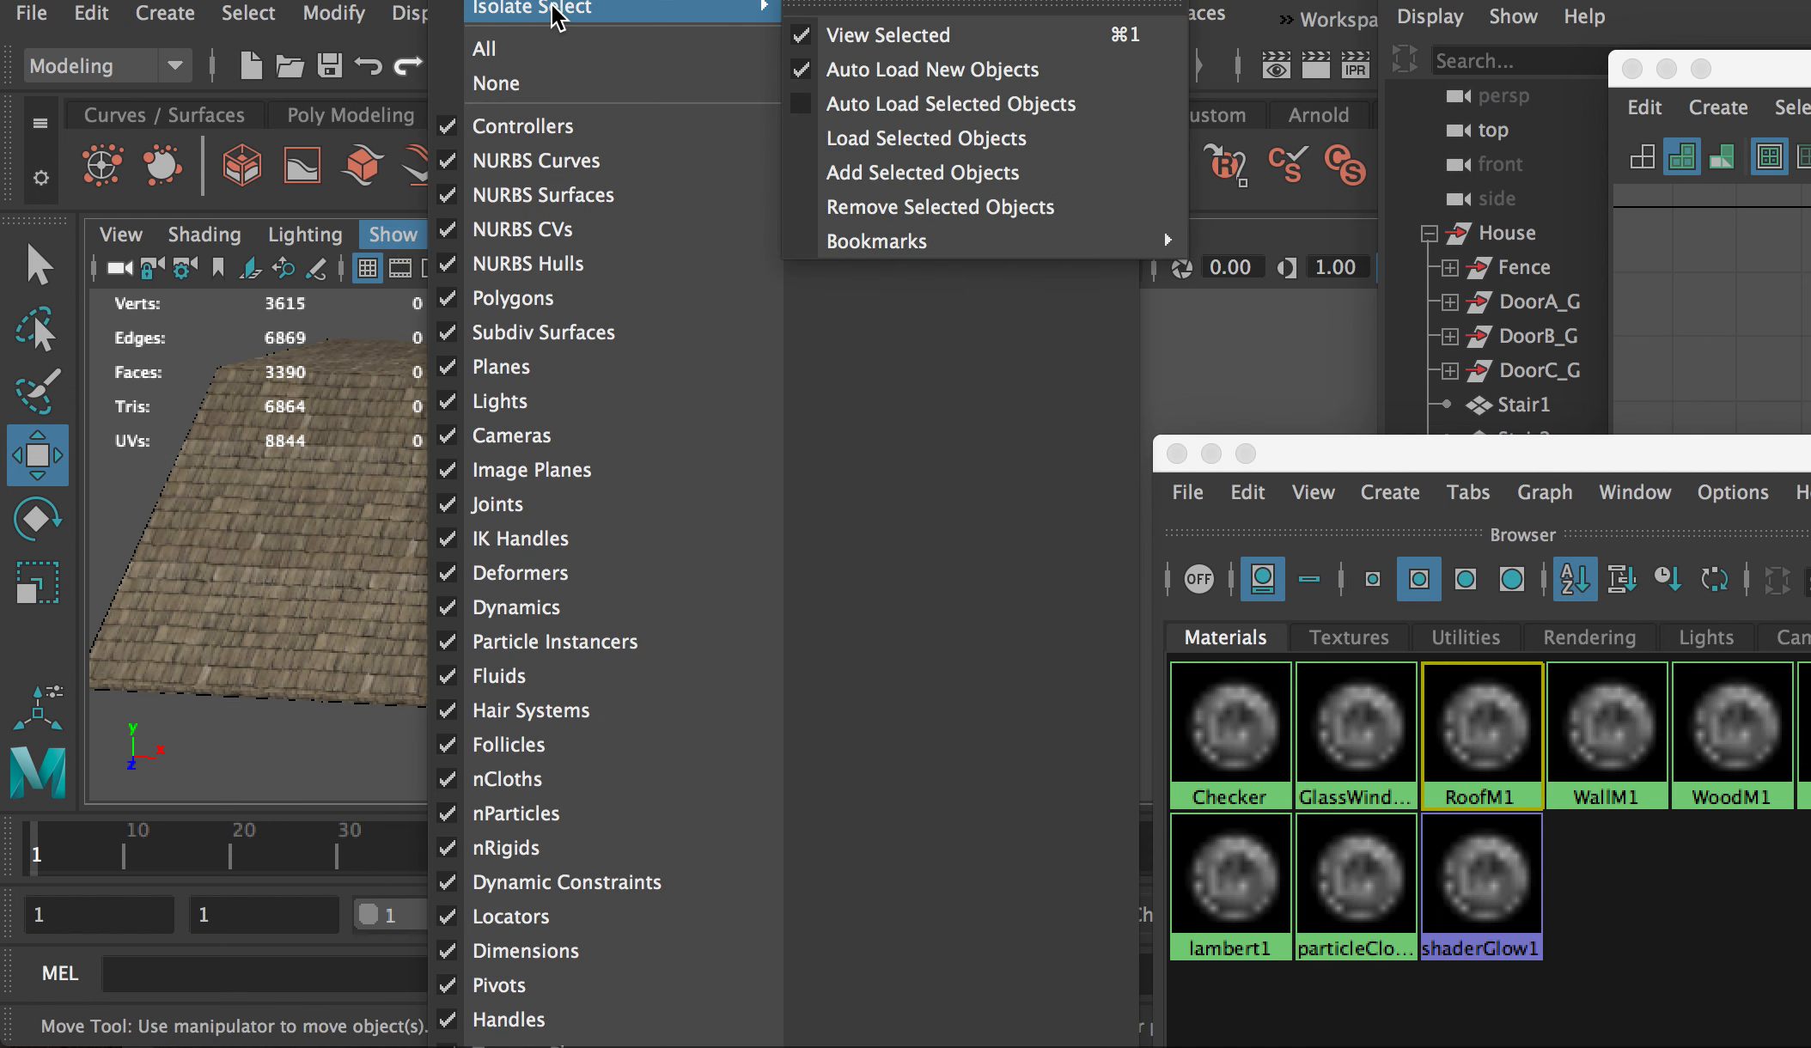
{"action": "left_click", "coordinate": [805, 36]}
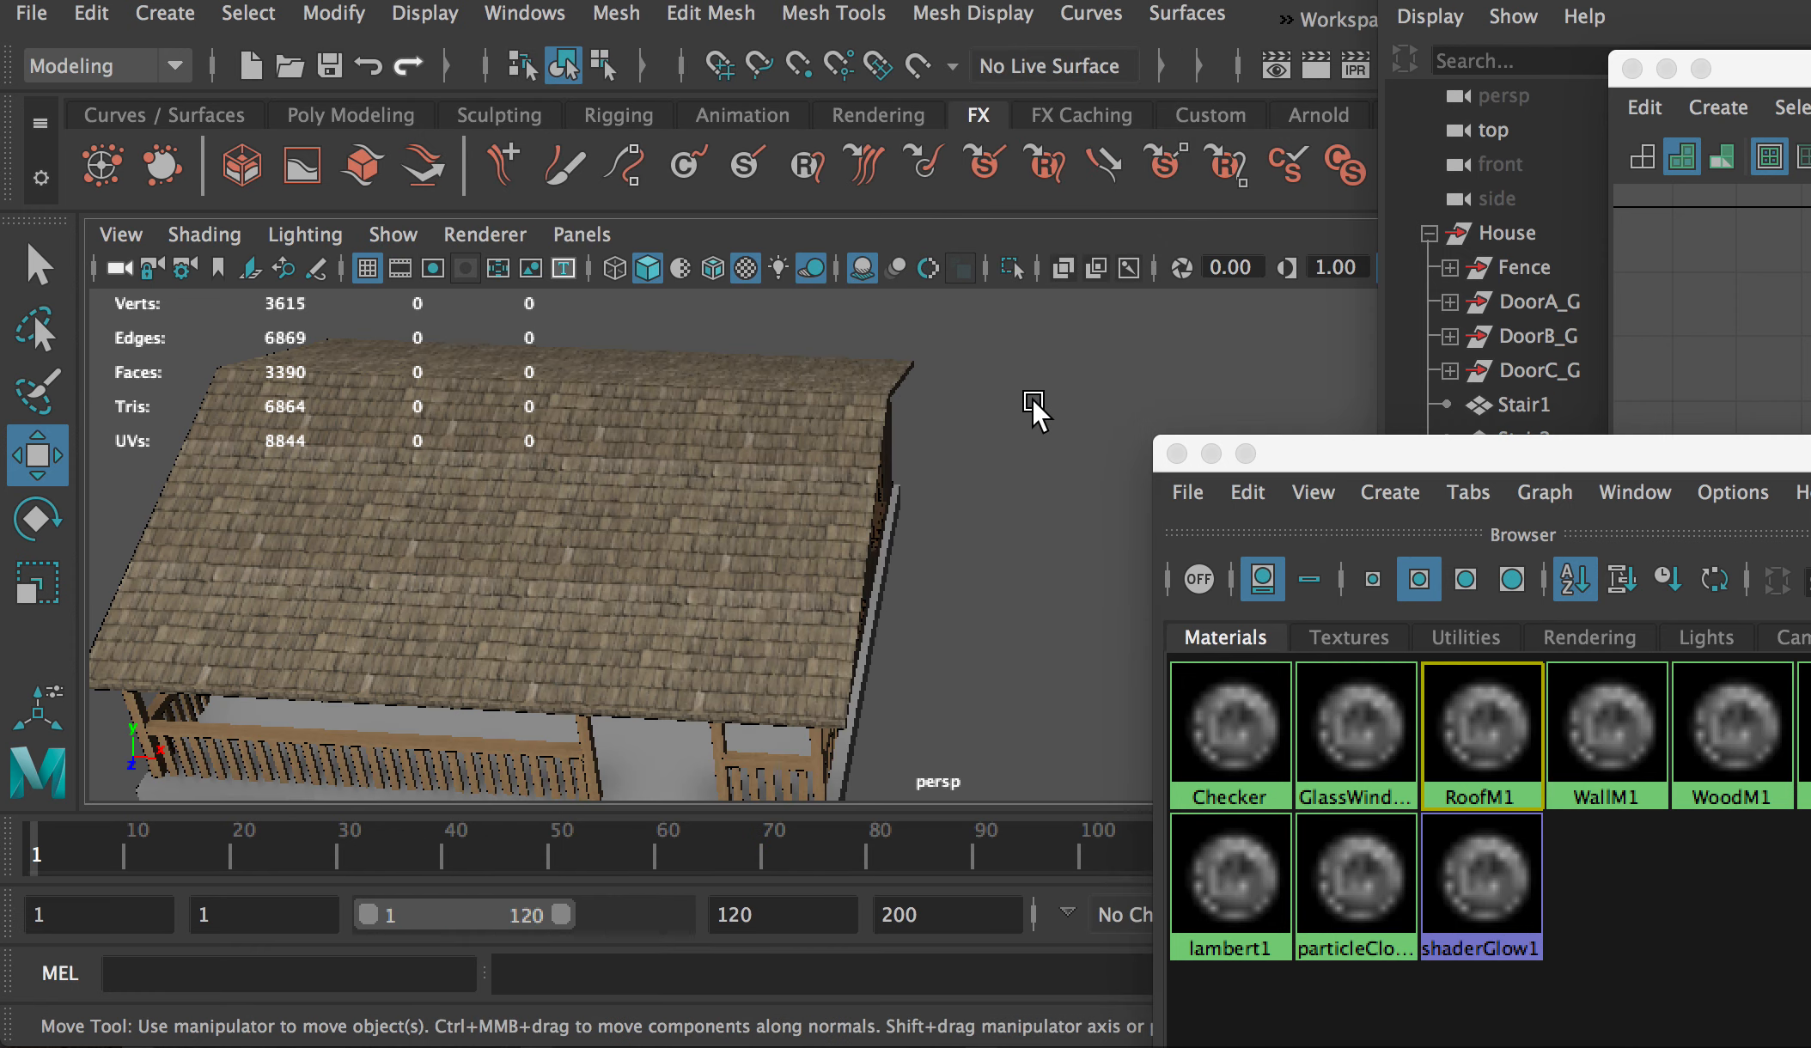
Step: Select the house's roof and hide it
{"action": "left_click_drag", "start_coordinate": [945, 520], "coordinate": [1000, 453], "text": "alt"}
{"action": "right_click_drag", "start_coordinate": [1000, 453], "coordinate": [936, 567], "text": "alt"}
{"action": "left_click_drag", "start_coordinate": [936, 567], "coordinate": [650, 486], "text": "alt"}
{"action": "right_click_drag", "start_coordinate": [650, 486], "coordinate": [687, 488], "text": "alt"}
{"action": "left_click_drag", "start_coordinate": [687, 488], "coordinate": [743, 435], "text": "alt"}
{"action": "left_click", "coordinate": [745, 435]}
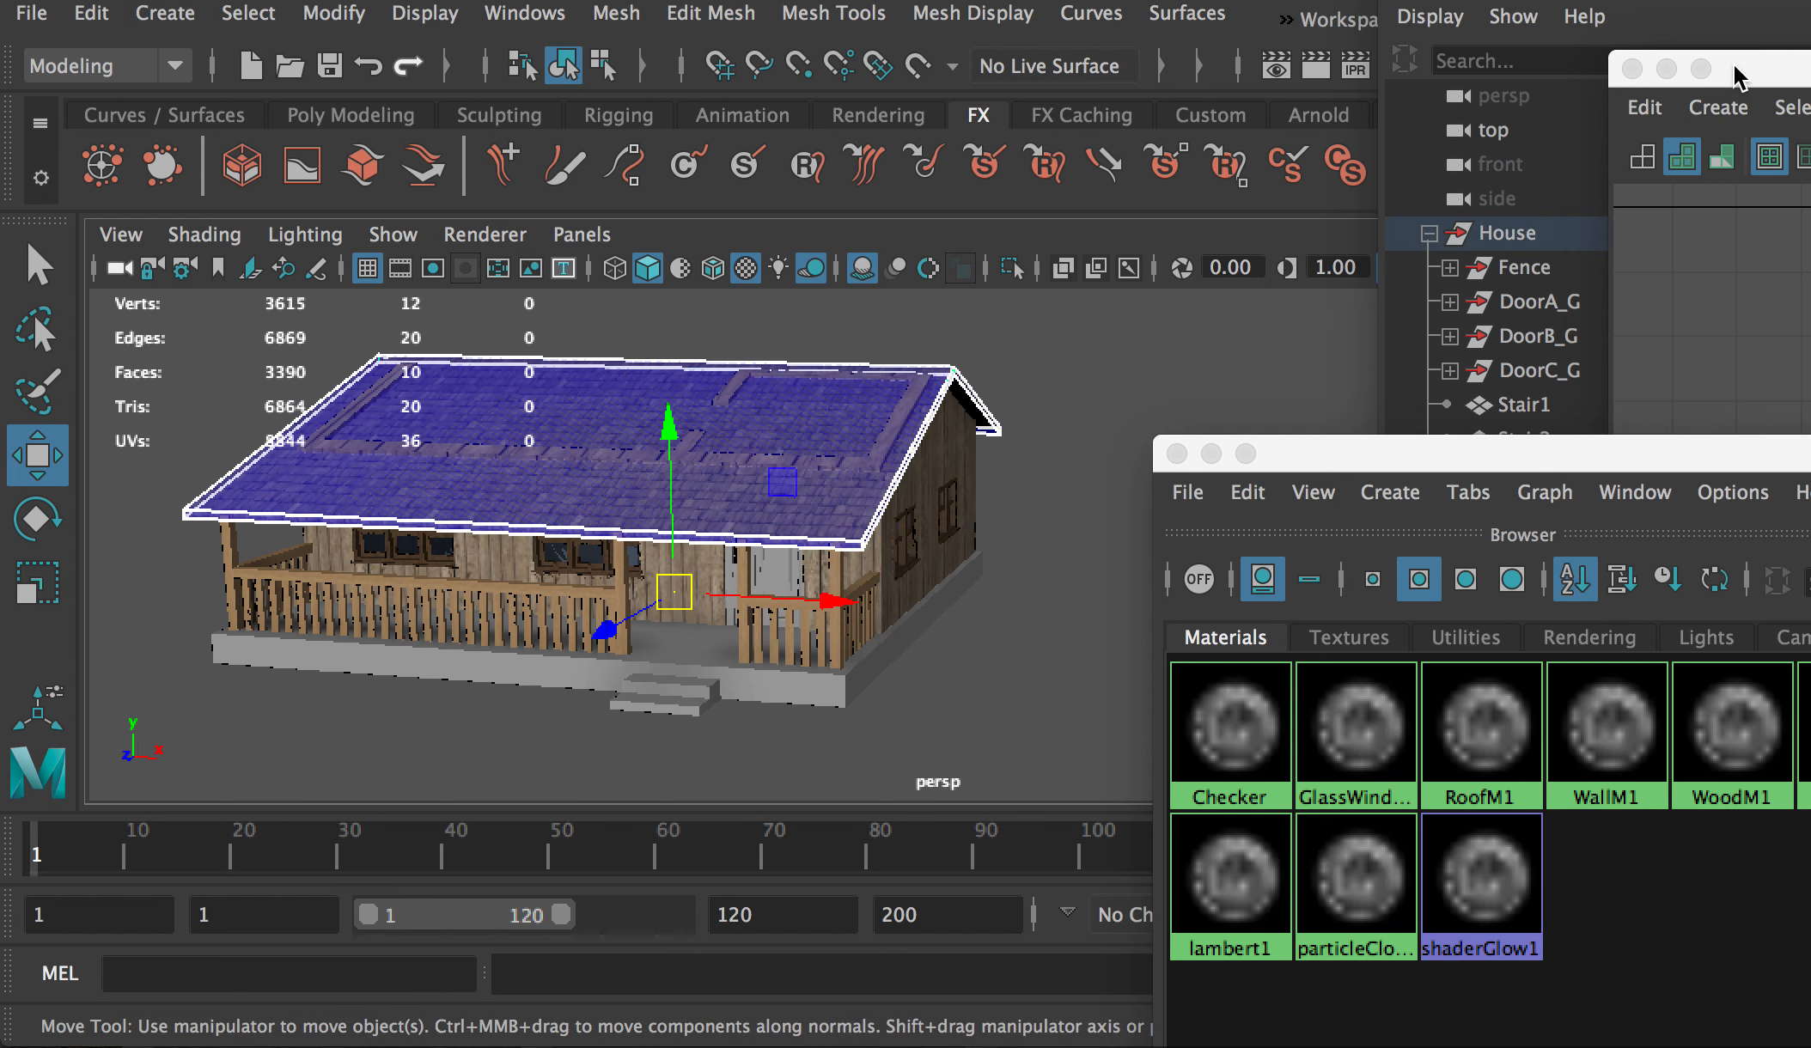
{"action": "left_click", "coordinate": [1603, 337]}
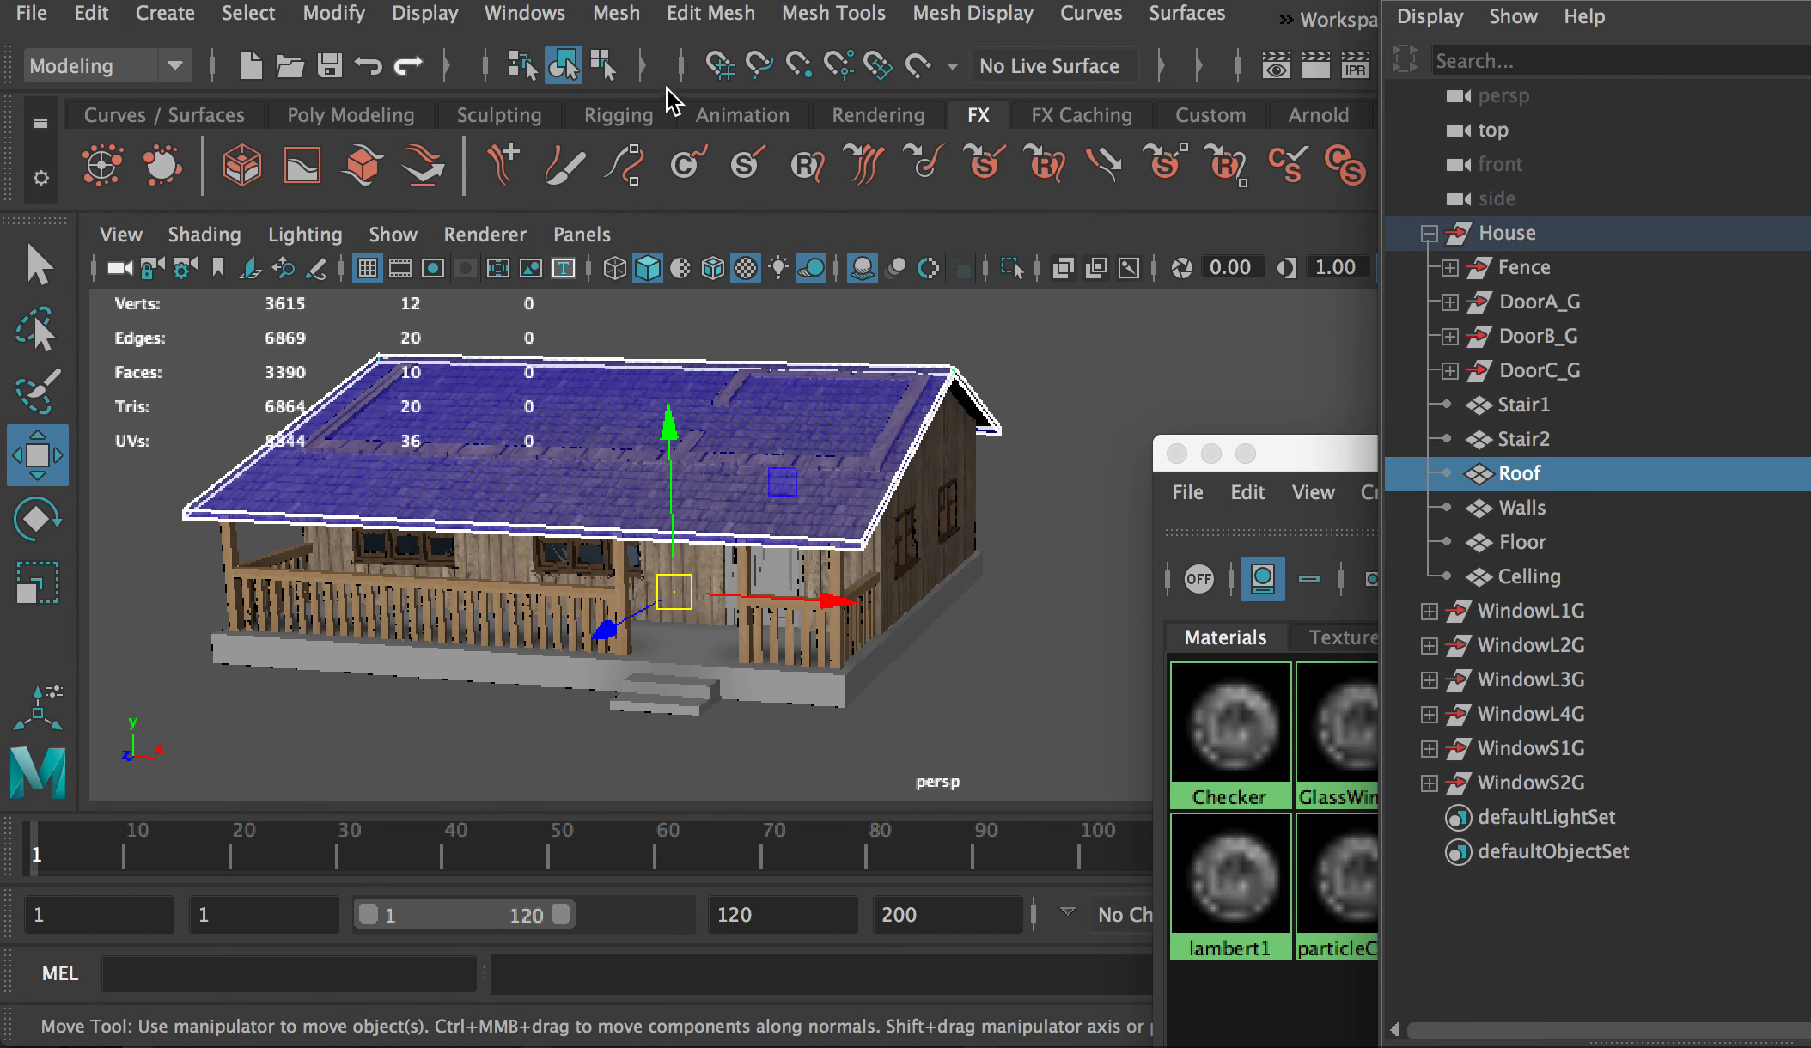
{"action": "left_click", "coordinate": [426, 13]}
{"action": "mouse_move", "coordinate": [511, 198]}
{"action": "left_click", "coordinate": [1174, 223]}
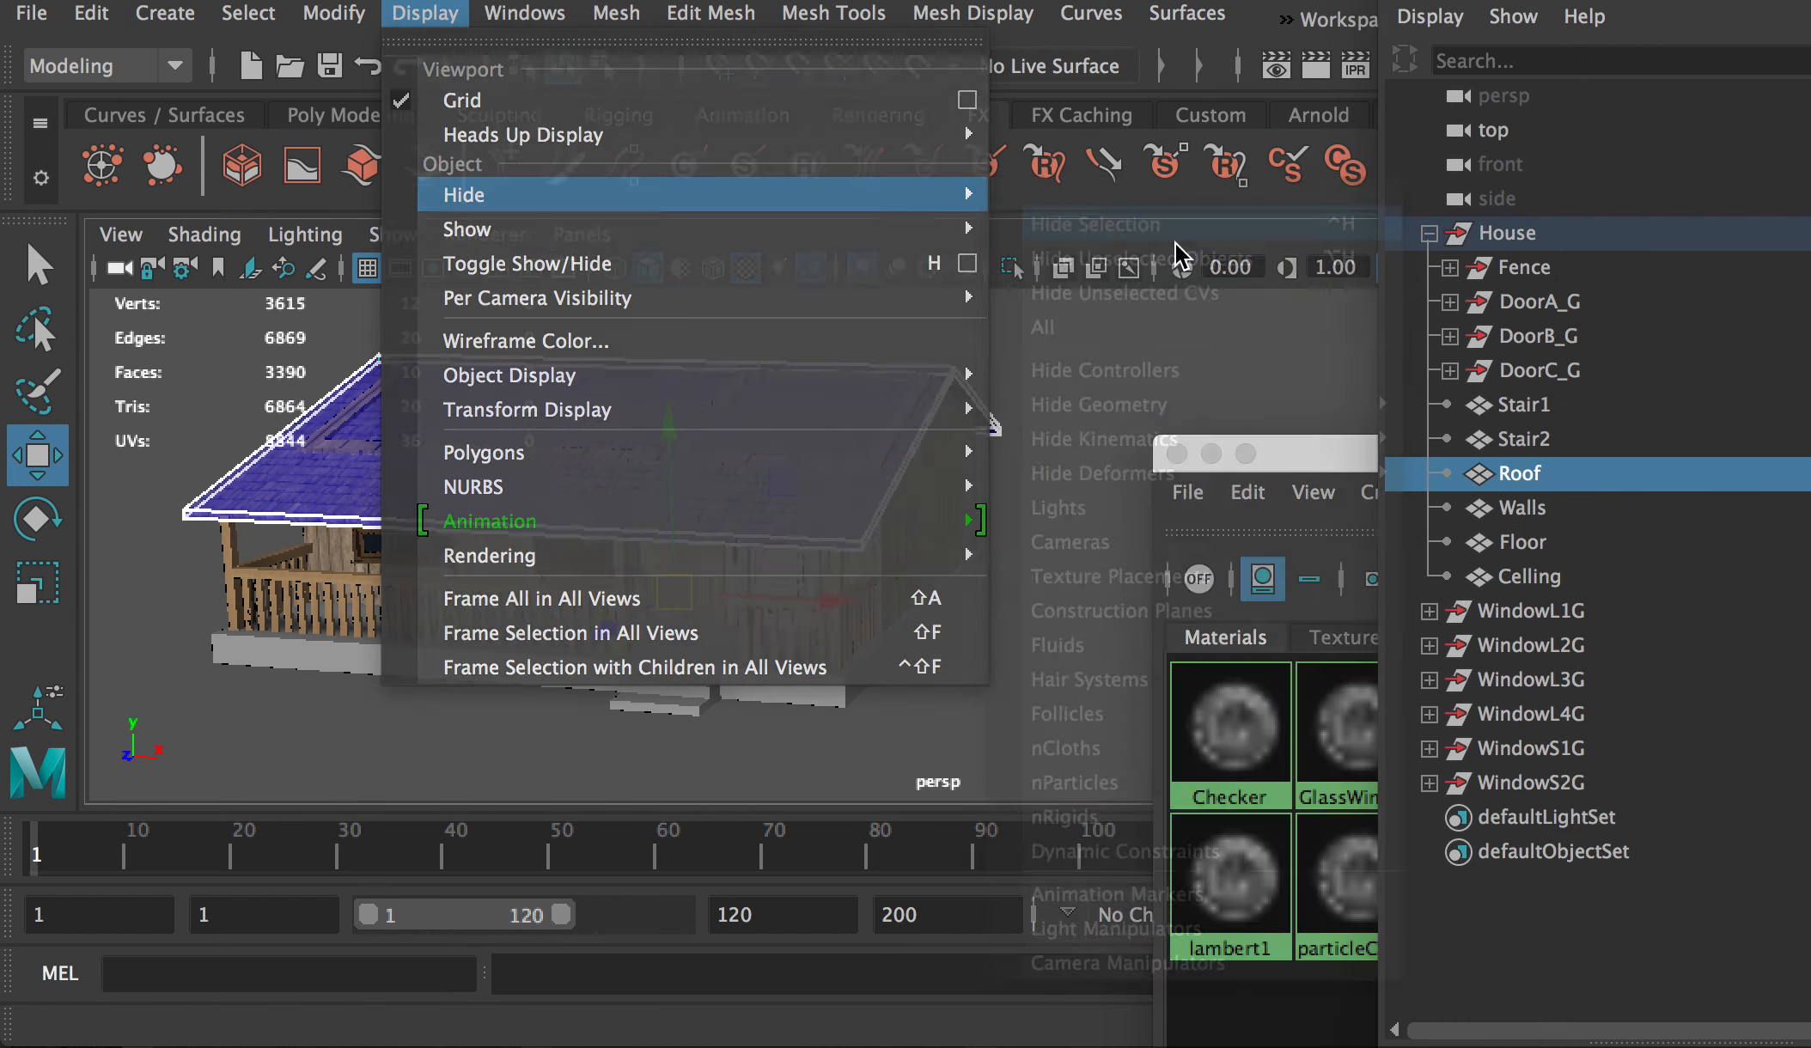
Step: Assign the WoodM2 material to the house's ceiling and look at it up close
{"action": "left_click_drag", "start_coordinate": [966, 431], "coordinate": [808, 507], "text": "alt"}
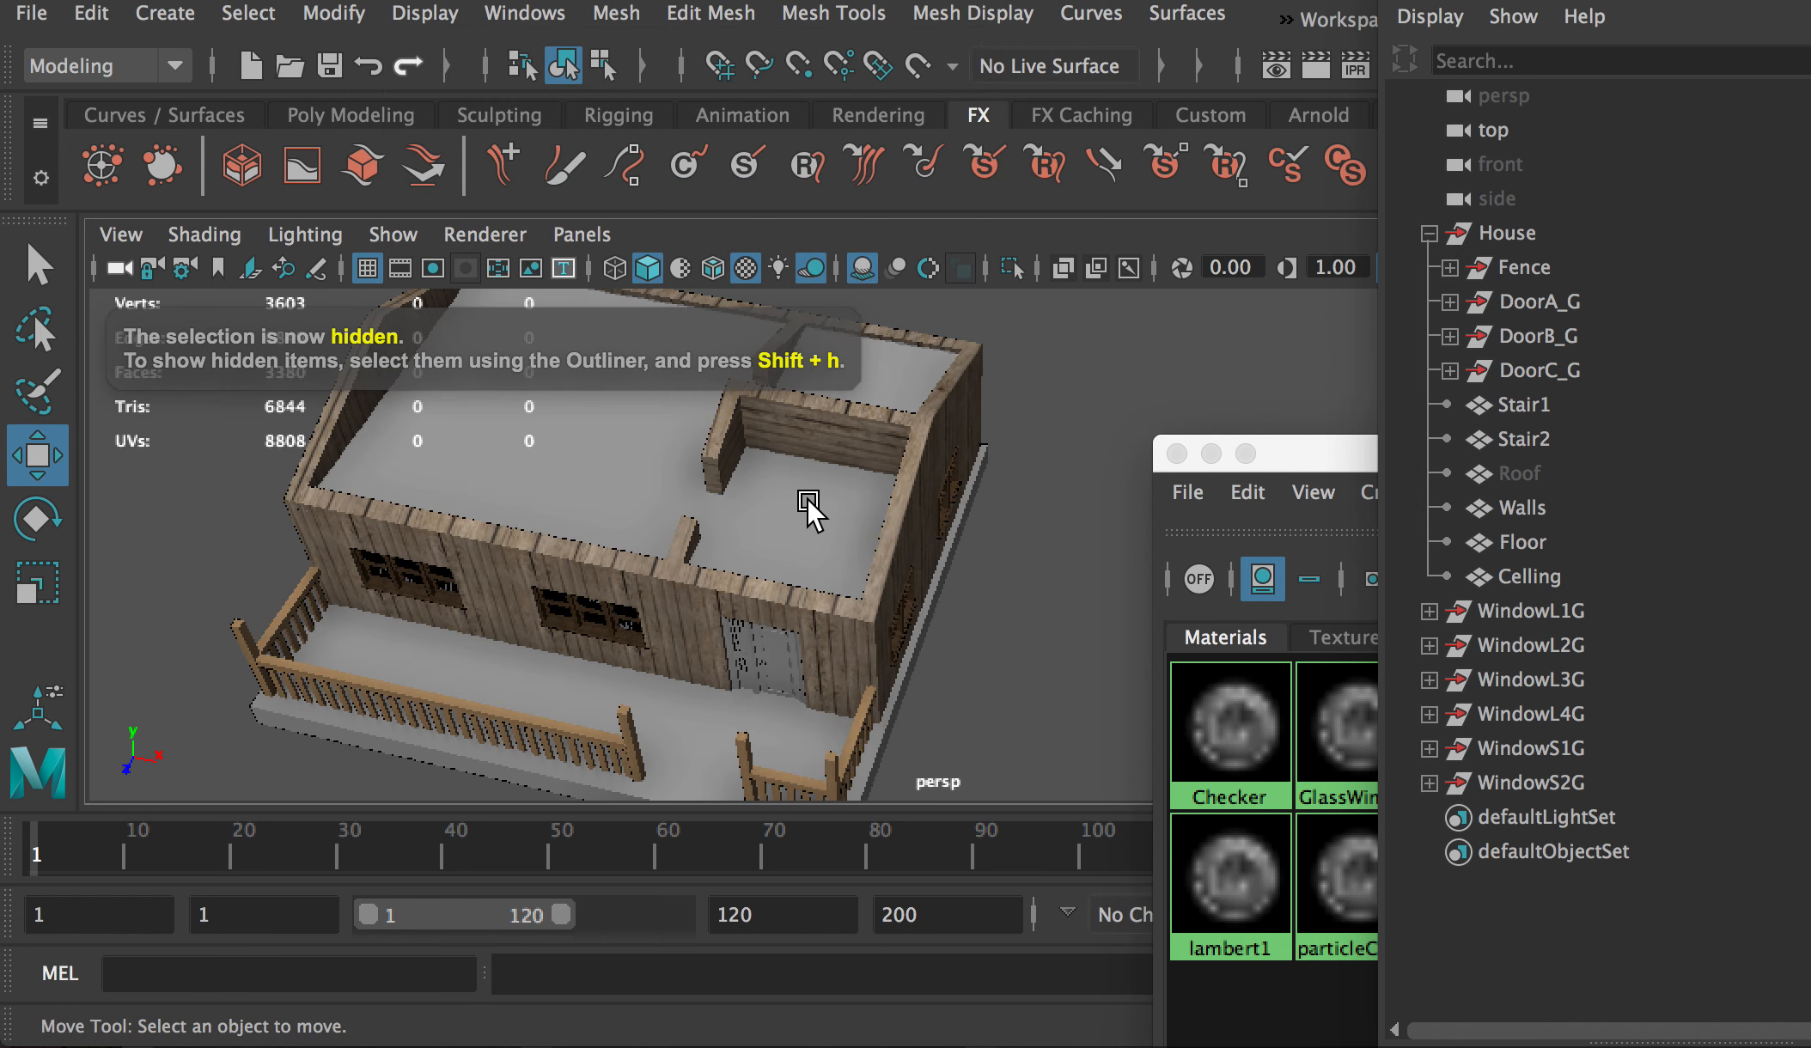
{"action": "left_click", "coordinate": [807, 504]}
{"action": "left_click_drag", "start_coordinate": [1323, 468], "coordinate": [818, 357]}
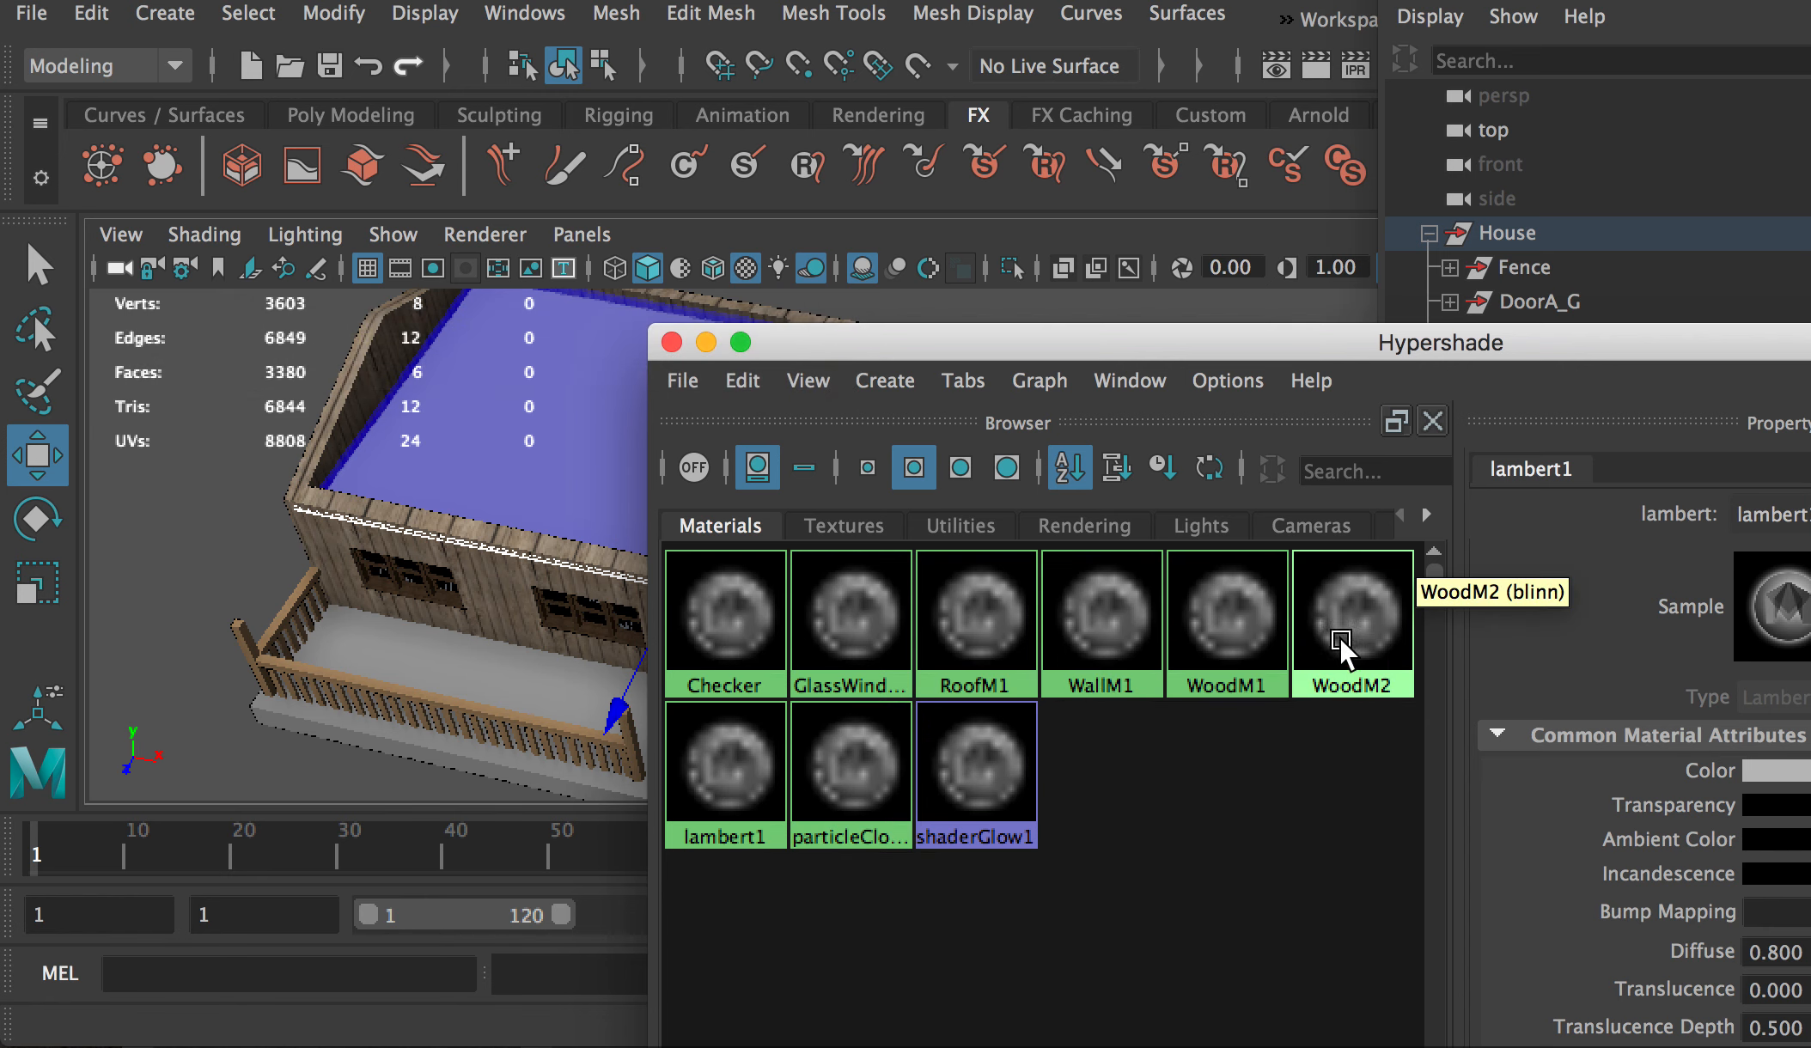
{"action": "right_click_drag", "start_coordinate": [1366, 633], "coordinate": [1348, 550]}
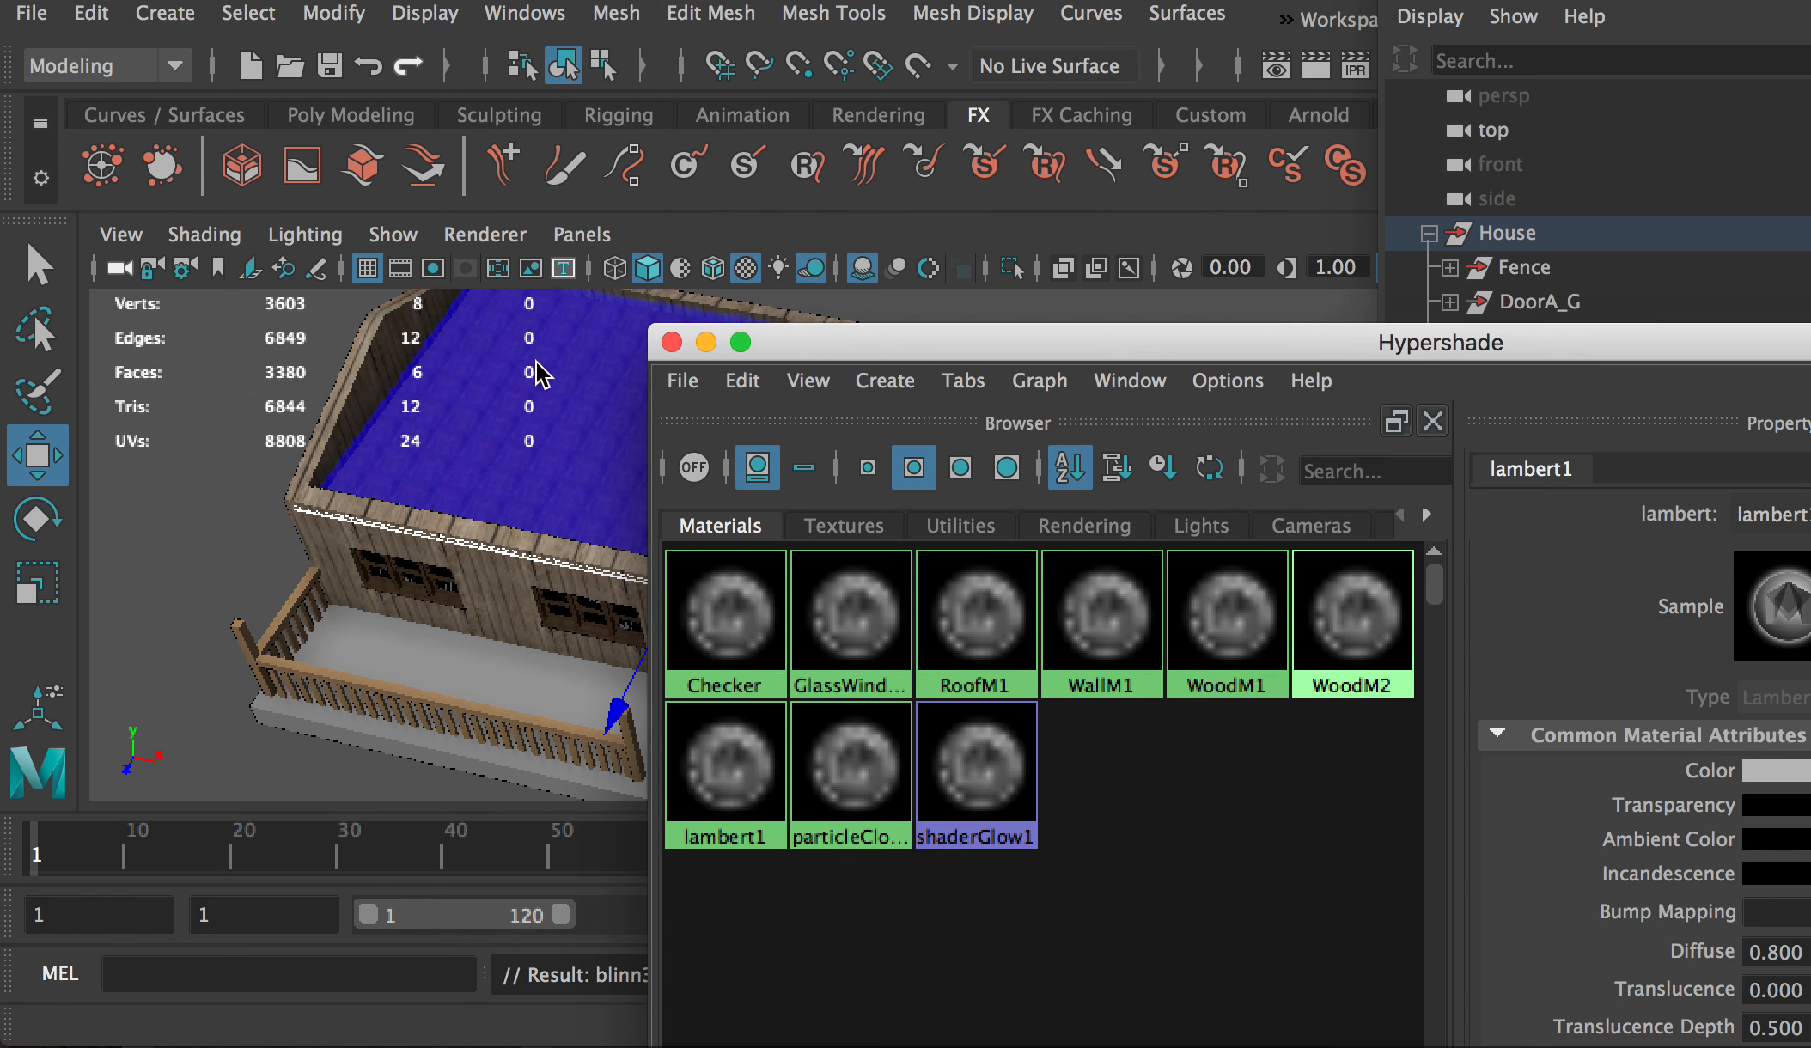
{"action": "left_click", "coordinate": [239, 394]}
{"action": "left_click_drag", "start_coordinate": [851, 334], "coordinate": [1297, 396]}
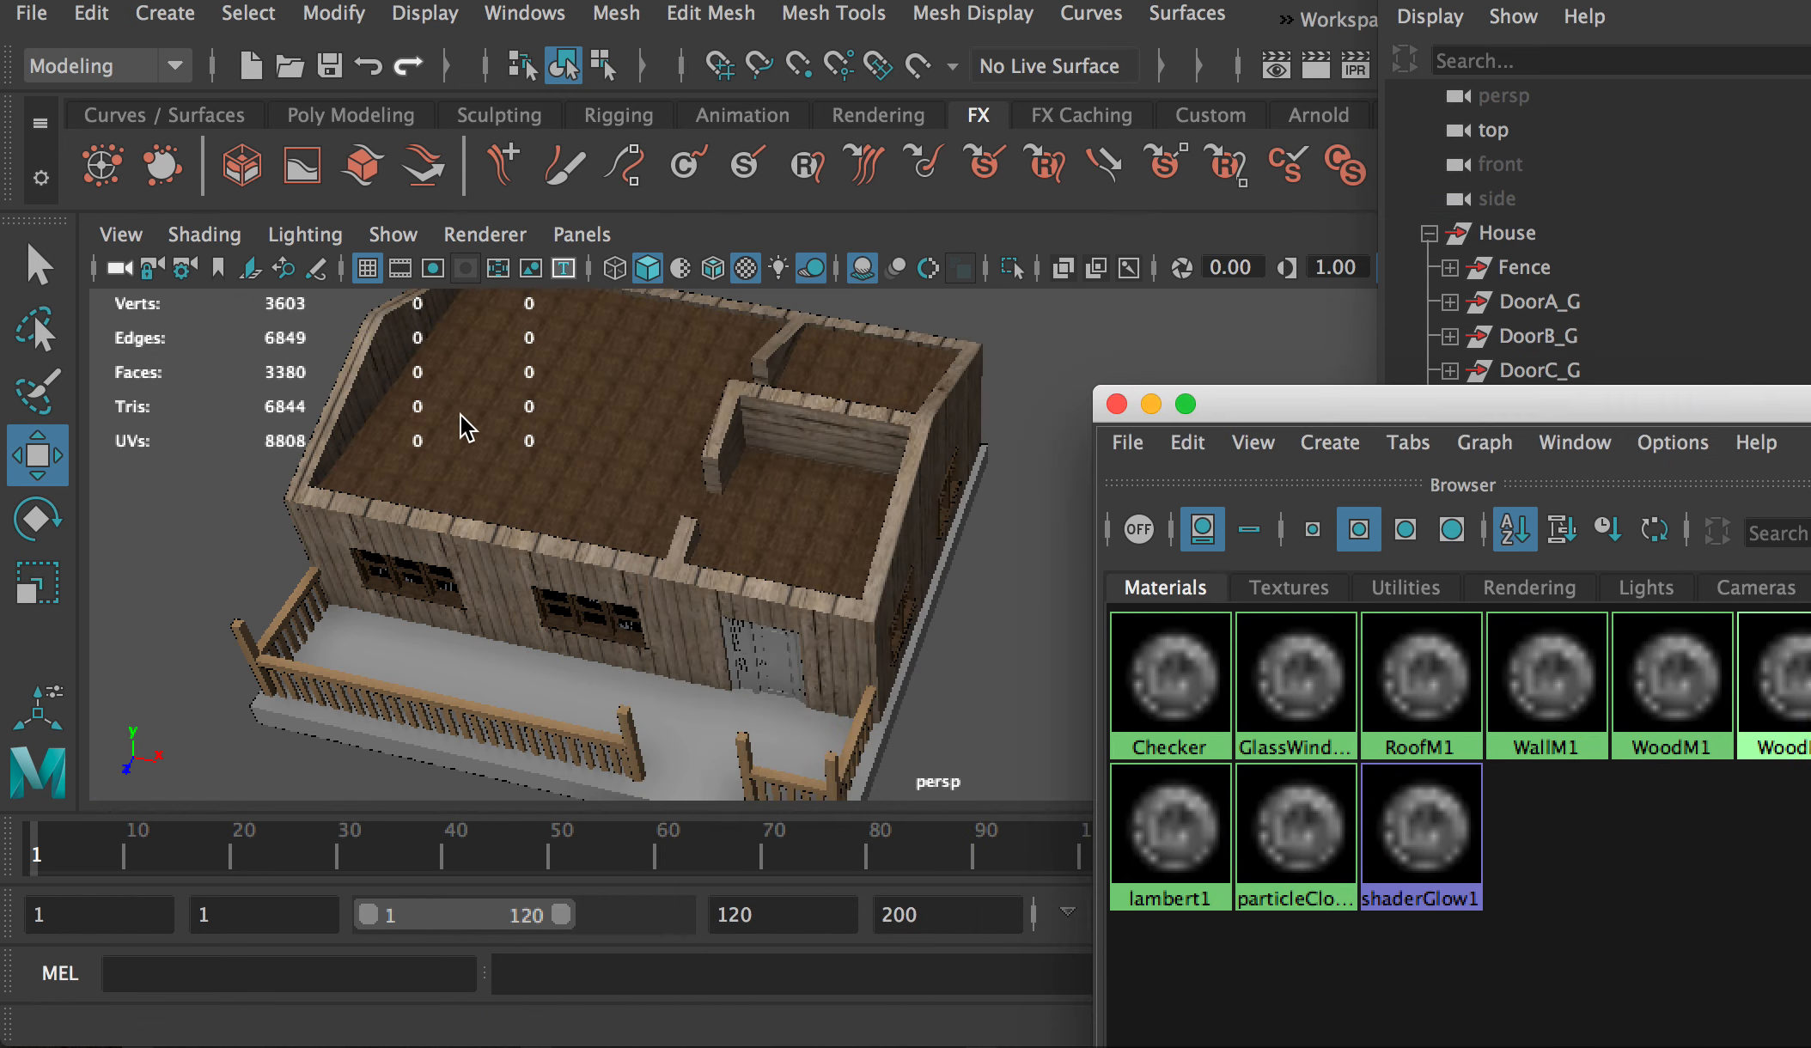
{"action": "scroll", "coordinate": [693, 573], "scroll_direction": "up", "scroll_amount": 8}
{"action": "left_click_drag", "start_coordinate": [715, 621], "coordinate": [603, 463], "text": "alt"}
Step: Create a new Blinn material in Hypershade and name it WoodM3
{"action": "left_click_drag", "start_coordinate": [1334, 408], "coordinate": [727, 270]}
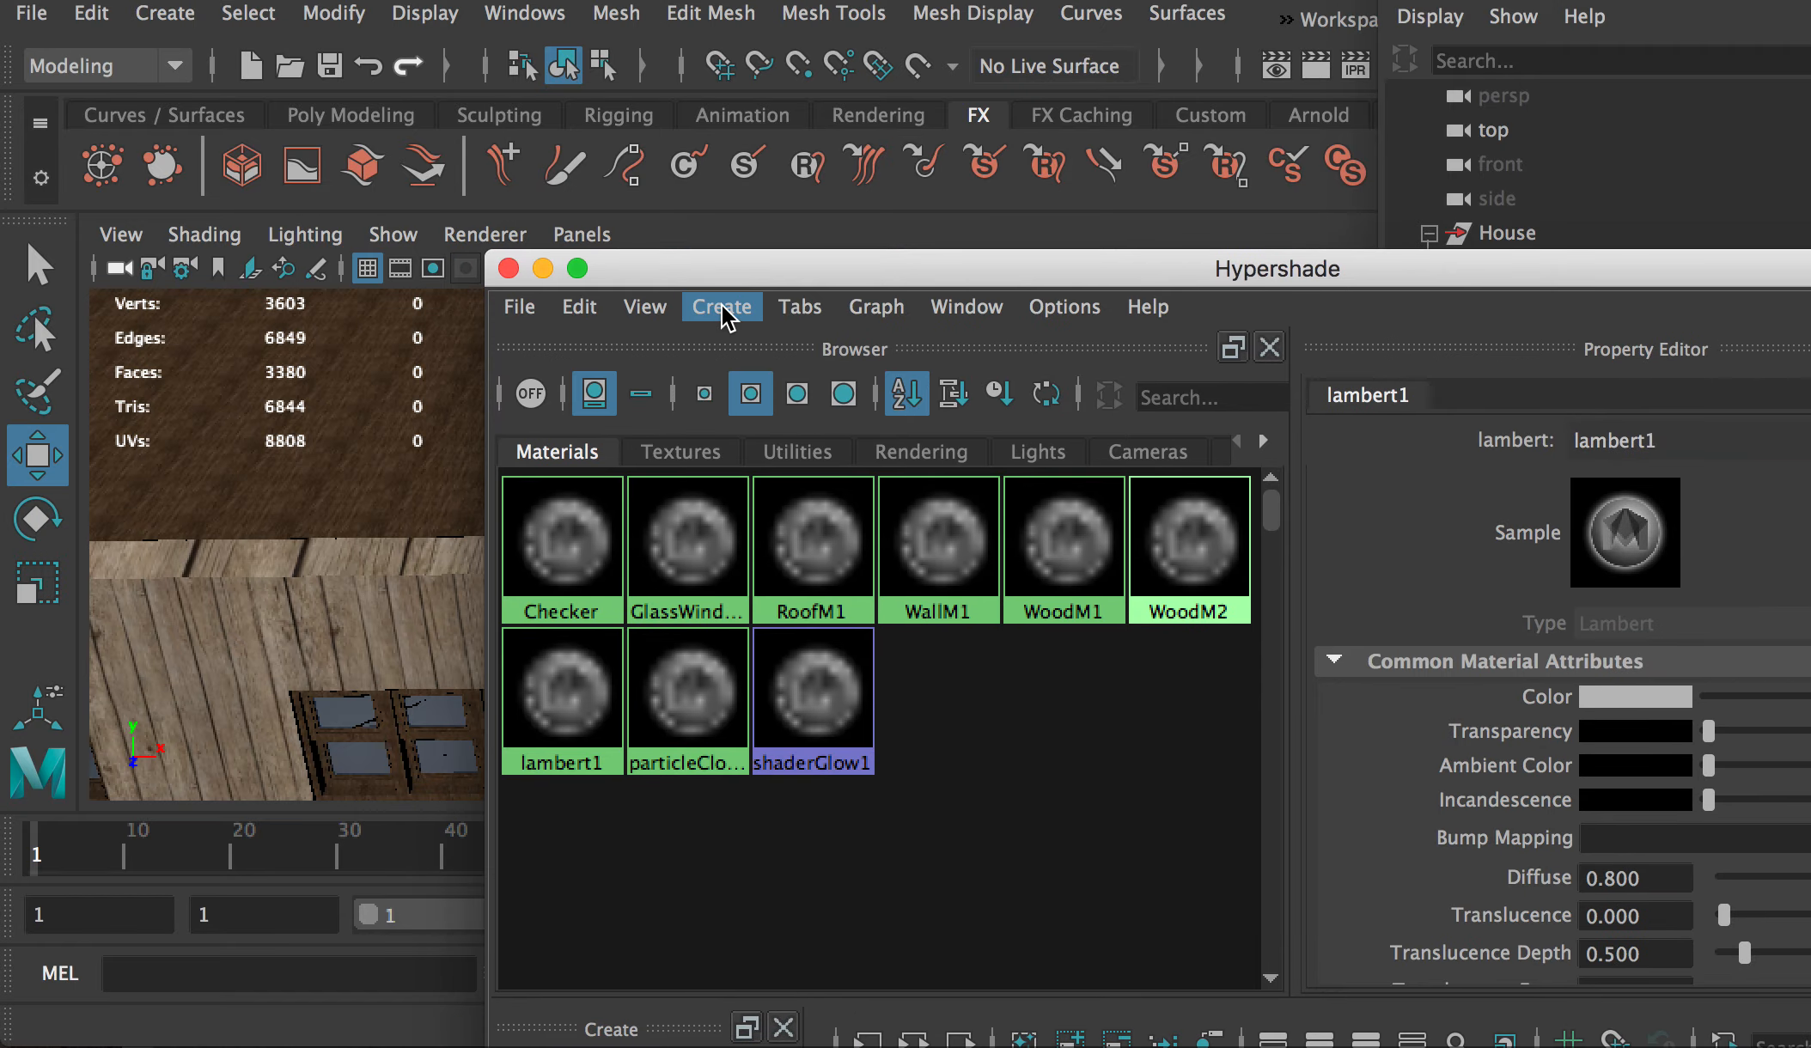
{"action": "left_click", "coordinate": [721, 306]}
{"action": "mouse_move", "coordinate": [1189, 367]}
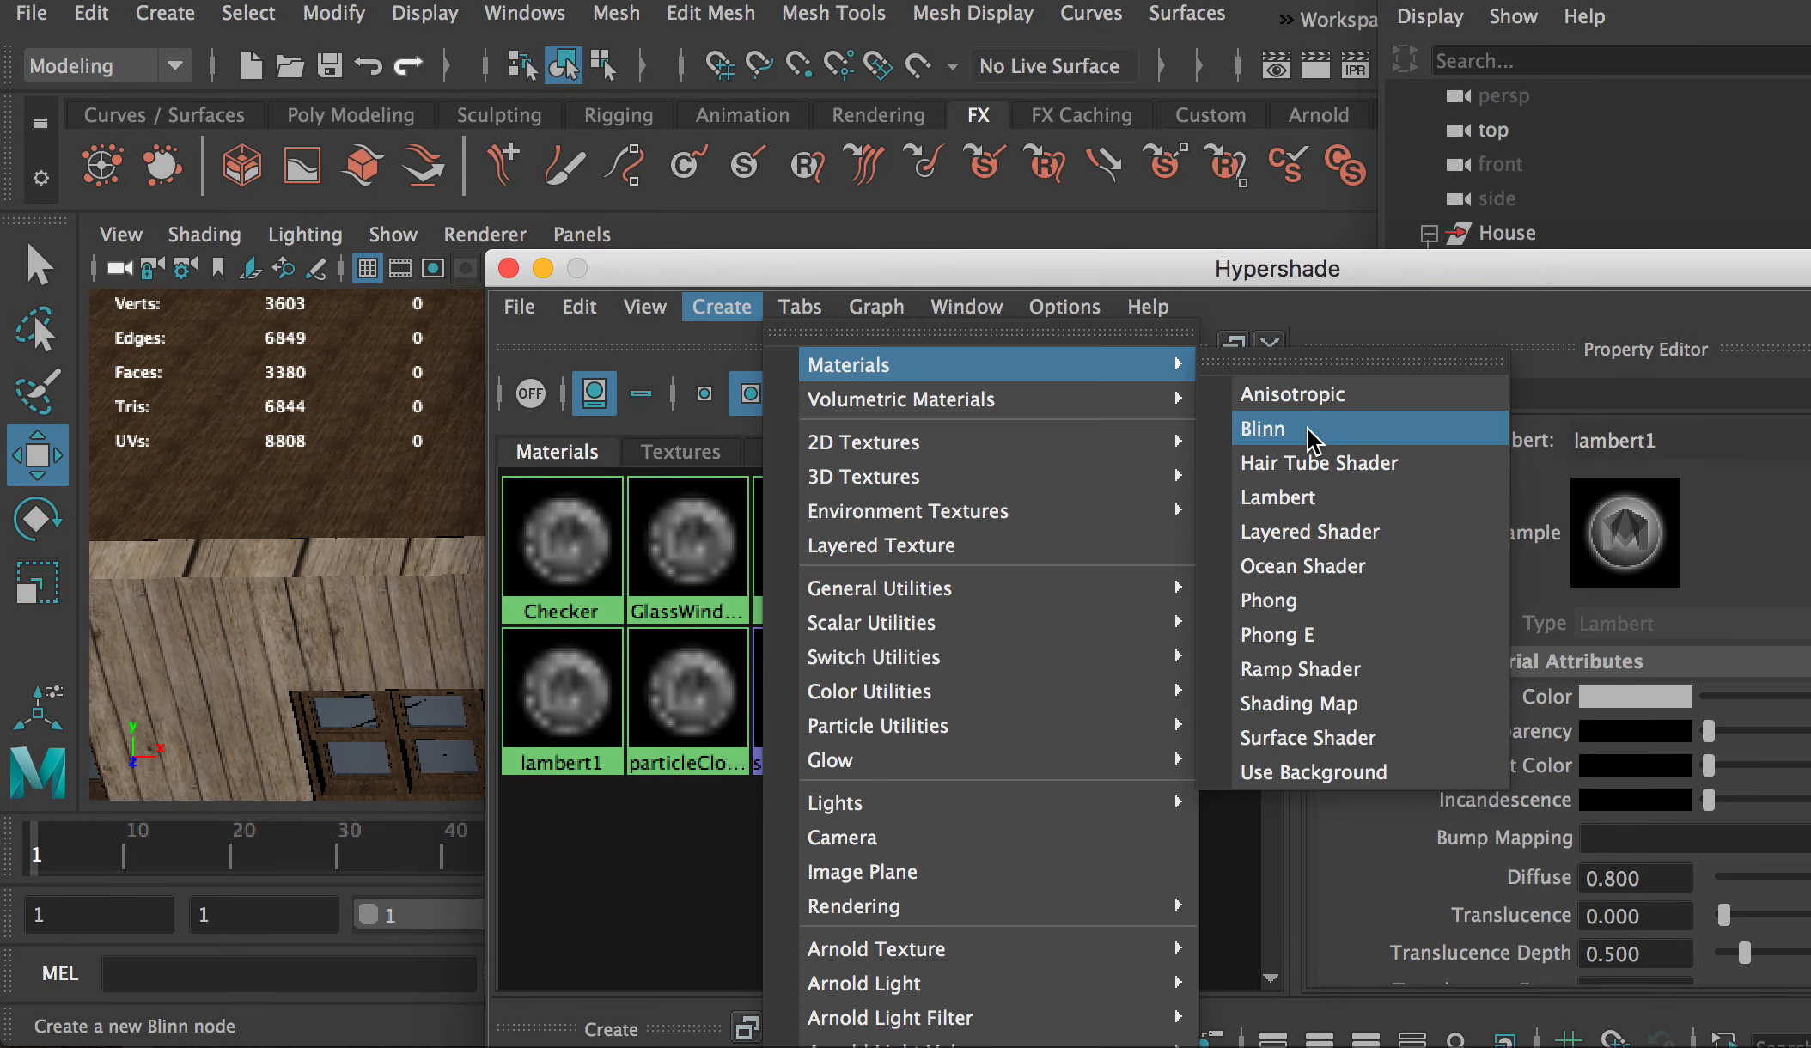
{"action": "left_click", "coordinate": [1263, 429]}
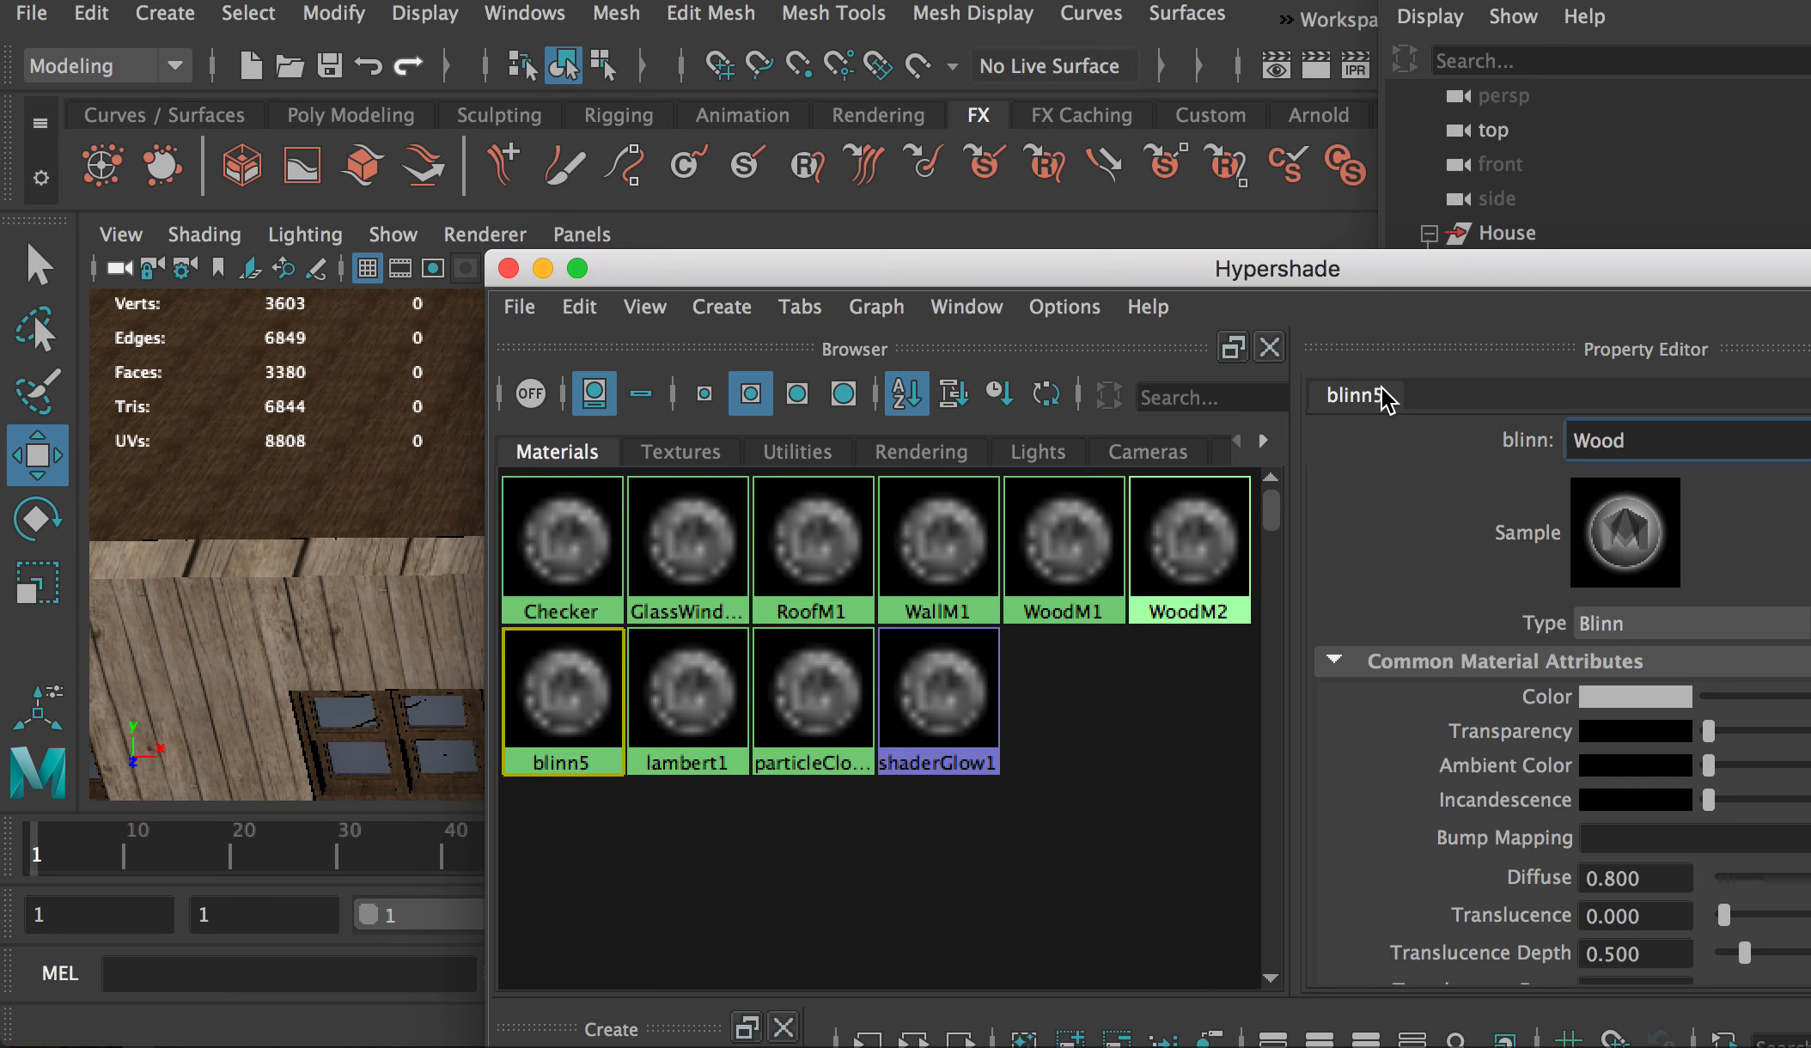
{"action": "type", "text": "3"}
{"action": "key", "text": "Return"}
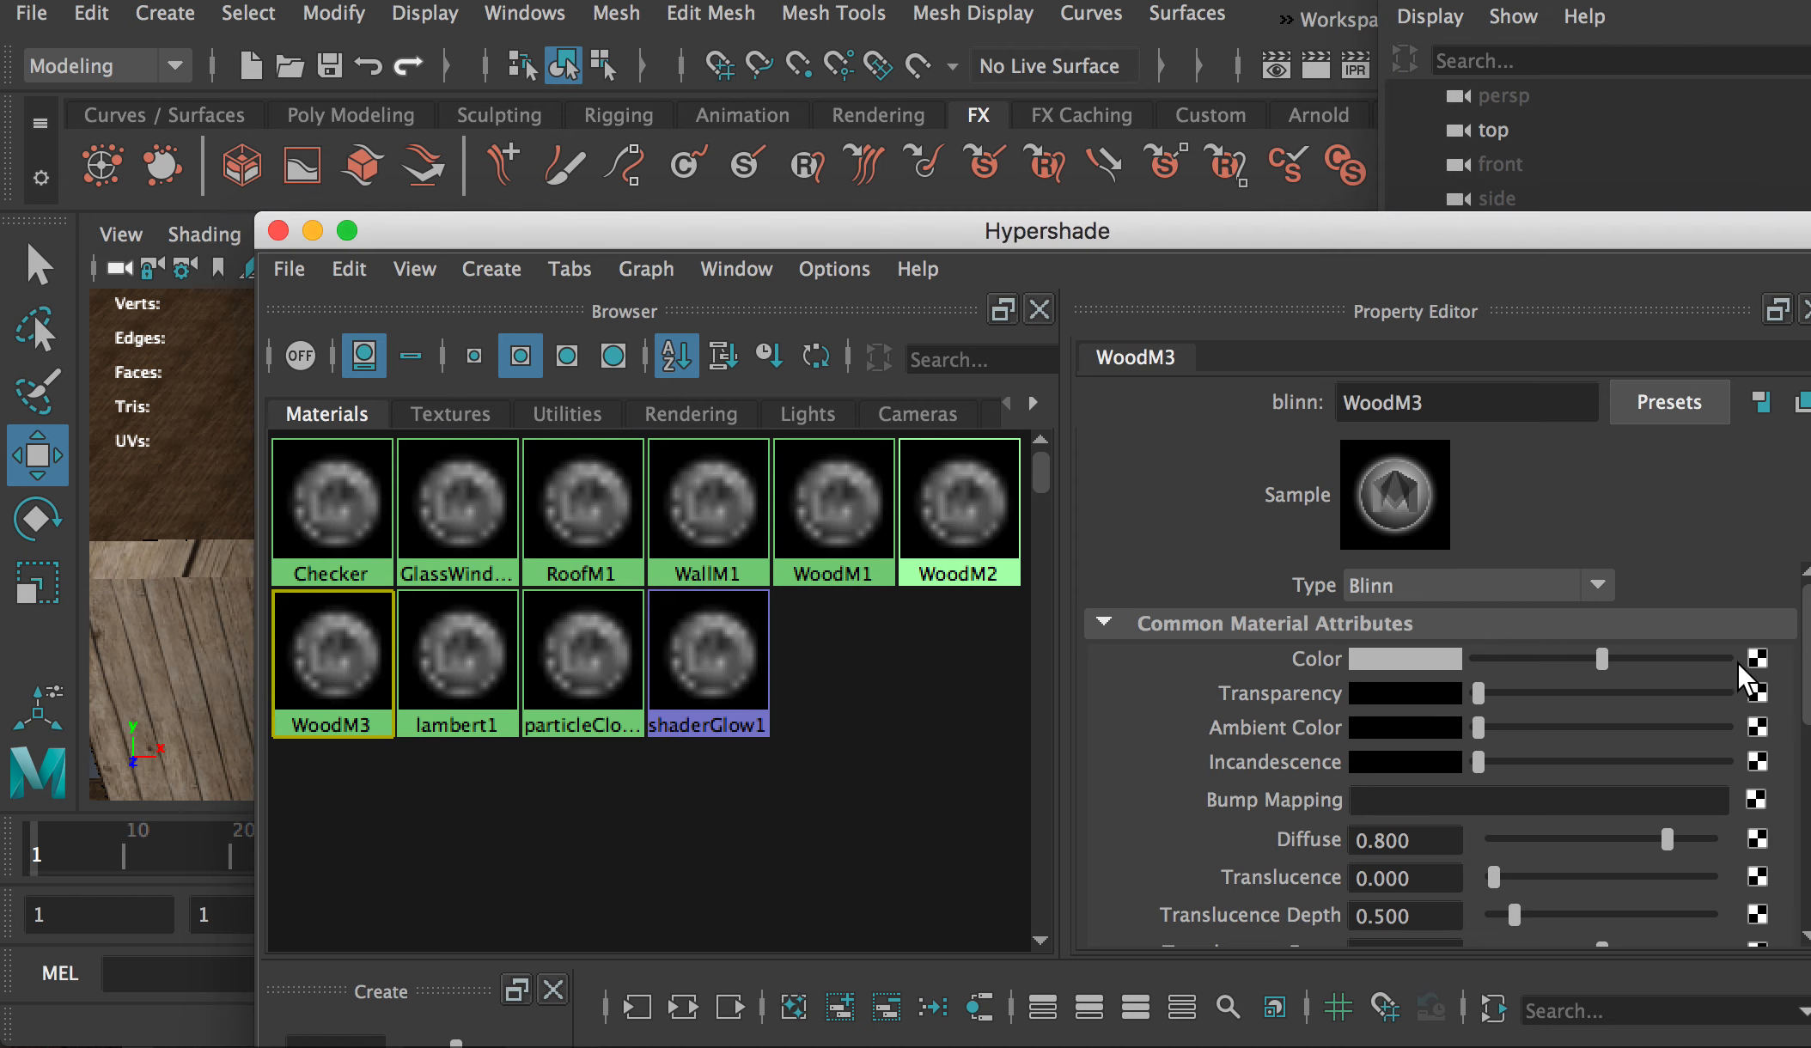
Step: Connect a file texture to WoodM3's color and load WoodTex3.jpg as its image
{"action": "left_click", "coordinate": [1757, 660]}
{"action": "left_click", "coordinate": [1136, 420]}
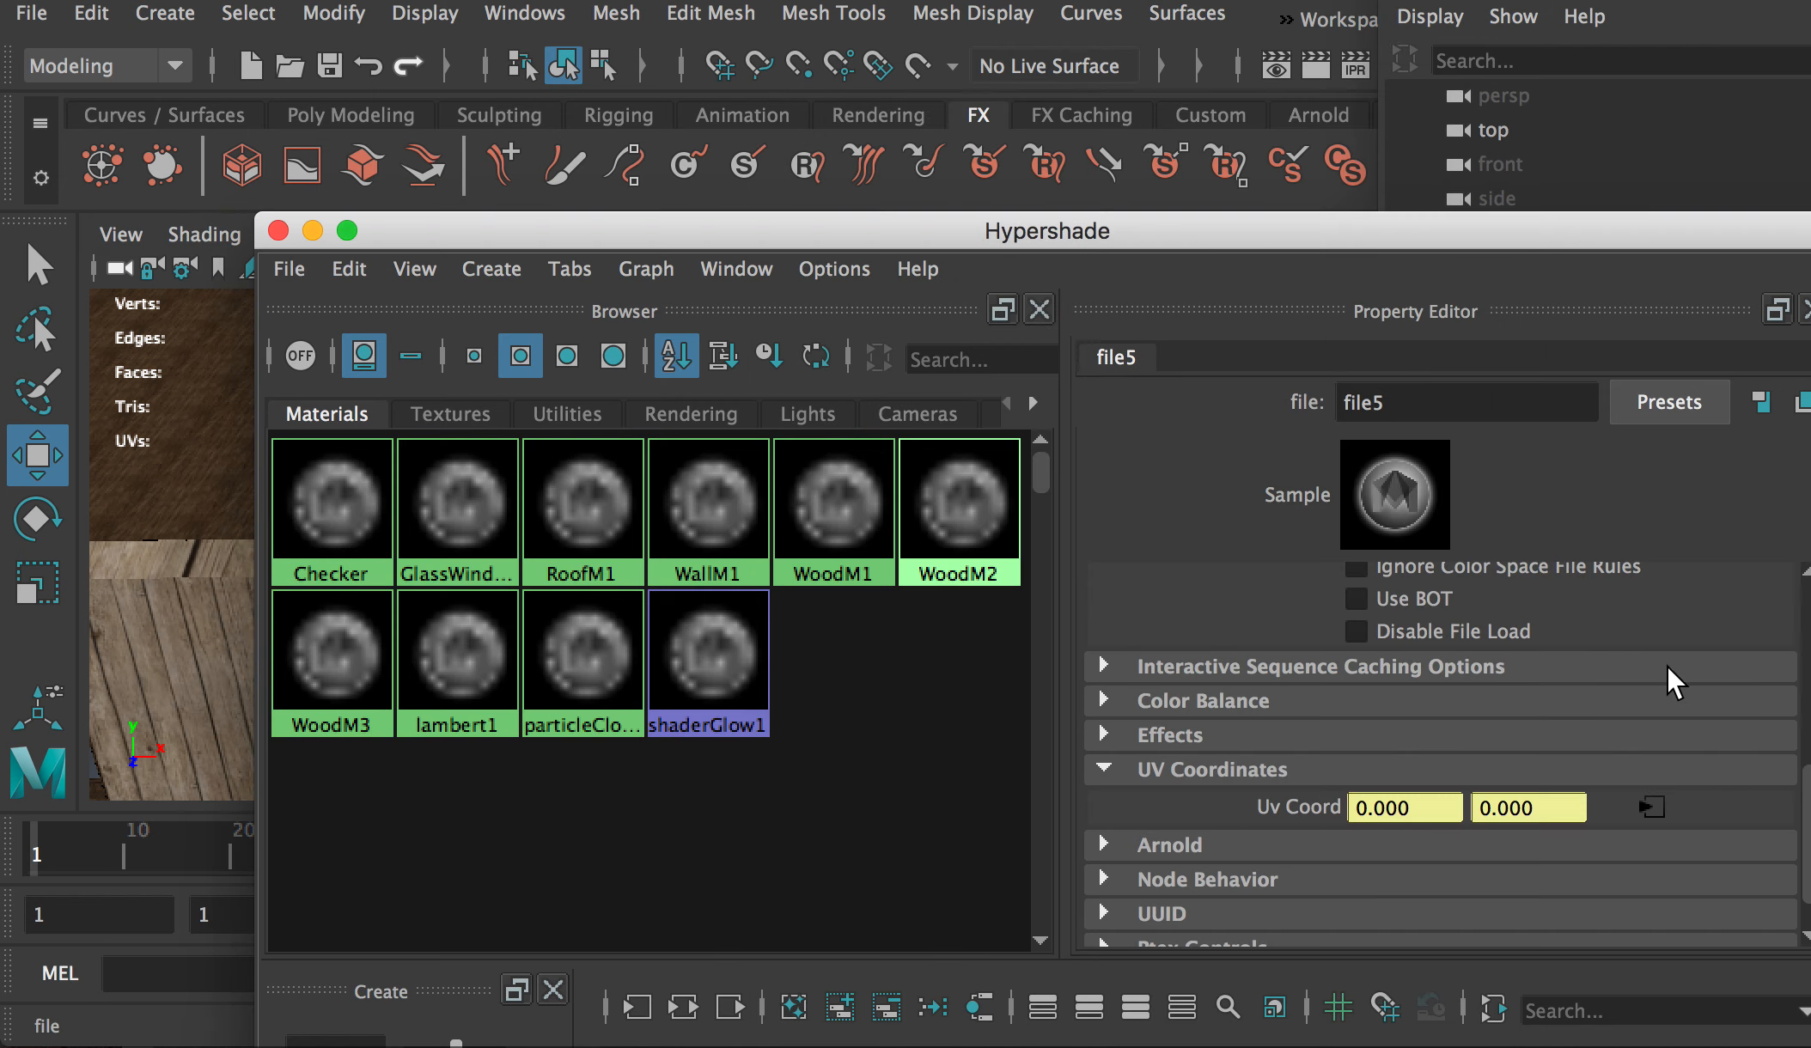
{"action": "scroll", "coordinate": [1674, 658], "scroll_direction": "up", "scroll_amount": 5}
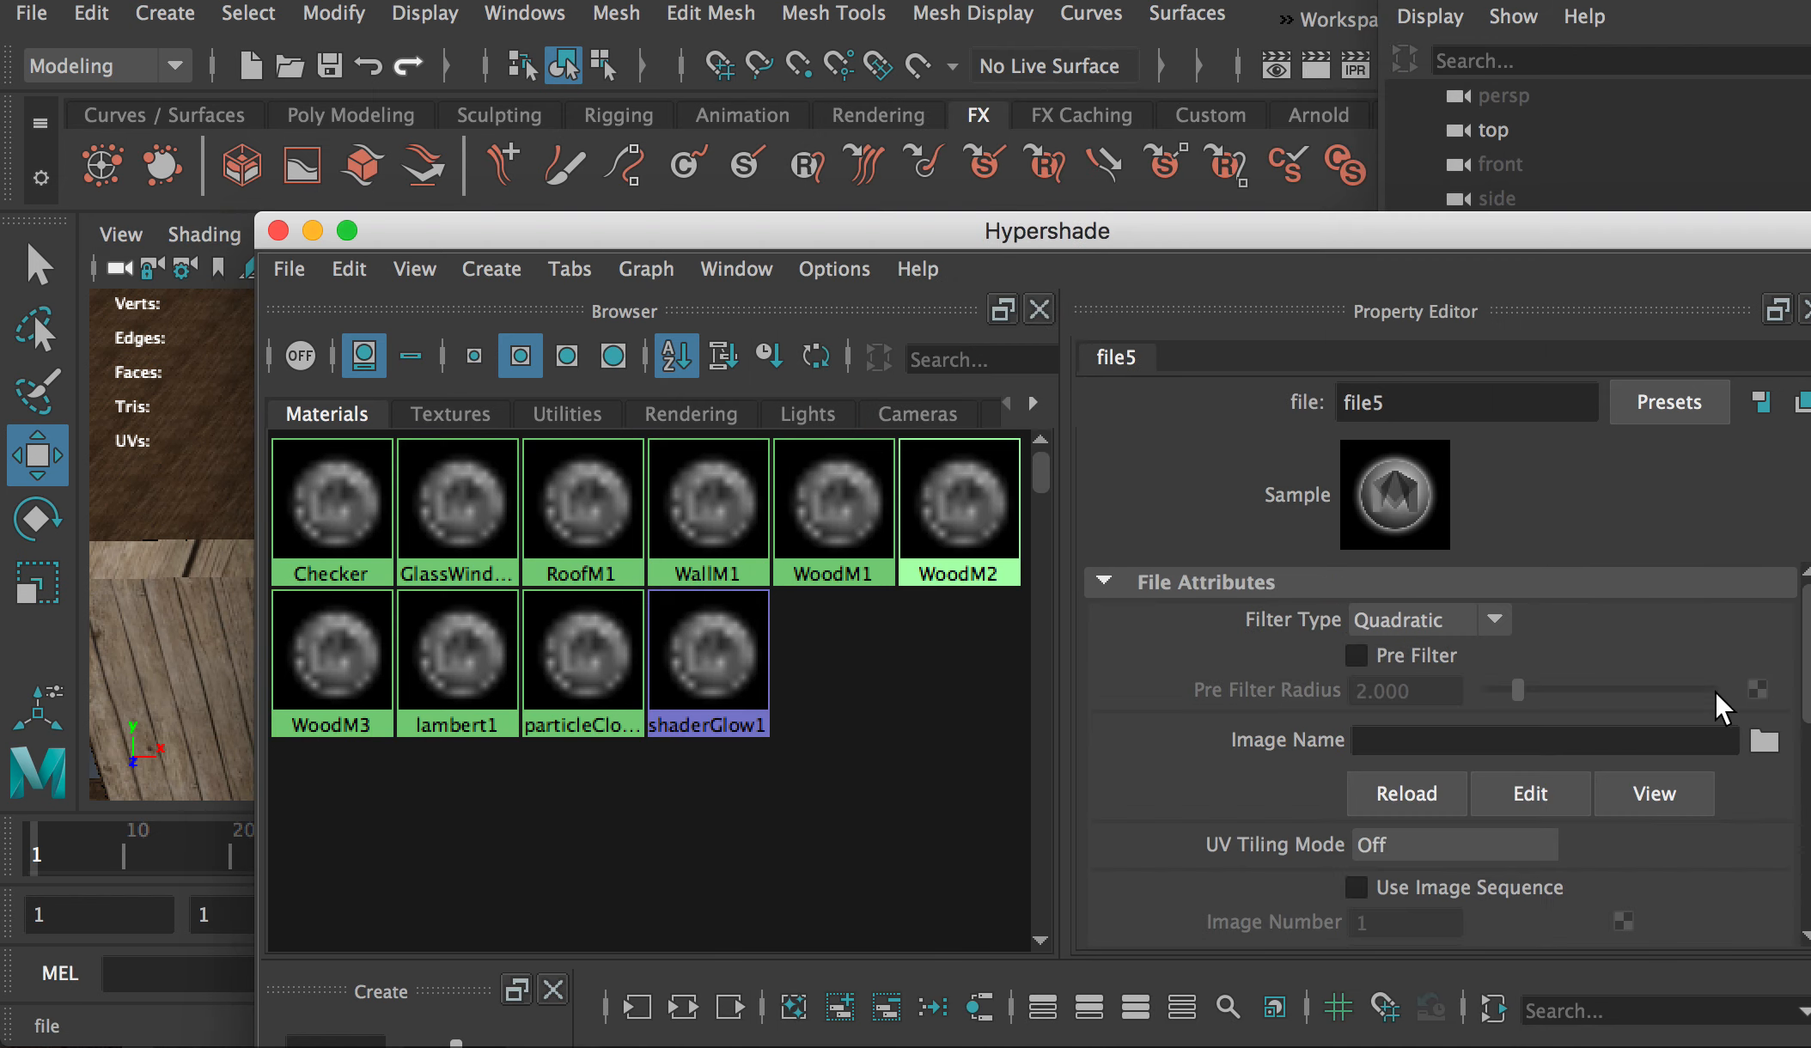
{"action": "left_click", "coordinate": [1761, 741]}
{"action": "left_click", "coordinate": [403, 477]}
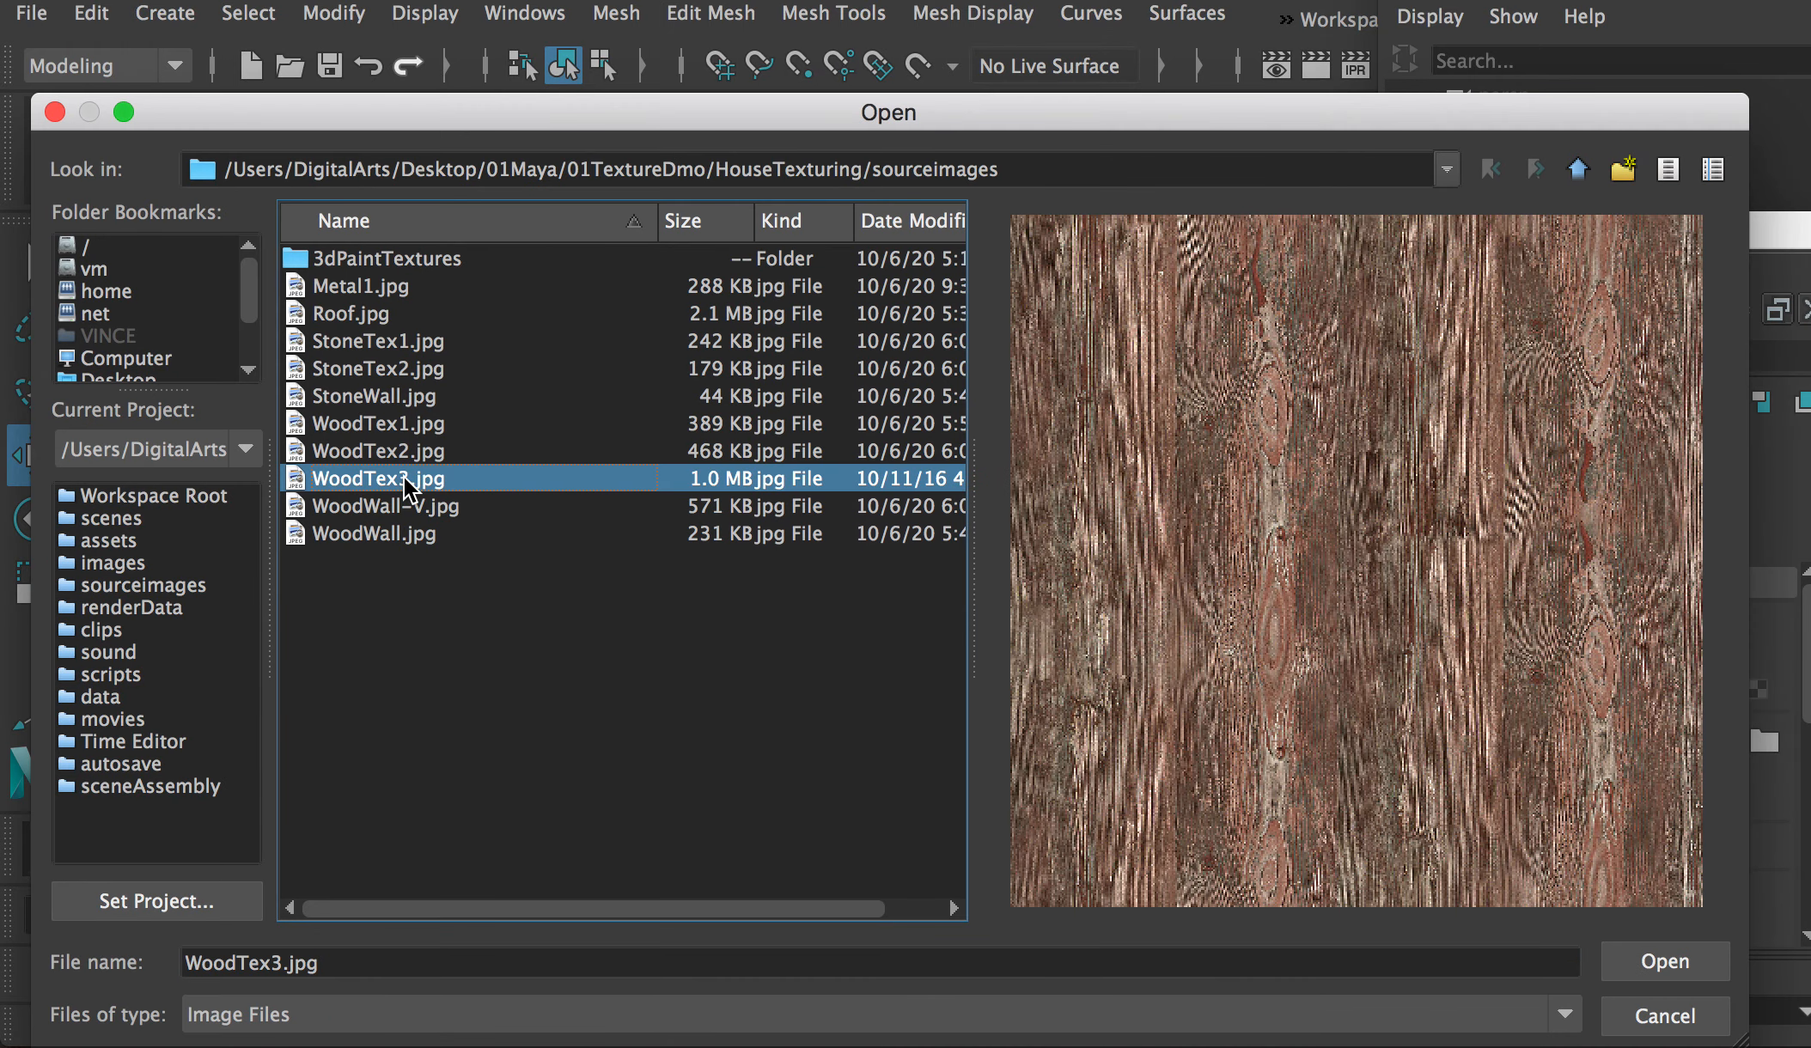
{"action": "left_click", "coordinate": [1643, 950]}
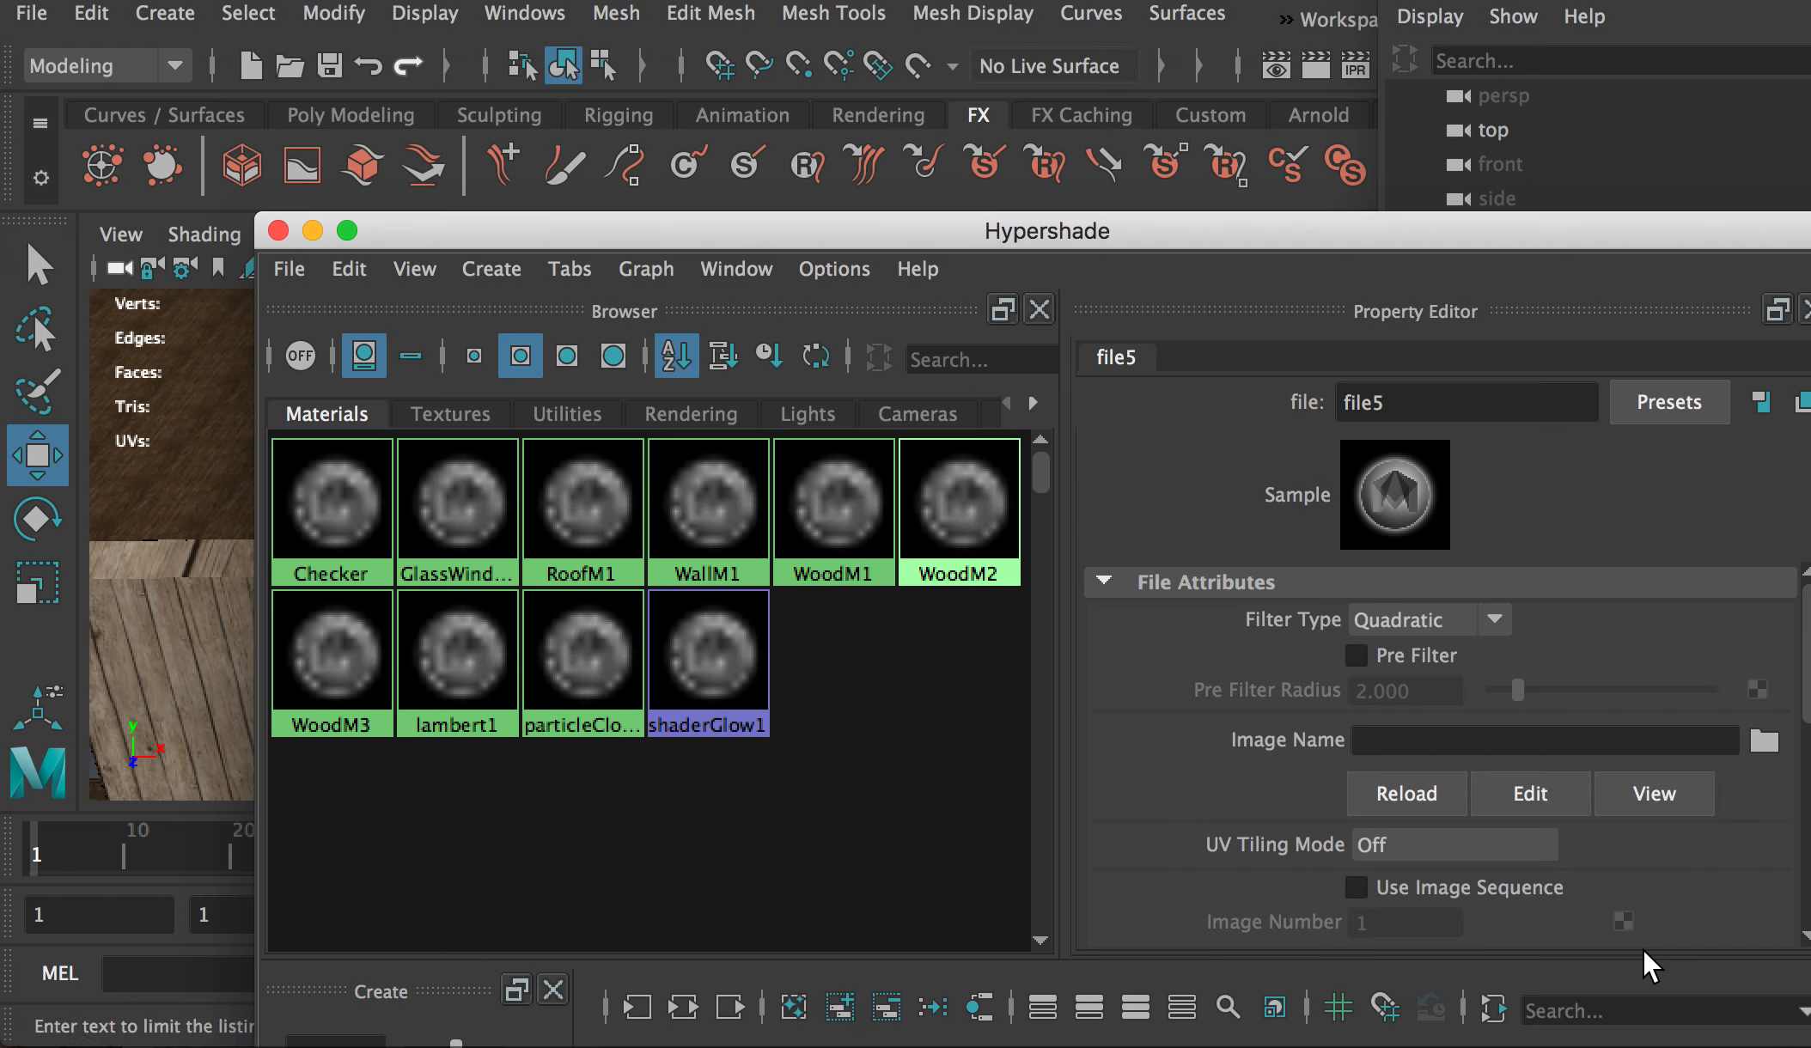
Step: Assign the WoodM3 material to the ceiling and look at it from above
{"action": "left_click_drag", "start_coordinate": [957, 230], "coordinate": [1342, 283]}
{"action": "left_click", "coordinate": [511, 403]}
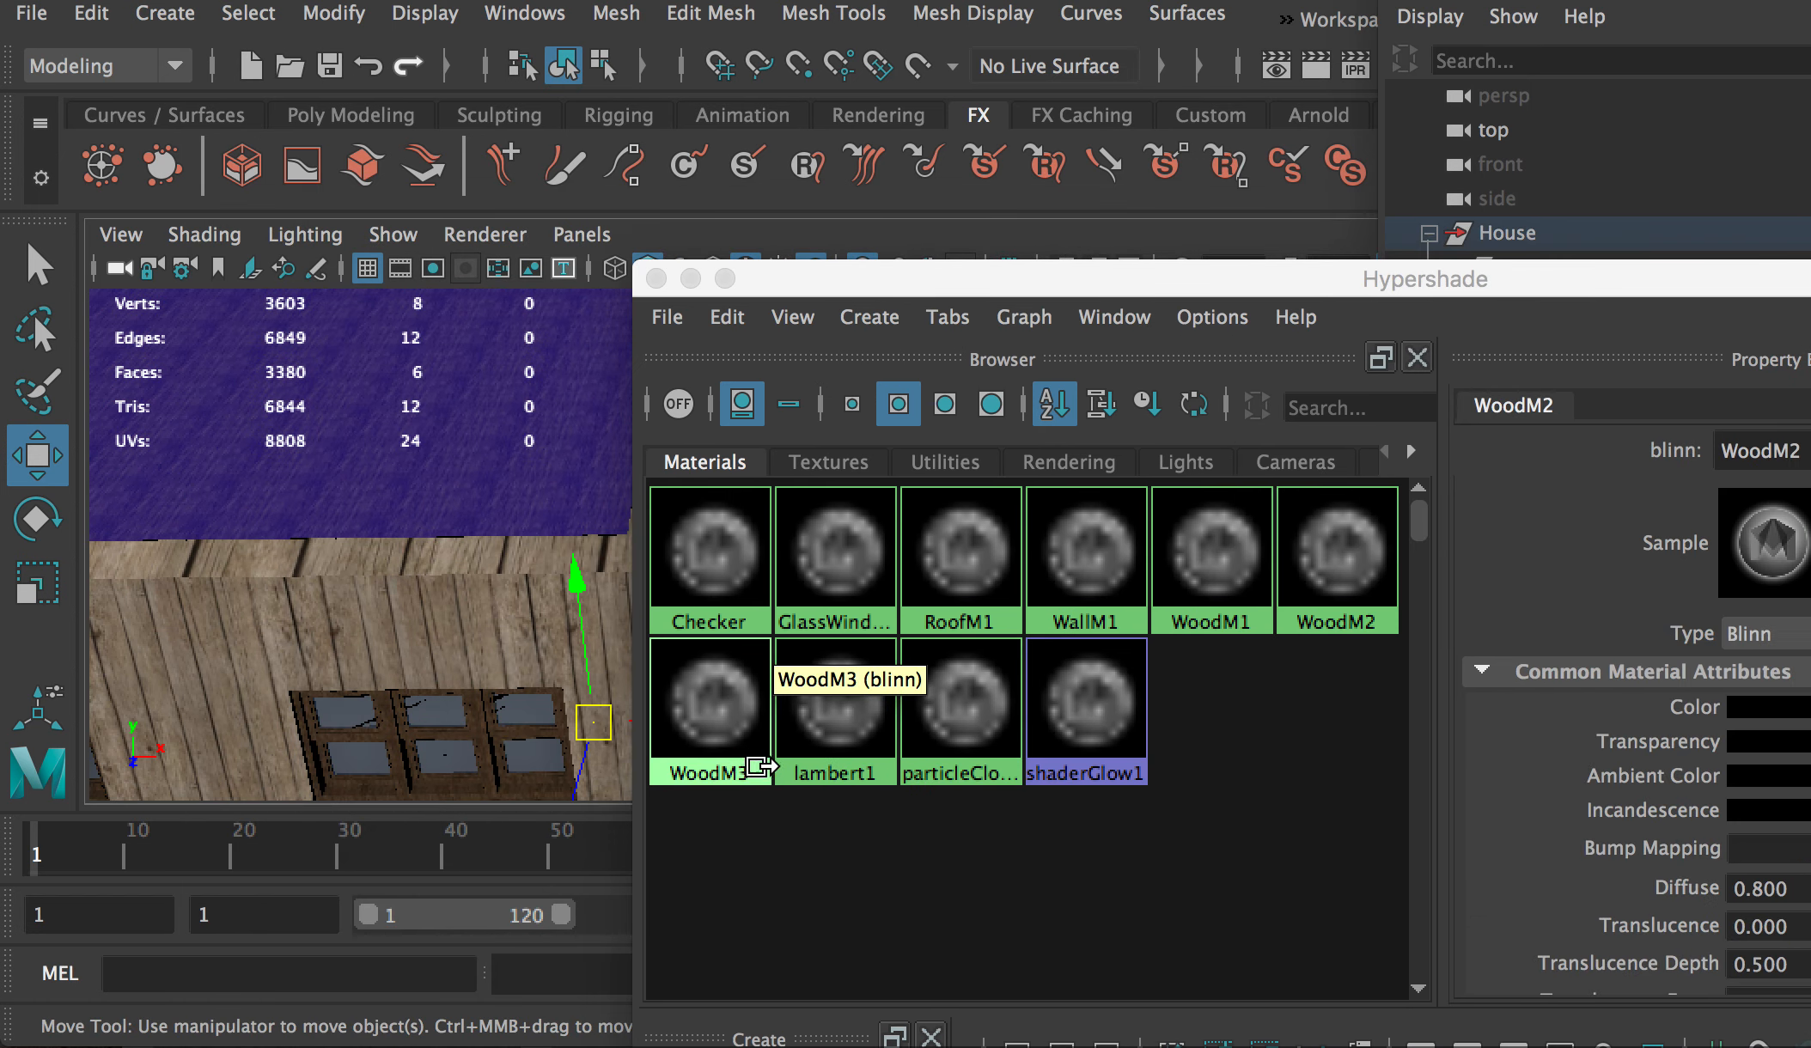
{"action": "right_click_drag", "start_coordinate": [711, 717], "coordinate": [721, 593]}
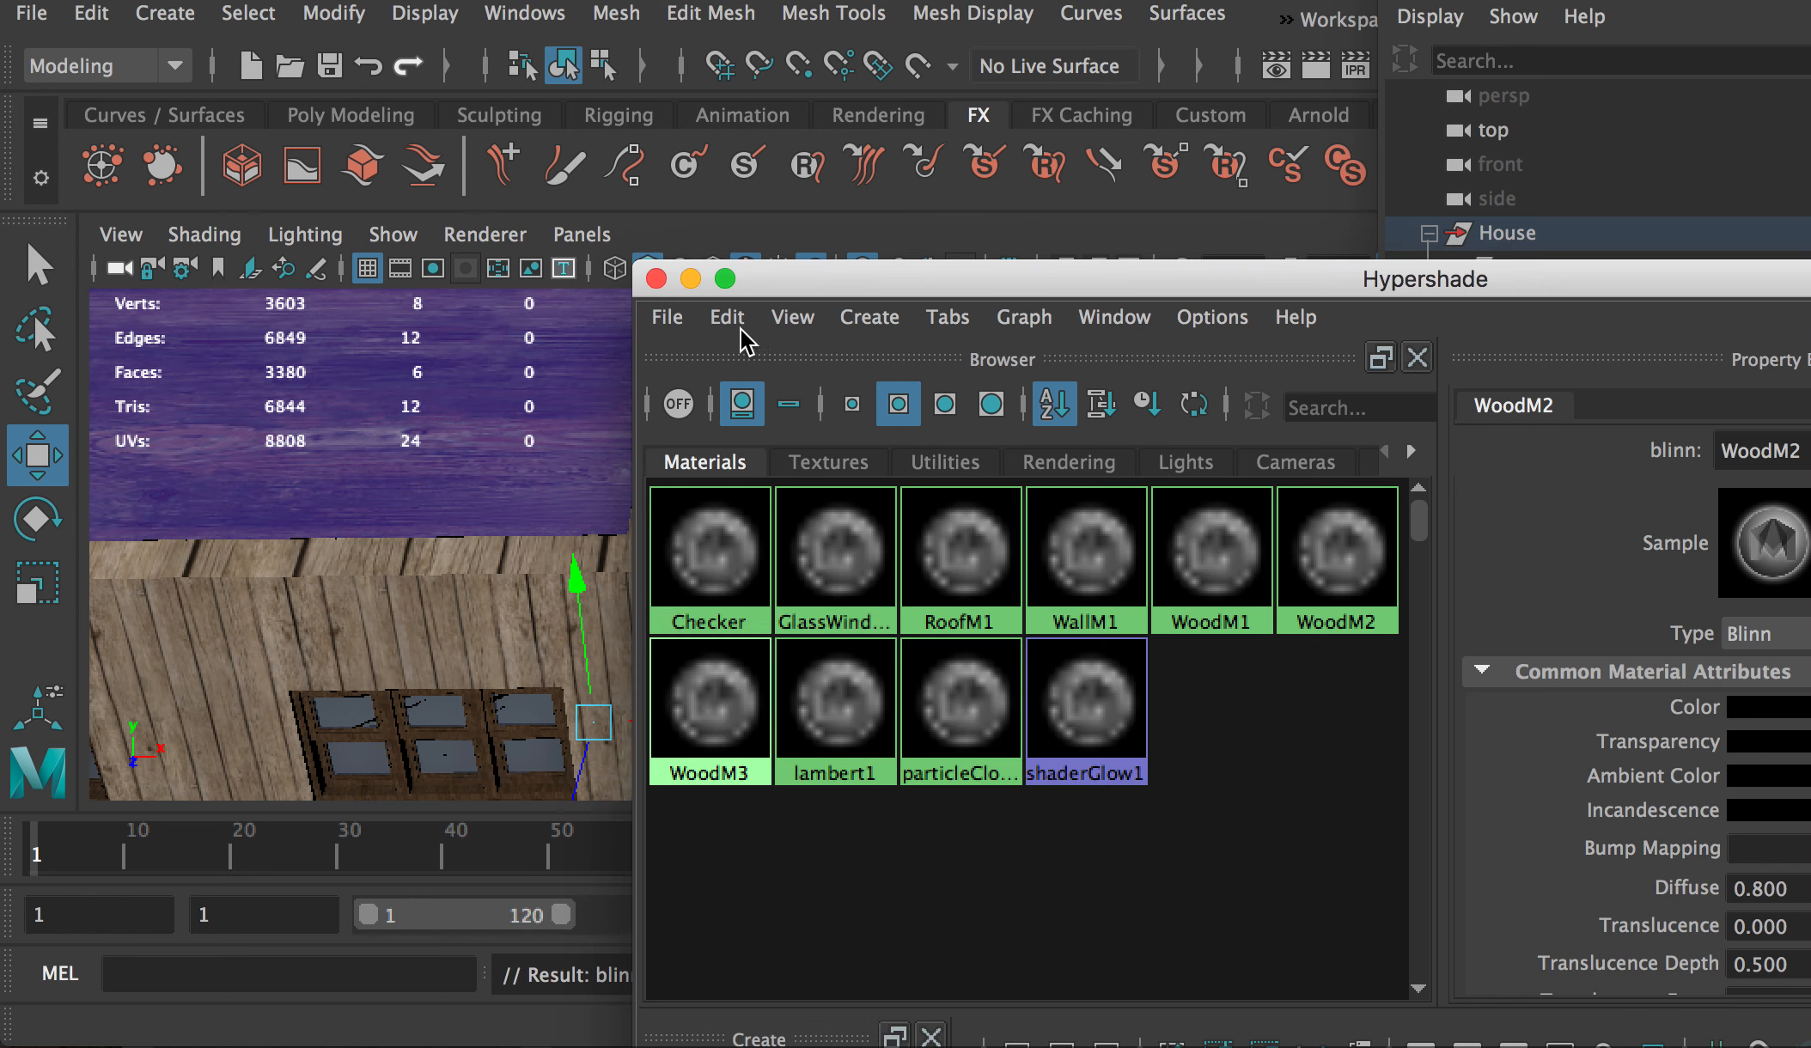
{"action": "left_click_drag", "start_coordinate": [781, 270], "coordinate": [1140, 324]}
{"action": "scroll", "coordinate": [330, 494], "scroll_direction": "down", "scroll_amount": 5}
{"action": "left_click", "coordinate": [146, 518]}
{"action": "left_click_drag", "start_coordinate": [146, 519], "coordinate": [402, 501], "text": "alt"}
{"action": "right_click_drag", "start_coordinate": [402, 500], "coordinate": [538, 505], "text": "alt"}
Step: Reselect the ceiling and assign the WoodM1 material to it
{"action": "left_click", "coordinate": [537, 505]}
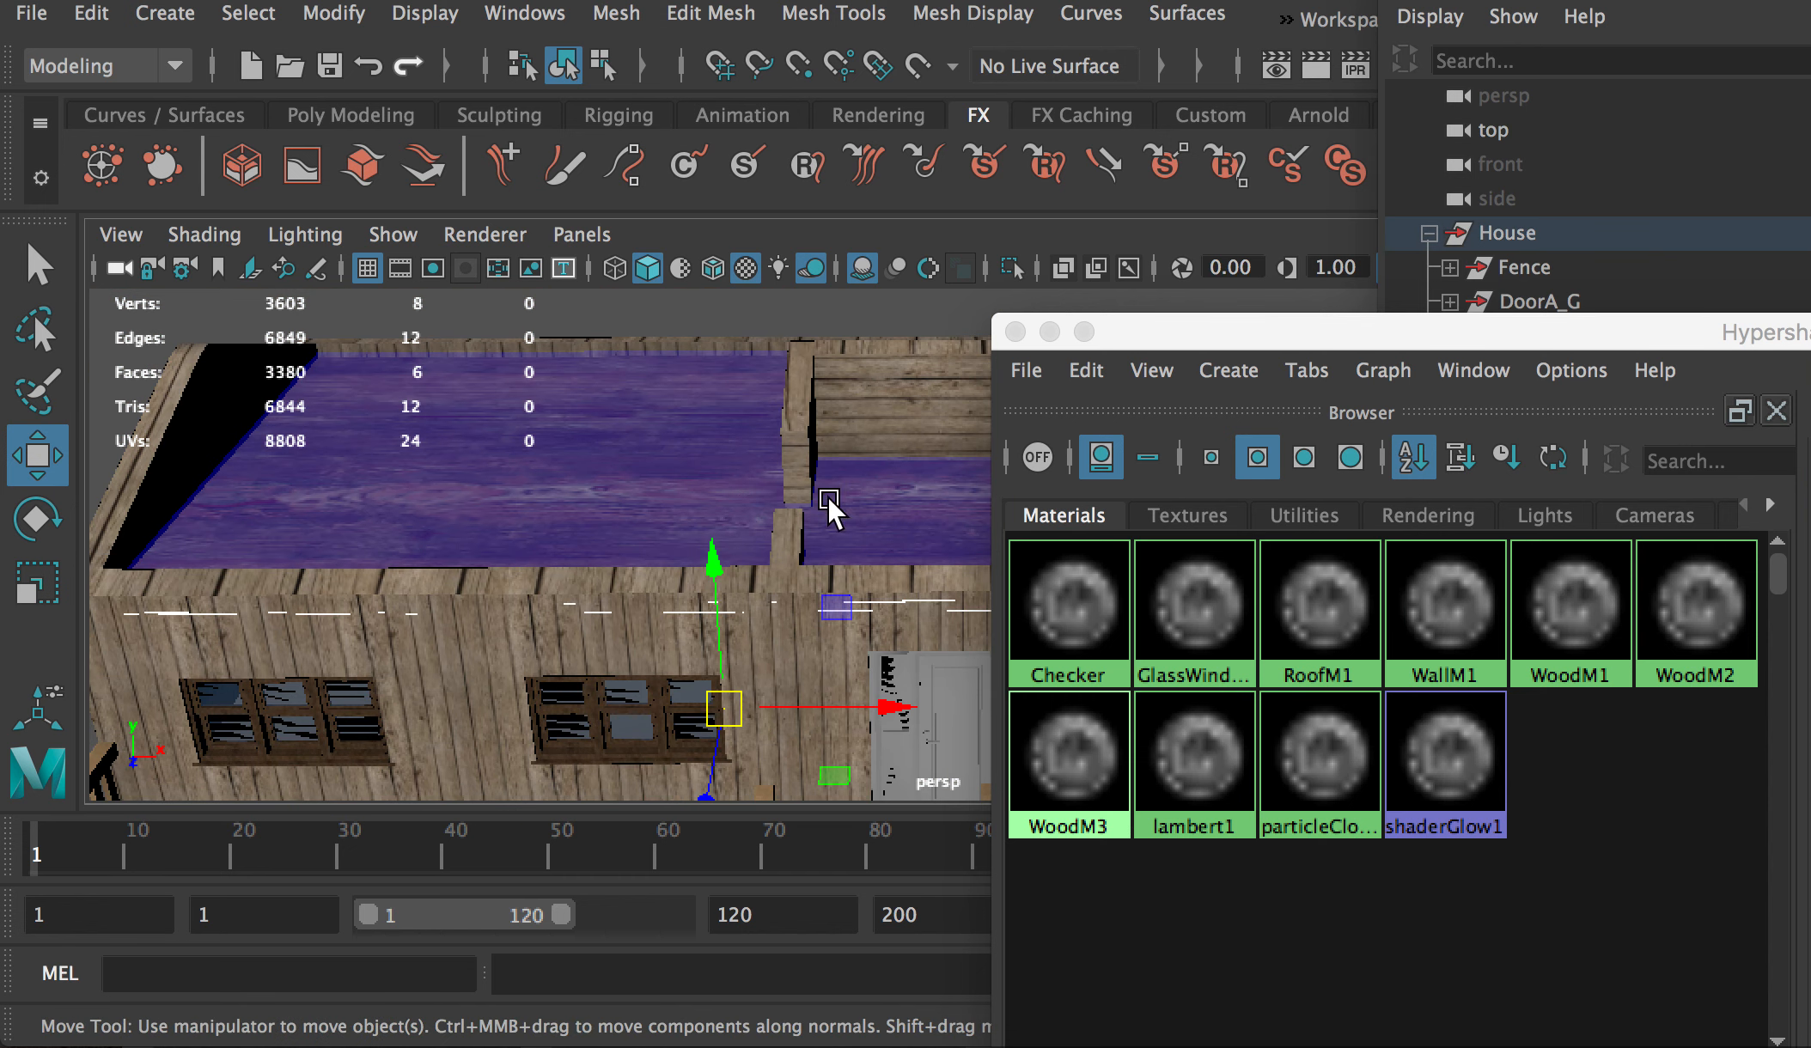
{"action": "right_click_drag", "start_coordinate": [1555, 604], "coordinate": [1530, 534]}
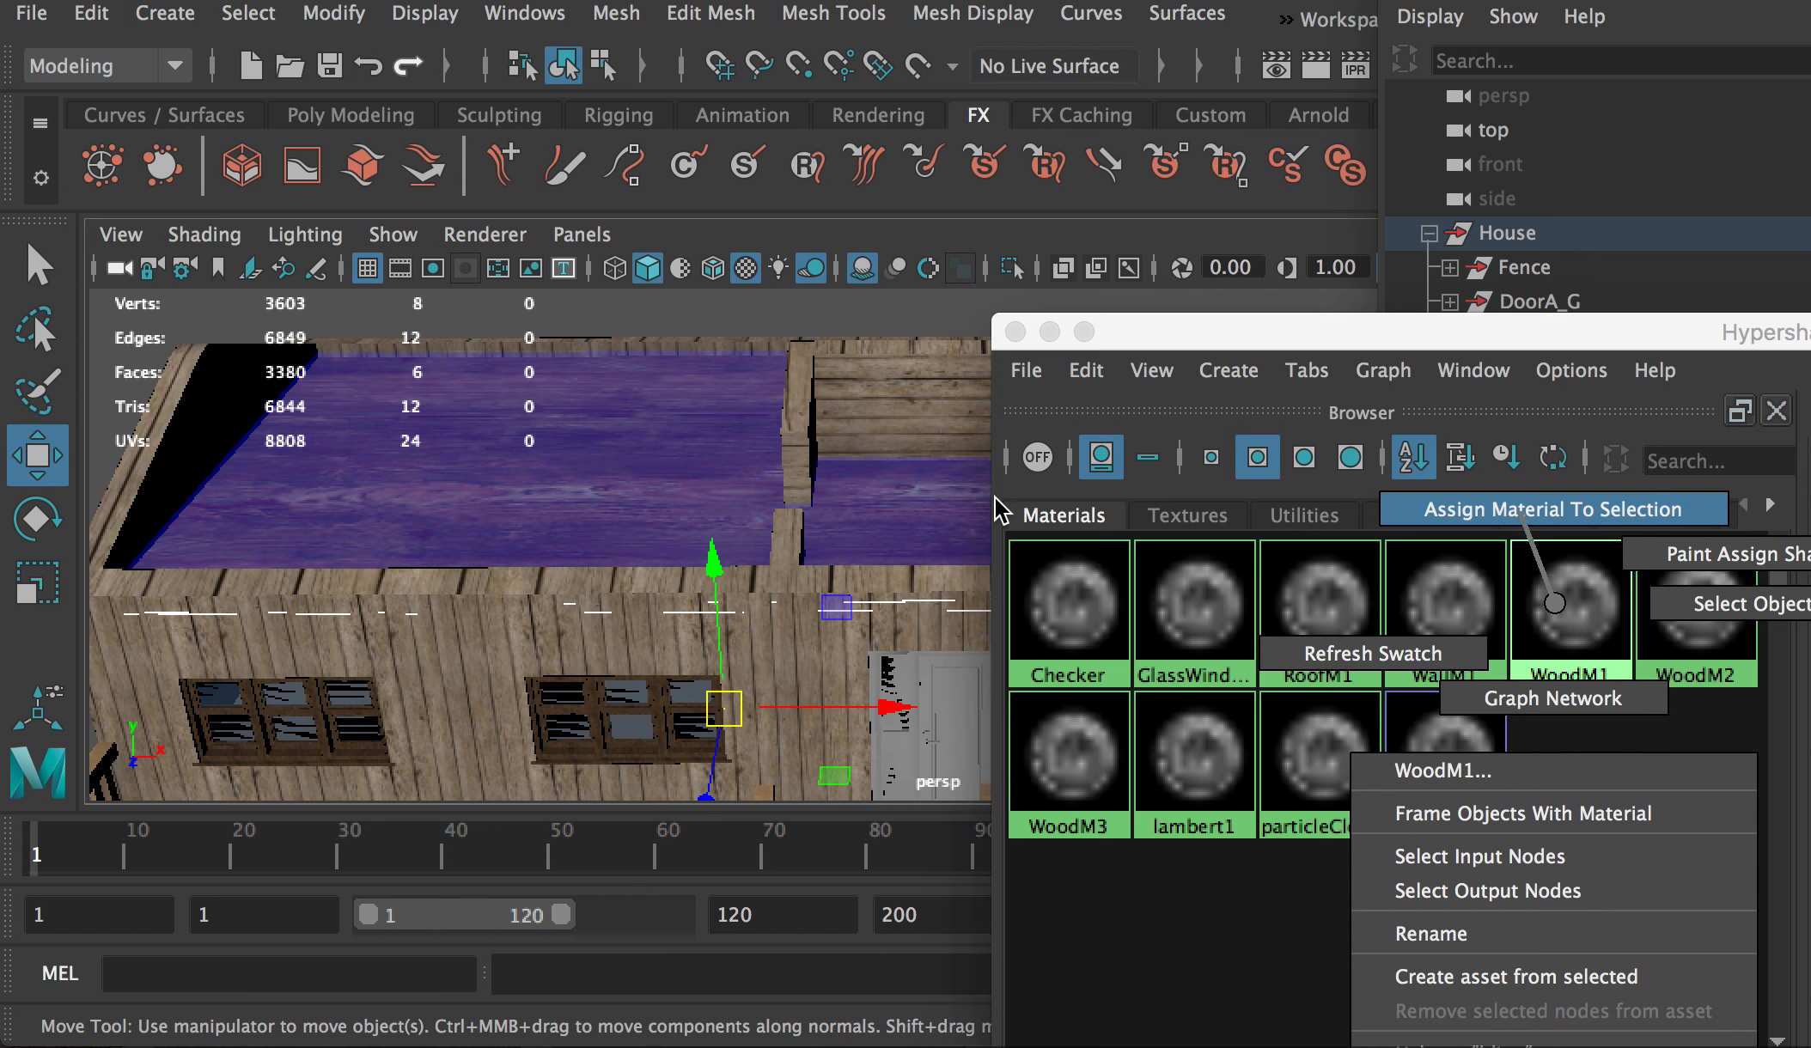
{"action": "right_click_drag", "start_coordinate": [996, 497], "coordinate": [962, 498]}
Step: Examine the wood grain on the ceiling up close from several angles and clear the selection
{"action": "left_click_drag", "start_coordinate": [590, 505], "coordinate": [357, 402], "text": "alt"}
{"action": "right_click_drag", "start_coordinate": [356, 402], "coordinate": [967, 640], "text": "alt"}
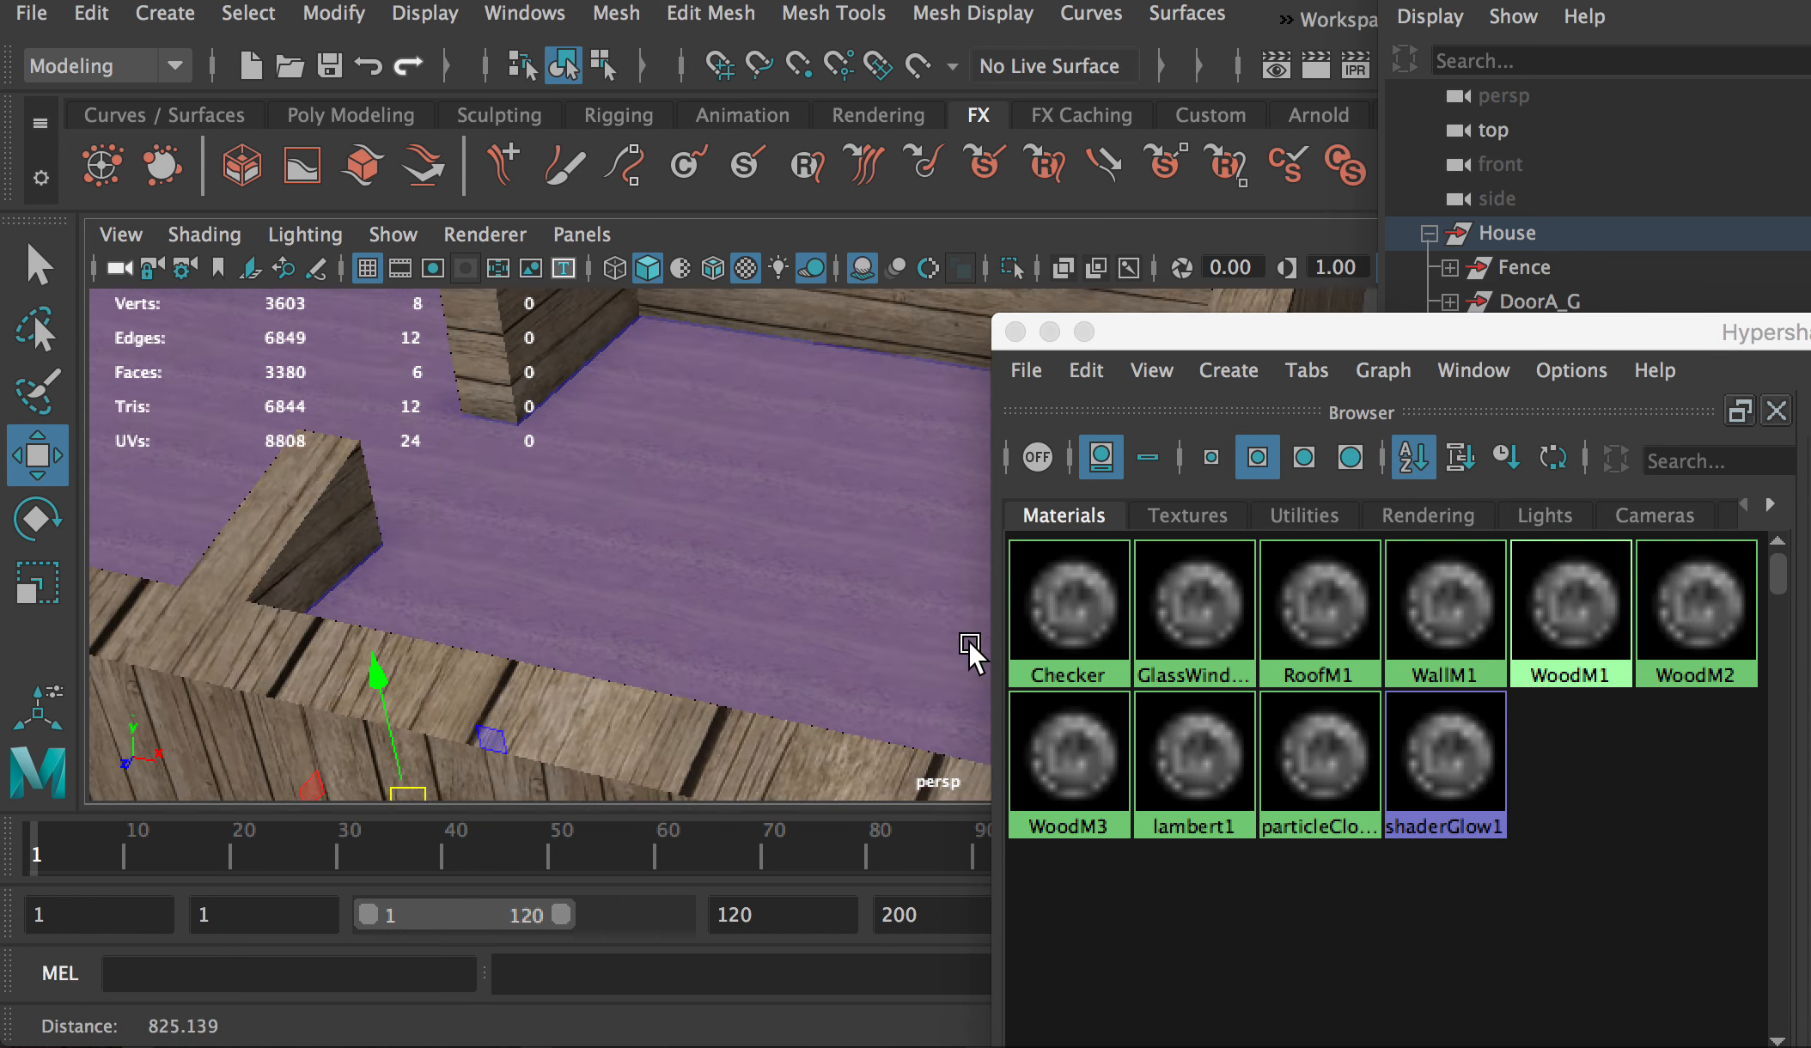
{"action": "left_click_drag", "start_coordinate": [968, 639], "coordinate": [298, 576], "text": "alt"}
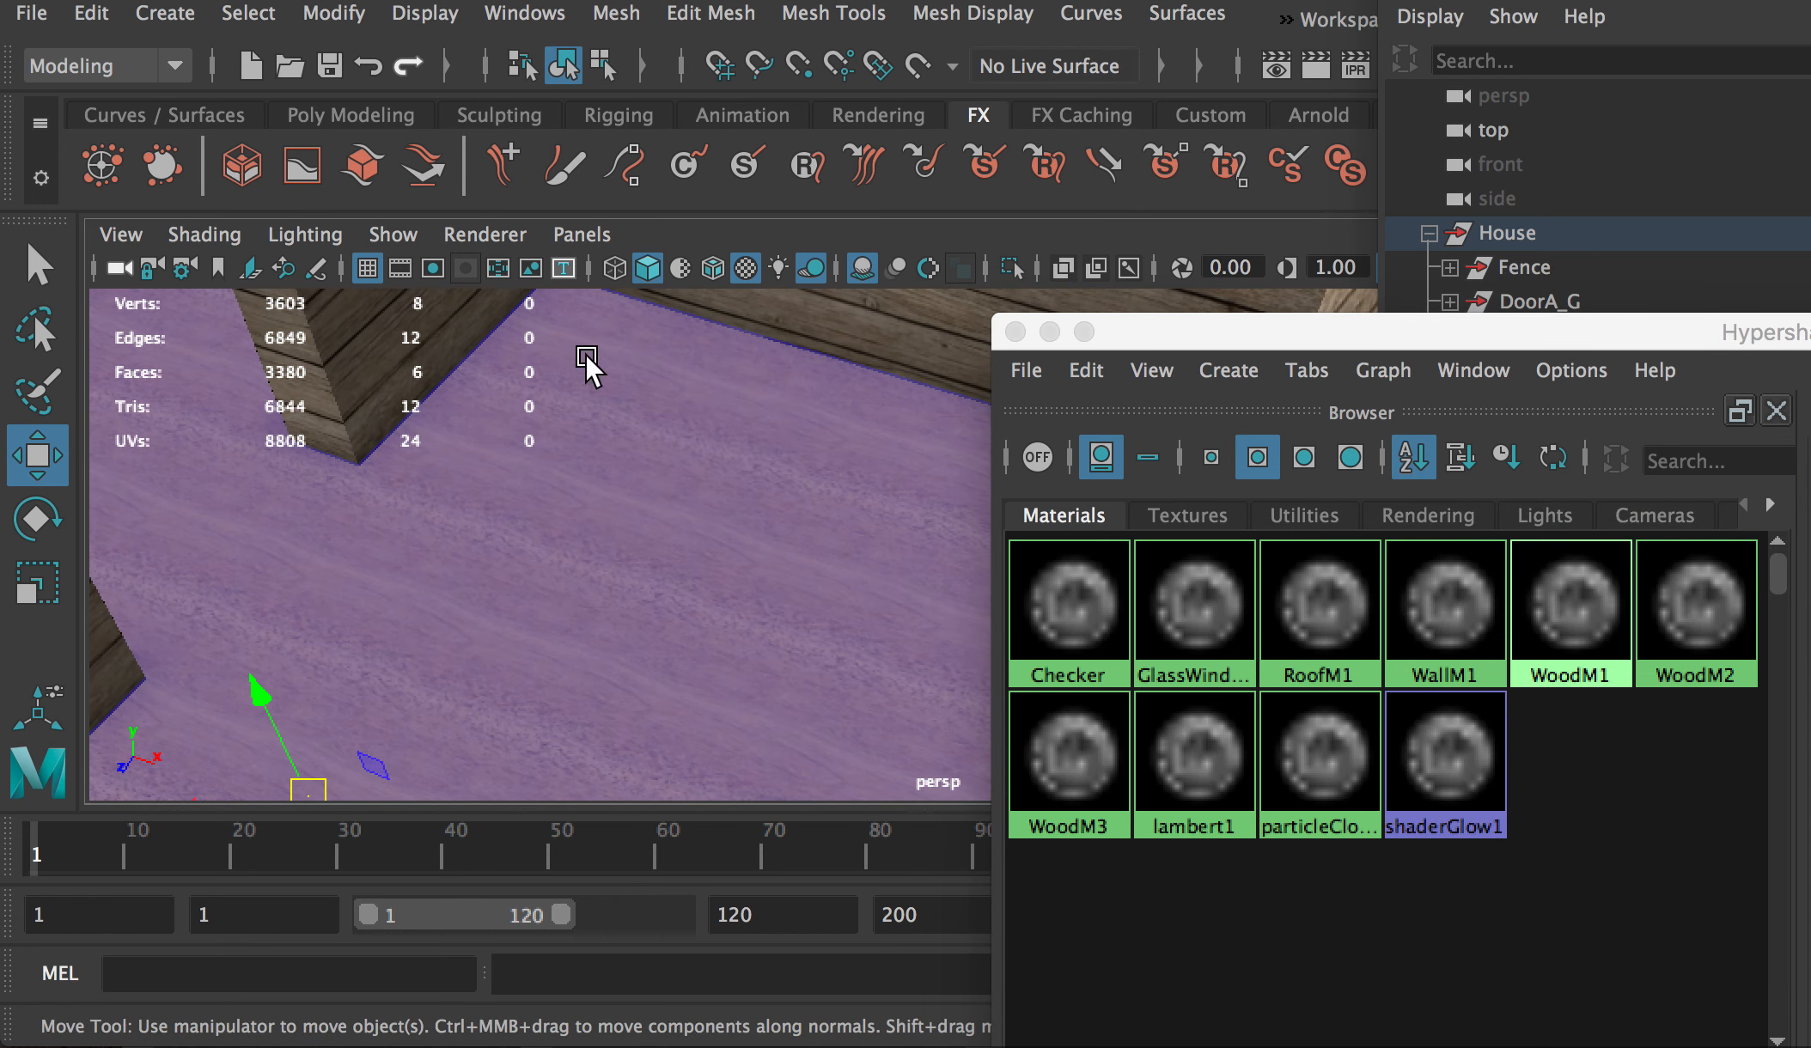
{"action": "left_click", "coordinate": [409, 475]}
{"action": "right_click_drag", "start_coordinate": [409, 475], "coordinate": [603, 591], "text": "alt"}
{"action": "left_click_drag", "start_coordinate": [603, 591], "coordinate": [652, 546], "text": "alt"}
{"action": "right_click_drag", "start_coordinate": [652, 546], "coordinate": [498, 528], "text": "alt"}
{"action": "left_click_drag", "start_coordinate": [498, 528], "coordinate": [473, 606], "text": "alt"}
{"action": "left_click", "coordinate": [465, 590]}
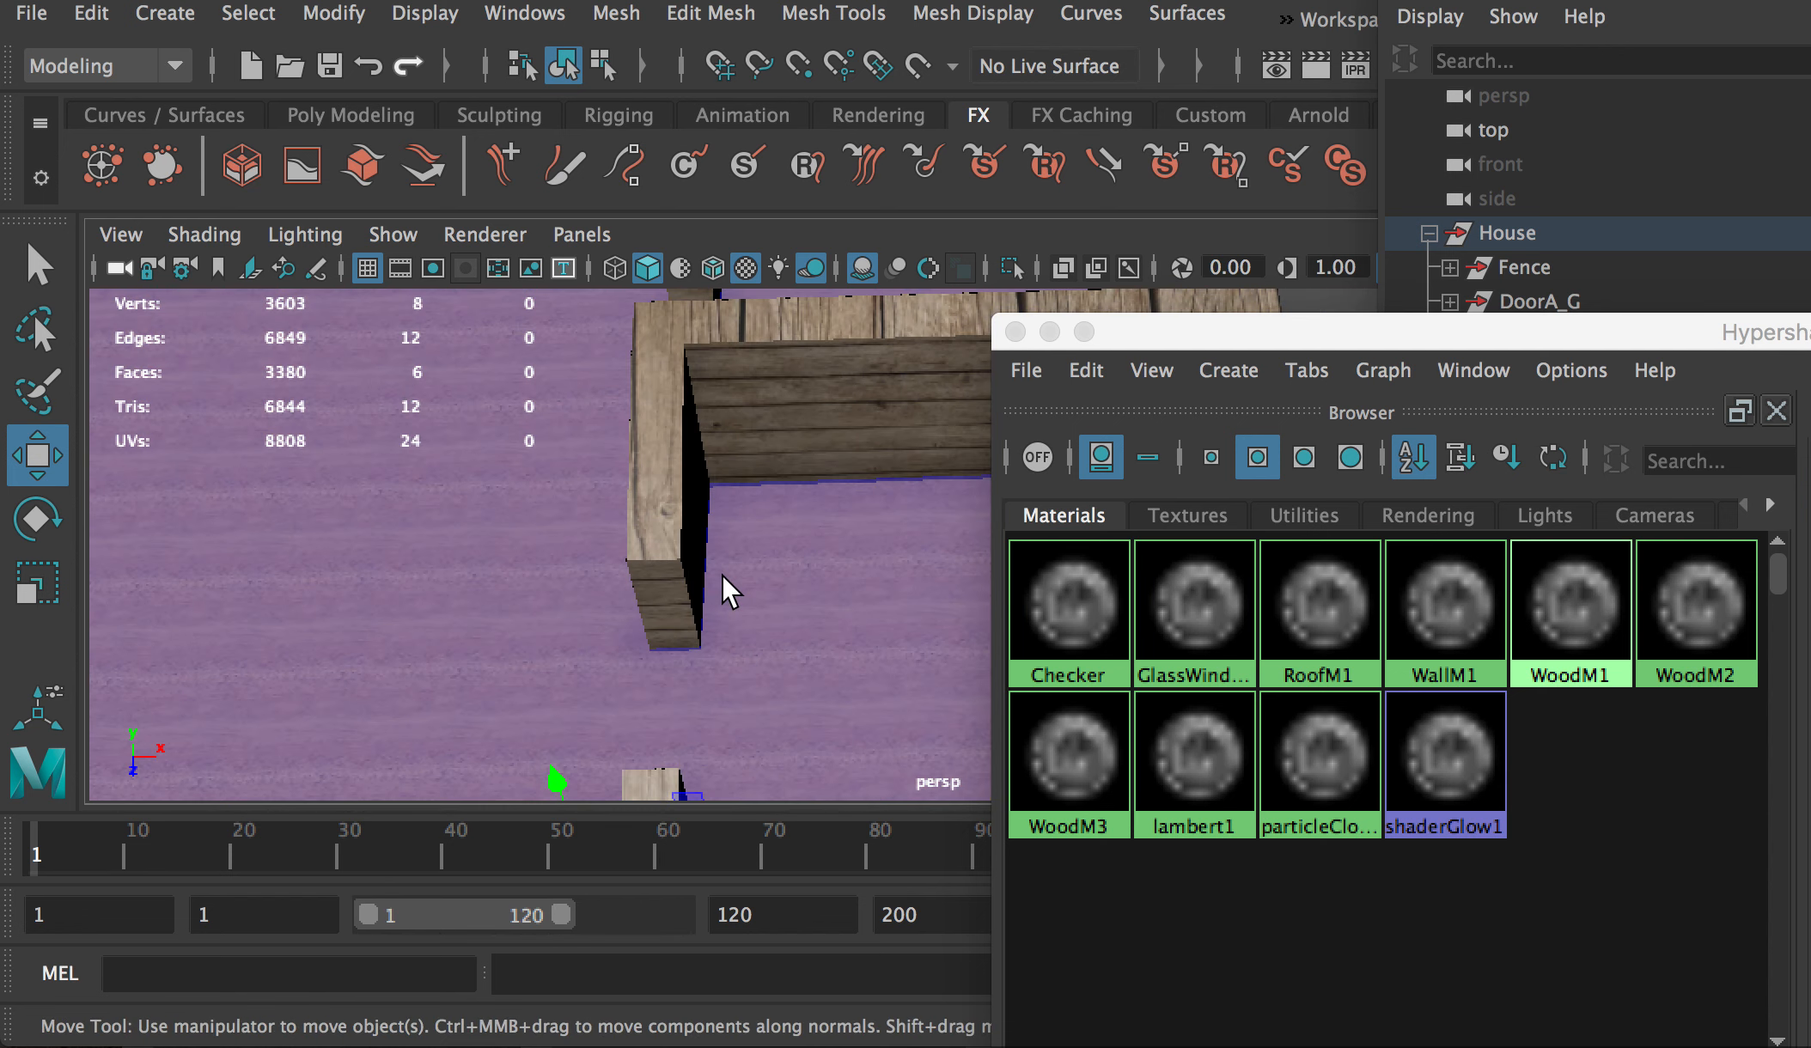
{"action": "right_click_drag", "start_coordinate": [723, 590], "coordinate": [477, 514], "text": "alt"}
{"action": "left_click_drag", "start_coordinate": [484, 478], "coordinate": [395, 470], "text": "alt"}
{"action": "left_click", "coordinate": [155, 430]}
Step: Select the house's floor at the porch, assign the WoodM3 material to it and deselect it
{"action": "right_click_drag", "start_coordinate": [411, 459], "coordinate": [499, 571], "text": "alt"}
{"action": "left_click_drag", "start_coordinate": [500, 571], "coordinate": [966, 603], "text": "alt"}
{"action": "left_click", "coordinate": [591, 619]}
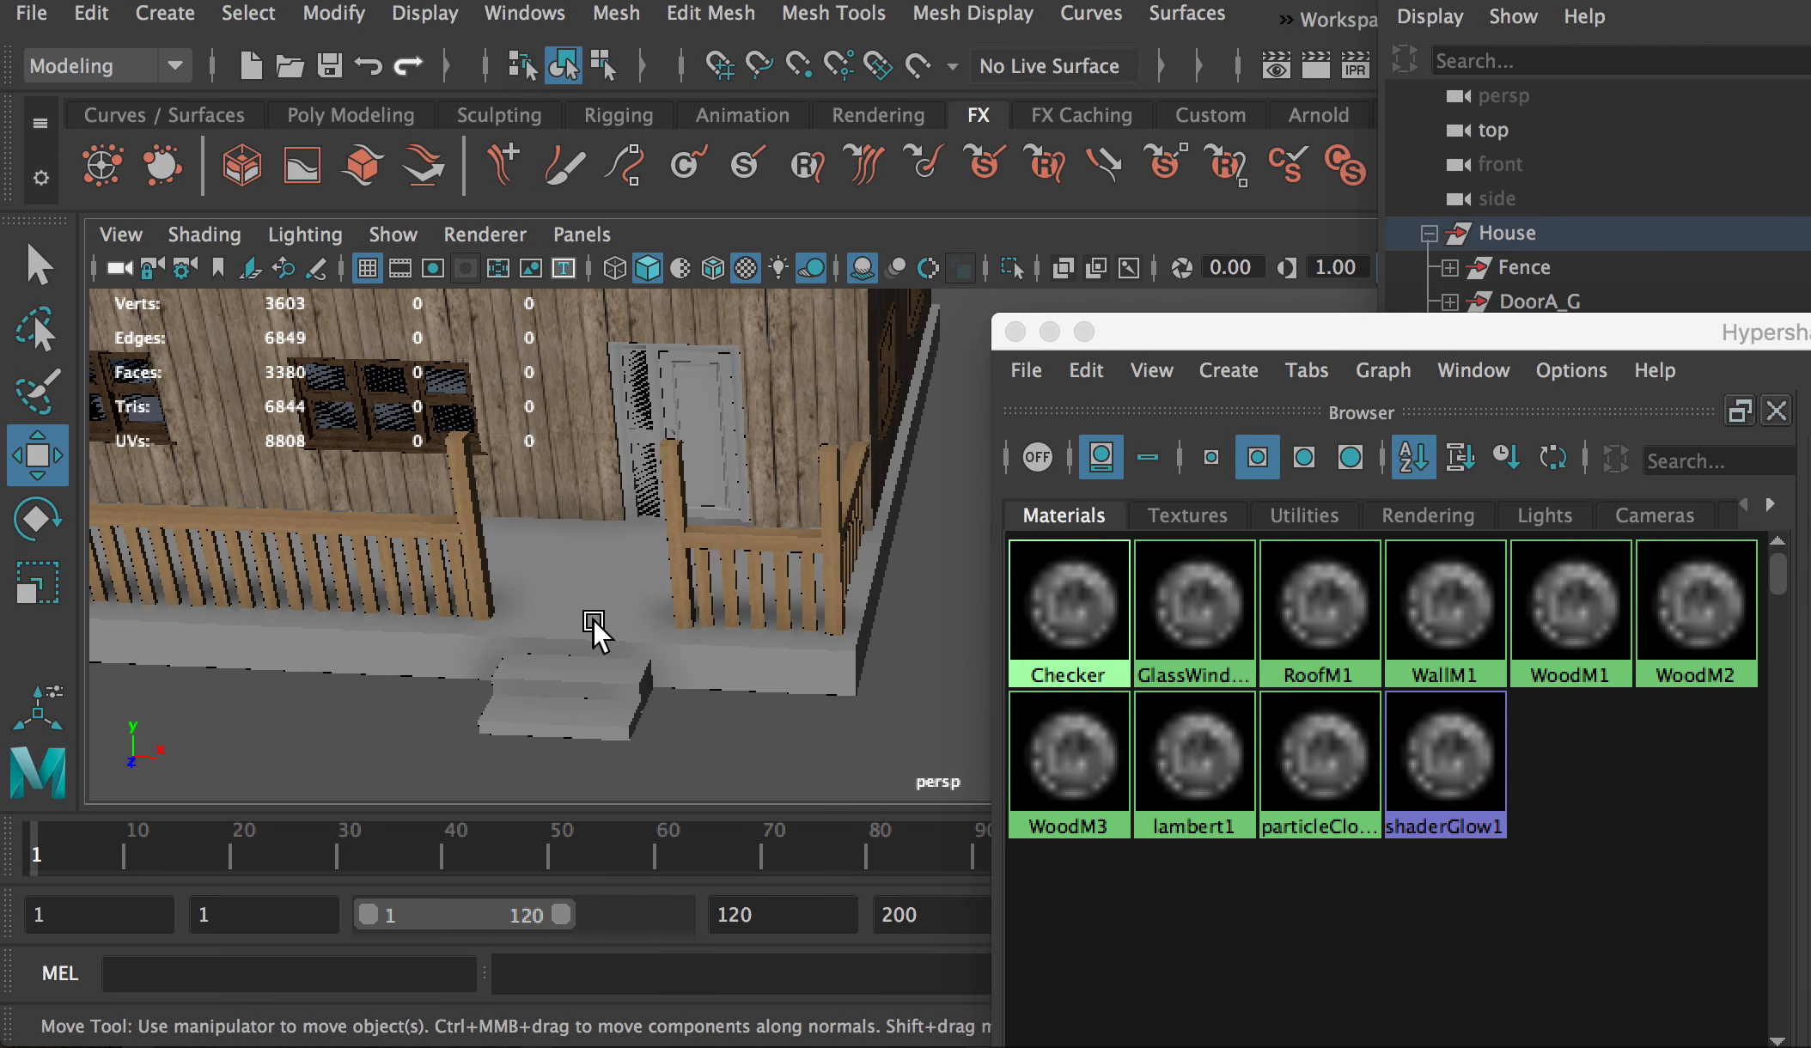
{"action": "right_click", "coordinate": [1056, 762]}
{"action": "left_click", "coordinate": [1035, 683]}
{"action": "left_click", "coordinate": [730, 728]}
{"action": "left_click_drag", "start_coordinate": [730, 728], "coordinate": [687, 692], "text": "alt"}
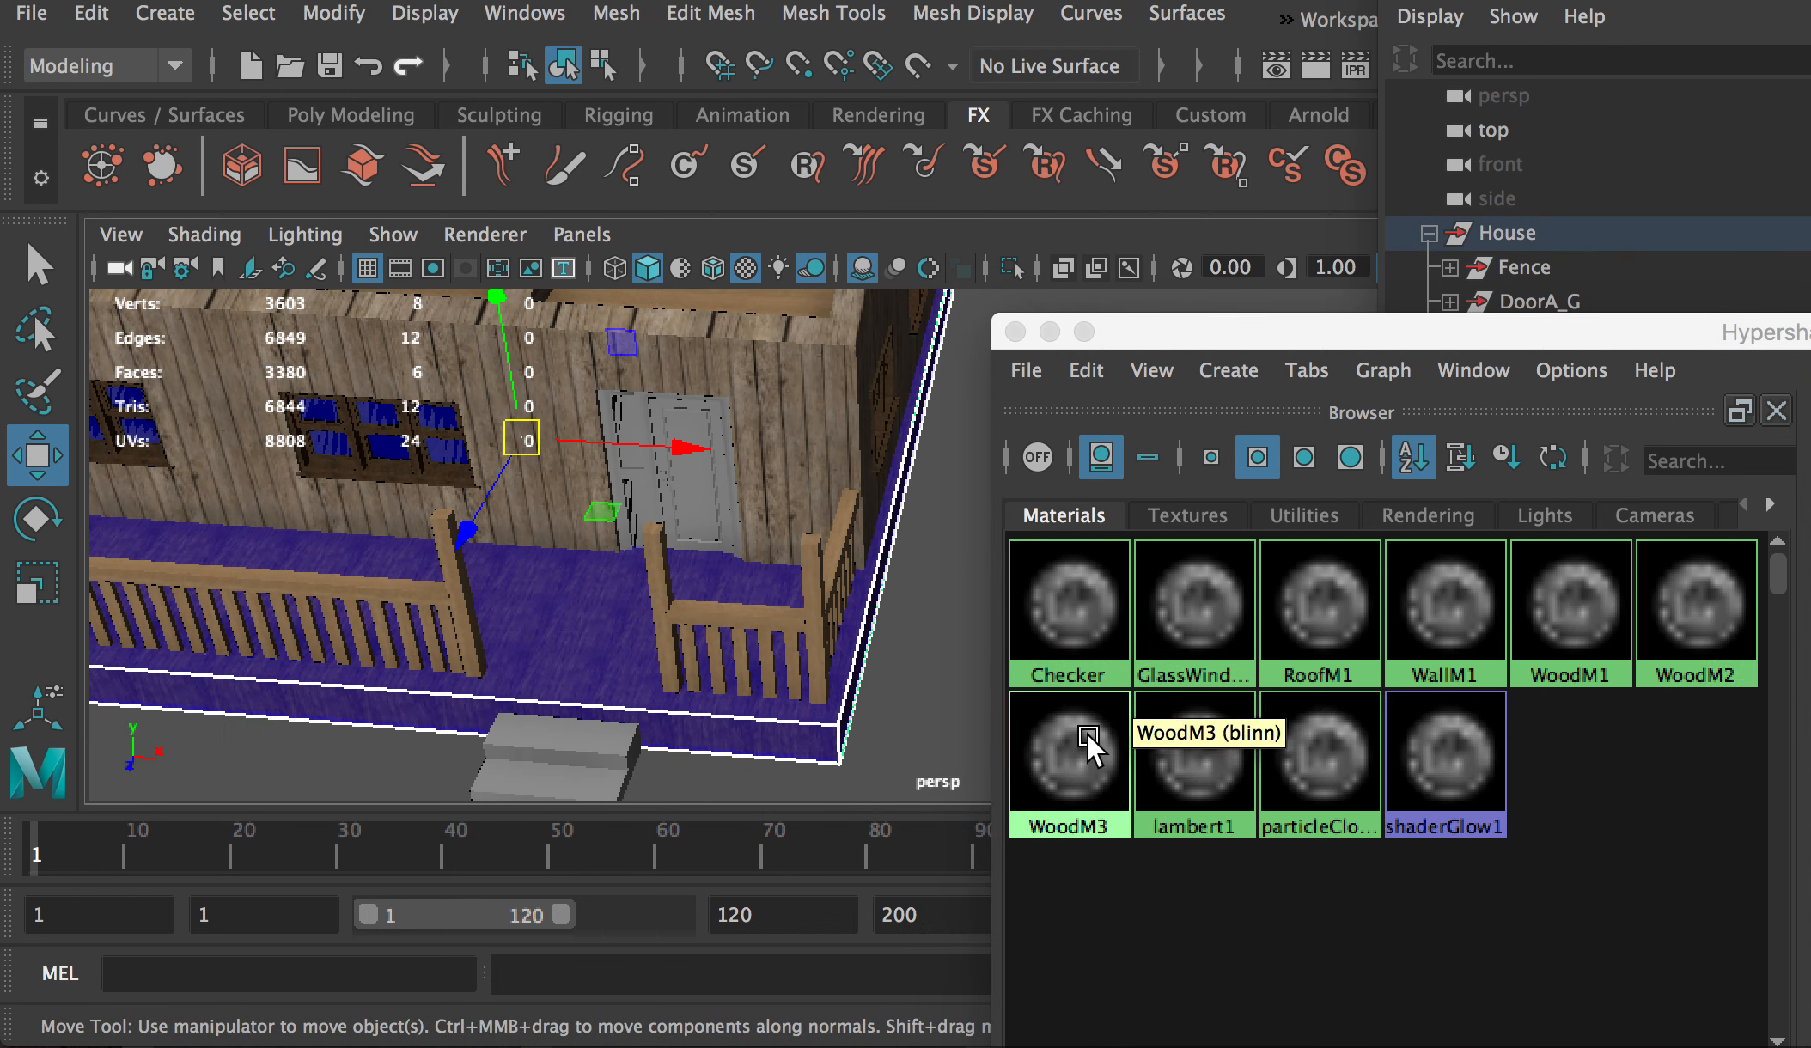
{"action": "right_click", "coordinate": [1084, 754]}
{"action": "left_click", "coordinate": [1084, 650]}
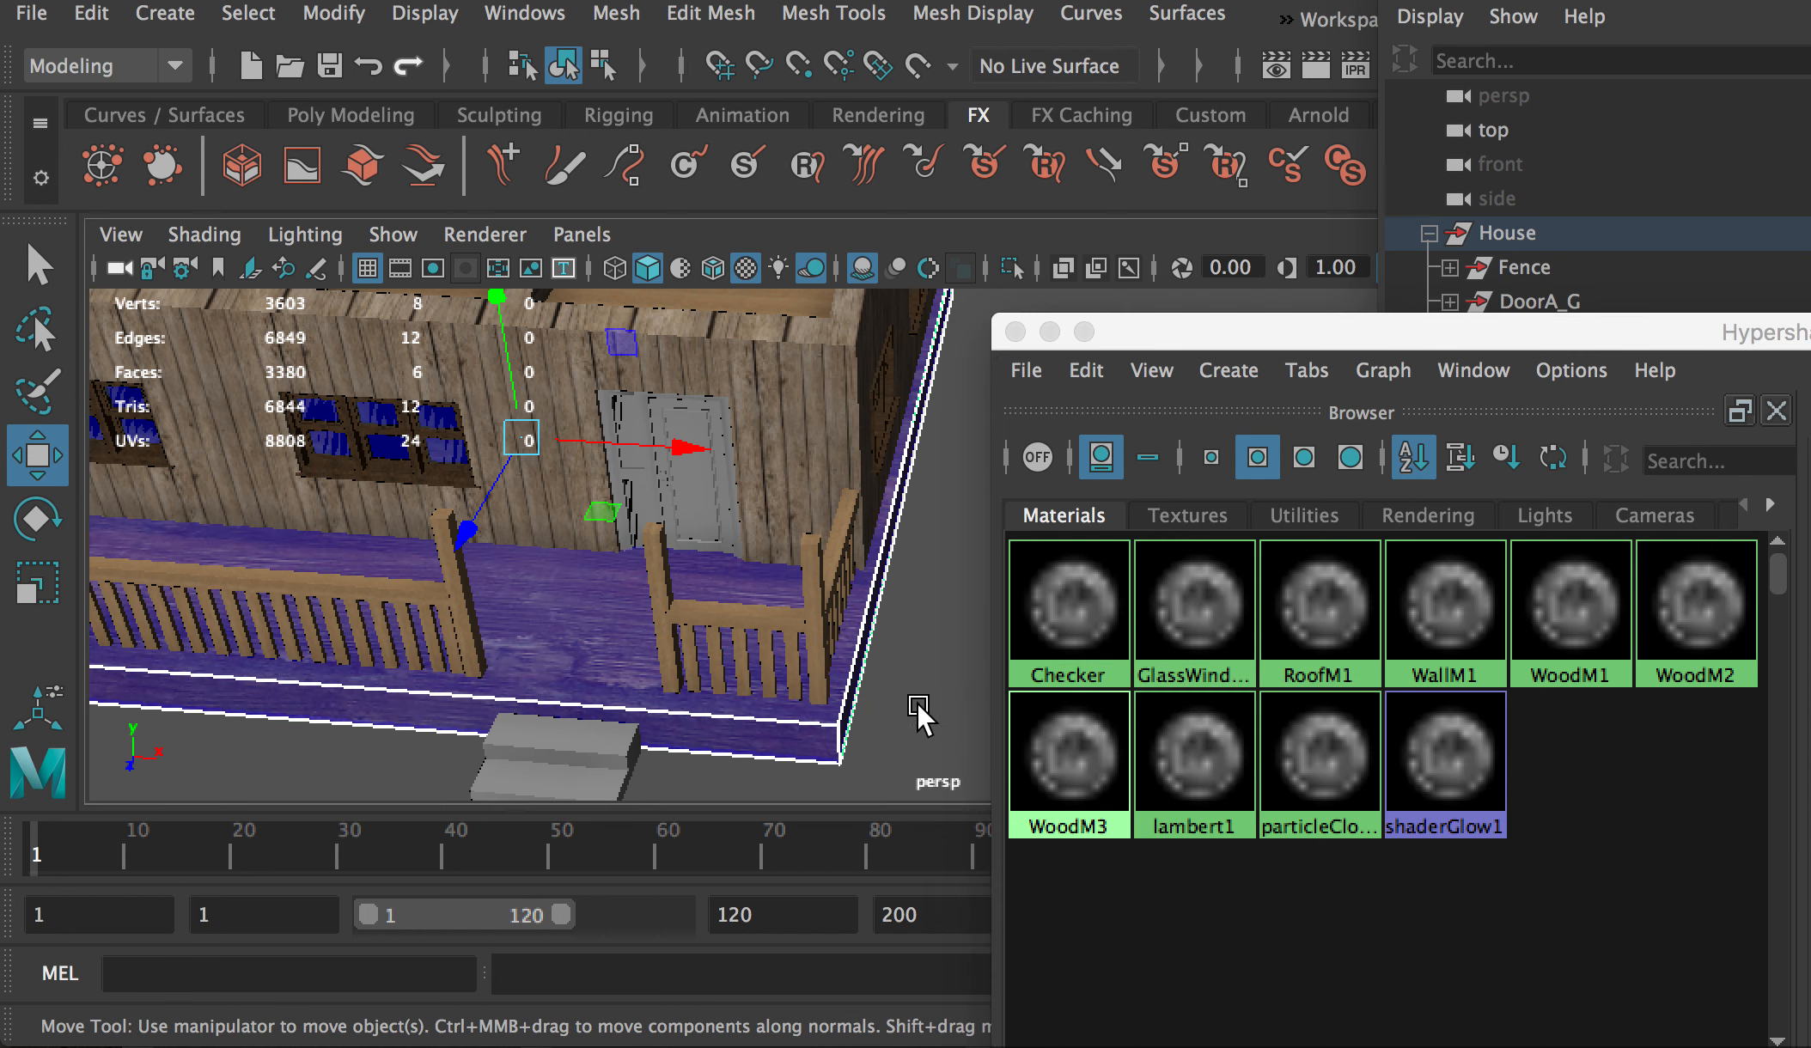
{"action": "left_click", "coordinate": [916, 706]}
{"action": "mouse_move", "coordinate": [884, 722]}
{"action": "left_mouse_down", "text": "alt"}
{"action": "mouse_move", "coordinate": [870, 747]}
{"action": "mouse_move", "coordinate": [902, 743]}
{"action": "left_mouse_up", "text": "alt"}
Step: Select the WoodM3 material and reposition the Hypershade window to show its common material attributes
{"action": "left_click", "coordinate": [1043, 752]}
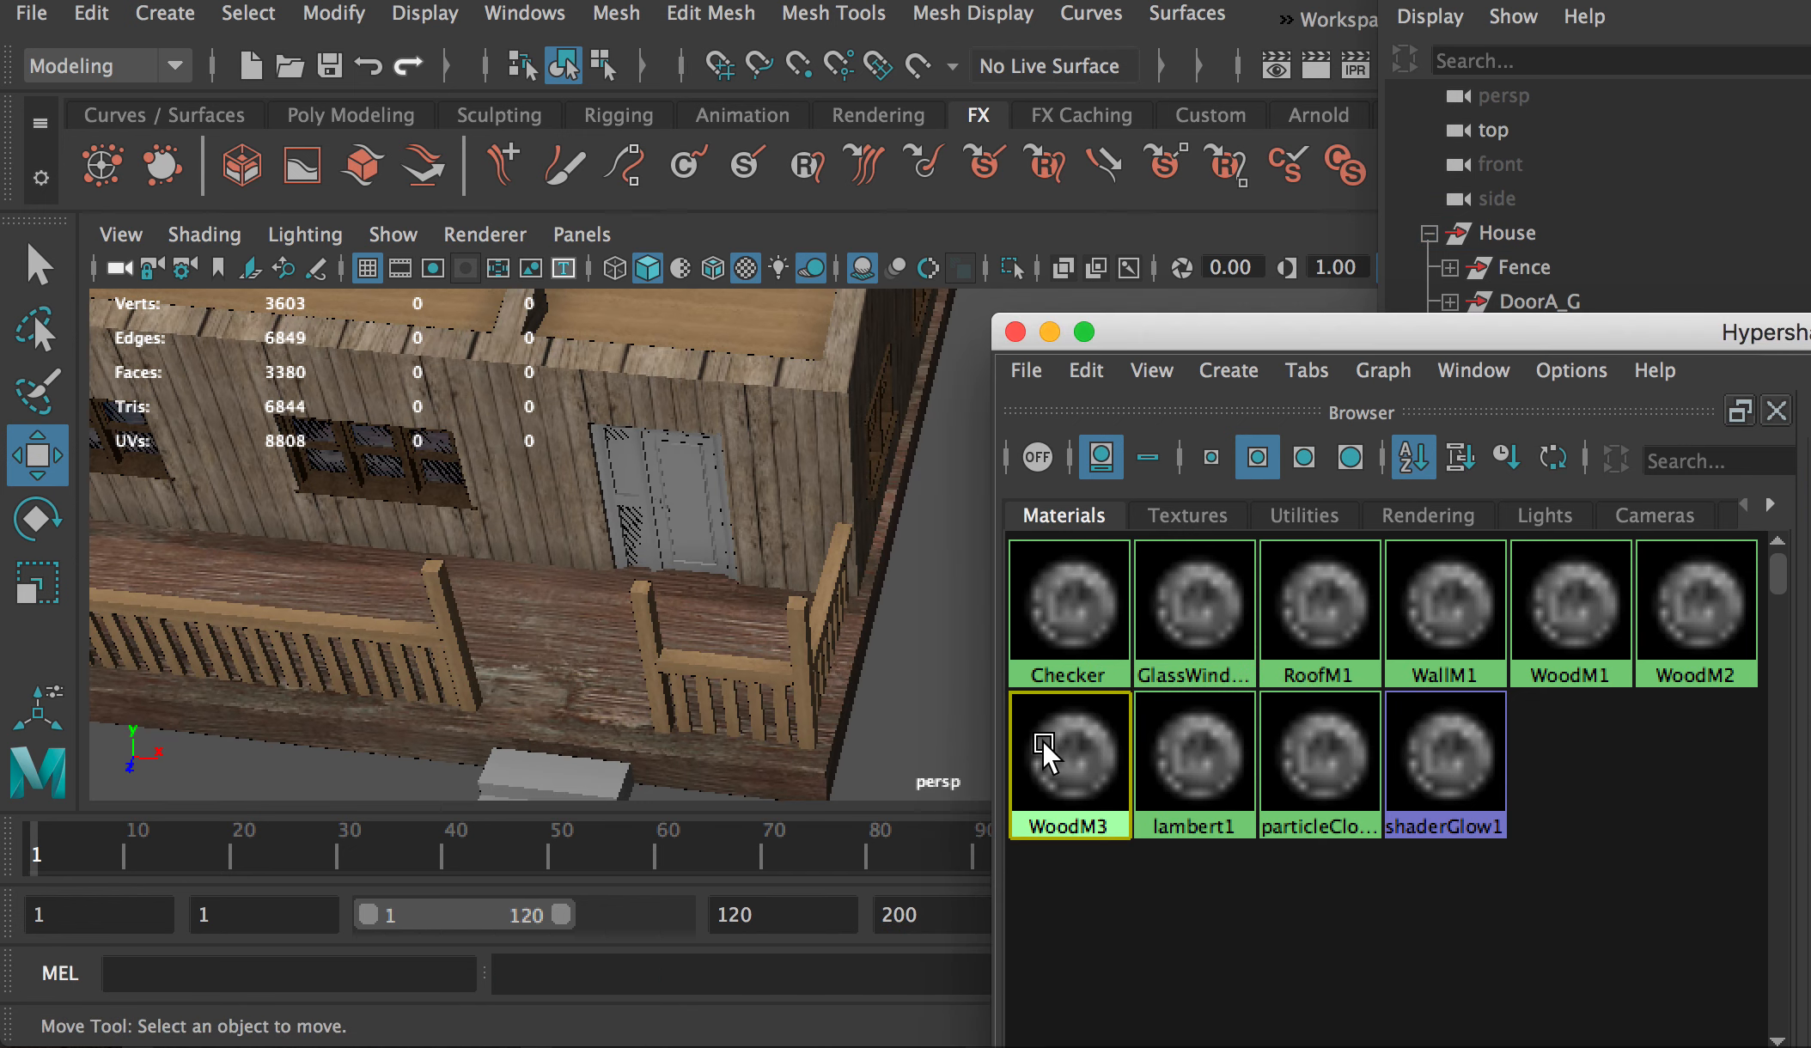
{"action": "left_click_drag", "start_coordinate": [1374, 331], "coordinate": [849, 120]}
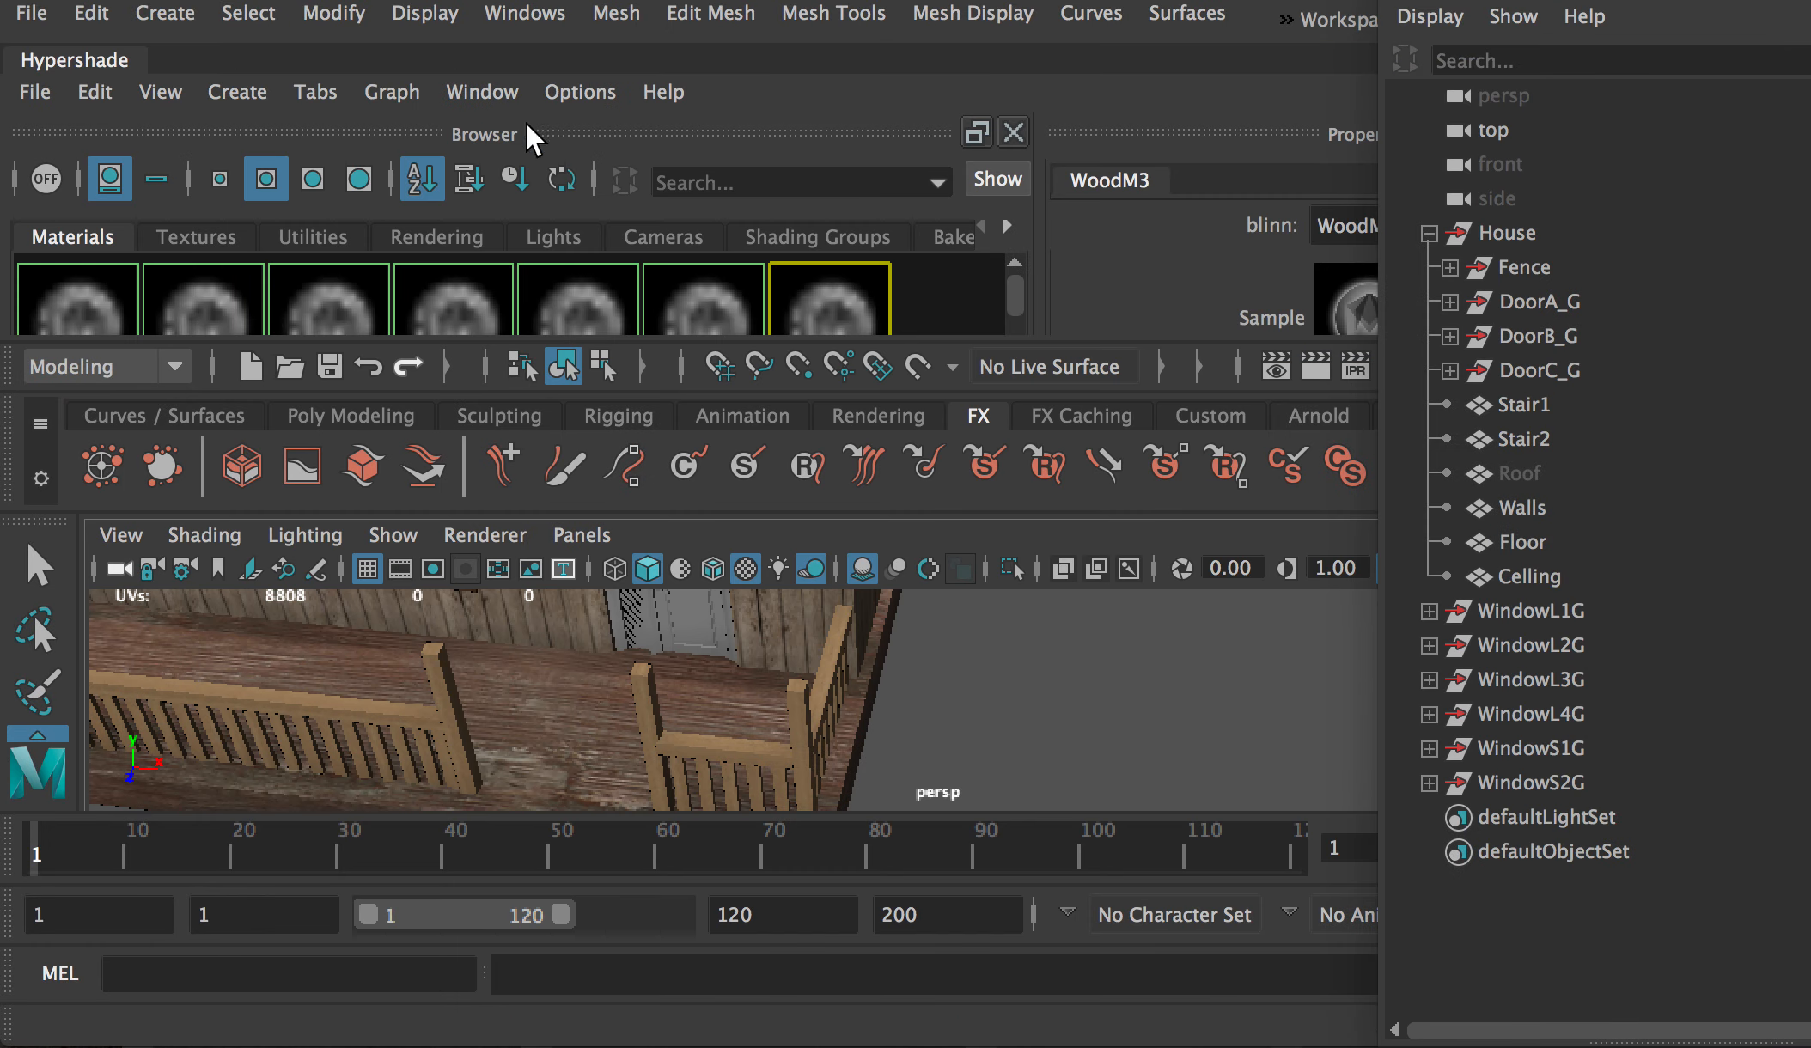
{"action": "left_click_drag", "start_coordinate": [121, 67], "coordinate": [403, 307]}
{"action": "scroll", "coordinate": [1274, 651], "scroll_direction": "down", "scroll_amount": 3}
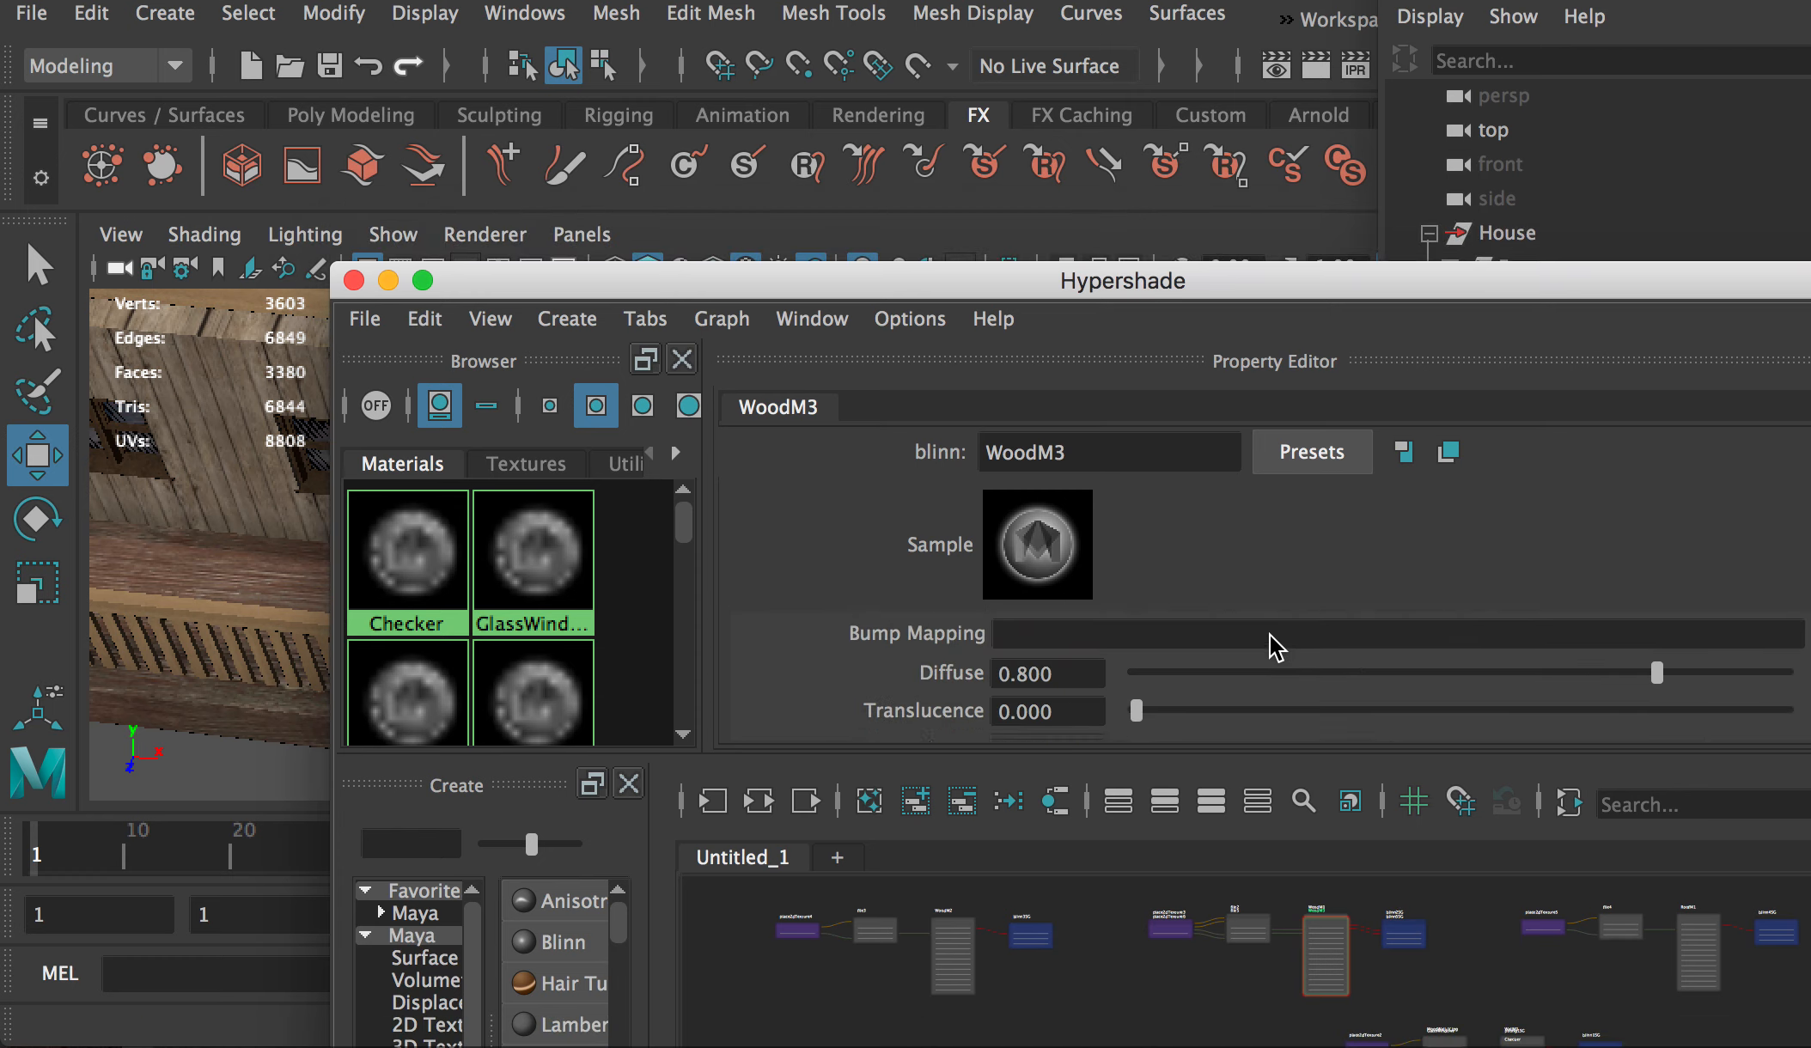
{"action": "scroll", "coordinate": [1301, 673], "scroll_direction": "up", "scroll_amount": 3}
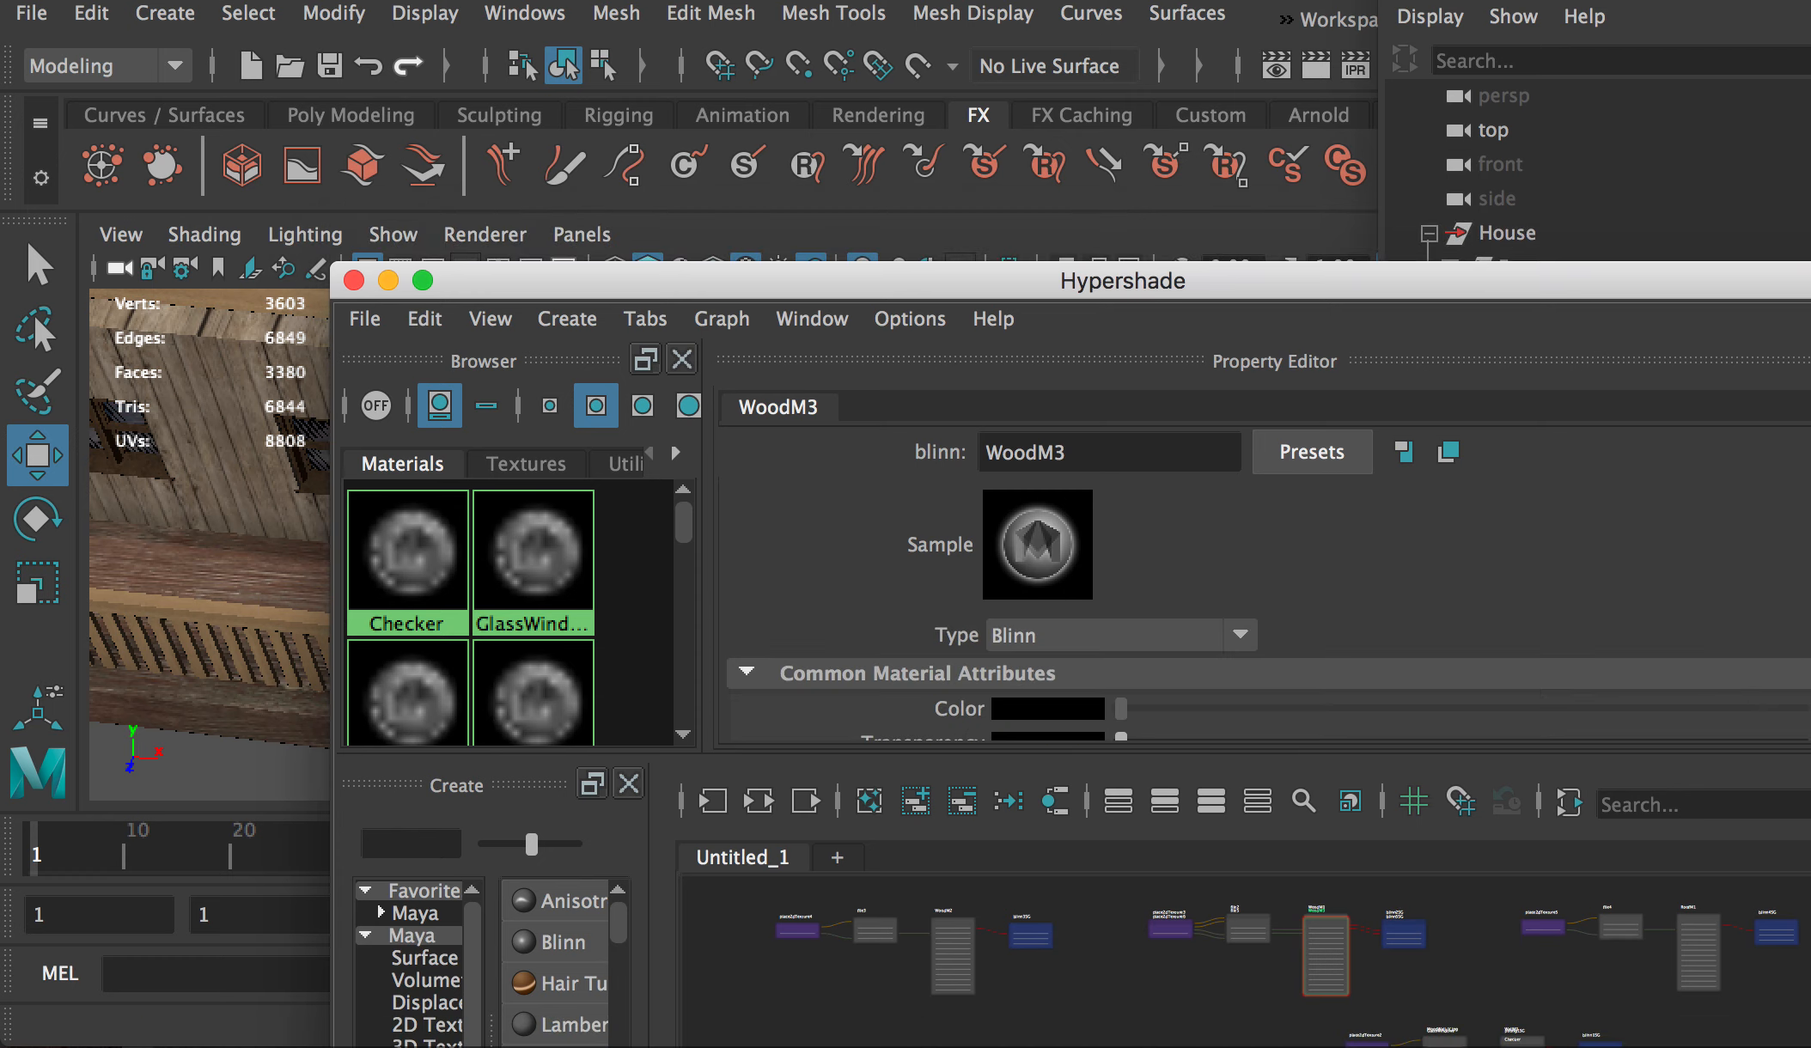